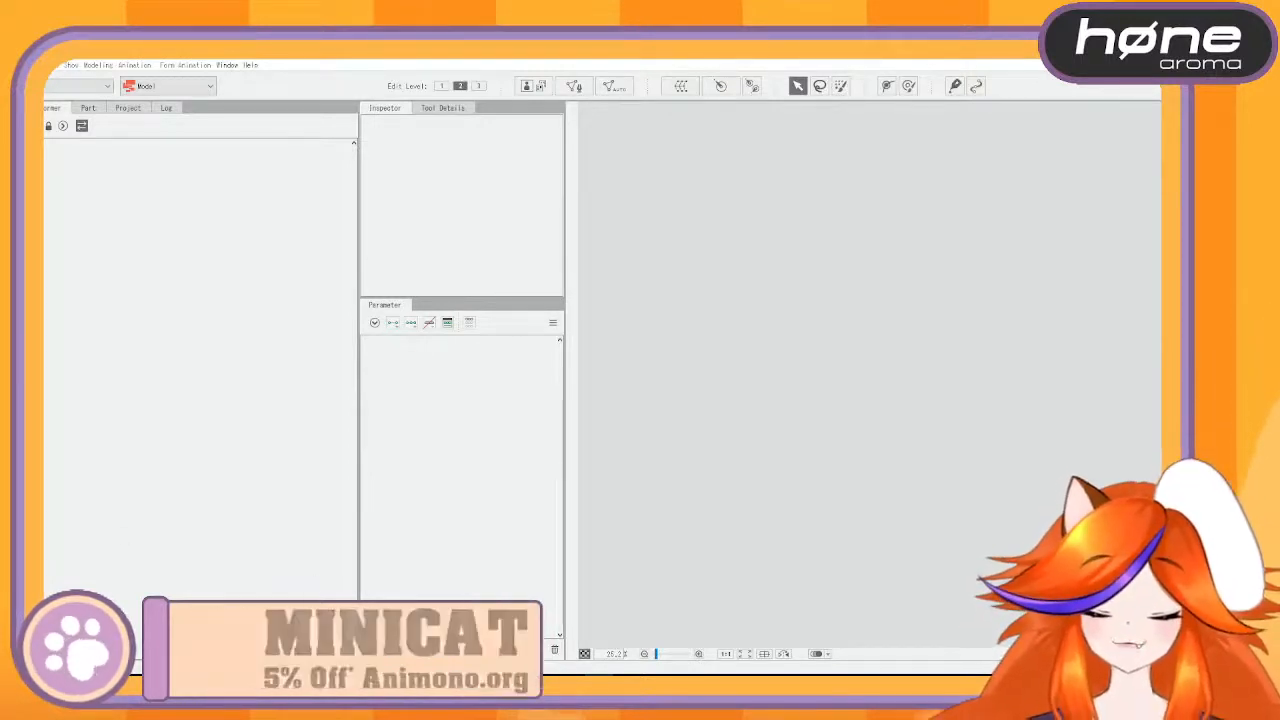
- Try to import Lex003.psd from the lexverse folder into the empty Live2D Cubism Editor workspace
mouse_move(214, 682)
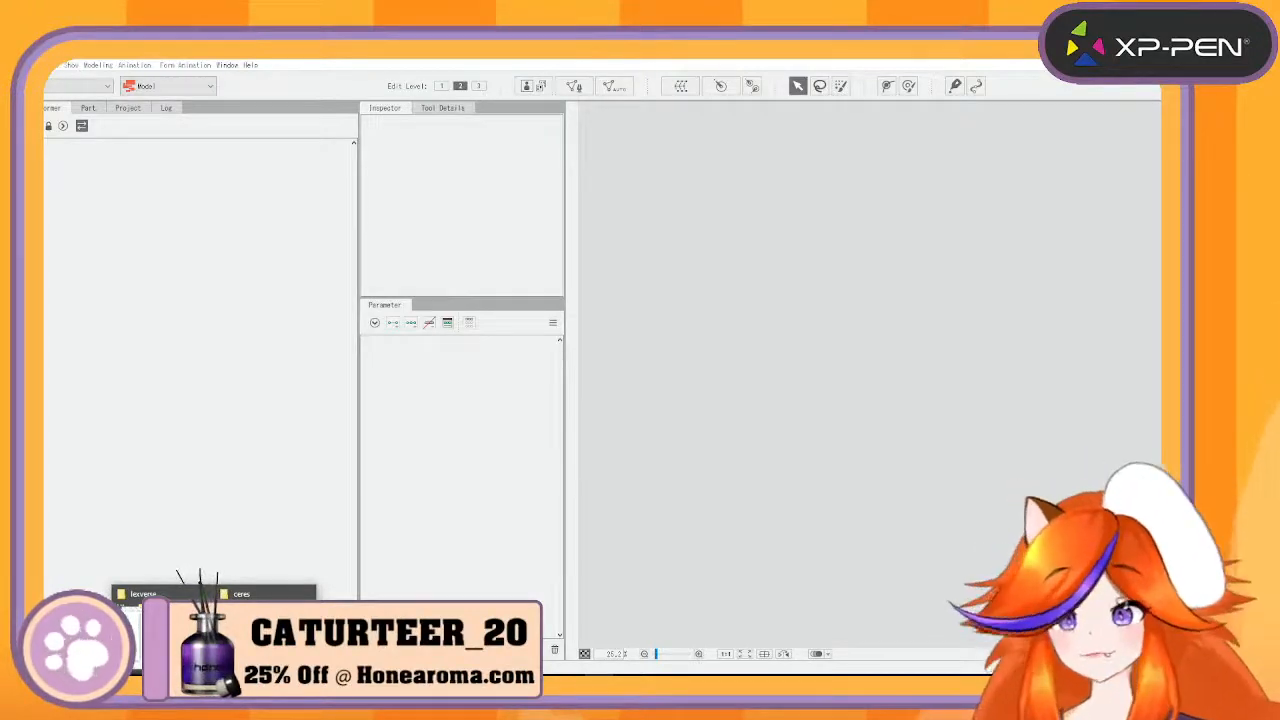
click(231, 640)
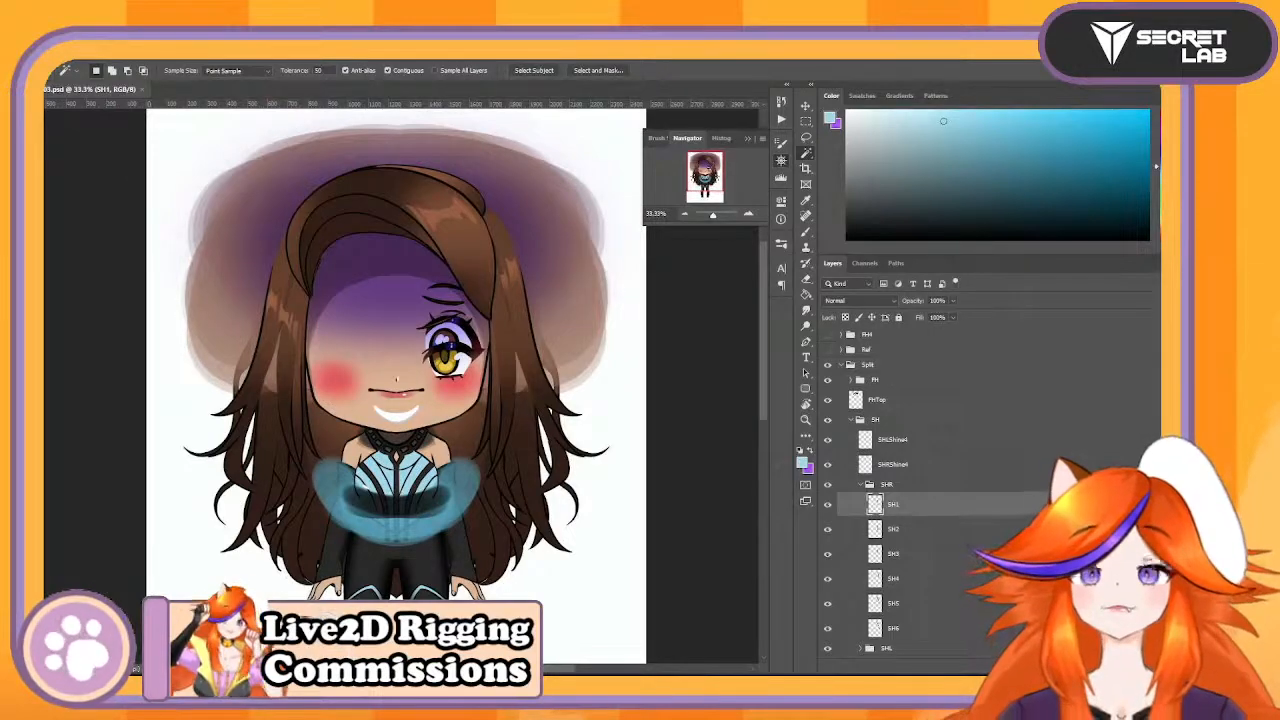
drag(398, 672, 327, 152)
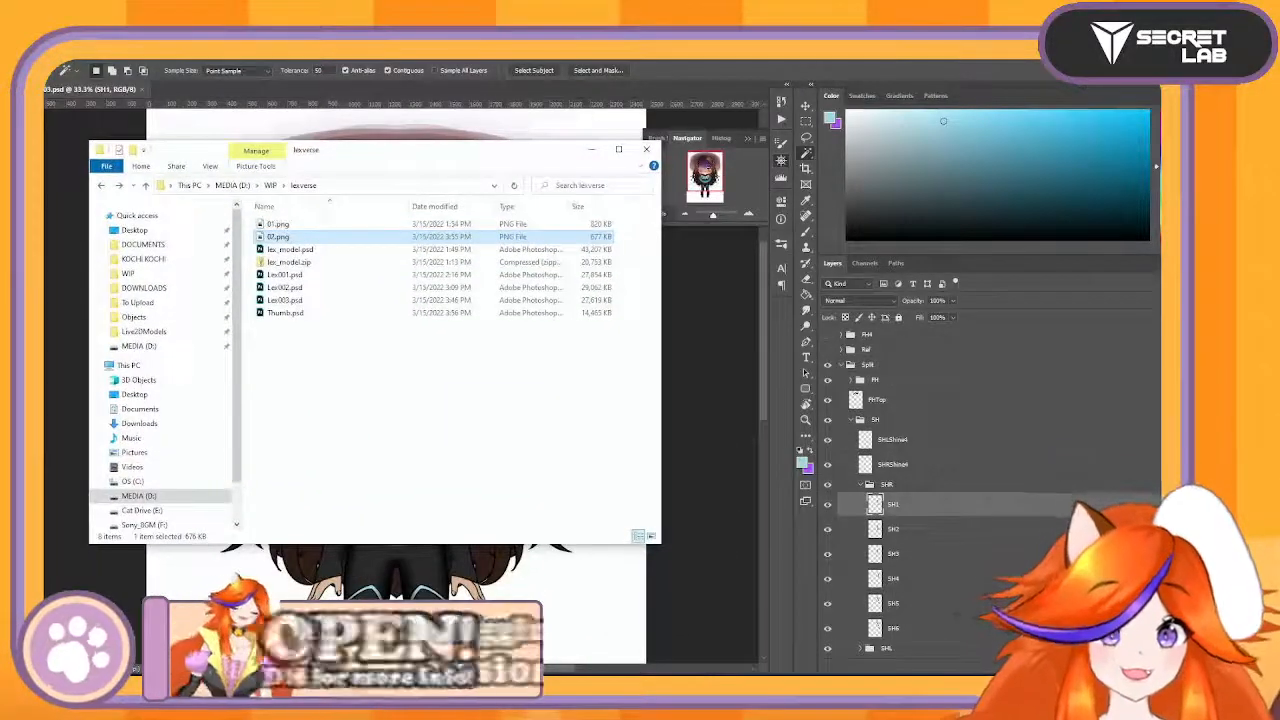
click(1112, 49)
click(285, 300)
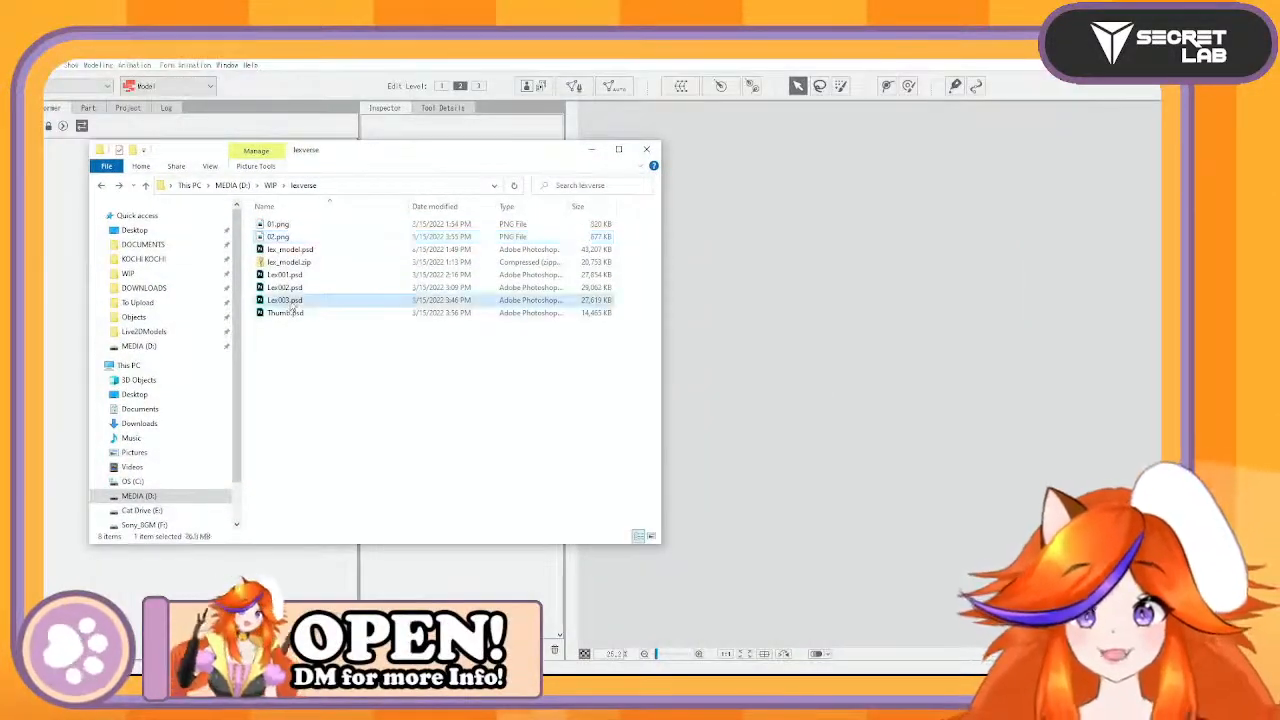
drag(285, 300, 836, 310)
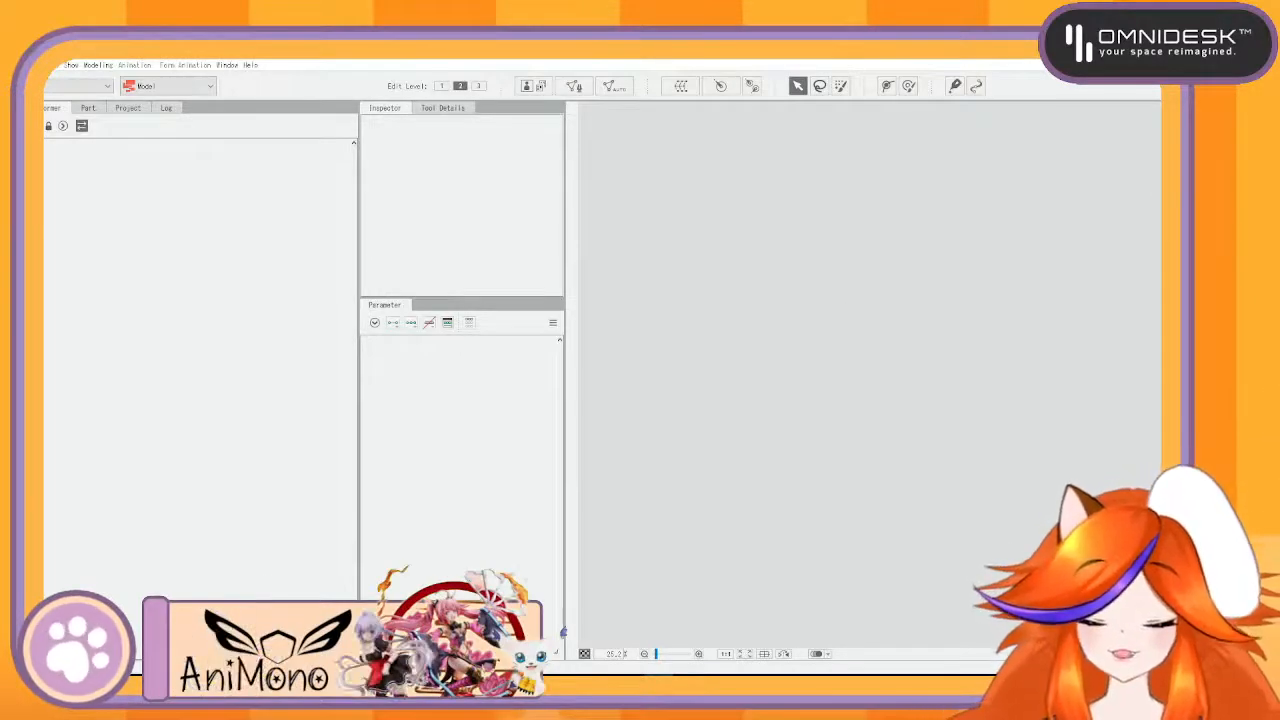
click(150, 605)
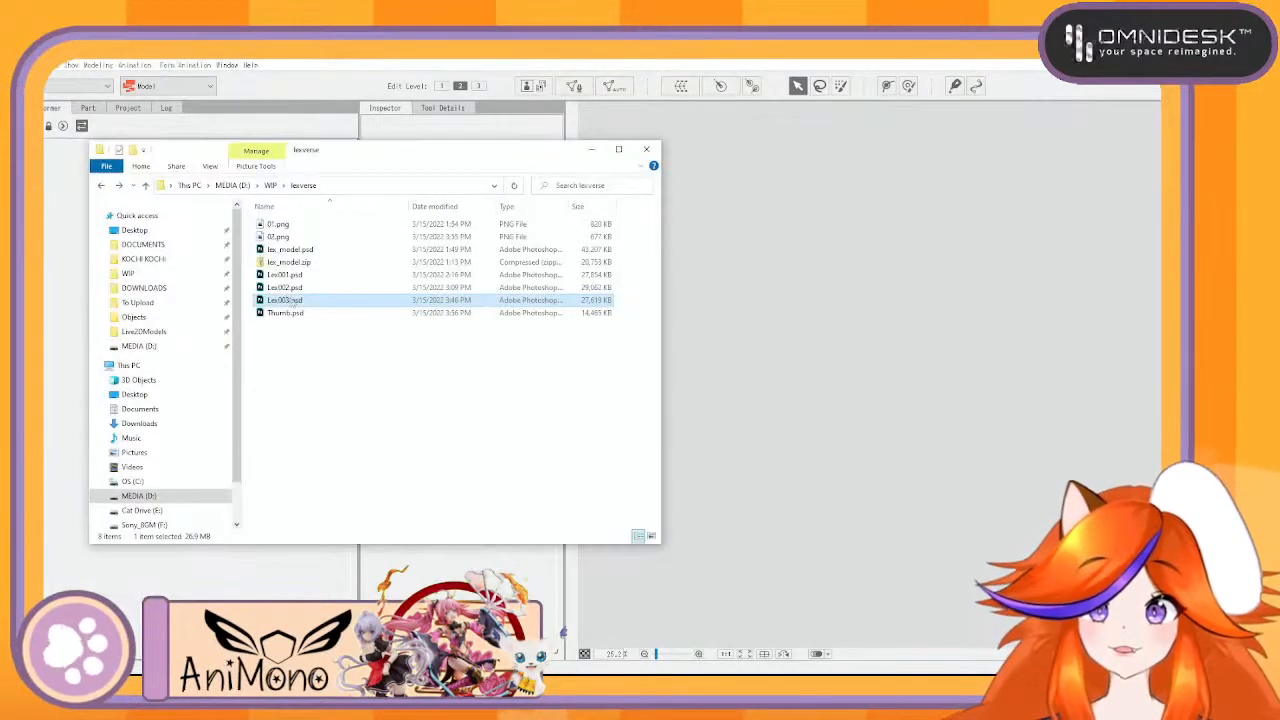
drag(285, 300, 882, 321)
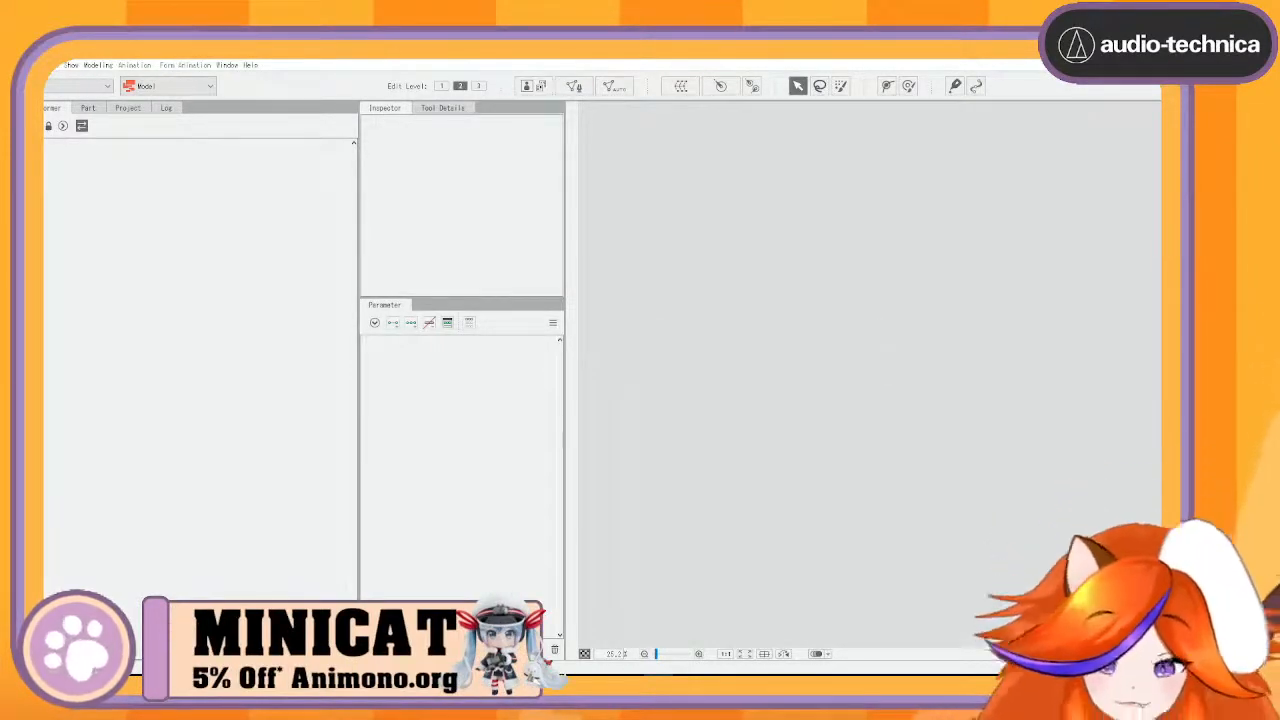
- Switch to Photoshop, collapse the Split group and make the two hidden groups above it visible
key(alt+Tab)
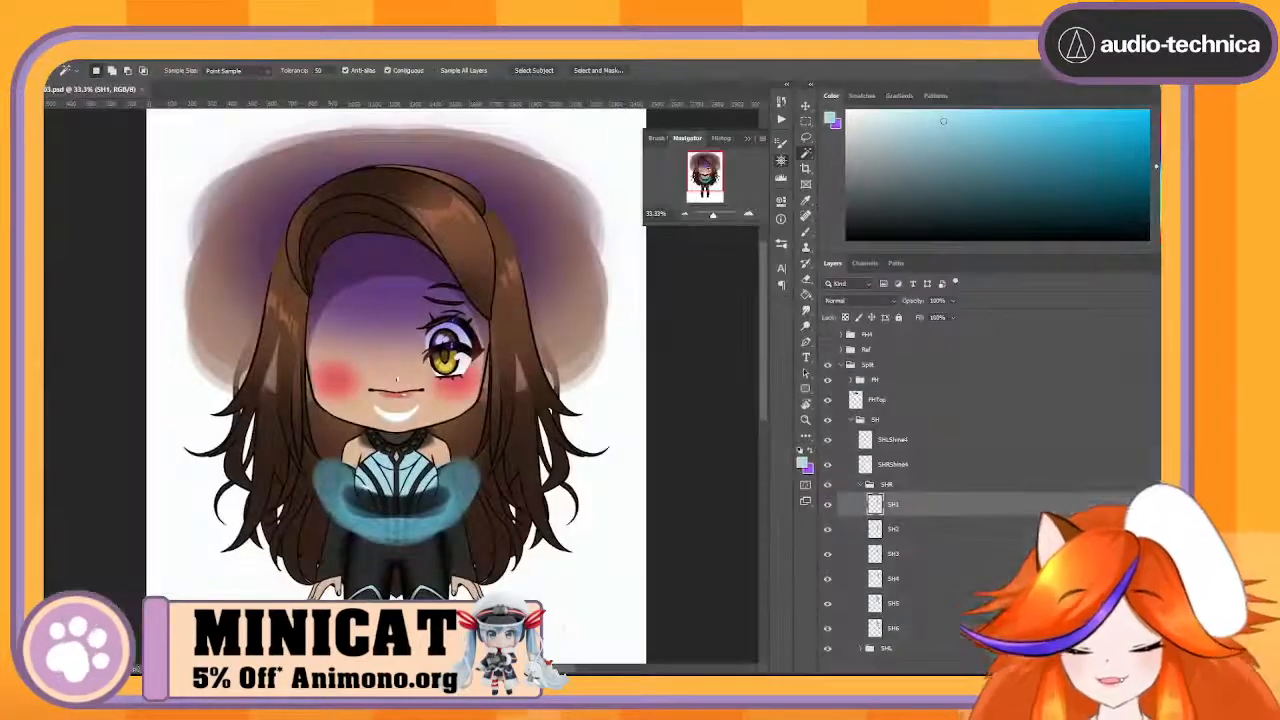
click(684, 215)
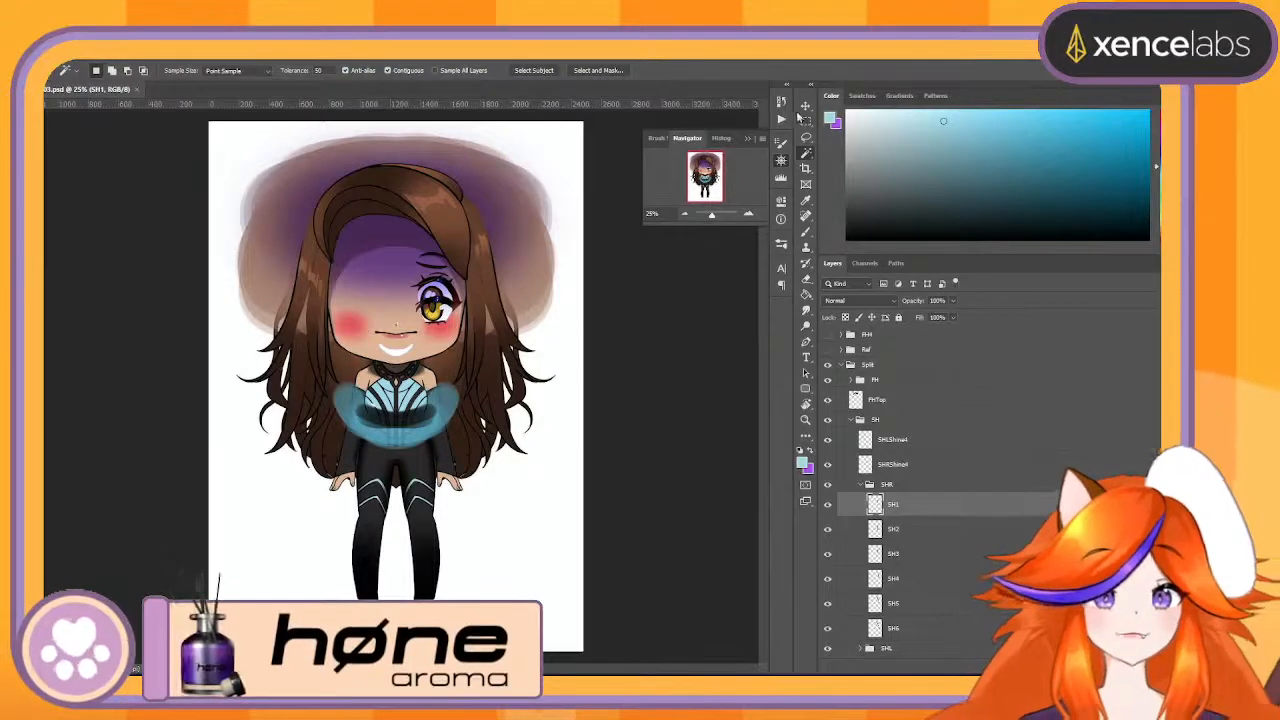
key(m)
scroll(916, 520, down, 3)
scroll(916, 520, up, 3)
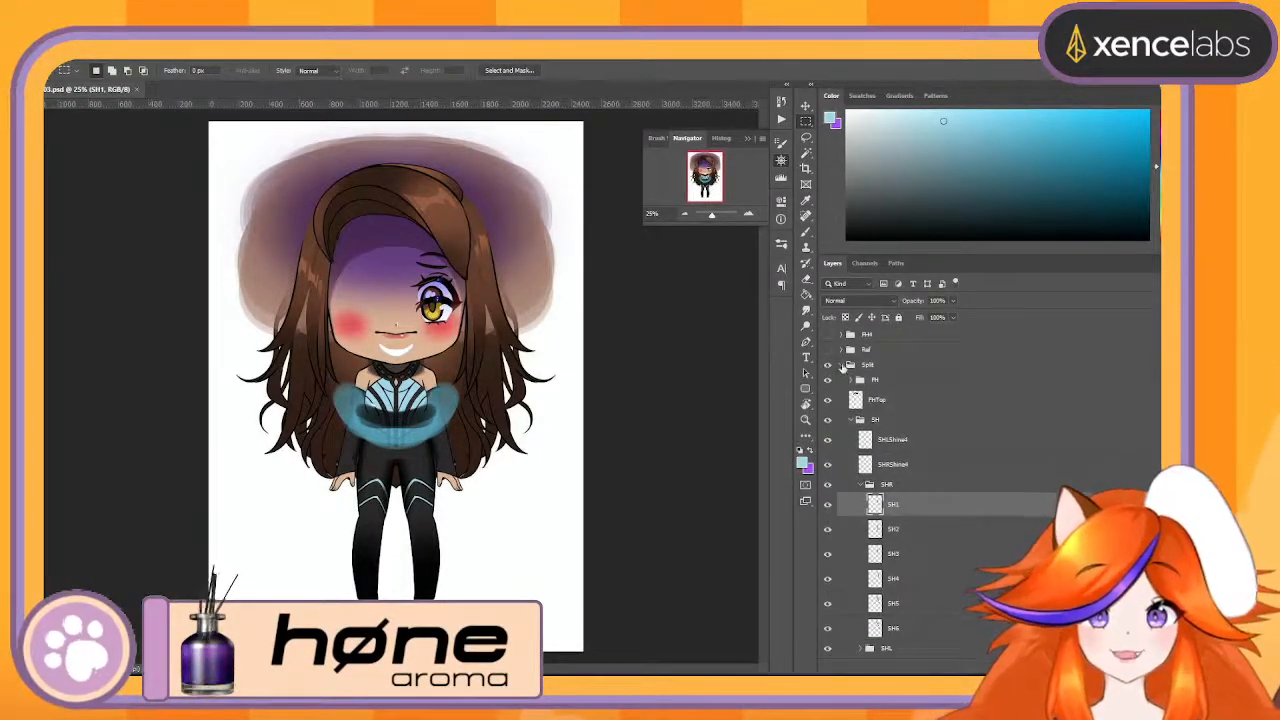
click(842, 366)
drag(828, 364, 831, 336)
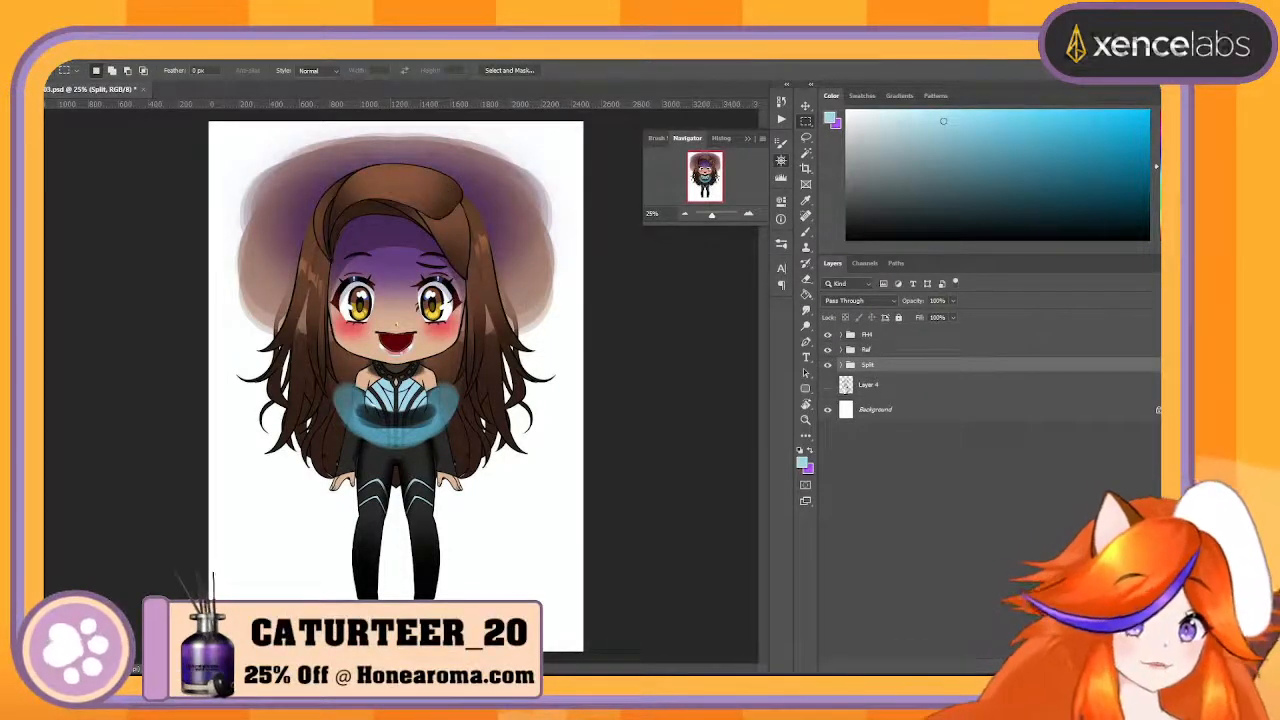
- Delete Layer 4, the hidden layer between the Split group and the Background
click(827, 385)
click(880, 385)
drag(922, 380, 1148, 667)
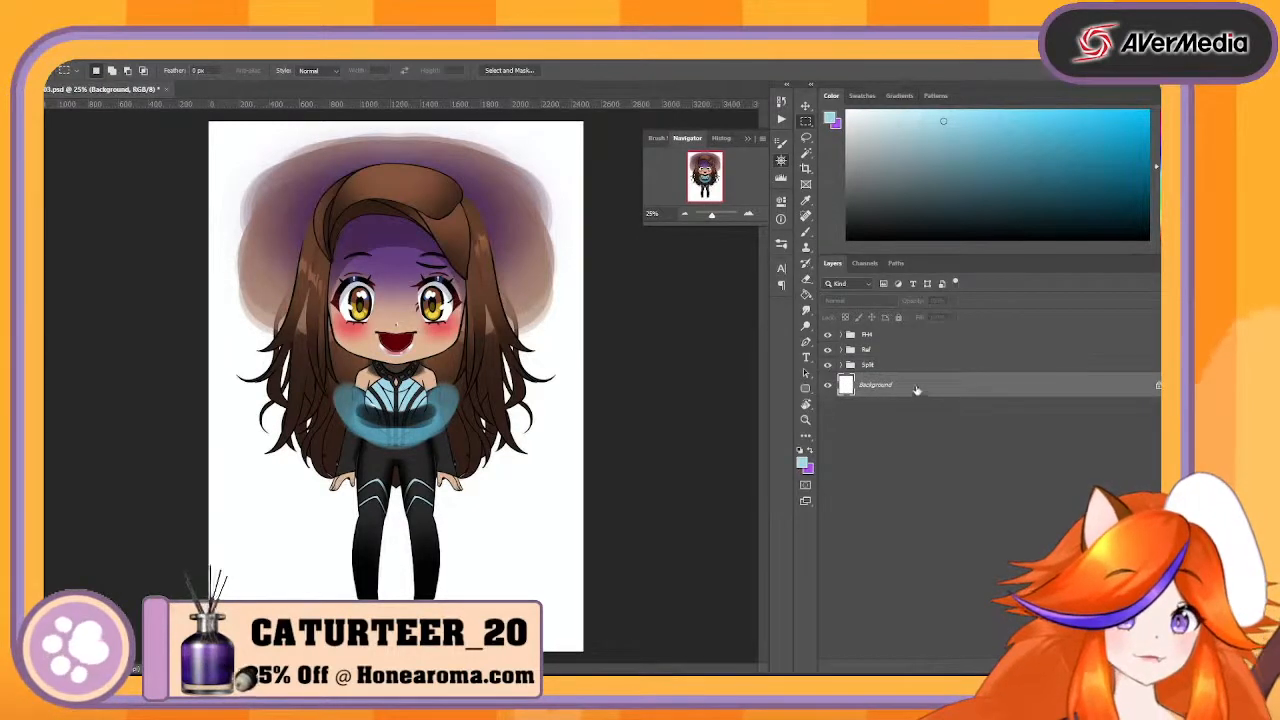
- Unlock the Background layer, group it with the three layer groups above it, and expand the new group
shift+click(906, 338)
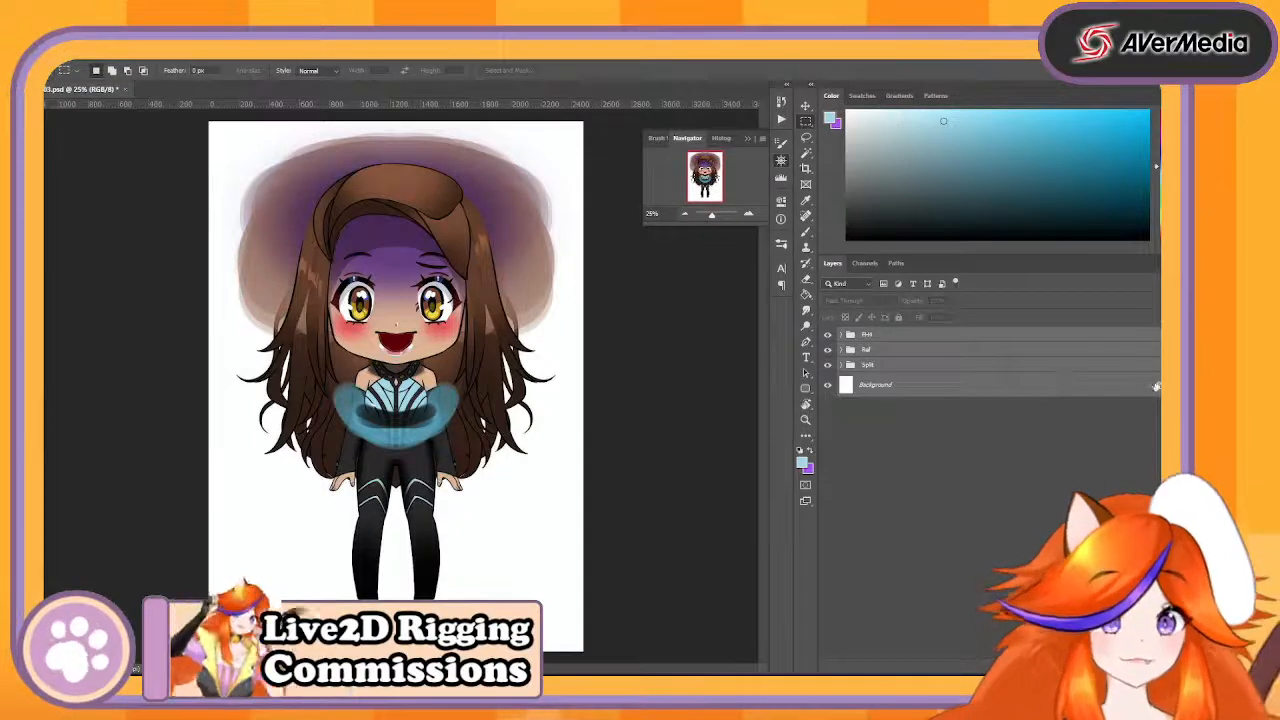
click(1156, 387)
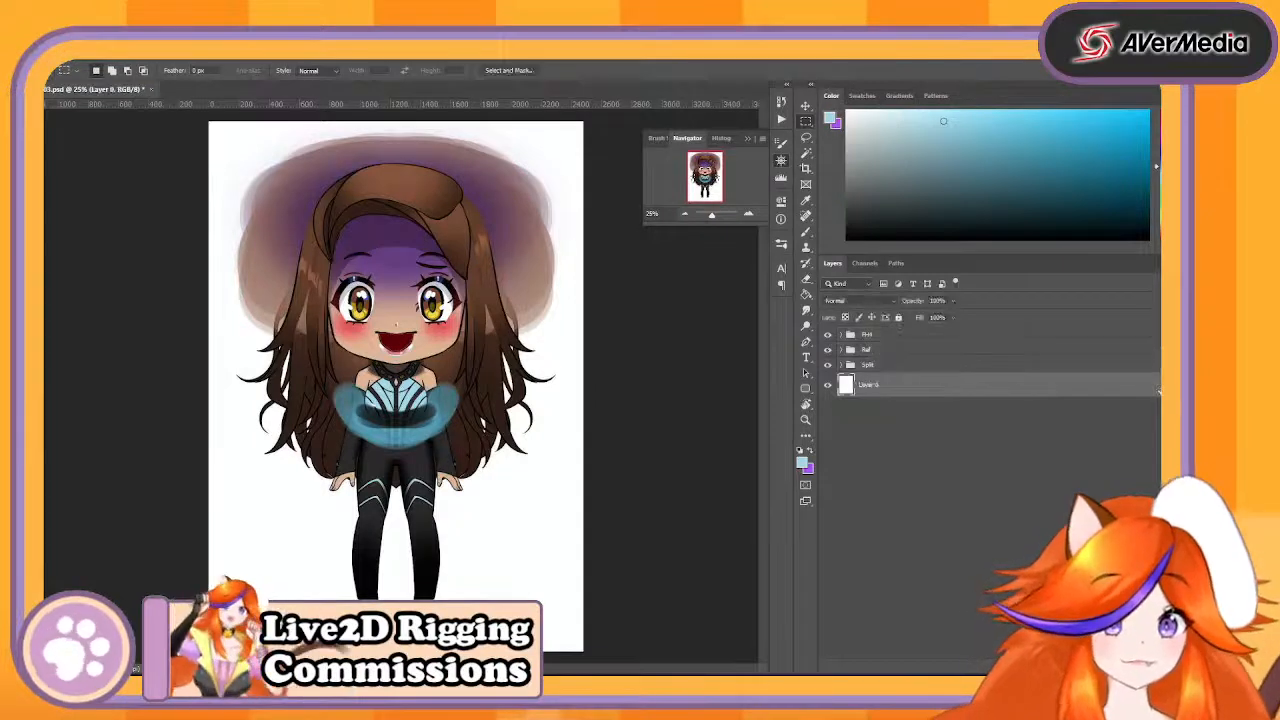
shift+click(929, 339)
key(ctrl+g)
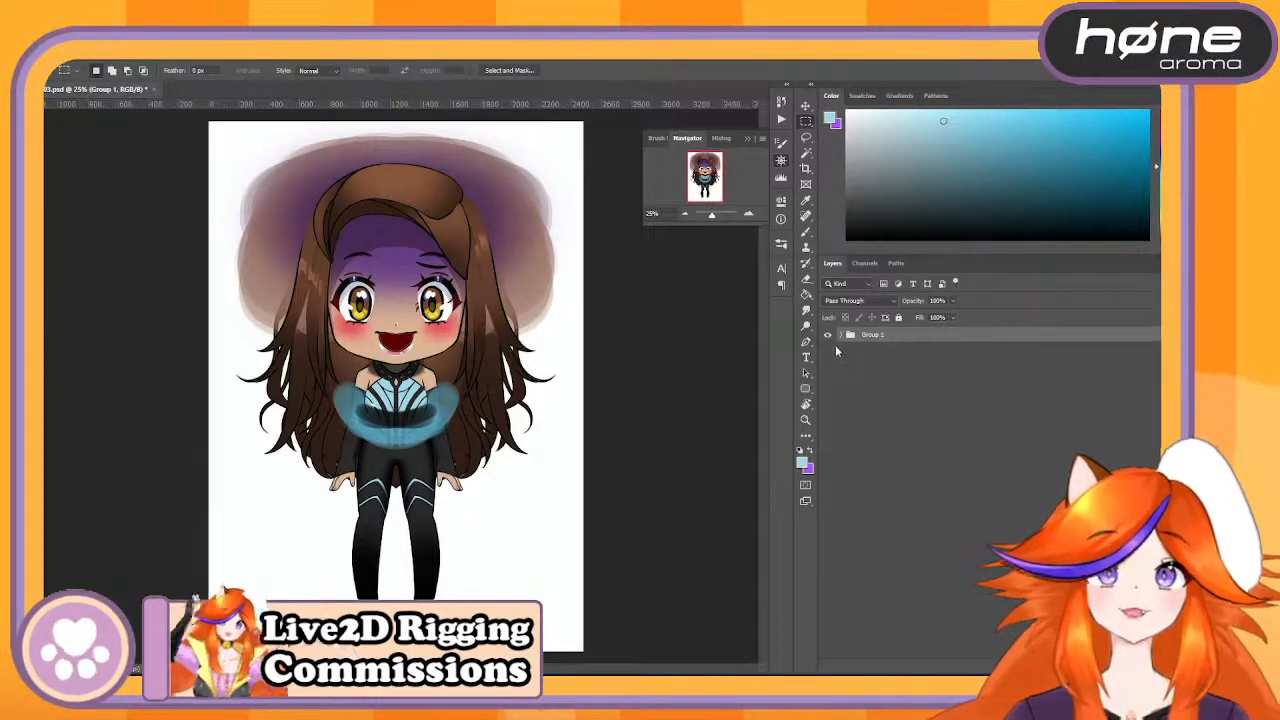
click(841, 334)
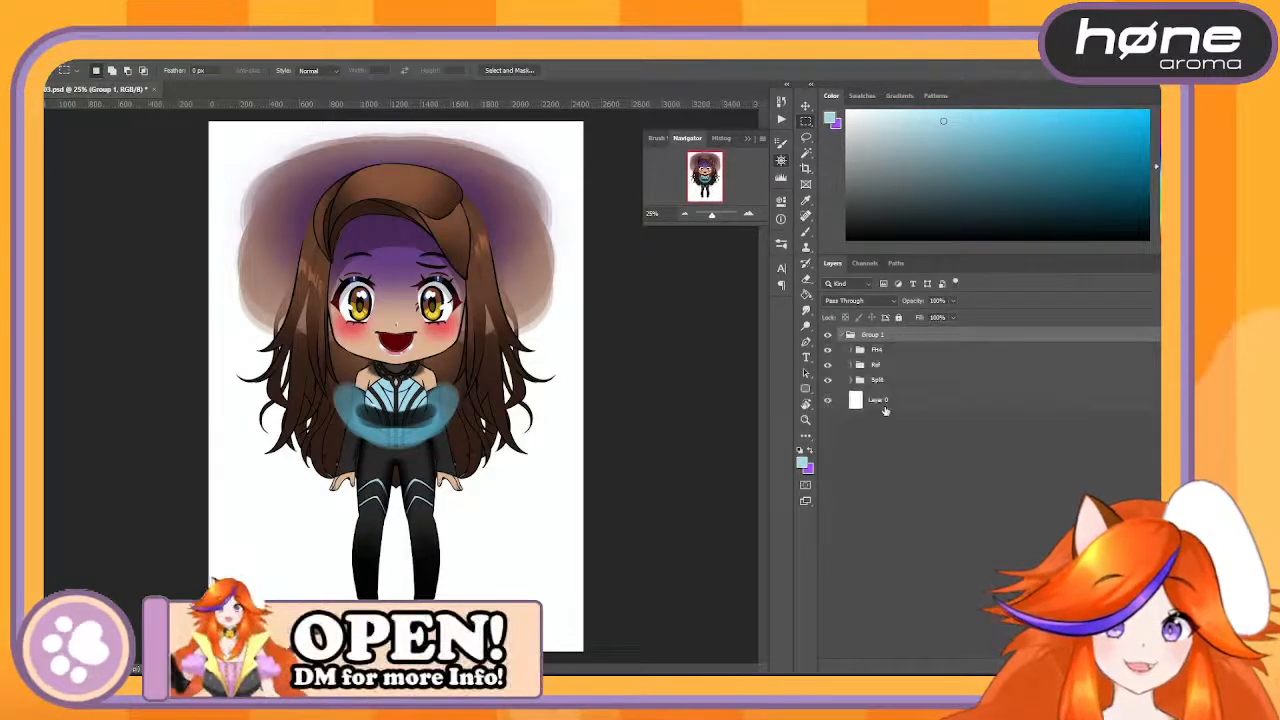
- Copy the full canvas of the white base layer and create a new 2480 x 3508 px, 300 ppi document from the Clipboard preset
click(885, 411)
key(ctrl+a)
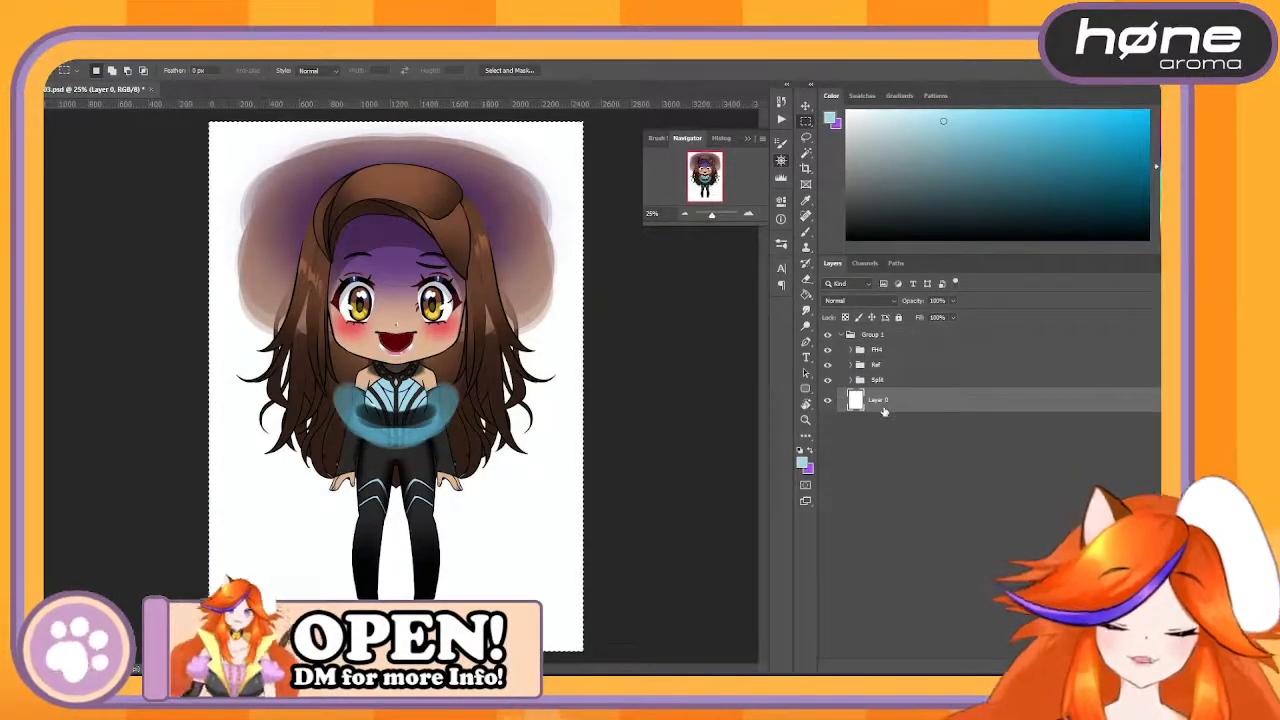
key(ctrl+n)
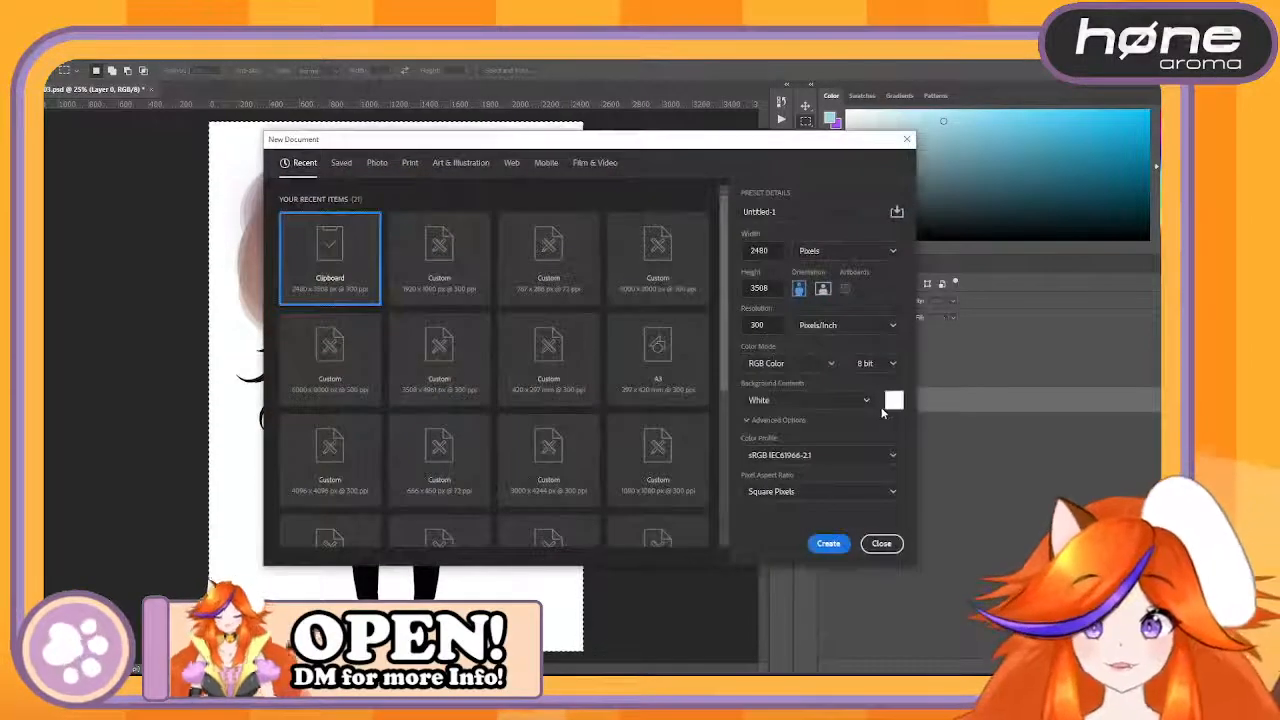
key(Escape)
key(ctrl+n)
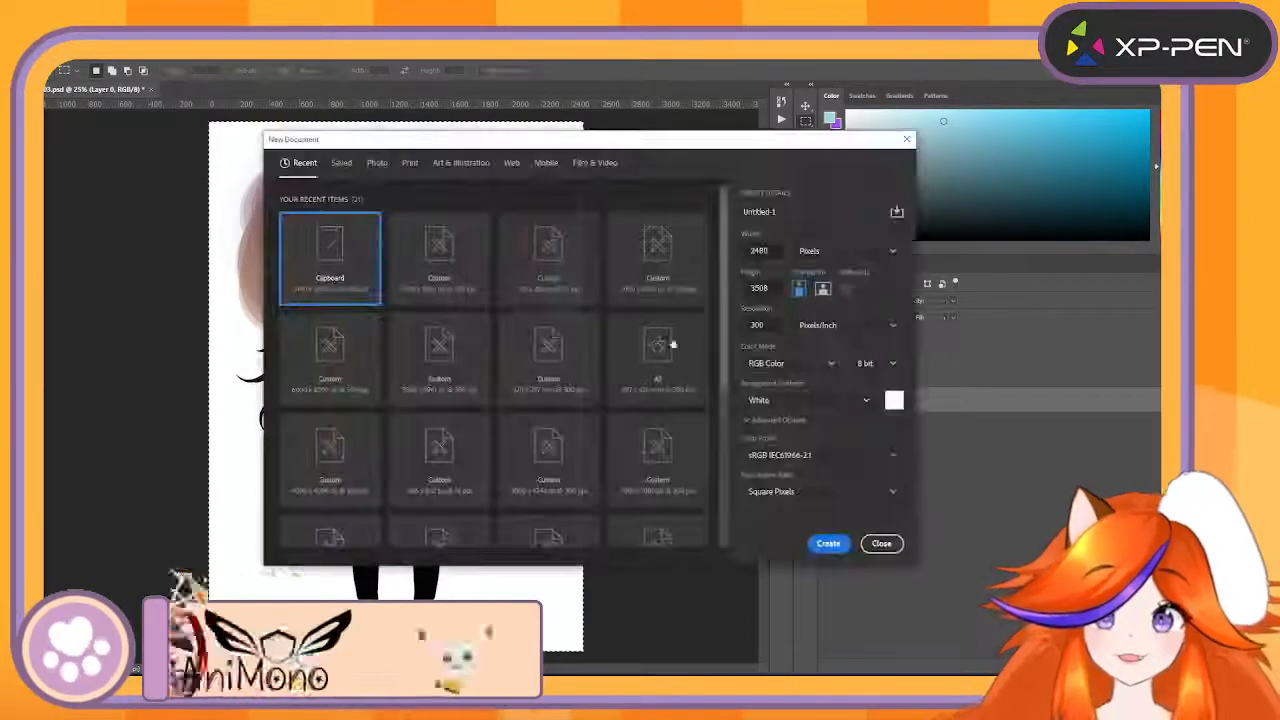
double_click(350, 268)
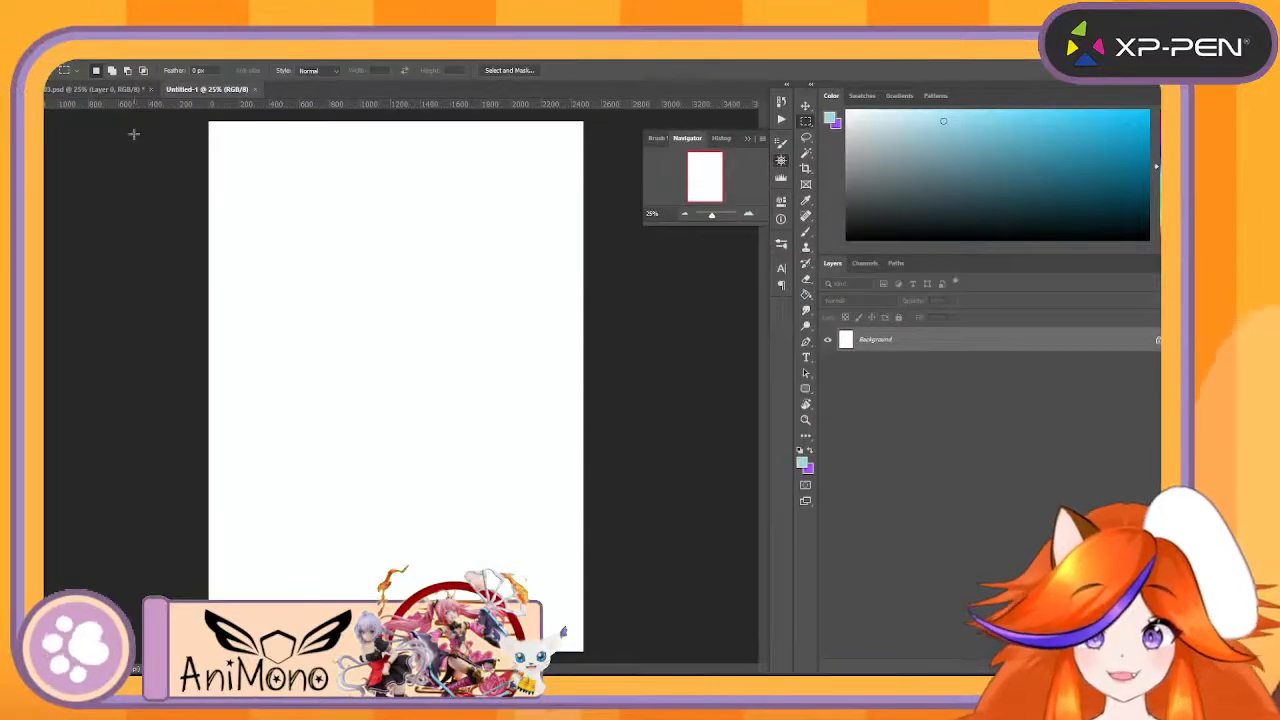
- Copy Group 1 from the original file into the new document and centre it on the canvas horizontally and vertically
click(125, 89)
click(874, 336)
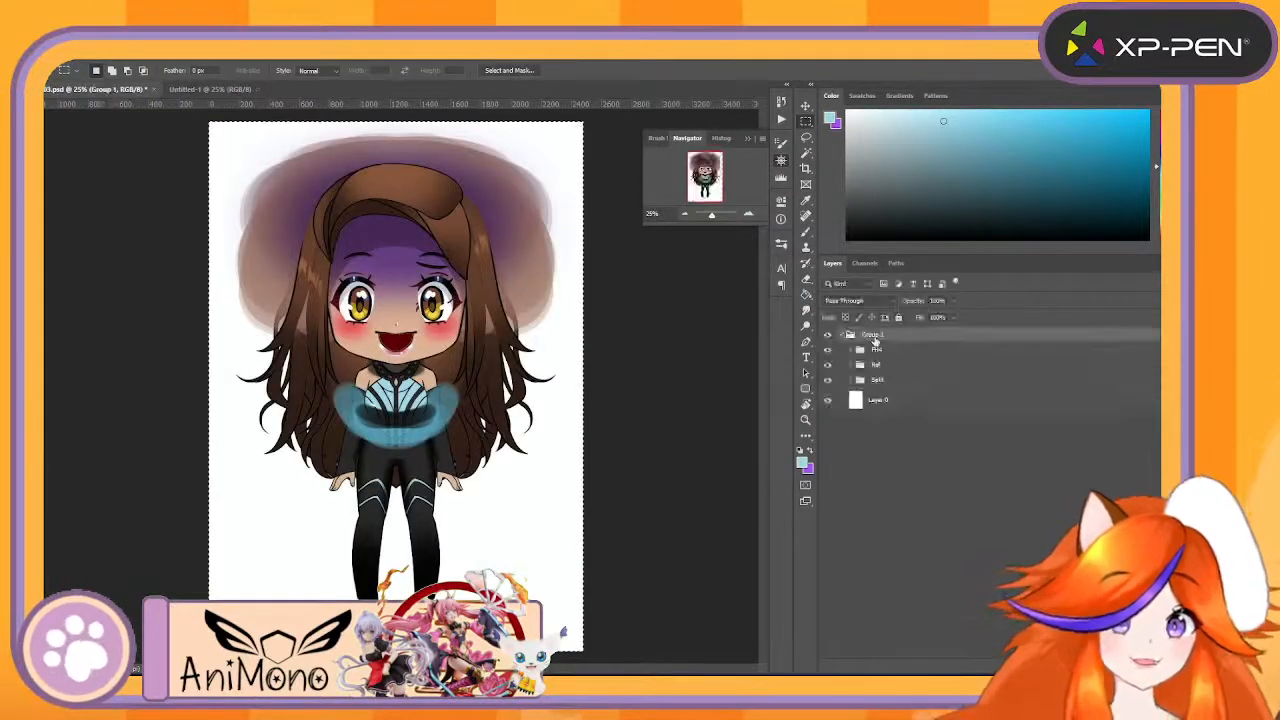
drag(878, 337, 371, 283)
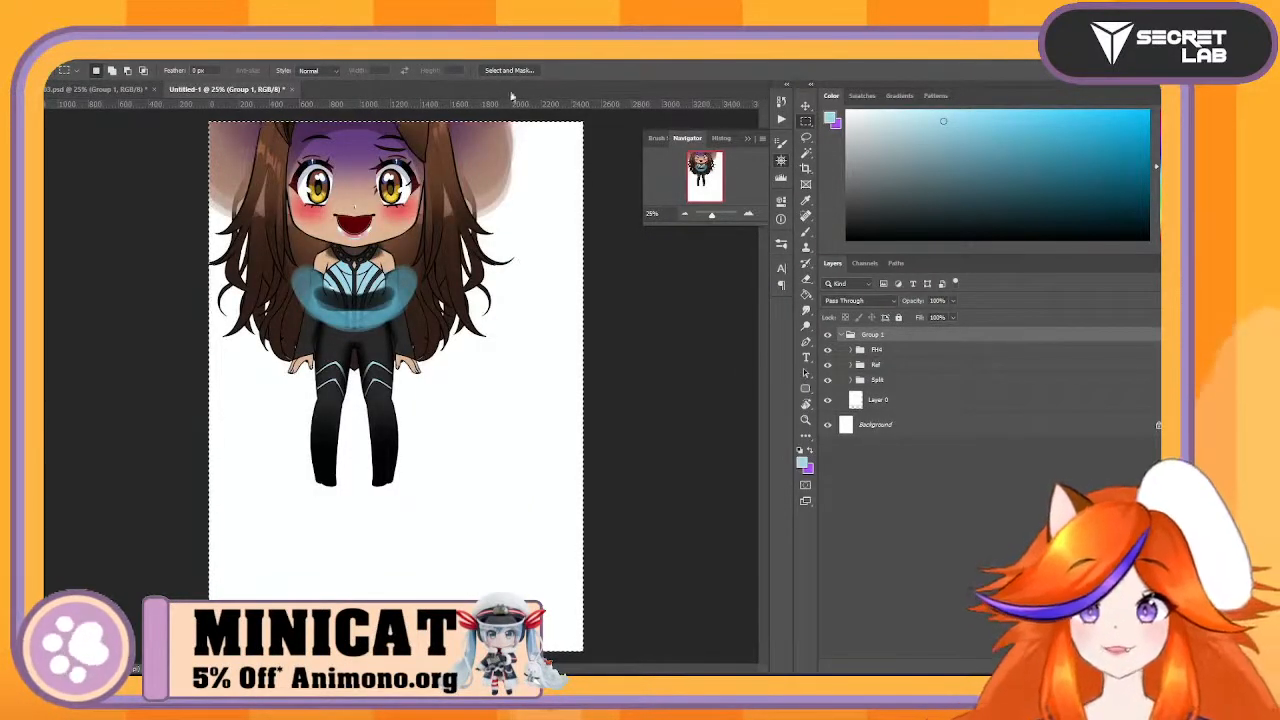
key(v)
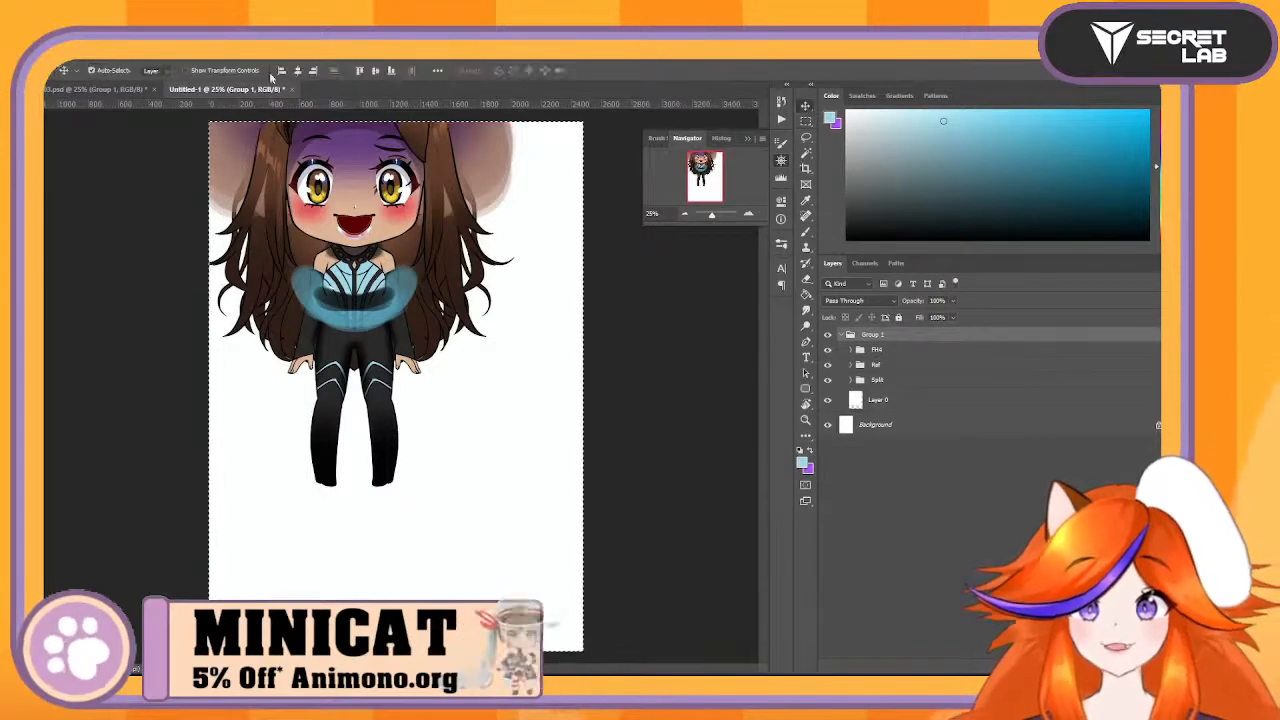
click(297, 71)
click(376, 72)
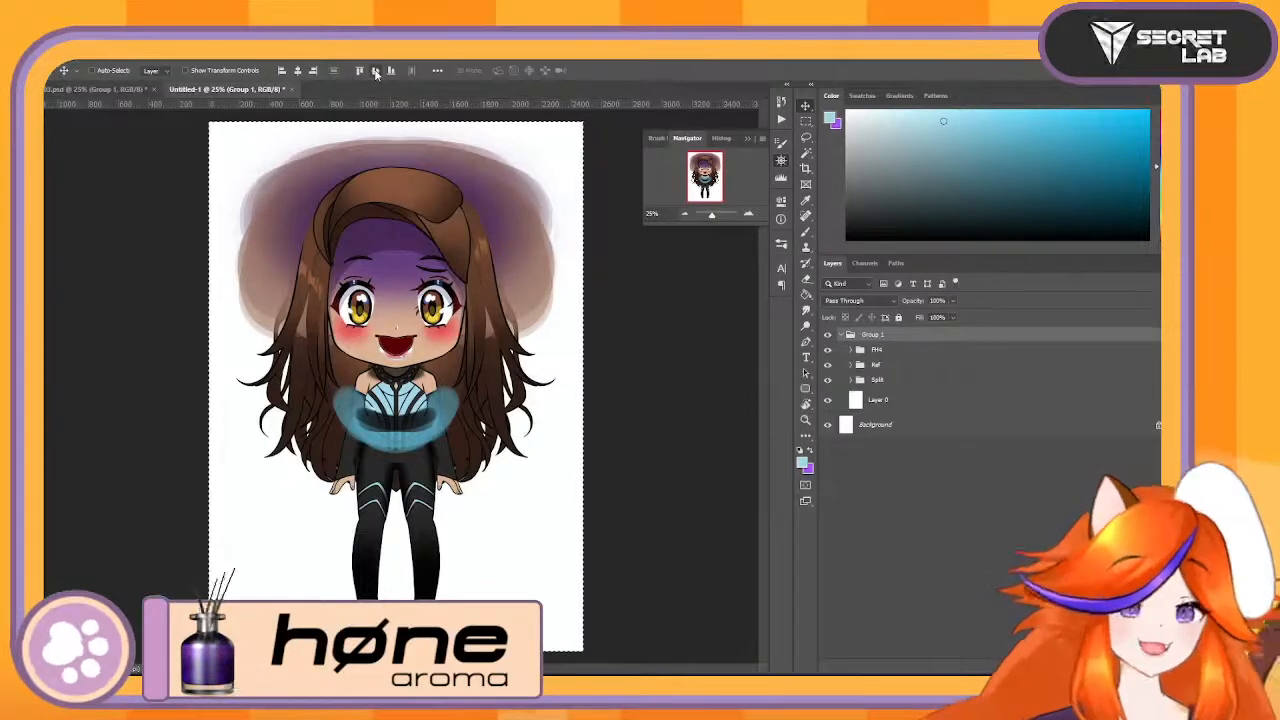
- Save the new document in the lexverse folder as the Photoshop file Lex004.psd
key(ctrl+s)
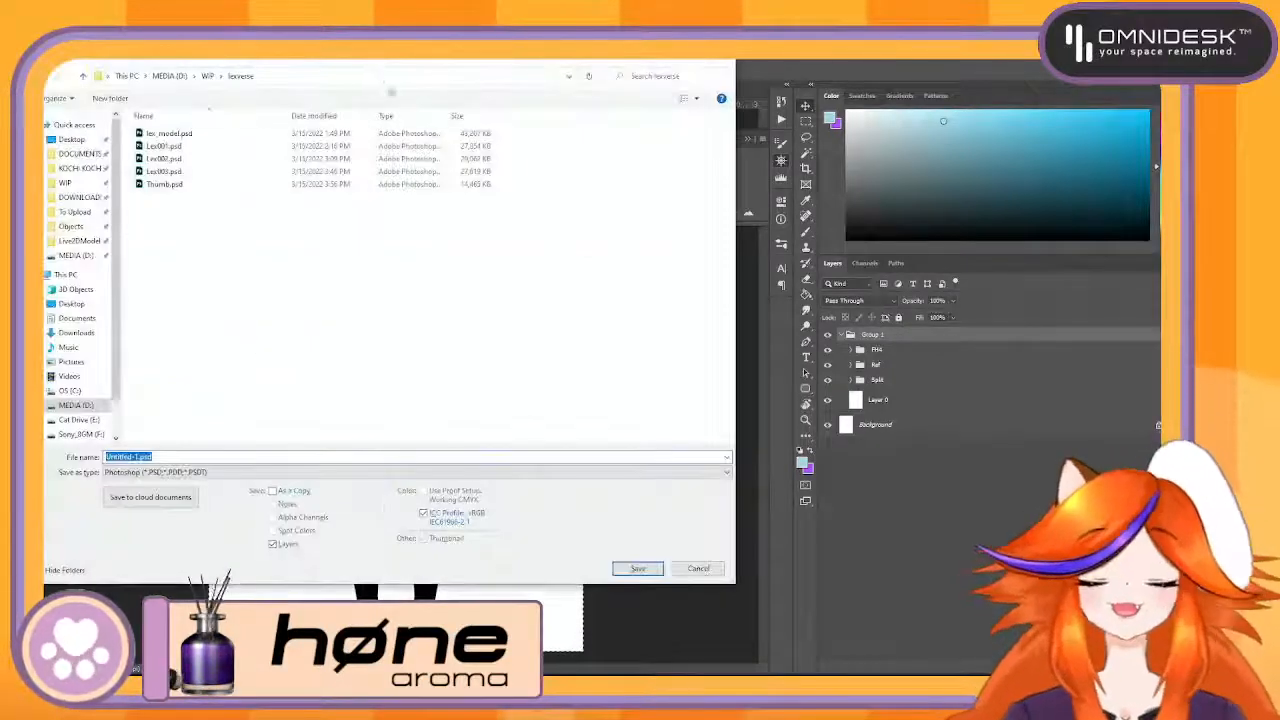
click(273, 472)
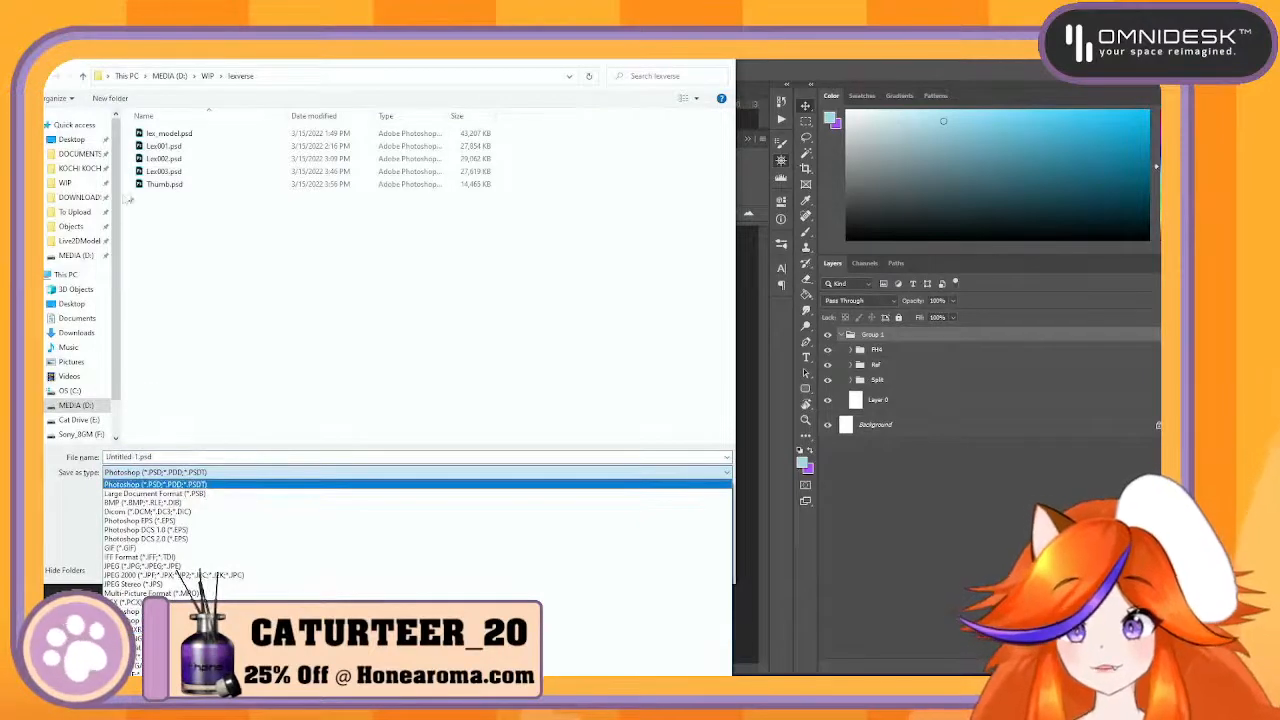
click(165, 202)
click(164, 171)
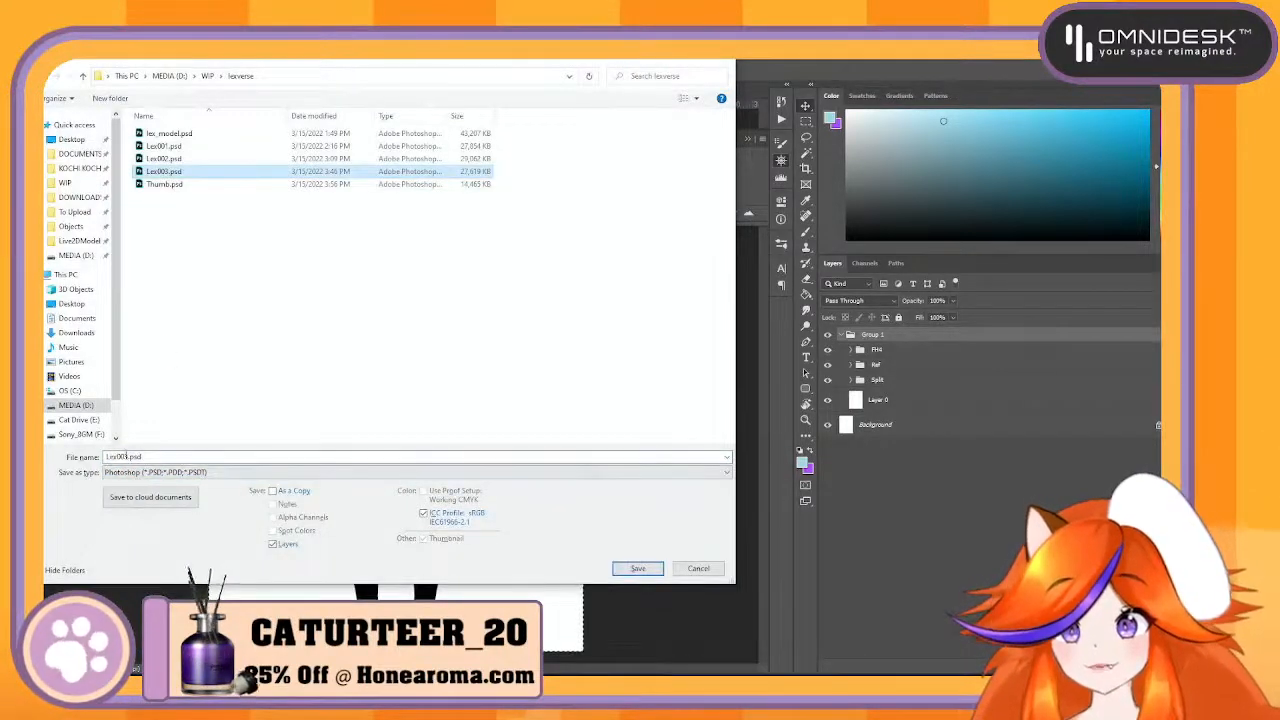
double_click(124, 456)
key(Right)
key(Right)
key(Right)
key(Right)
key(Right)
key(Right)
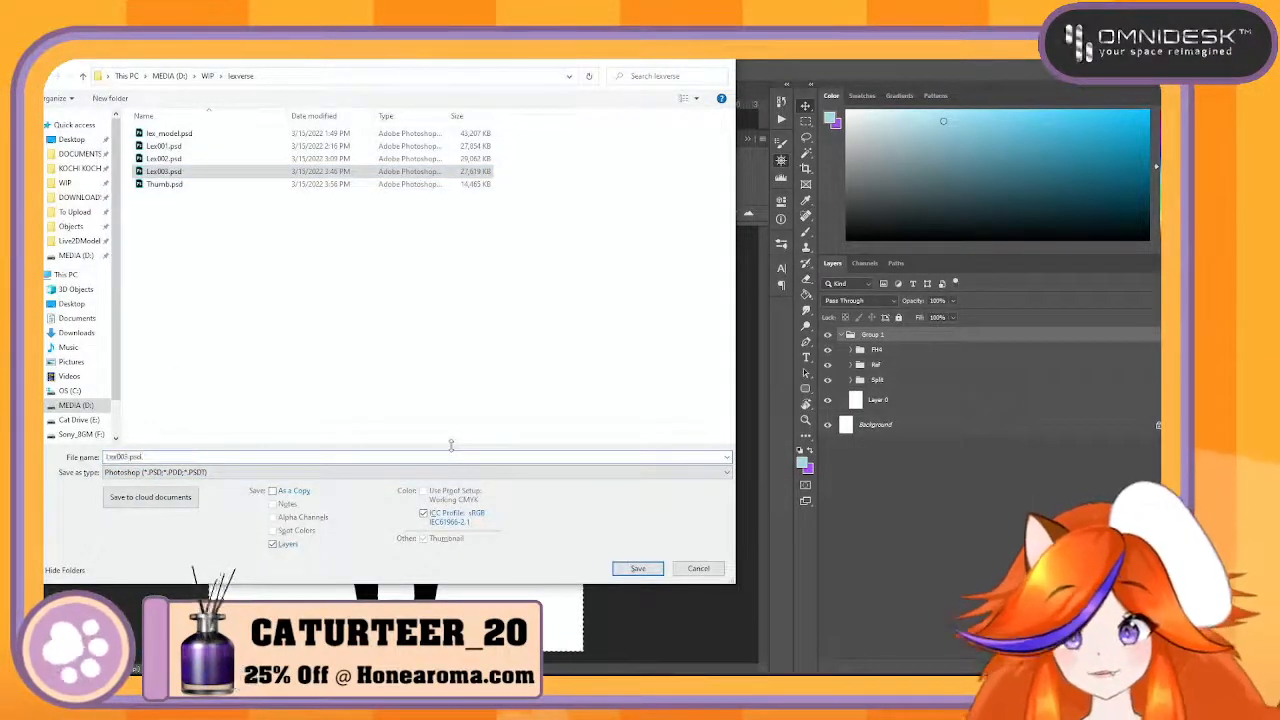
key(BackSpace)
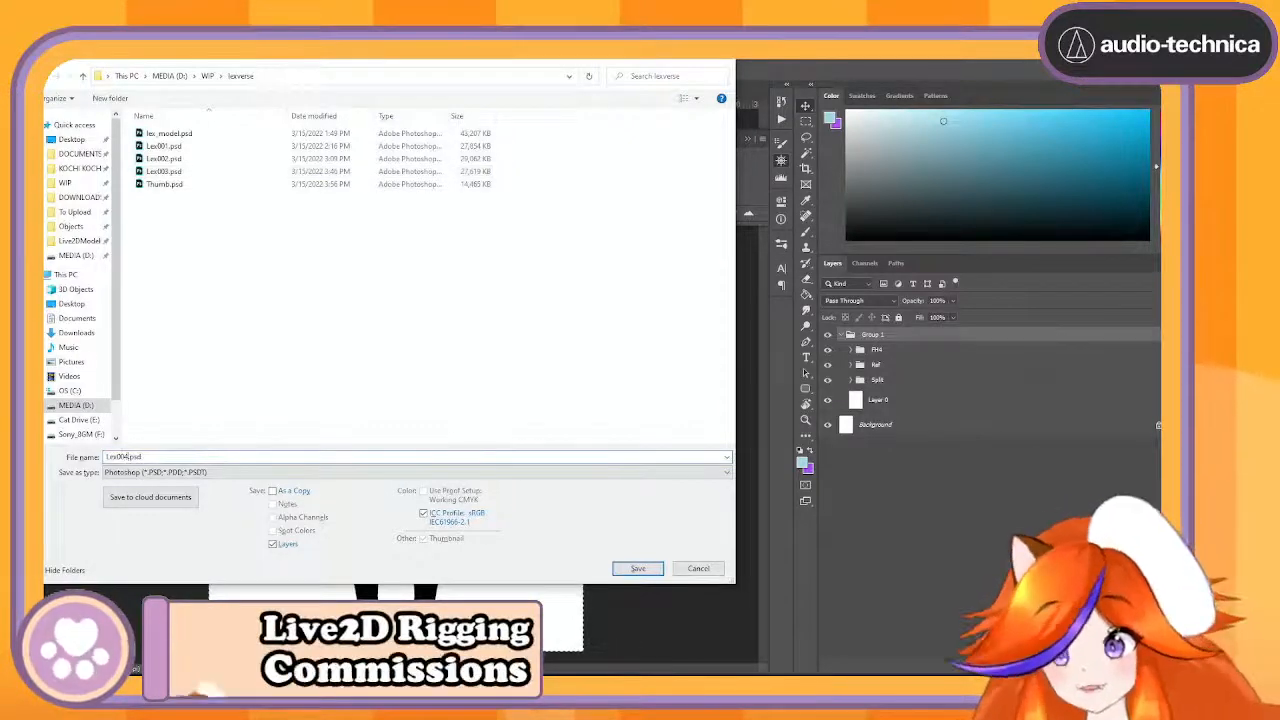
key(Return)
key(Return)
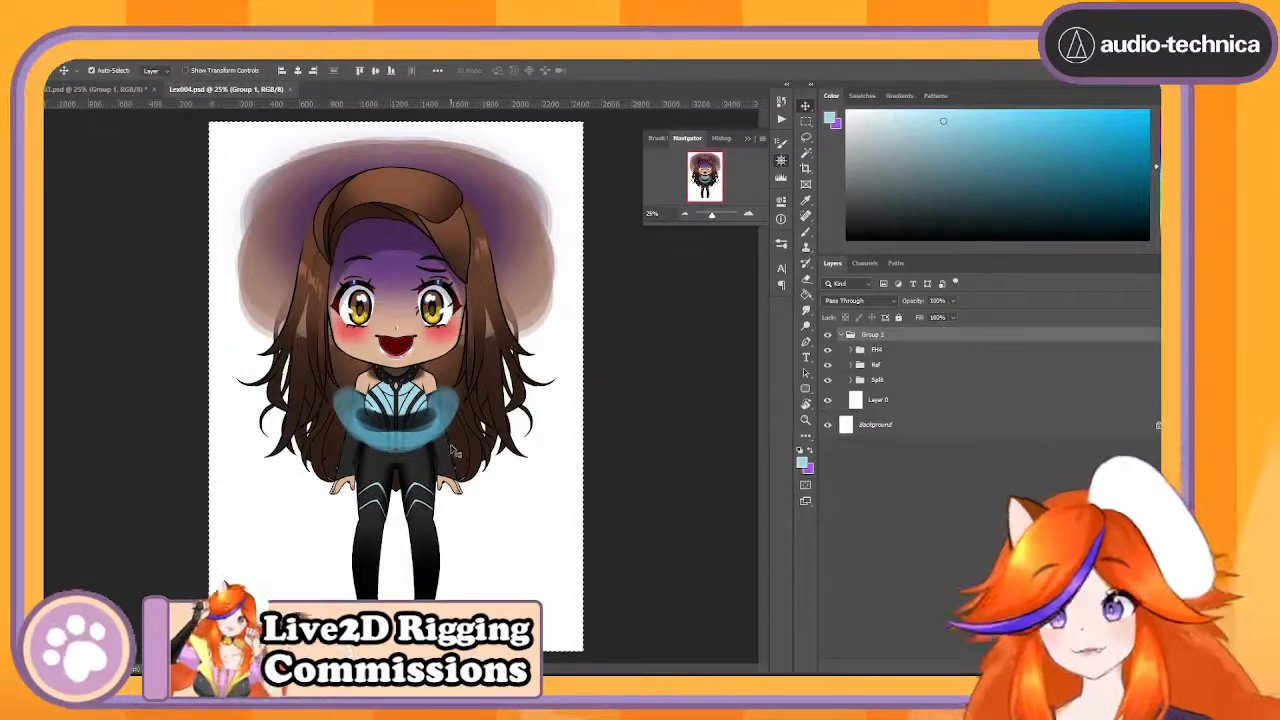
- Return to Live2D Cubism Editor and dismiss the new-version notice without opening the download page
click(100, 89)
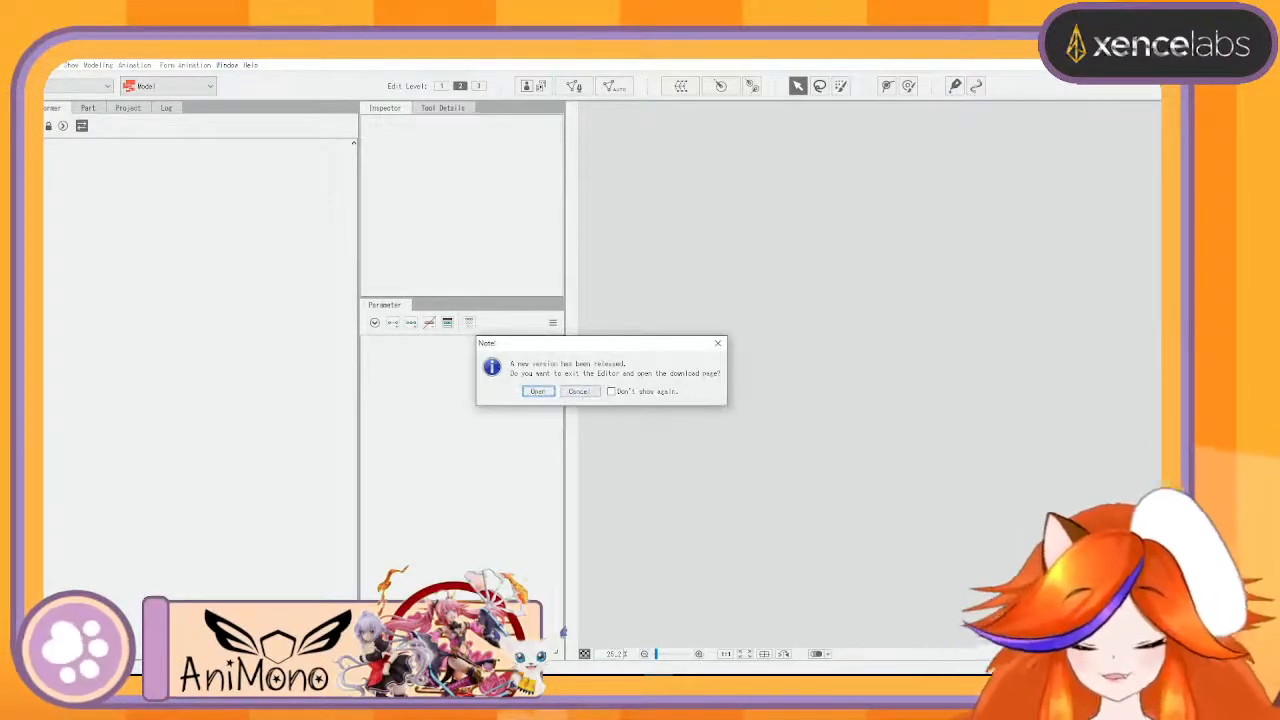
click(683, 684)
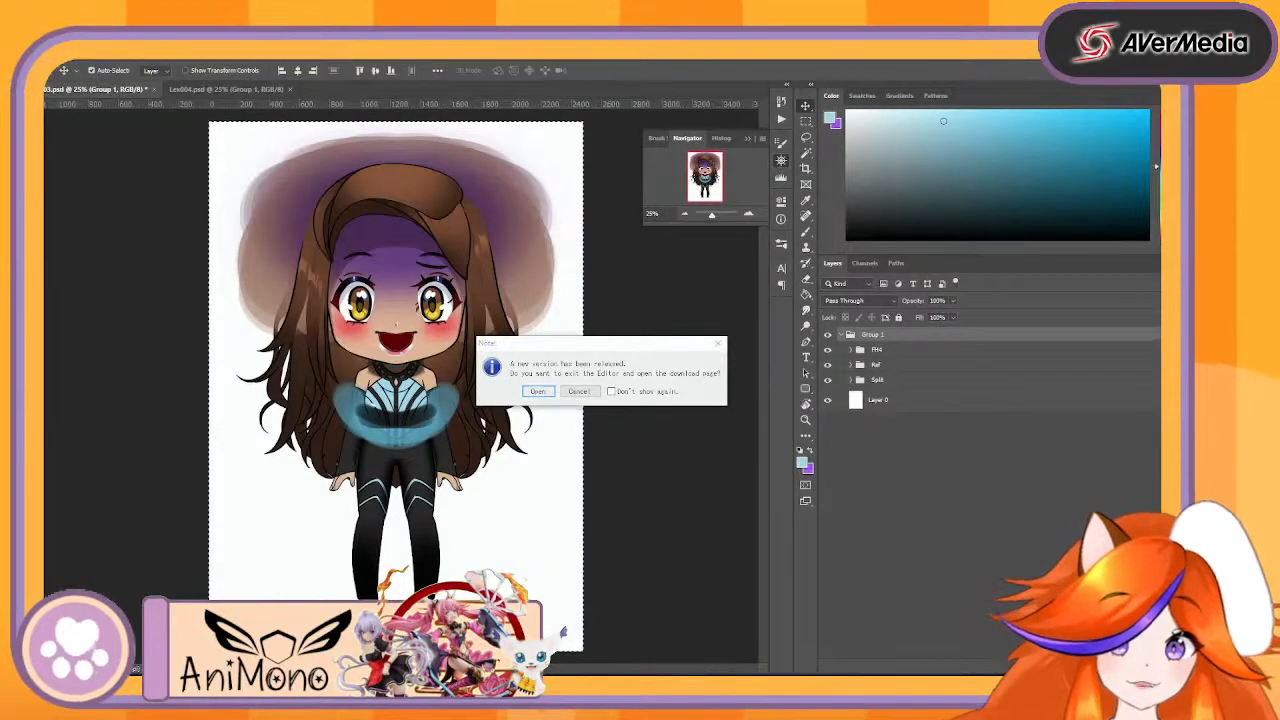
click(584, 392)
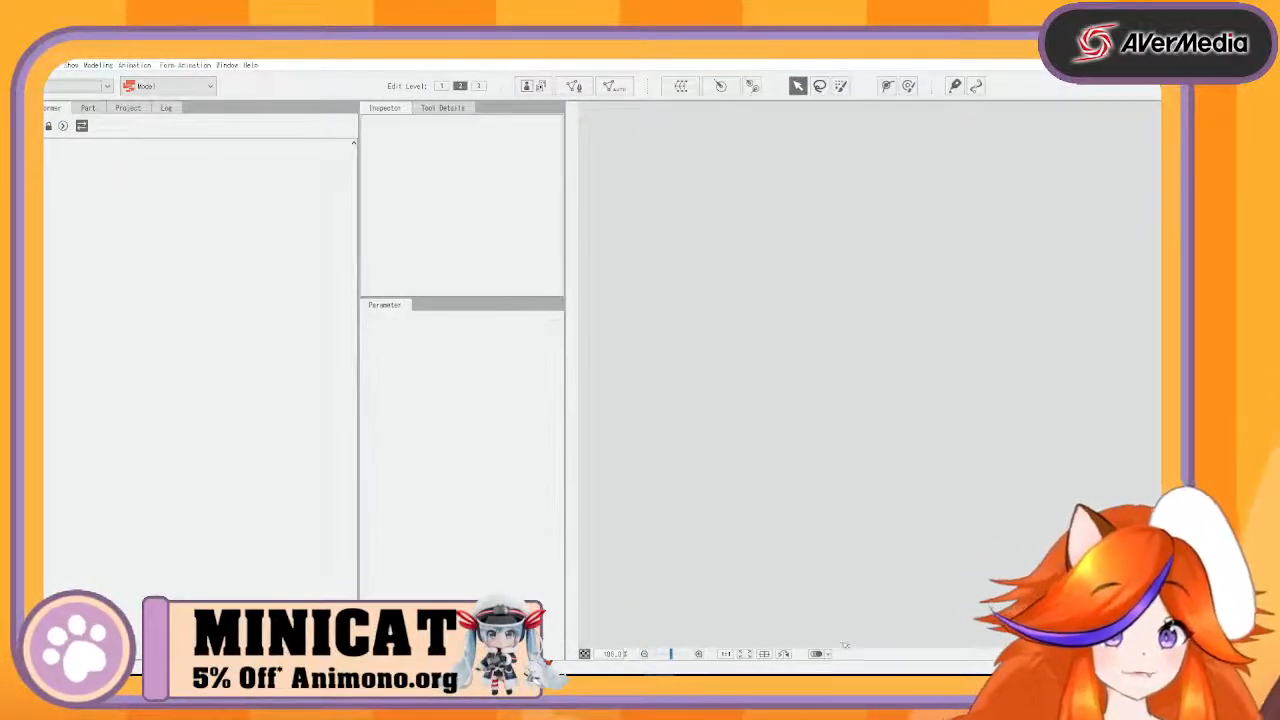
click(214, 685)
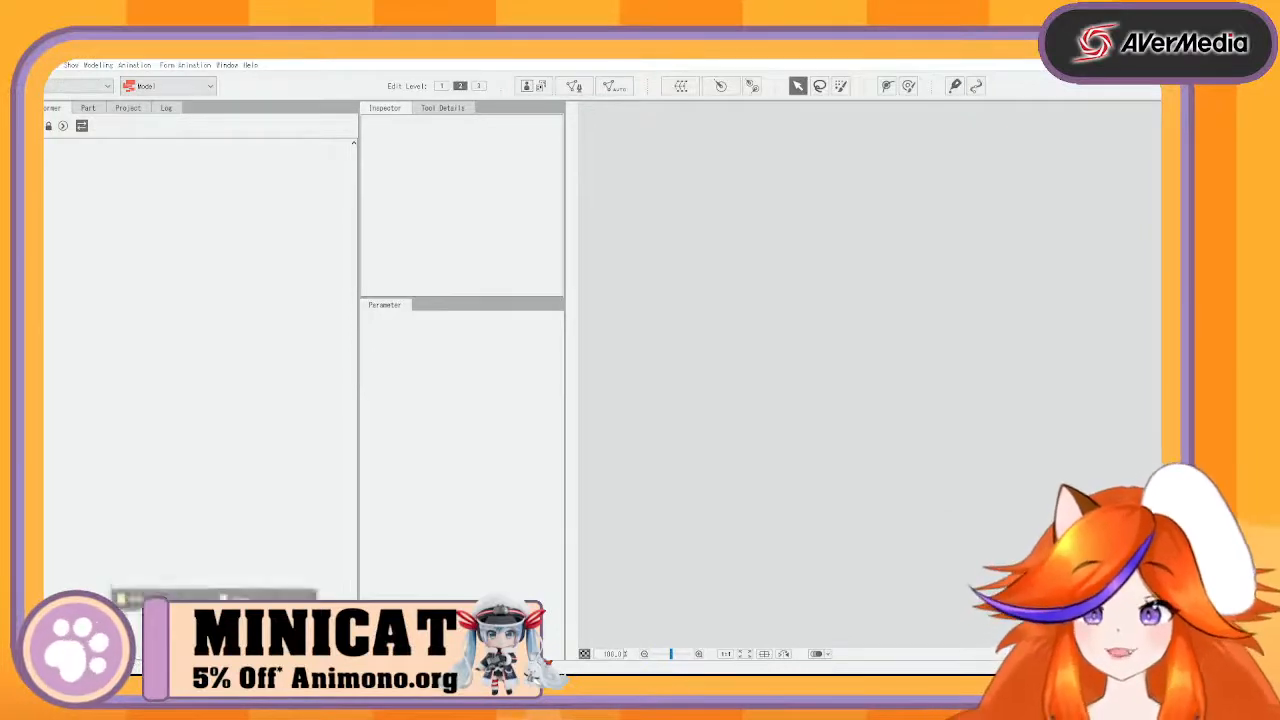
click(150, 600)
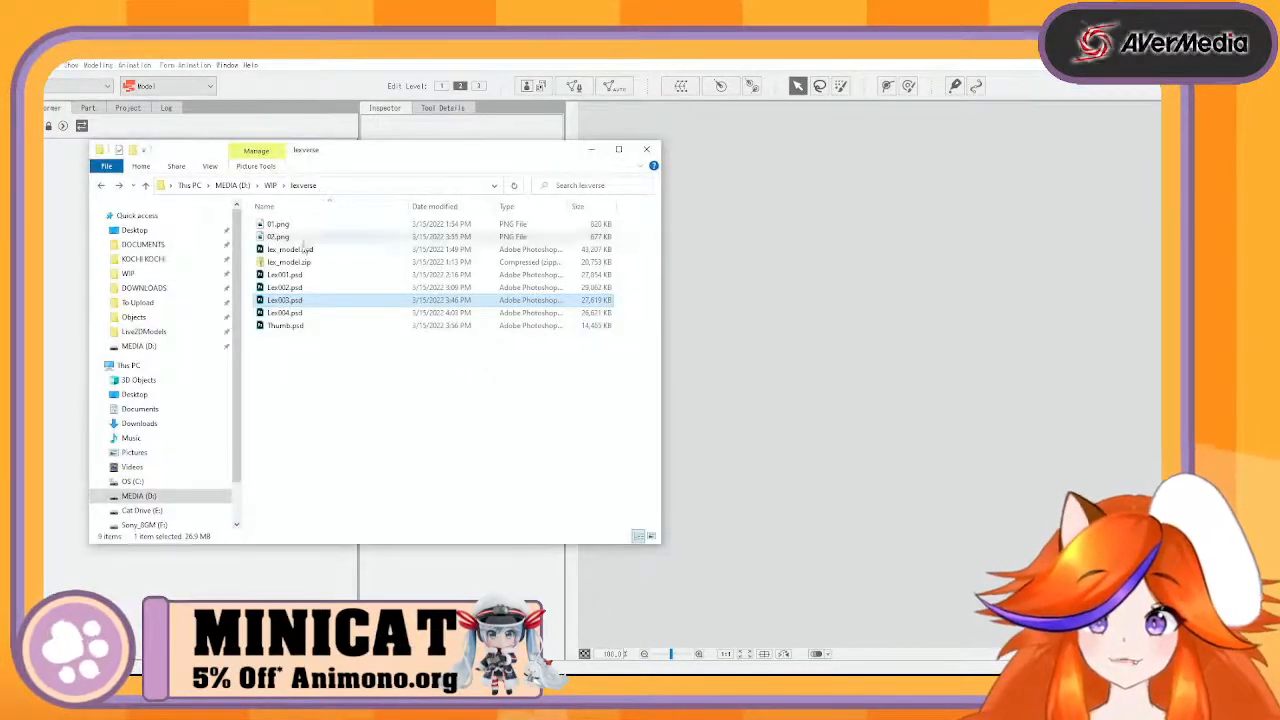
drag(302, 302, 1034, 286)
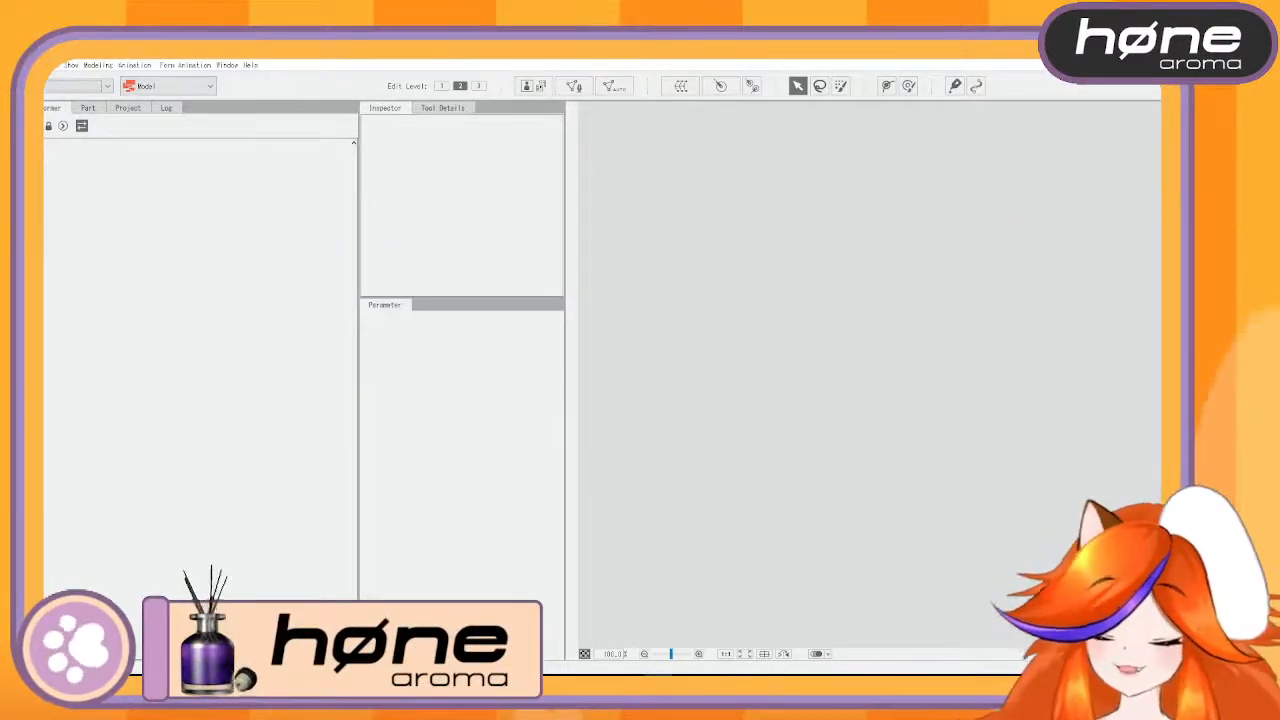
- Import Lex004.psd from the lexverse folder into Live2D Cubism Editor
click(214, 685)
click(150, 600)
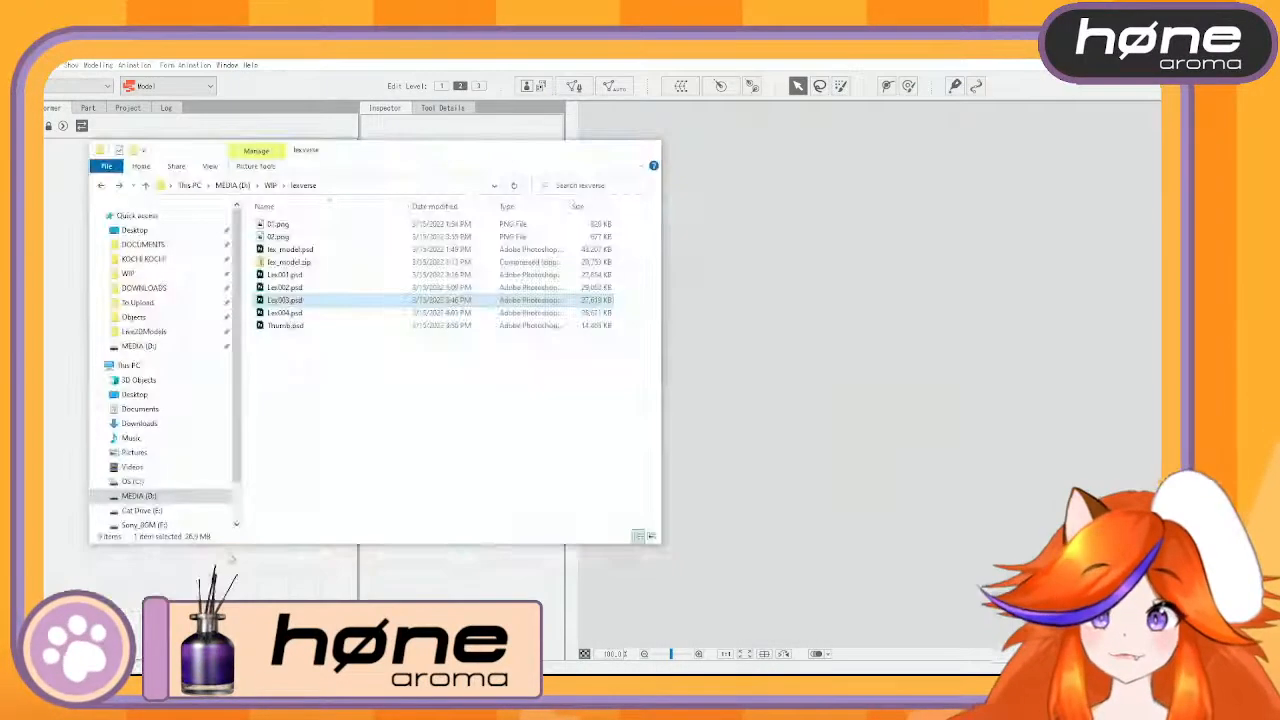
click(290, 313)
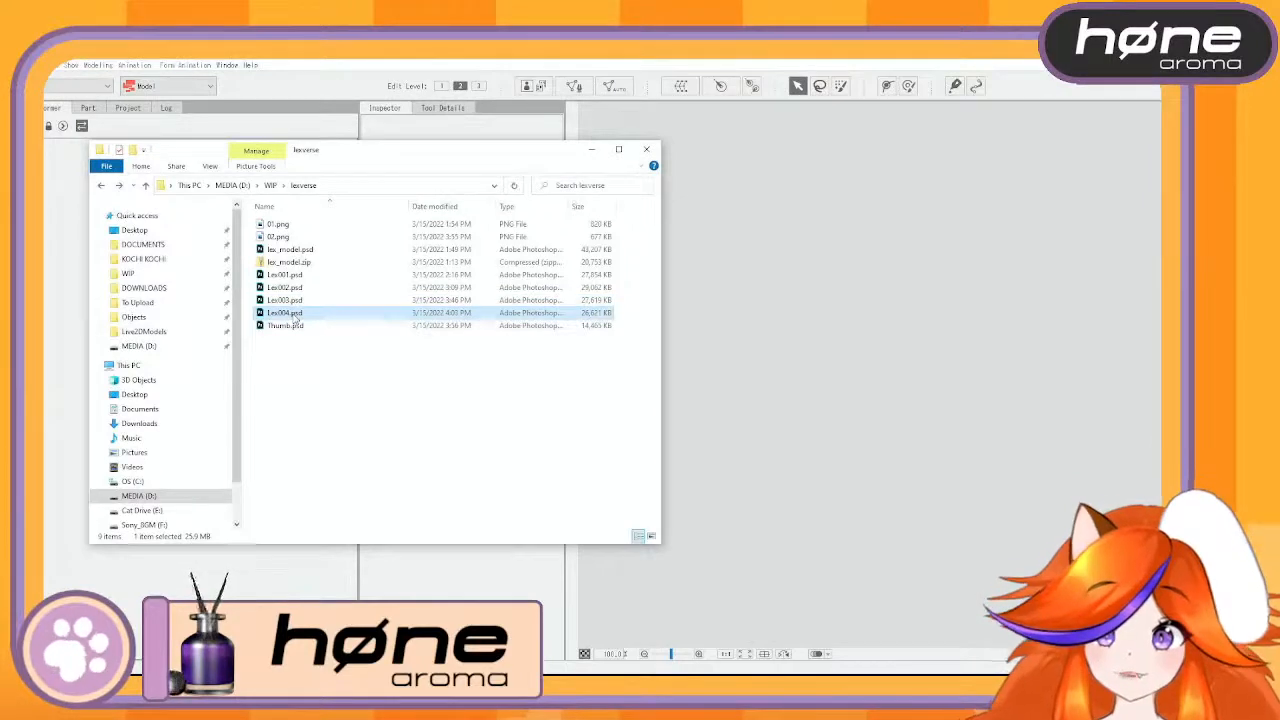
drag(294, 319, 878, 275)
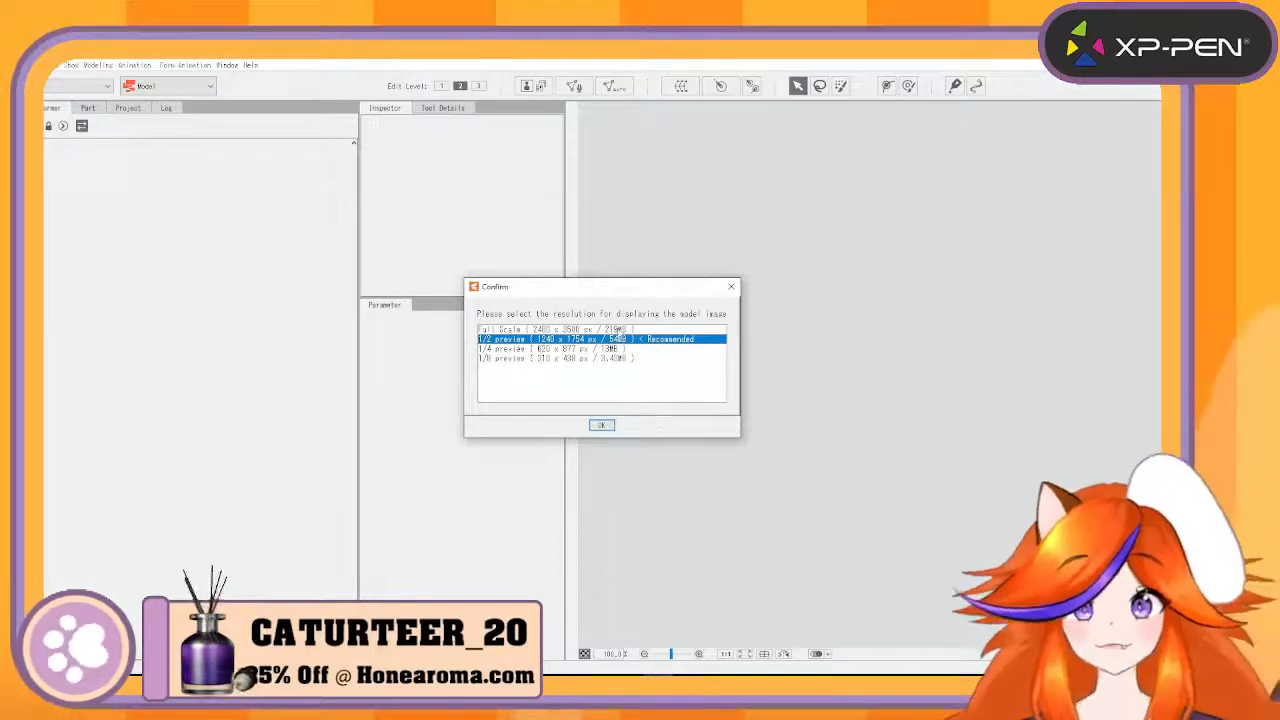
- Compare the available display resolutions for the model image and accept the recommended 1/2 preview, 1240 x 1754 px
click(619, 330)
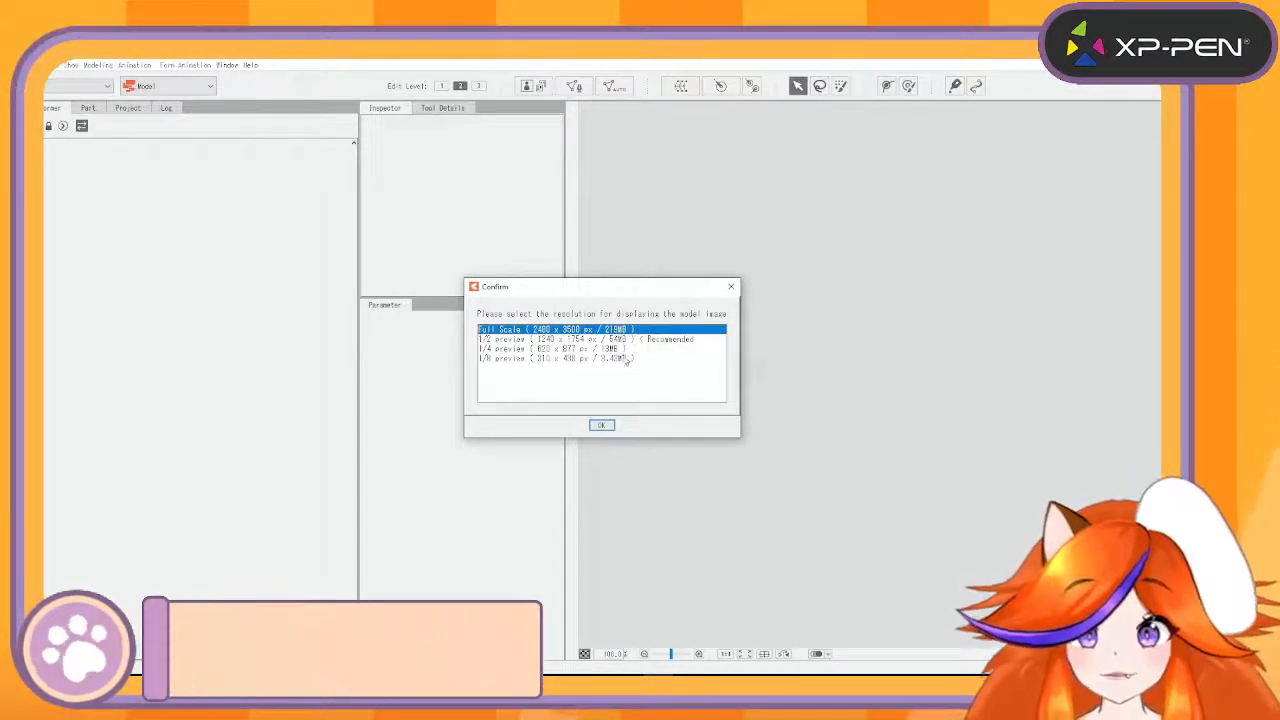
click(630, 358)
click(650, 340)
click(645, 349)
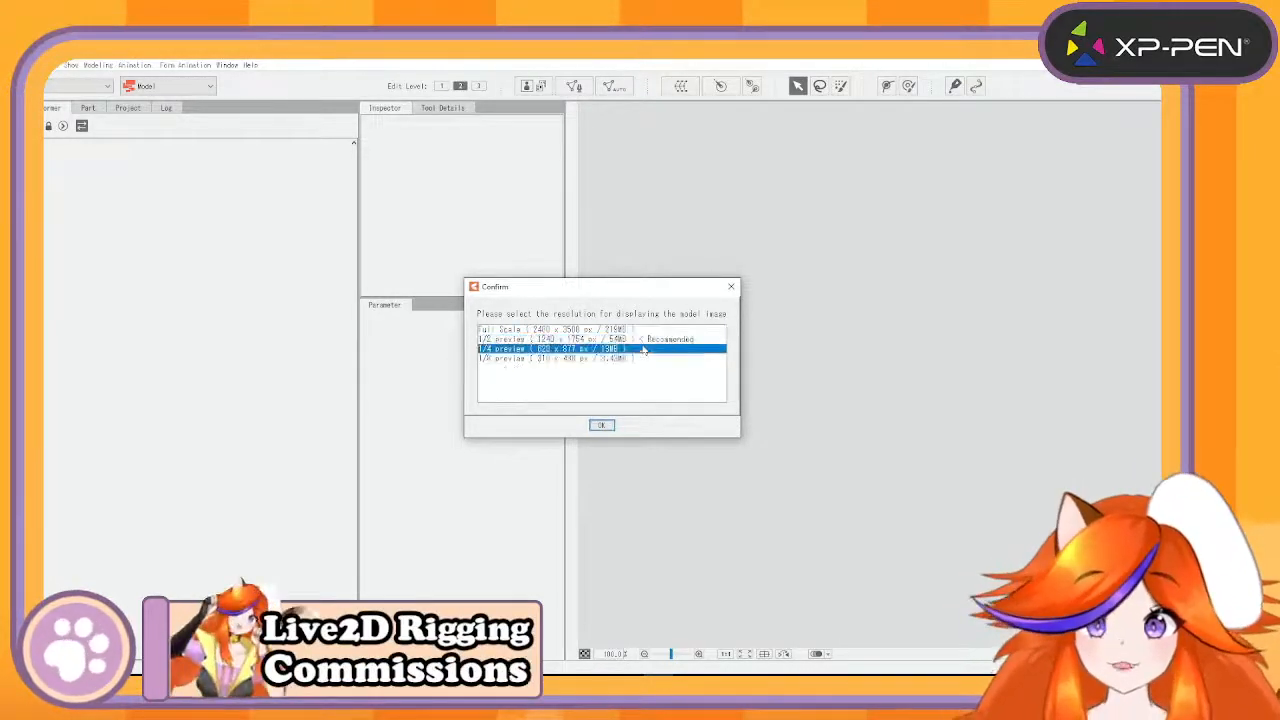
click(644, 330)
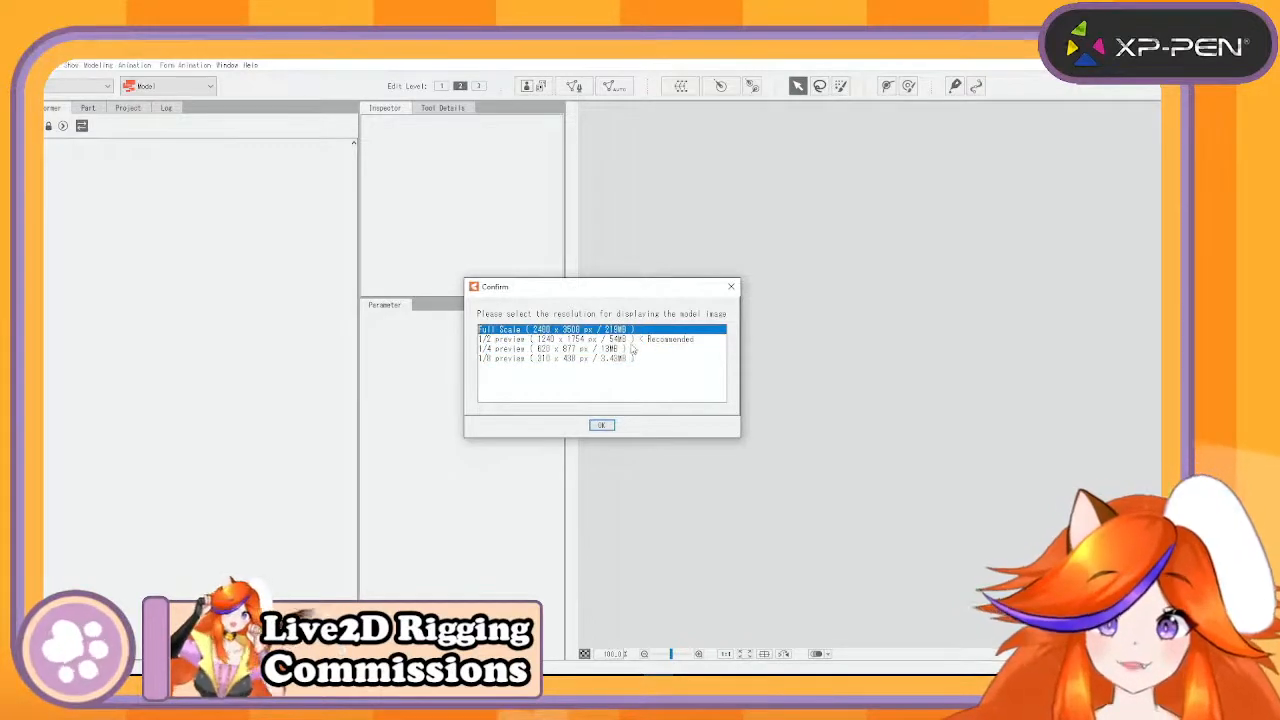
click(519, 341)
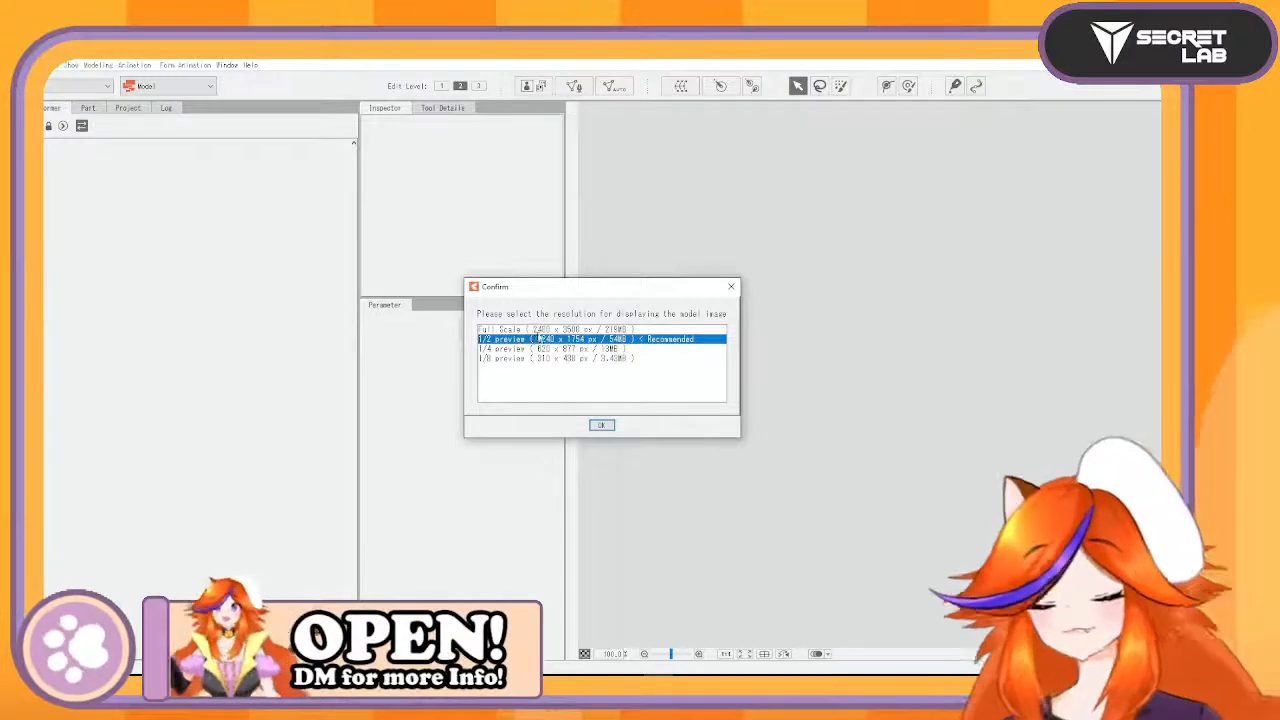
click(522, 349)
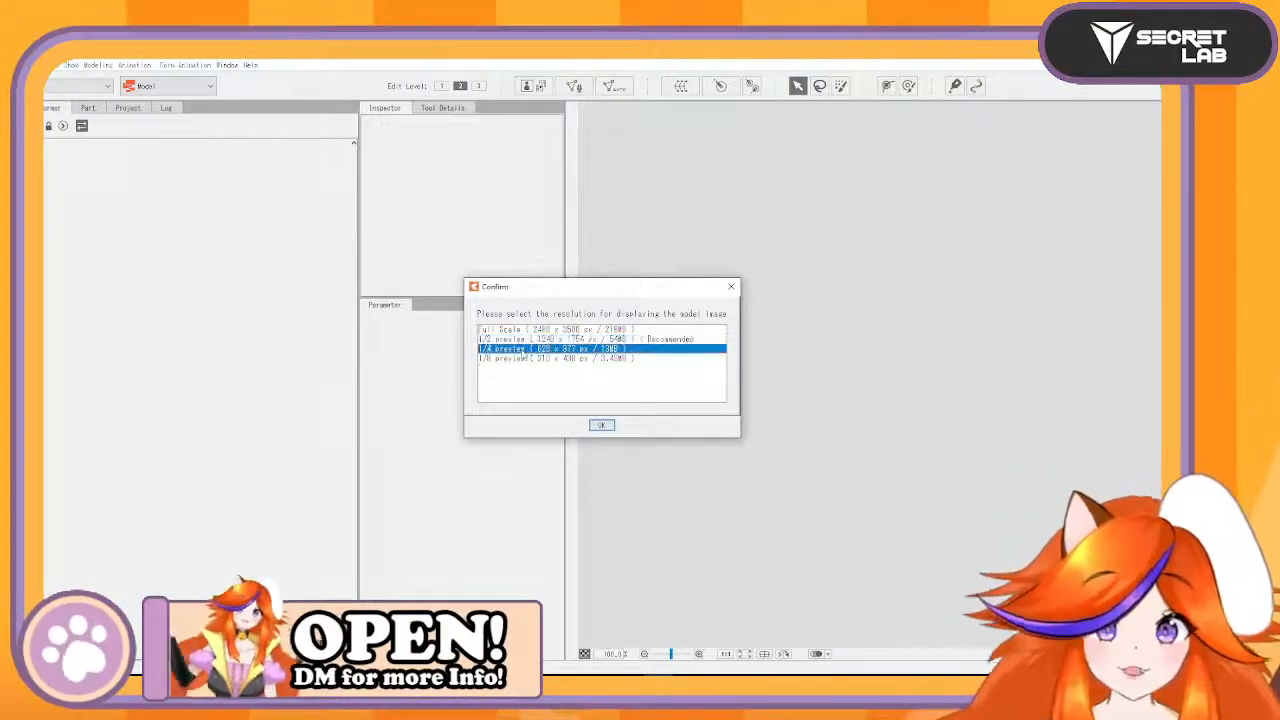
click(678, 340)
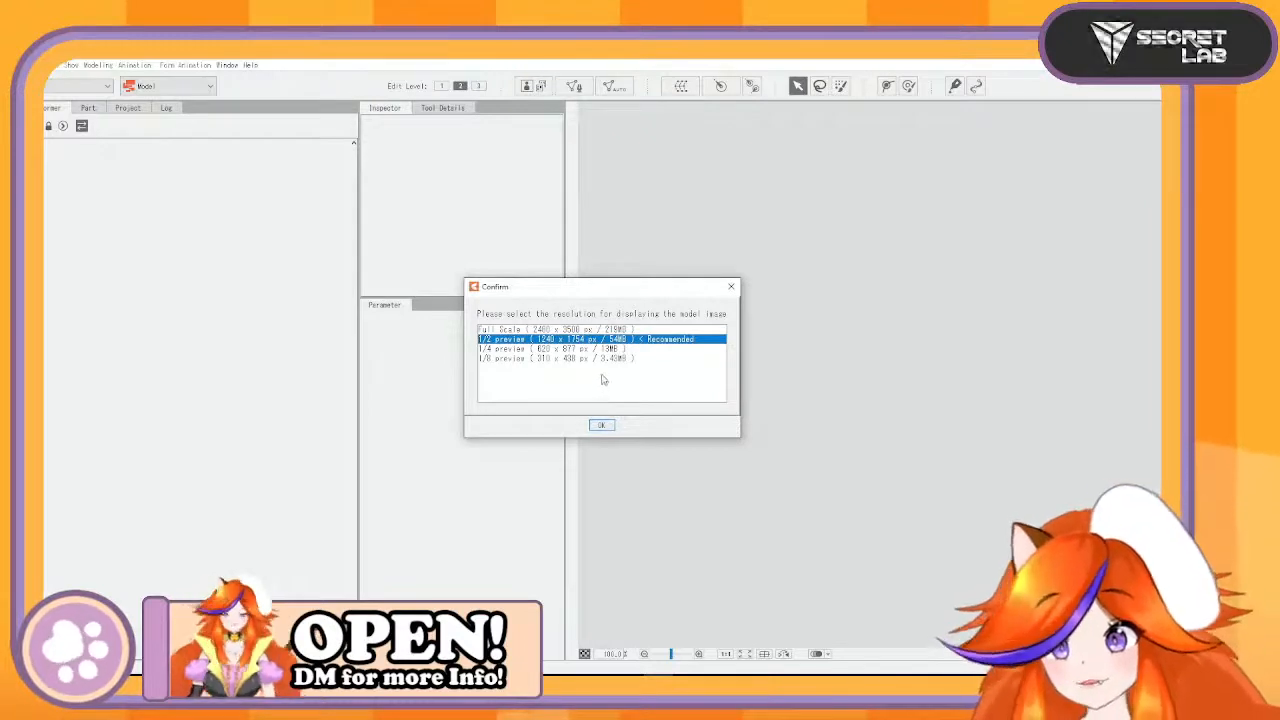
click(633, 359)
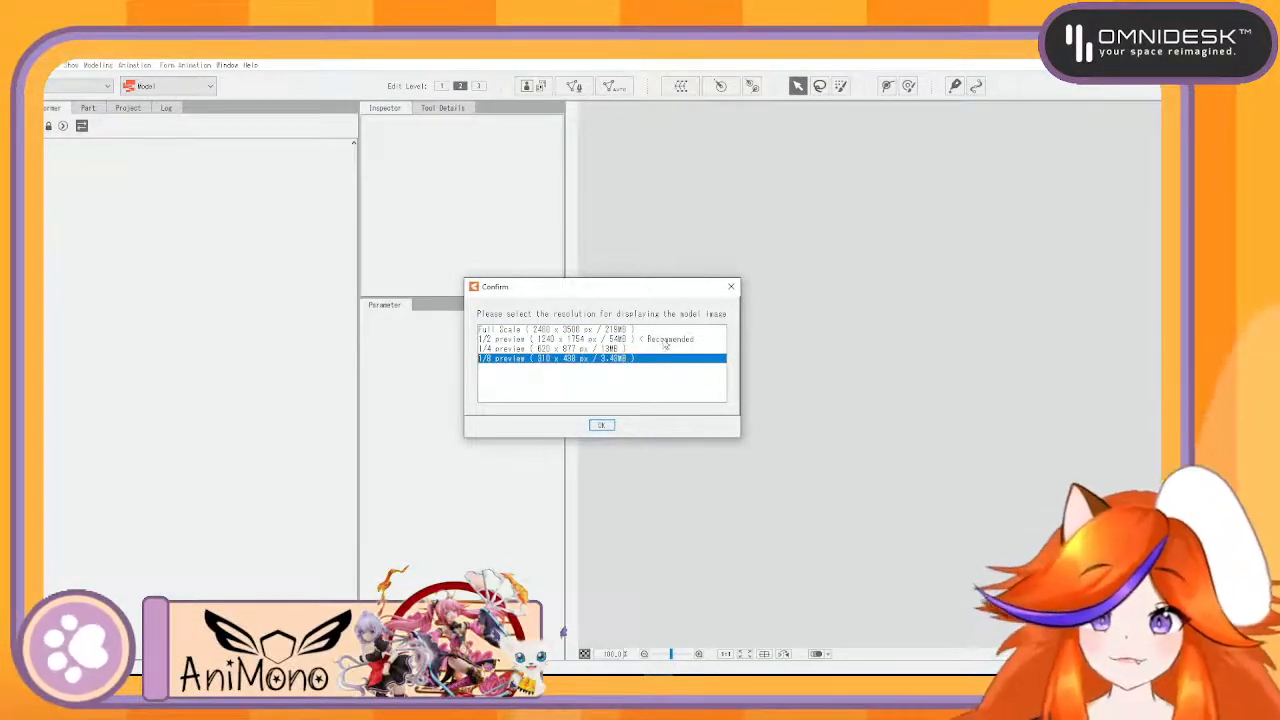
click(664, 340)
double_click(664, 341)
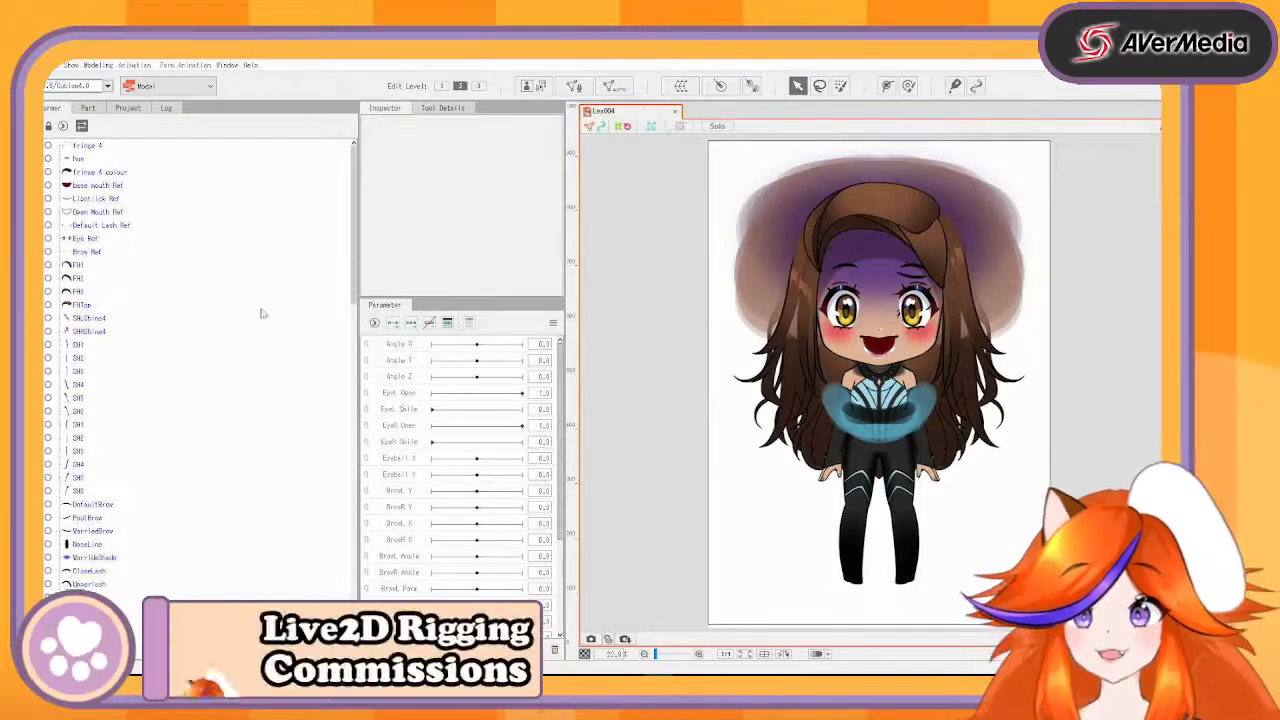
- Examine the imported fringe 4 colour and fringe 4 art meshes, their draw order, opacity and blend mode options, and the warp deformer creation settings
scroll(255, 320, down, 6)
scroll(251, 361, up, 6)
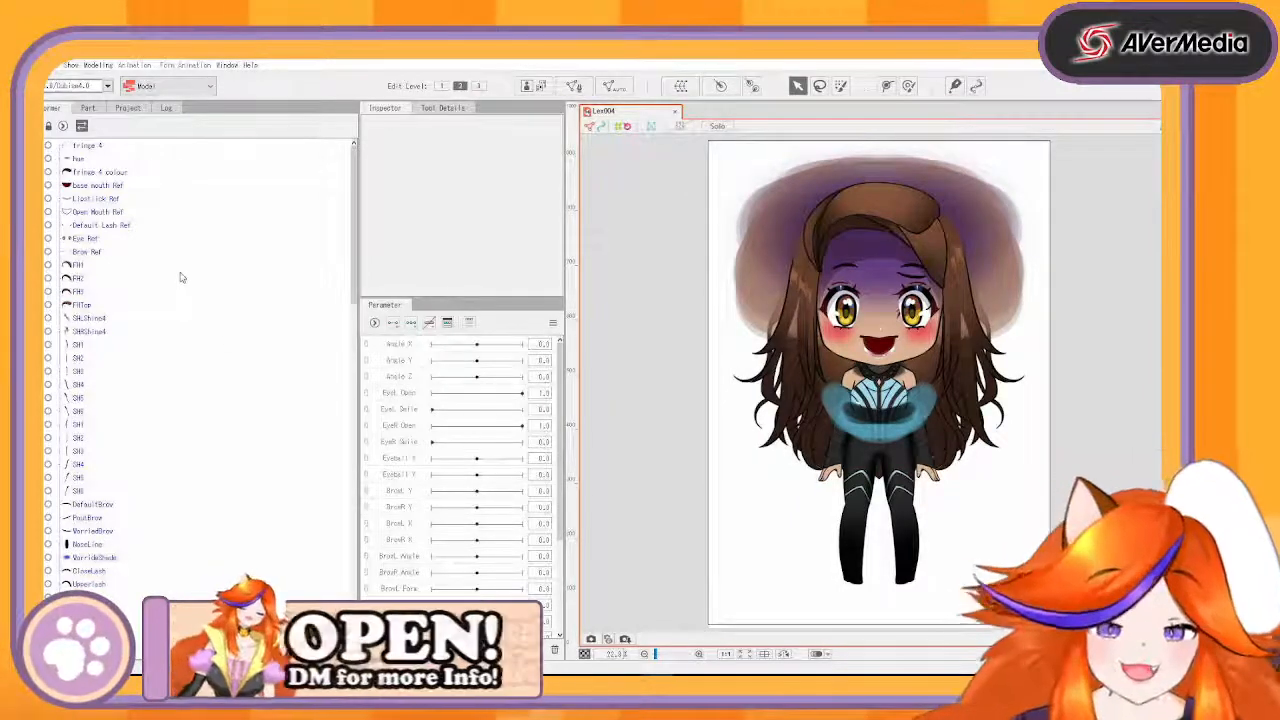
click(100, 172)
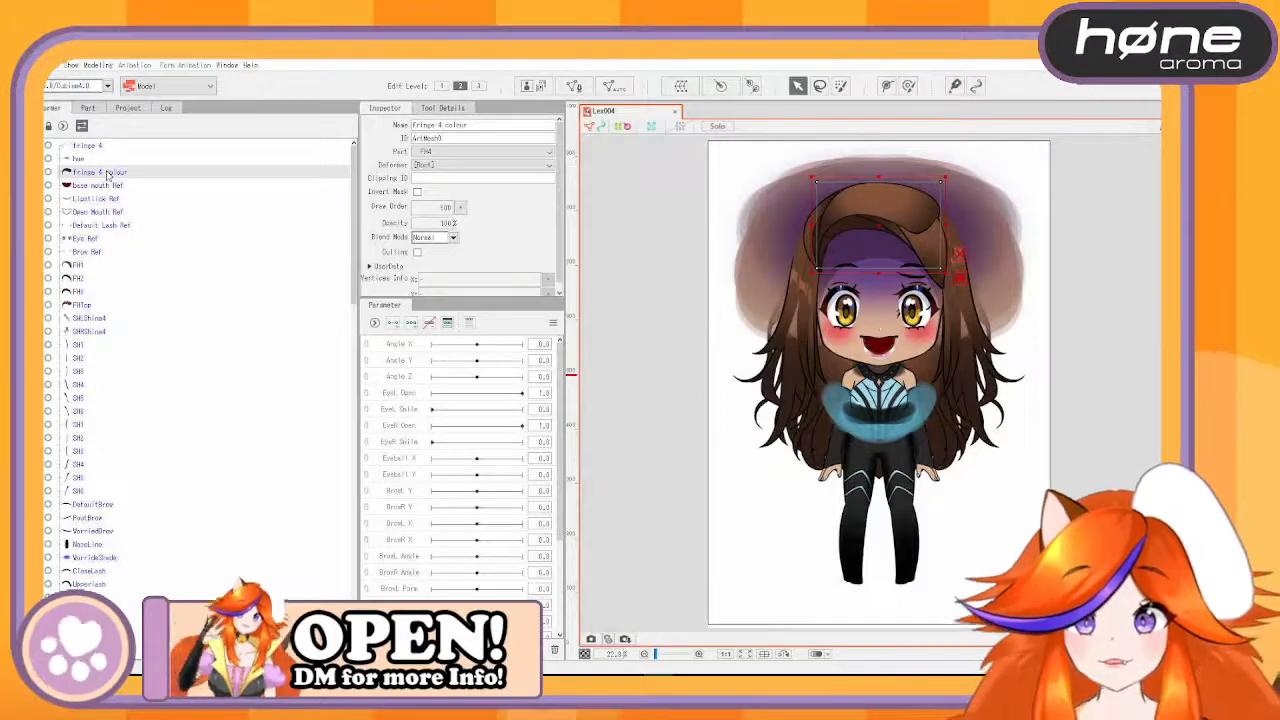
click(101, 146)
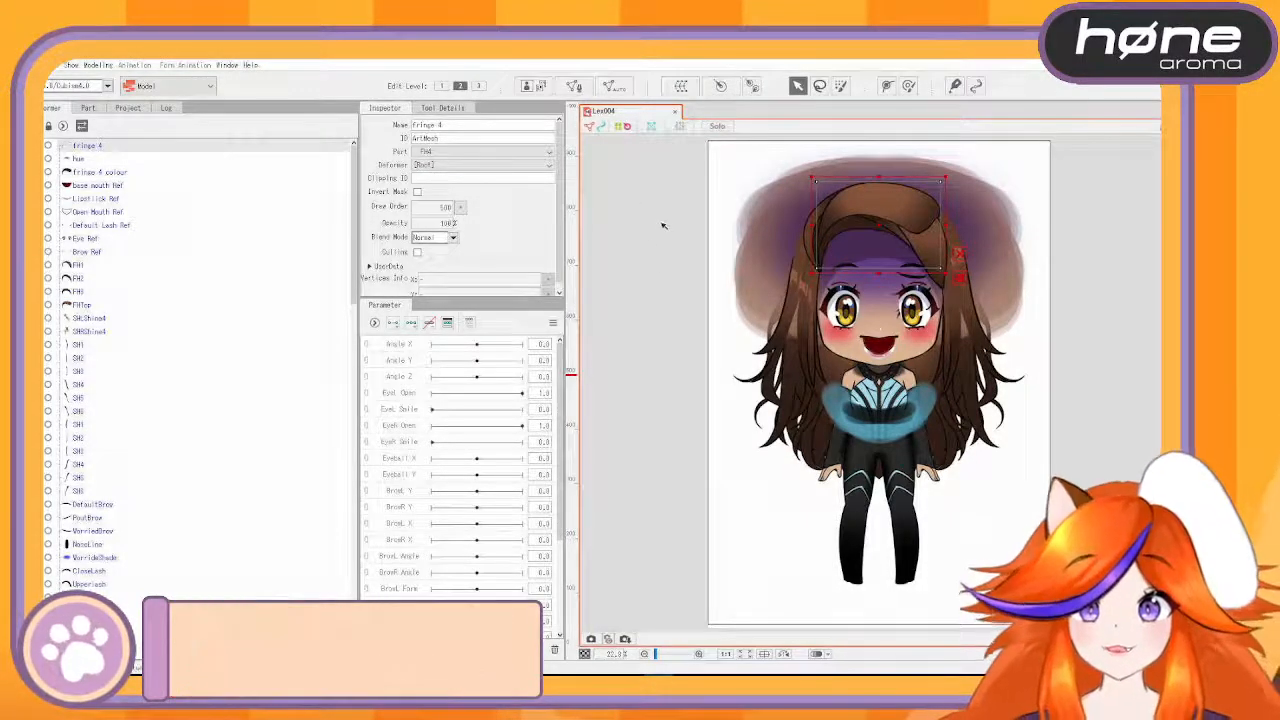
click(438, 206)
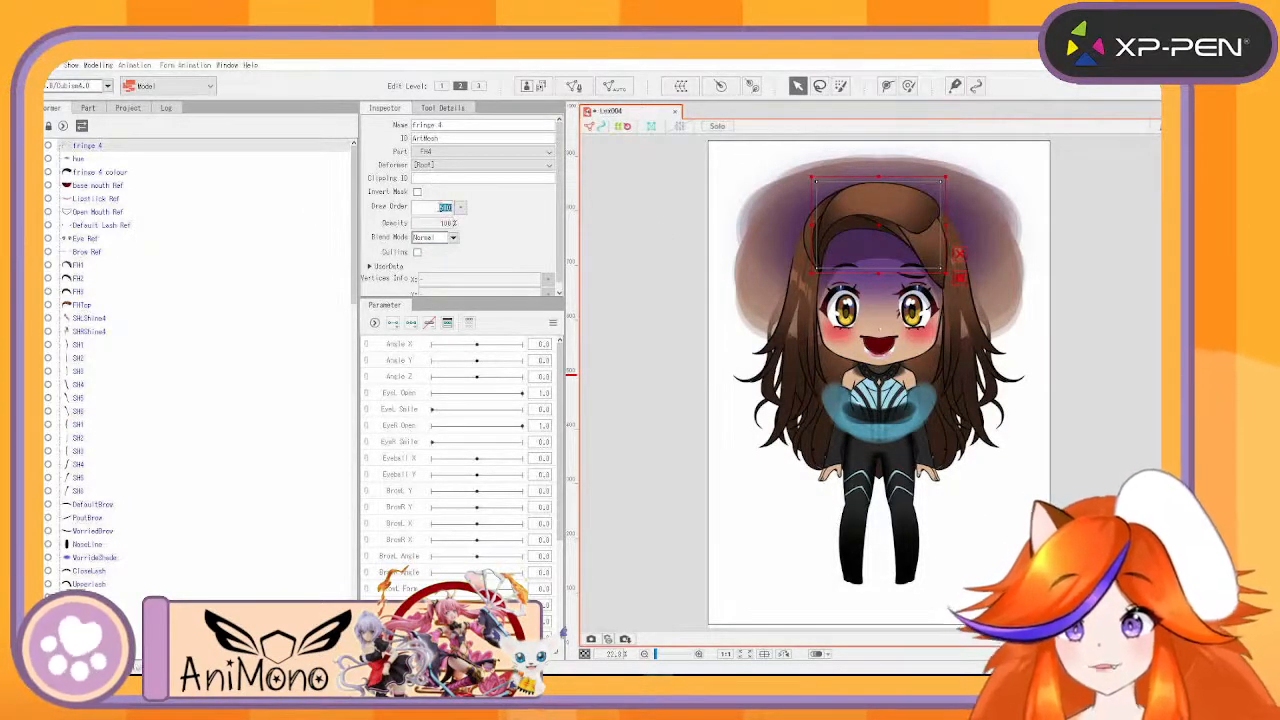
key(Return)
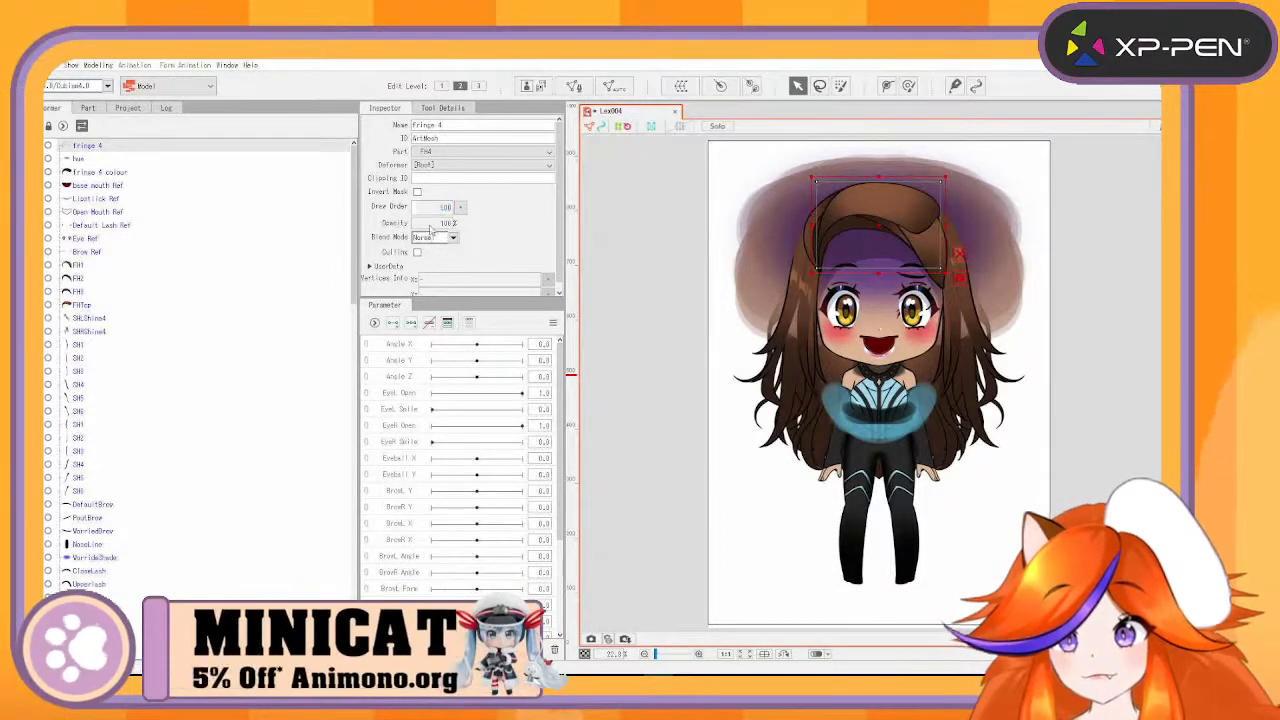
click(432, 224)
click(441, 239)
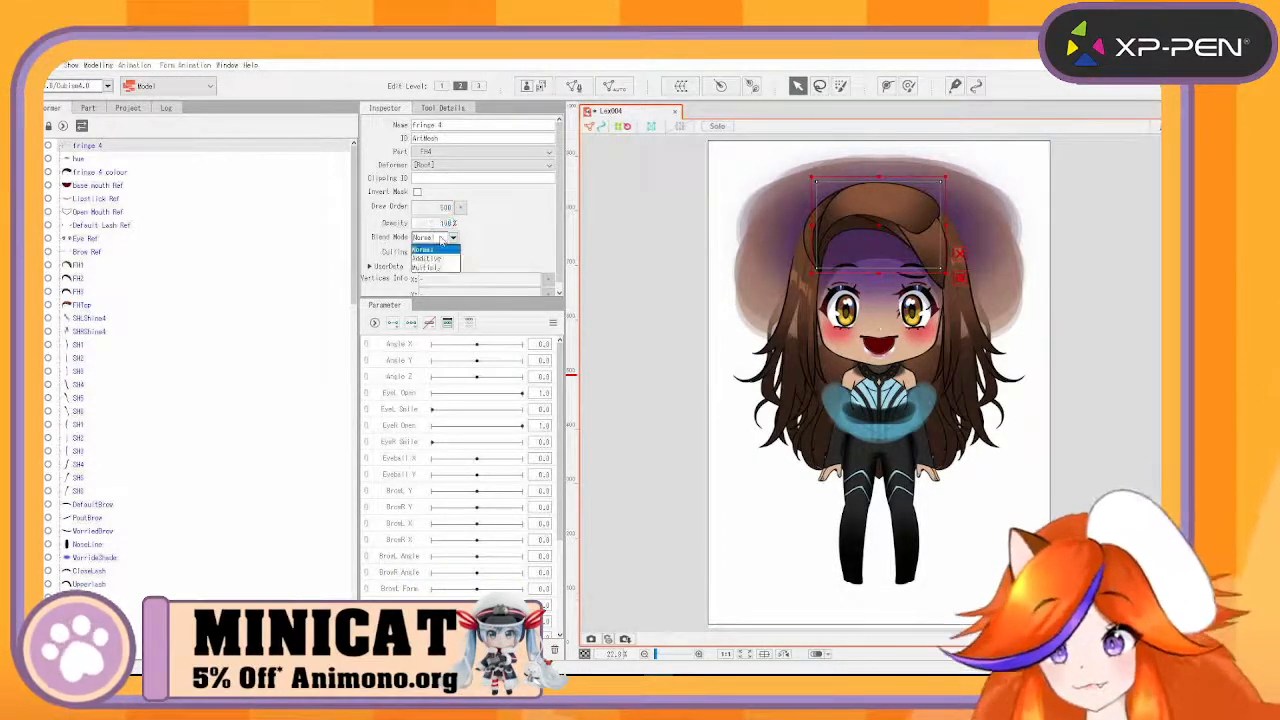
click(514, 238)
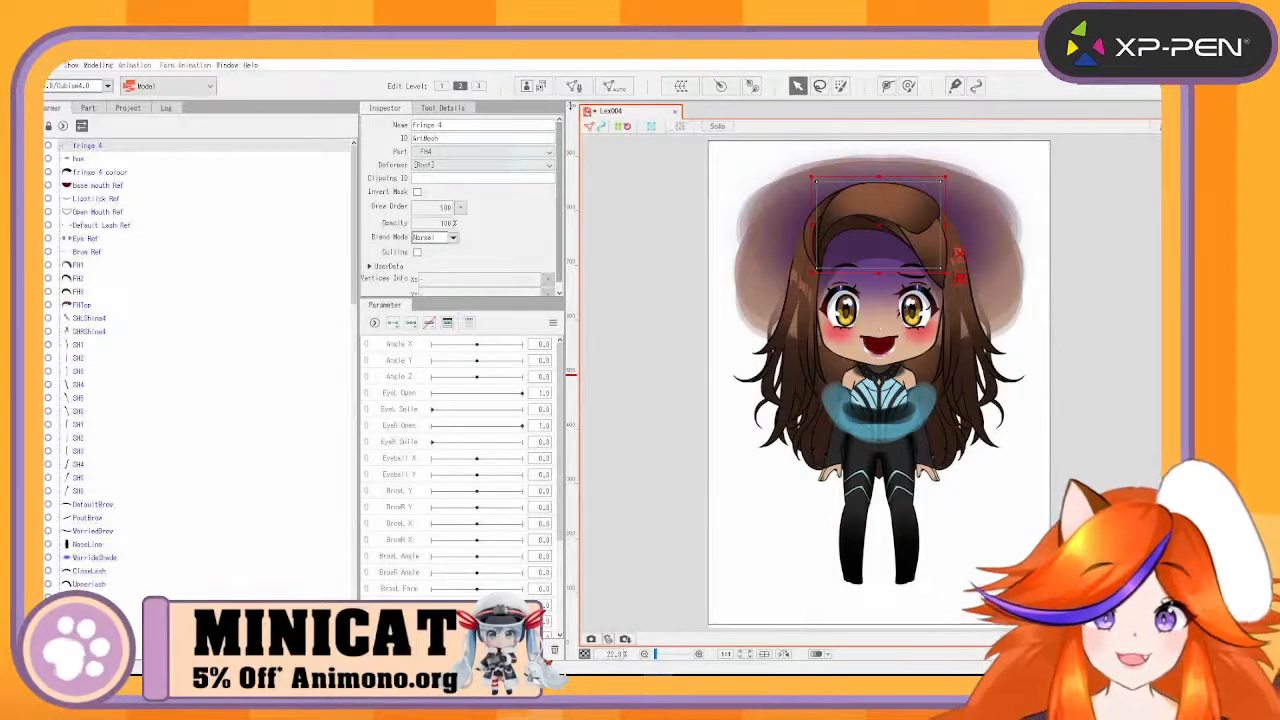
click(680, 86)
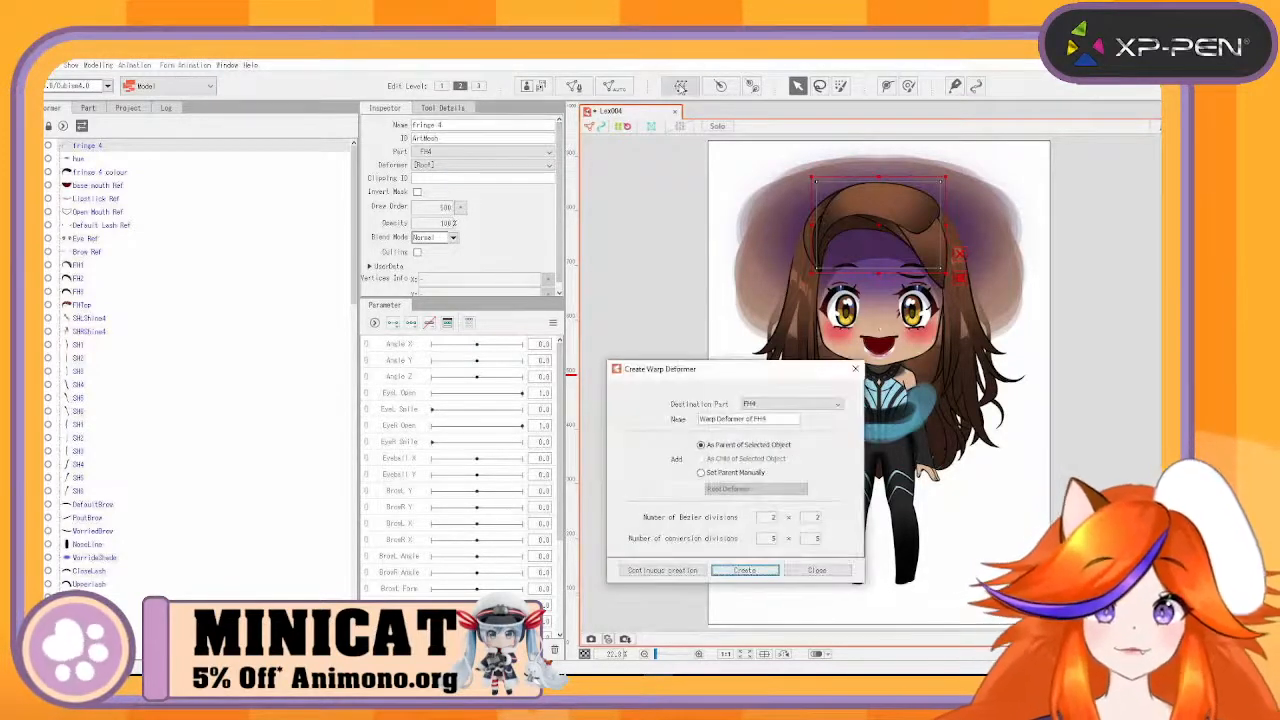
click(855, 369)
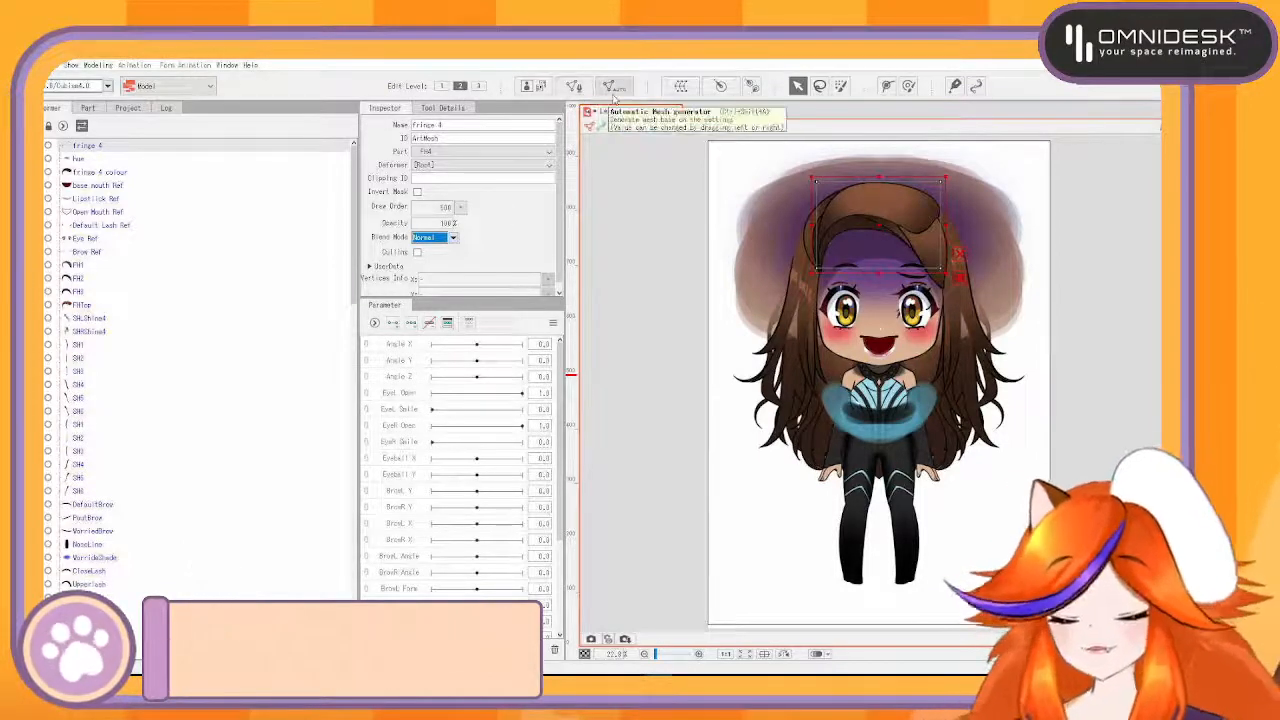
- Delete the three unneeded art meshes fringe 4, hue and fringe 4 colour from the model
click(127, 159)
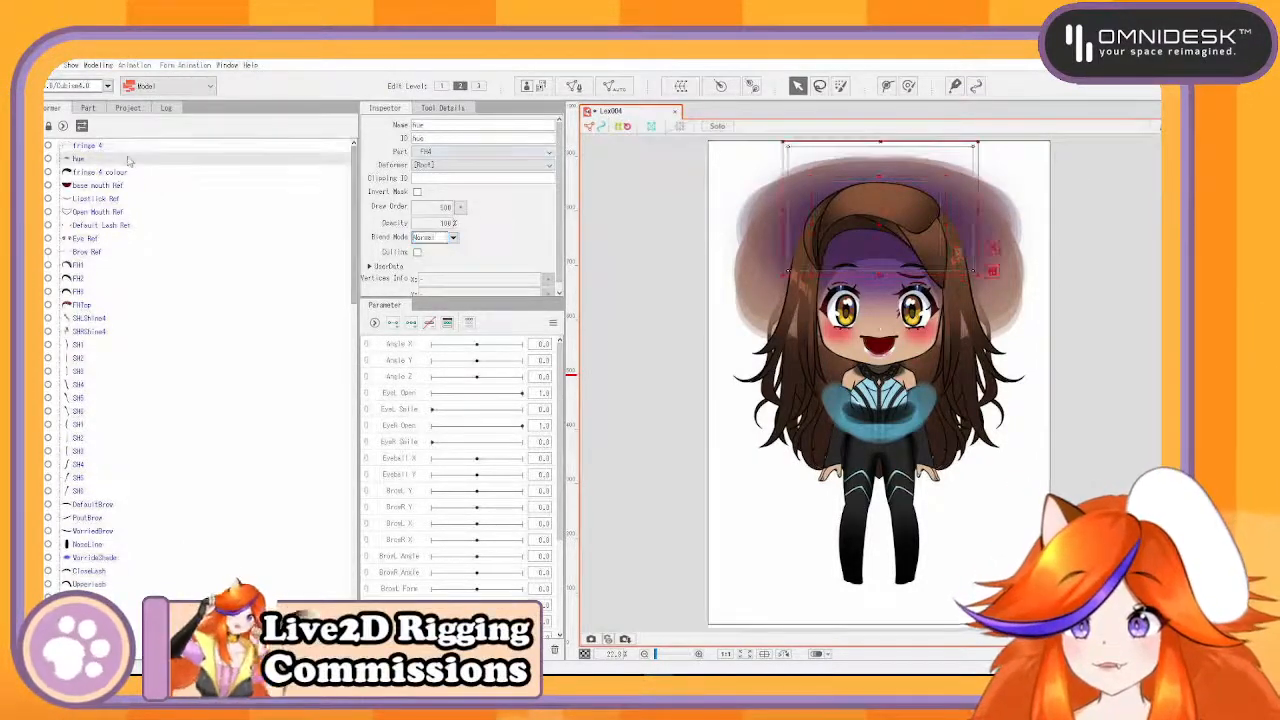
click(118, 147)
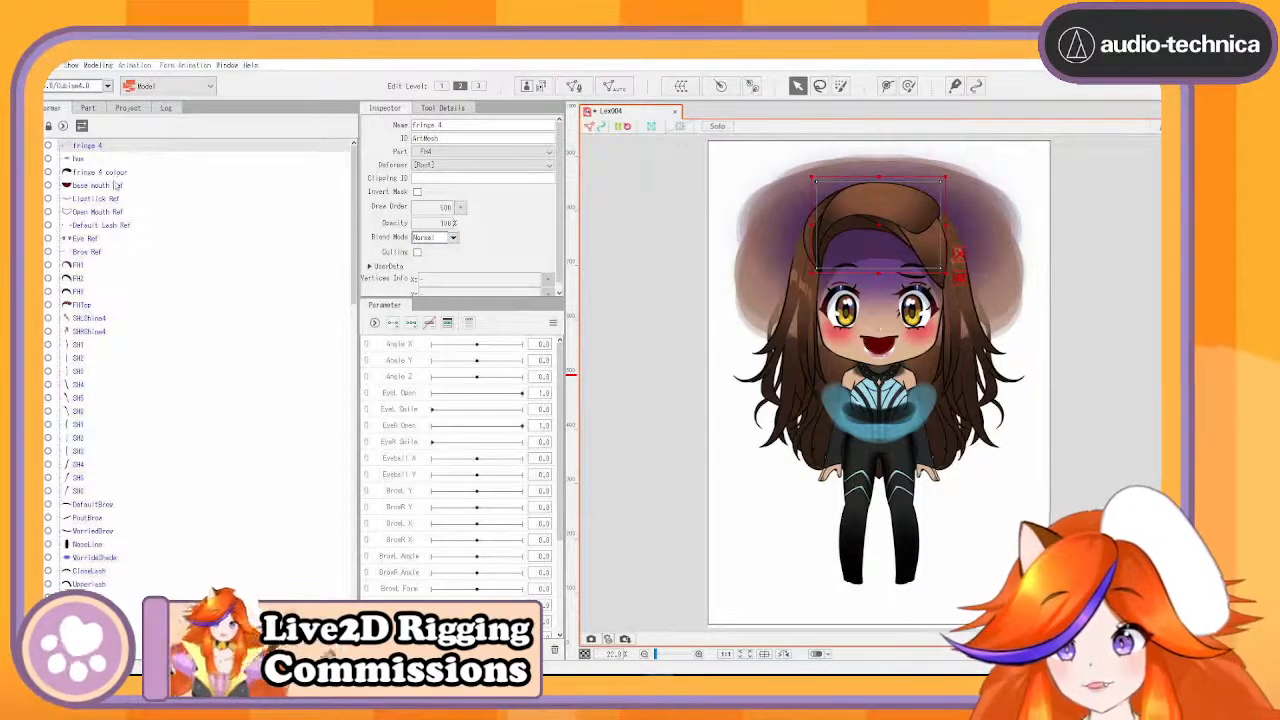
shift+click(115, 187)
click(112, 173)
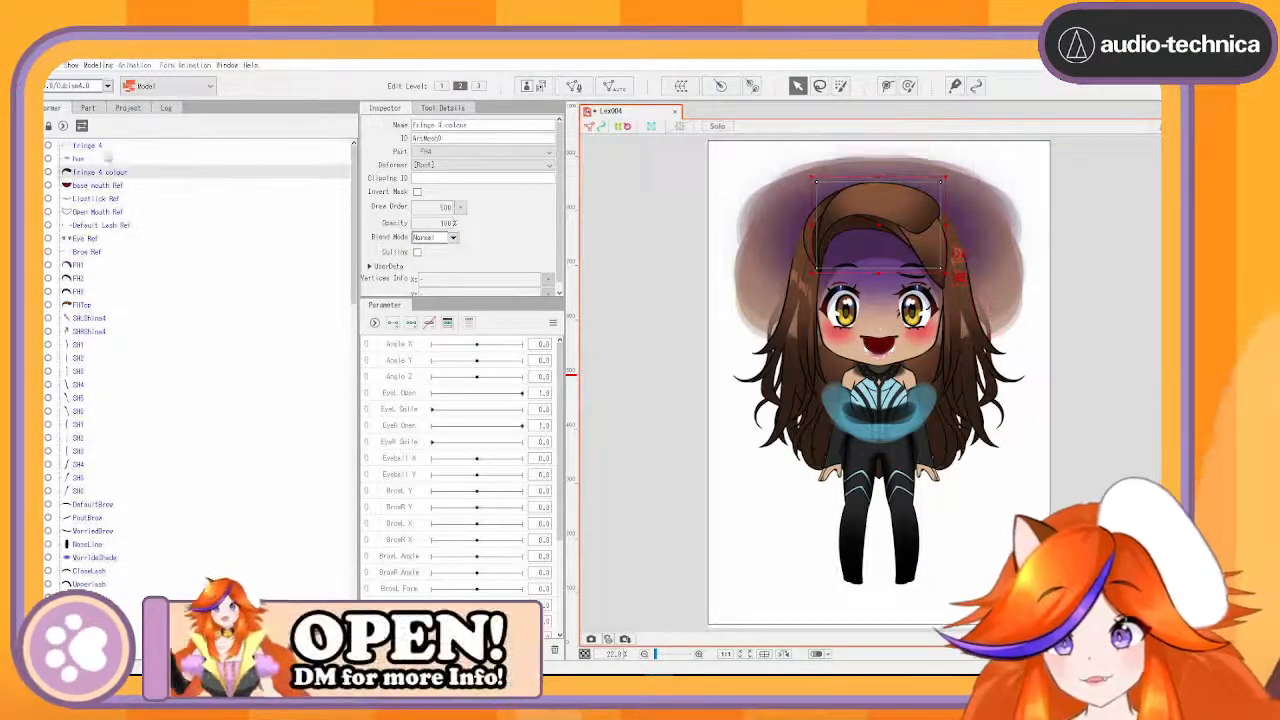
shift+click(107, 149)
key(Delete)
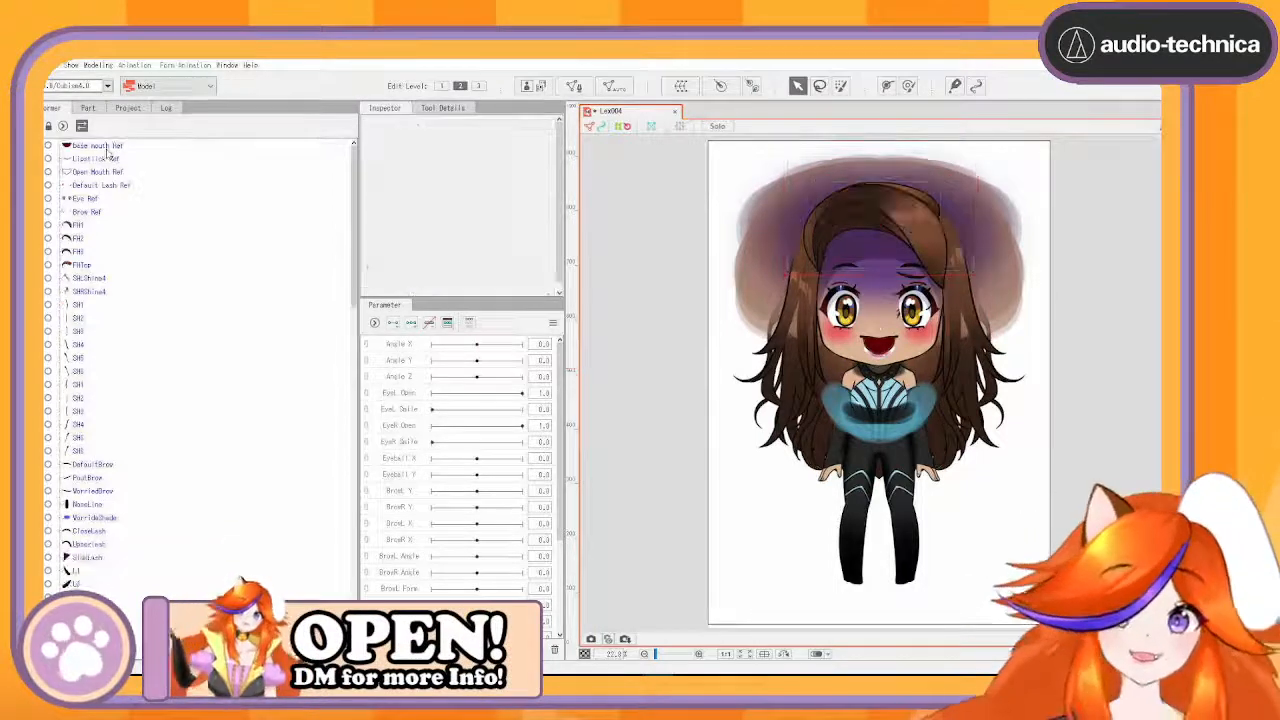
- Try raising the draw order of the base mouth Ref art mesh to 501, and return it to 500
click(107, 151)
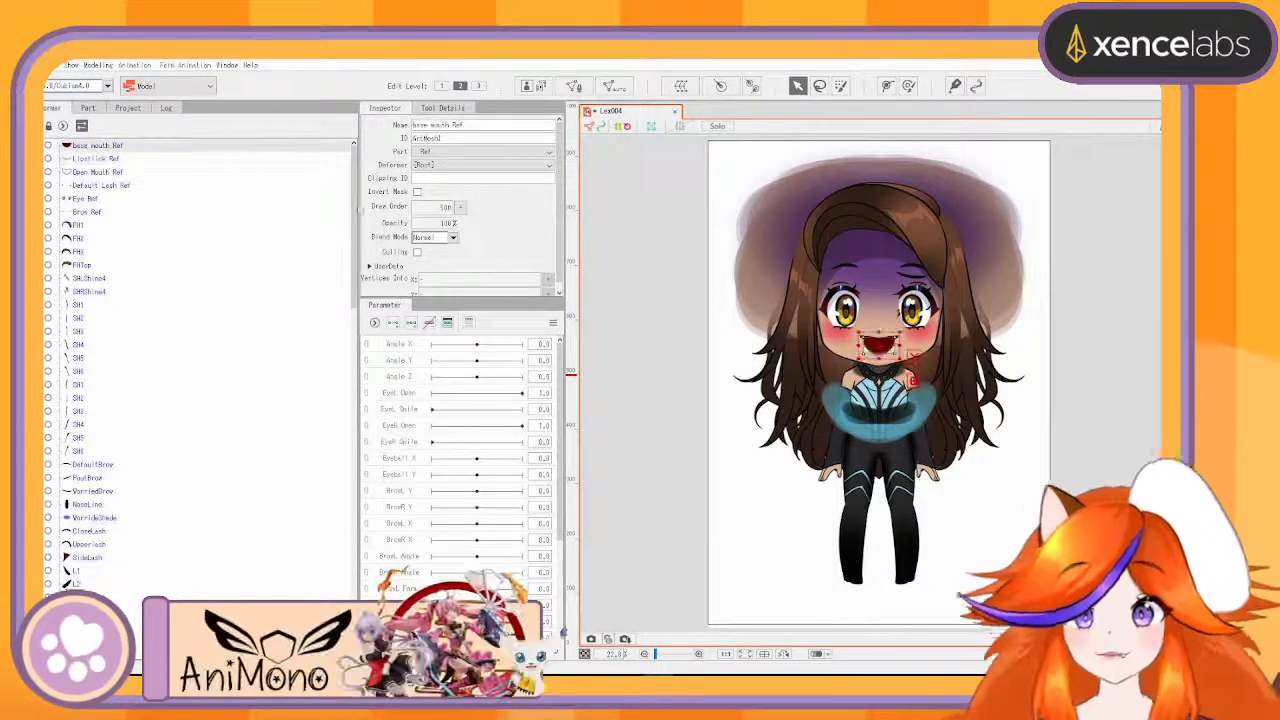
click(461, 211)
click(507, 210)
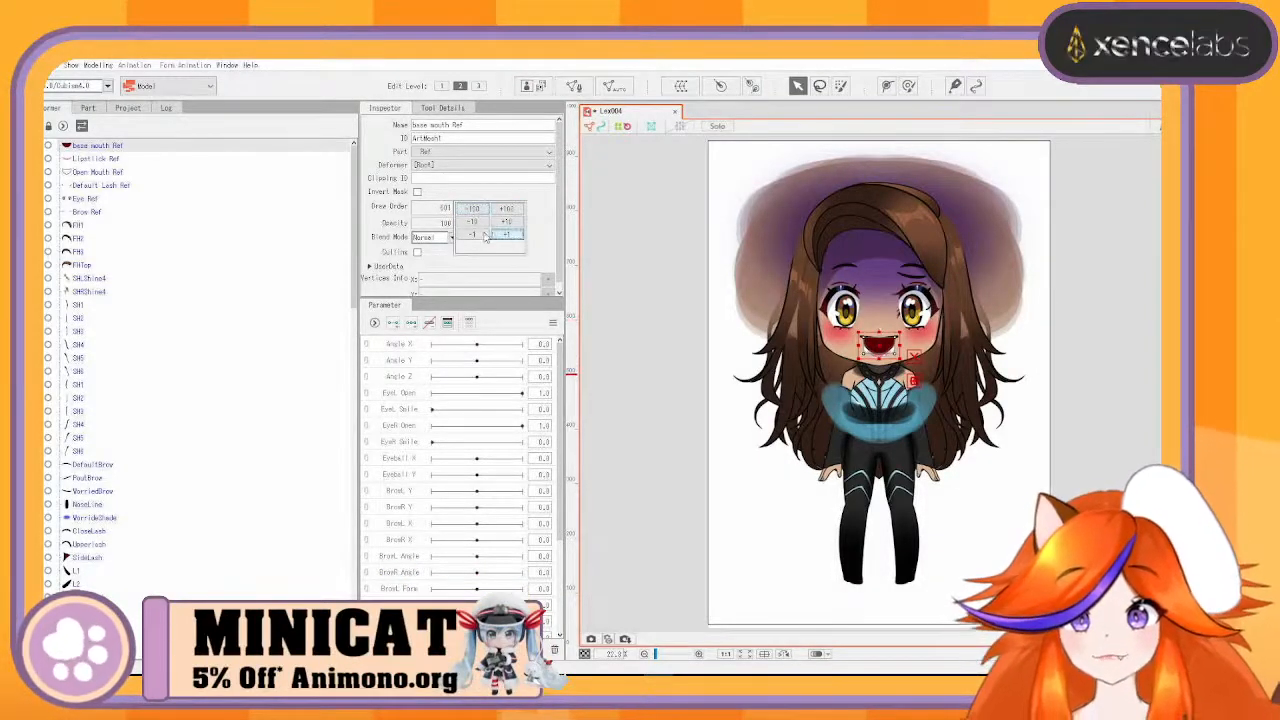
click(482, 236)
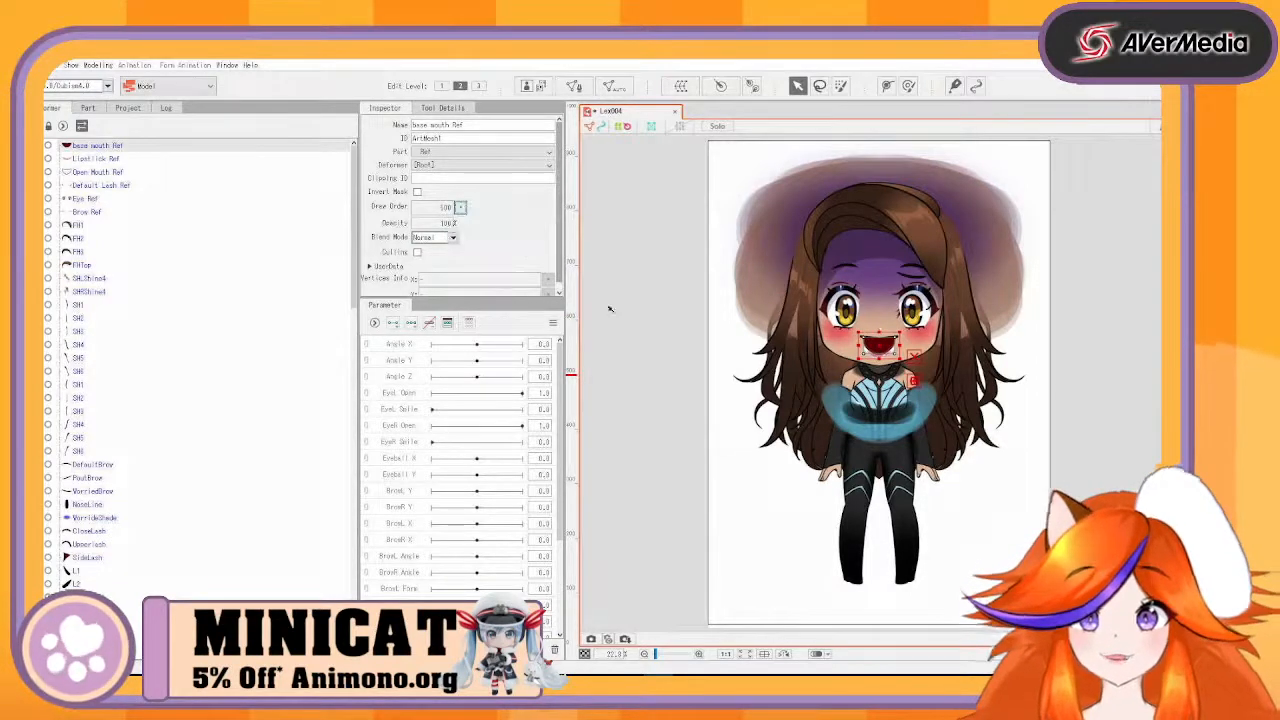
mouse_move(570, 373)
mouse_down()
mouse_move(571, 128)
mouse_move(594, 416)
mouse_move(595, 162)
mouse_move(590, 582)
mouse_move(577, 163)
mouse_move(590, 650)
mouse_move(607, 323)
mouse_move(608, 530)
mouse_move(604, 162)
mouse_up()
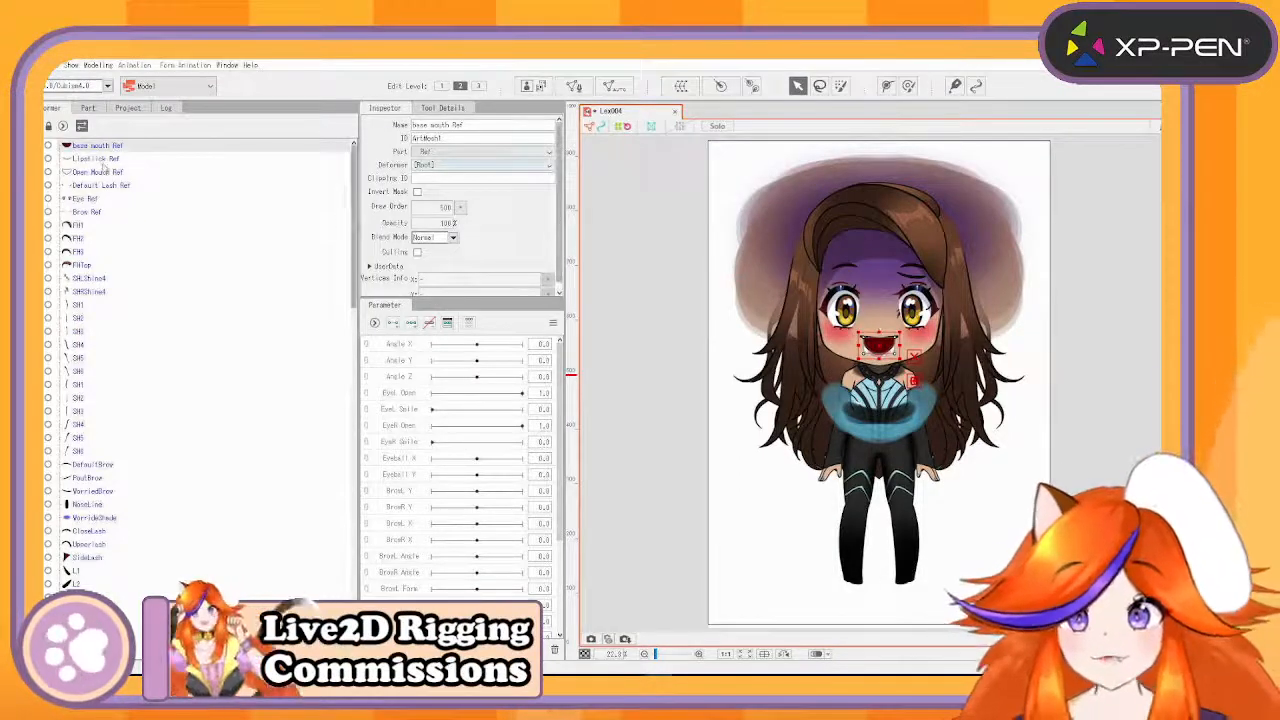
- Set the draw order to 100 for all six reference art meshes, from base mouth Ref to Brow Ref
click(99, 211)
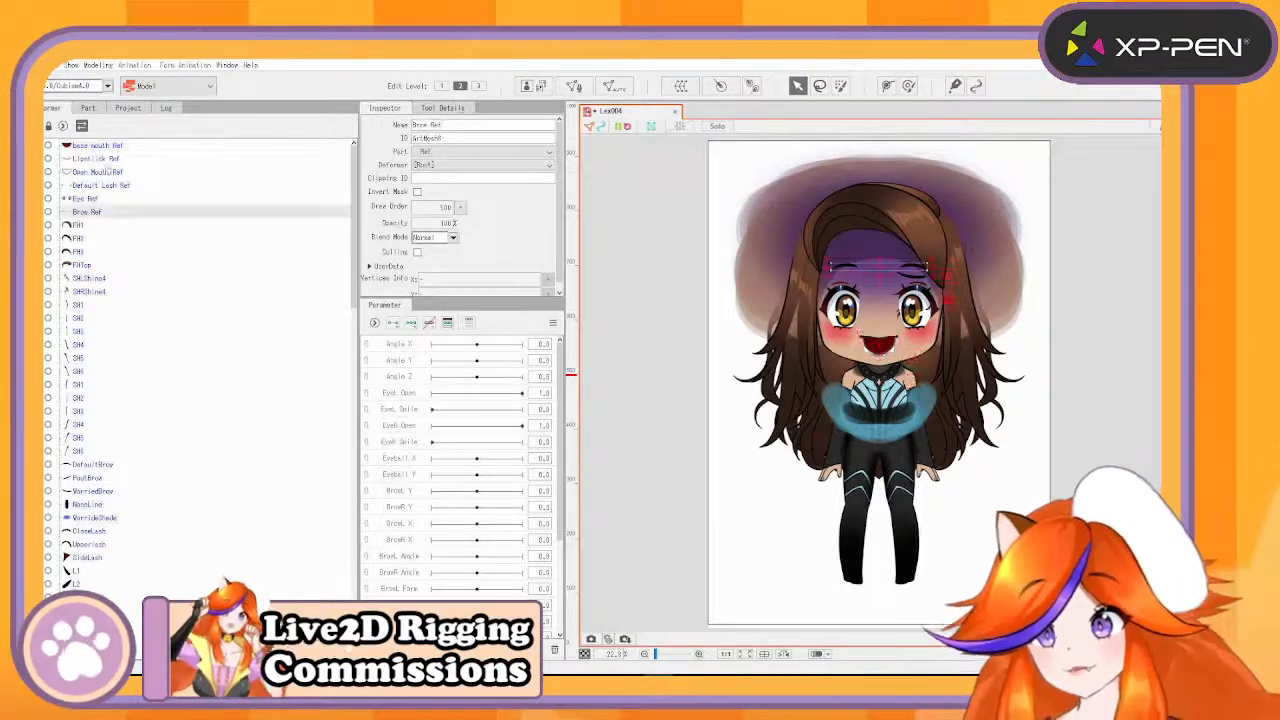
shift+click(110, 148)
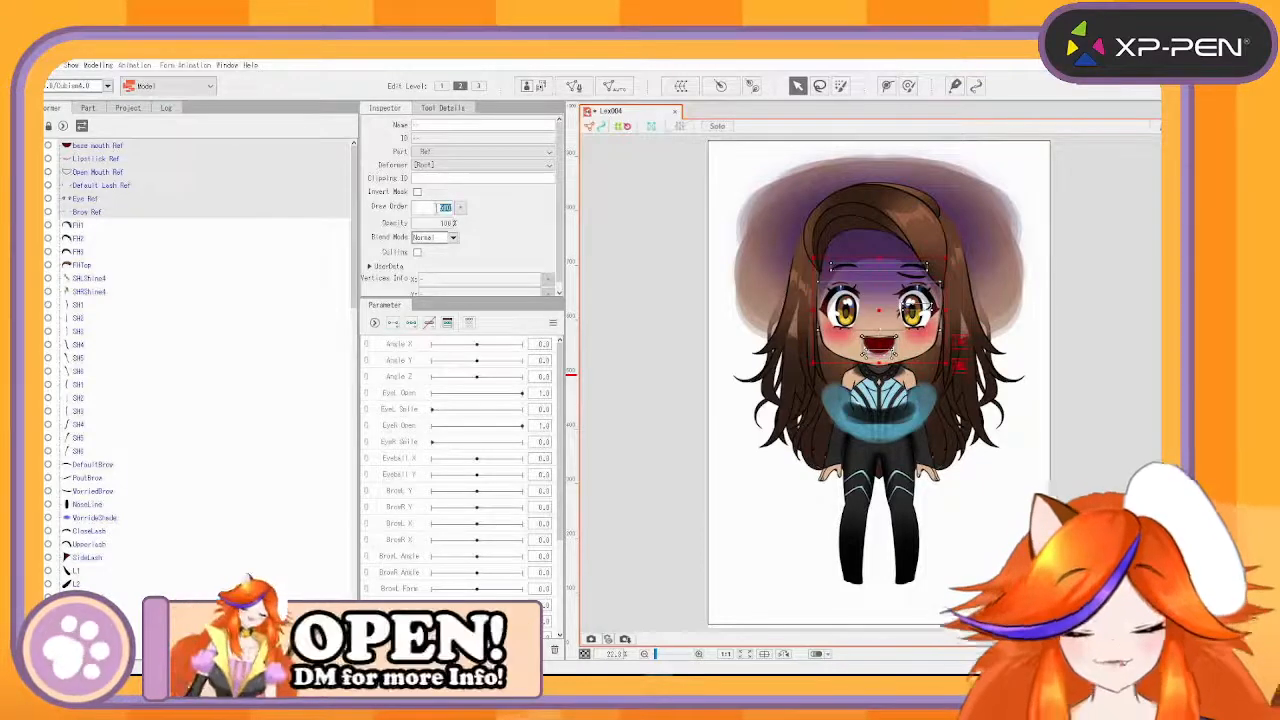
text(100)
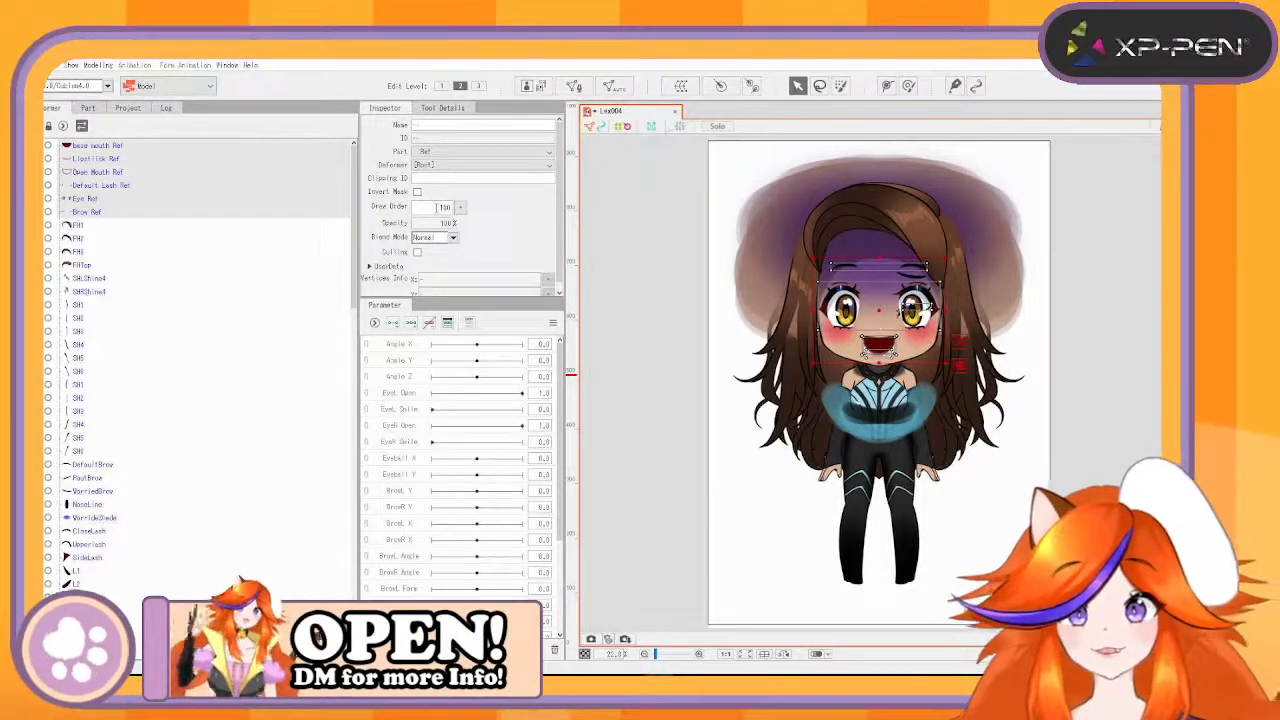
key(Return)
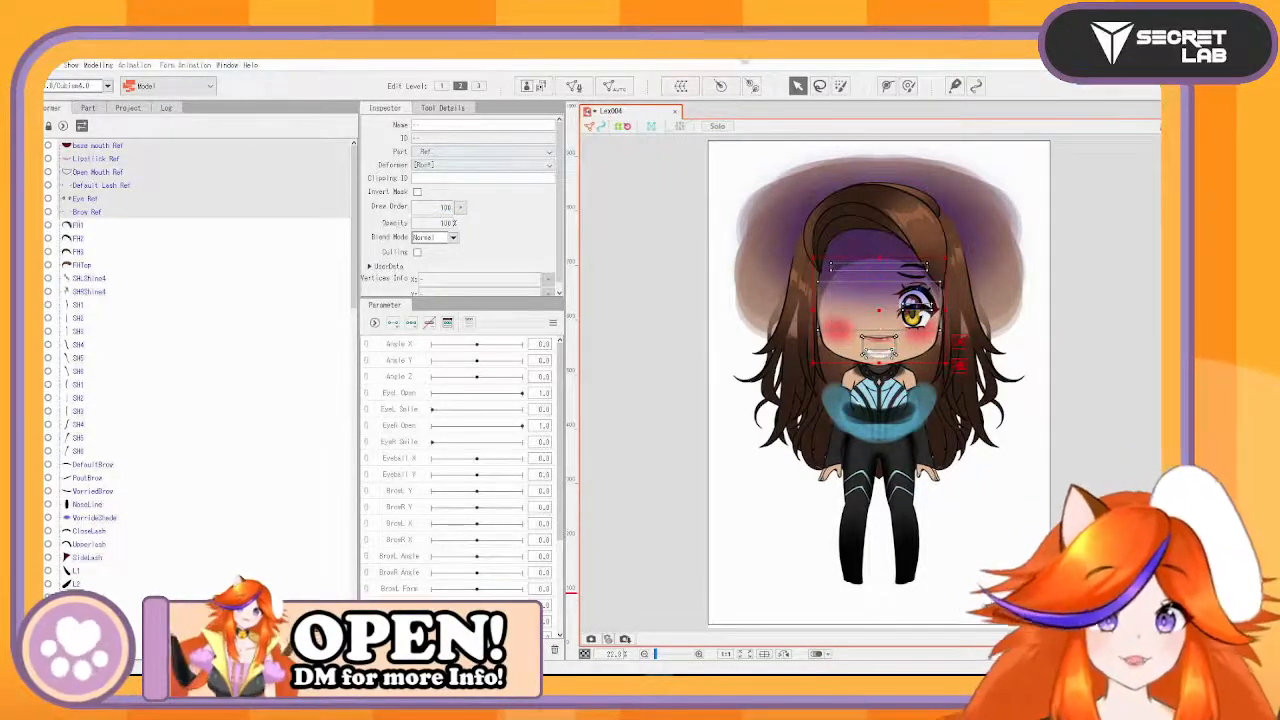
- Create a warp deformer named Ref as the parent of the six reference art meshes, with 2 x 2 Bezier and 5 x 5 conversion divisions
click(681, 86)
drag(781, 419, 588, 422)
text(Ref)
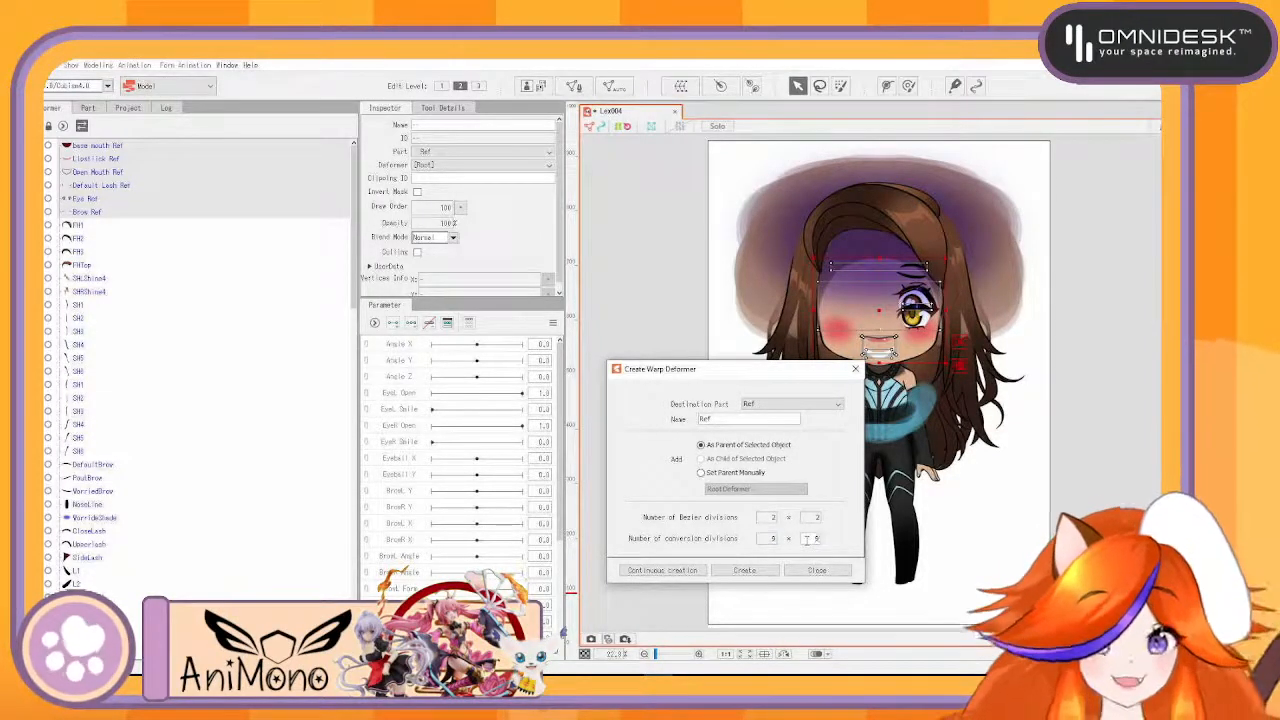
click(689, 572)
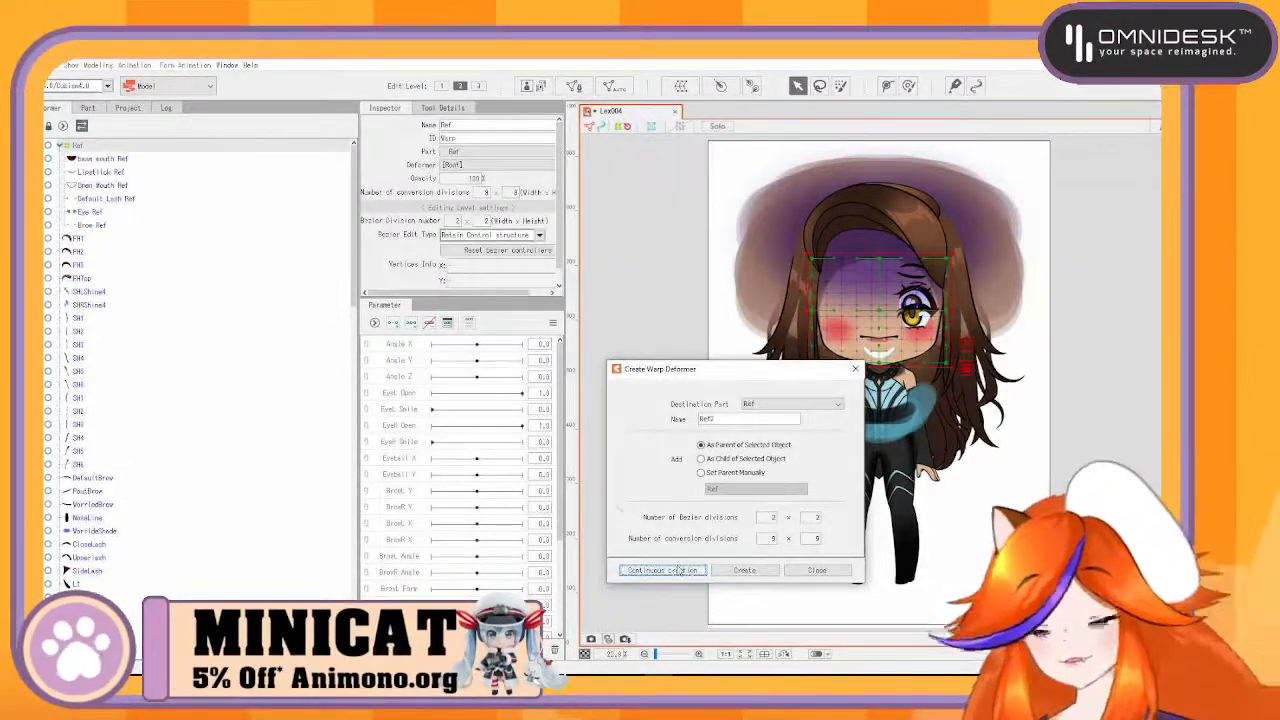
click(58, 146)
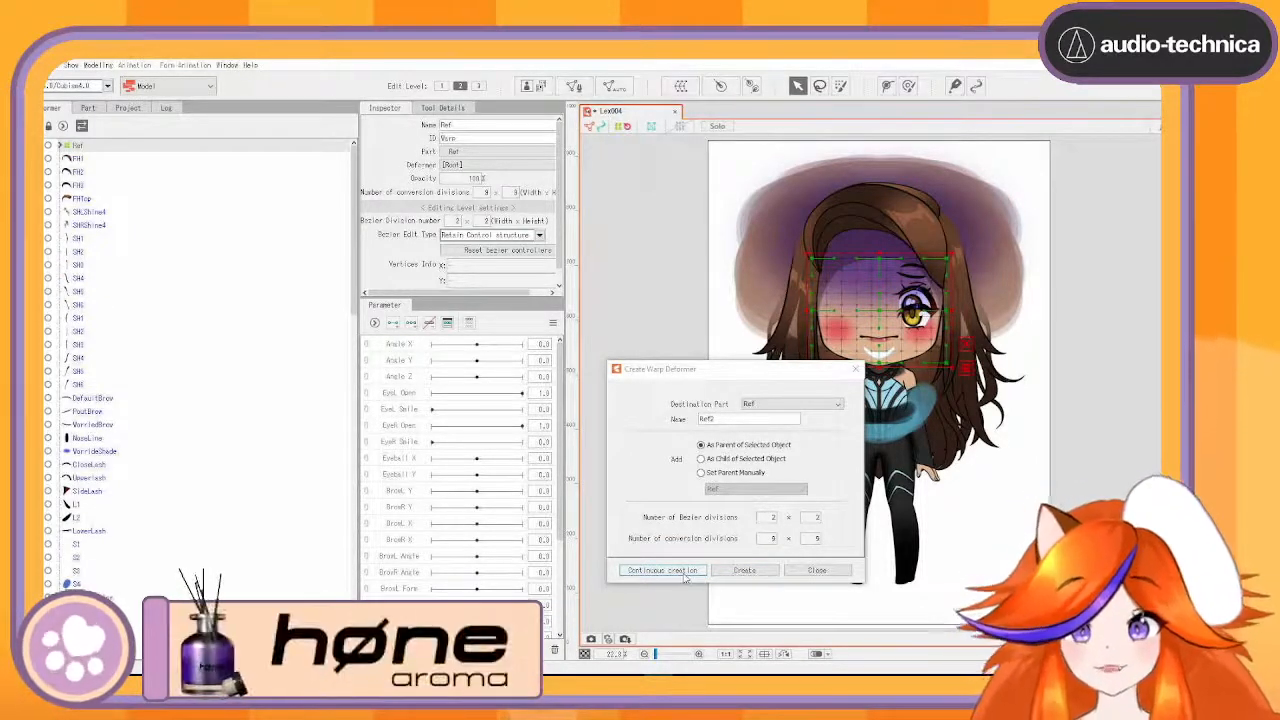
click(760, 575)
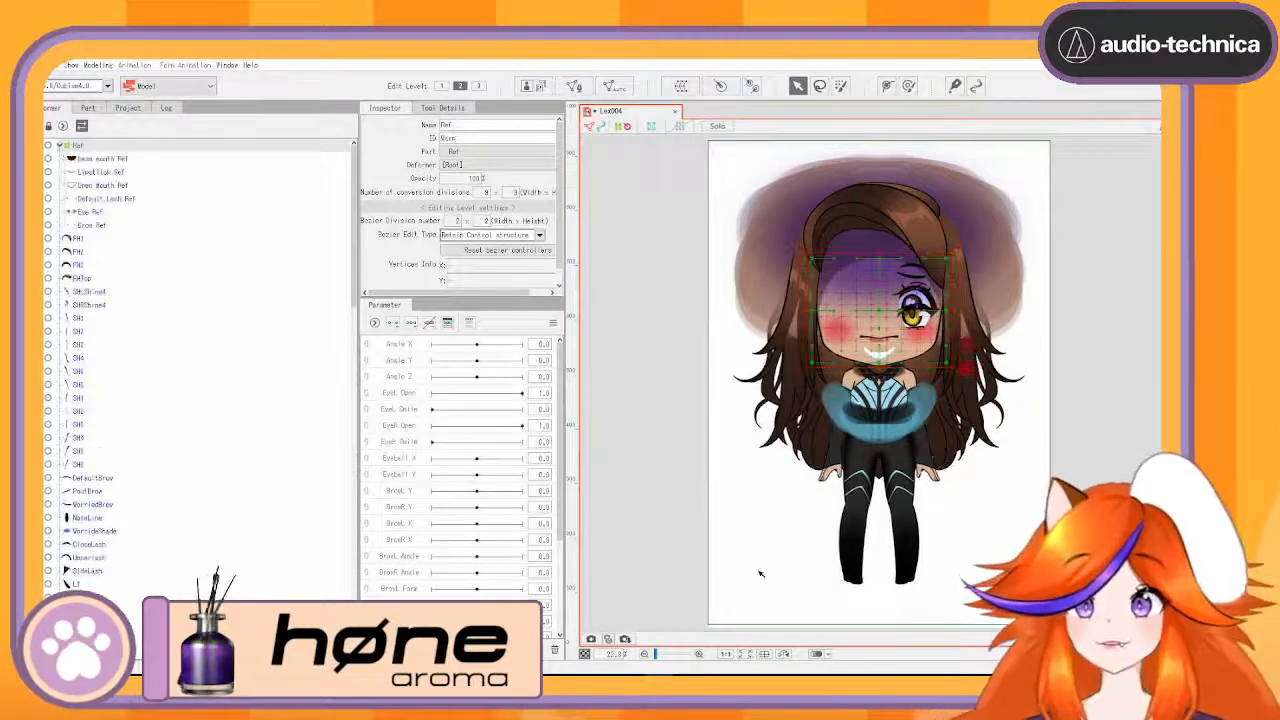
- Set the opacity of the Ref warp deformer to 50%
click(97, 160)
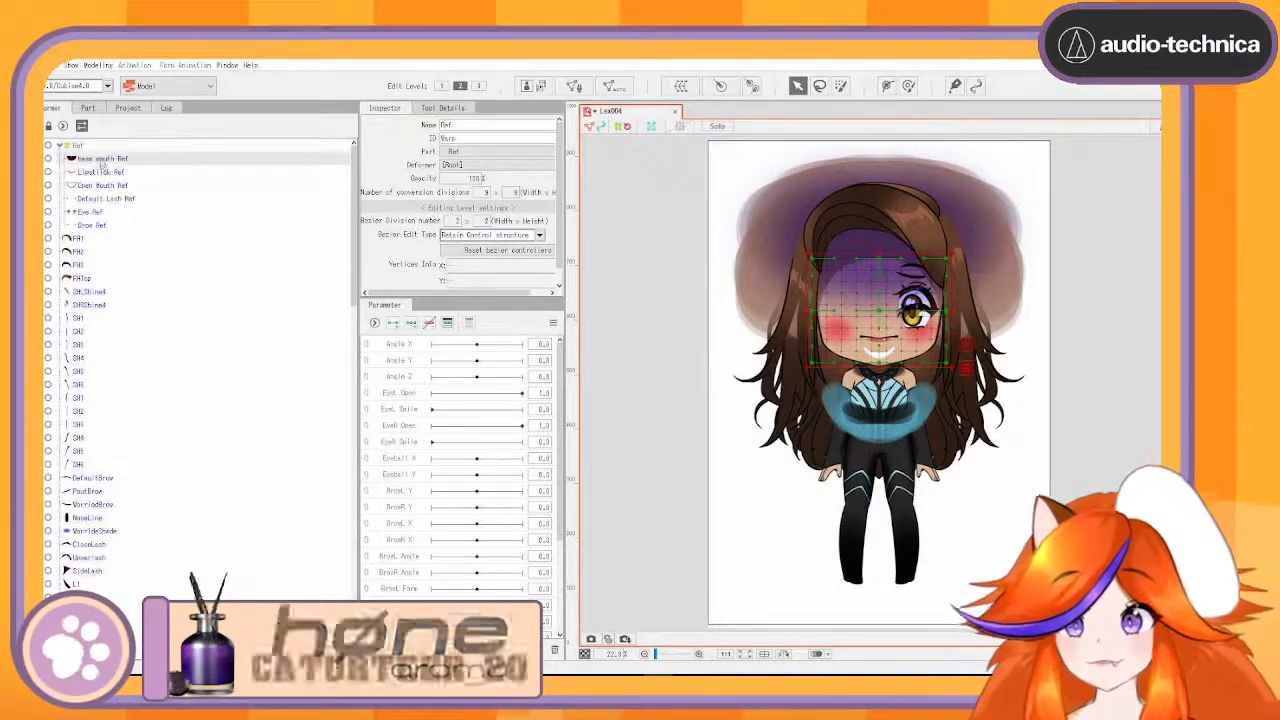
click(106, 229)
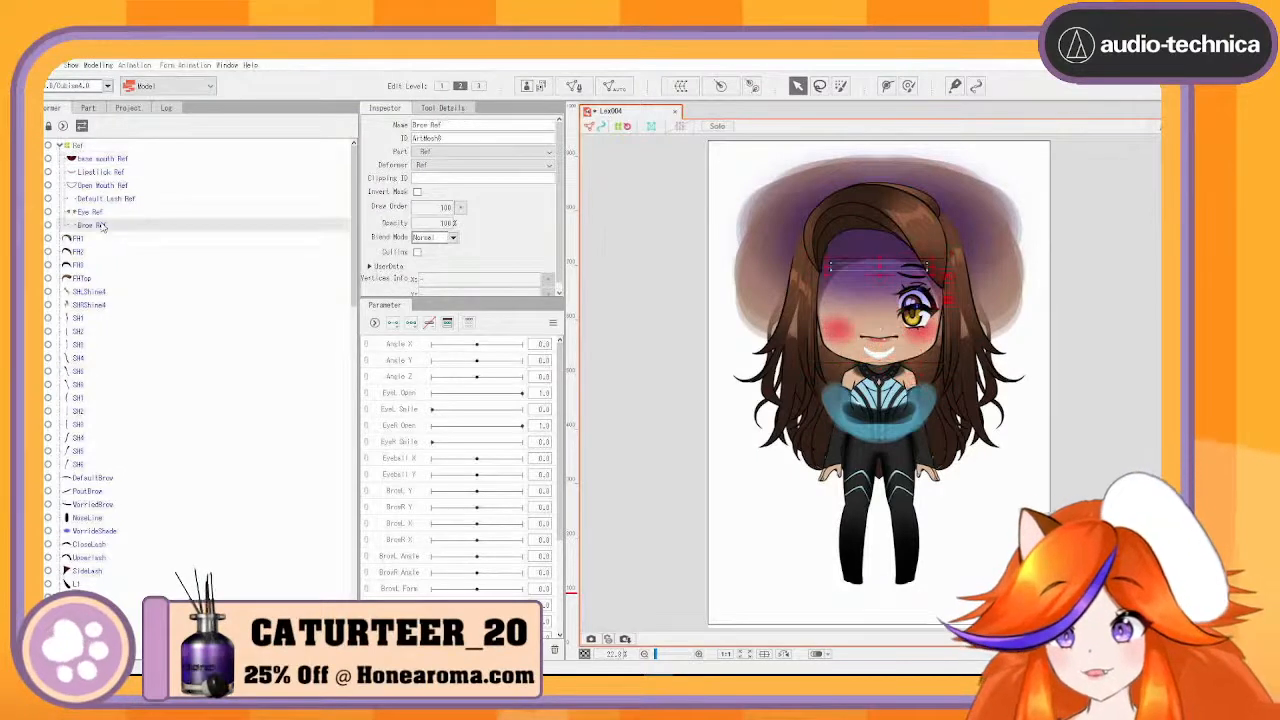
click(77, 147)
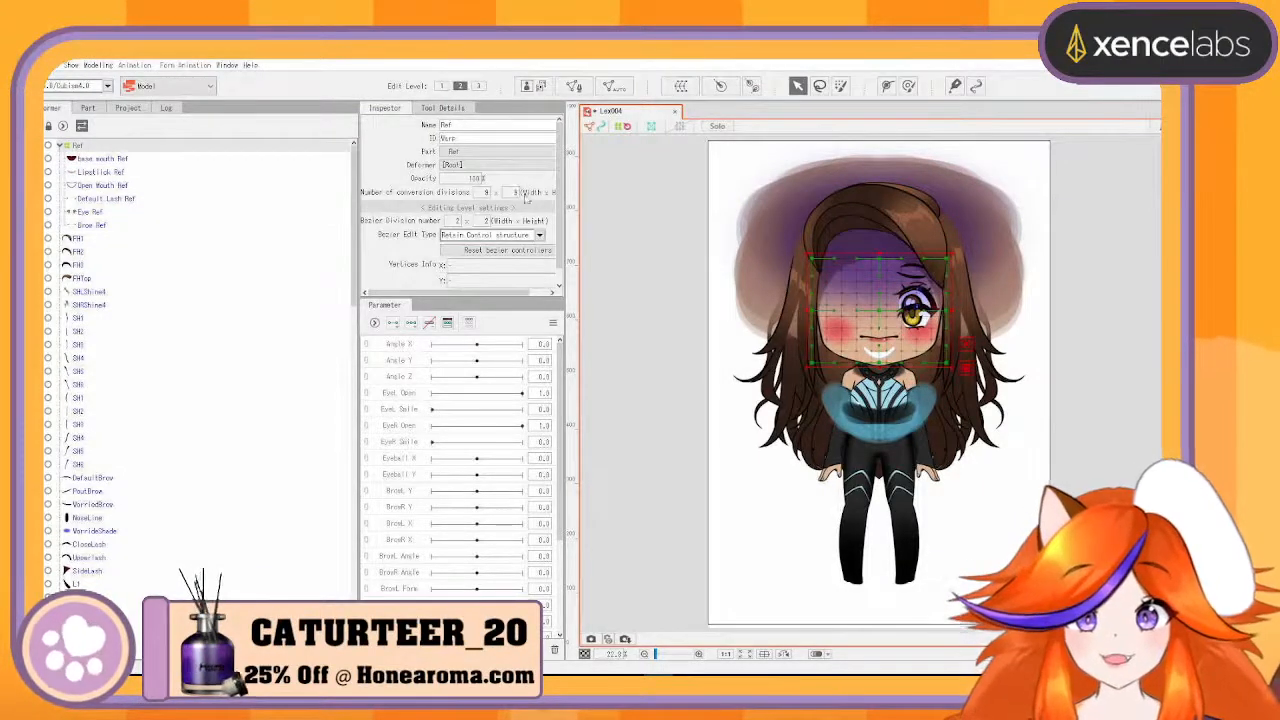
click(464, 179)
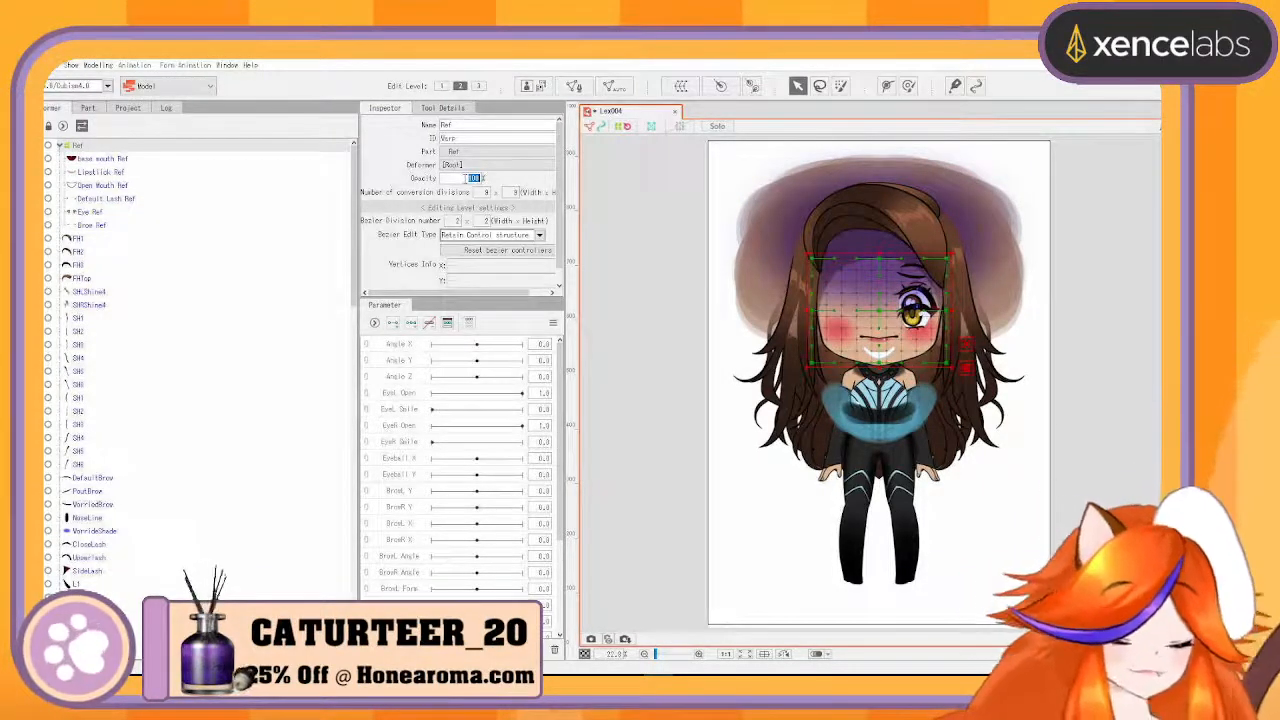
text(50)
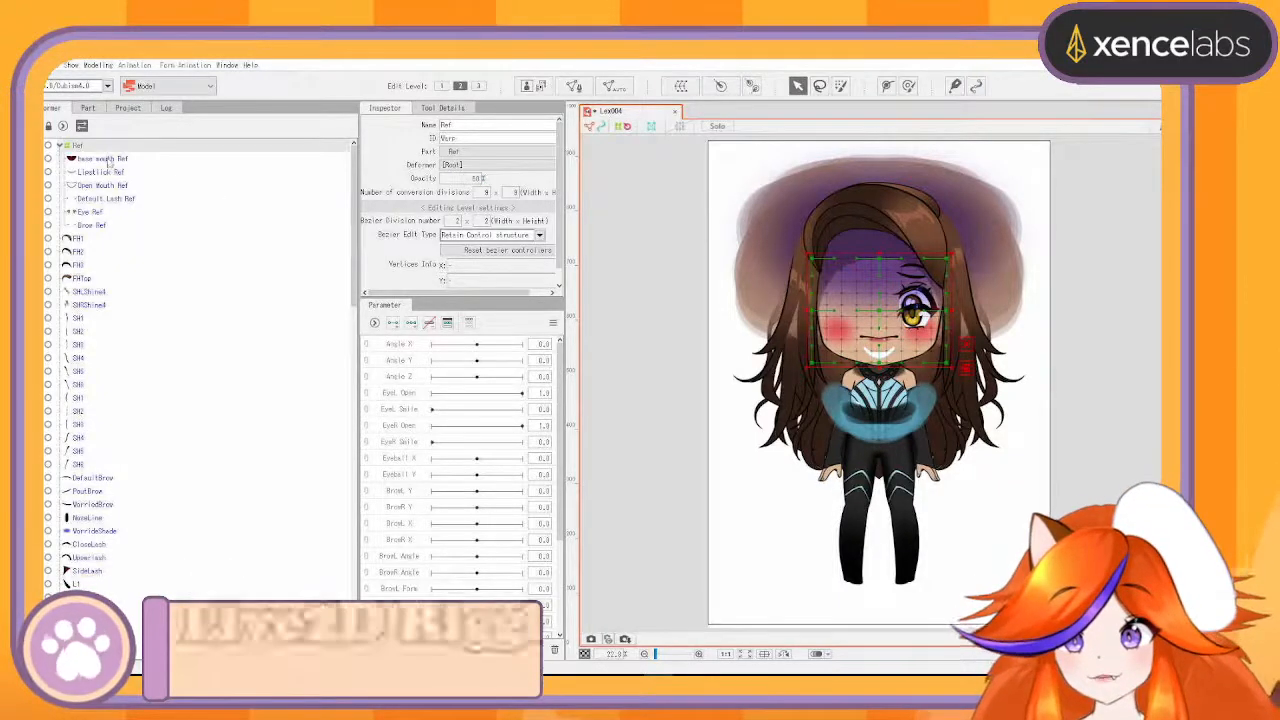
- Set the draw order to 1000 for the six art meshes inside the Ref deformer, base mouth Ref to Brow Ref
click(100, 159)
shift+click(114, 227)
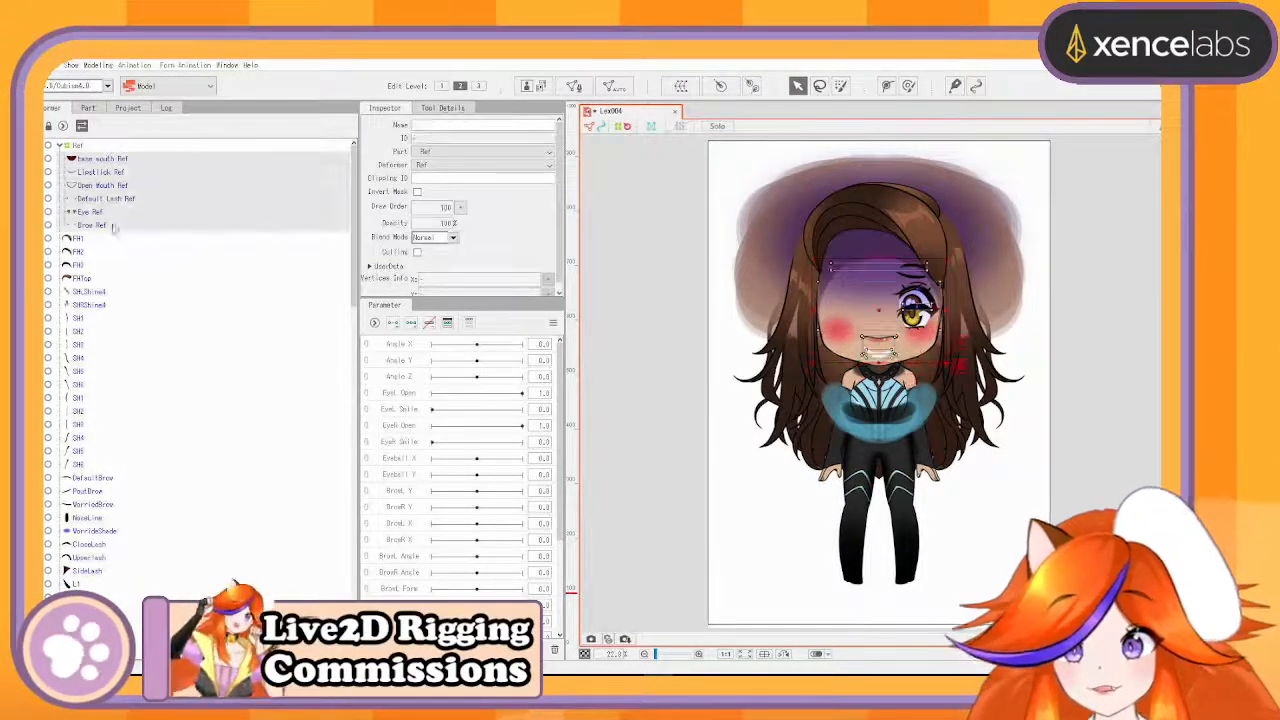
text(1000)
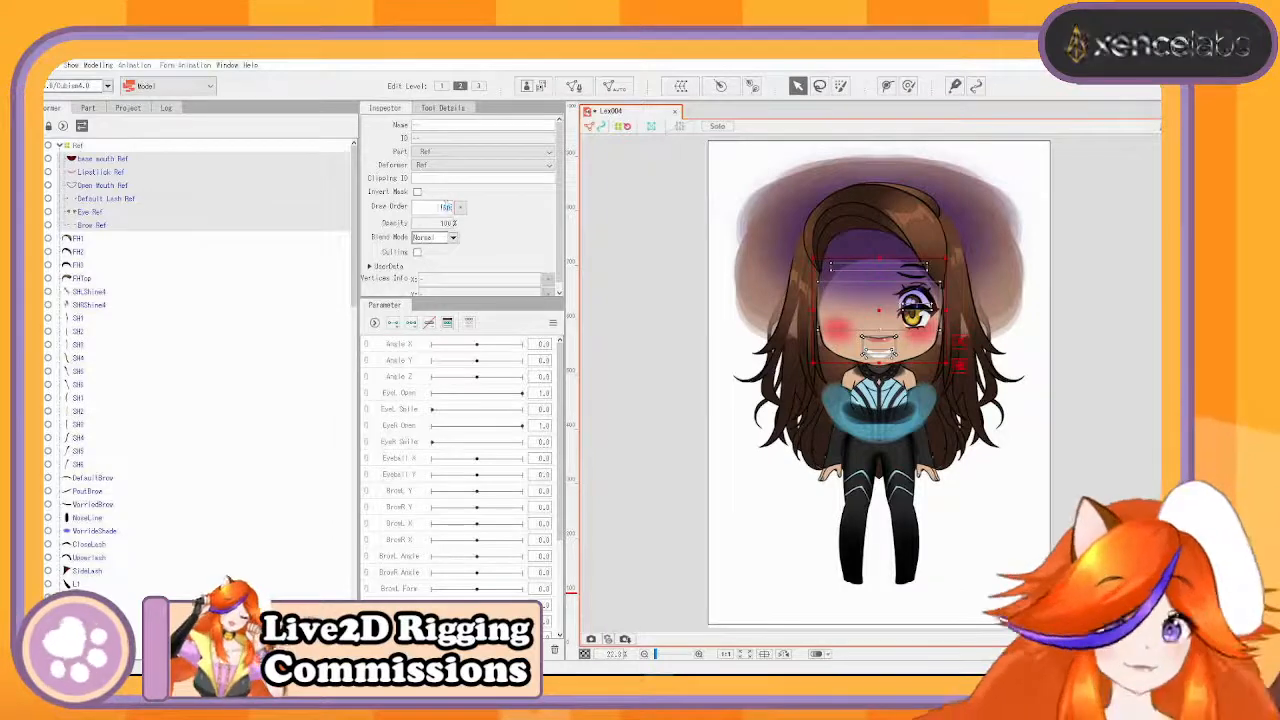
key(Return)
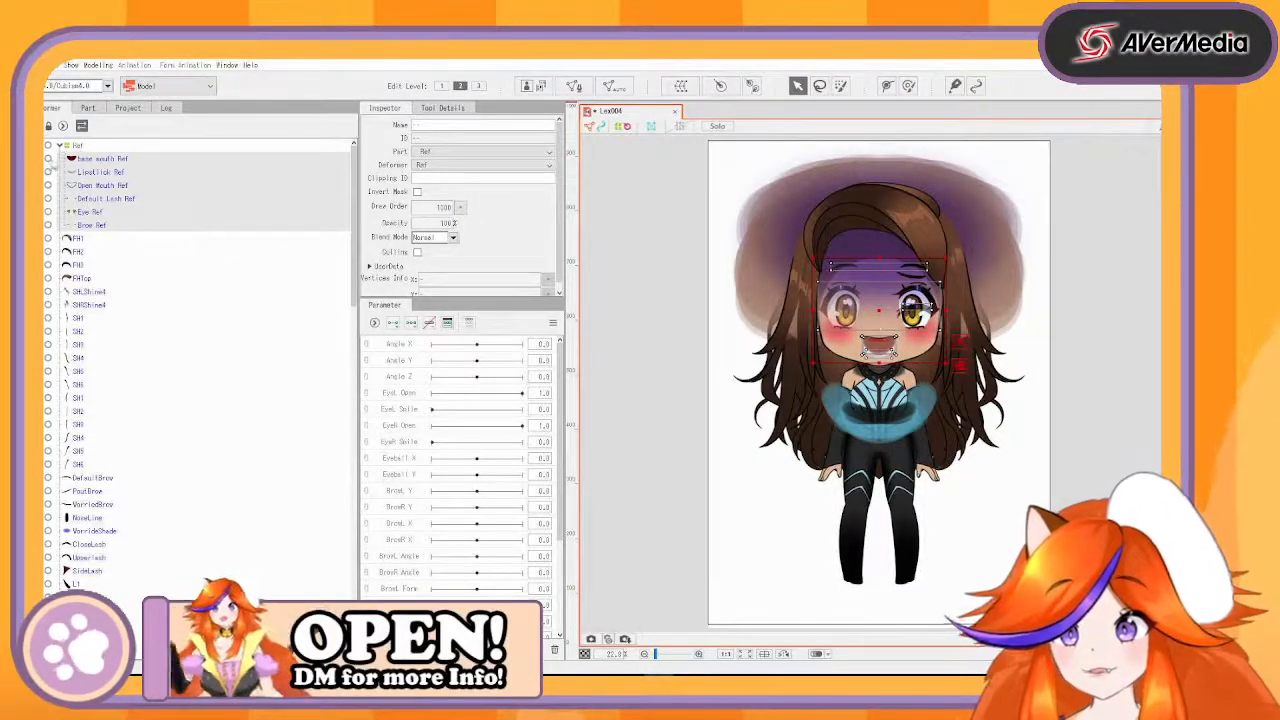
- Lock and hide the six reference art meshes, and collapse and lock their Ref warp deformer
drag(47, 158, 47, 225)
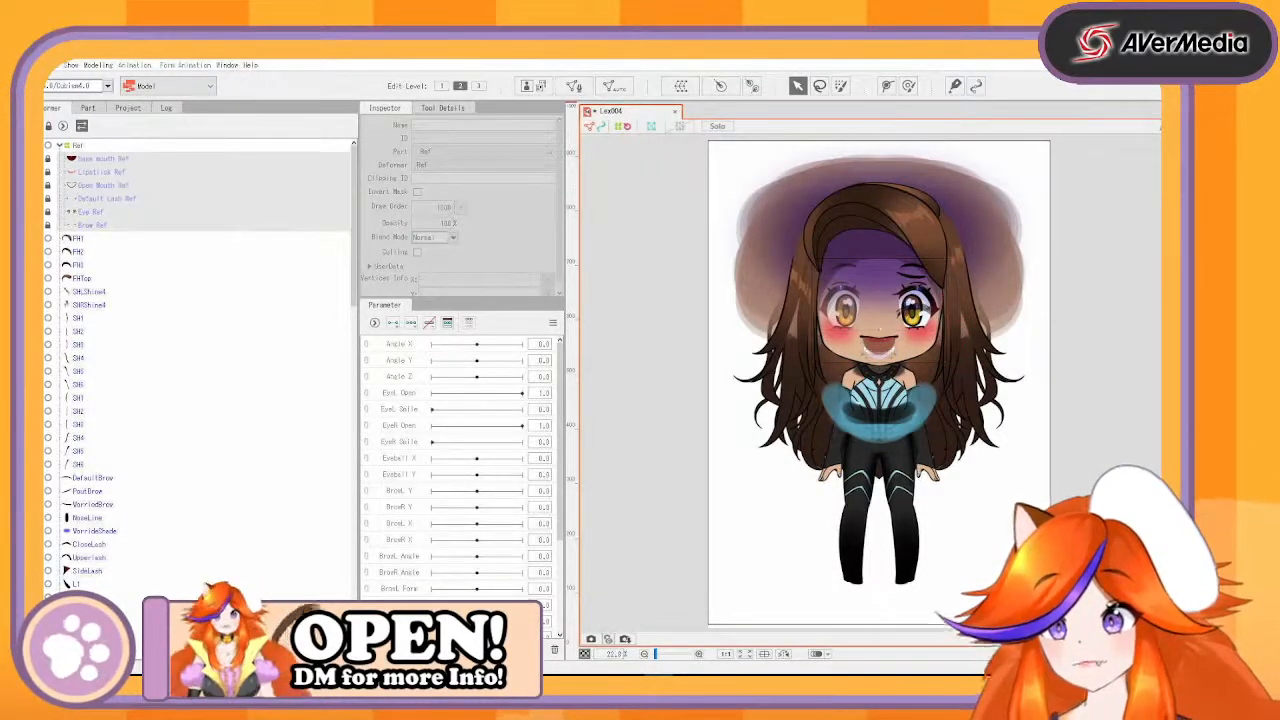
click(35, 211)
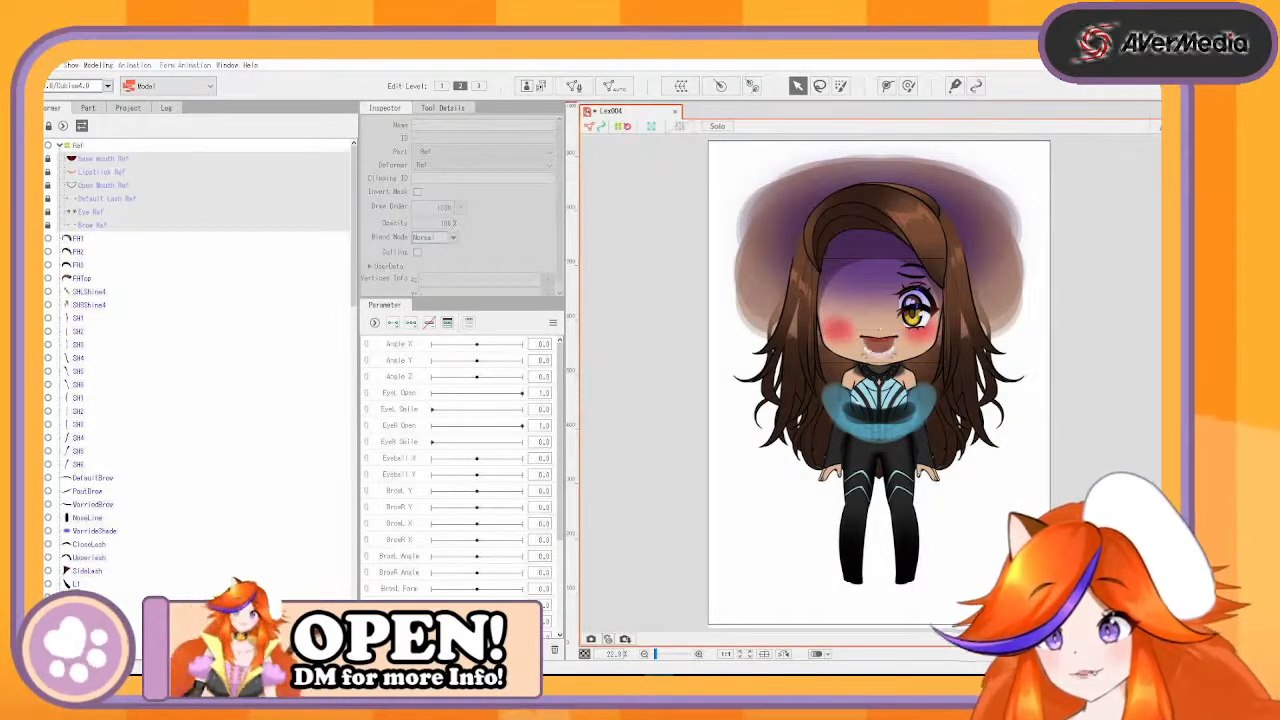
click(74, 146)
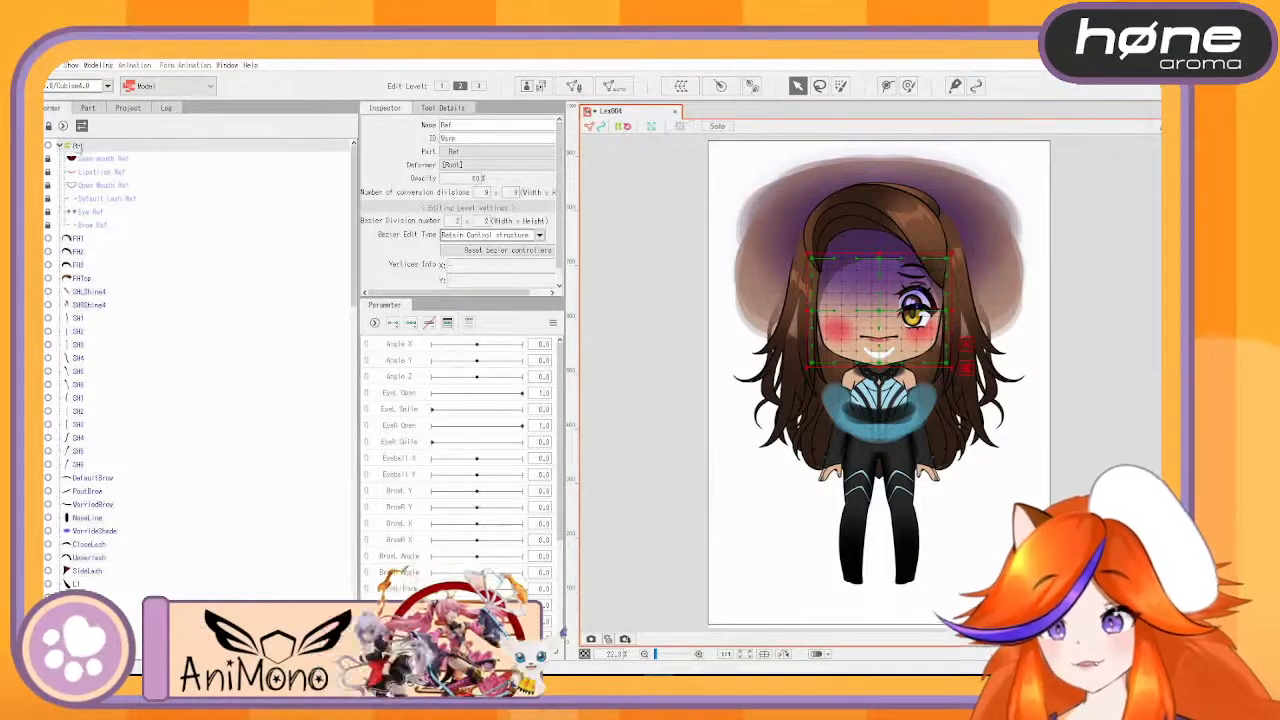
click(57, 146)
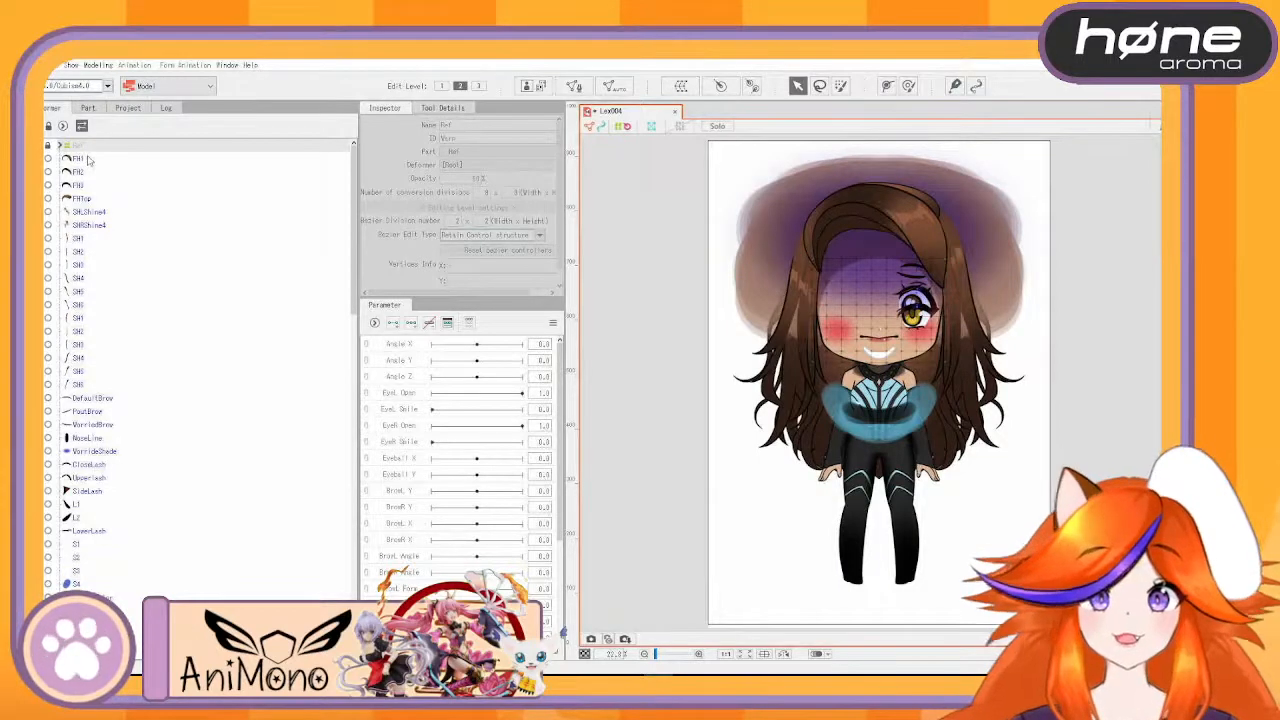
- Select the four front hair art meshes, FH1 to FHTop
click(88, 160)
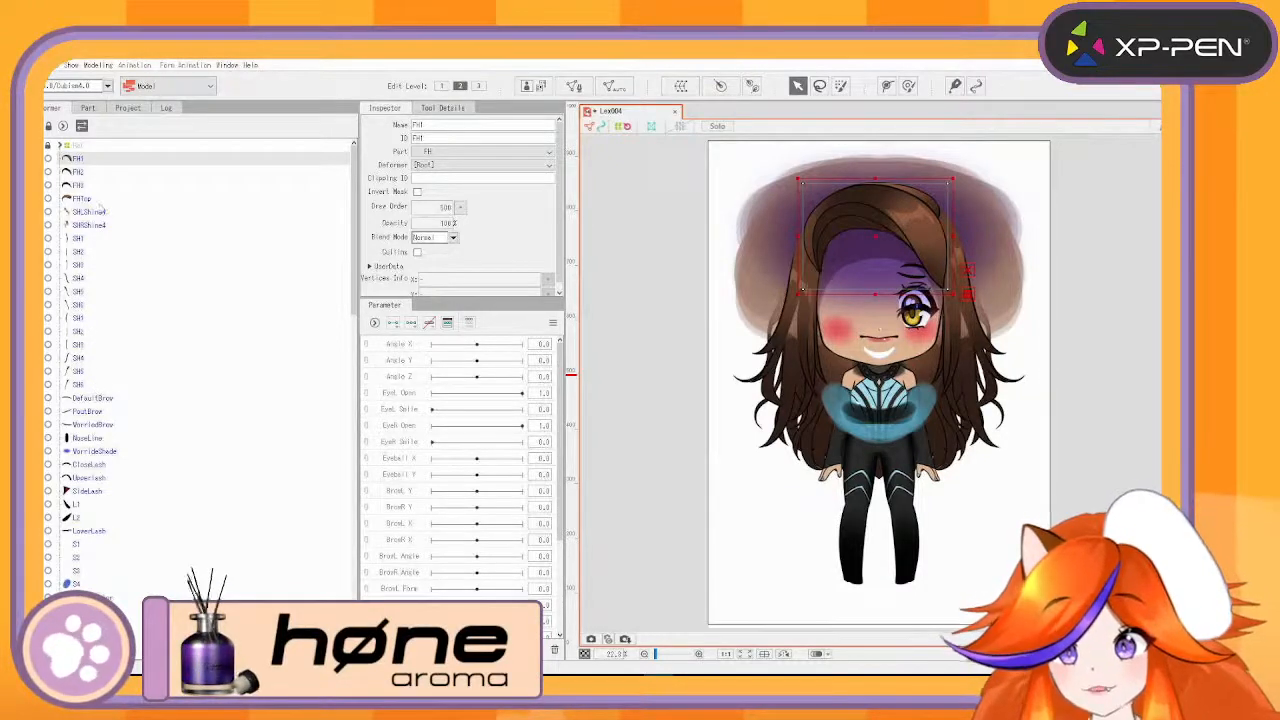
shift+click(93, 200)
scroll(889, 380, up, 3)
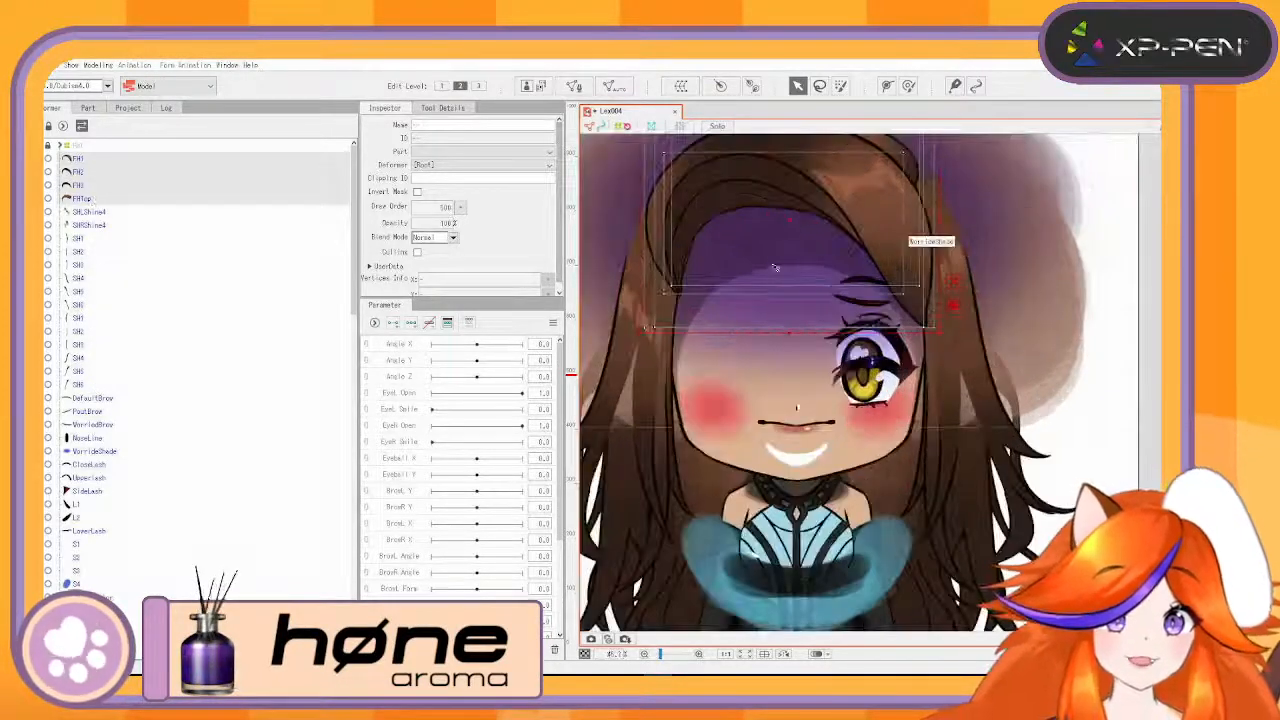
click(574, 85)
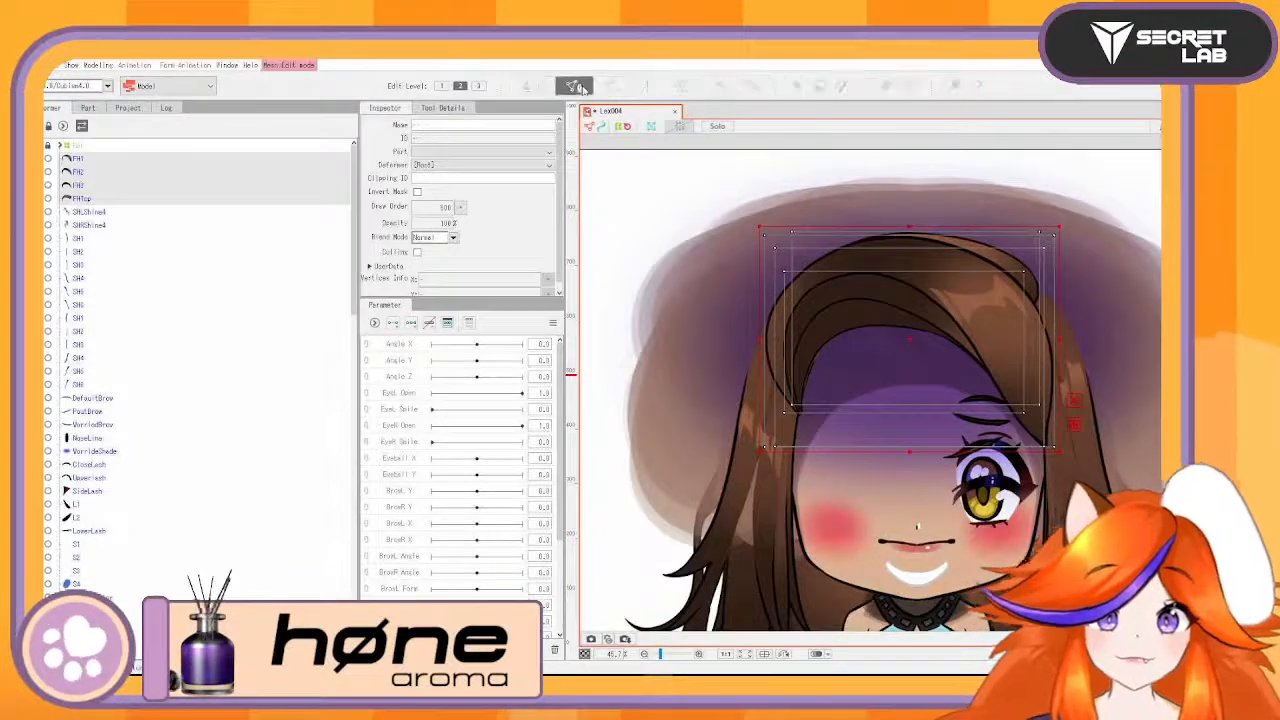
click(467, 111)
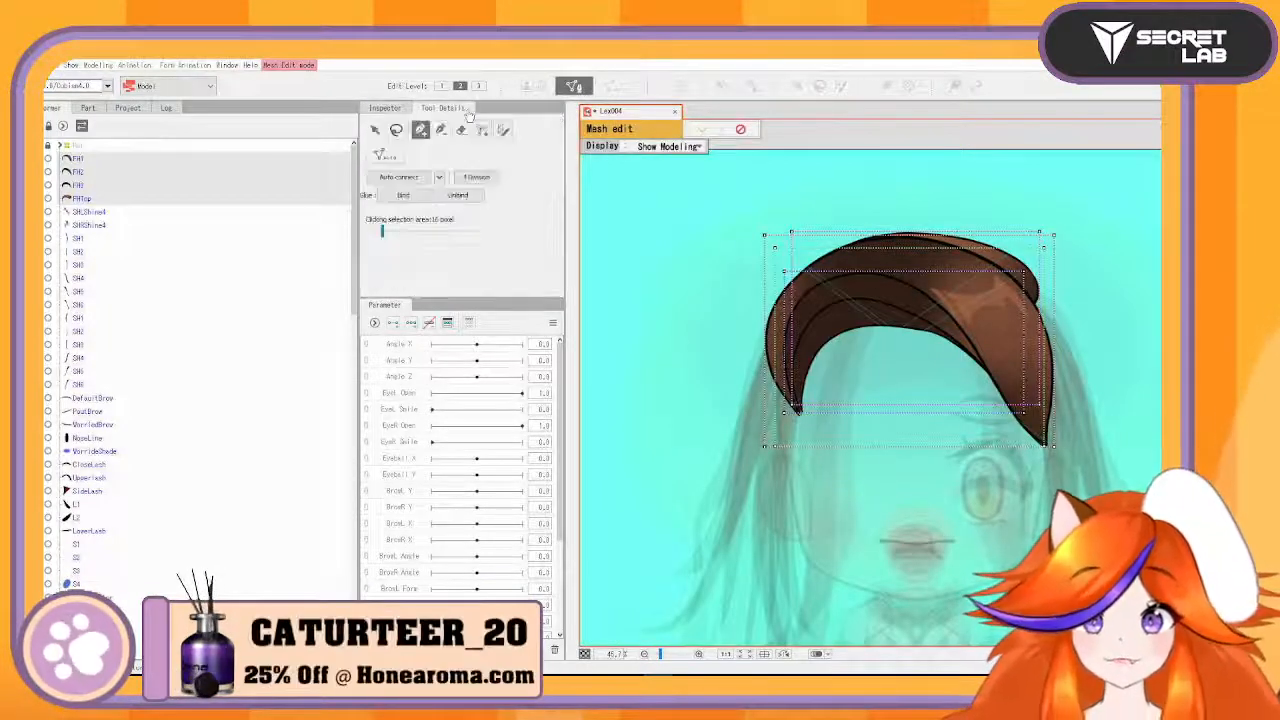
click(384, 108)
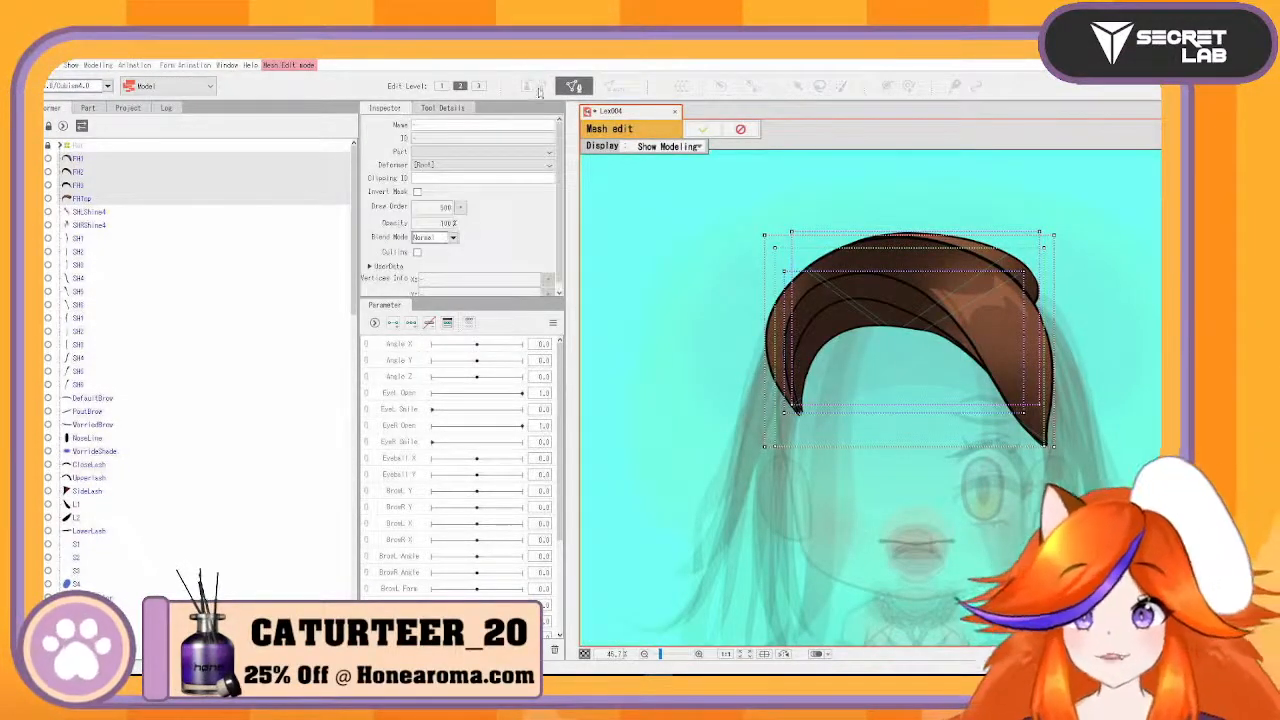
click(741, 129)
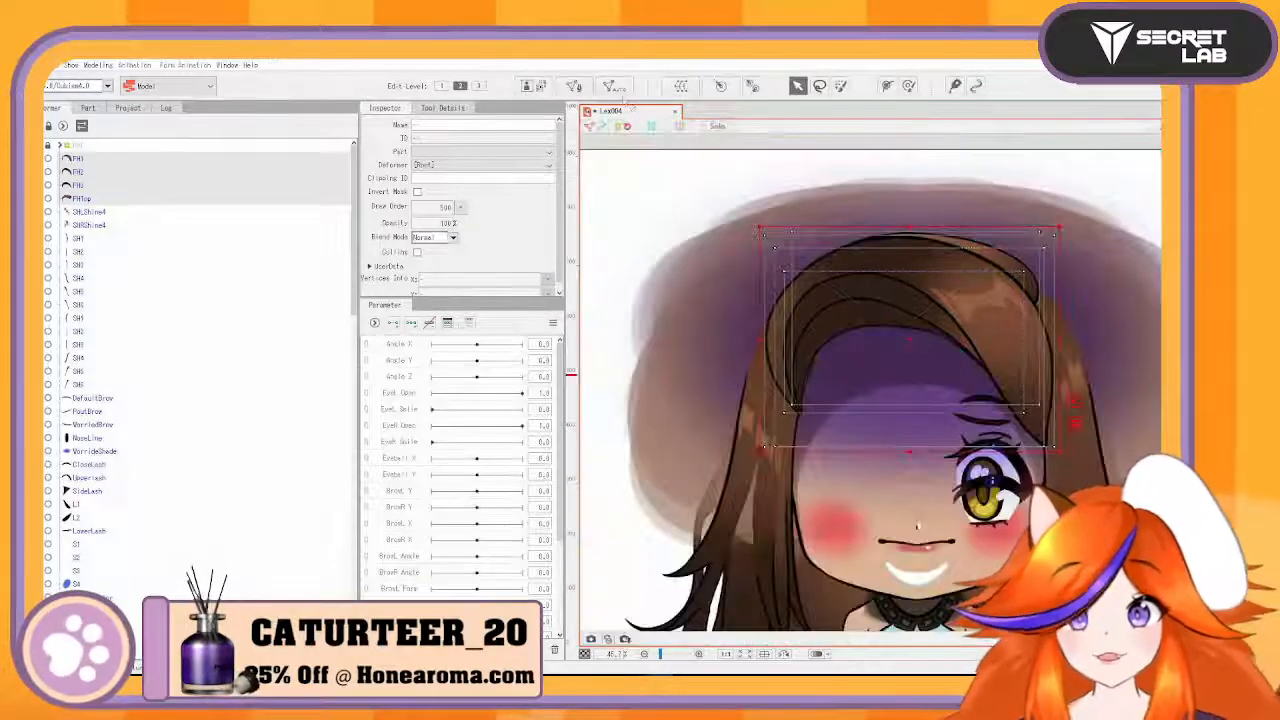
- Generate automatic meshes for the four selected front hair art meshes with the Standard preset
click(614, 86)
click(676, 310)
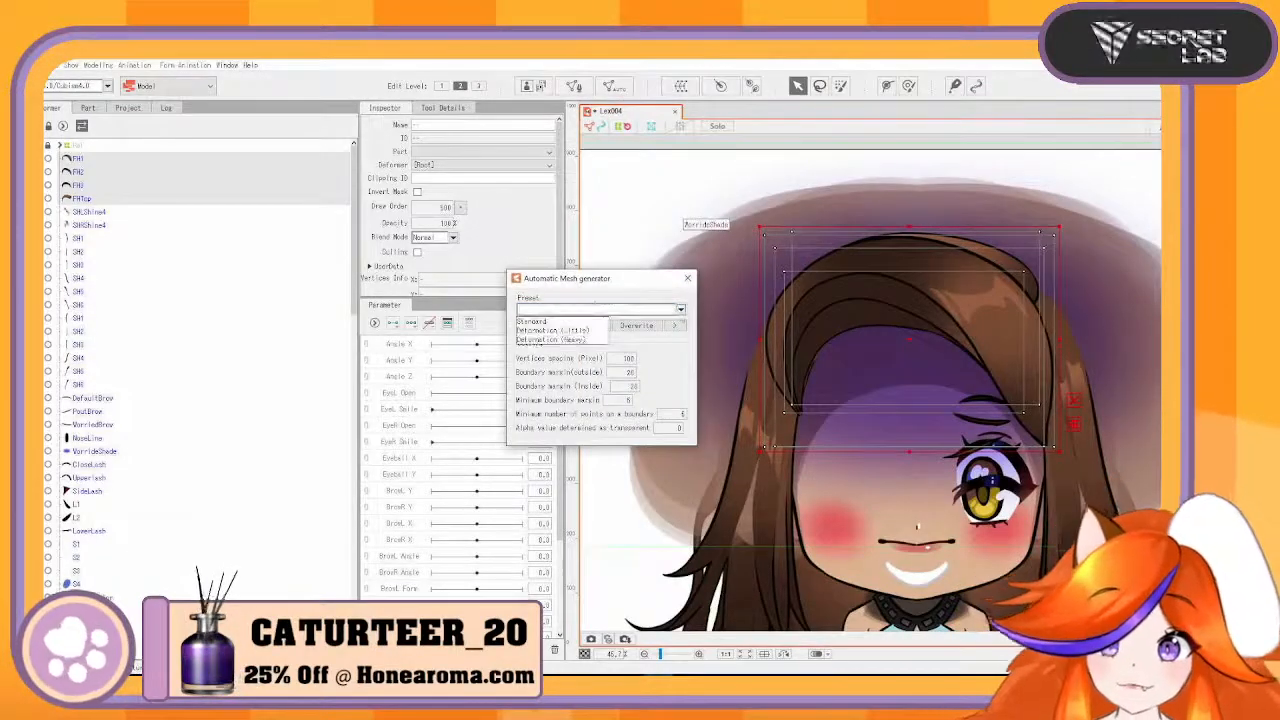
click(574, 330)
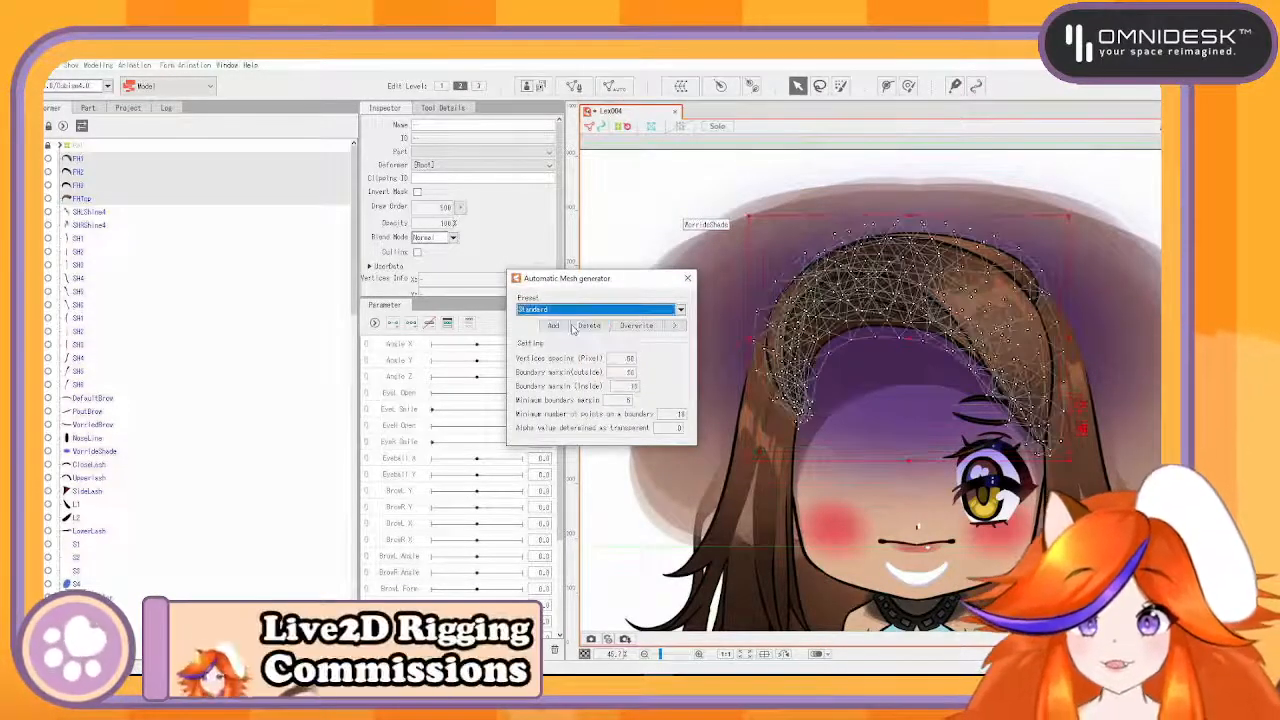
- Regenerate the mesh of FH1 alone with the Deformation (Heavy) preset of the Automatic Mesh generator
click(78, 158)
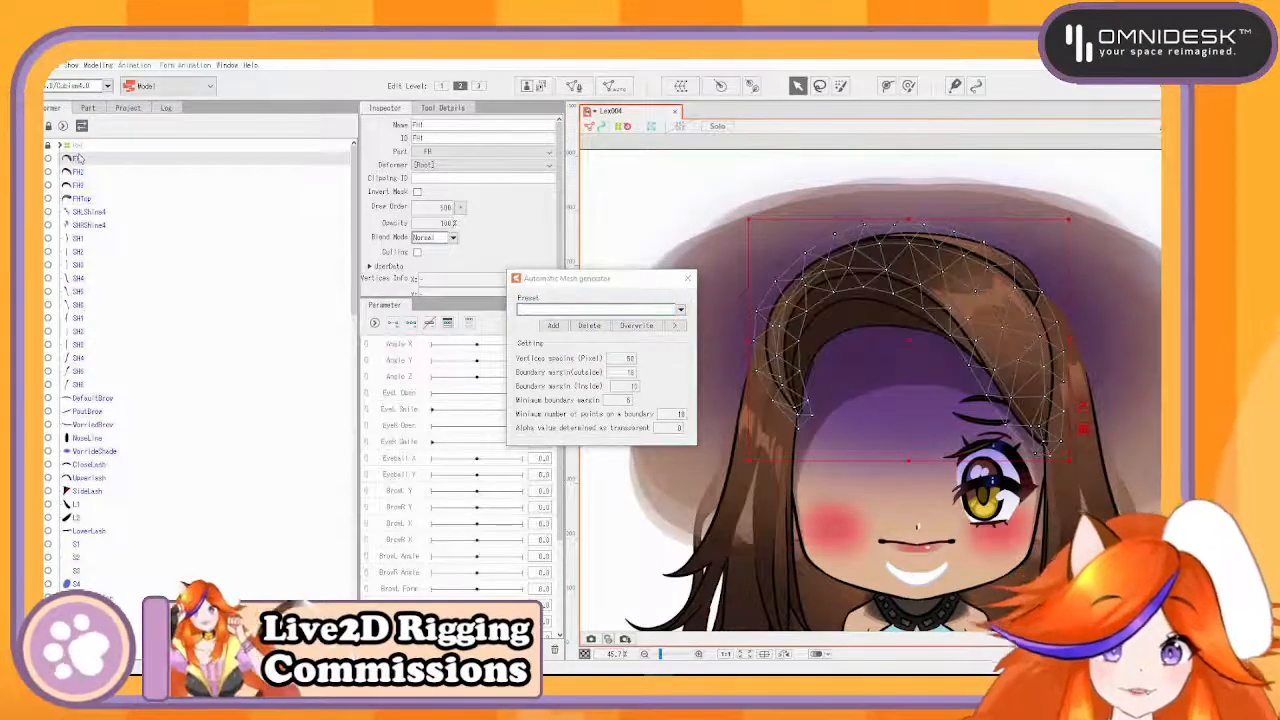
click(681, 310)
click(577, 331)
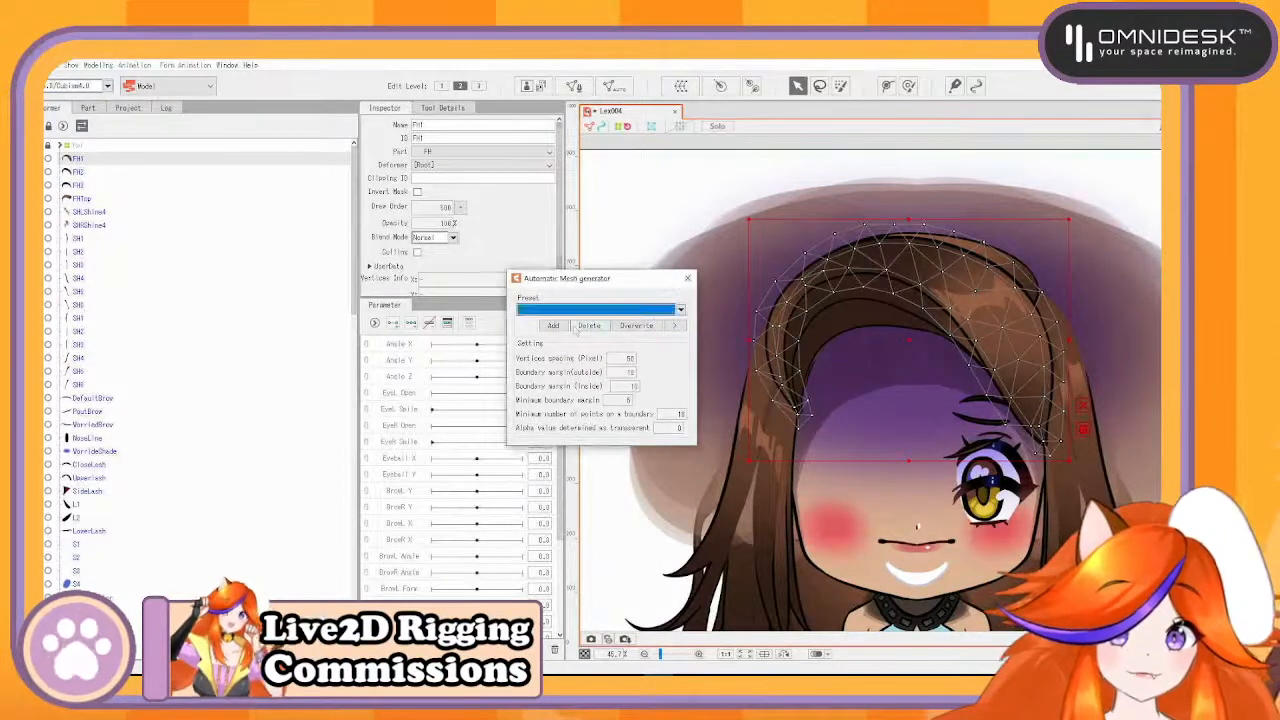
click(680, 310)
click(567, 340)
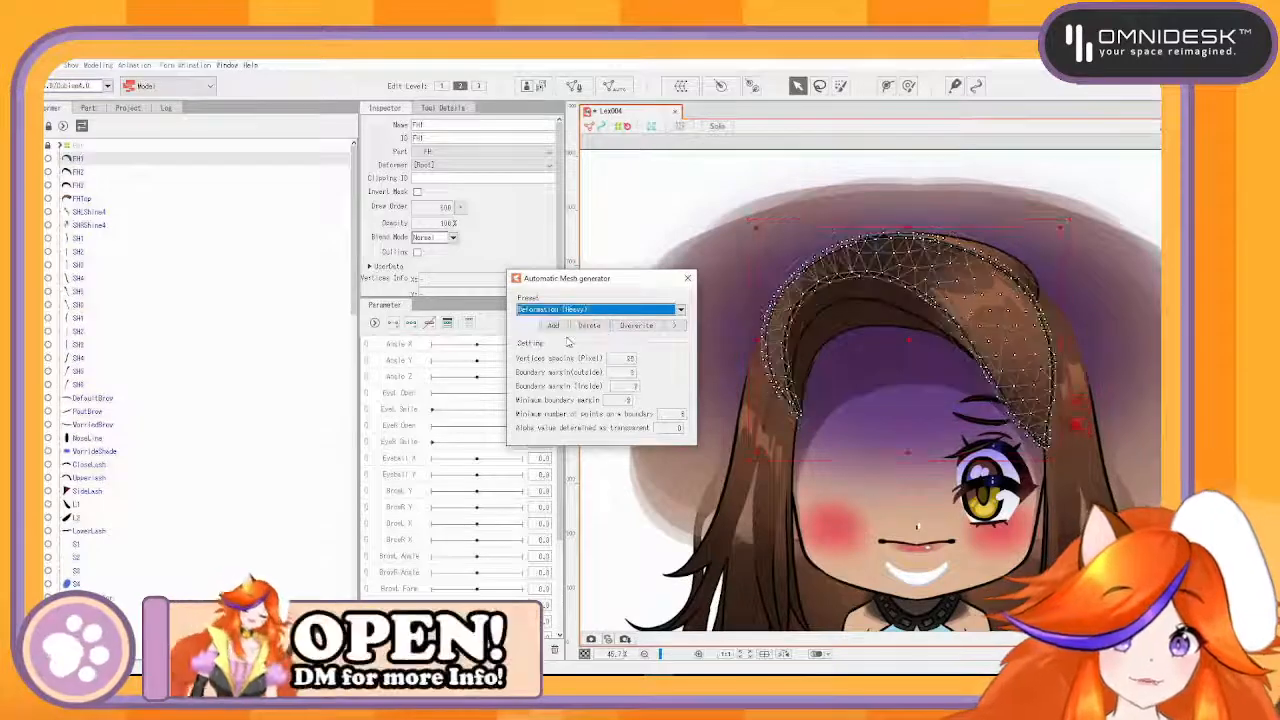
- Regenerate the meshes of FH2 and FH3, one after the other, with the Deformation (Heavy) preset
click(78, 171)
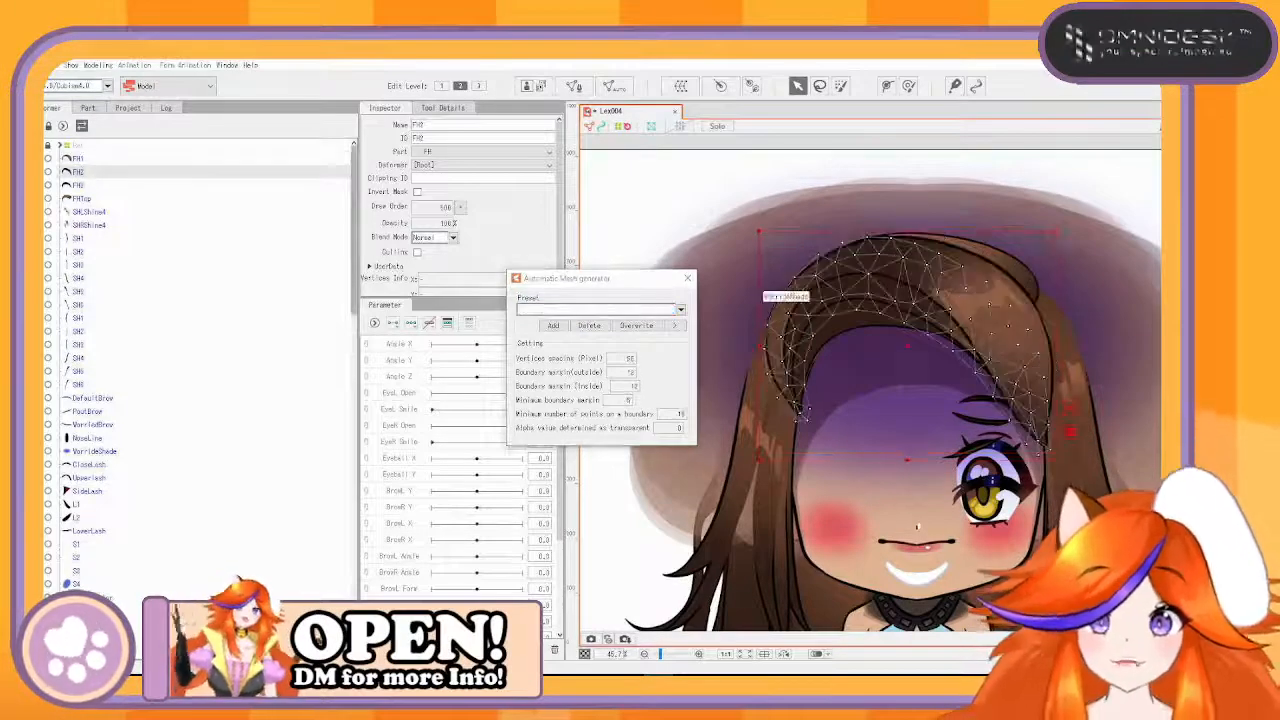
click(681, 310)
click(560, 340)
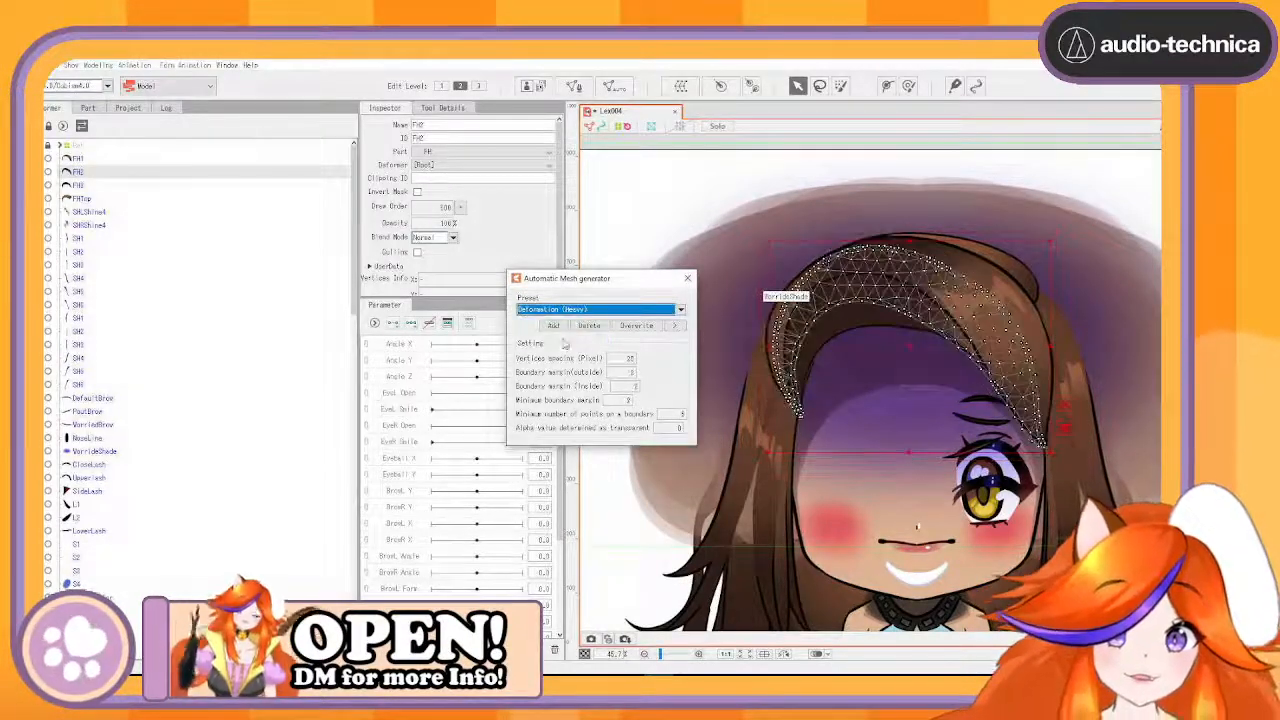
click(100, 185)
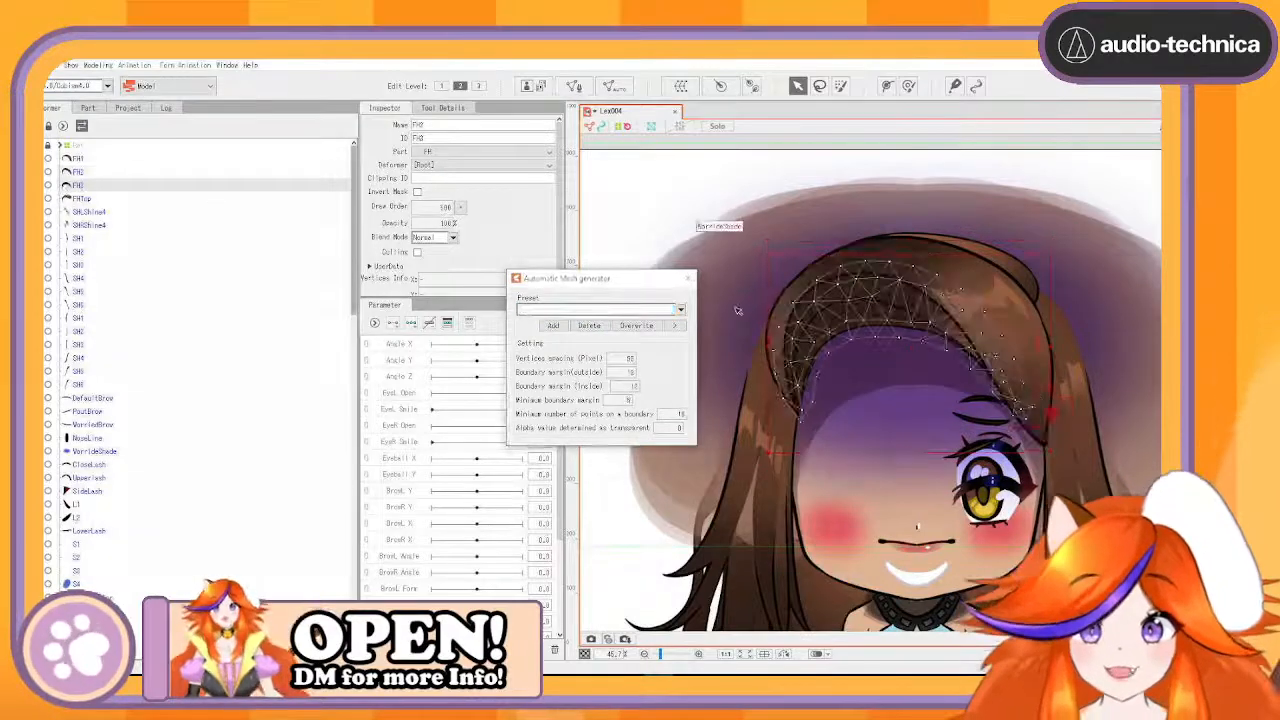
click(681, 310)
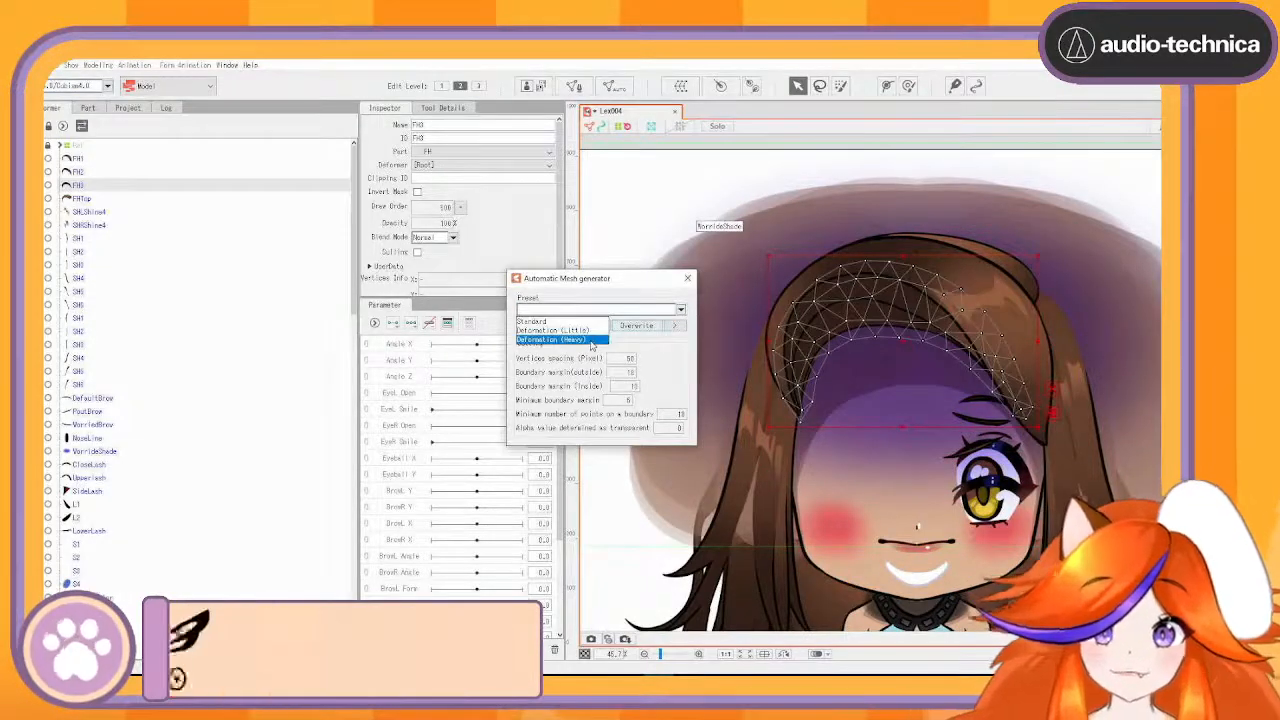
click(578, 326)
- Regenerate the mesh of FHTop with the Deformation (Heavy) preset, close the mesh generator and reselect FH1
click(78, 198)
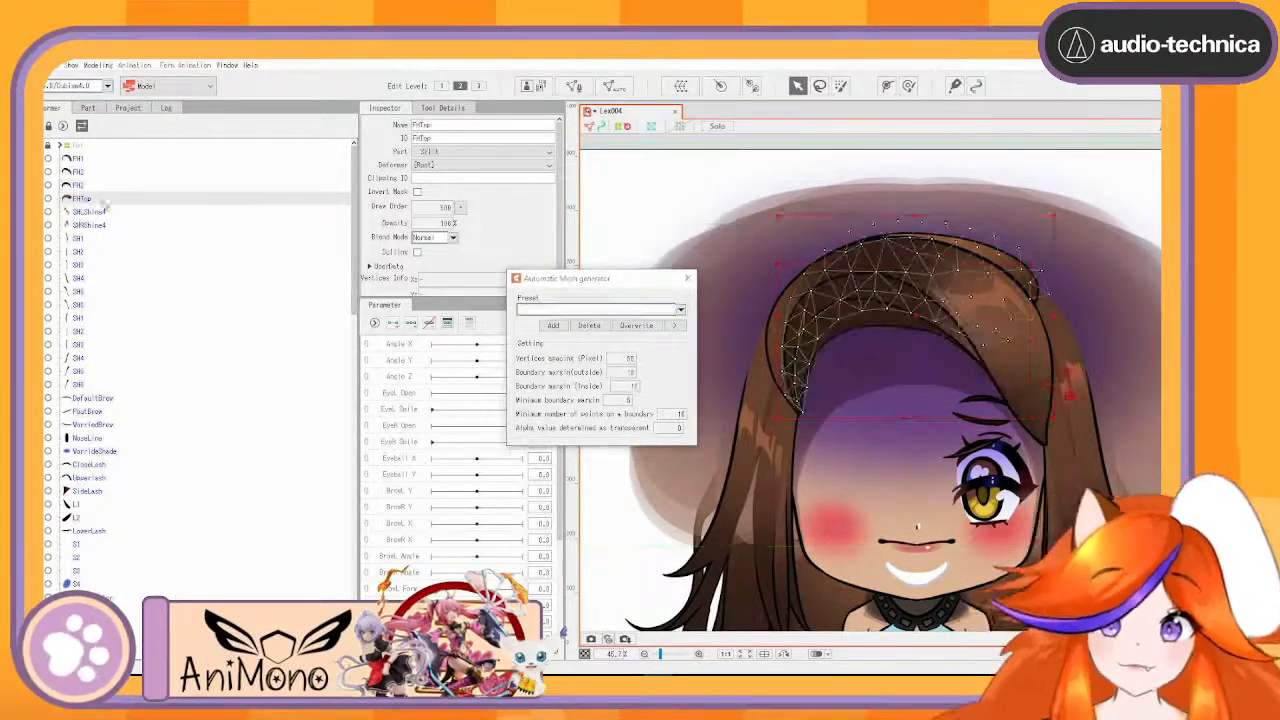
click(681, 310)
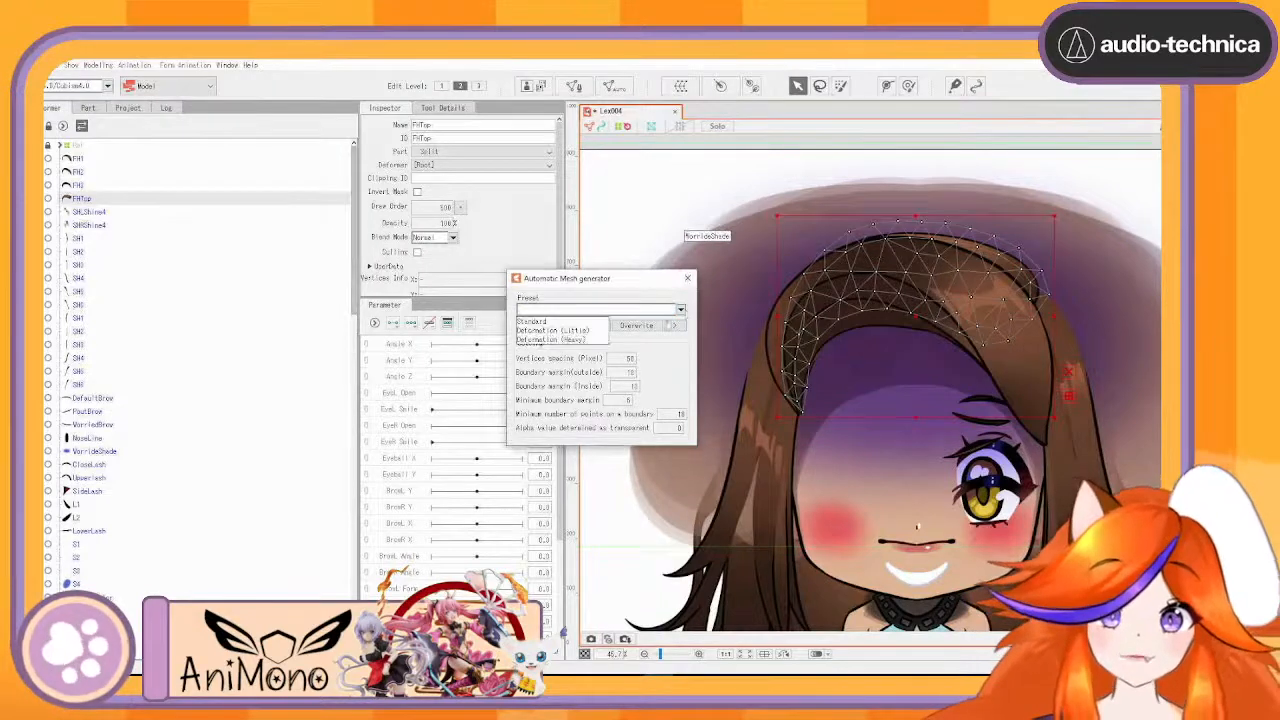
click(577, 341)
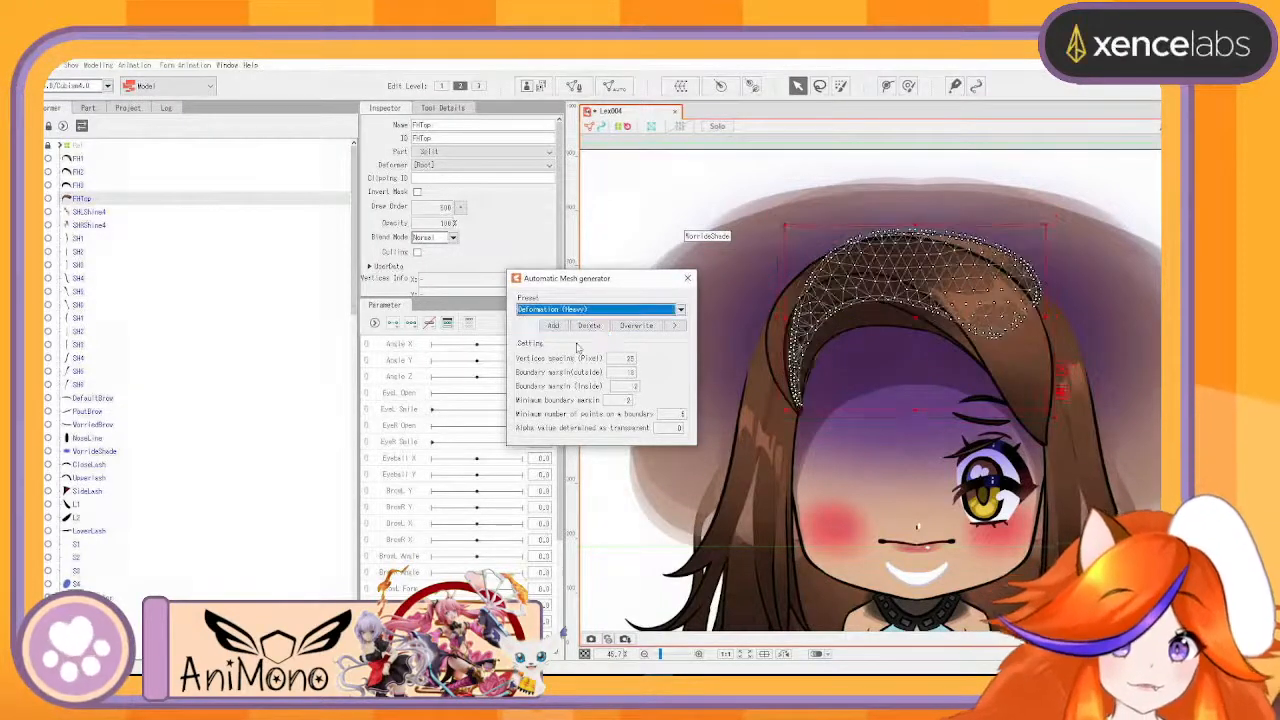
click(689, 277)
click(77, 158)
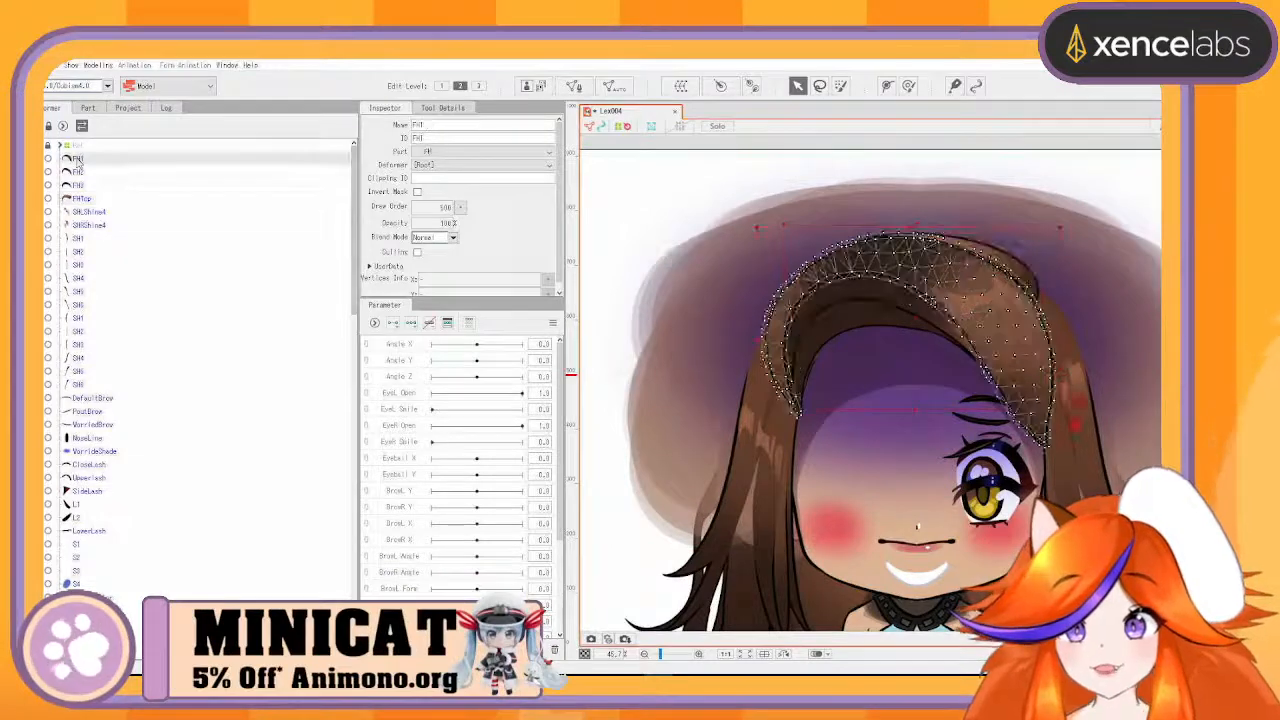
- Raise the draw order of the front hair mesh FH1
shift+click(85, 190)
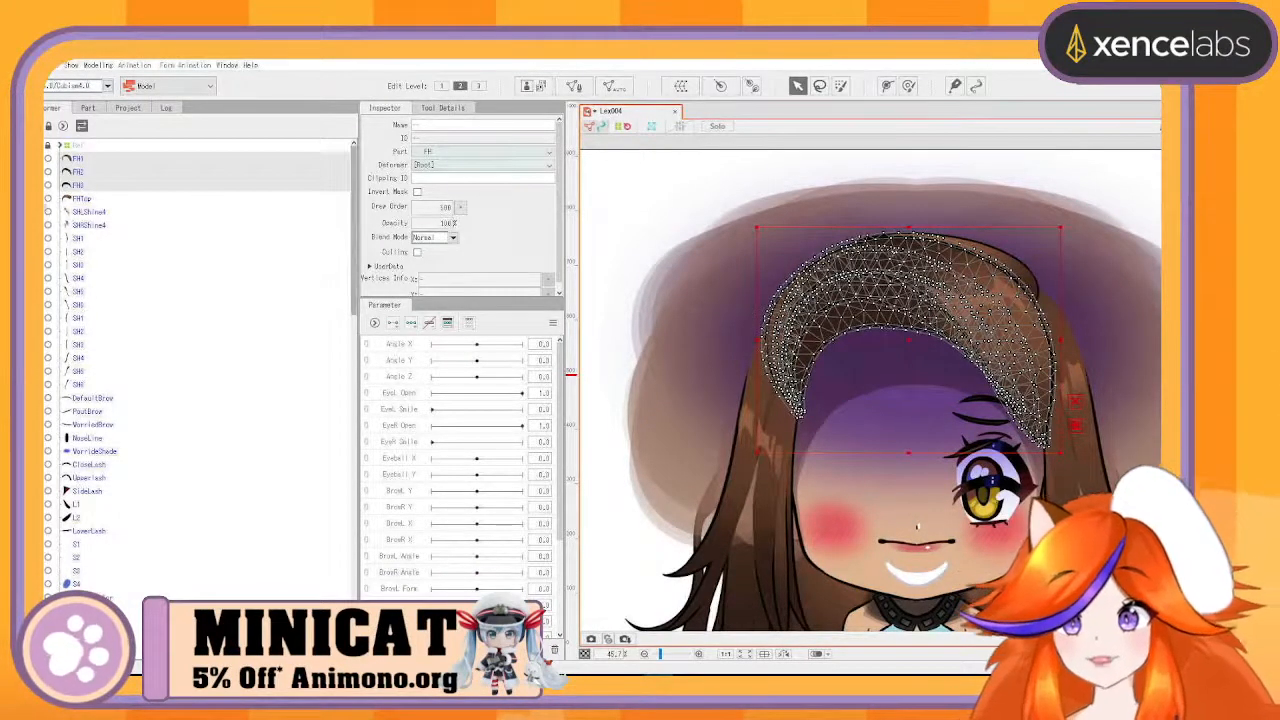
click(113, 160)
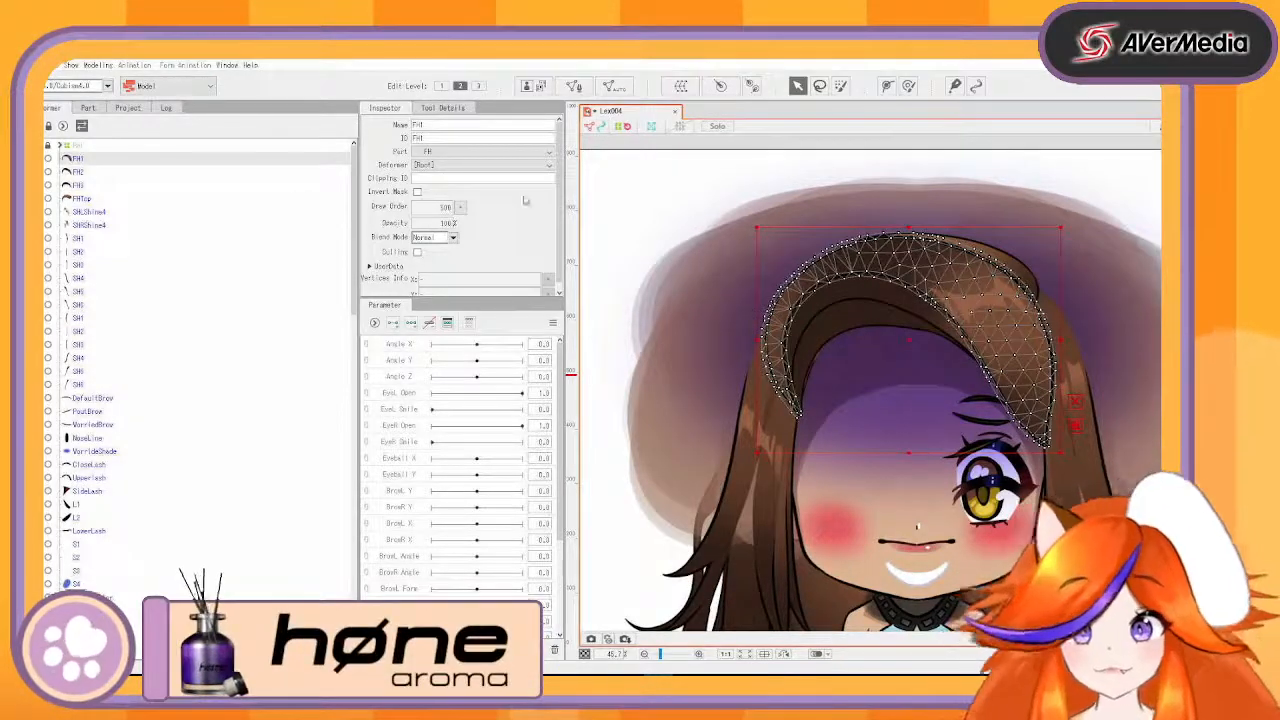
click(80, 171)
click(79, 158)
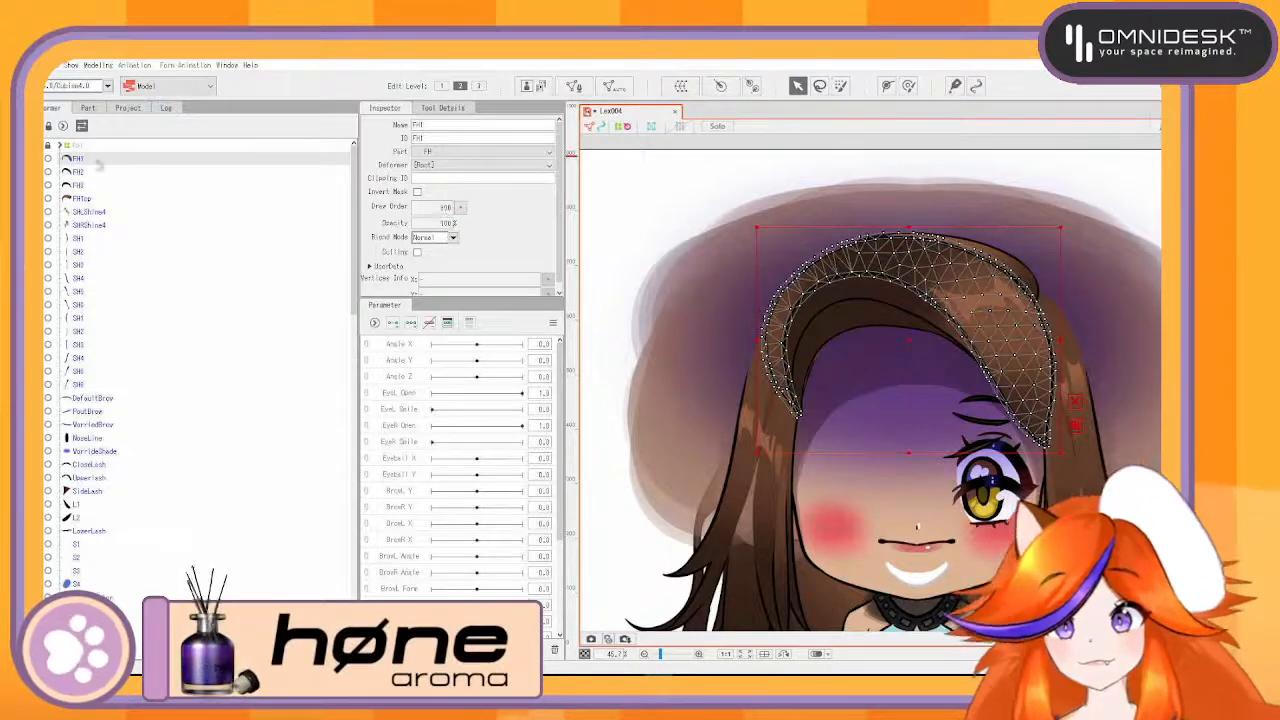
- Set the draw order of the front hair mesh FH2 just below that of FH1
click(84, 174)
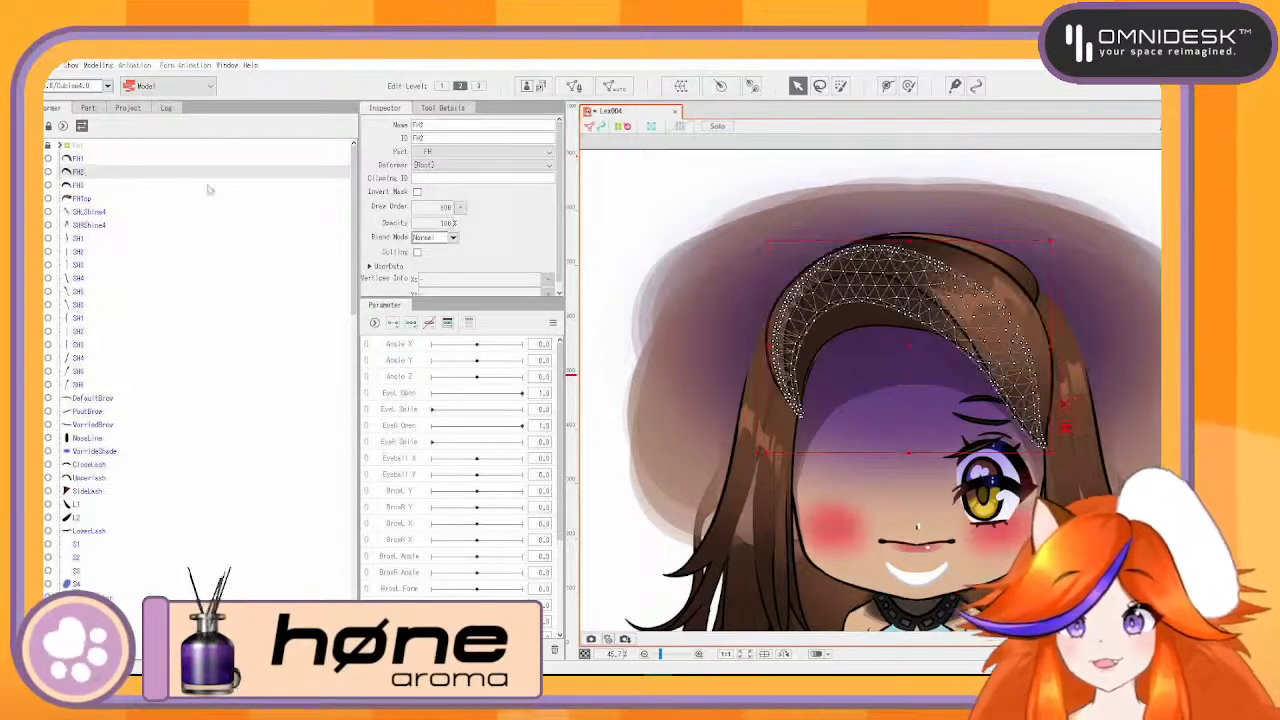
double_click(440, 206)
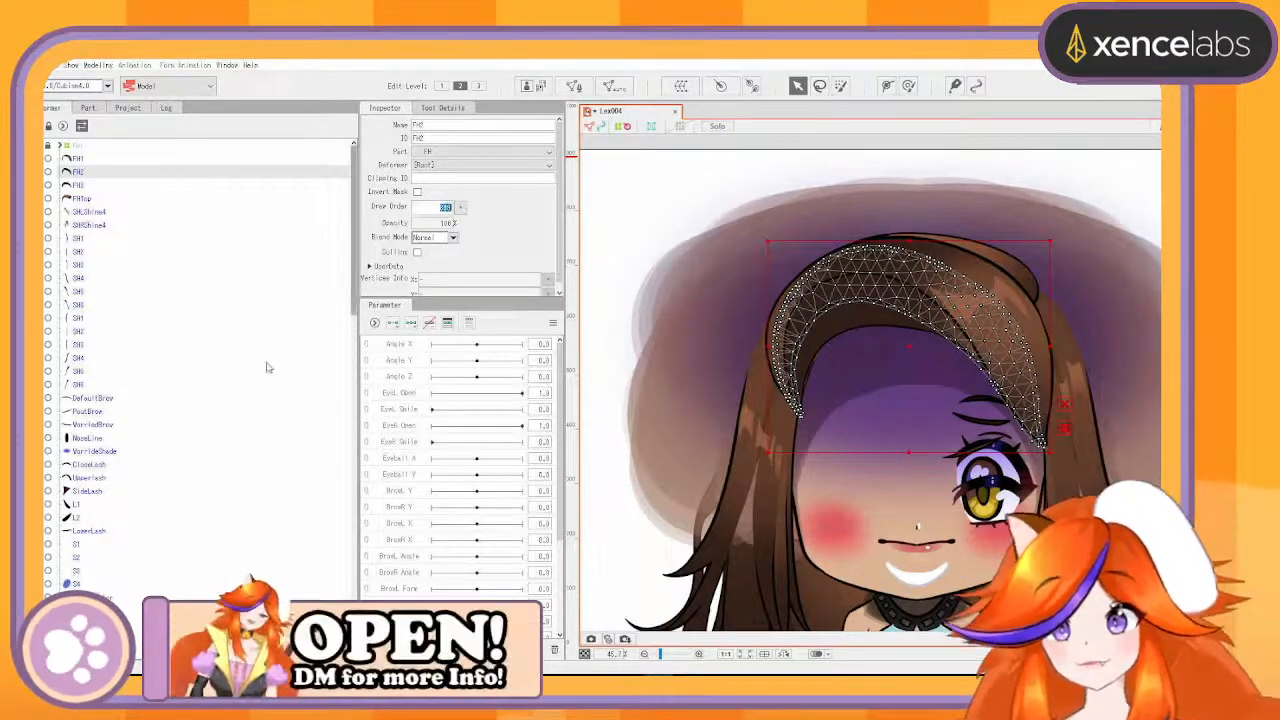
scroll(266, 365, down, 10)
scroll(266, 367, up, 8)
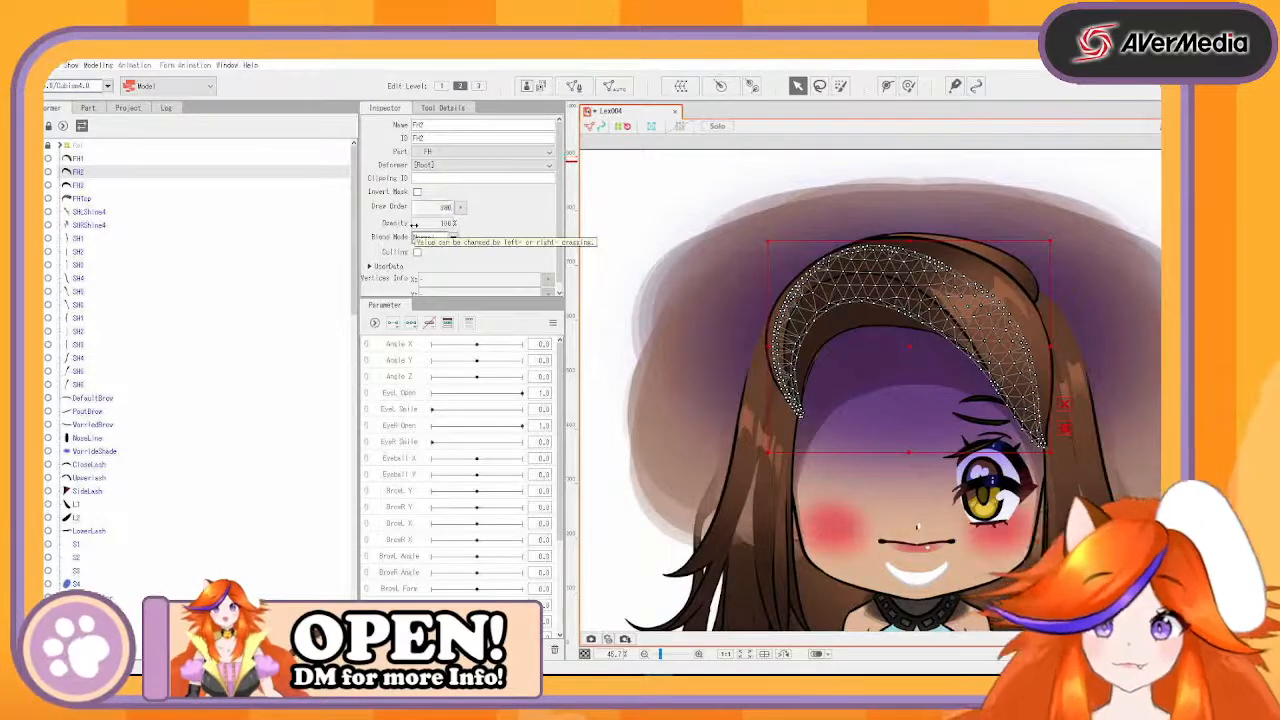
click(445, 207)
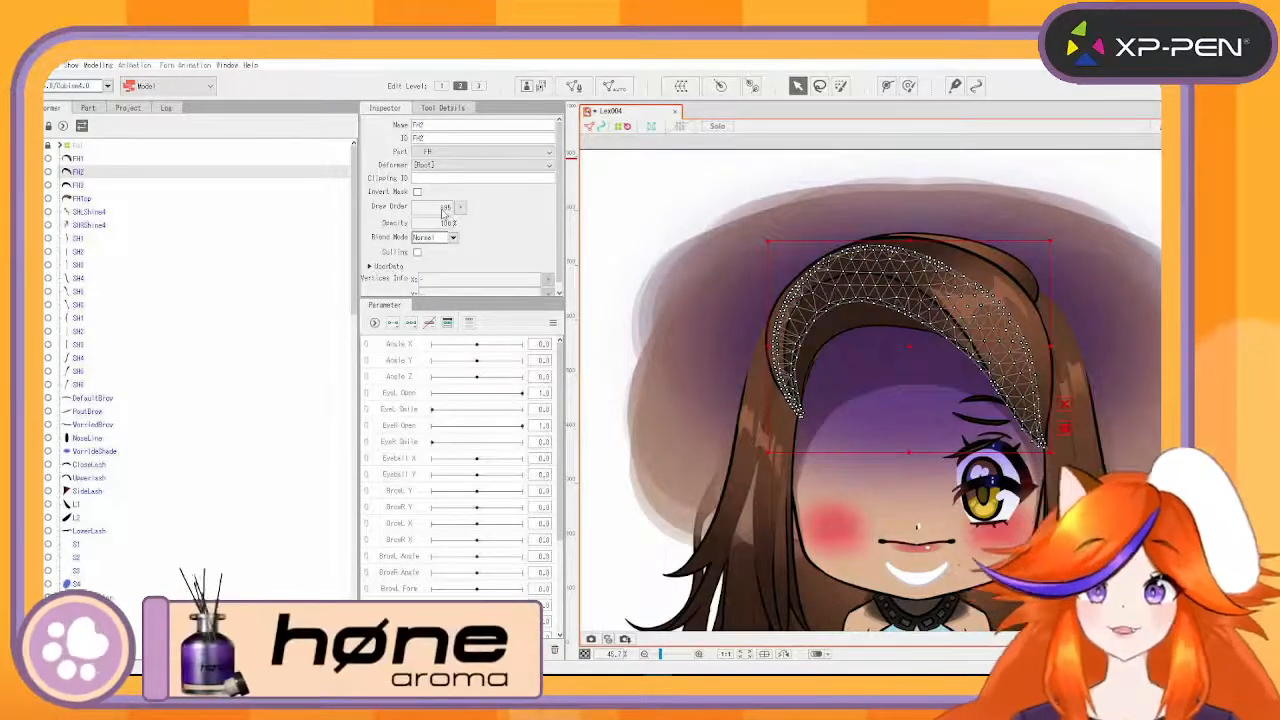
- Set the draw order of the front hair mesh FH3 just below that of FH2
click(89, 159)
click(88, 172)
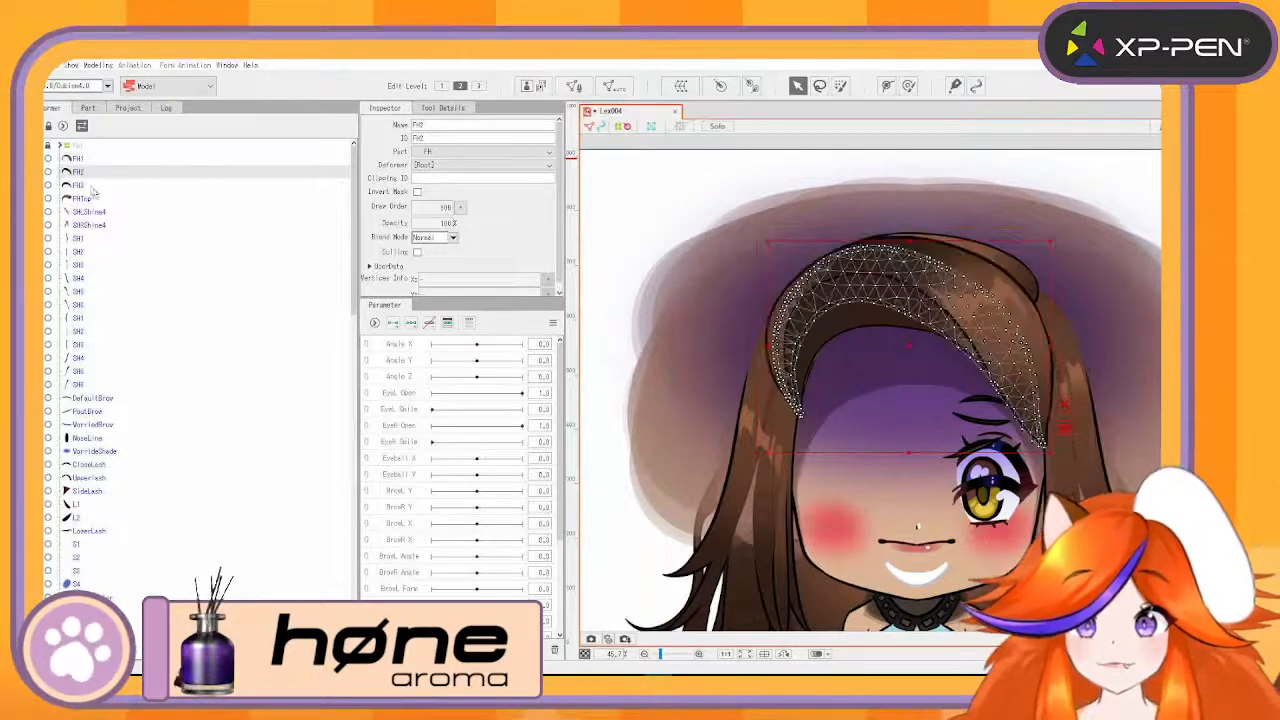
click(92, 186)
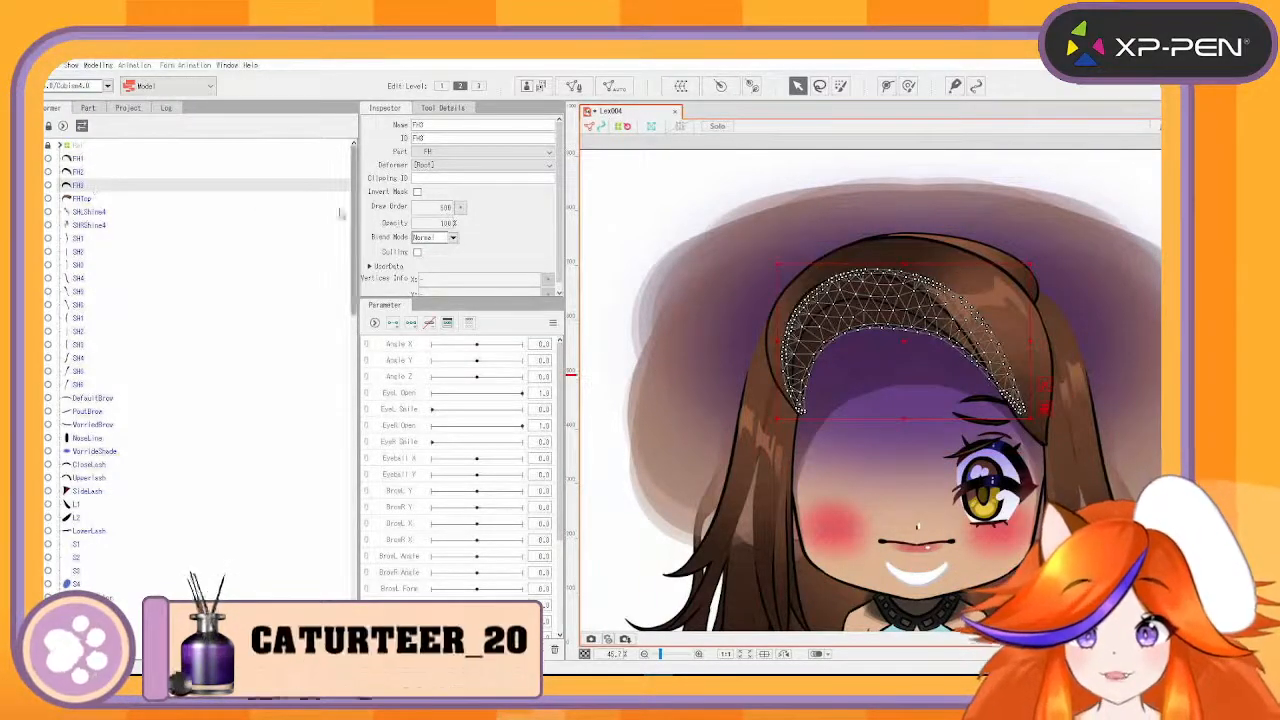
text(800)
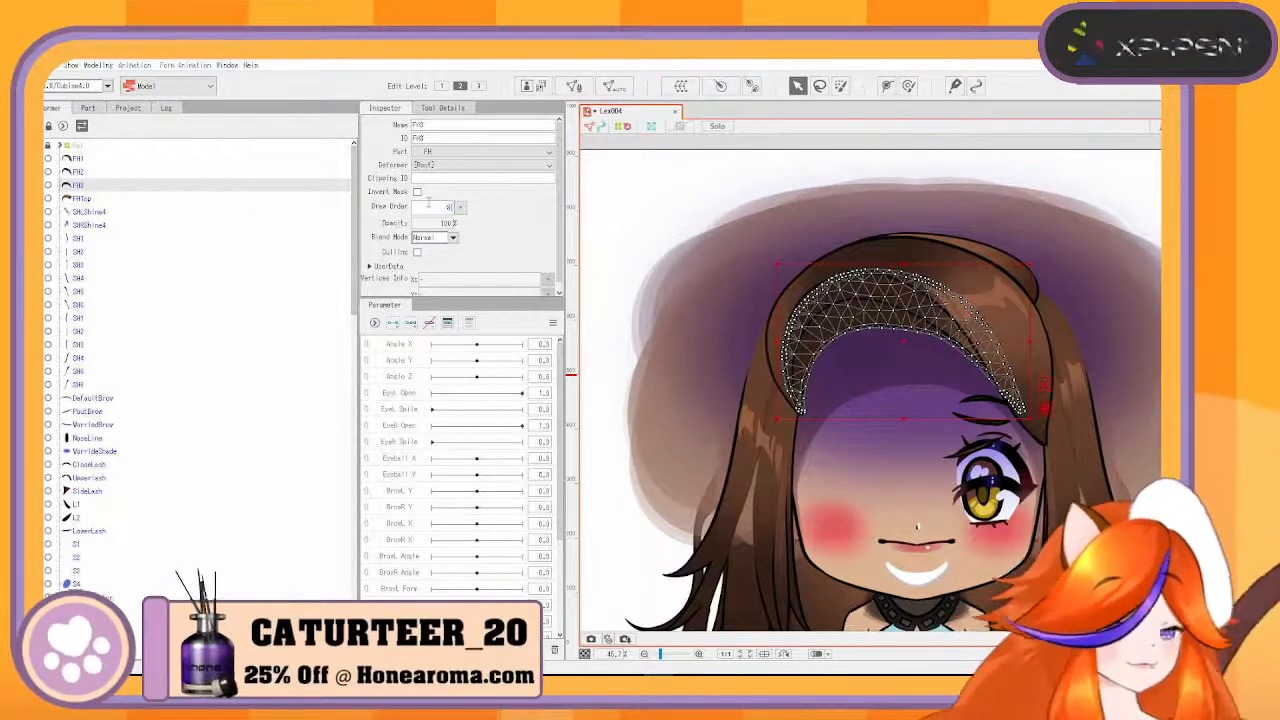
key(Return)
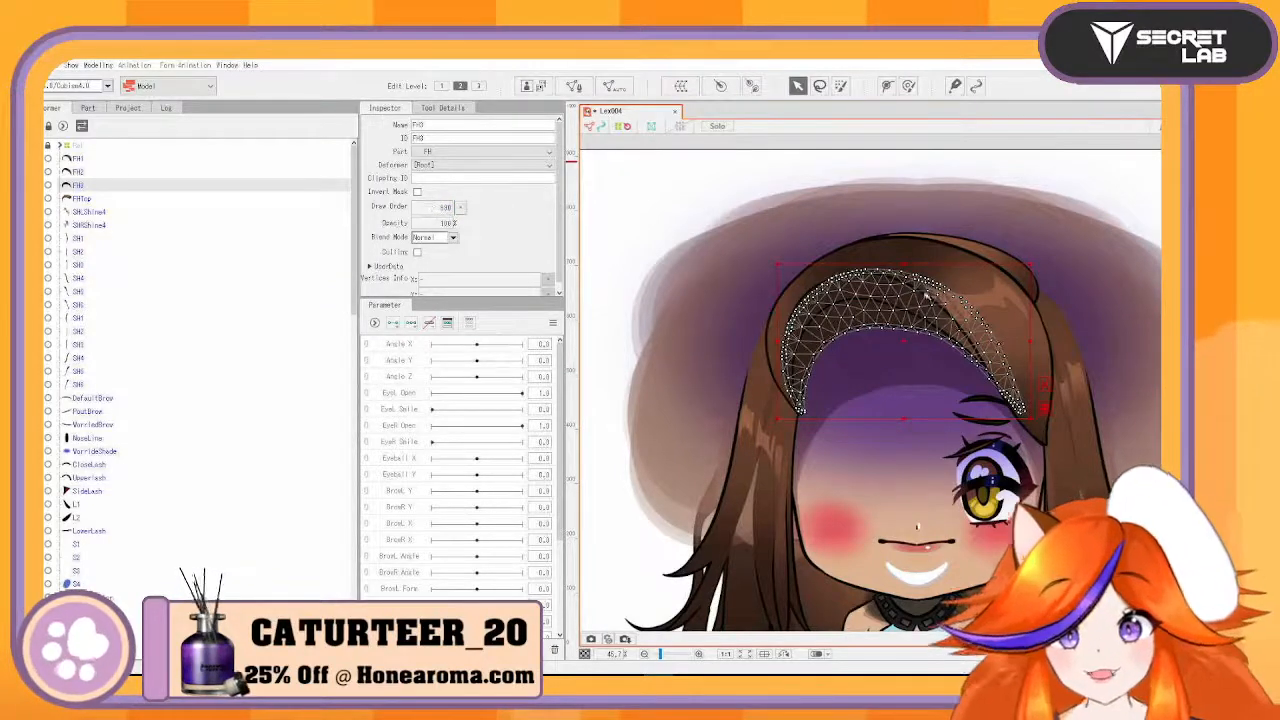
- Move FH1, FH2 and FH3 together off the hairline to check the layering beneath, and undo the move
shift+click(84, 158)
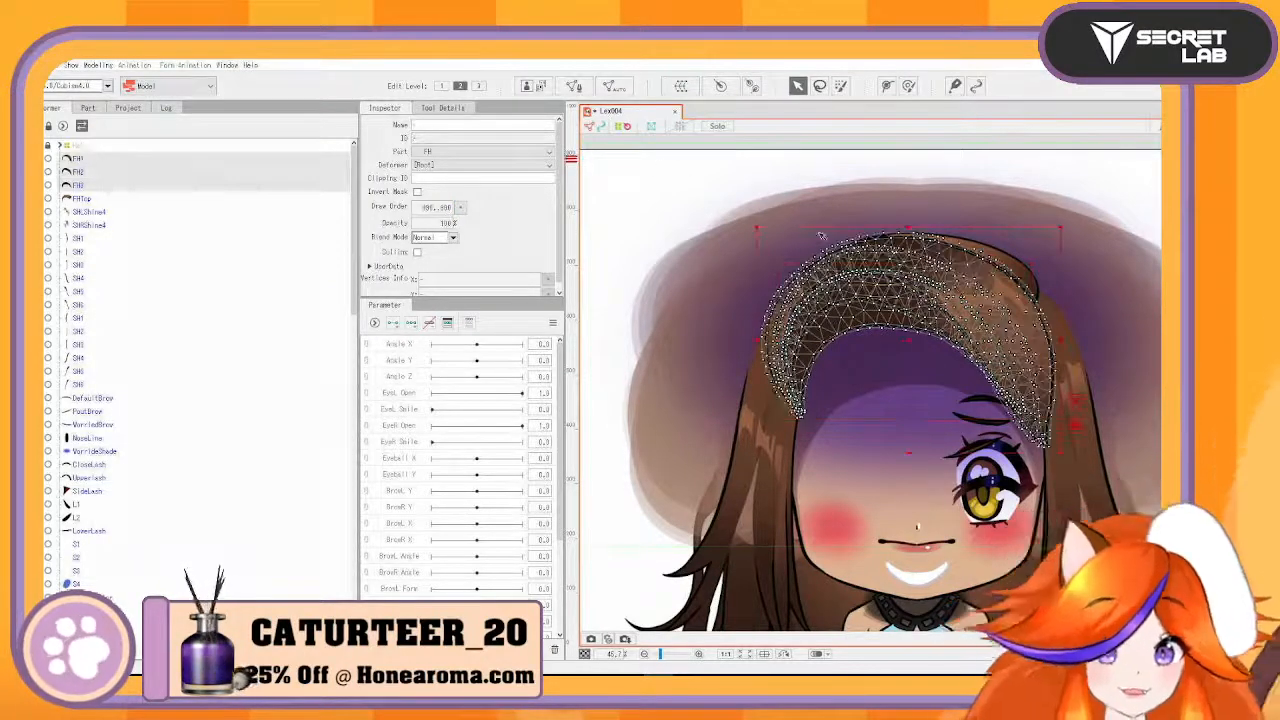
drag(910, 343, 841, 418)
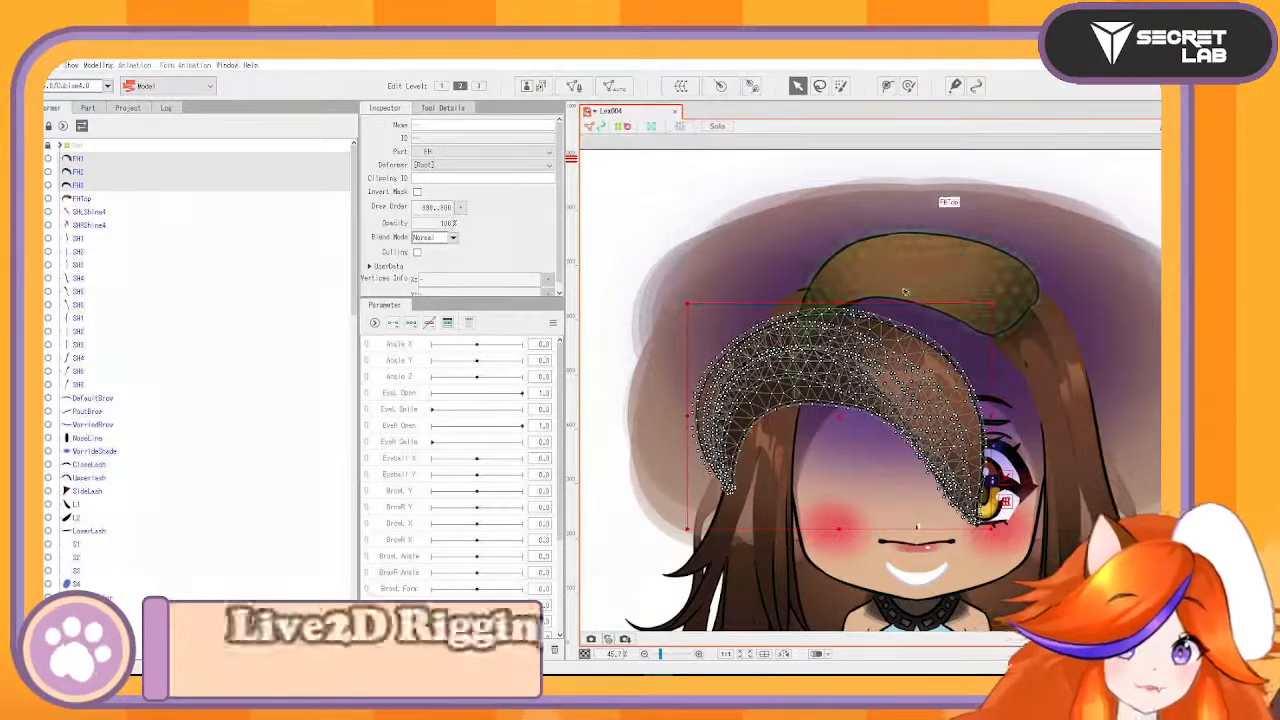
key(ctrl+z)
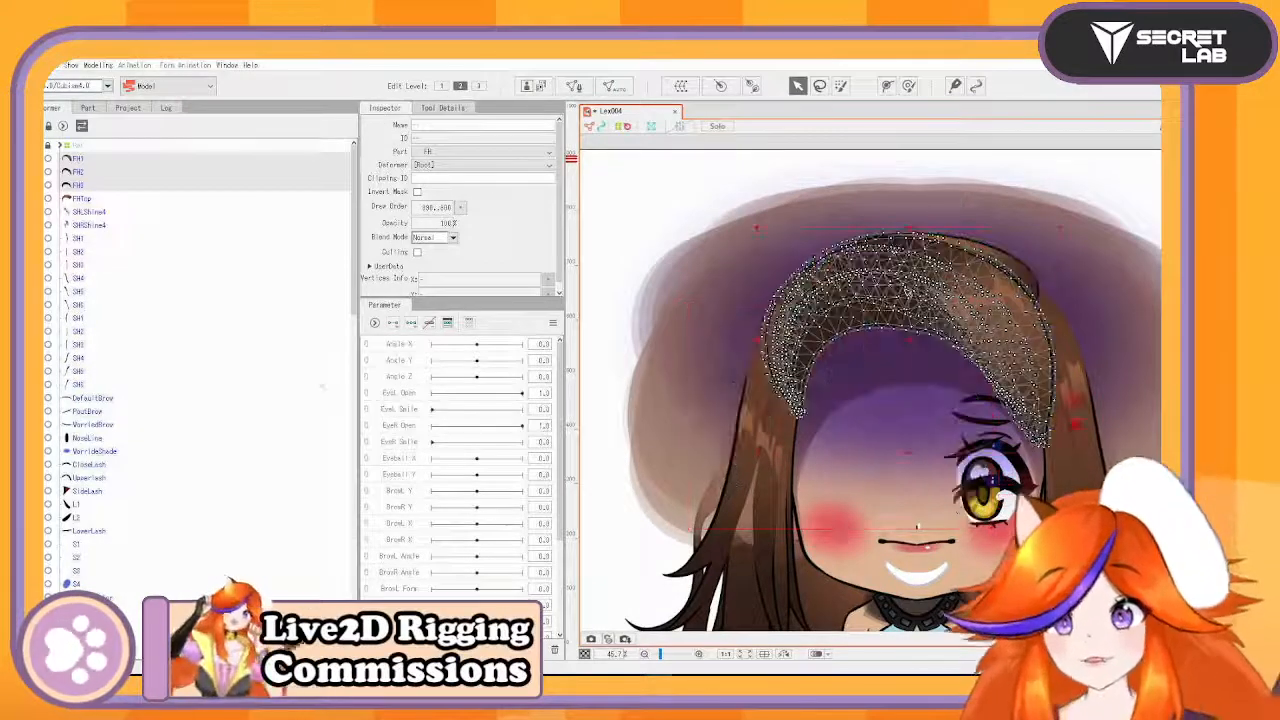
- Set the draw order of the FHTop mesh below that of FH3
click(126, 201)
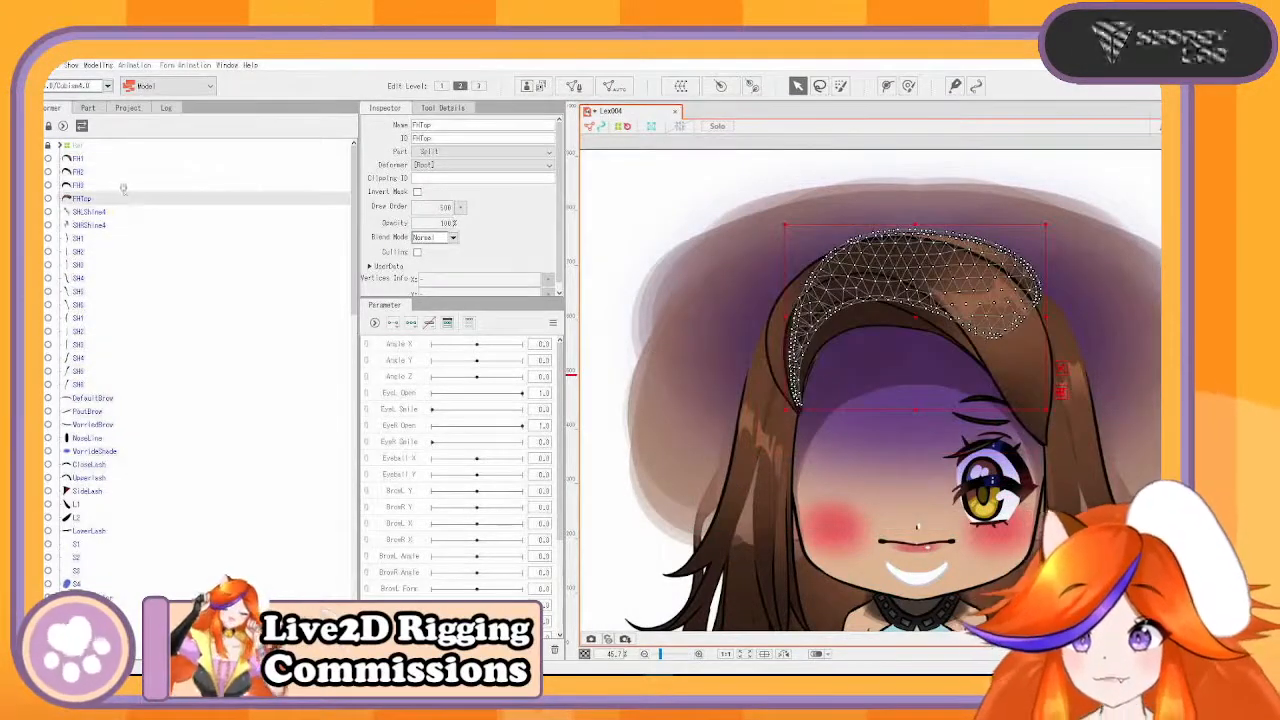
click(122, 187)
click(113, 200)
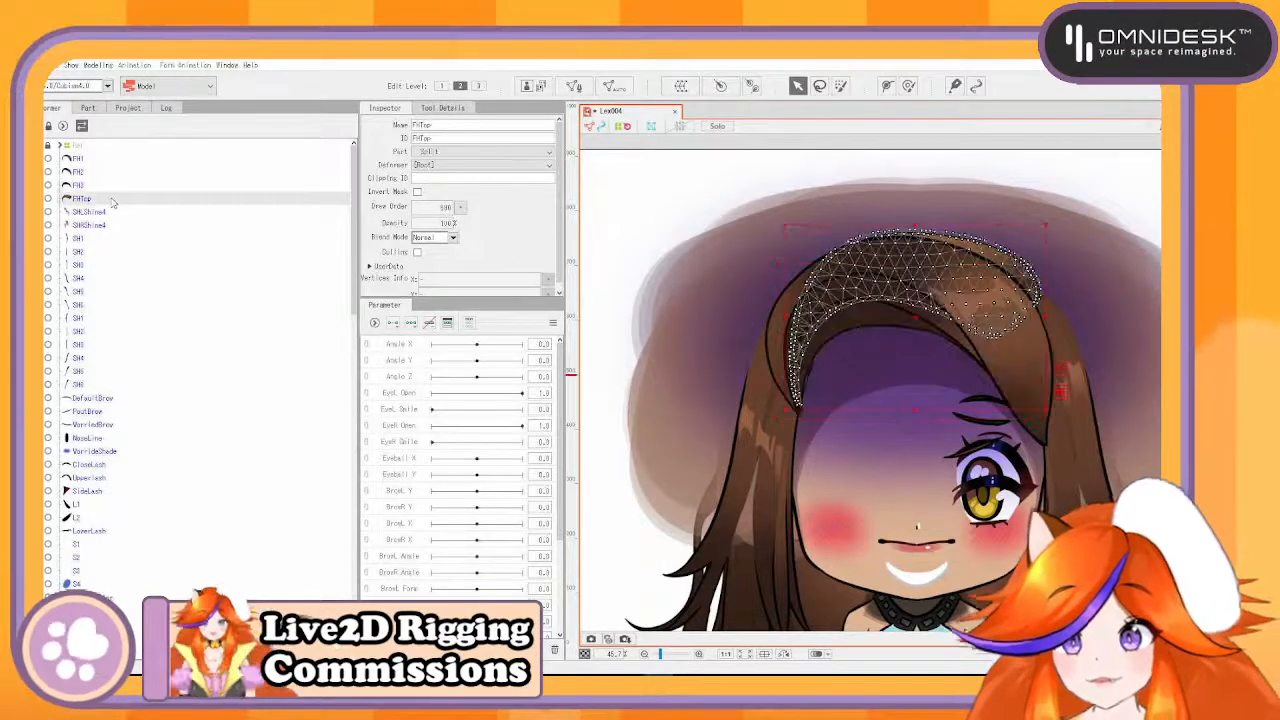
double_click(440, 208)
text(56)
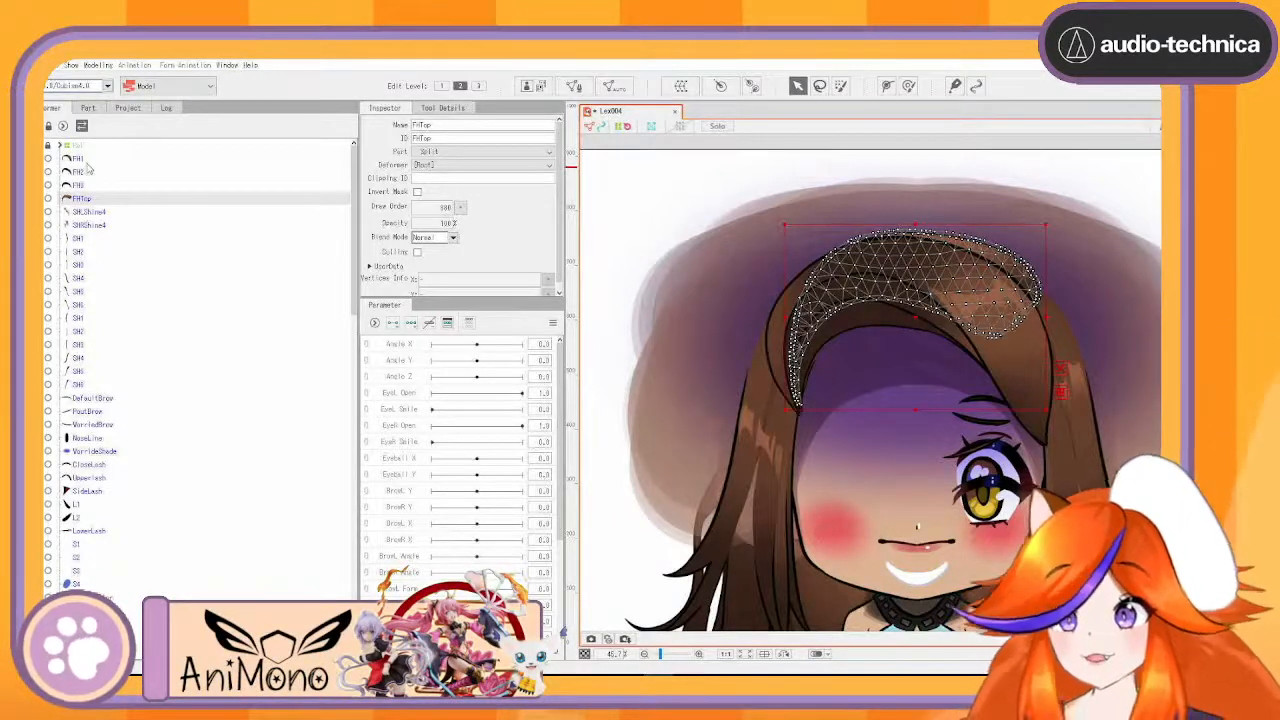
- Select the side hair shine meshes SHLShine4 and SHRShine4 and set their draw order to 675
click(94, 217)
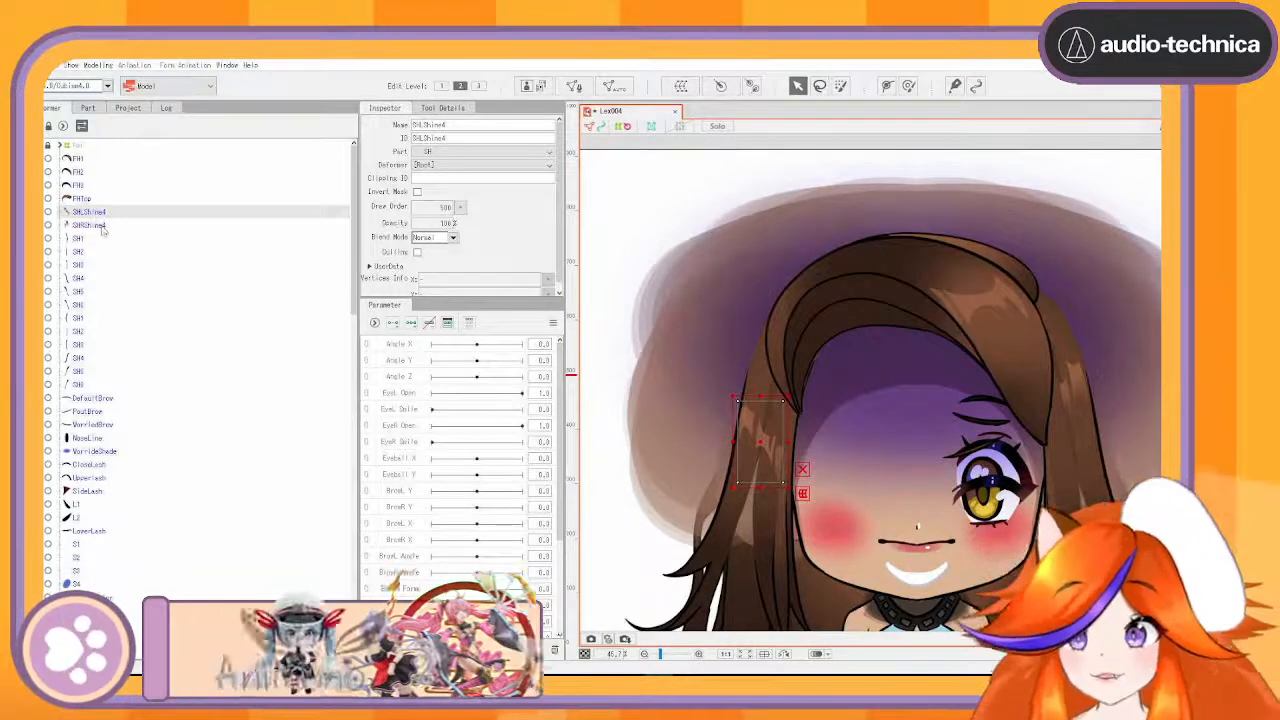
click(95, 199)
click(103, 214)
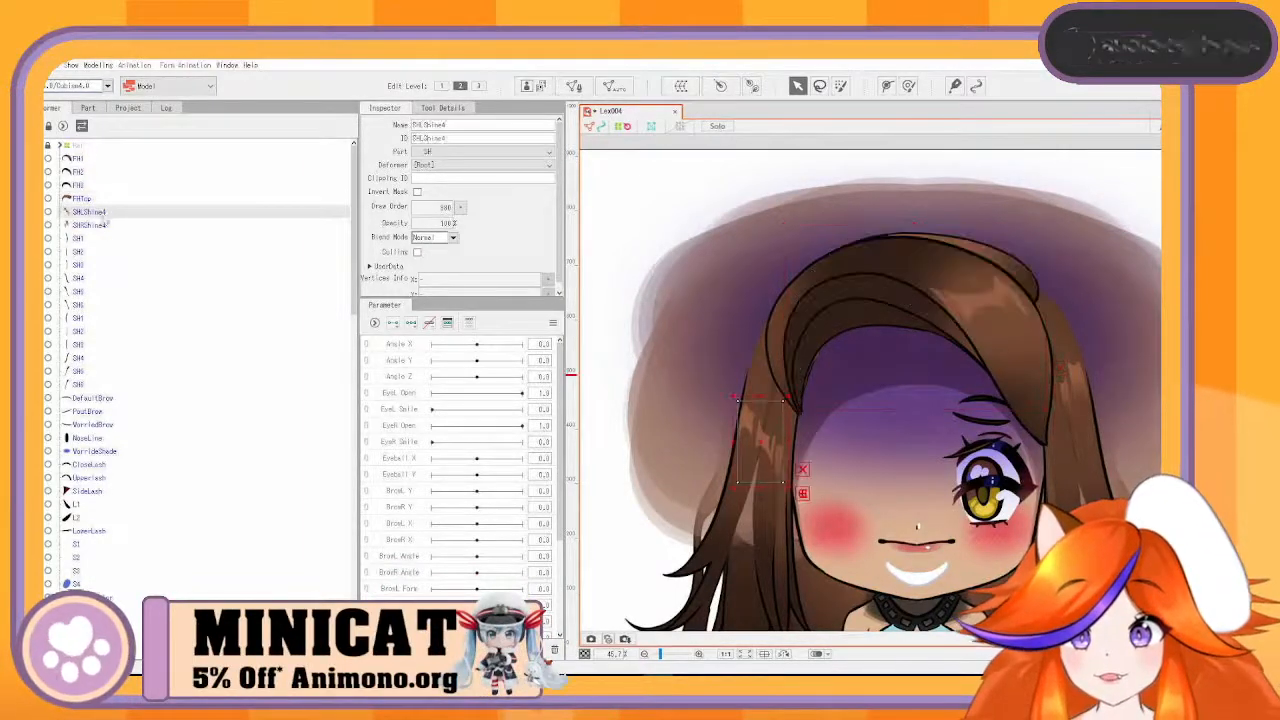
shift+click(107, 227)
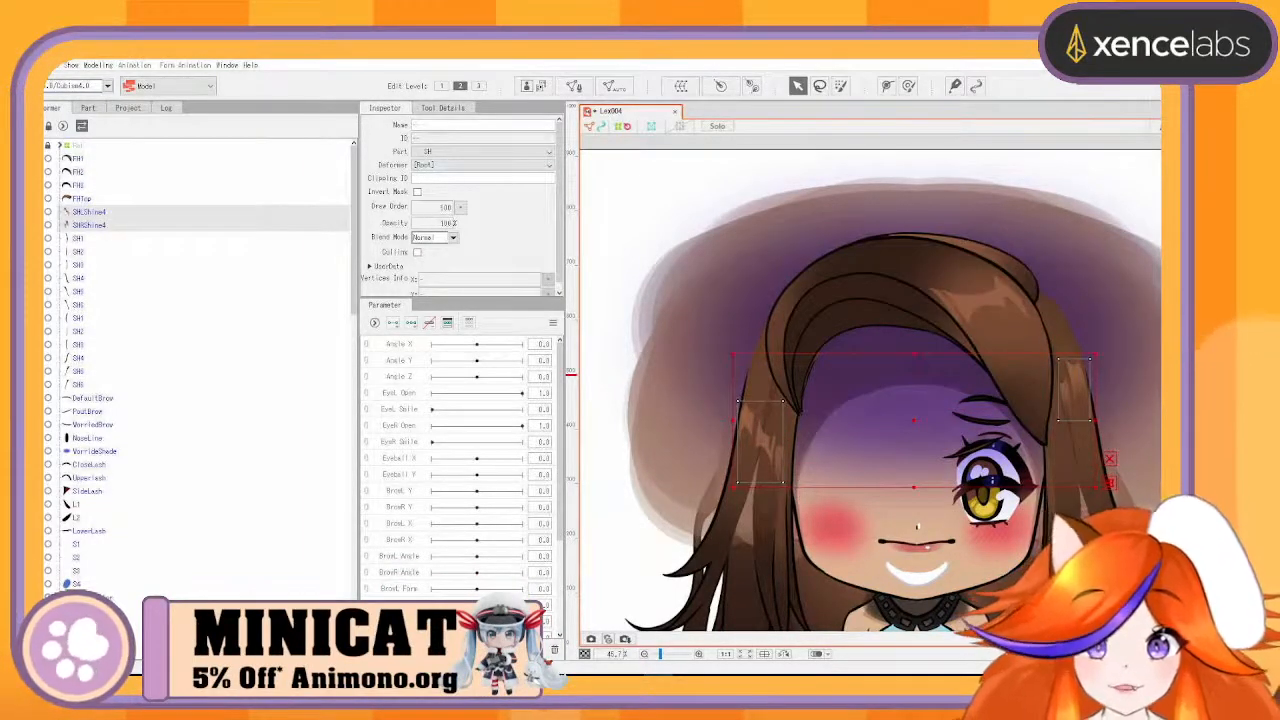
click(440, 209)
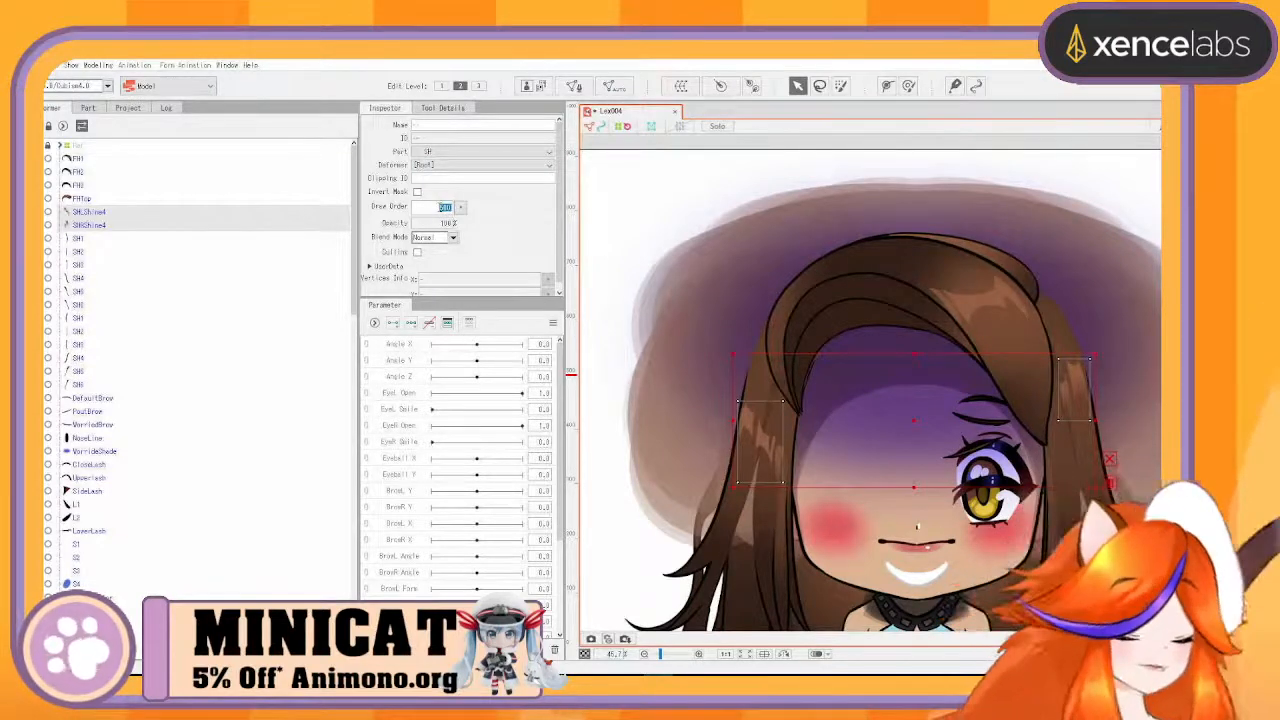
text(525)
key(Return)
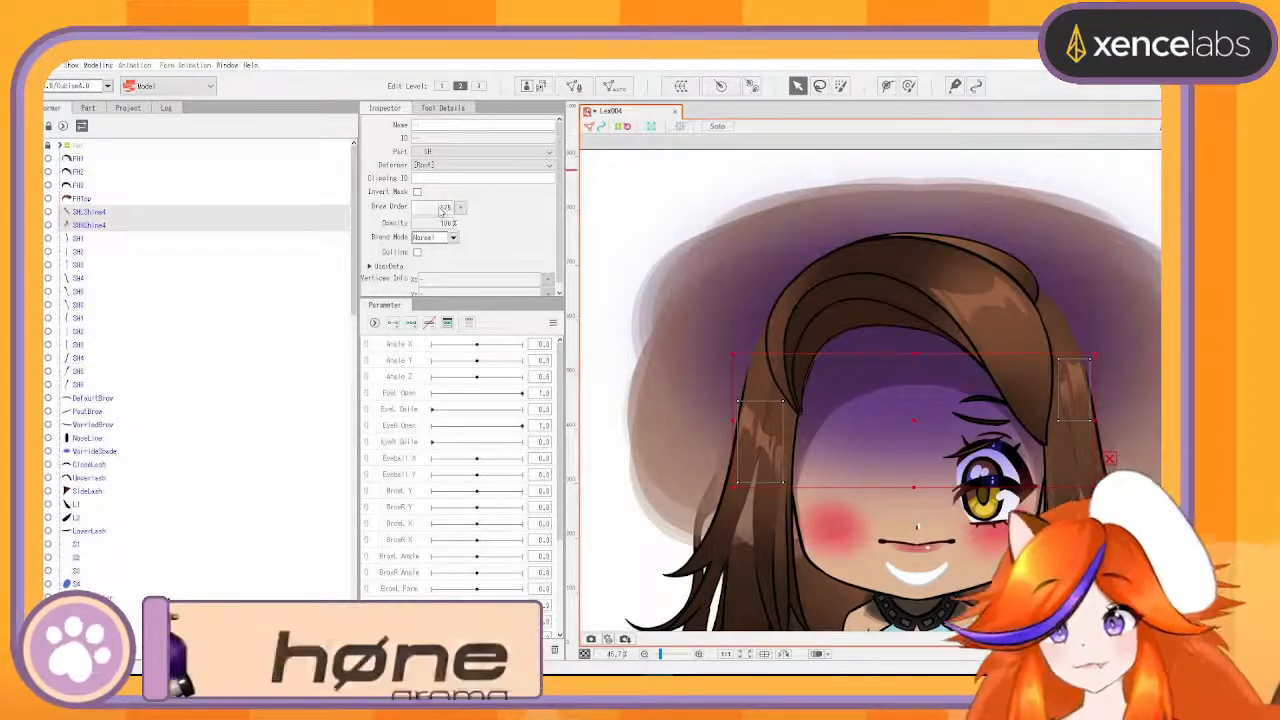
- Select the SH1 side hair meshes of both sides and set their draw order to 670
click(80, 241)
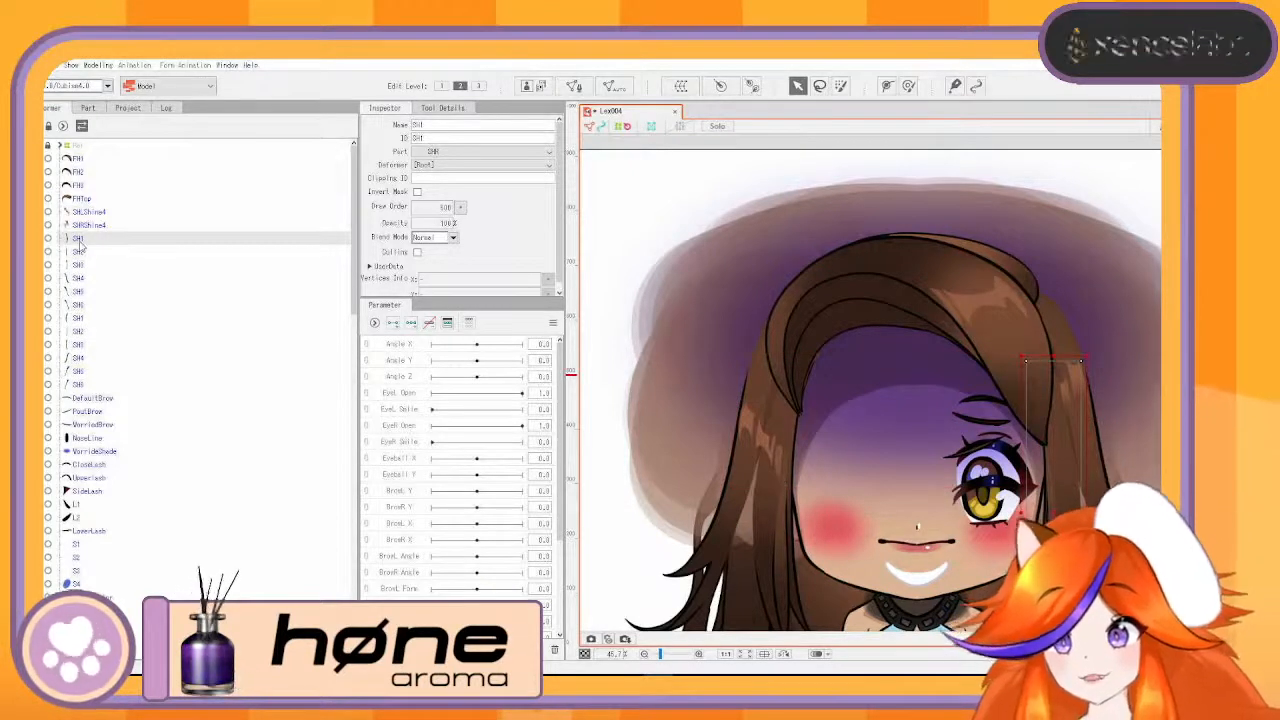
ctrl+click(82, 318)
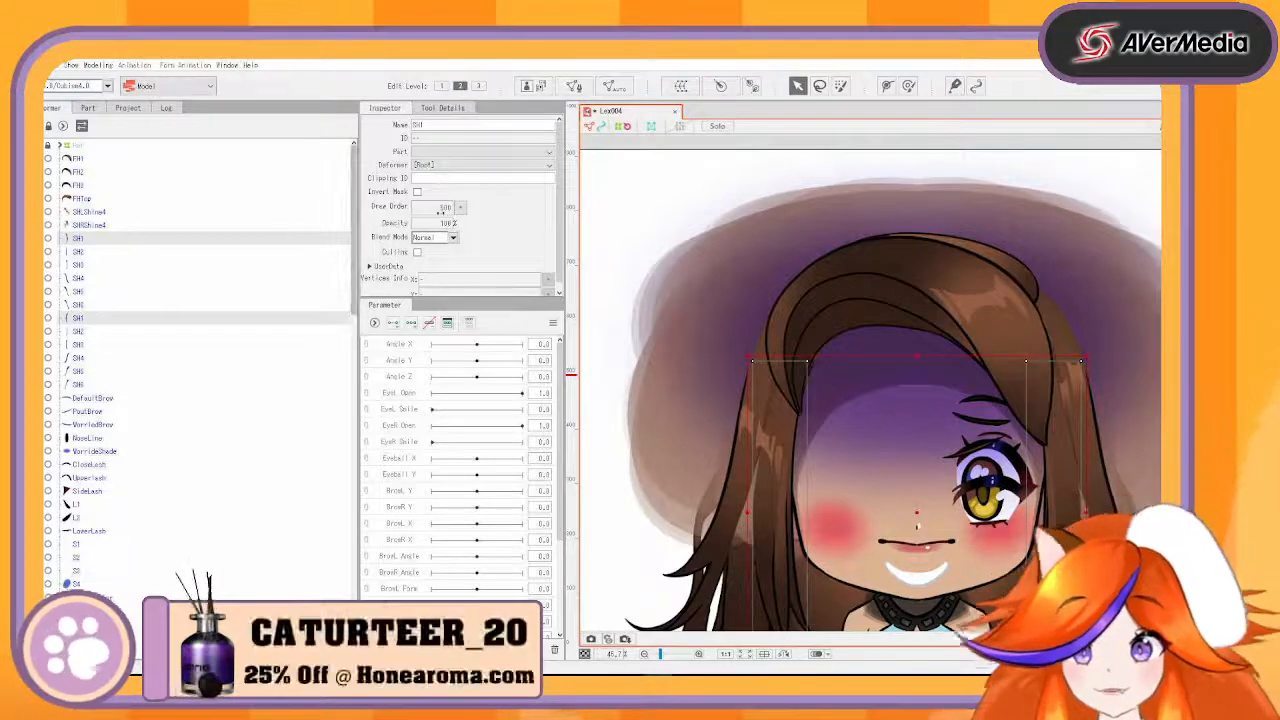
click(441, 208)
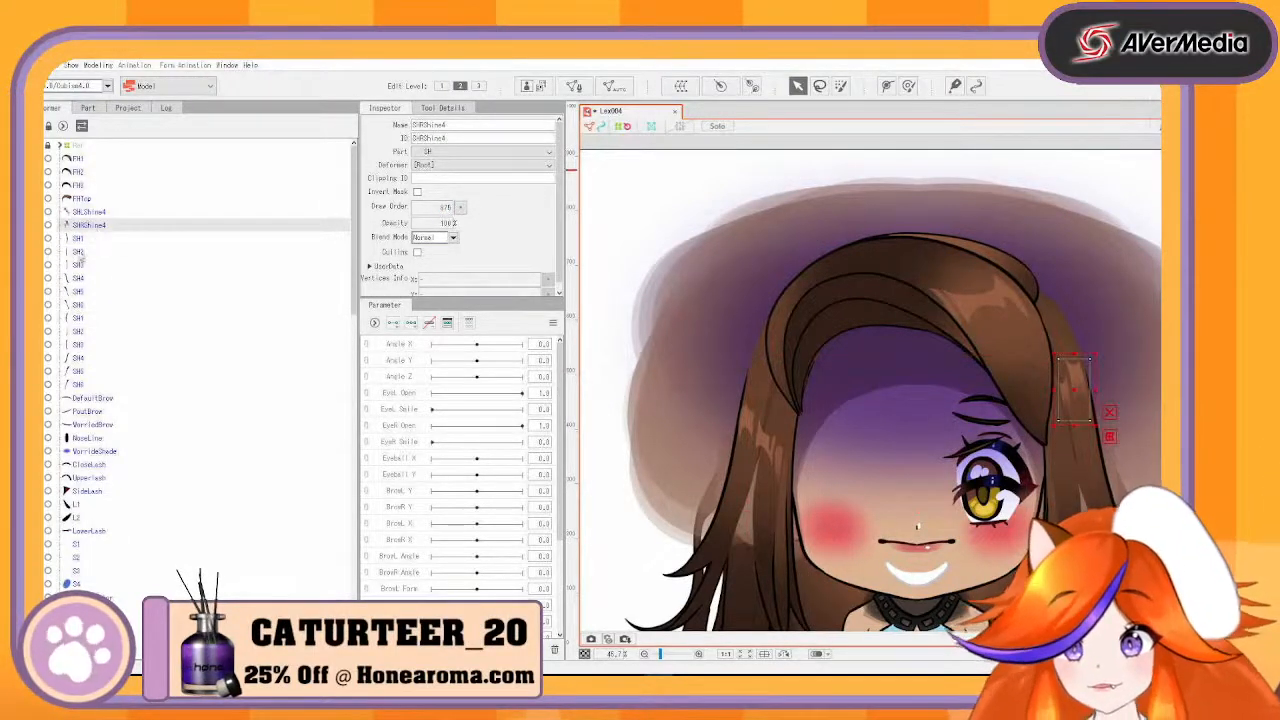
click(78, 240)
ctrl+click(80, 318)
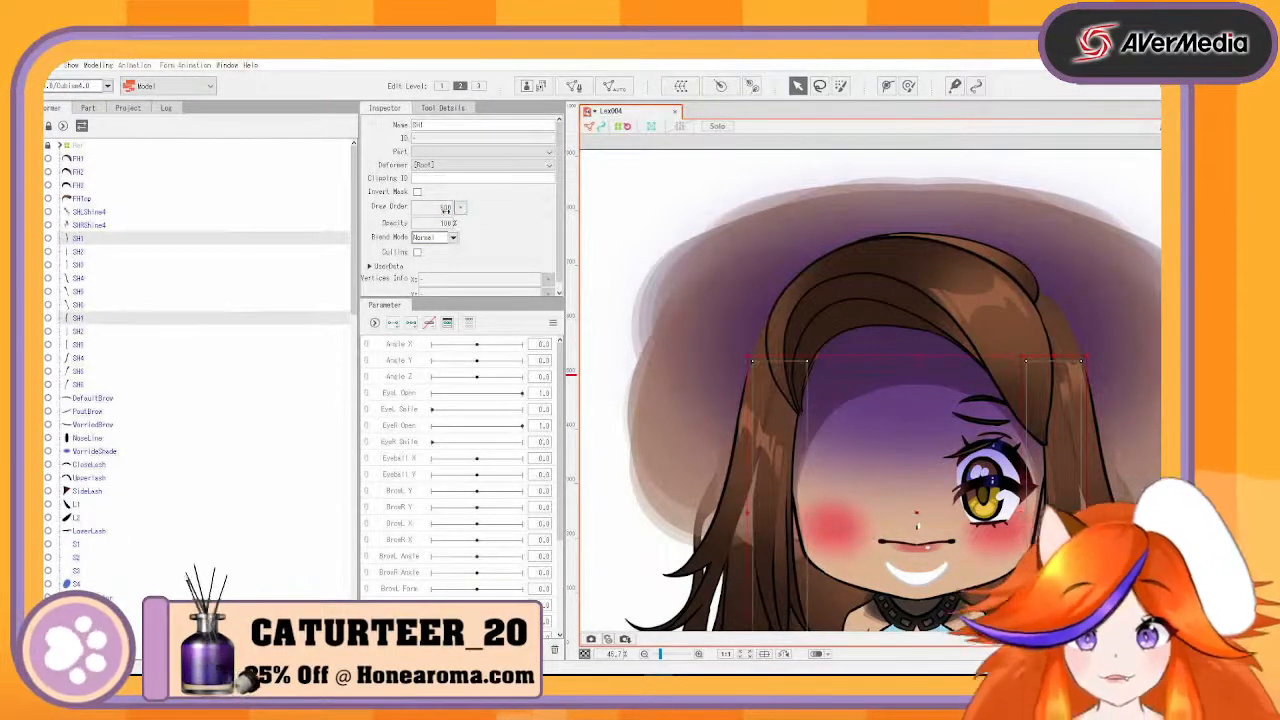
text(670)
key(Return)
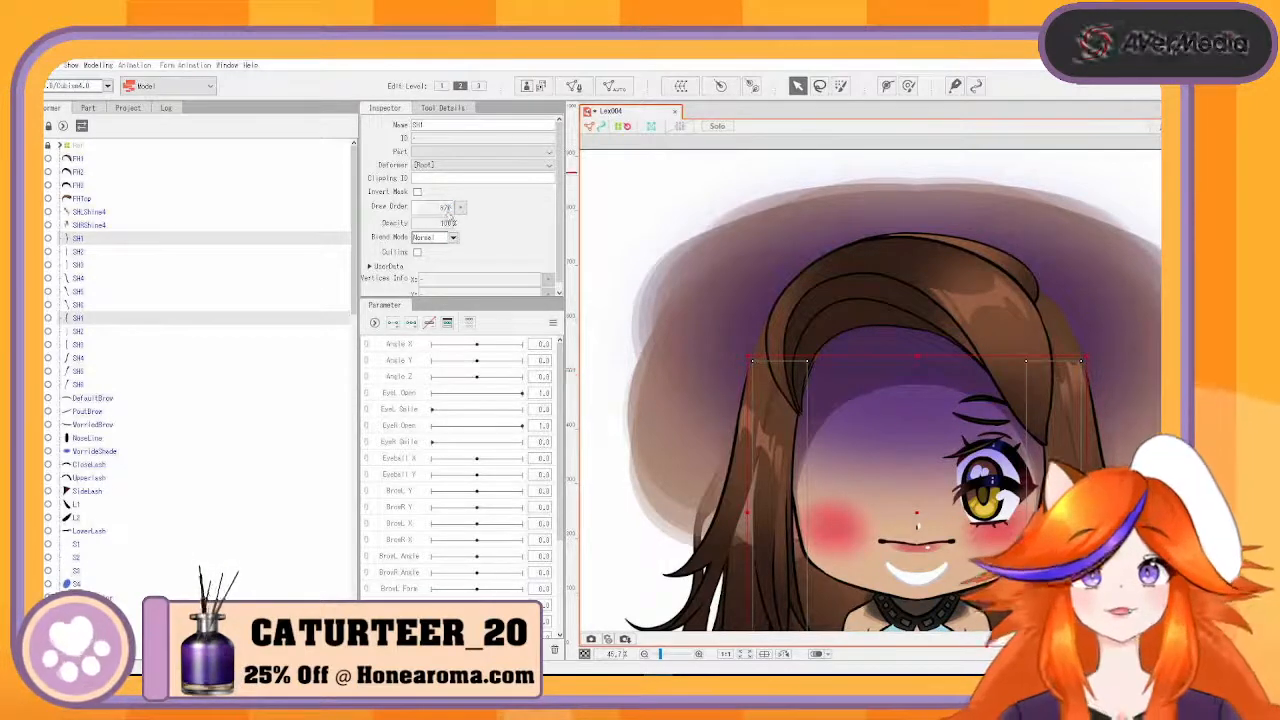
- Set the draw order of both SH2 side hair meshes to 665 and of both SH3 meshes to 660
click(88, 254)
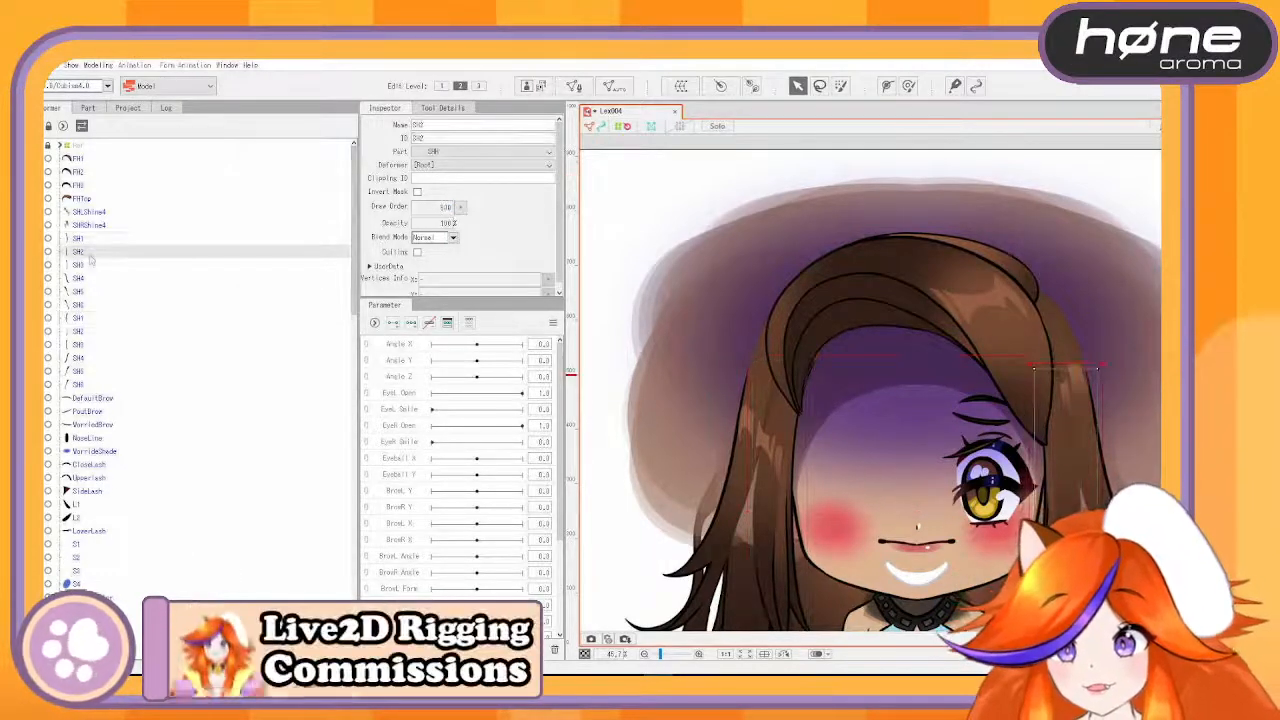
ctrl+click(90, 334)
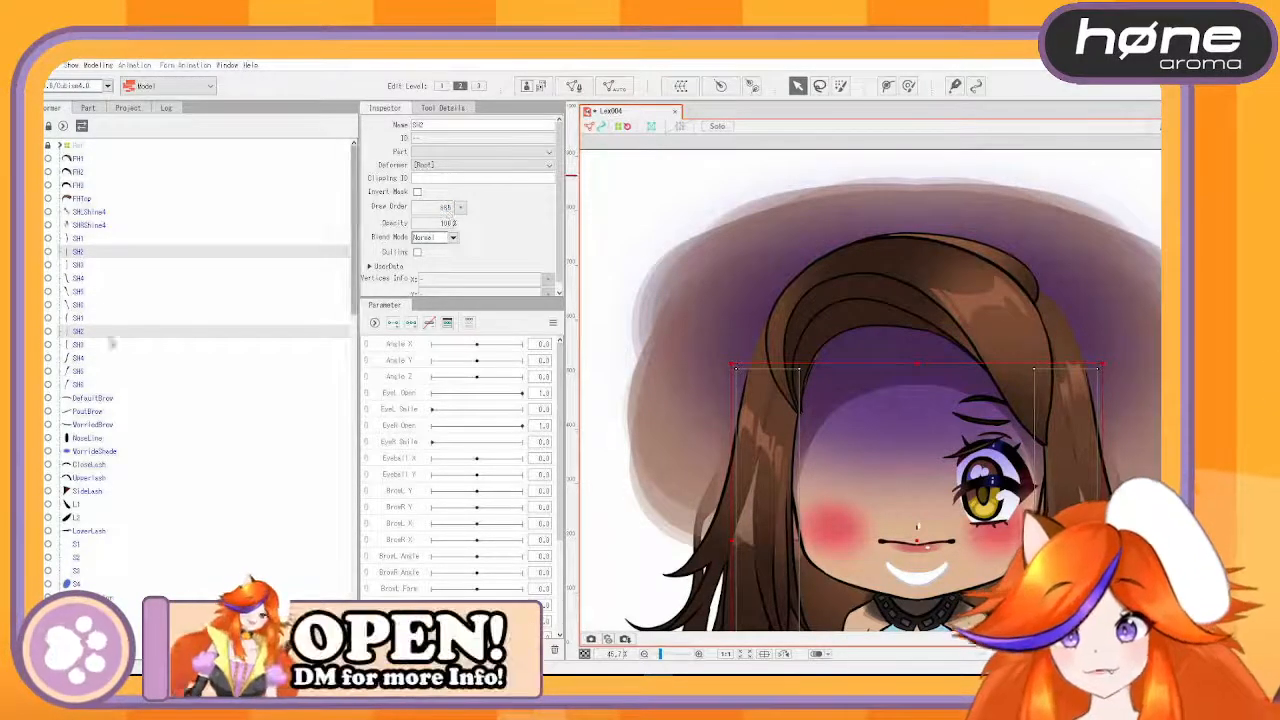
click(86, 266)
ctrl+click(88, 346)
double_click(445, 206)
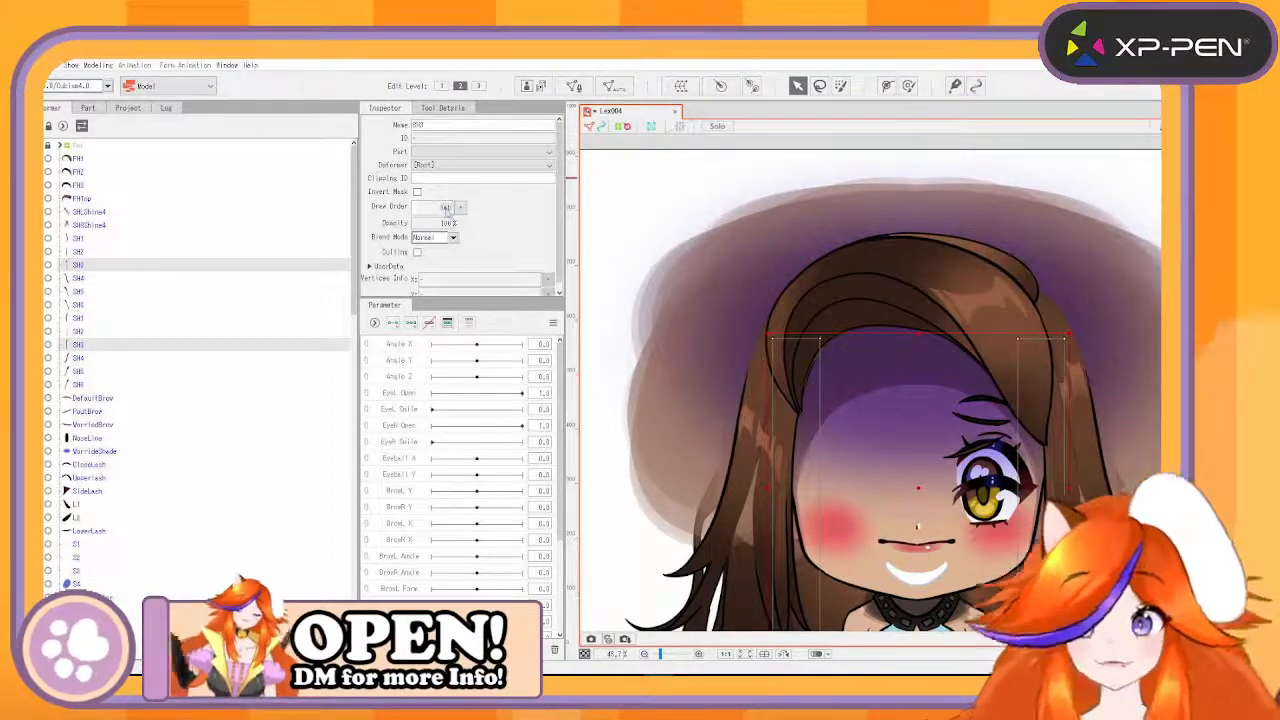
- Set the draw order of both SH4 side hair meshes just below that of the SH3 pair
click(78, 279)
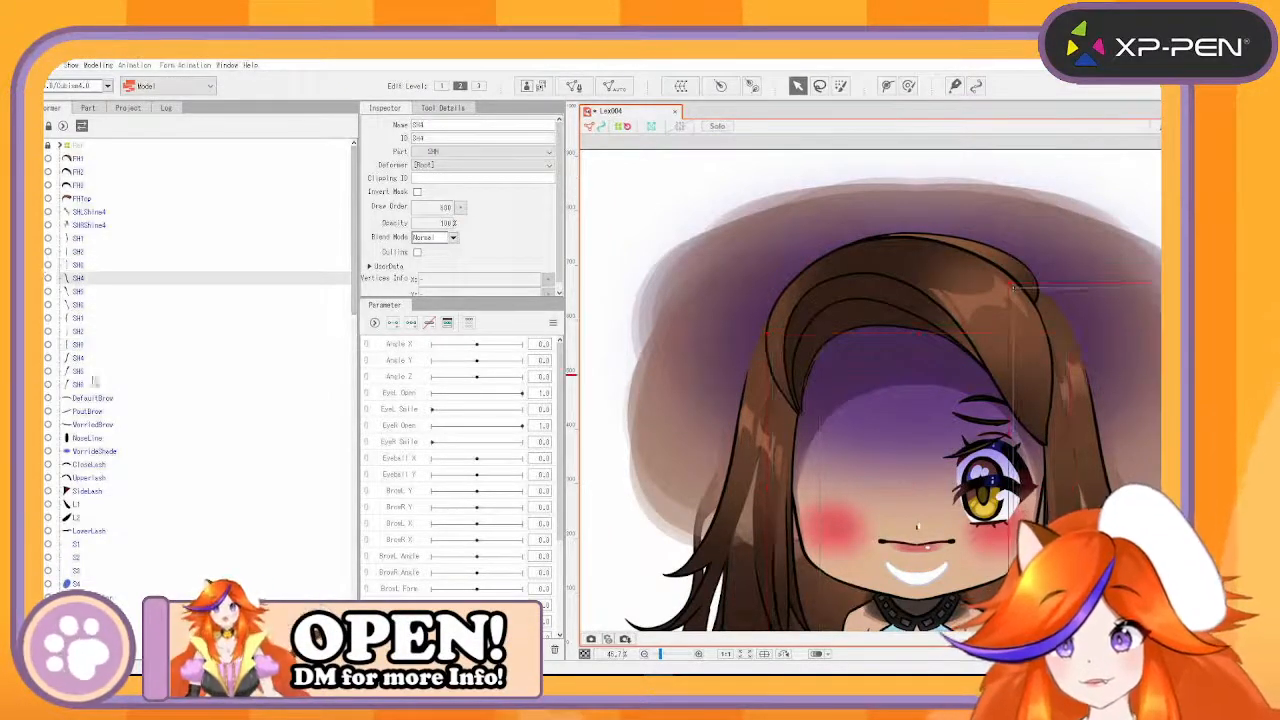
ctrl+click(78, 357)
double_click(445, 206)
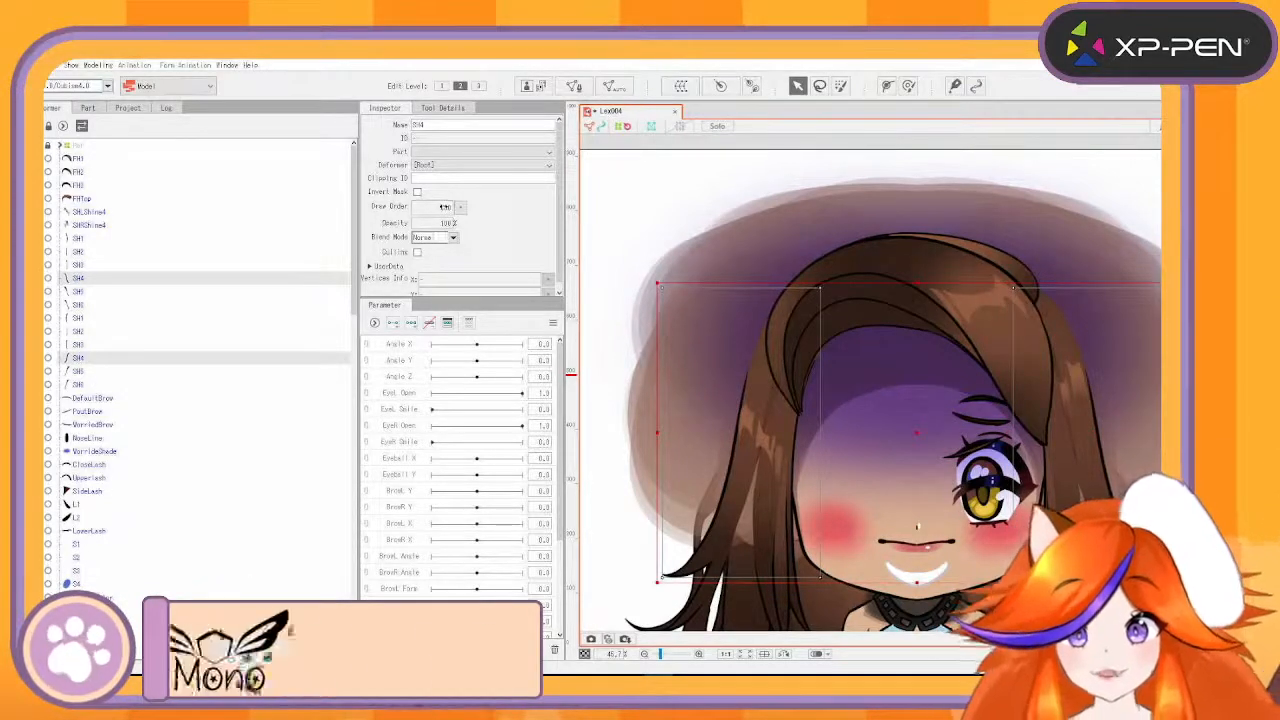
text(50)
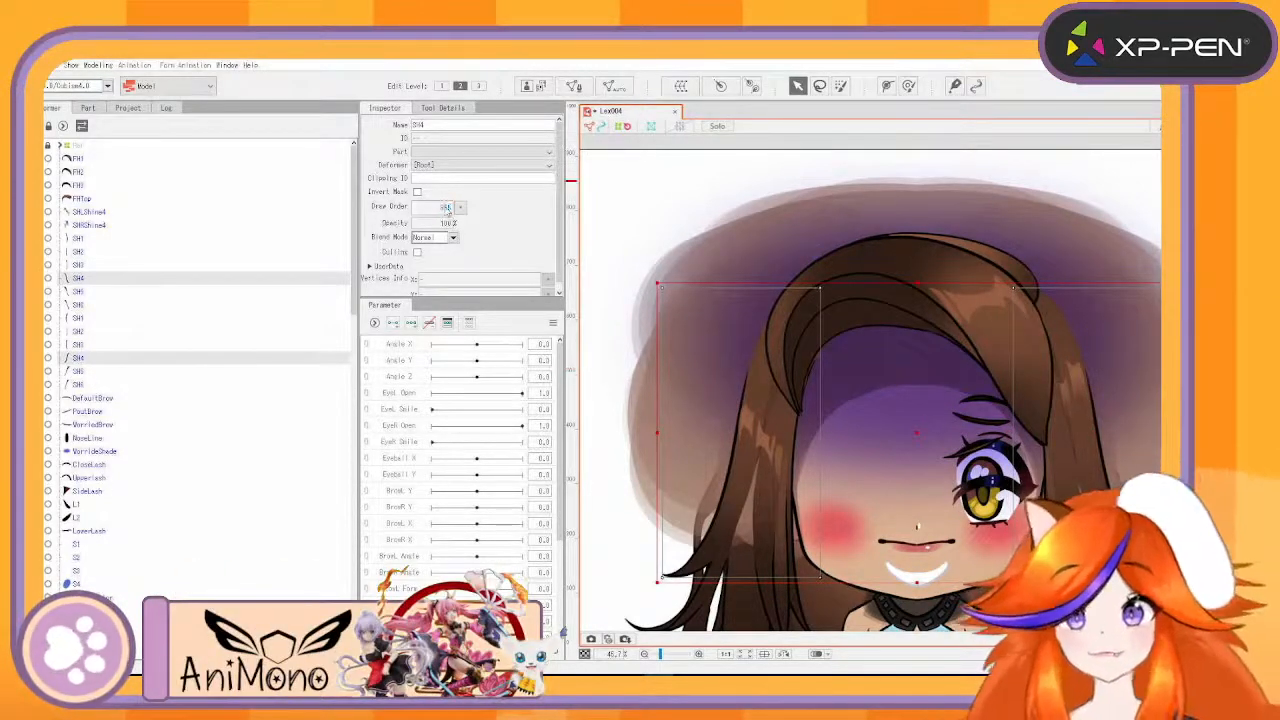
- Set the draw order of both SH5 side hair meshes to 650 and of both SH6 meshes to 645
click(78, 291)
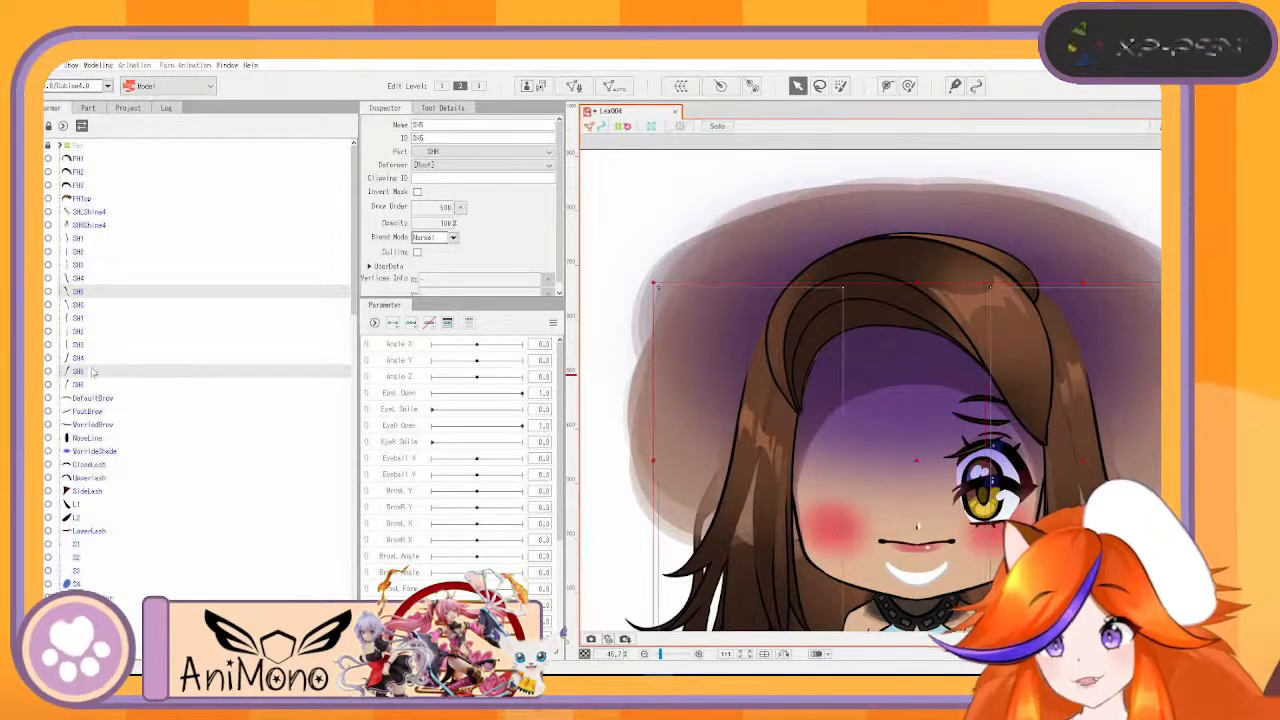
ctrl+click(80, 371)
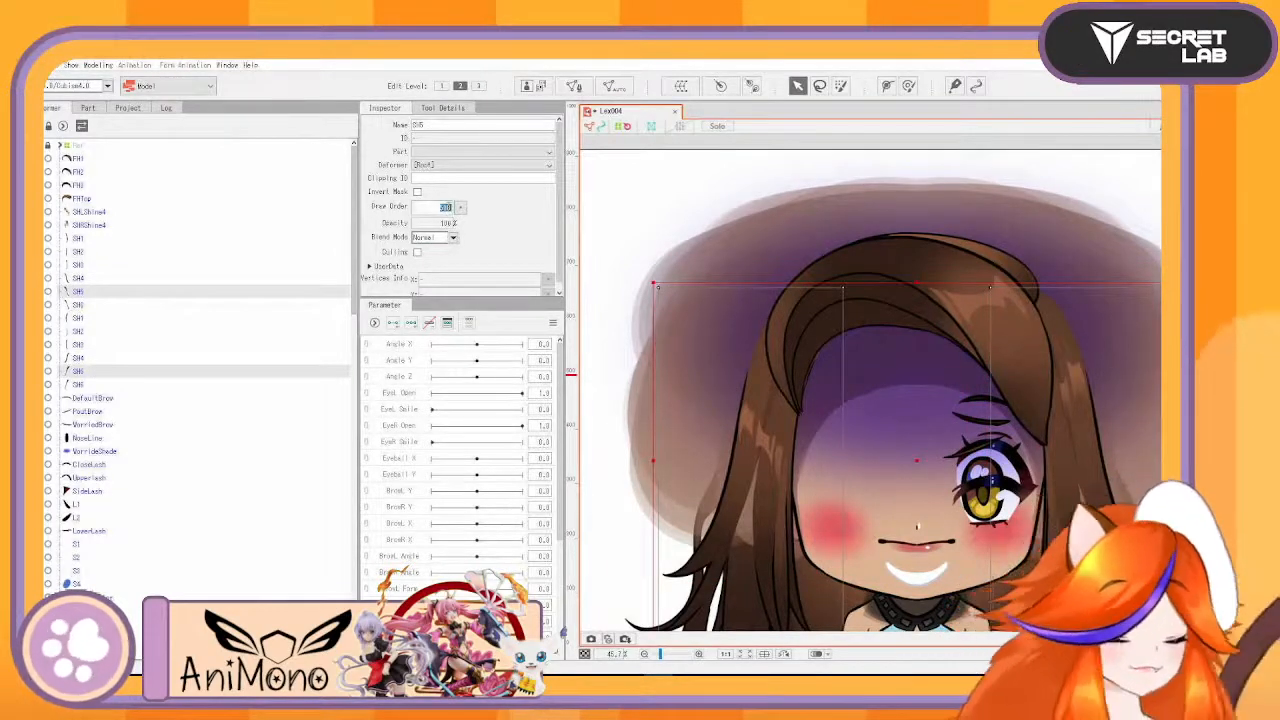
text(350)
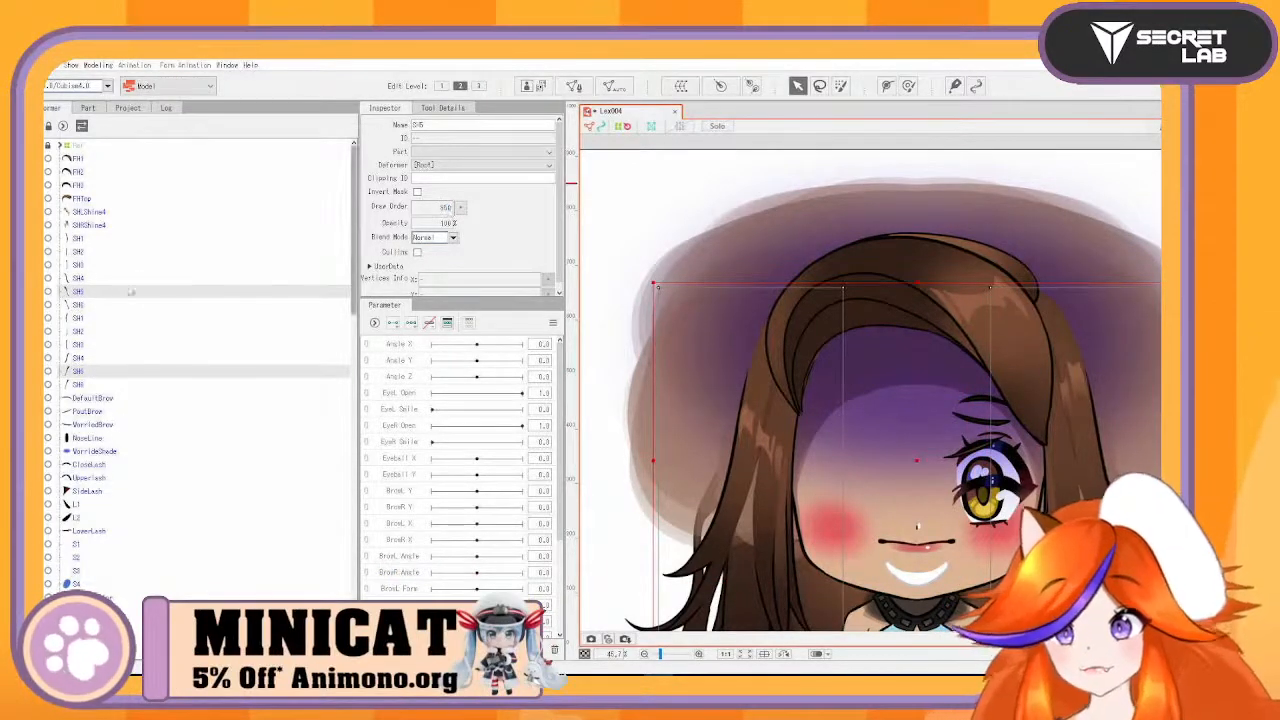
click(88, 306)
ctrl+click(80, 385)
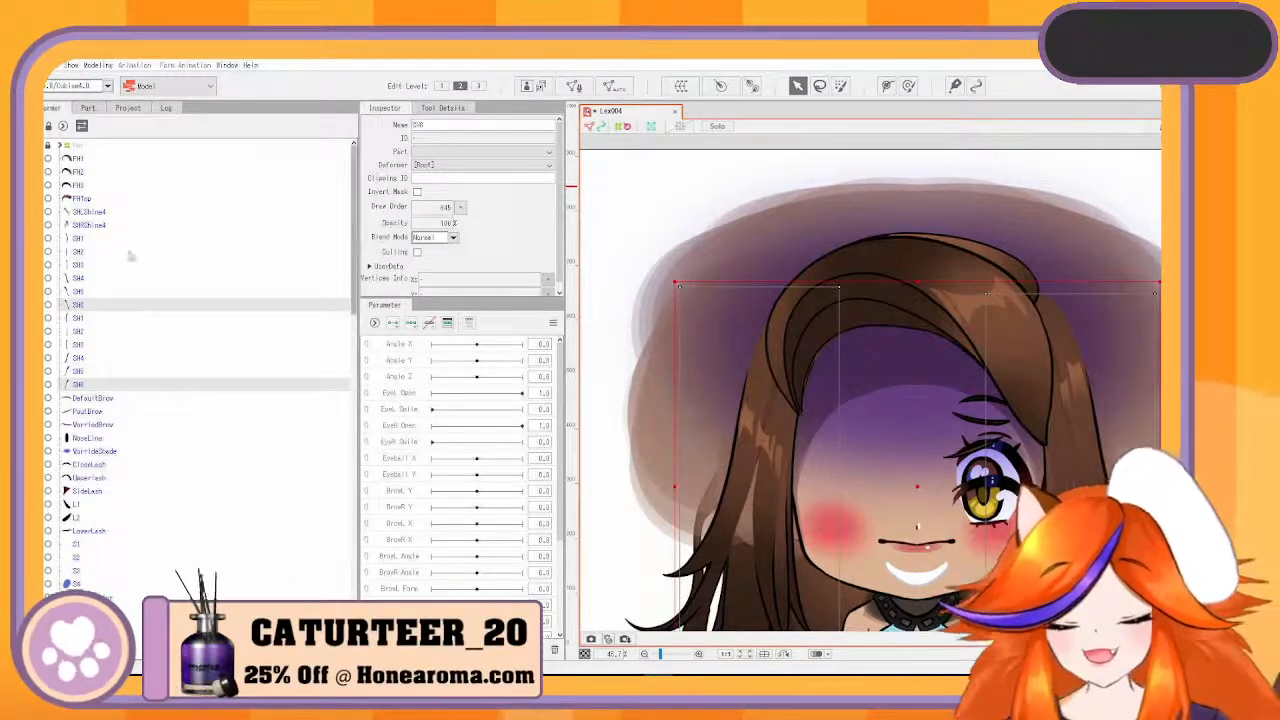
- Select the shine meshes SHLShine4 and SHRShine4 and generate their meshes automatically with the Standard preset
click(95, 212)
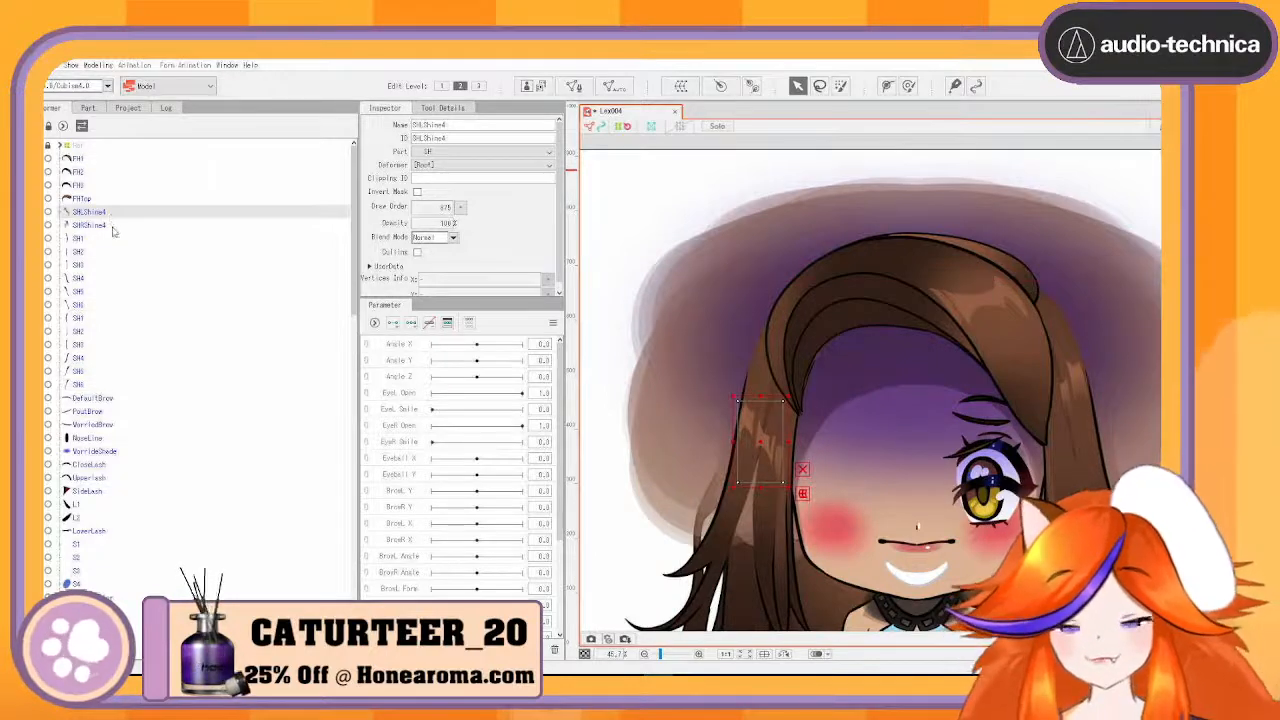
click(96, 200)
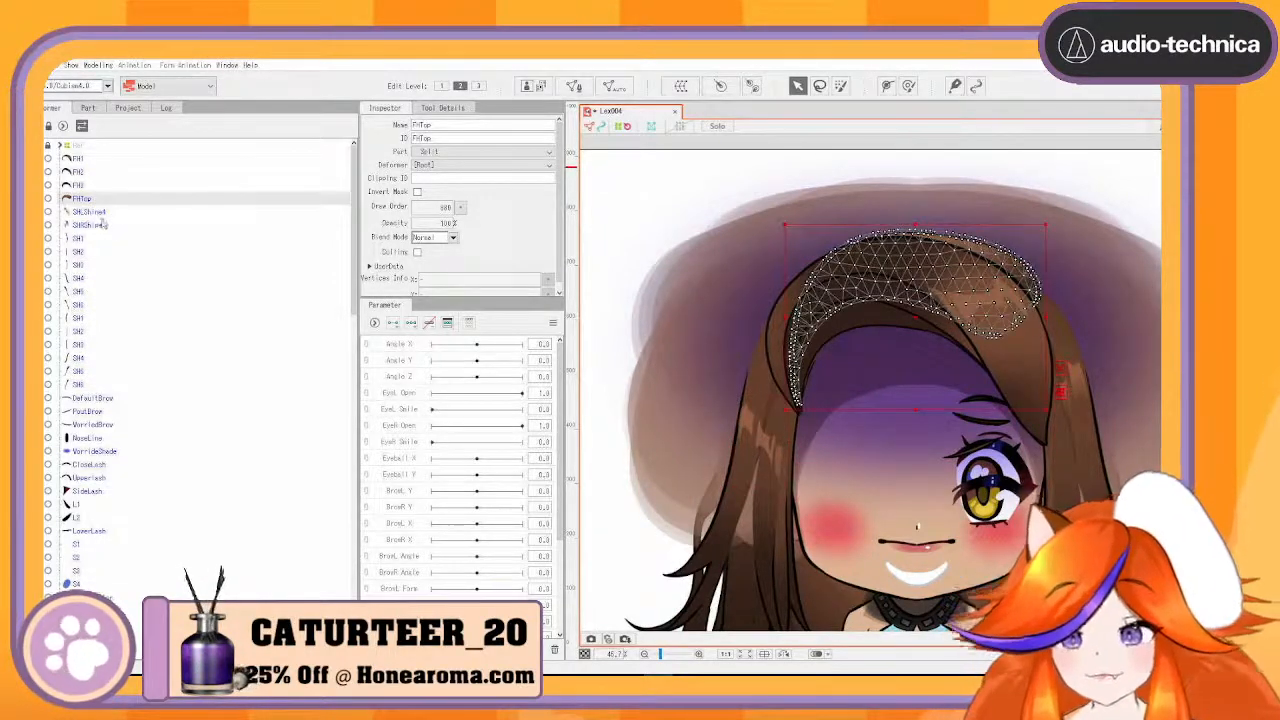
click(99, 213)
ctrl+click(103, 226)
scroll(994, 350, down, 2)
scroll(966, 427, down, 2)
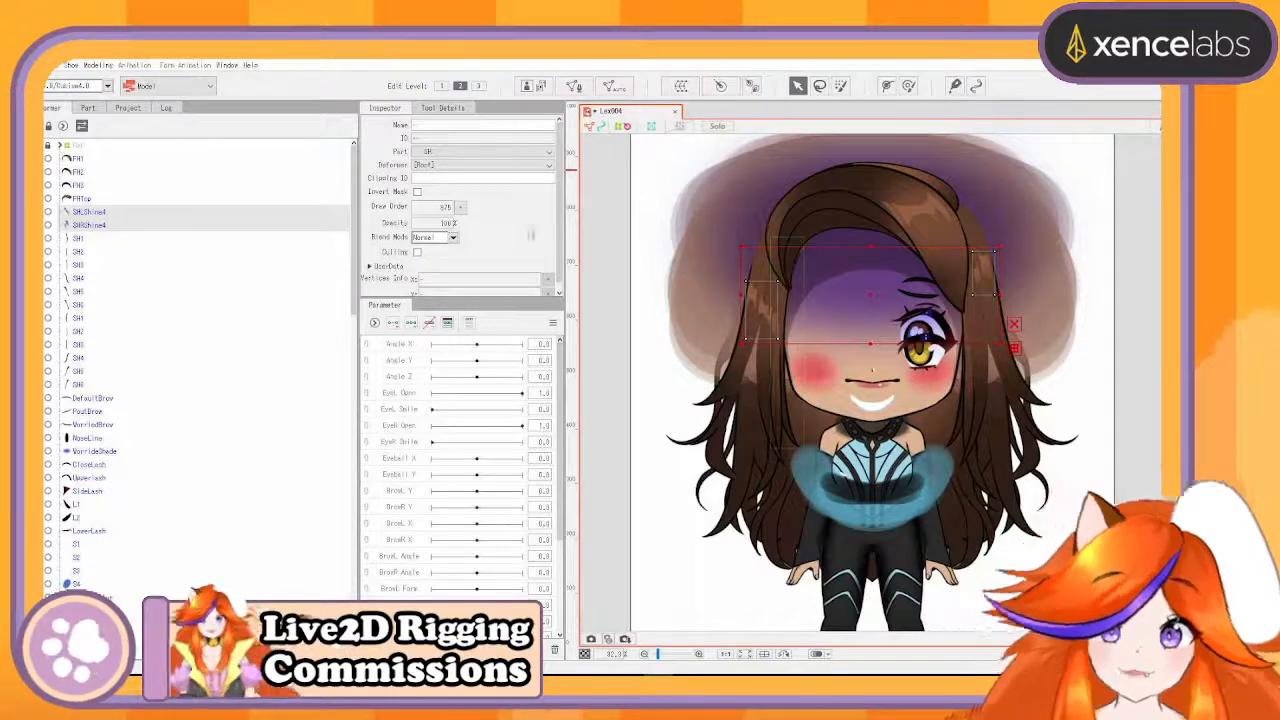
click(614, 87)
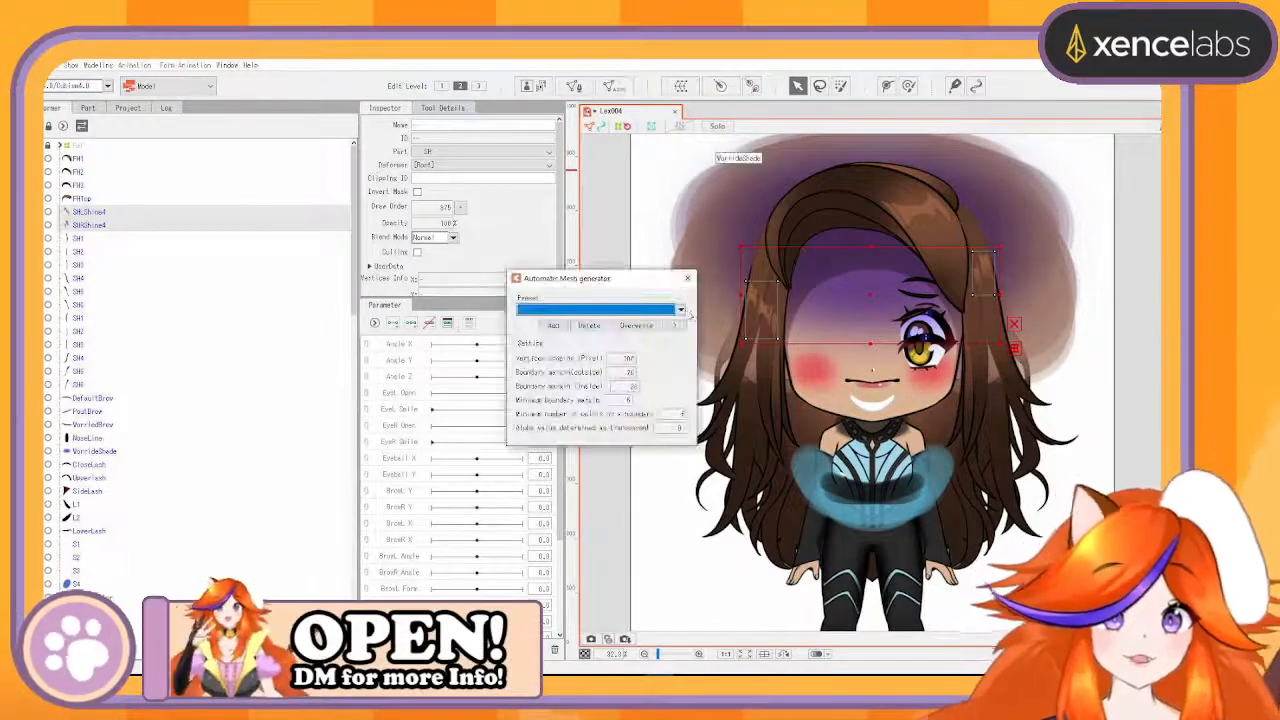
click(680, 310)
click(570, 322)
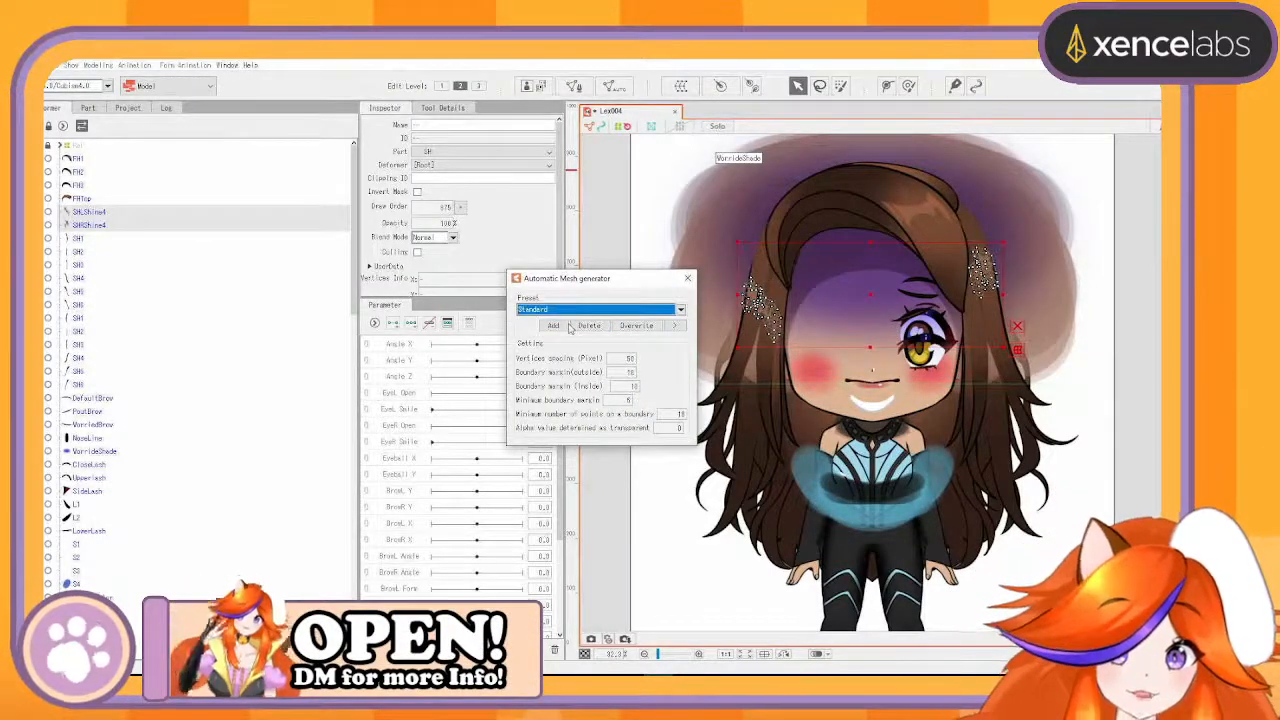
- Select all SH1 to SH6 side hair meshes of both sides and generate their meshes with the Deformation (Heavy) preset
click(78, 240)
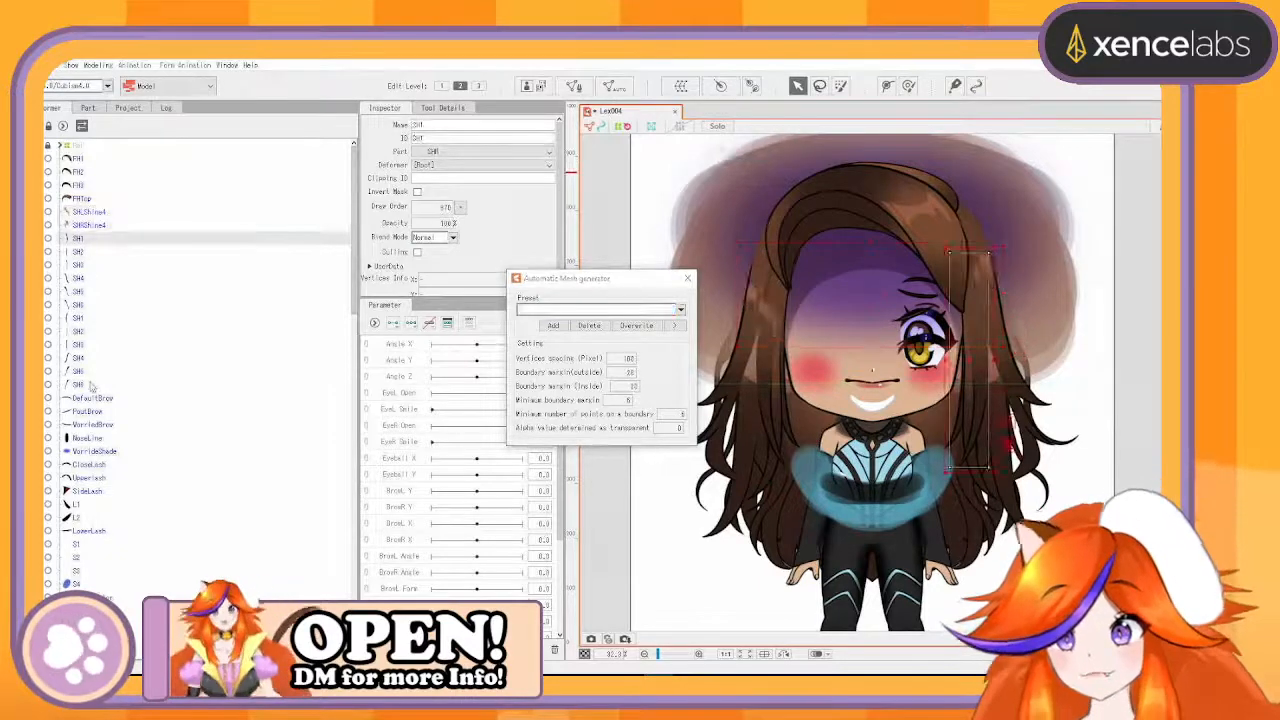
shift+click(90, 385)
click(598, 309)
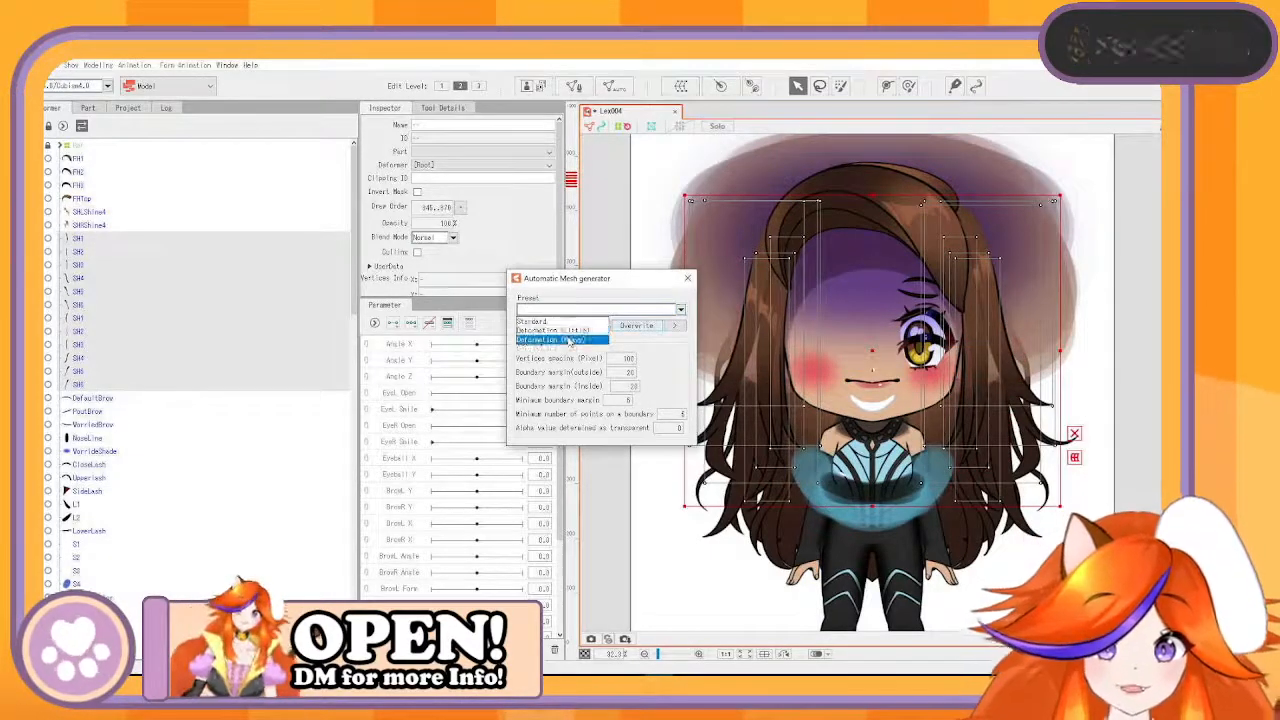
click(570, 340)
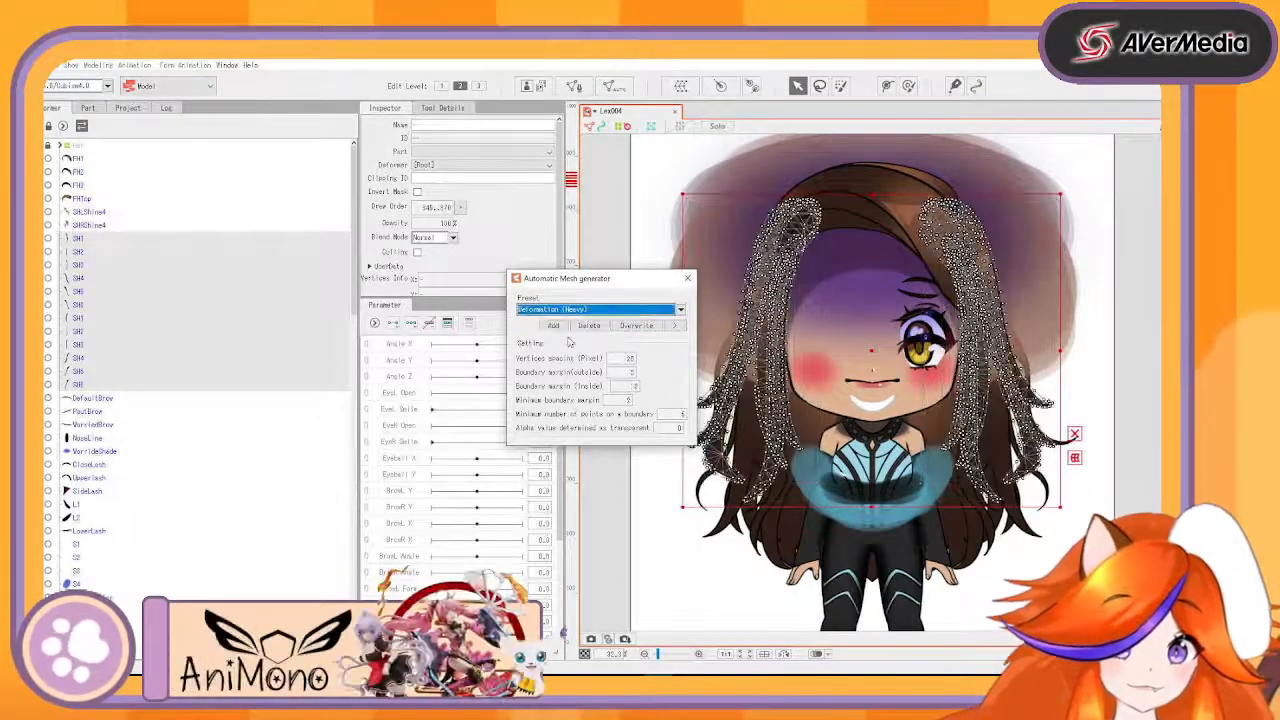
- Move the side hair sideways off the head and deselect it to inspect the strands against the empty canvas
mouse_move(871, 350)
mouse_down()
mouse_move(1084, 337)
mouse_move(1114, 351)
mouse_move(891, 350)
mouse_up()
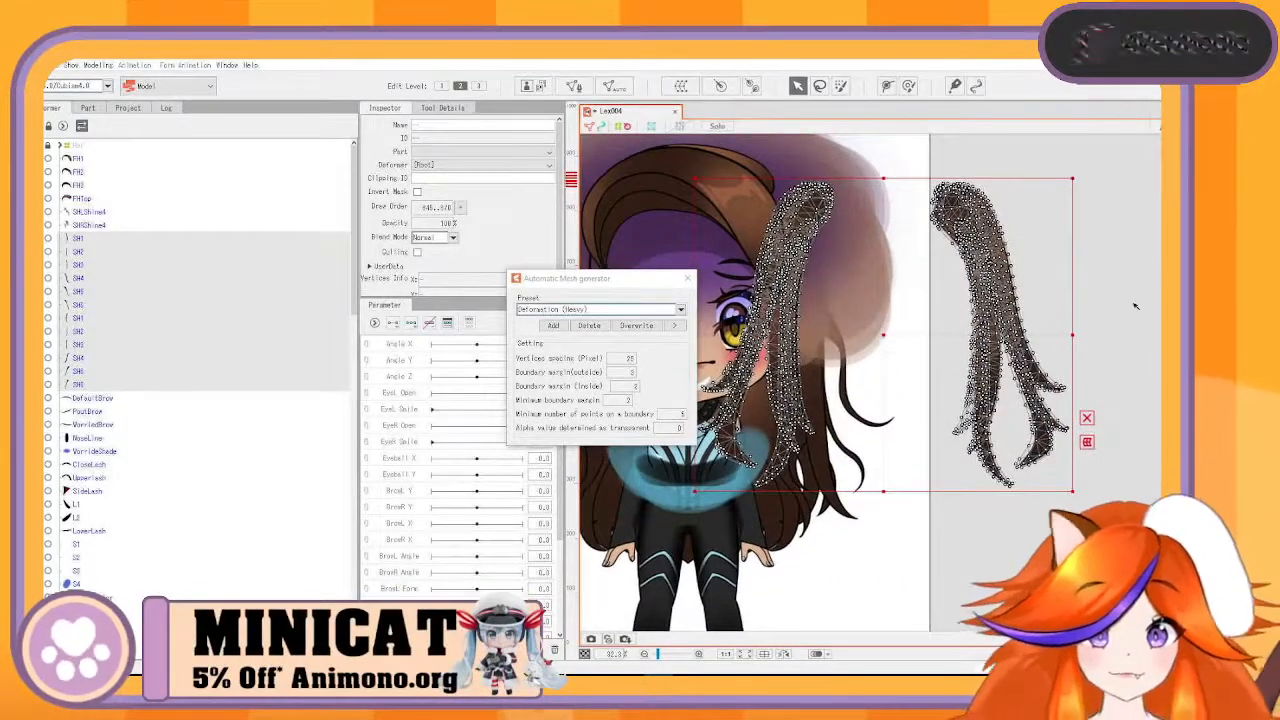
click(1134, 304)
scroll(1091, 374, up, 5)
drag(912, 415, 1128, 430)
scroll(1126, 432, down, 6)
scroll(1101, 450, up, 3)
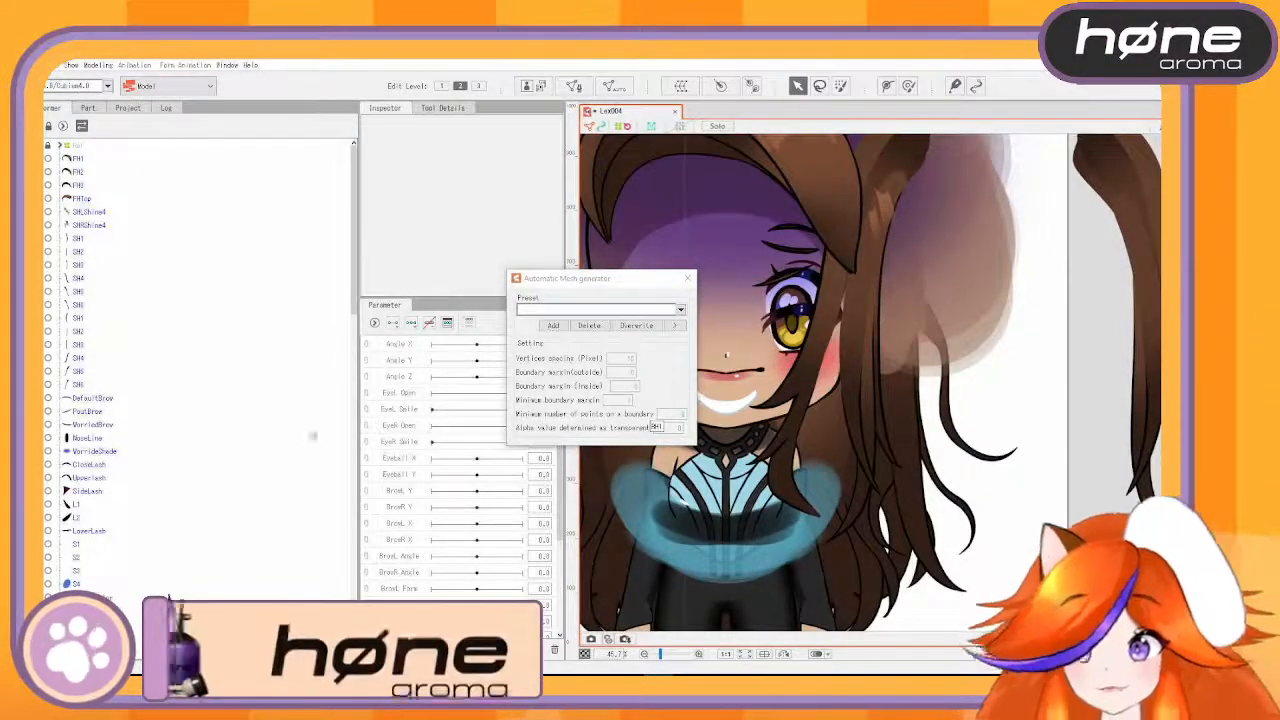
- Examine the generated mesh of each side hair strand one by one, from the last SH6 up to the first SH3
click(85, 385)
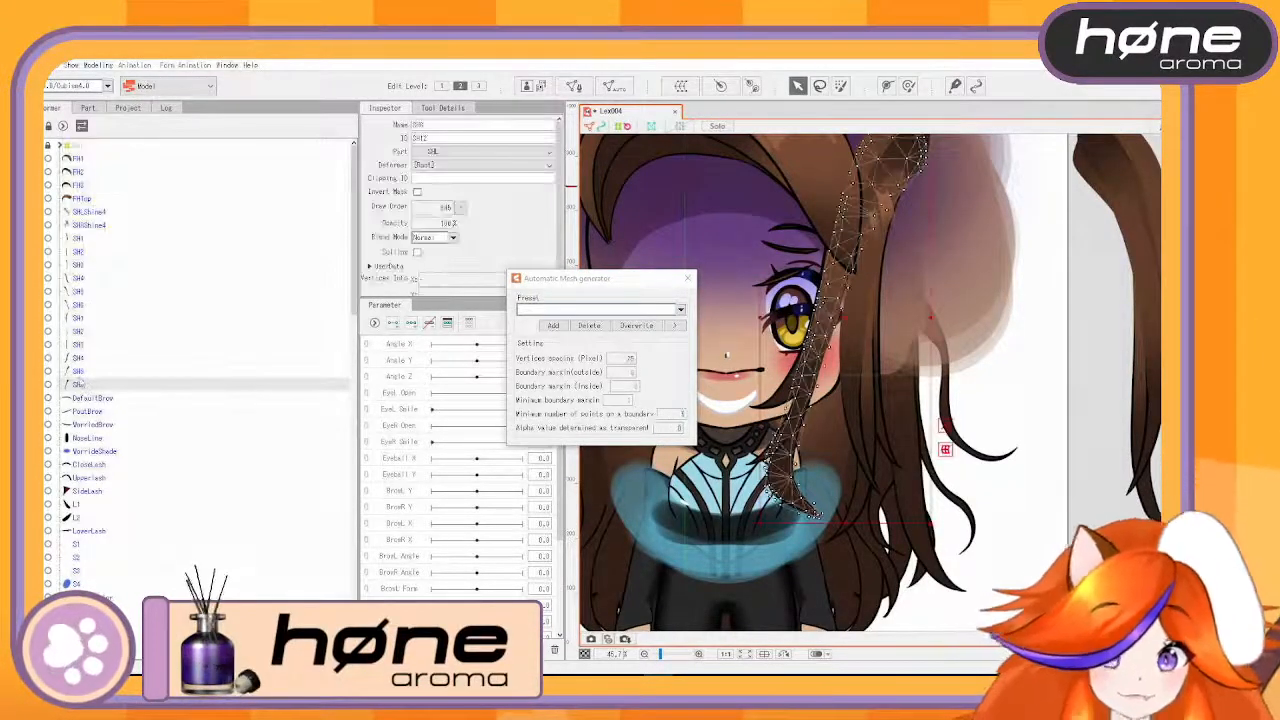
click(79, 371)
click(81, 358)
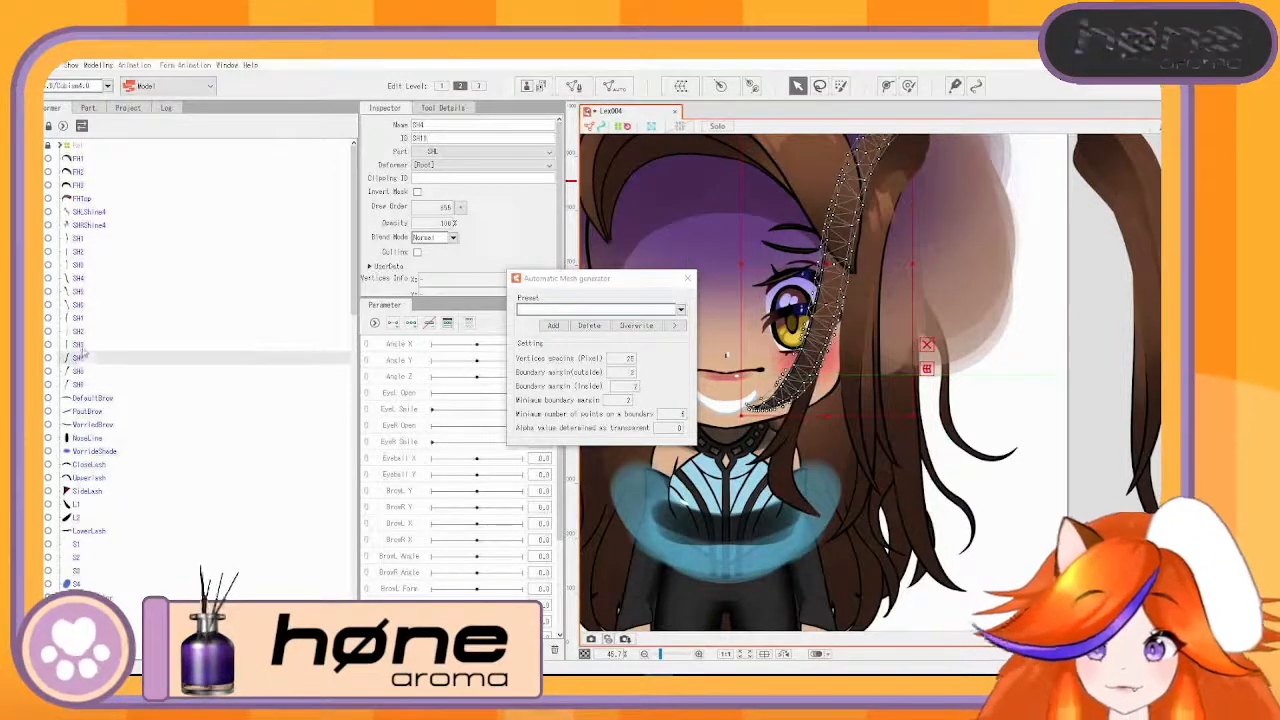
click(84, 345)
click(80, 332)
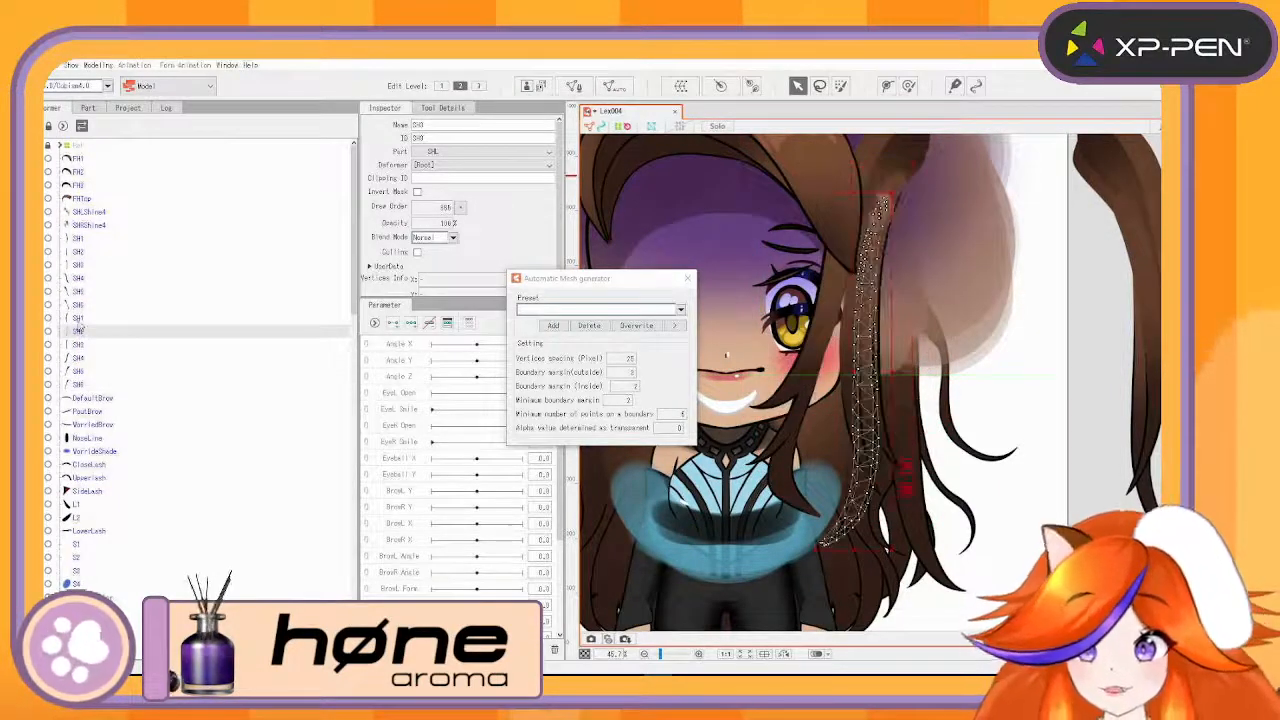
click(80, 318)
click(80, 304)
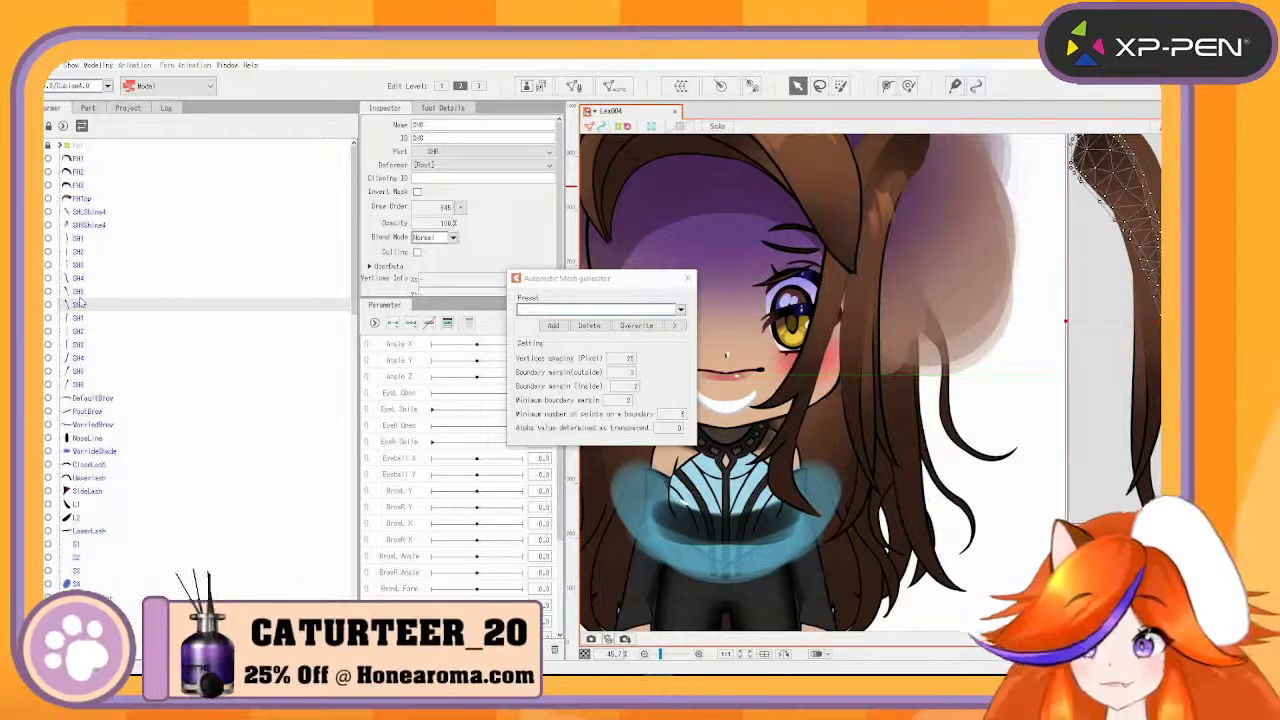
click(80, 291)
click(83, 278)
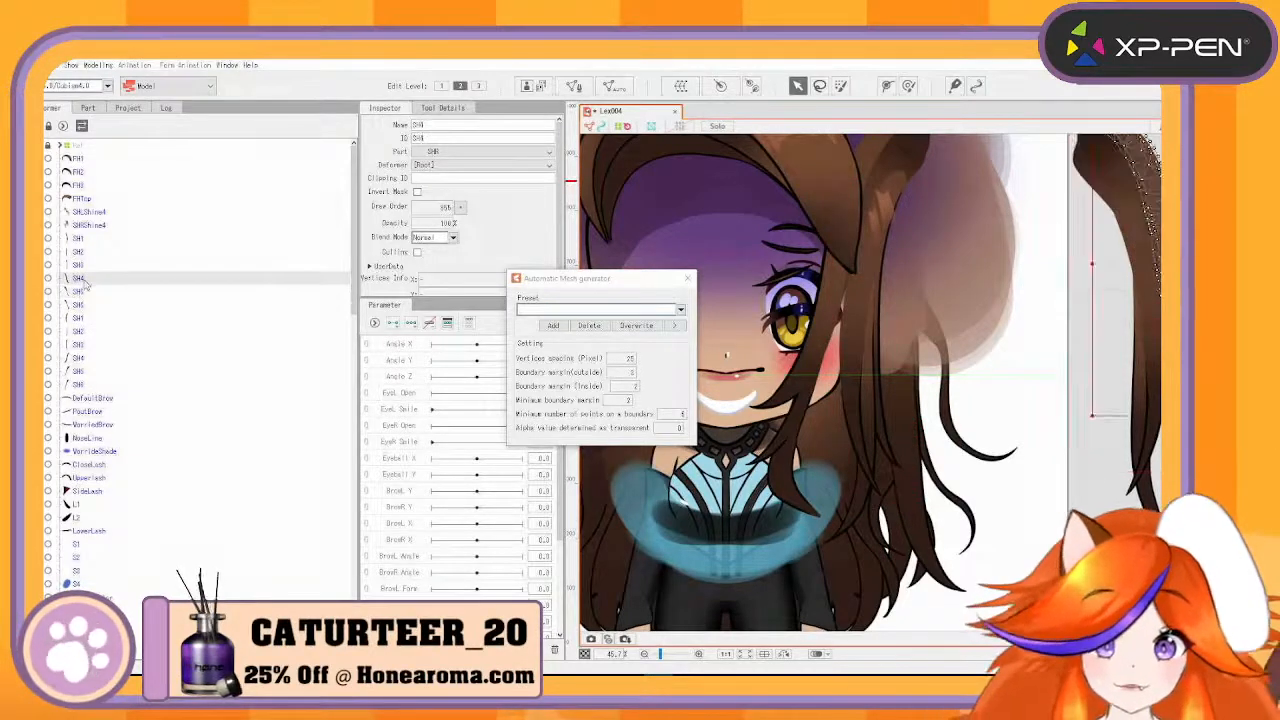
click(87, 265)
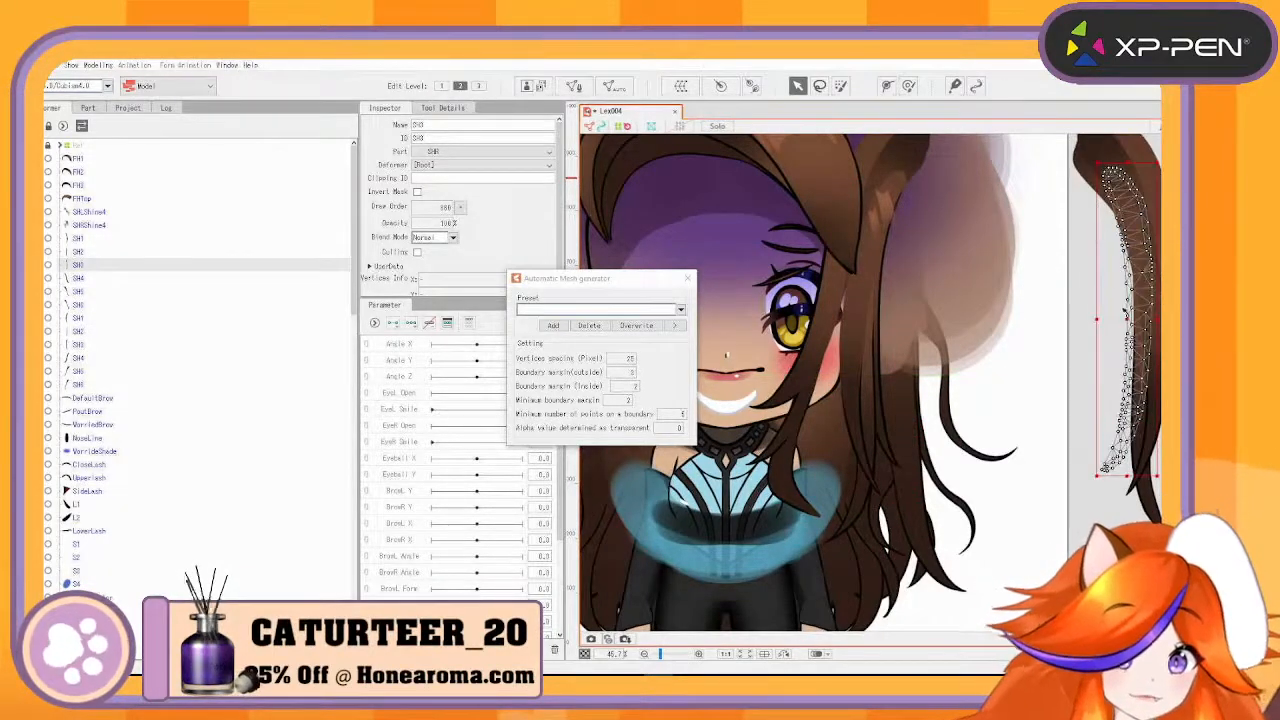
- Move the SH3 strand away from the other side hair, and undo the moves and the heavy mesh generation
drag(1128, 318, 1015, 335)
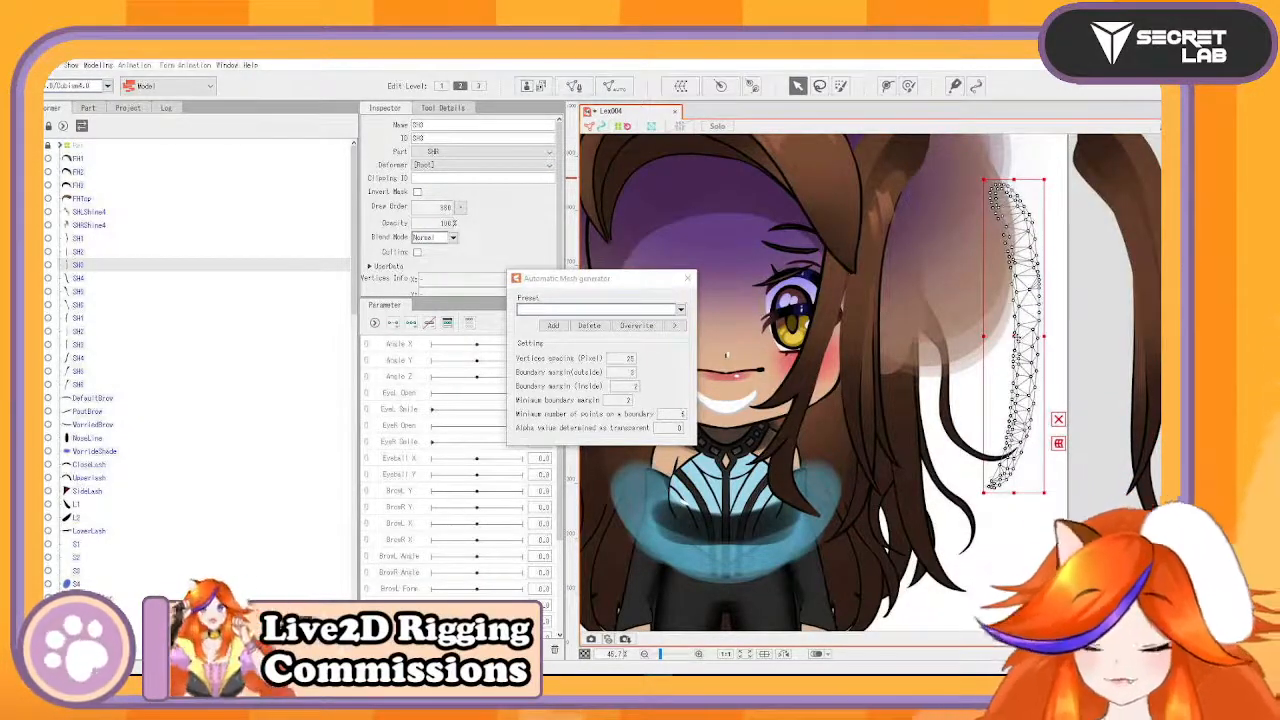
key(ctrl+z)
key(ctrl+y)
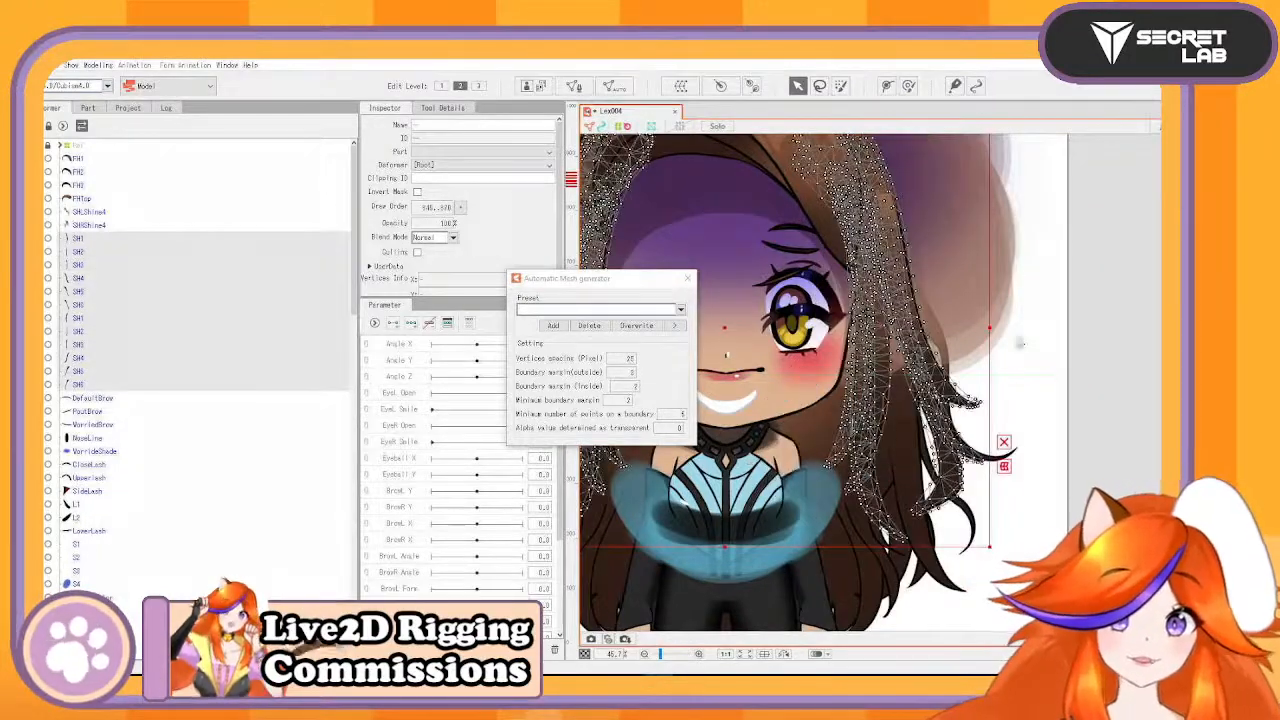
key(ctrl+z)
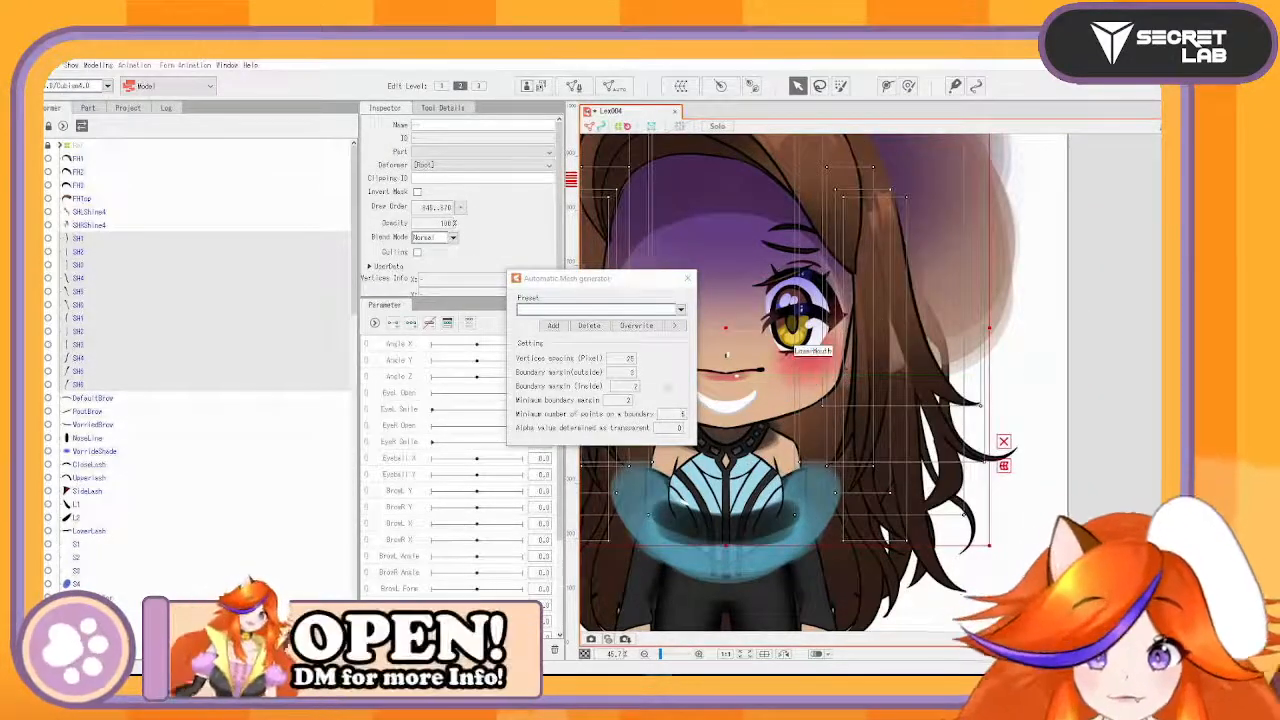
- Compare presets on the selected side hair by generating its meshes with Standard and again with Deformation (Heavy)
click(680, 309)
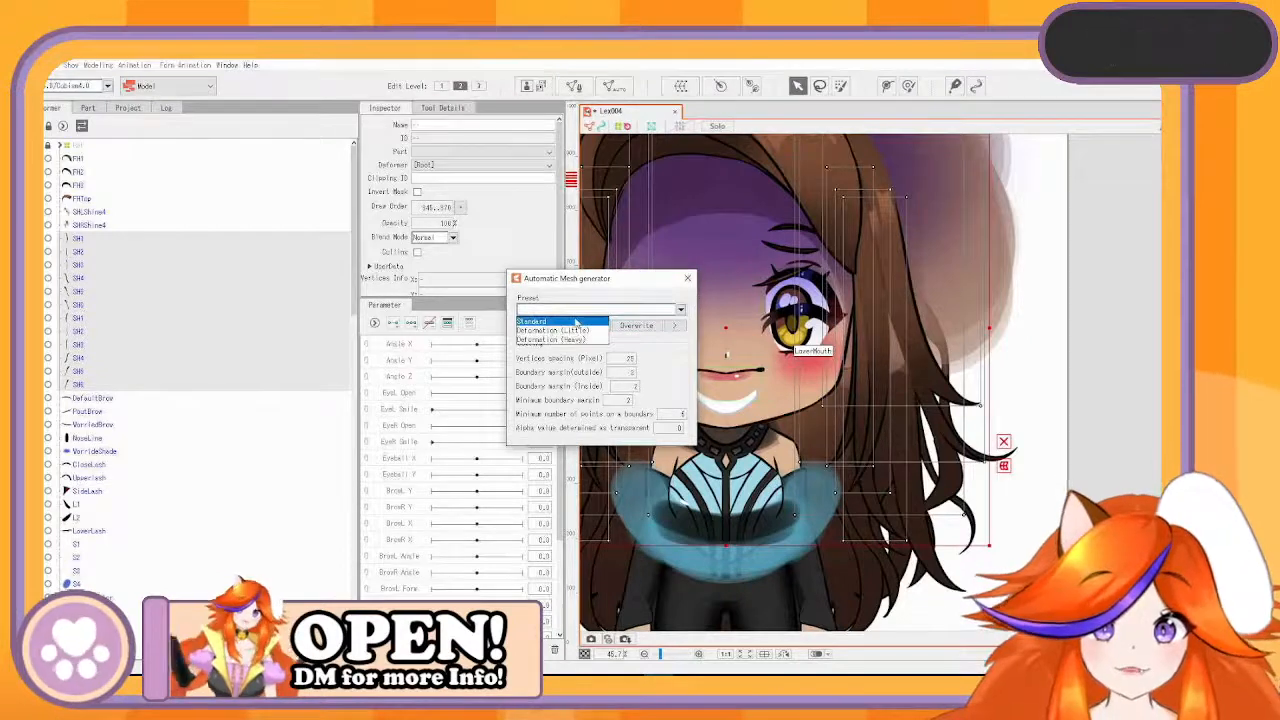
click(575, 322)
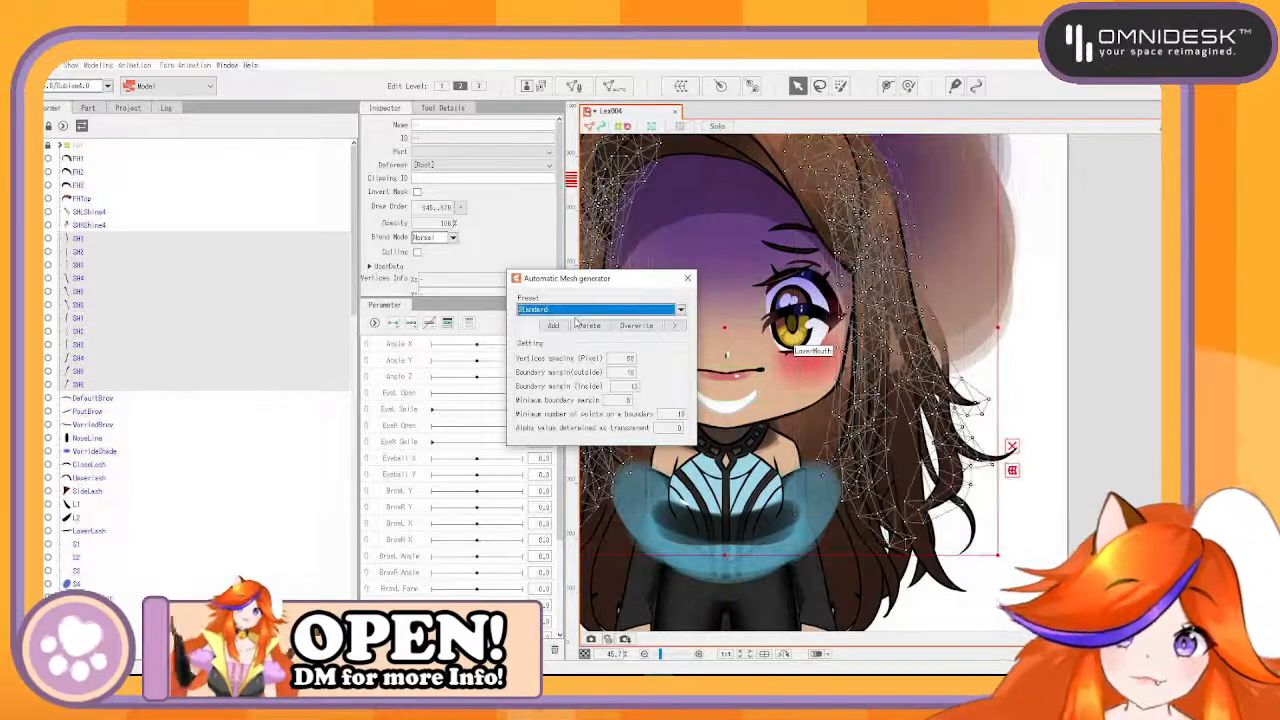
click(681, 310)
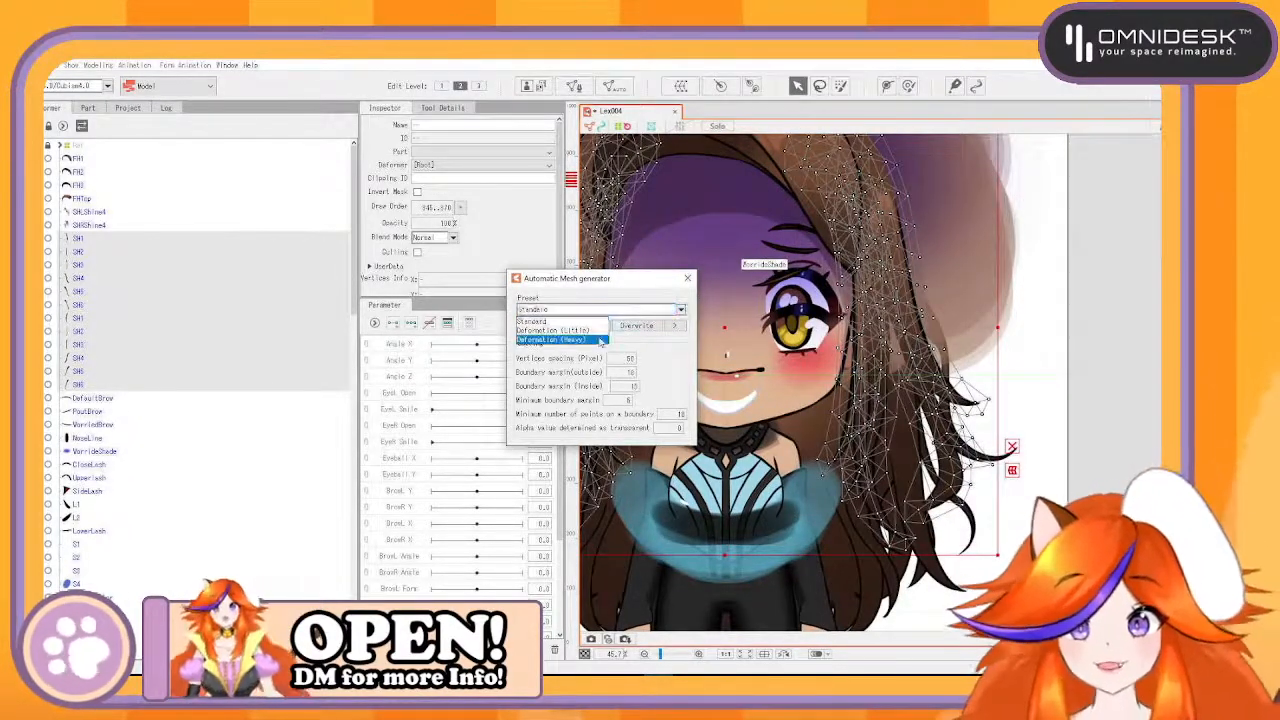
click(577, 341)
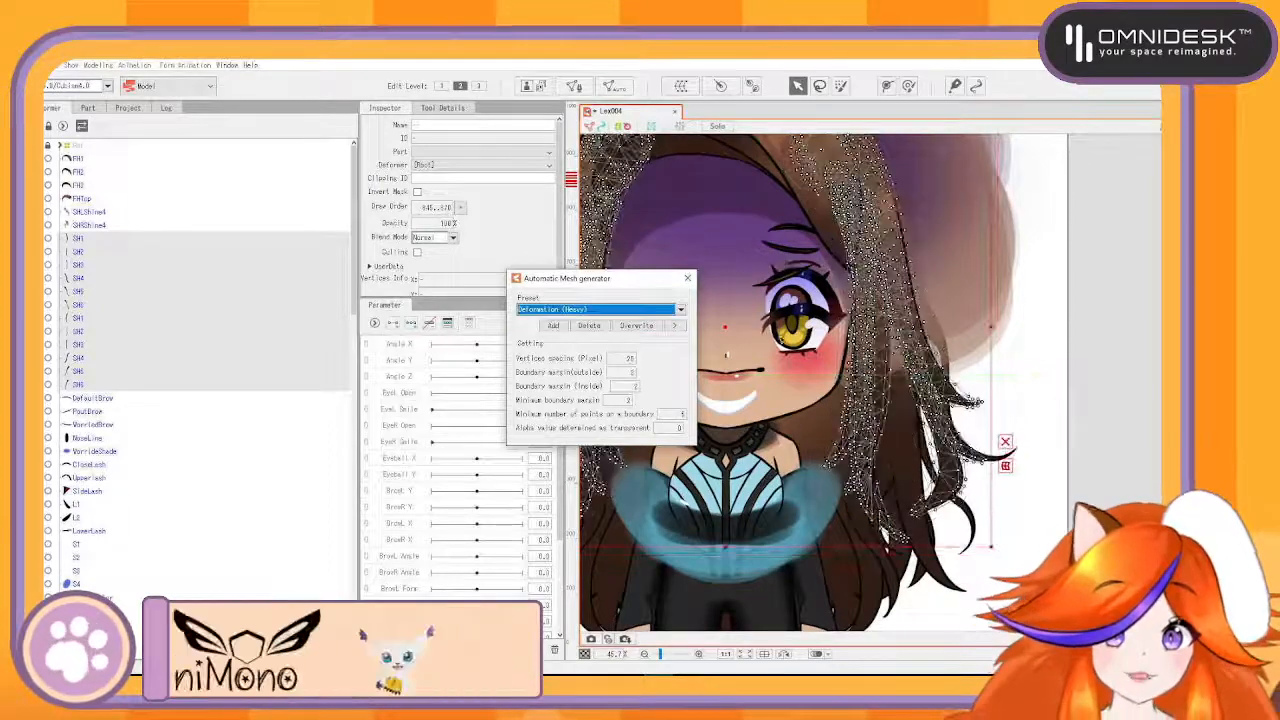
- Move the side hair off the head, undo the move, and regenerate its meshes with the Standard preset
drag(731, 330, 984, 292)
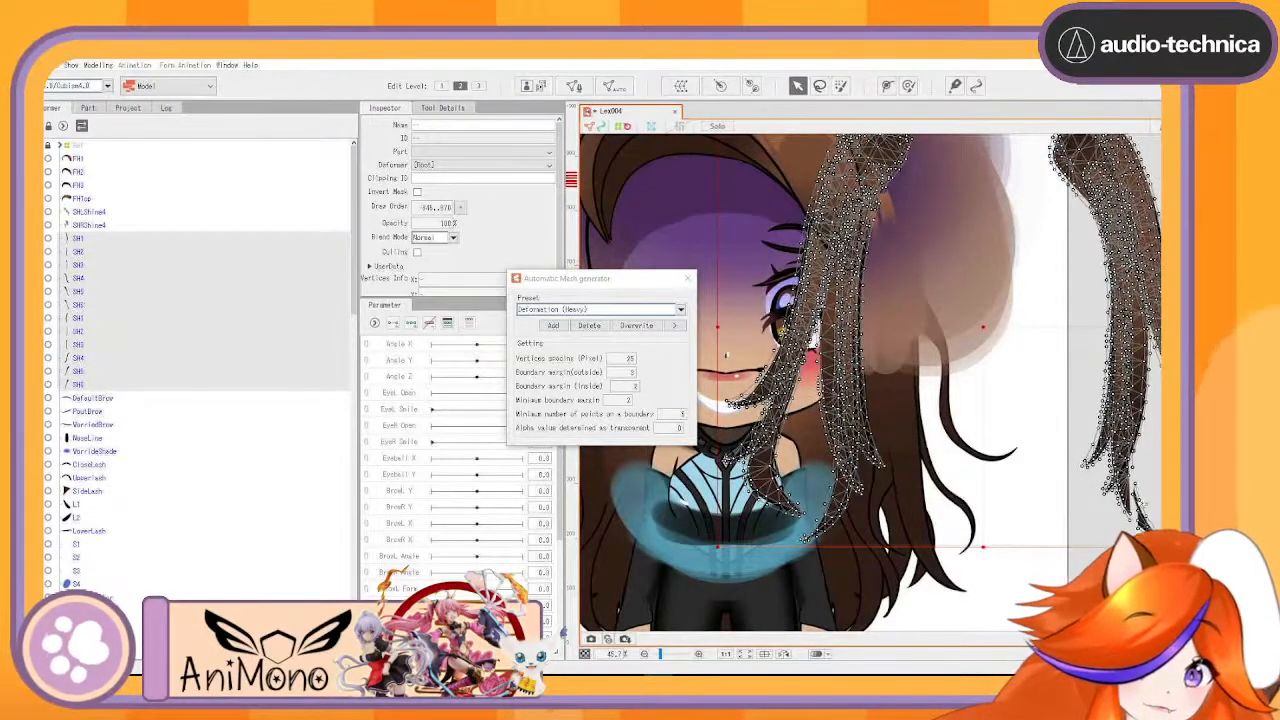
key(ctrl+z)
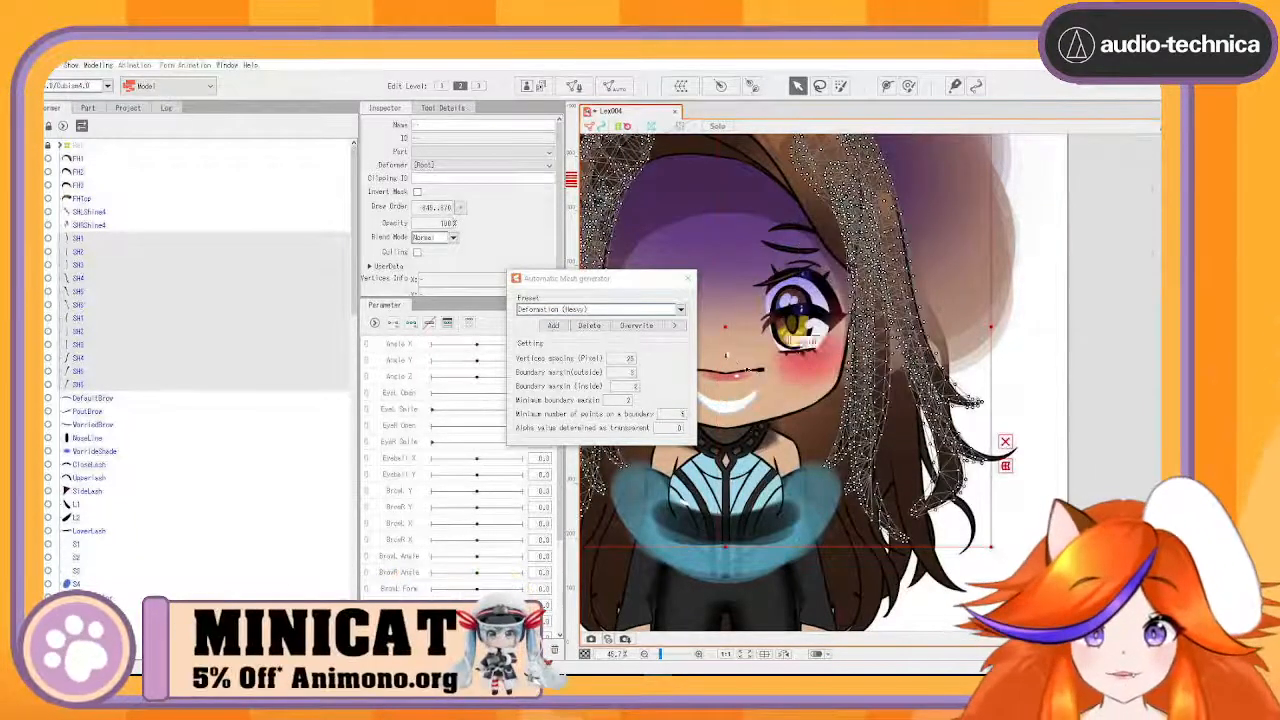
click(681, 310)
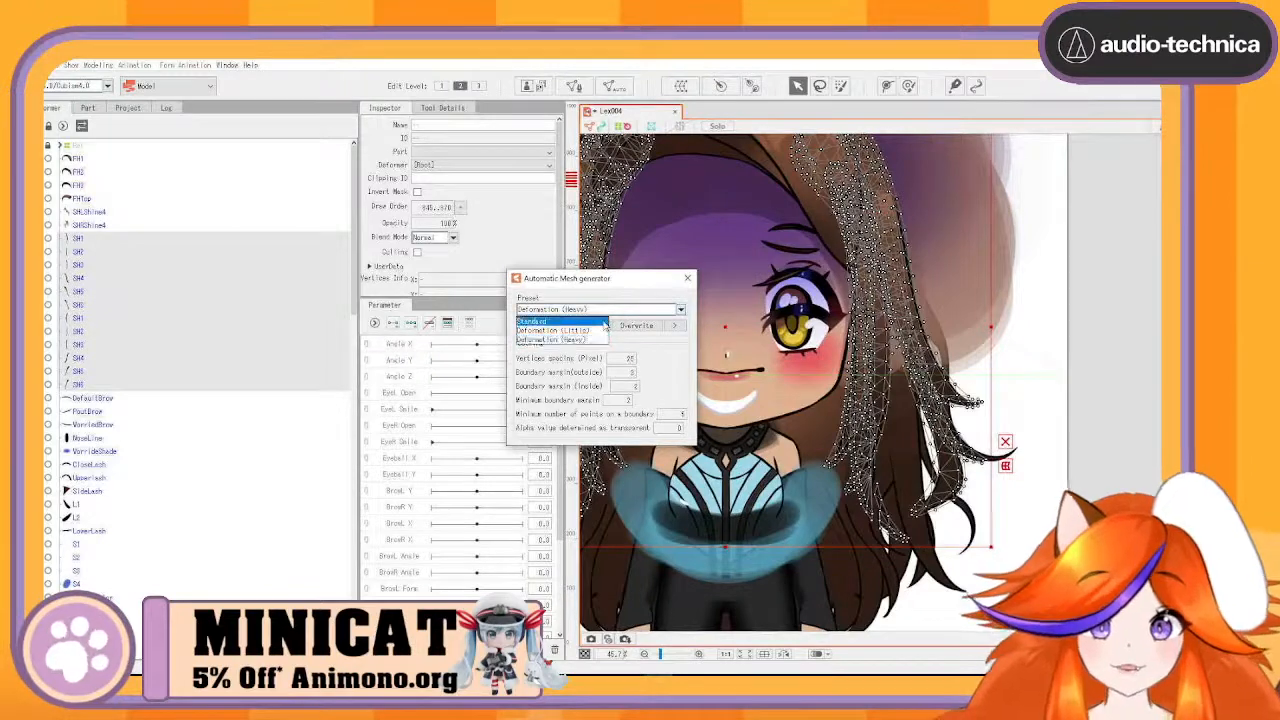
click(603, 322)
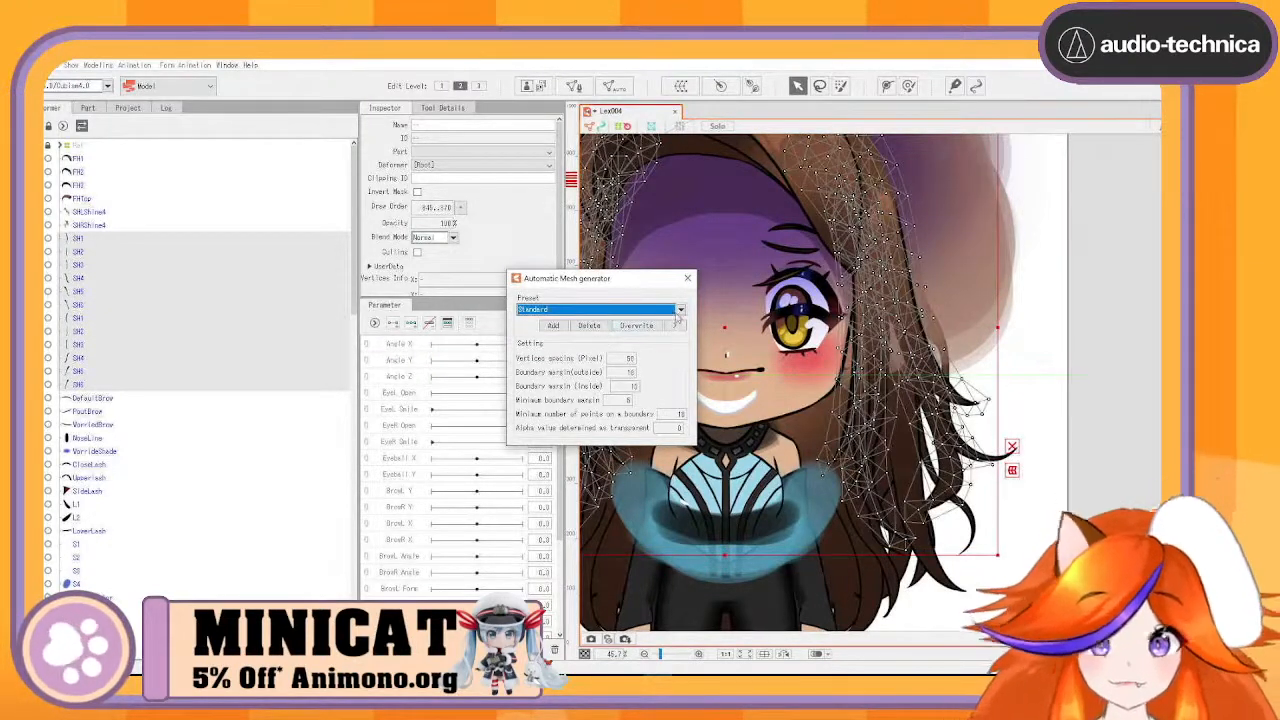
- Regenerate the selected side hair's meshes with the Deformation (Heavy) preset, then move the hair aside and undo the move
click(680, 311)
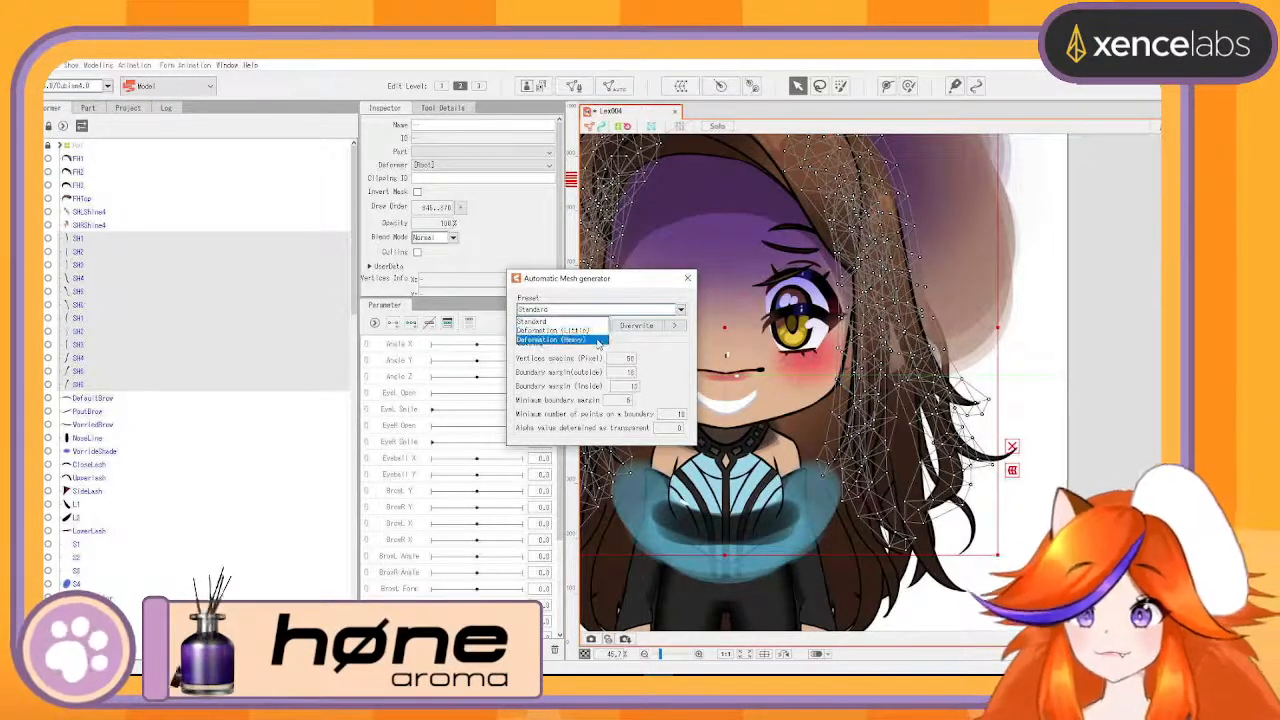
key(super)
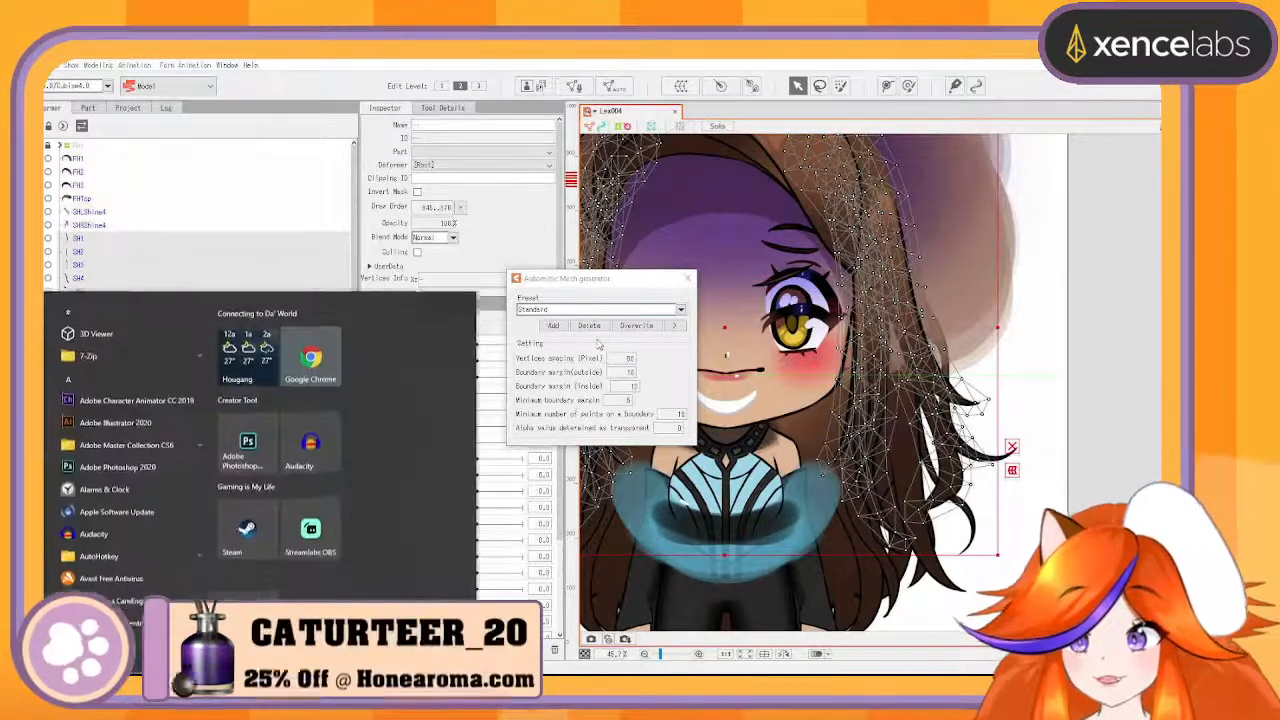
key(super)
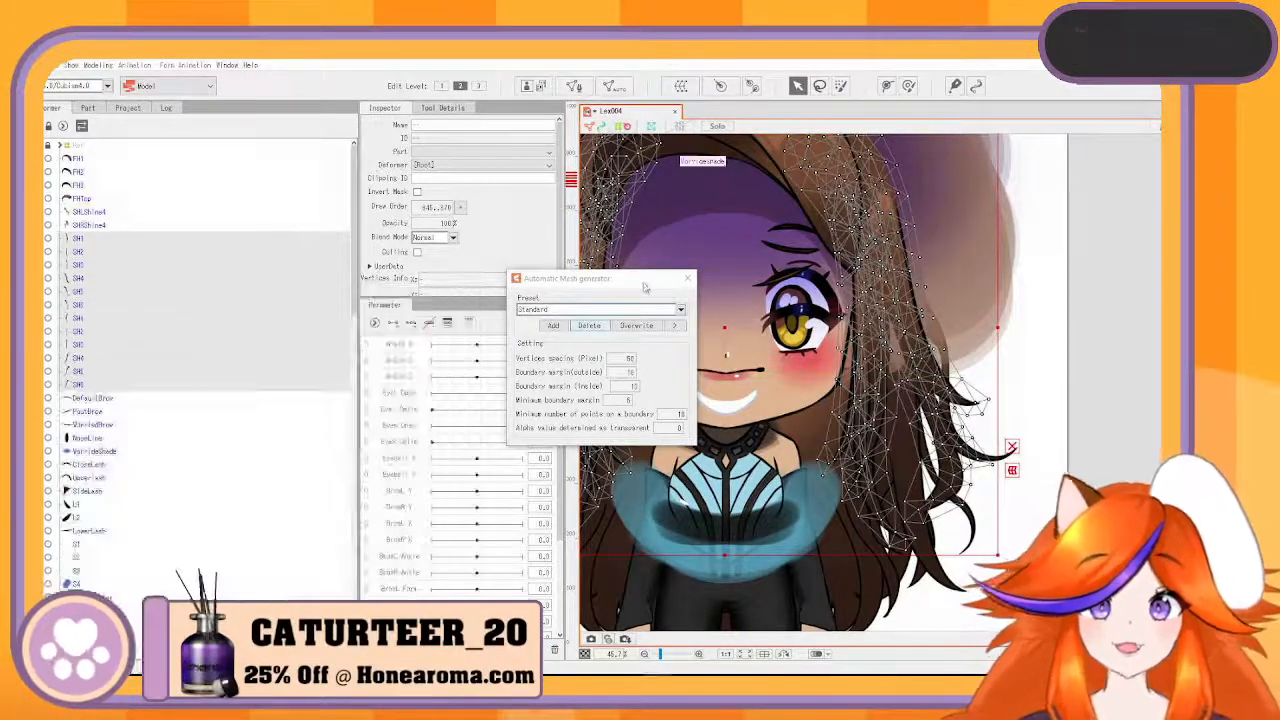
click(680, 312)
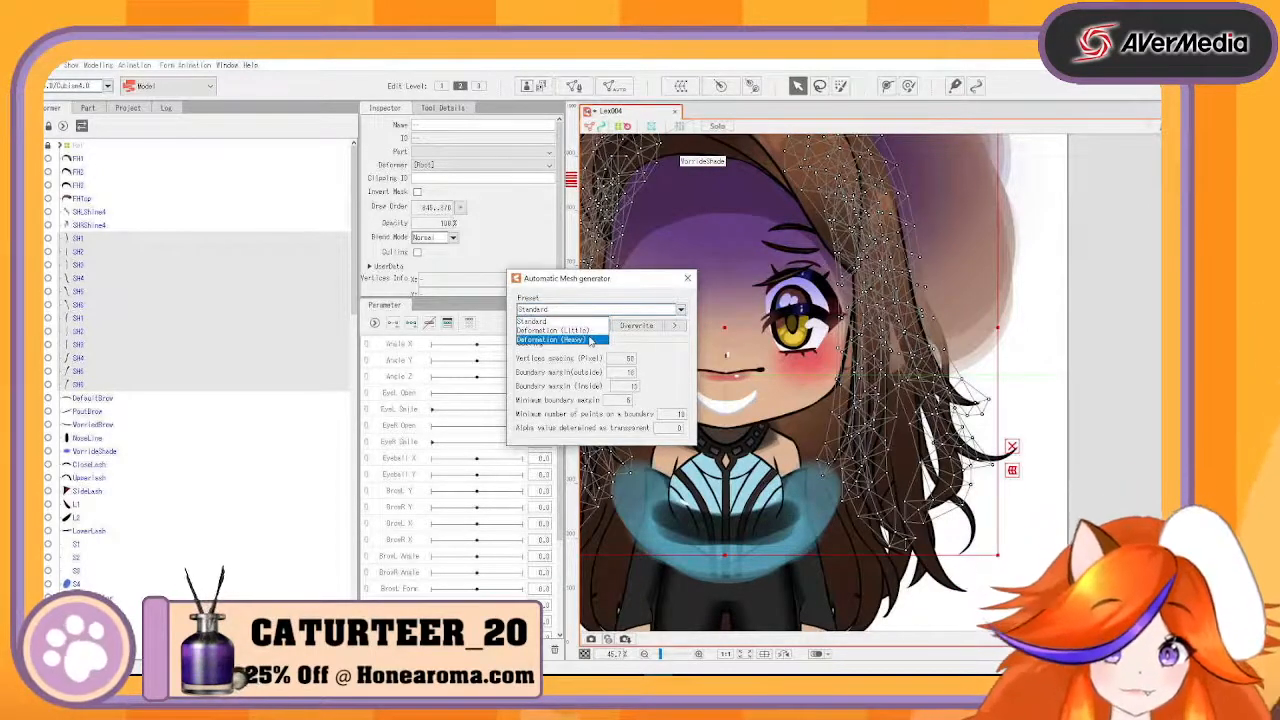
click(591, 340)
drag(726, 327, 961, 325)
key(ctrl+z)
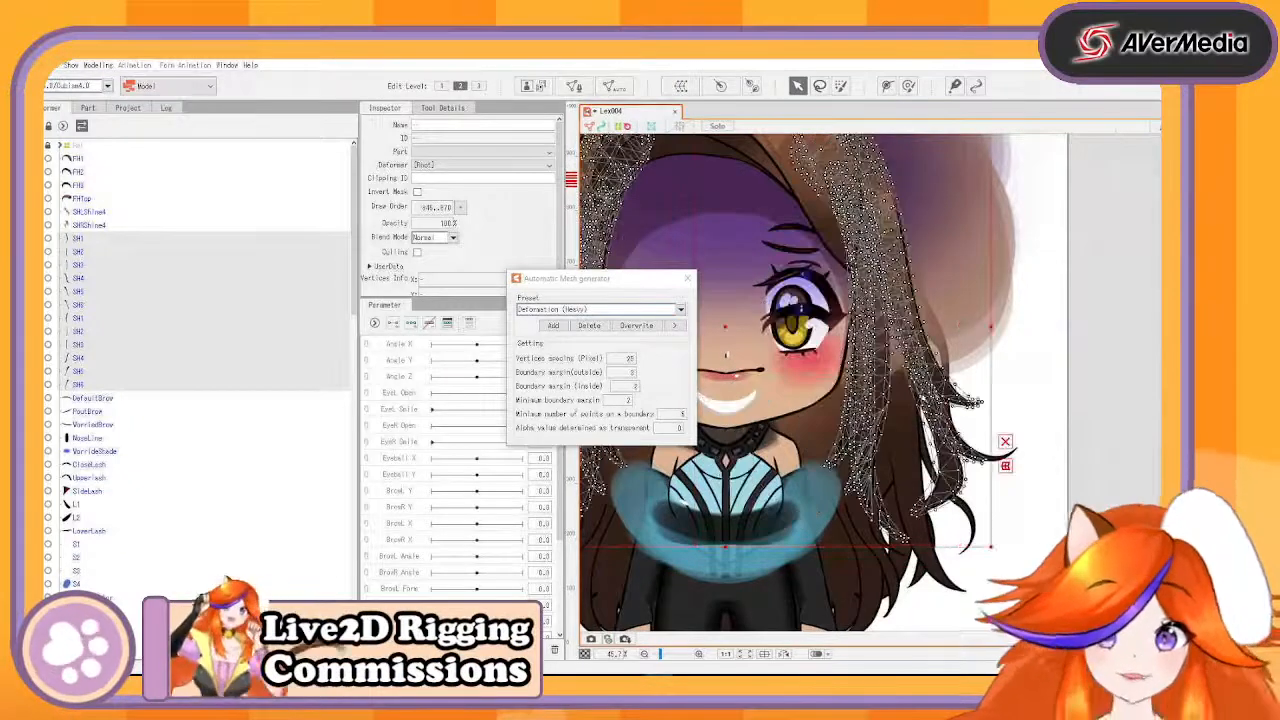
- Open the SH2 strand beside the face in mesh editing and examine its vertices around the lower tip
click(896, 526)
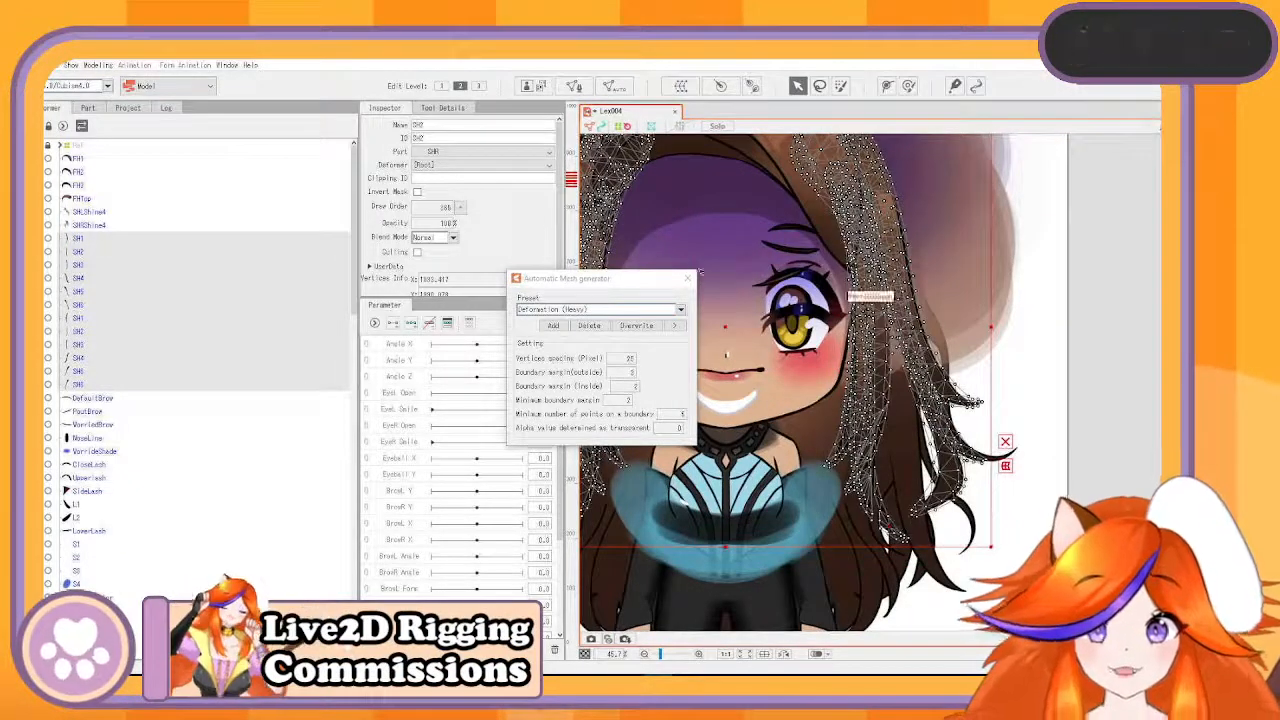
click(79, 386)
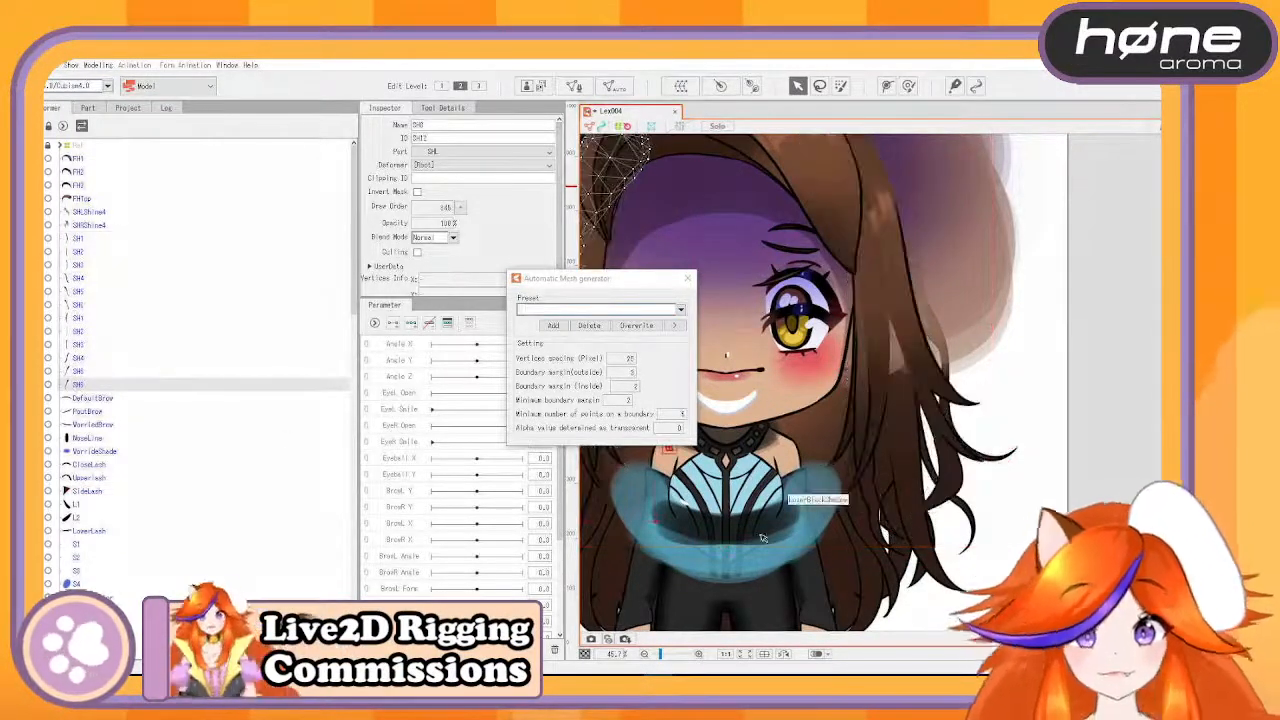
click(882, 530)
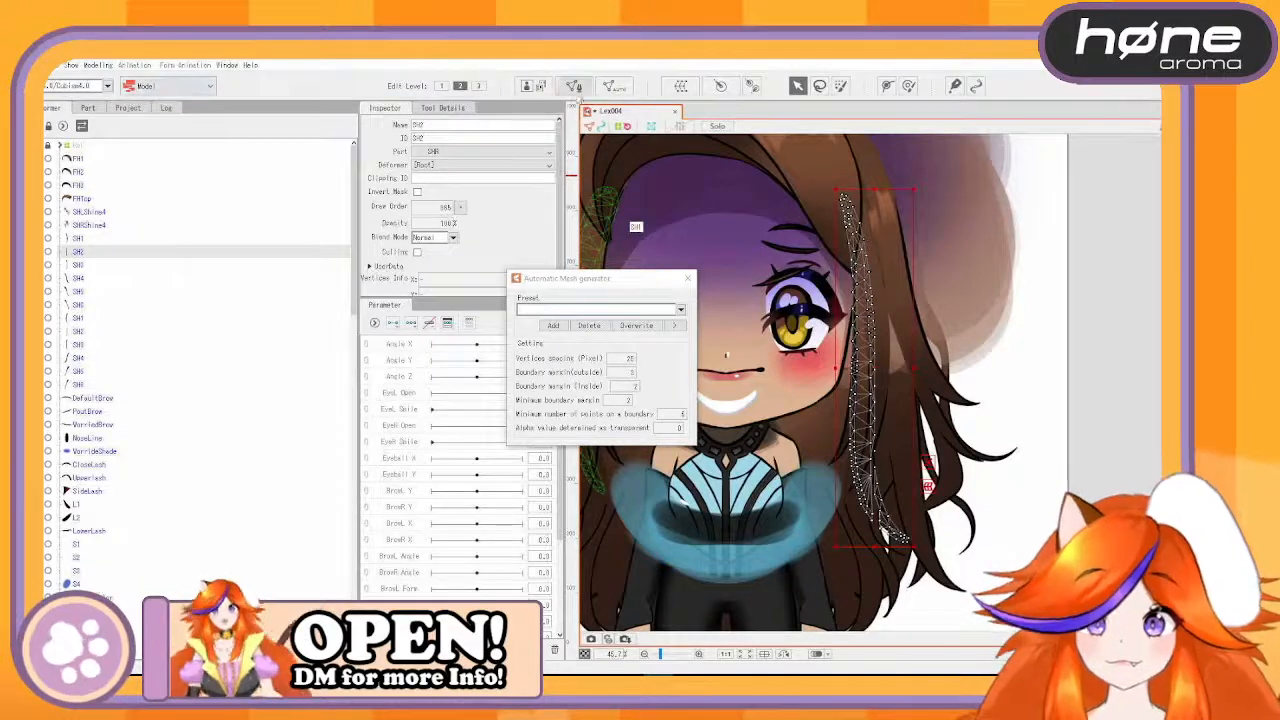
click(575, 88)
scroll(1000, 468, up, 4)
drag(783, 500, 1160, 276)
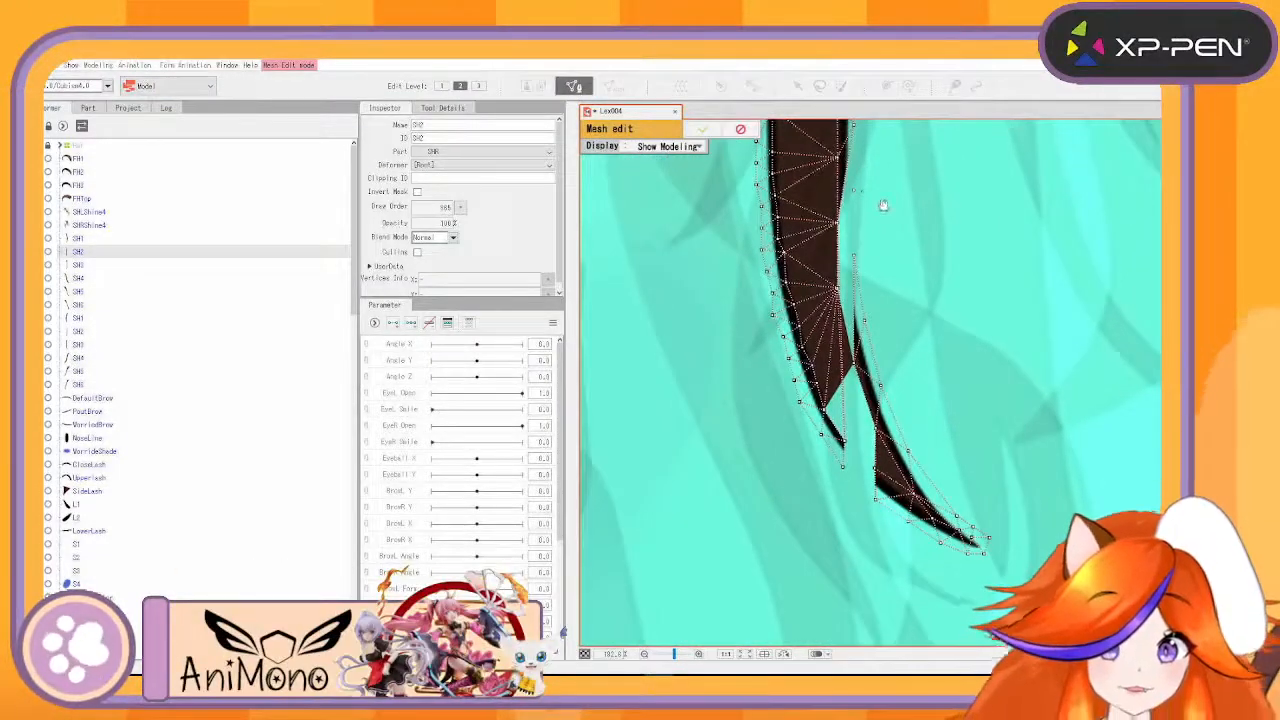
drag(883, 205, 925, 337)
click(895, 258)
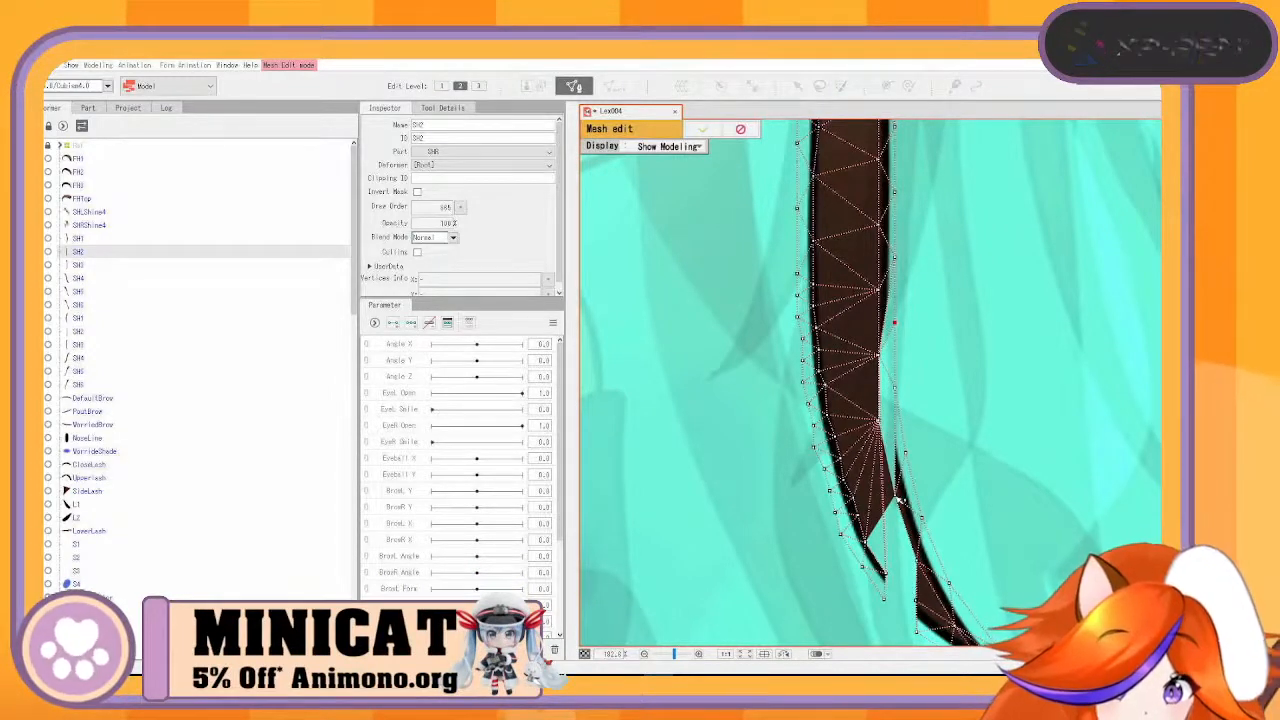
click(878, 423)
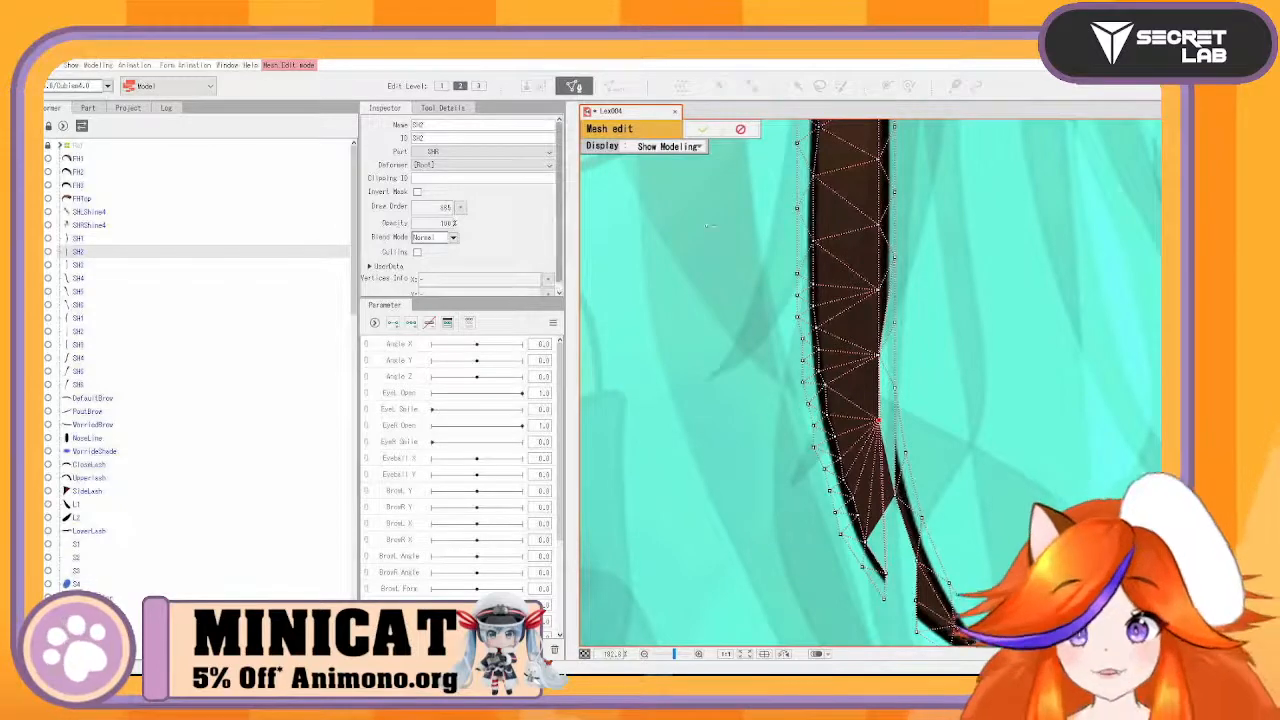
scroll(828, 335, down, 8)
scroll(828, 335, up, 4)
scroll(753, 299, down, 4)
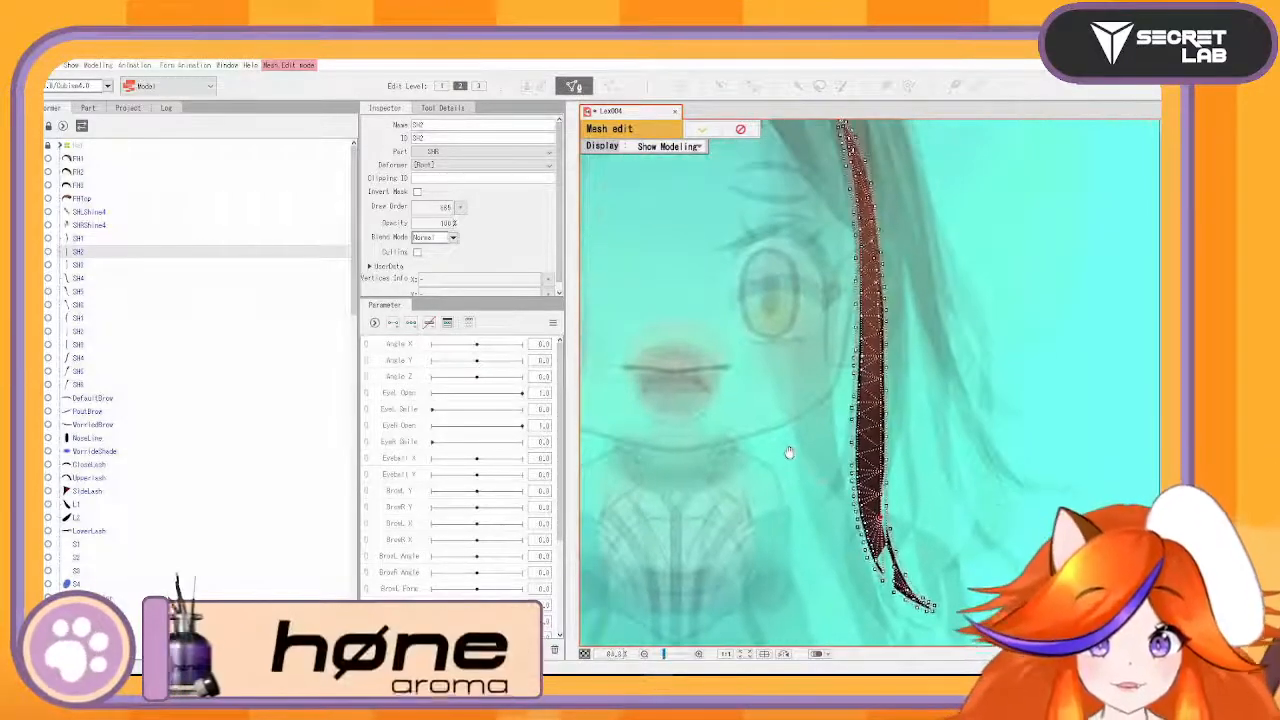
- Regenerate the SH2 strand's mesh with the Standard preset and apply the mesh edit
click(443, 107)
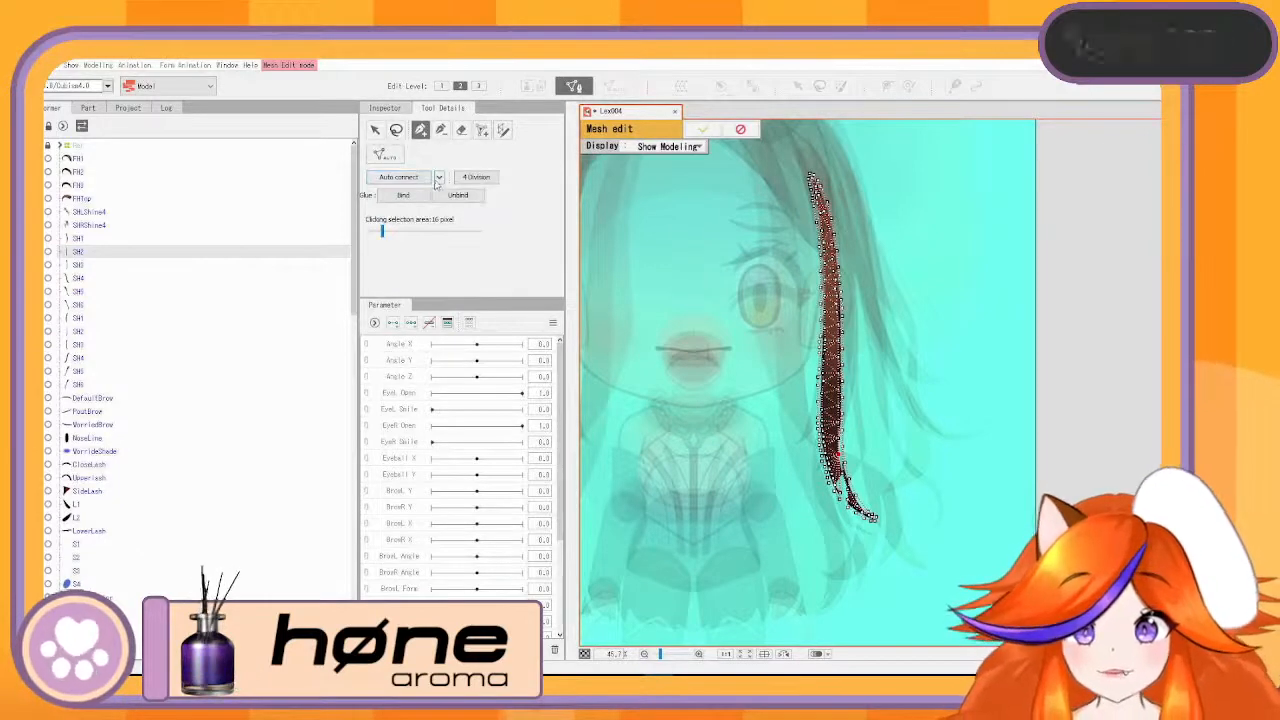
click(391, 156)
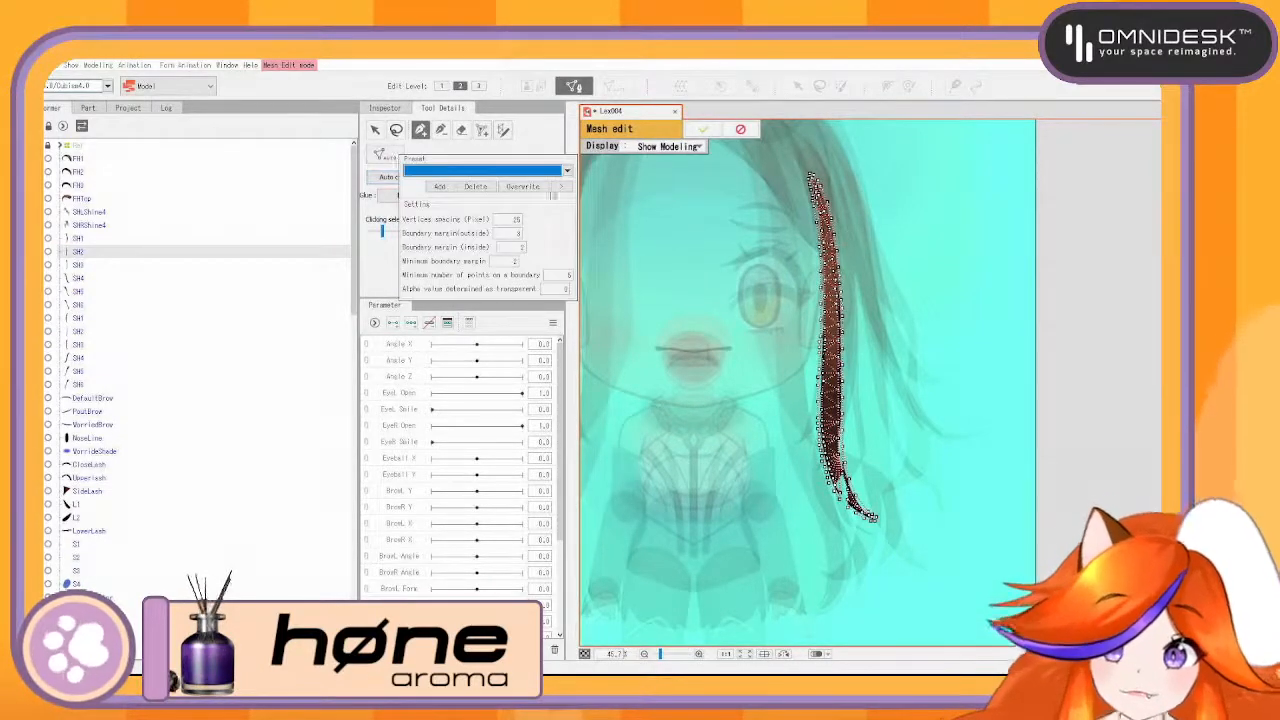
click(465, 171)
click(418, 182)
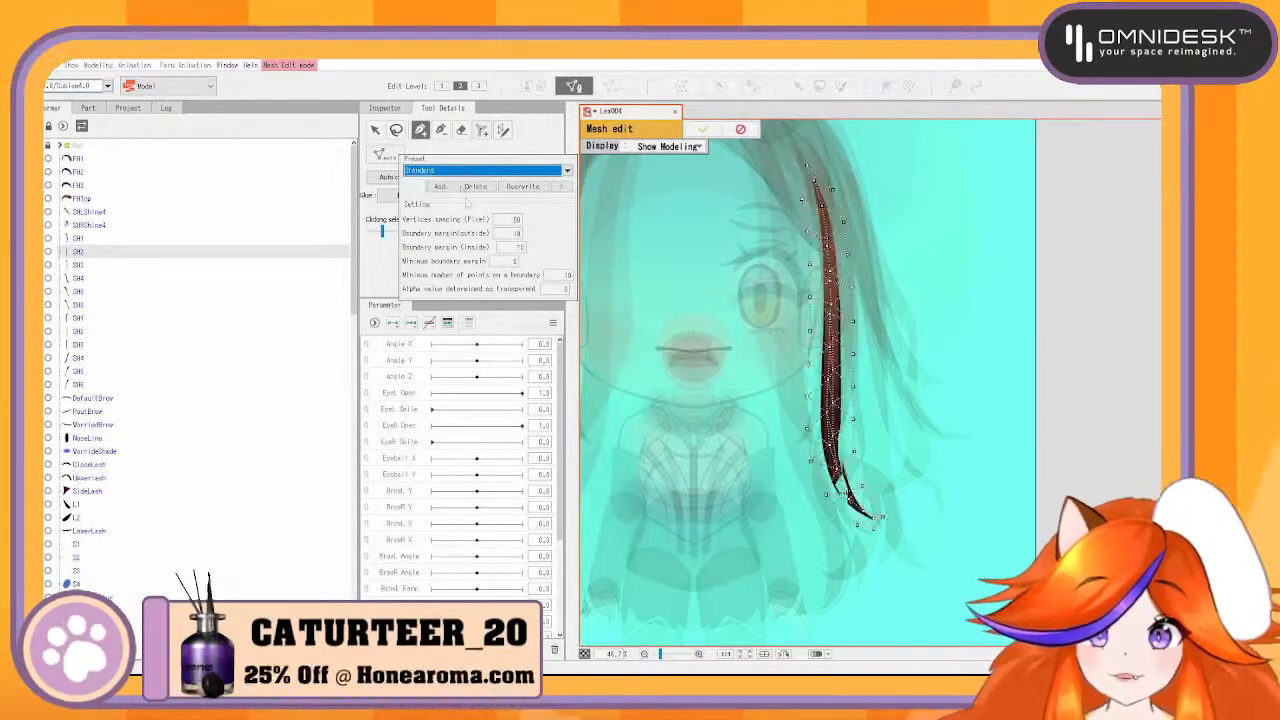
click(703, 129)
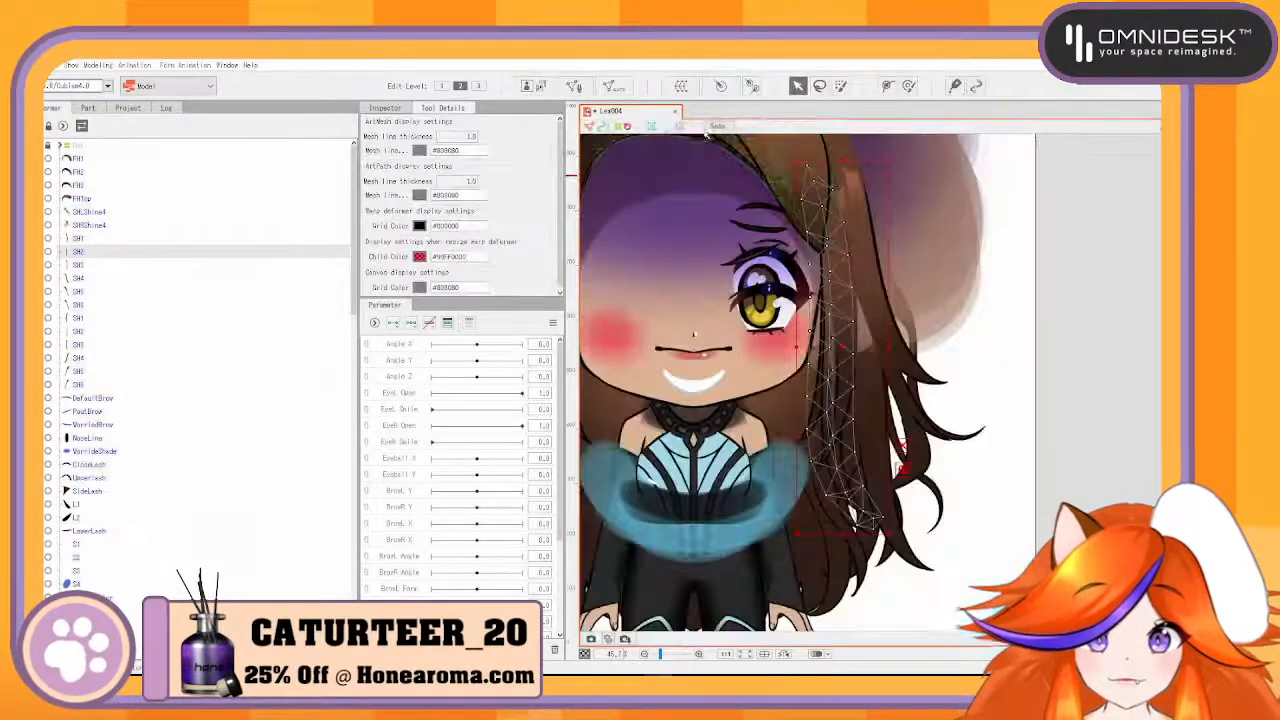
- Reopen the SH2 strand for mesh editing, regenerate its mesh with Deformation (Heavy), and examine the lower tip
click(574, 87)
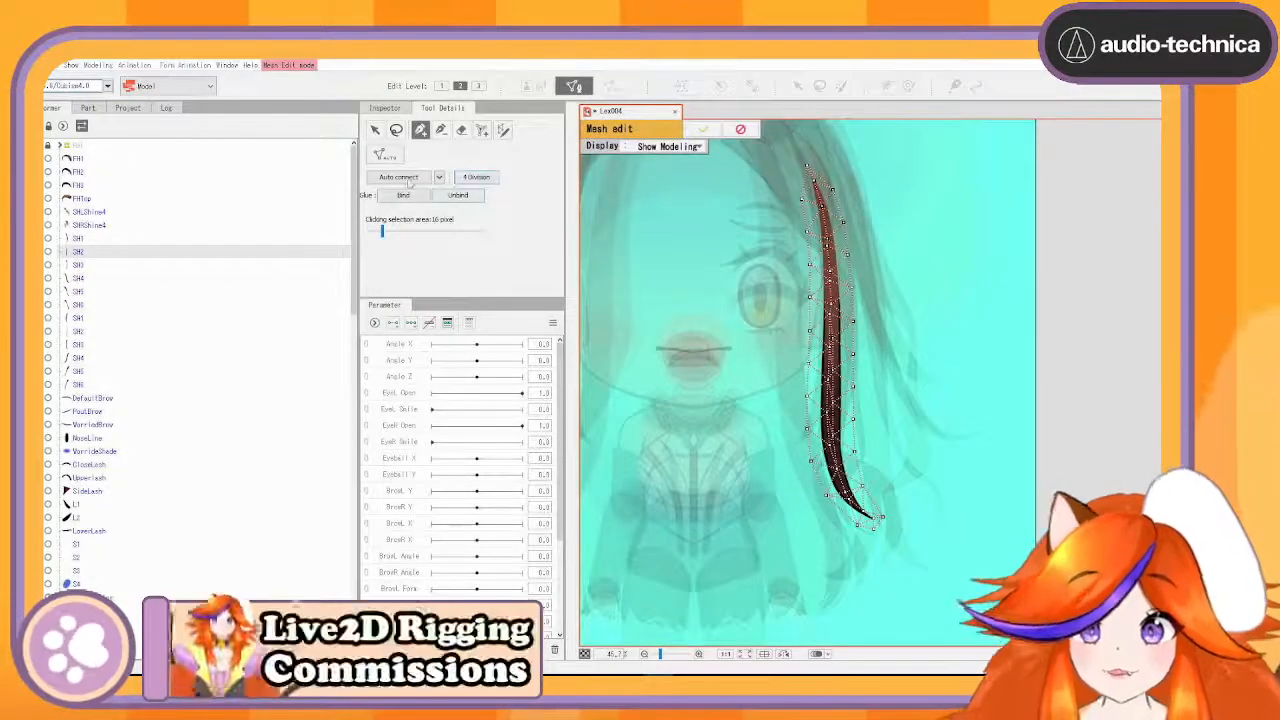
click(395, 158)
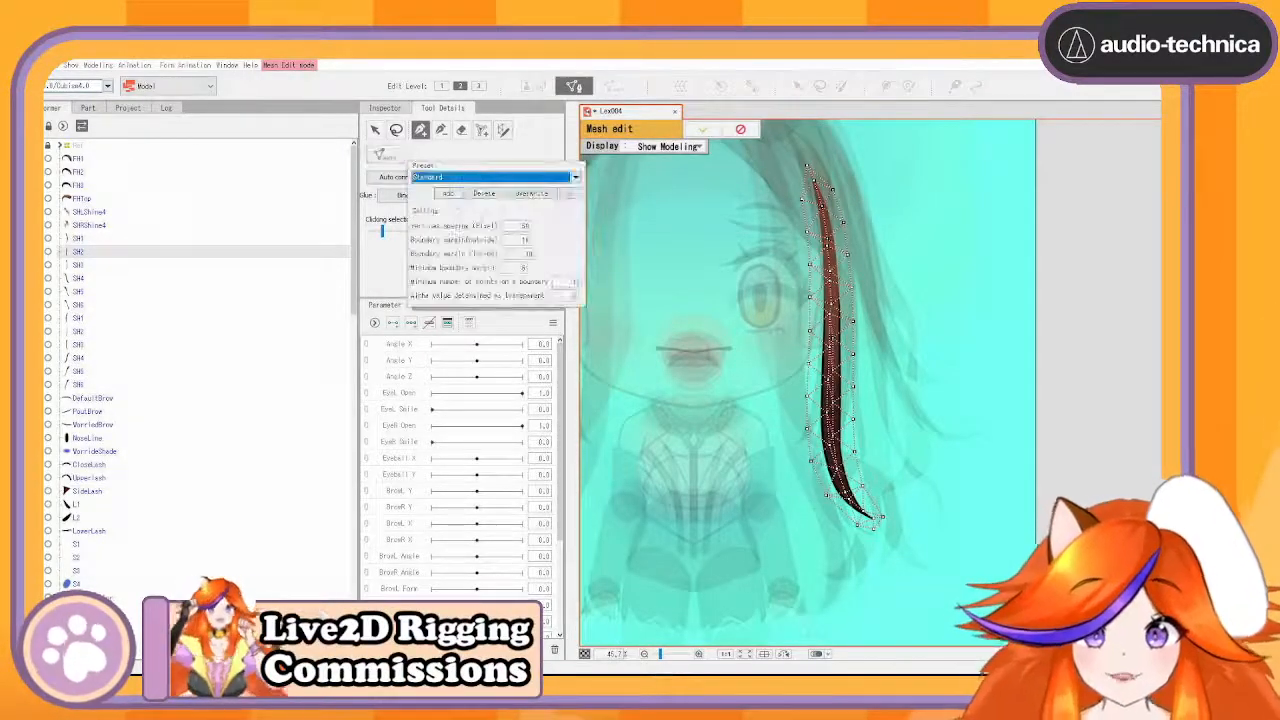
click(575, 178)
click(484, 208)
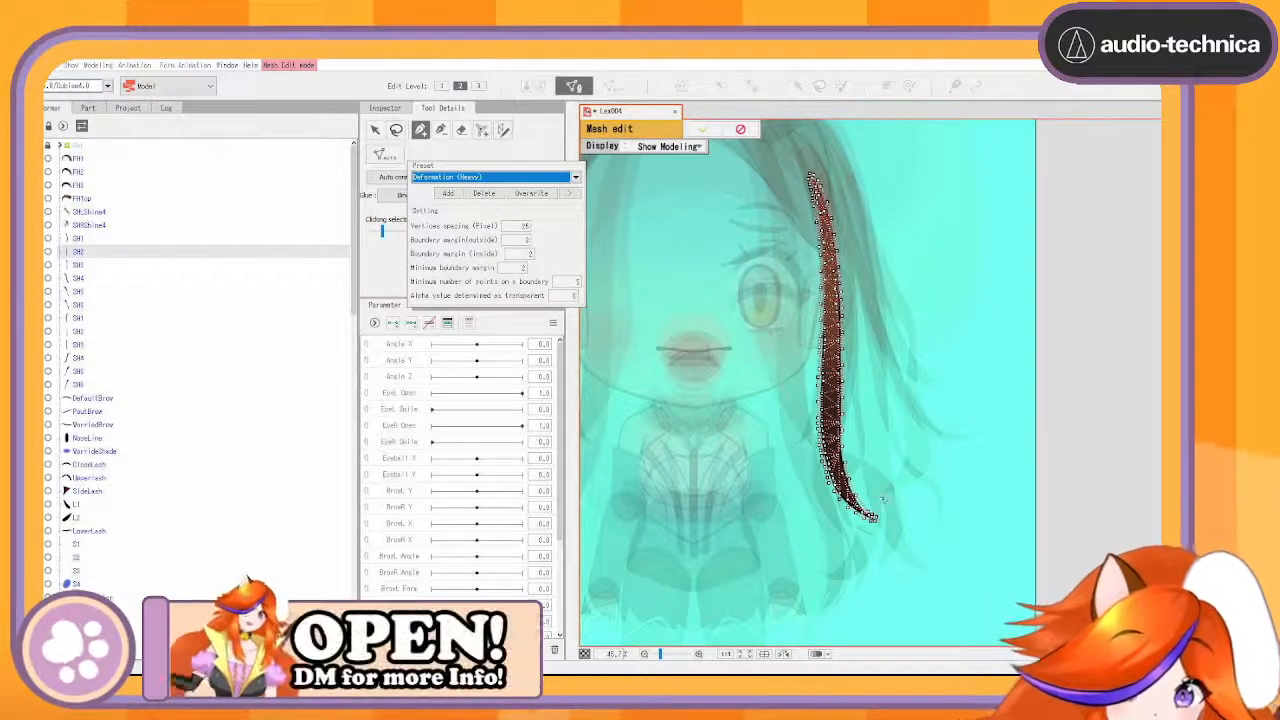
scroll(875, 510, up, 5)
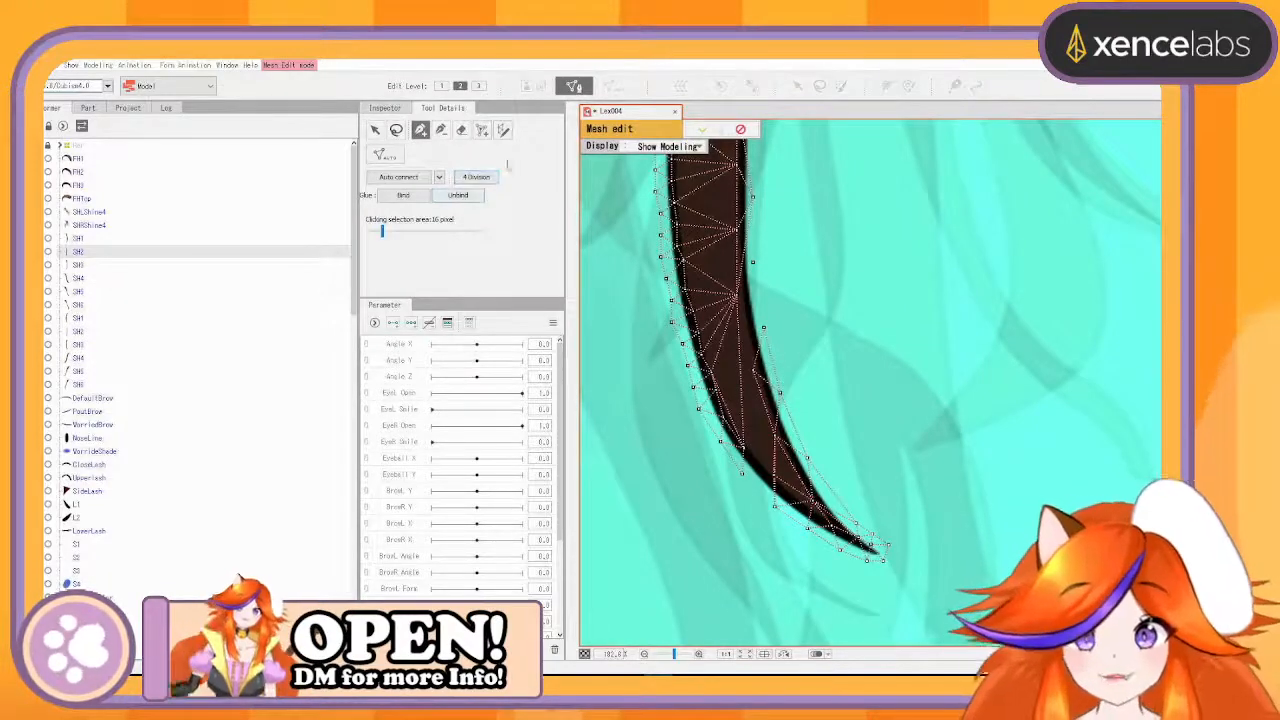
scroll(867, 357, down, 5)
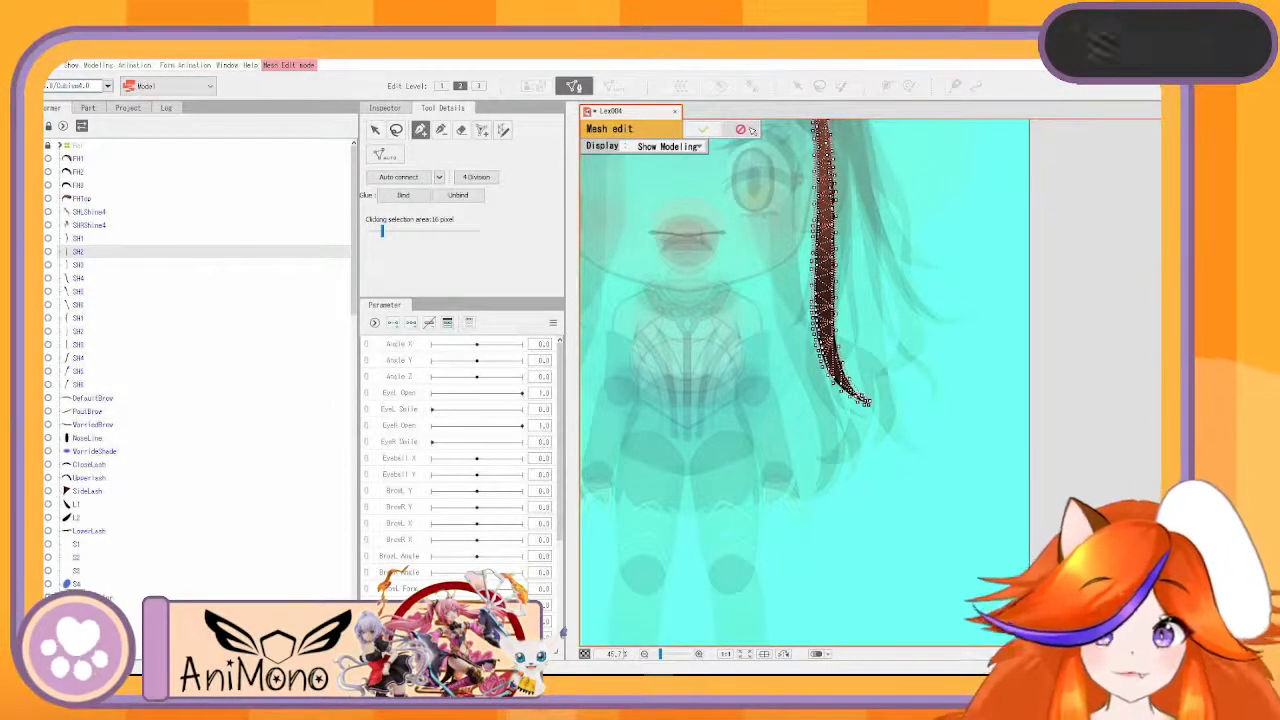
- Erase the whole automatic mesh of the SH2 strand from its root to its tip
scroll(715, 289, down, 2)
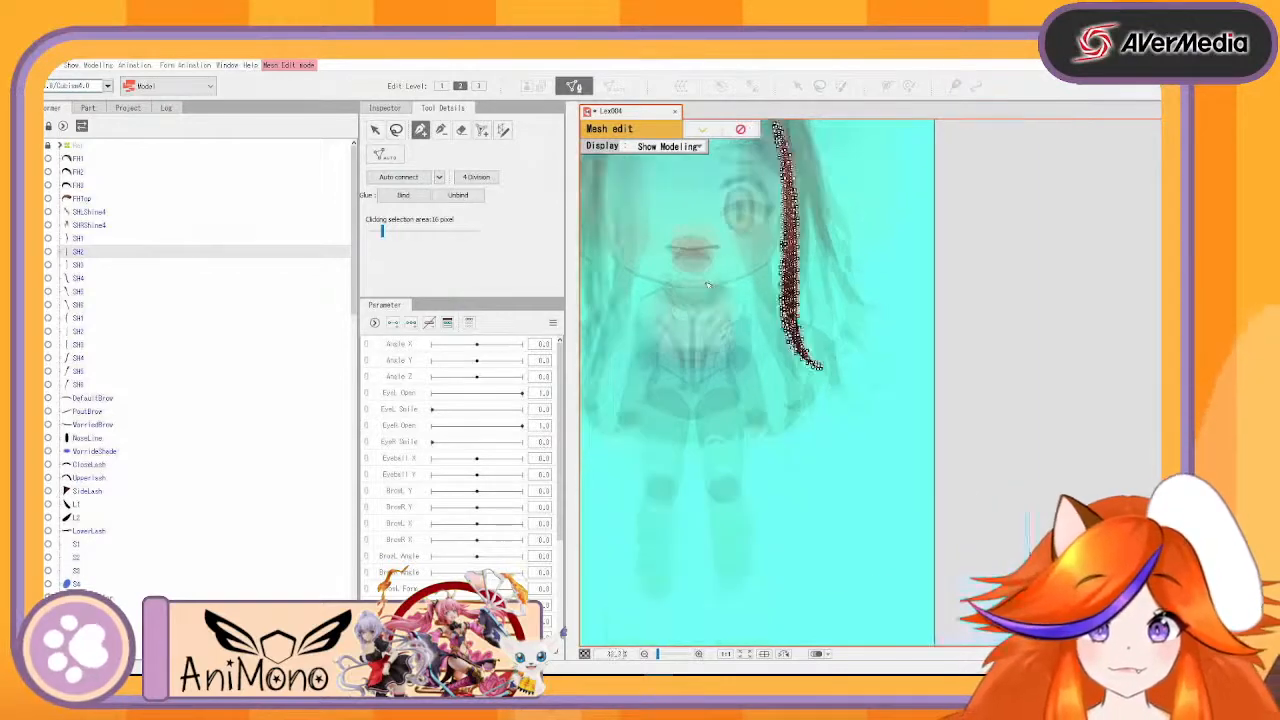
drag(691, 253, 699, 380)
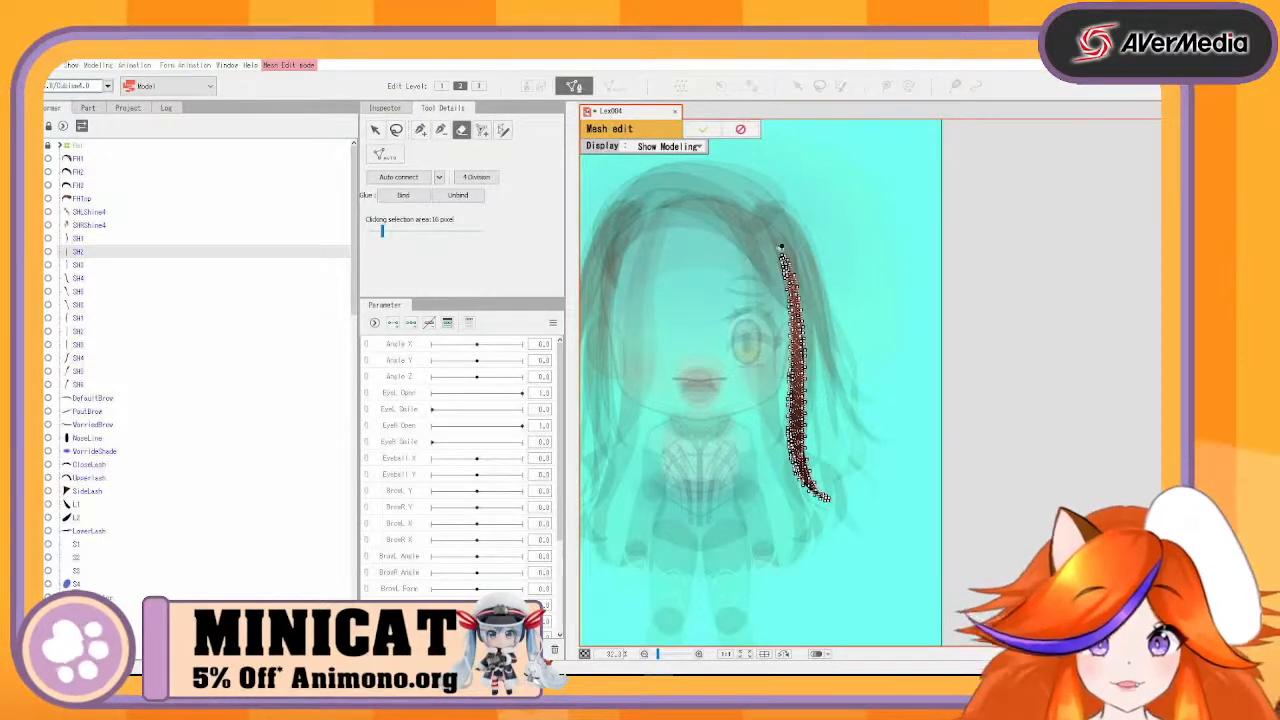
mouse_move(802, 318)
mouse_down()
mouse_move(805, 430)
mouse_move(830, 505)
mouse_up()
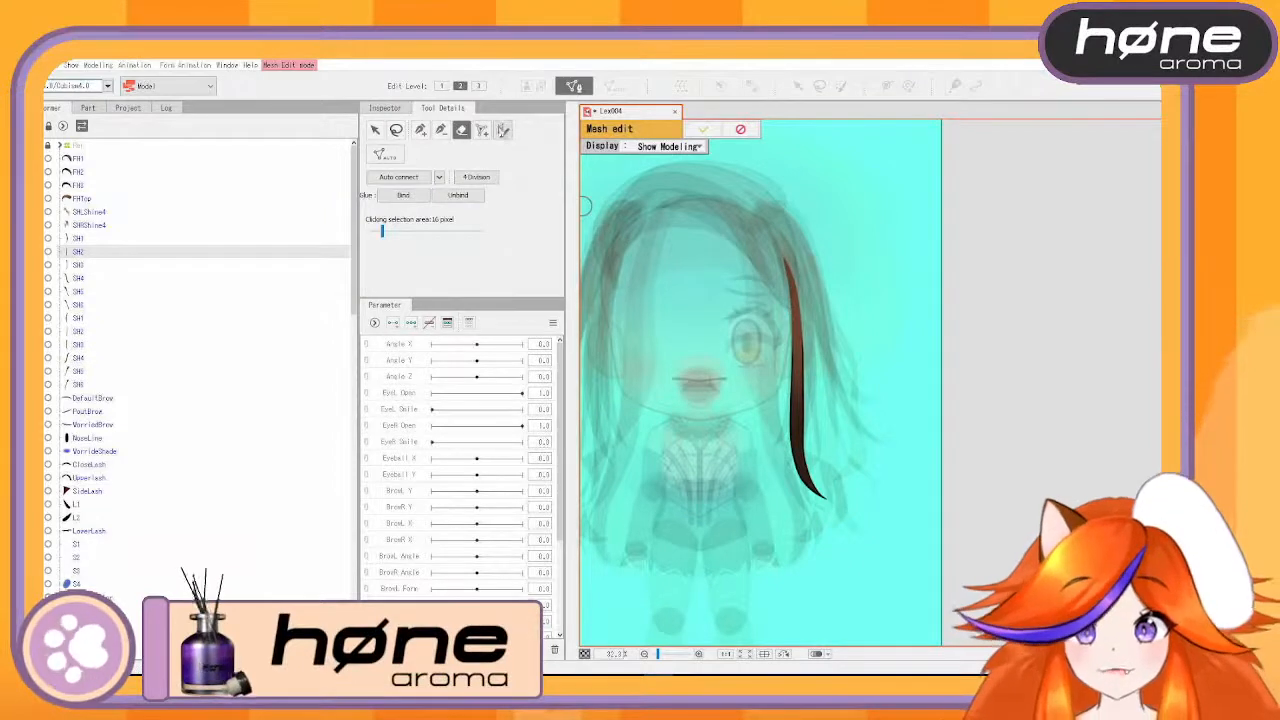
- Place connected mesh vertices closely outside the SH2 strand's outer edge, from its root down to the tip
click(420, 130)
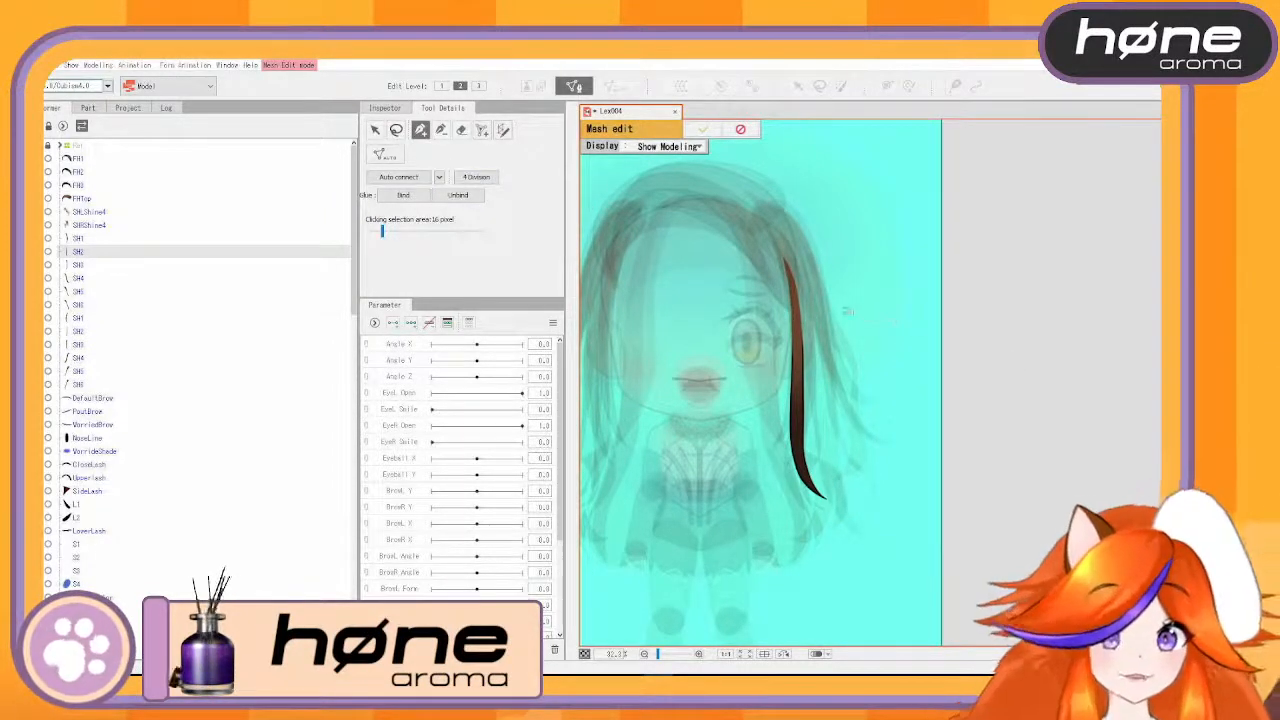
scroll(846, 312, up, 2)
drag(790, 365, 877, 306)
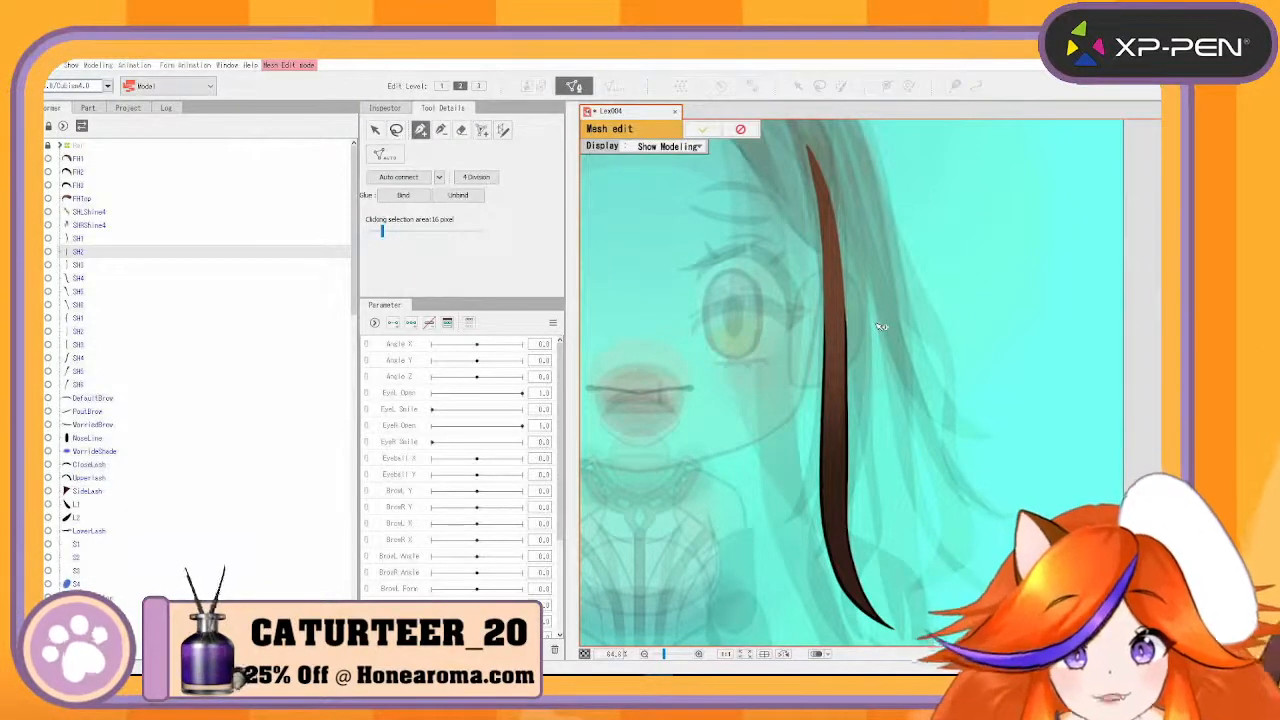
click(804, 135)
click(823, 154)
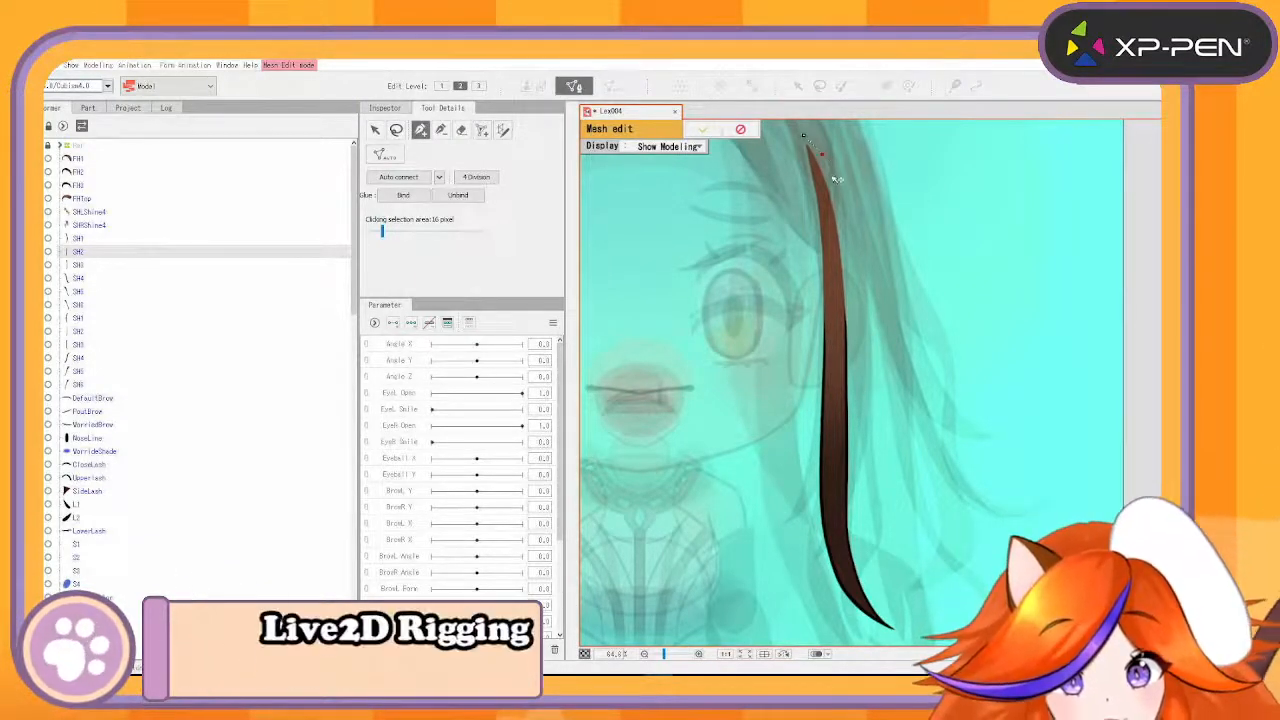
click(831, 178)
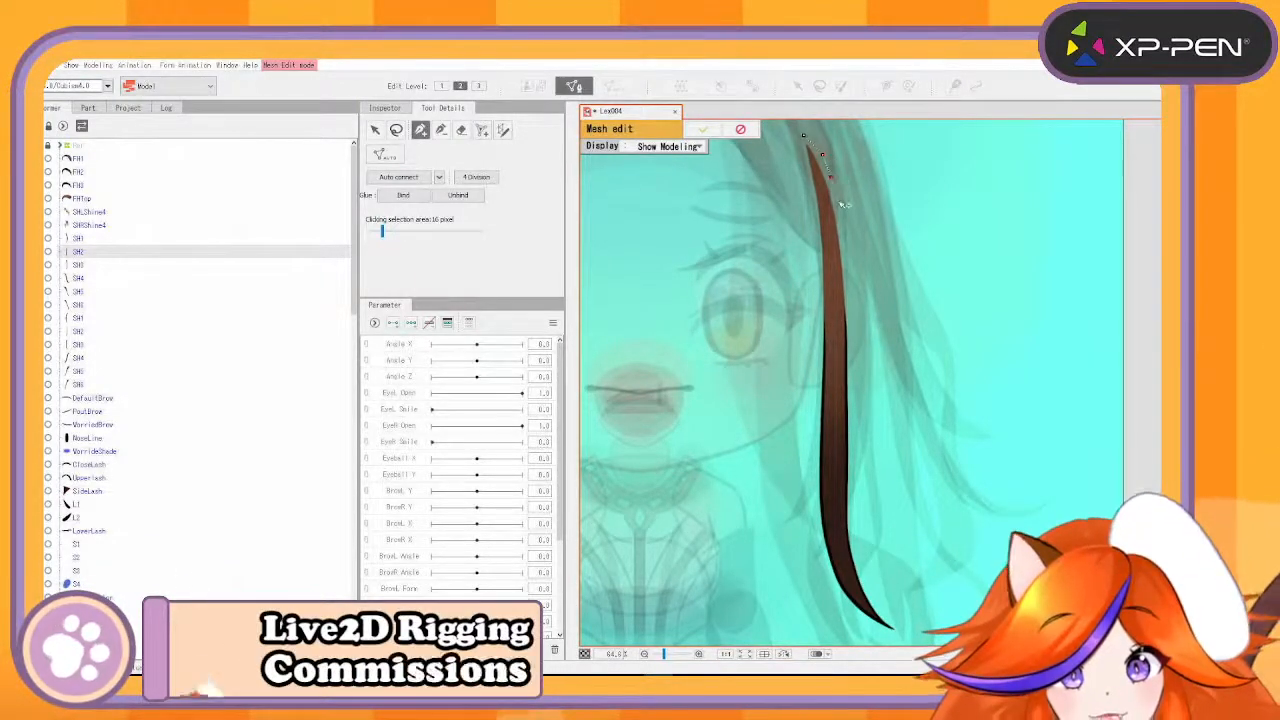
click(847, 268)
click(850, 288)
click(852, 341)
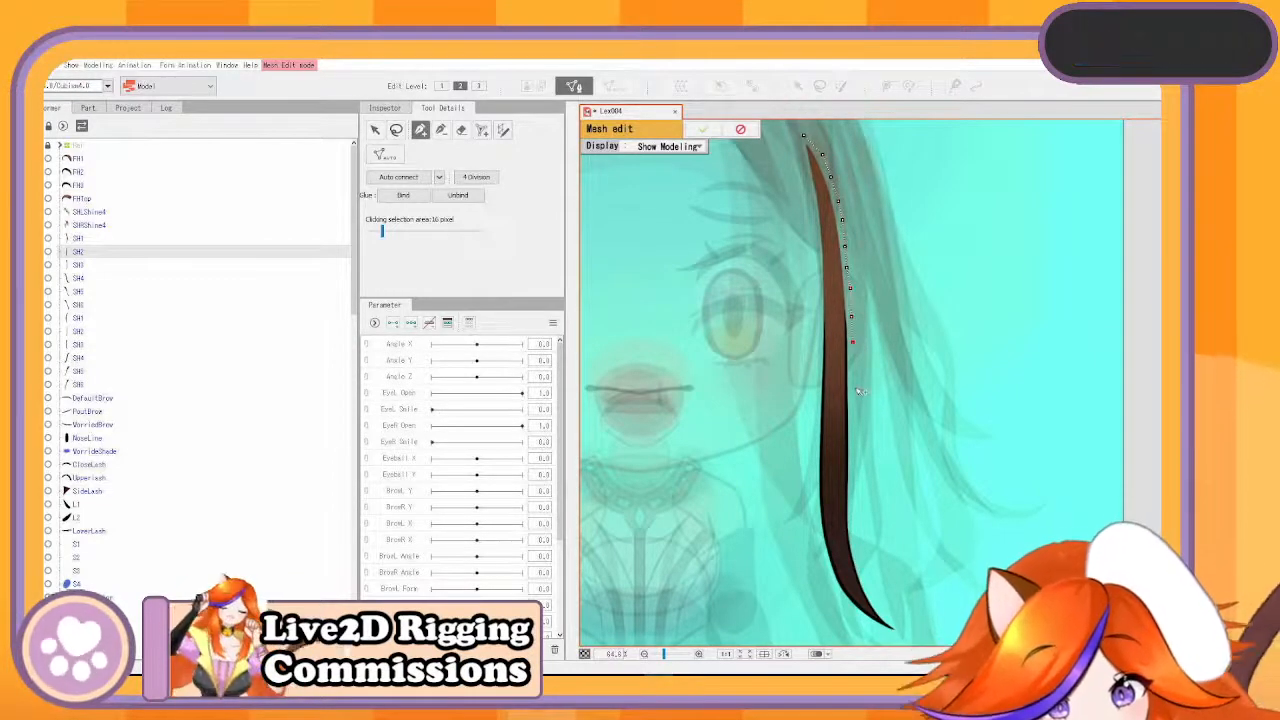
click(853, 397)
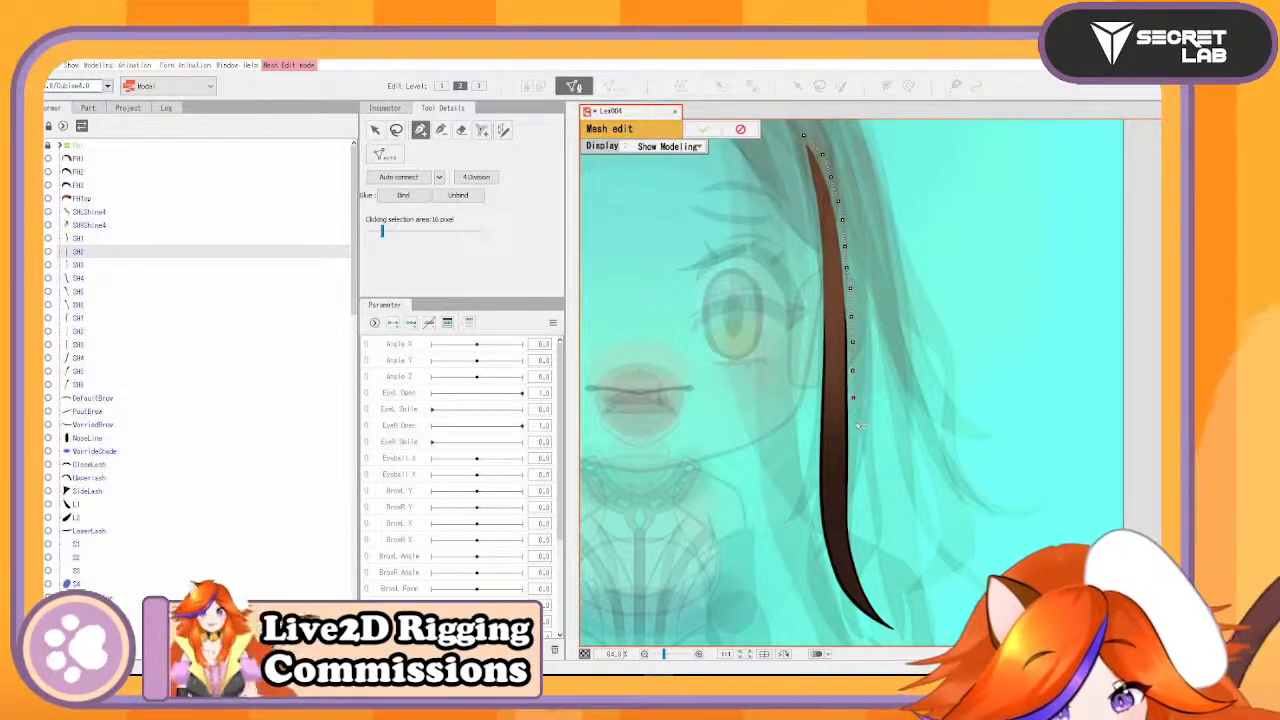
click(854, 424)
click(854, 453)
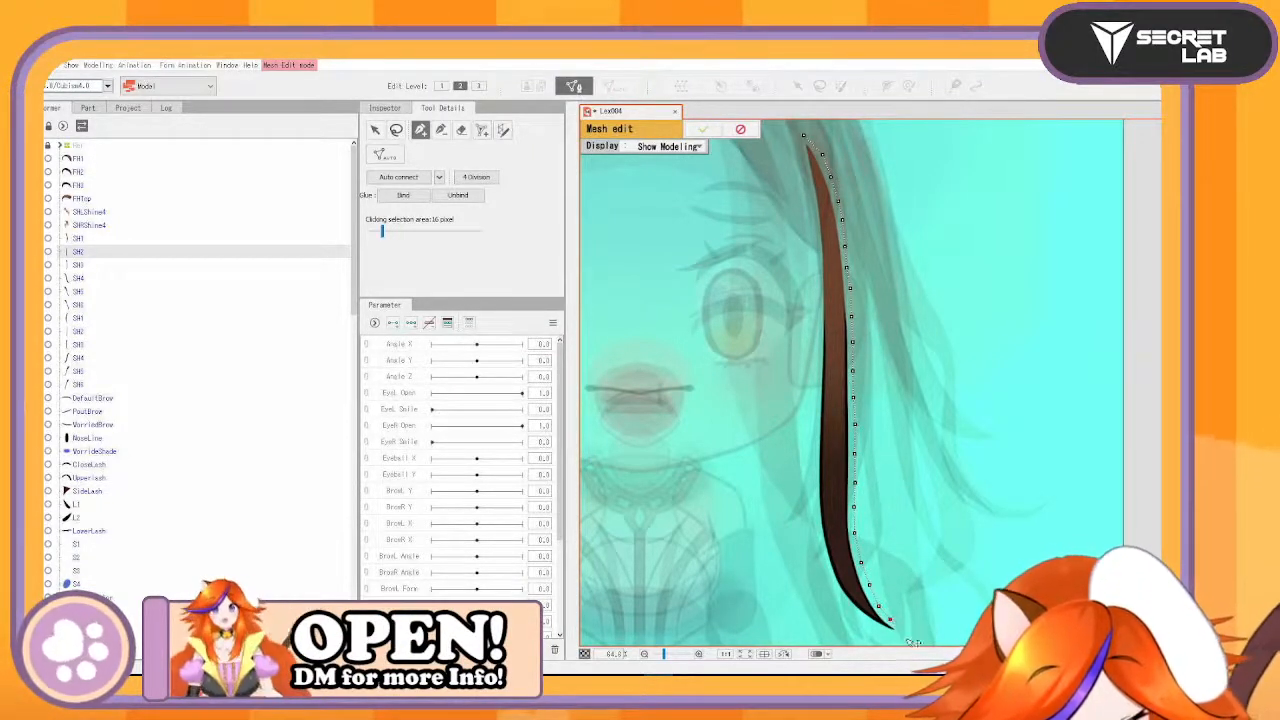
- Place connected mesh vertices just outside the SH2 strand's inner edge, from the tip back up to the root
click(843, 603)
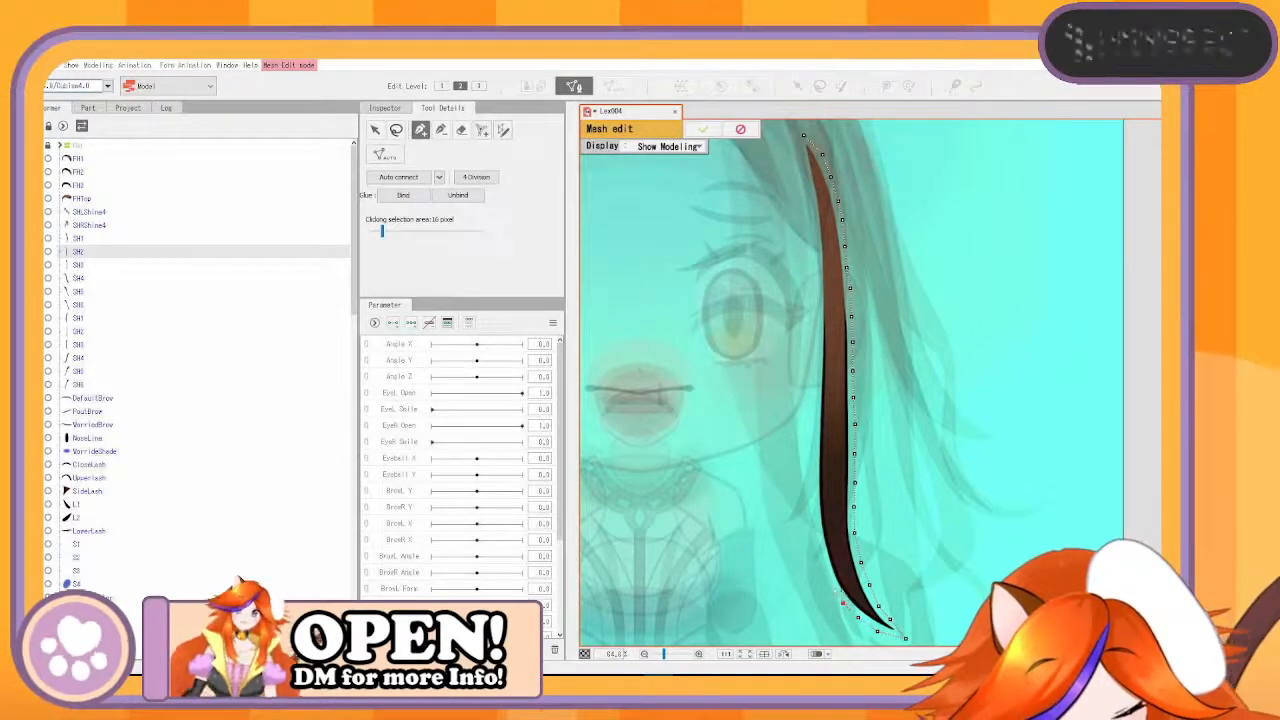
click(829, 585)
click(820, 560)
click(815, 537)
click(813, 507)
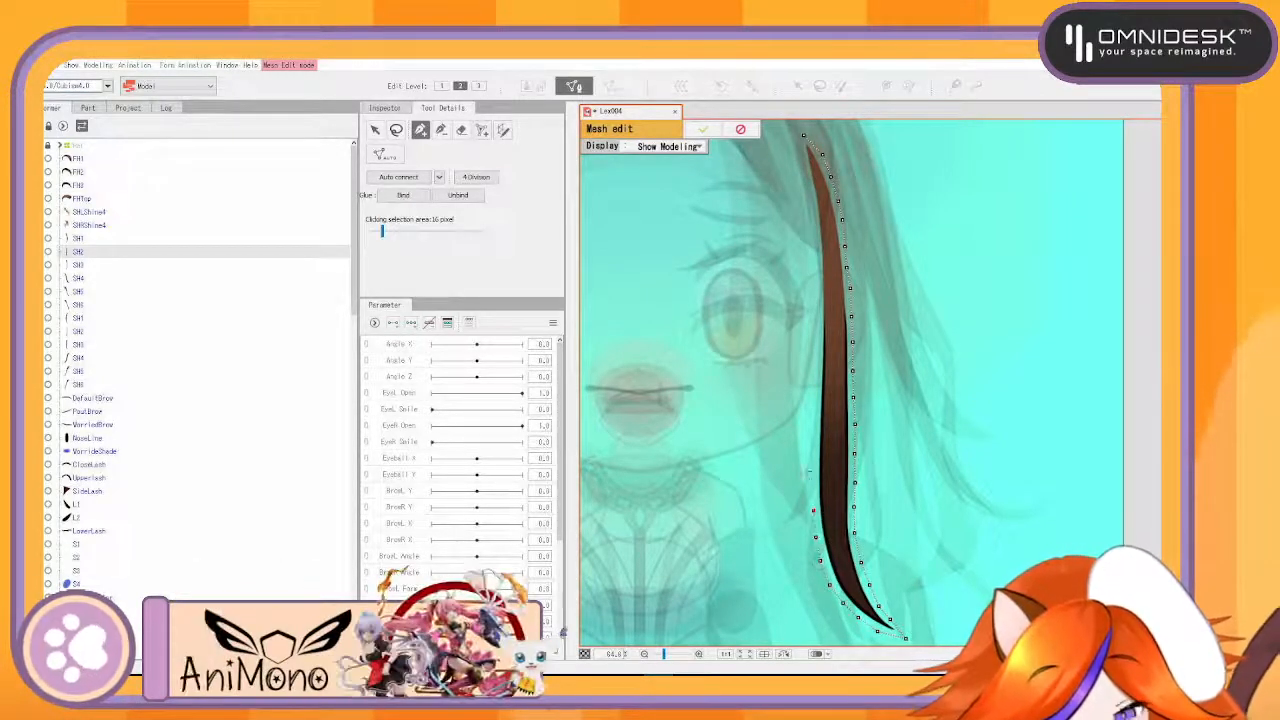
click(812, 480)
click(815, 452)
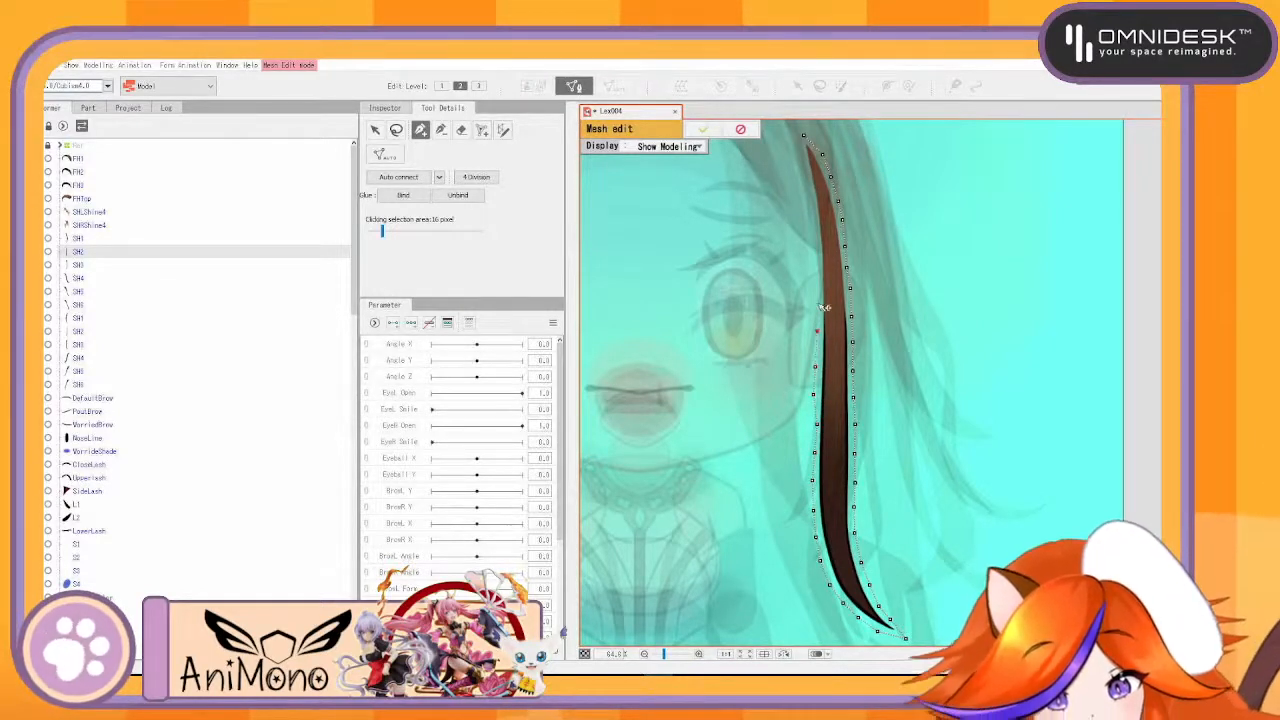
click(812, 205)
click(801, 155)
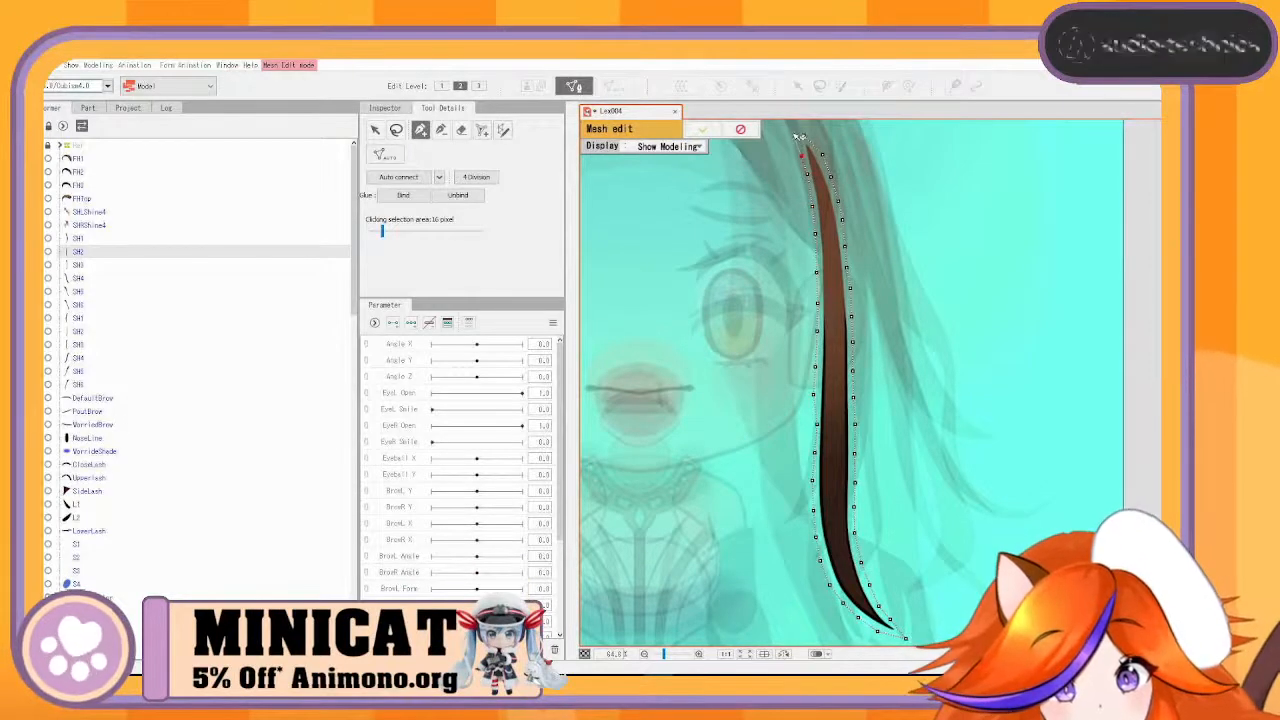
click(792, 132)
- Add a centre line of vertices down the SH2 strand from root to tip, auto-connect the mesh, and apply the mesh edit
click(812, 152)
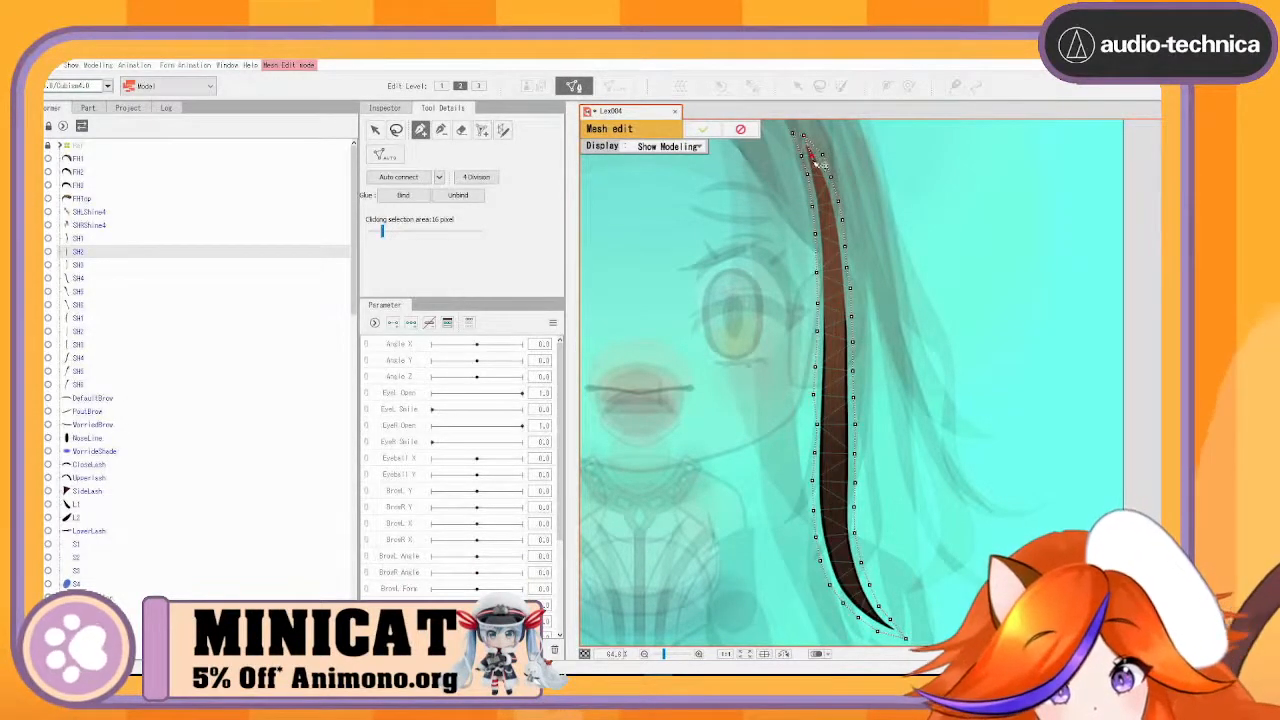
click(820, 177)
click(827, 205)
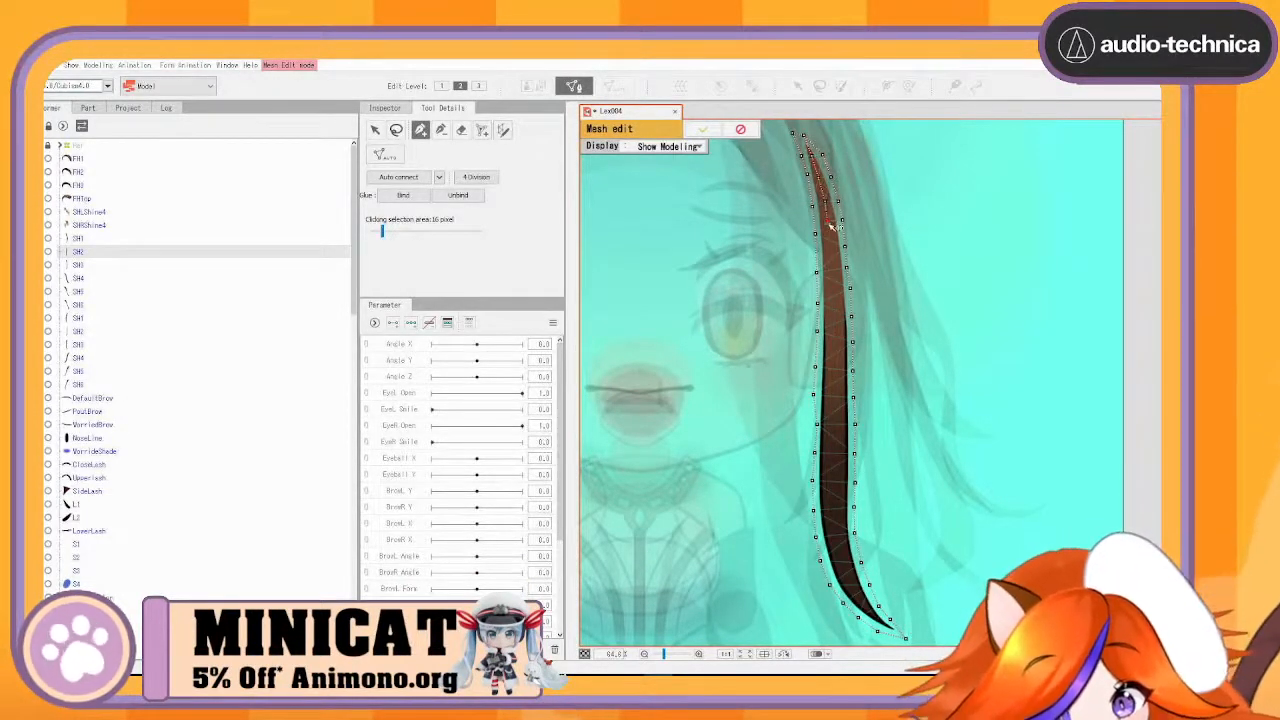
click(832, 240)
click(833, 268)
click(837, 295)
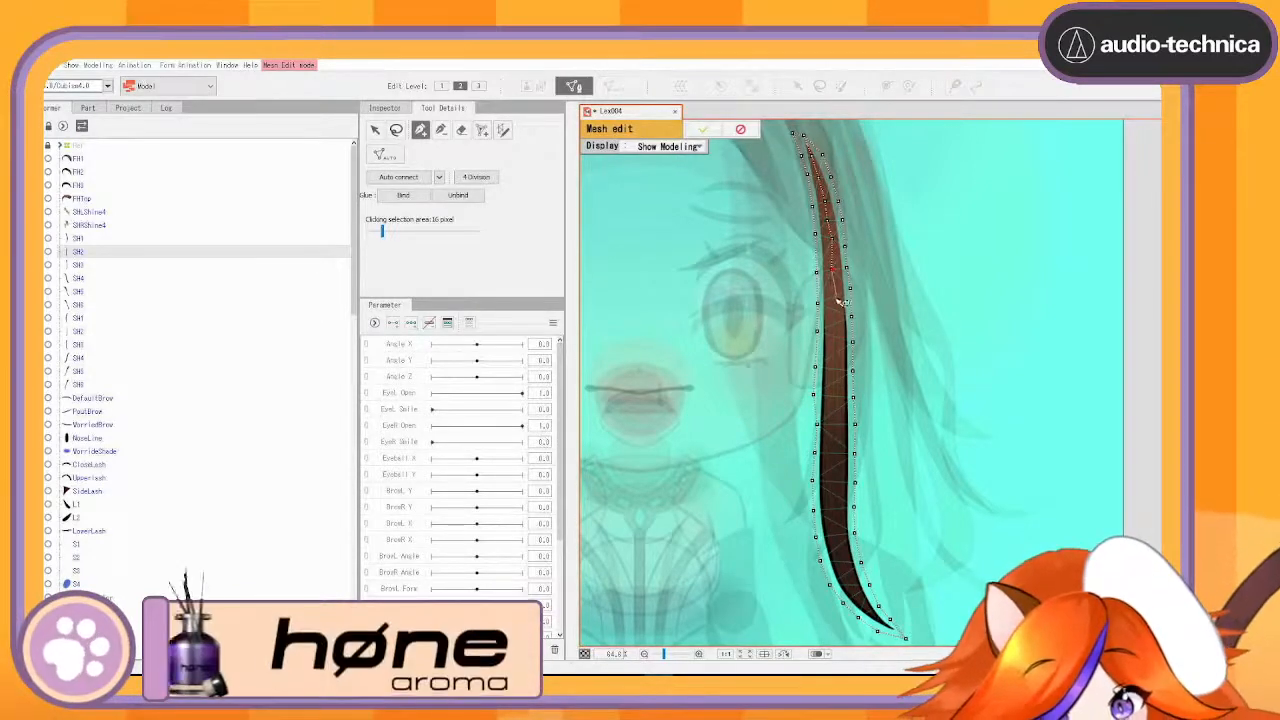
click(832, 322)
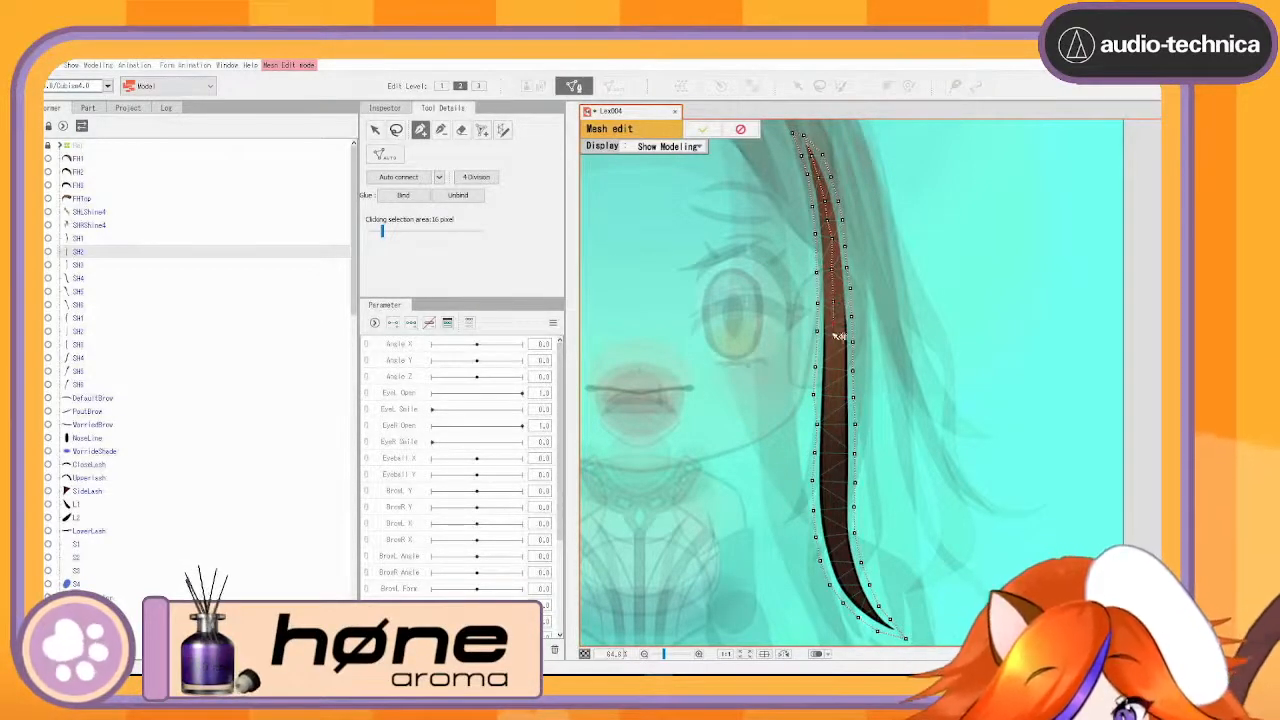
click(835, 358)
click(835, 390)
click(834, 421)
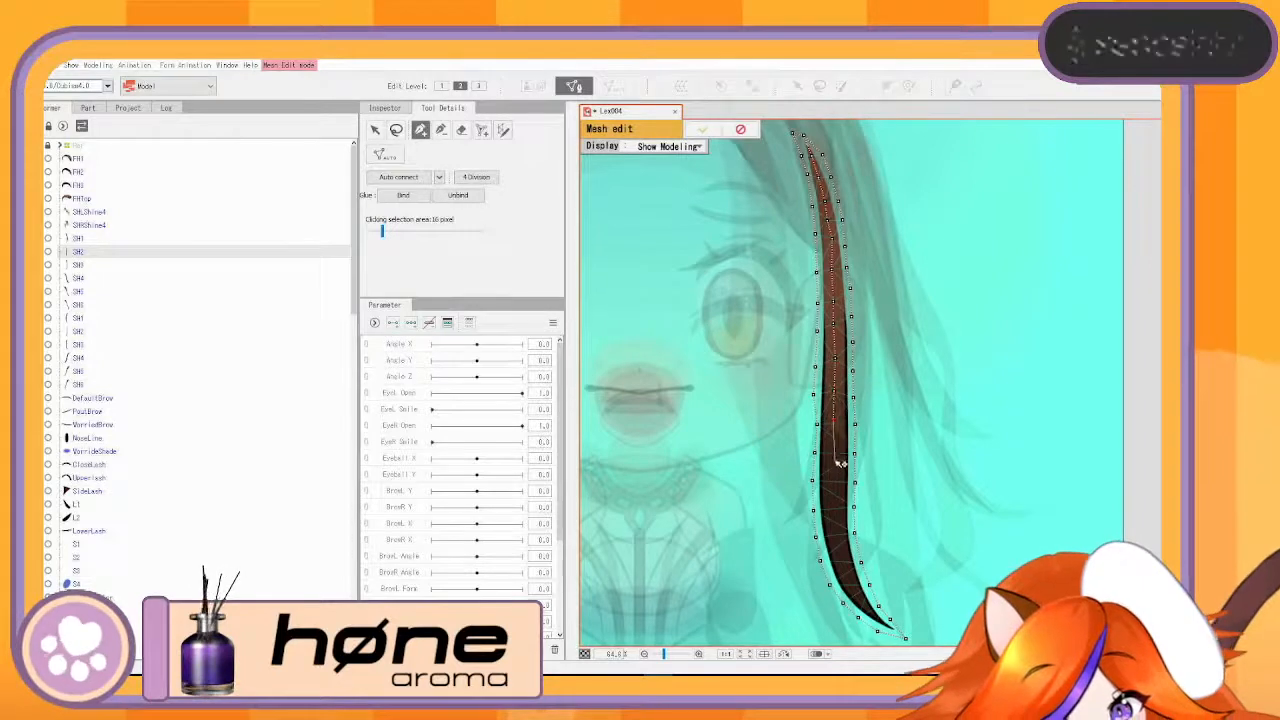
click(833, 453)
click(832, 482)
click(833, 510)
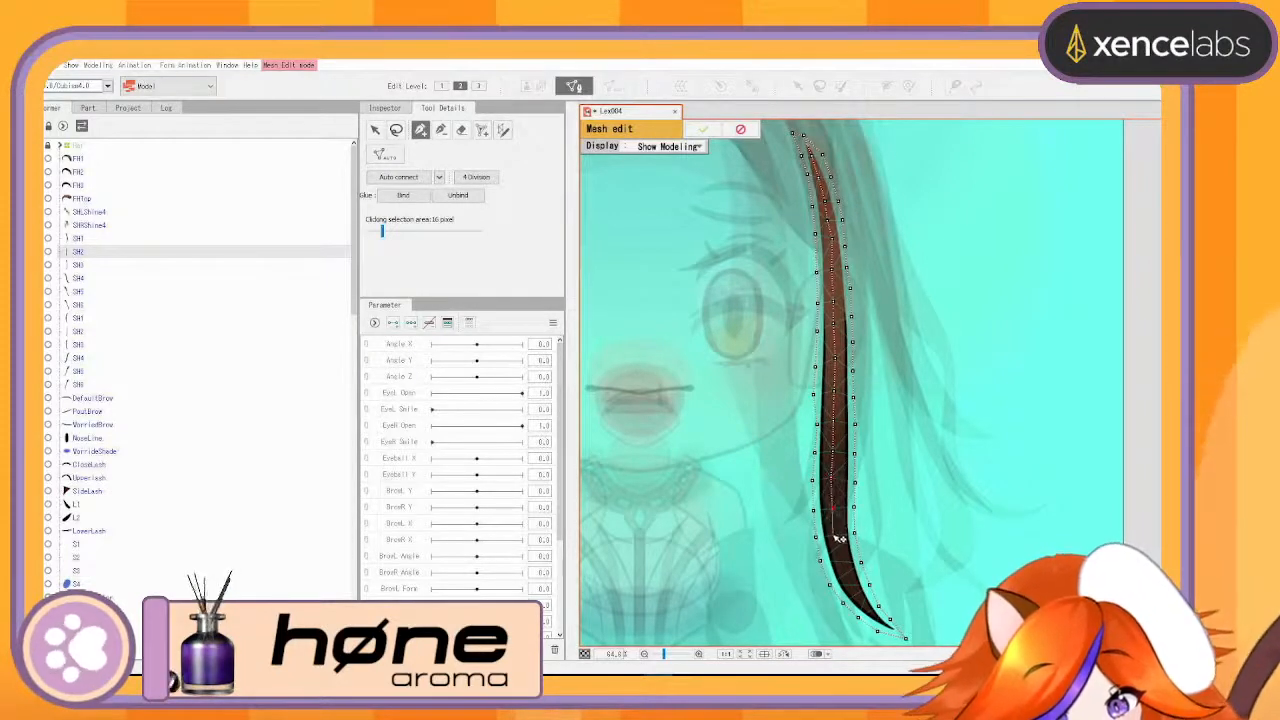
click(835, 538)
click(845, 568)
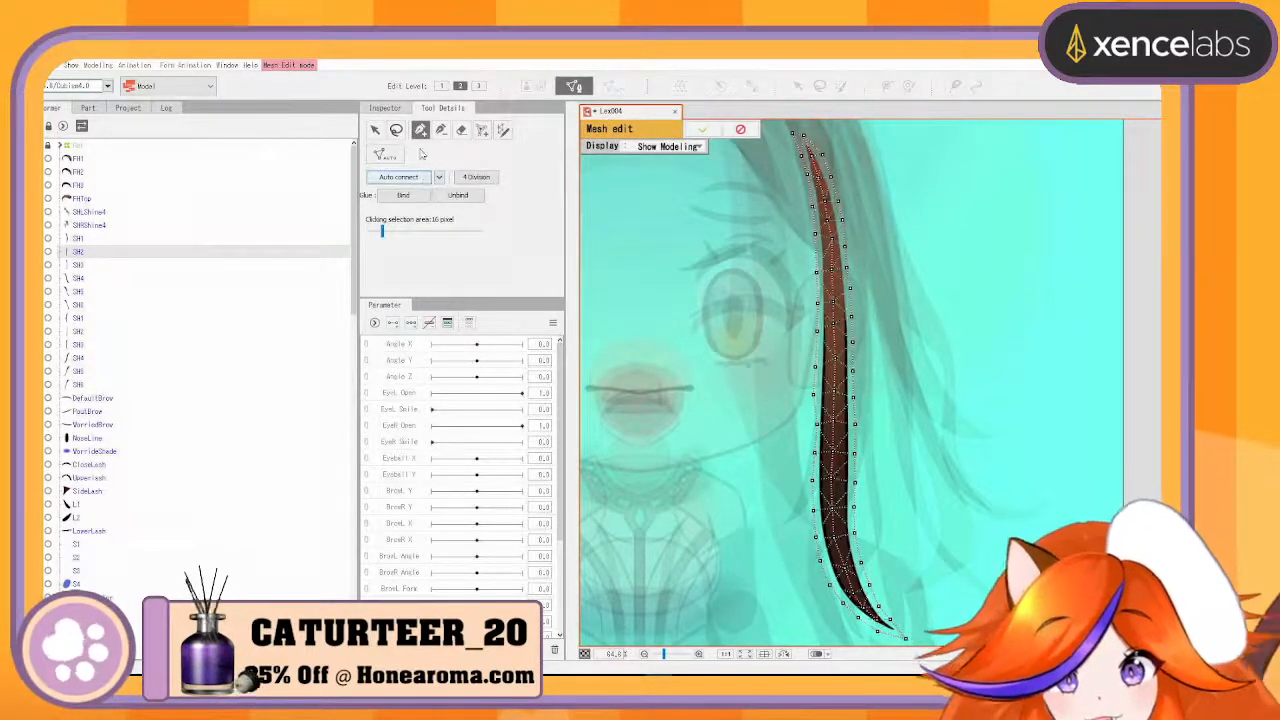
click(704, 129)
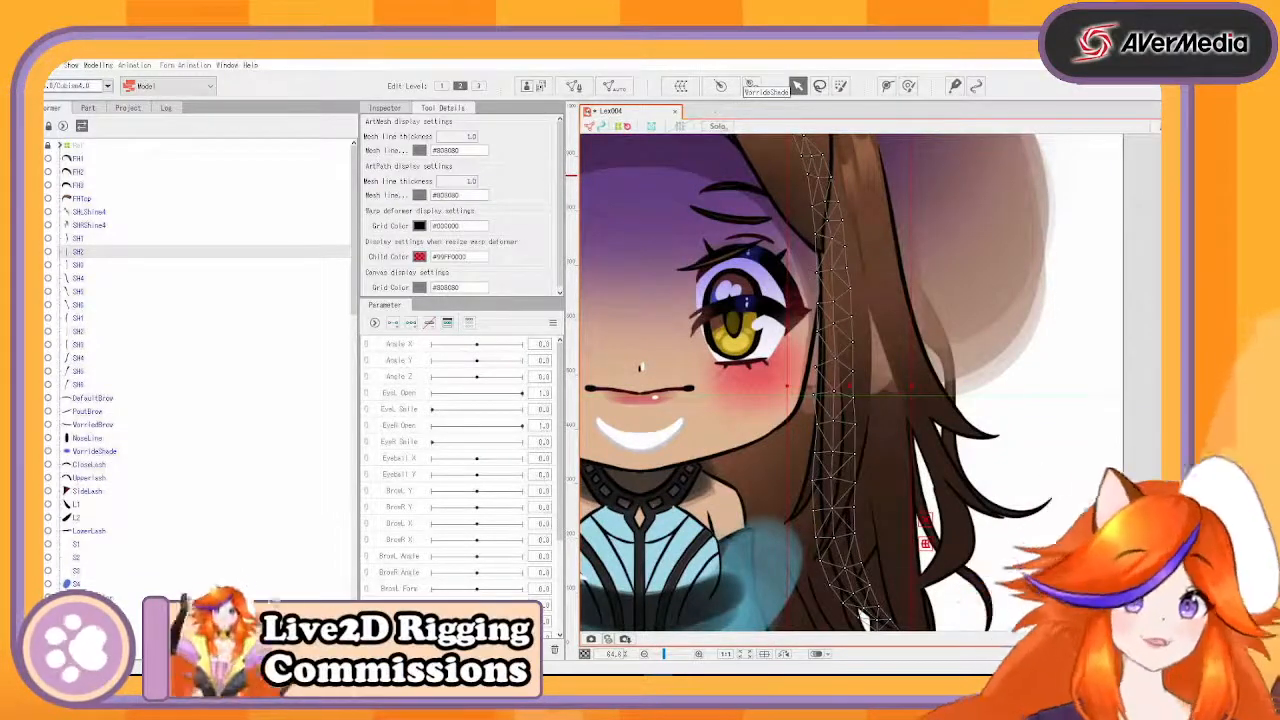
- Compare the automatic mesh of the SH1 strand with the hand-drawn mesh of the SH2 strand
scroll(1046, 310, down, 3)
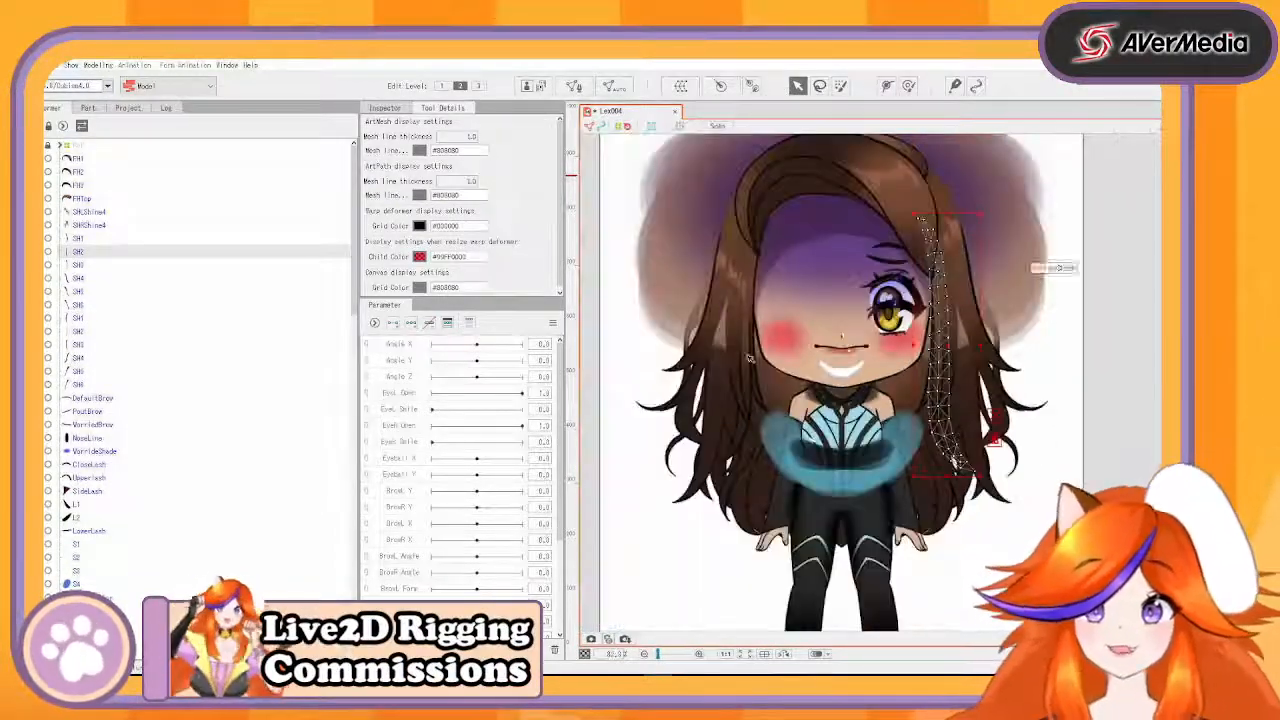
click(82, 239)
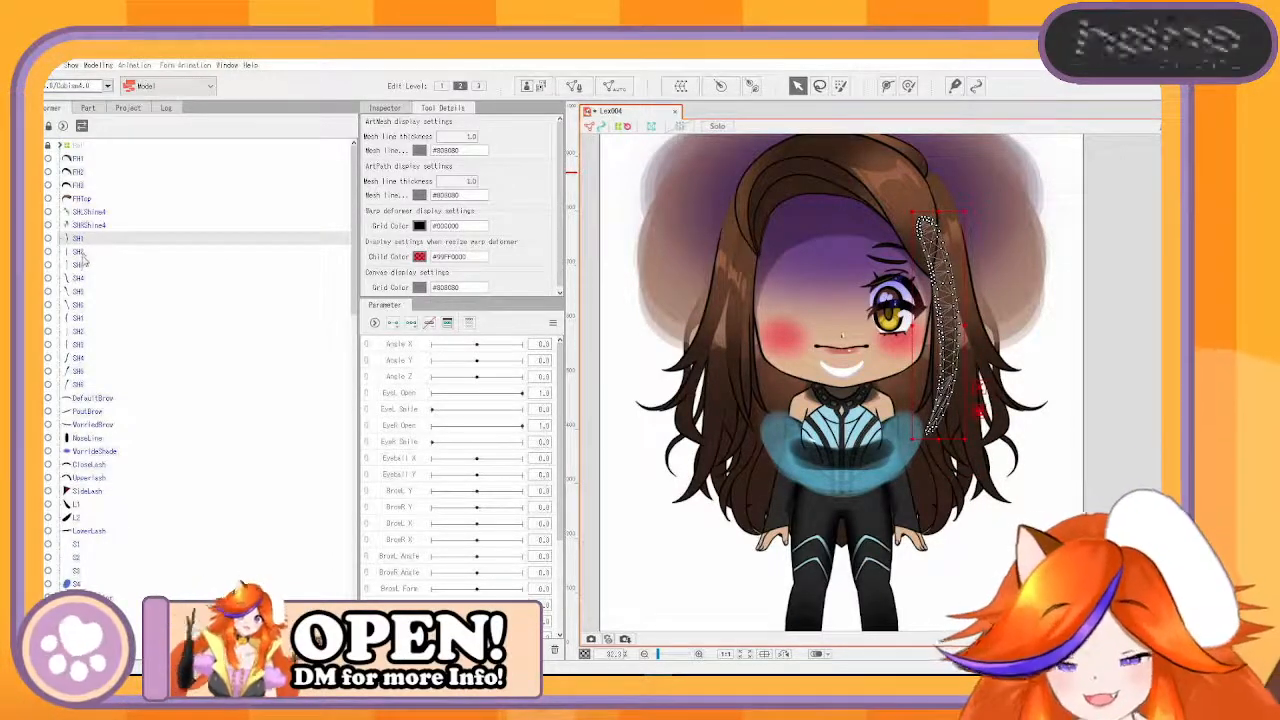
click(84, 253)
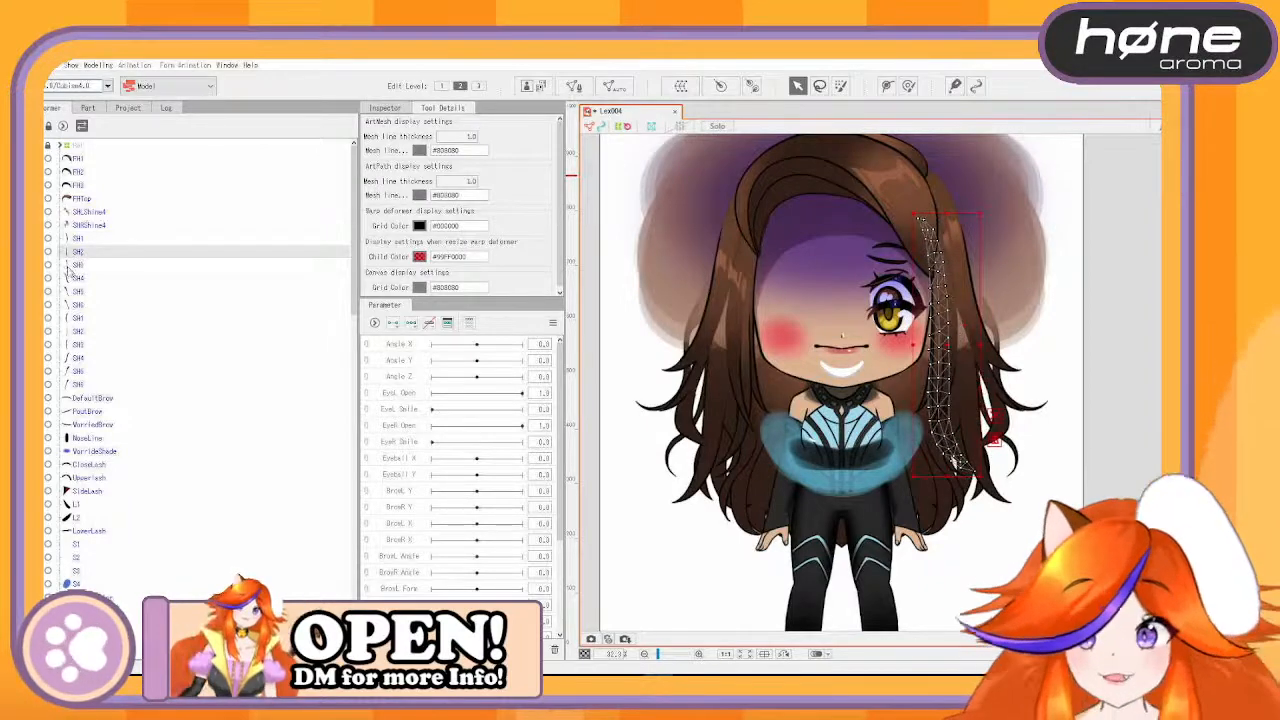
click(84, 240)
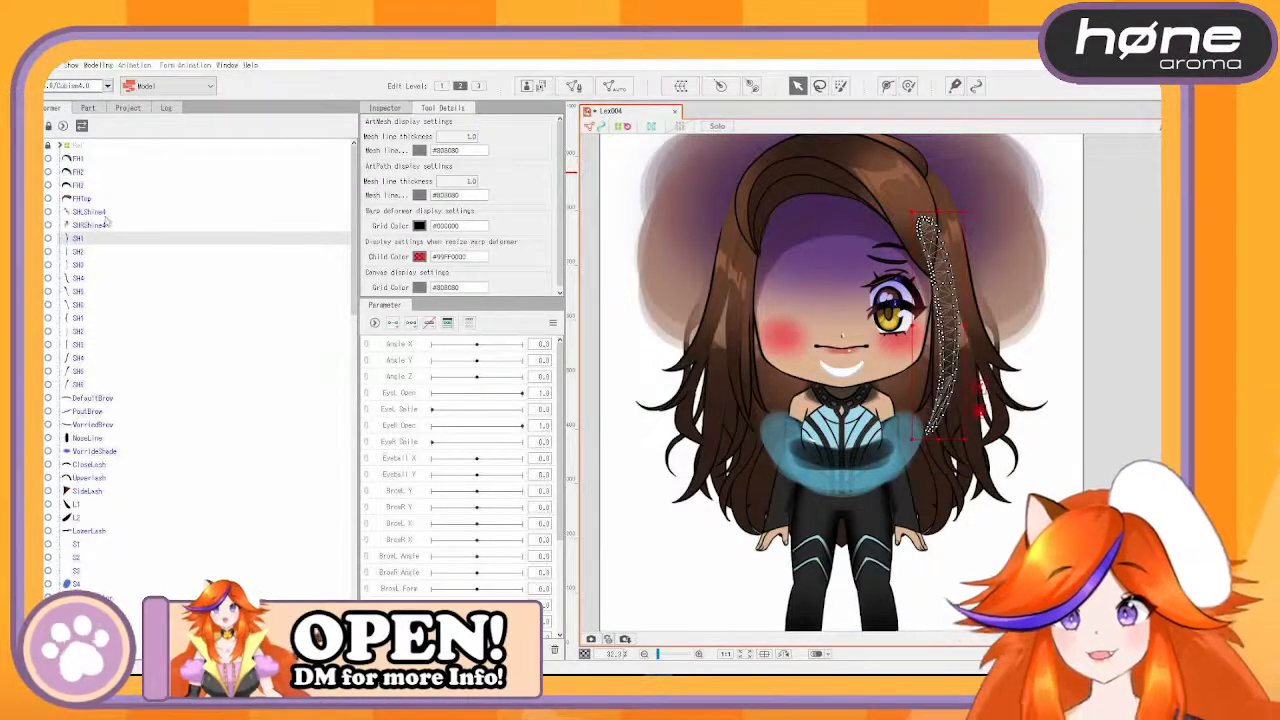
click(80, 253)
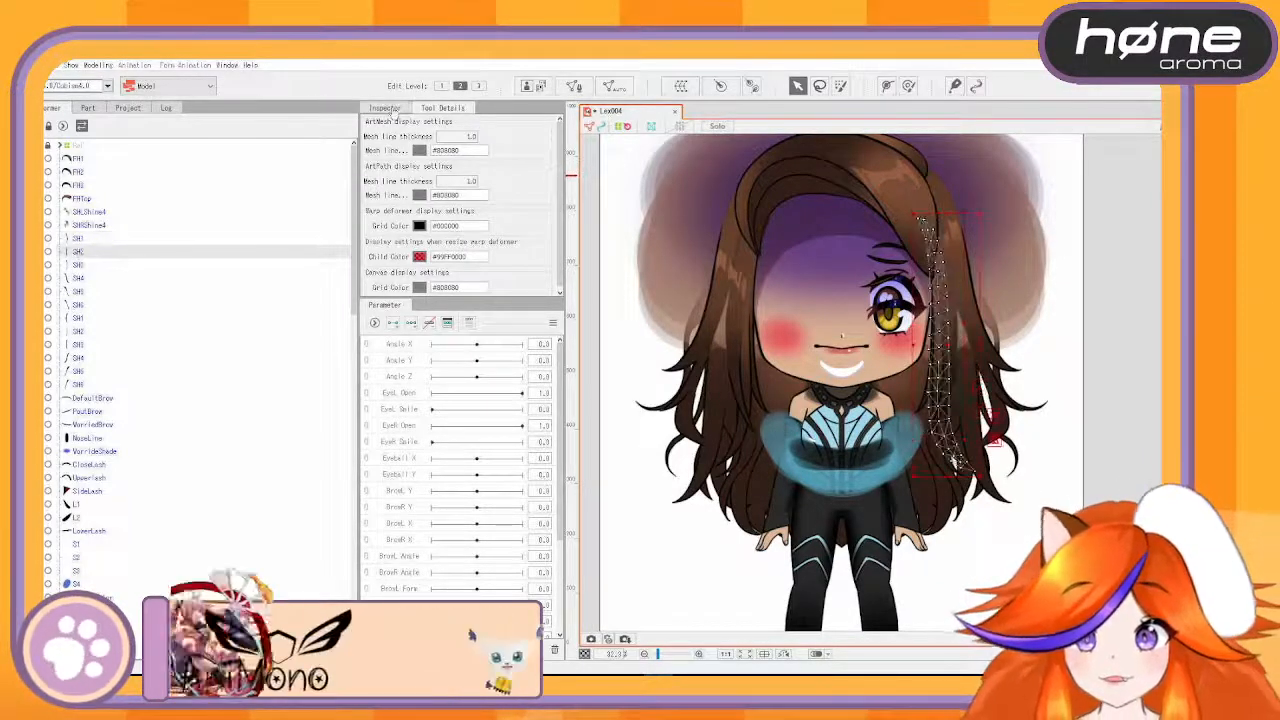
- Check the draw order of the last side hair strand and change the draw order of DefaultBrow, PoutBrow and WorriedBrow together
click(85, 385)
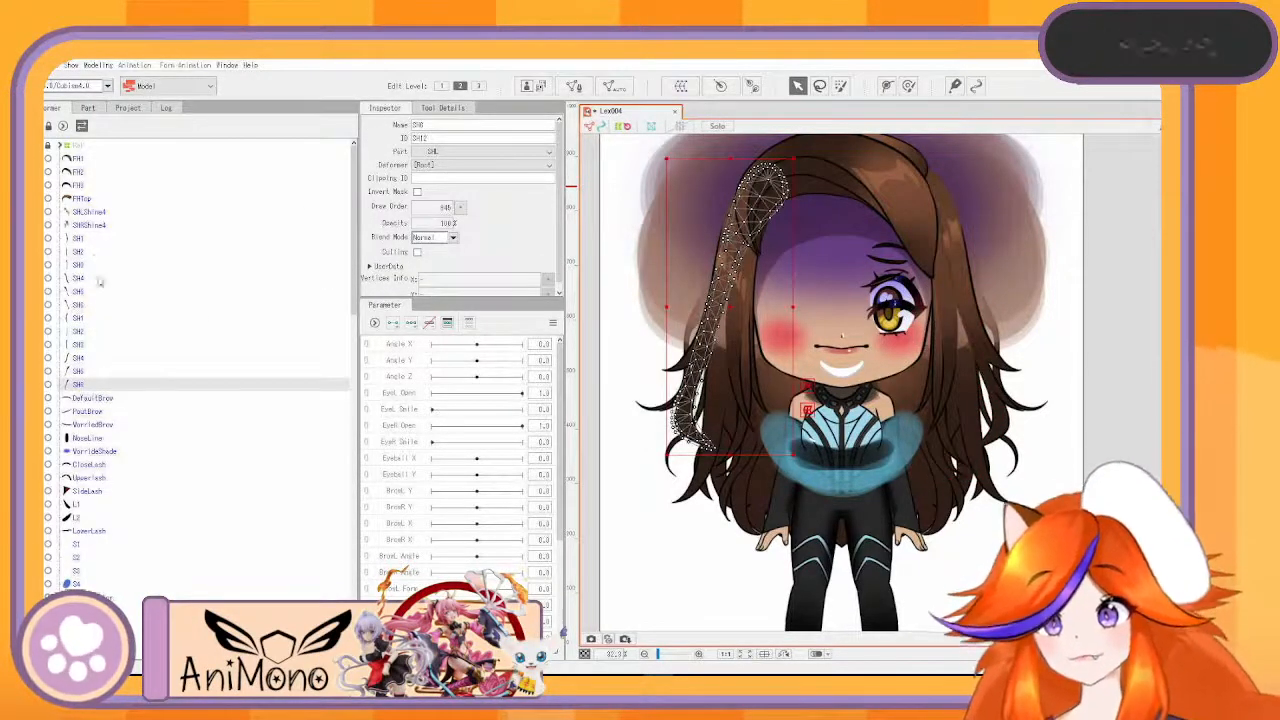
click(95, 398)
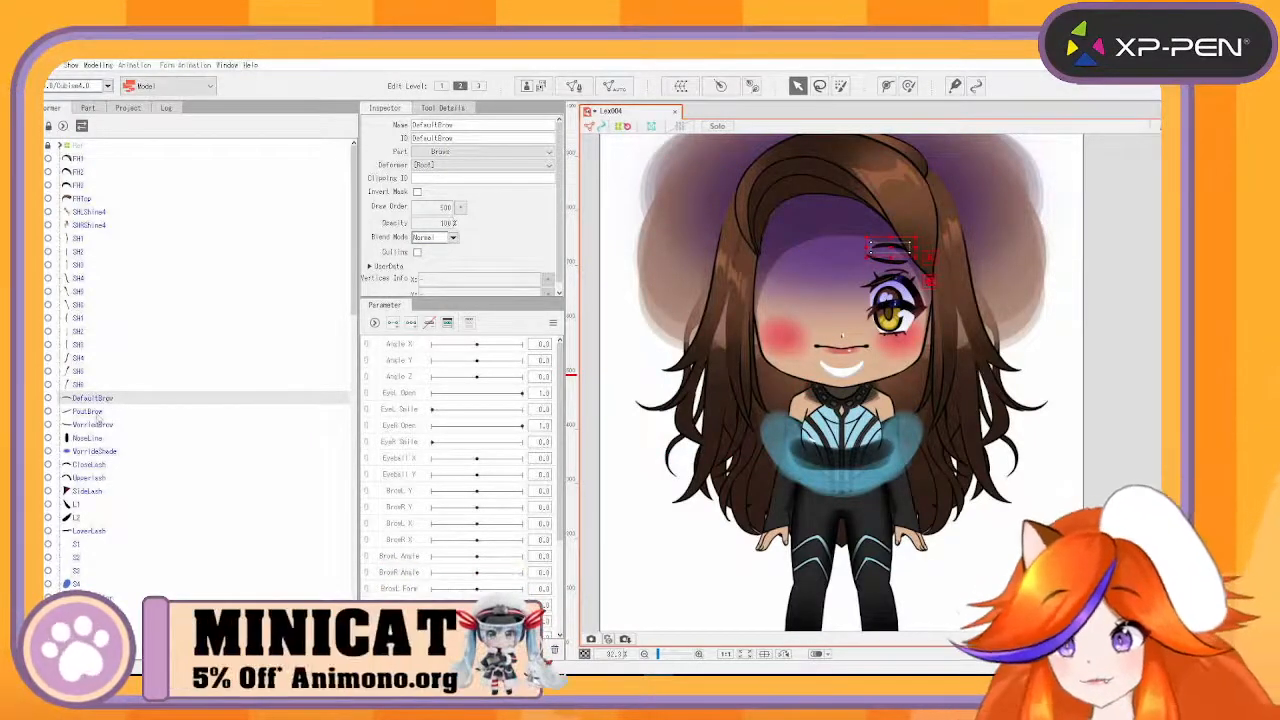
shift+click(96, 425)
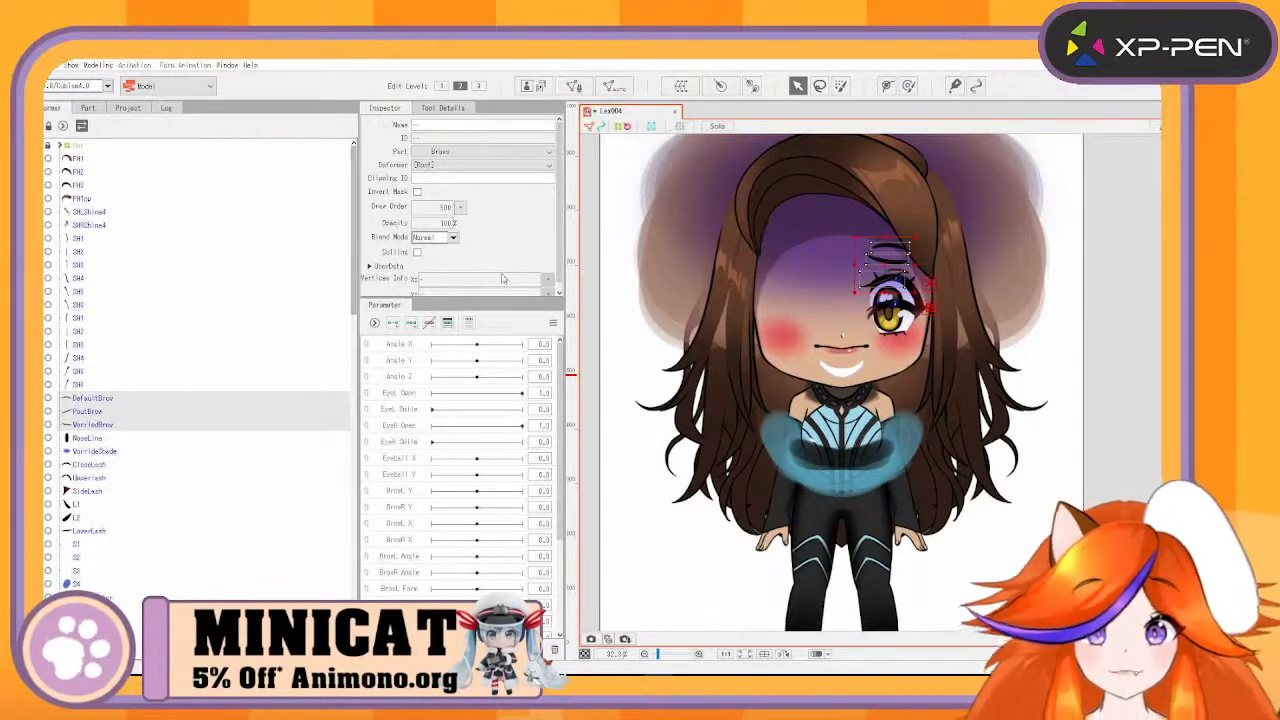
click(79, 384)
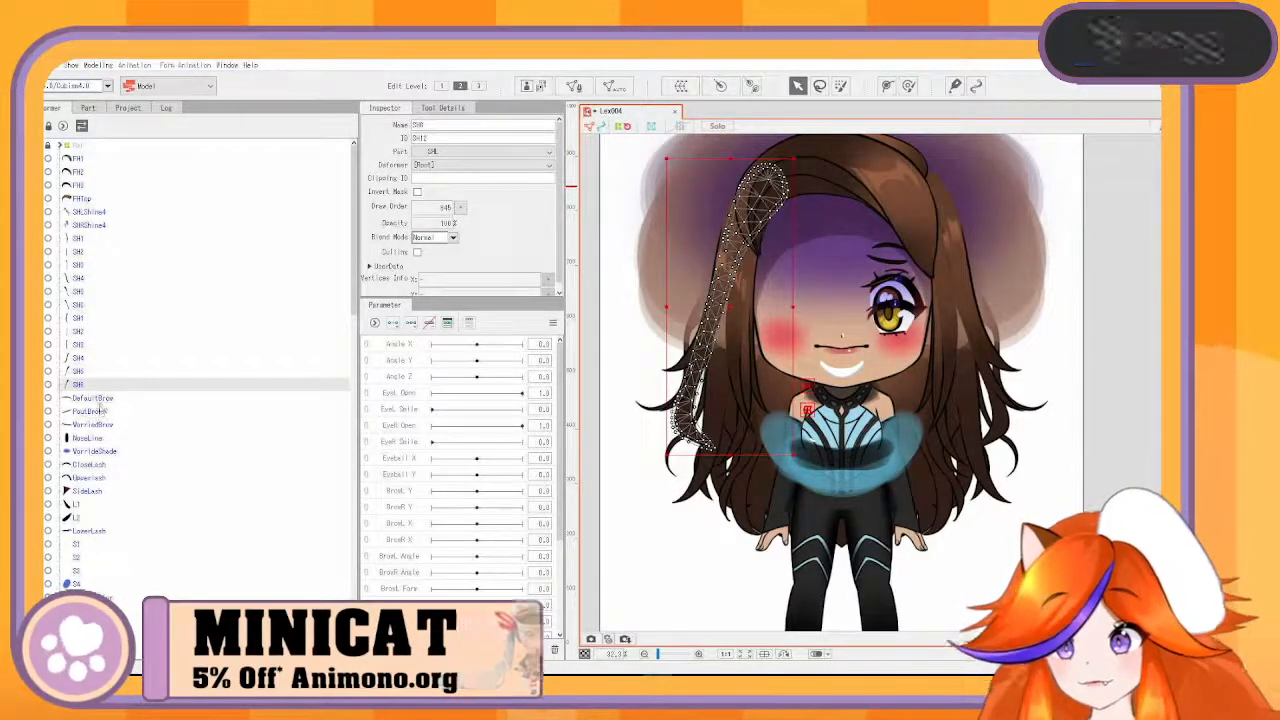
click(96, 399)
shift+click(103, 425)
click(447, 206)
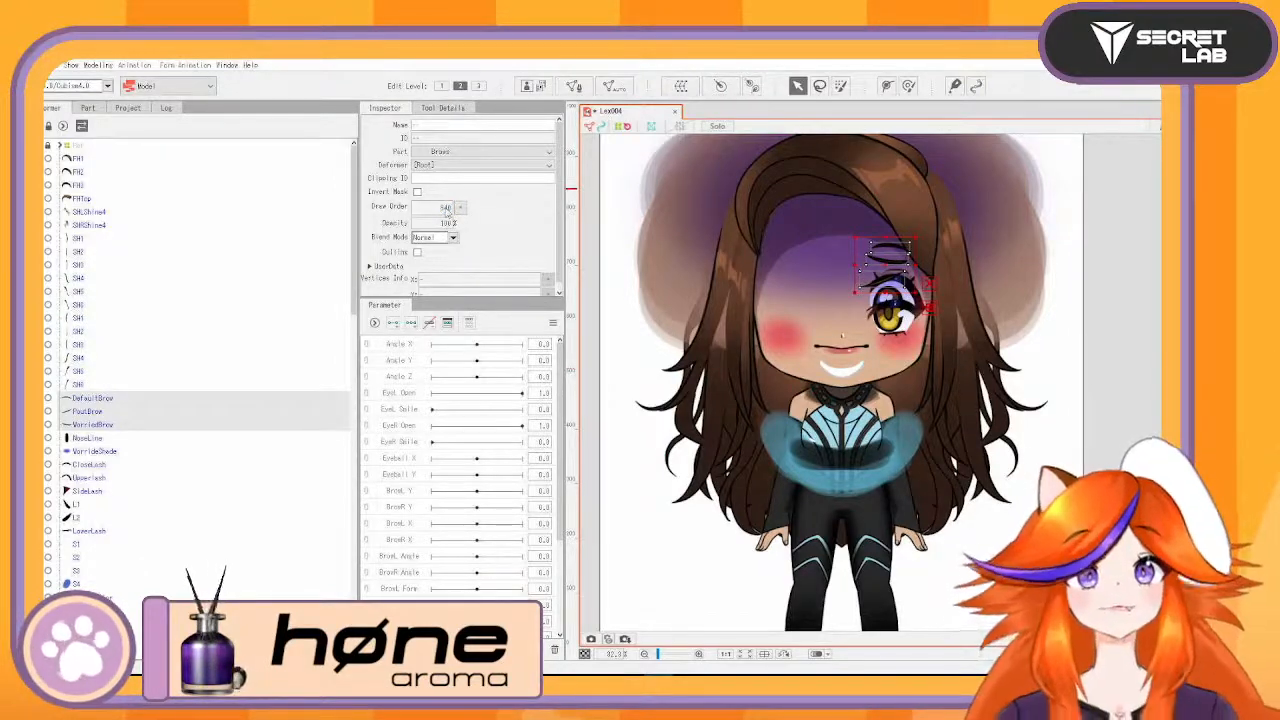
key(Return)
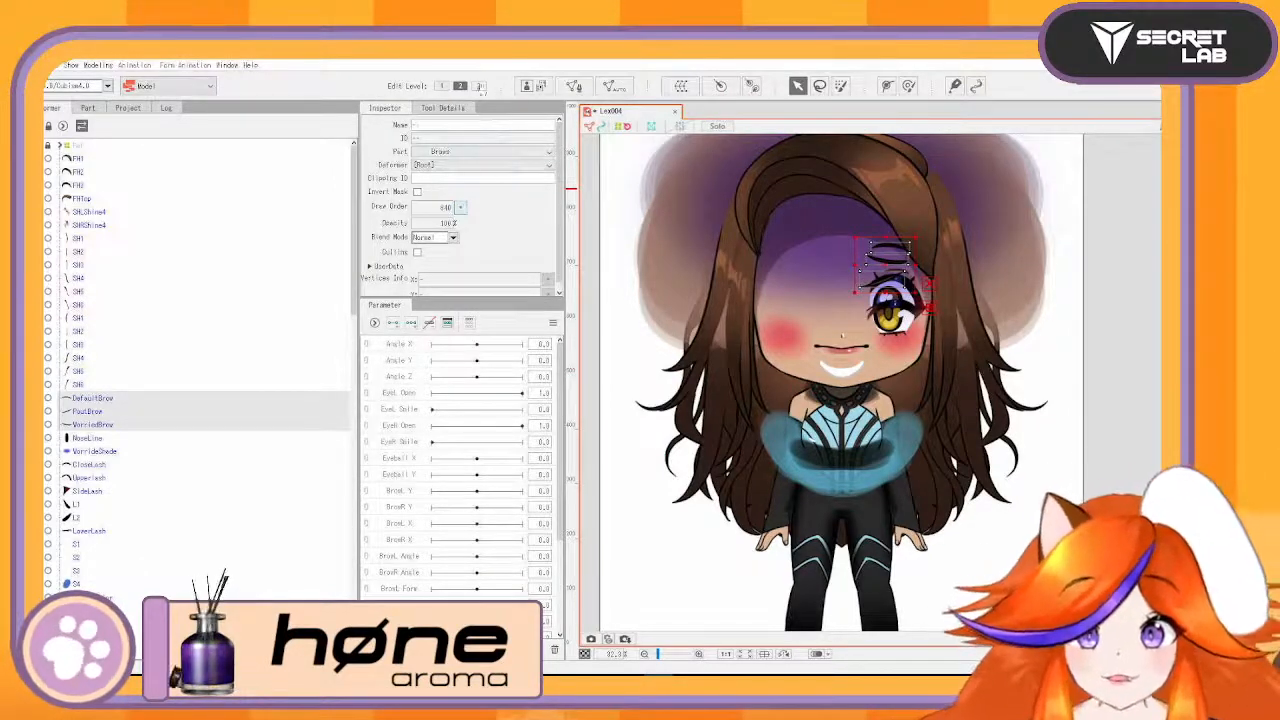
click(575, 88)
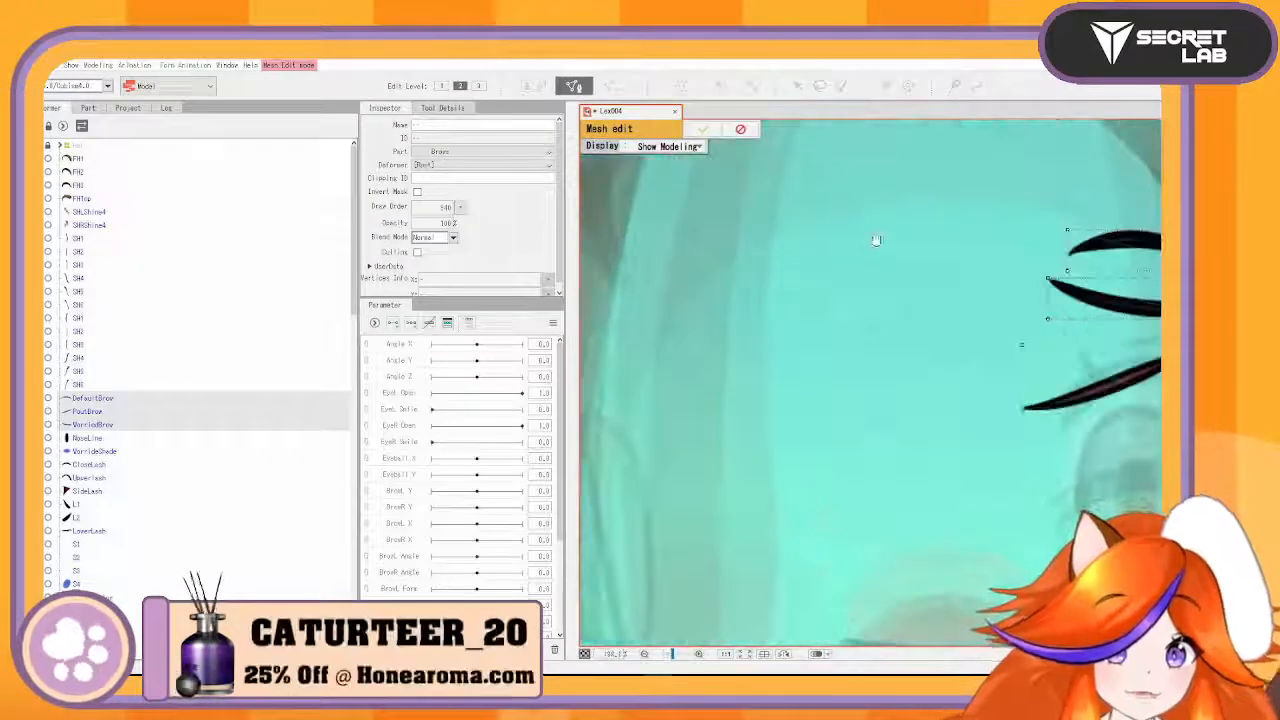
click(442, 108)
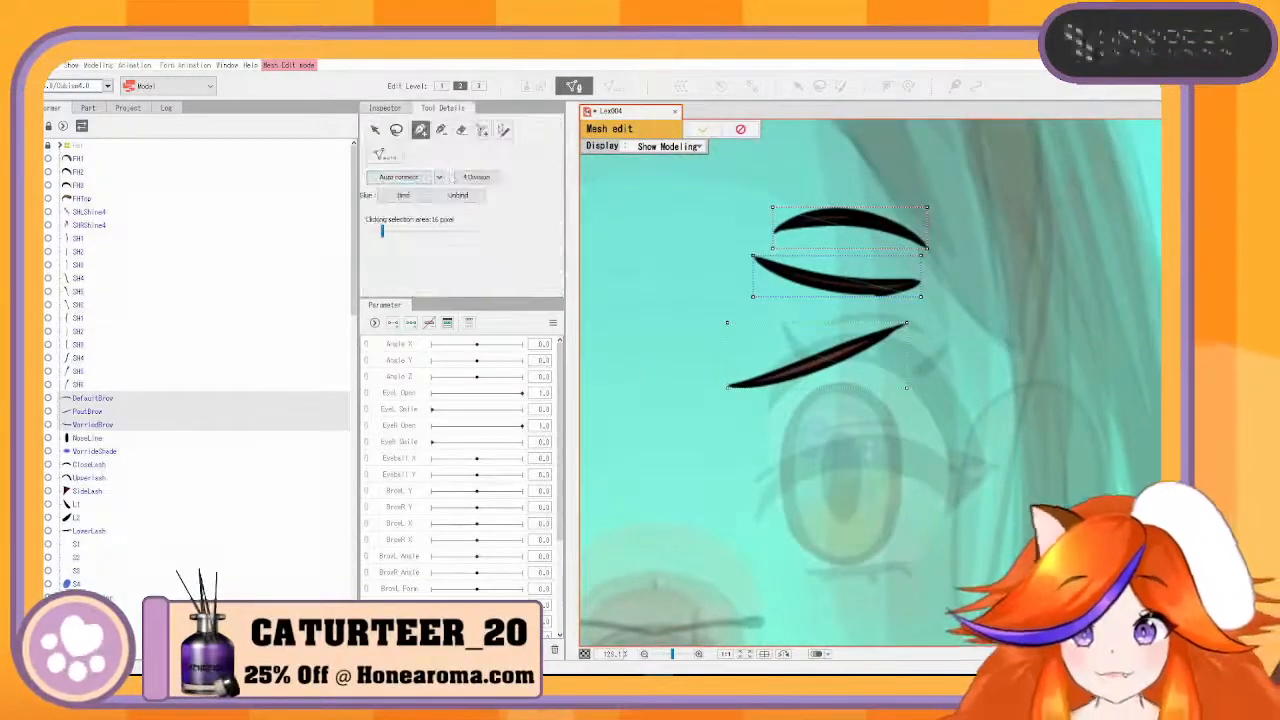
click(703, 129)
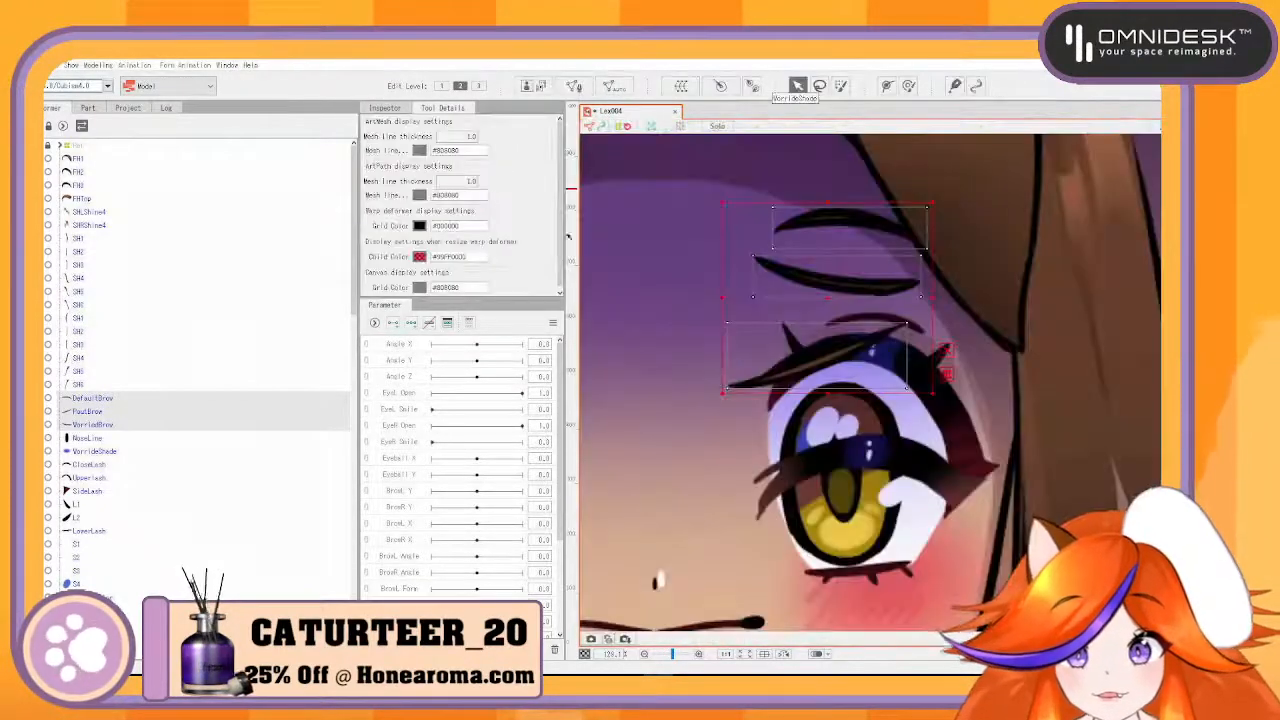
- Erase the rectangular mesh of DefaultBrow and trace the brow's arc with a Stroke mesh-mapping path
click(576, 88)
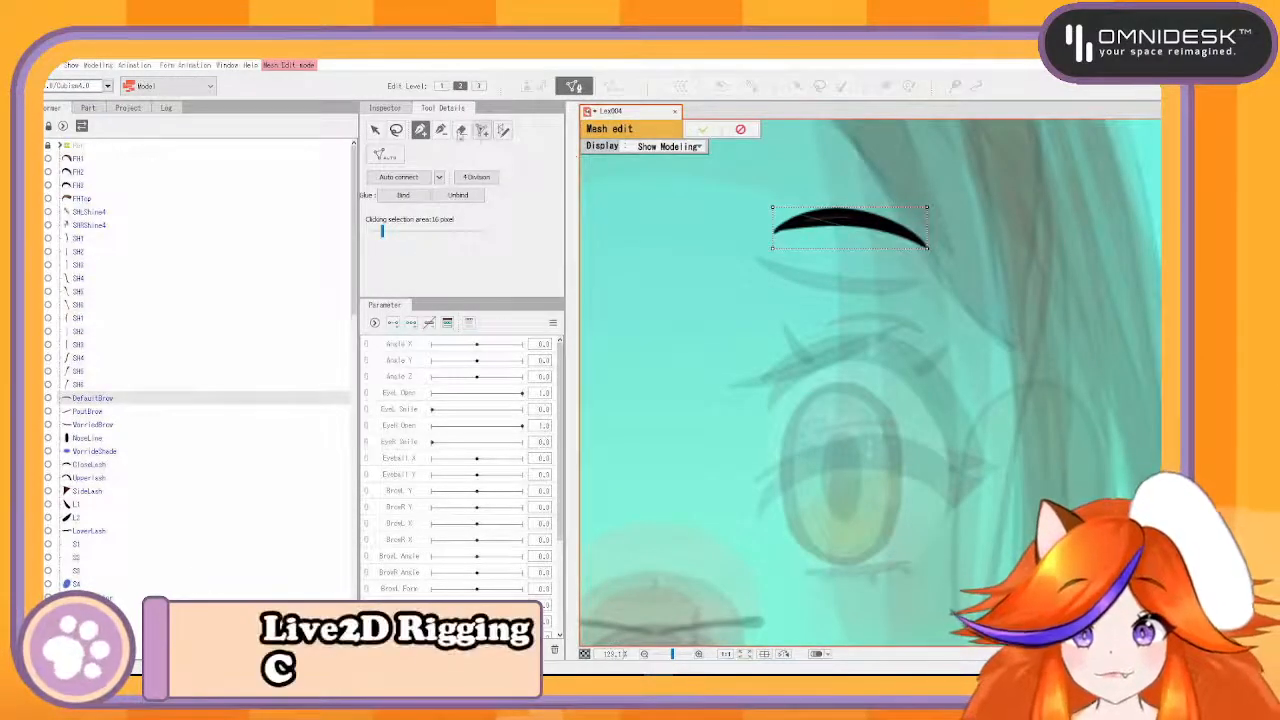
mouse_move(895, 224)
mouse_down()
mouse_move(823, 211)
mouse_move(767, 249)
mouse_up()
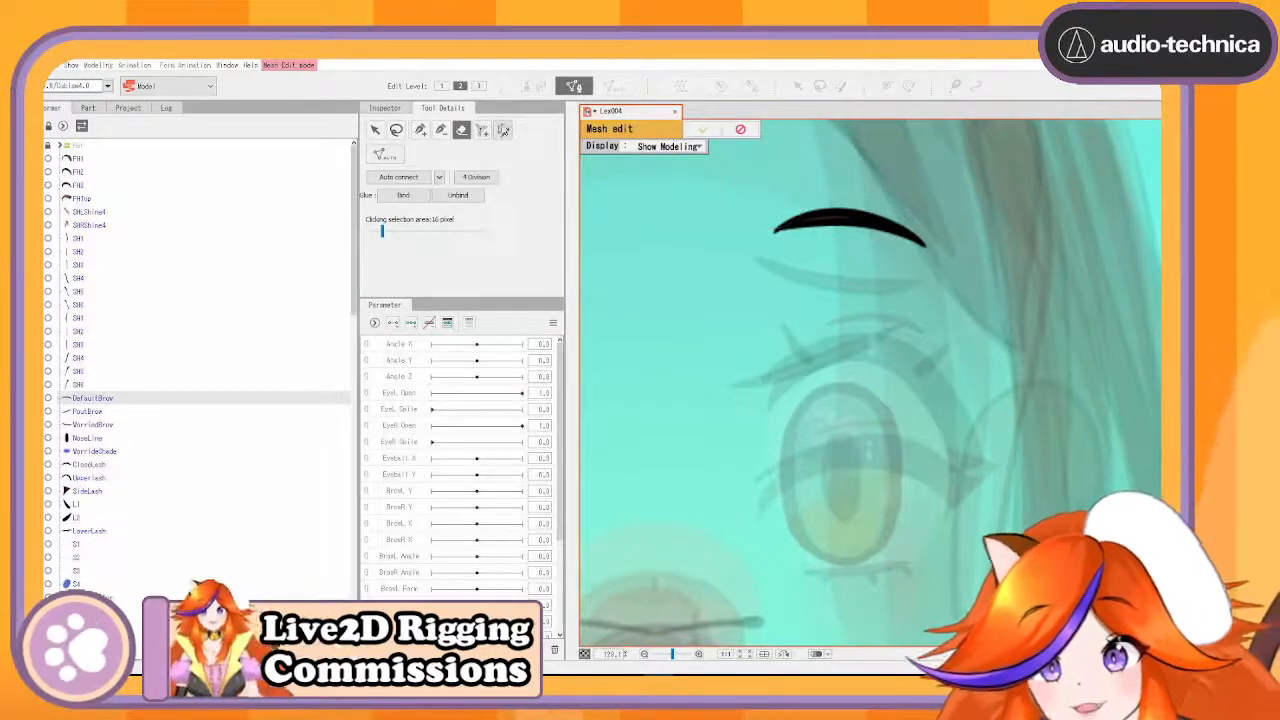
click(503, 130)
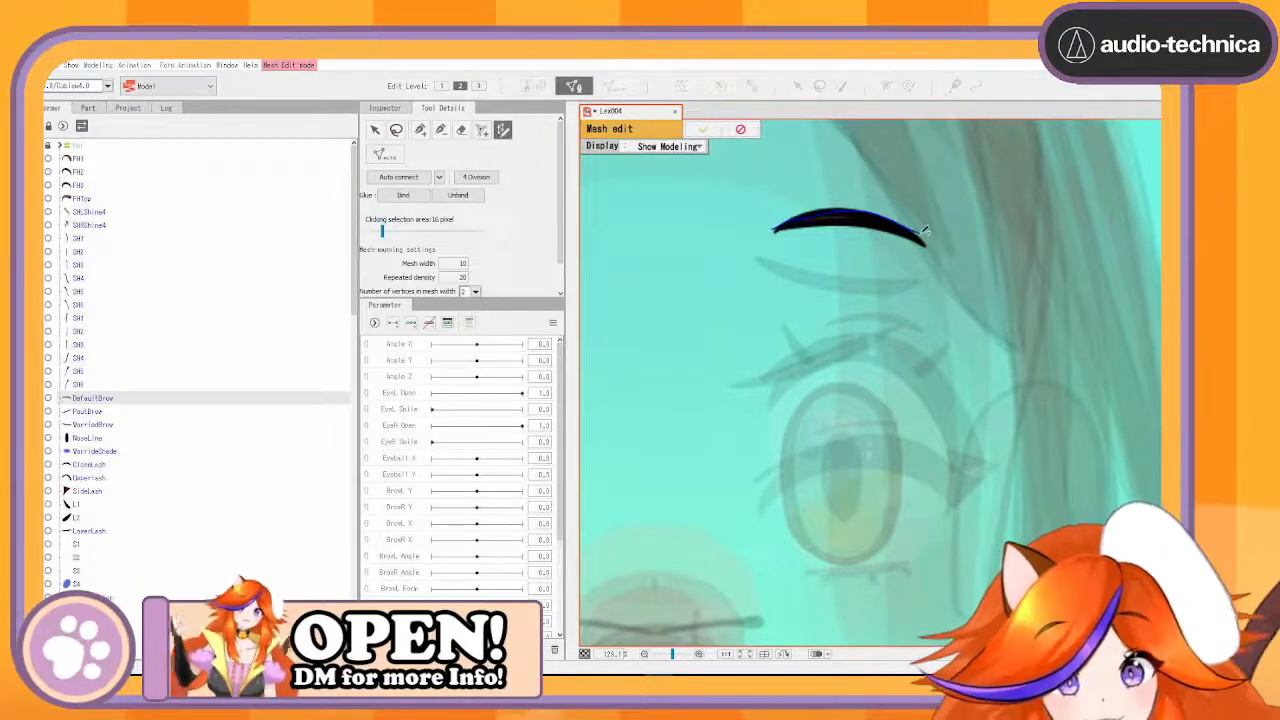
mouse_move(925, 232)
mouse_down()
mouse_move(931, 243)
mouse_move(879, 219)
mouse_up()
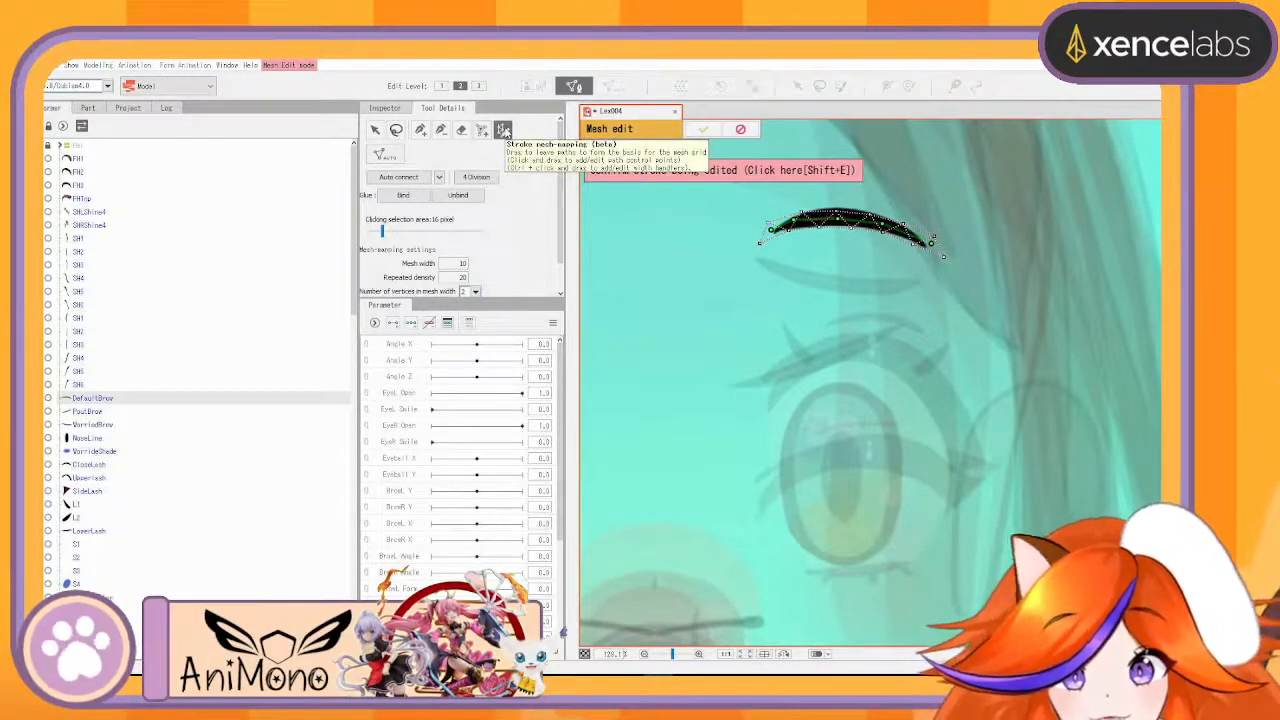
click(503, 130)
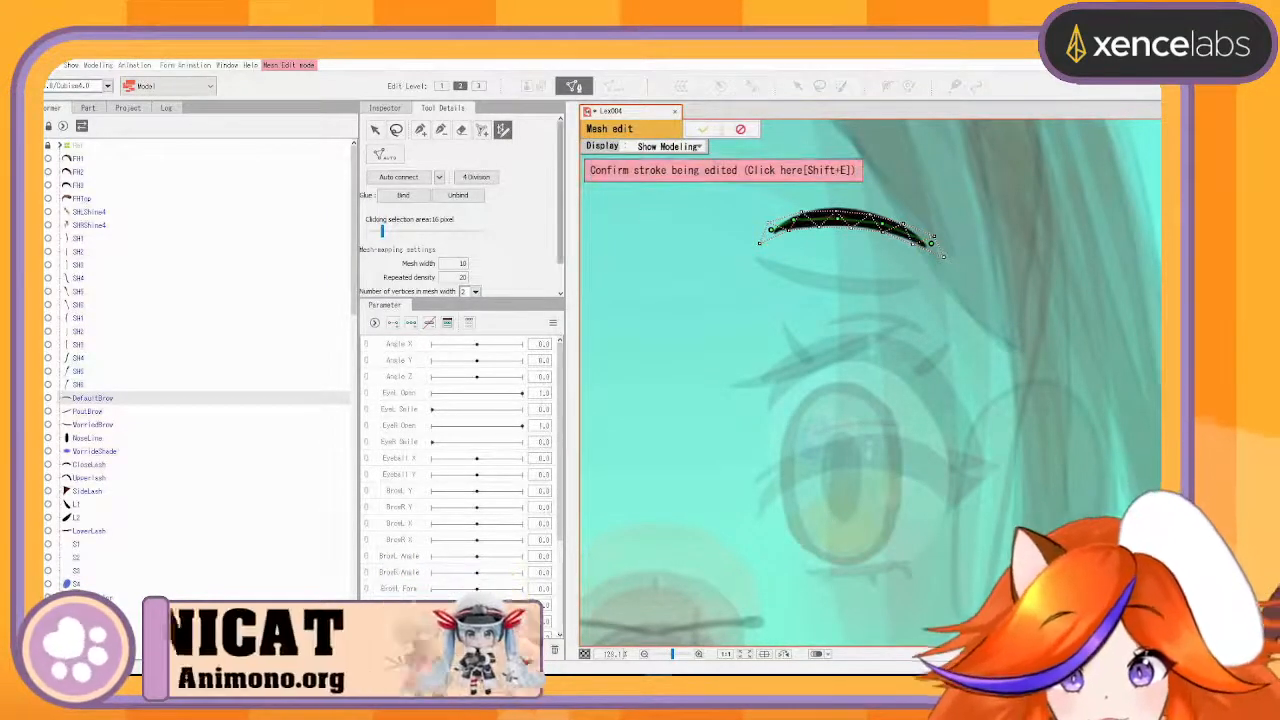
- Set the brow stroke's mesh width to 15 and its repeated density to 9
click(462, 264)
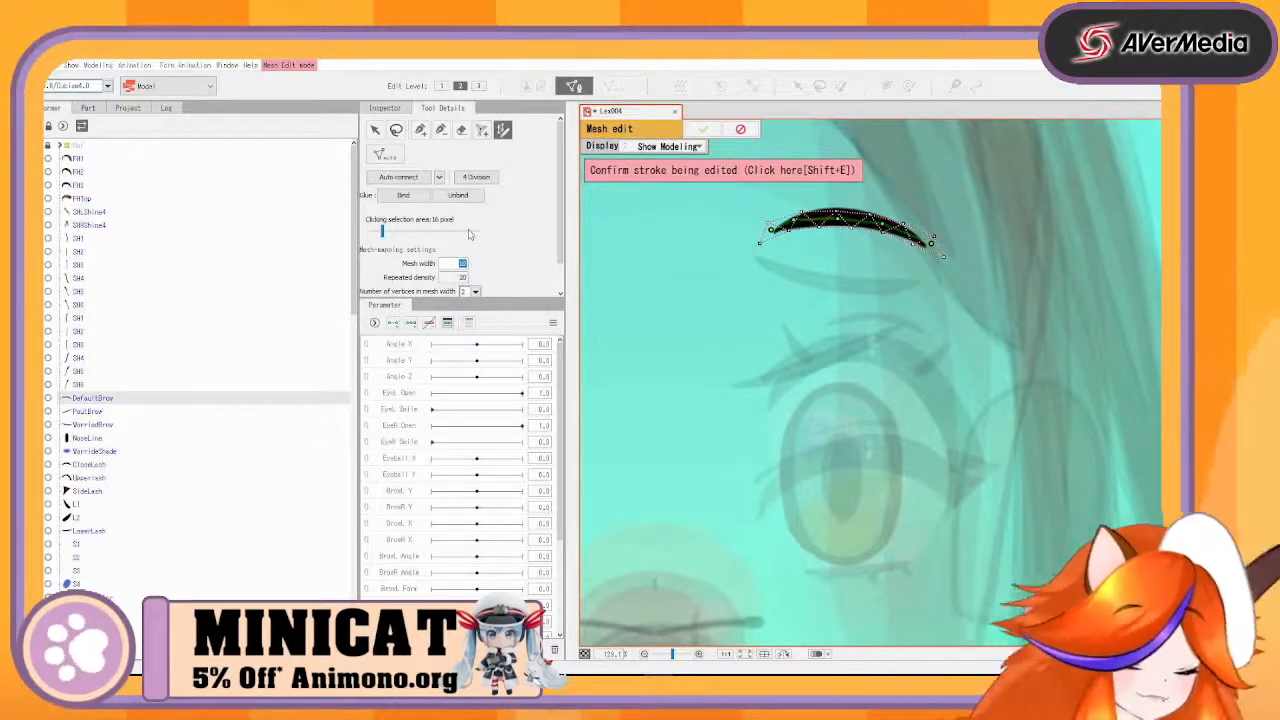
text(15)
key(Return)
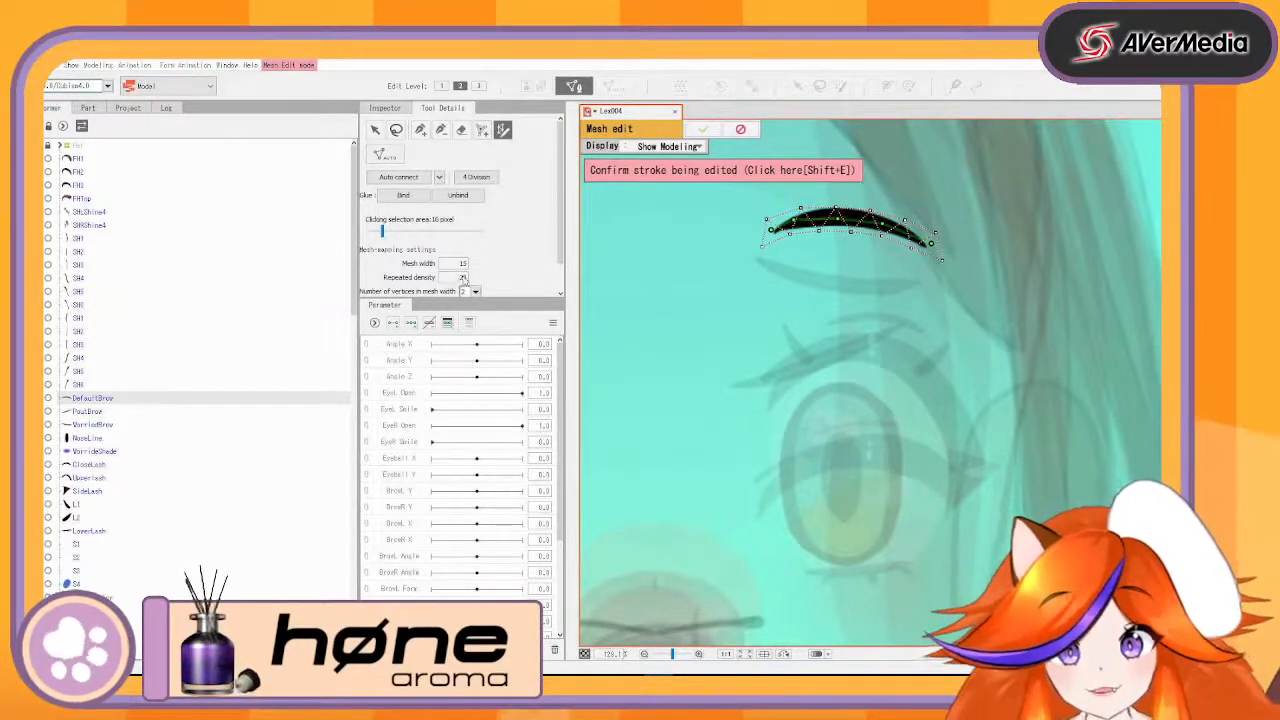
key(Return)
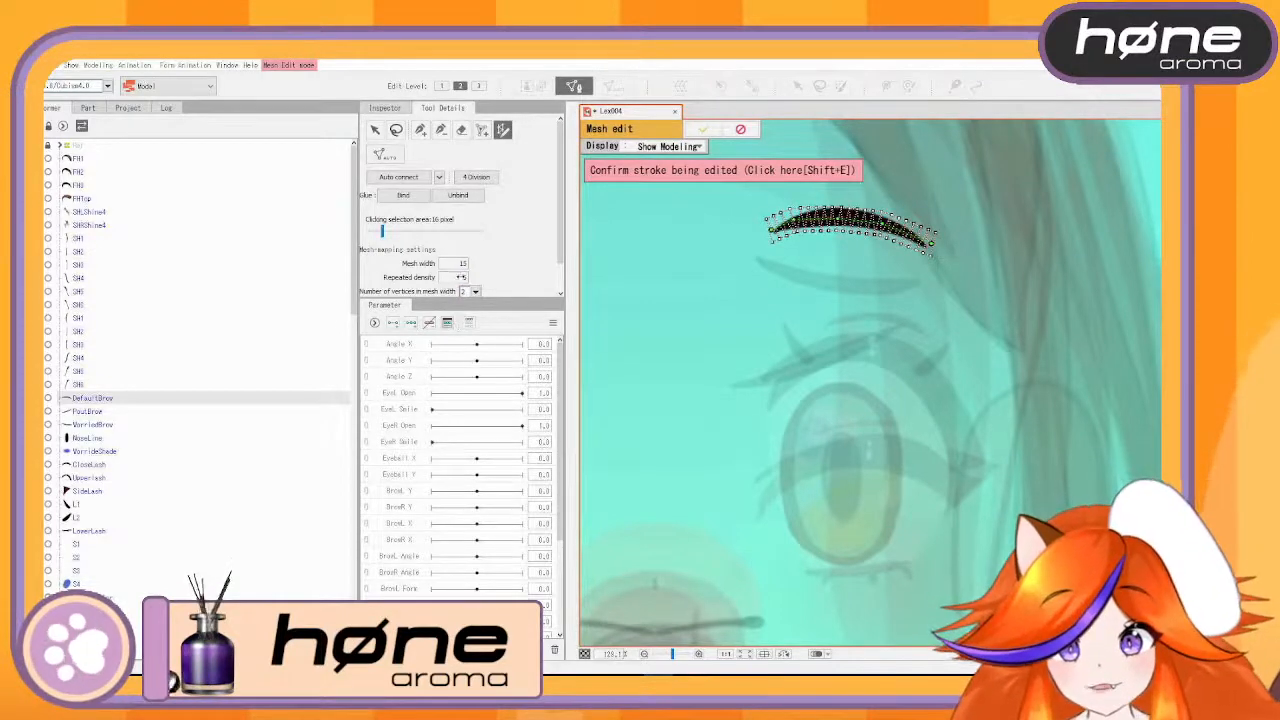
double_click(463, 279)
text(9)
key(Return)
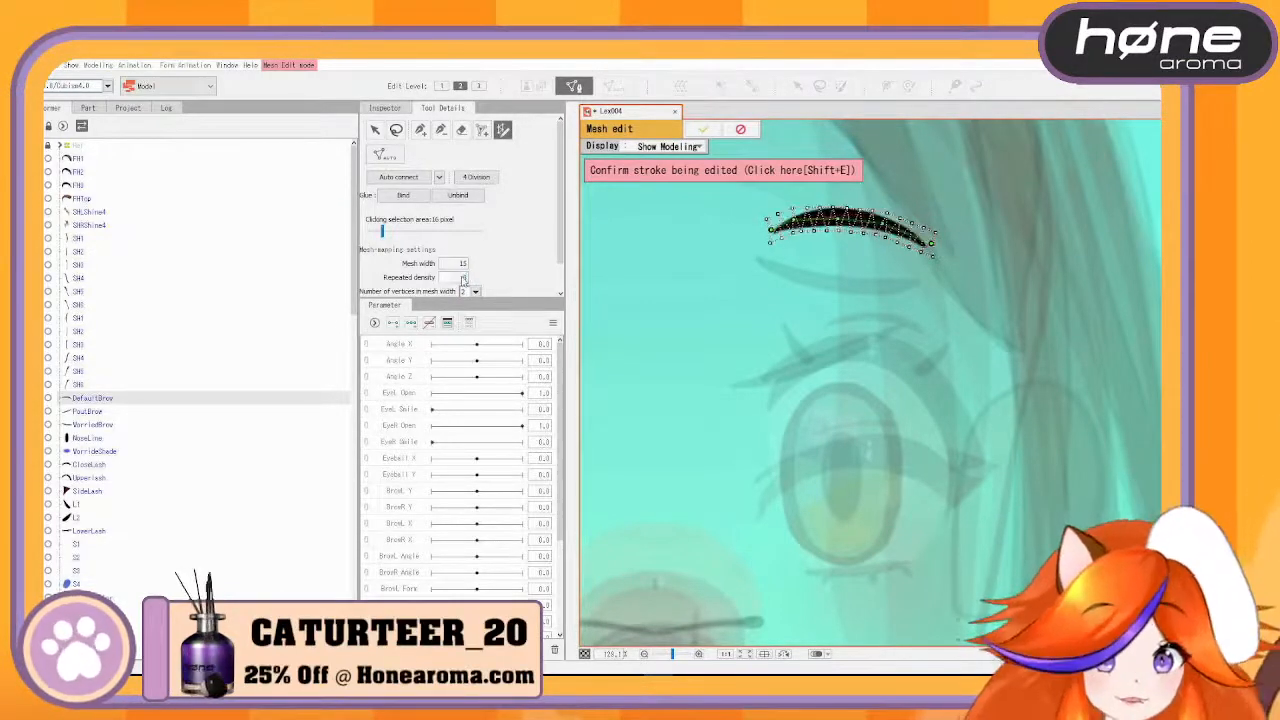
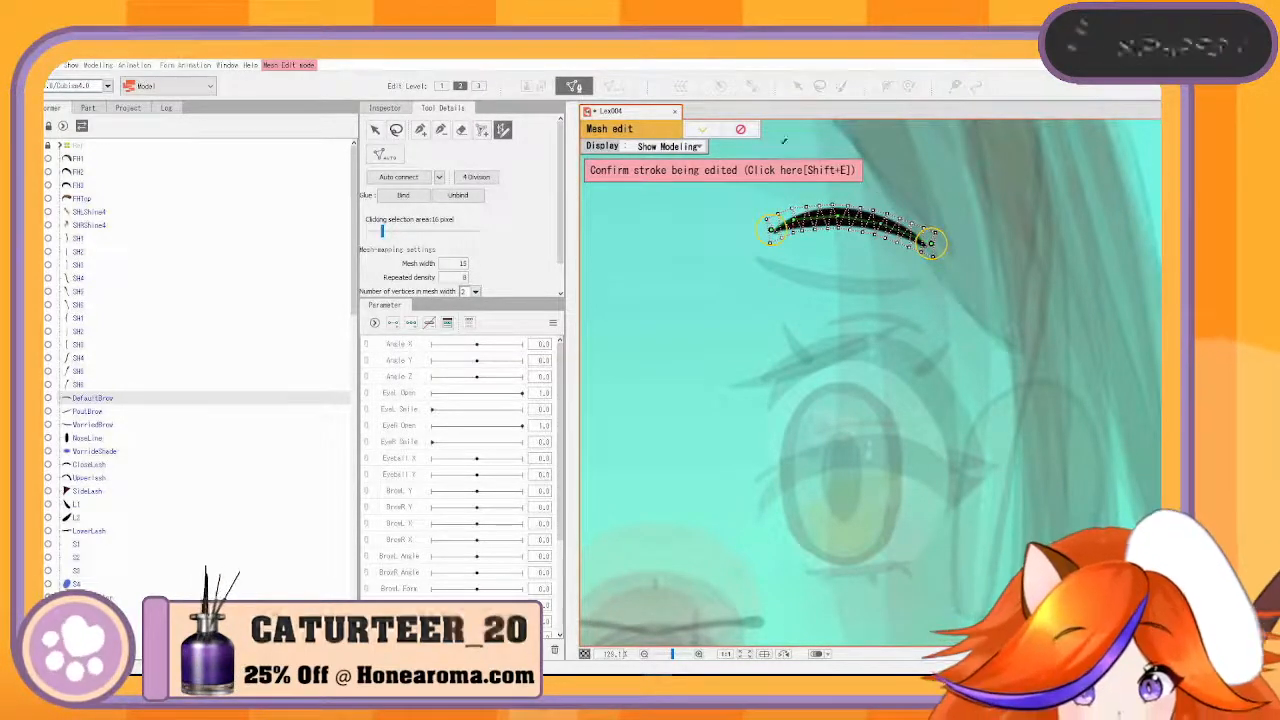
- Accept the DefaultBrow mesh and erase the rectangular mesh of PoutBrow
click(703, 129)
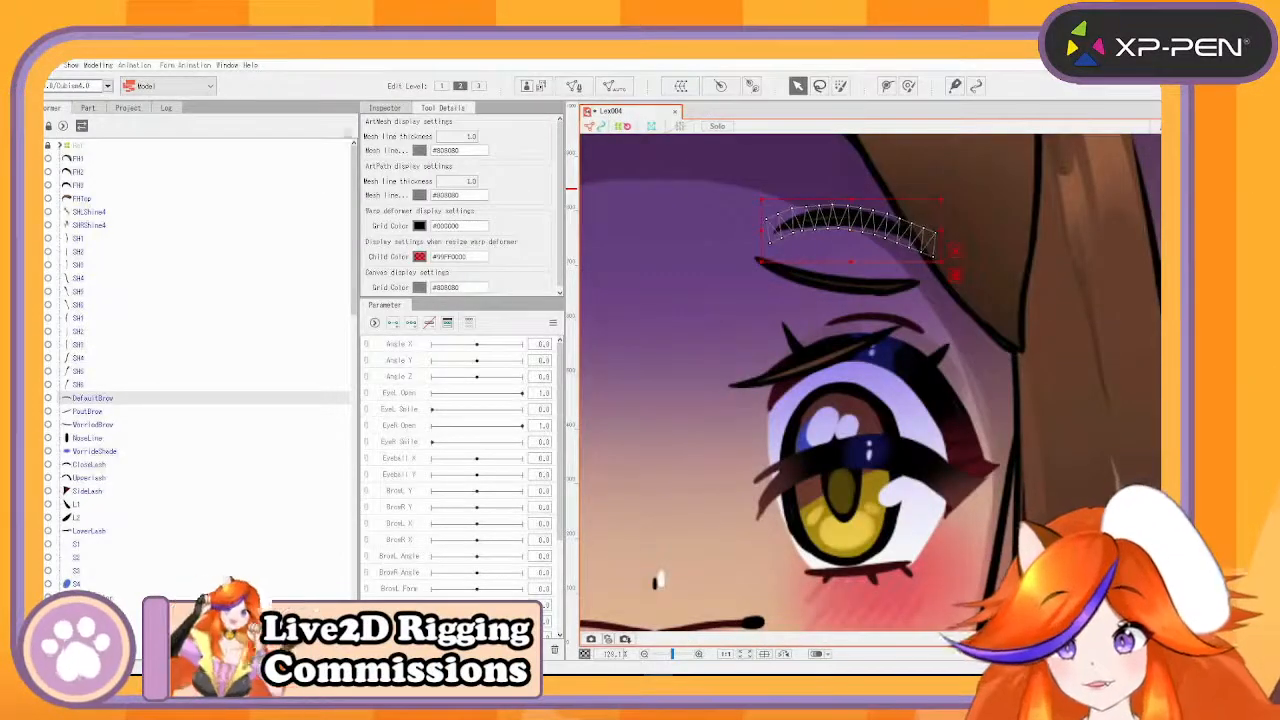
click(90, 412)
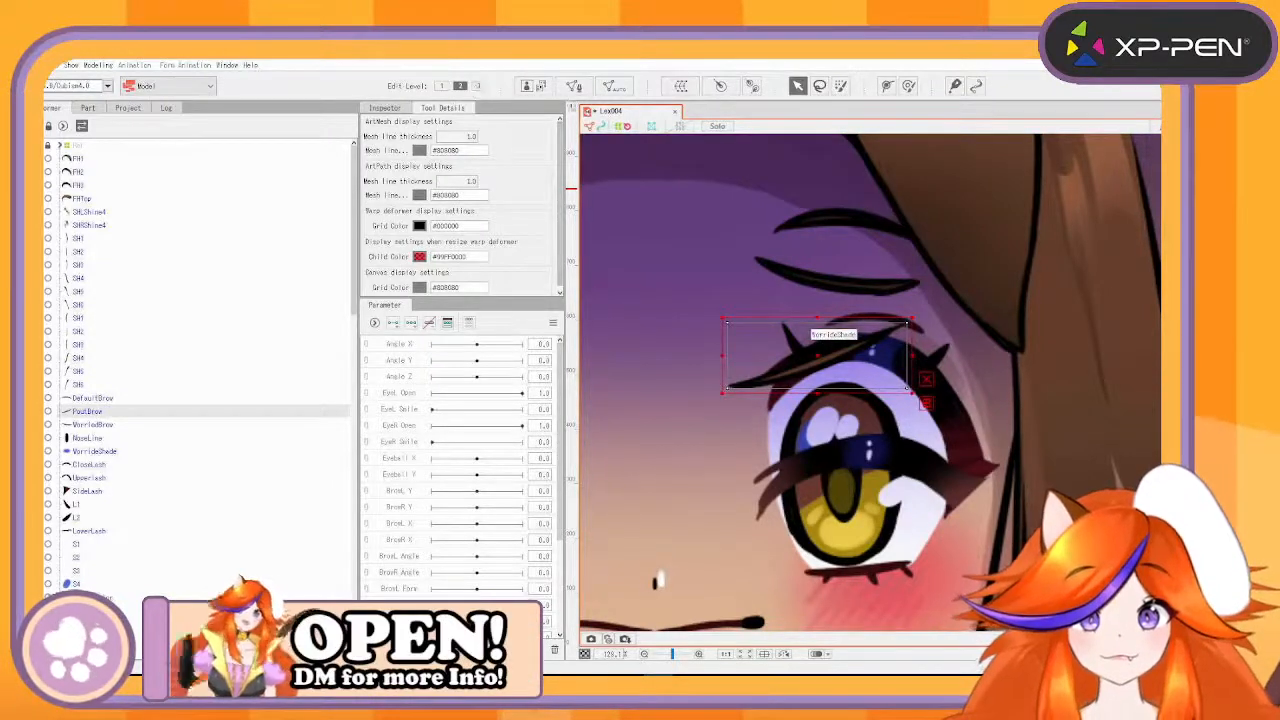
click(573, 86)
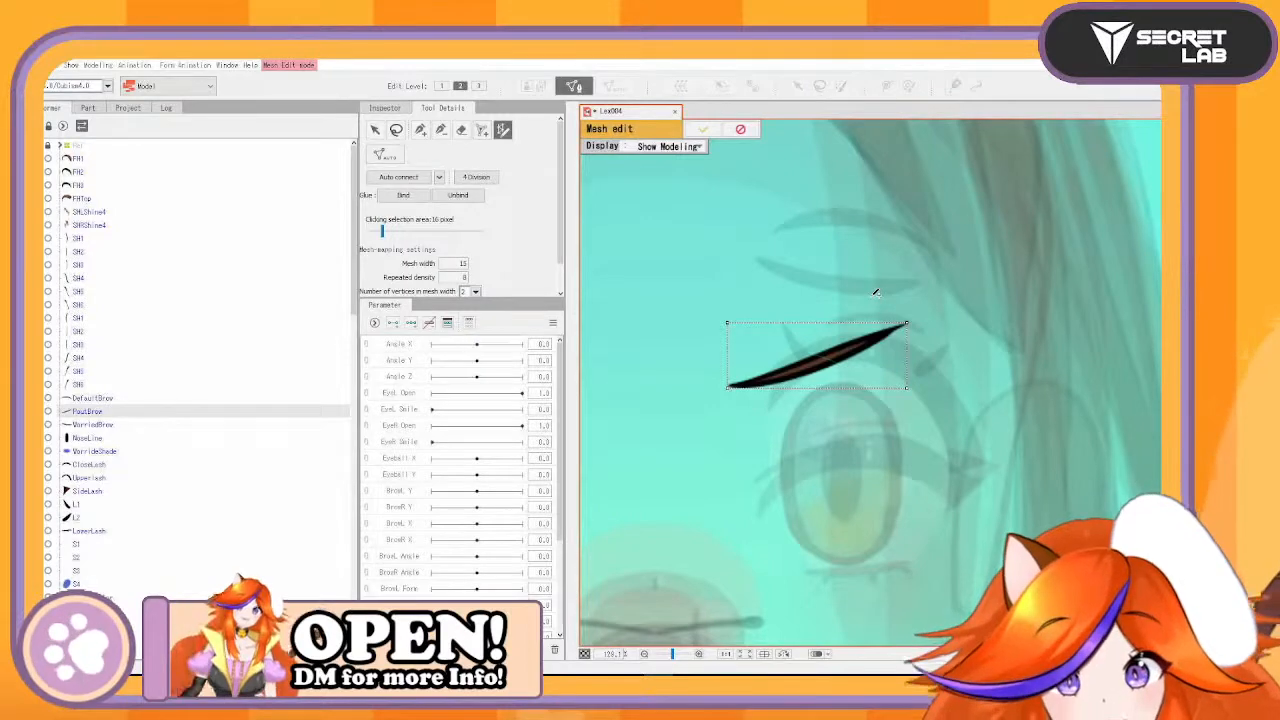
click(462, 130)
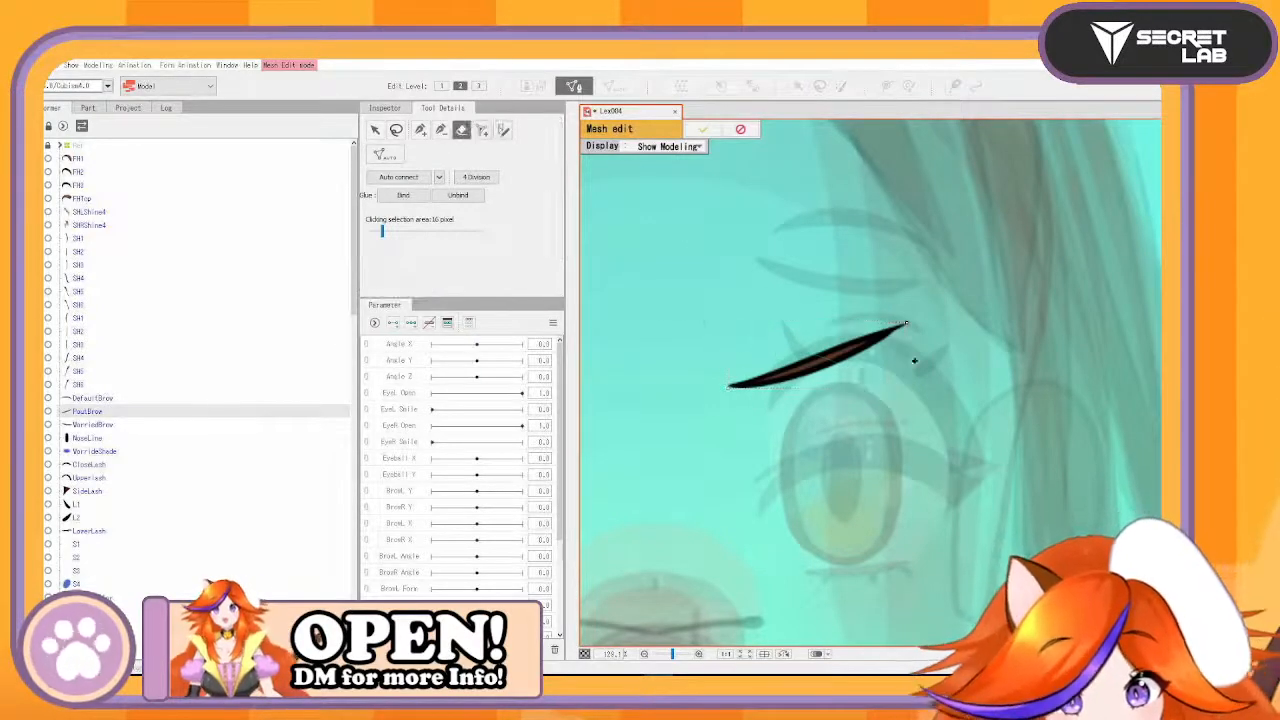
click(503, 130)
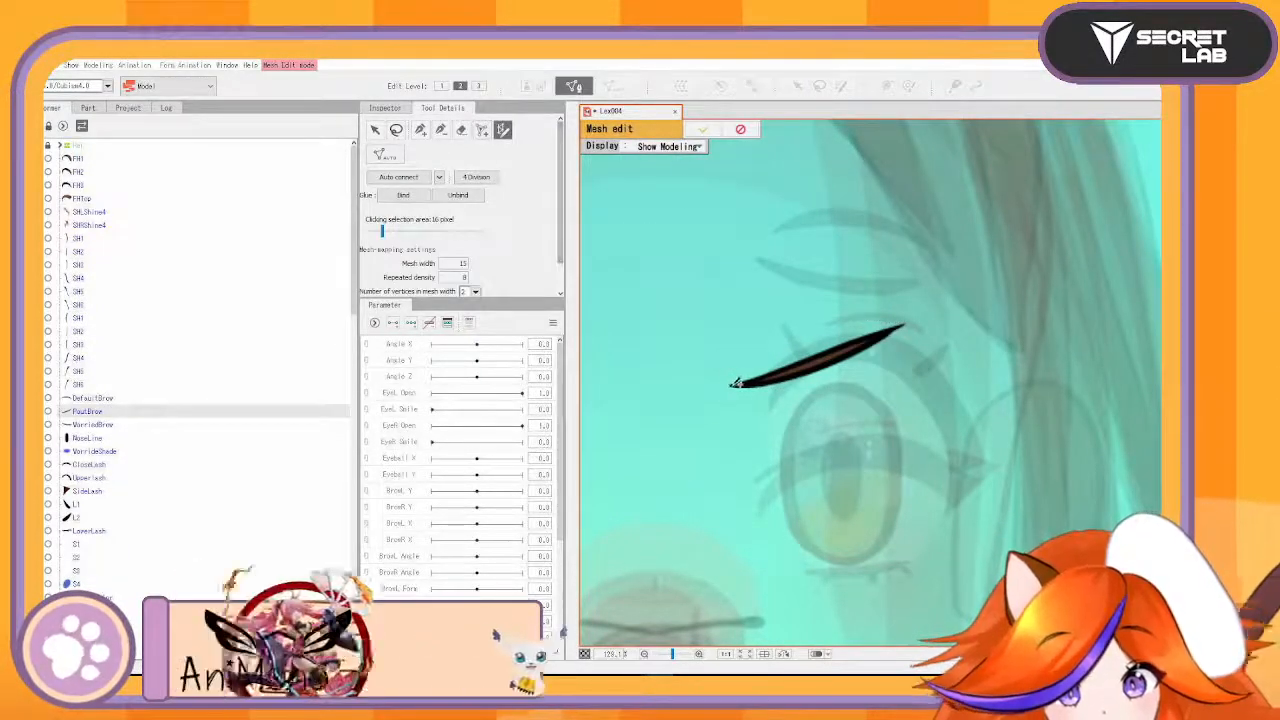
drag(899, 316, 906, 322)
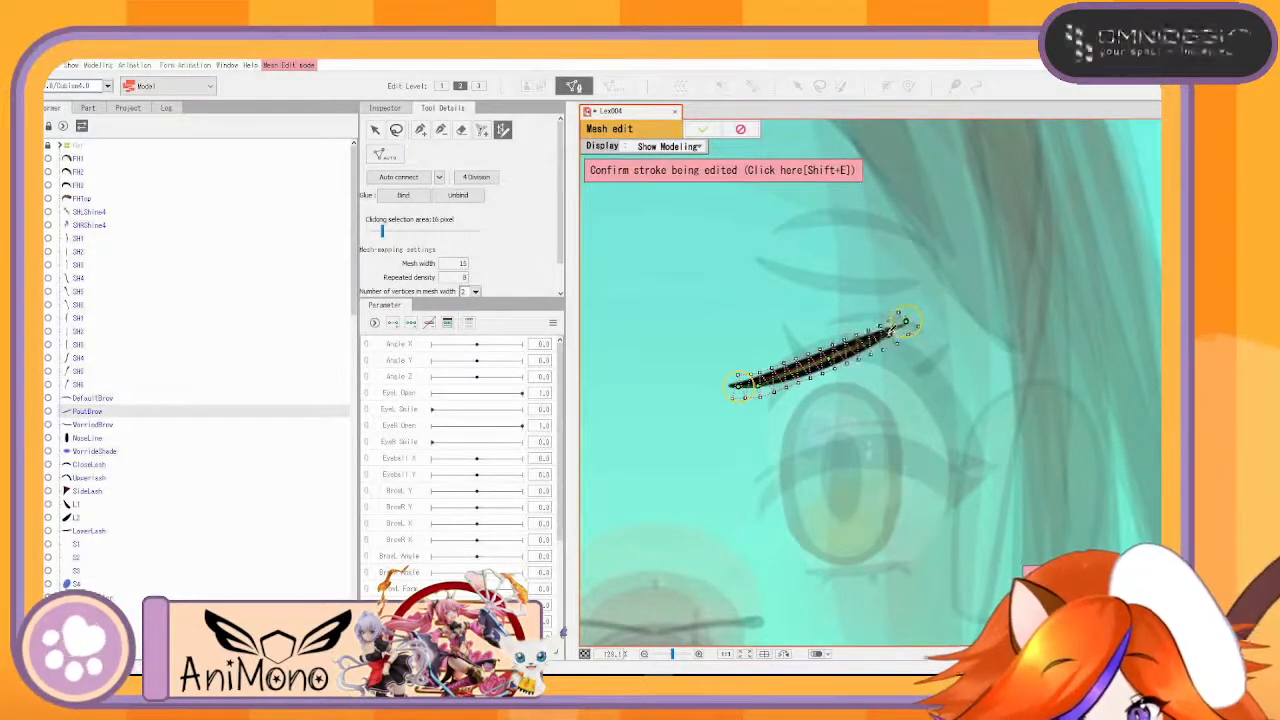
drag(833, 355, 830, 354)
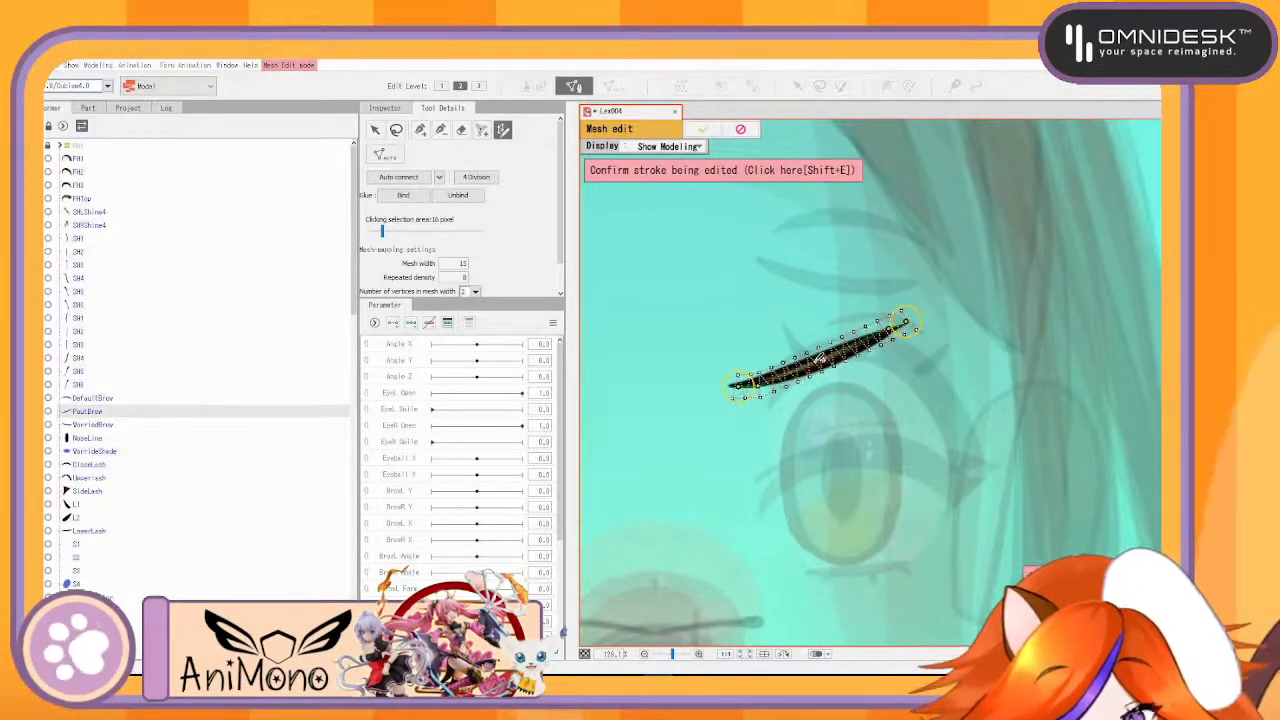
drag(737, 380, 725, 383)
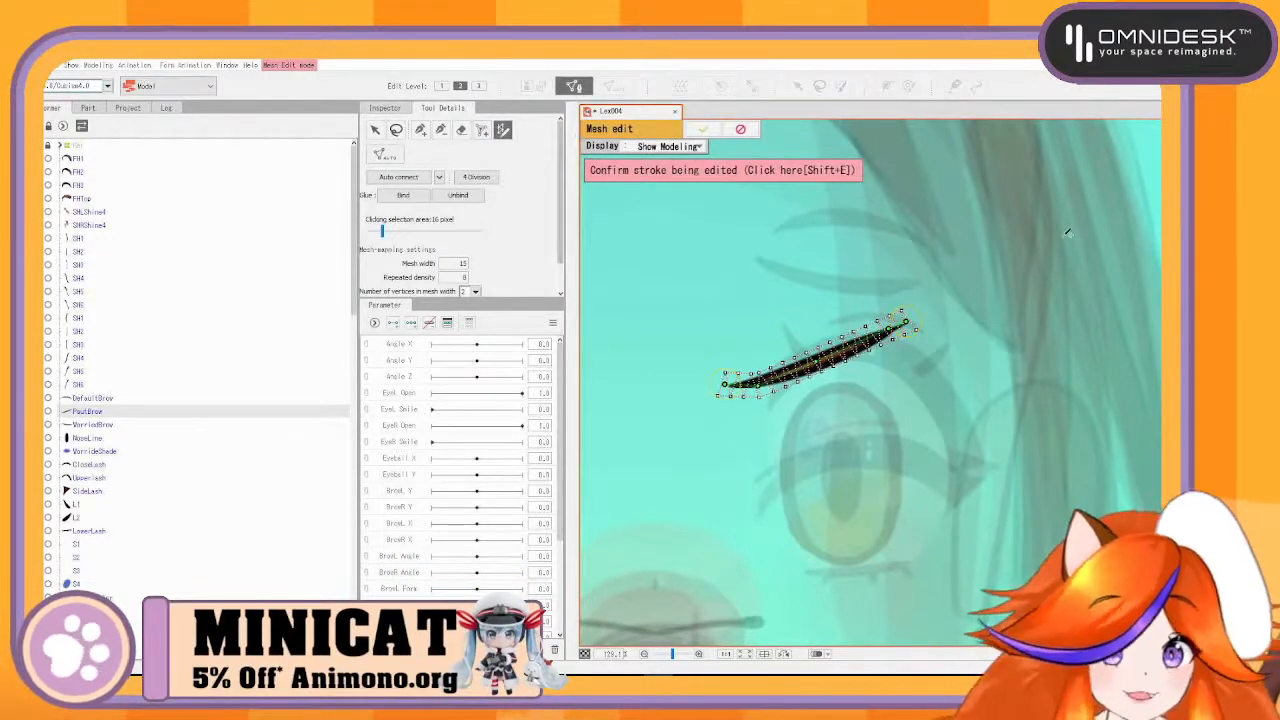
drag(822, 354, 823, 359)
click(995, 215)
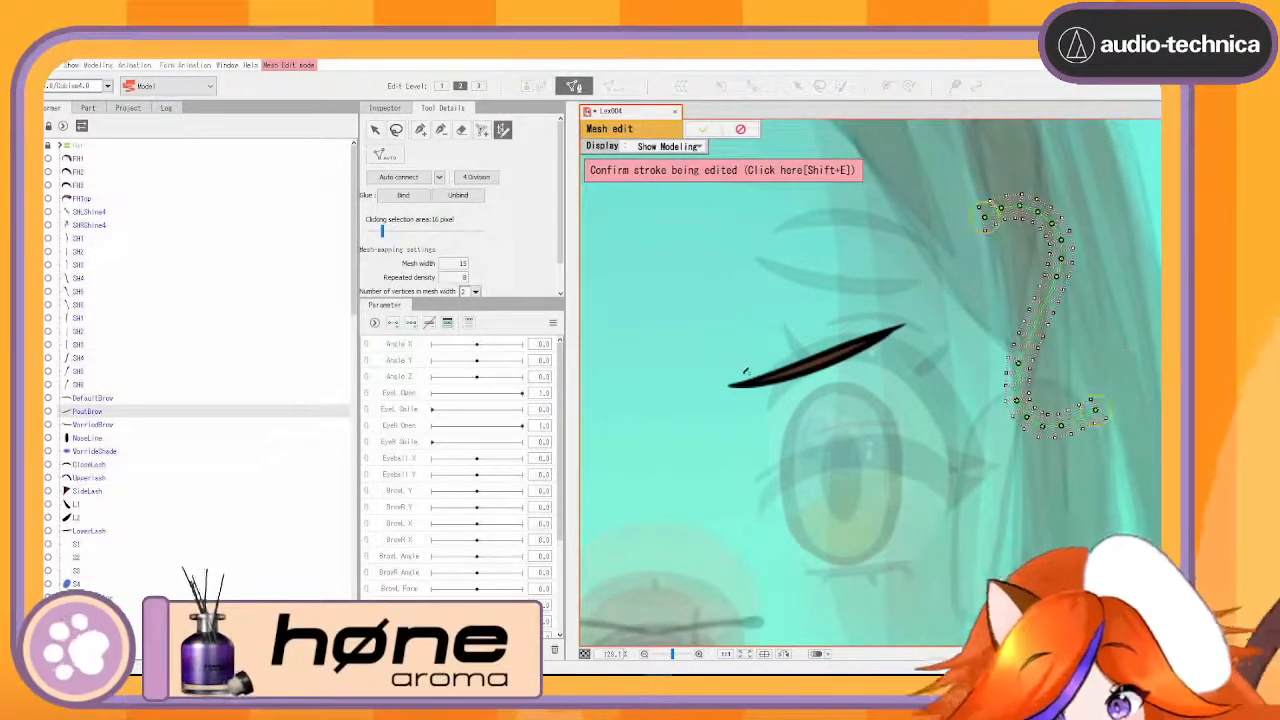
- Trace PoutBrow from tip to tip with a Stroke mesh-mapping path, adjust its inner end, and accept the mesh
click(766, 378)
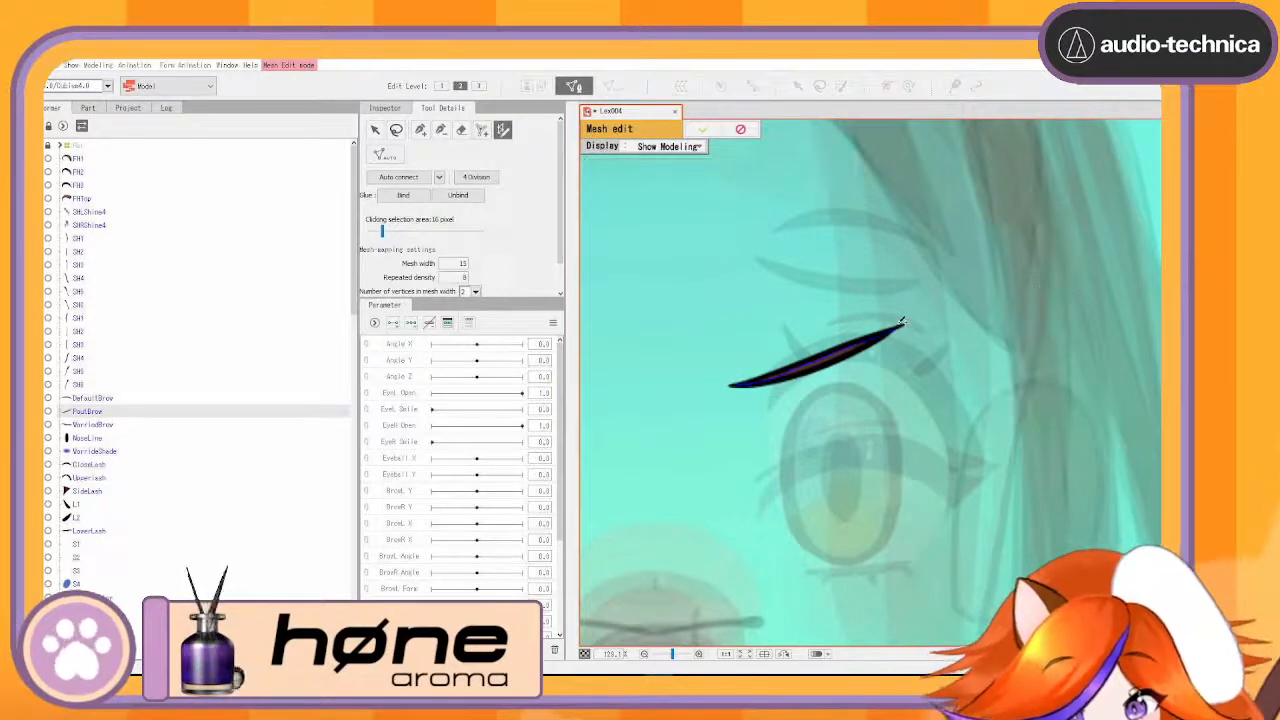
click(899, 313)
drag(906, 317, 908, 321)
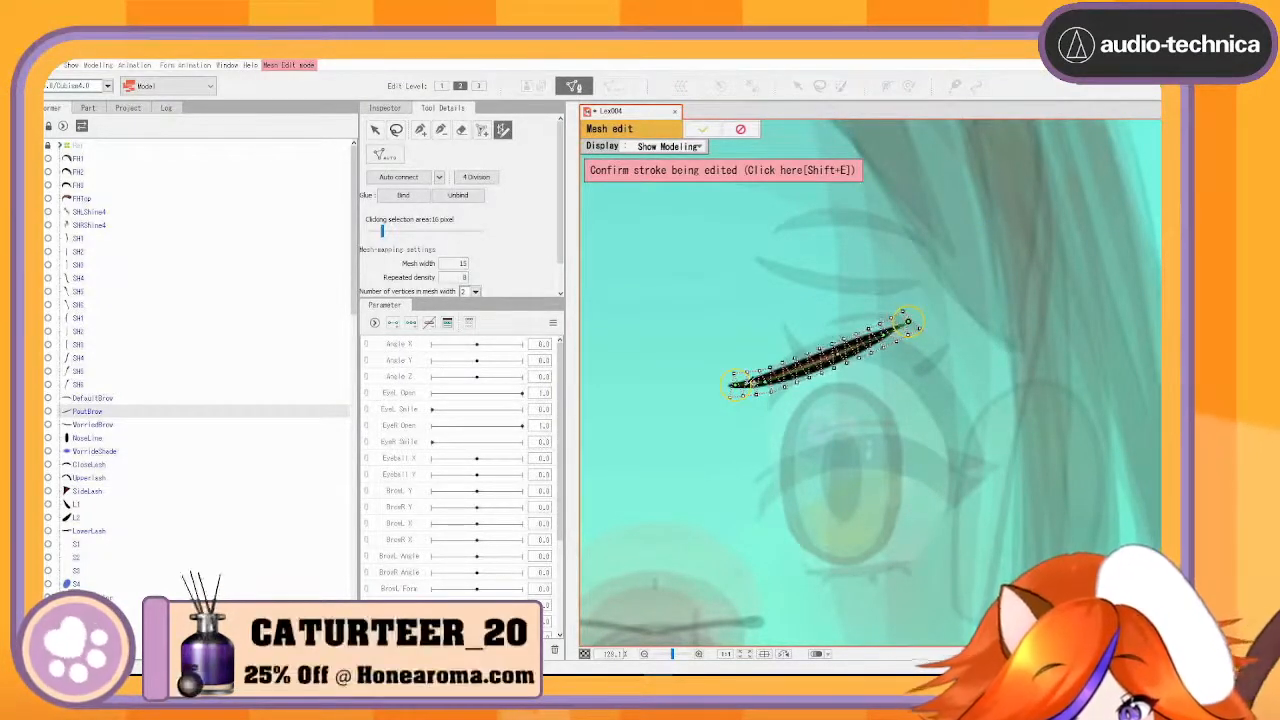
drag(736, 381, 729, 384)
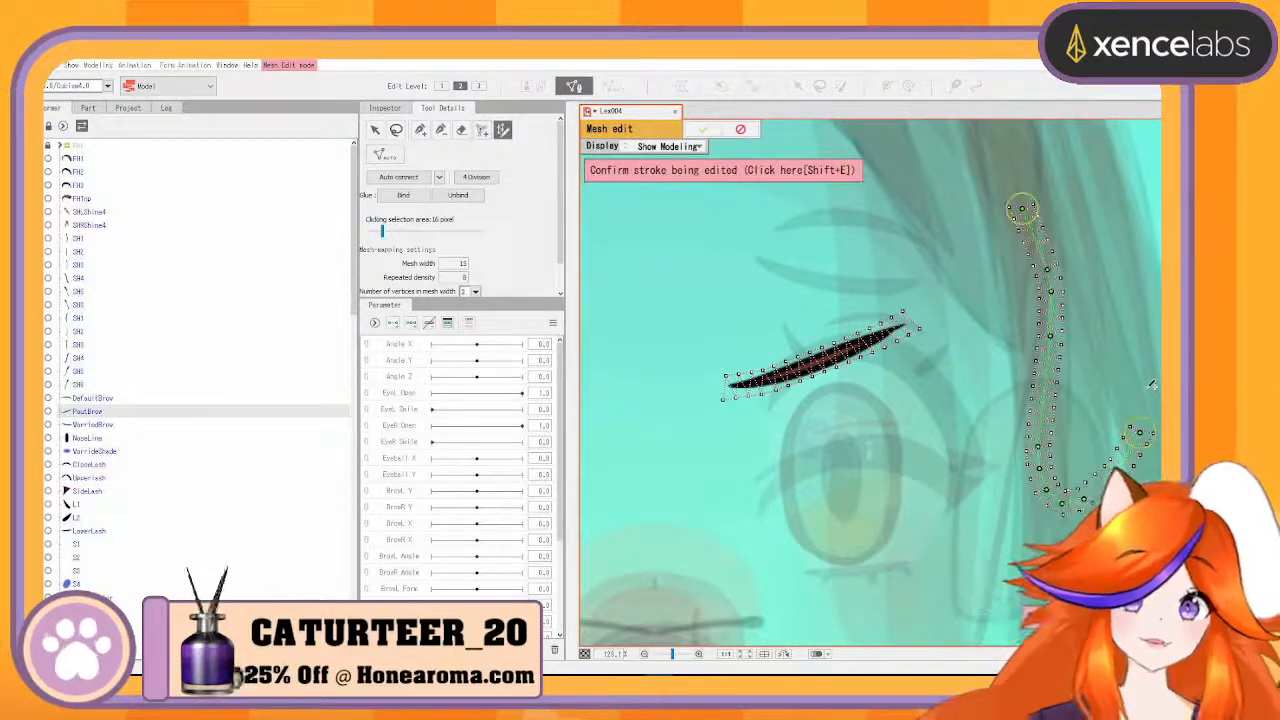
key(shift+e)
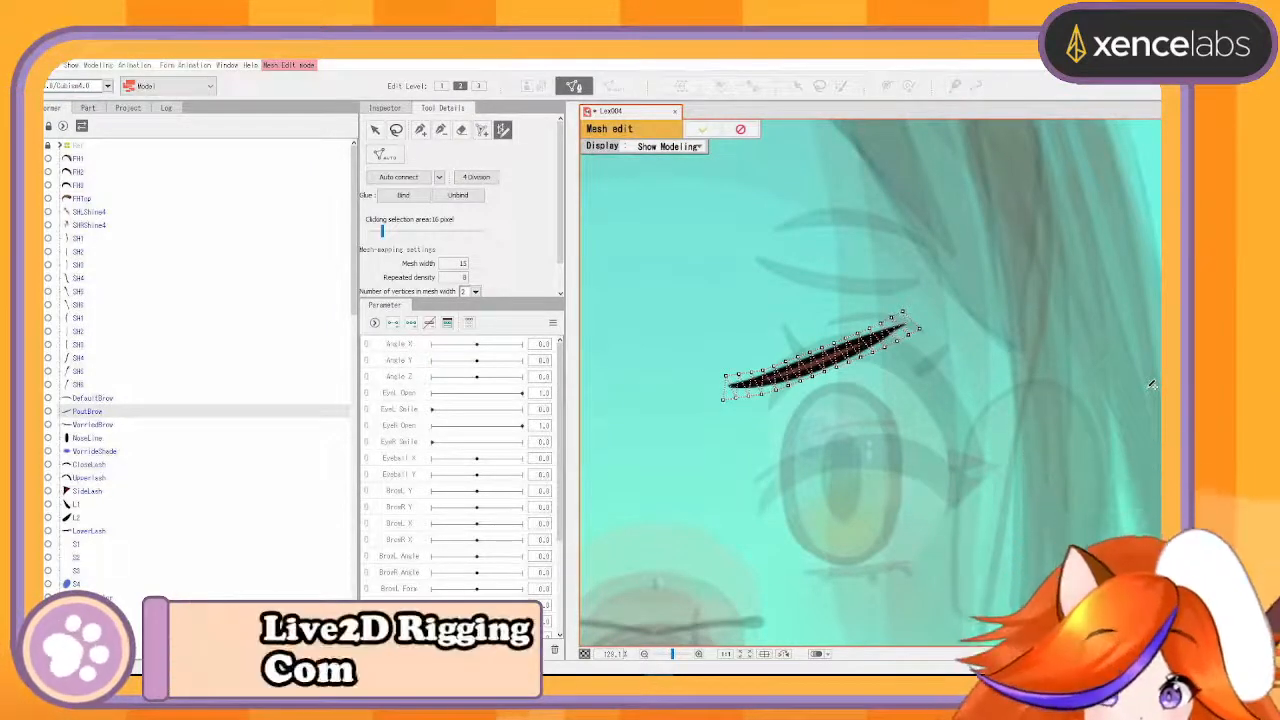
click(711, 131)
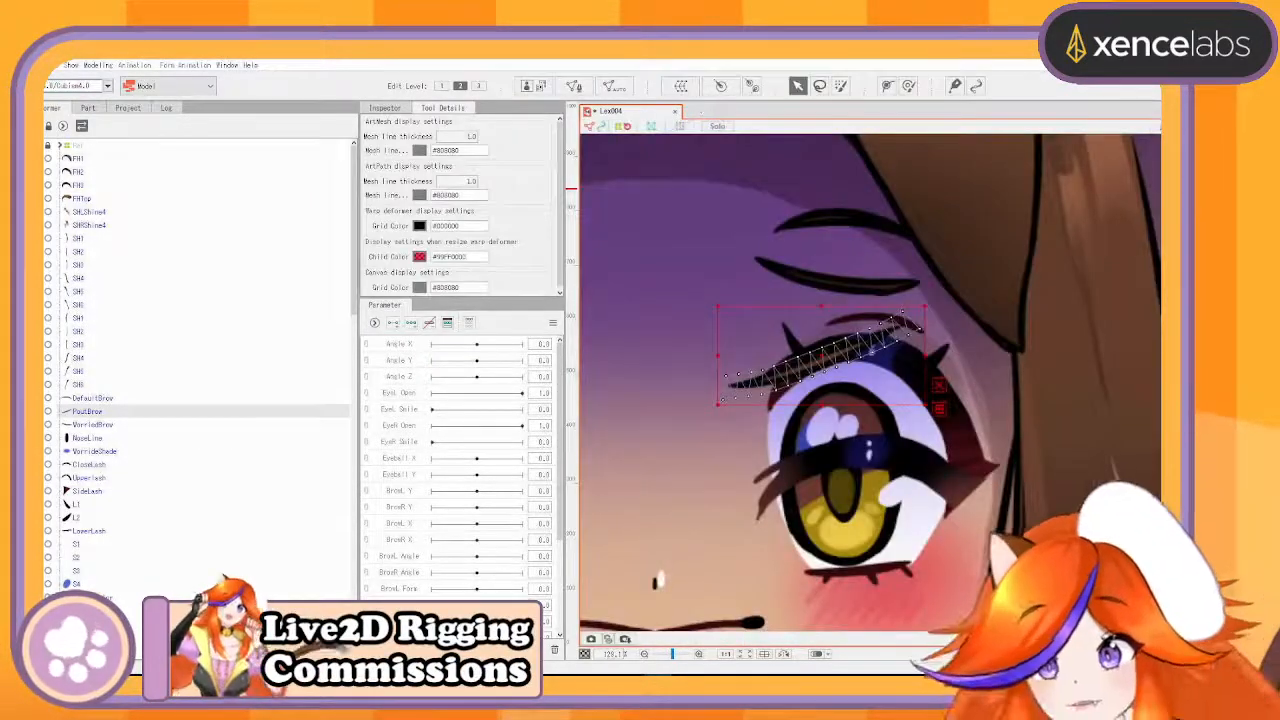
- Replace WorriedBrow's rectangular mesh with a Stroke mesh traced along the brow's full length, and accept it
click(100, 425)
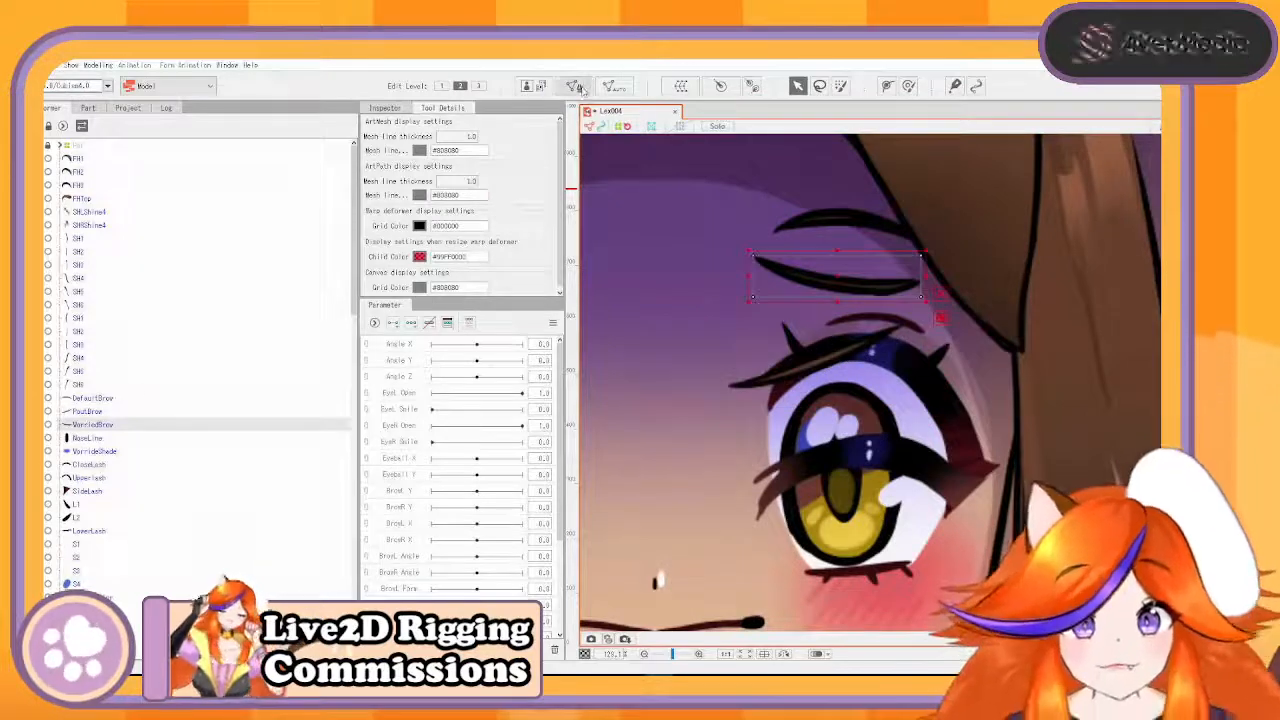
click(575, 87)
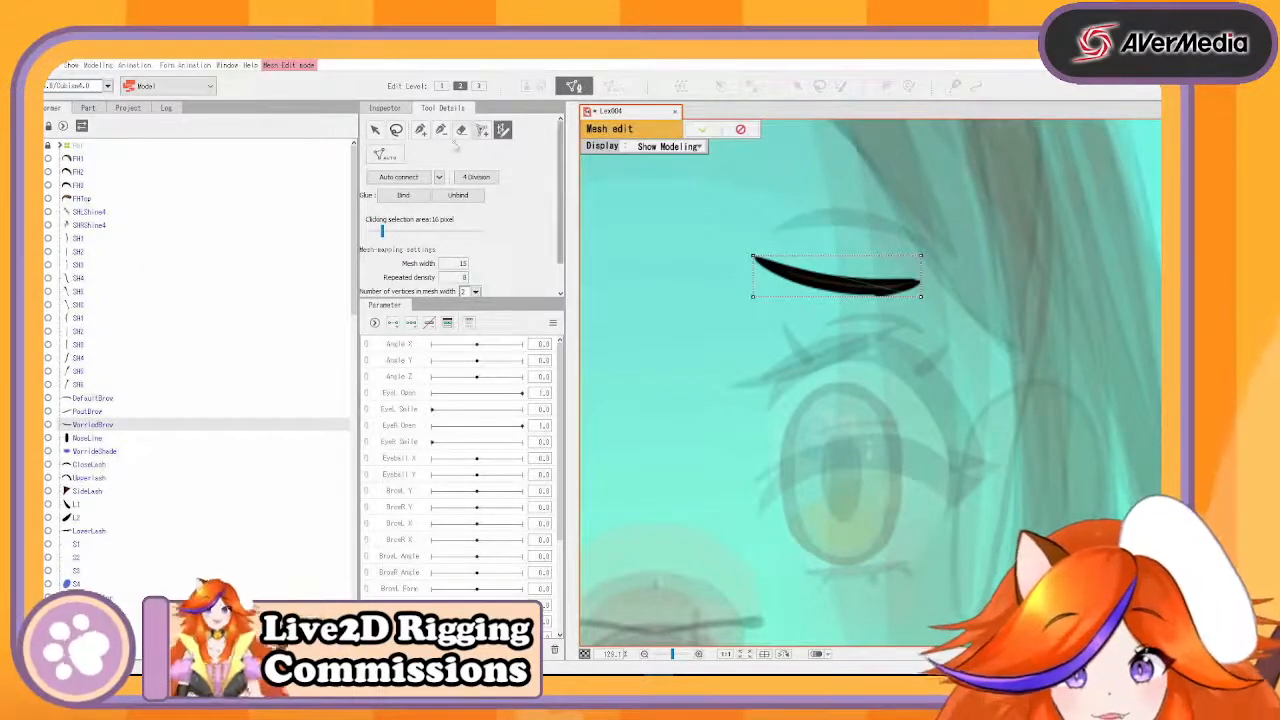
click(461, 131)
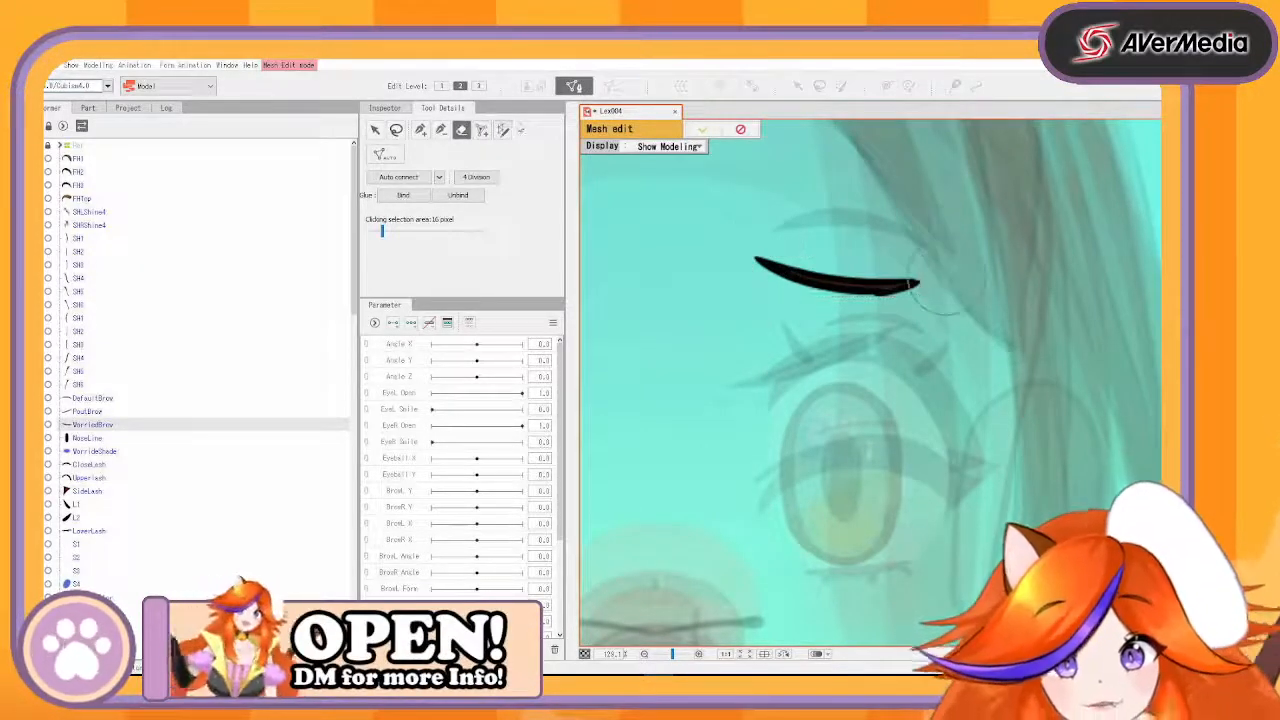
click(503, 131)
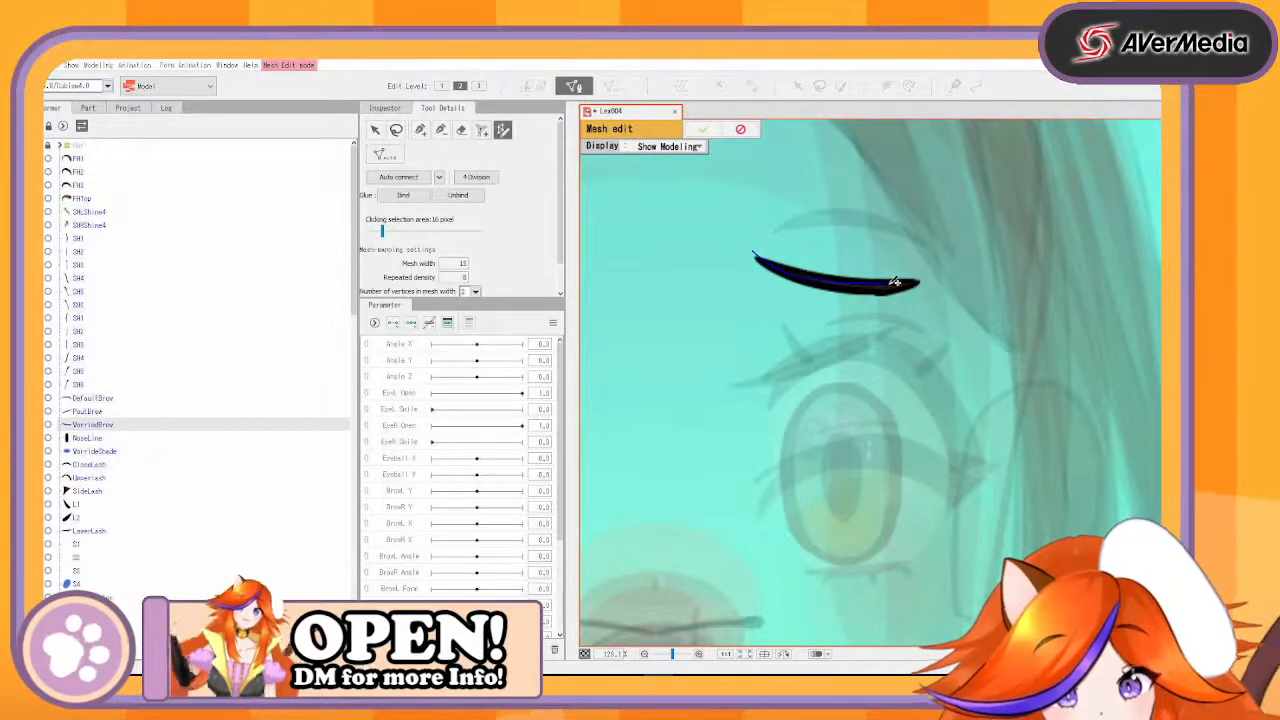
mouse_move(895, 283)
mouse_down()
mouse_move(916, 273)
mouse_move(852, 283)
mouse_move(887, 288)
mouse_up()
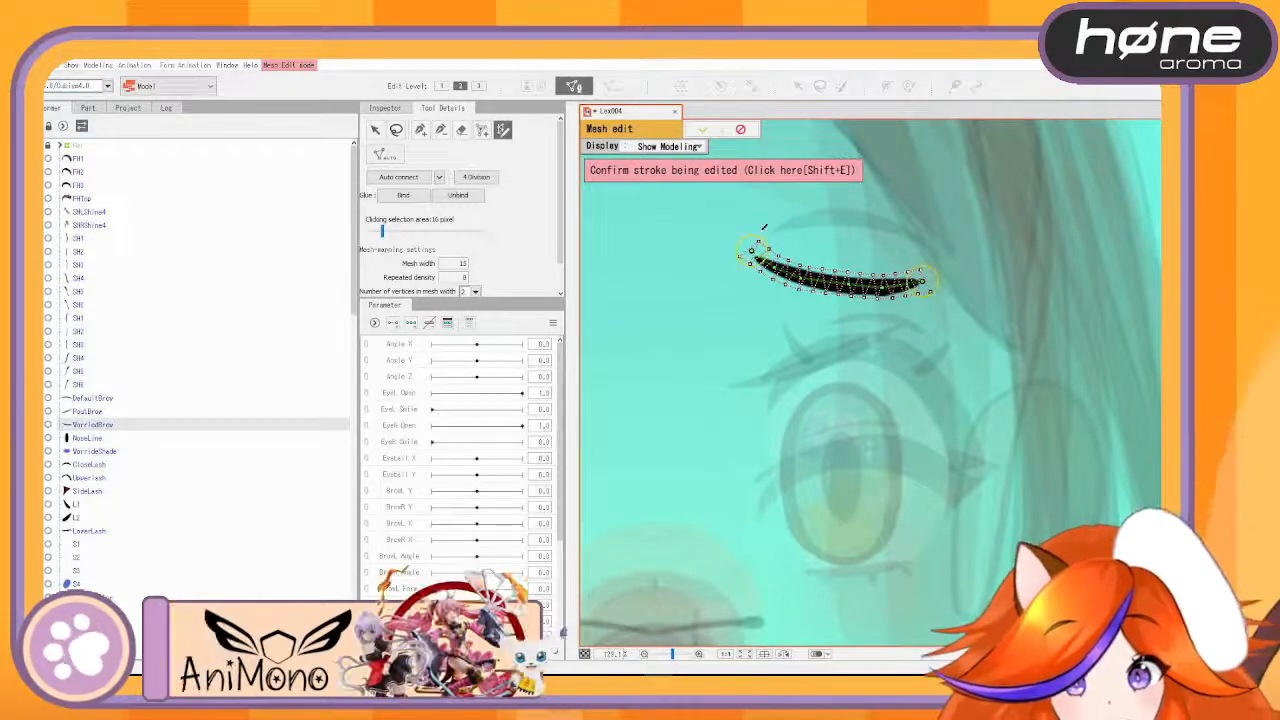
click(788, 172)
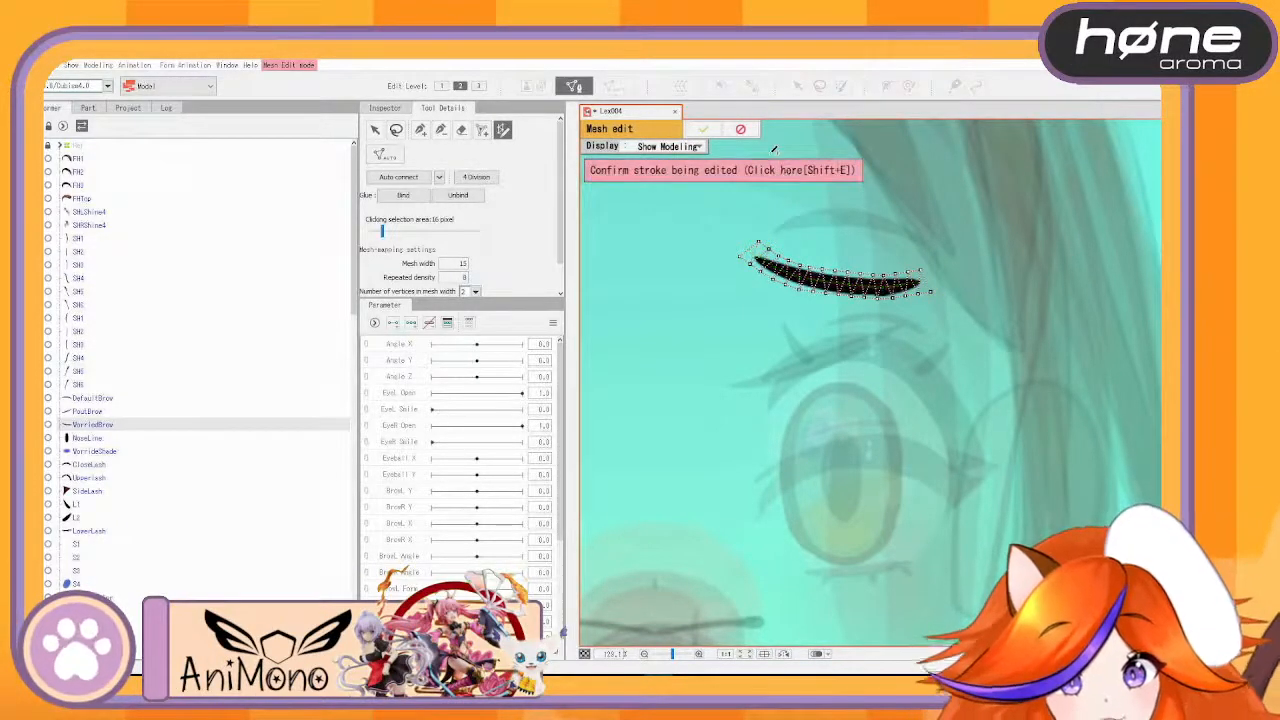
click(709, 130)
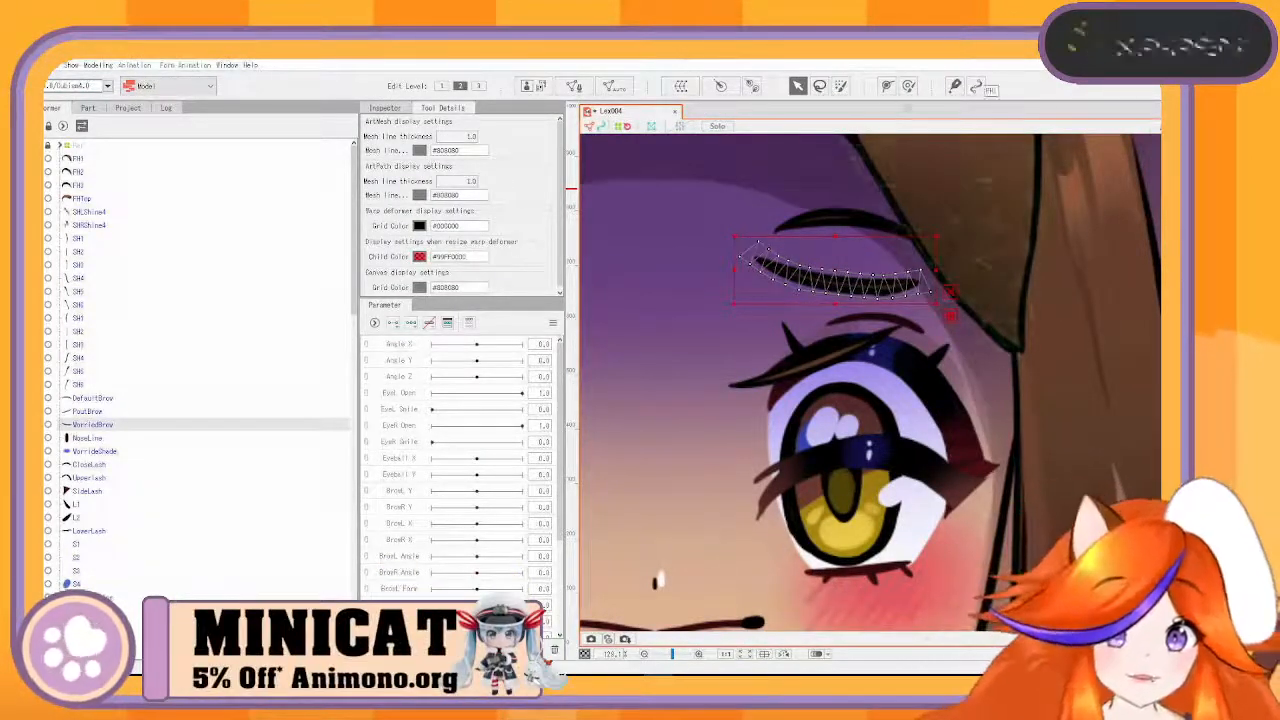
- Add a three-point deform path along WorriedBrow and another along PoutBrow, with points at both ends and the middle
click(886, 85)
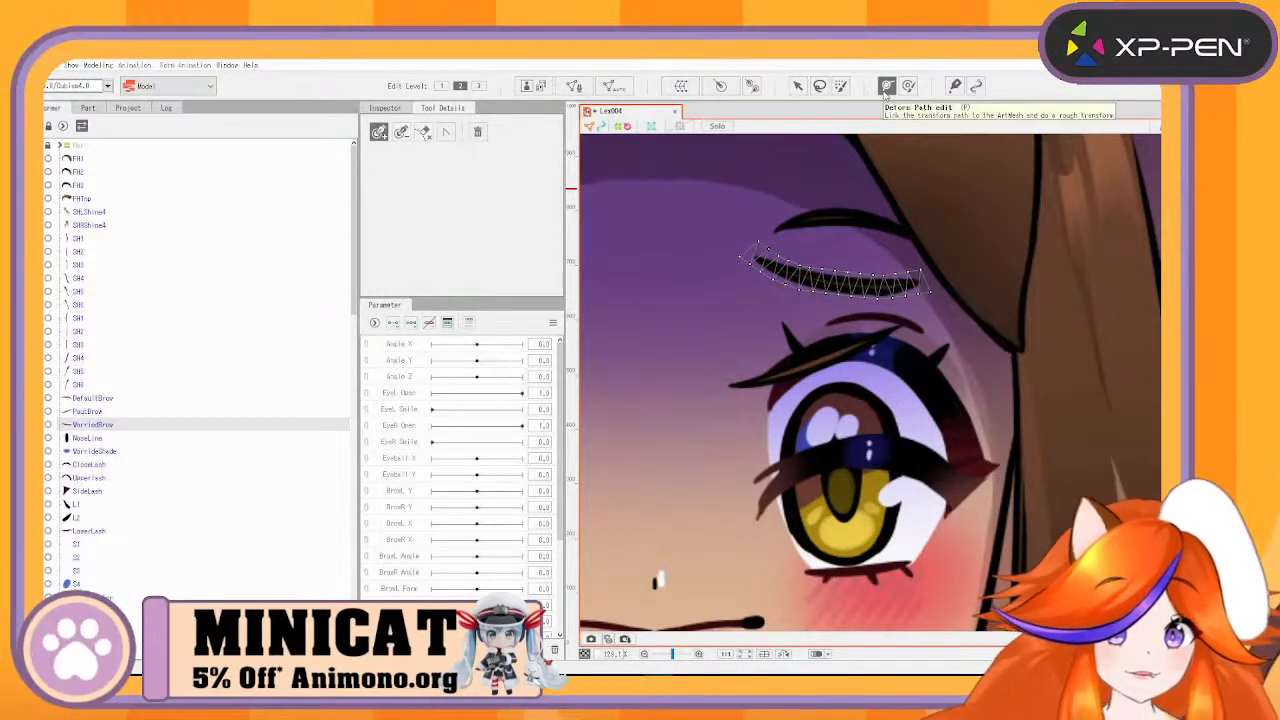
click(752, 256)
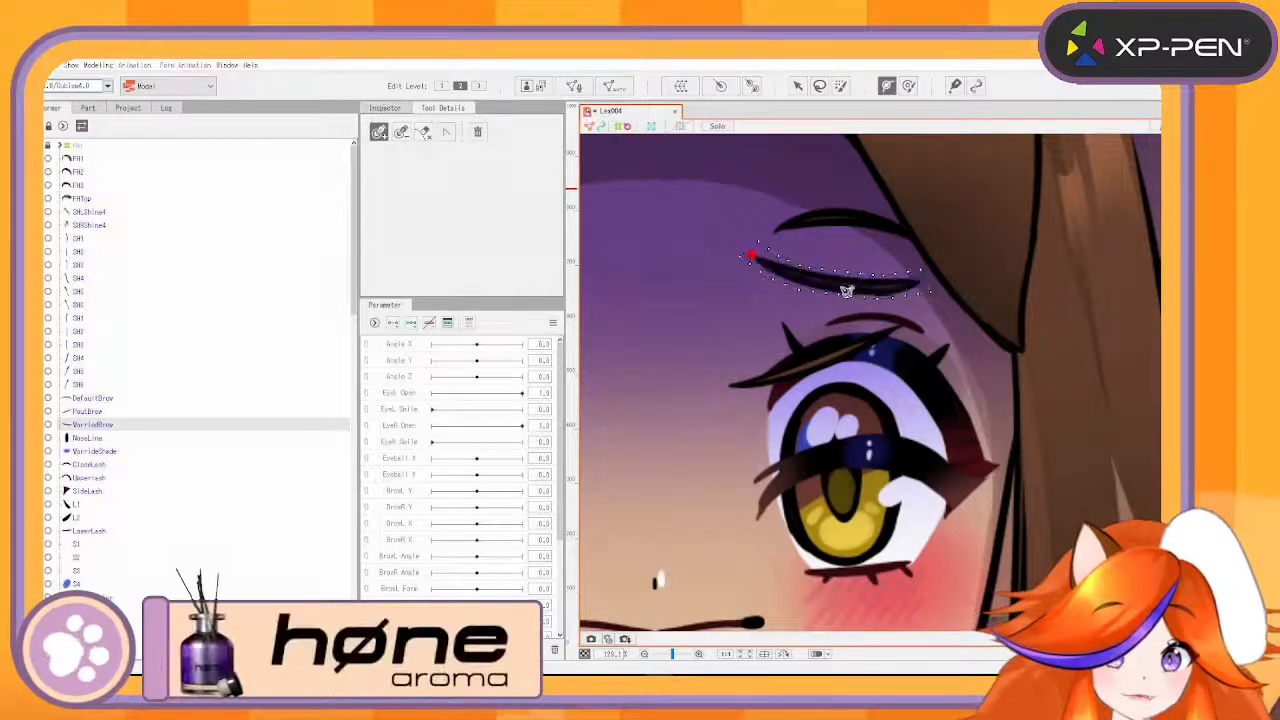
click(916, 285)
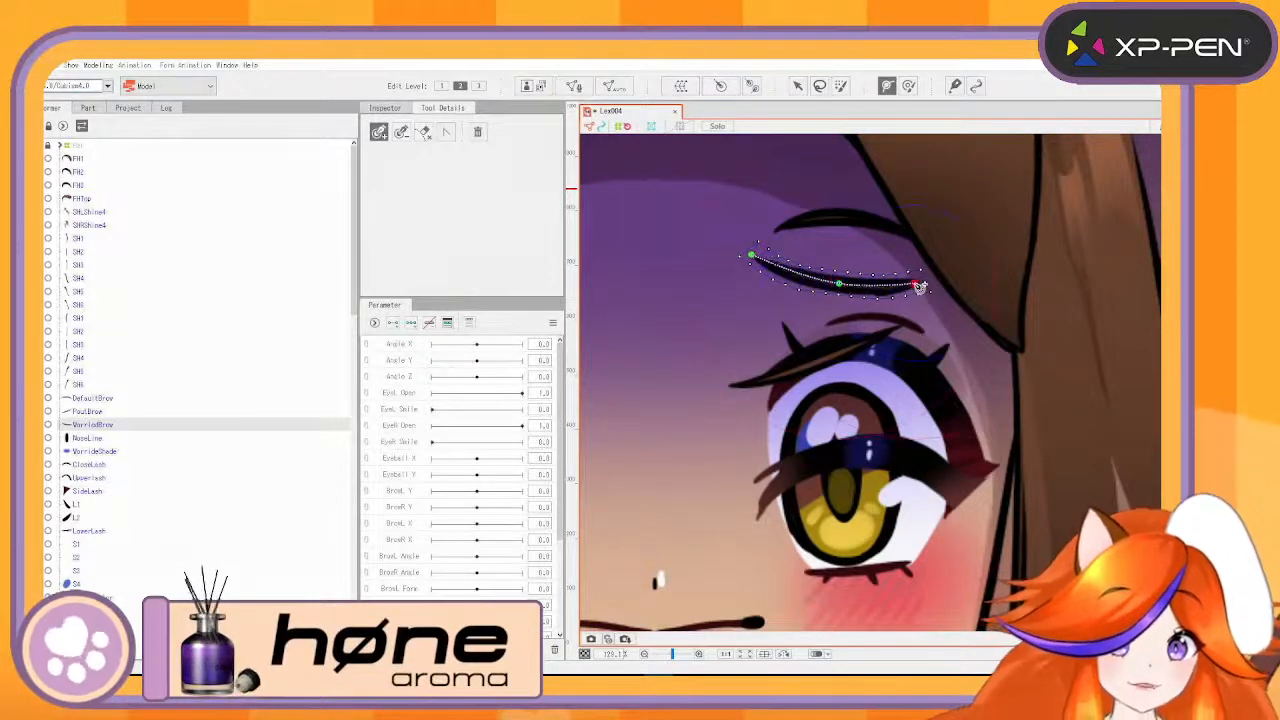
click(143, 413)
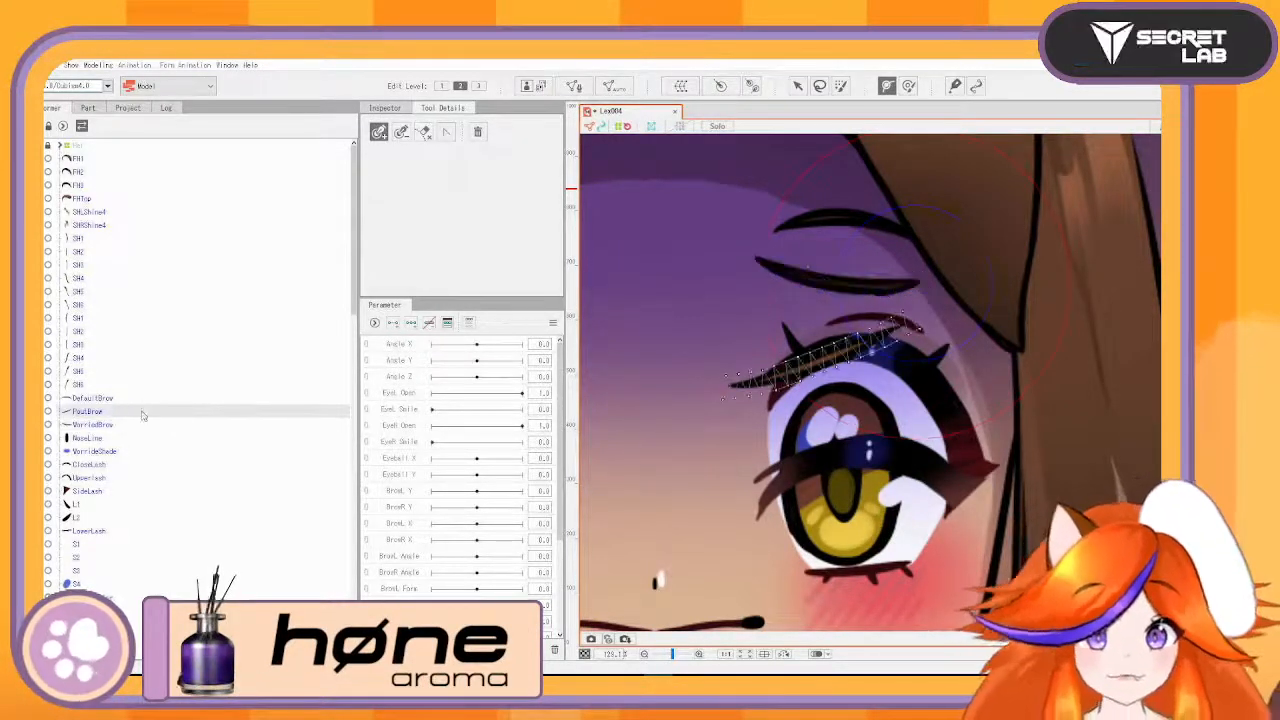
click(733, 384)
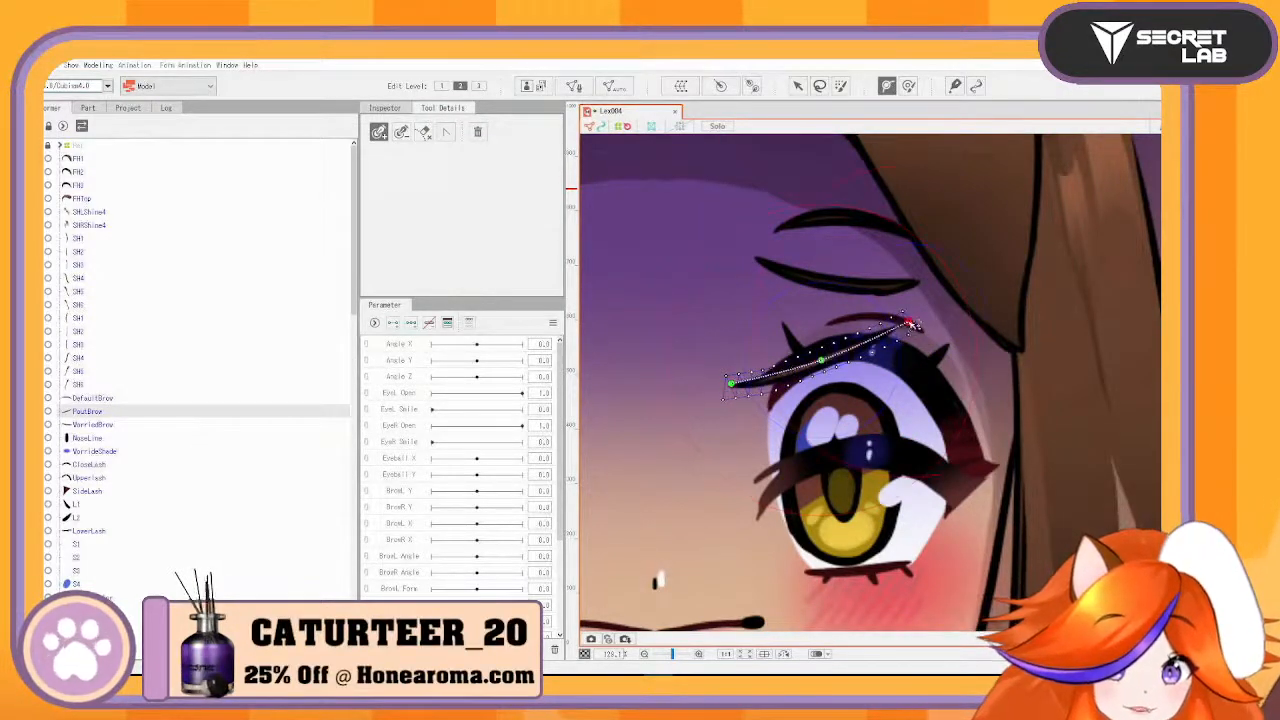
- Test PoutBrow's deform path by pulling its inner end point far down, and undo the deformation
click(798, 86)
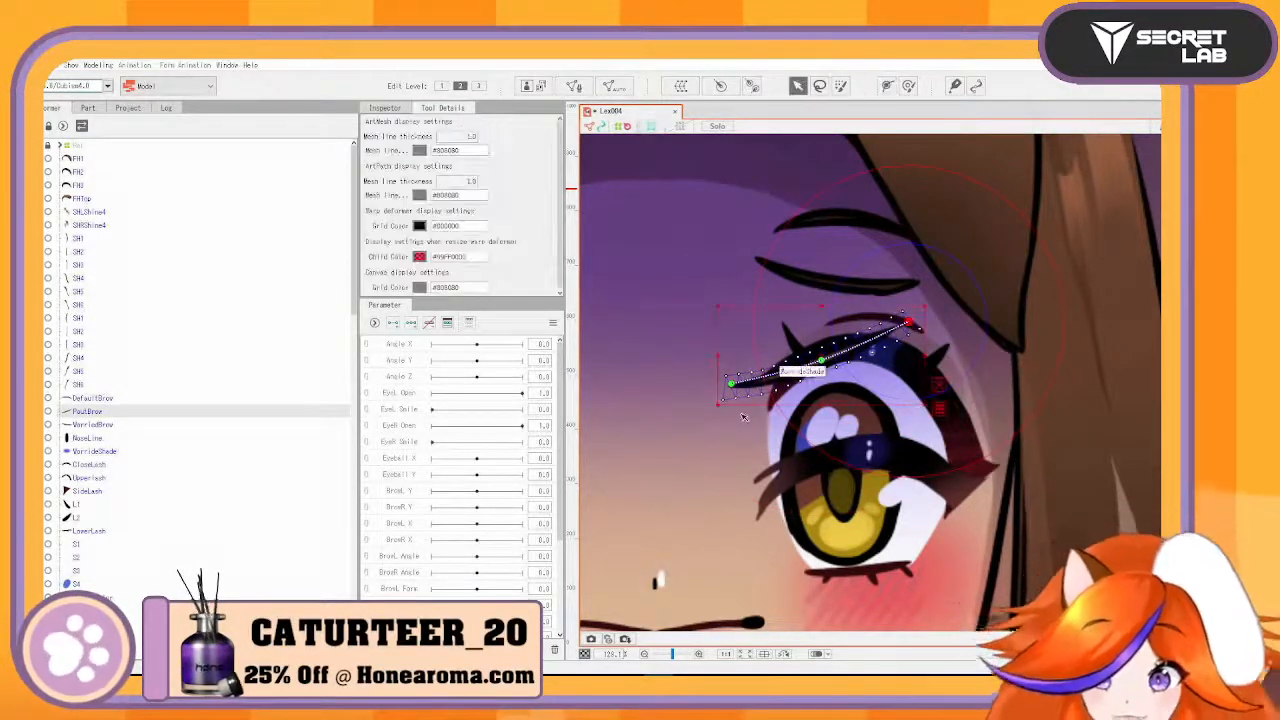
drag(733, 384, 777, 553)
key(ctrl+z)
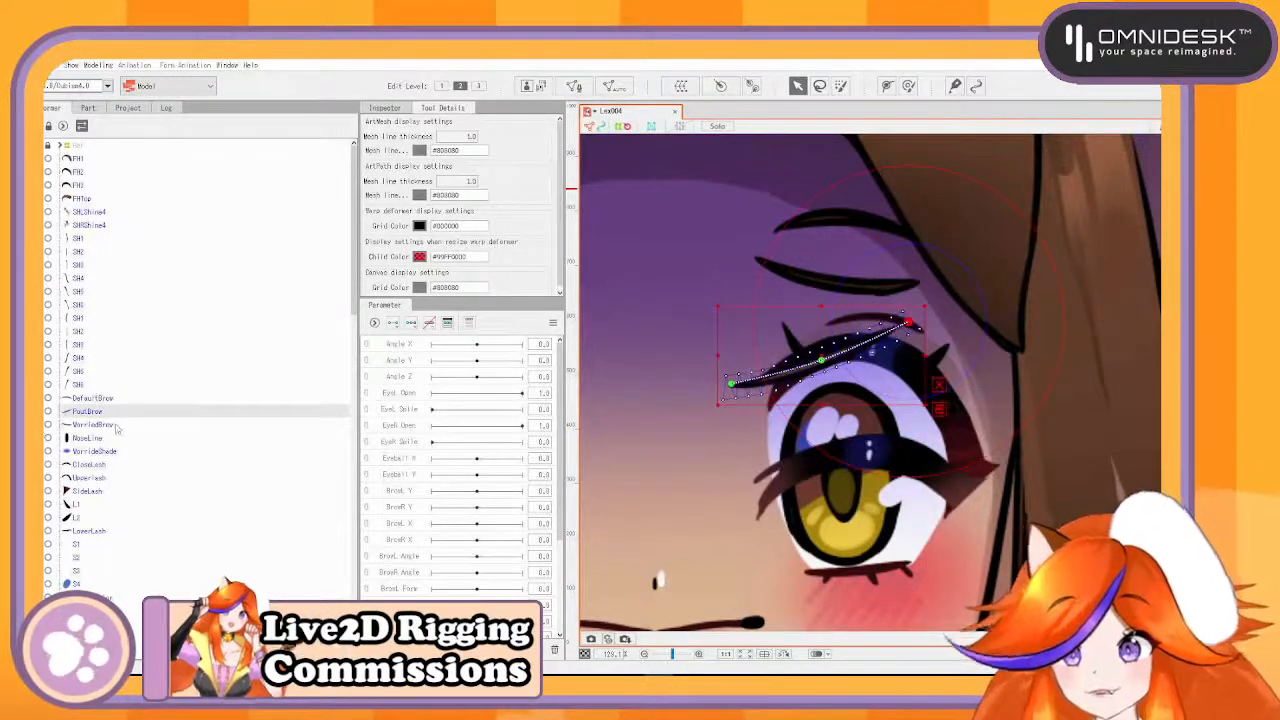
- Add a deform path along DefaultBrow with three points: inner end, top of the arc and outer end
click(117, 426)
click(86, 398)
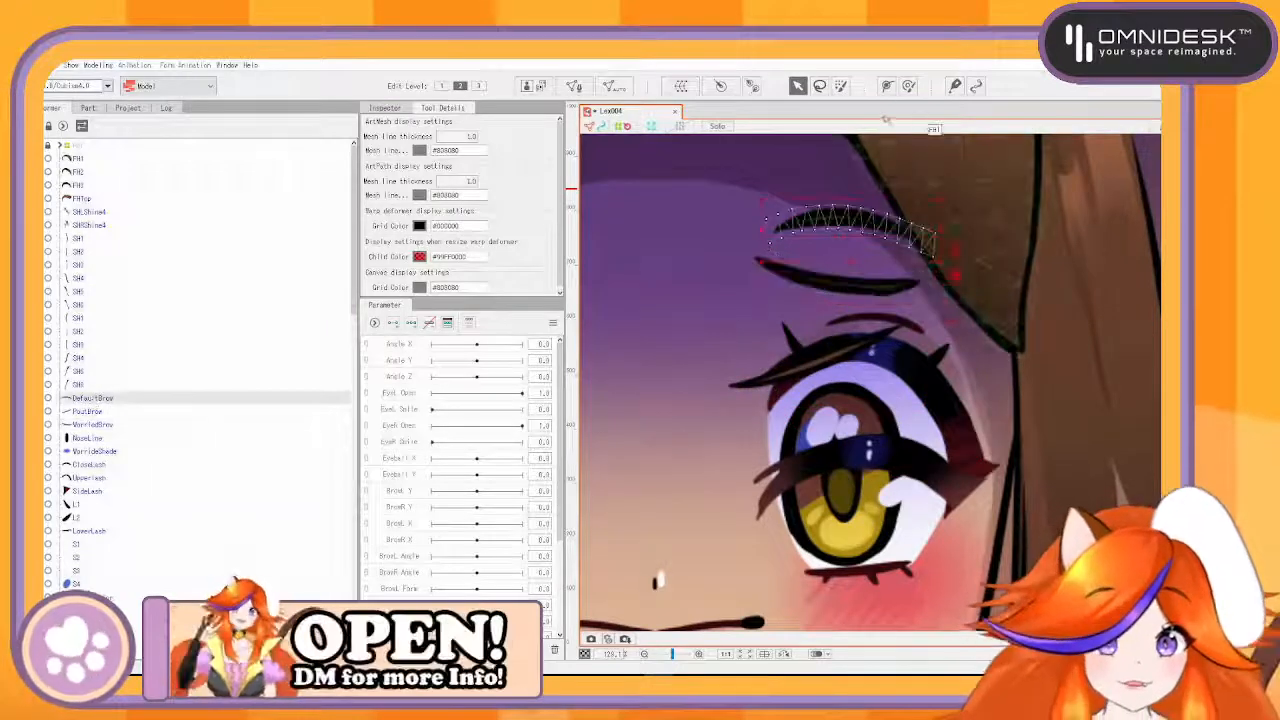
key(p)
click(774, 232)
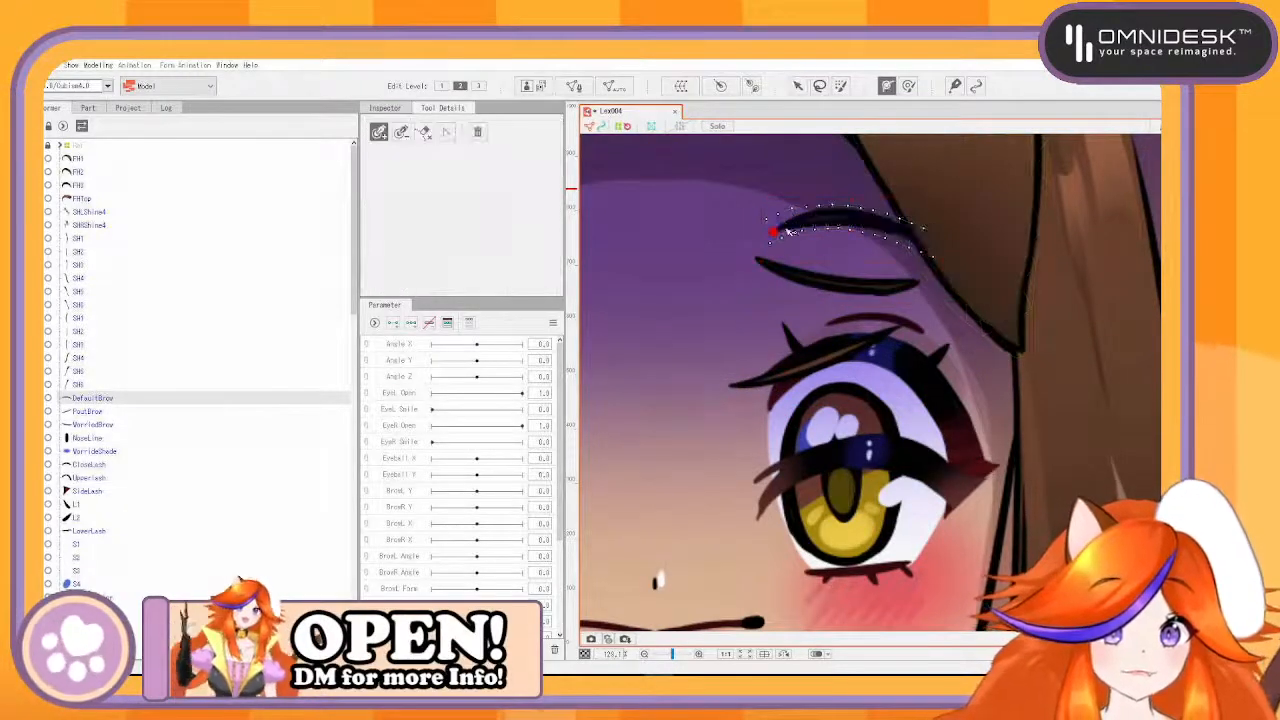
click(840, 215)
click(930, 240)
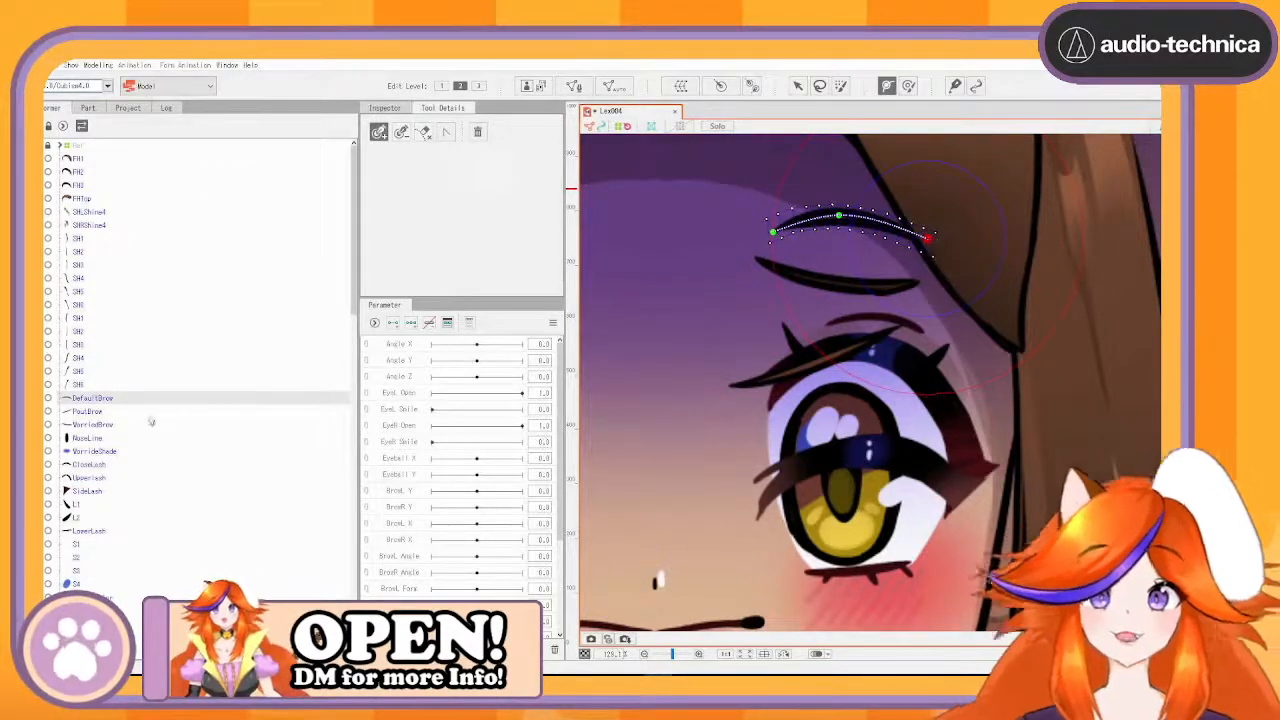
- Check the deform paths of WorriedBrow and DefaultBrow individually, and select all three brows to compare their paths
click(101, 424)
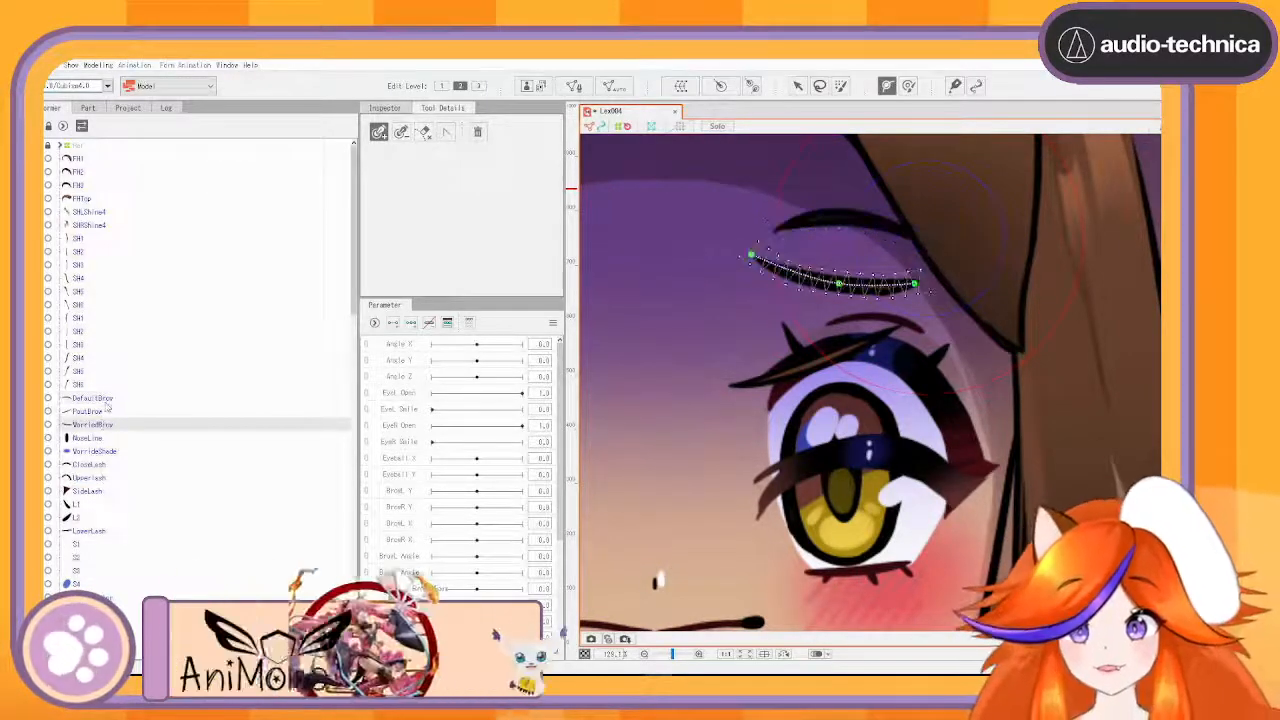
click(105, 401)
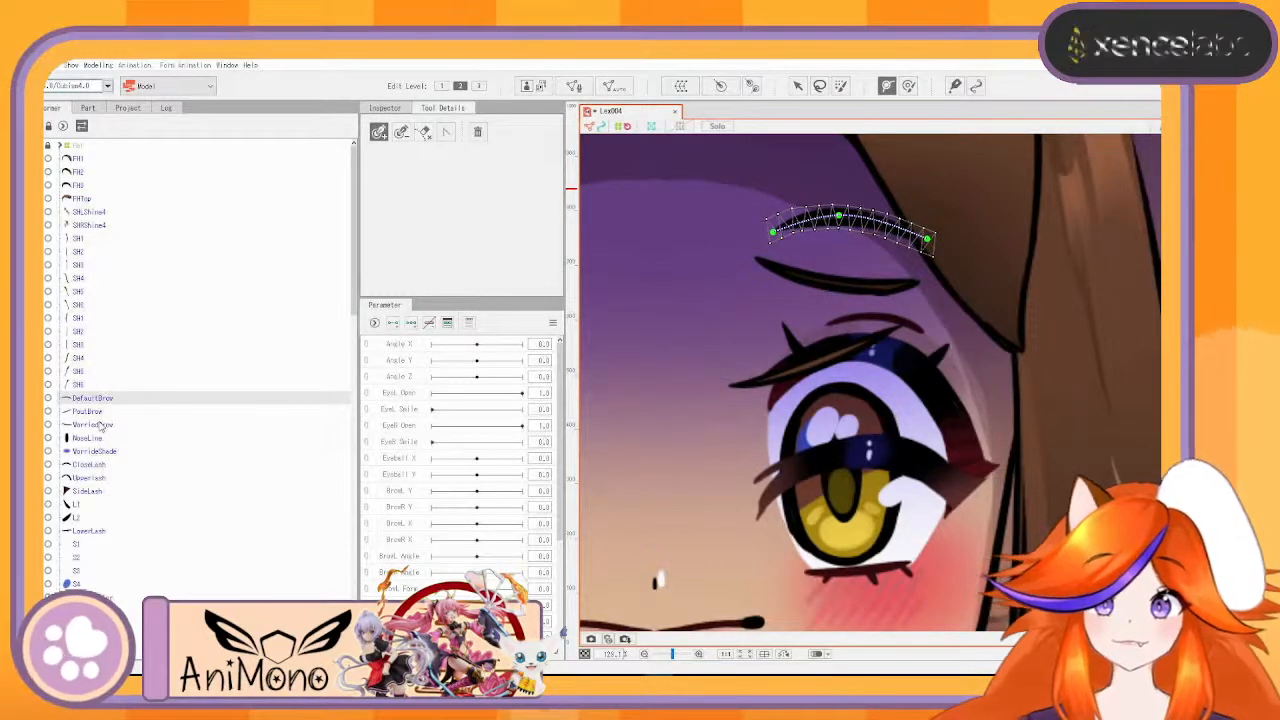
click(101, 425)
shift+click(101, 399)
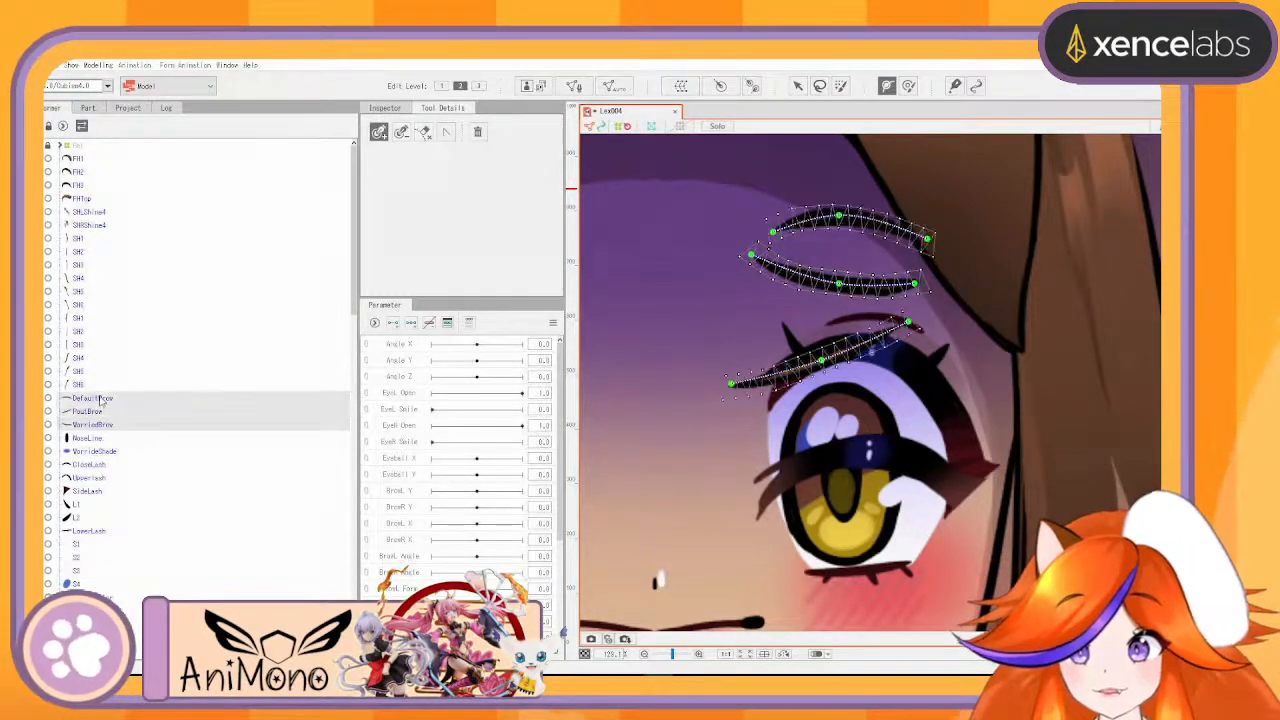
scroll(801, 396, down, 3)
drag(801, 396, 797, 396)
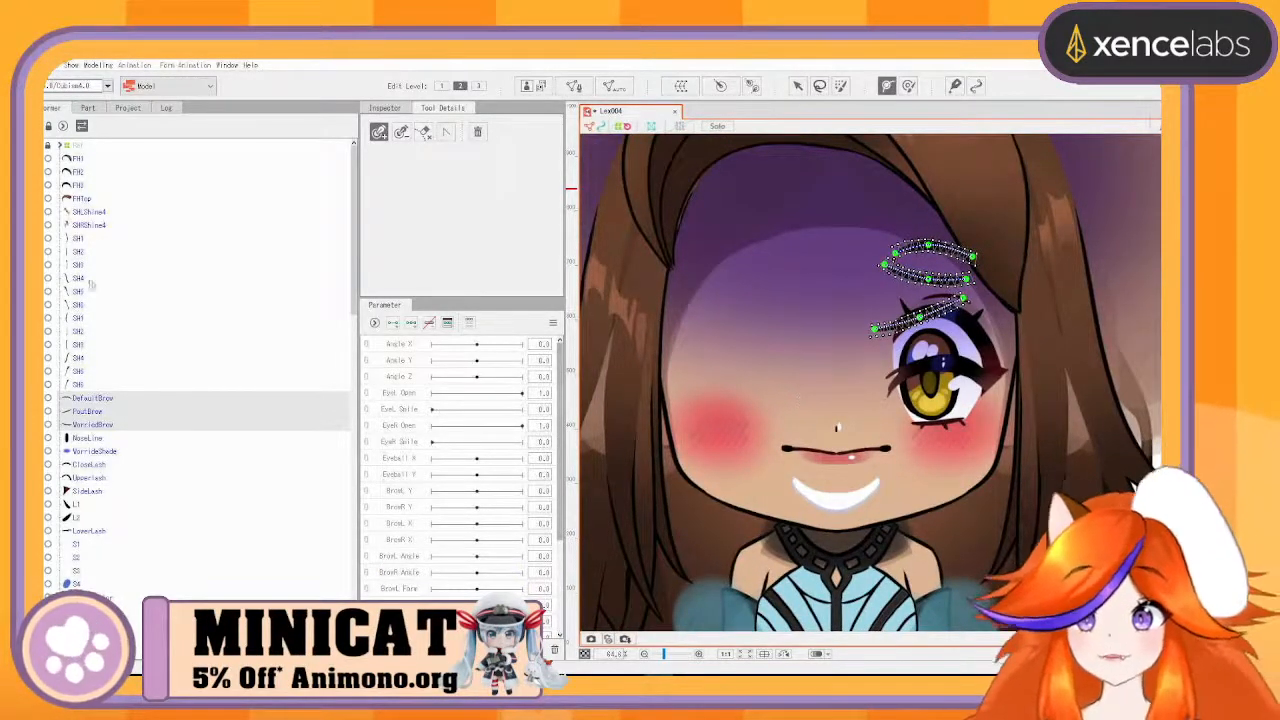
click(81, 174)
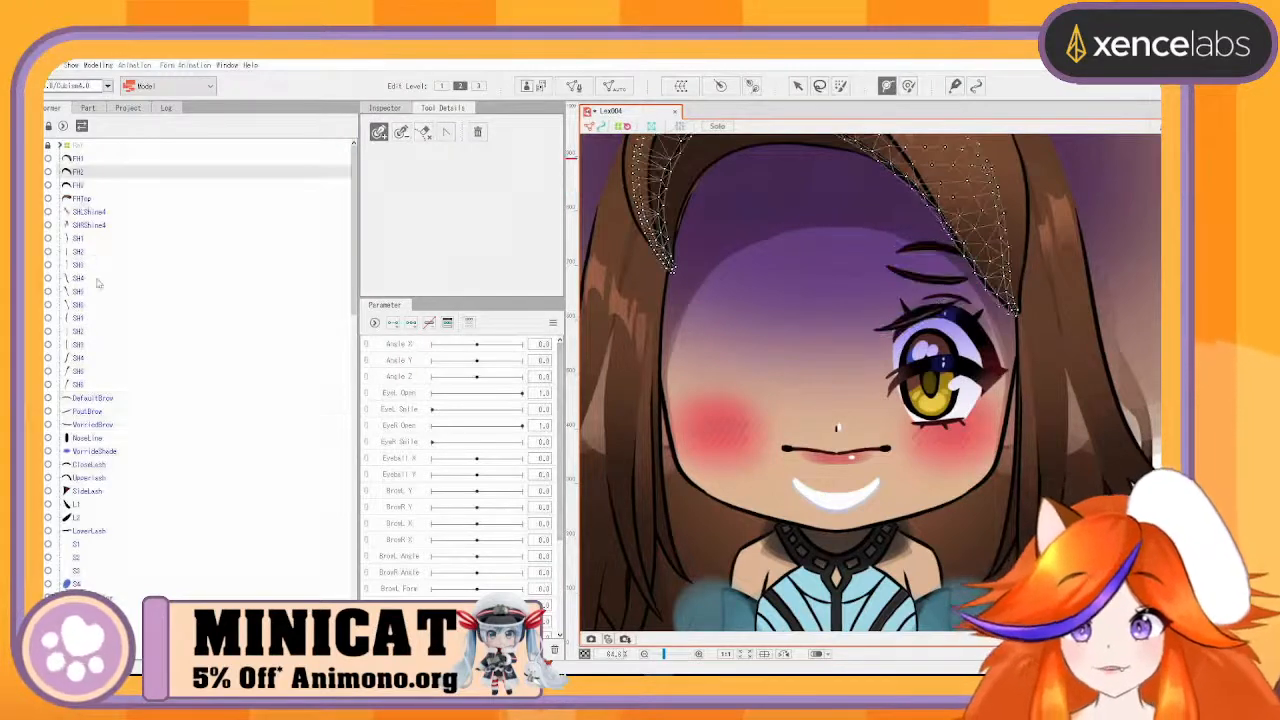
click(111, 426)
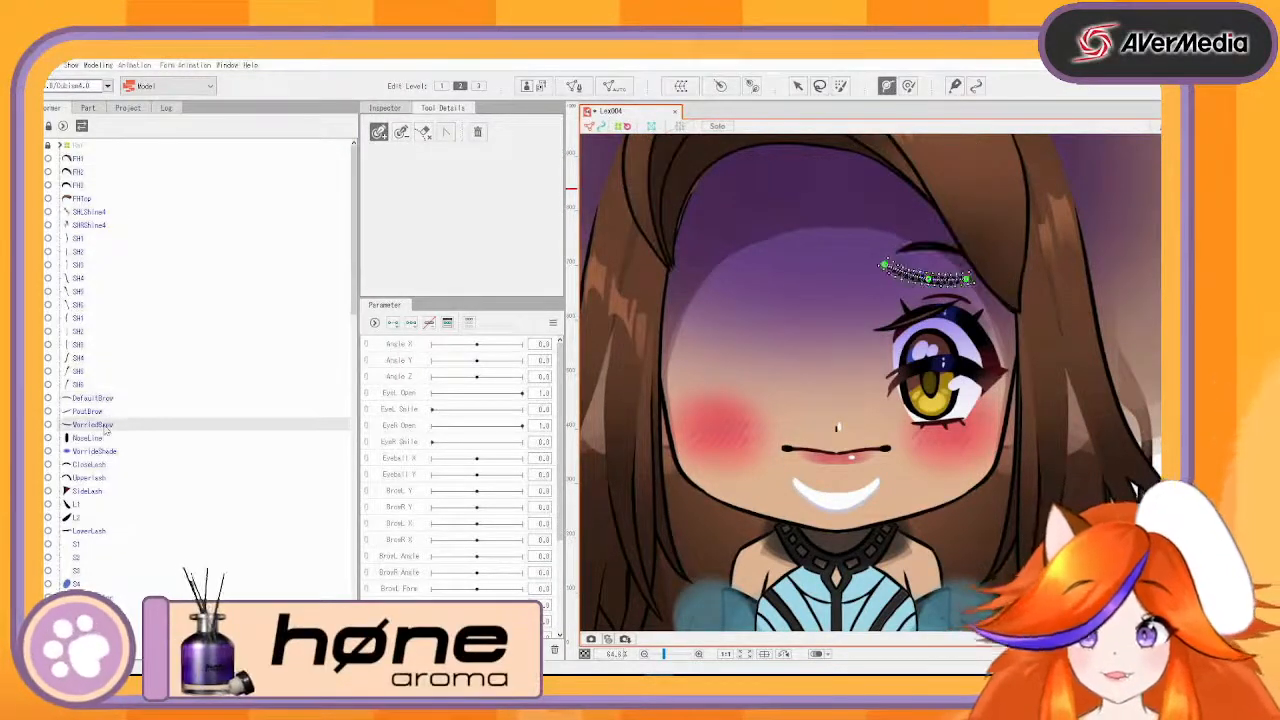
shift+click(110, 400)
- Generate an automatic mesh for NoseLine with the Deformation (Heavy) preset
click(109, 439)
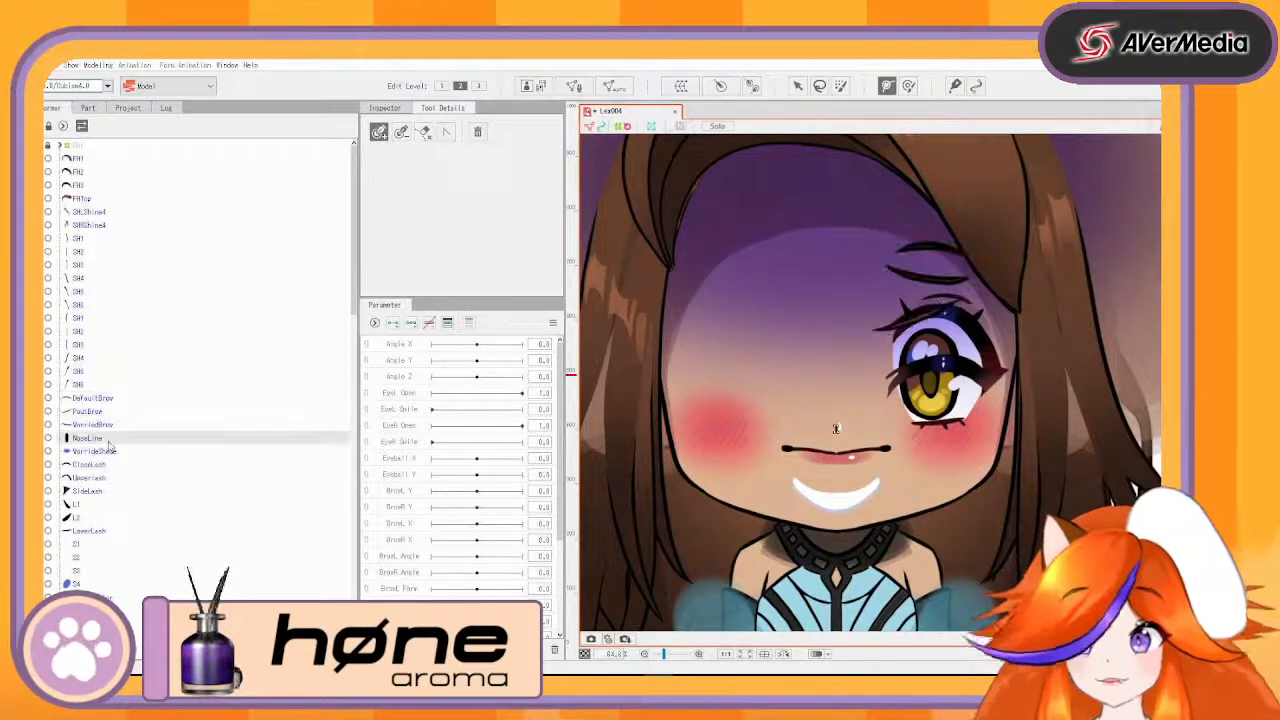
scroll(800, 320, up, 10)
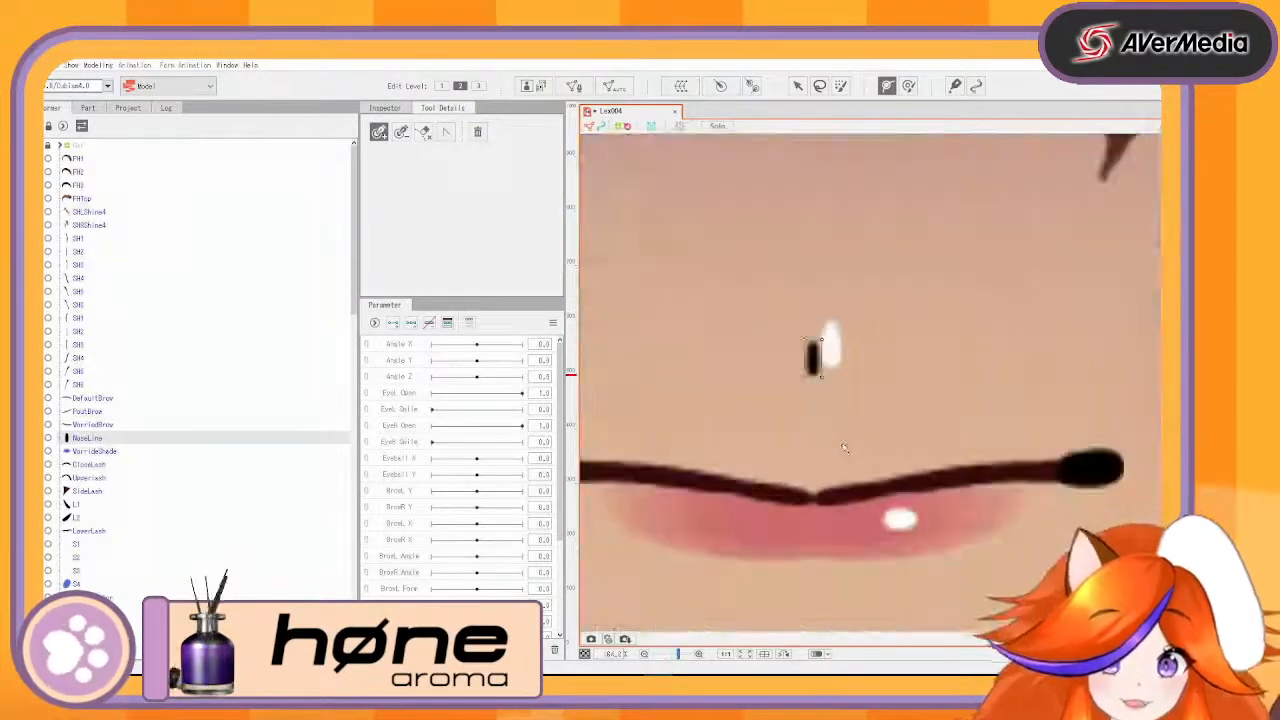
click(680, 126)
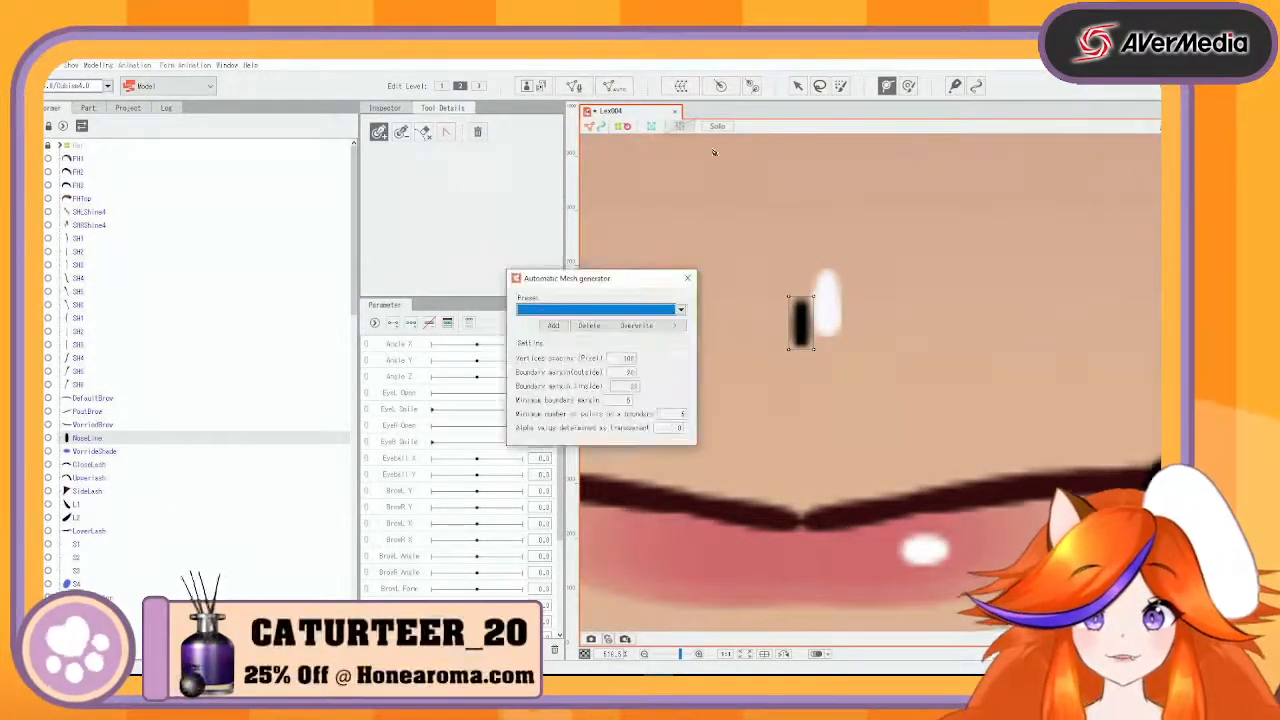
click(680, 310)
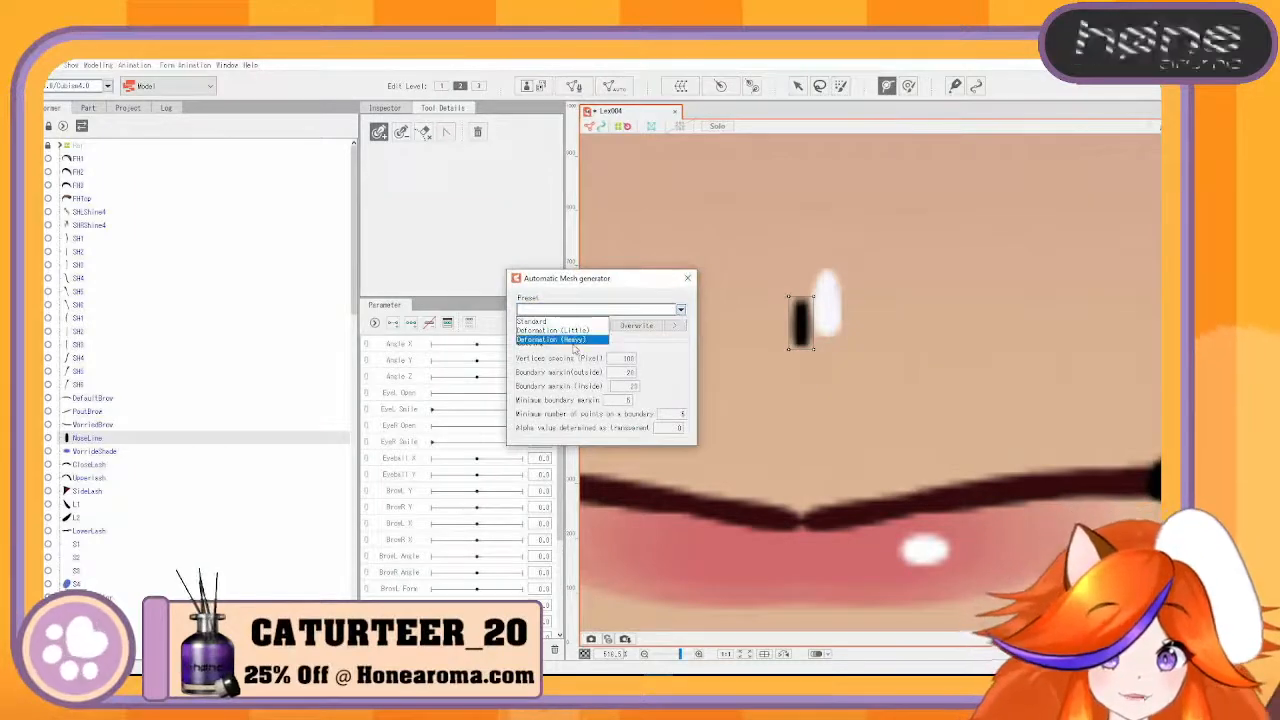
click(576, 341)
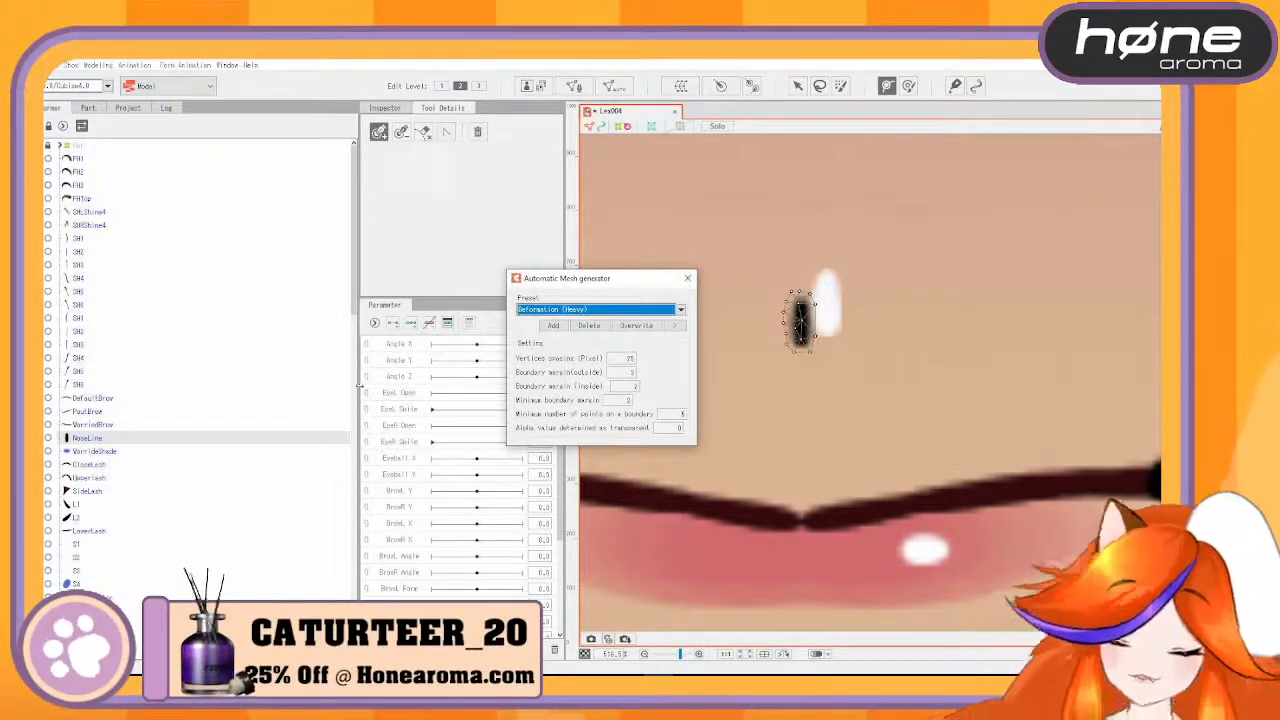
- Generate an automatic mesh for the large face shade part WorrideShade with the Standard preset
click(122, 454)
scroll(790, 299, down, 10)
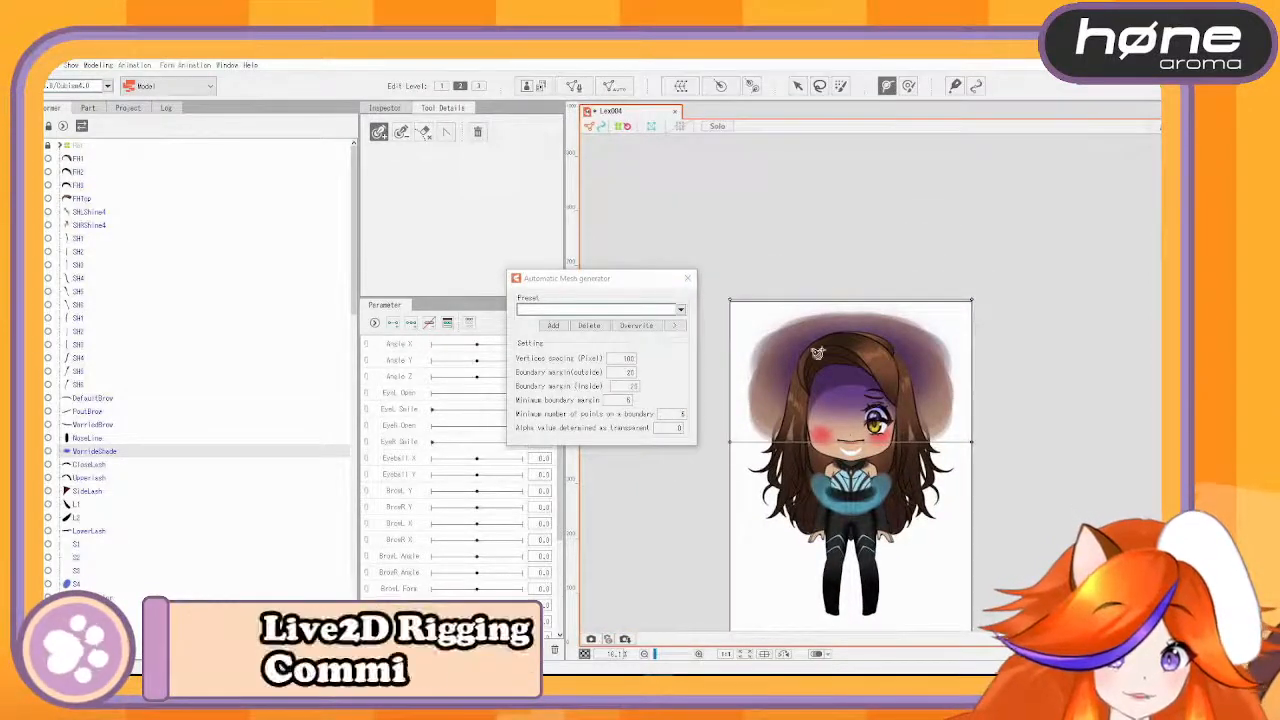
click(680, 311)
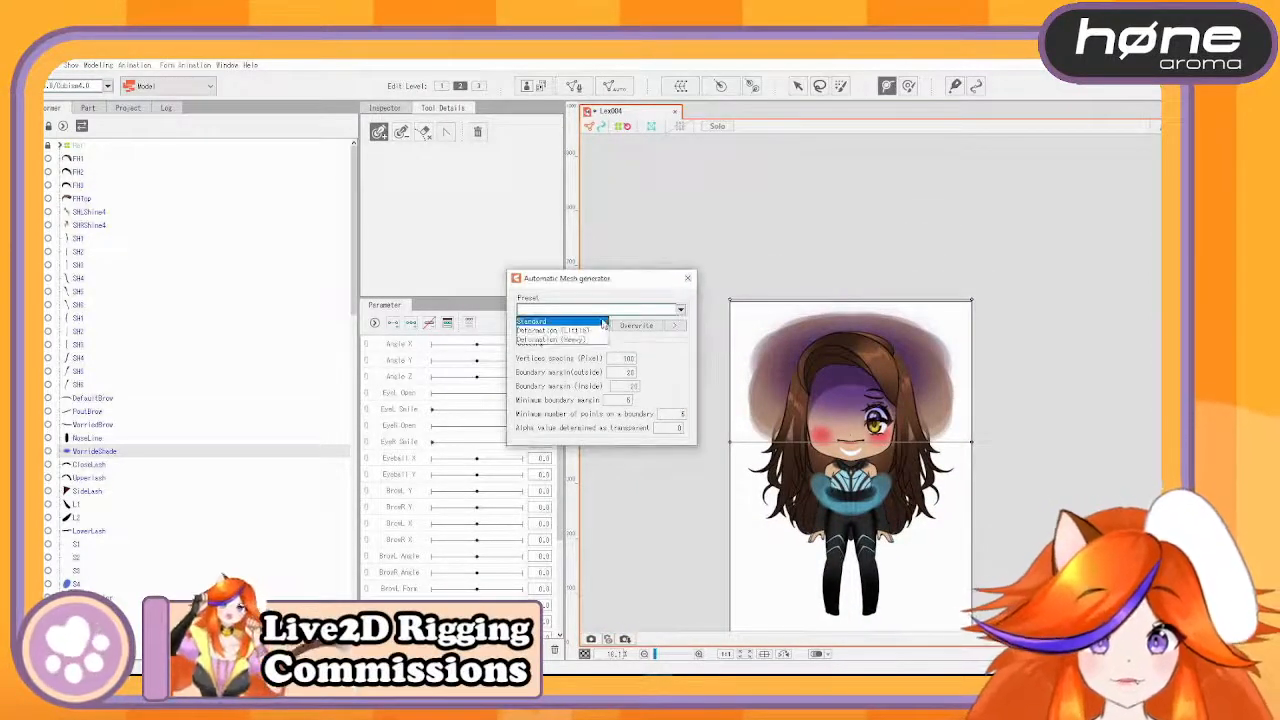
click(598, 322)
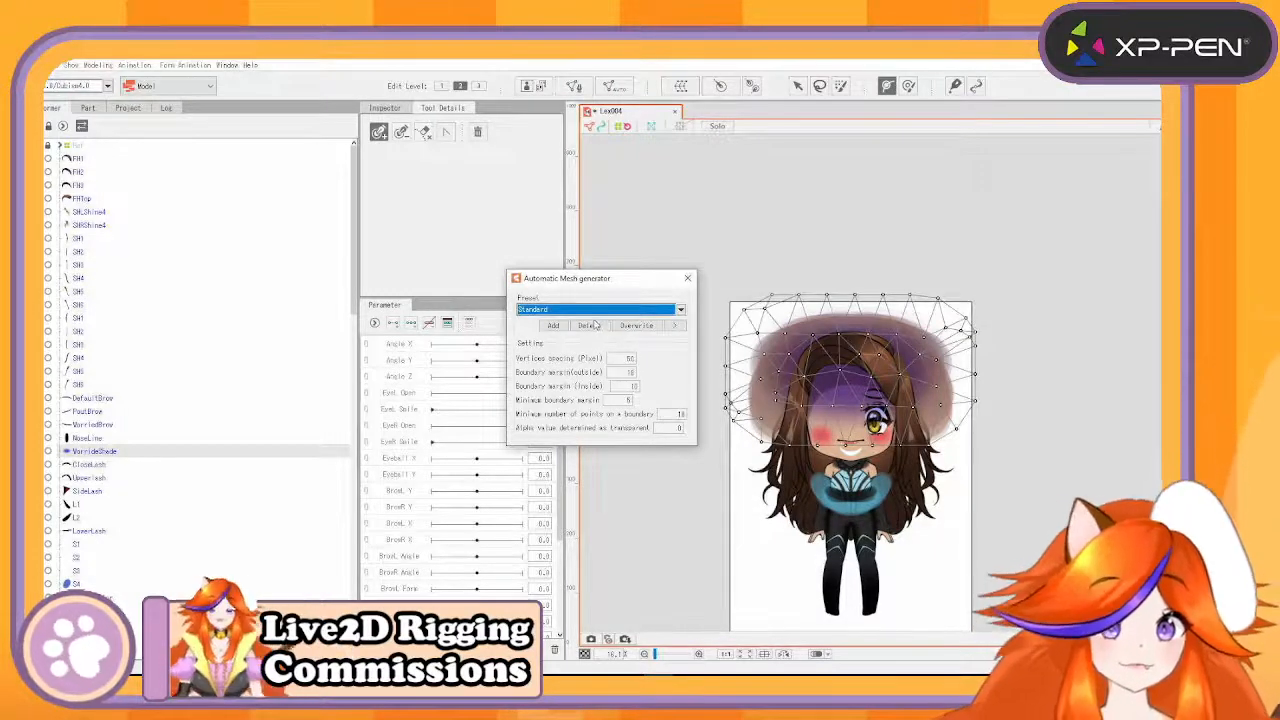
- Select the CloseLash part and move the mesh generator dialog clear of the canvas
click(113, 466)
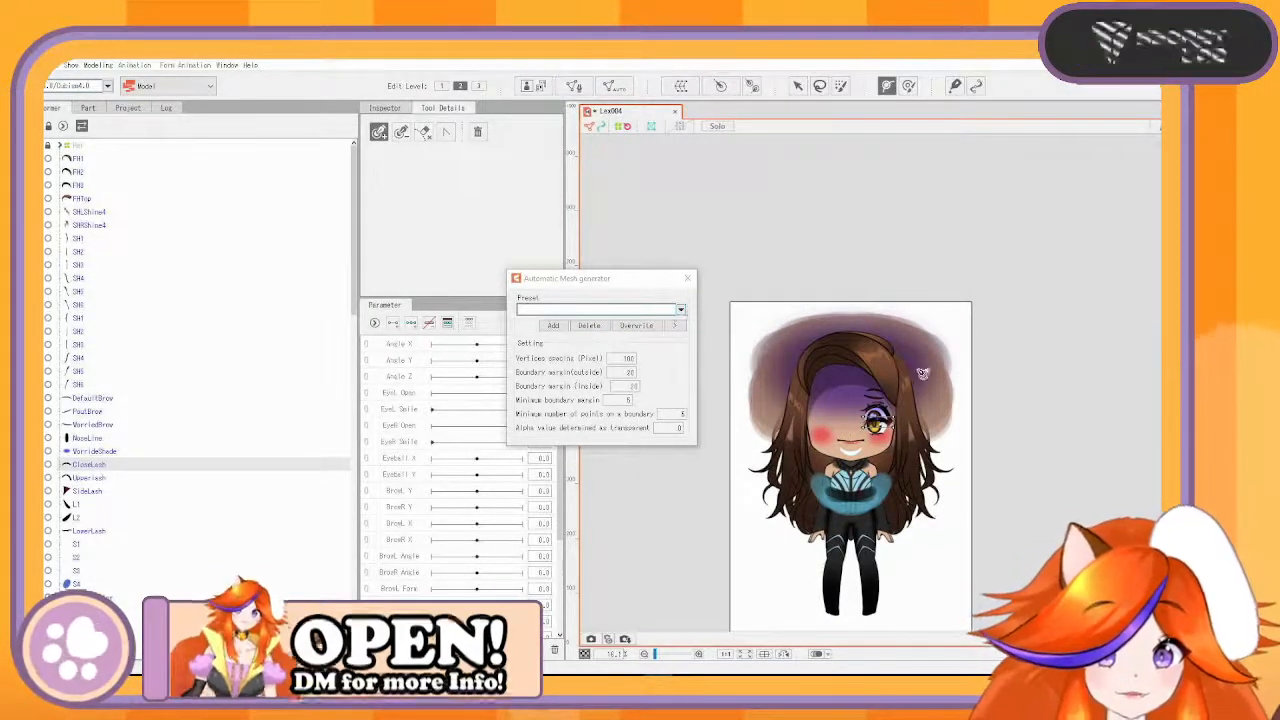
scroll(963, 256, up, 8)
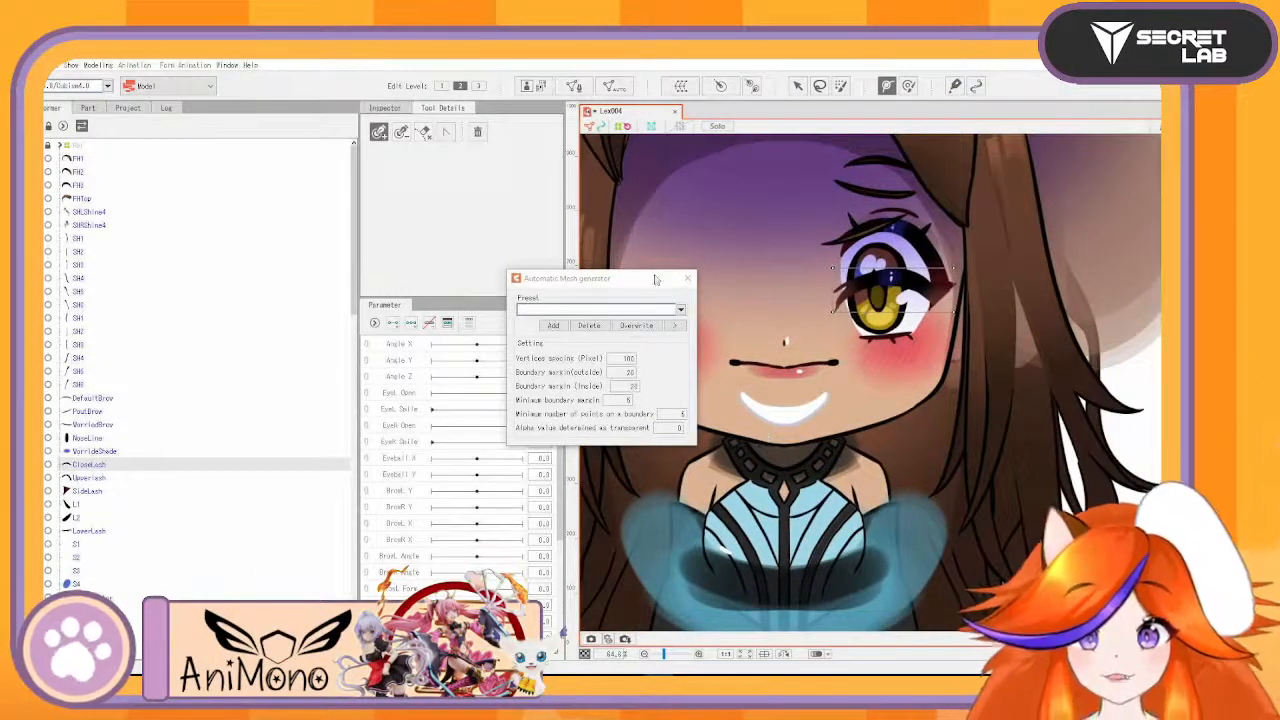
drag(655, 279, 477, 268)
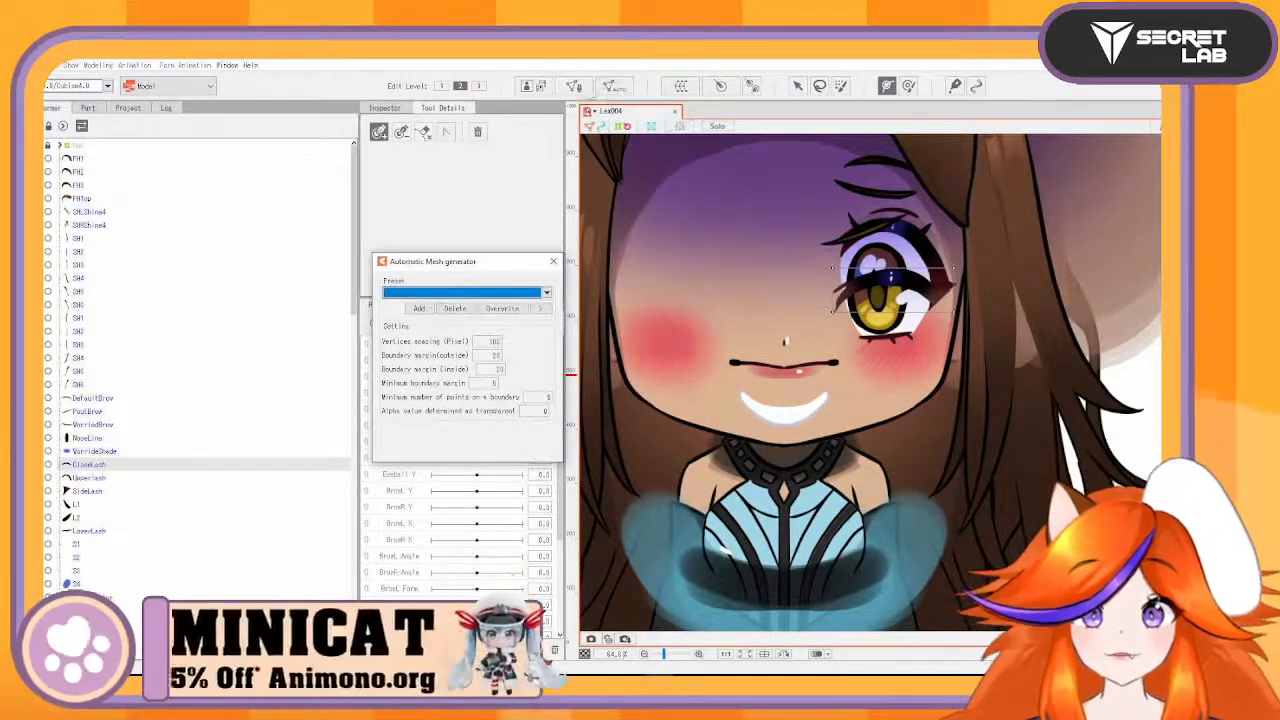
- Erase CloseLash's default mesh in mesh edit mode and draw a mesh-mapping stroke along the lash from inner to outer tip
click(574, 90)
scroll(1061, 325, up, 4)
drag(837, 347, 999, 401)
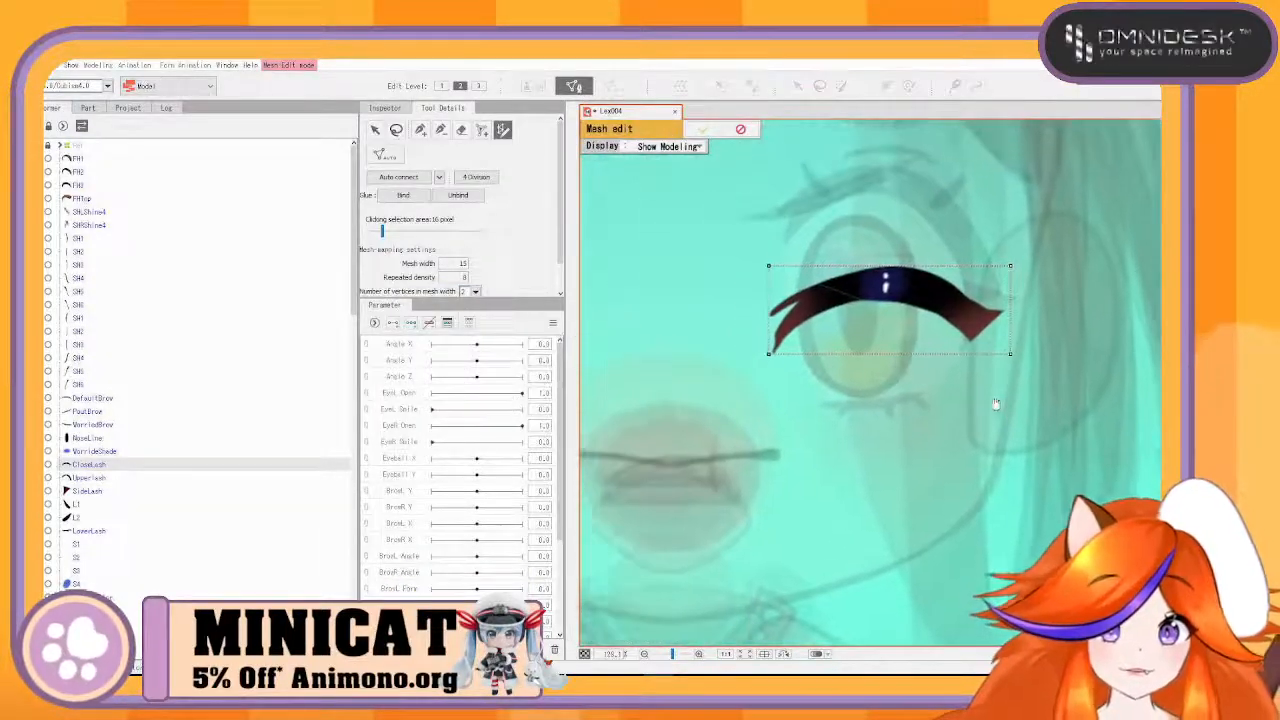
click(461, 131)
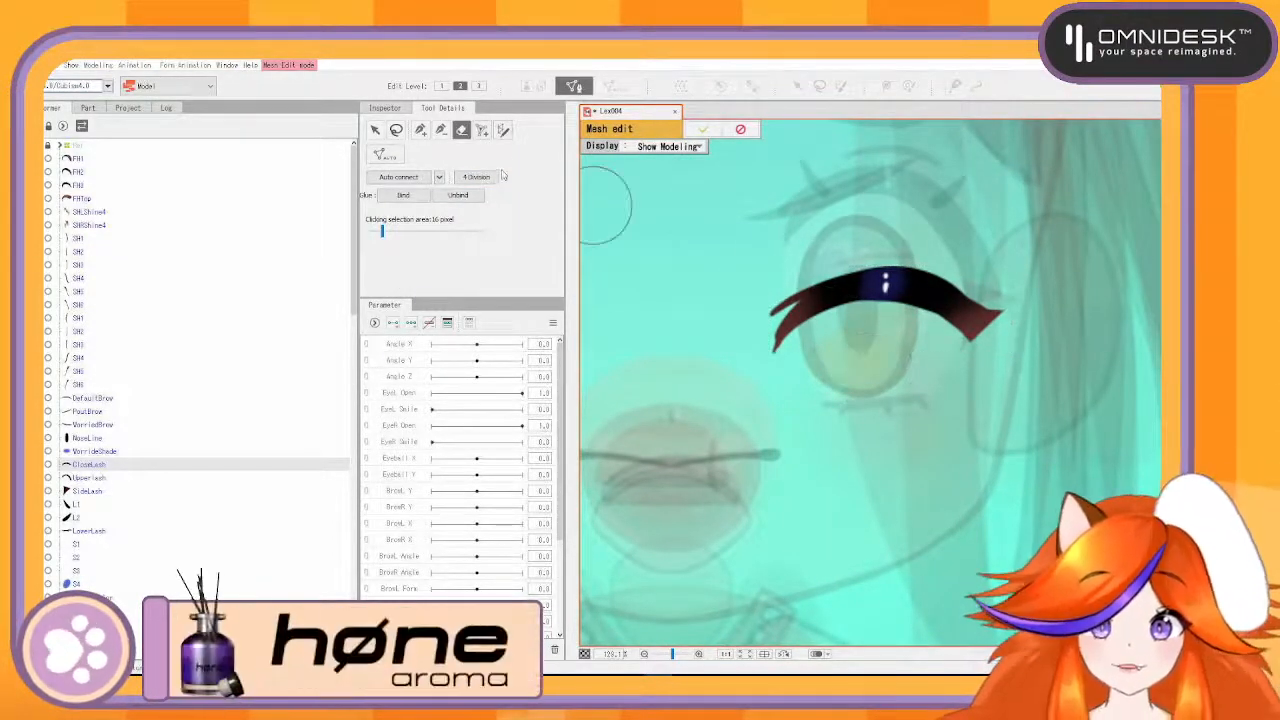
click(505, 132)
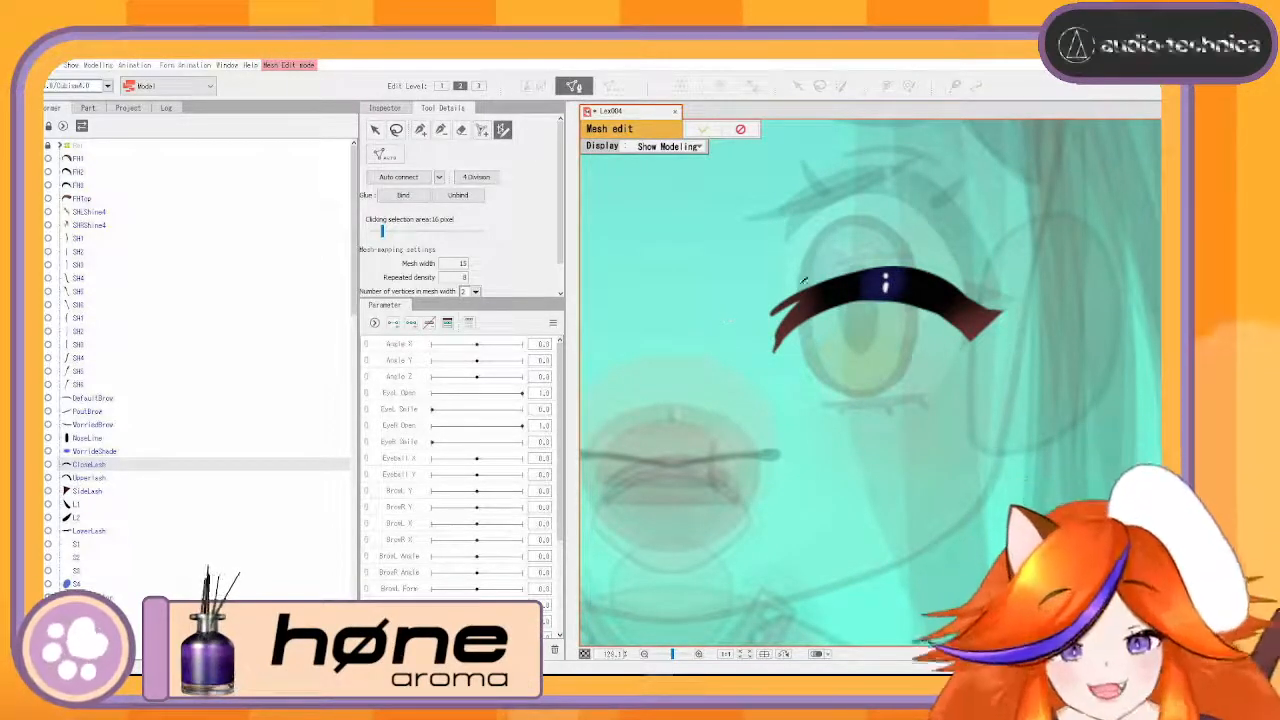
mouse_move(770, 335)
mouse_down()
mouse_move(838, 292)
mouse_move(935, 295)
mouse_move(998, 331)
mouse_up()
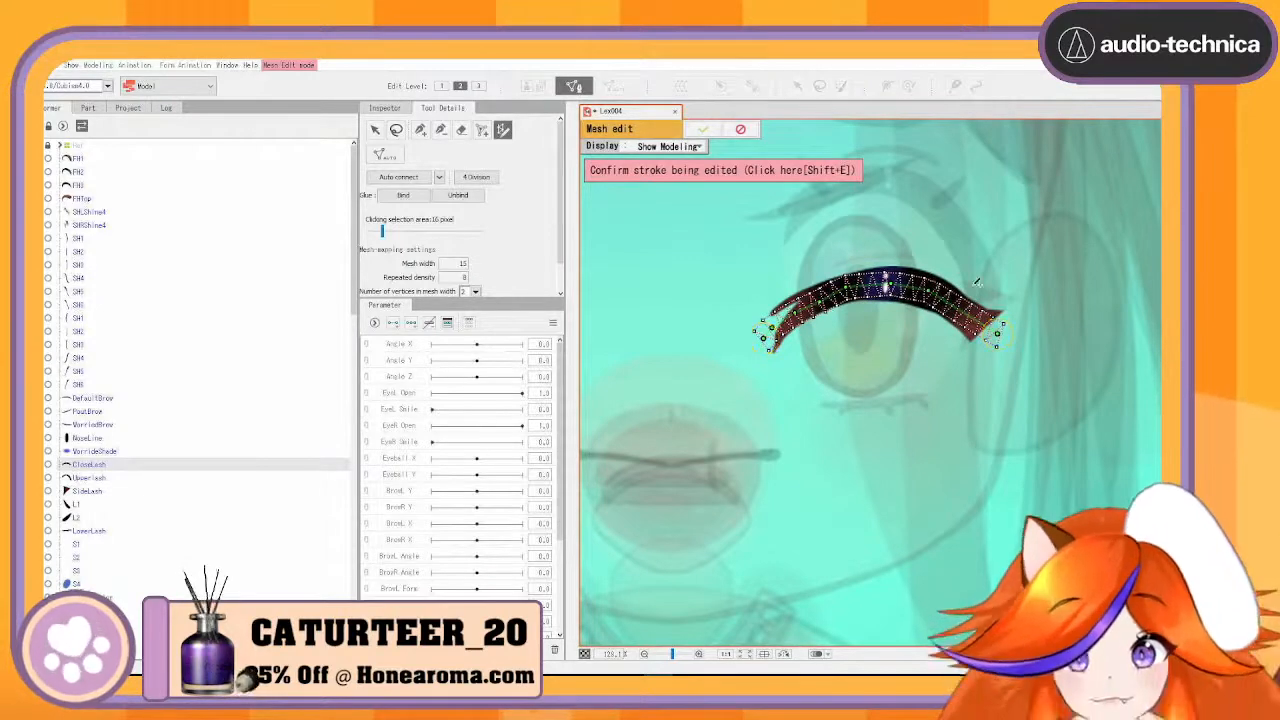
- Try mesh widths of 20, 25 and 30 on the CloseLash stroke
double_click(463, 262)
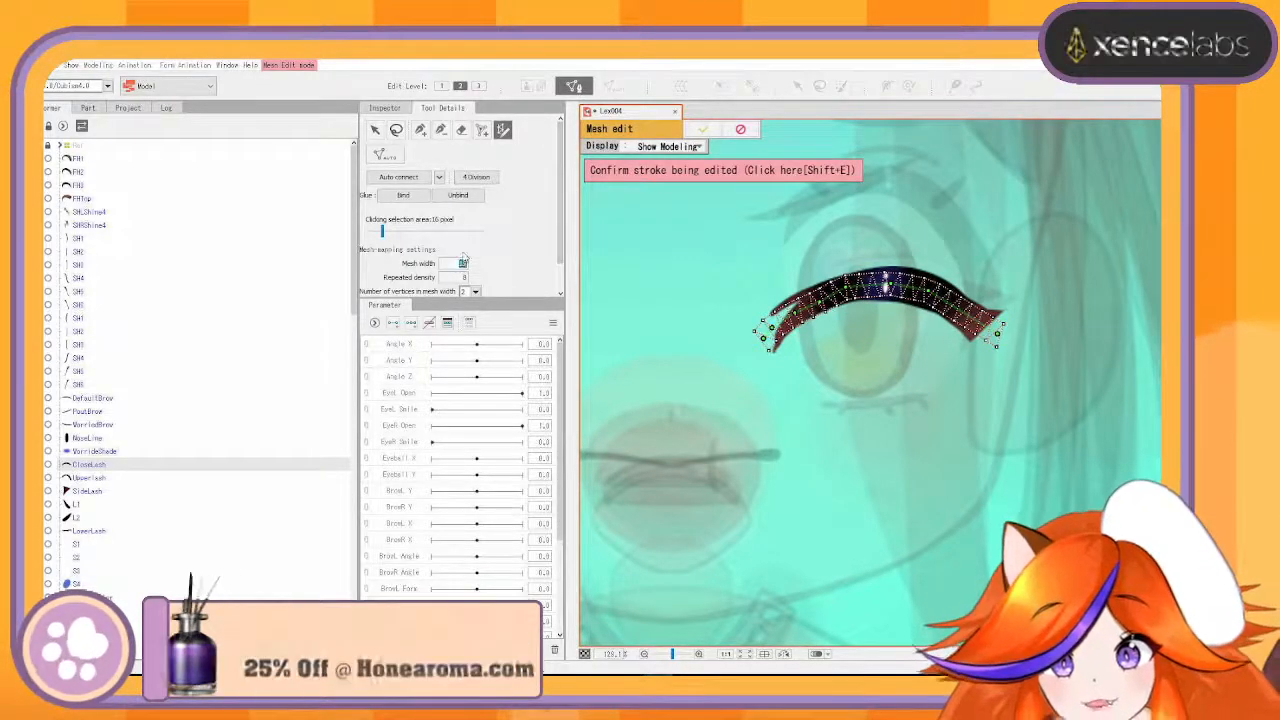
text(20)
key(Return)
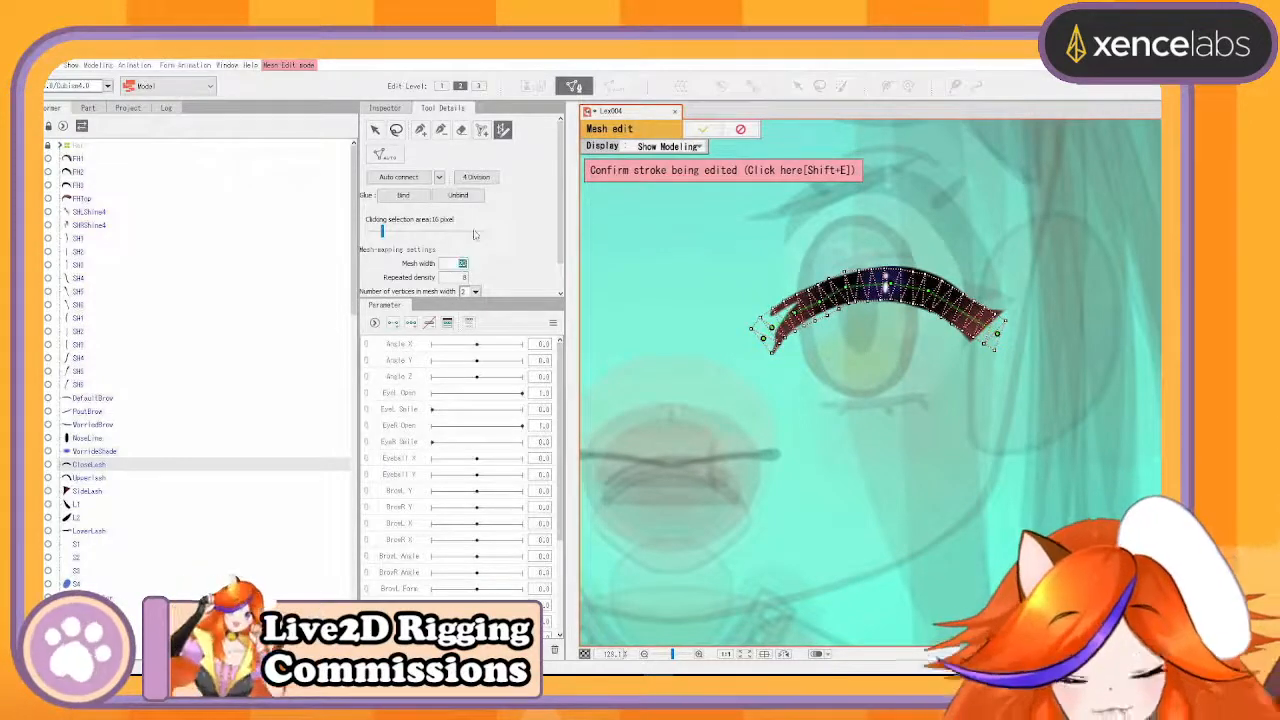
key(Return)
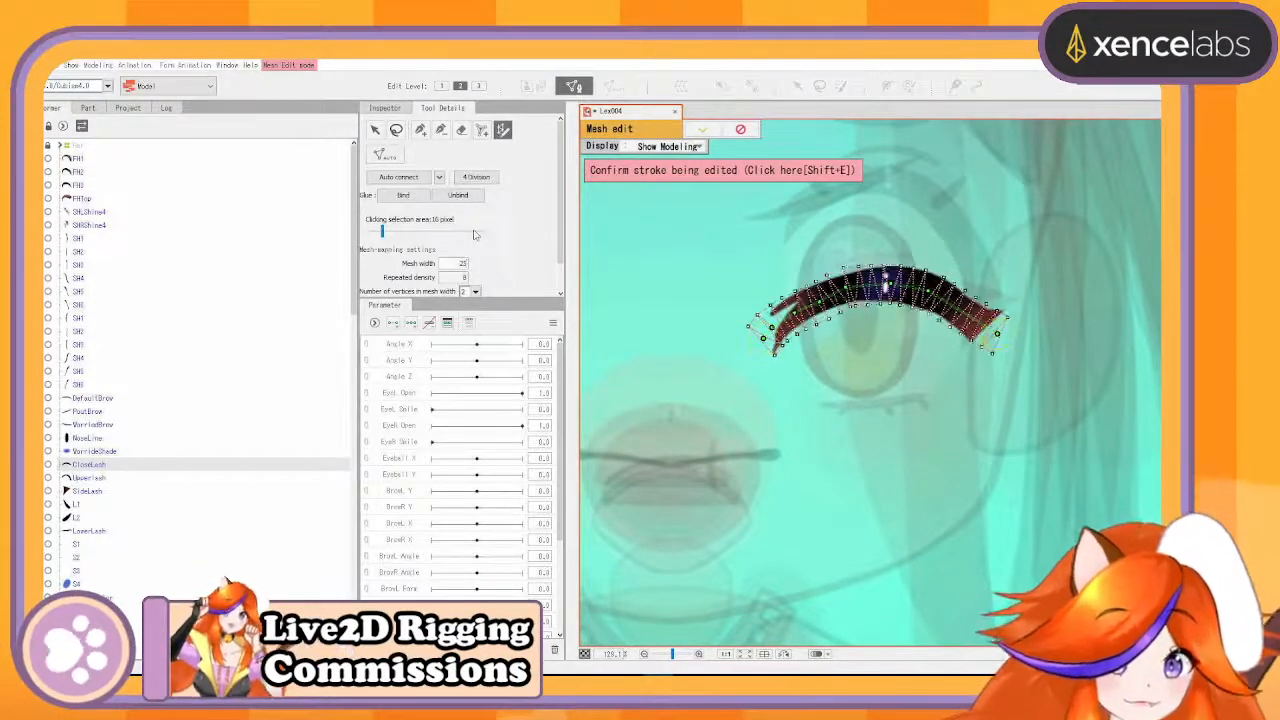
double_click(457, 263)
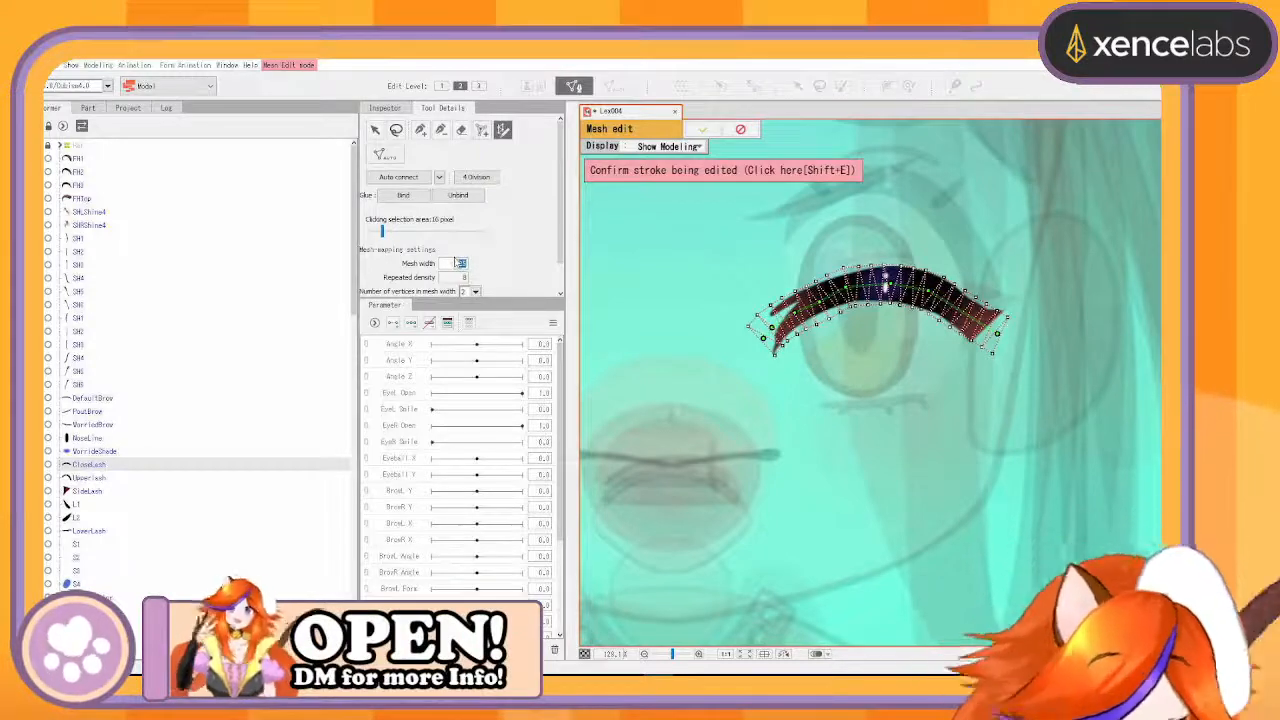
text(30)
key(Return)
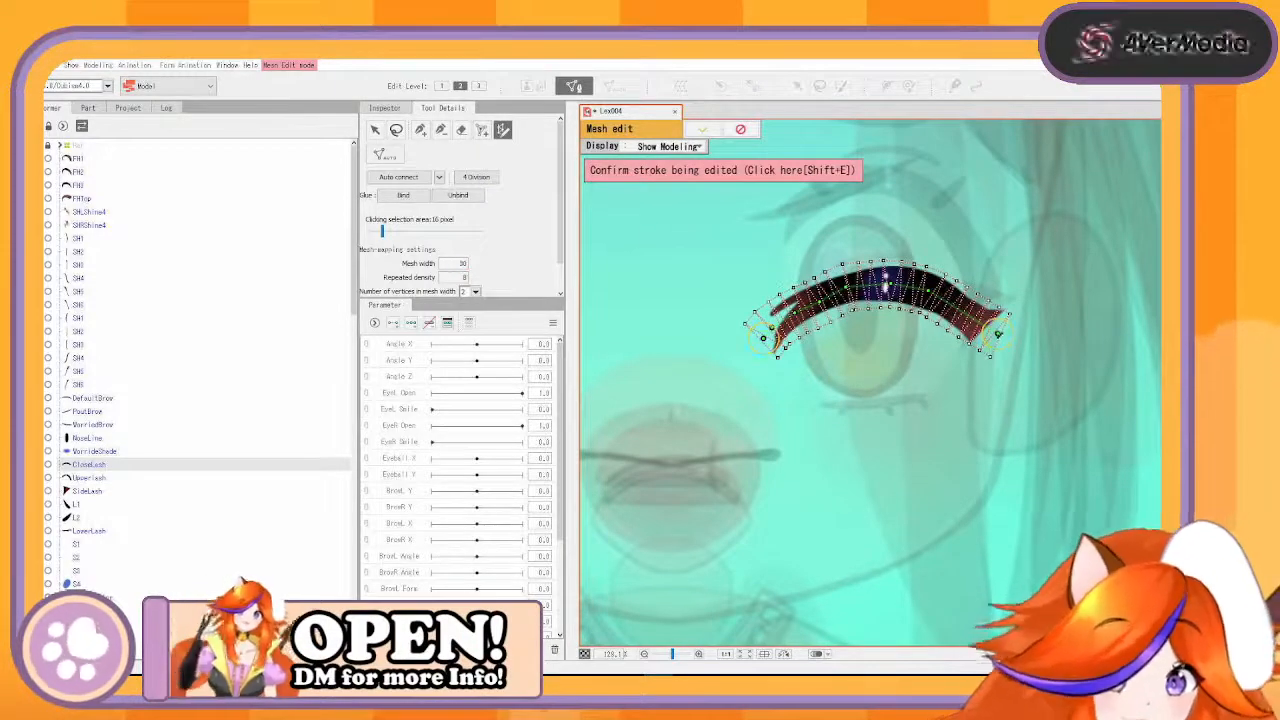
- Extend both ends of the CloseLash stroke slightly past the lash tips with a mesh width of 40, and apply the mesh
mouse_move(997, 333)
mouse_down()
mouse_move(992, 343)
mouse_move(973, 320)
mouse_move(1000, 341)
mouse_up()
double_click(461, 264)
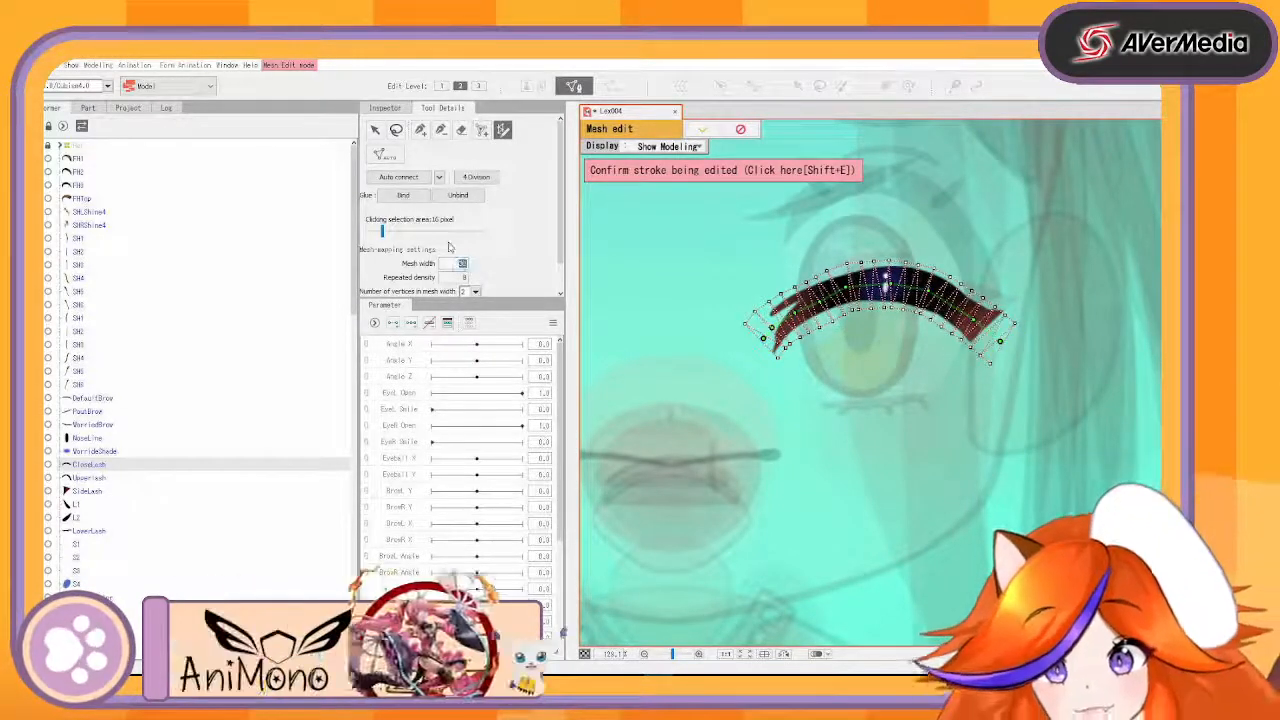
text(40)
key(Return)
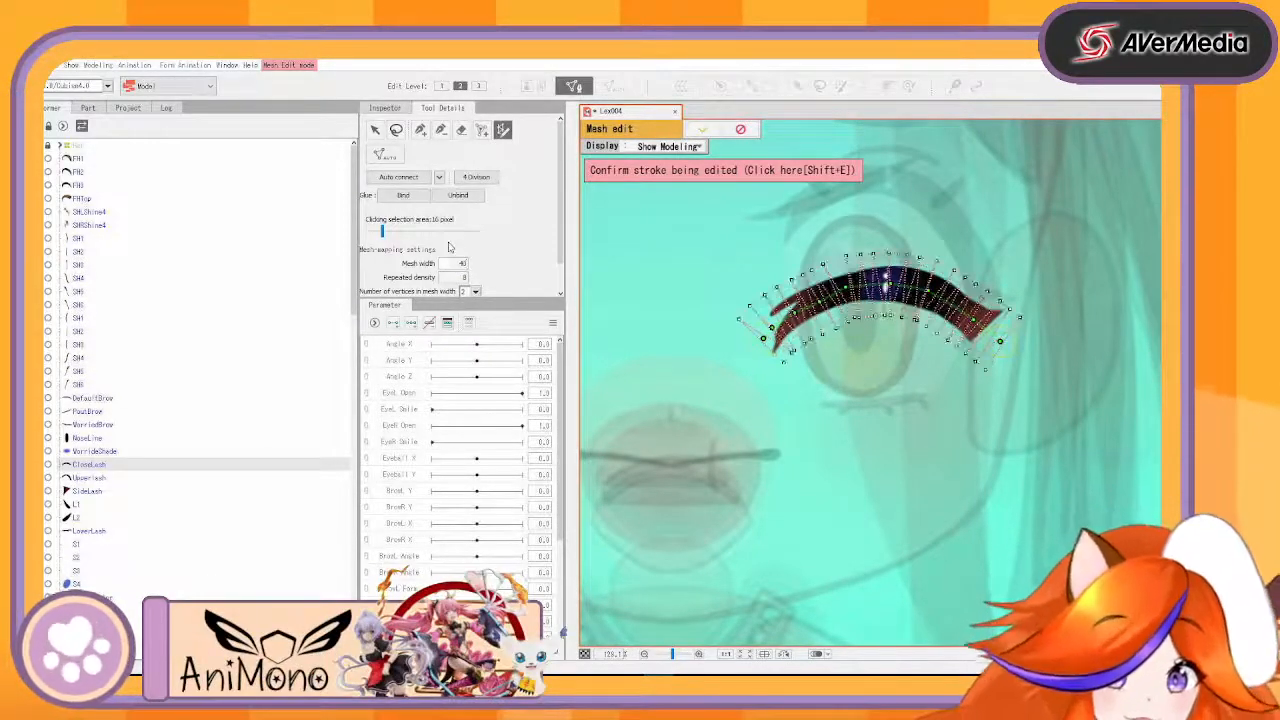
drag(763, 338, 755, 345)
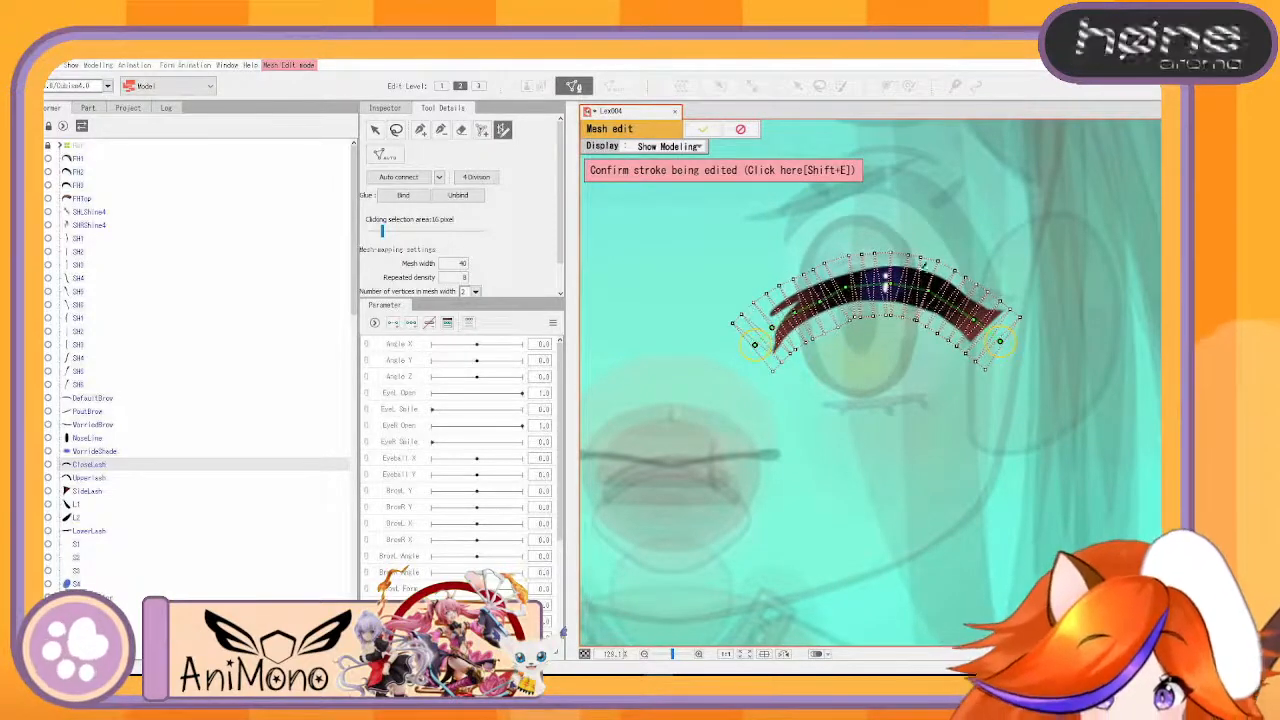
click(703, 129)
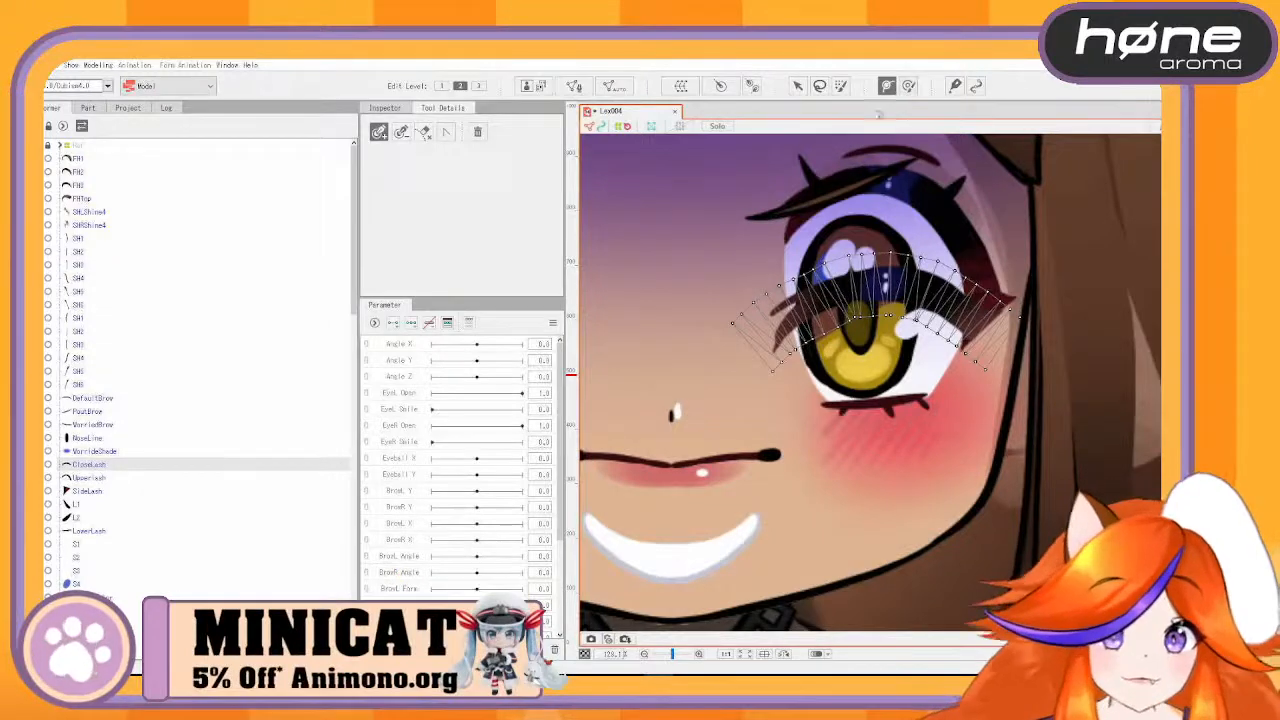
- Undo the mesh applied to CloseLash and dismiss the automatic mesh generator unused
key(ctrl+z)
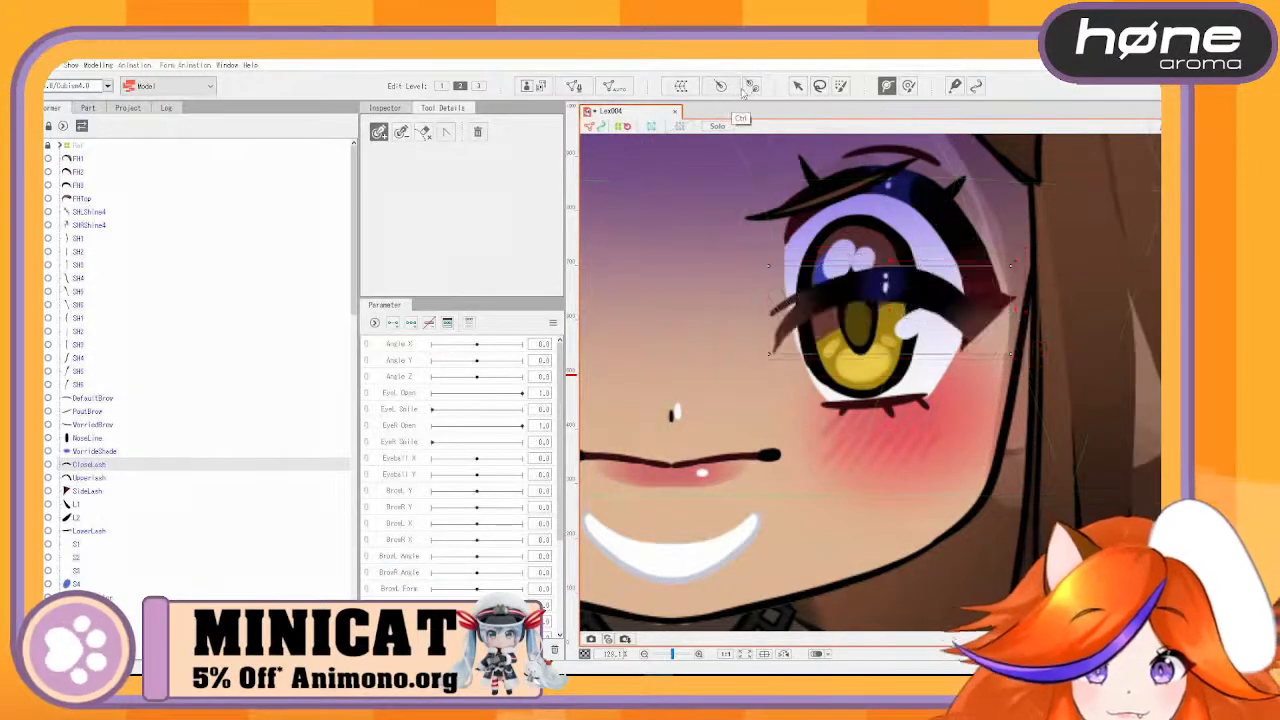
click(614, 86)
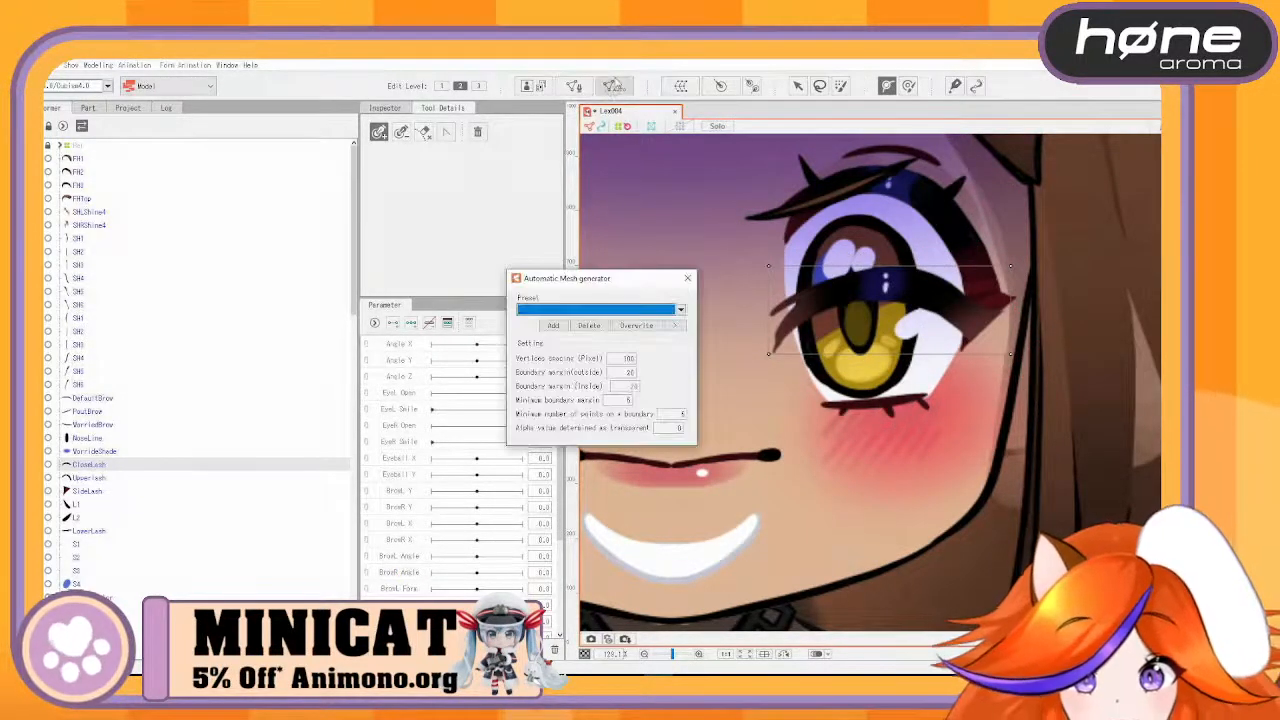
click(688, 278)
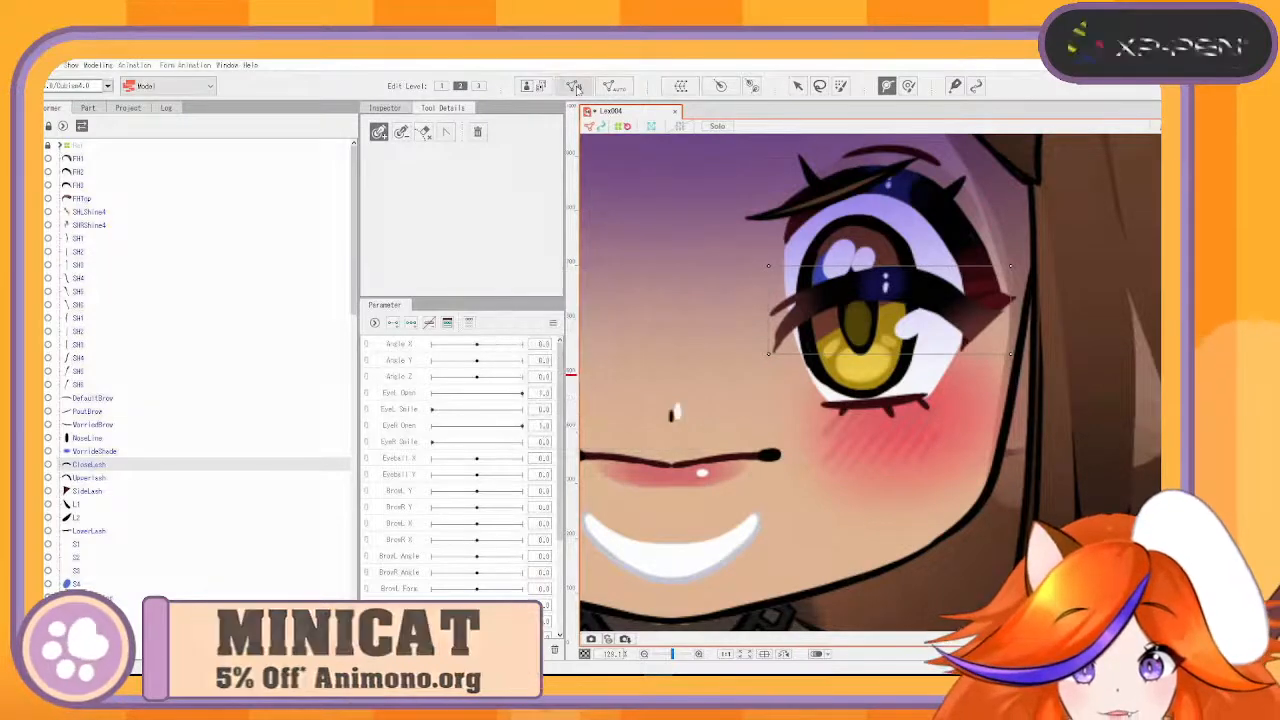
- Erase CloseLash's default mesh in mesh edit mode and redraw the mesh-mapping stroke from the lash's inner tip to its outer tip
click(575, 86)
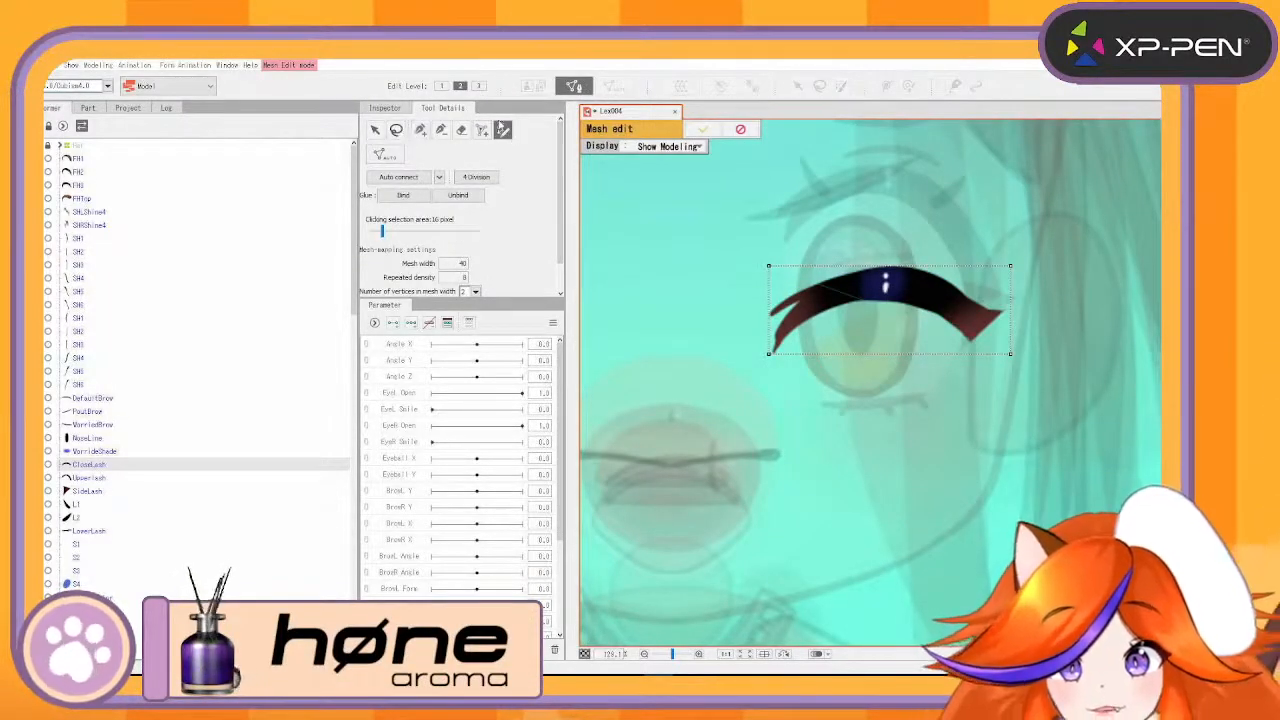
click(461, 129)
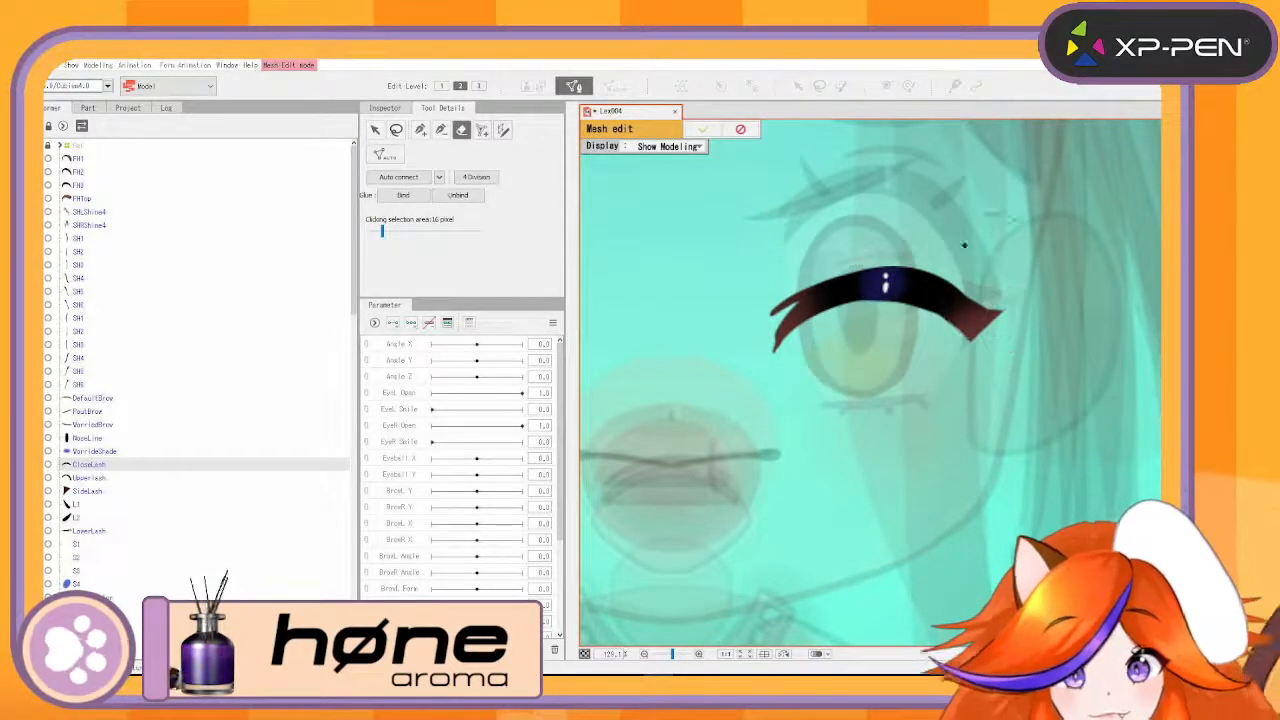
click(503, 130)
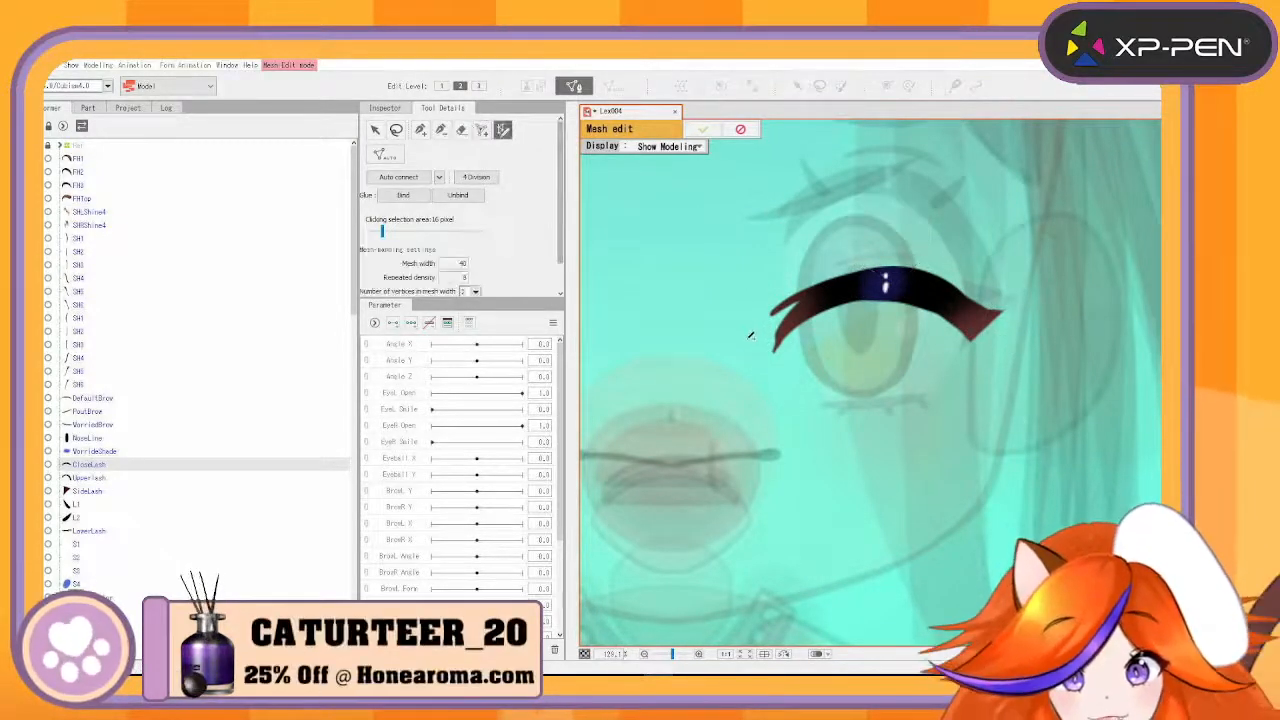
drag(755, 338, 822, 305)
drag(962, 294, 985, 310)
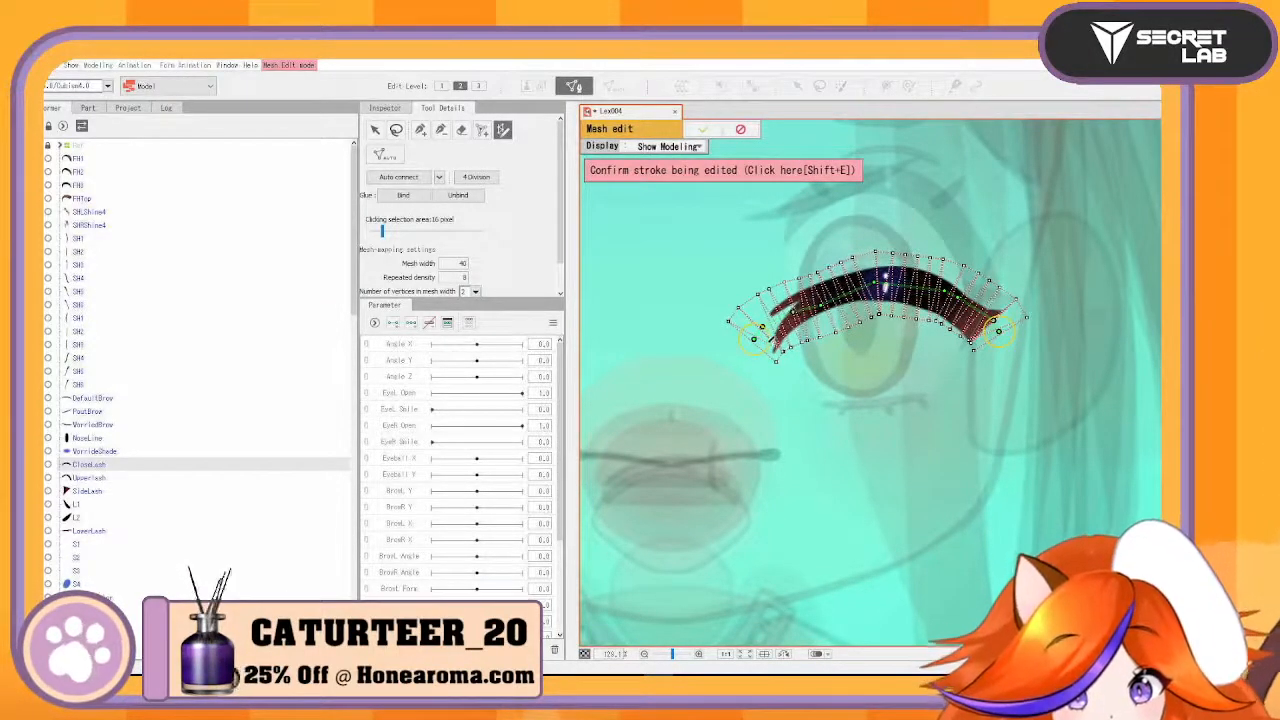
- Extend both ends of the CloseLash stroke past the lash tips, set the repeated density to 10, and apply the mesh
drag(756, 338, 748, 348)
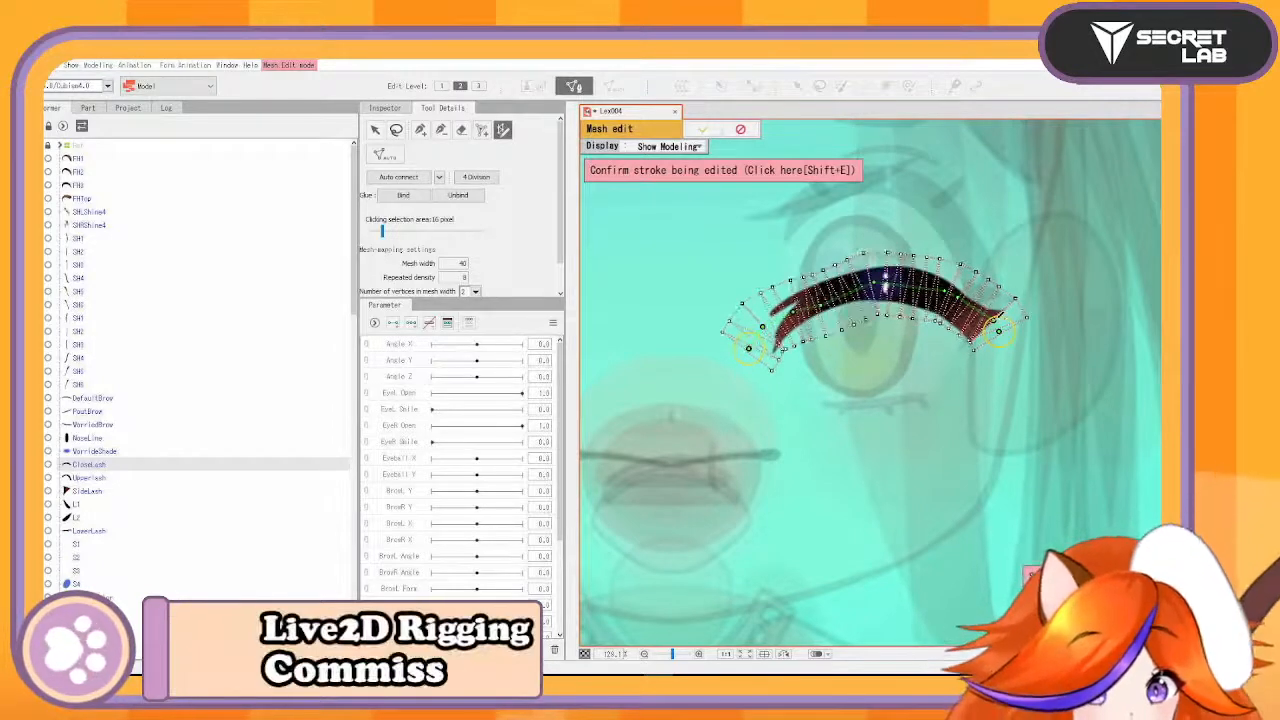
drag(1000, 328, 1003, 338)
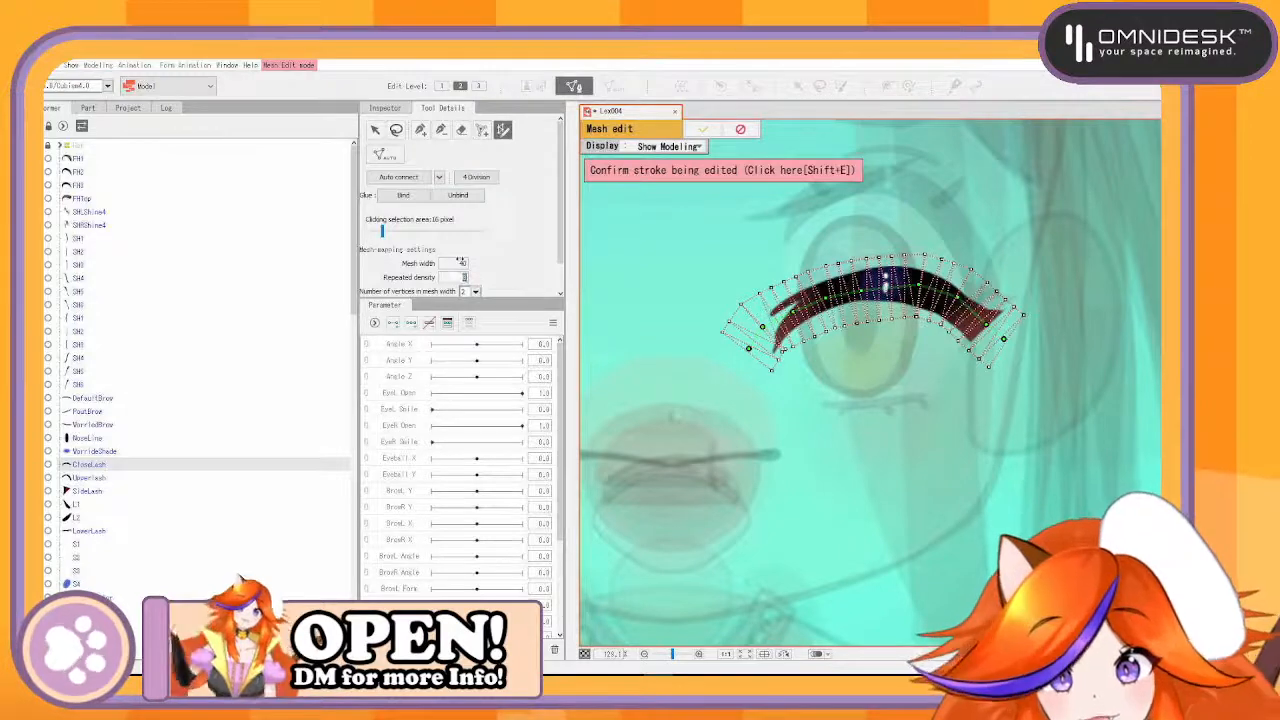
key(Return)
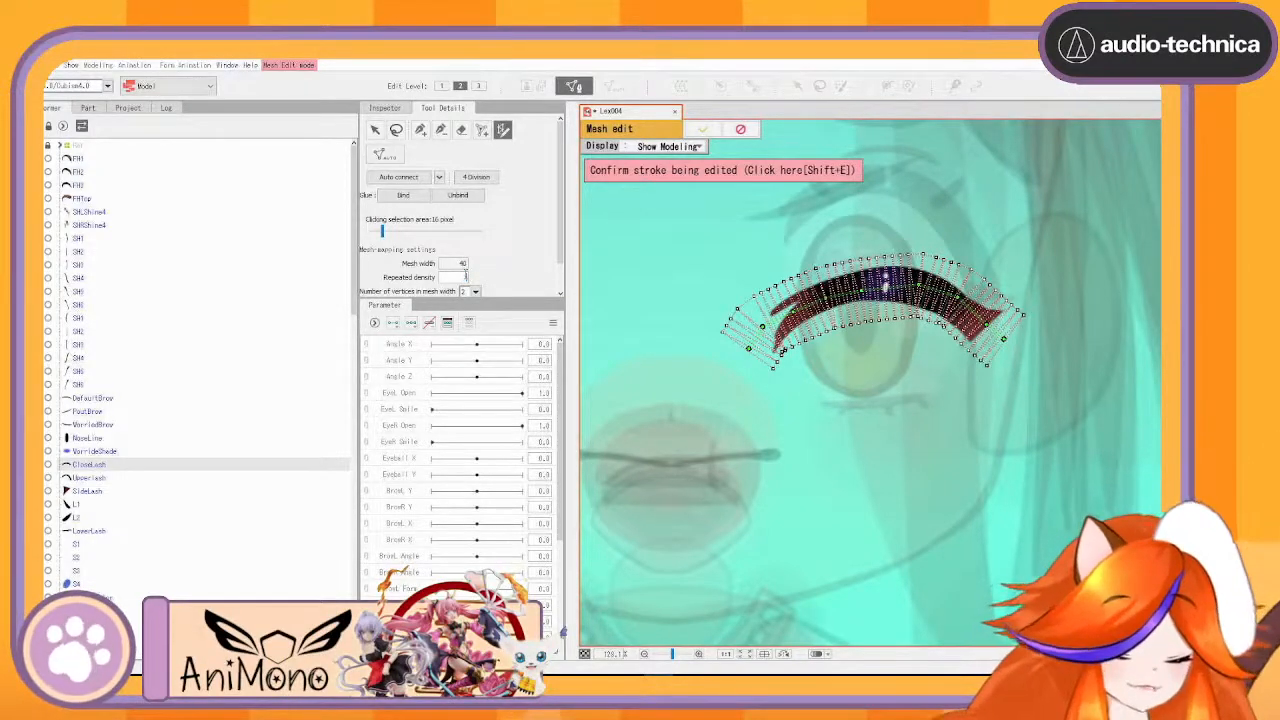
text(10)
key(Return)
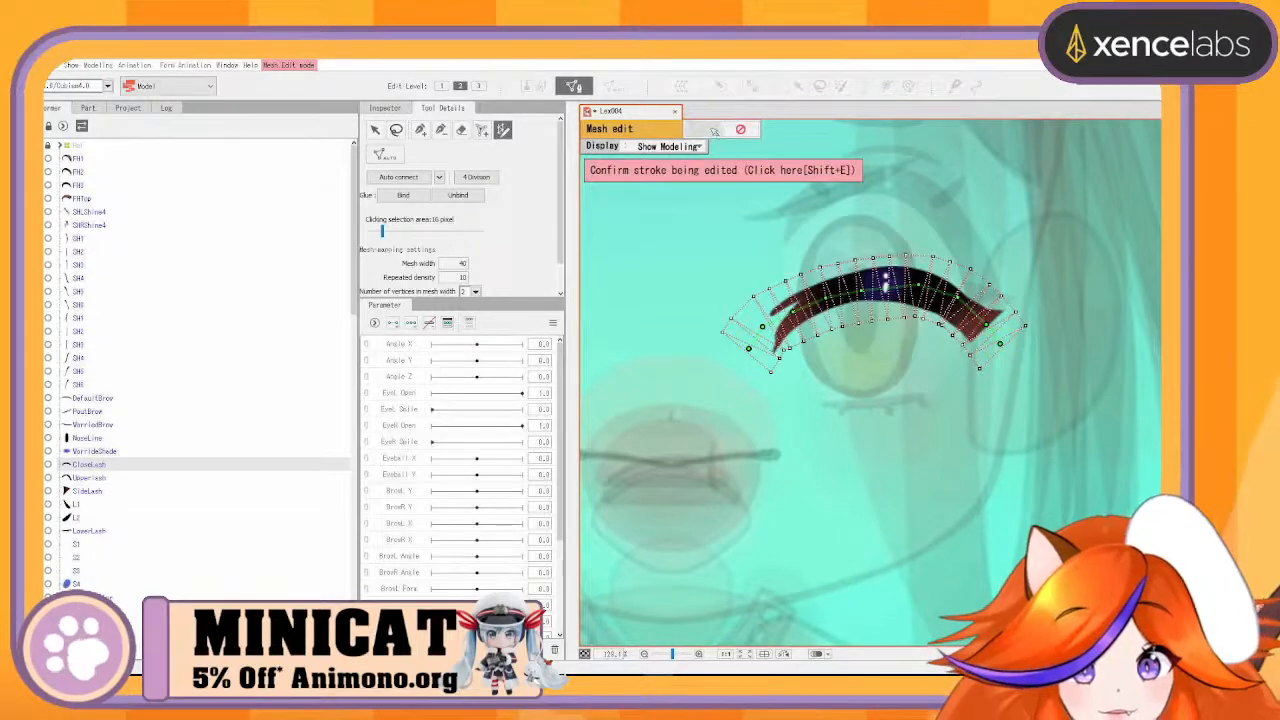
click(704, 129)
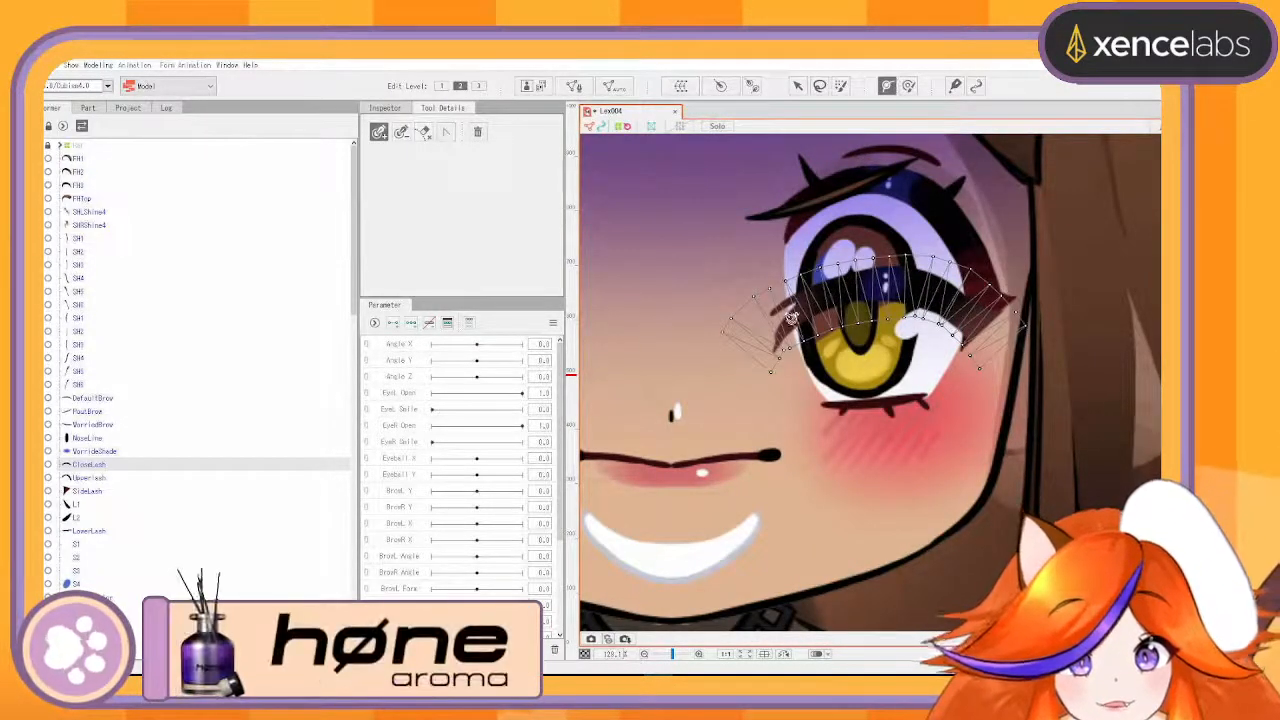
- Add a three-point deform path along CloseLash, from its inner end through the middle to its outer end
click(773, 329)
click(886, 288)
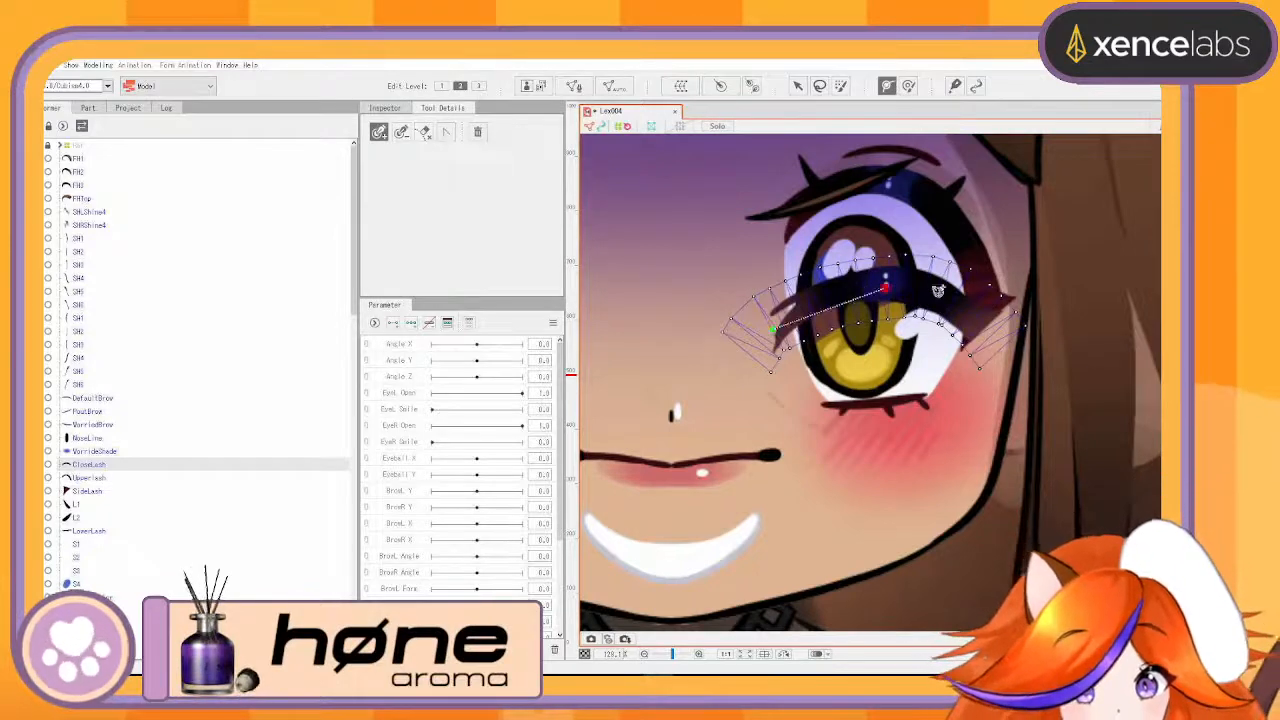
click(985, 322)
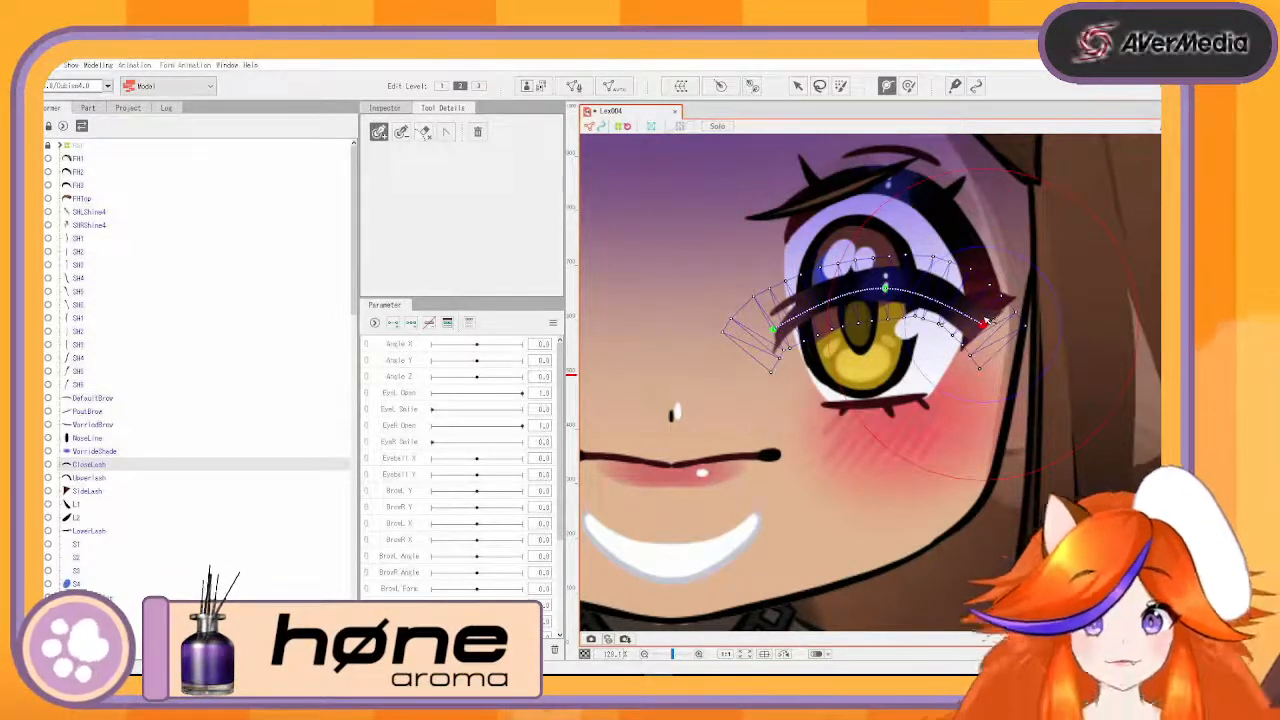
- Erase UpperLash's default mesh in mesh edit mode and draw a mesh-mapping stroke along the lash from inner to outer end
click(95, 477)
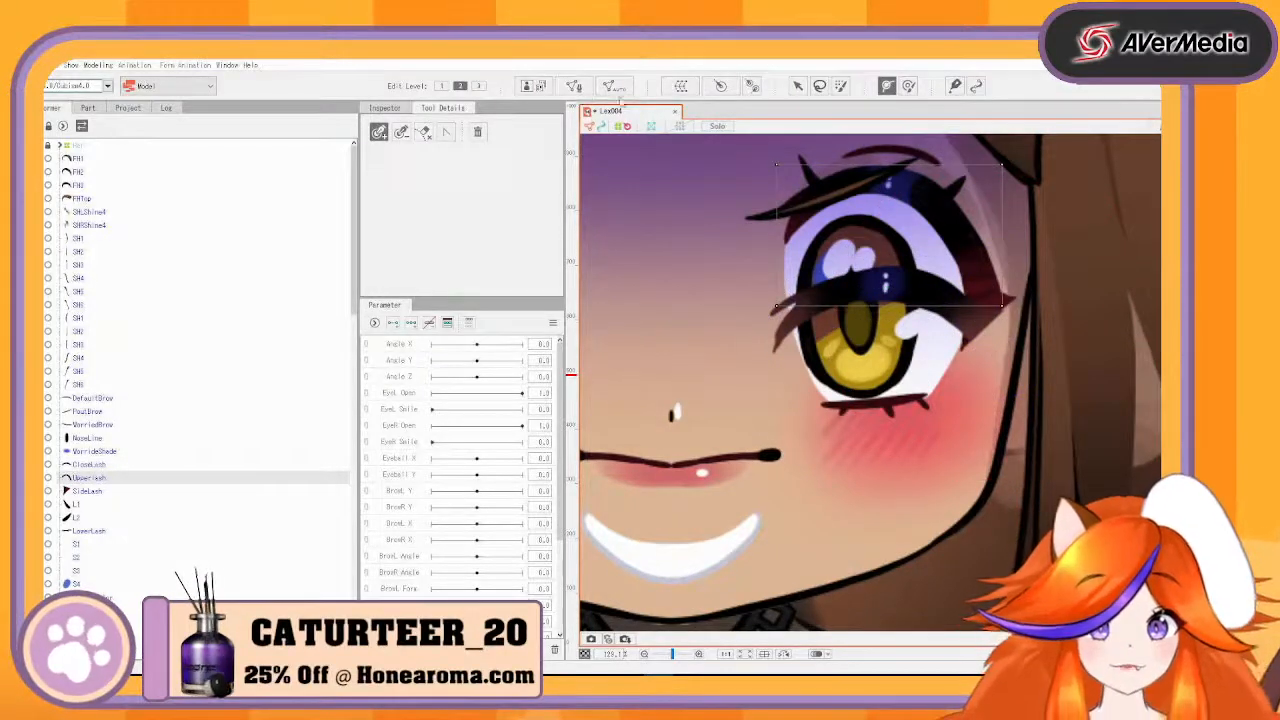
click(577, 88)
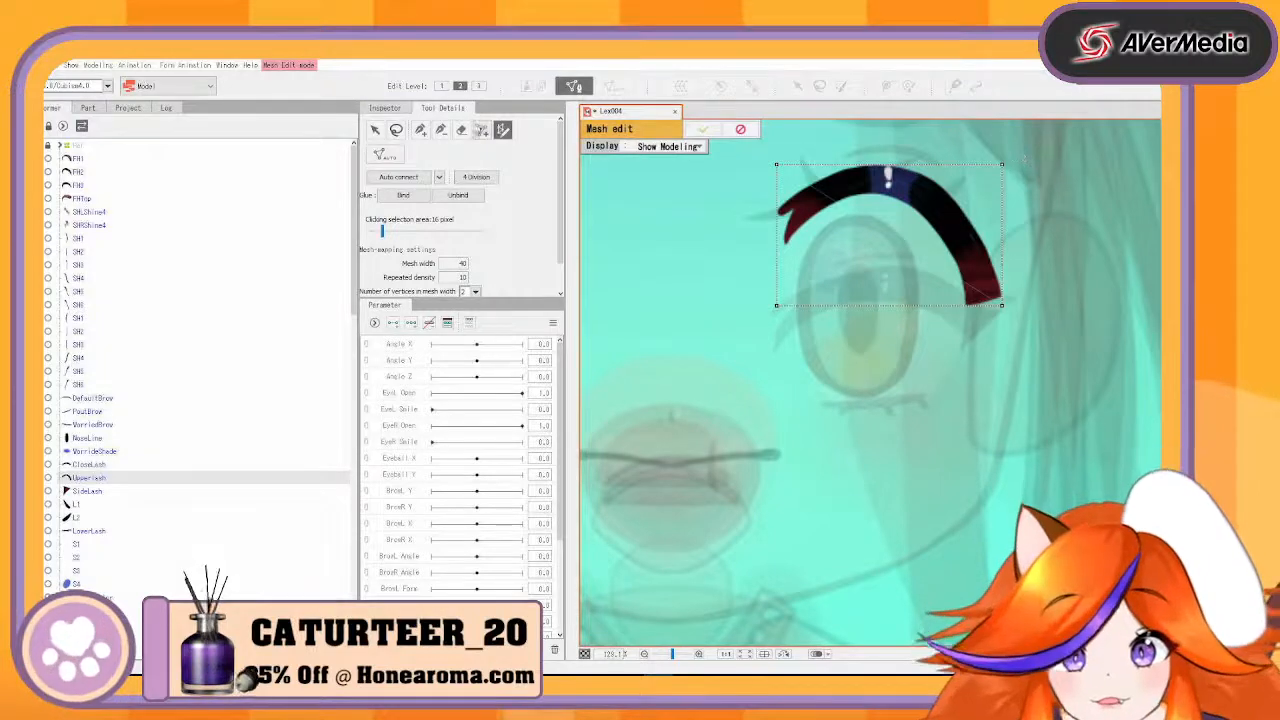
click(461, 130)
mouse_move(808, 161)
mouse_down()
mouse_move(835, 340)
mouse_move(962, 239)
mouse_up()
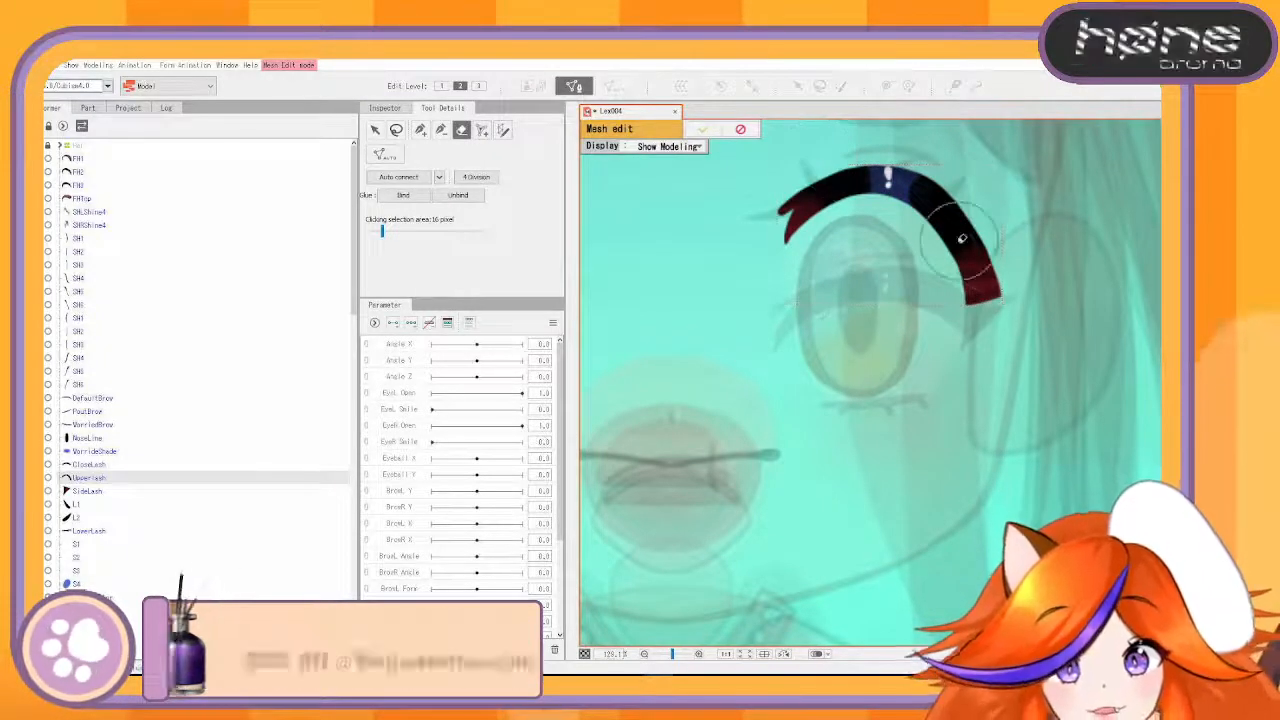
click(503, 130)
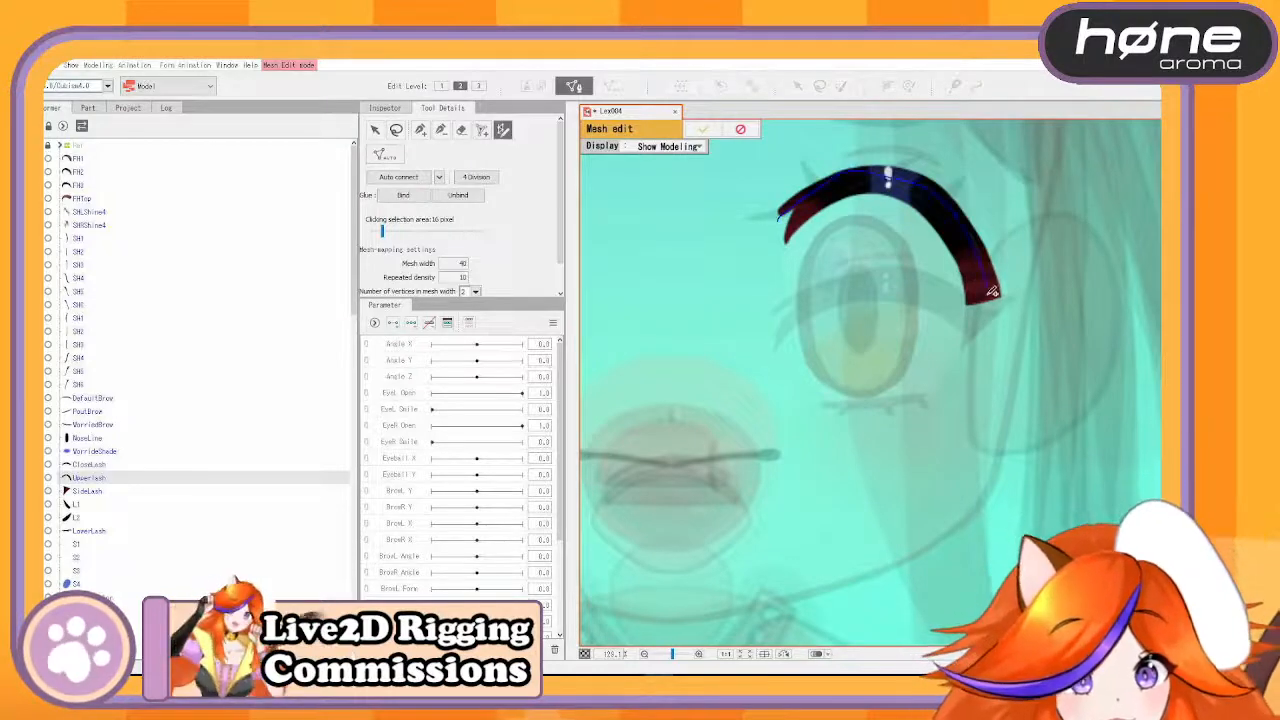
drag(992, 291, 990, 293)
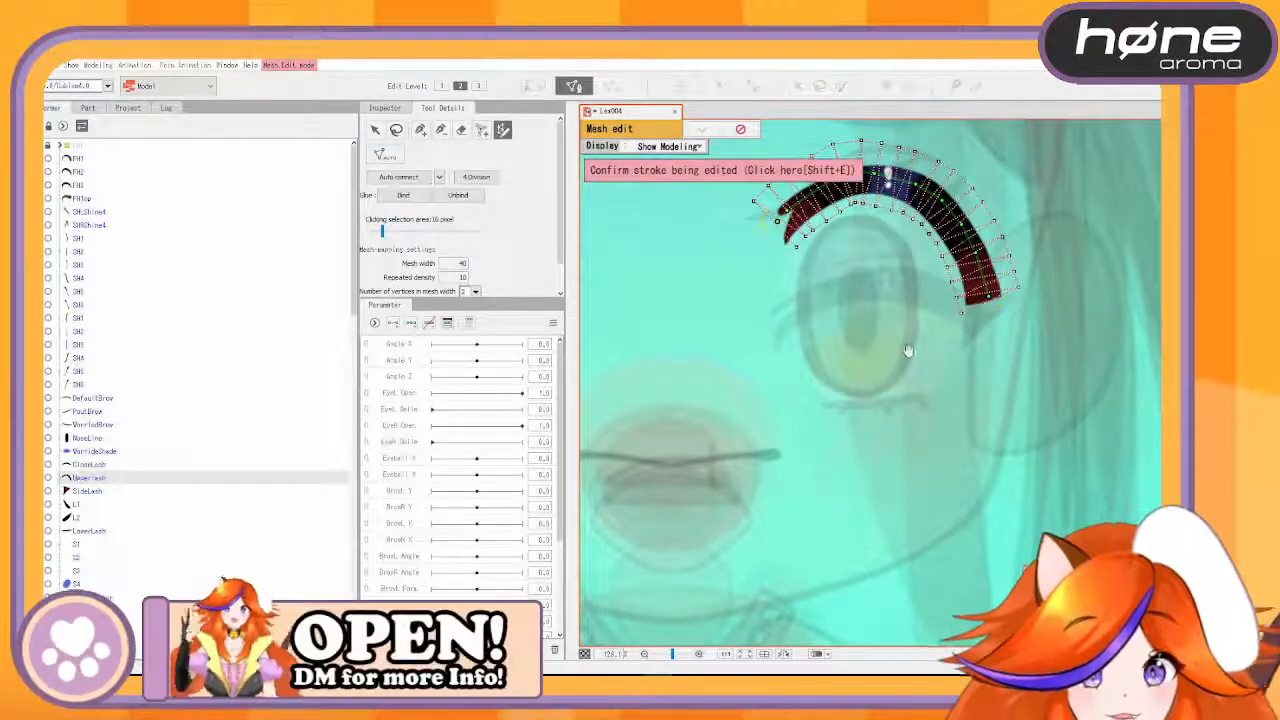
- Extend both ends of the UpperLash stroke slightly past the lash tips and apply the mesh
drag(908, 360, 912, 446)
drag(850, 254, 828, 272)
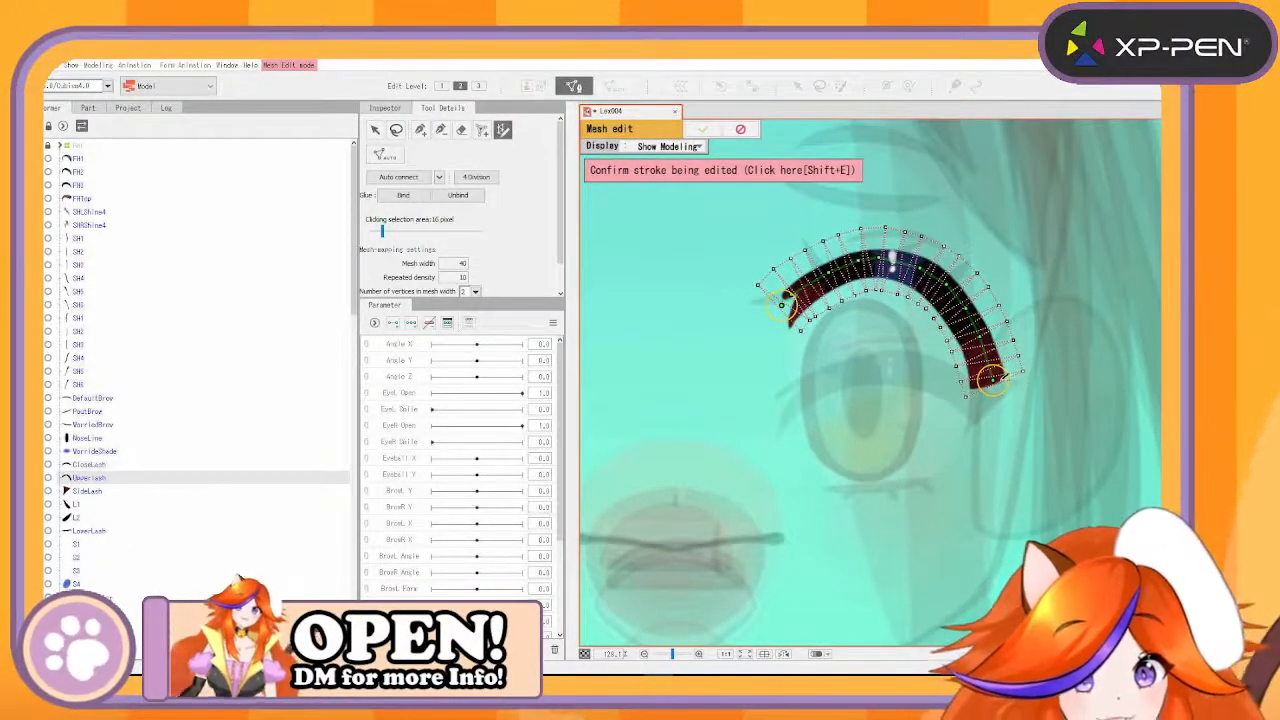
drag(990, 376, 997, 387)
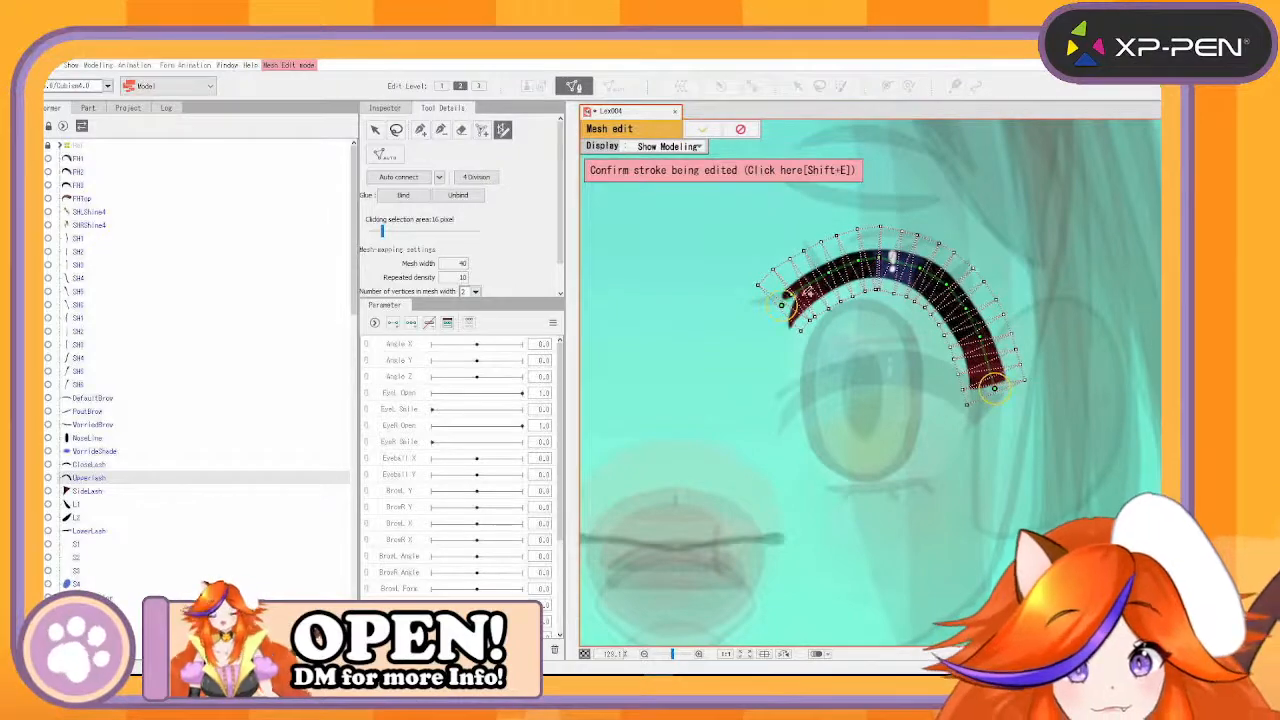
drag(782, 304, 773, 318)
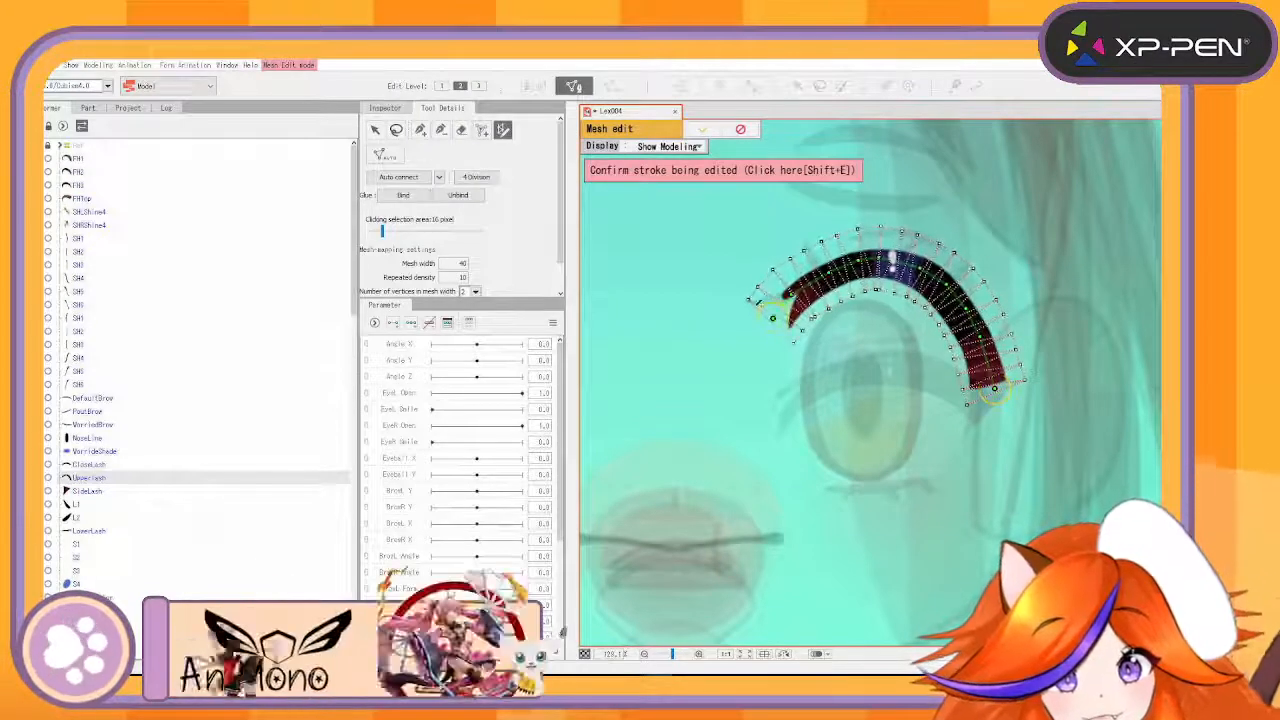
click(704, 129)
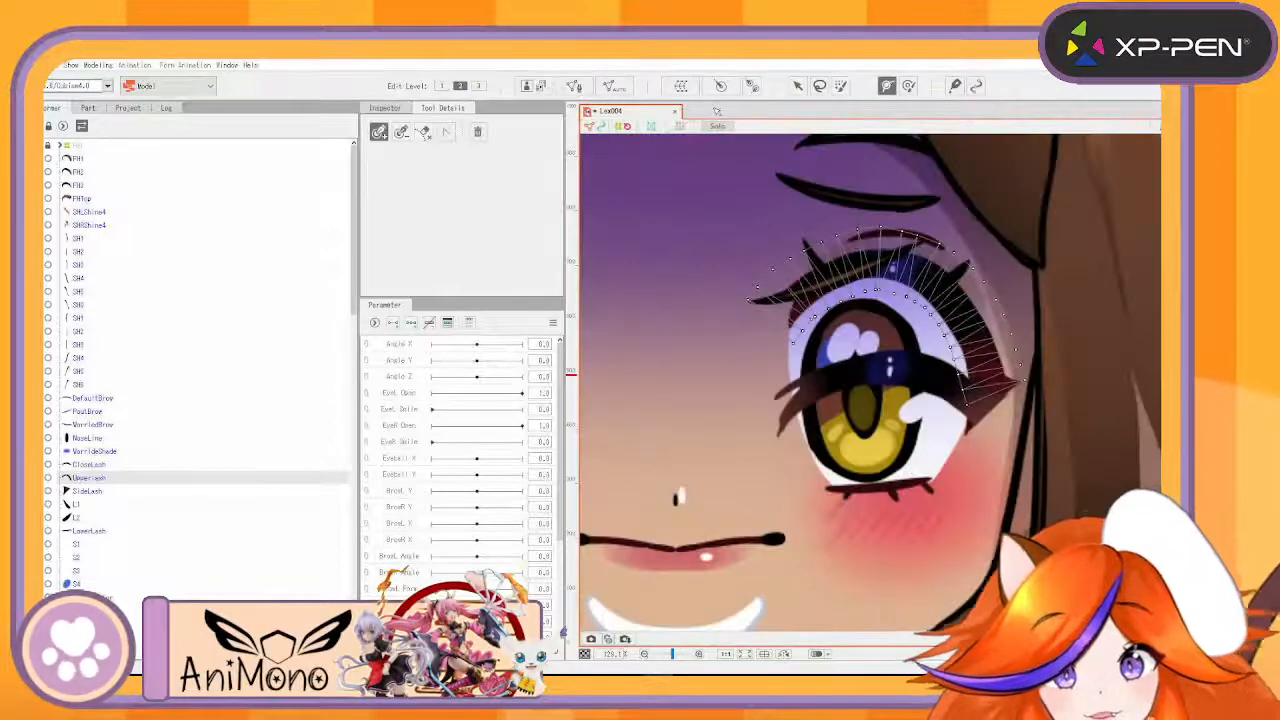
- Open SideLash in mesh edit mode and ready the tool for adding mesh vertices by hand
click(105, 493)
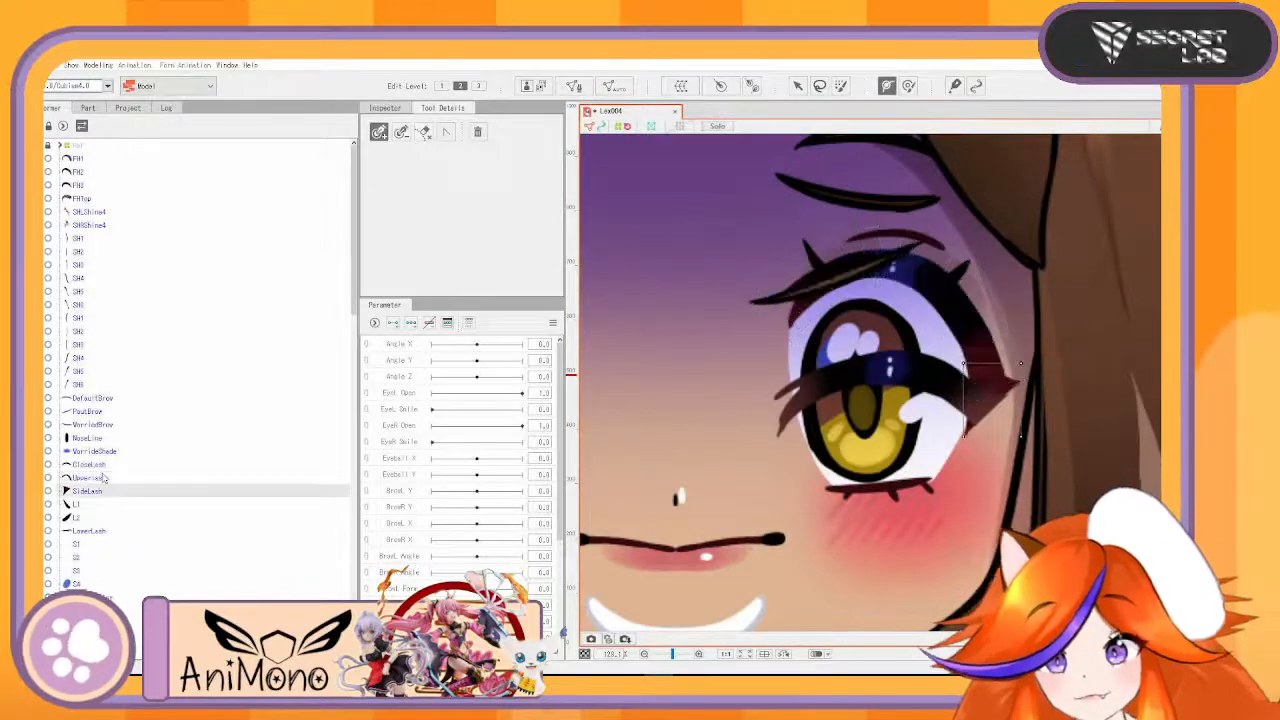
click(575, 86)
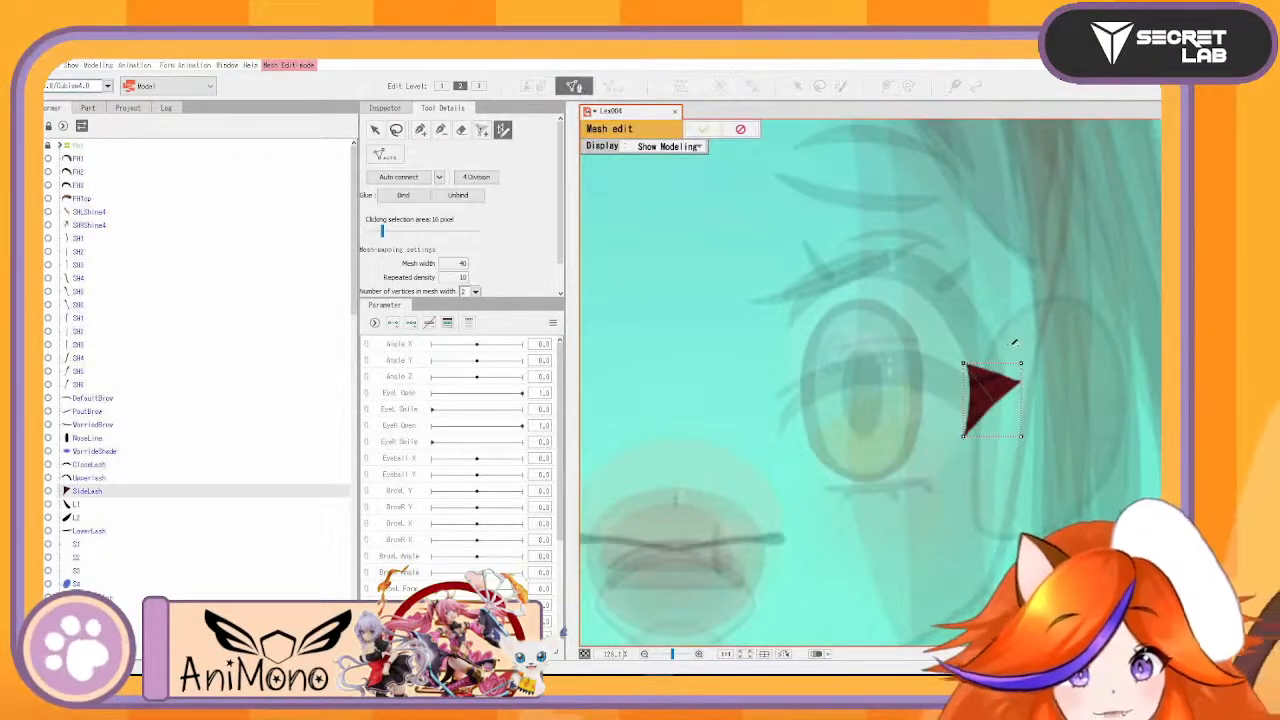
click(420, 130)
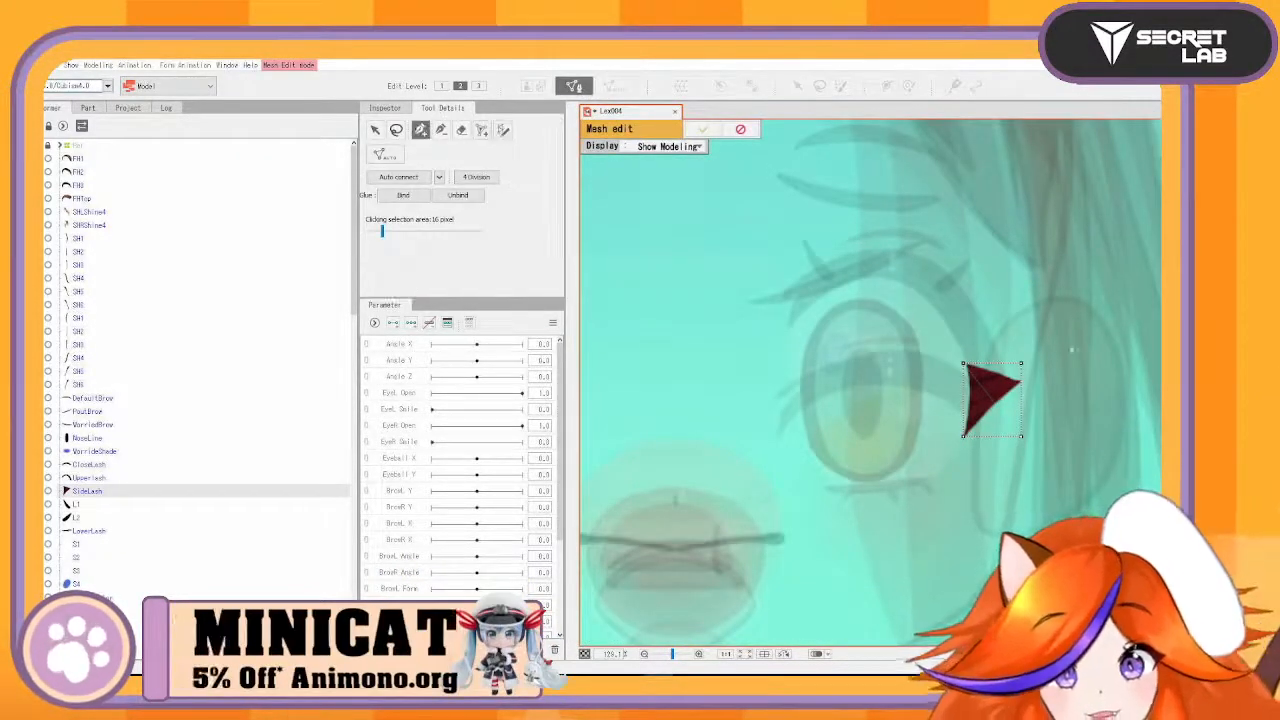
- Replace SideLash's default mesh with hand-placed vertices outlining the triangular lash, auto-connect them, and apply the mesh edit
alt+click(965, 436)
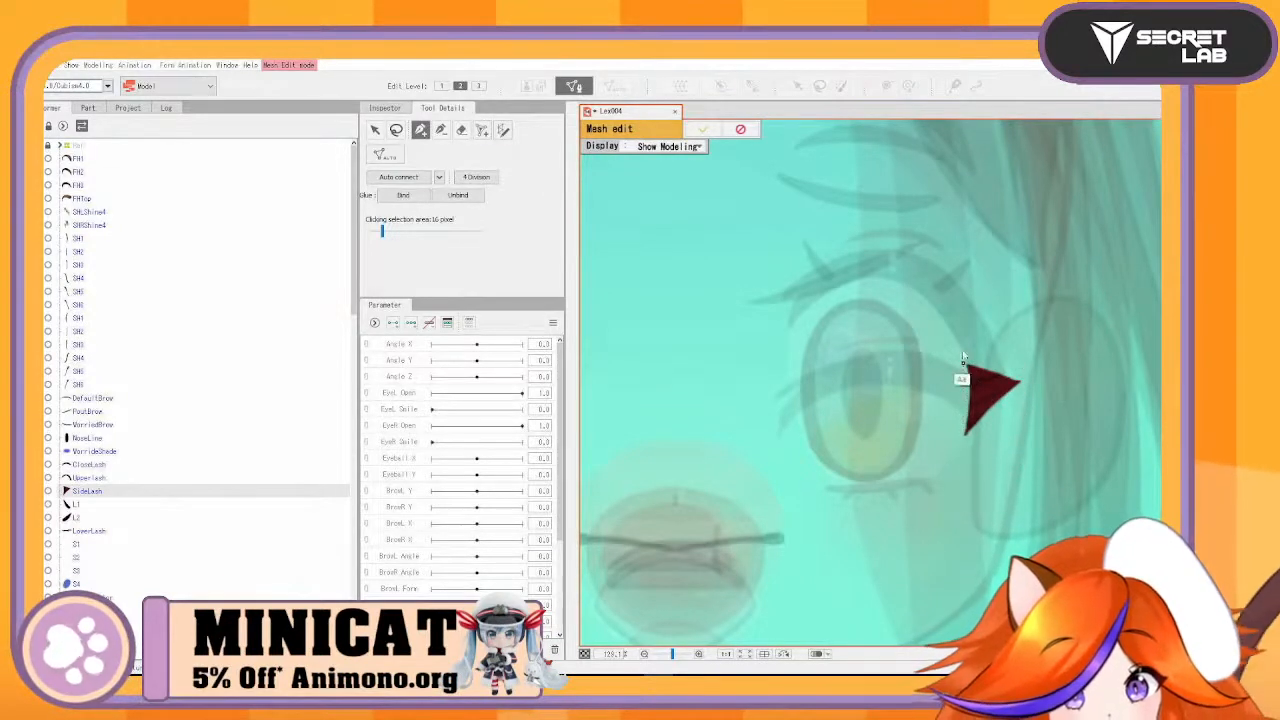
alt+click(963, 364)
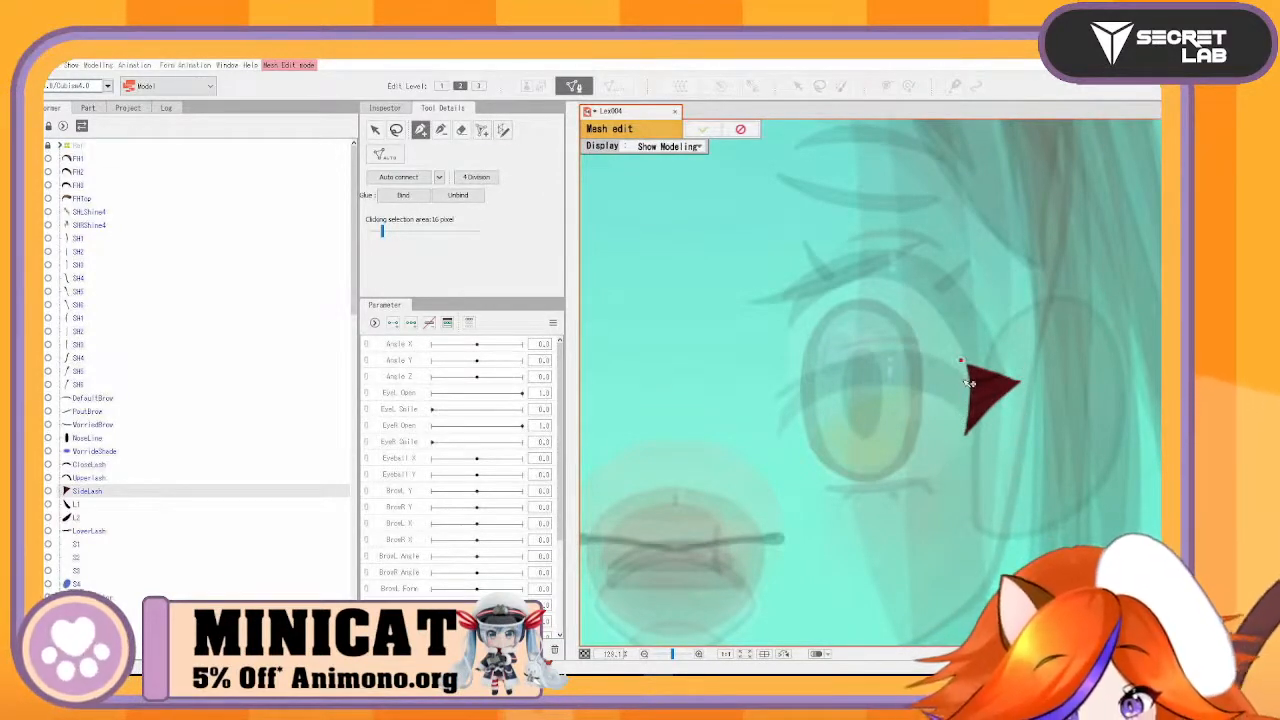
click(958, 433)
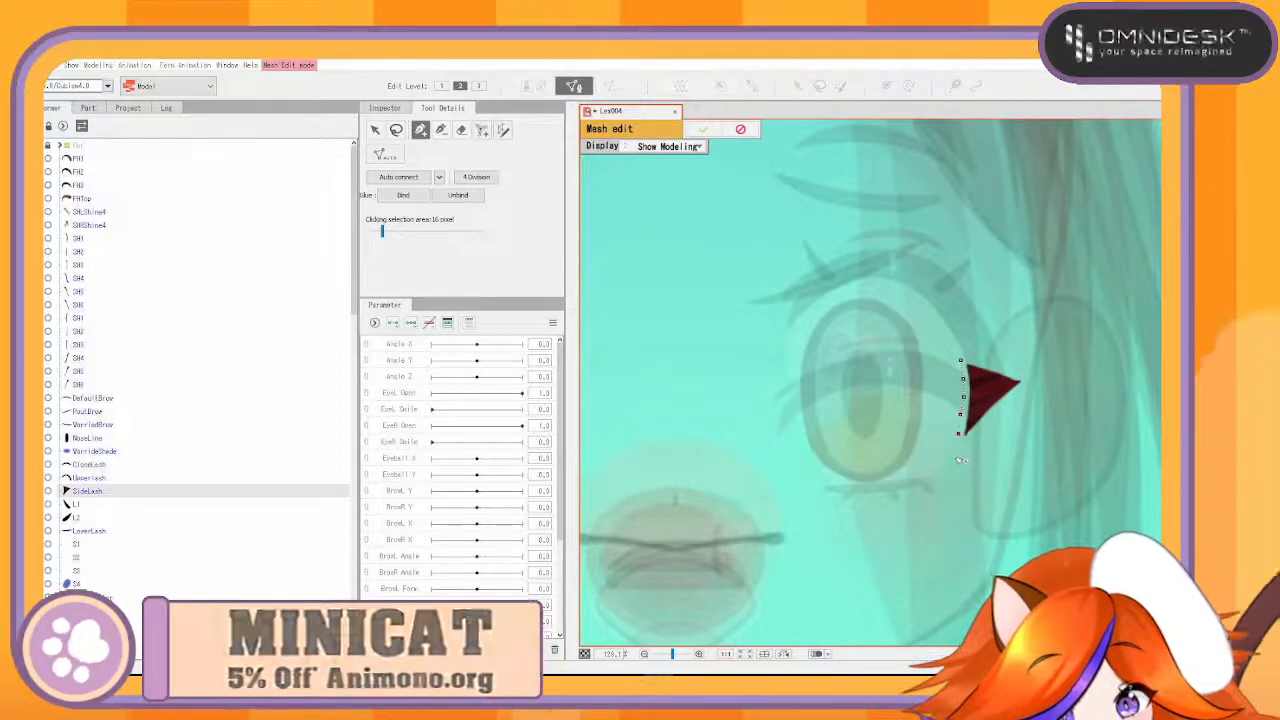
click(955, 455)
click(999, 413)
click(1019, 391)
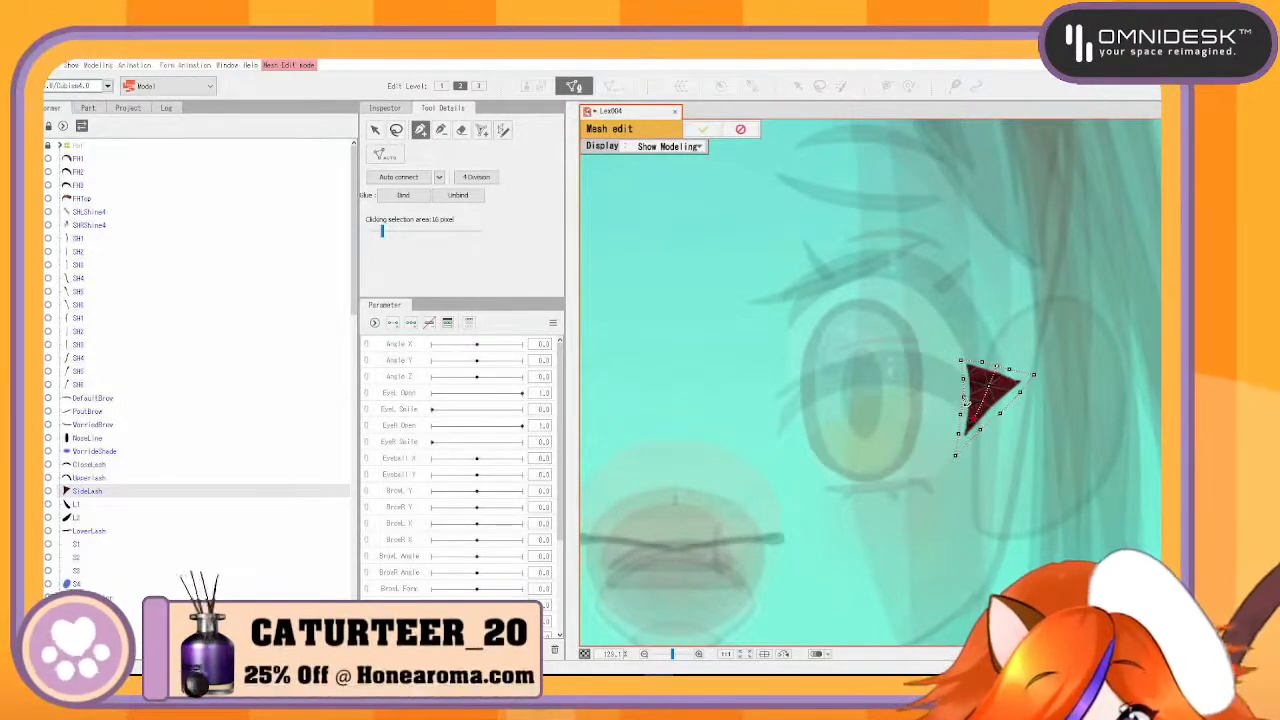
click(418, 178)
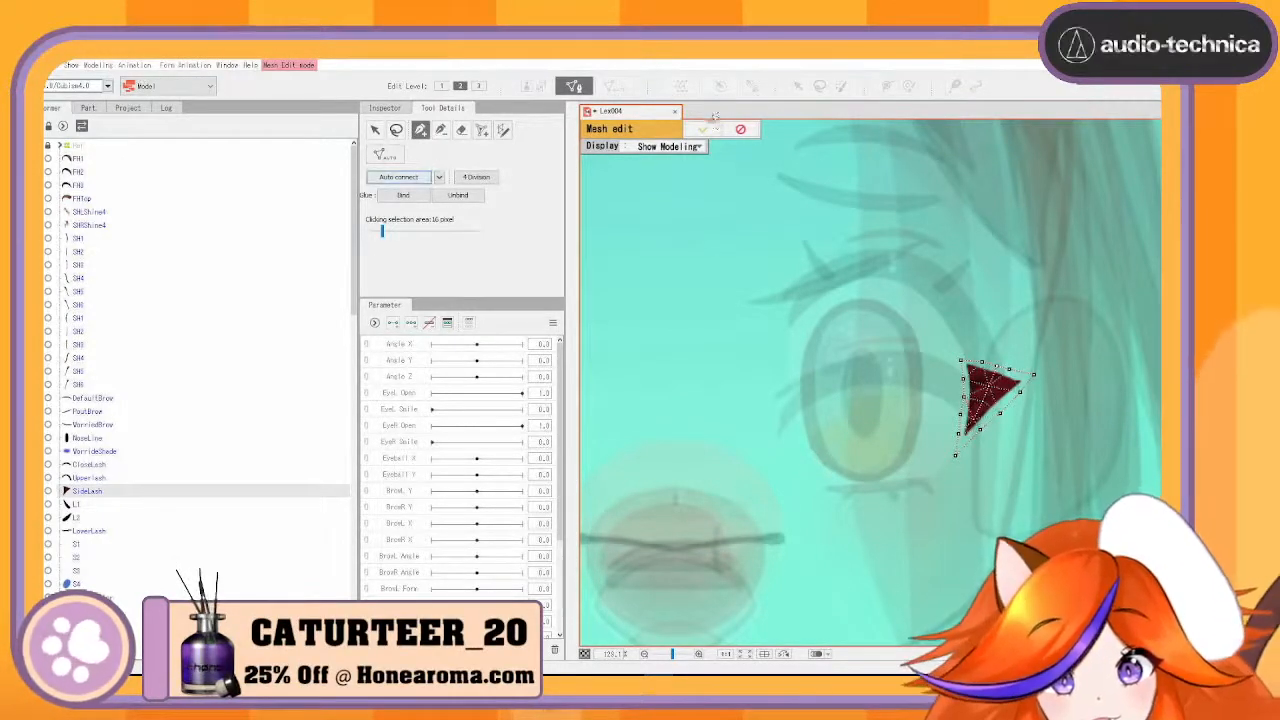
click(703, 129)
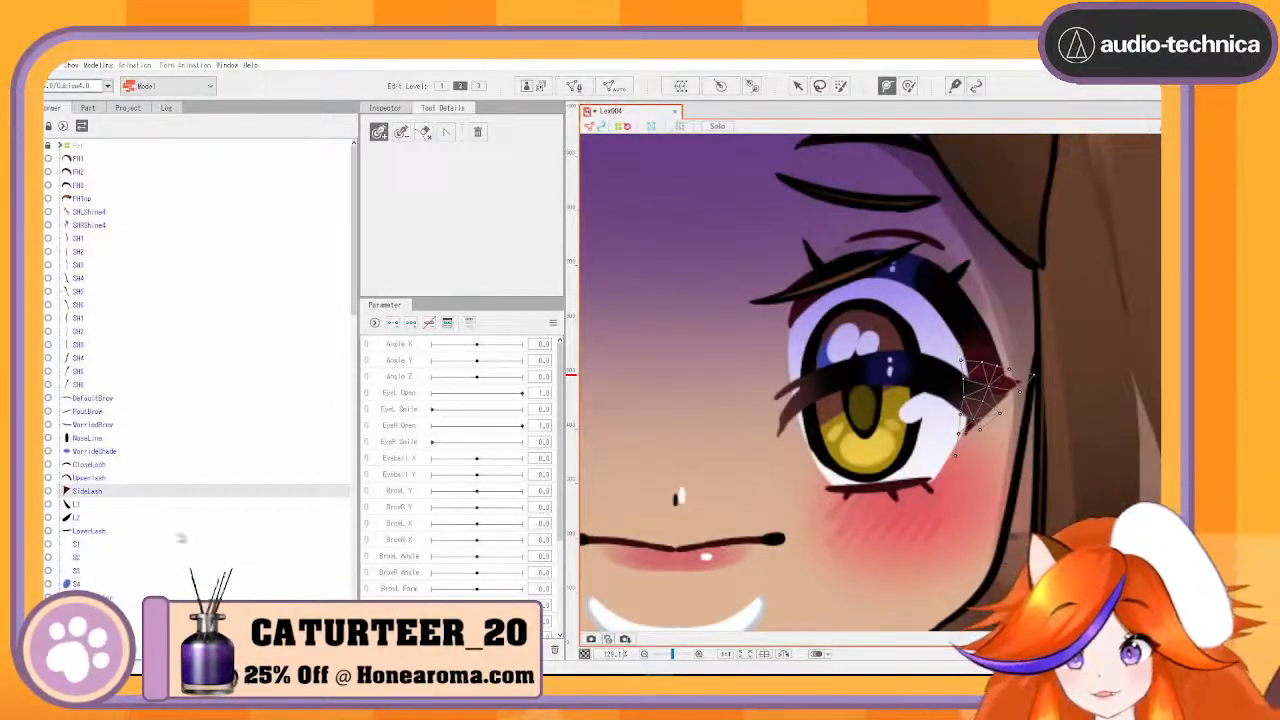
- Generate automatic meshes for the L1 and L2 lashes together using the Deformation (Heavy) preset
click(84, 504)
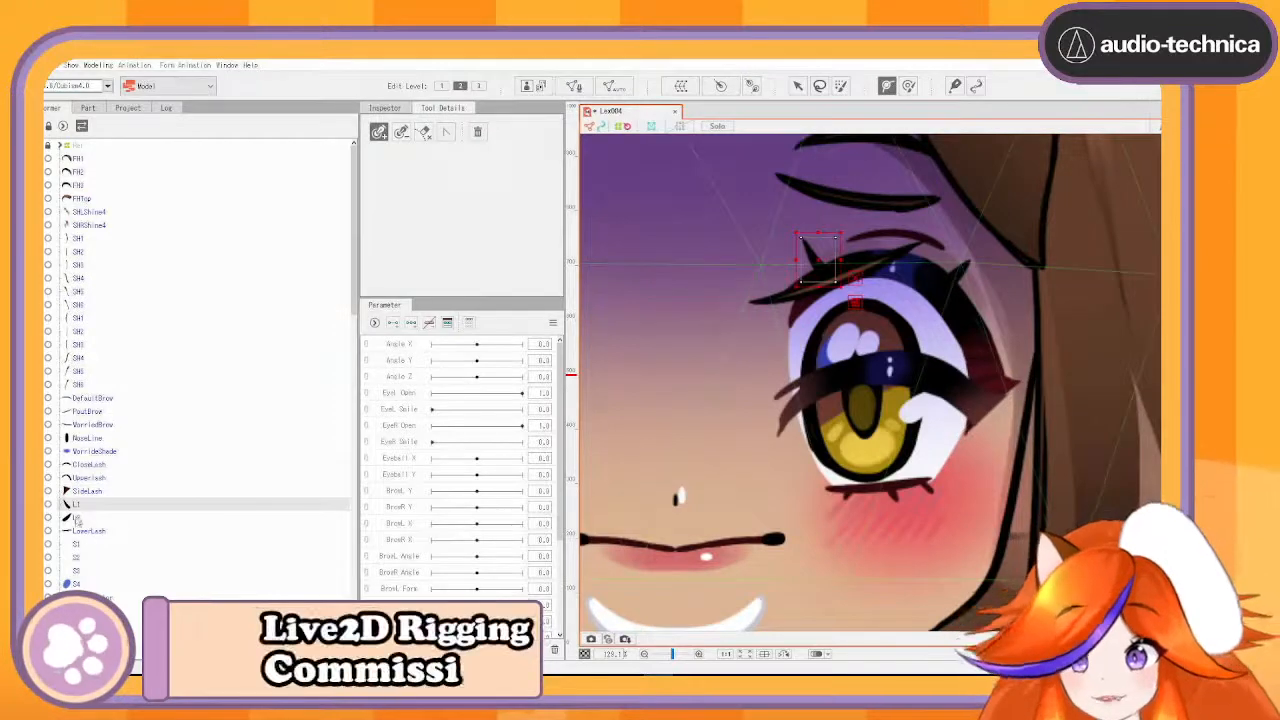
shift+click(78, 519)
key(ctrl+e)
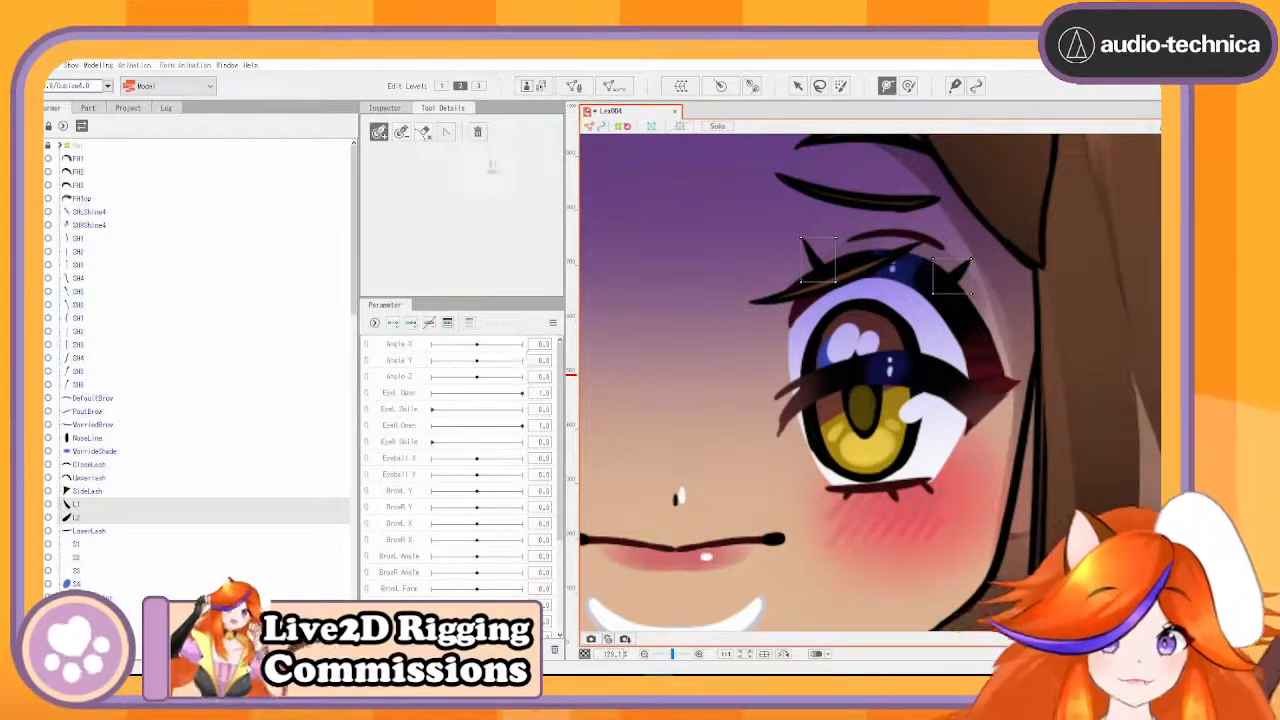
click(614, 86)
click(597, 309)
click(596, 321)
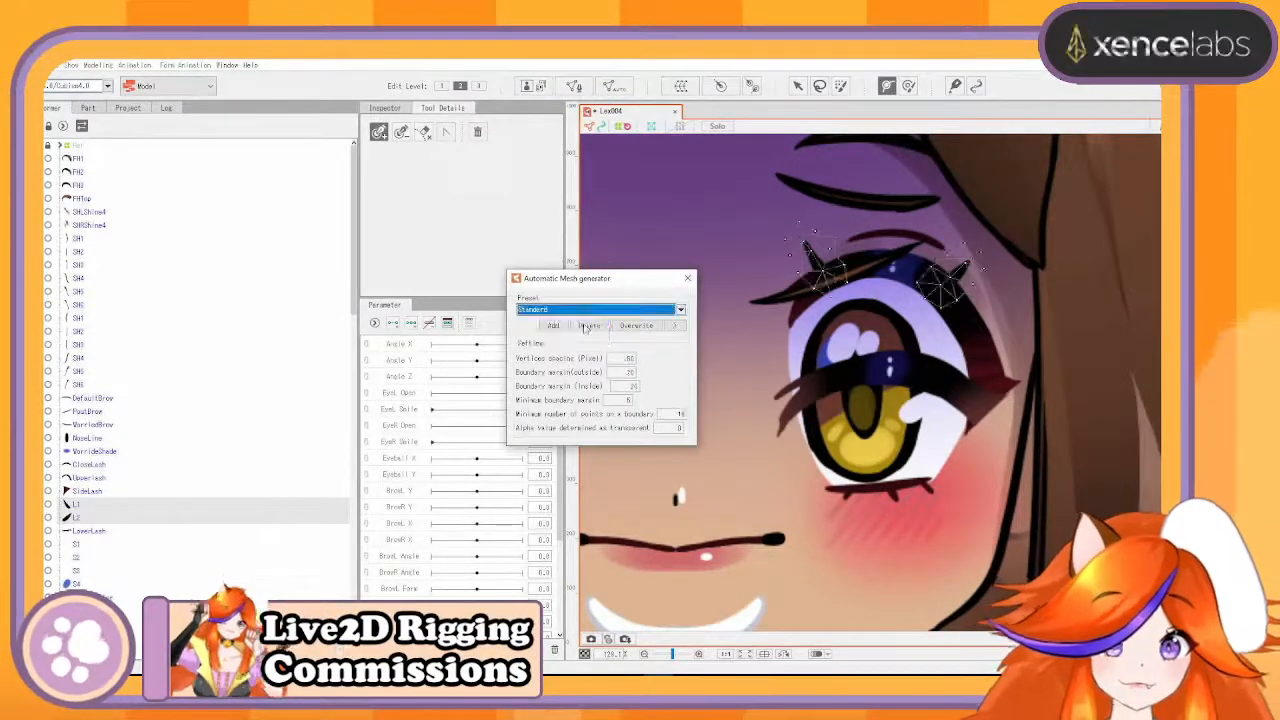
click(681, 311)
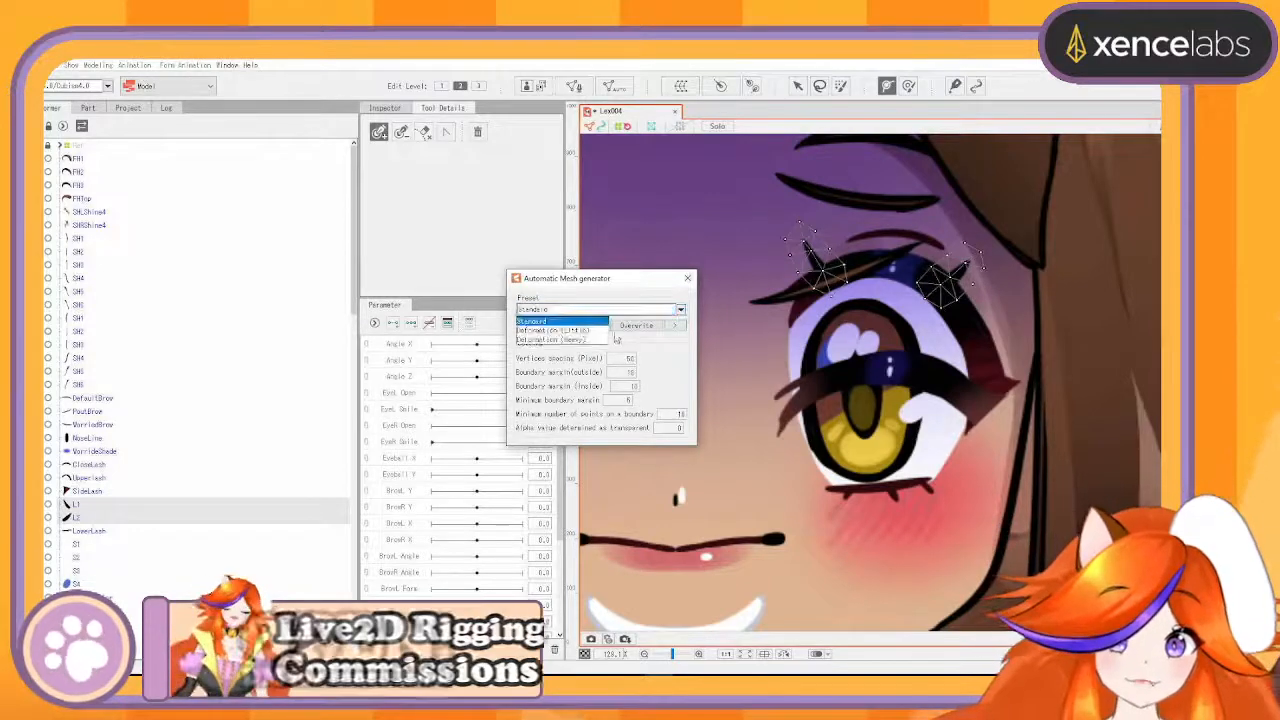
click(602, 339)
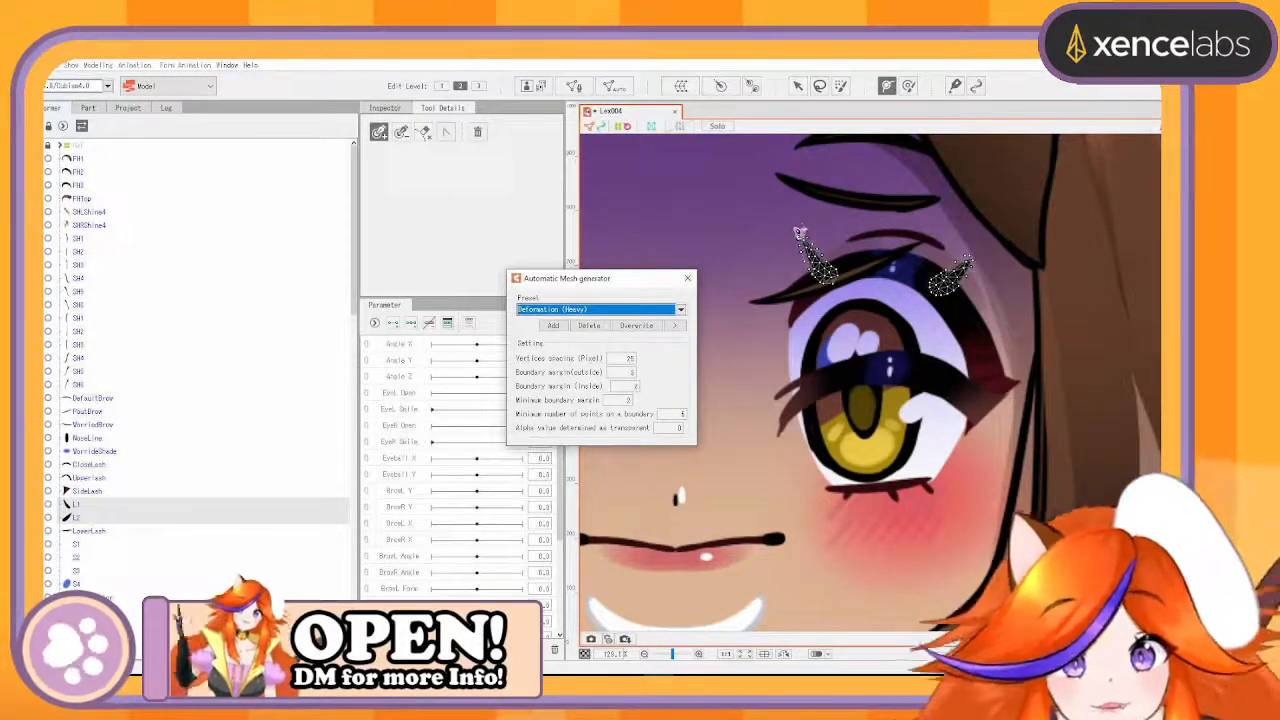
click(808, 244)
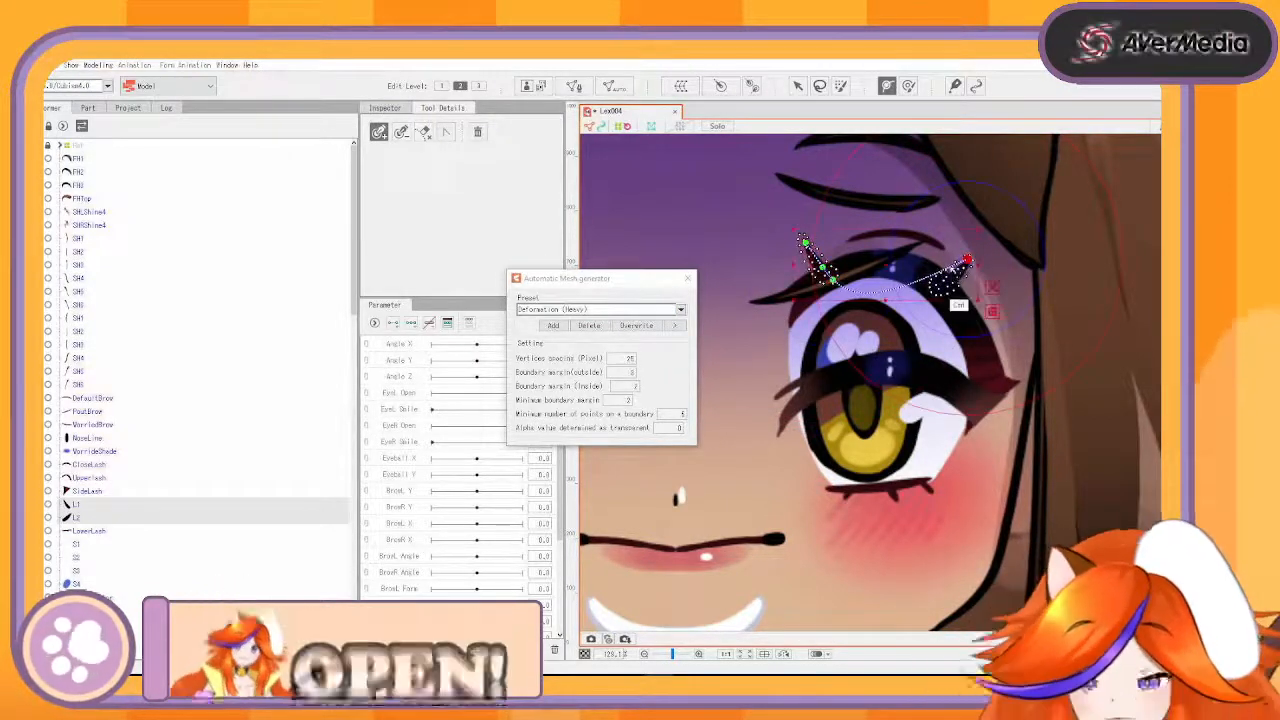
click(103, 507)
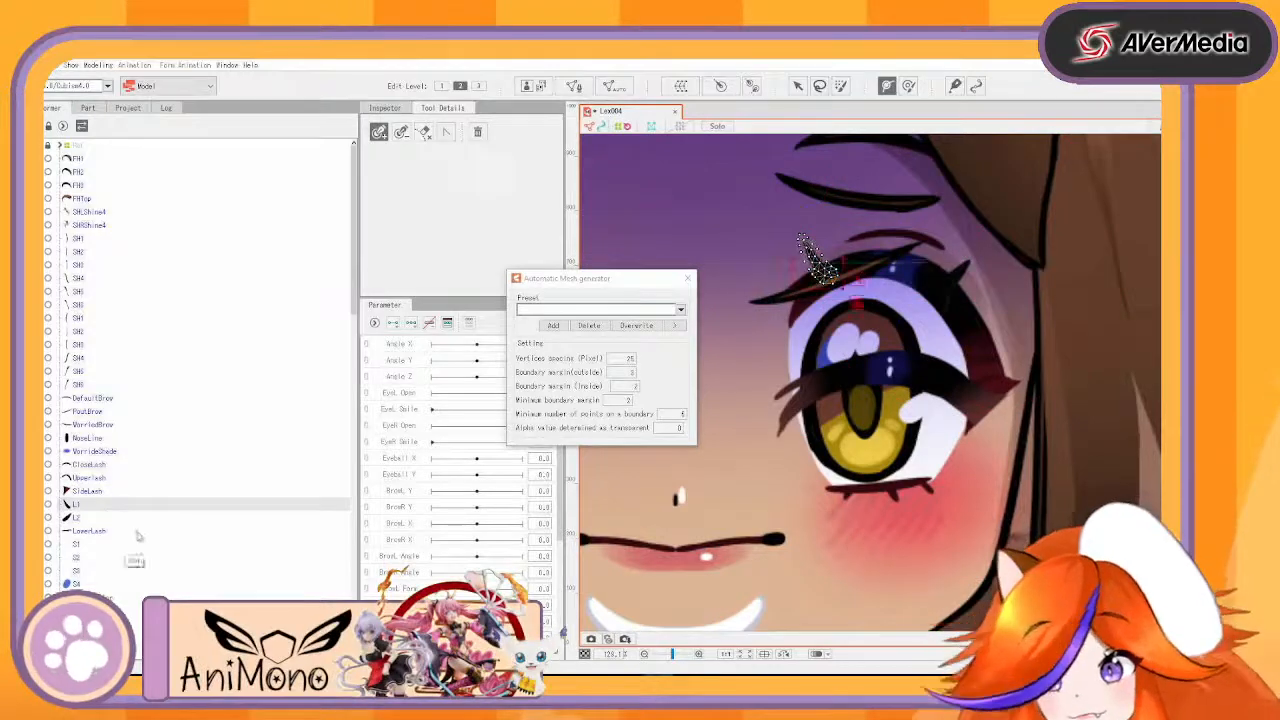
key(ctrl+z)
key(ctrl+z)
key(ctrl+z)
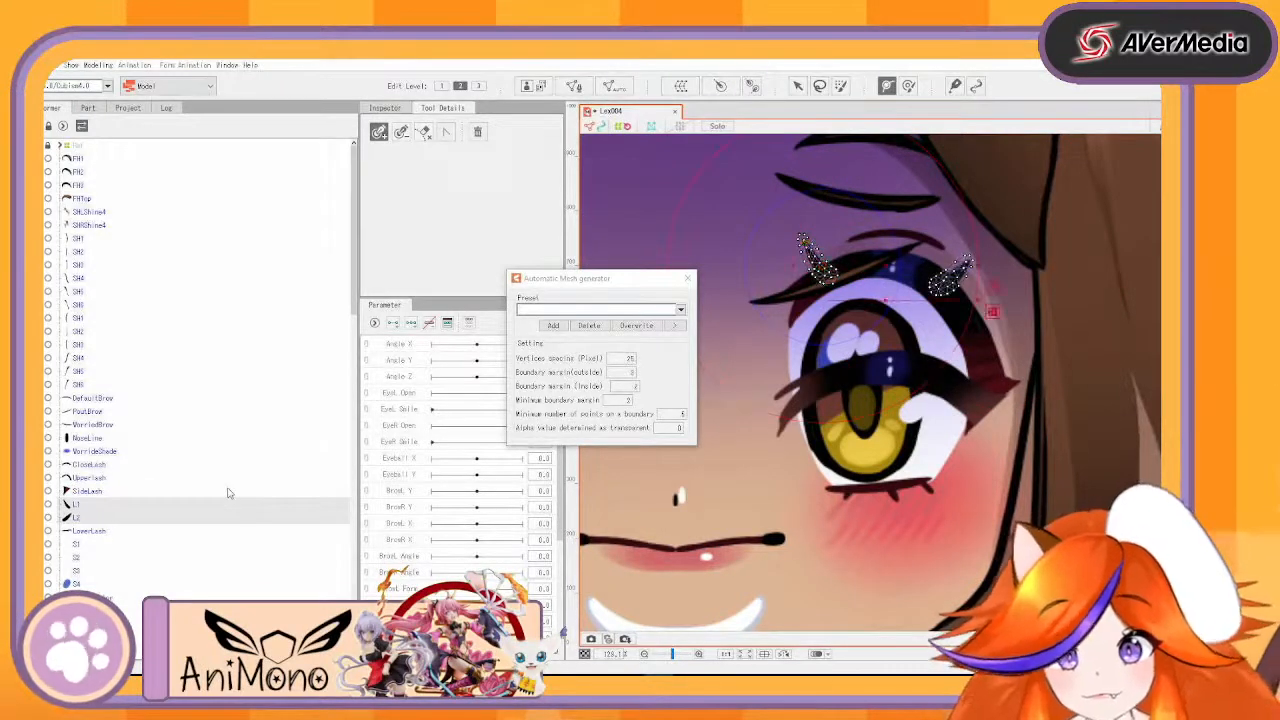
- Add a three-point deform path along the L2 lash from its tip to its base
click(103, 505)
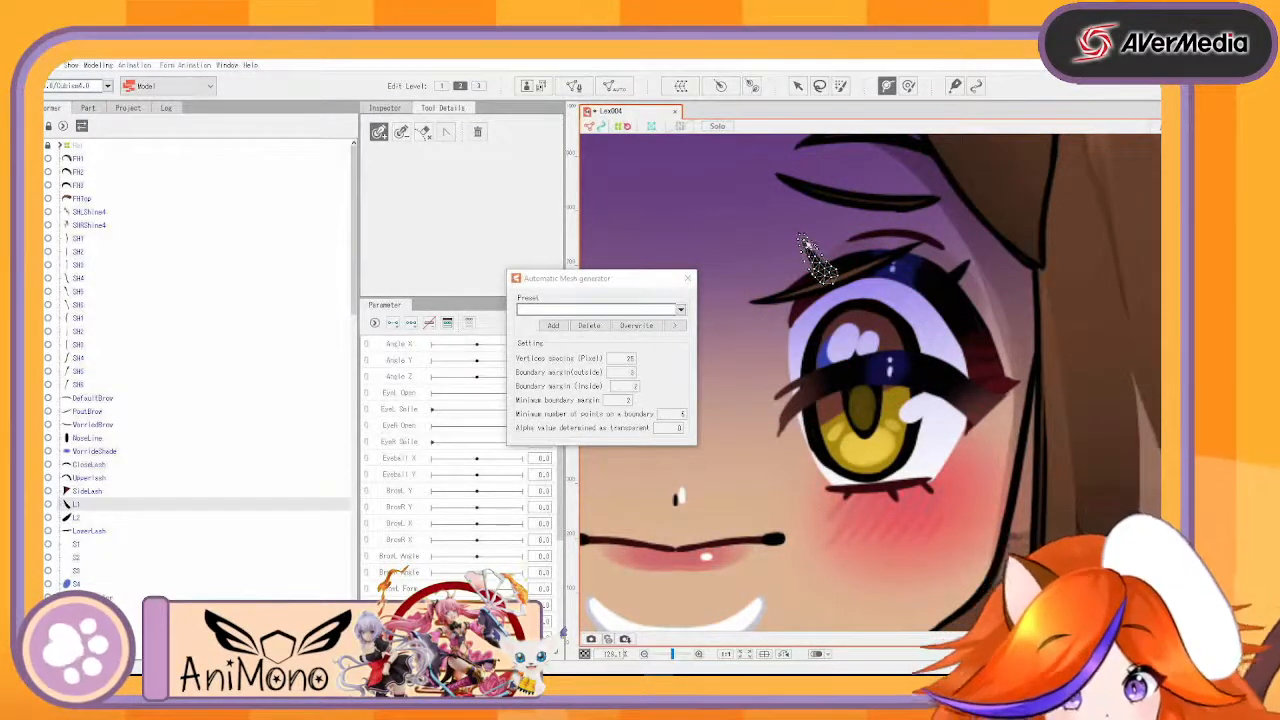
click(112, 518)
click(972, 260)
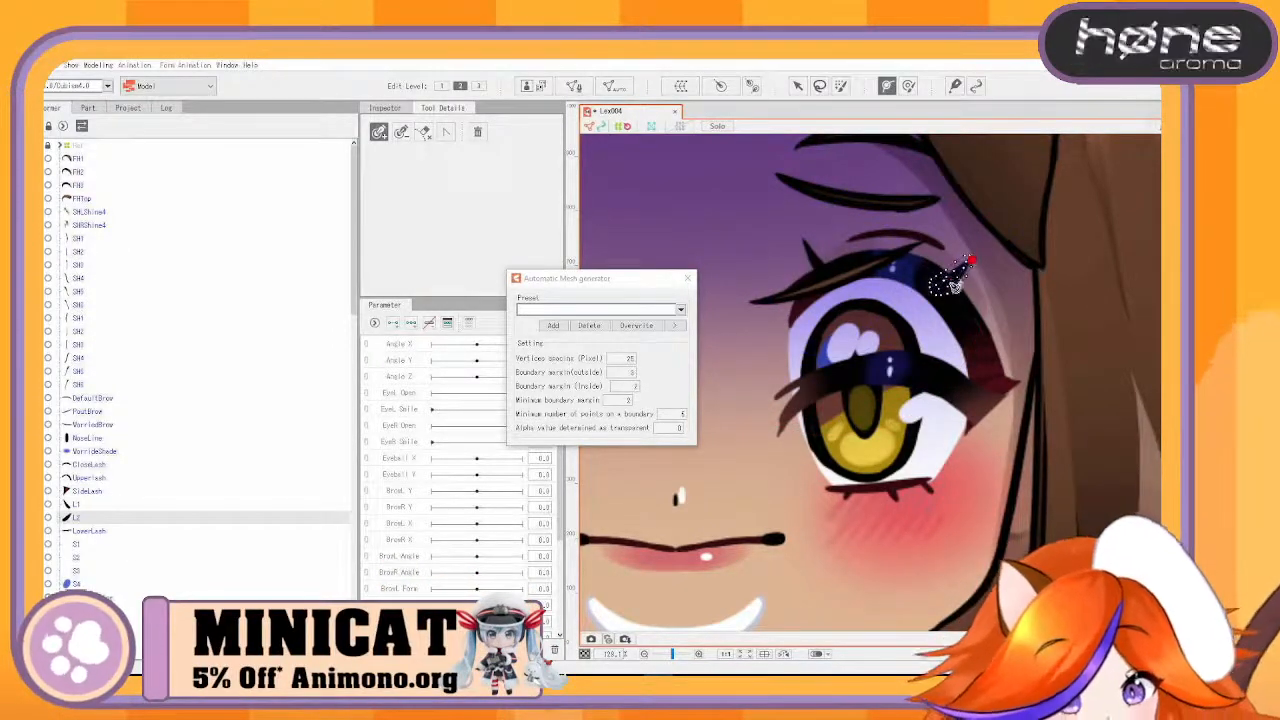
click(950, 283)
click(934, 290)
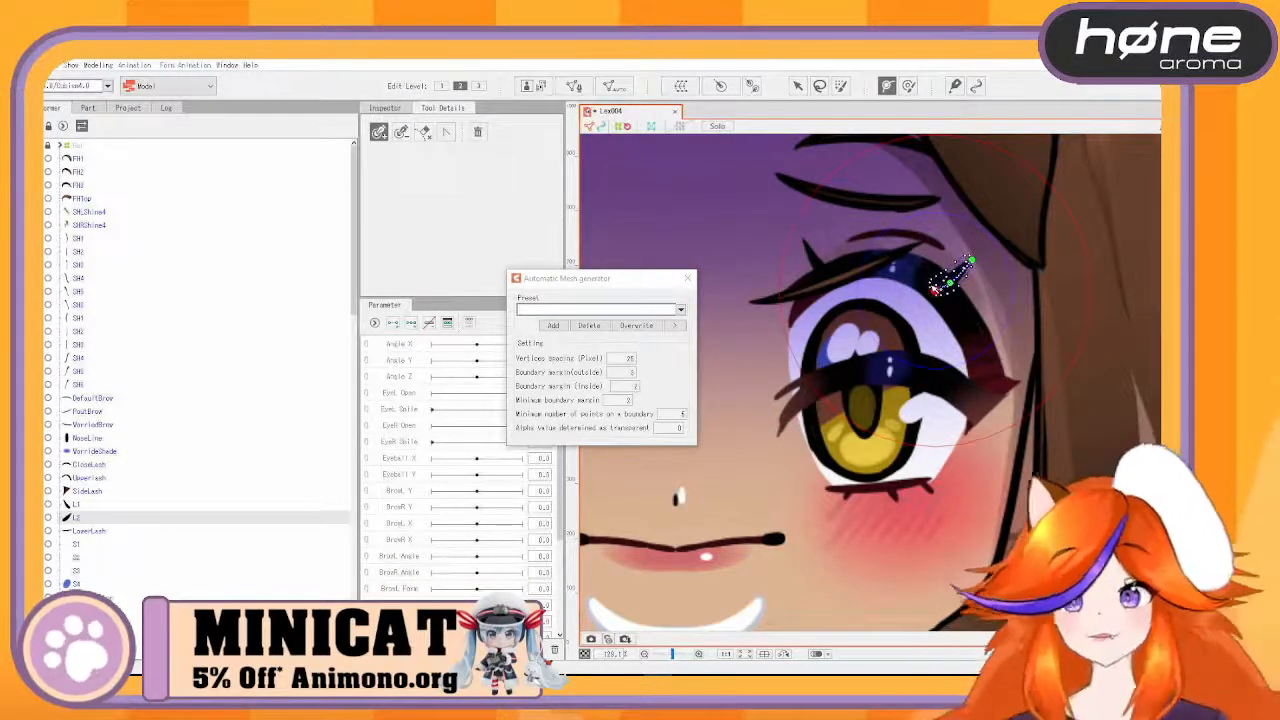
- Open LowerLash for manual mesh editing and delete its four default corner vertices
click(90, 531)
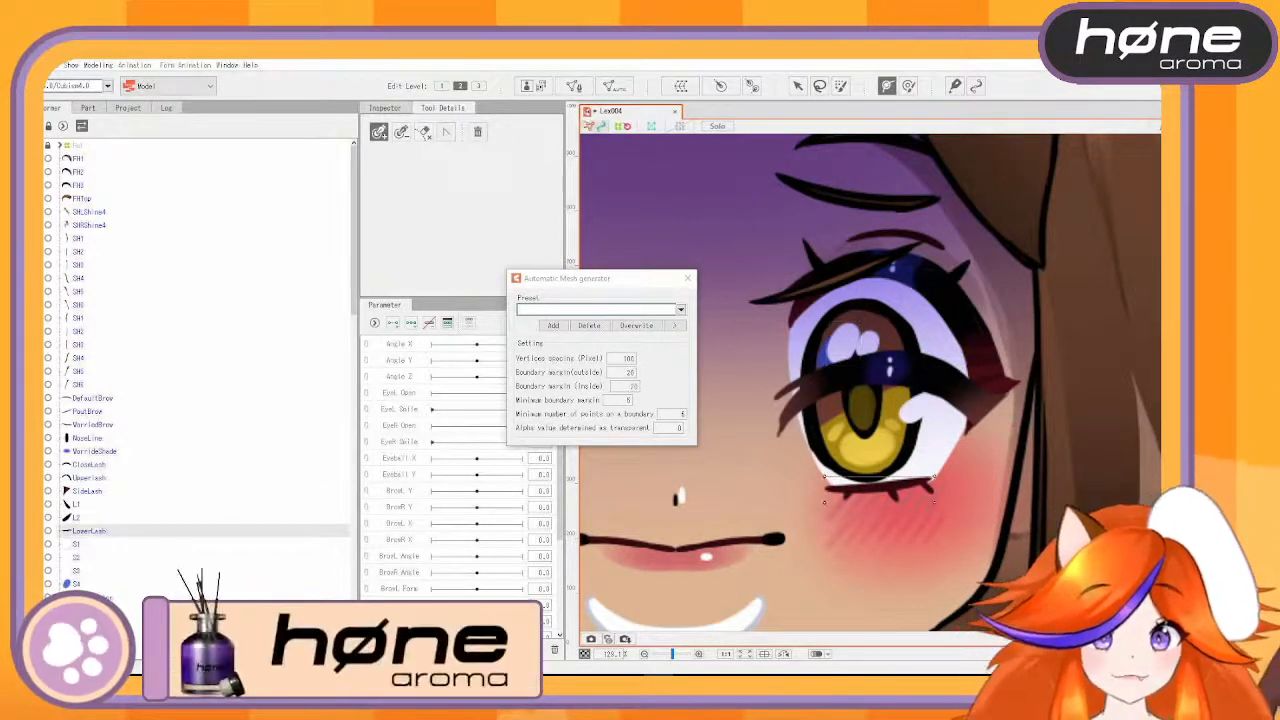
click(574, 87)
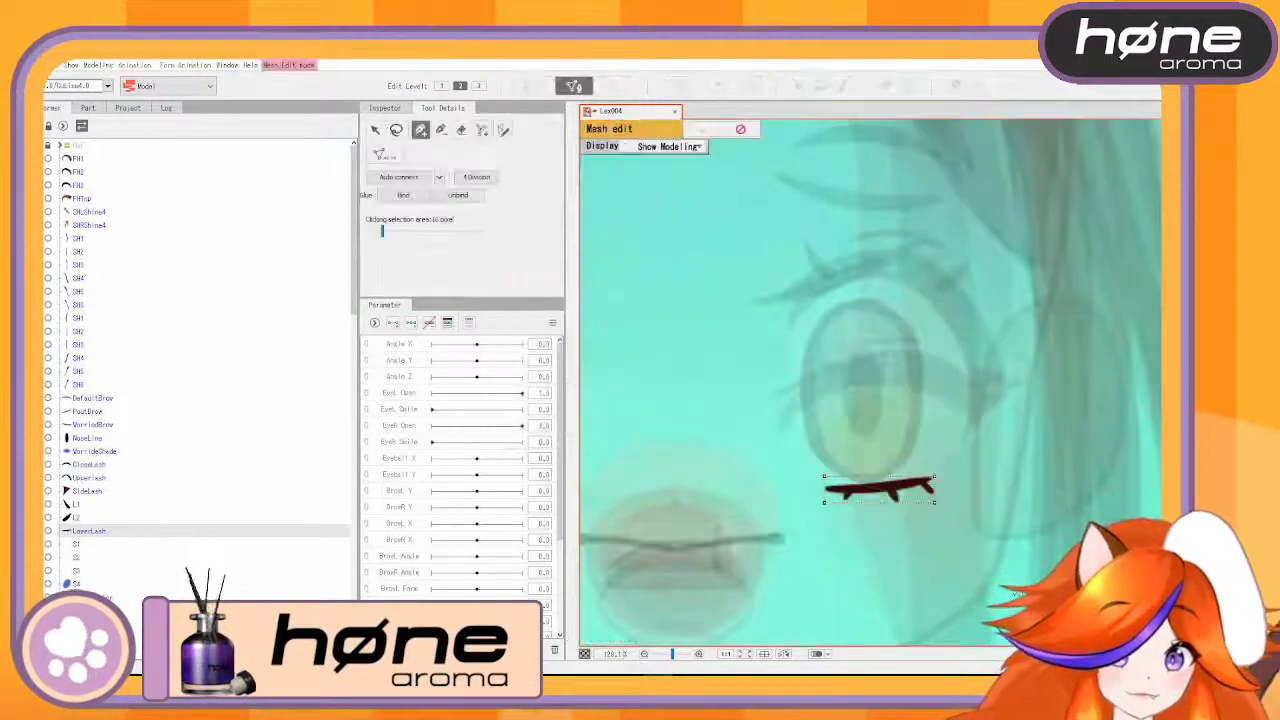
alt+click(935, 477)
alt+click(935, 502)
alt+click(825, 502)
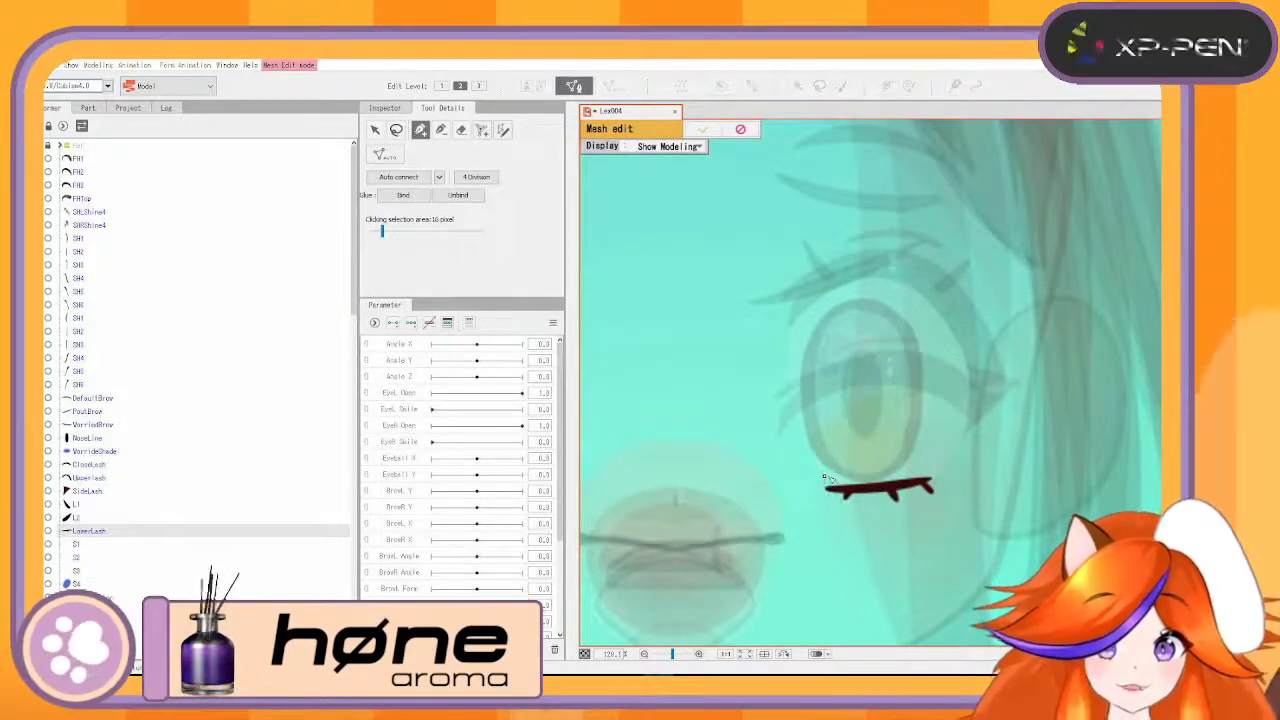
alt+click(825, 477)
click(822, 487)
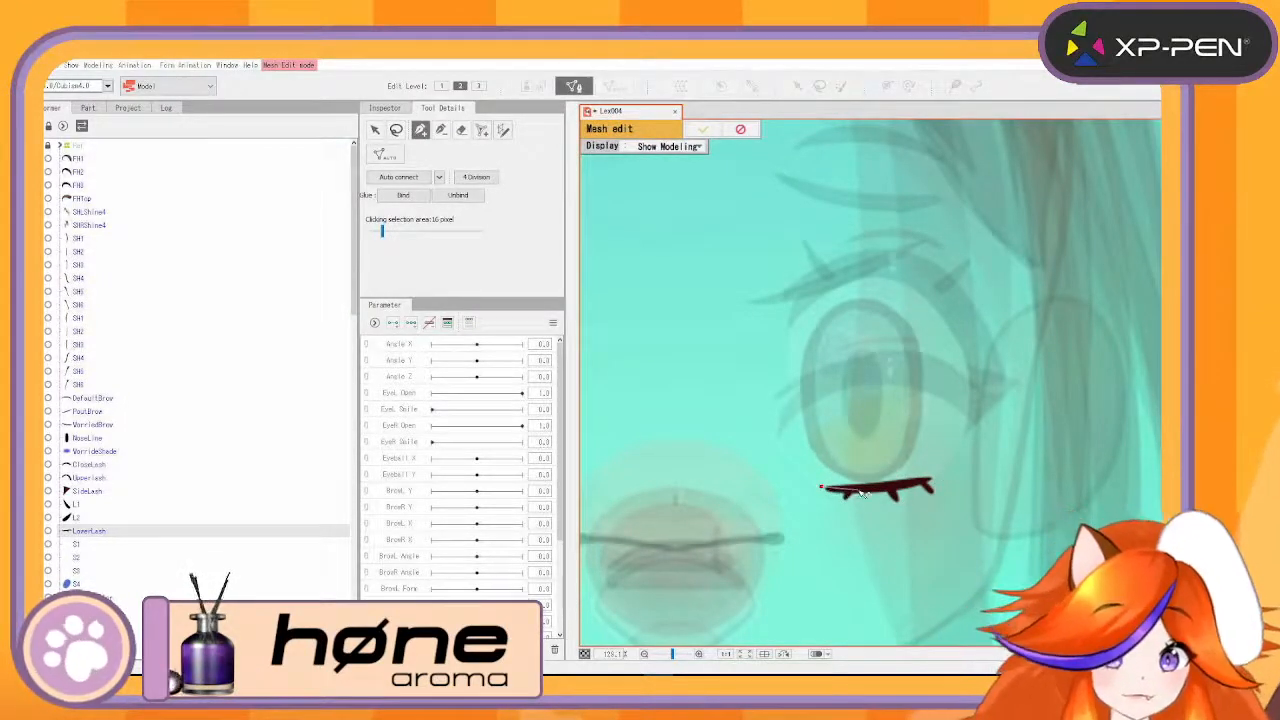
key(Escape)
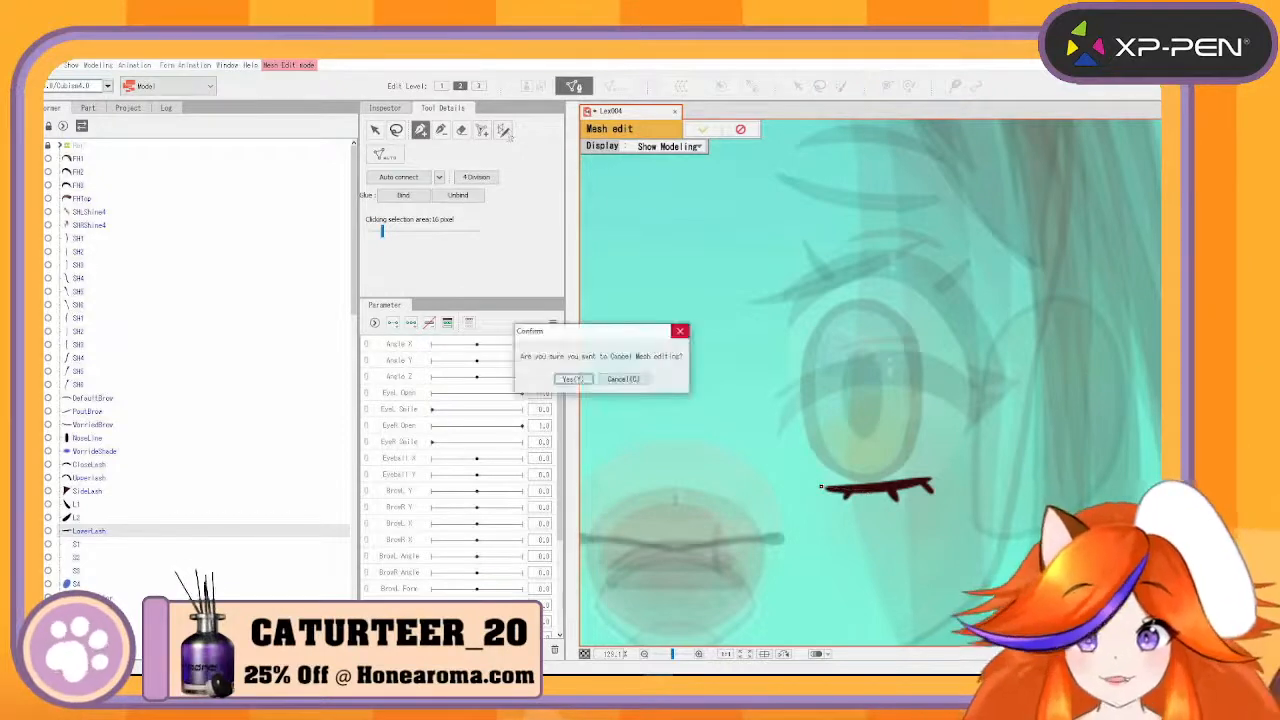
click(626, 380)
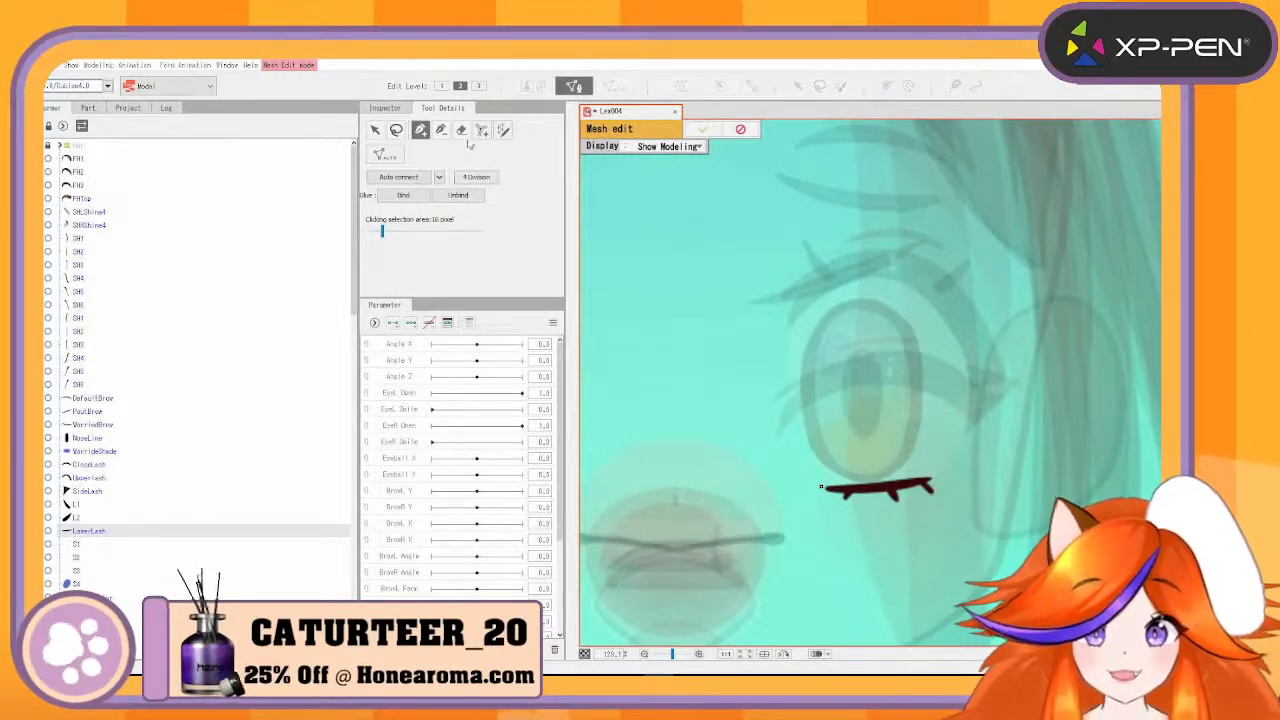
- Draw a stroke-based mesh along the full LowerLash line with a mesh width of 20 and apply the mesh edit
click(502, 131)
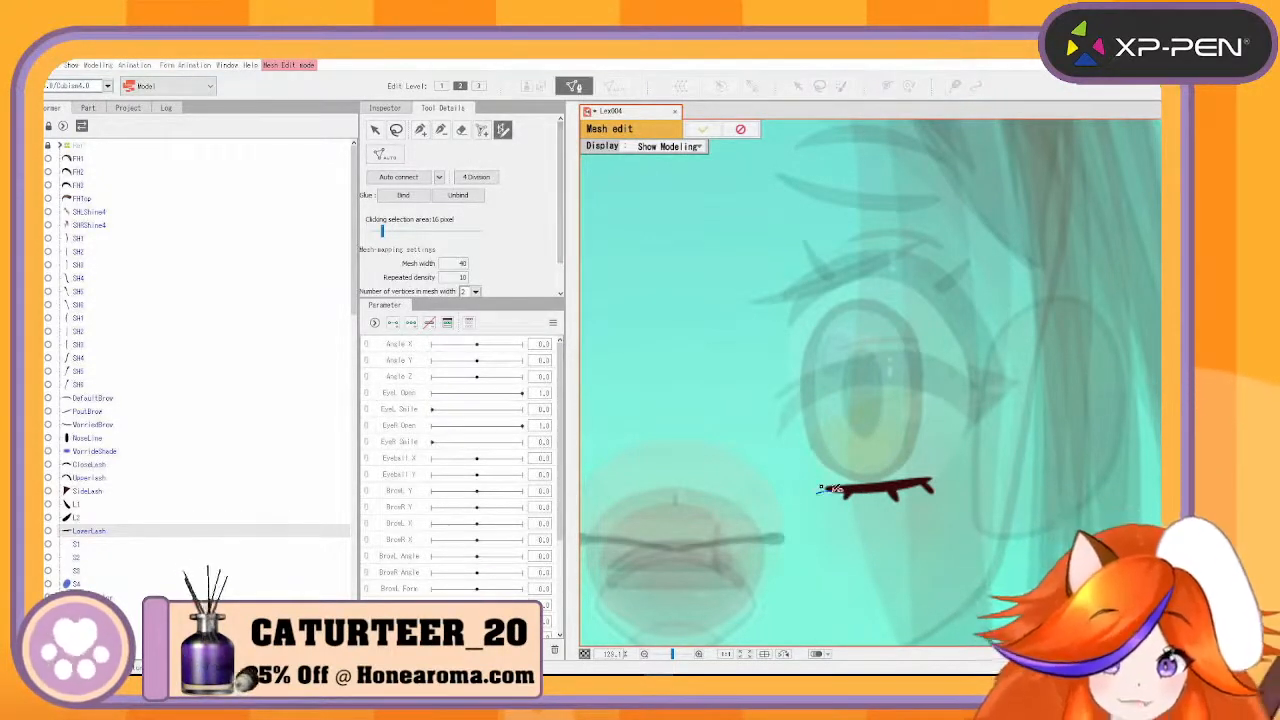
drag(832, 489, 940, 480)
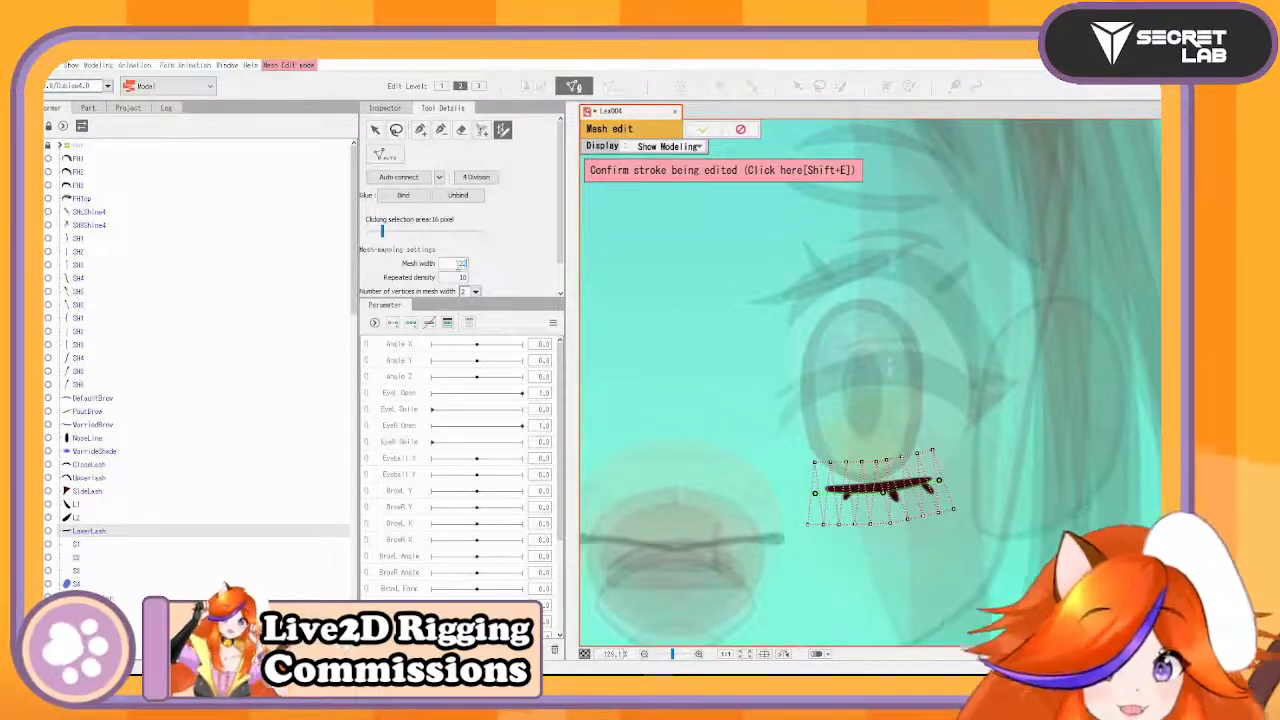
key(Return)
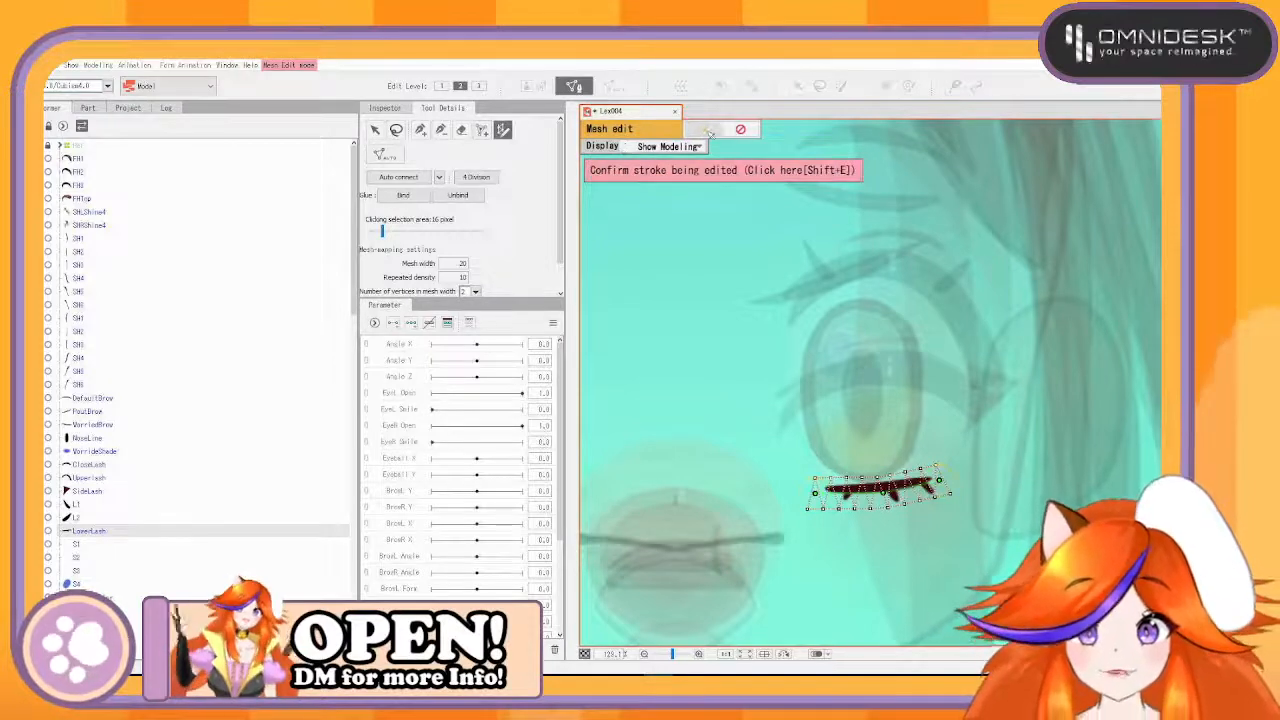
click(709, 131)
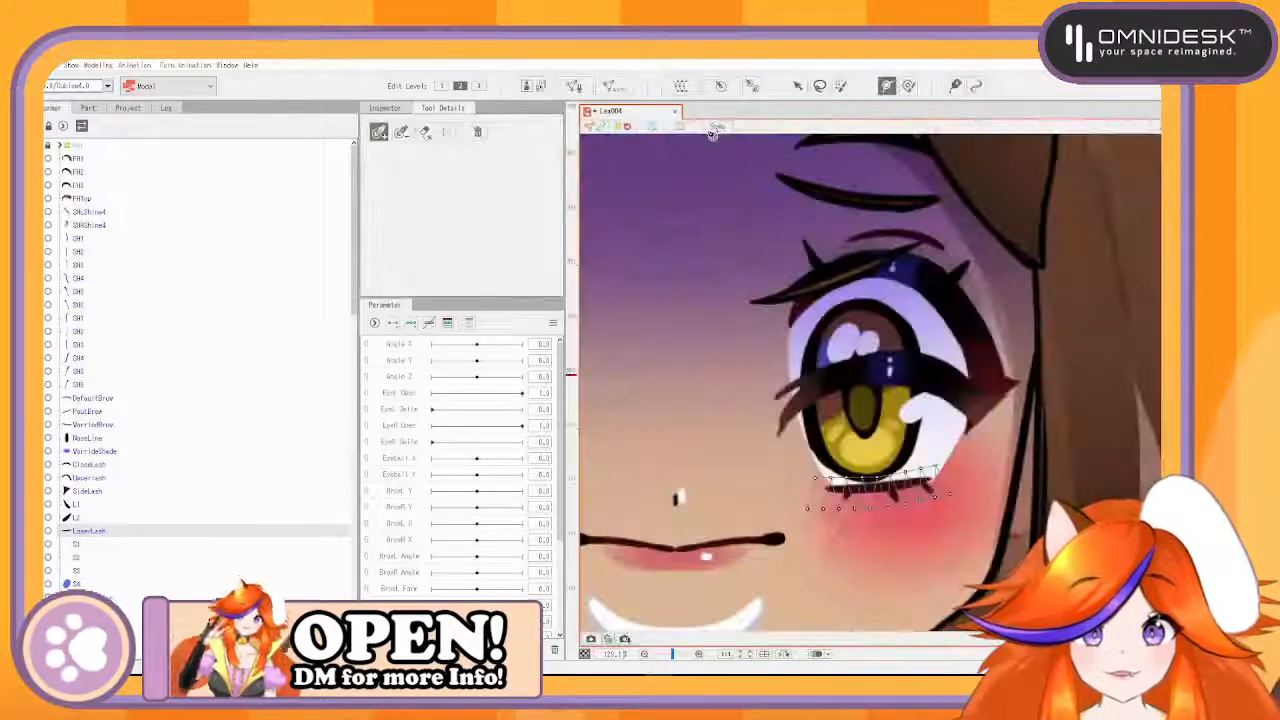
- Add a deform path along LowerLash with points at its inner end, middle and outer end
click(821, 489)
click(881, 488)
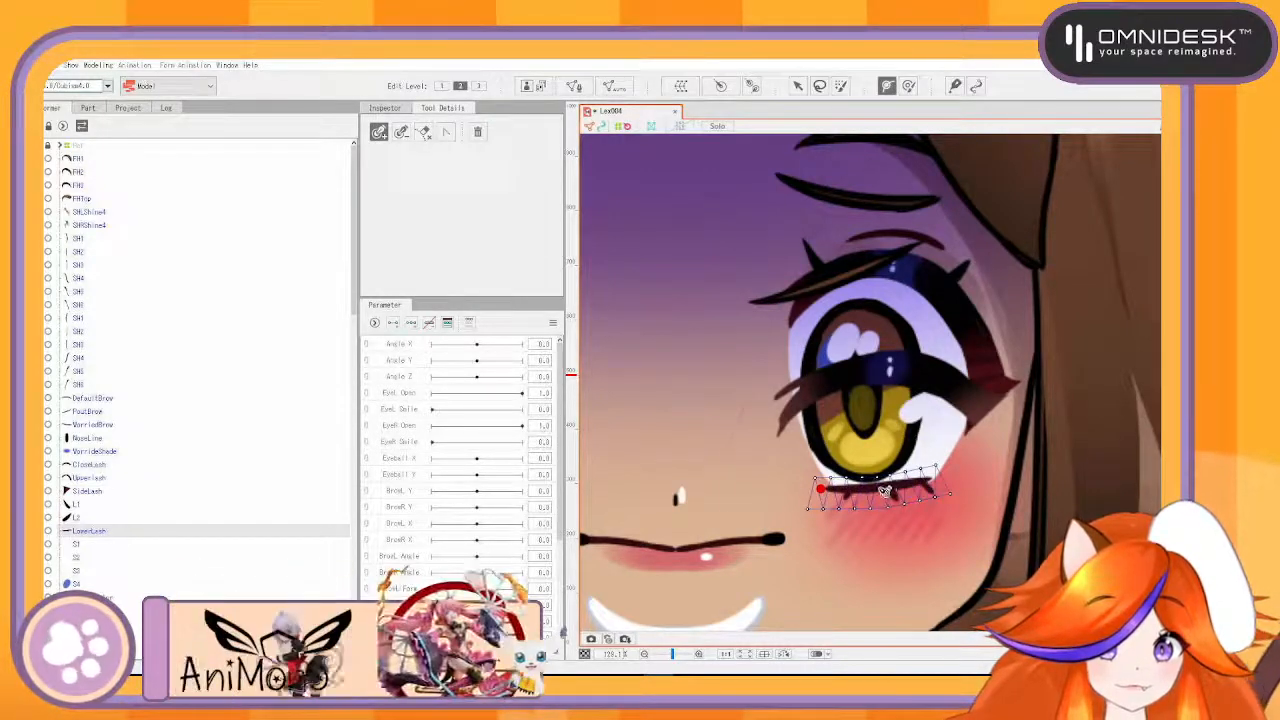
click(937, 481)
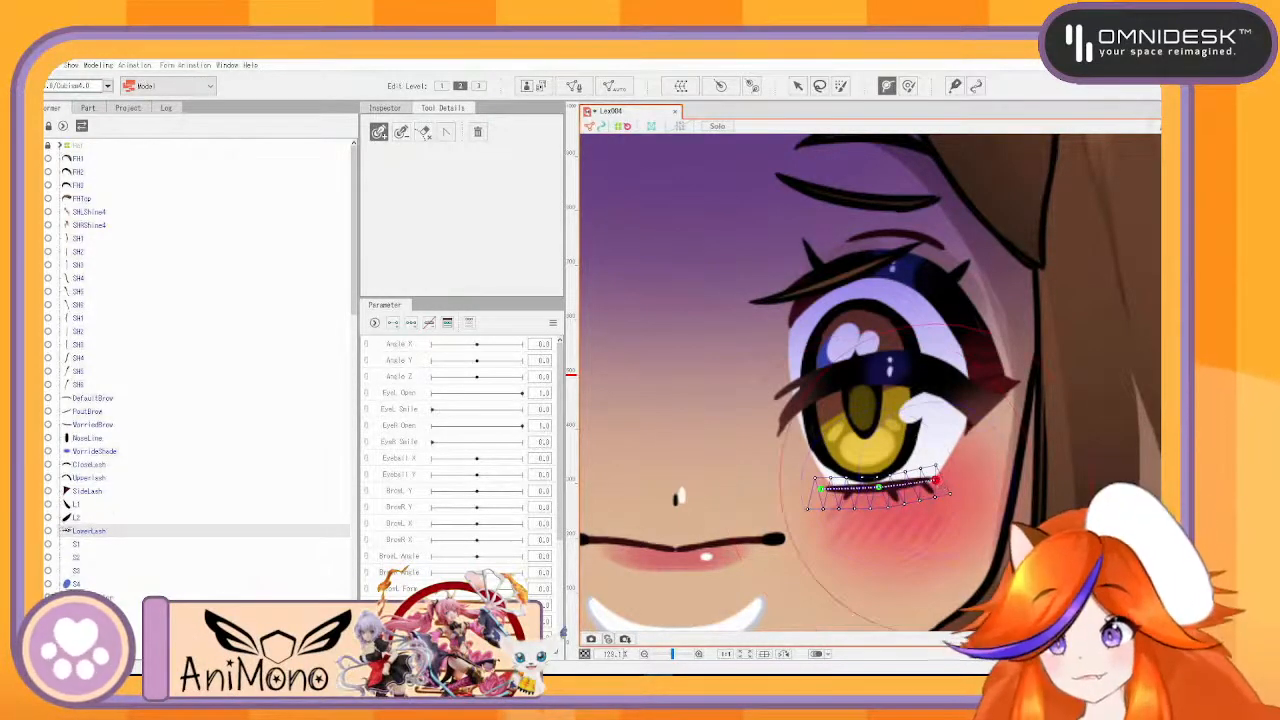
- Generate automatic meshes with the Standard preset for the eye shine and iris layers from S1 to just below LowerColor
click(86, 546)
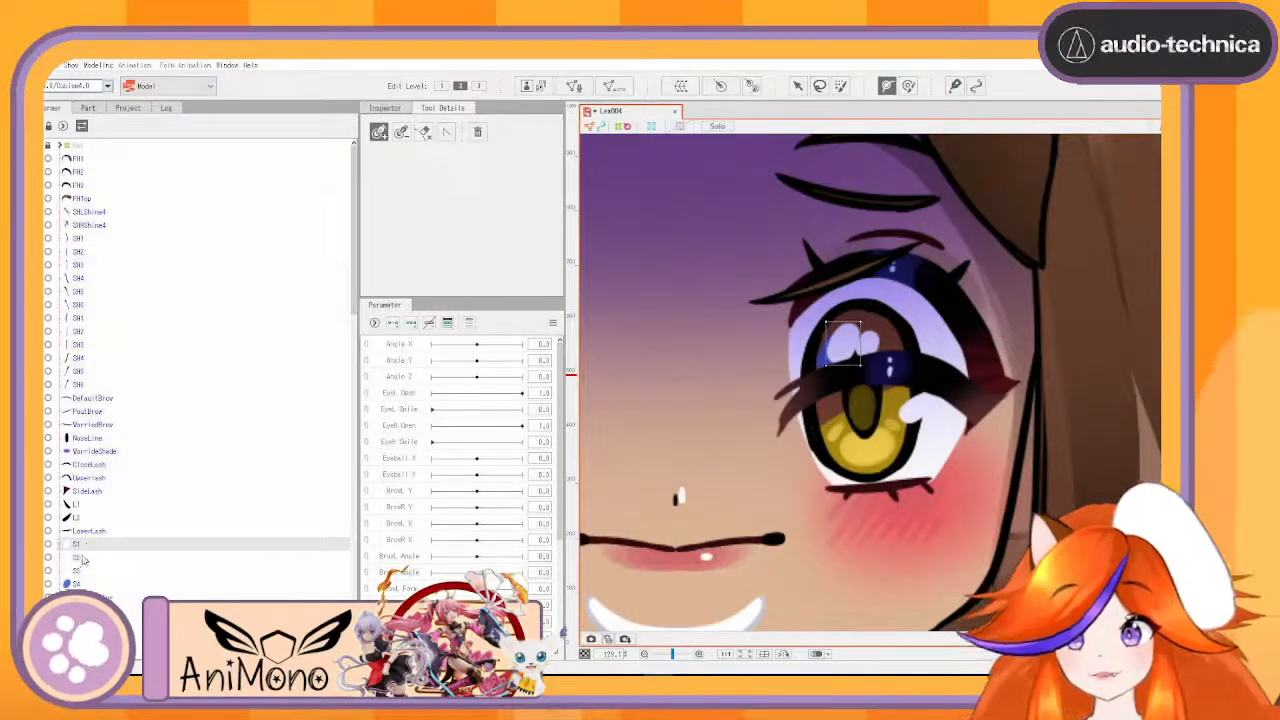
click(86, 561)
click(86, 570)
click(80, 583)
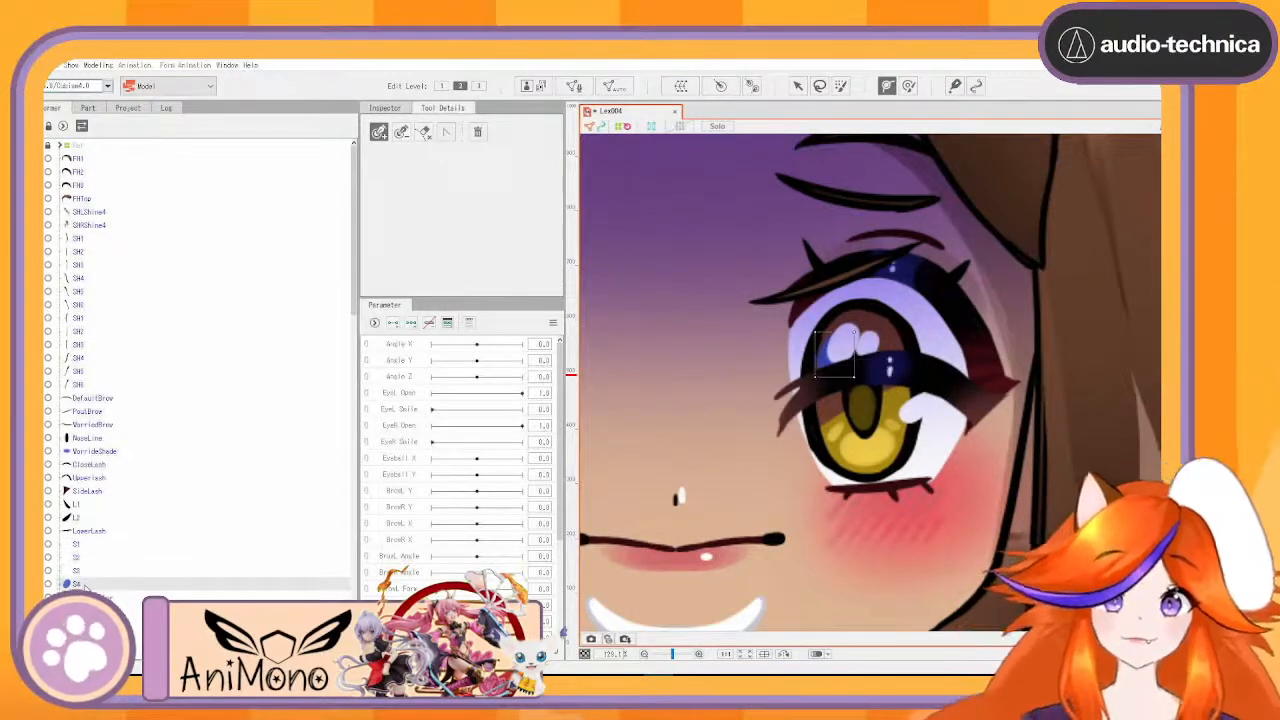
scroll(90, 540, down, 3)
click(97, 502)
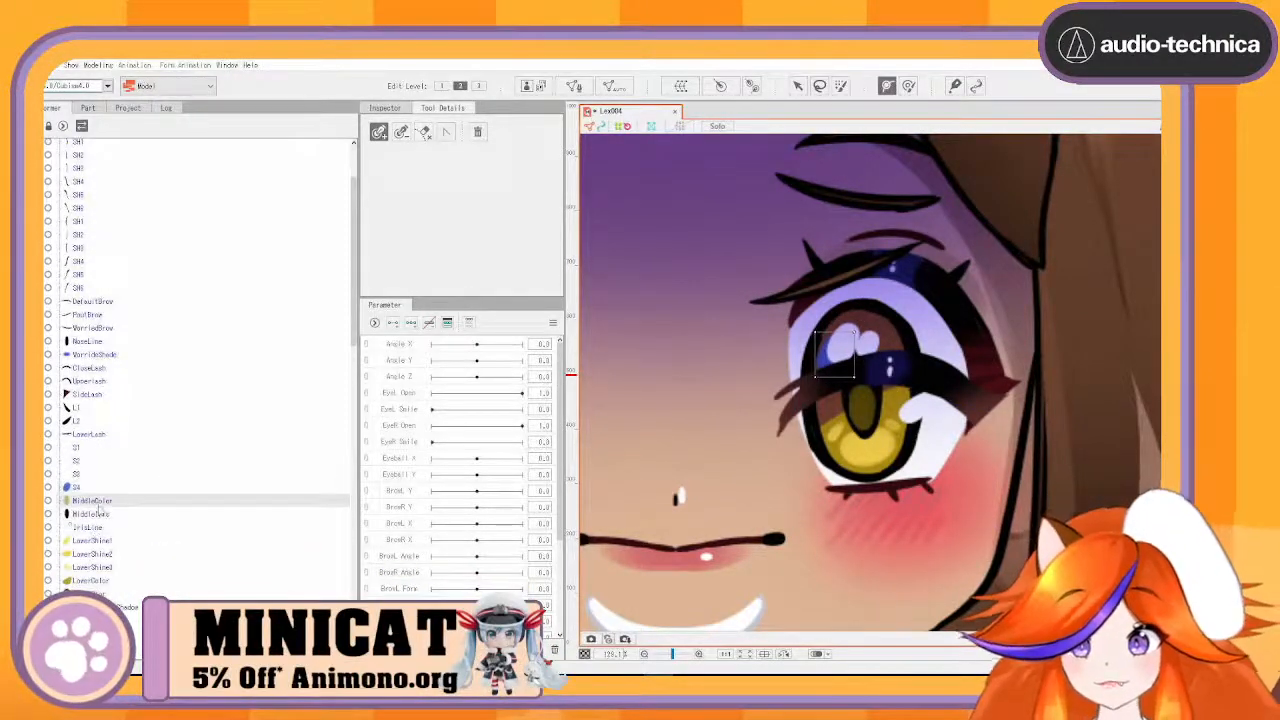
click(100, 594)
shift+click(80, 448)
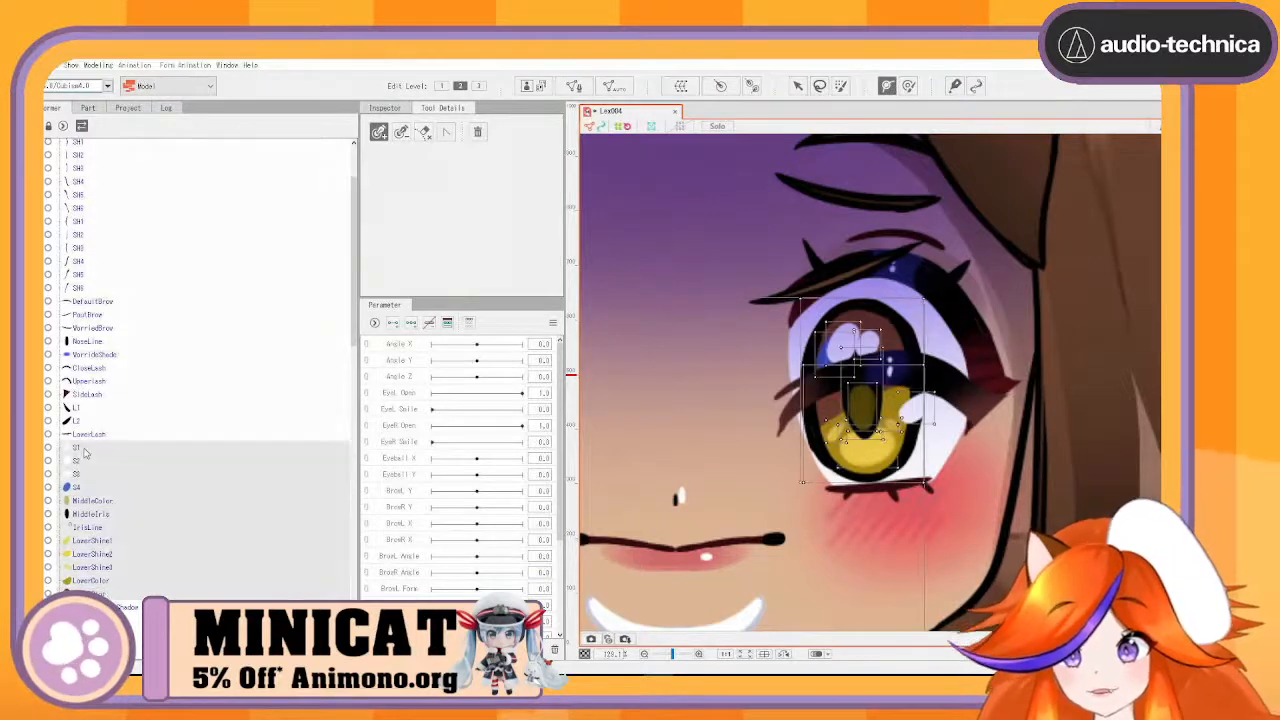
click(613, 86)
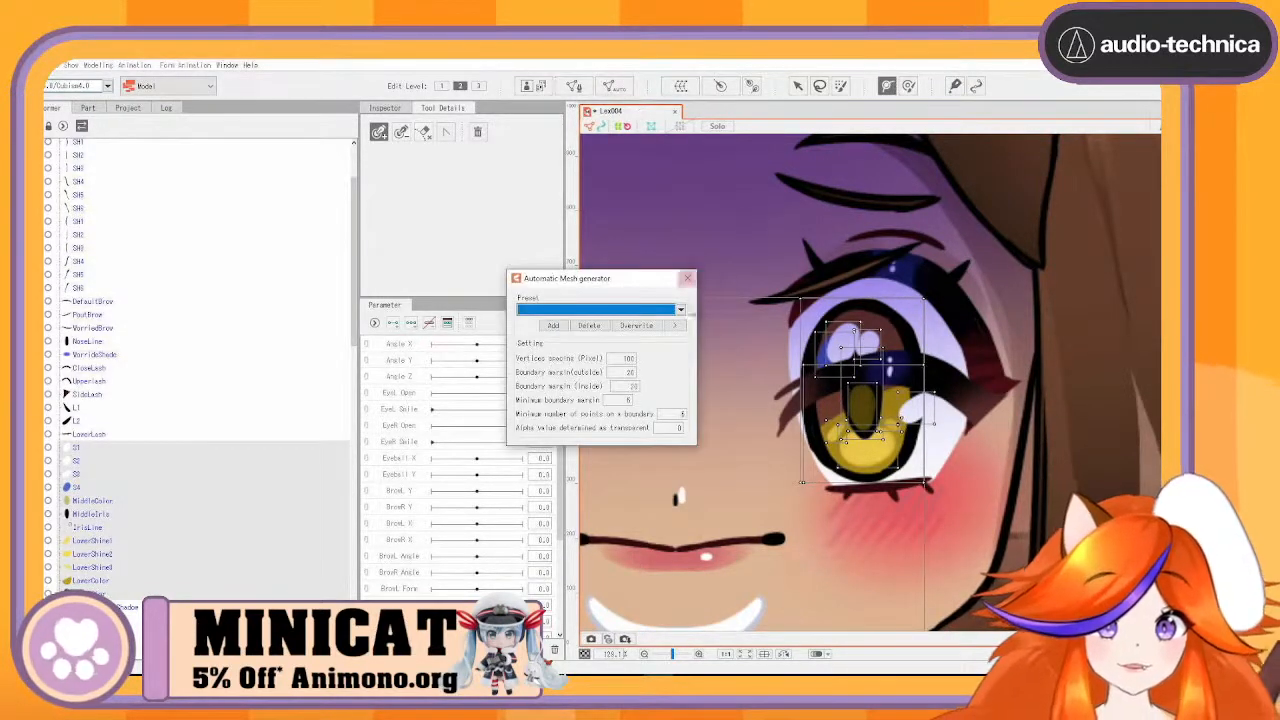
click(640, 310)
click(585, 321)
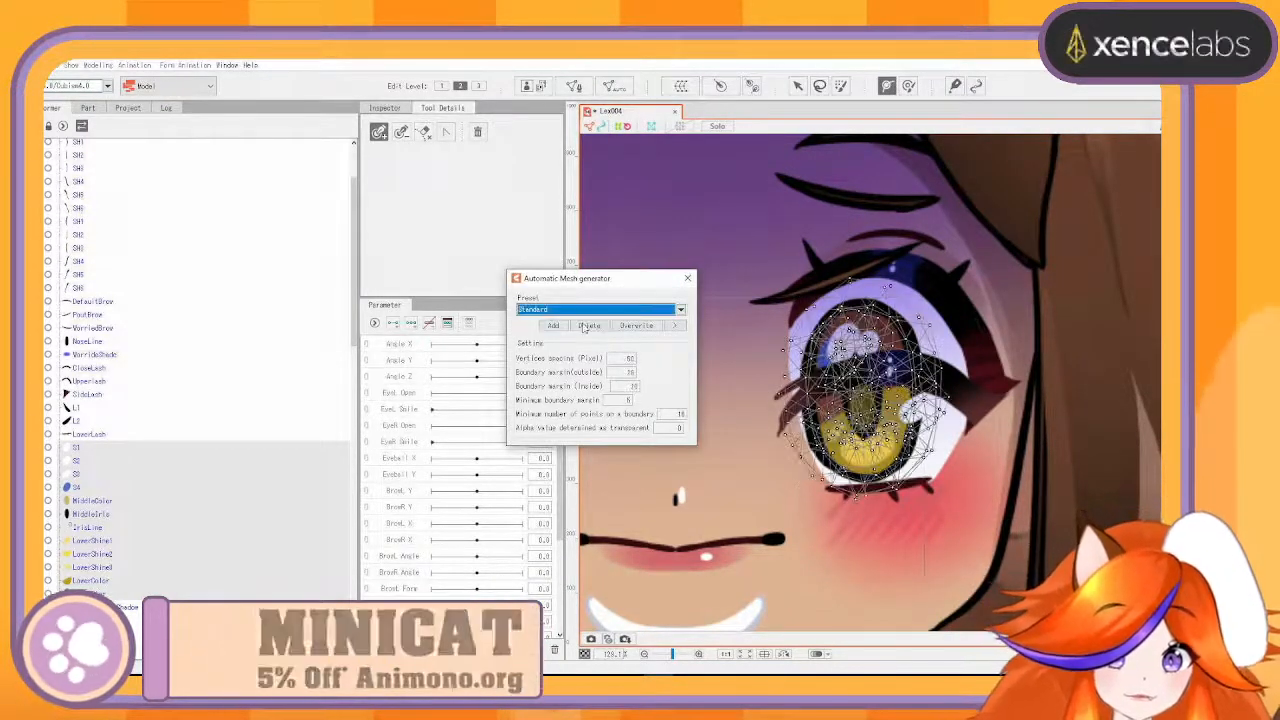
- Inspect the generated meshes of the shine and iris layers one by one, from S1 down to IrisLine
click(86, 449)
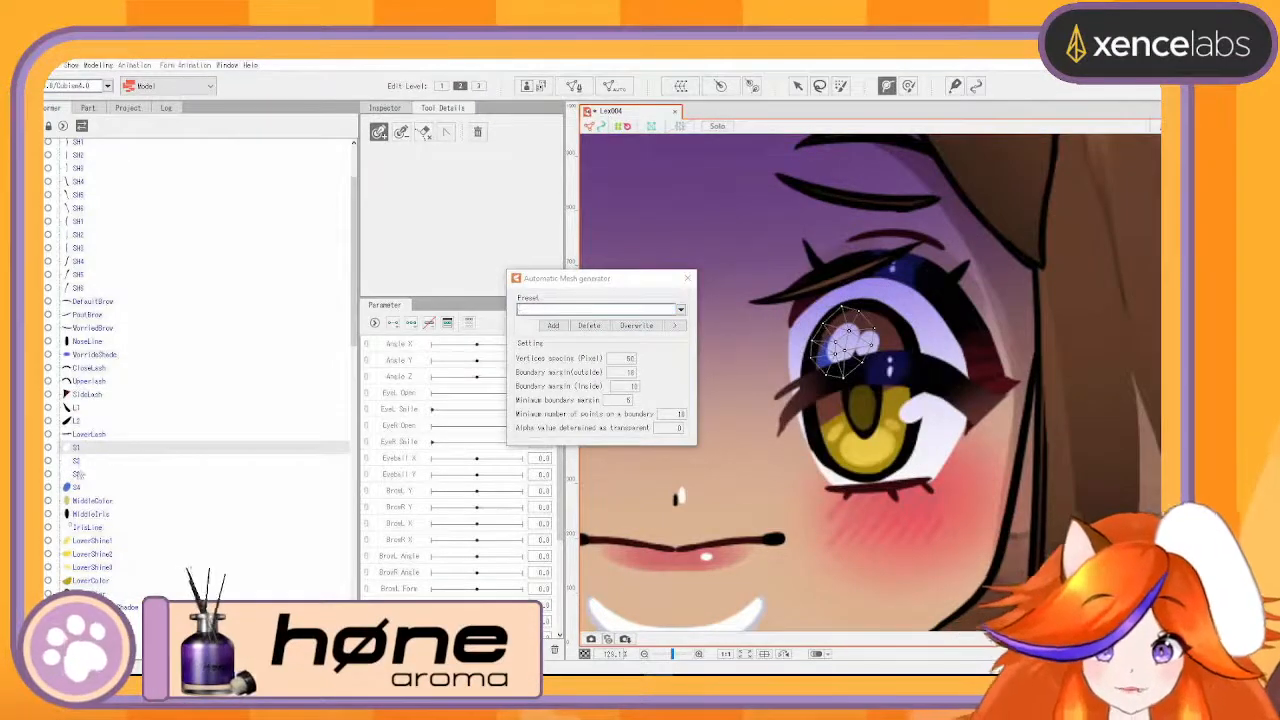
click(79, 463)
click(84, 477)
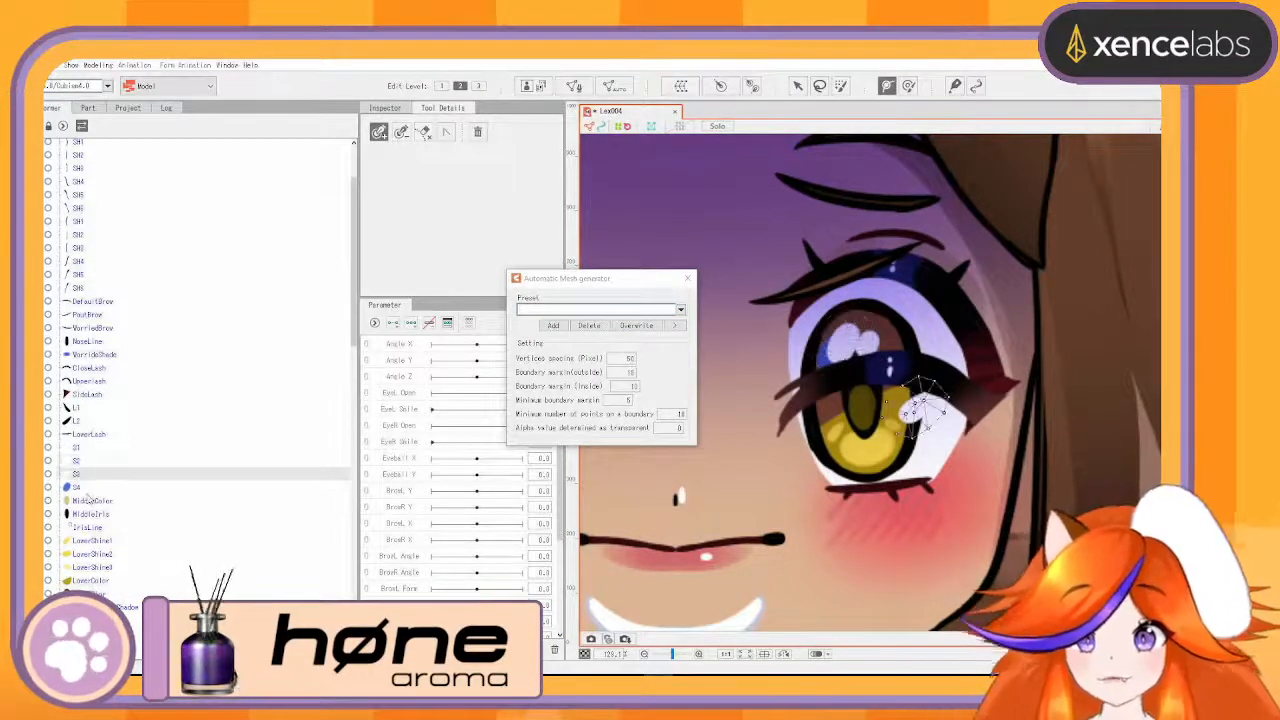
click(84, 488)
click(90, 501)
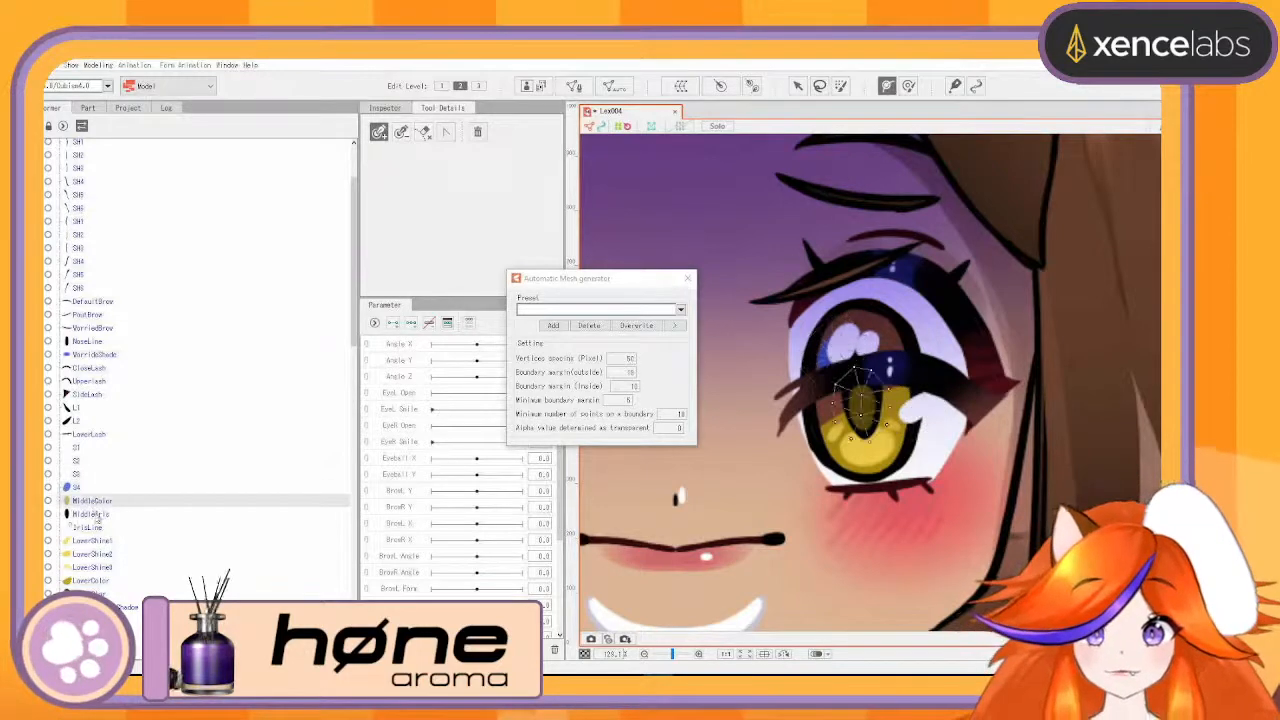
click(103, 514)
click(105, 527)
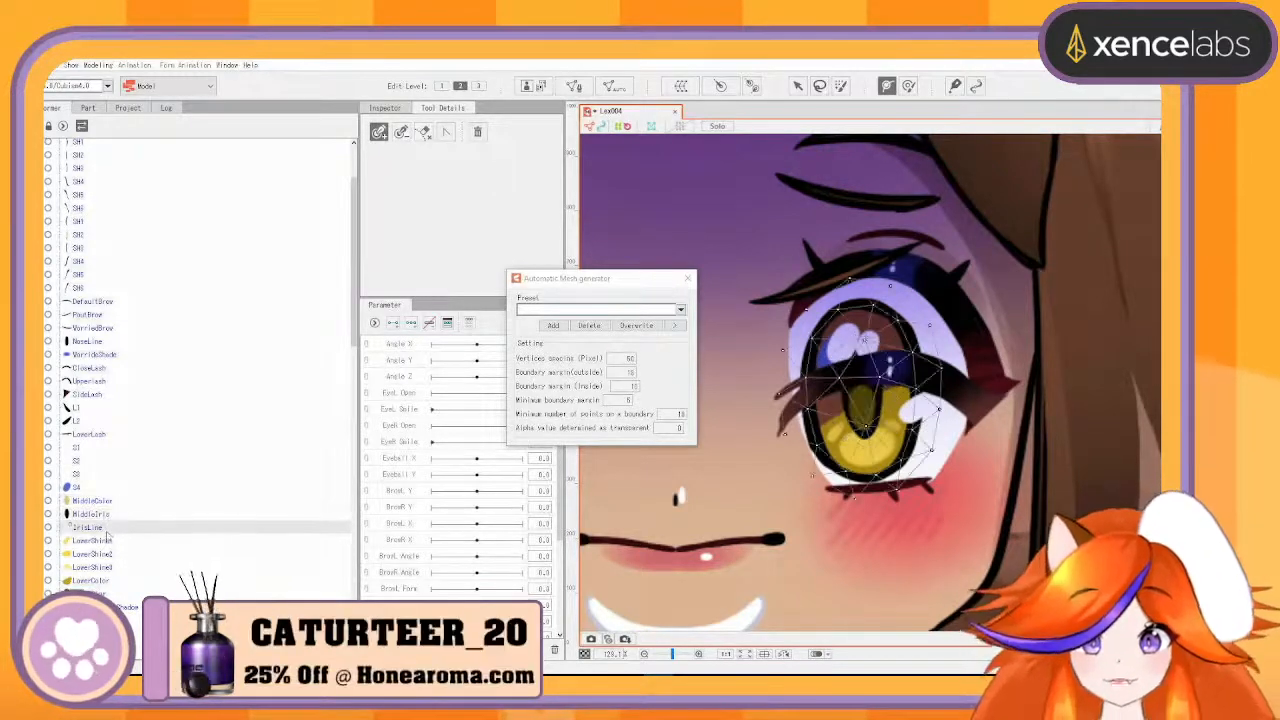
- Try the Deformation (Heavy) automatic mesh preset on the layers from S1 to IrisLine
click(89, 449)
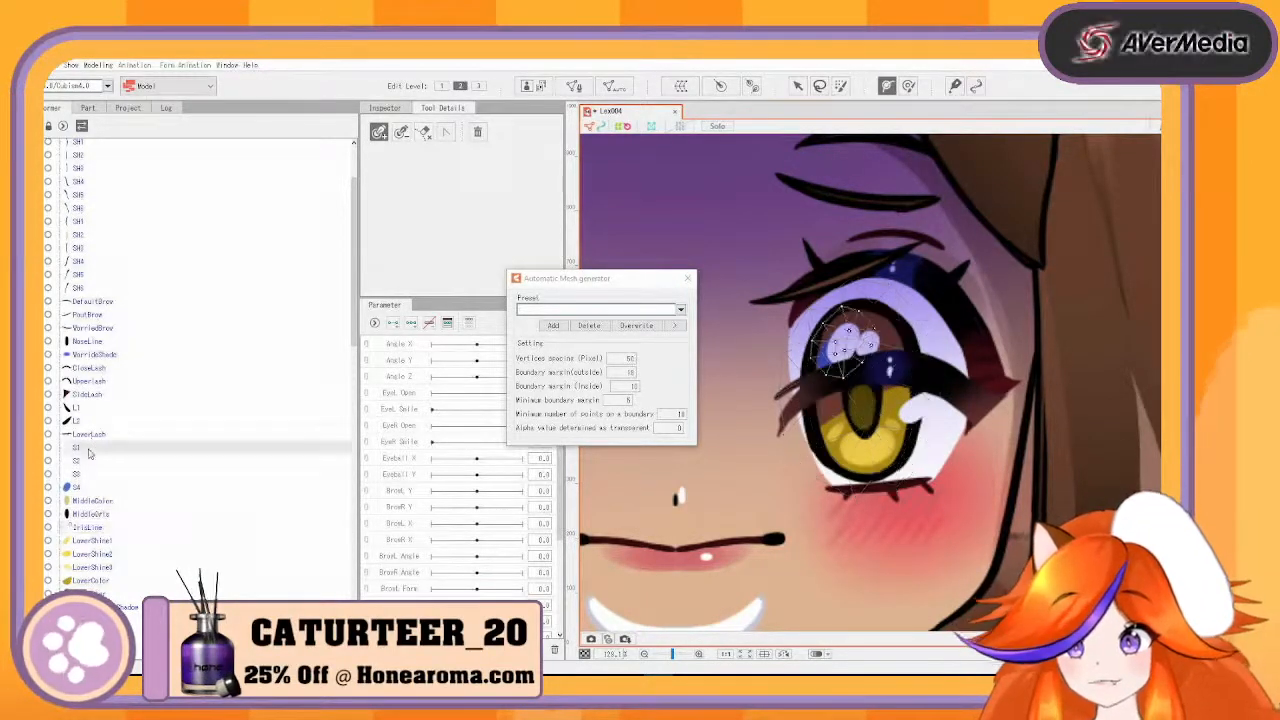
shift+click(116, 530)
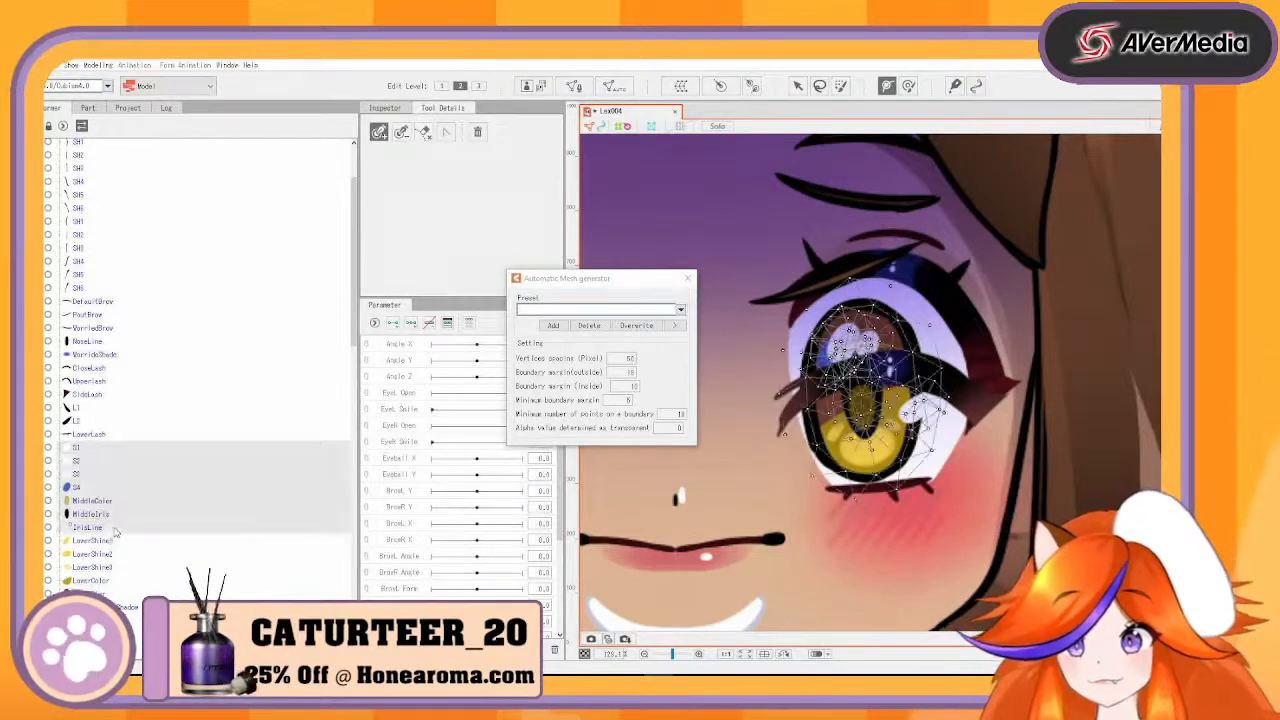
click(679, 309)
click(584, 341)
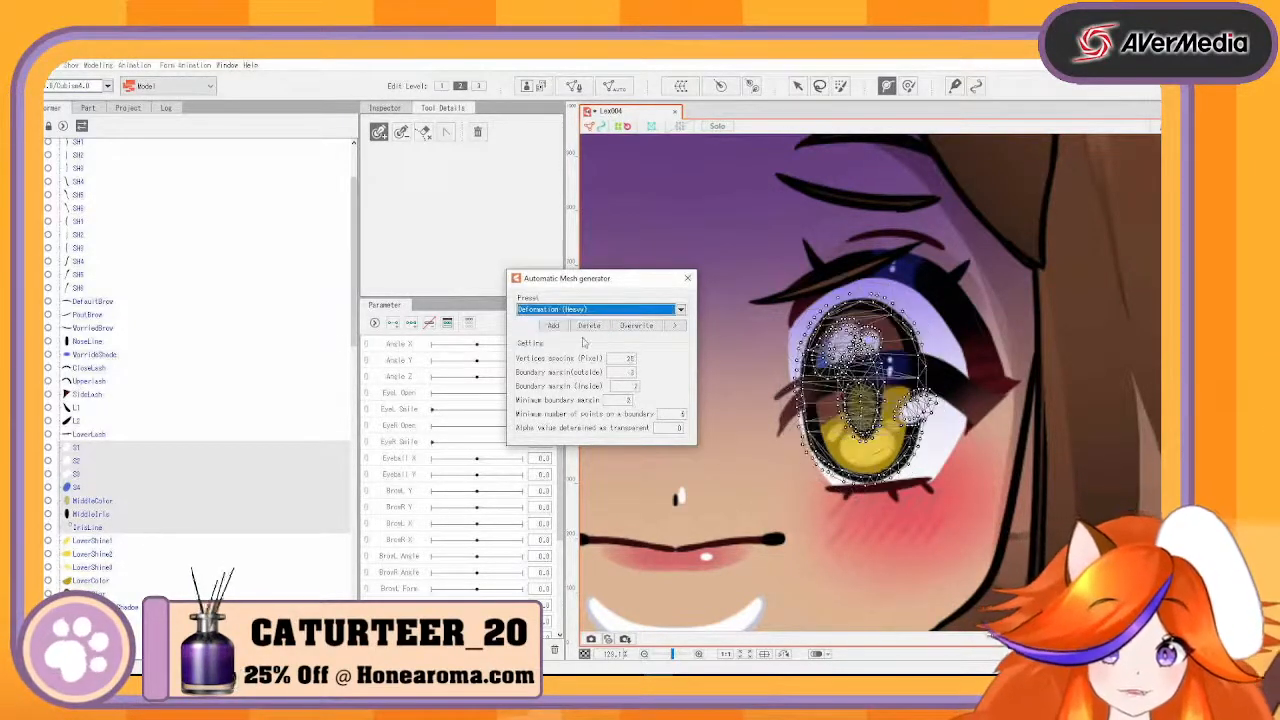
- Check the mesh density on the individual shine and iris layers from S1 down to BaseColor
click(86, 450)
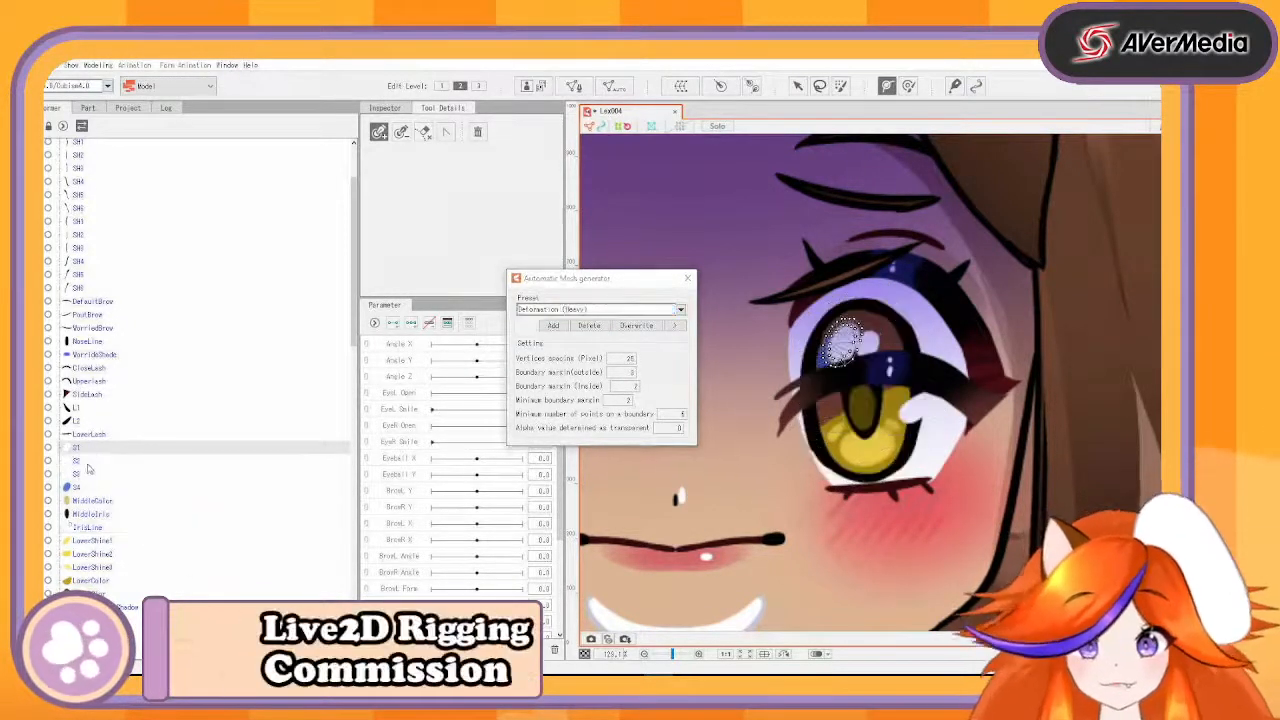
click(87, 463)
click(88, 474)
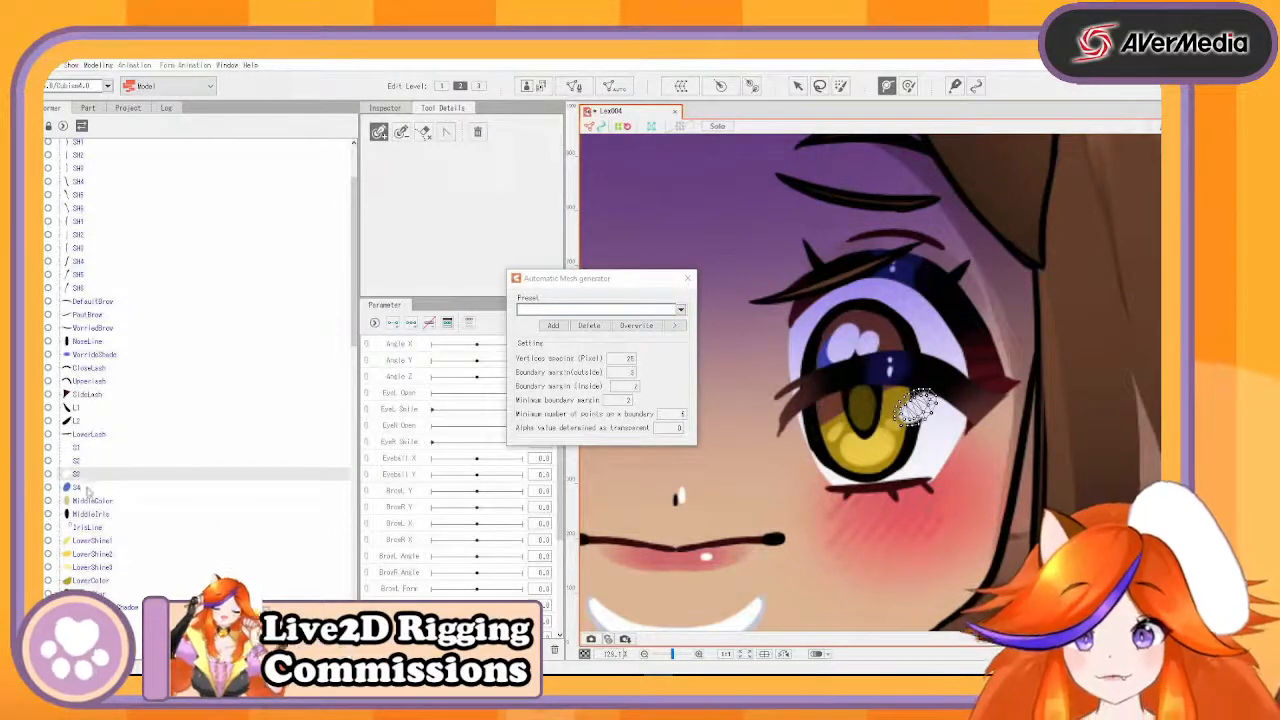
click(88, 487)
click(87, 502)
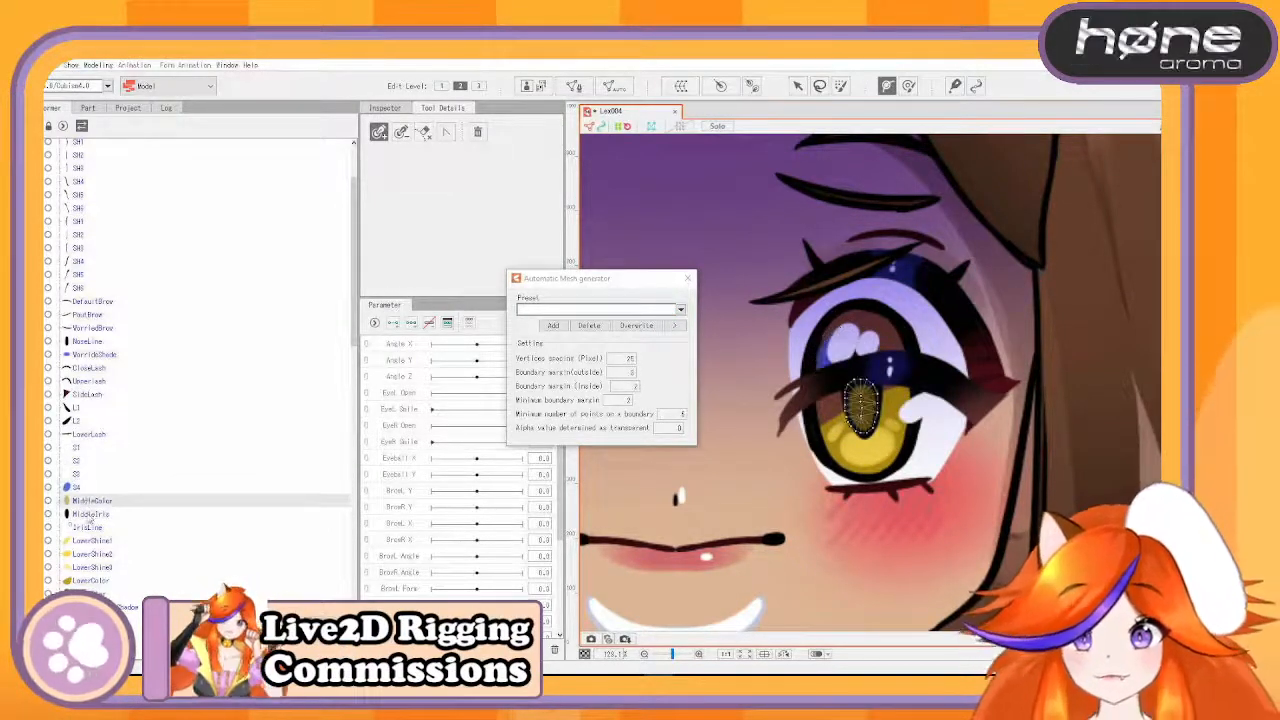
click(89, 515)
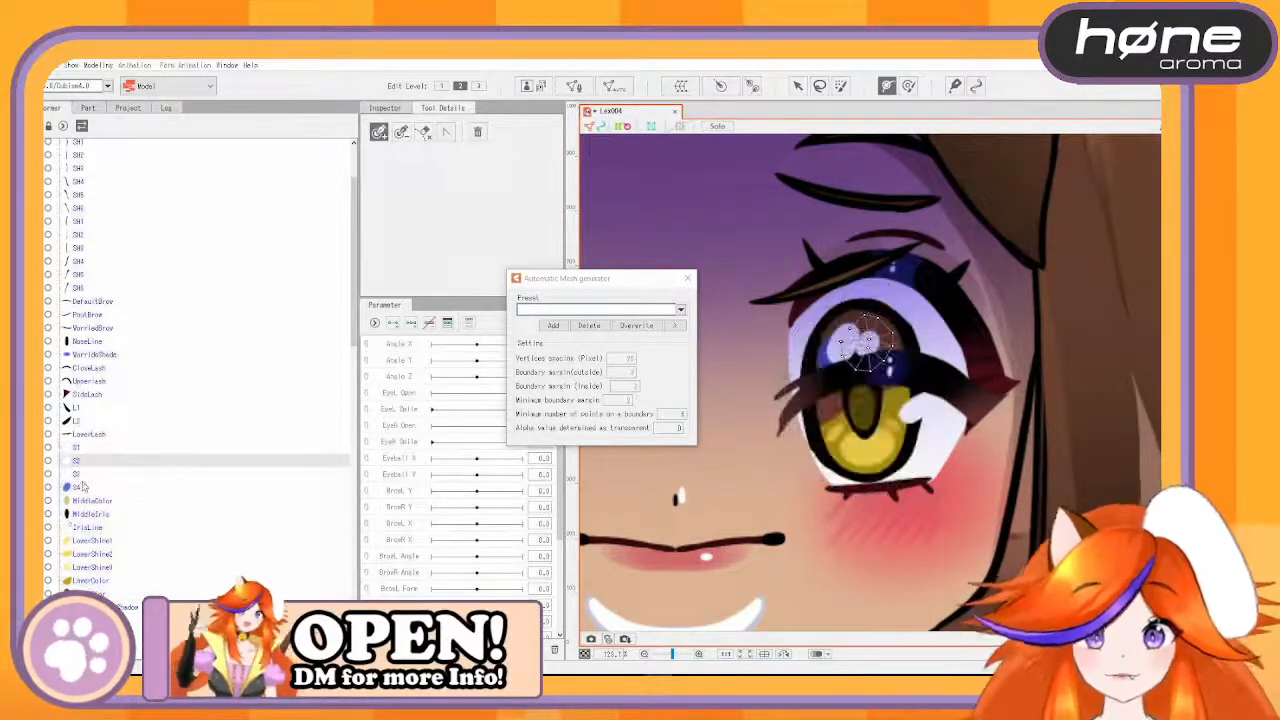
click(85, 502)
click(97, 593)
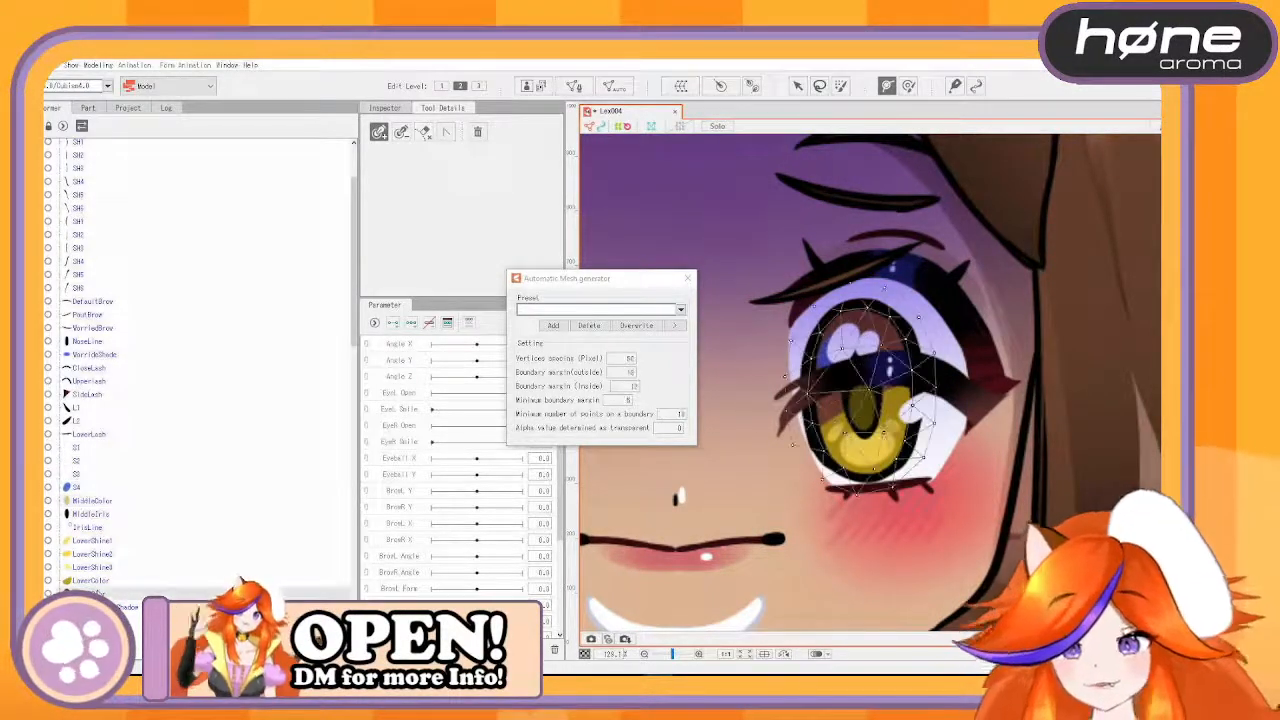
- Generate an automatic mesh with the Standard preset for the DefaultWhiteShadow layer
scroll(120, 500, down, 5)
click(115, 413)
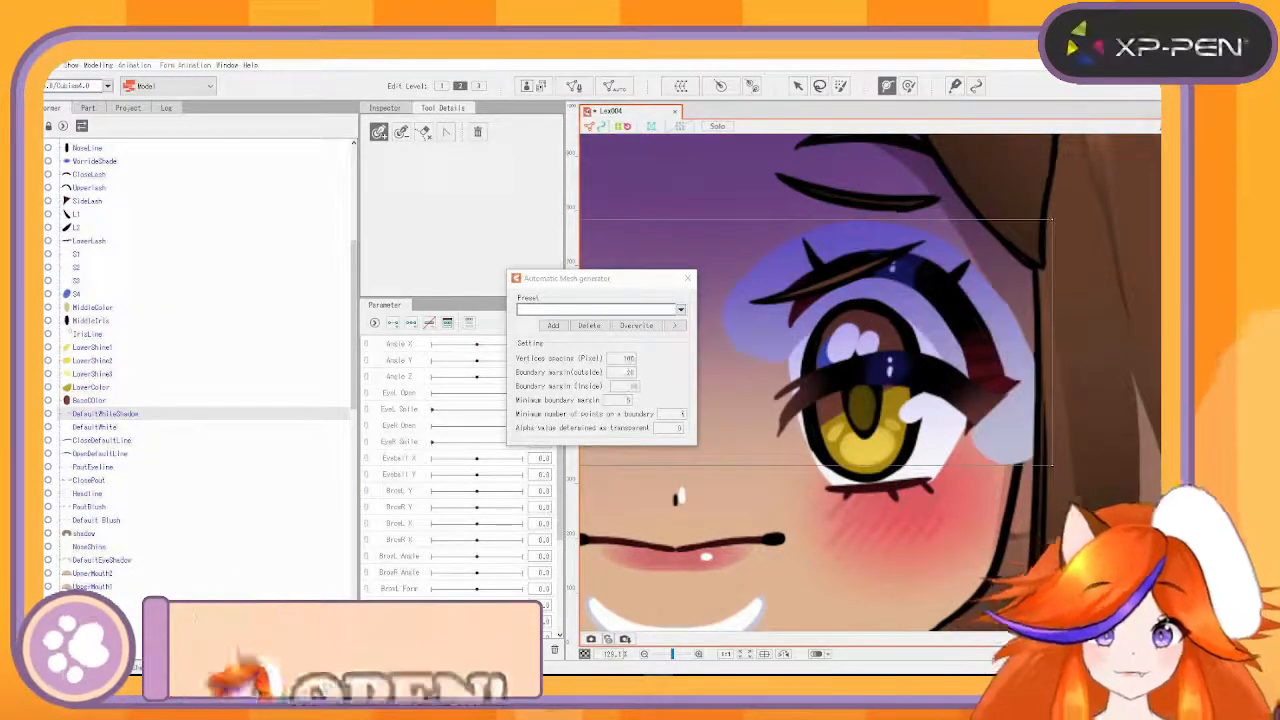
click(680, 310)
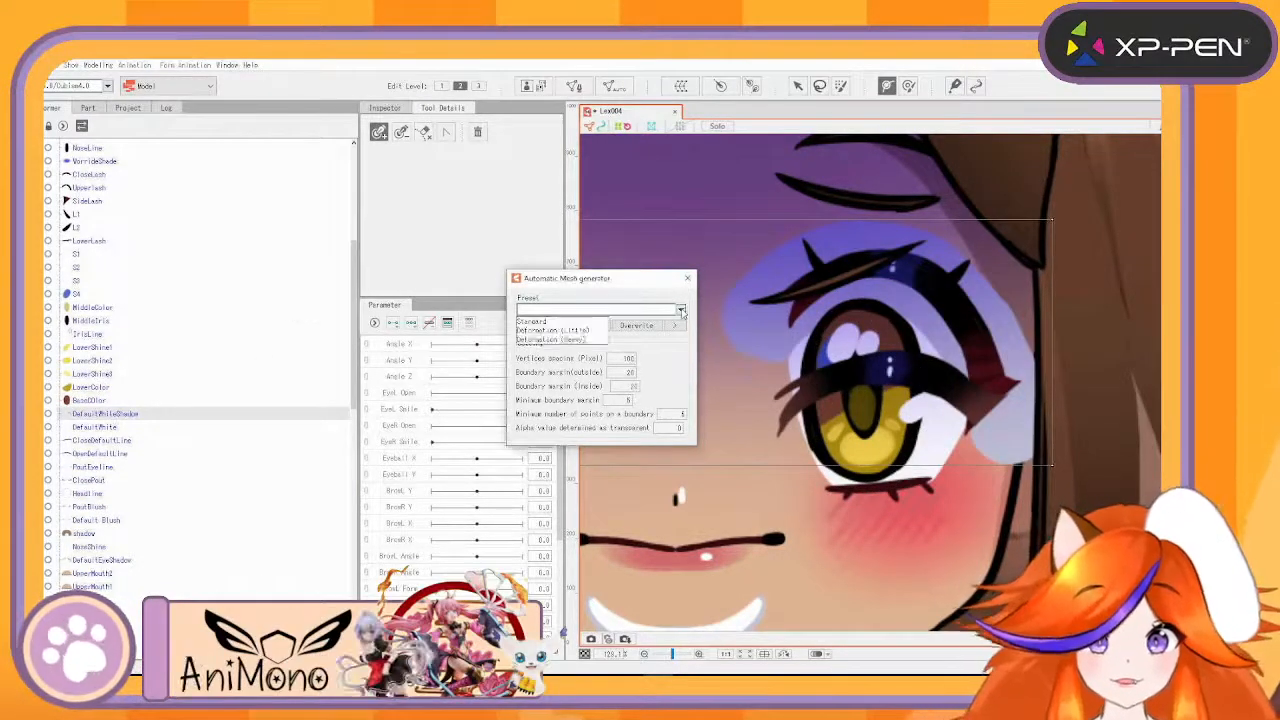
click(589, 323)
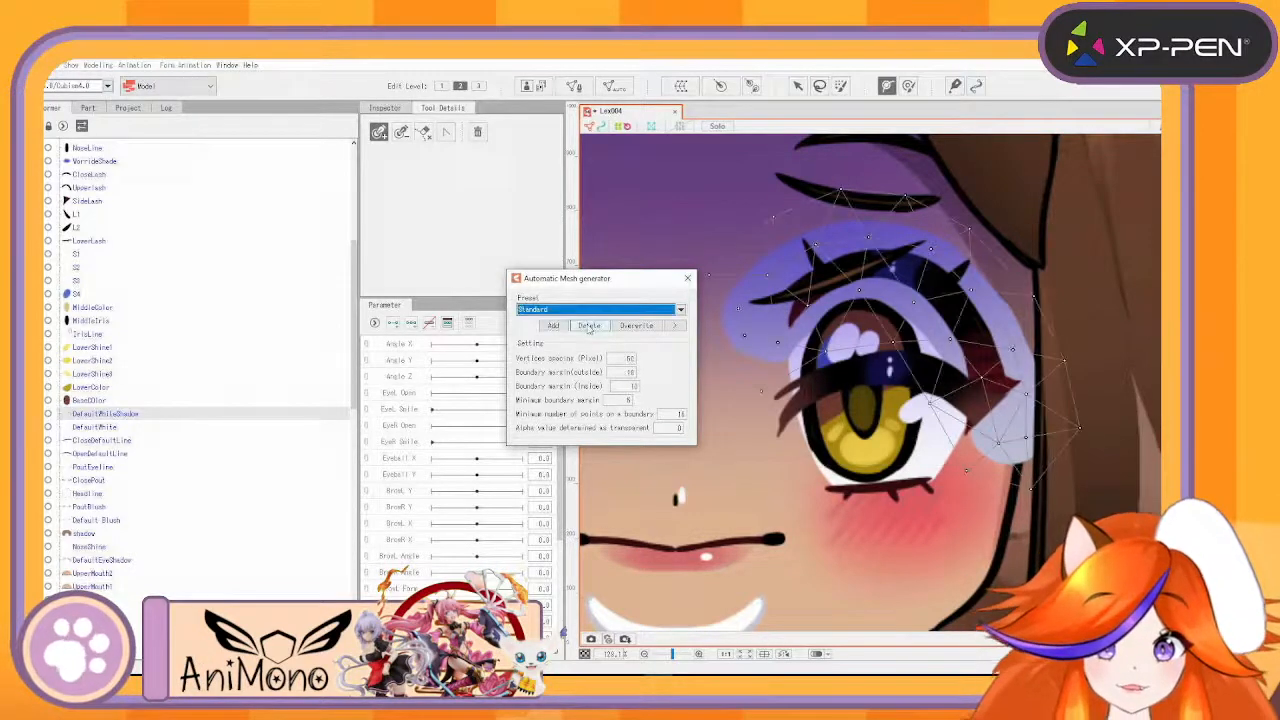
- Open DefaultWhite for manual mesh editing and erase its four default corner vertices
scroll(960, 373, down, 5)
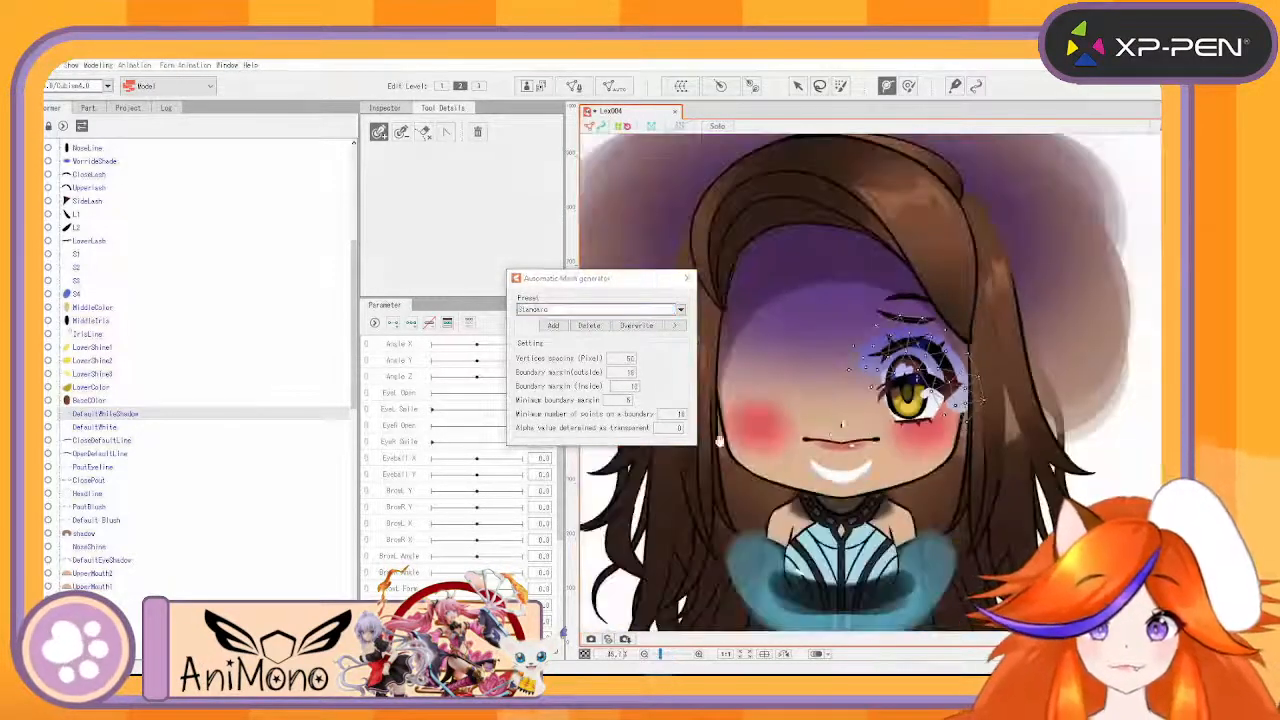
click(124, 429)
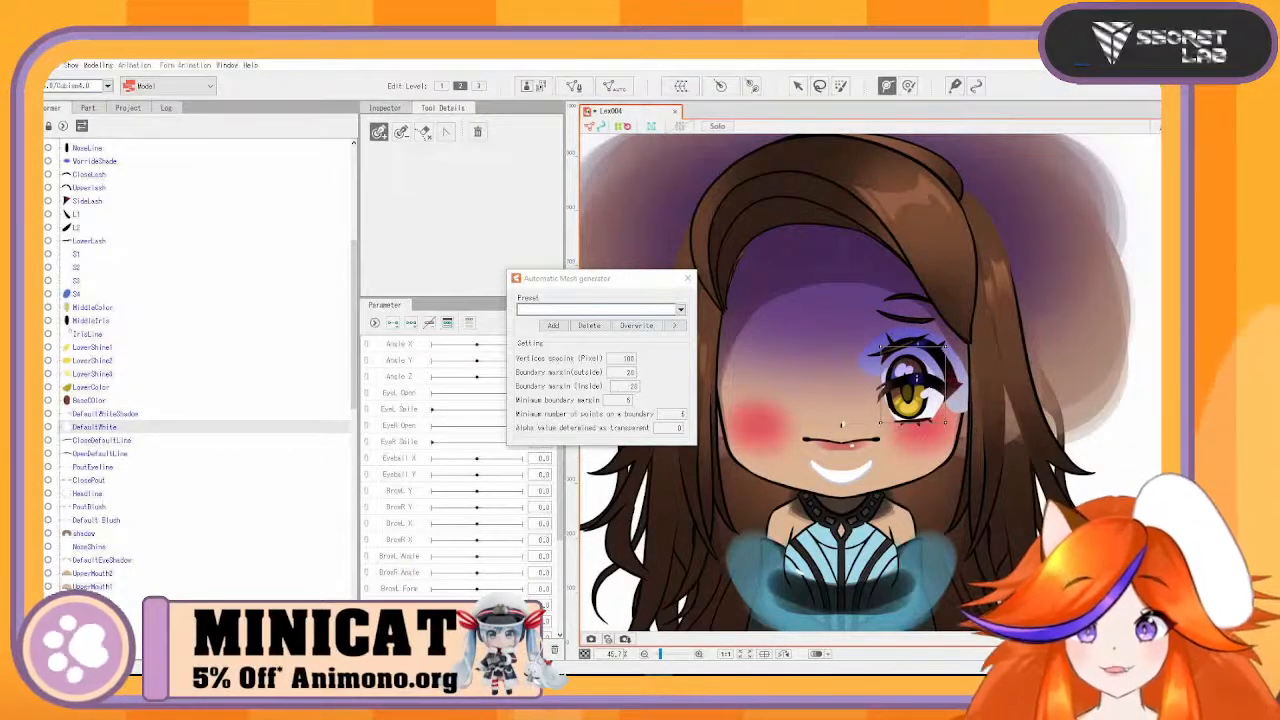
click(574, 86)
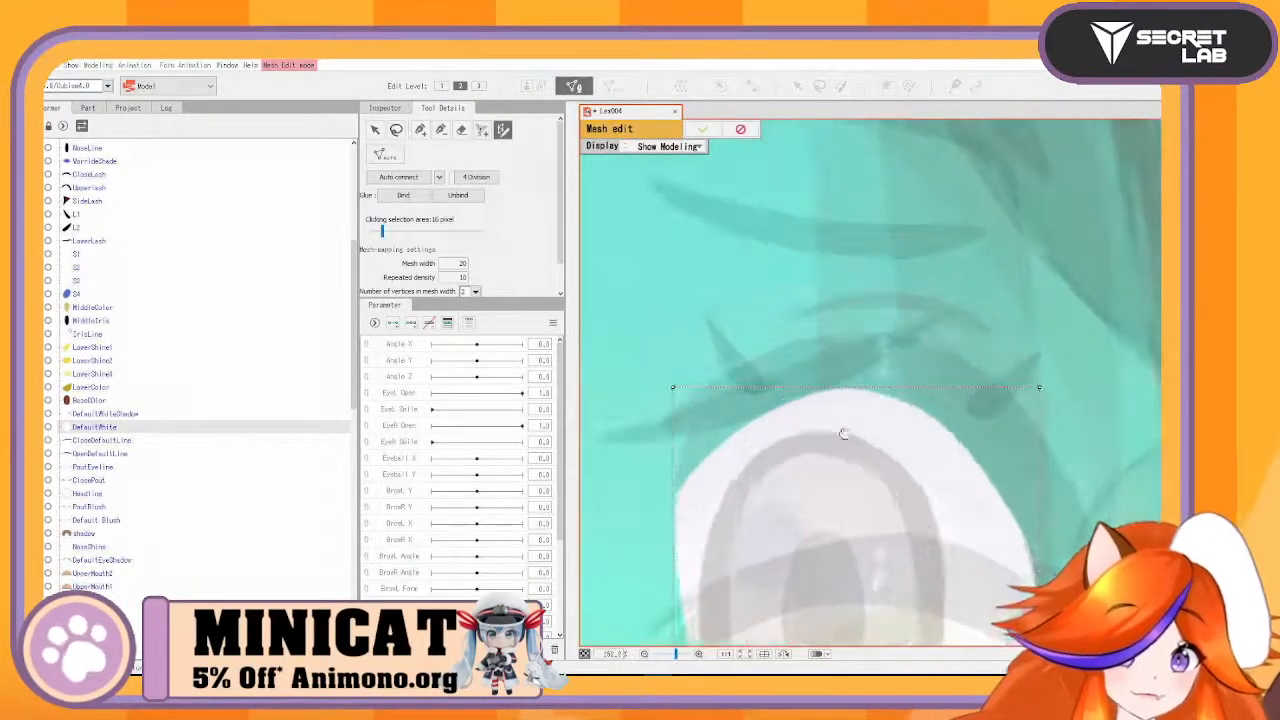
mouse_move(832, 378)
mouse_down()
mouse_move(836, 423)
mouse_move(798, 300)
mouse_up()
key(ctrl+z)
scroll(853, 388, down, 5)
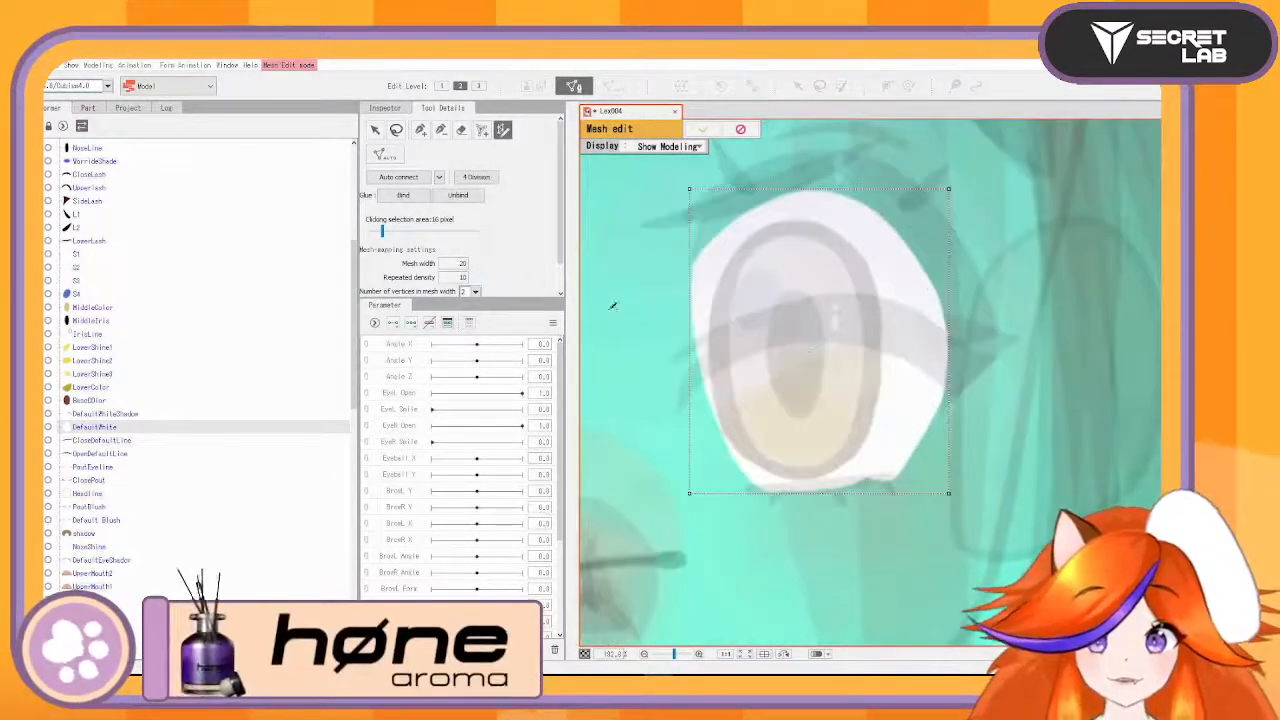
click(421, 131)
click(461, 131)
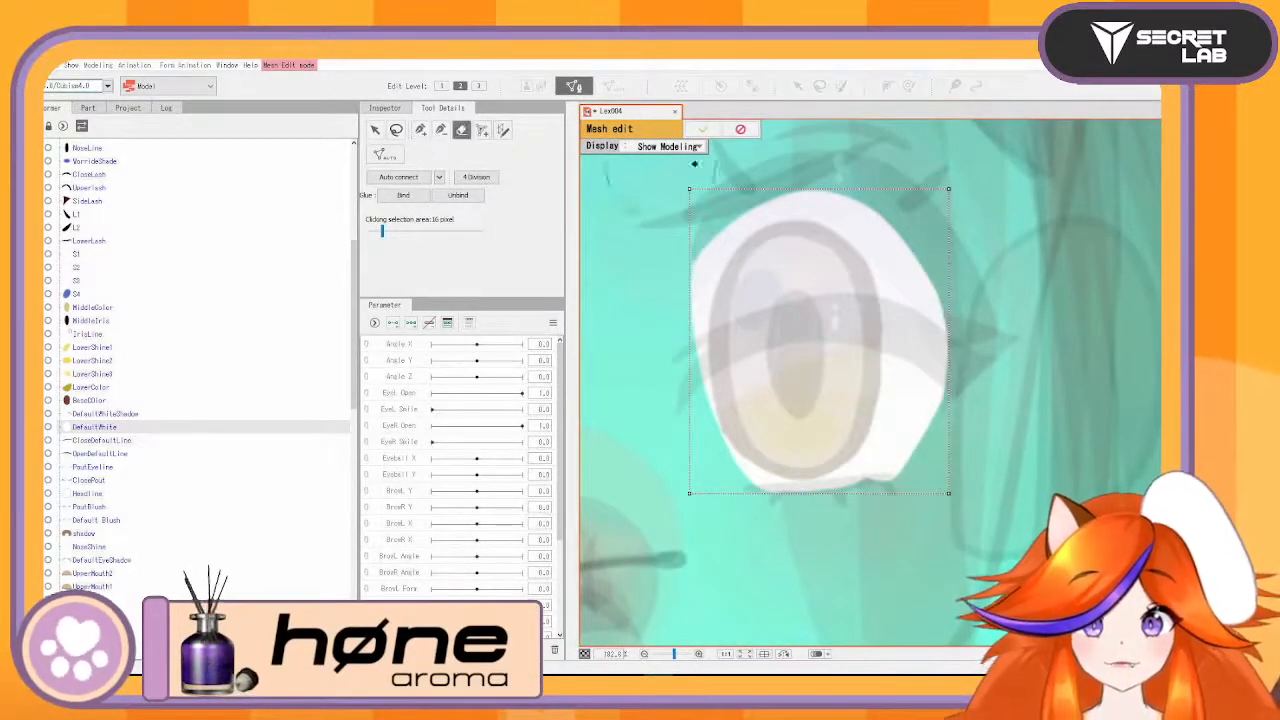
drag(690, 188, 1133, 189)
drag(695, 512, 983, 478)
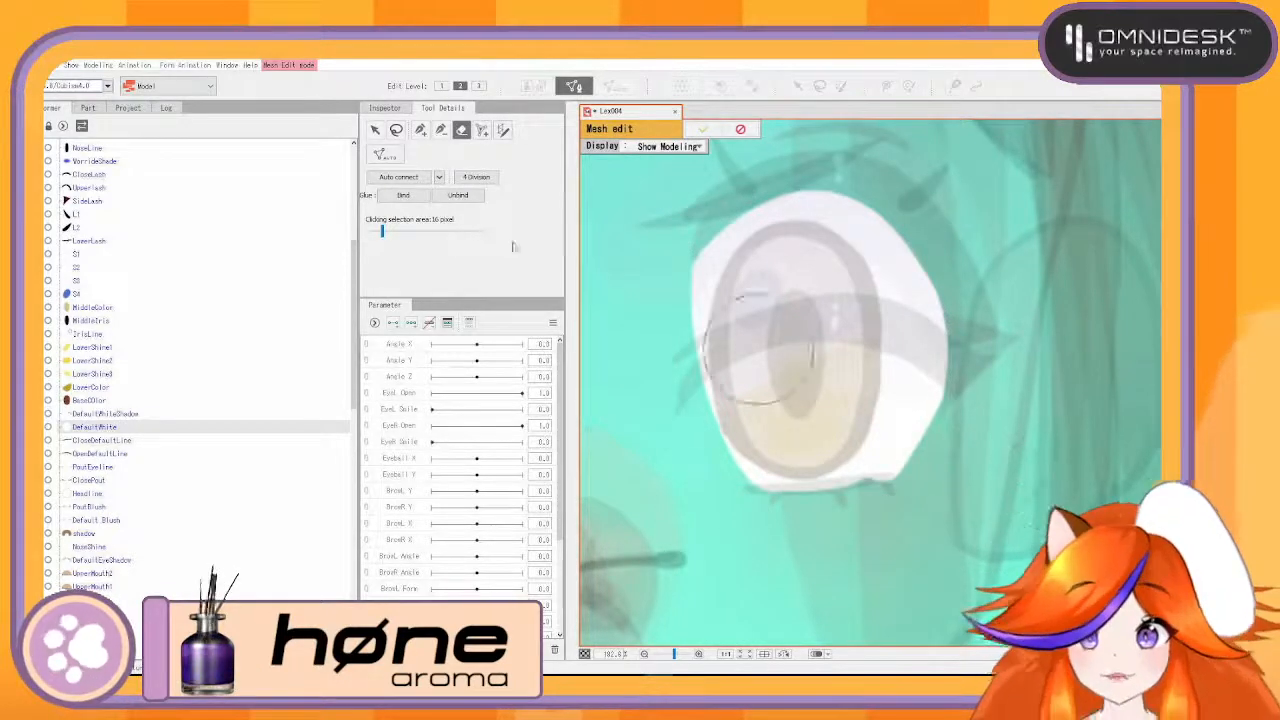
- Place connected mesh vertices just outside DefaultWhite along its inner side, lower edge and outer side
click(421, 131)
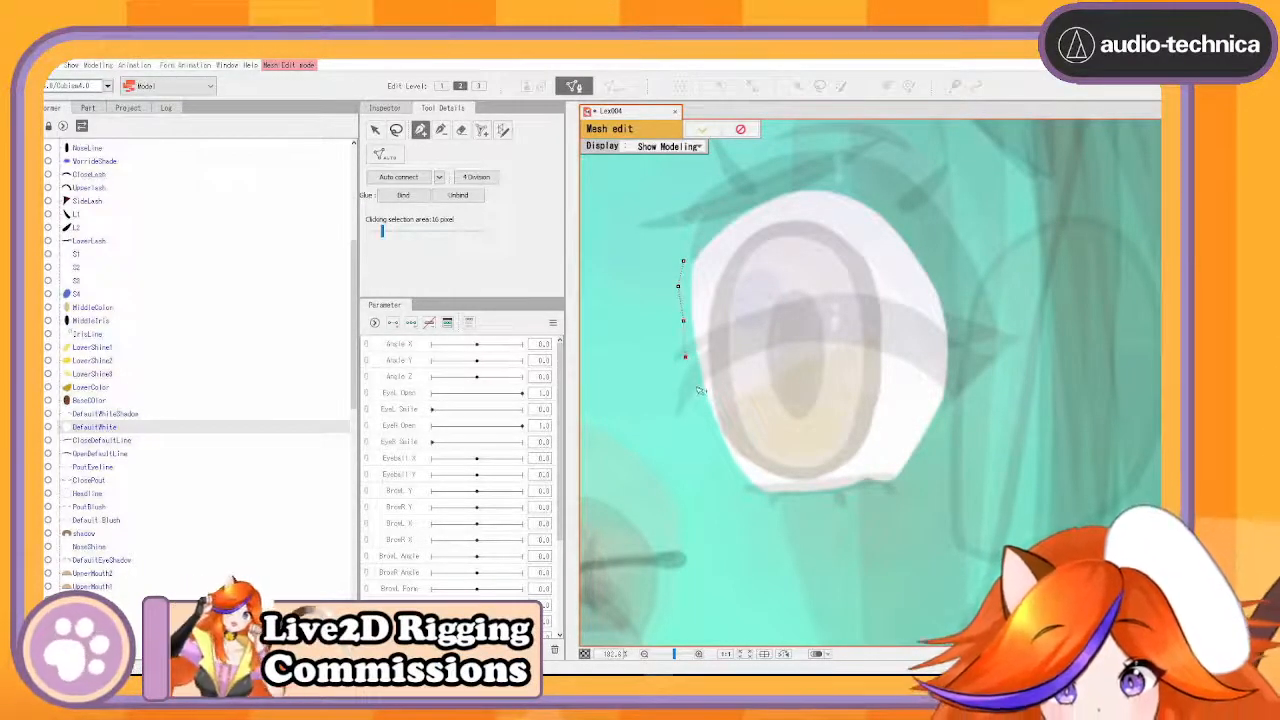
click(743, 490)
click(774, 501)
click(808, 500)
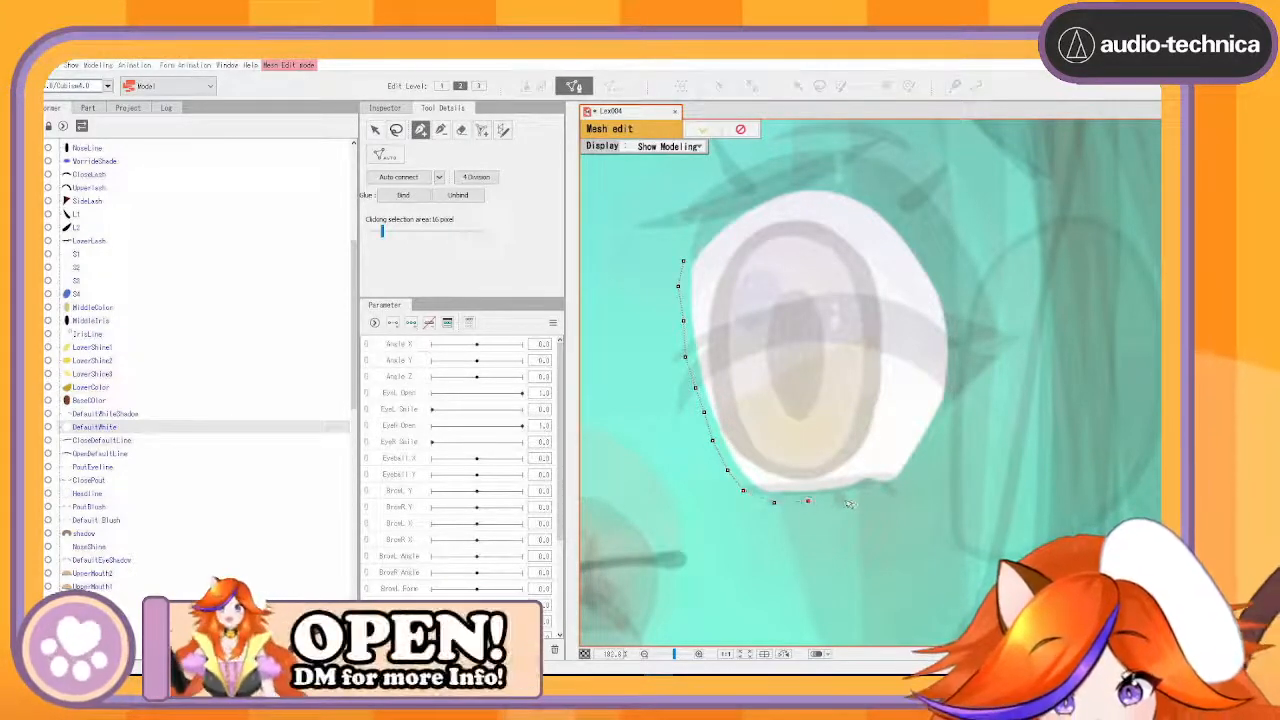
click(913, 483)
click(929, 453)
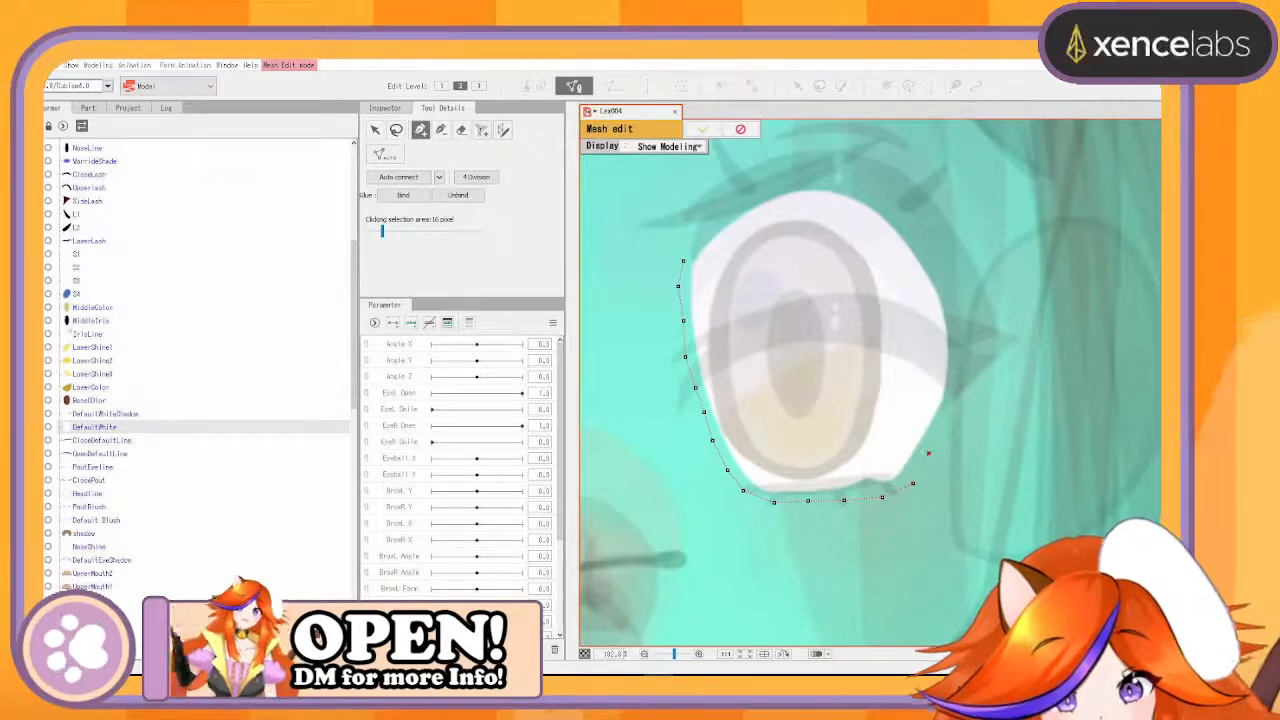
click(949, 413)
click(961, 364)
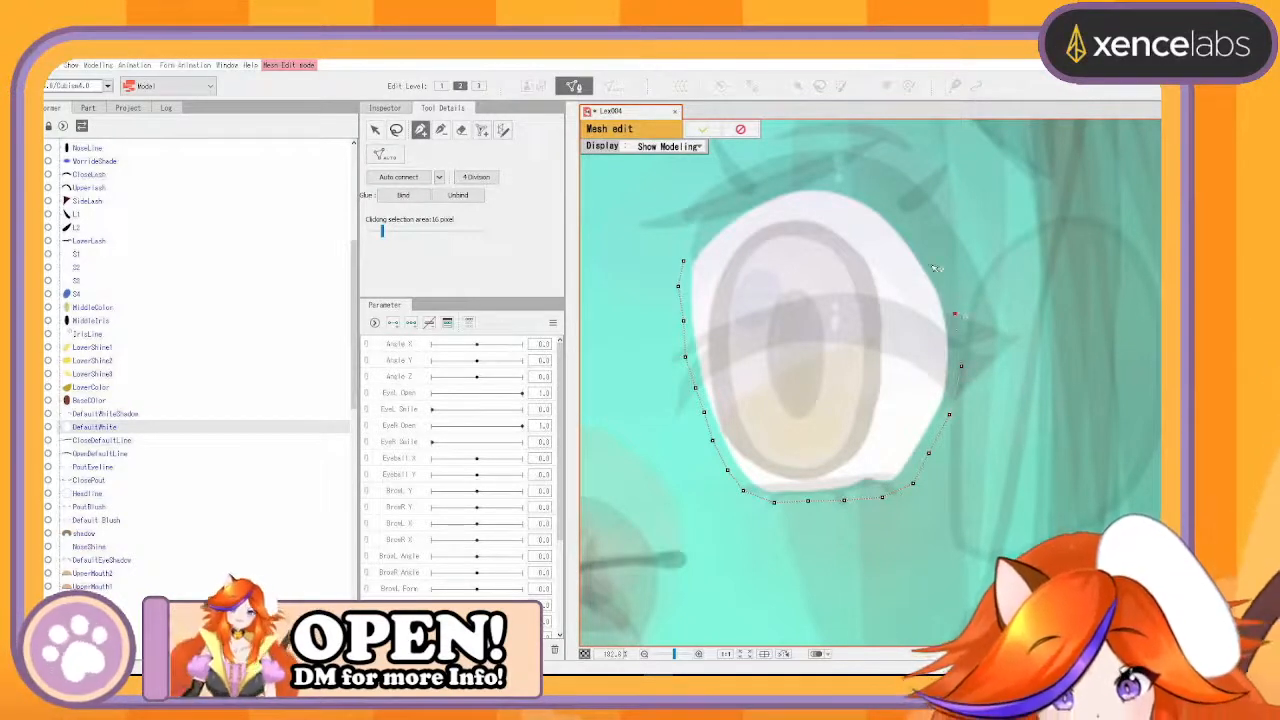
- Continue the vertices over the eye white's upper edge, close the outline at its first vertex and even out the inner side
click(828, 180)
click(791, 184)
click(755, 195)
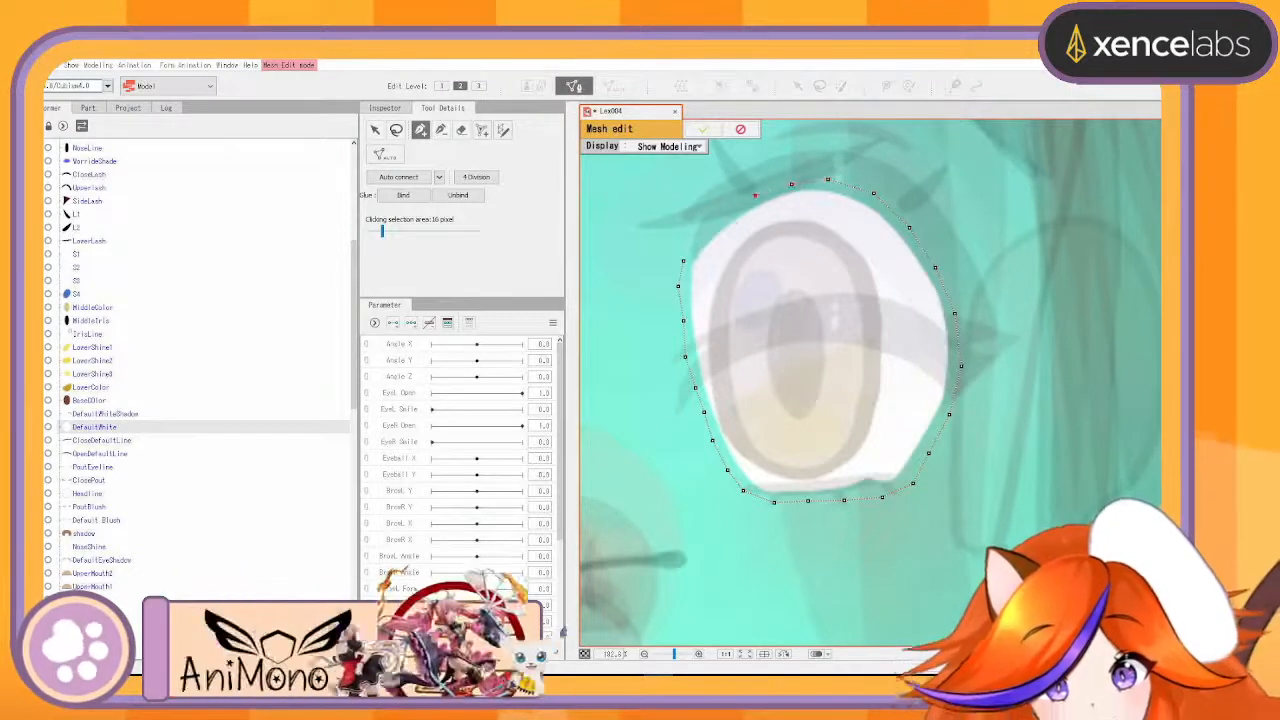
click(727, 214)
click(699, 240)
click(683, 261)
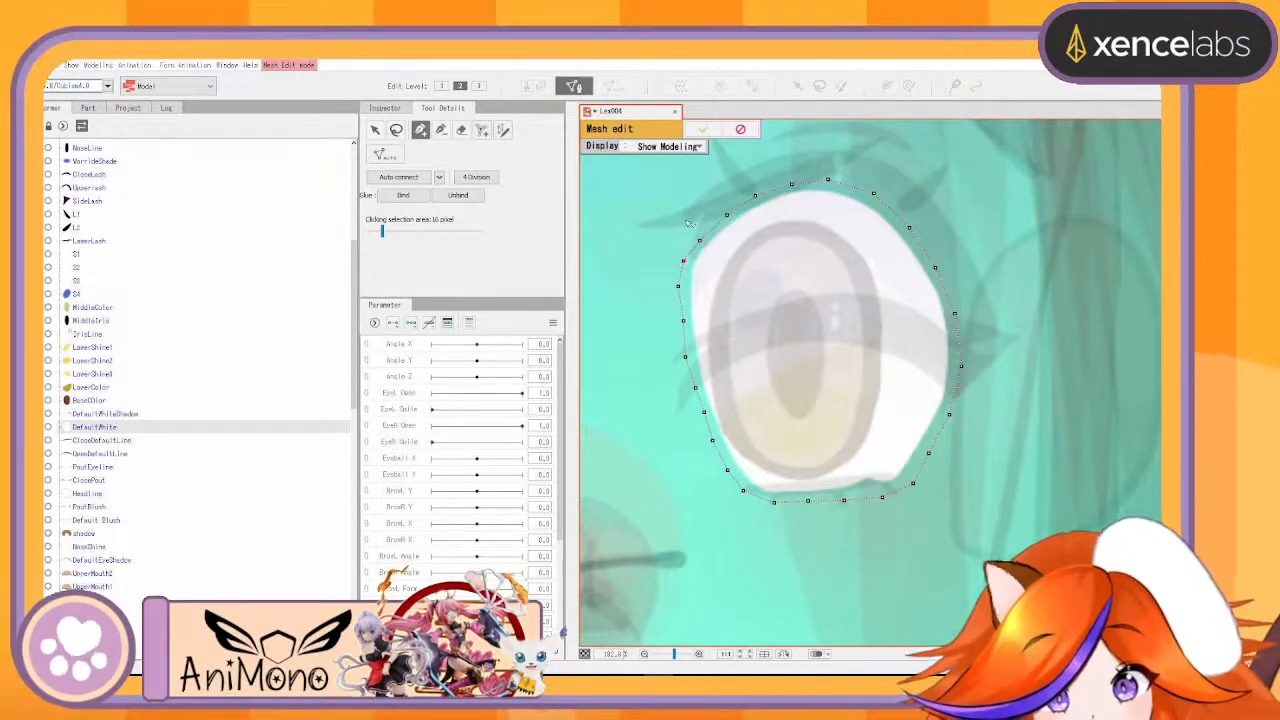
drag(678, 287, 683, 289)
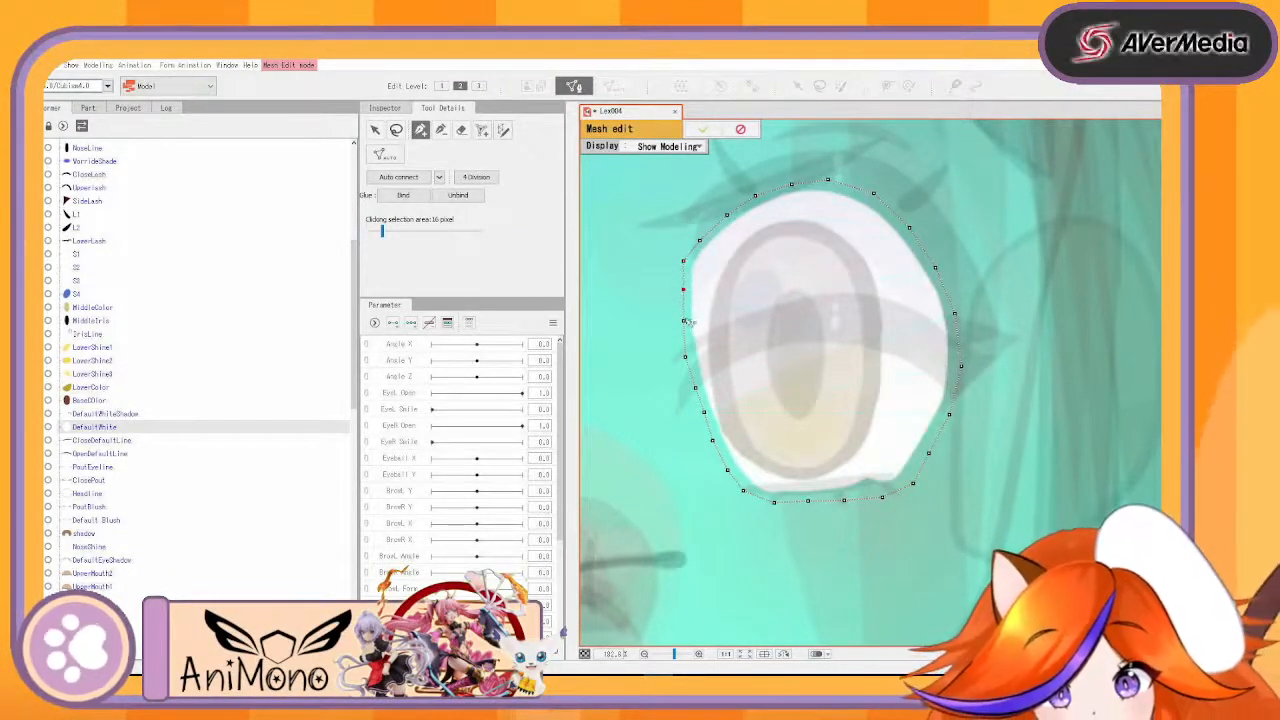
click(685, 357)
- Add a row of interior vertices across the middle of the eye white, linking the inner and outer sides of the outline
click(696, 387)
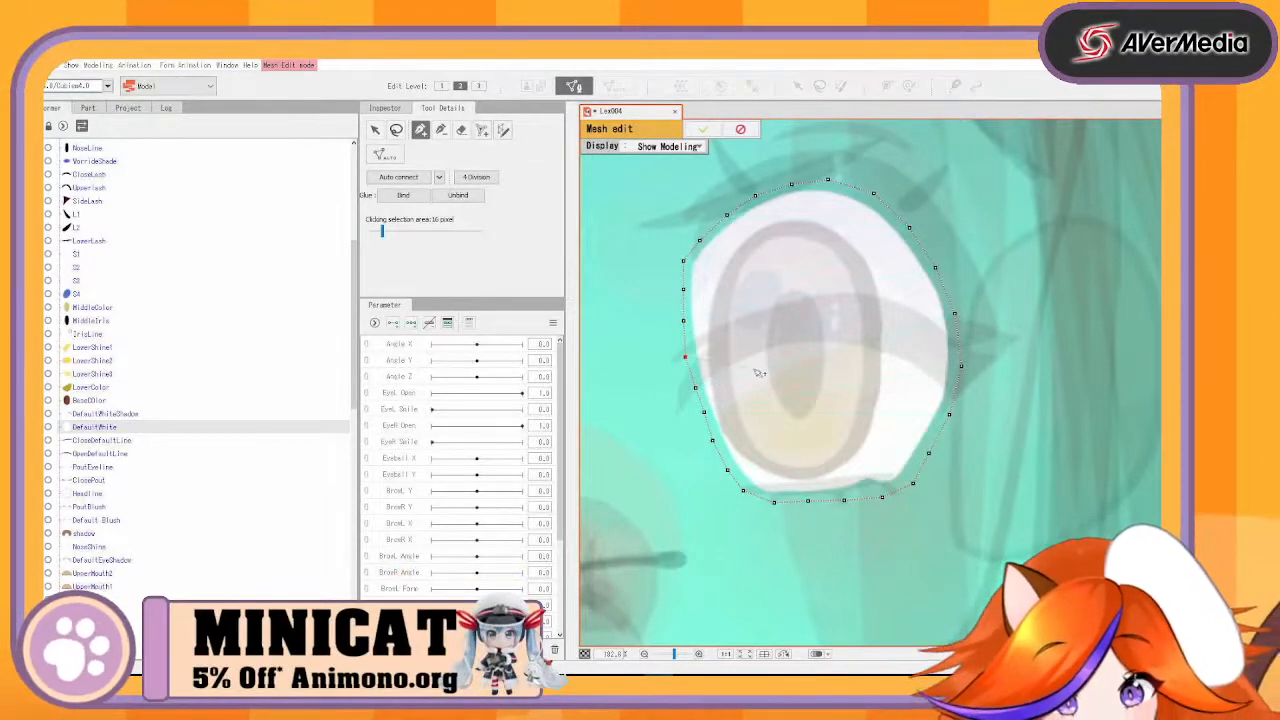
click(755, 364)
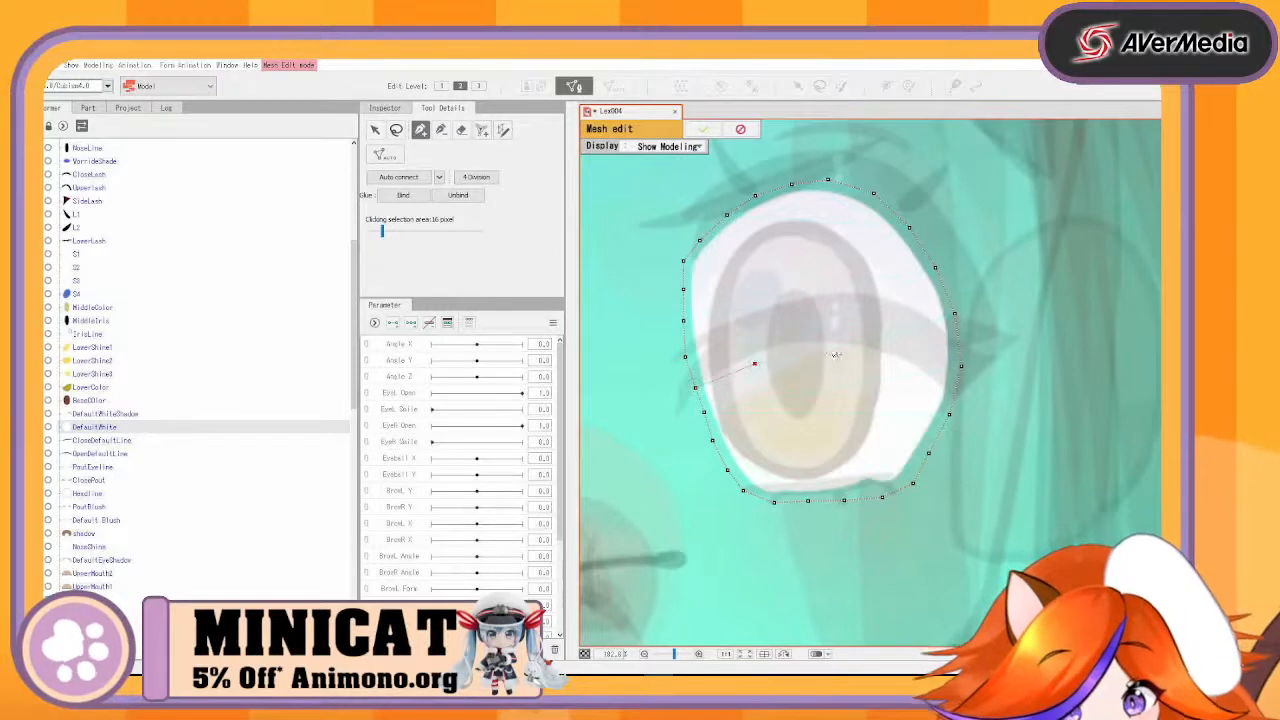
click(899, 355)
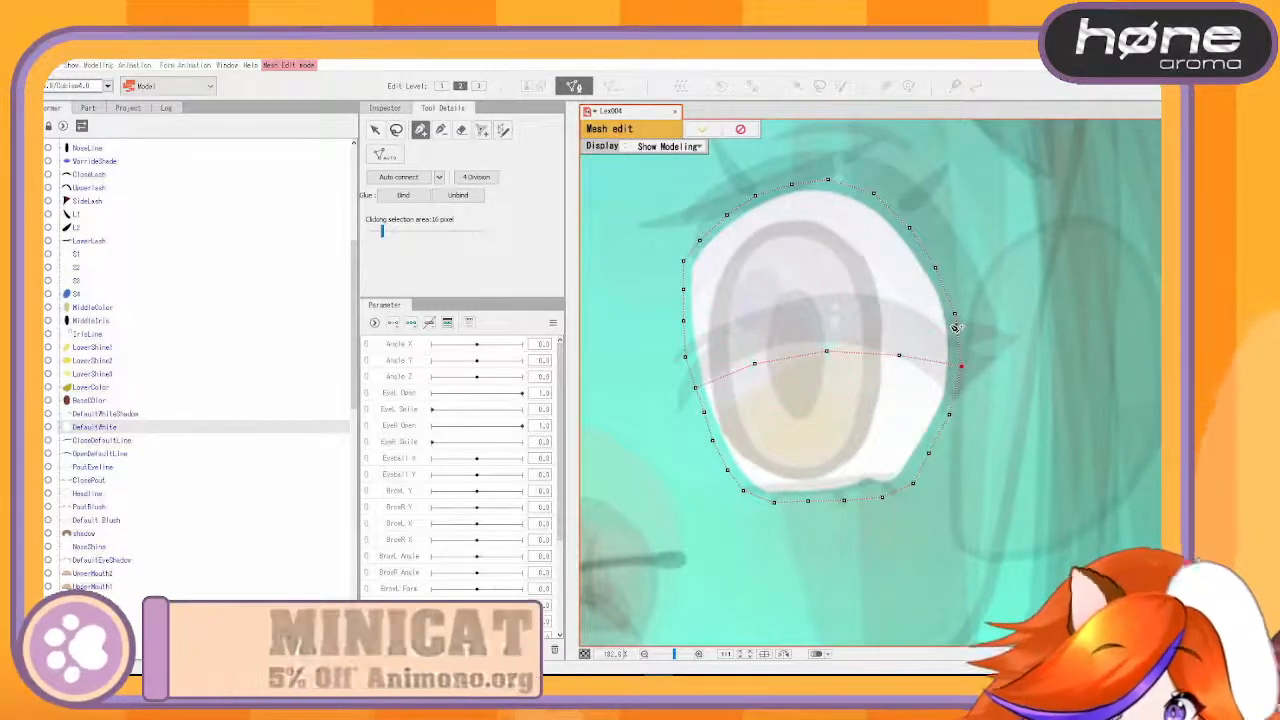
click(899, 355)
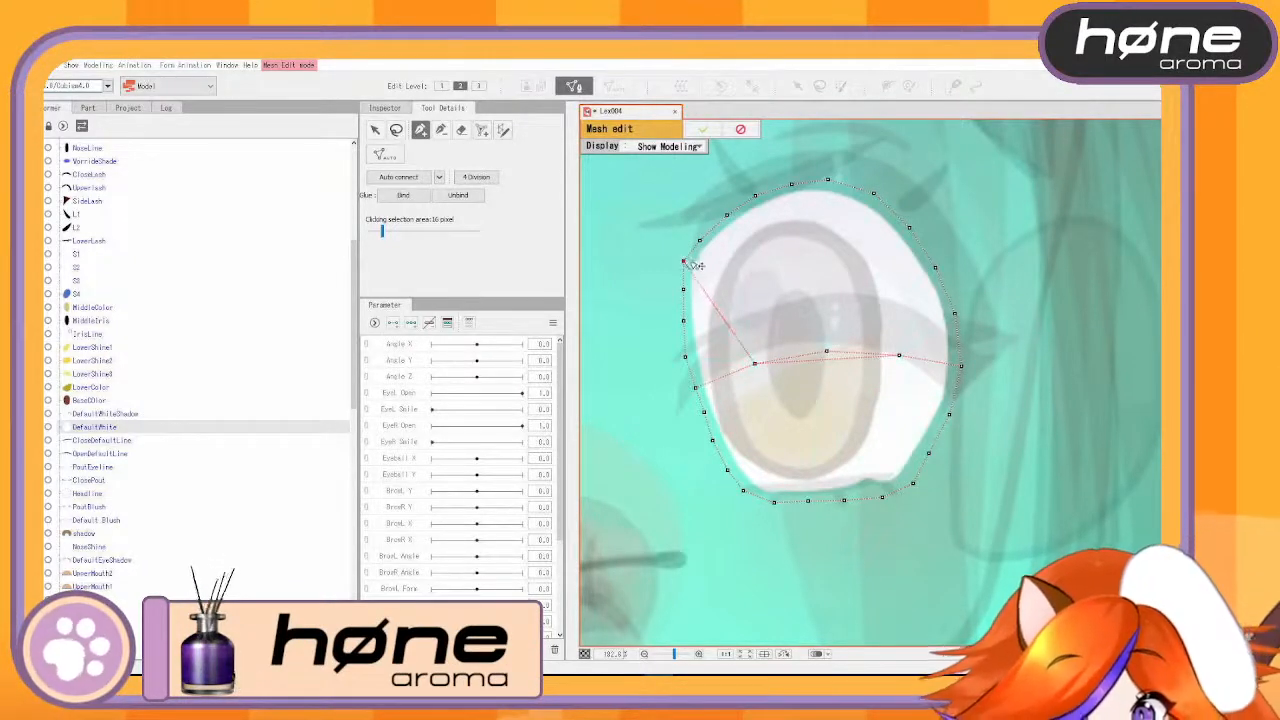
- Nudge DefaultWhite's upper inner outline vertex inward and link the inner interior vertex to two vertices on the lower inner outline
drag(686, 263, 691, 262)
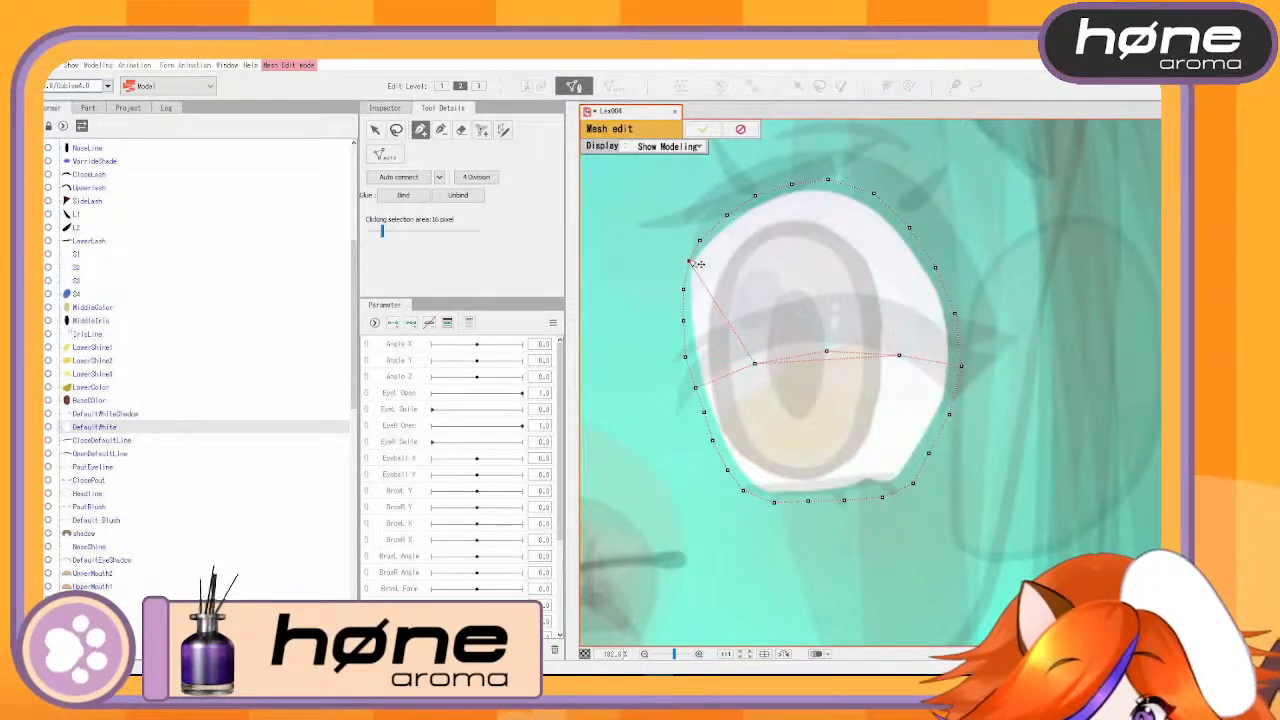
click(755, 363)
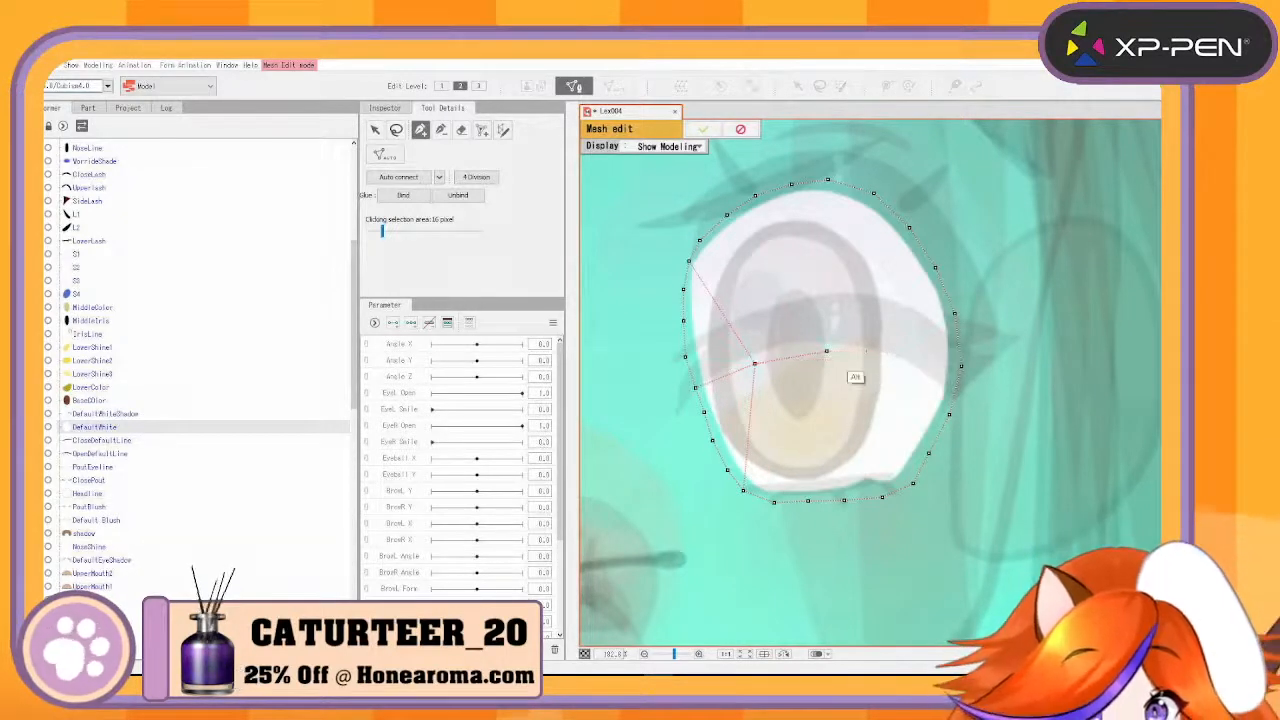
click(755, 365)
click(774, 502)
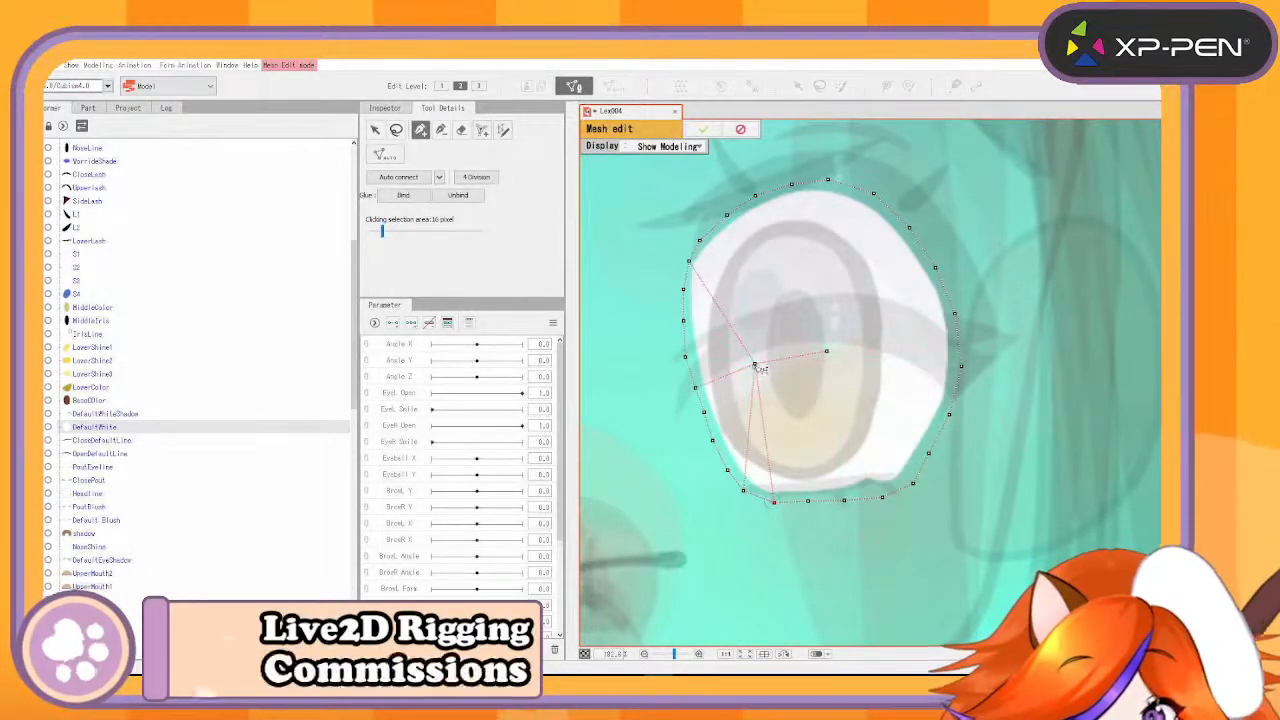
- Re-add the outer interior vertex, link it to the outer and lower outer outline, then auto-connect and apply the DefaultWhite mesh
click(827, 351)
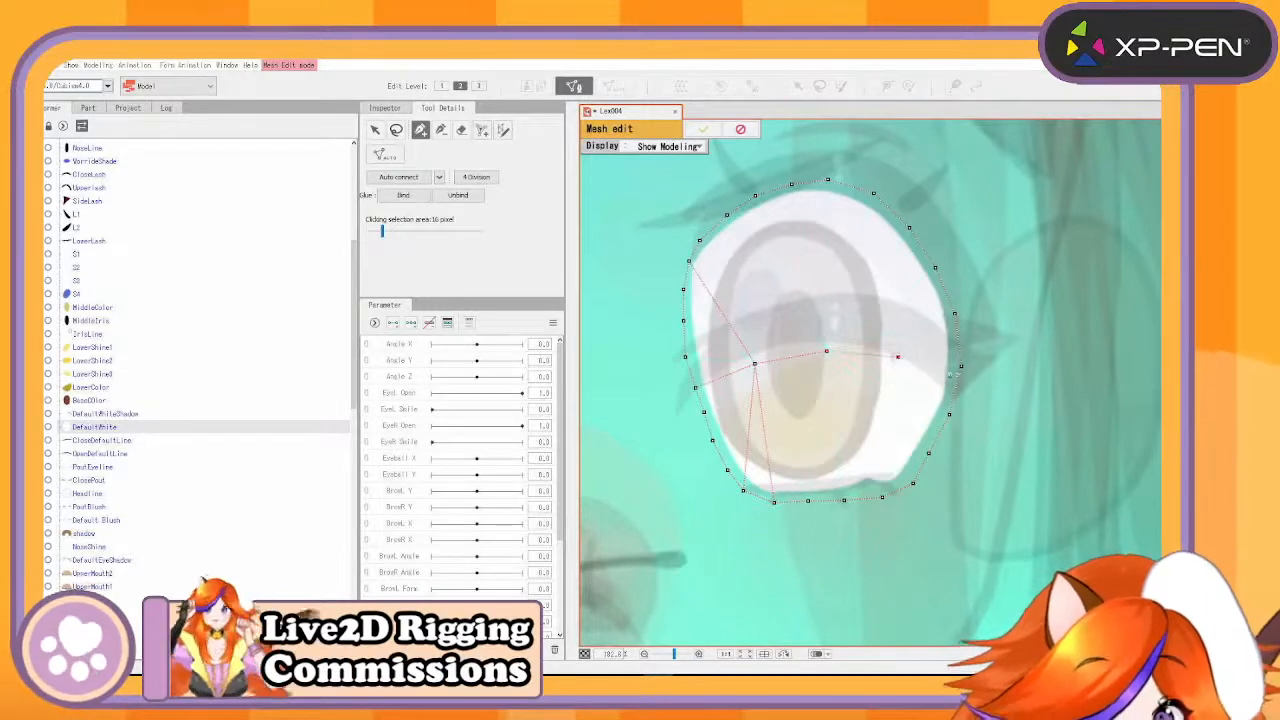
click(898, 357)
click(898, 357)
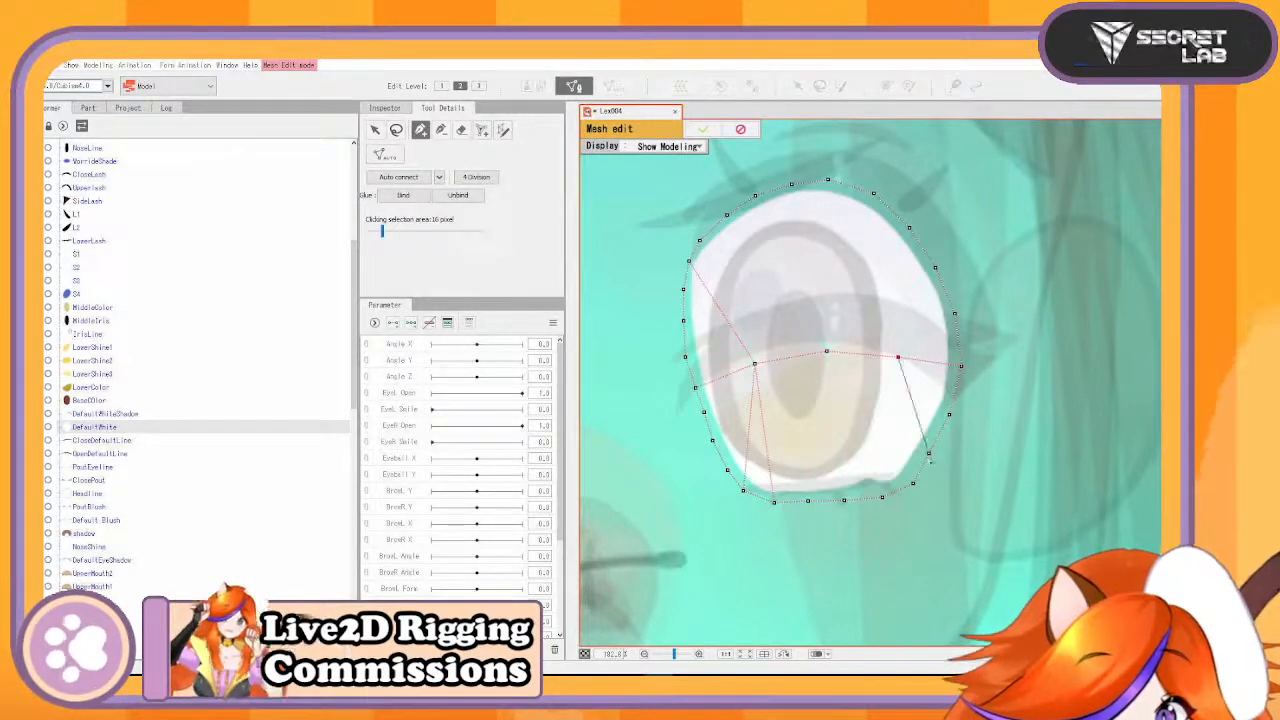
click(928, 453)
click(913, 483)
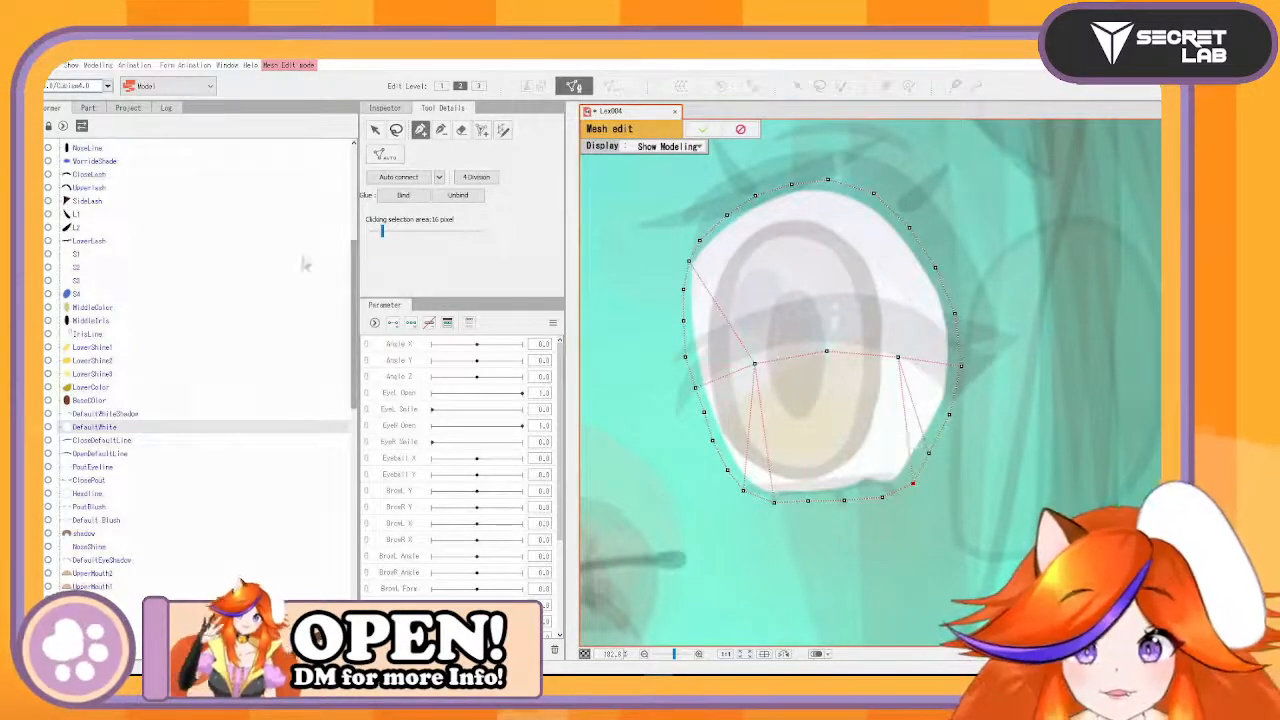
click(411, 180)
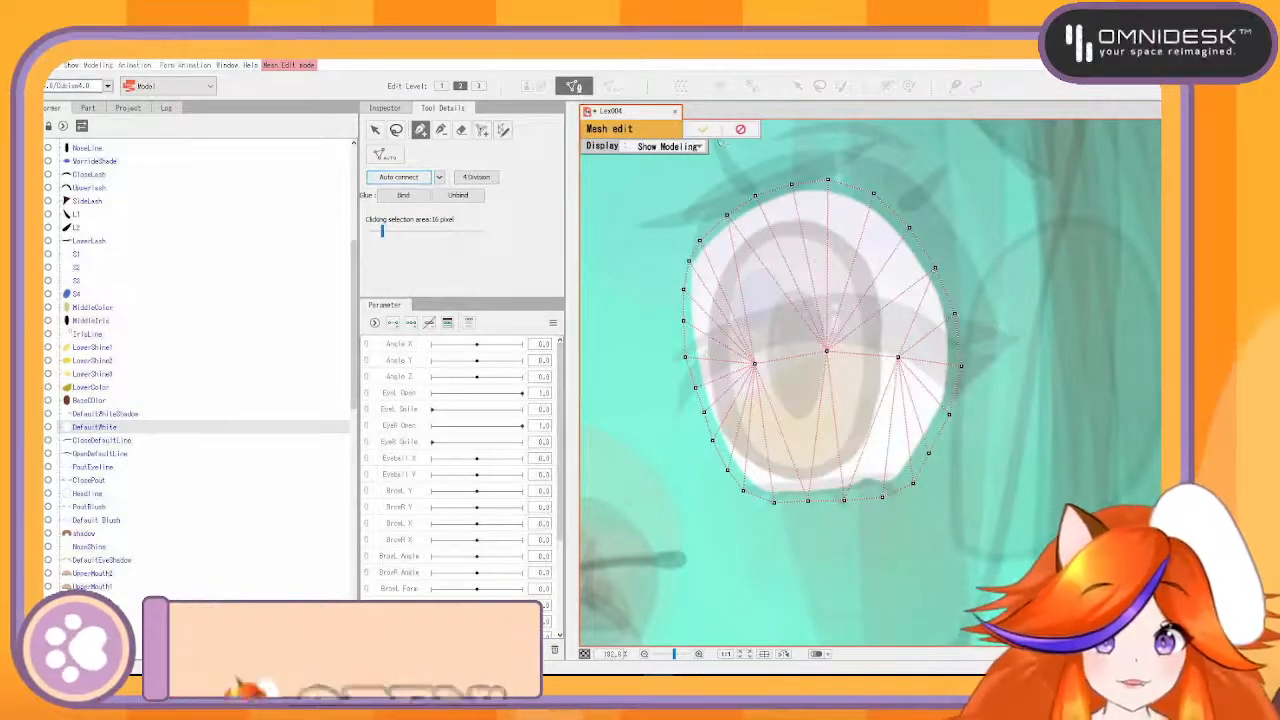
click(704, 129)
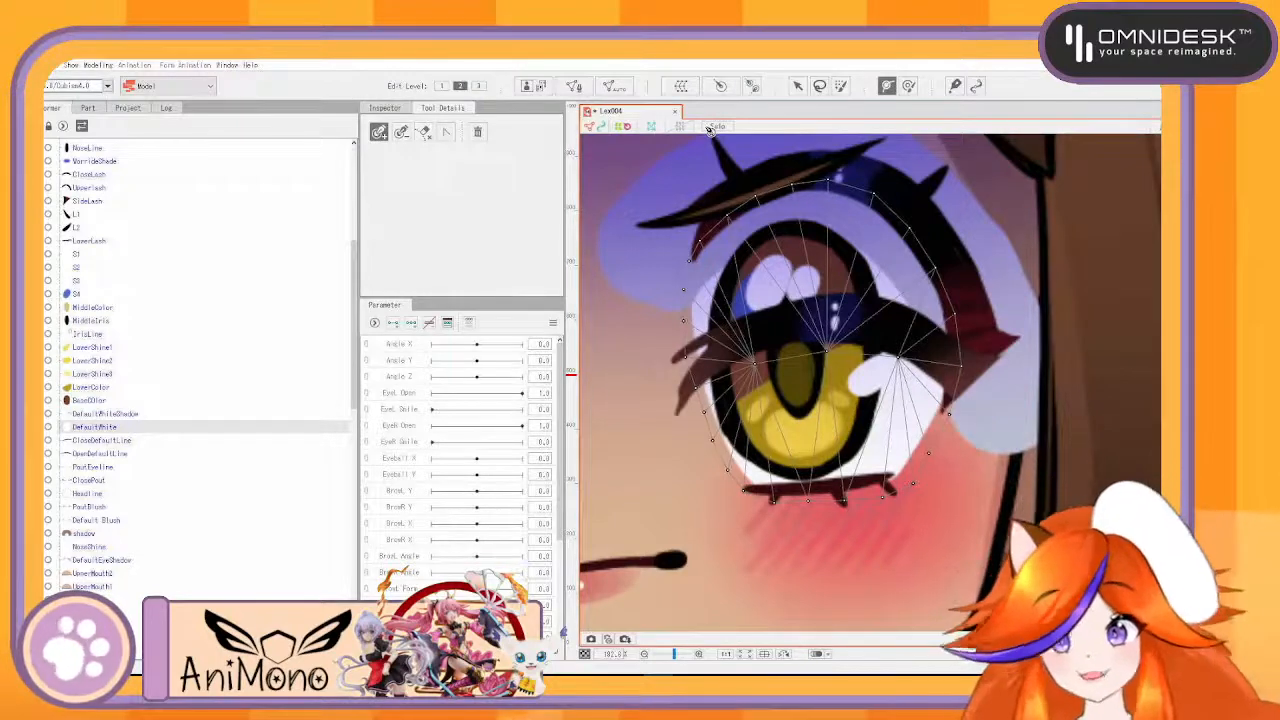
- Open CloseDefaultLine for manual mesh editing and erase its default corner vertices
click(110, 440)
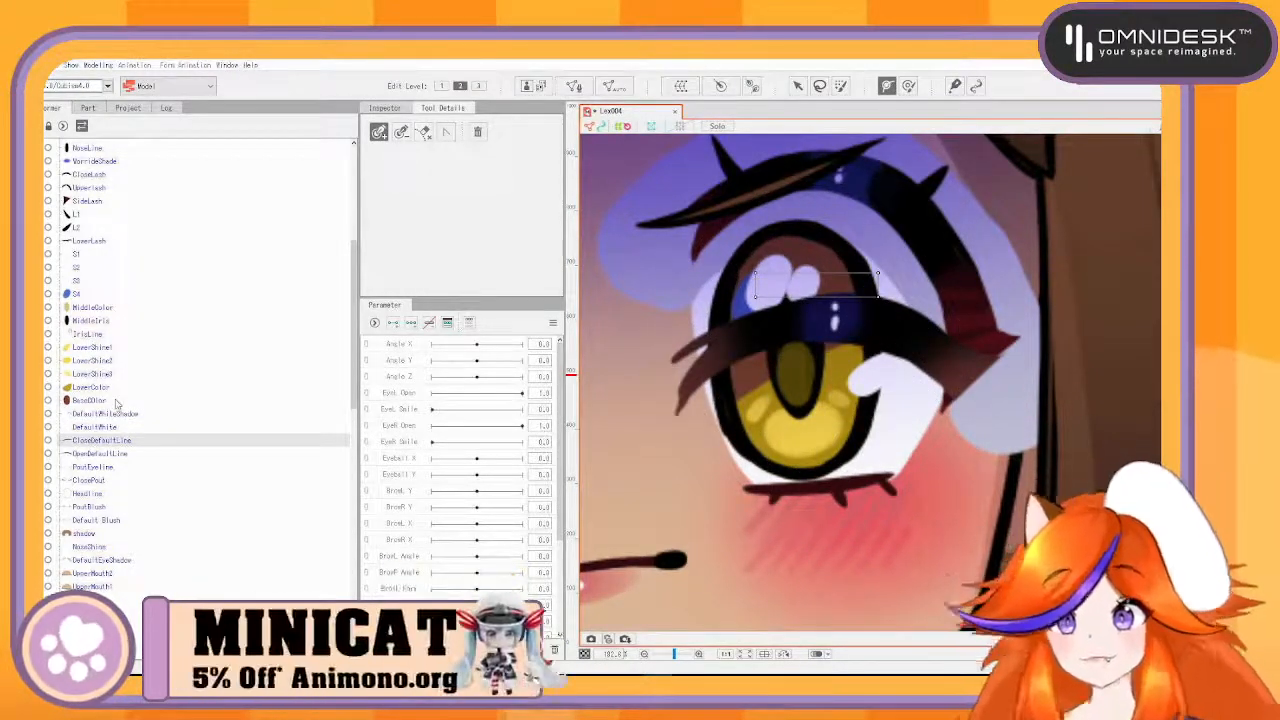
click(574, 86)
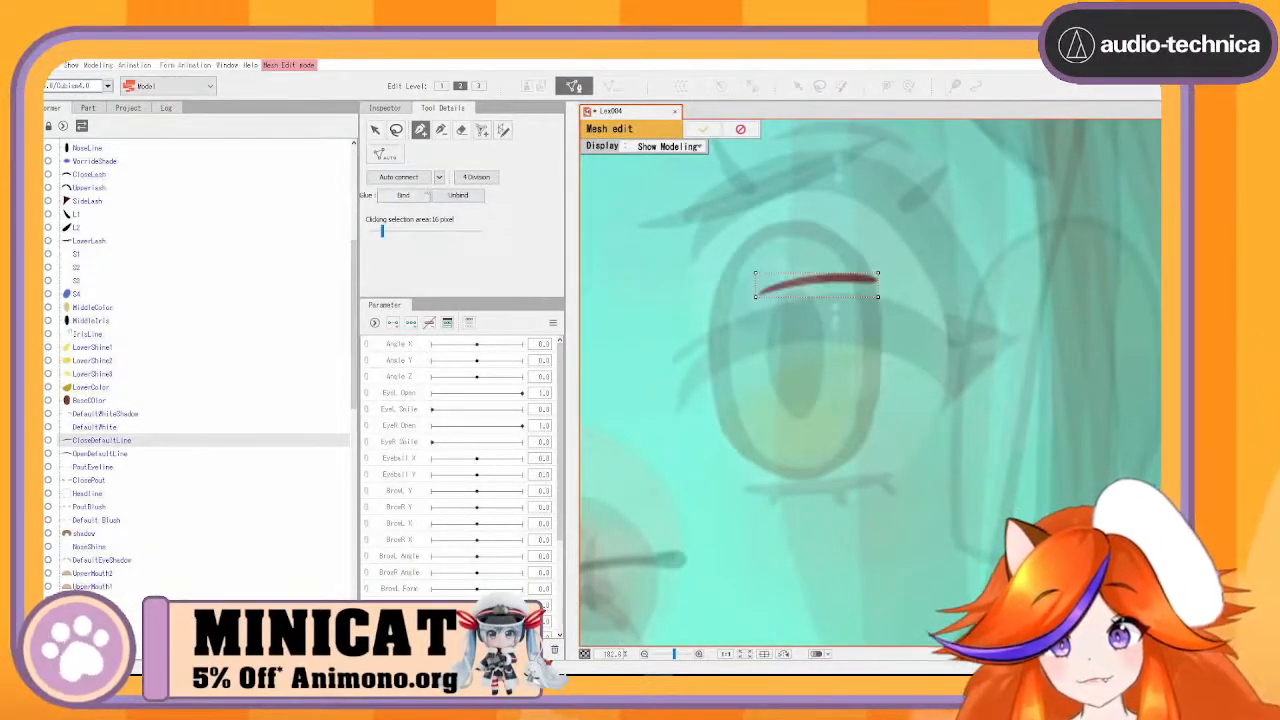
click(507, 132)
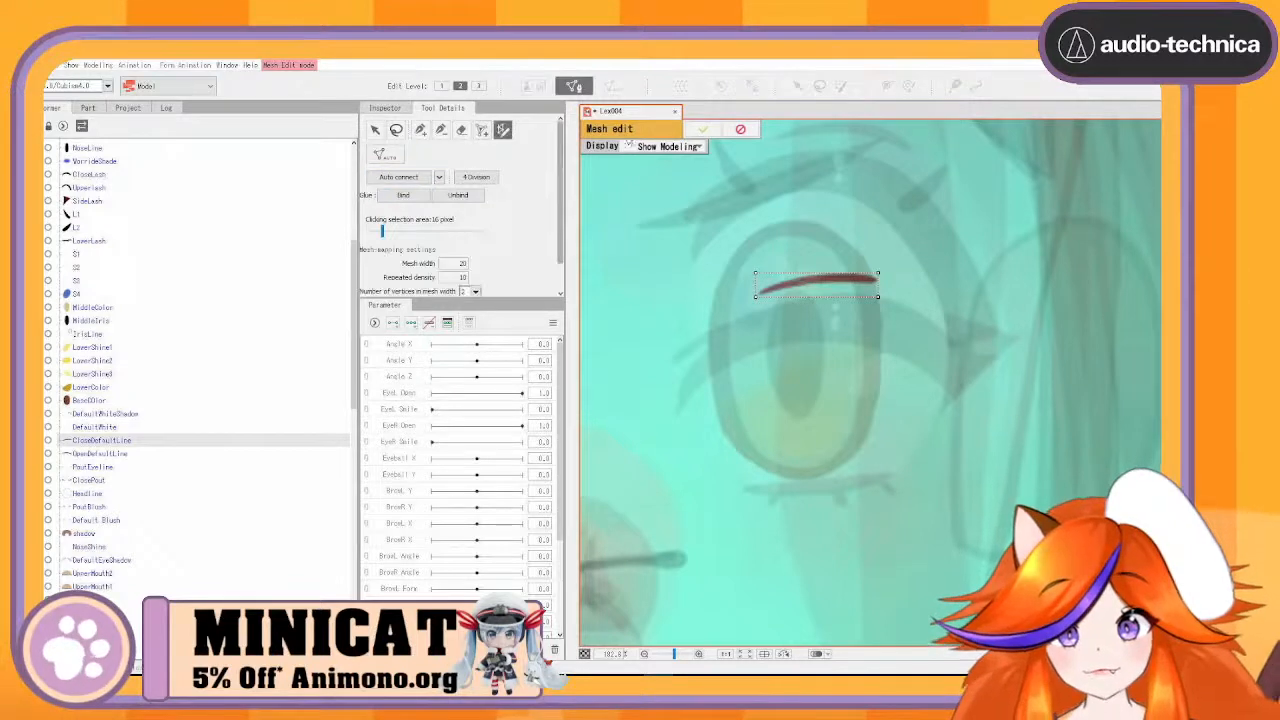
click(461, 130)
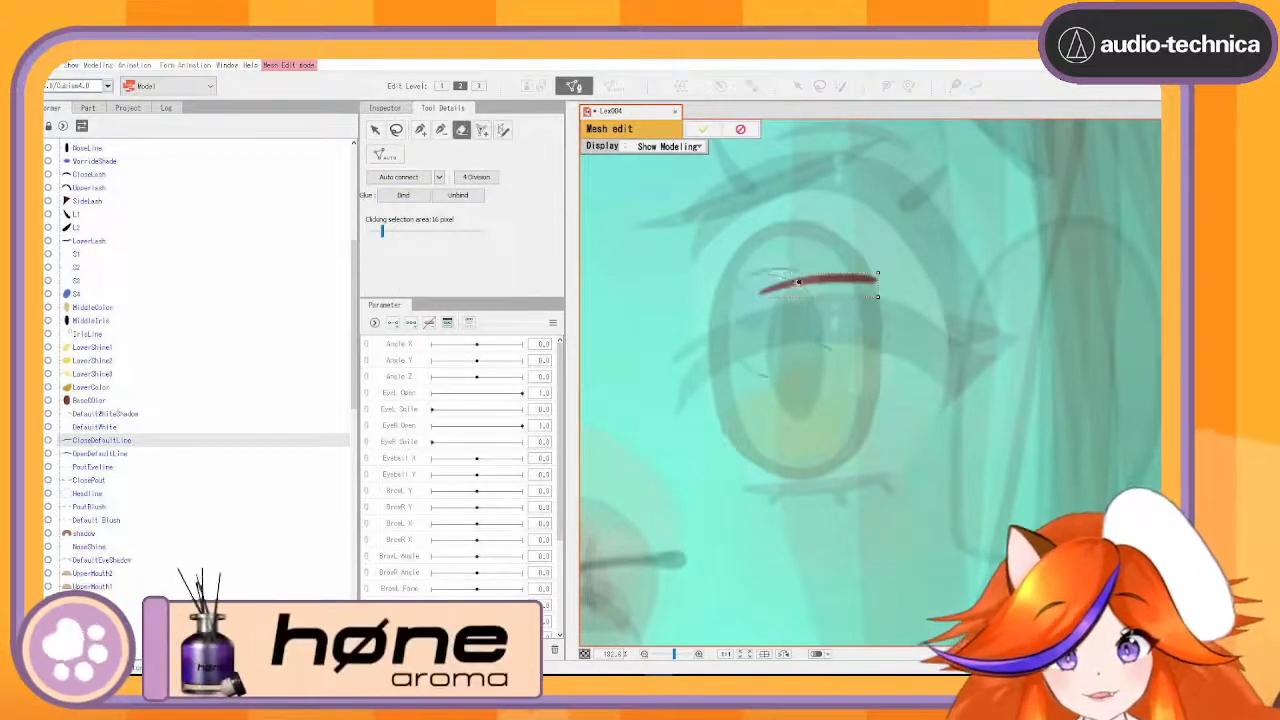
drag(760, 285, 891, 237)
- Generate a stroke mesh along the full length of CloseDefaultLine with a mesh width of 10 and apply it
click(503, 130)
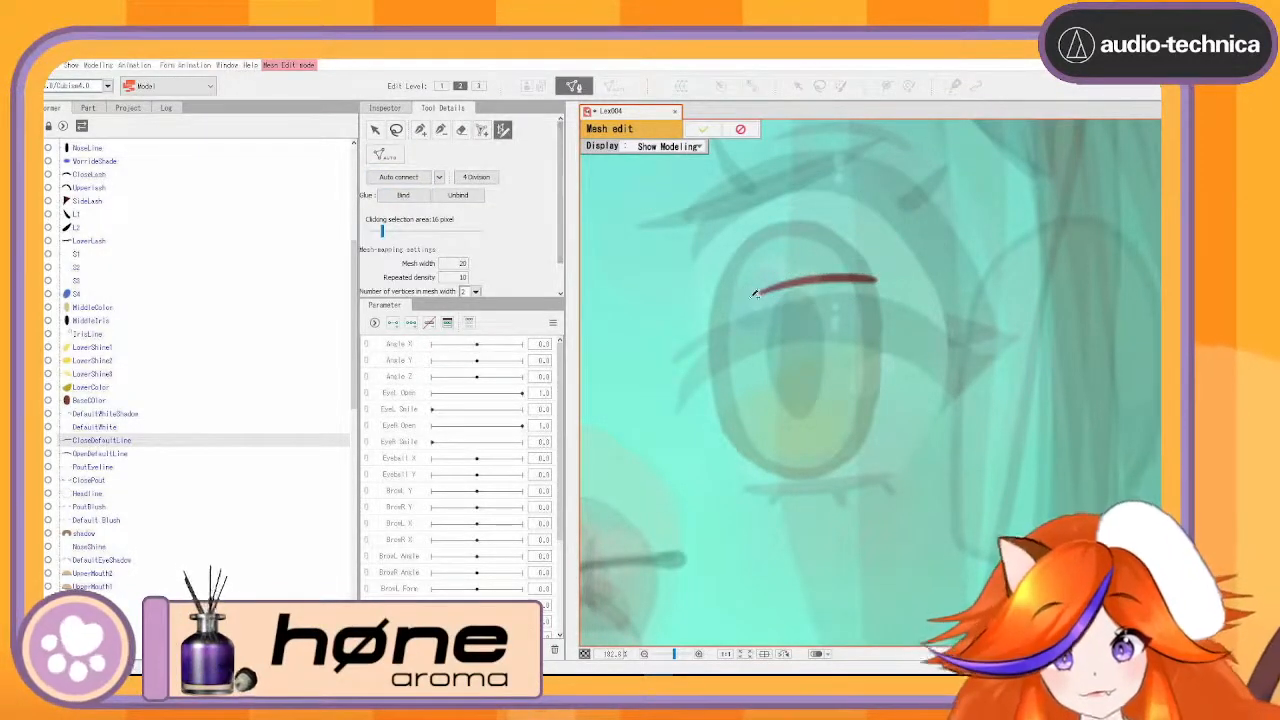
mouse_move(750, 295)
mouse_down()
mouse_move(828, 267)
mouse_move(880, 277)
mouse_up()
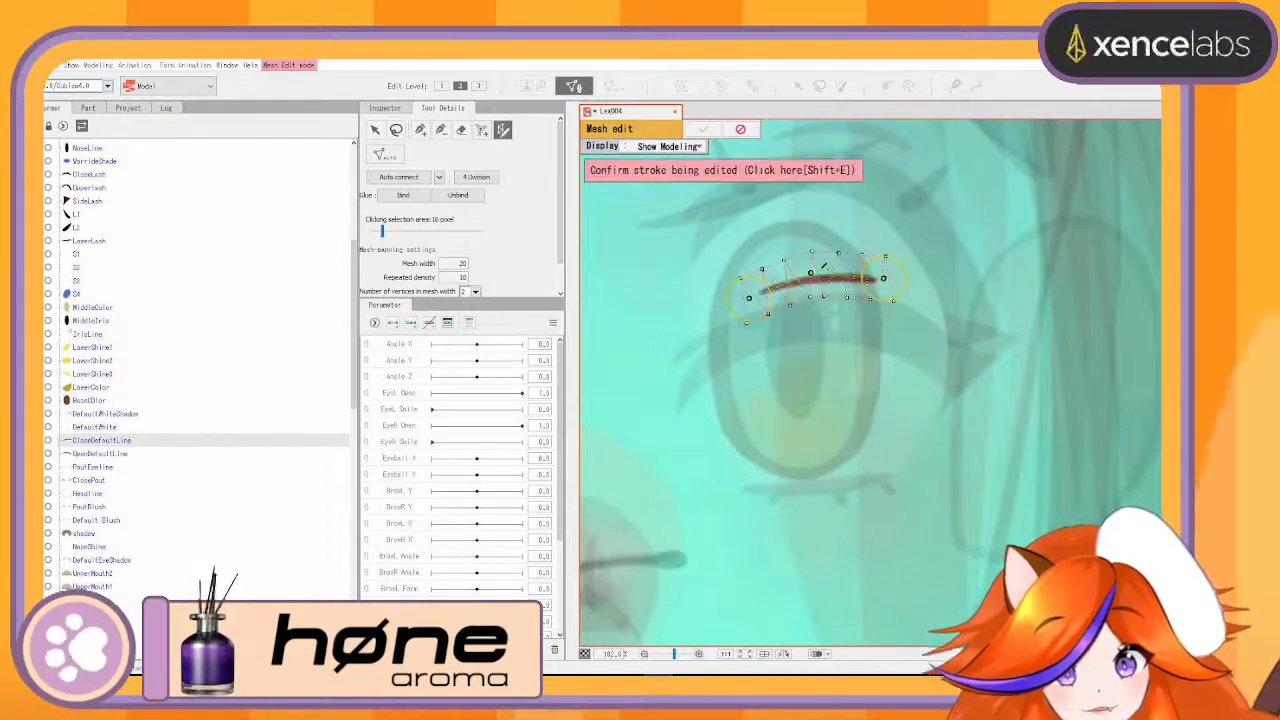
click(461, 263)
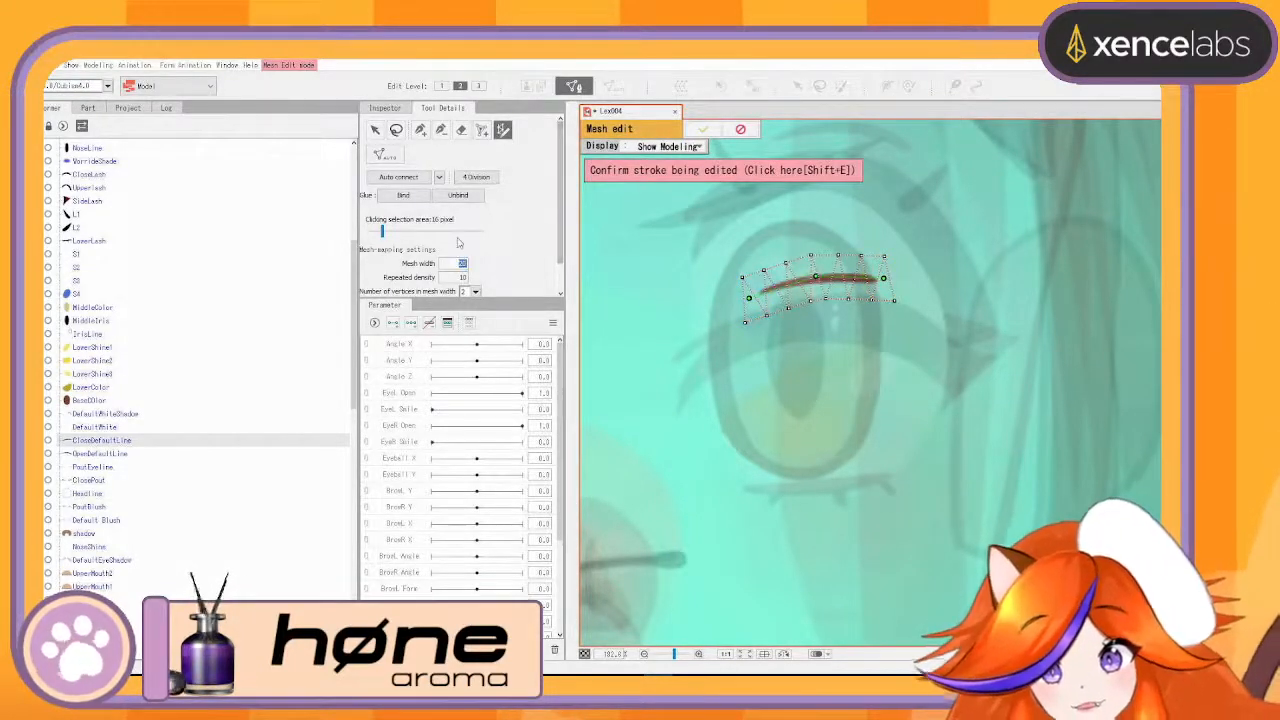
text(10)
key(Return)
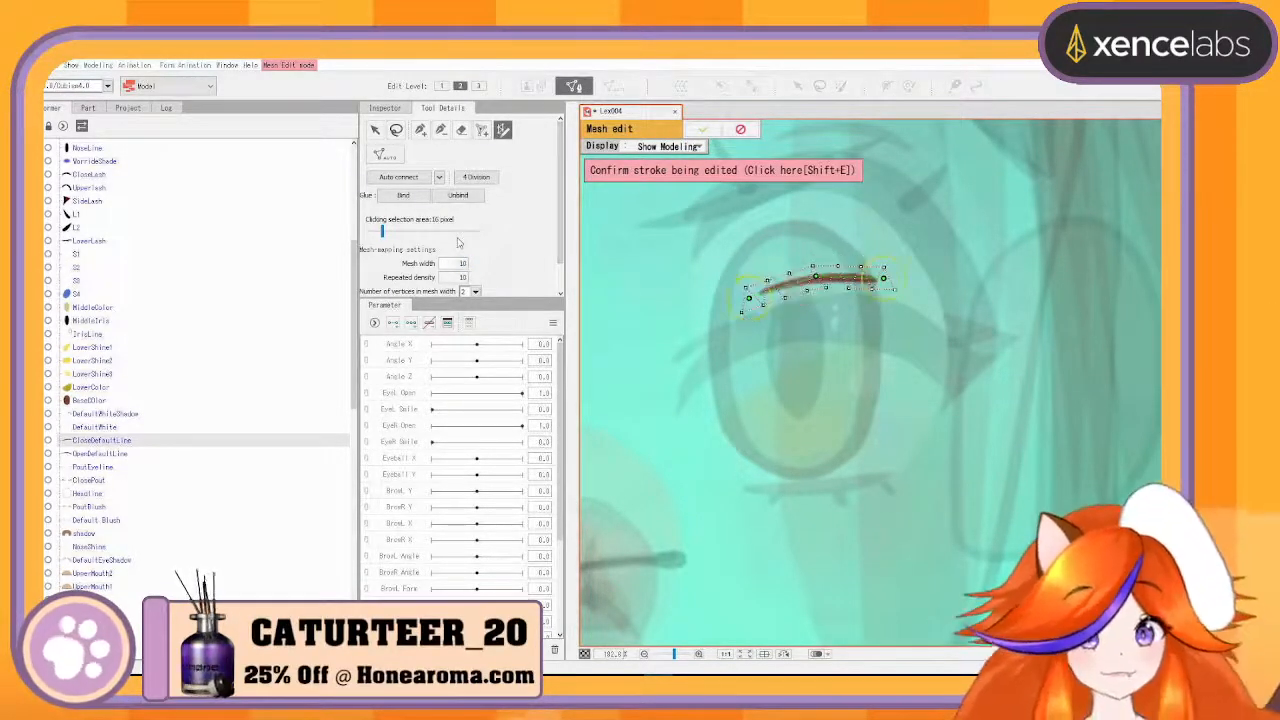
click(738, 168)
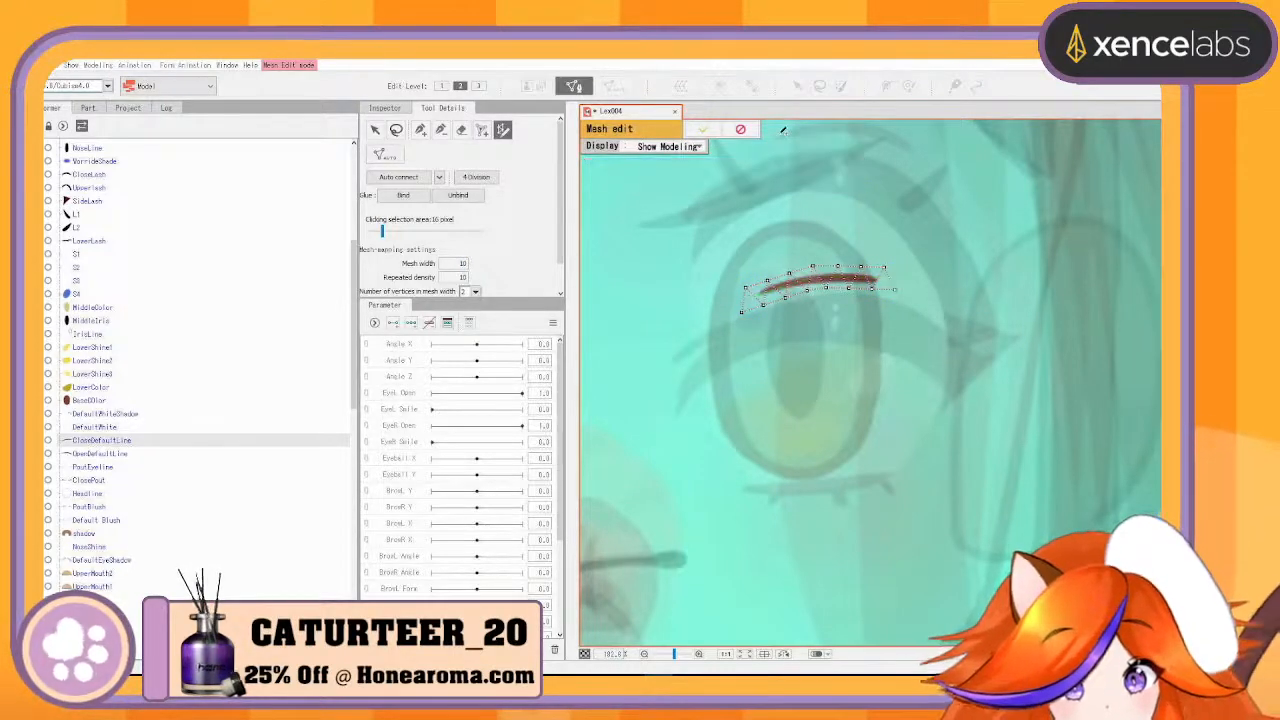
click(705, 128)
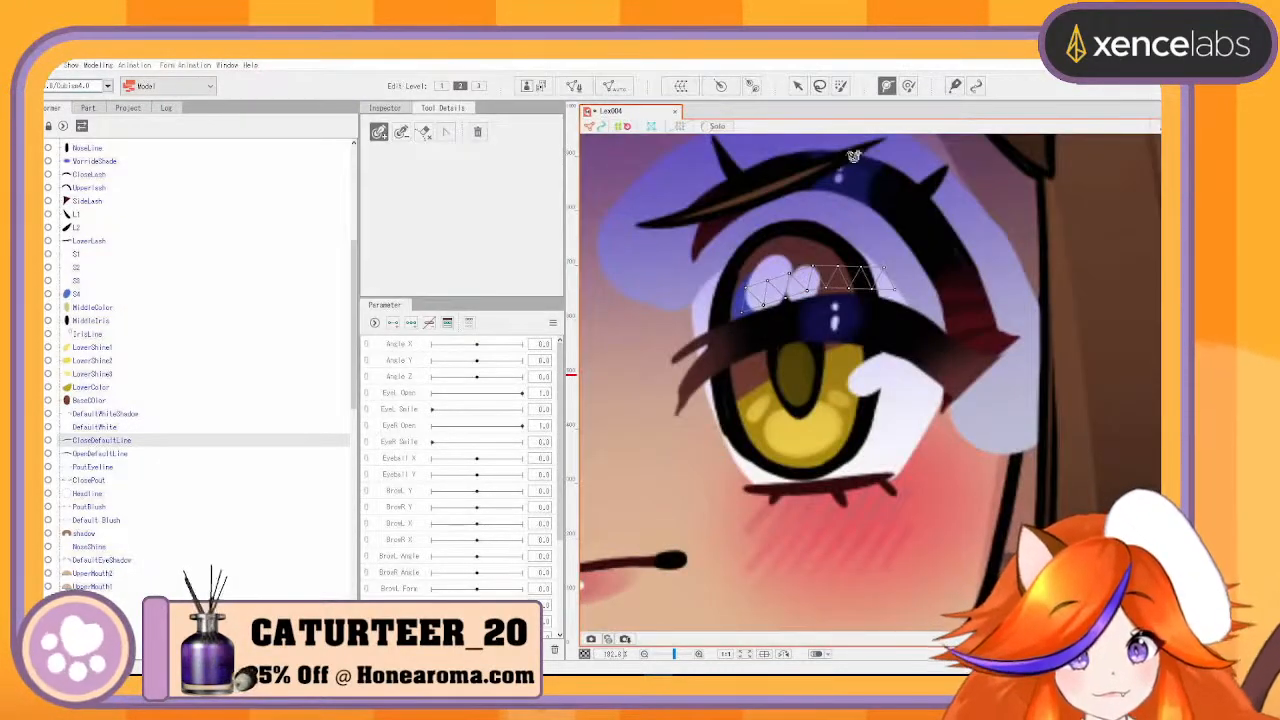
- Add a three-point deform path along CloseDefaultLine, with points at its inner end, middle and outer end
click(747, 303)
click(807, 279)
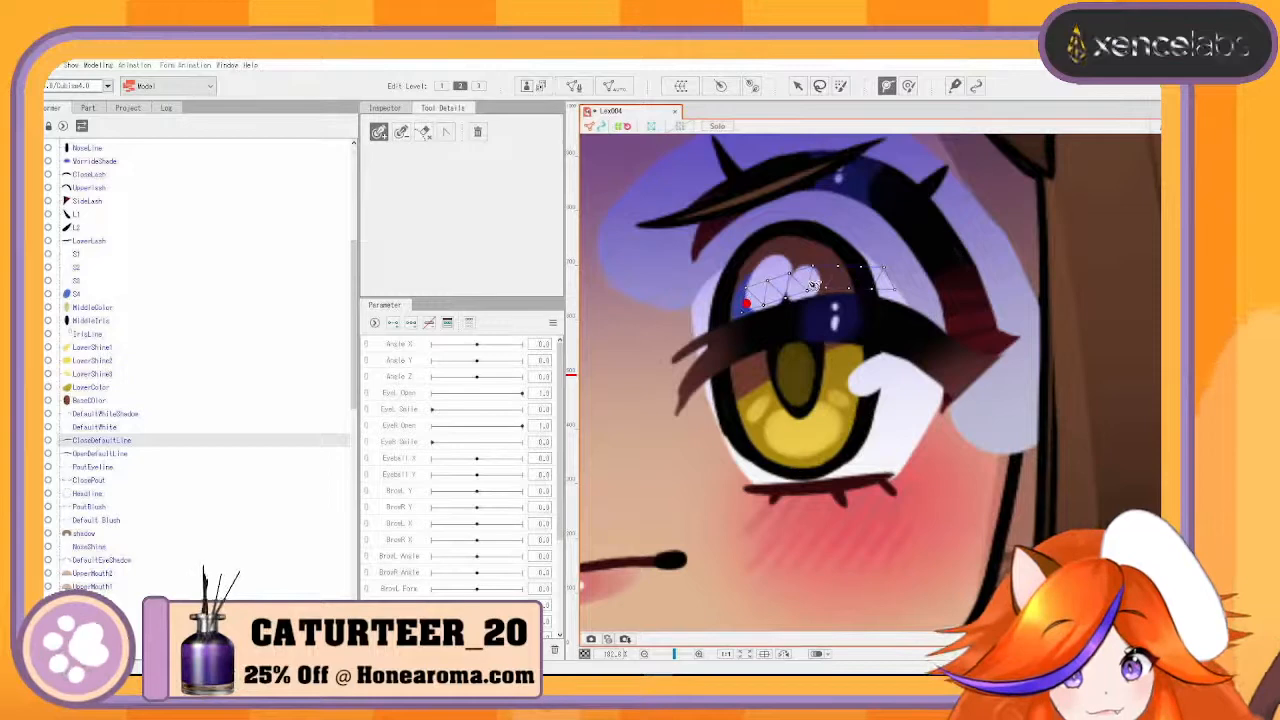
click(884, 278)
- Open OpenDefaultLine for manual mesh editing and erase its default corner vertices
click(118, 453)
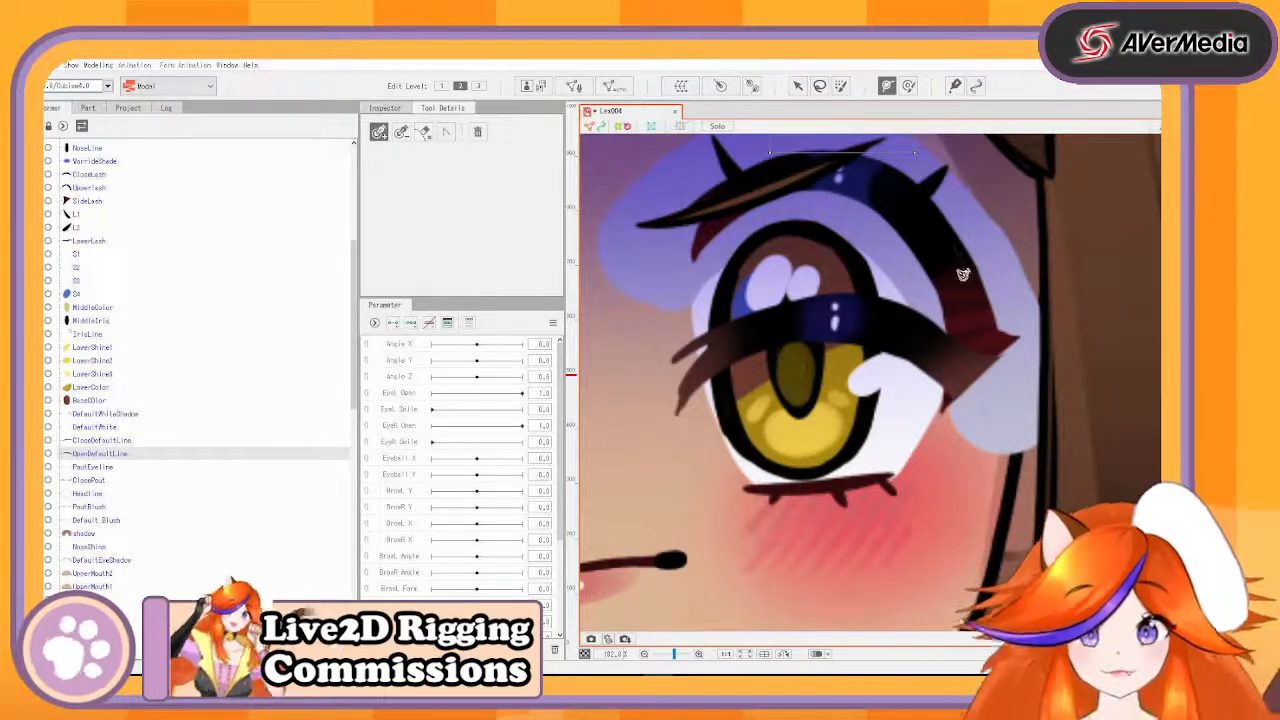
drag(968, 270, 966, 442)
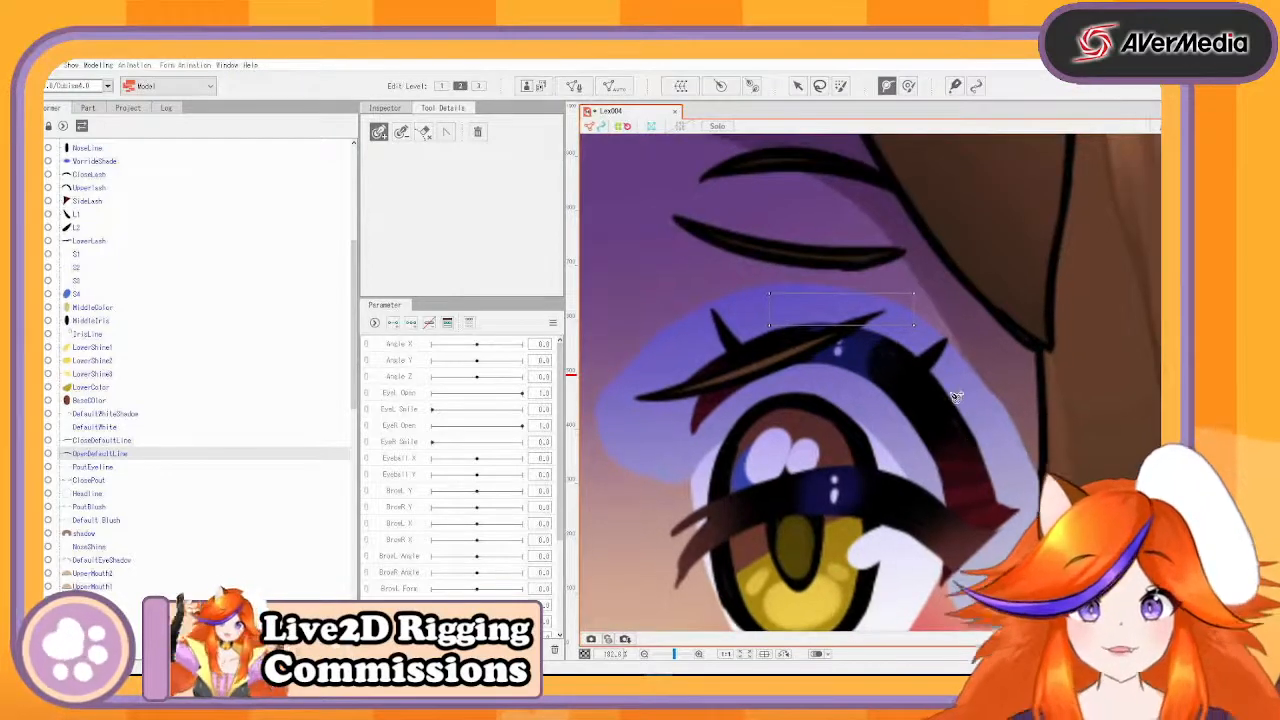
click(574, 86)
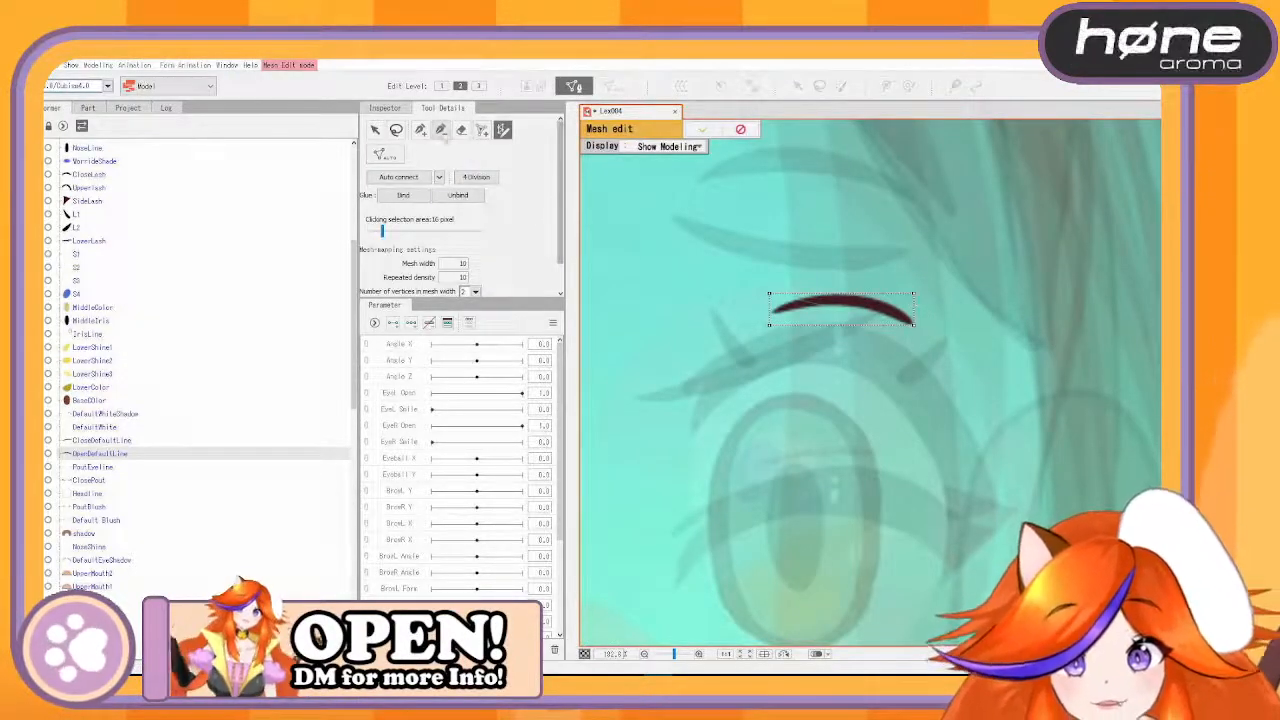
drag(762, 390, 782, 243)
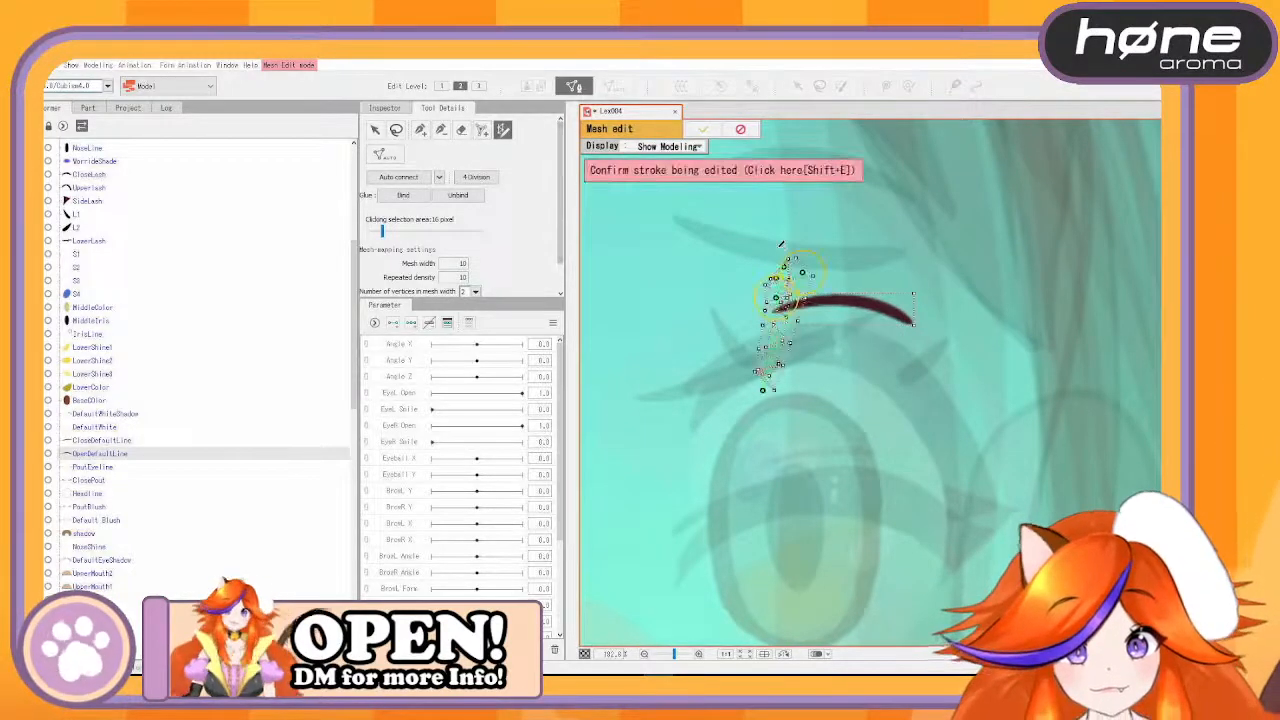
click(462, 130)
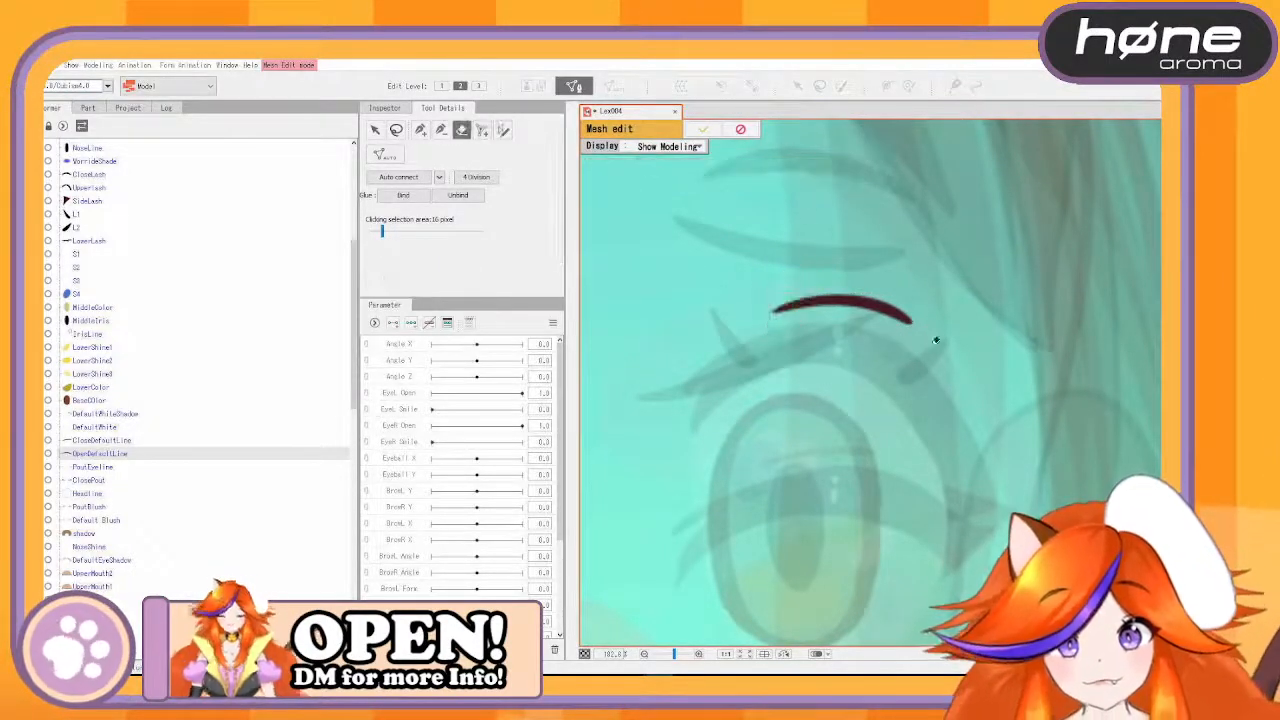
- Generate a stroke mesh along the curve of OpenDefaultLine from inner to outer end and apply it
click(503, 130)
mouse_move(775, 311)
mouse_down()
mouse_move(836, 297)
mouse_move(913, 318)
mouse_up()
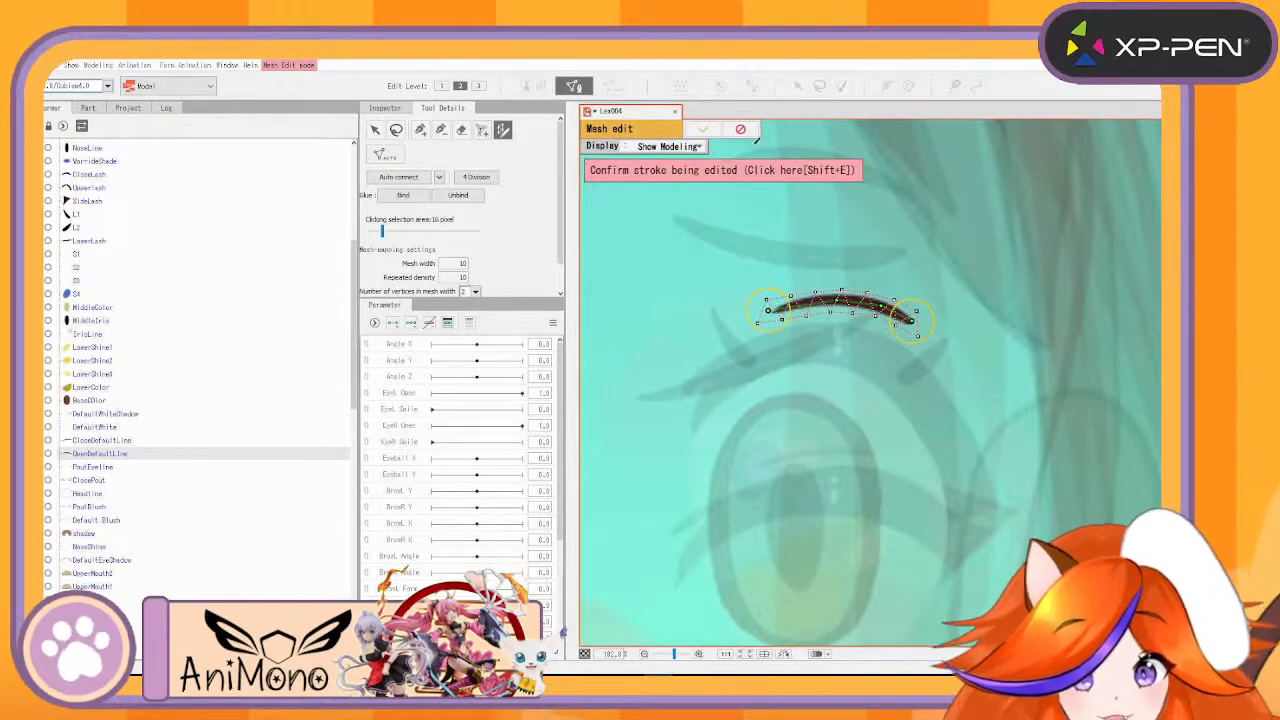
click(757, 170)
click(703, 128)
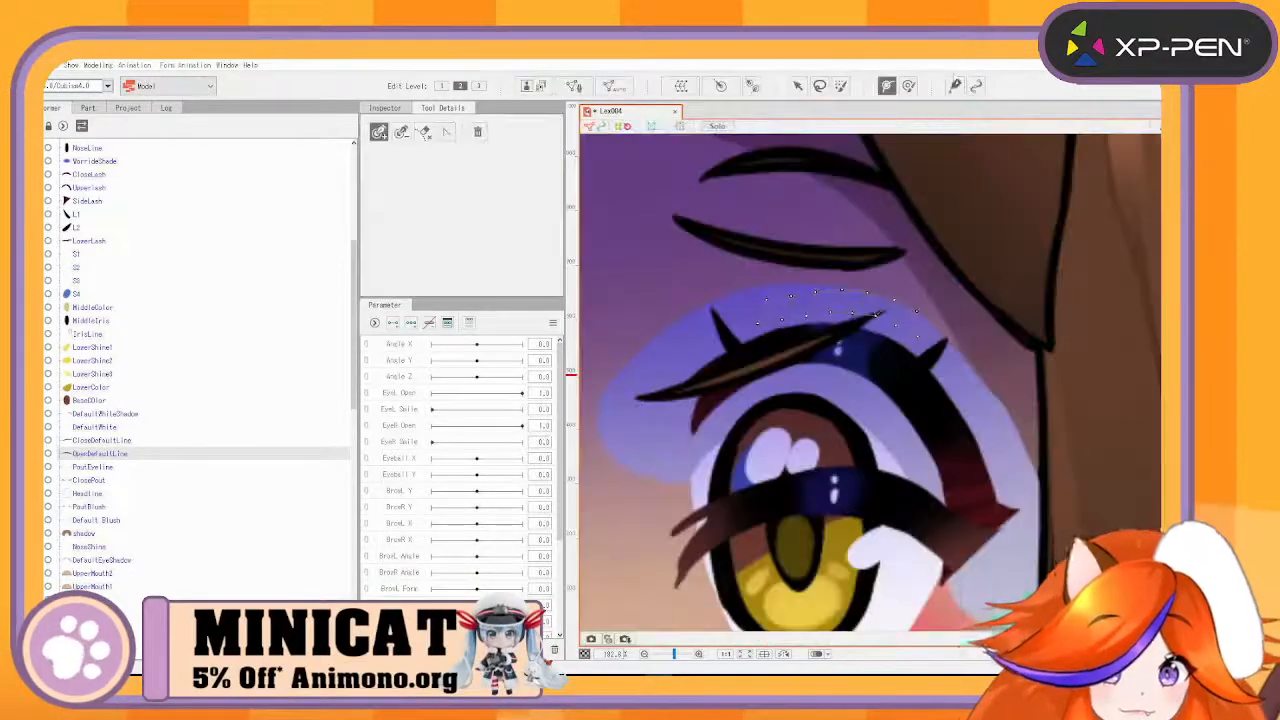
- Add a three-point deform path along OpenDefaultLine, with points at its inner end, middle and outer end
click(770, 306)
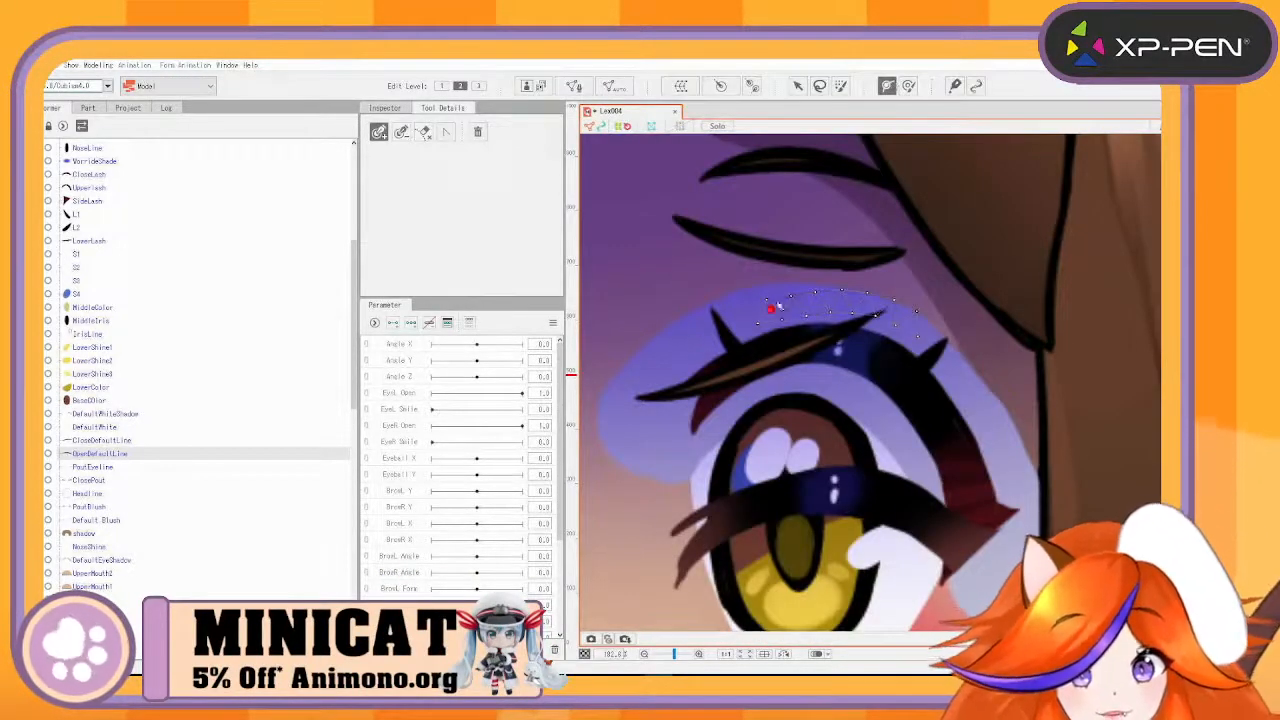
click(843, 300)
click(910, 319)
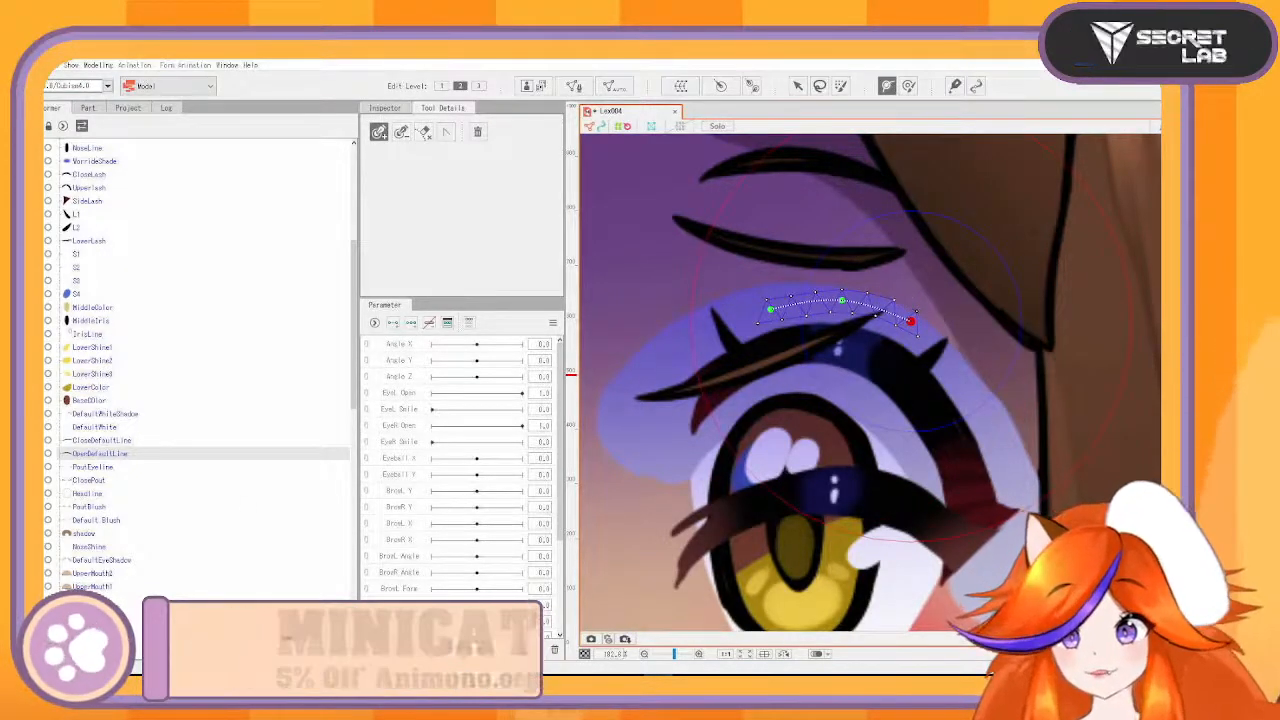
- Open the PoutEyeline layer for manual mesh editing
click(122, 468)
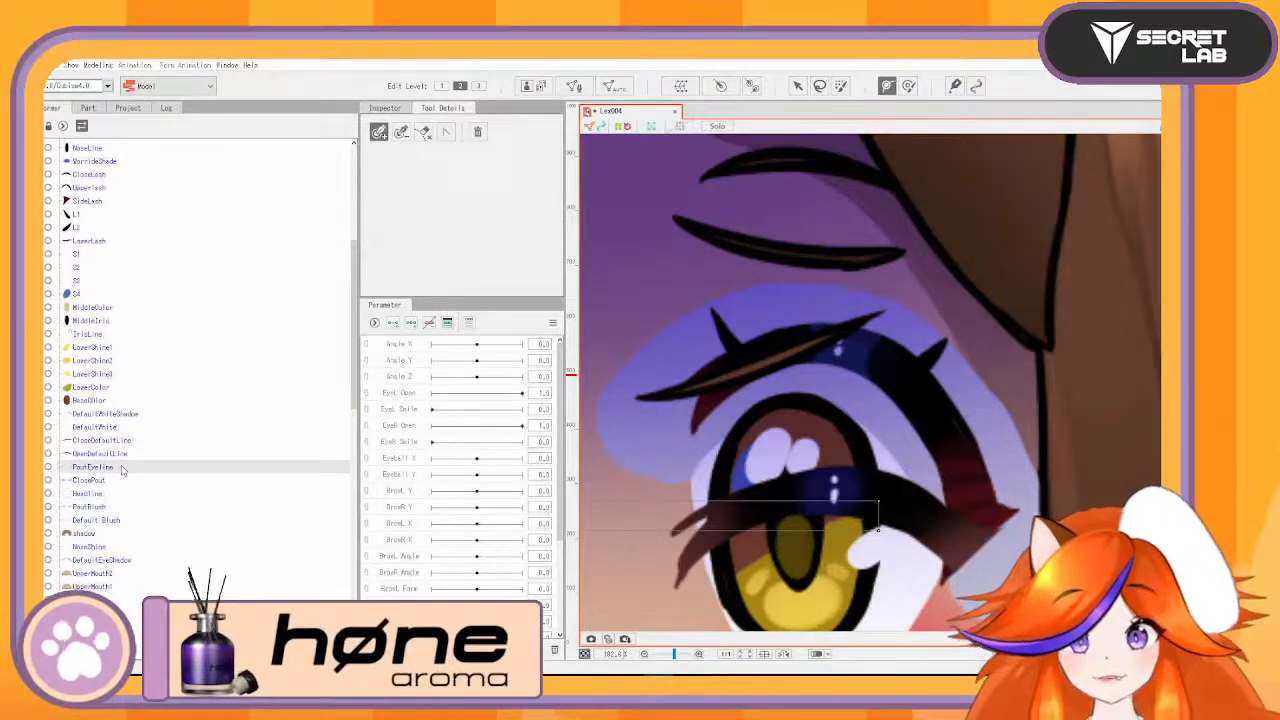
scroll(672, 509, down, 3)
scroll(700, 515, up, 4)
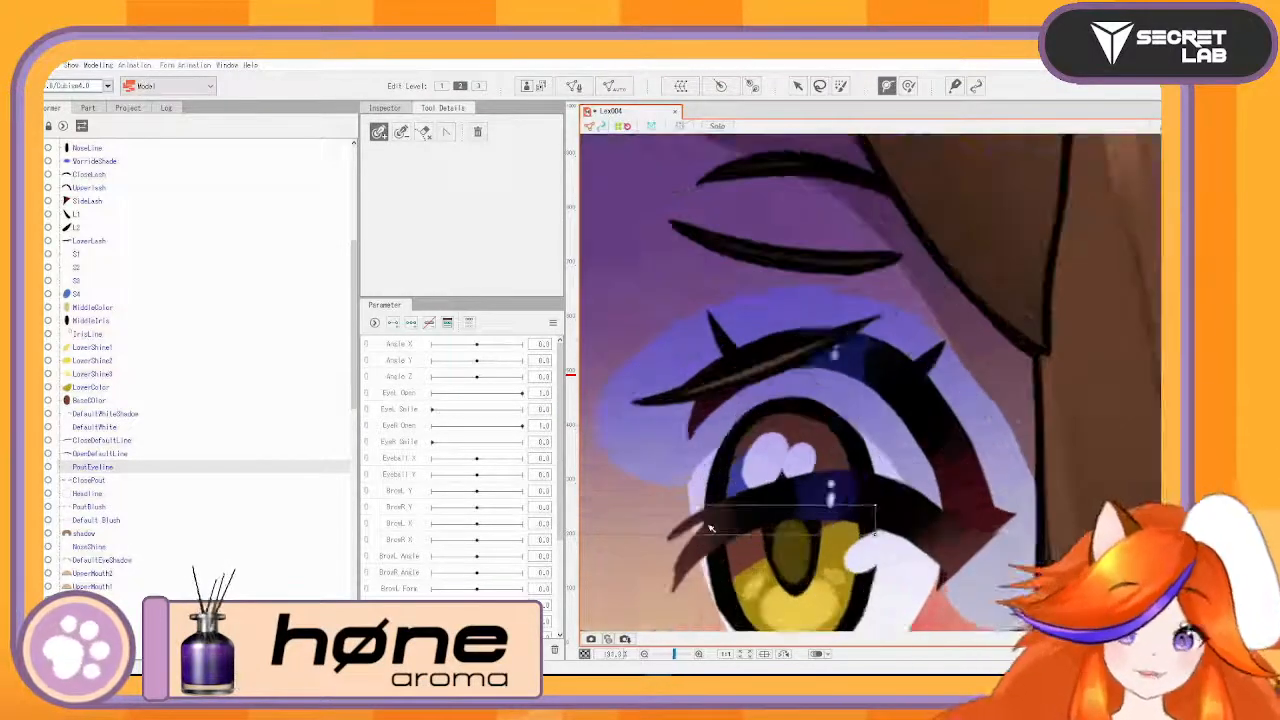
drag(712, 520, 739, 352)
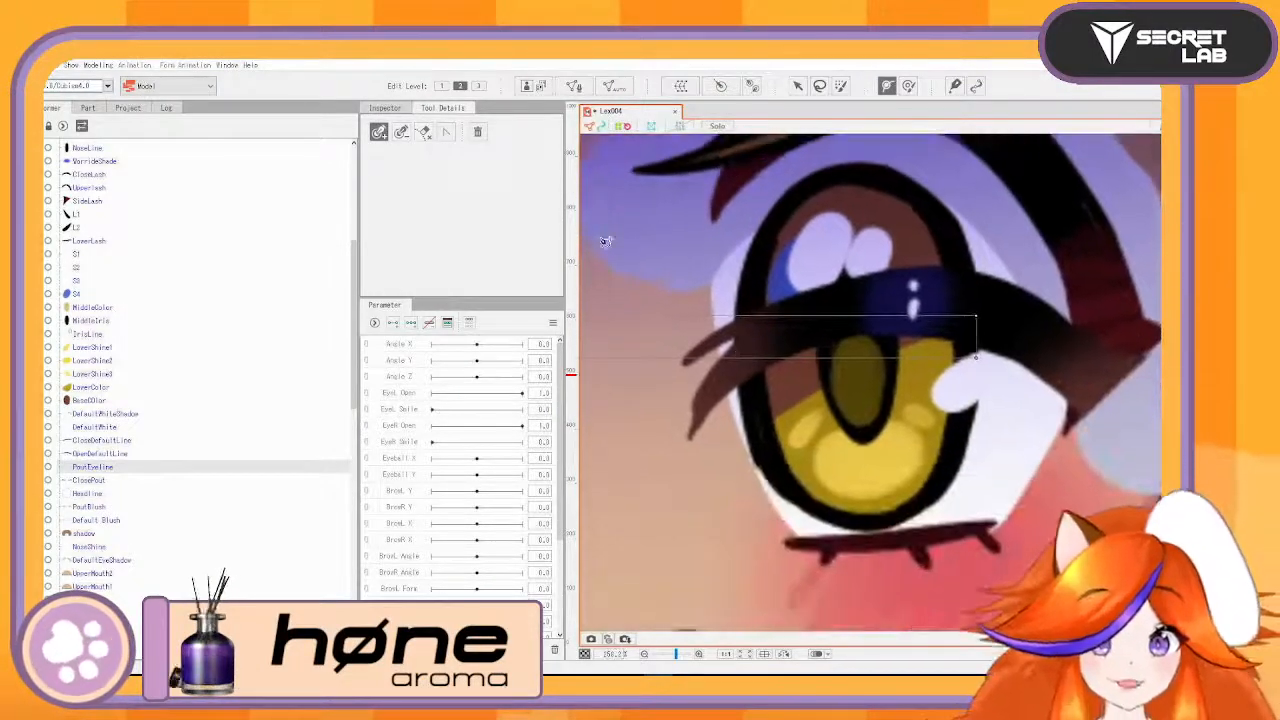
click(574, 87)
scroll(865, 367, down, 7)
scroll(868, 370, up, 5)
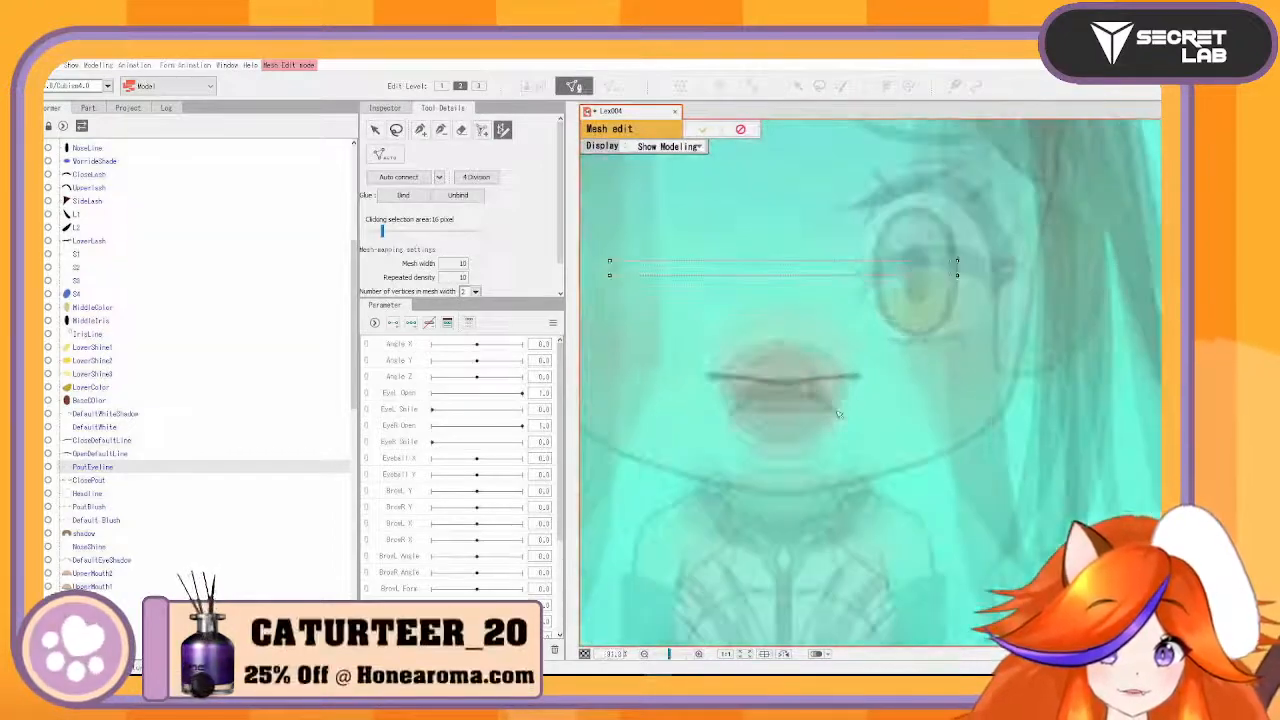
scroll(839, 414, up, 2)
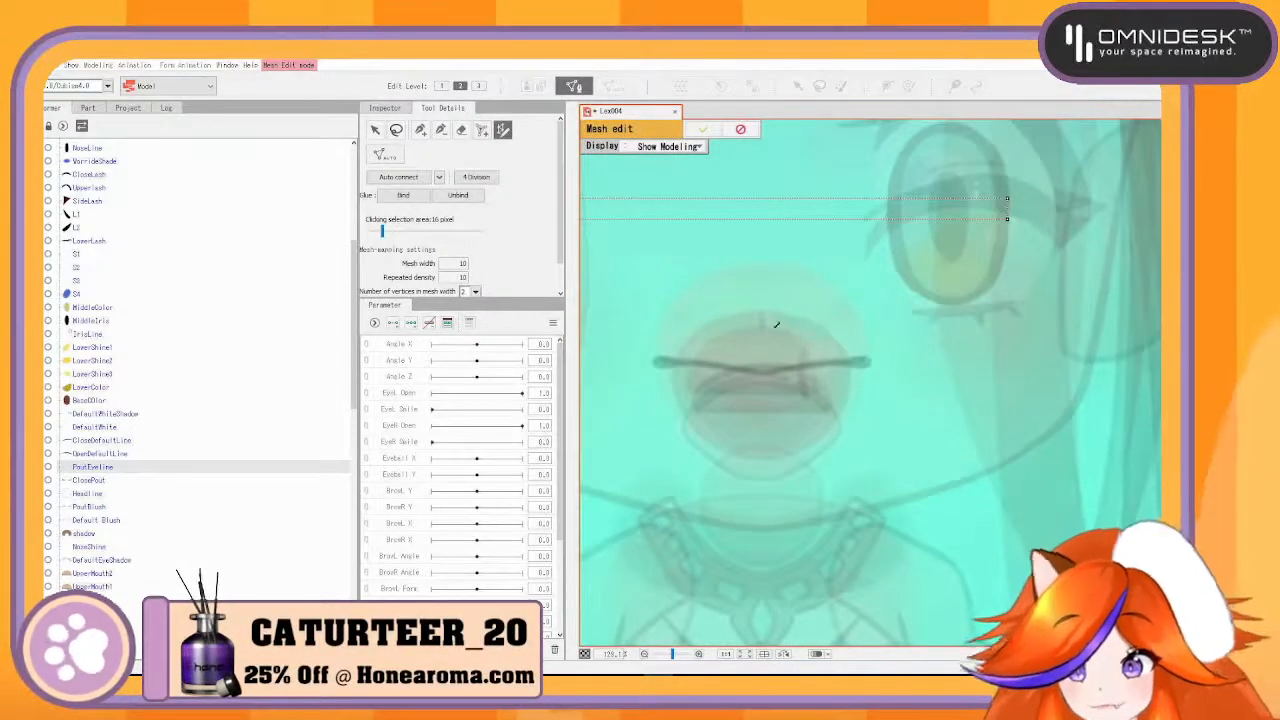
- Make the artwork of the Pout part visible on the canvas, with PoutEyeline's lines for both eyes in view
click(88, 107)
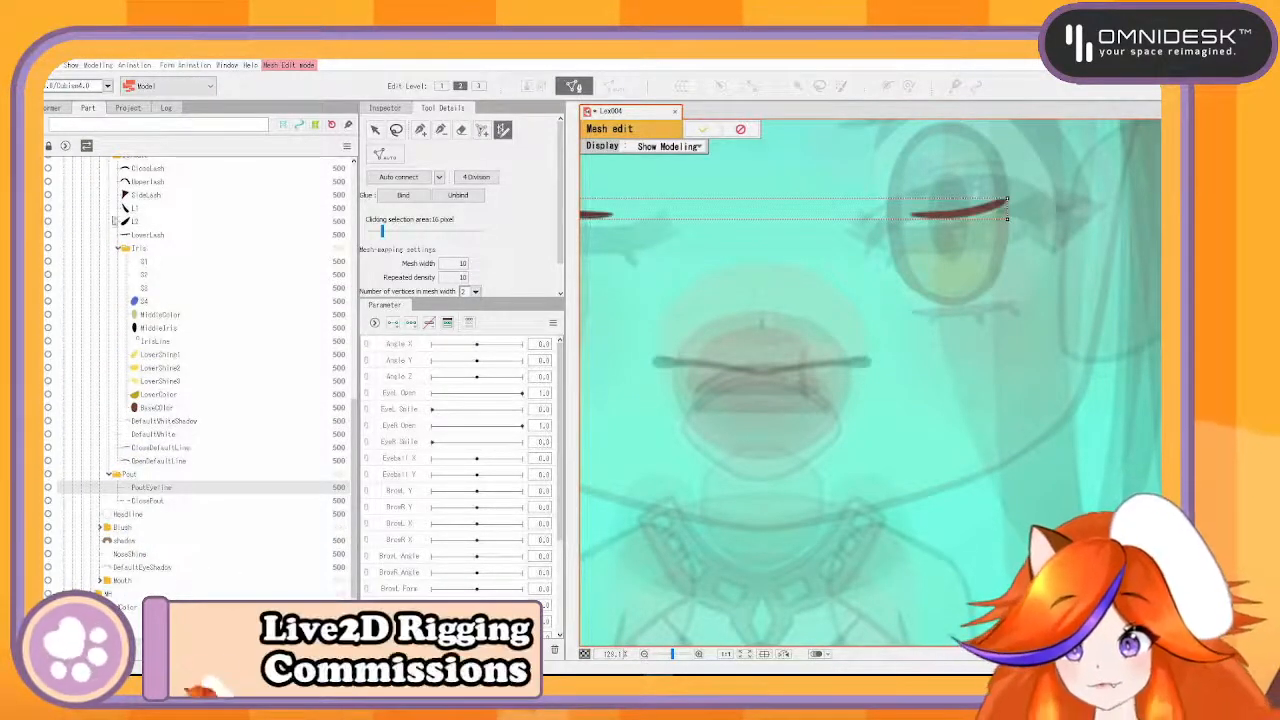
click(54, 108)
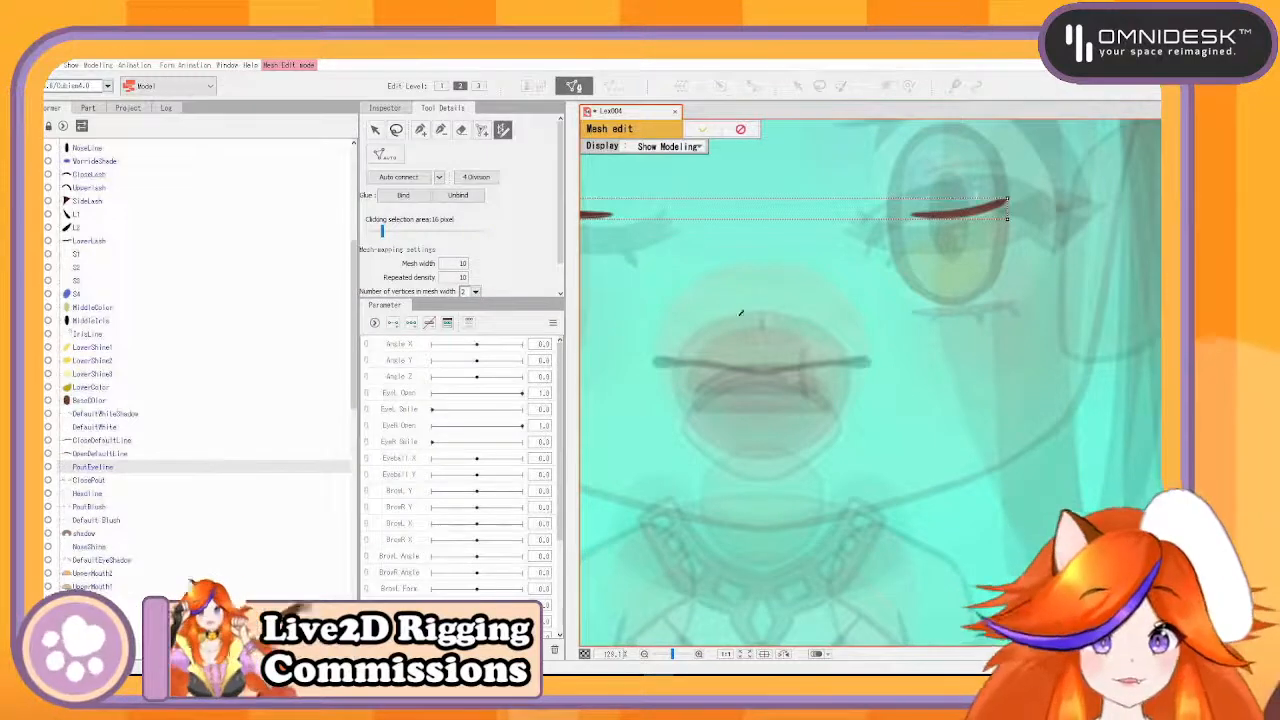
drag(839, 308, 826, 459)
drag(727, 338, 864, 334)
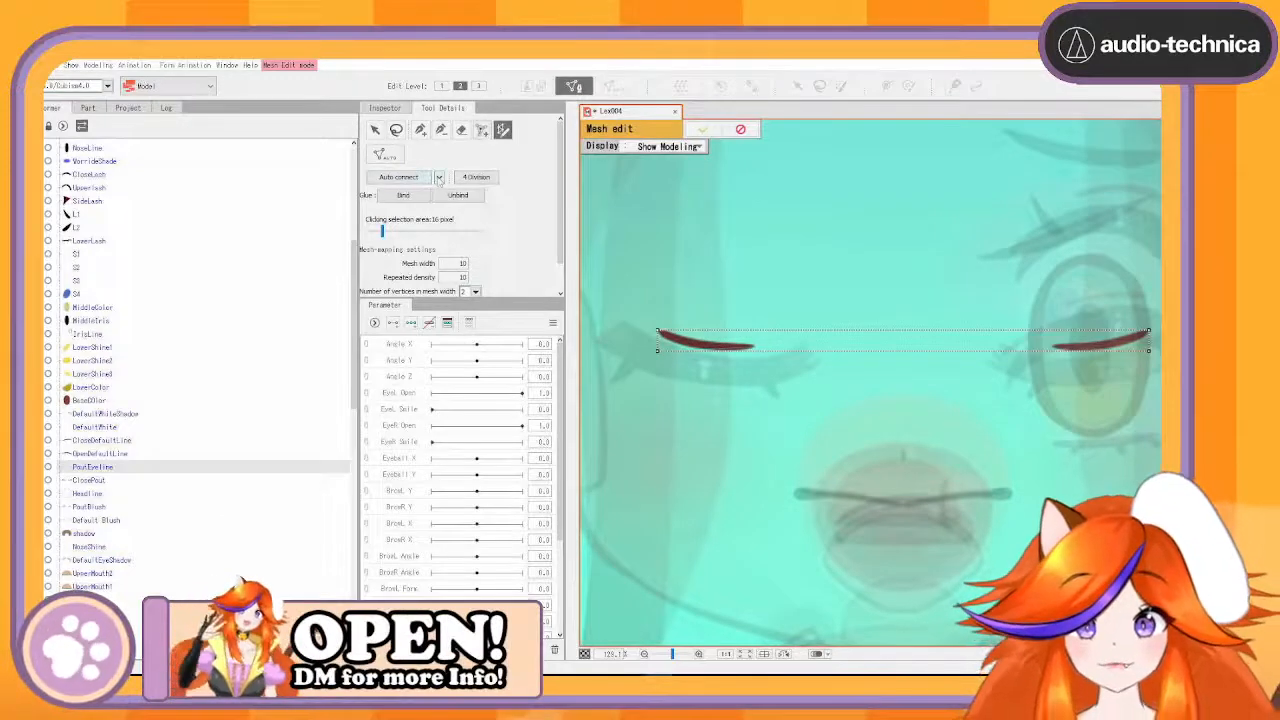
- Generate an automatic mesh for PoutEyeline with the Standard preset, erase the vertices around the left-hand eye's line, and apply the mesh
click(386, 154)
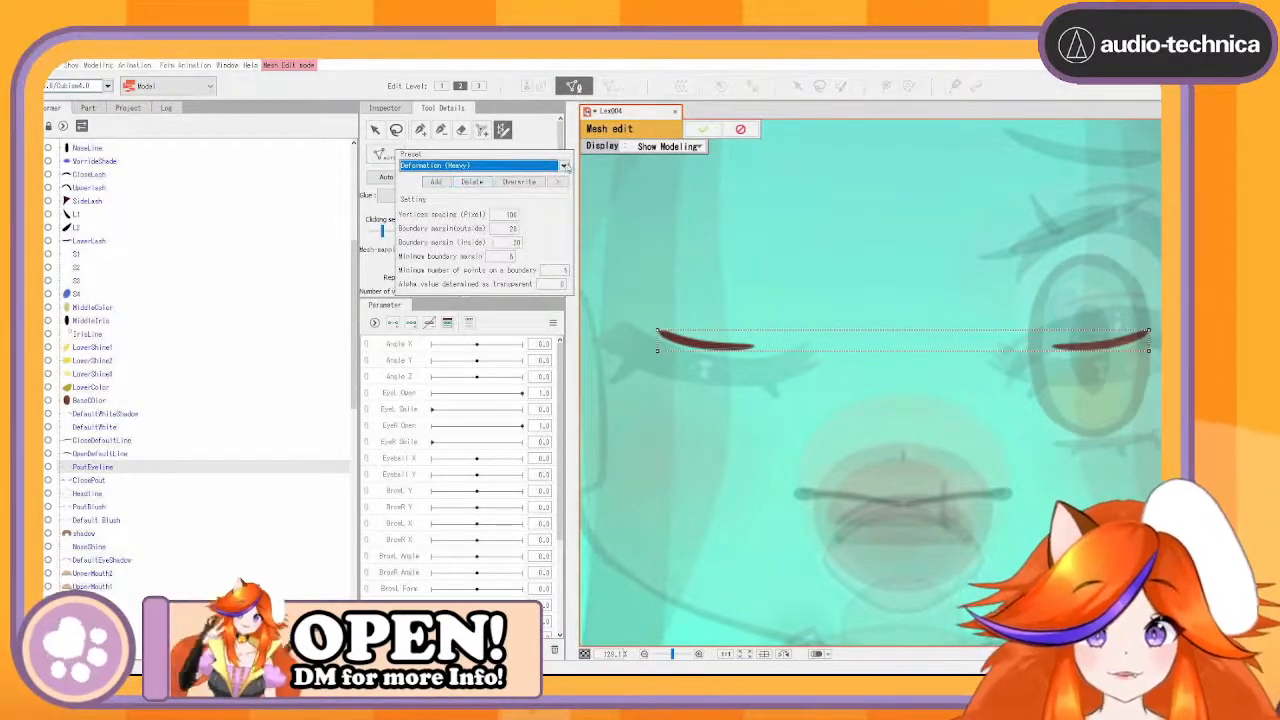
click(564, 166)
click(463, 183)
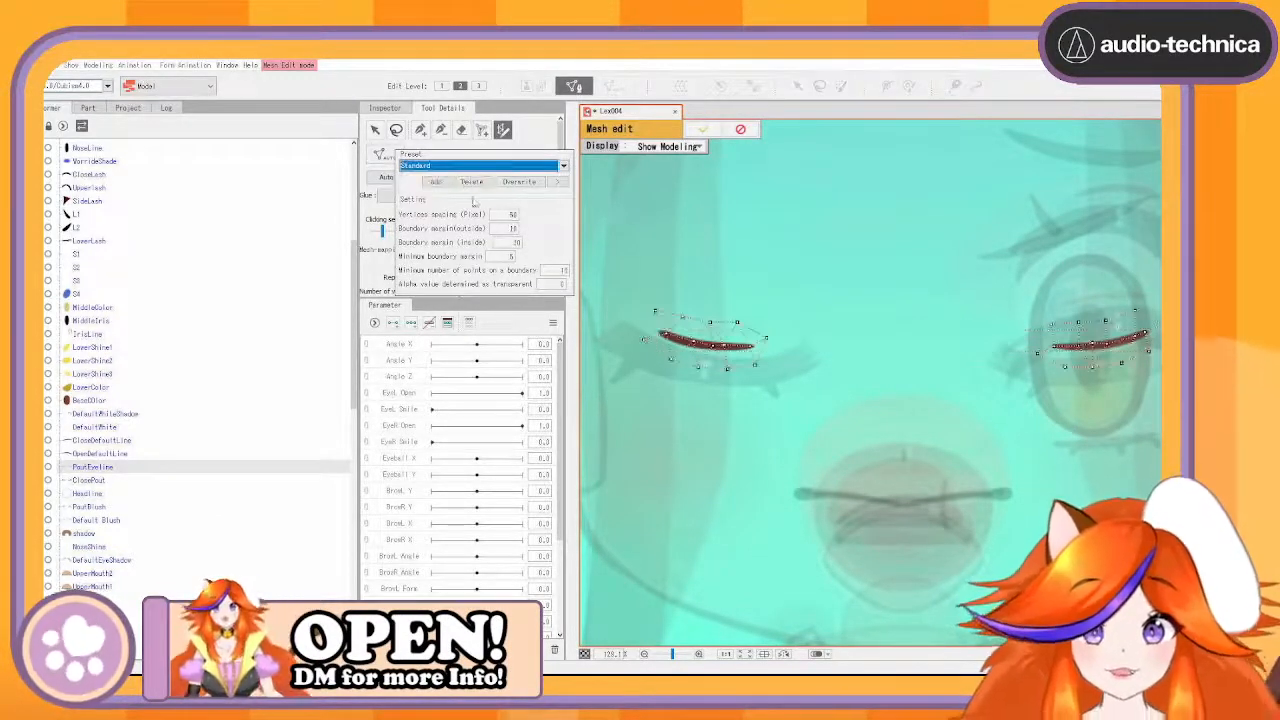
click(461, 130)
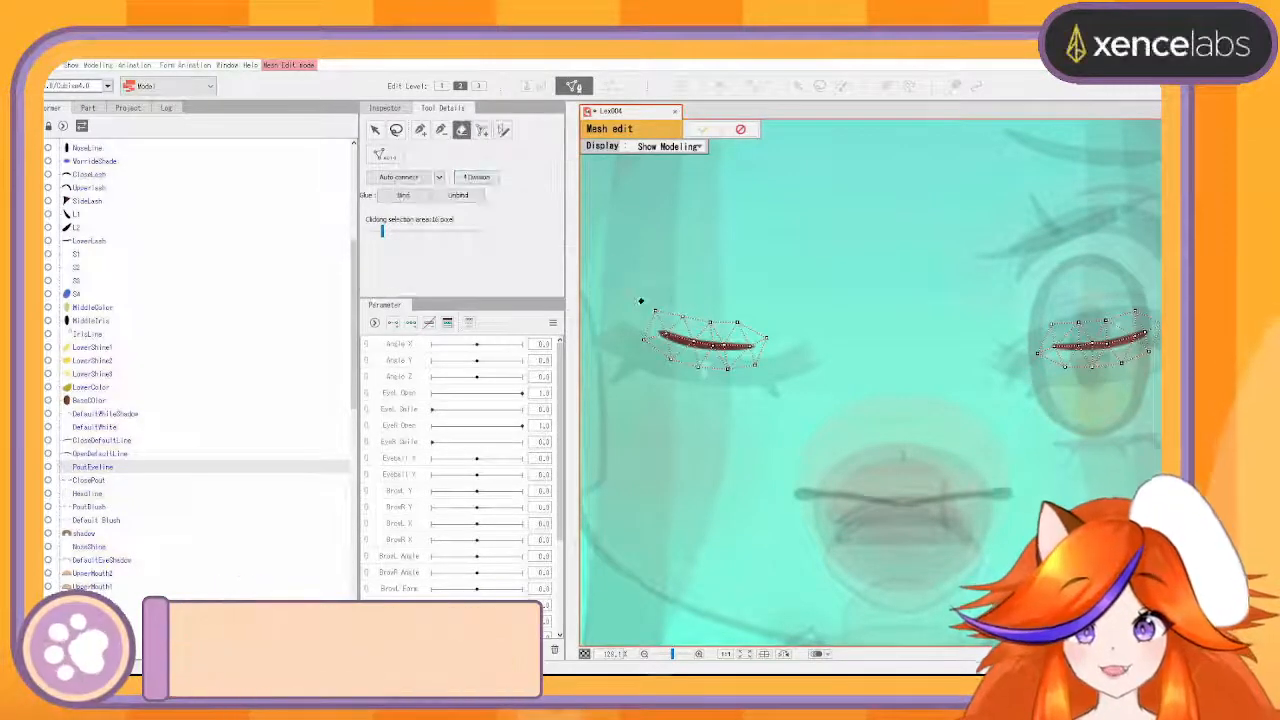
drag(655, 335, 760, 298)
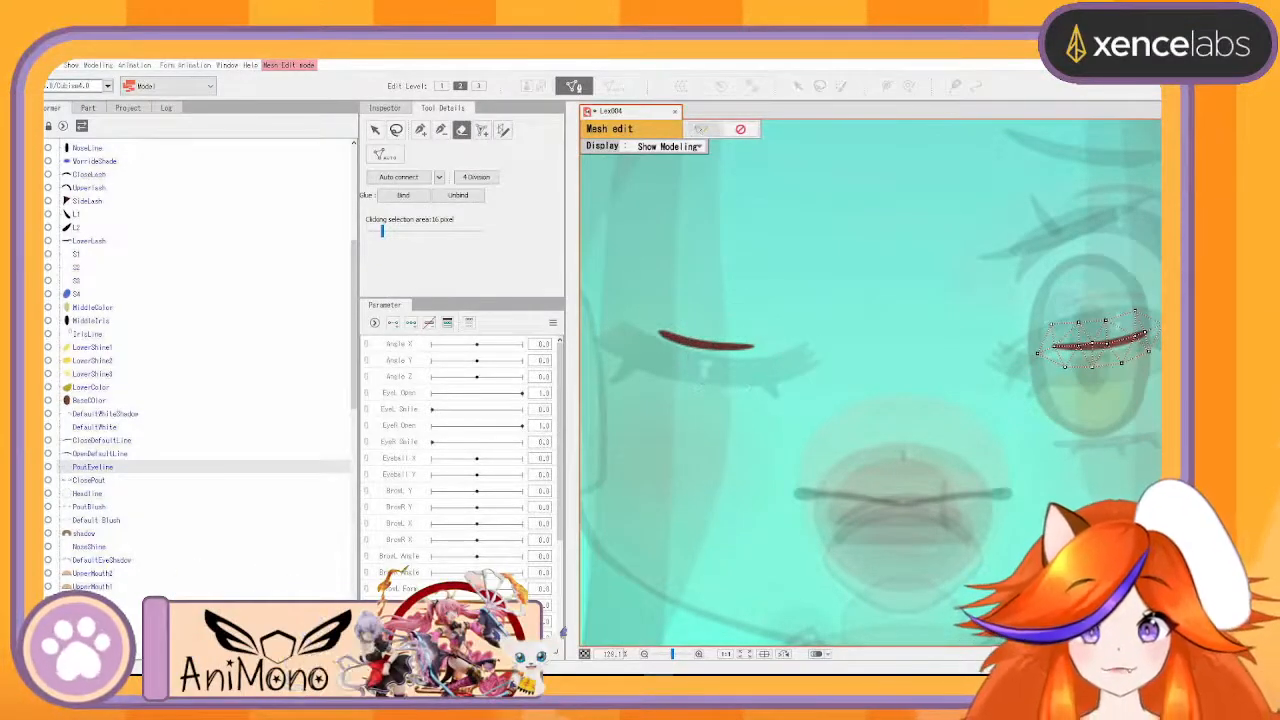
click(703, 129)
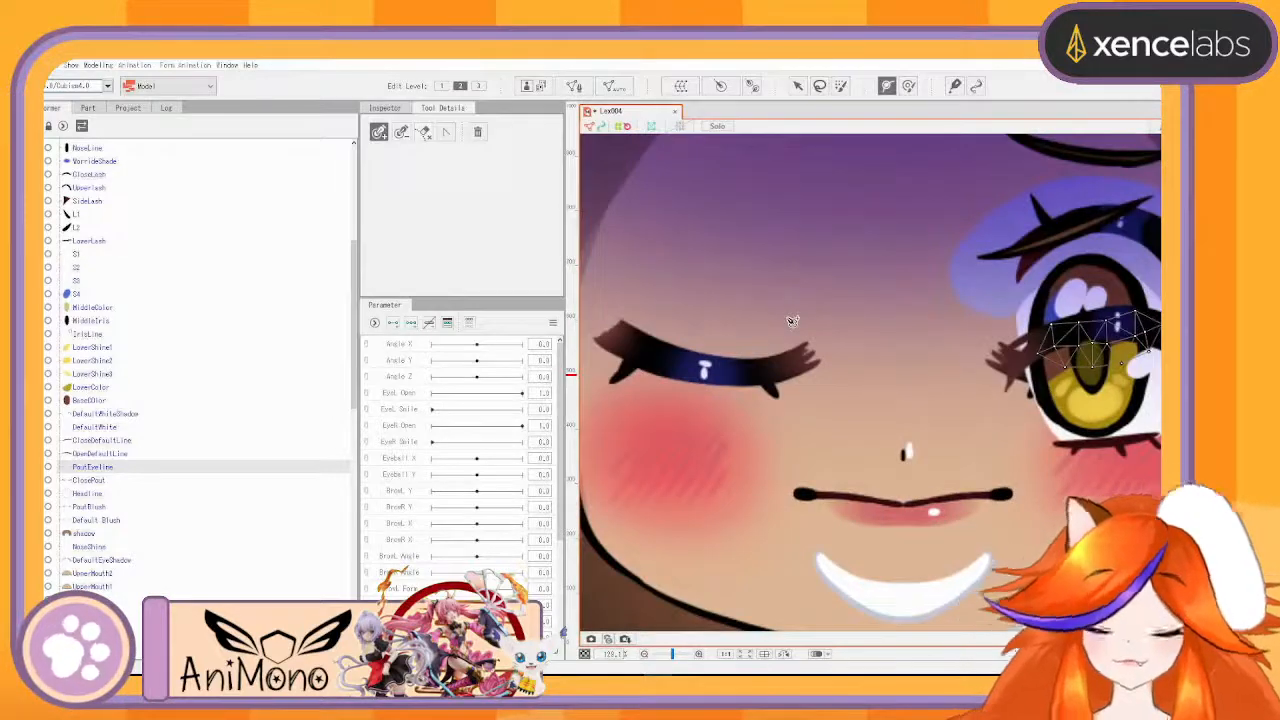
- Open ClosePout for manual mesh editing and erase the default corner vertices on both sides
click(106, 480)
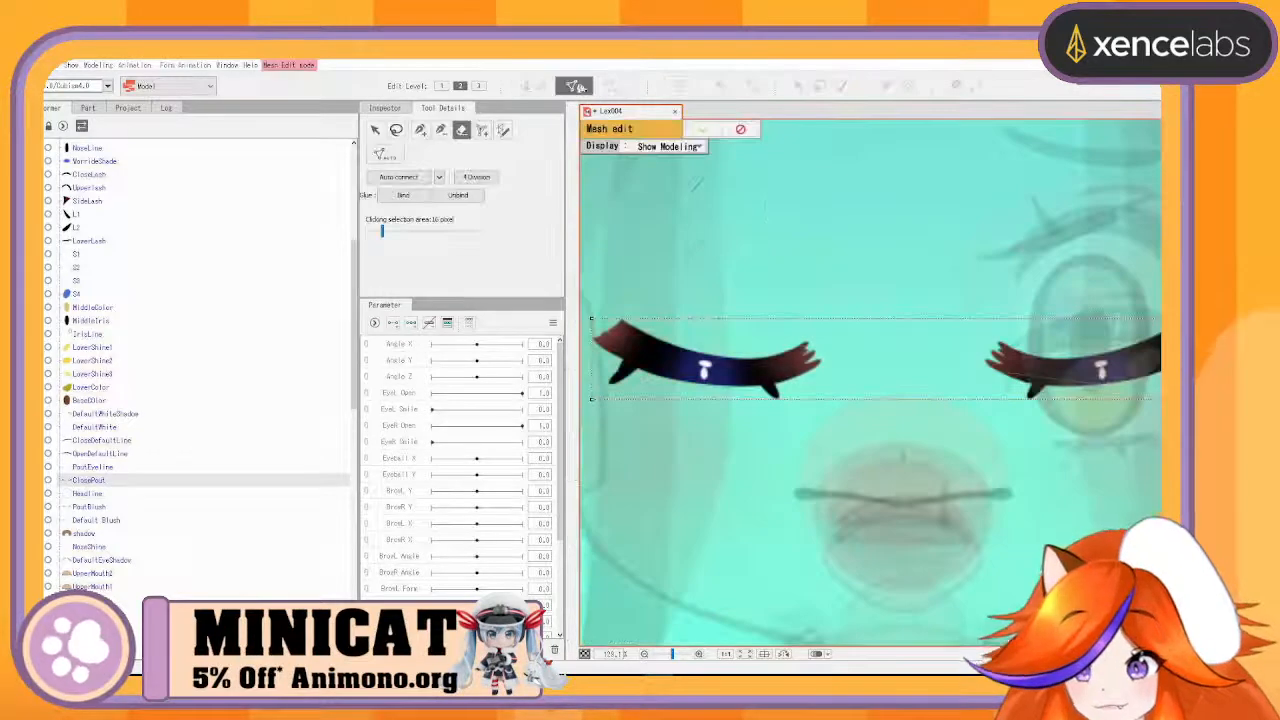
click(573, 86)
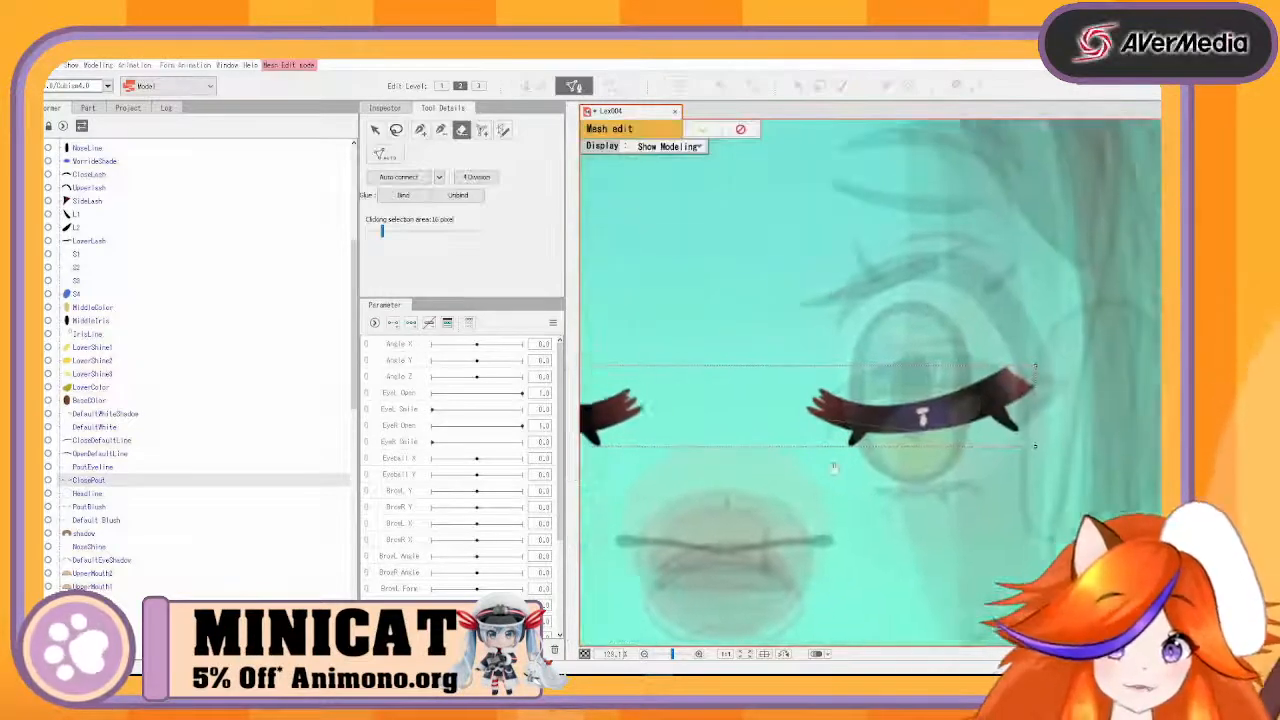
drag(834, 468, 718, 467)
click(874, 360)
drag(917, 356, 902, 454)
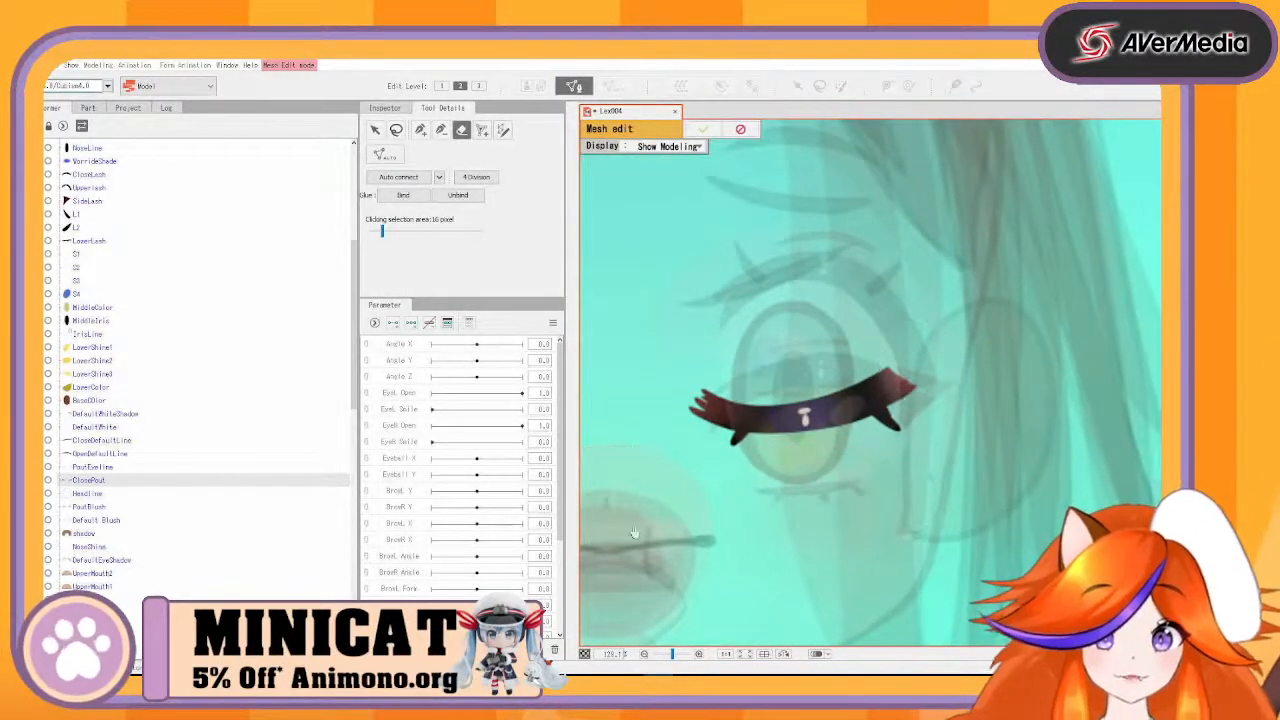
drag(634, 533, 1068, 440)
drag(733, 250, 727, 350)
- Draw a mesh stroke along the right-hand ClosePout lash from inner to outer end and shift its control points onto the lash's centre
drag(1157, 386, 855, 450)
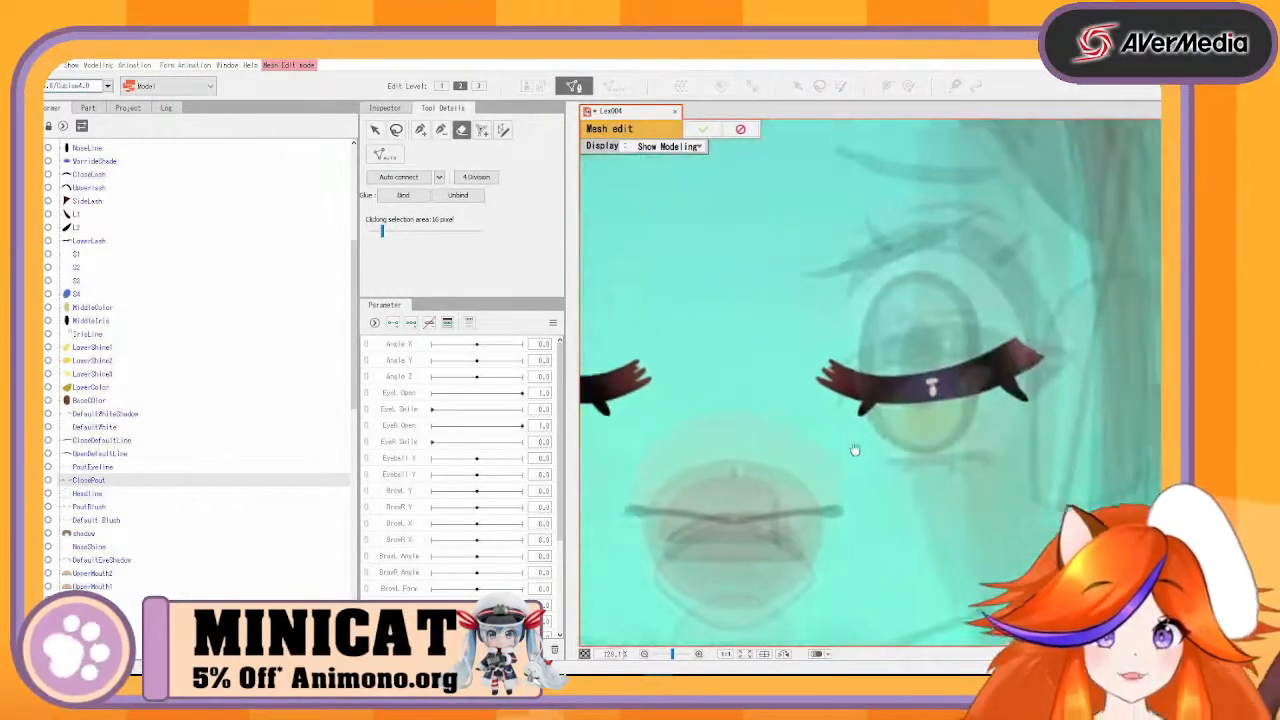
scroll(855, 450, up, 4)
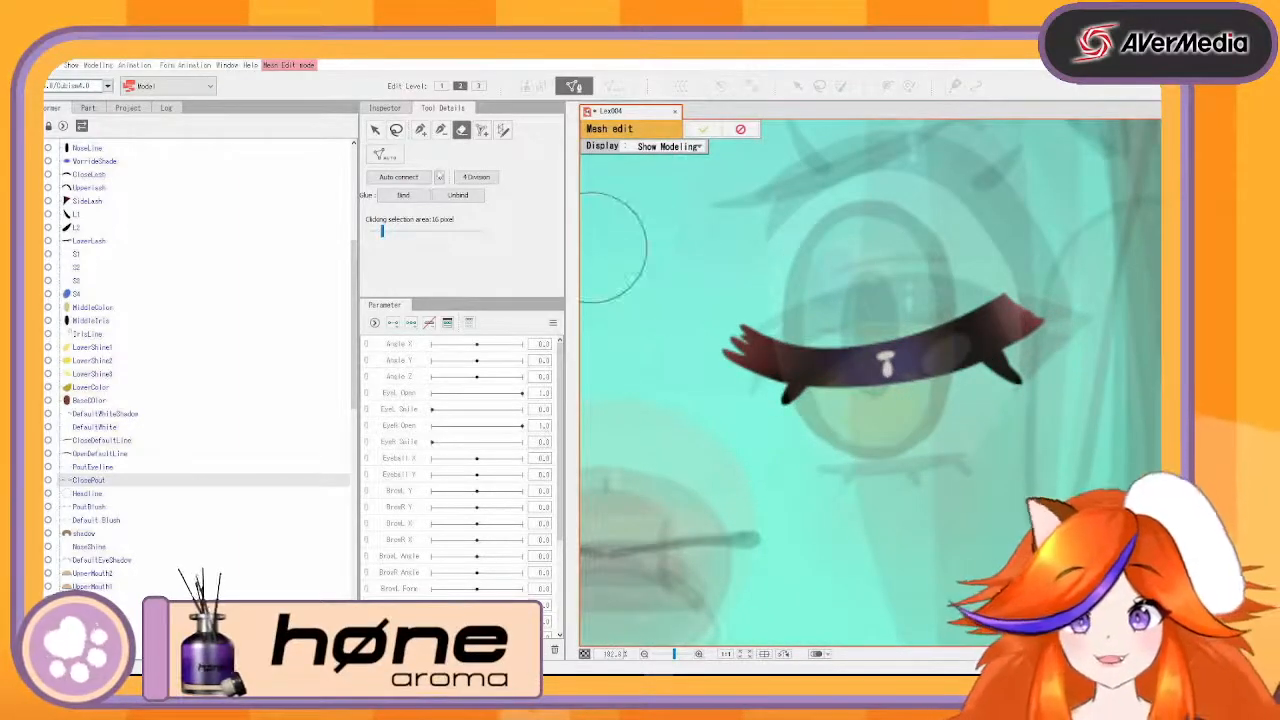
click(503, 130)
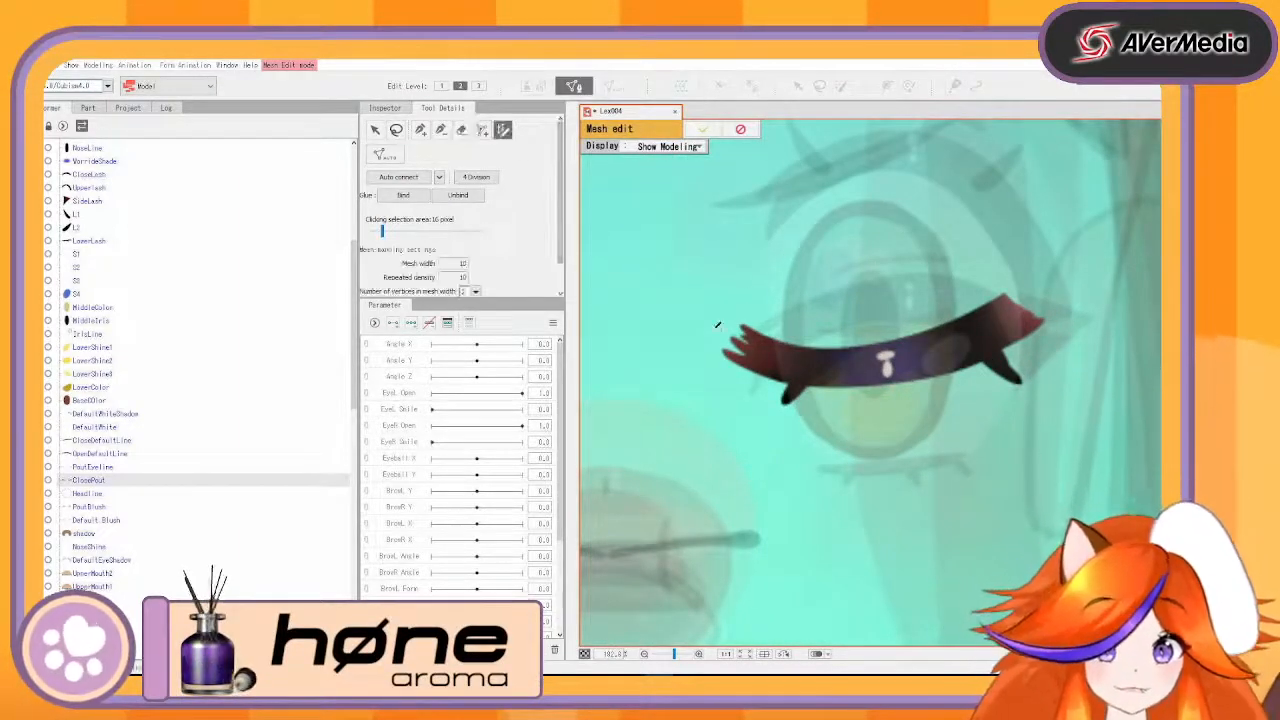
mouse_move(727, 340)
mouse_down()
mouse_move(873, 350)
mouse_move(1033, 300)
mouse_up()
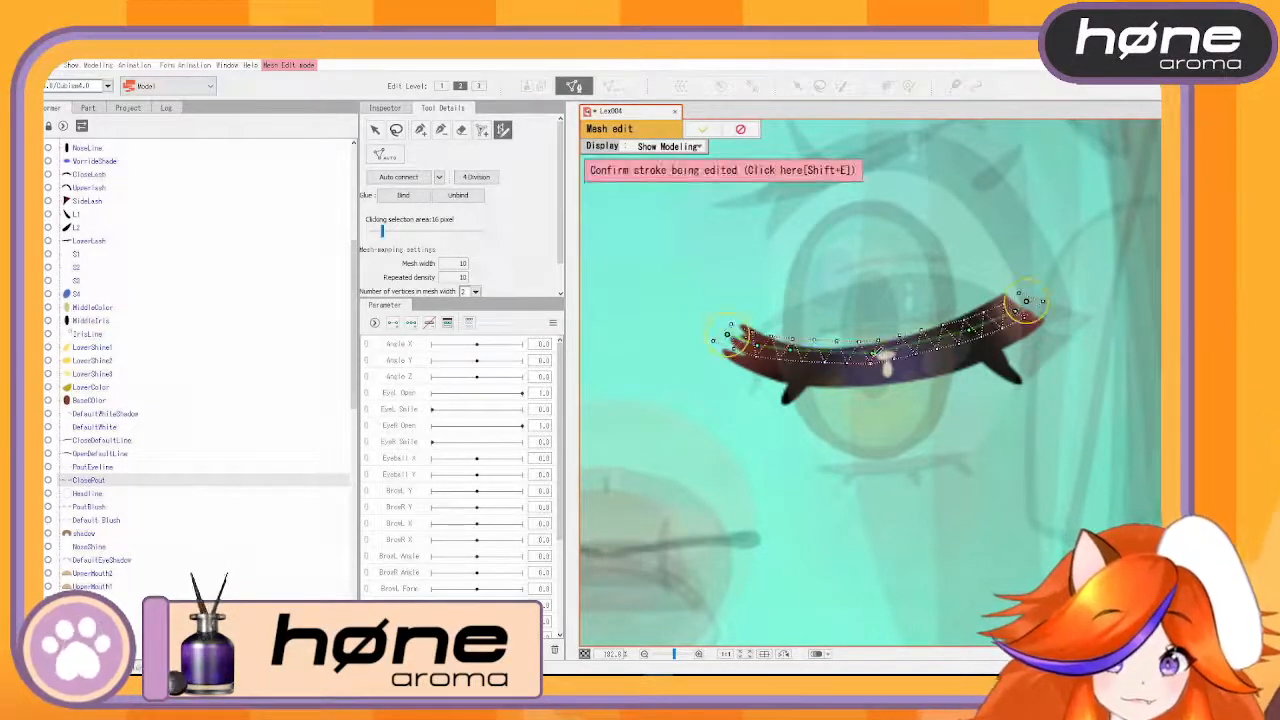
drag(877, 352, 870, 368)
drag(972, 327, 975, 341)
drag(797, 344, 775, 358)
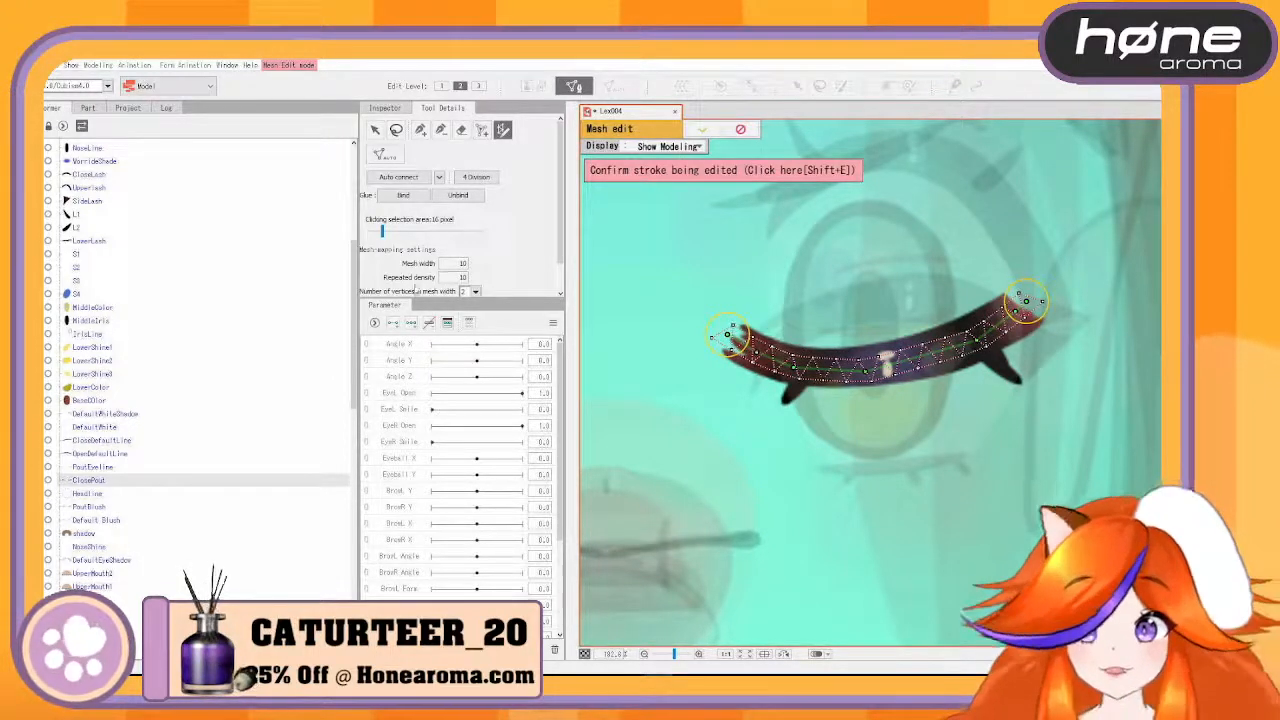
- Set the mesh width of the ClosePout stroke to 40
double_click(463, 264)
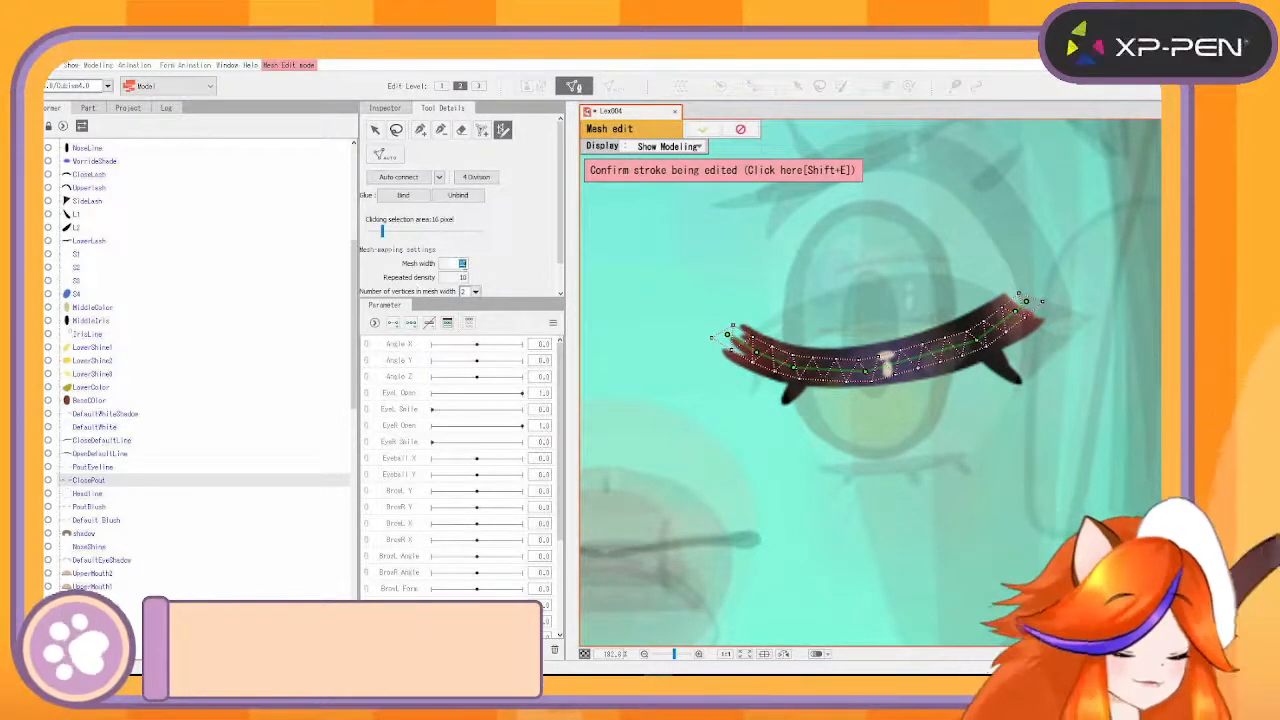
text(40)
key(Return)
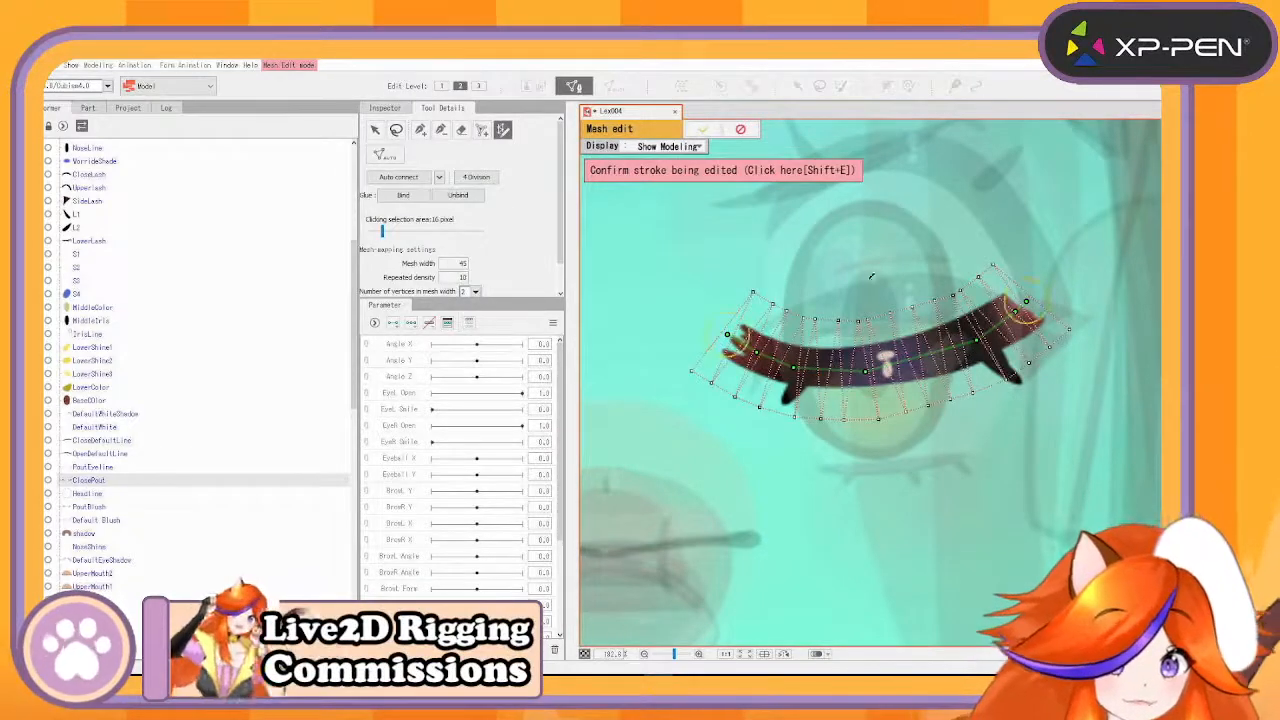
- Adjust the ClosePout stroke's control points and both ends so the mesh encloses the whole lash, then confirm the stroke and apply the mesh
drag(1028, 298, 1039, 296)
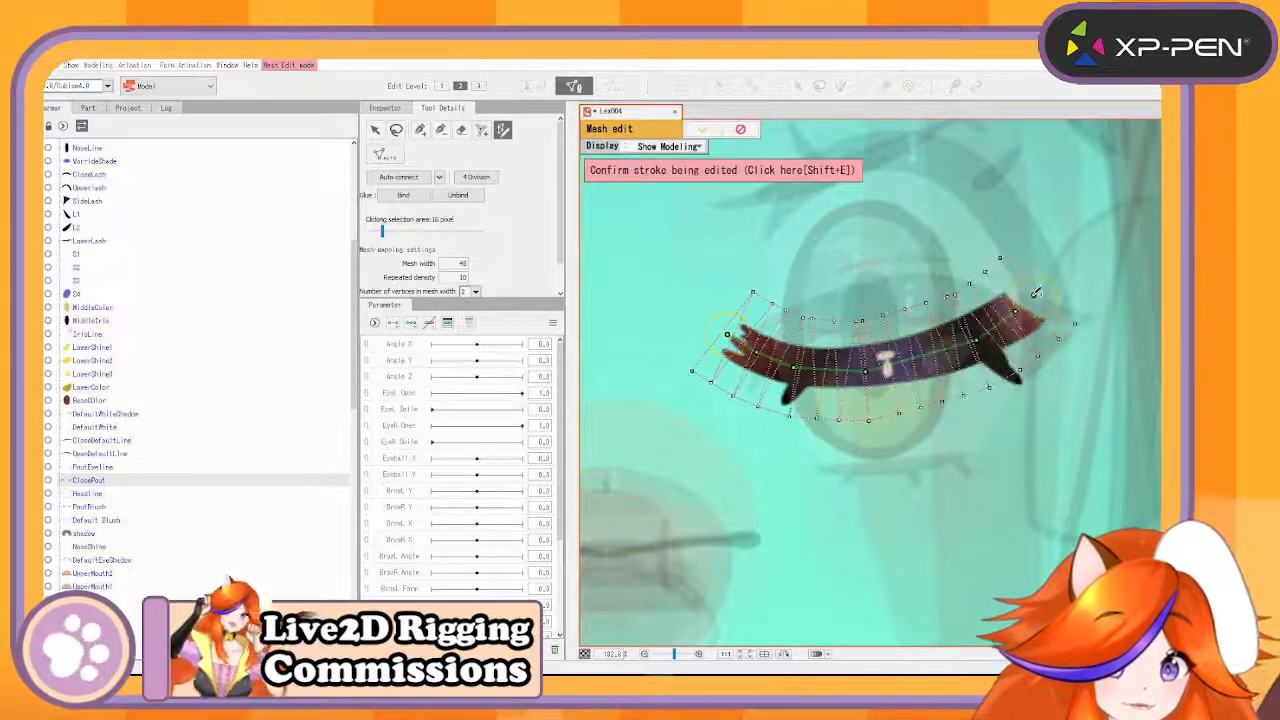
drag(977, 341, 984, 347)
mouse_move(1016, 311)
mouse_down()
mouse_move(1030, 320)
mouse_move(1059, 296)
mouse_up()
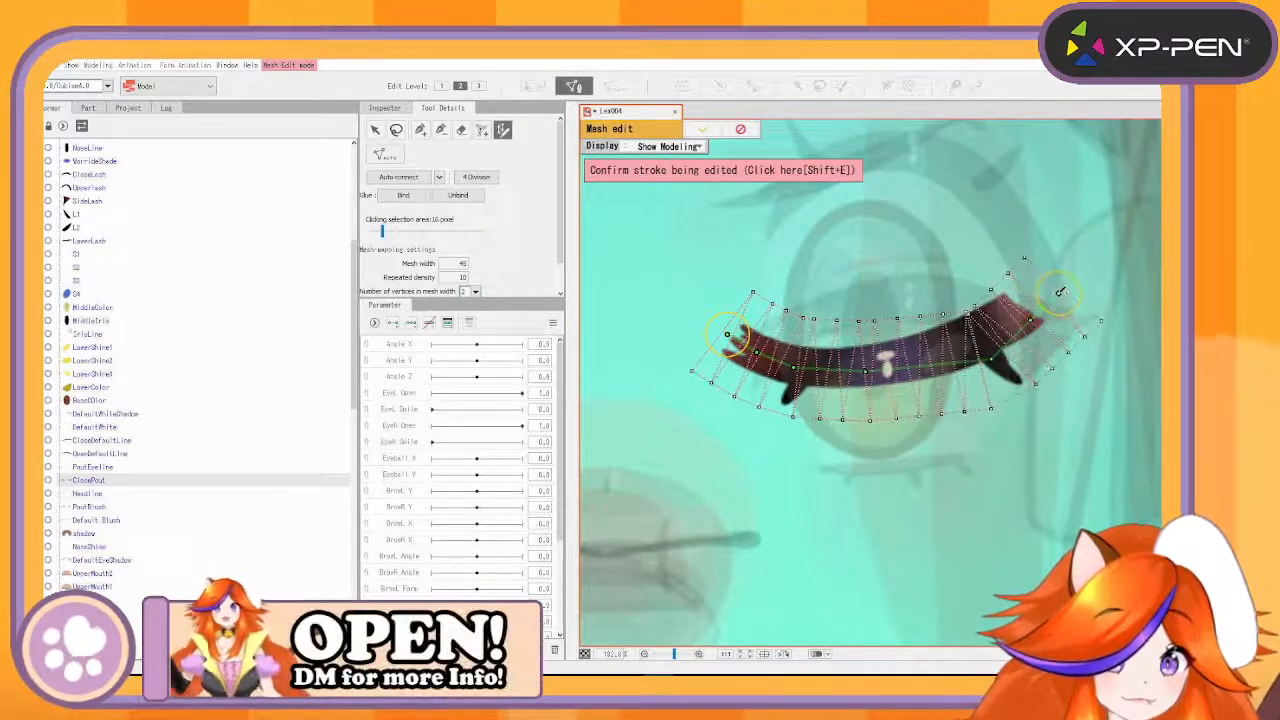
drag(866, 372, 867, 384)
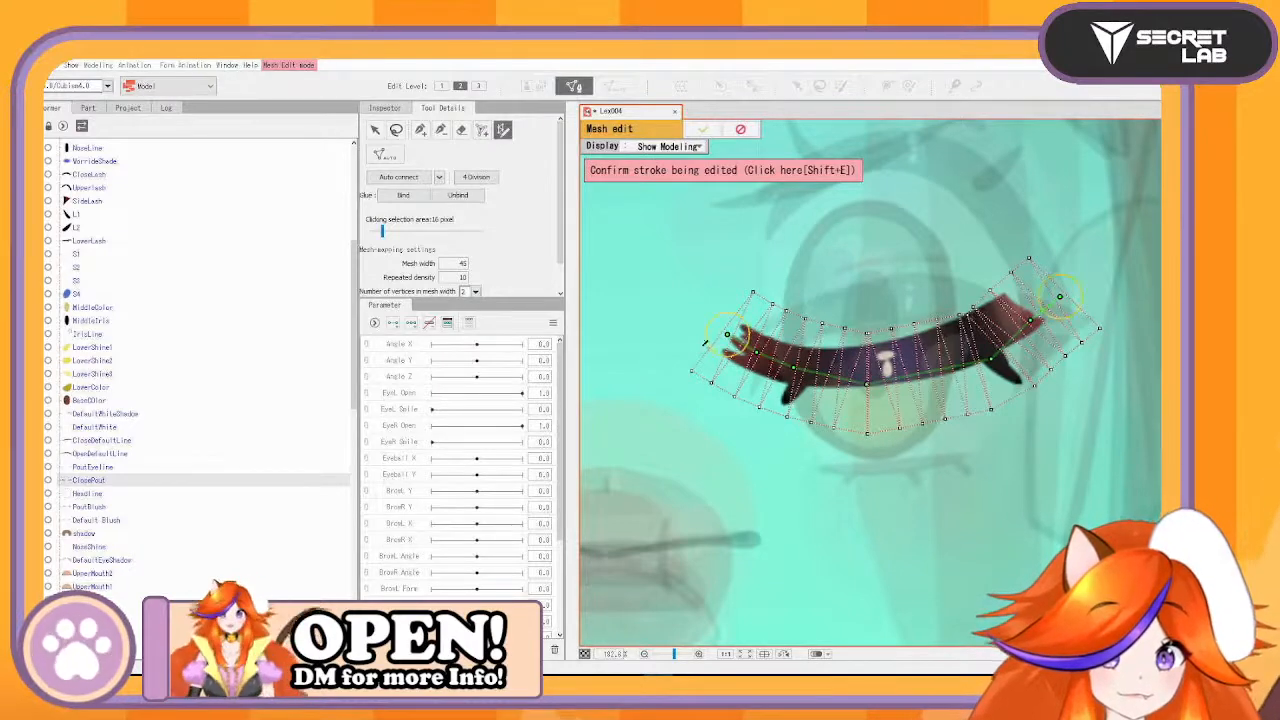
drag(736, 335, 724, 334)
drag(794, 367, 792, 374)
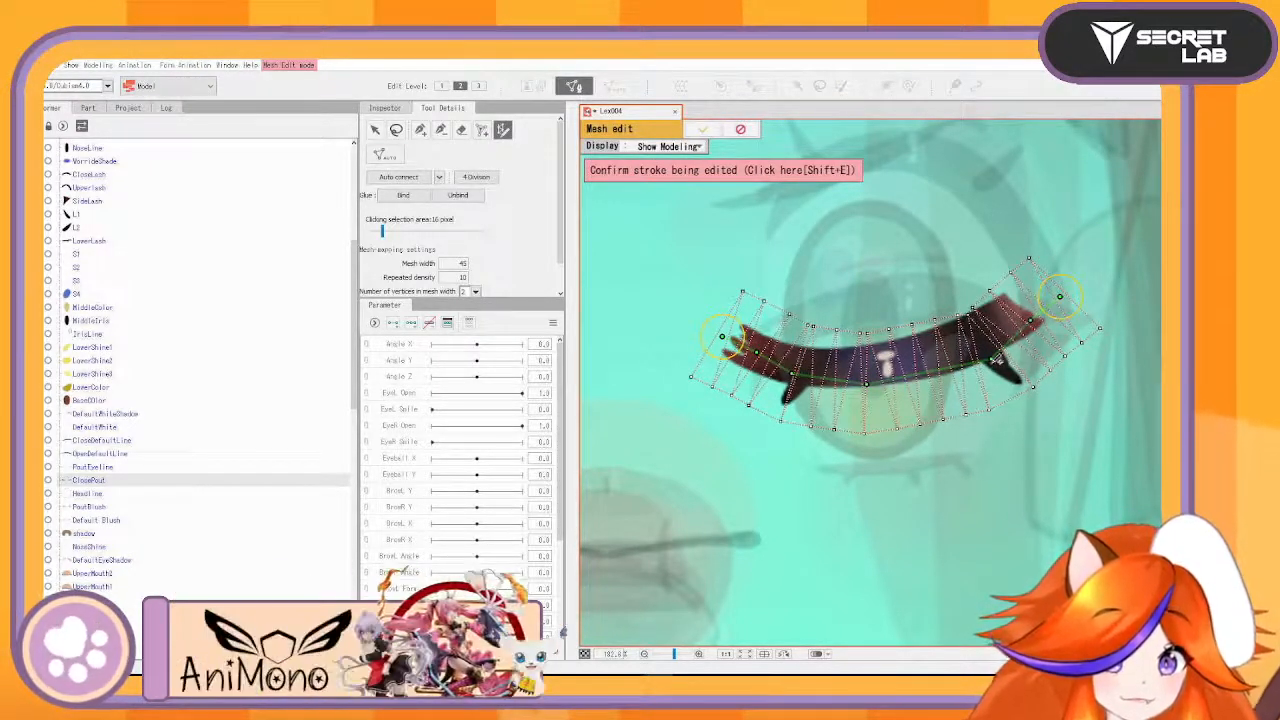
drag(991, 359, 989, 354)
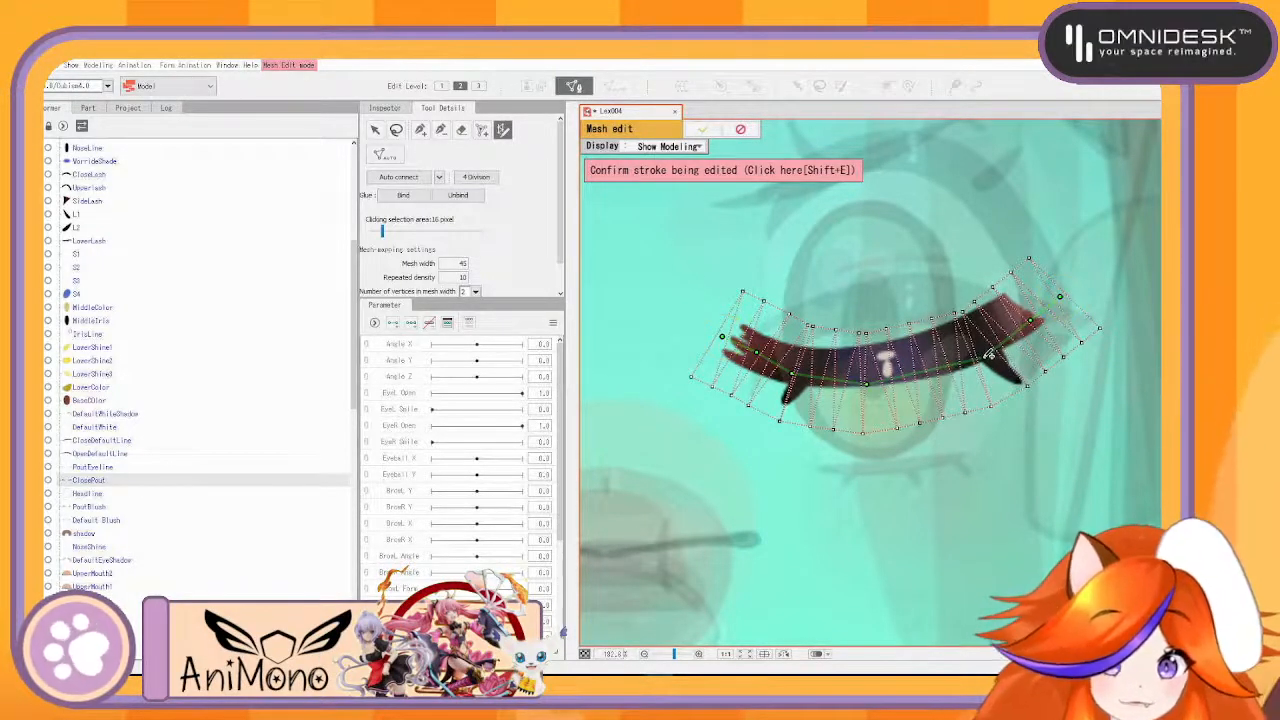
drag(745, 331, 726, 327)
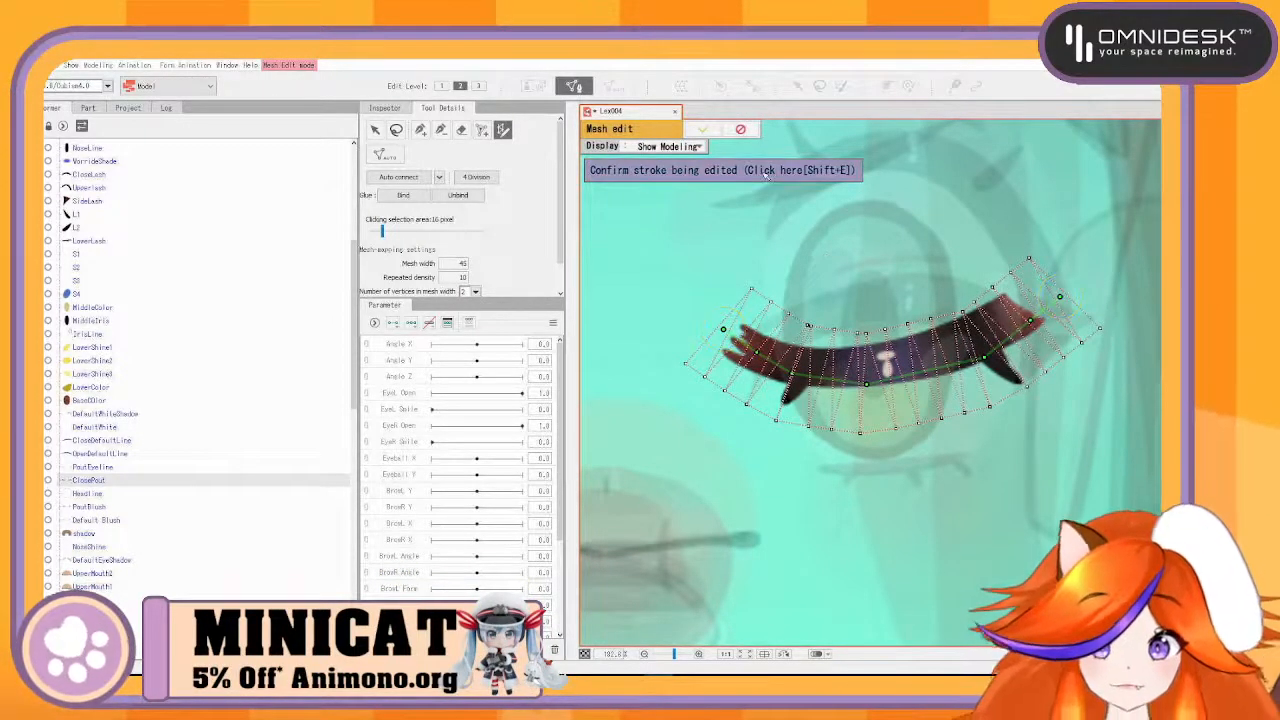
click(720, 170)
click(705, 130)
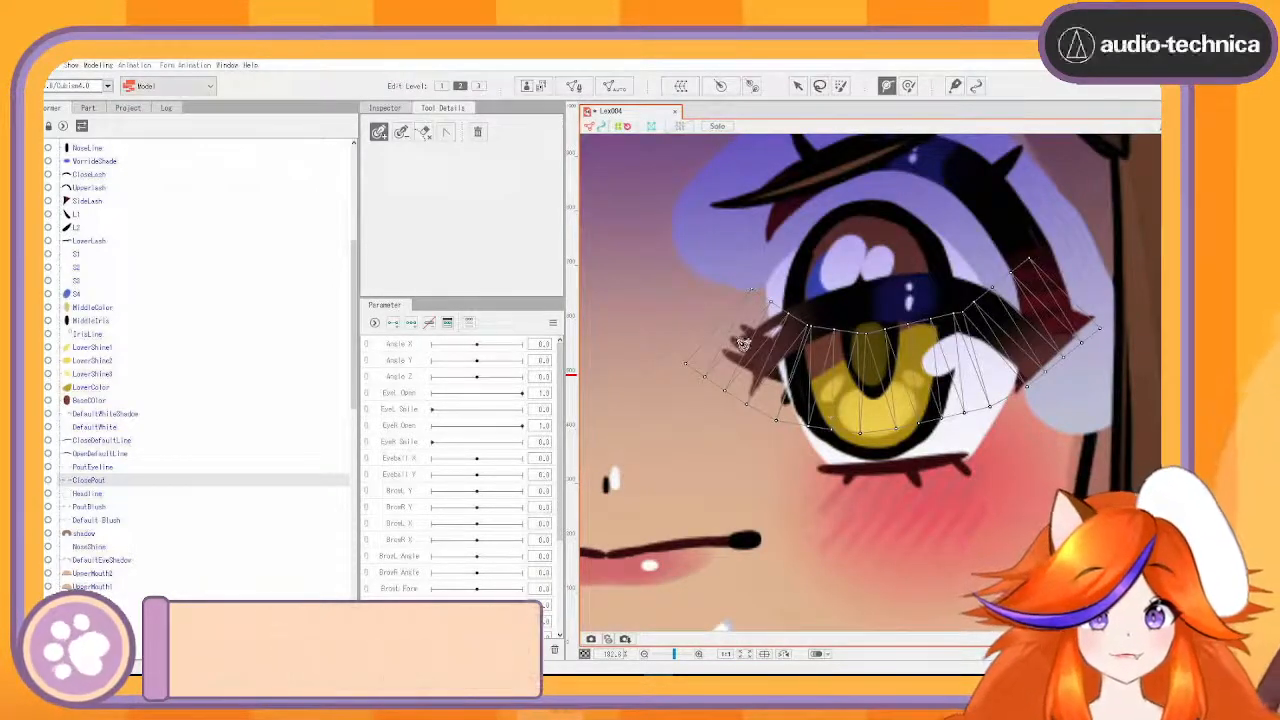
- Add a three-point deform path along ClosePout, with points at its inner end, middle and outer end
click(733, 342)
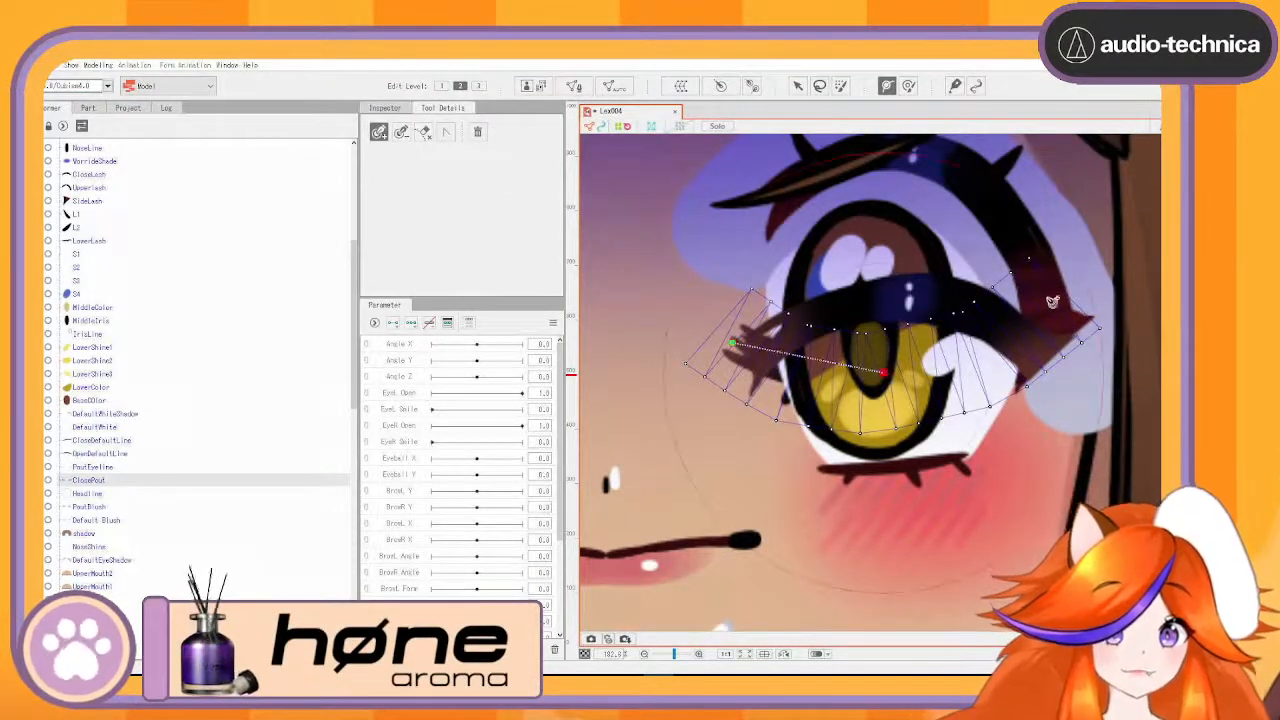
click(1048, 294)
drag(884, 373, 919, 368)
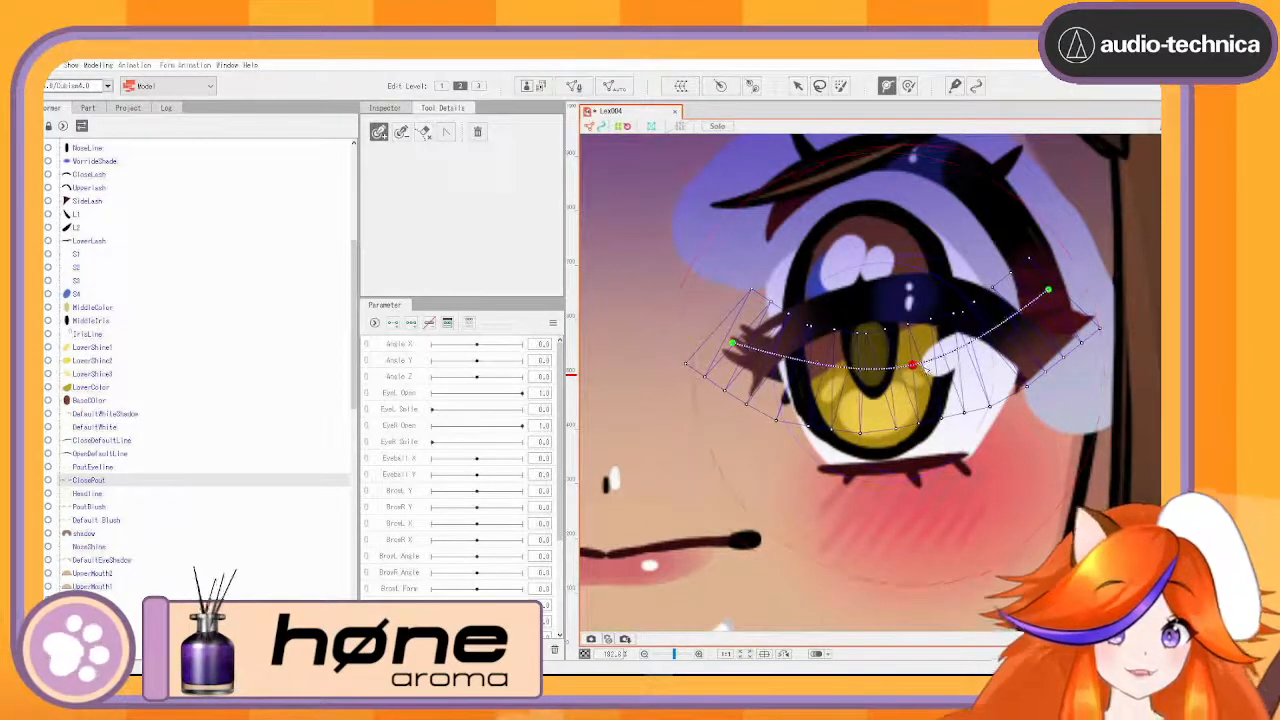
drag(1053, 293, 1051, 300)
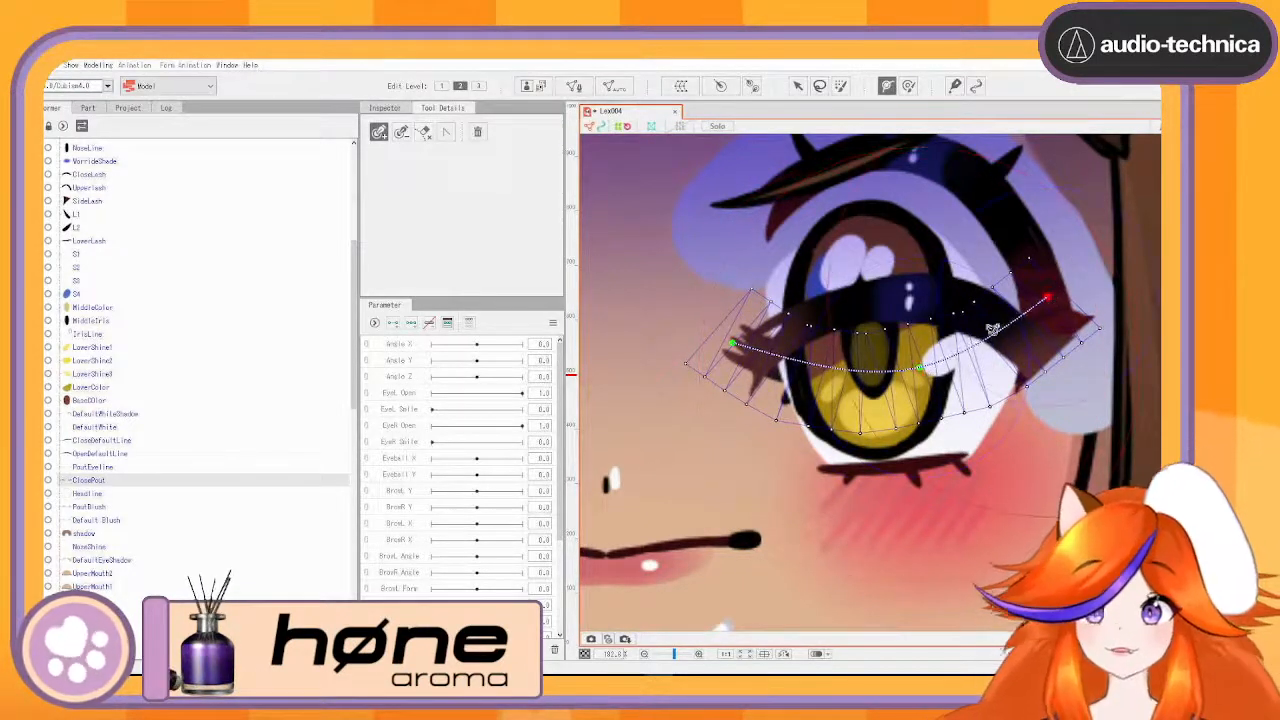
- Select the Headline layer, start editing its mesh and erase its existing corner vertices
click(116, 495)
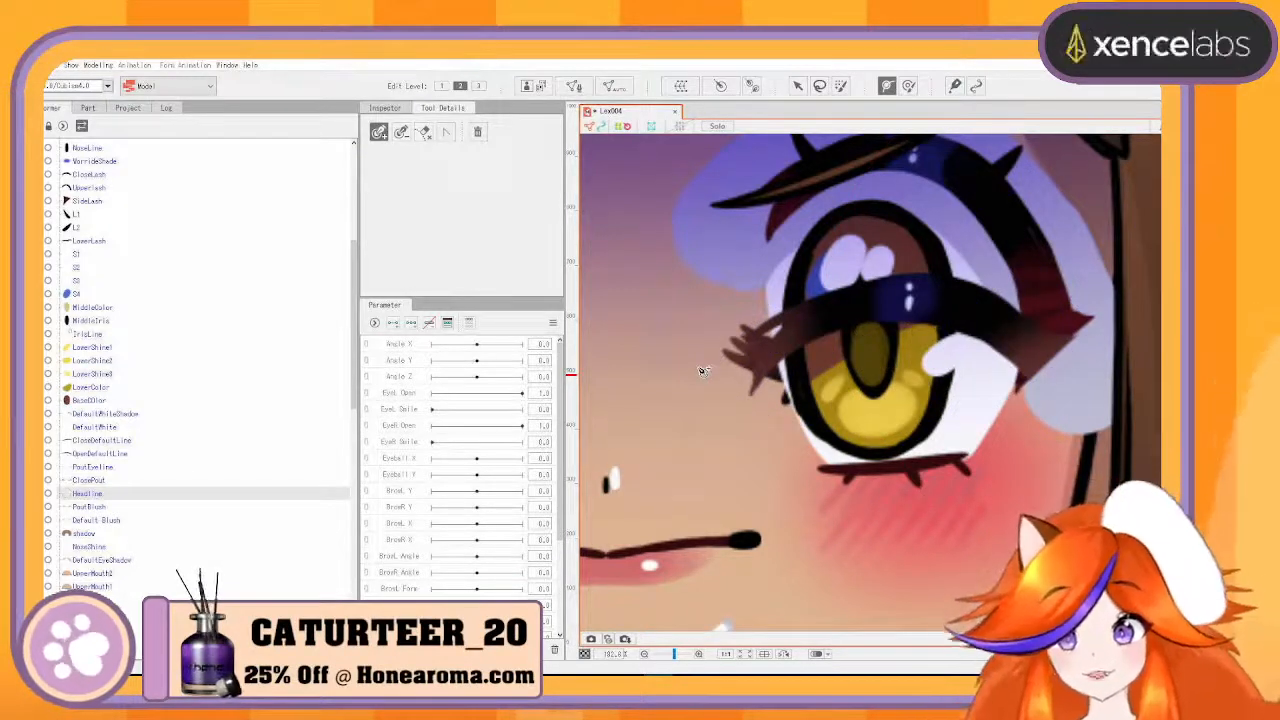
scroll(702, 371, down, 1)
scroll(702, 373, down, 5)
scroll(700, 380, up, 3)
scroll(697, 388, down, 3)
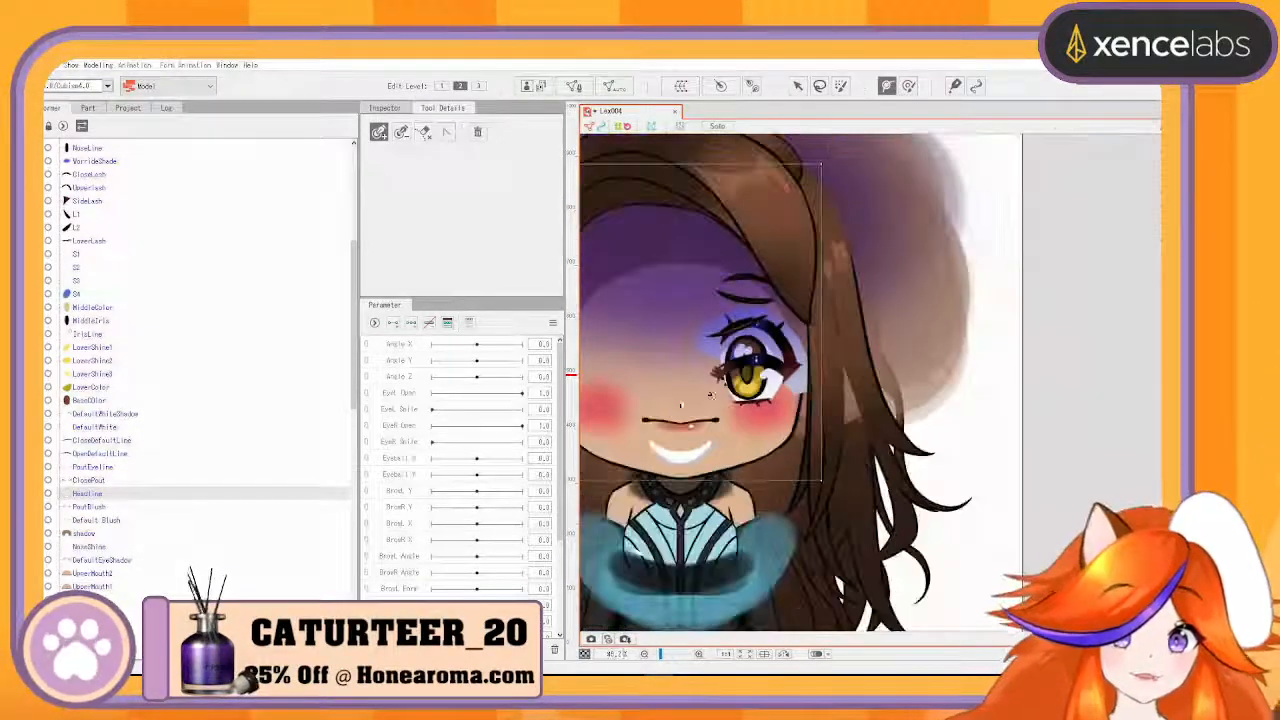
drag(692, 394, 869, 392)
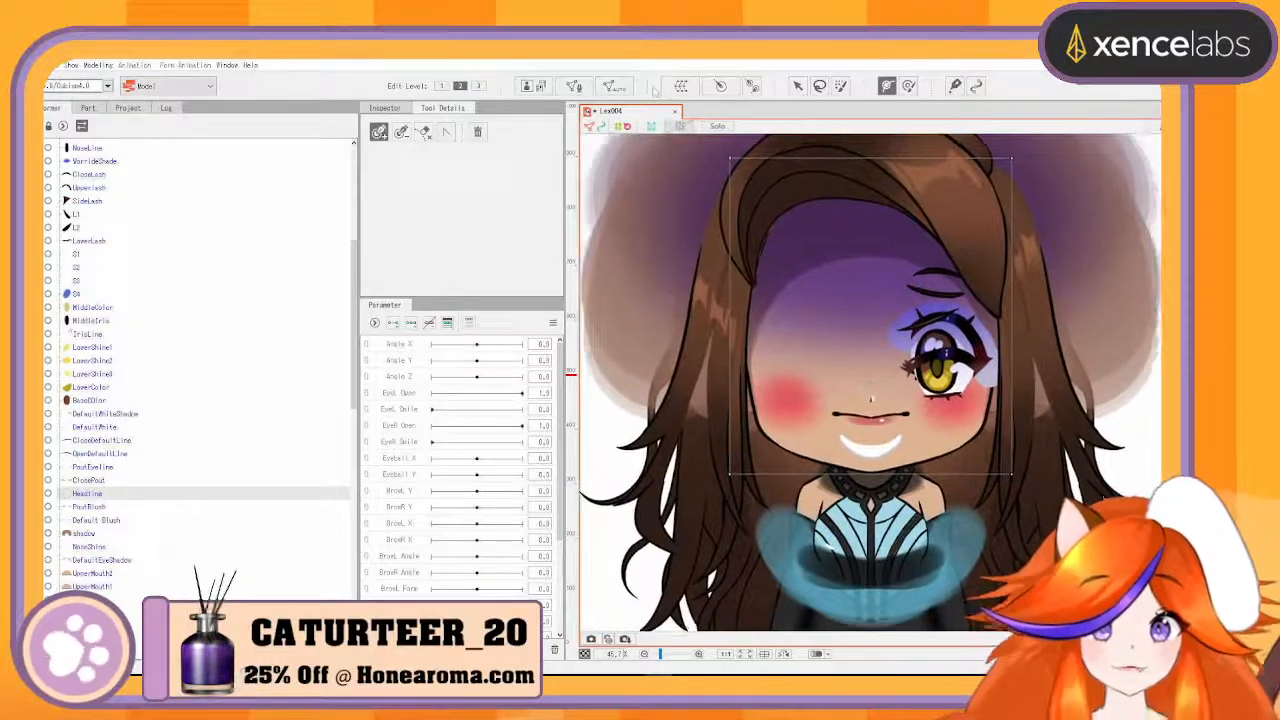
click(573, 86)
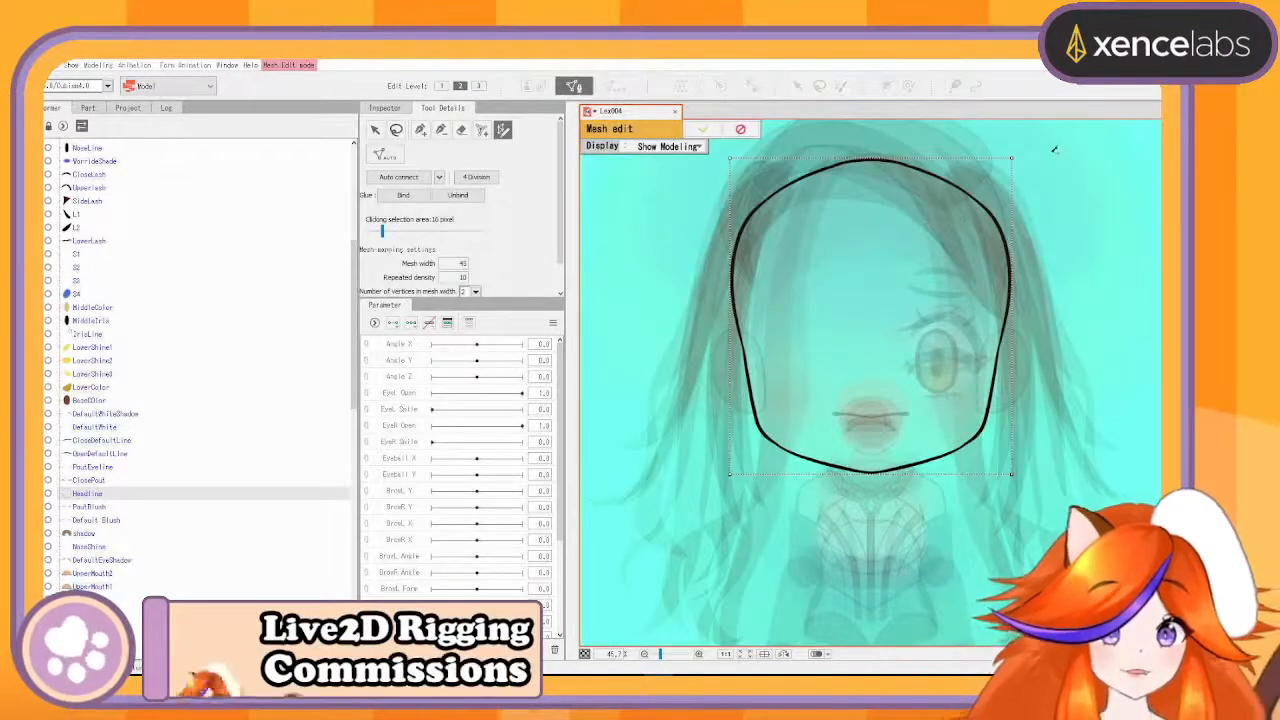
click(462, 131)
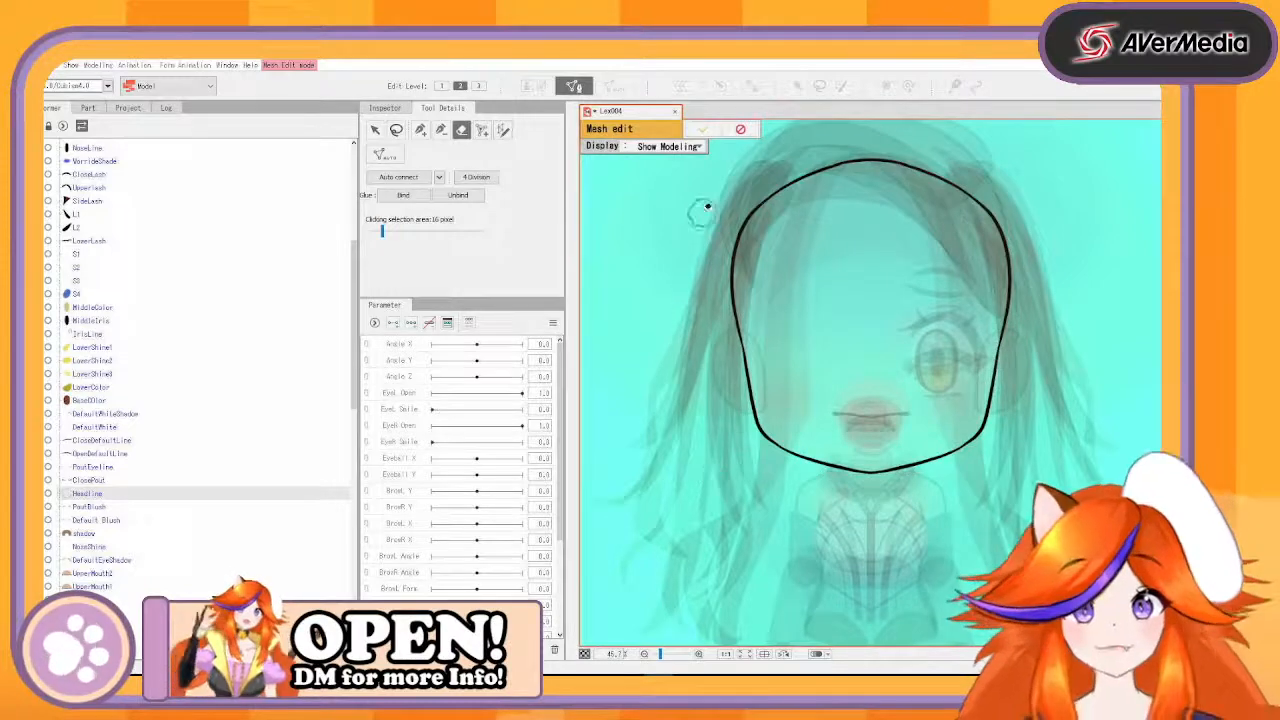
- Draw a mesh stroke clockwise around the whole face outline, starting and ending at the top centre of the head
click(503, 131)
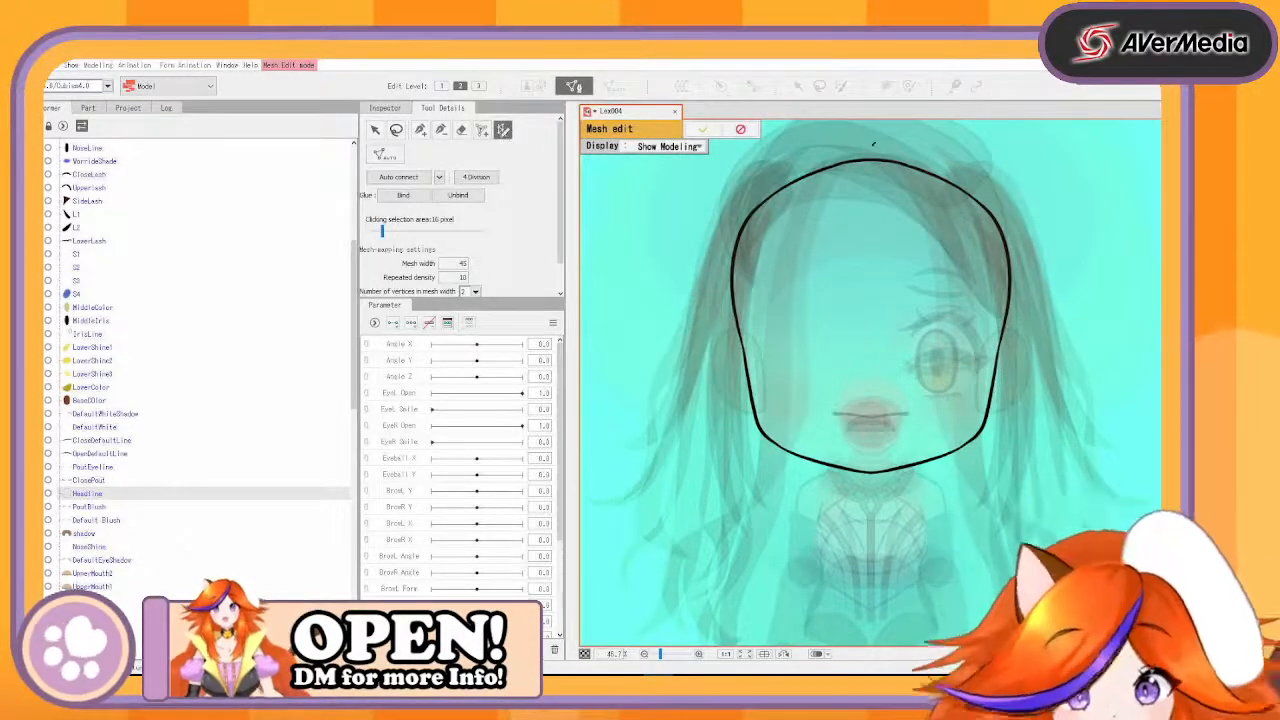
drag(885, 157, 945, 178)
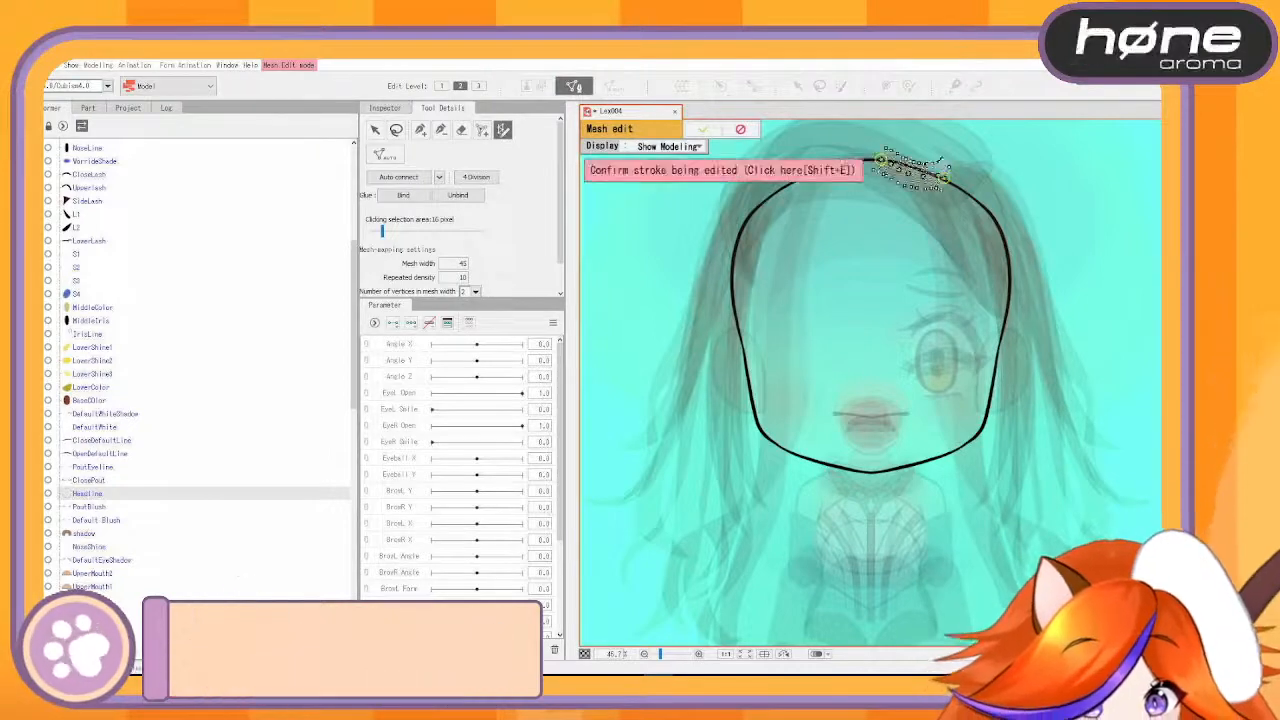
key(shift+e)
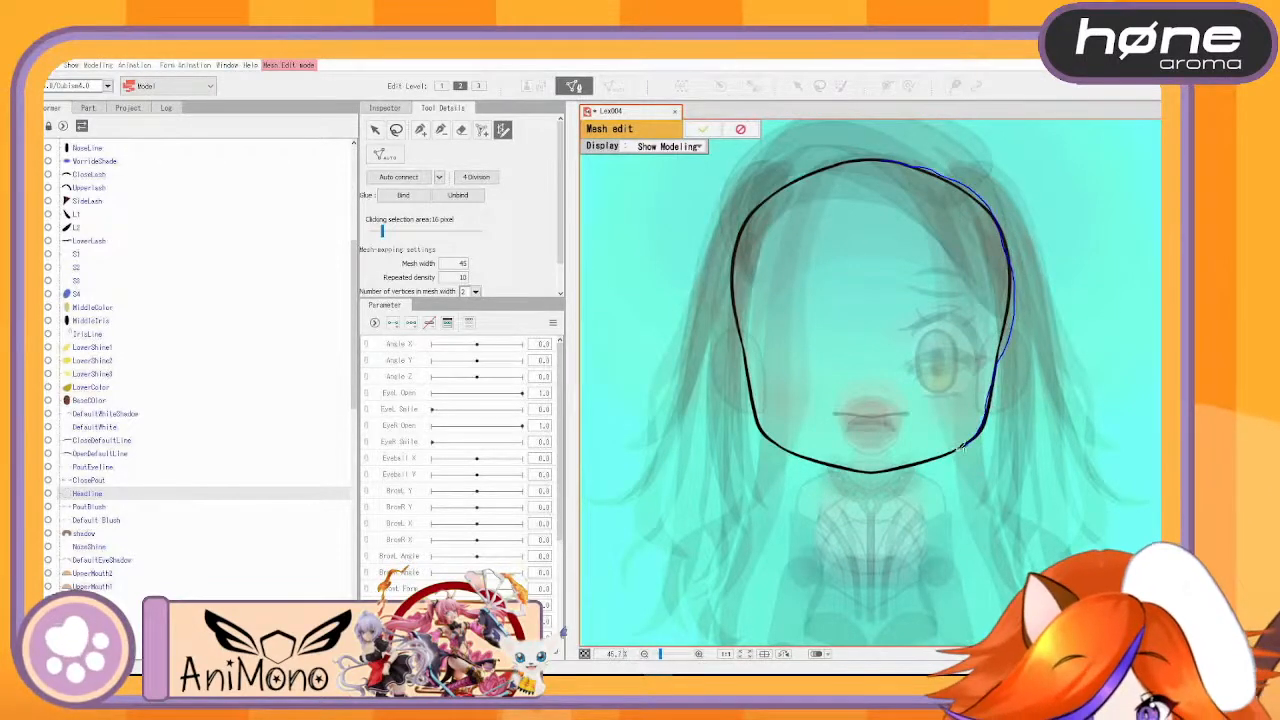
mouse_move(920, 458)
mouse_down()
mouse_move(830, 464)
mouse_move(788, 445)
mouse_up()
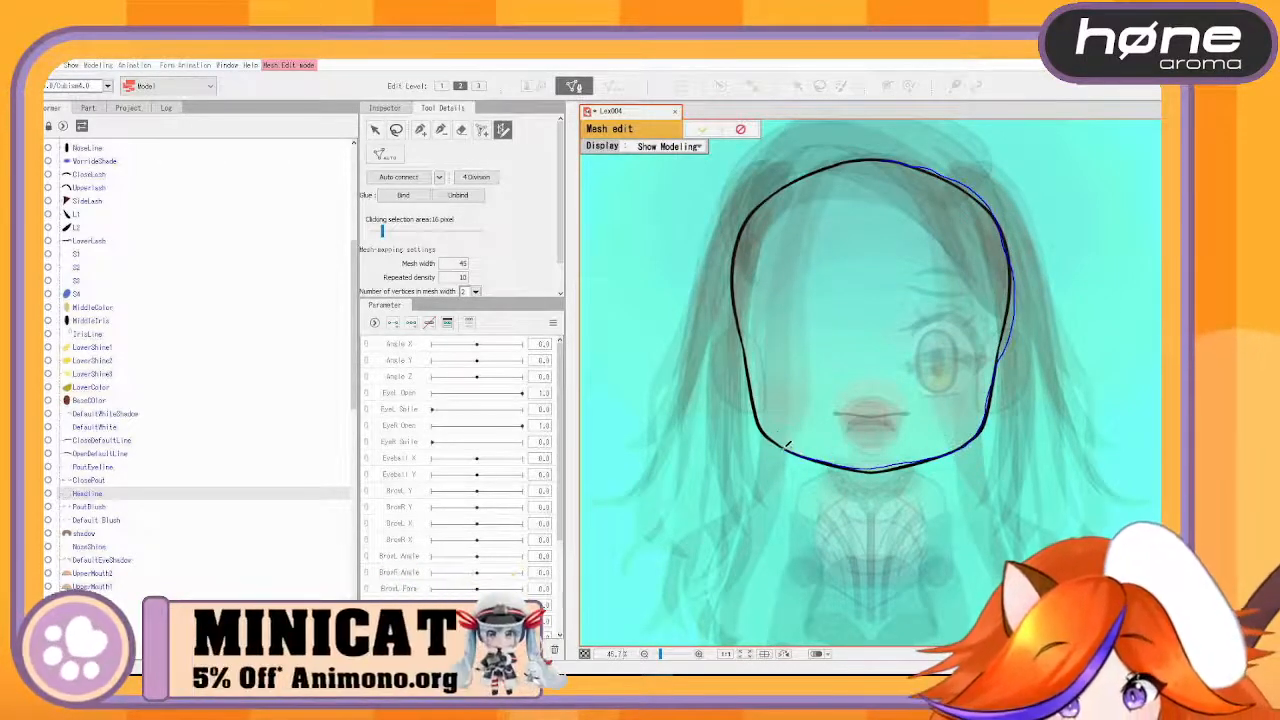
mouse_move(760, 403)
mouse_down()
mouse_move(735, 278)
mouse_move(742, 226)
mouse_move(802, 178)
mouse_move(876, 158)
mouse_up()
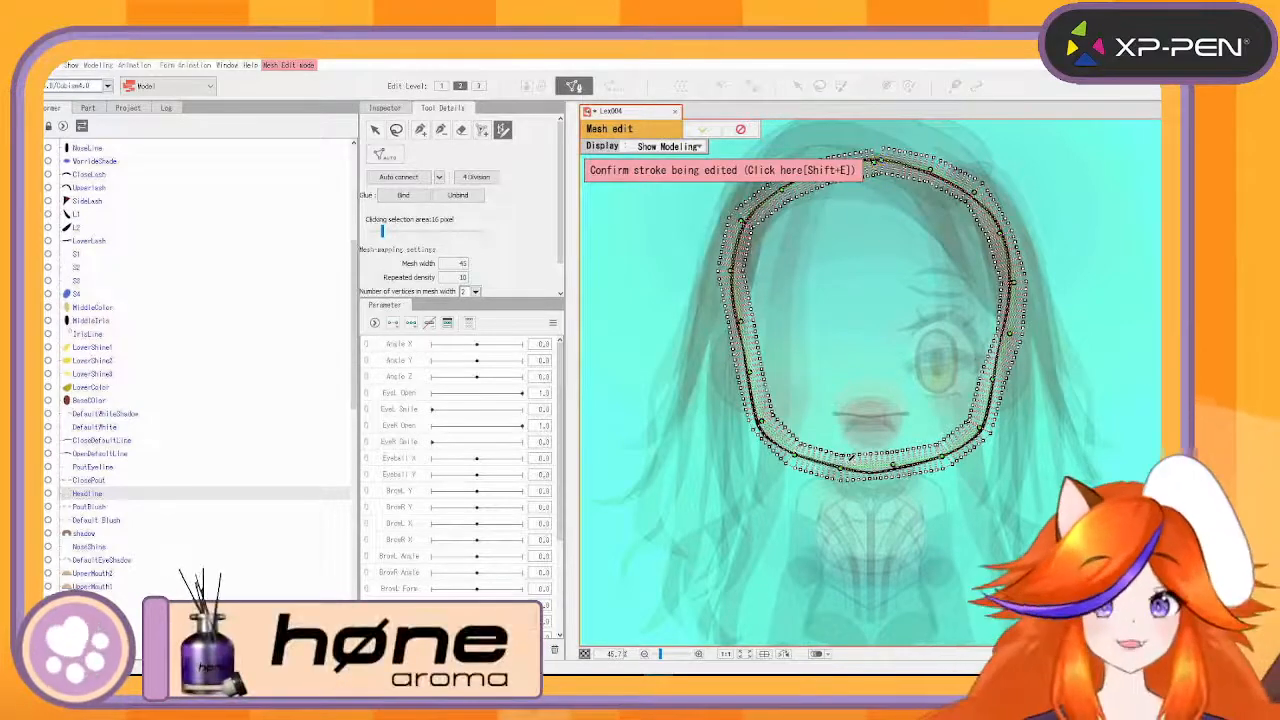
- Move the stroke's two end points apart at the top of the head, leaving a small gap on the outline
scroll(895, 240, up, 5)
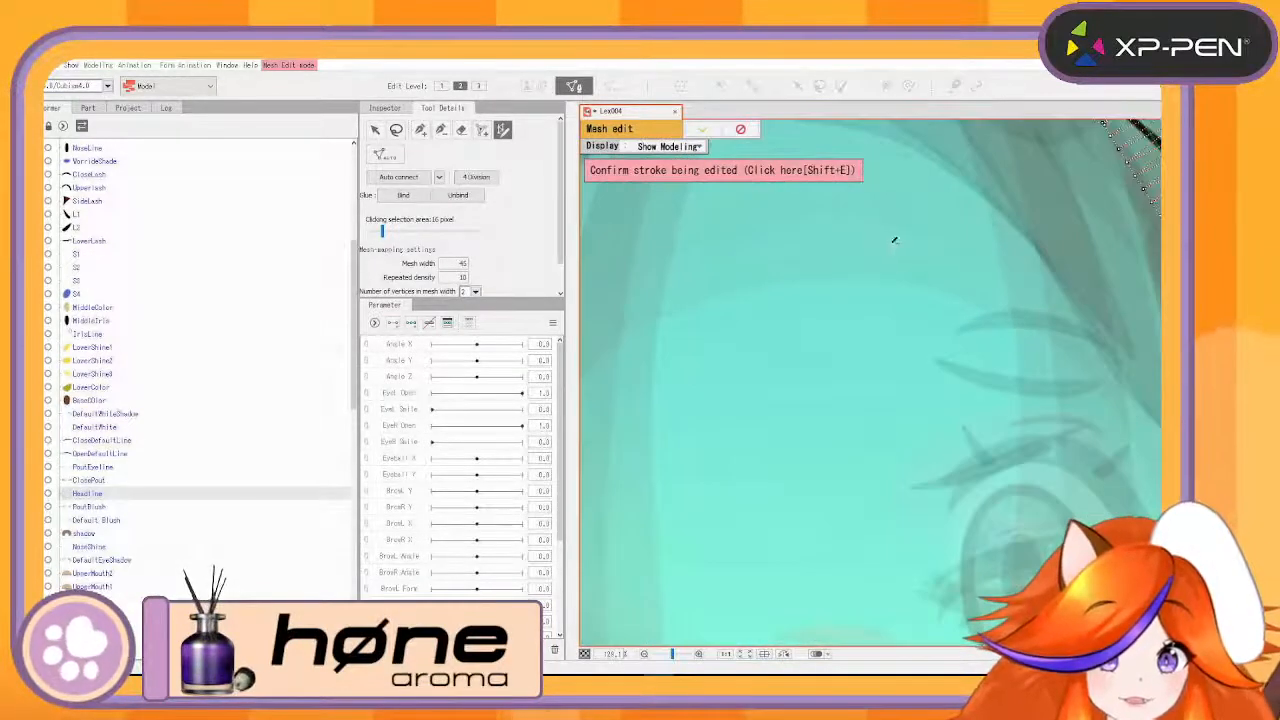
drag(895, 240, 874, 566)
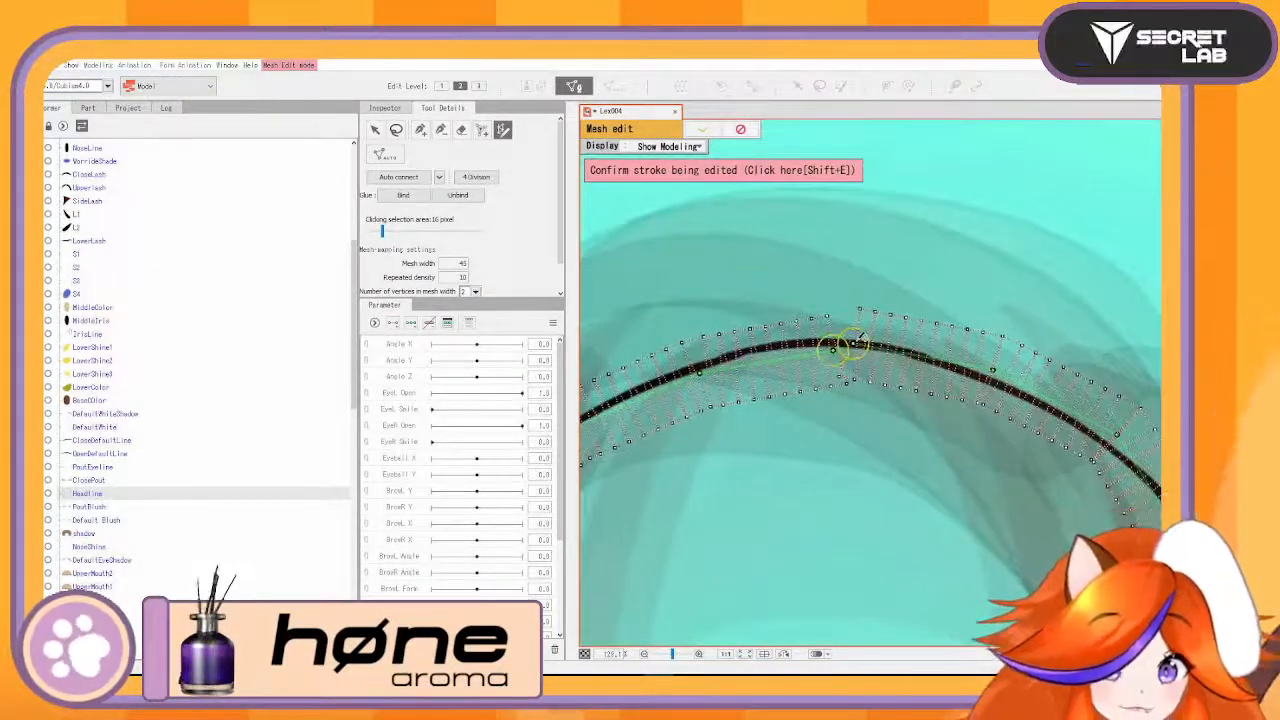
mouse_move(853, 343)
mouse_down()
mouse_move(866, 350)
mouse_move(814, 344)
mouse_up()
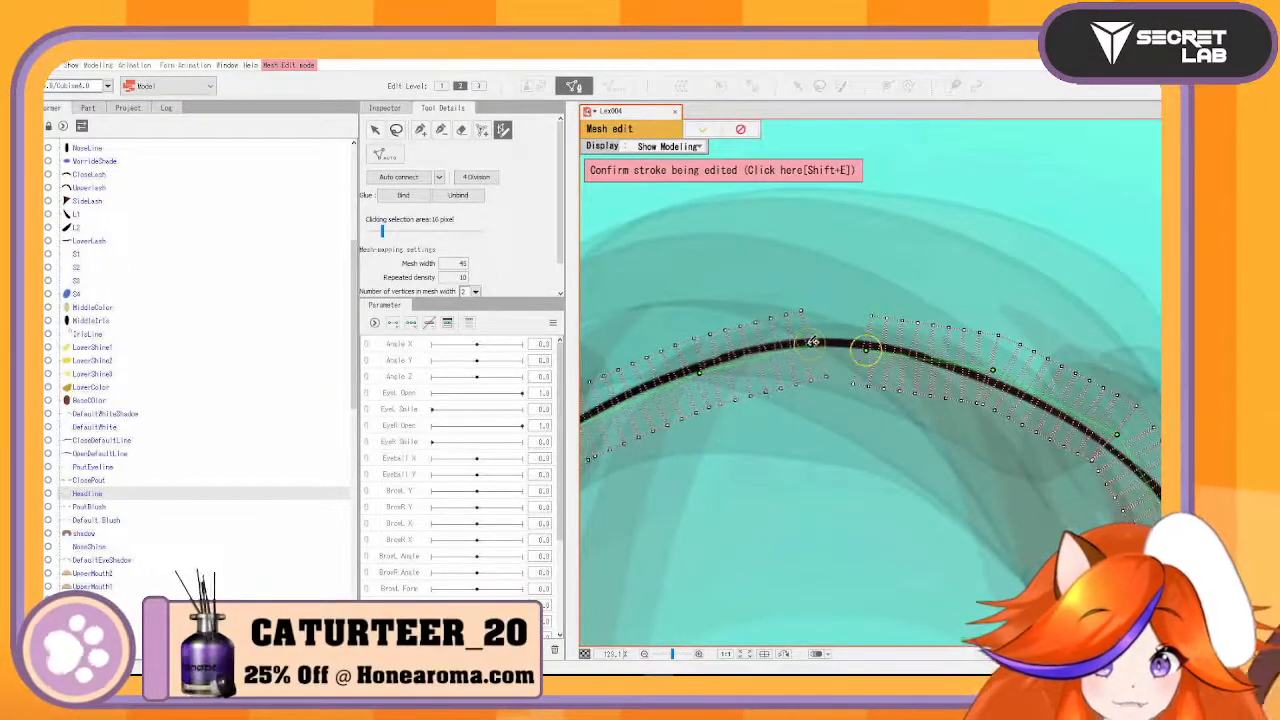
- Set the mesh width of the Headline stroke to 15
double_click(462, 263)
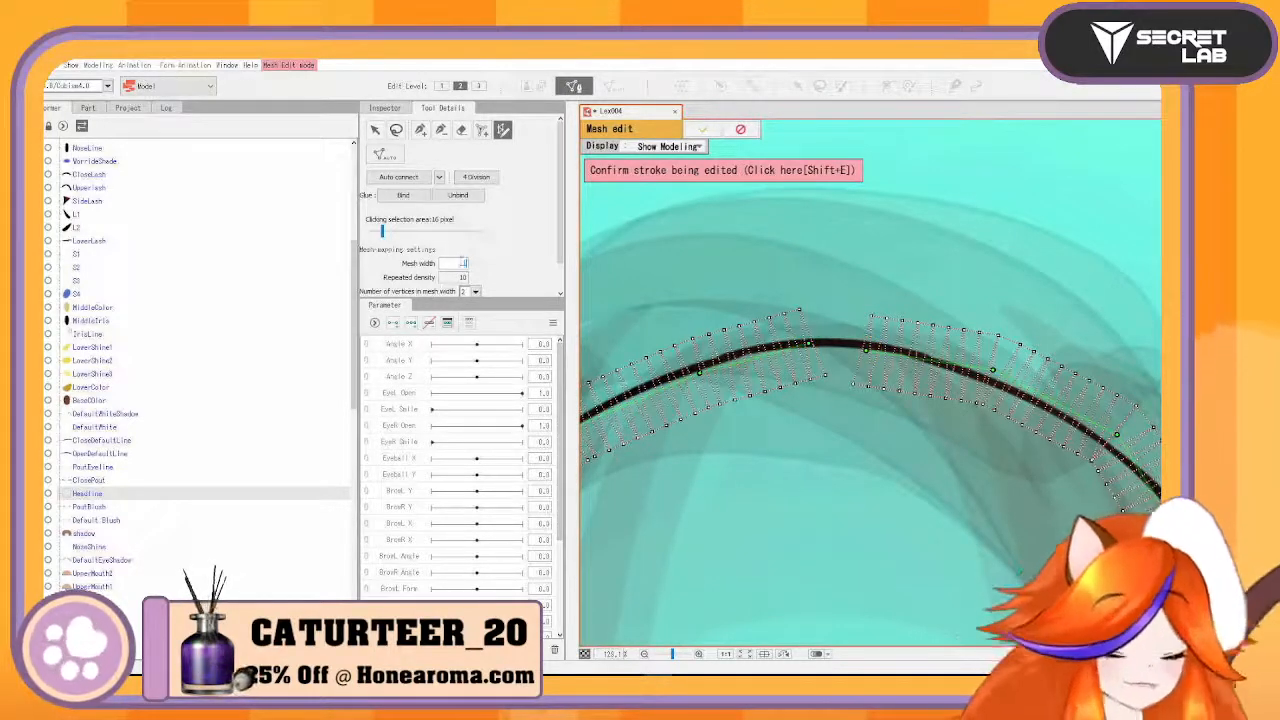
text(10)
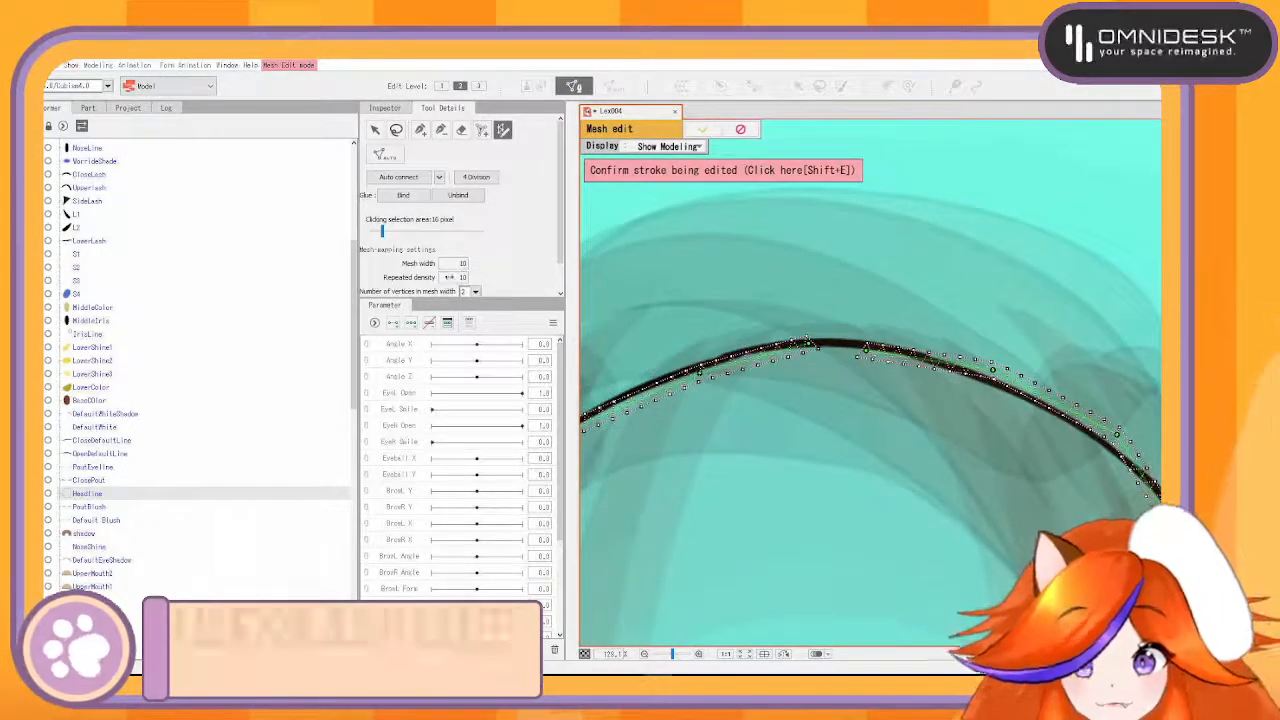
double_click(457, 264)
text(15)
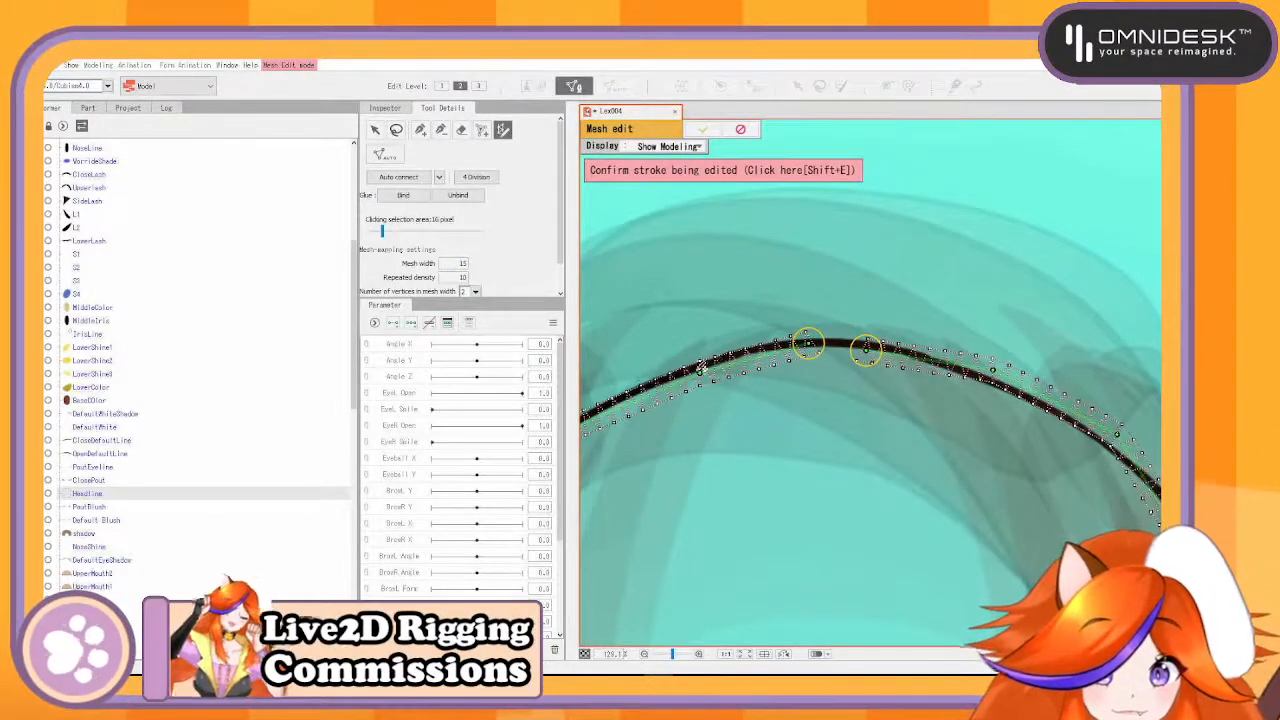
- Shift the stroke's control points onto the line along the upper-left curve and left side of the head
mouse_move(702, 368)
mouse_down()
mouse_move(766, 345)
mouse_move(702, 367)
mouse_up()
drag(692, 411, 928, 325)
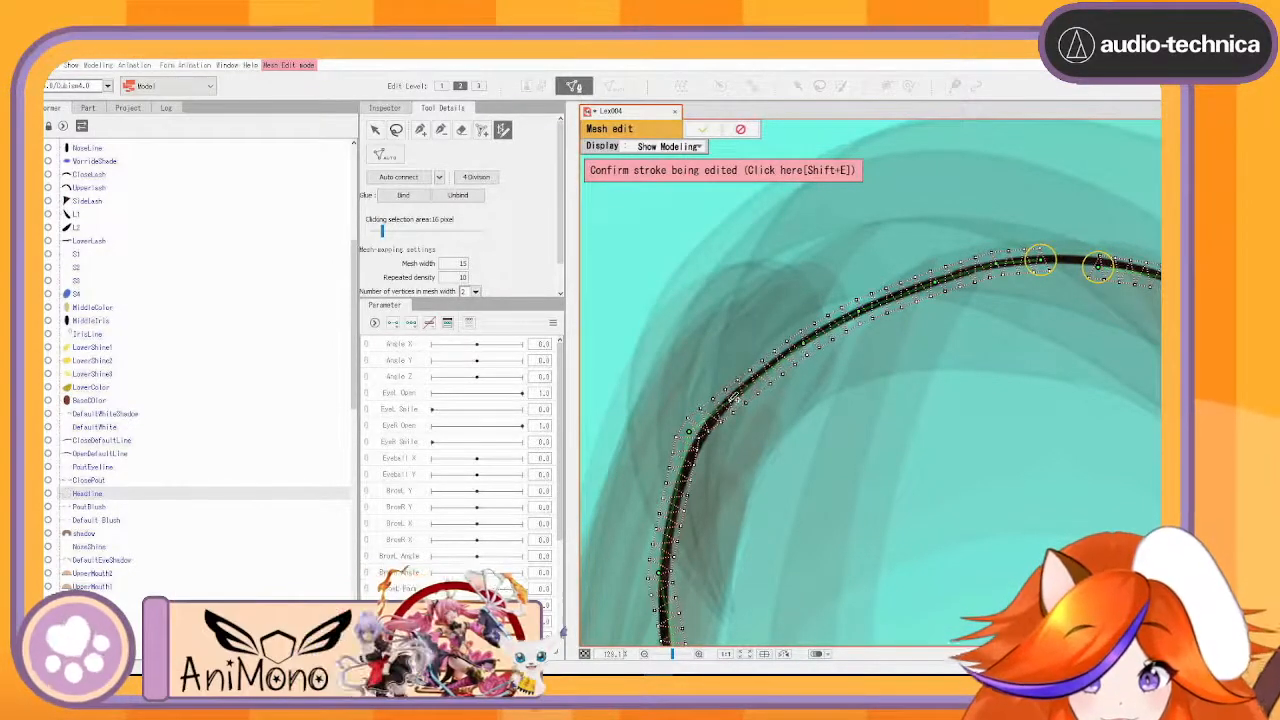
mouse_move(694, 430)
mouse_down()
mouse_move(704, 433)
mouse_move(745, 301)
mouse_up()
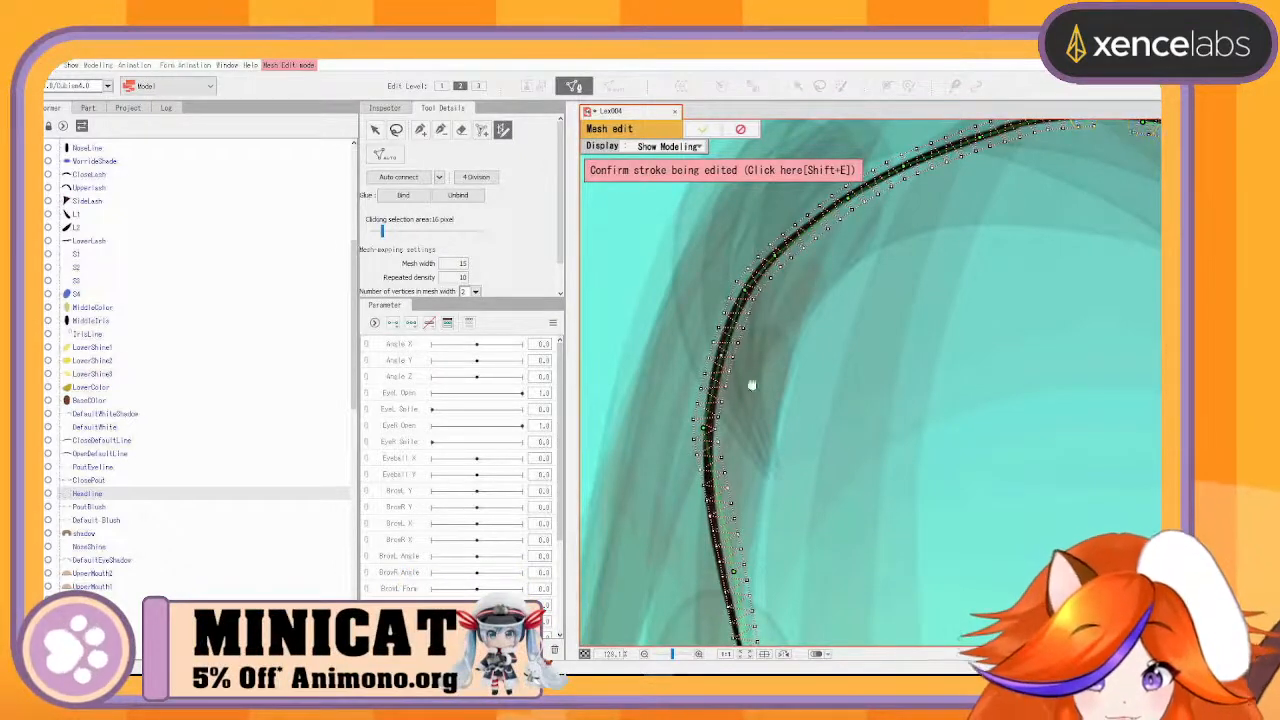
drag(752, 385, 765, 255)
drag(719, 297, 723, 298)
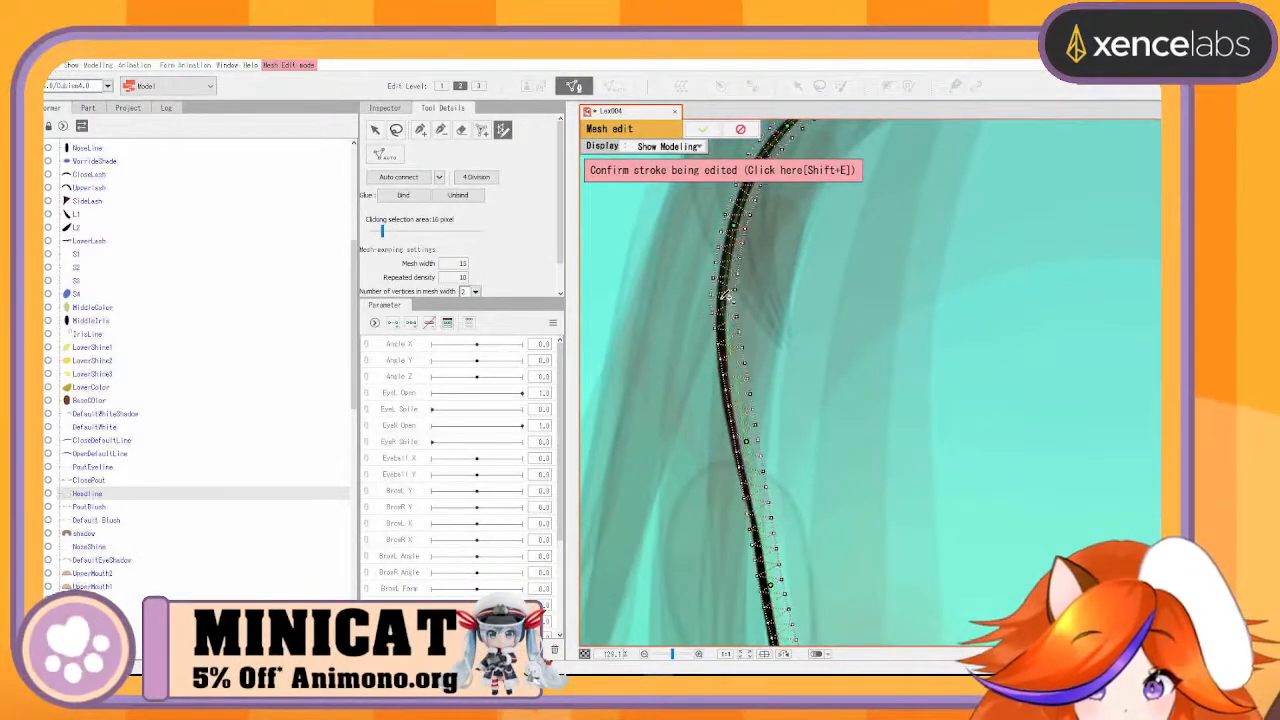
drag(734, 386, 727, 387)
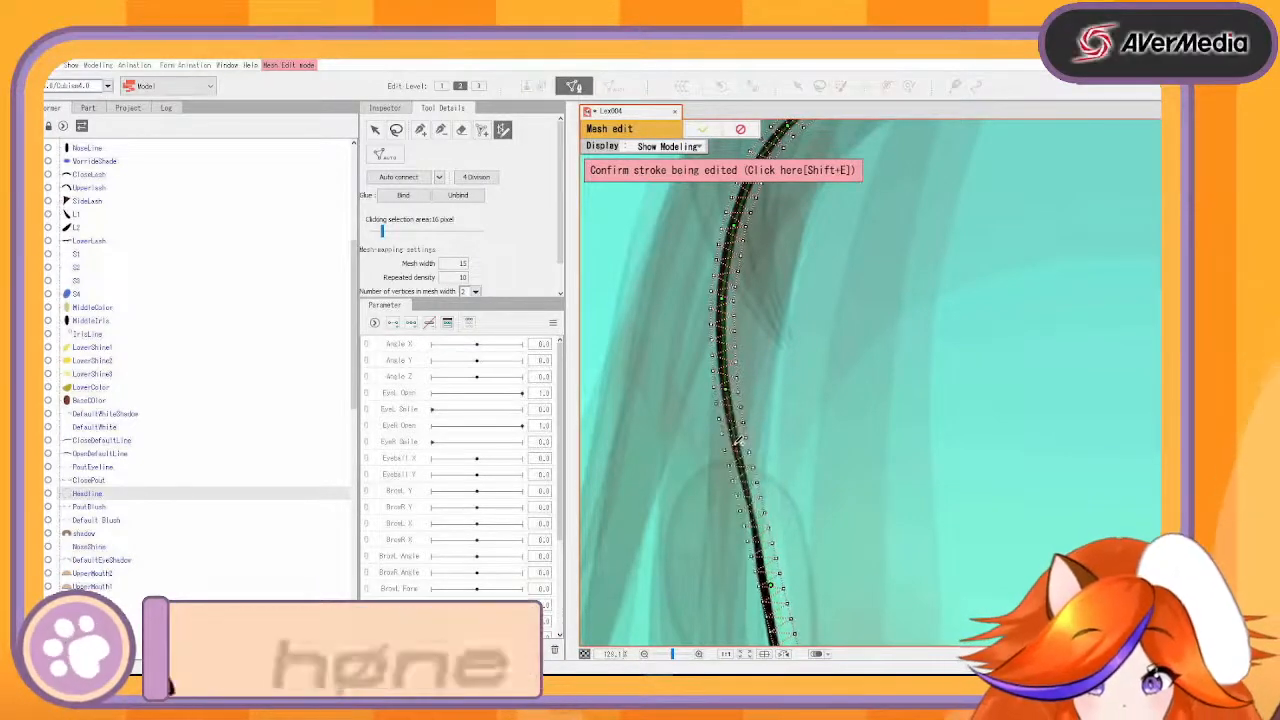
- Centre the stroke's control points on the line along the left cheek and around the left jaw corner
drag(786, 486, 745, 231)
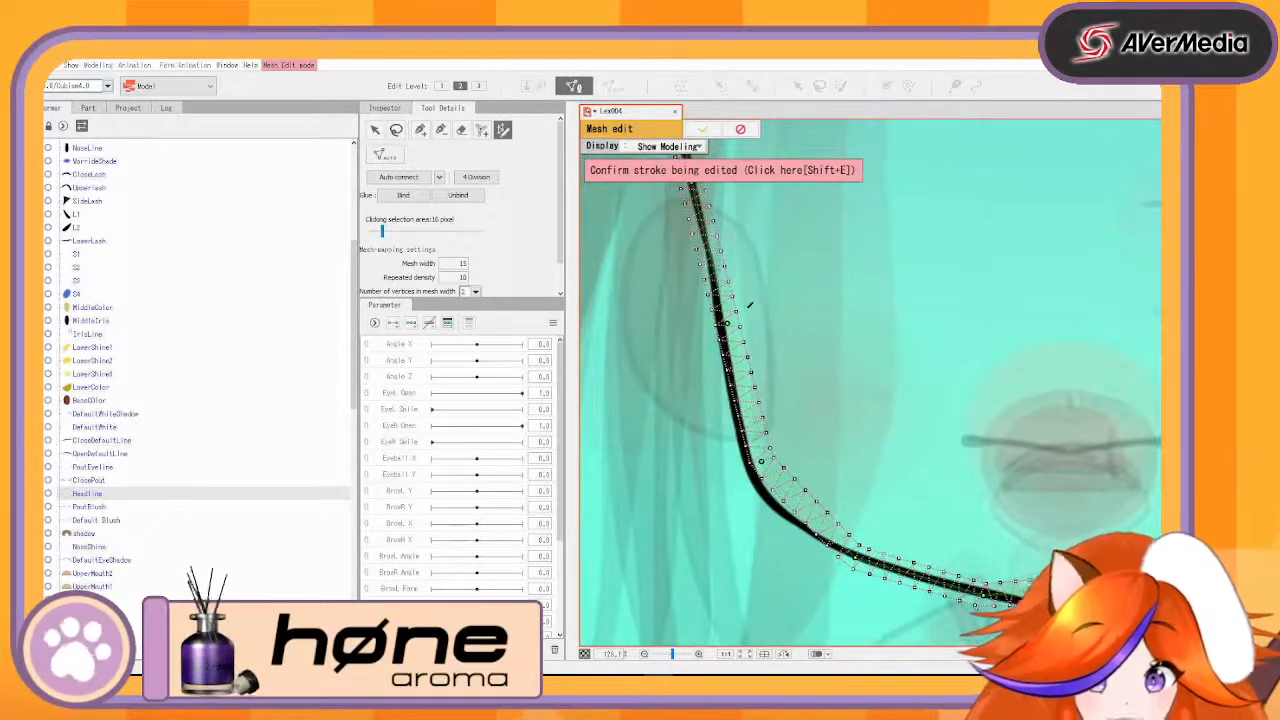
drag(727, 322, 727, 322)
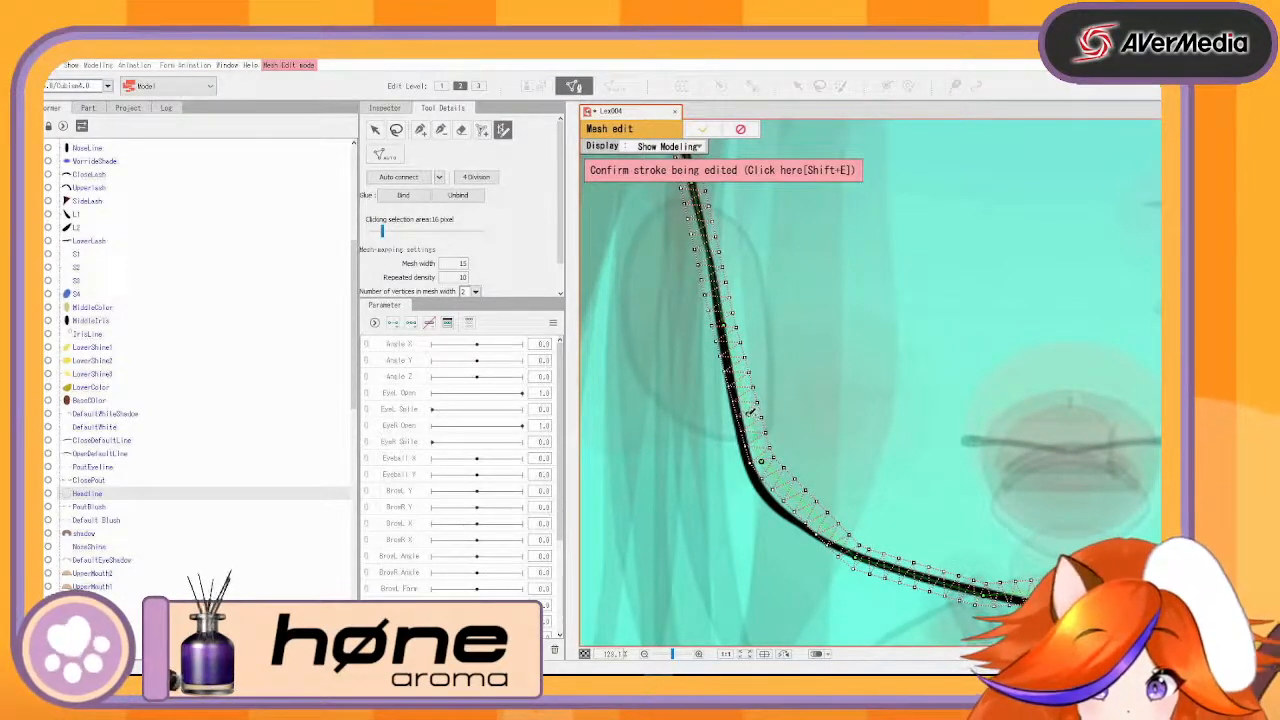
mouse_move(751, 424)
mouse_down()
mouse_move(741, 432)
mouse_move(768, 488)
mouse_up()
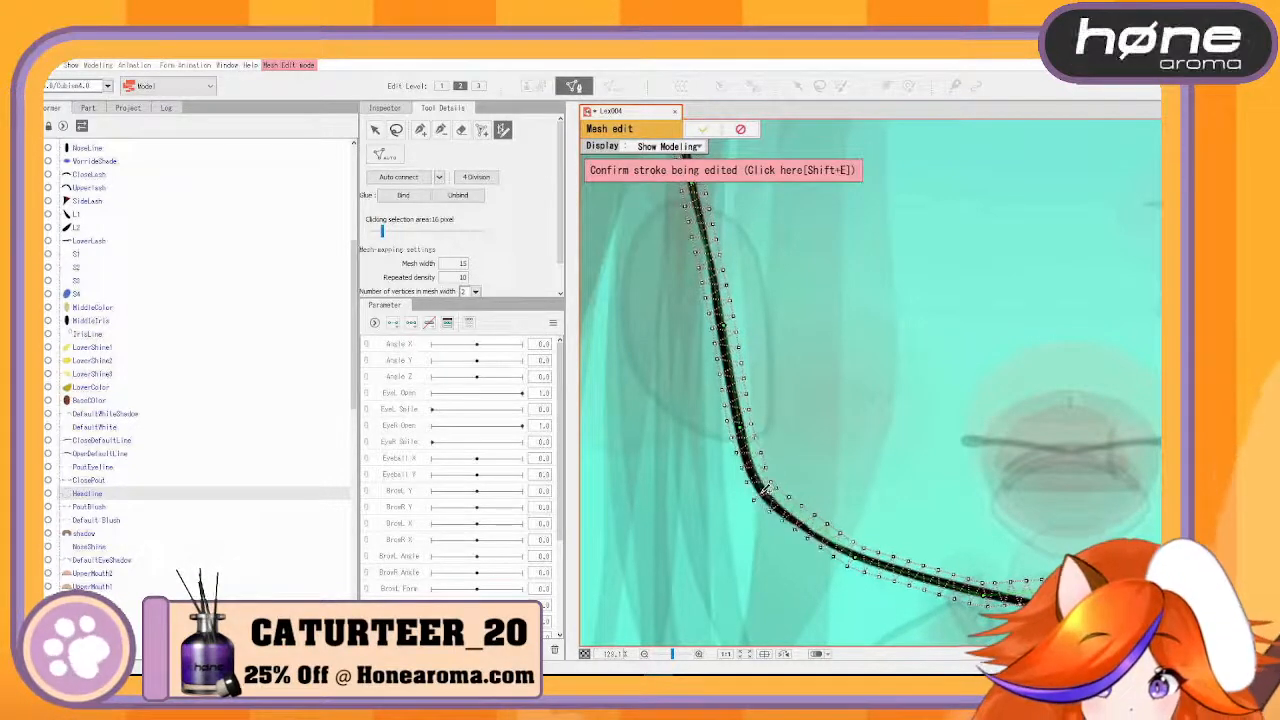
drag(811, 440, 712, 290)
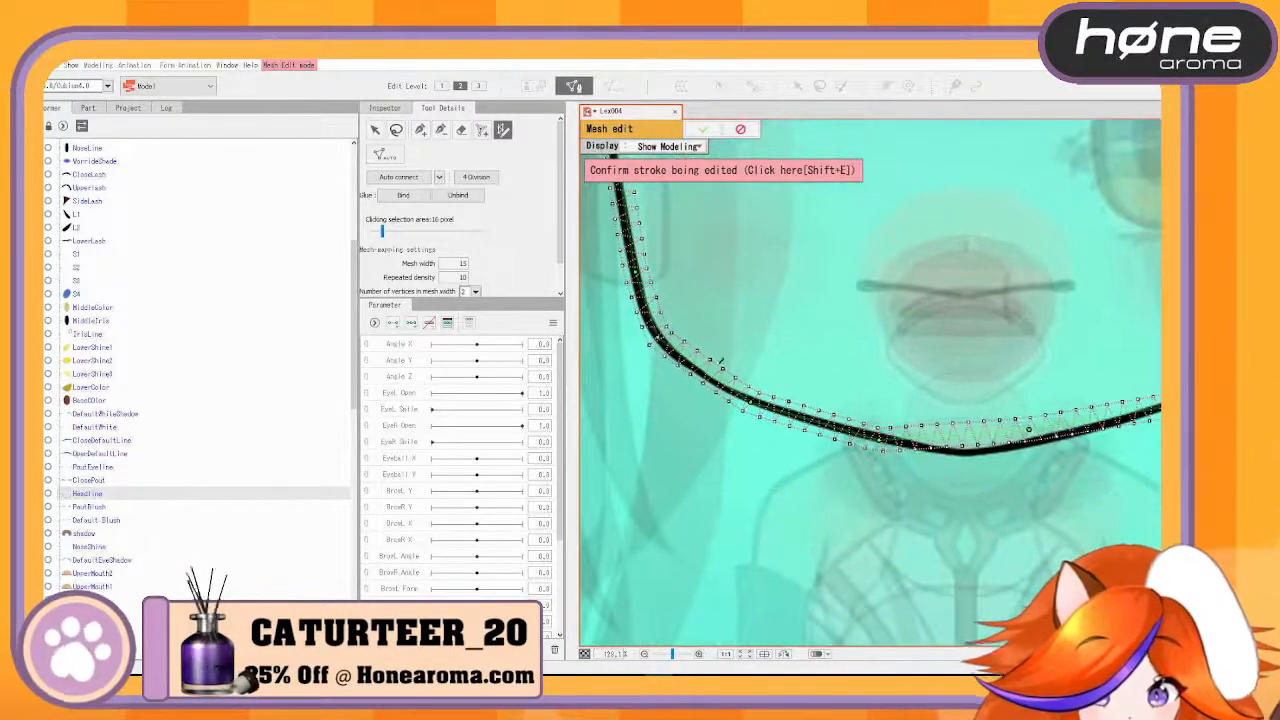
drag(705, 368, 704, 372)
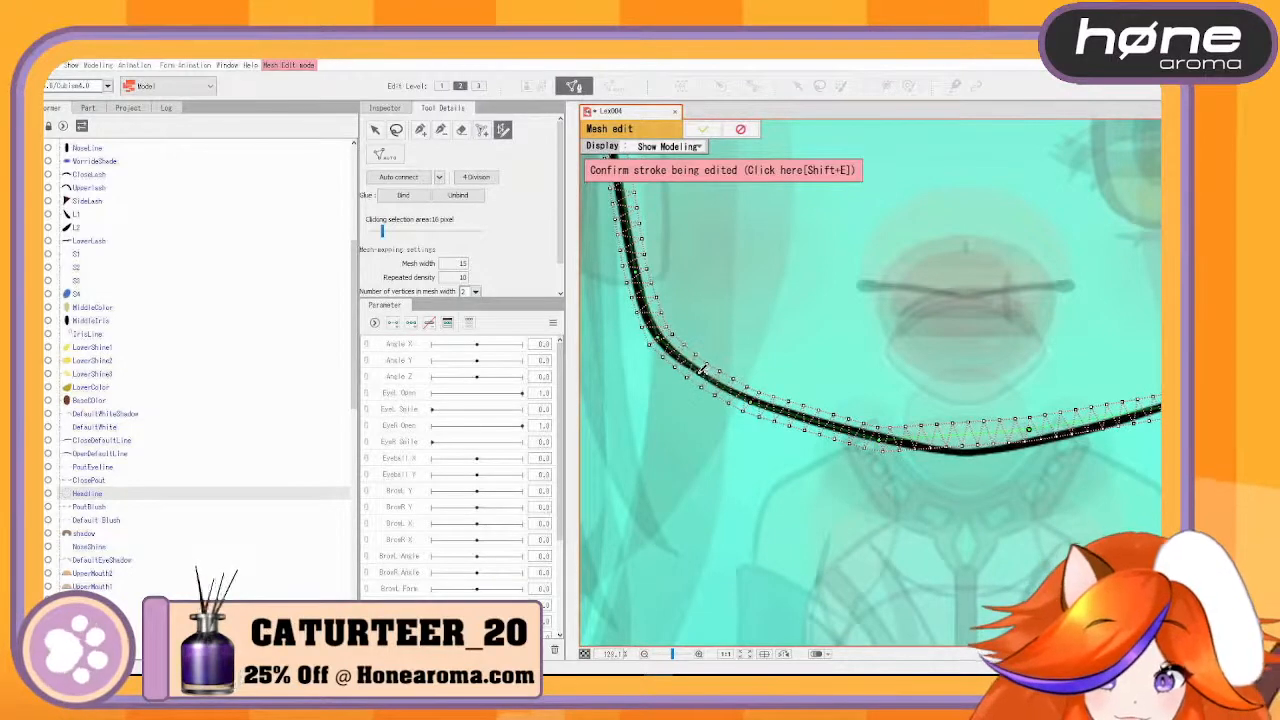
- Align the stroke's control points with the line along the chin, right jaw corner and right cheek
mouse_move(972, 426)
mouse_down()
mouse_move(806, 388)
mouse_move(797, 414)
mouse_move(874, 400)
mouse_up()
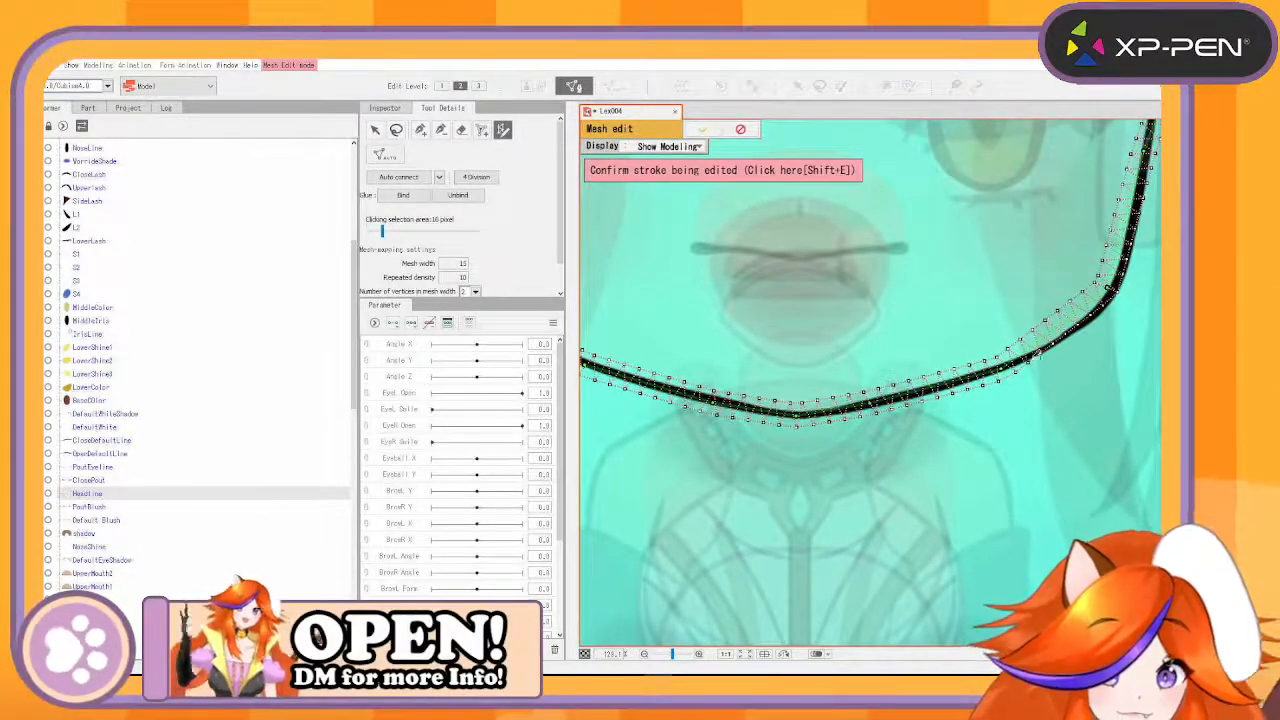
mouse_move(1039, 352)
mouse_down()
mouse_move(929, 407)
mouse_move(1003, 339)
mouse_up()
drag(1040, 272, 971, 416)
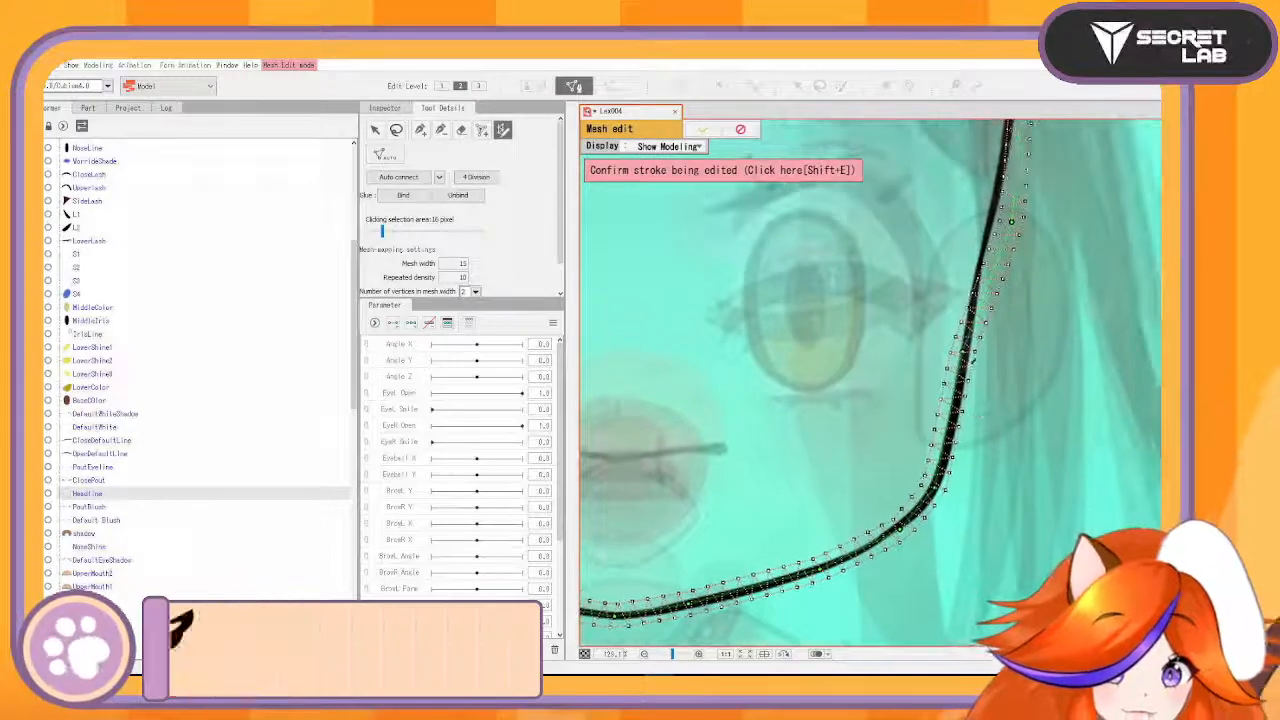
drag(989, 294, 975, 436)
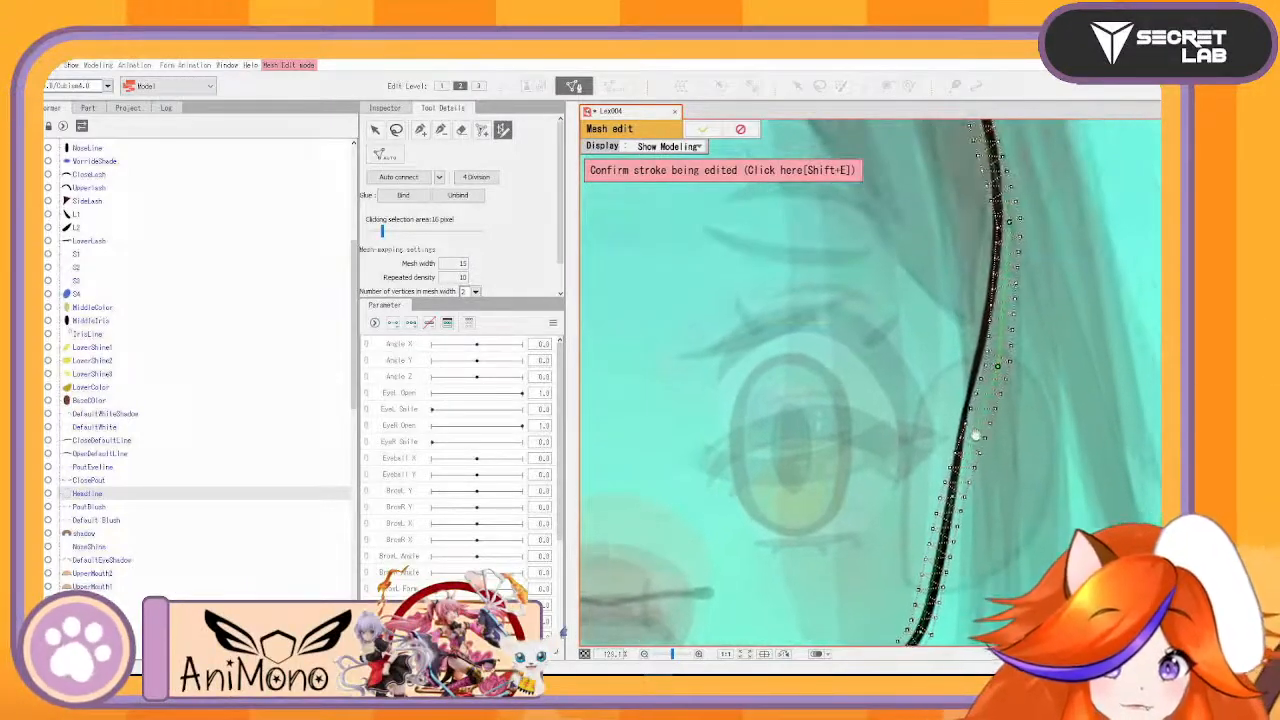
drag(990, 368, 980, 366)
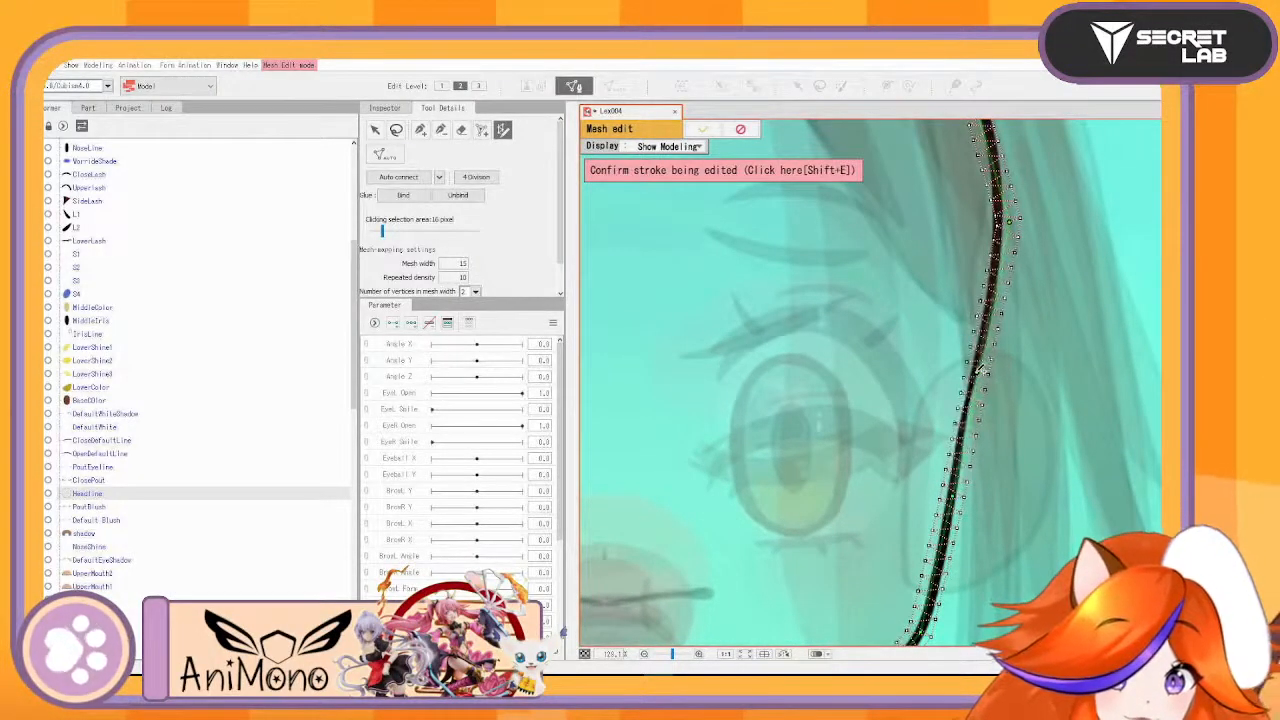
- Align the control points along the upper-right head curve, set the right-hand end point on the line and confirm the stroke
drag(1004, 302, 986, 440)
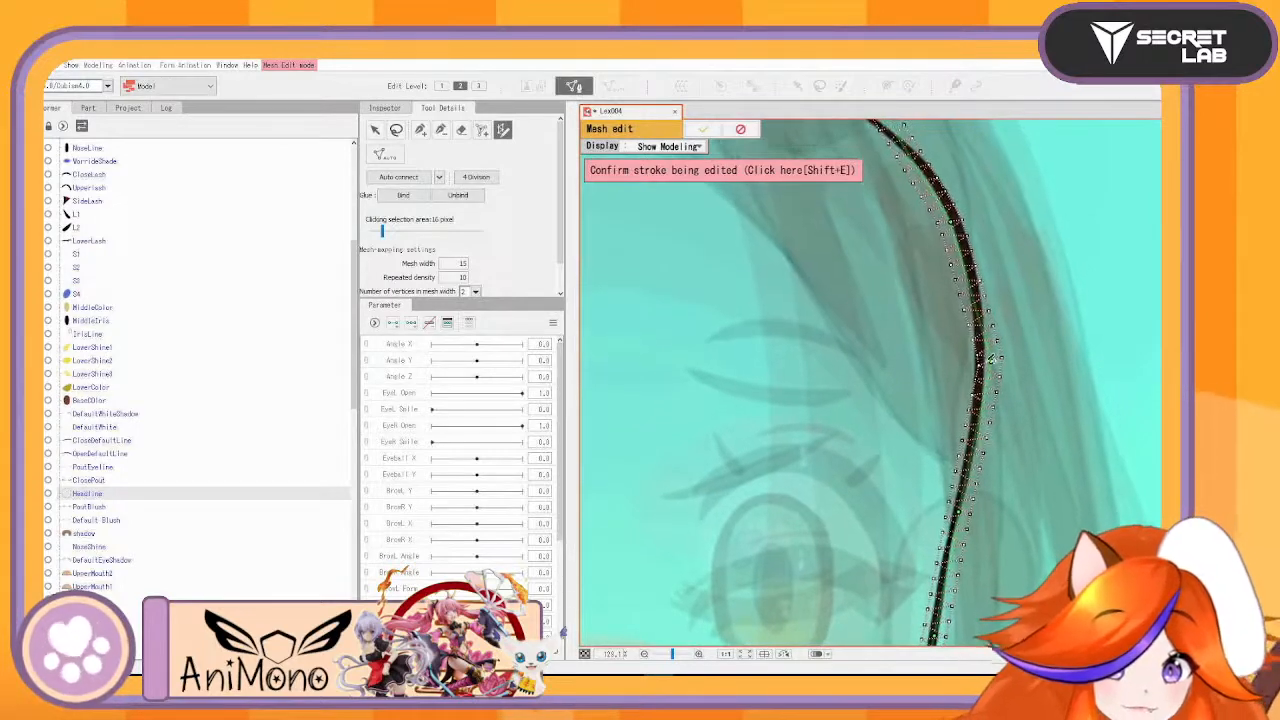
mouse_move(975, 294)
mouse_down()
mouse_move(993, 418)
mouse_move(984, 397)
mouse_up()
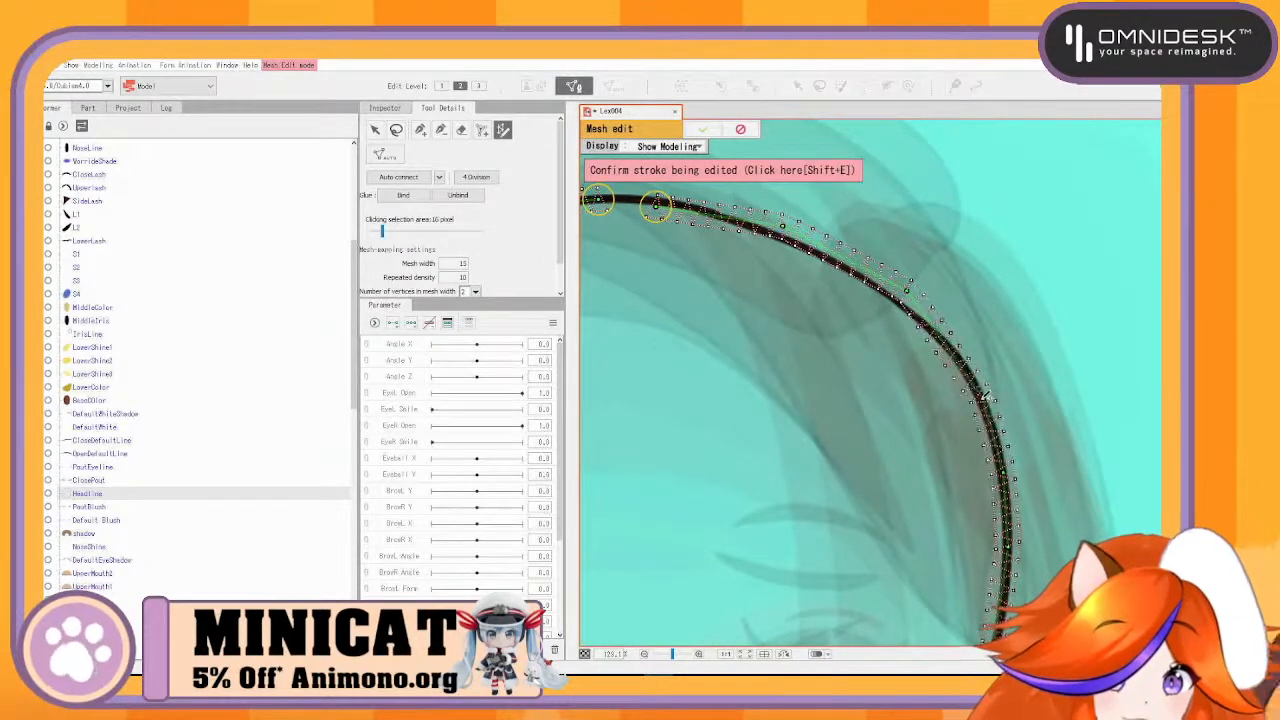
drag(909, 289, 902, 304)
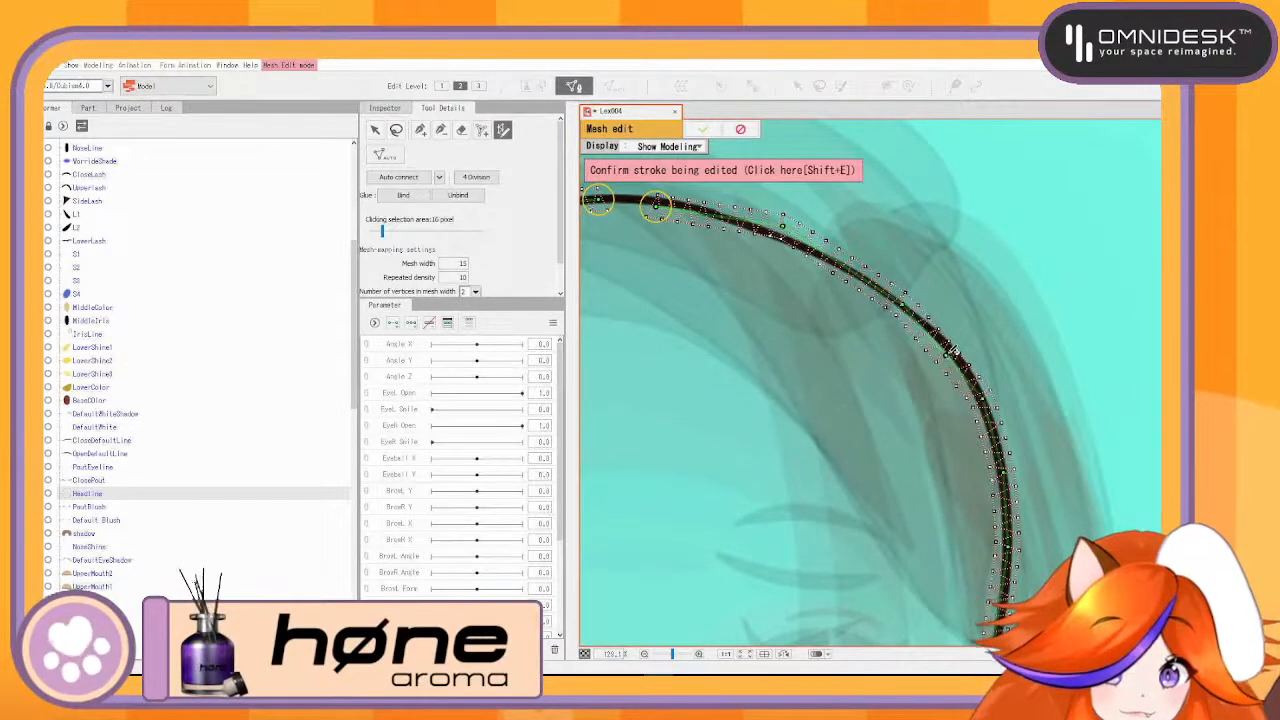
drag(950, 347, 1061, 452)
drag(894, 331, 890, 341)
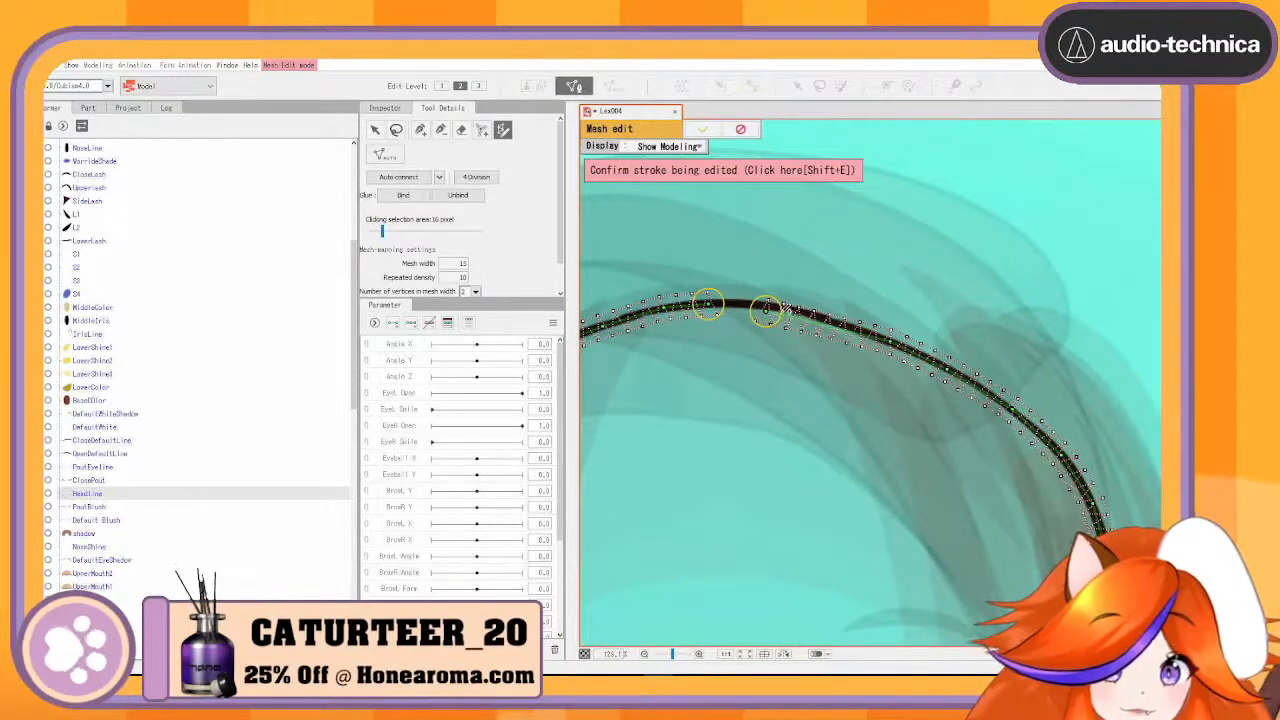
drag(767, 310, 780, 307)
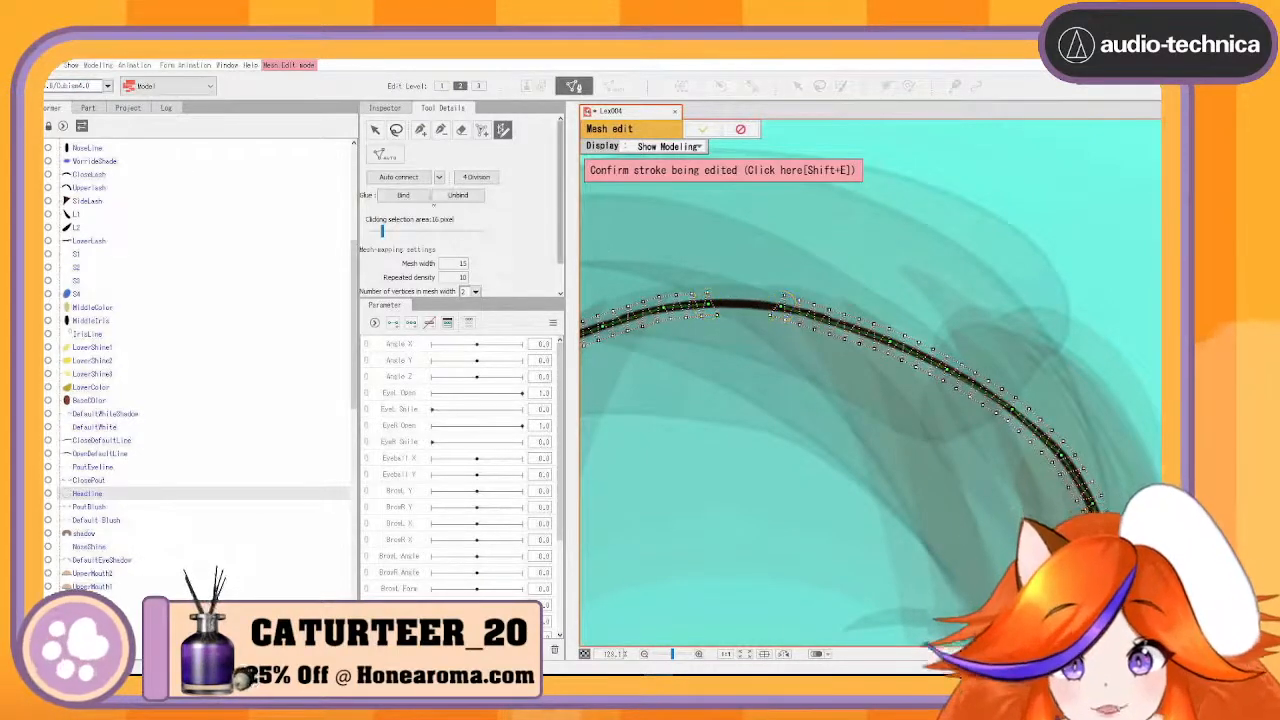
click(612, 170)
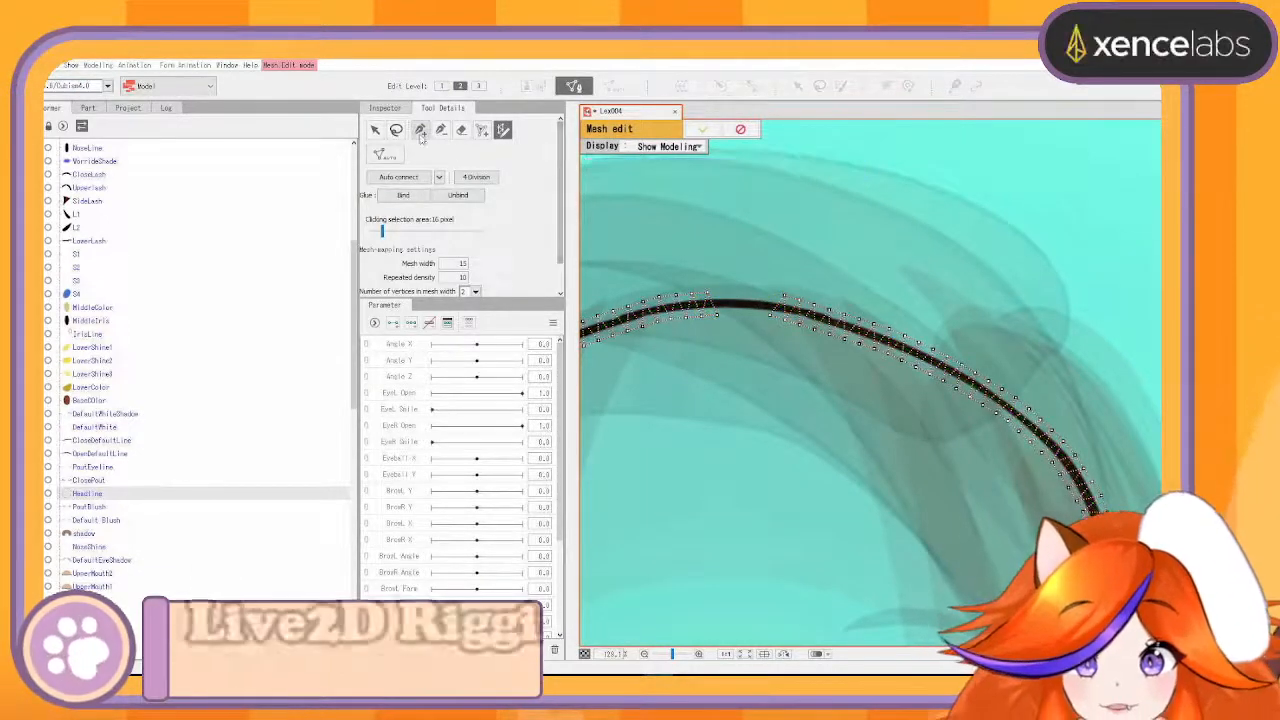
- Add vertices along the upper side of the mesh gap at the crown of the Headline layer, joining the existing sections
scroll(793, 285, up, 2)
scroll(774, 370, down, 2)
drag(751, 380, 886, 366)
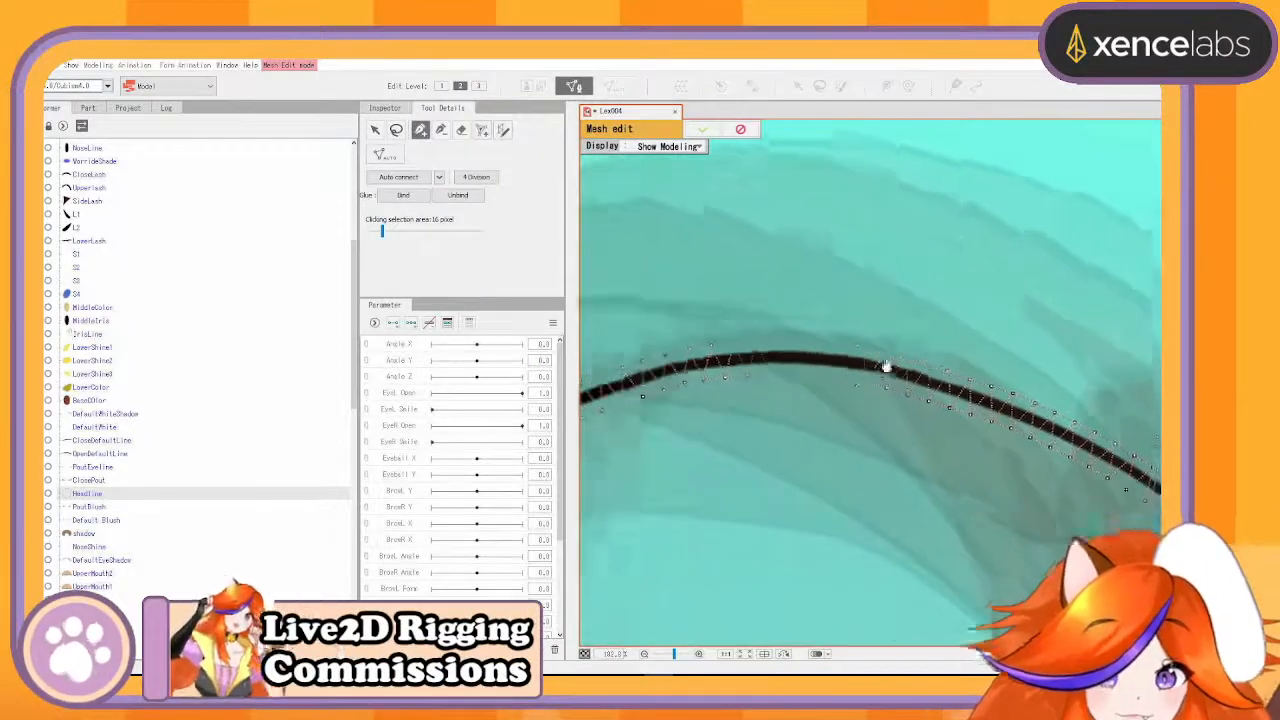
scroll(895, 376, up, 2)
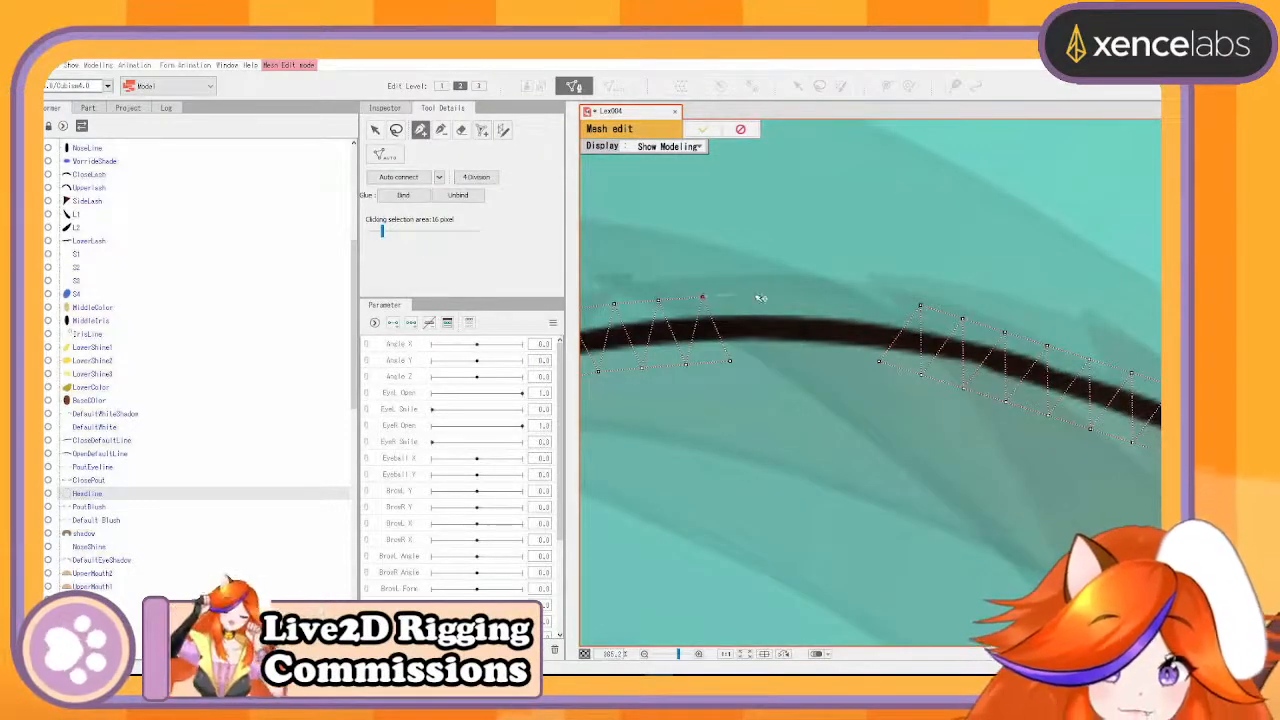
click(857, 295)
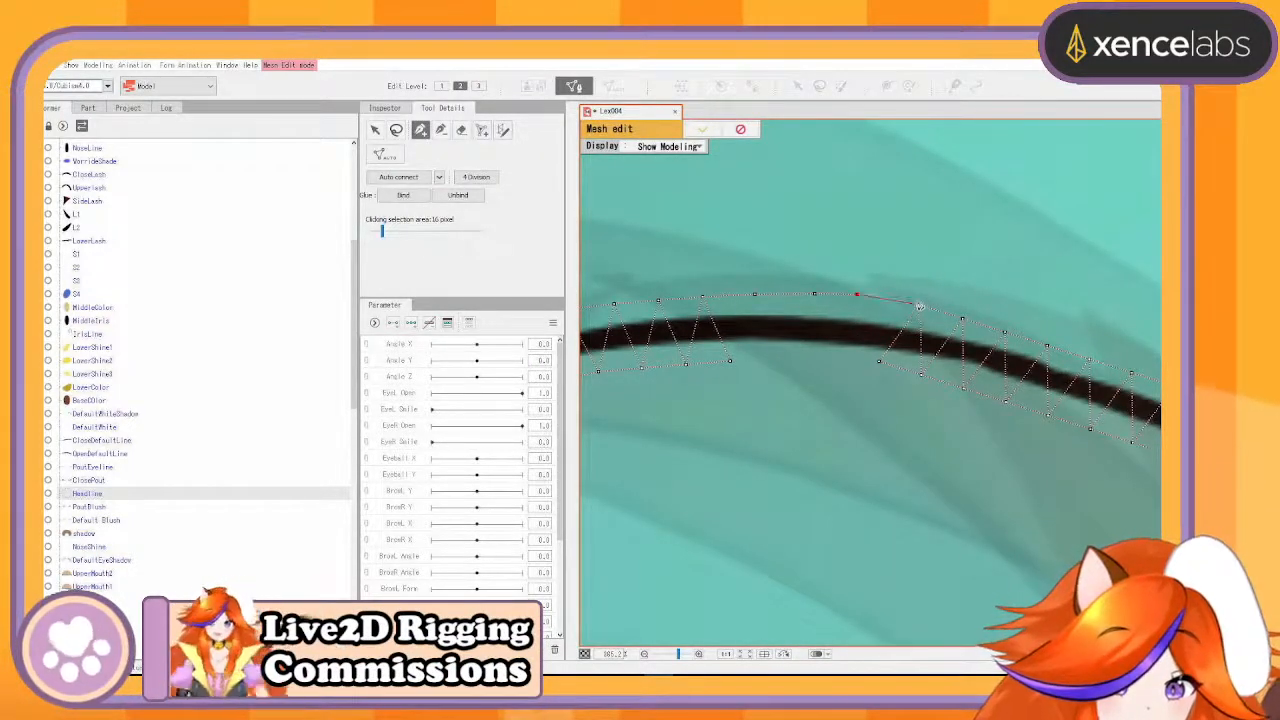
click(920, 305)
- Close the gap's lower side with two vertices, connect them across the line to the upper vertices and confirm the mesh edit
click(879, 362)
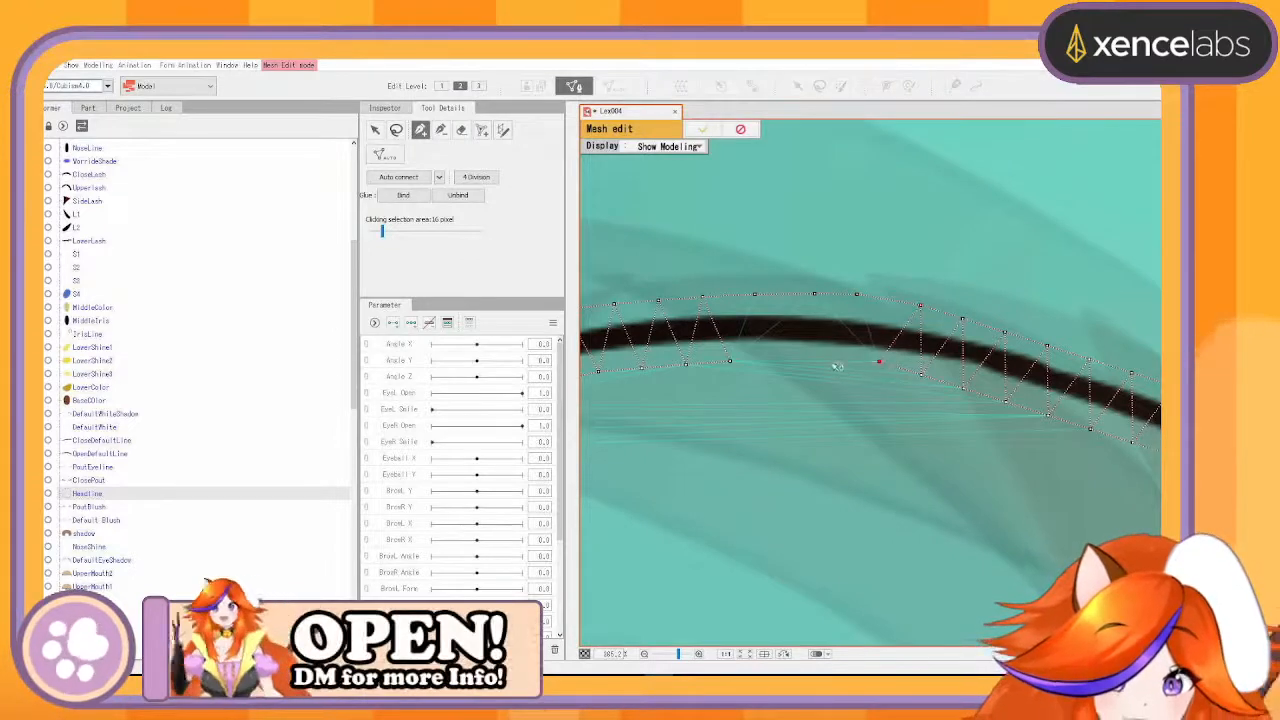
click(831, 362)
click(793, 357)
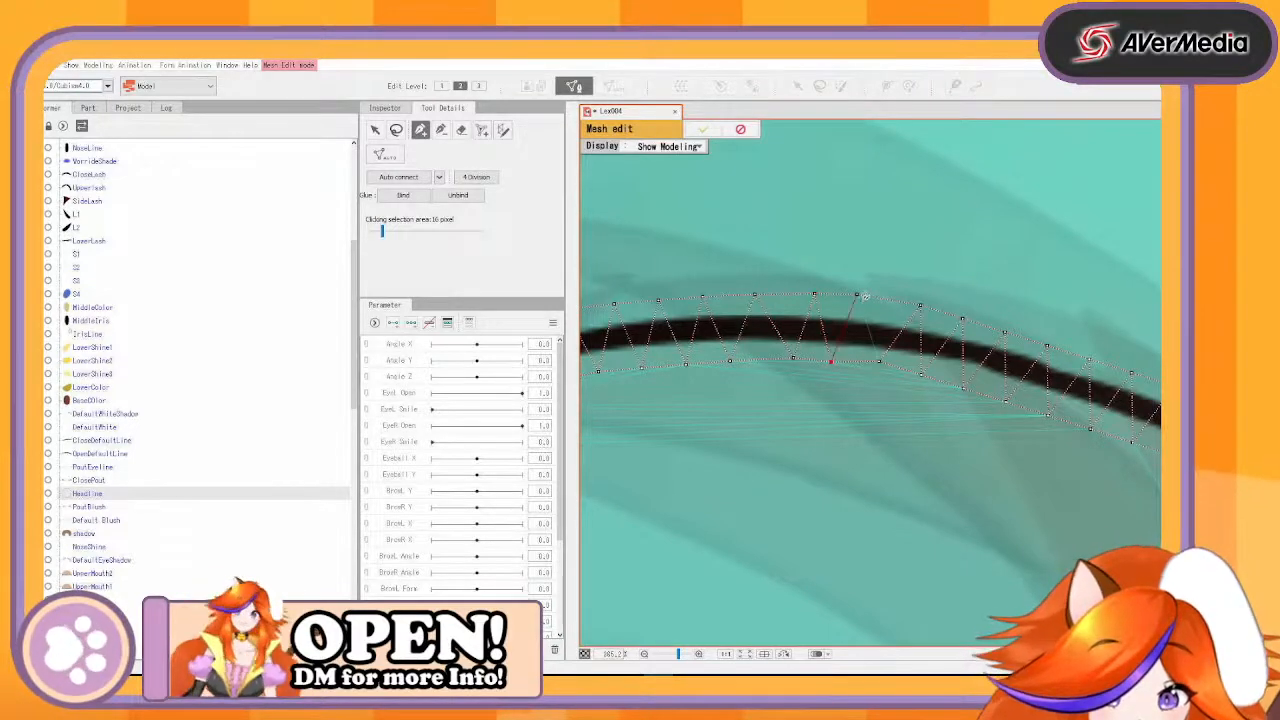
click(858, 295)
click(879, 361)
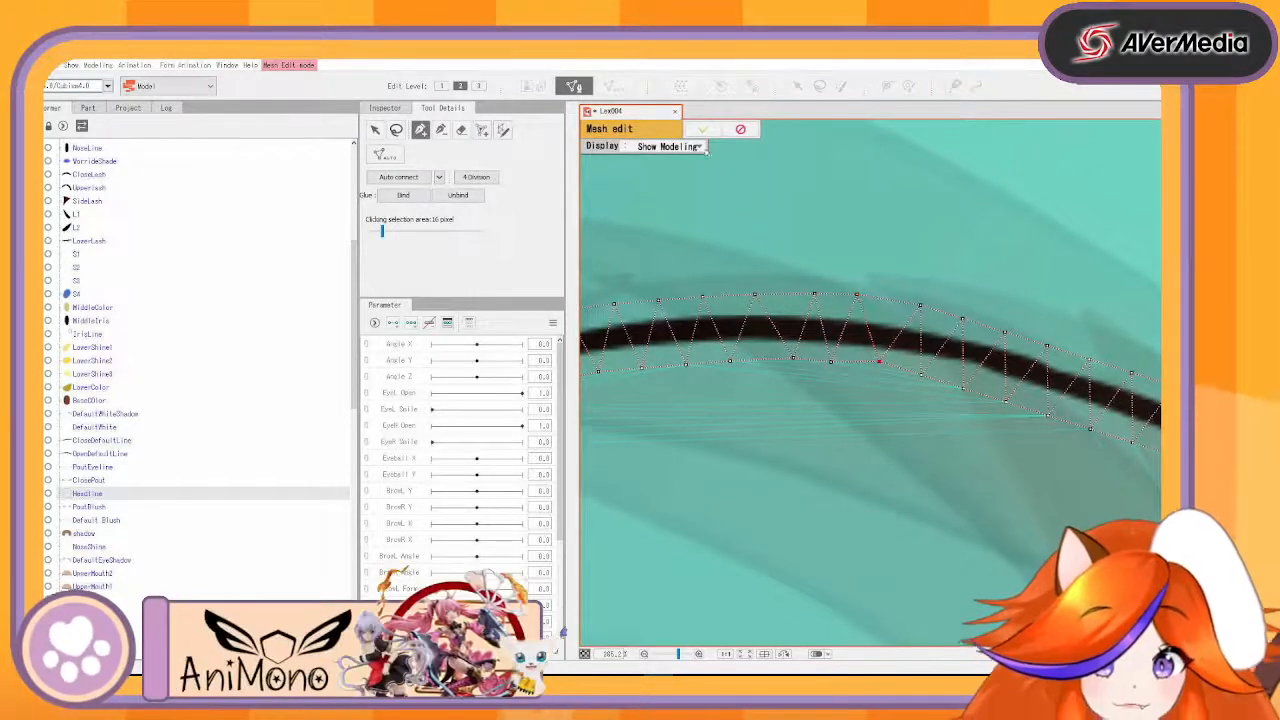
click(703, 129)
scroll(857, 354, down, 10)
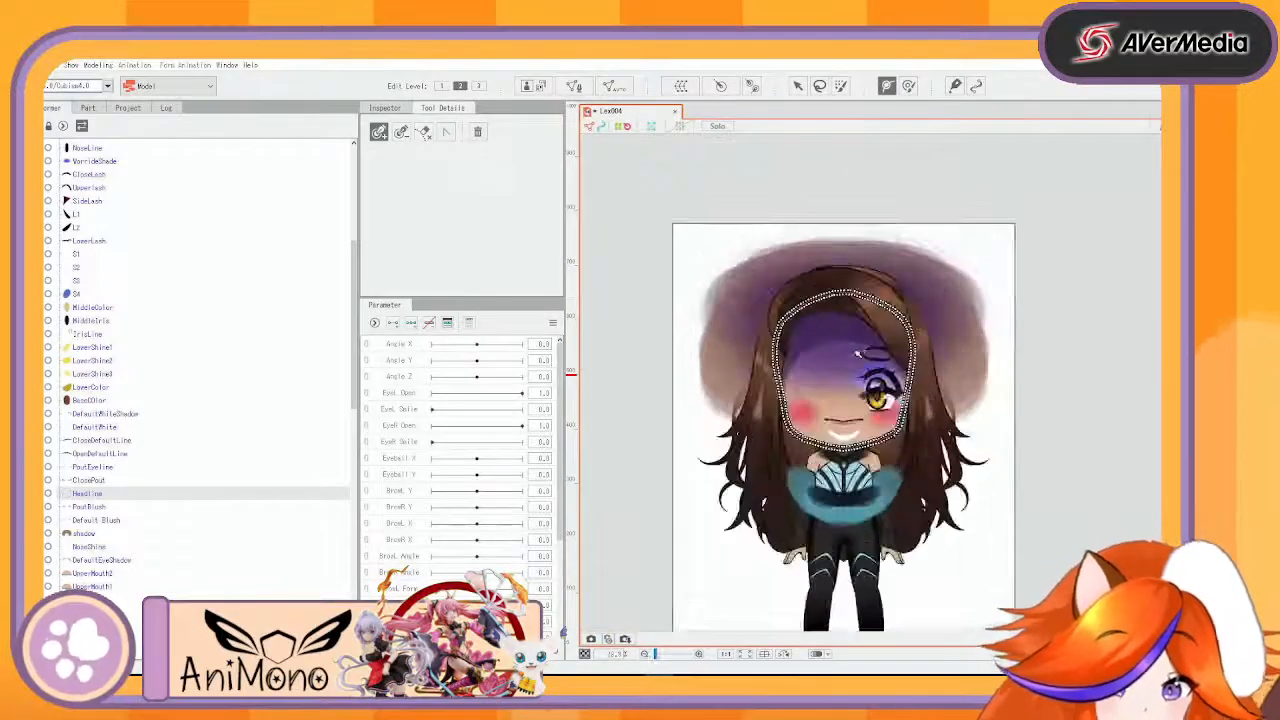
scroll(857, 354, up, 2)
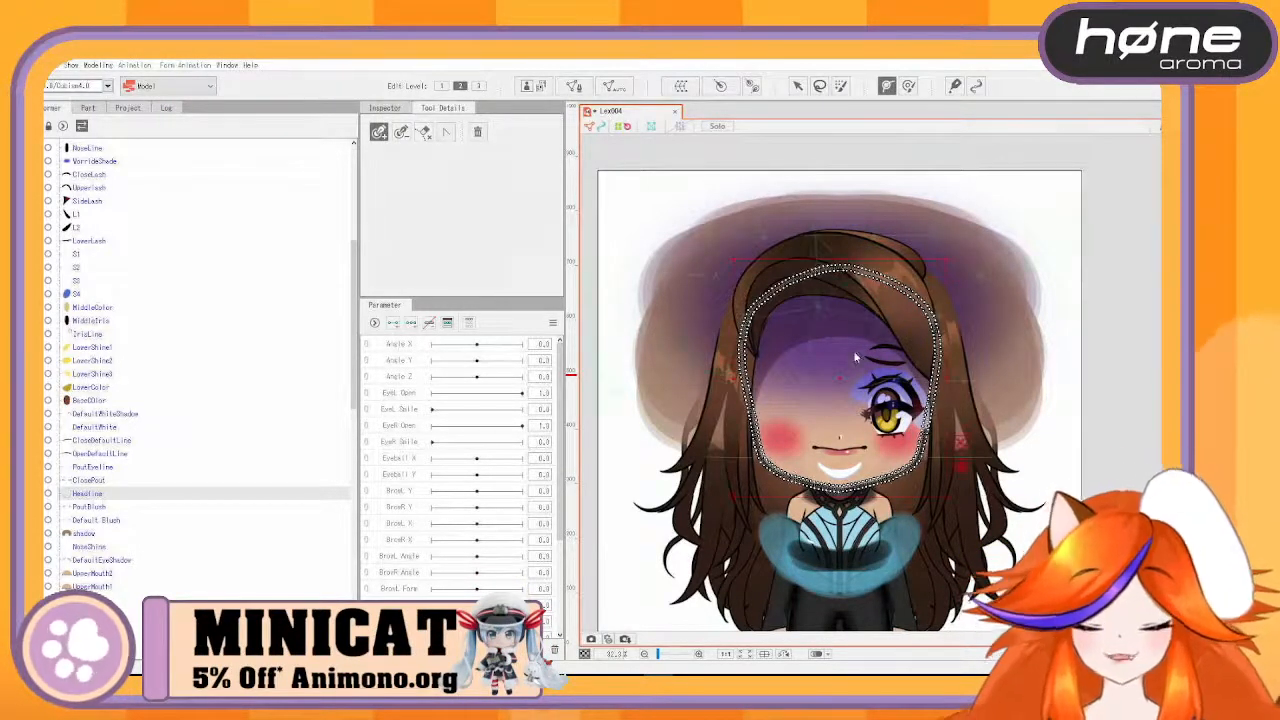
- Save the model as Lex001.cmo3 in the lexverse folder inside WIP
key(ctrl+s)
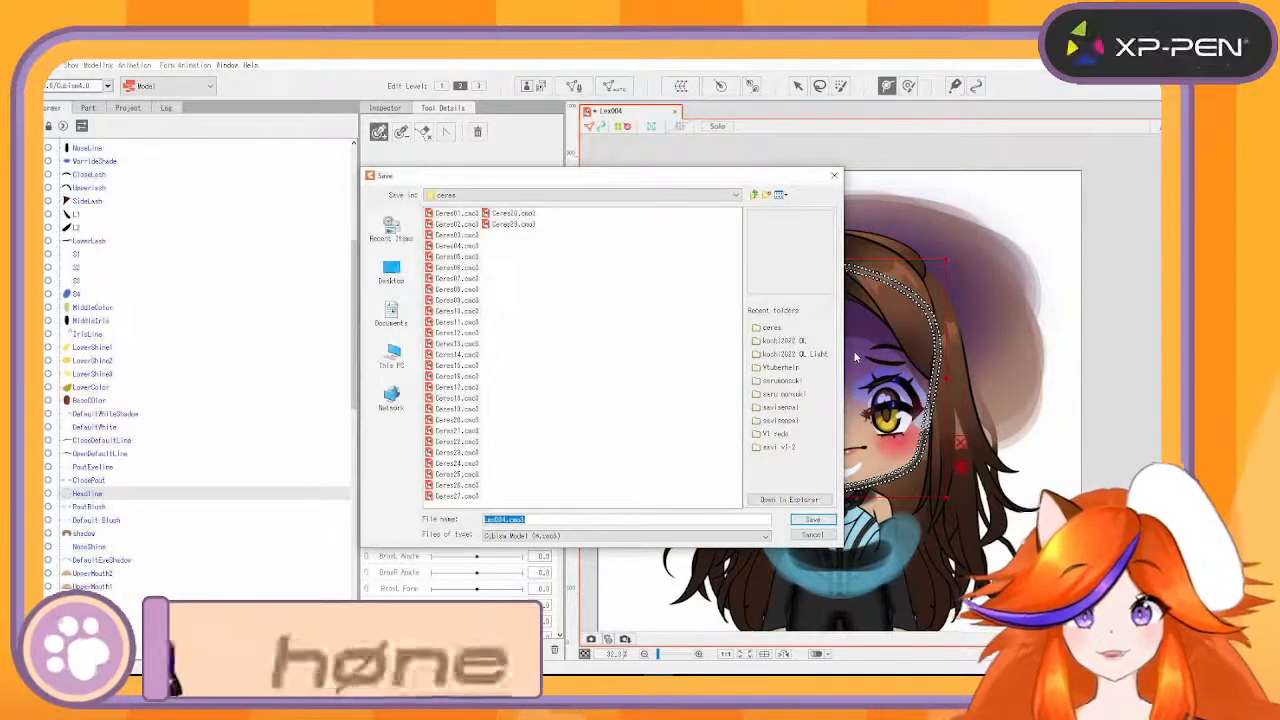
click(754, 195)
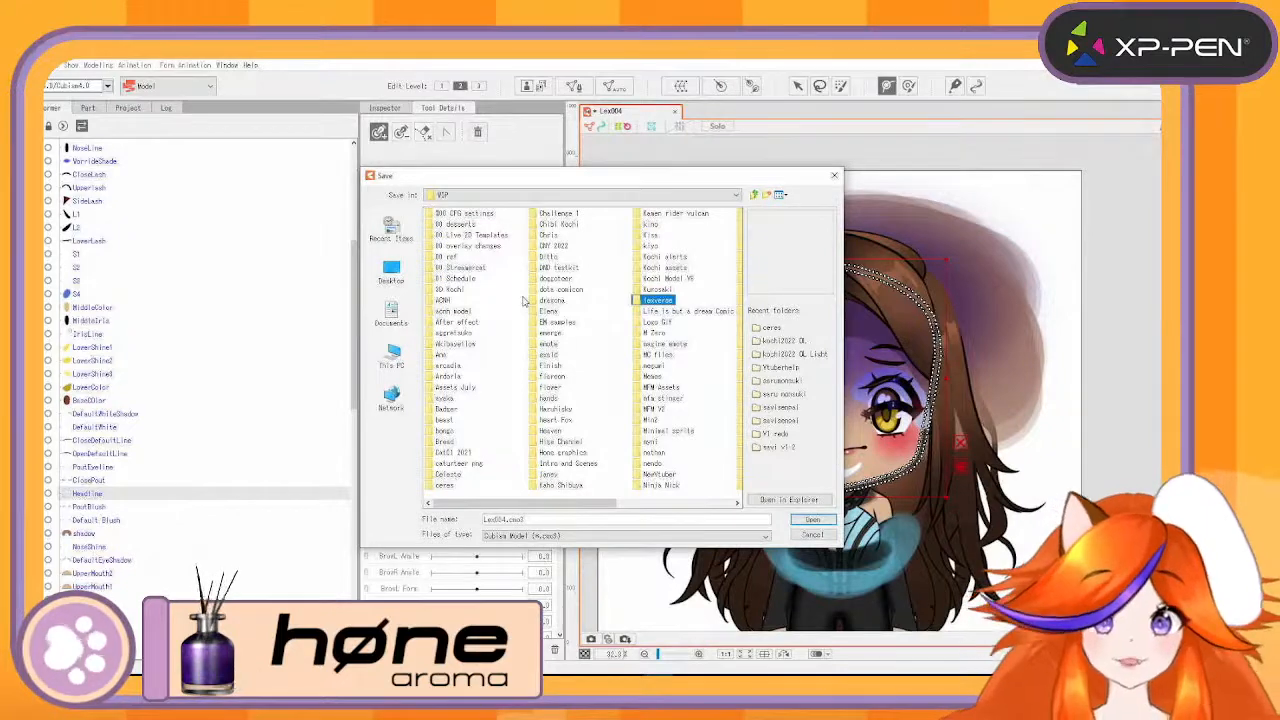
key(Return)
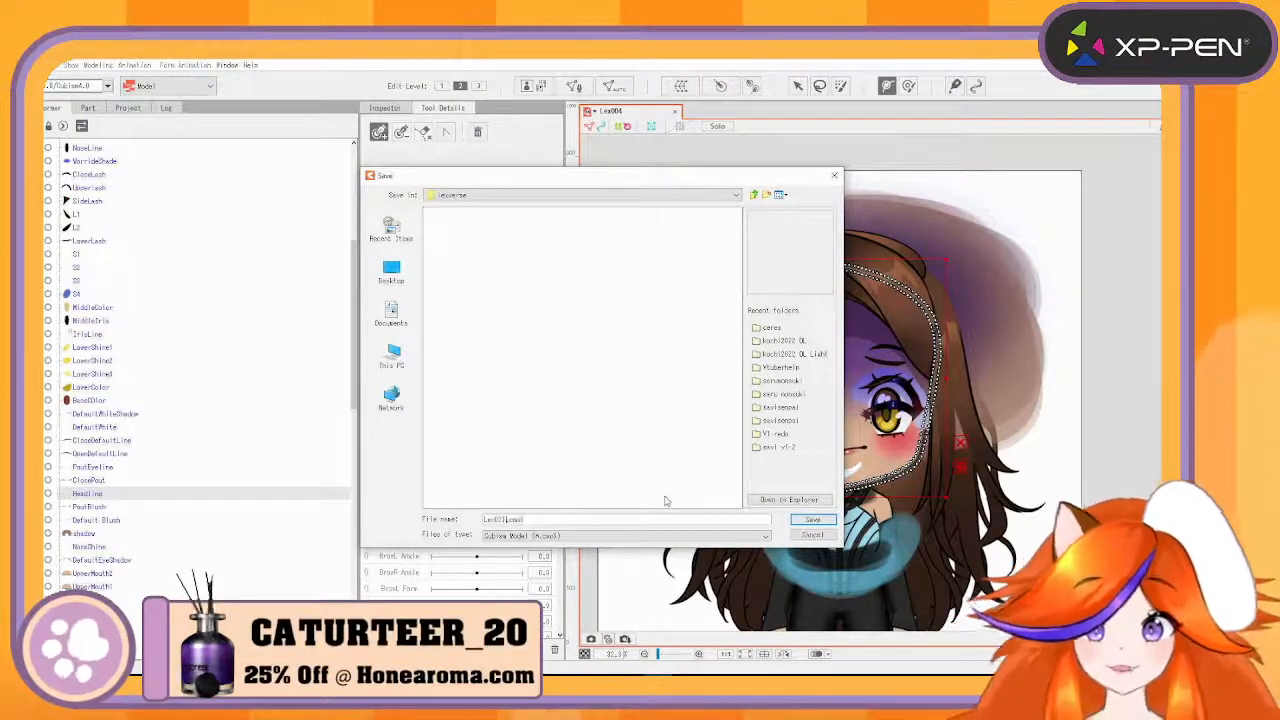
key(Return)
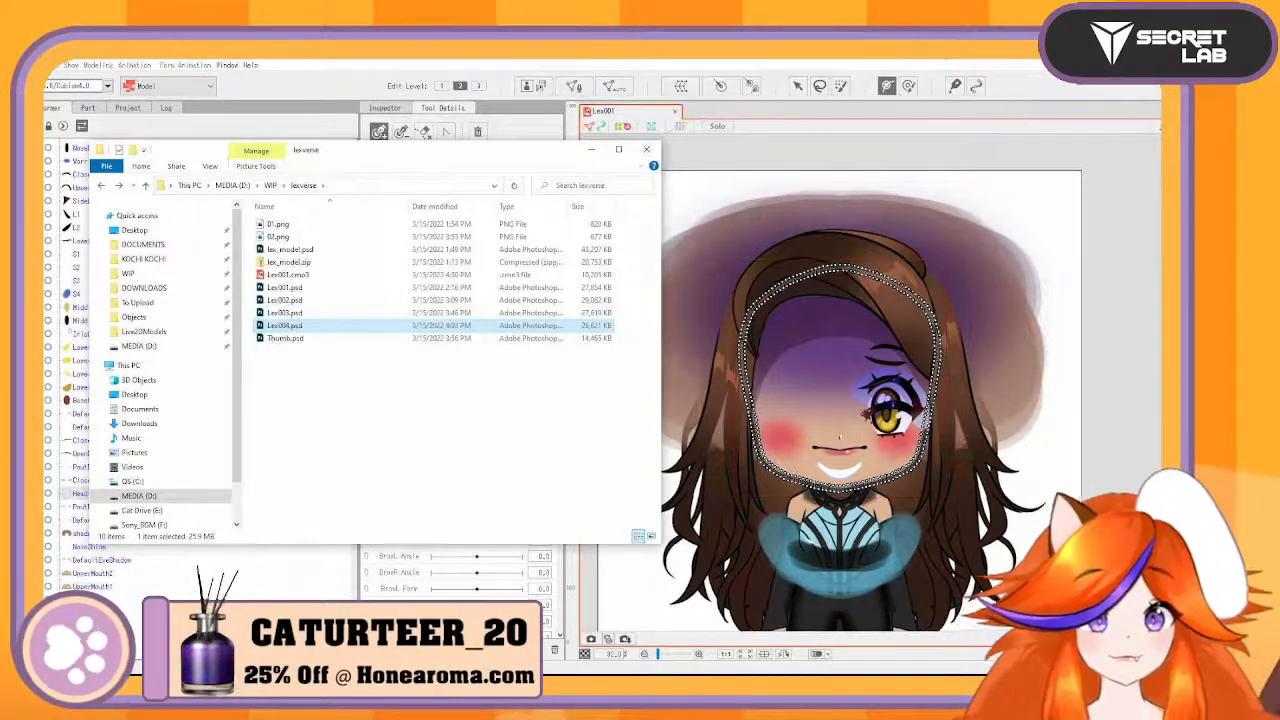
- Return to the Live2D editor and save another version of the model as Lex002.cmo3 in the lexverse folder
key(alt+Tab)
key(ctrl+shift+s)
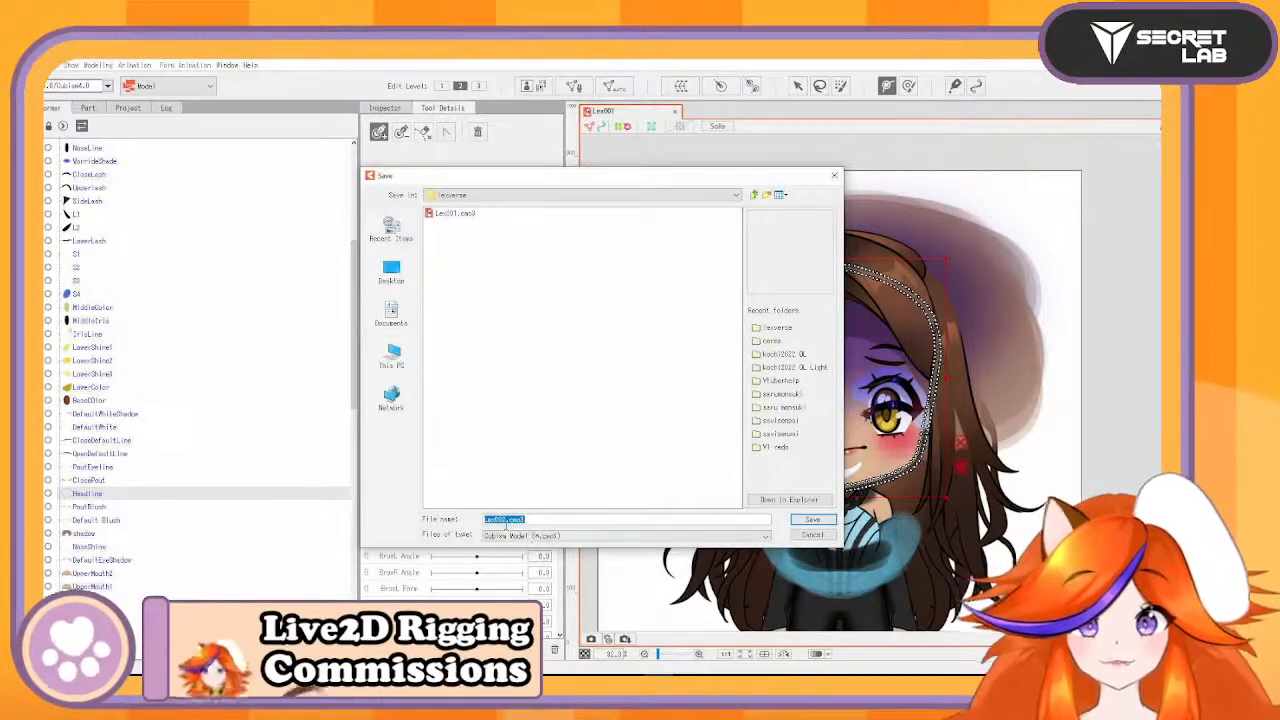
key(Return)
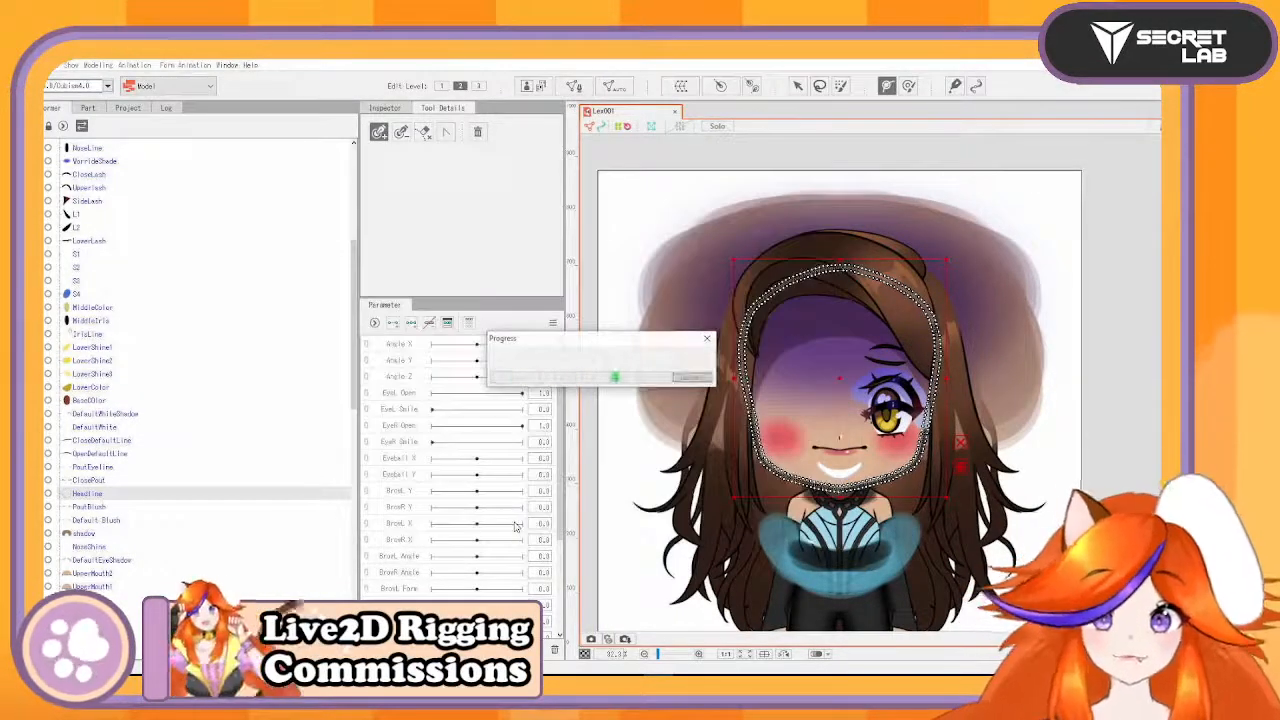
- Switch to File Explorer and look through the model files in the kiyo folder inside WIP
key(alt+Tab)
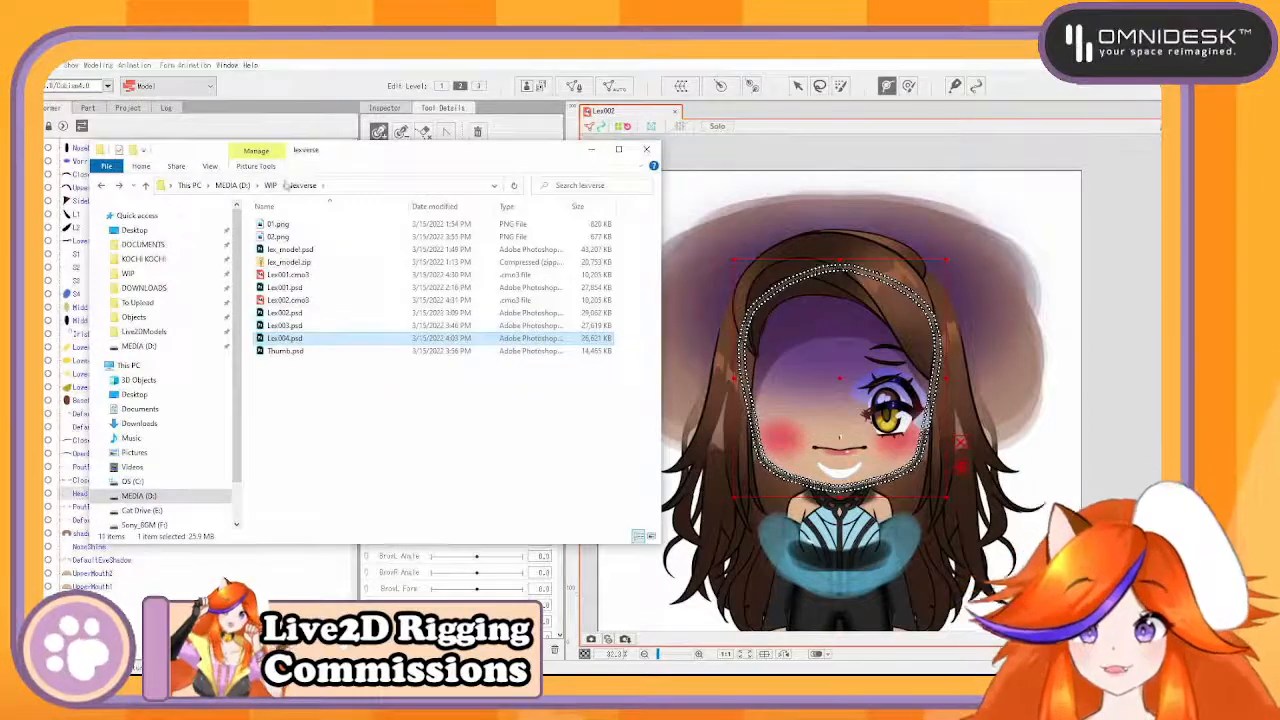
click(272, 185)
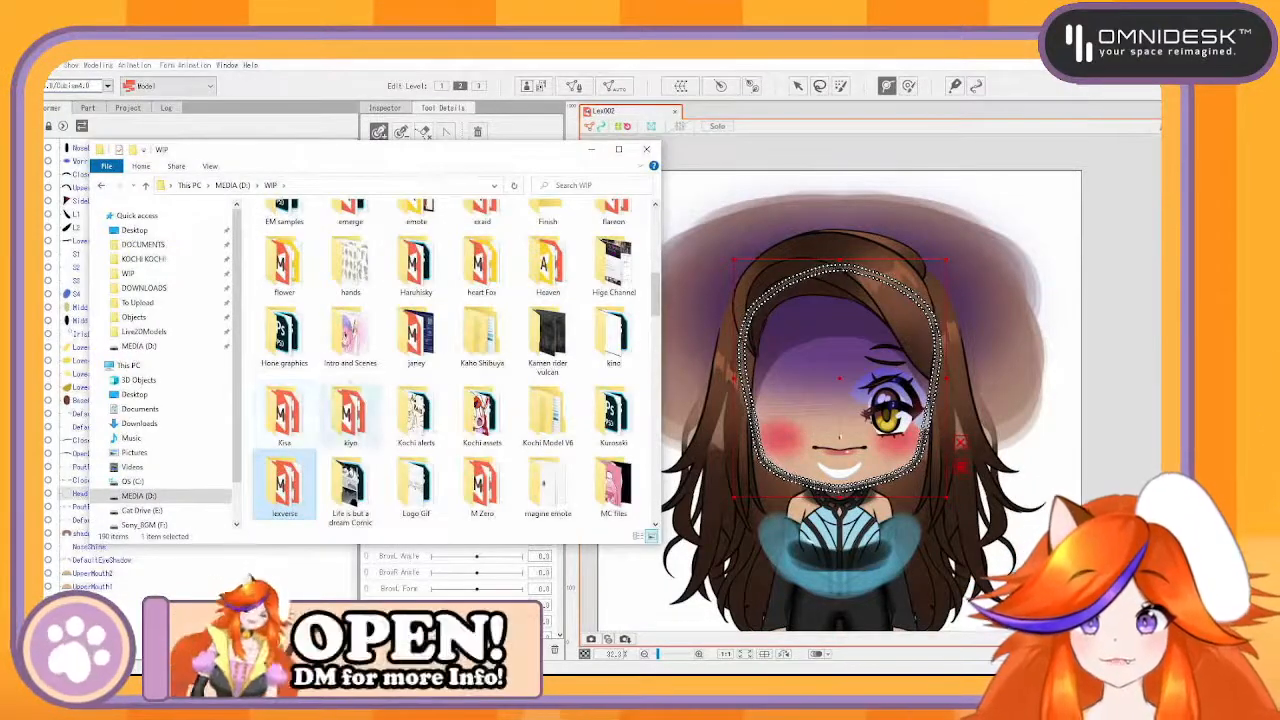
double_click(350, 415)
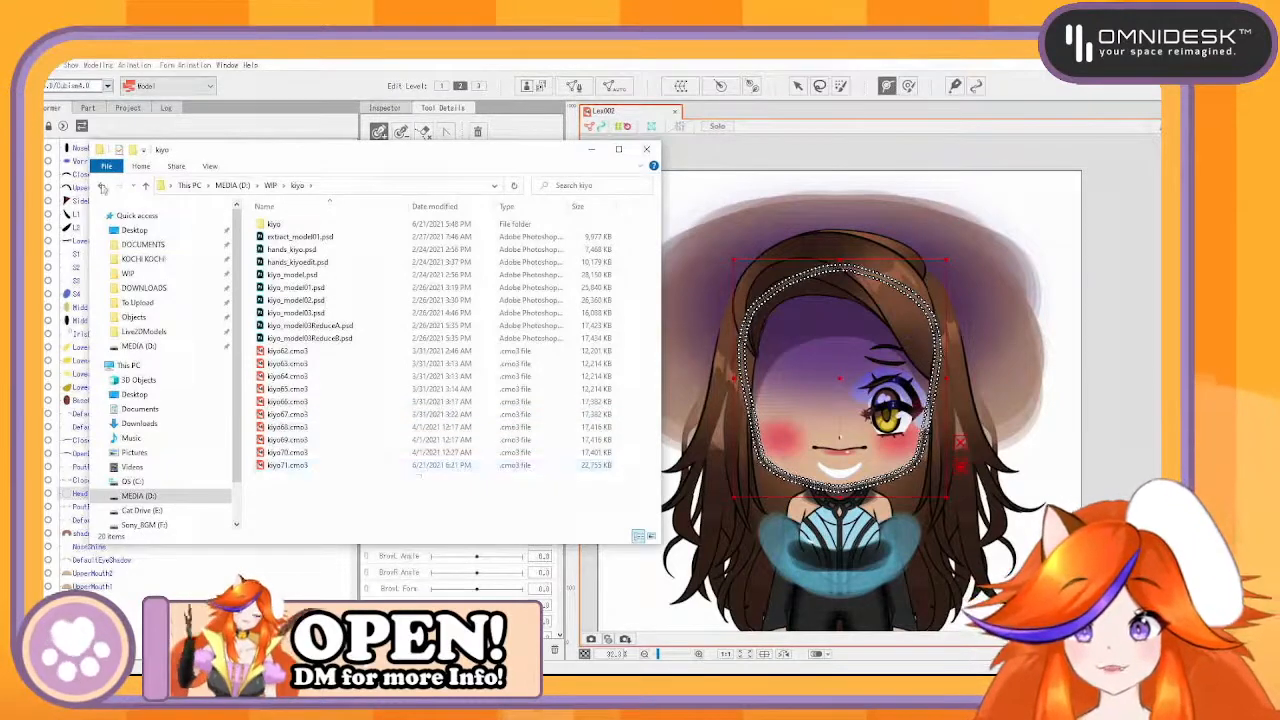
click(101, 185)
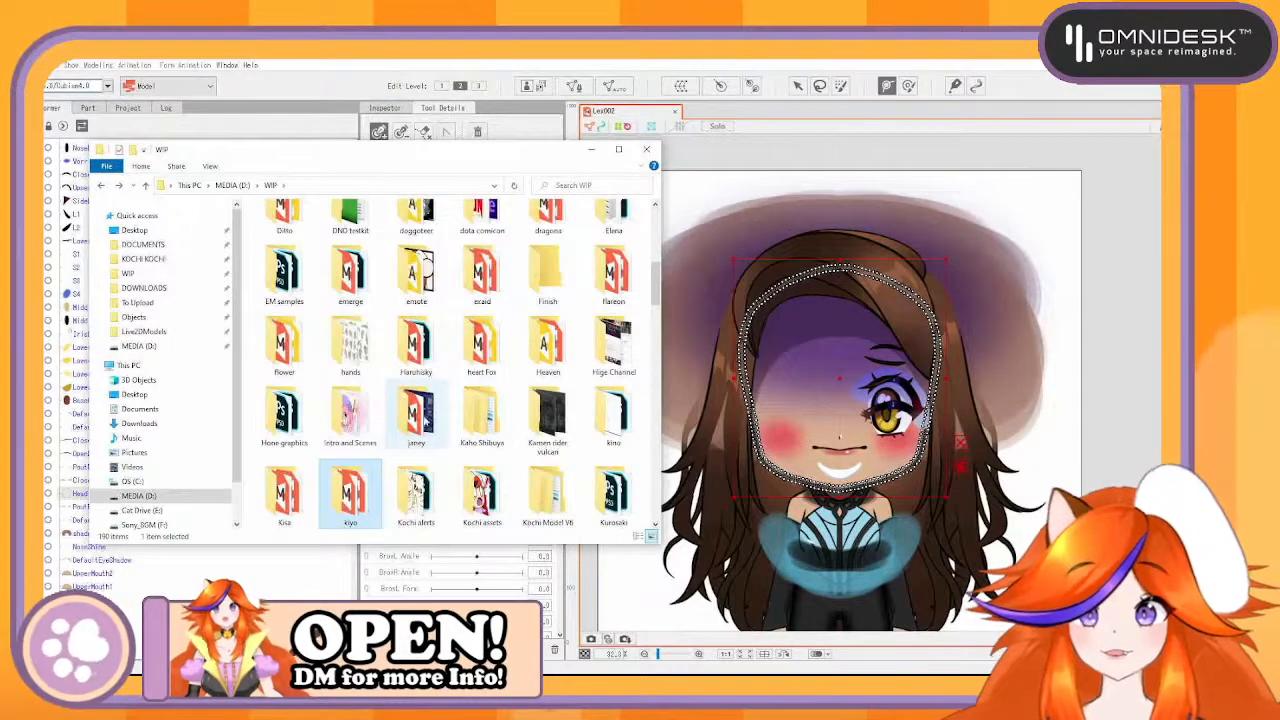
- Find the Min2 folder in WIP, look through its numbered model files and return to the Live2D editor
scroll(405, 412, up, 2)
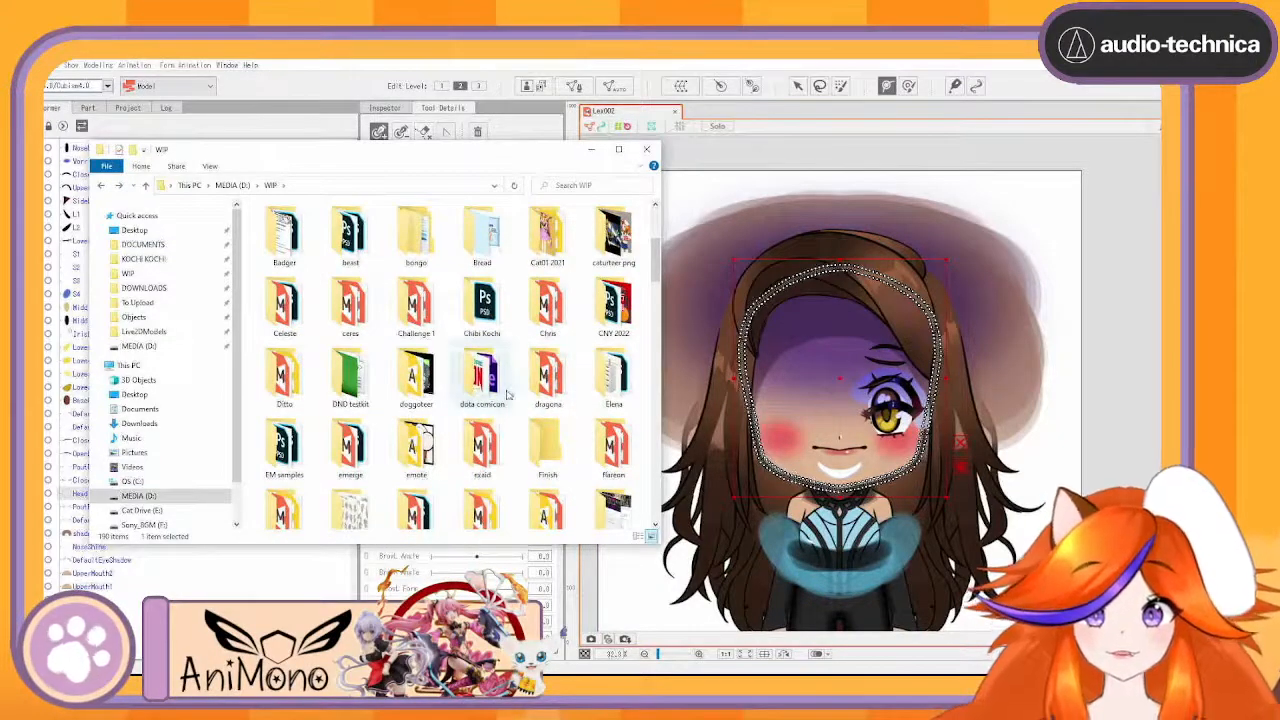
scroll(515, 378, down, 8)
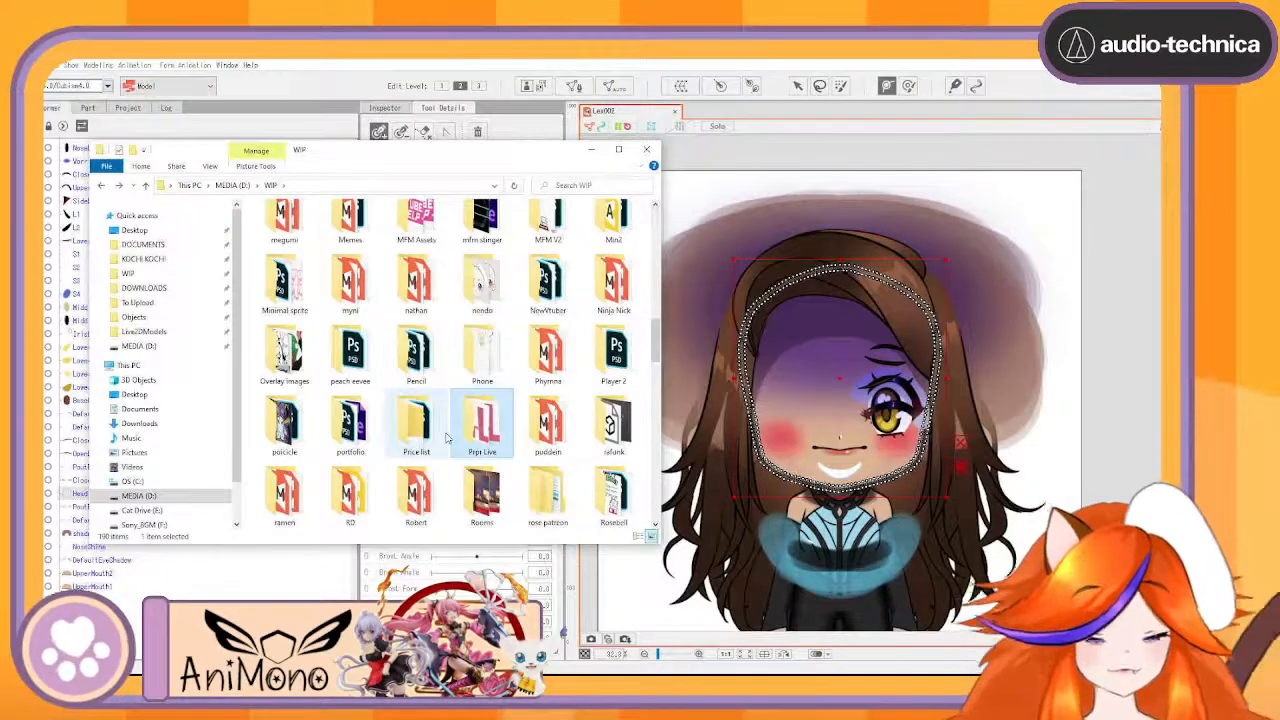
scroll(447, 437, down, 5)
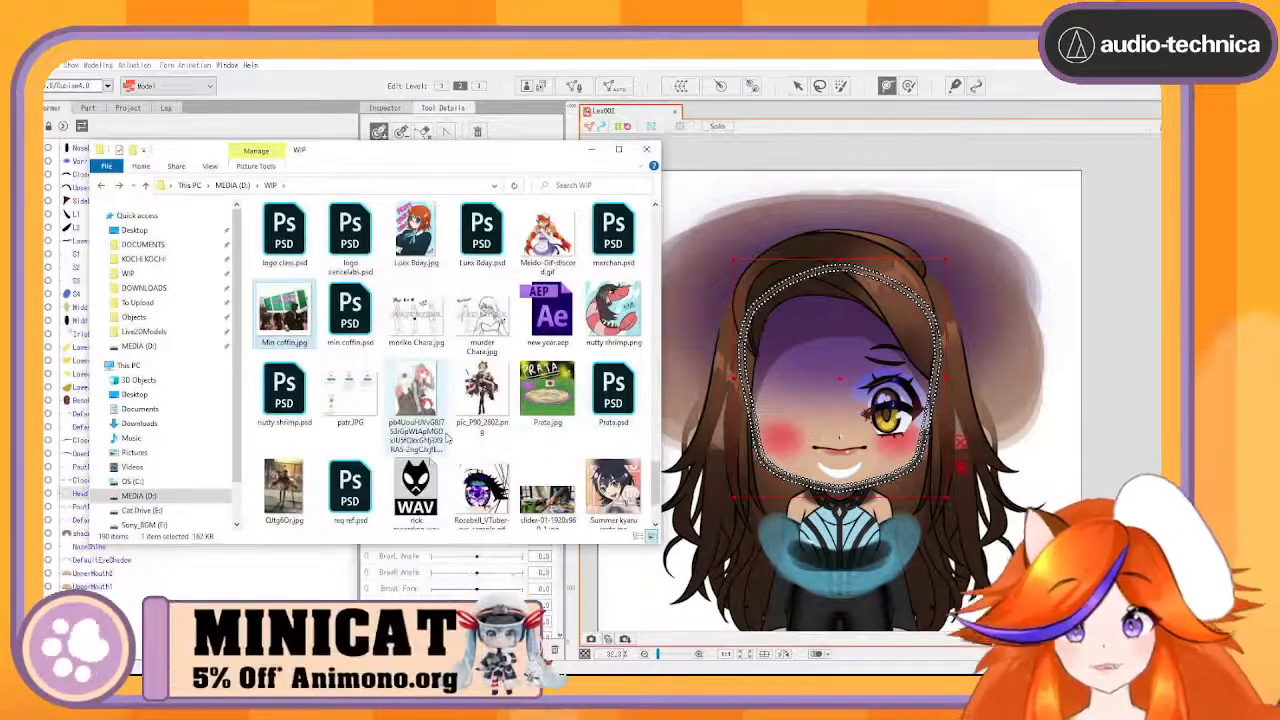
scroll(448, 438, up, 6)
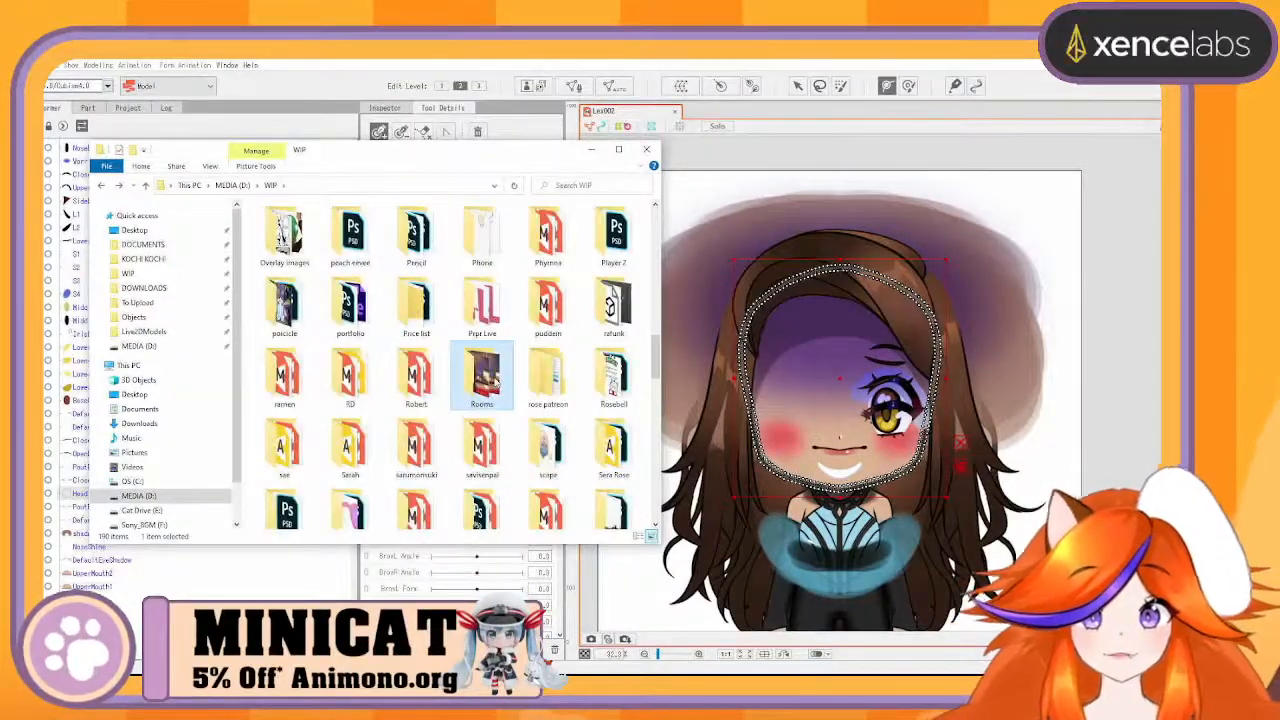
scroll(495, 385, down, 5)
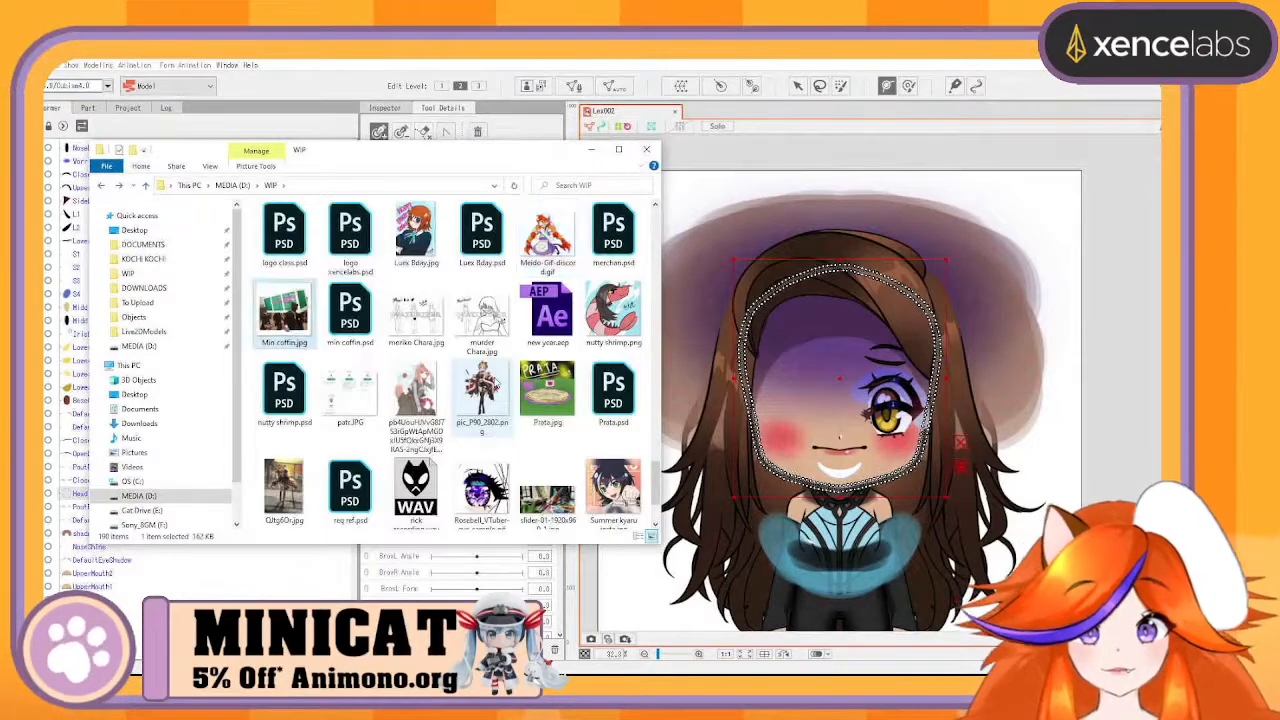
key(m)
key(m)
key(m)
key(m)
key(m)
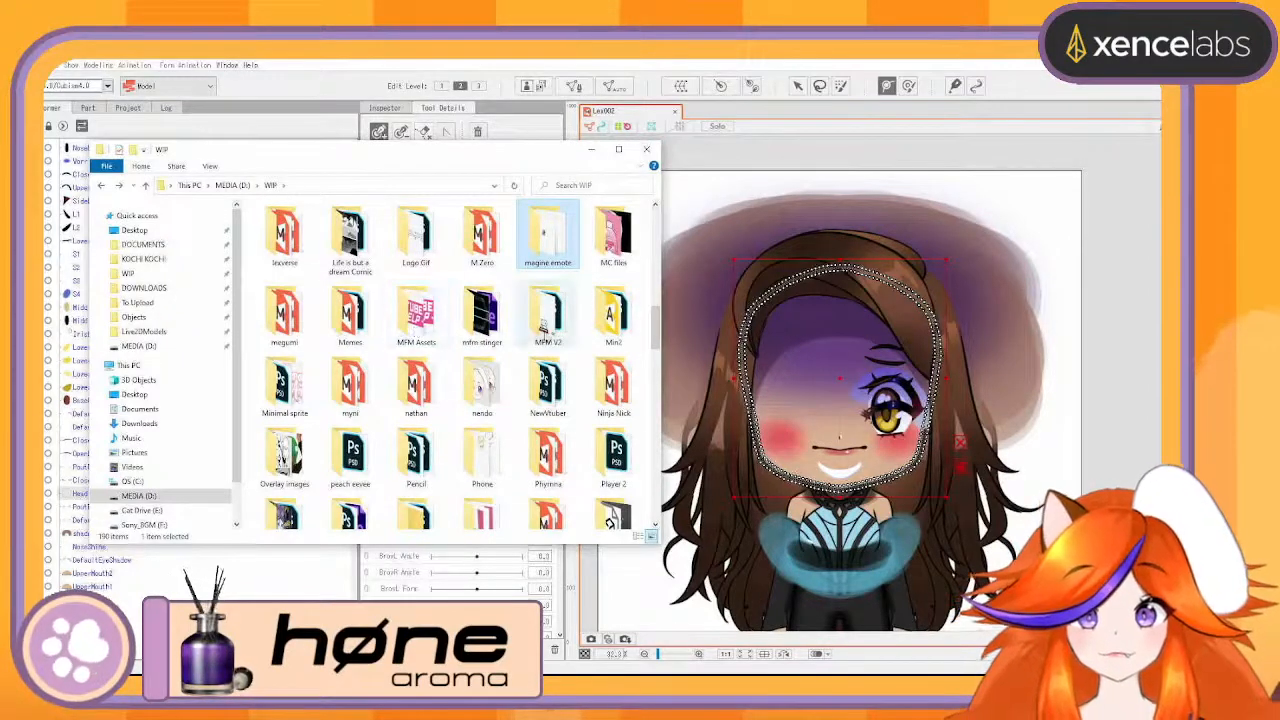
double_click(613, 315)
scroll(447, 295, down, 15)
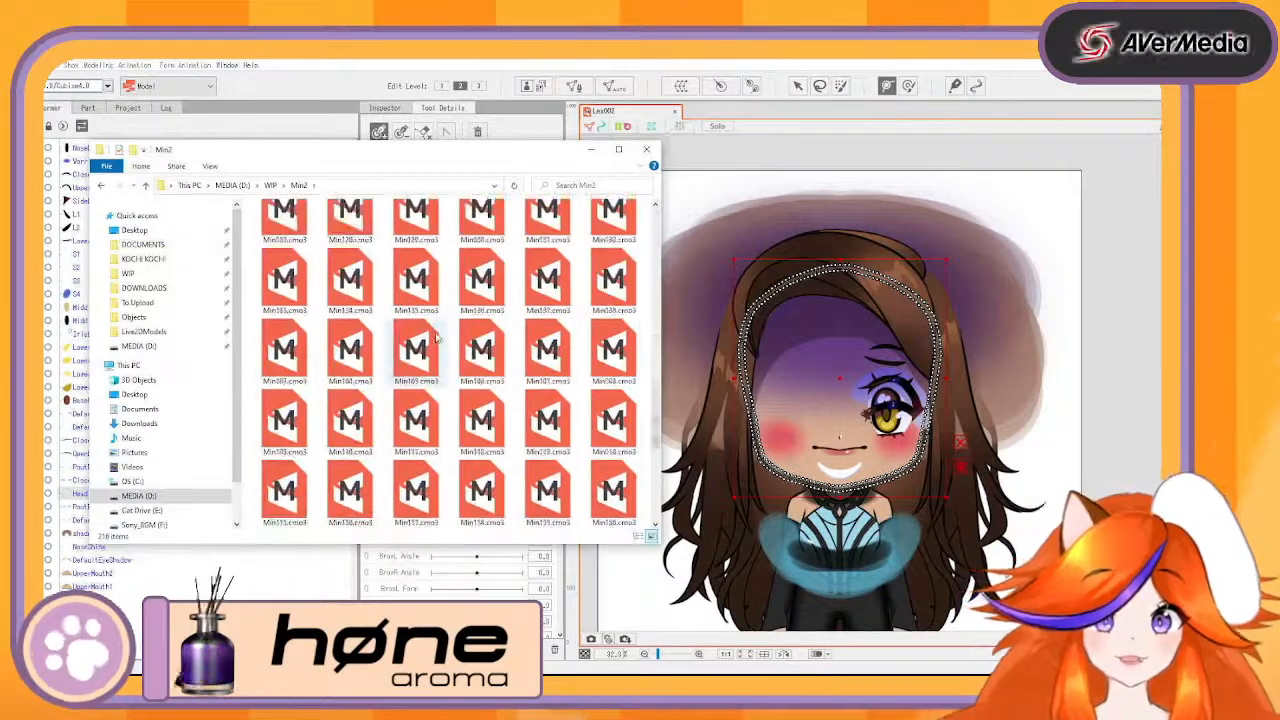
click(663, 70)
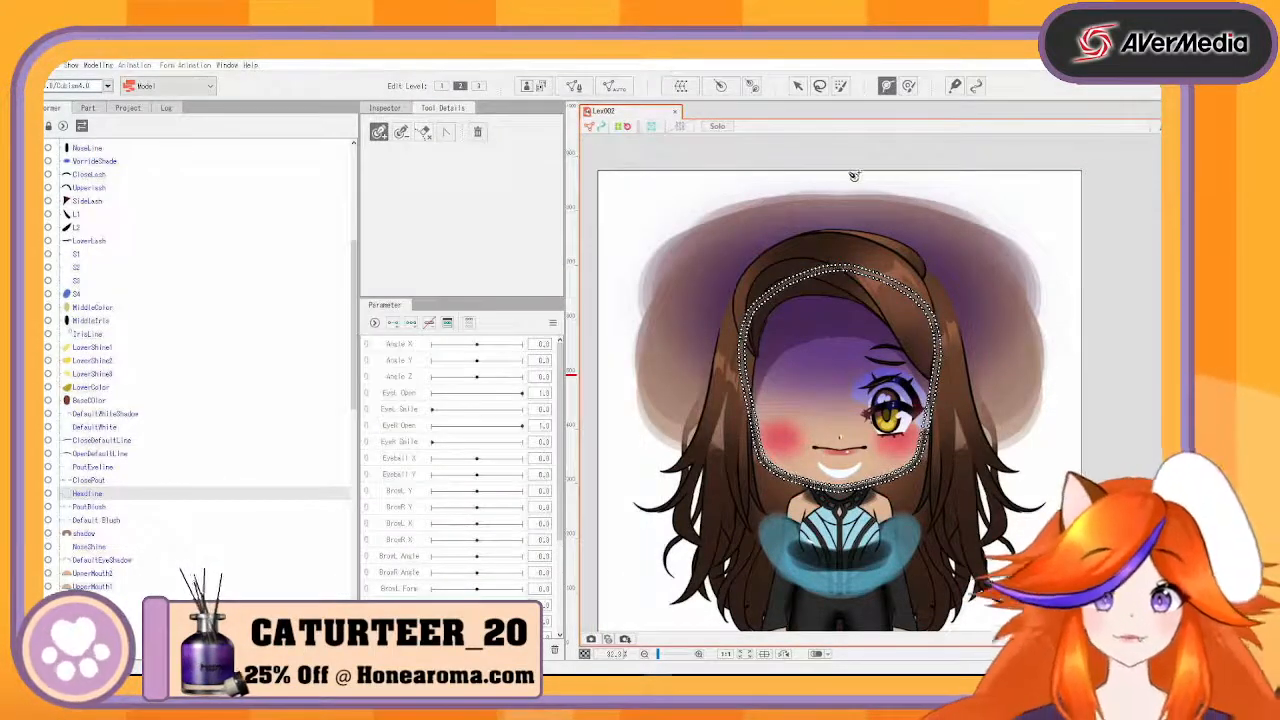
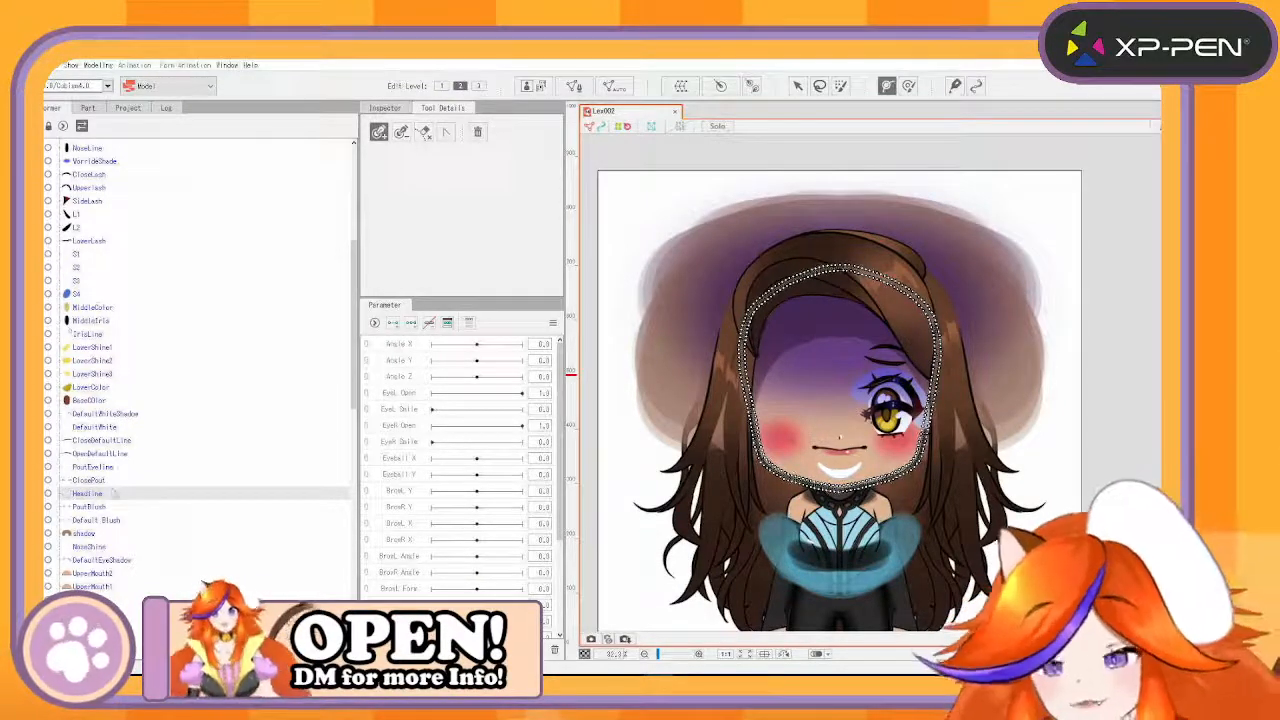
- Select the PoutBlush layer for editing
click(112, 507)
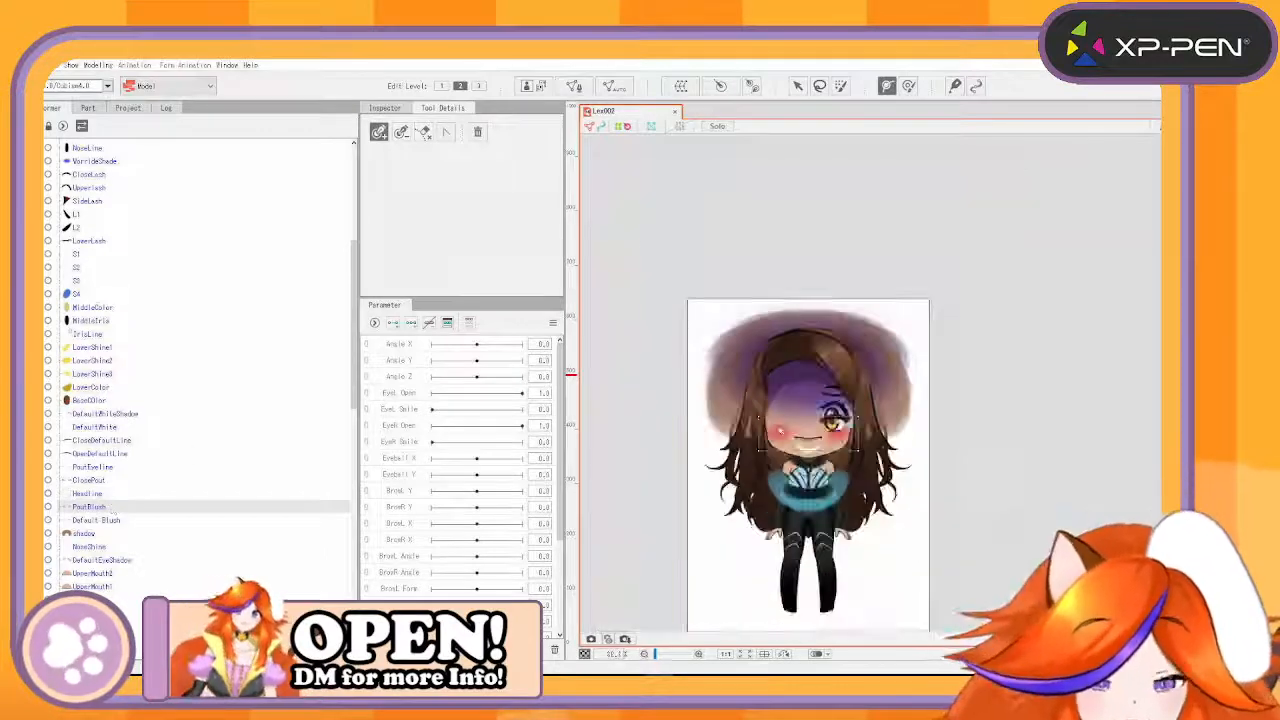
scroll(773, 431, up, 4)
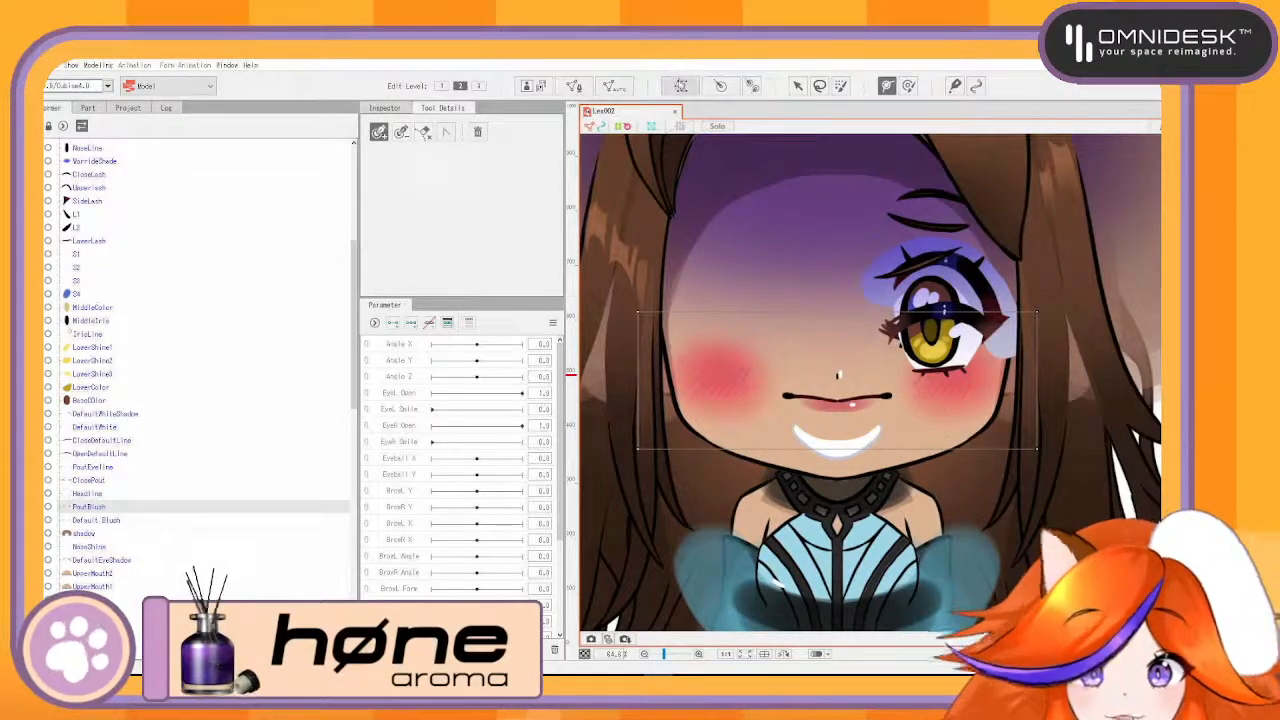
- Try adding a warp deformer as parent of the PoutBlush layer, and undo it
click(680, 85)
drag(765, 375, 479, 183)
click(462, 378)
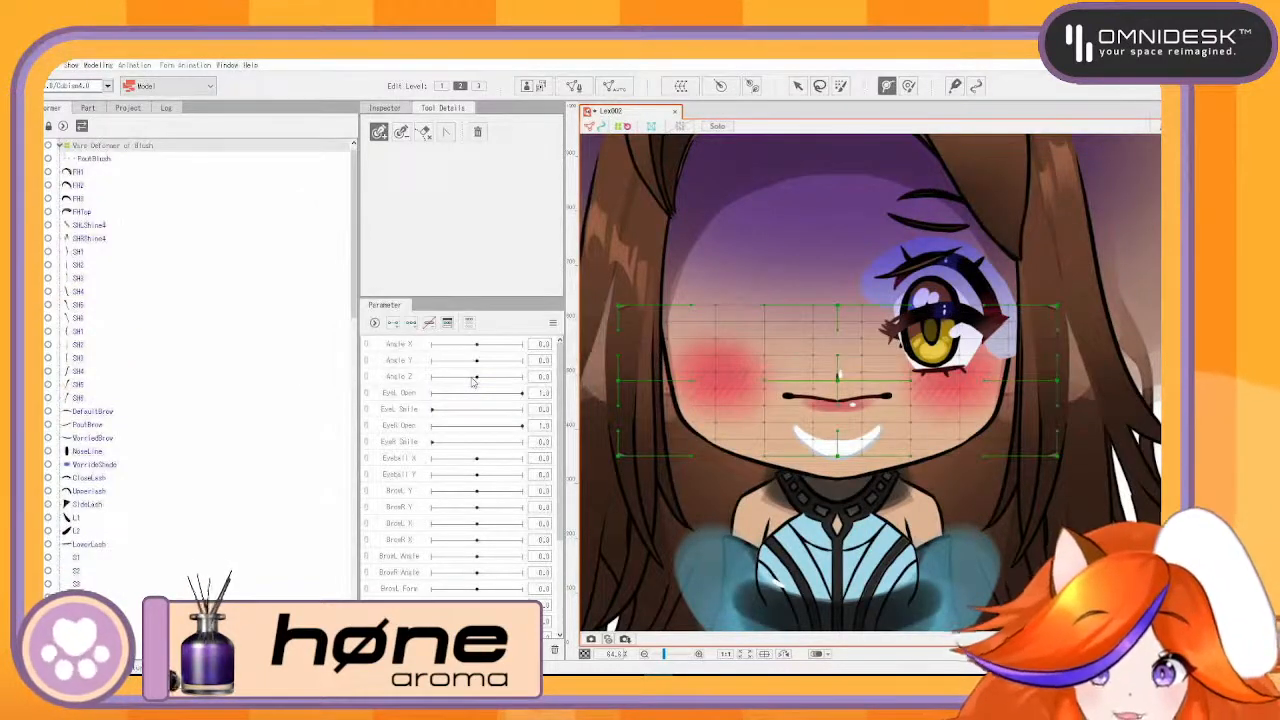
key(ctrl+z)
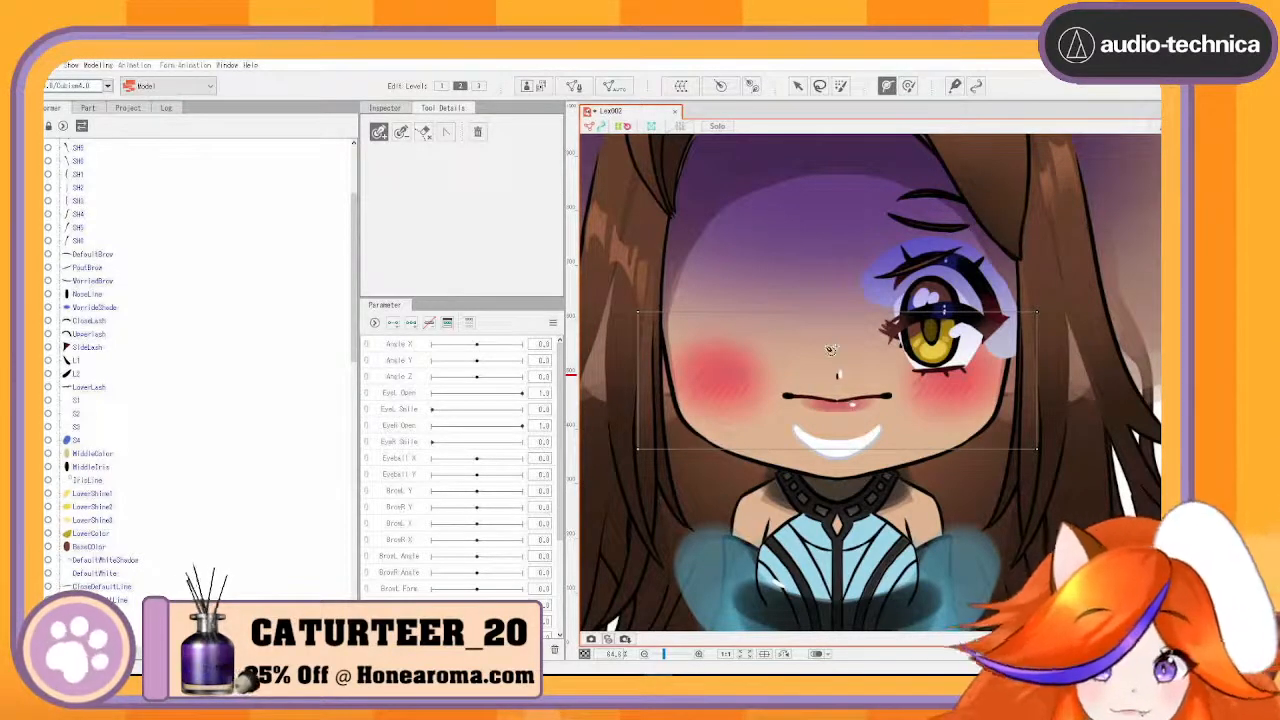
- Try an automatic mesh with the Standard preset on the PoutBlush layer, and remove the generated mesh
click(614, 87)
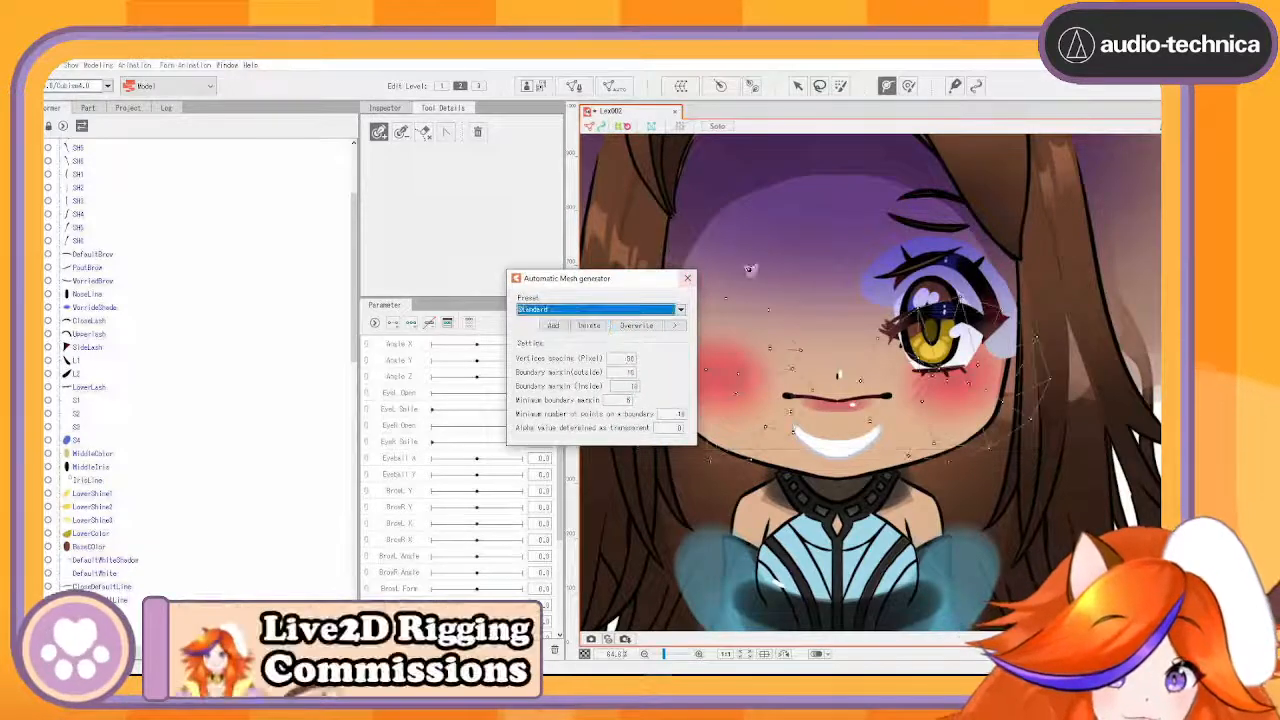
click(687, 279)
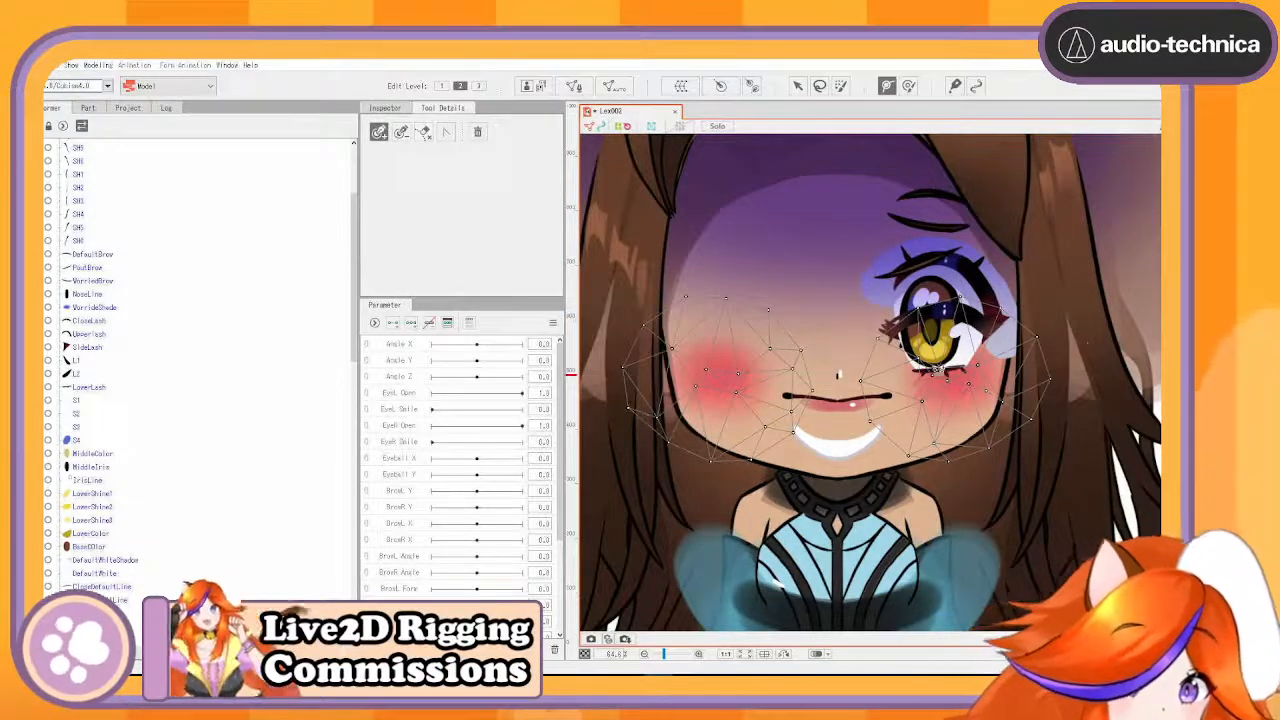
key(ctrl+a)
key(Delete)
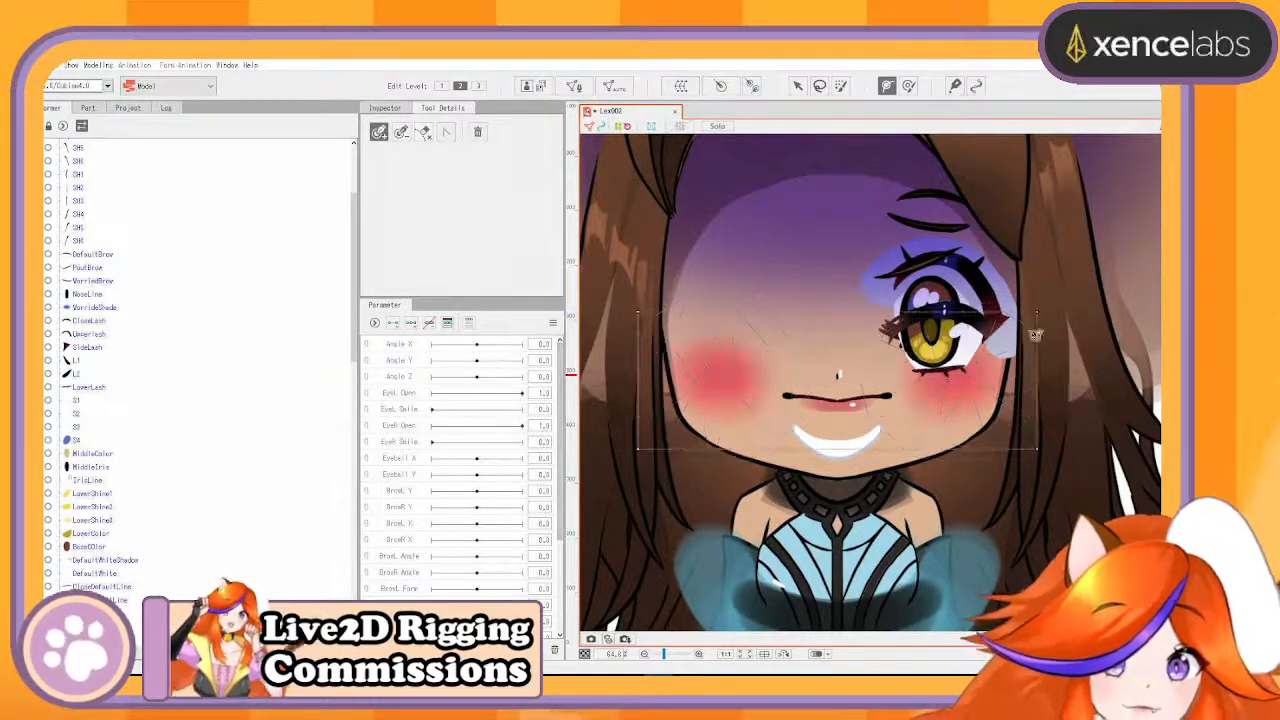
click(681, 86)
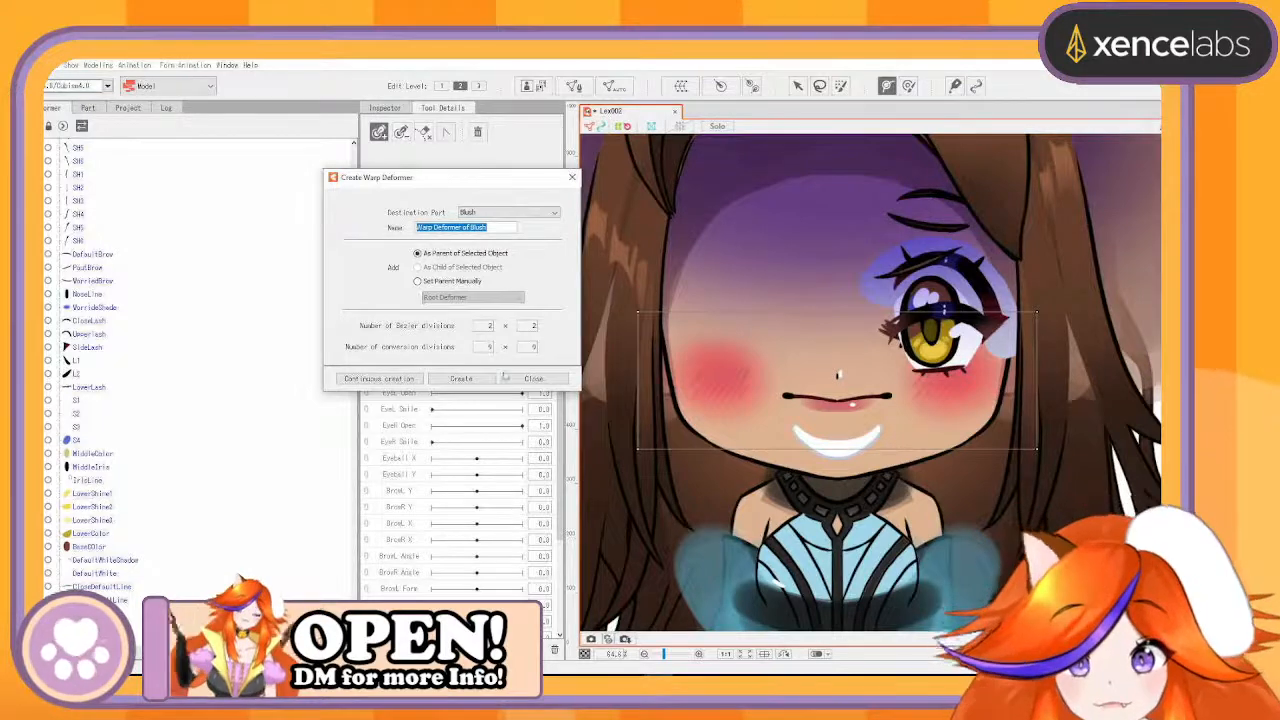
click(520, 380)
scroll(91, 288, up, 1)
scroll(124, 336, up, 1)
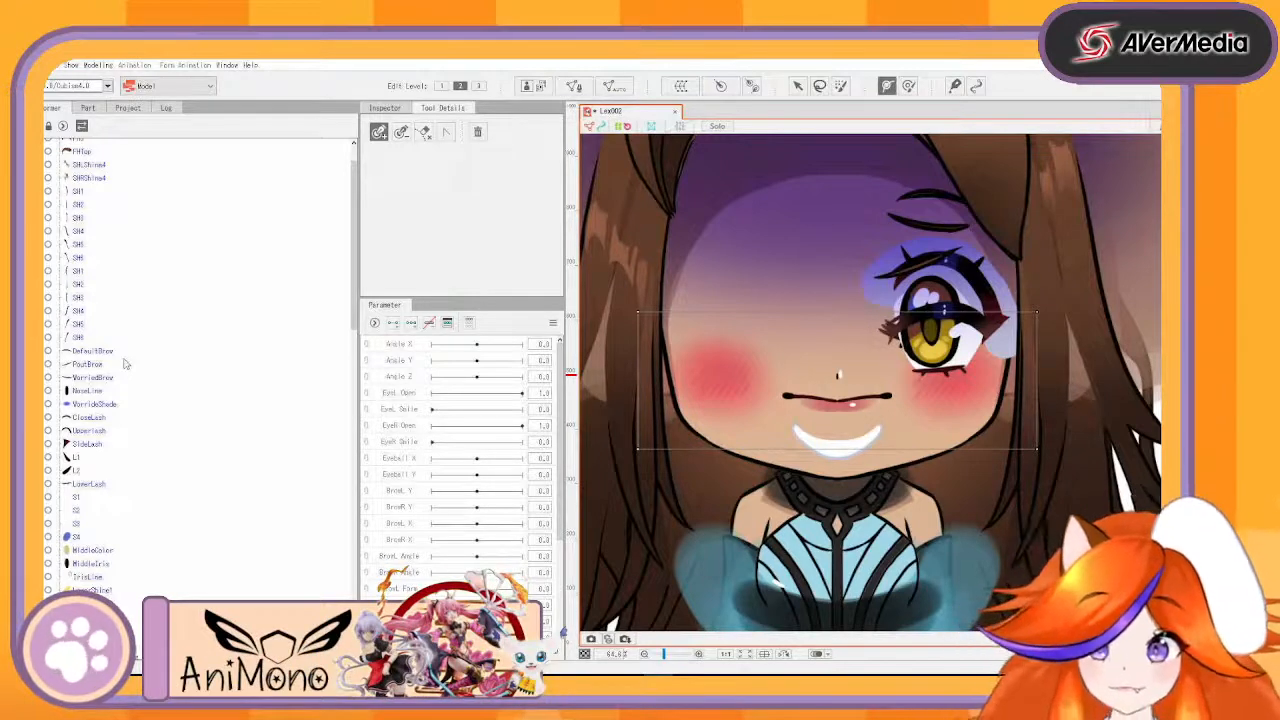
- Look through the hair, eye, lash and brow layers and check their draw order settings, ending on the WorriedBrow layer
scroll(125, 364, down, 4)
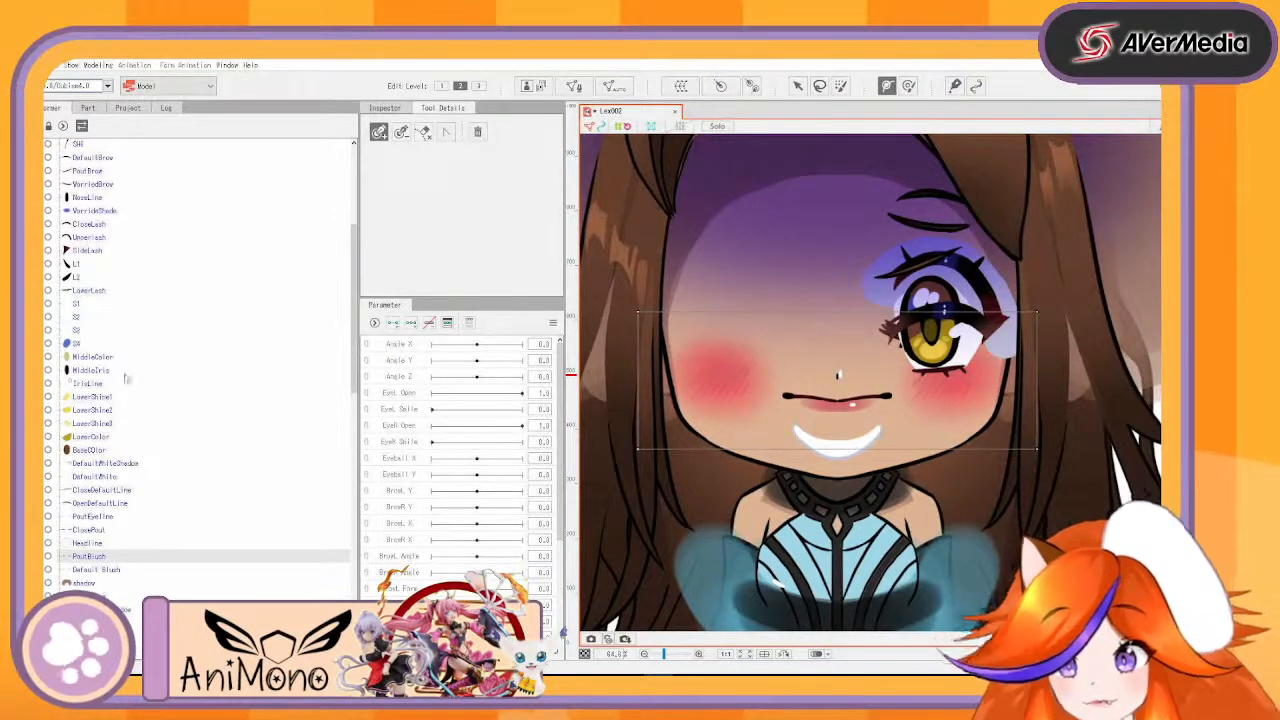
click(105, 544)
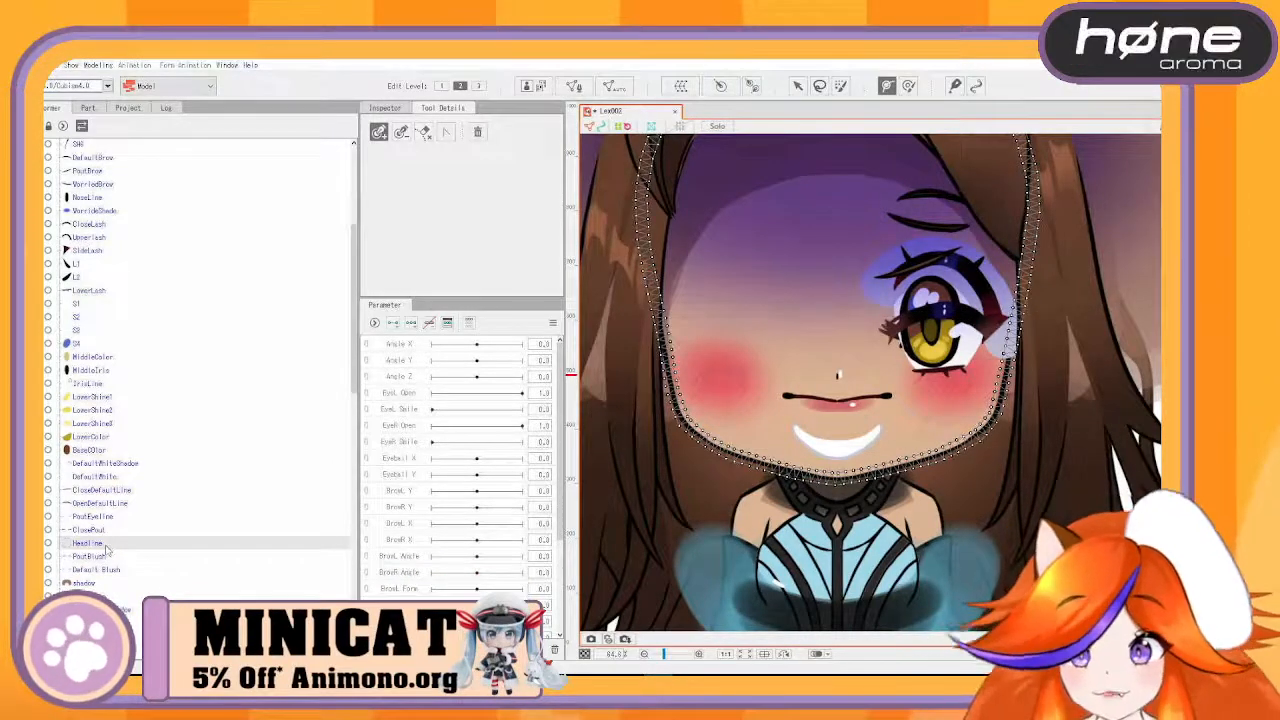
scroll(126, 412, up, 5)
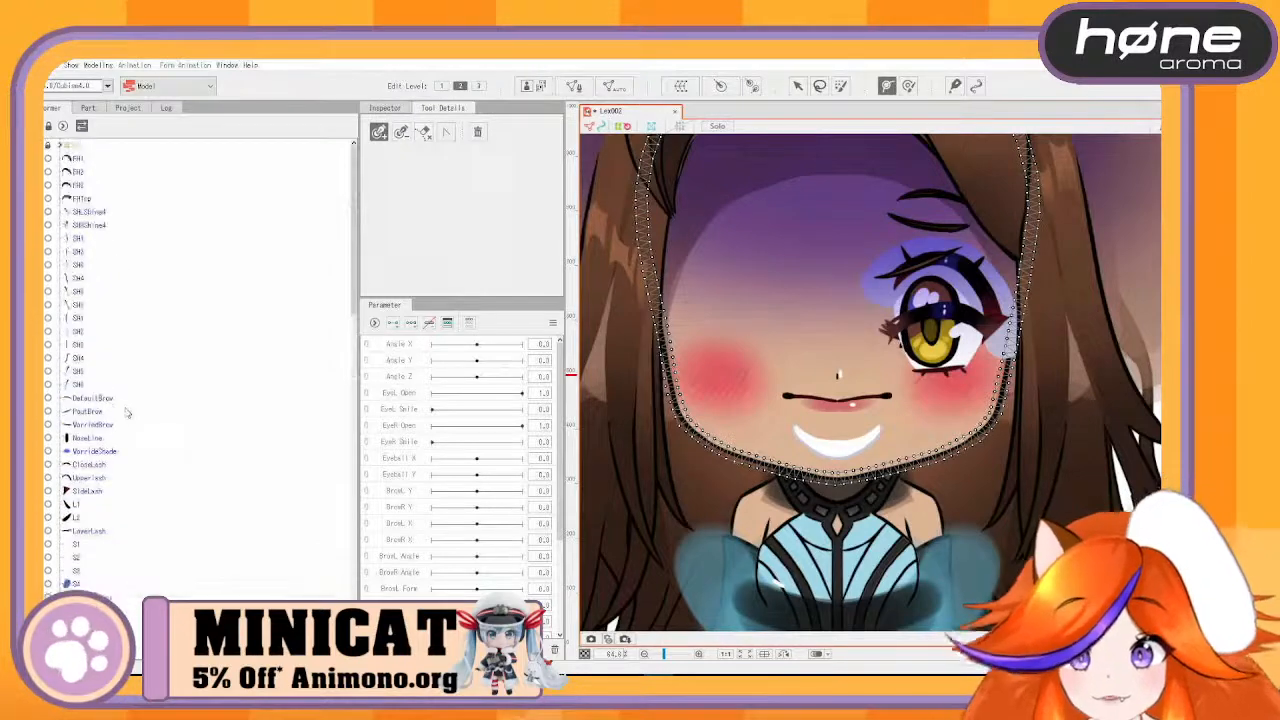
click(86, 159)
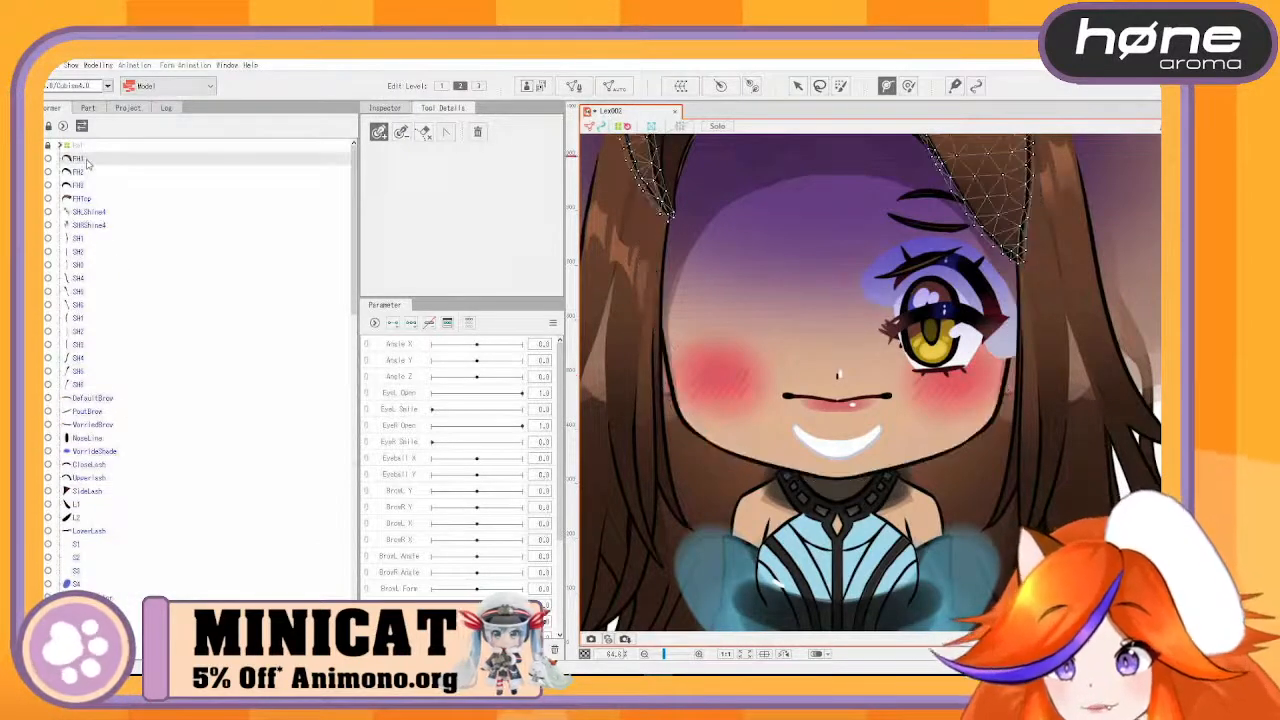
scroll(133, 328, down, 3)
scroll(133, 328, down, 5)
click(100, 342)
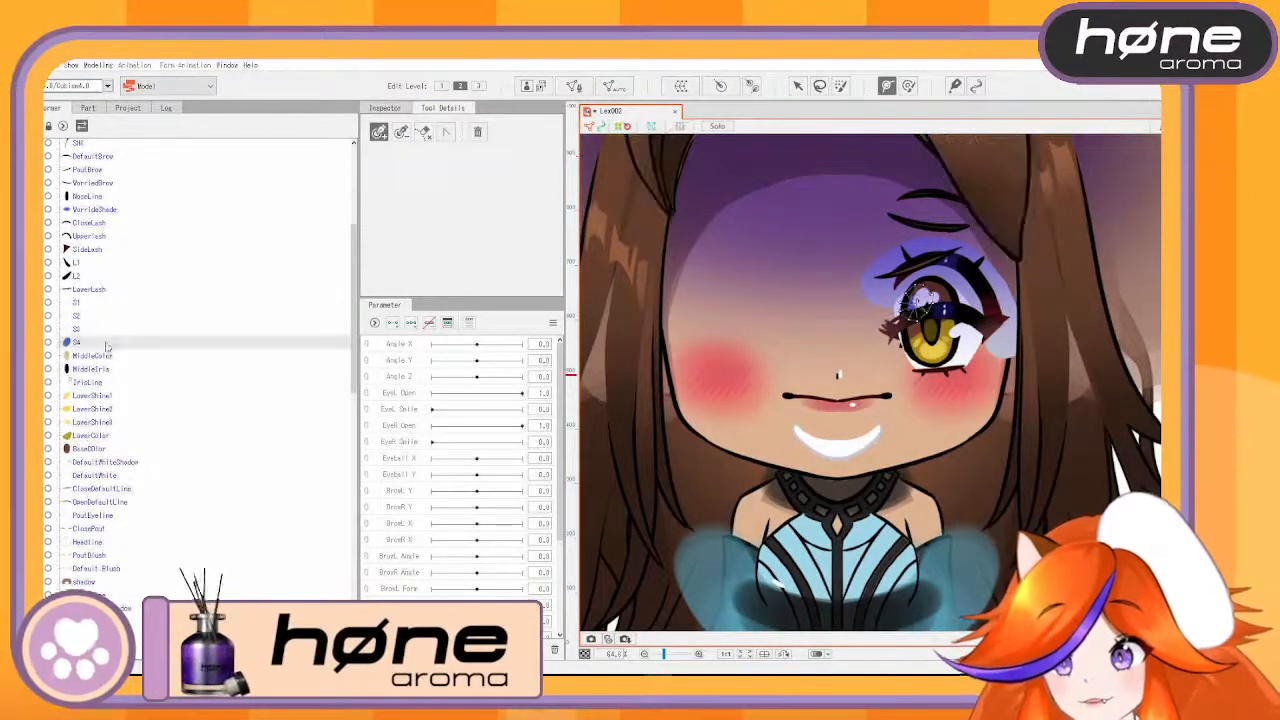
click(100, 355)
click(385, 108)
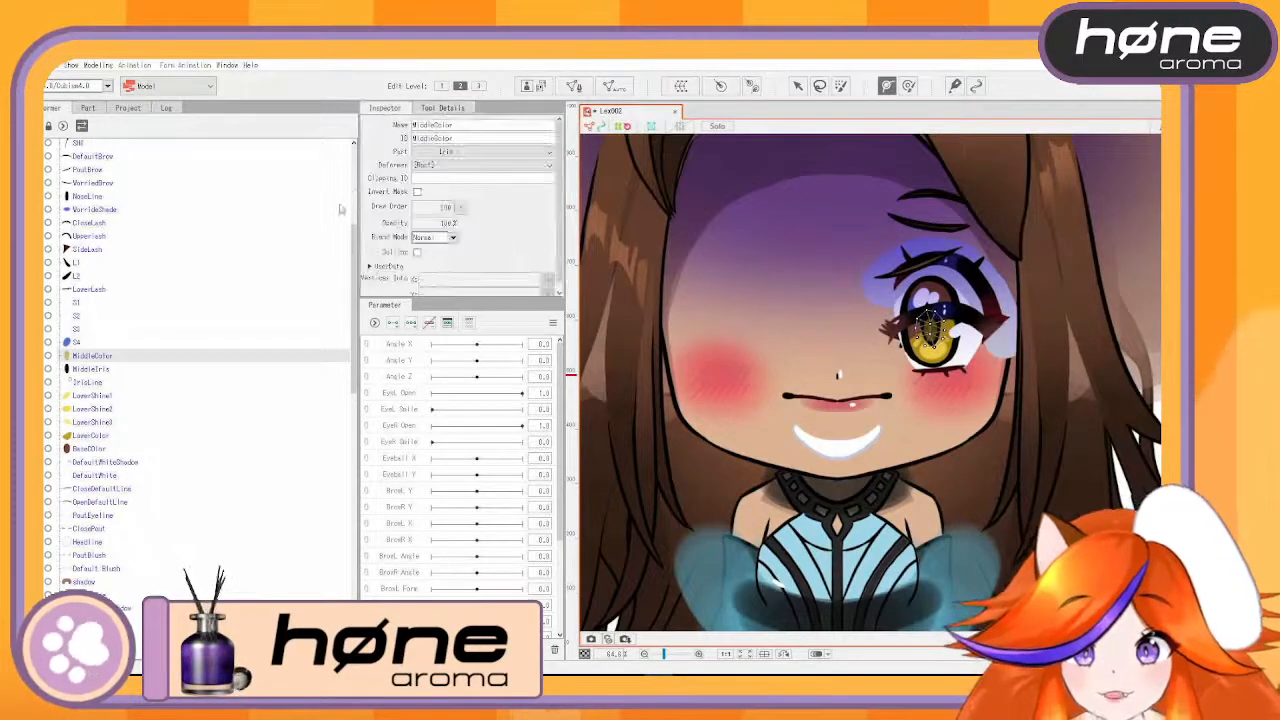
click(90, 291)
click(88, 264)
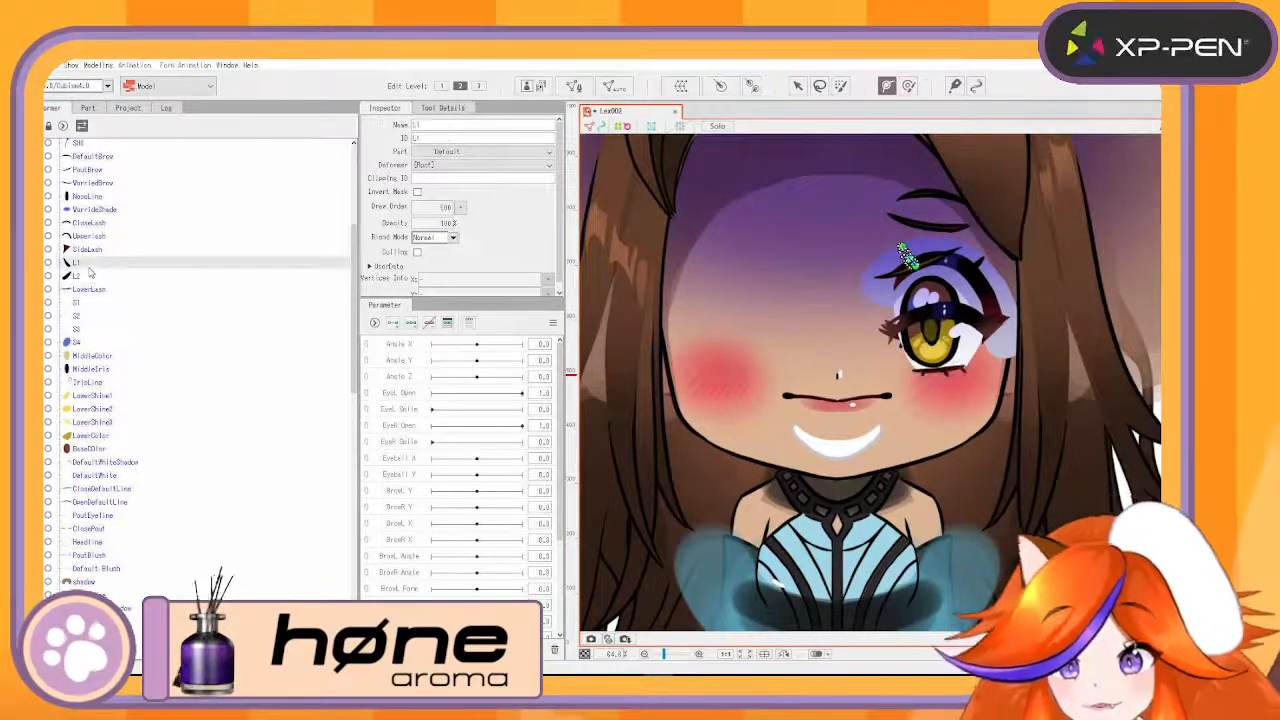
click(100, 236)
click(103, 210)
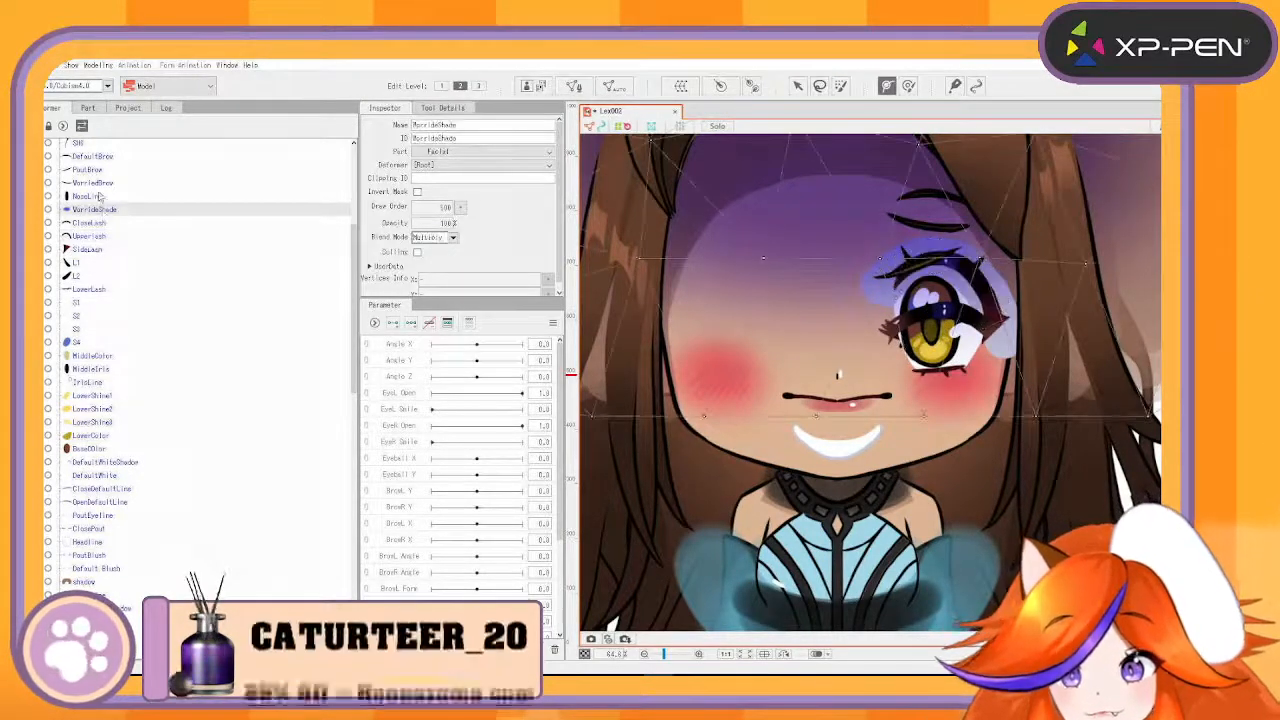
click(100, 197)
click(95, 184)
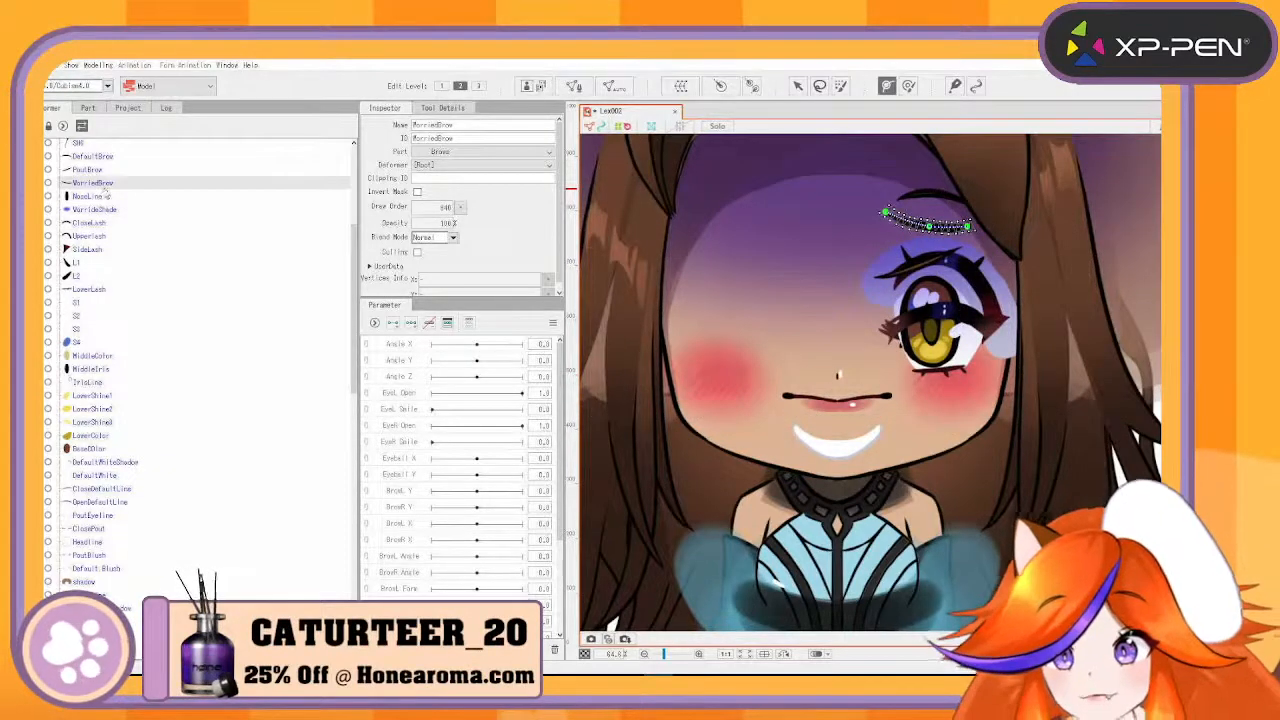
- Set the NoseLine layer's draw order to 840 and enter a new draw order for the WorrideShade layer
click(106, 197)
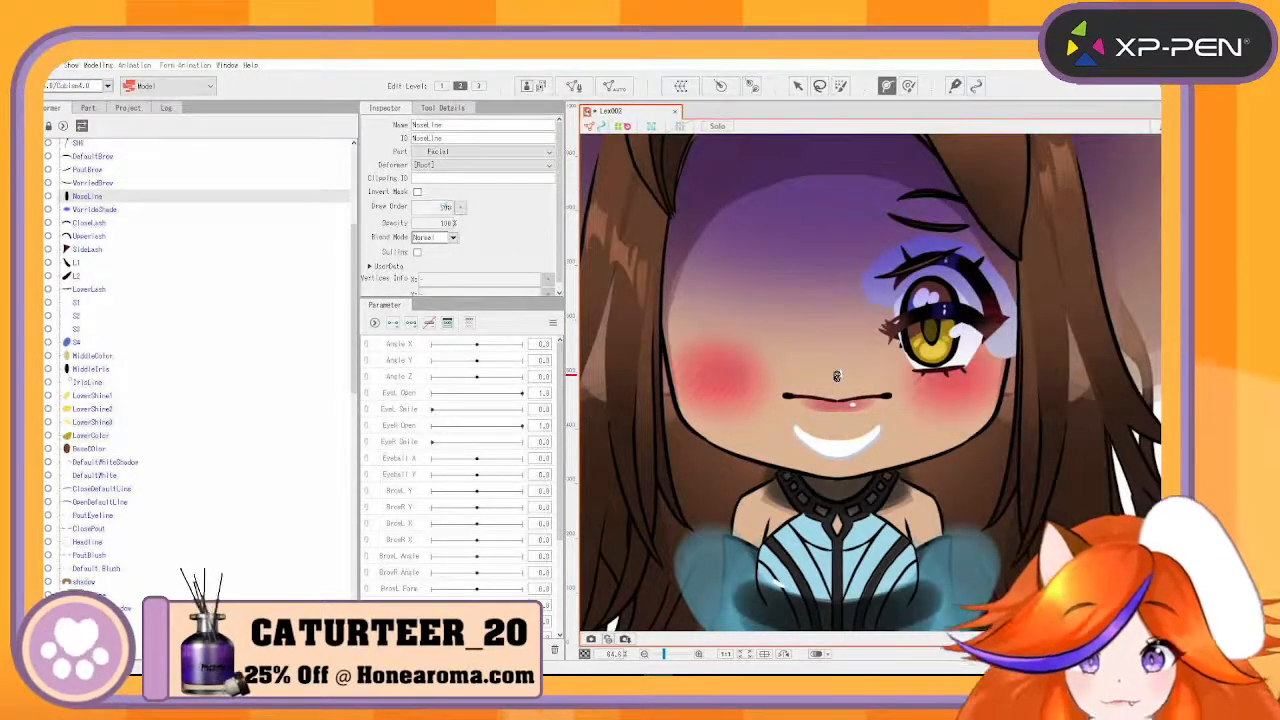
text(800)
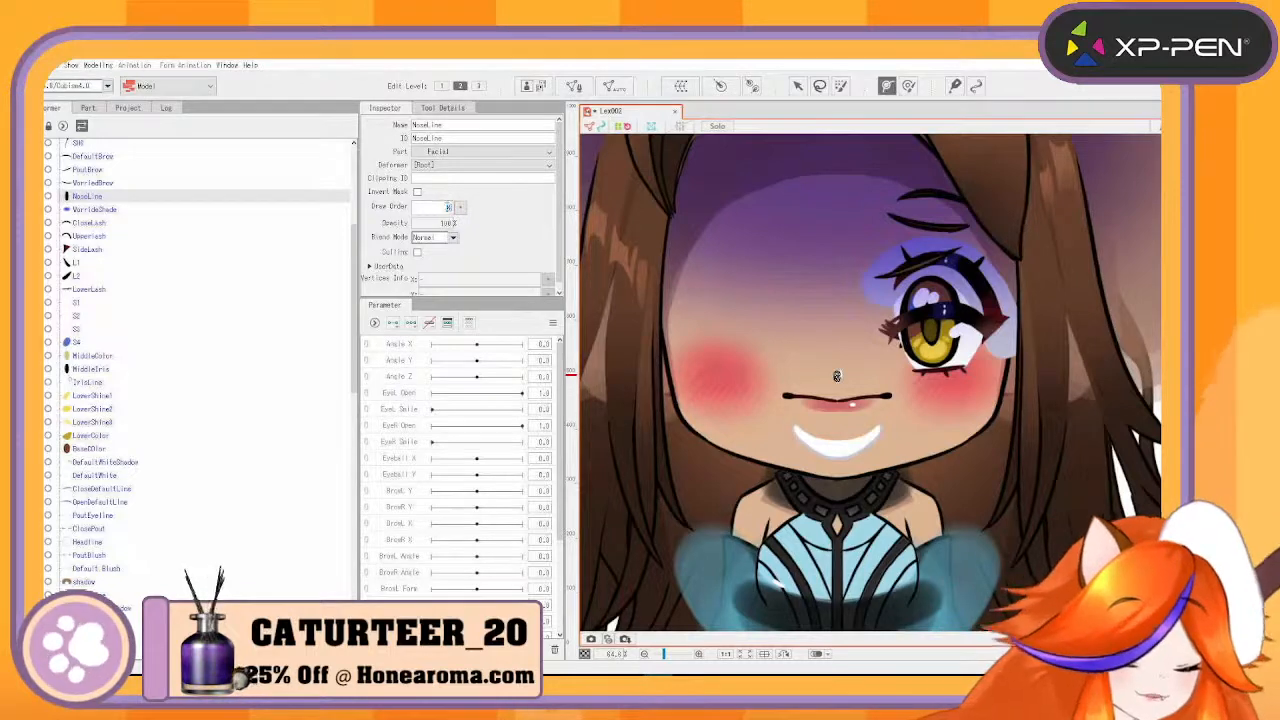
key(Return)
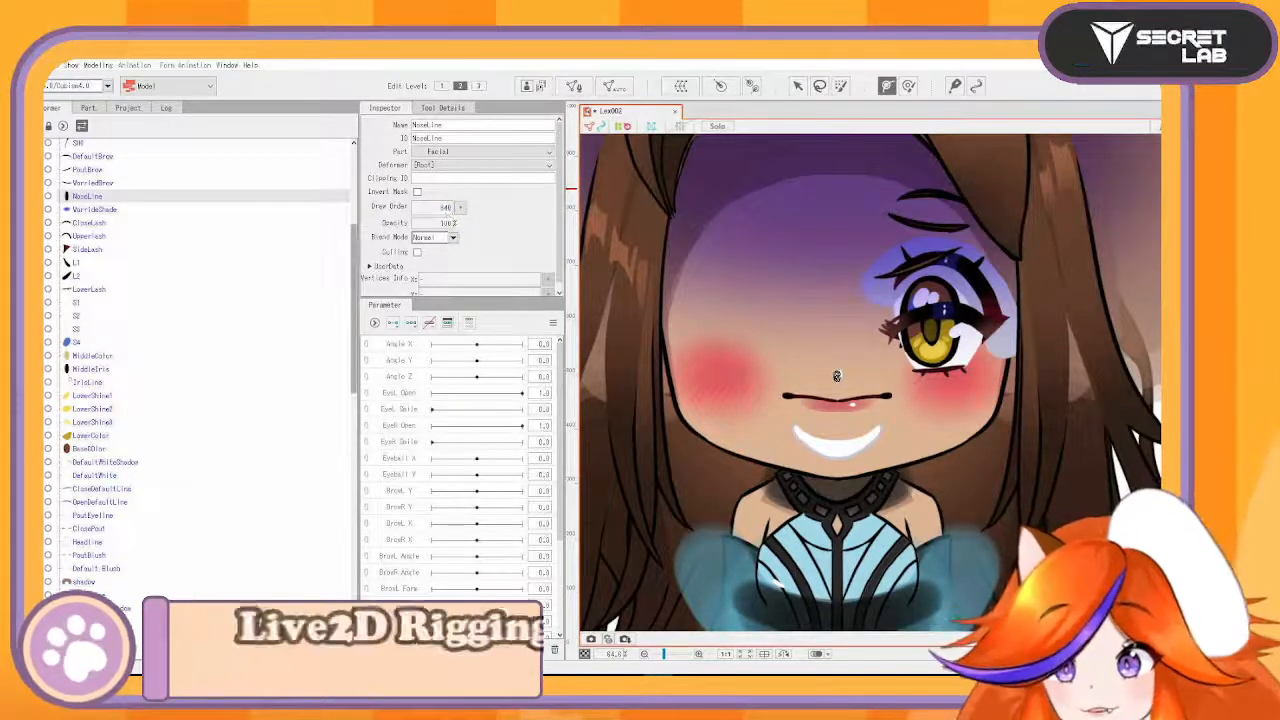
click(110, 211)
click(445, 206)
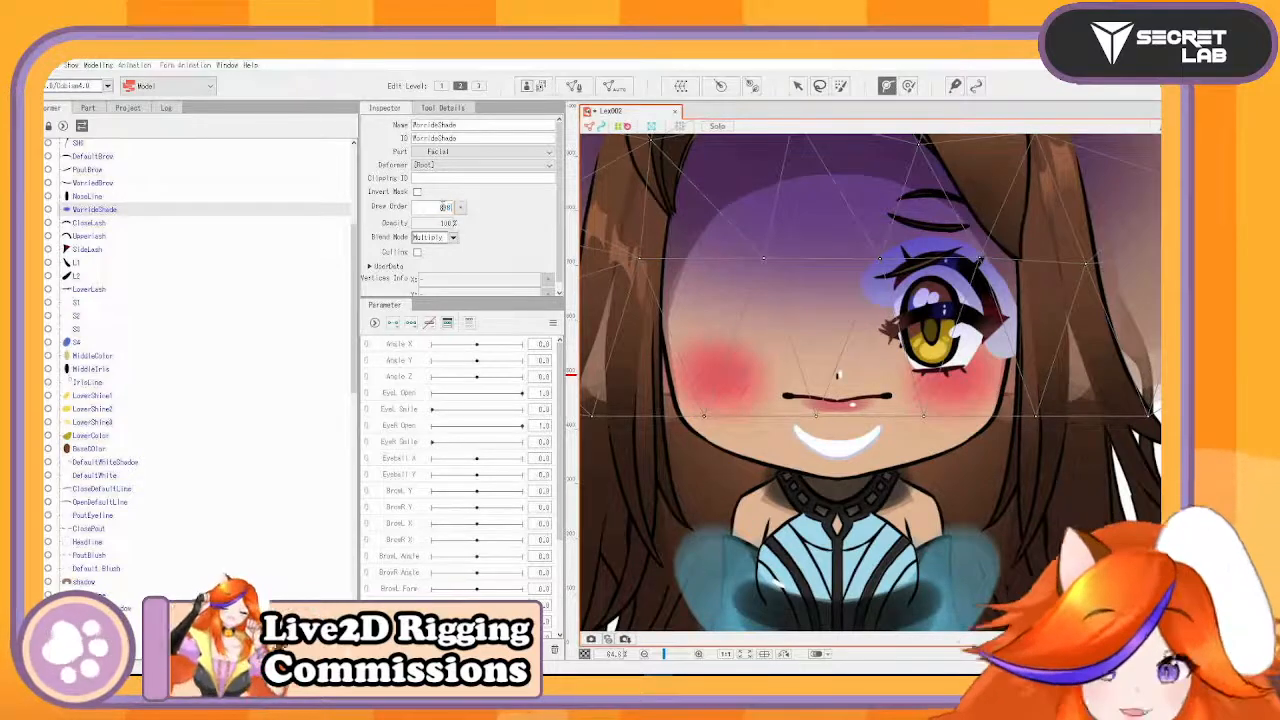
key(BackSpace)
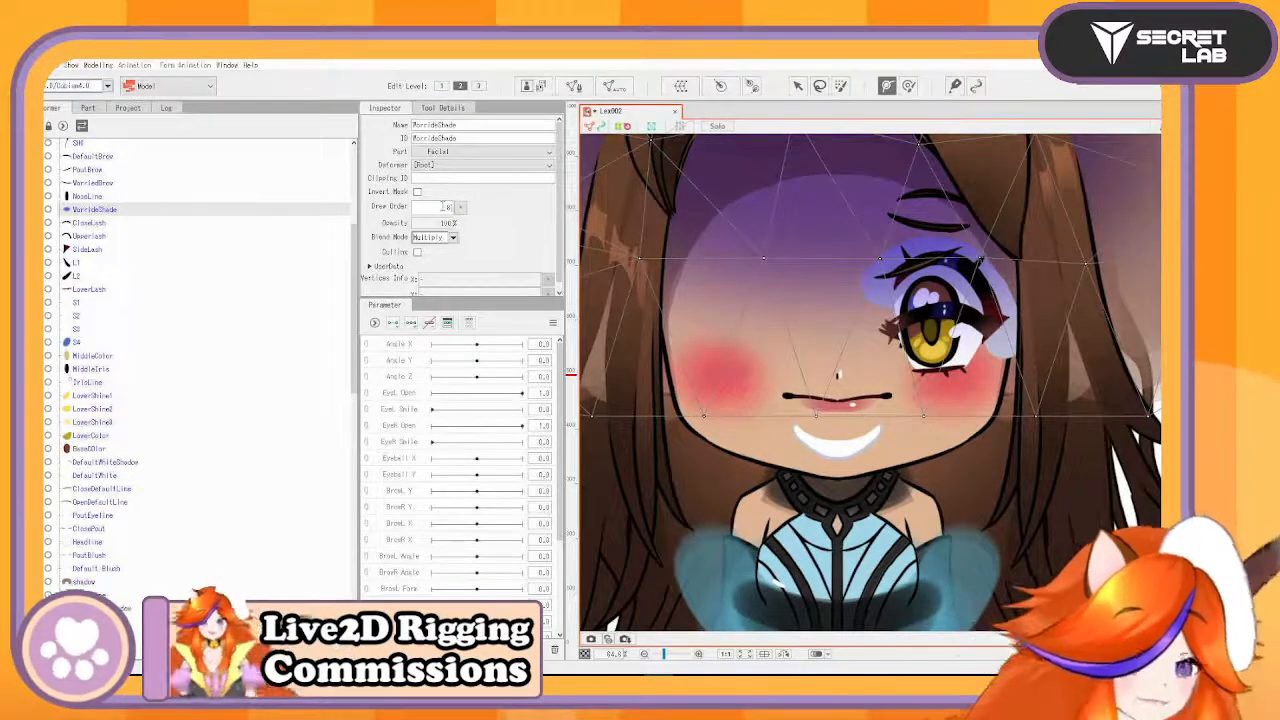
text(06)
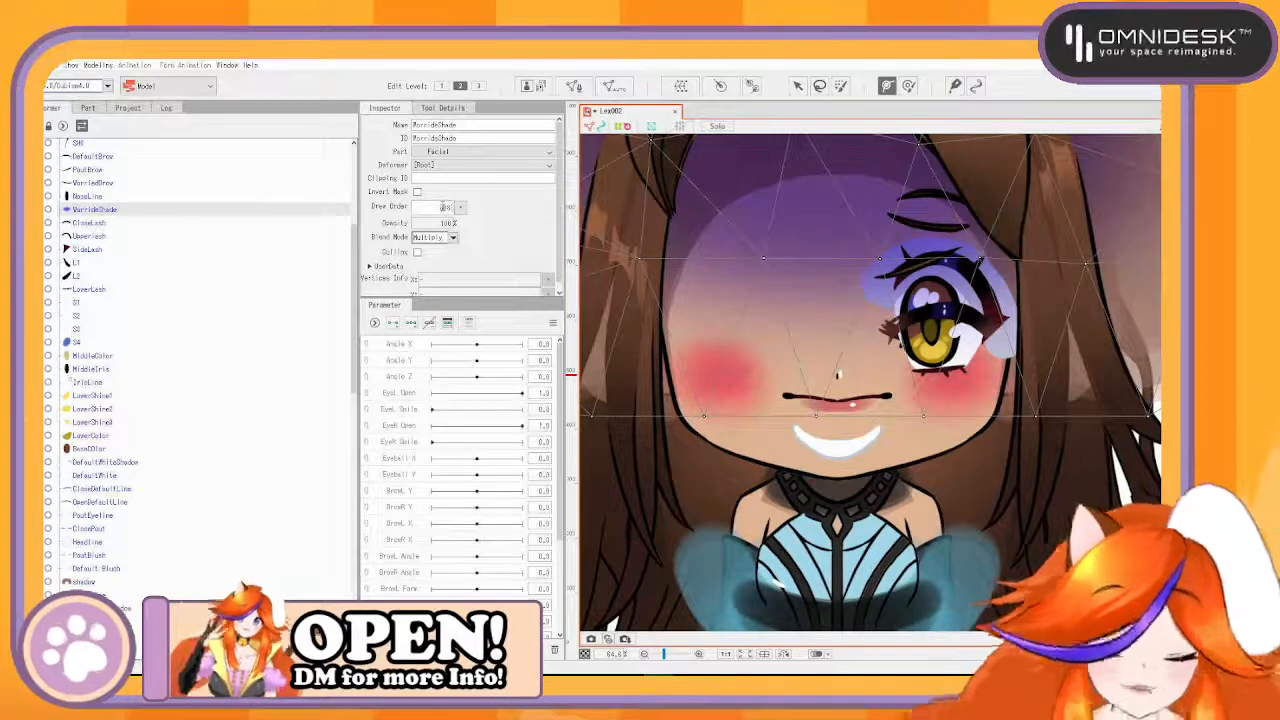
- Set the draw order of the CloseLash layer to 820 and of the UpperLash layer to 815
click(99, 226)
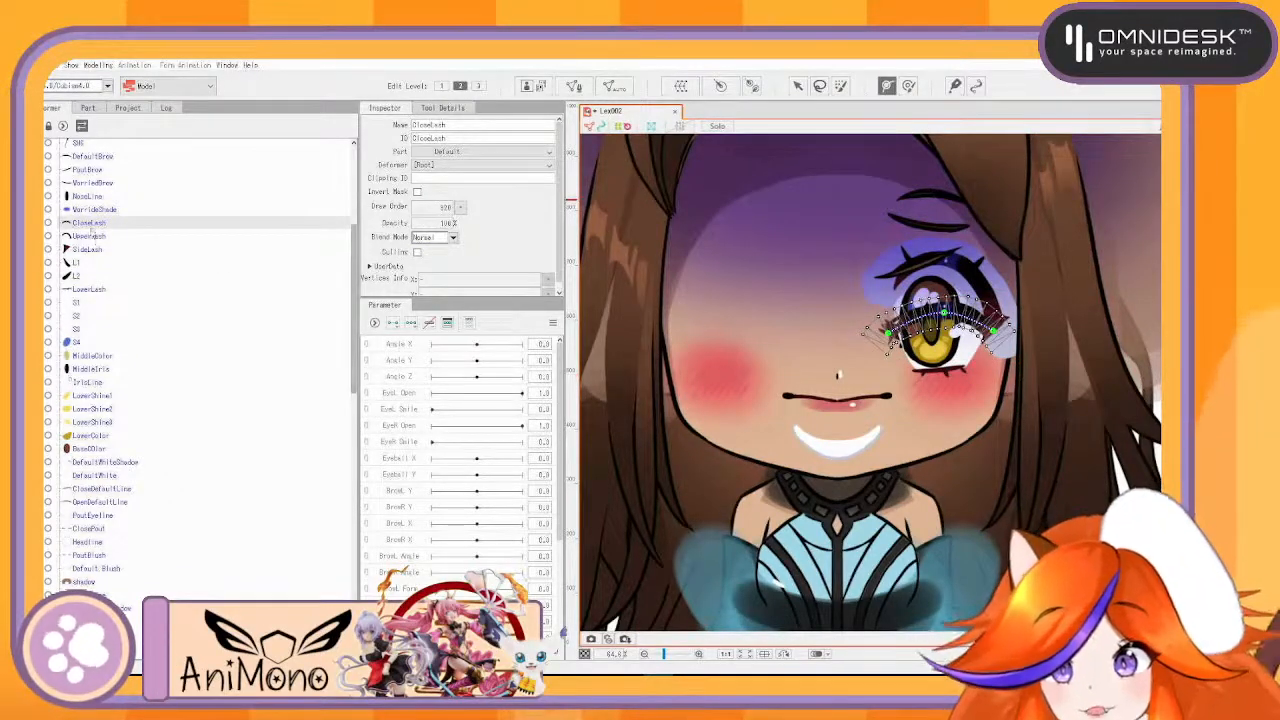
key(Down)
click(440, 206)
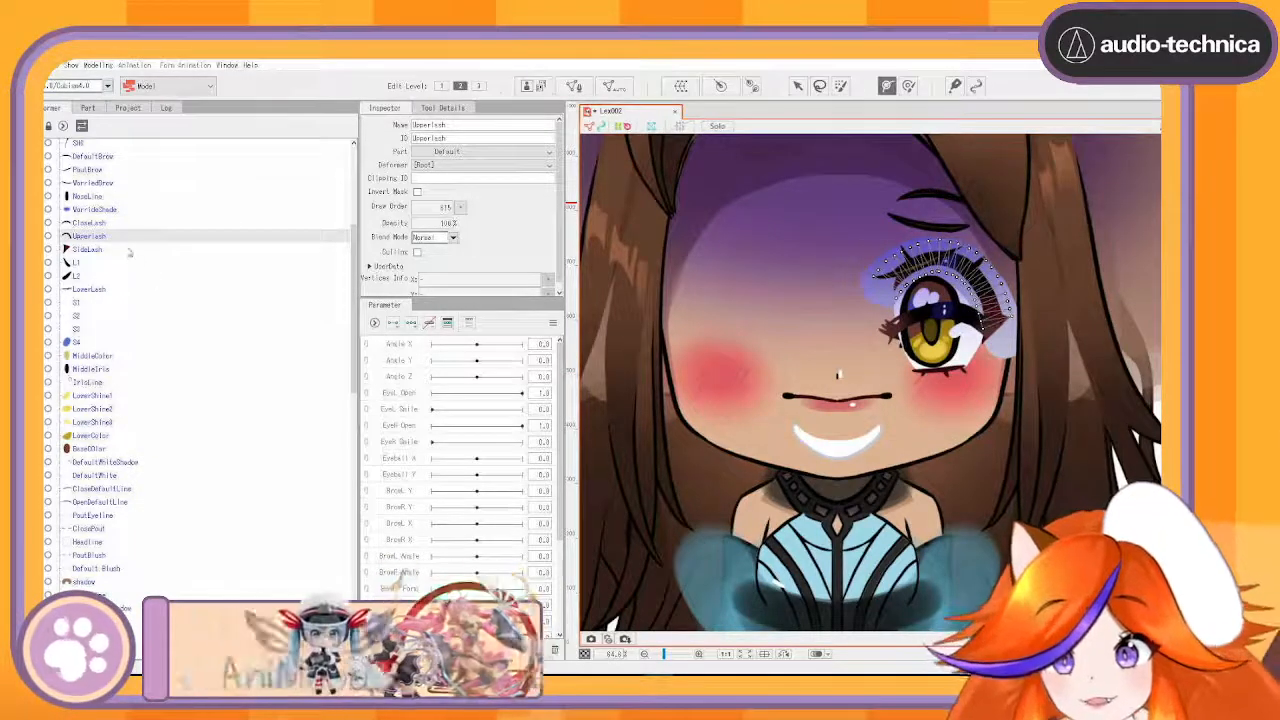
- Set the draw order of the SideLash layer to 810
key(Down)
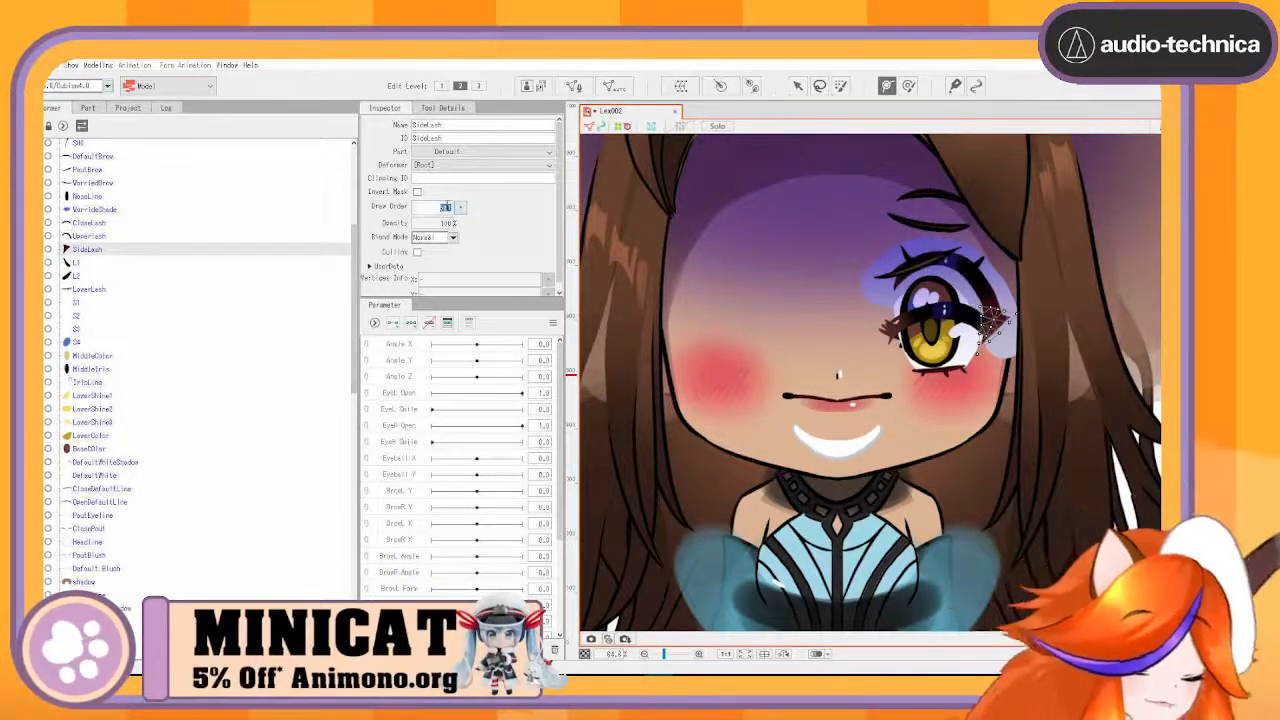
click(448, 206)
text(600)
key(Return)
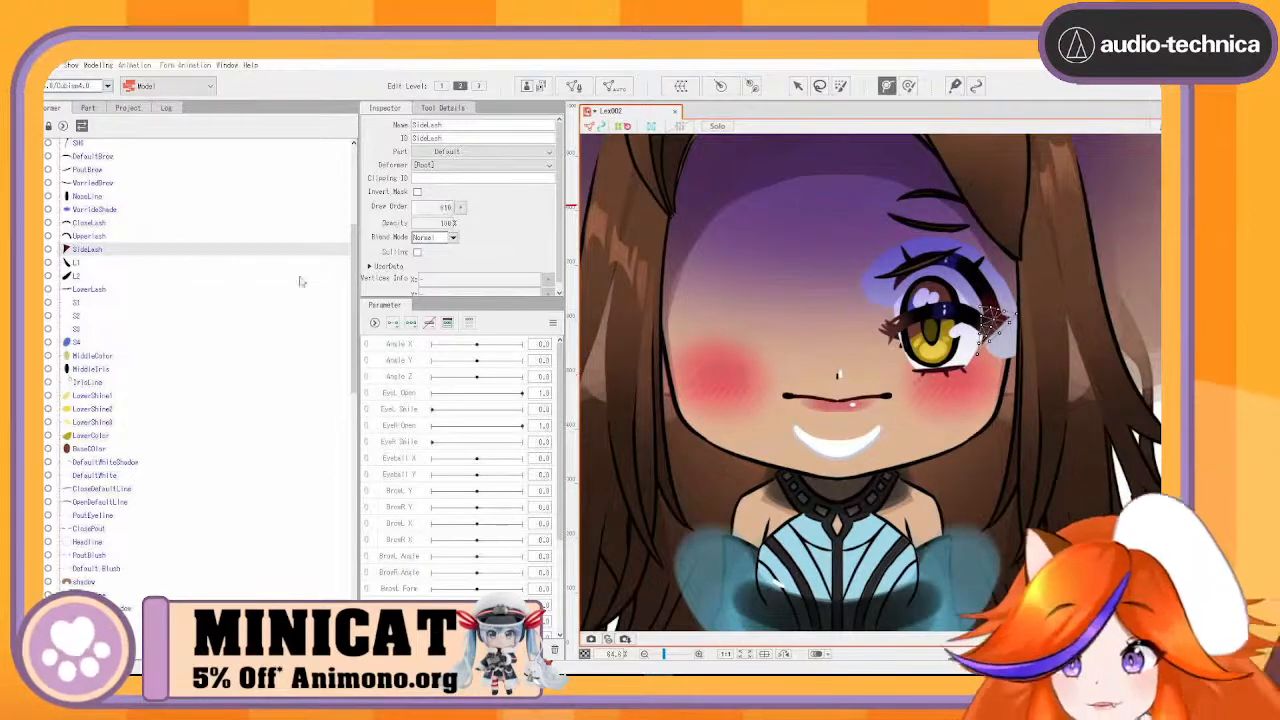
- Set the draw order of the L1 and L2 lash layers together to 805
click(96, 264)
shift+click(94, 276)
click(440, 207)
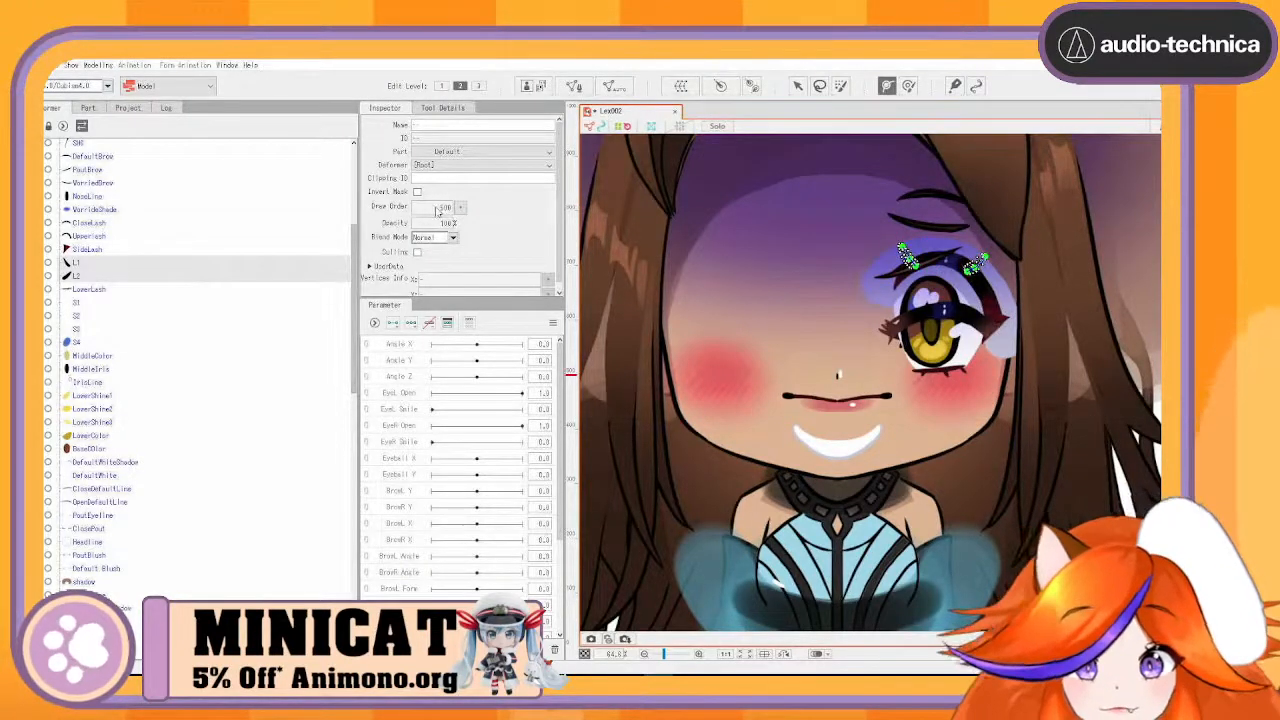
text(605)
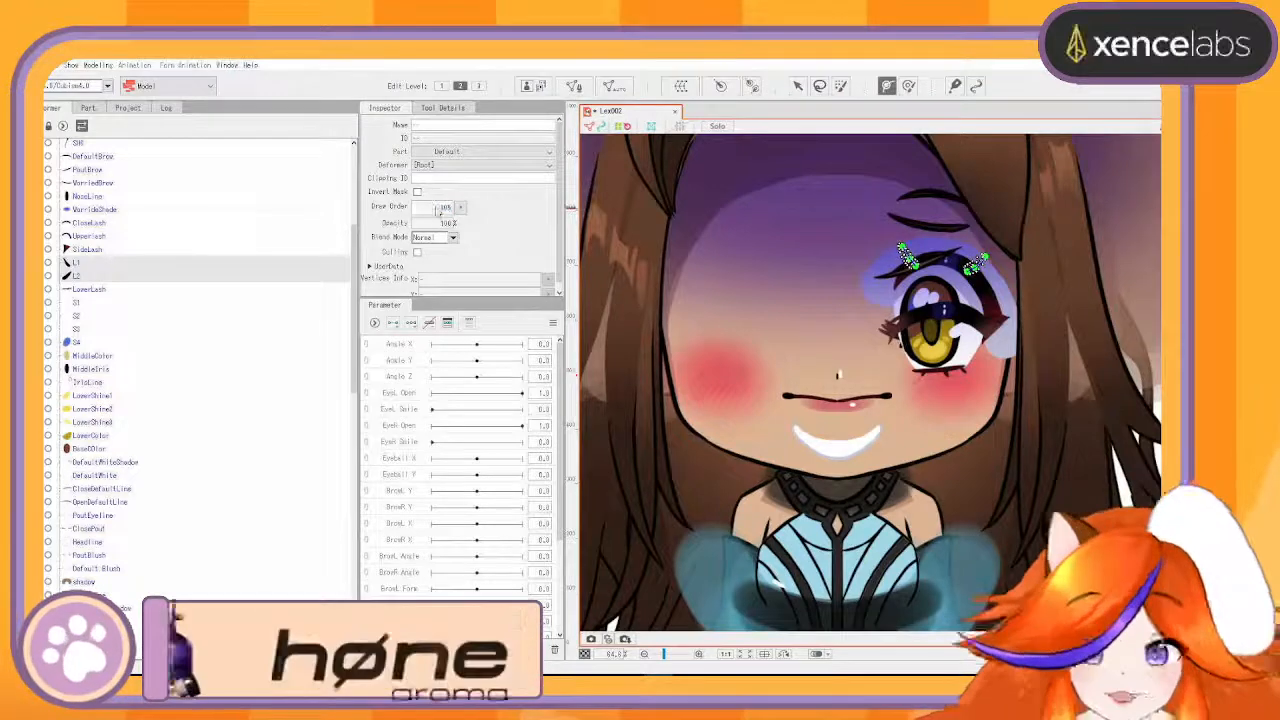
key(Return)
- Set the LowerLash layer's draw order to 800 and enter a new shared draw order for the S1, S2 and S3 layers
click(88, 290)
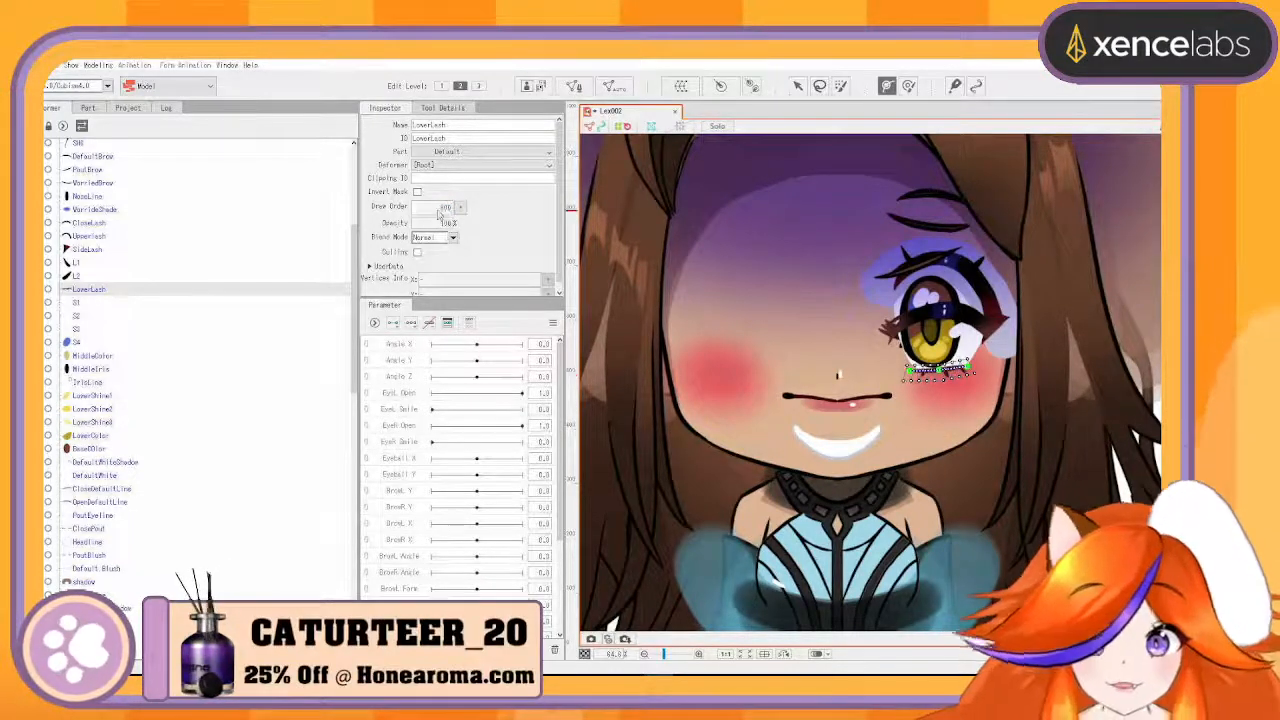
click(76, 302)
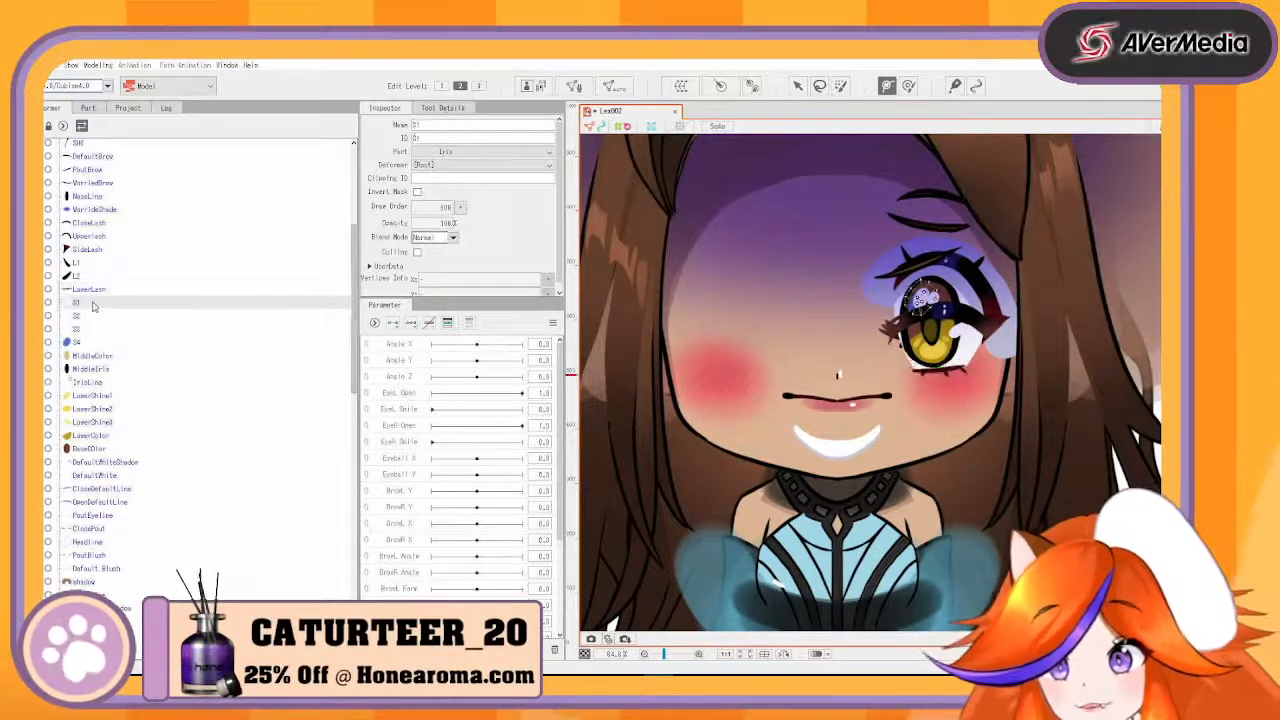
shift+click(86, 331)
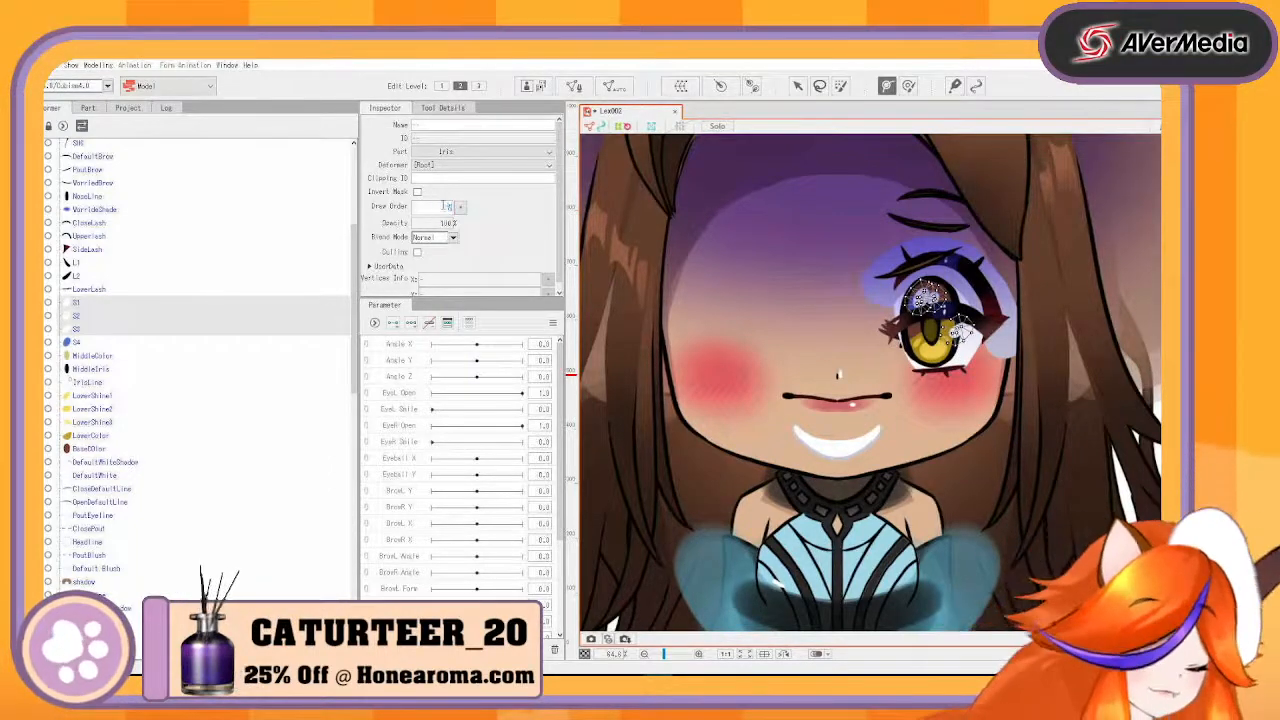
- Set the draw order of the S4 layer to 790 and of the MiddleColor layer to 785
click(158, 345)
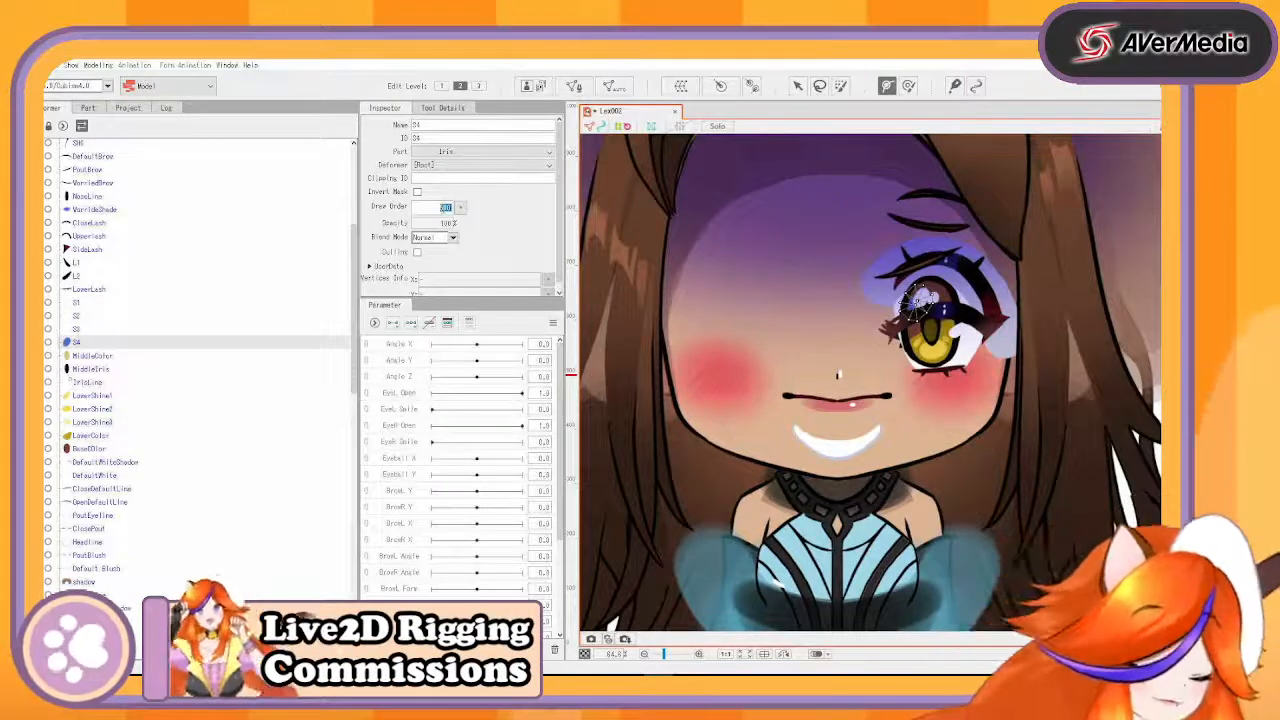
text(540)
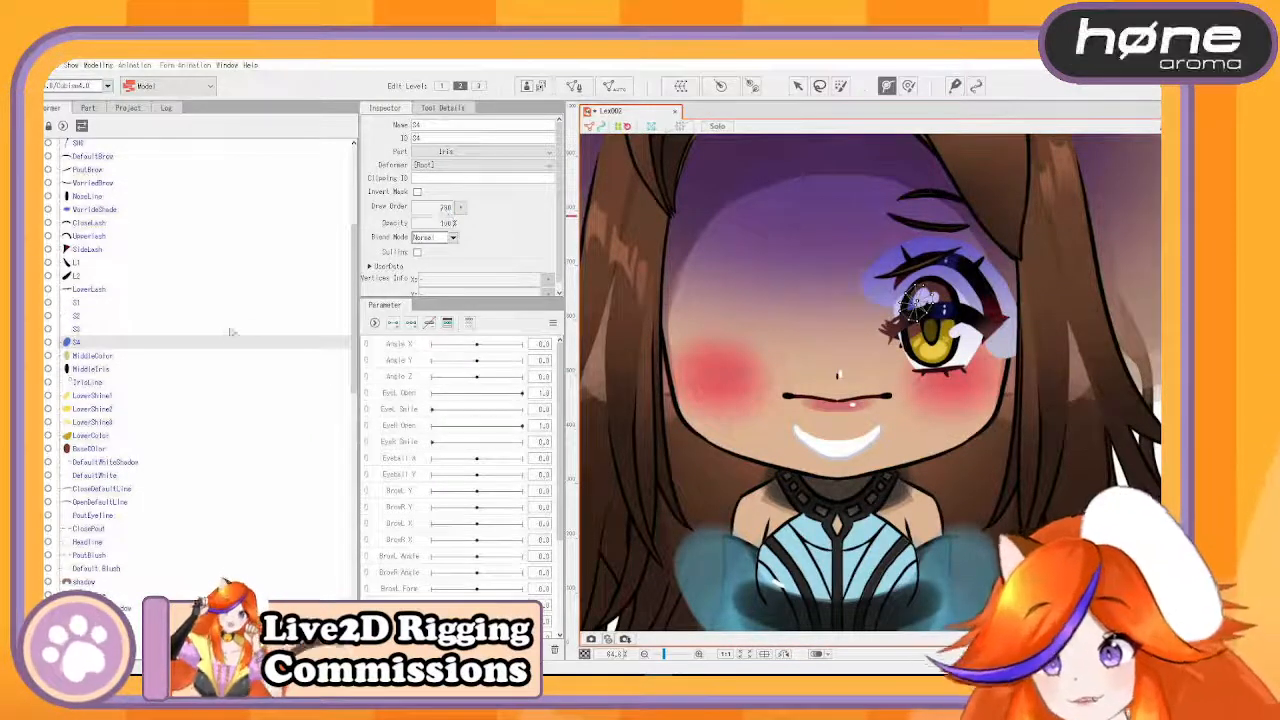
click(168, 356)
double_click(445, 206)
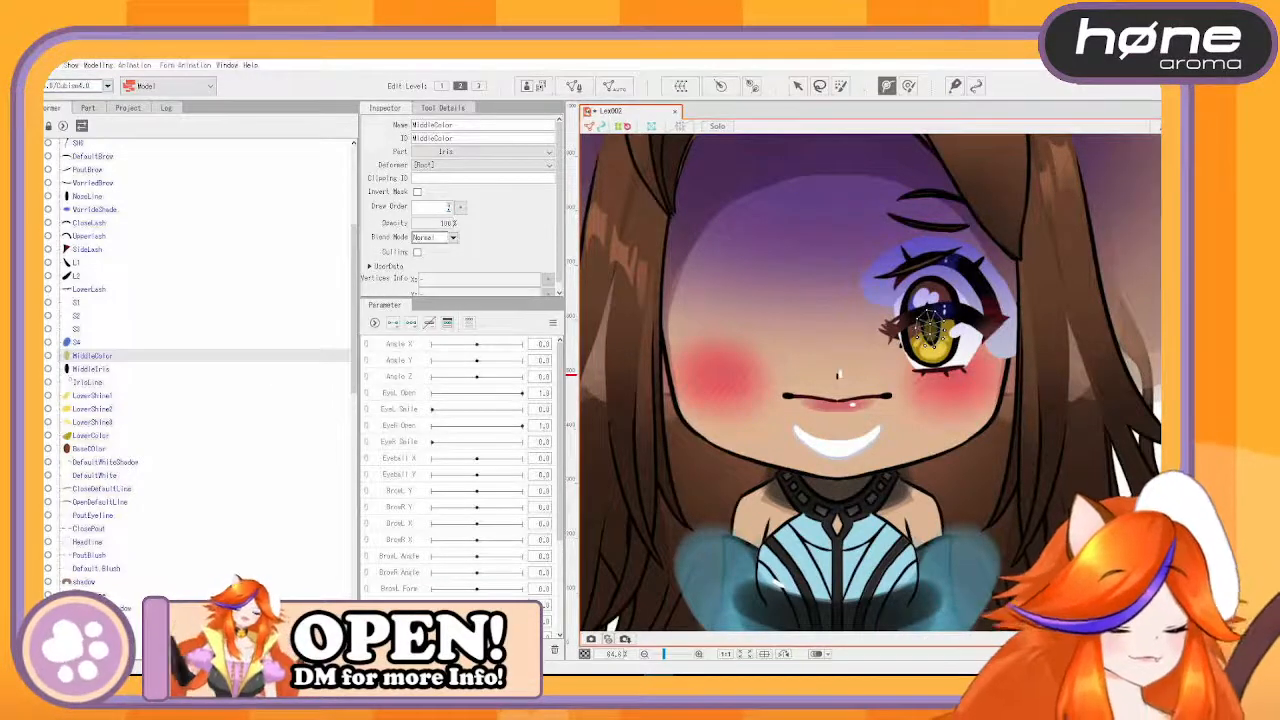
text(280)
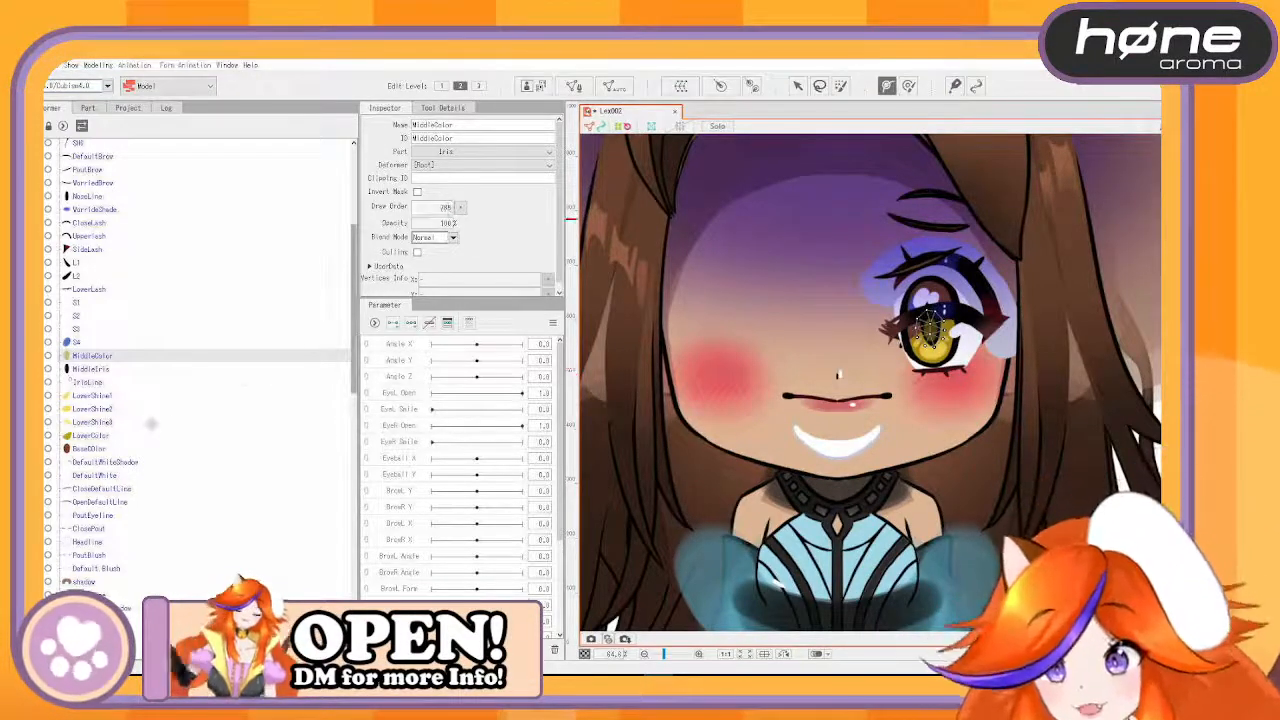
- Set the draw order of the MiddleIris layer to 780 and of the IrisLine layer to 775
click(152, 370)
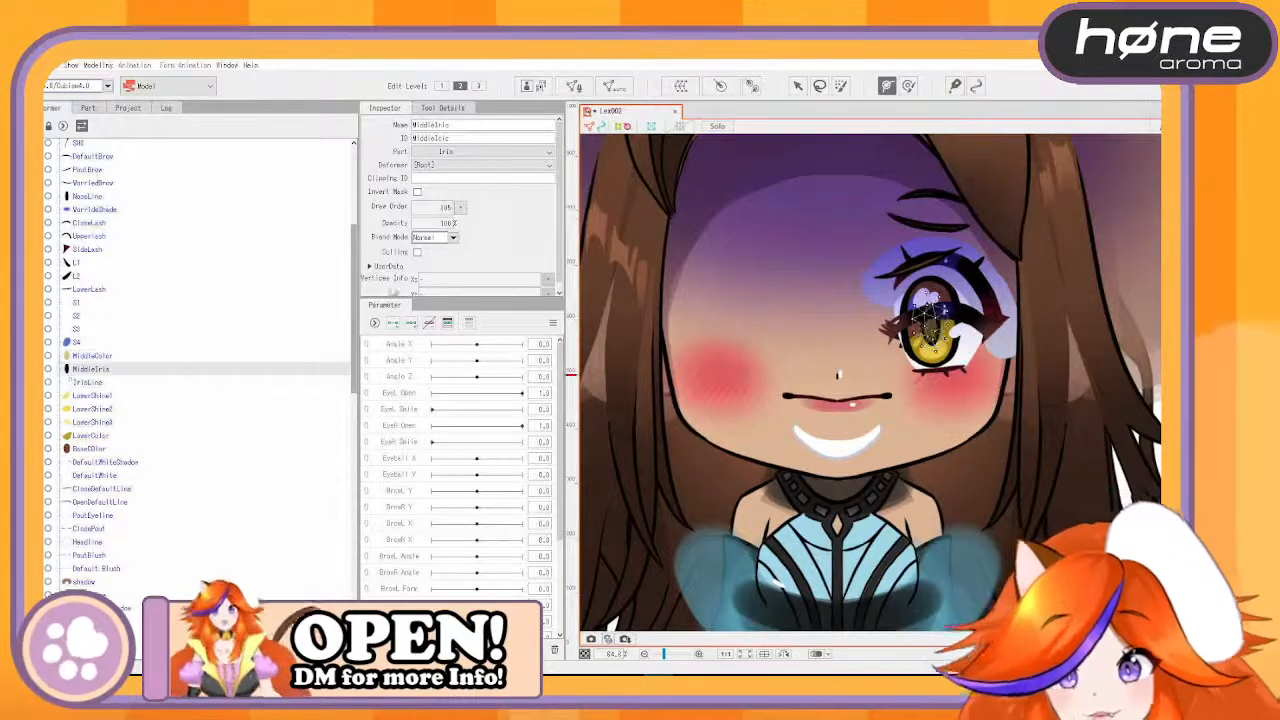
double_click(445, 206)
text(780)
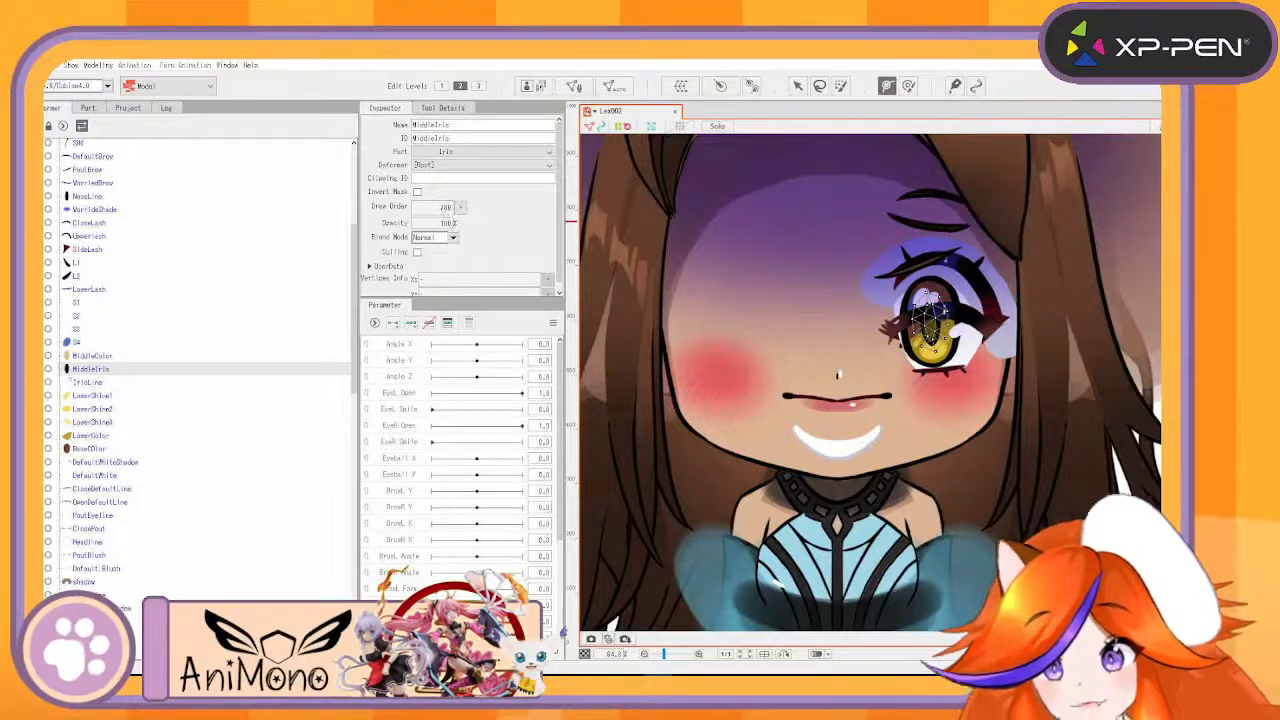
click(96, 382)
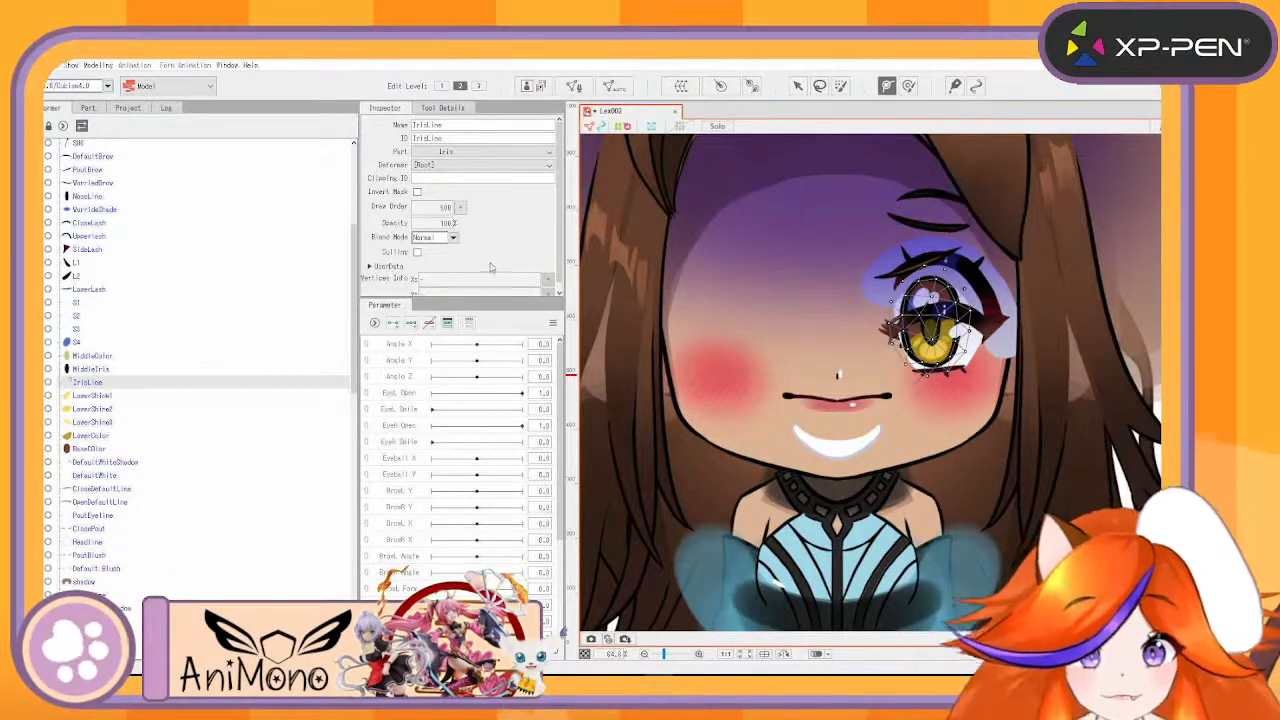
double_click(447, 207)
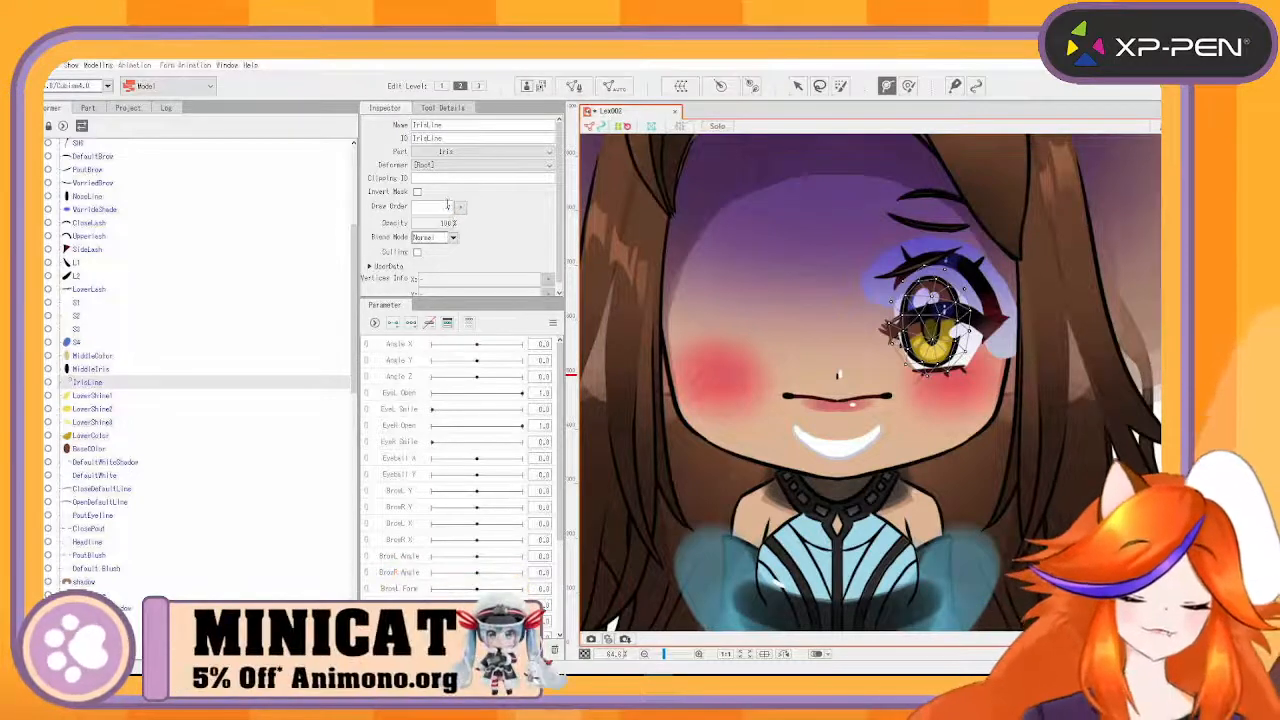
text(775)
key(Return)
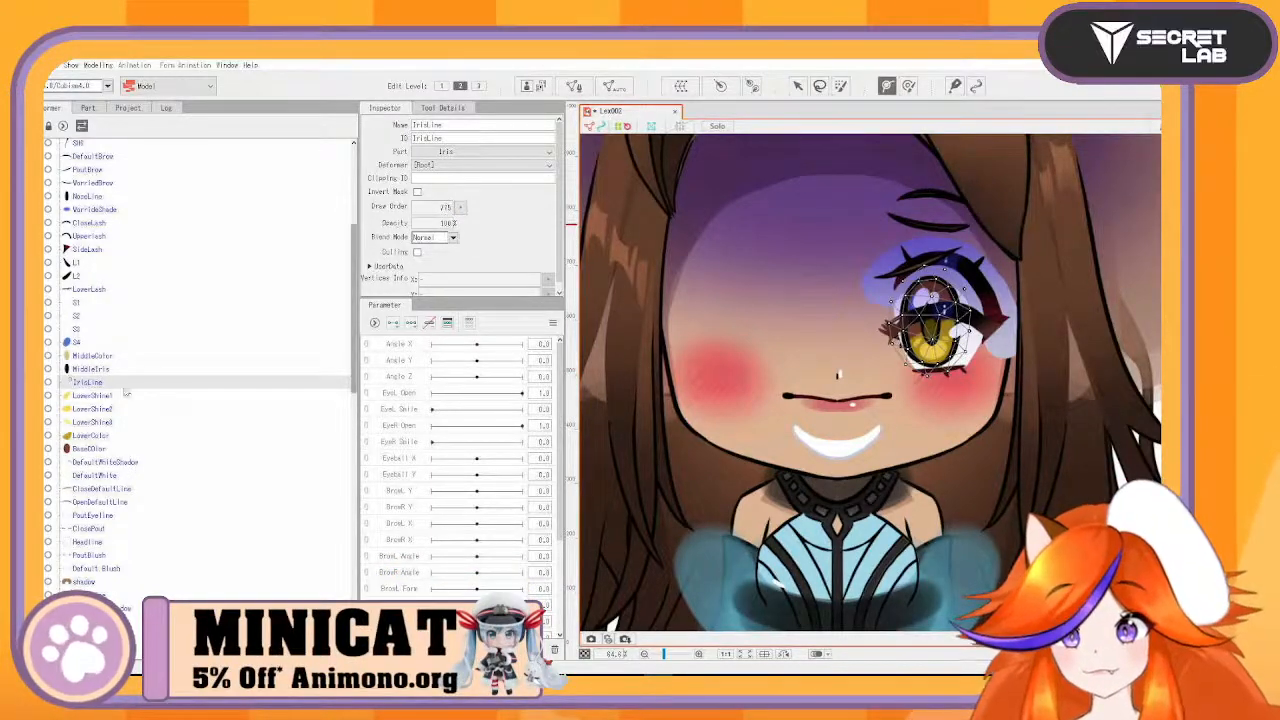
- Set the draw order of the LowerShine1, LowerShine2 and LowerShine3 layers together to 770
click(92, 395)
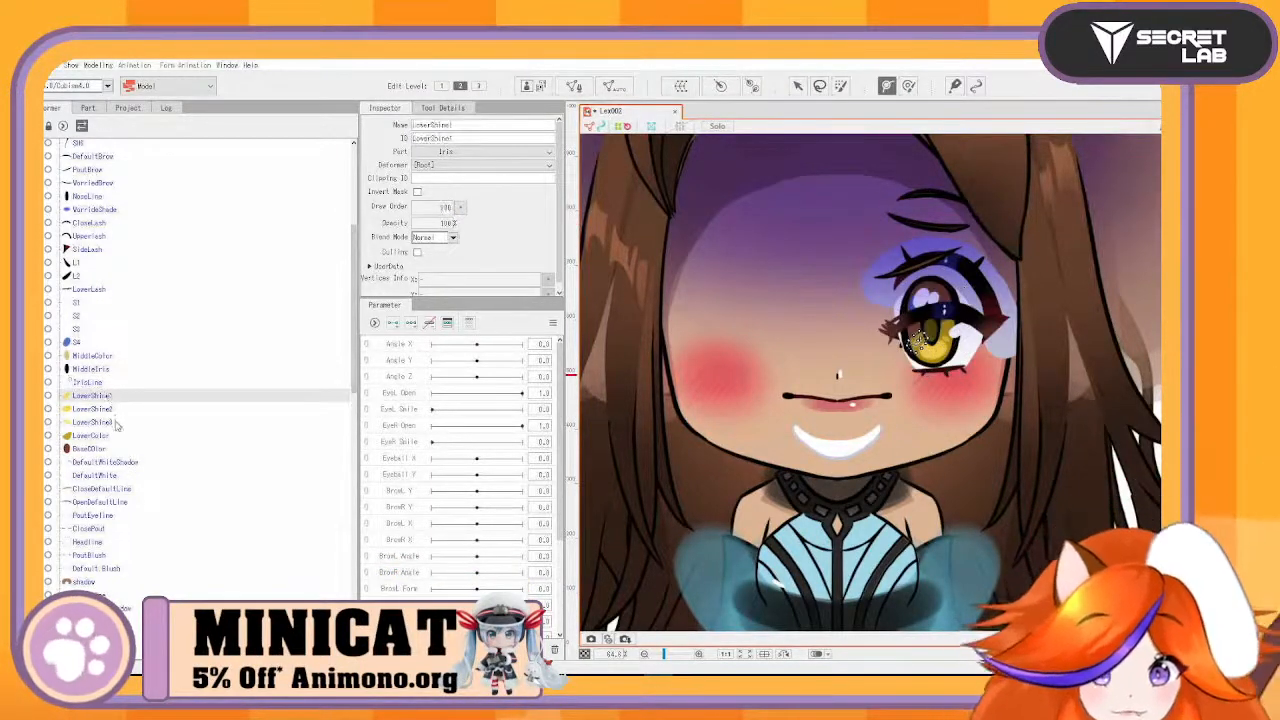
shift+click(116, 423)
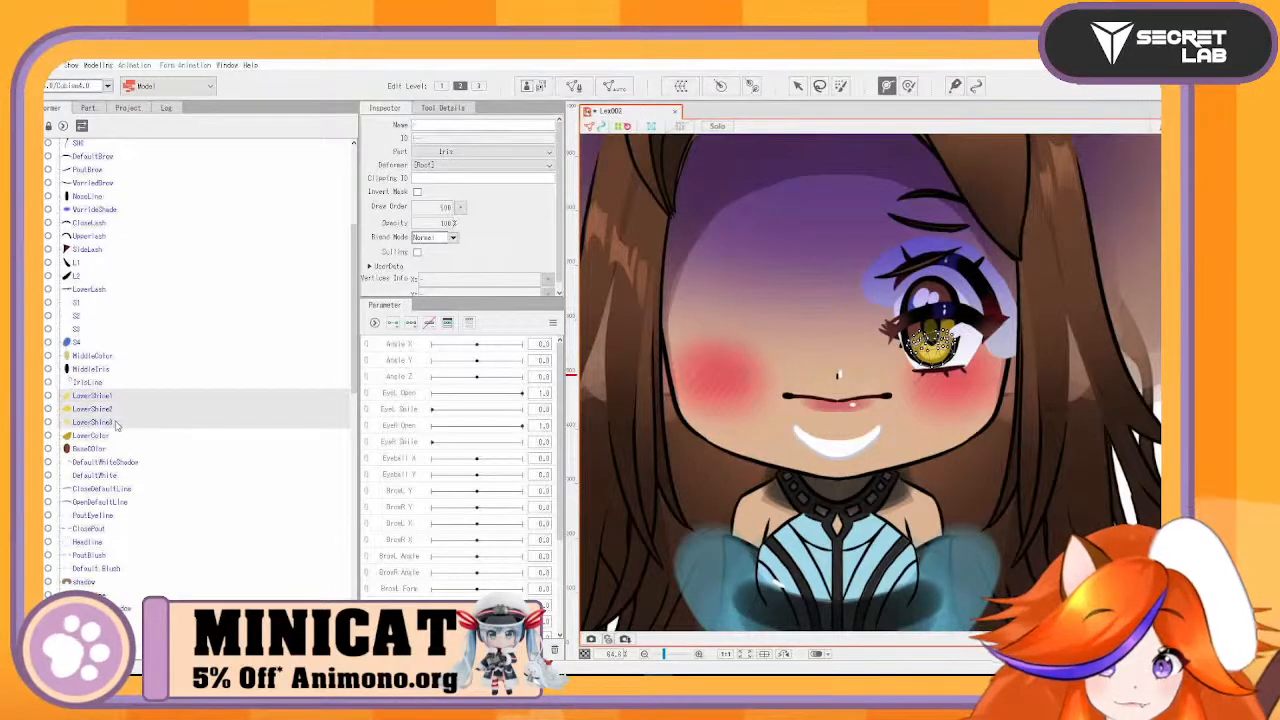
double_click(445, 207)
text(270)
key(Return)
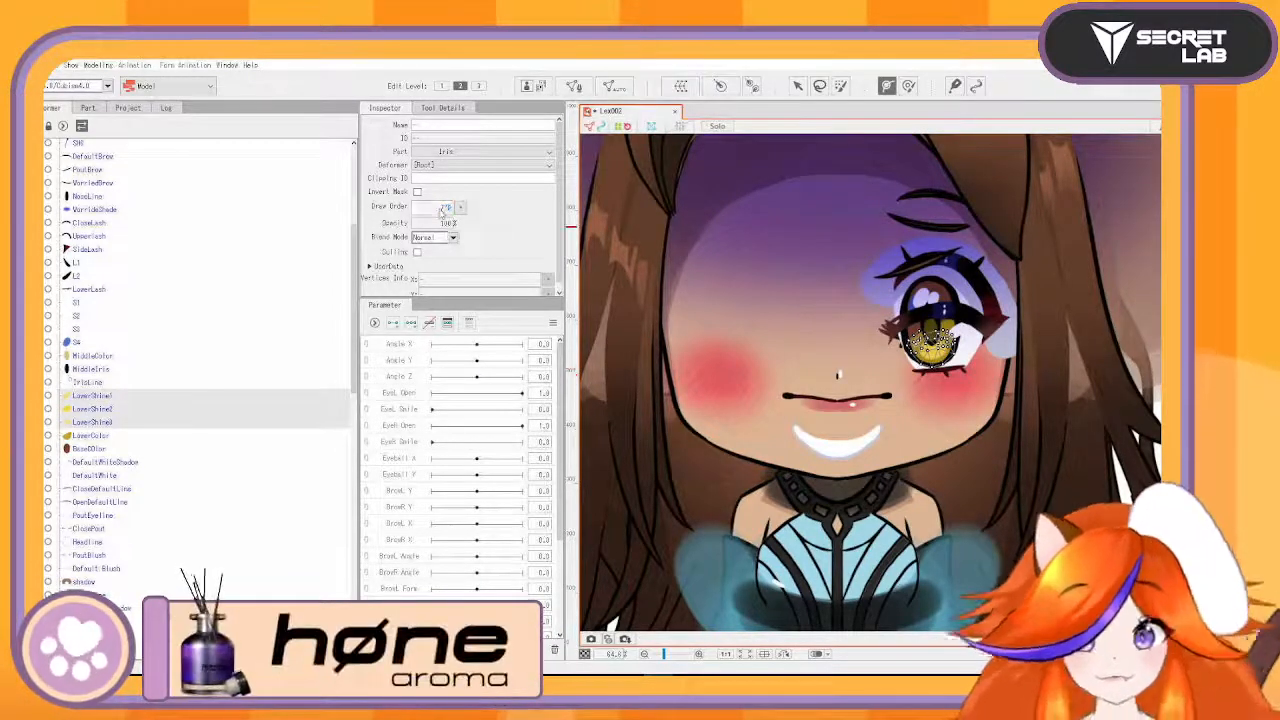
- Set the draw order of the LowerColor layer to 765 and of the BaseColor layer to 760
click(90, 435)
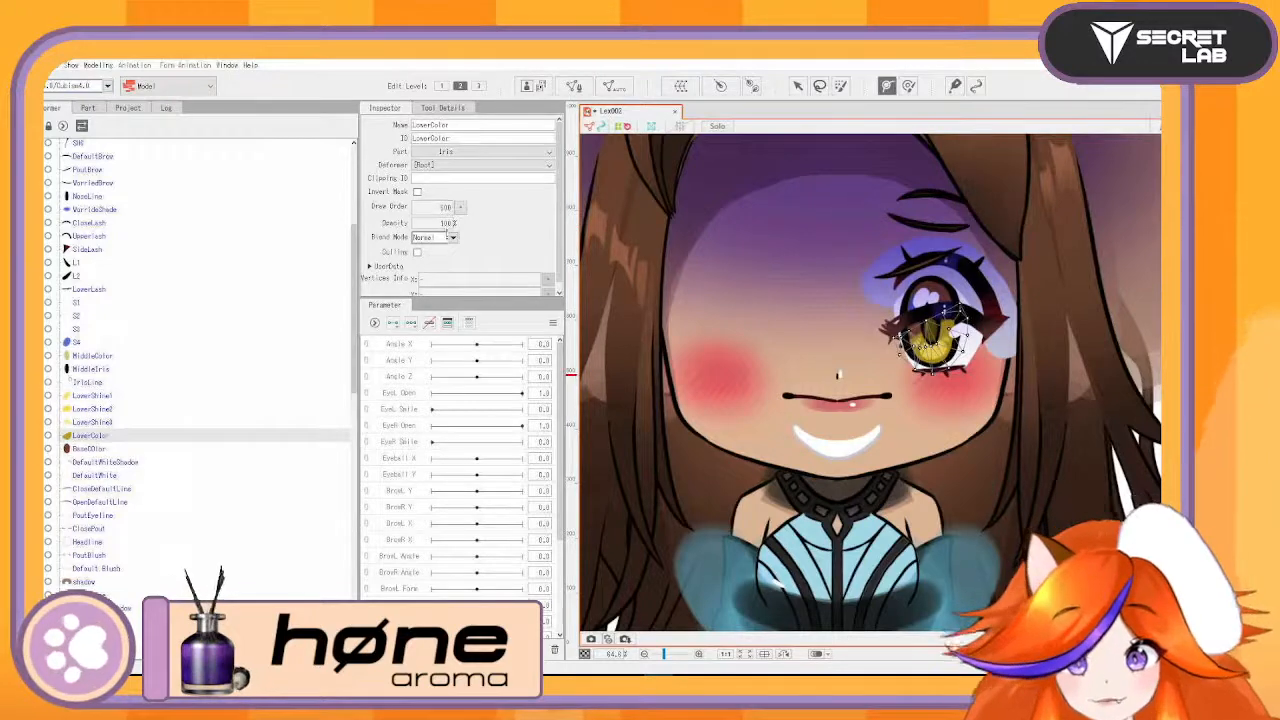
double_click(445, 207)
text(260)
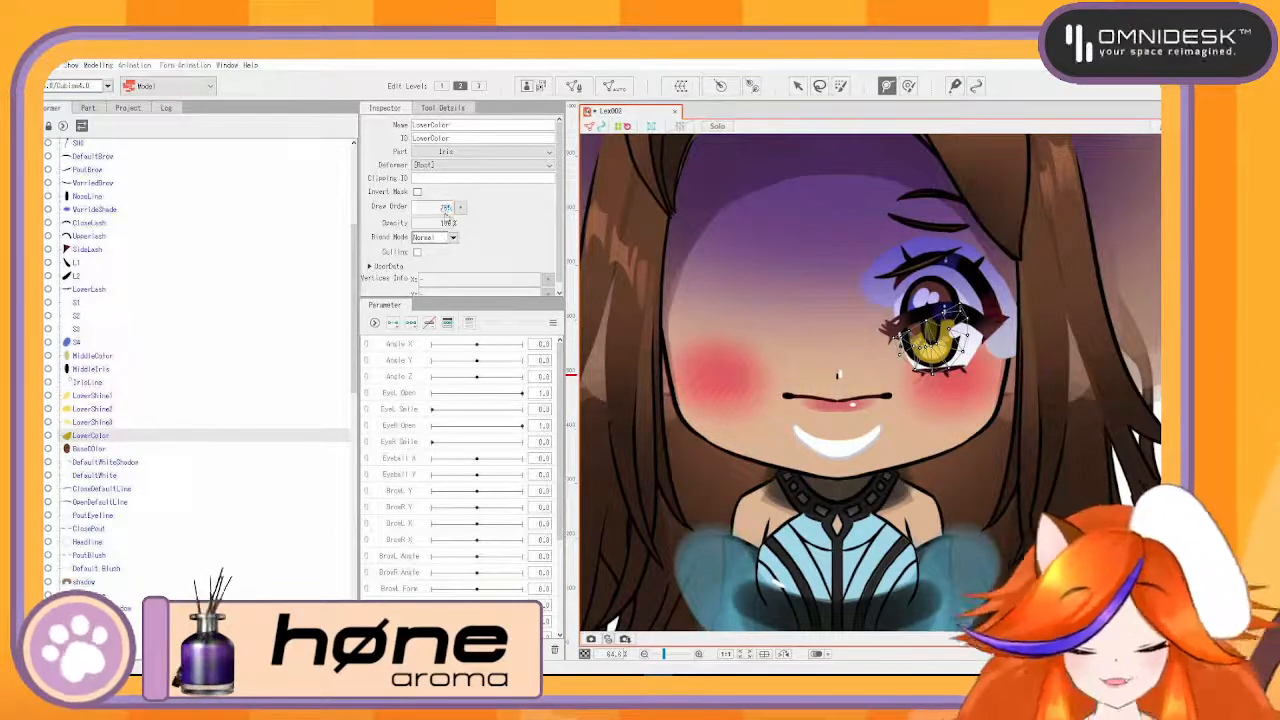
click(112, 452)
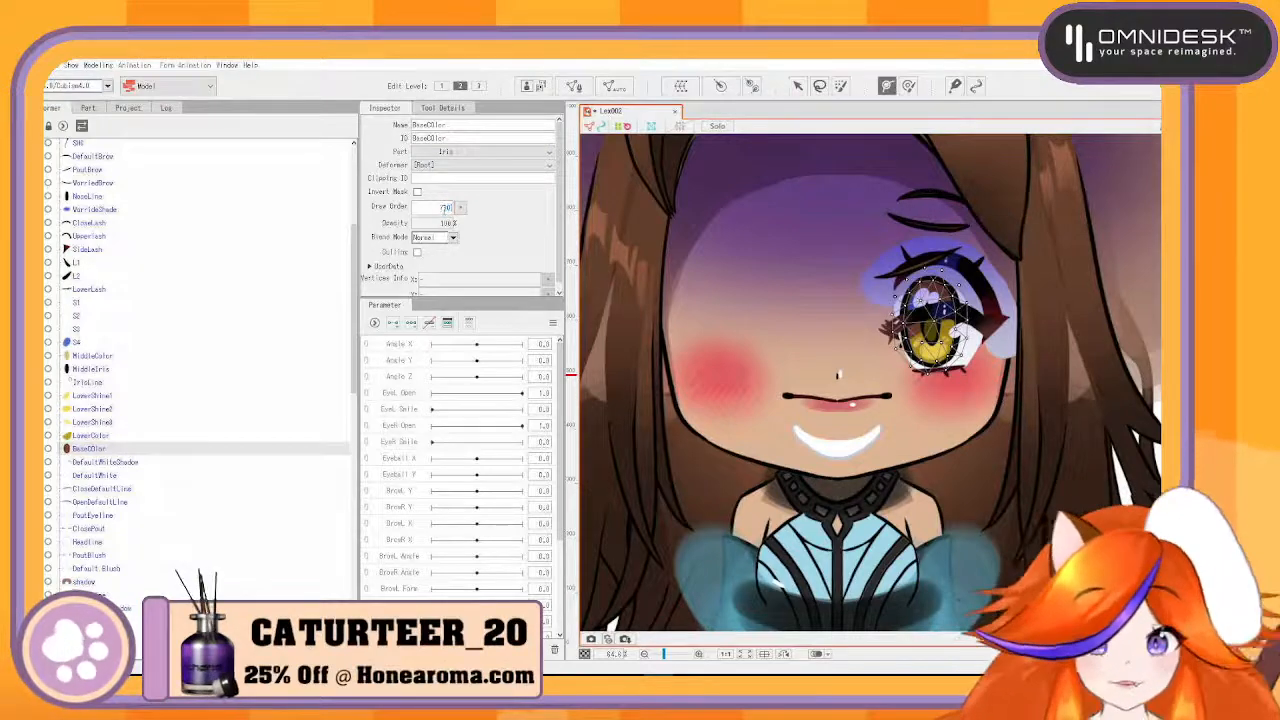
- Set the draw order of the DefaultWhiteShadow layer to 755 and of the DefaultWhite layer to 750
click(110, 462)
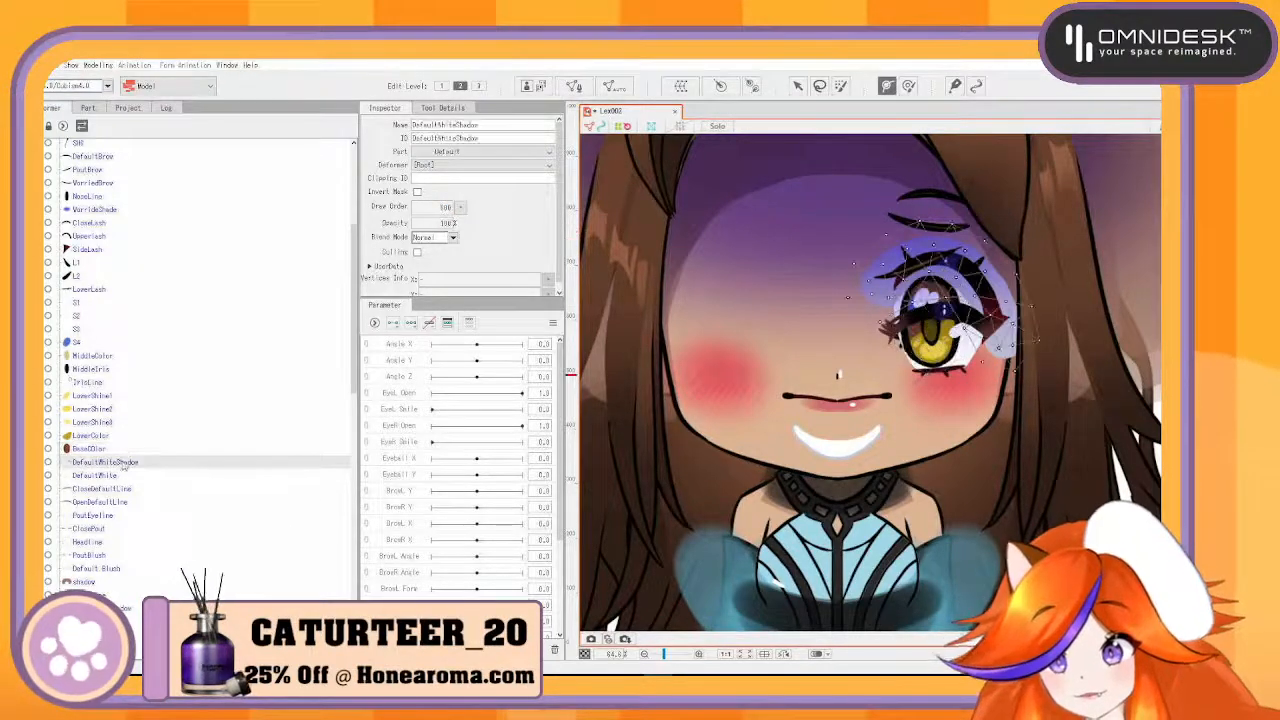
click(431, 213)
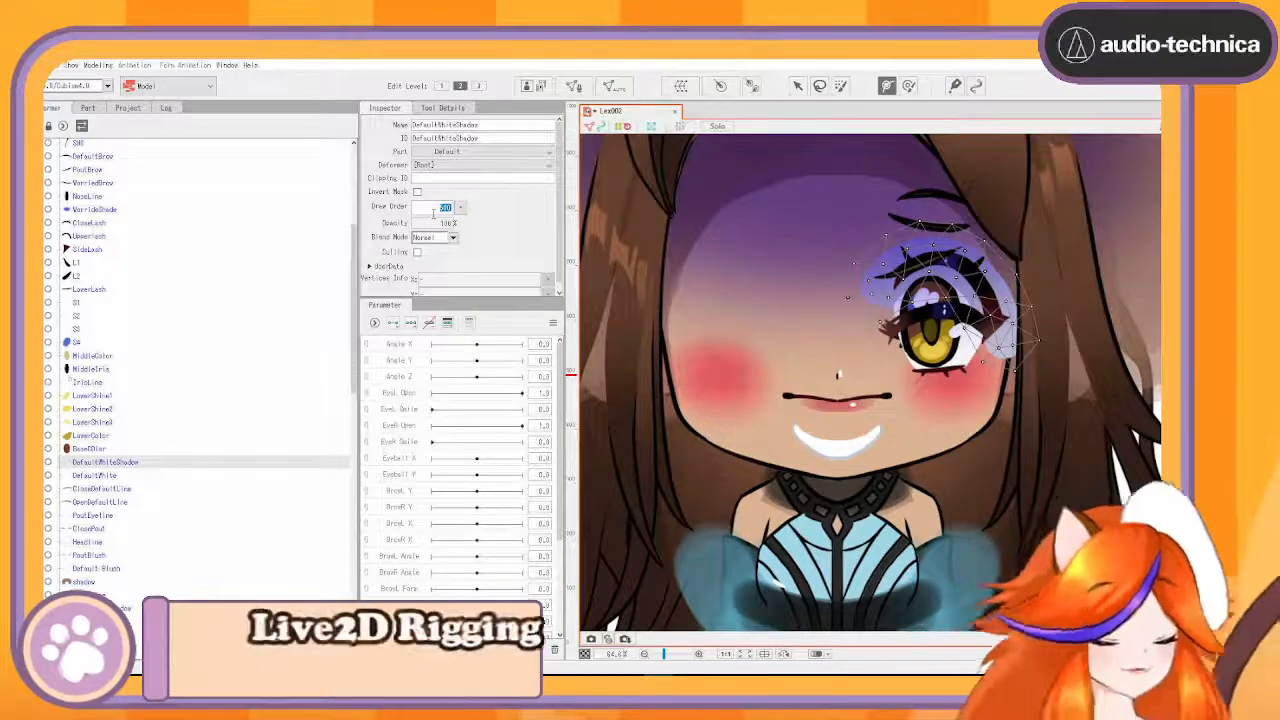
text(45)
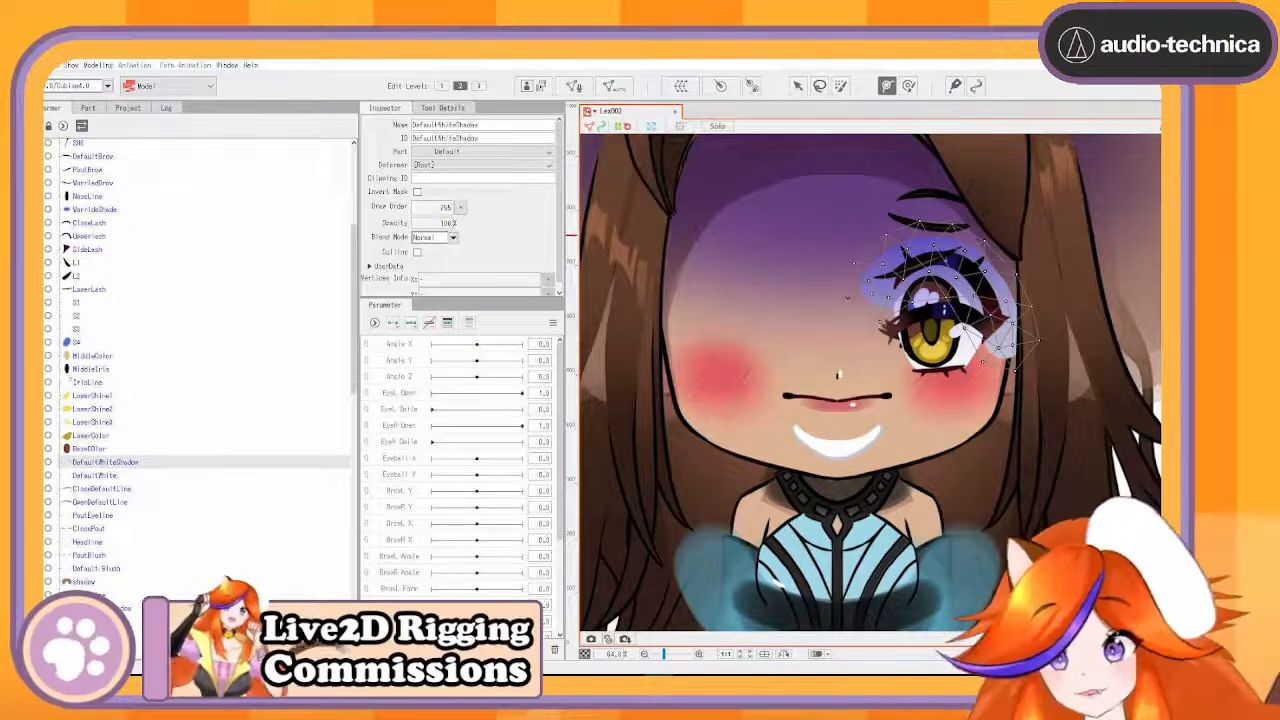
click(115, 477)
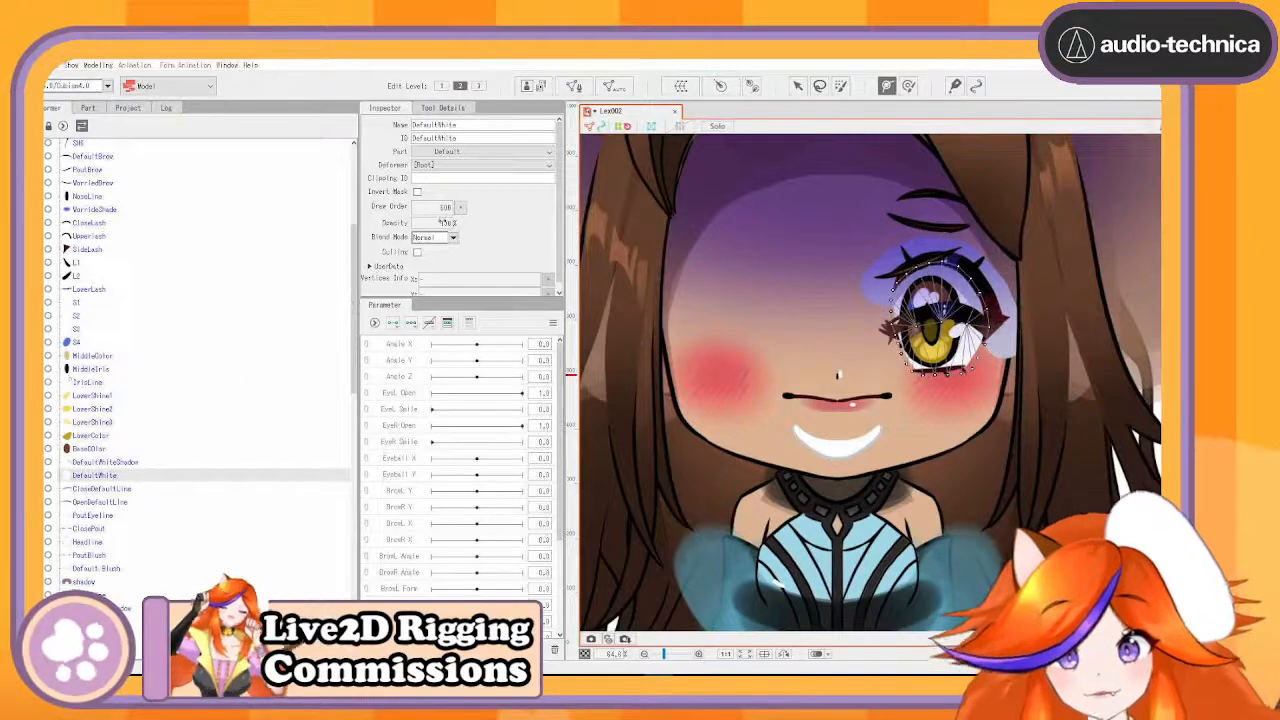
click(446, 207)
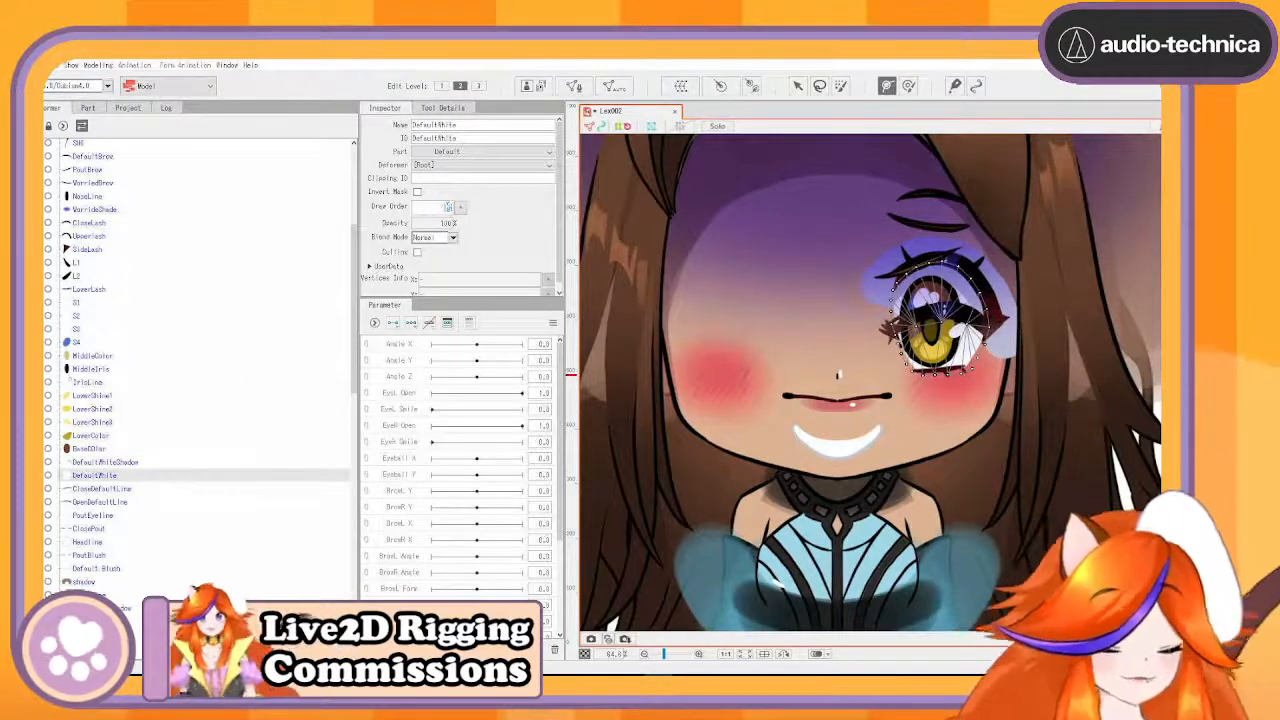
text(450)
key(Return)
- Set the draw order of the CloseDefaultLine and OpenDefaultLine layers together to 745
click(120, 488)
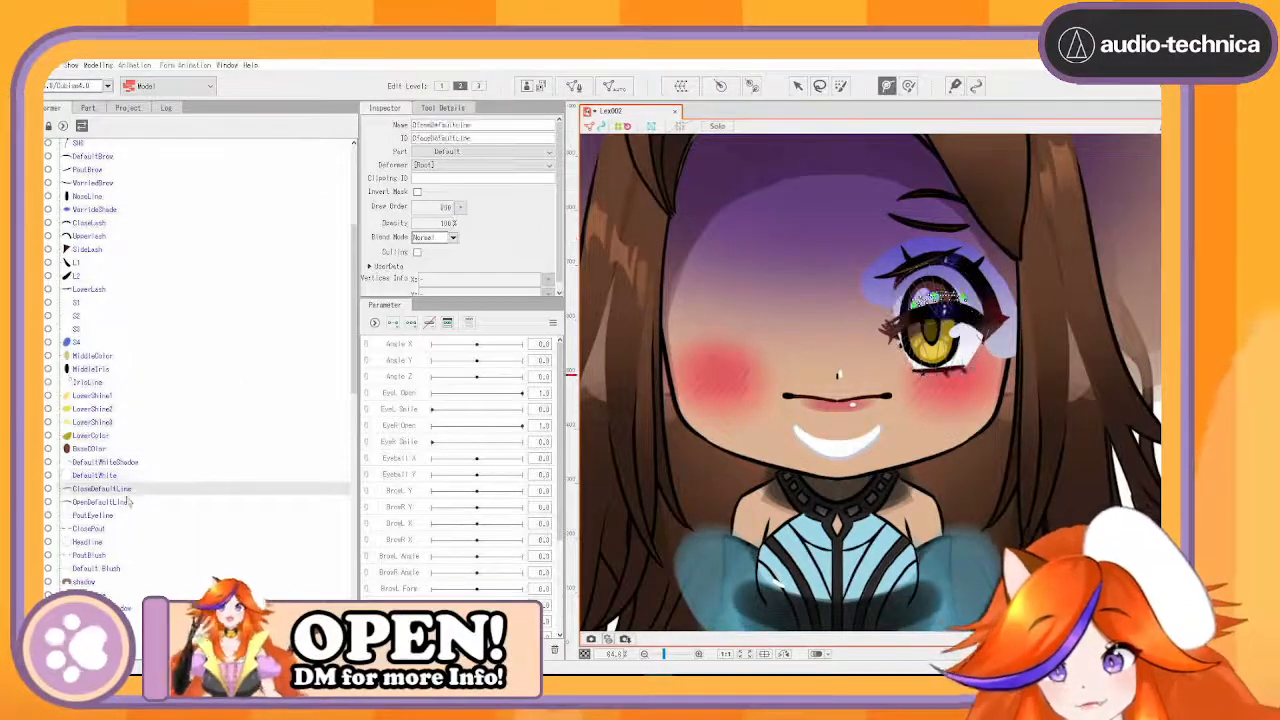
ctrl+click(120, 501)
click(444, 208)
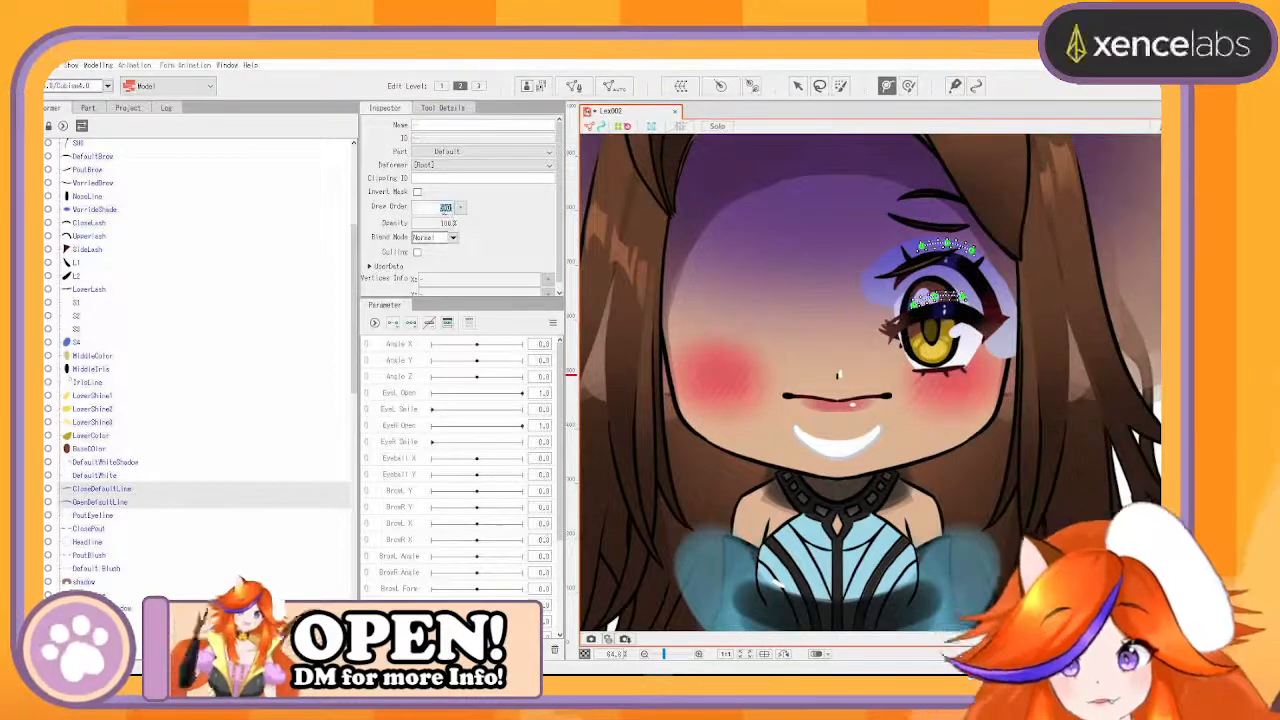
click(128, 477)
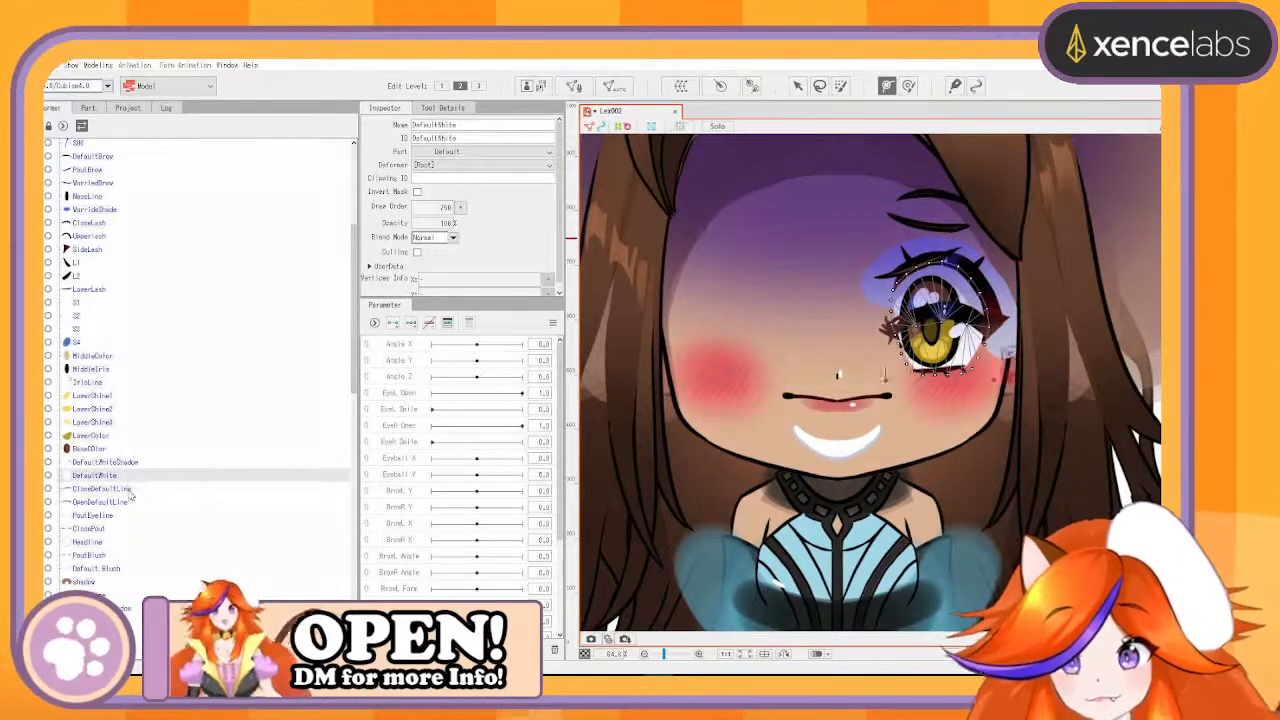
ctrl+click(128, 491)
click(120, 488)
ctrl+click(126, 501)
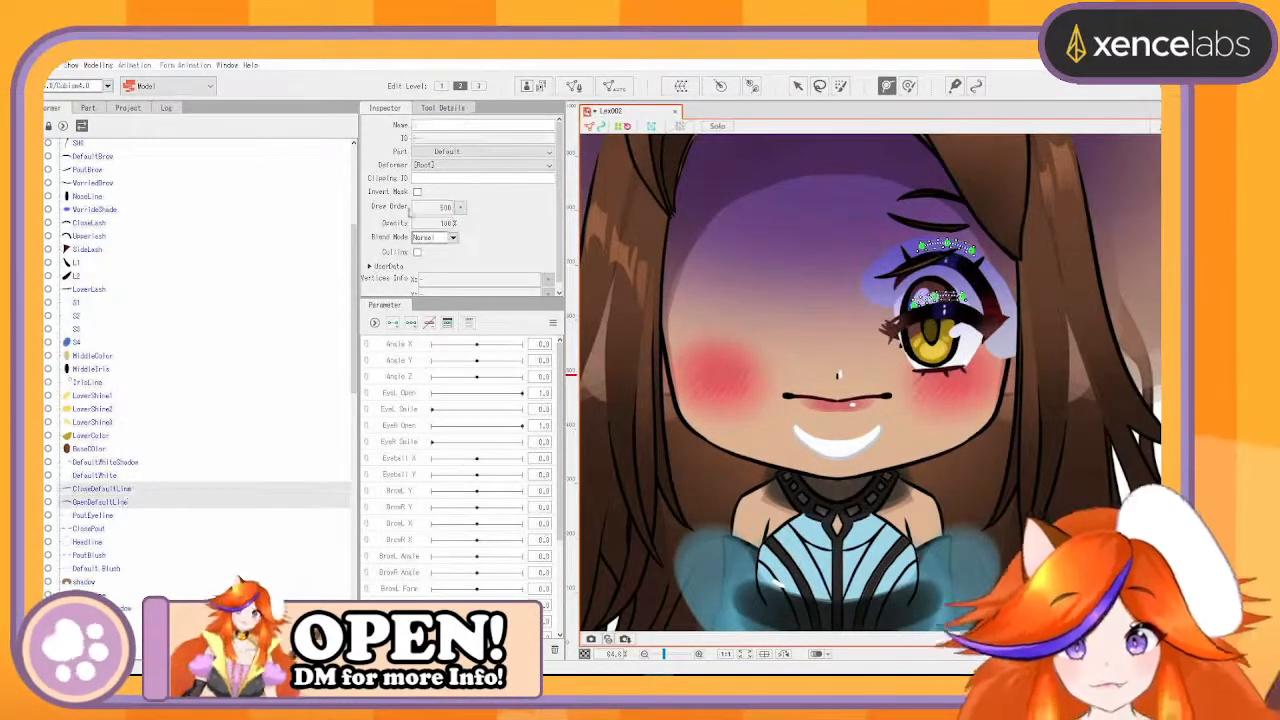
click(422, 208)
text(740)
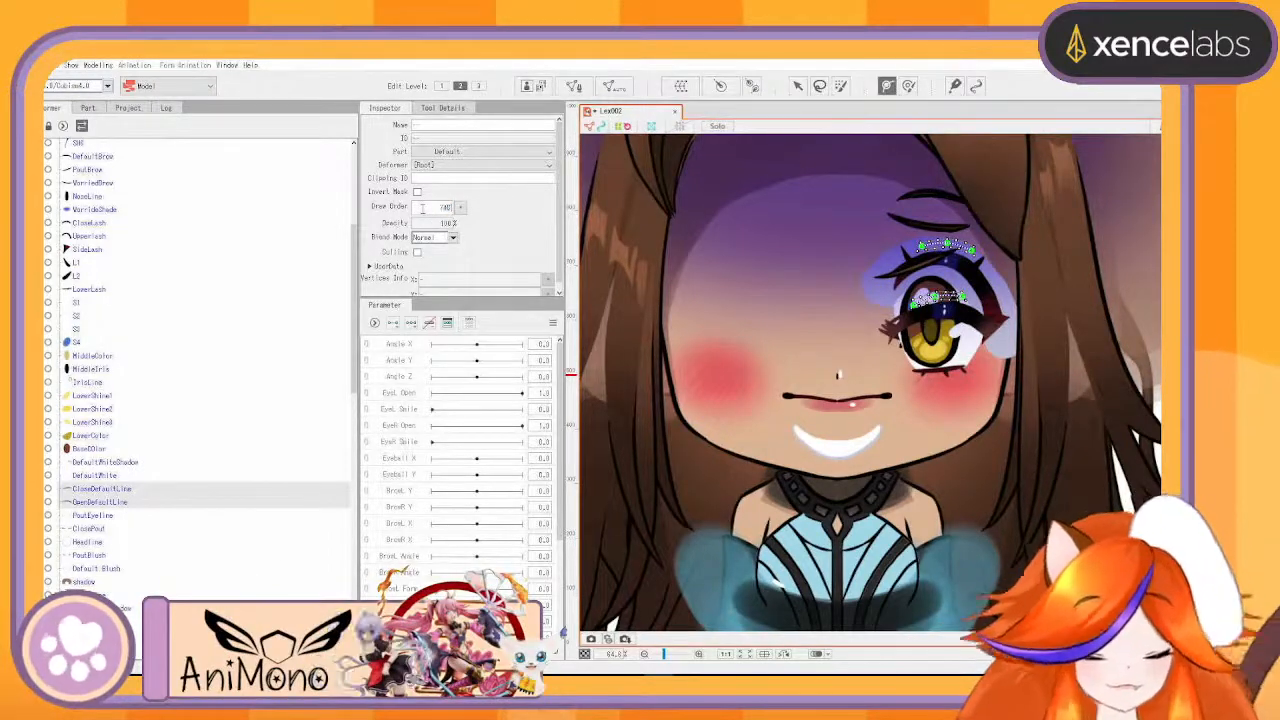
- Set the draw order of the PoutEyeline layer to 745, matching the default eye line layers
scroll(205, 492, down, 2)
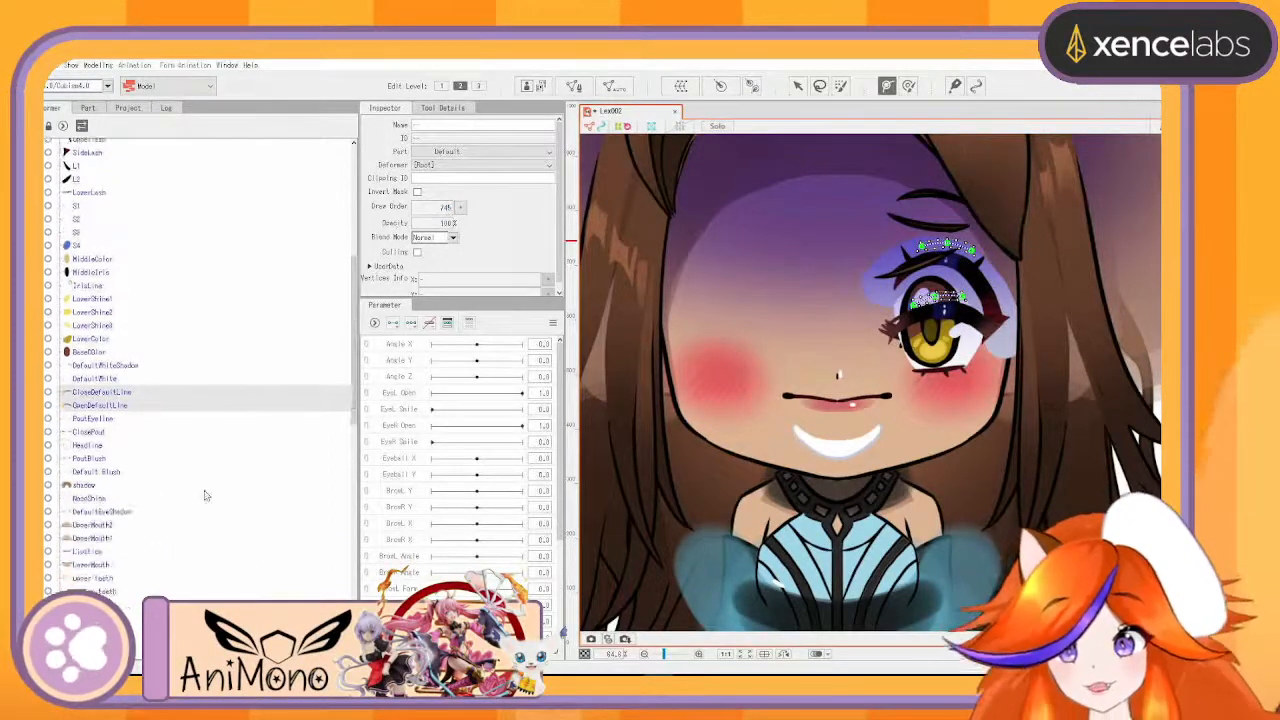
click(100, 418)
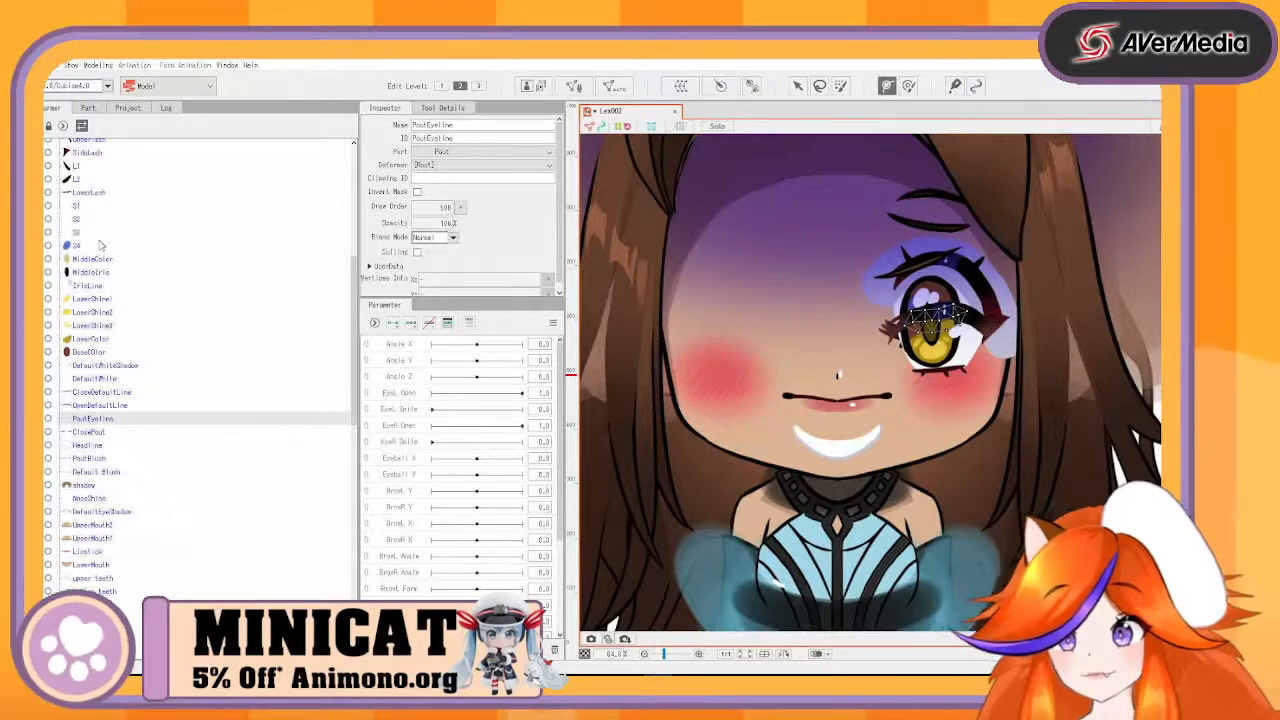
click(115, 392)
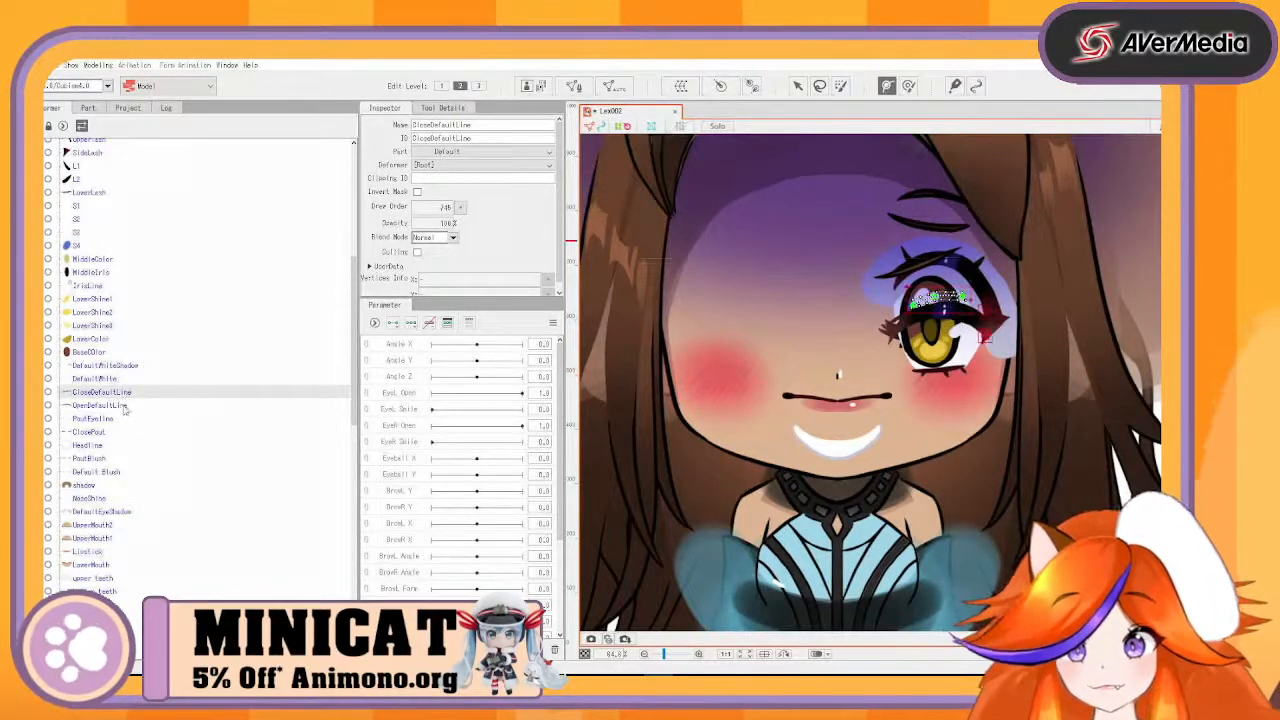
ctrl+click(117, 405)
click(115, 419)
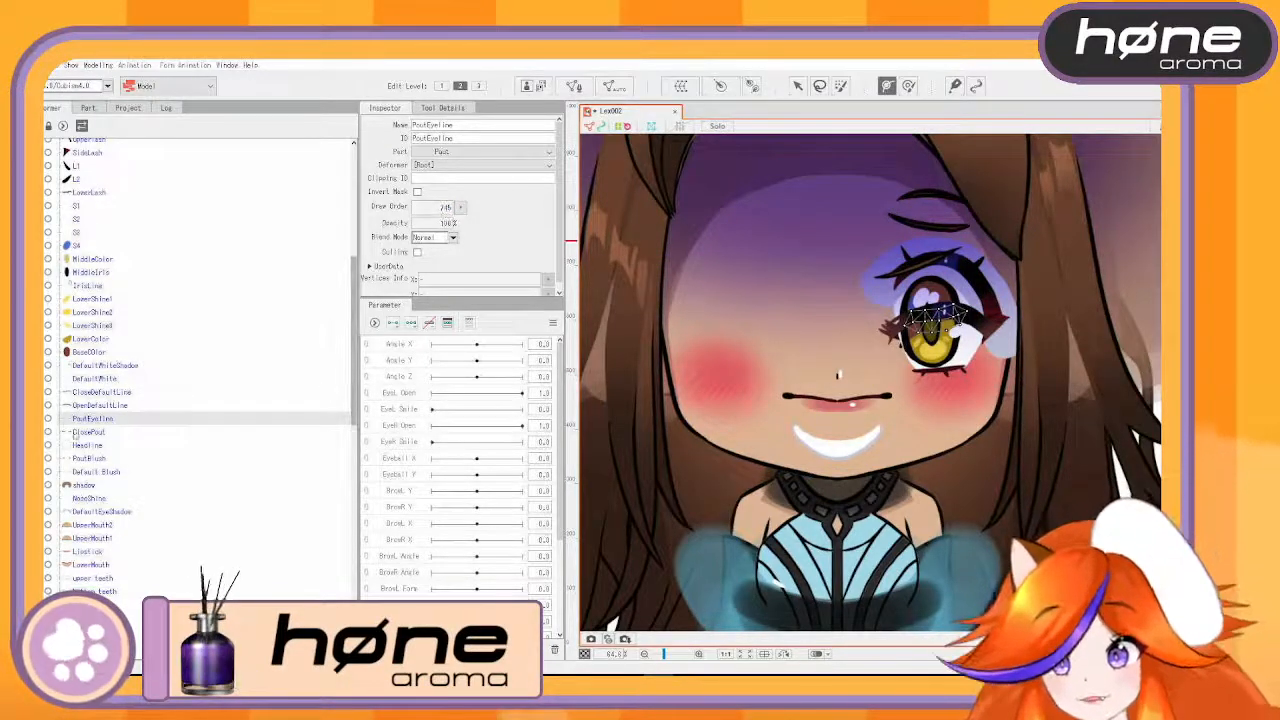
- Set the draw order of the ClosePout layer to 820, the same as the CloseLash layer
click(88, 432)
scroll(93, 258, up, 2)
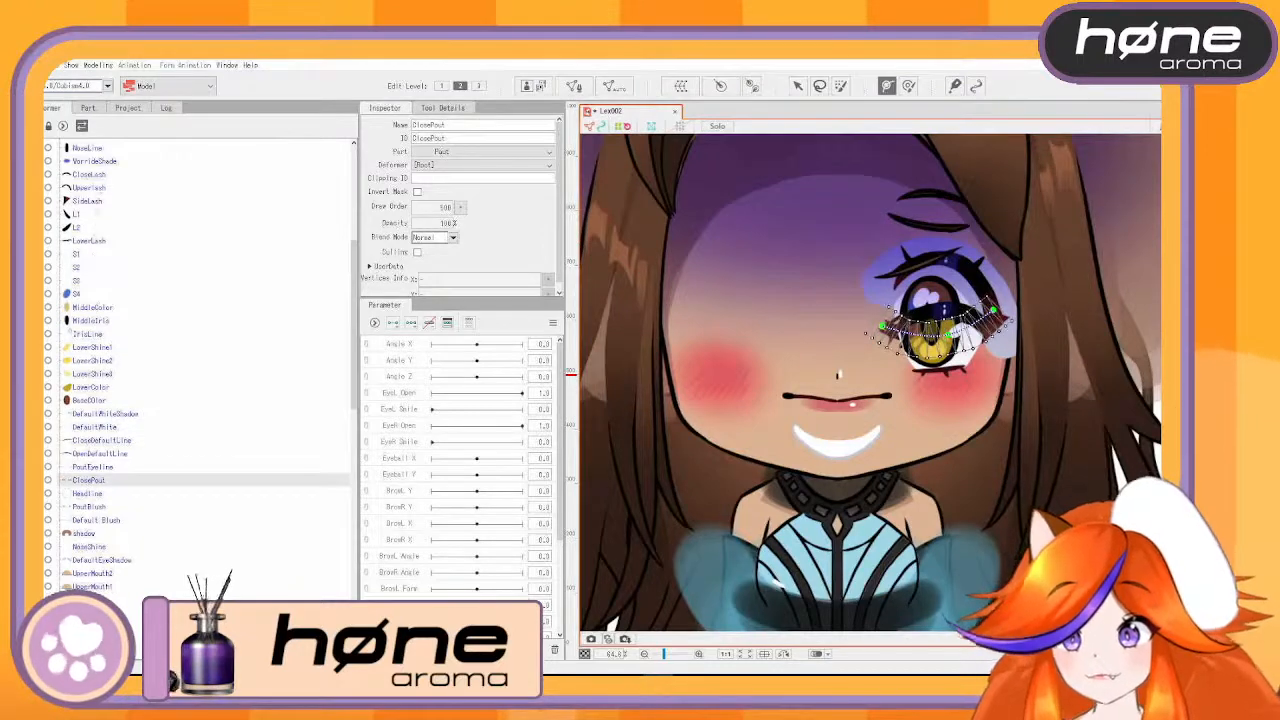
scroll(107, 155, up, 2)
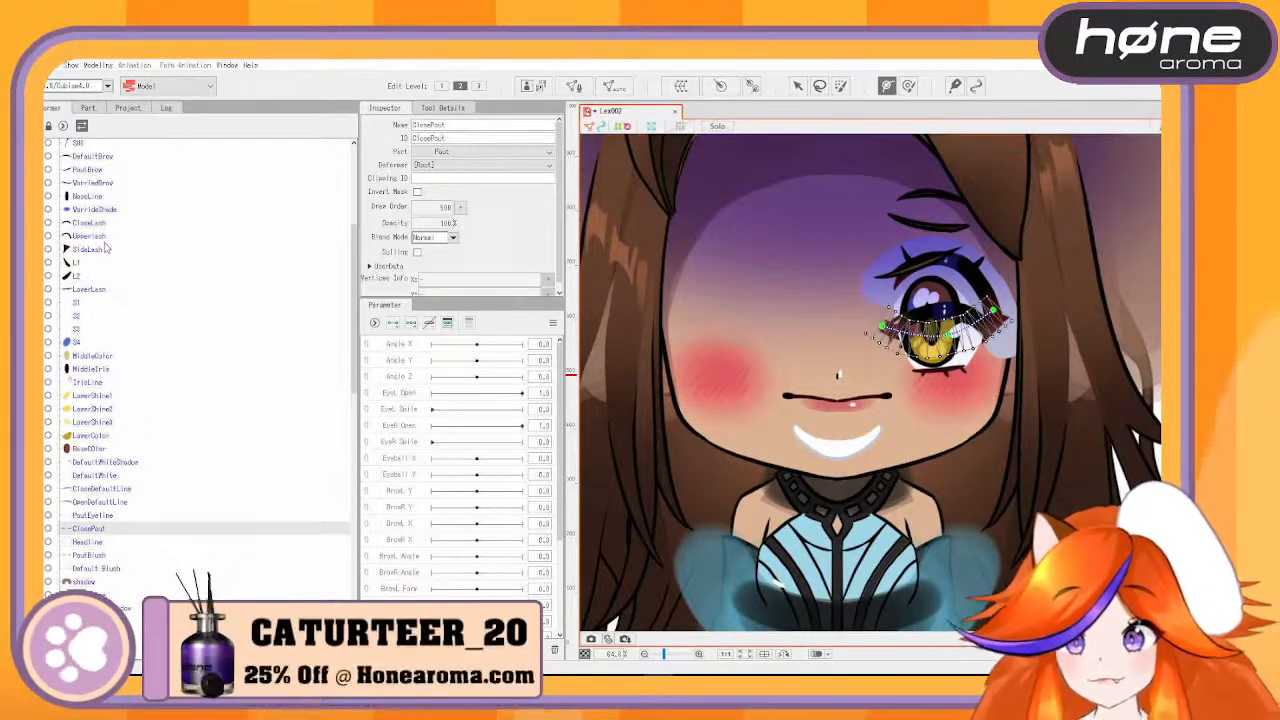
click(108, 228)
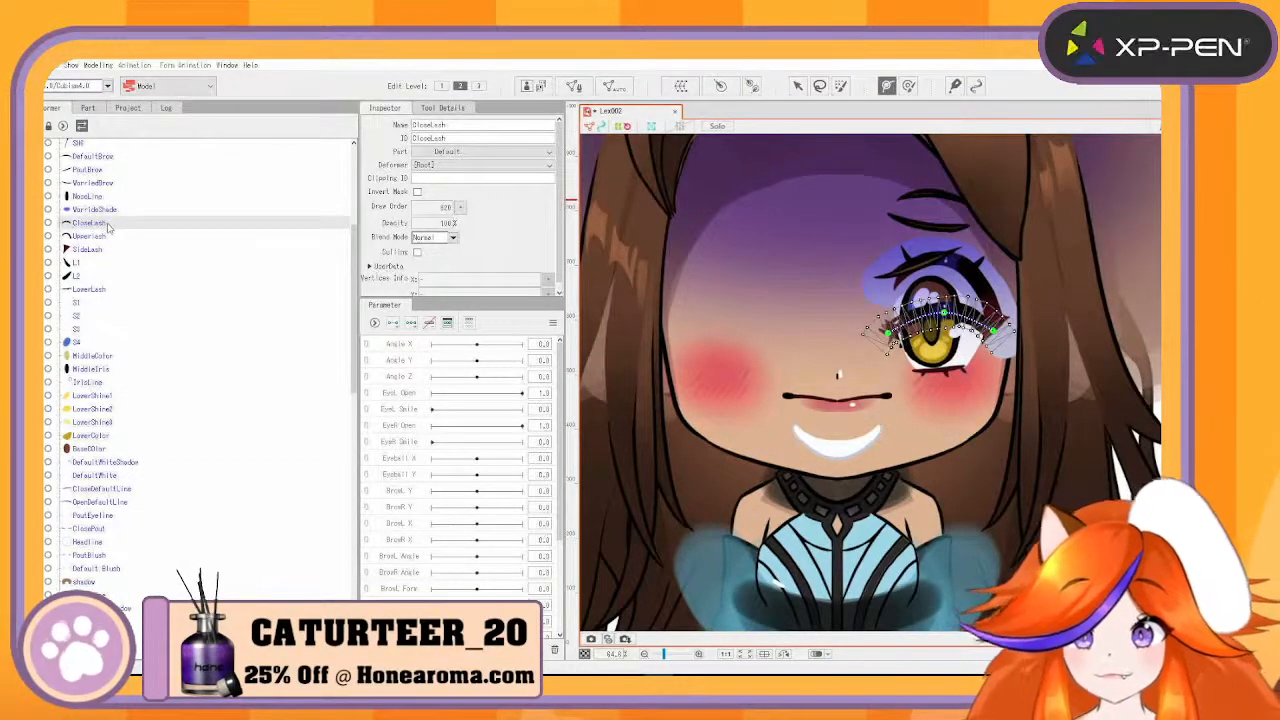
scroll(145, 305, down, 5)
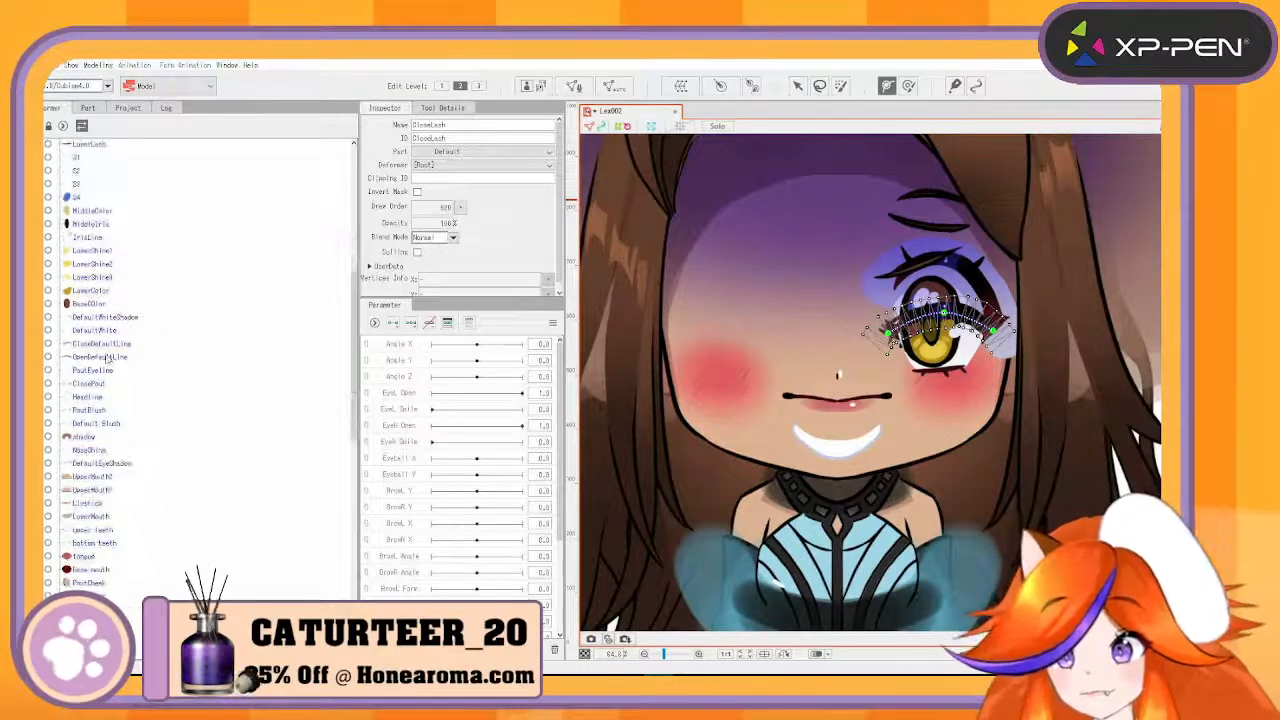
click(100, 357)
click(95, 370)
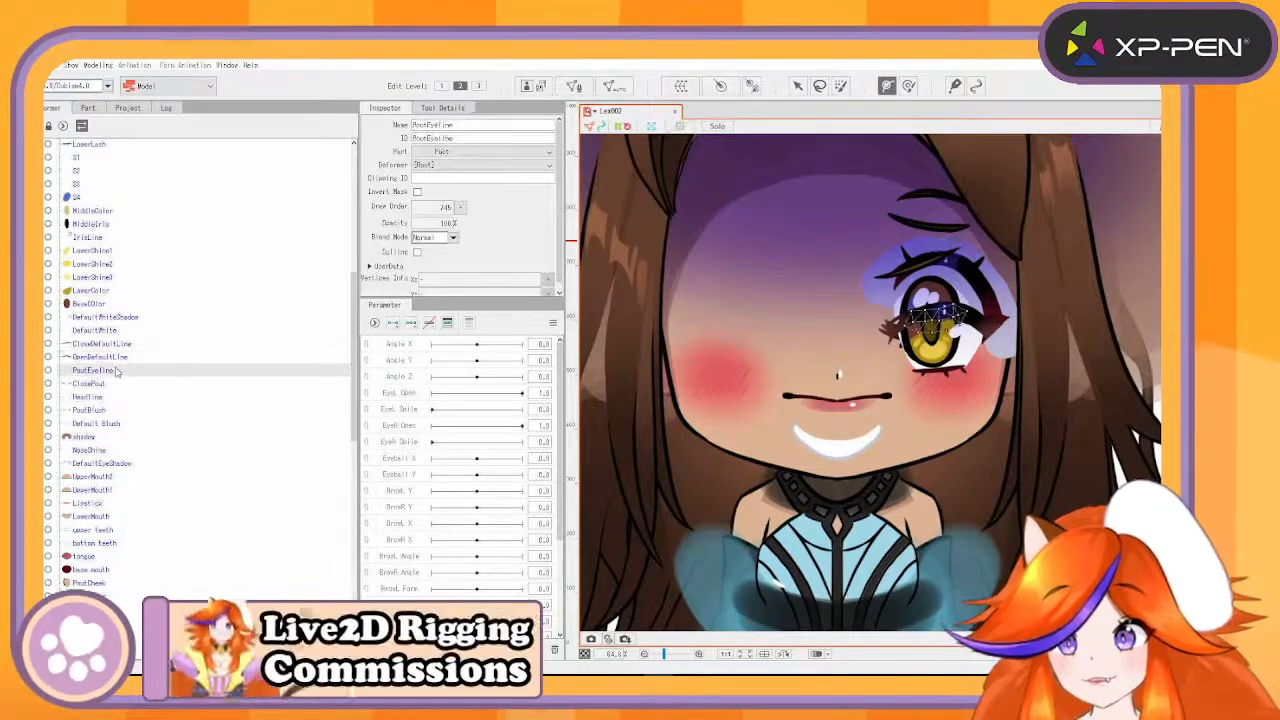
click(90, 383)
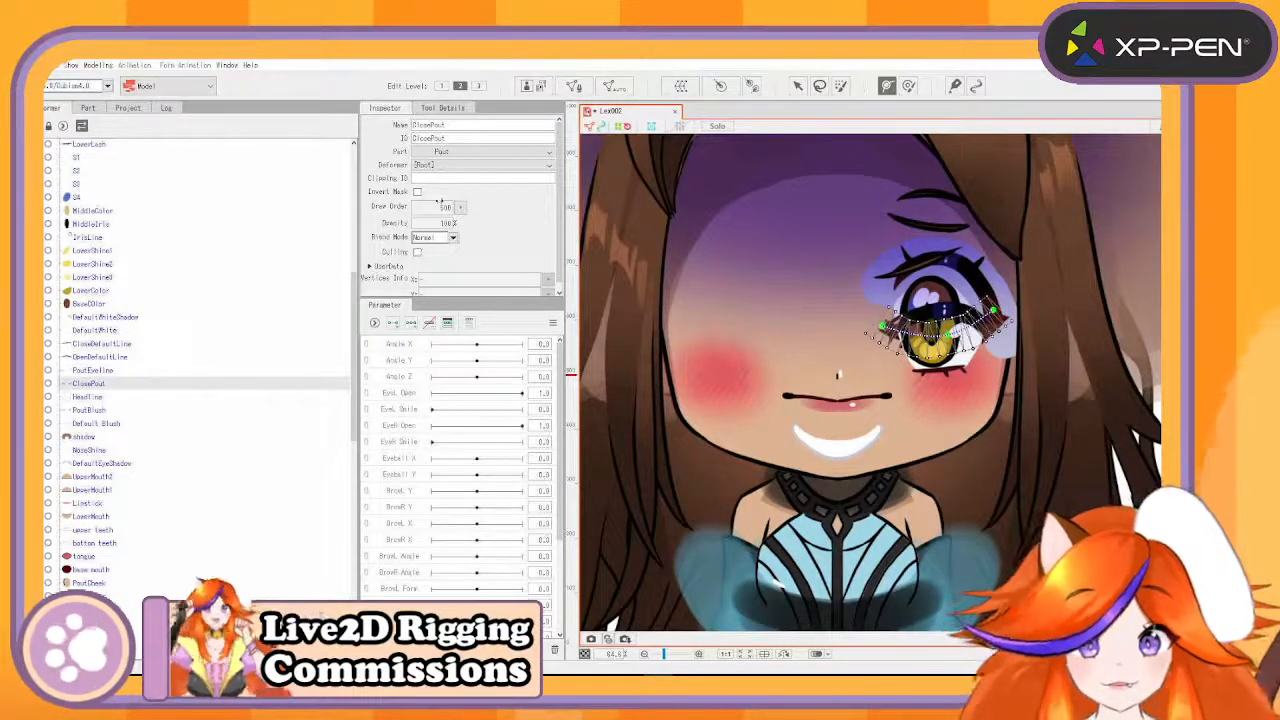
click(445, 207)
text(620)
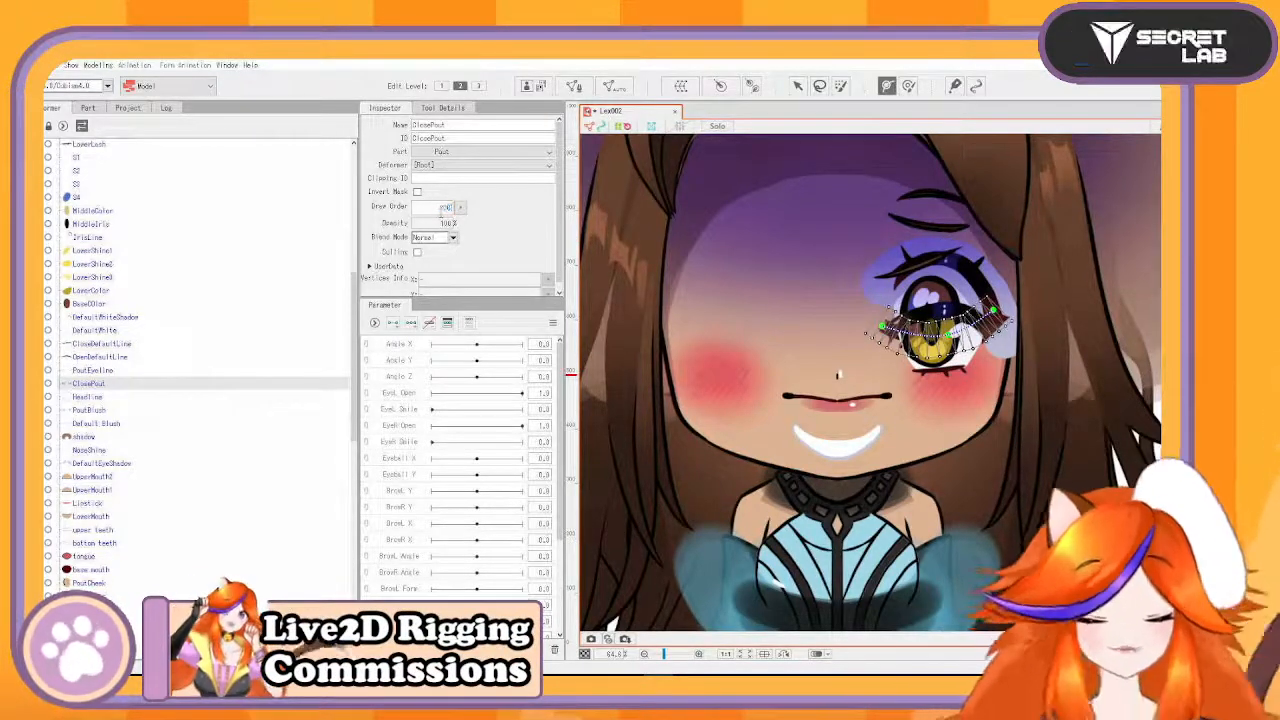
key(Return)
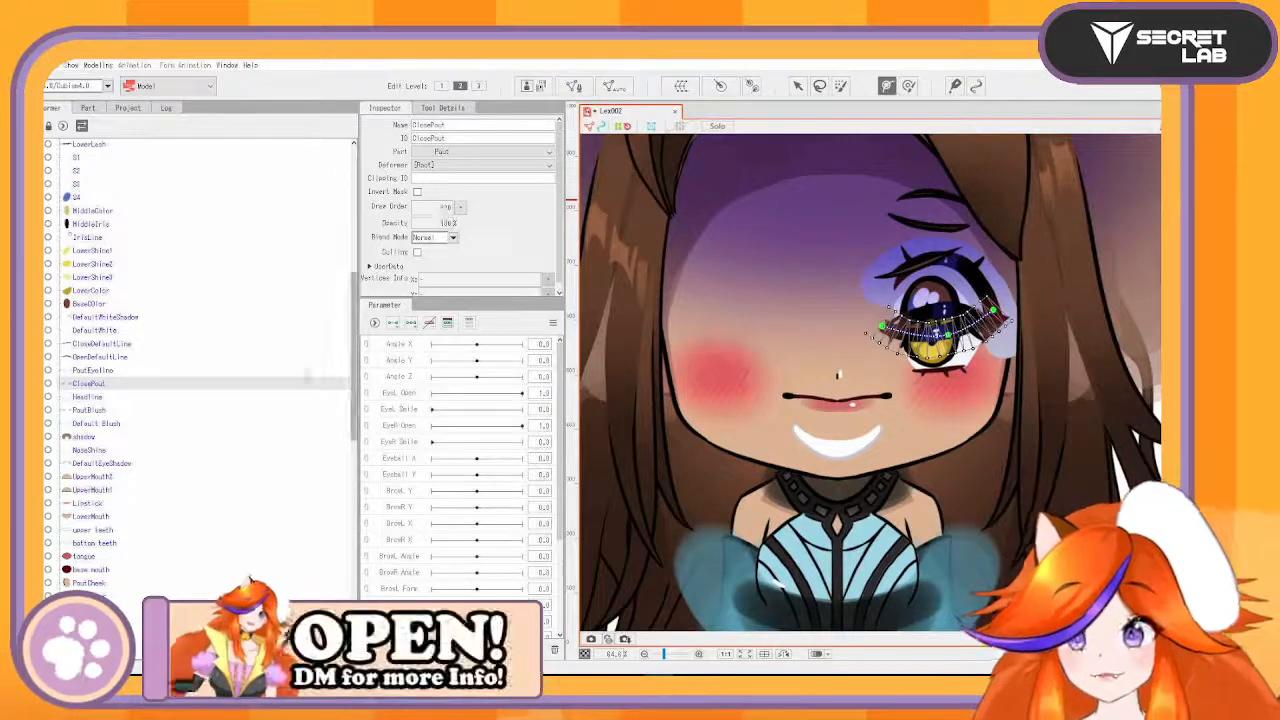
- Compare the neighbouring eye line layers' draw orders and set the Headline layer's draw order to 730
click(117, 397)
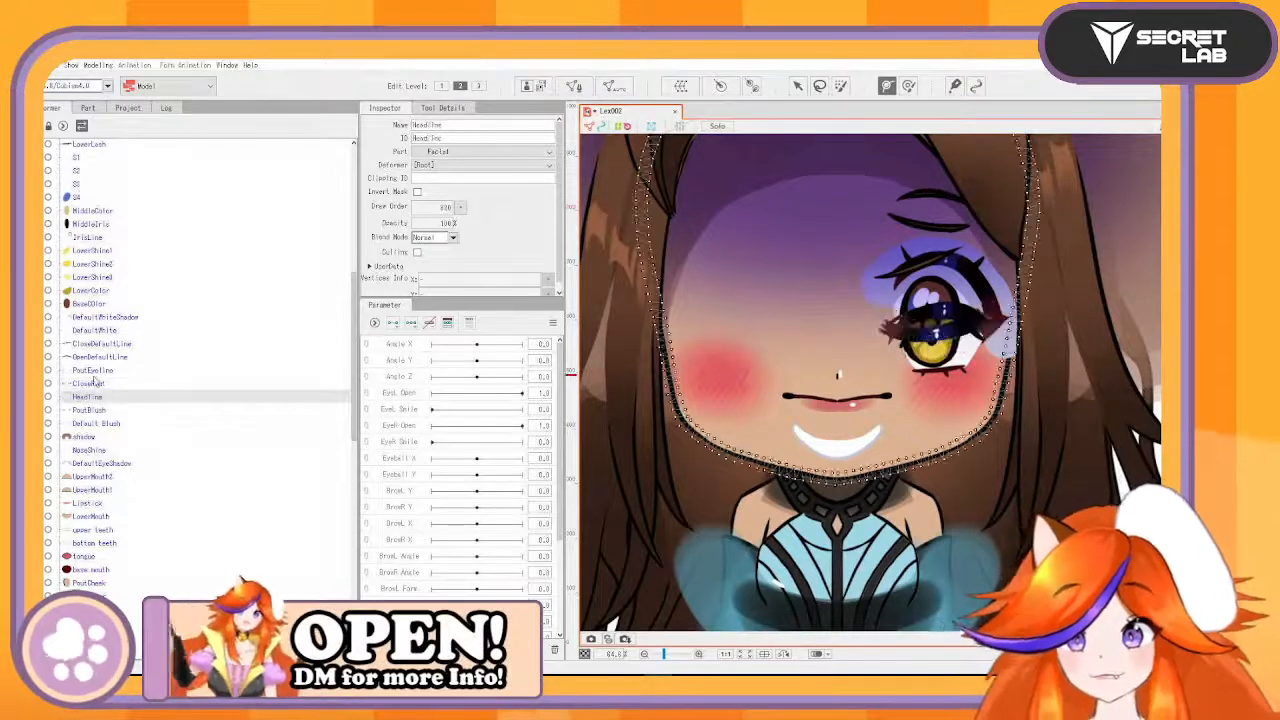
click(95, 383)
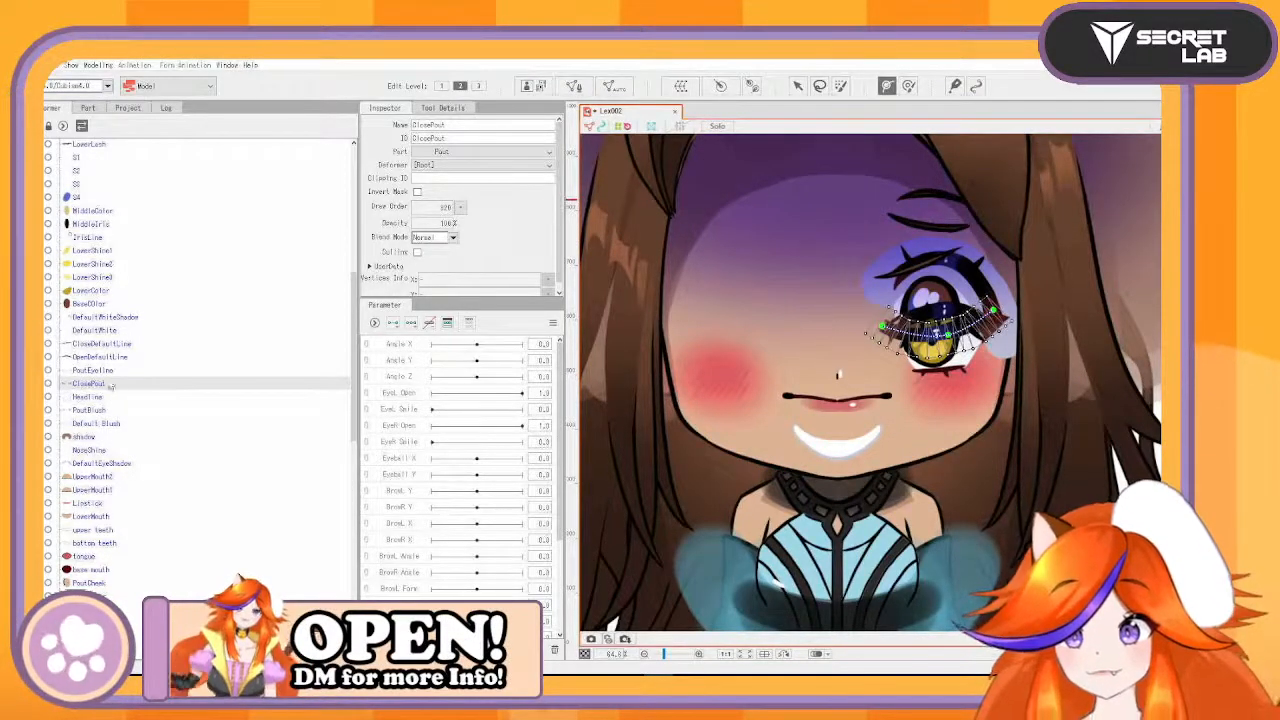
click(92, 370)
click(116, 357)
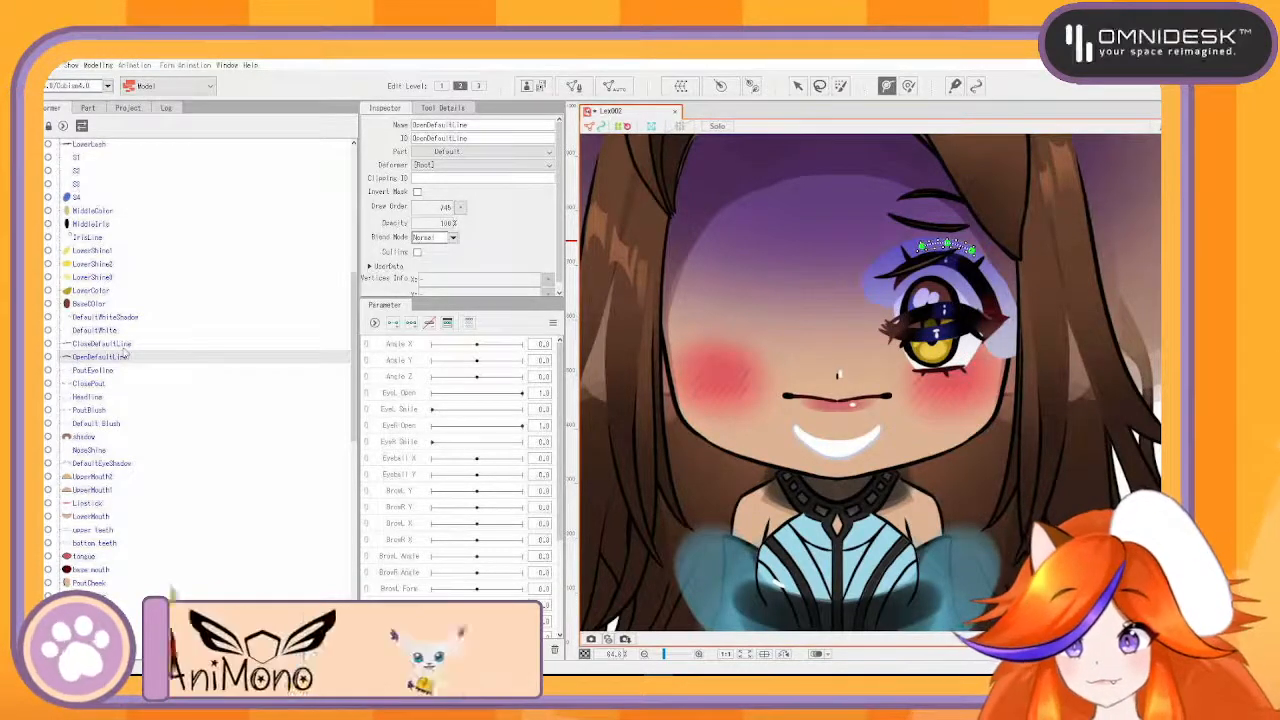
click(104, 397)
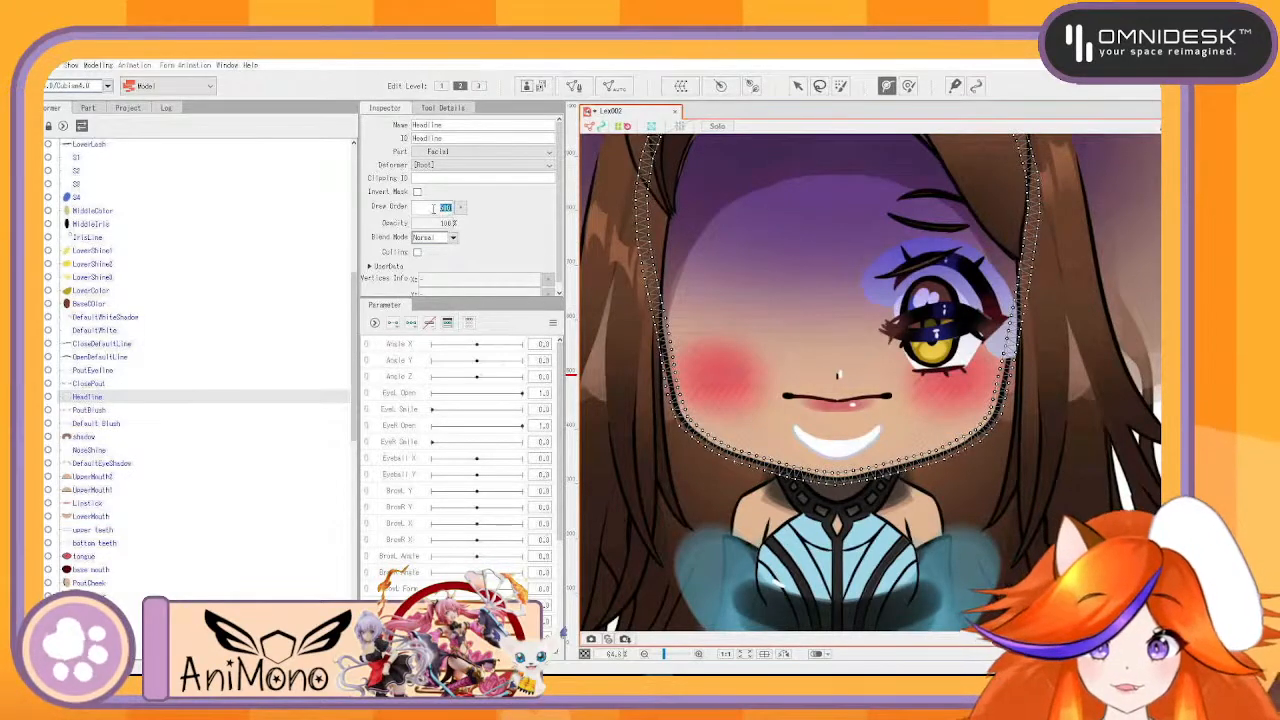
key(Return)
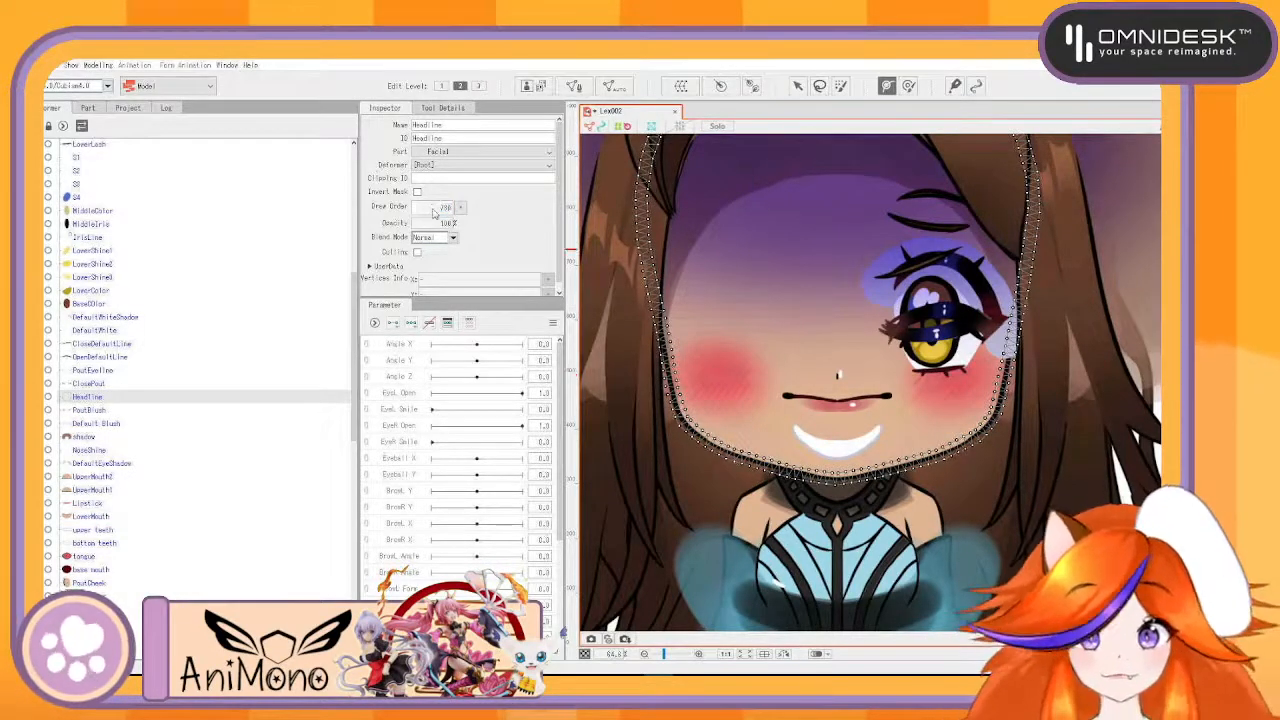
- Set the draw order of the PoutBlush layer to 710 and of the Default Blush layer to 705
click(95, 410)
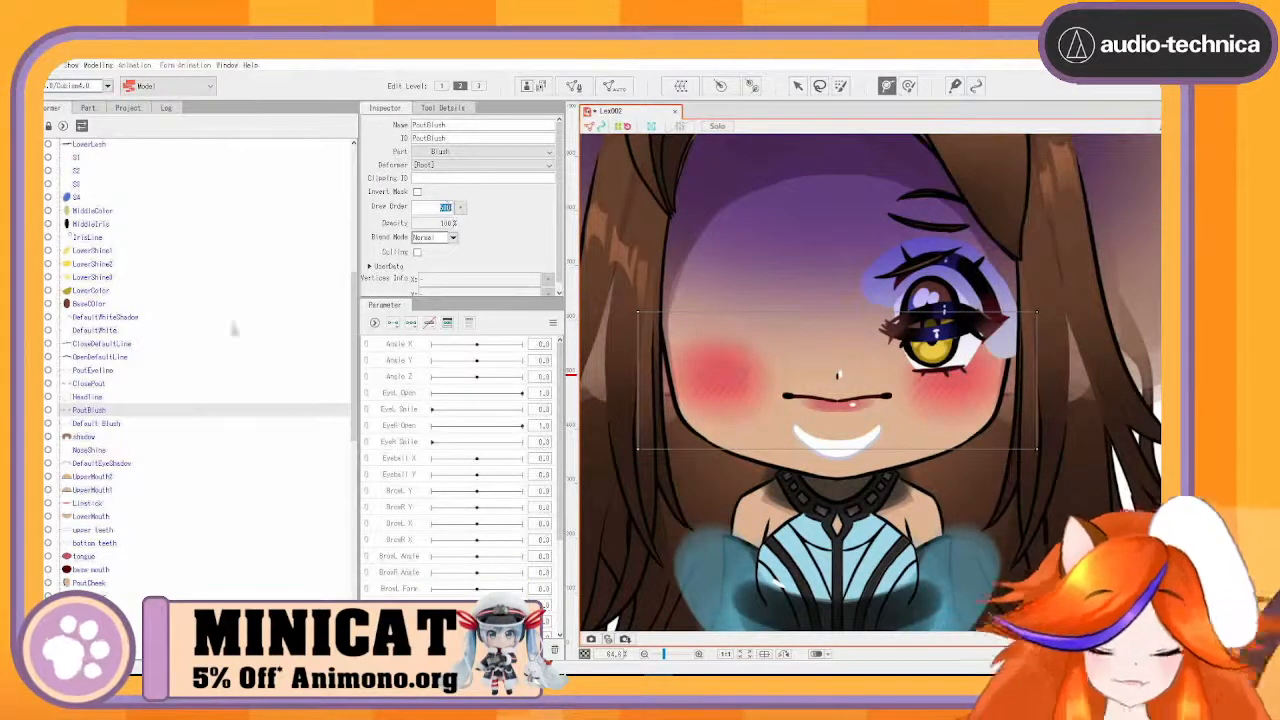
click(100, 398)
click(95, 410)
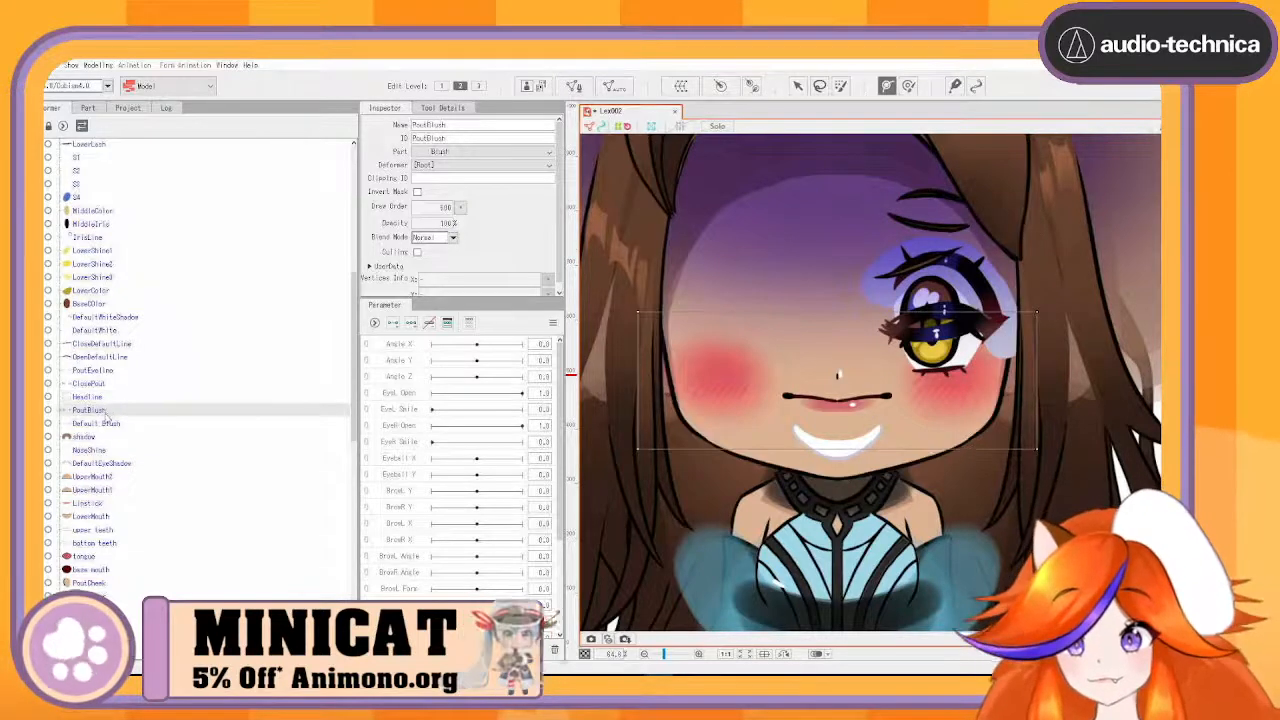
text(75)
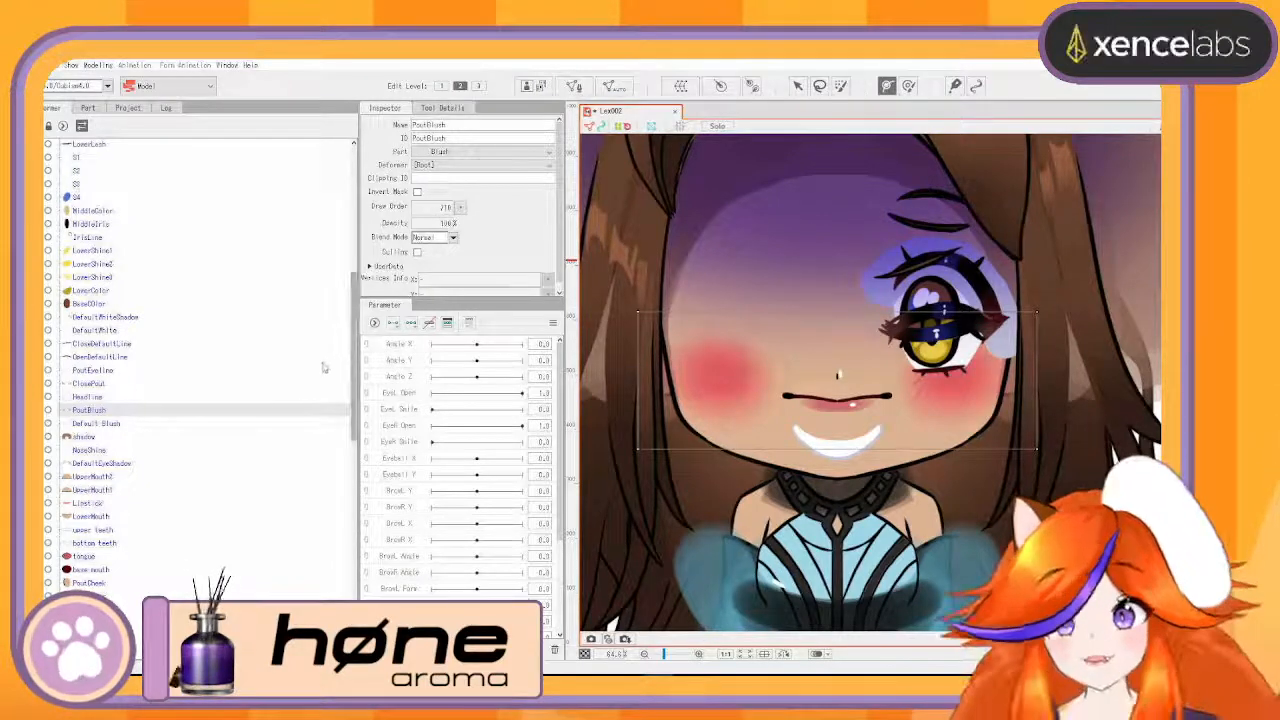
click(118, 424)
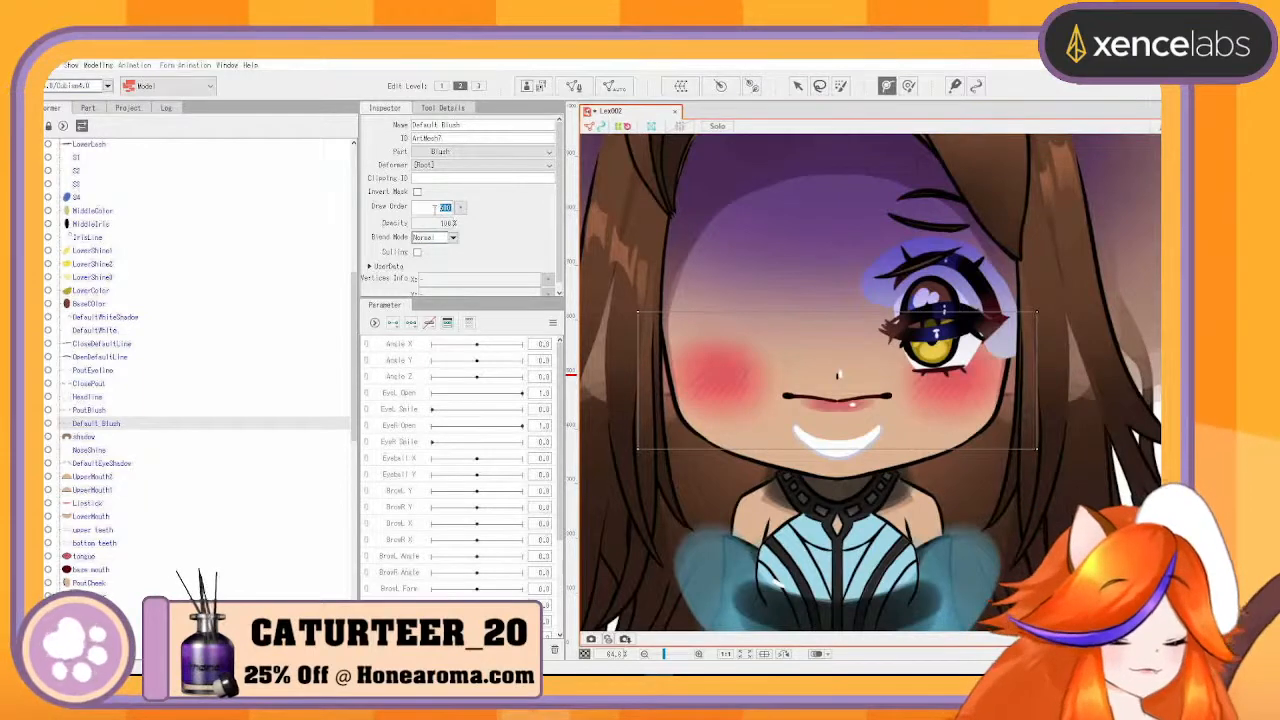
click(434, 210)
text(705)
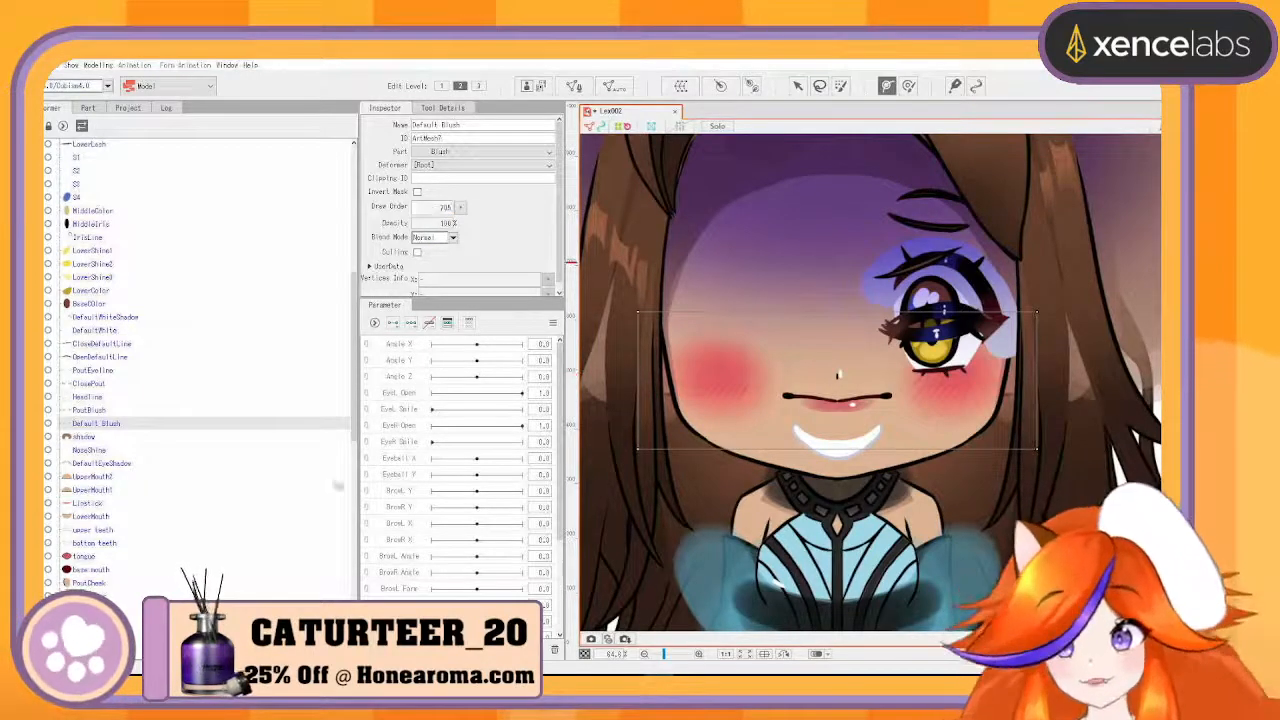
- Create a warp deformer named Blush as the parent of the PoutBlush and Default Blush layers
ctrl+click(100, 410)
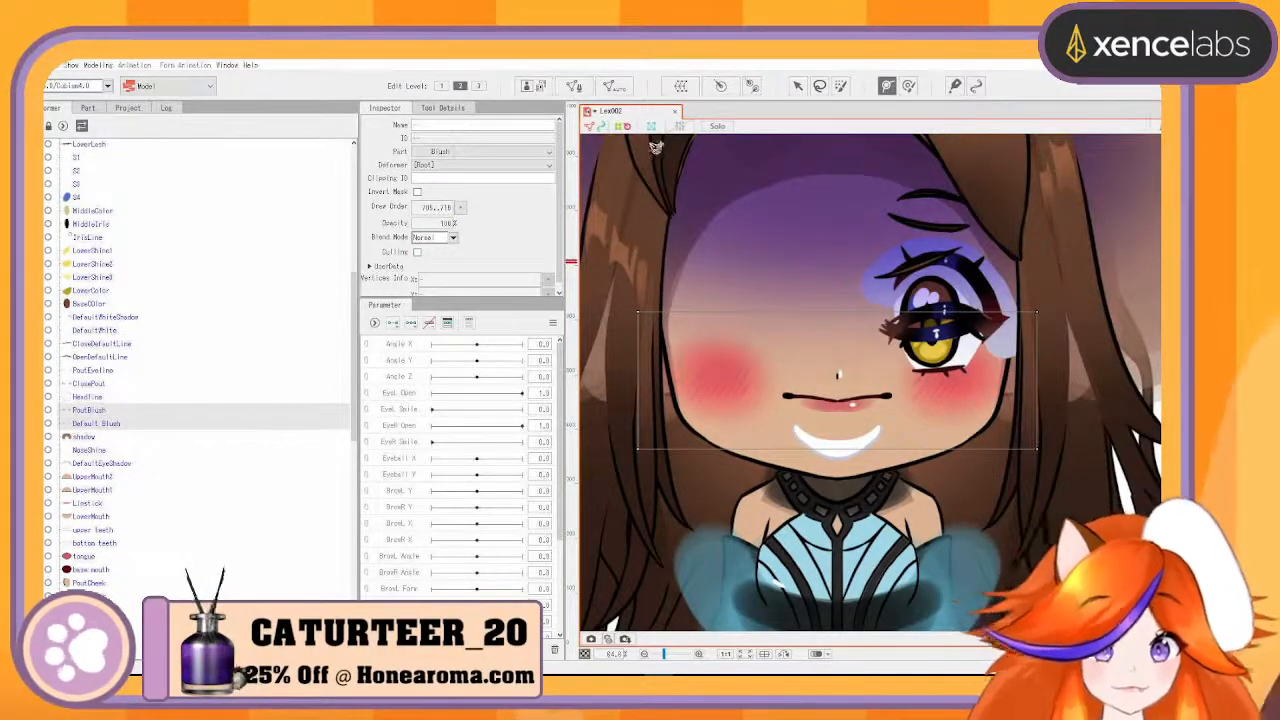
click(680, 86)
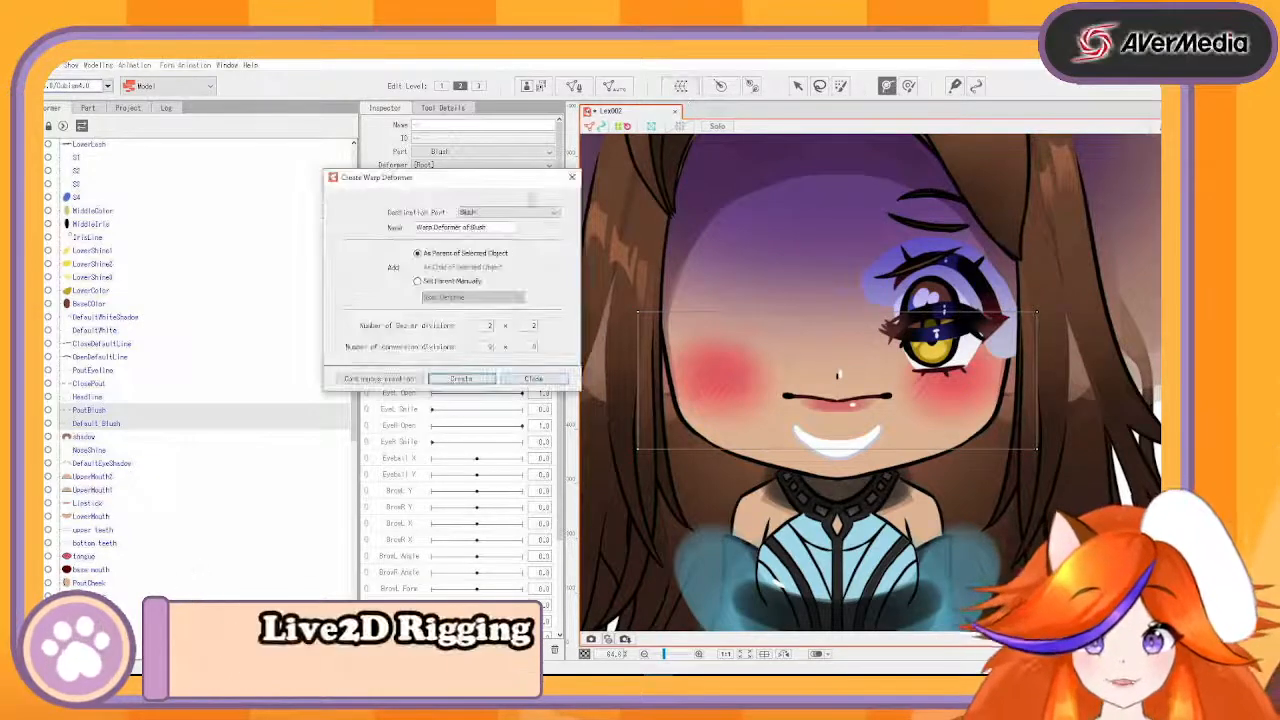
triple_click(507, 226)
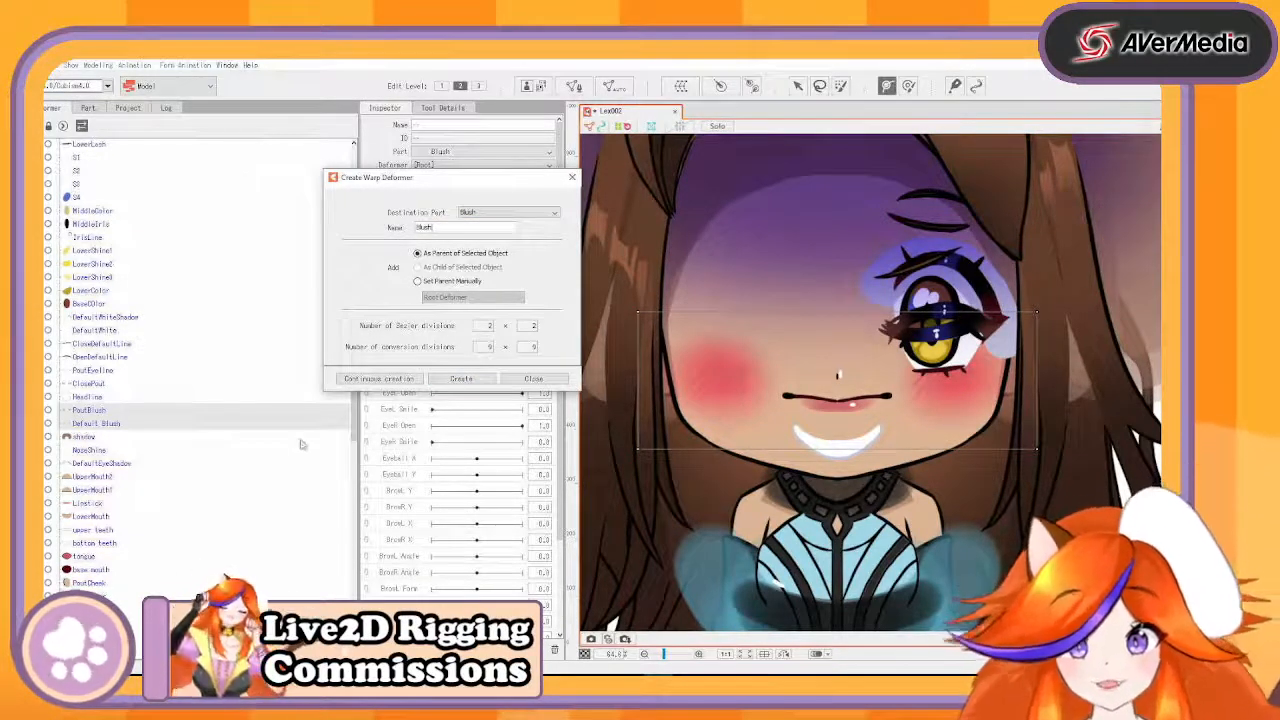
click(378, 378)
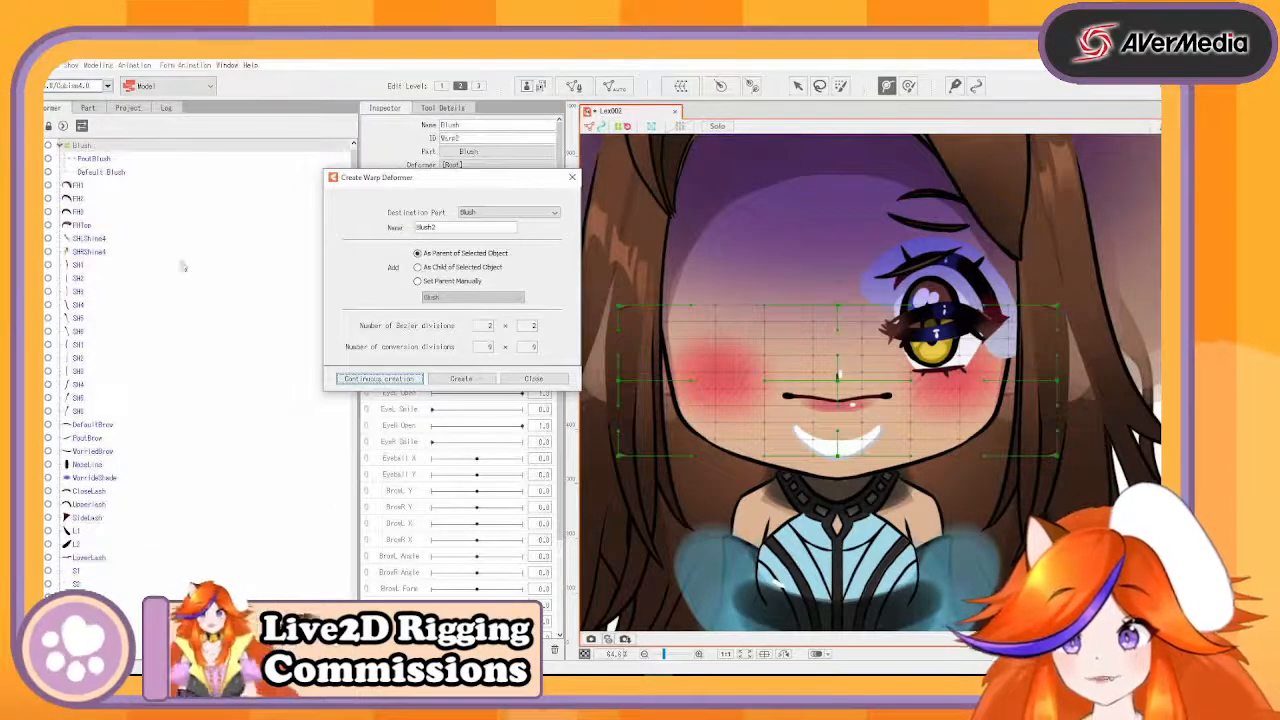
- Create a warp deformer named Shadow as the parent of the facial shadow layer, keeping the creation dialog open
click(116, 172)
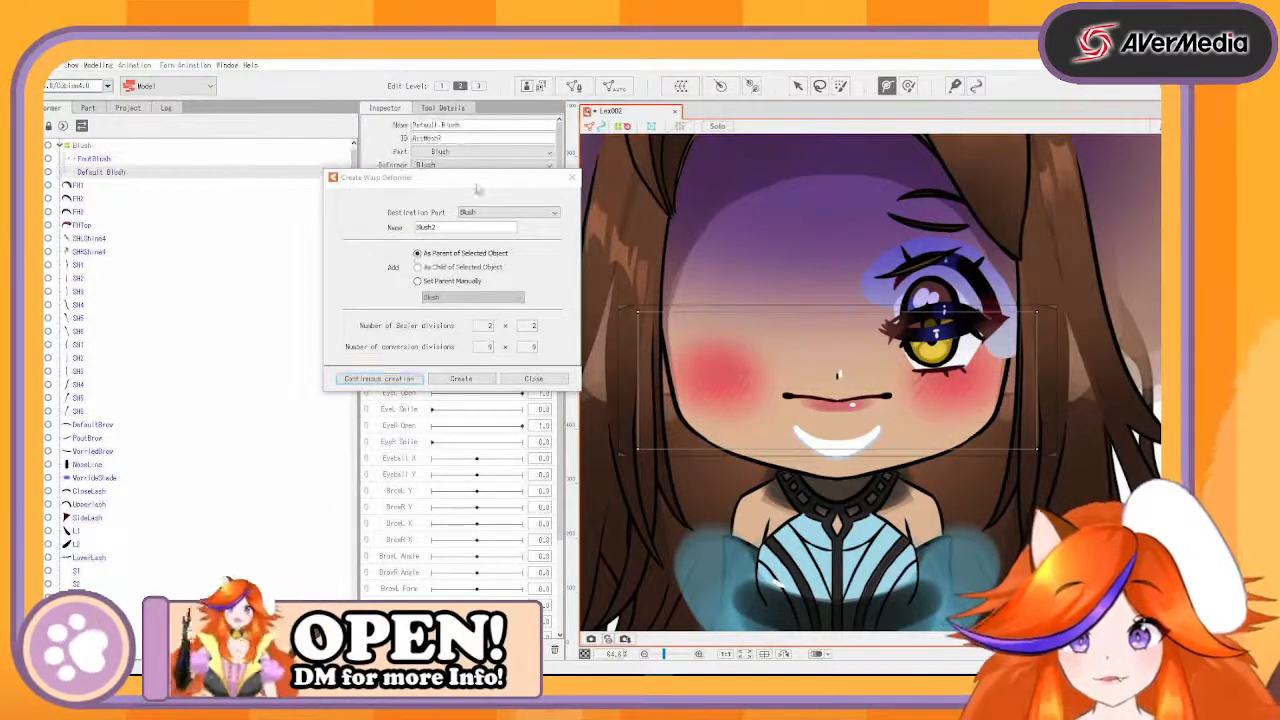
drag(477, 188, 511, 297)
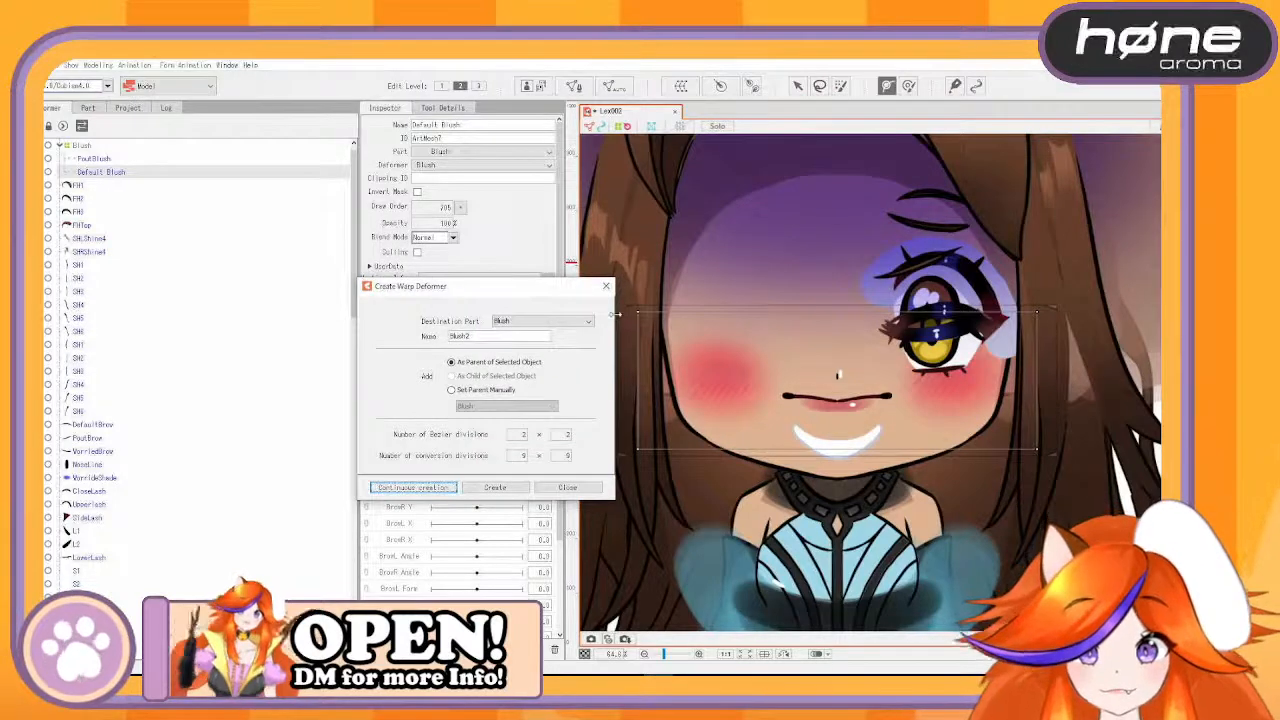
drag(616, 314, 572, 314)
drag(499, 292, 496, 320)
scroll(166, 340, down, 10)
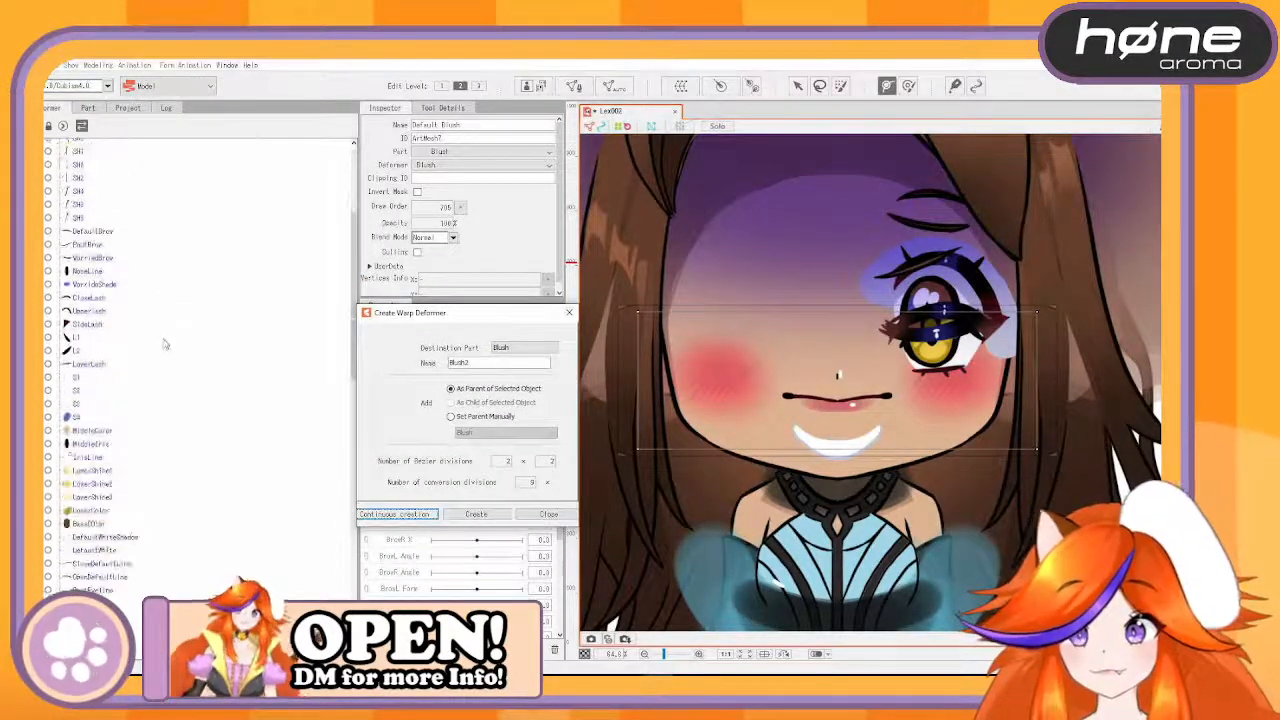
click(105, 392)
click(104, 451)
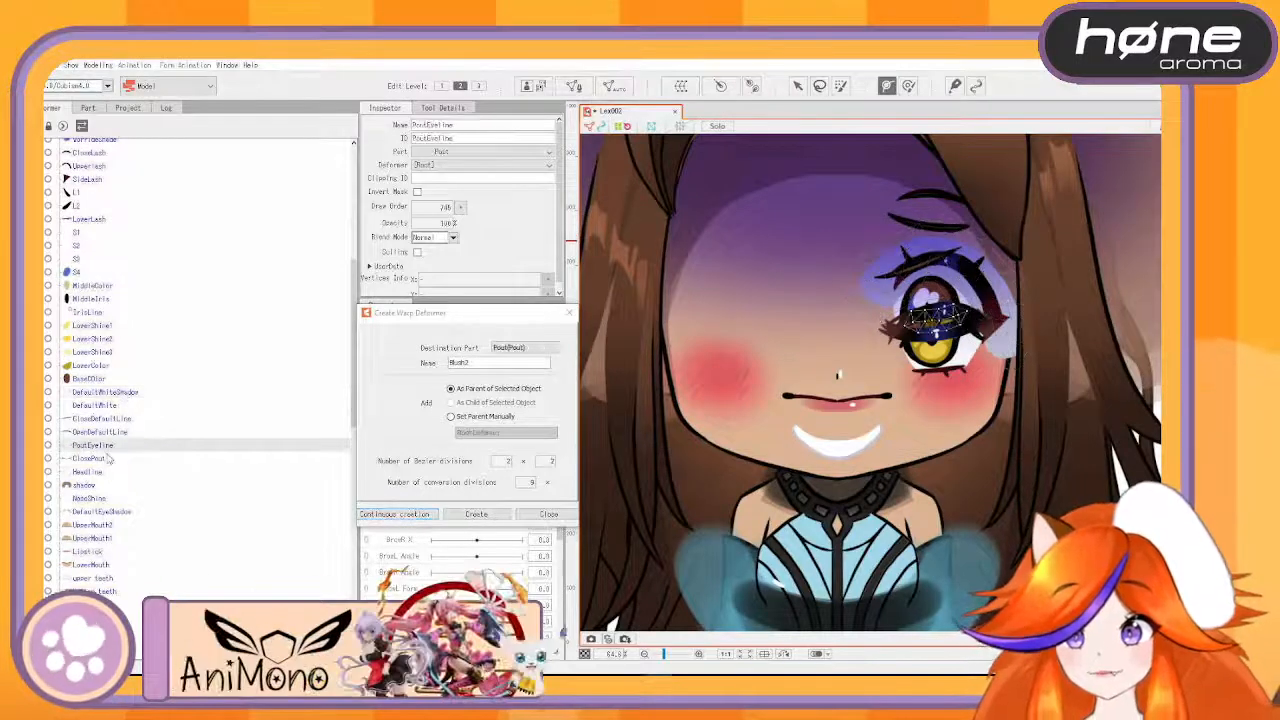
click(88, 472)
click(86, 486)
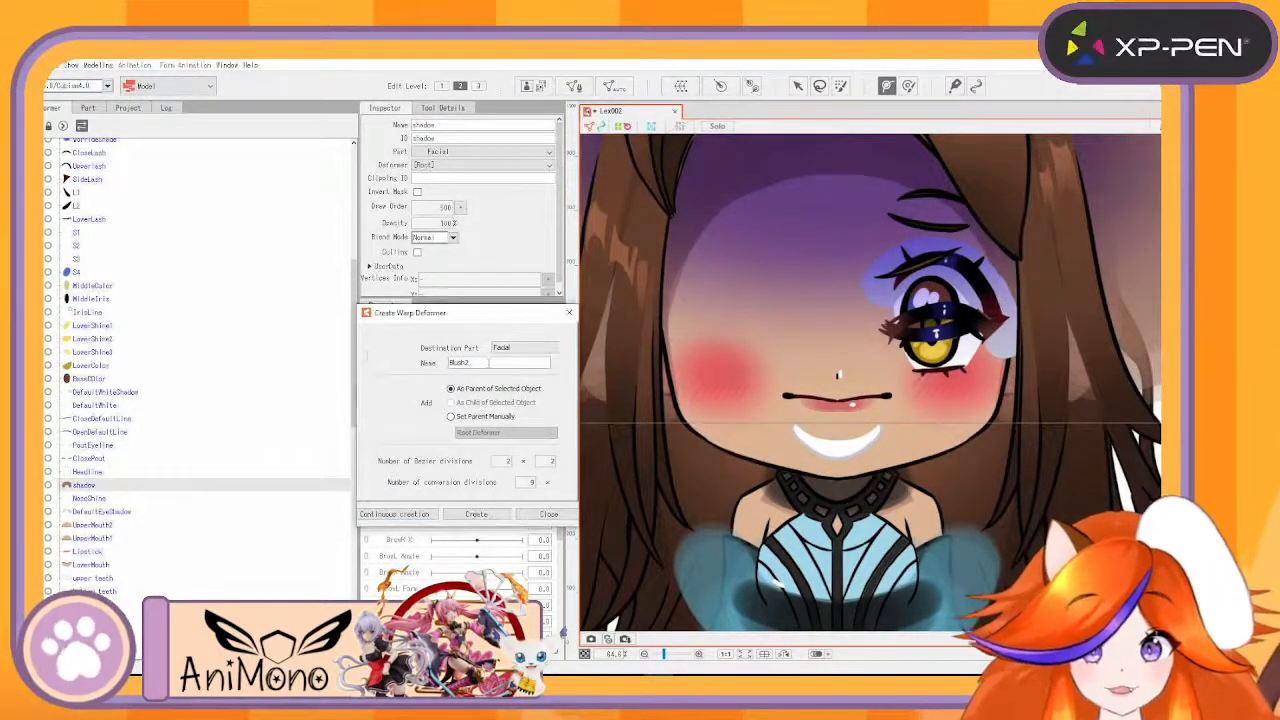
text(Shadow)
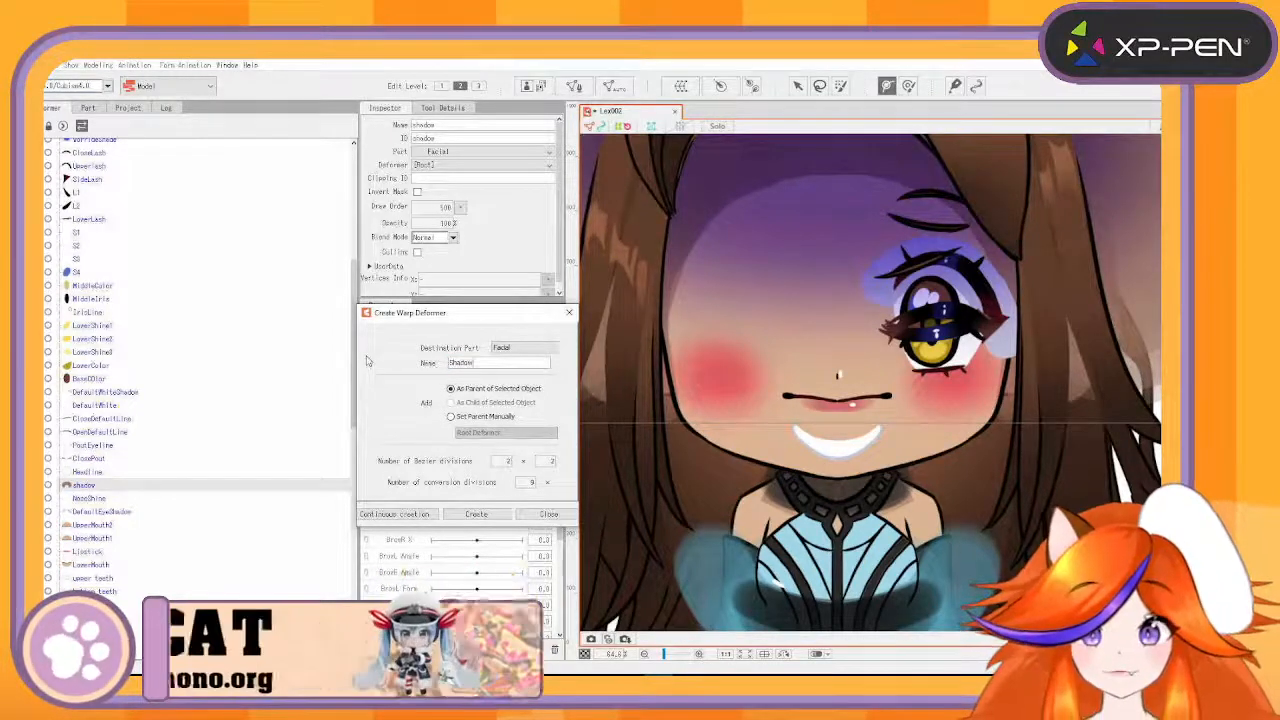
click(399, 514)
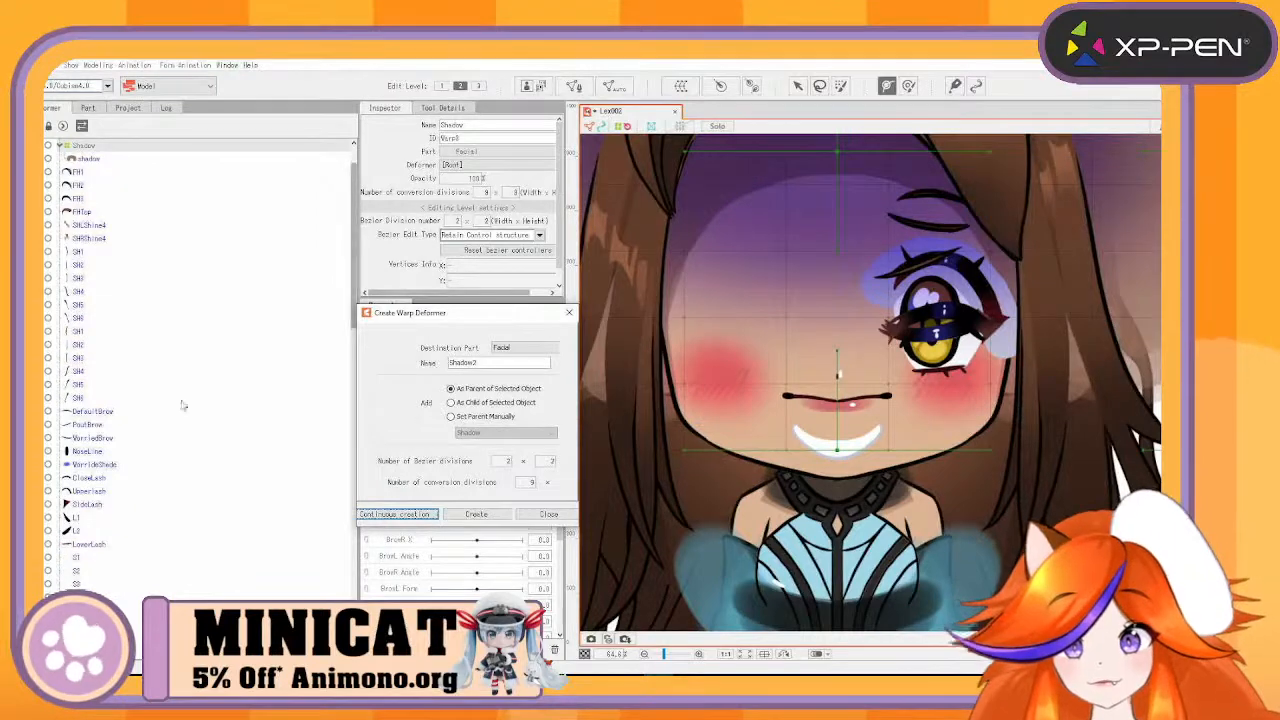
- Generate automatic meshes for the PoutBlush and Default Blush layers using the Standard preset
scroll(82, 190, up, 2)
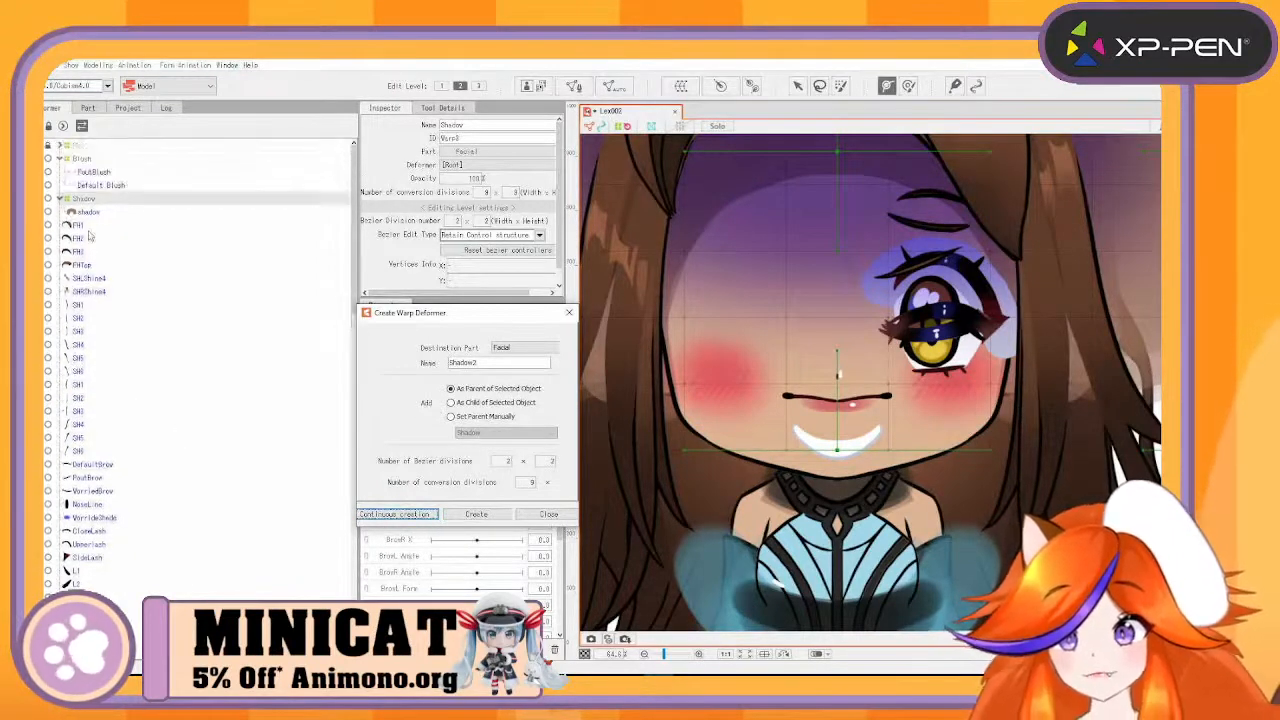
click(92, 173)
shift+click(92, 186)
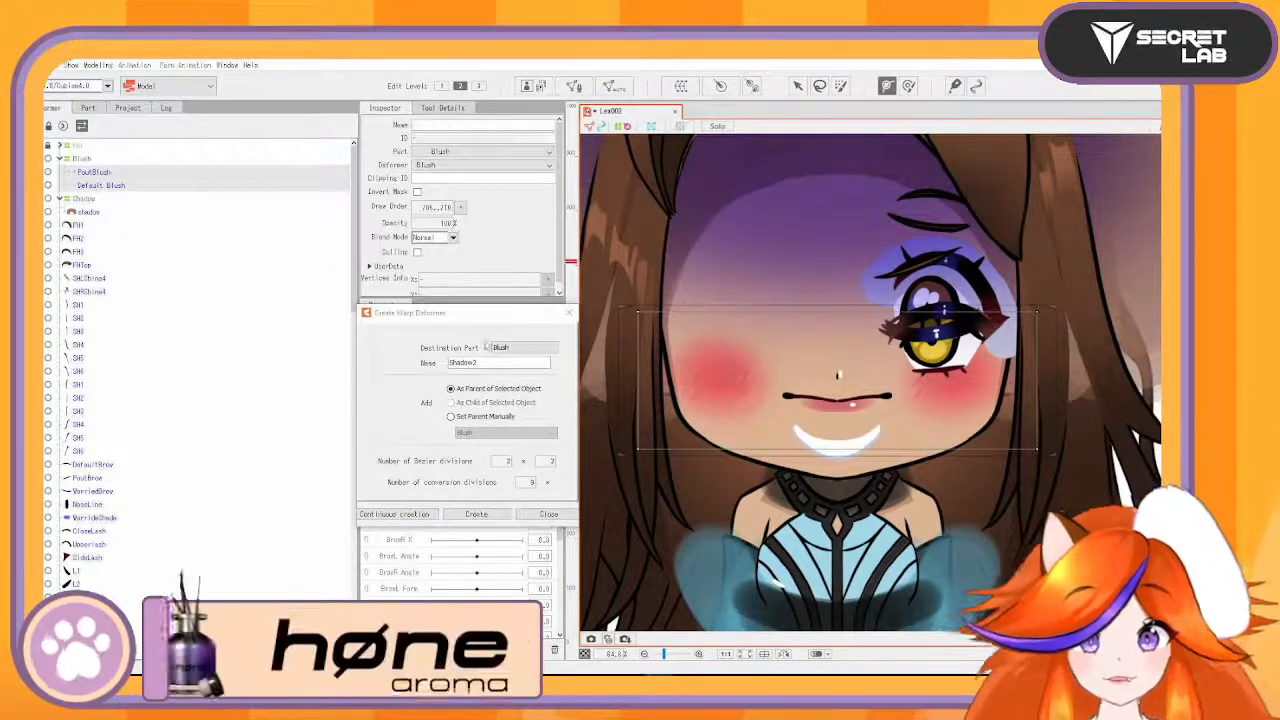
drag(496, 305, 1100, 62)
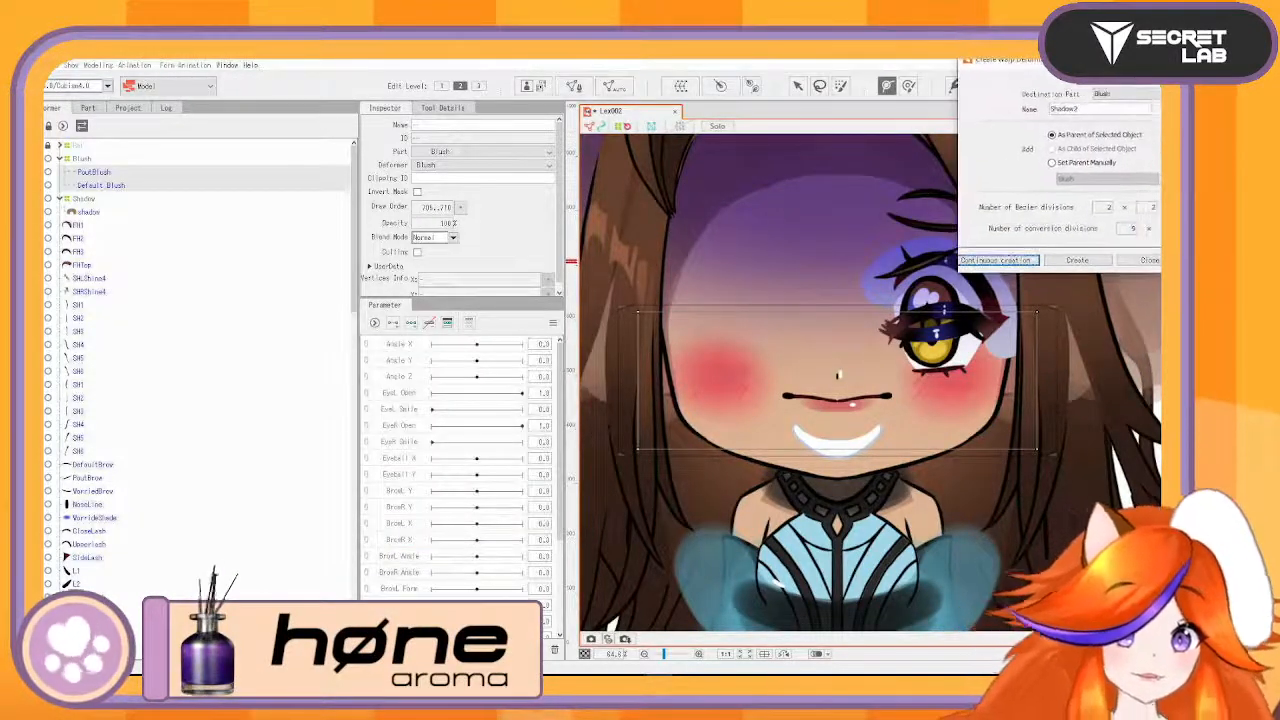
click(614, 86)
click(680, 310)
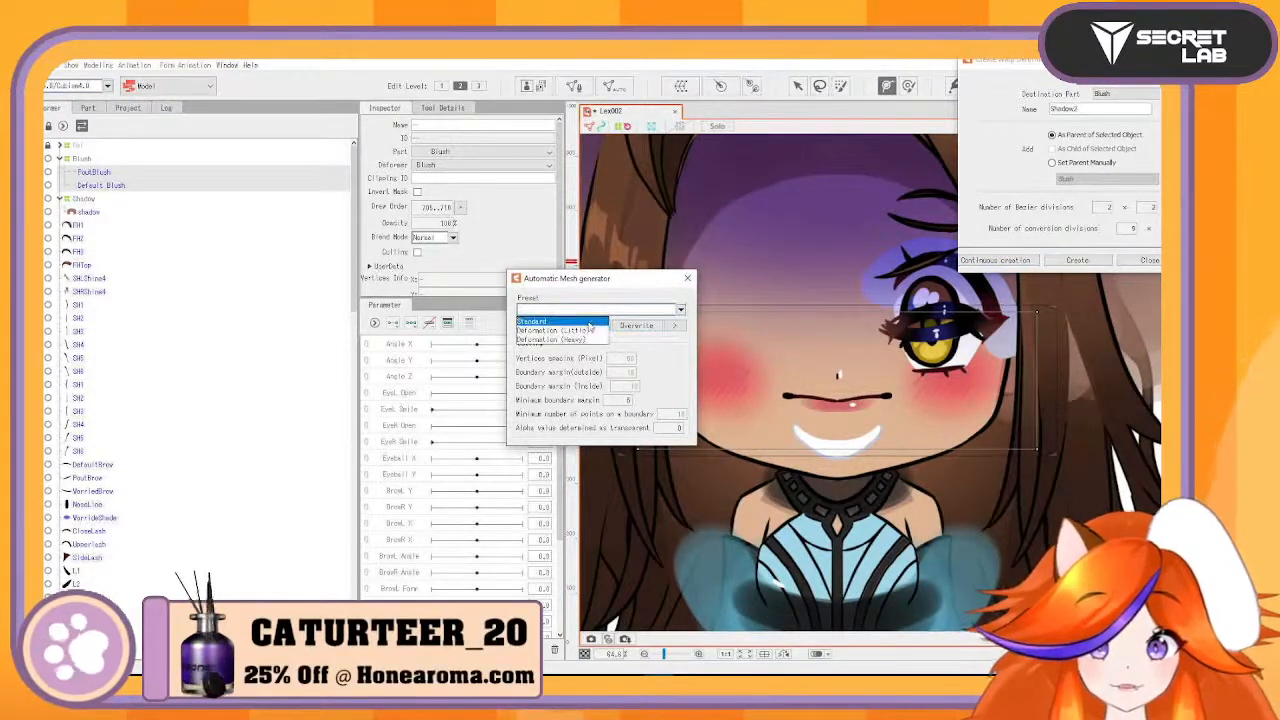
click(575, 322)
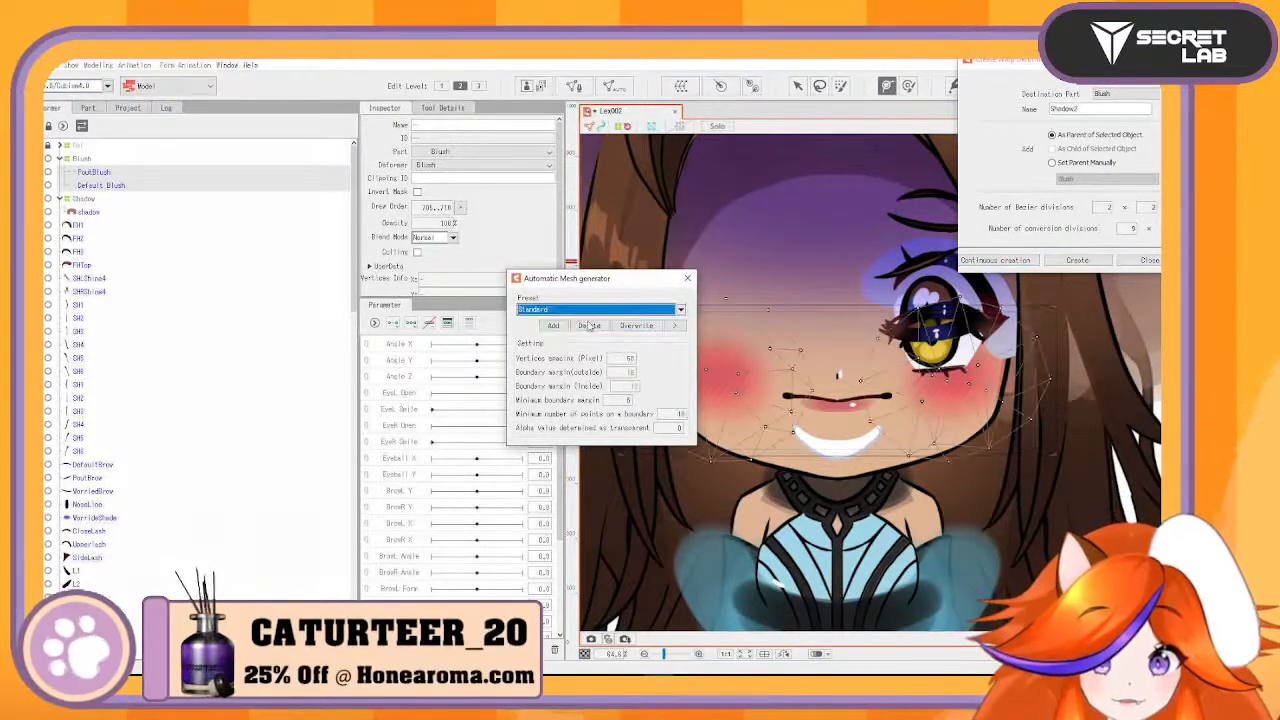
- Generate an automatic mesh for the facial shadow layer using the Standard preset
click(89, 213)
click(680, 310)
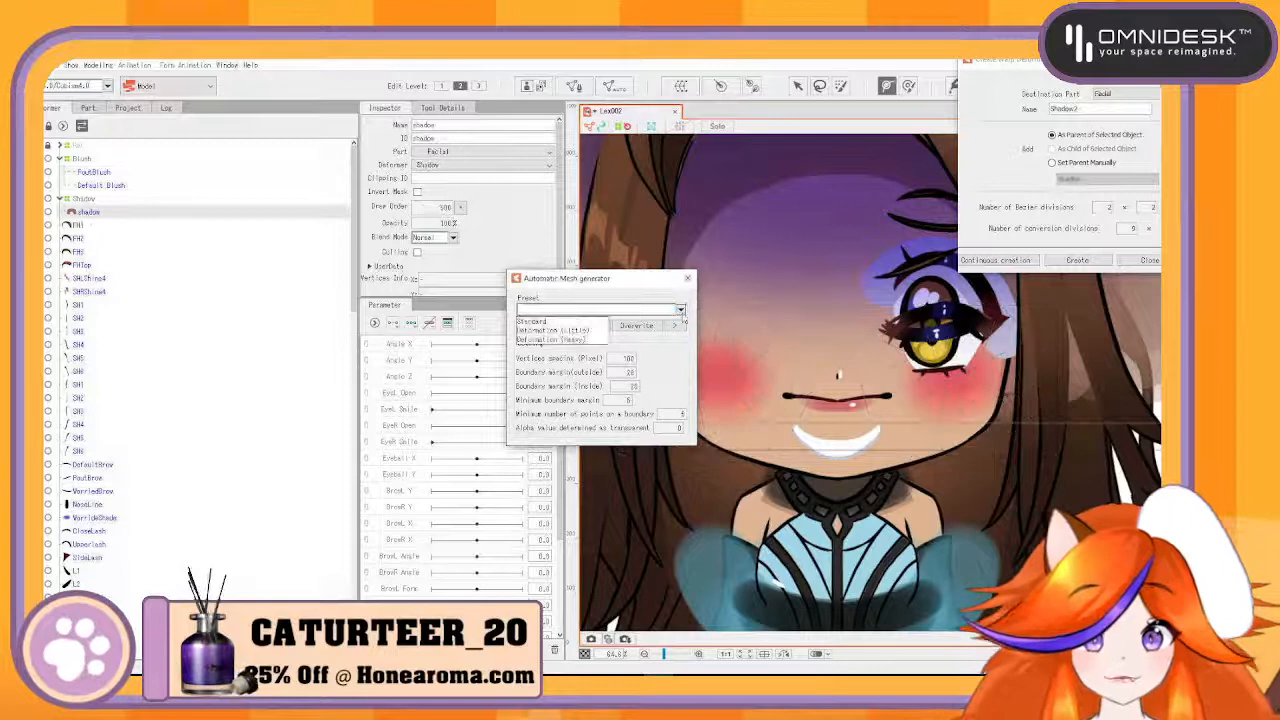
click(578, 323)
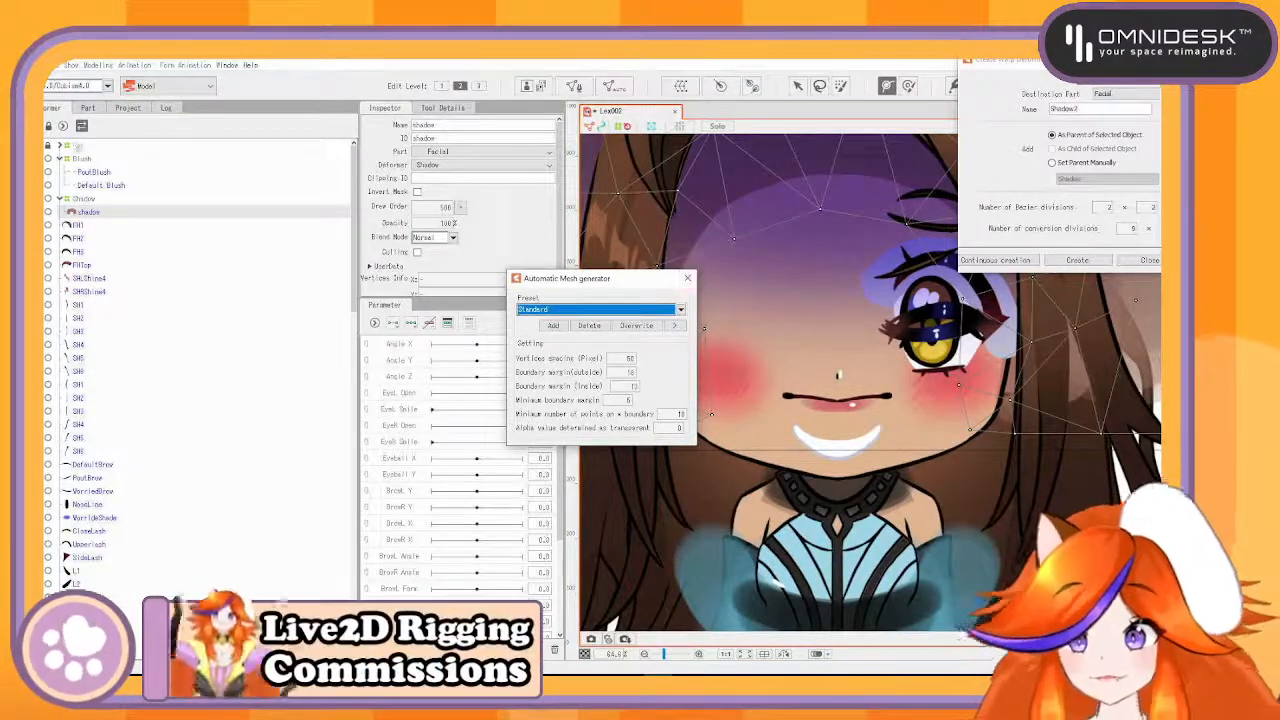
- Check the Default Blush layer's draw order and set the facial shadow layer's draw order to 700
click(84, 199)
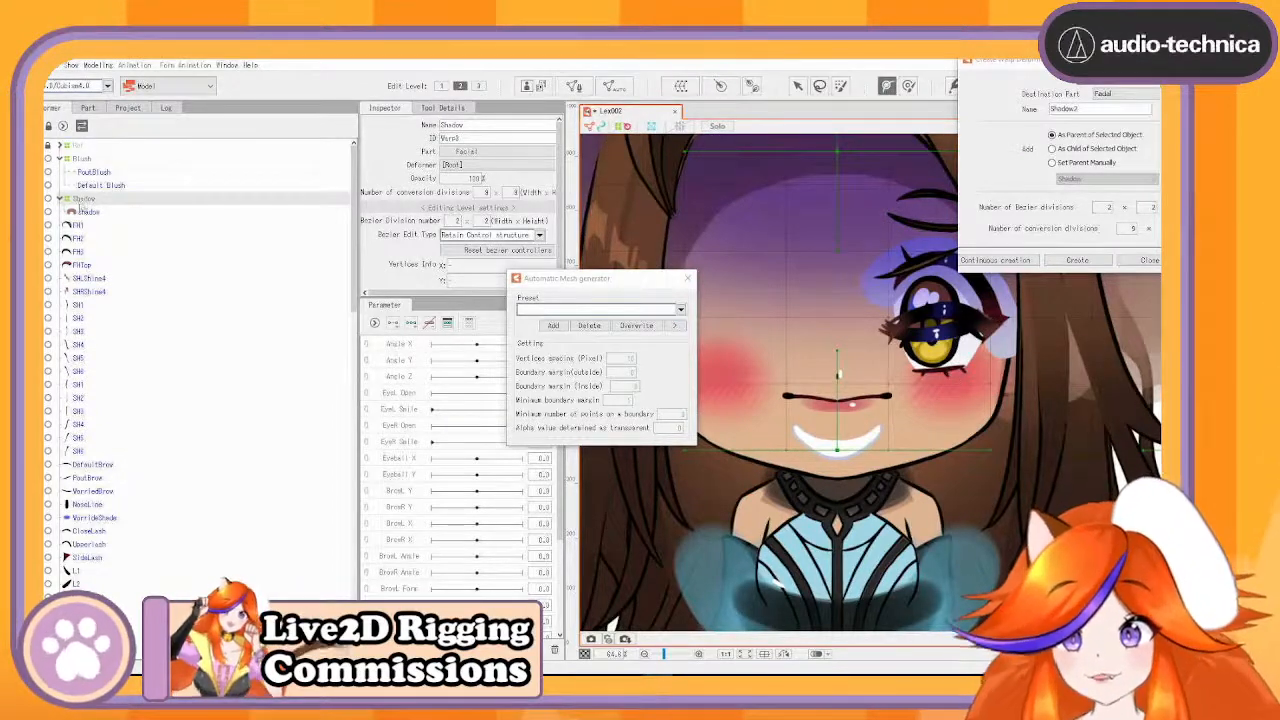
click(86, 212)
click(99, 187)
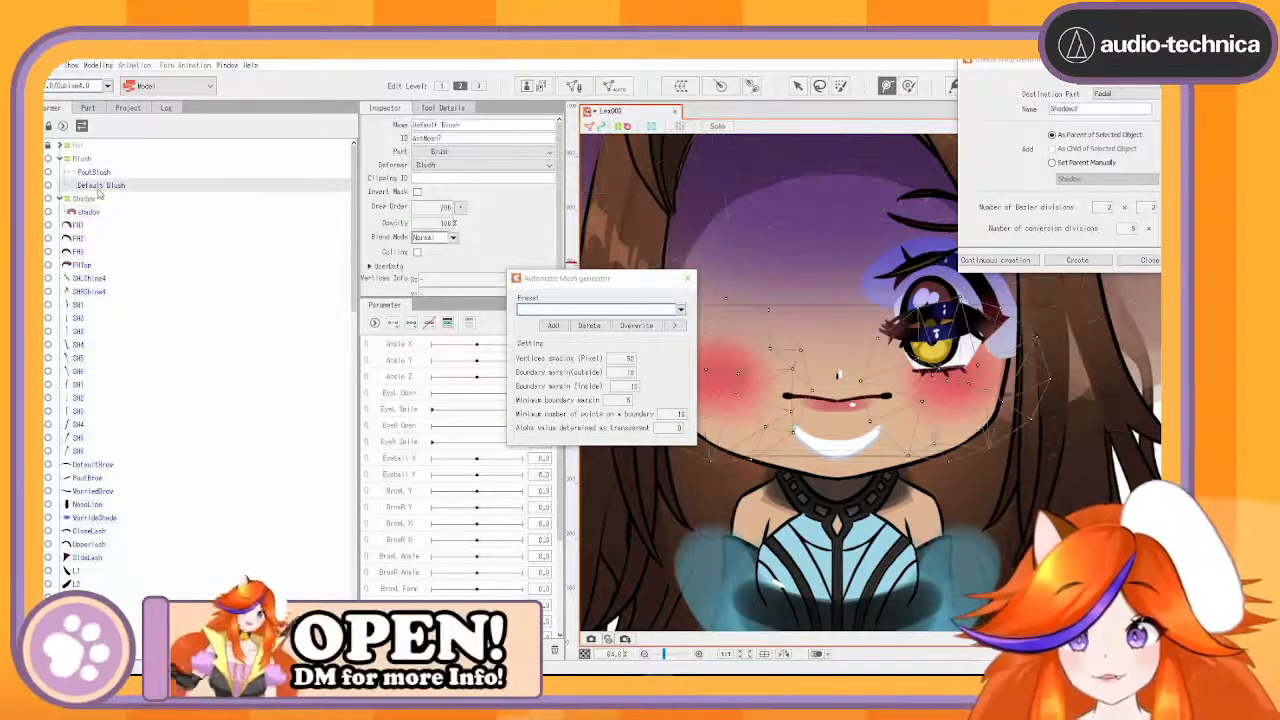
click(89, 212)
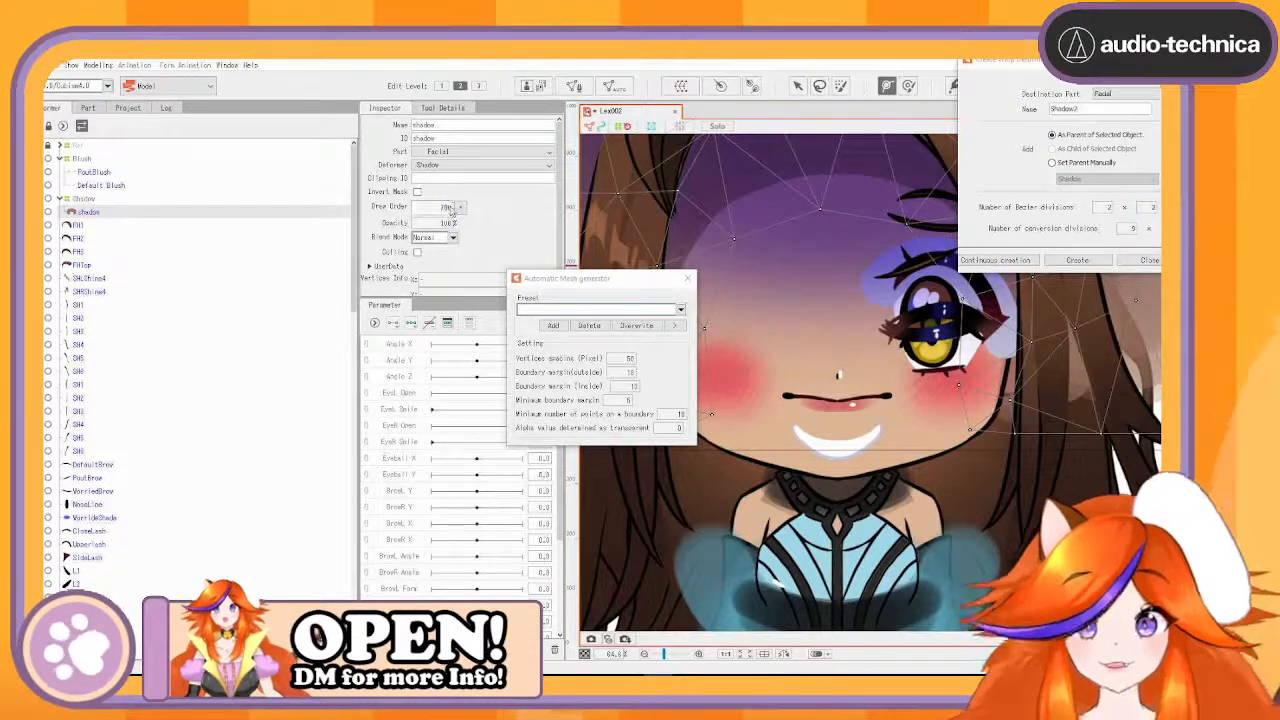
- Set the draw order of the NoseShine layer to 695 and of the DefaultEyeShadow layer to 690
drag(652, 287, 514, 324)
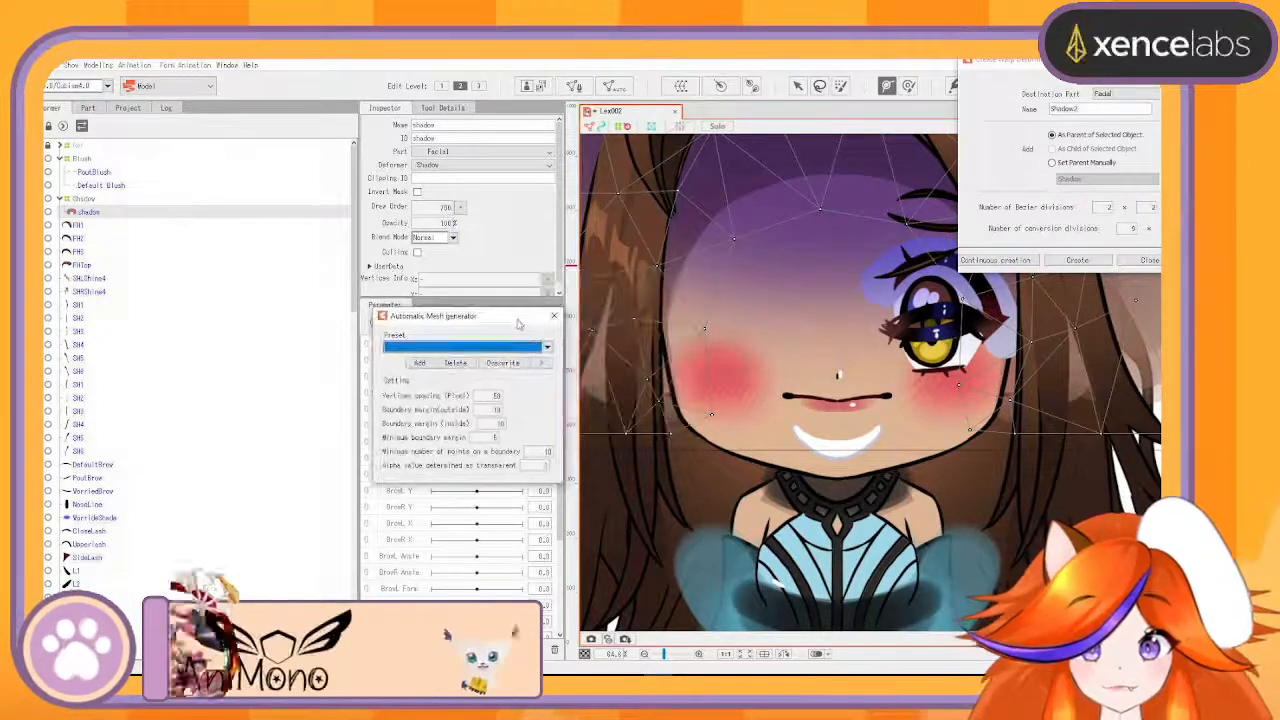
scroll(116, 262, down, 3)
scroll(116, 262, down, 3)
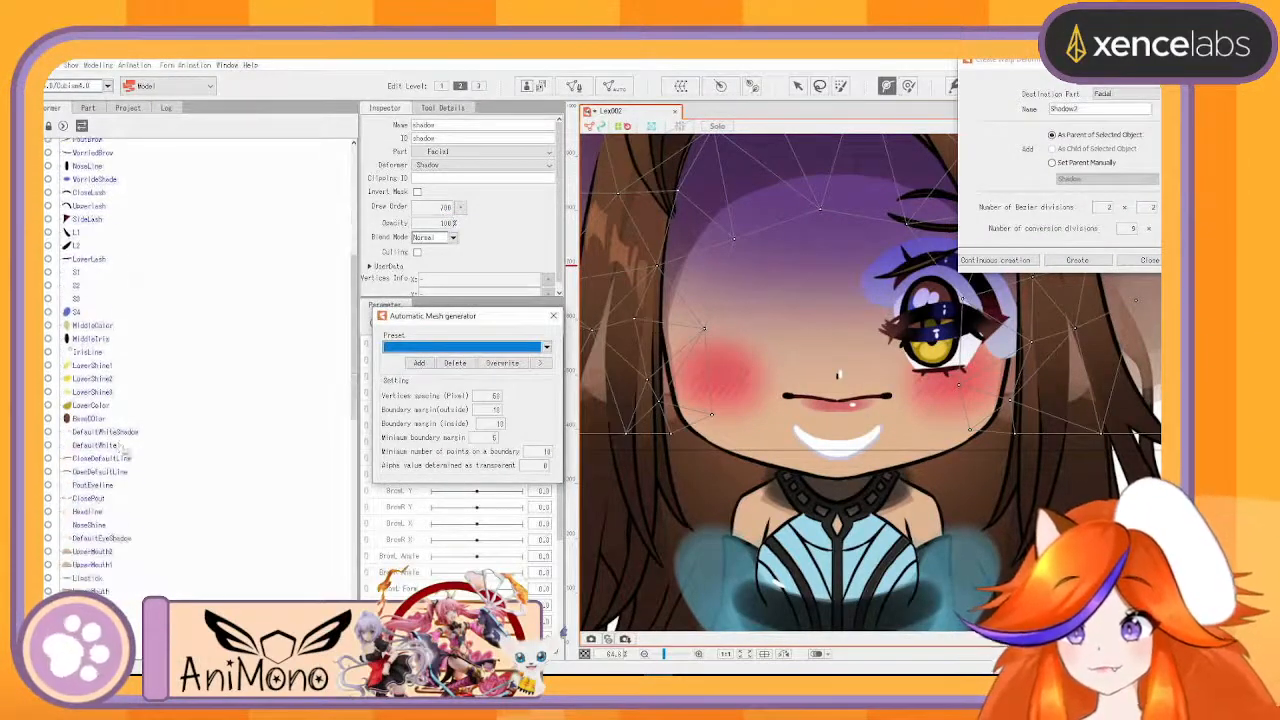
scroll(117, 446, down, 2)
click(104, 337)
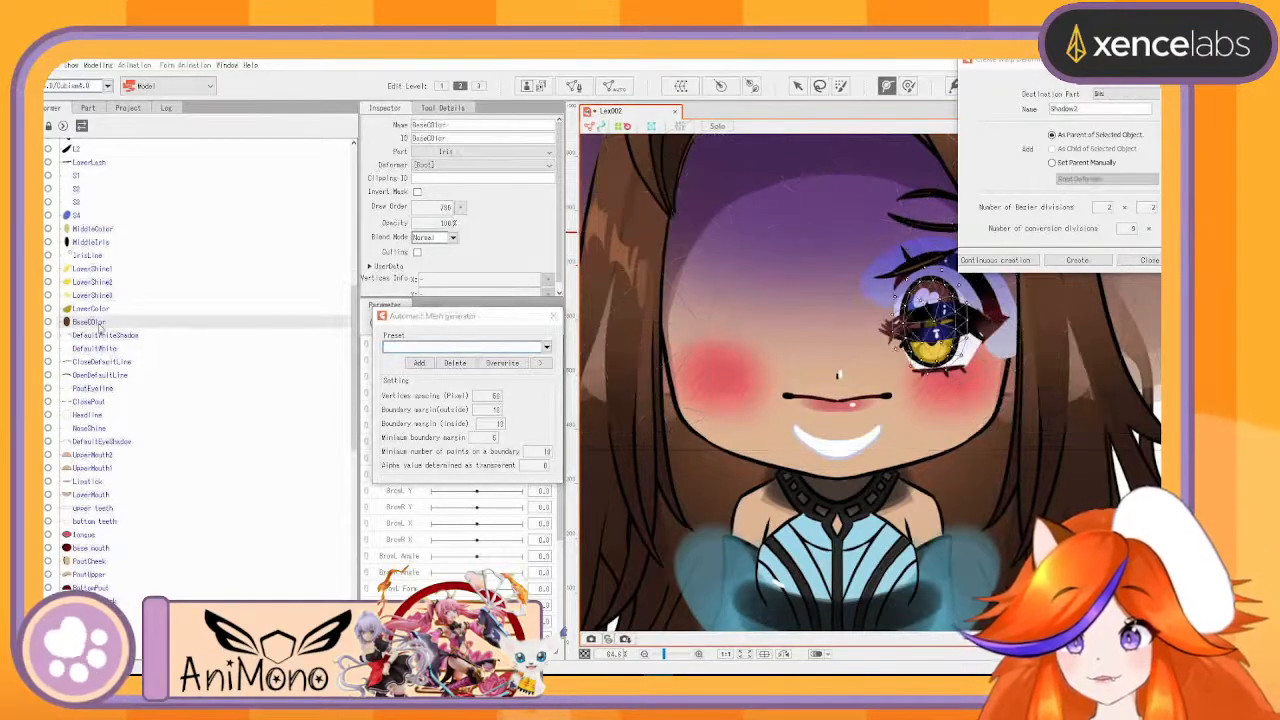
click(108, 346)
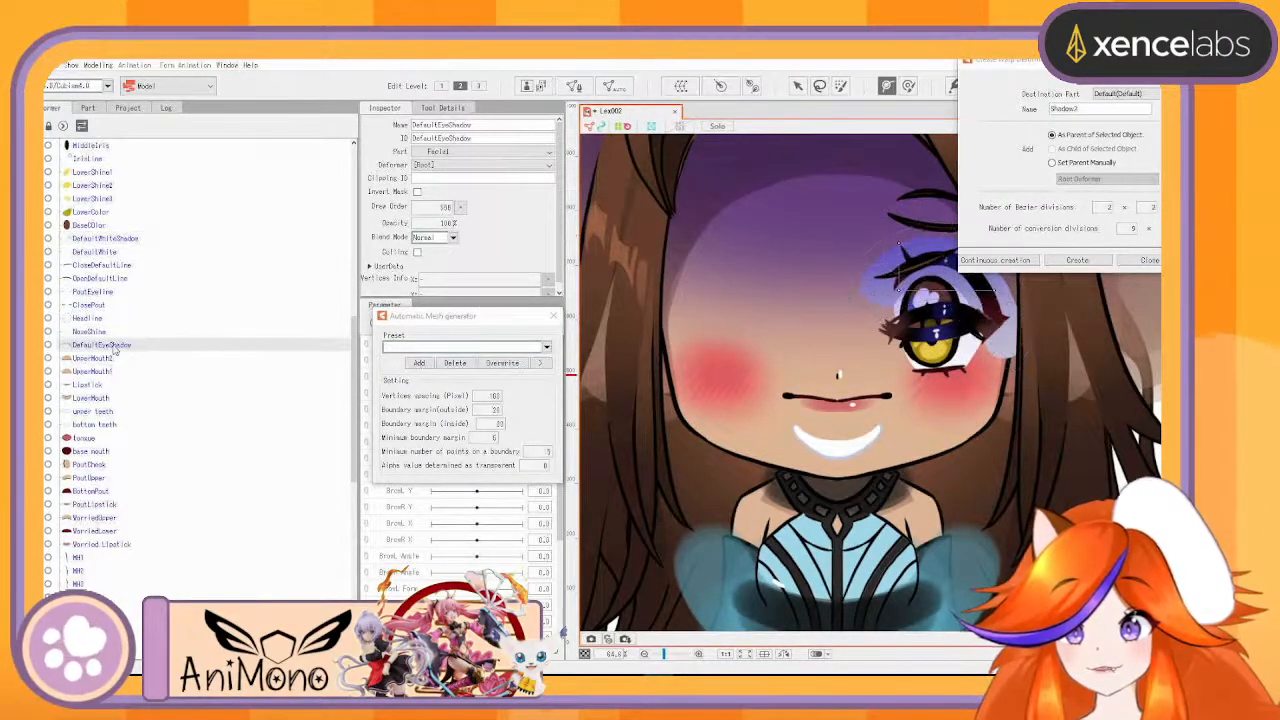
click(104, 333)
click(99, 319)
click(100, 332)
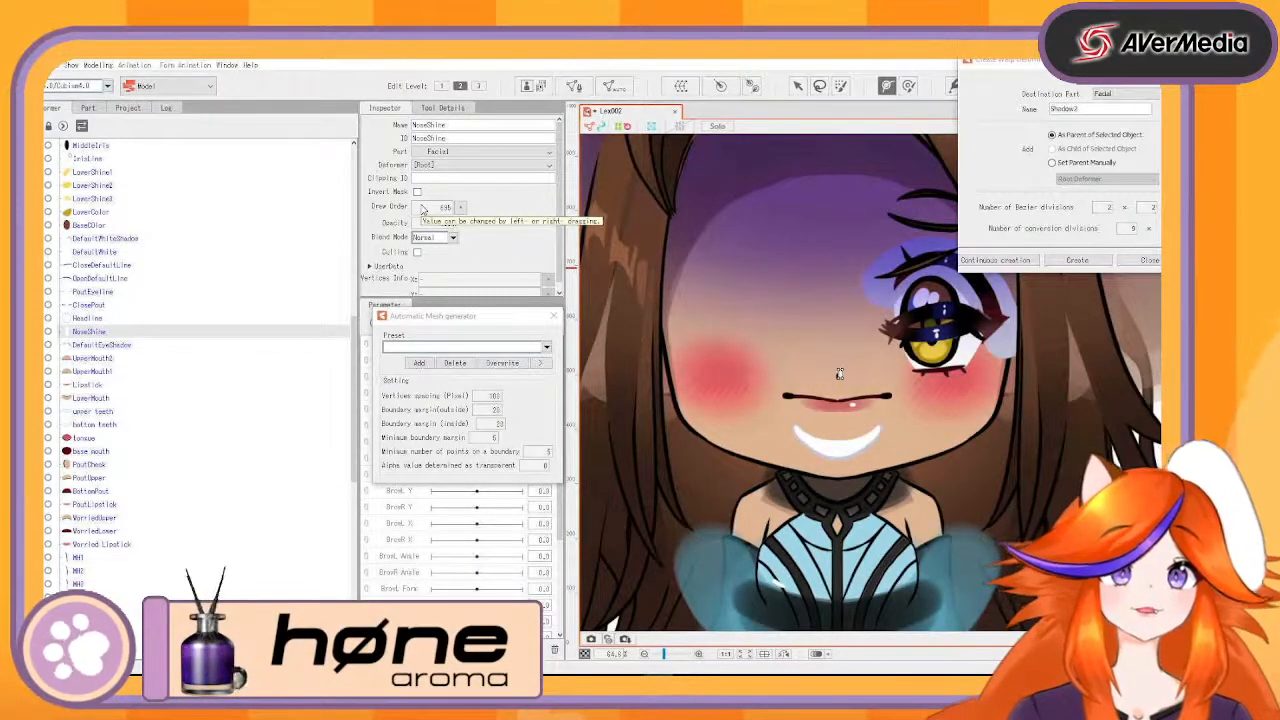
click(114, 346)
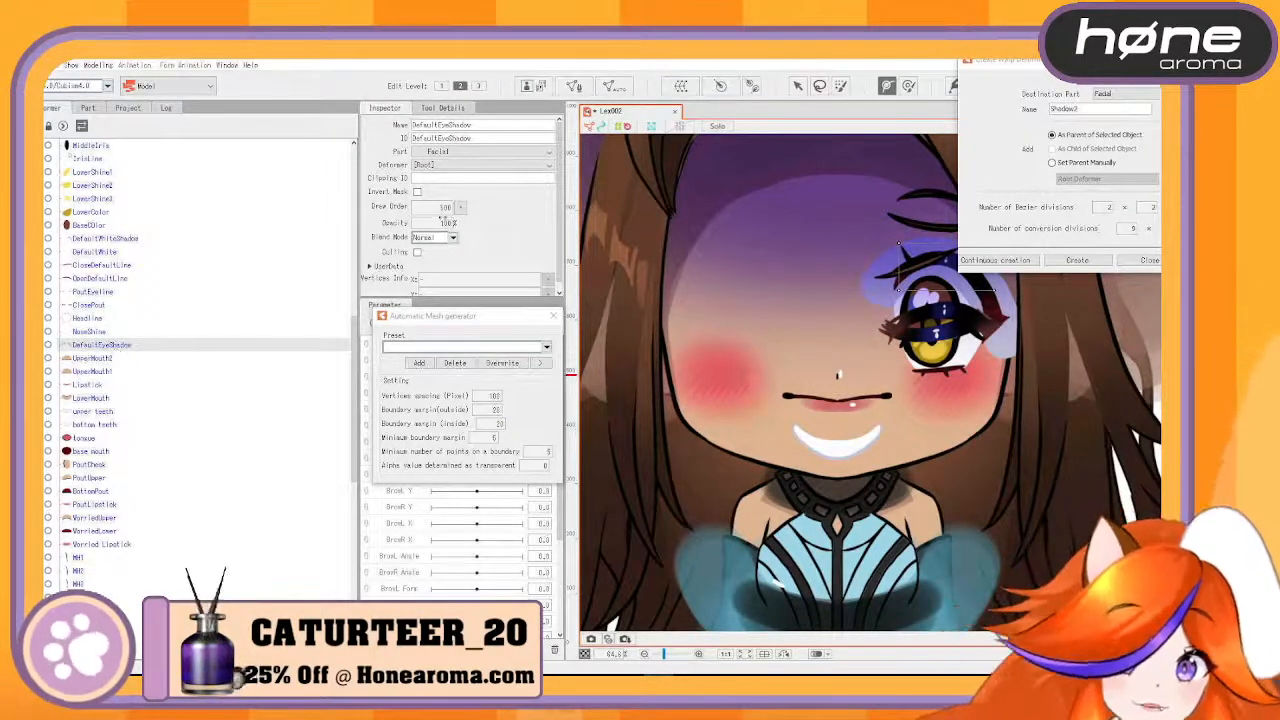
double_click(443, 208)
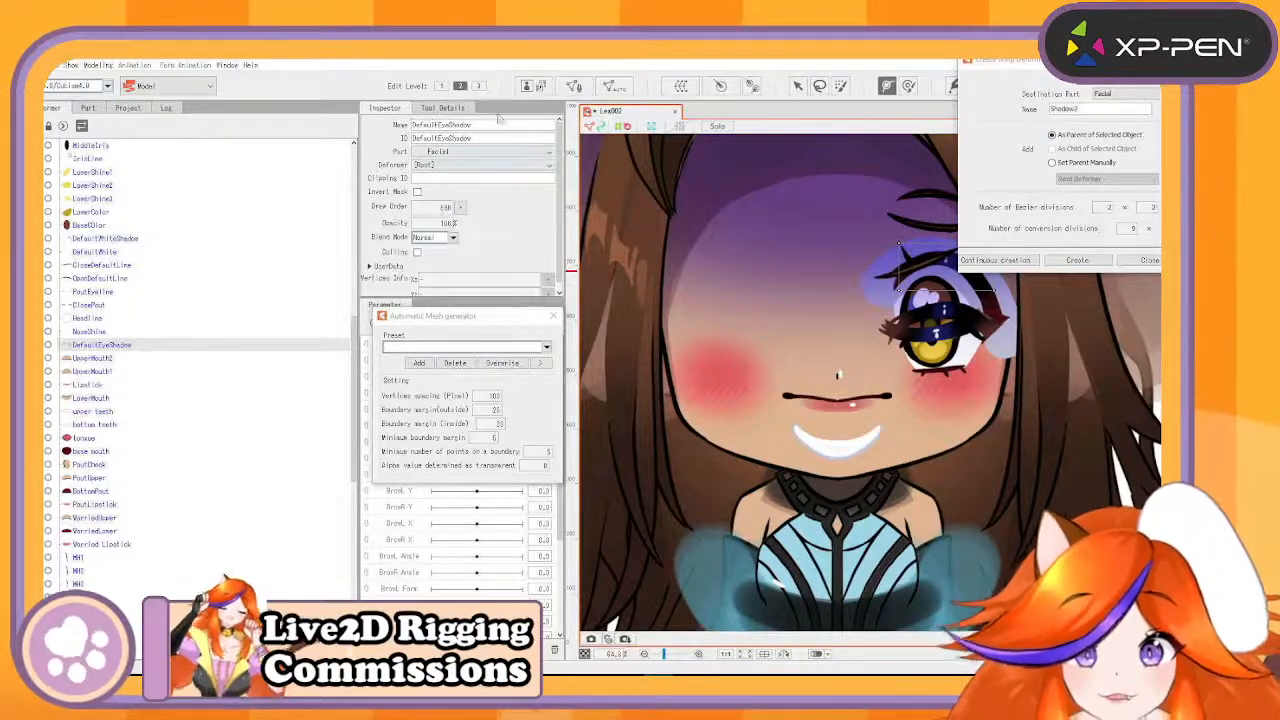
- Open the DefaultEyeShadow layer's mesh for manual editing and delete its rectangular corner points
click(572, 88)
scroll(917, 282, up, 3)
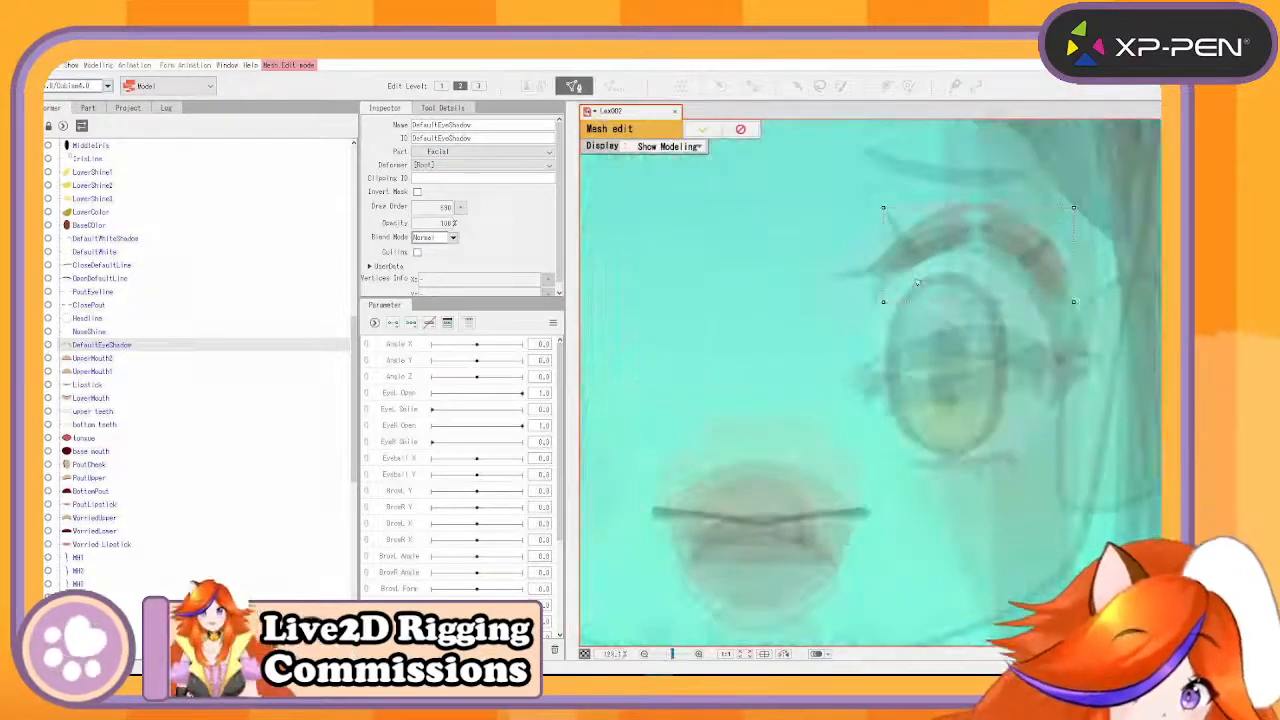
scroll(917, 282, up, 3)
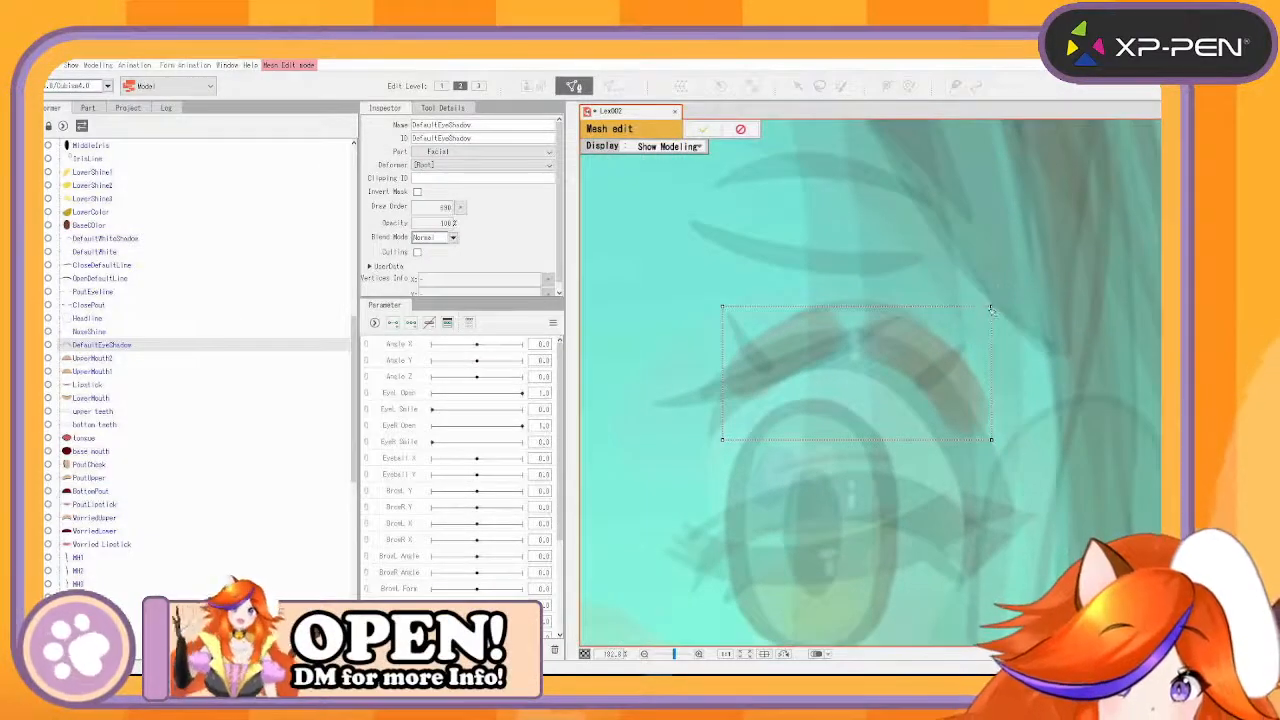
drag(997, 451, 717, 456)
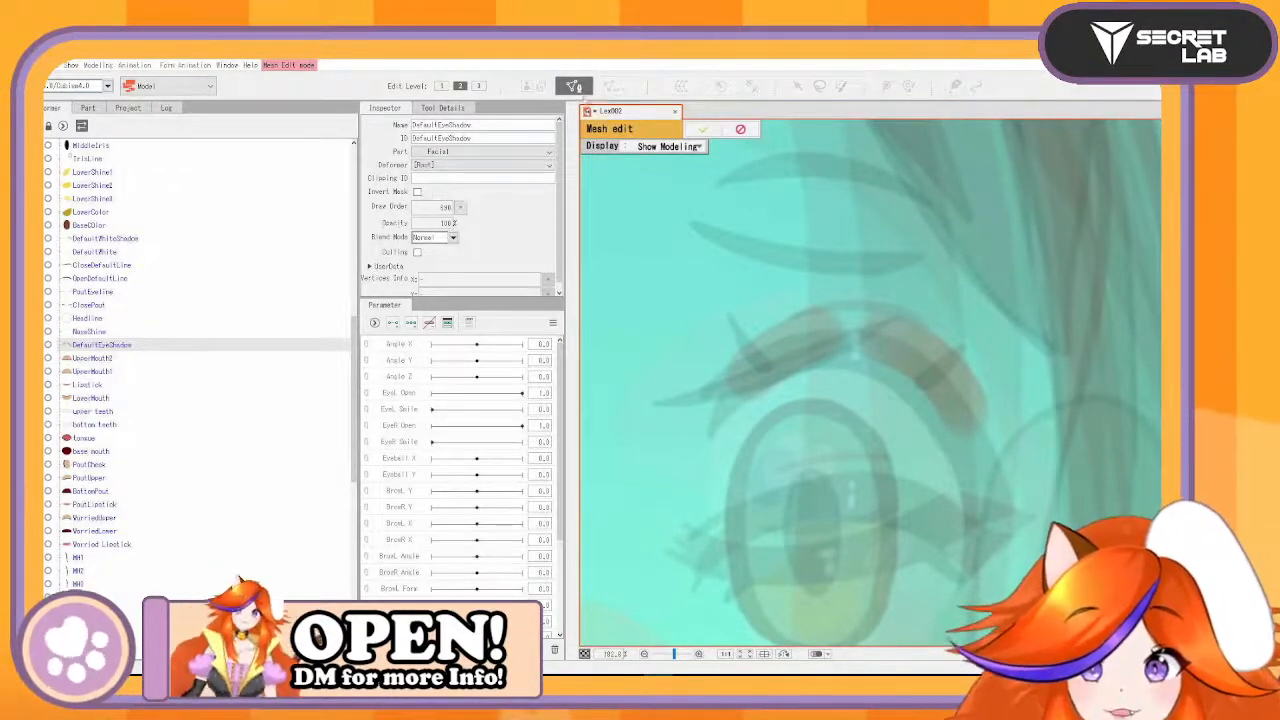
- Trace connected mesh points around the eyeshadow's inner end and along its lower edge with the add-vertex tool
click(446, 108)
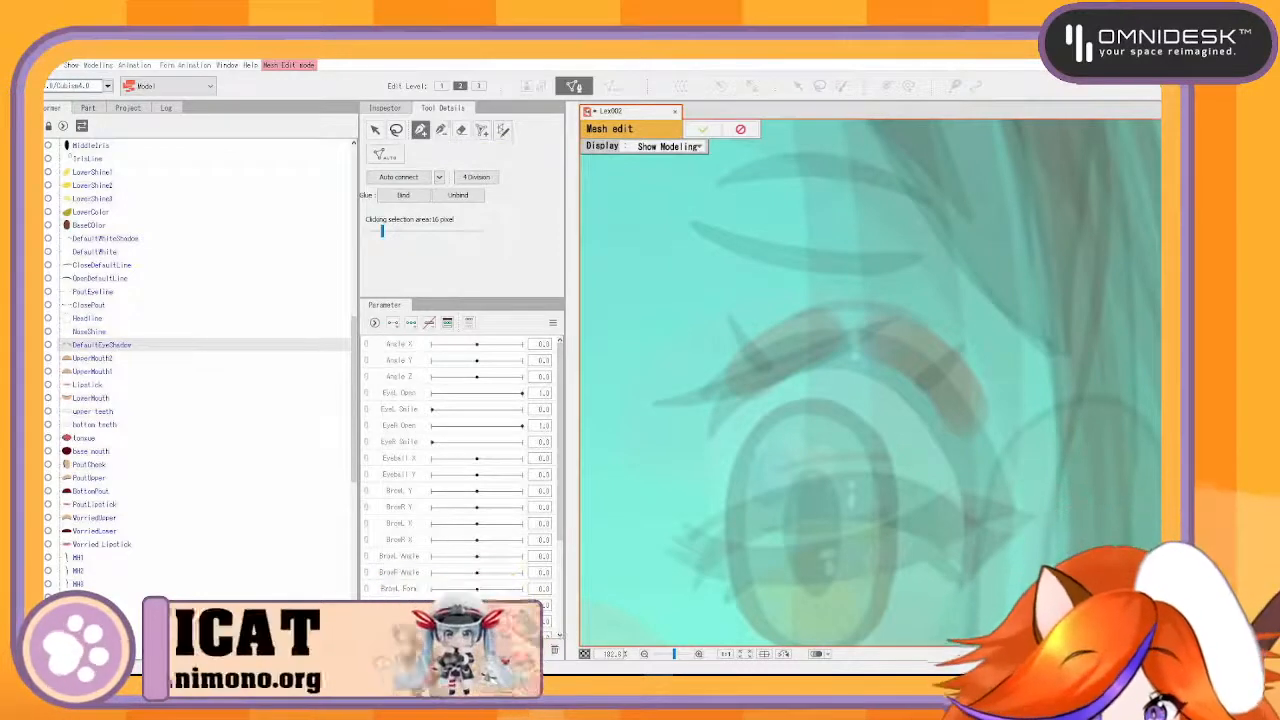
click(714, 363)
click(716, 387)
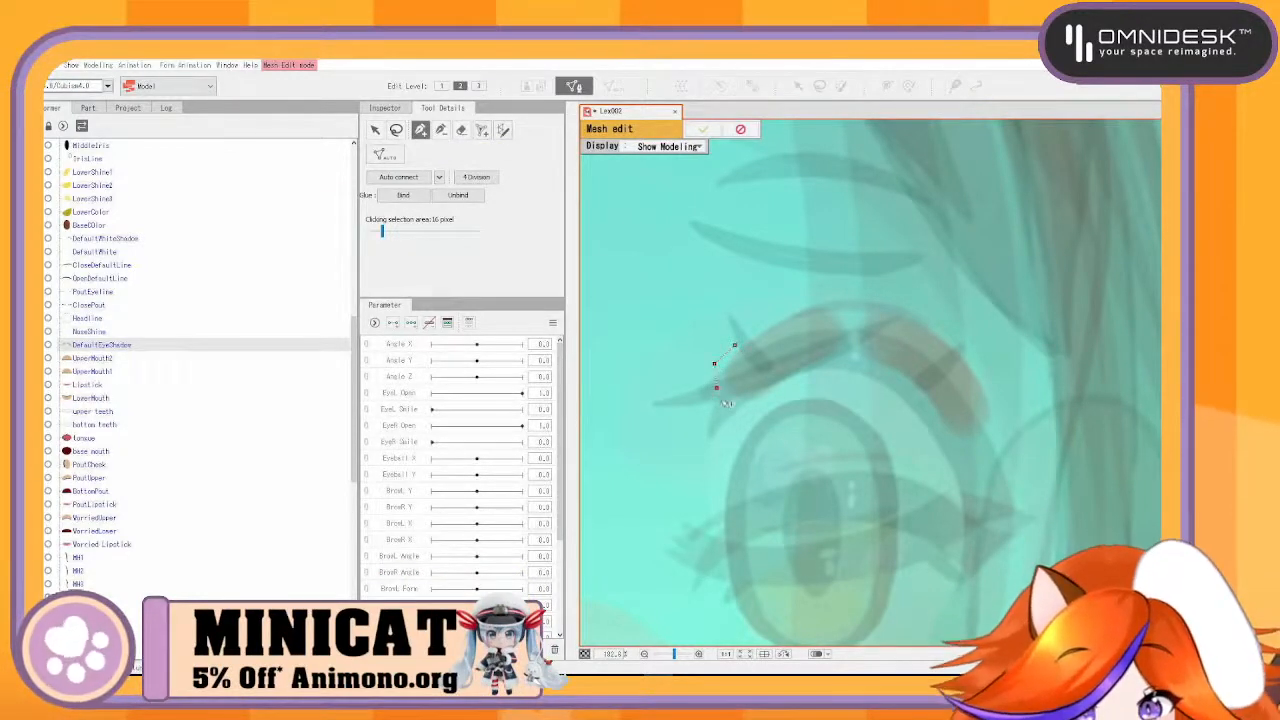
click(723, 403)
click(747, 406)
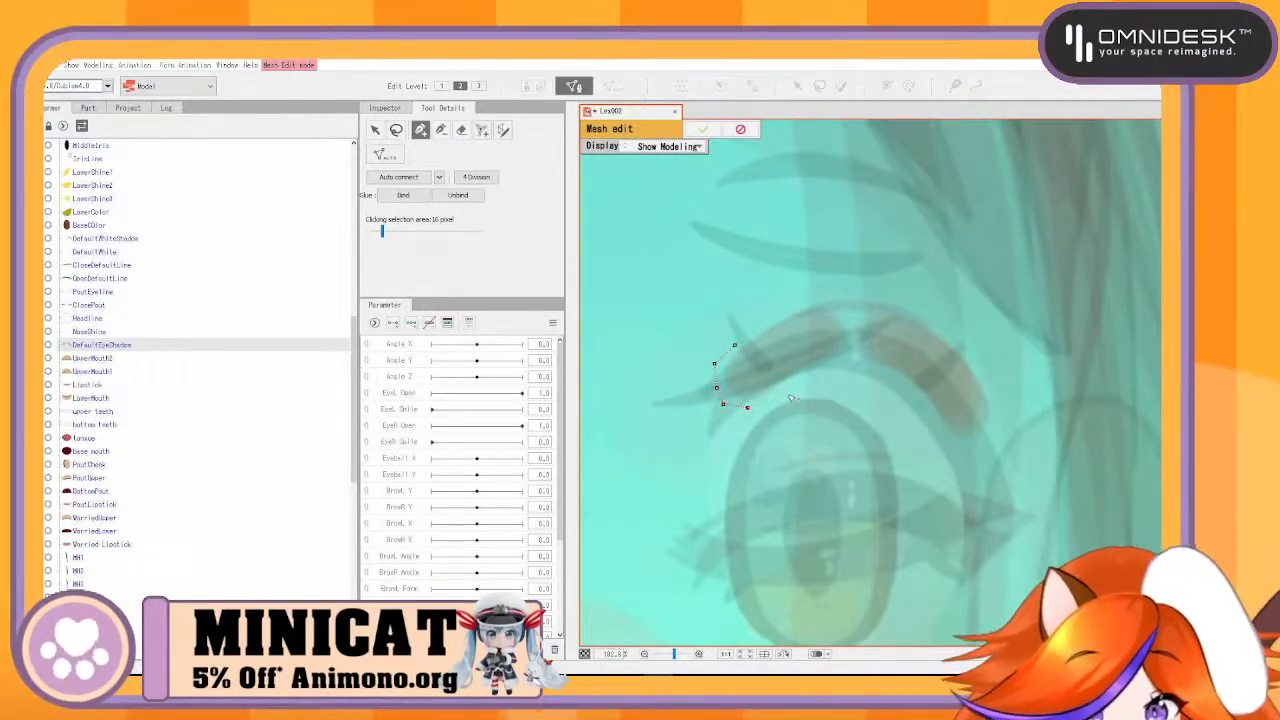
click(880, 369)
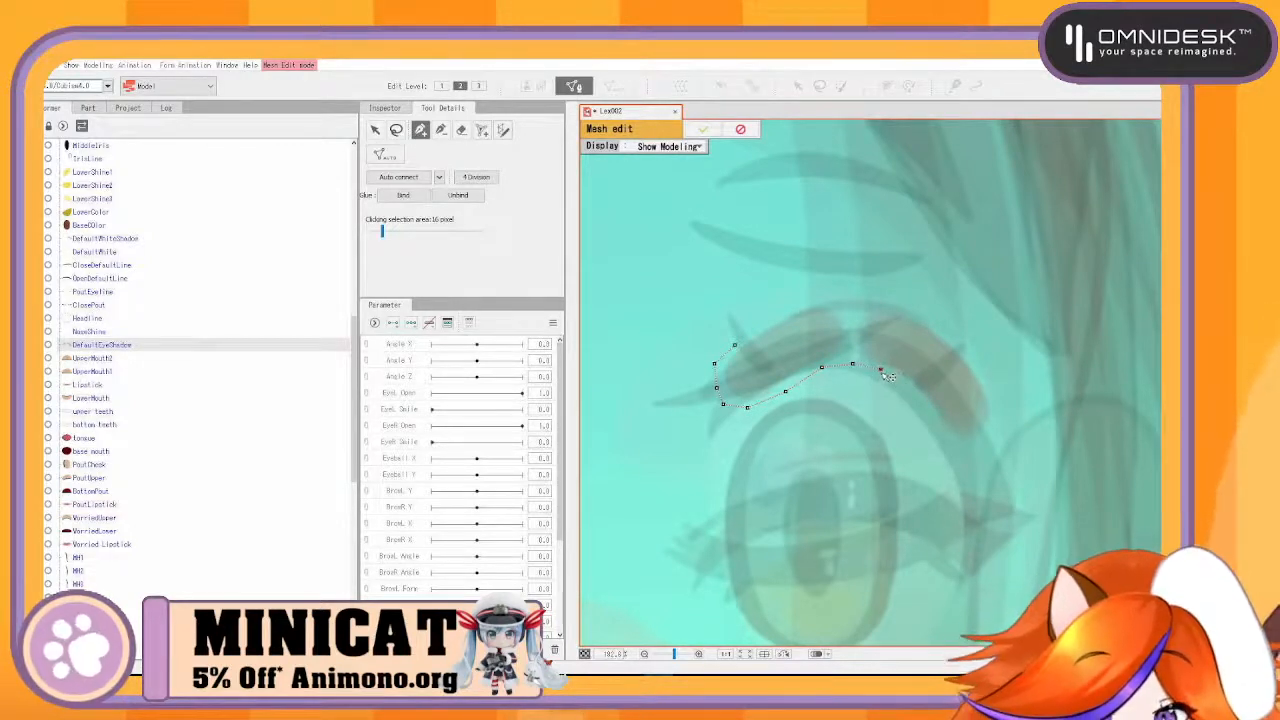
click(900, 381)
click(920, 397)
click(931, 415)
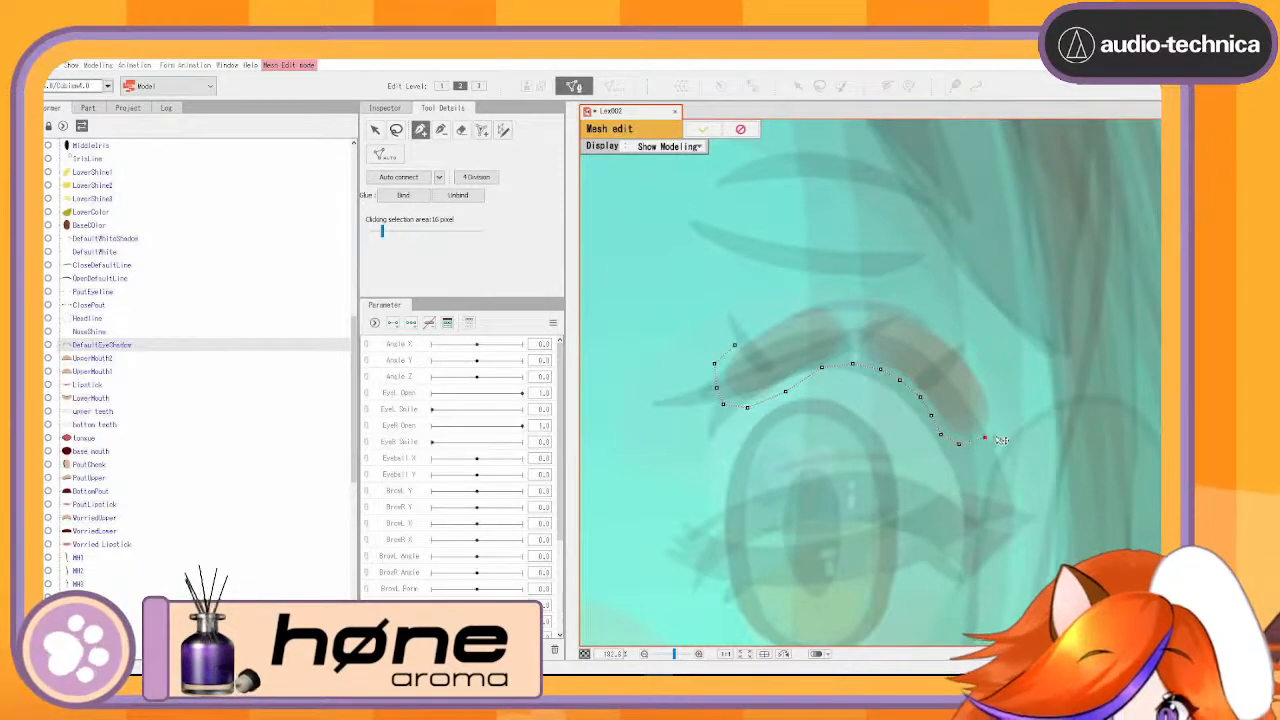
- Continue the mesh points around the eyeshadow's outer end and back along its upper edge, closing the outline
click(997, 402)
click(980, 373)
click(964, 351)
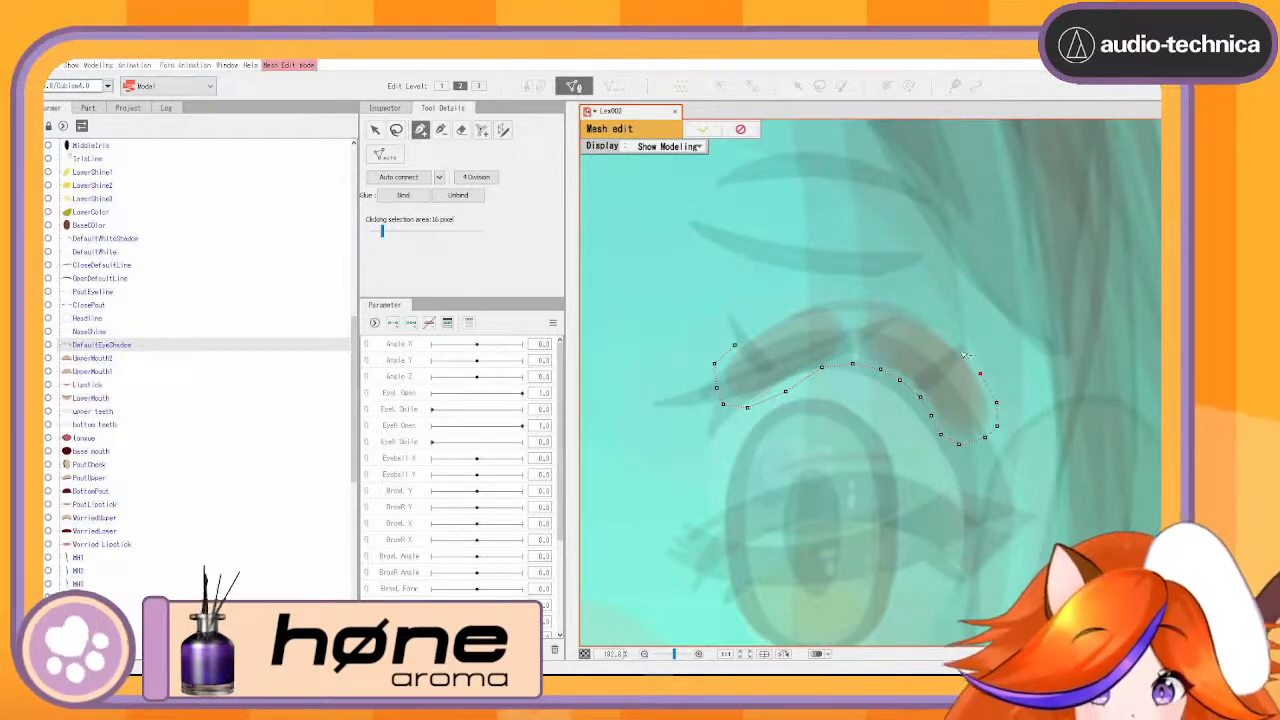
click(942, 333)
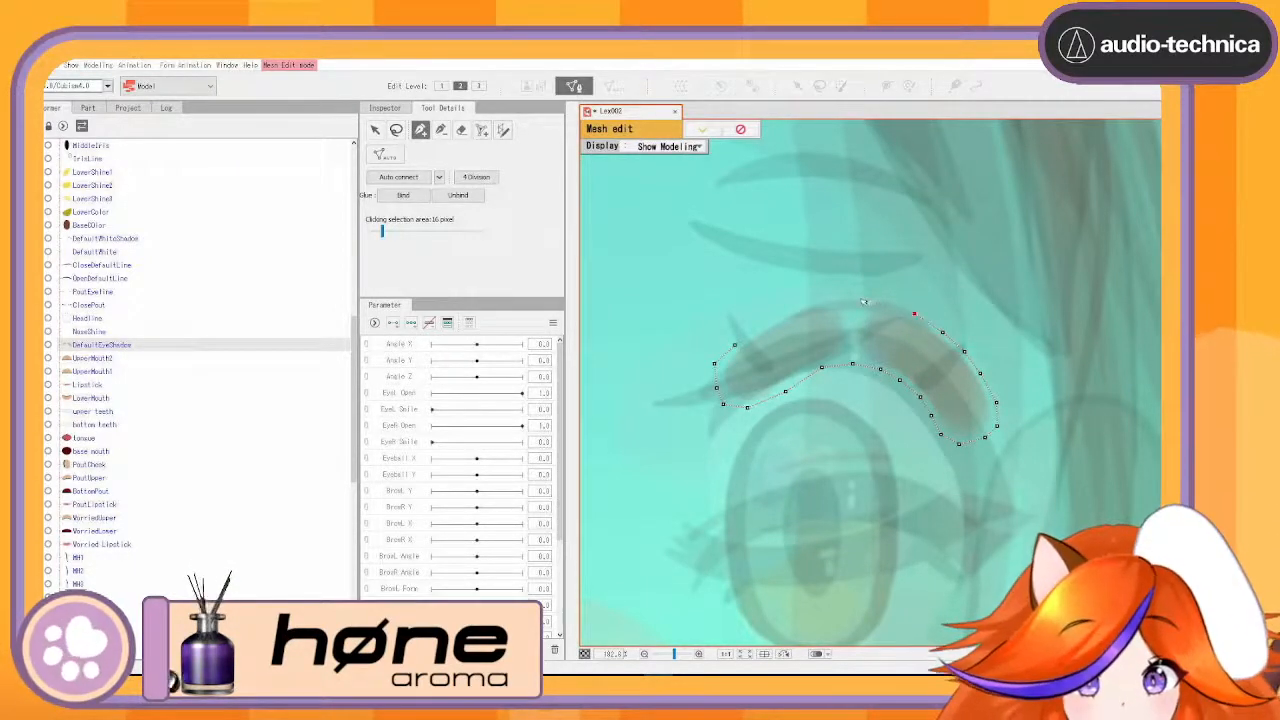
click(825, 300)
click(794, 307)
click(770, 322)
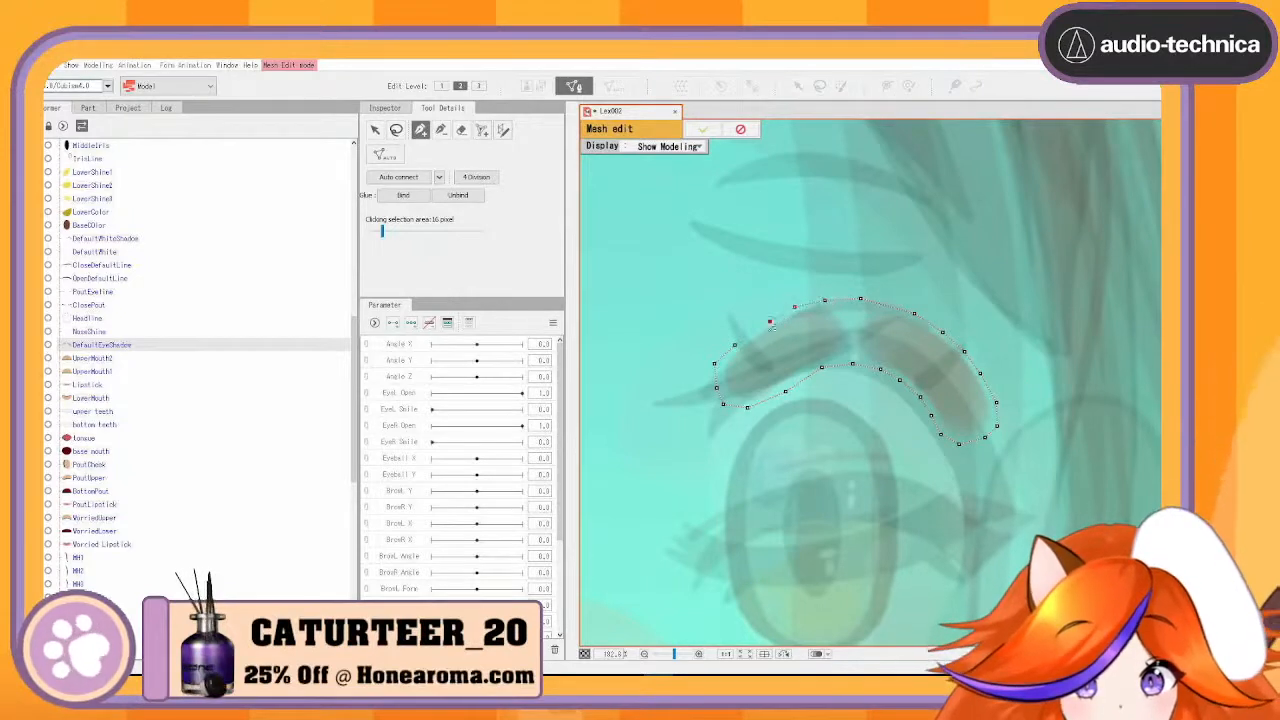
click(736, 345)
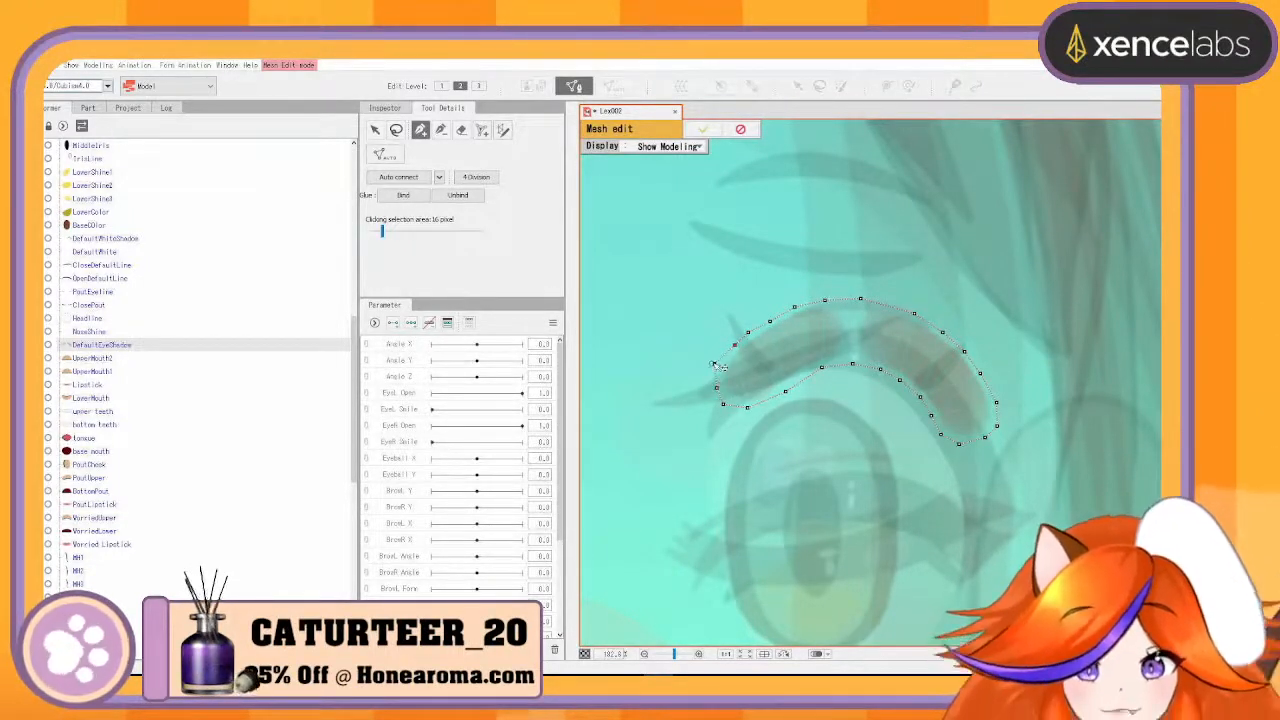
- Add a row of mesh points along the eyeshadow's centre, auto-connect all points into triangles and apply the mesh
click(751, 369)
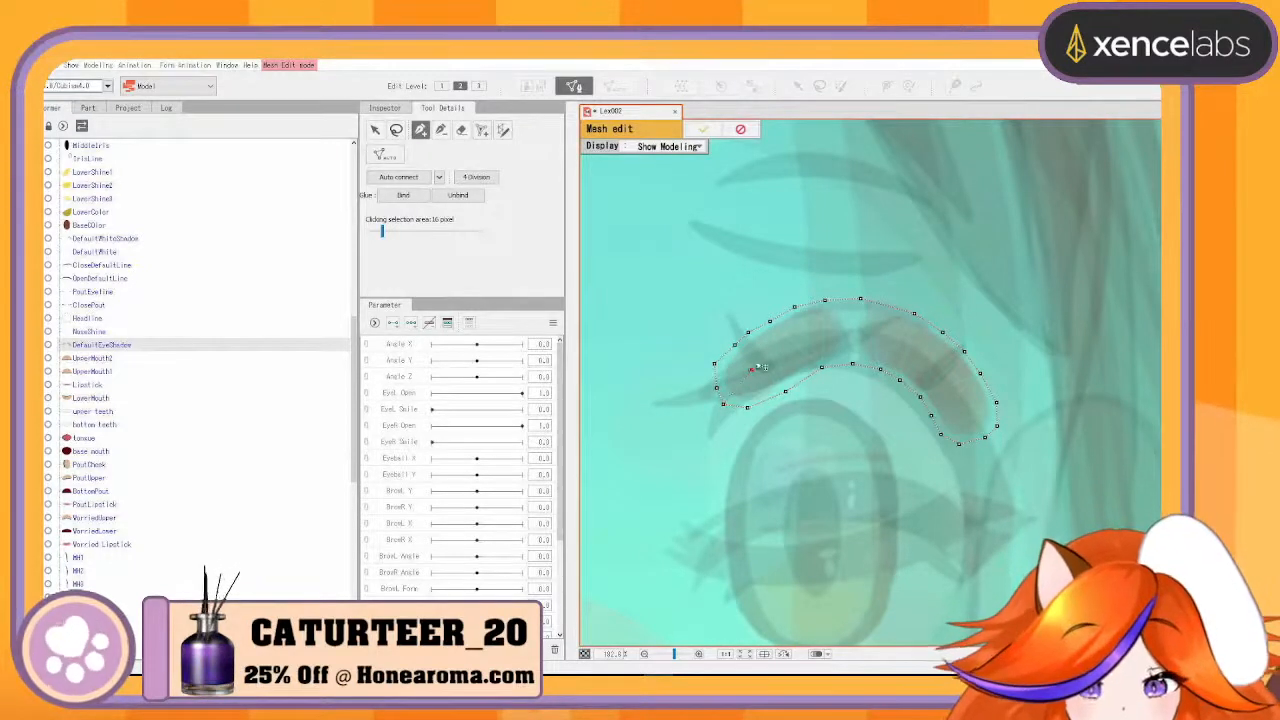
click(790, 345)
click(826, 336)
click(873, 331)
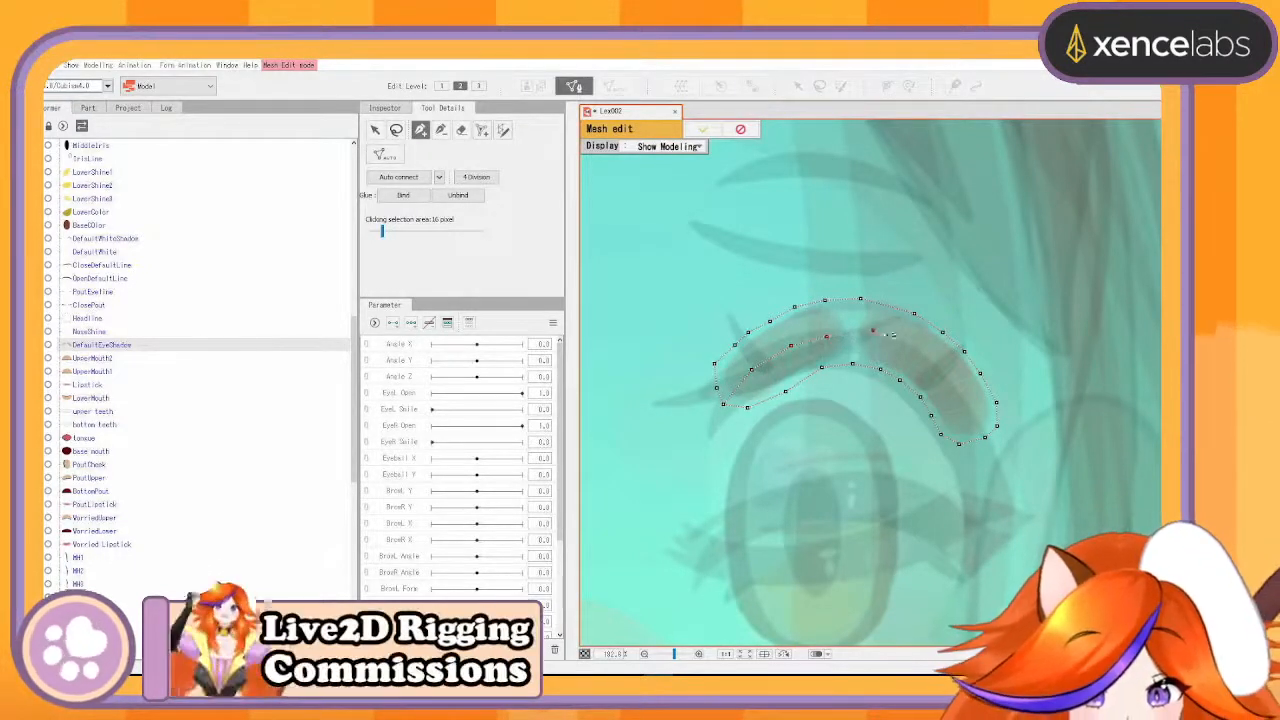
click(913, 347)
click(938, 362)
click(963, 397)
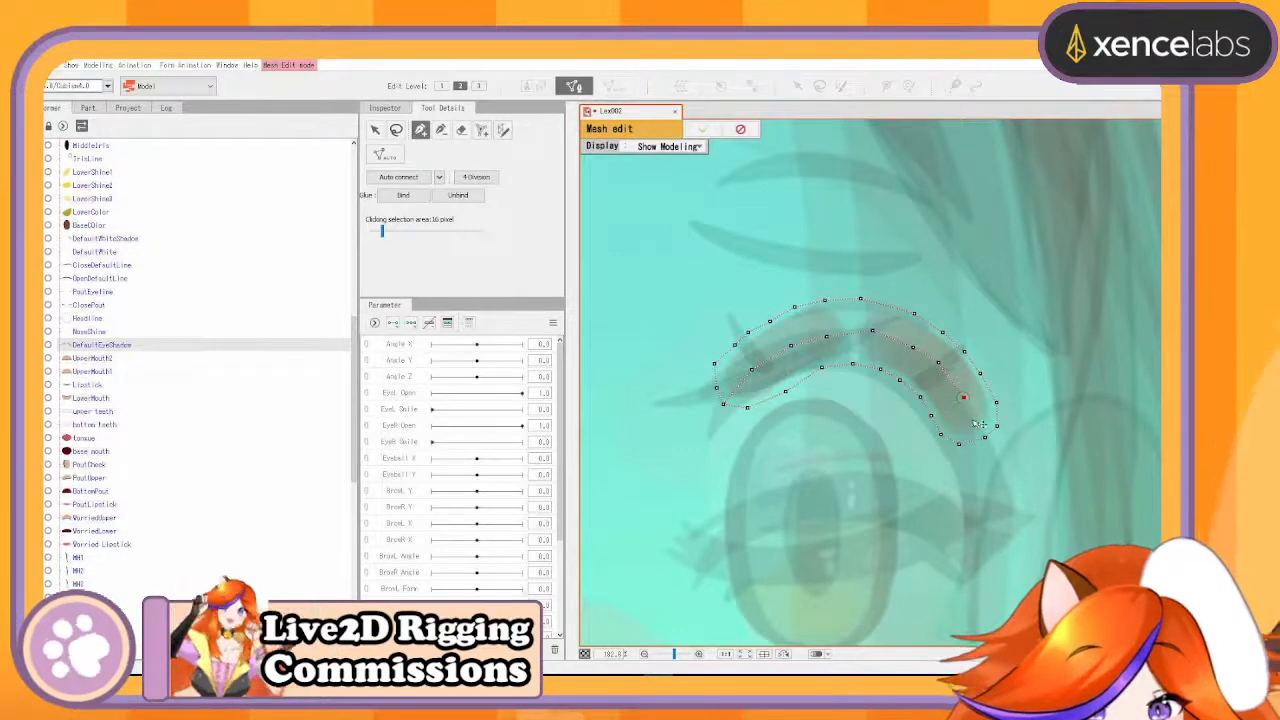
click(985, 437)
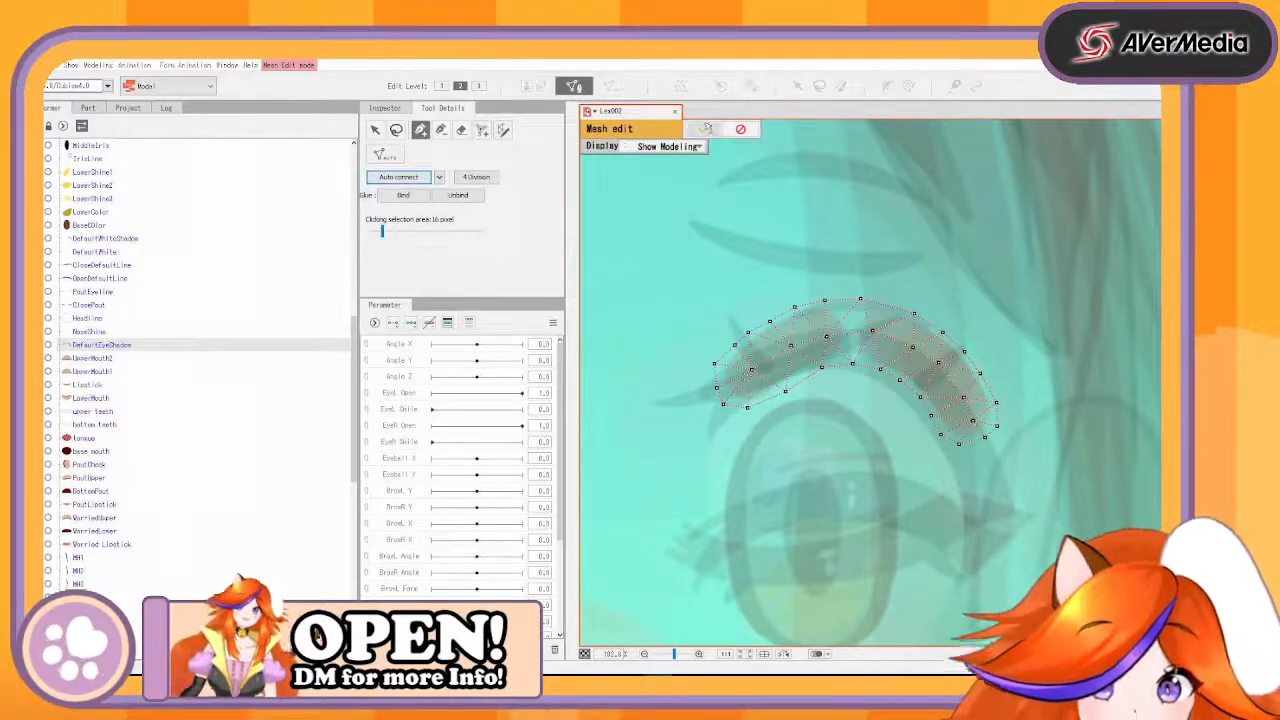
click(703, 129)
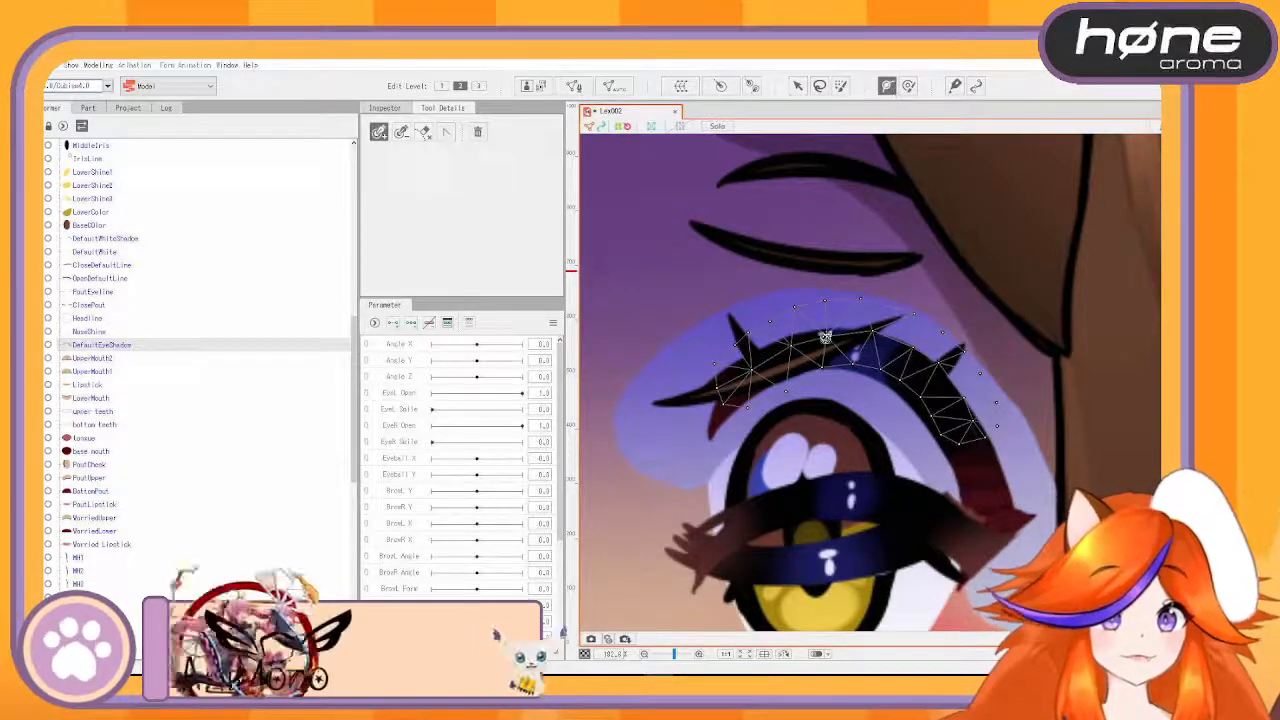
- Draw a three-point deform path along the eyeshadow's curve from its inner end over the middle to its outer end
click(738, 379)
click(871, 337)
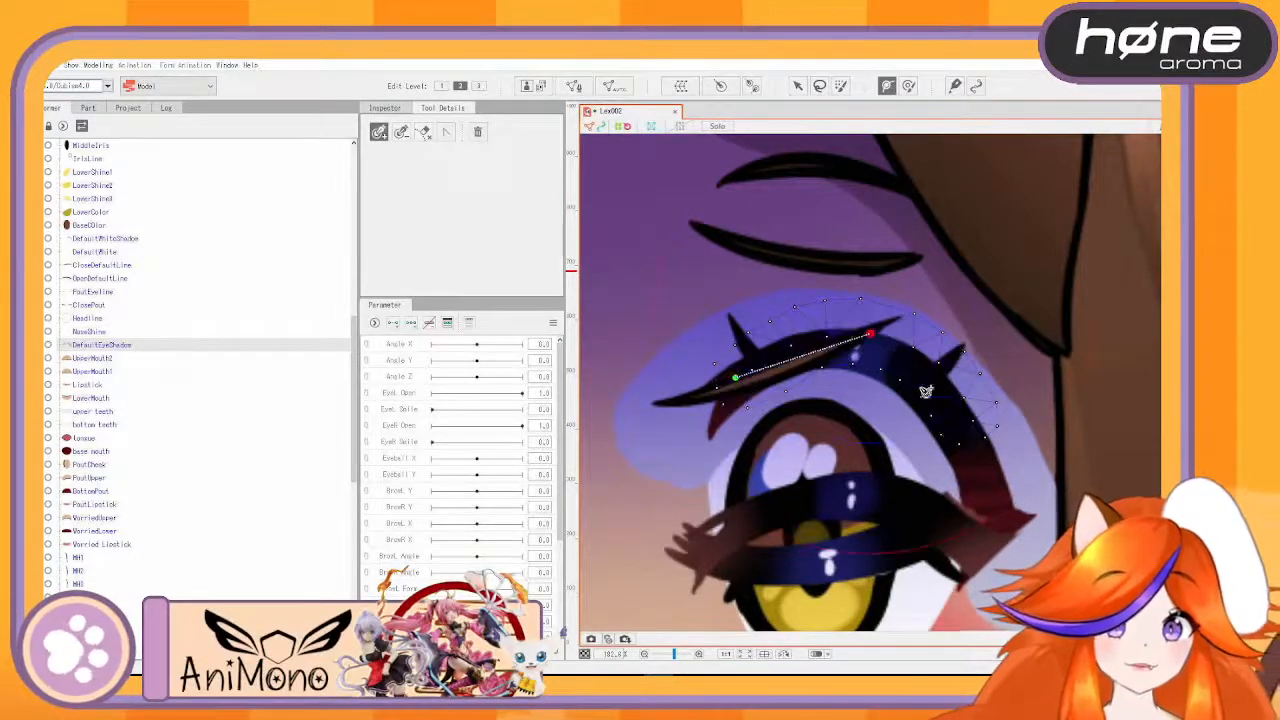
click(969, 419)
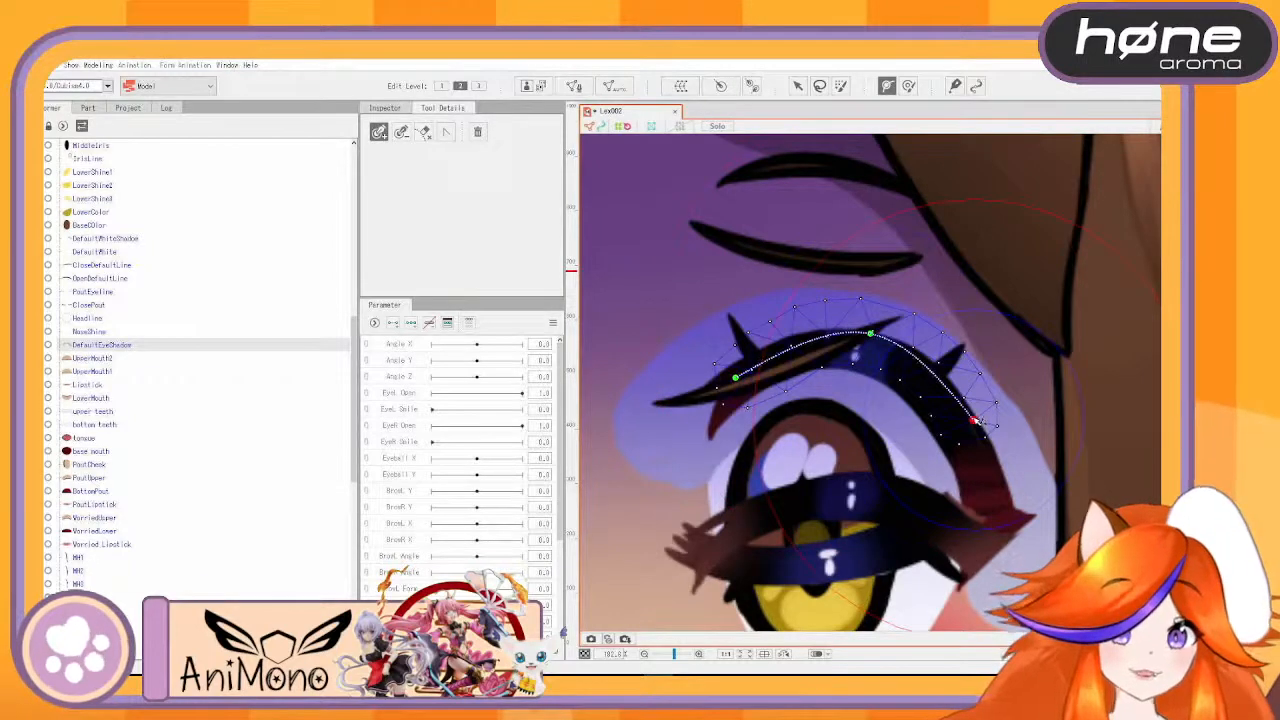
- Locate the UpperMouth2 layer on the face and check the DefaultEyeShadow layer's draw order
click(105, 357)
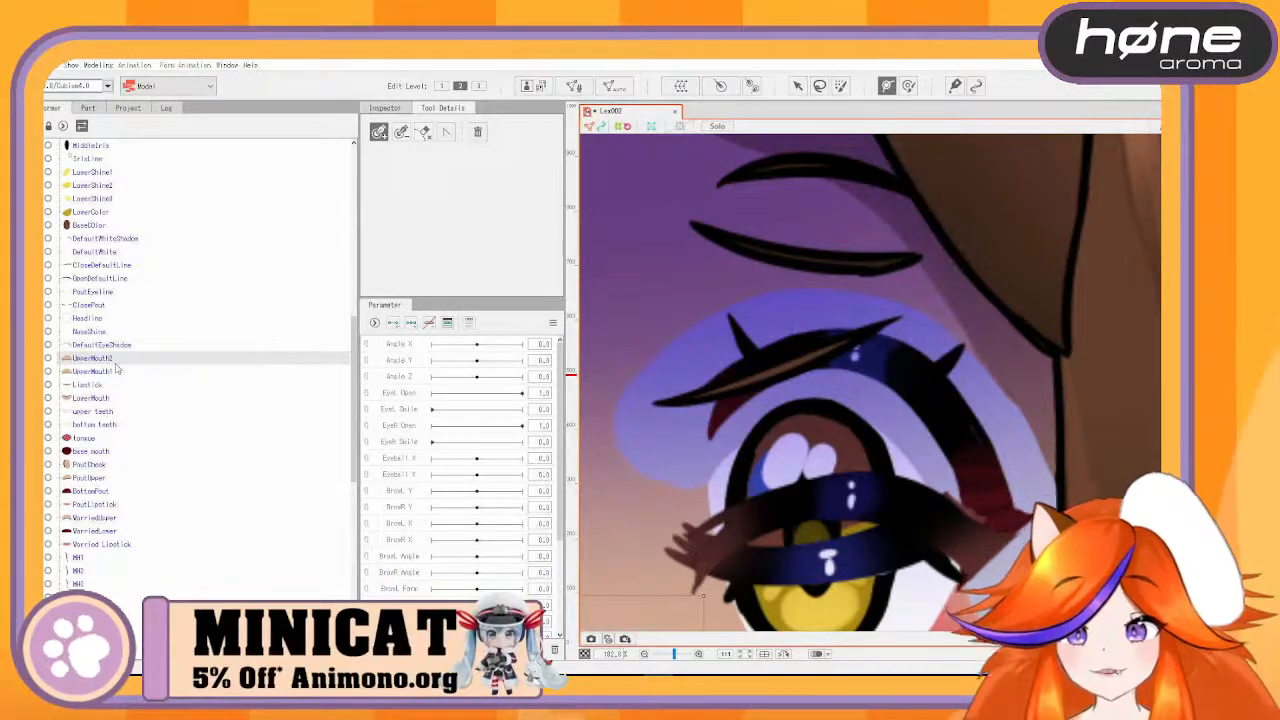
drag(842, 532, 1001, 284)
drag(717, 540, 868, 449)
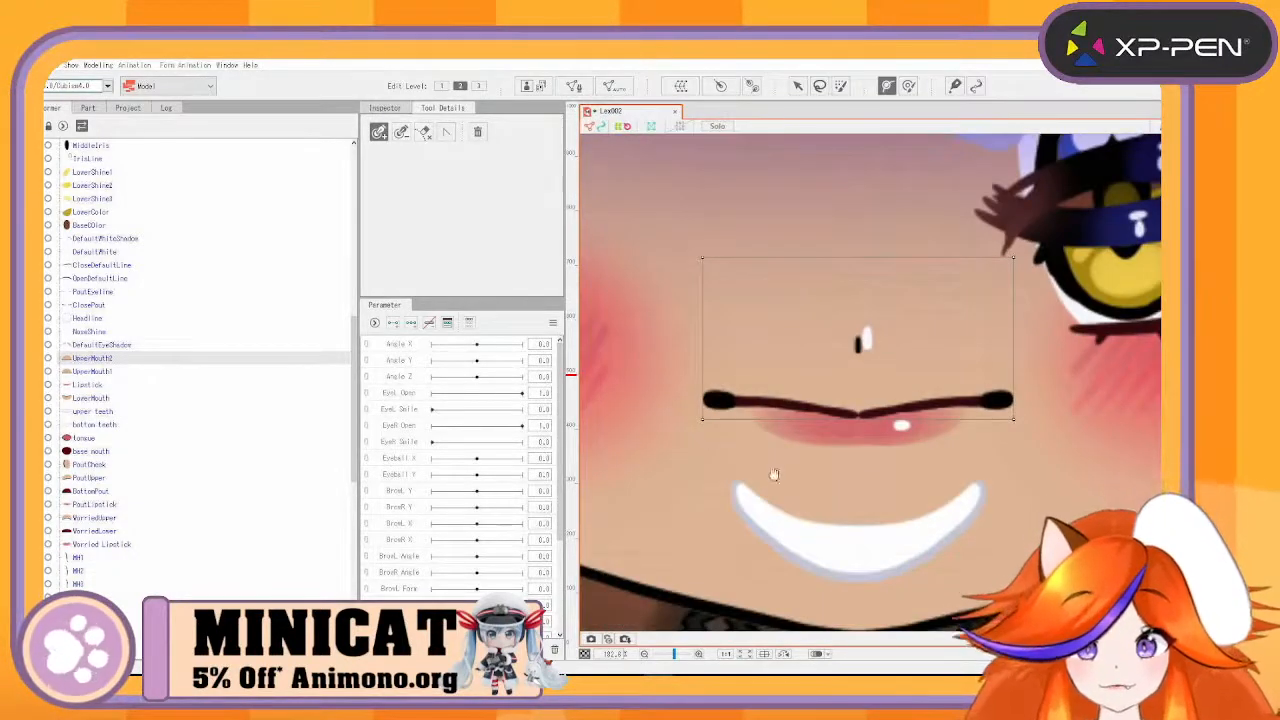
drag(817, 414, 776, 482)
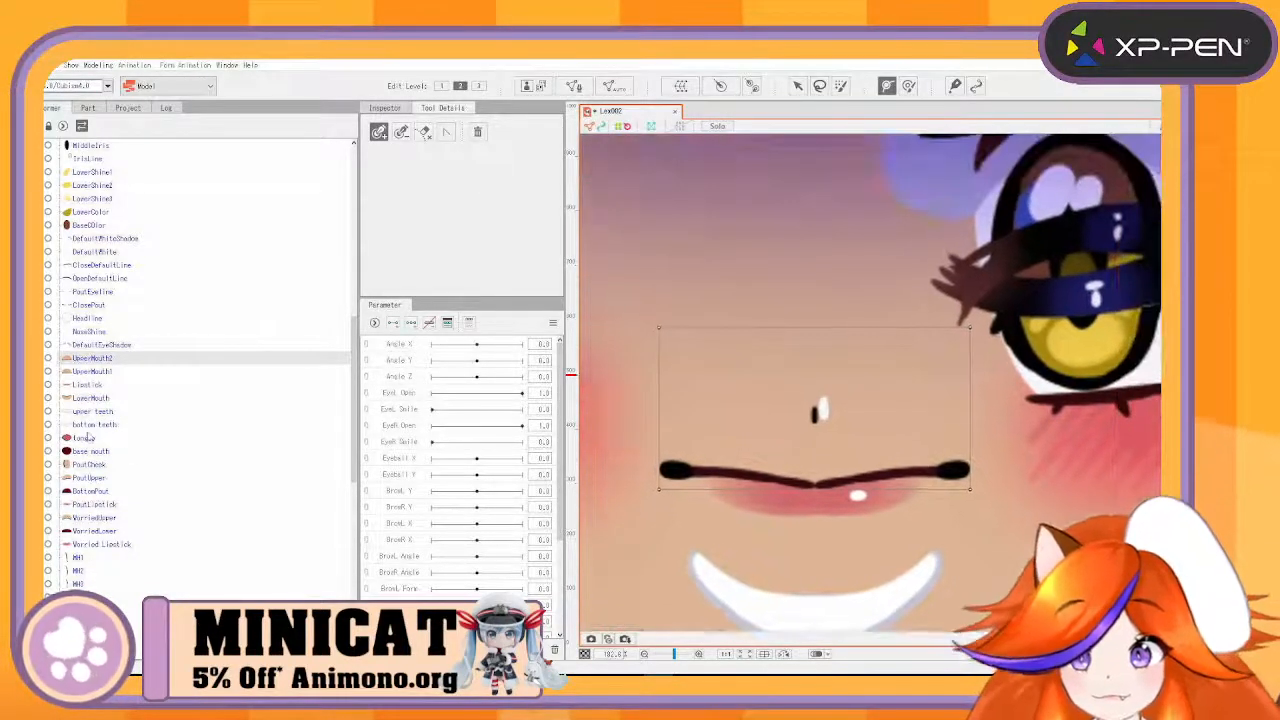
click(127, 346)
click(386, 109)
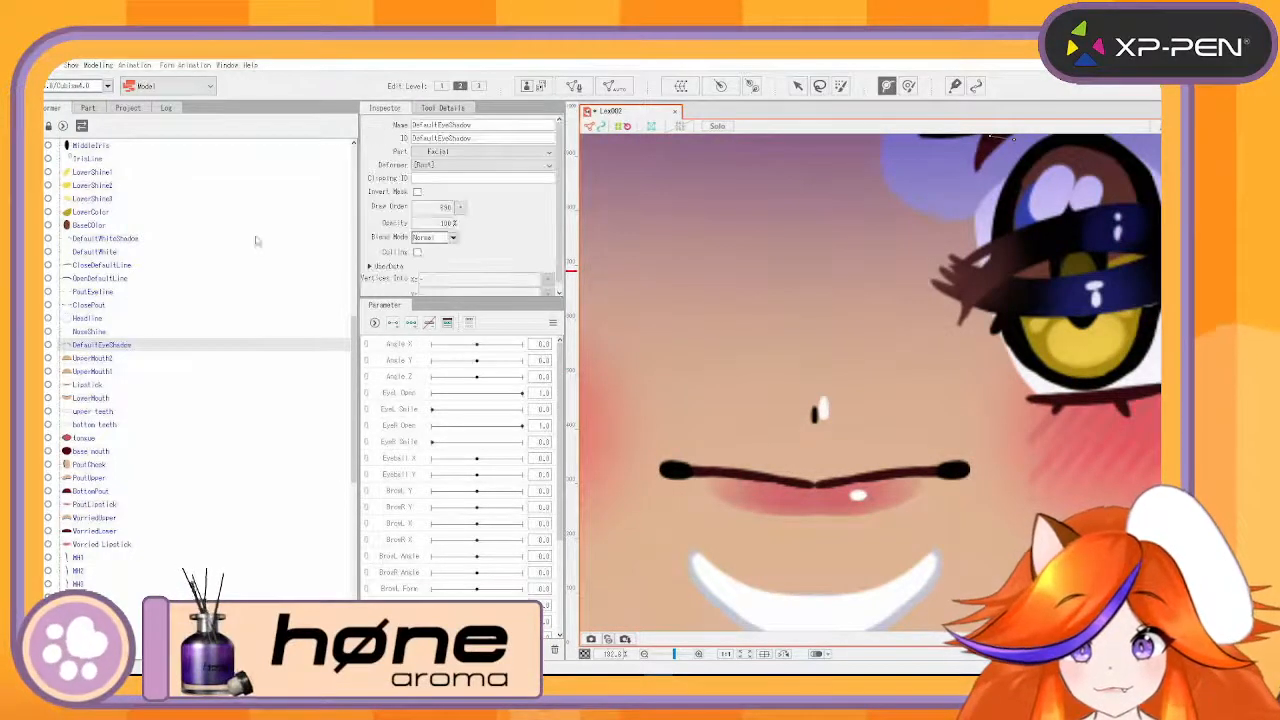
- Delete the UpperMouth2 art mesh, keeping UpperMouth1 as the upper mouth
click(115, 359)
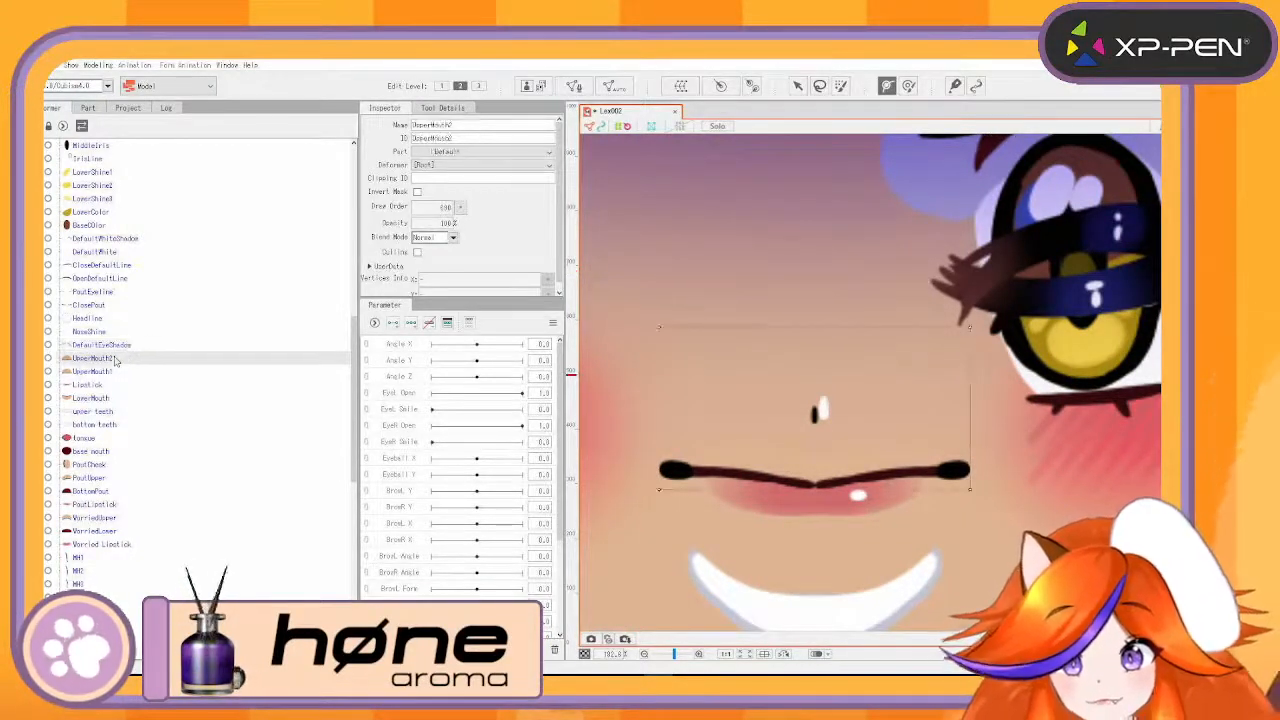
click(118, 346)
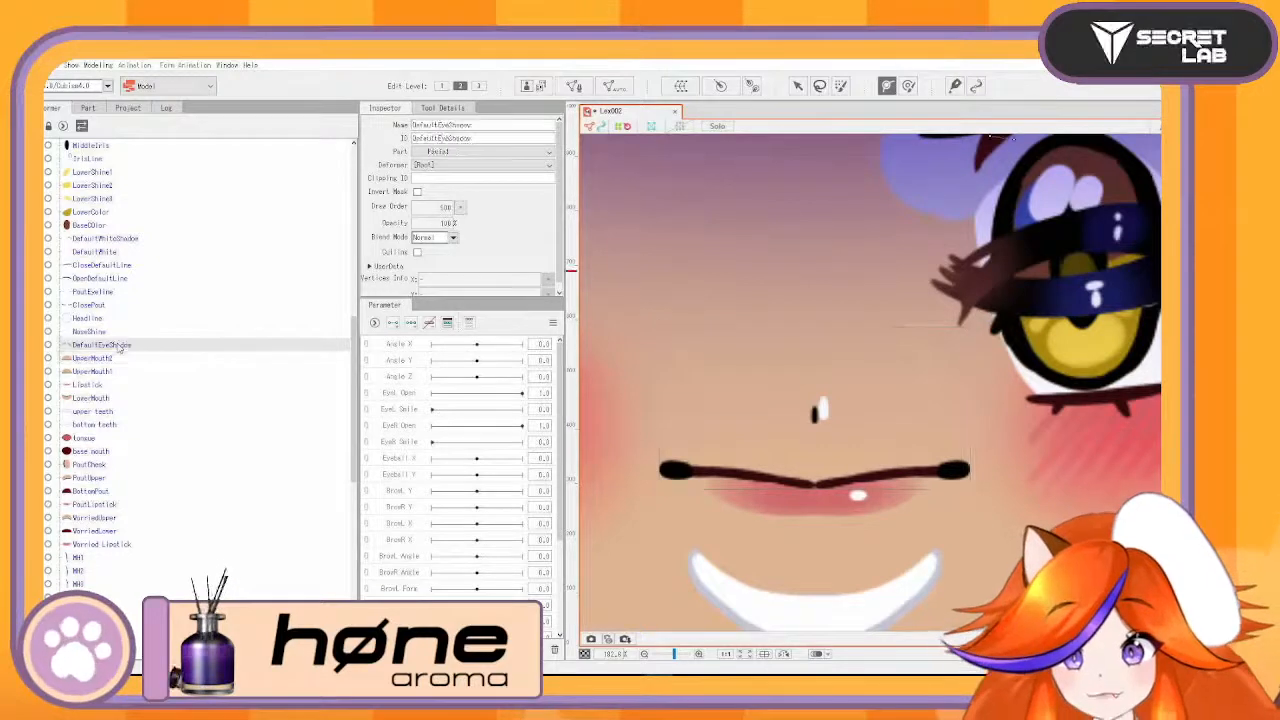
click(115, 359)
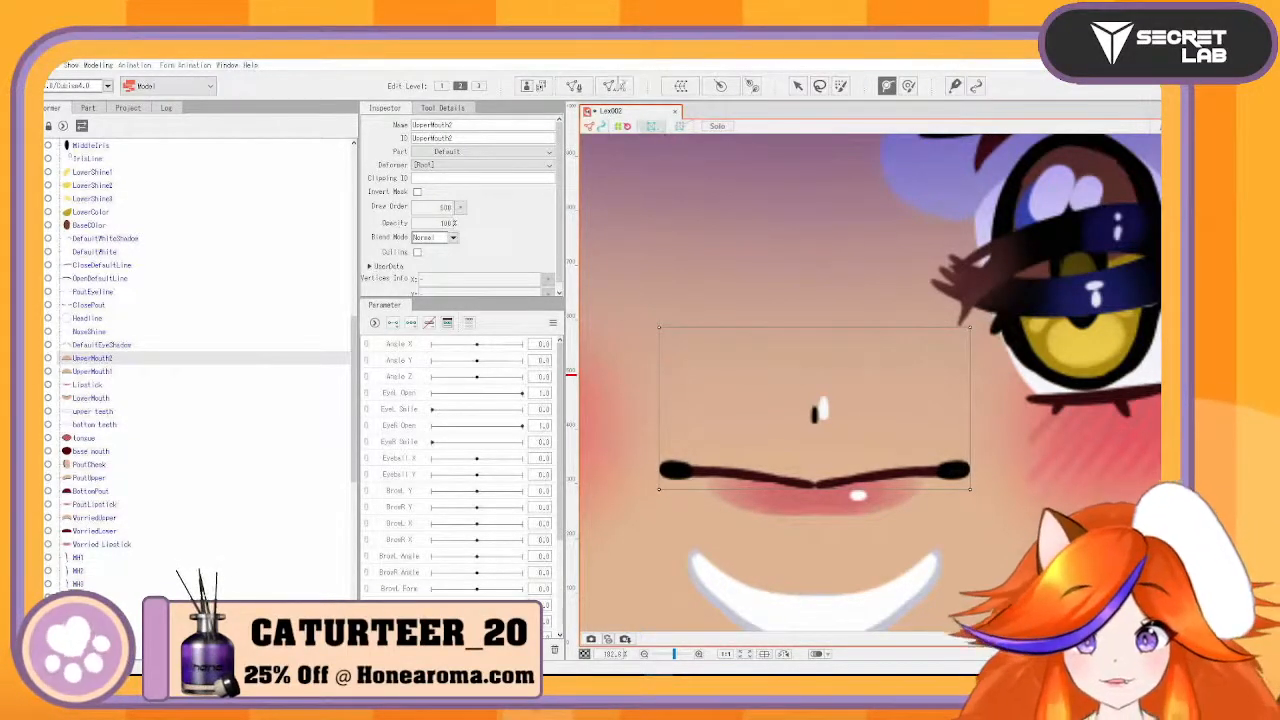
click(103, 362)
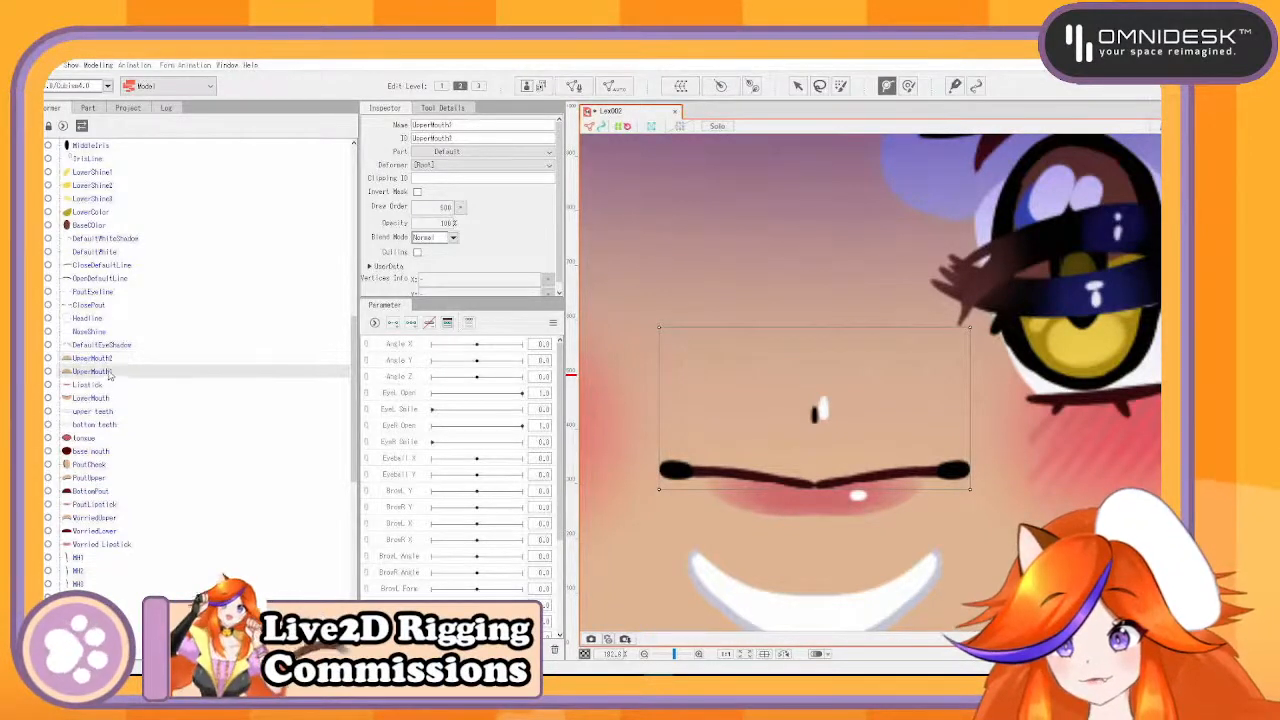
click(112, 361)
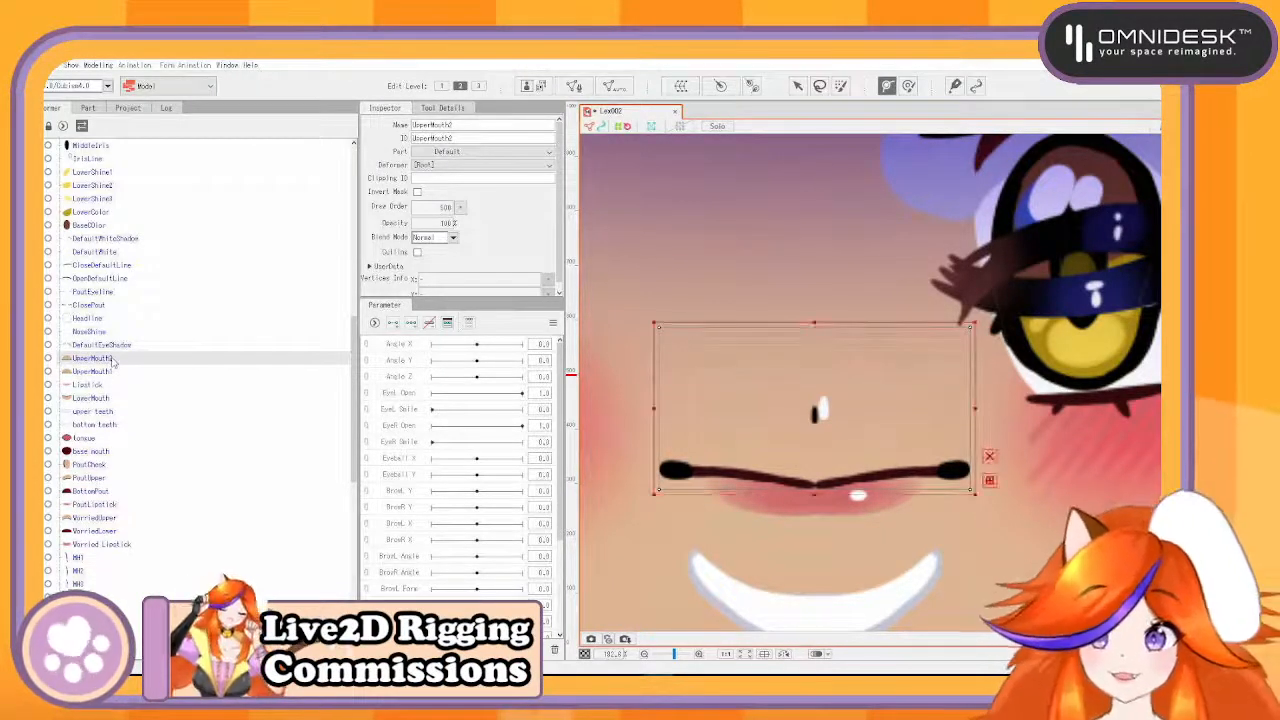
key(Delete)
- Set the UpperMouth1 mesh's draw order to 680, checking it against DefaultEyeShadow
click(111, 361)
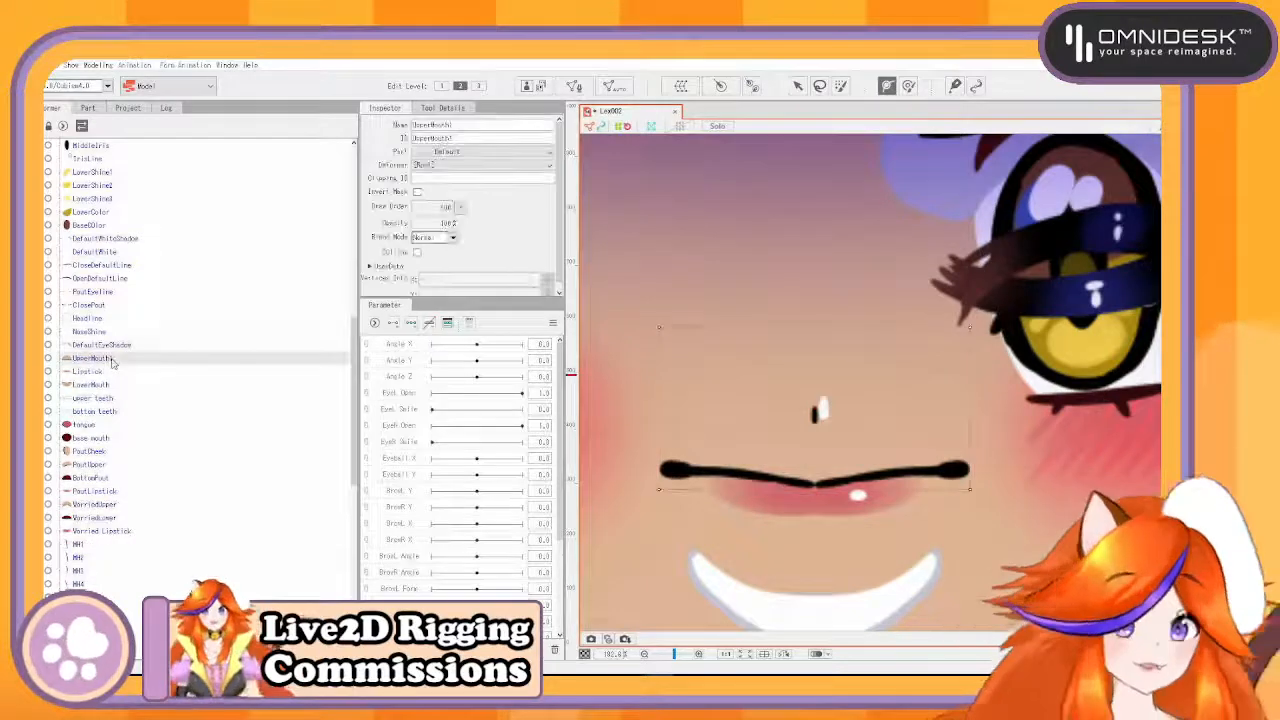
click(105, 346)
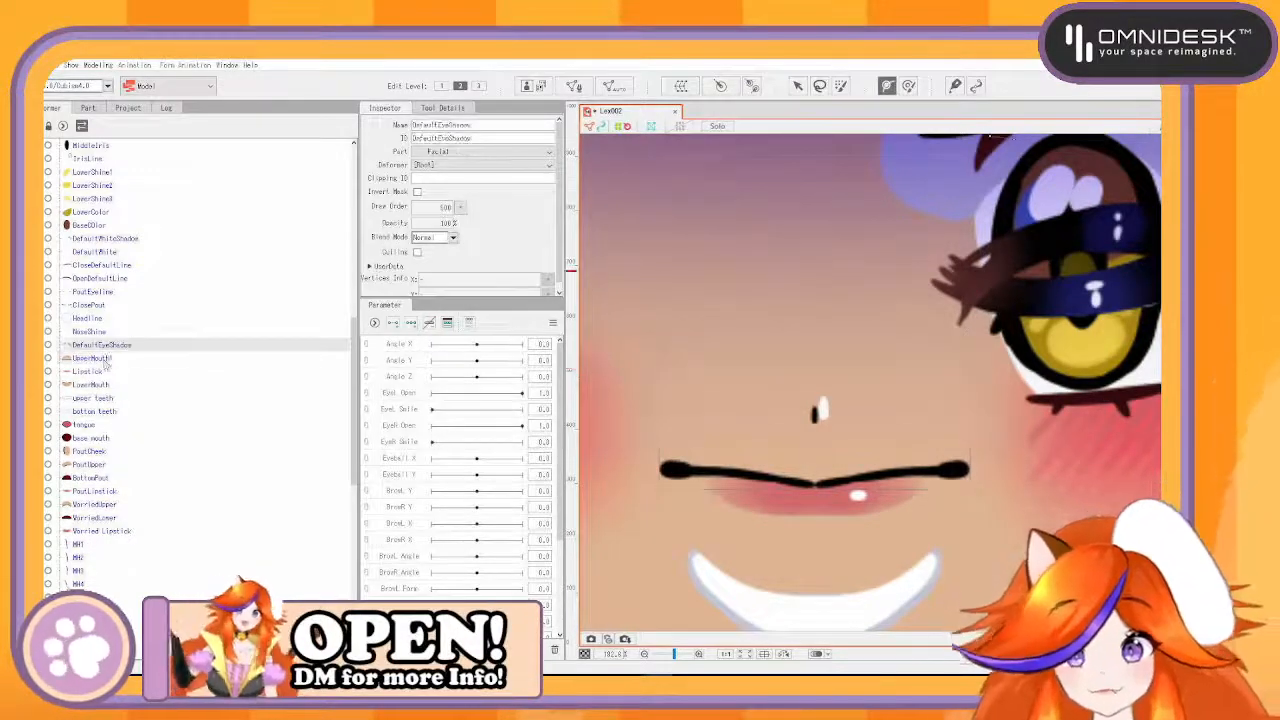
click(104, 360)
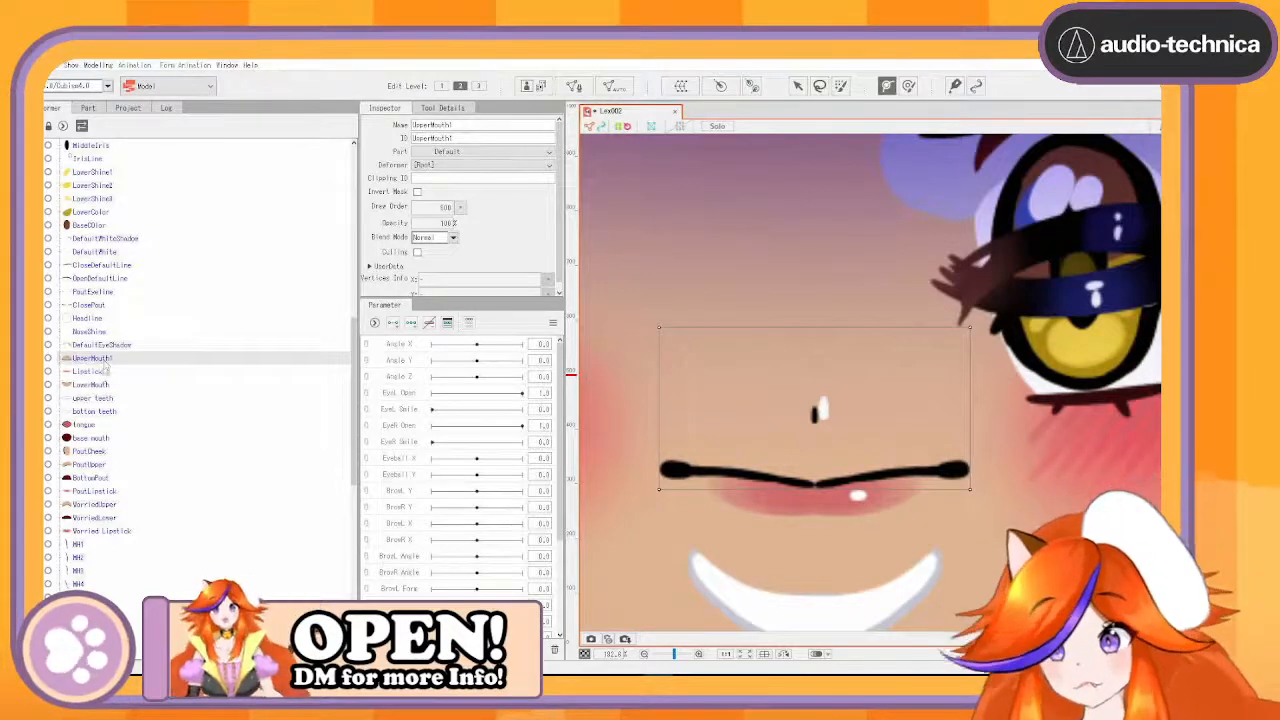
click(116, 345)
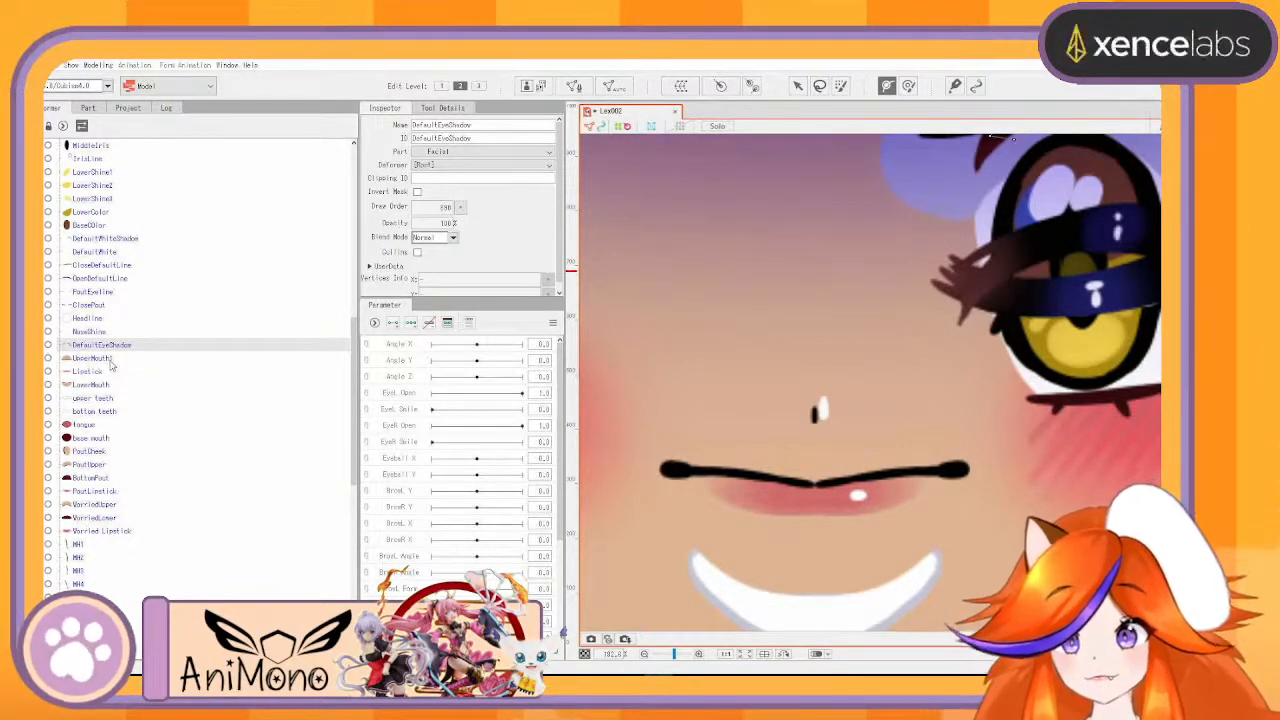
click(113, 361)
double_click(436, 208)
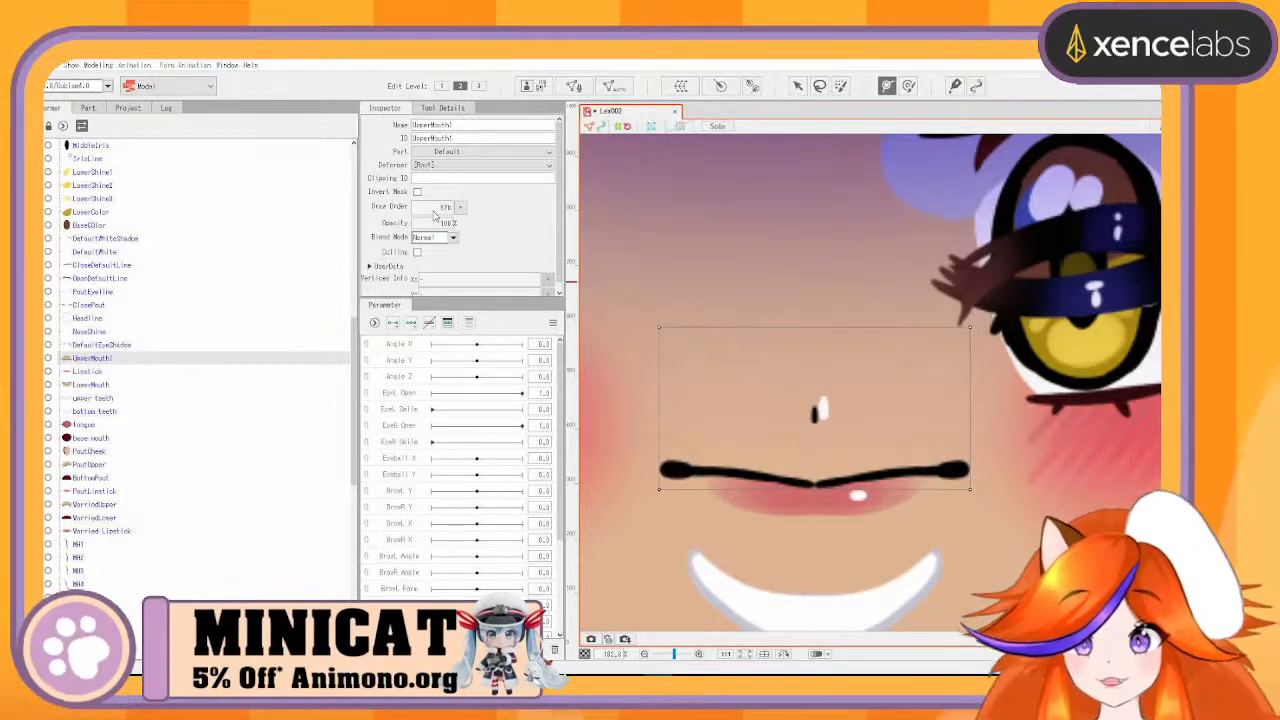
double_click(436, 209)
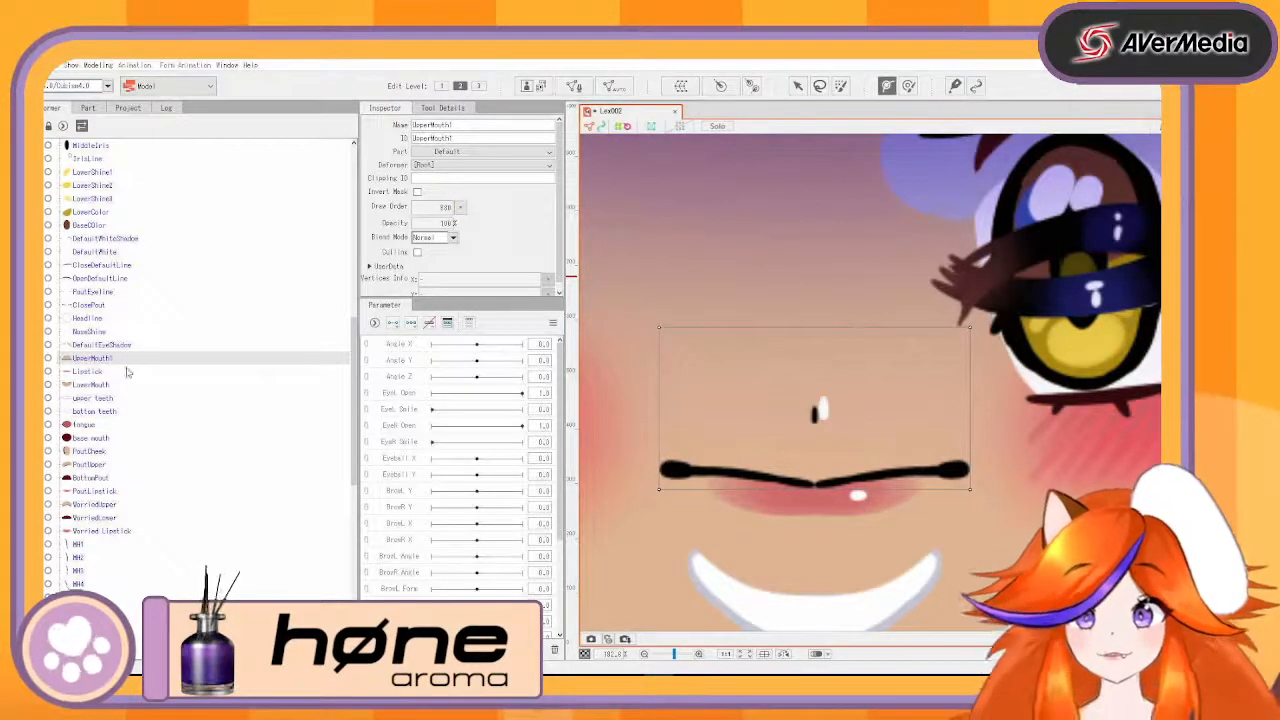
click(128, 346)
click(123, 360)
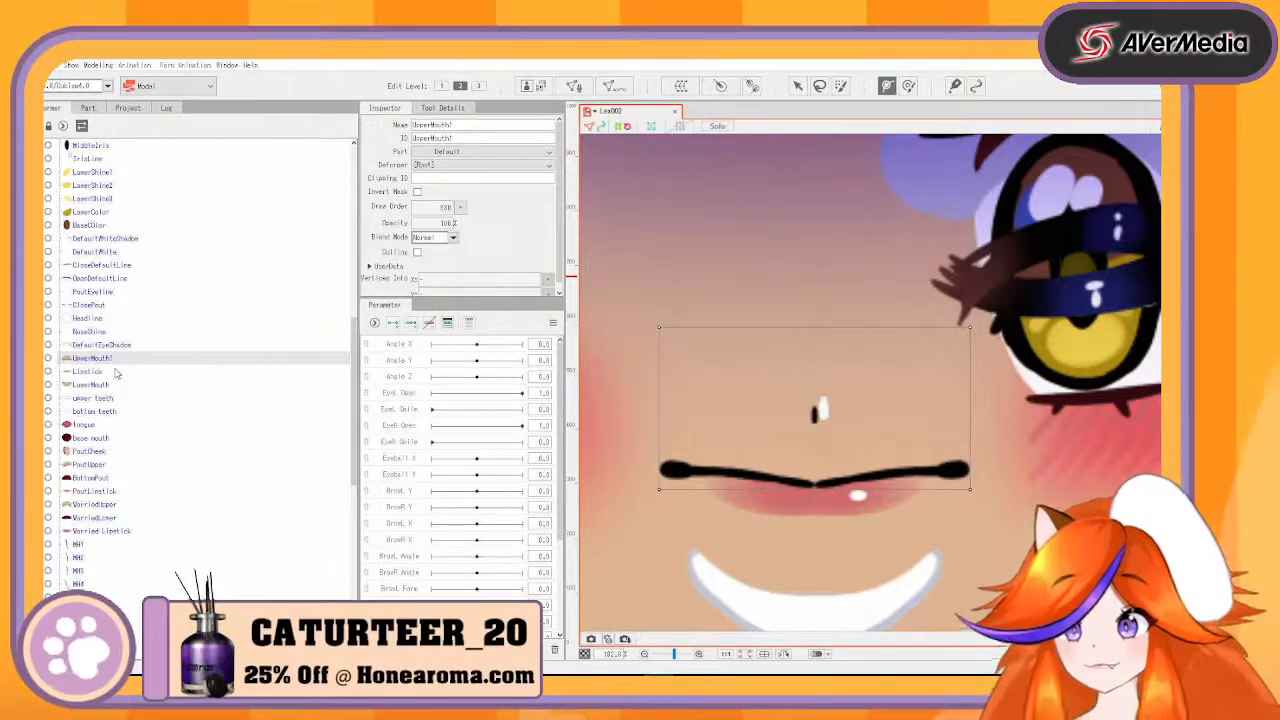
- Set the draw order of the Lipstick mesh to 675 and of LowerMouth to 670
click(115, 372)
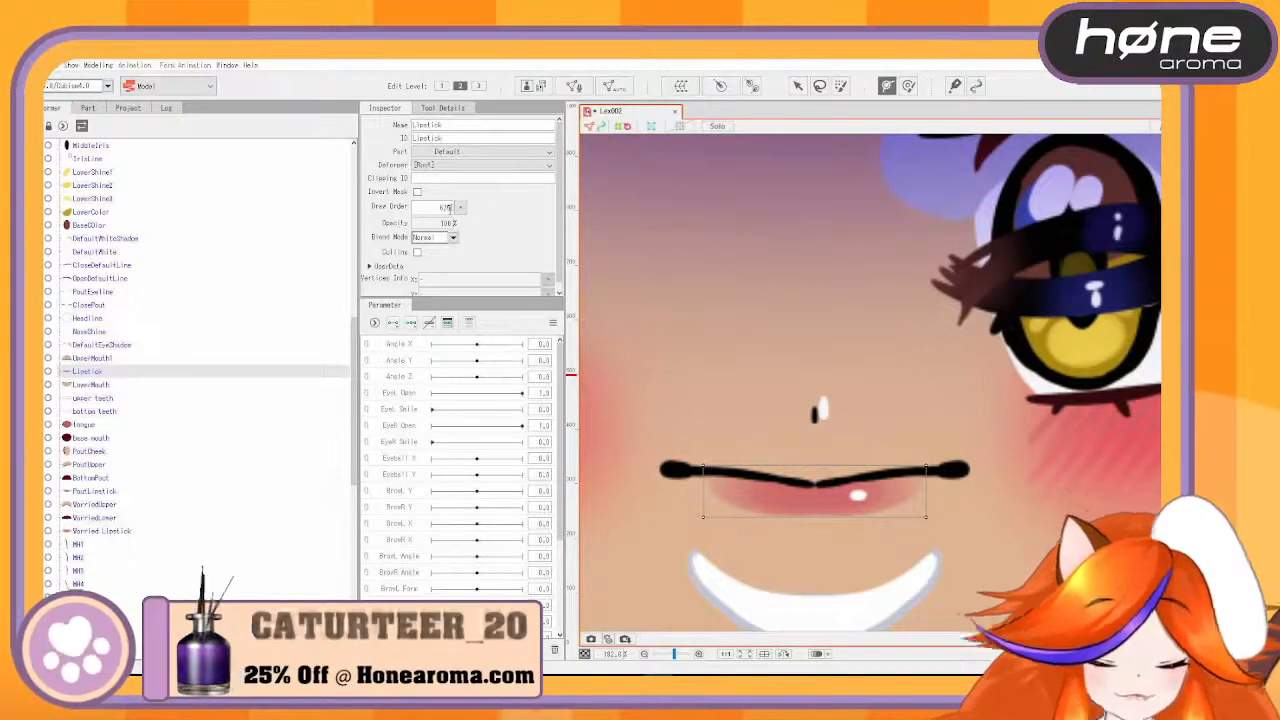
click(100, 358)
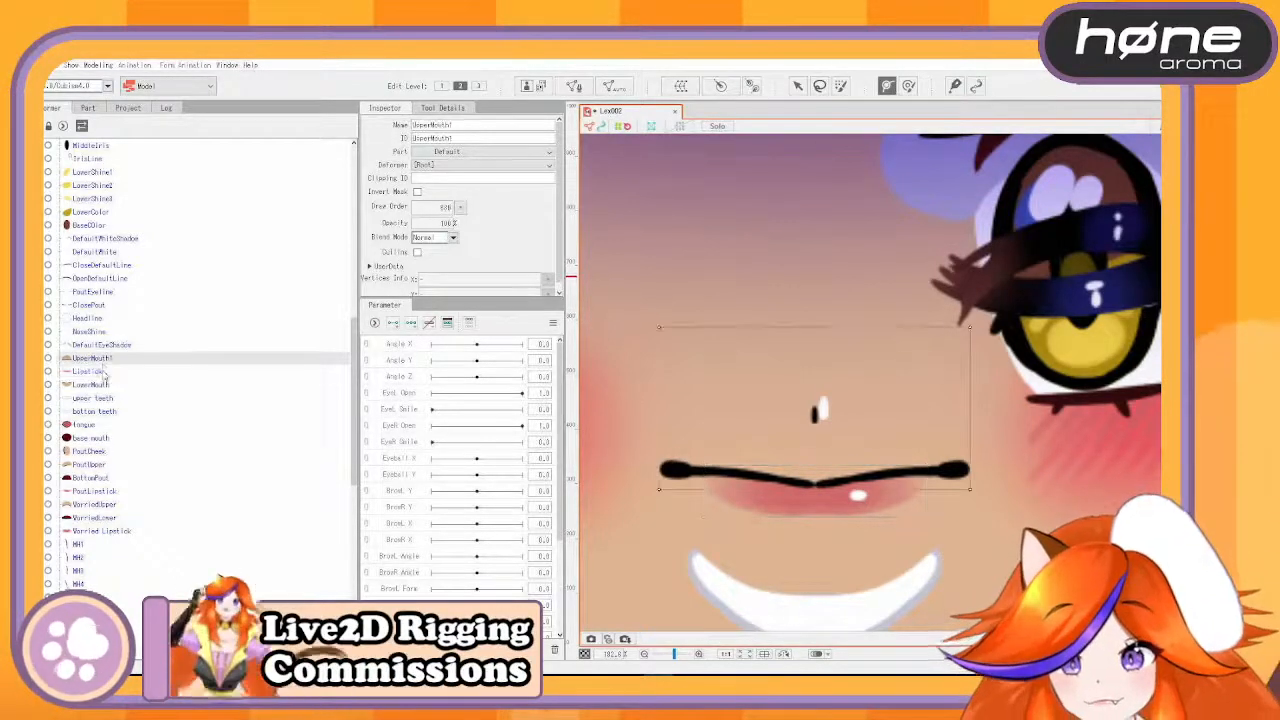
click(104, 372)
click(100, 385)
double_click(445, 207)
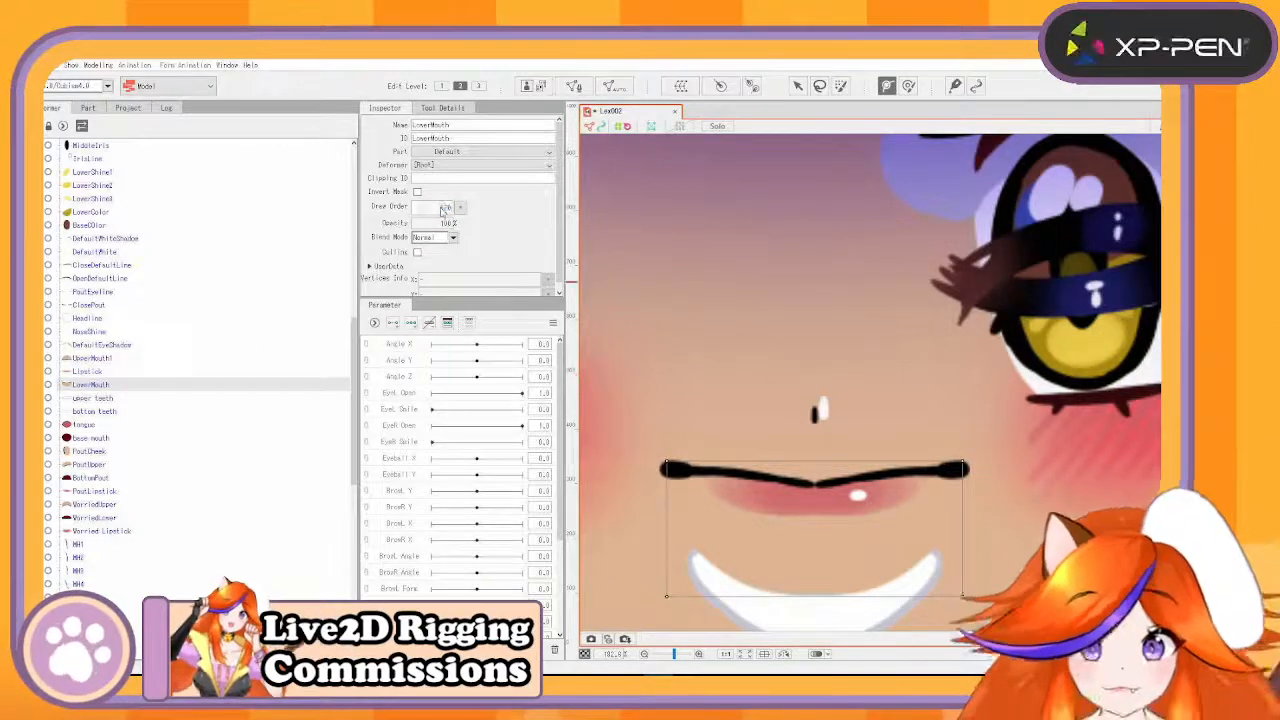
- Set the draw order of the upper teeth to 665 and of the bottom teeth to 660
click(100, 398)
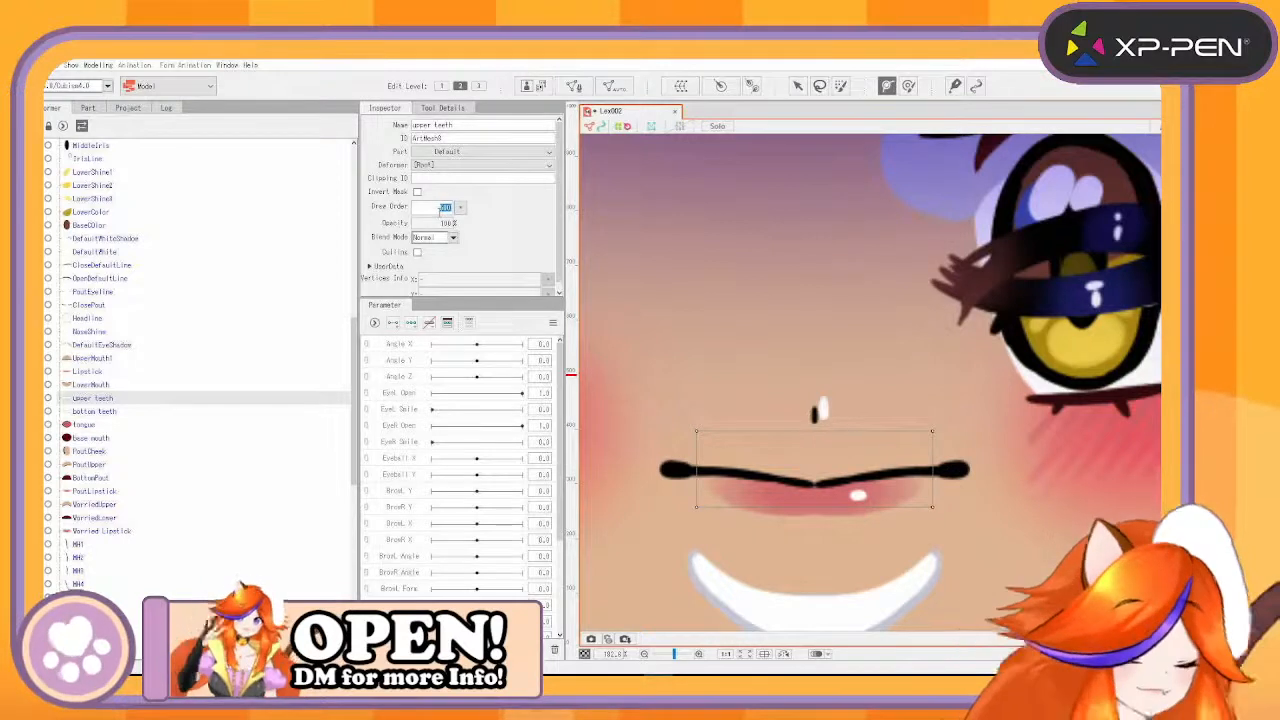
text(495)
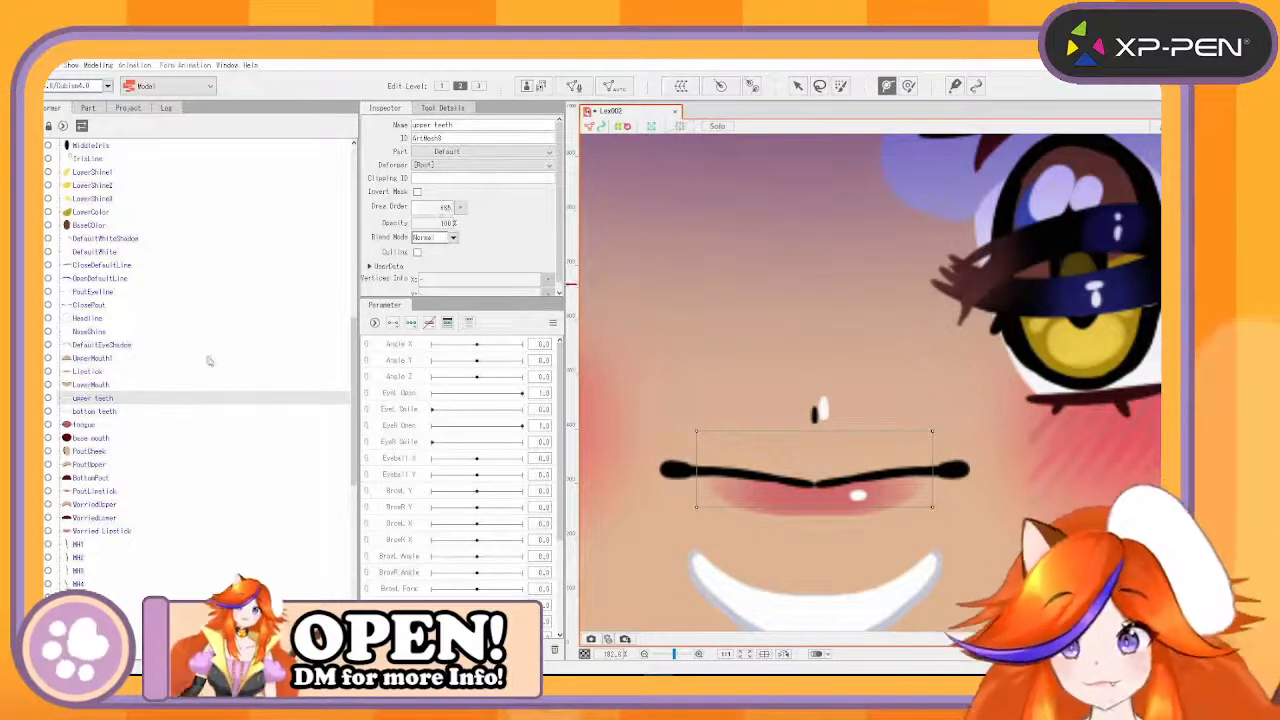
click(100, 411)
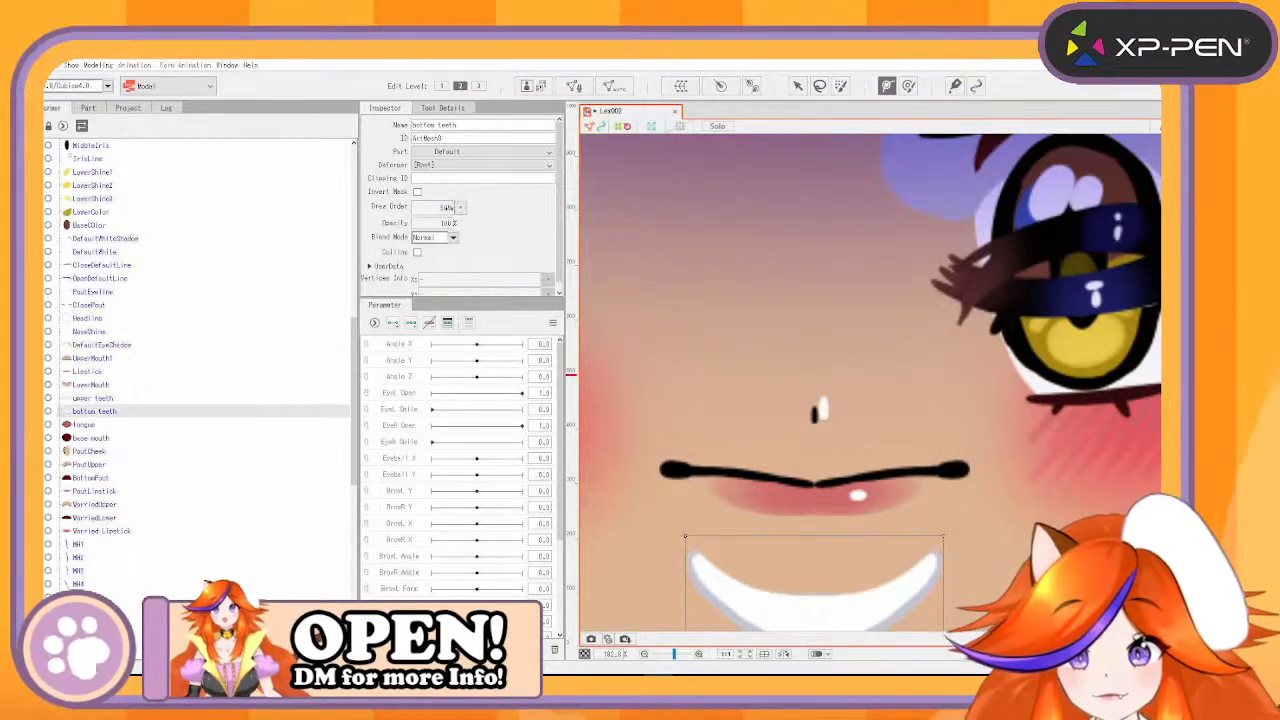
text(560)
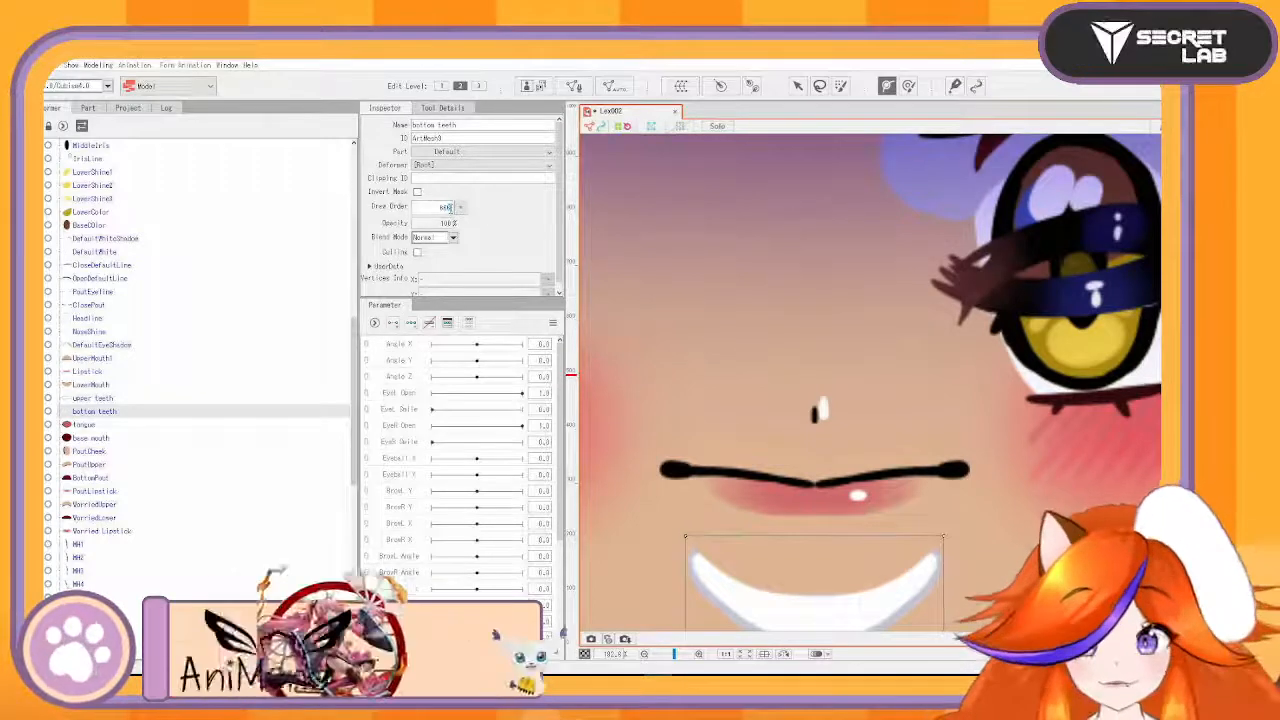
key(Return)
- Set the draw order of the tongue to 655 and of the base mouth to 650
click(119, 427)
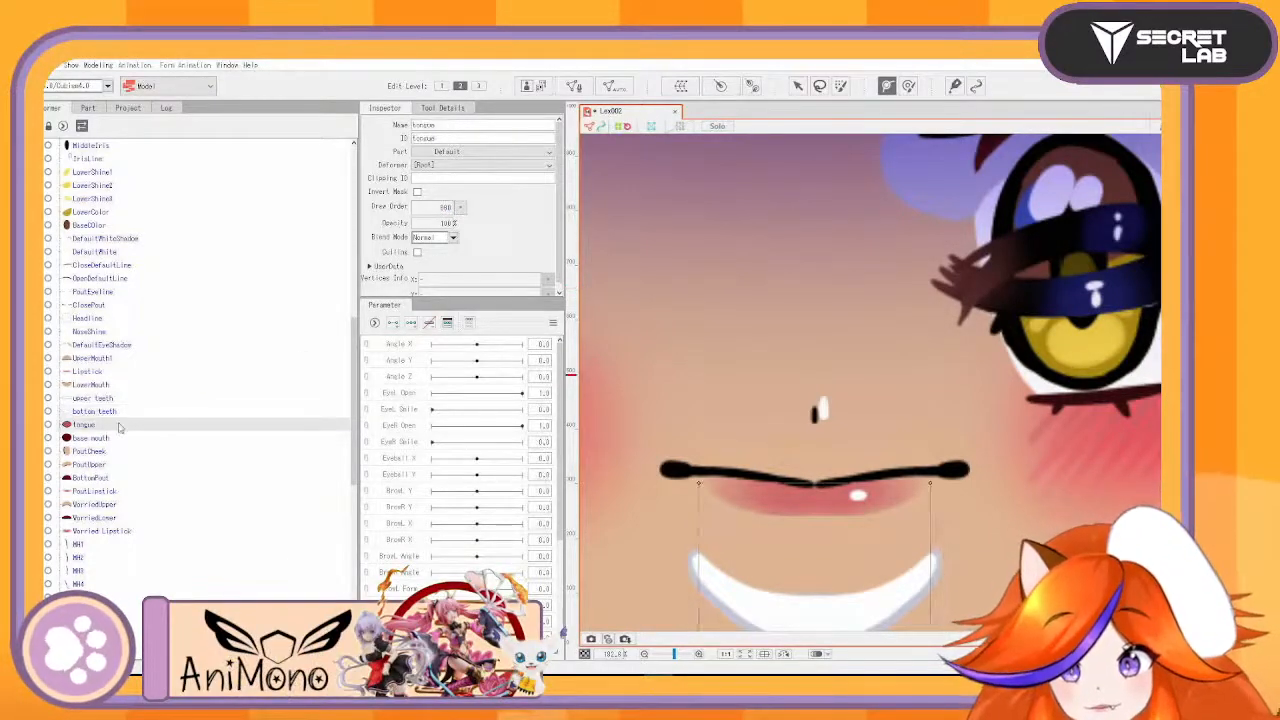
click(434, 208)
text(555)
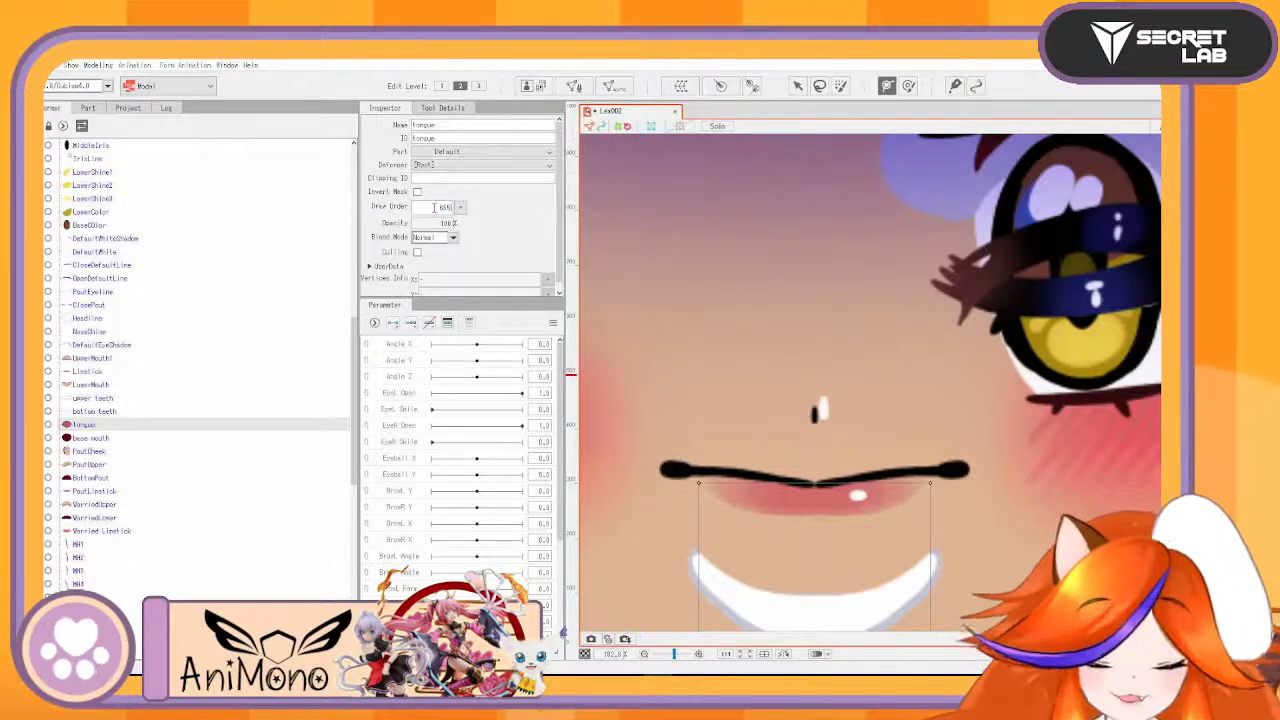
key(Return)
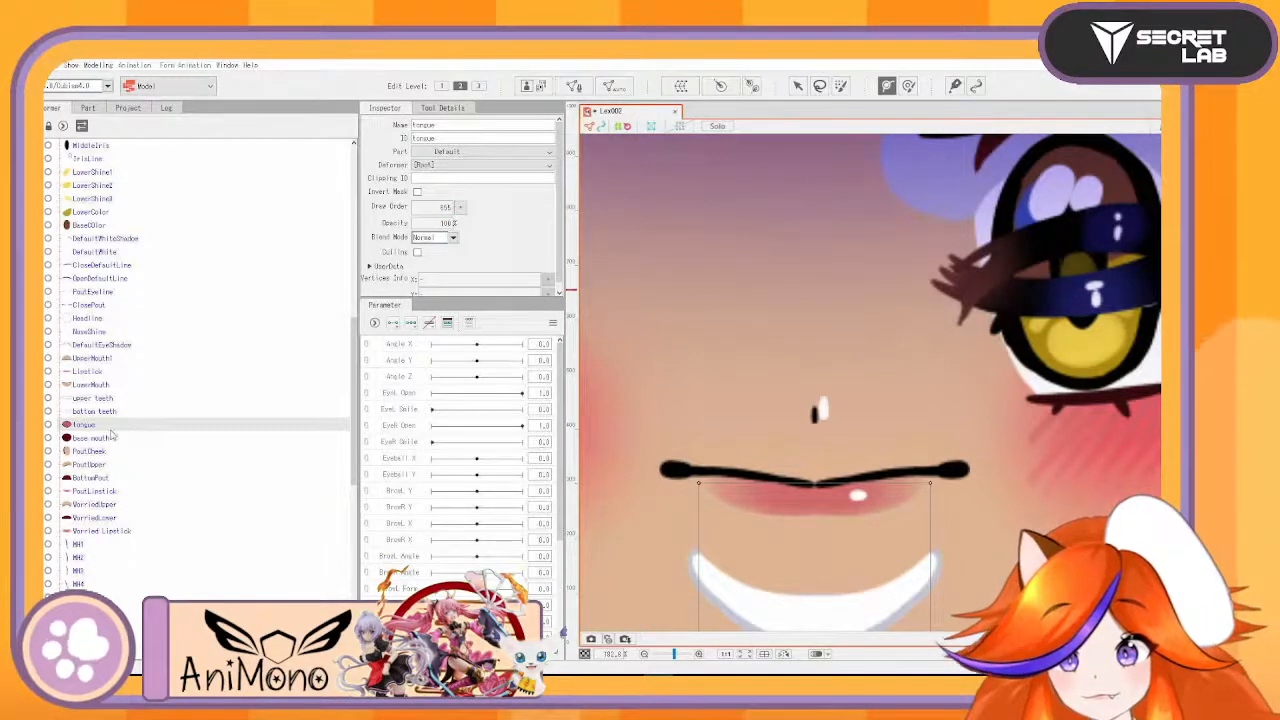
click(92, 437)
click(445, 207)
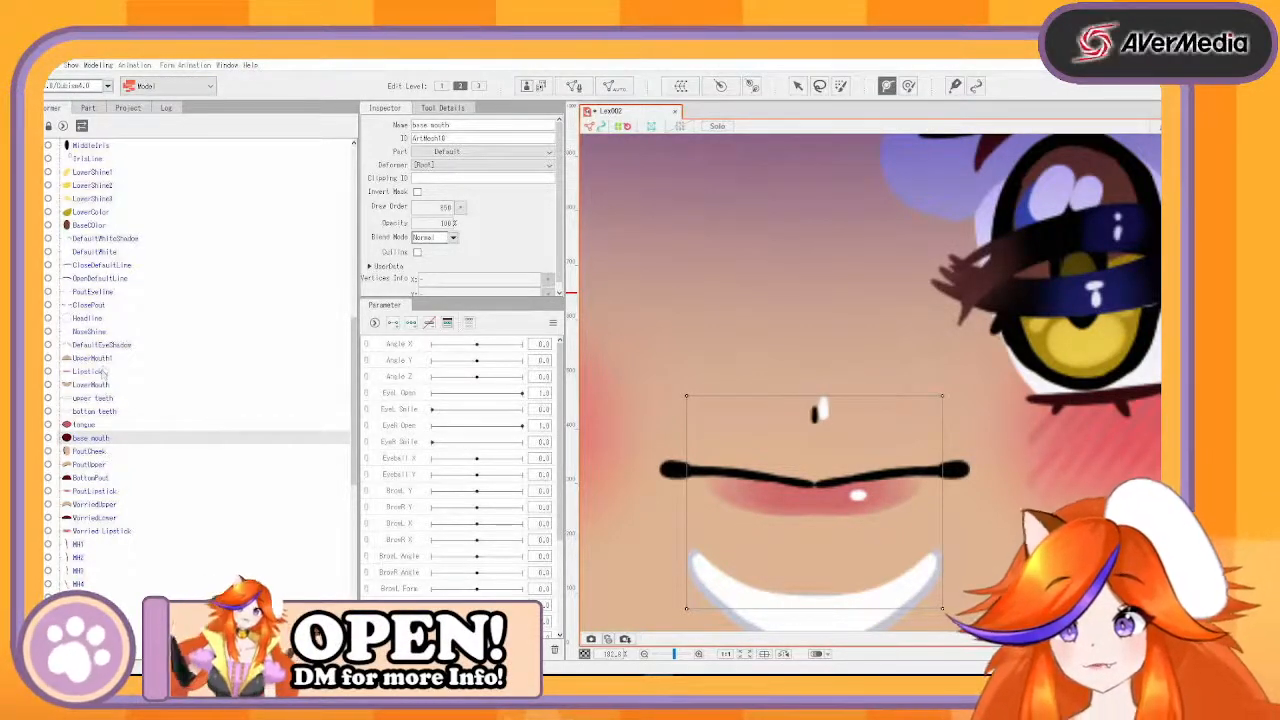
- Set the PoutCheek mesh's draw order to 685 so it sits above UpperMouth1
click(95, 358)
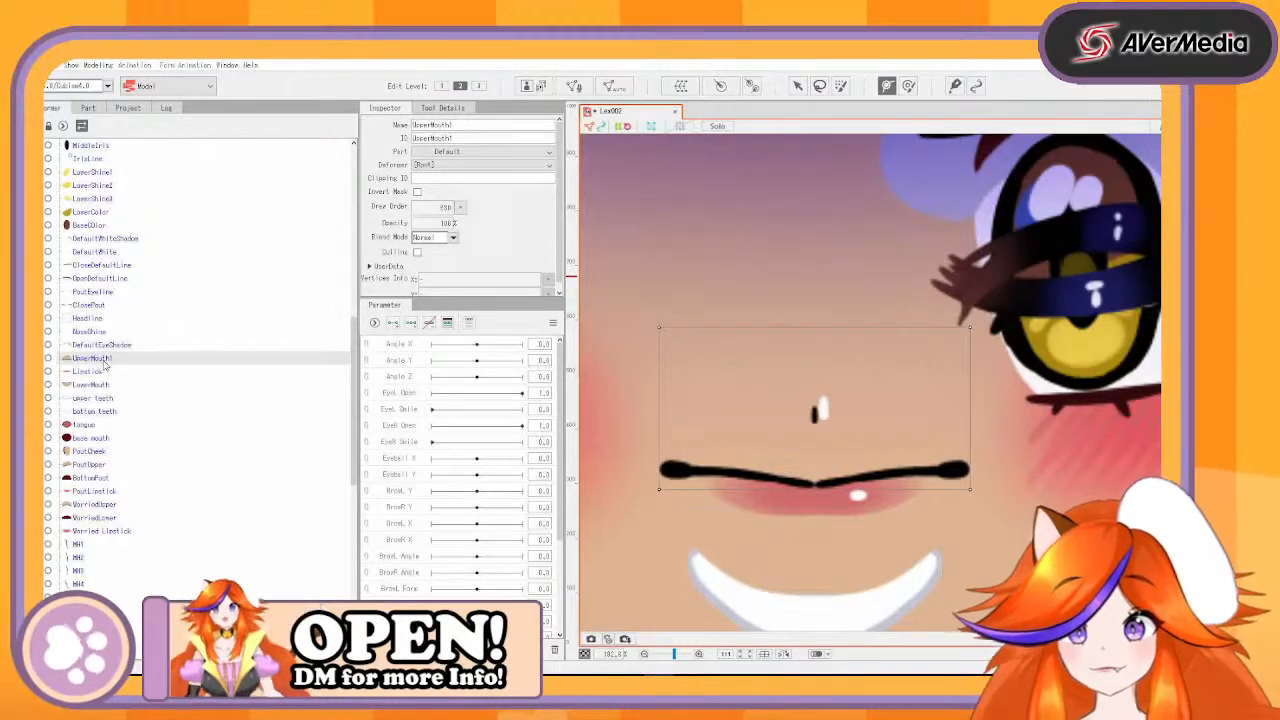
click(92, 465)
click(90, 451)
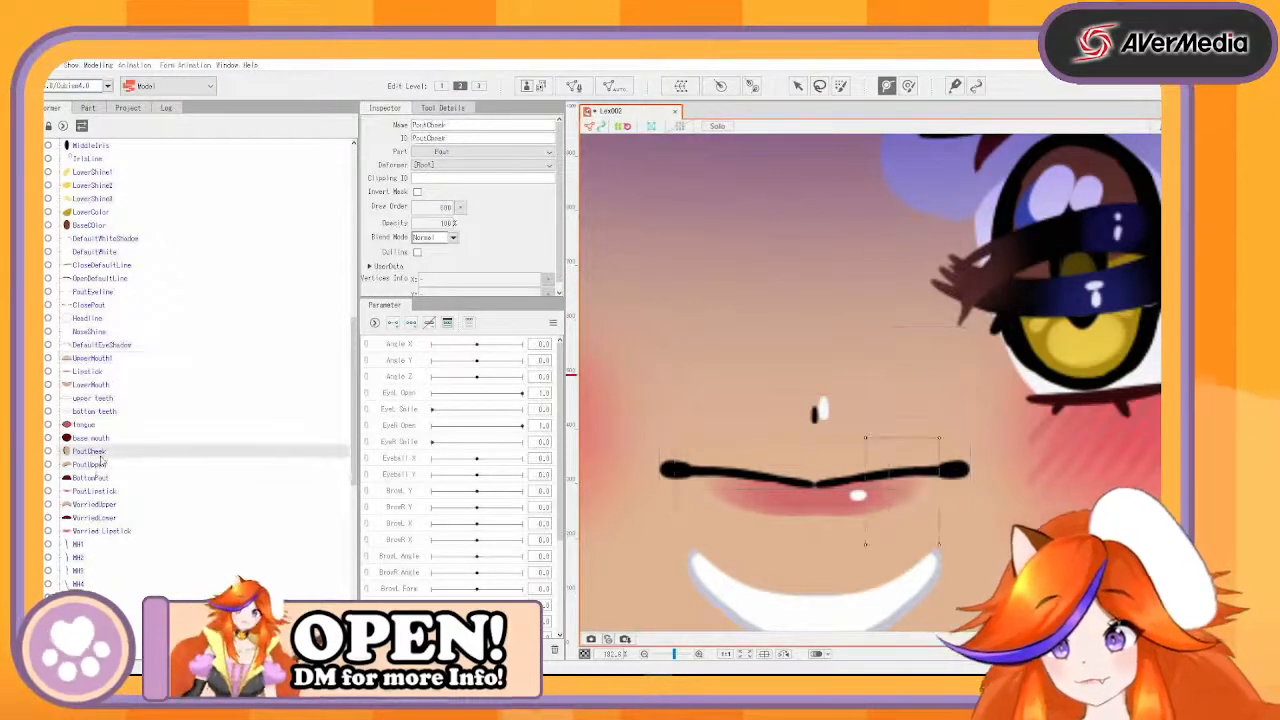
double_click(444, 208)
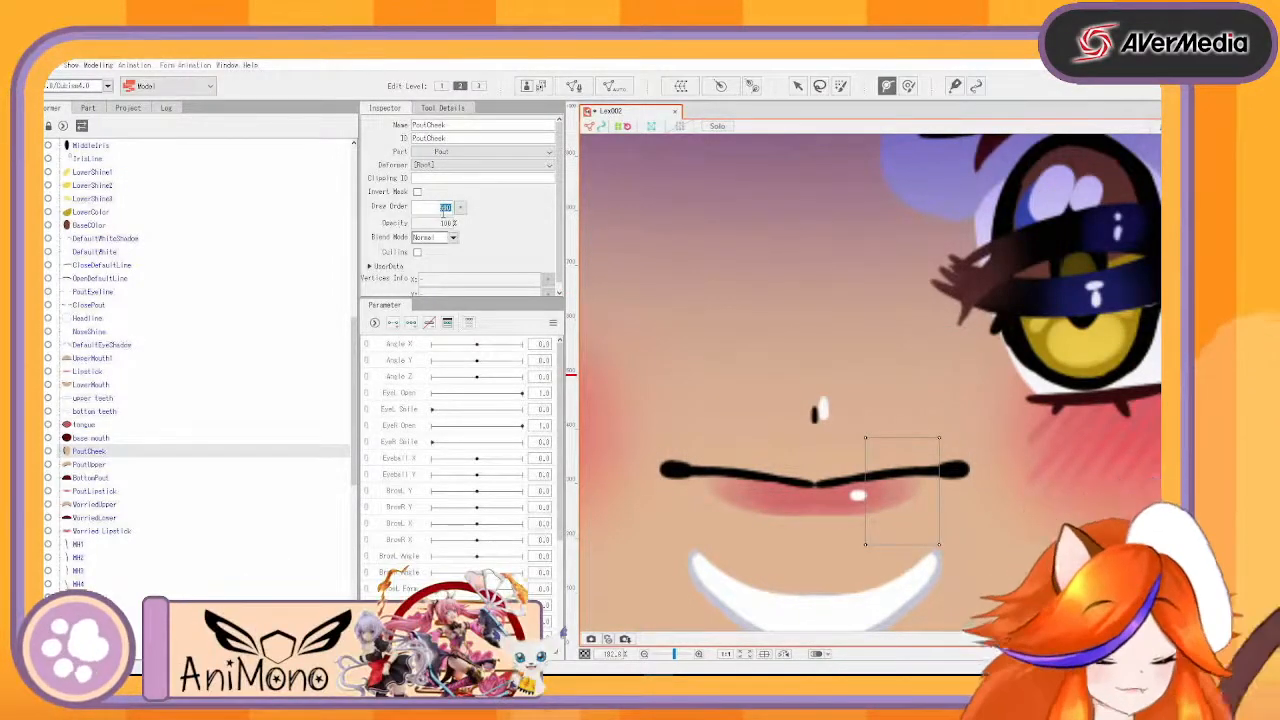
text(6)
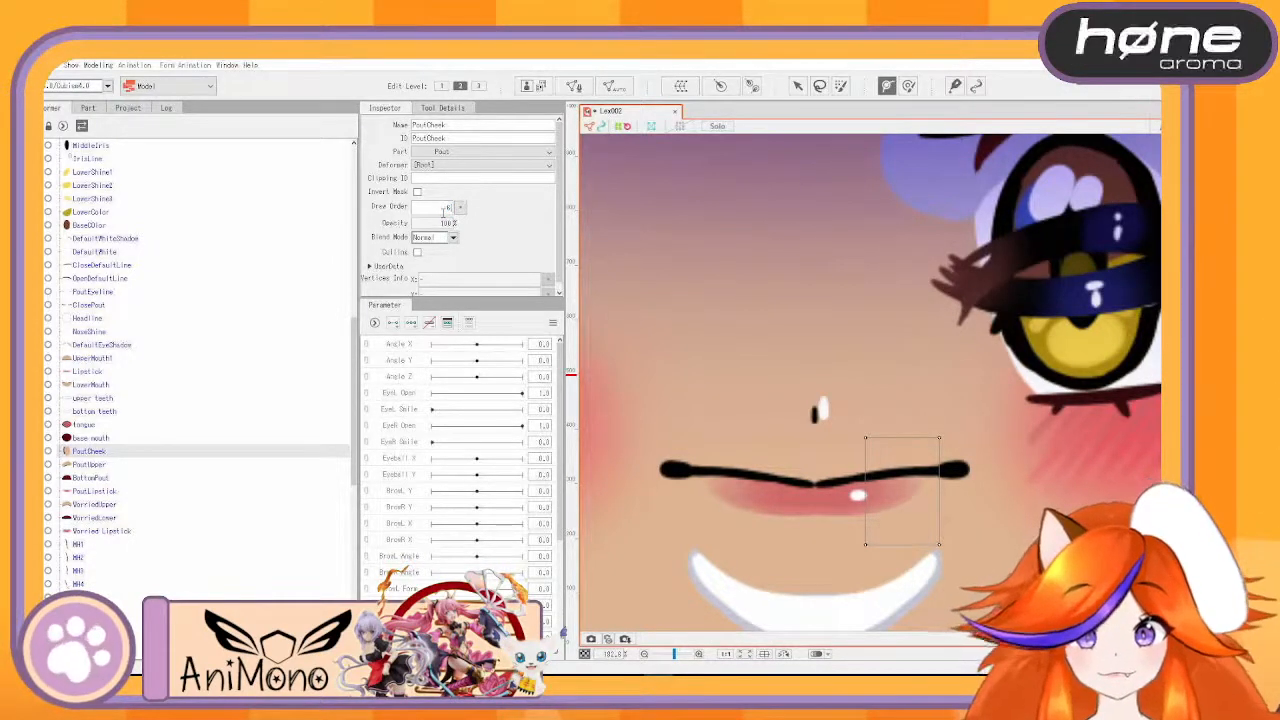
key(Return)
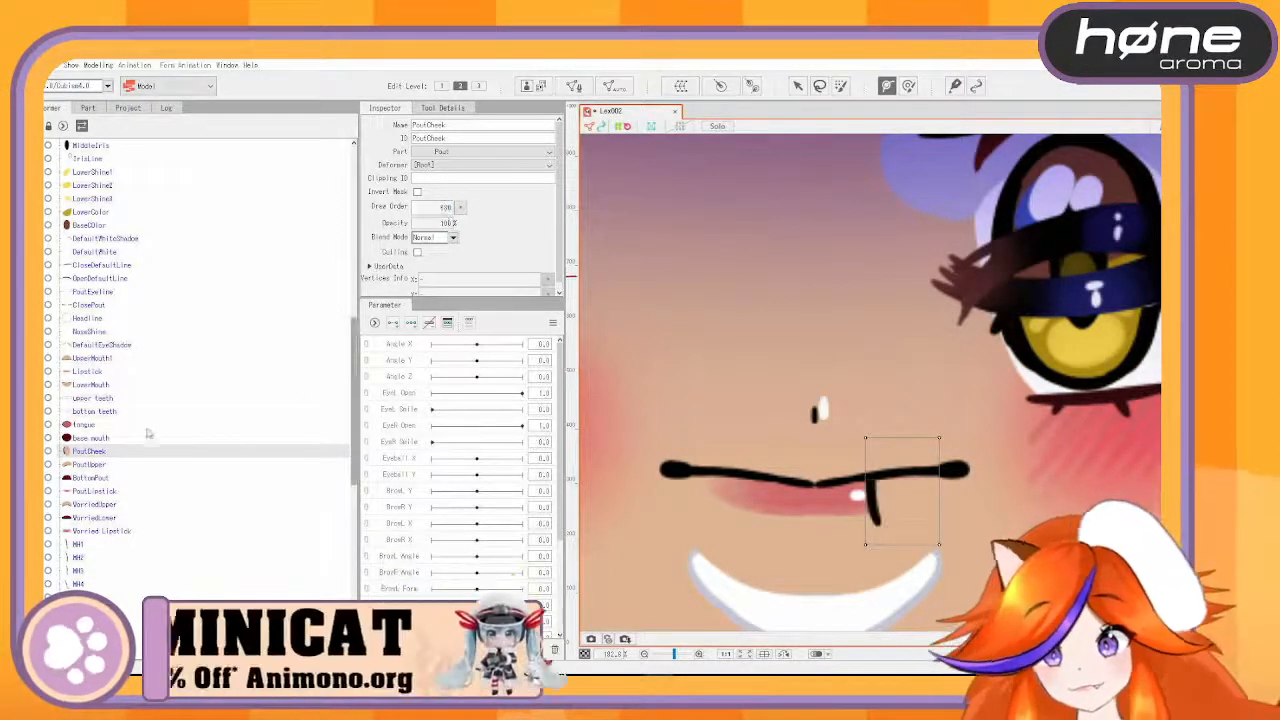
click(120, 466)
click(86, 451)
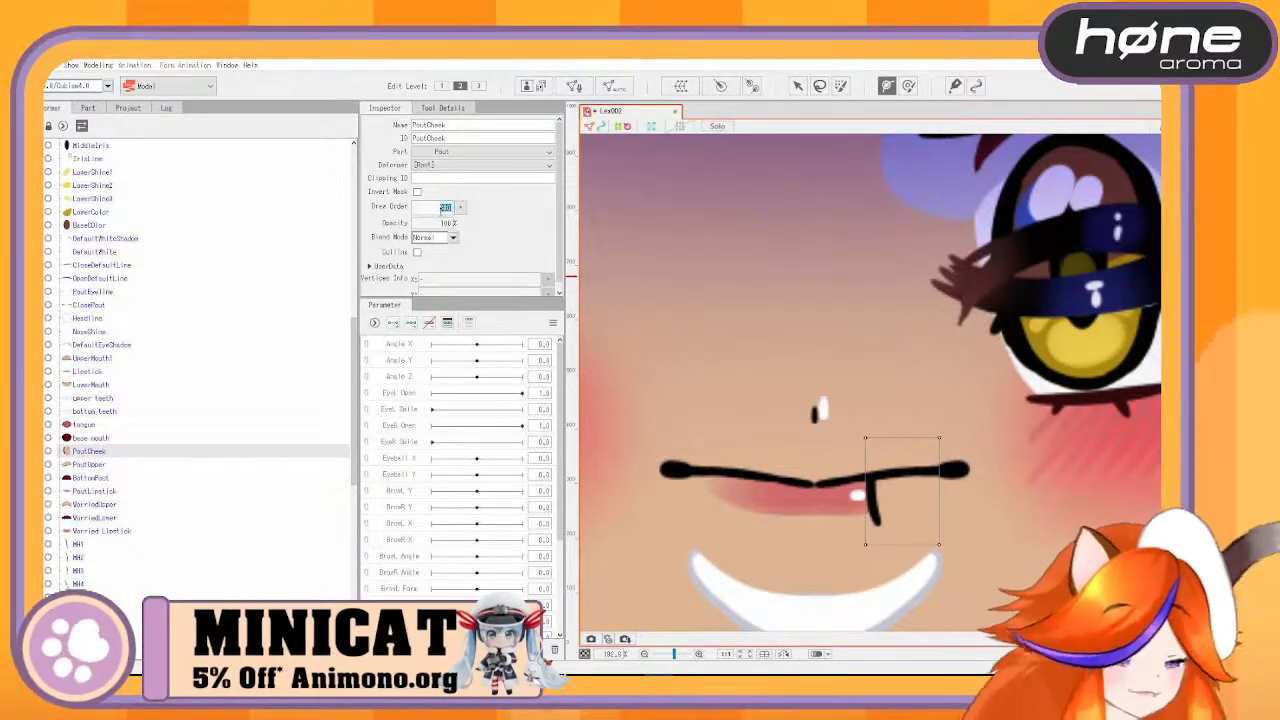
text(600)
key(Return)
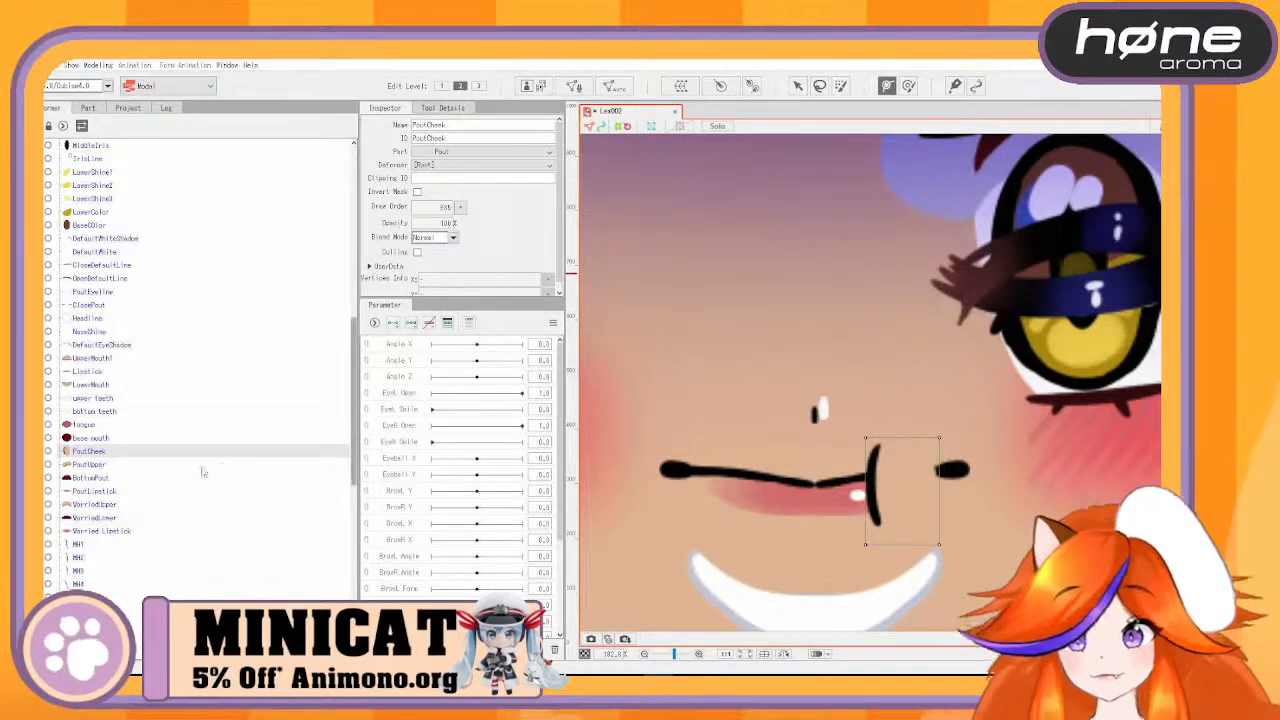
- Set the draw order of the PoutUpper mesh to 680 and of BottomPout to 675
click(110, 465)
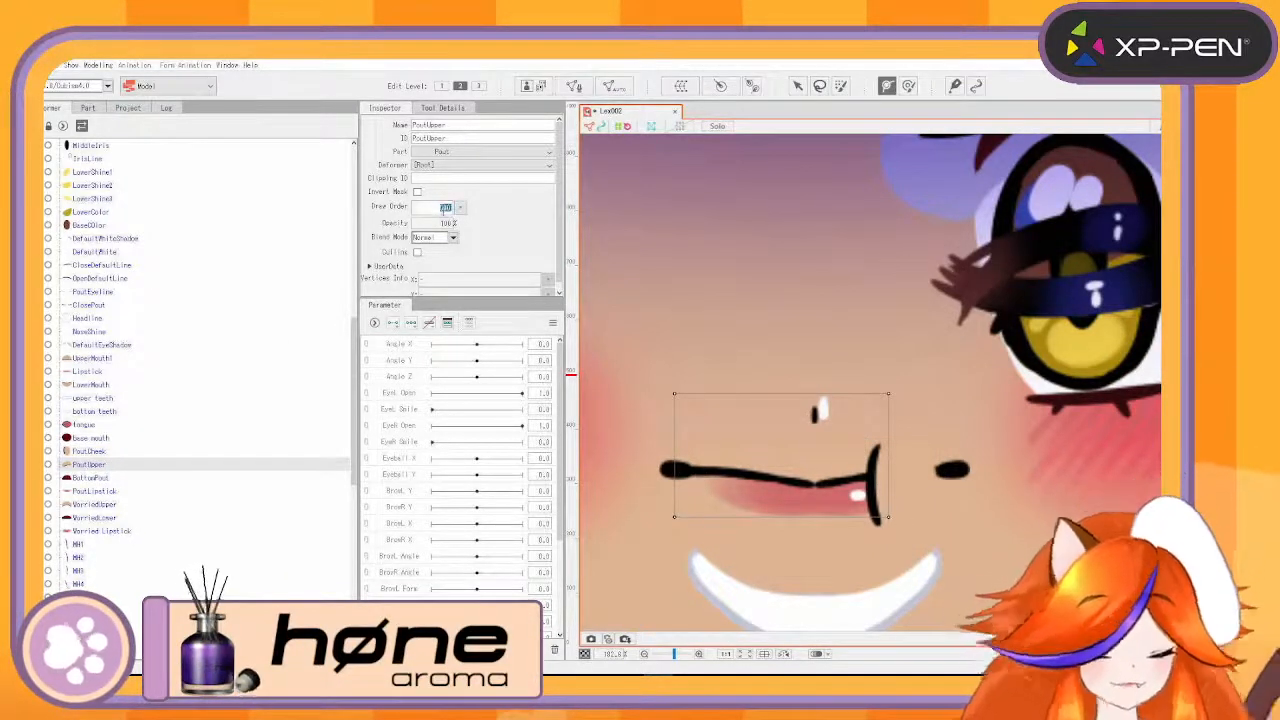
text(630)
key(Return)
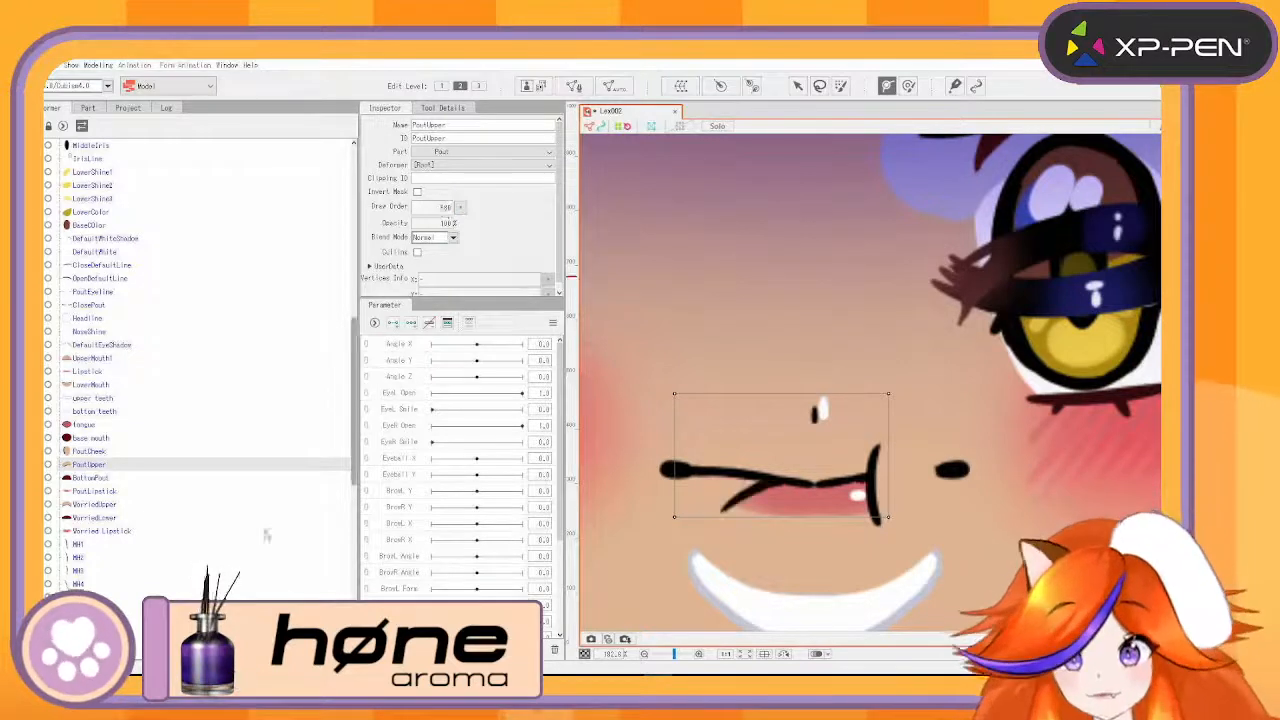
click(88, 478)
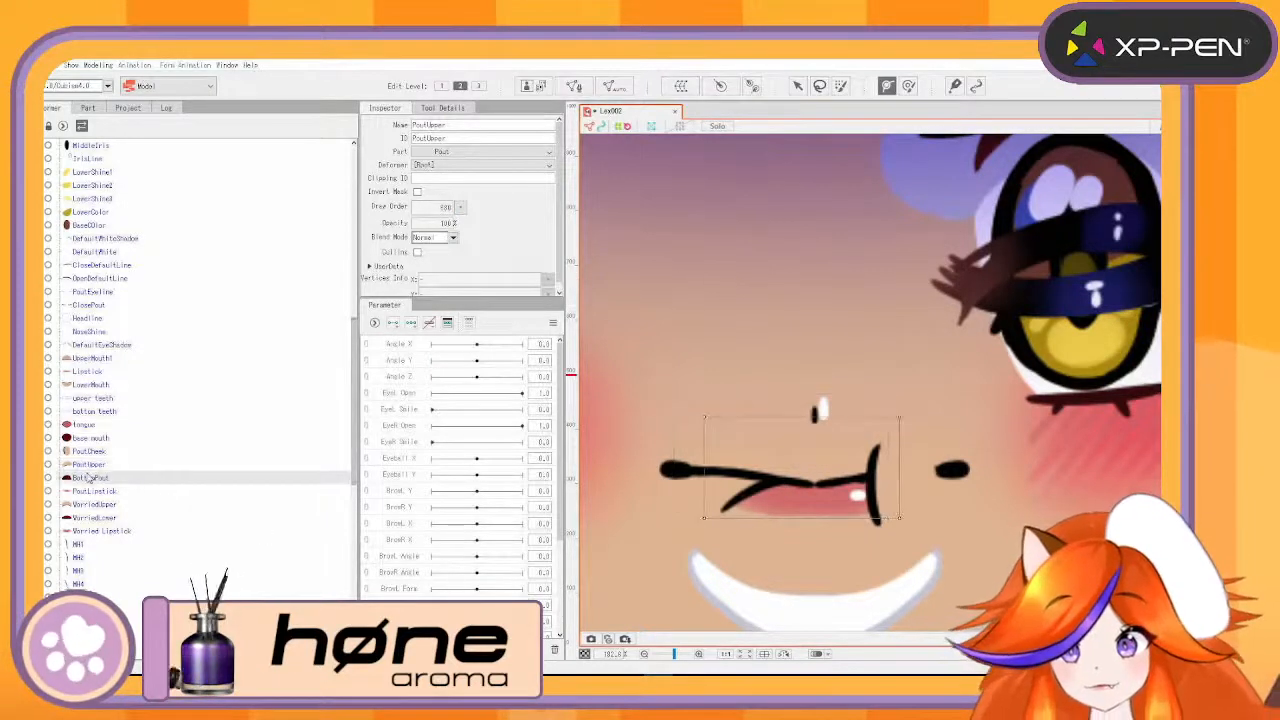
double_click(443, 208)
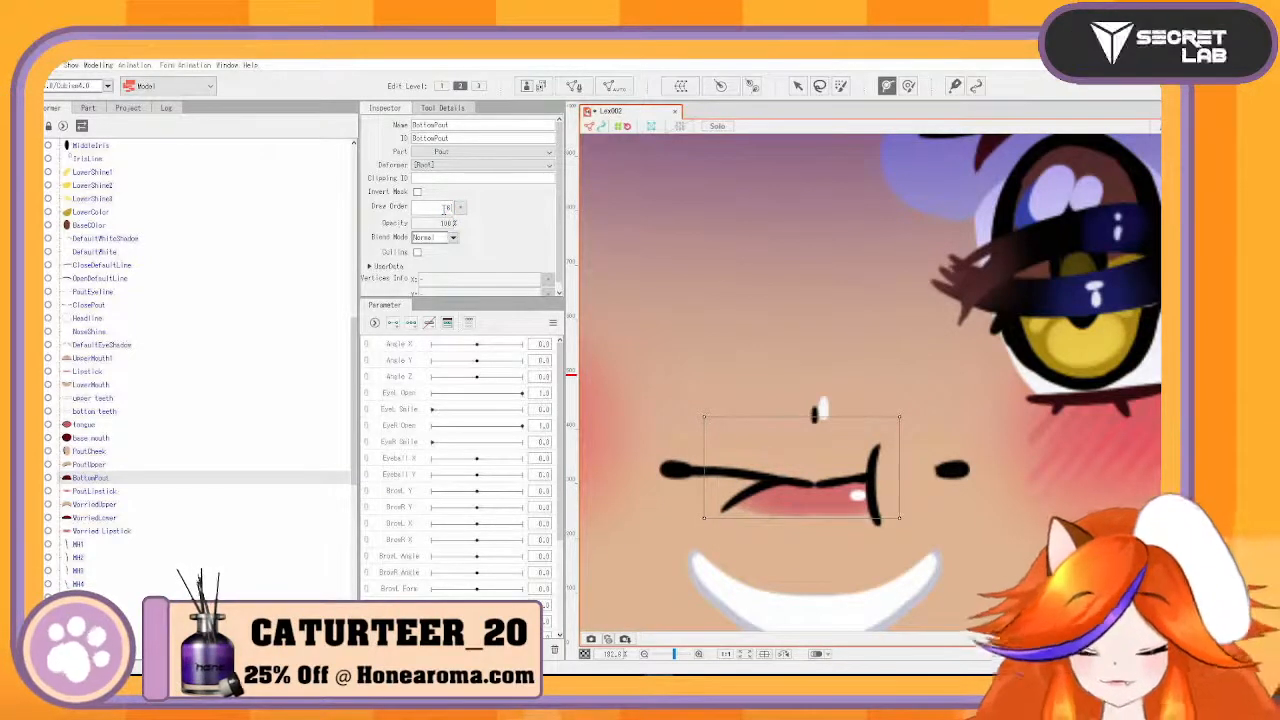
text(976)
key(Return)
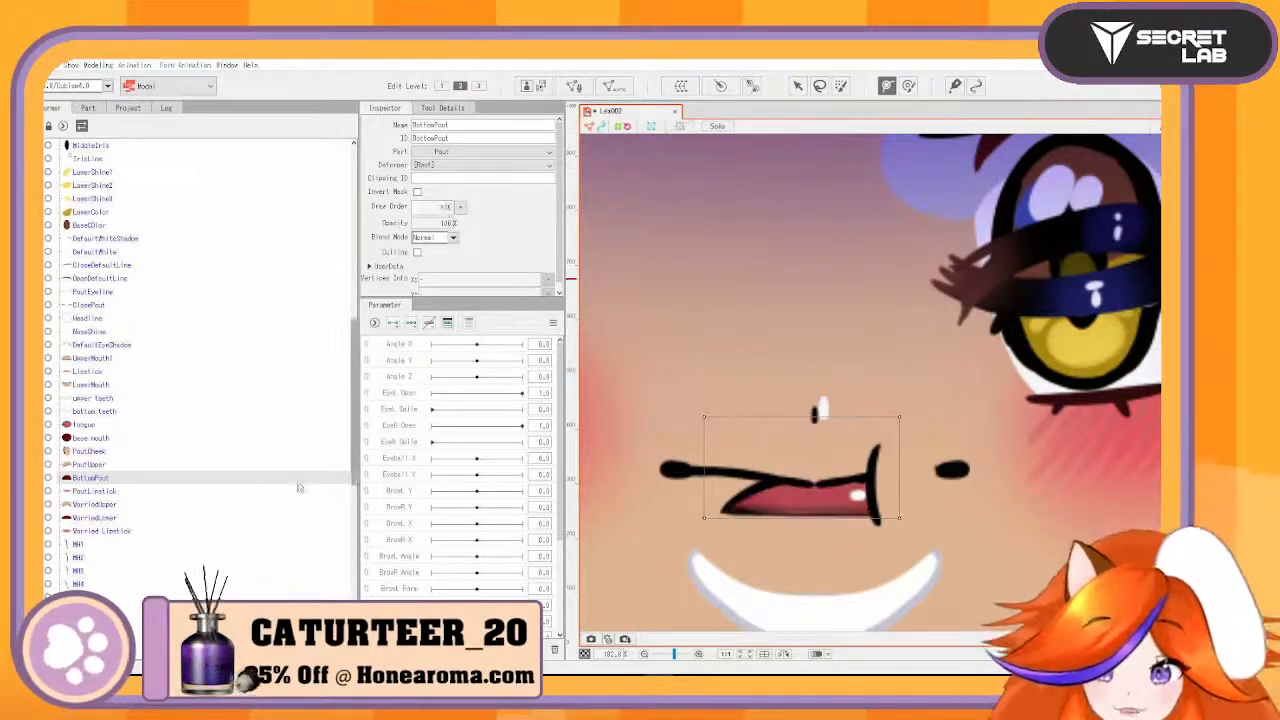
- Set the draw order of the PoutLipstick mesh to 670
click(90, 491)
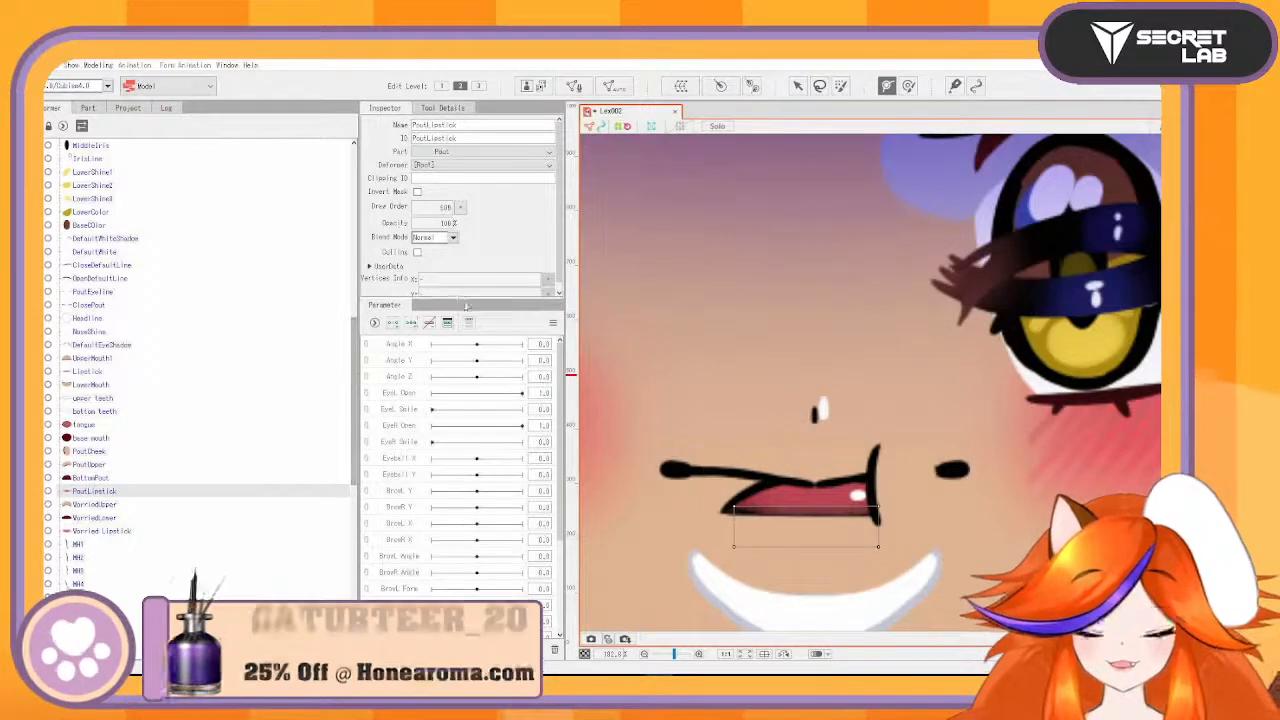
double_click(447, 208)
text(8)
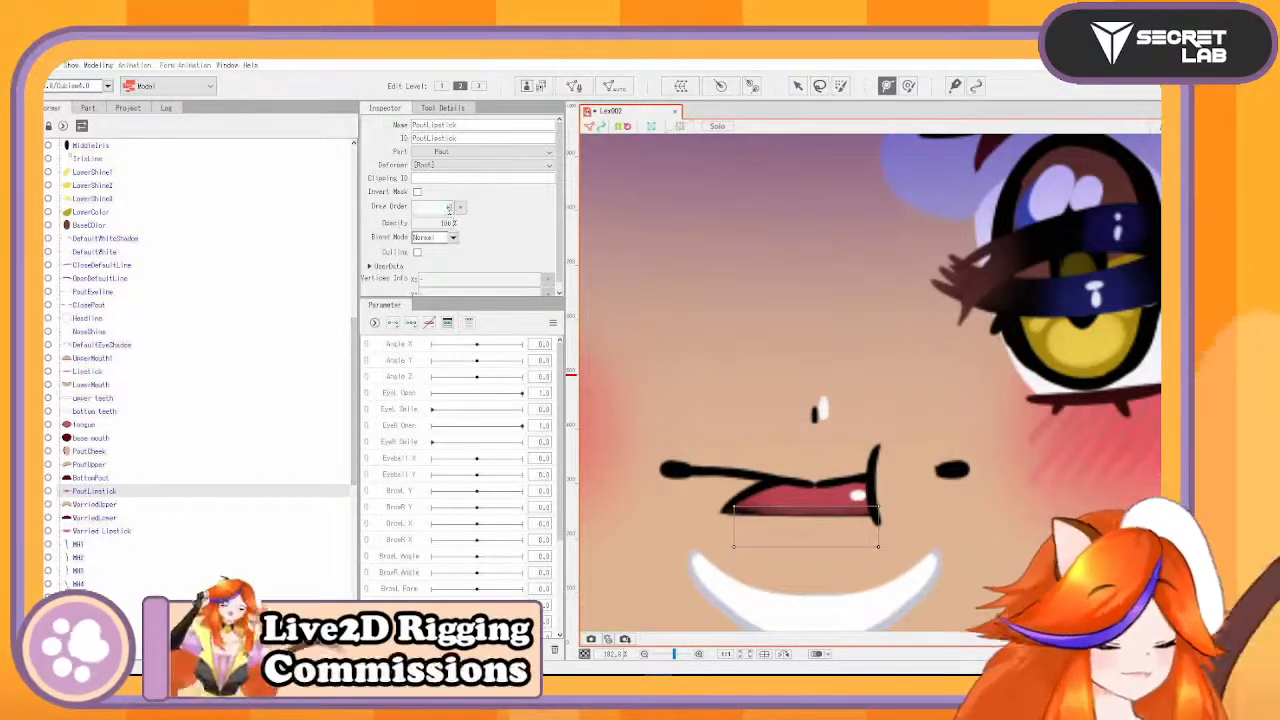
text(70)
key(Return)
- Set the draw order of the WorriedUpper mesh to 680, matching PoutUpper, and of WorriedLower to 675
scroll(121, 513, down, 3)
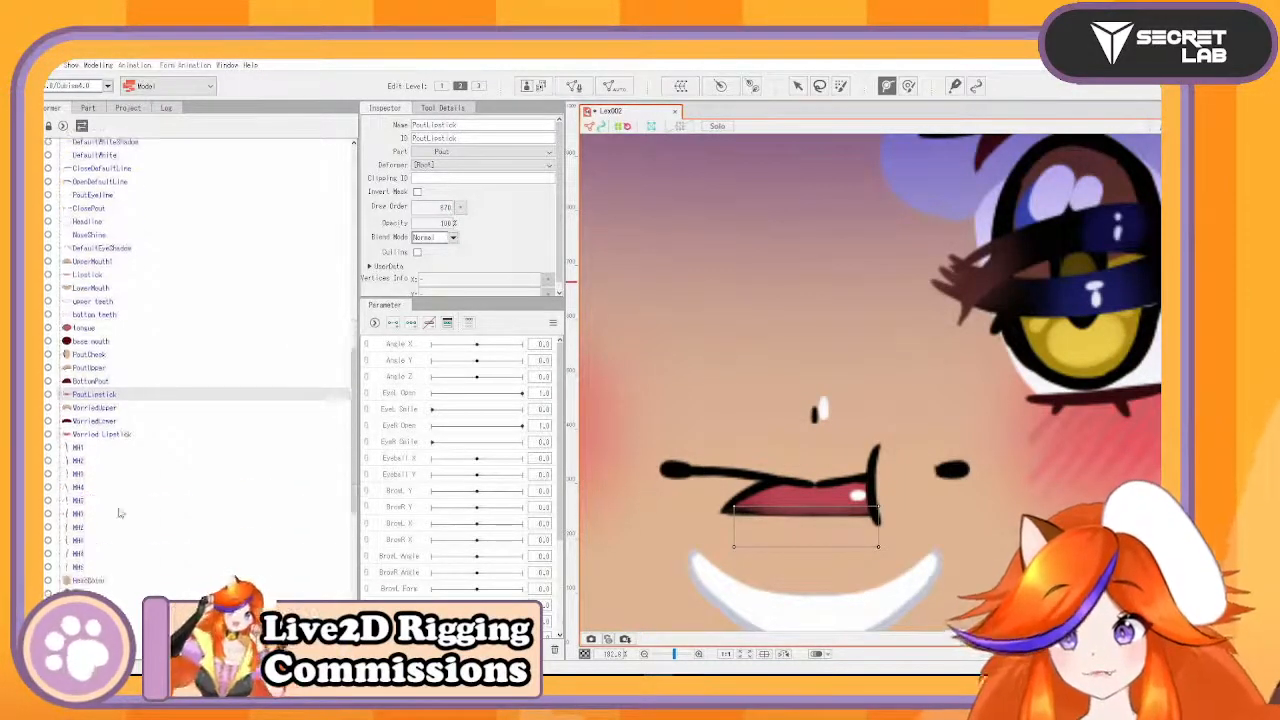
click(100, 408)
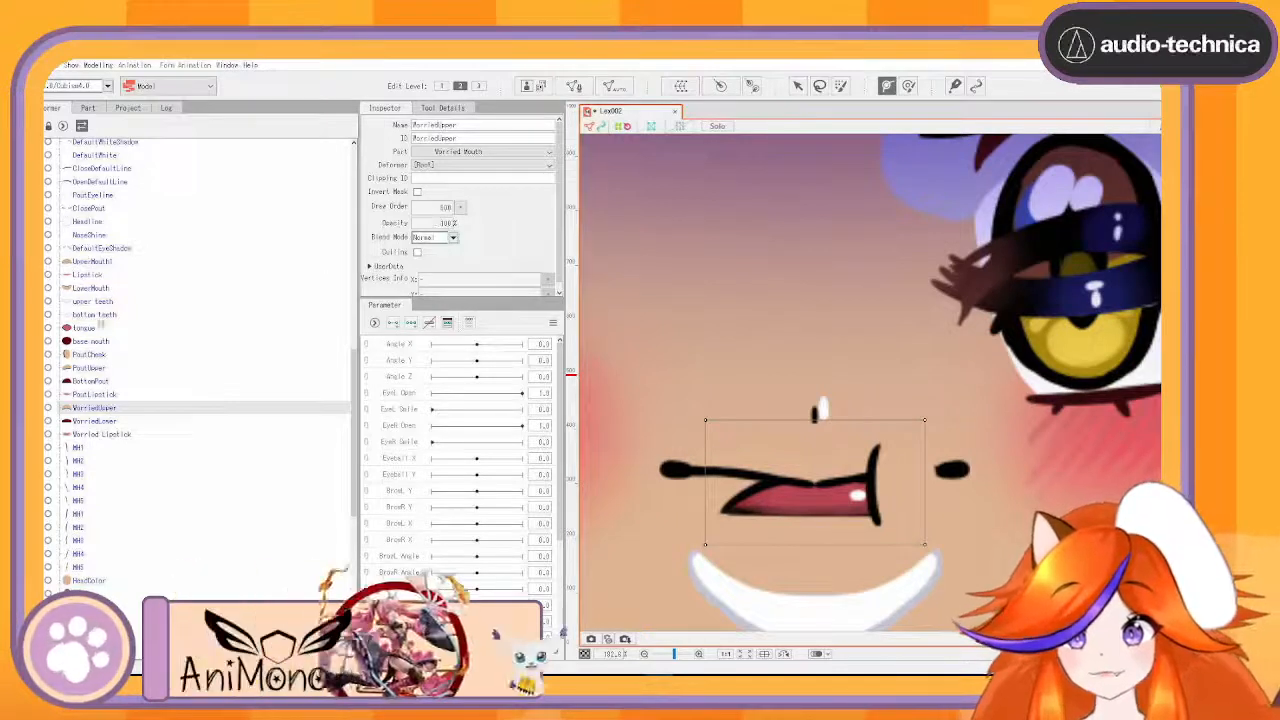
click(98, 368)
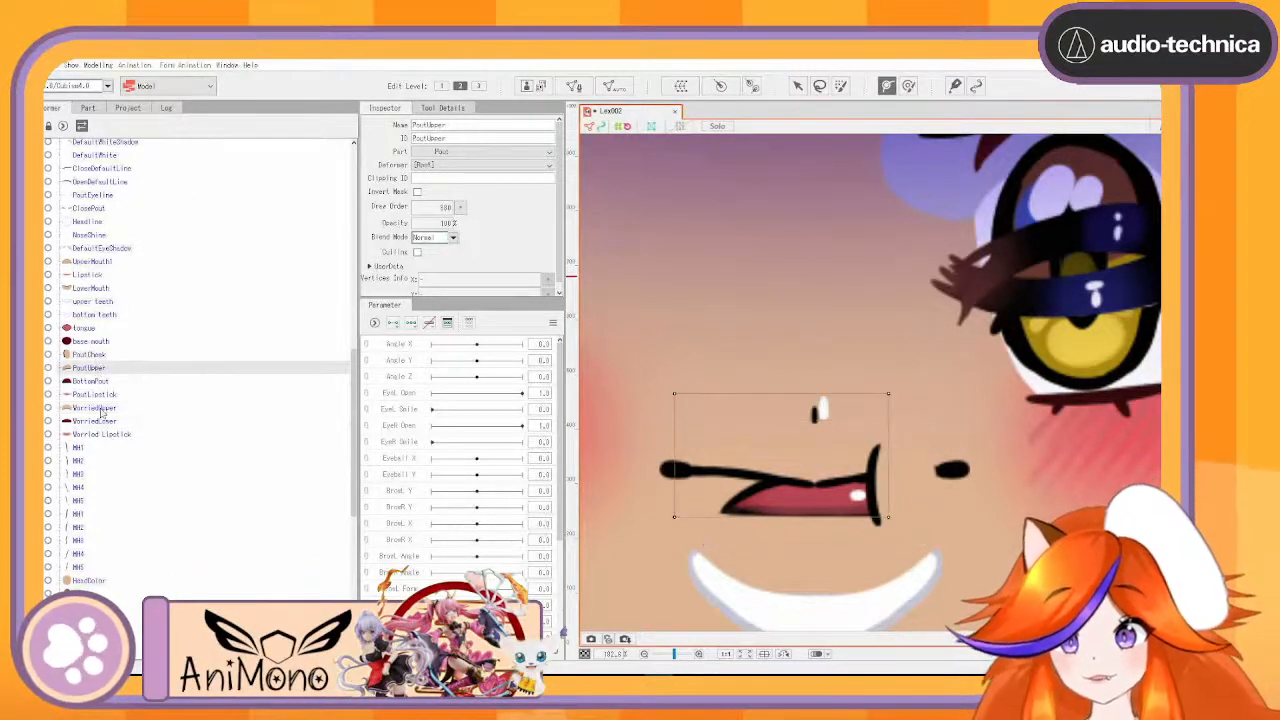
click(95, 408)
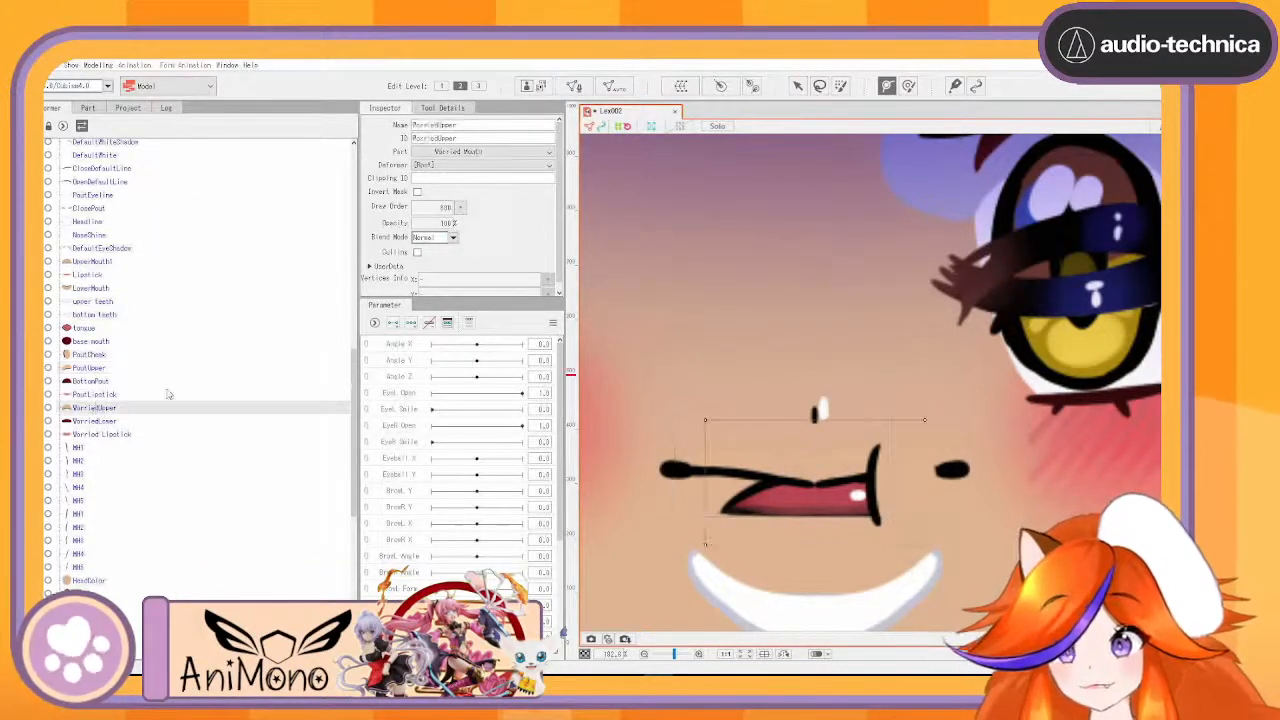
click(444, 207)
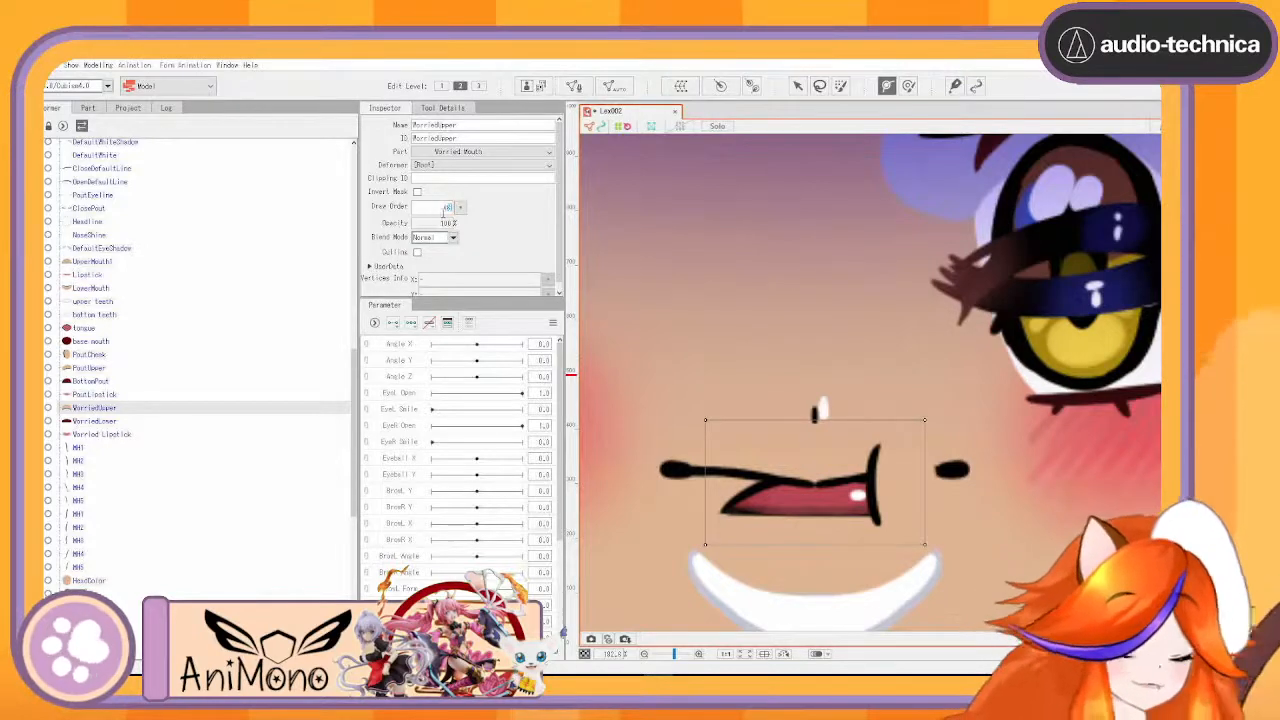
click(258, 420)
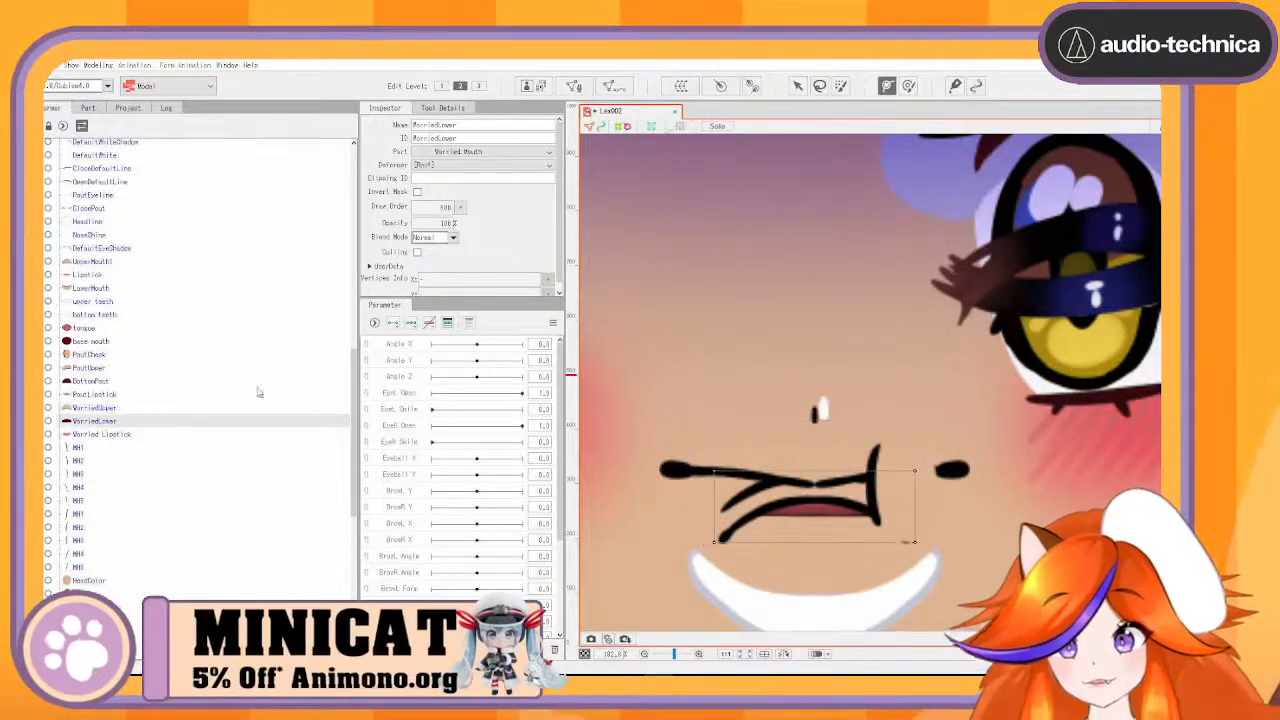
text(6)
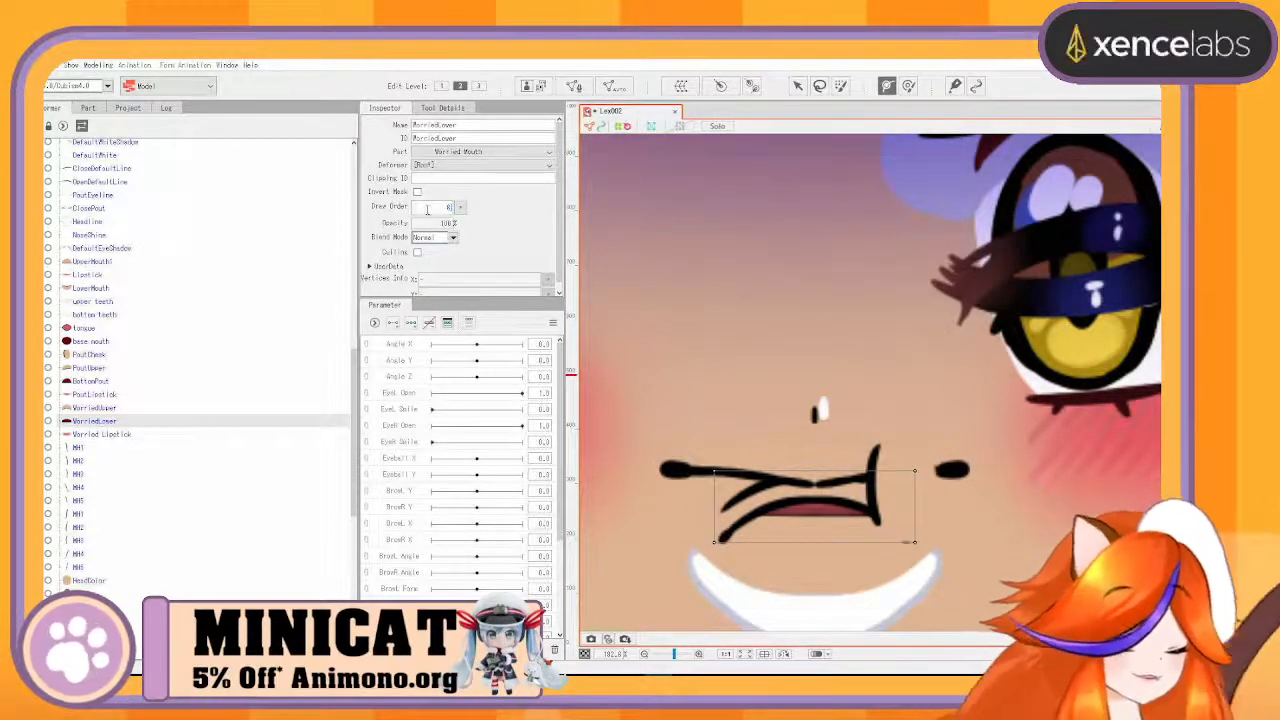
key(Return)
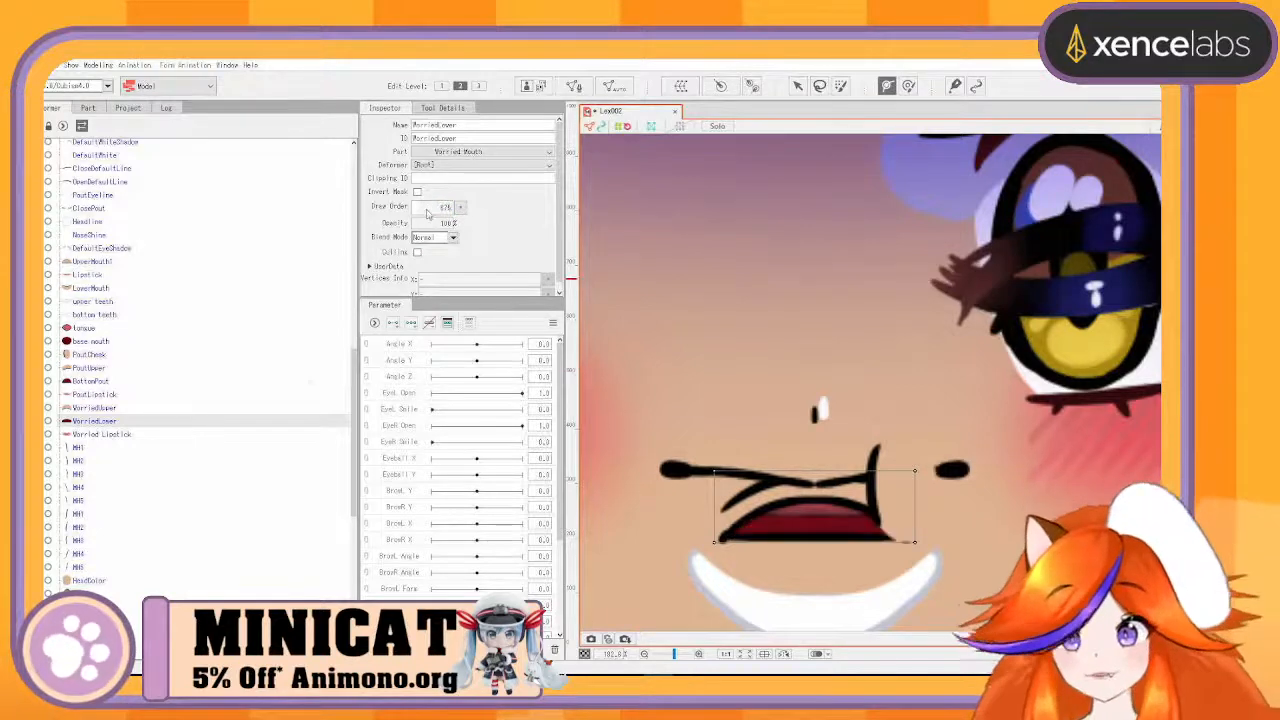
- Set the draw order of the Worried Lipstick mesh to 670
click(127, 435)
double_click(446, 207)
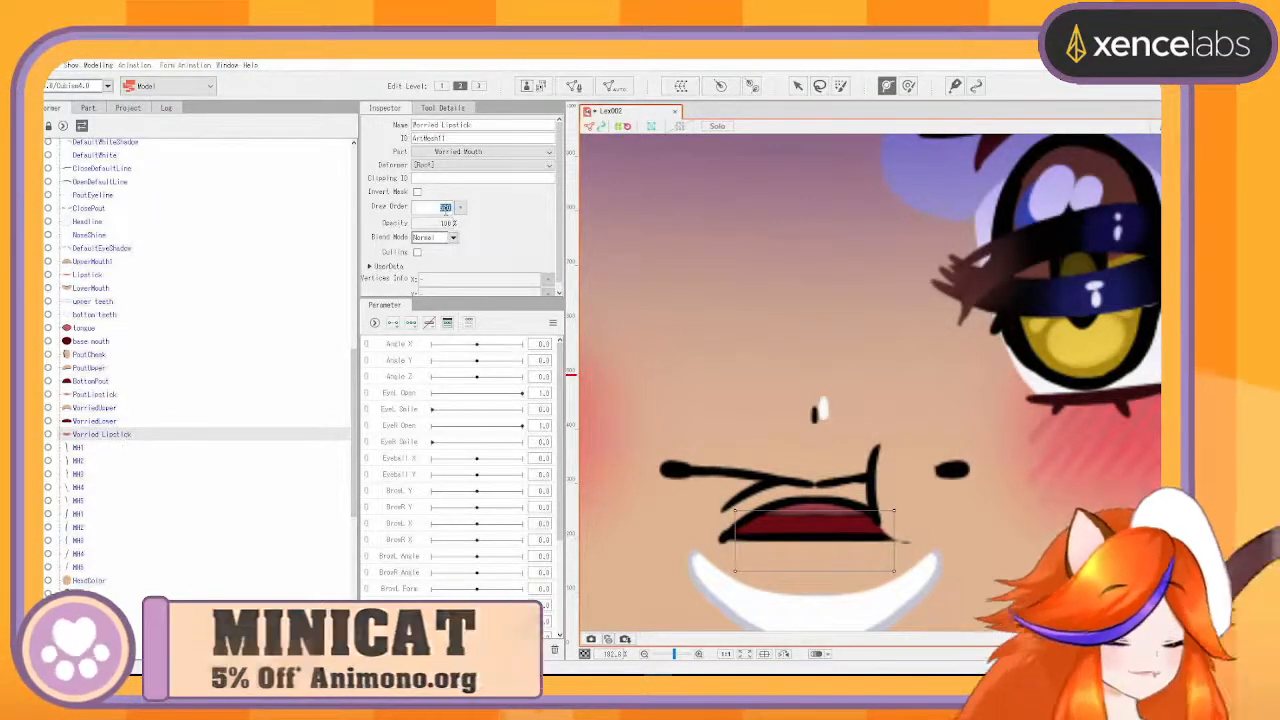
key(BackSpace)
text(670)
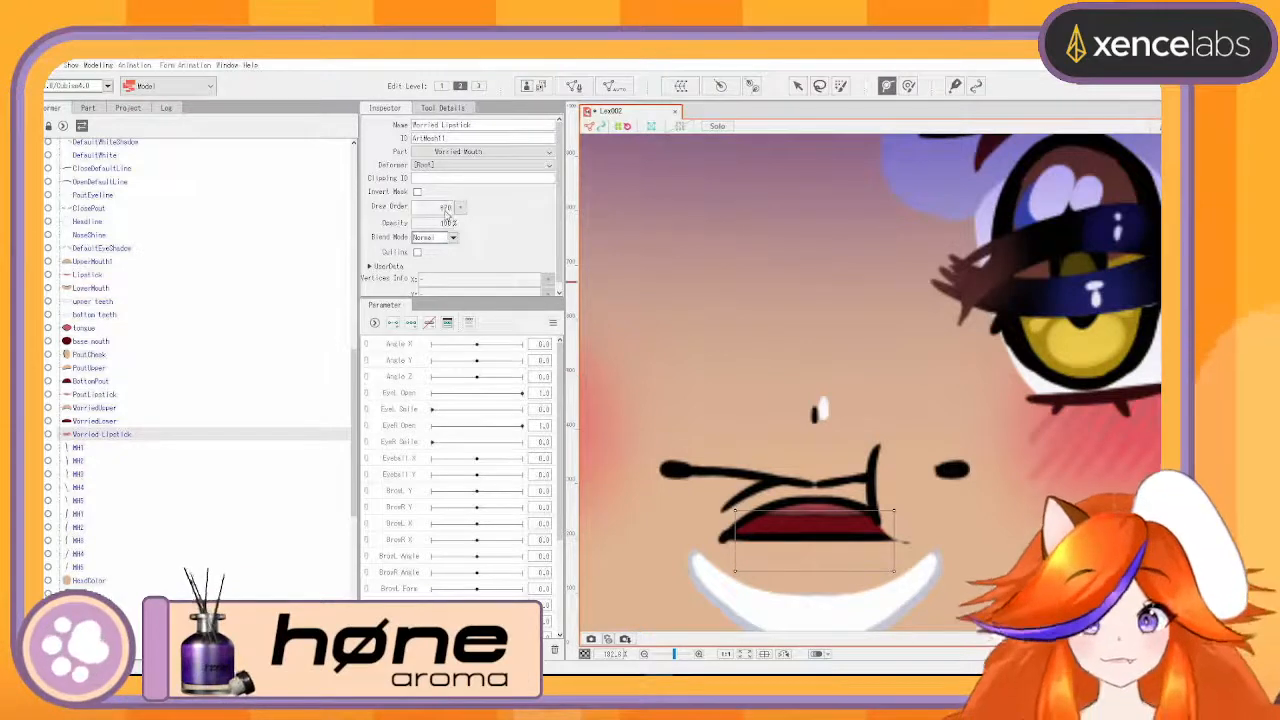
- Check the base mouth's draw order and examine where the first MH1 hair strand lies on the character
click(104, 342)
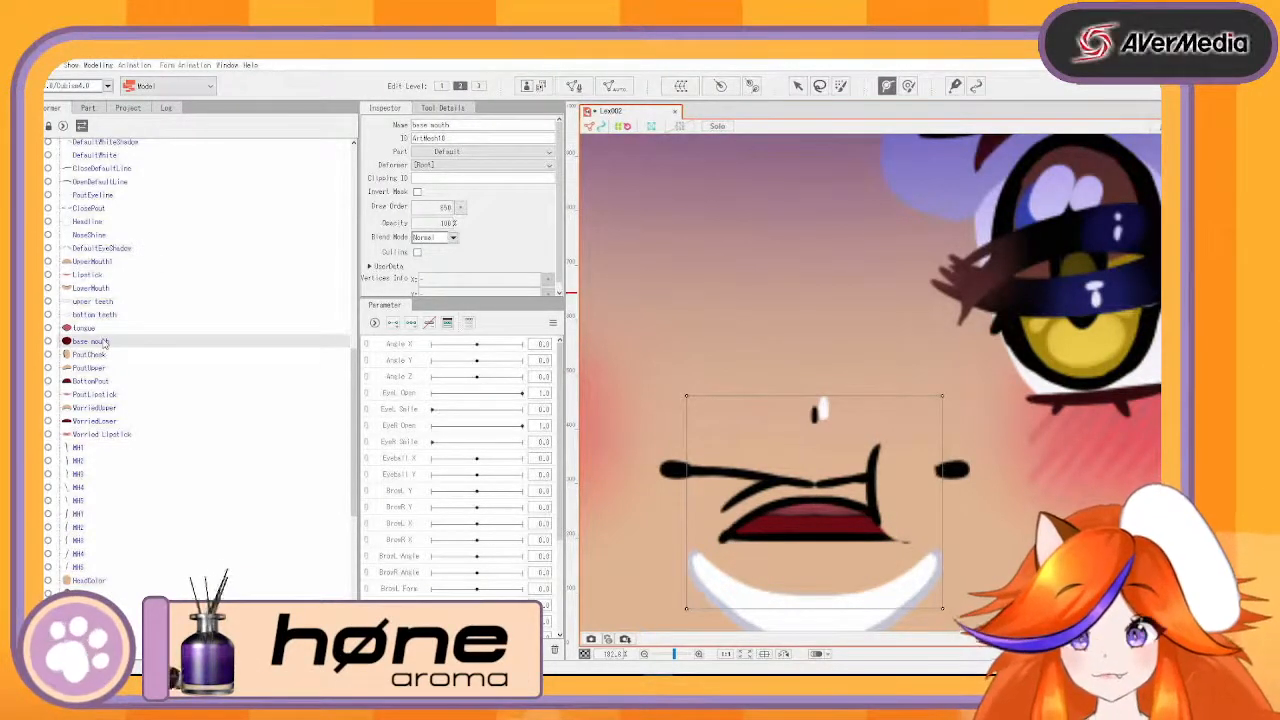
click(103, 449)
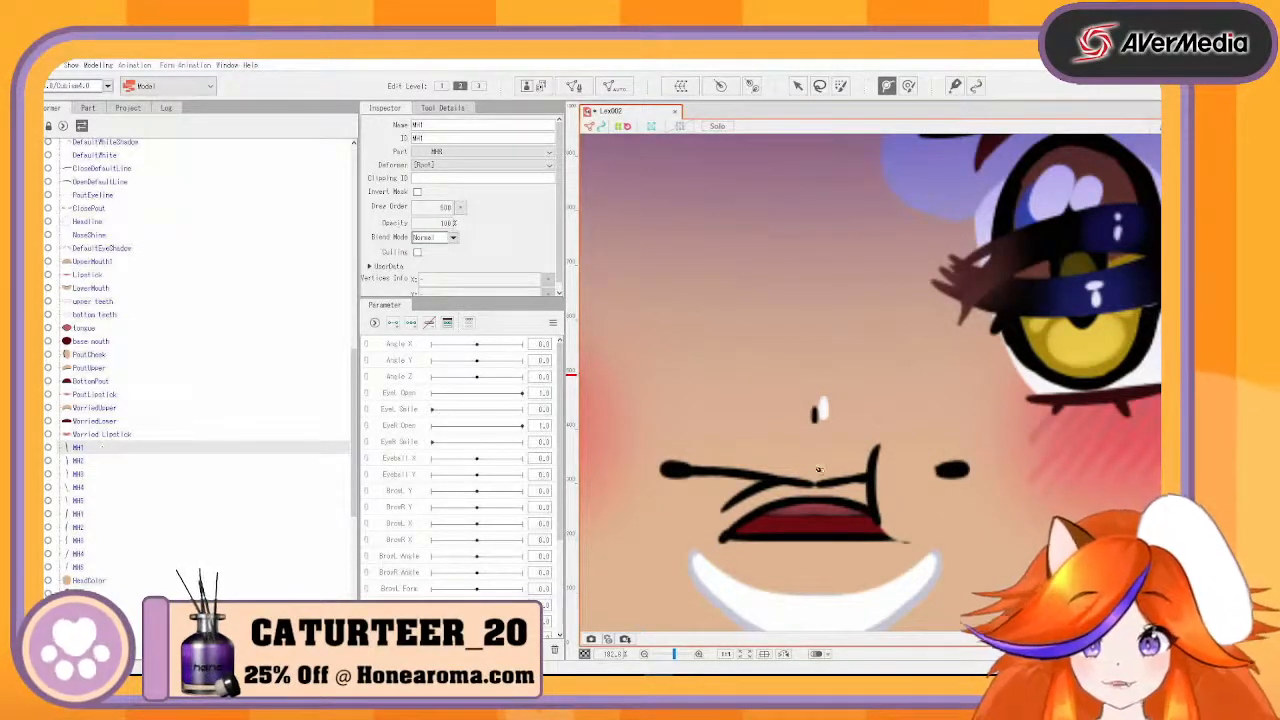
scroll(893, 427, down, 6)
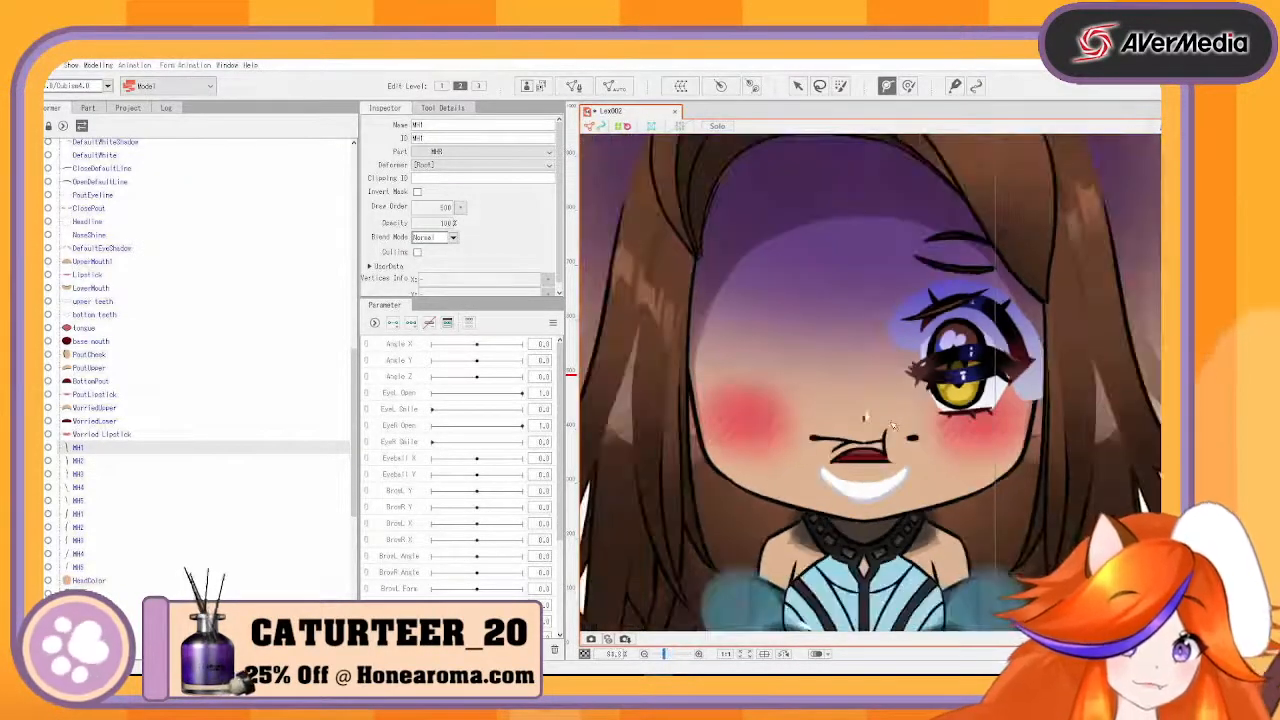
drag(796, 353, 646, 408)
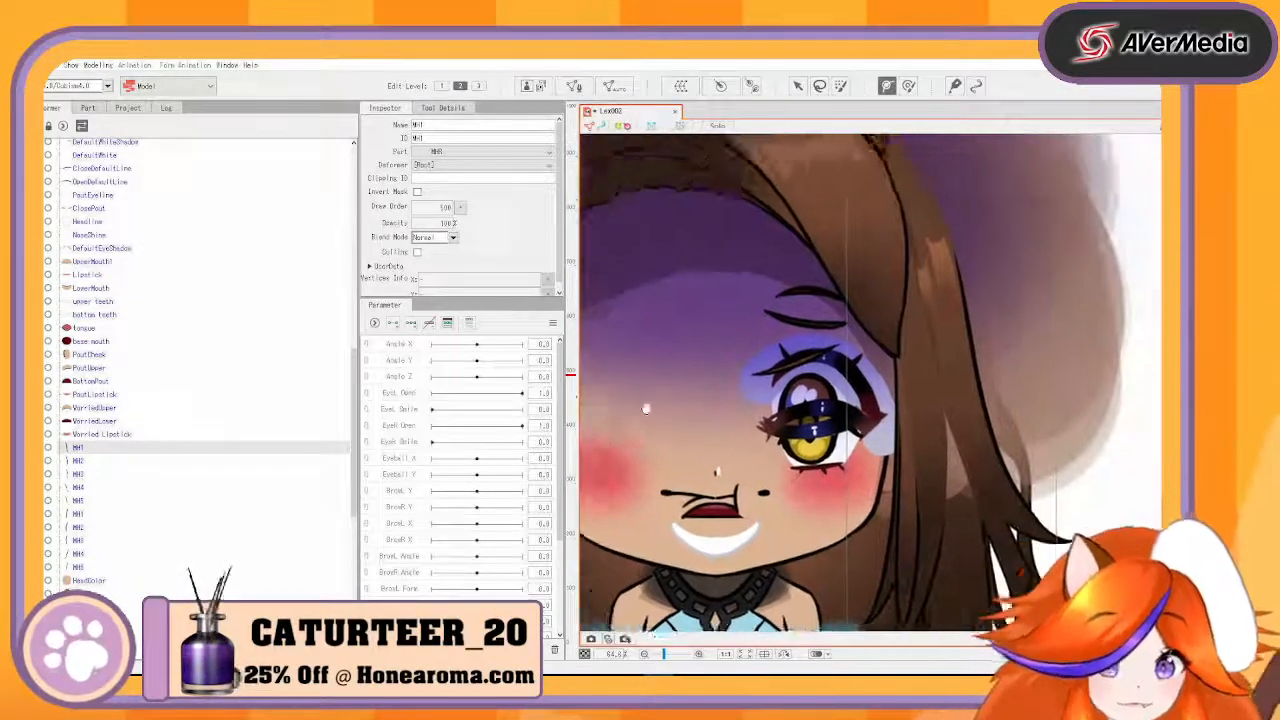
scroll(646, 408, down, 2)
scroll(967, 352, down, 2)
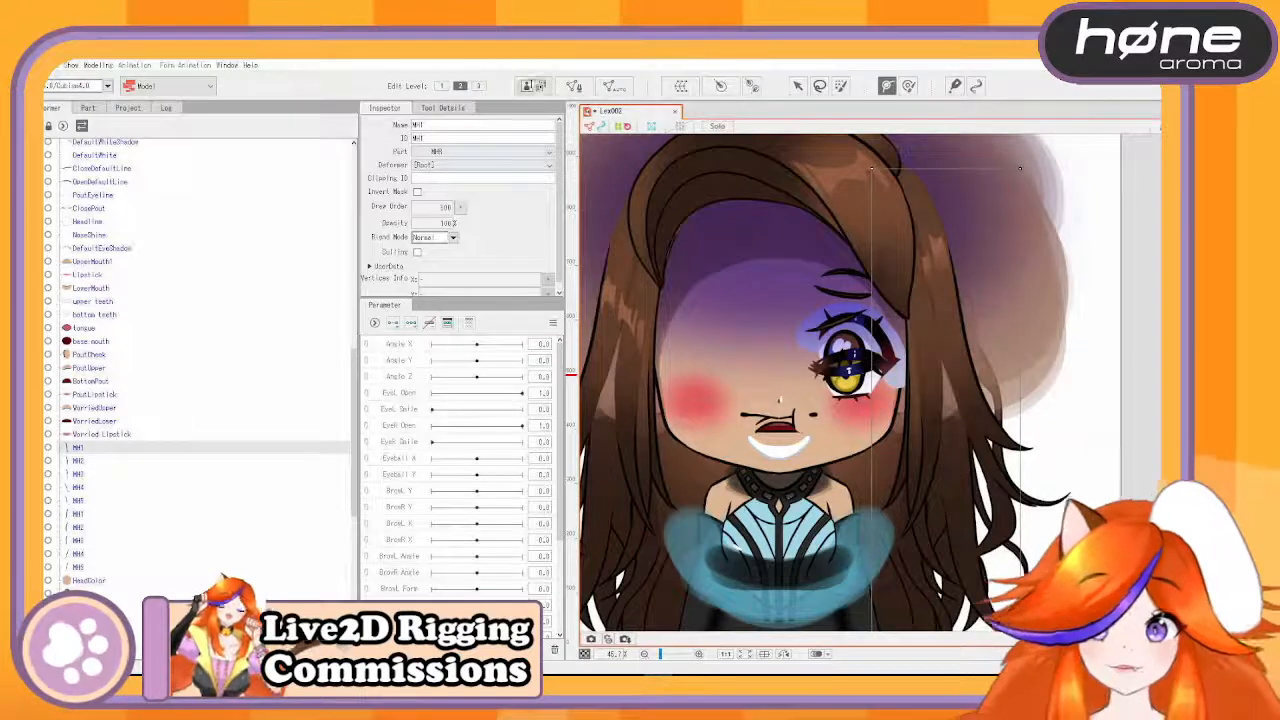
- Try moving the first MH1 hair strand across the face to identify it, and undo the move
click(798, 86)
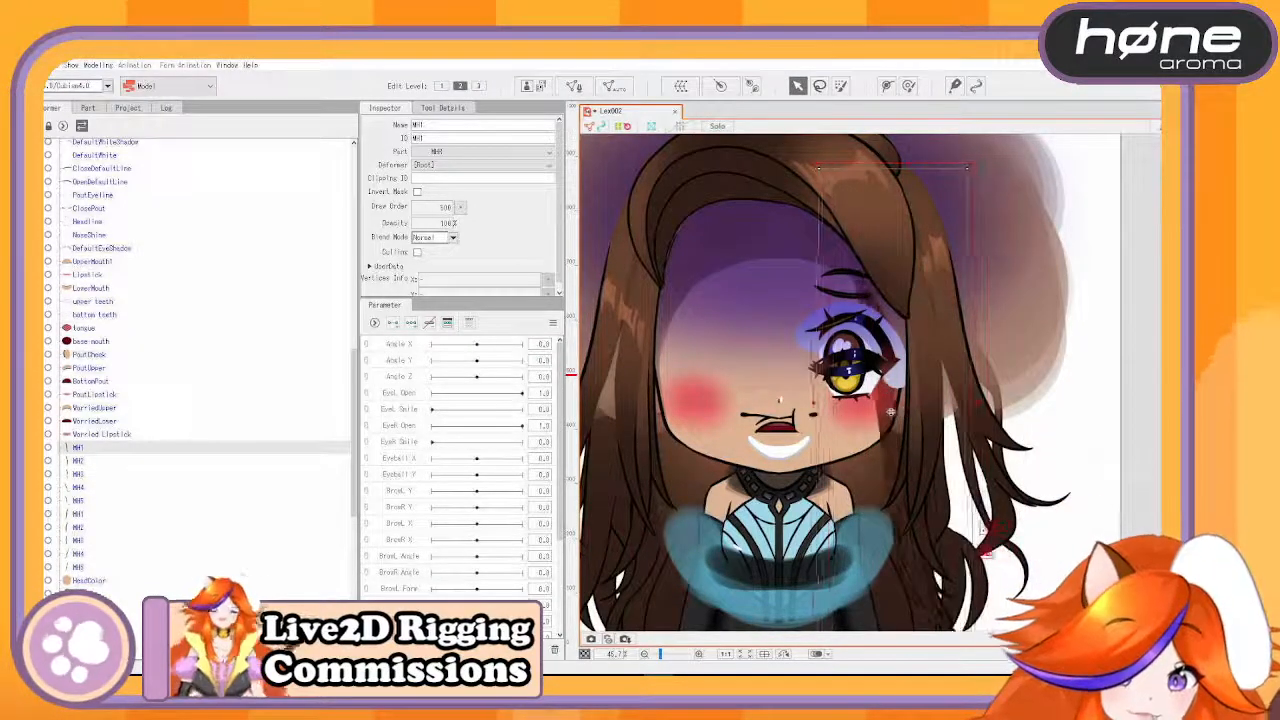
click(869, 413)
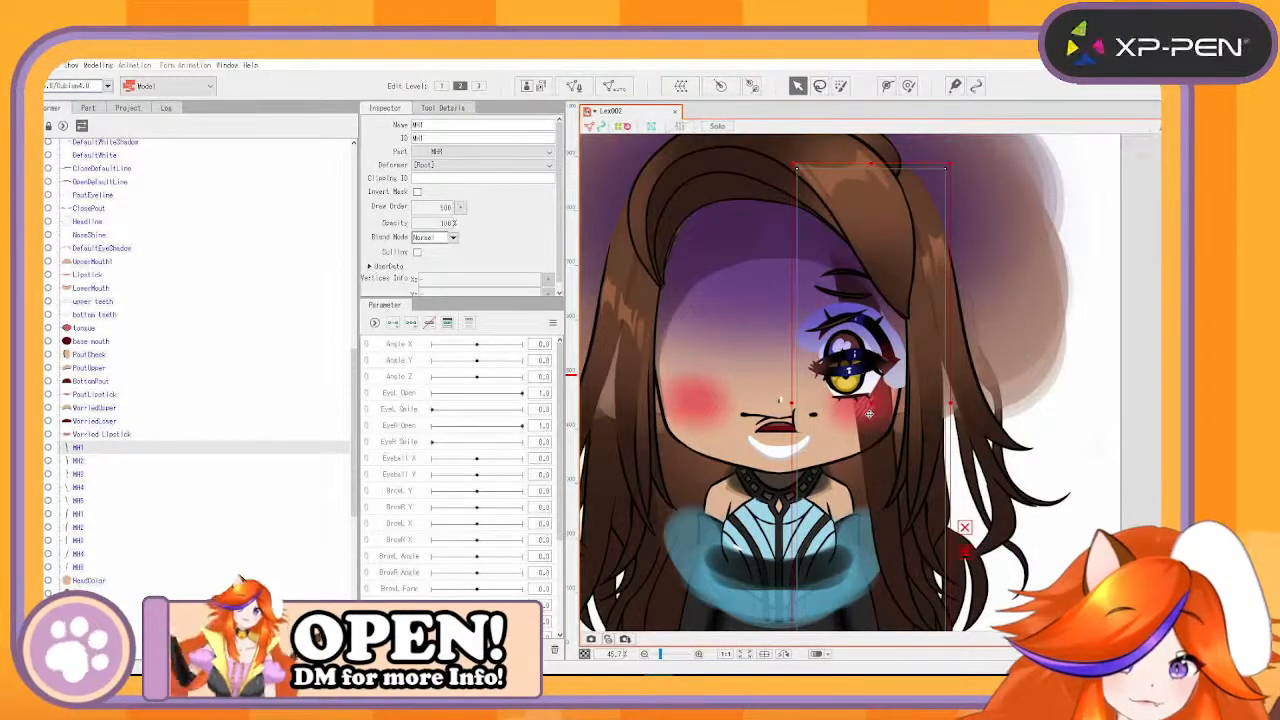
key(ctrl+z)
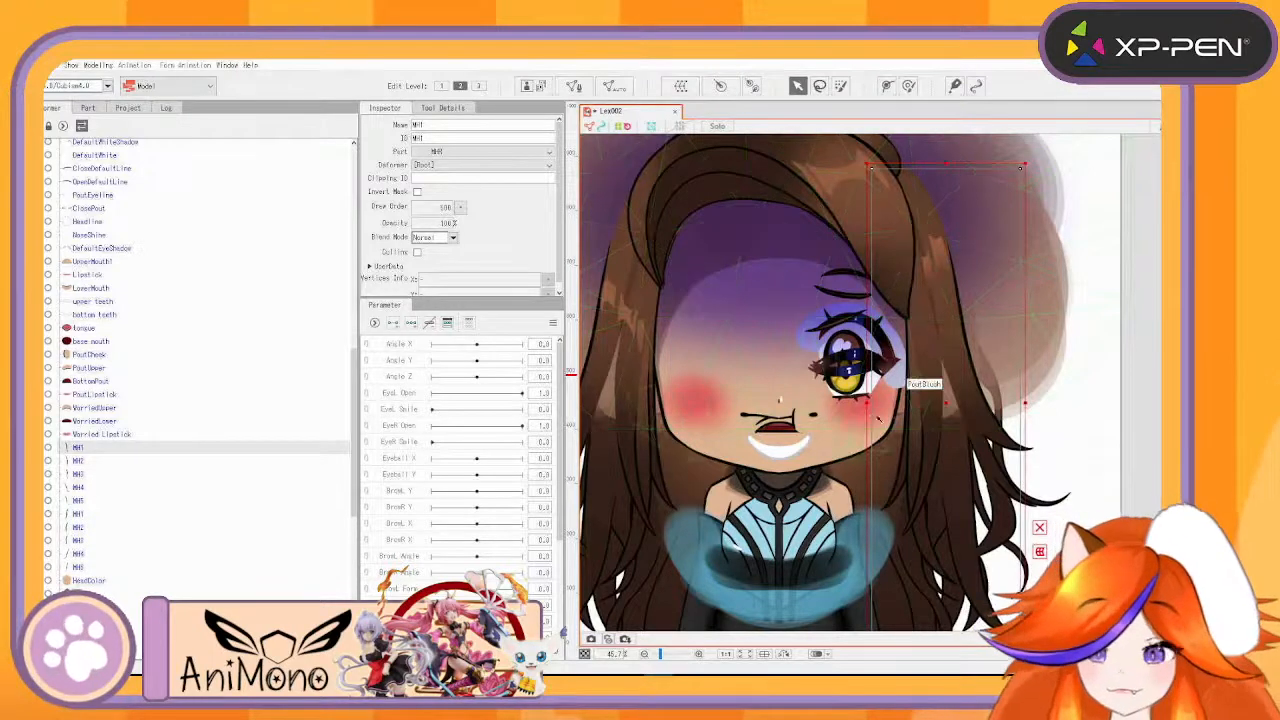
mouse_move(948, 413)
mouse_down()
mouse_move(887, 413)
mouse_move(940, 415)
mouse_up()
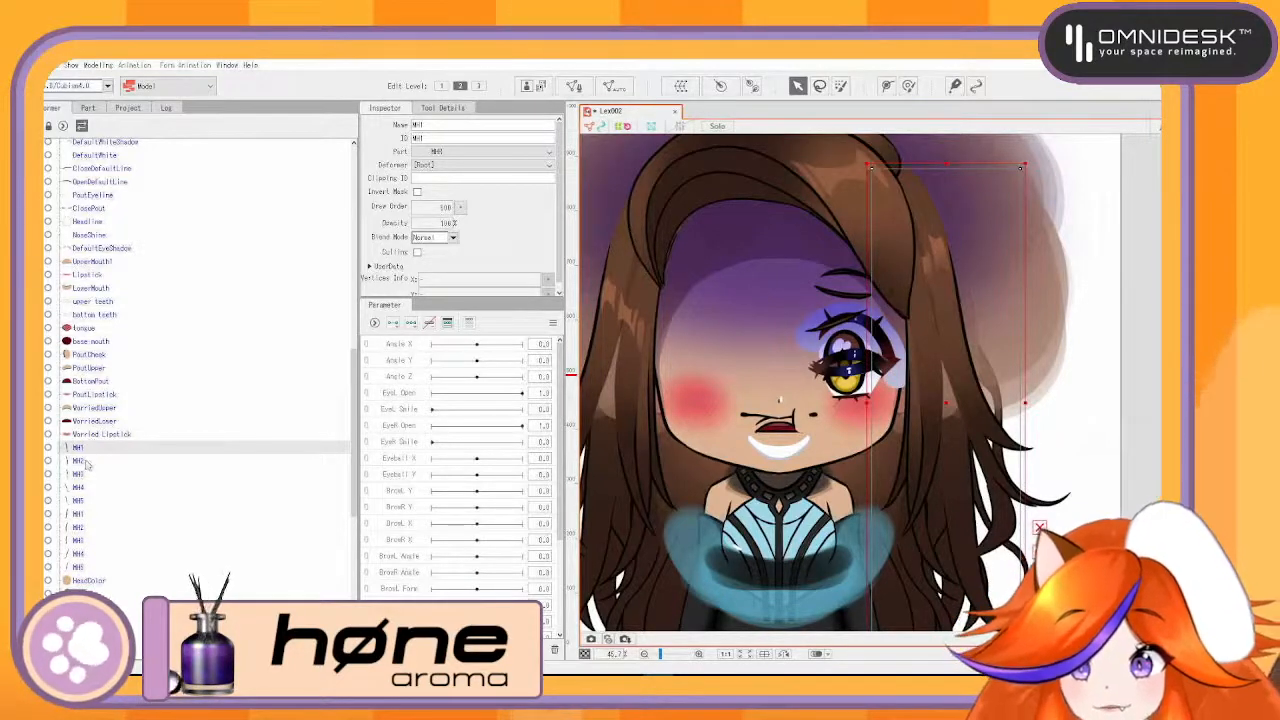
- Set the draw order of both MH1 hair meshes to 645 and of both MH2 meshes to 640
ctrl+click(78, 513)
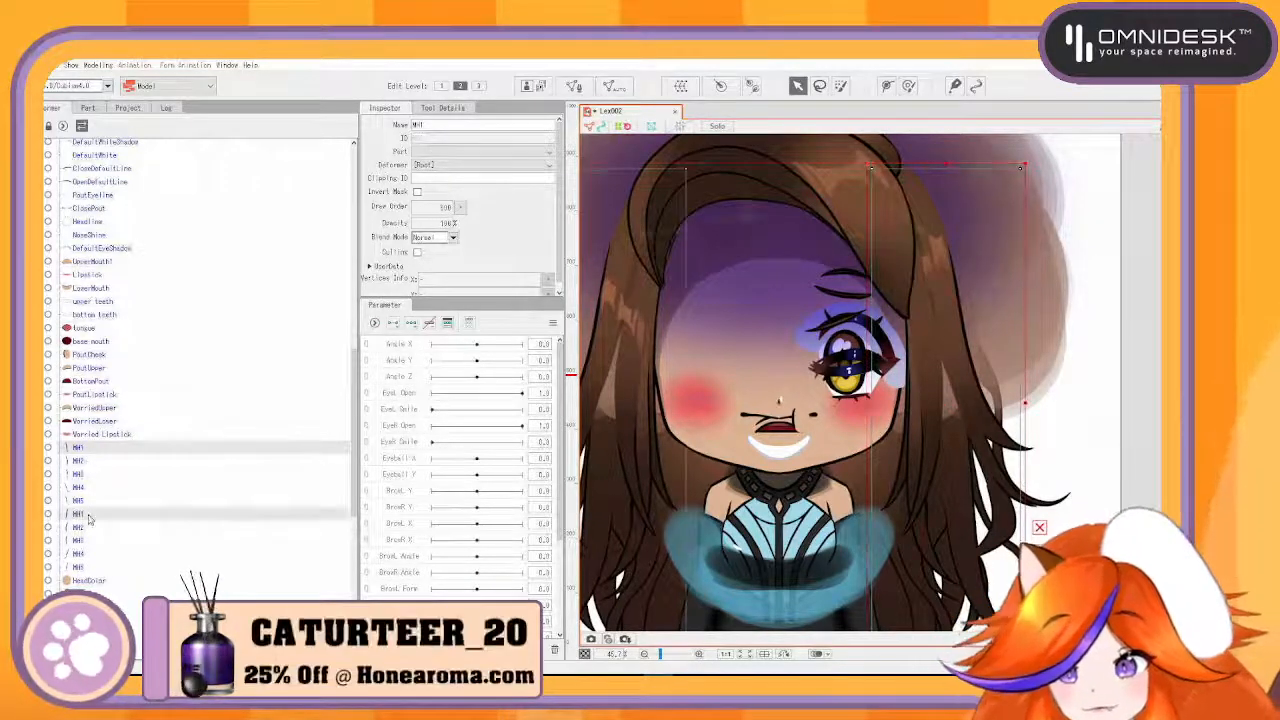
double_click(444, 207)
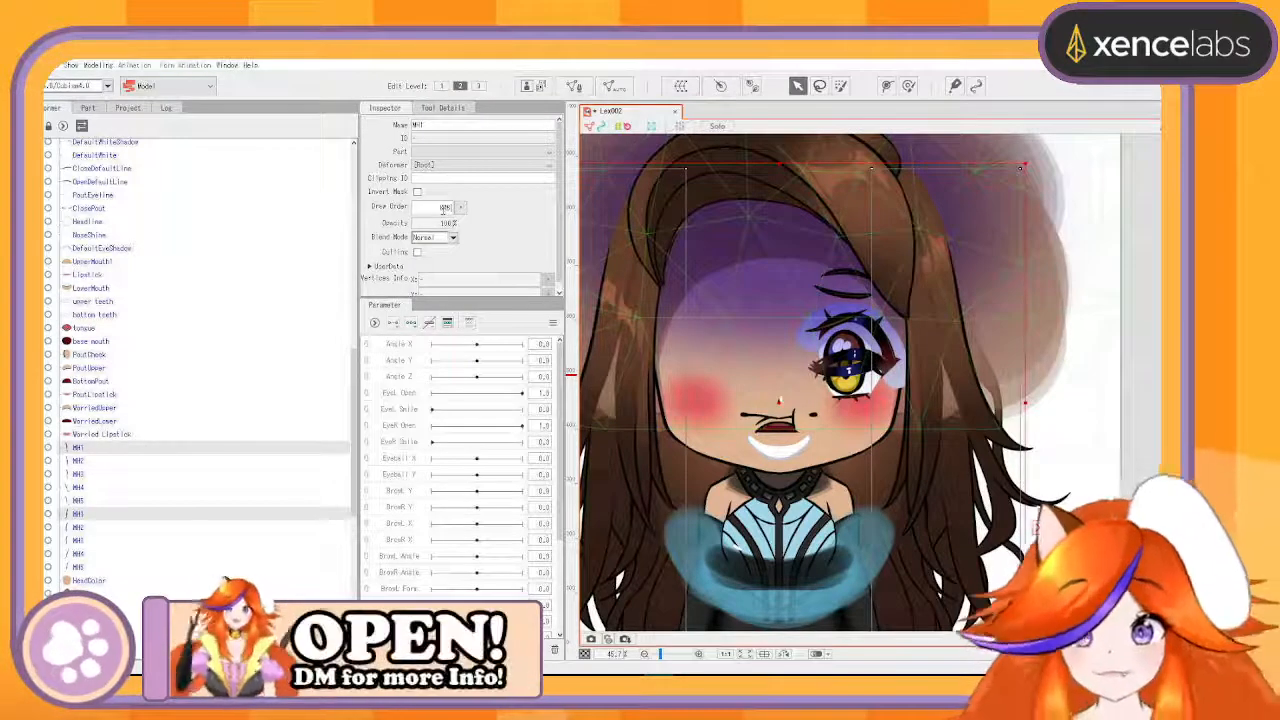
click(82, 463)
ctrl+click(76, 516)
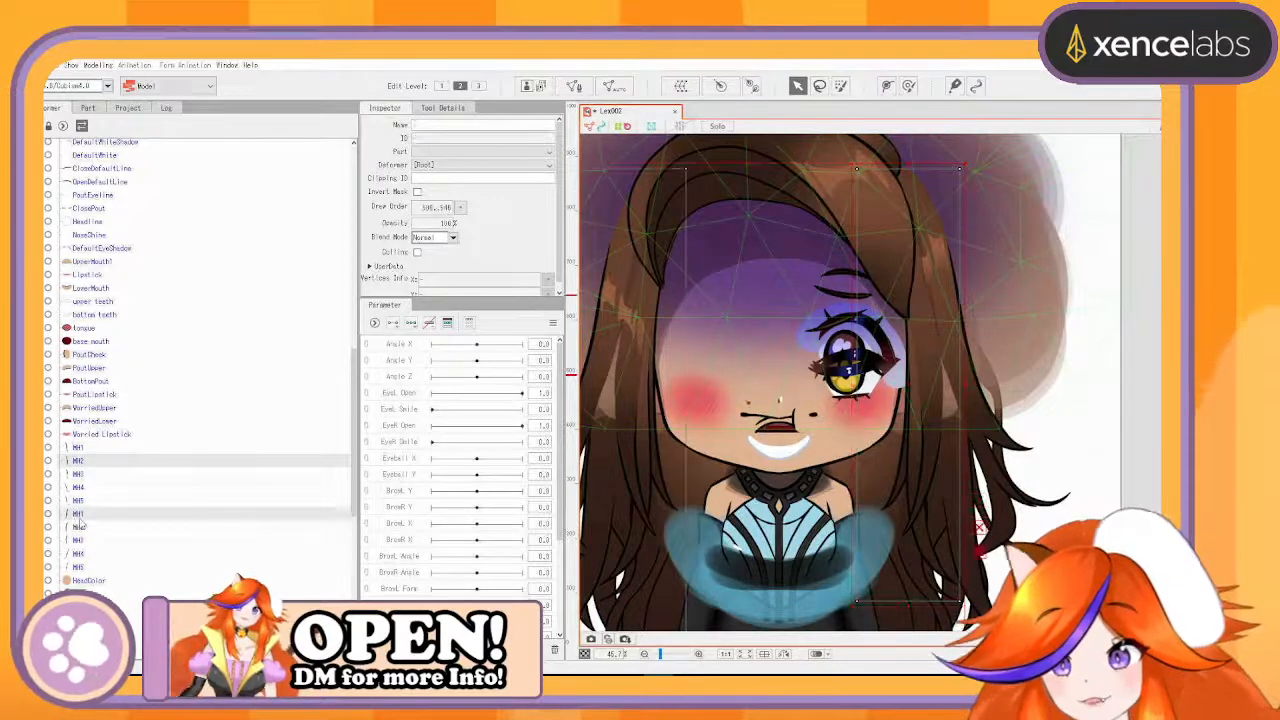
ctrl+click(78, 515)
ctrl+click(79, 529)
double_click(445, 206)
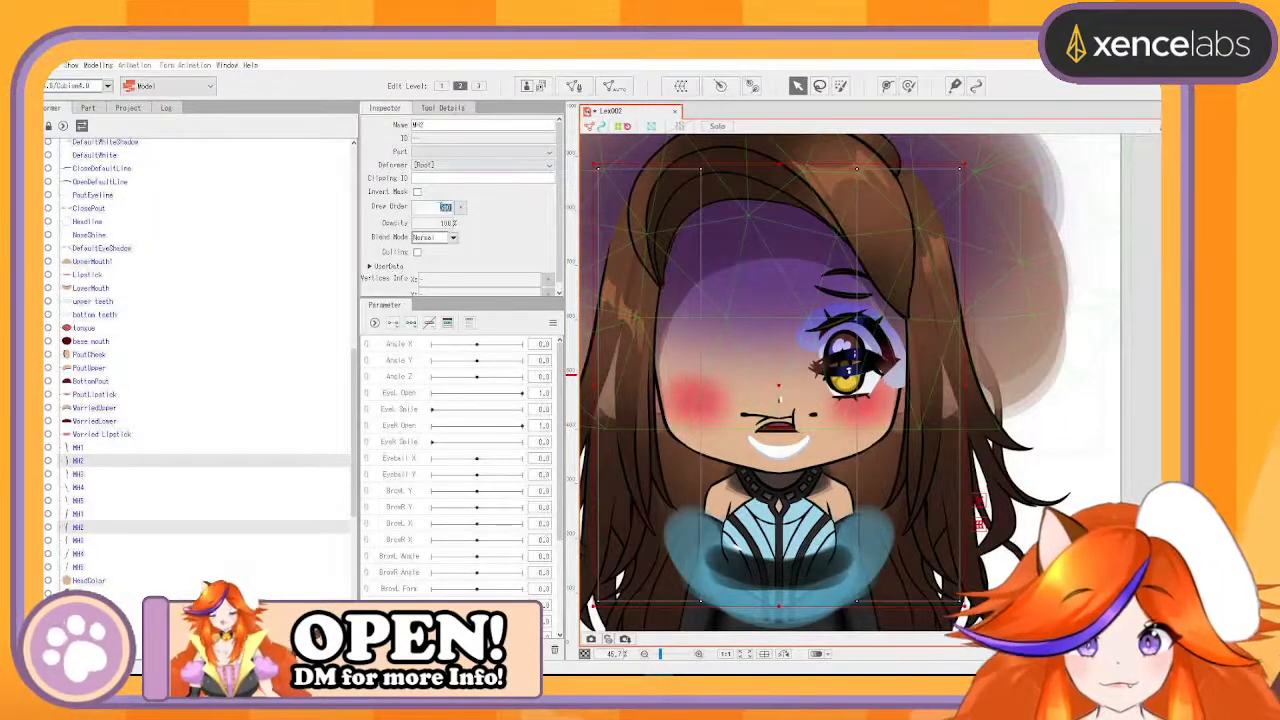
text(640)
key(Return)
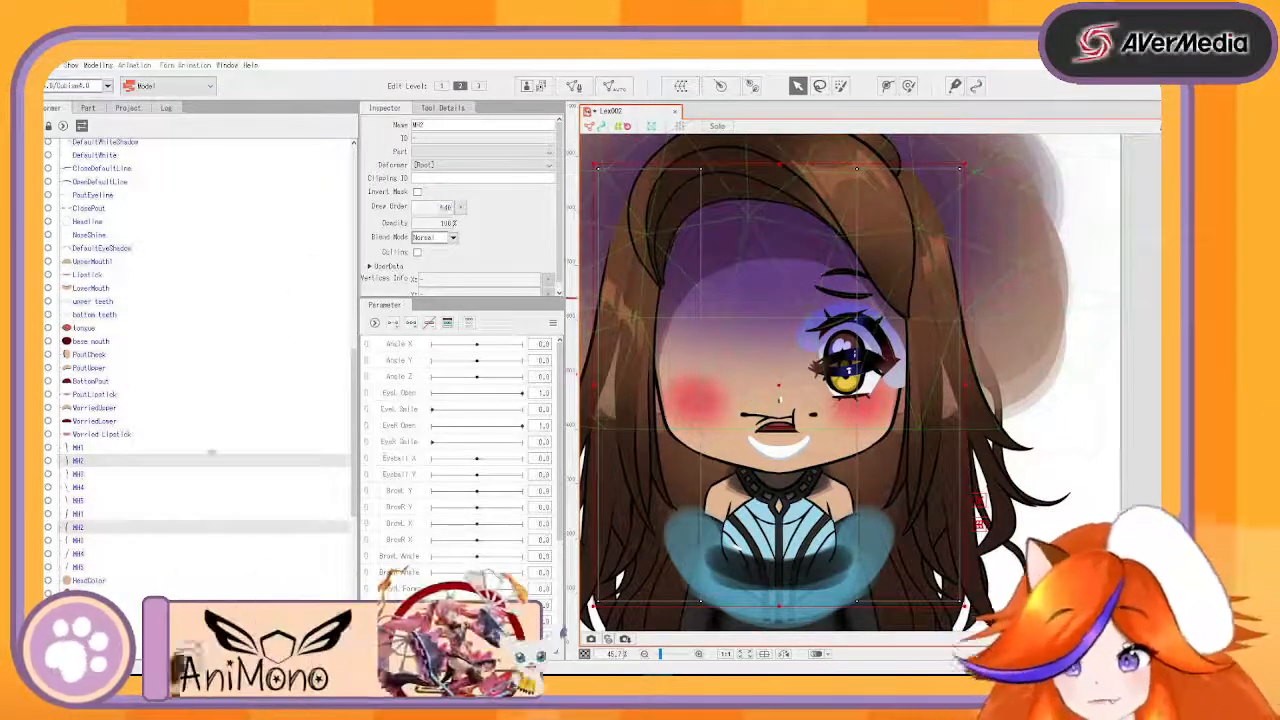
- Set the draw order of both MH3 hair meshes to 635 and of both MH4 meshes to 630
click(95, 474)
ctrl+click(82, 540)
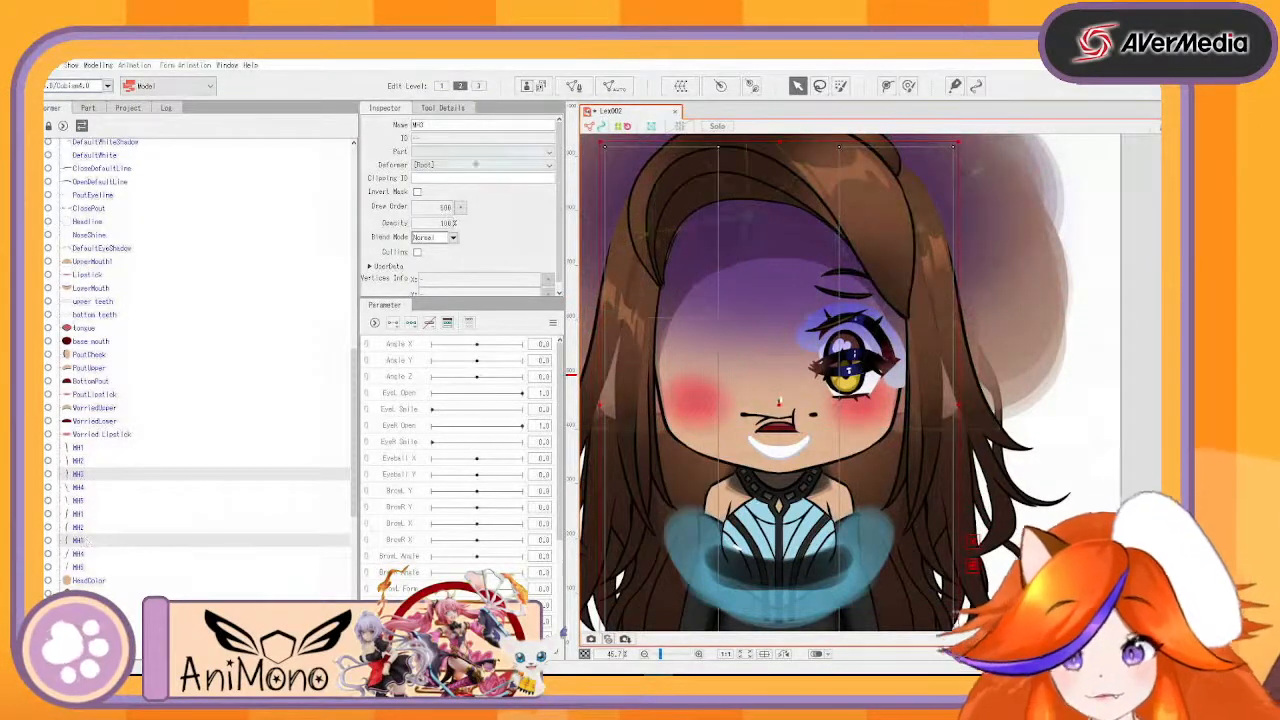
double_click(445, 206)
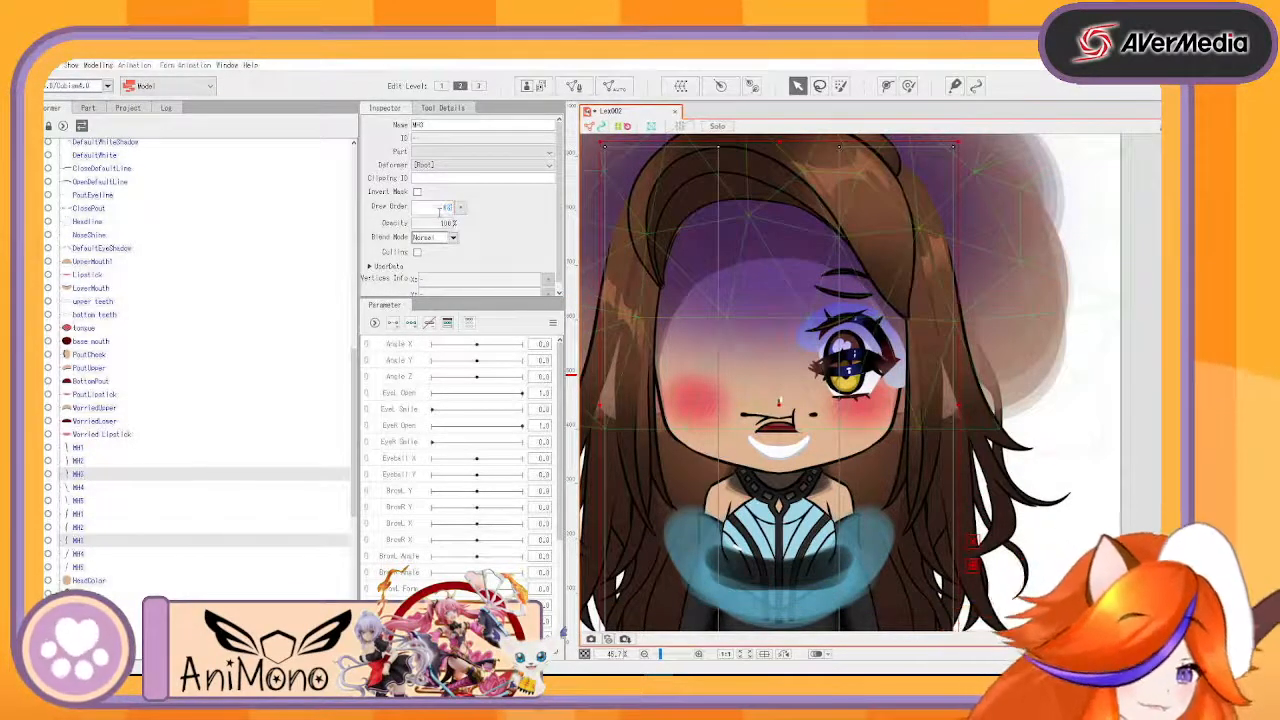
text(635)
key(Return)
click(70, 554)
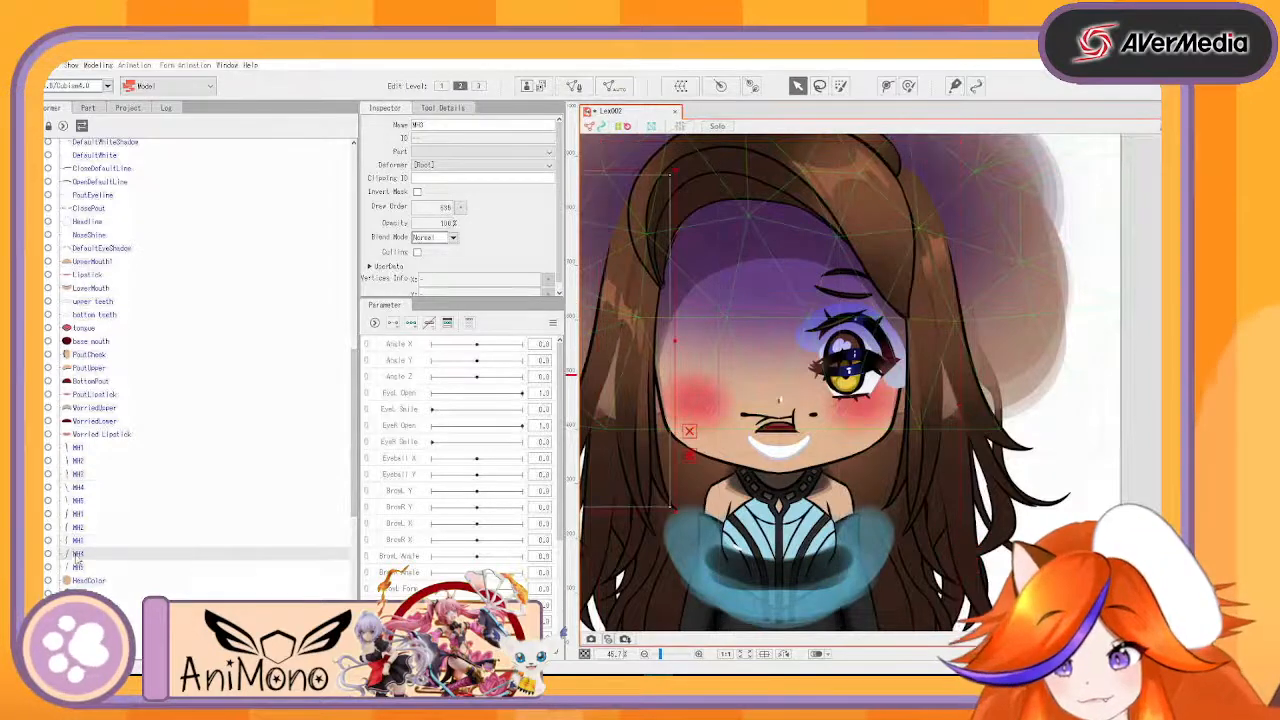
ctrl+click(88, 488)
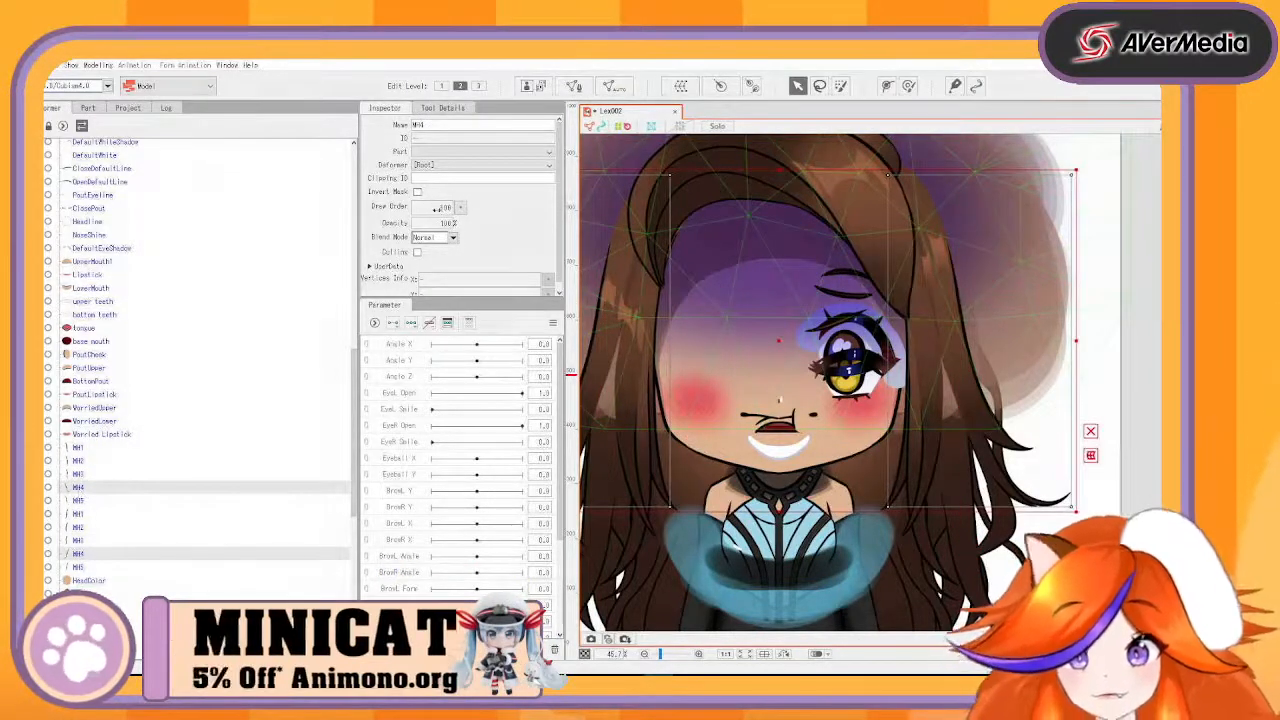
click(438, 210)
text(636)
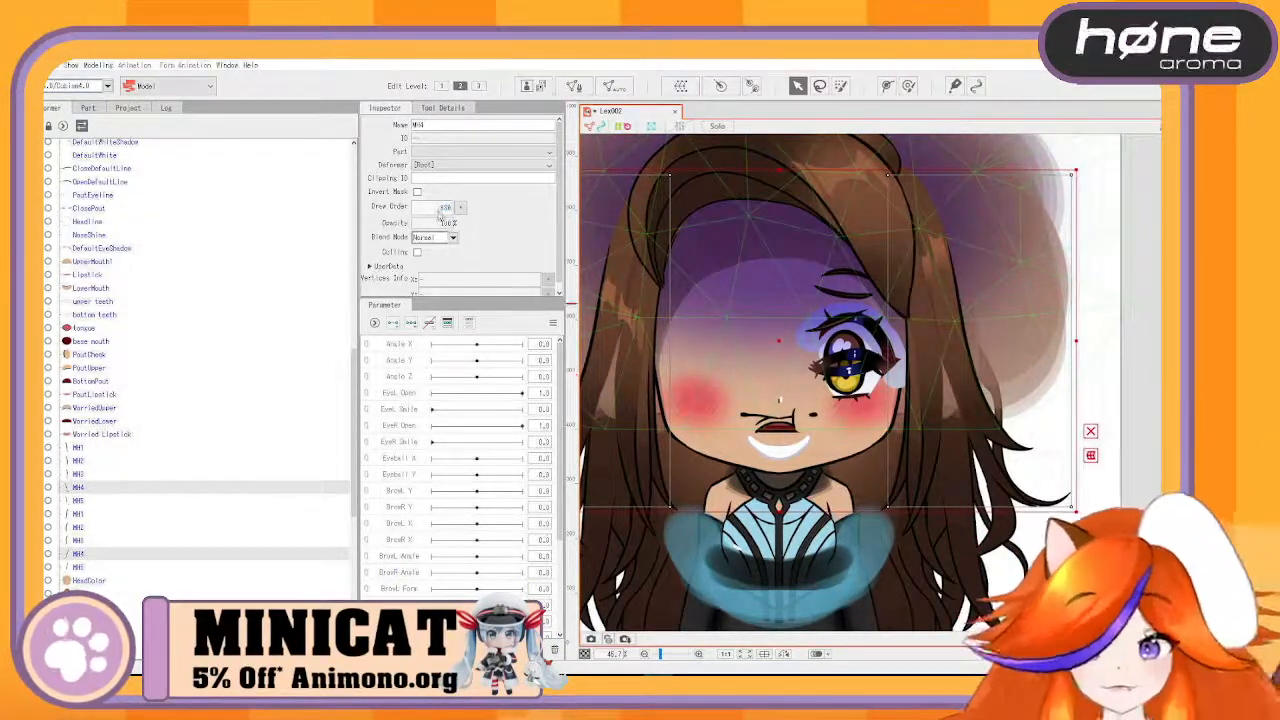
- Set the draw order of both MH5 hair meshes to 625
scroll(175, 465, down, 5)
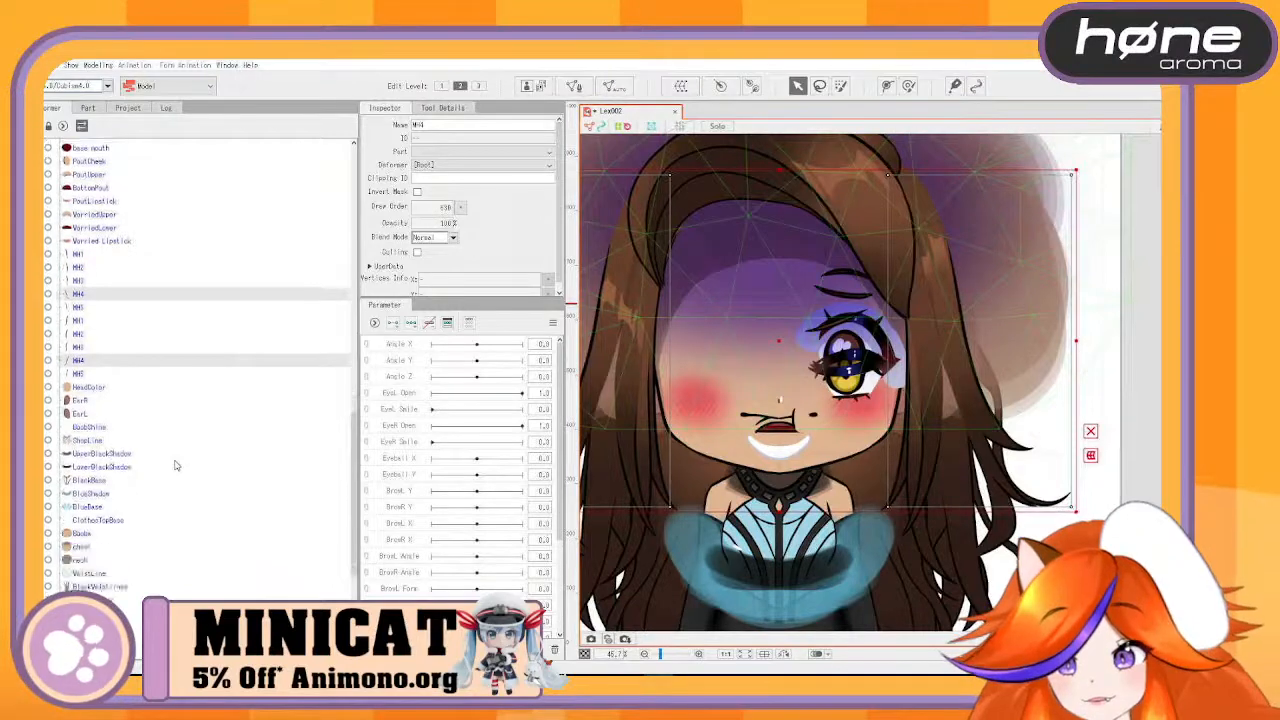
click(78, 307)
ctrl+click(78, 373)
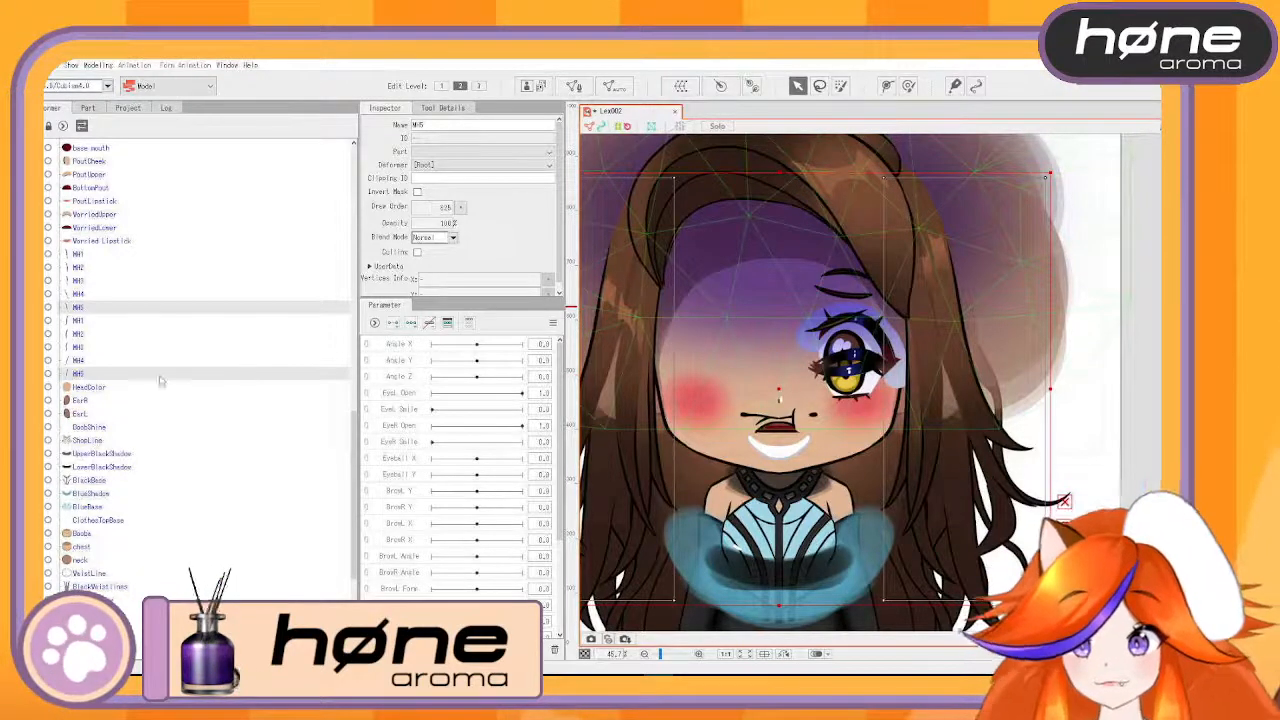
click(114, 391)
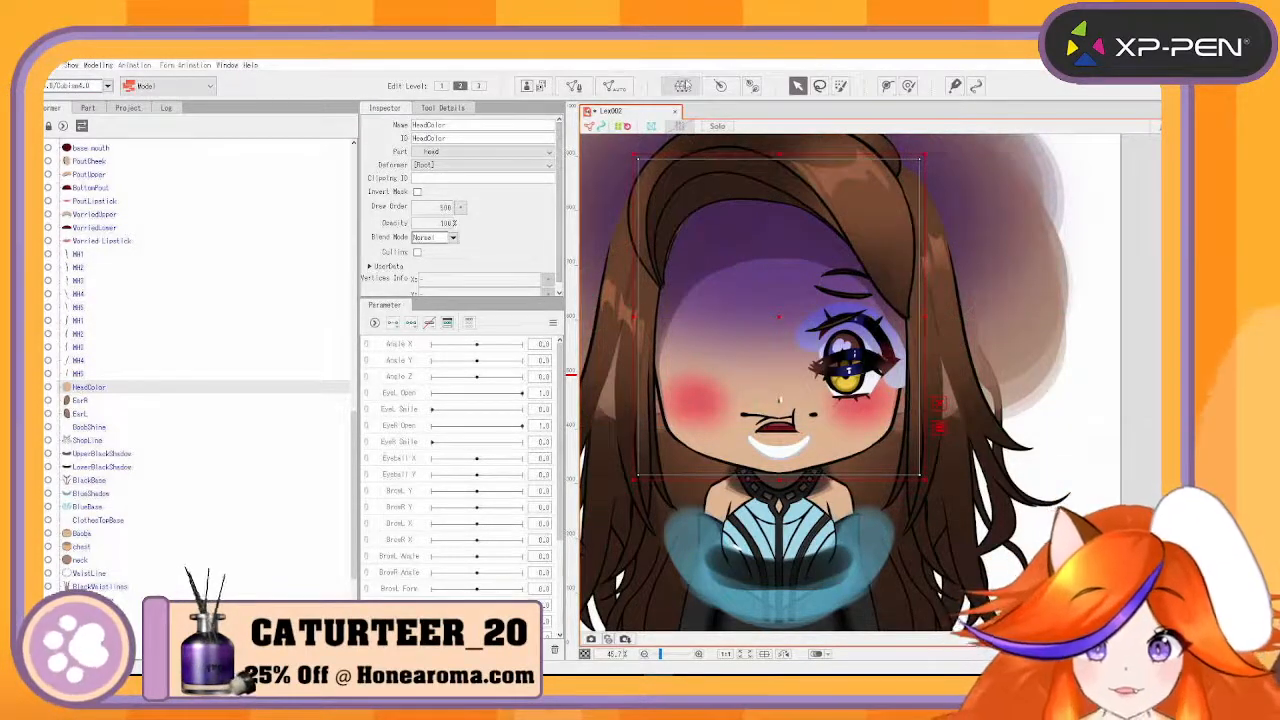
click(682, 86)
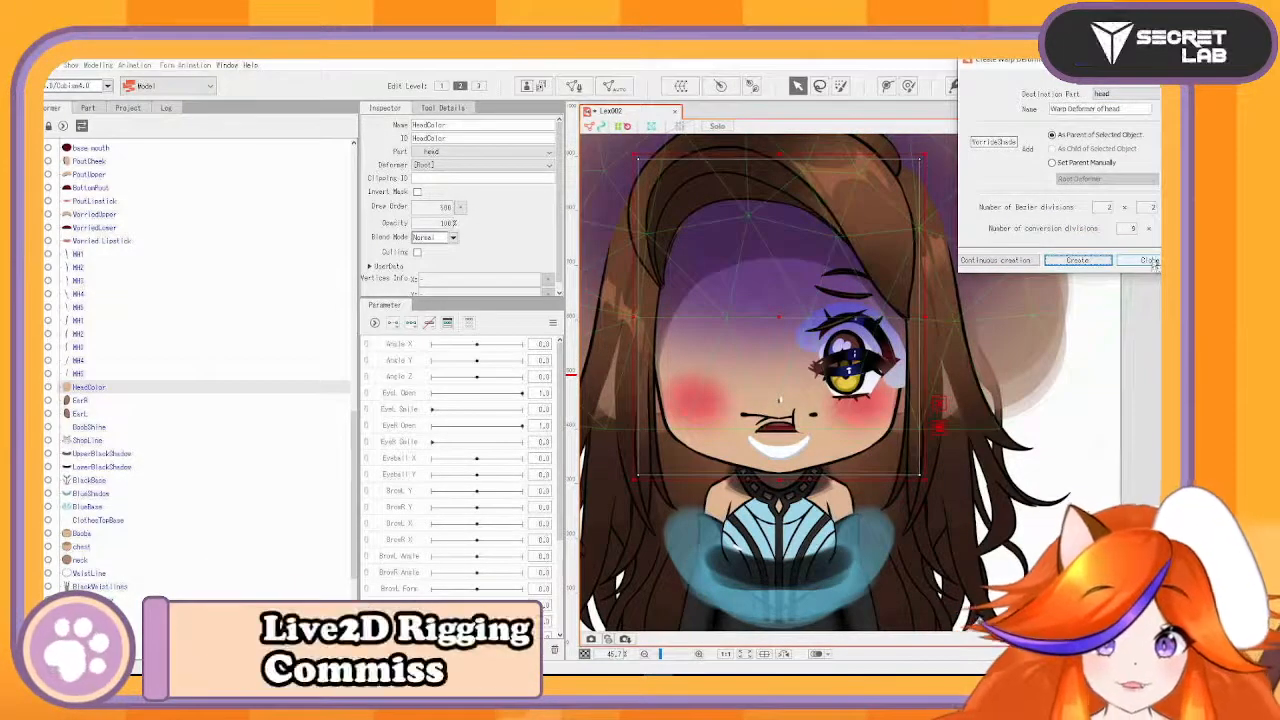
drag(1046, 62, 890, 116)
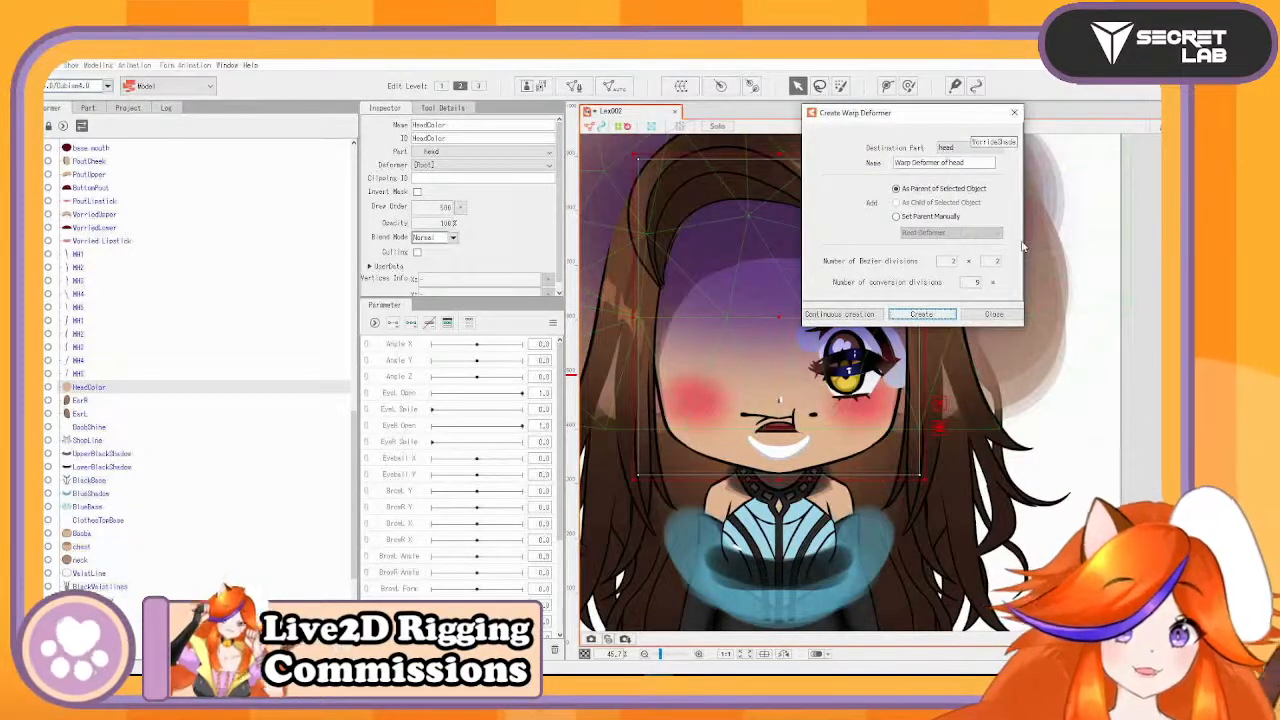
drag(1024, 187, 1069, 187)
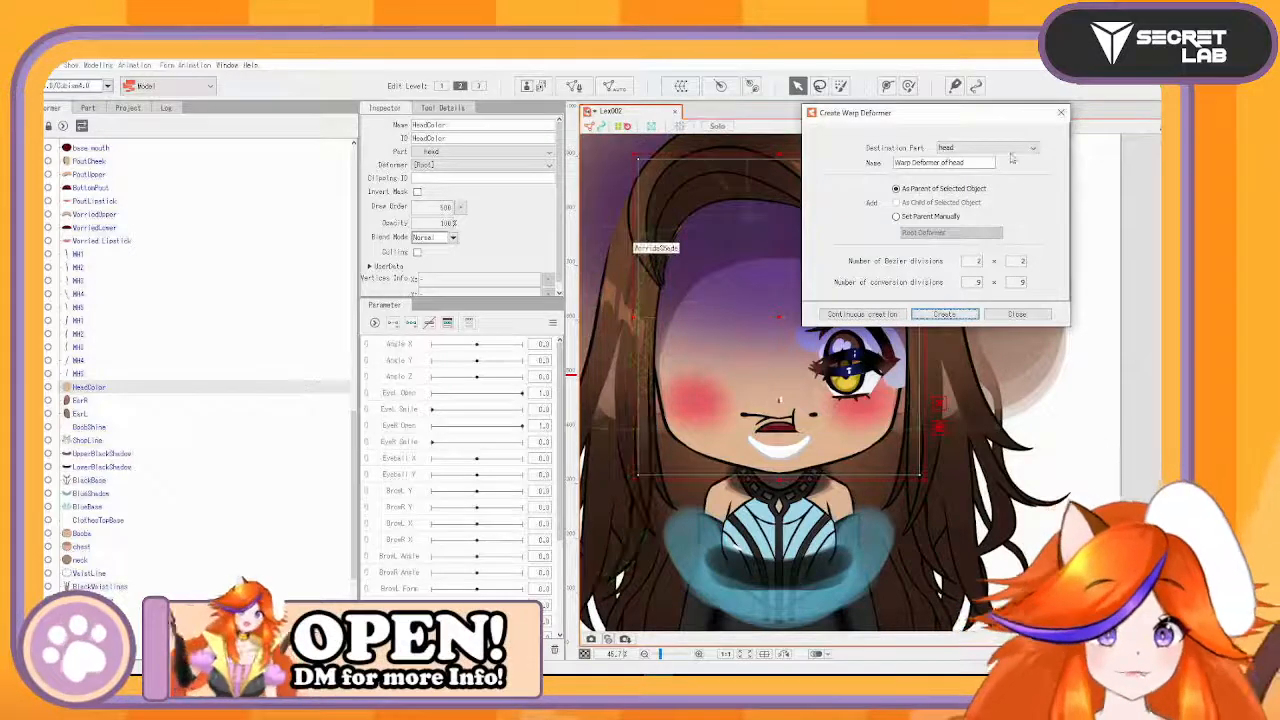
drag(996, 125, 1035, 155)
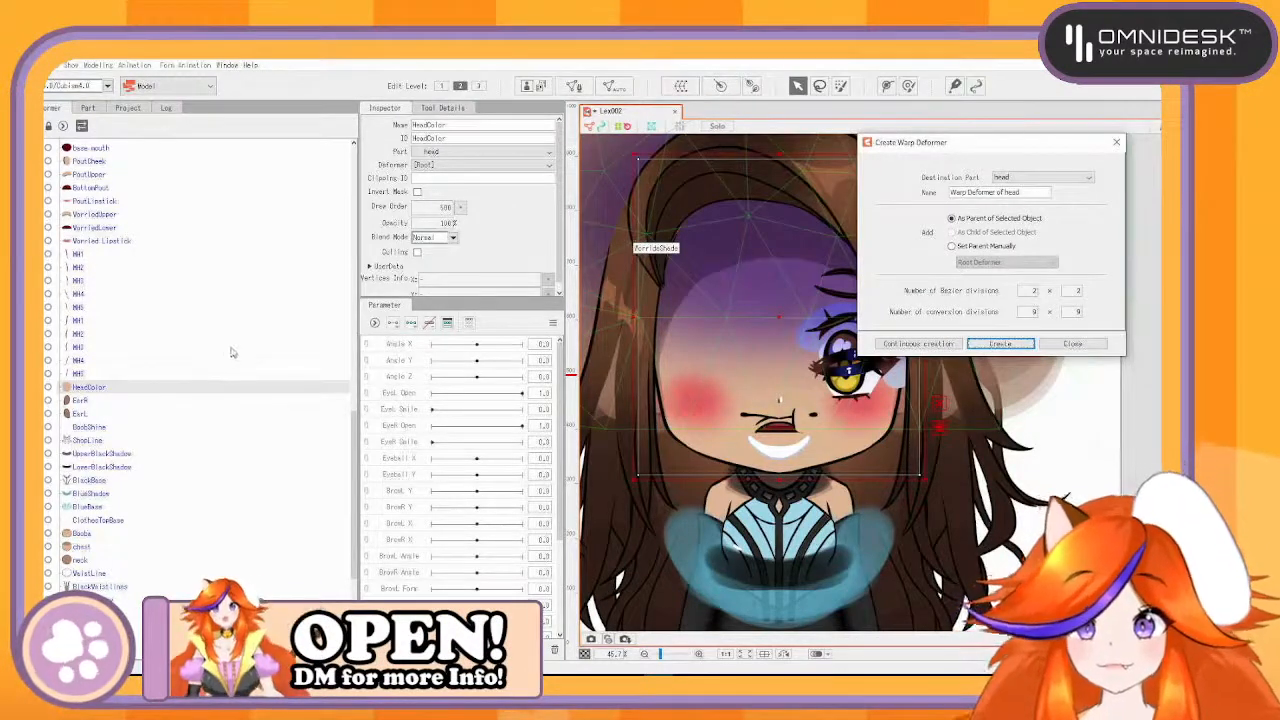
- Set the draw order of the HeadColor mesh to 620, copy its ID, and dismiss the warp deformer dialog
click(150, 387)
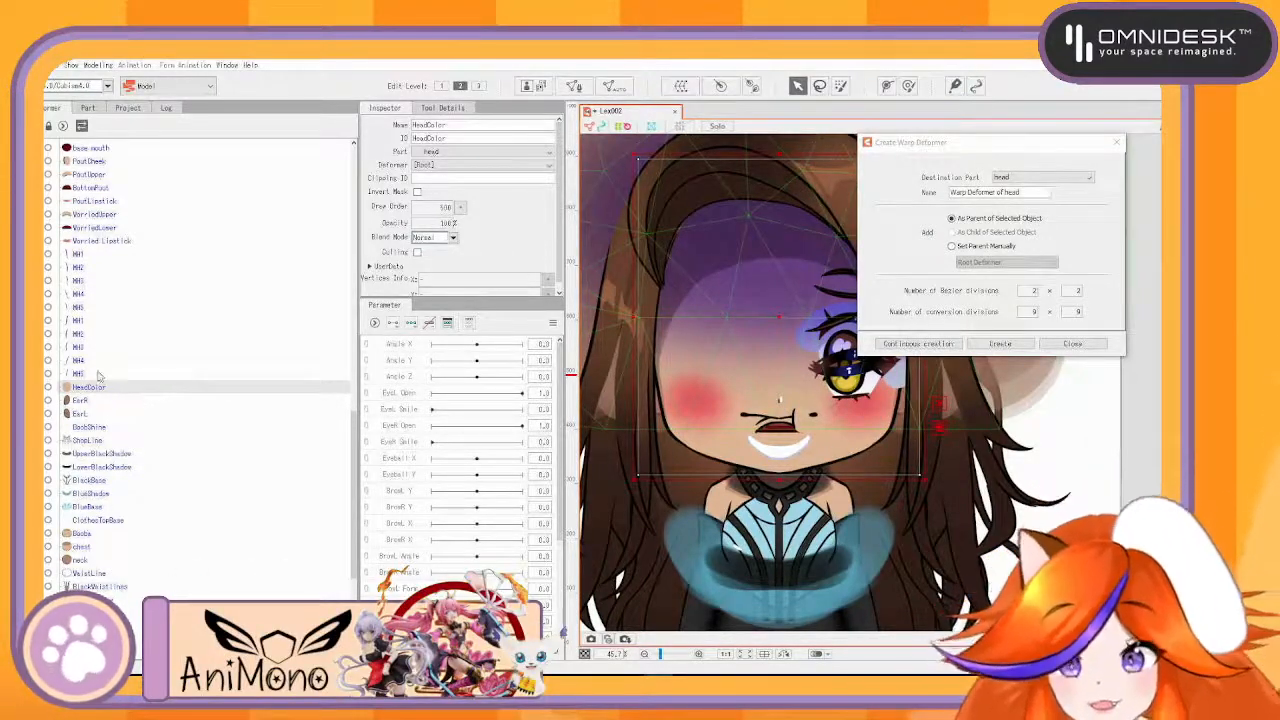
click(98, 374)
click(97, 388)
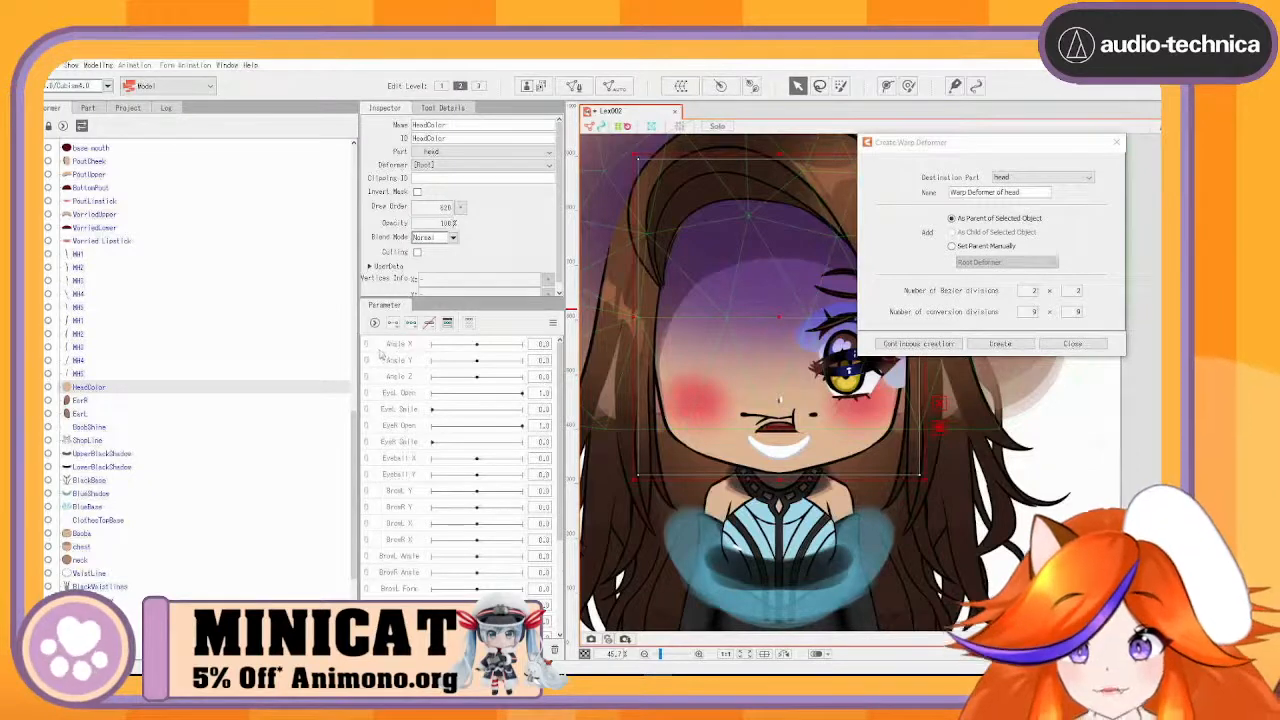
drag(930, 142, 810, 323)
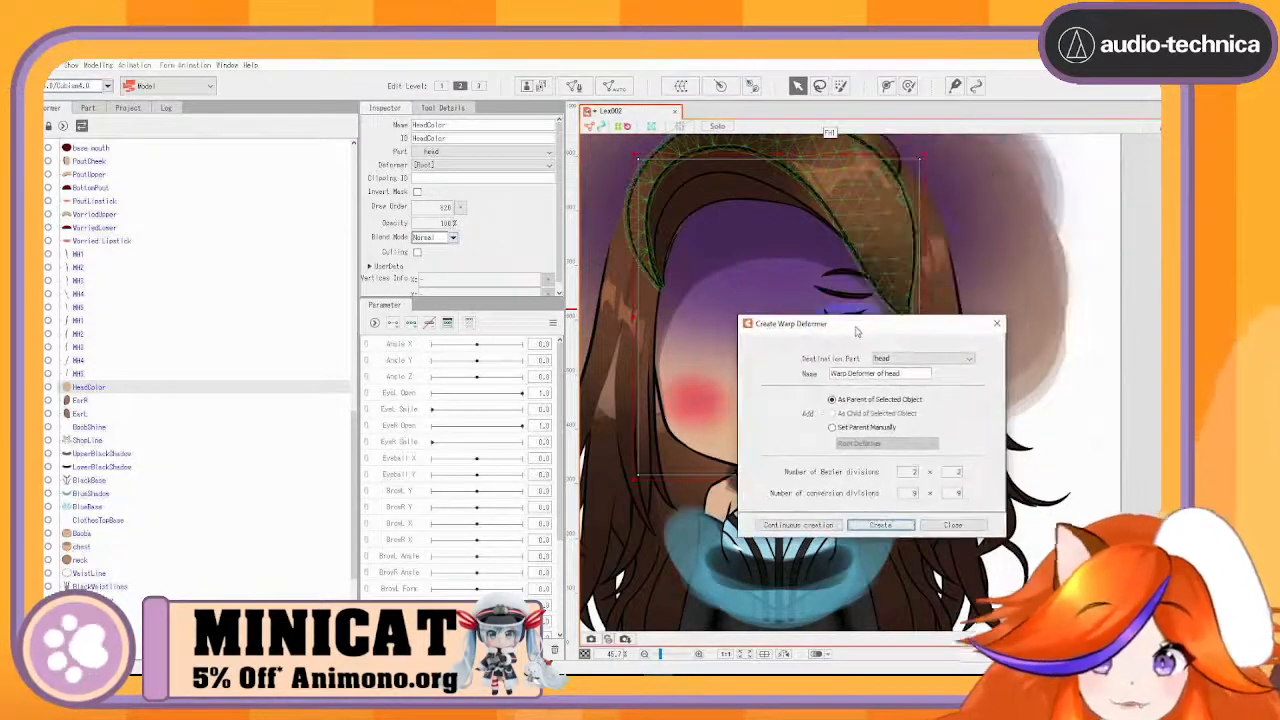
drag(462, 138, 435, 138)
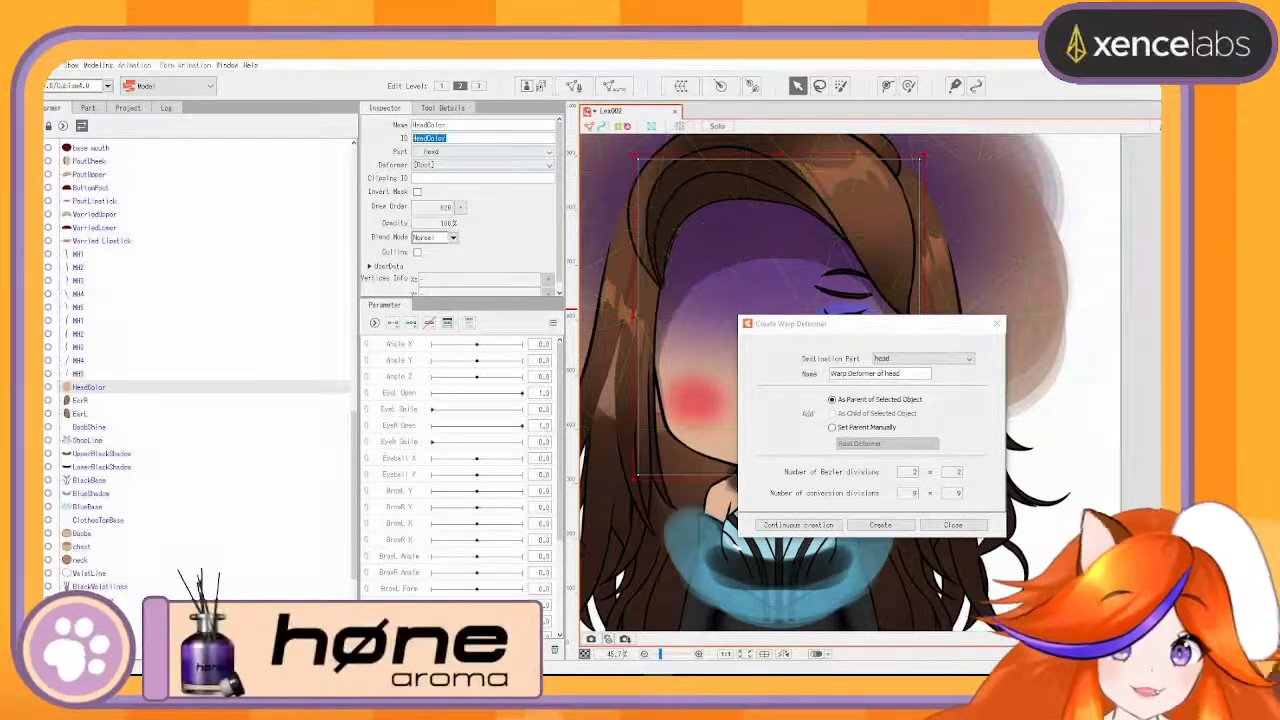
click(996, 326)
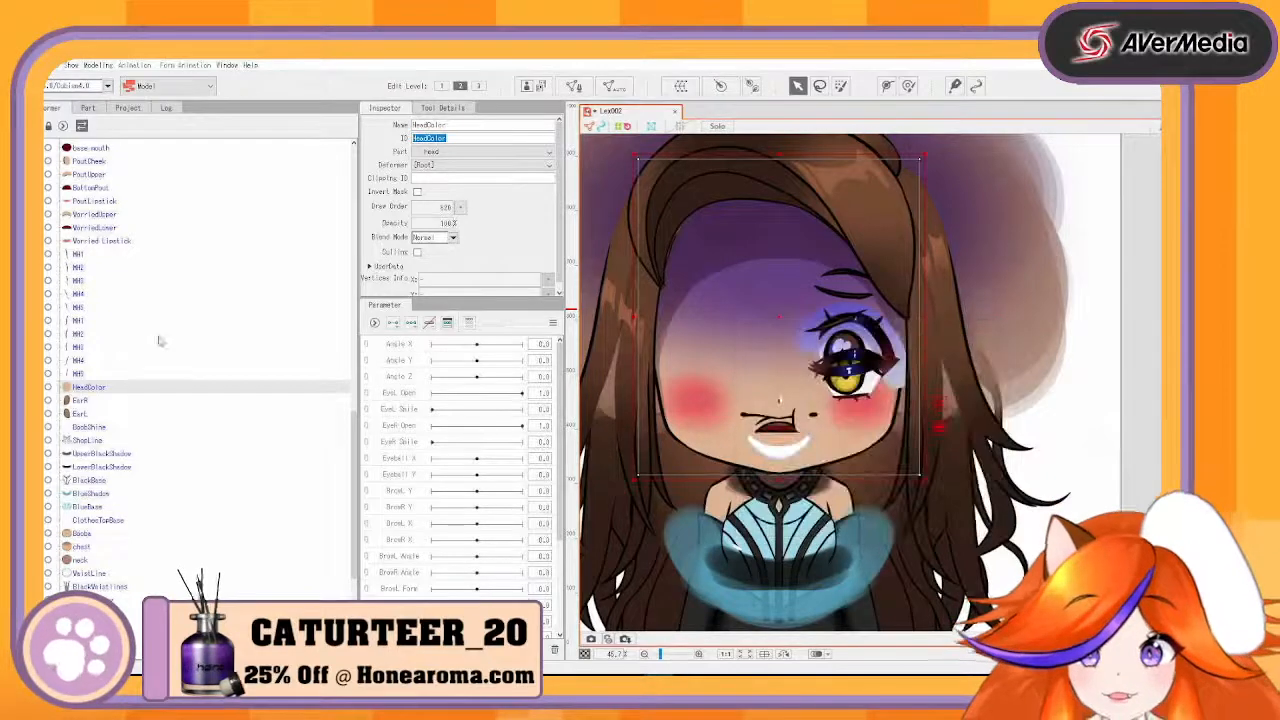
- Select WorriedUpper, Worried Lipstick, PoutLipstick, PoutUpper, PoutCheek, UpperMouth1, Lipstick and LowerMouth together
scroll(76, 368, up, 3)
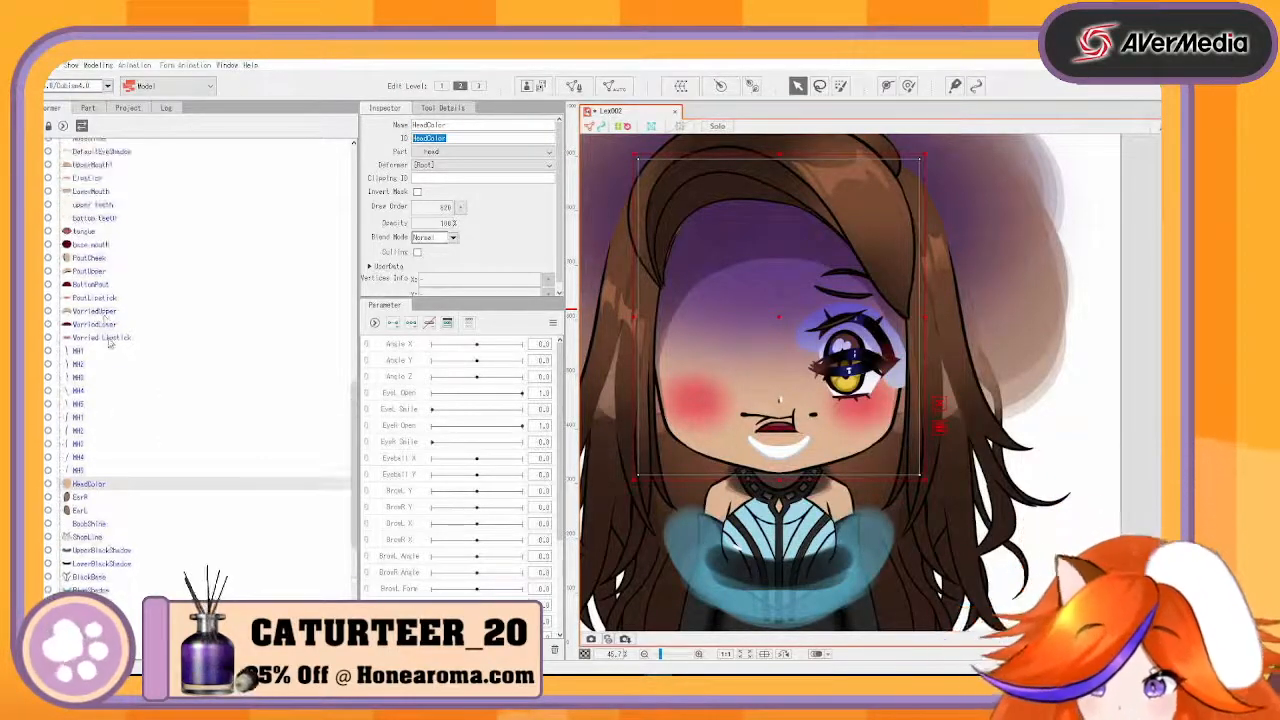
click(120, 313)
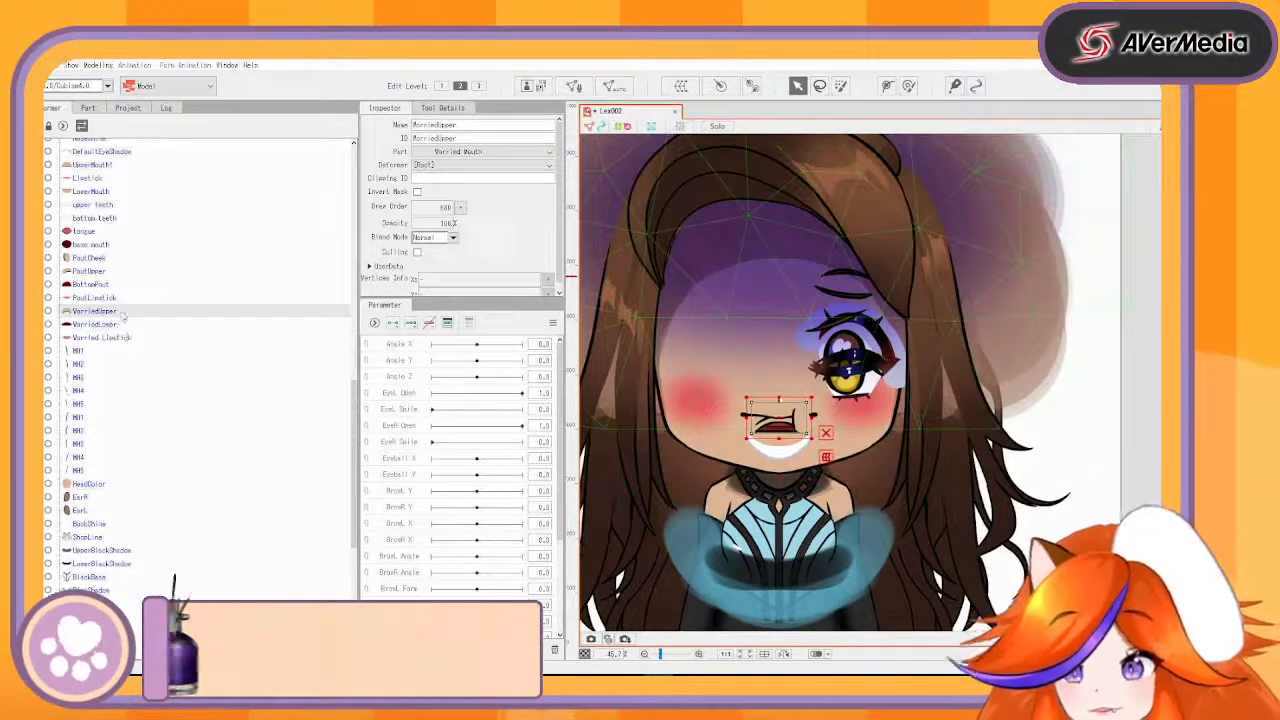
ctrl+click(121, 299)
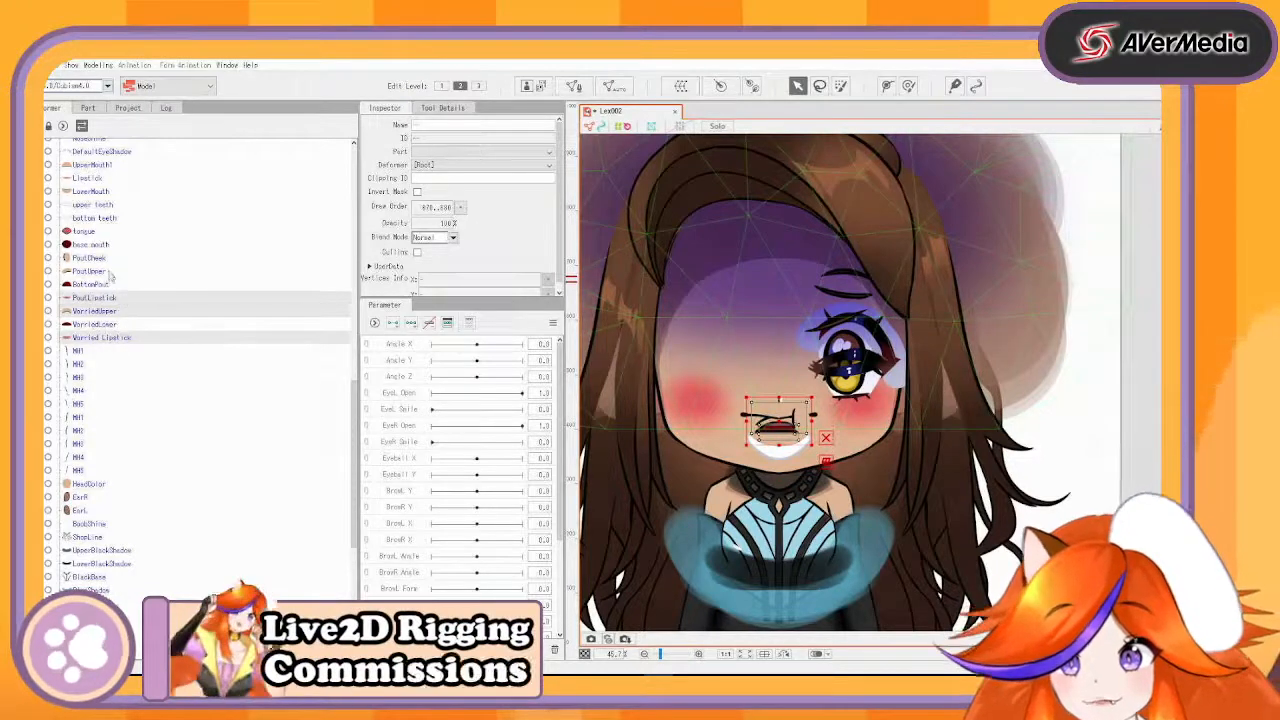
ctrl+click(109, 272)
ctrl+click(105, 259)
scroll(120, 270, up, 2)
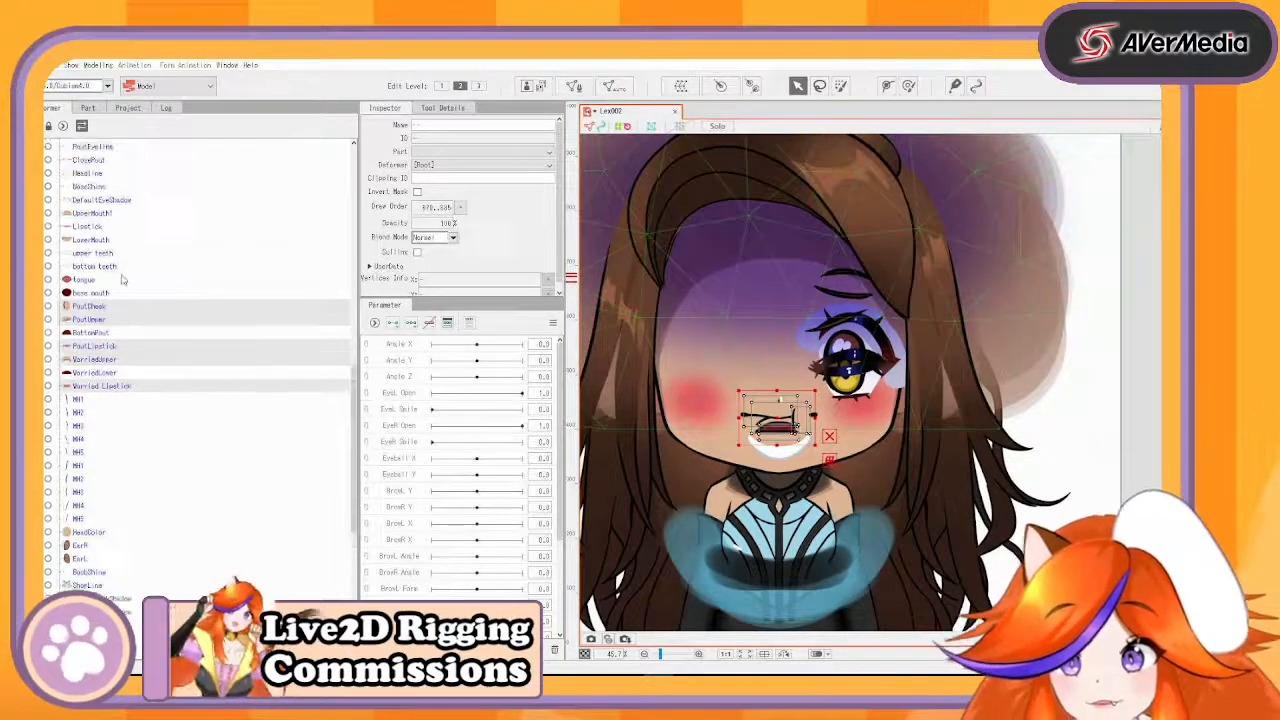
ctrl+click(104, 229)
ctrl+click(106, 240)
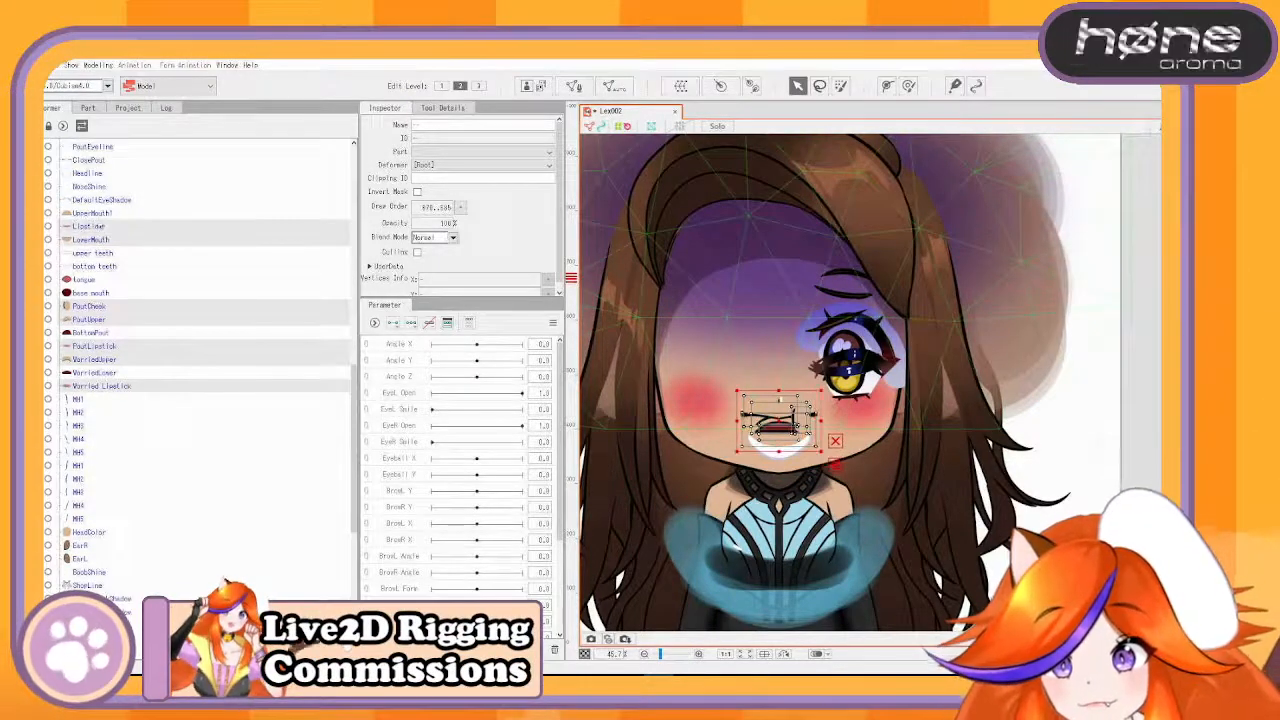
ctrl+click(100, 216)
scroll(143, 268, up, 5)
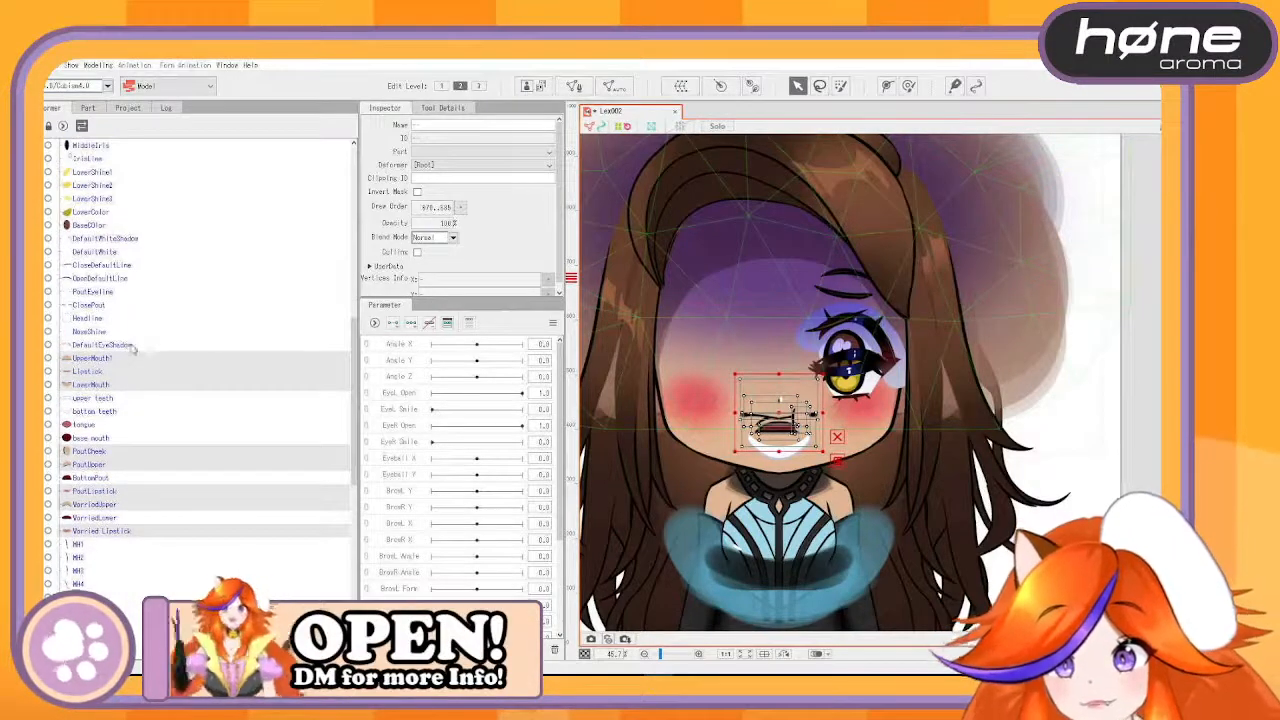
- Add DefaultEyeShadow, NoseShine, WorriedShade, both blush meshes and the shadow to the selection, and clip all selected meshes to HeadColor
ctrl+click(131, 345)
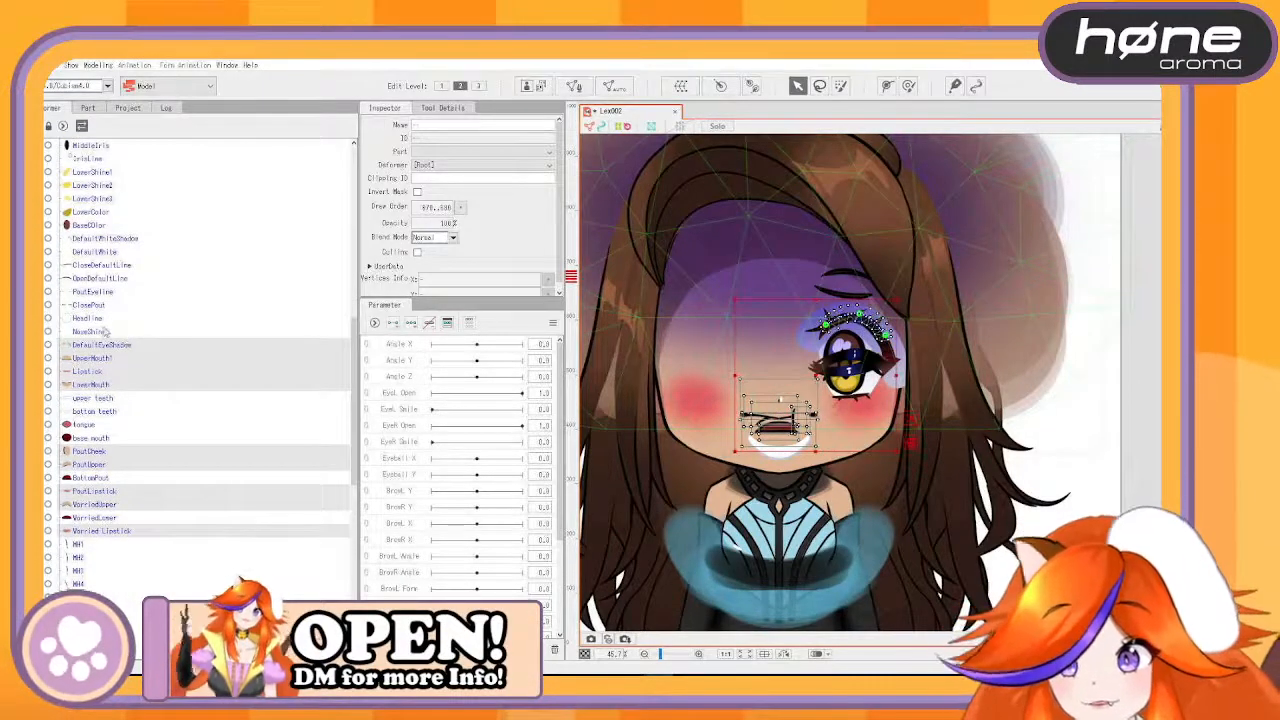
ctrl+click(103, 332)
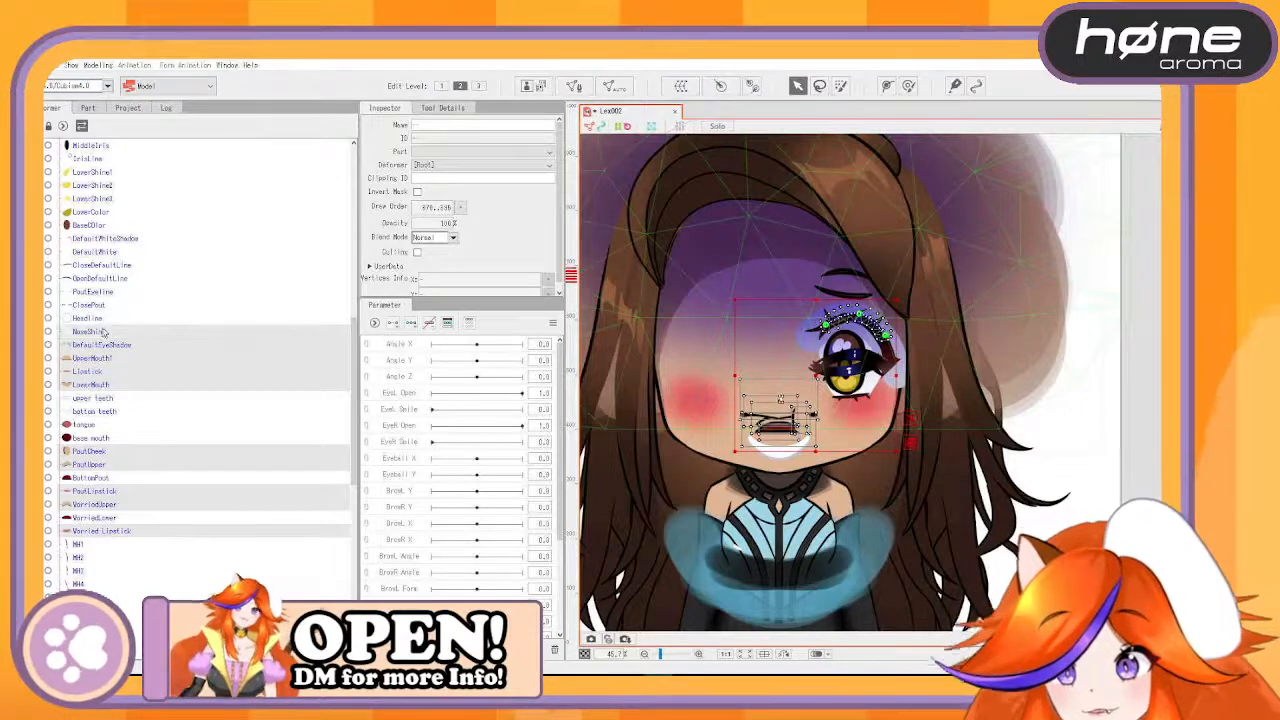
scroll(116, 278, up, 2)
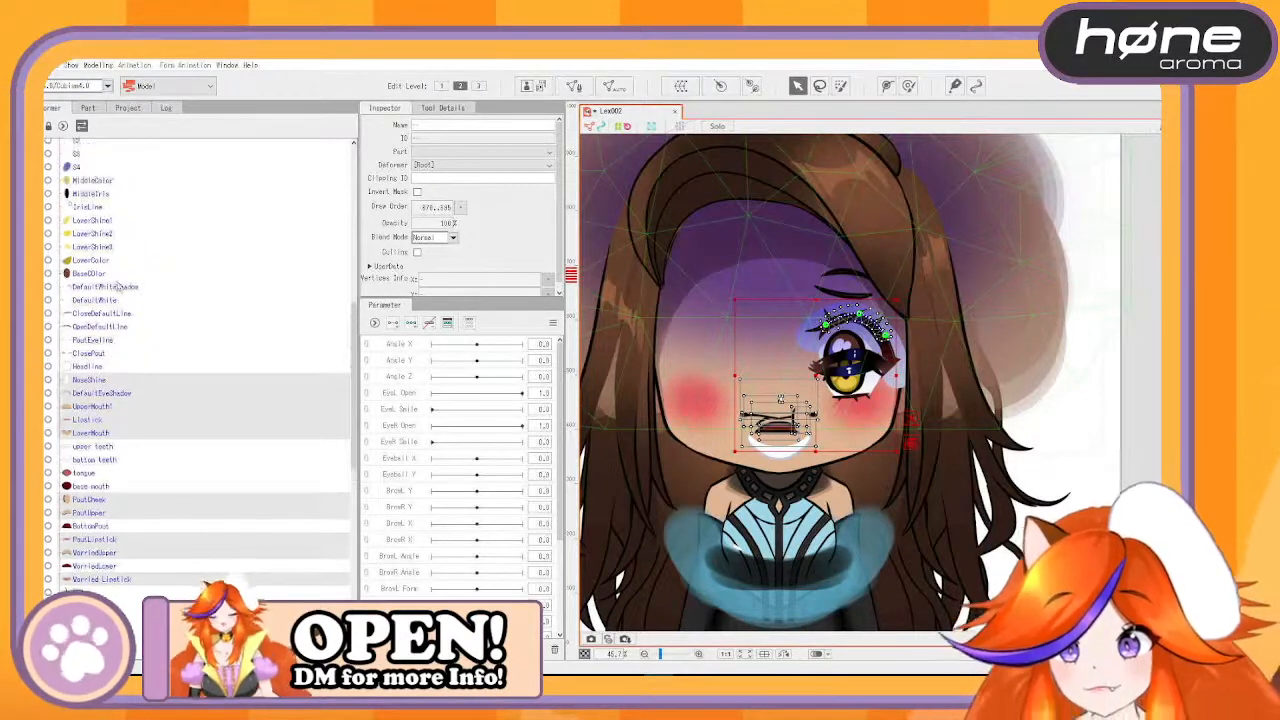
scroll(126, 291, up, 10)
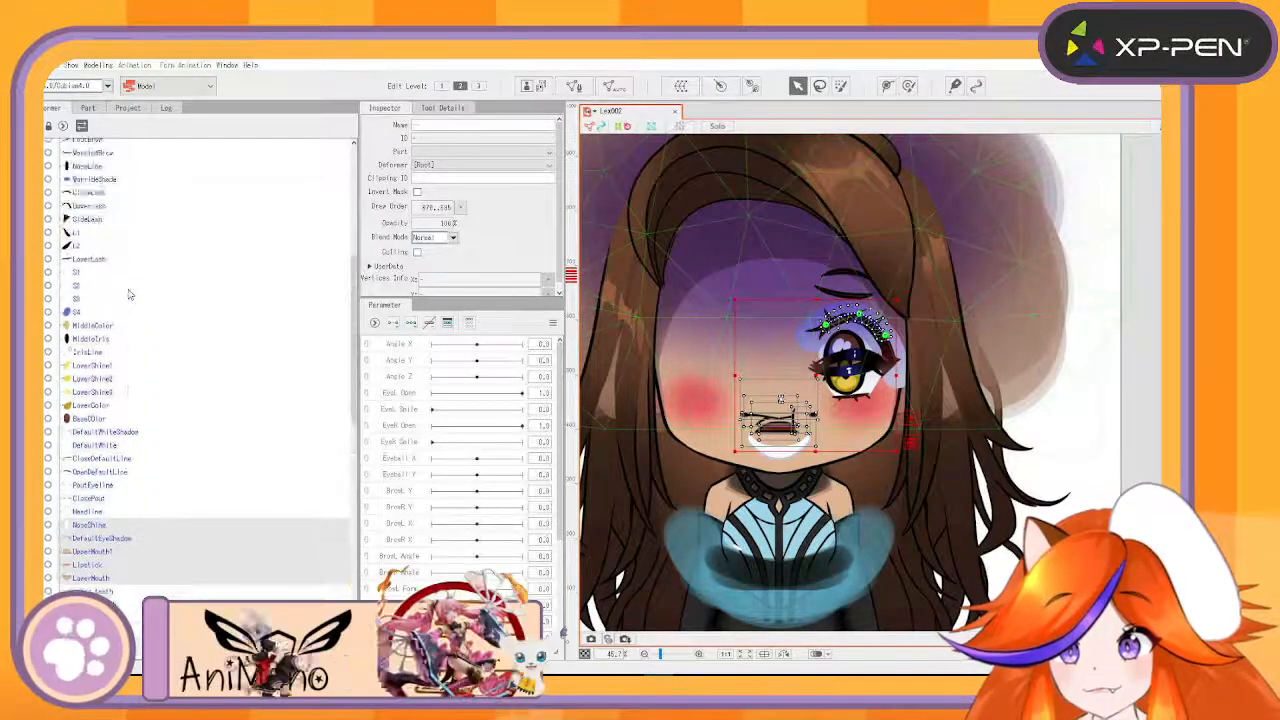
ctrl+click(113, 325)
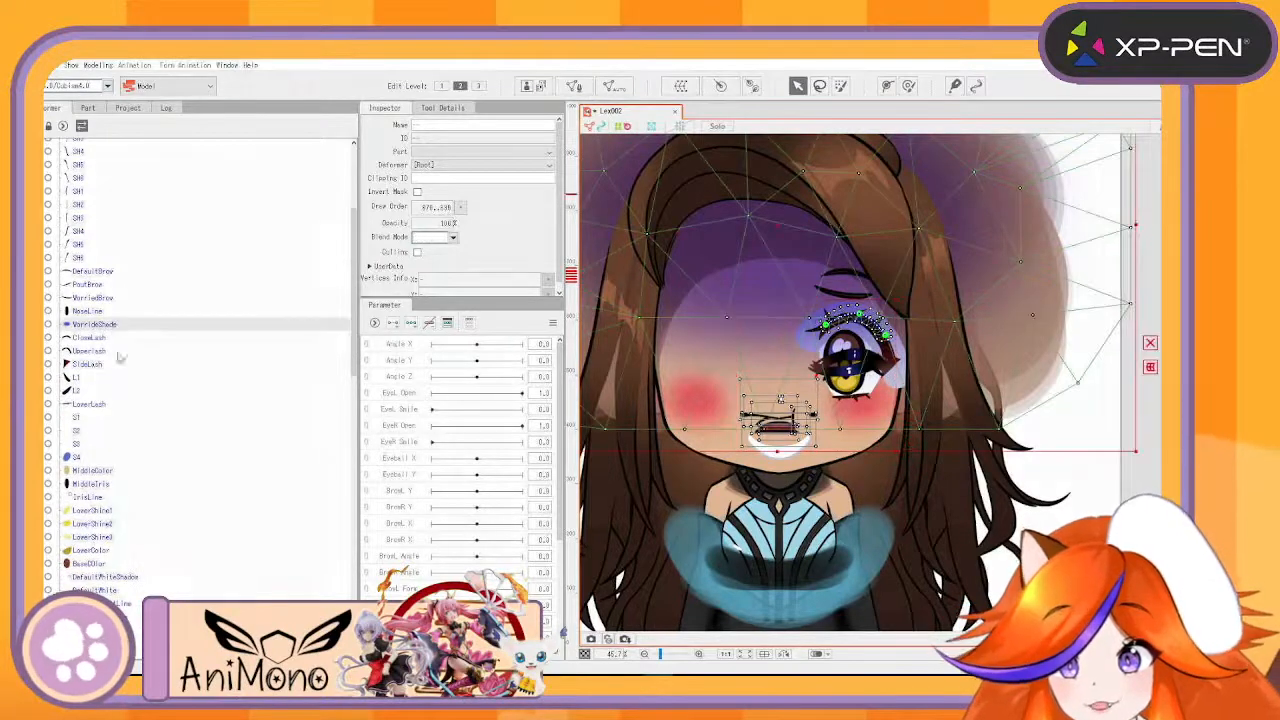
scroll(120, 370, down, 10)
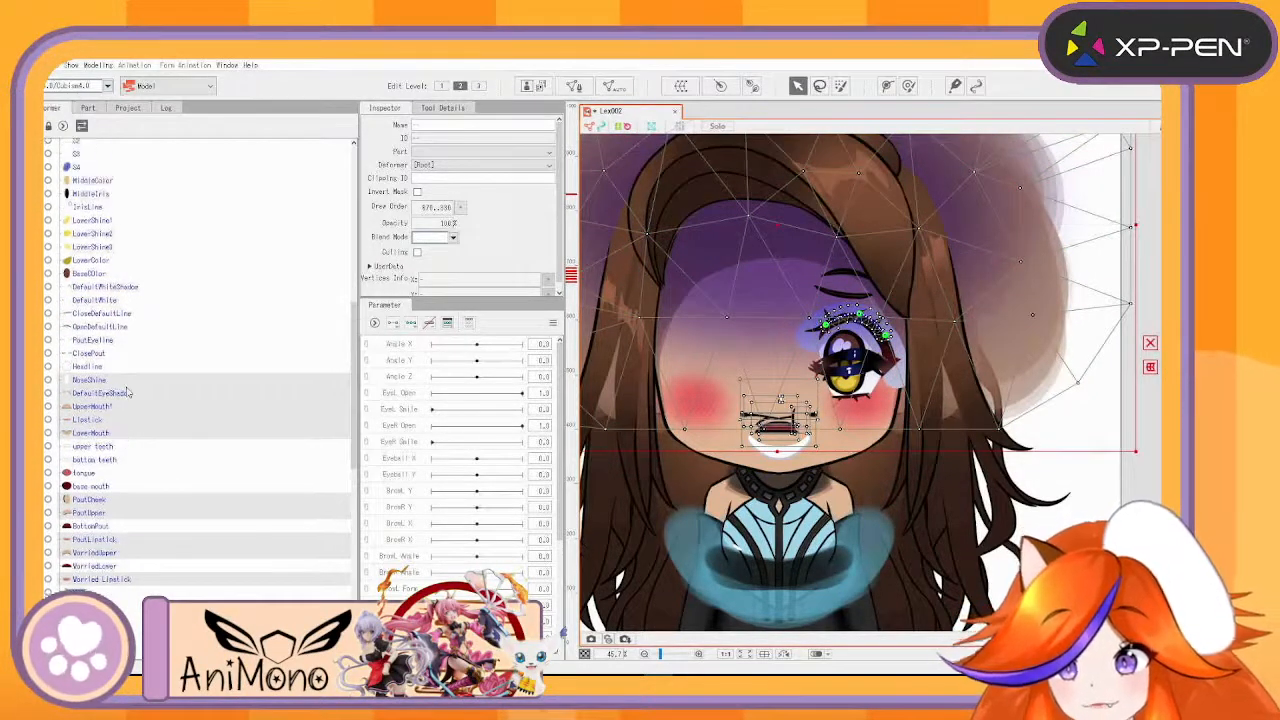
scroll(138, 363, up, 15)
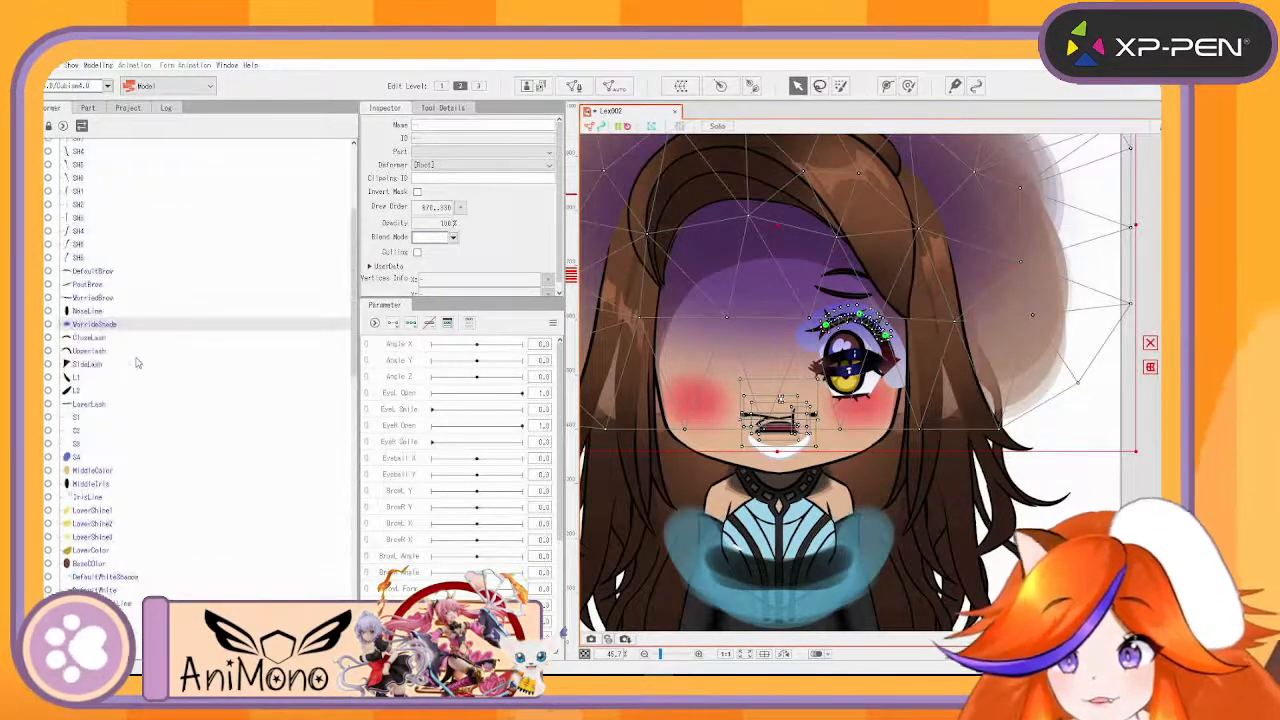
ctrl+click(95, 172)
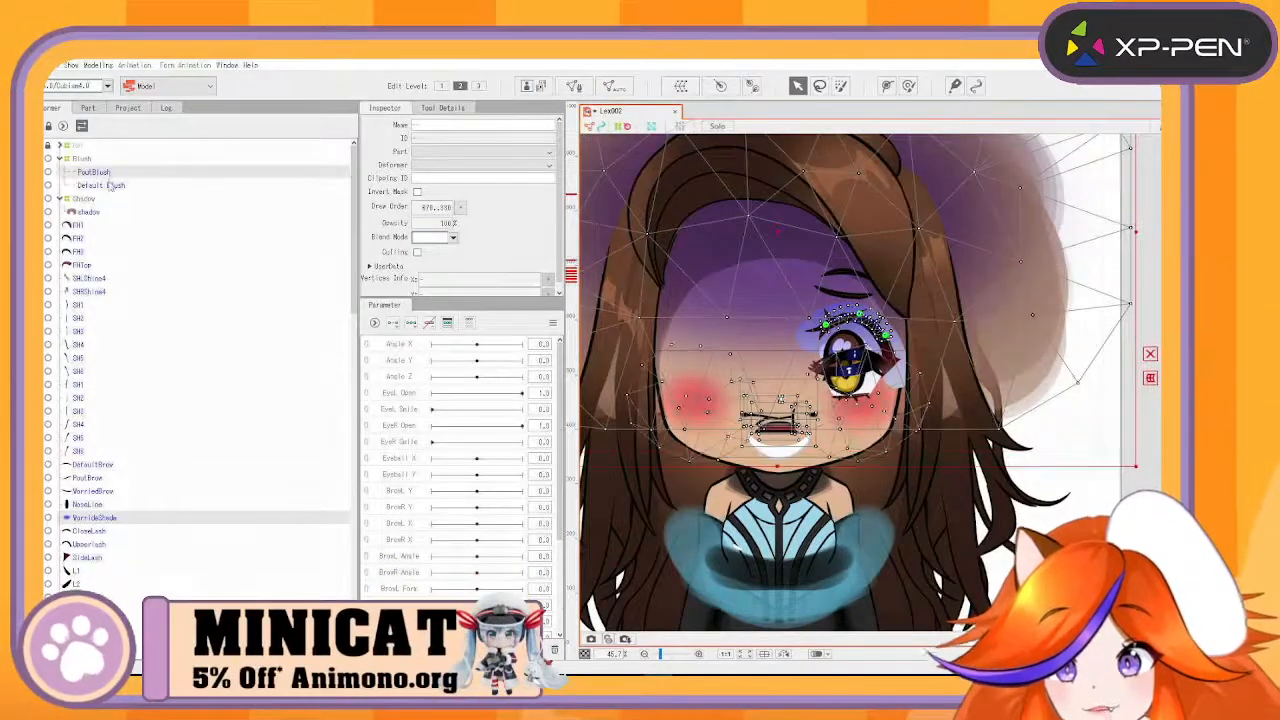
ctrl+click(101, 185)
ctrl+click(89, 212)
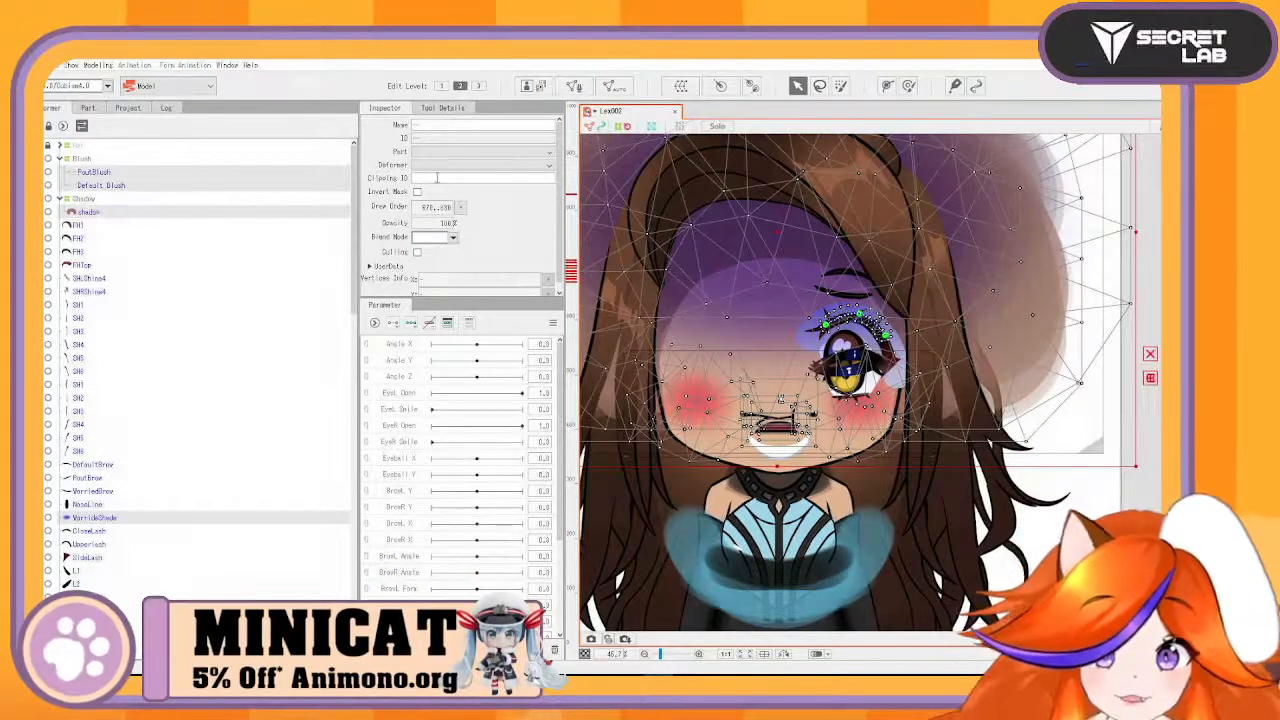
key(Return)
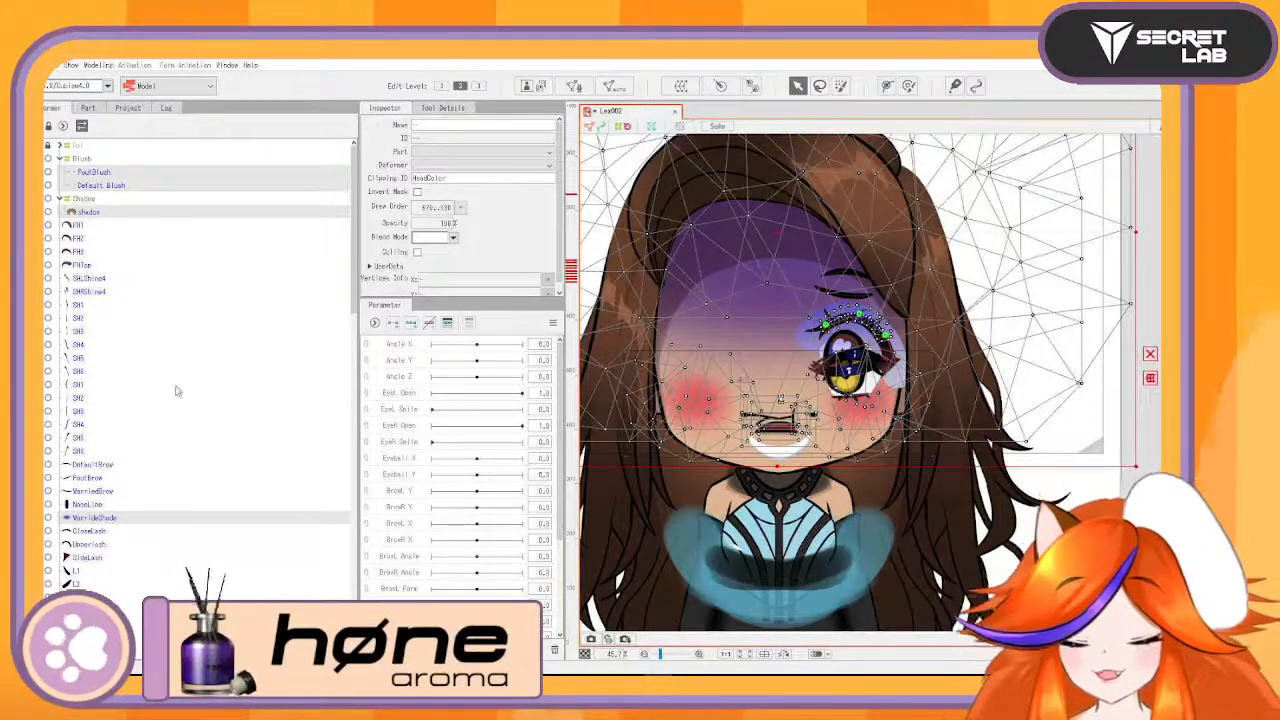
- Copy the DefaultWhite mesh's ID and use it as the clipping ID for all eye meshes from S1 through DefaultWhiteShadow
scroll(174, 390, down, 2)
scroll(160, 420, down, 3)
scroll(158, 423, down, 3)
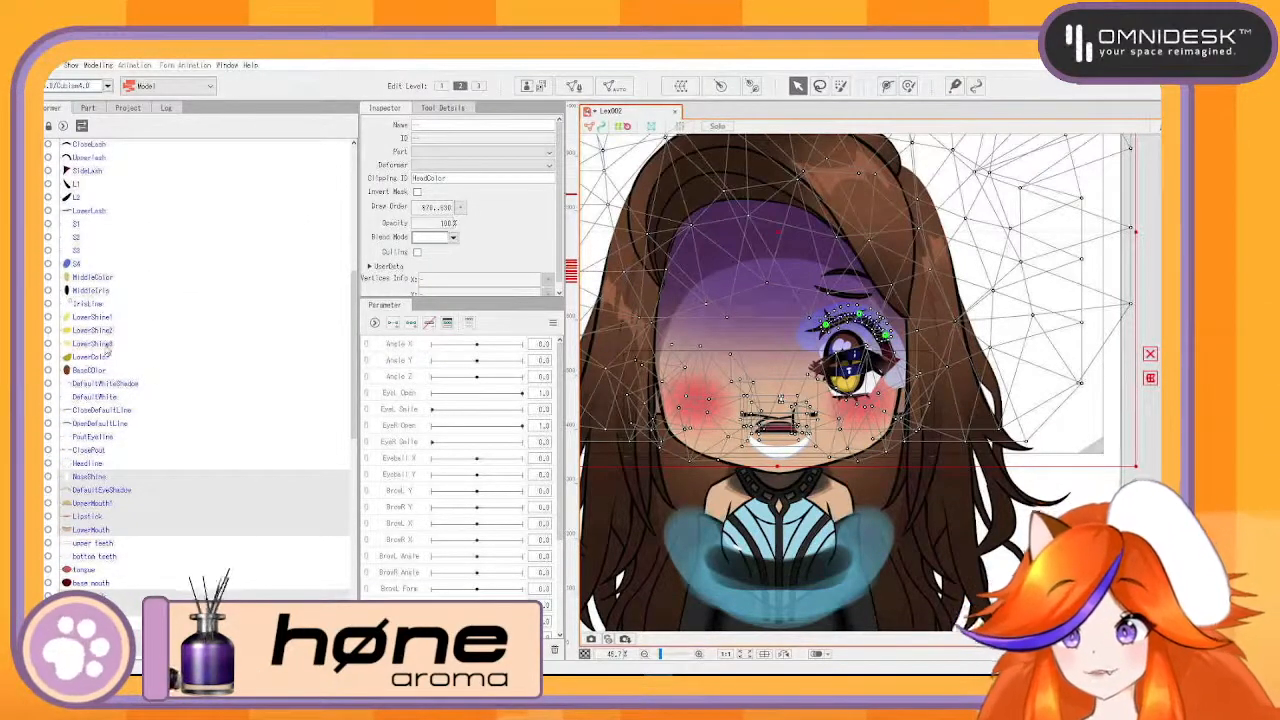
click(100, 384)
click(96, 396)
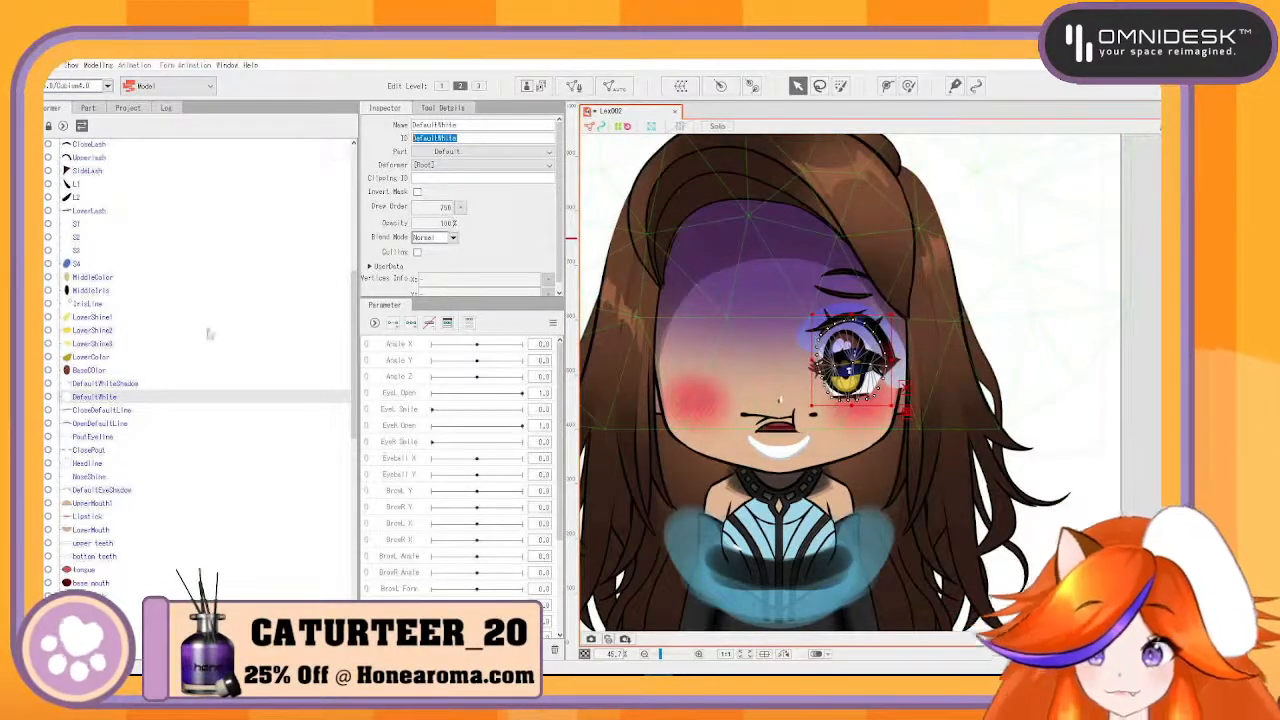
click(128, 383)
ctrl+click(106, 371)
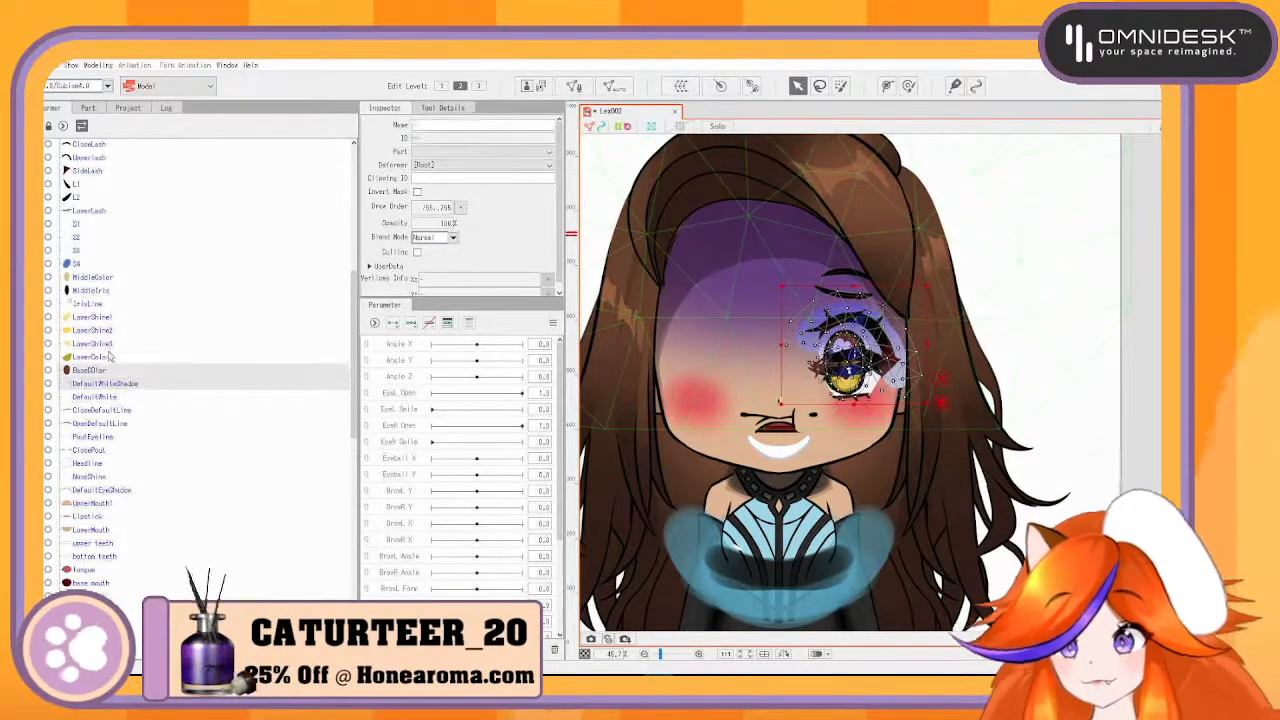
click(90, 226)
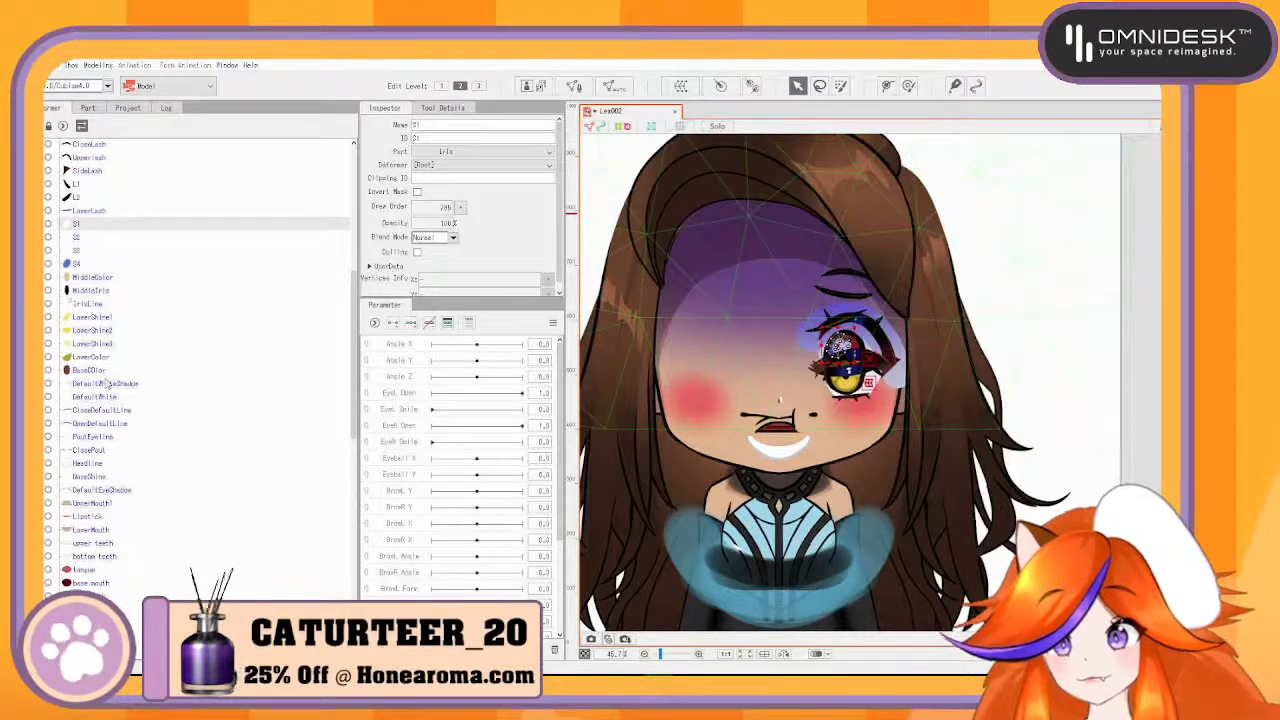
shift+click(105, 383)
click(495, 180)
text(DefaultWhite)
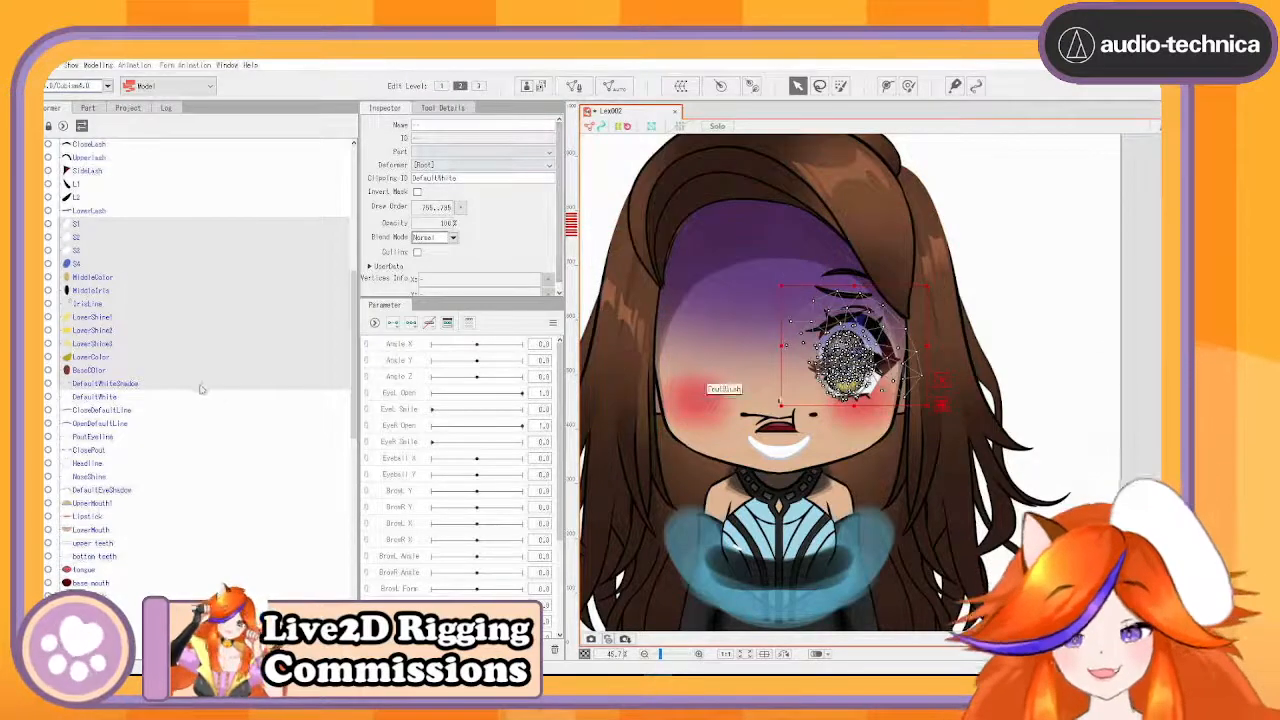
- Compare the draw orders and clipping of Worried Lipstick, HeadColor, EarR and EarL, continuing down to BoobShine
scroll(185, 434, down, 1)
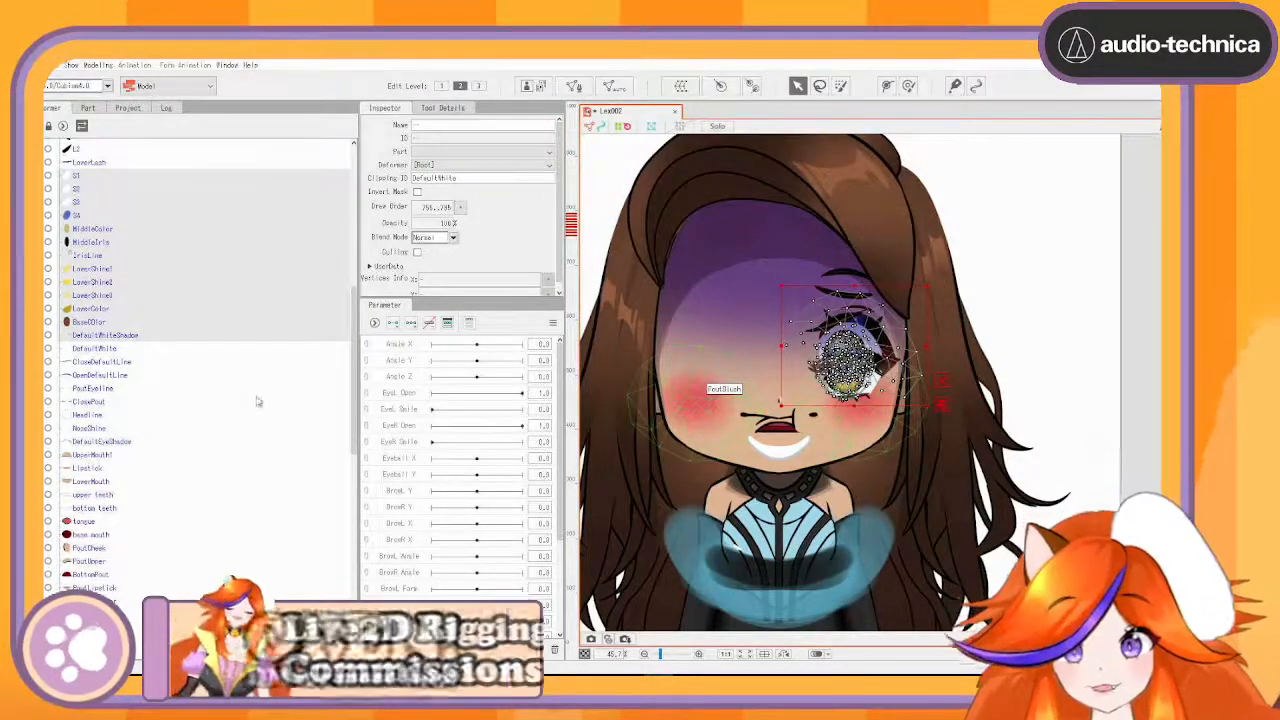
scroll(199, 405, down, 2)
scroll(205, 400, down, 1)
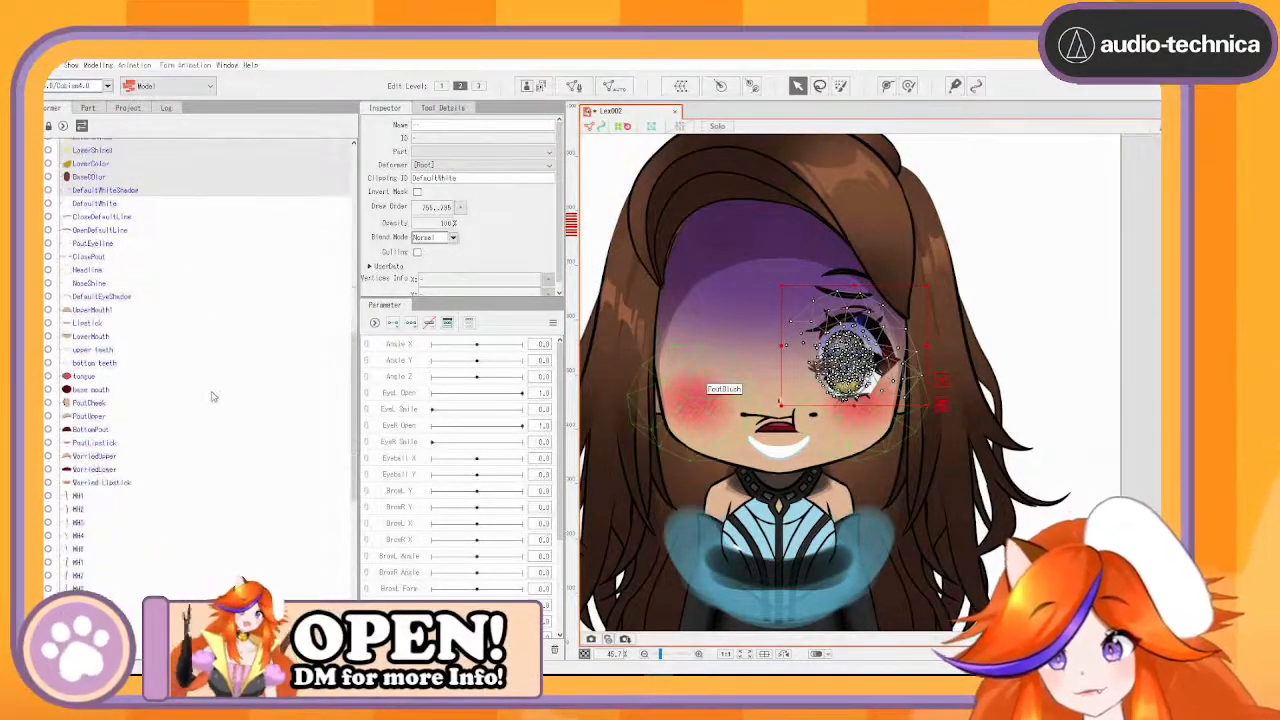
click(103, 484)
scroll(110, 498, down, 3)
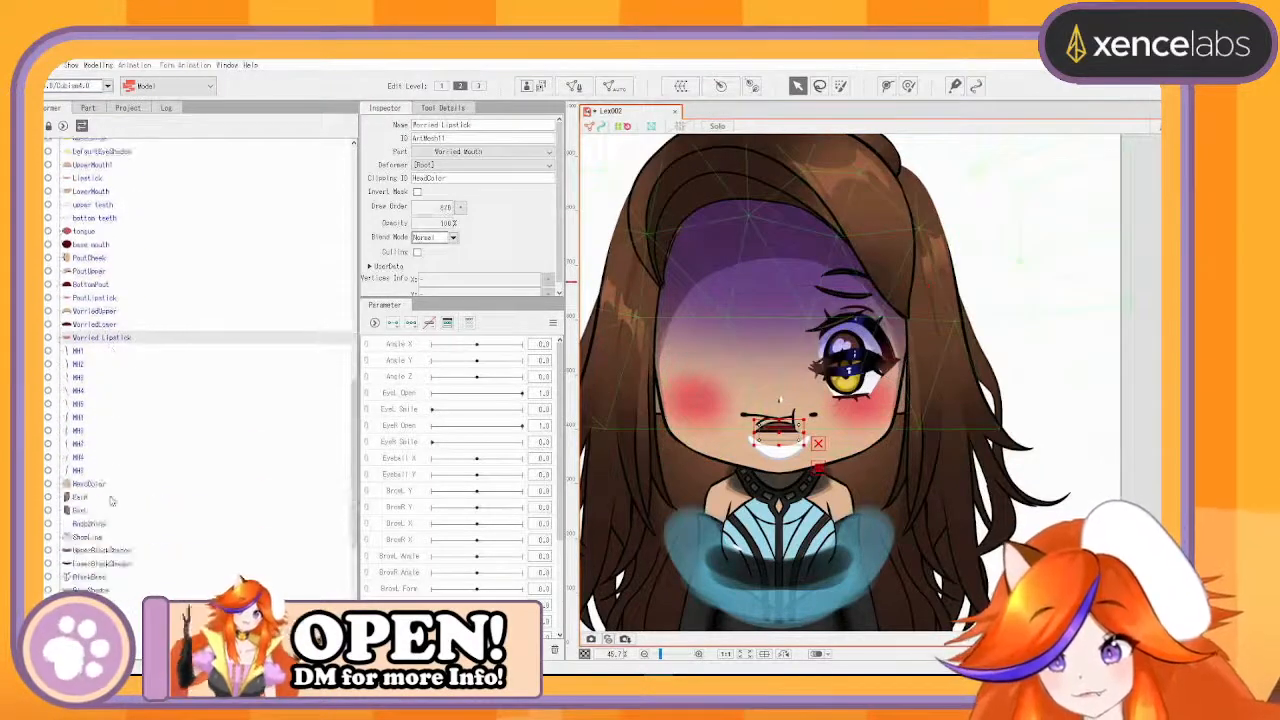
click(103, 484)
click(84, 497)
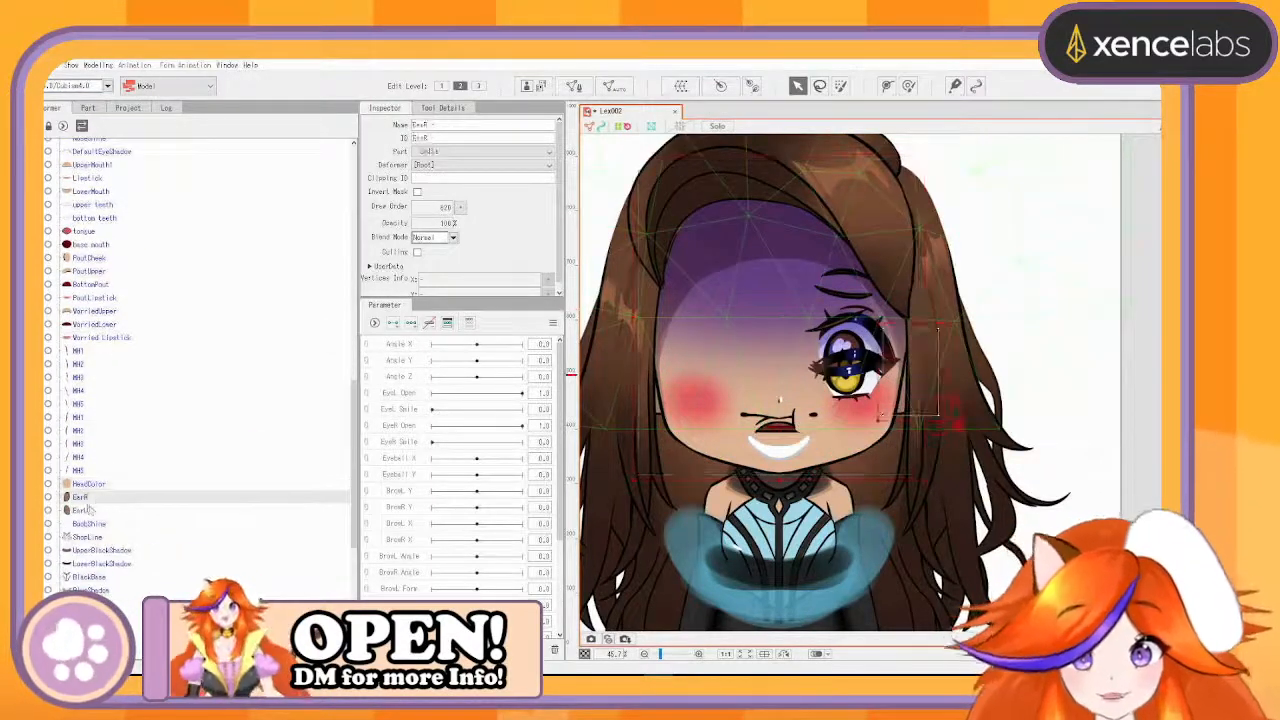
click(97, 484)
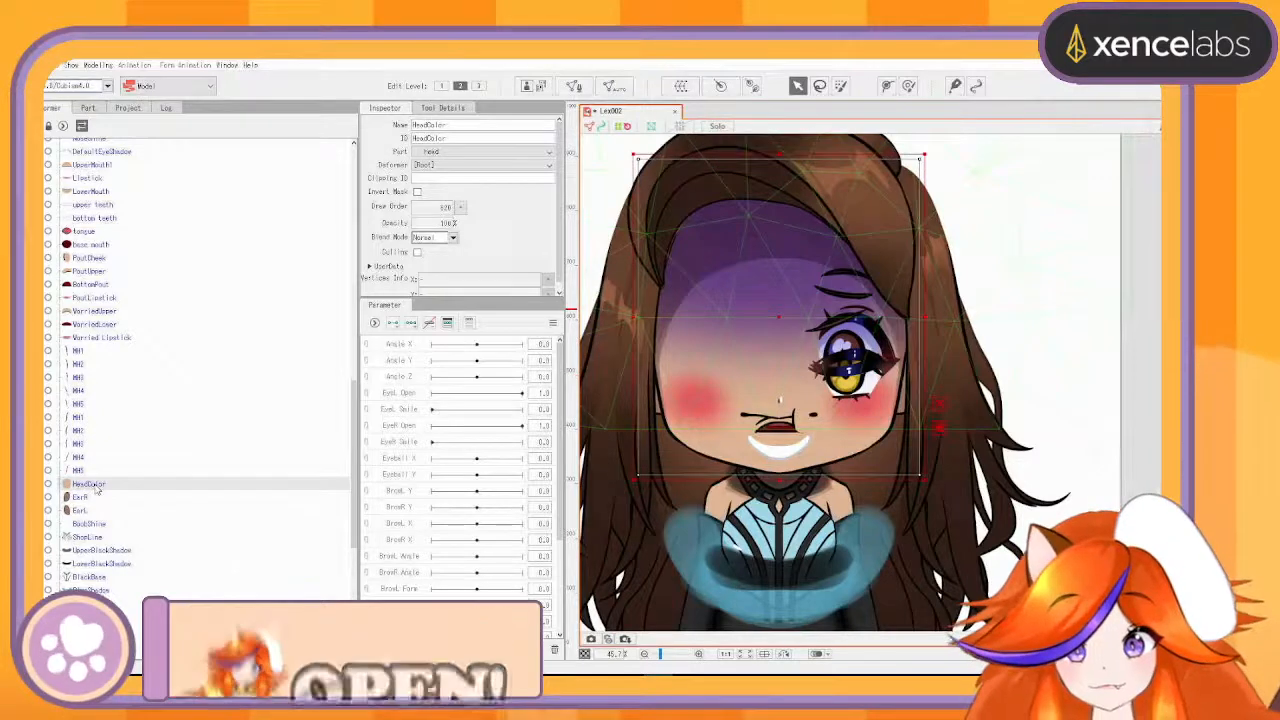
click(84, 497)
ctrl+click(82, 510)
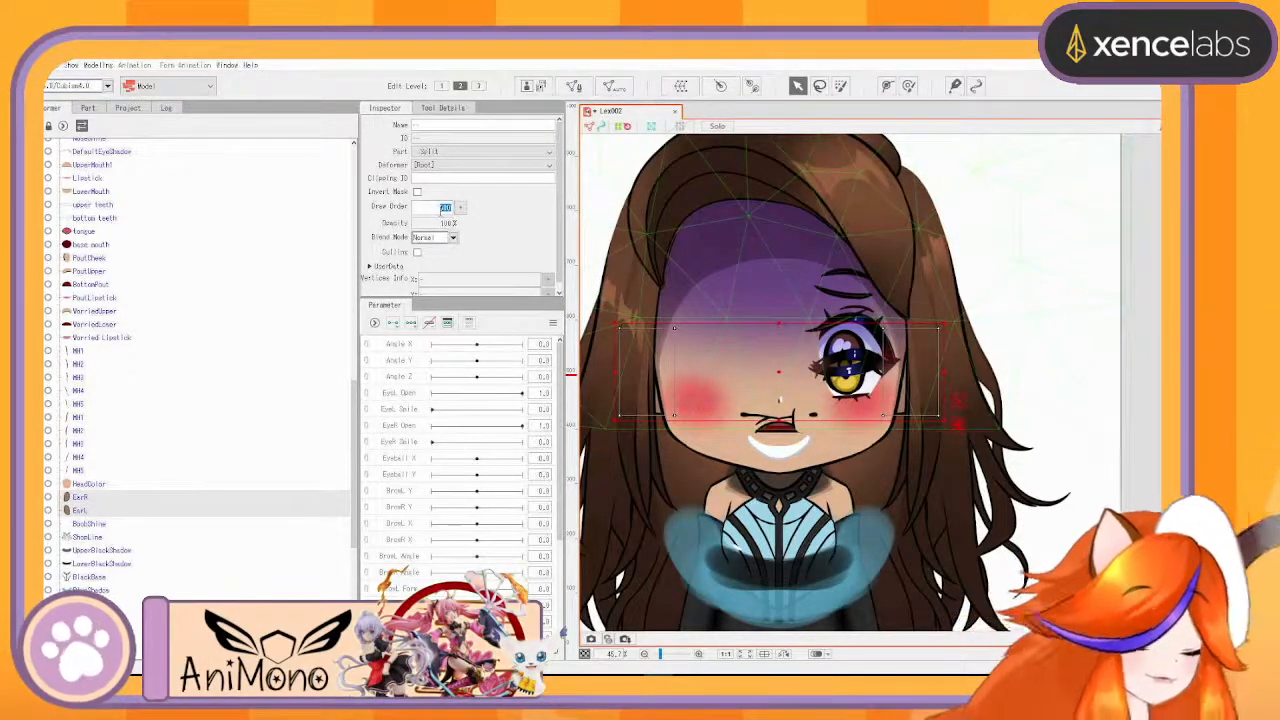
click(125, 524)
scroll(125, 524, down, 4)
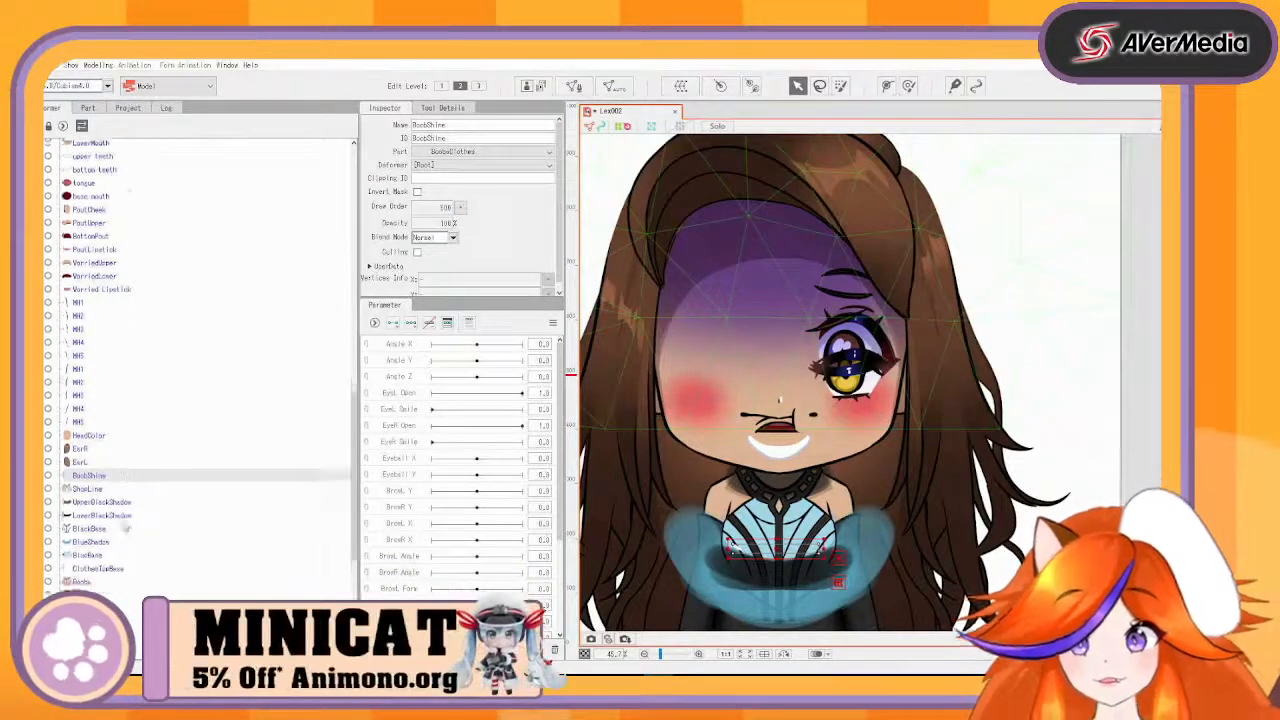
- Create a warp deformer named Head as the parent of the HeadColor mesh and save the model
click(100, 340)
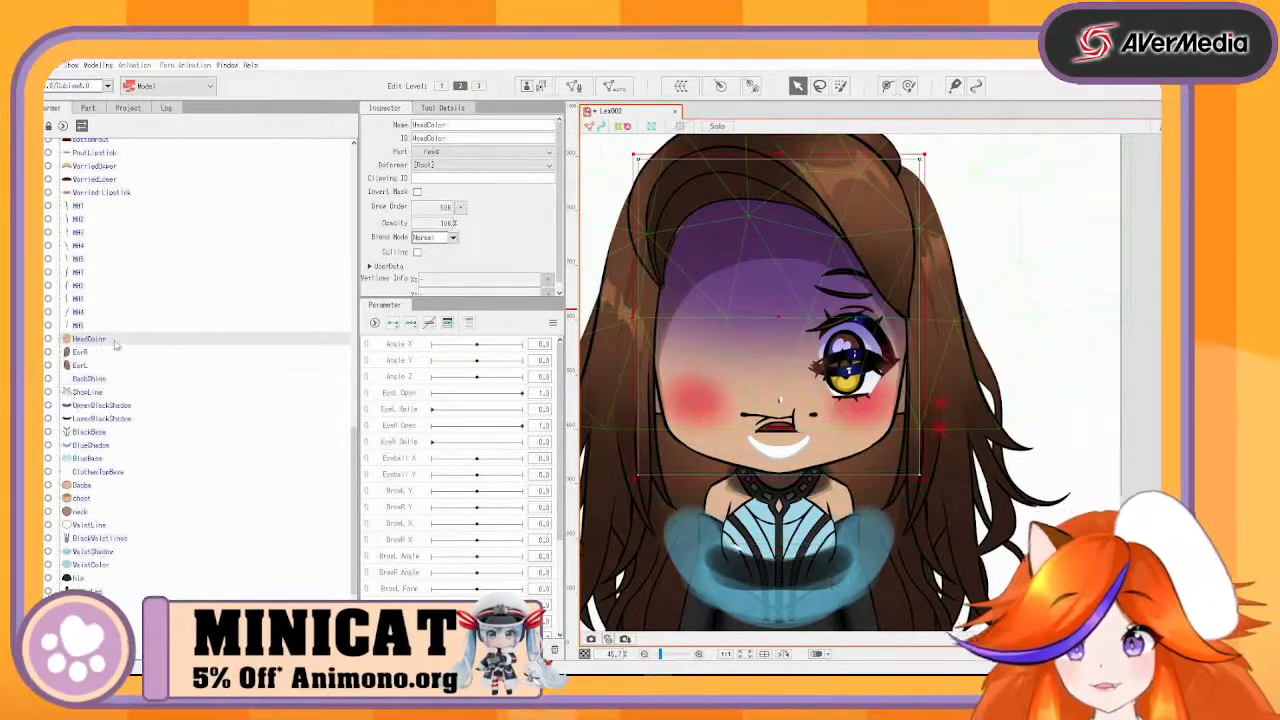
click(680, 86)
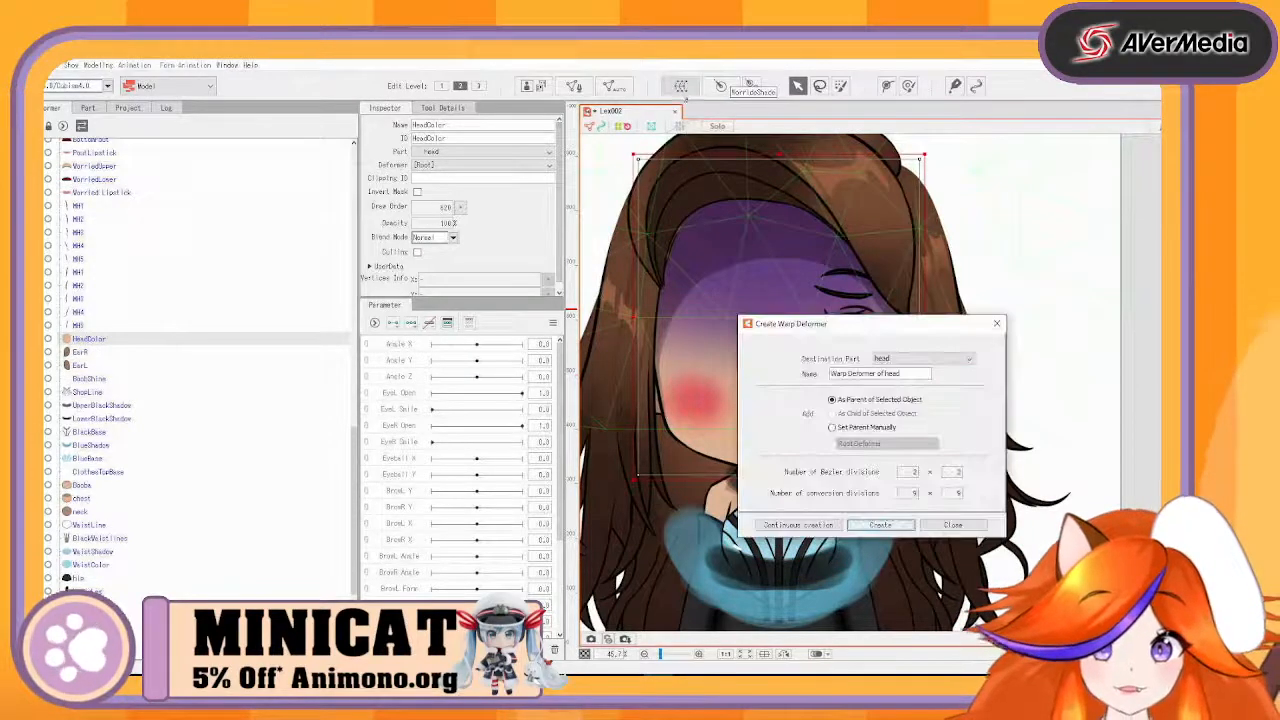
text(H)
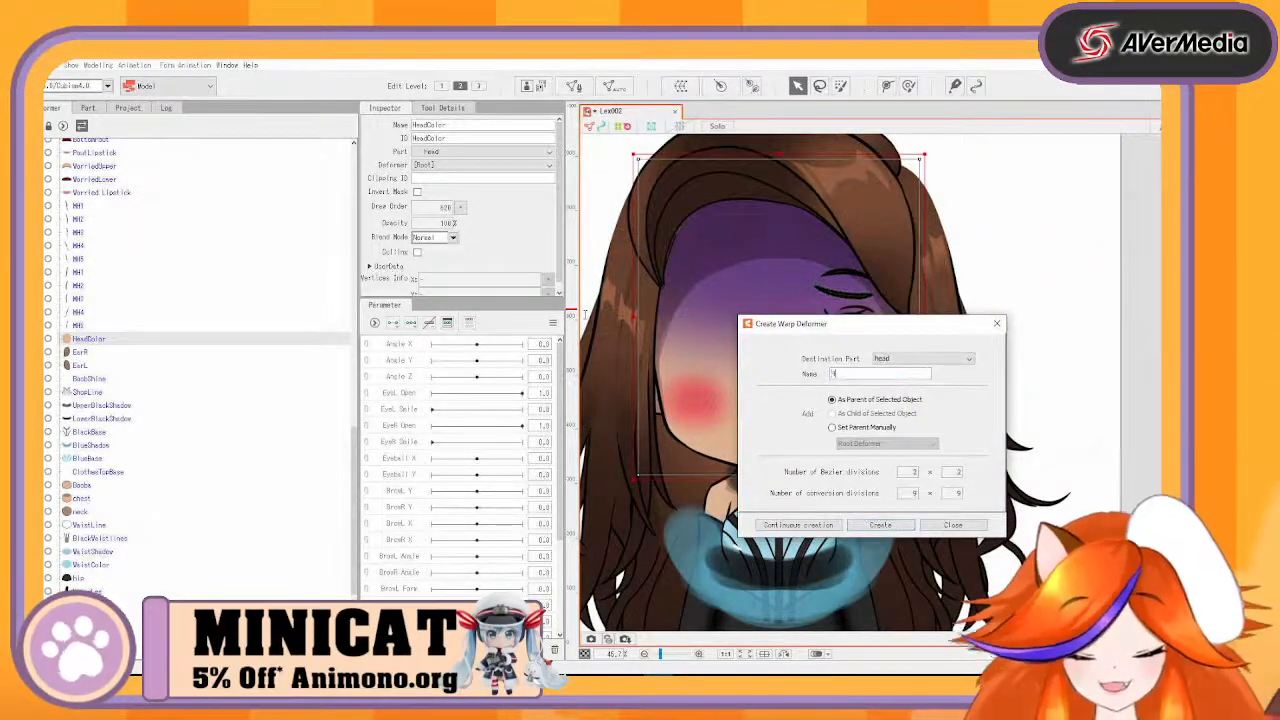
text(ead)
click(826, 525)
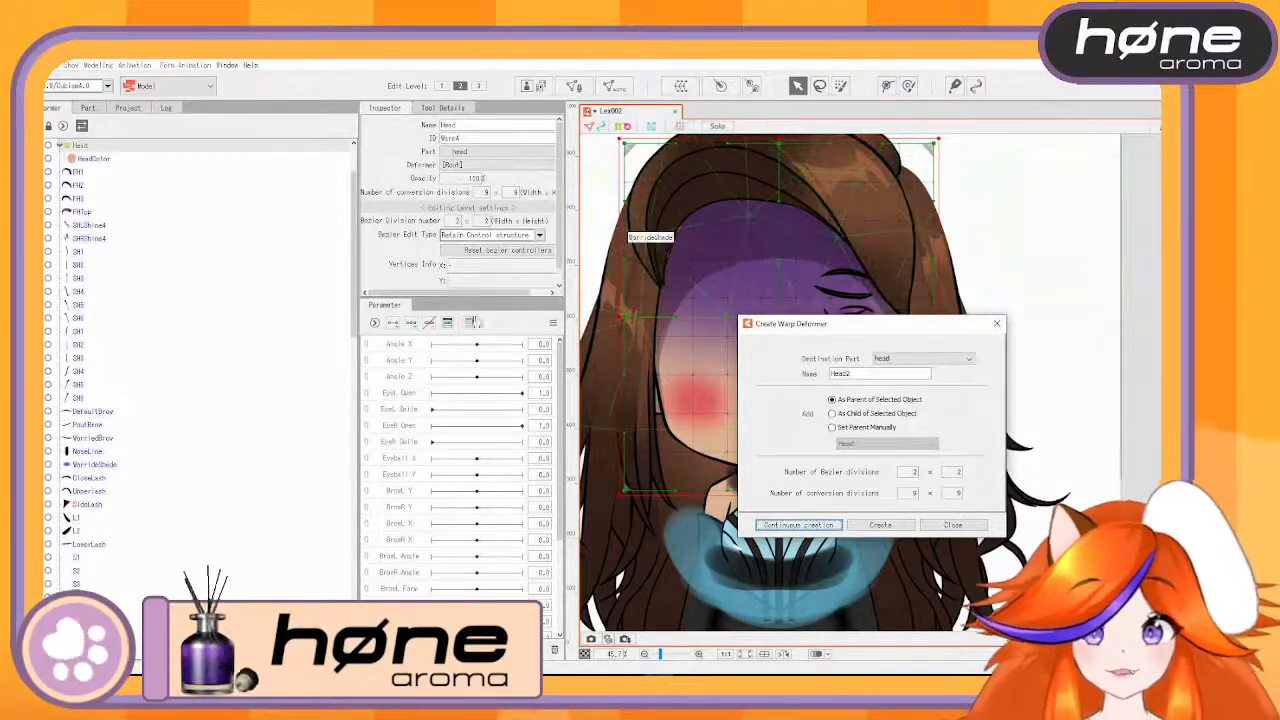
click(80, 146)
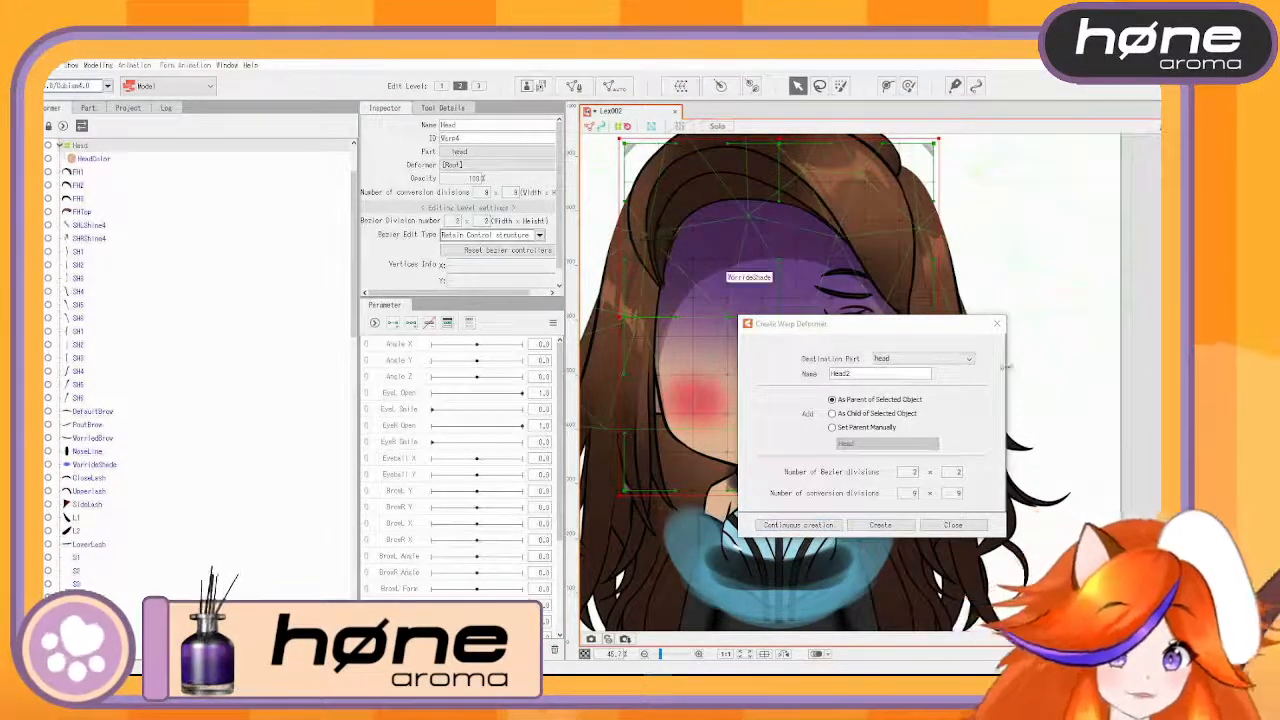
click(997, 323)
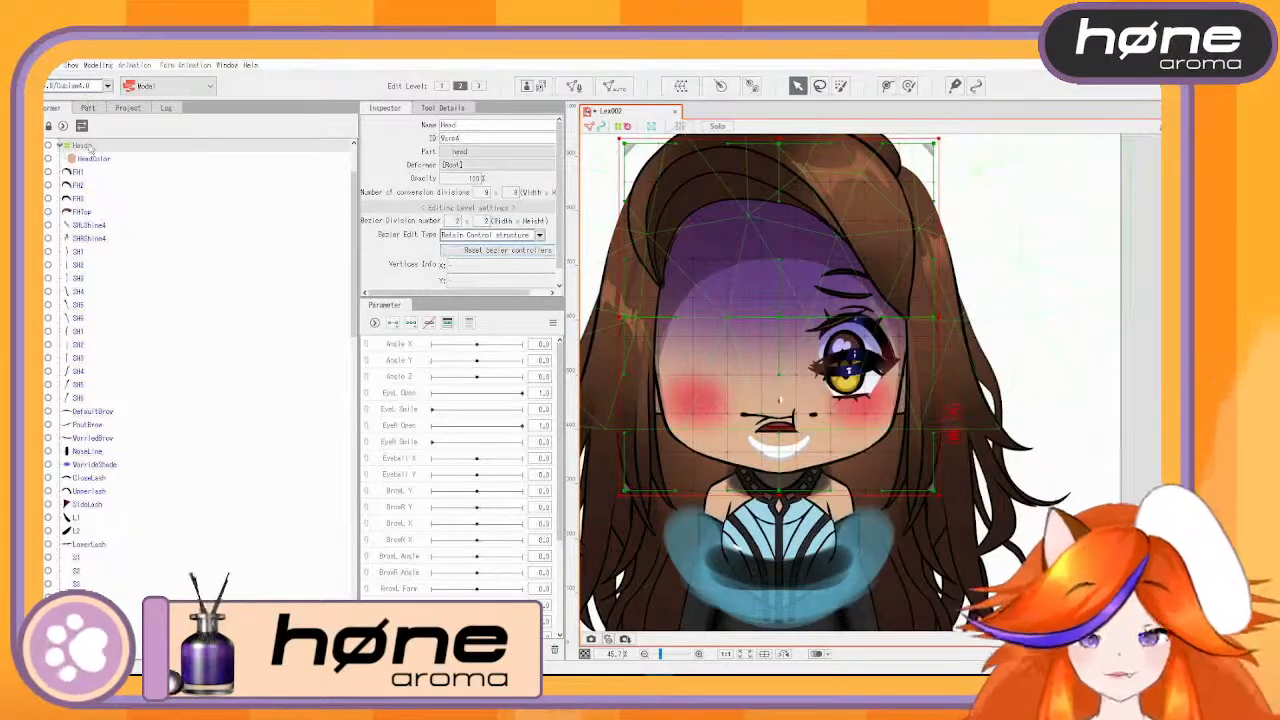
key(ctrl+s)
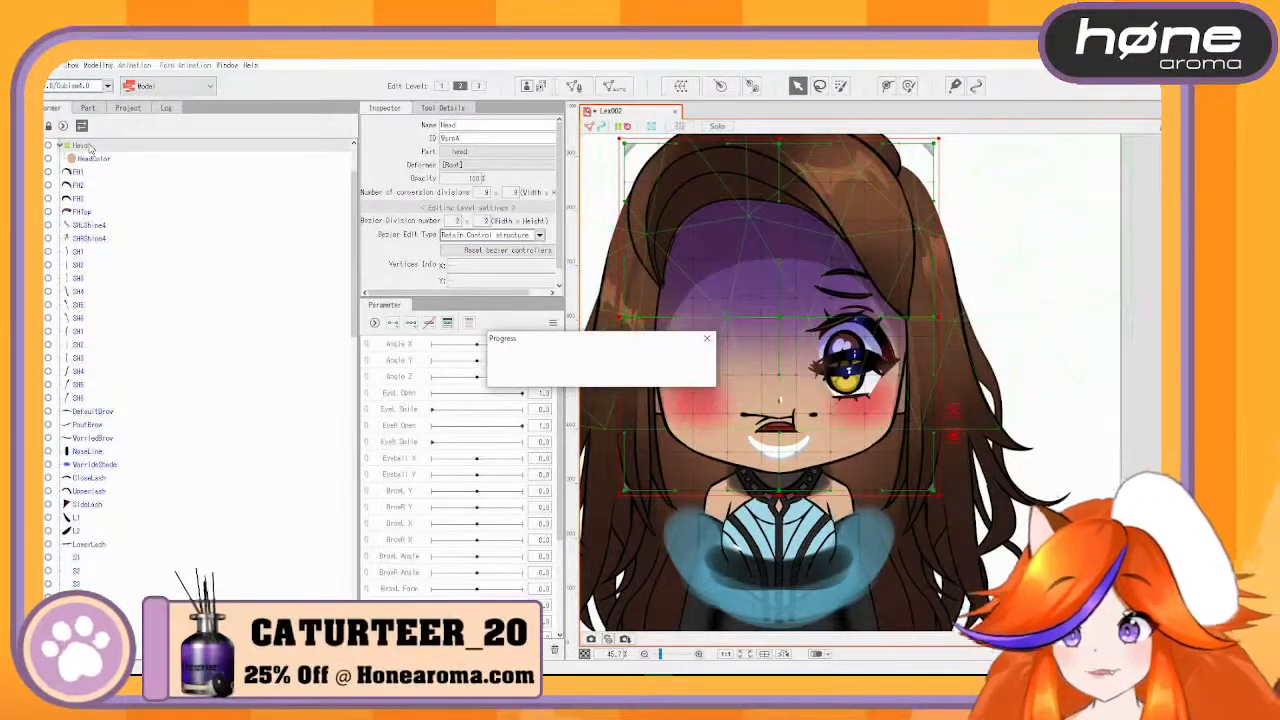
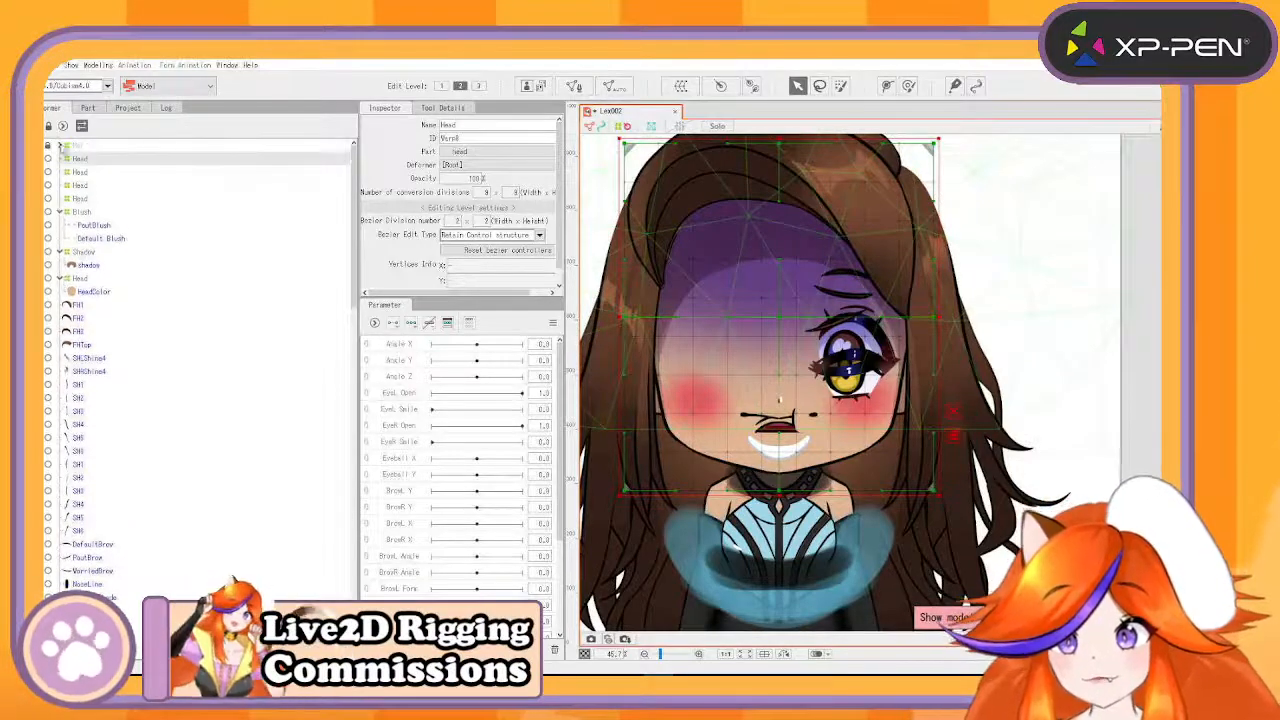
- Expand the Ref deformer, unlock Eye Ref, and create a parent warp deformer named Eyes around it
click(61, 146)
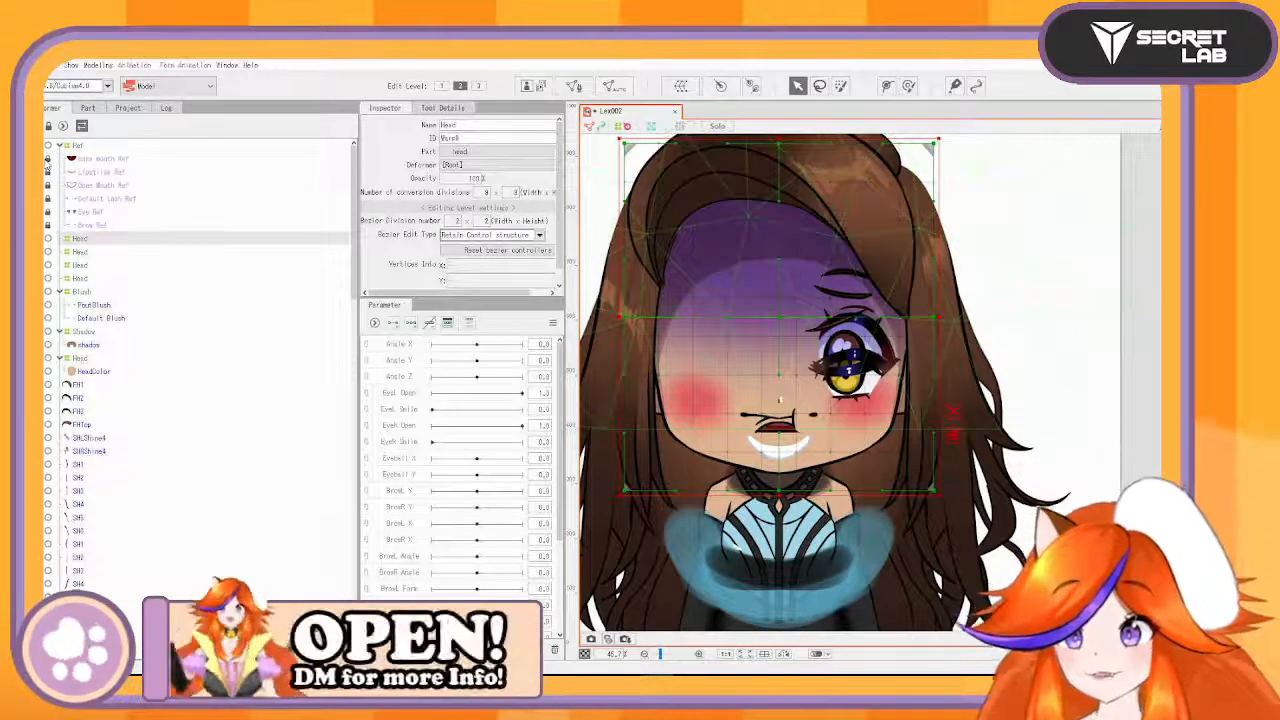
click(100, 214)
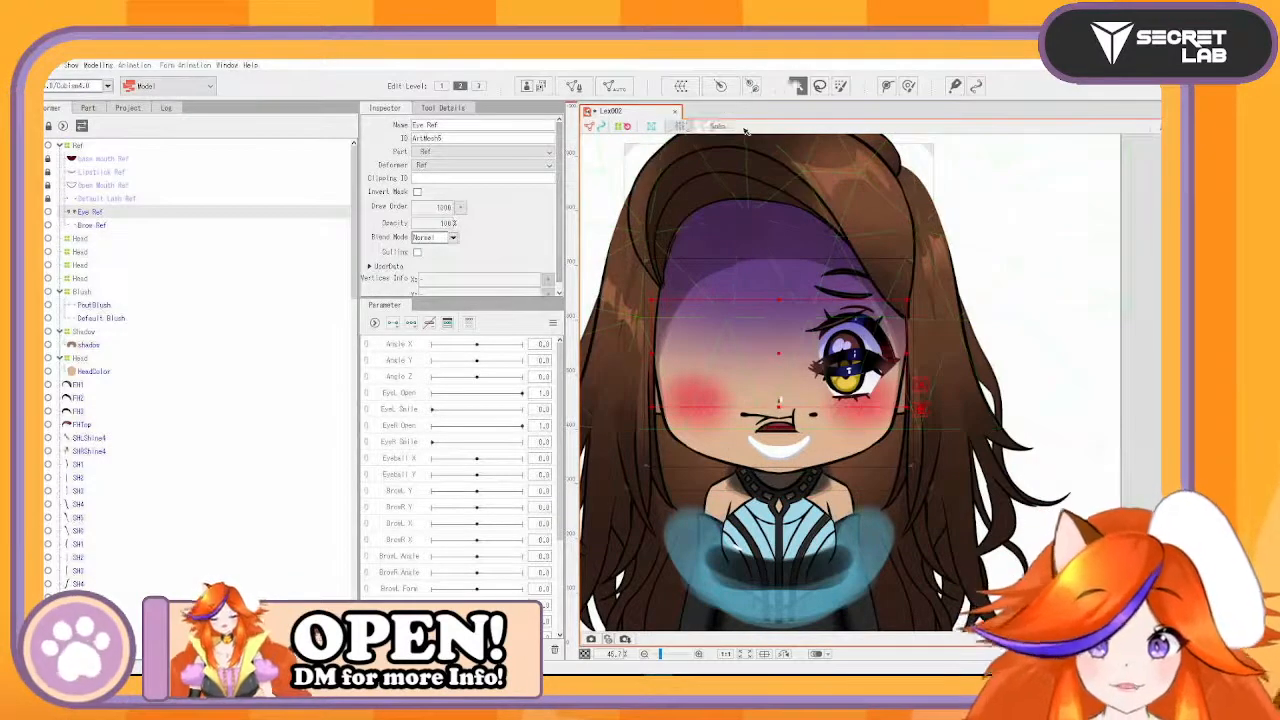
click(680, 86)
drag(897, 374, 628, 351)
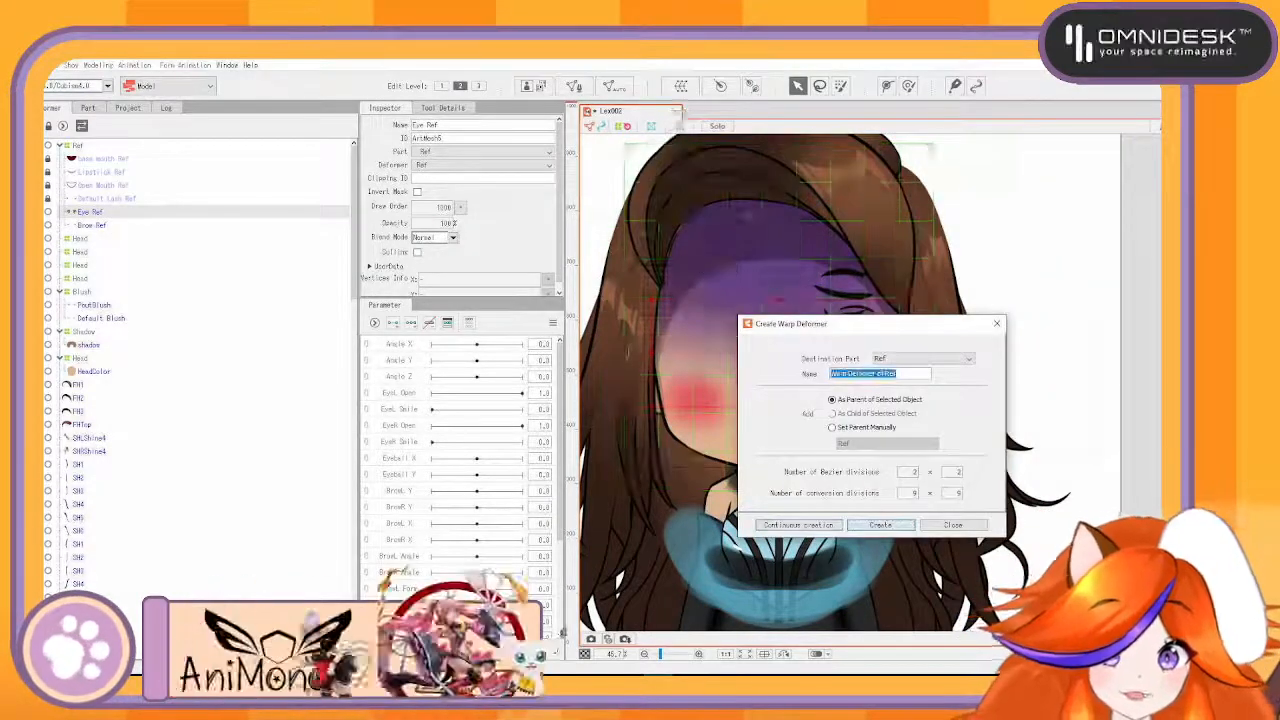
text(Eyes)
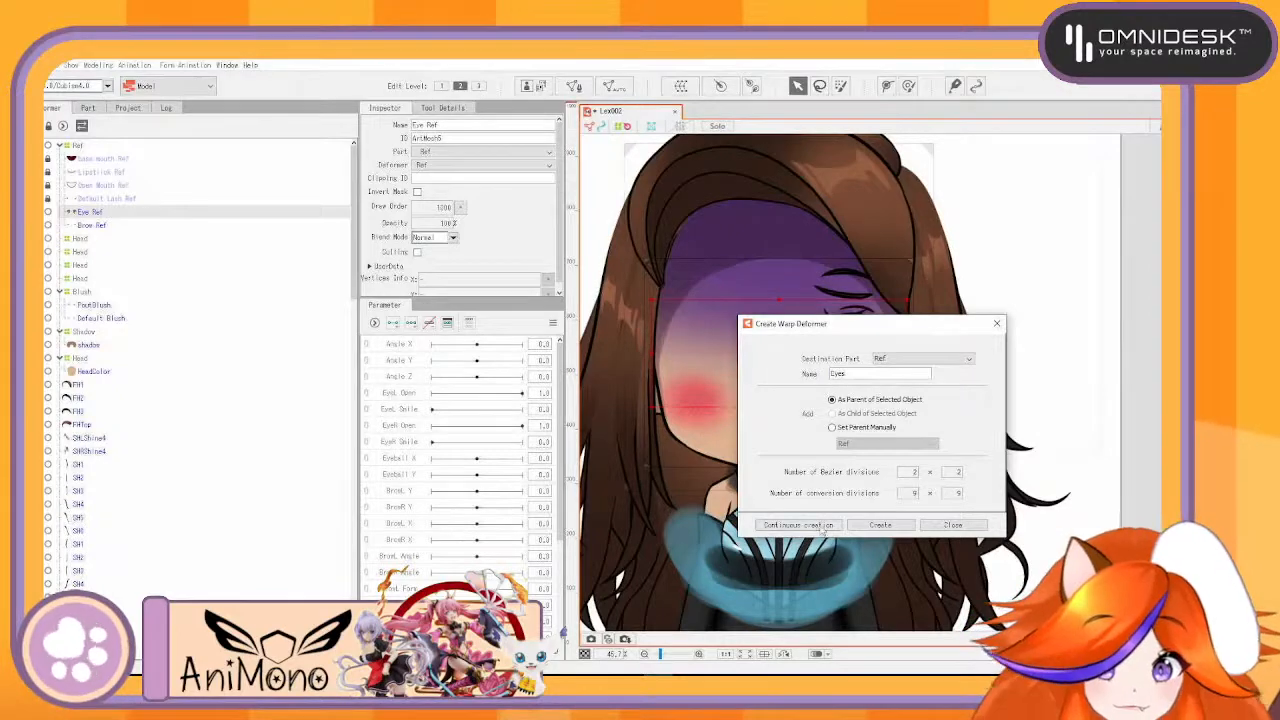
click(800, 525)
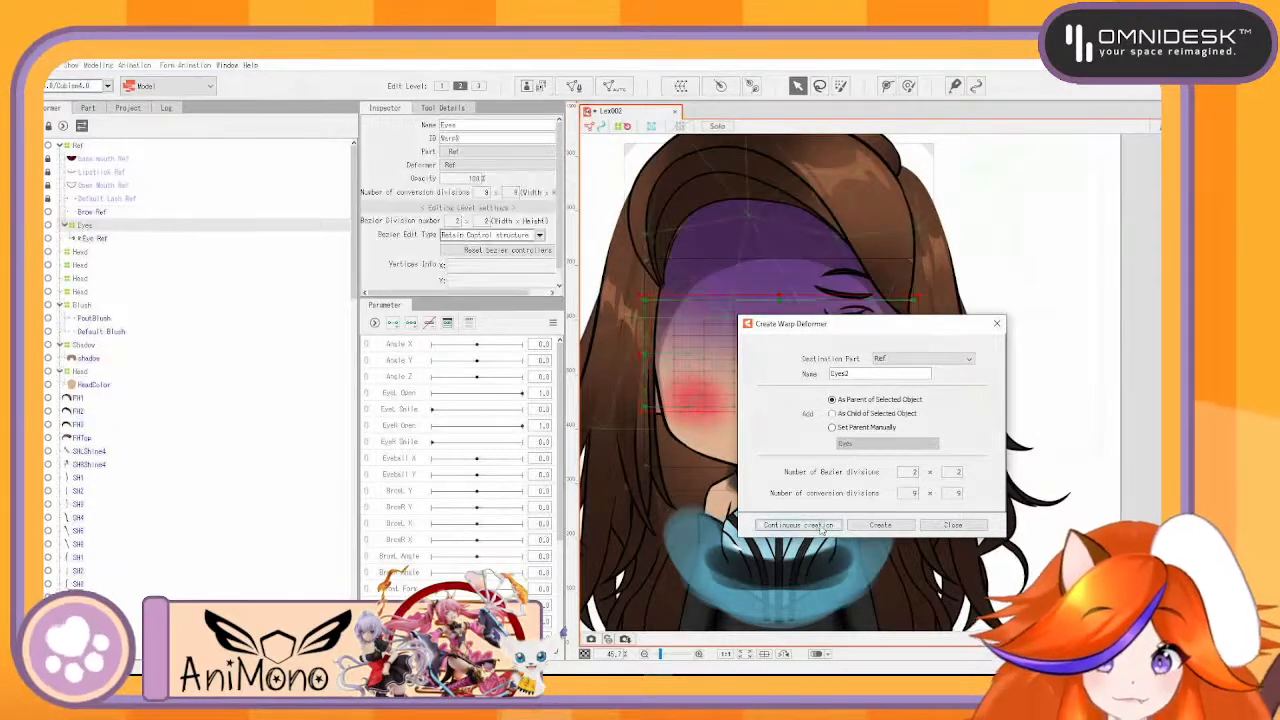
- Create a parent warp deformer named Brows around the Brow Ref mesh
click(88, 239)
click(92, 212)
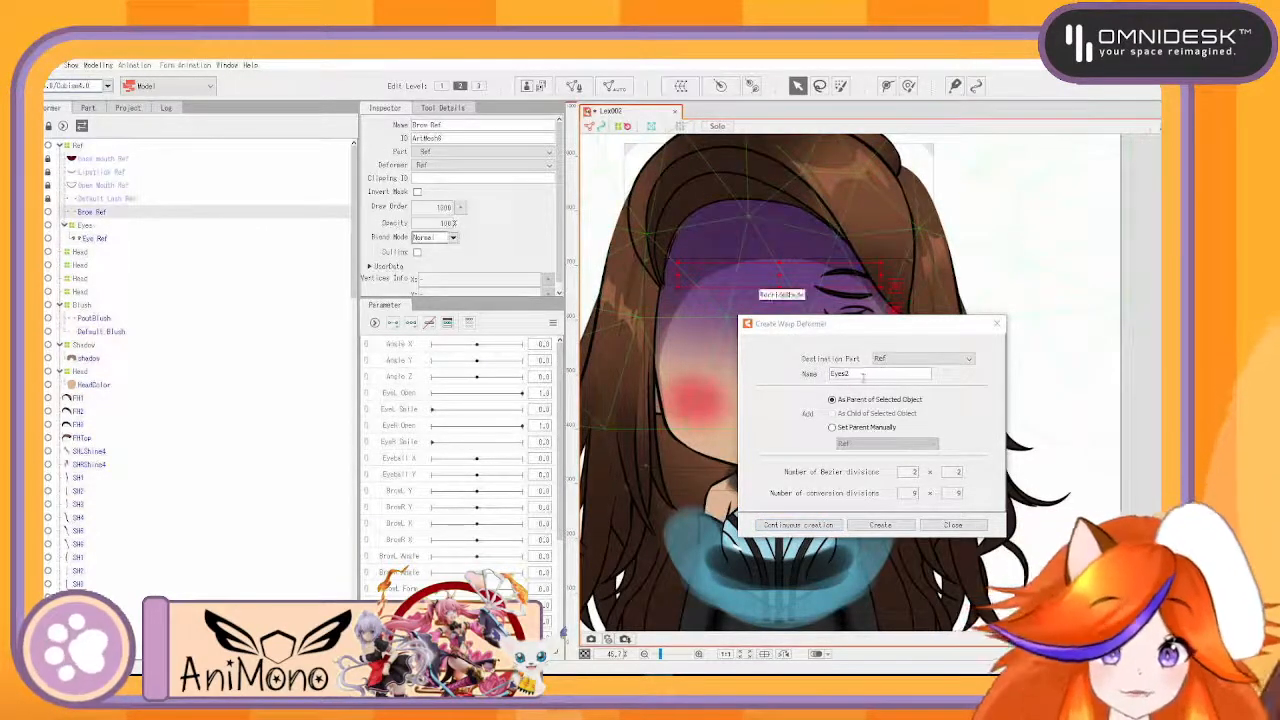
drag(900, 374, 742, 363)
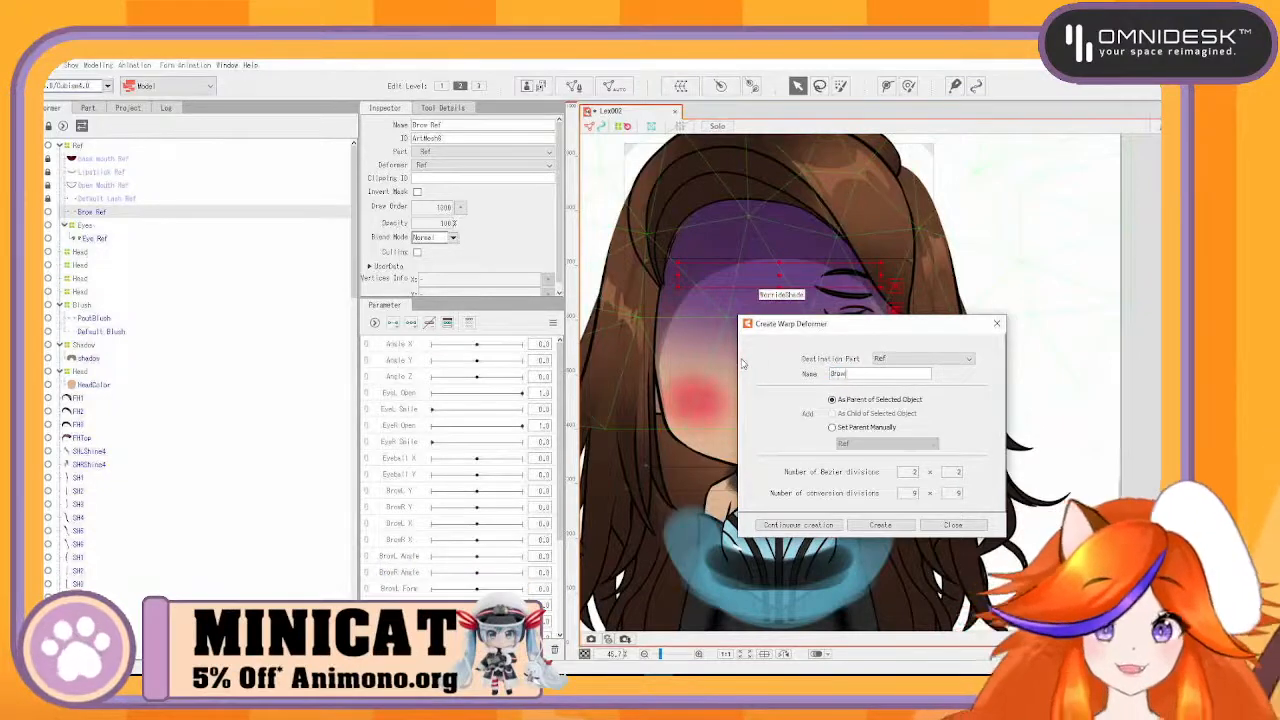
text(Brows)
click(798, 525)
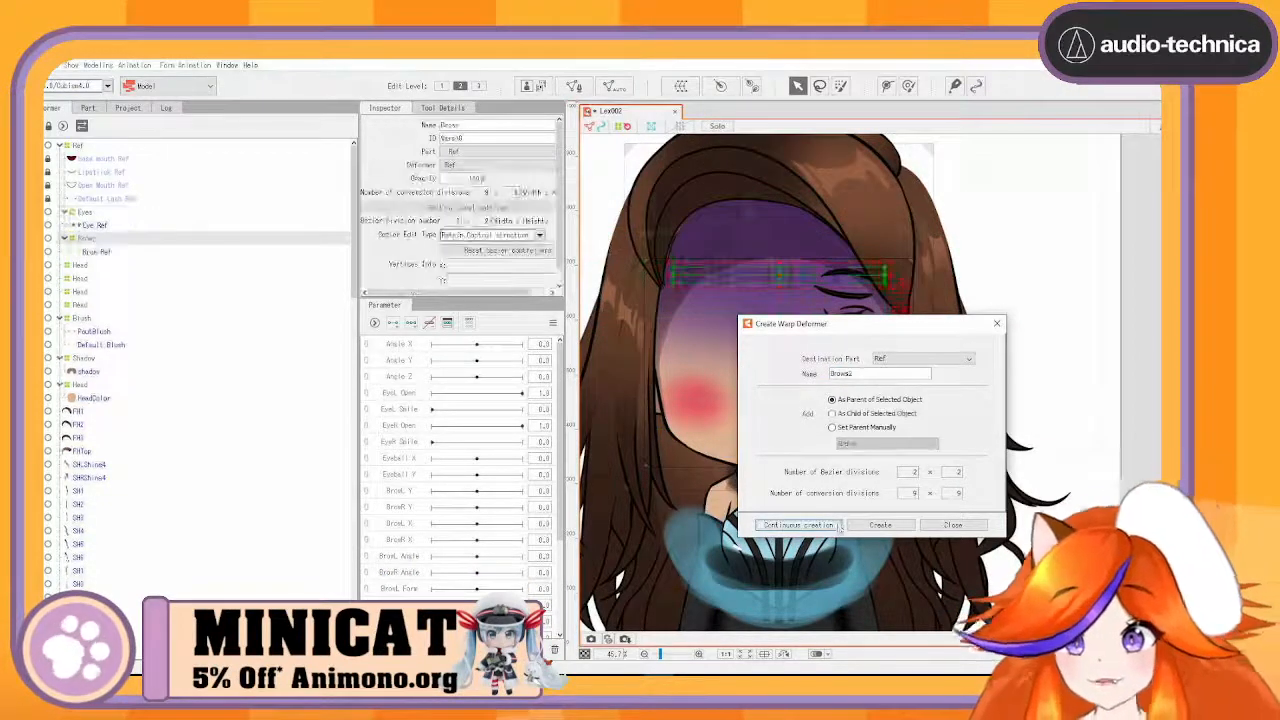
- Put Eye Ref and Brow Ref back directly under Ref, with the emptied Eyes and Brows deformers at root level, and collapse Ref
click(95, 252)
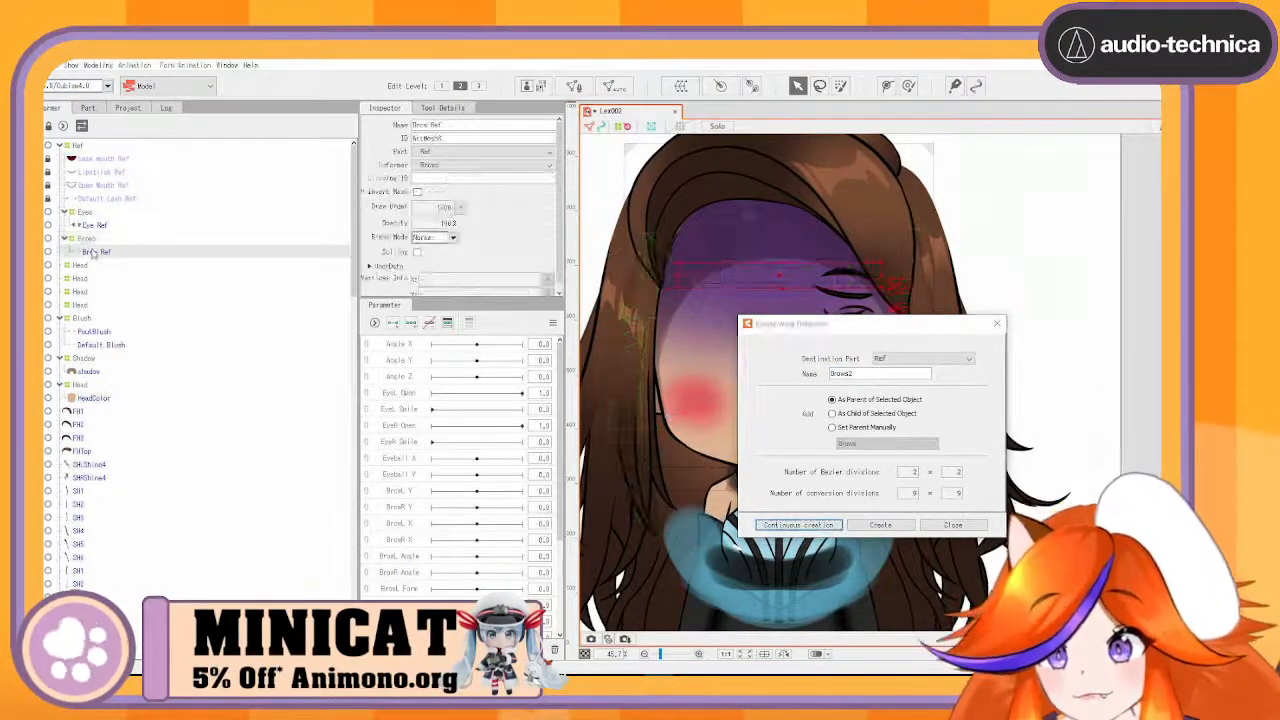
ctrl+click(100, 227)
drag(100, 226, 106, 148)
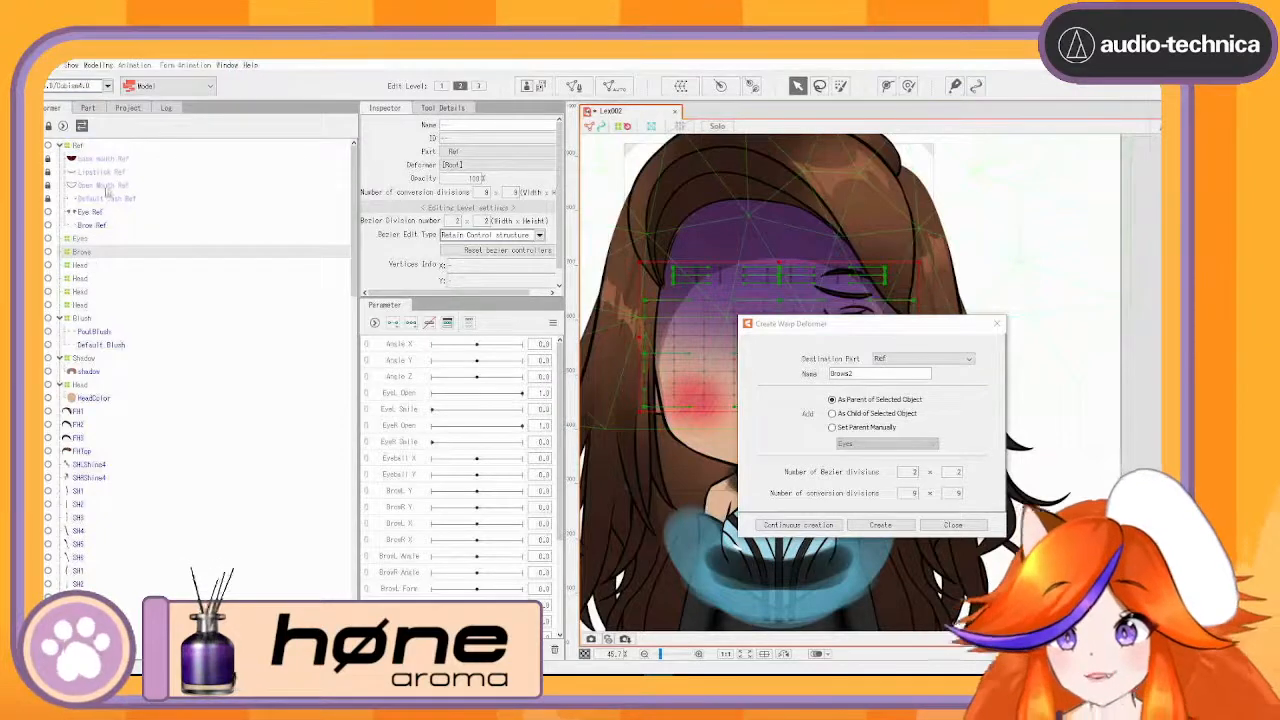
click(62, 146)
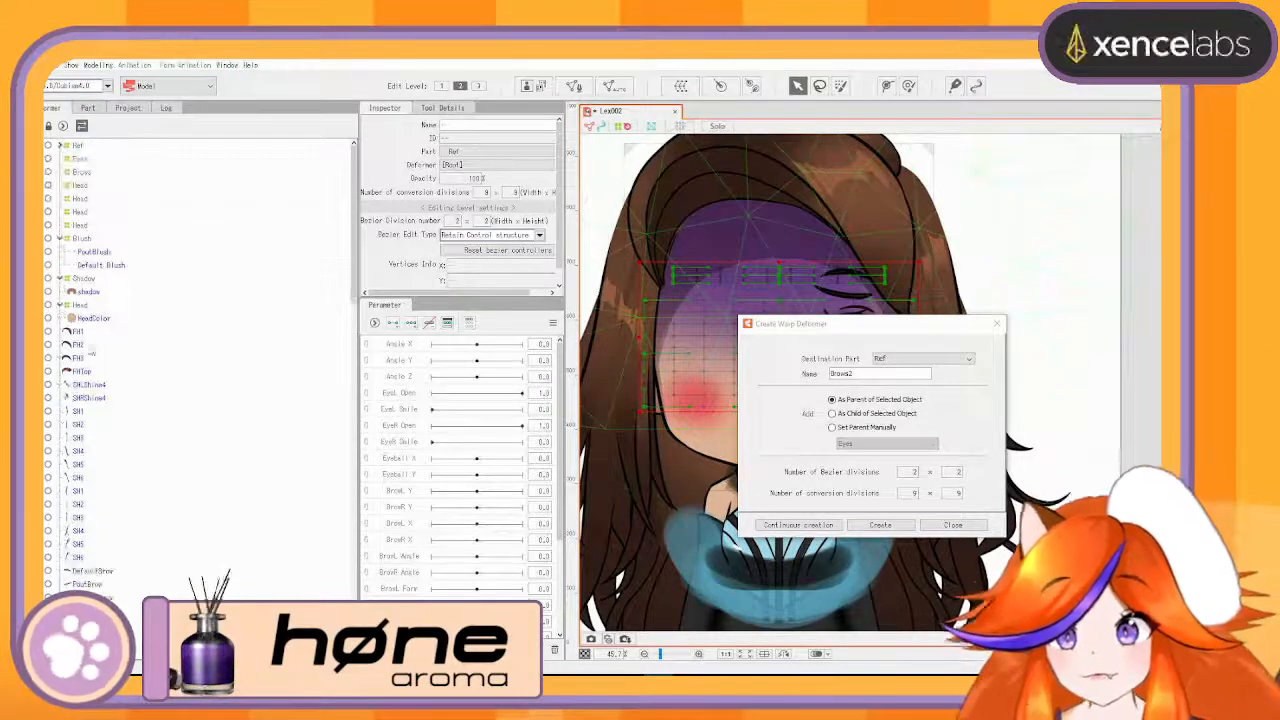
click(80, 332)
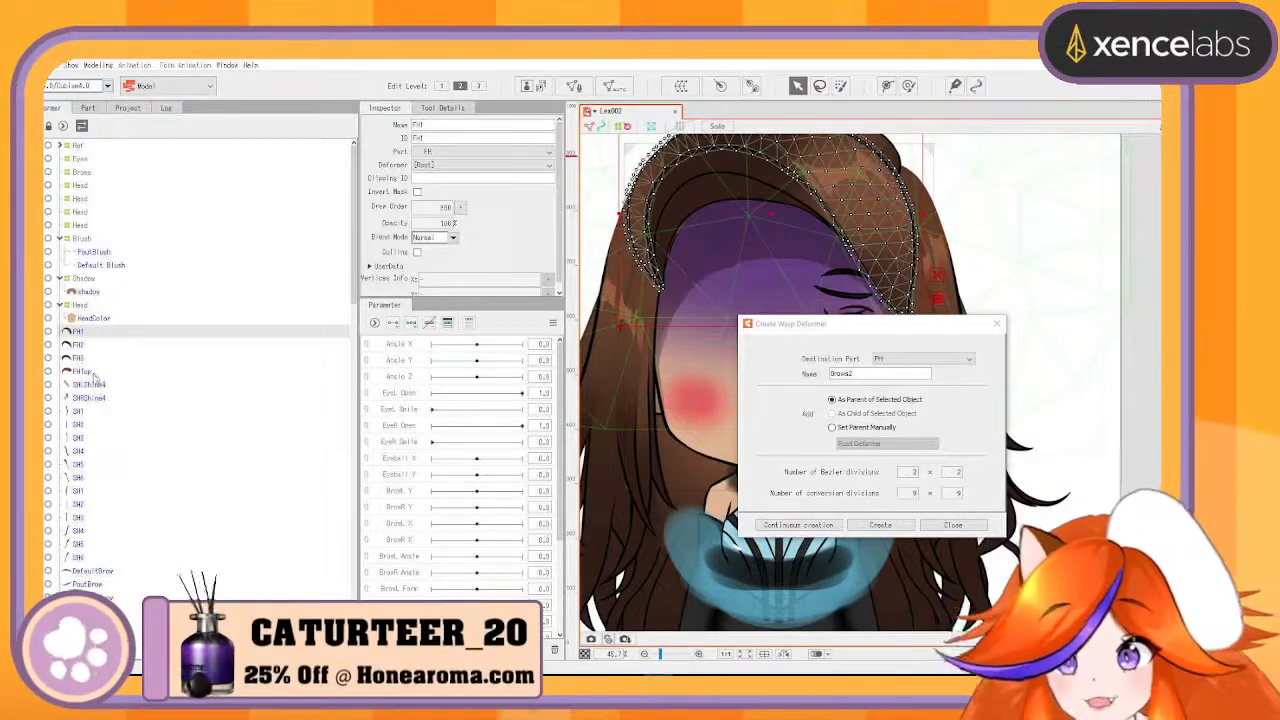
shift+click(84, 372)
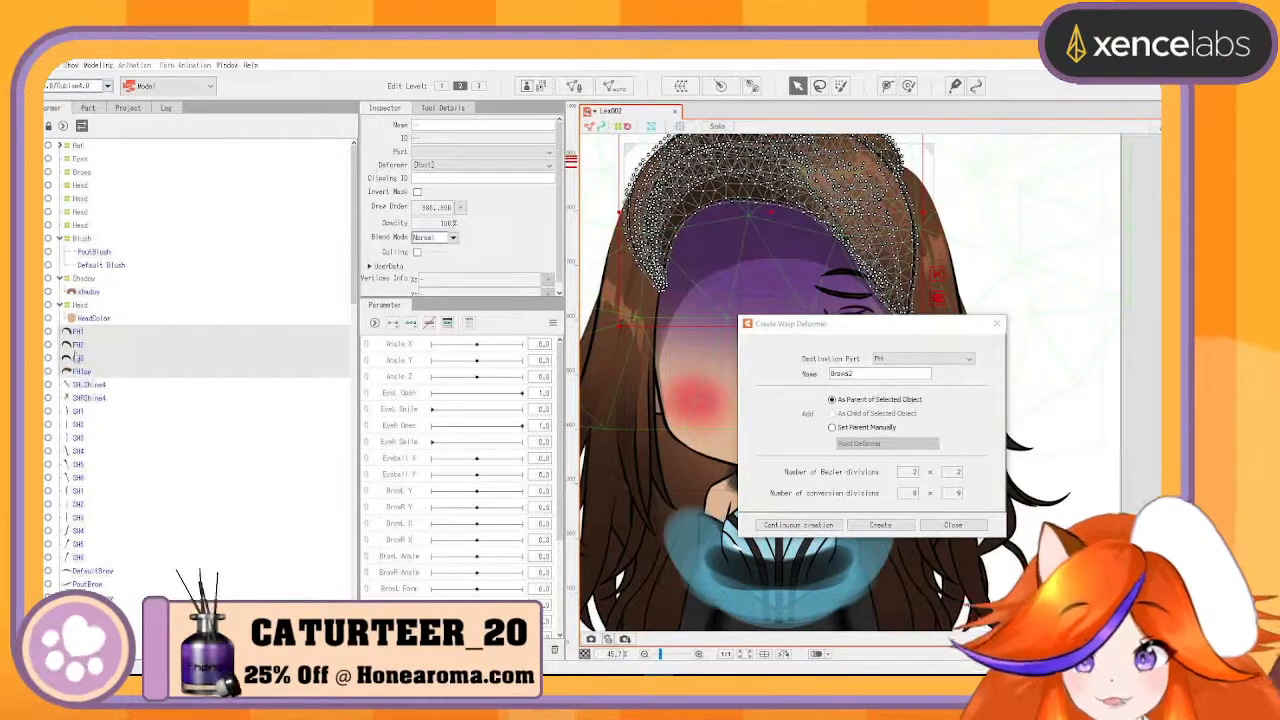
click(77, 358)
shift+click(80, 333)
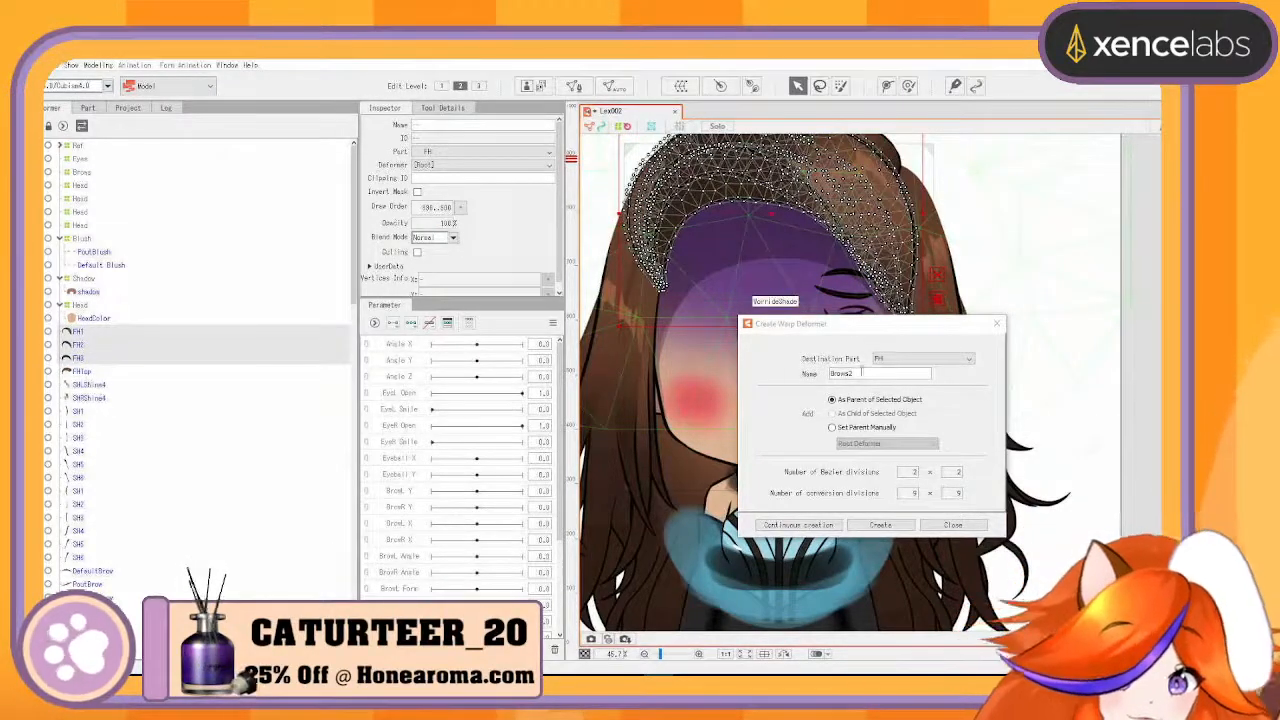
drag(861, 372, 800, 374)
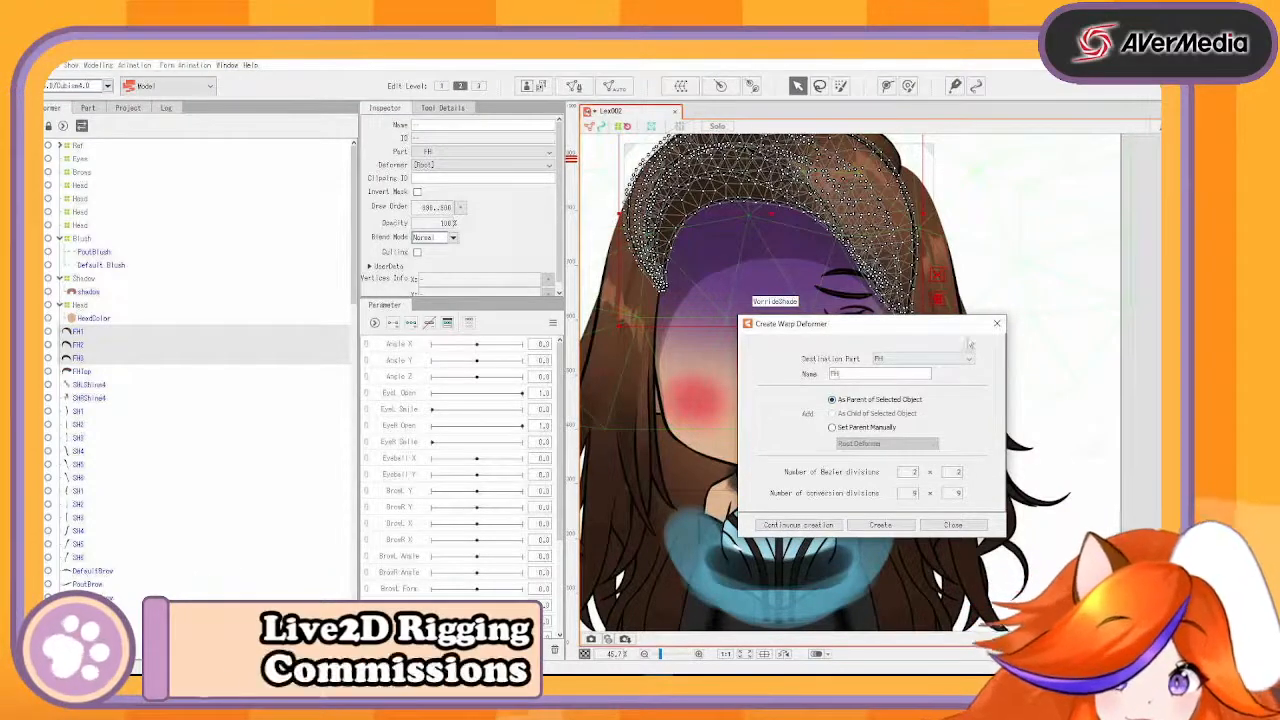
click(997, 323)
- Duplicate an empty Head warp deformer and move the FH1, FH2 and FH3 meshes into the copy
click(88, 226)
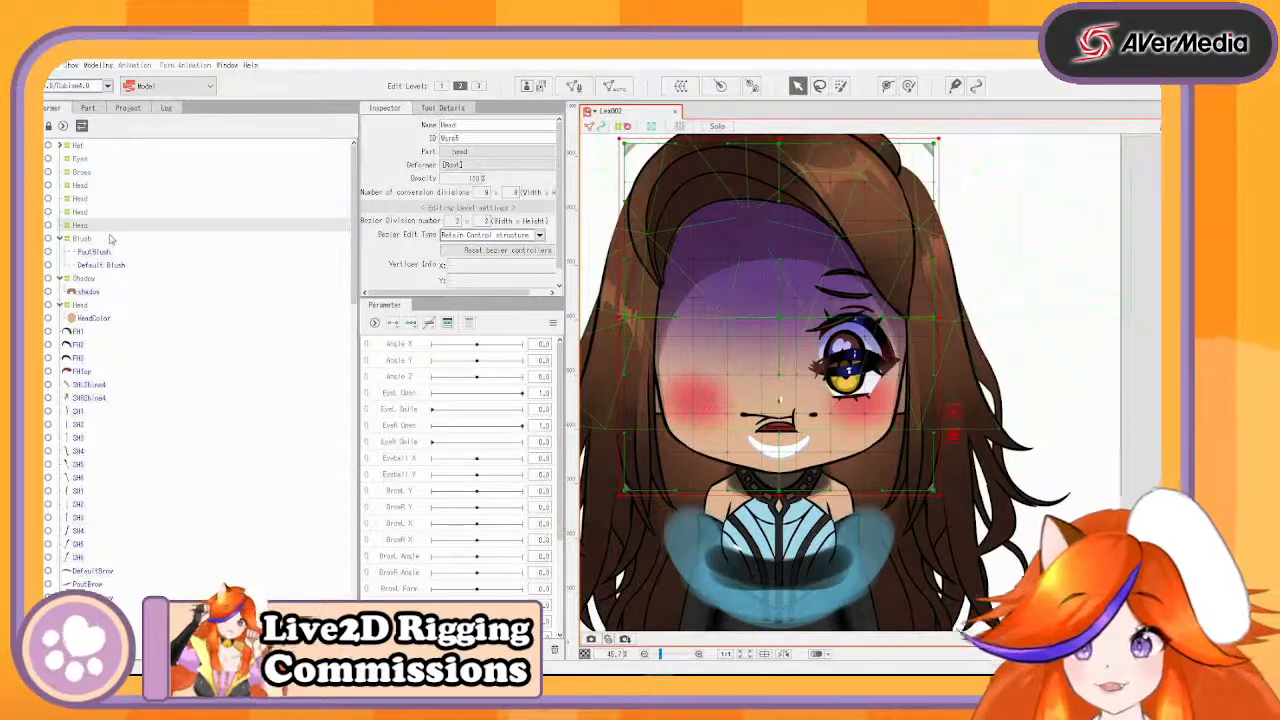
click(82, 349)
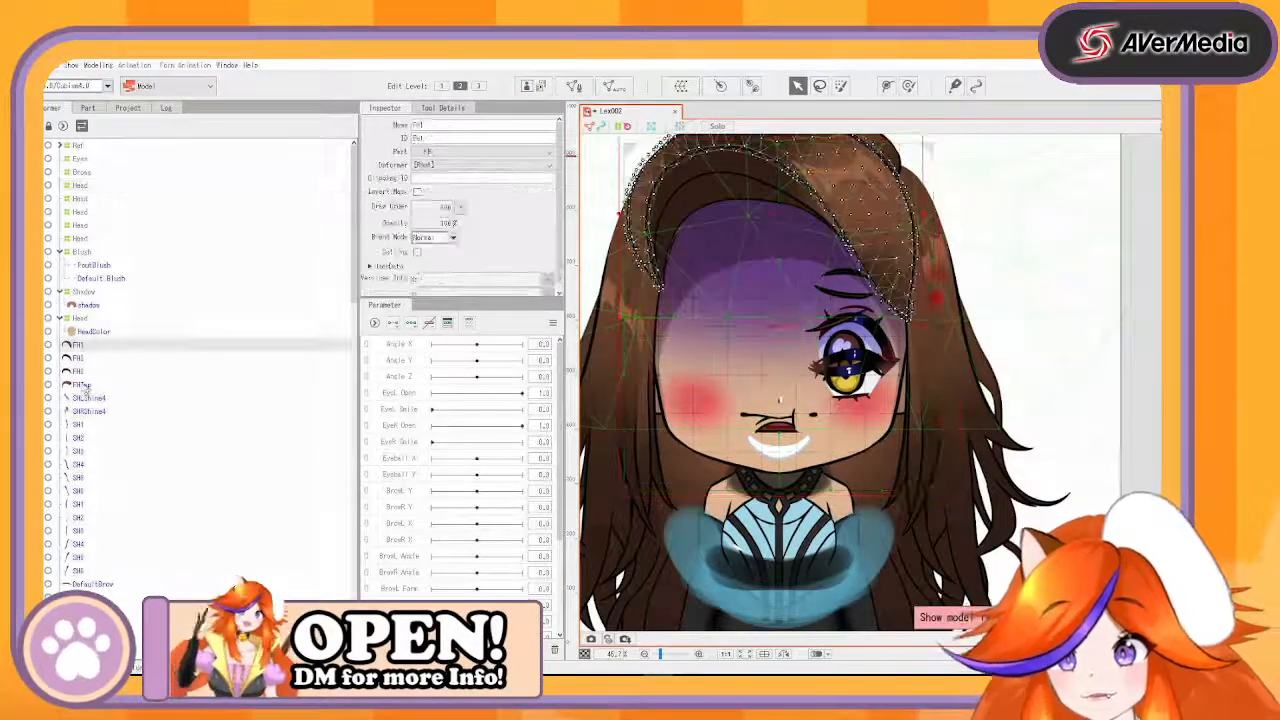
shift+click(82, 371)
drag(82, 349, 88, 243)
- Rename the Head deformer that holds the three front hair meshes to FH
drag(468, 125, 396, 116)
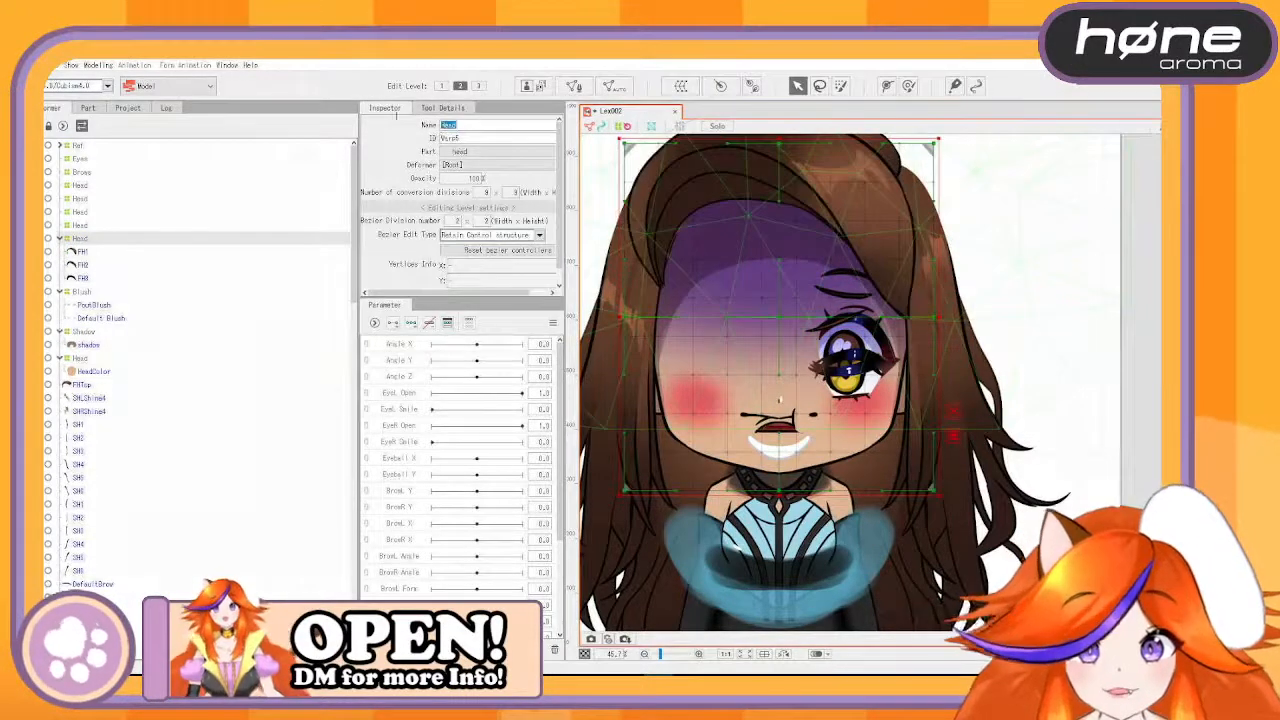
text(FH)
key(Return)
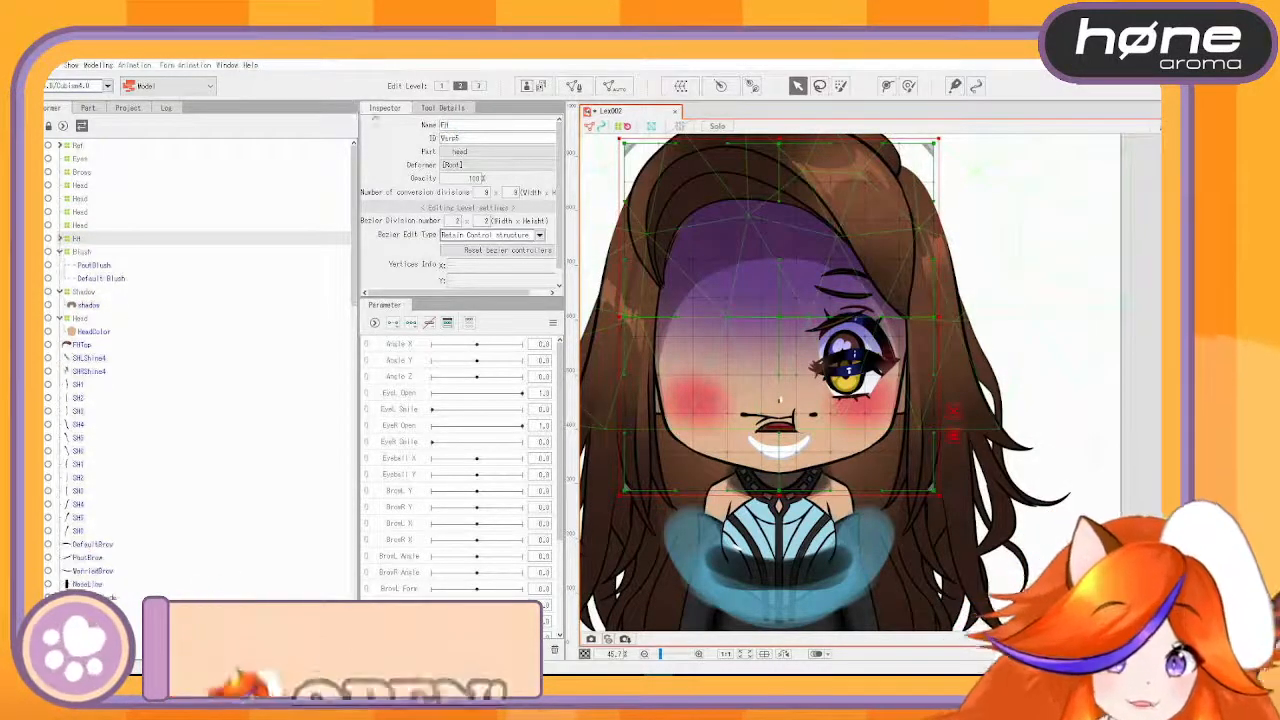
click(800, 308)
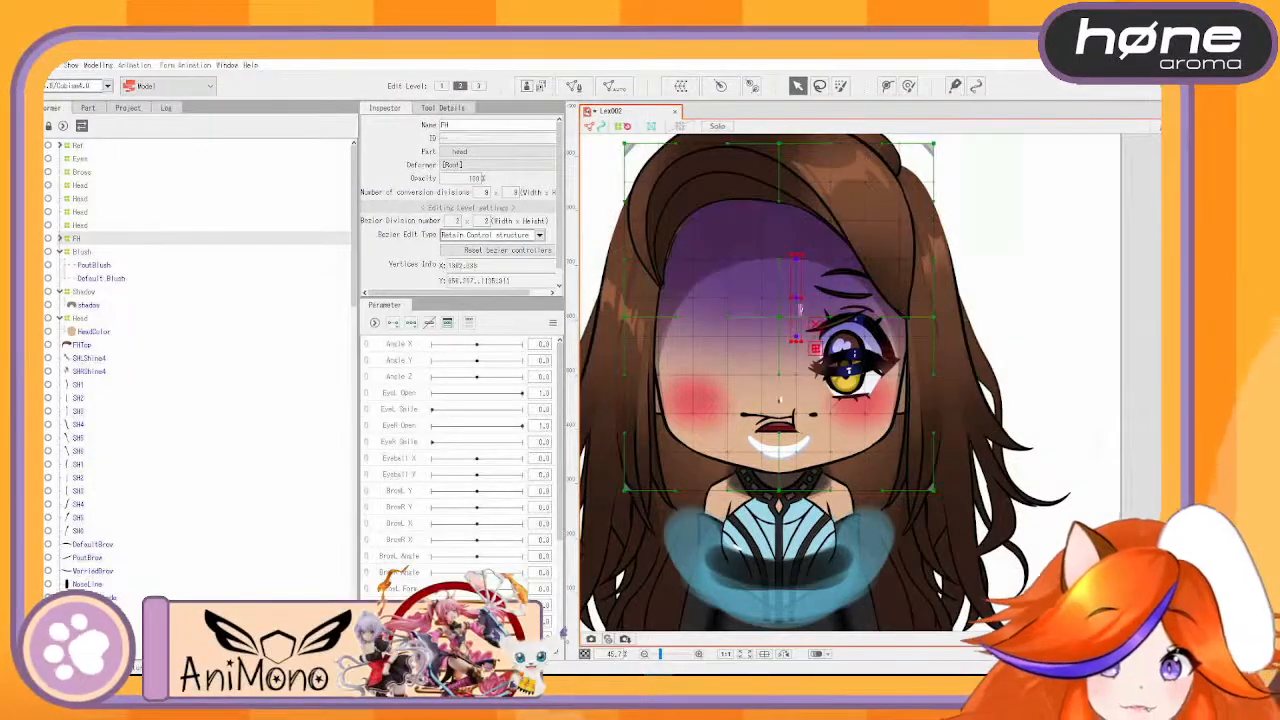
- Shorten, raise and slightly widen the FH warp deformer so it covers the front hair from above the head to eye level
drag(789, 297, 801, 361)
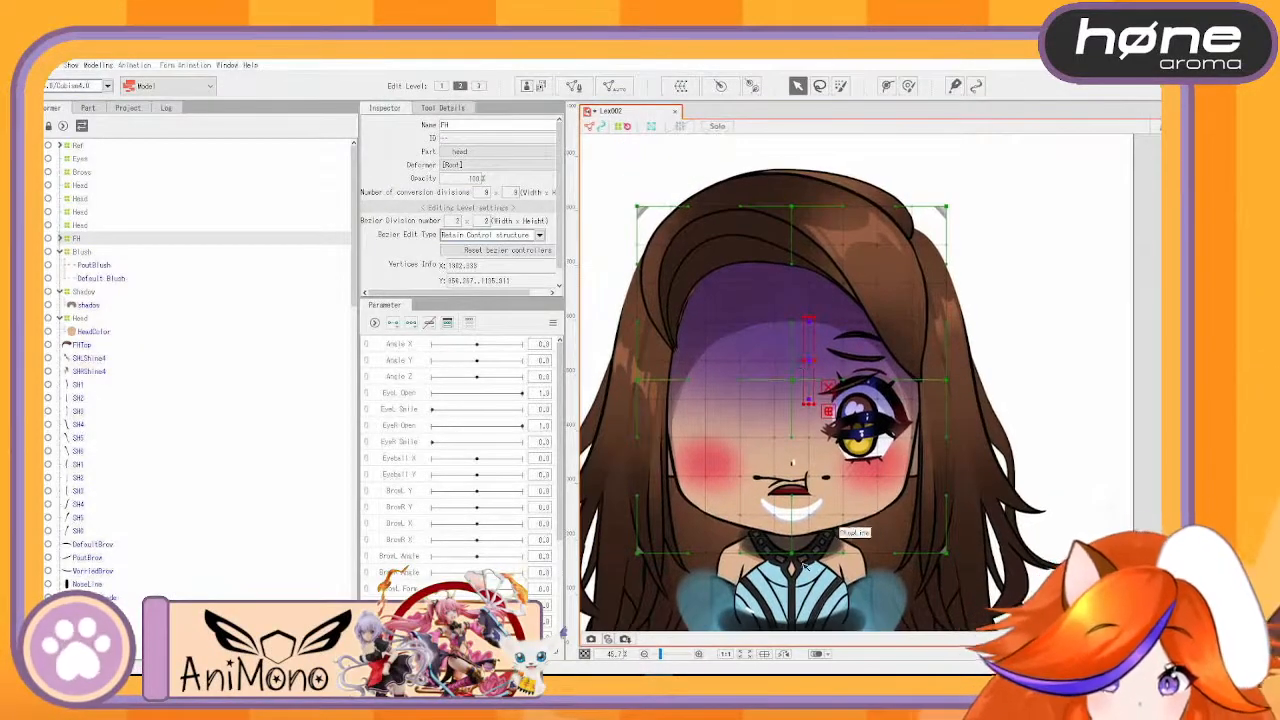
click(966, 485)
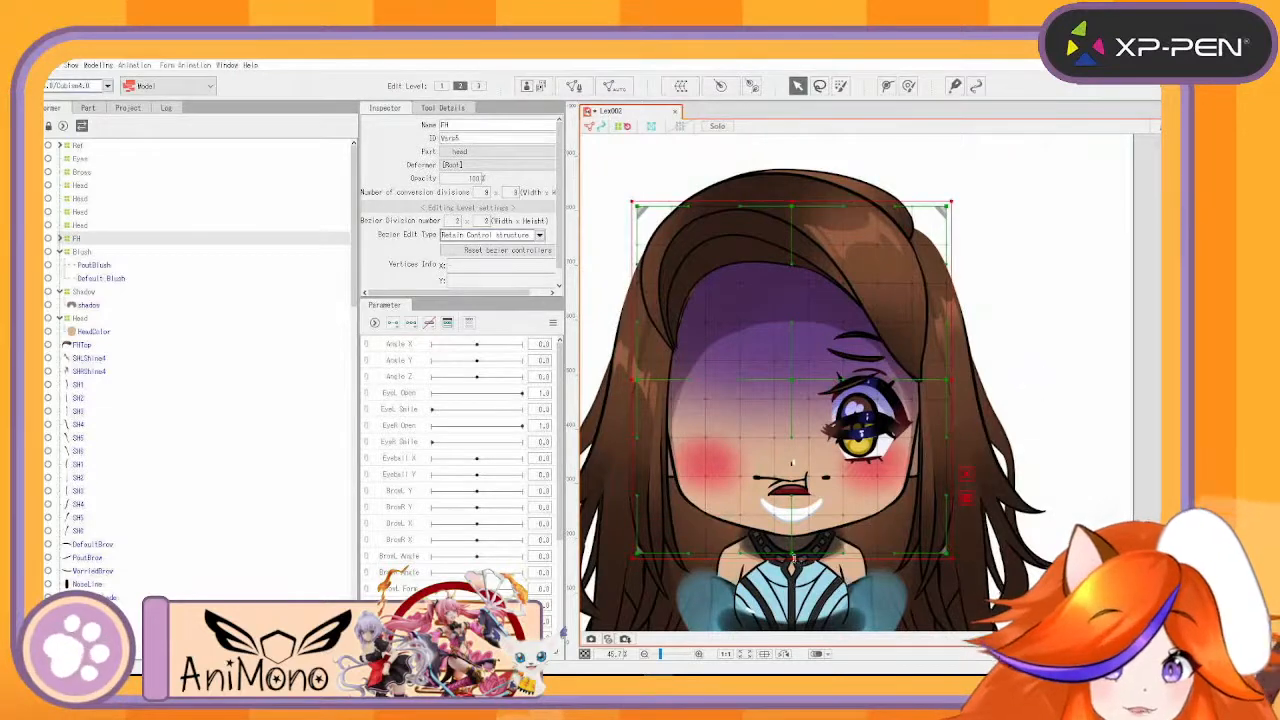
drag(793, 553, 769, 400)
drag(788, 203, 783, 145)
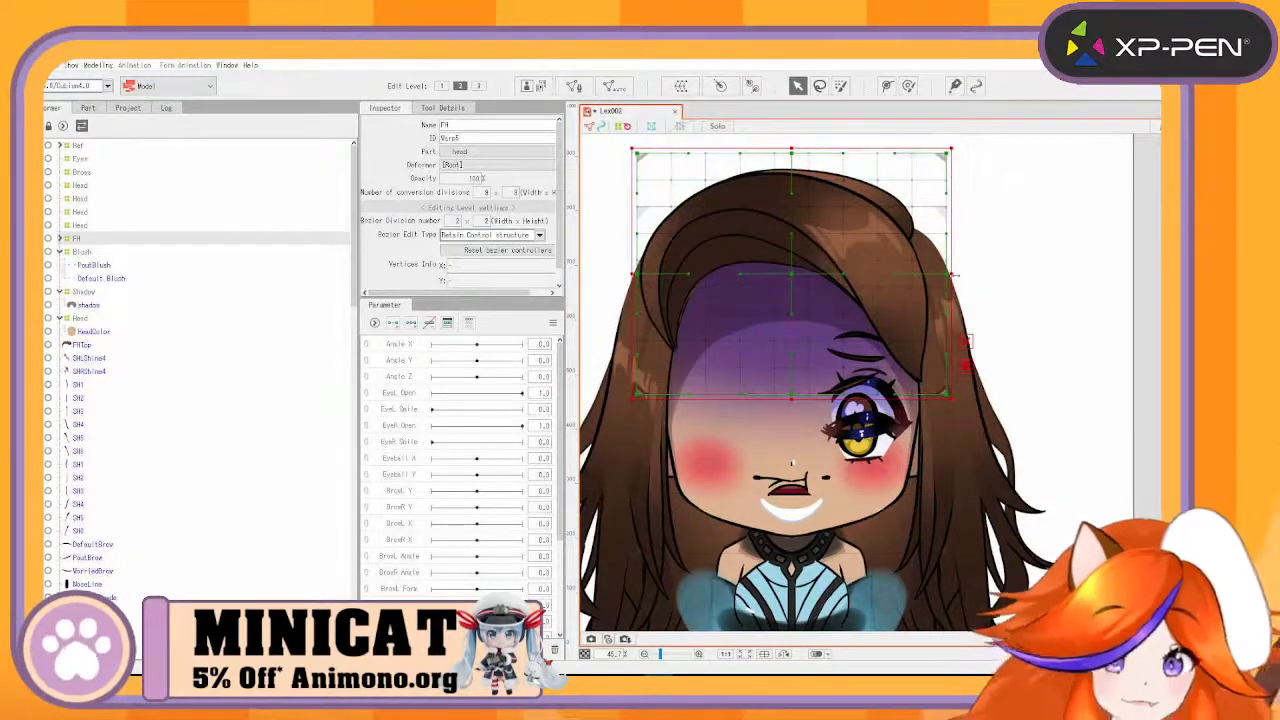
drag(955, 273, 958, 273)
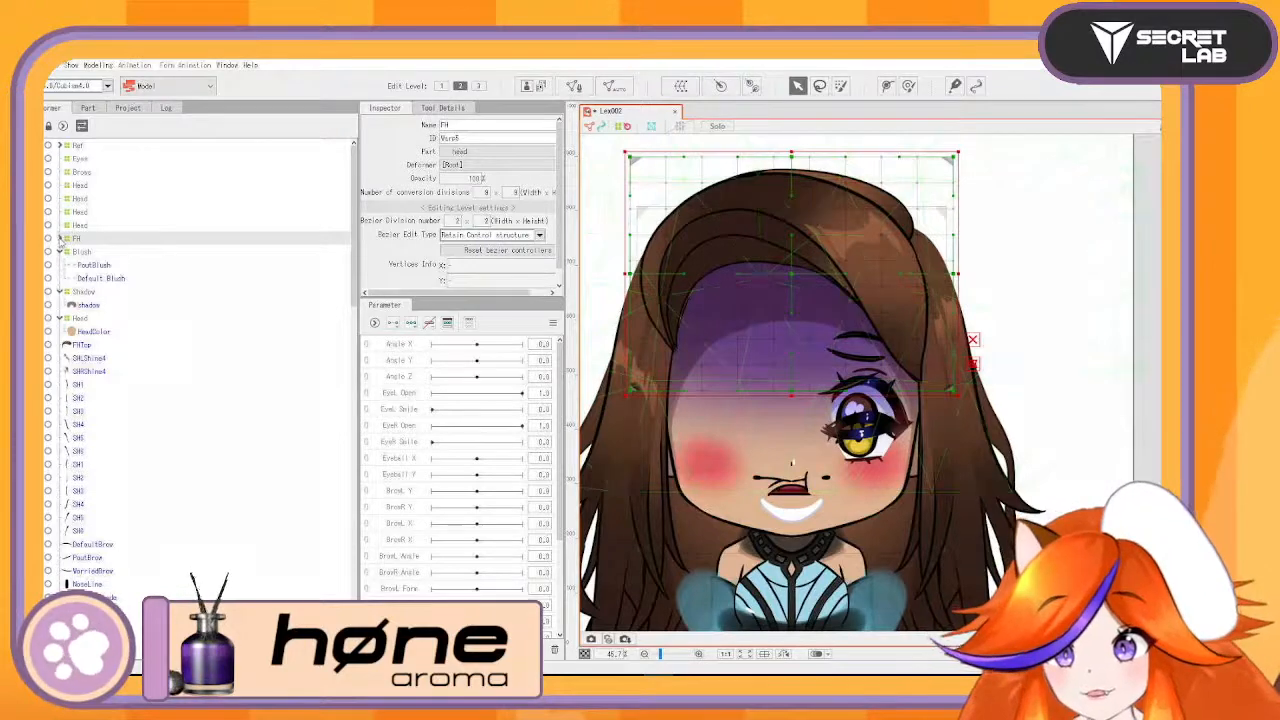
- Move the FHTop mesh into the empty Head deformer just above FH and rename that deformer Top
click(94, 332)
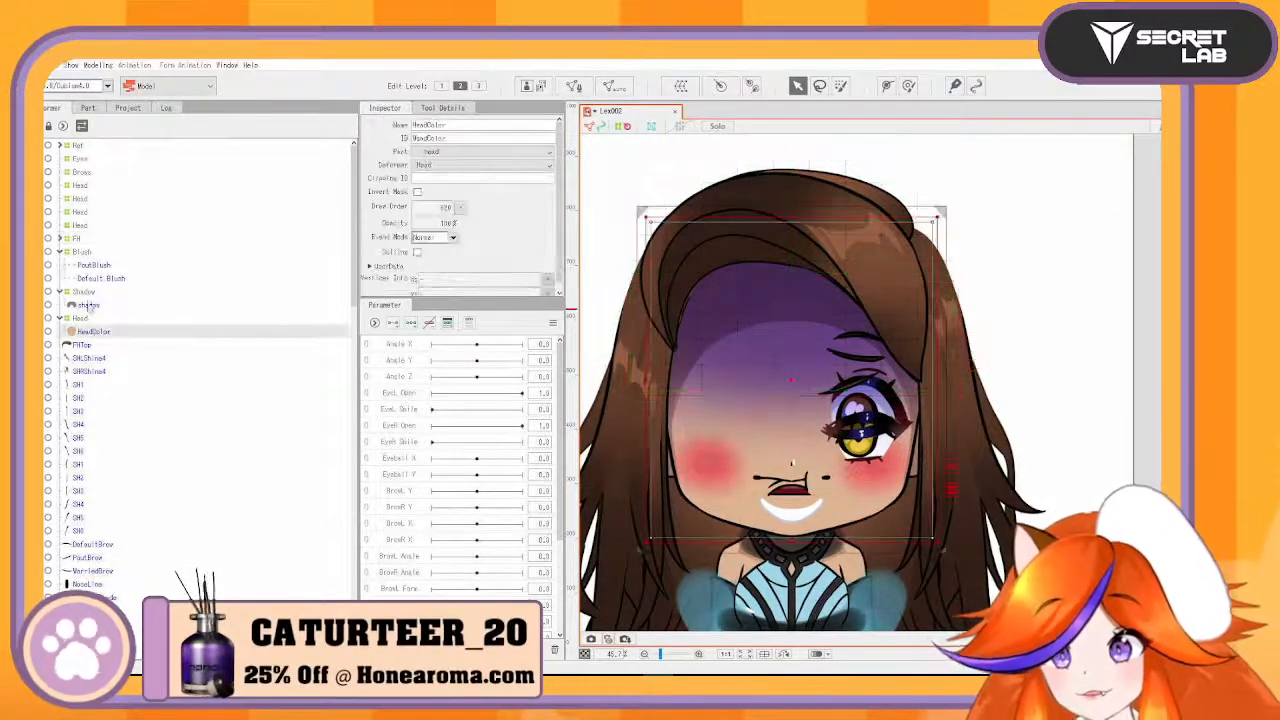
drag(82, 345, 88, 232)
click(86, 226)
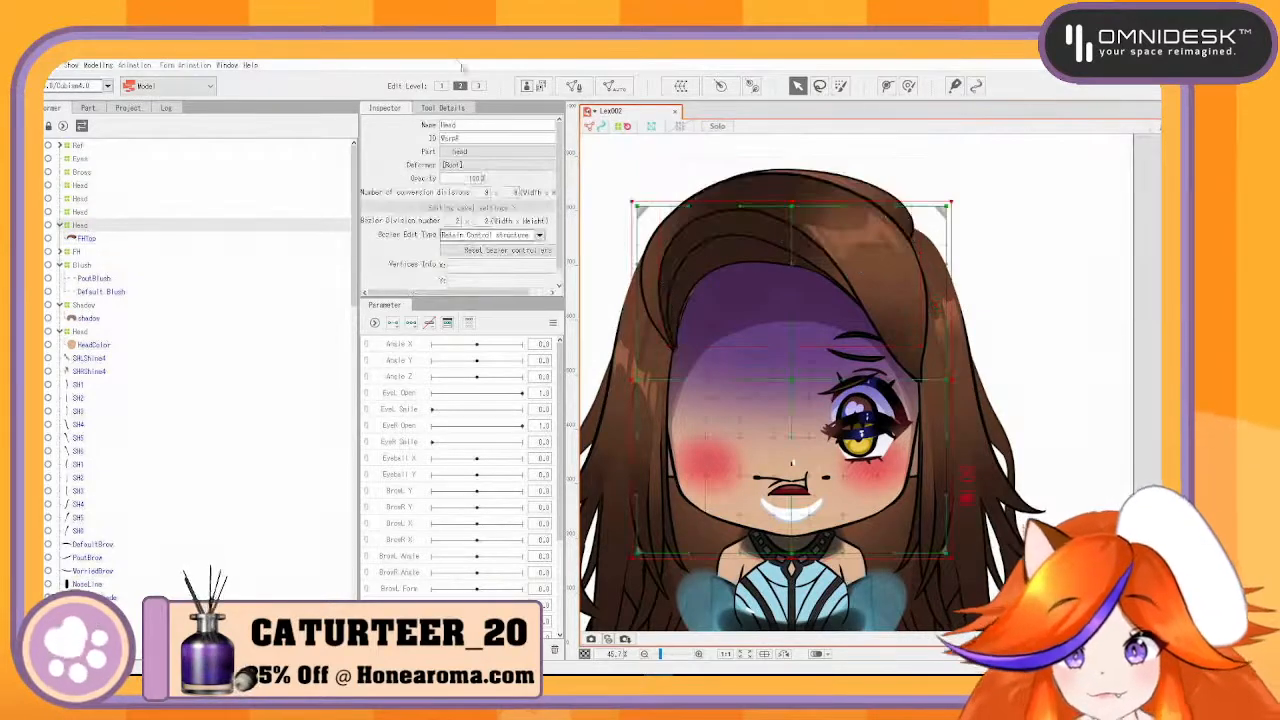
text(Top)
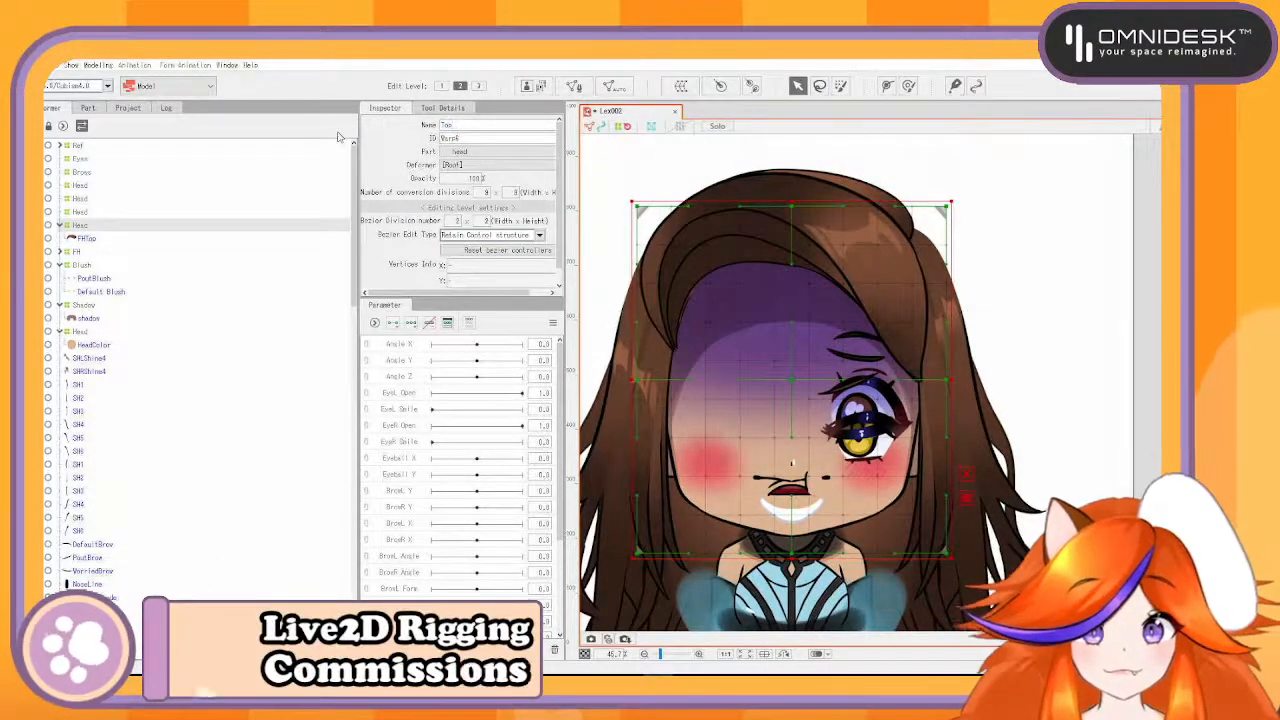
key(Return)
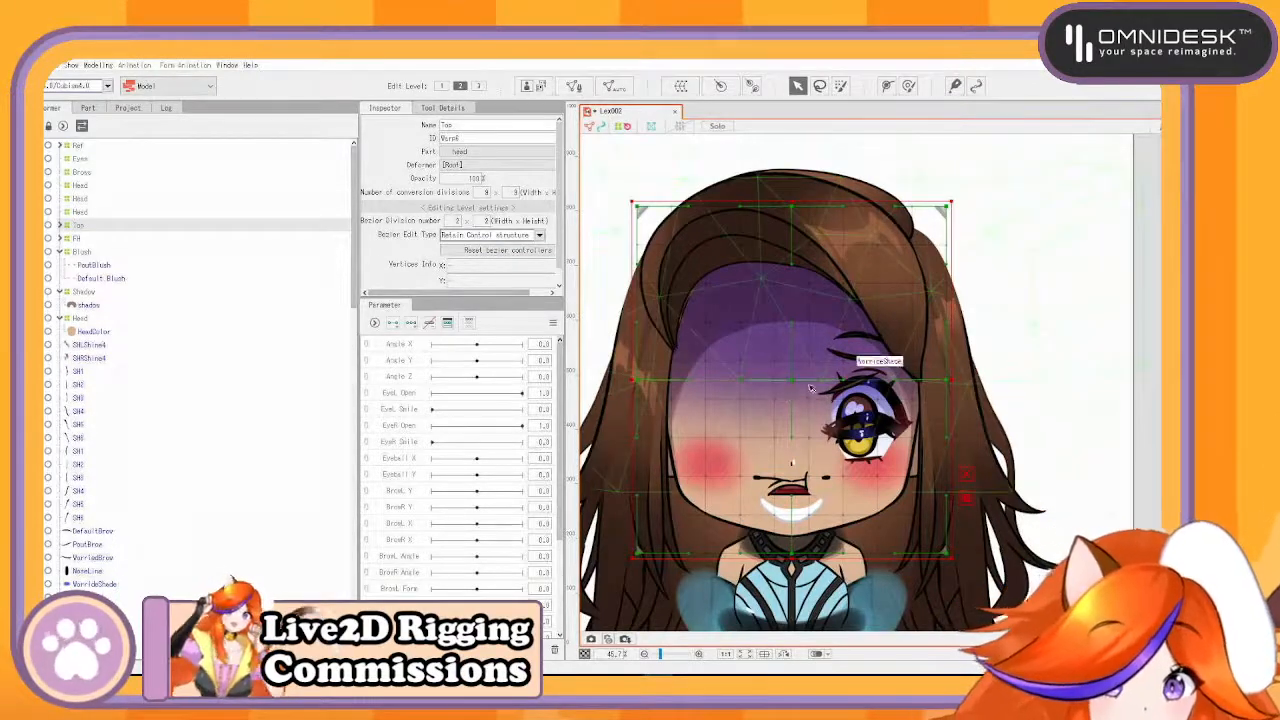
- Raise and shorten the Top warp deformer to fit the upper hair, and check the contents of Top and FH
drag(796, 380, 801, 333)
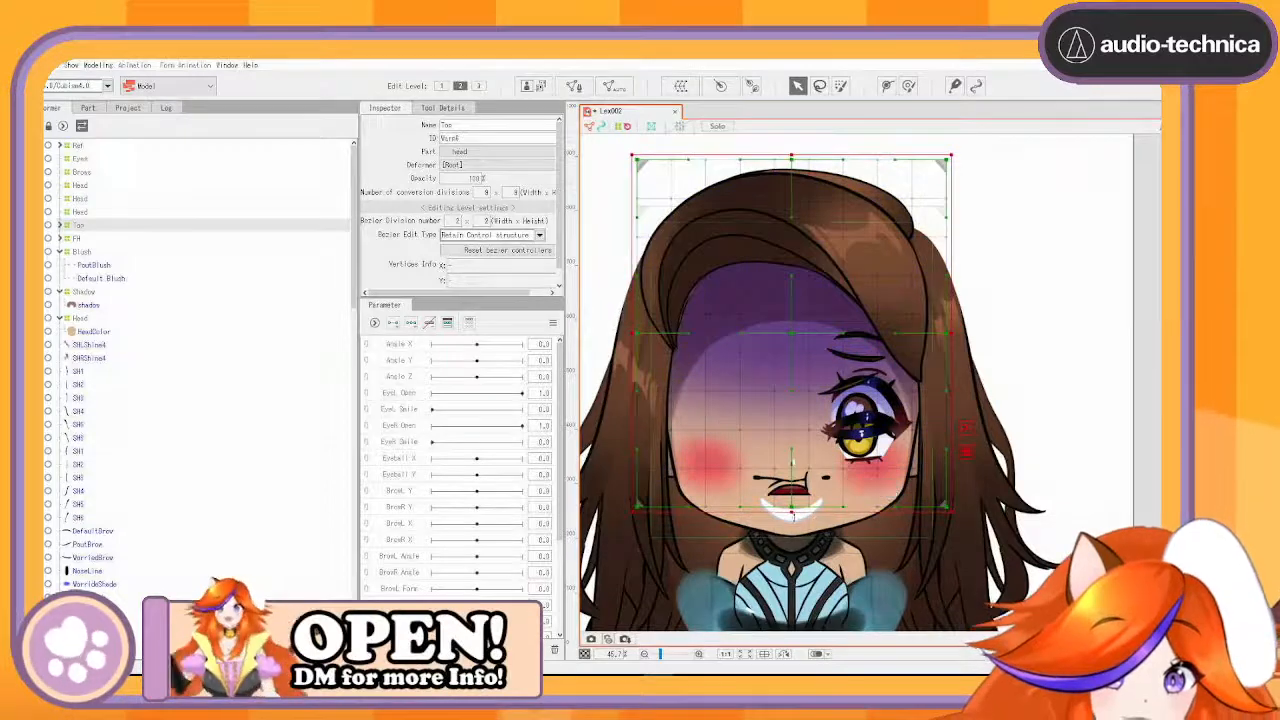
drag(795, 493, 758, 320)
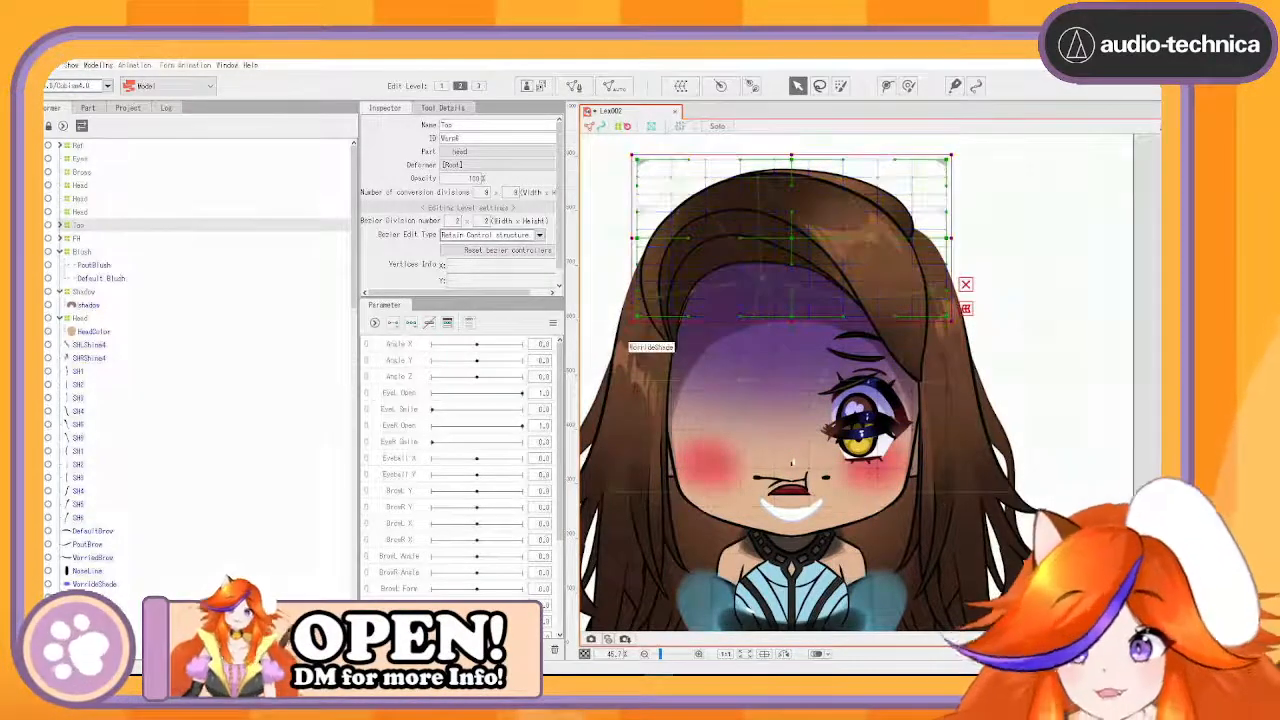
click(62, 226)
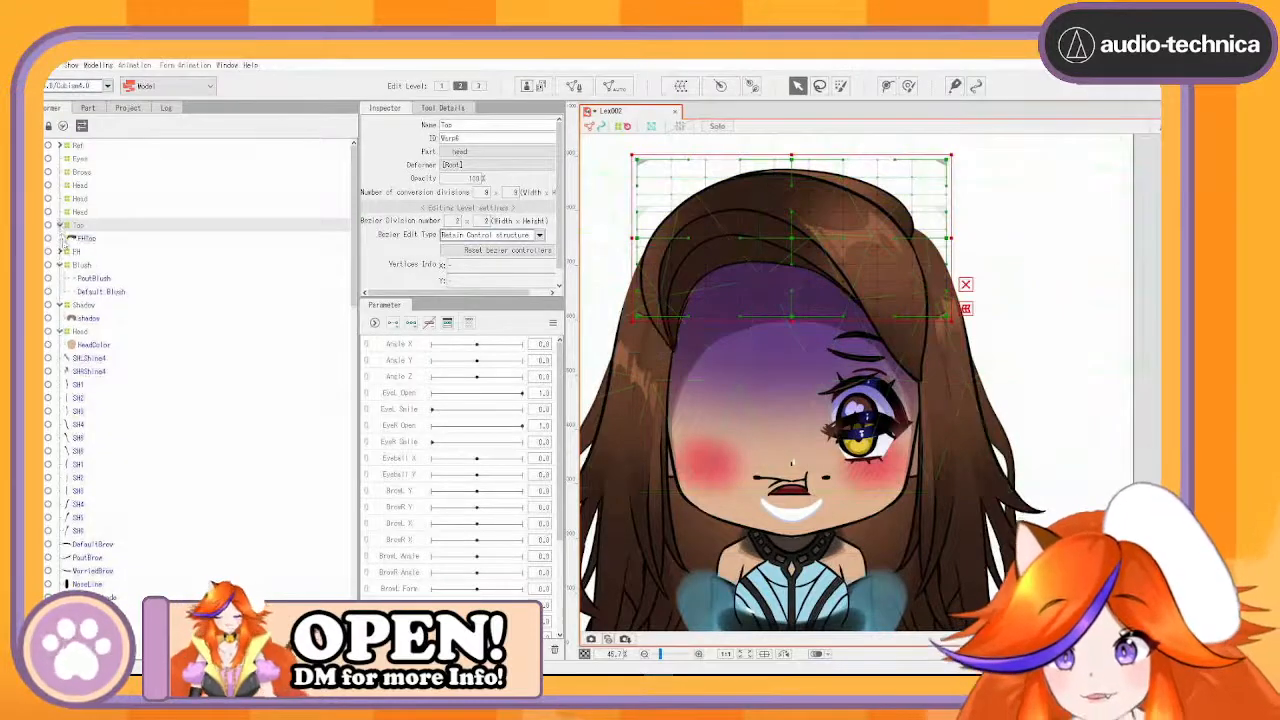
click(60, 227)
click(60, 239)
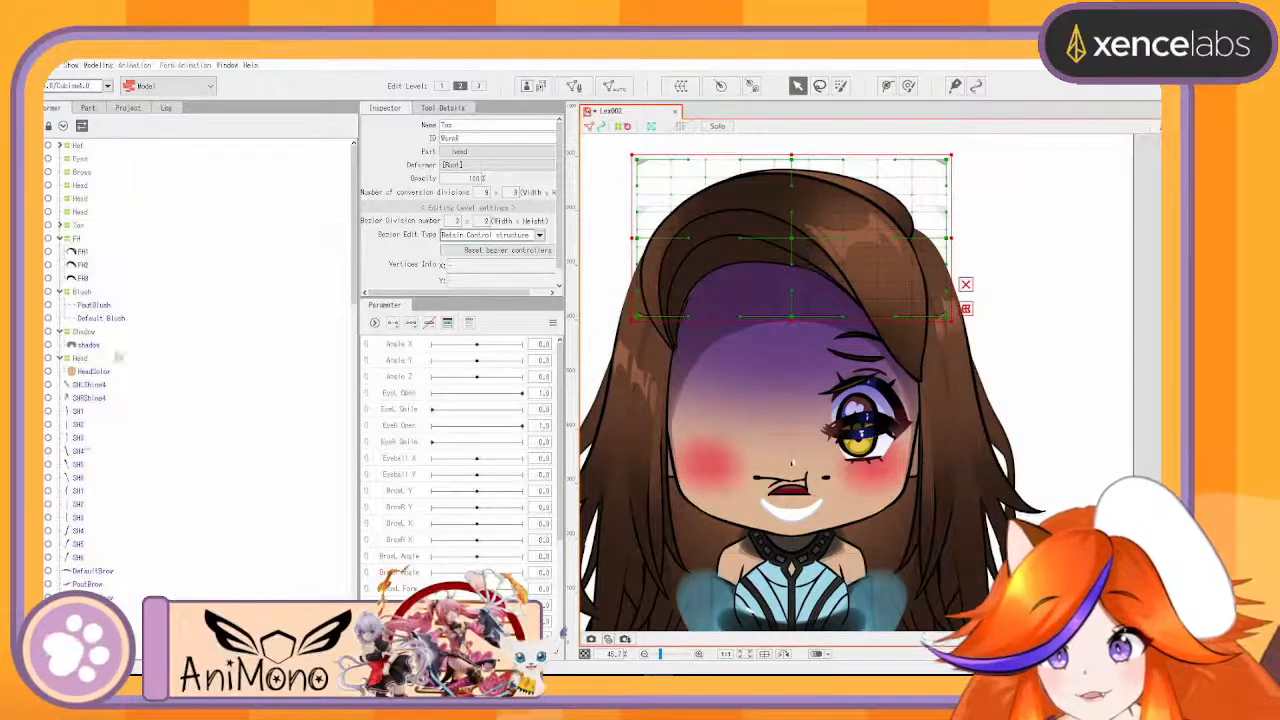
- Create a parent warp deformer named SHR around the six side hair meshes SH1 to SH6 of the SHR part
click(95, 415)
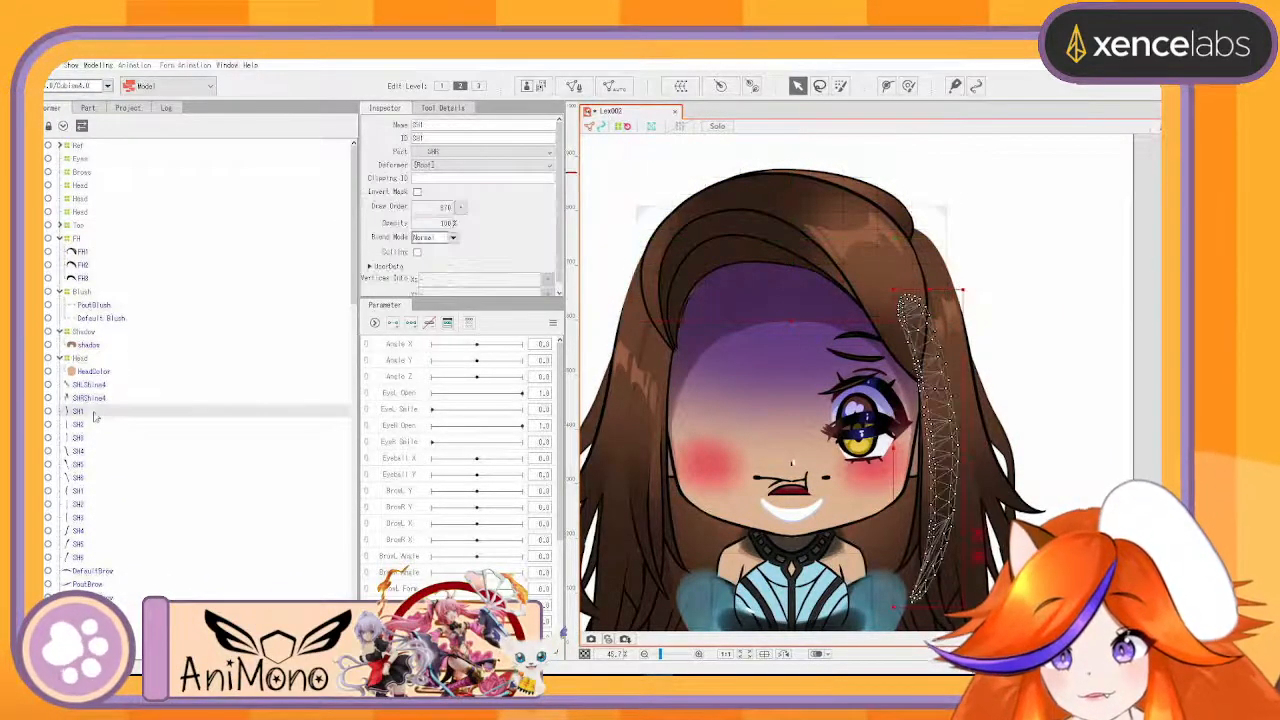
shift+click(90, 481)
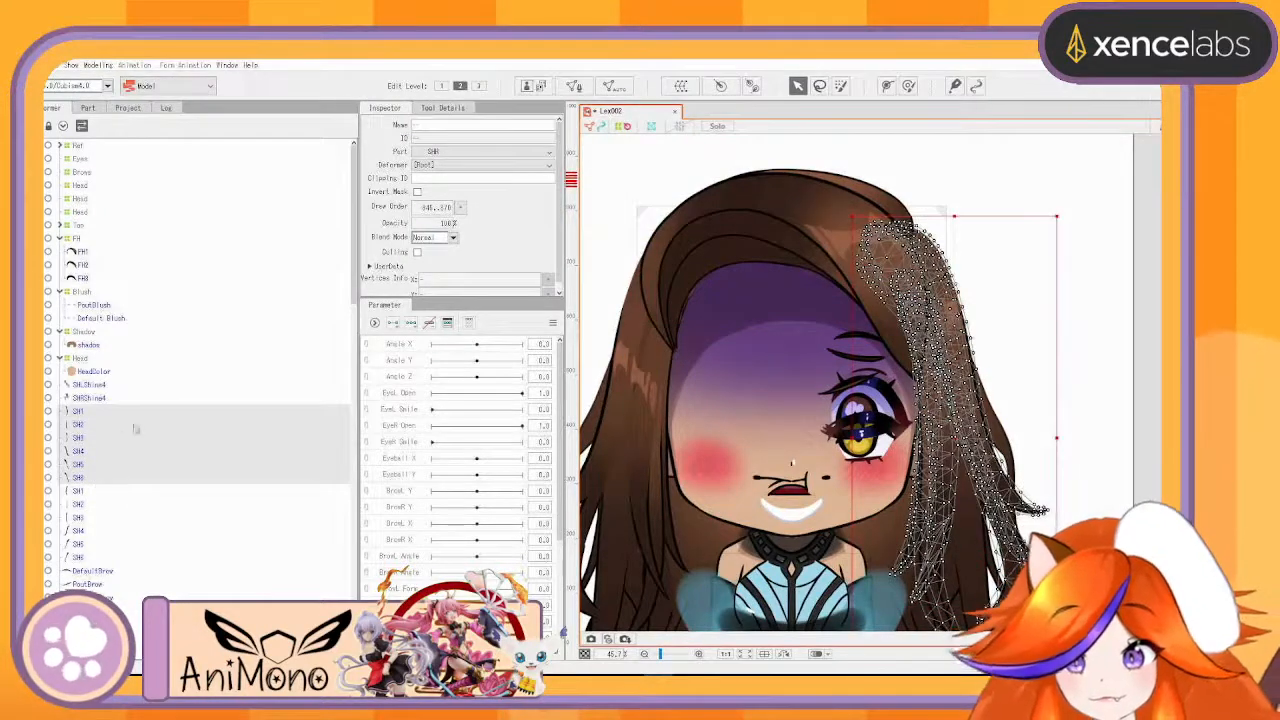
click(680, 86)
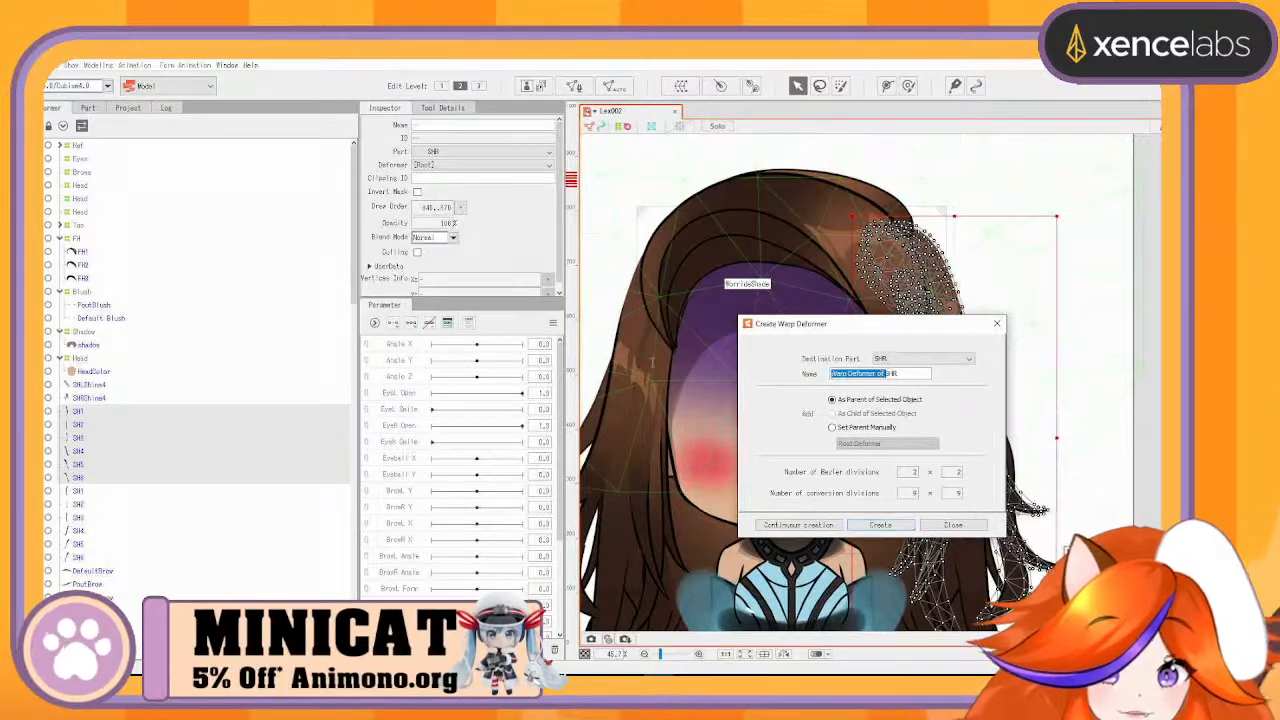
key(BackSpace)
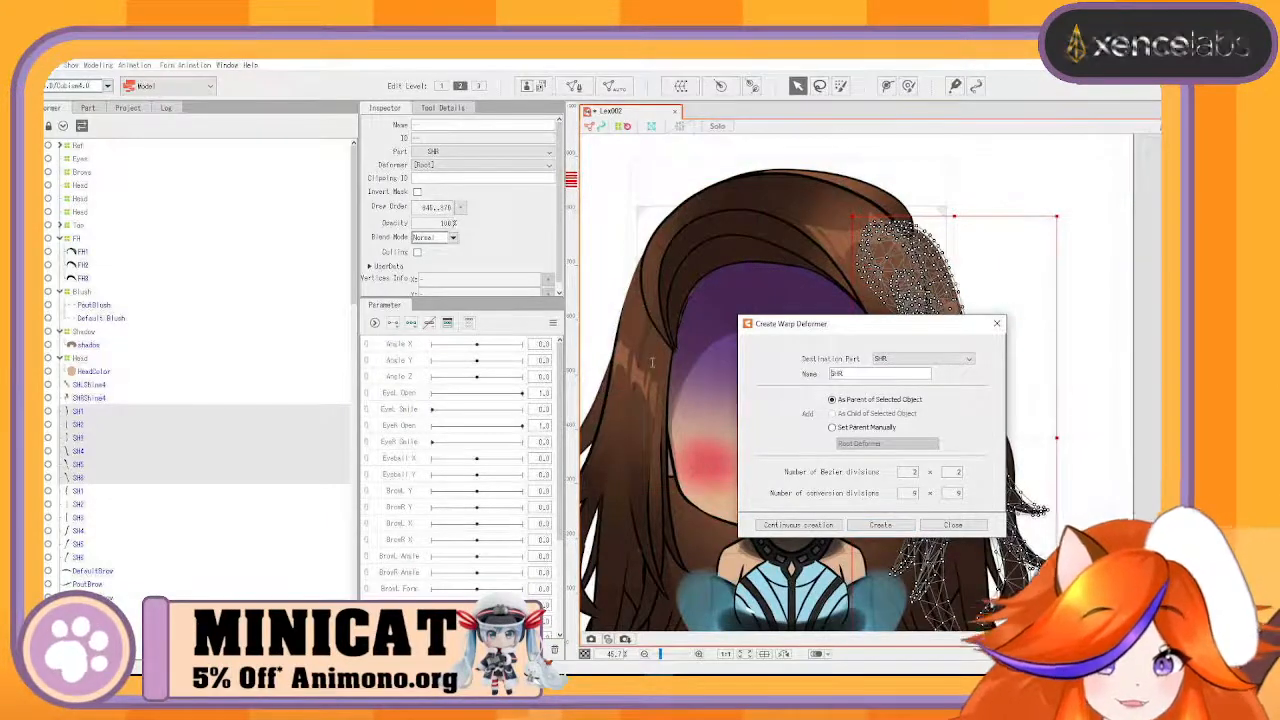
click(828, 524)
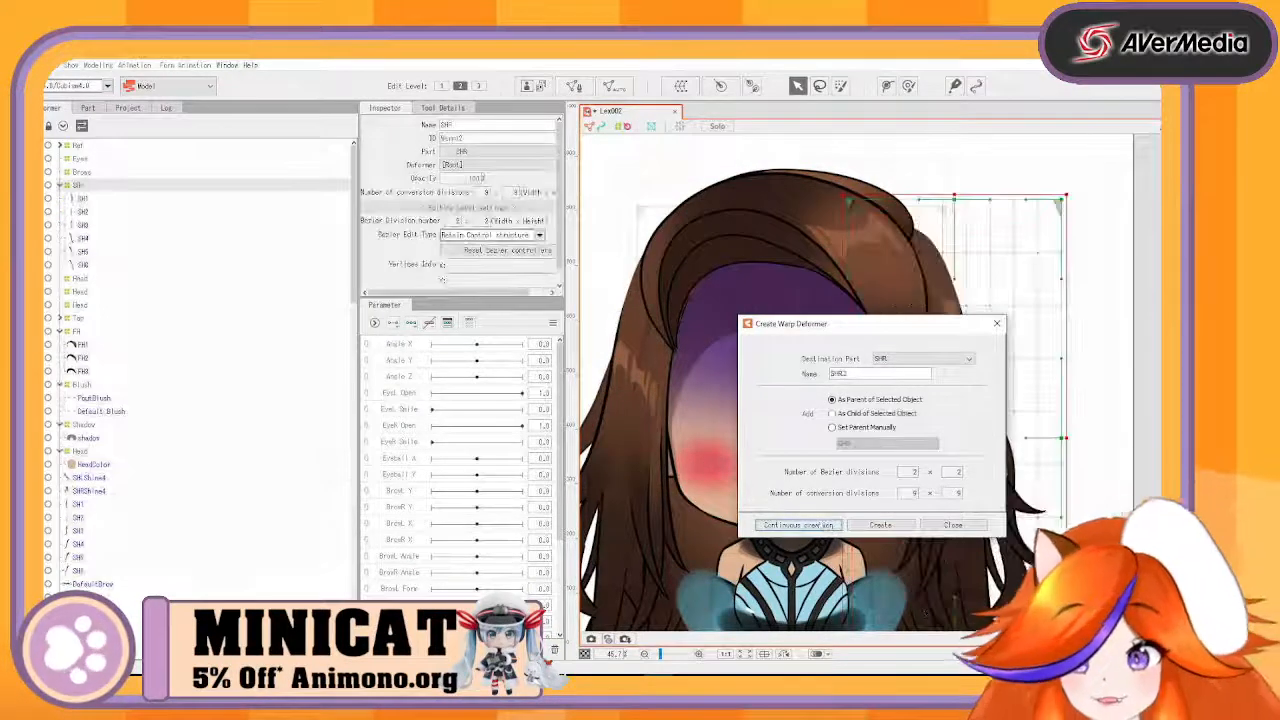
- Create a parent warp deformer named SHL around the six side hair meshes SH1 to SH6 of the SHL part
click(80, 506)
shift+click(78, 570)
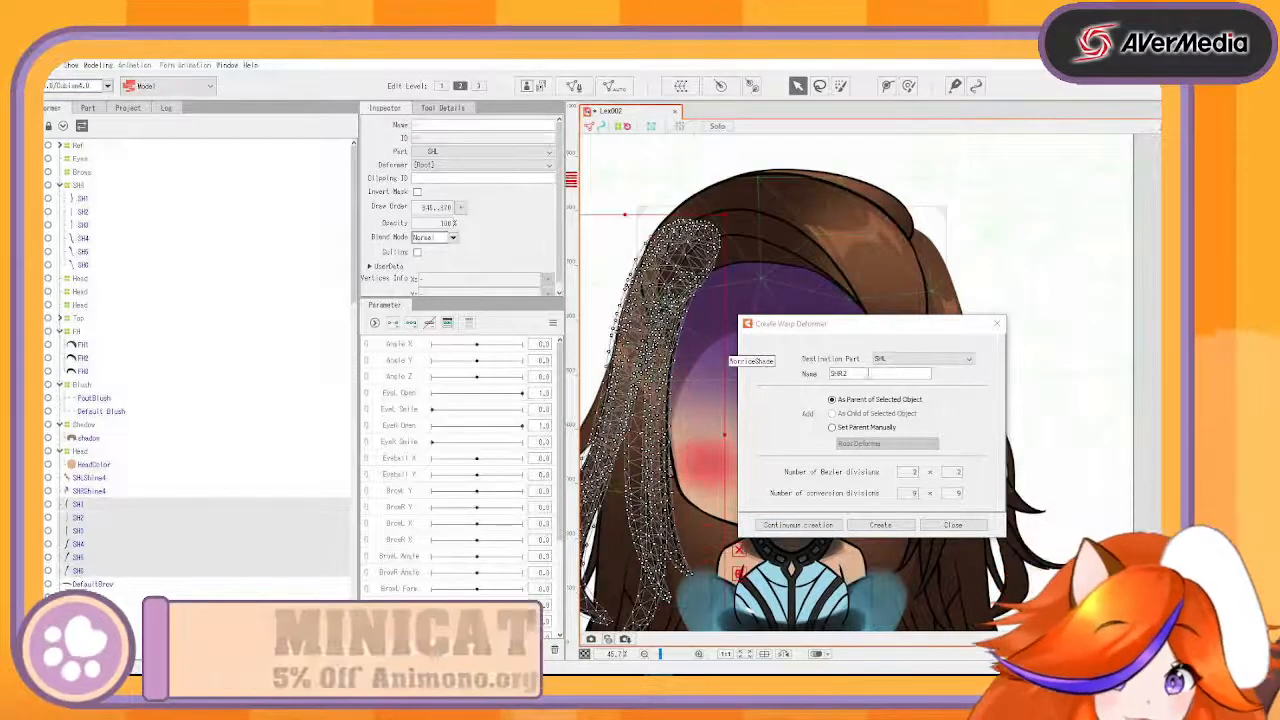
double_click(876, 372)
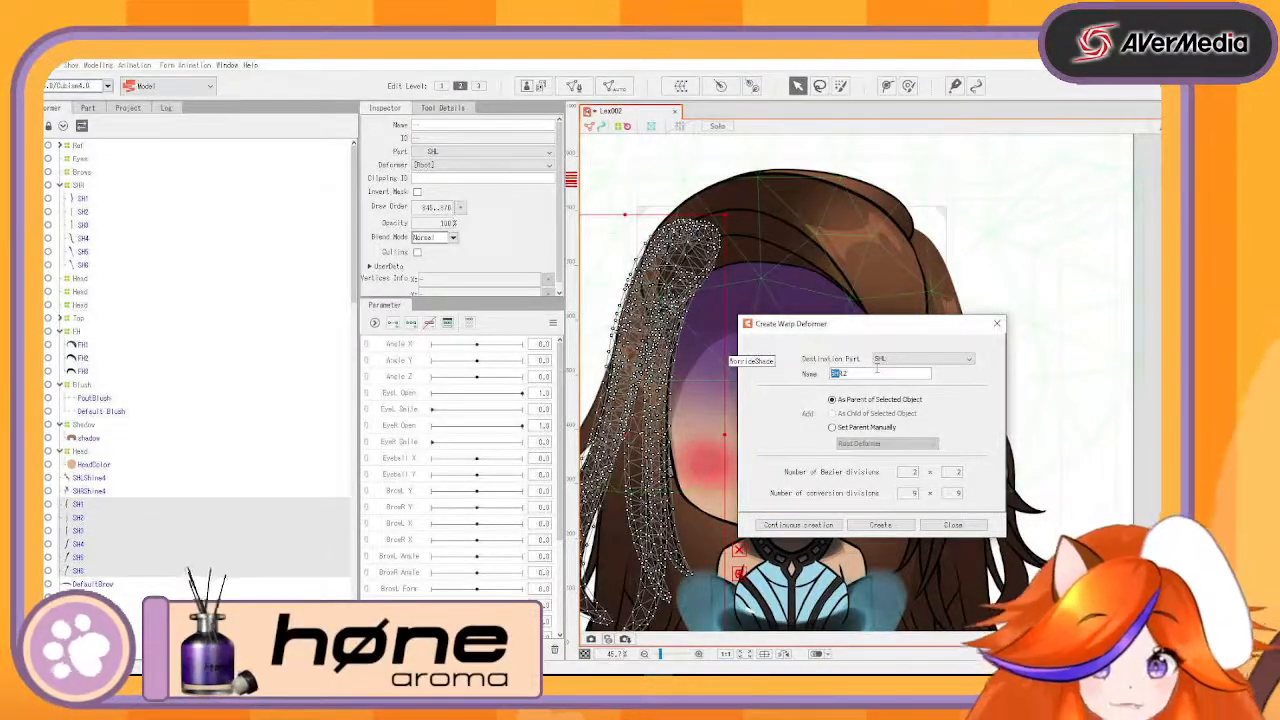
click(877, 369)
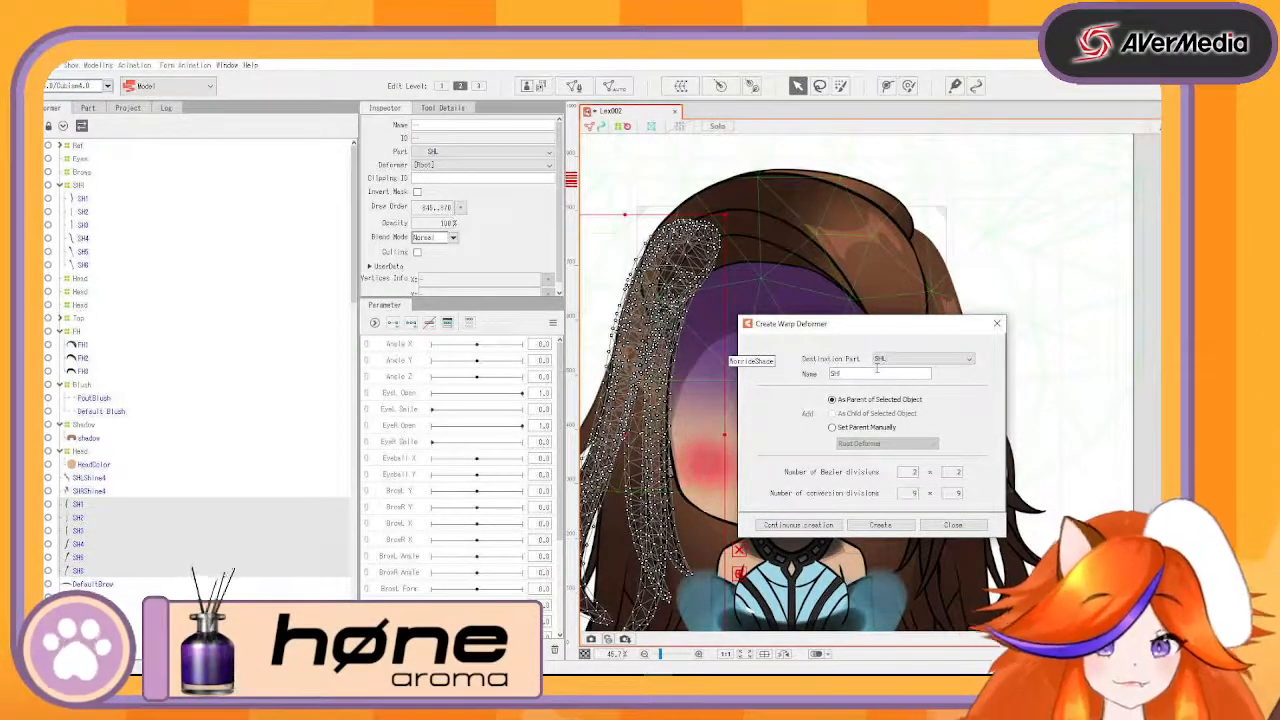
text(L2)
click(815, 526)
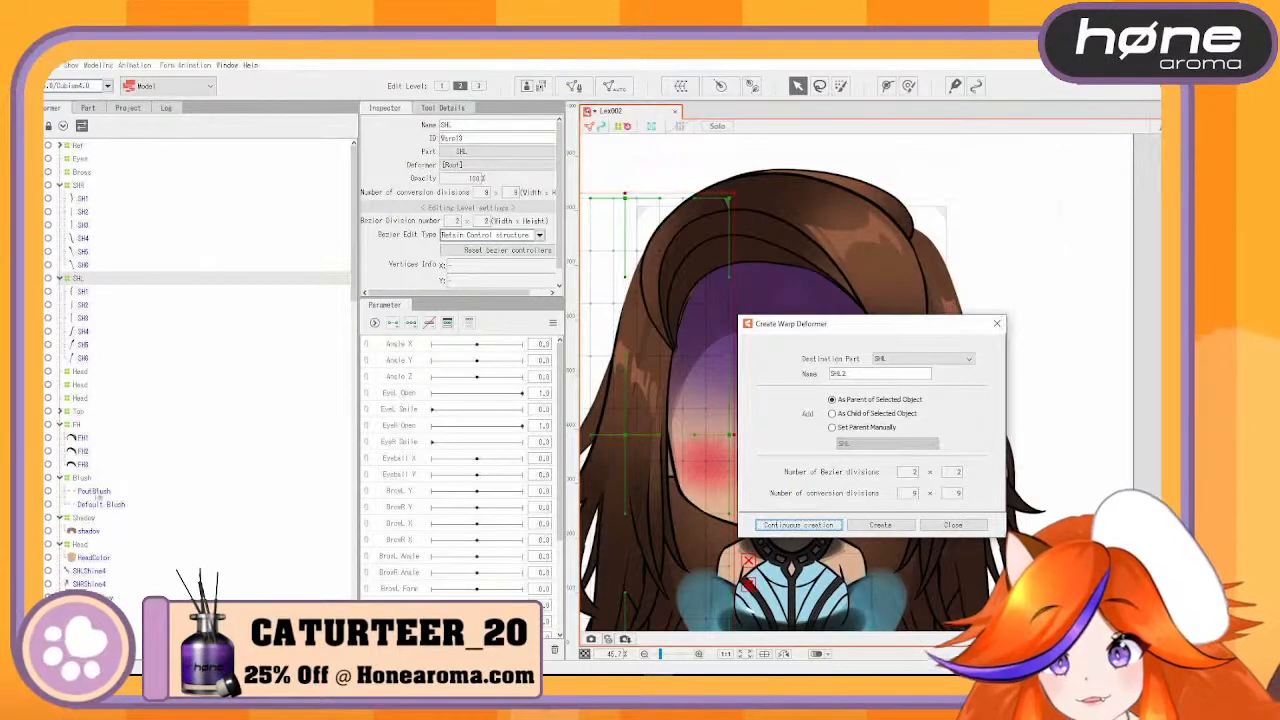
- Move the SHLShine4 mesh into the SHL deformer and SHRShine4 into the SHR deformer
click(96, 491)
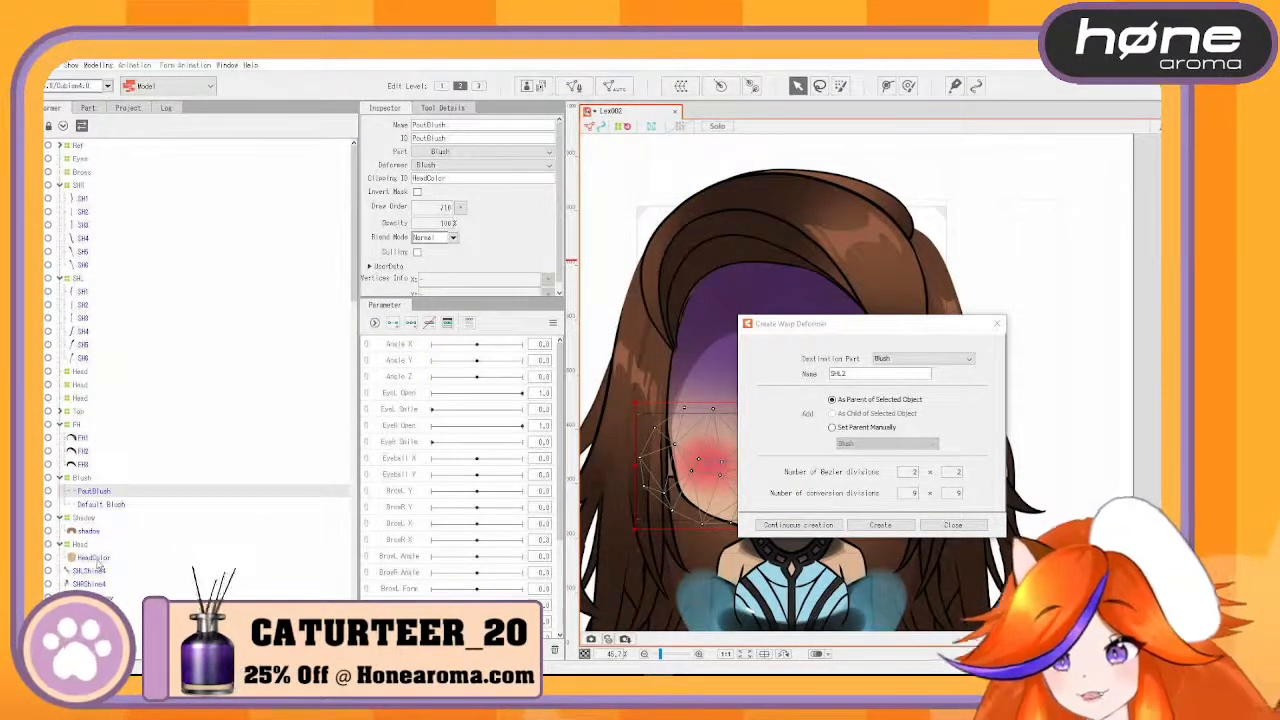
drag(98, 568, 95, 292)
drag(100, 585, 84, 188)
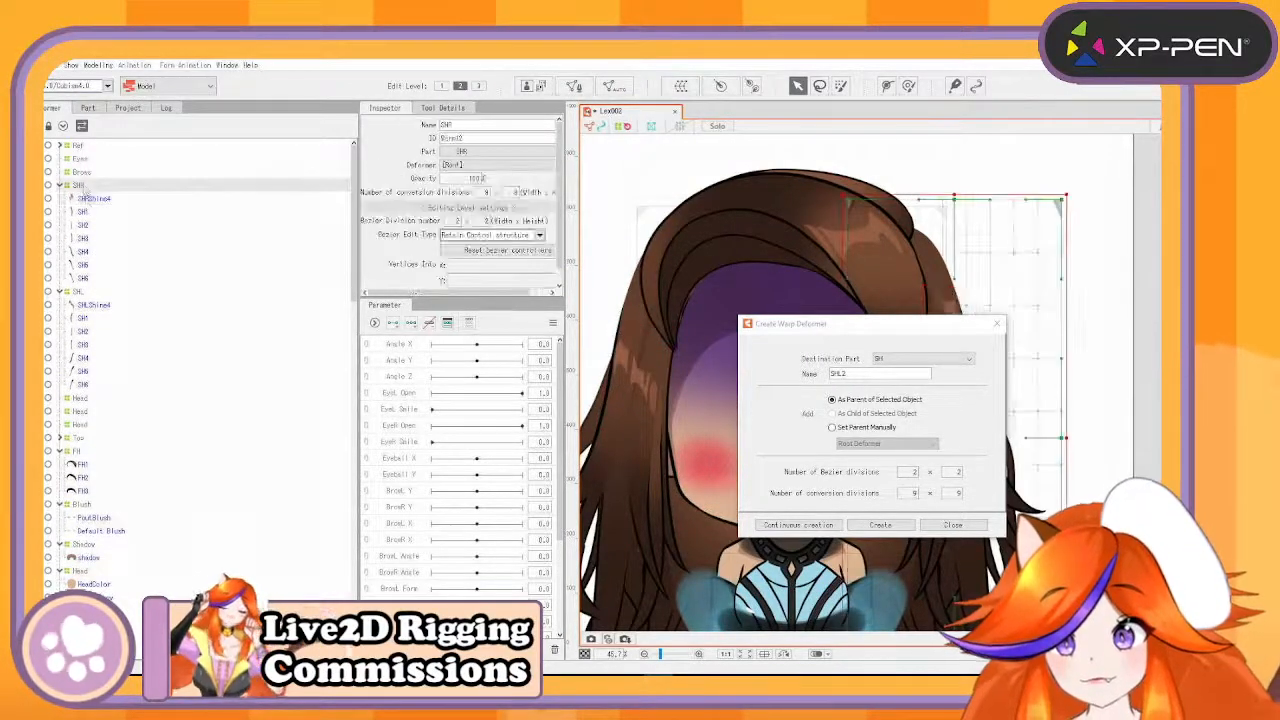
- Create a parent warp deformer named Fronts around the SHR, SHL, Top and FH deformers
click(80, 291)
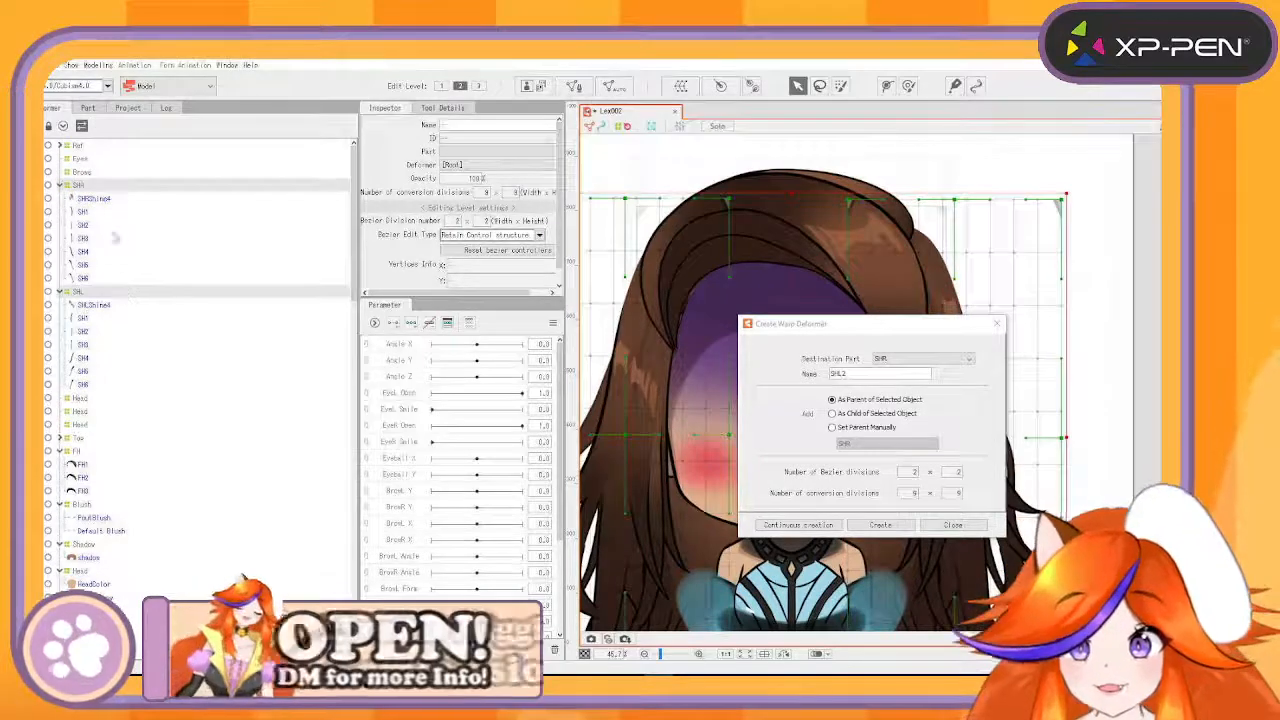
ctrl+click(83, 440)
ctrl+click(79, 452)
drag(857, 373, 769, 375)
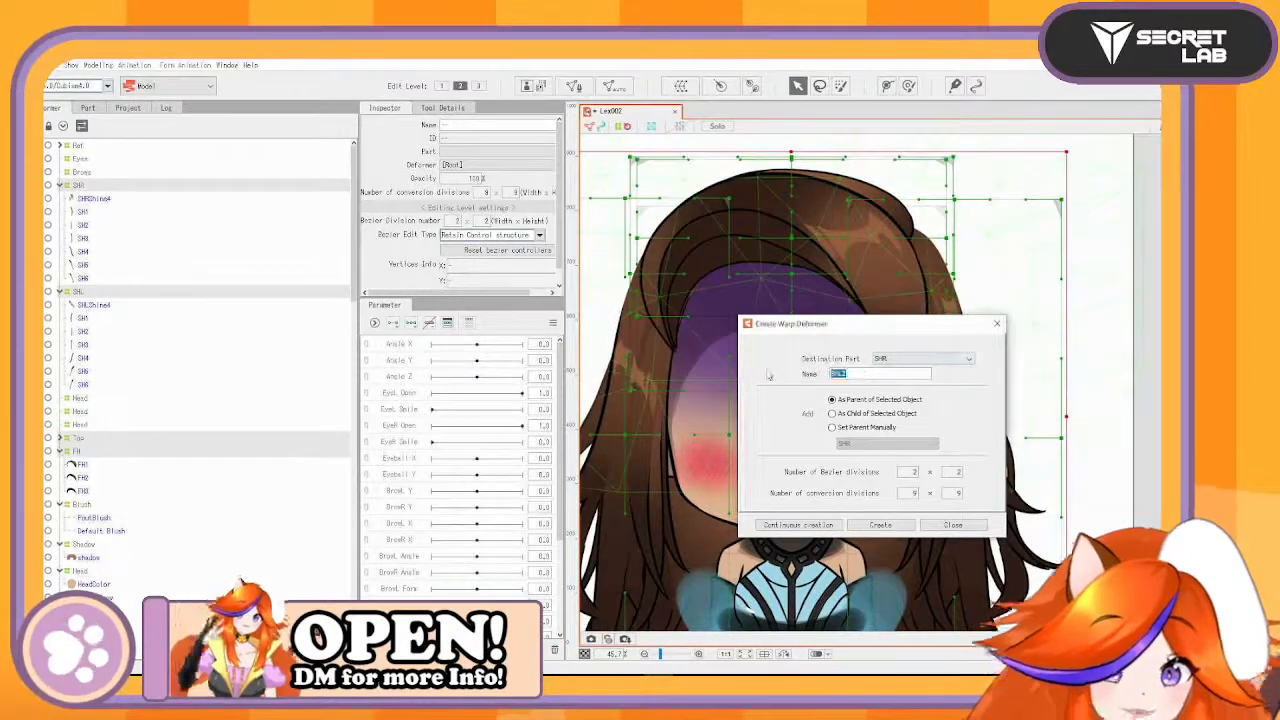
text(Fron)
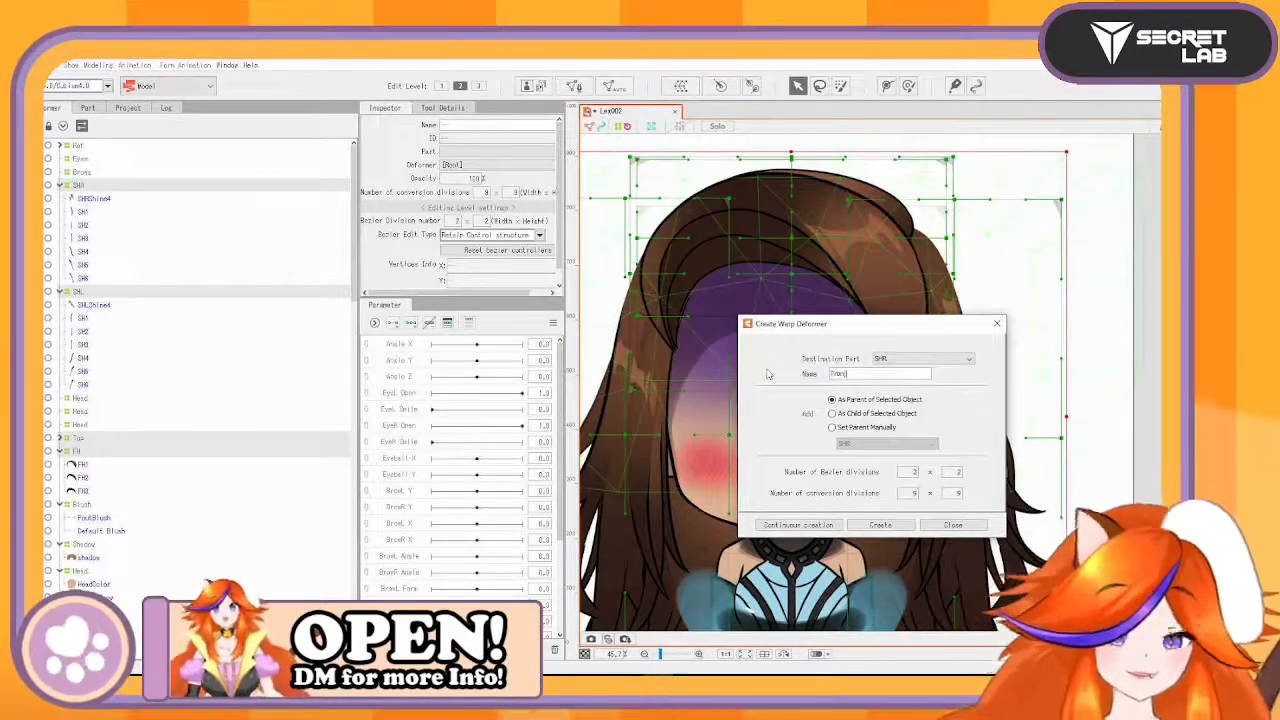
text(ts)
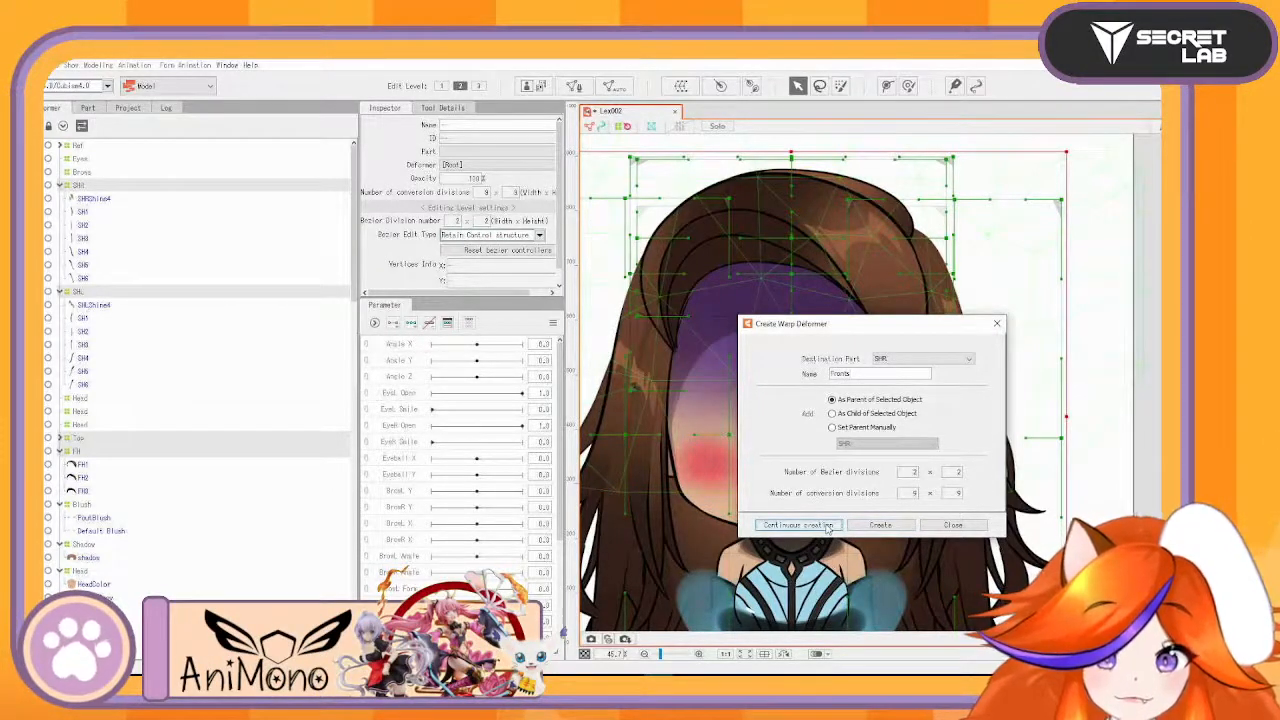
click(826, 526)
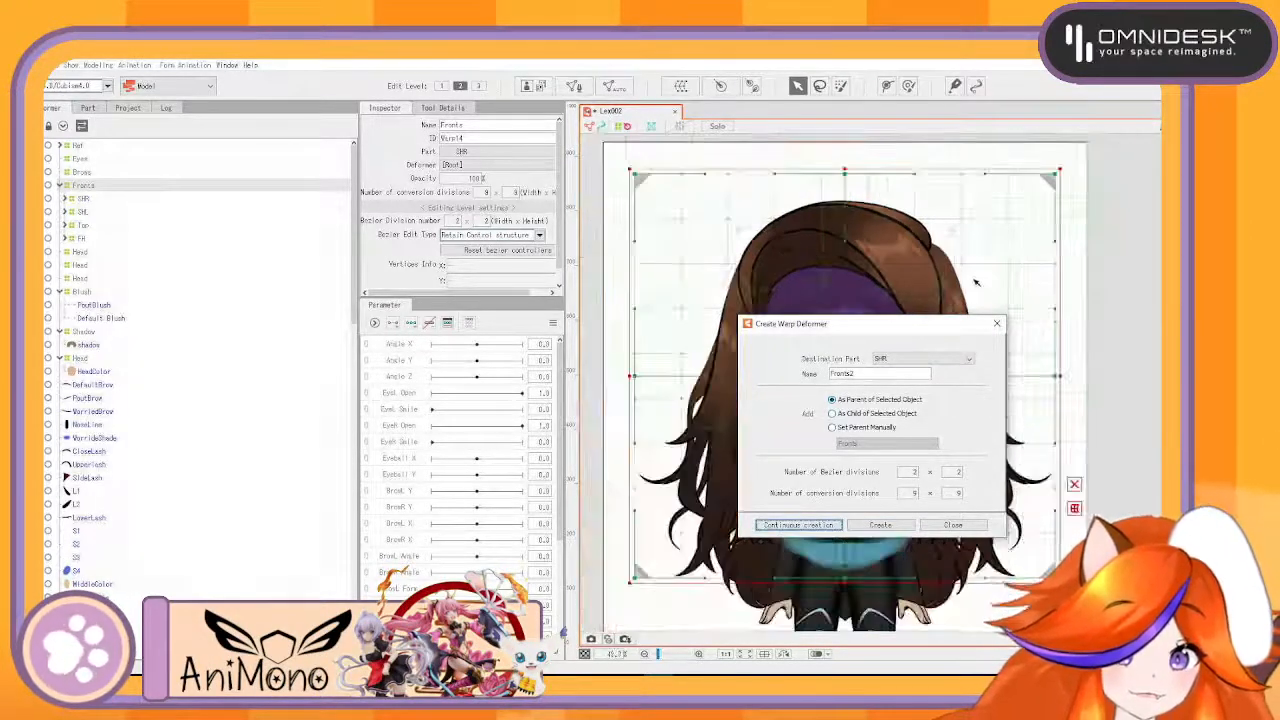
click(997, 325)
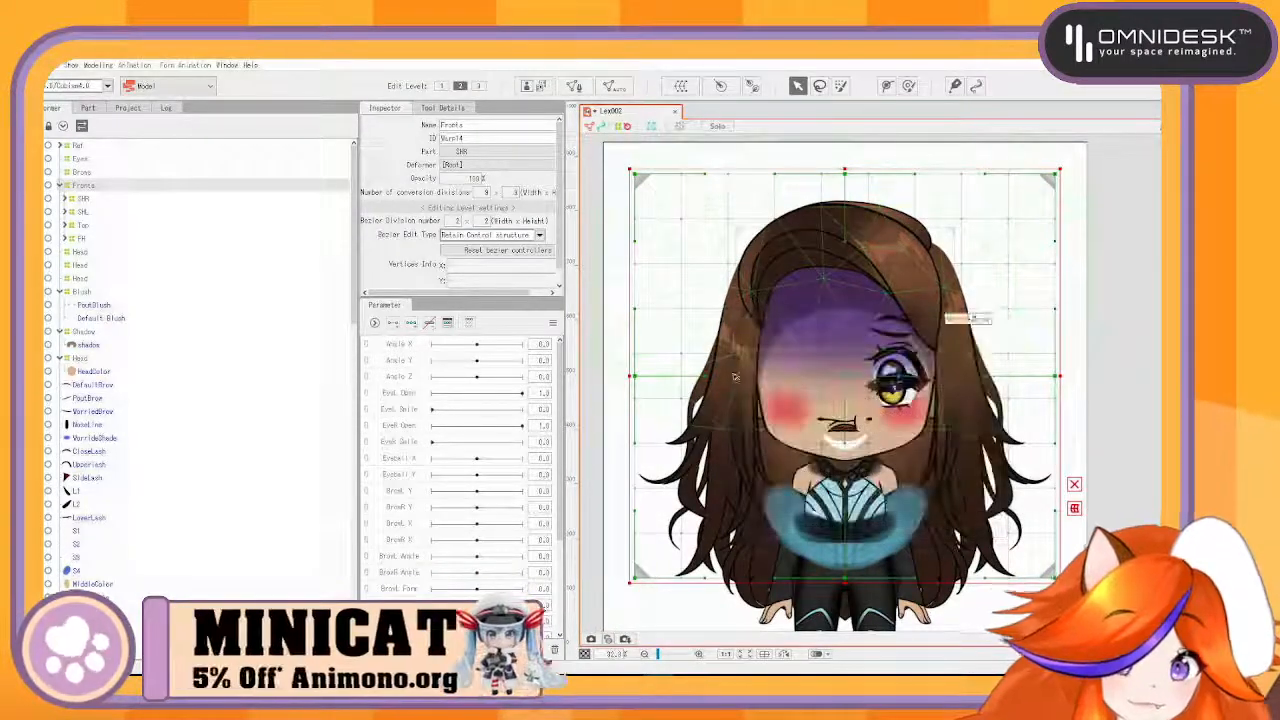
- Create a parent warp deformer named Fronthair around the Top and FH deformers inside Fronts
click(90, 226)
click(90, 199)
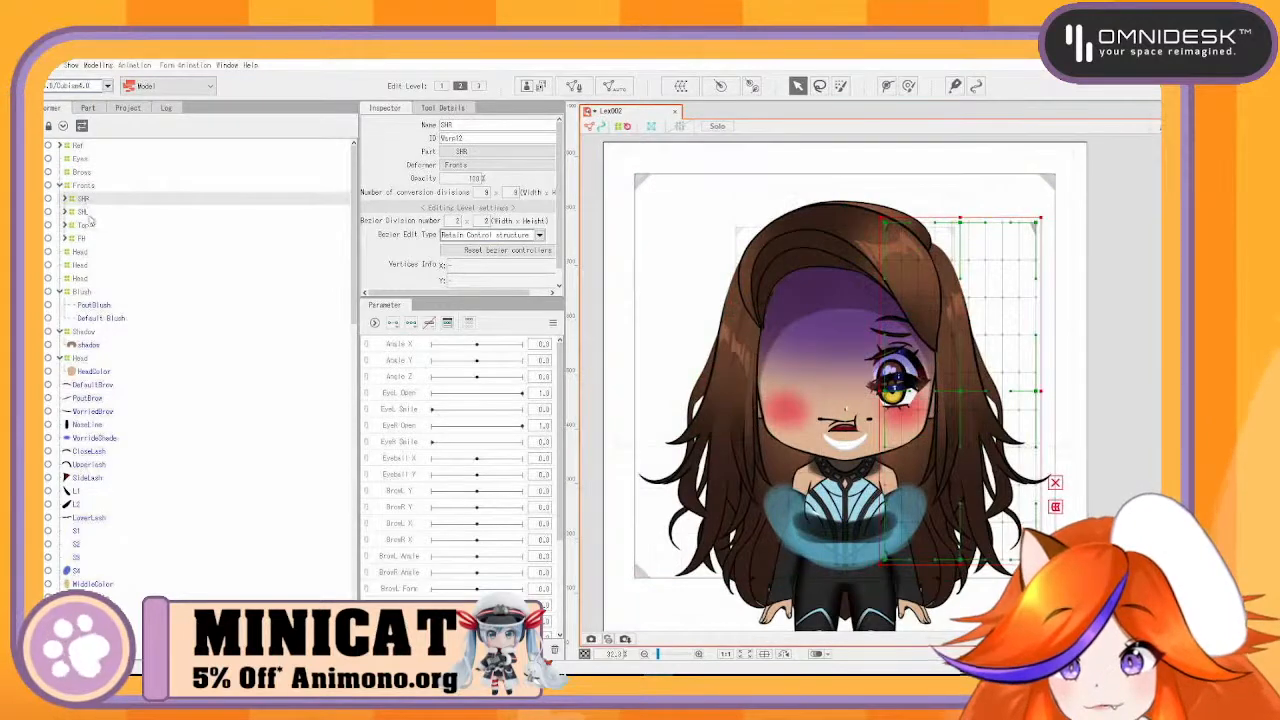
click(88, 212)
click(88, 226)
ctrl+click(88, 238)
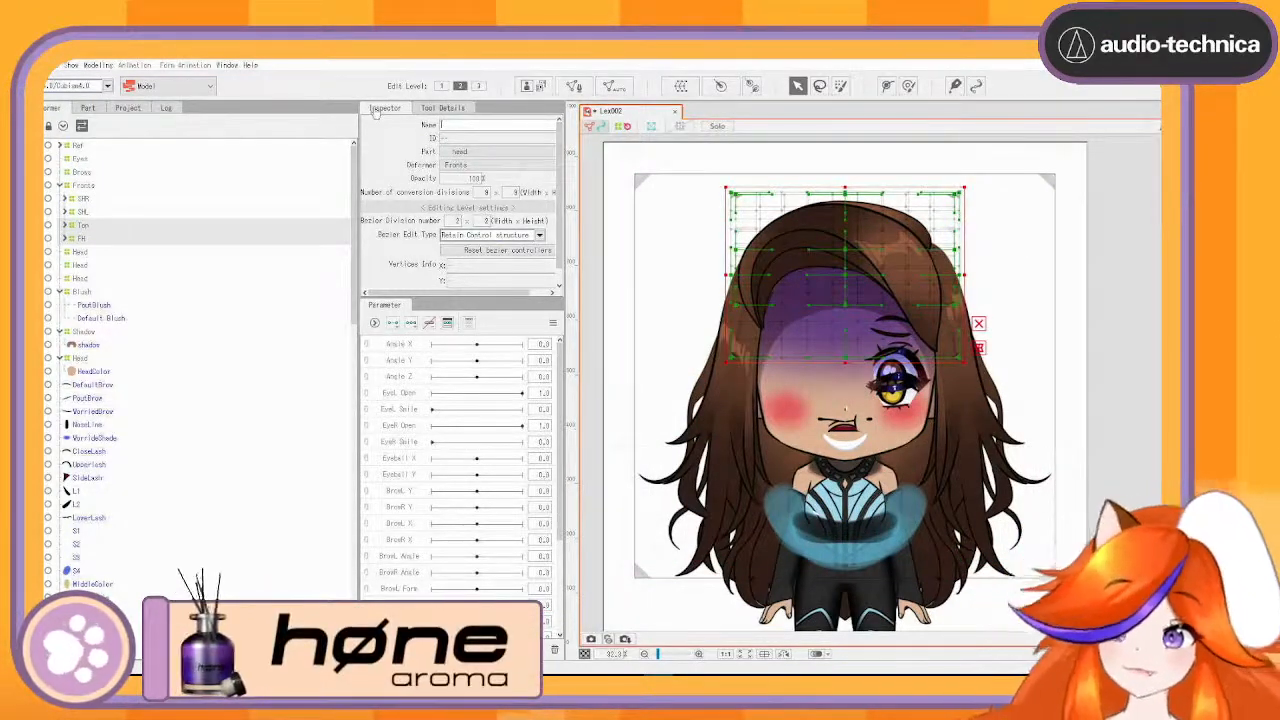
text(Fronthair)
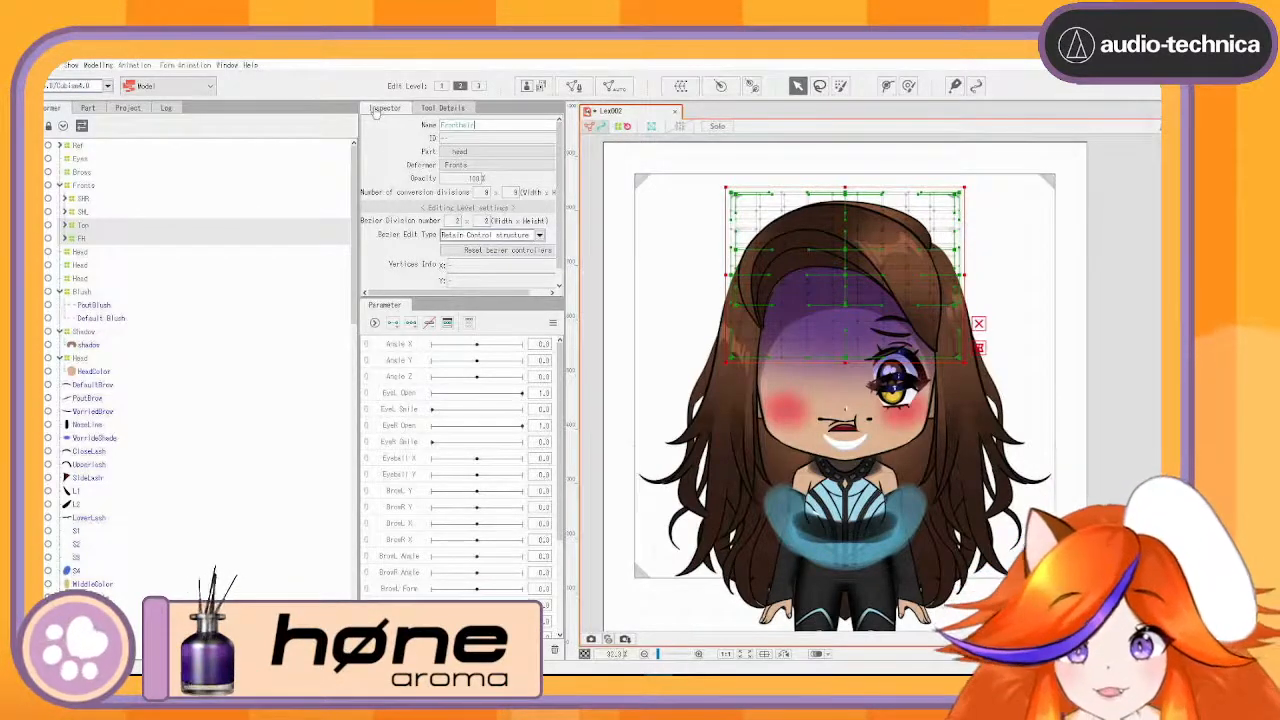
click(681, 87)
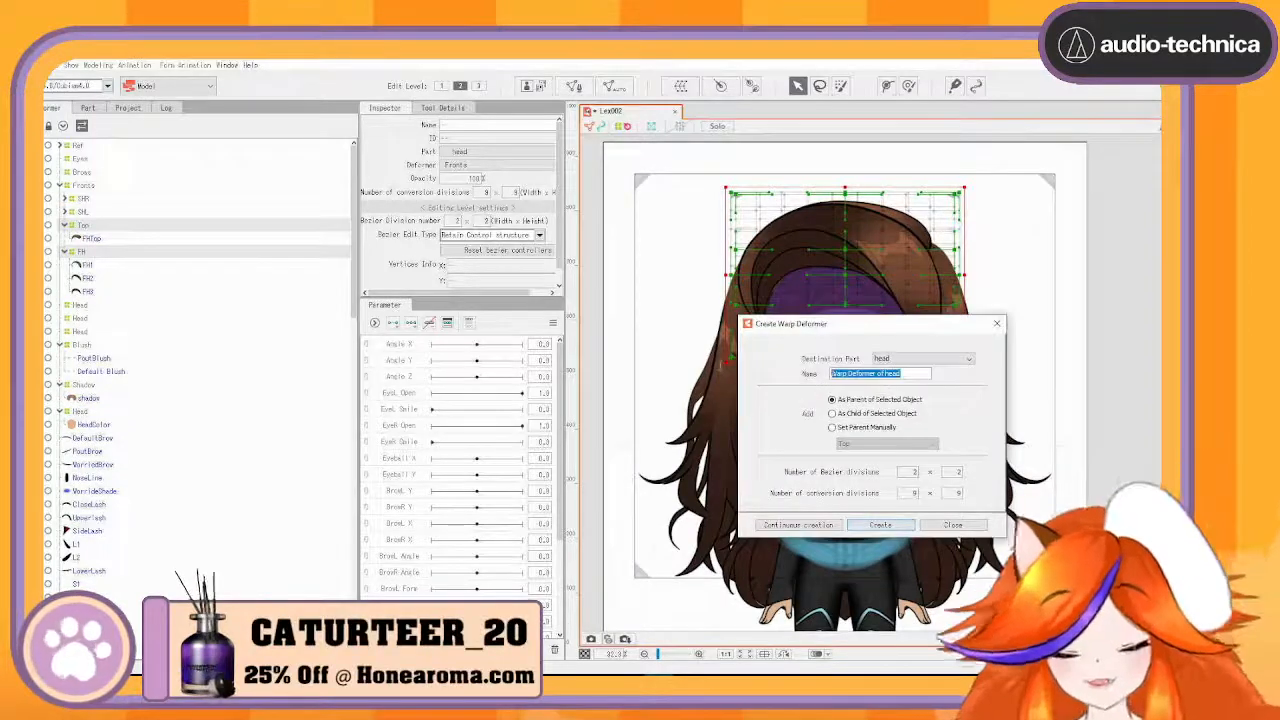
text(FrontHair)
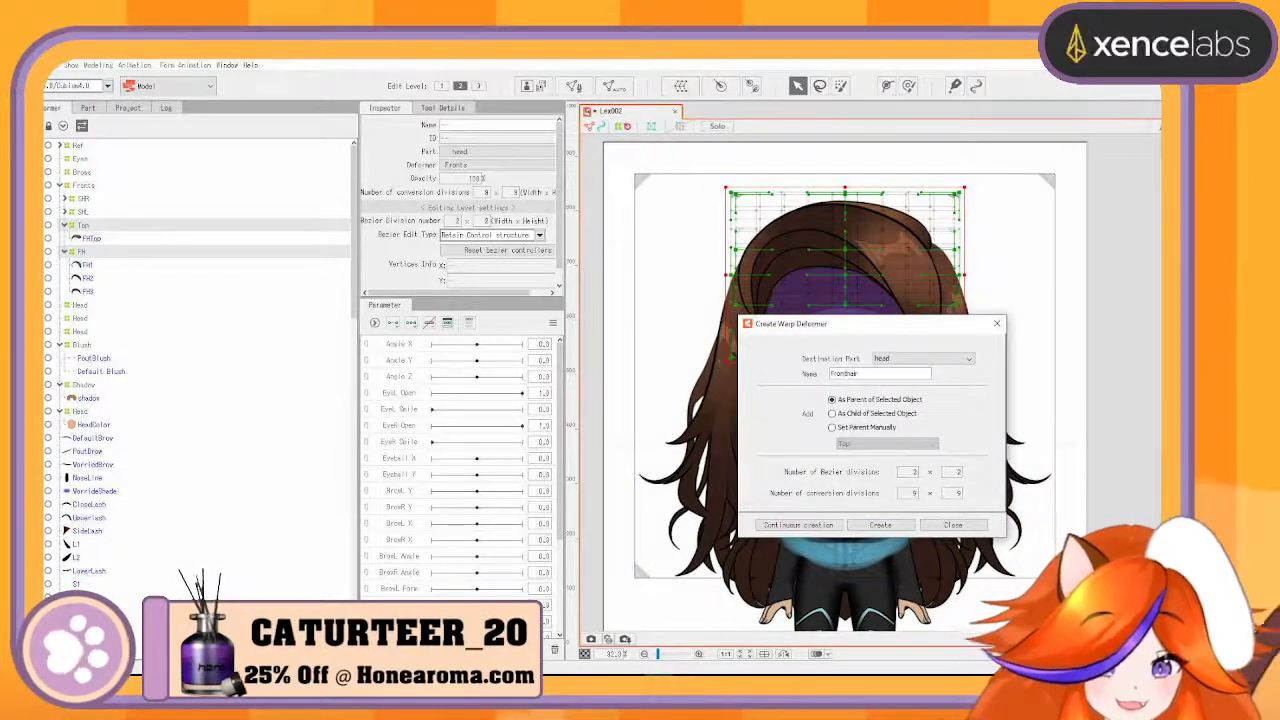
click(797, 525)
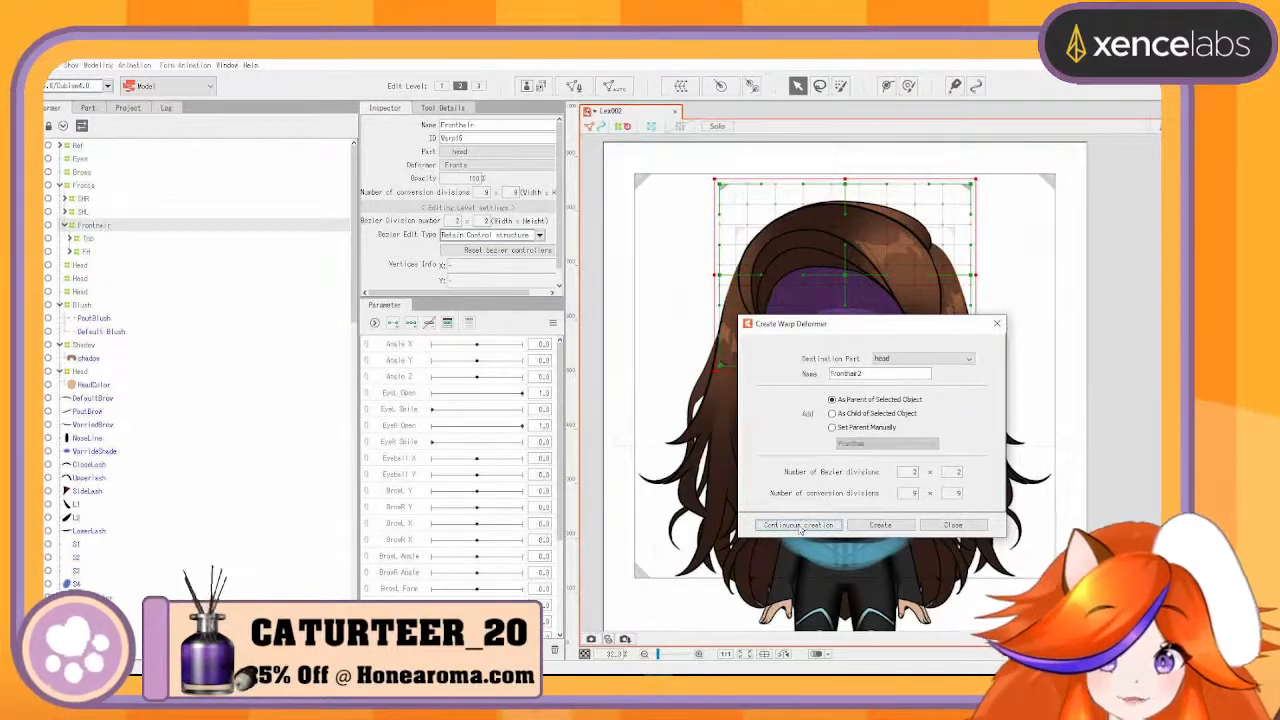
- Finish creating deformers and collapse the Fronthair and Fronts groups in the deformer tree
click(997, 323)
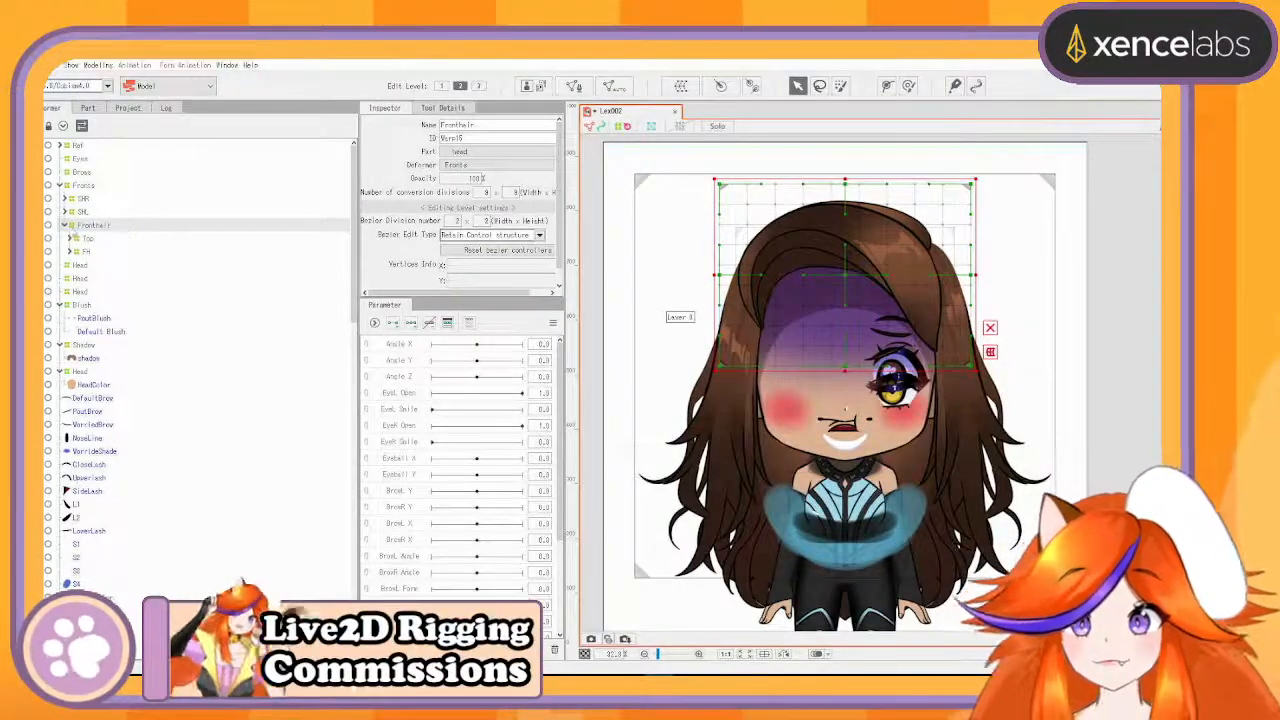
click(65, 226)
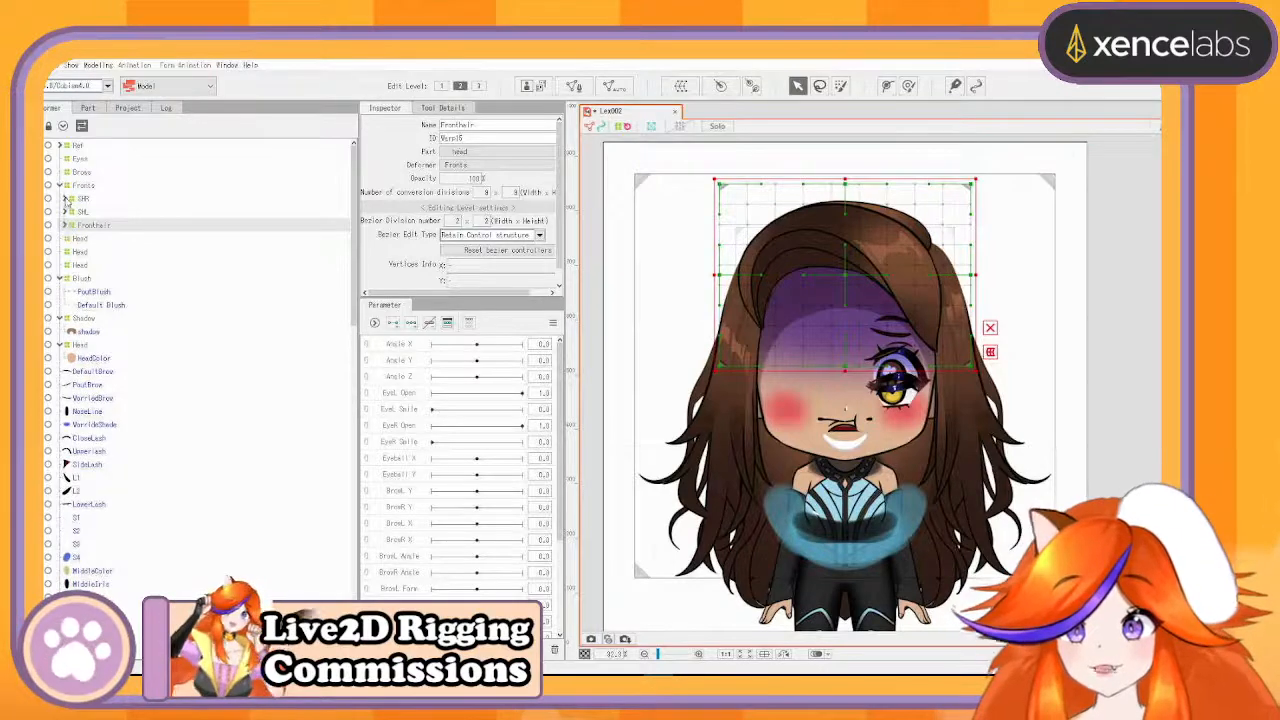
click(61, 185)
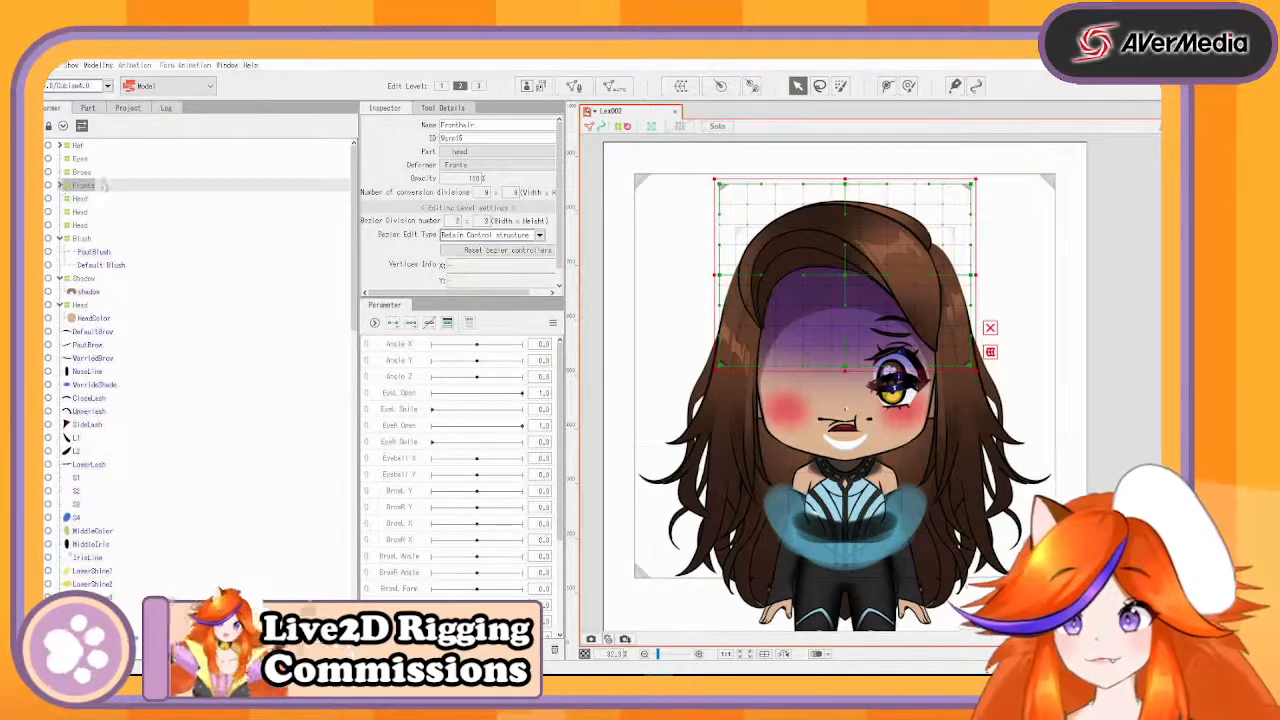
- Try the Fronts deformer at 0% opacity to check its contents, and undo the opacity change
click(82, 186)
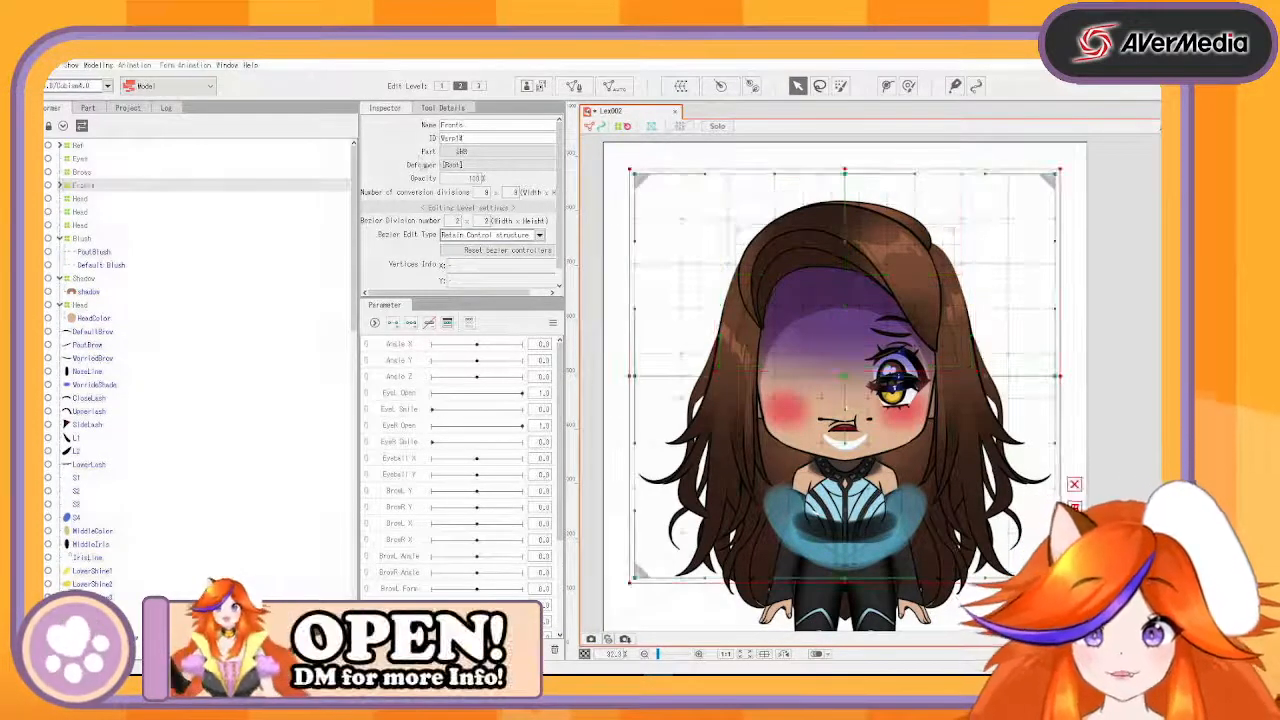
text(0)
key(Return)
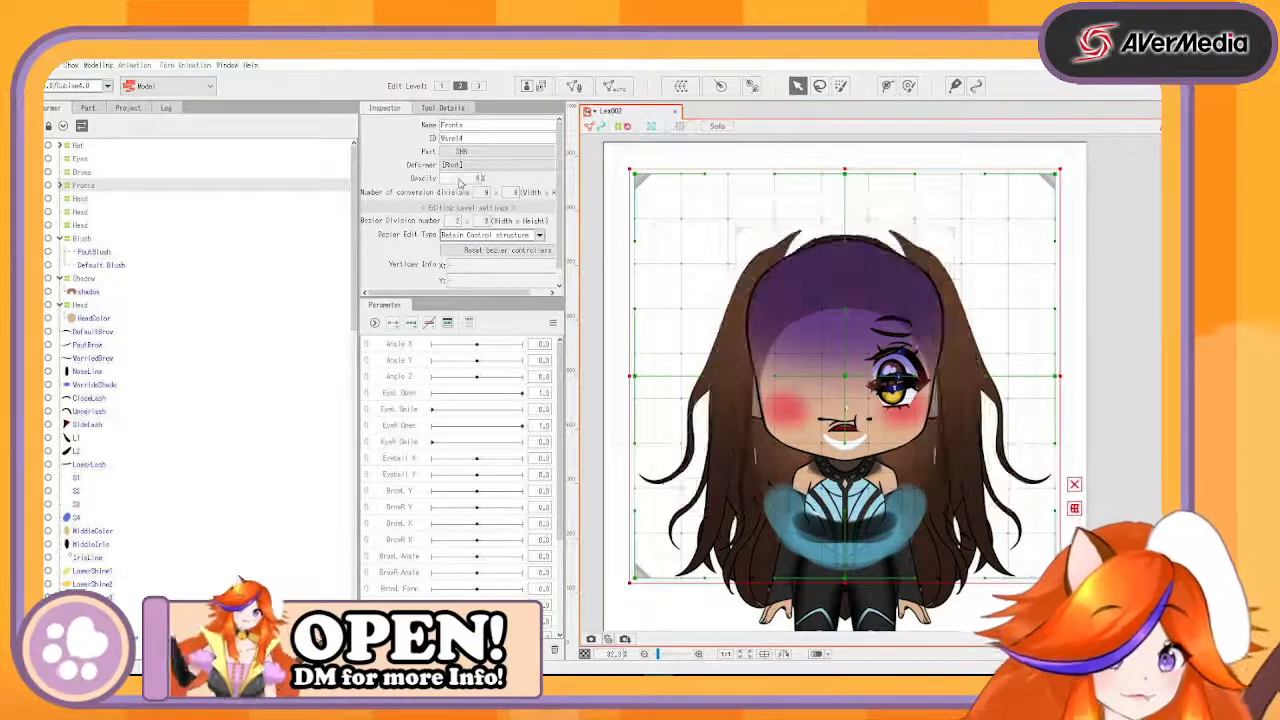
key(ctrl+z)
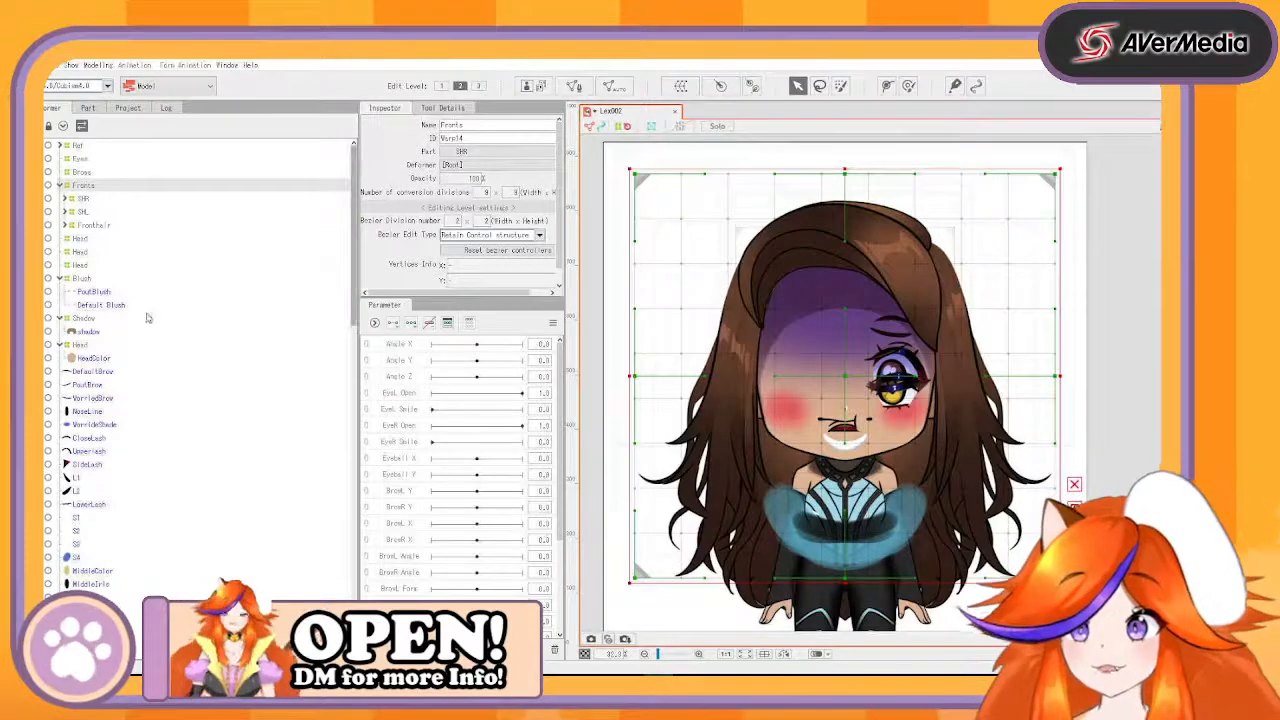
- Create a parent warp deformer named MHR around the five hair meshes MH1 to MH5 of the MHR part
scroll(147, 400, down, 10)
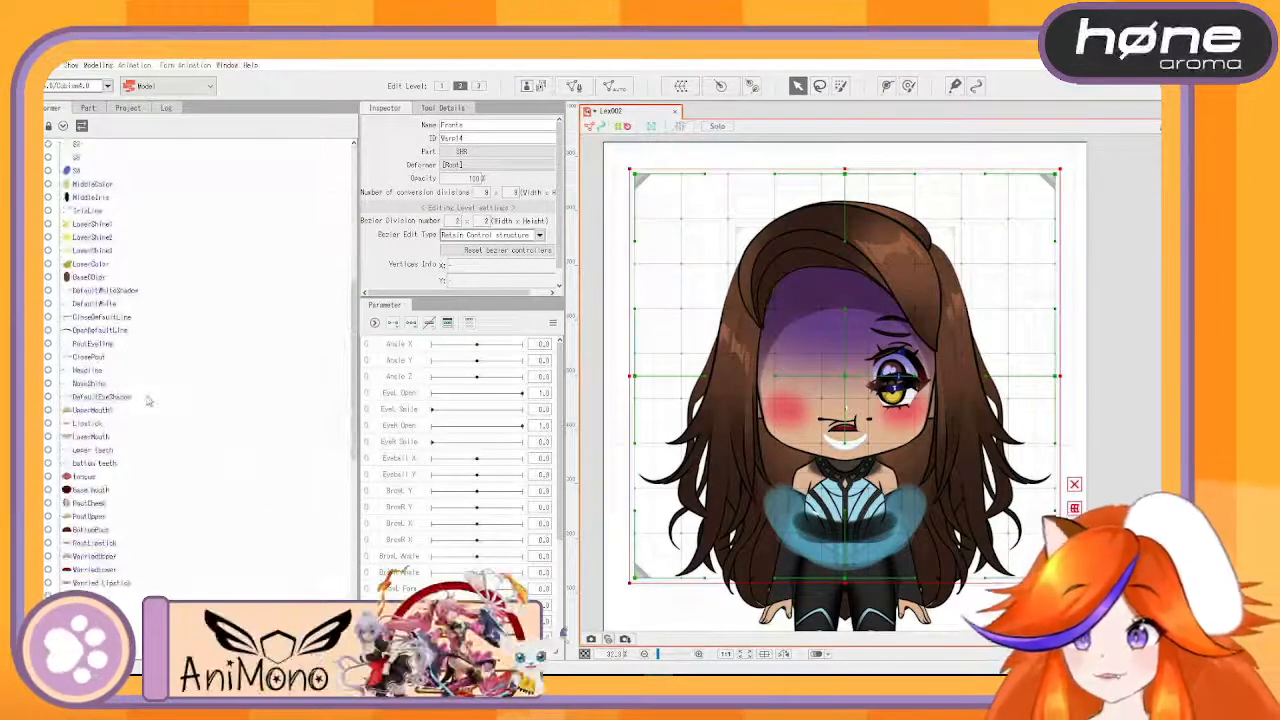
scroll(136, 480, down, 4)
click(77, 453)
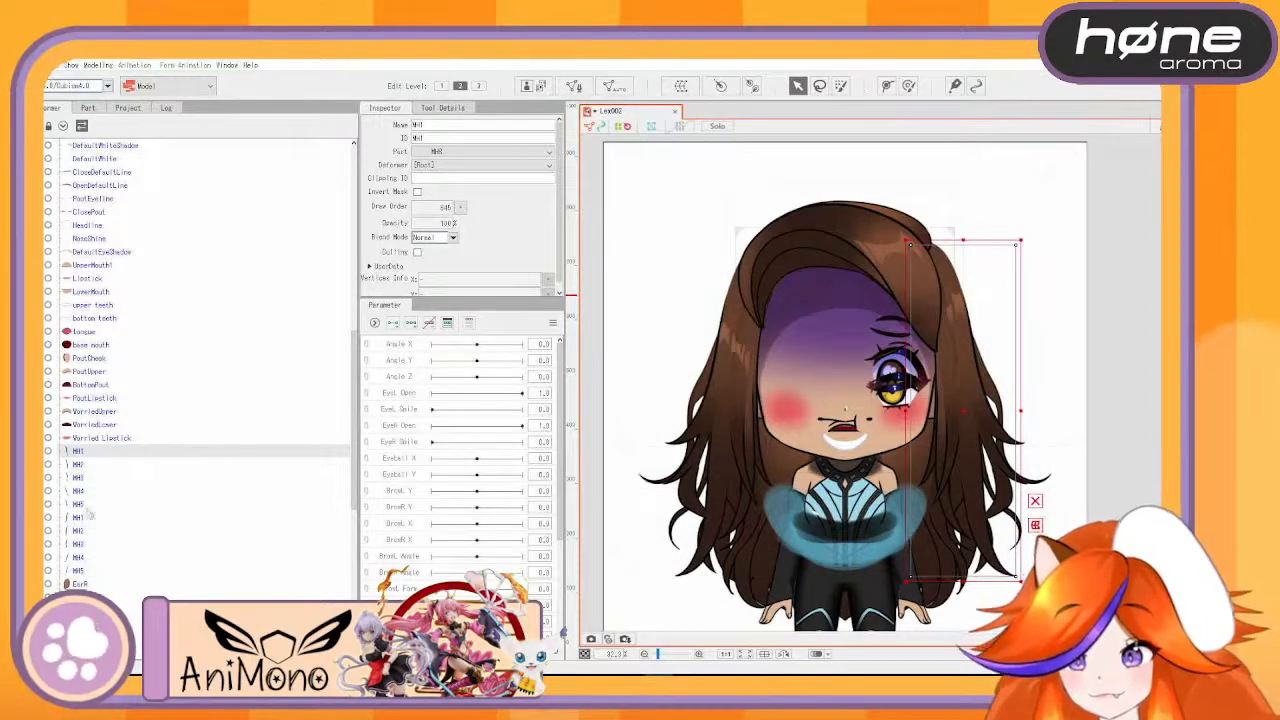
shift+click(86, 507)
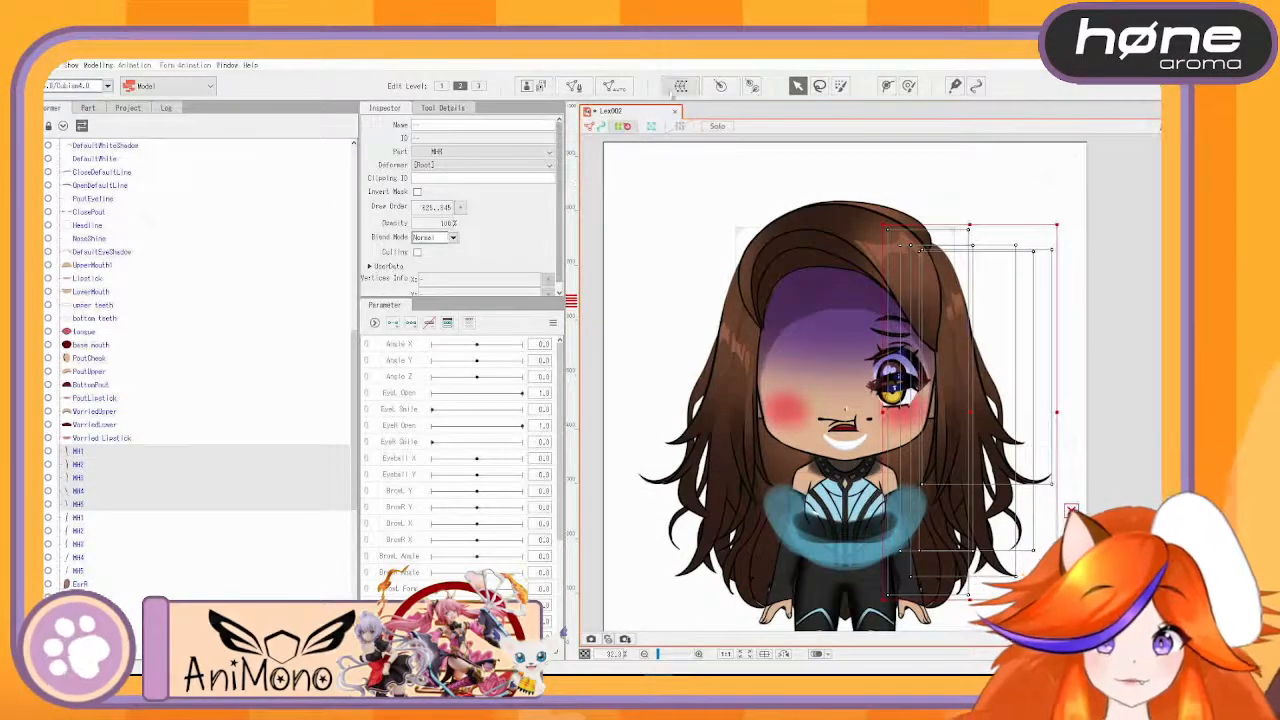
click(622, 127)
drag(905, 373, 714, 352)
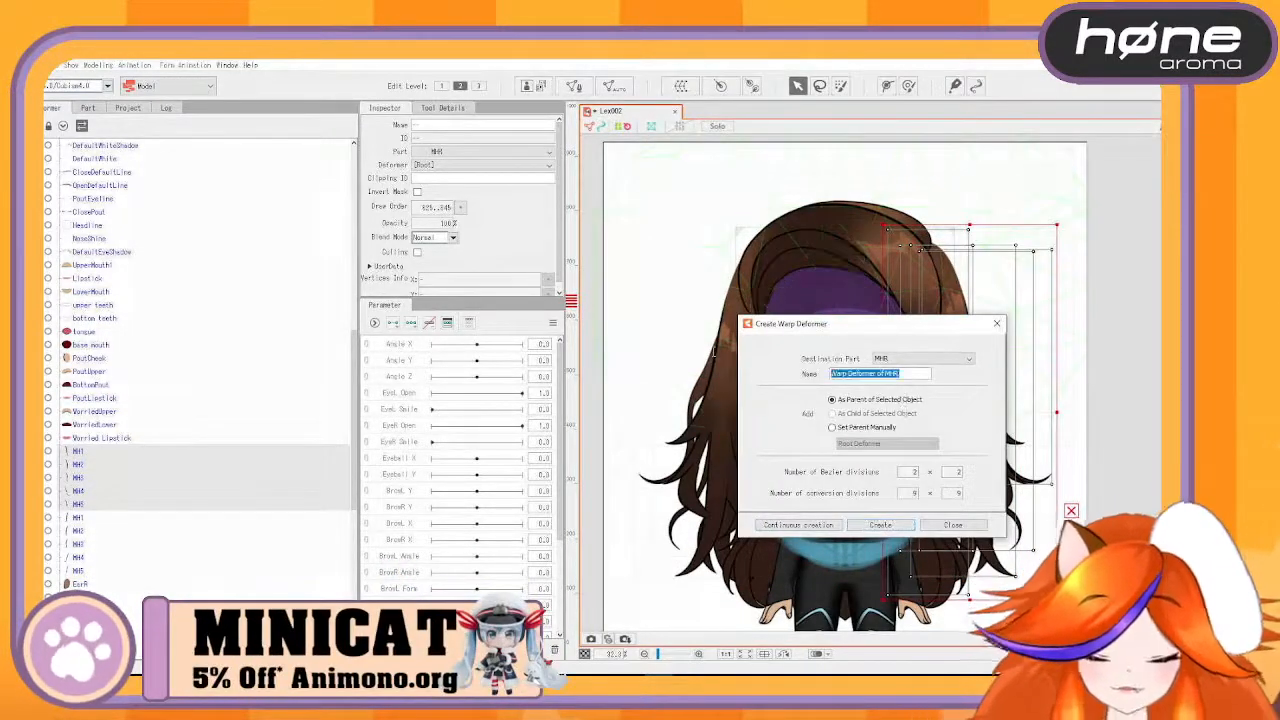
text(MHR)
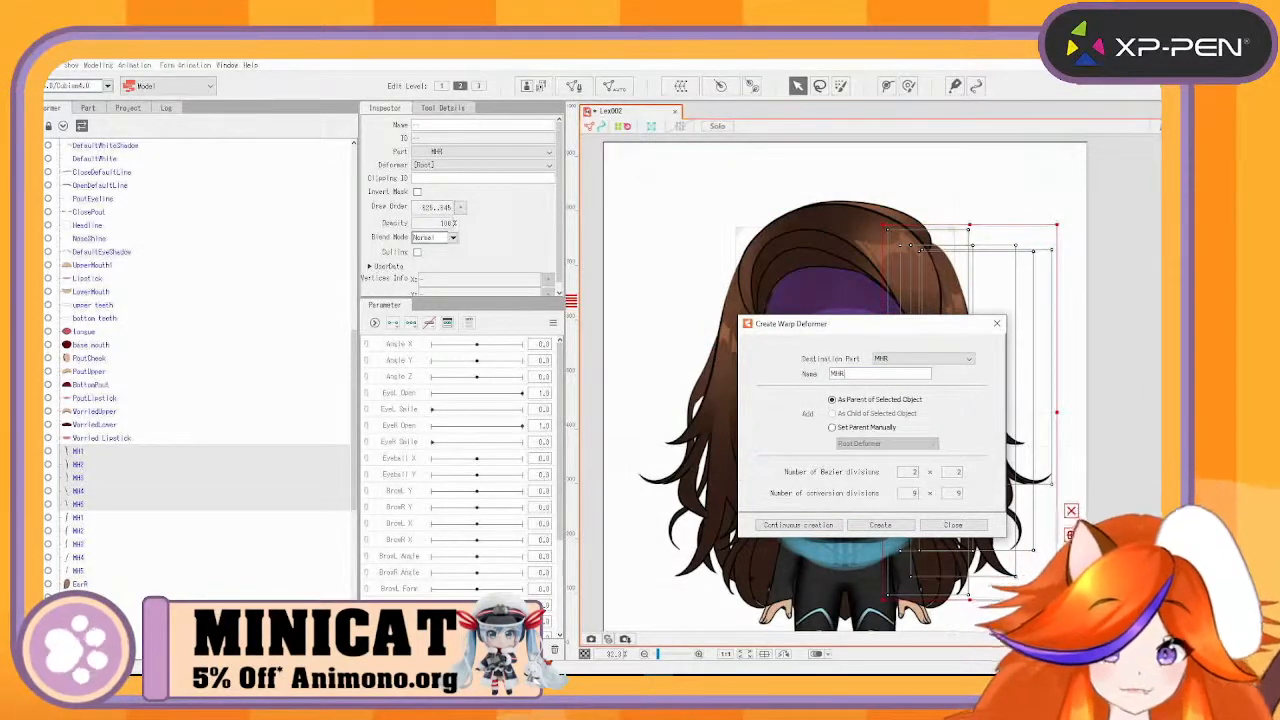
click(835, 525)
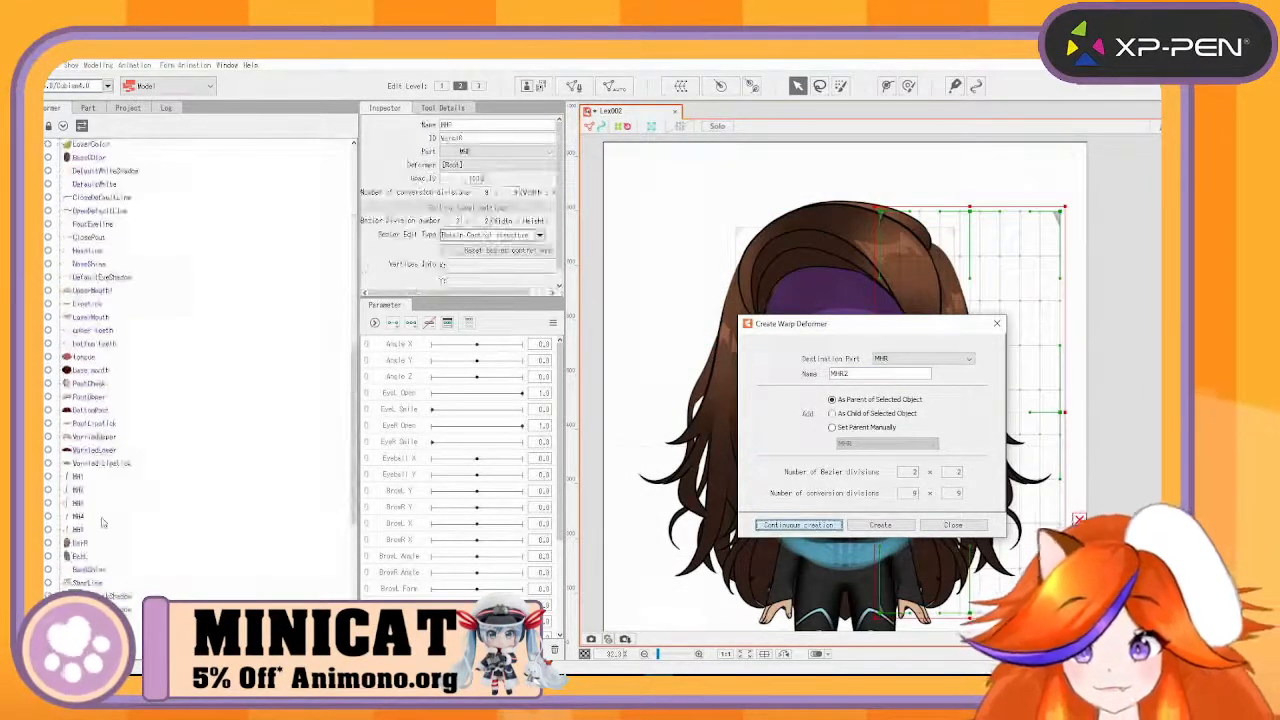
- Create a parent warp deformer named MHL around the five hair meshes MH1 to MH5 of the MHL part
click(80, 477)
shift+click(80, 529)
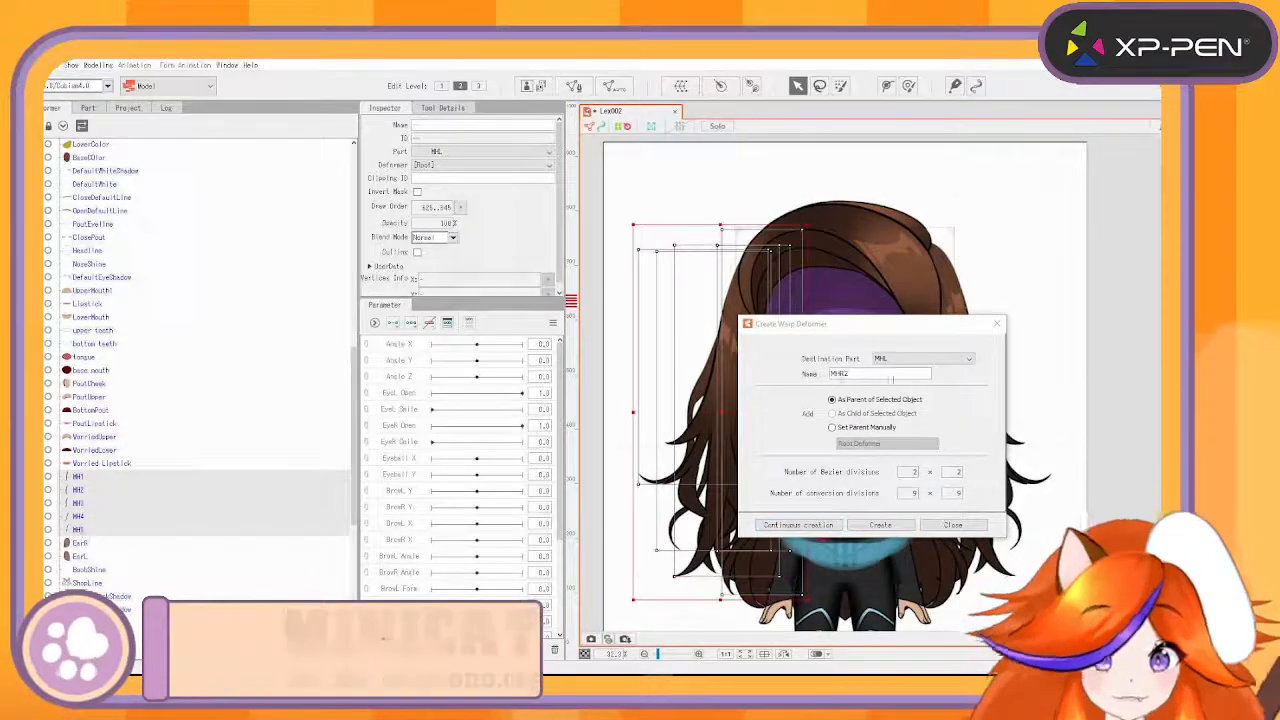
click(857, 374)
key(BackSpace)
key(BackSpace)
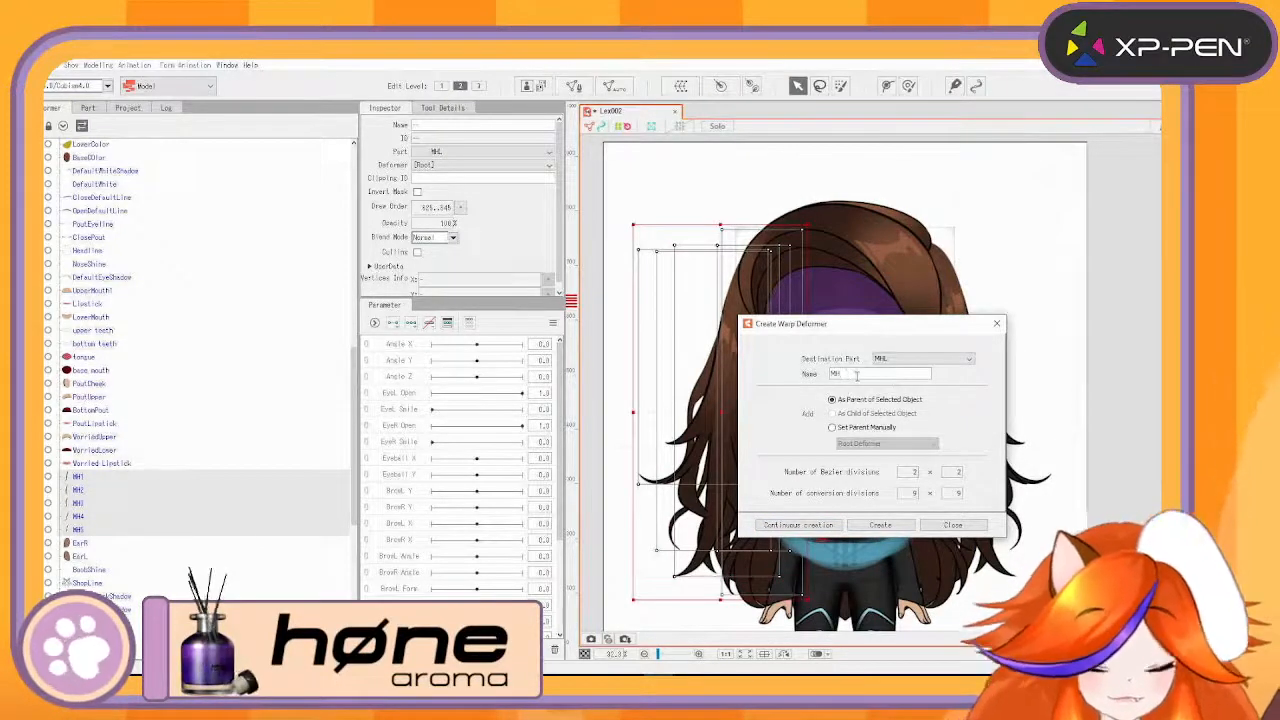
click(793, 527)
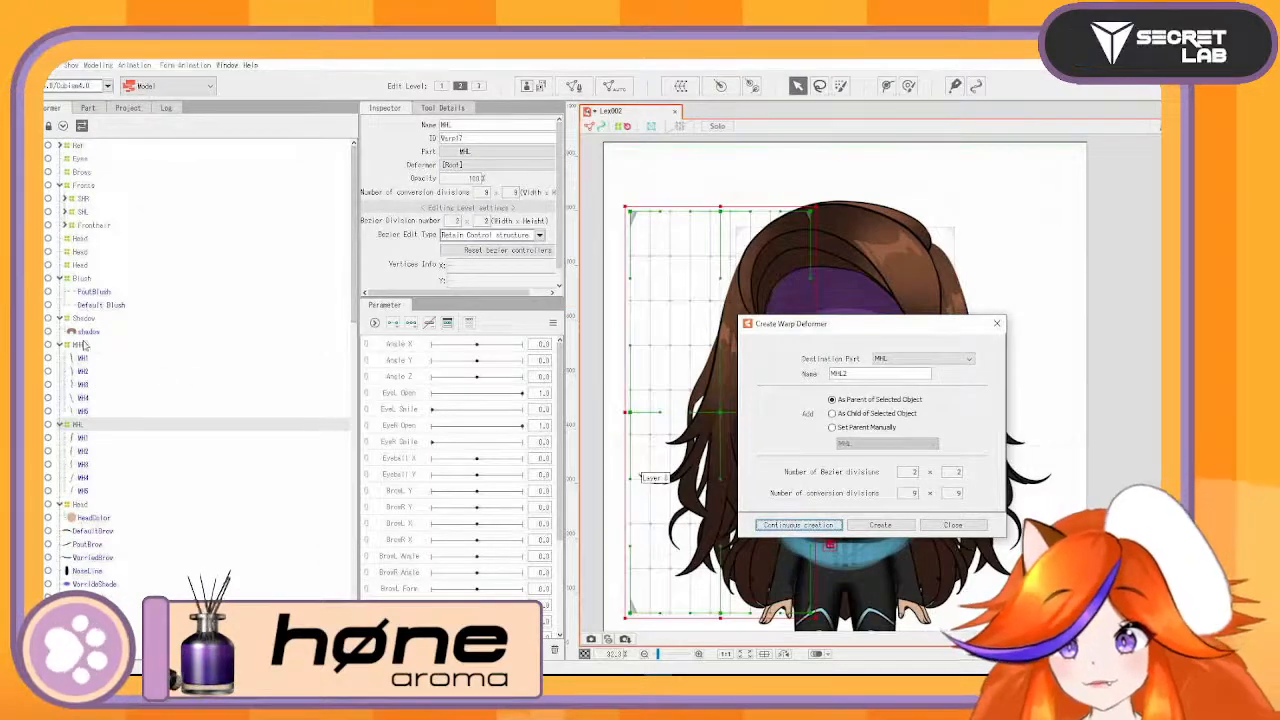
- Move the MHR and MHL deformers into the Fronts deformer and finish creating deformers
drag(84, 345, 86, 195)
click(60, 186)
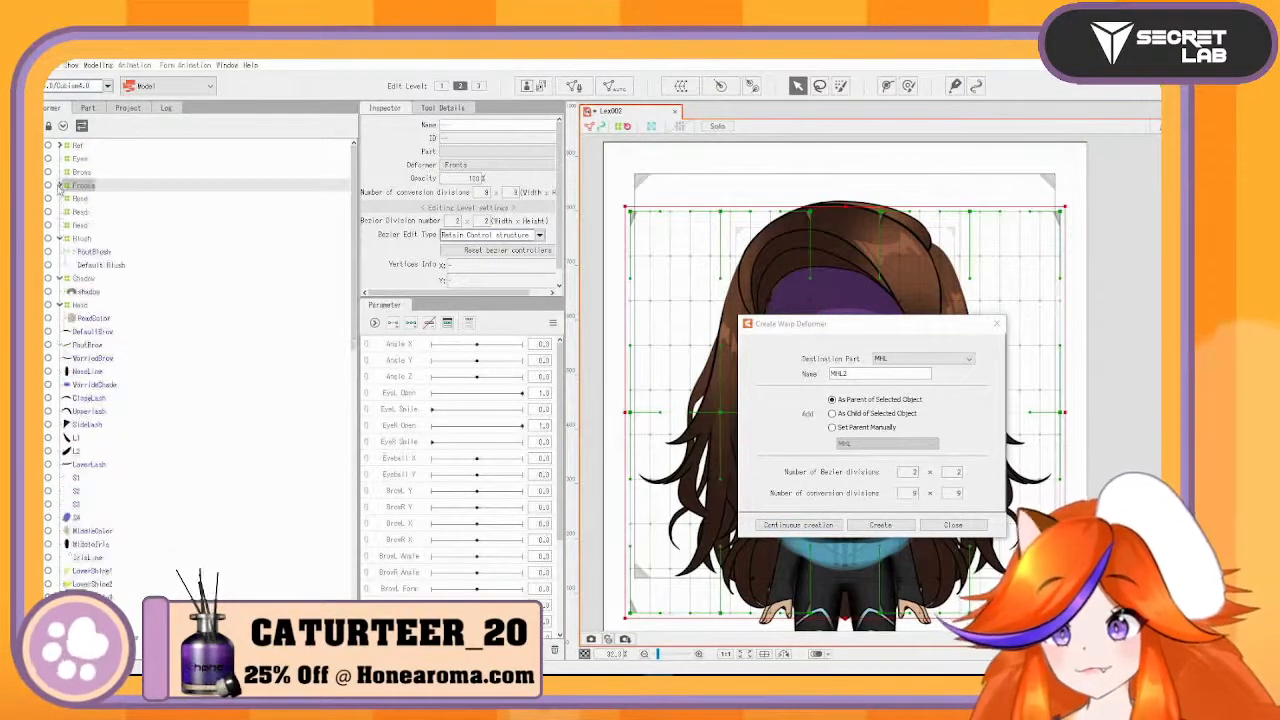
click(78, 186)
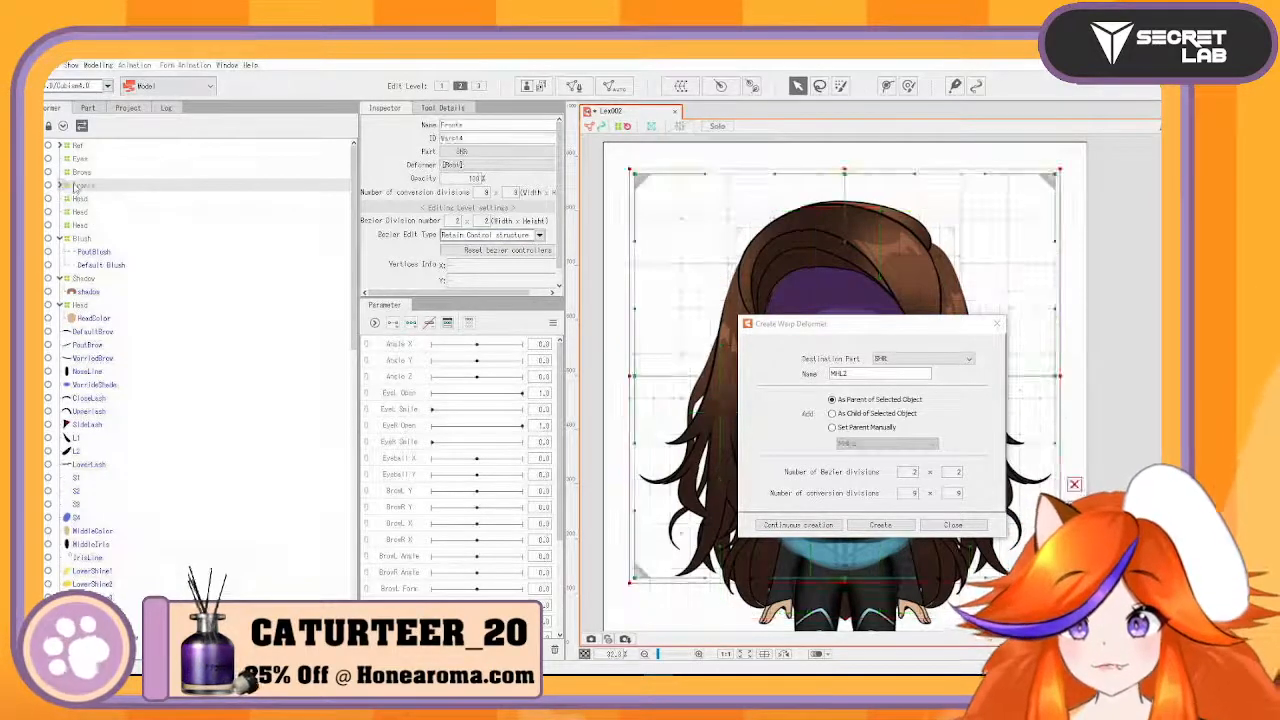
click(997, 324)
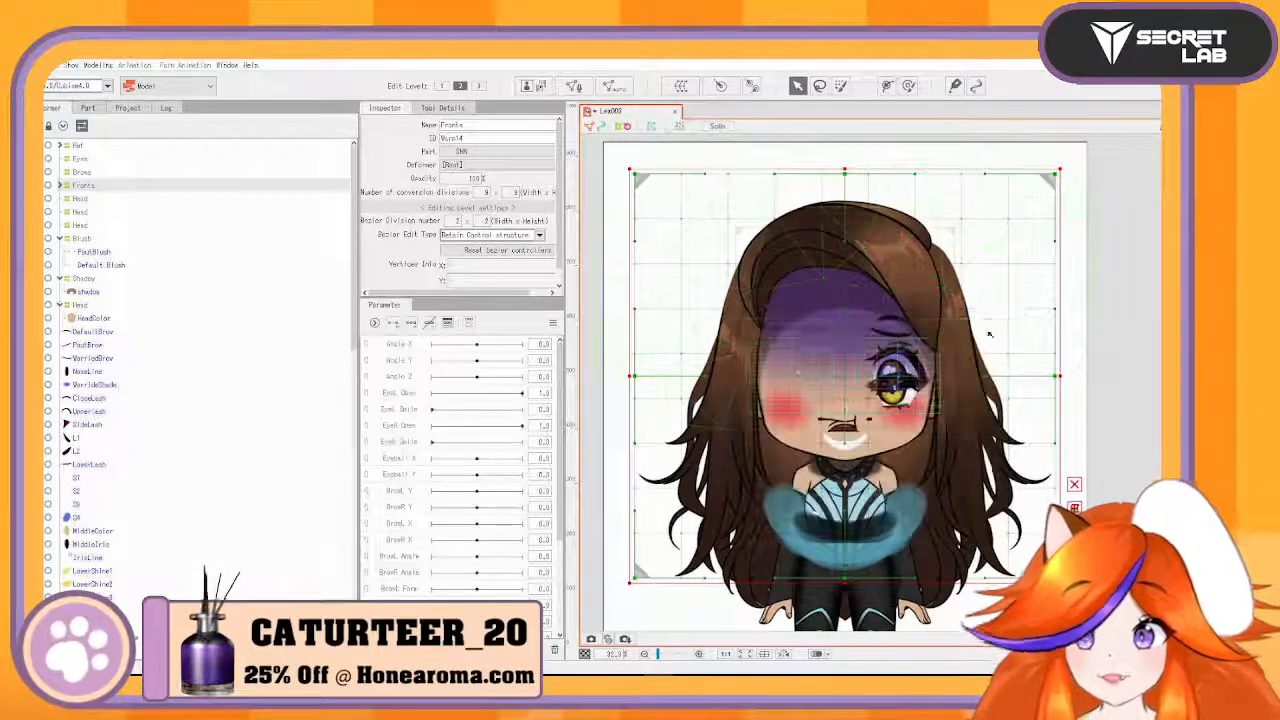
- Collapse the Blush and Shadow groups and rename the Head deformer that holds the HeadColor mesh as HeadBase
click(61, 239)
click(78, 239)
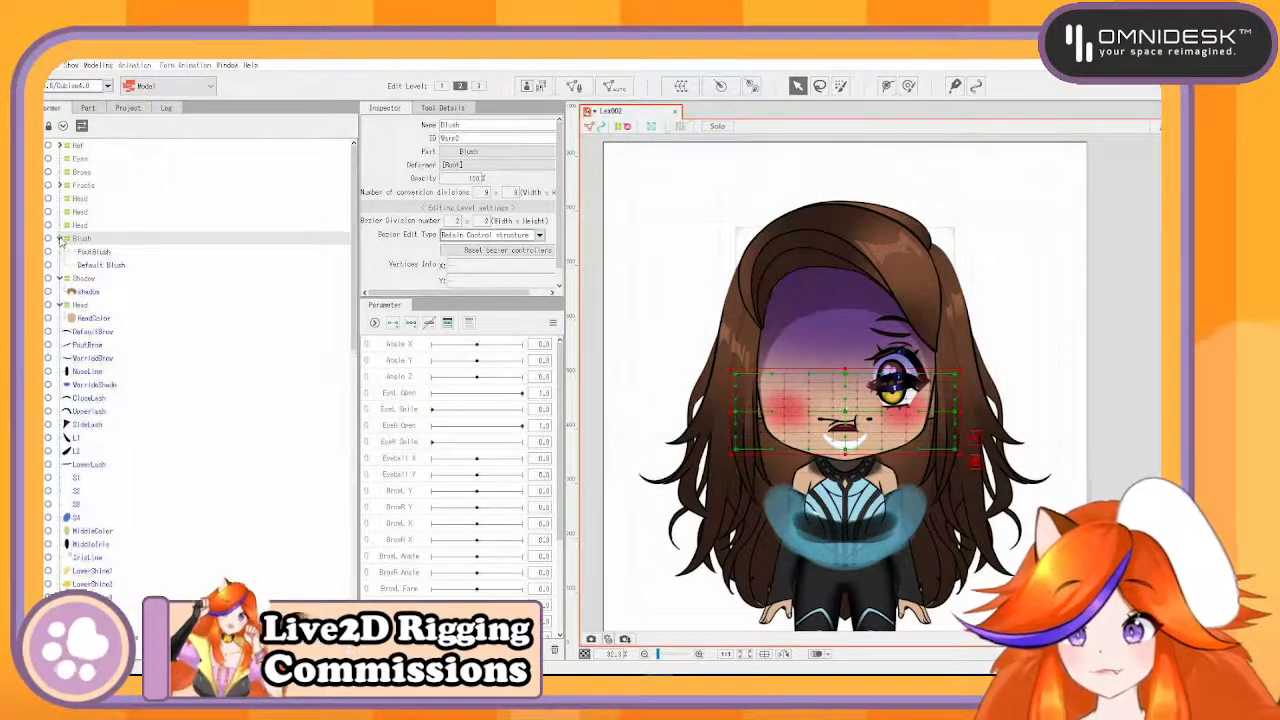
click(61, 252)
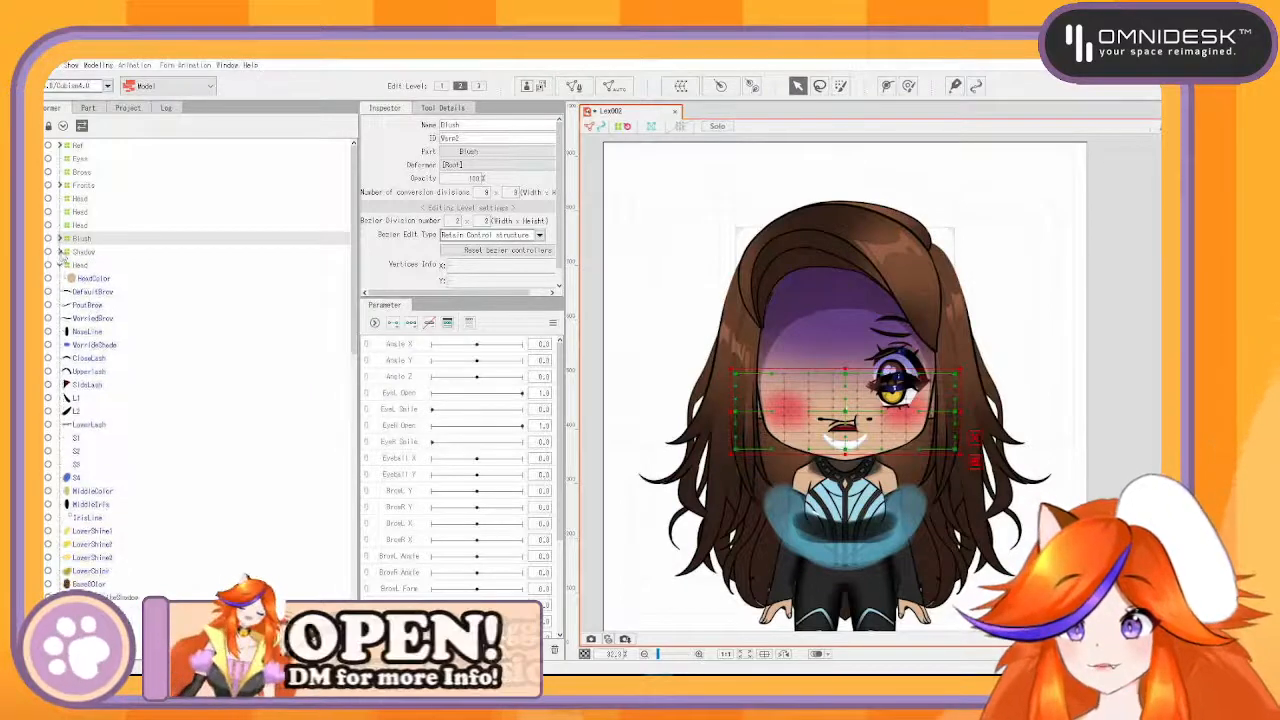
click(76, 266)
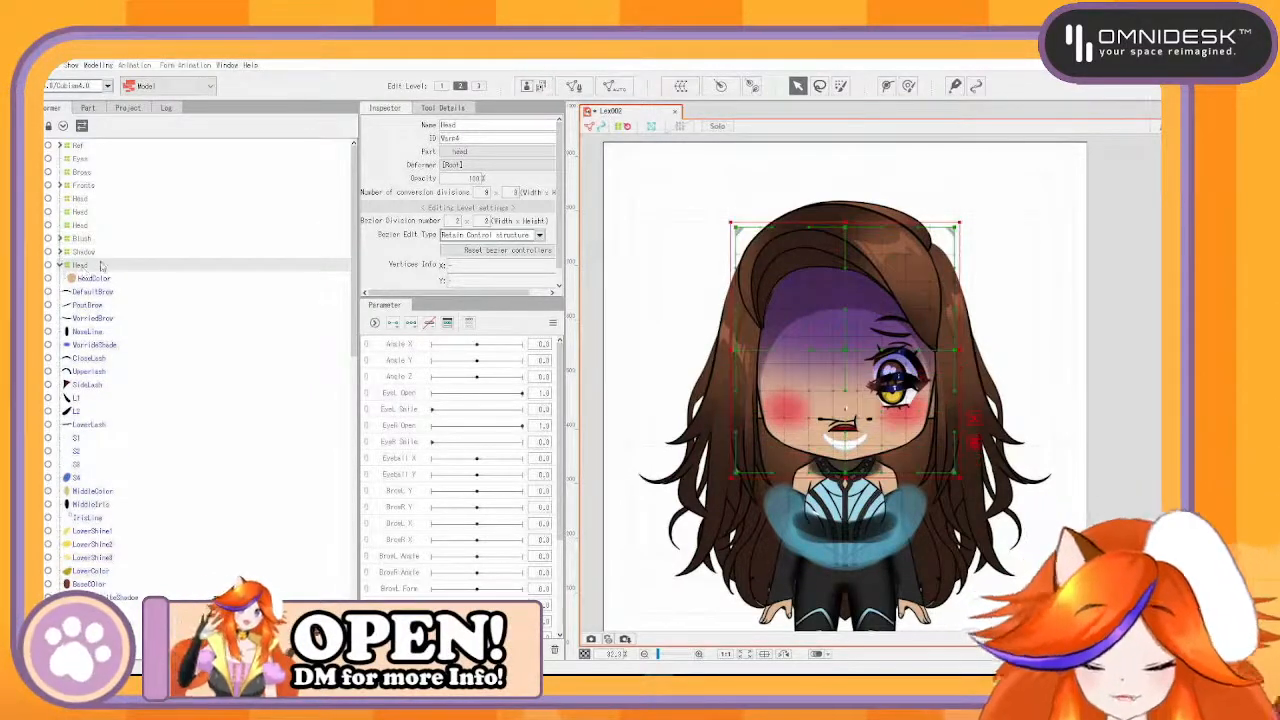
click(88, 200)
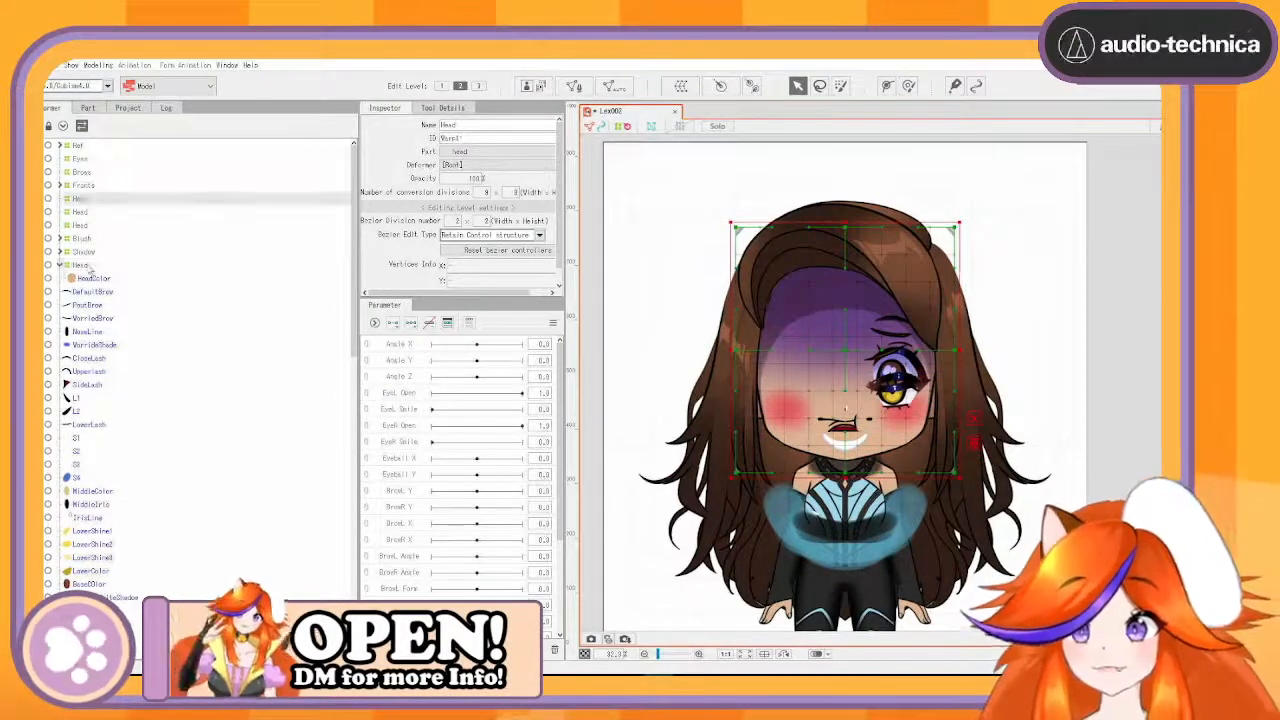
click(90, 266)
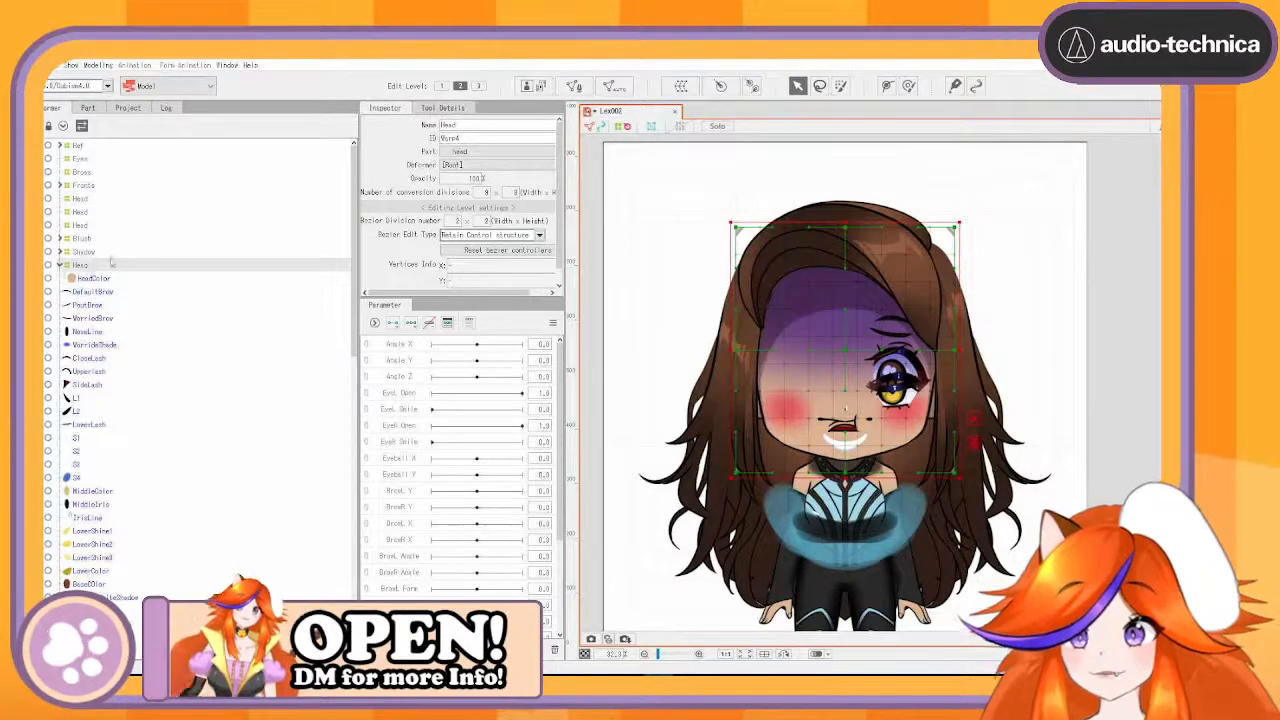
click(473, 124)
text(Base)
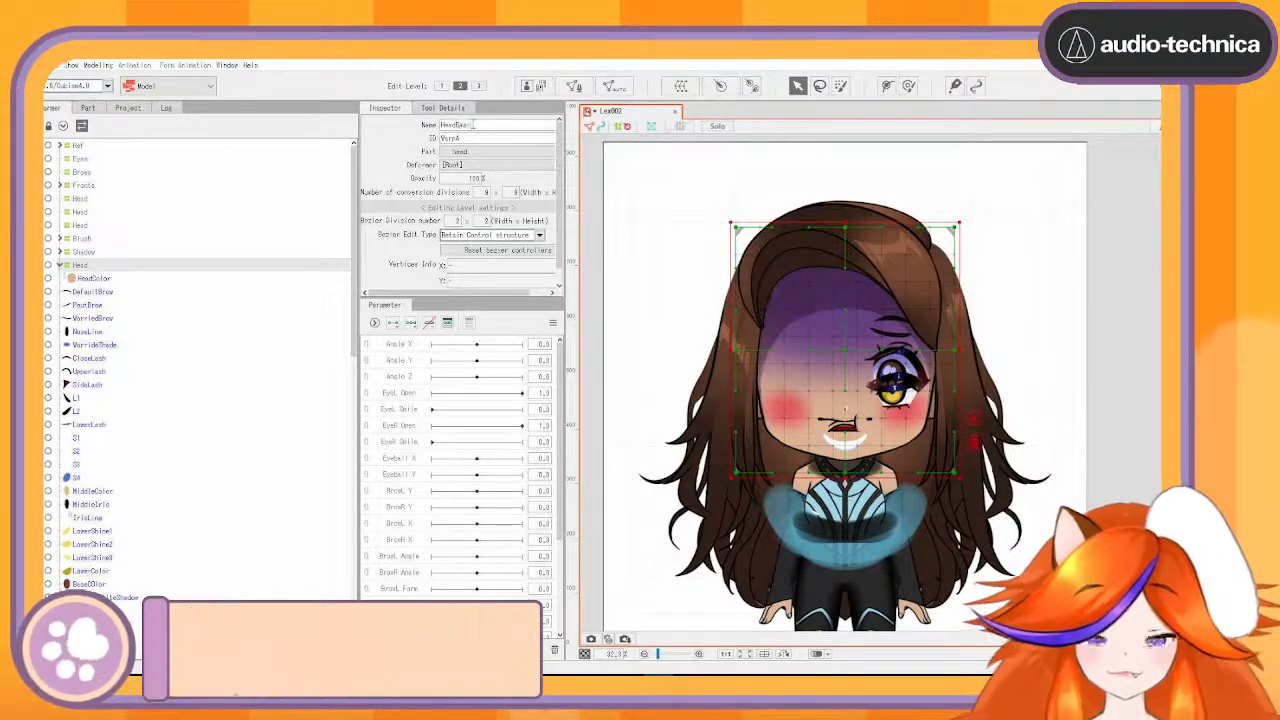
key(Return)
click(60, 265)
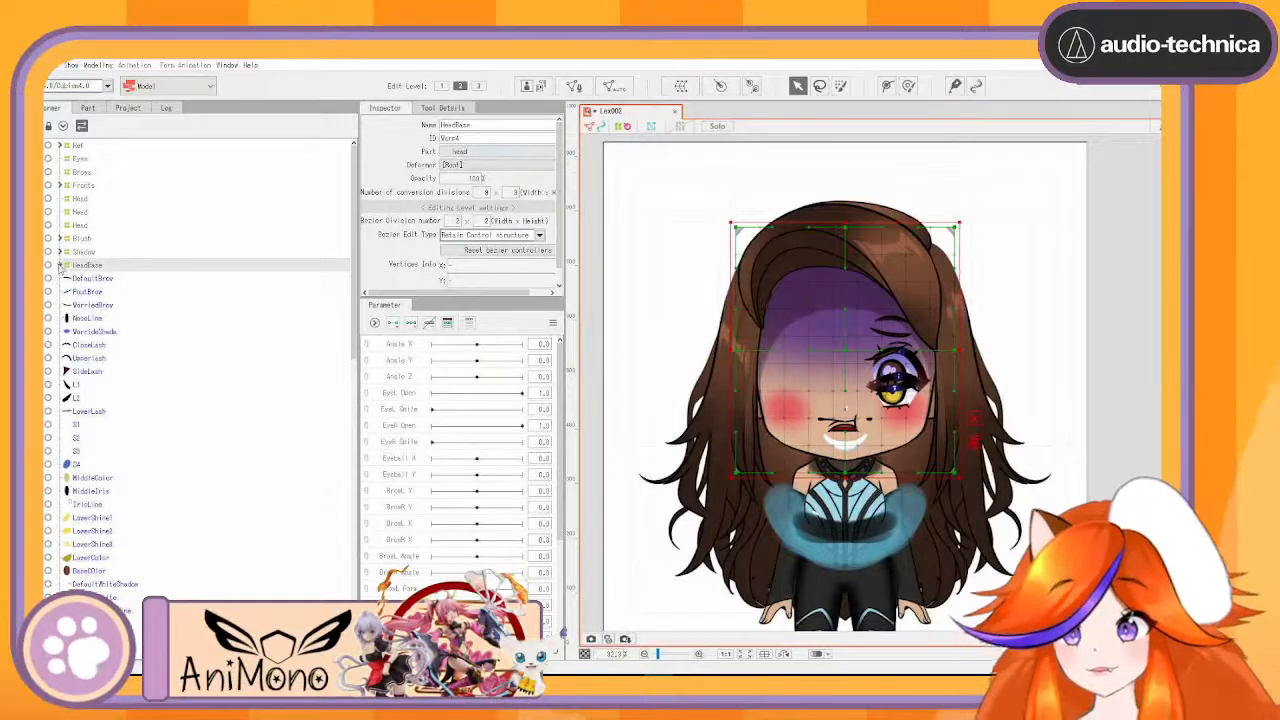
- Create a parent warp deformer named Brow around the DefaultBrow, PoutBrow and WorriedBrow meshes
scroll(158, 498, down, 4)
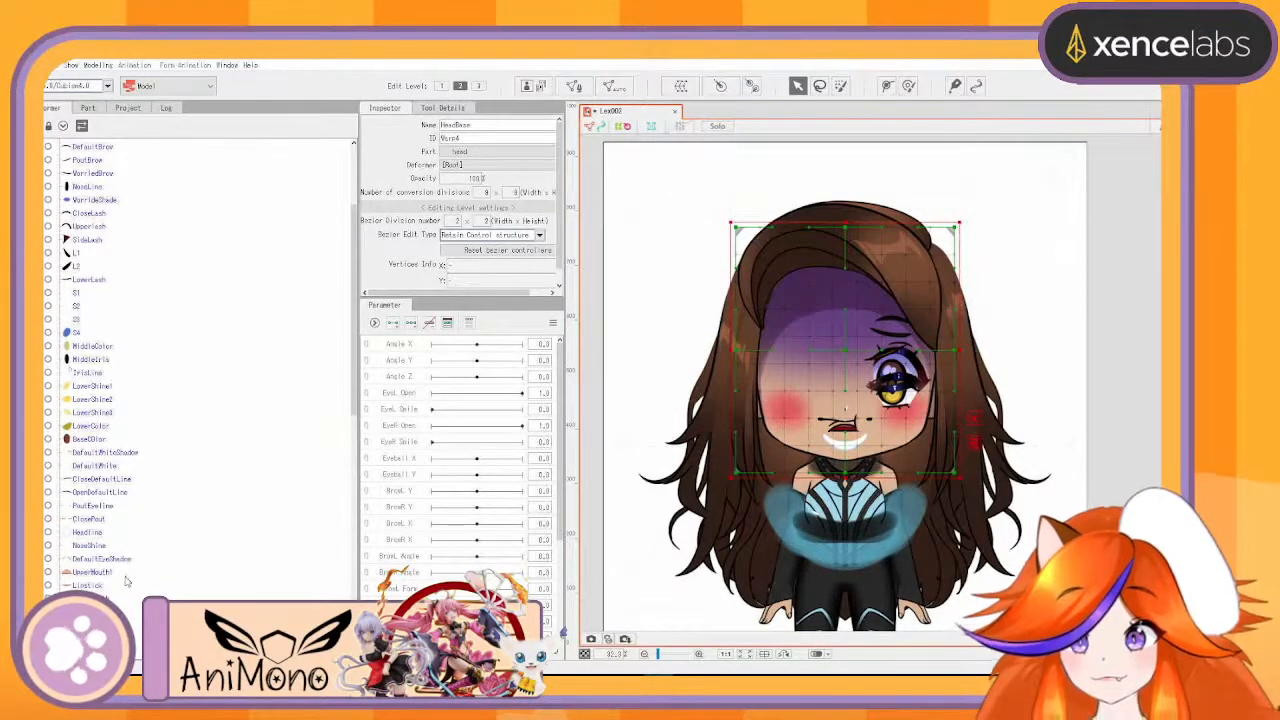
scroll(90, 350, up, 3)
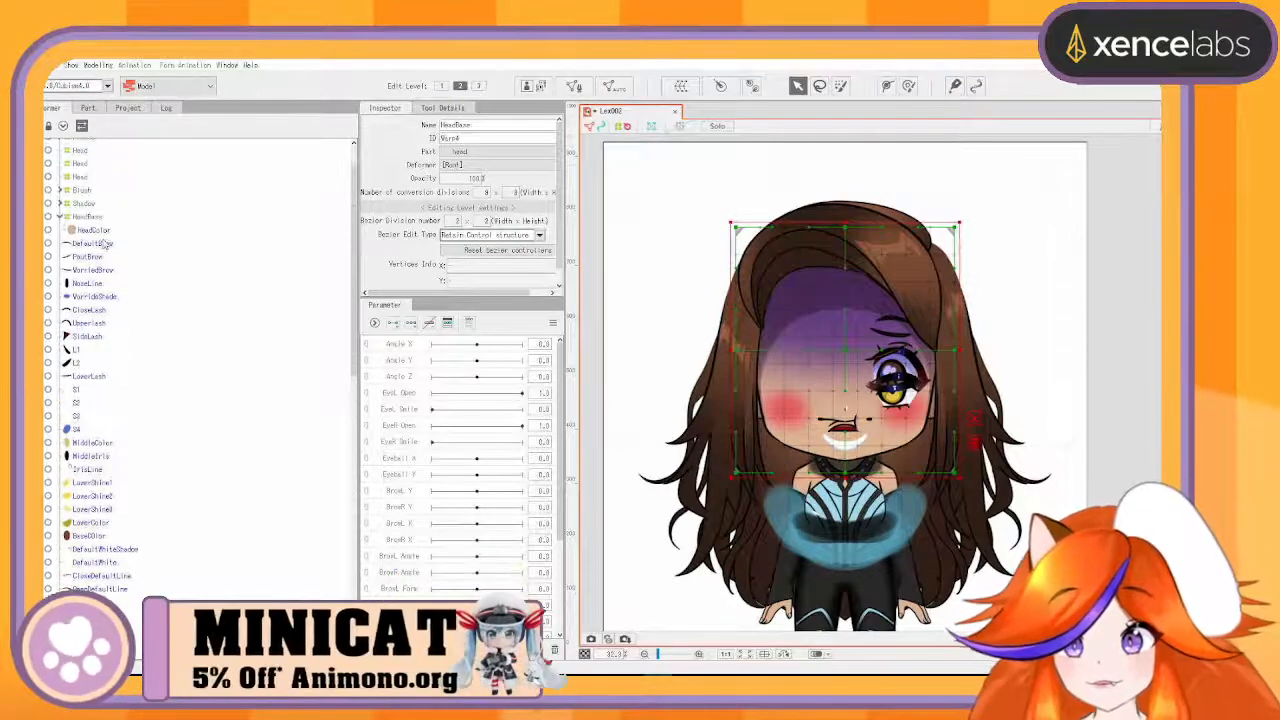
click(103, 246)
ctrl+click(100, 270)
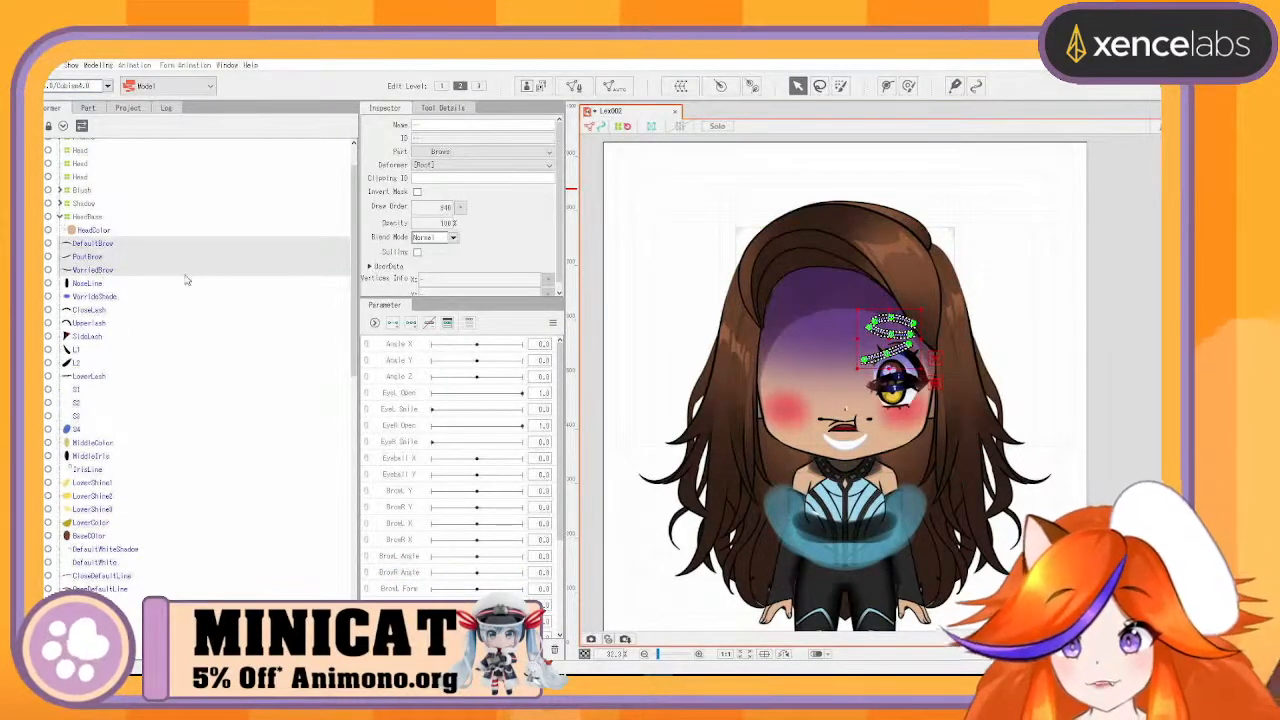
click(680, 85)
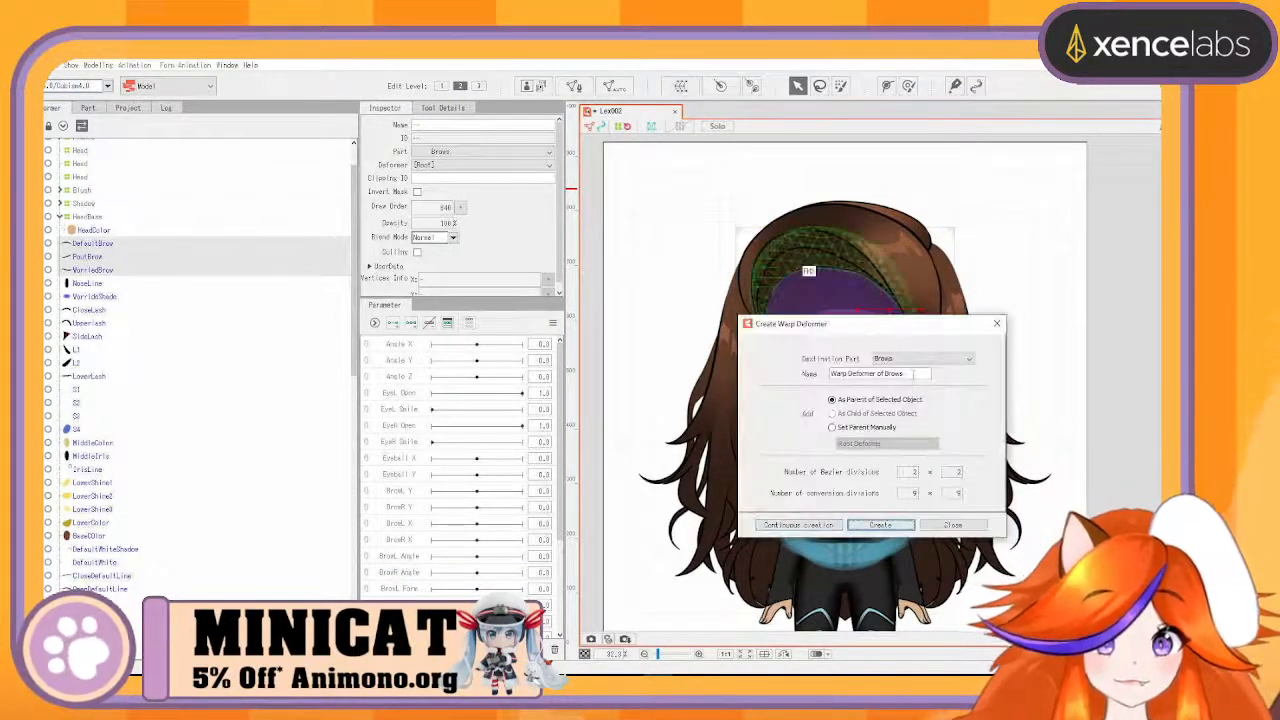
drag(913, 374, 642, 326)
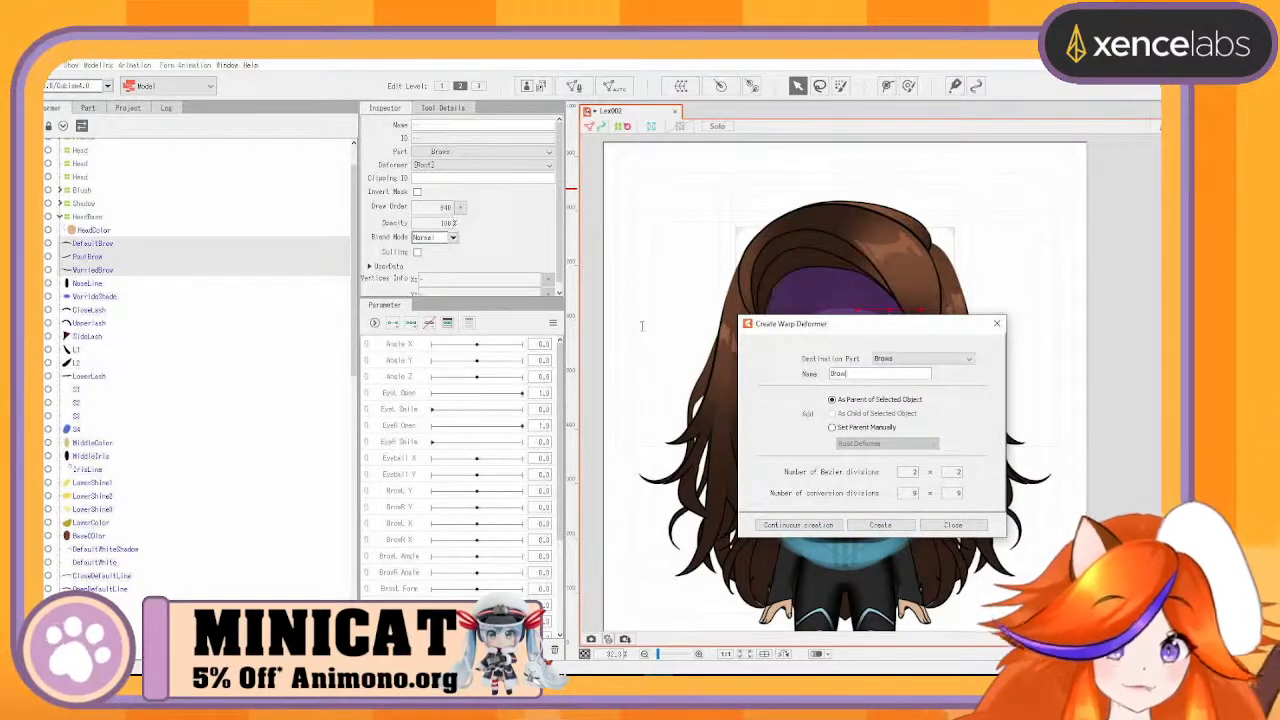
text(Brow)
key(Return)
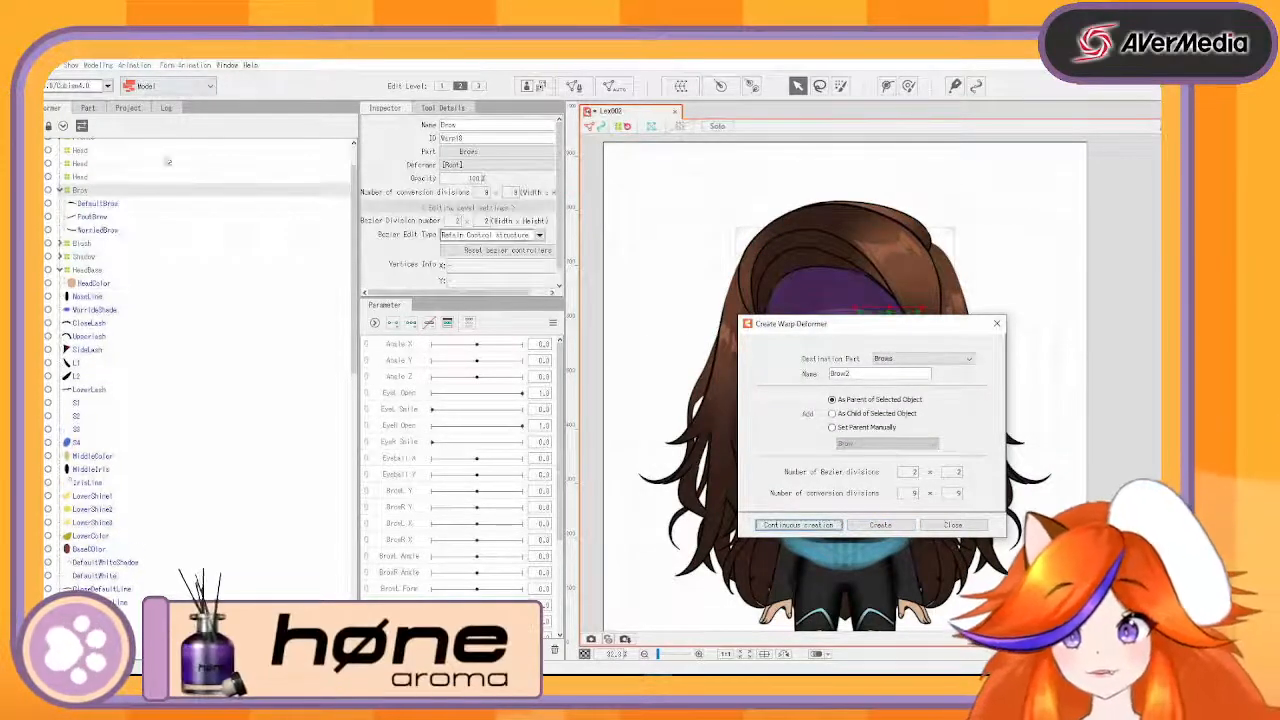
- Create a parent warp deformer named Default around the DefaultBrow mesh inside the Brow deformer
click(98, 204)
drag(872, 374, 706, 362)
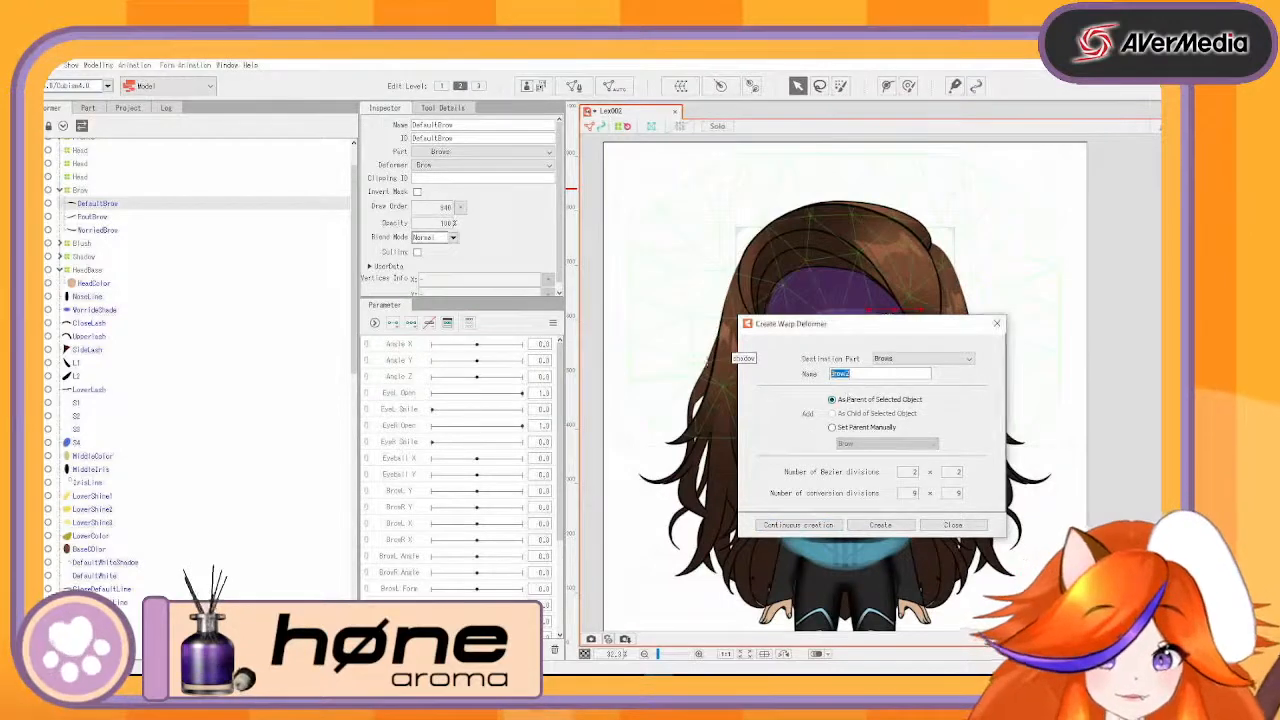
text(Default)
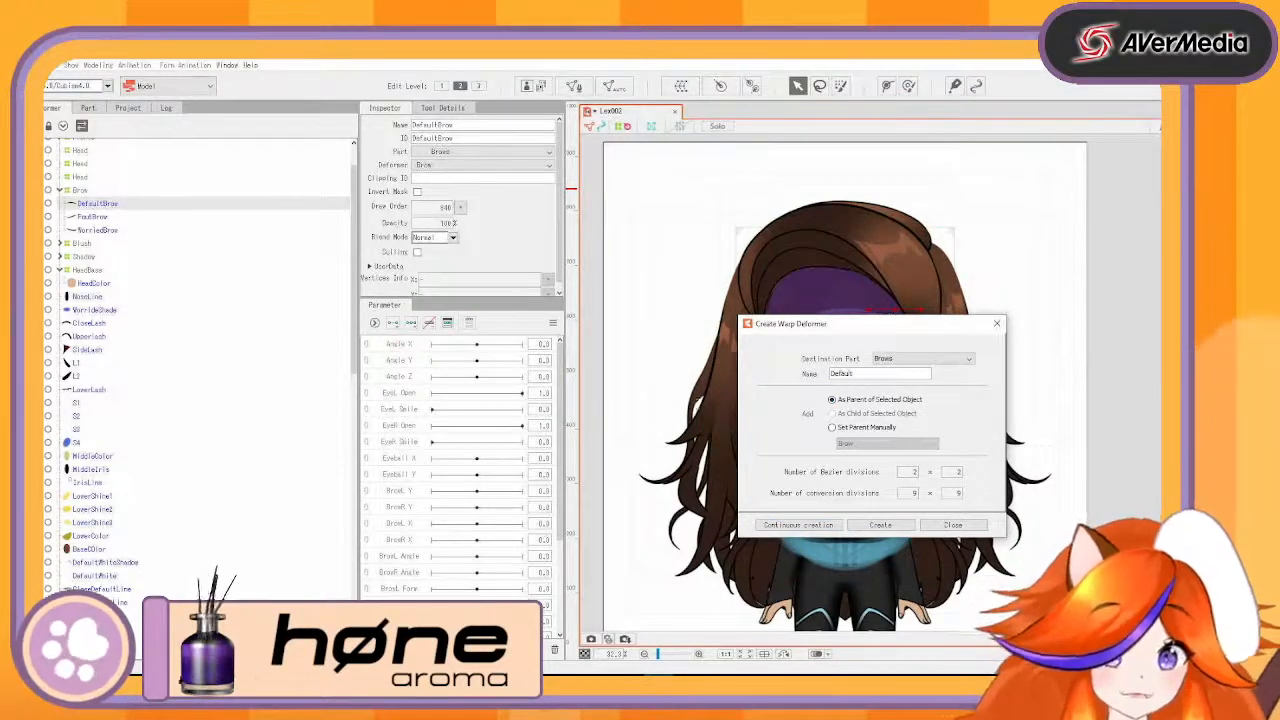
click(798, 525)
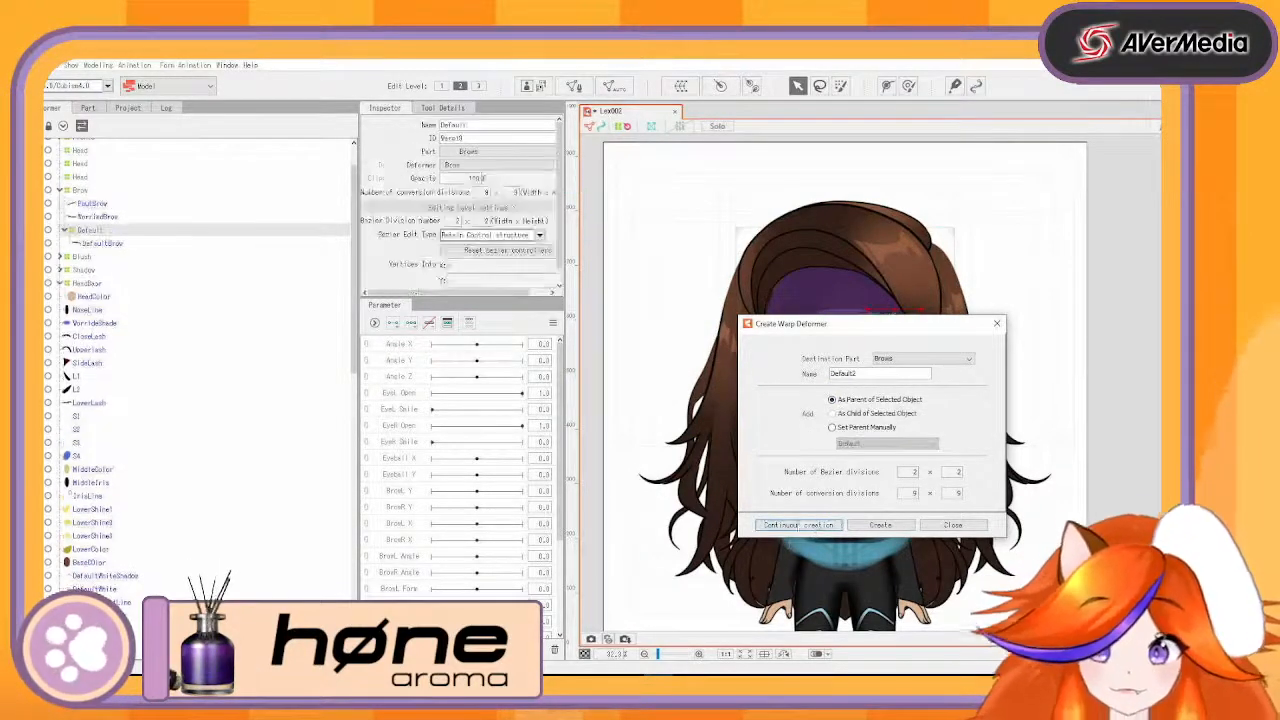
- Create a parent warp deformer named Pout around the PoutBrow mesh inside the Brow deformer
click(92, 203)
drag(858, 374, 597, 350)
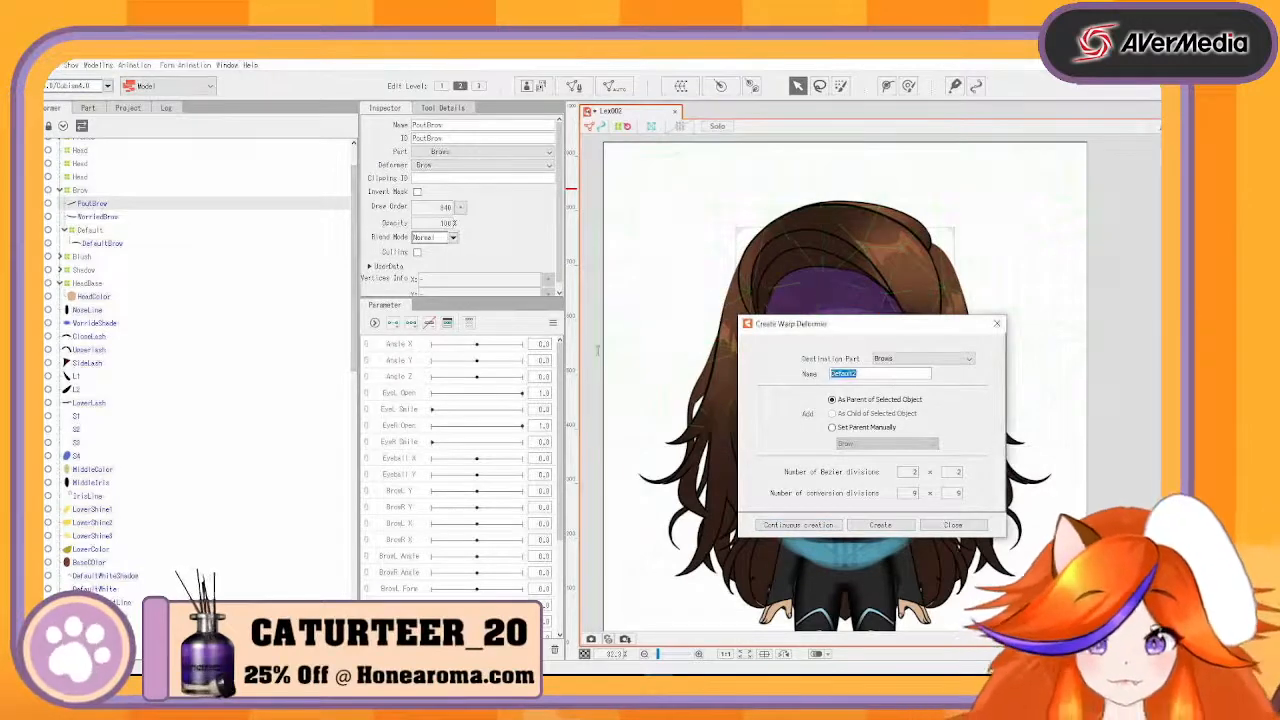
text(Pout)
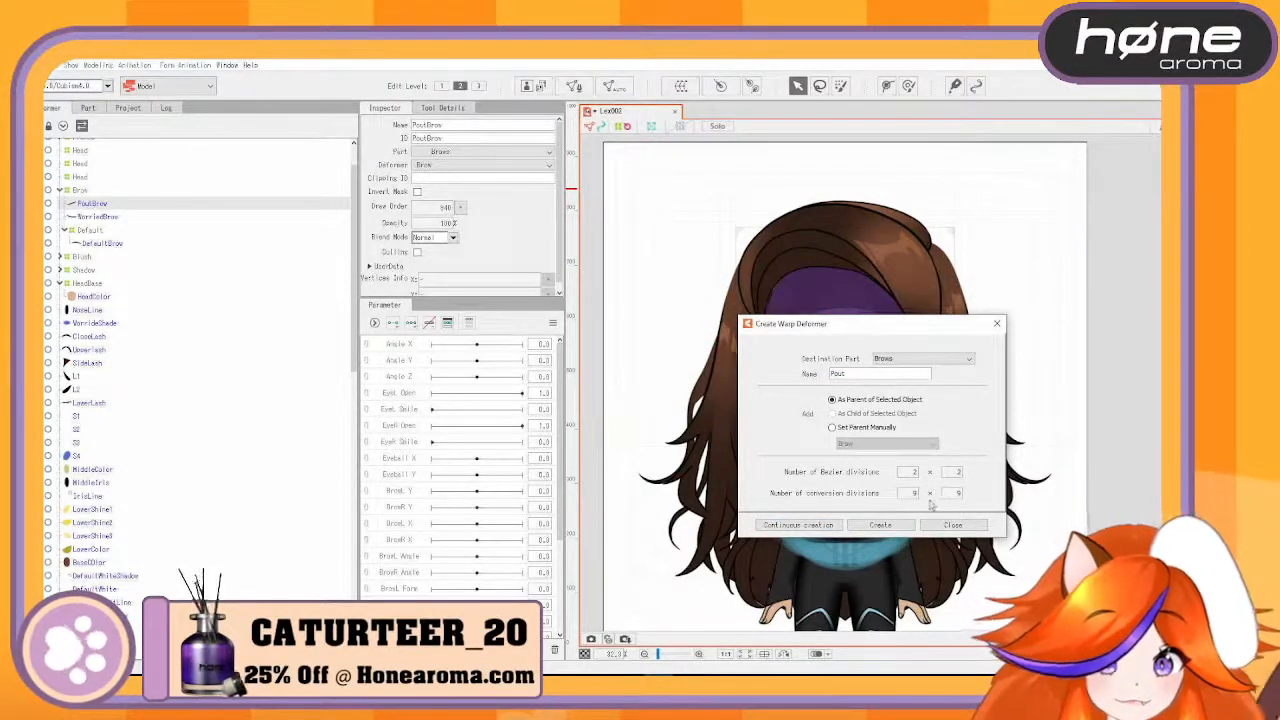
click(822, 525)
- Create a parent warp deformer named Worried around the WorriedBrow mesh inside the Brow deformer
click(97, 203)
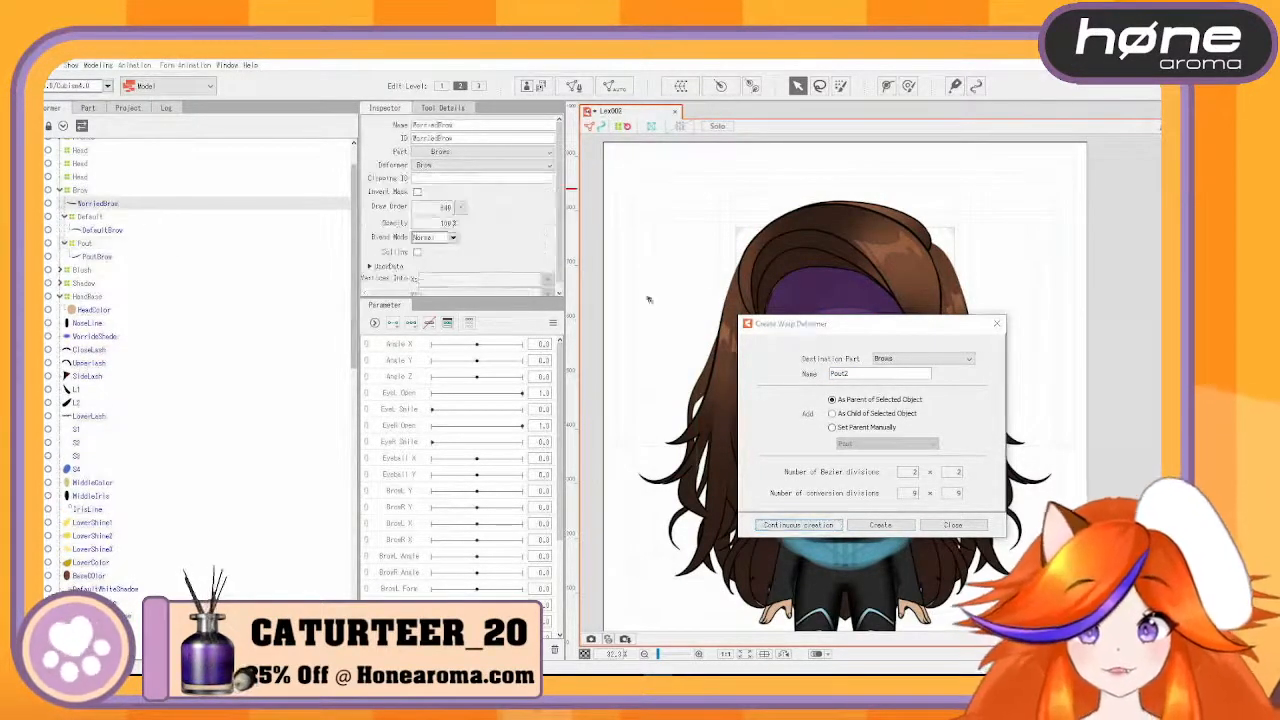
drag(854, 378, 818, 370)
text(W)
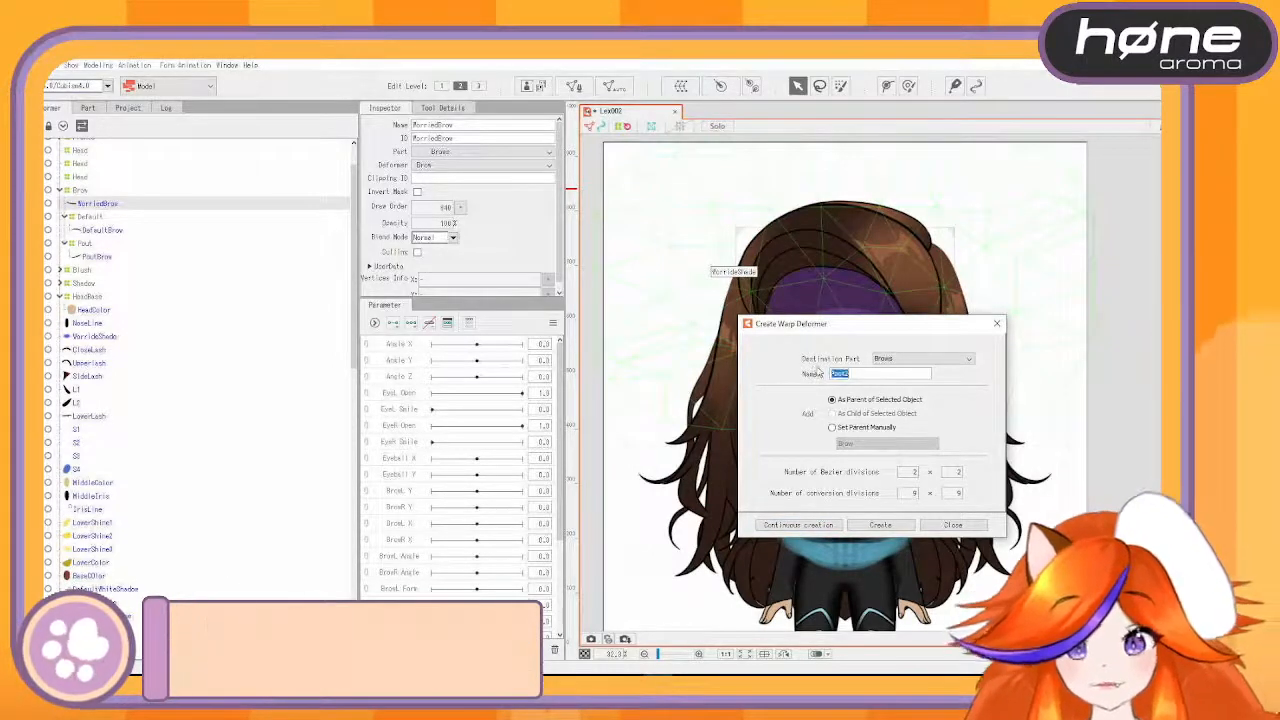
text(orrid)
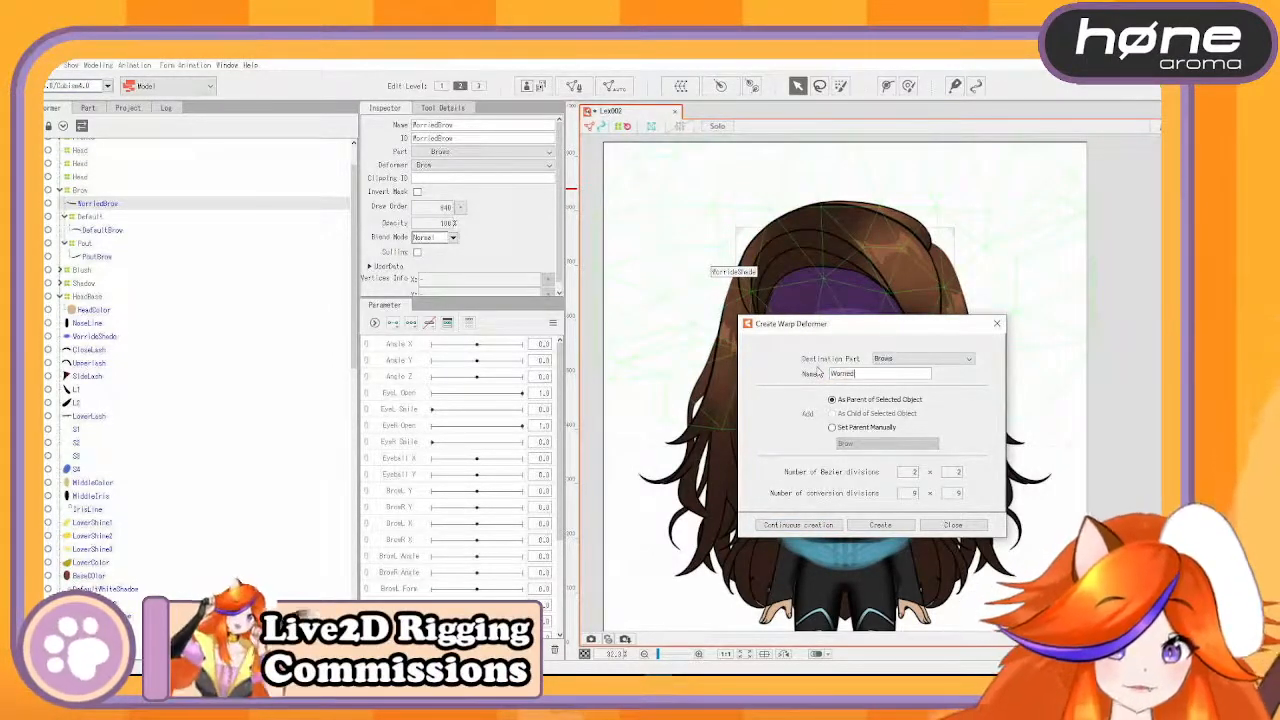
click(835, 528)
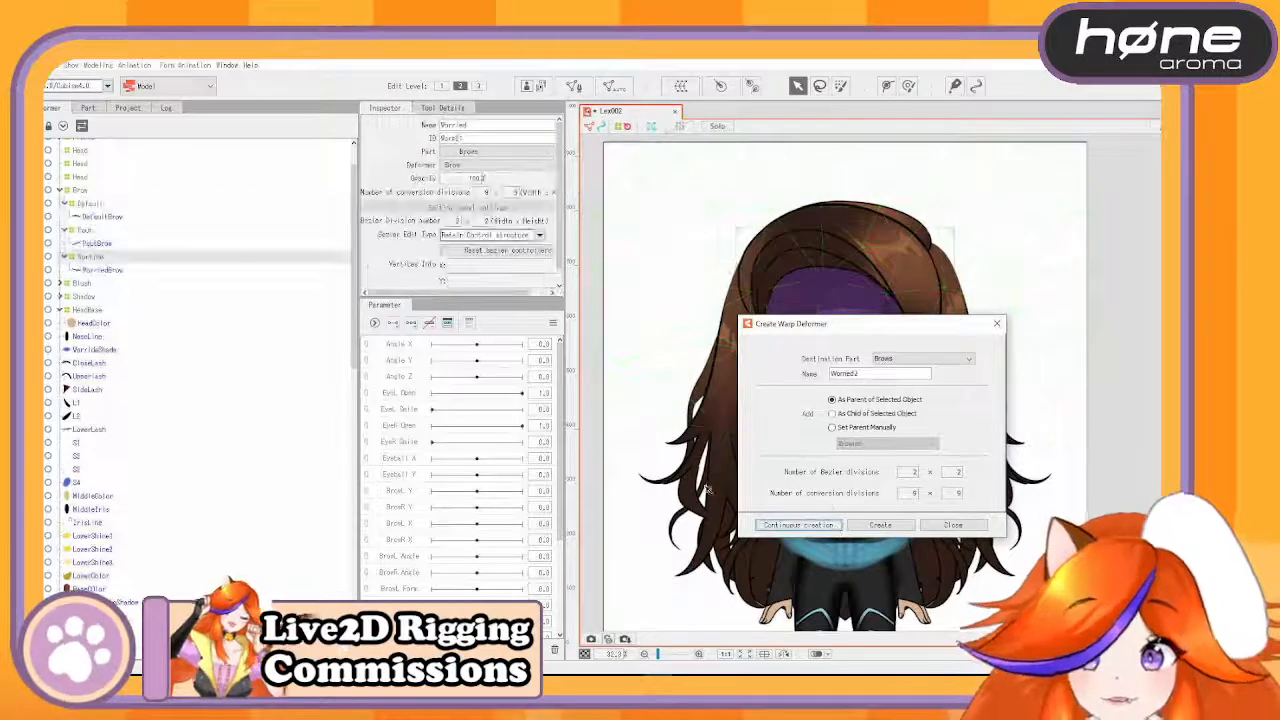
- Move the Brow deformer into the Brows deformer, rename it R, and collapse the Brows group
click(79, 190)
scroll(166, 269, up, 1)
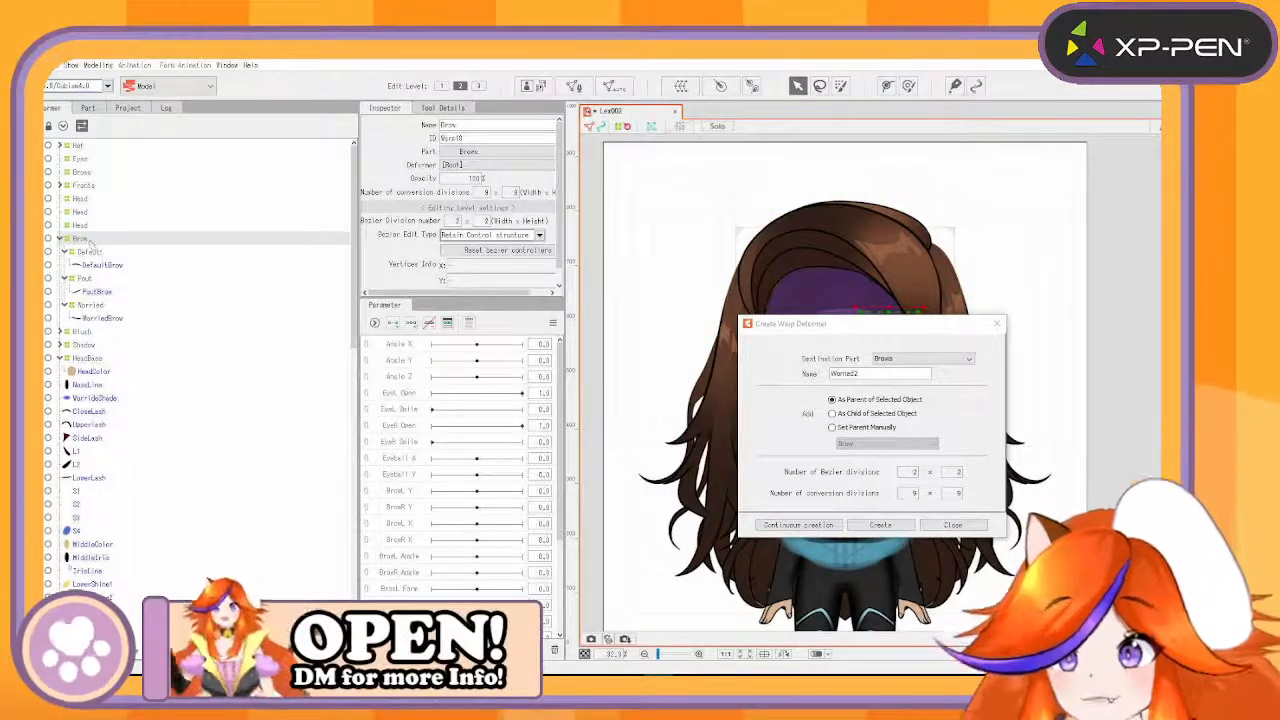
drag(86, 242, 84, 180)
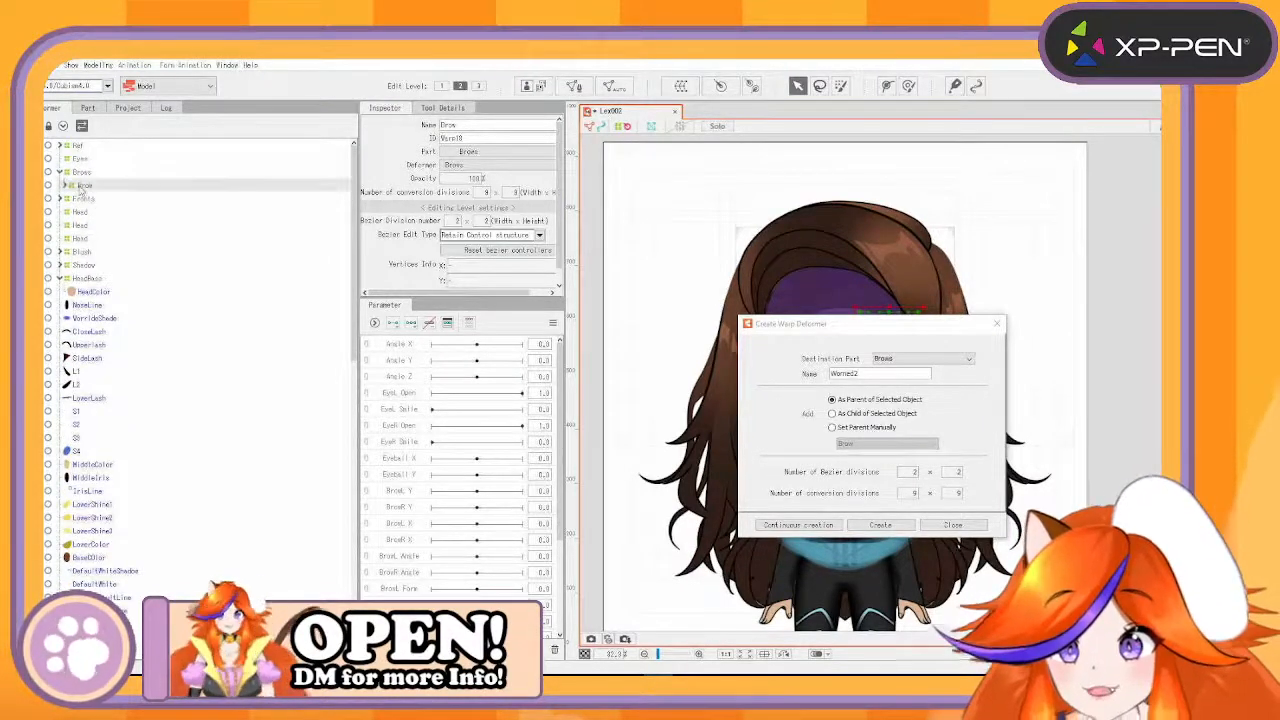
click(65, 185)
click(88, 199)
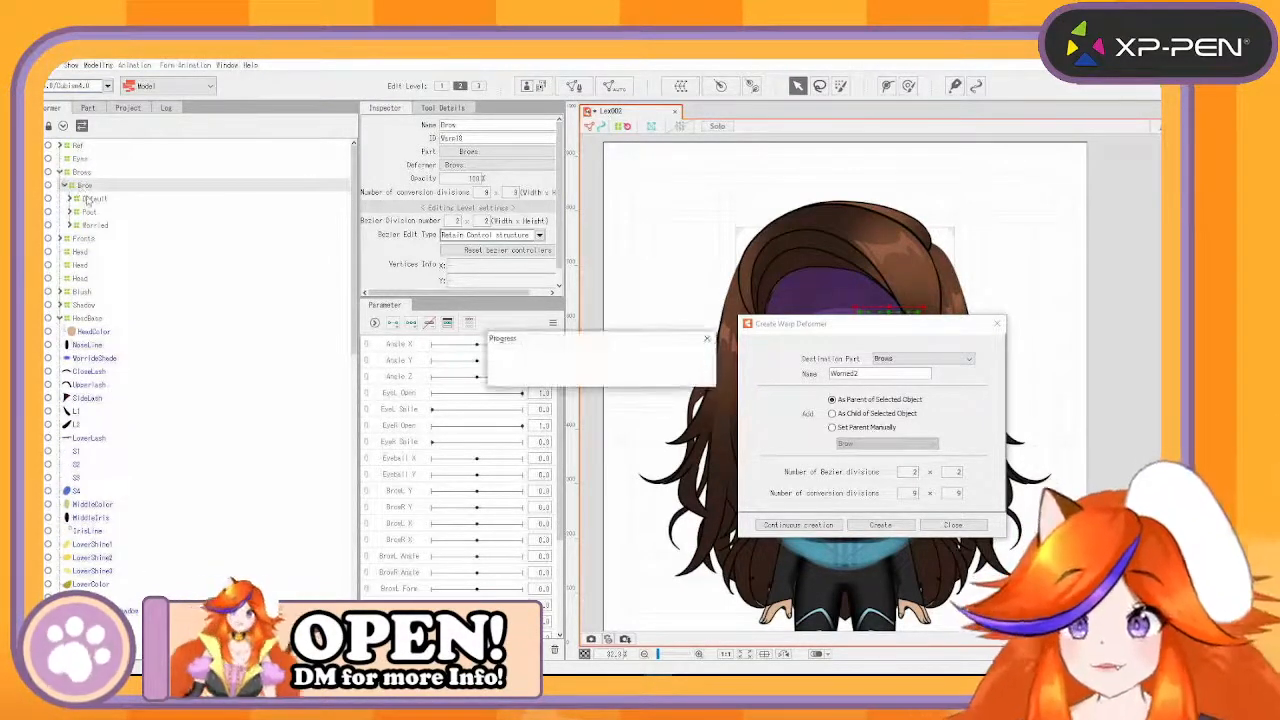
drag(91, 201, 86, 186)
click(86, 186)
drag(467, 124, 375, 127)
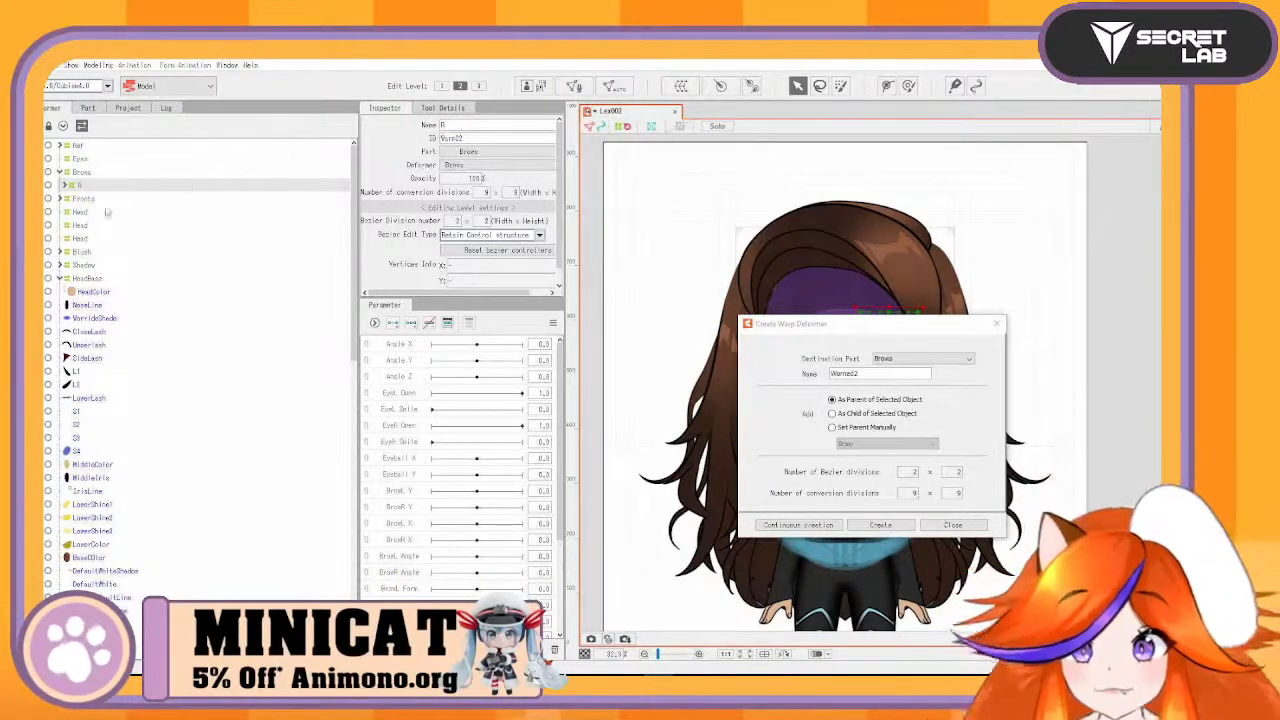
click(62, 173)
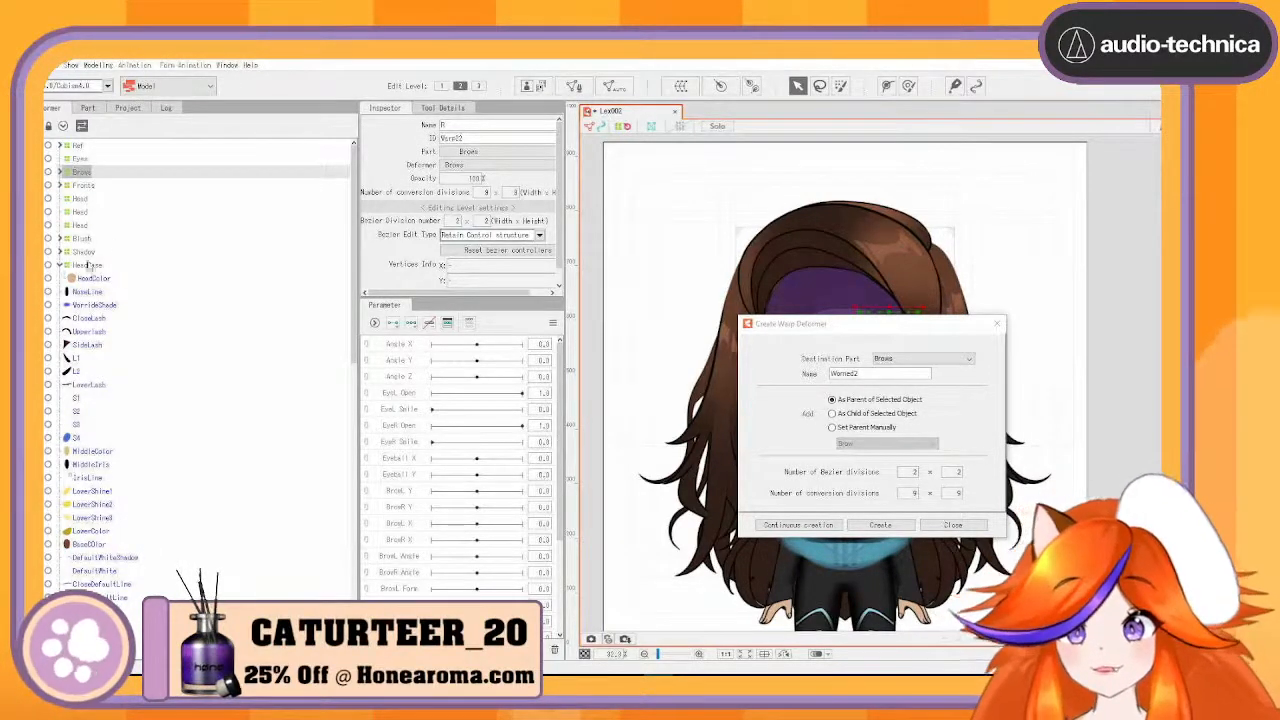
- Move the HeadLine and WorrideShade meshes into the HeadBase deformer
scroll(113, 484, down, 1)
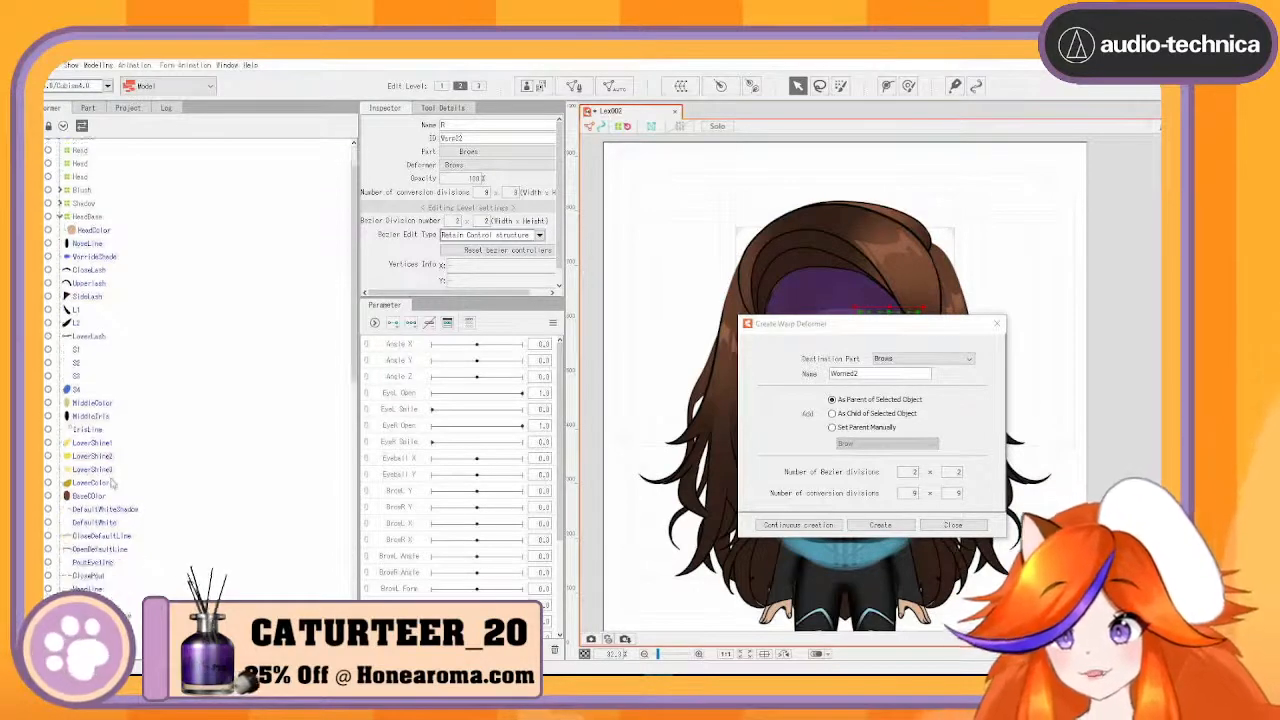
scroll(113, 484, down, 2)
click(101, 493)
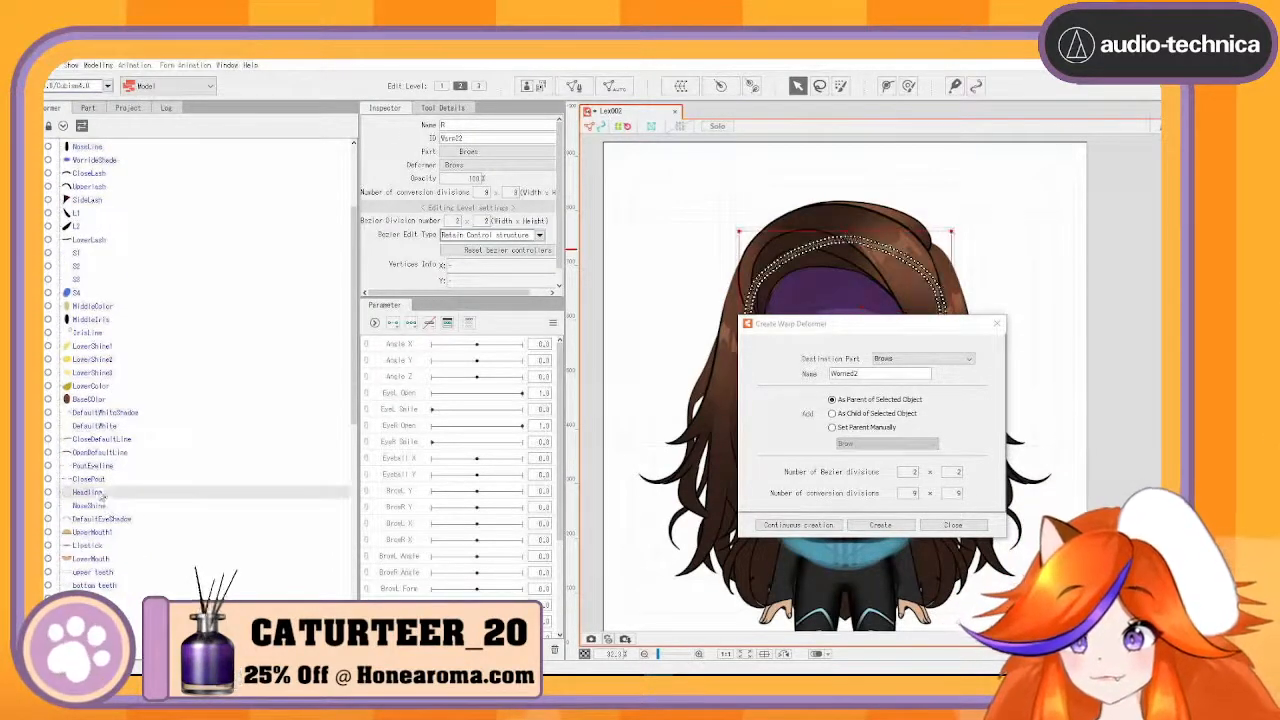
drag(101, 493, 92, 198)
click(96, 239)
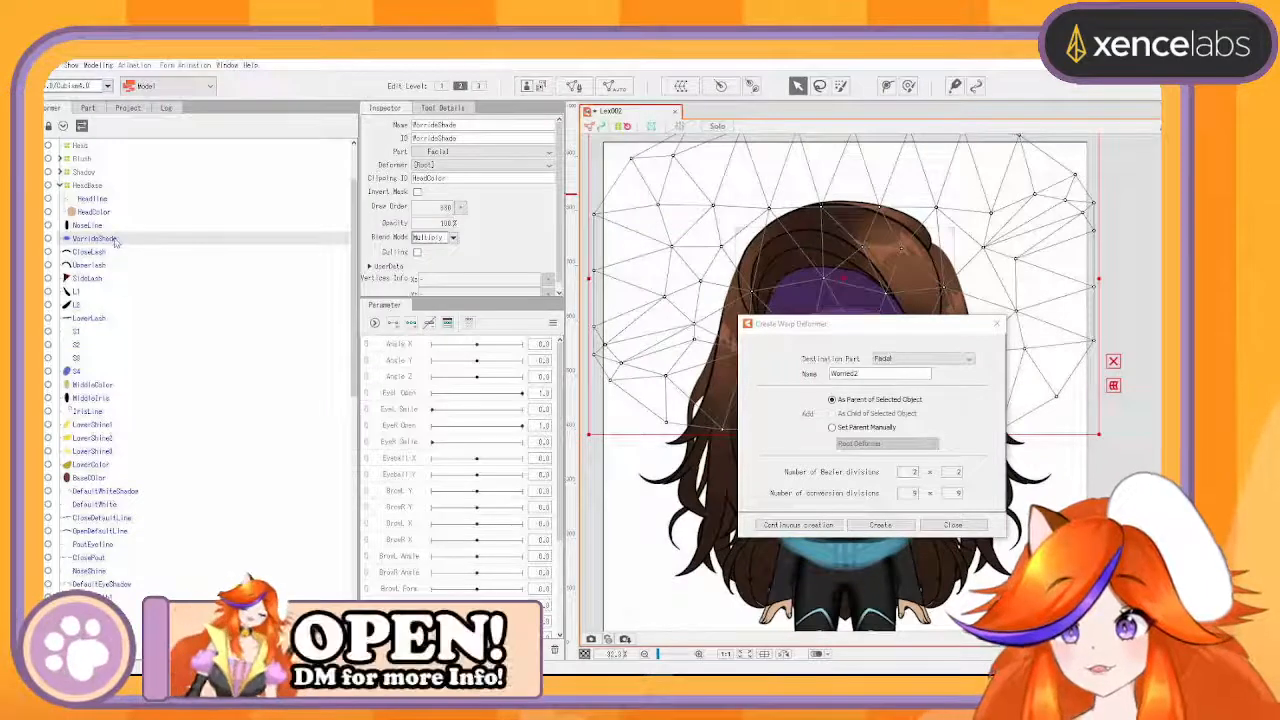
drag(112, 244, 113, 213)
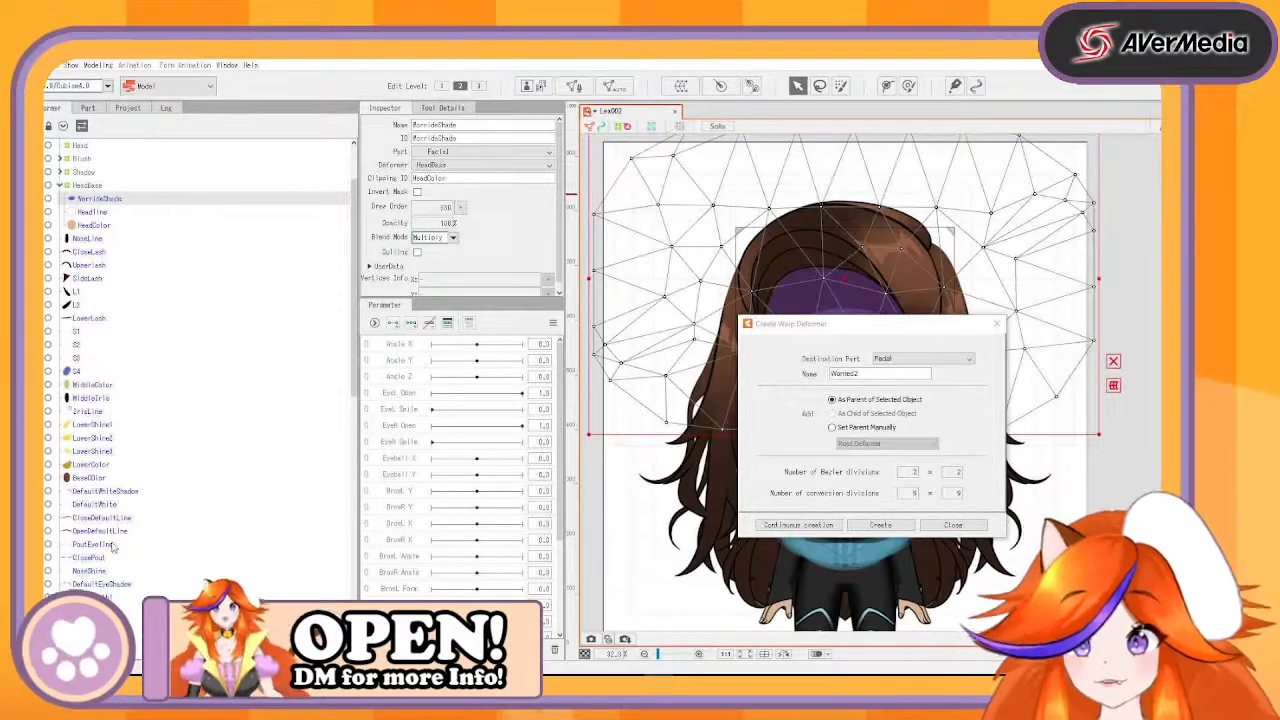
- Examine the HeadColor, DefaultEyeShadow, eye line and mouth meshes in the deformer hierarchy to see where each belongs
click(93, 225)
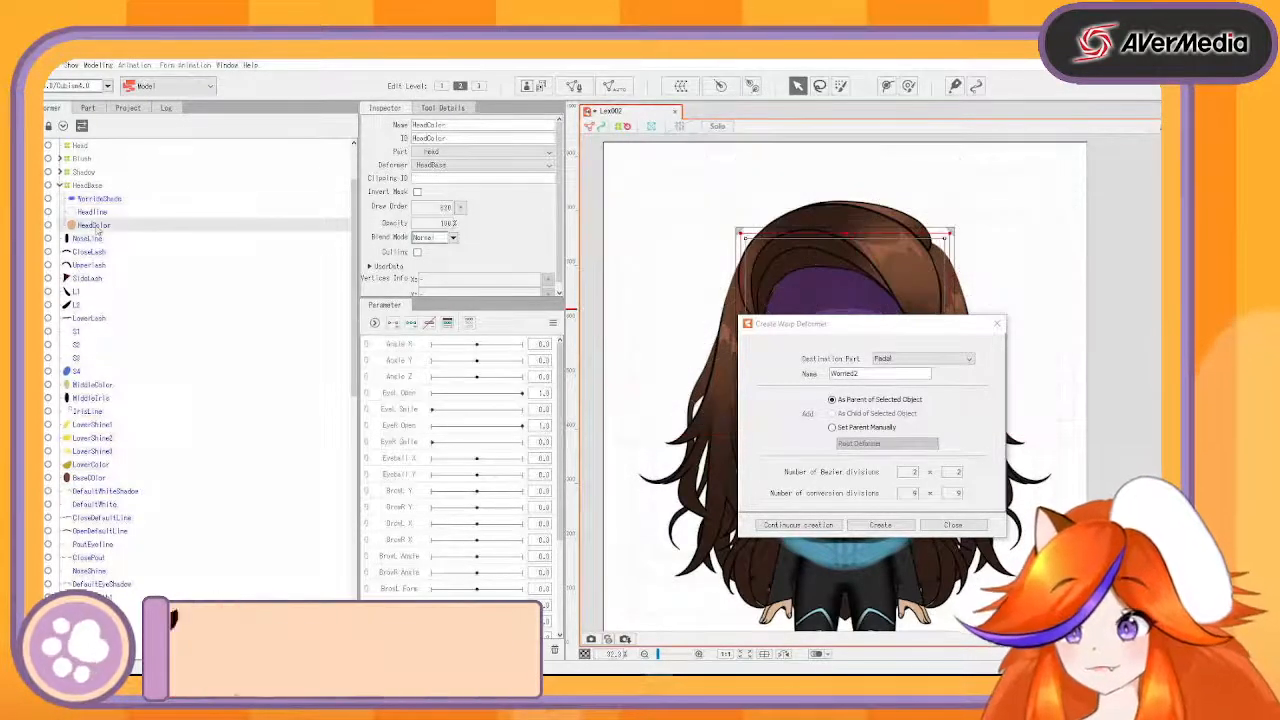
click(110, 585)
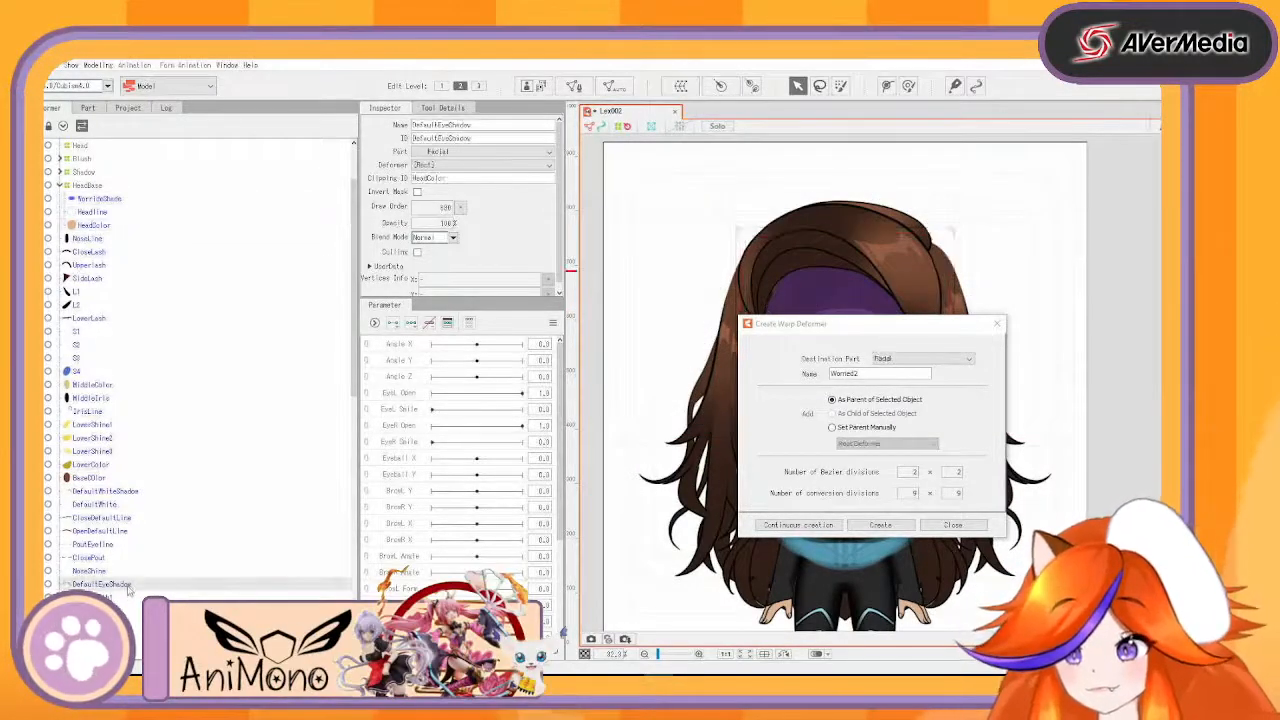
scroll(127, 596, down, 3)
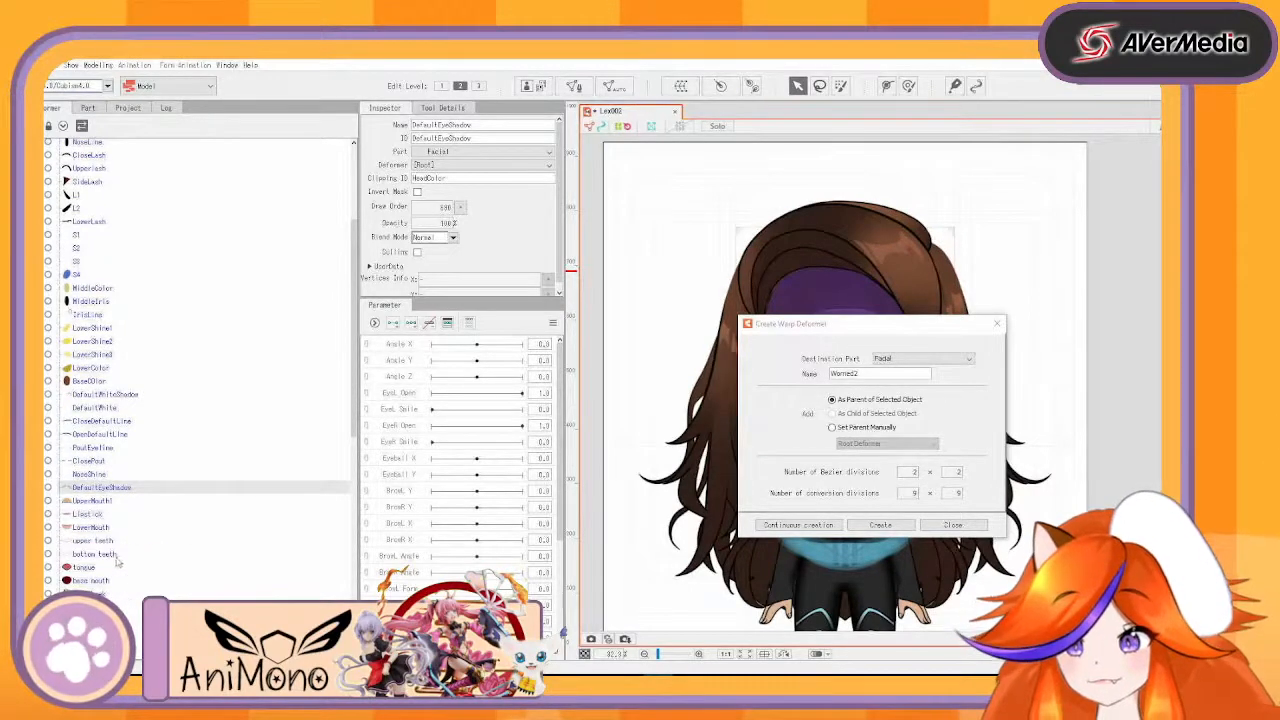
scroll(113, 509, up, 2)
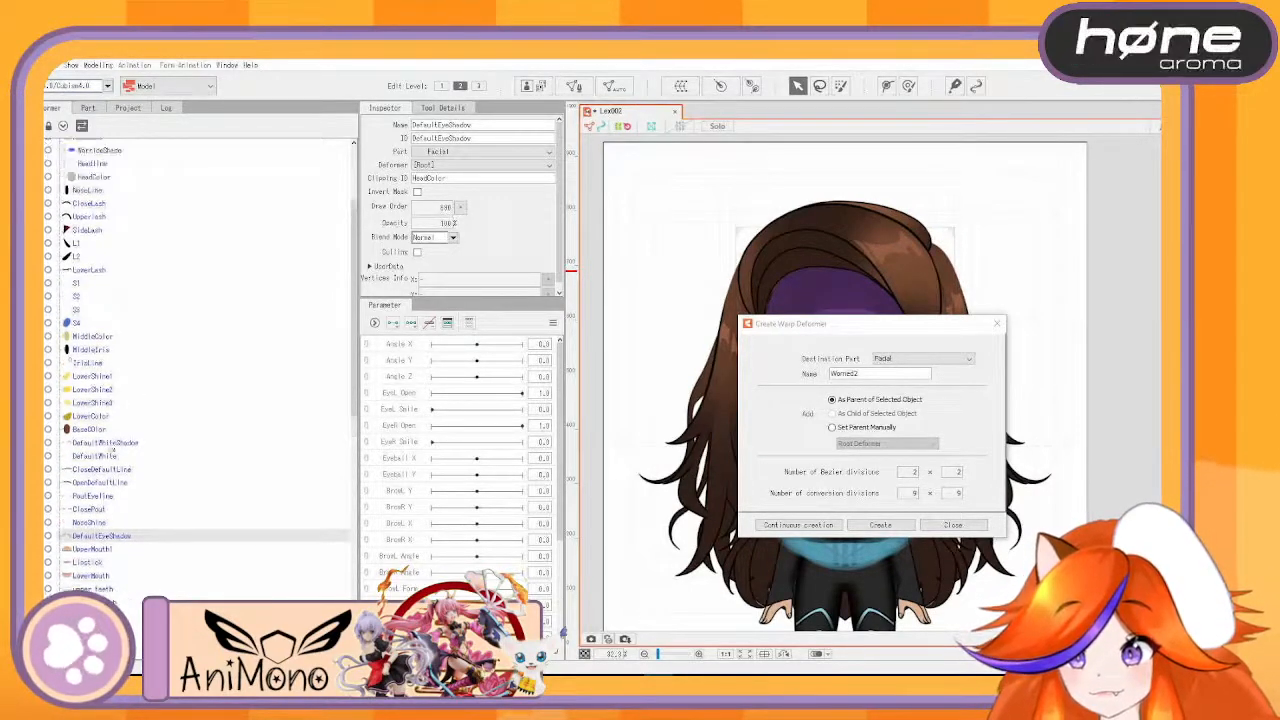
click(133, 464)
click(126, 498)
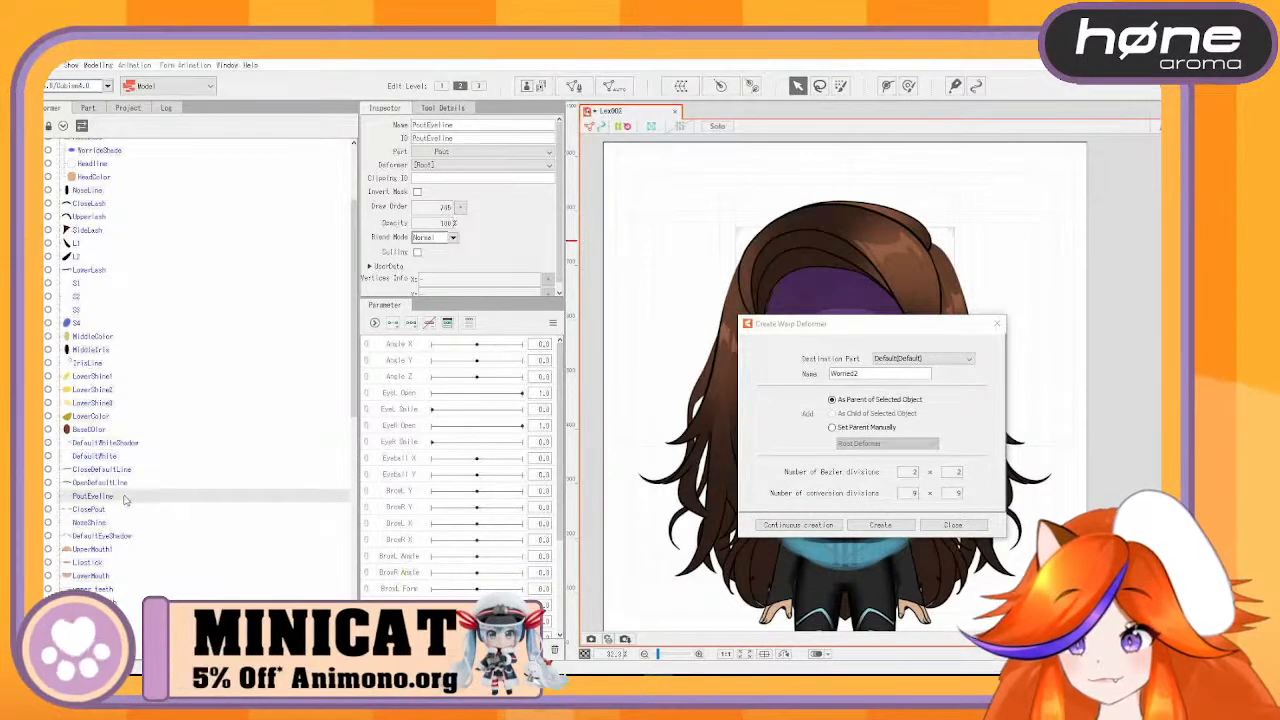
click(110, 483)
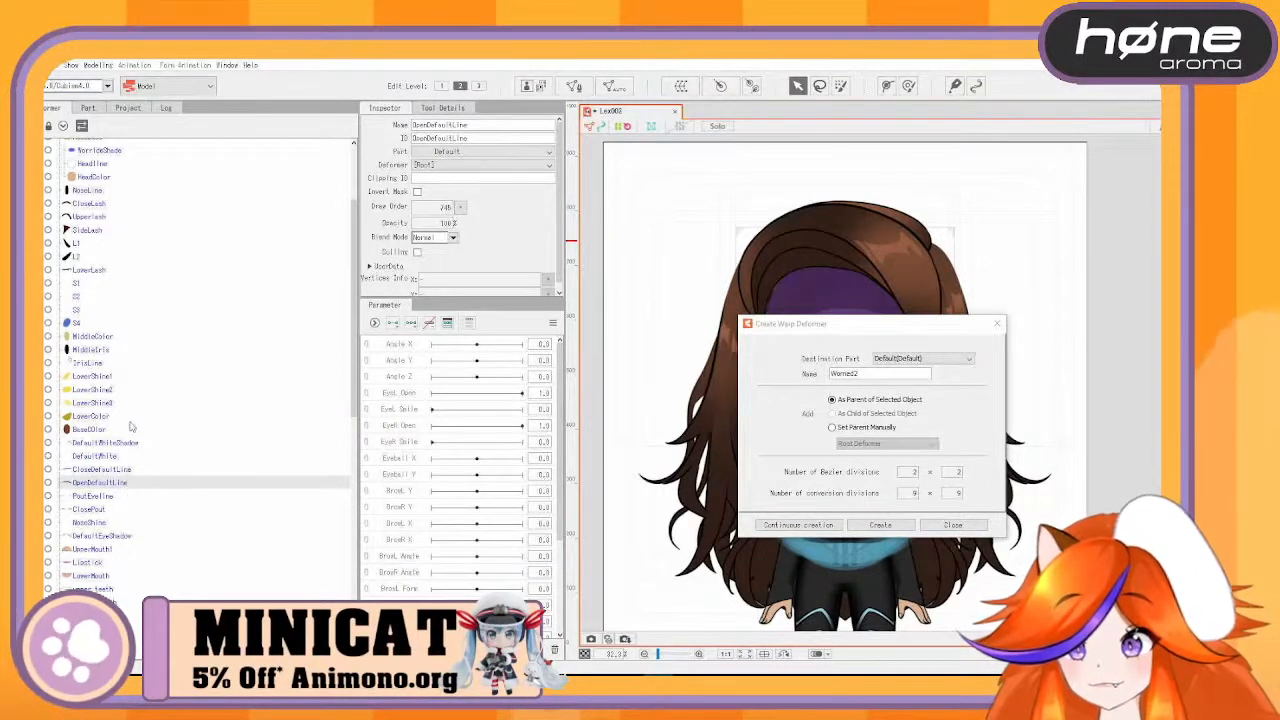
click(122, 537)
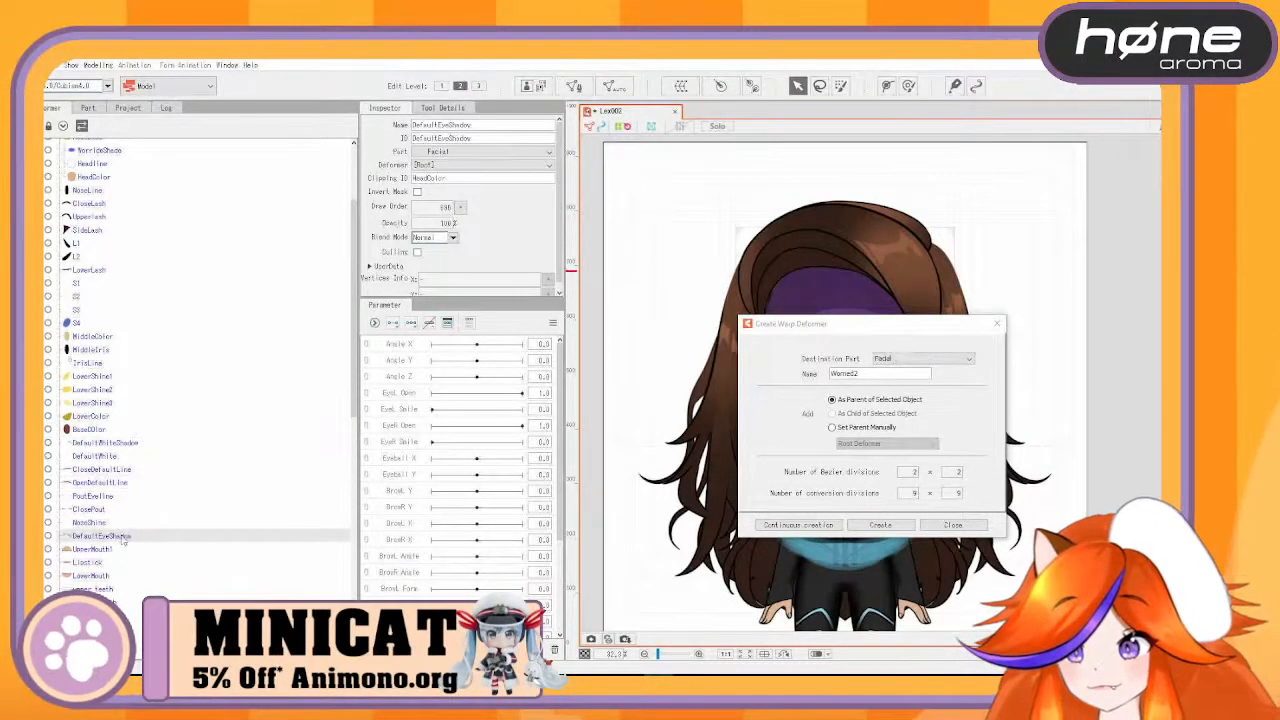
click(113, 577)
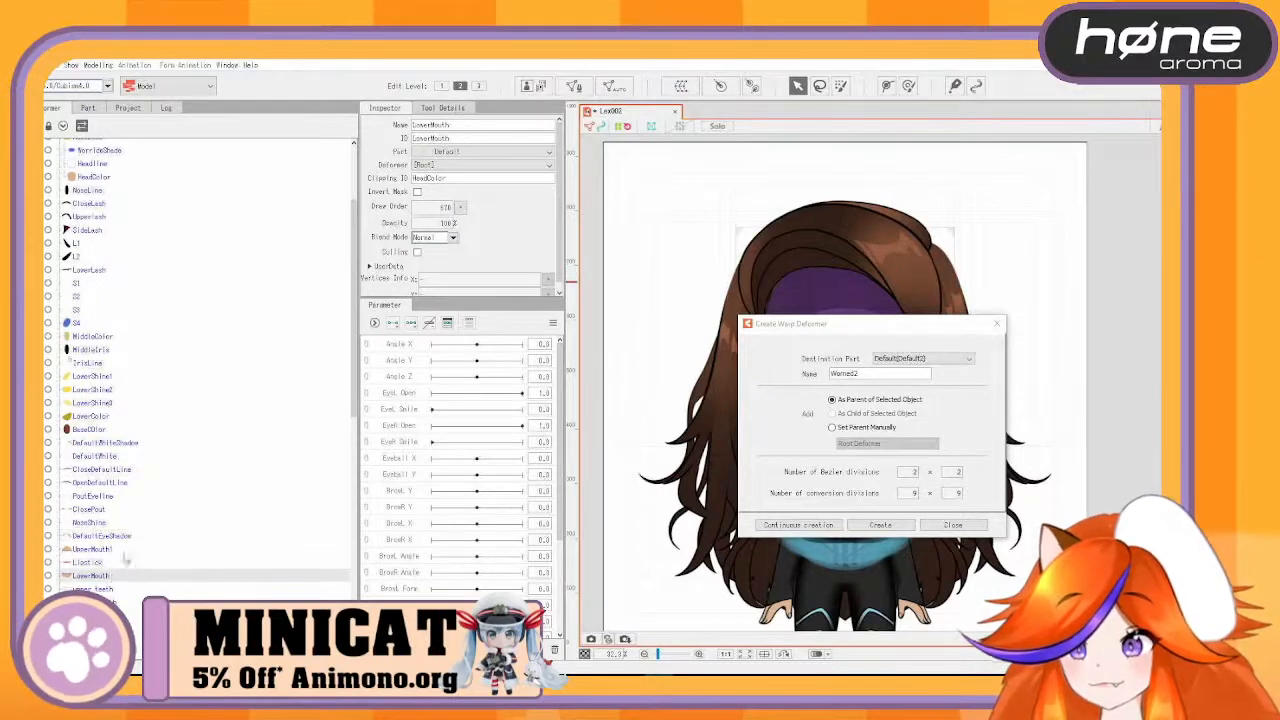
- Move the Shadow deformer into HeadBase and create a parent warp deformer named Shade around the WorrideShade mesh there
scroll(110, 500, up, 3)
drag(90, 258, 116, 305)
click(110, 266)
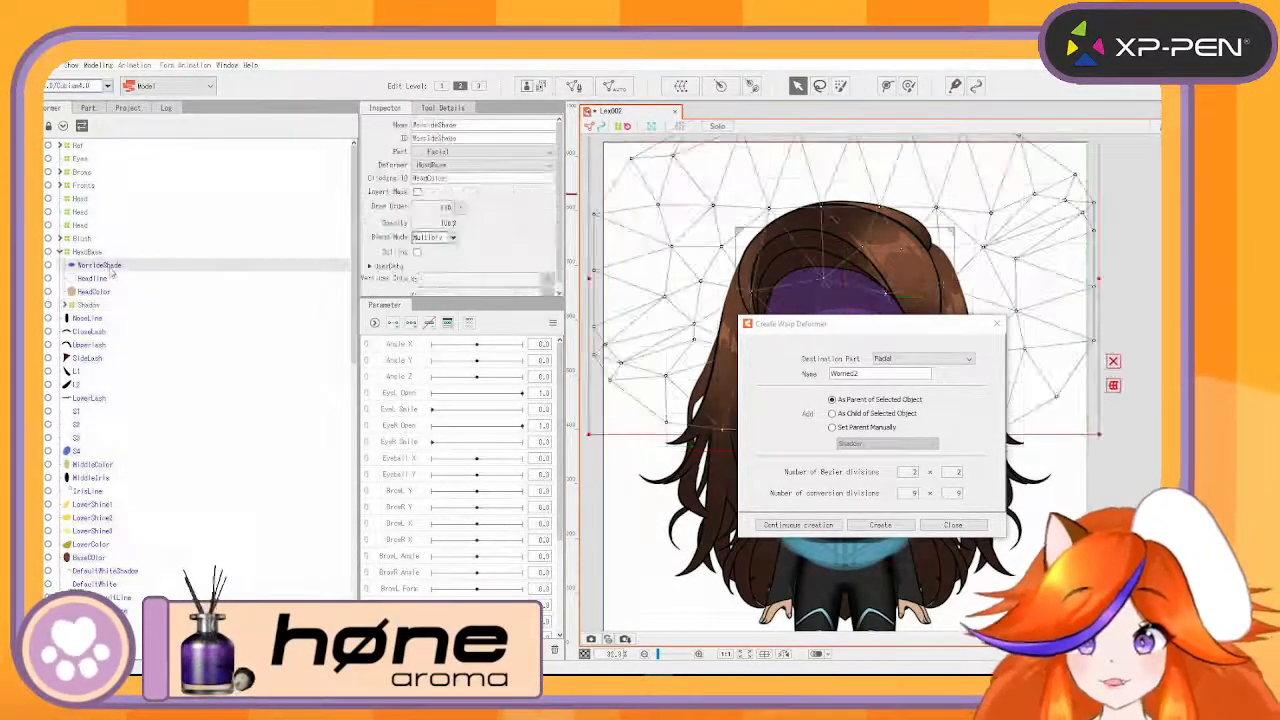
click(889, 385)
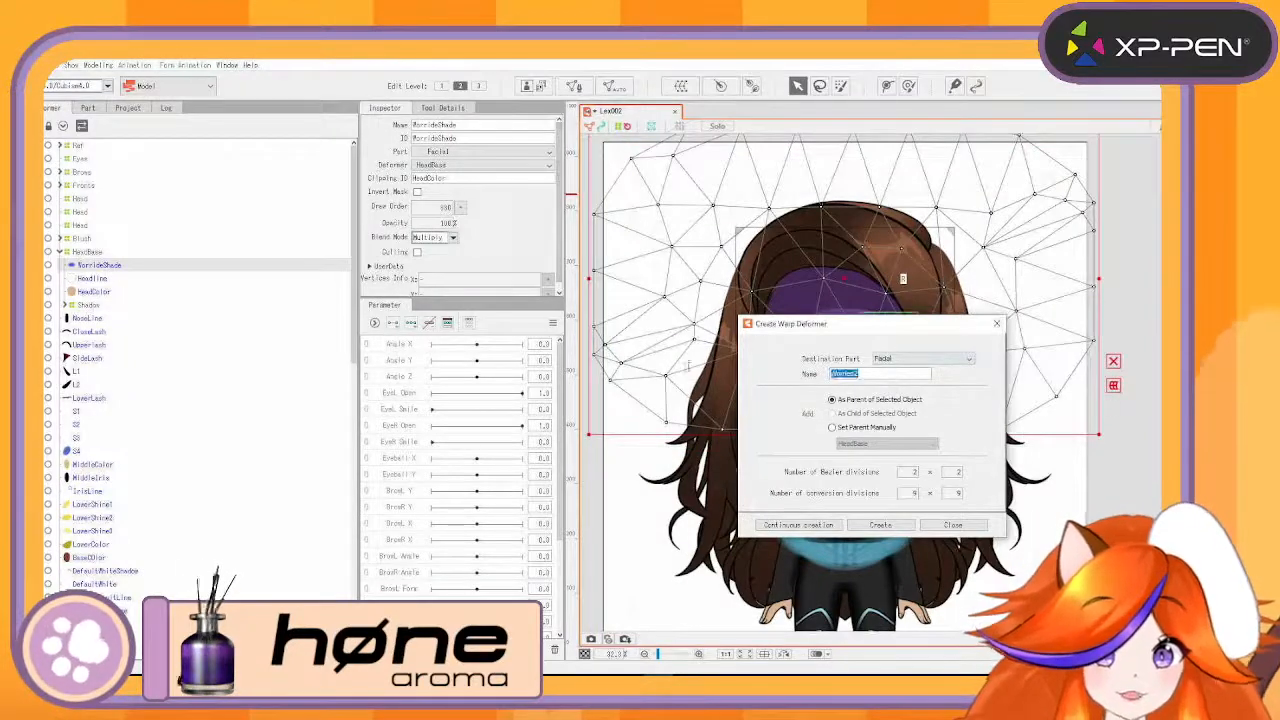
text(Shade)
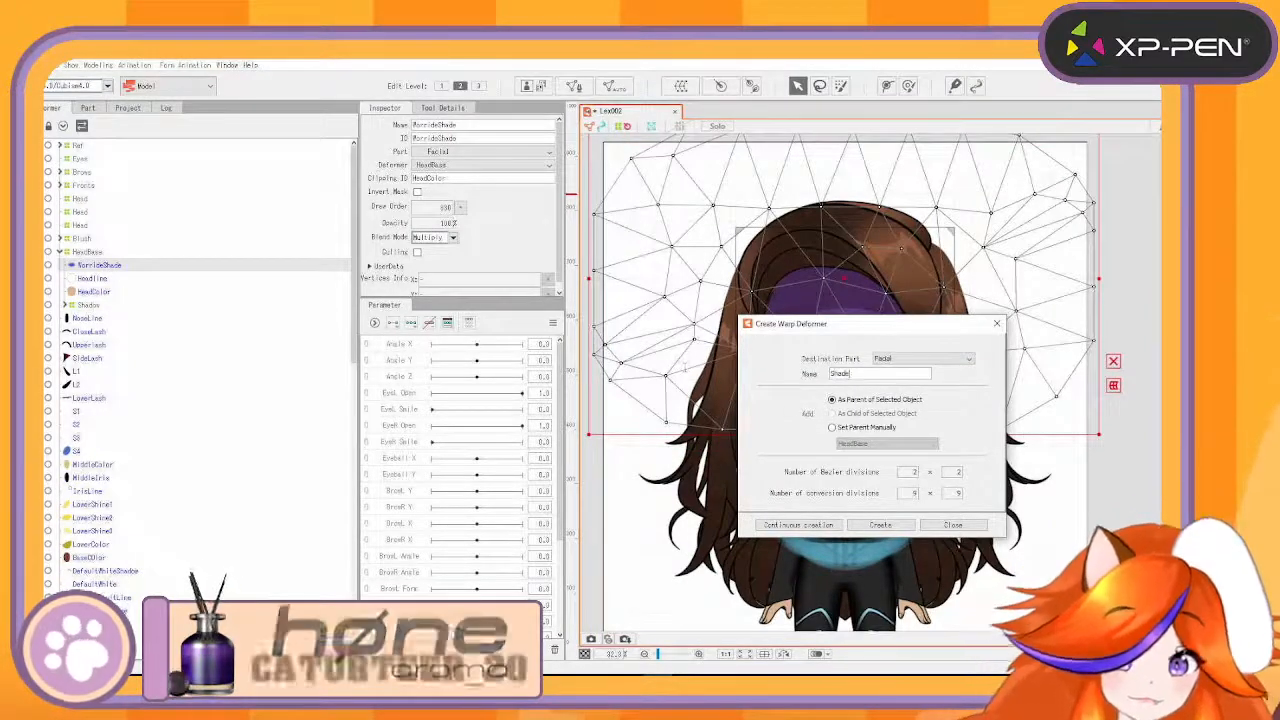
click(825, 527)
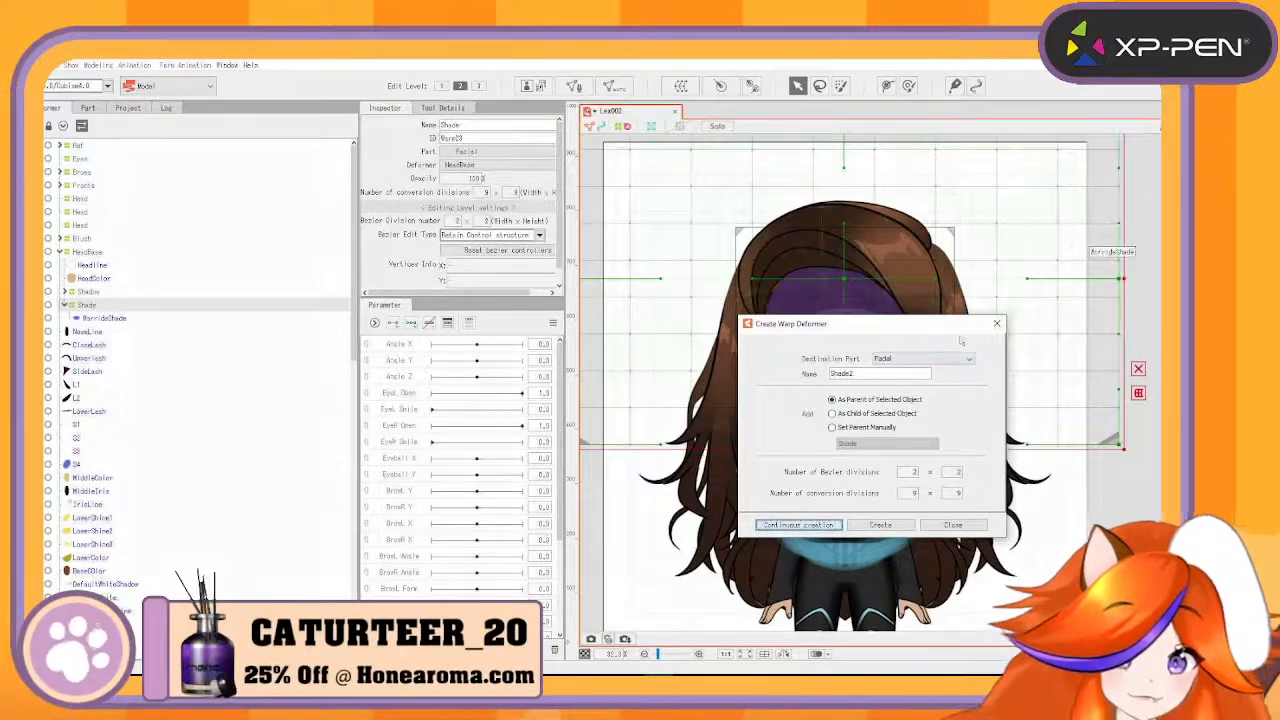
drag(935, 328, 928, 365)
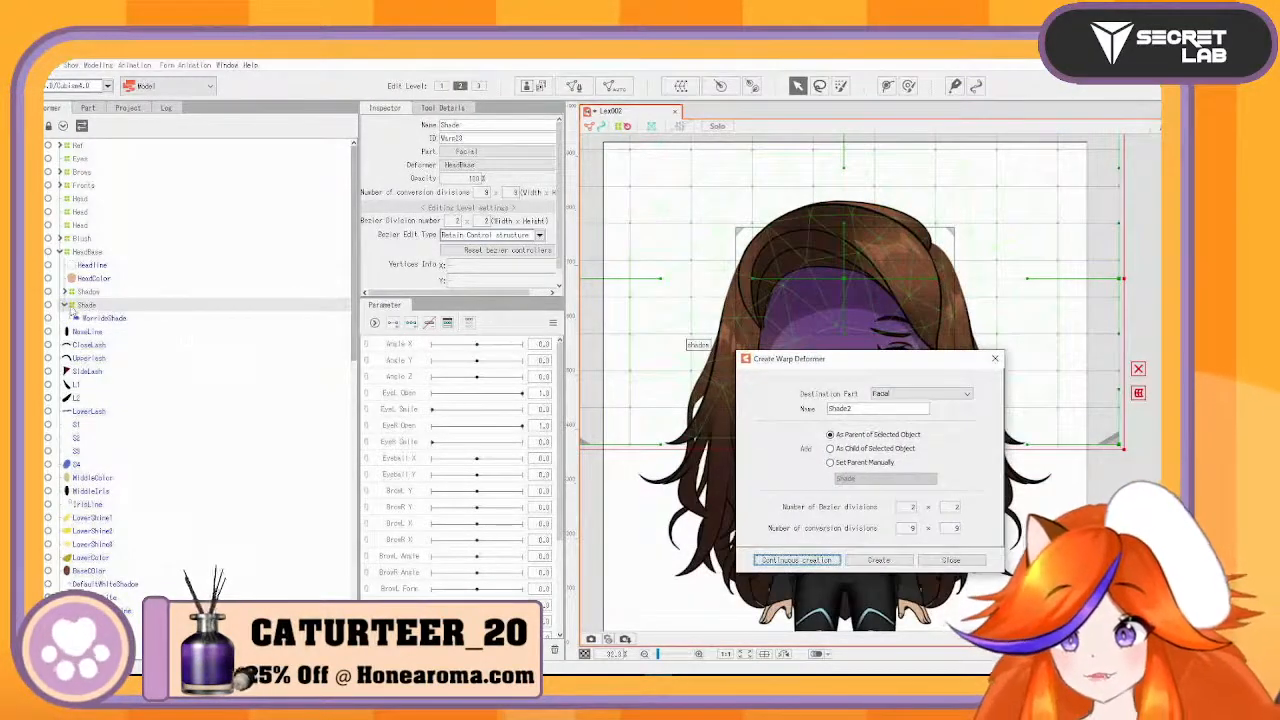
click(64, 304)
click(82, 253)
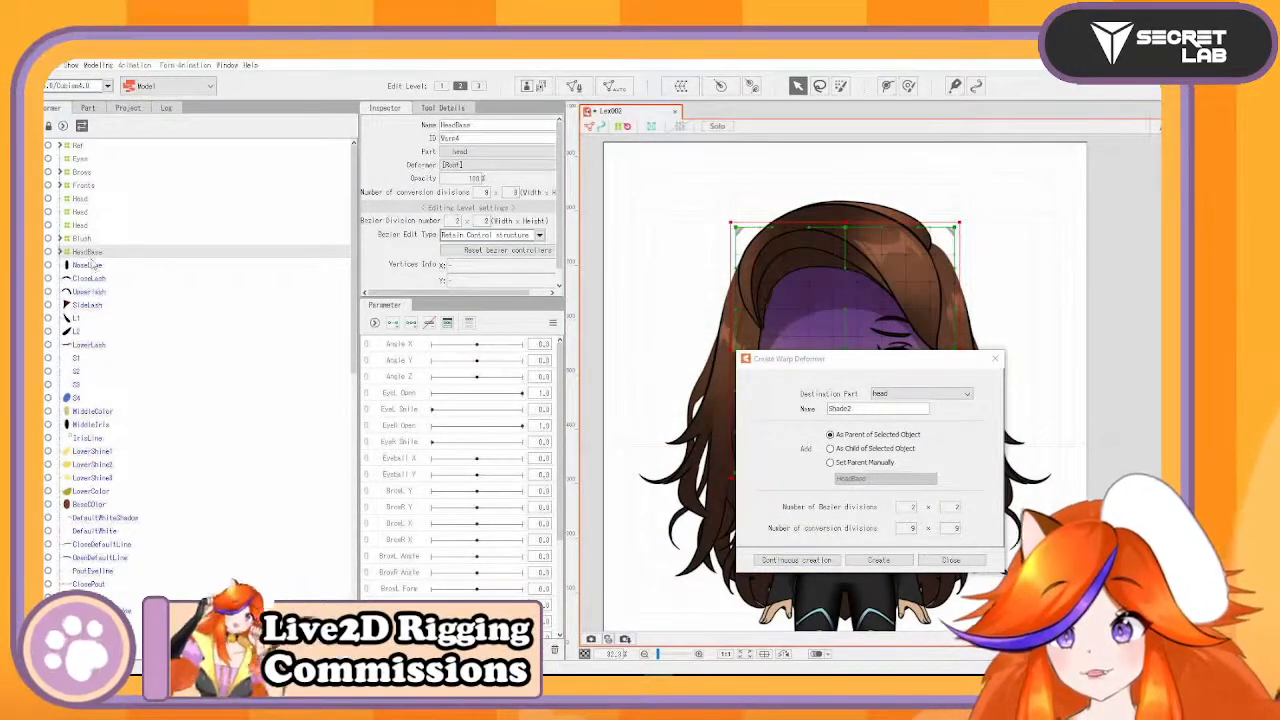
- Create a parent warp deformer named Nose around the NoseLine and NoseShine meshes and collapse it
click(88, 265)
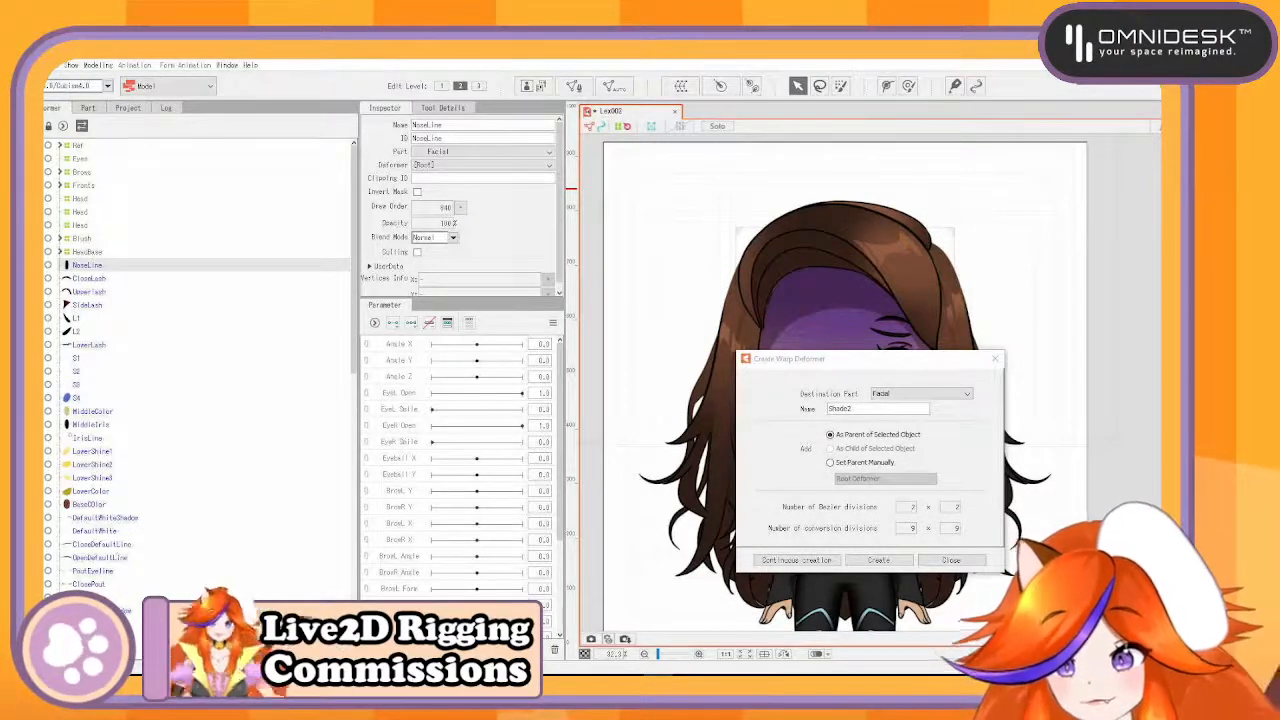
click(826, 560)
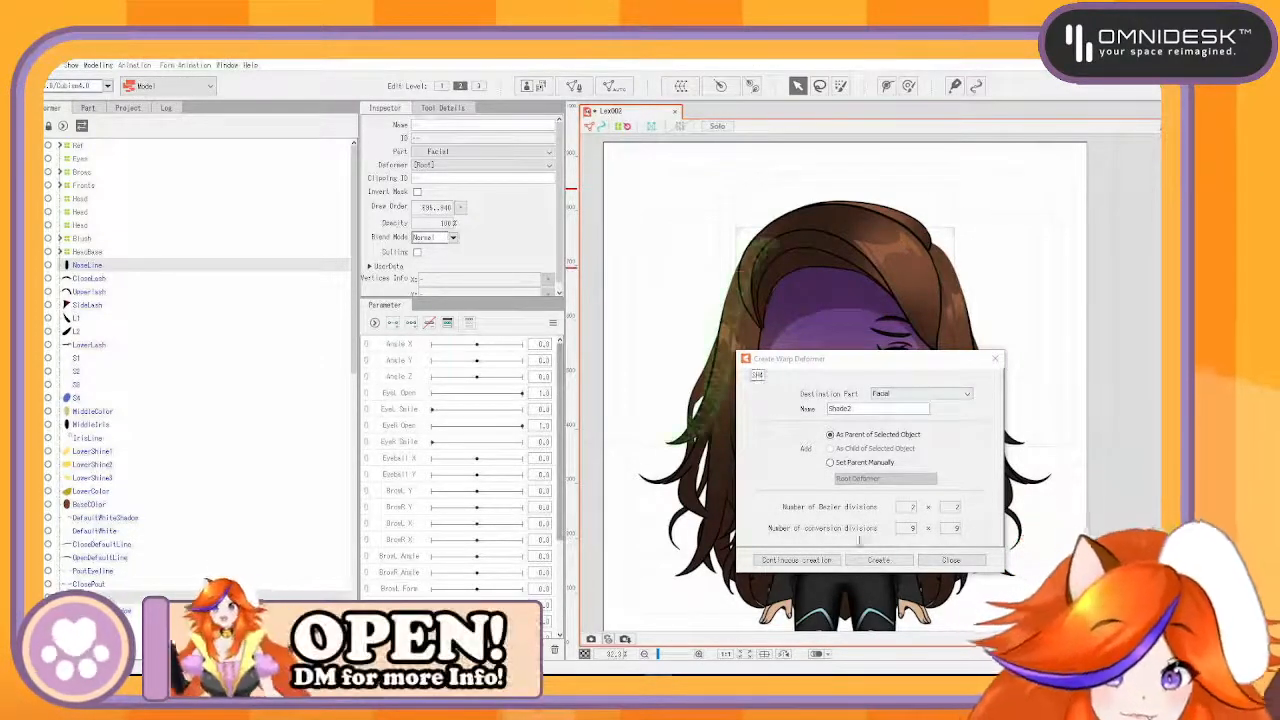
drag(849, 408, 677, 400)
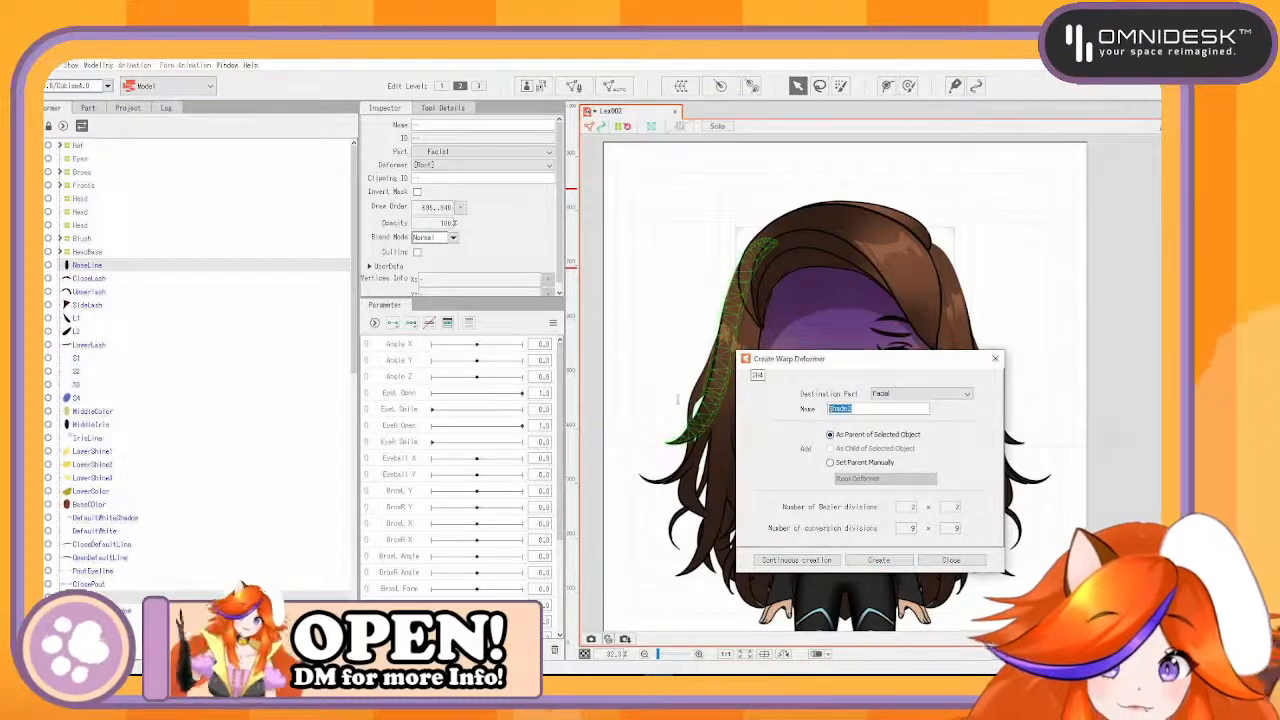
text(Nose)
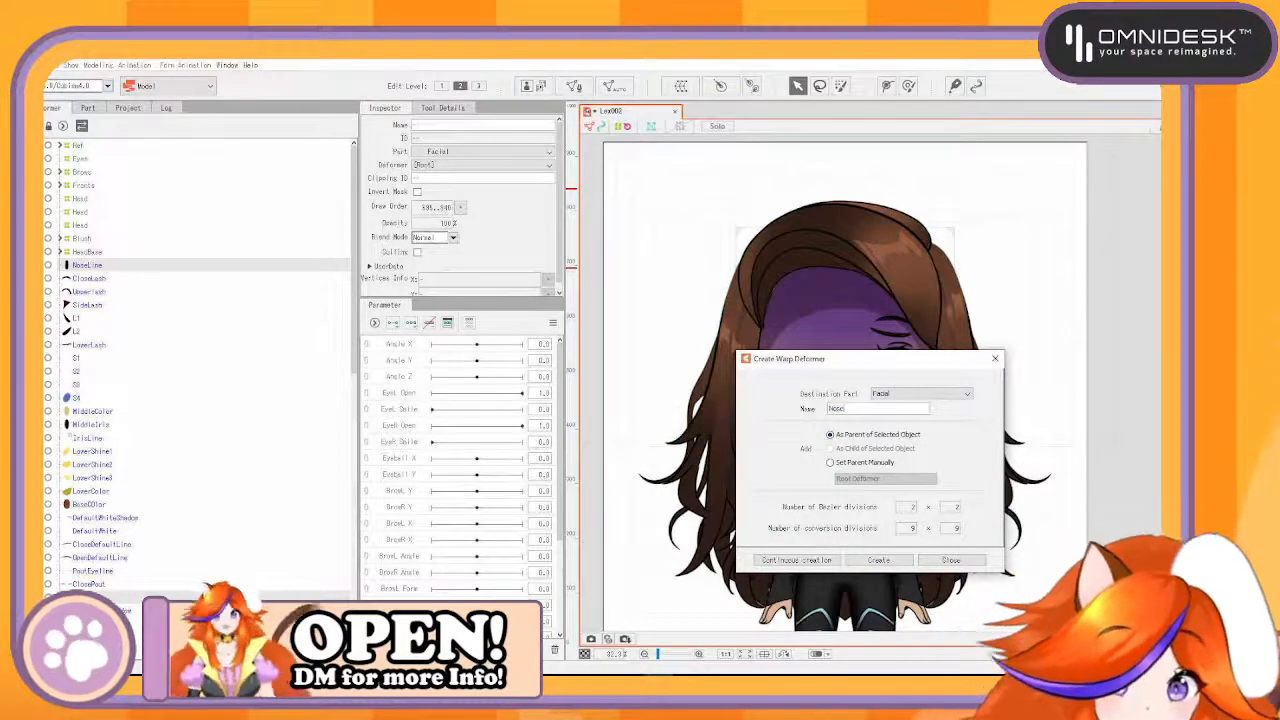
click(778, 561)
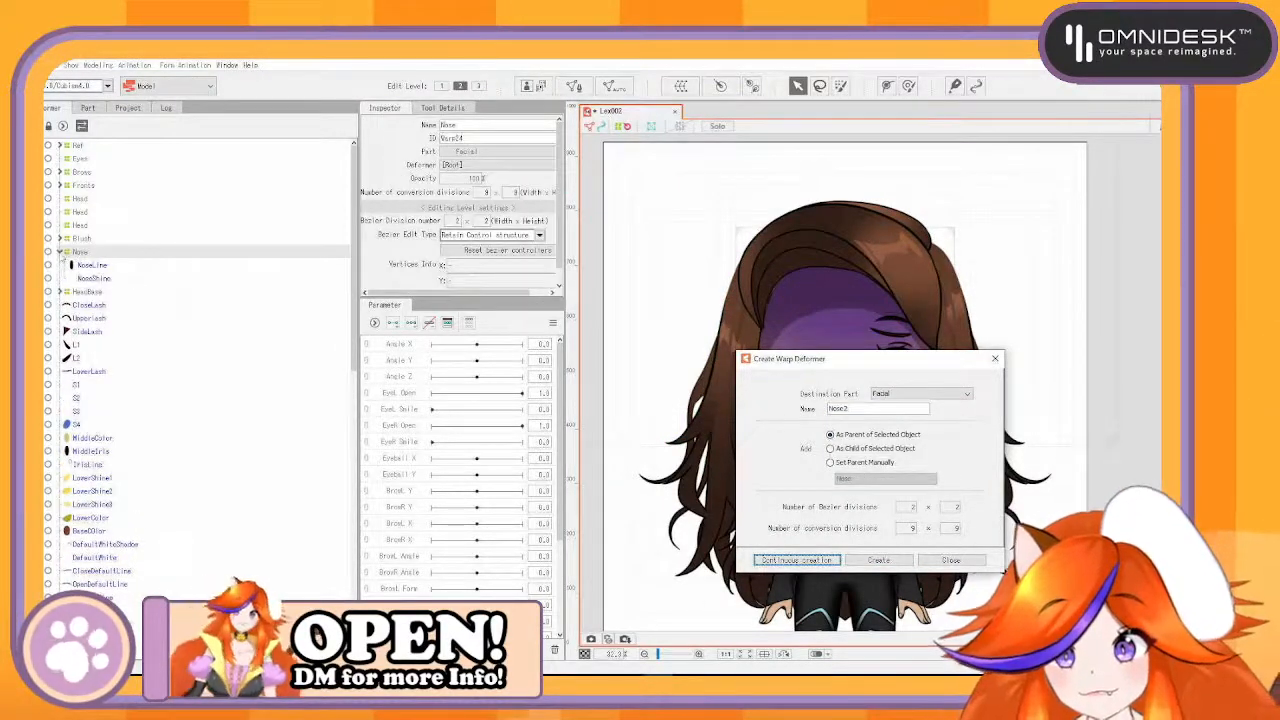
click(60, 253)
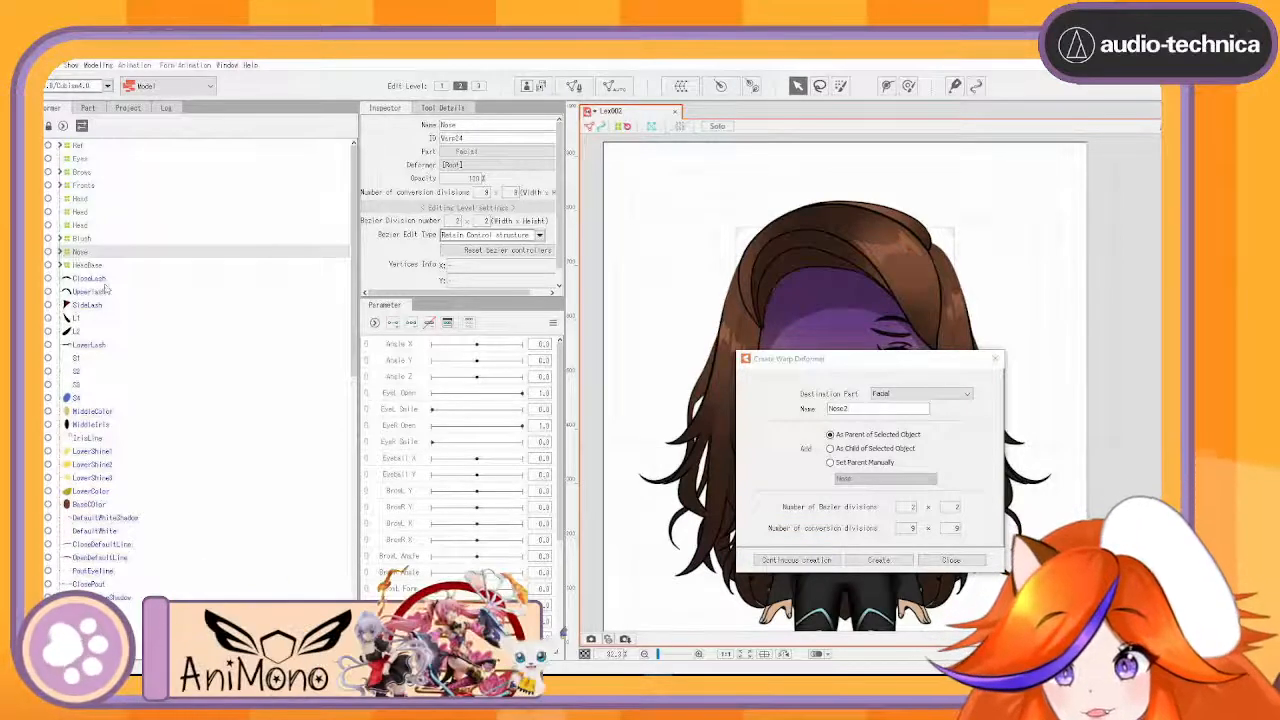
- Create a parent warp deformer named REye around the meshes from CloseLash through ClosePout
click(104, 280)
ctrl+click(105, 292)
click(101, 279)
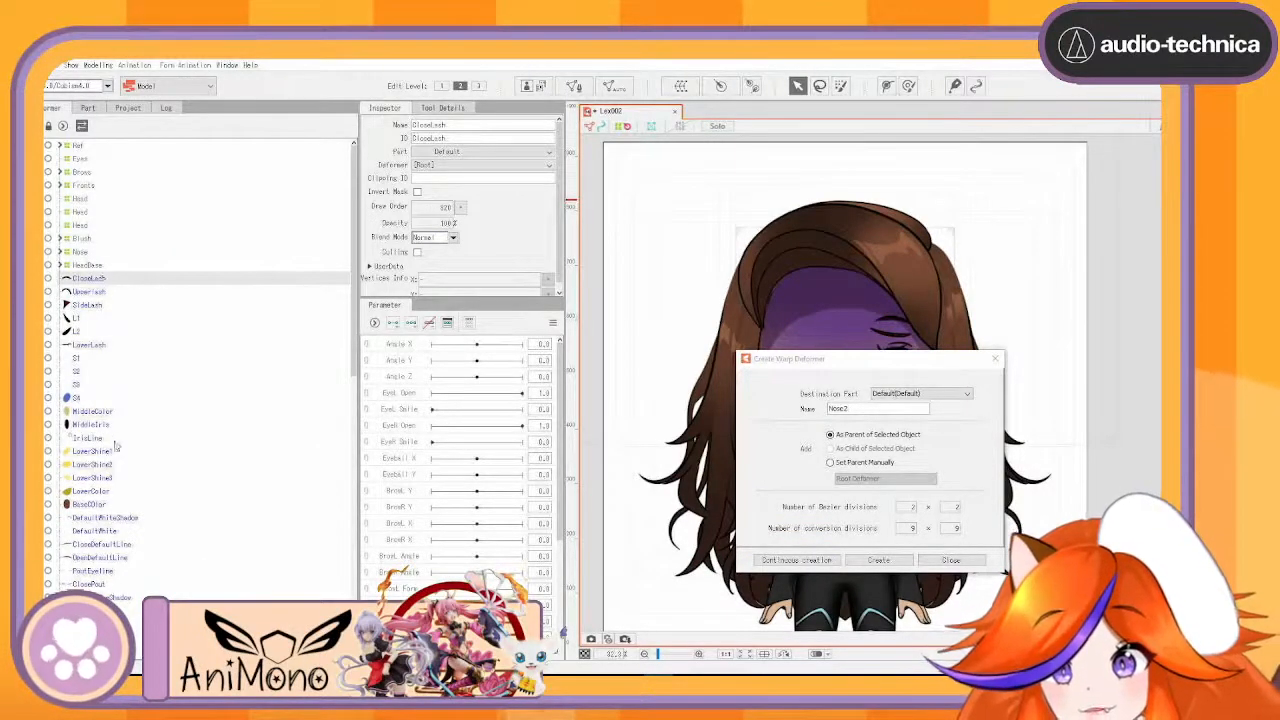
scroll(116, 566, down, 1)
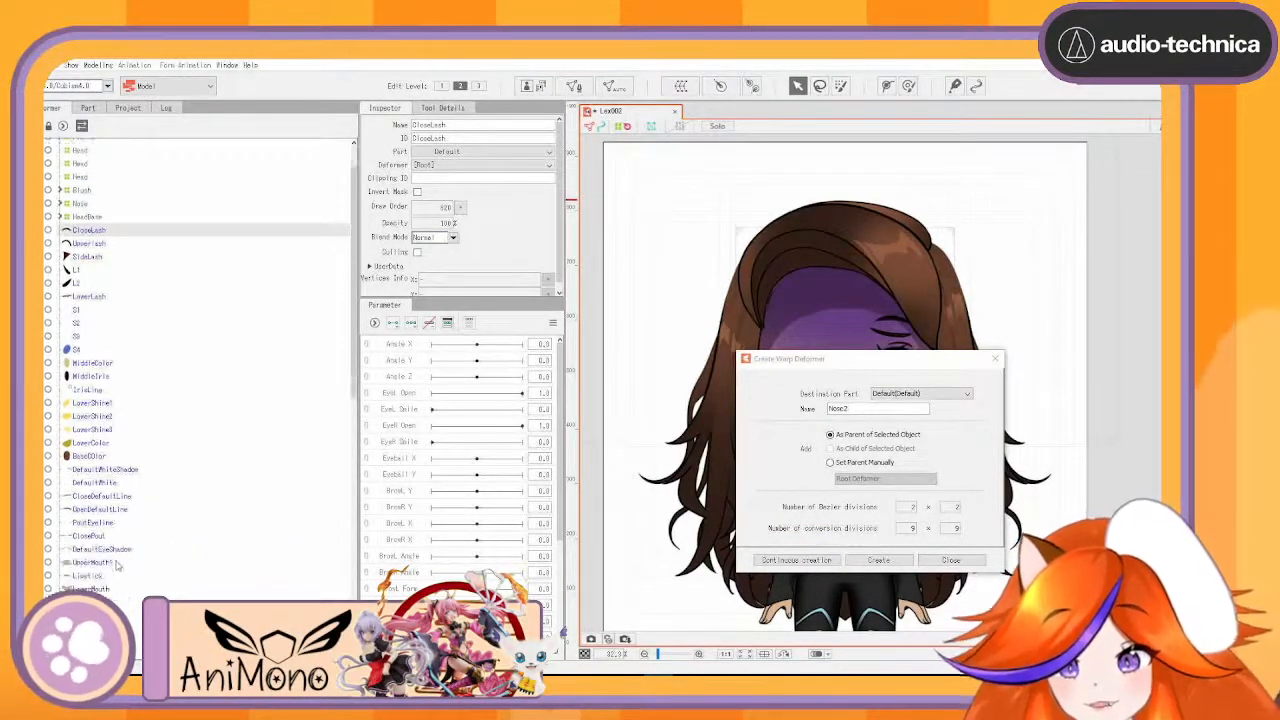
shift+click(108, 538)
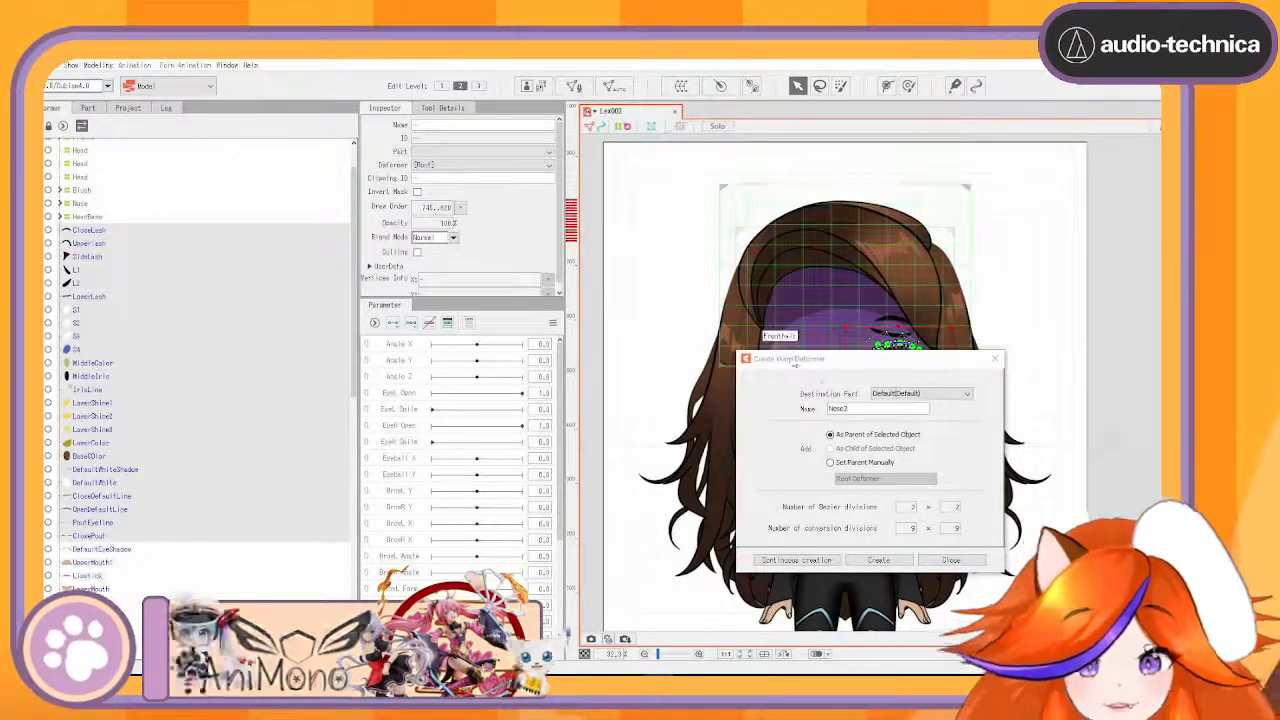
drag(862, 409, 713, 407)
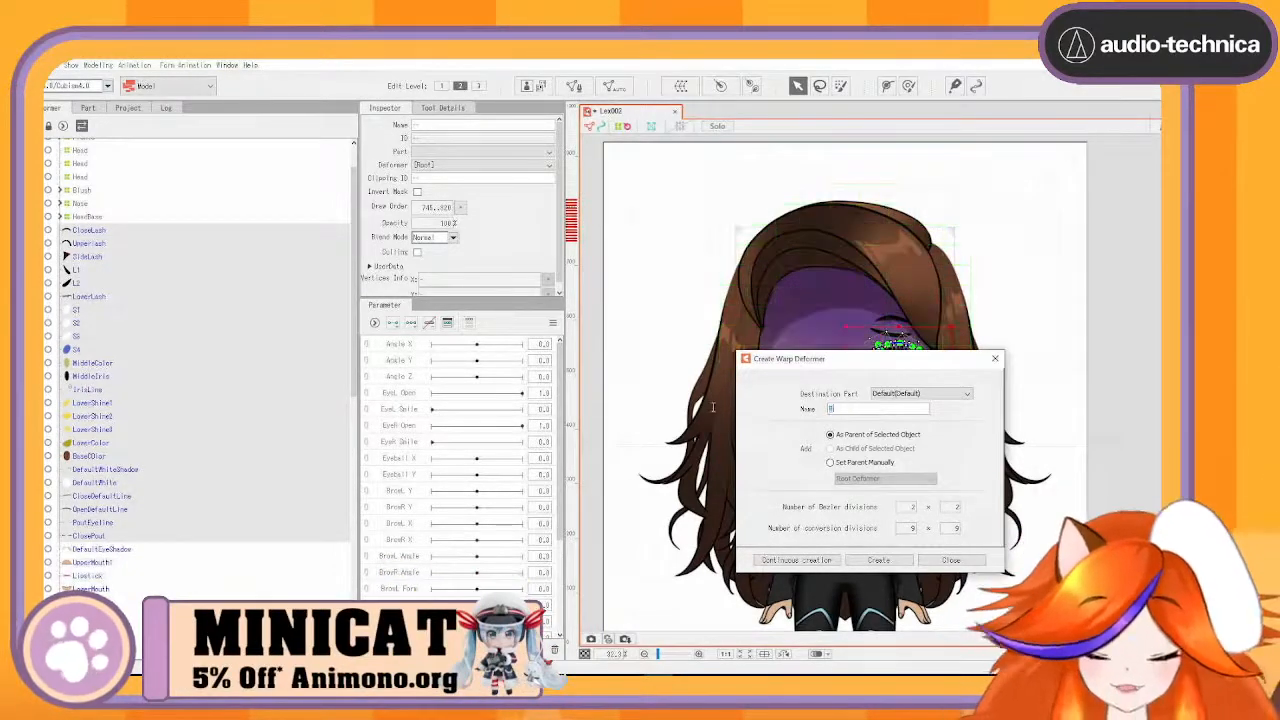
text(REye)
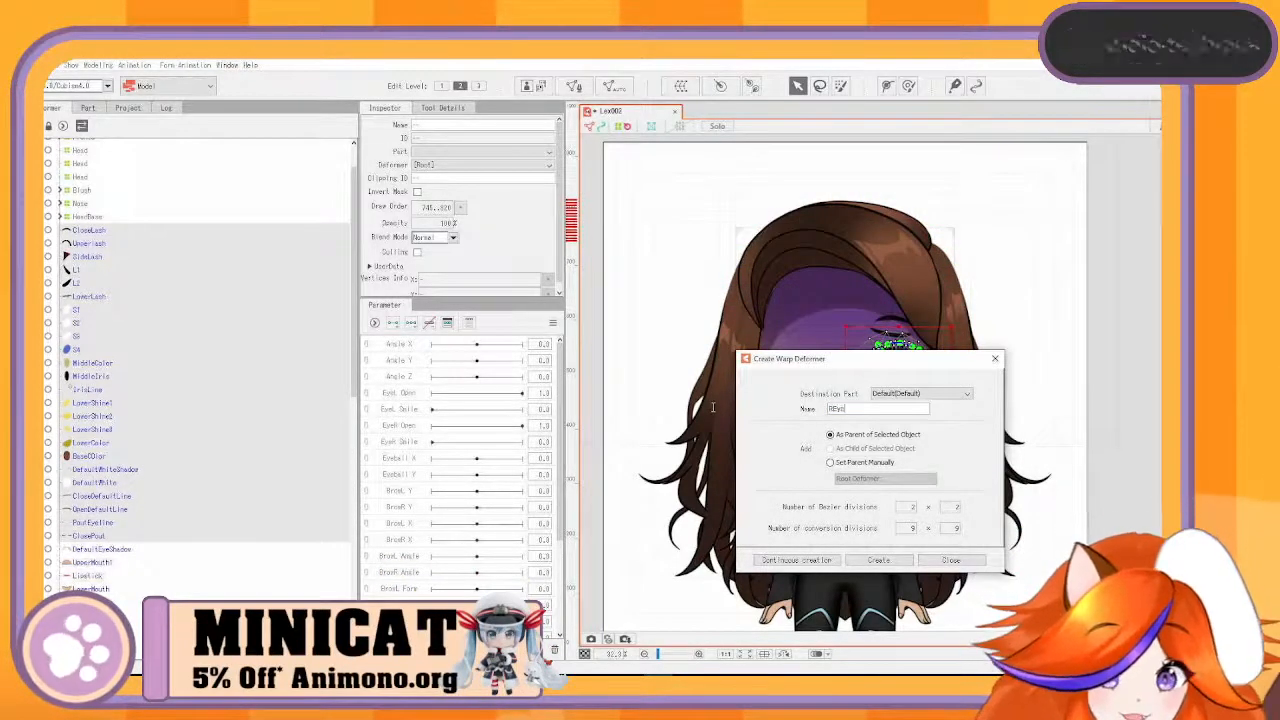
click(822, 561)
drag(866, 360, 923, 361)
- Move the REye deformer into Eyes, place the DefaultEyeShadow mesh inside REye, and collapse the Eyes group
scroll(86, 243, up, 2)
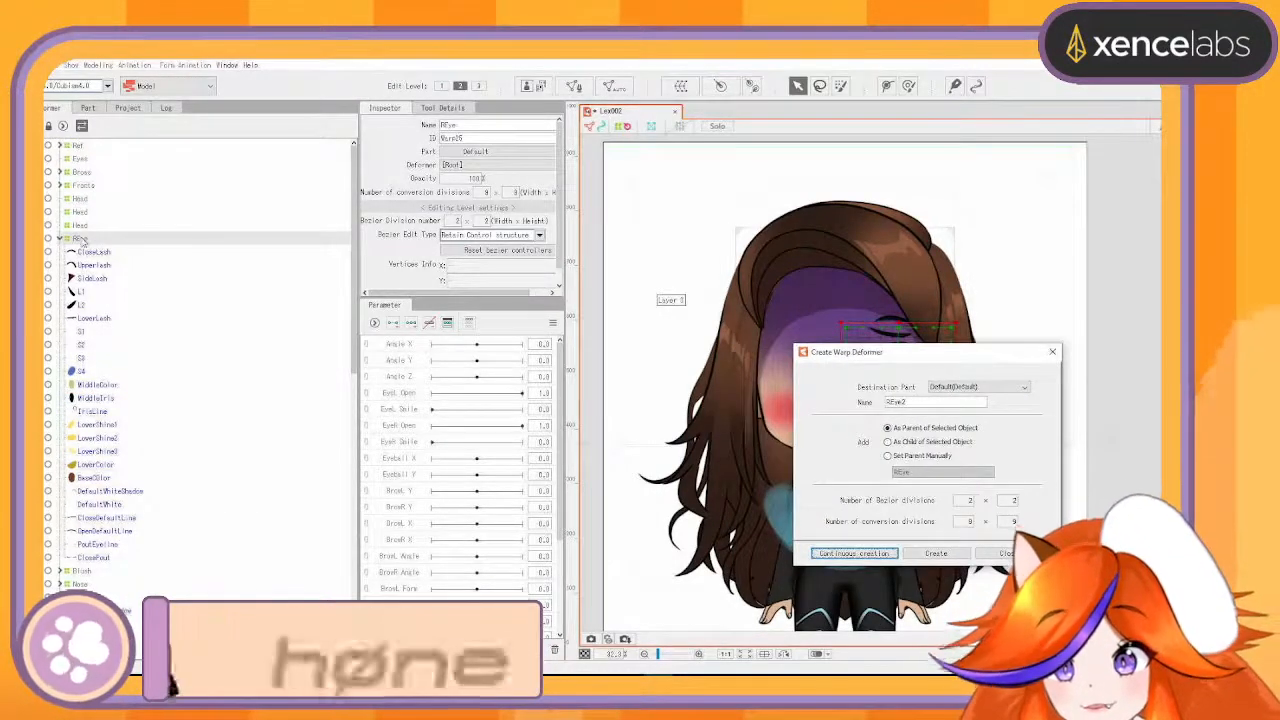
drag(80, 242, 80, 165)
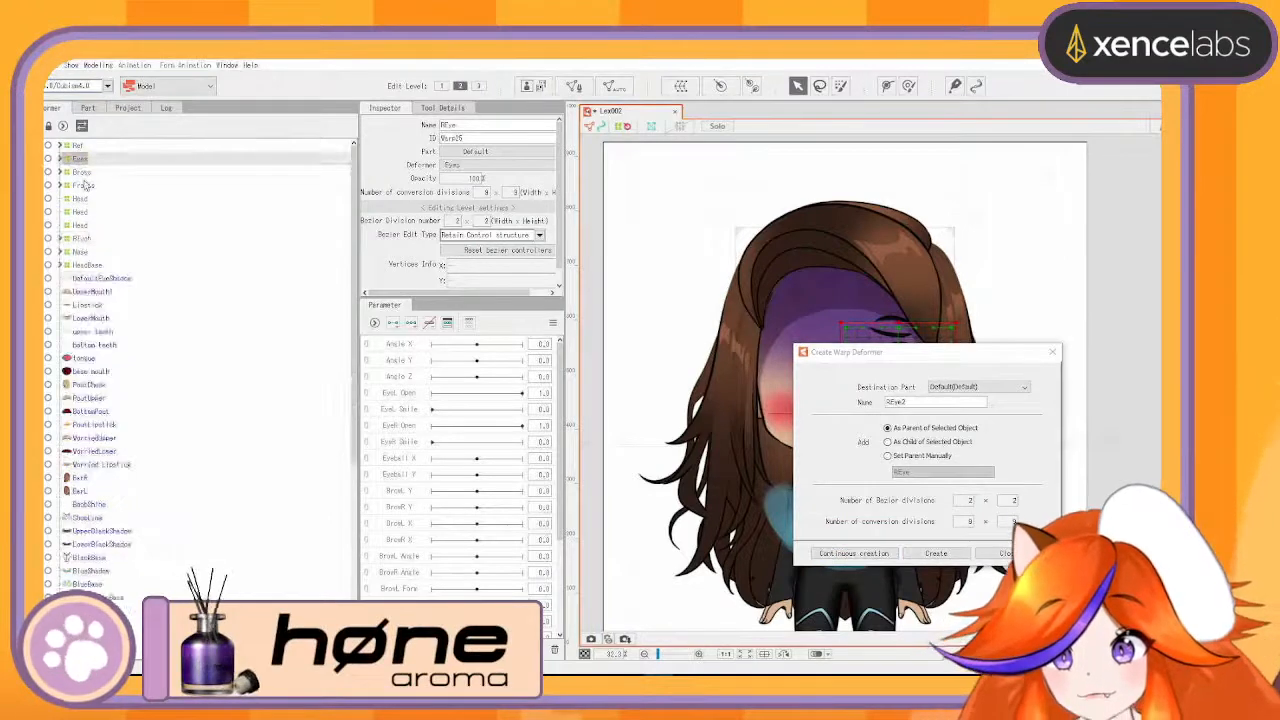
click(100, 279)
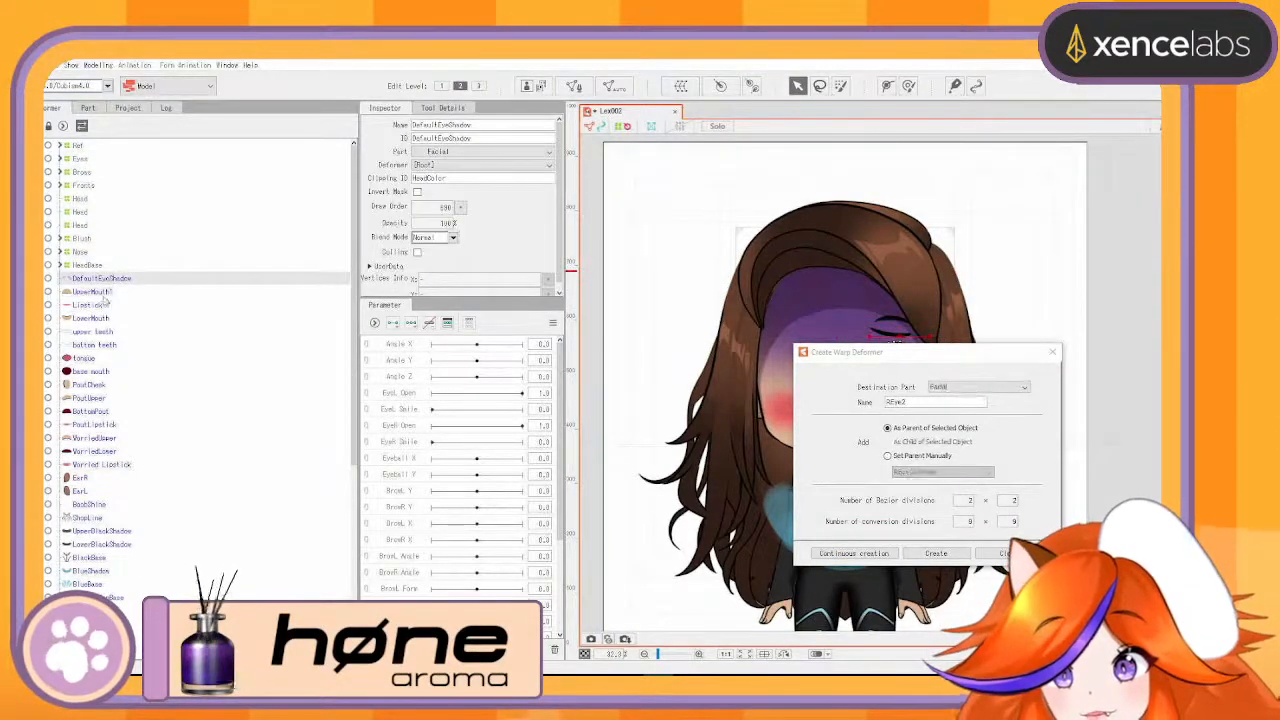
drag(107, 284, 86, 187)
click(60, 159)
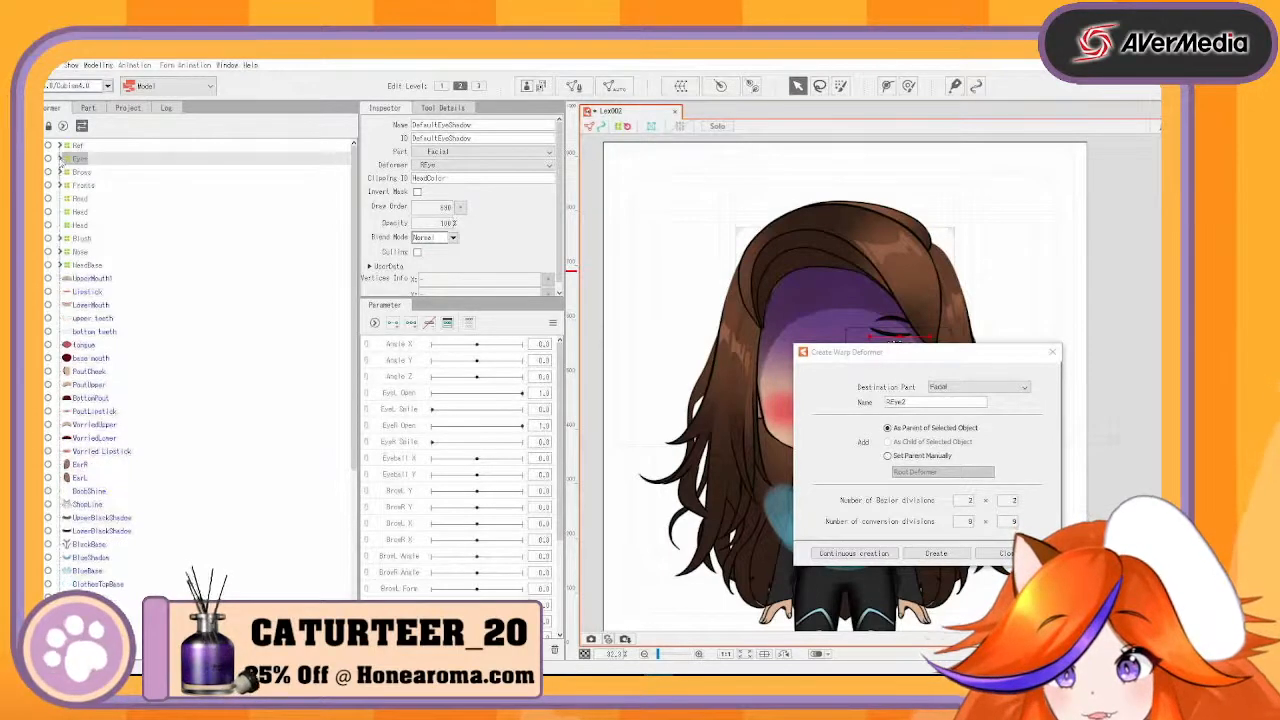
- Create a parent warp deformer named Mouth around the meshes from UpperMouth1 through Worried Lipstick and collapse it
click(96, 278)
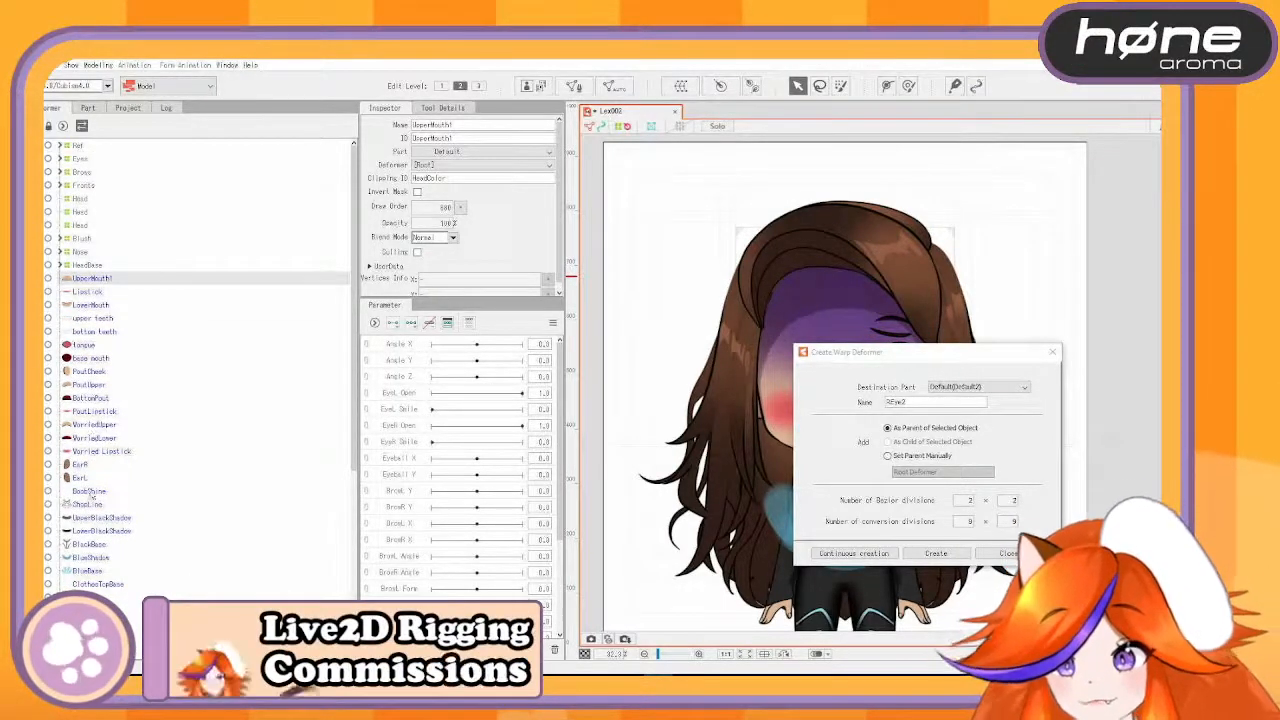
shift+click(101, 451)
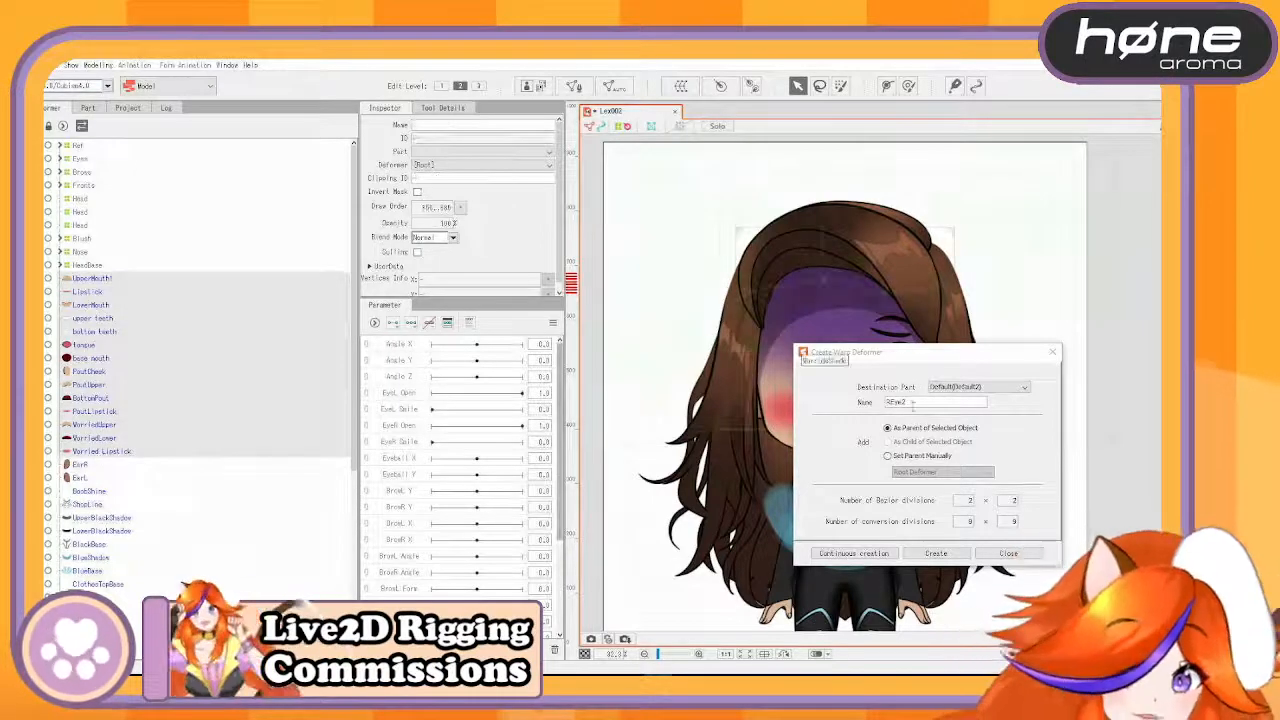
text(Mouth)
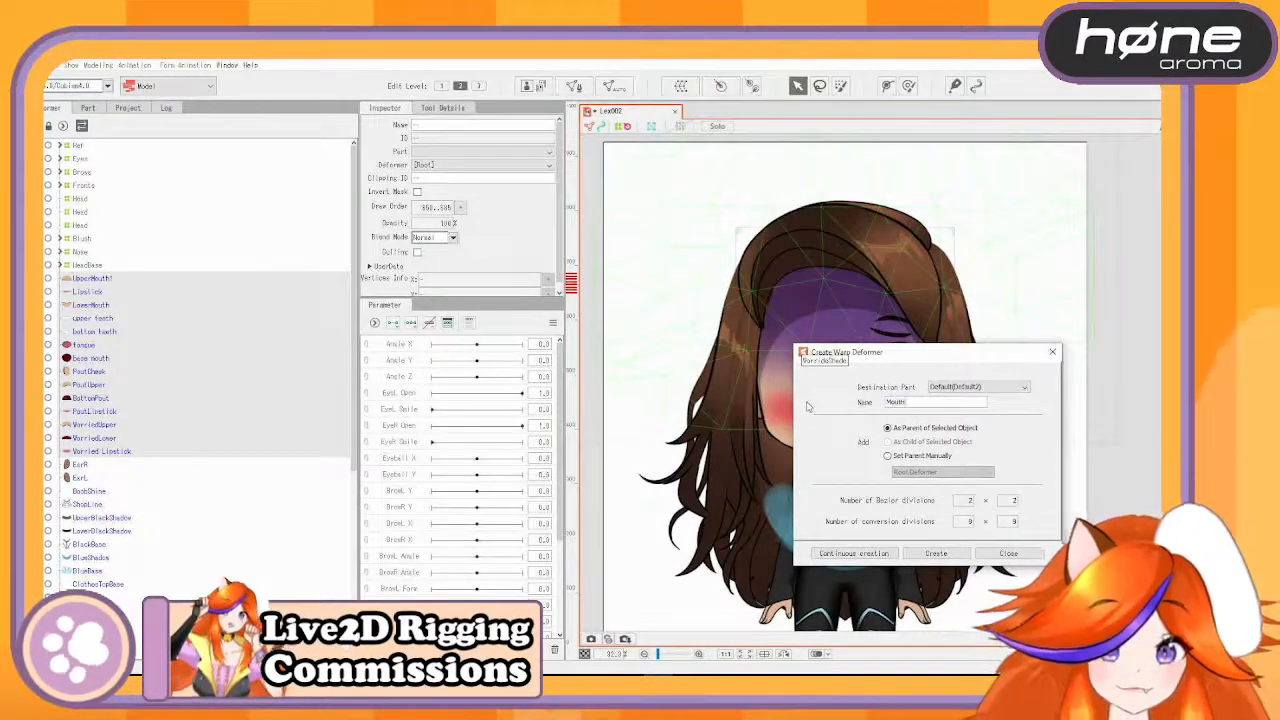
click(853, 553)
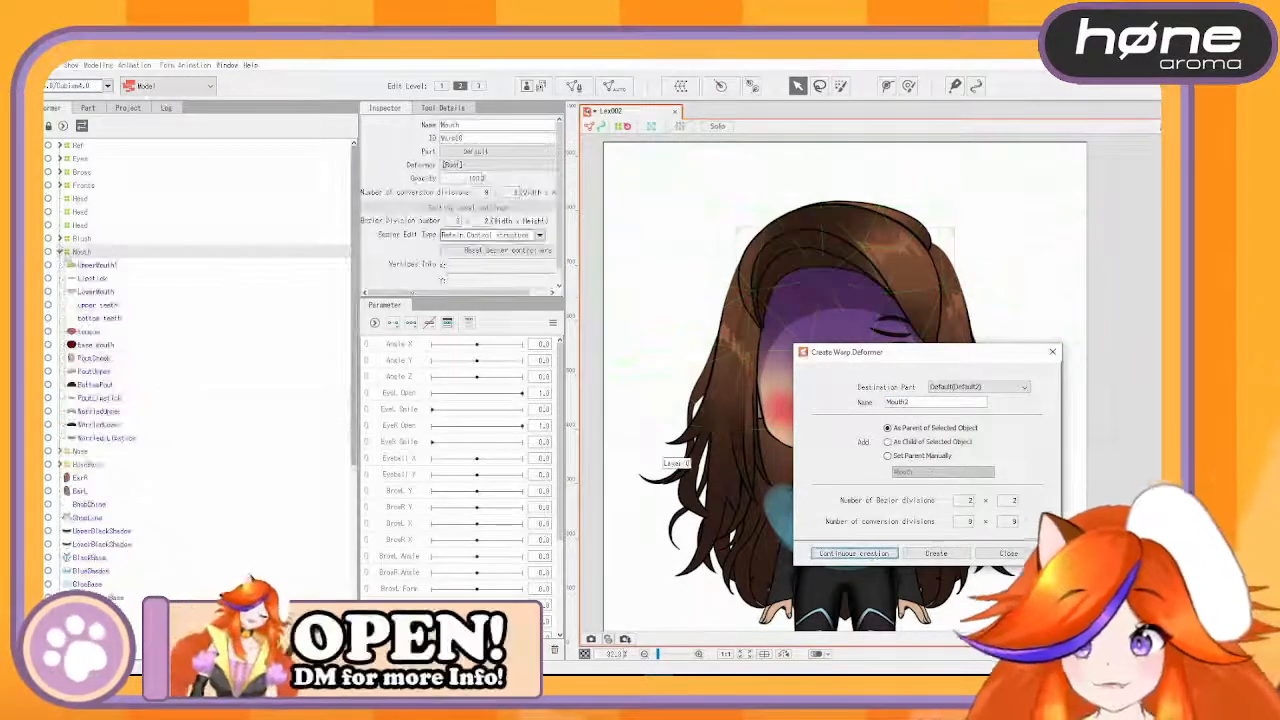
click(60, 252)
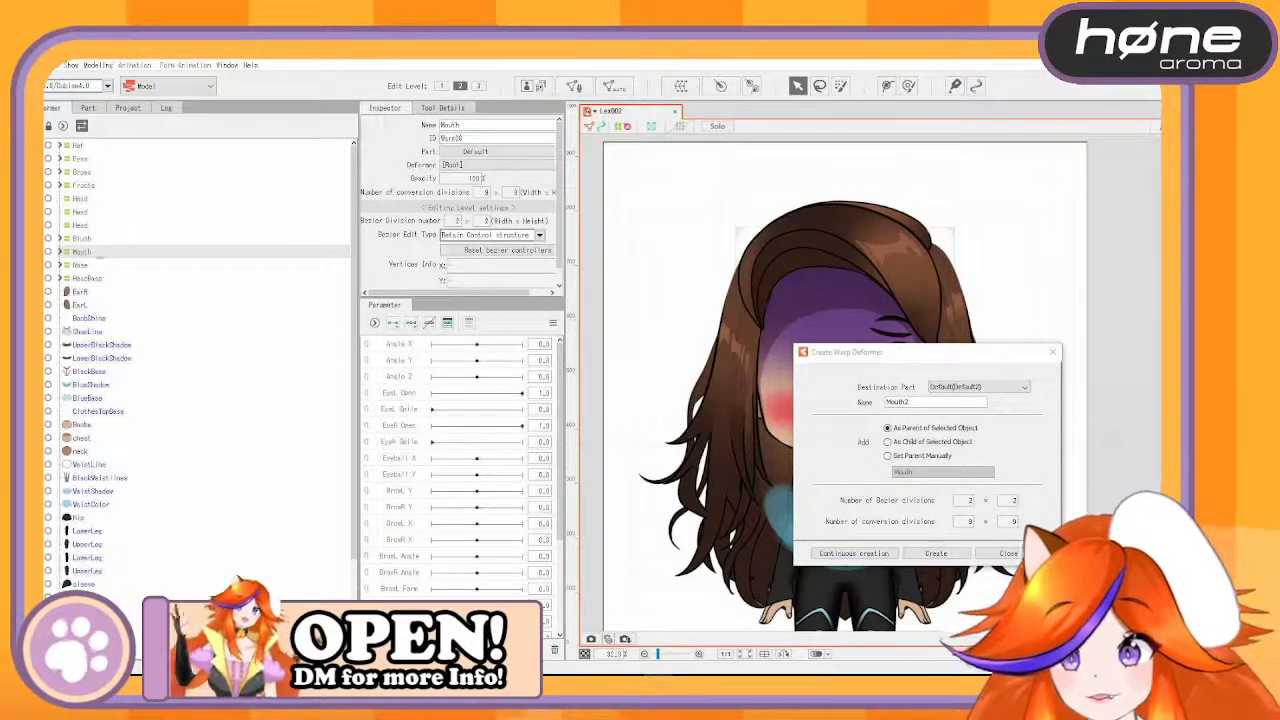
- Inspect the UpperMouth1 mesh inside the Mouth deformer against the character's face on the canvas
drag(925, 360, 776, 308)
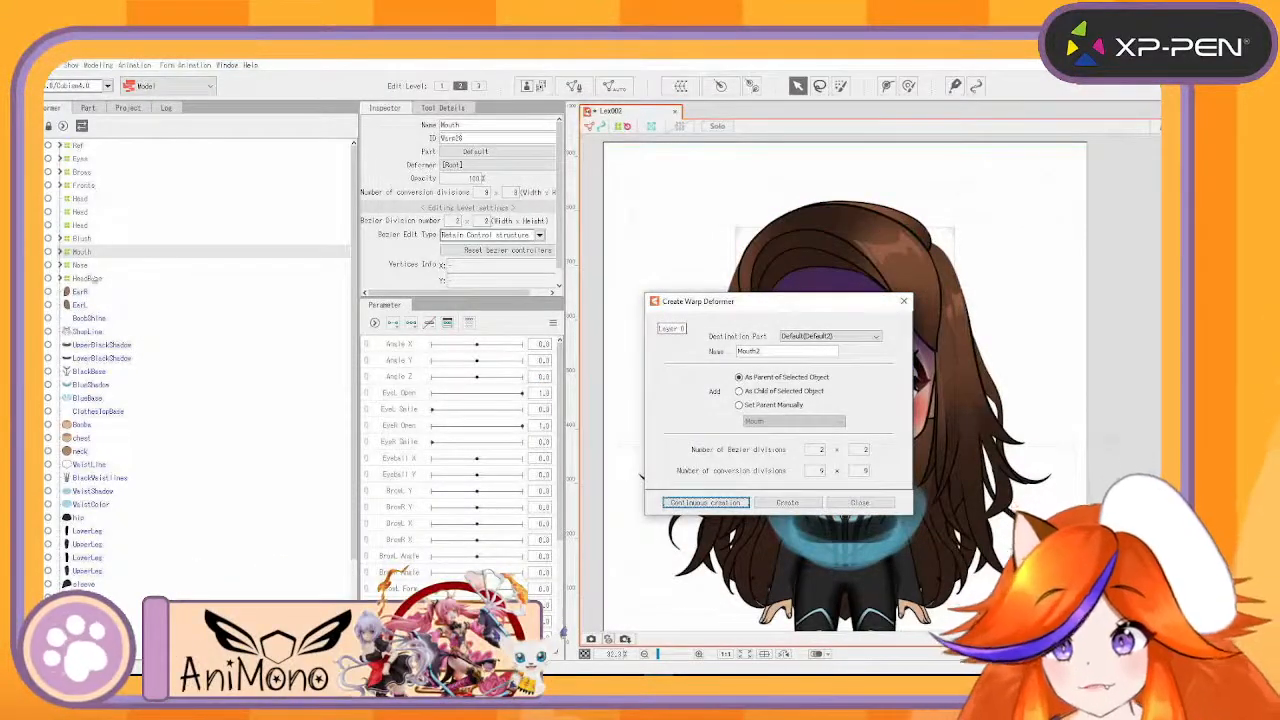
click(60, 251)
click(95, 264)
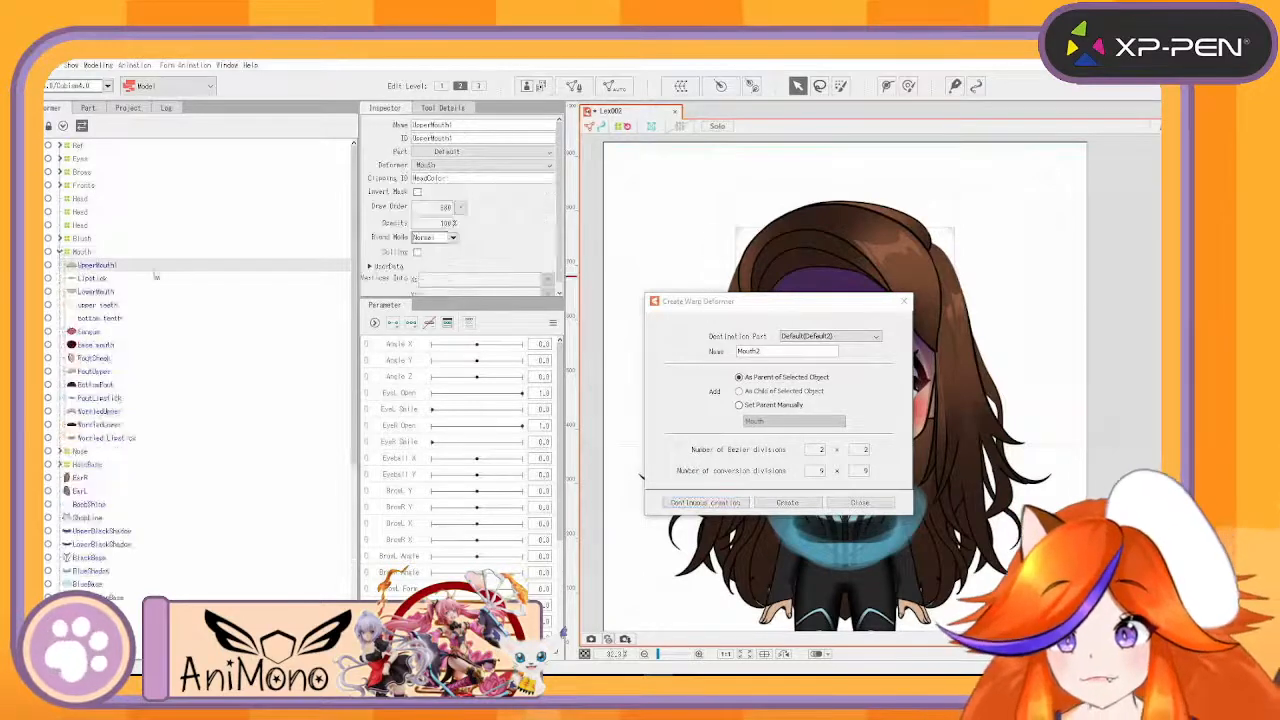
drag(651, 490, 966, 329)
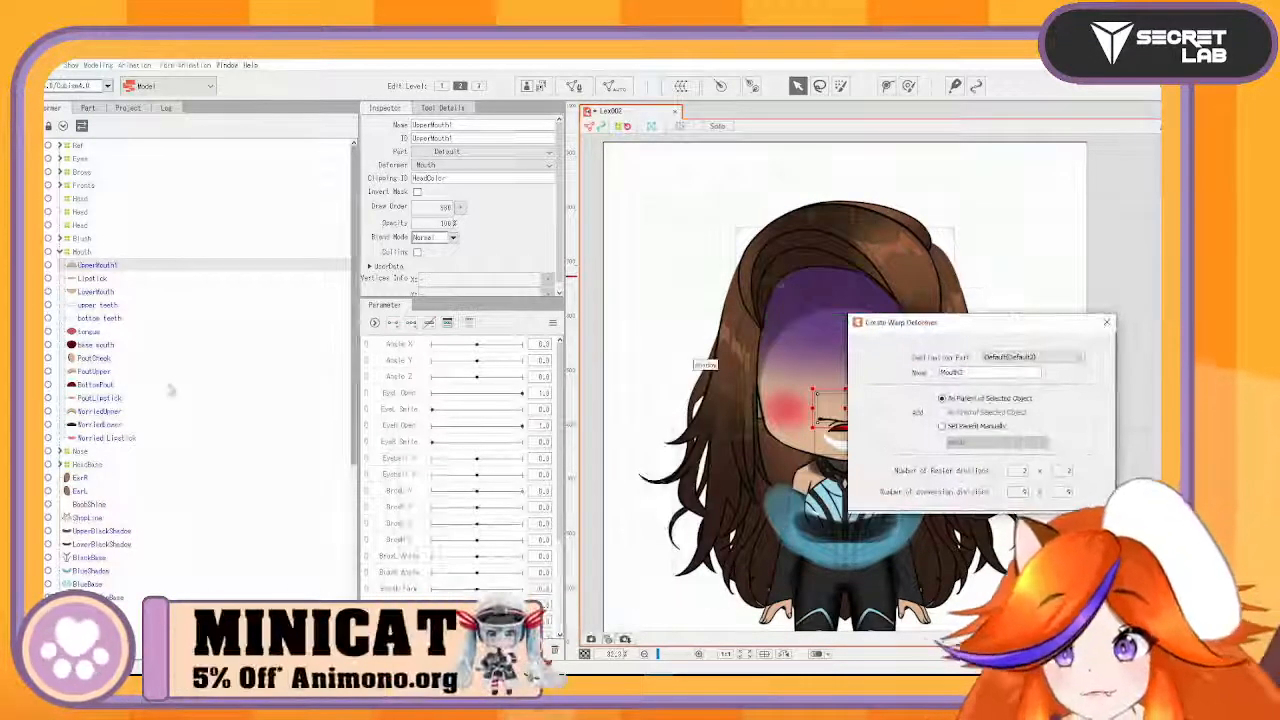
click(60, 251)
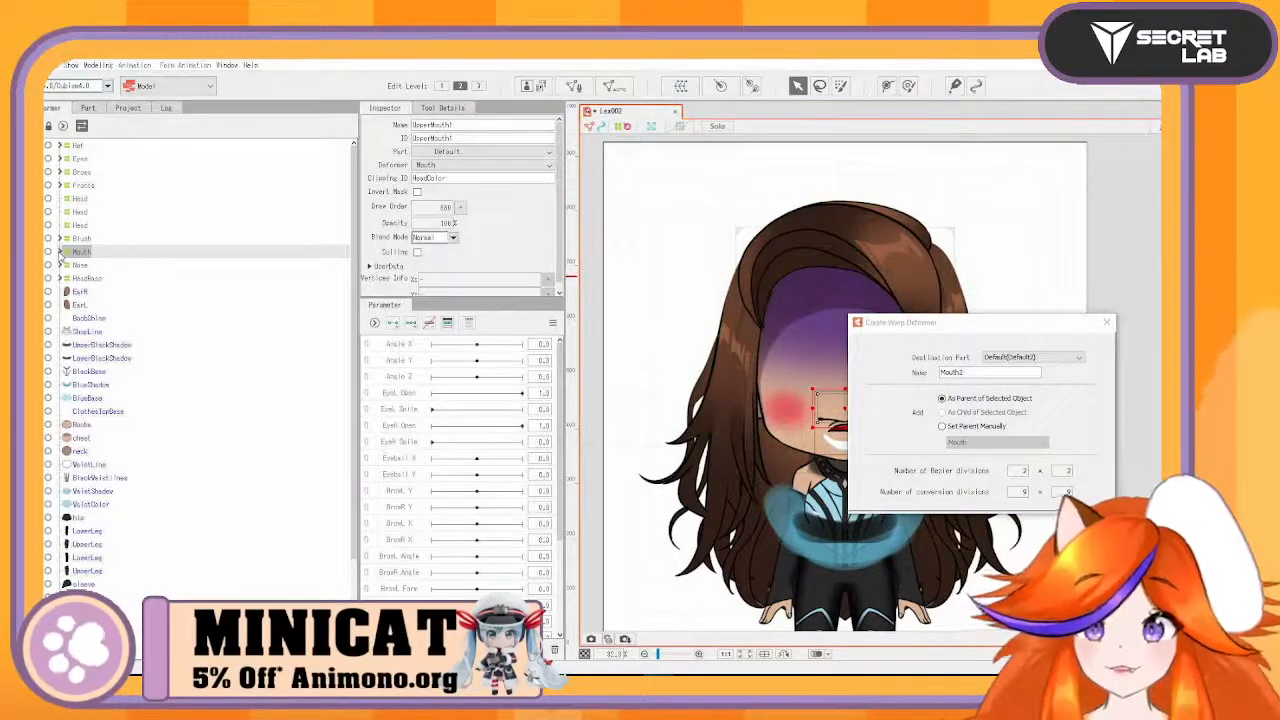
- Move the Brows deformer into the Eyes deformer
ctrl+click(84, 239)
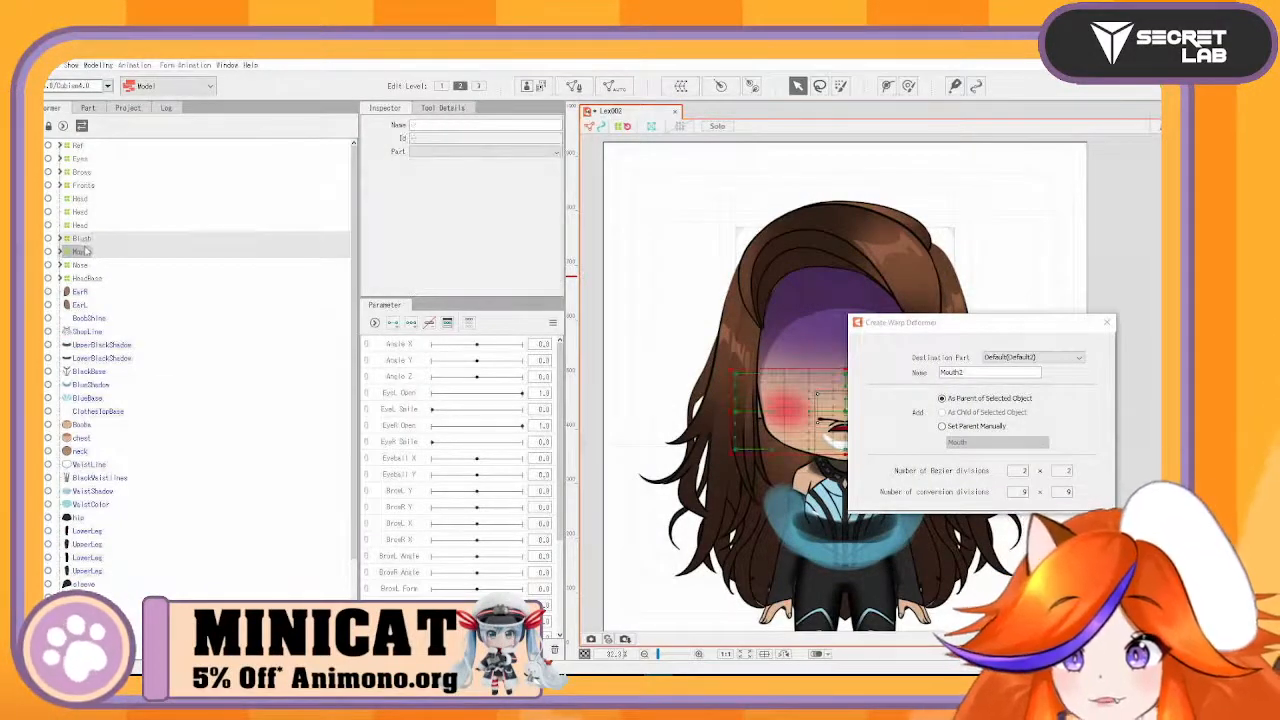
click(86, 251)
ctrl+click(85, 243)
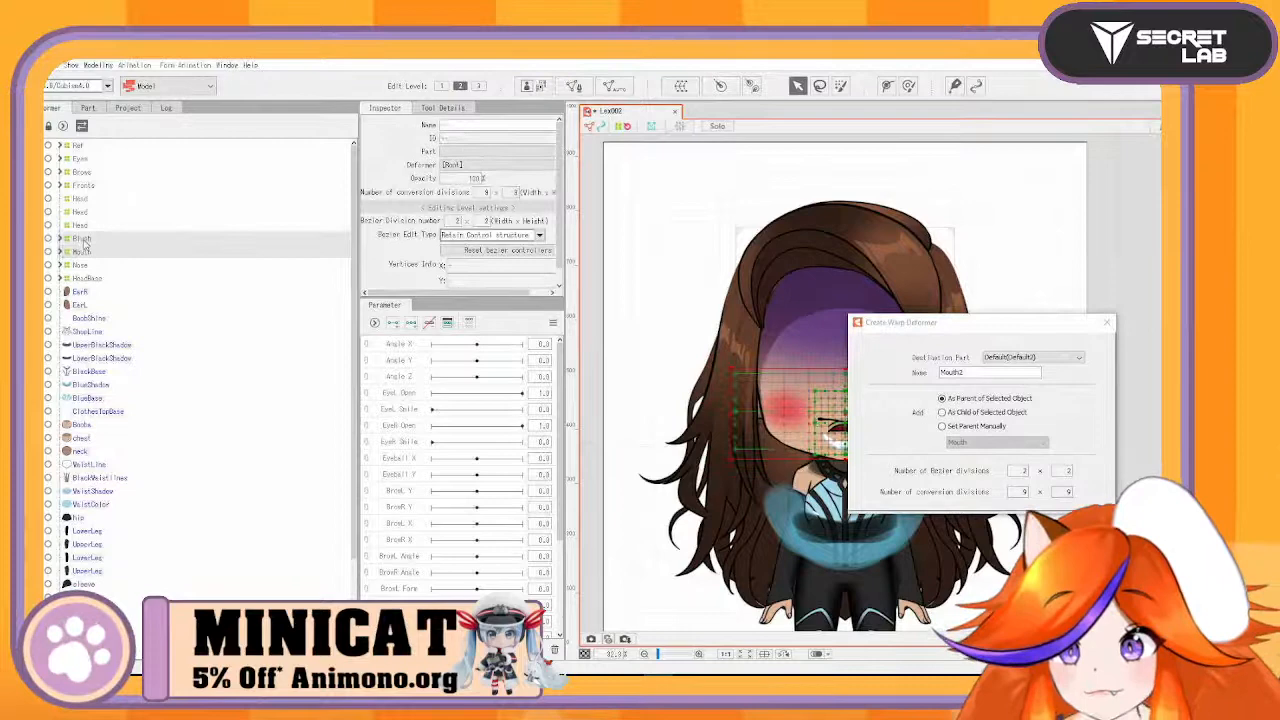
click(85, 172)
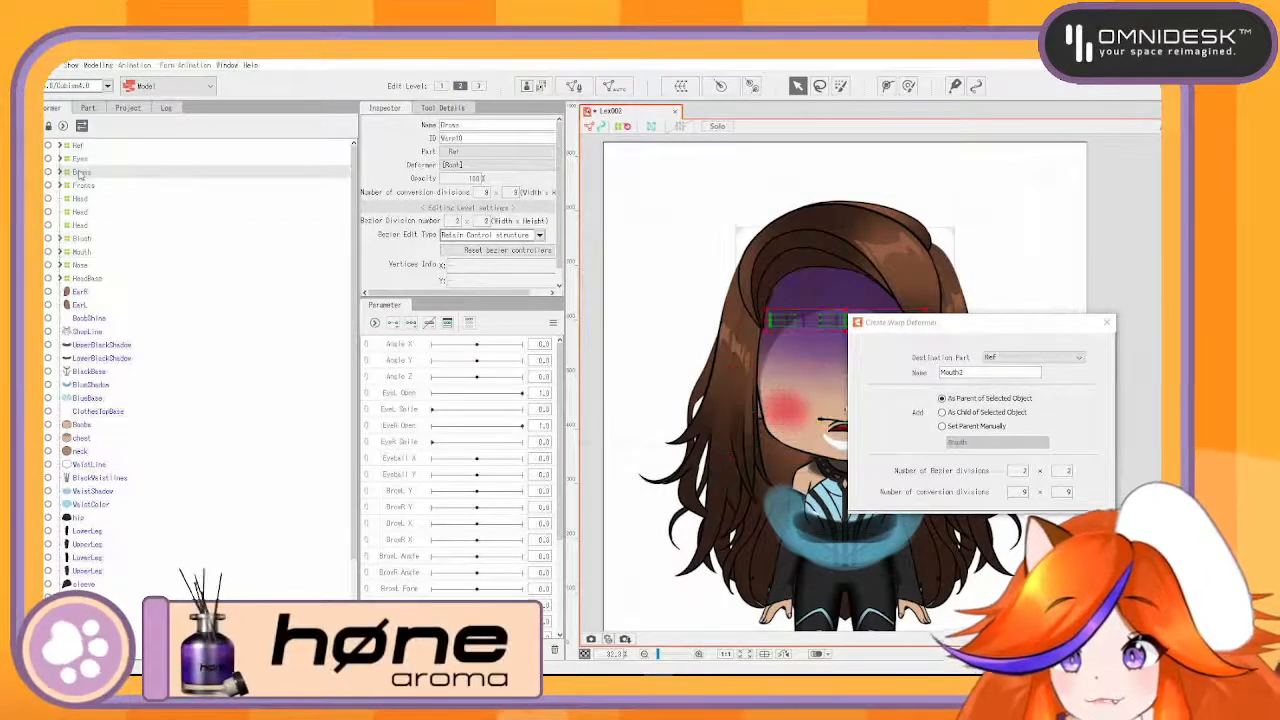
drag(80, 174, 80, 162)
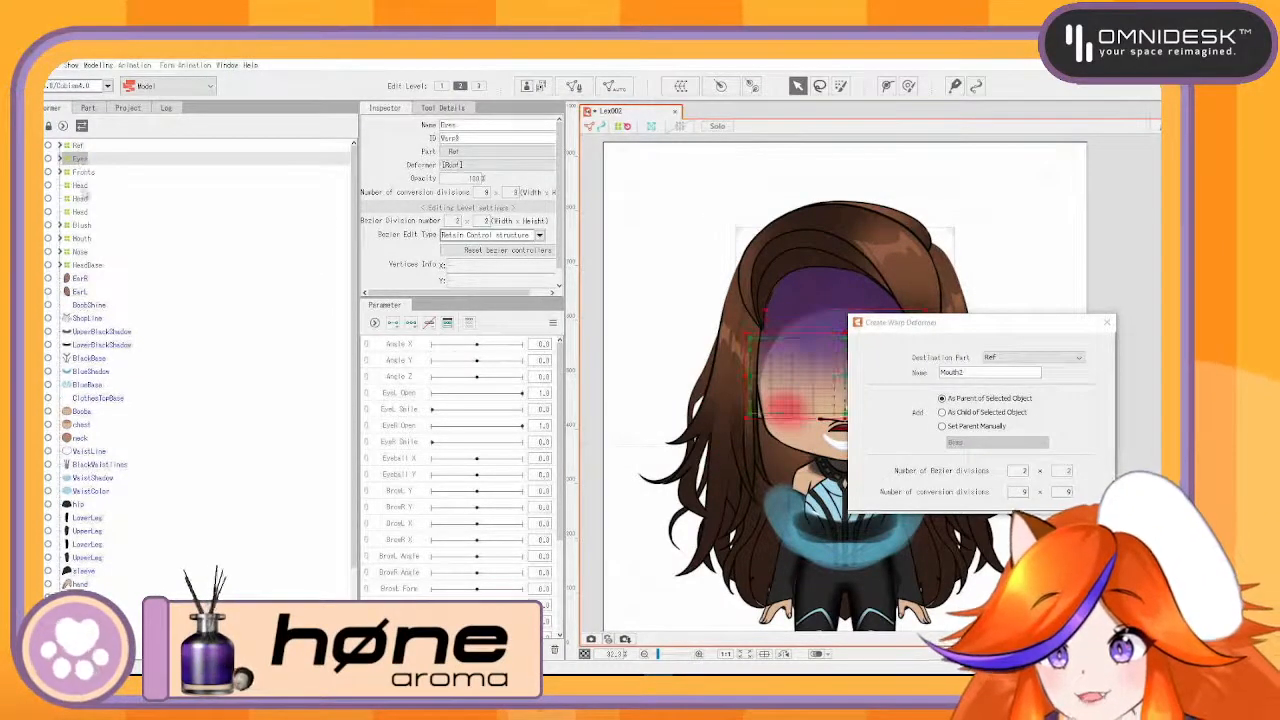
- Create a parent warp deformer named Facial around the Eyes, Mouth and Nose deformers
ctrl+click(89, 242)
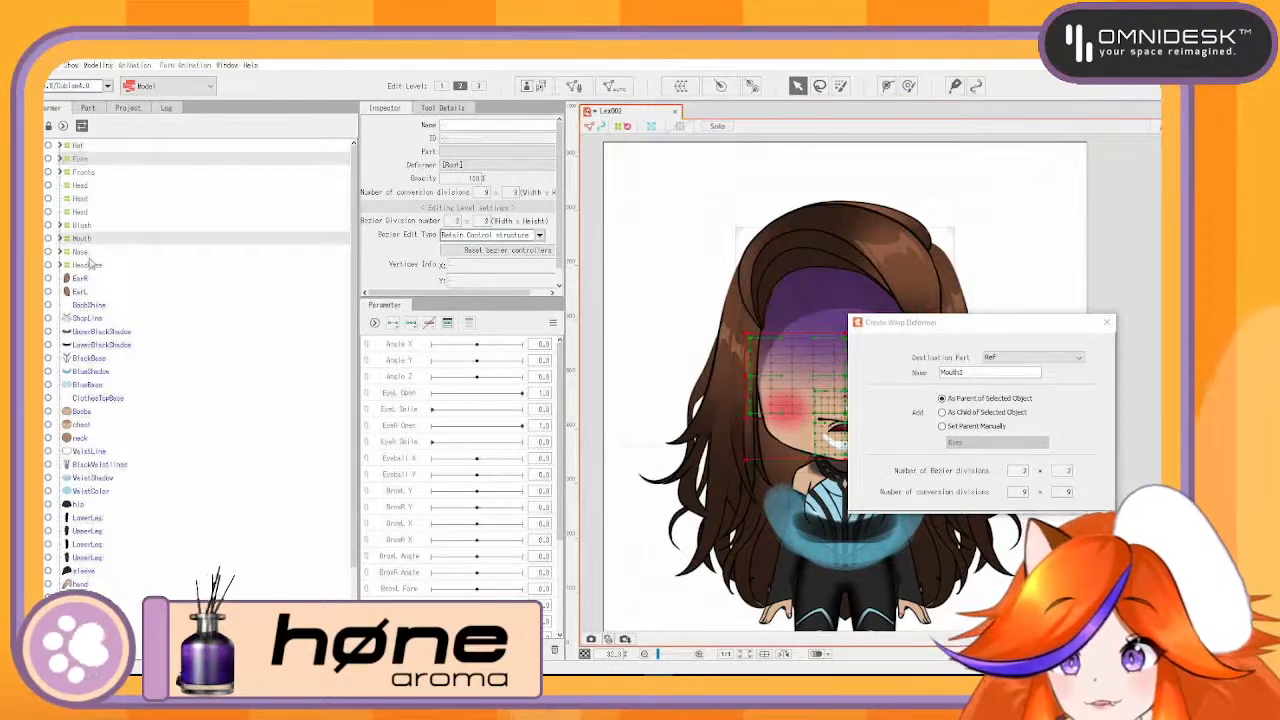
ctrl+click(87, 254)
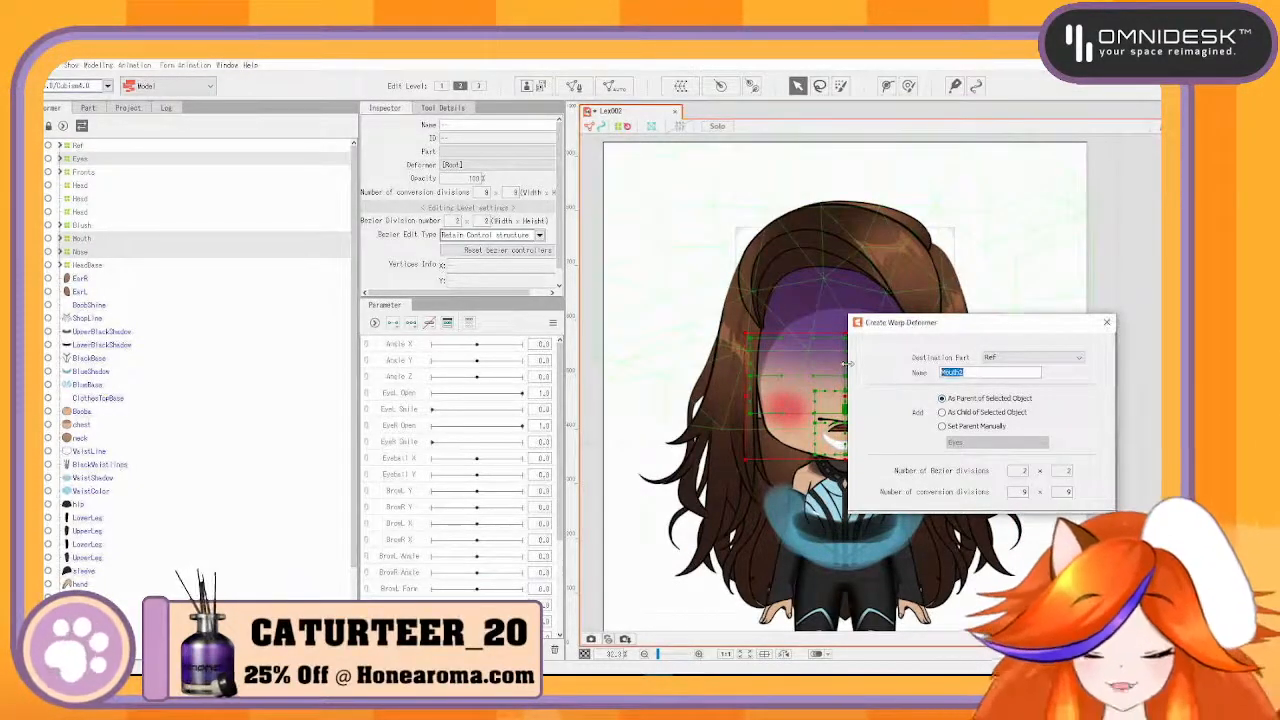
text(Facial)
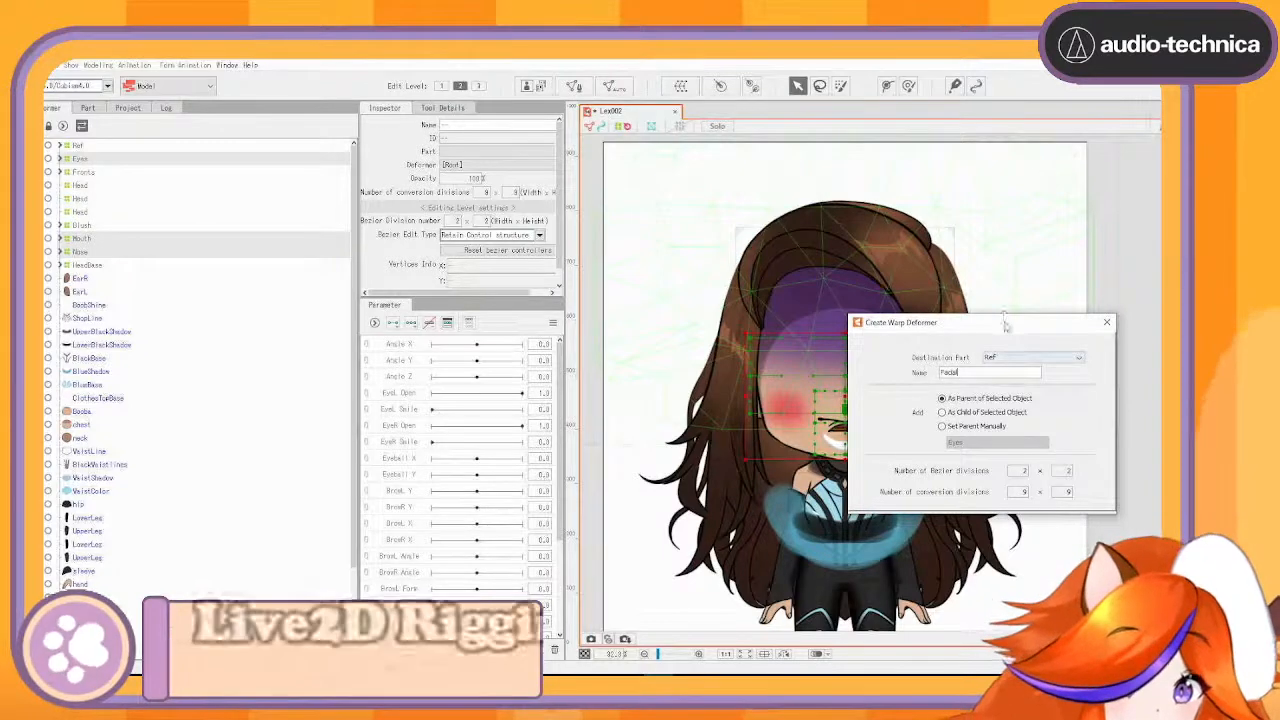
drag(1005, 324, 695, 289)
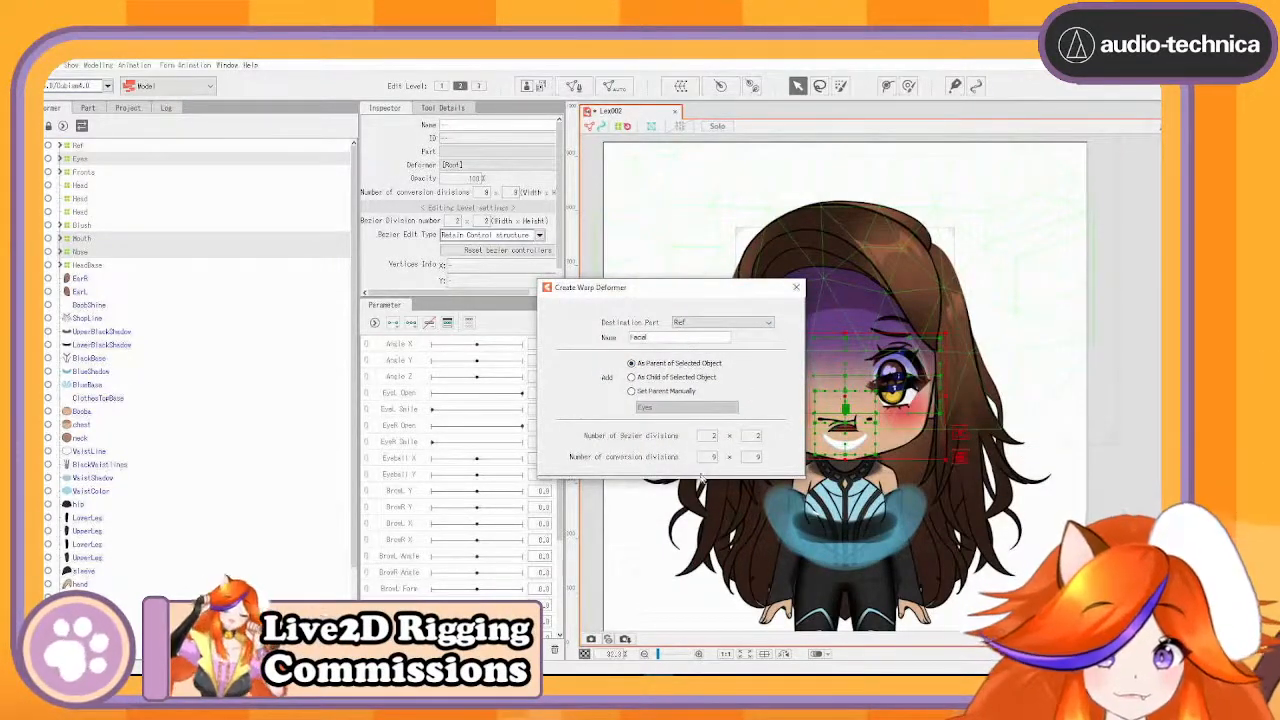
drag(662, 281, 999, 406)
click(612, 463)
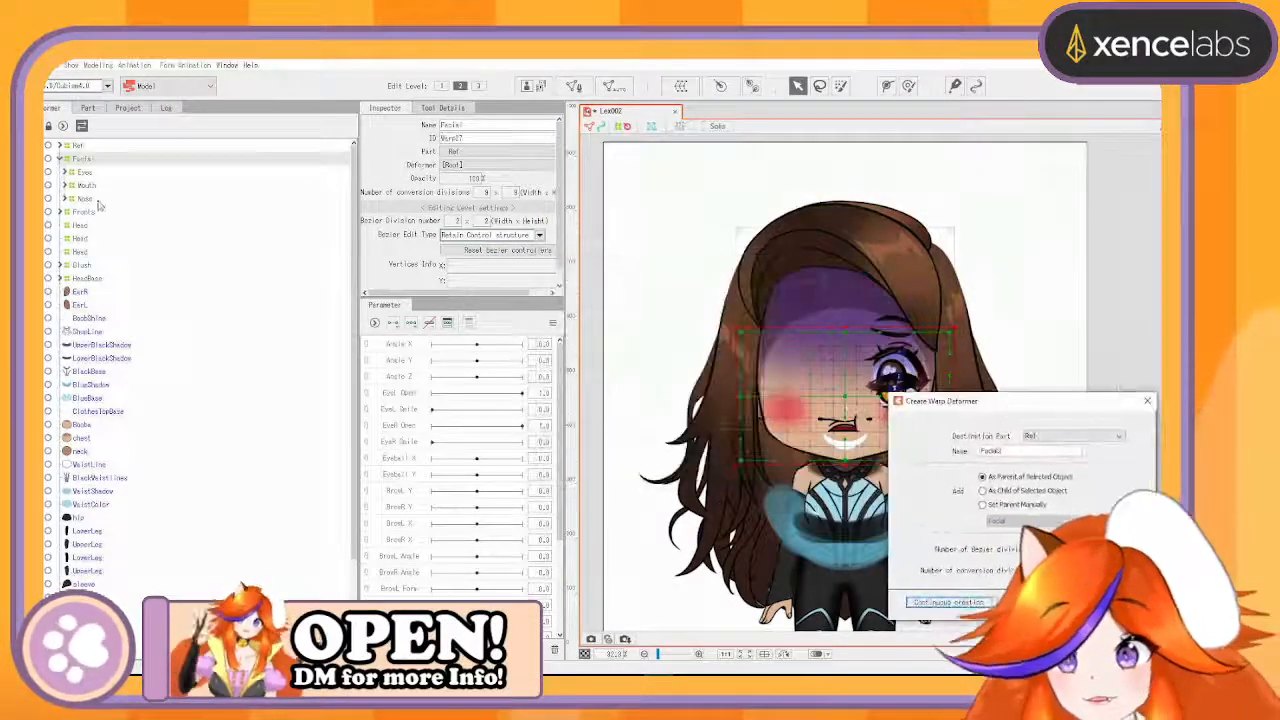
- Move the Blush deformer into the Facial deformer and collapse Facial
click(88, 222)
click(84, 265)
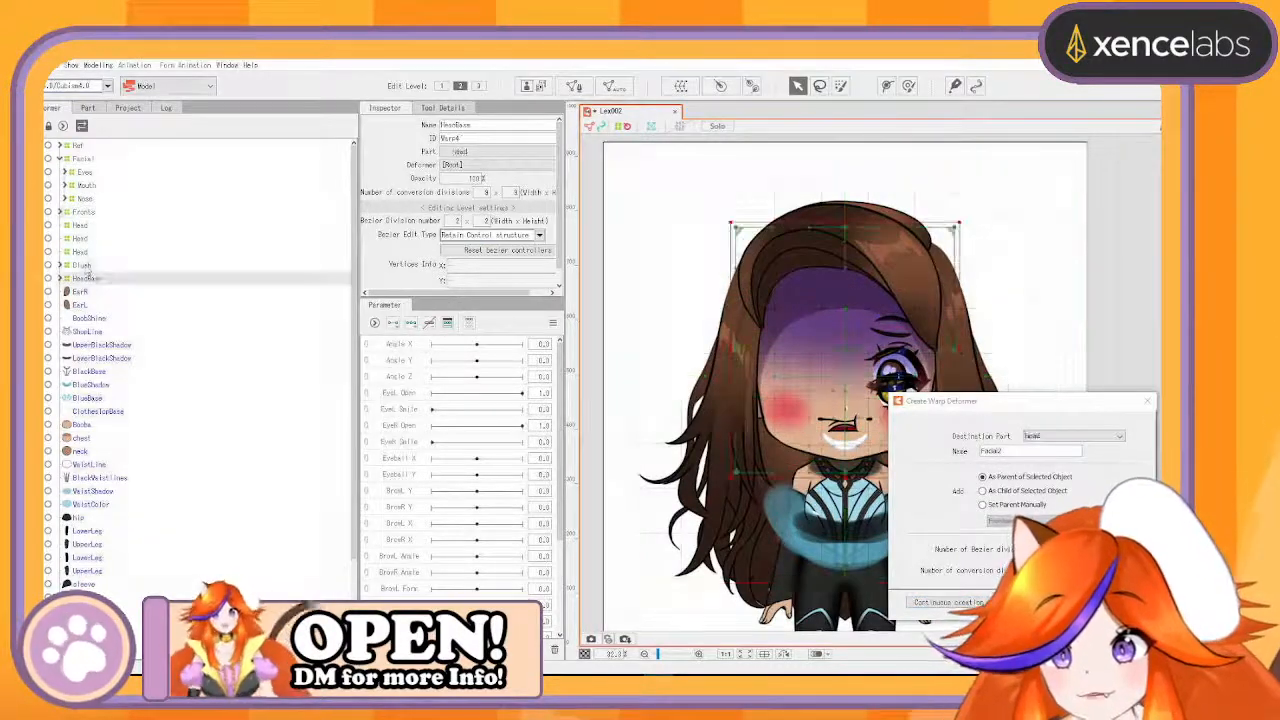
drag(86, 265, 101, 183)
click(60, 159)
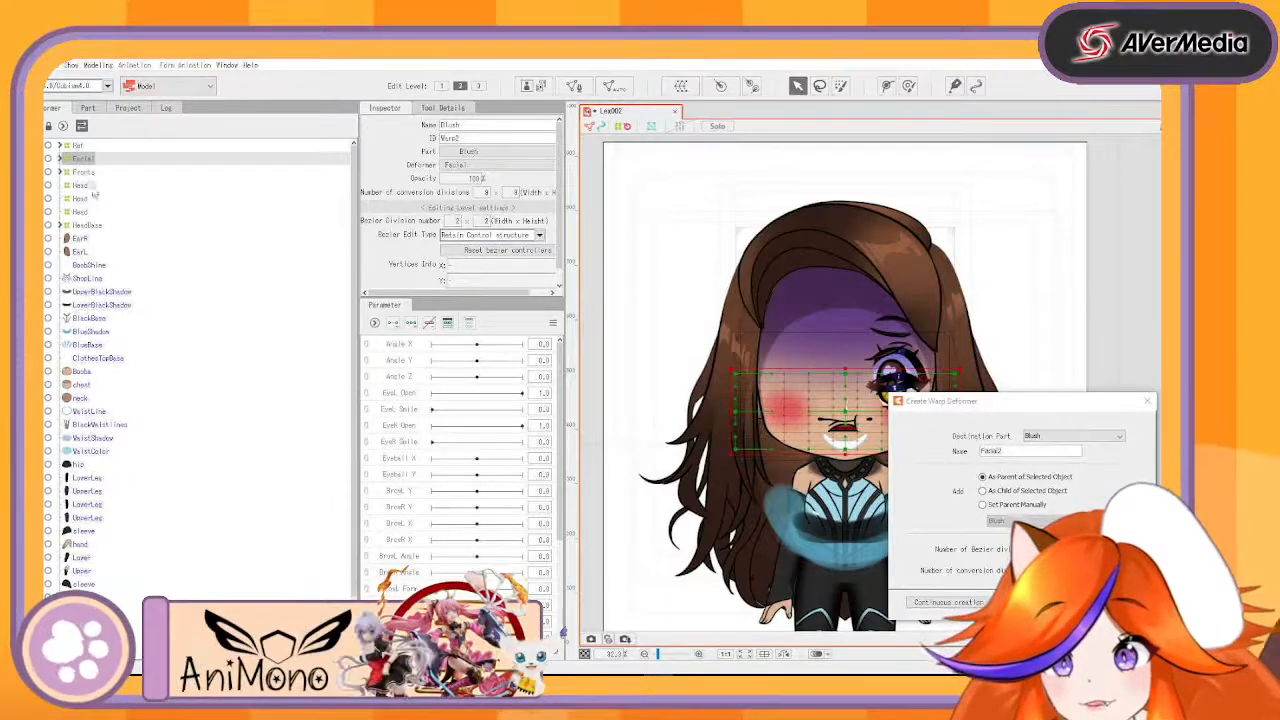
- Move the HeadBase and Facial deformers into the lowest of the three Head deformers
click(88, 226)
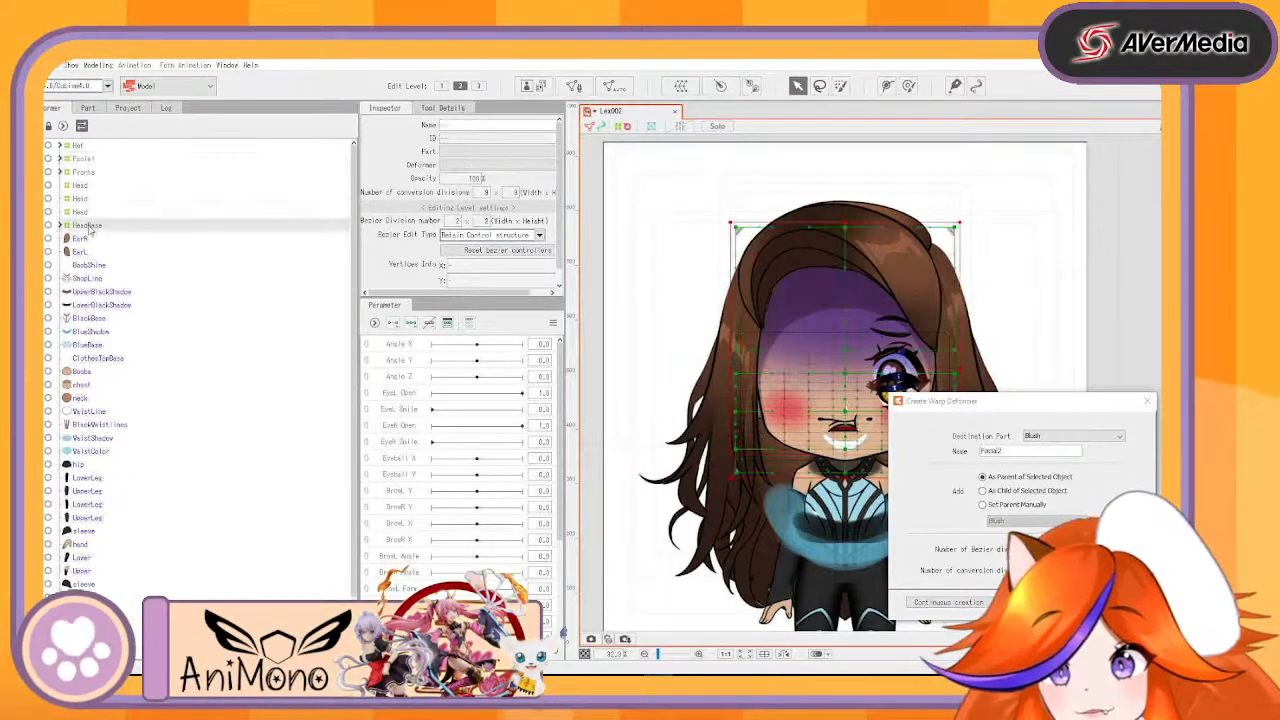
click(88, 160)
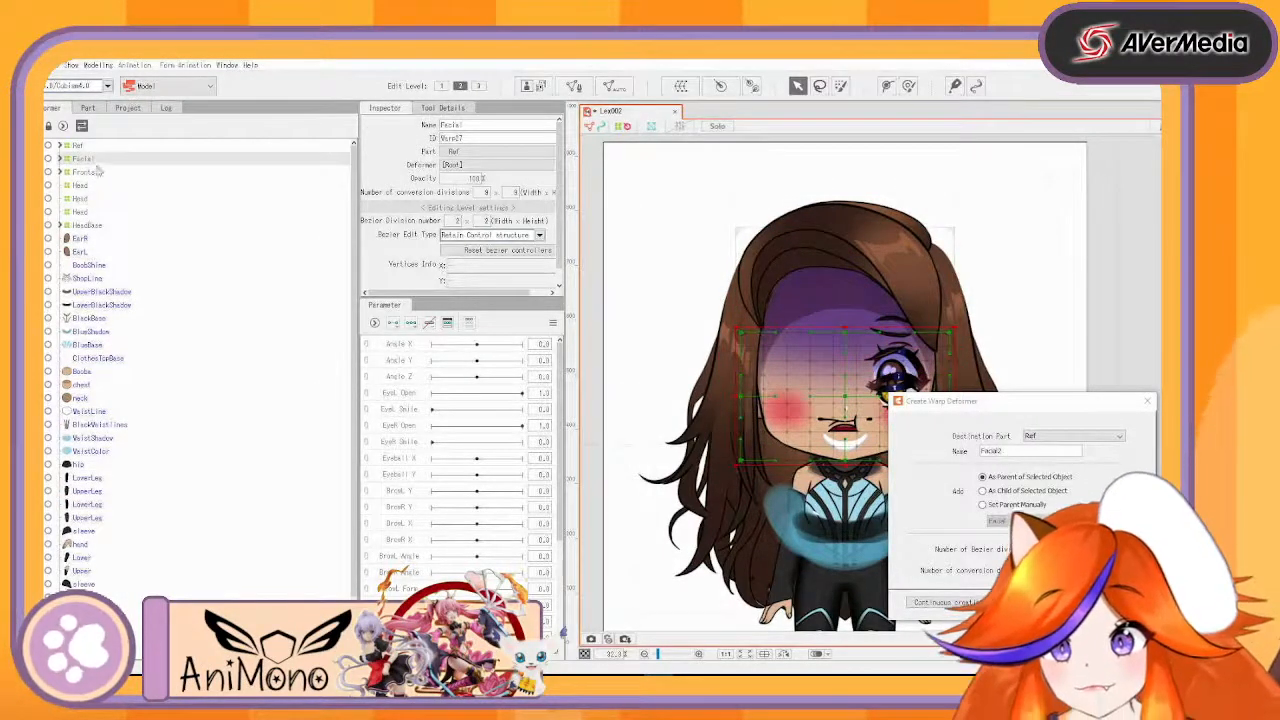
drag(87, 226, 81, 213)
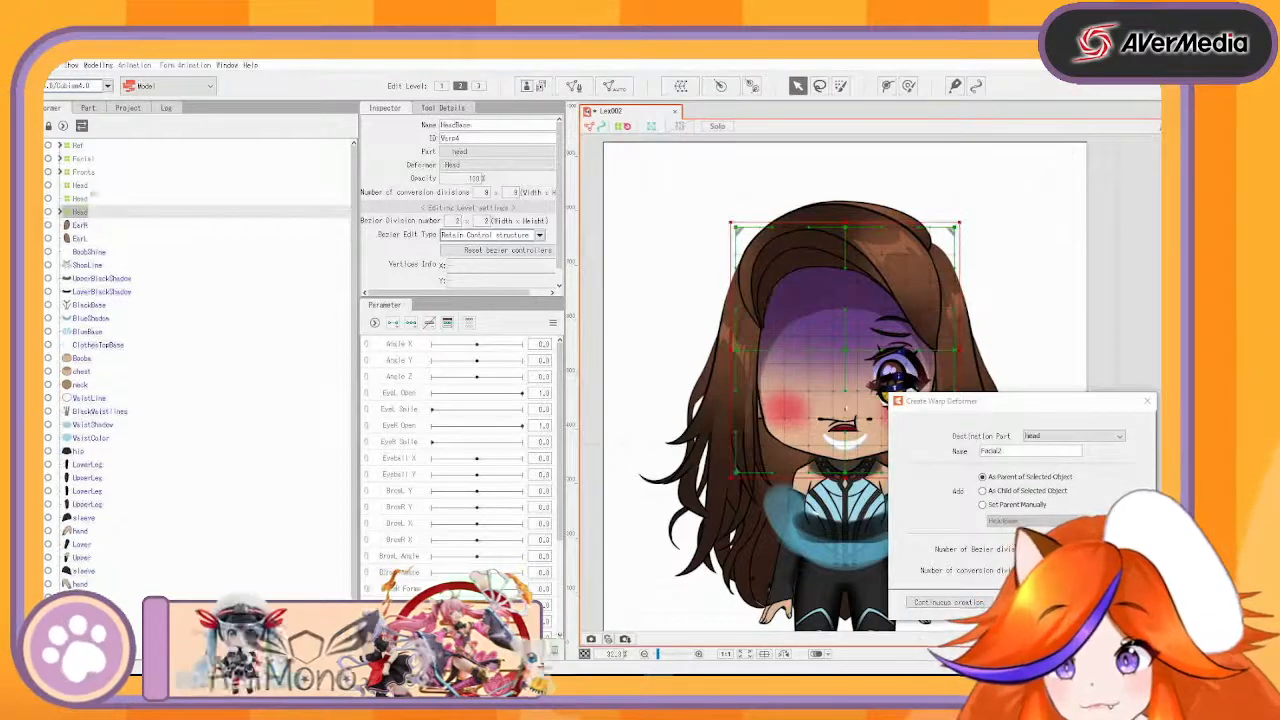
drag(86, 160, 80, 212)
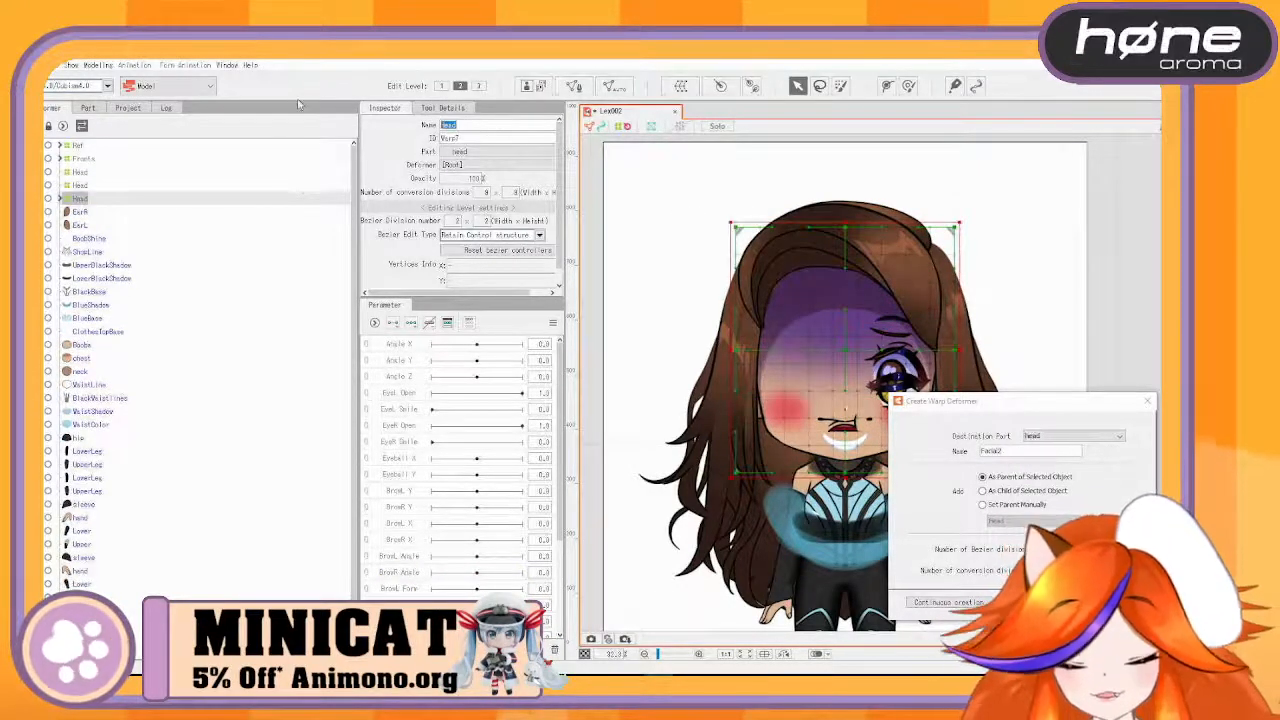
- Rename the Head deformer that holds HeadBase and Facial as Main Head
text(Main He)
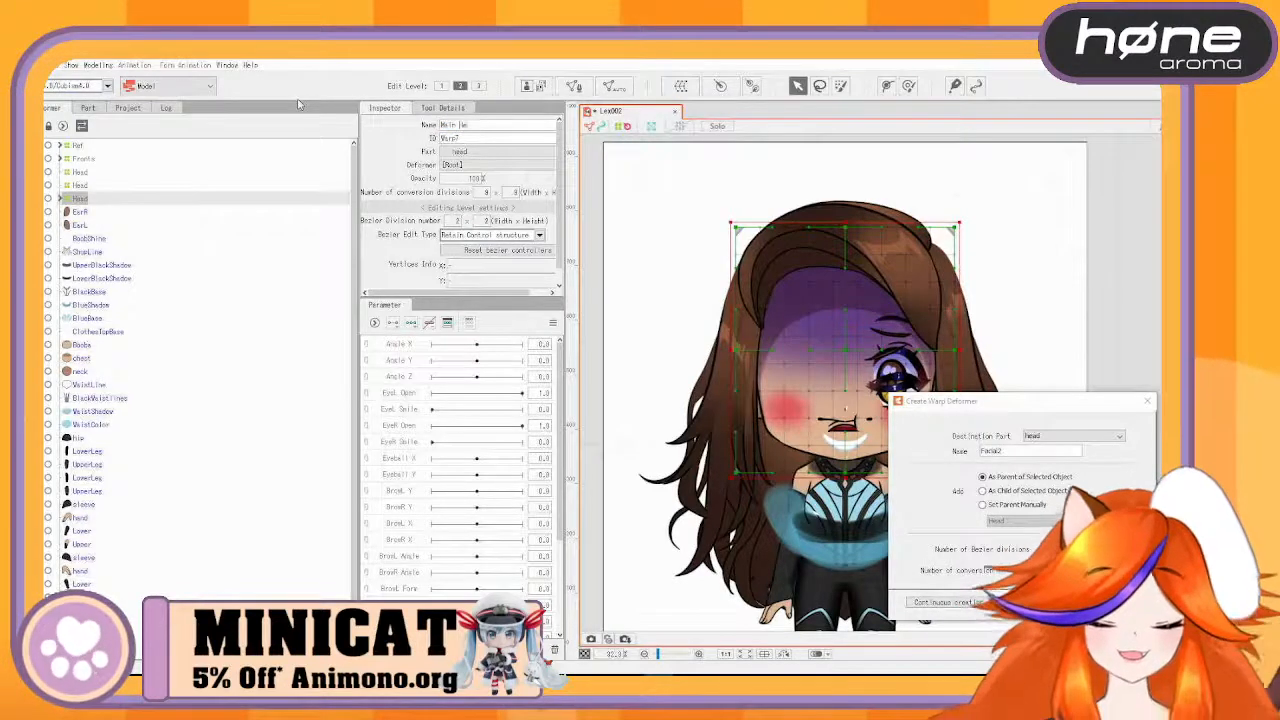
text(ad)
key(Return)
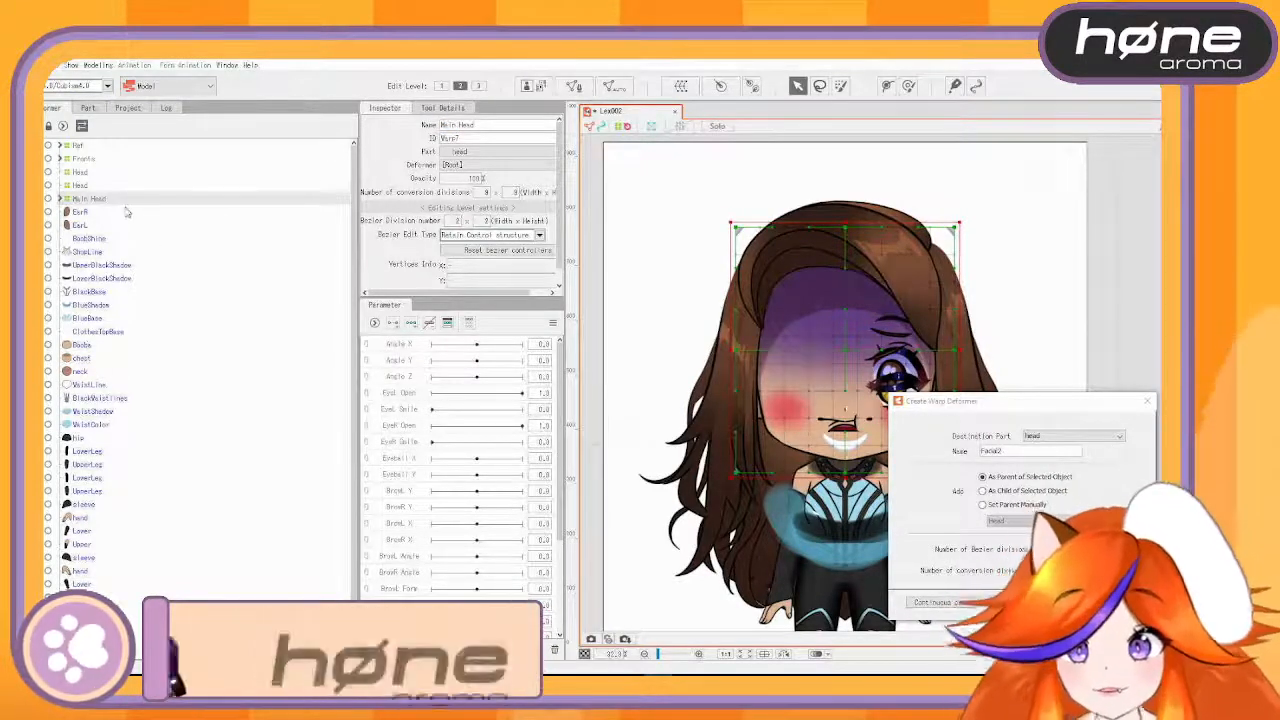
- Move Main Head into the lower Head deformer and create a parent warp deformer named Ears around EarR and EarL
drag(88, 190, 87, 190)
click(81, 199)
shift+click(81, 212)
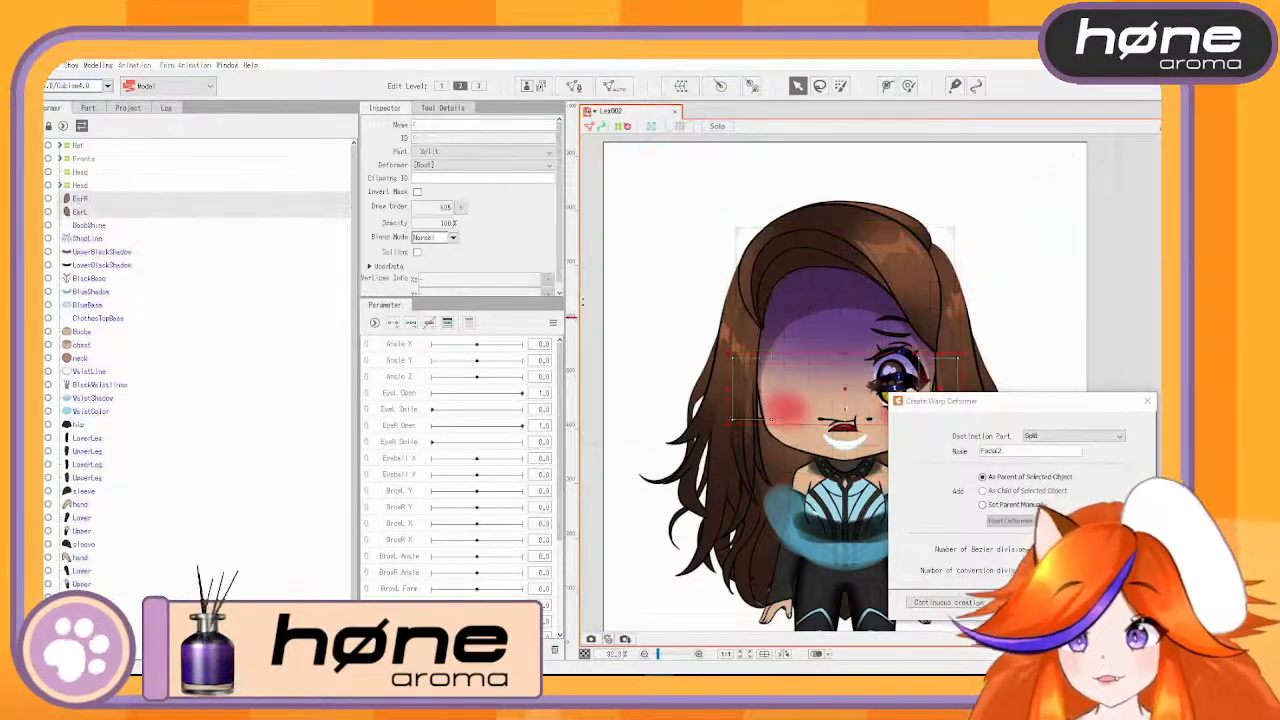
double_click(989, 451)
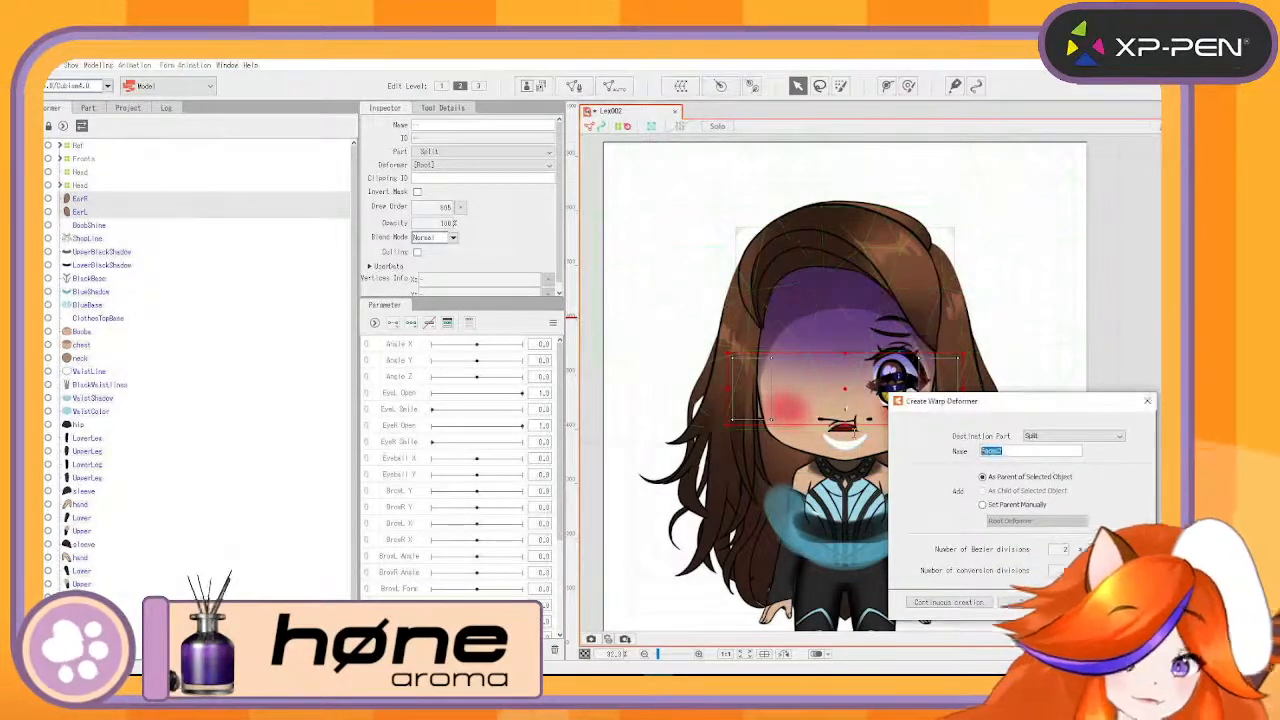
text(Ears)
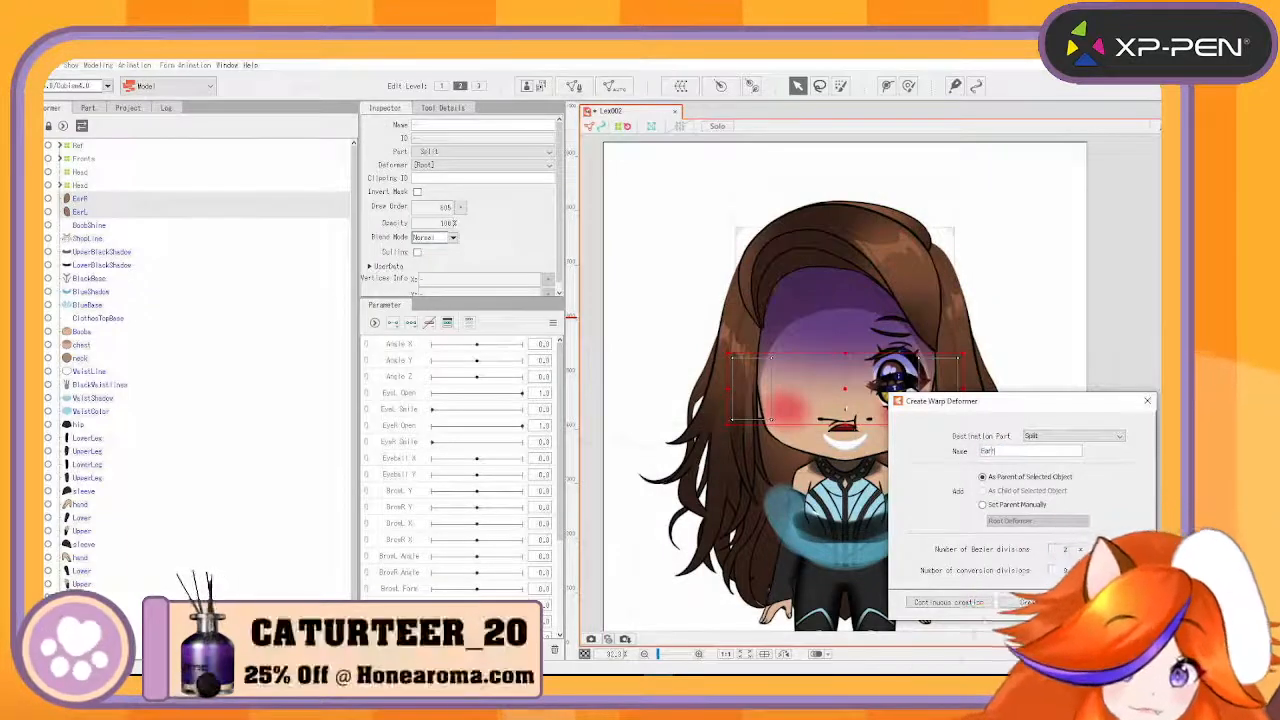
click(950, 603)
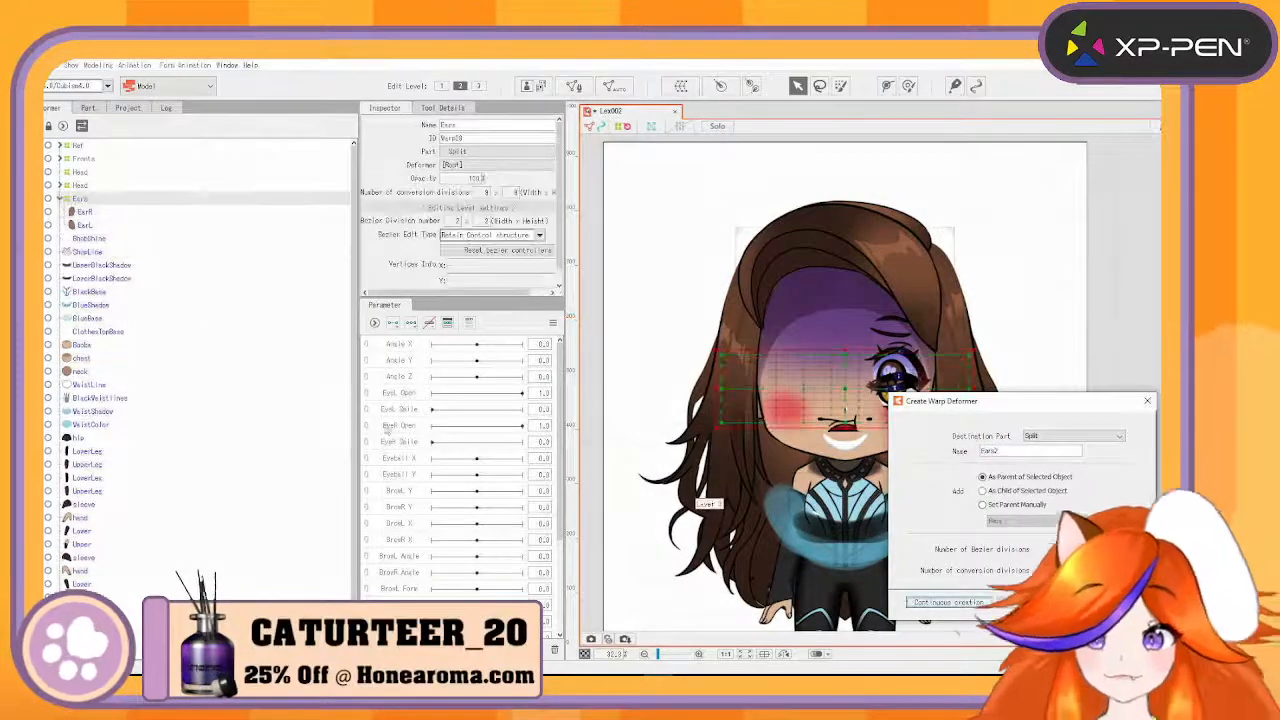
- Move the Ears and Fronts deformers into the lower Head deformer
click(83, 187)
click(84, 171)
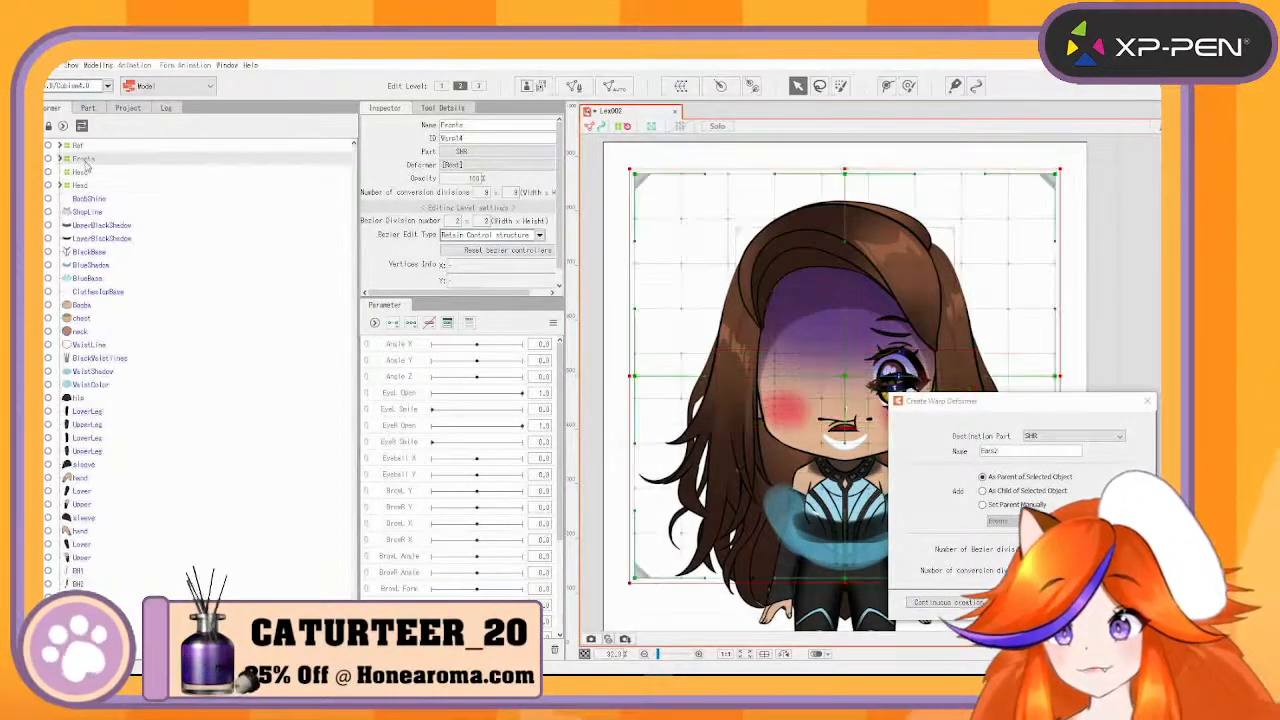
drag(89, 176, 82, 189)
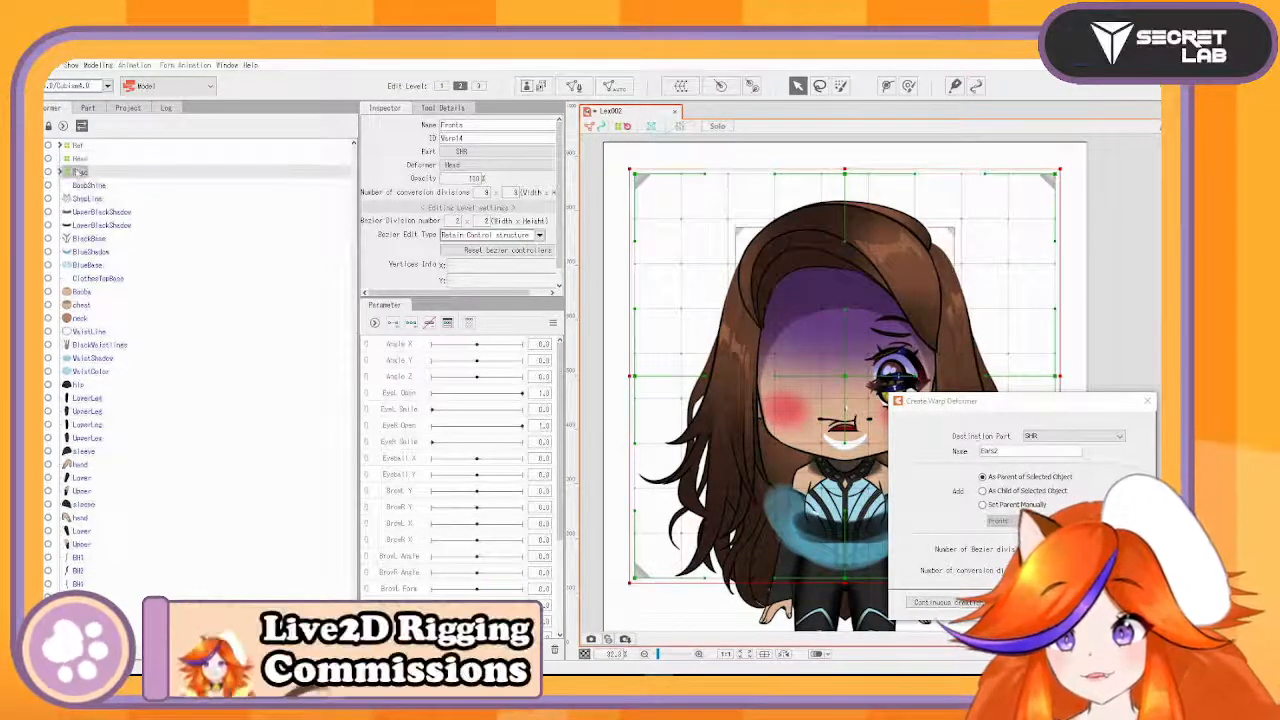
- Delete the empty Head deformer and expand the remaining Head deformer
click(78, 160)
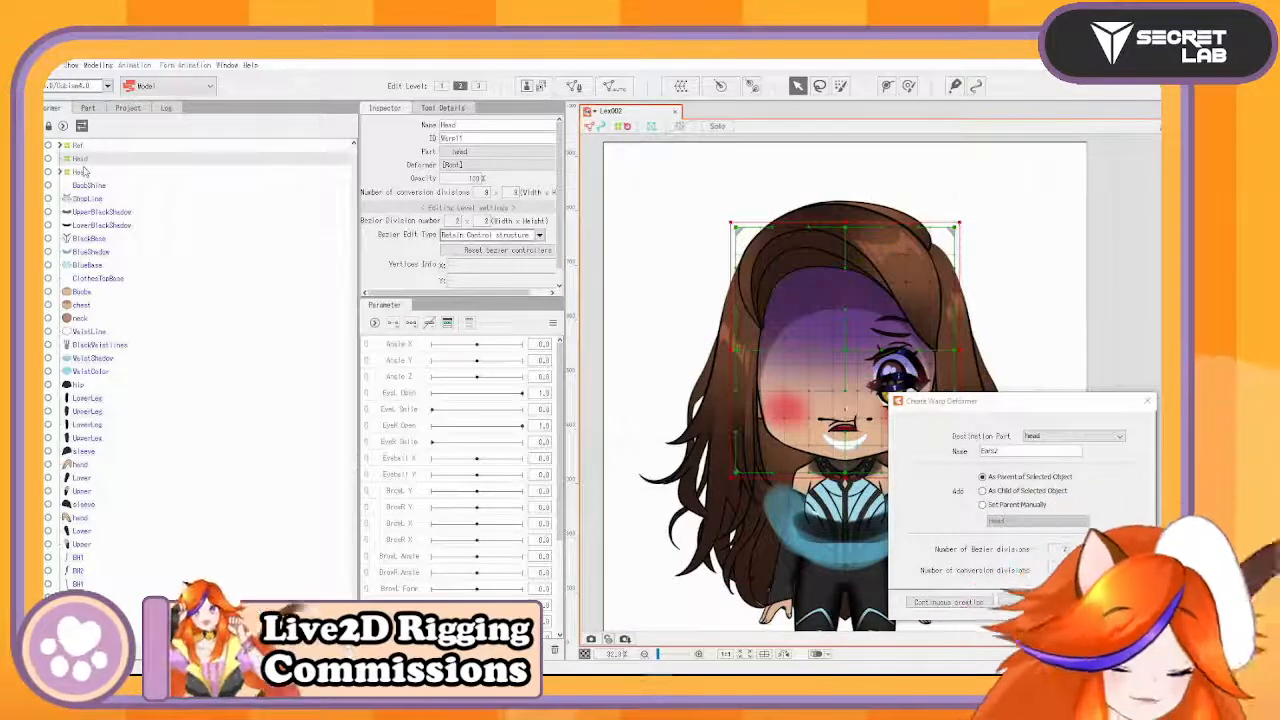
key(Delete)
click(78, 160)
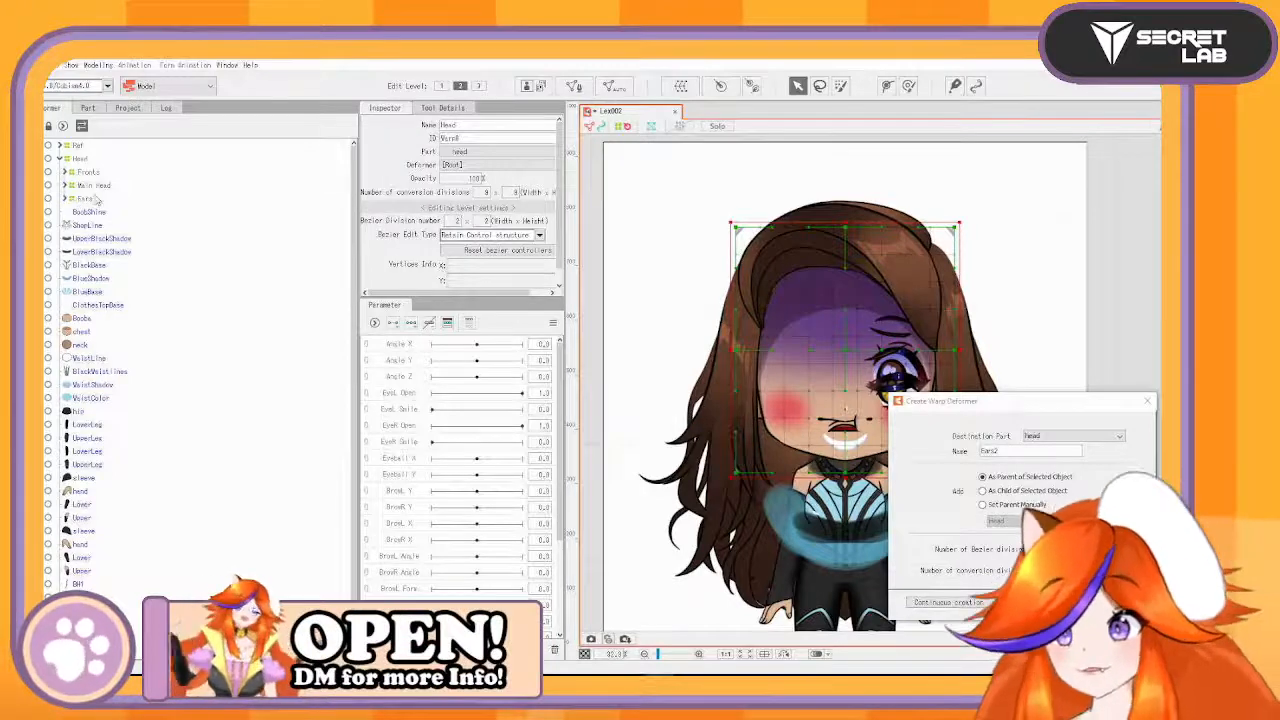
- Examine the head part's contents, collapsing its Facial and MH folders, and check the EarR and EarL meshes
click(93, 186)
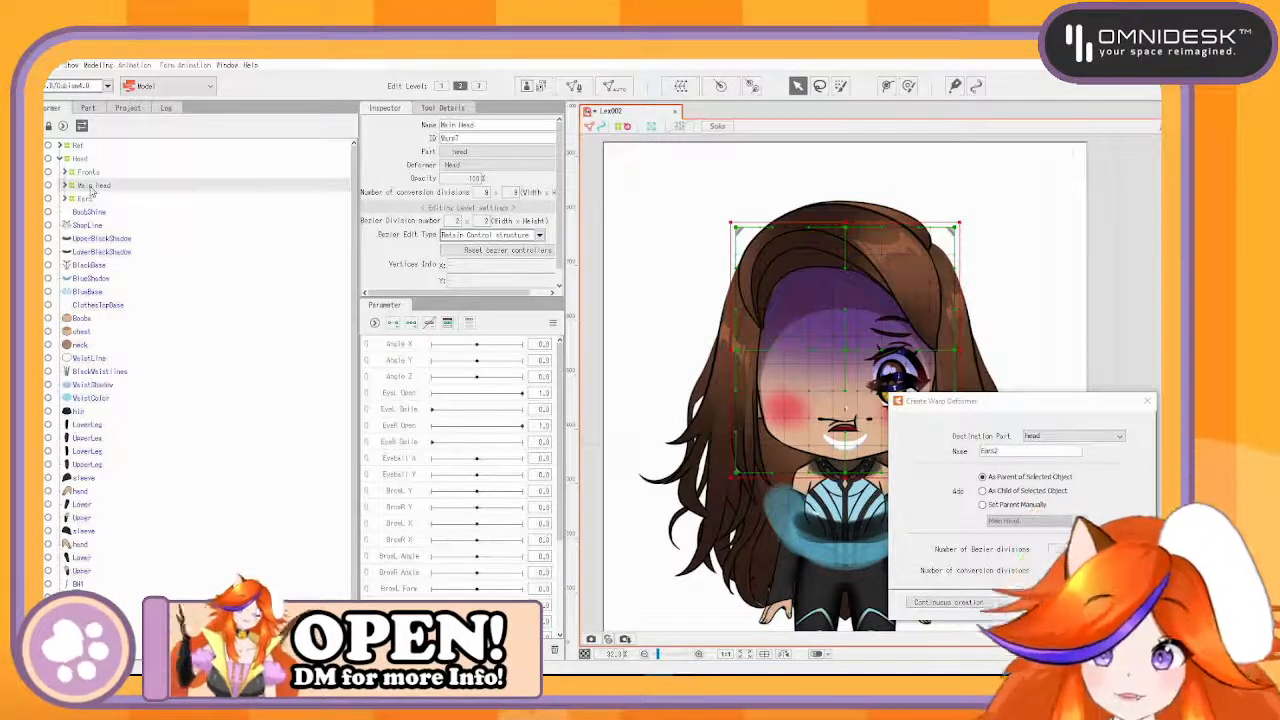
click(88, 107)
scroll(280, 386, down, 2)
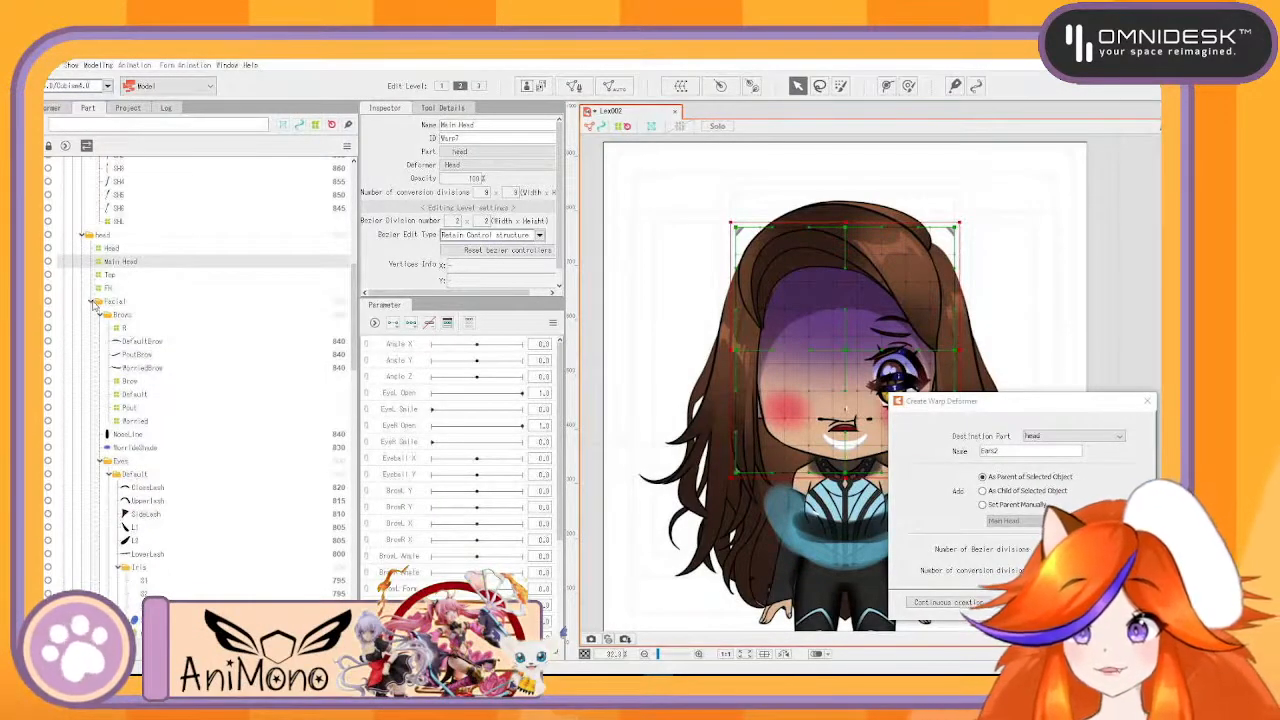
click(92, 302)
click(95, 316)
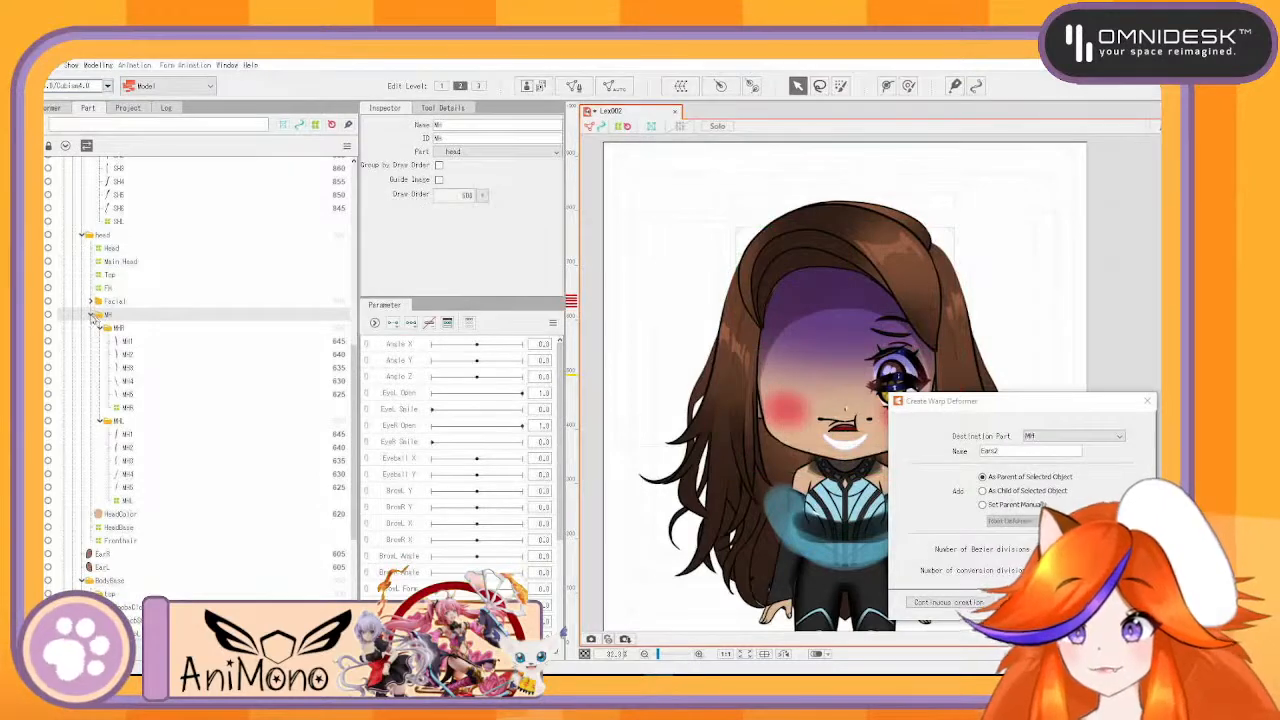
click(92, 316)
click(117, 371)
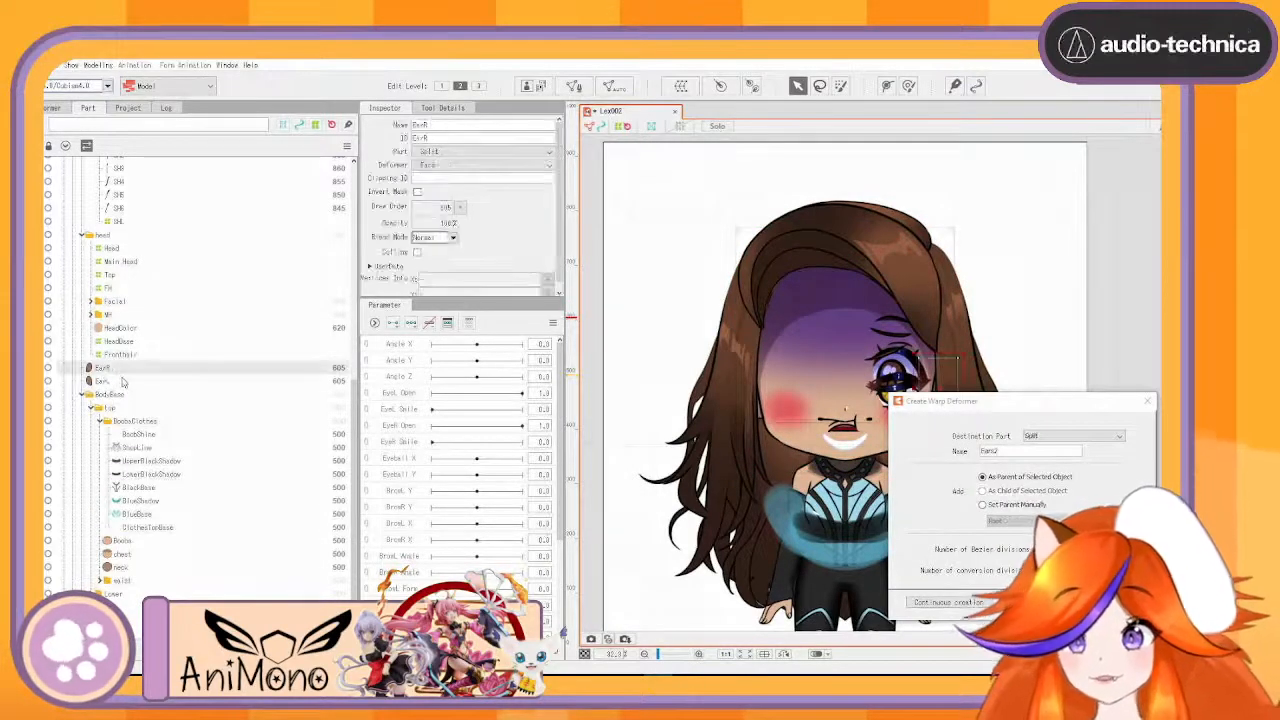
click(120, 381)
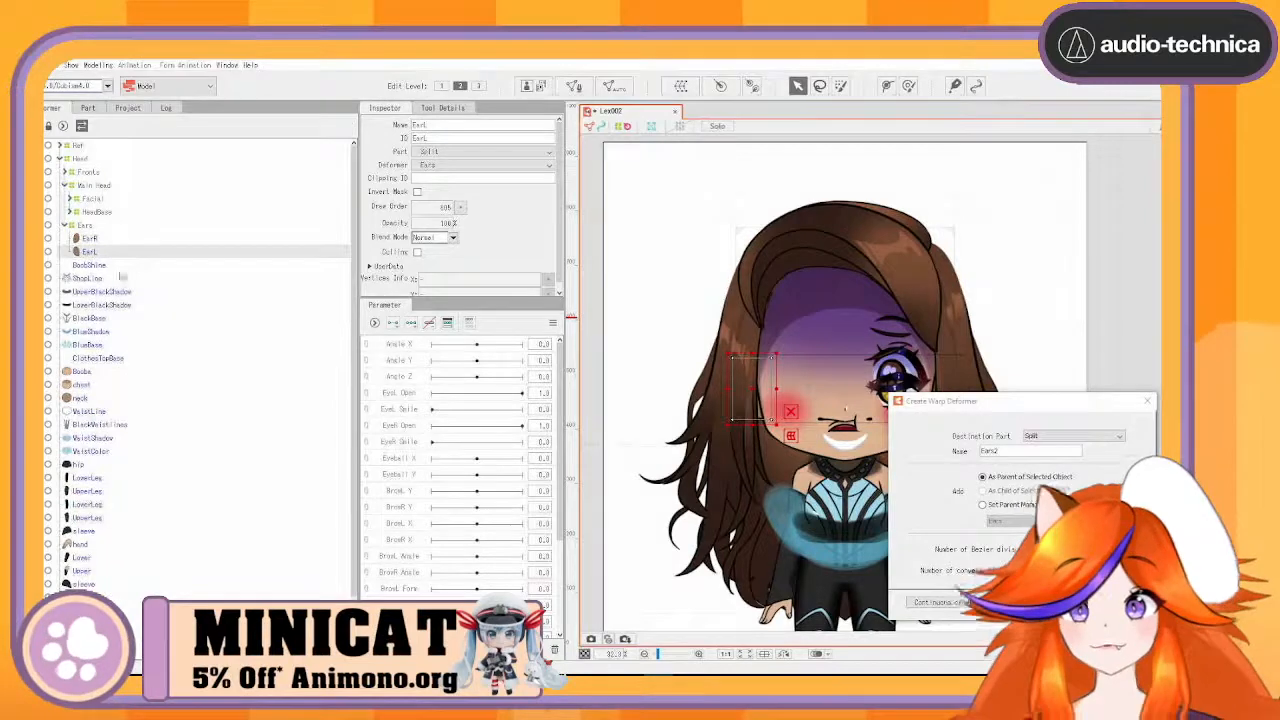
- Close the warp deformer creation dialog and set the ShopLine mesh's draw order to 590
click(119, 278)
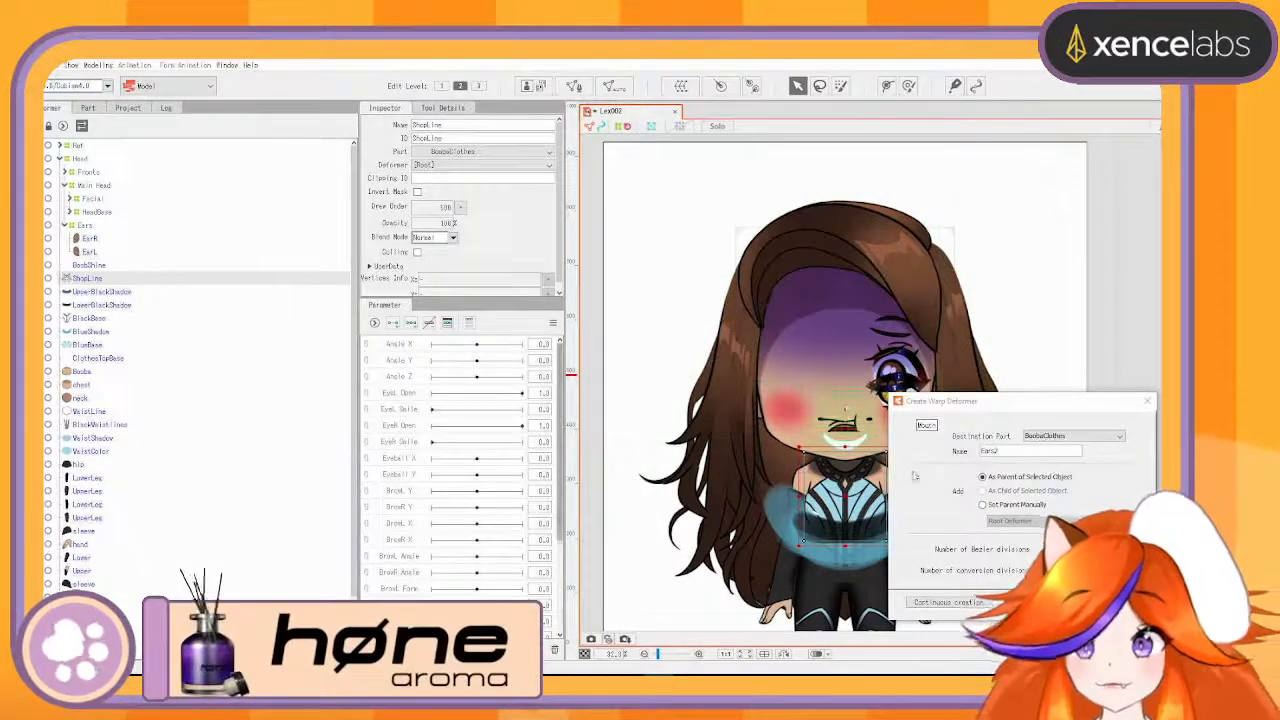
click(1147, 401)
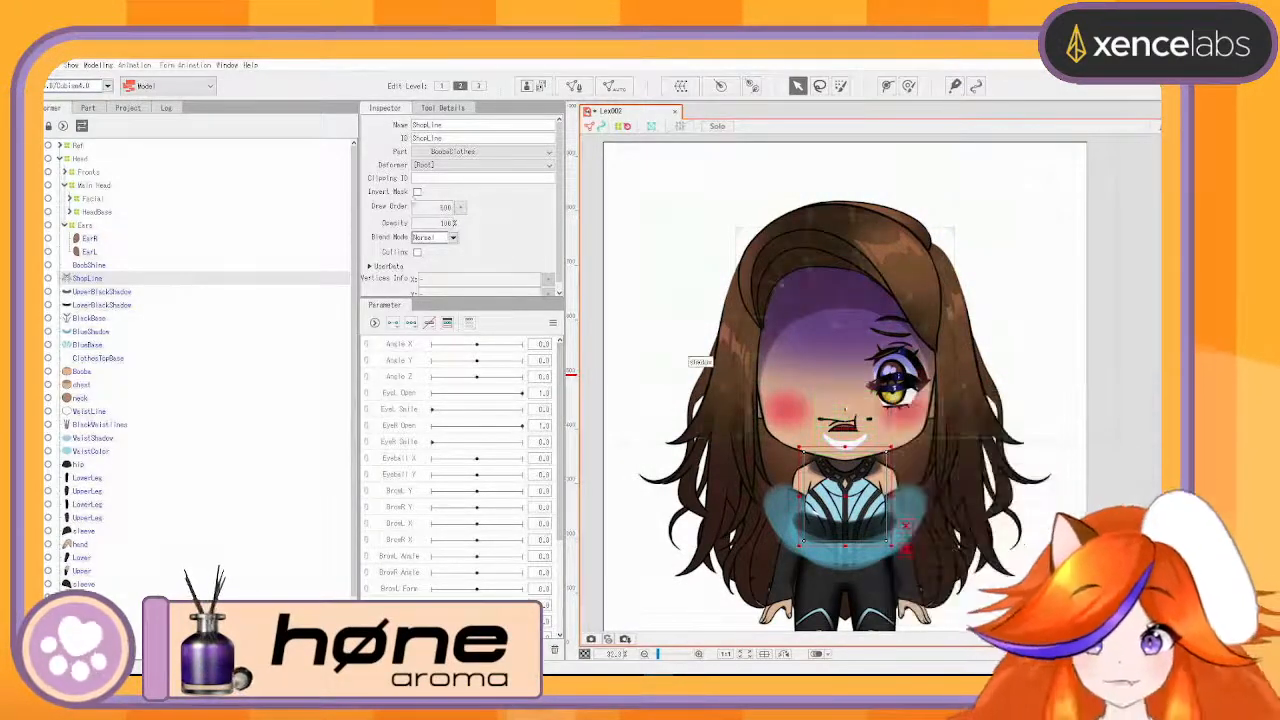
text(530)
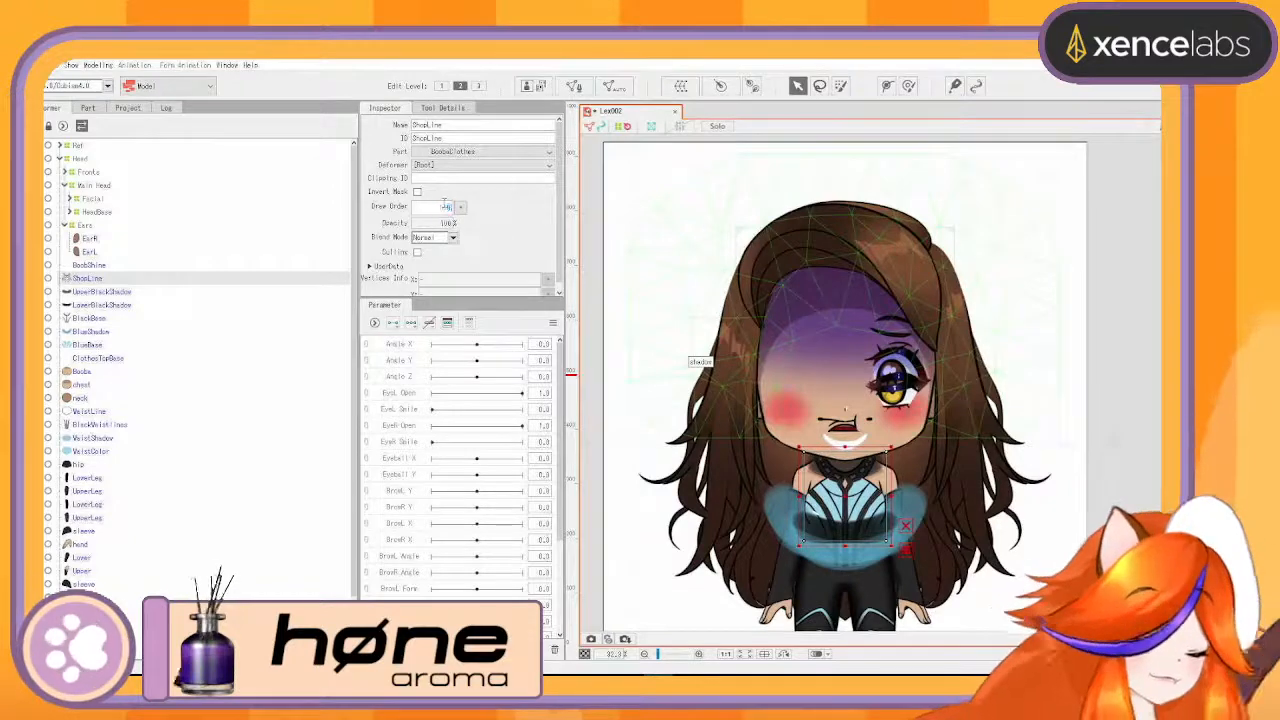
key(Return)
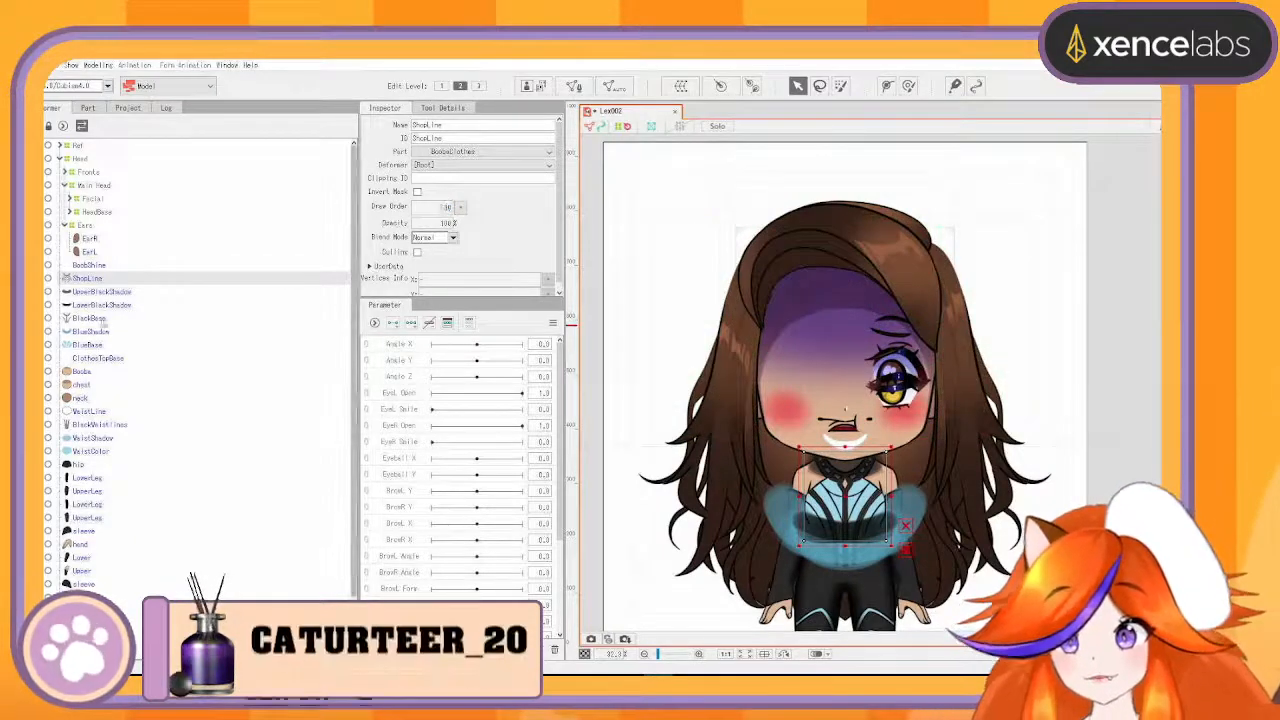
- Set the draw order of the UpperBlackShadow and LowerBlackShadow meshes to 585
click(130, 292)
scroll(856, 410, down, 1)
scroll(850, 428, up, 2)
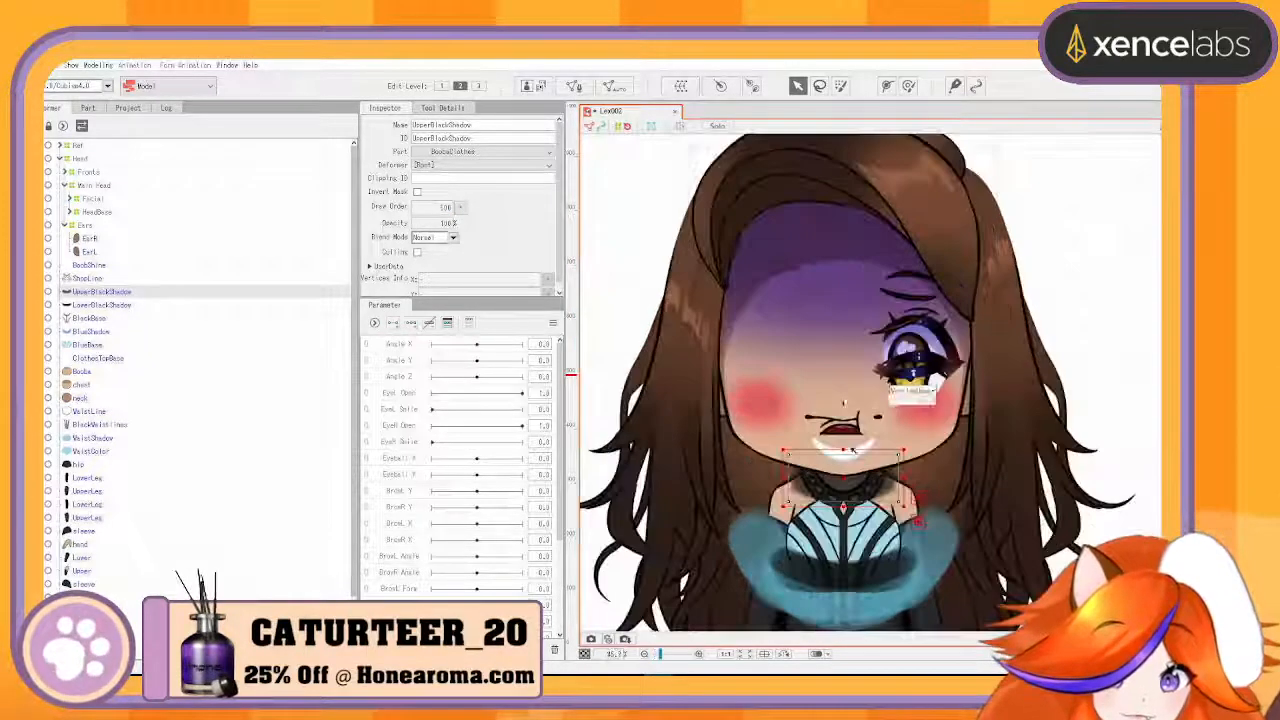
drag(848, 480, 854, 427)
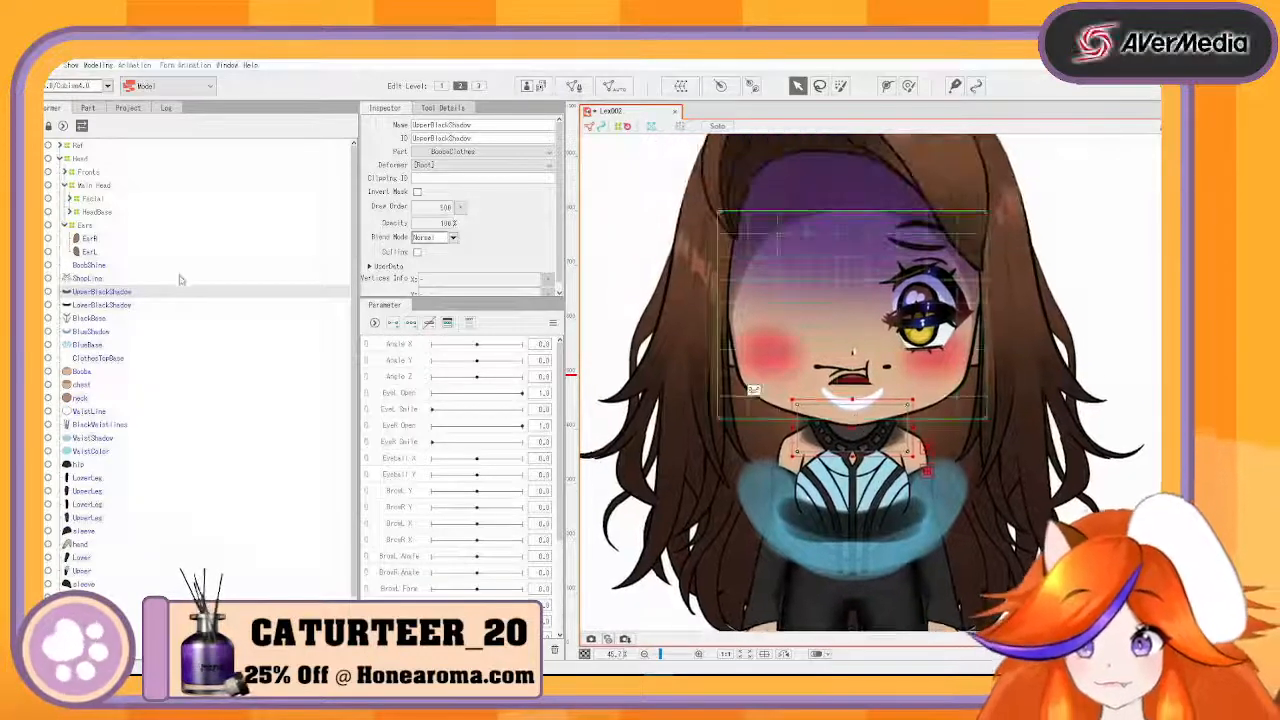
click(117, 279)
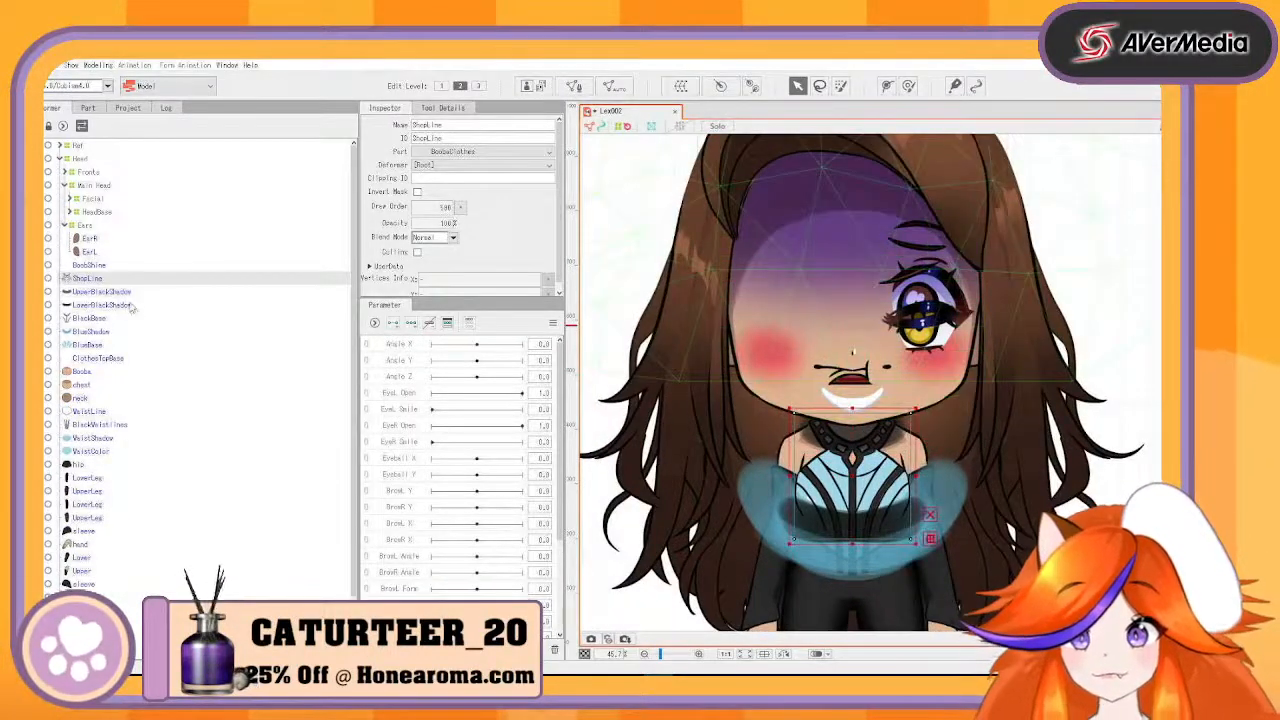
click(105, 291)
ctrl+click(105, 304)
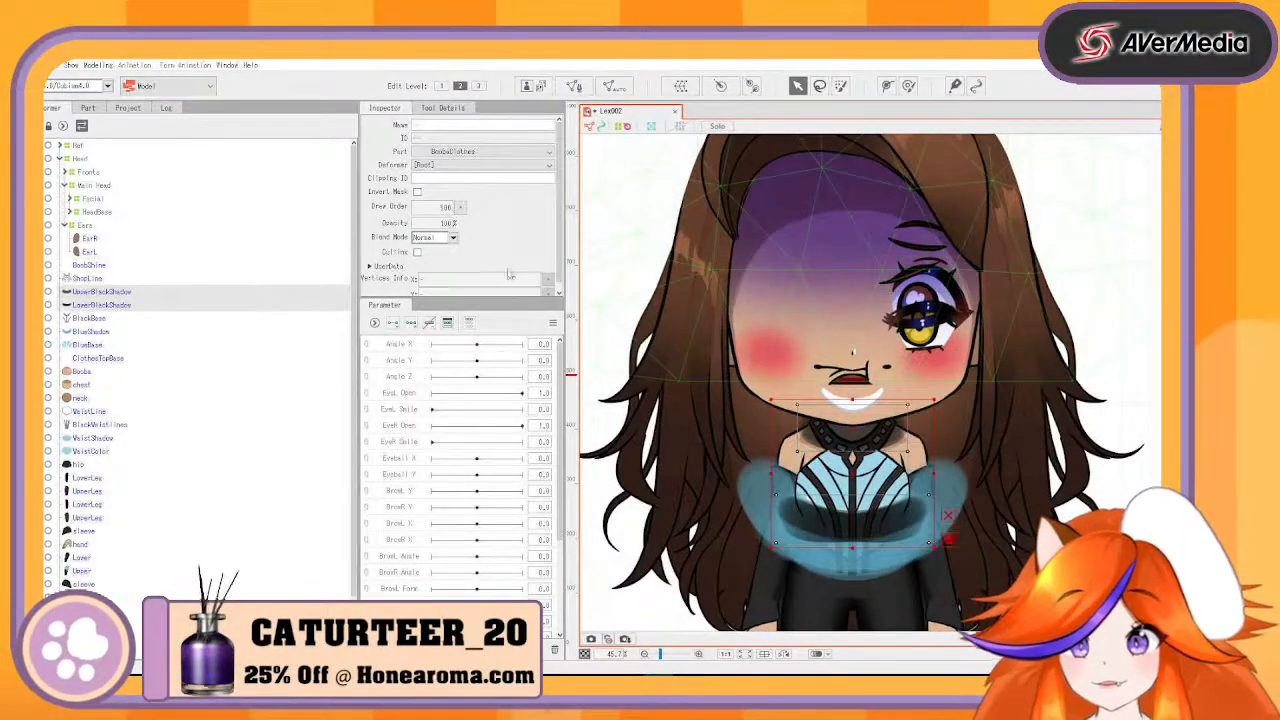
click(436, 207)
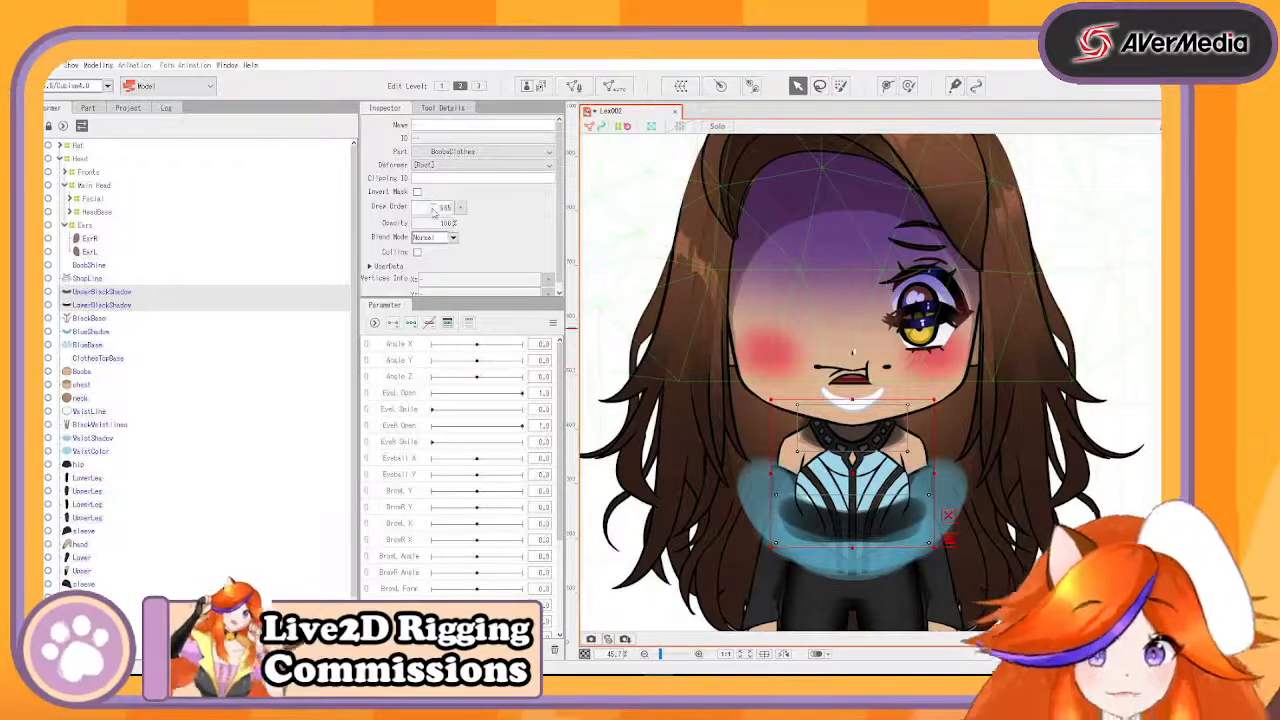
- Set the draw order of the BlackBase mesh to 580 and the BlueShadow mesh to 575
click(95, 318)
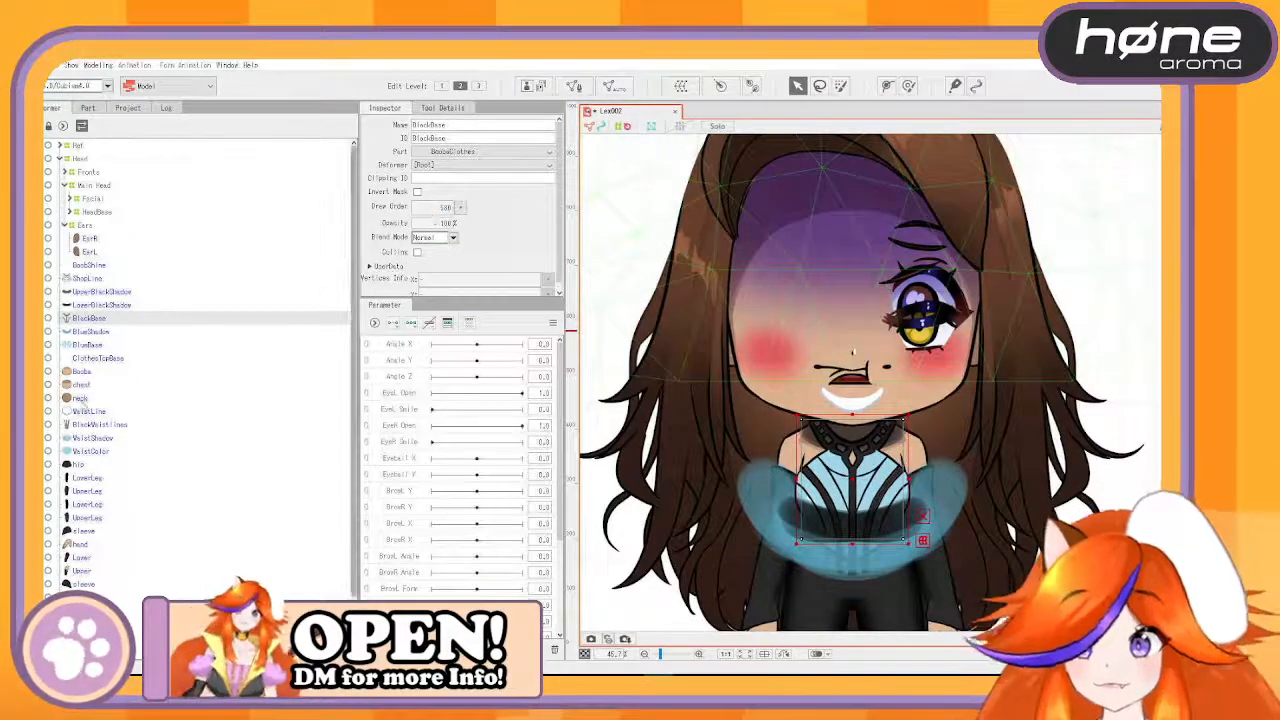
click(92, 331)
double_click(437, 207)
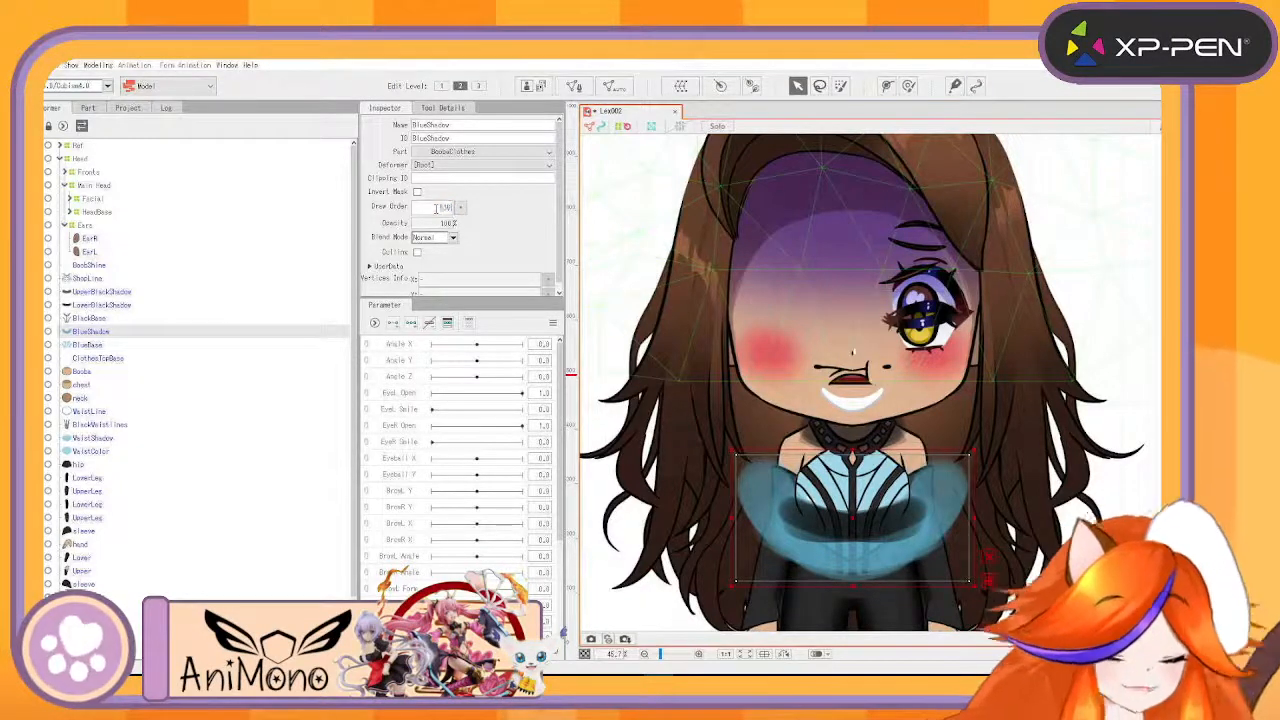
- Set the draw order of the BlueBase mesh to 570 and the ClothesTopBase mesh to 565
click(87, 344)
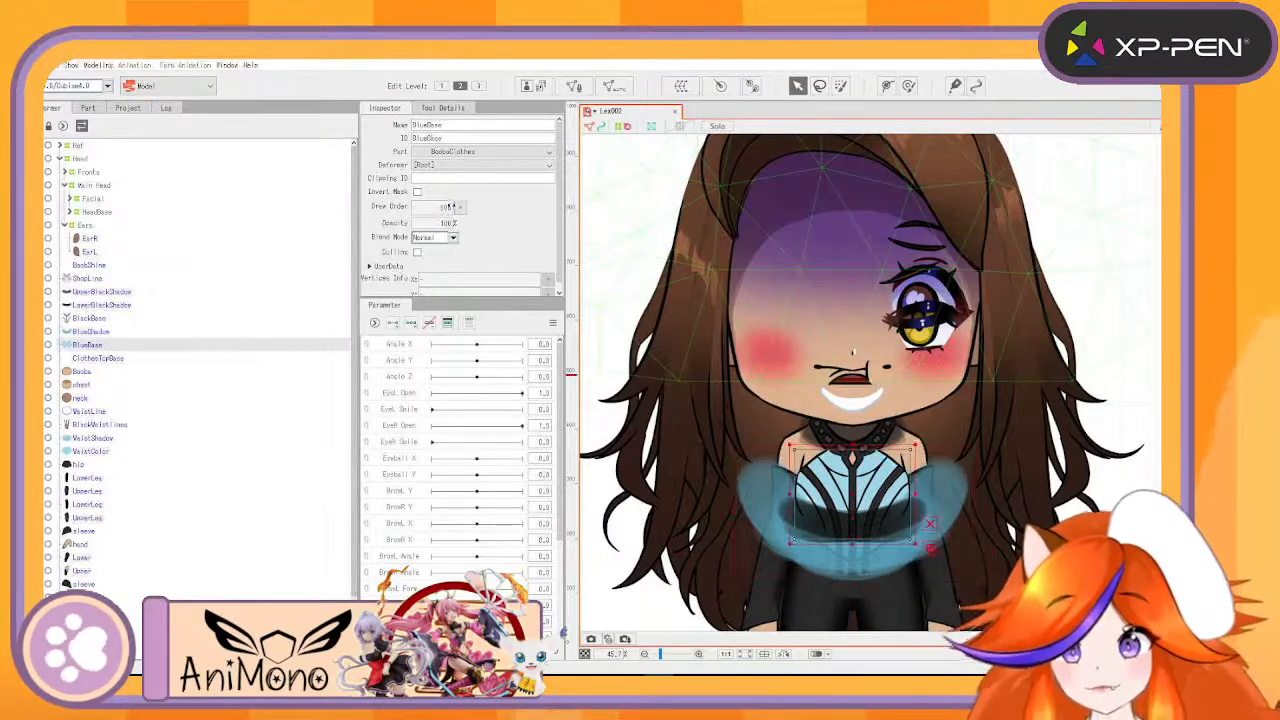
double_click(445, 207)
text(670)
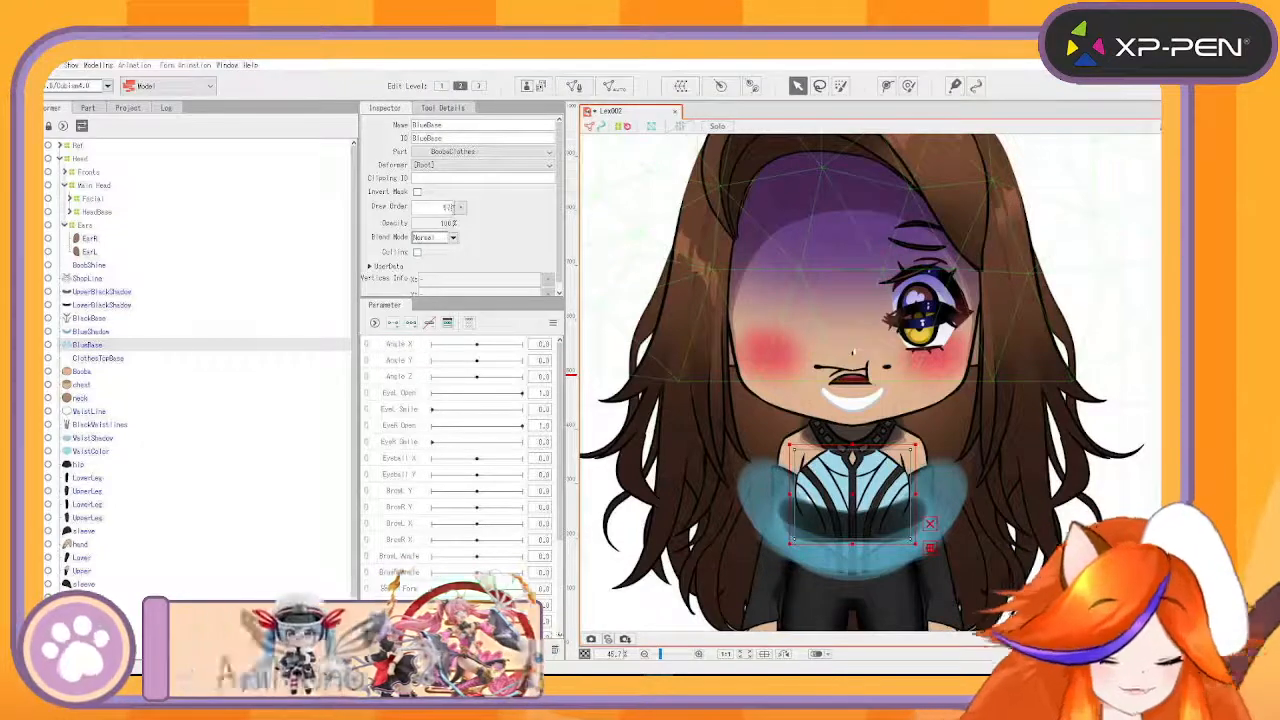
click(104, 358)
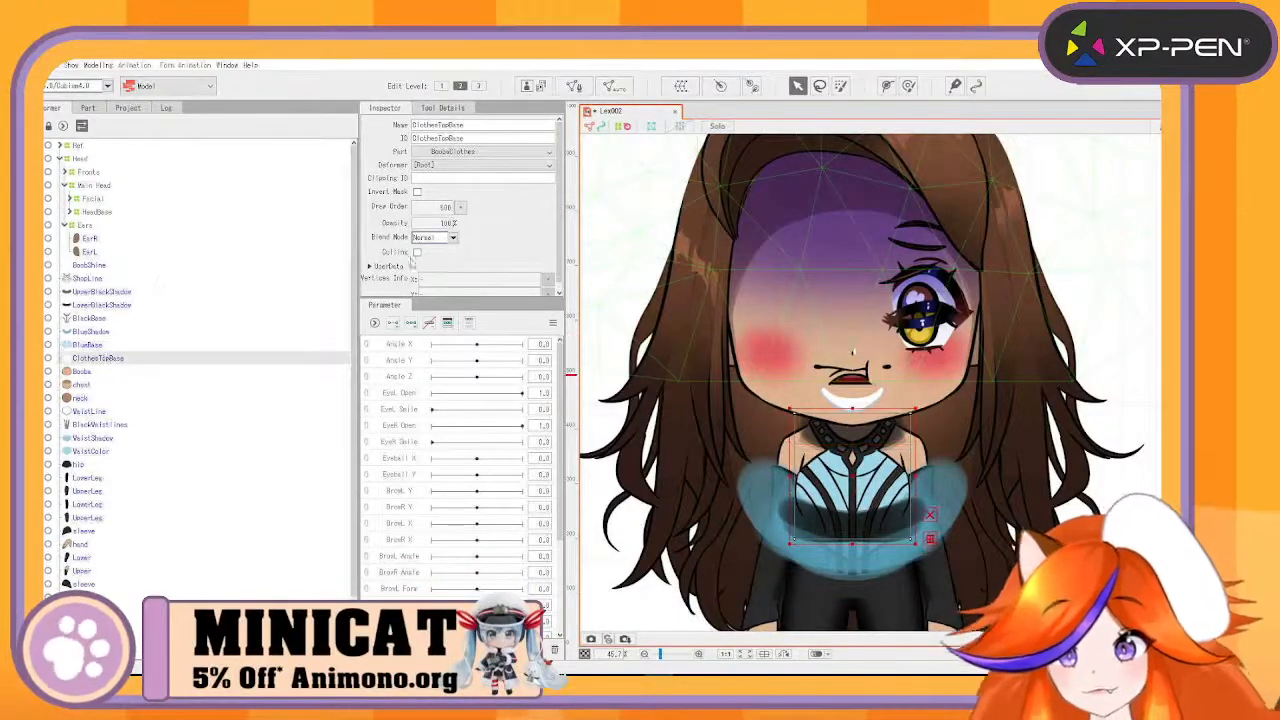
double_click(443, 207)
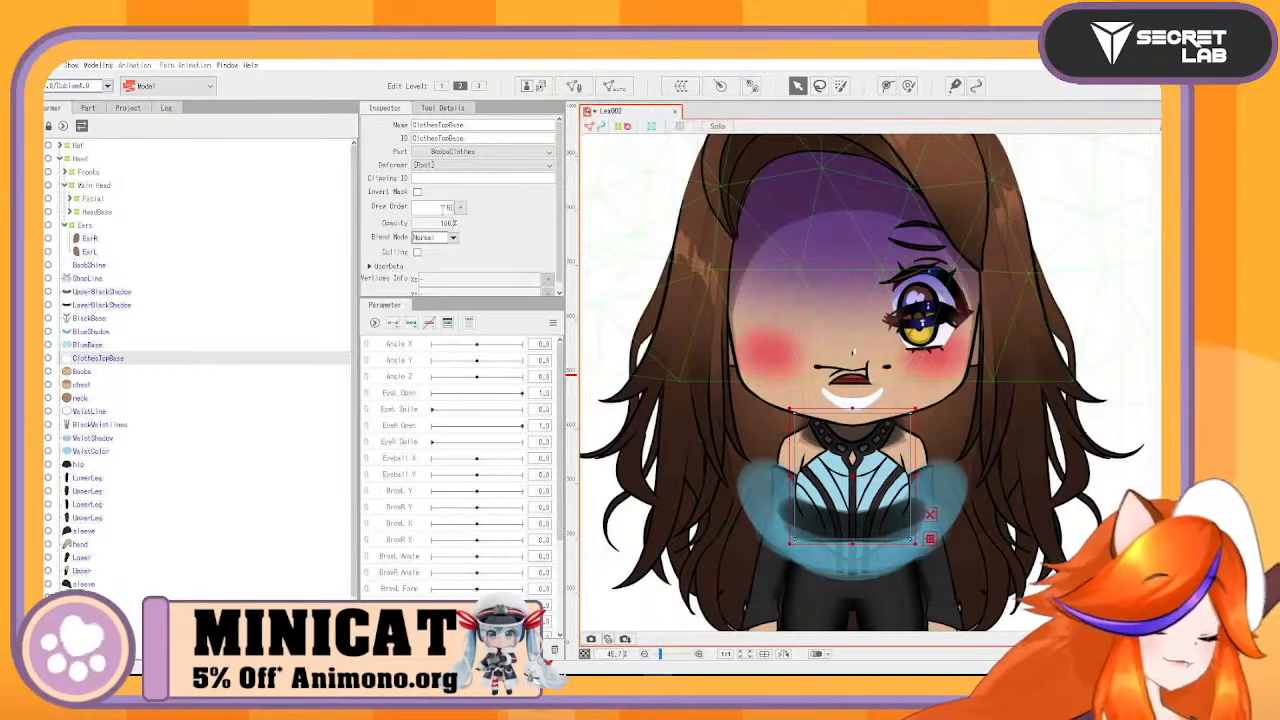
text(665)
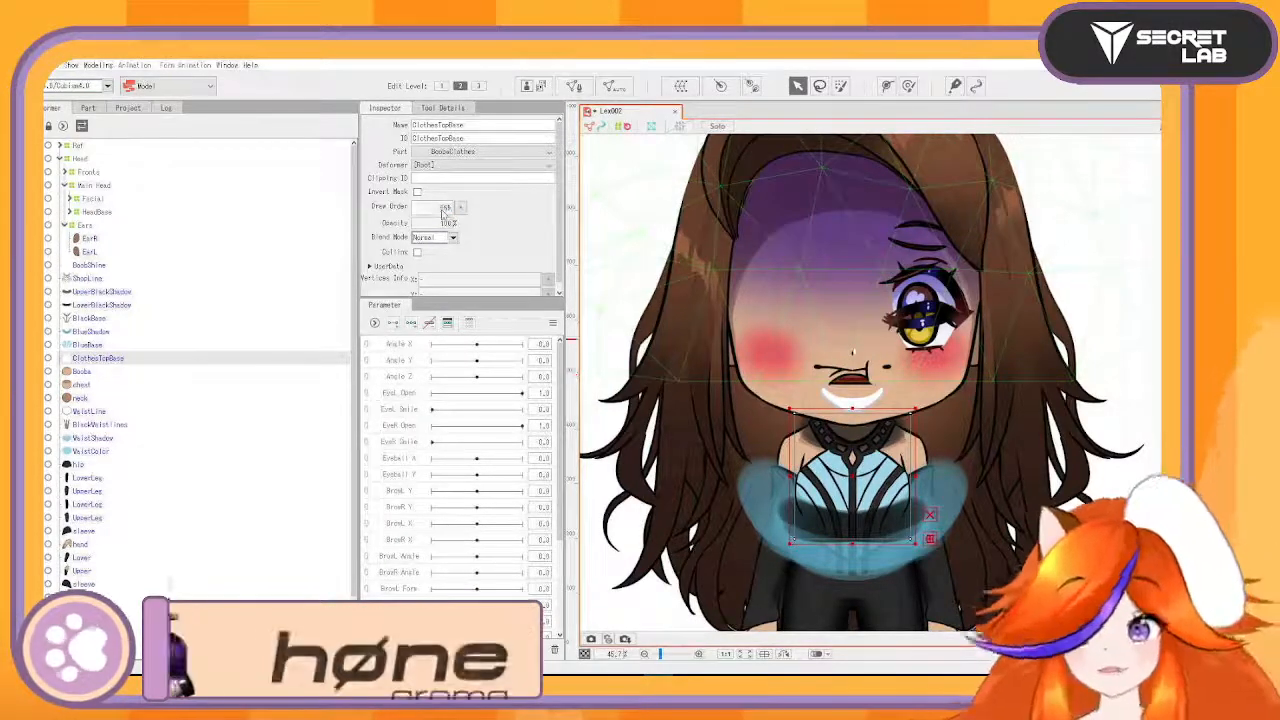
- Set the draw order of the Boobs mesh to 560 and the chest mesh to 555
click(82, 372)
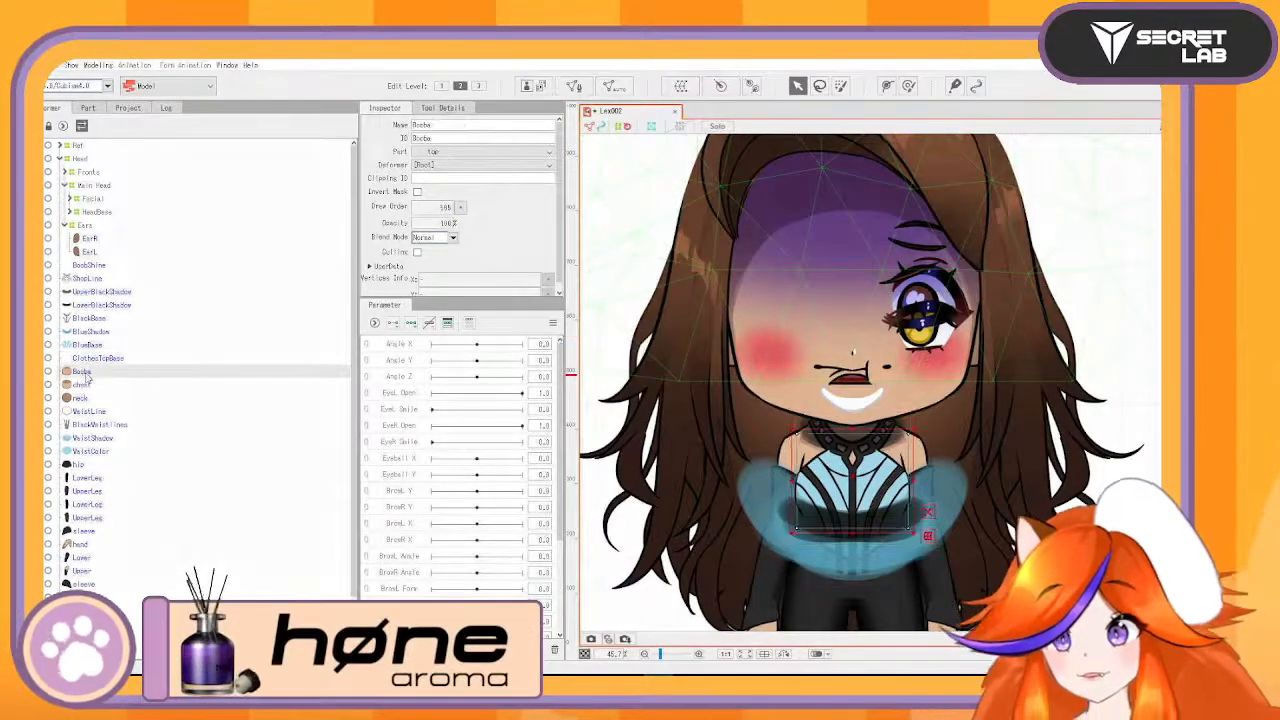
double_click(430, 208)
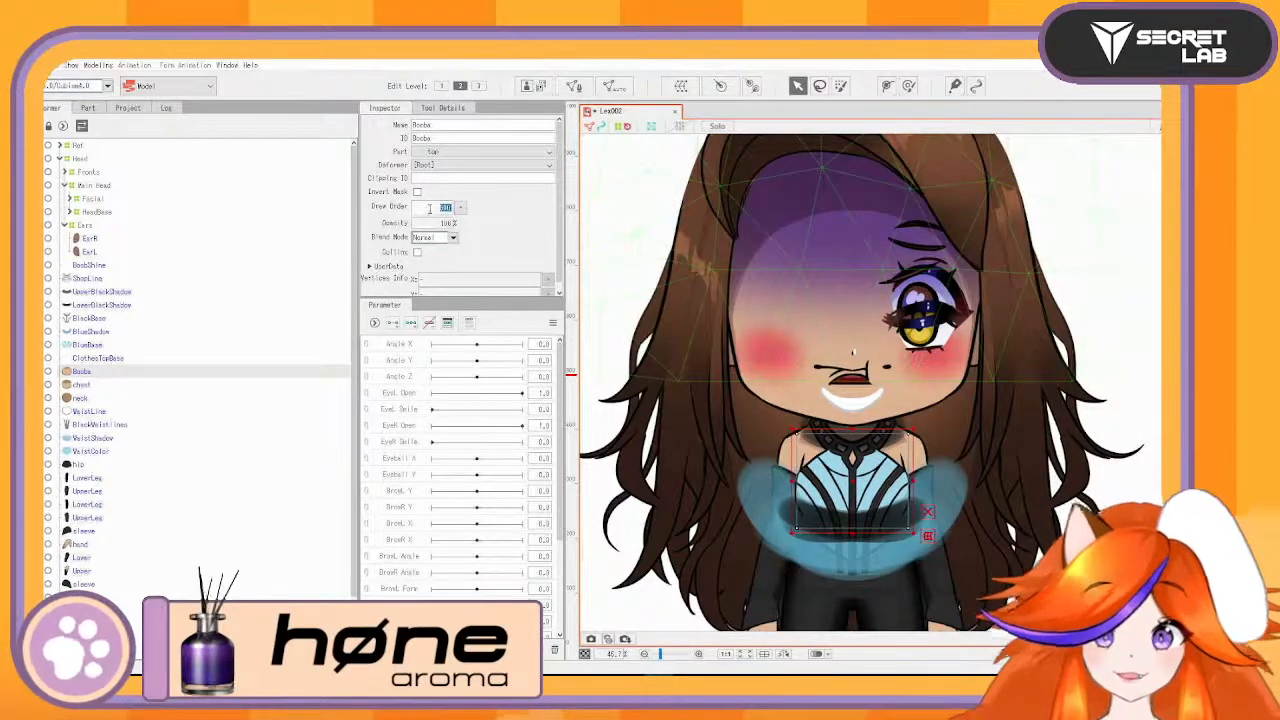
text(5)
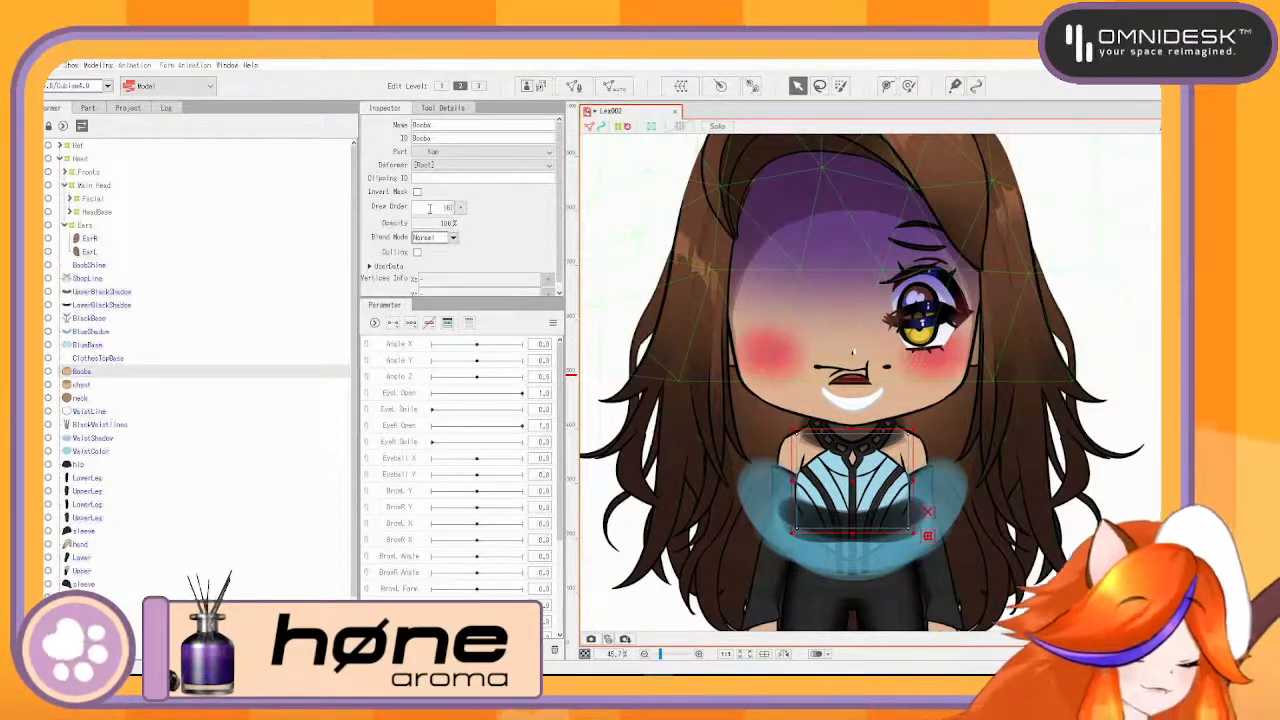
click(150, 385)
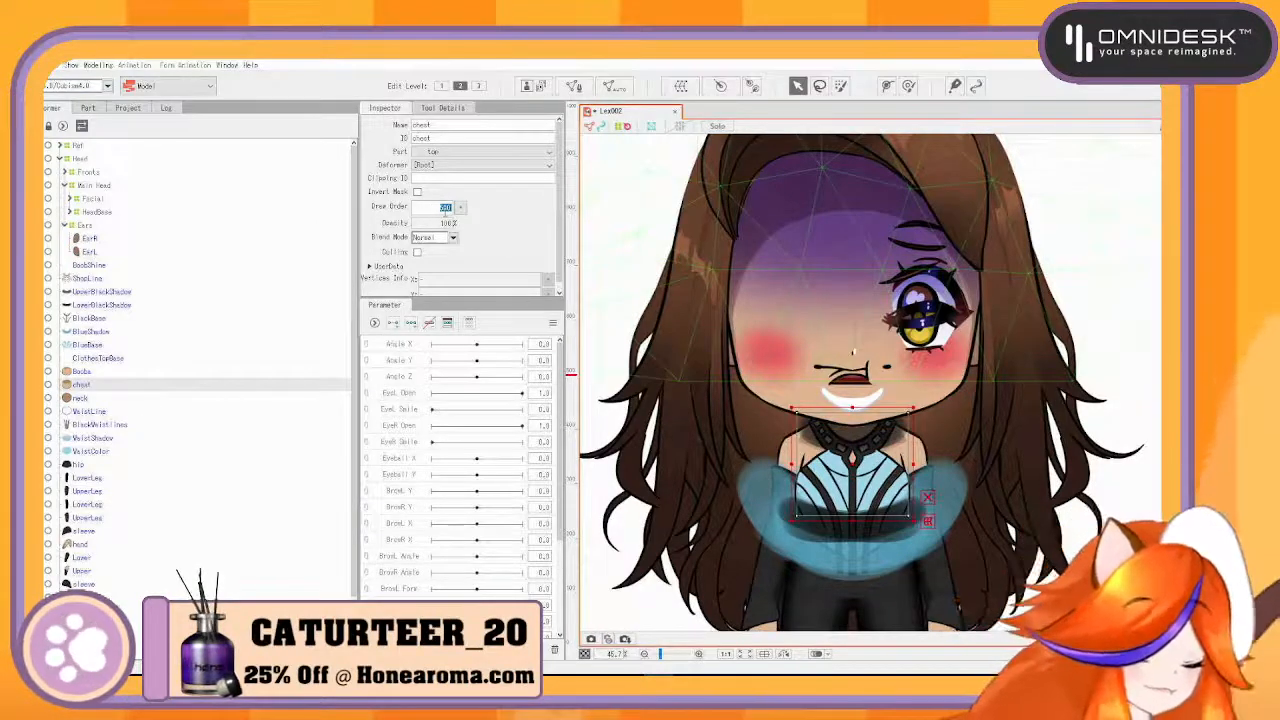
text(5)
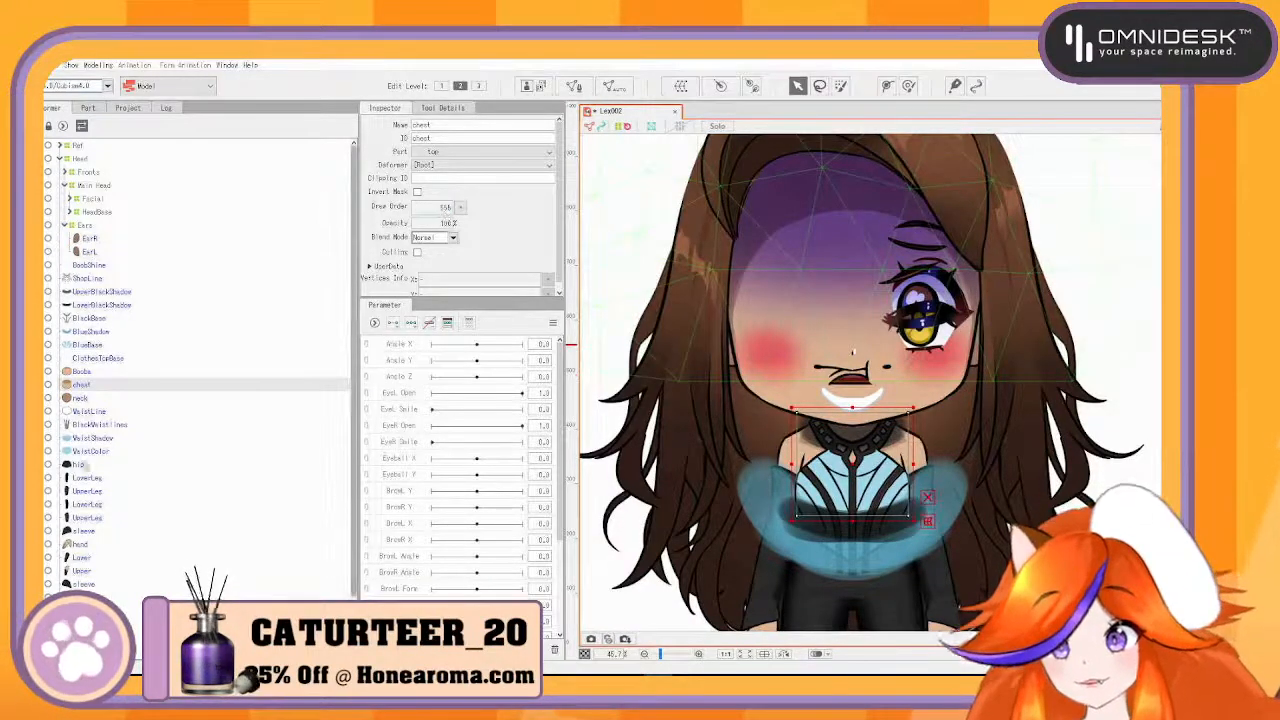
- Set the draw order of the neck mesh to 550
click(116, 400)
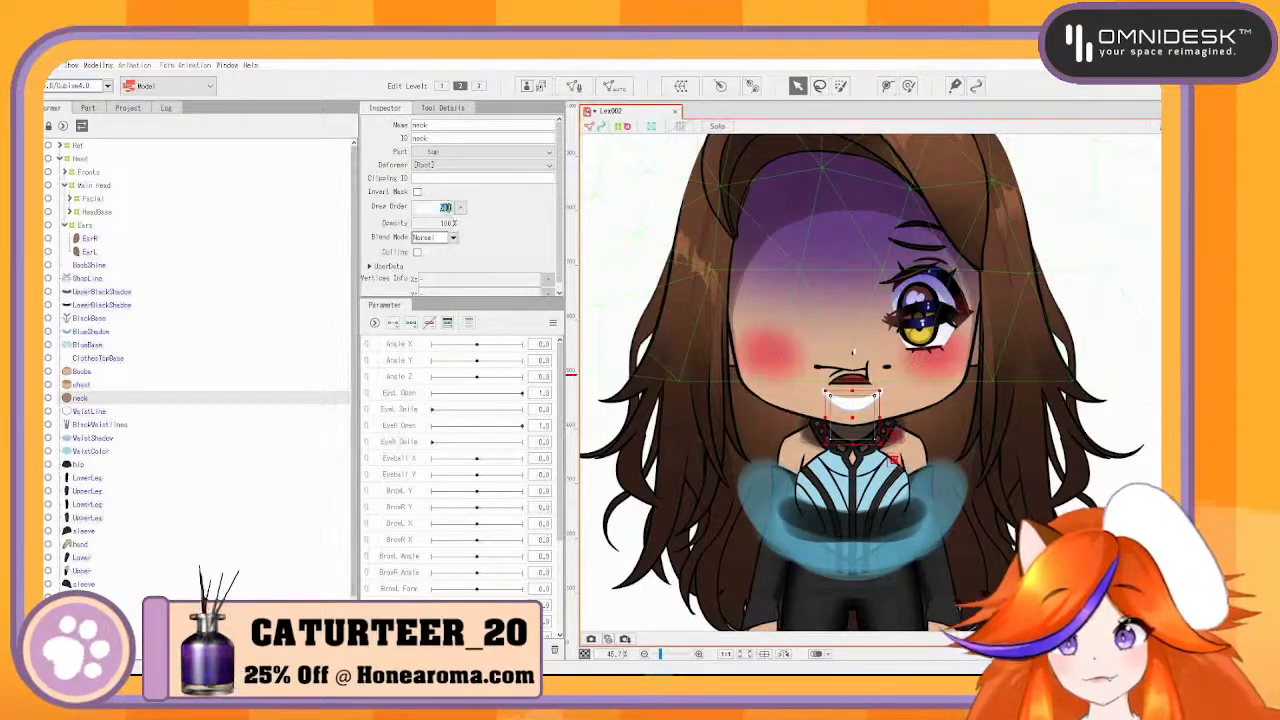
text(550)
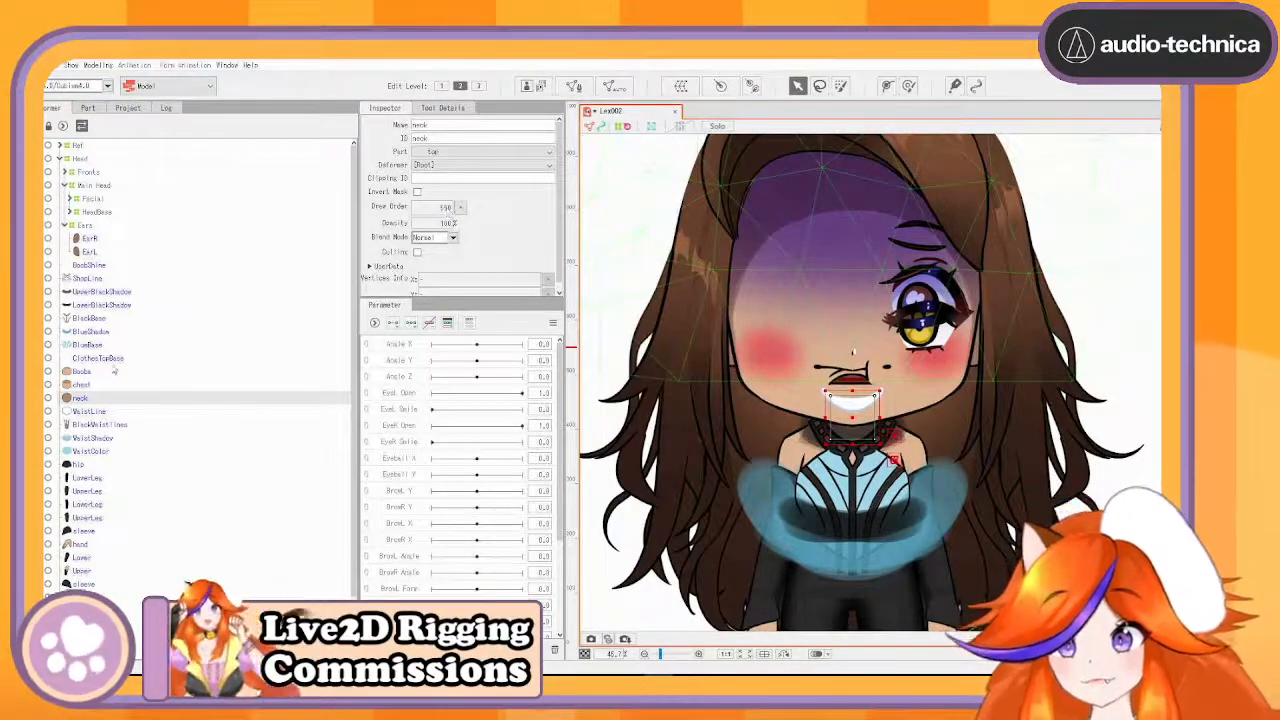
- Clip the BlueShadow mesh to the BlueBase mesh by copying BlueBase's ID into its clipping ID
click(108, 359)
click(104, 345)
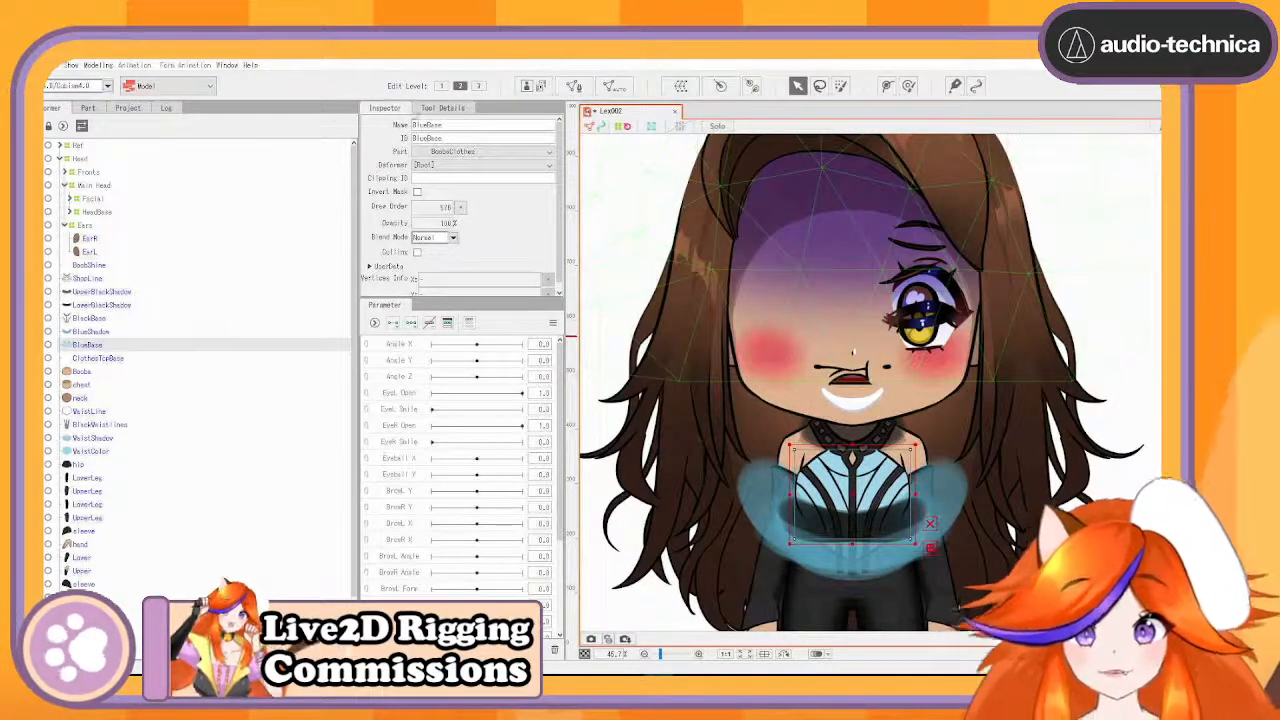
drag(464, 138, 413, 138)
key(ctrl+c)
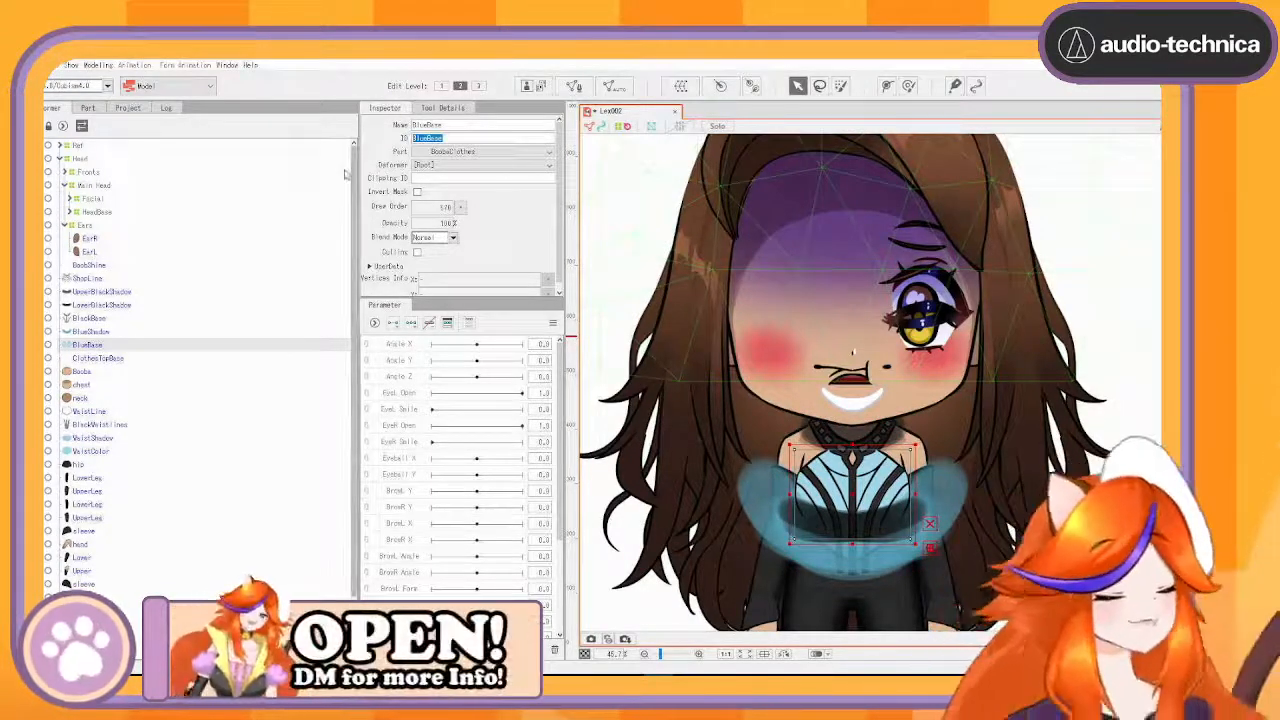
click(100, 331)
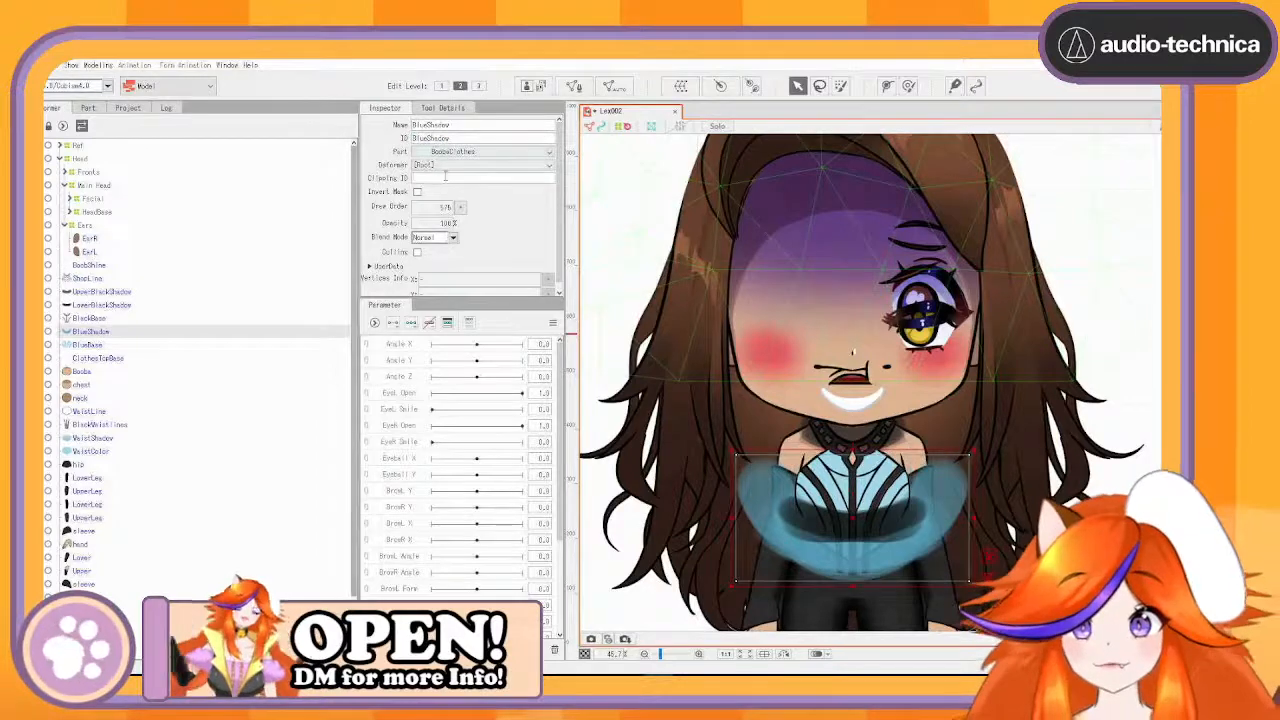
click(444, 177)
key(ctrl+v)
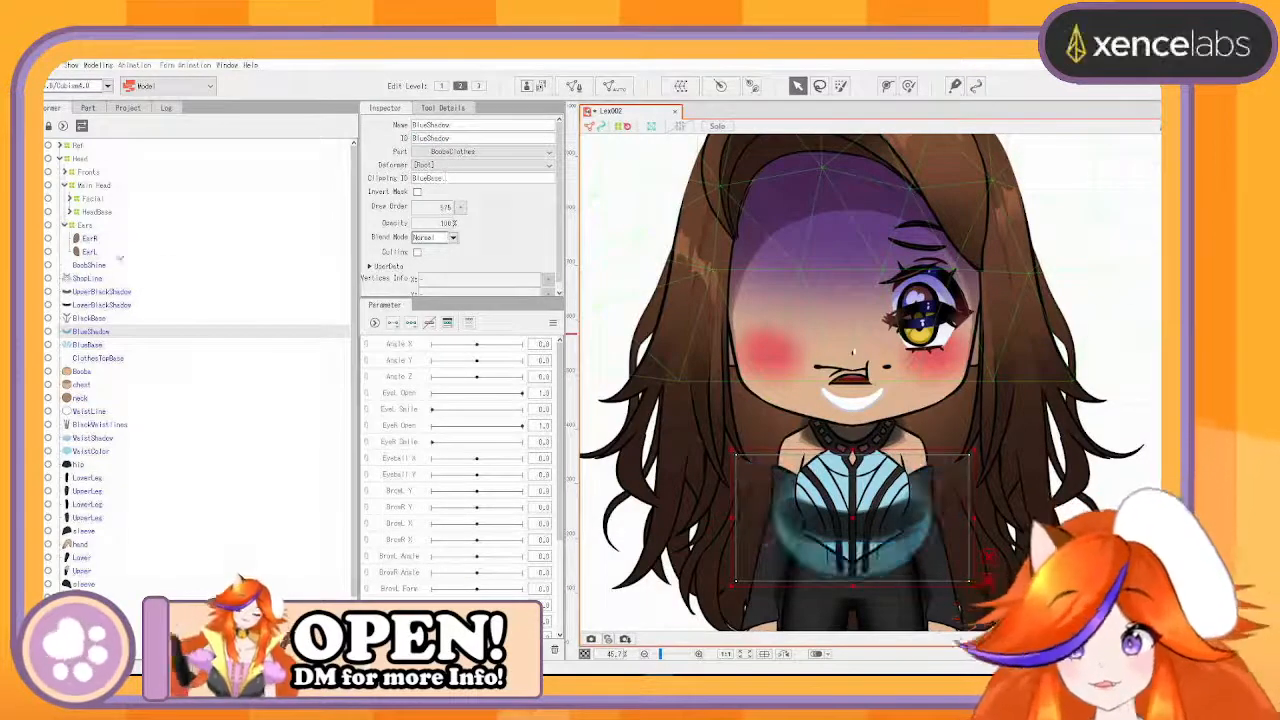
- Clip the UpperBlackShadow and LowerBlackShadow meshes together to BlackBase, using BlackBase's ID as their clipping ID
click(119, 308)
click(106, 320)
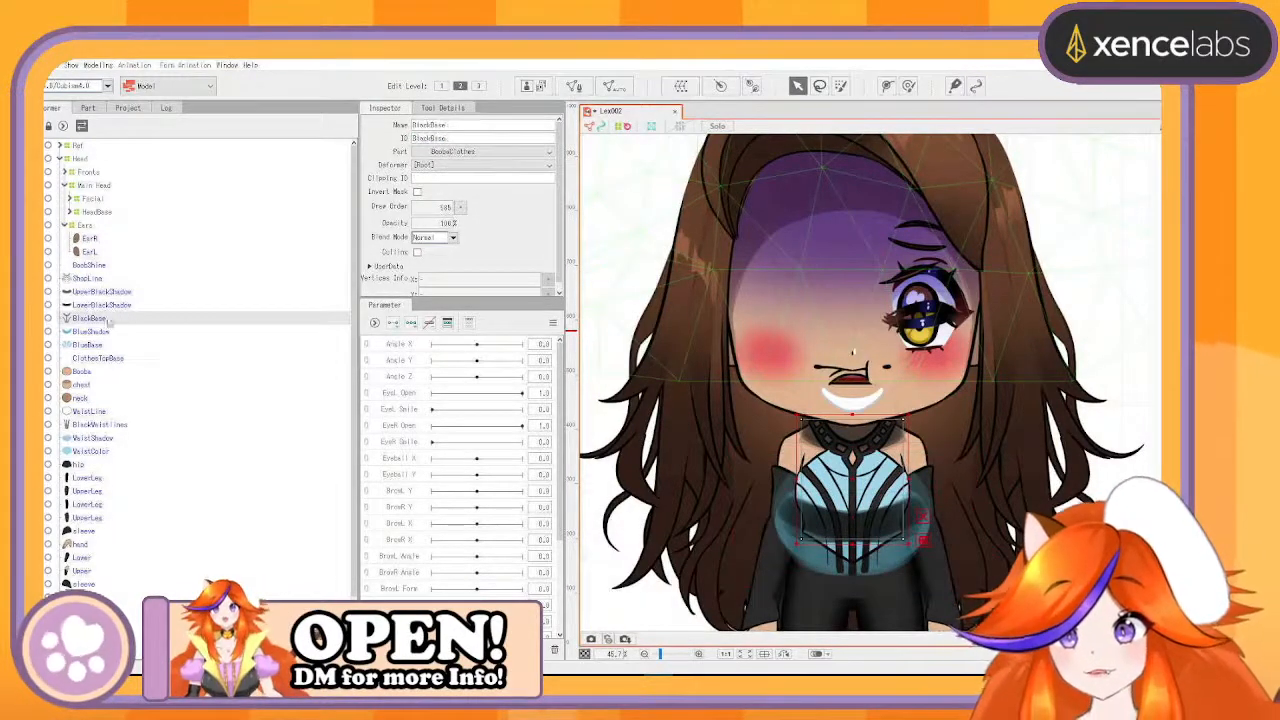
double_click(430, 137)
key(ctrl+c)
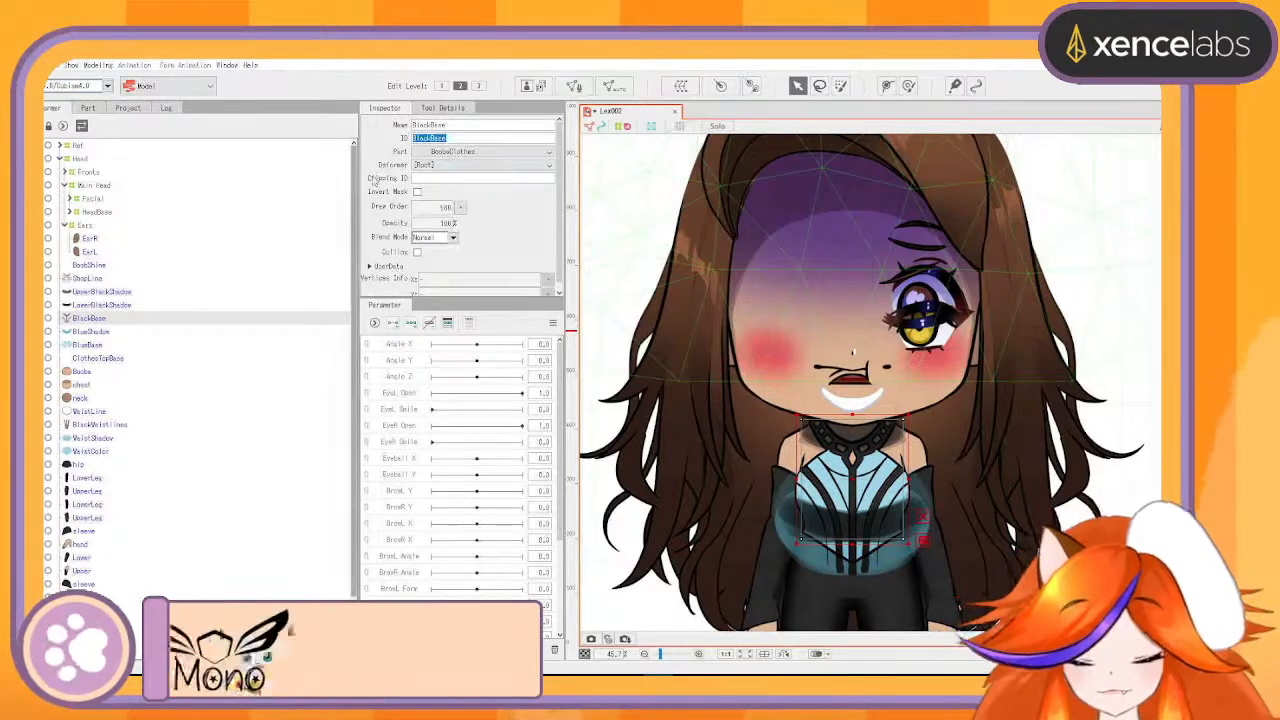
click(126, 292)
ctrl+click(124, 305)
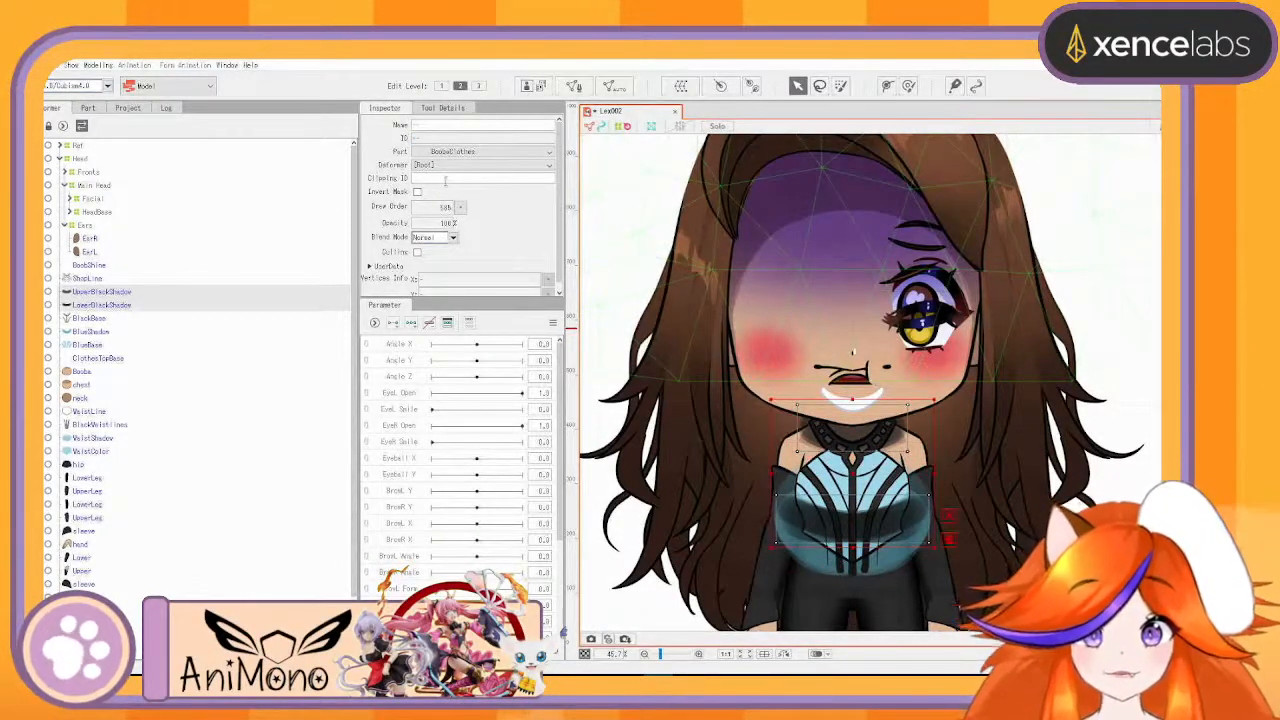
click(445, 179)
key(ctrl+v)
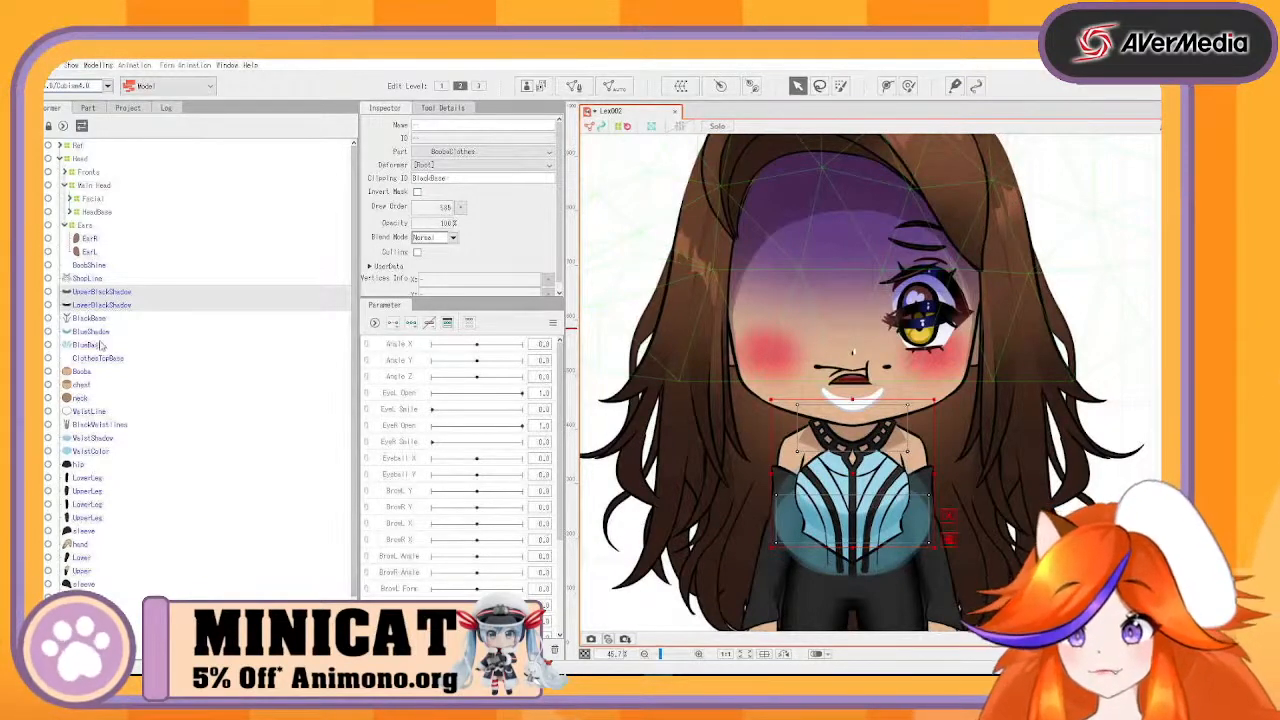
- Select the ClothesTopBase mesh and examine the clothing top closely around the shoulder and collar
scroll(104, 331, down, 1)
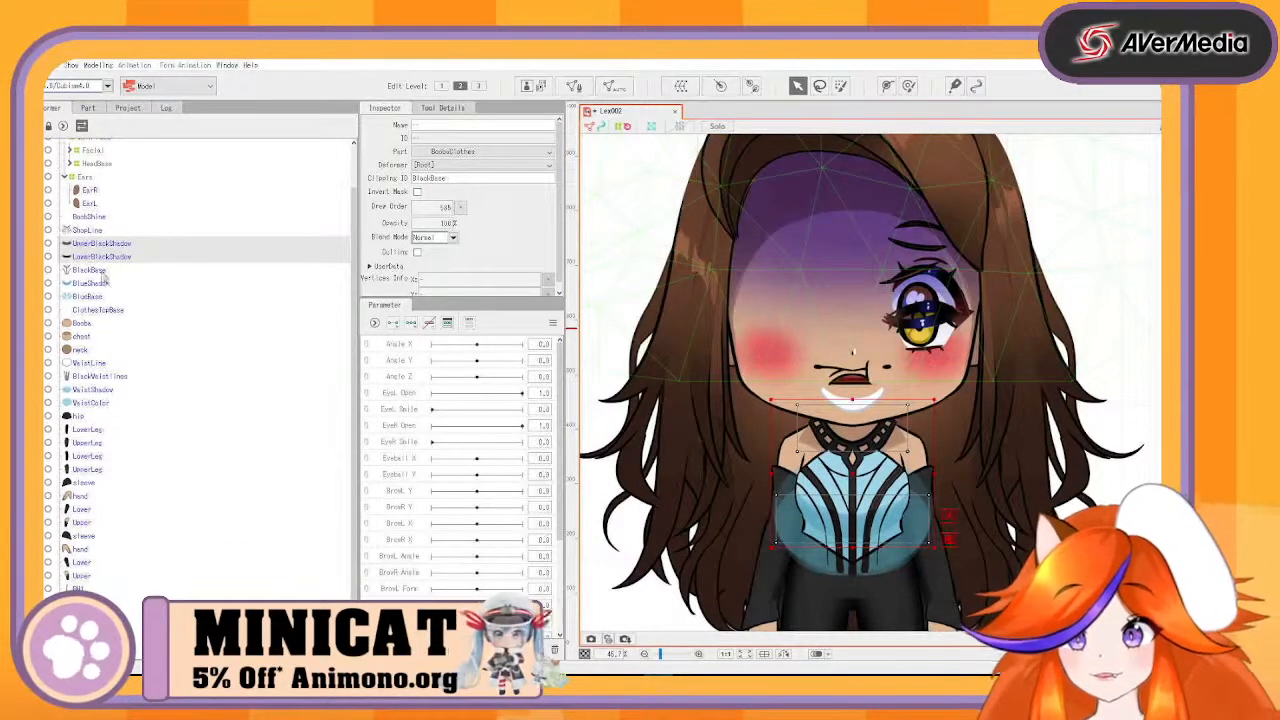
click(104, 283)
click(100, 310)
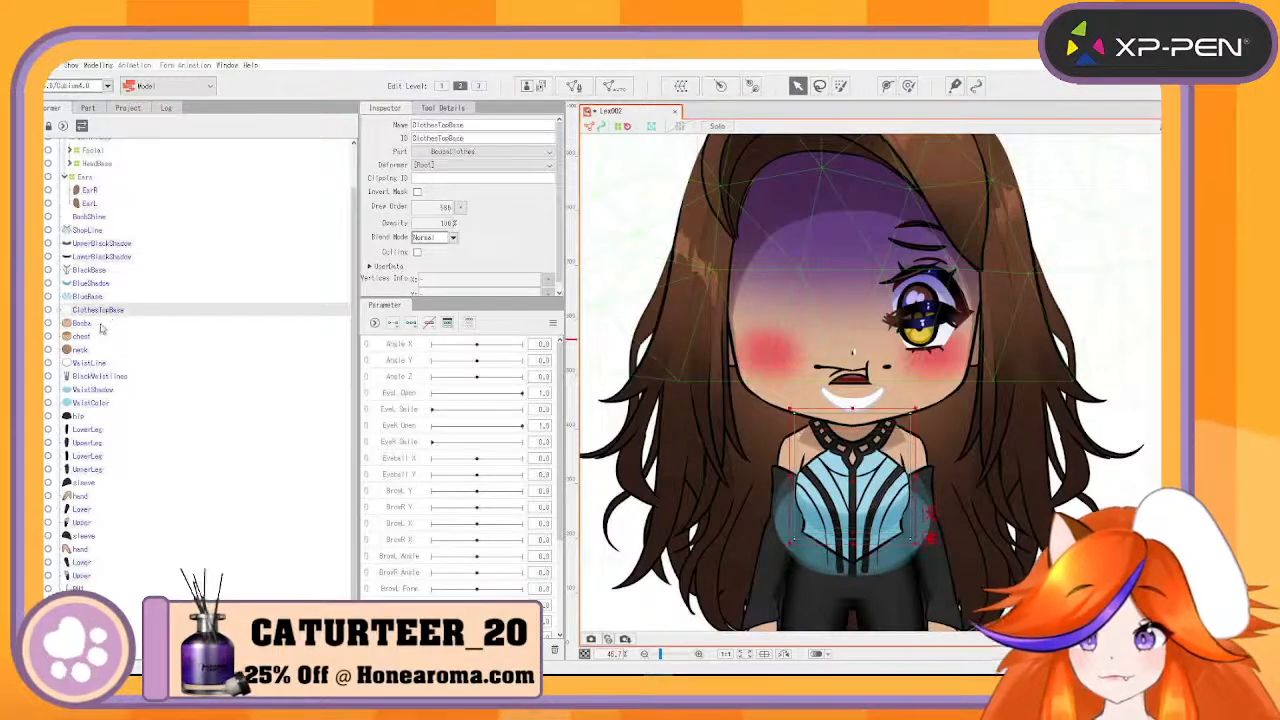
scroll(744, 496, up, 5)
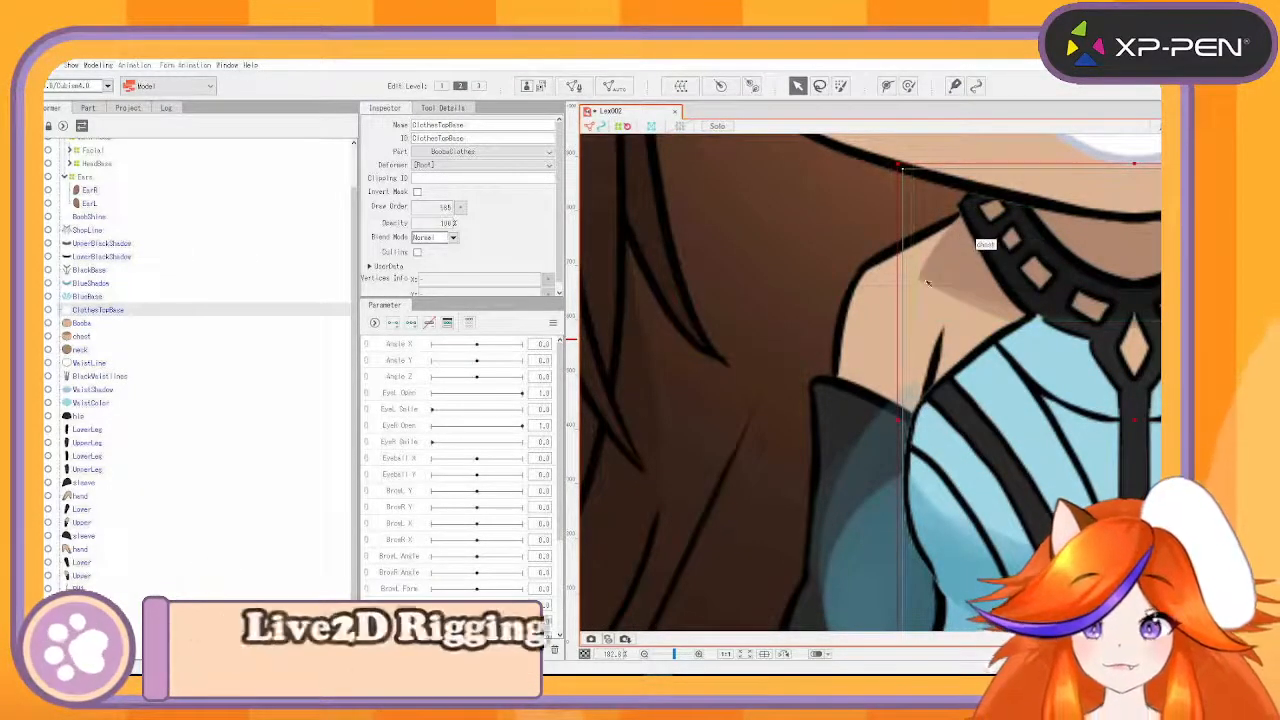
- Inspect the draw order settings of the ClothesTopBase, bust, chest and neck layers
scroll(905, 460, down, 5)
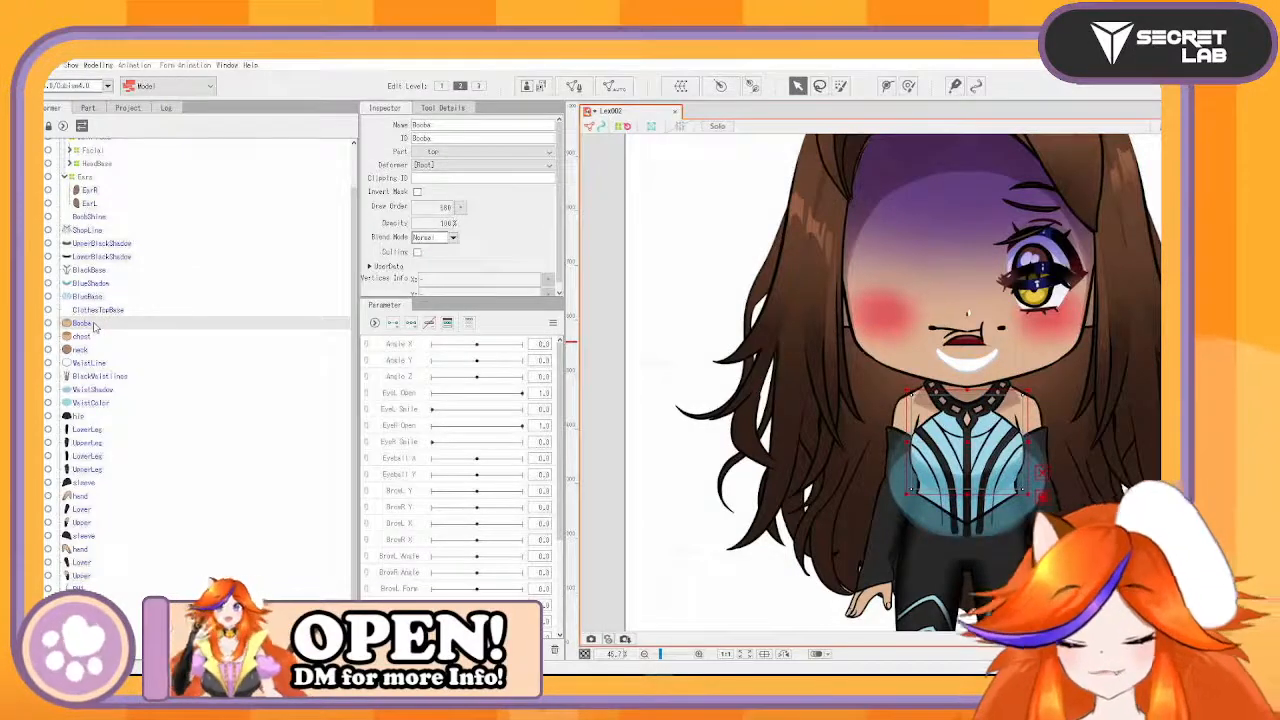
click(94, 338)
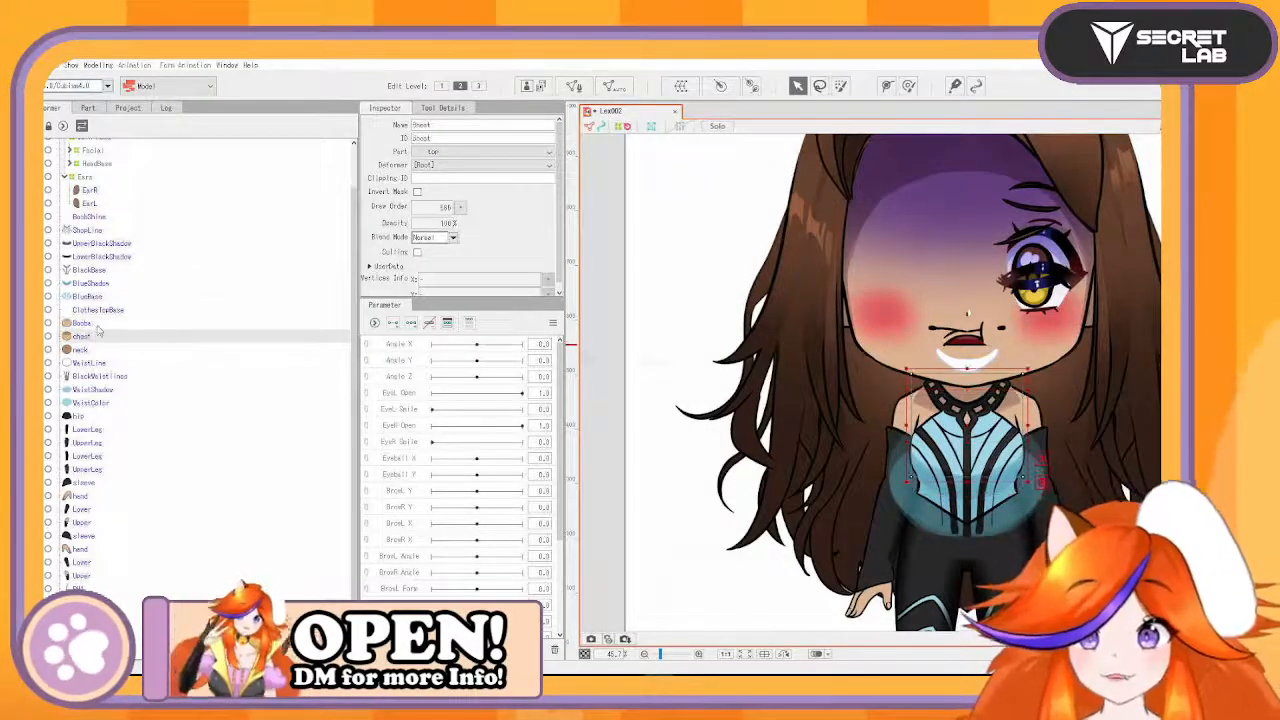
click(98, 326)
click(105, 312)
click(99, 335)
click(91, 325)
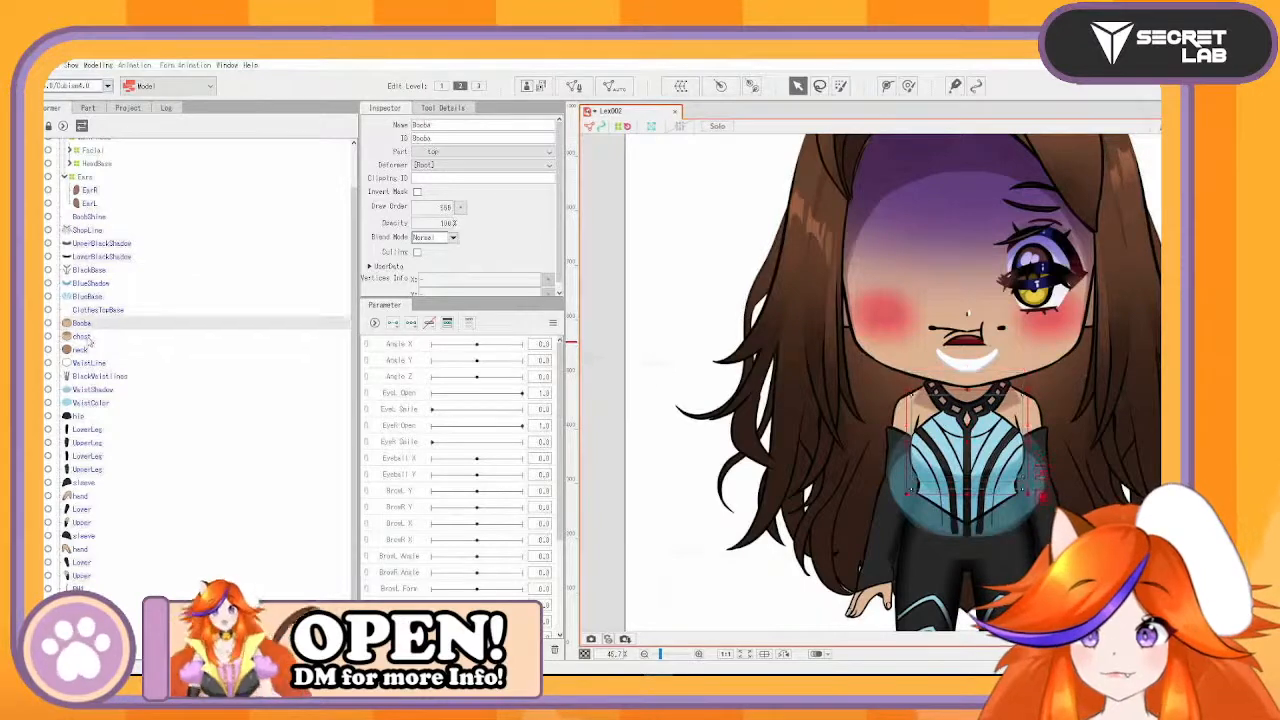
click(86, 339)
click(93, 351)
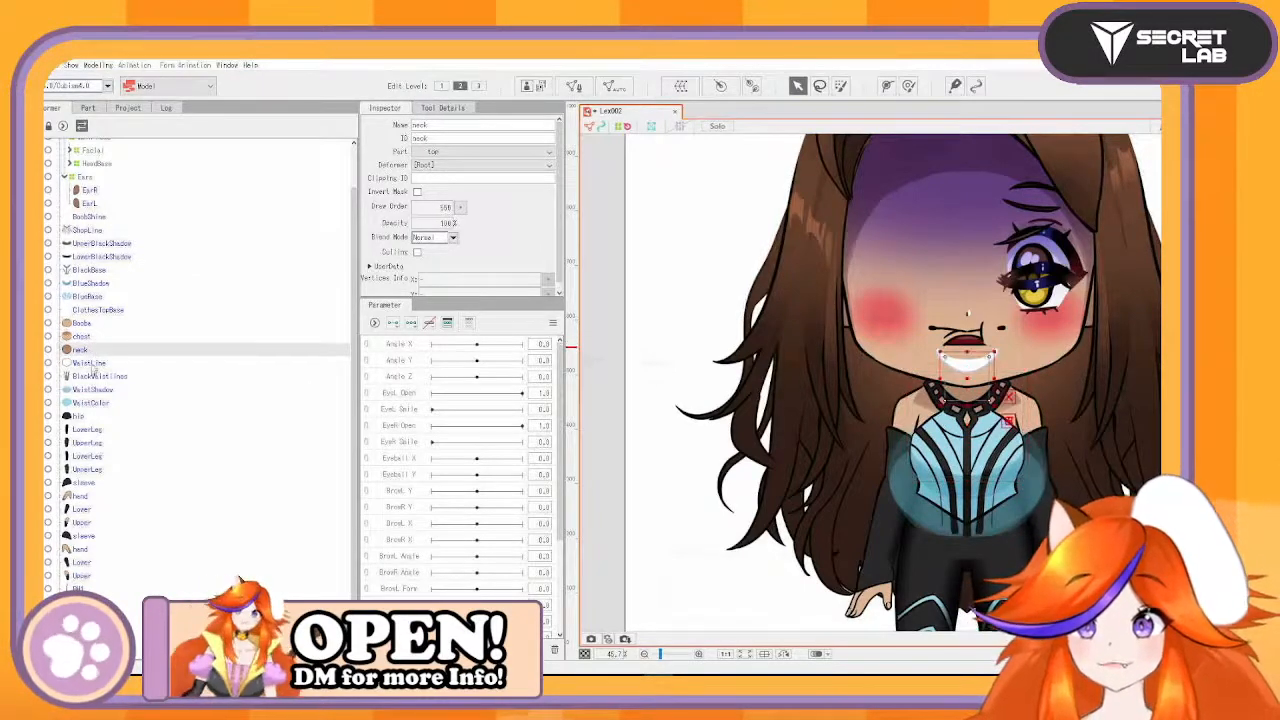
- Set the draw order of WaistLine to 545, BlackWaistLines to 540 and WaistShadow to 535
click(90, 363)
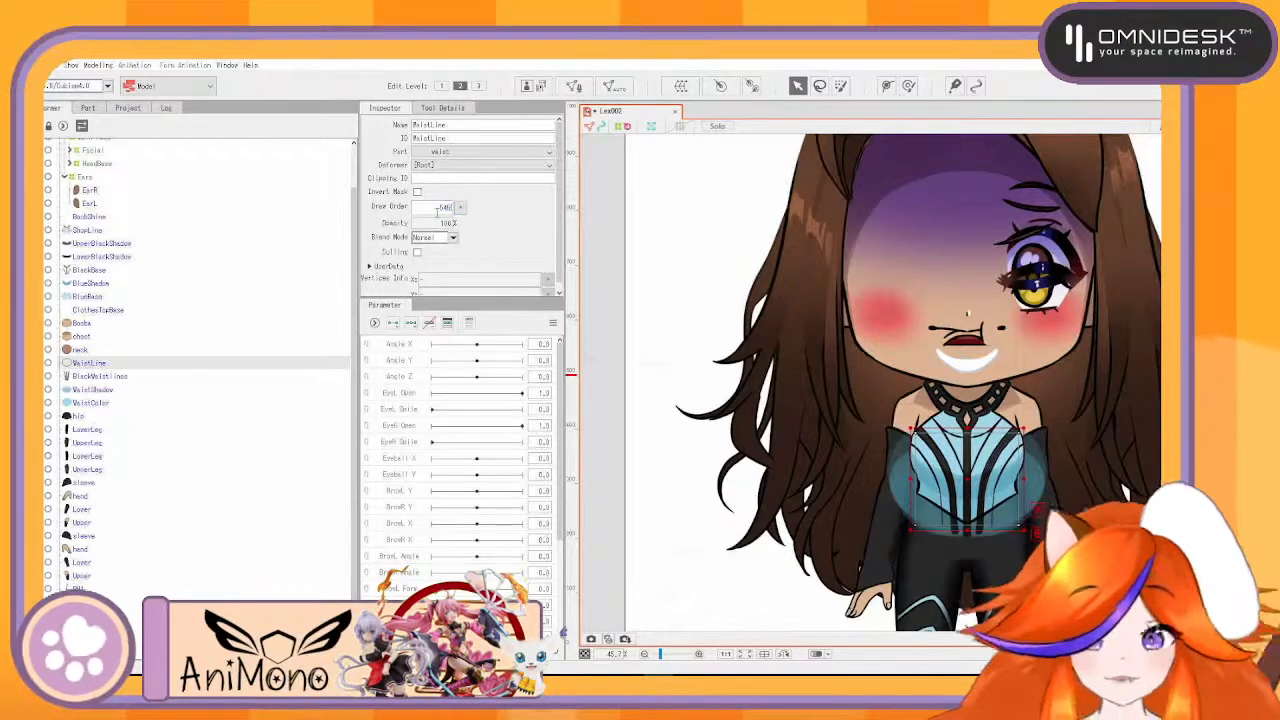
click(118, 378)
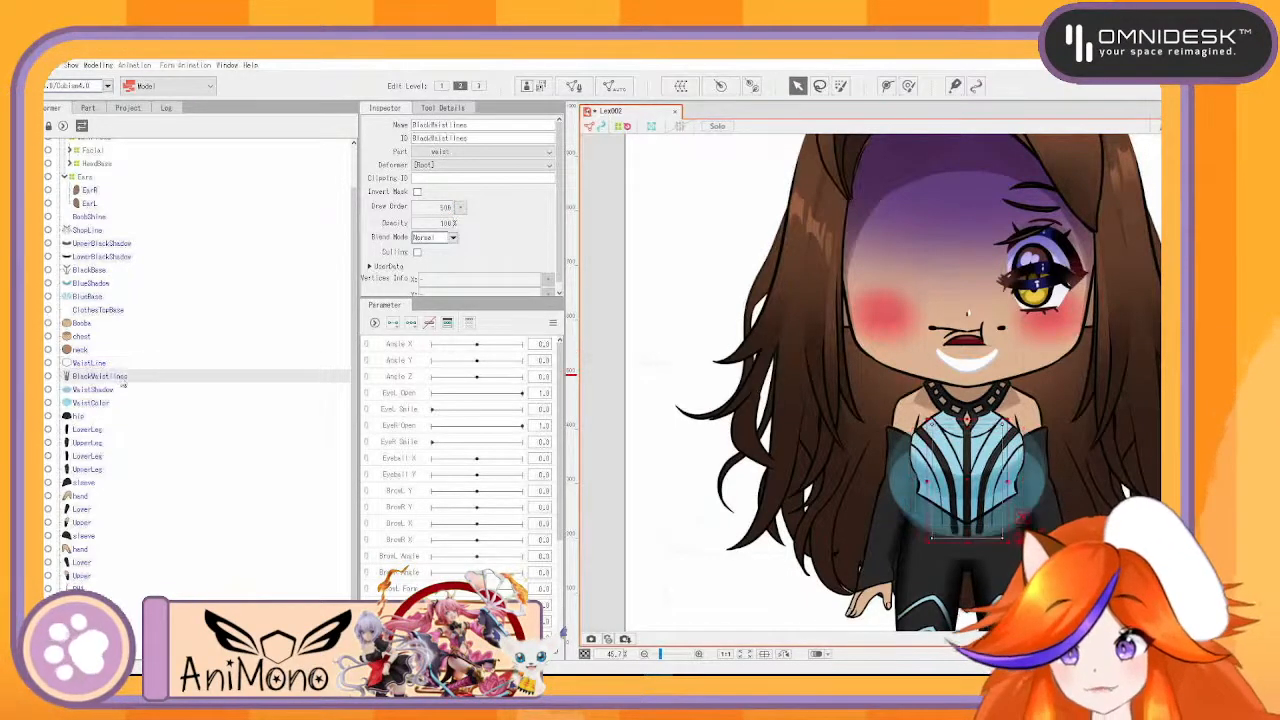
click(427, 206)
text(540)
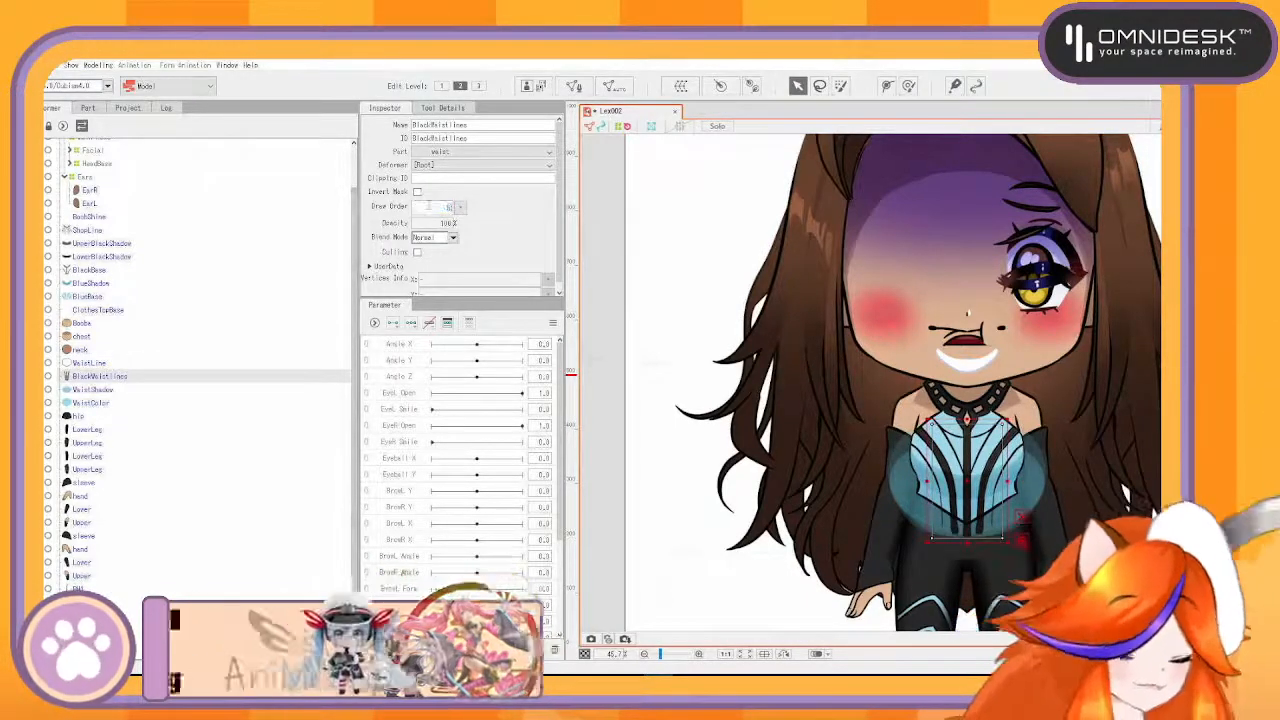
click(100, 389)
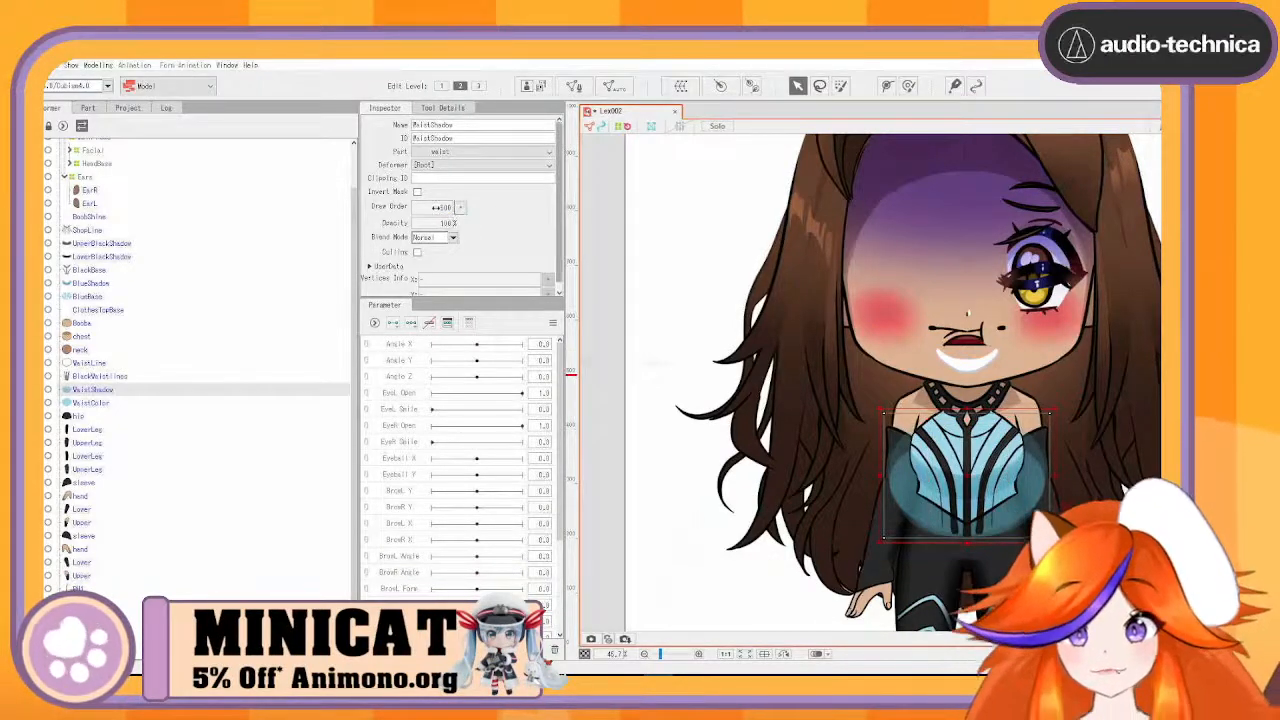
click(437, 207)
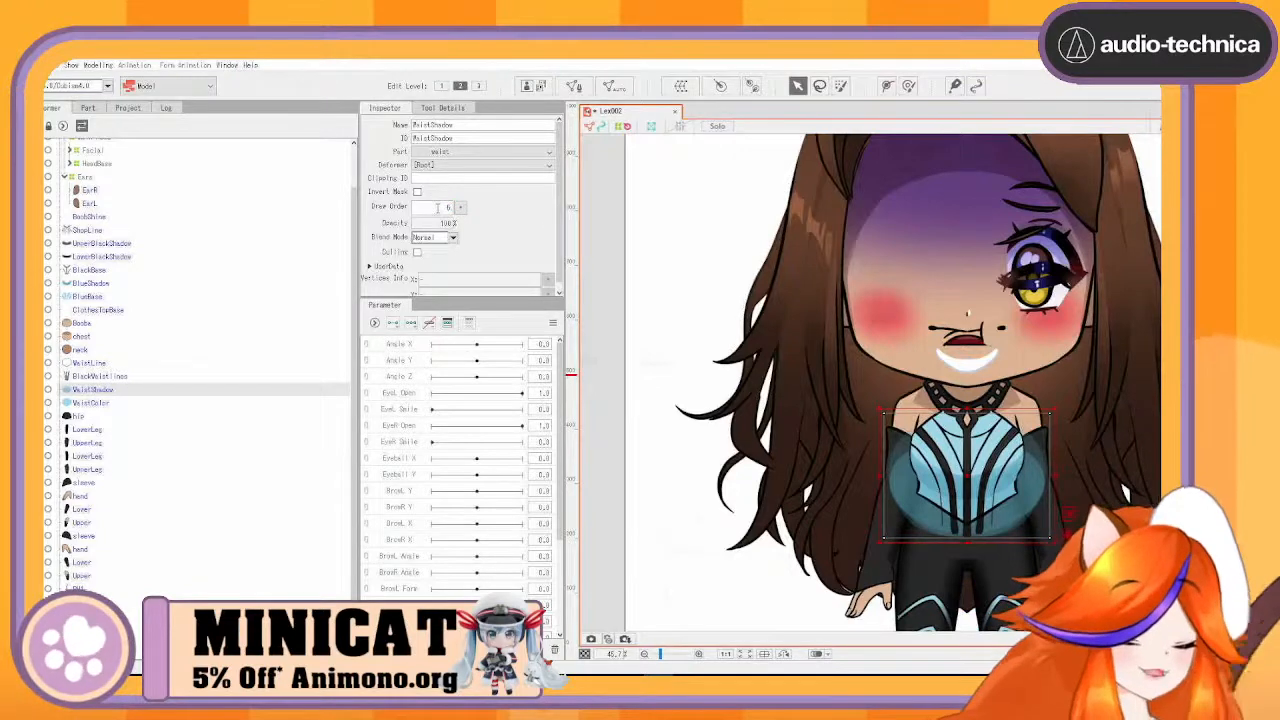
text(535)
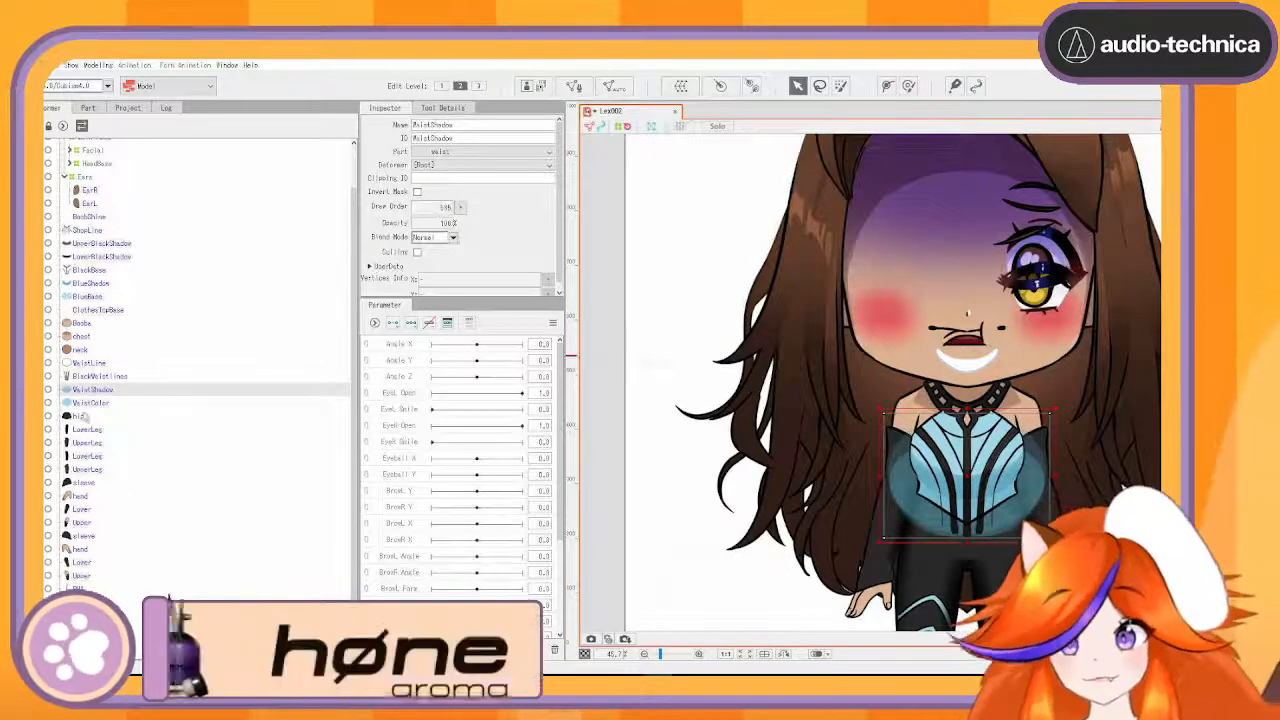
- Clip the WaistShadow and BlackWaistLines layers to WaistColor by using its ID as their clipping ID
click(90, 404)
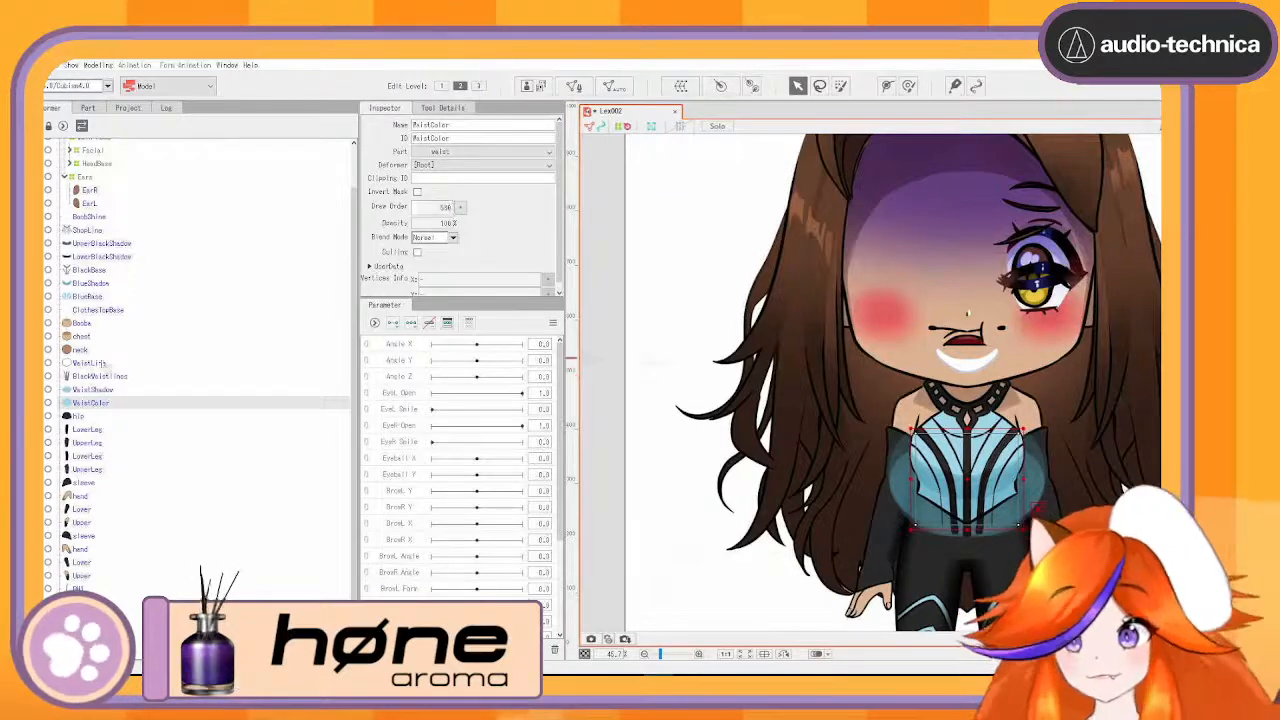
drag(463, 138, 376, 128)
key(ctrl+c)
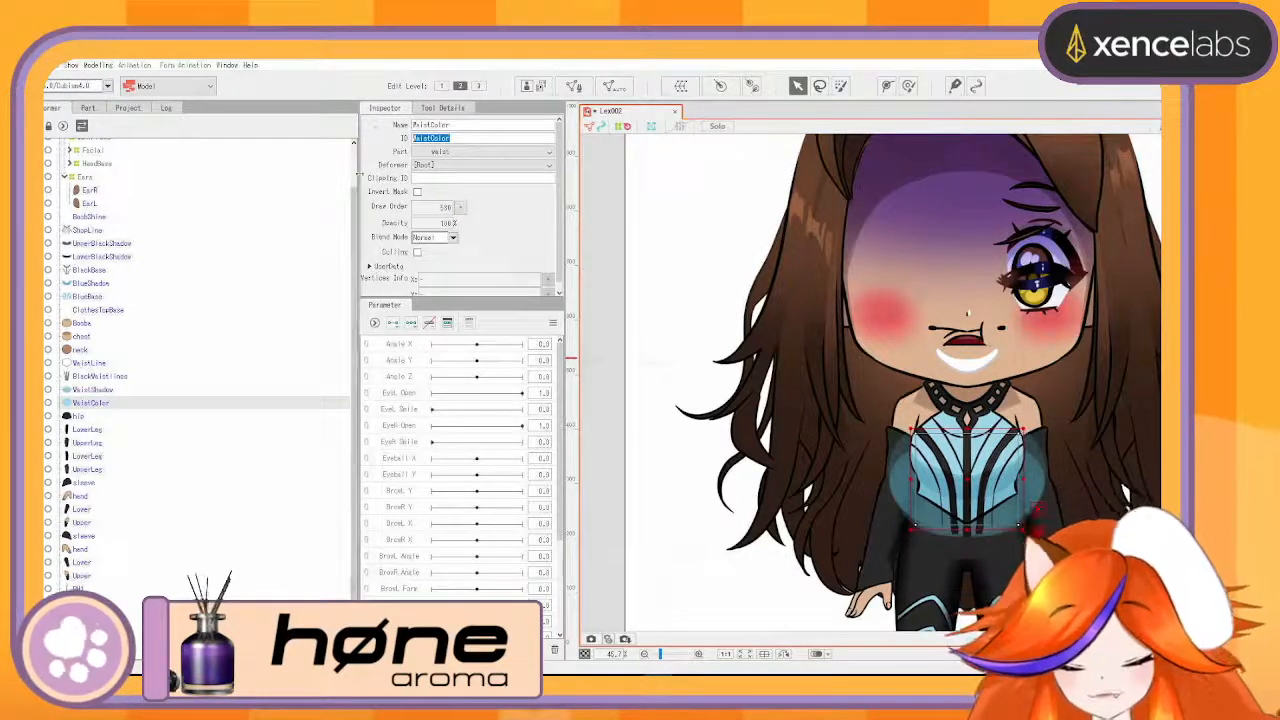
click(115, 389)
ctrl+click(120, 377)
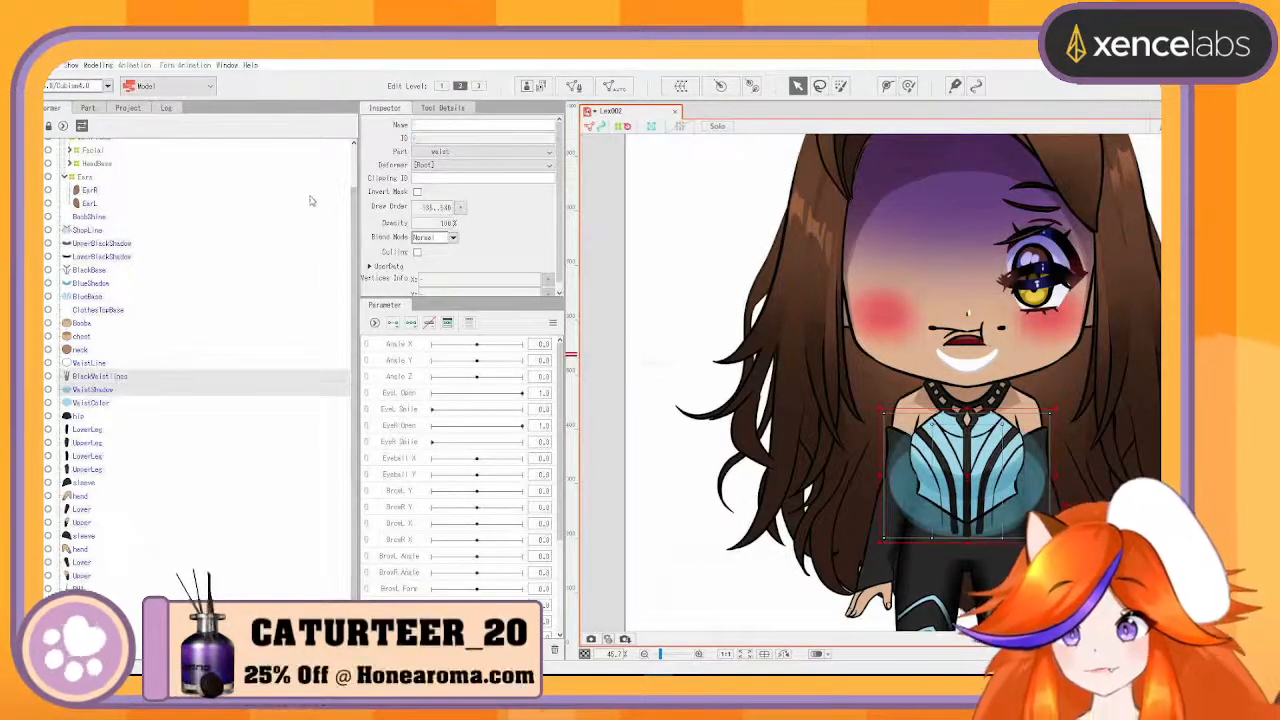
click(452, 178)
key(ctrl+v)
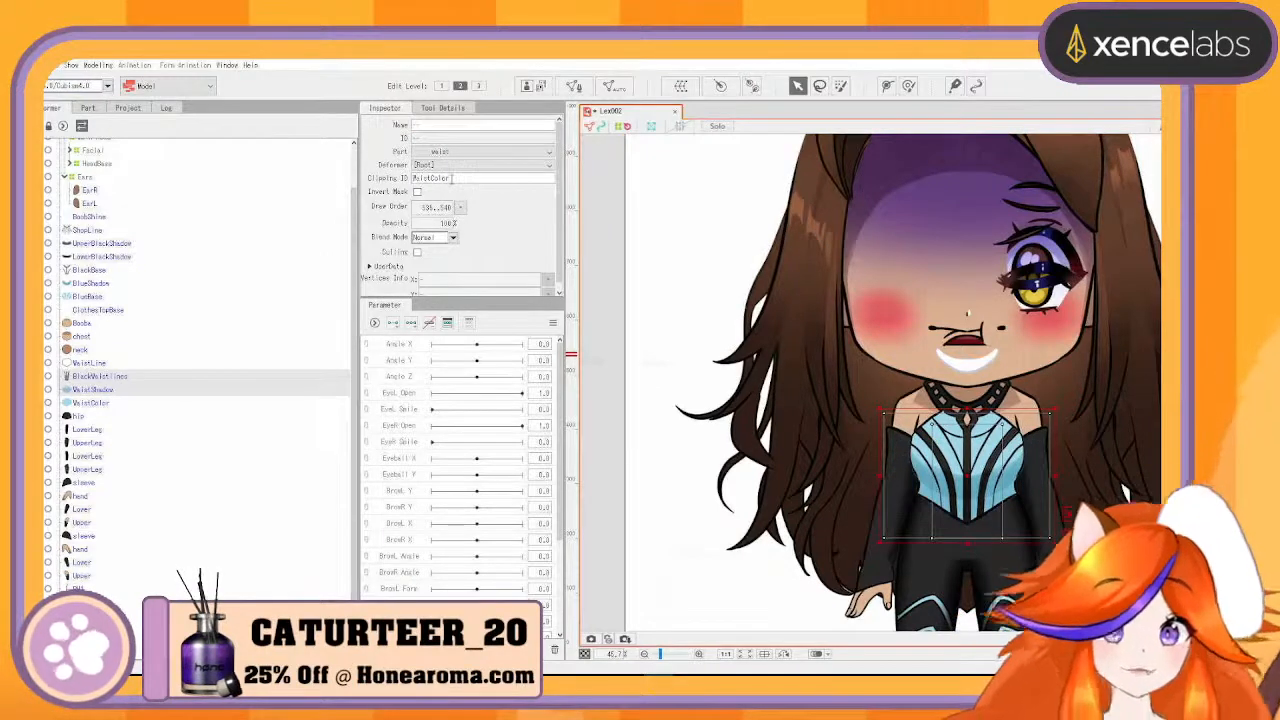
- Update the draw order of the hip layer and set both LowerLeg layers to draw order 520
click(94, 405)
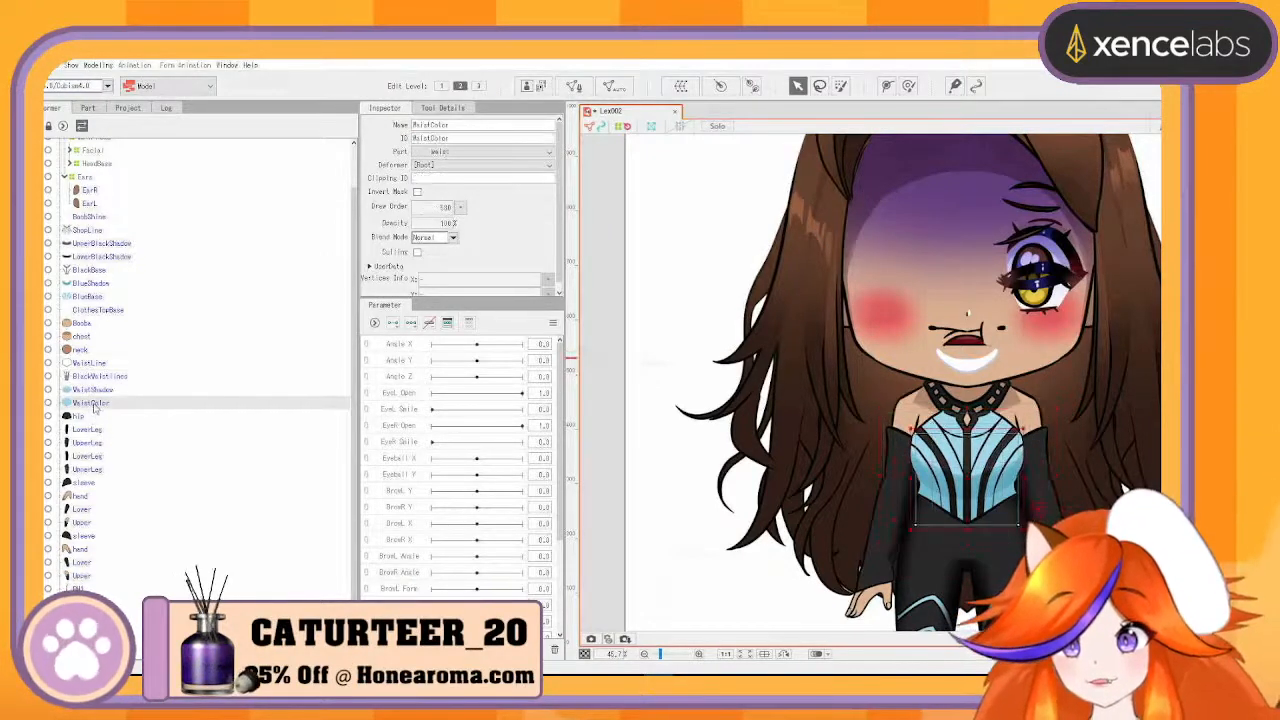
click(94, 415)
drag(430, 211, 434, 213)
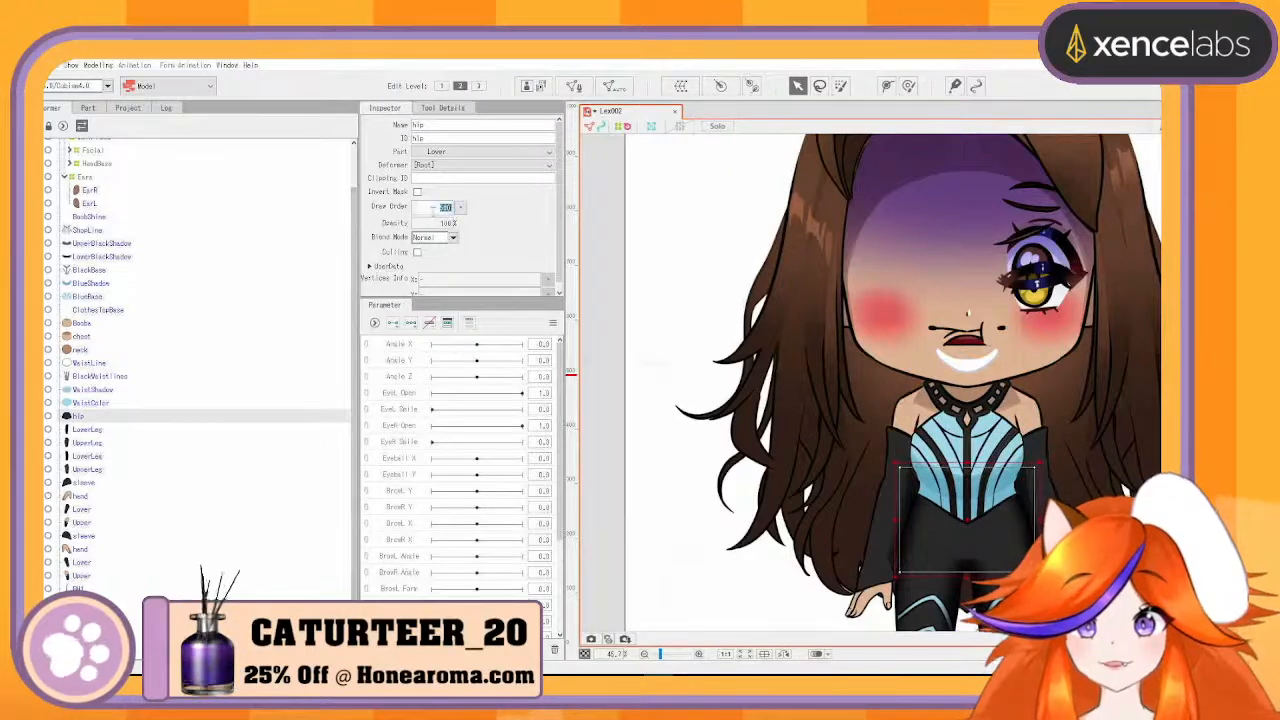
click(88, 429)
ctrl+click(88, 456)
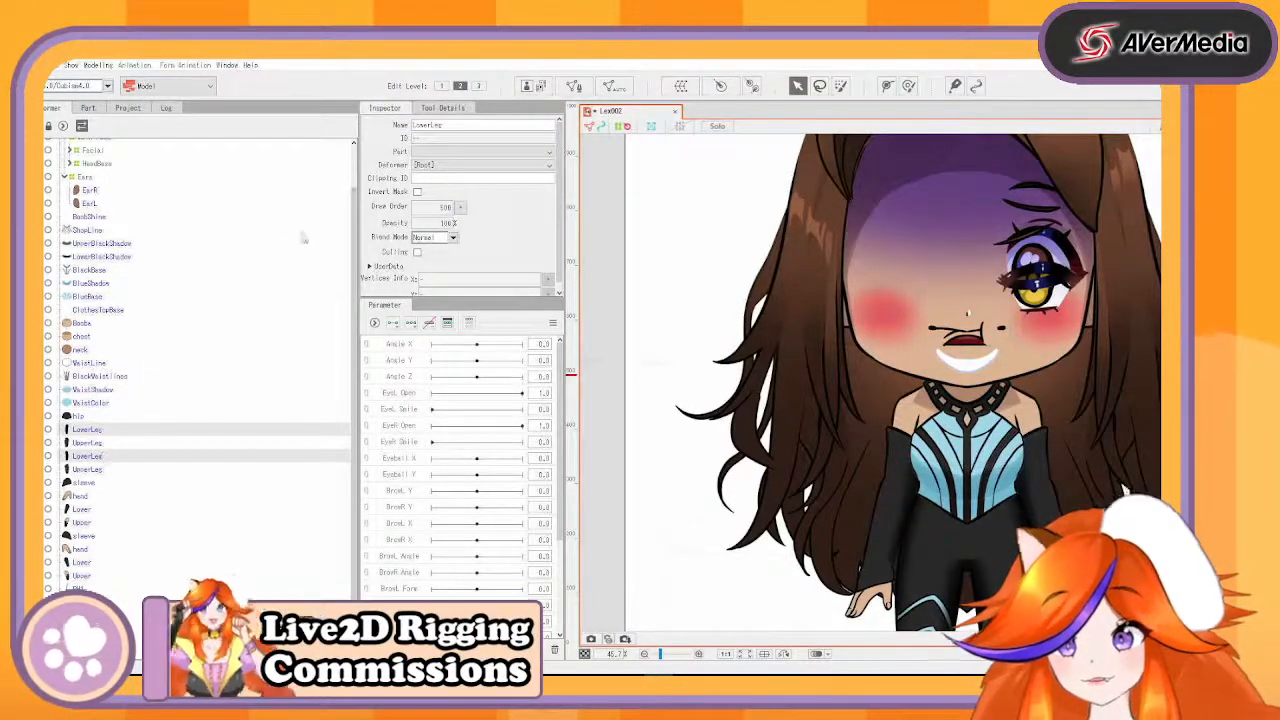
double_click(440, 207)
text(520)
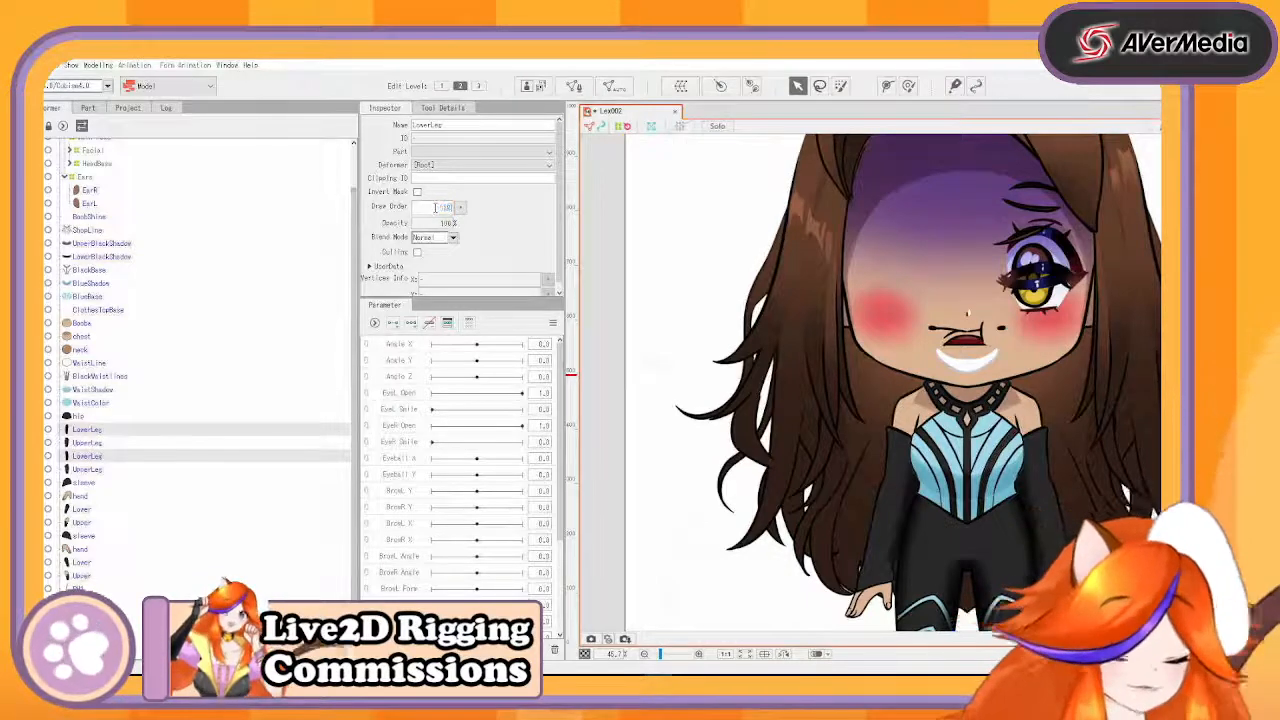
key(Return)
- Set the draw order of both UpperLeg layers to 515 and of both sleeve layers to 510
click(96, 443)
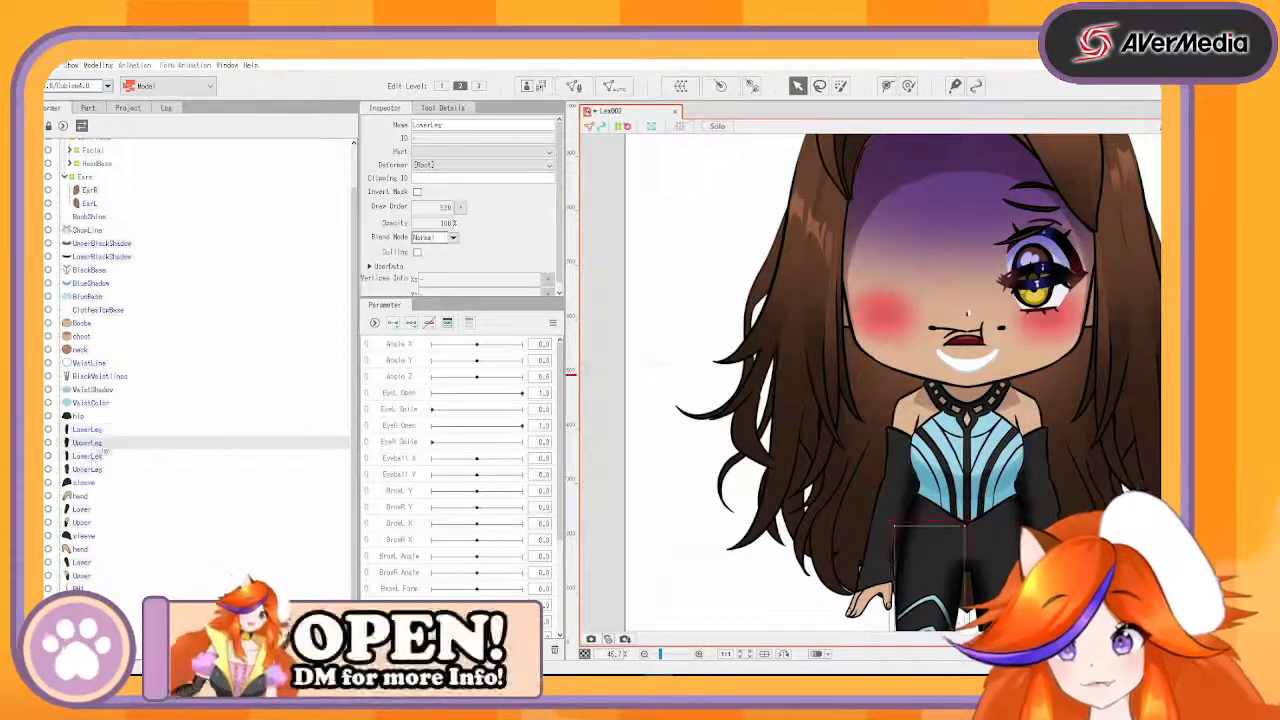
ctrl+click(100, 469)
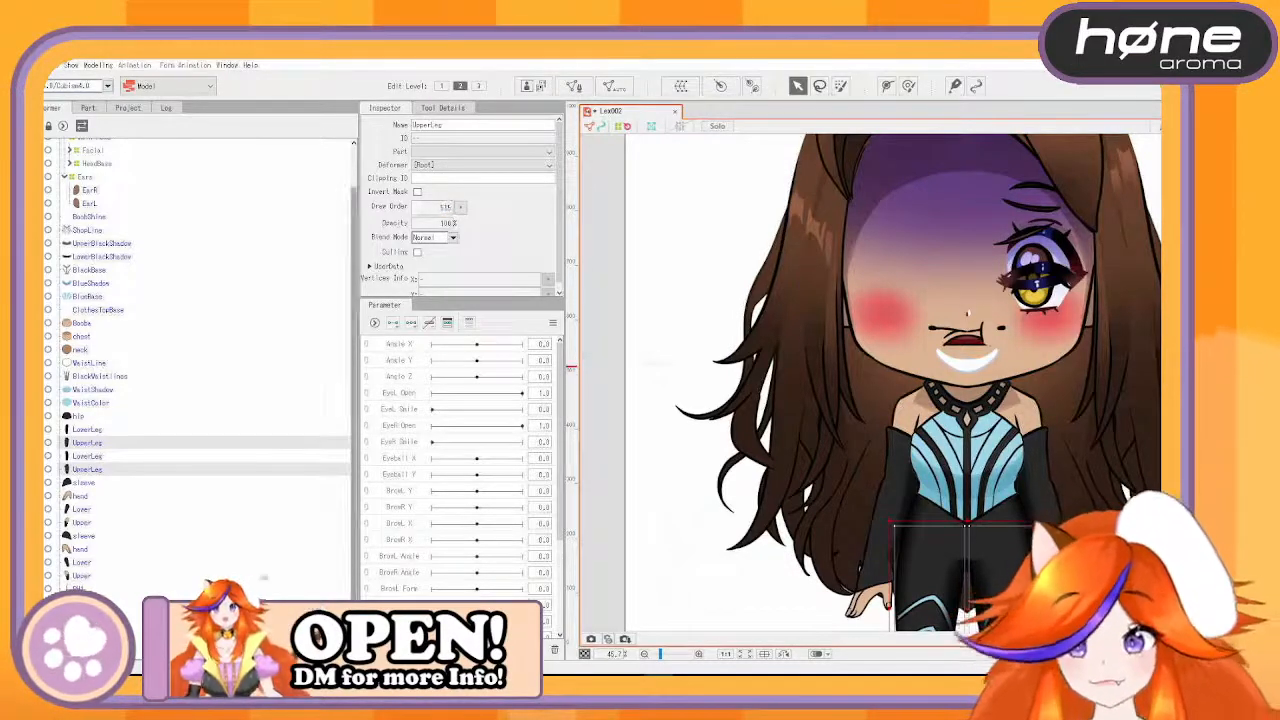
click(84, 482)
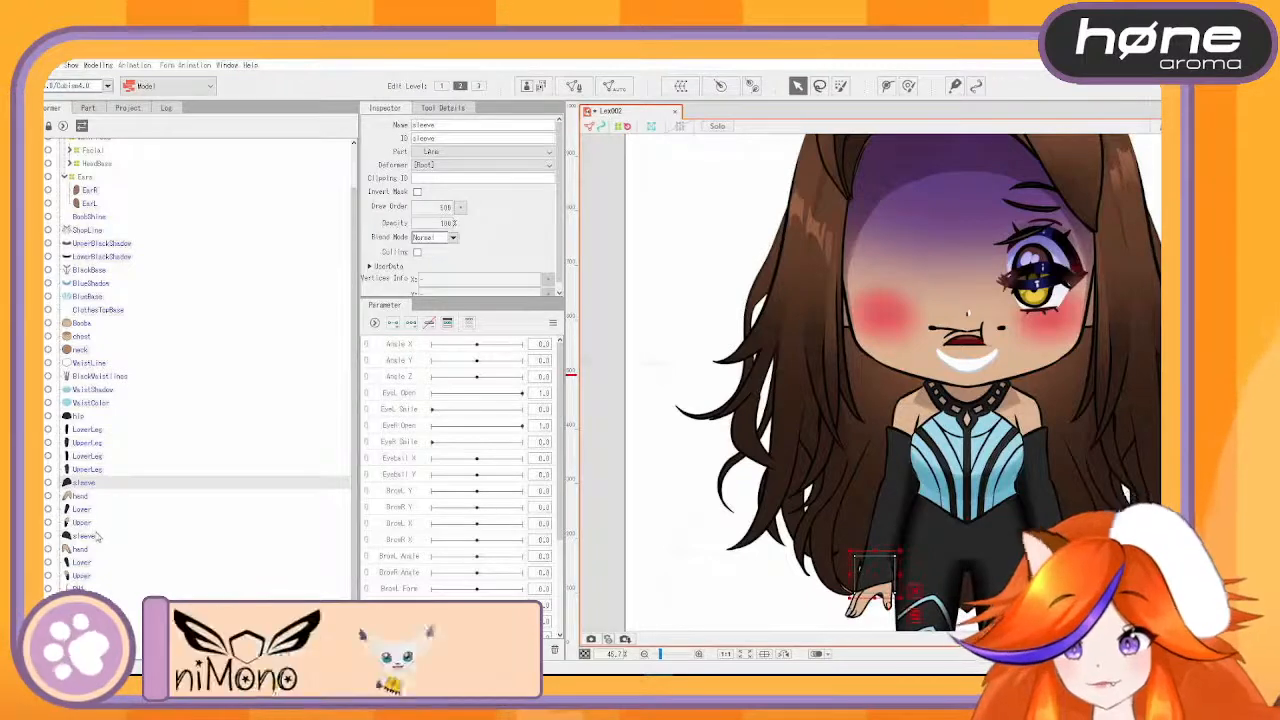
ctrl+click(84, 535)
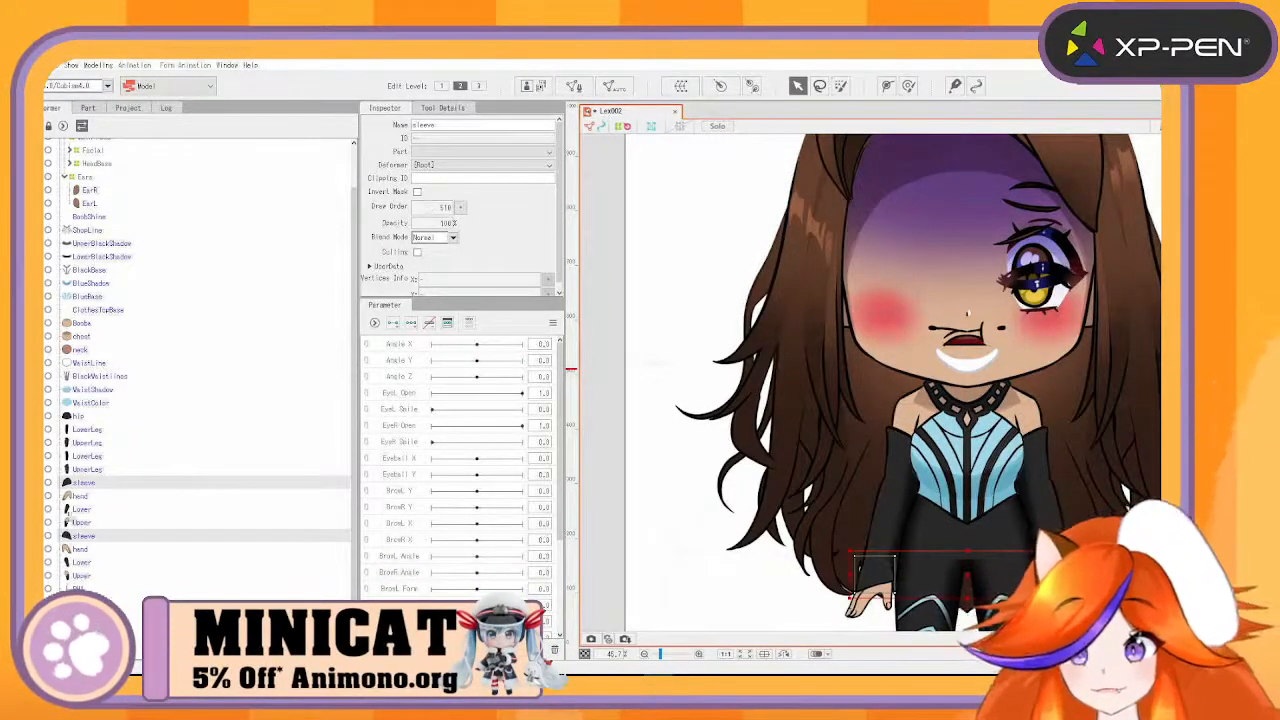
- Set the draw order of both hand layers to 505
click(98, 497)
ctrl+click(97, 550)
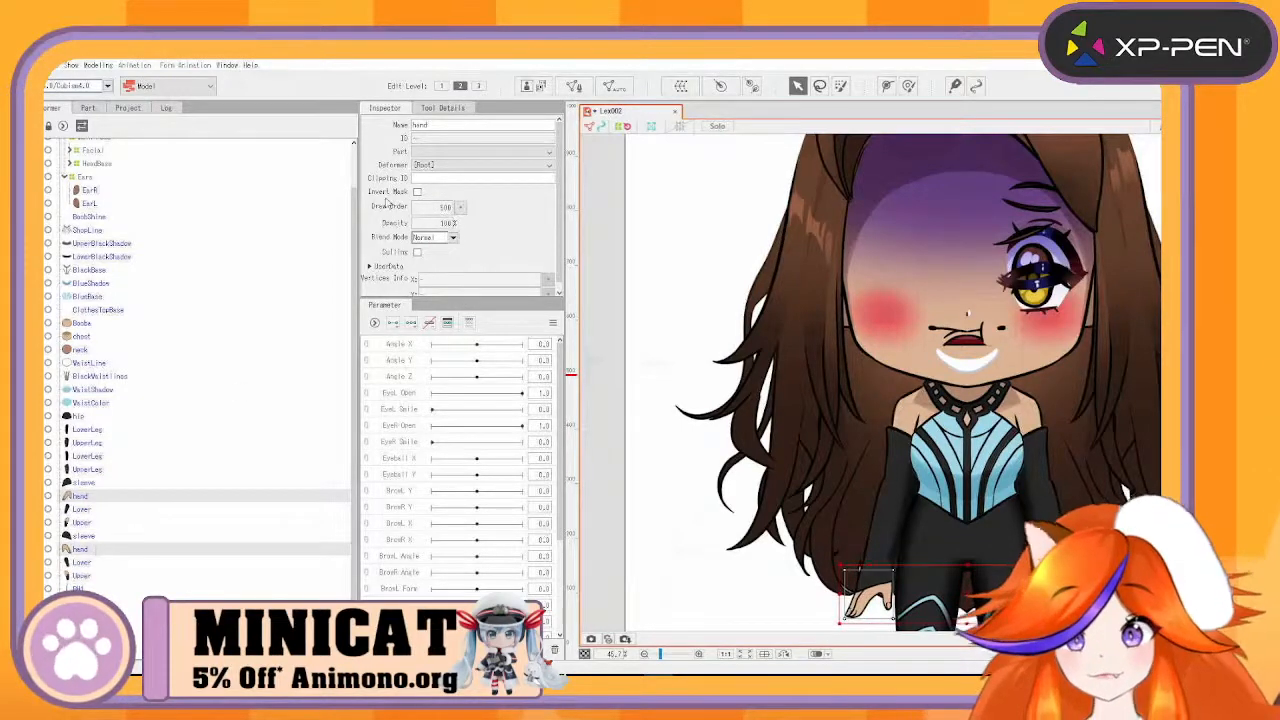
text(495)
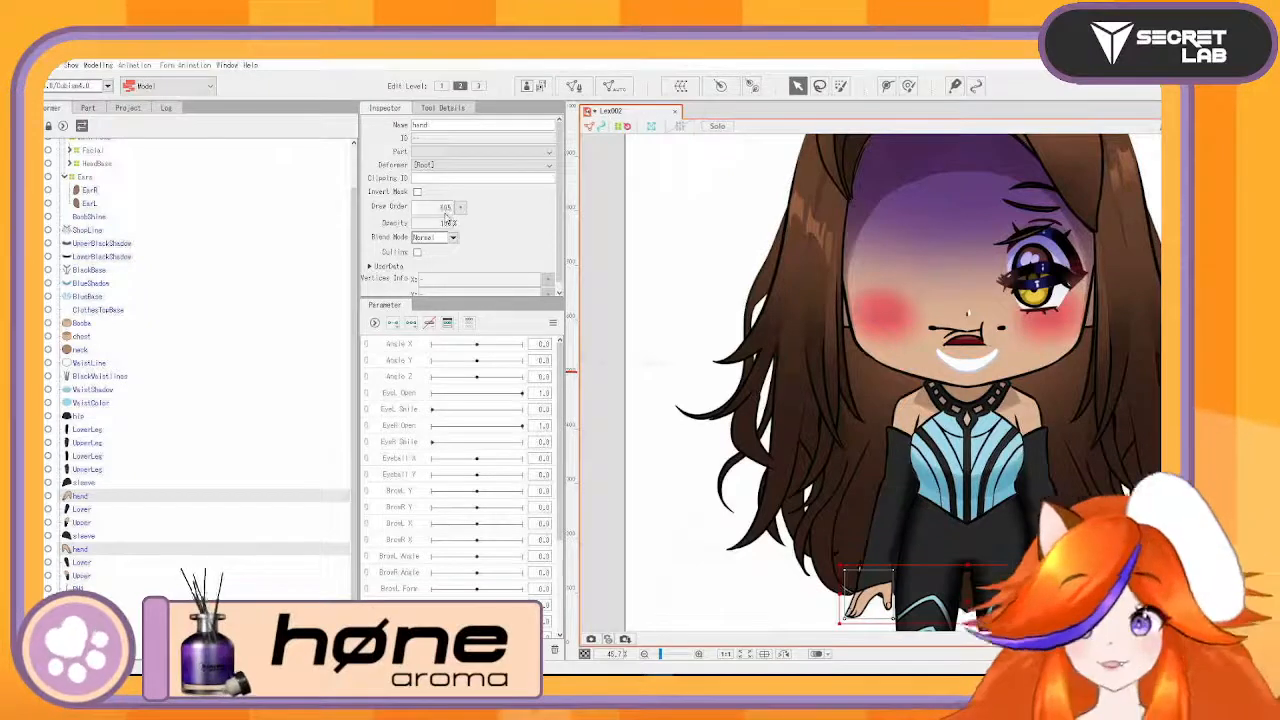
- Check the draw order of both Lower arm layers and set both Upper arm layers to draw order 495
click(82, 512)
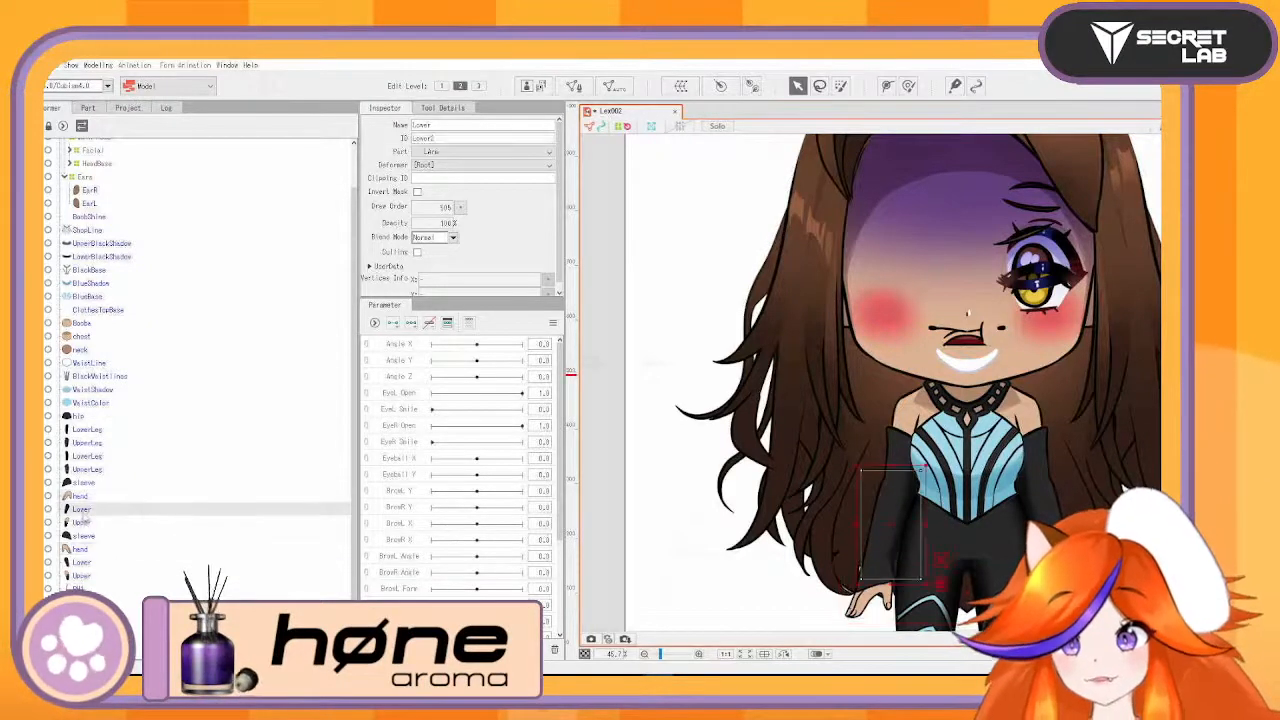
ctrl+click(88, 563)
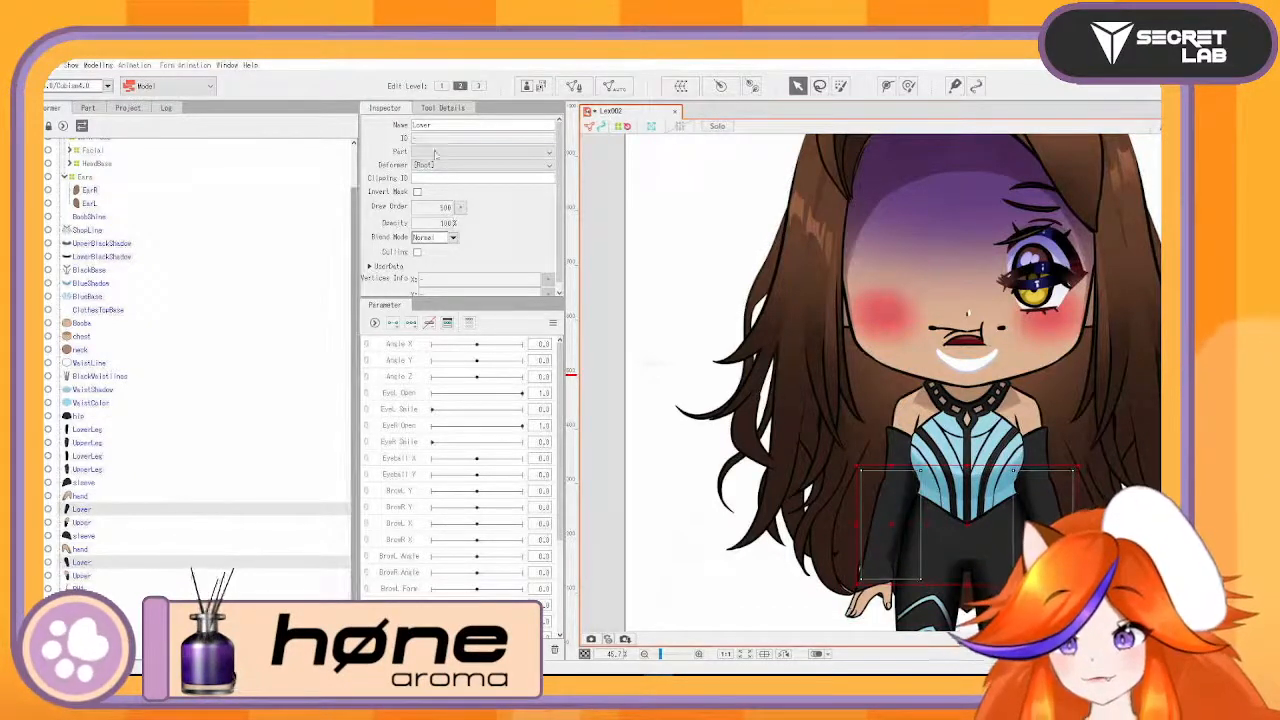
click(84, 522)
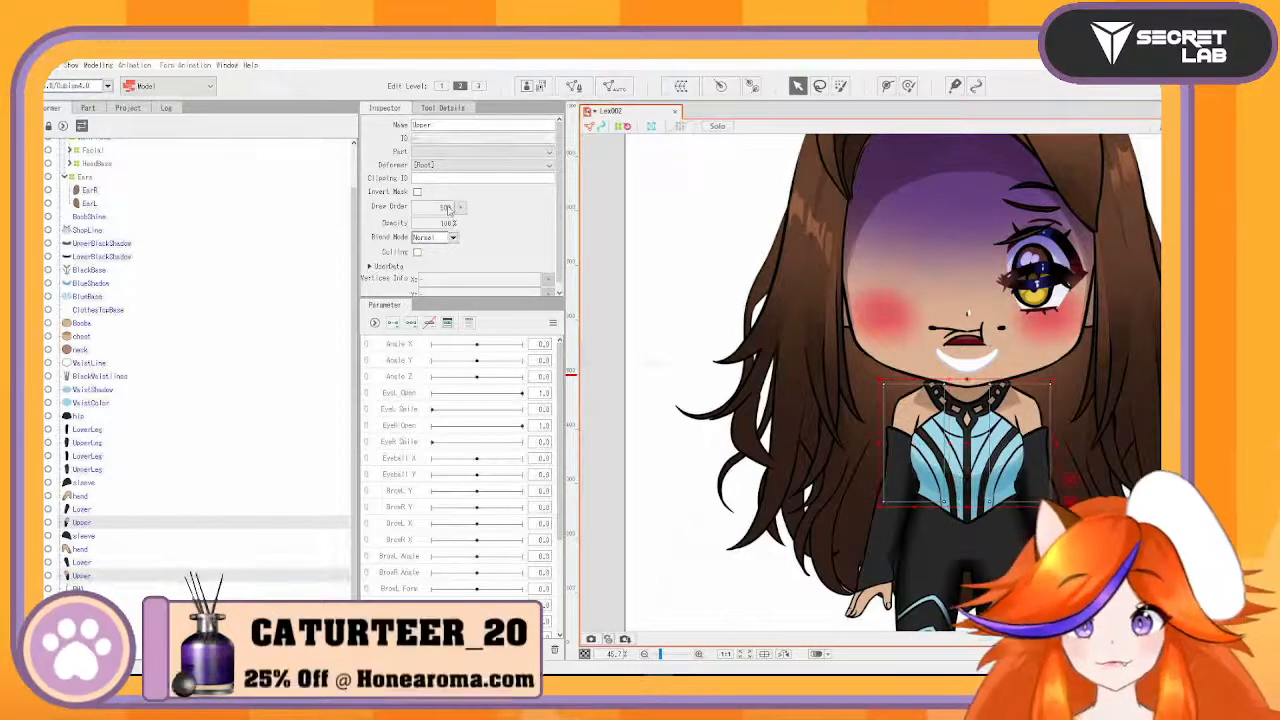
double_click(445, 208)
key(Return)
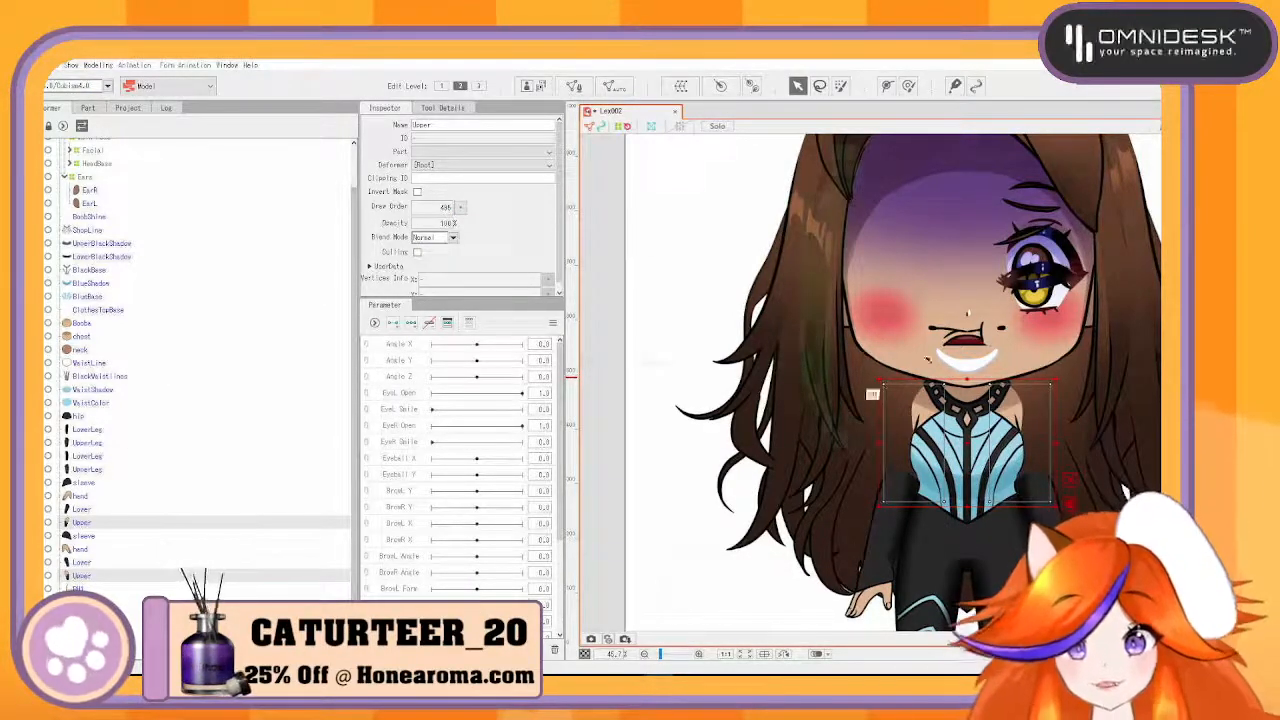
- Set the draw order of the BH1 hair layers on both sides to 490
scroll(175, 486, down, 1)
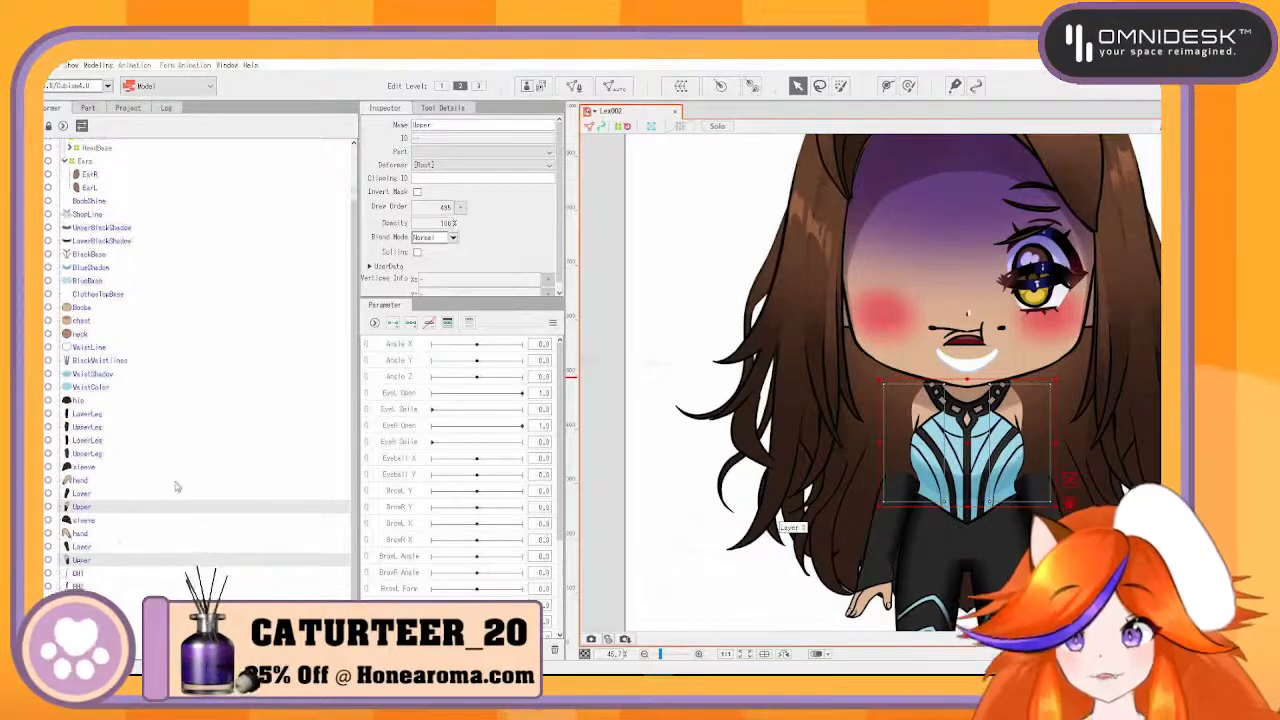
click(90, 576)
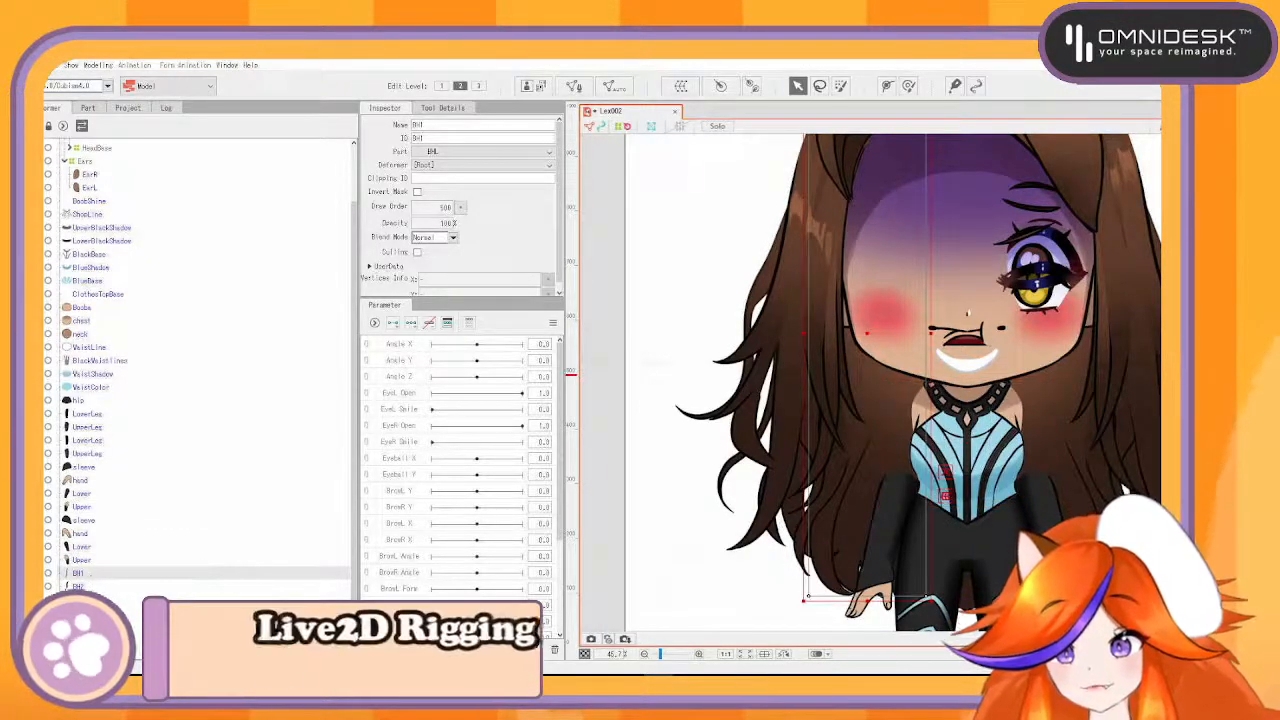
click(84, 562)
click(80, 573)
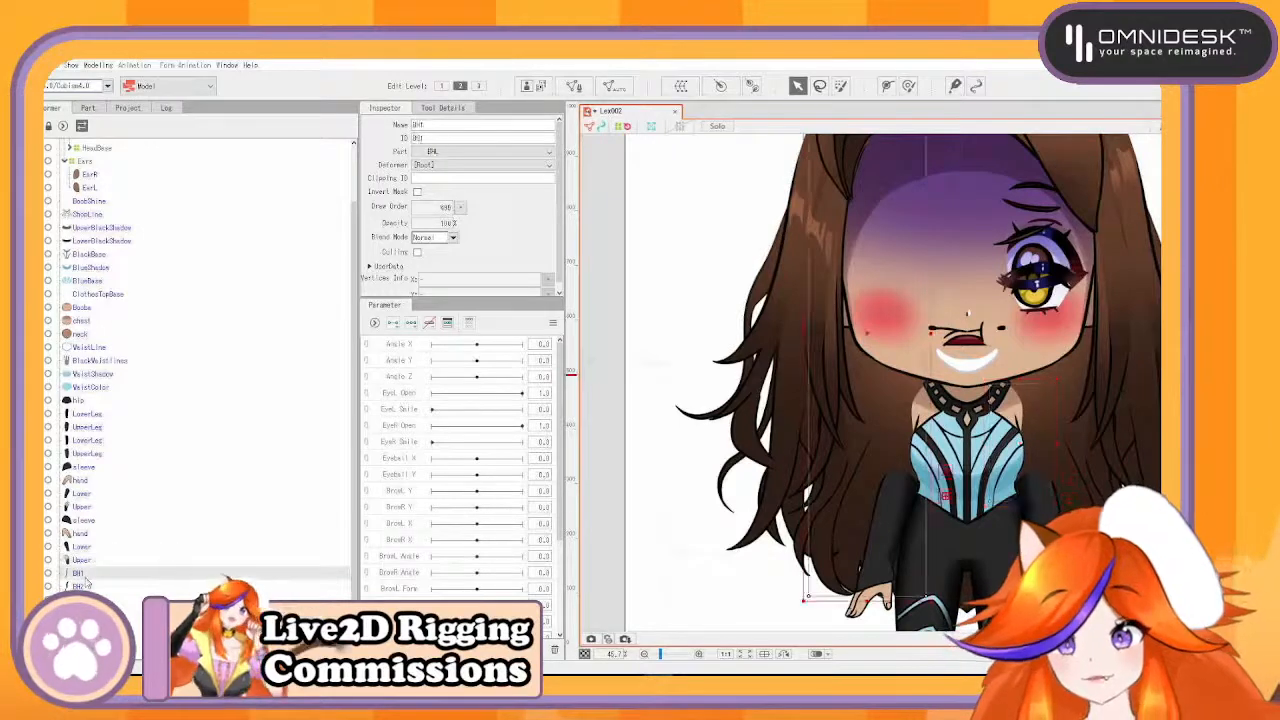
ctrl+click(80, 600)
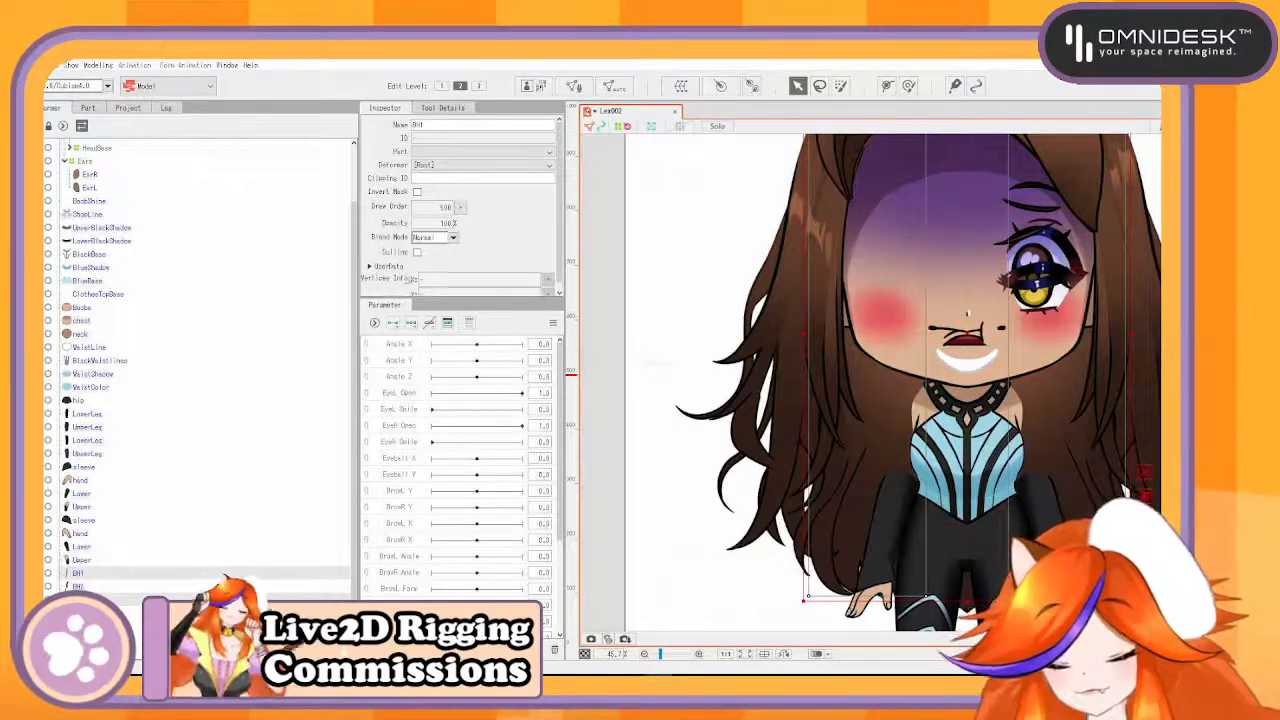
double_click(446, 207)
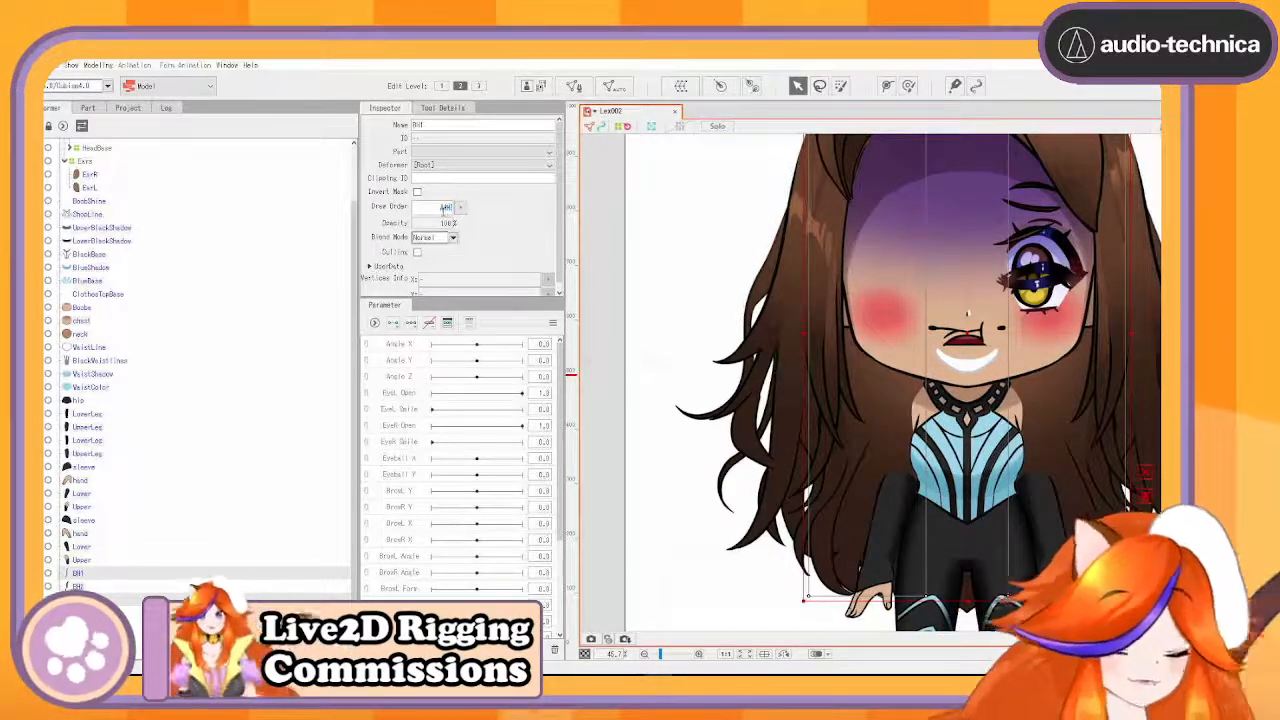
text(490)
key(Return)
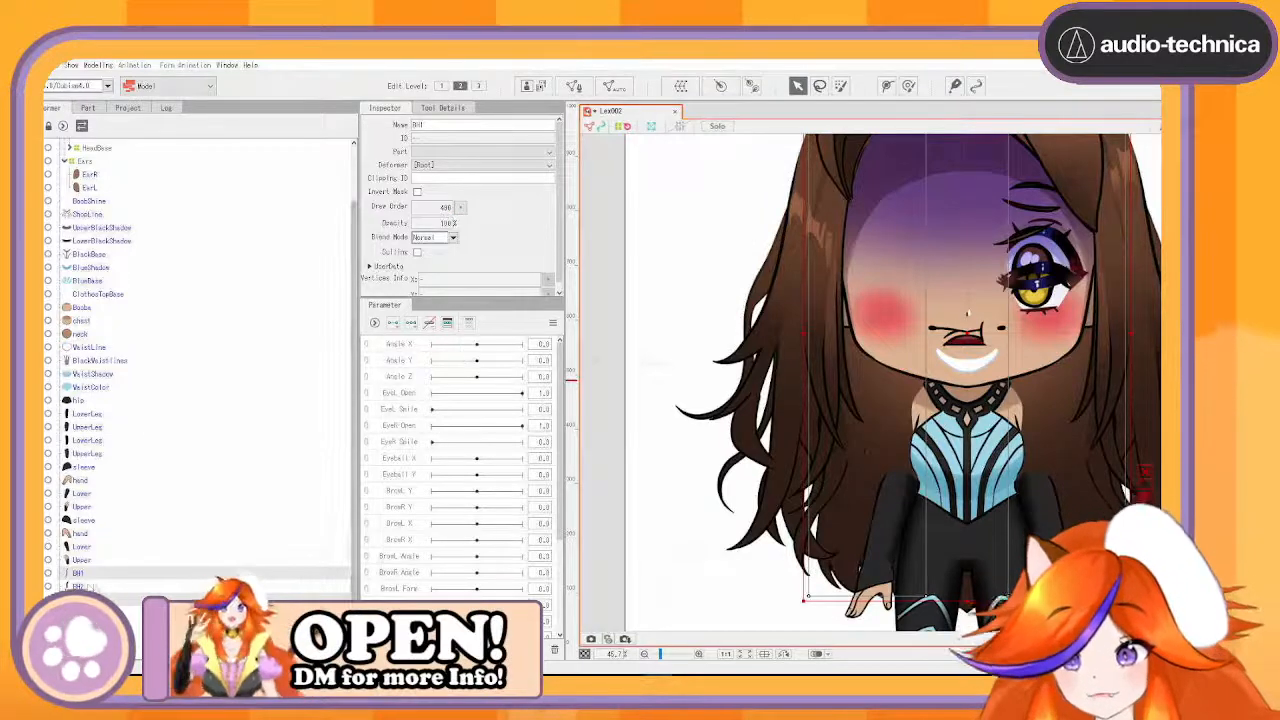
- Change the draw order of both BH2 hair layers and set the base back hair layer BHM to draw order 400
click(79, 587)
ctrl+click(80, 613)
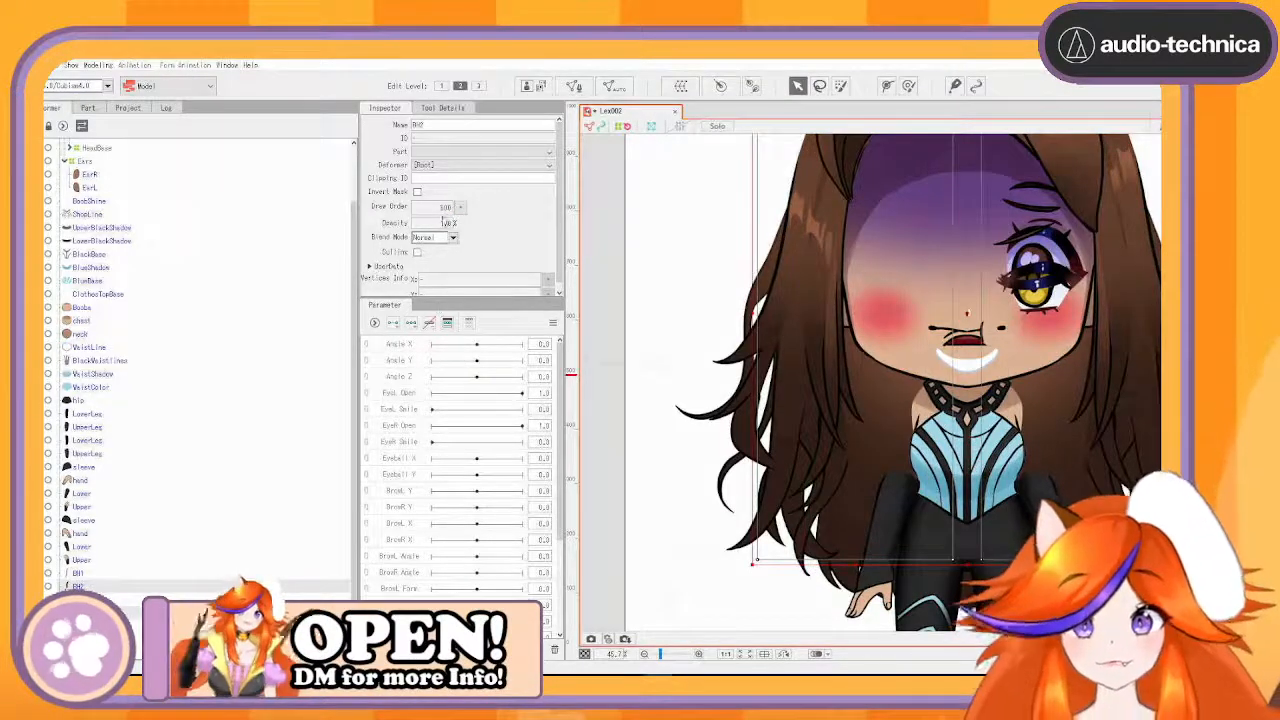
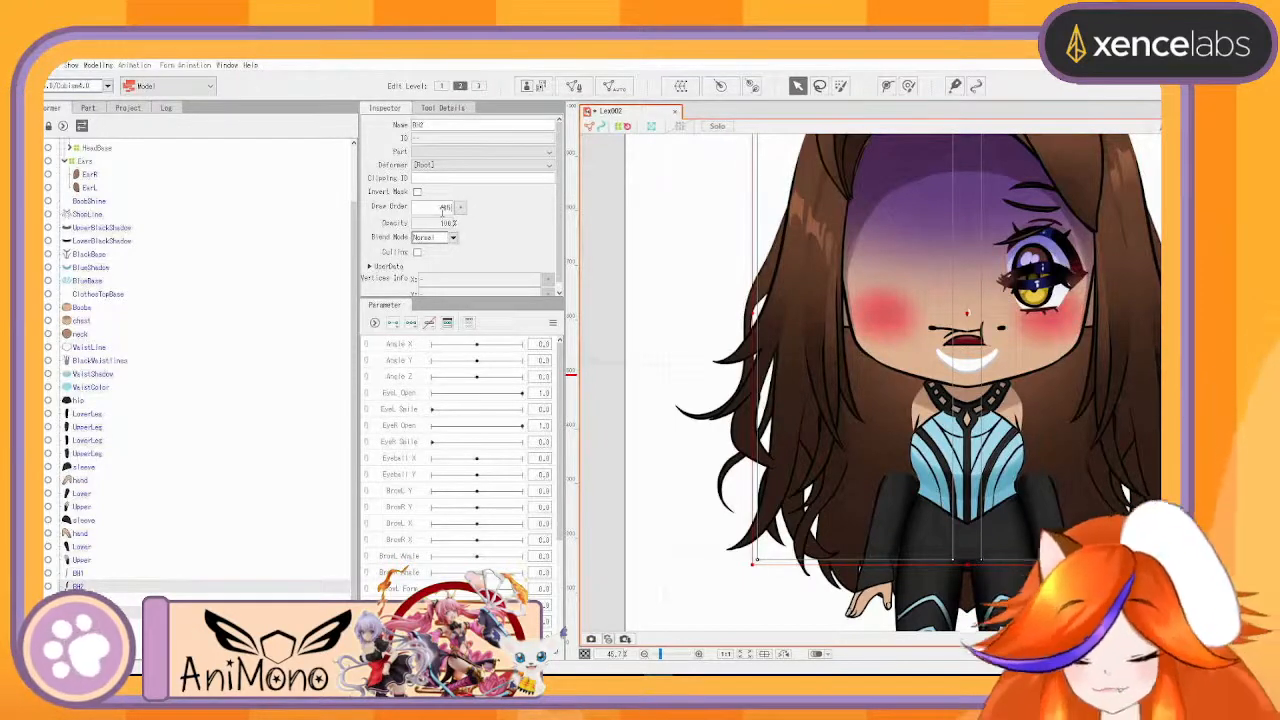
click(88, 606)
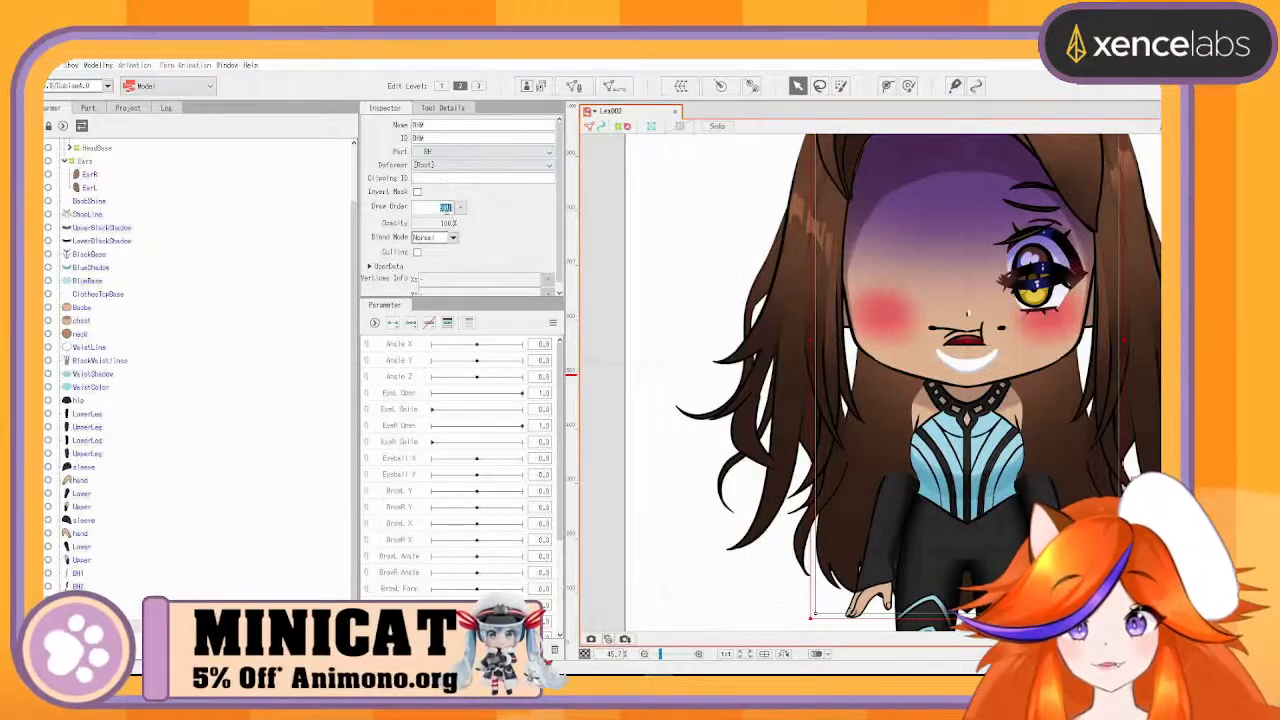
text(400)
key(Return)
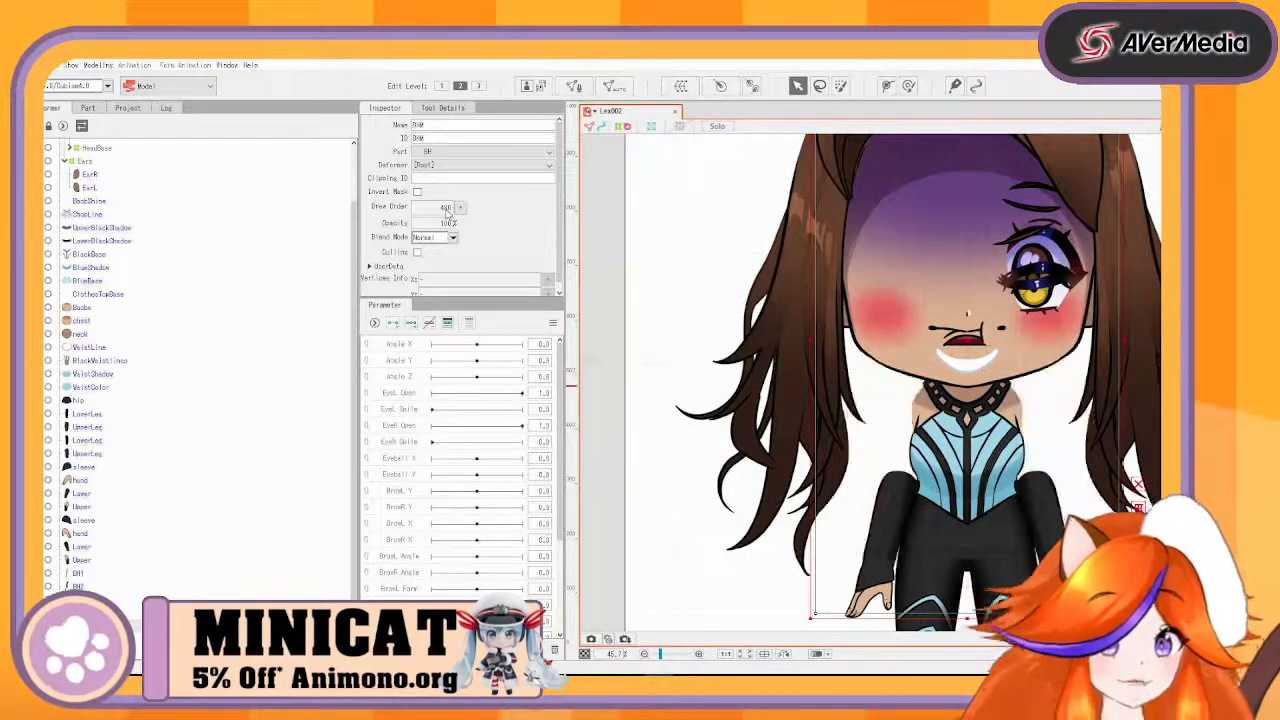
- Delete the full-canvas Layer 0 in Group 1 that lies behind the character
scroll(852, 338, down, 3)
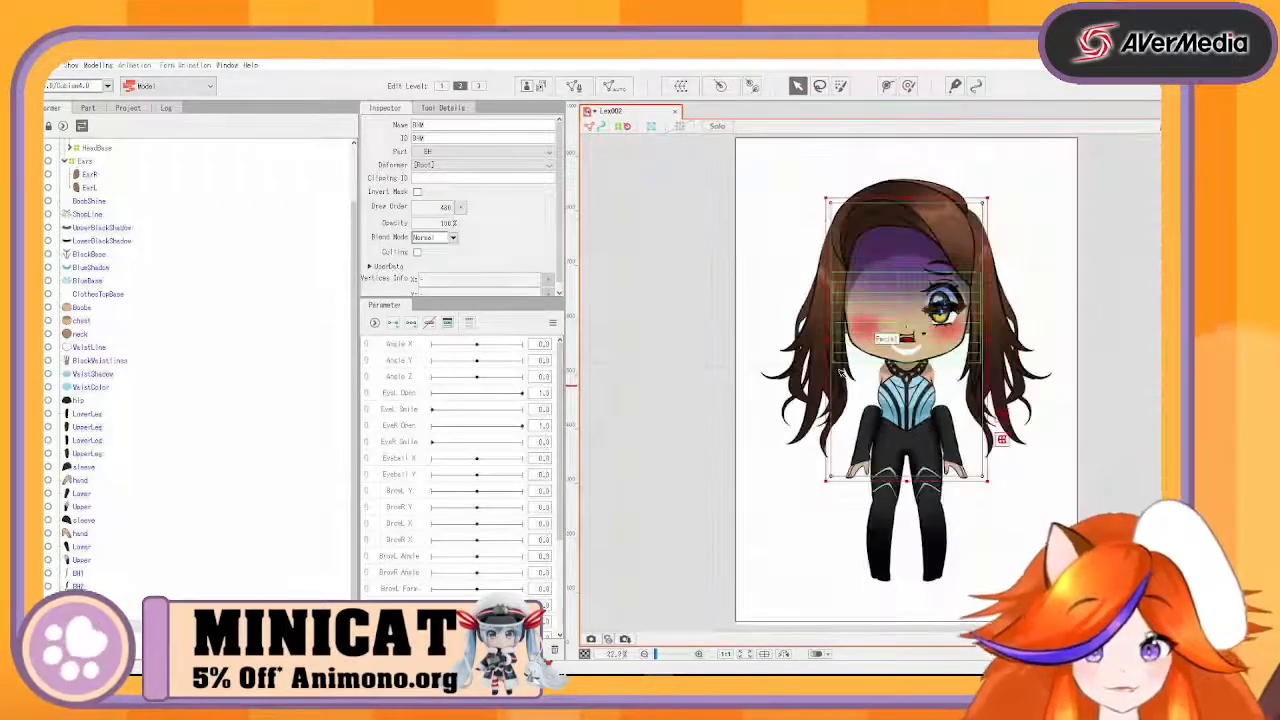
click(200, 640)
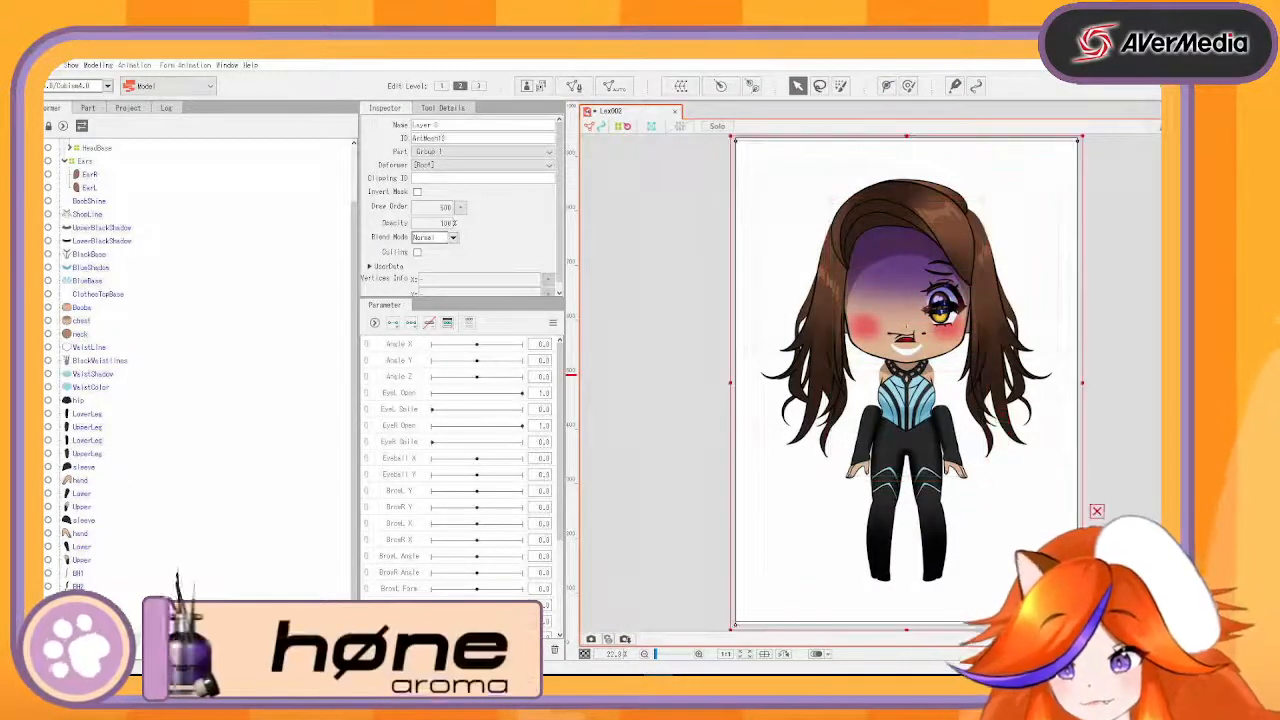
key(Delete)
- Squash the Background layer from its upper edge into a strip below the character, with its edge just at the soles
click(200, 642)
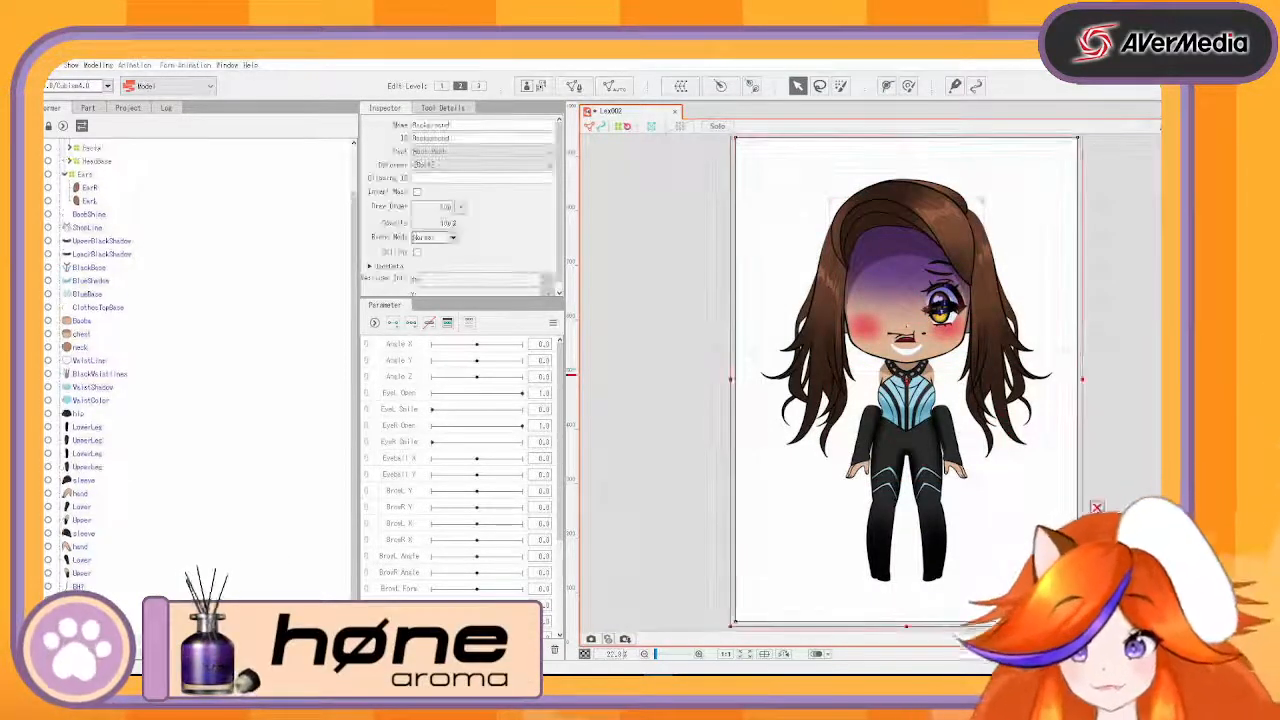
scroll(865, 254, down, 2)
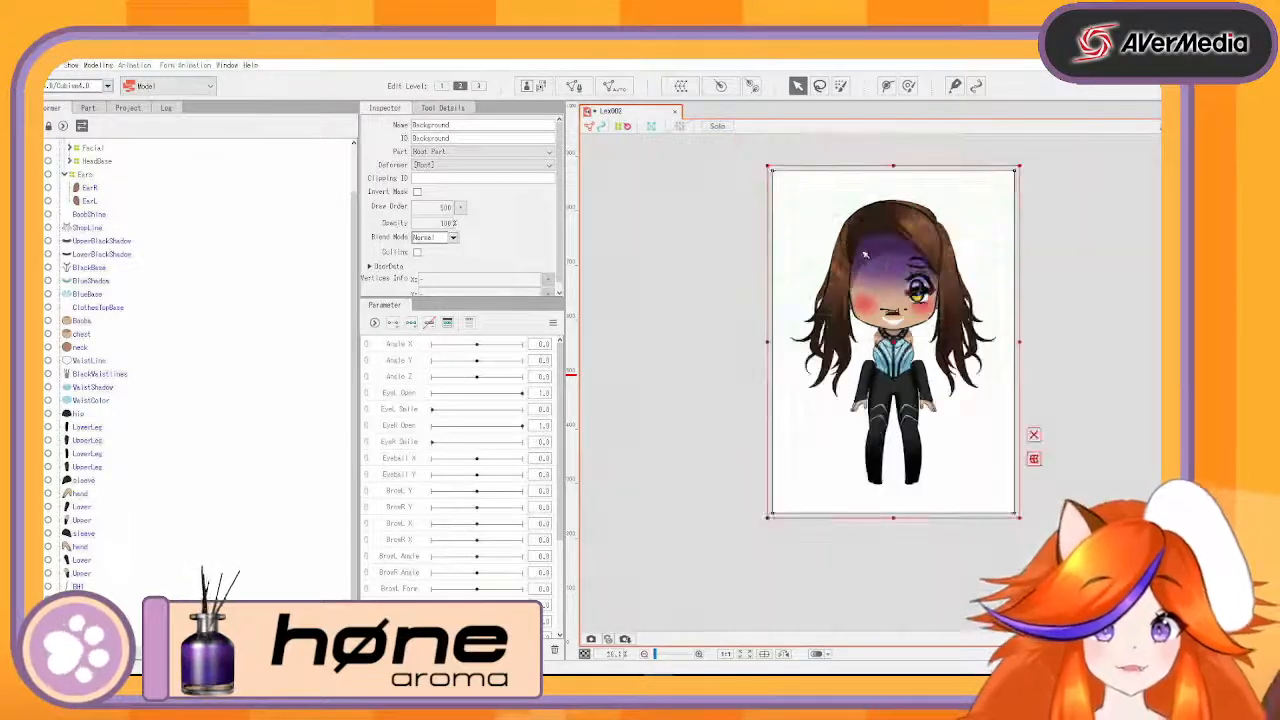
drag(893, 166, 950, 486)
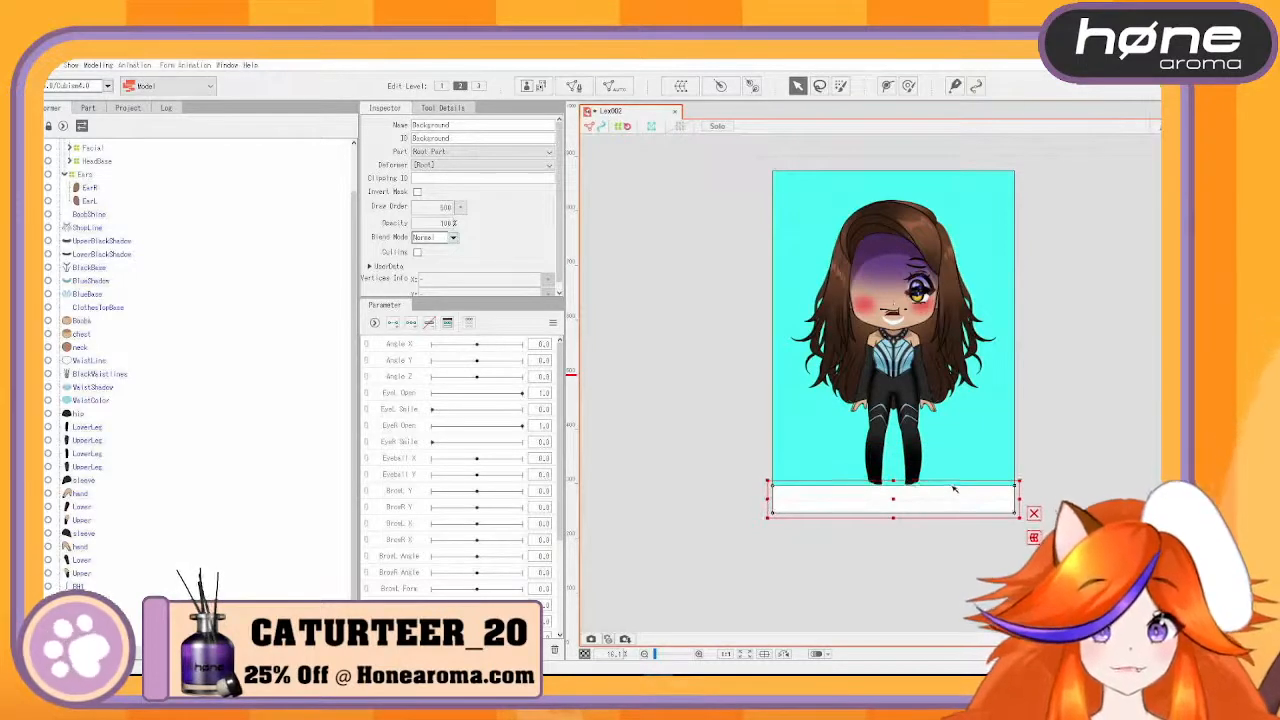
scroll(955, 489, up, 5)
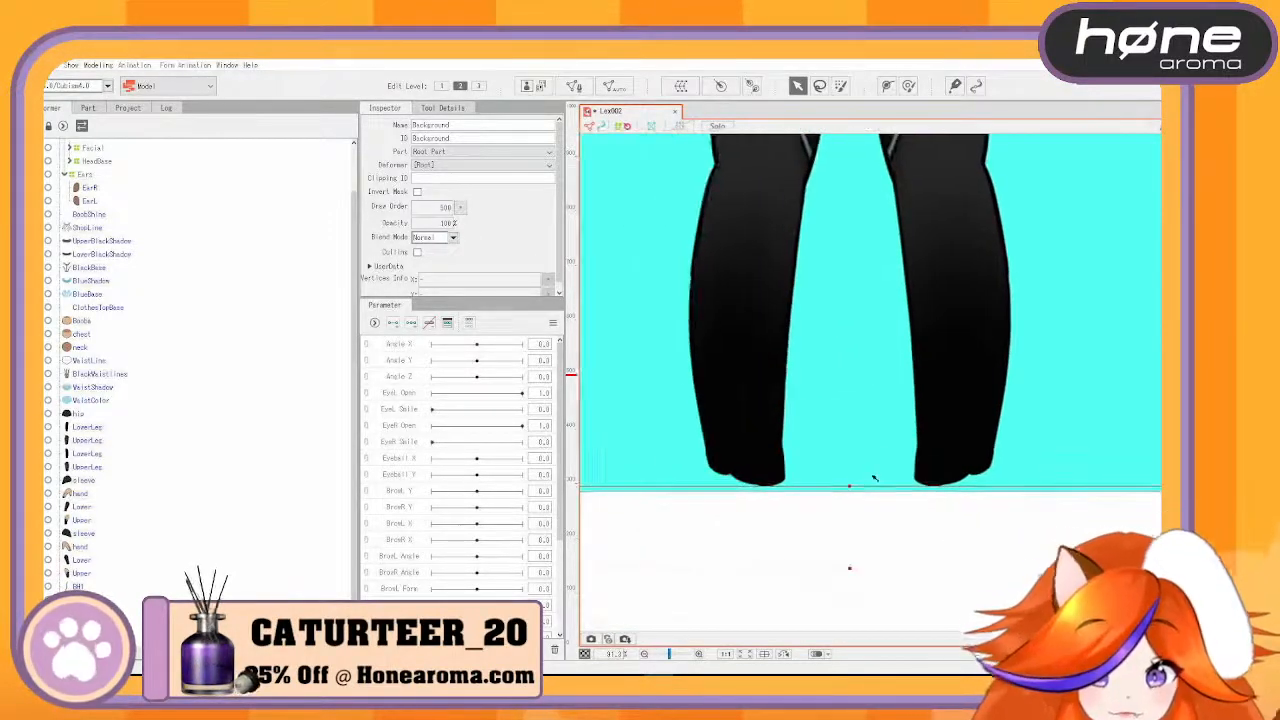
drag(849, 482, 850, 479)
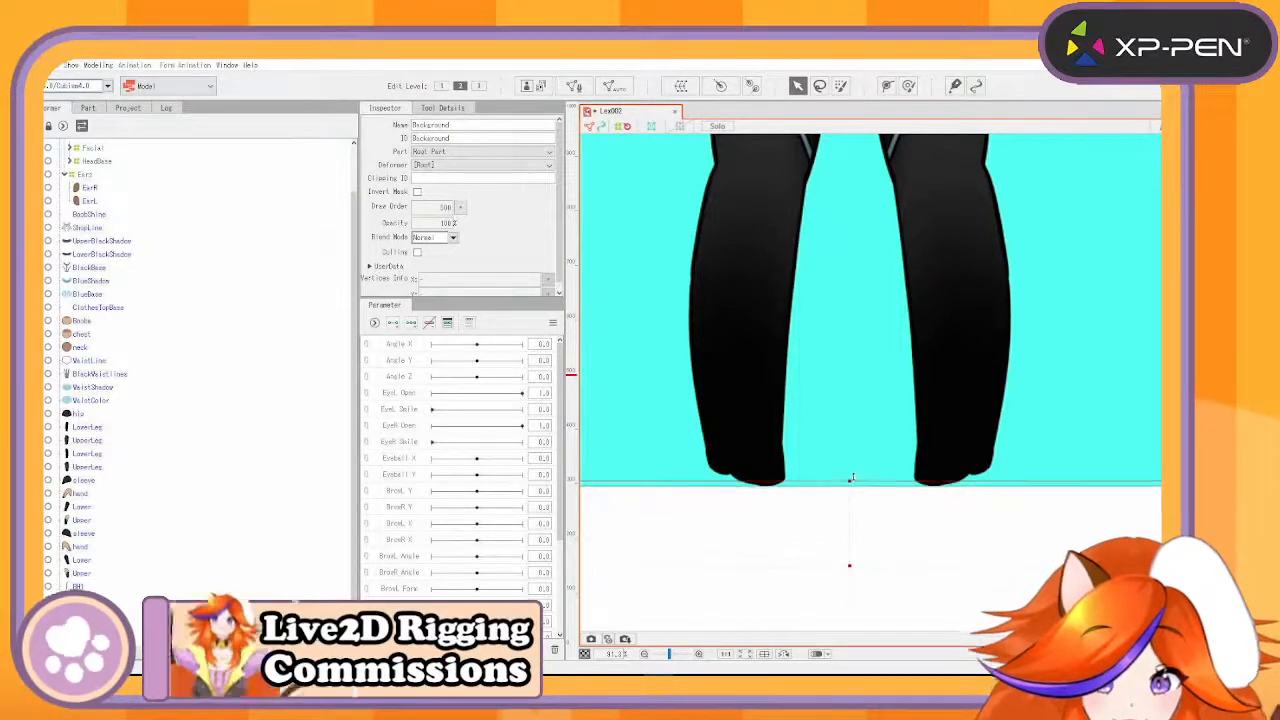
scroll(864, 427, down, 5)
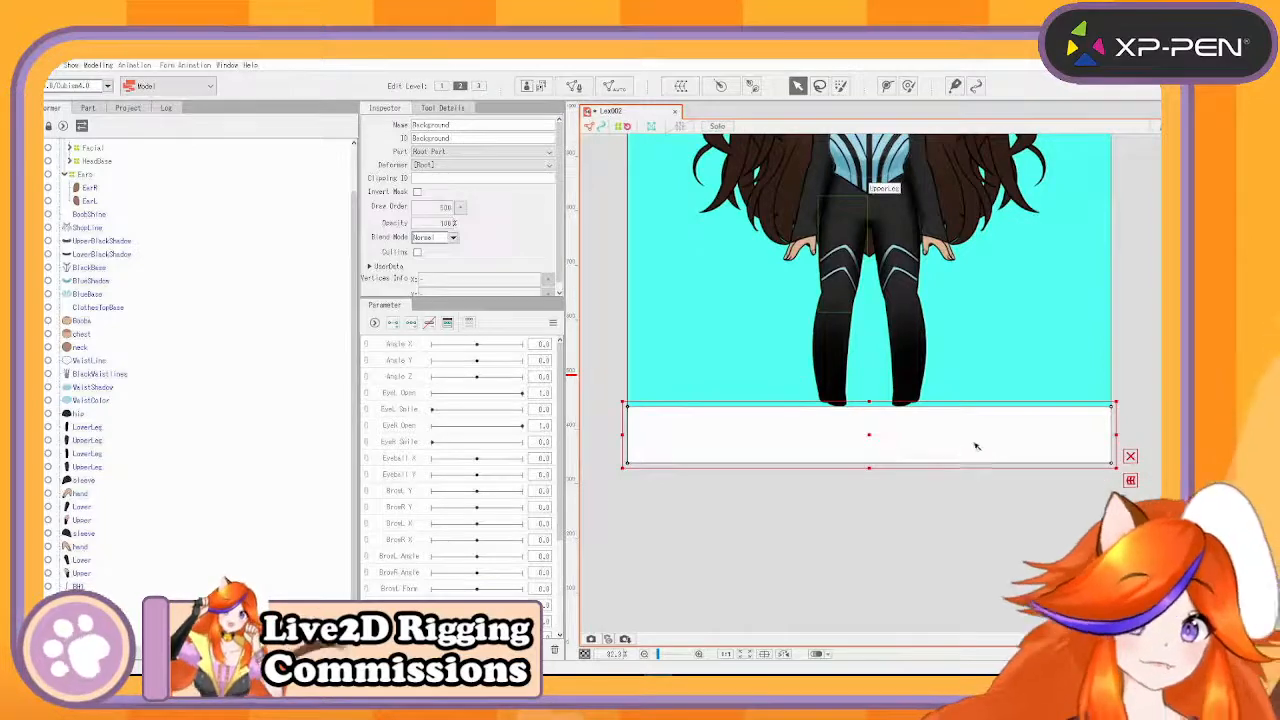
click(608, 357)
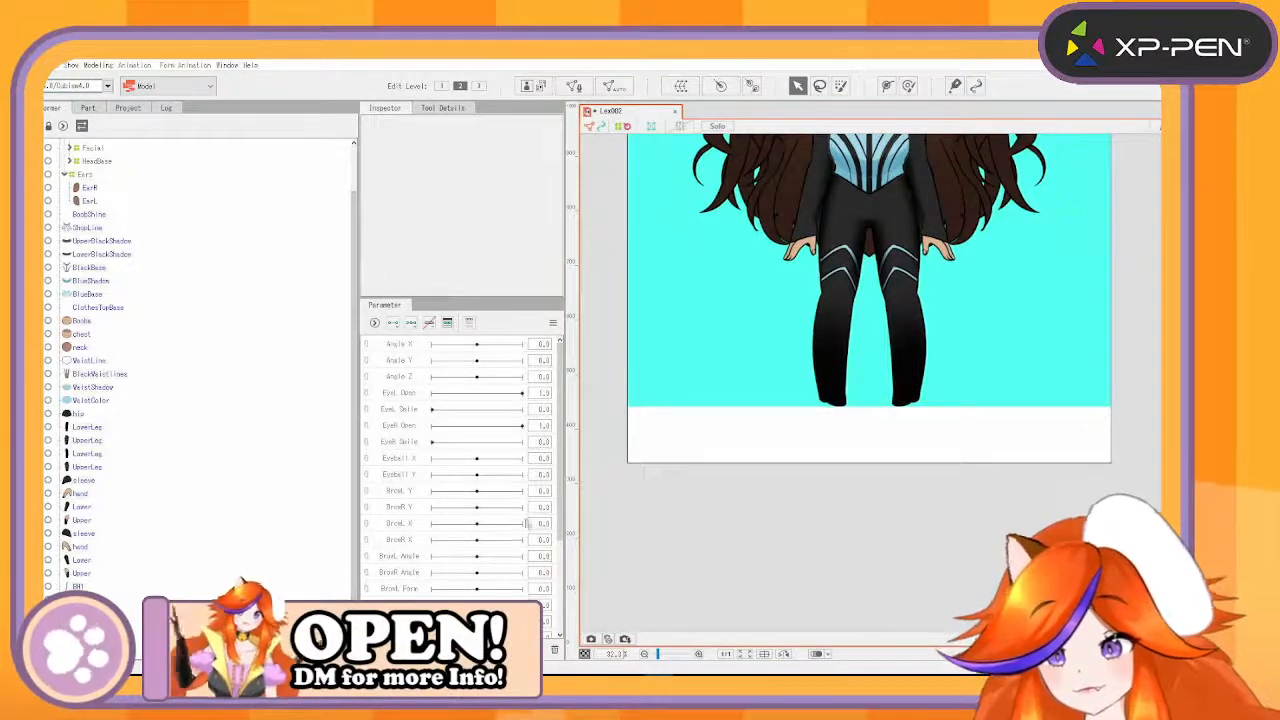
- Create a warp deformer named BH as parent of all the back hair layers
scroll(598, 400, down, 4)
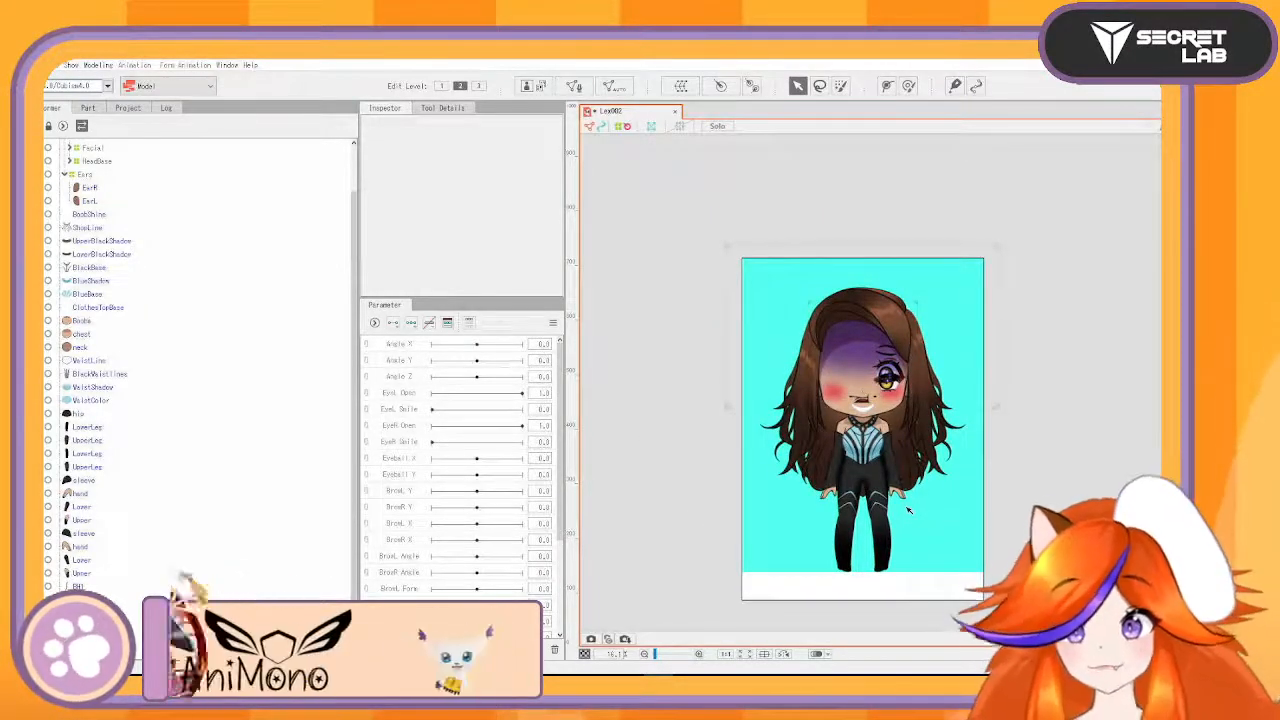
scroll(917, 426, down, 1)
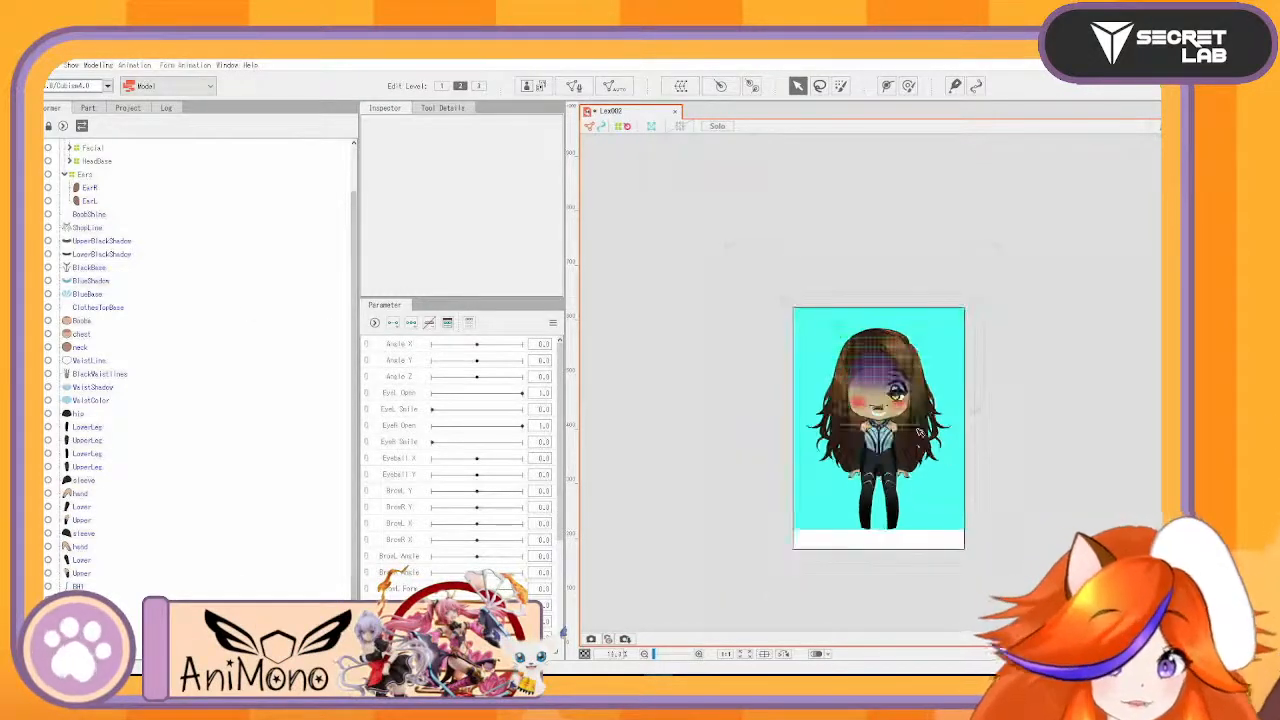
scroll(912, 430, up, 2)
drag(900, 437, 836, 333)
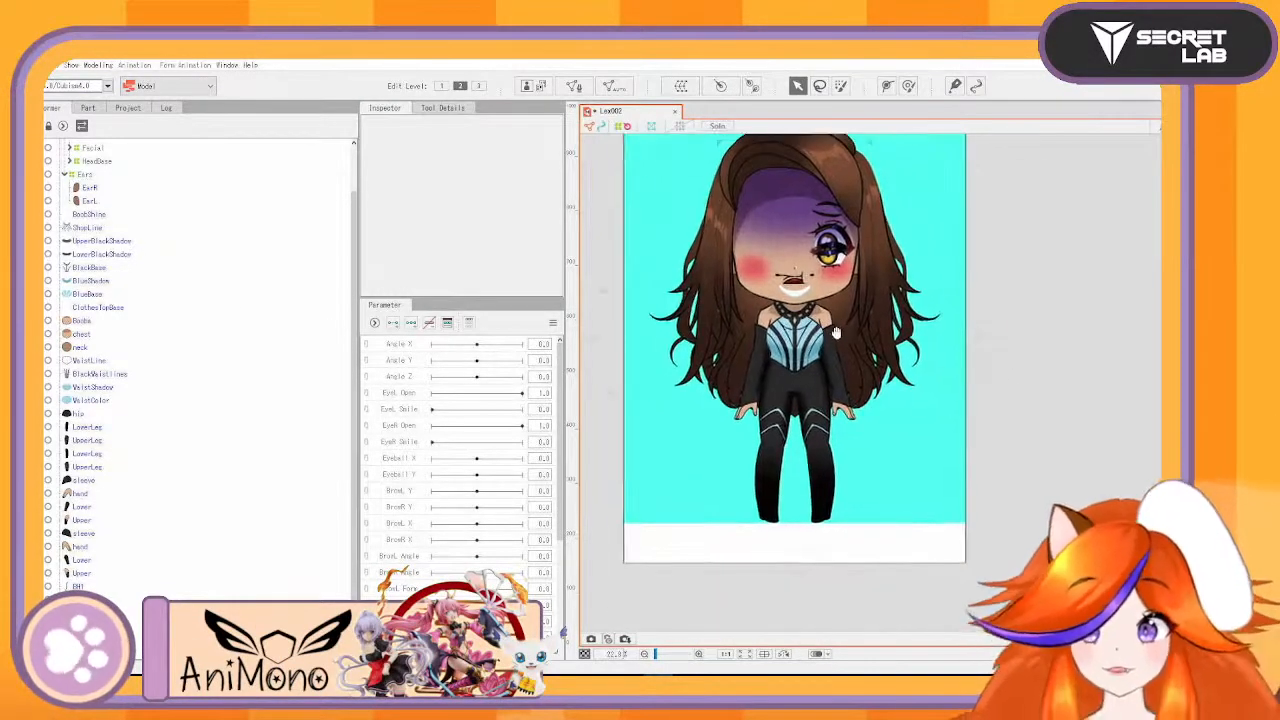
click(175, 588)
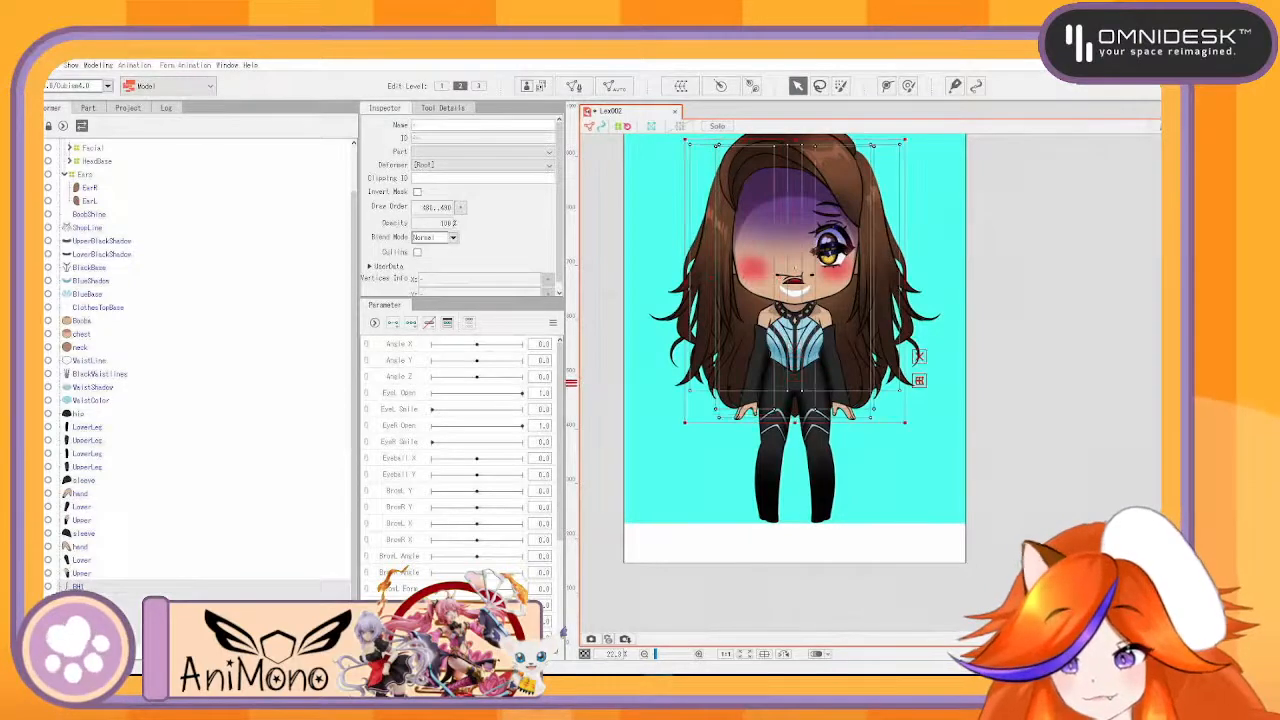
click(680, 85)
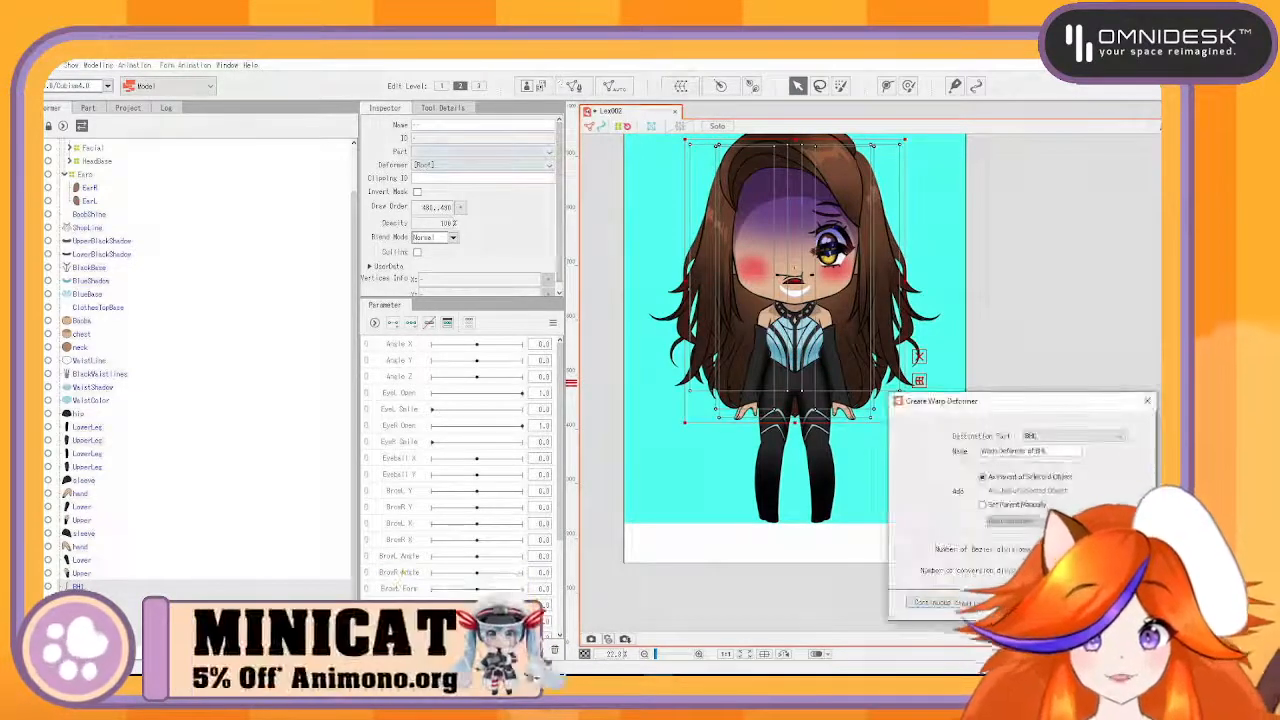
drag(1058, 455, 773, 452)
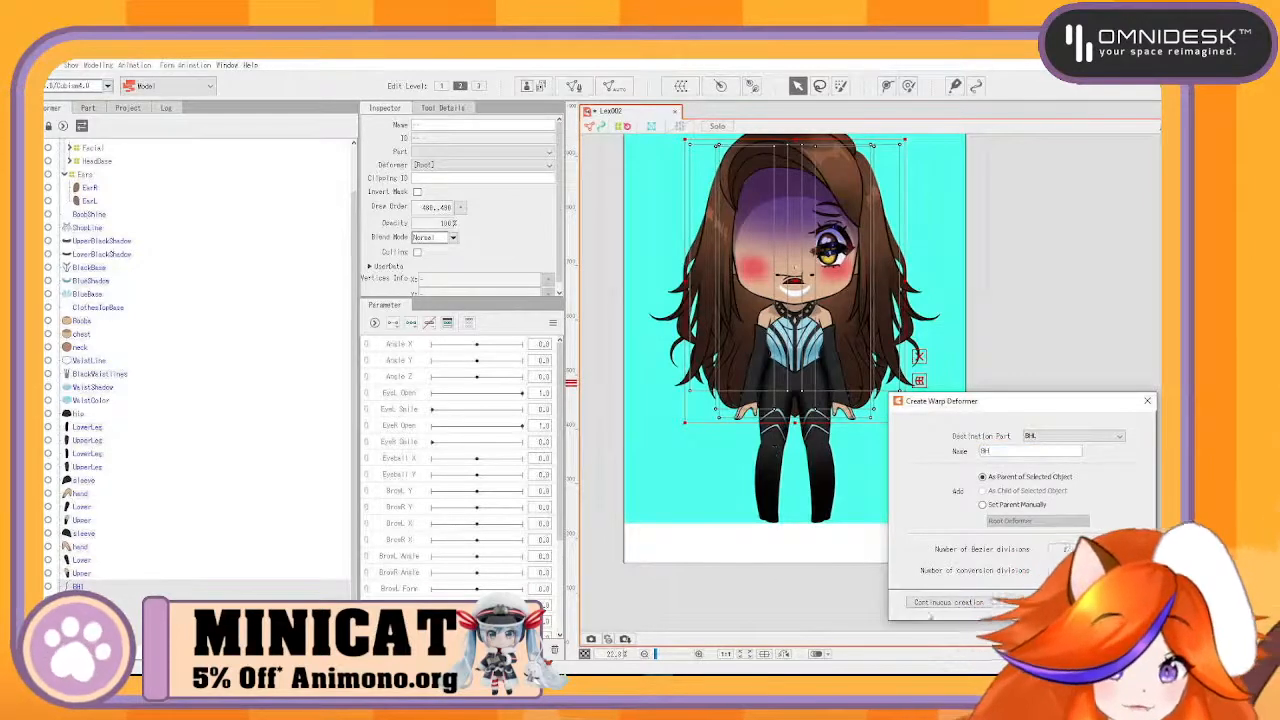
text(BH)
click(946, 603)
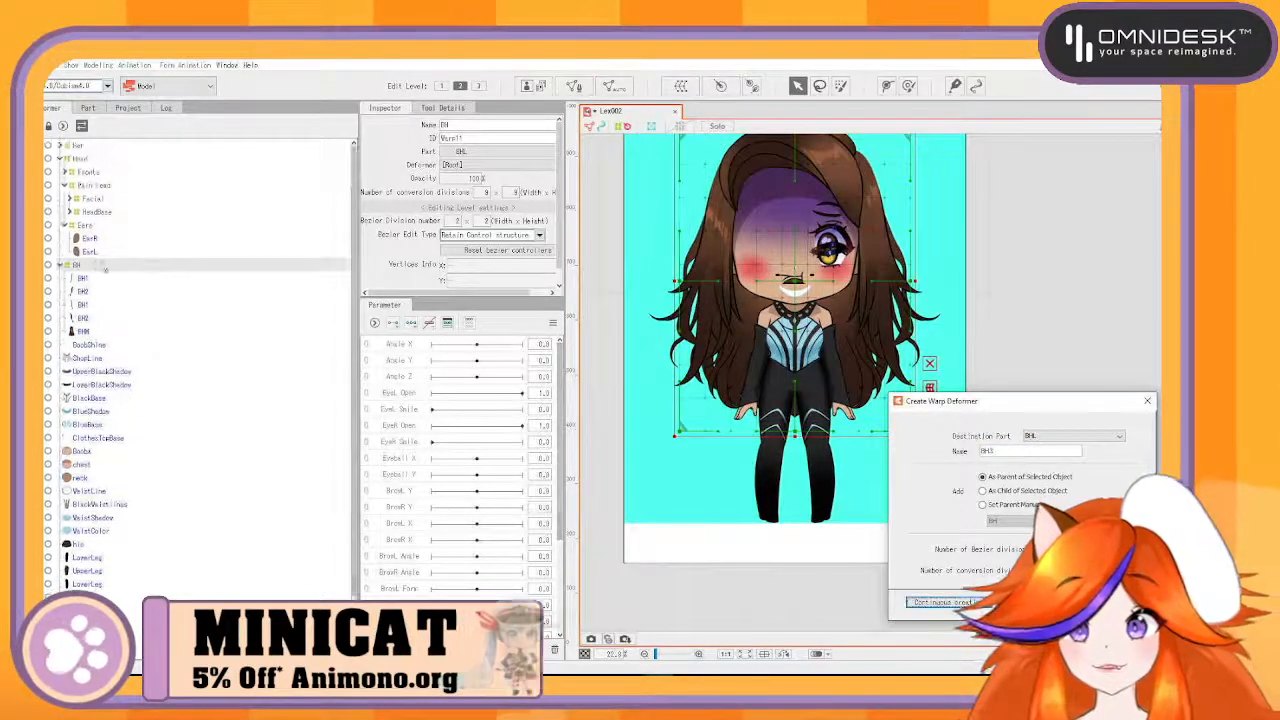
- Nest the BH deformer under the Head deformer and collapse the Head group
drag(77, 265, 84, 161)
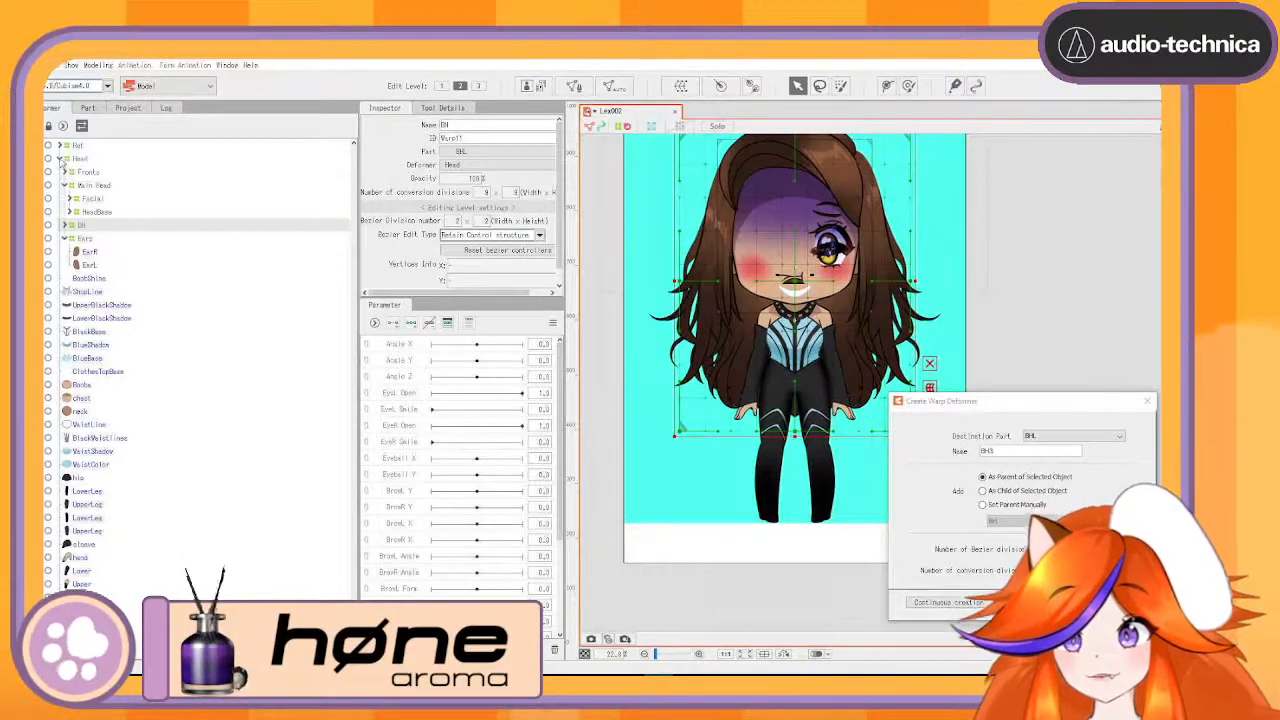
click(60, 159)
- Test the deformer hierarchy by shifting the BH and Head deformers on the canvas, undoing each move
drag(794, 290, 895, 283)
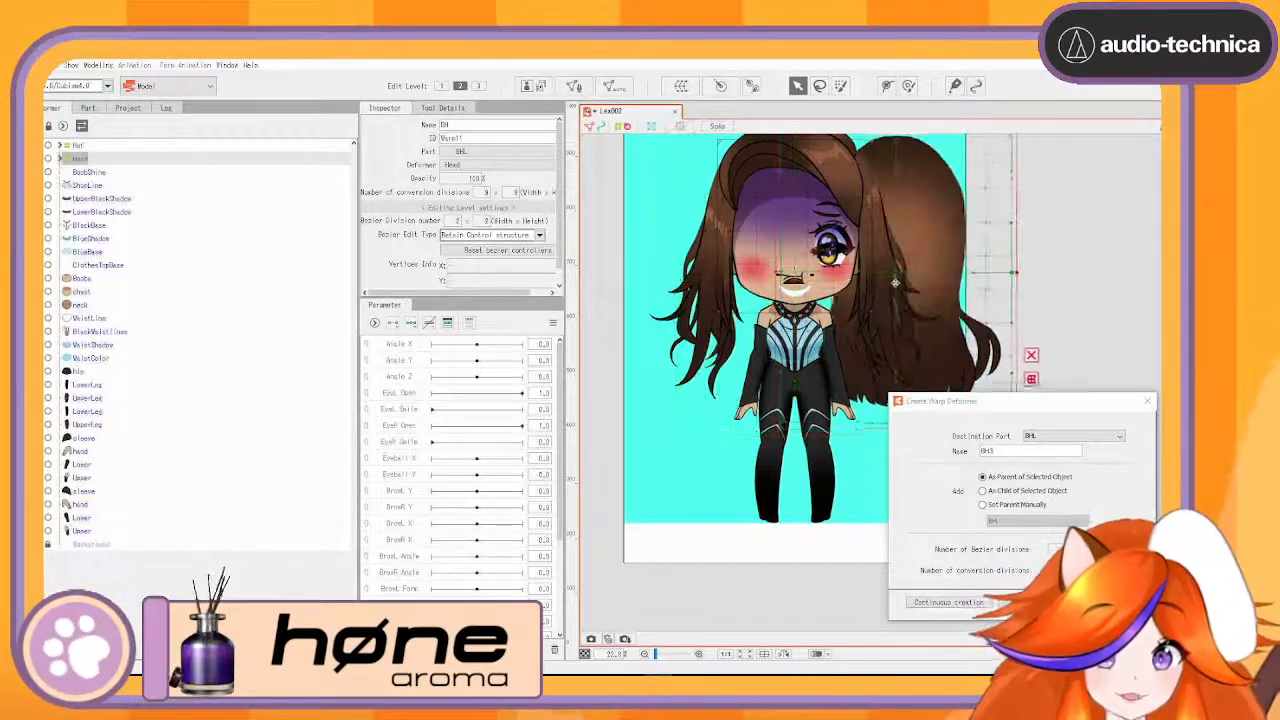
key(ctrl+z)
click(86, 160)
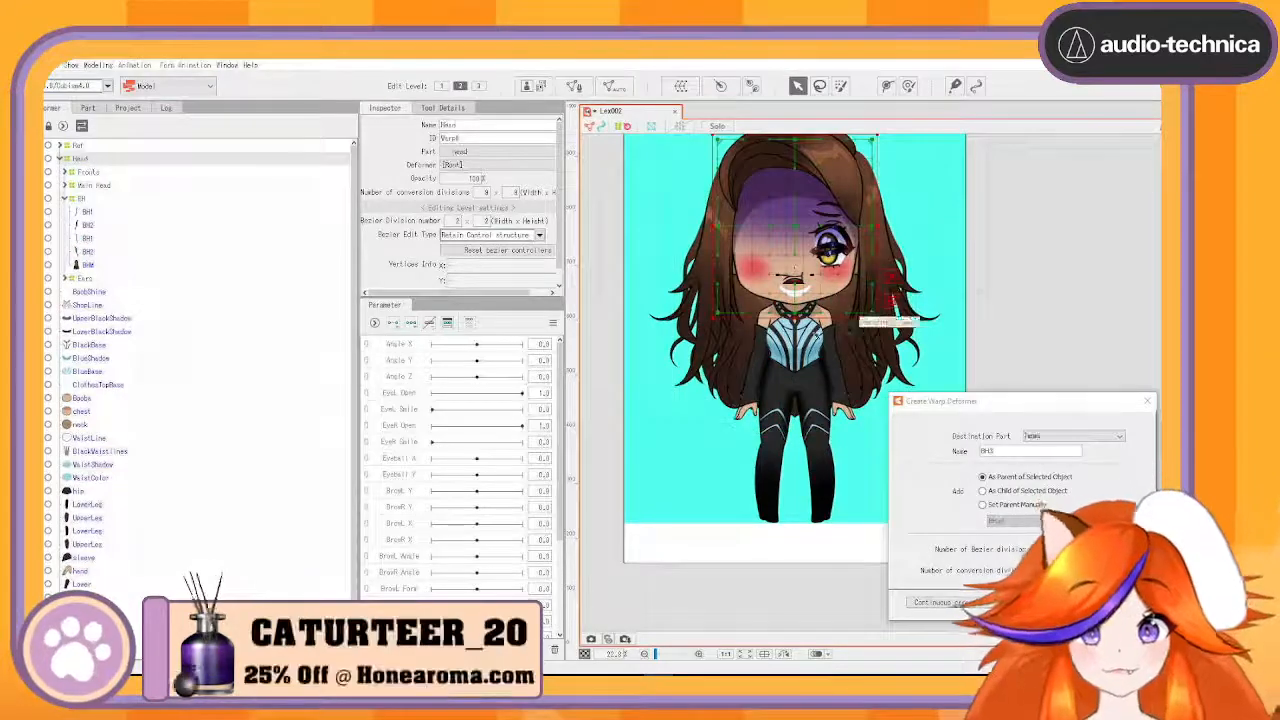
drag(801, 216, 756, 224)
key(ctrl+z)
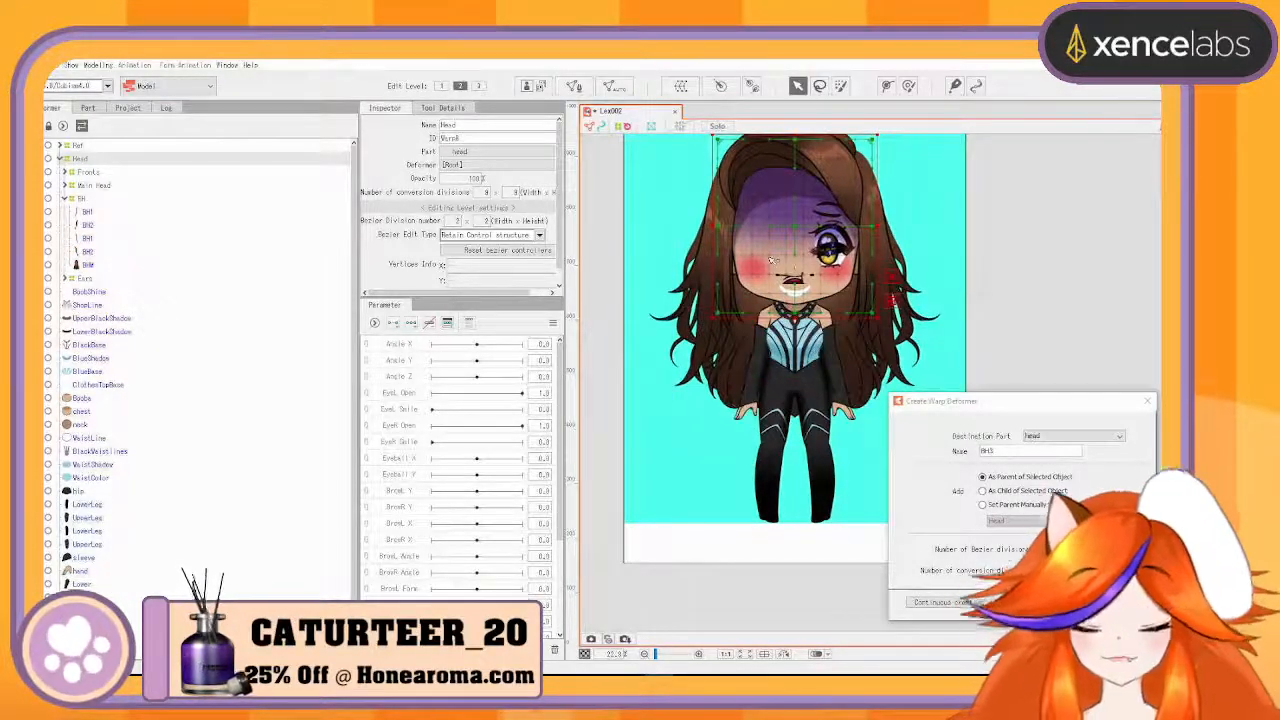
- Save the model as Lex003.cmo3 and open Lex003.psd from the project folder in Photoshop
key(ctrl+shift+s)
key(Return)
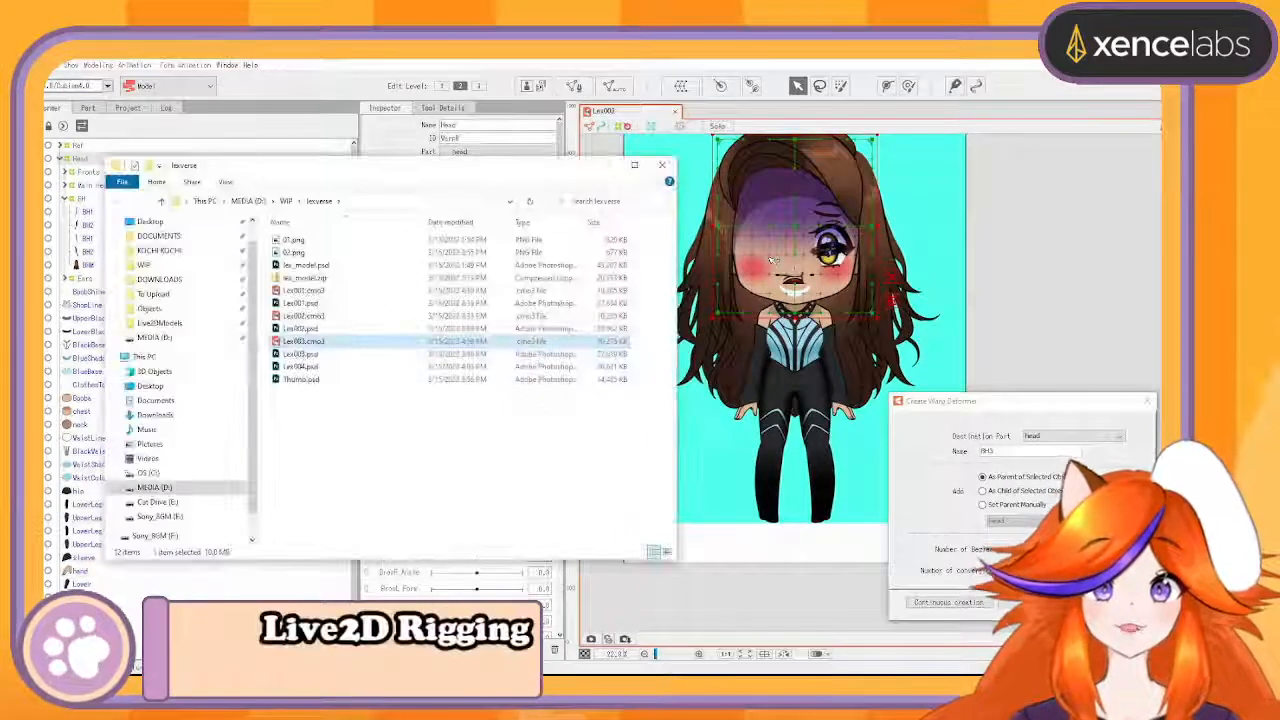
click(340, 356)
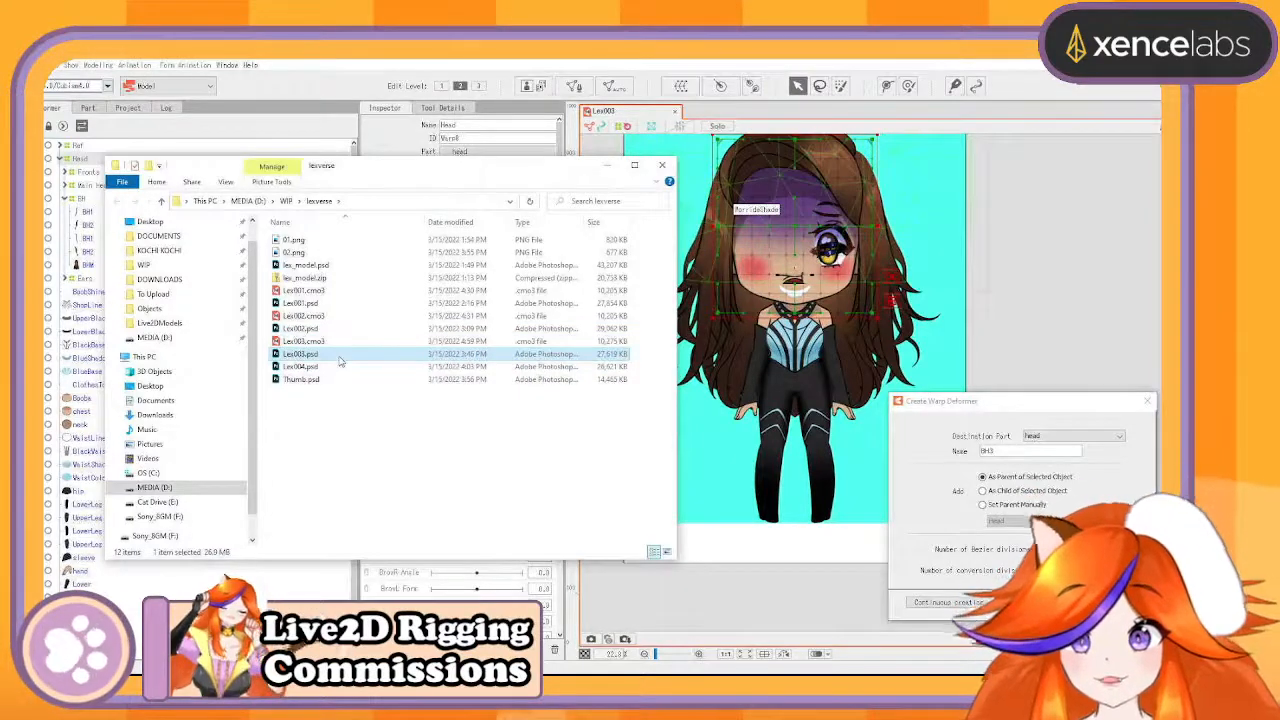
double_click(340, 356)
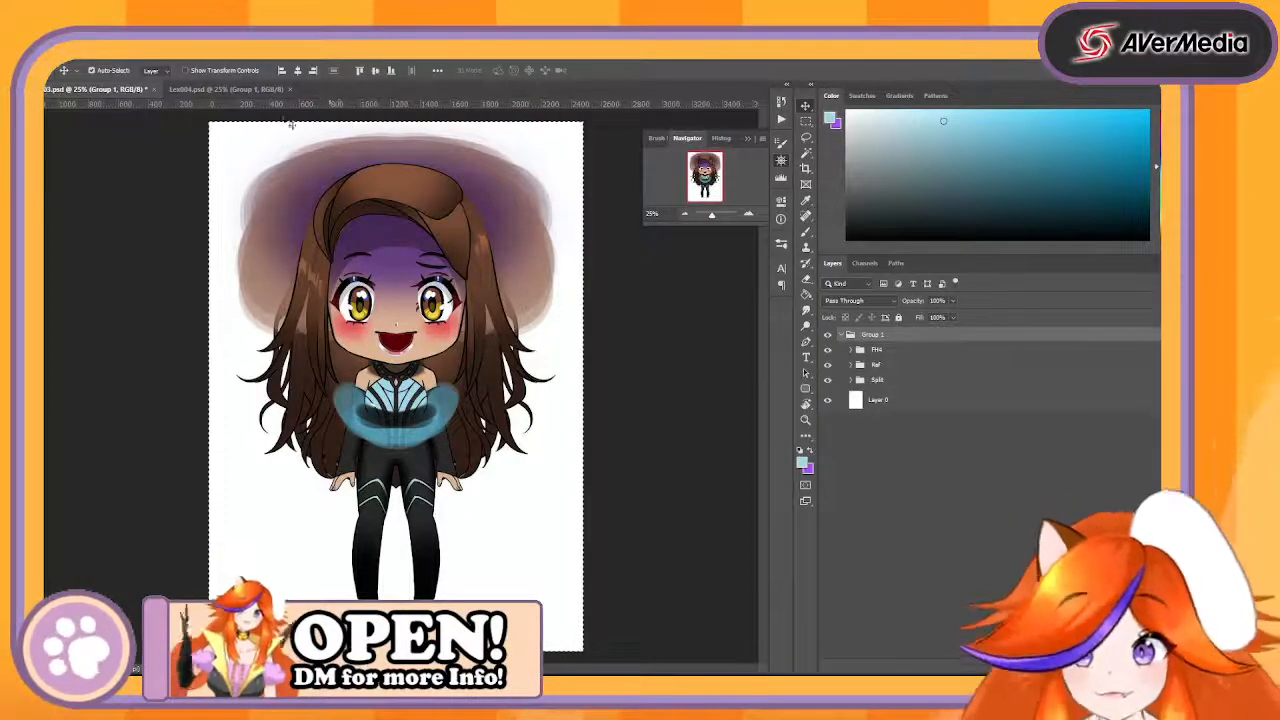
- Open the recent file Lex001.psd, collapse its side hair group and show the body group
click(49, 55)
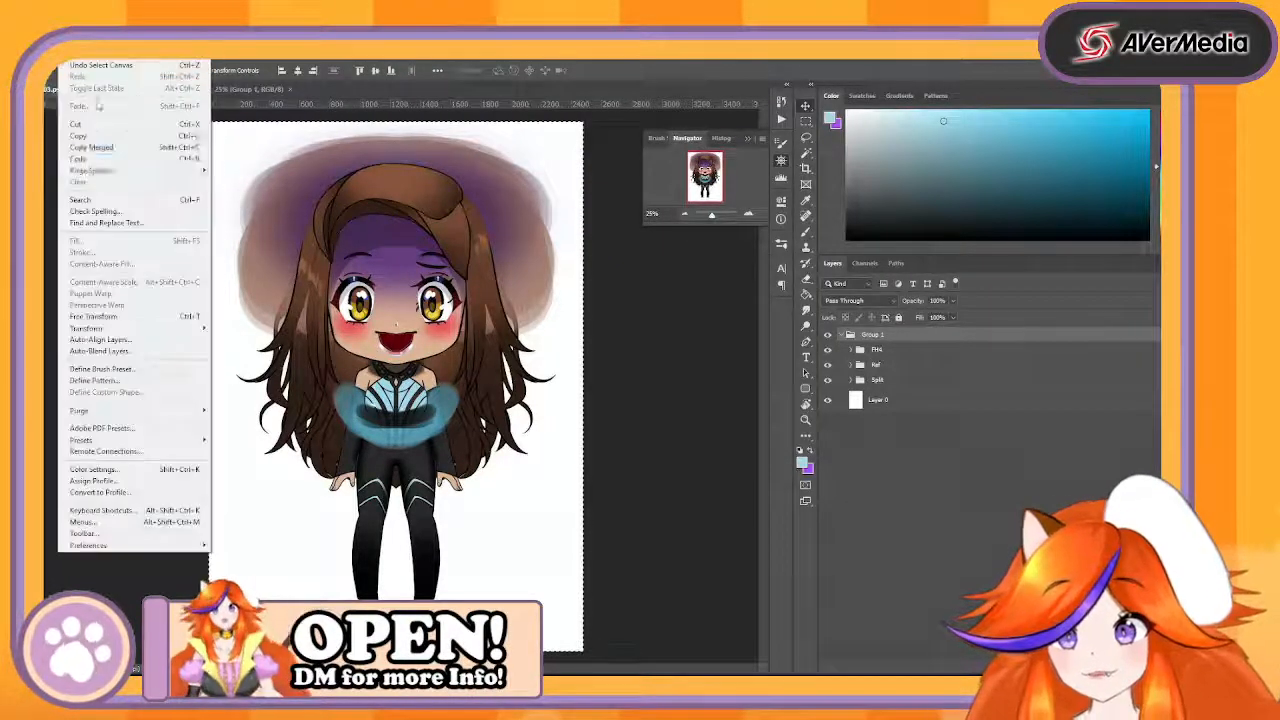
mouse_move(90, 123)
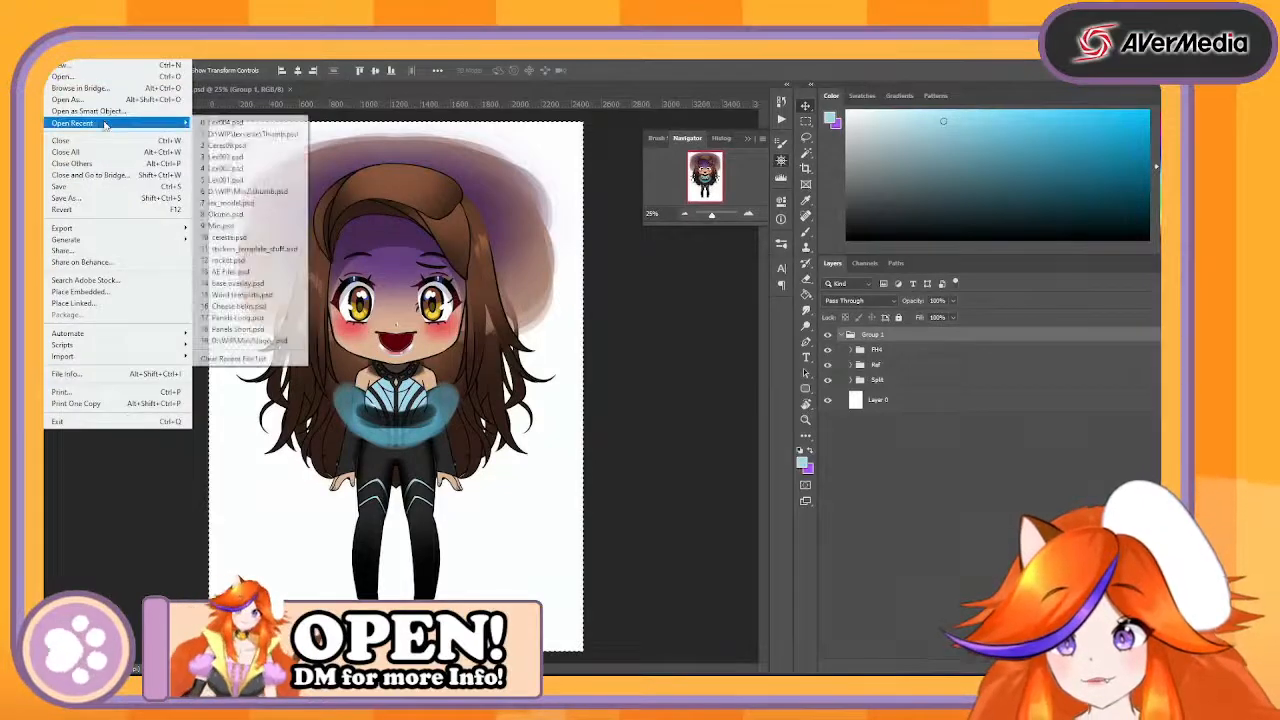
click(260, 179)
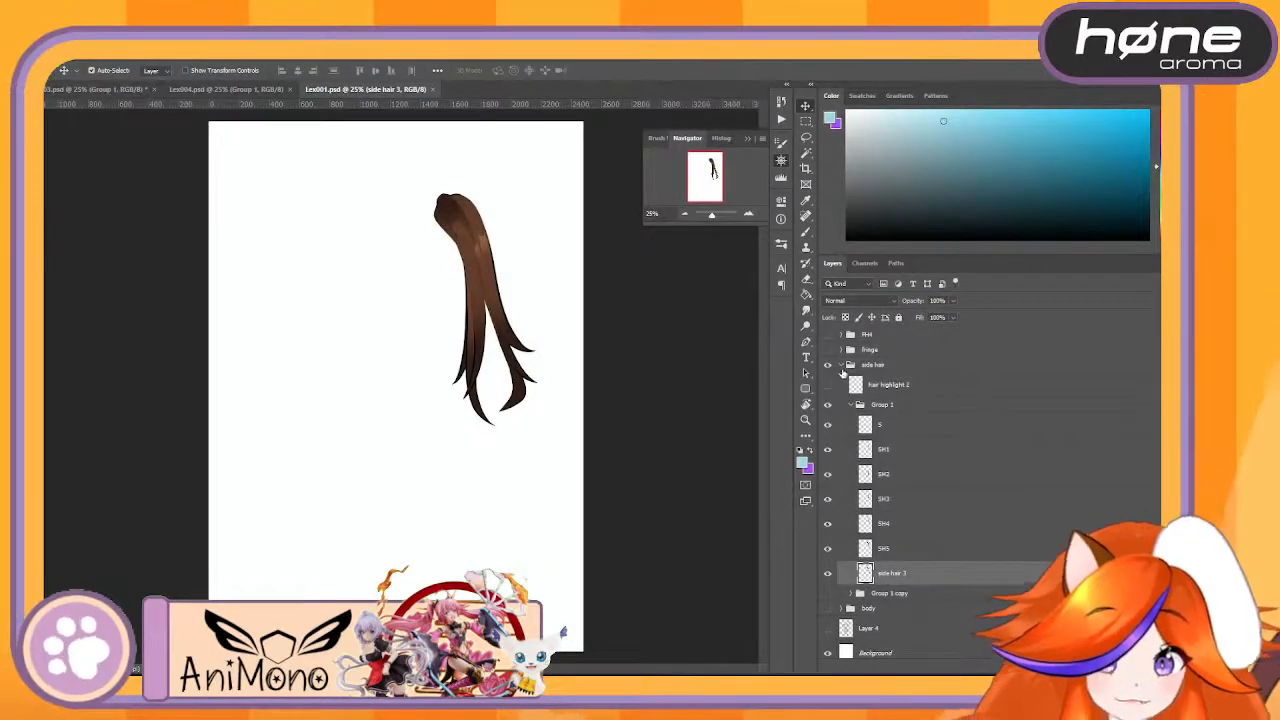
click(842, 365)
click(828, 381)
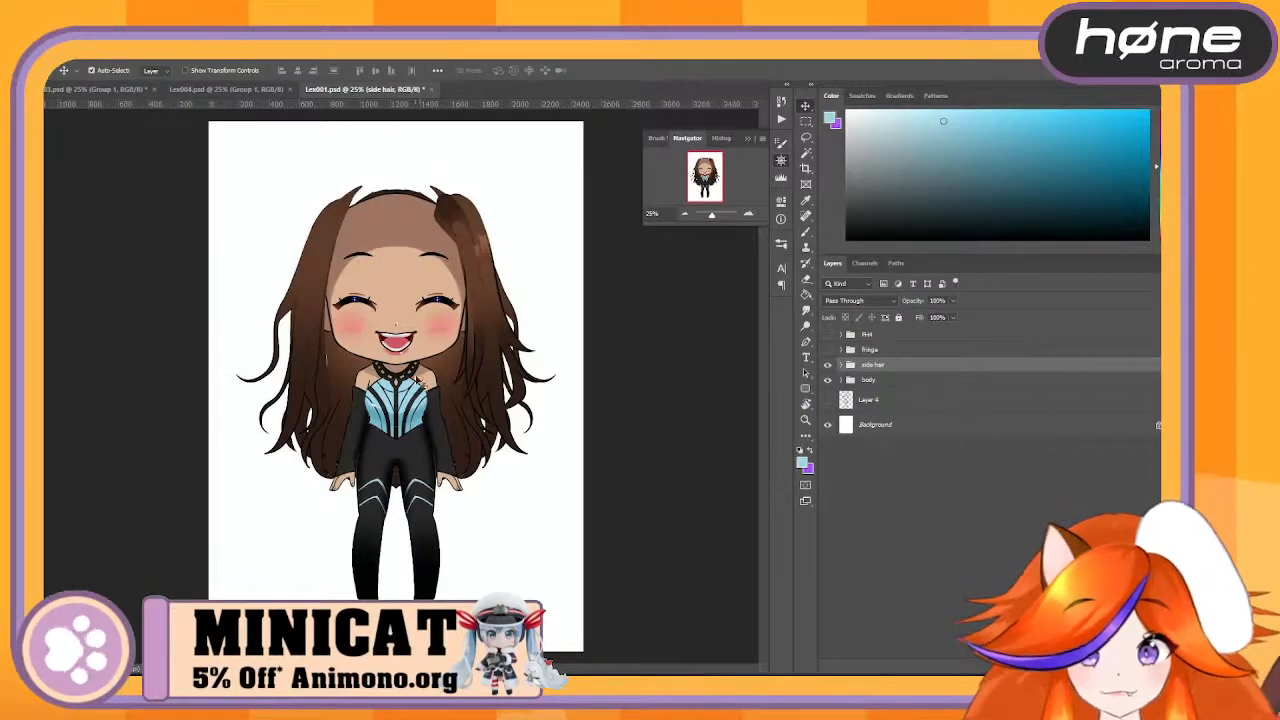
- Copy the skin shadow layer from the top group of Lex001.psd into Group 1 of Lex004.psd
click(422, 377)
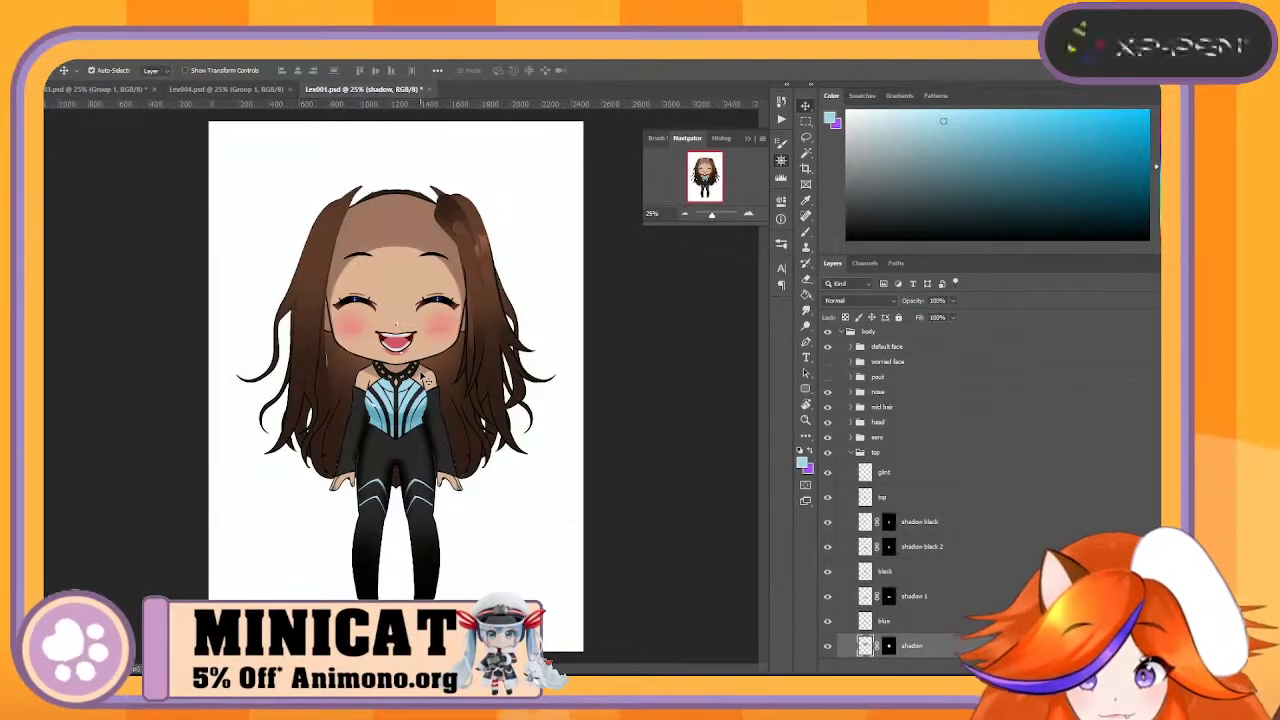
click(749, 214)
click(749, 214)
click(749, 214)
drag(488, 351, 423, 403)
key(ctrl+z)
key(ctrl+z)
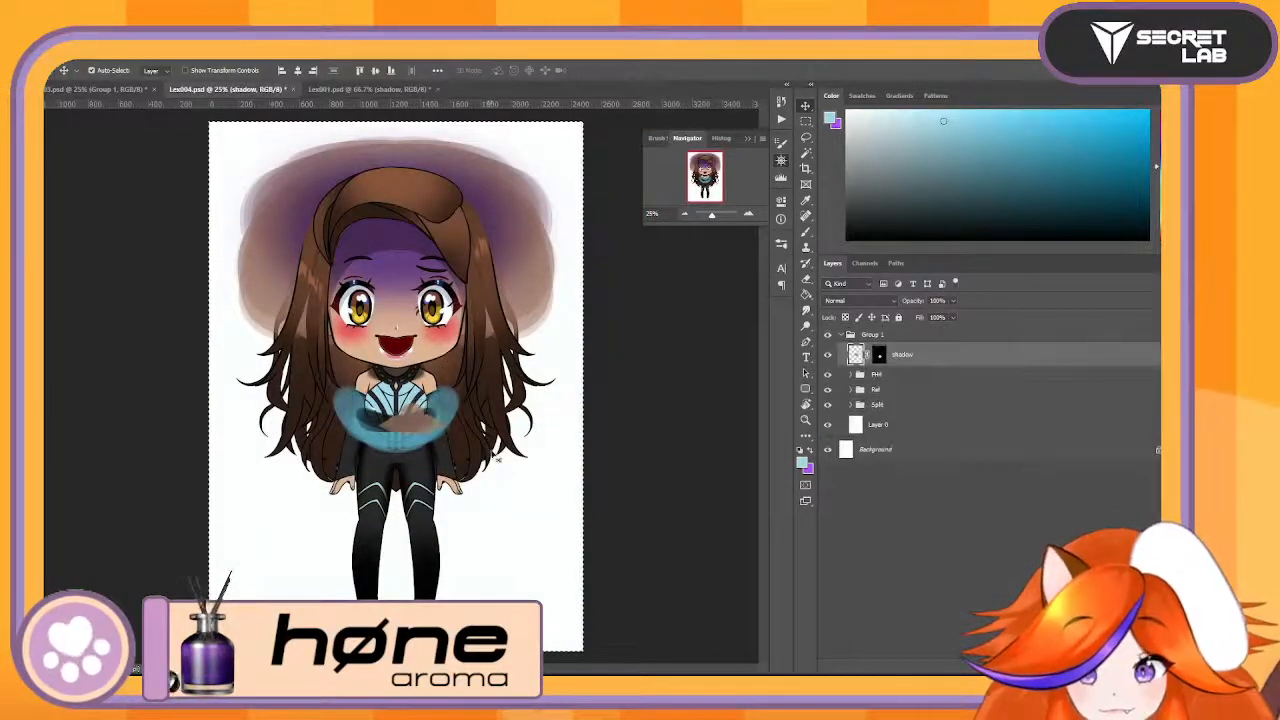
- Try to move the shadow layer up toward the neck with Free Transform, backing out of each attempt
click(748, 214)
click(749, 215)
click(749, 215)
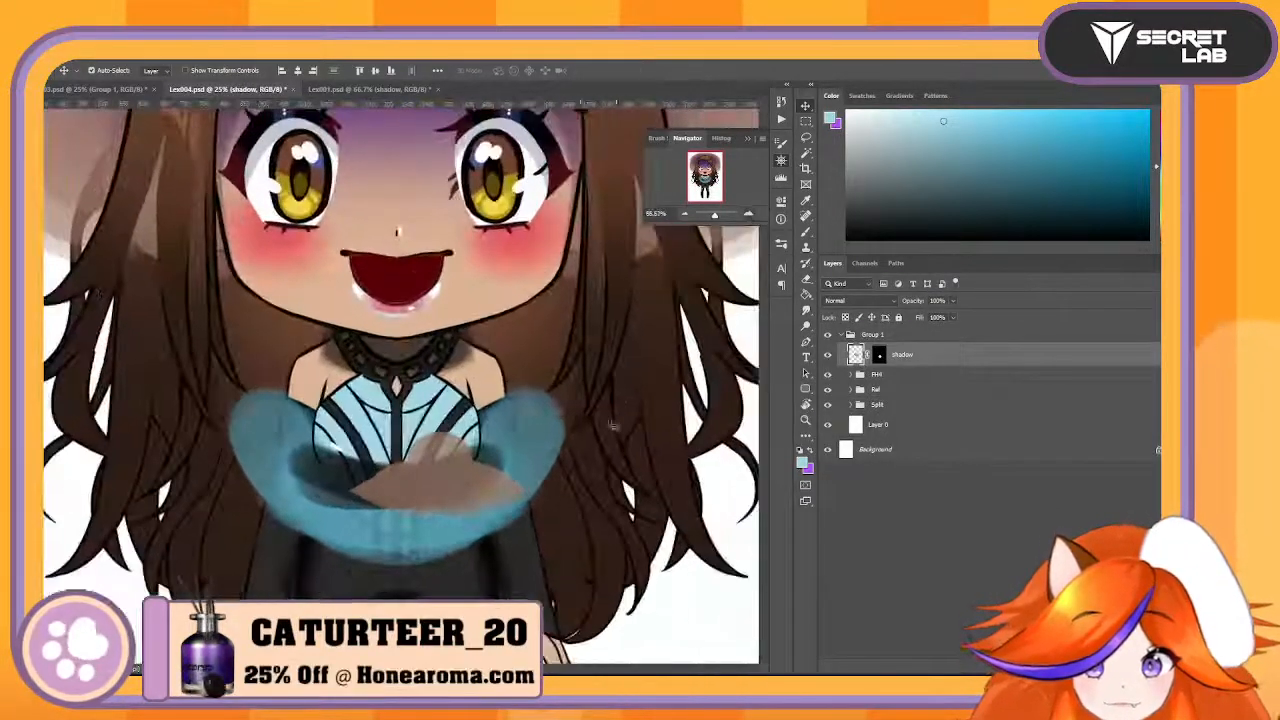
key(ctrl+t)
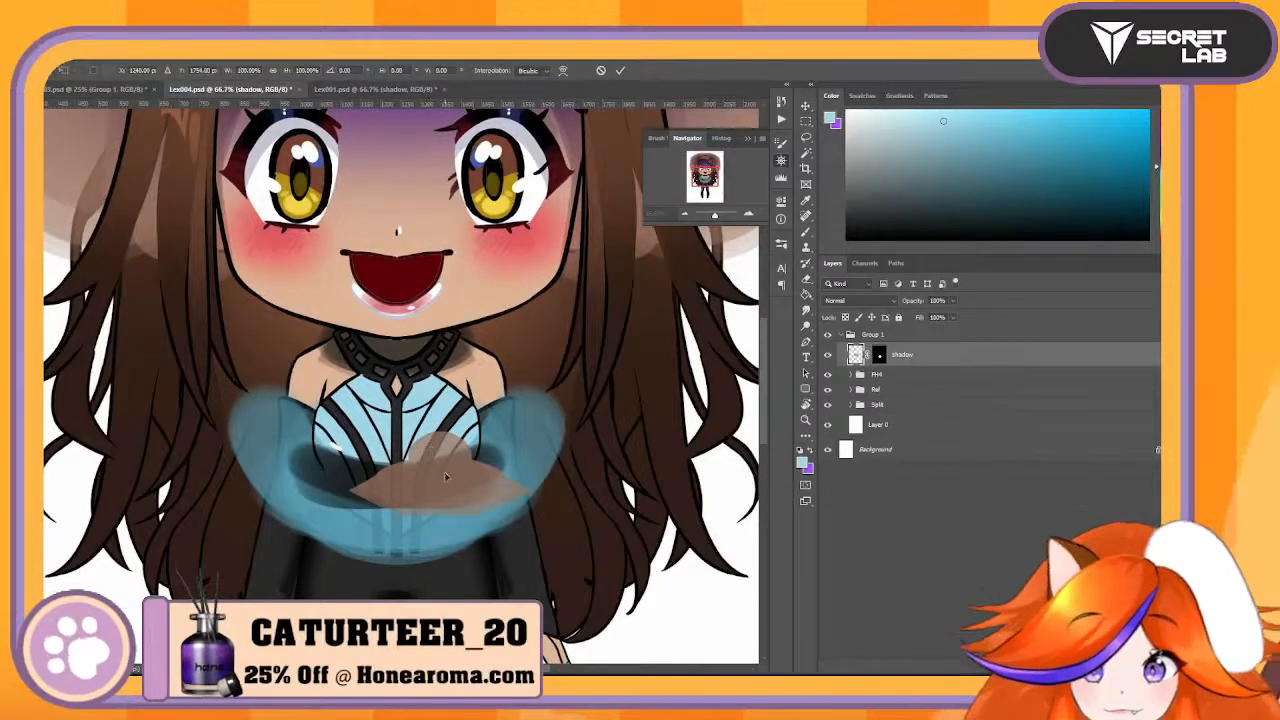
drag(446, 485, 450, 432)
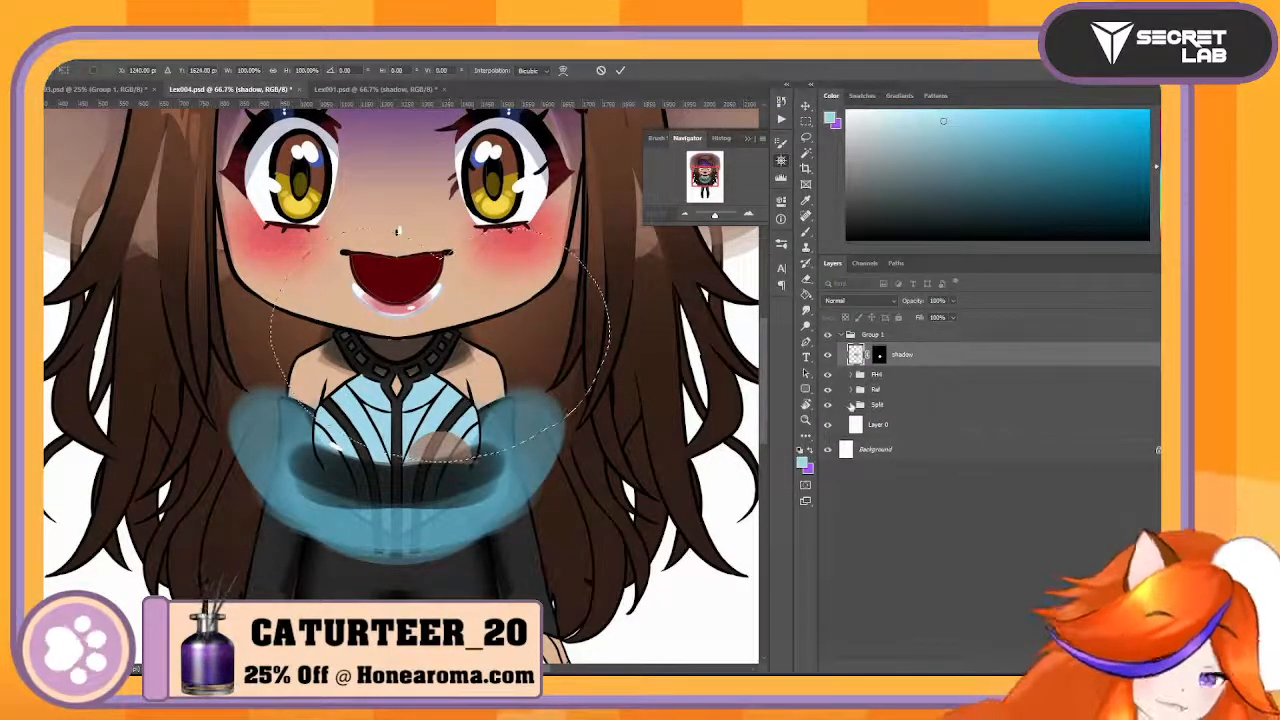
key(Return)
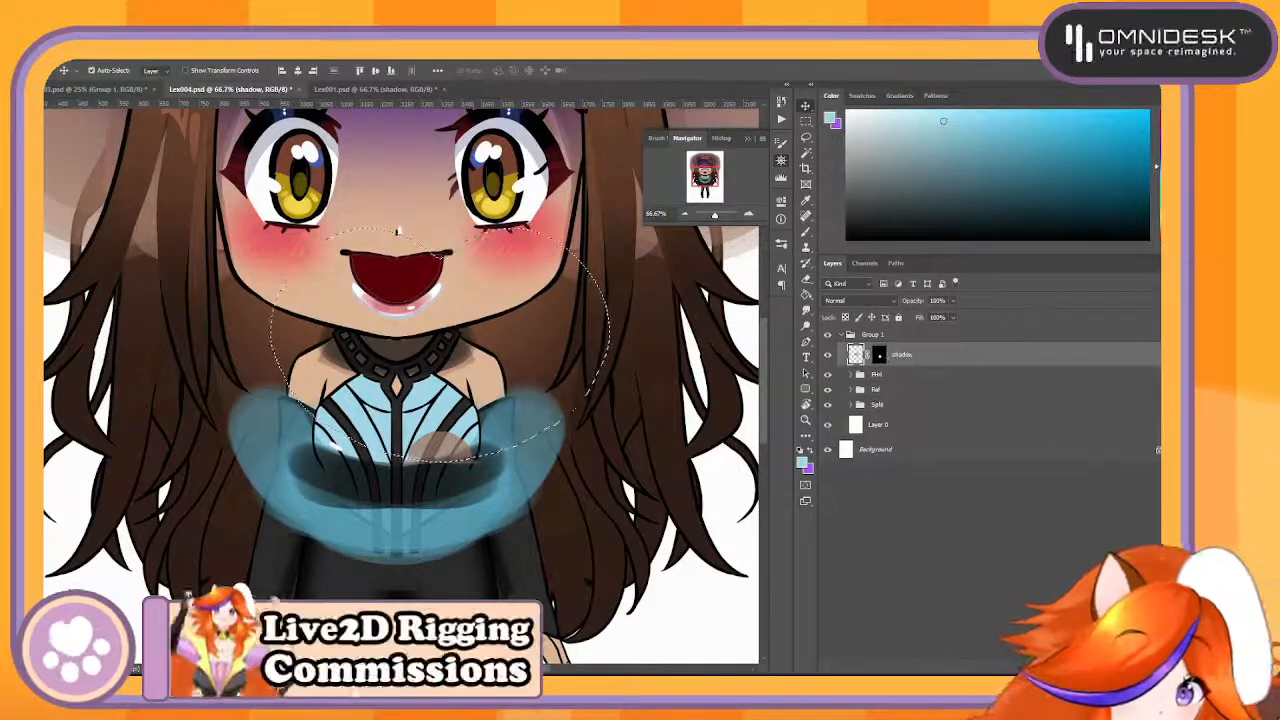
key(ctrl+z)
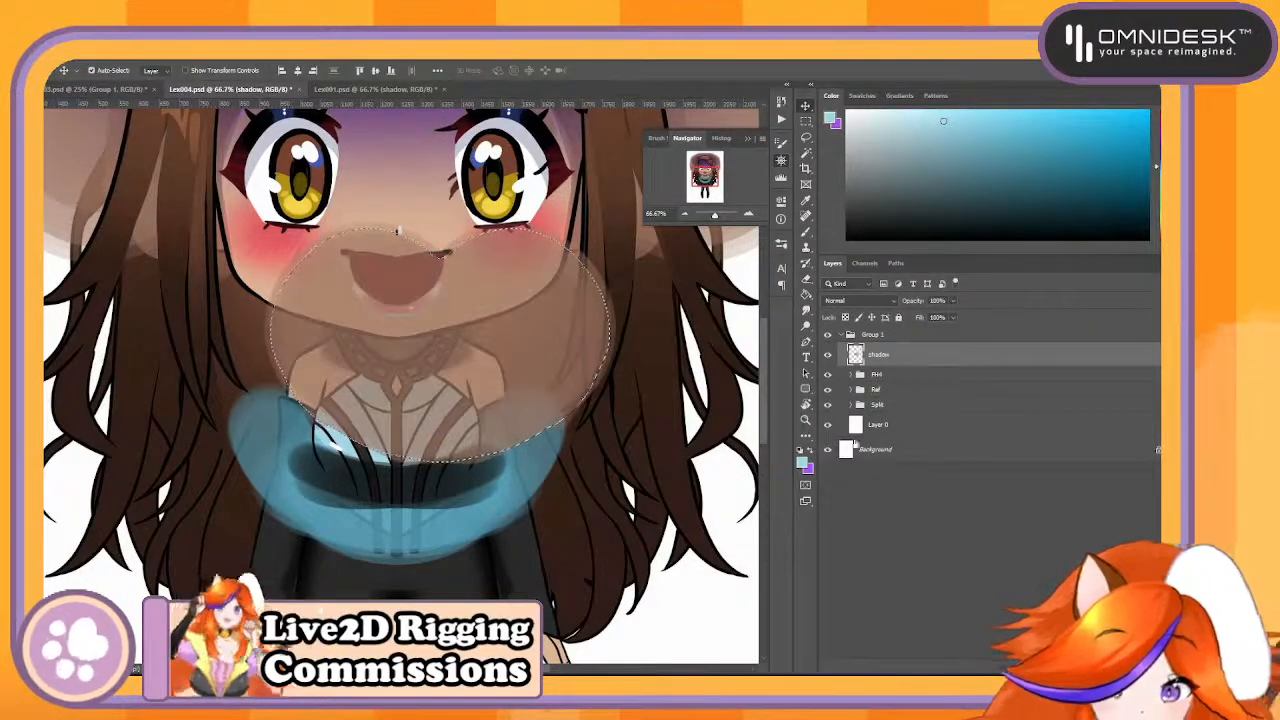
key(ctrl+shift+z)
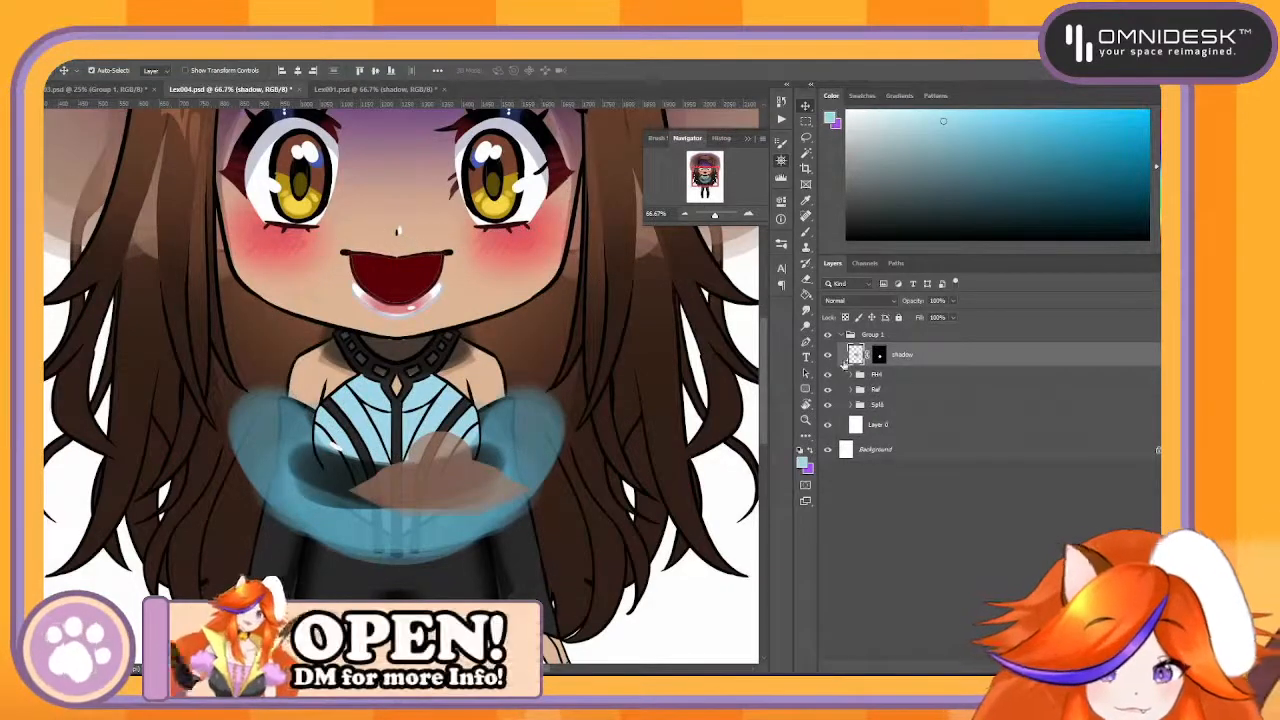
key(ctrl+t)
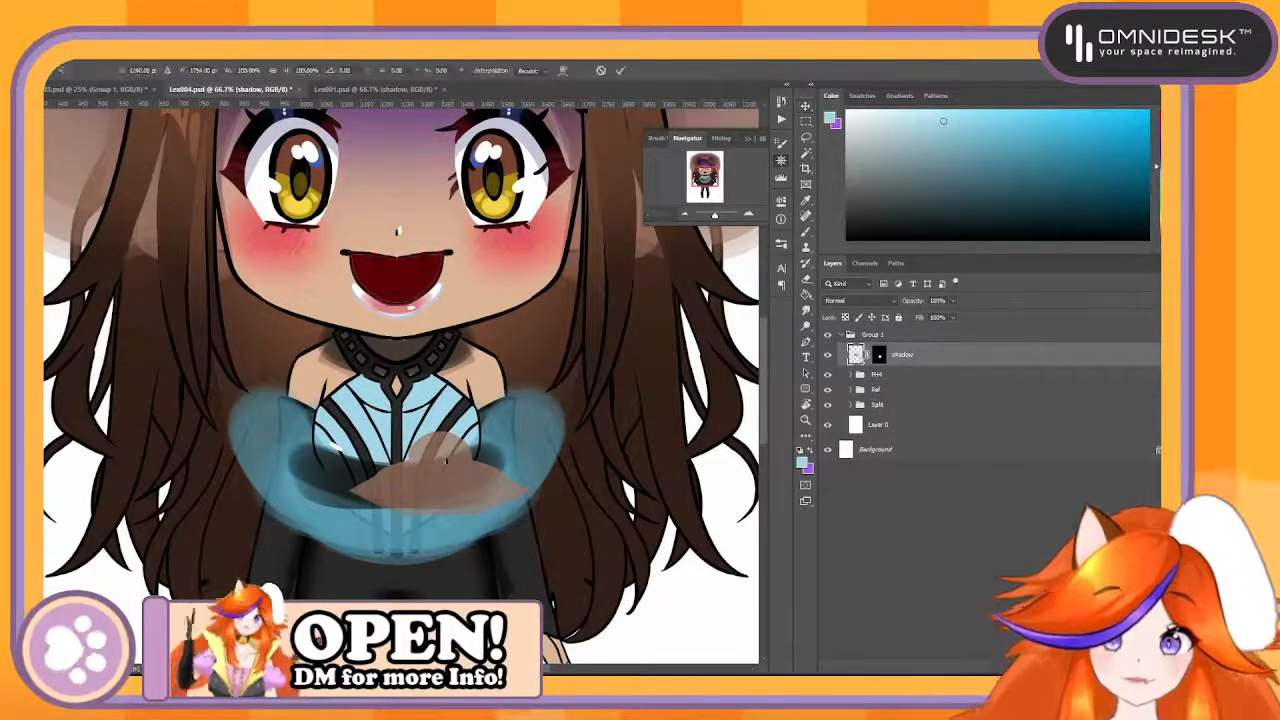
drag(454, 464, 440, 421)
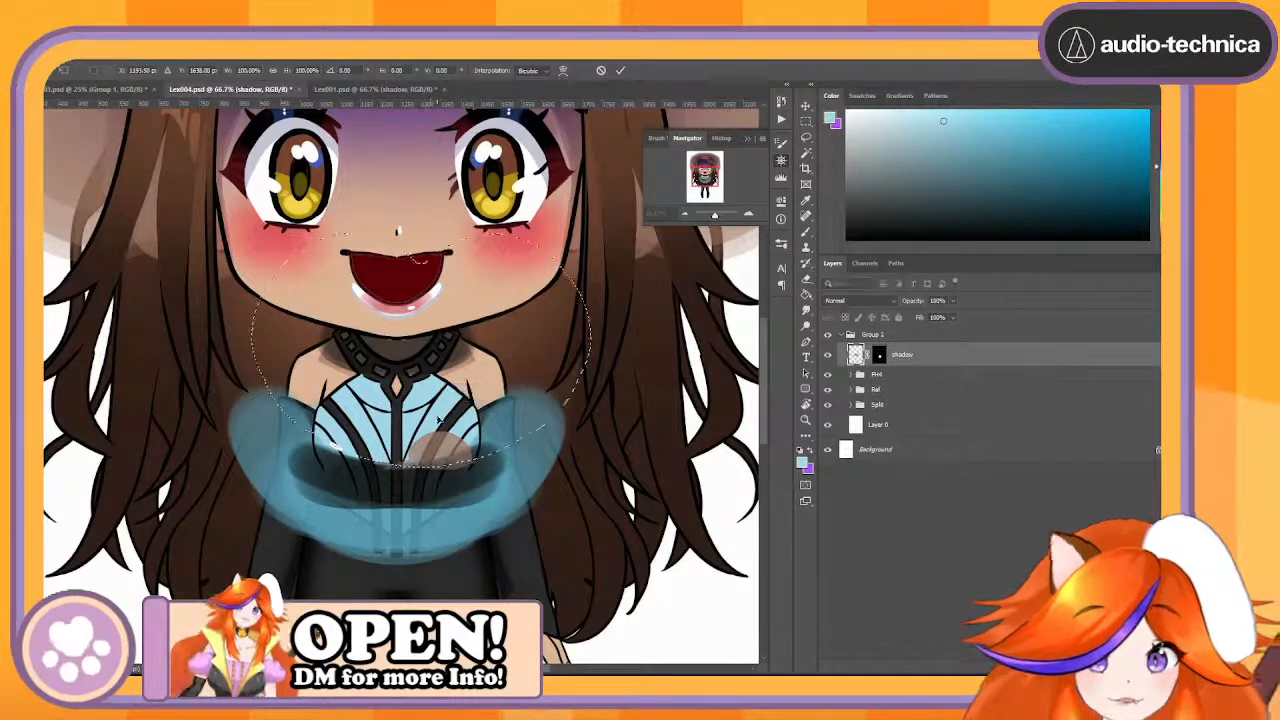
key(Return)
key(ctrl+d)
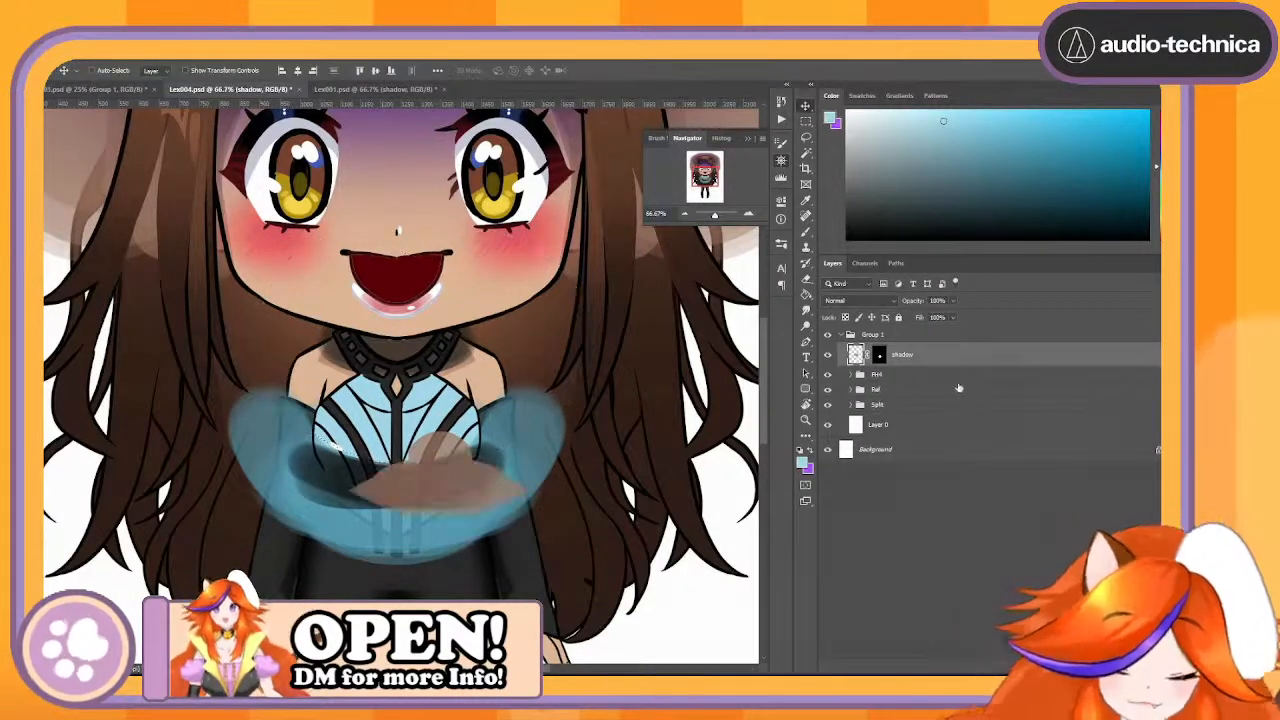
- Group the shadow layer and move the group up with Free Transform so the shadow sits over the neck and shoulders
key(ctrl+g)
key(ctrl+t)
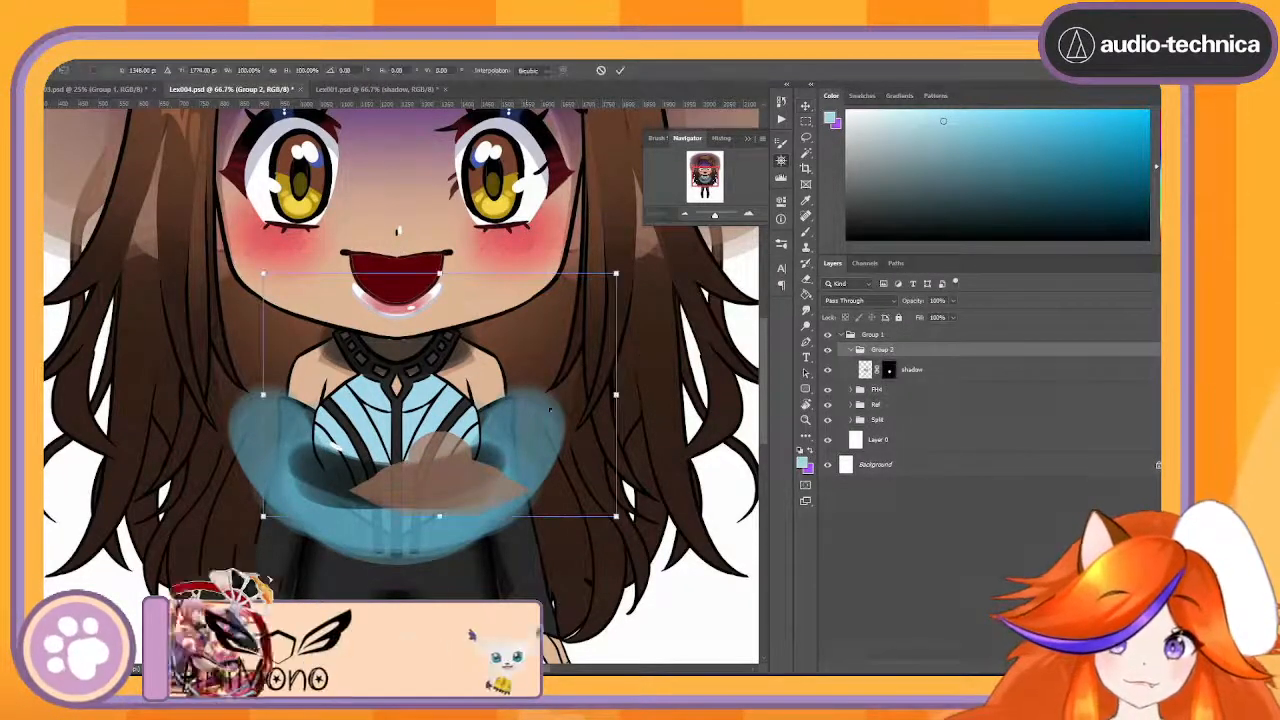
drag(549, 408, 480, 286)
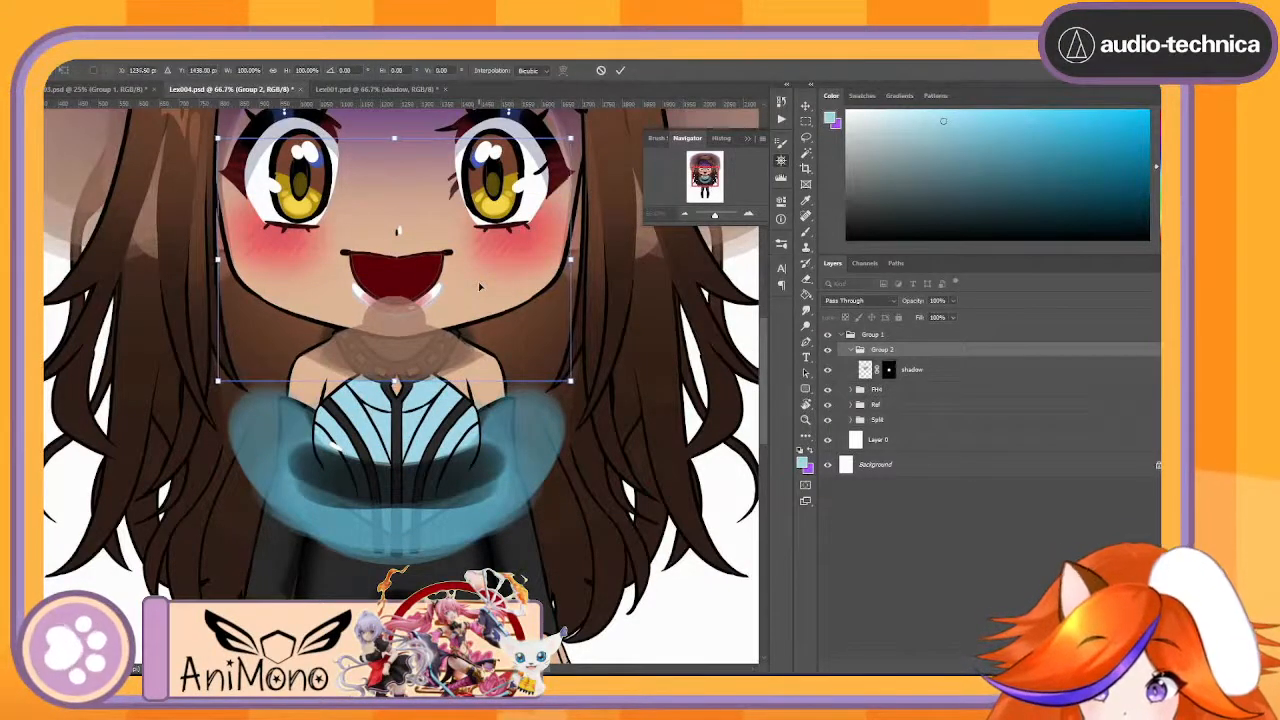
key(Up)
key(Right)
key(Right)
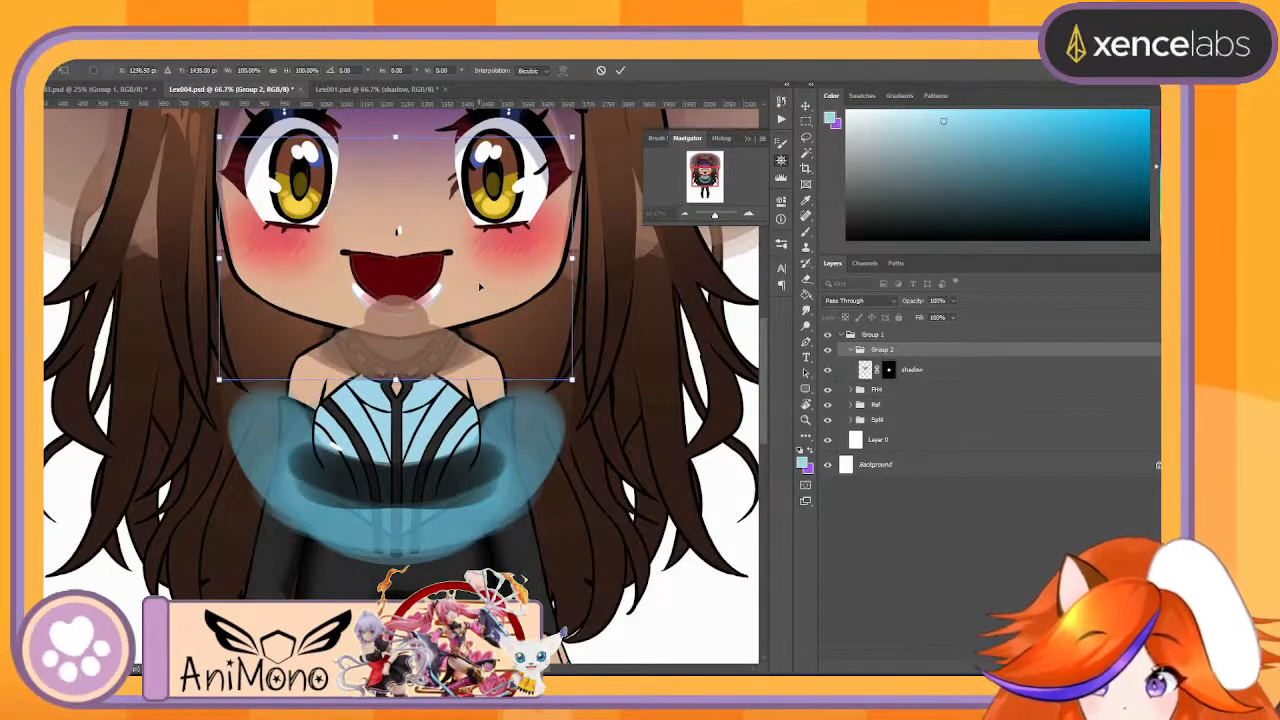
key(Down)
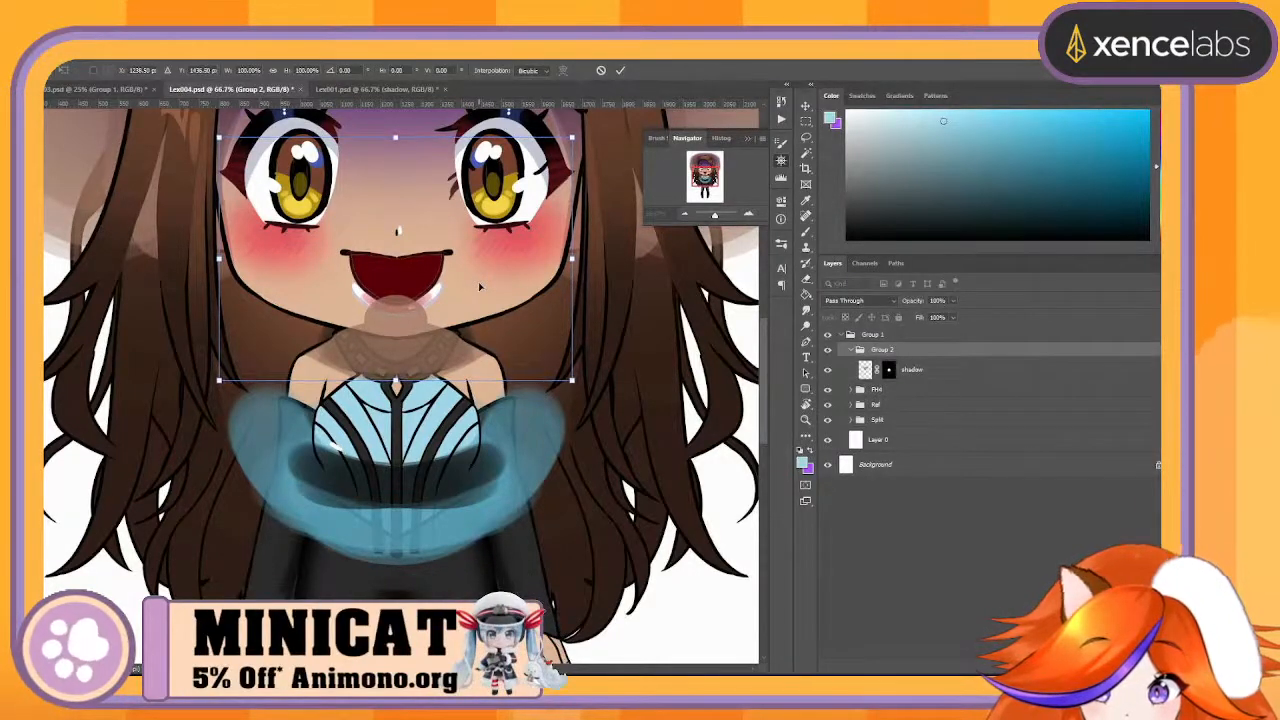
key(Right)
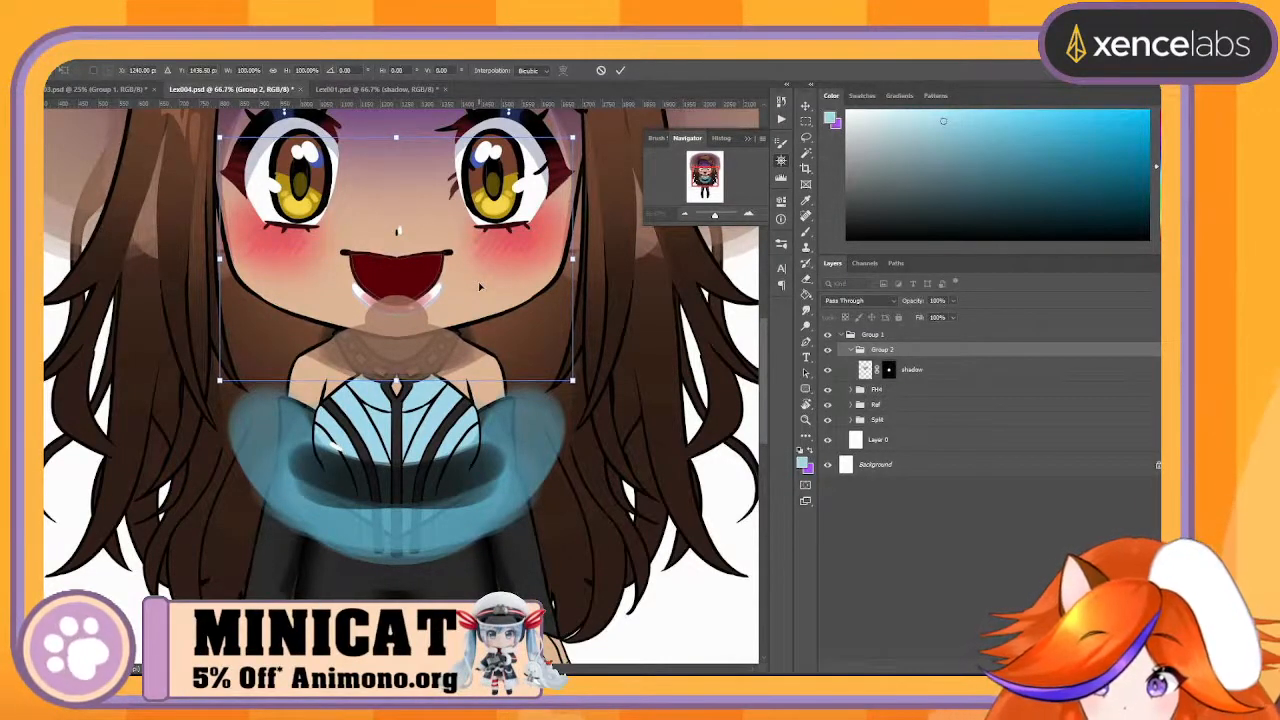
key(Return)
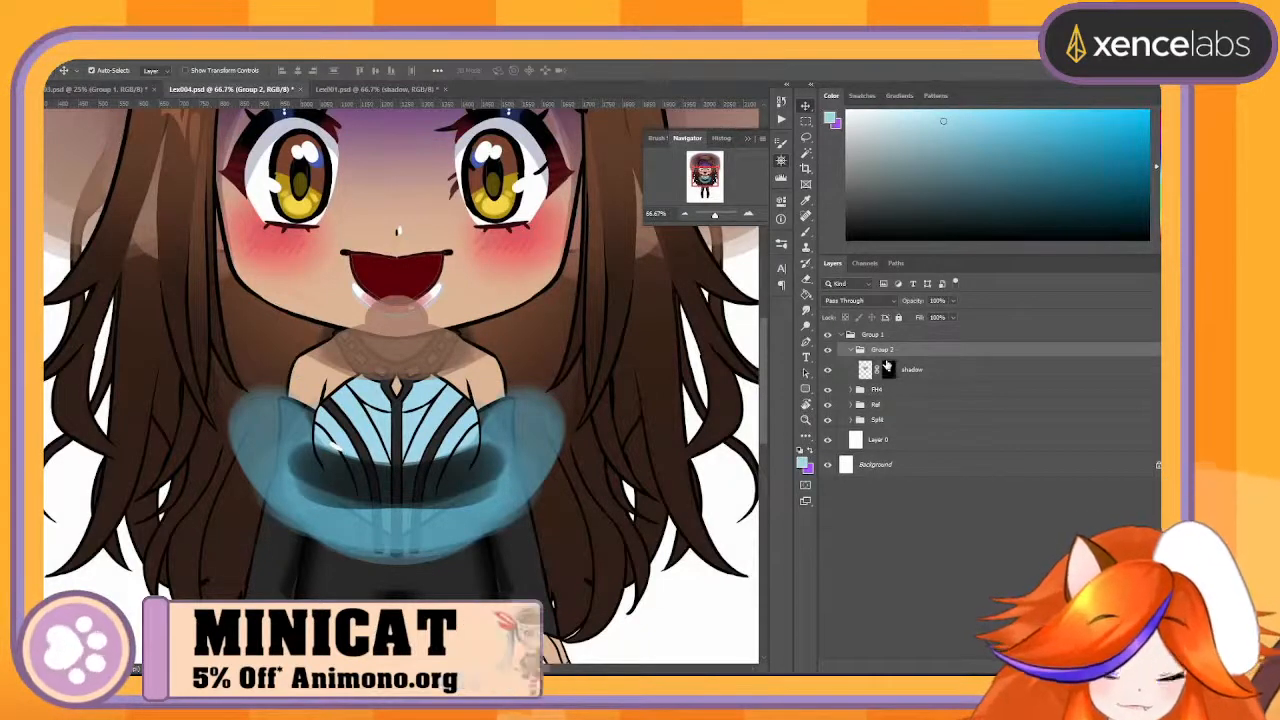
- Duplicate Group 2, and expand the Split group and its LArm subgroup while collapsing the hair and head subgroups
click(851, 350)
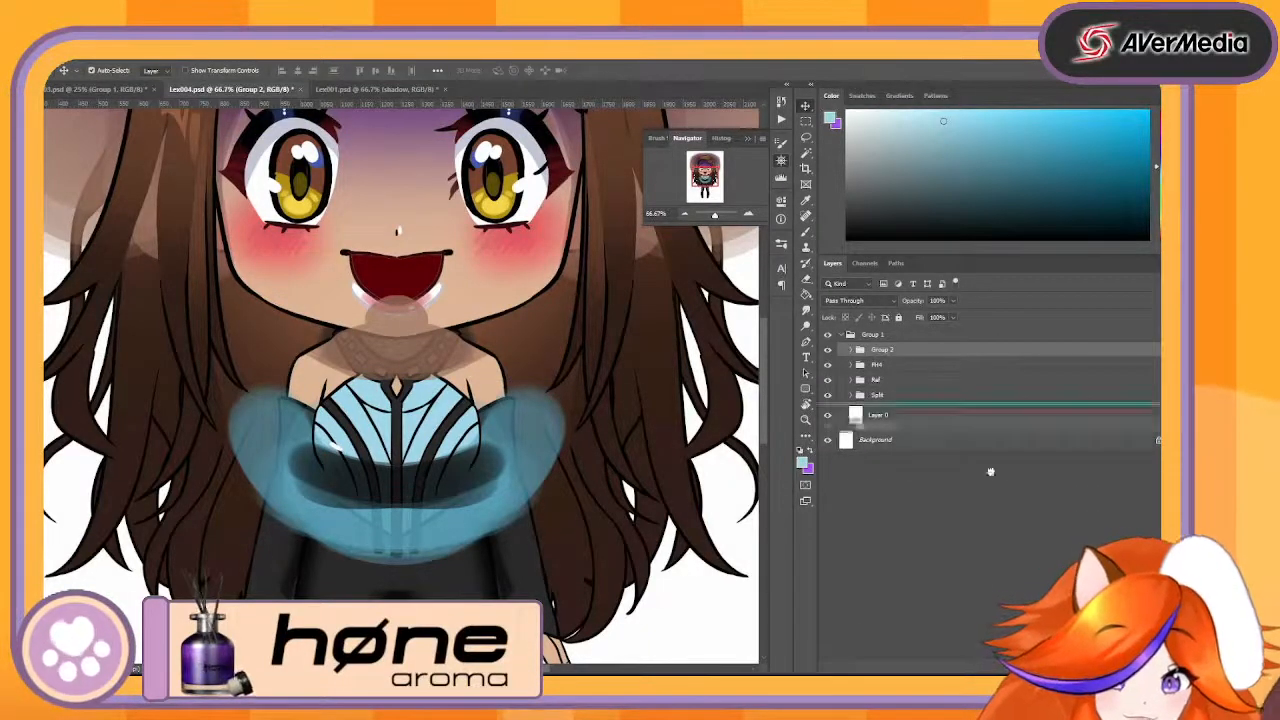
key(ctrl+j)
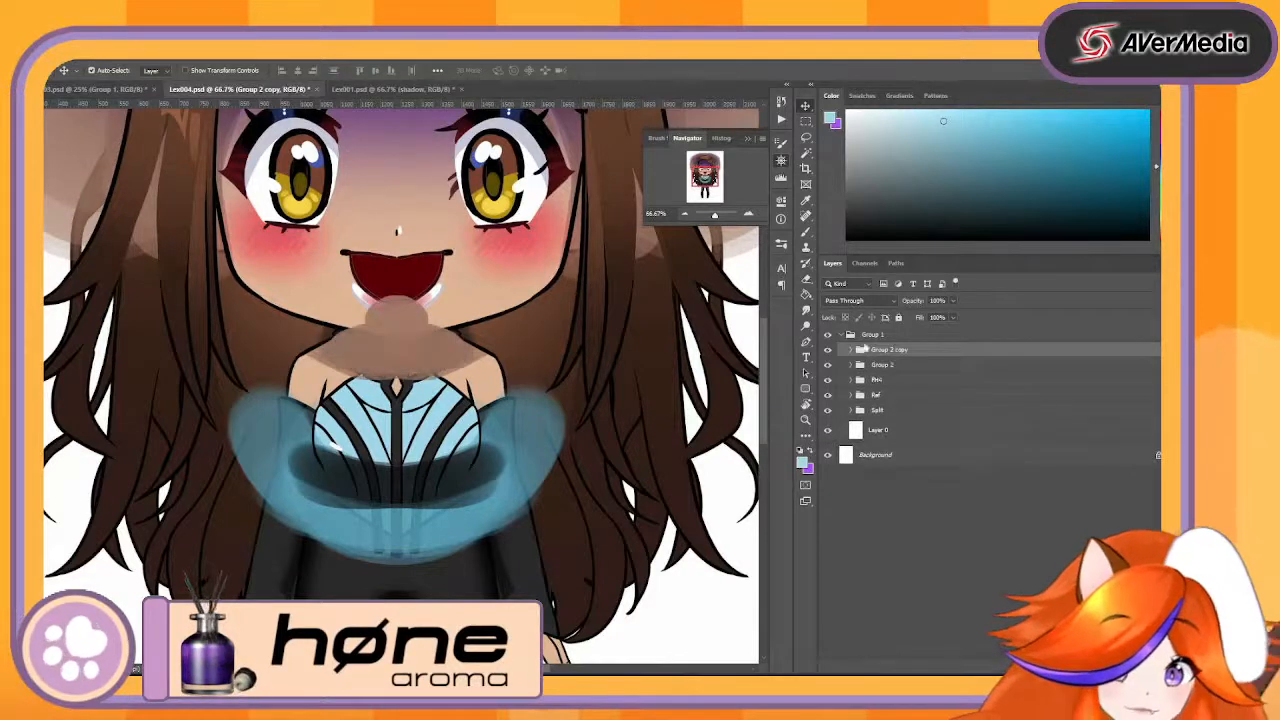
click(852, 411)
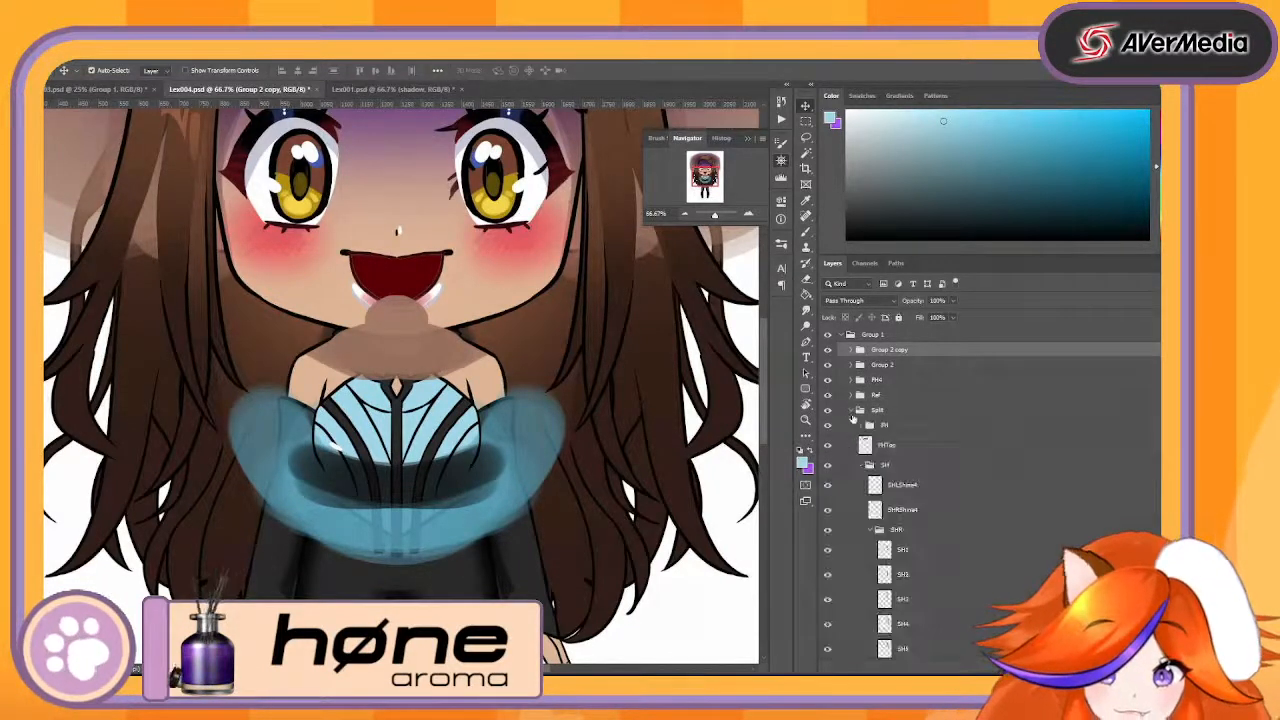
scroll(936, 521, down, 1)
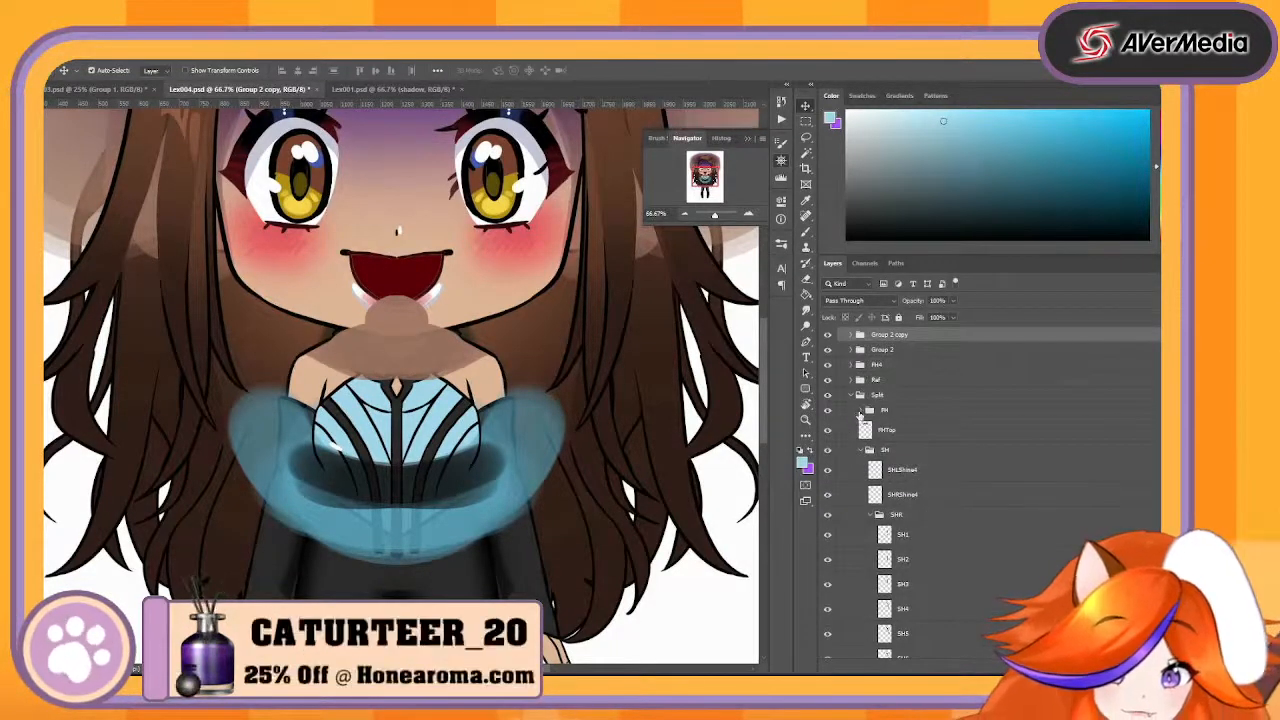
click(859, 412)
click(859, 412)
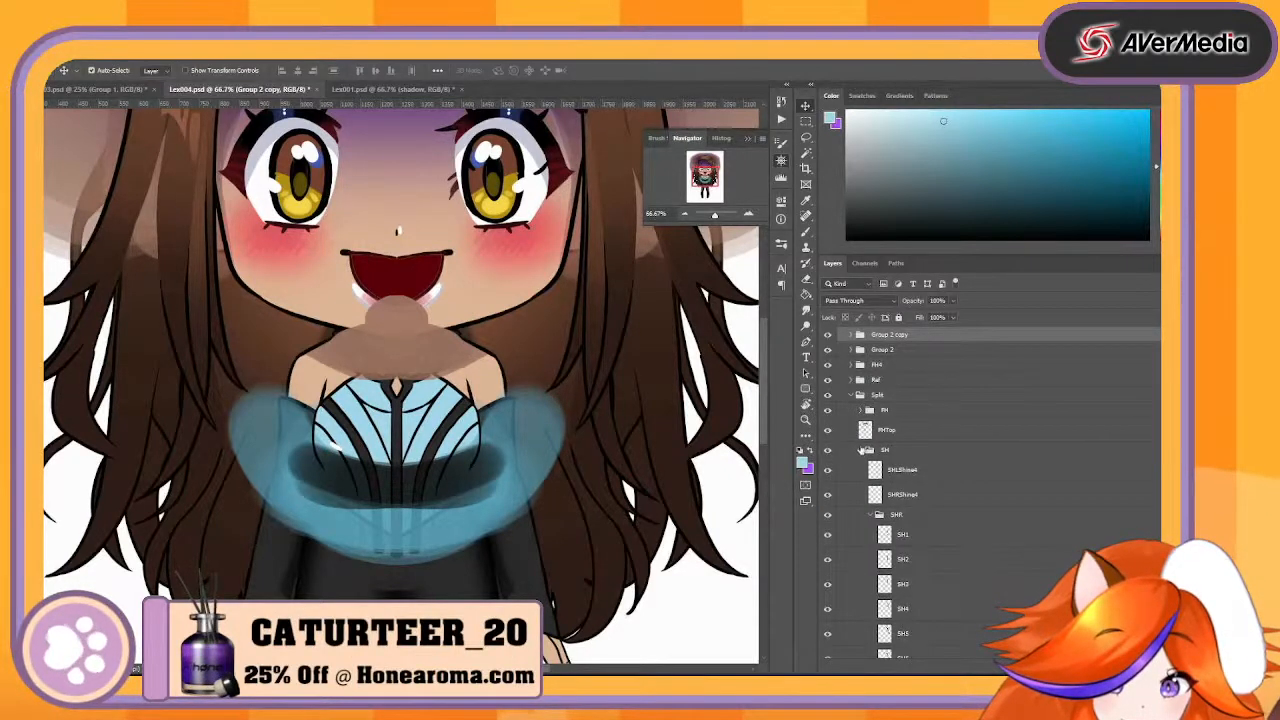
click(866, 450)
click(868, 466)
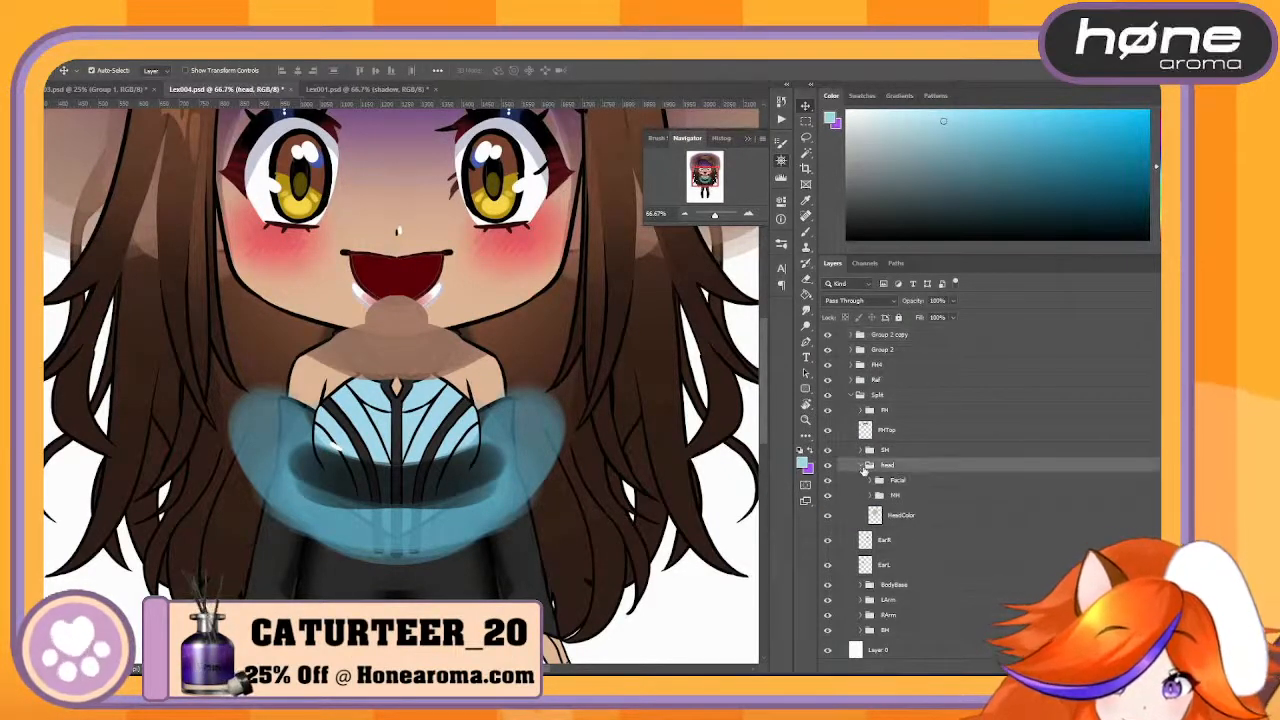
click(866, 466)
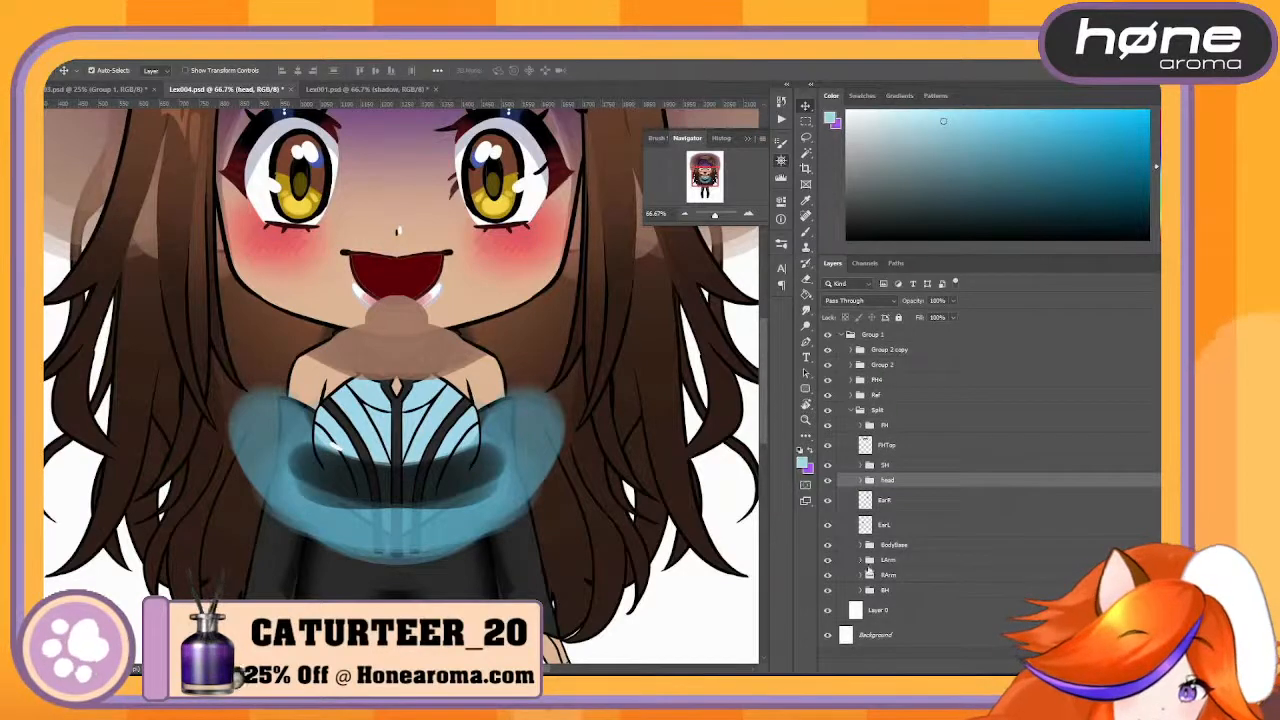
click(863, 560)
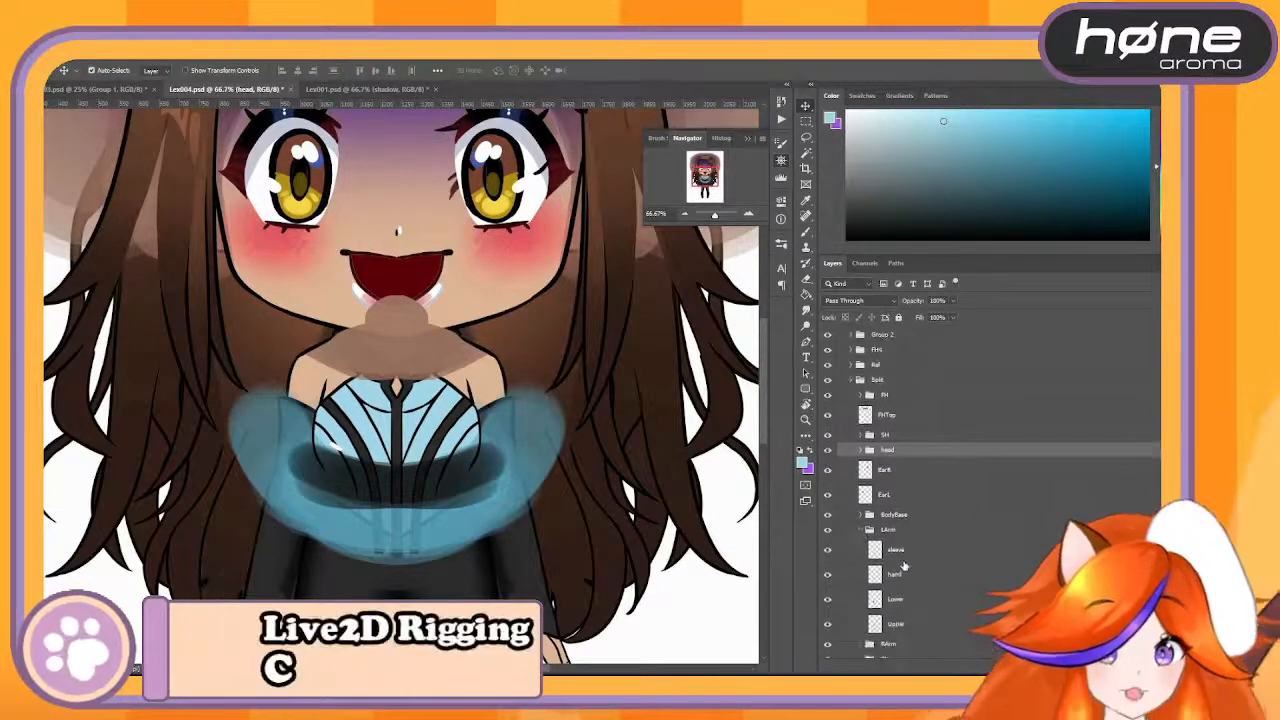
- Move Group 2 copy and Group 2 into the LArm group, between the sleeve and hand layers
scroll(915, 450, up, 1)
drag(911, 357, 967, 598)
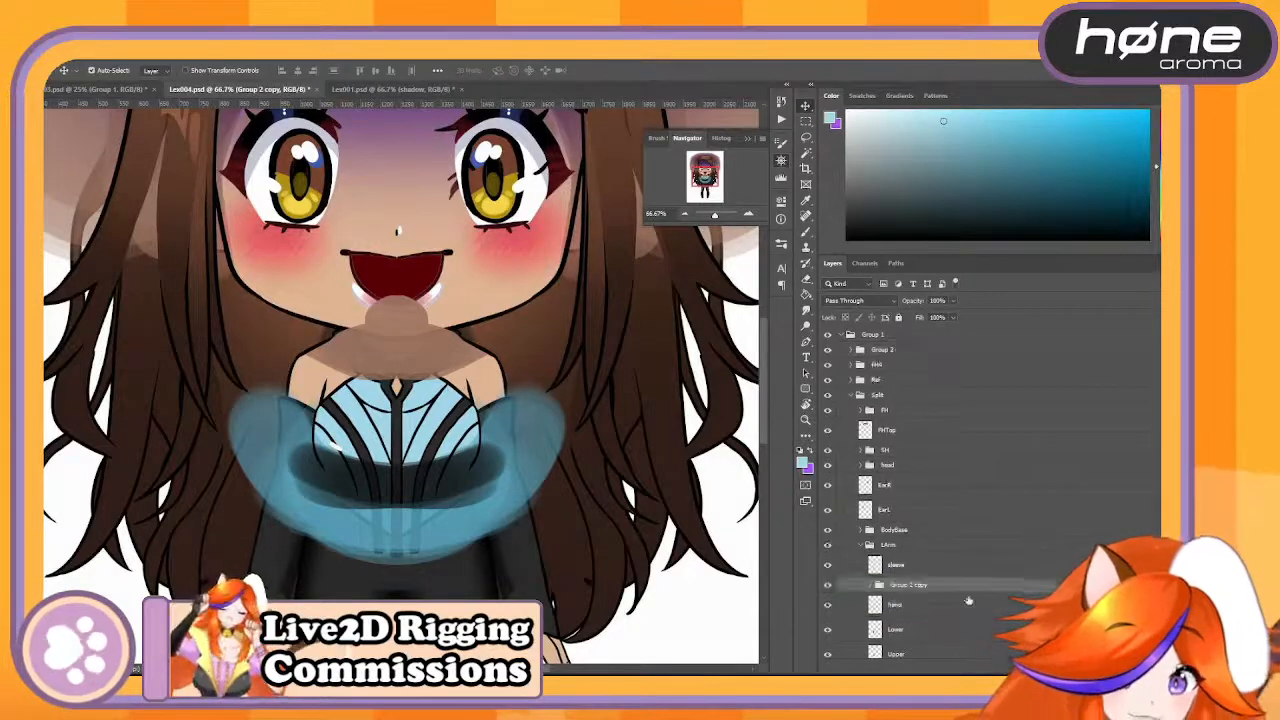
drag(898, 350, 940, 570)
scroll(937, 570, down, 2)
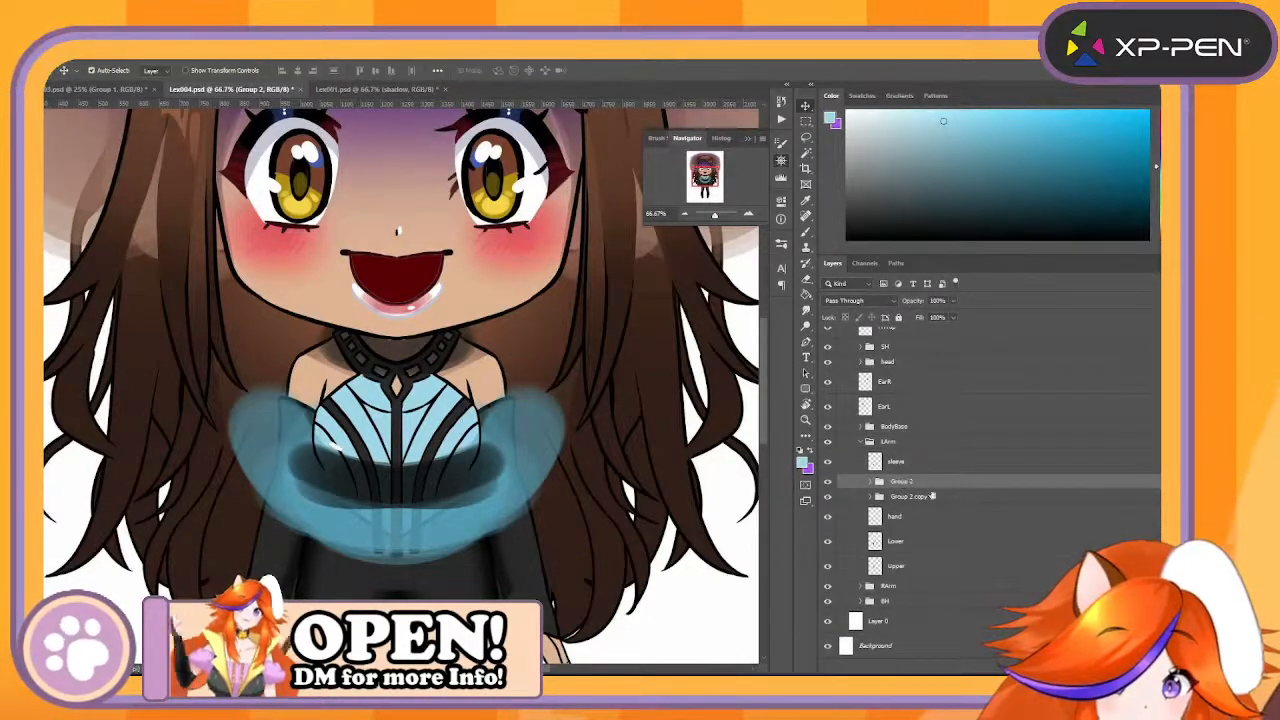
- Merge Group 2 copy into a single layer and move Group 2 into the RArm group
right_click(968, 497)
click(1002, 578)
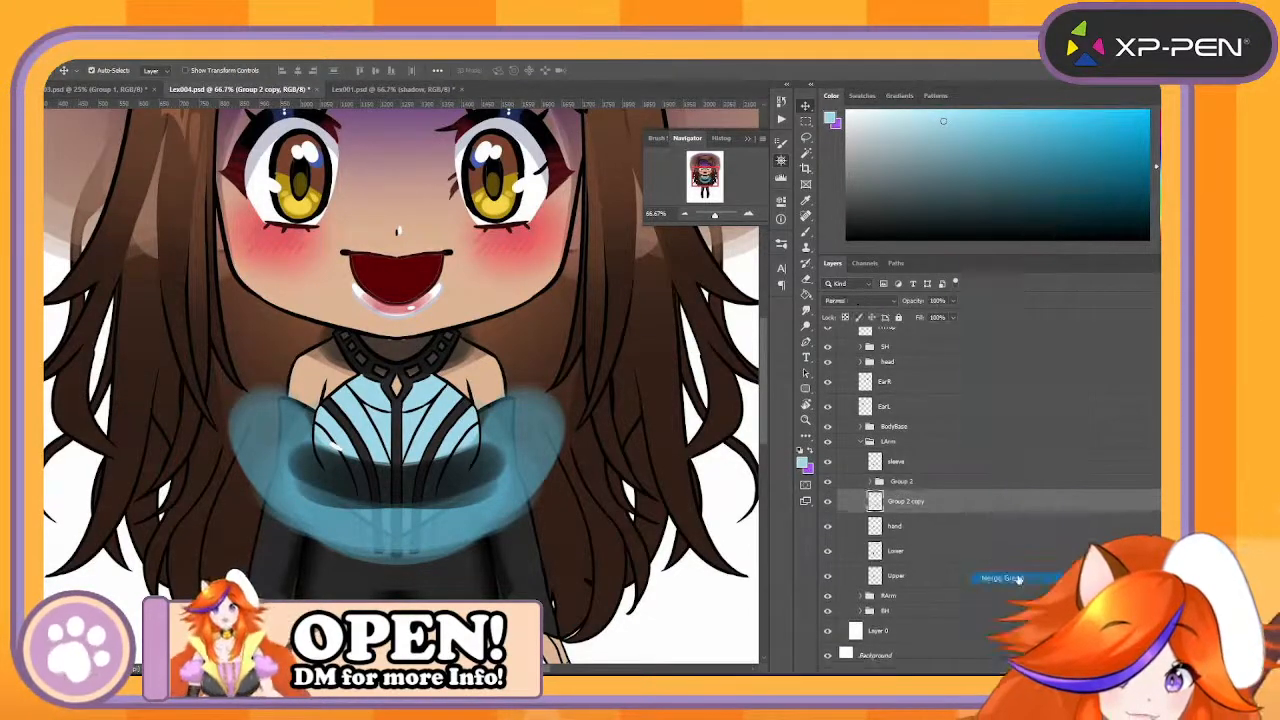
drag(926, 484, 932, 598)
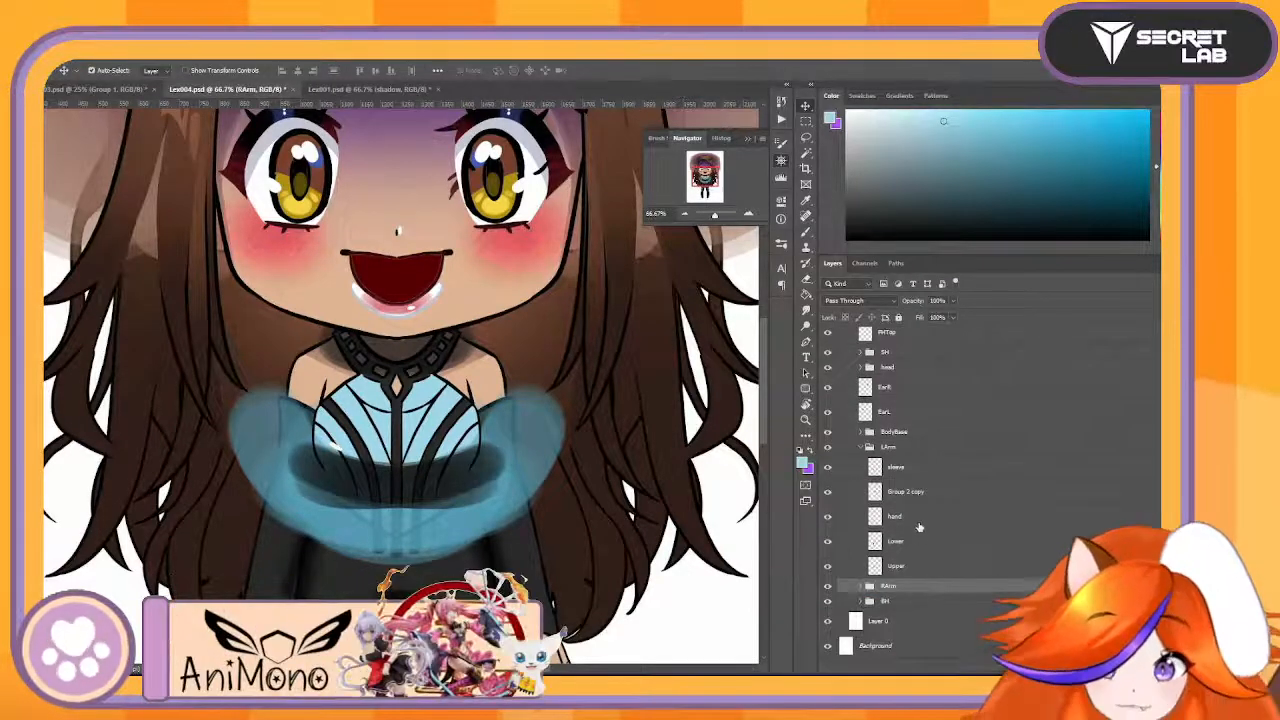
- Place Group 2 copy directly above LArm's Upper layer, give it a layer mask and merge it down into Upper
click(863, 491)
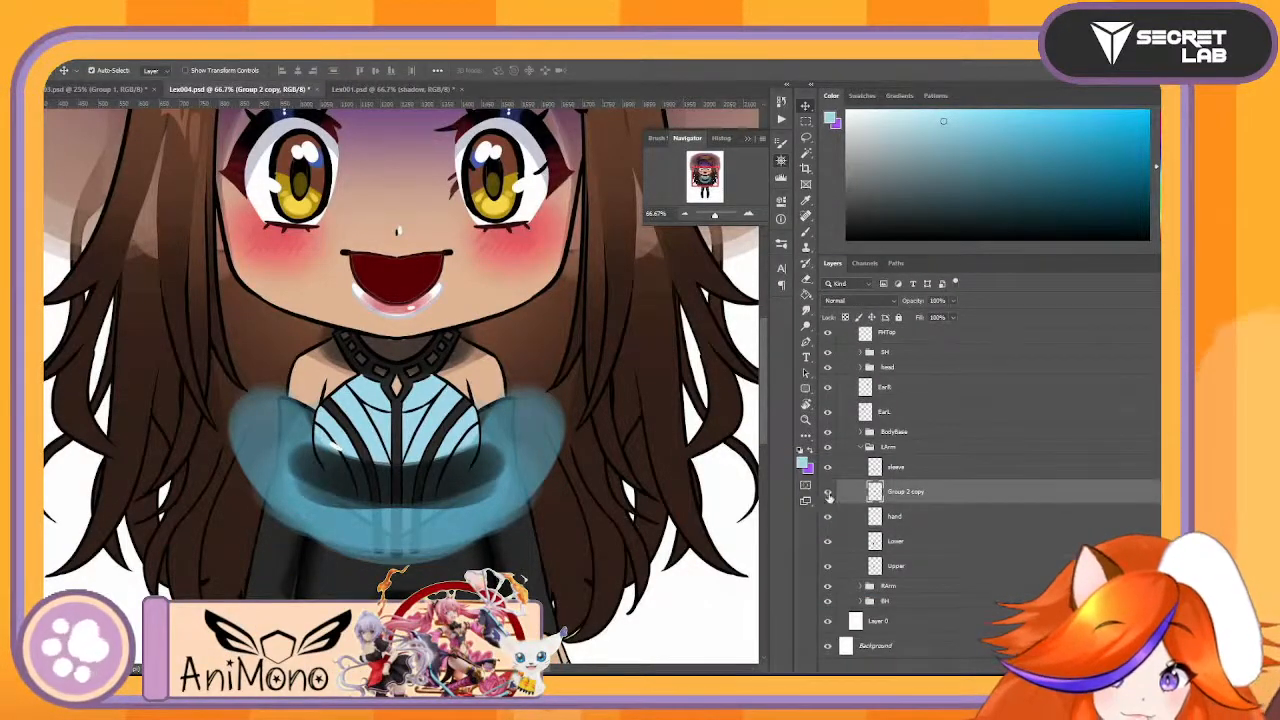
drag(980, 508, 982, 668)
right_click(1013, 546)
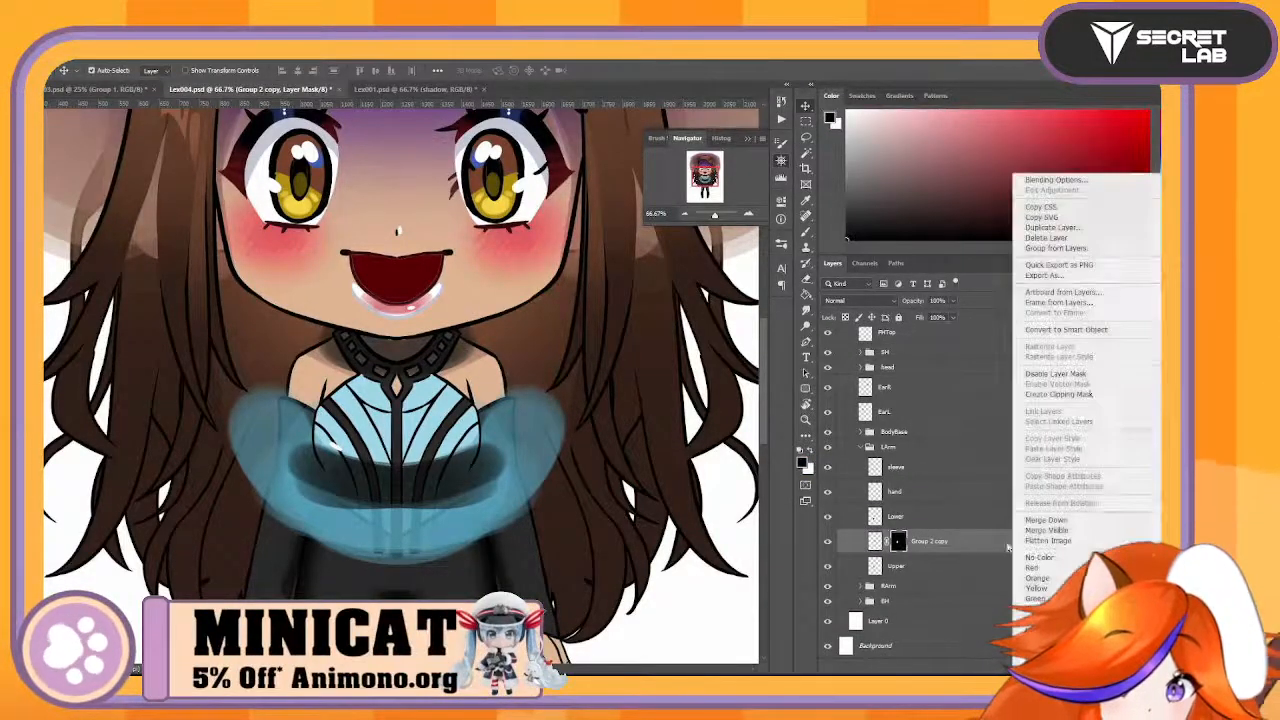
click(1027, 535)
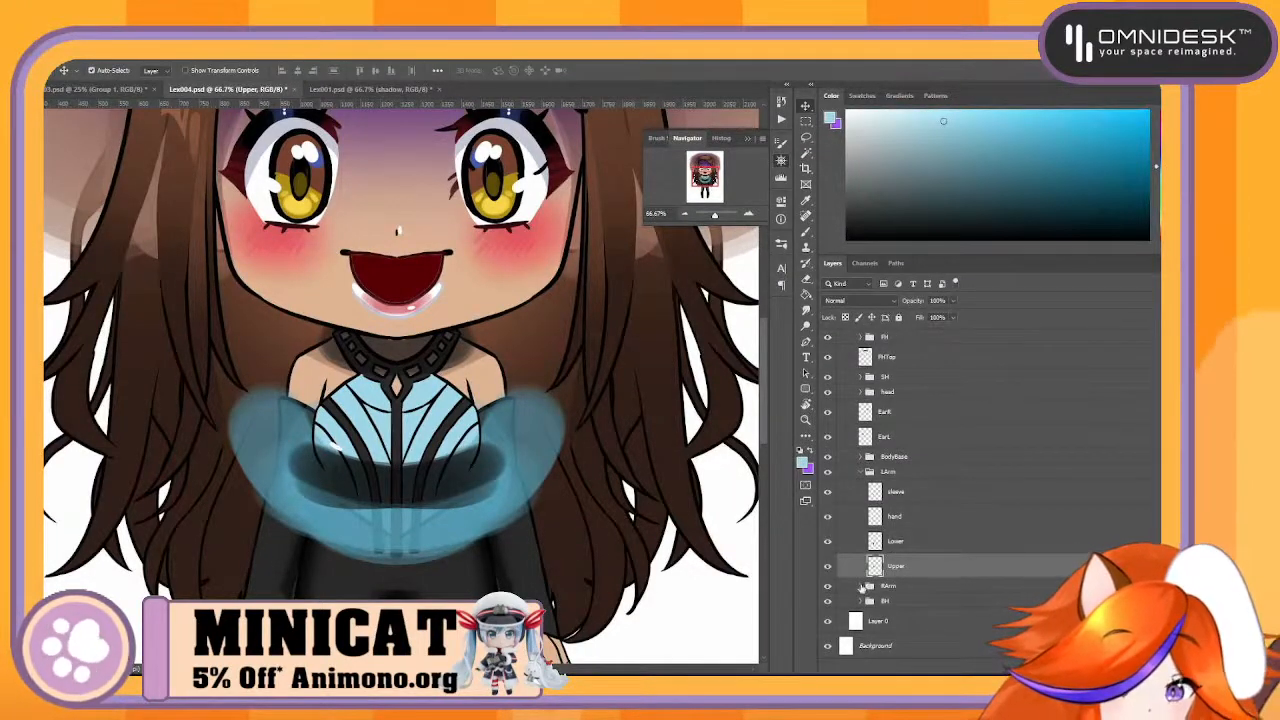
- Place Group 2 directly above the Upper layer in the RArm group and add a layer mask to it
click(861, 587)
scroll(911, 603, down, 4)
drag(954, 488, 1001, 588)
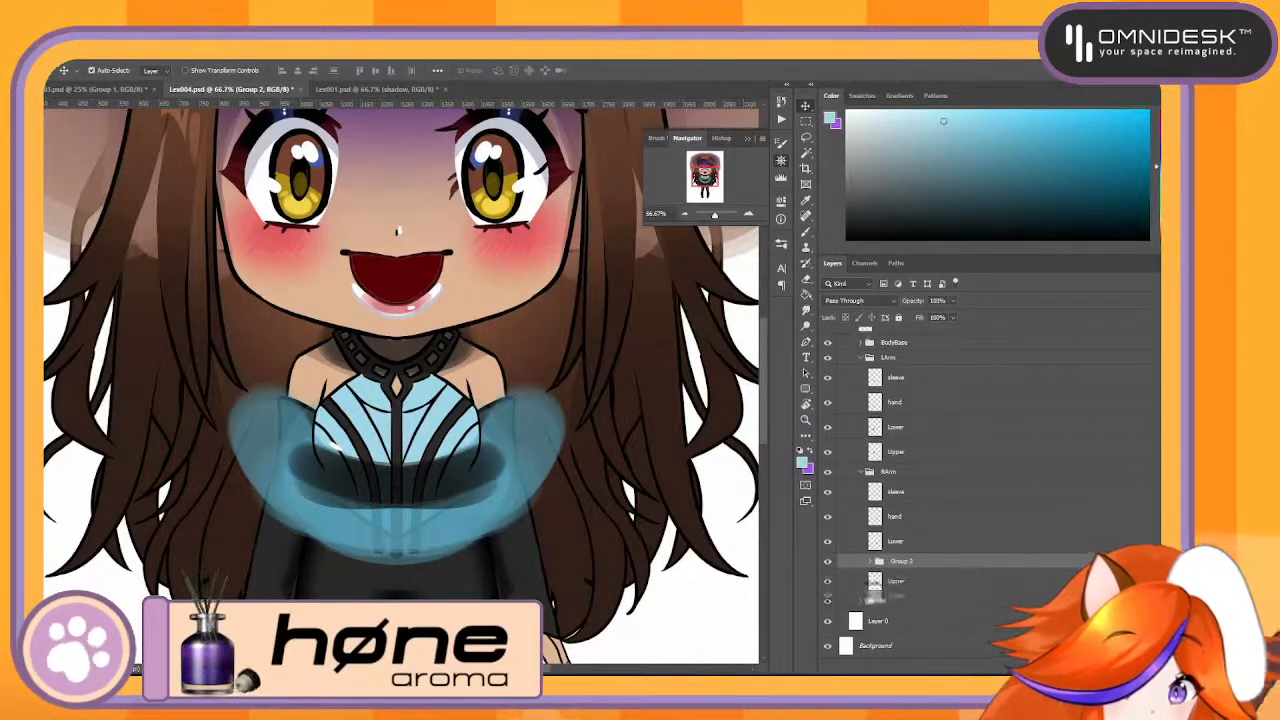
click(1077, 666)
right_click(1038, 579)
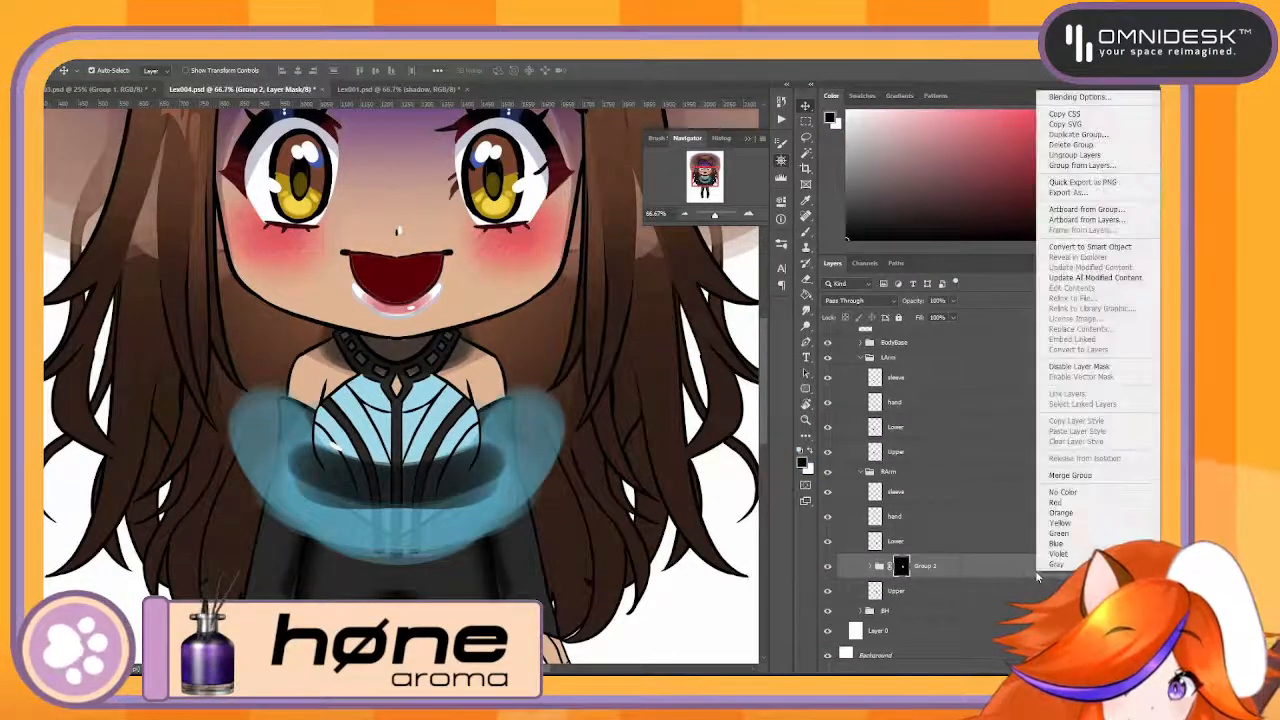
click(1090, 476)
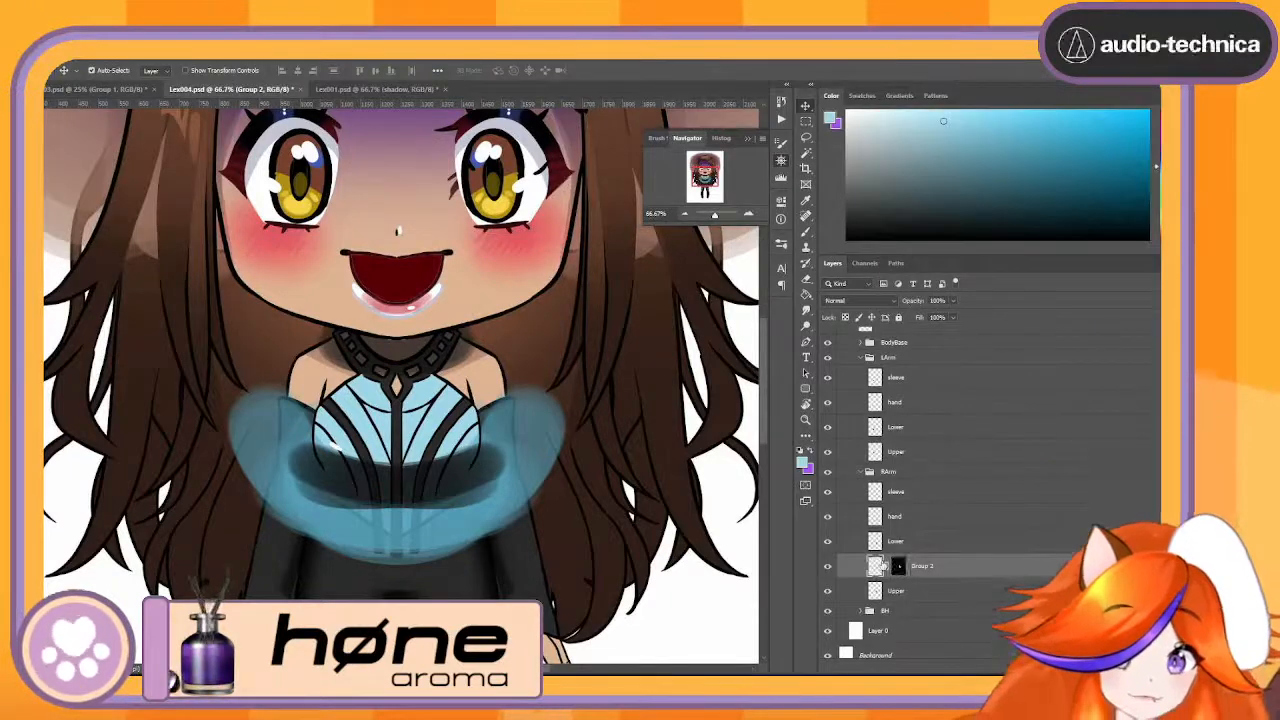
key(ctrl+z)
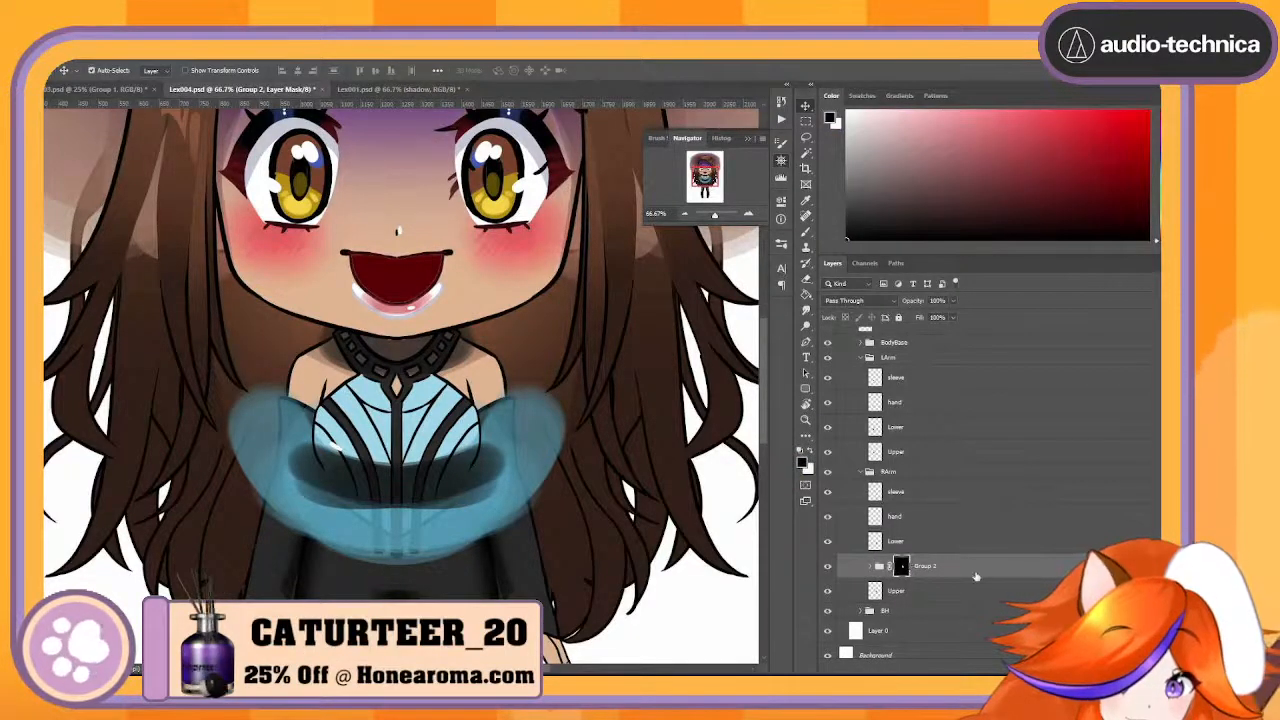
- Merge the masked Group 2 into a single layer and merge it down into the RArm group's Upper layer
right_click(976, 576)
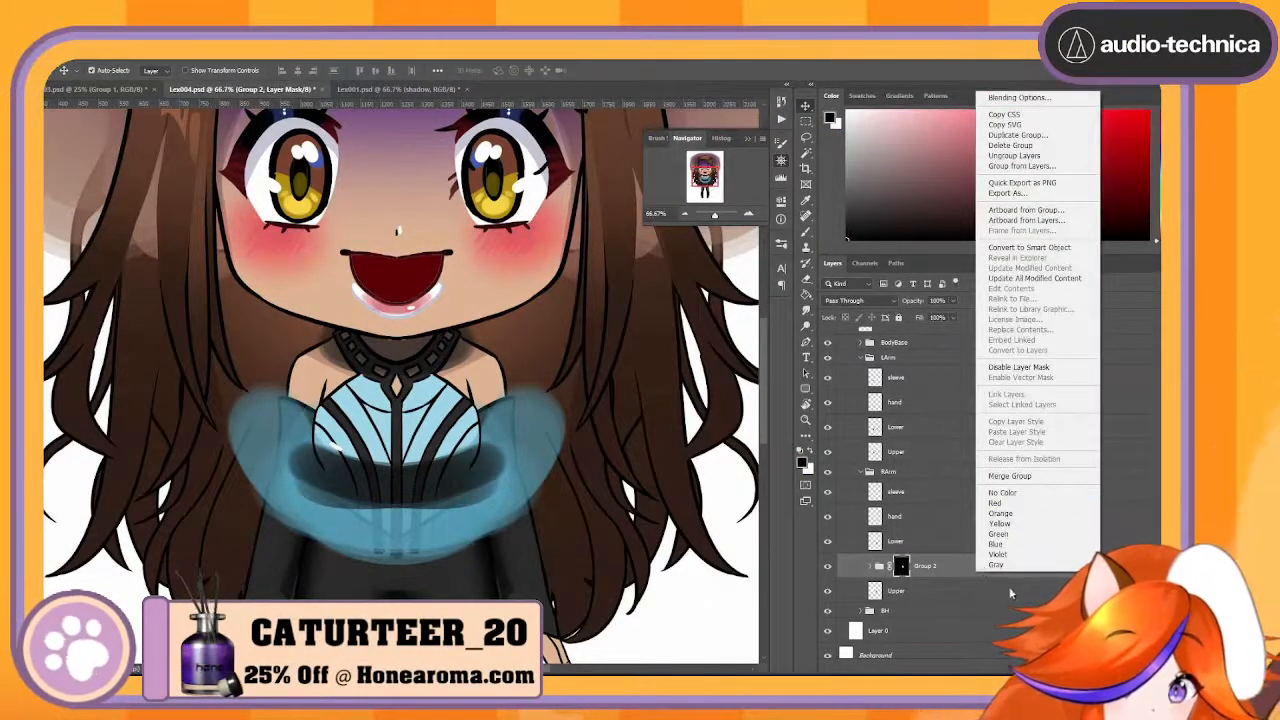
click(1009, 476)
right_click(998, 570)
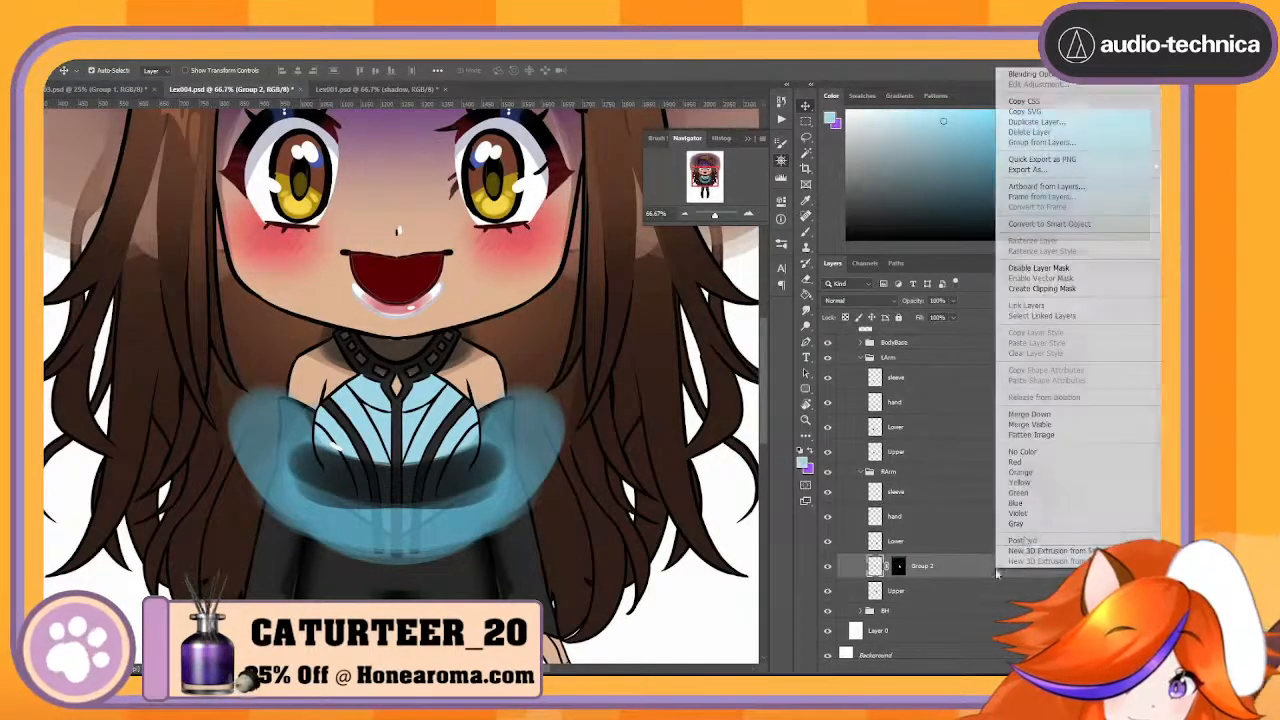
click(1030, 414)
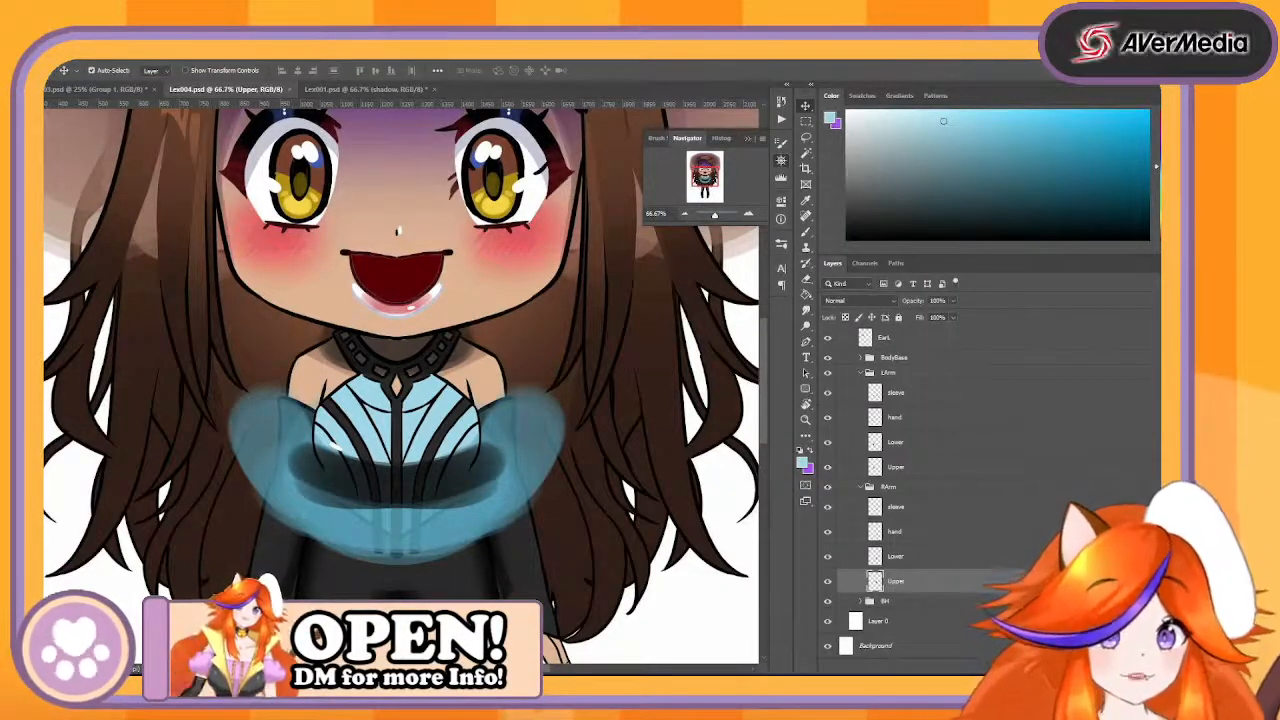
scroll(941, 524, up, 3)
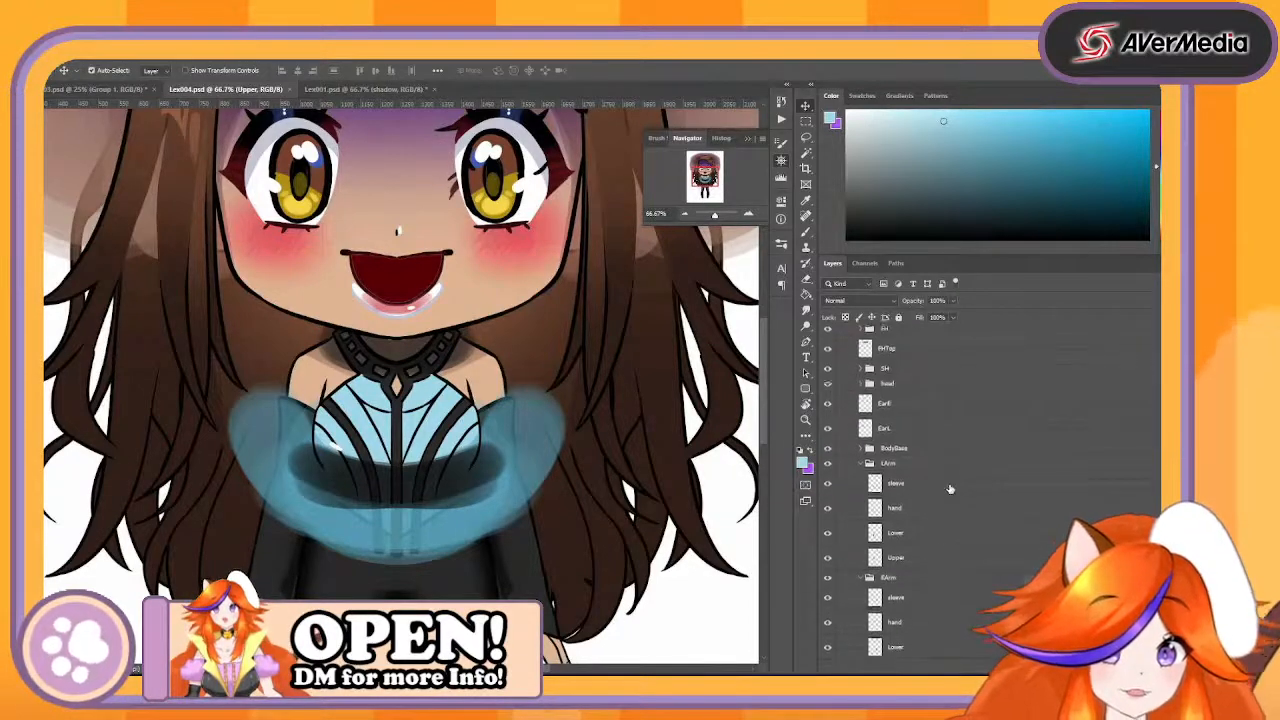
click(856, 381)
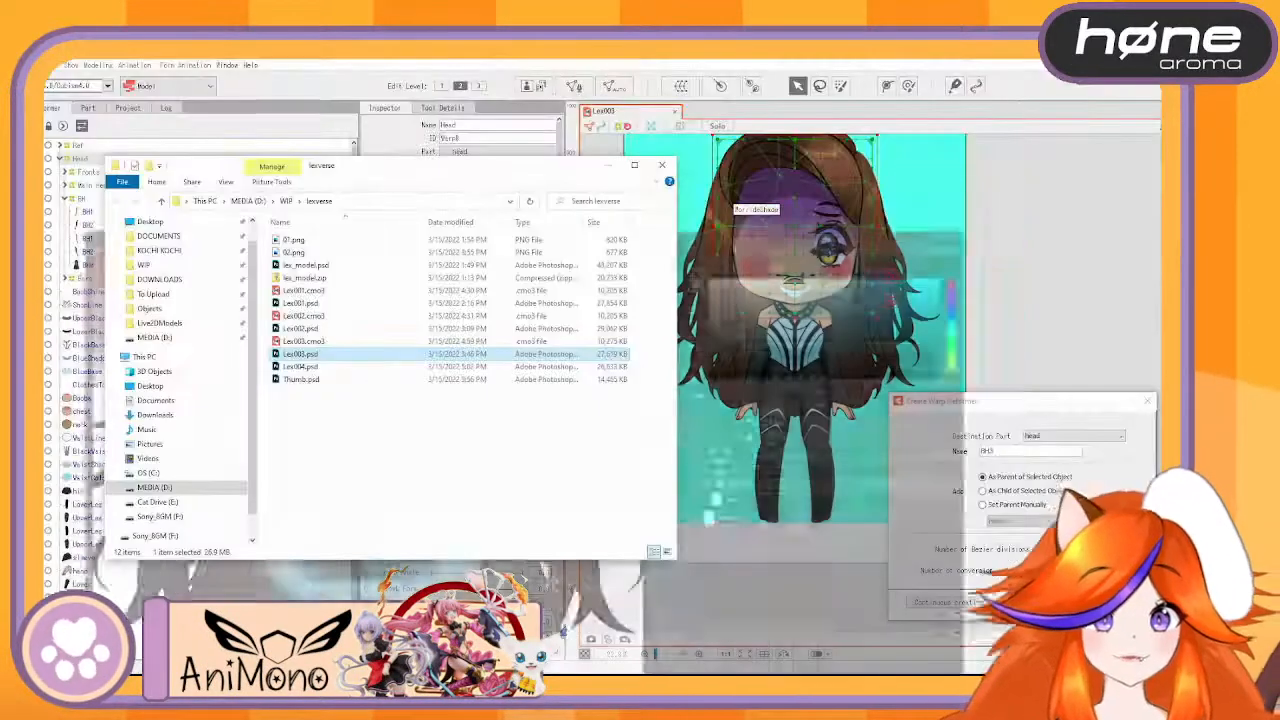
- Re-import Lex004.psd into the Lex003 model in Live2D Cubism Editor, replacing the existing Lex004.psd
click(302, 367)
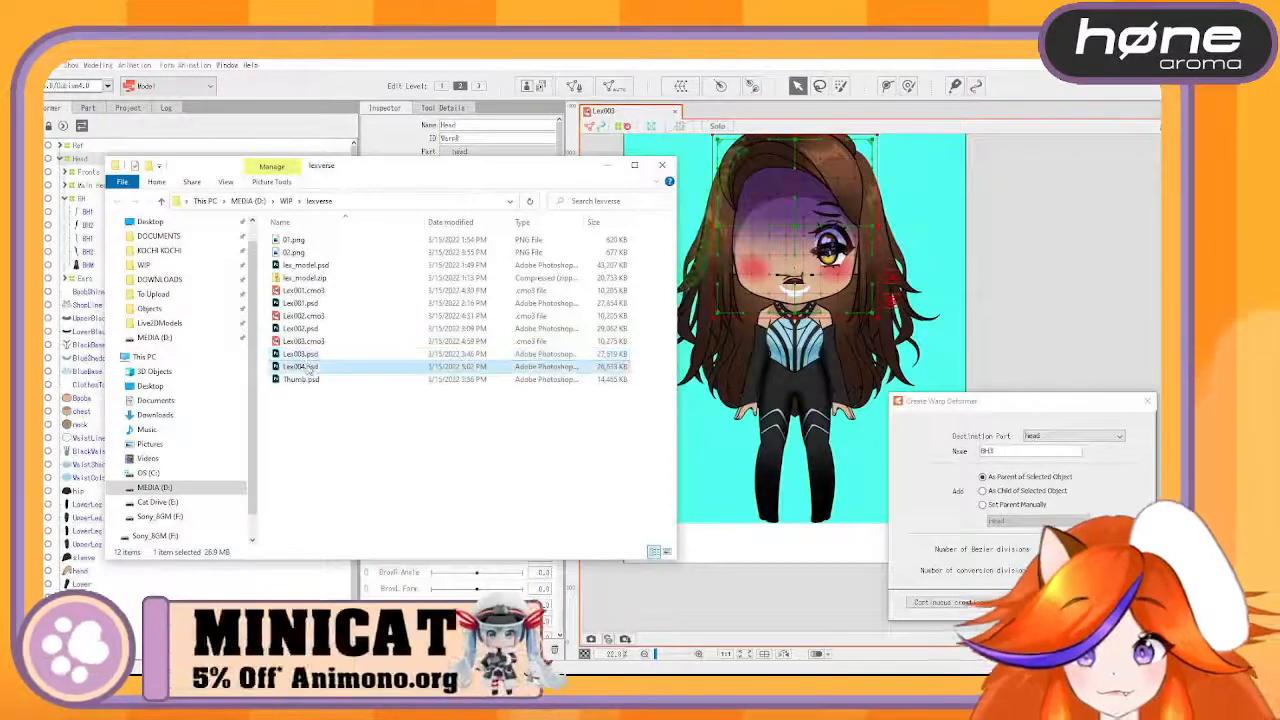
drag(305, 368, 793, 358)
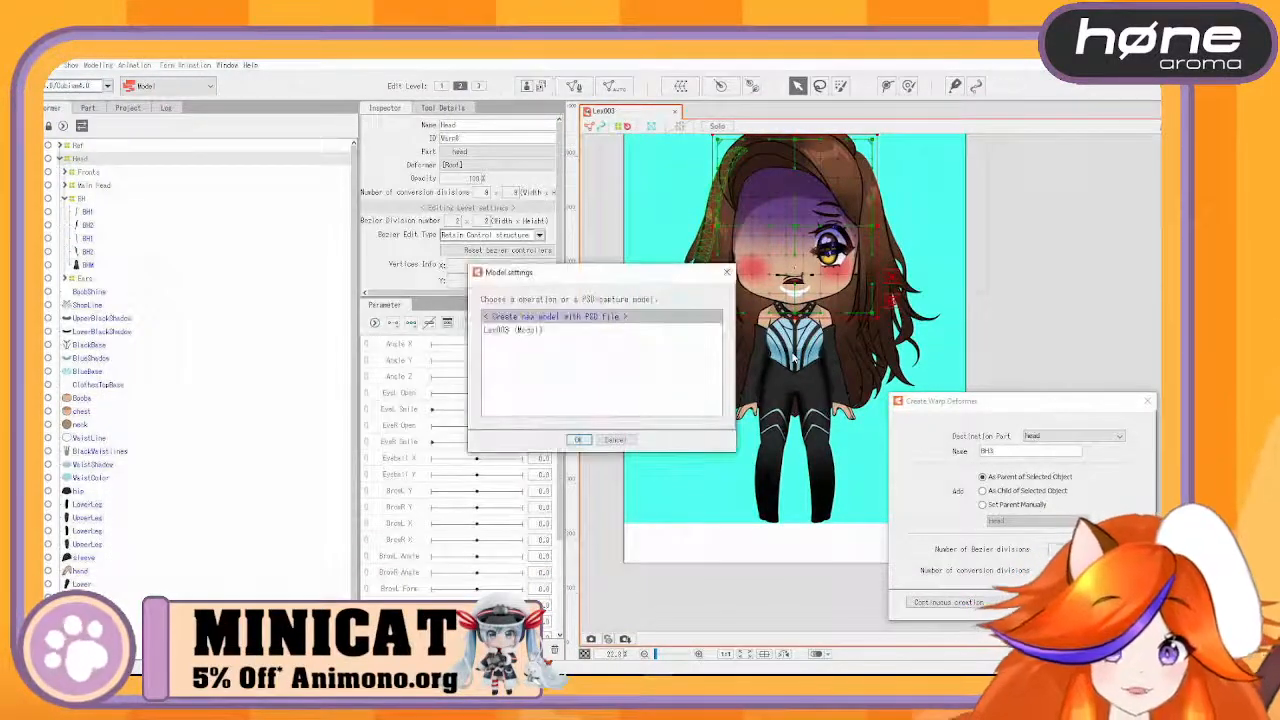
click(522, 331)
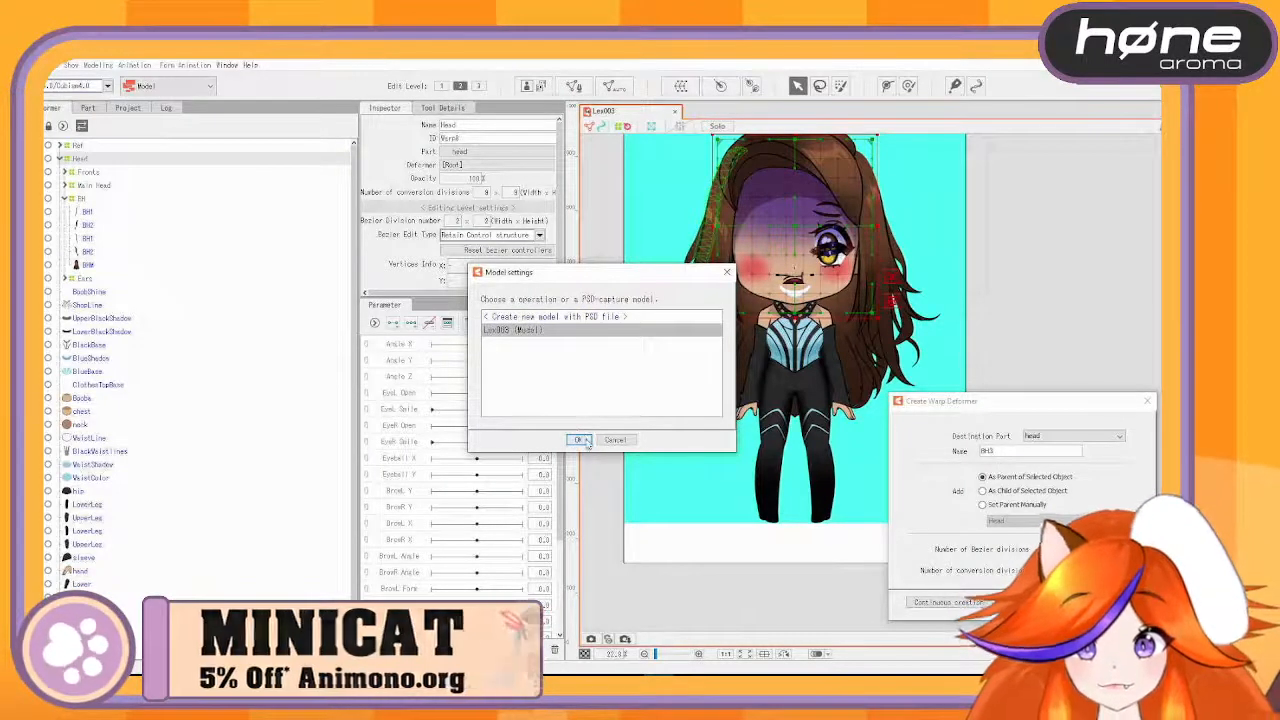
click(578, 439)
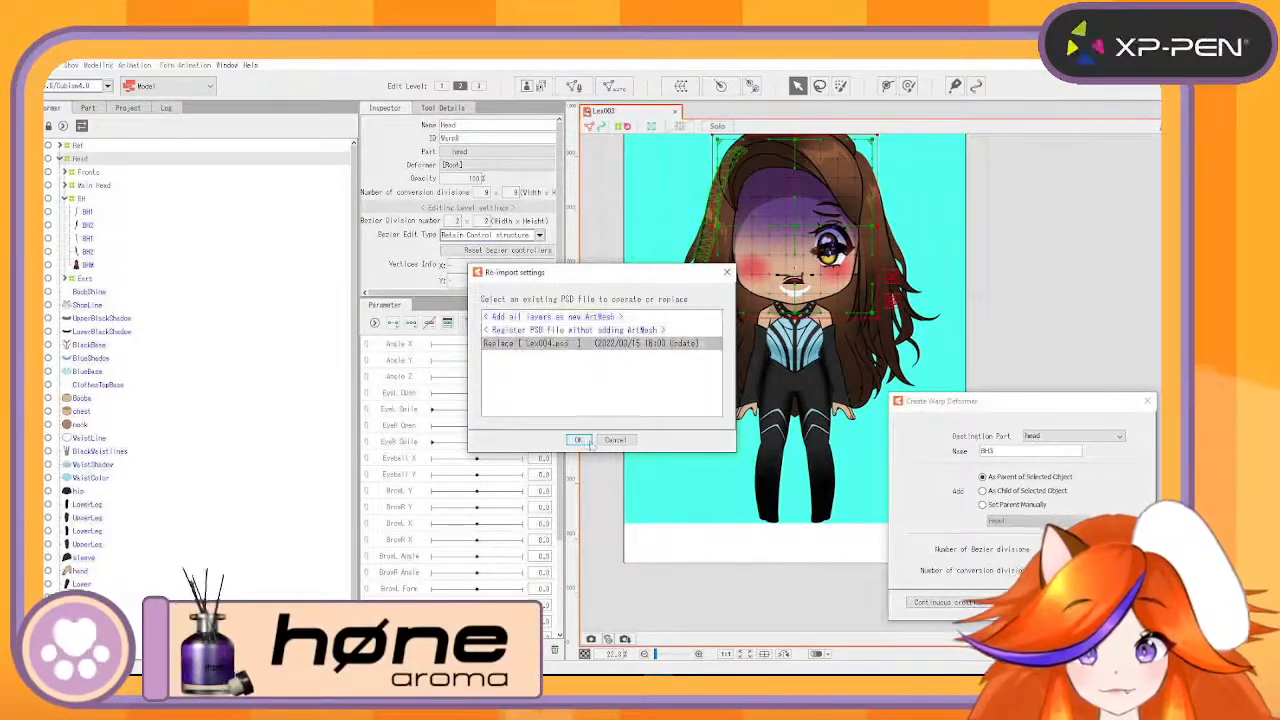
click(584, 441)
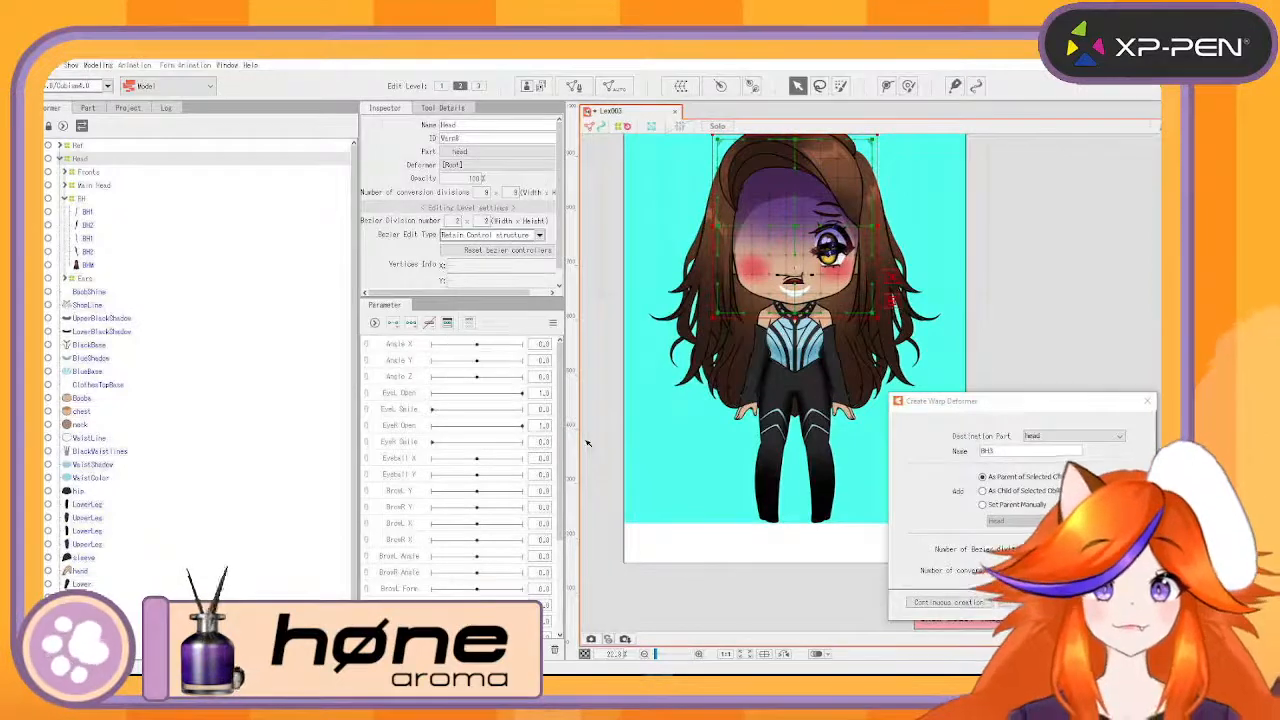
- Close the Create Warp Deformer dialog without creating a deformer, and deselect and collapse the Head deformer
scroll(843, 423, up, 10)
drag(740, 278, 818, 540)
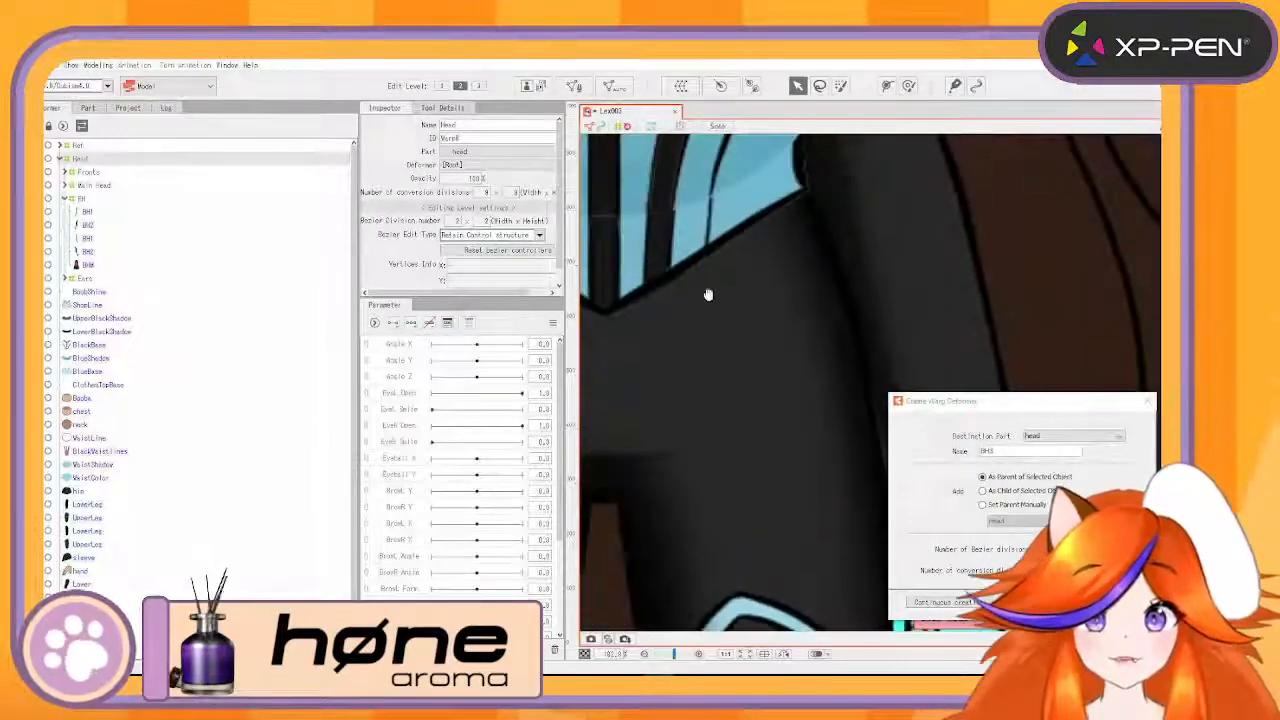
drag(709, 294, 858, 536)
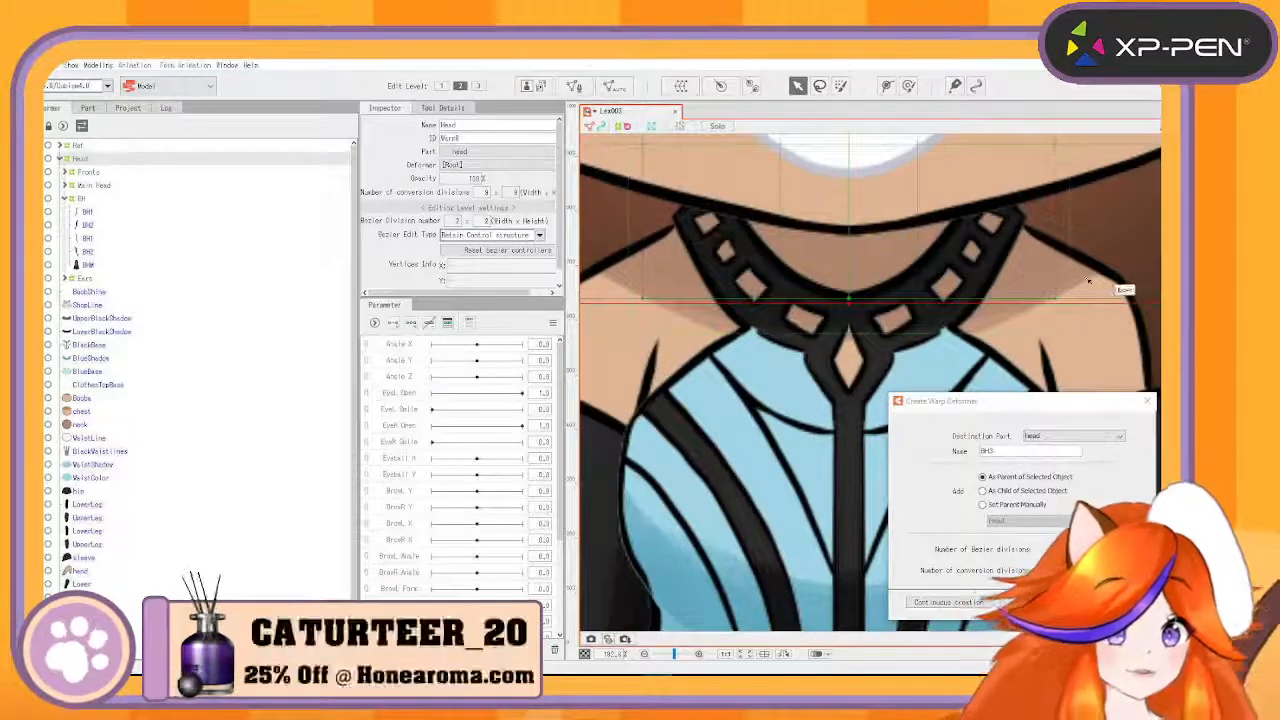
scroll(745, 449, down, 10)
drag(784, 452, 854, 412)
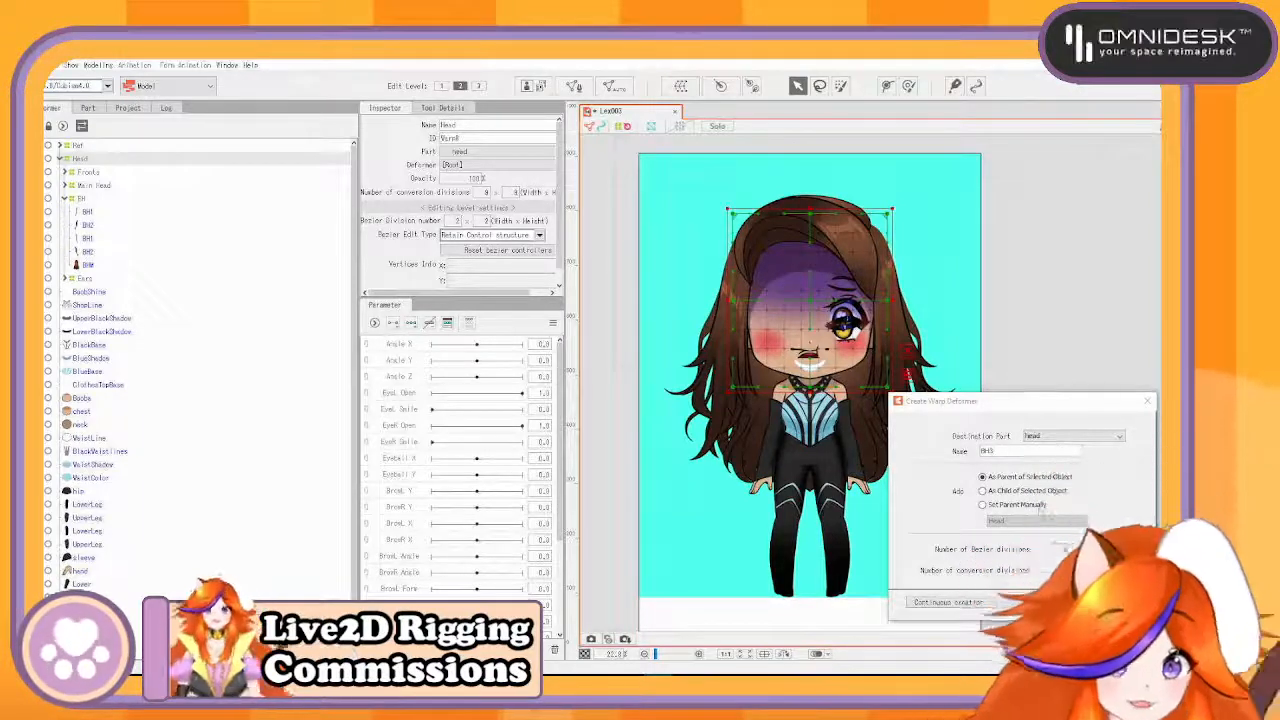
click(1066, 366)
click(1148, 401)
scroll(1041, 394, down, 3)
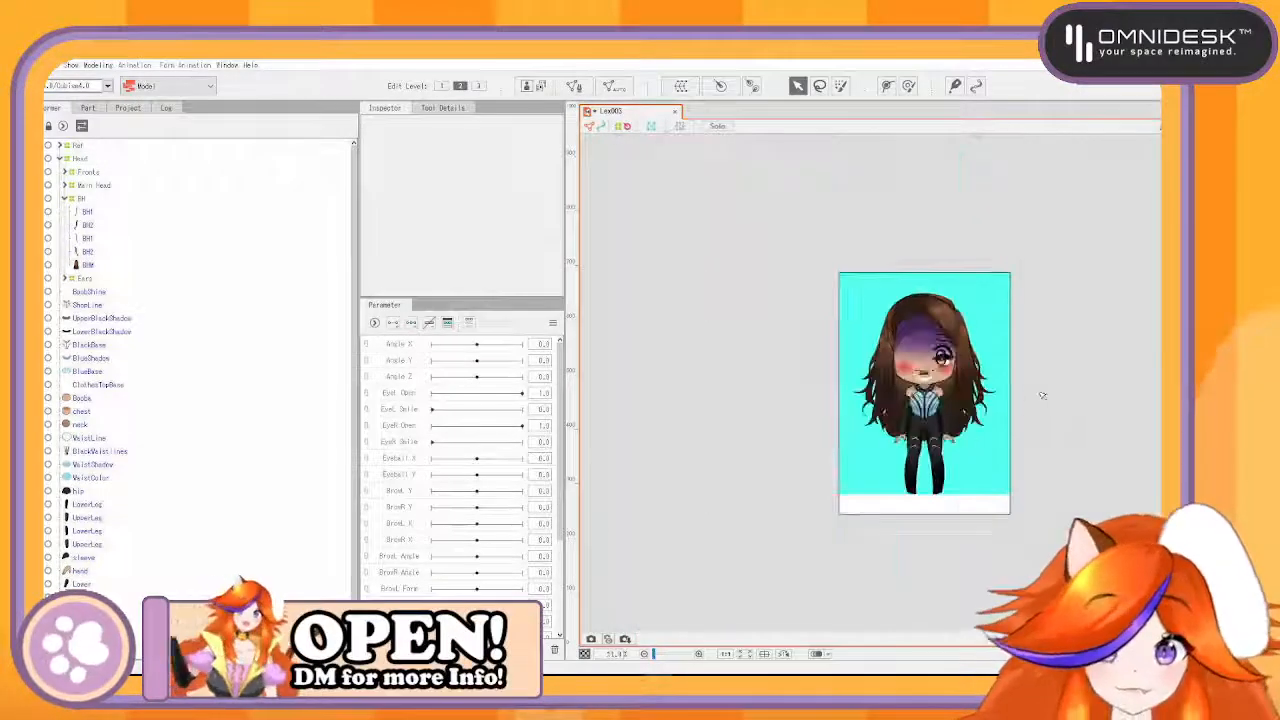
scroll(1042, 396, up, 4)
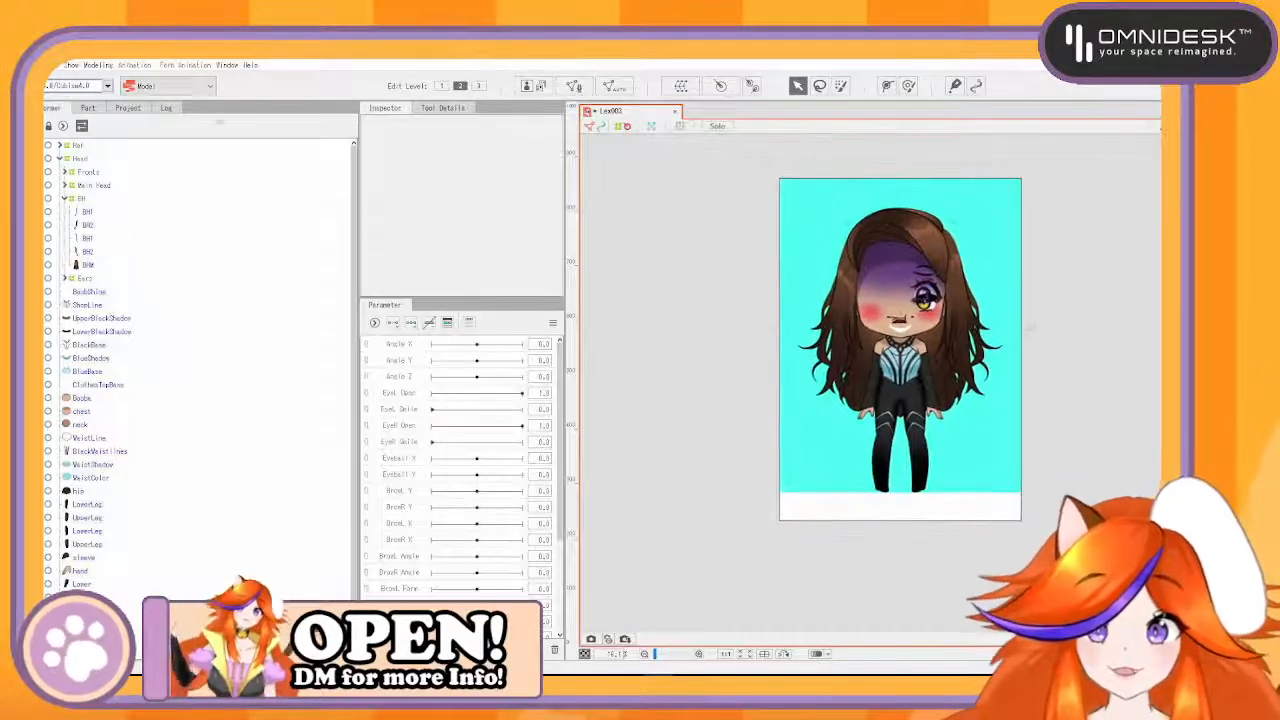
click(58, 158)
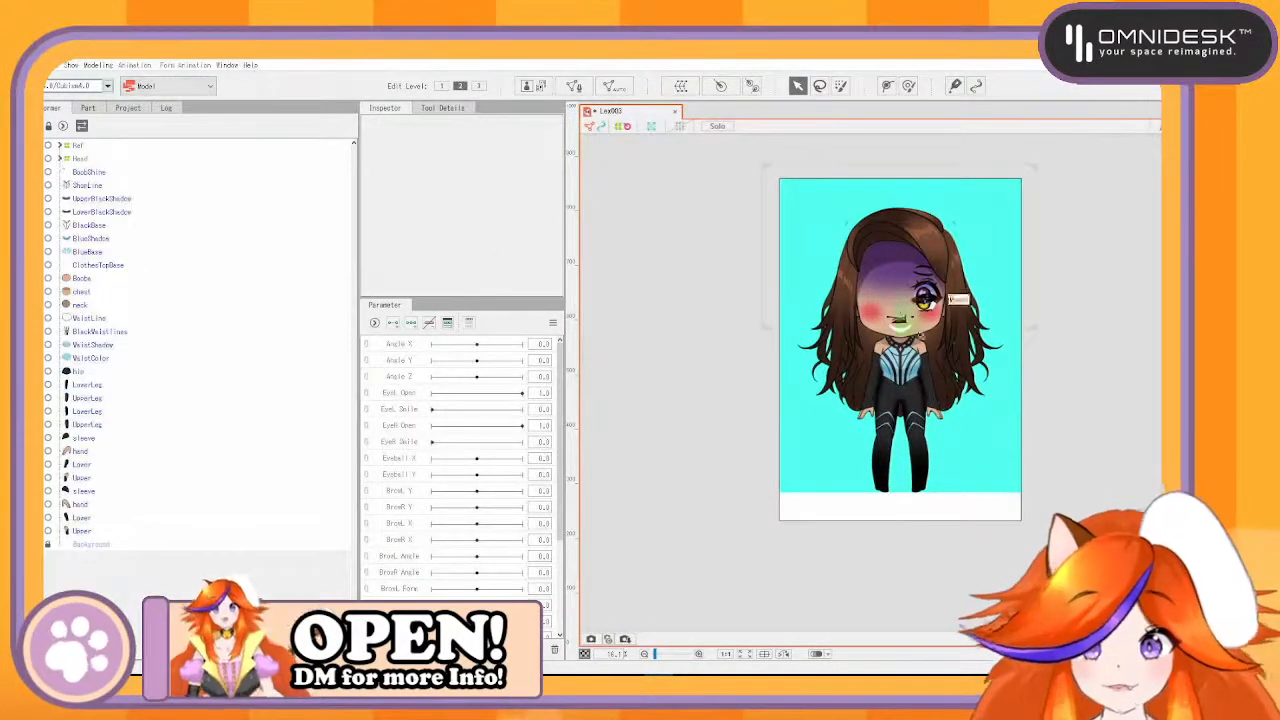
- Save the model as Lex004.cmo3, agreeing to delete the unused model image
key(ctrl+s)
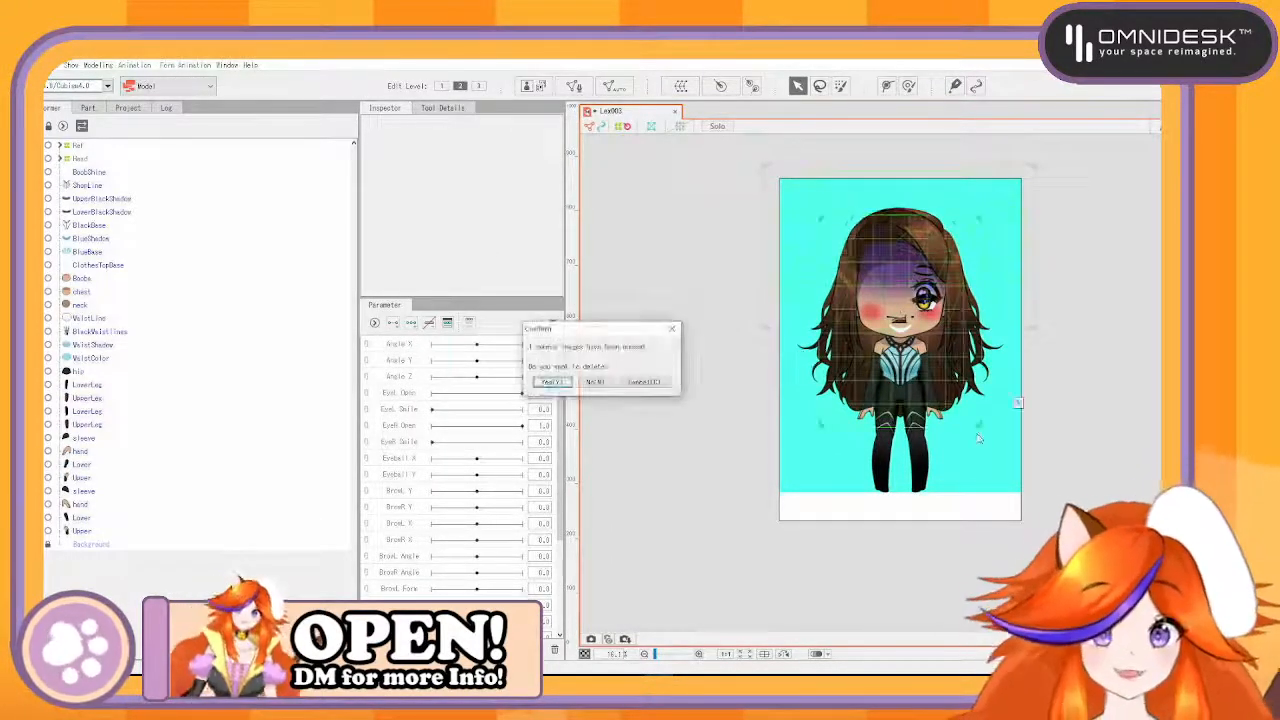
key(Return)
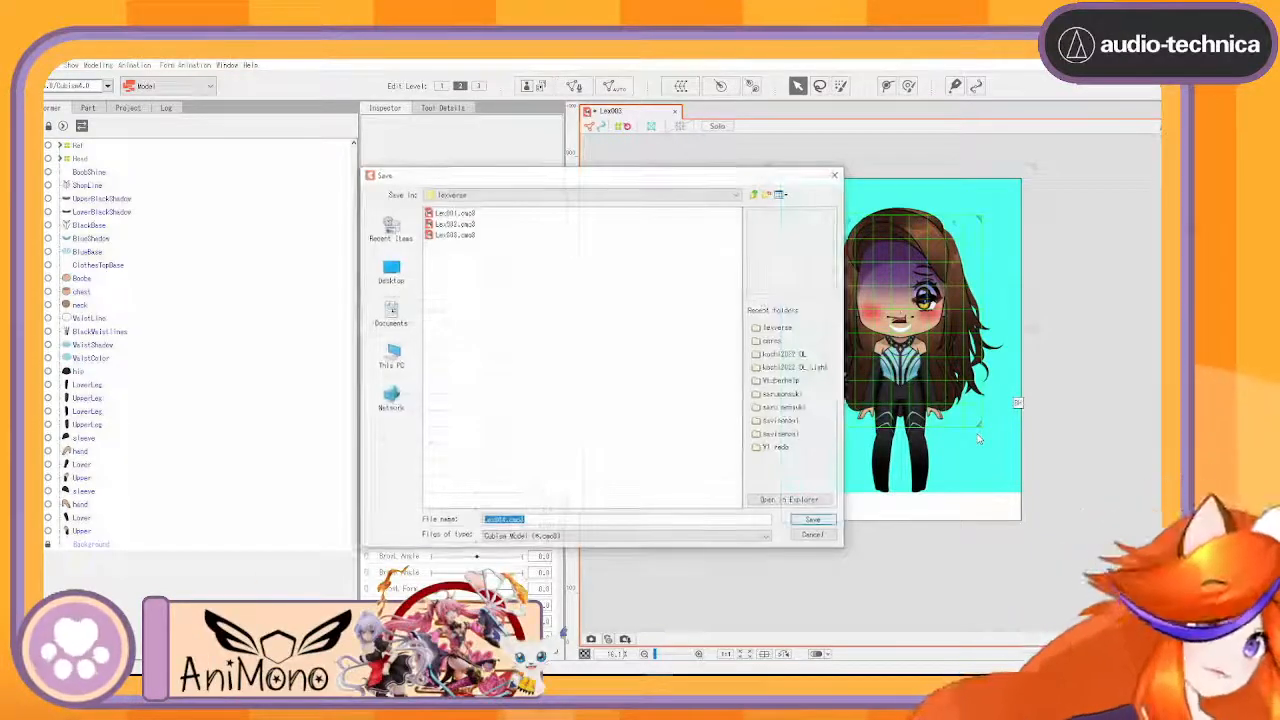
key(Return)
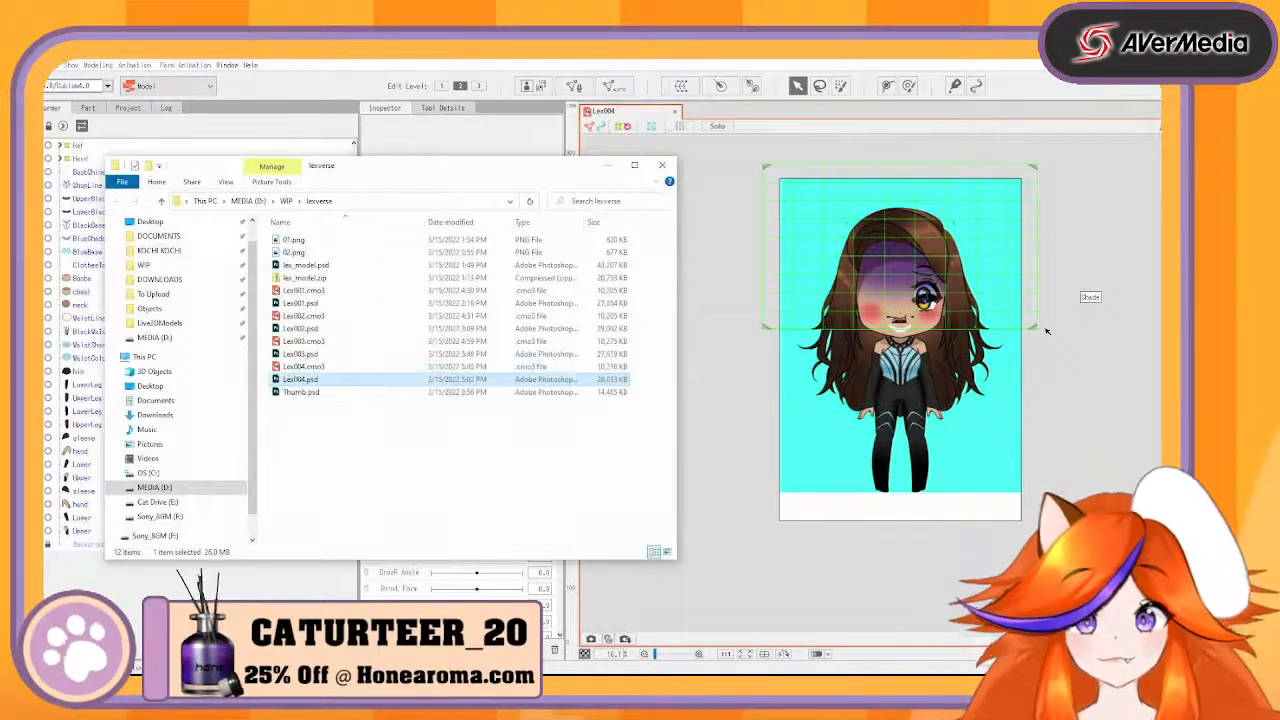
- Generate automatic meshes with the Standard preset for all five back hair ArtMeshes in the Head's BH deformer
click(697, 278)
scroll(899, 279, up, 6)
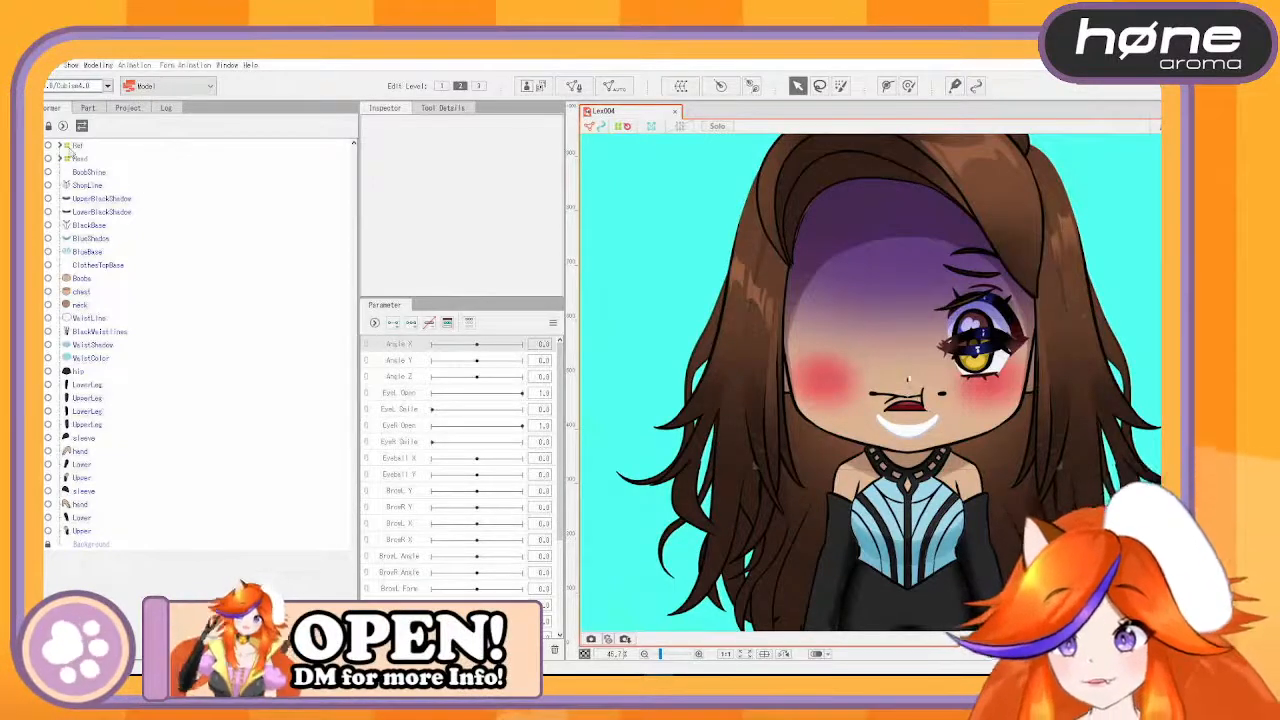
click(66, 160)
click(60, 160)
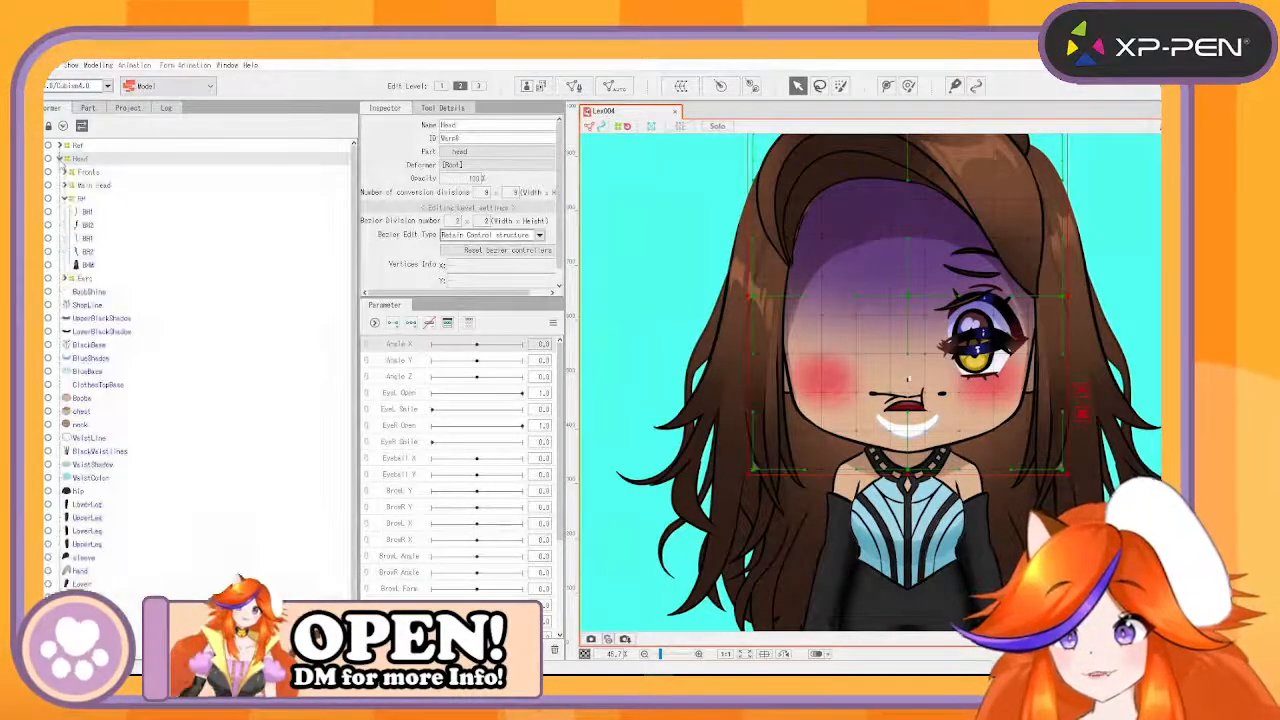
click(87, 212)
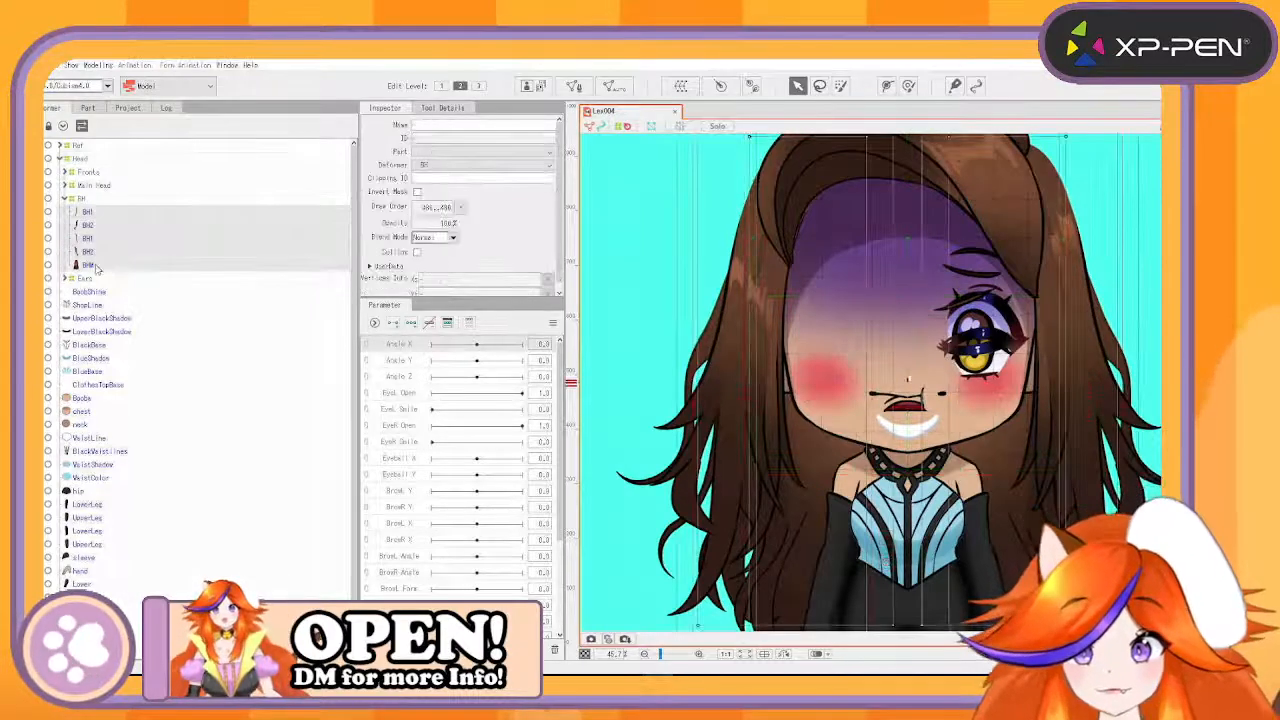
shift+click(88, 265)
scroll(840, 404, down, 2)
drag(840, 404, 794, 352)
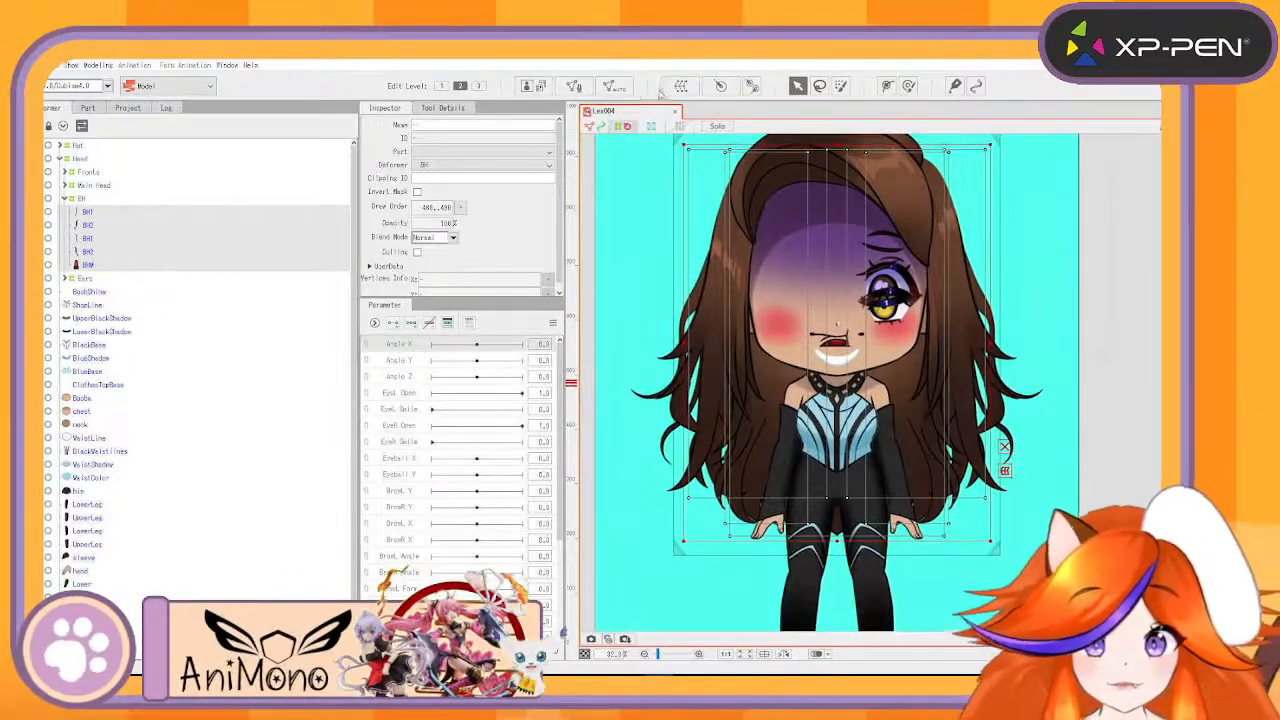
click(625, 88)
click(680, 310)
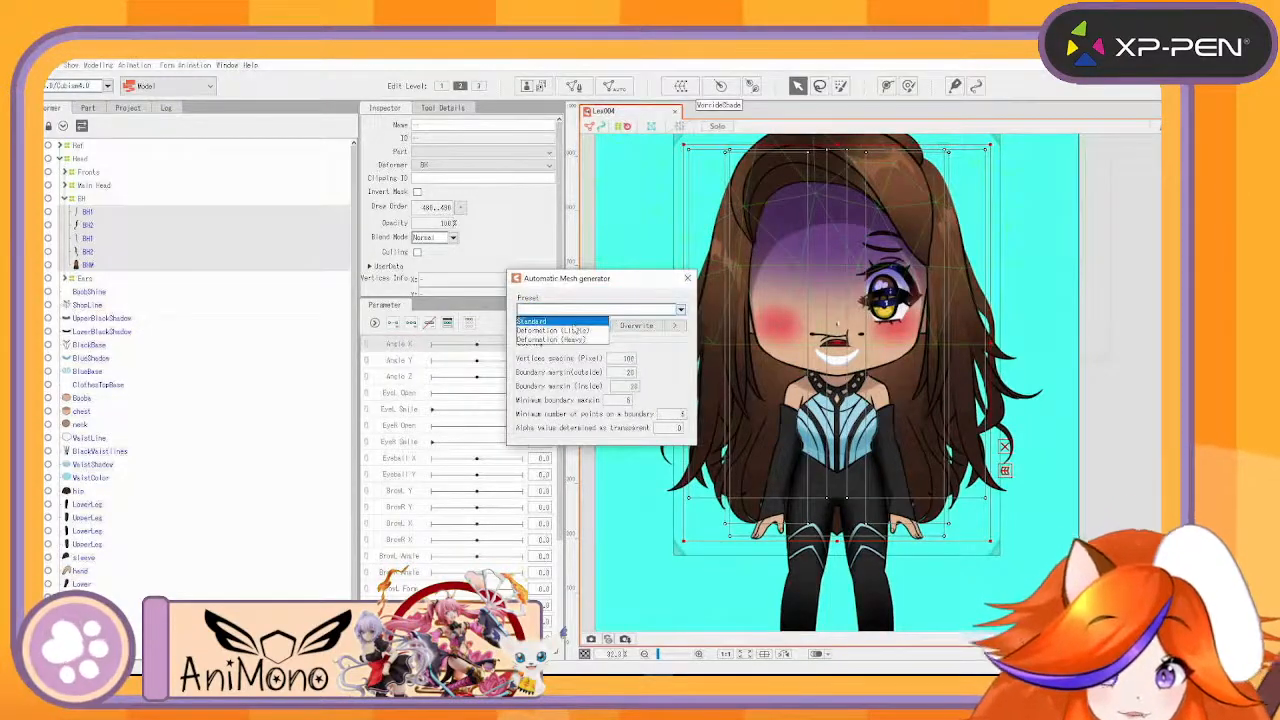
click(560, 321)
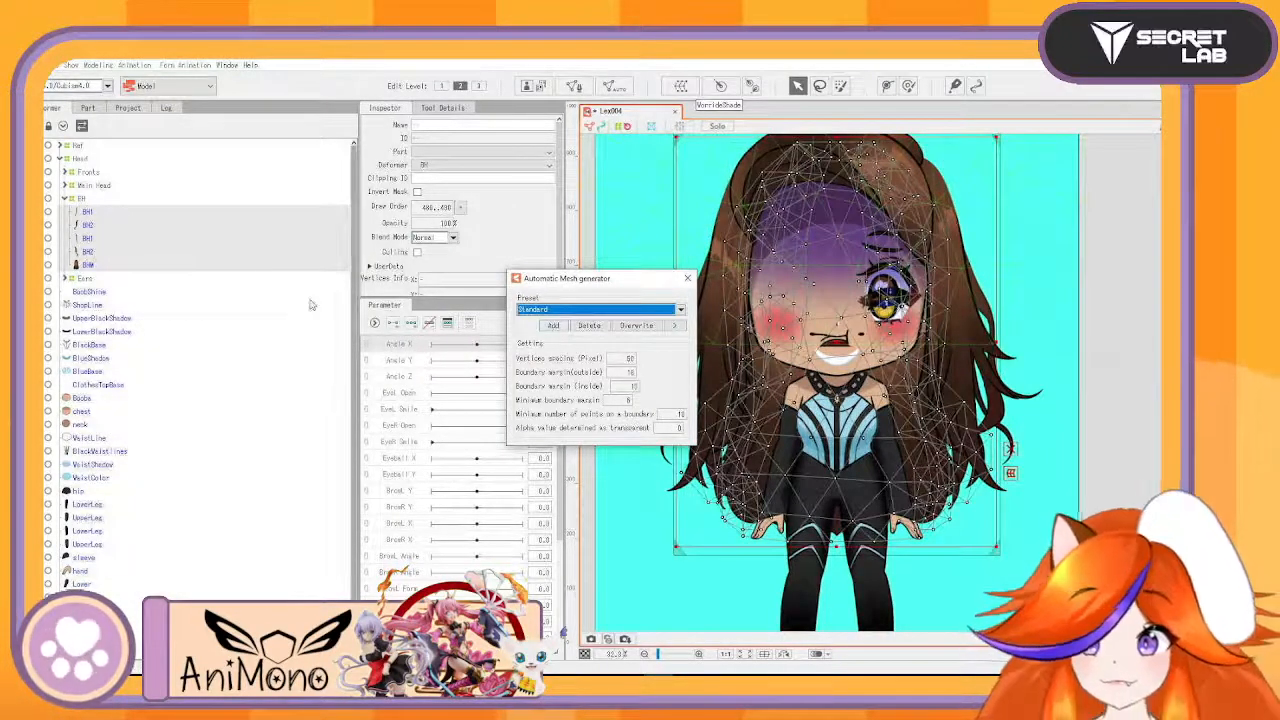
- Regenerate the meshes of the four back hair strands above the base piece with the Deformation (Heavy) preset
click(89, 212)
shift+click(88, 253)
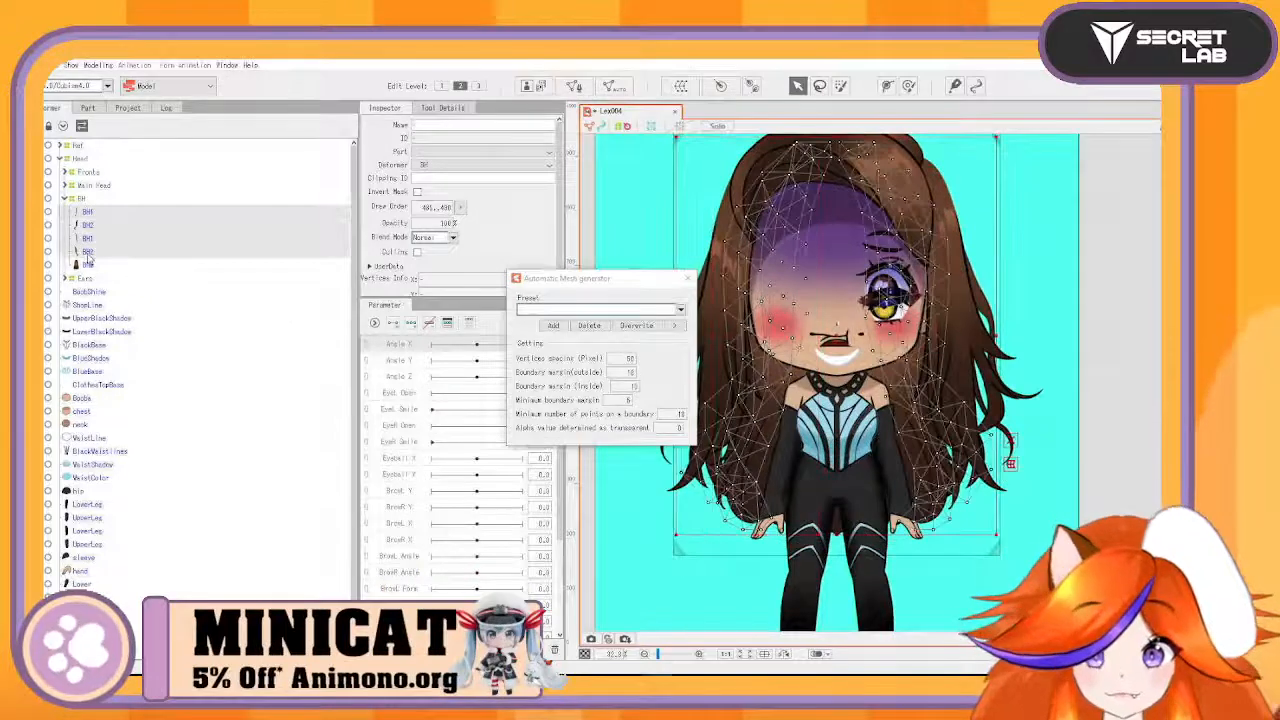
click(674, 311)
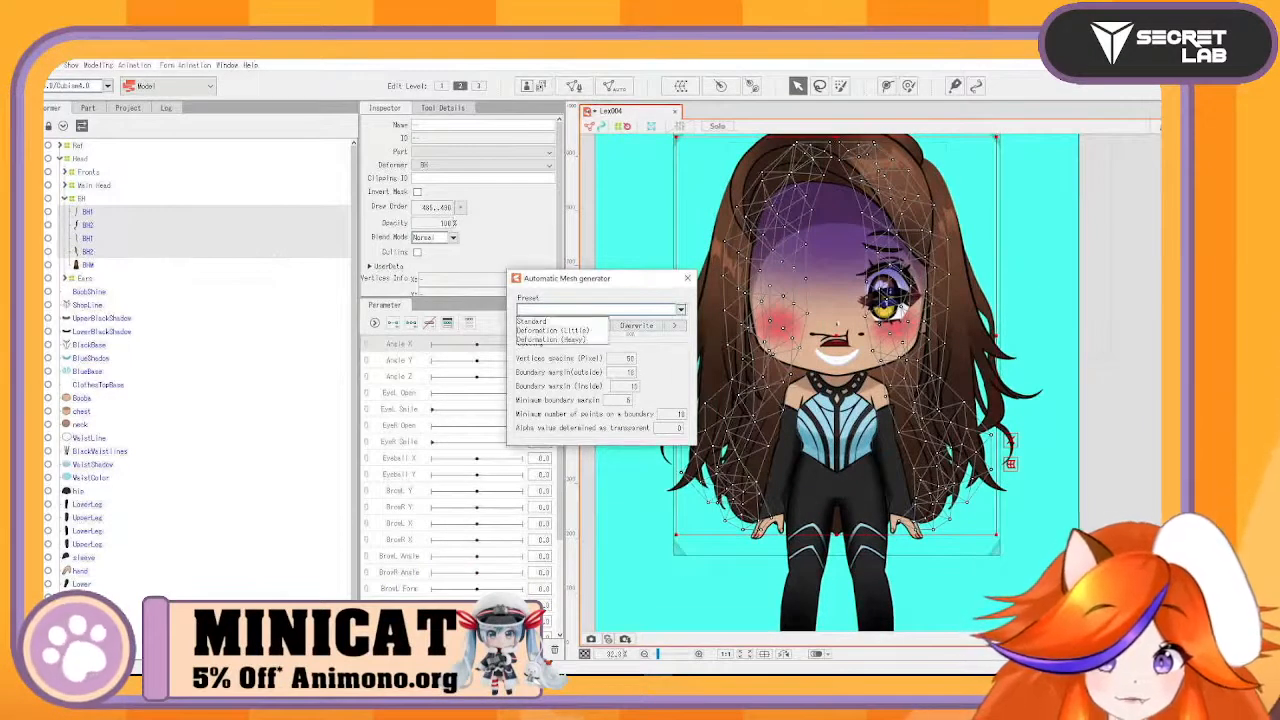
click(560, 340)
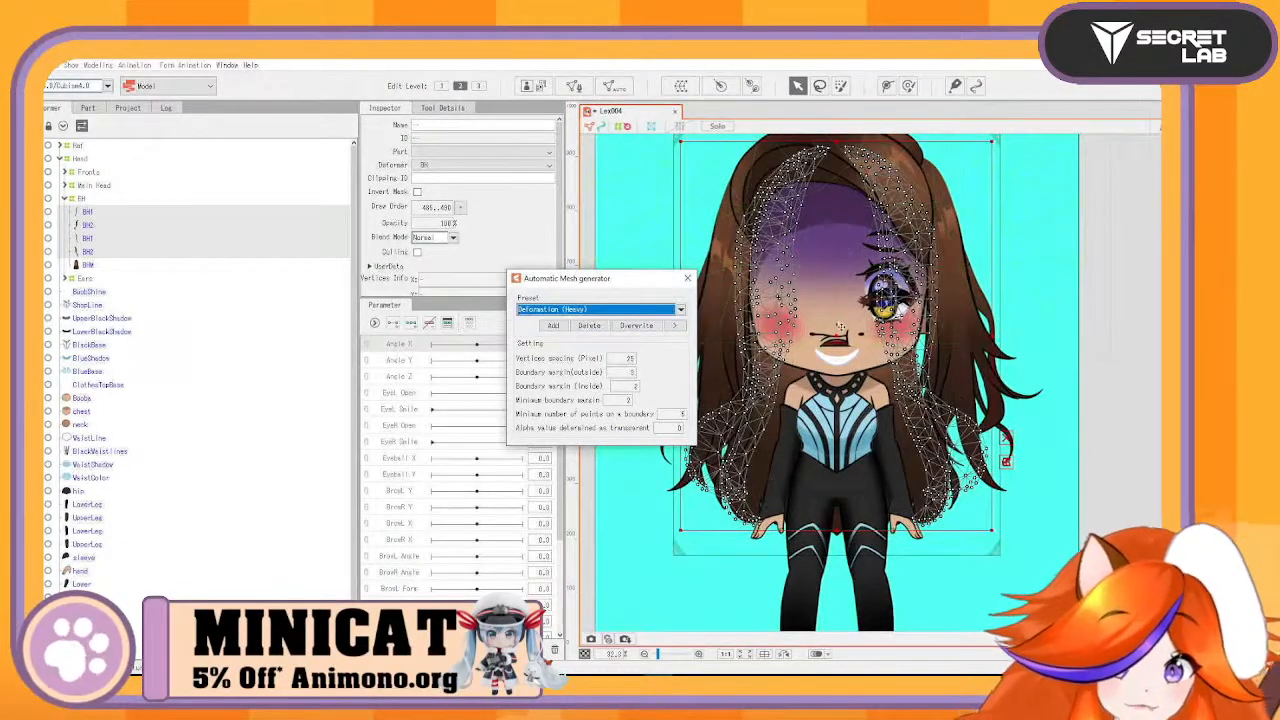
click(681, 312)
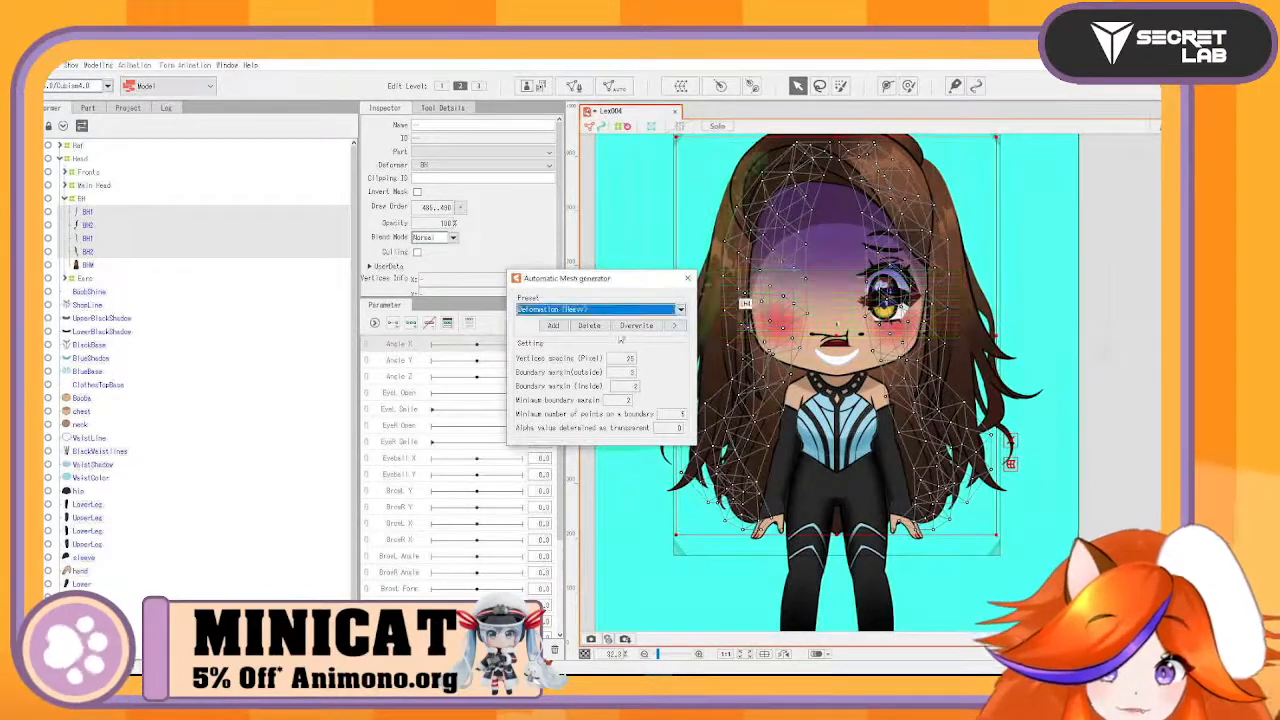
click(680, 310)
click(590, 341)
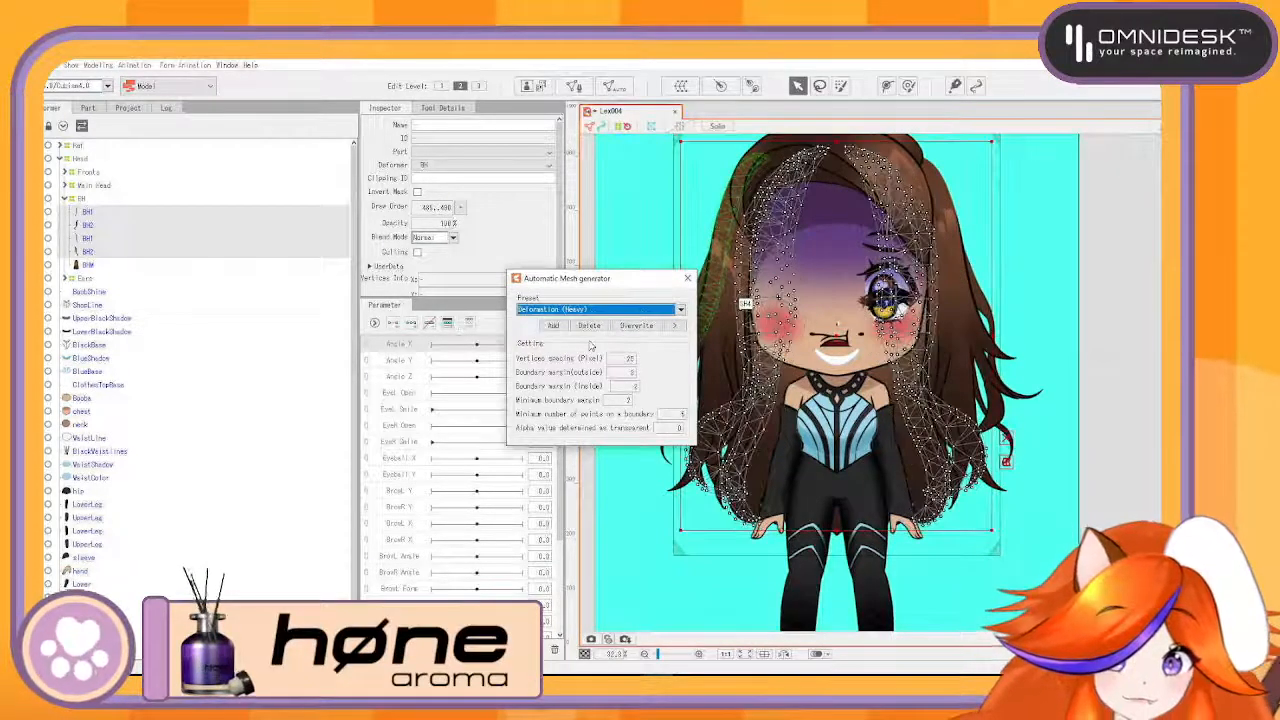
- Move the four back hair strands away from the head to inspect their meshes, and undo the move
drag(837, 336, 1006, 390)
drag(1159, 326, 1118, 352)
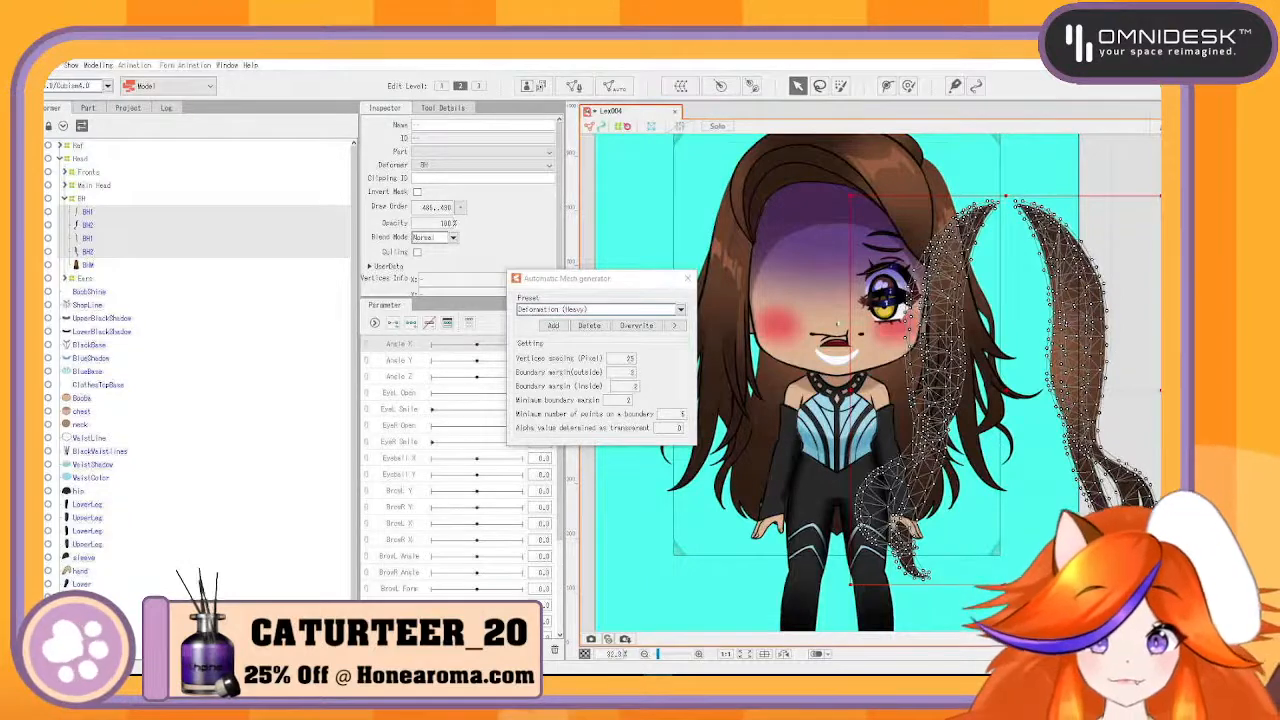
key(ctrl+z)
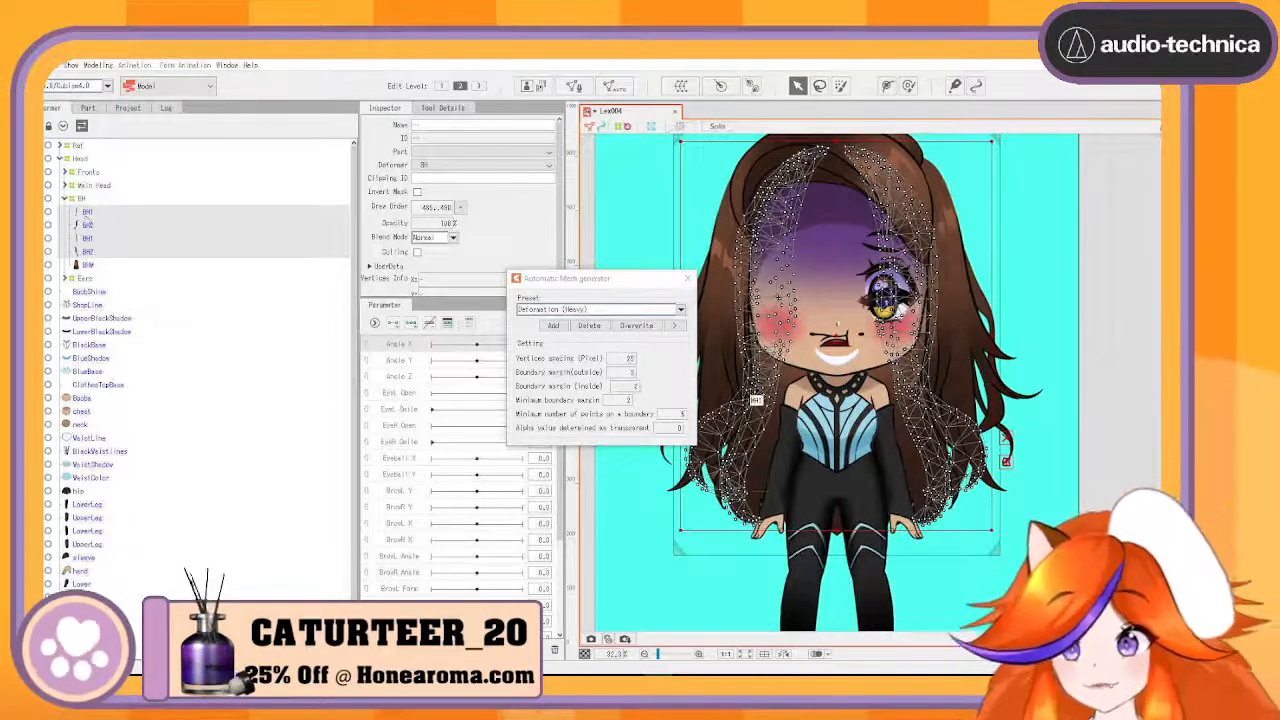
- Create a warp deformer named BHL as the parent of the two back hair strands in the BHL part
click(105, 240)
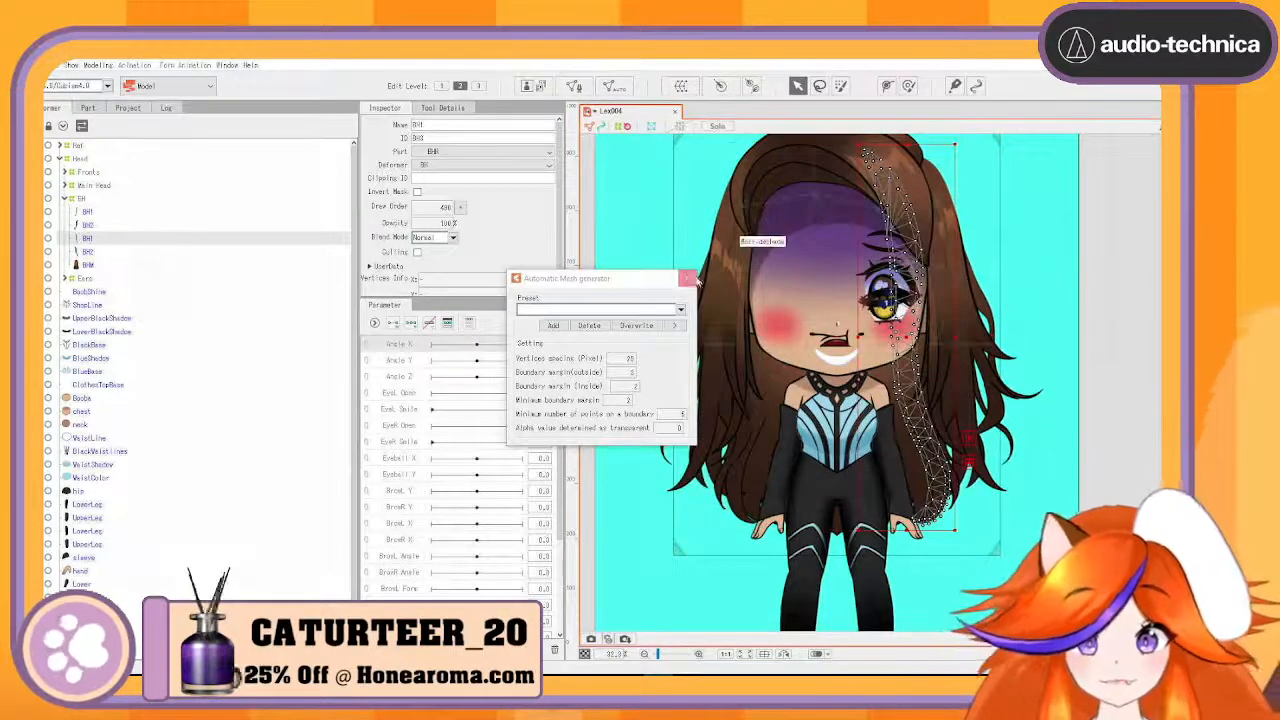
click(98, 213)
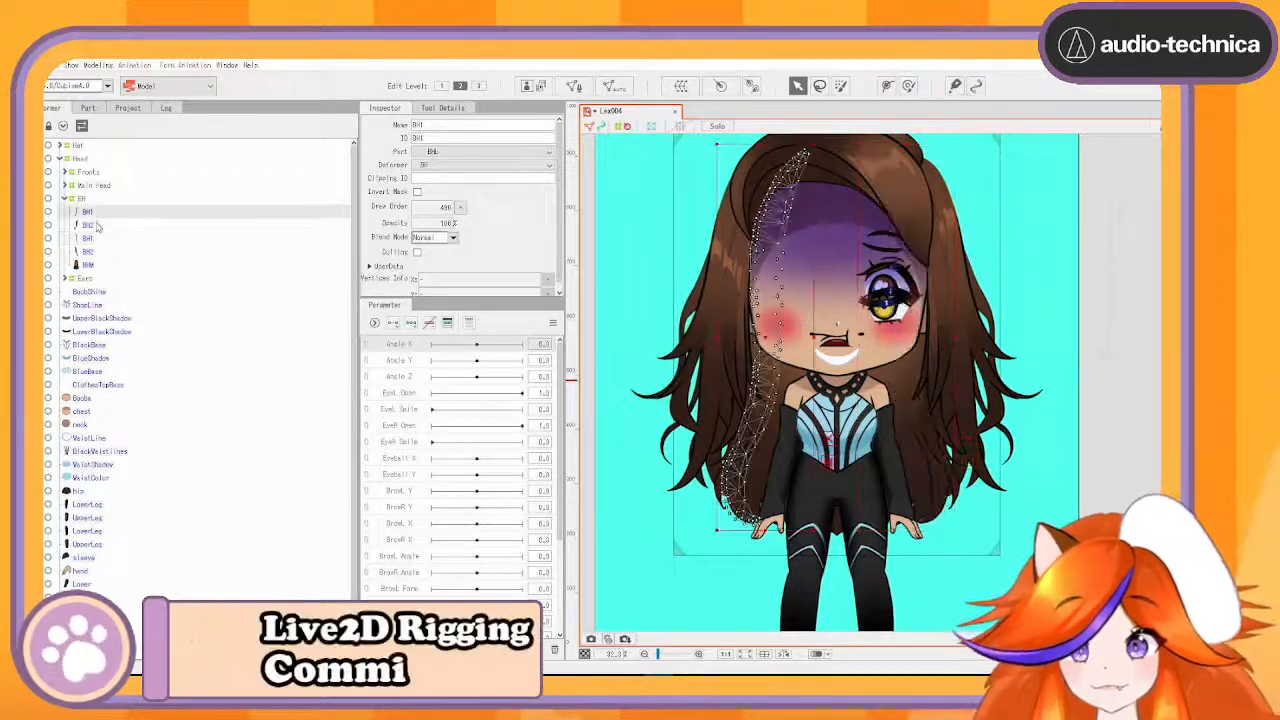
shift+click(97, 226)
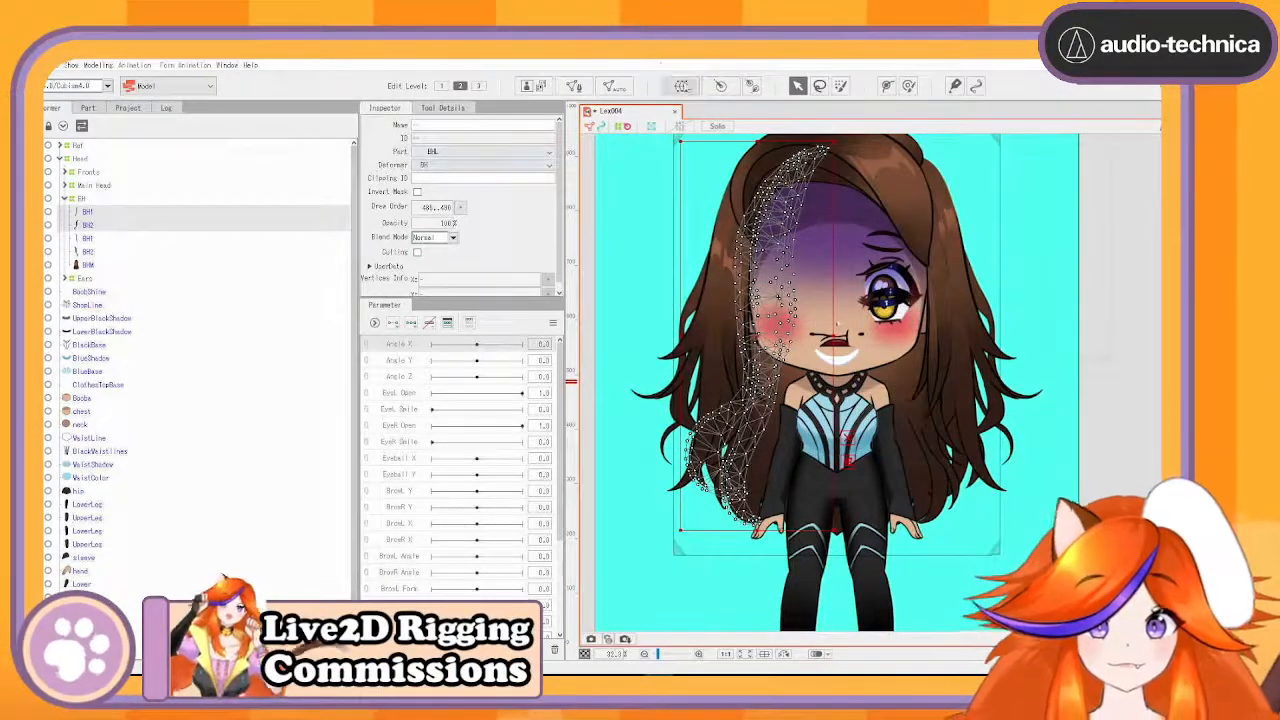
click(680, 85)
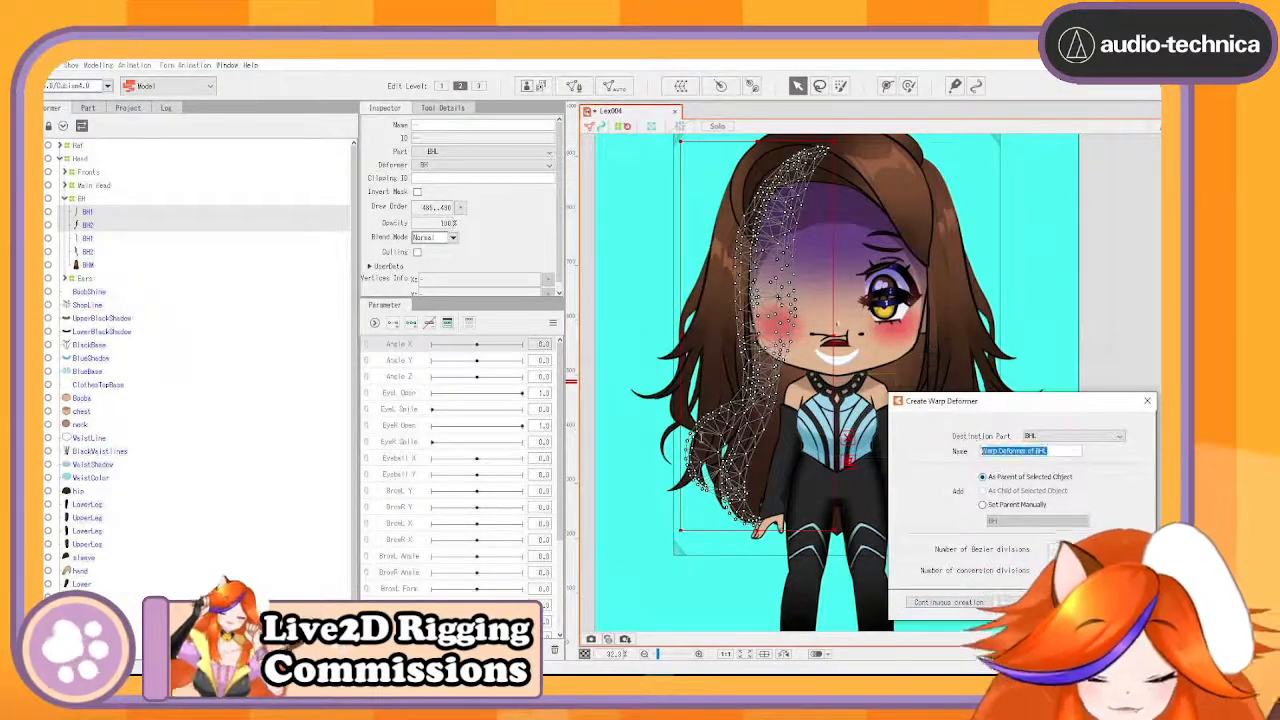
text(BHL)
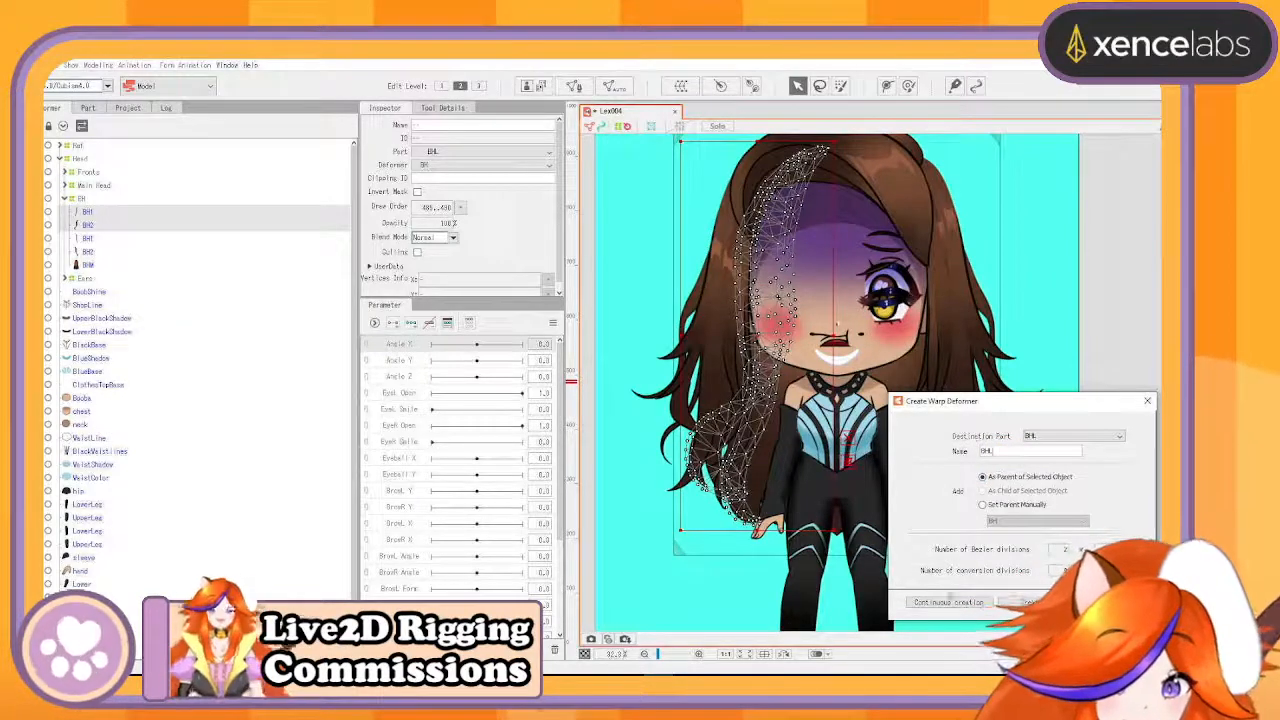
click(977, 603)
- Create a warp deformer named BHR as the parent of the two back hair strands in the BHR part
click(98, 213)
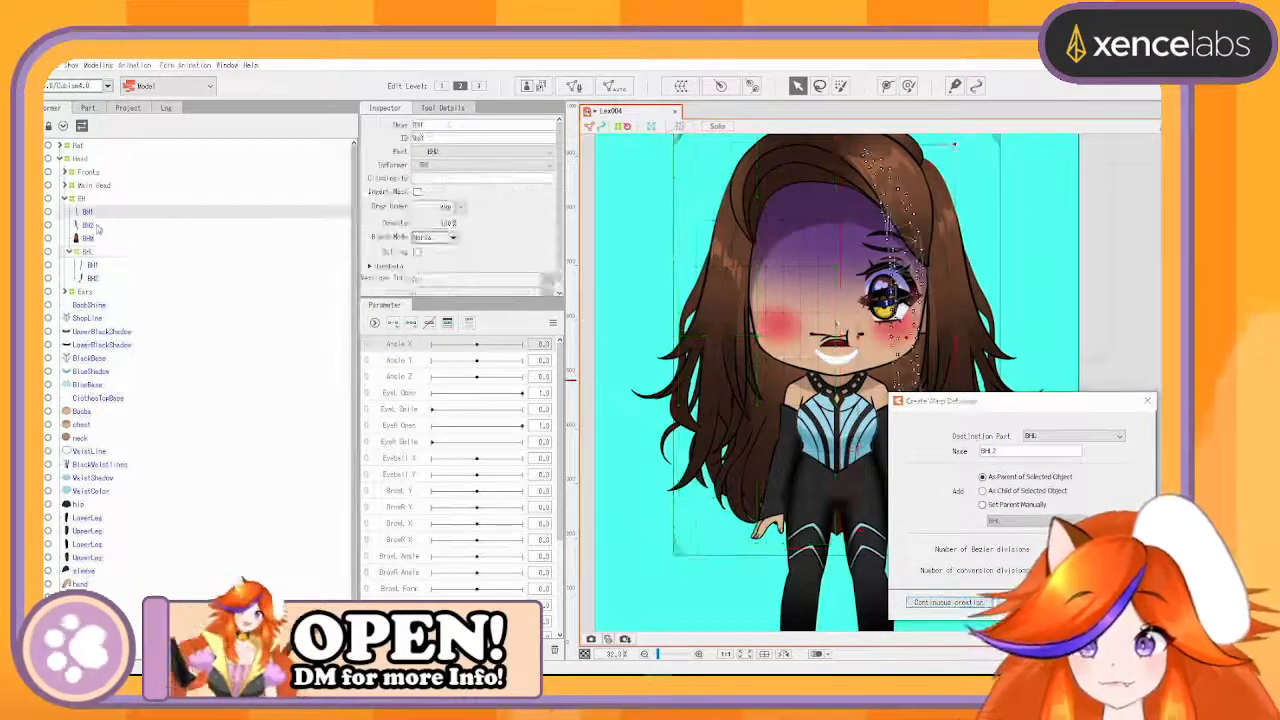
ctrl+click(98, 228)
click(1004, 450)
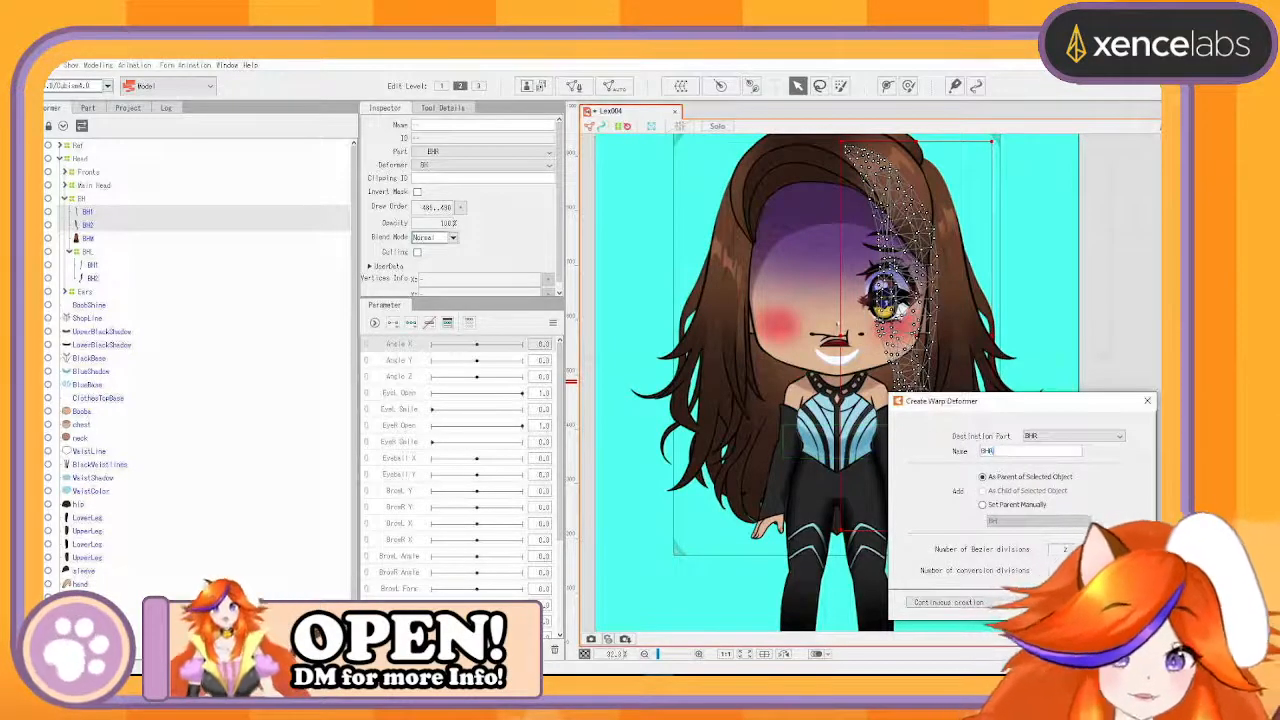
click(965, 603)
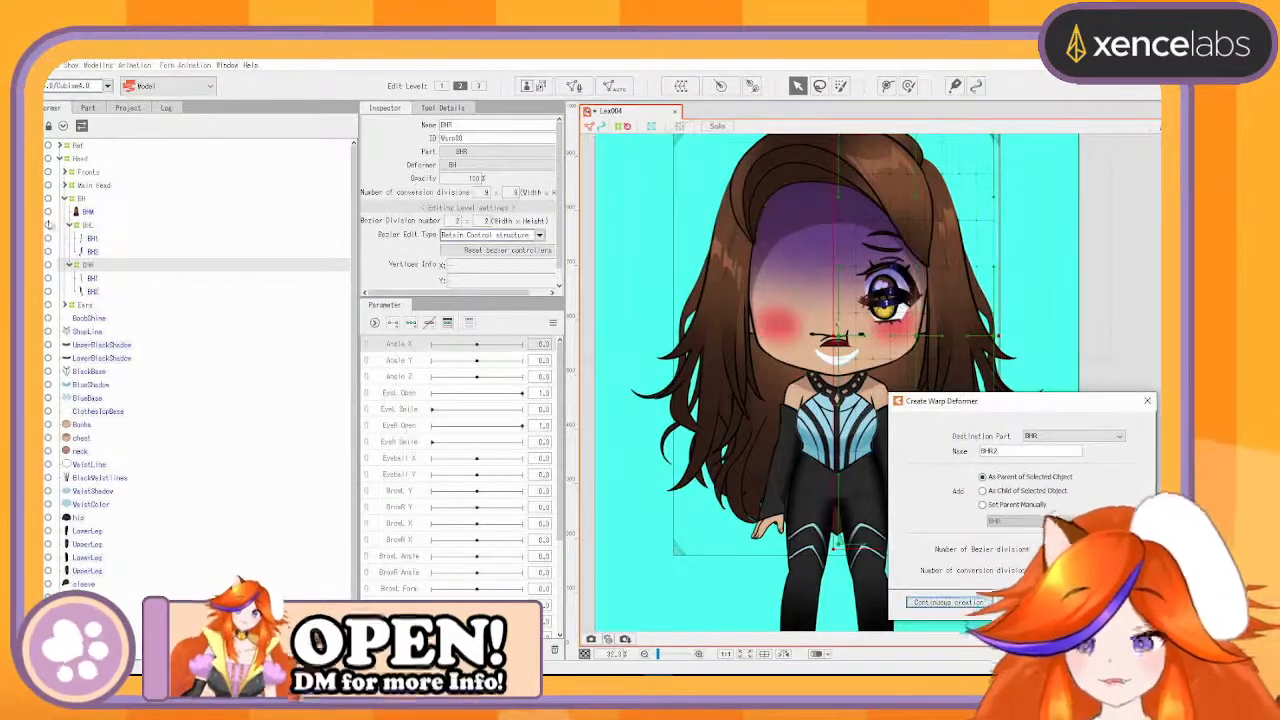
- Create a warp deformer named BHM as the parent of the back hair base piece
click(98, 213)
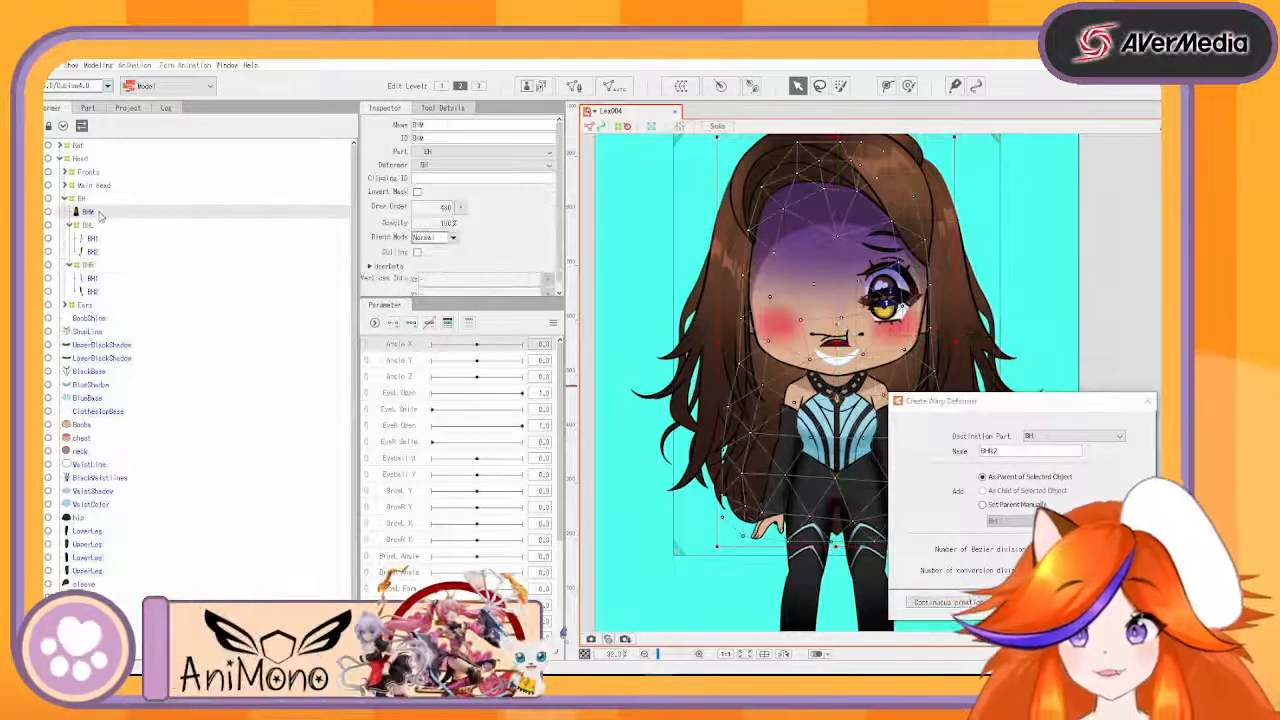
double_click(990, 451)
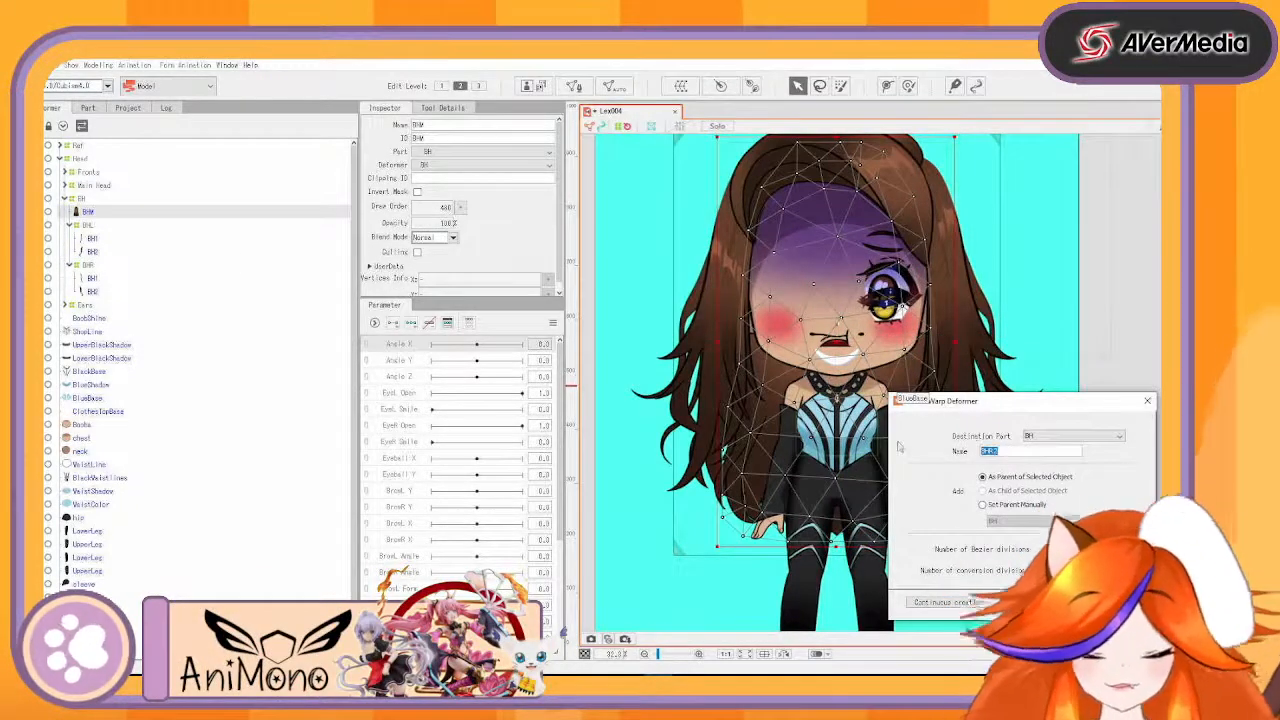
text(BH)
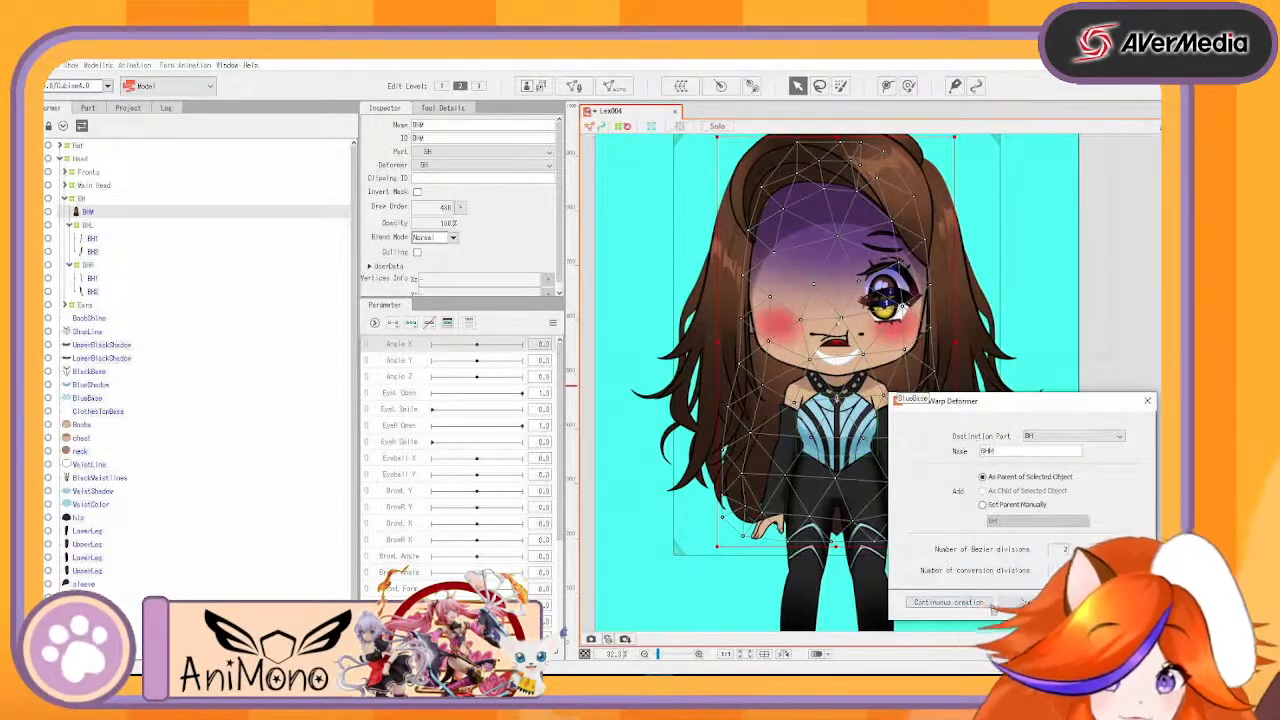
click(975, 603)
- Give each of the two strands inside BHR its own parent warp deformer, named 1 and 2
click(92, 264)
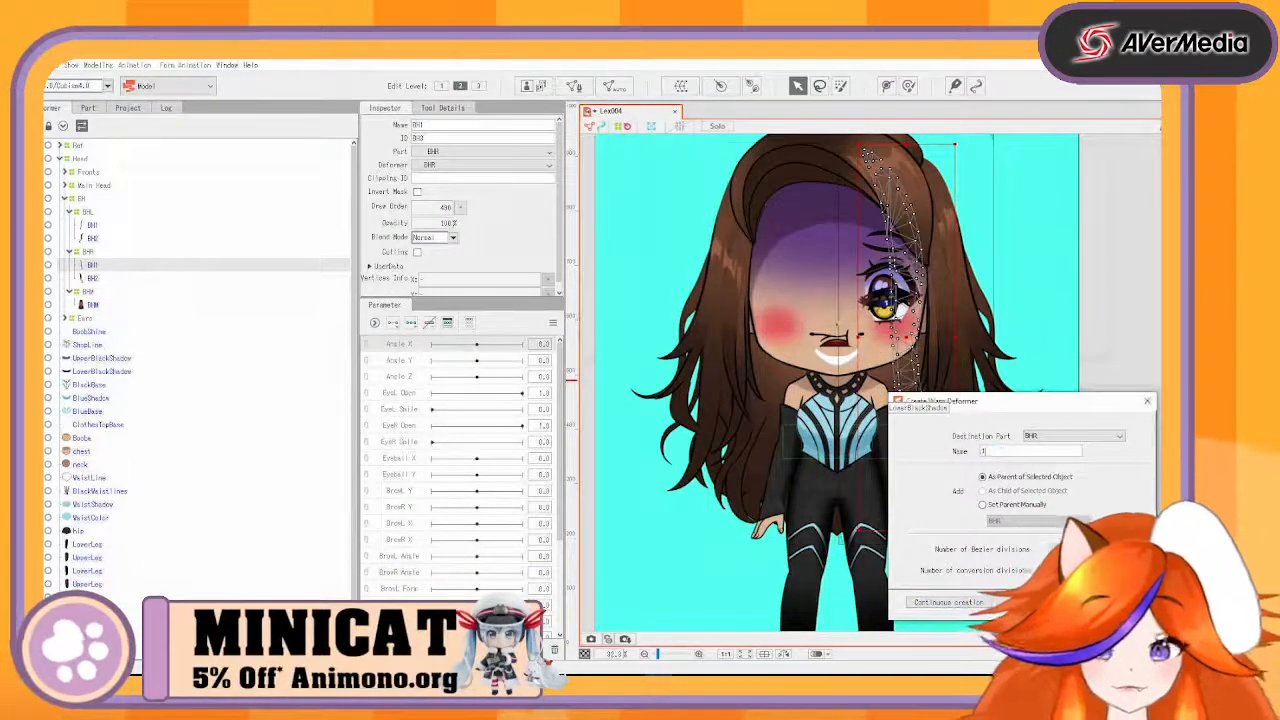
click(950, 602)
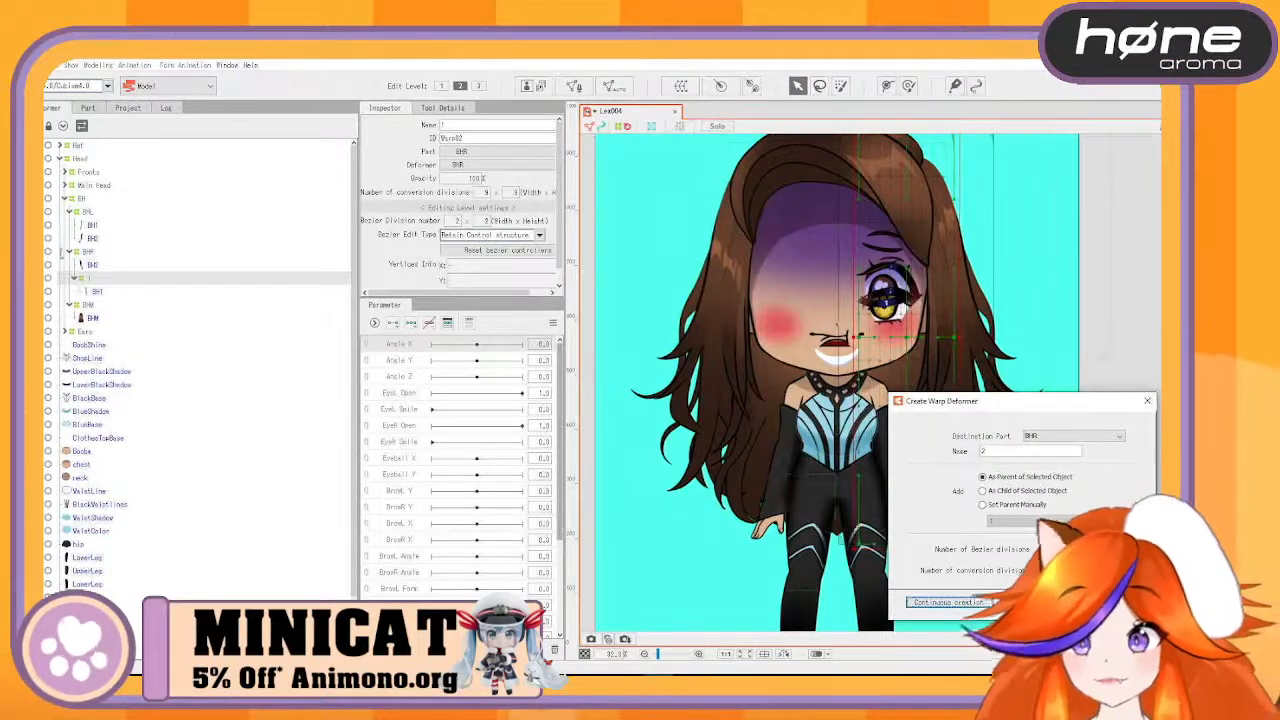
click(100, 264)
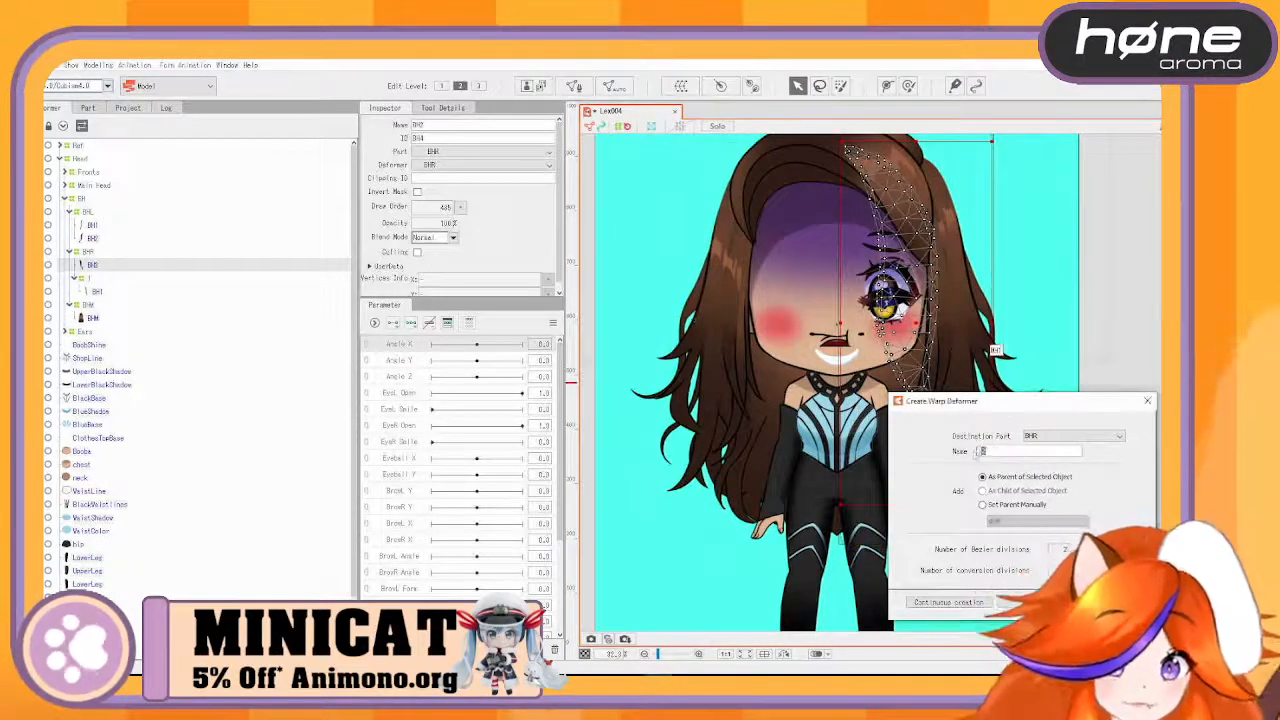
text(2)
click(968, 604)
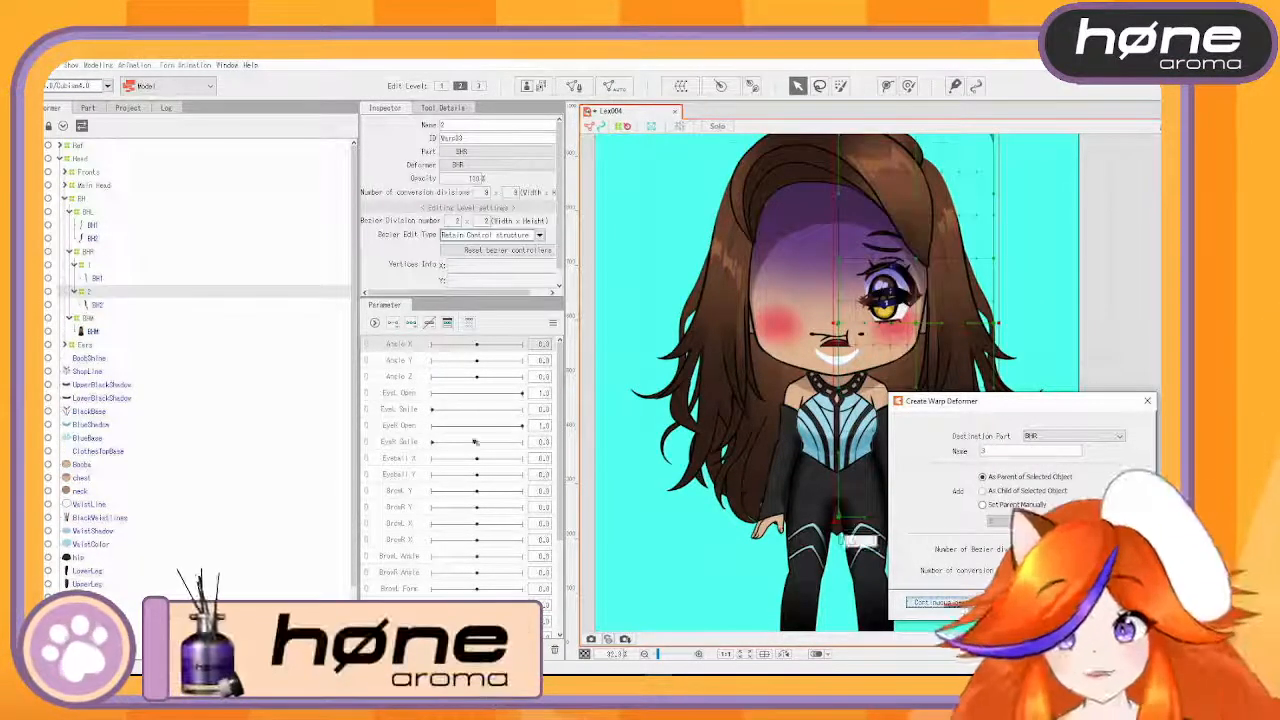
- Collapse the BH deformer and expand Main Head, Facial and Eyes down to the contents of REye
click(65, 202)
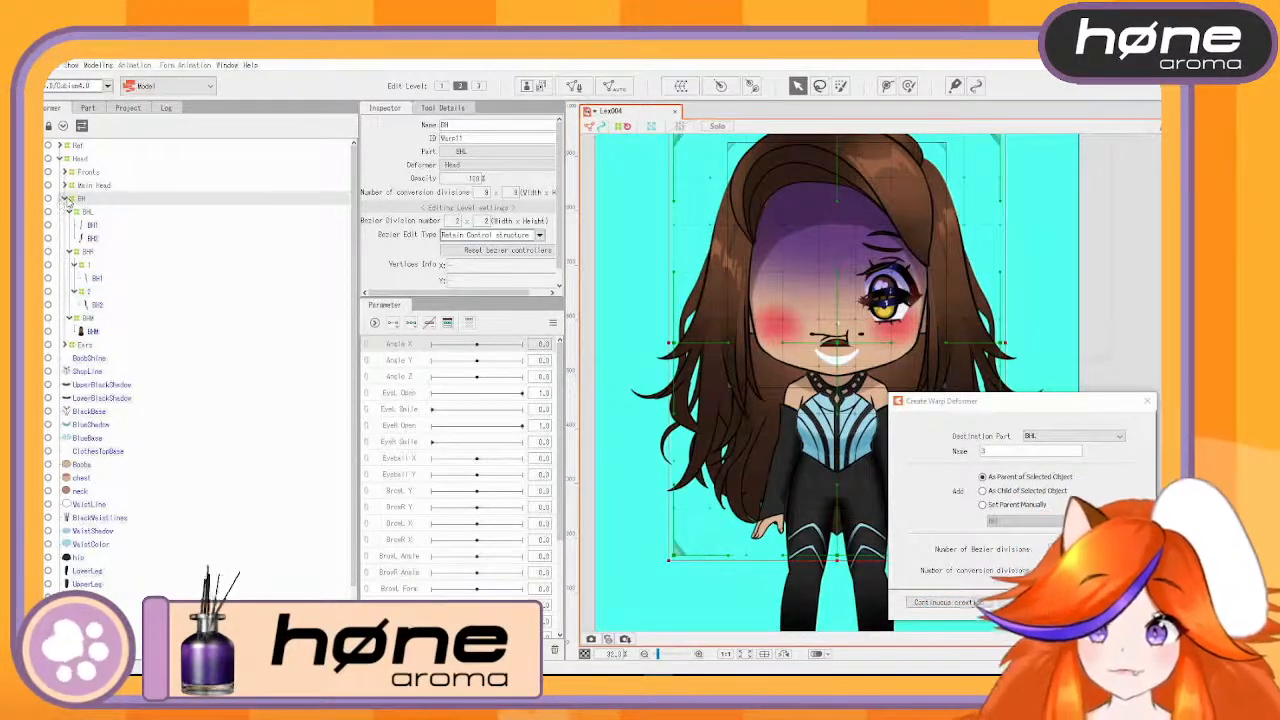
click(63, 199)
click(78, 186)
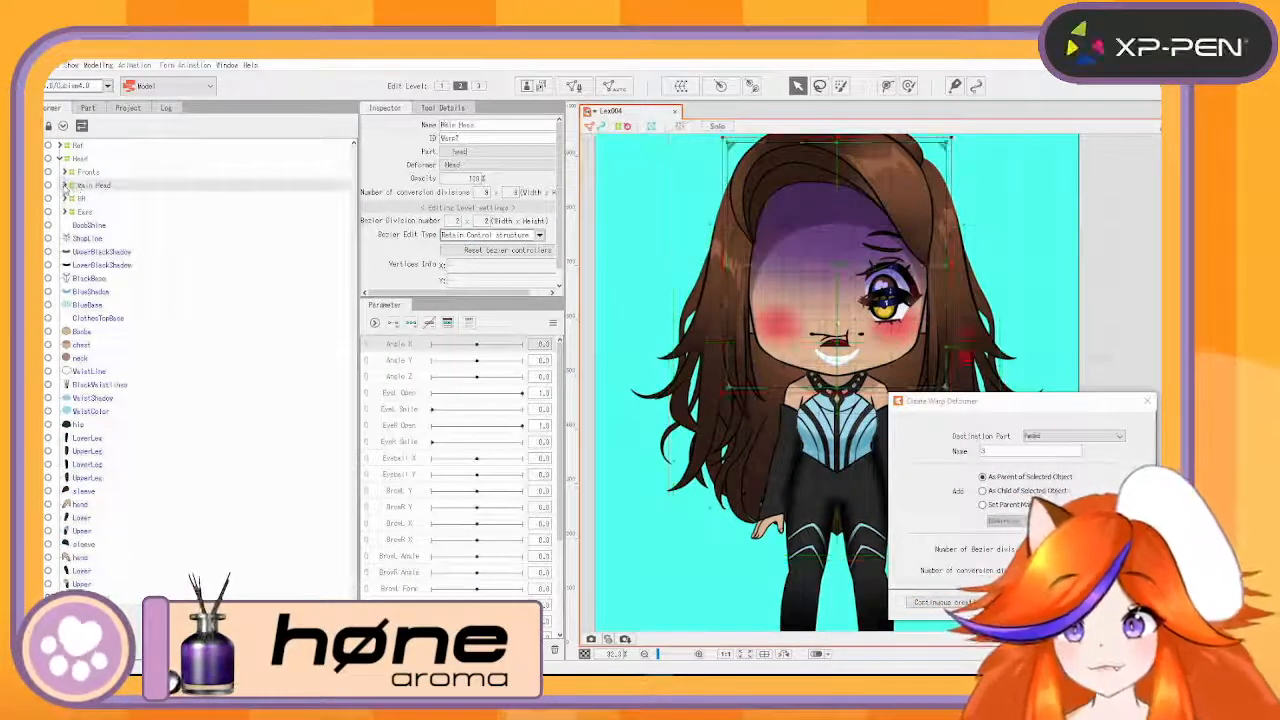
click(64, 186)
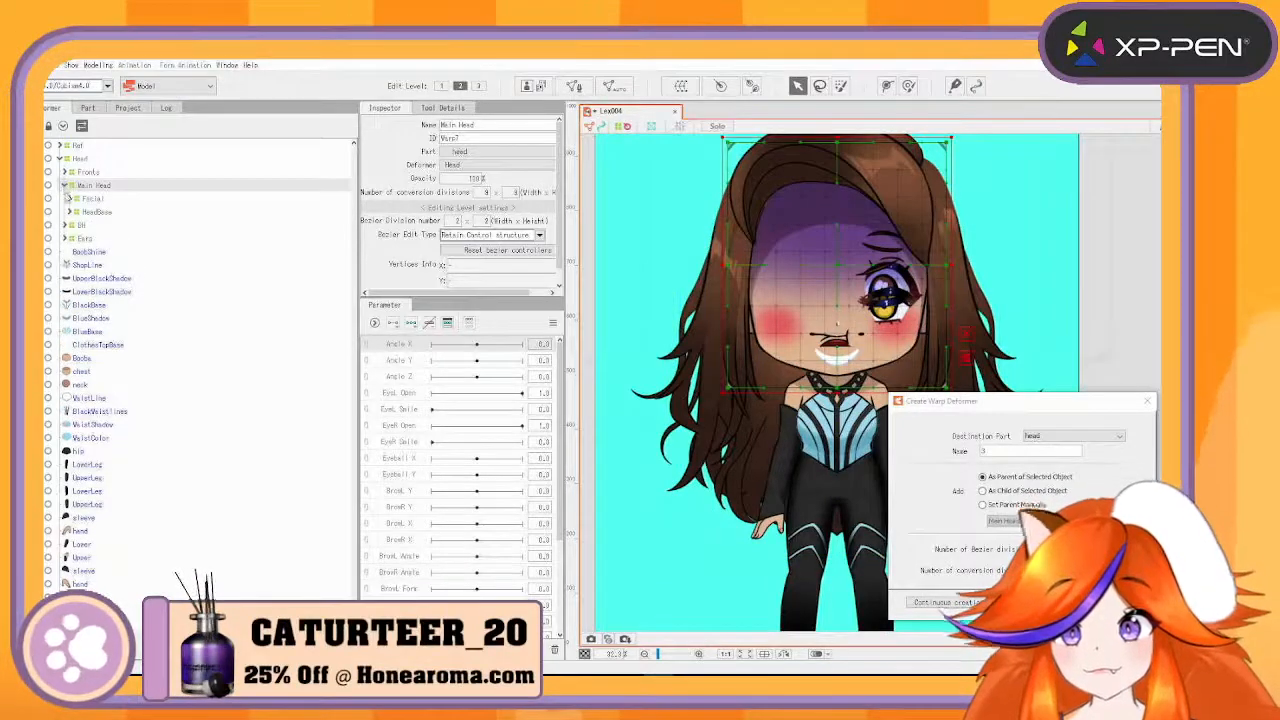
click(71, 199)
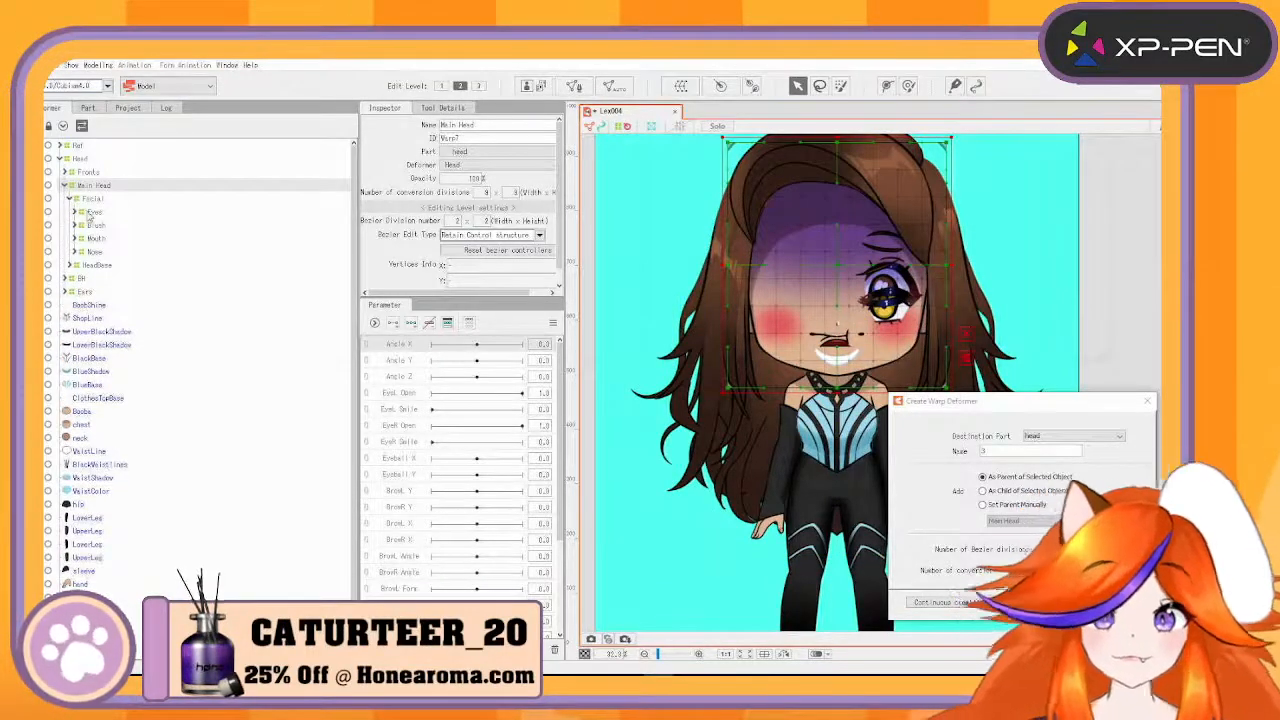
click(90, 213)
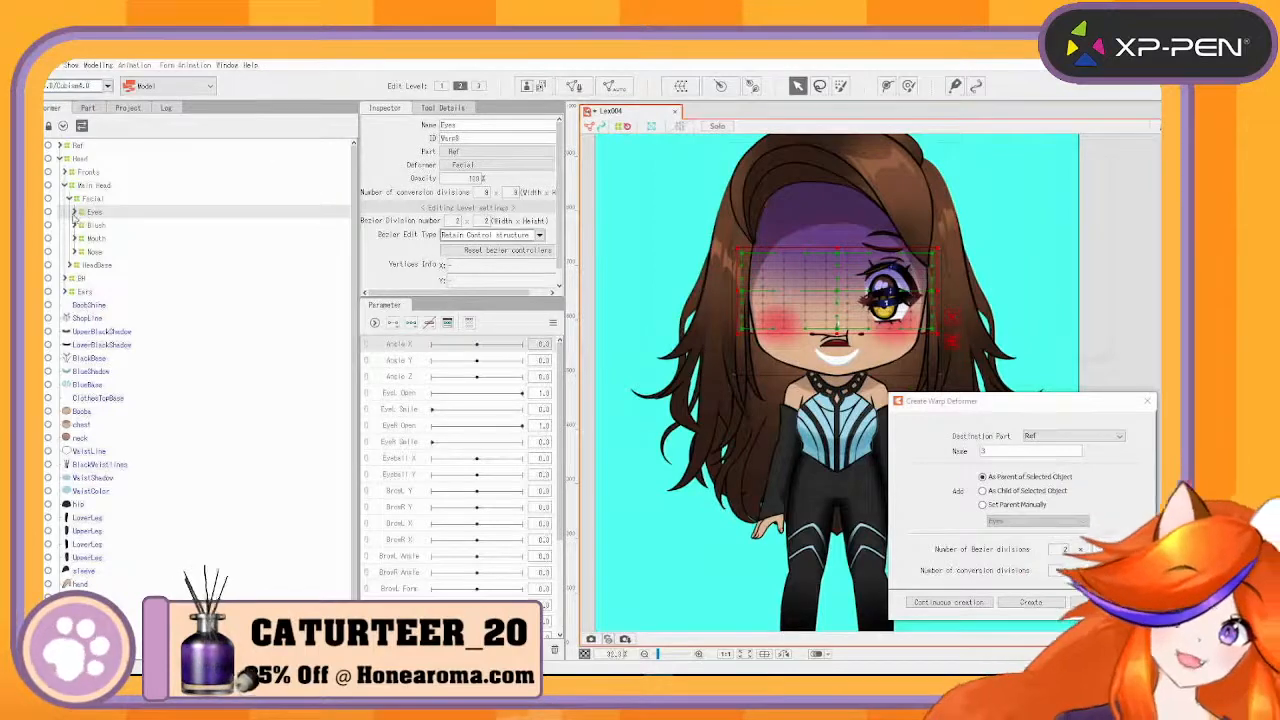
click(75, 213)
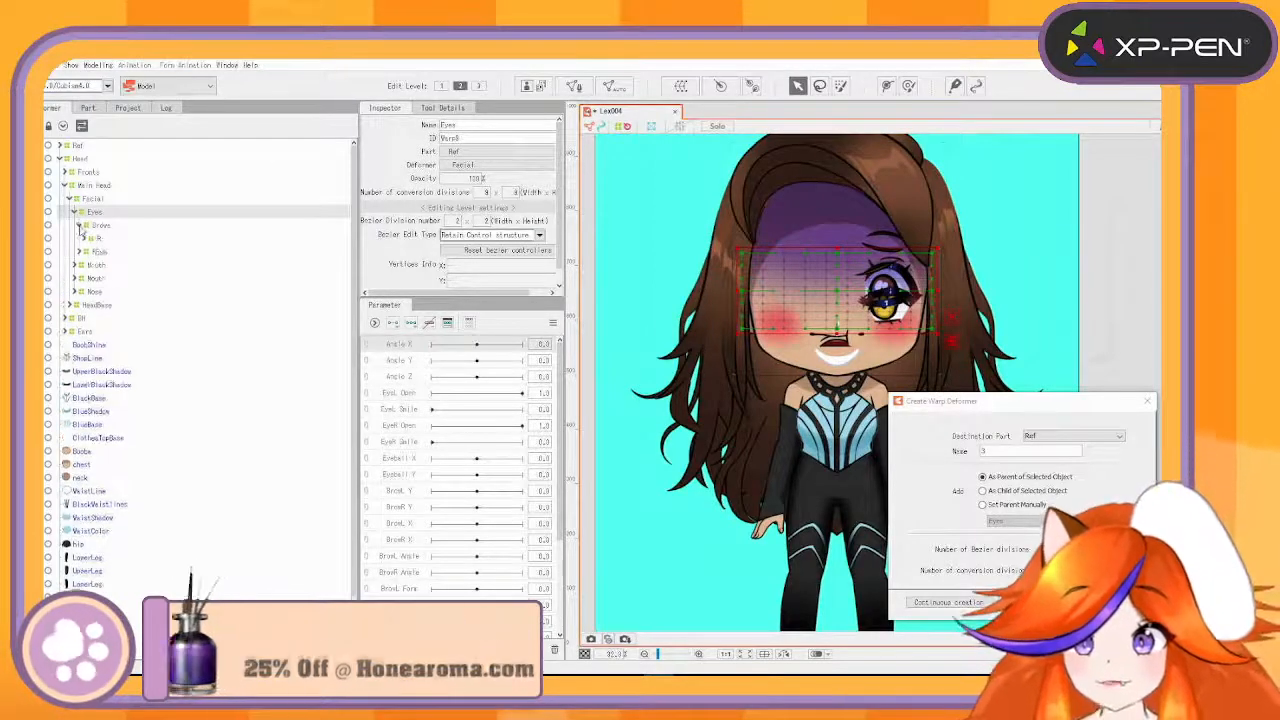
click(80, 239)
click(79, 239)
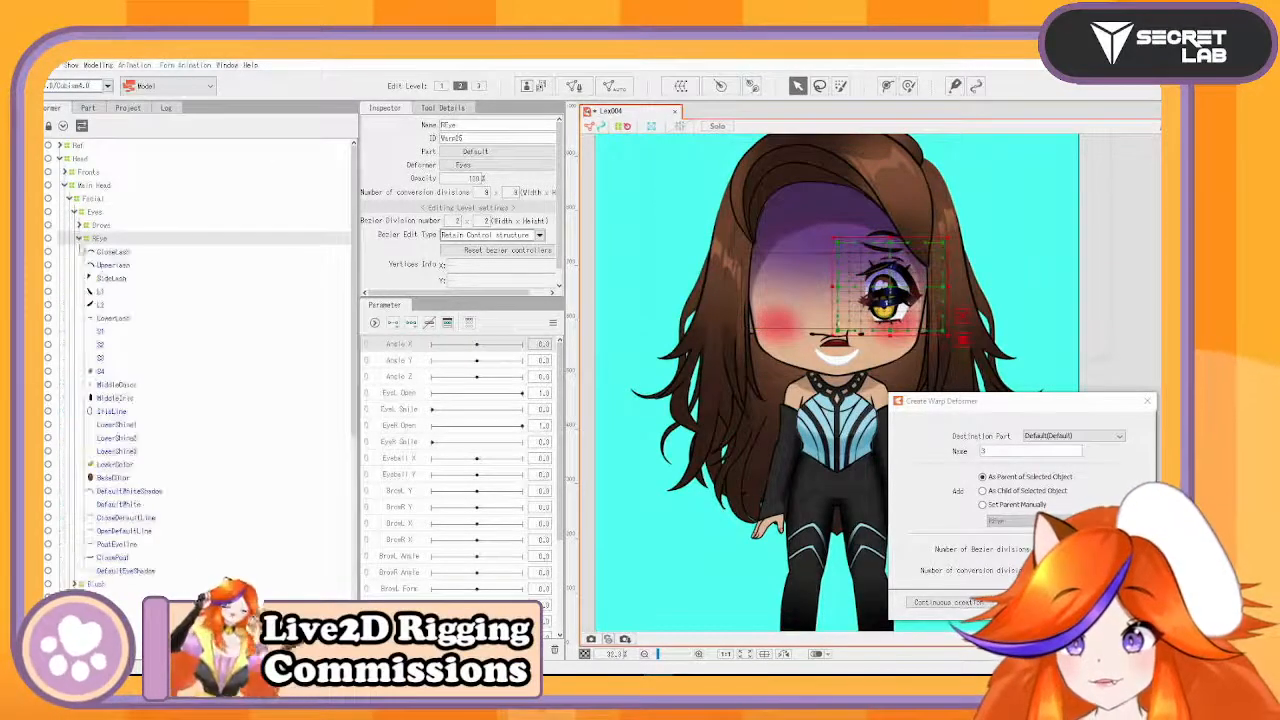
click(127, 253)
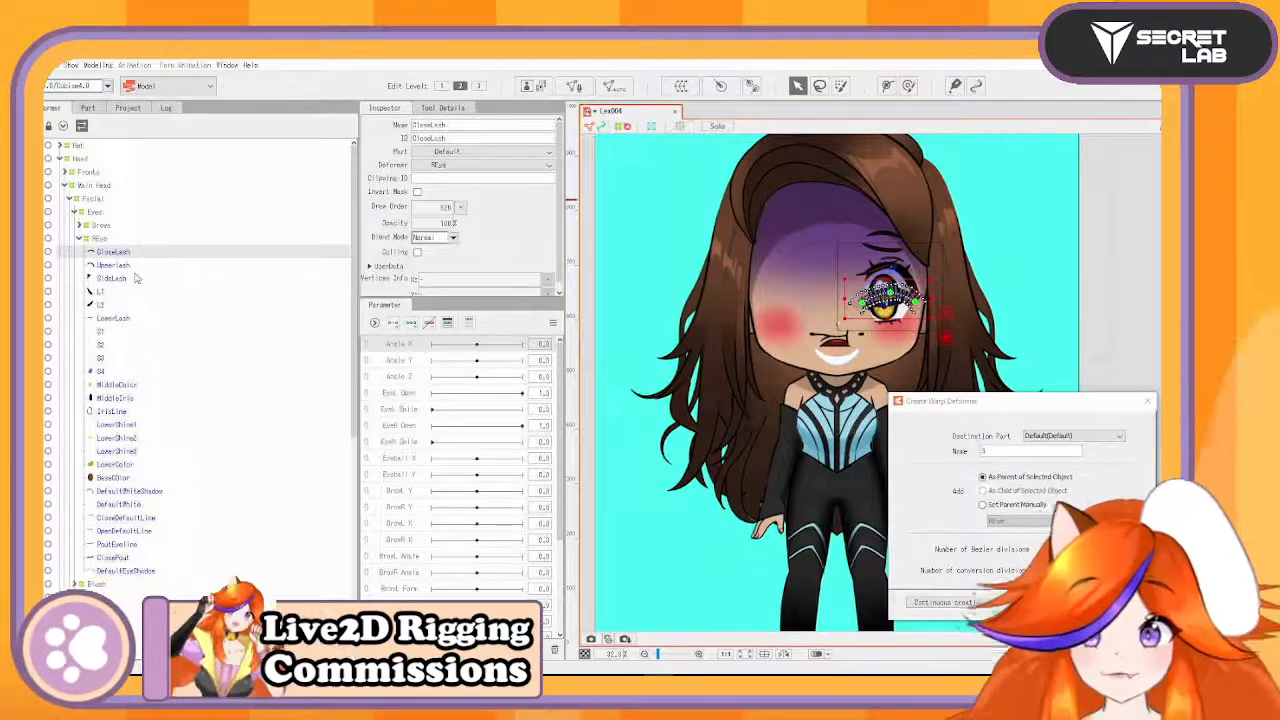
shift+click(130, 279)
shift+click(115, 291)
shift+click(108, 304)
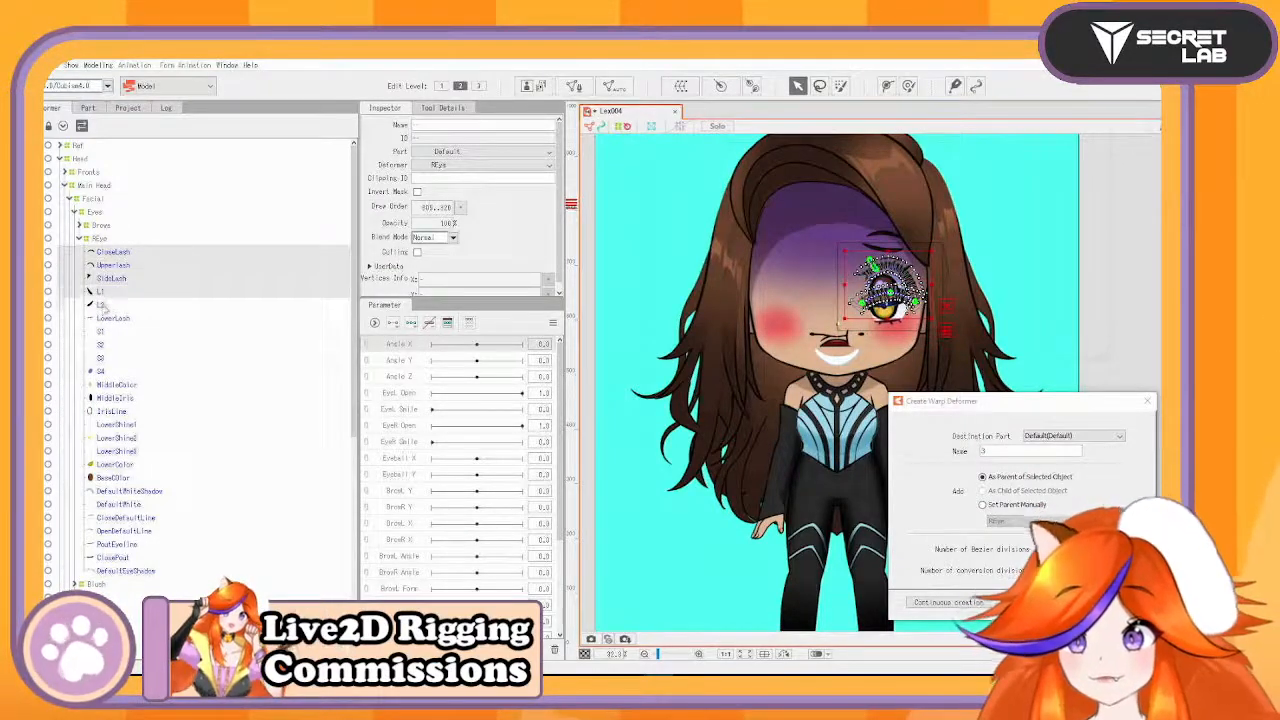
shift+click(105, 318)
shift+click(105, 319)
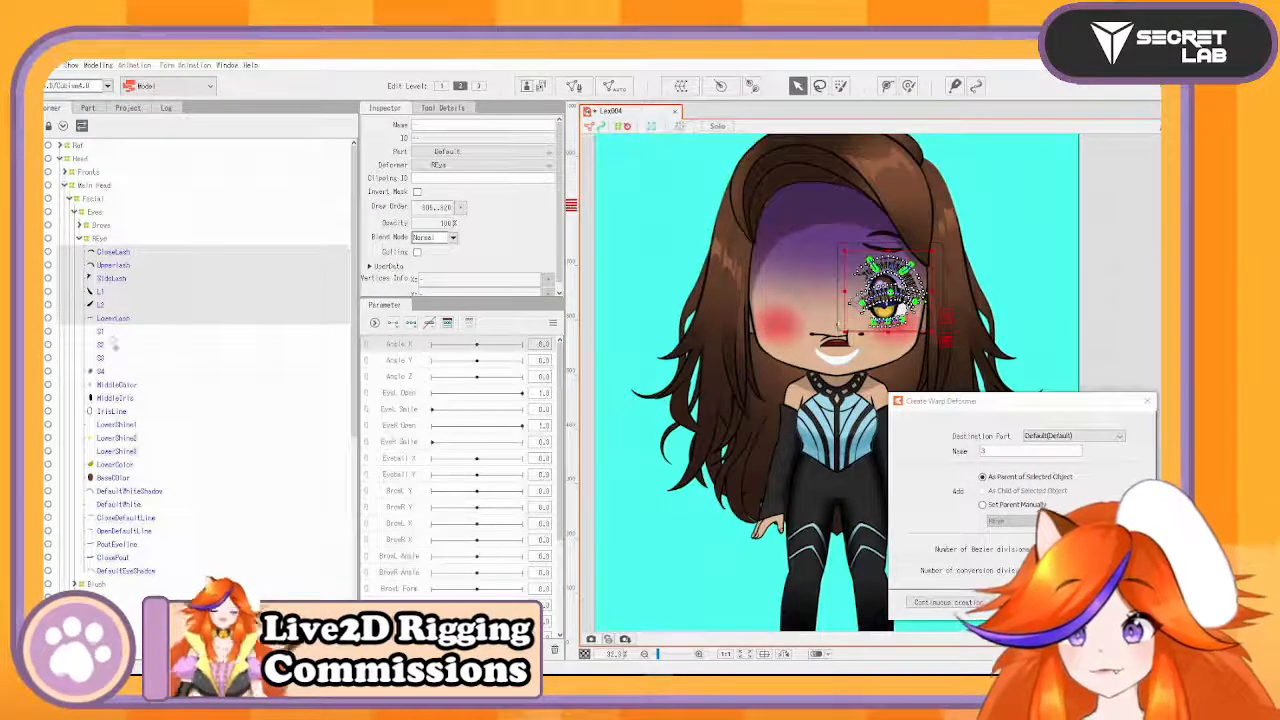
- Create a parent warp deformer named Default for the REye pieces from CloseLash through CloseDefaultLine plus DefaultEyeShadow
click(150, 518)
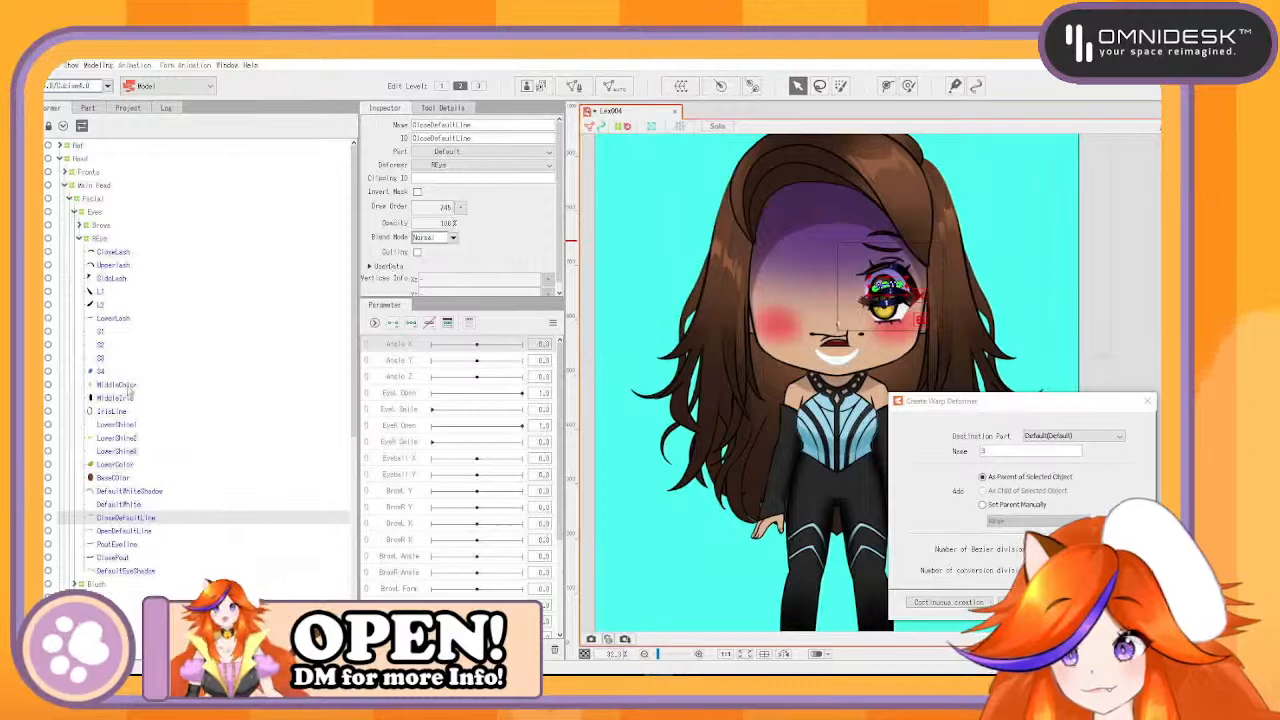
shift+click(113, 252)
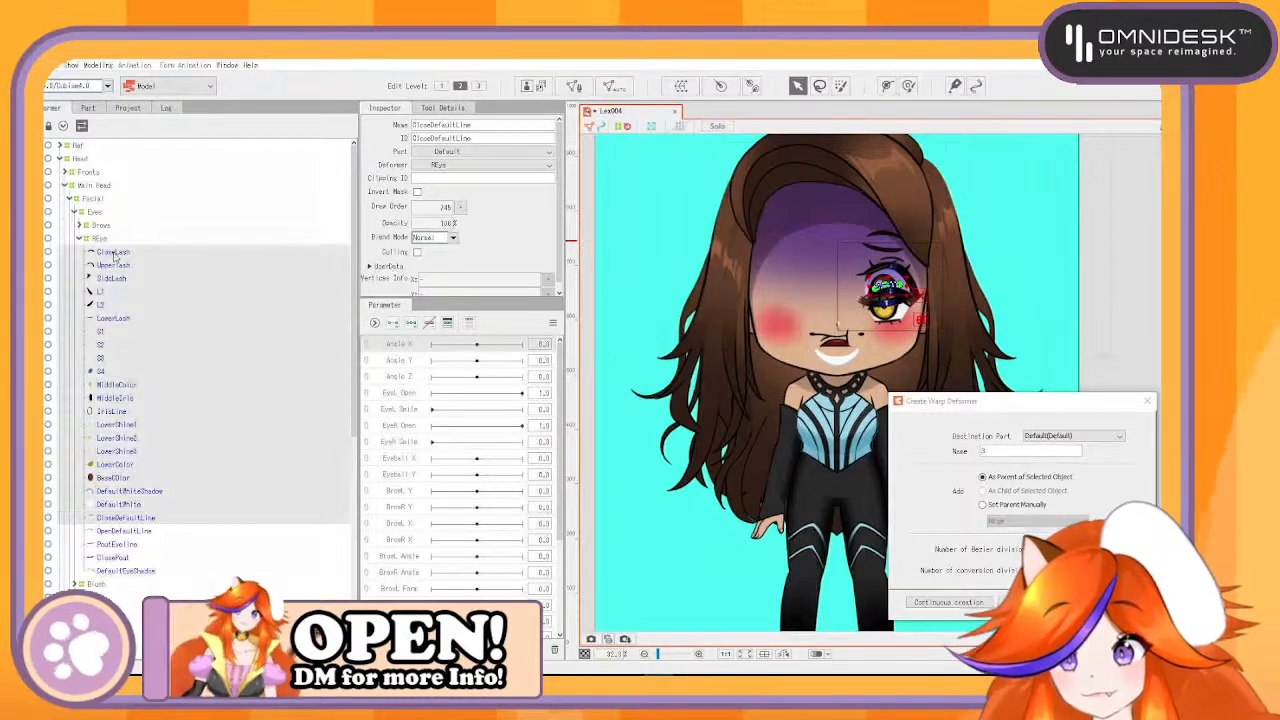
ctrl+click(140, 571)
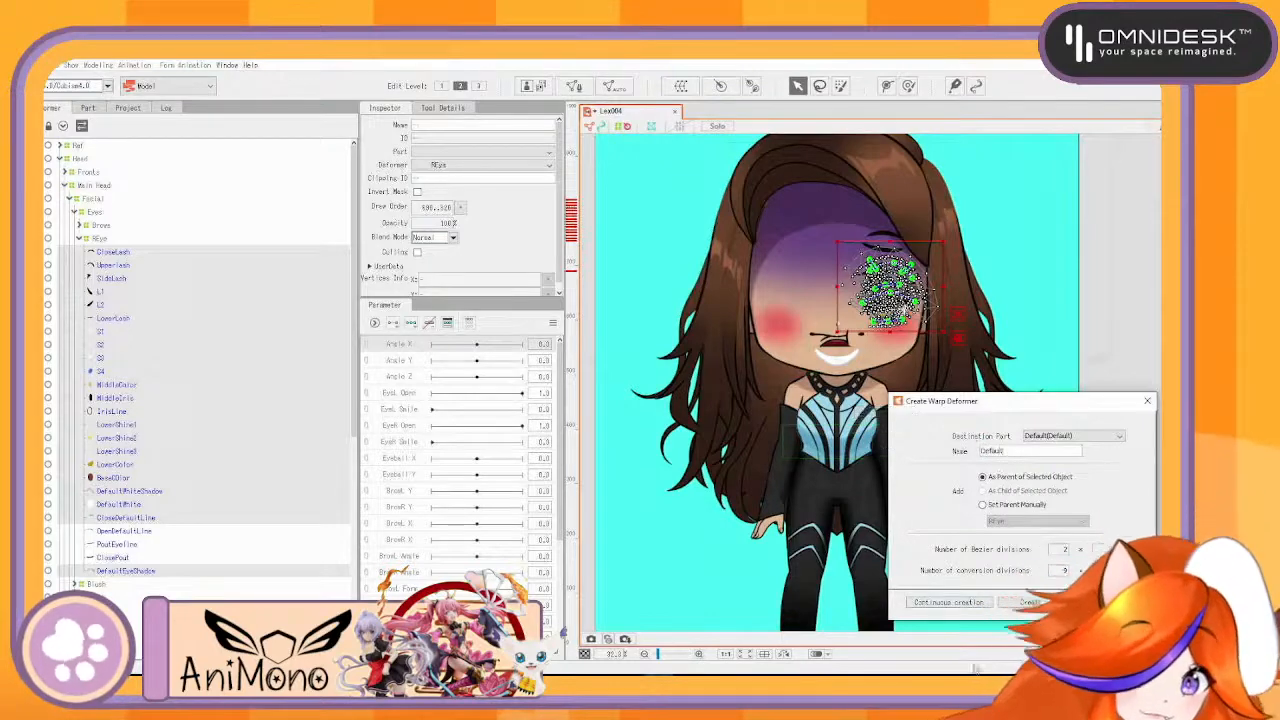
click(948, 601)
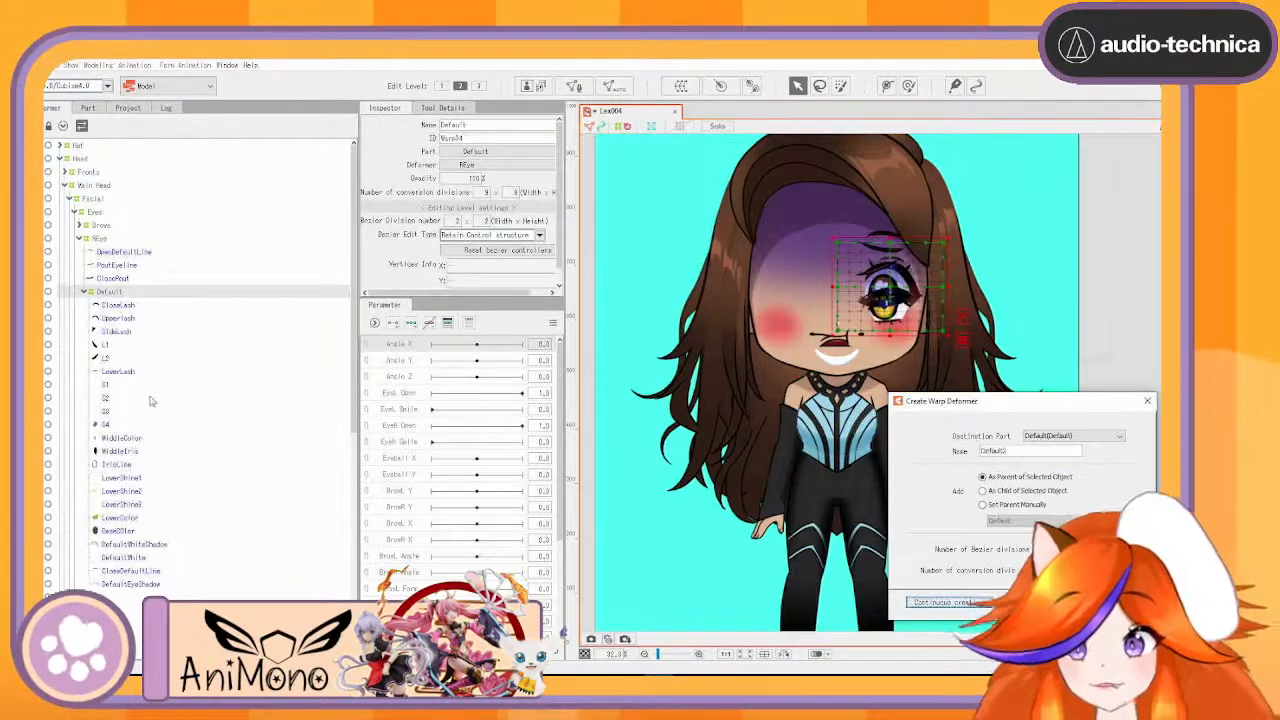
- Inside Default, create a parent warp deformer named Main for the lashes, DefaultWhiteShadow, DefaultWhite, CloseDefaultLine and DefaultEyeShadow
click(117, 304)
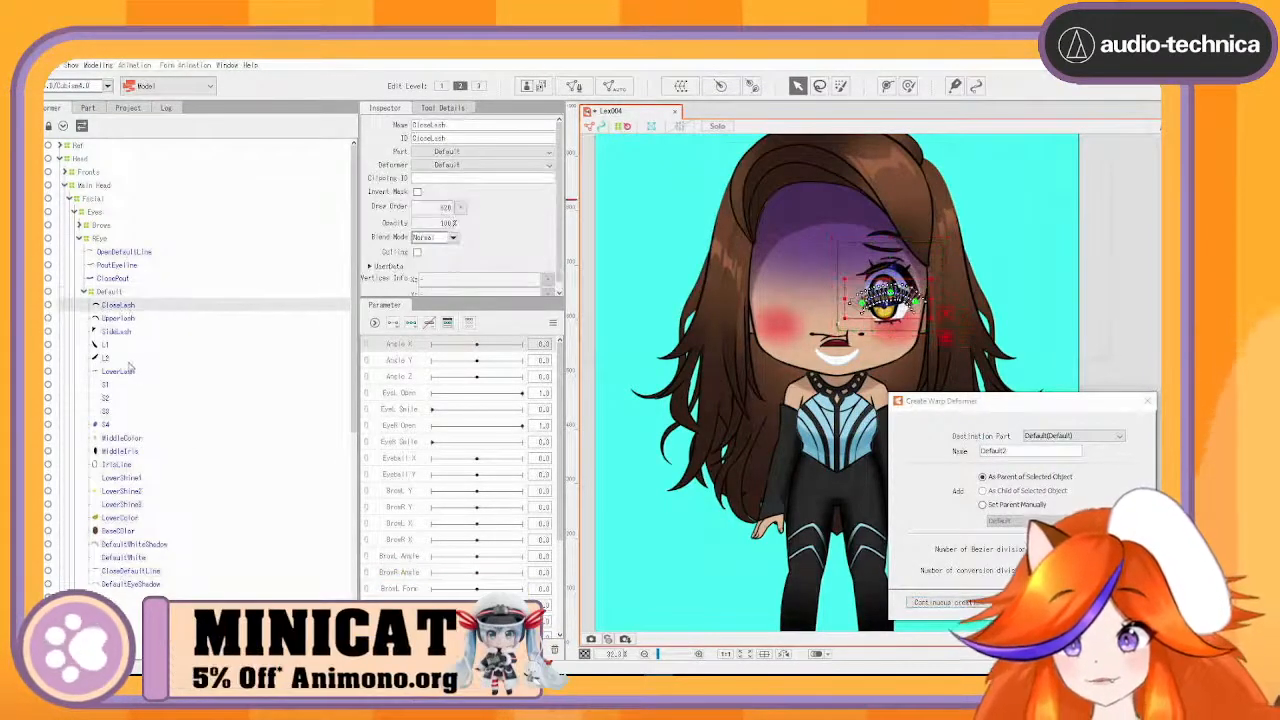
shift+click(129, 370)
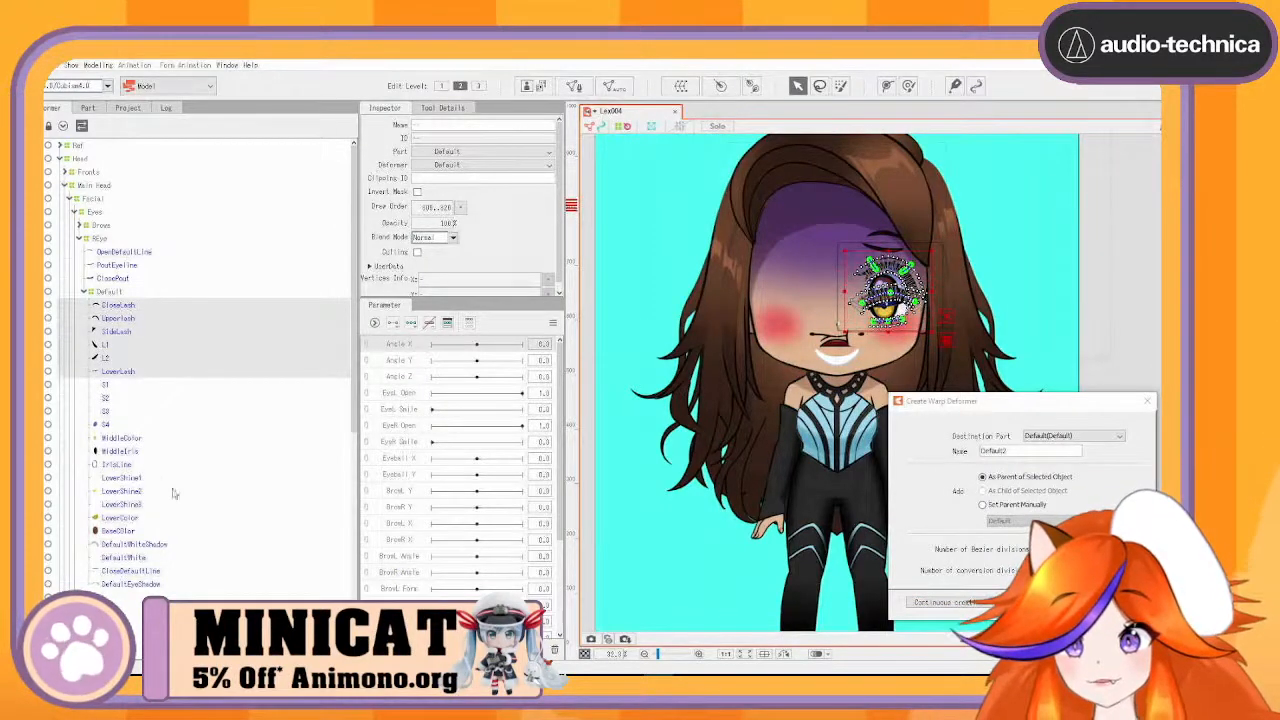
ctrl+click(155, 548)
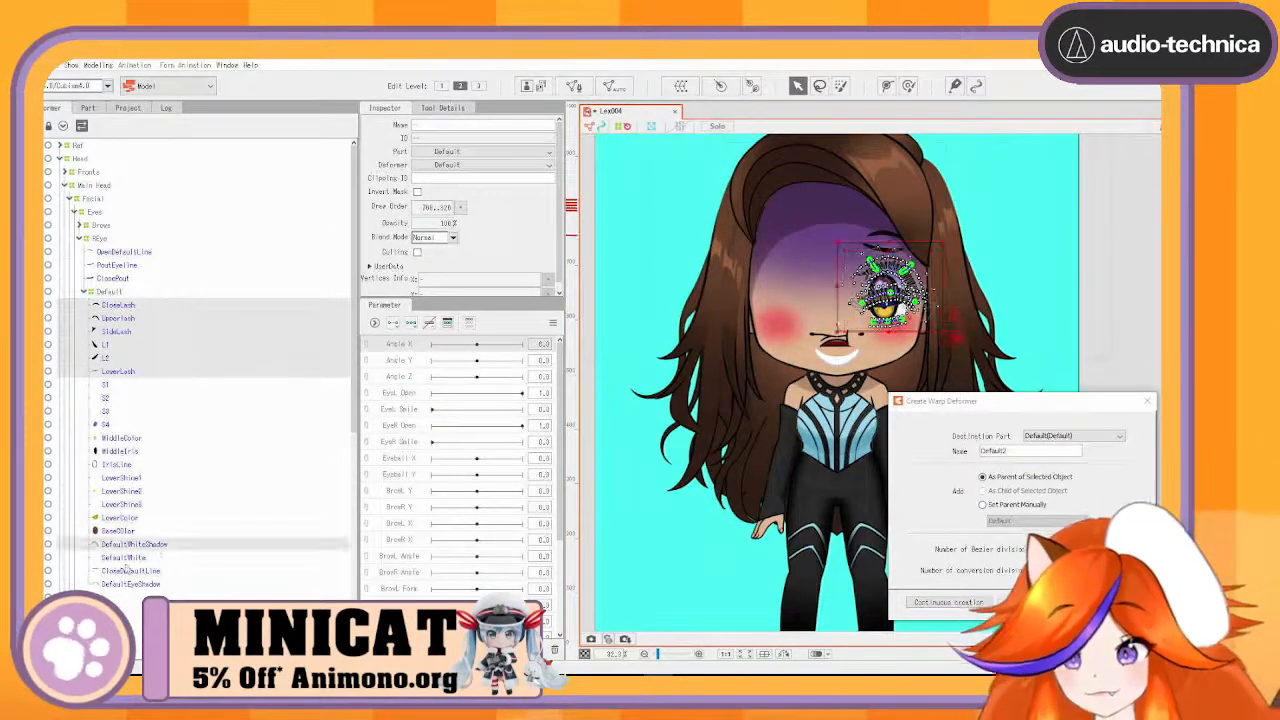
ctrl+click(128, 559)
ctrl+click(130, 571)
ctrl+click(138, 585)
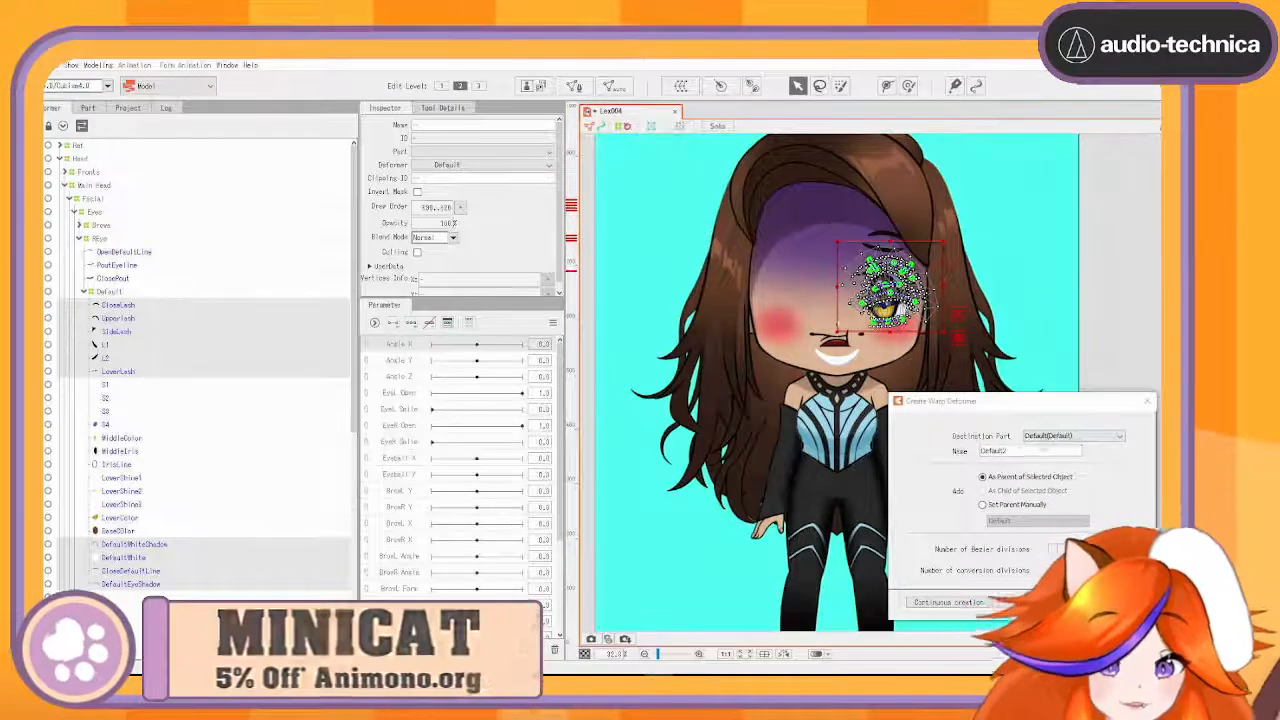
drag(1014, 451, 883, 448)
text(Main)
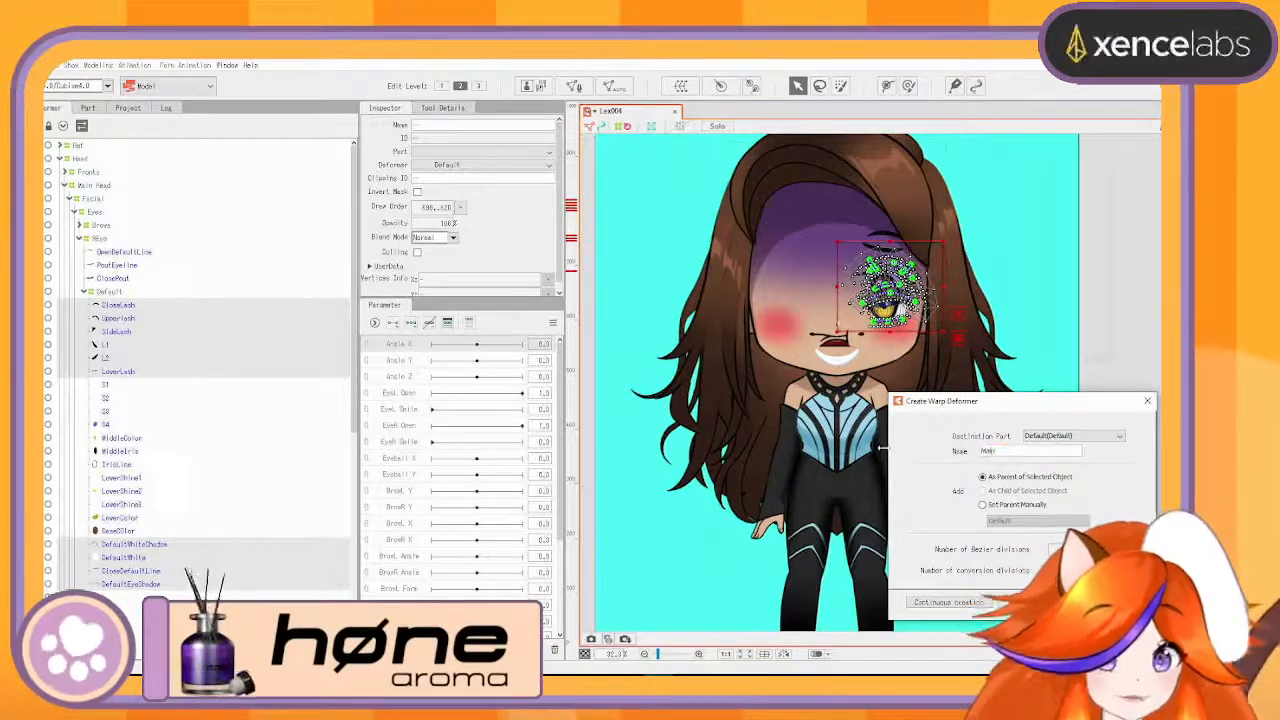
click(962, 604)
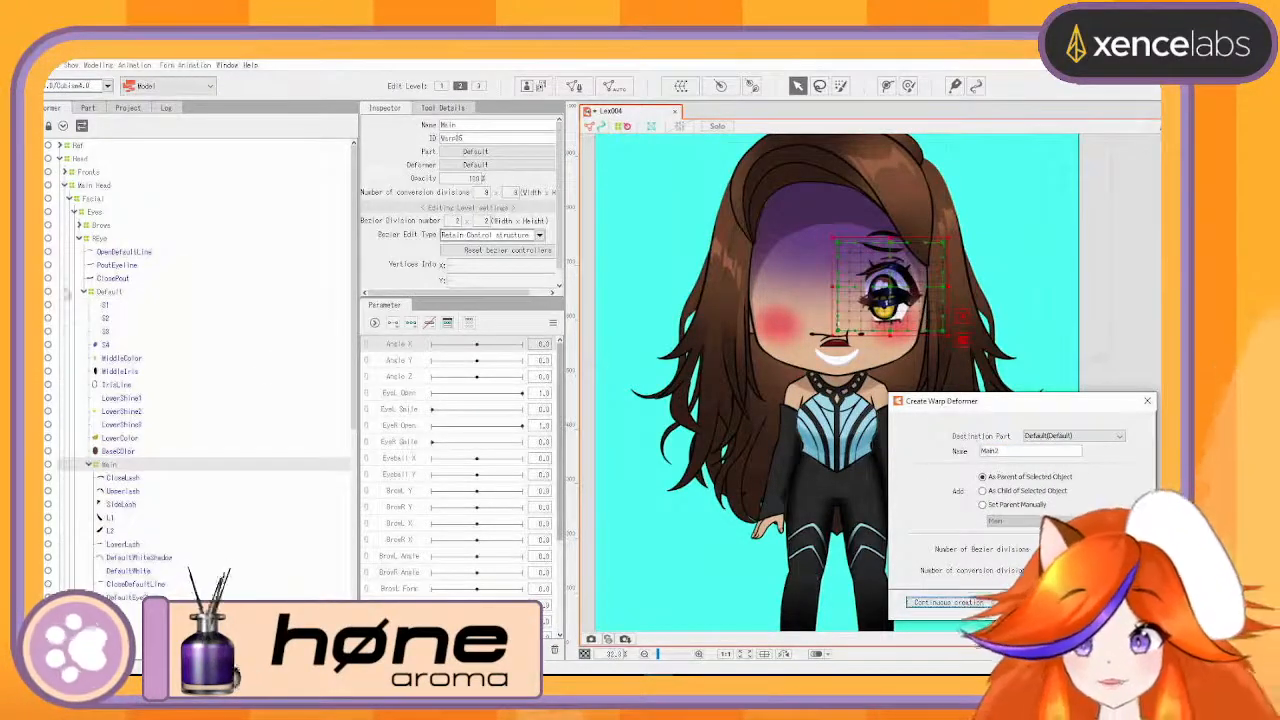
- Inside Default, create a parent warp deformer named Iris for the pieces from S1 through BaseColor
click(105, 304)
shift+click(118, 451)
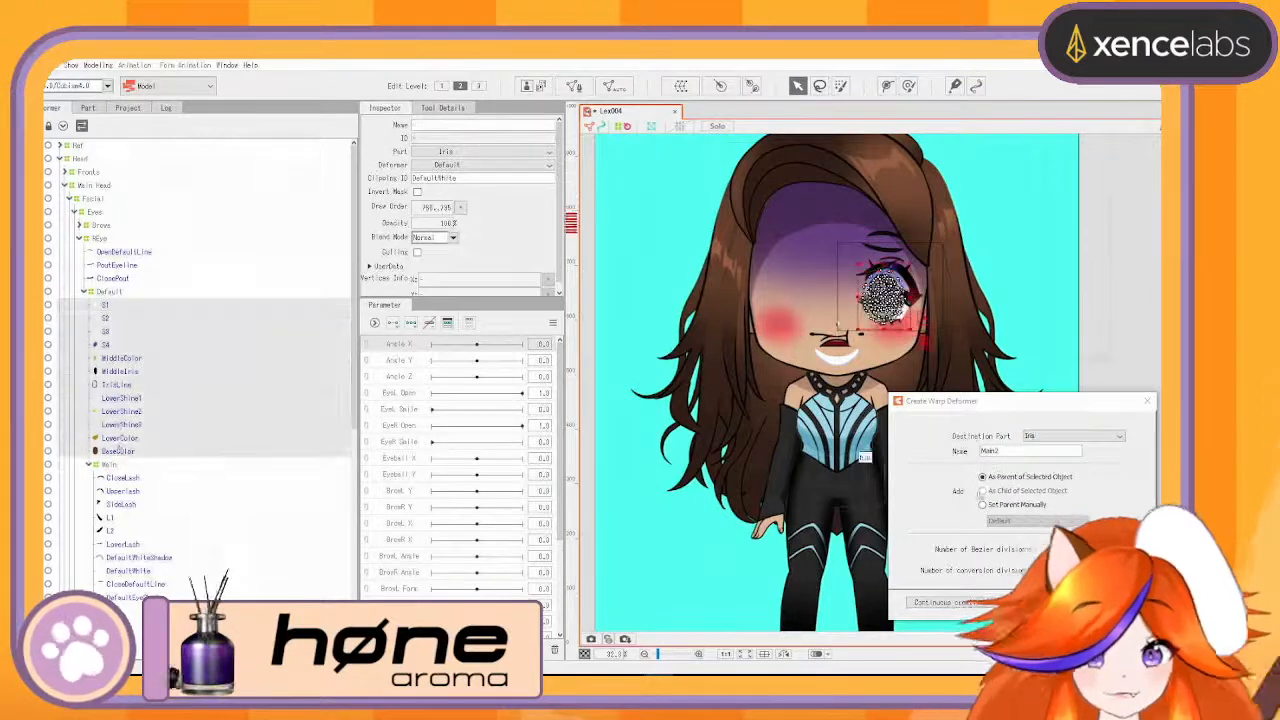
text(Iris)
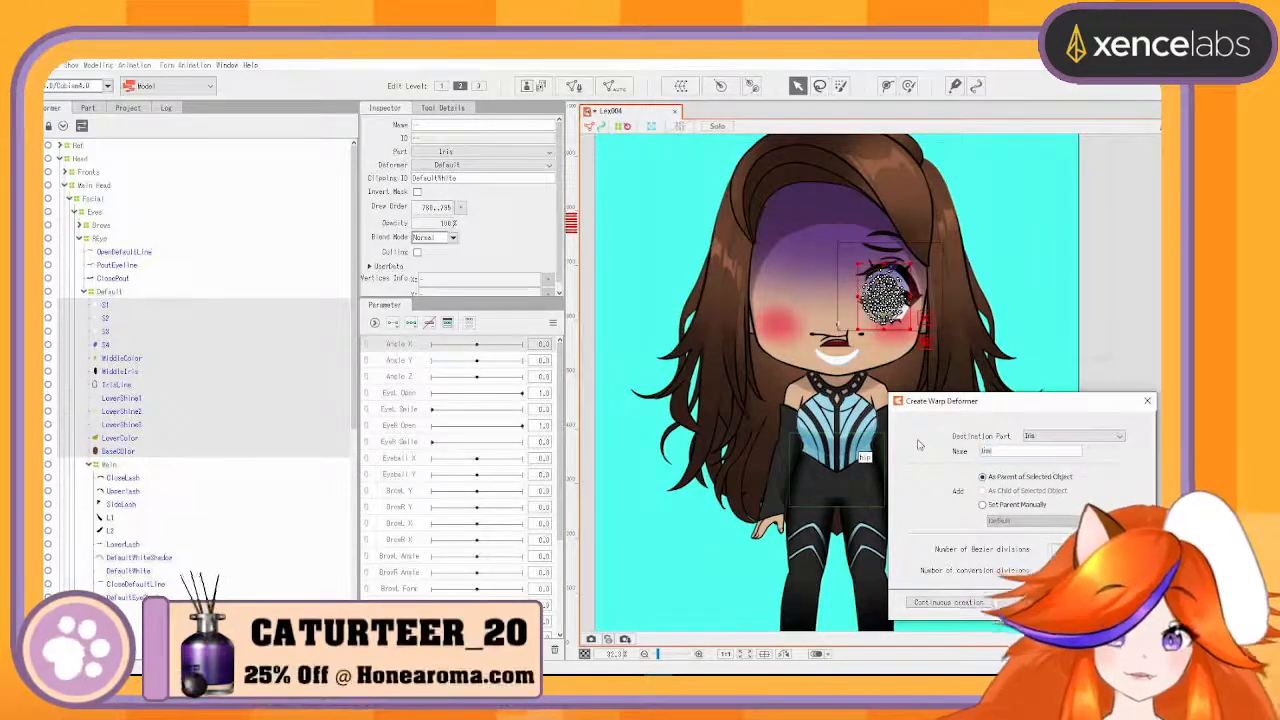
click(975, 603)
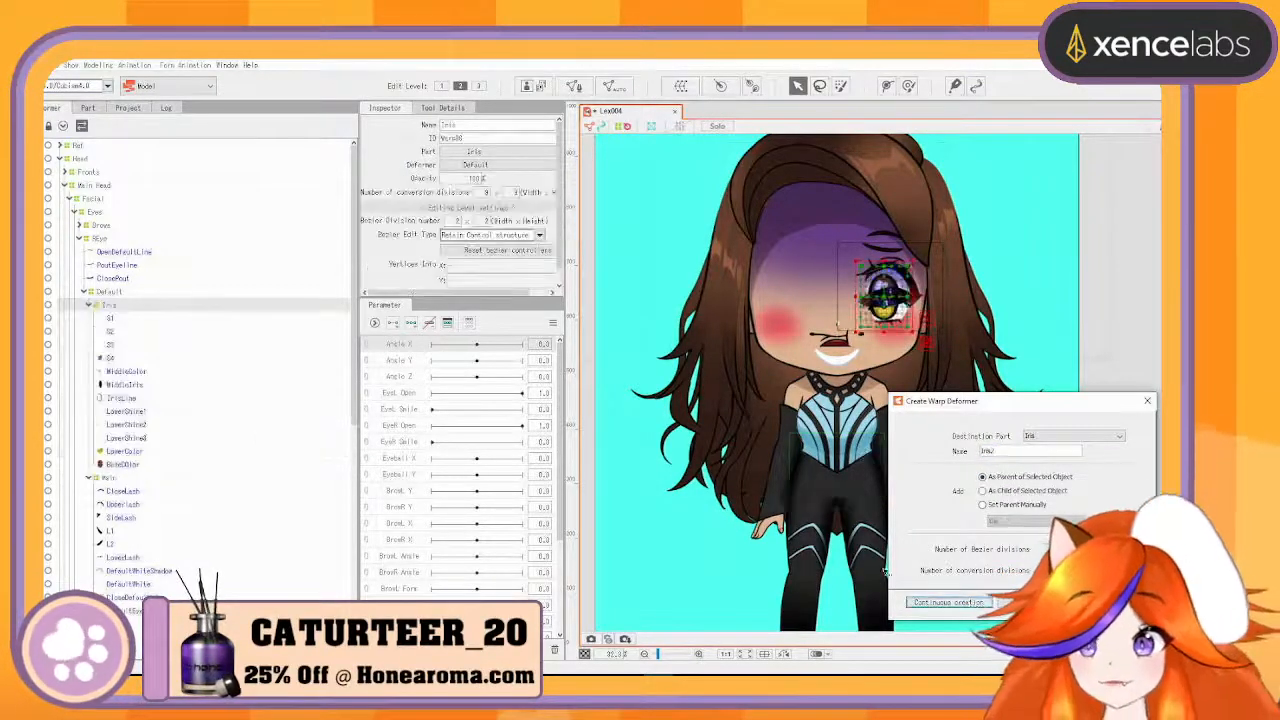
- Collapse the Default, REye, Eyes and Facial deformers in the hierarchy
click(84, 292)
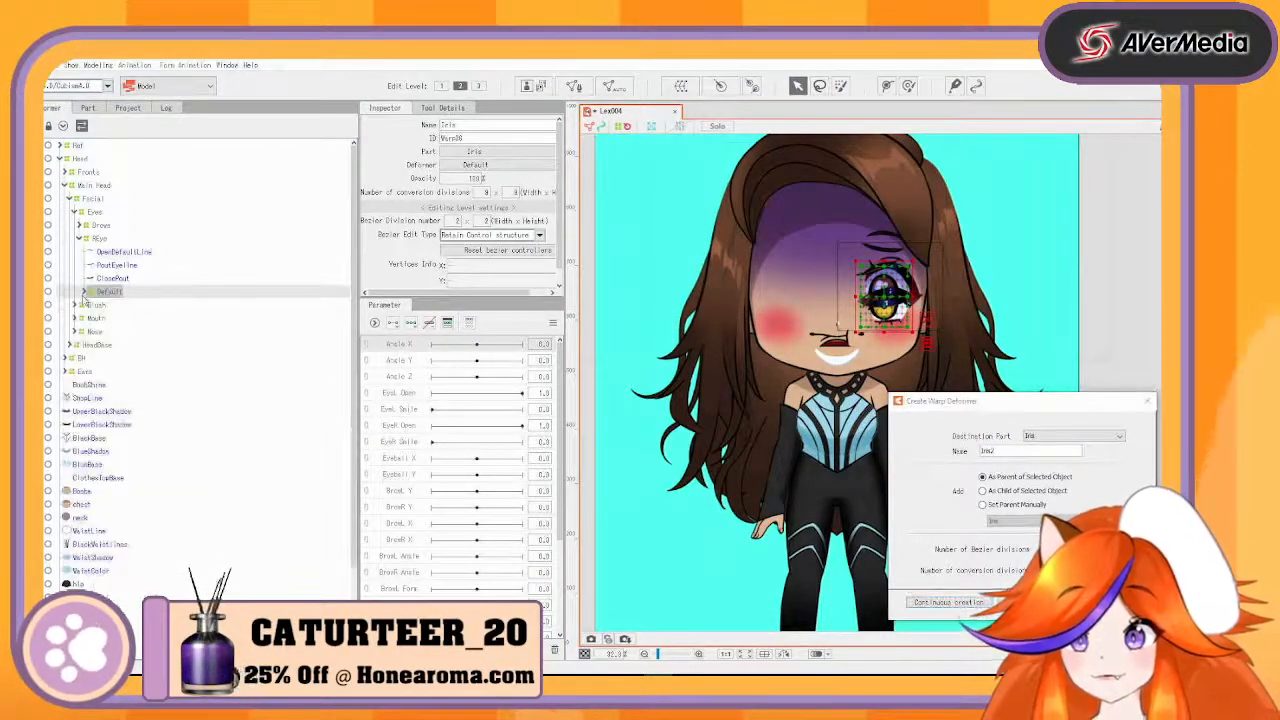
click(93, 304)
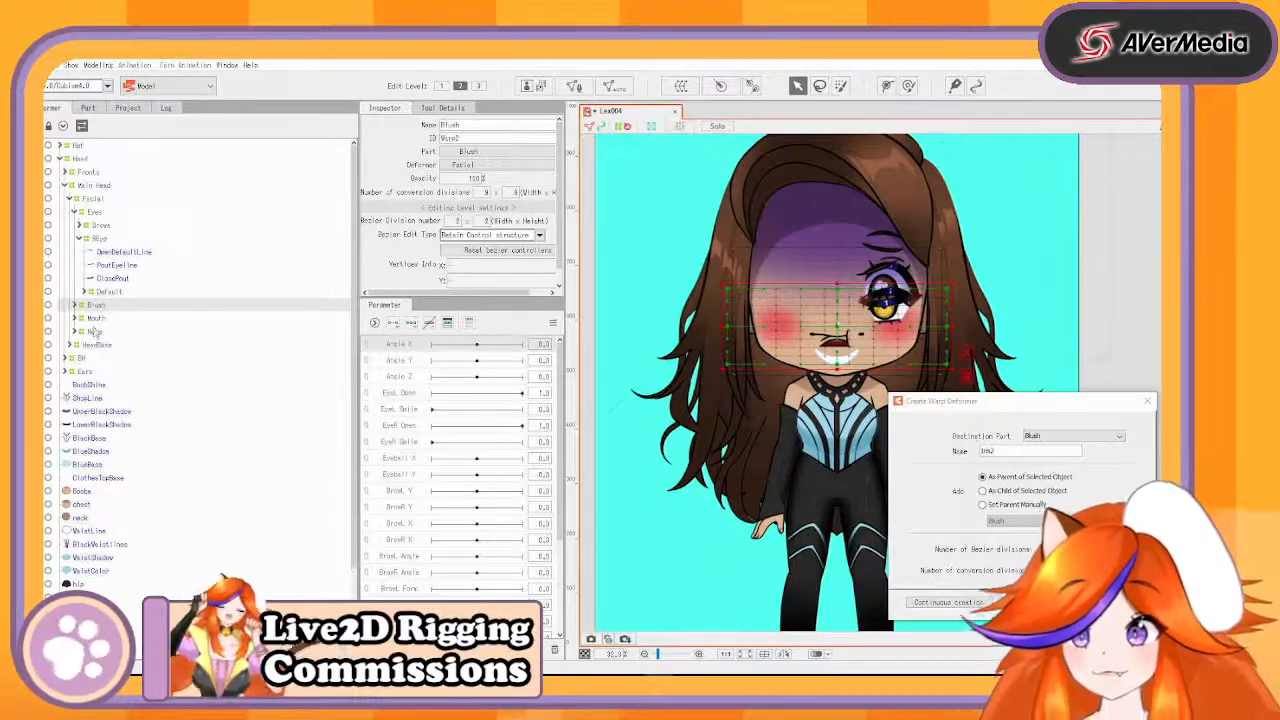
click(80, 240)
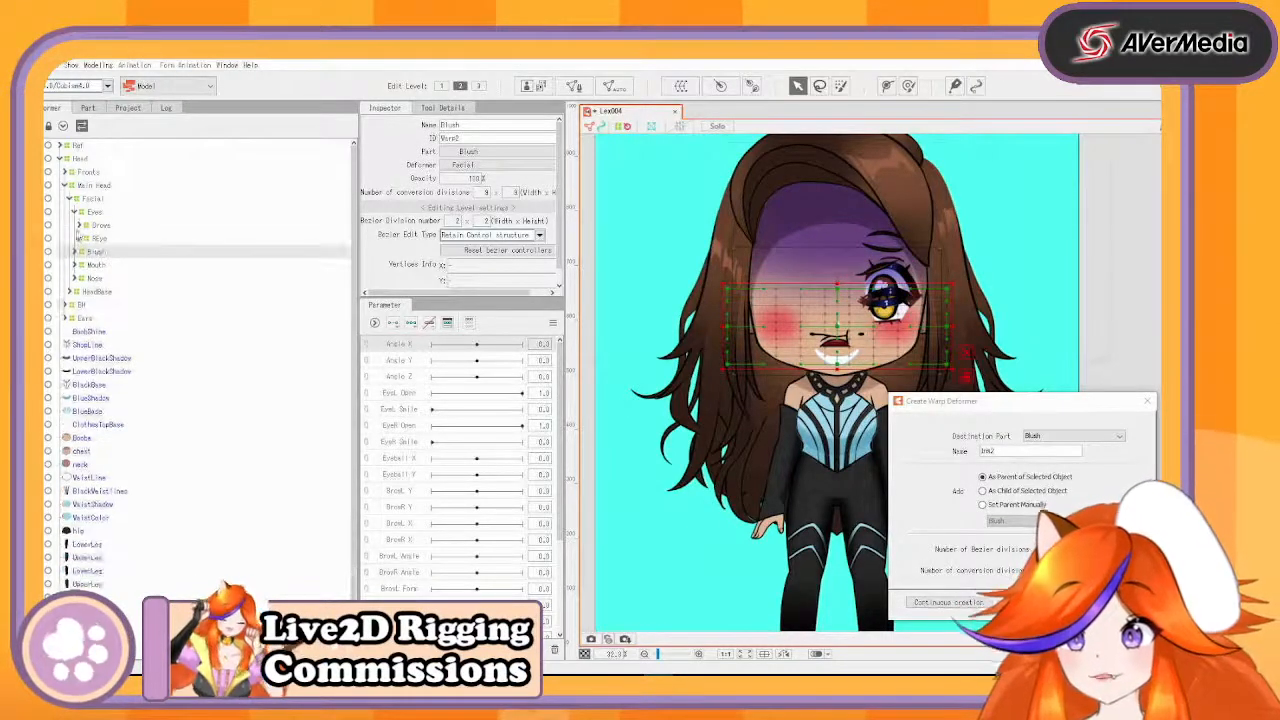
click(74, 211)
click(70, 199)
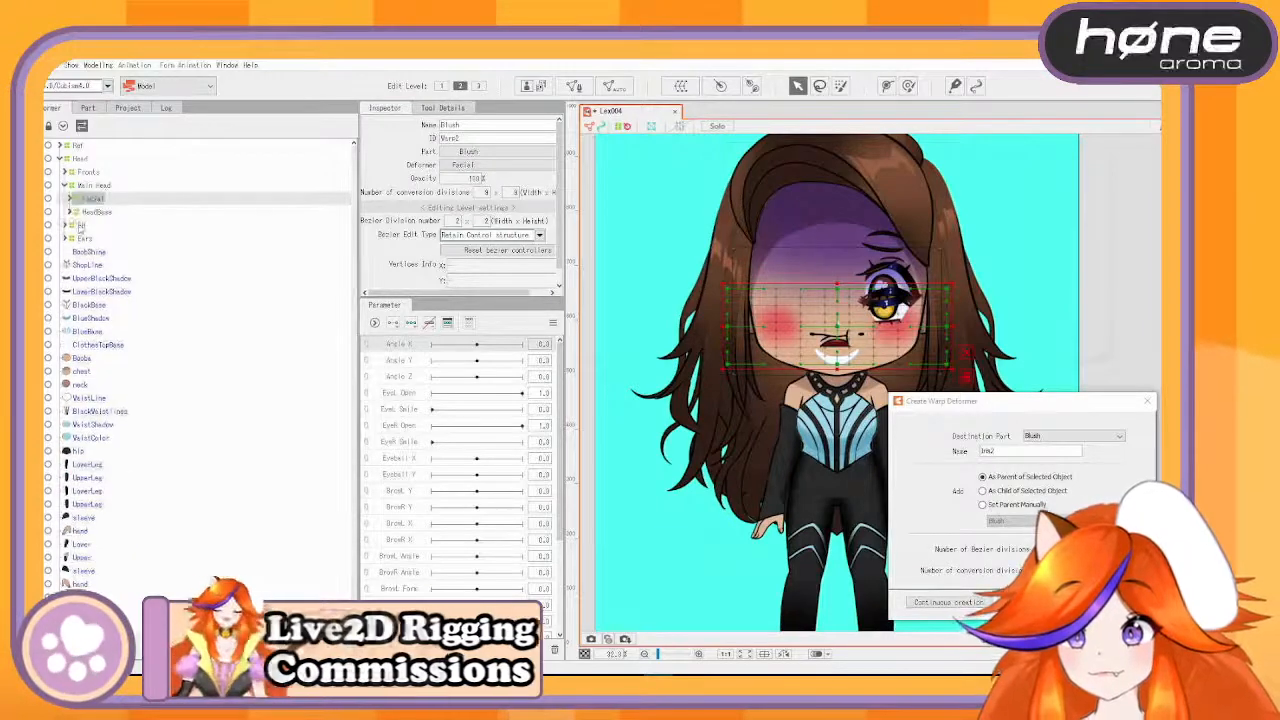
- Expand HeadBase and generate an automatic mesh for HeadColor with the Deformation (Heavy) preset
click(70, 212)
click(110, 239)
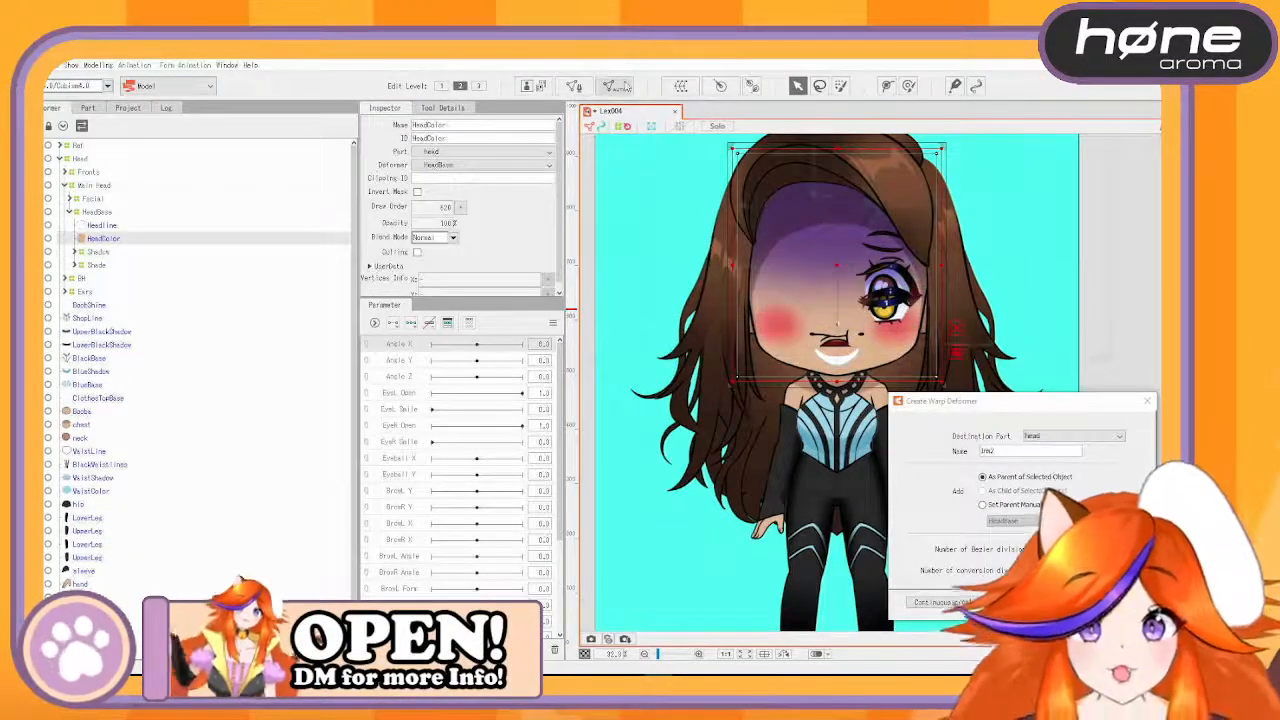
click(614, 86)
click(680, 309)
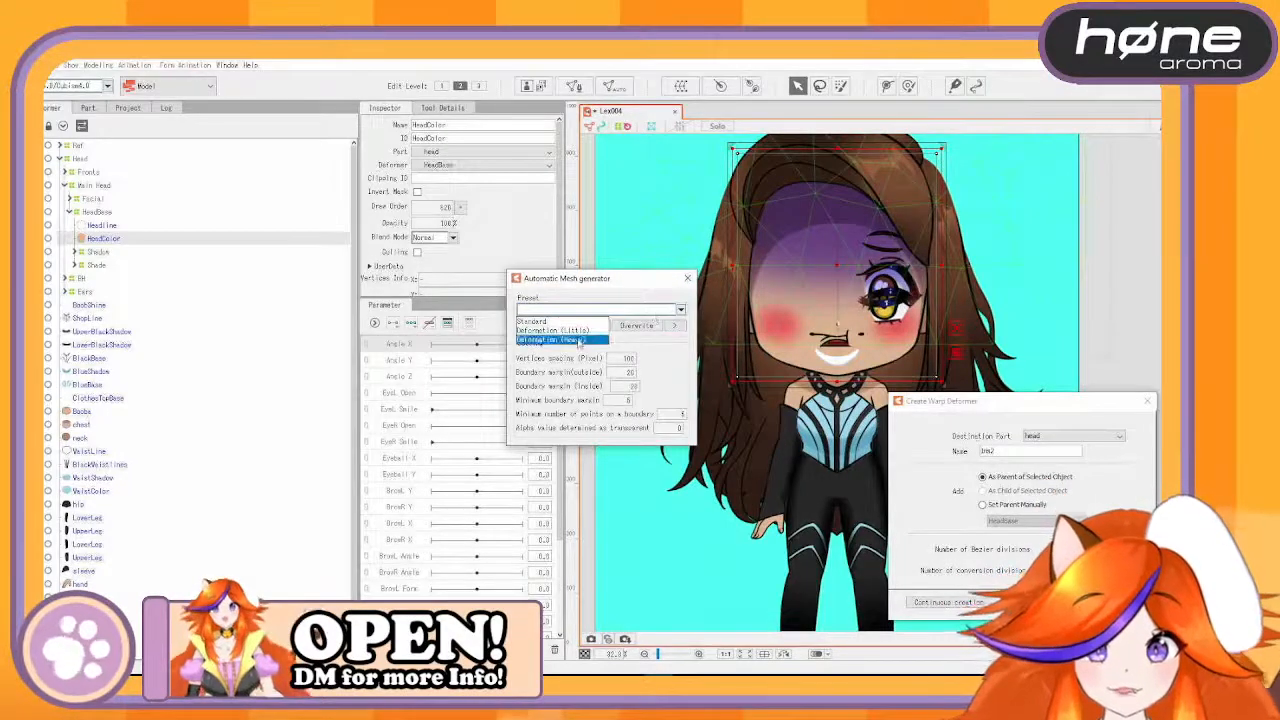
click(578, 340)
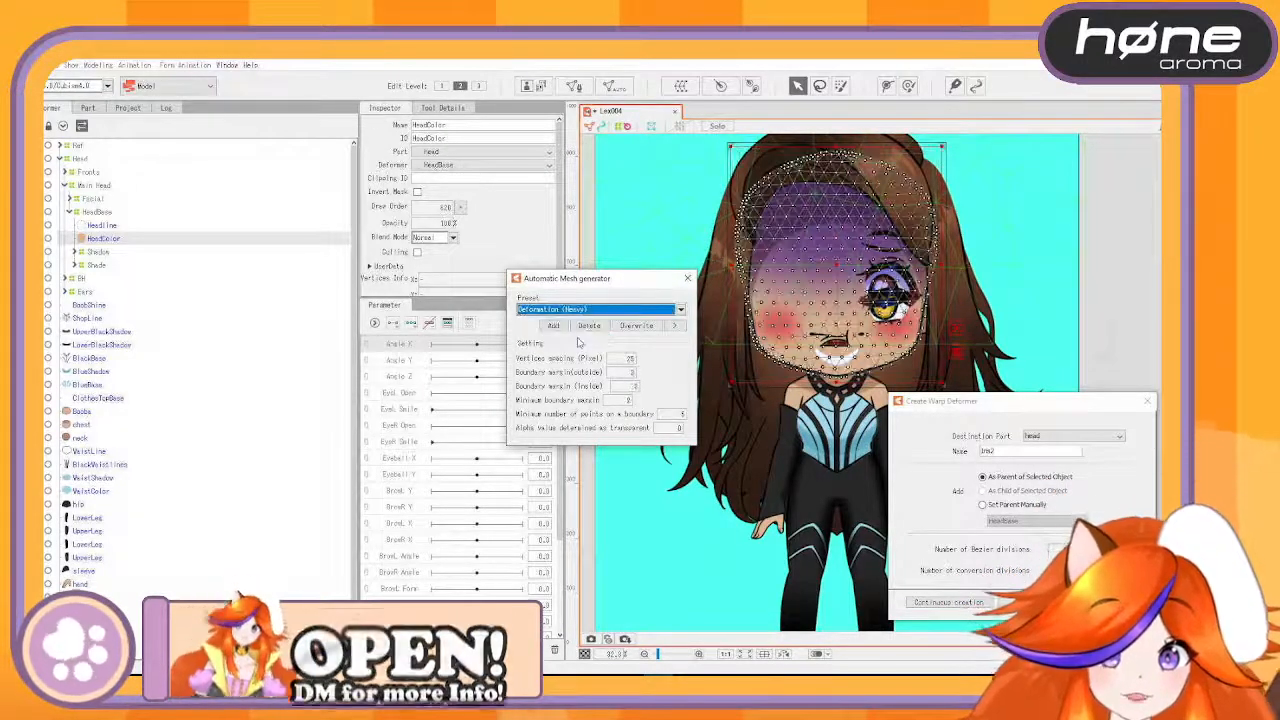
- Examine the meshes of the pieces inside the Shadow and Shade deformers under HeadBase
click(75, 252)
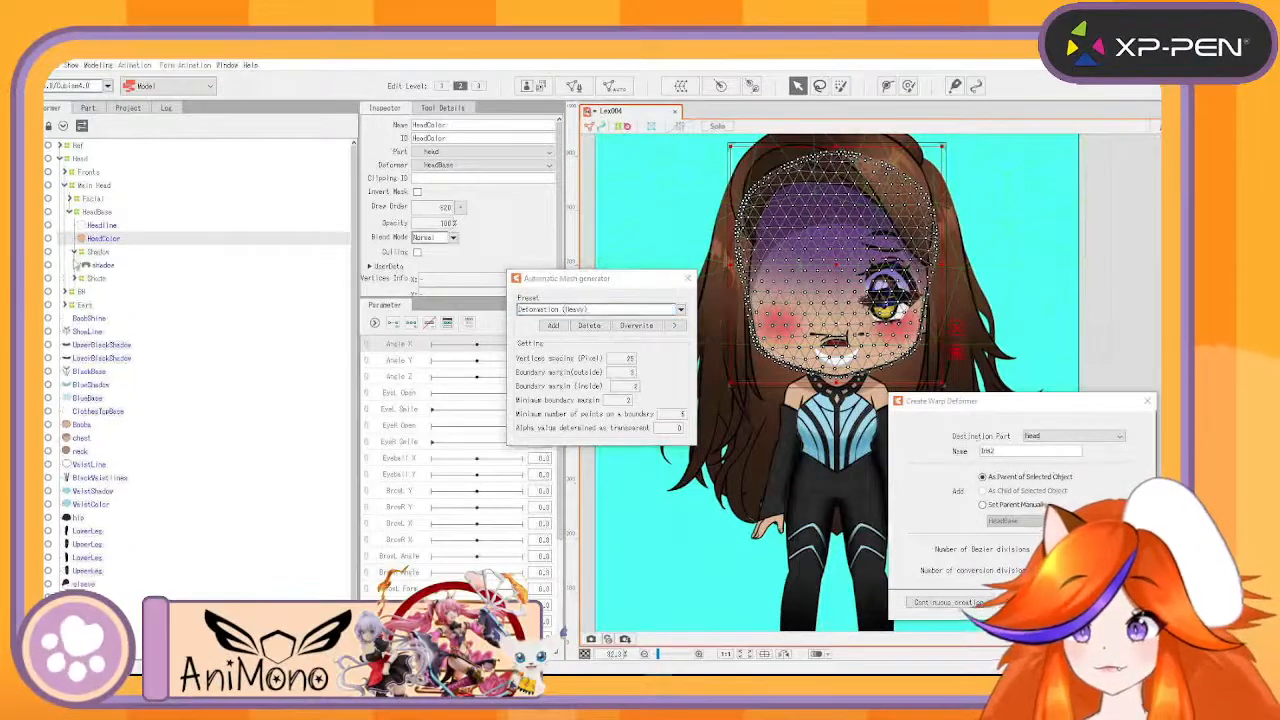
click(100, 265)
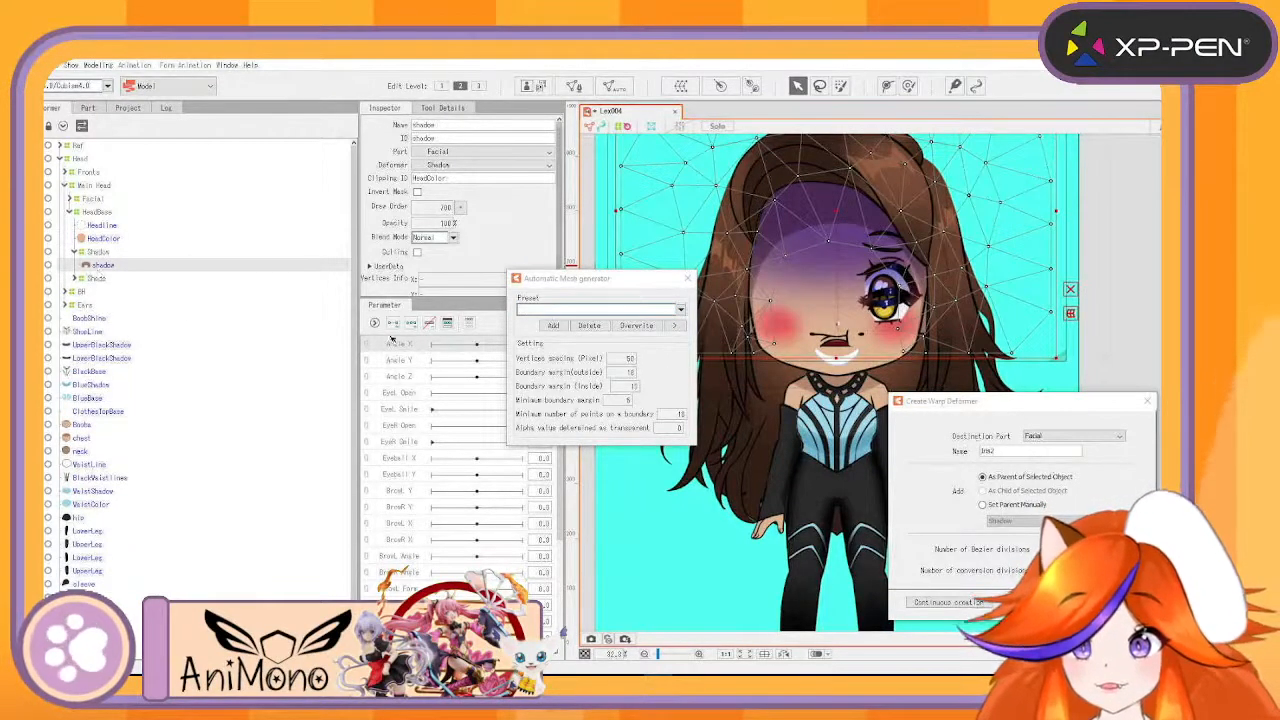
click(75, 278)
click(108, 291)
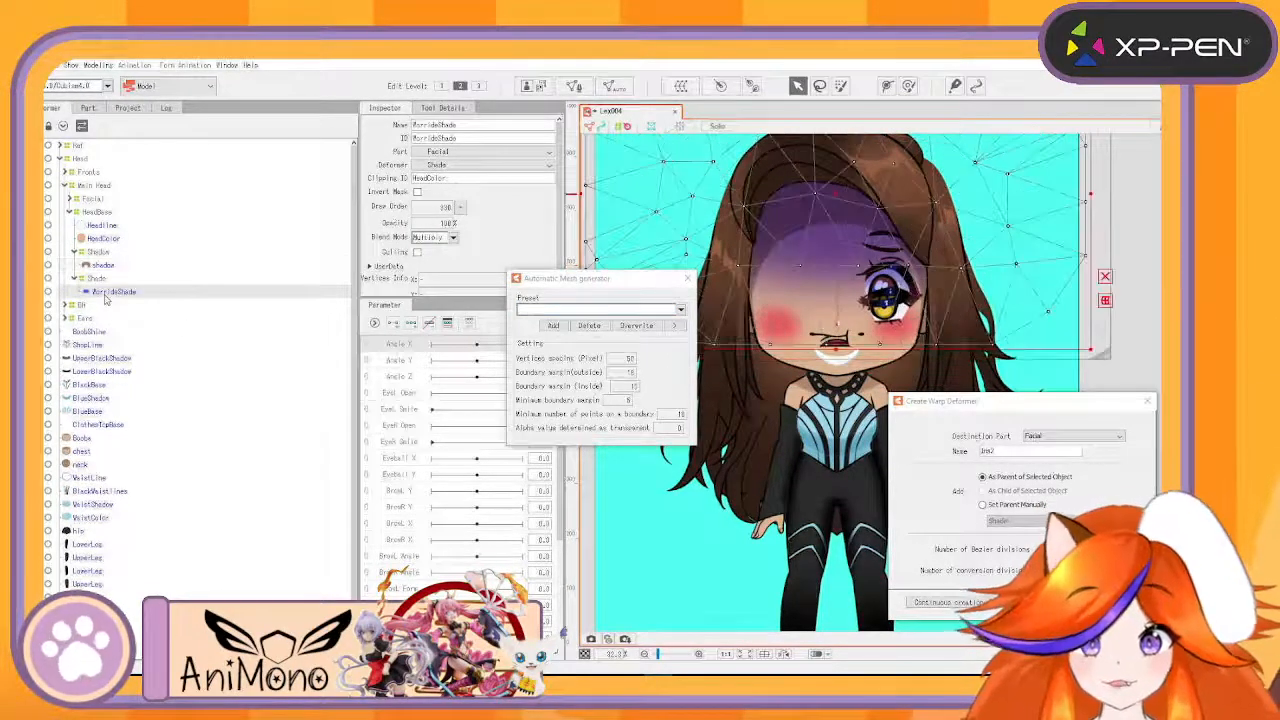
- Go through the part list from its start and examine the meshes of the front and side hair pieces
click(88, 108)
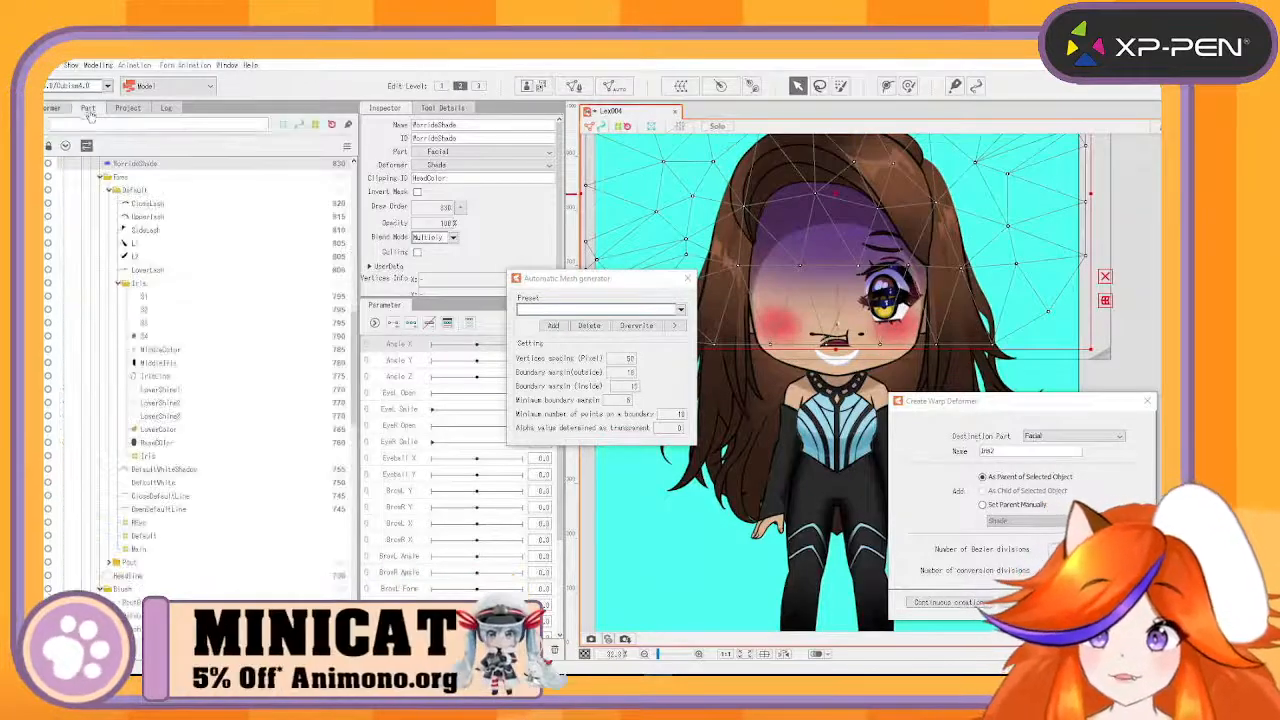
scroll(207, 300, up, 10)
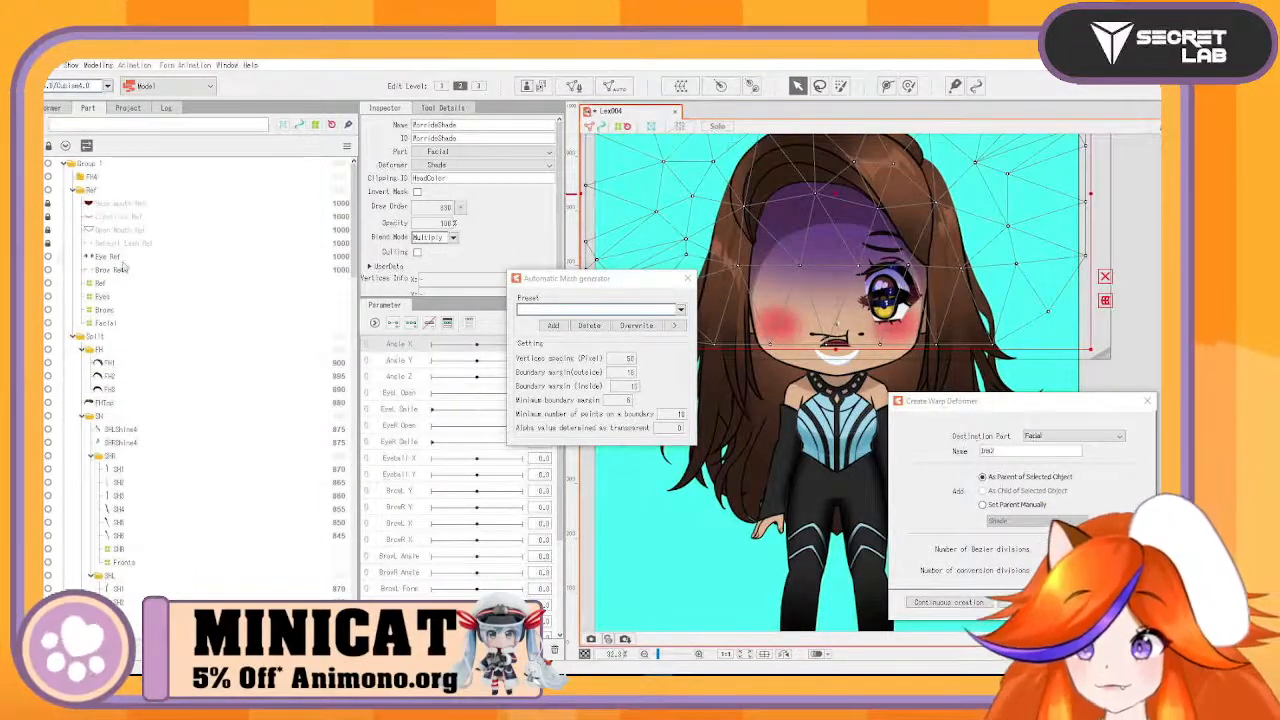
click(120, 258)
click(124, 362)
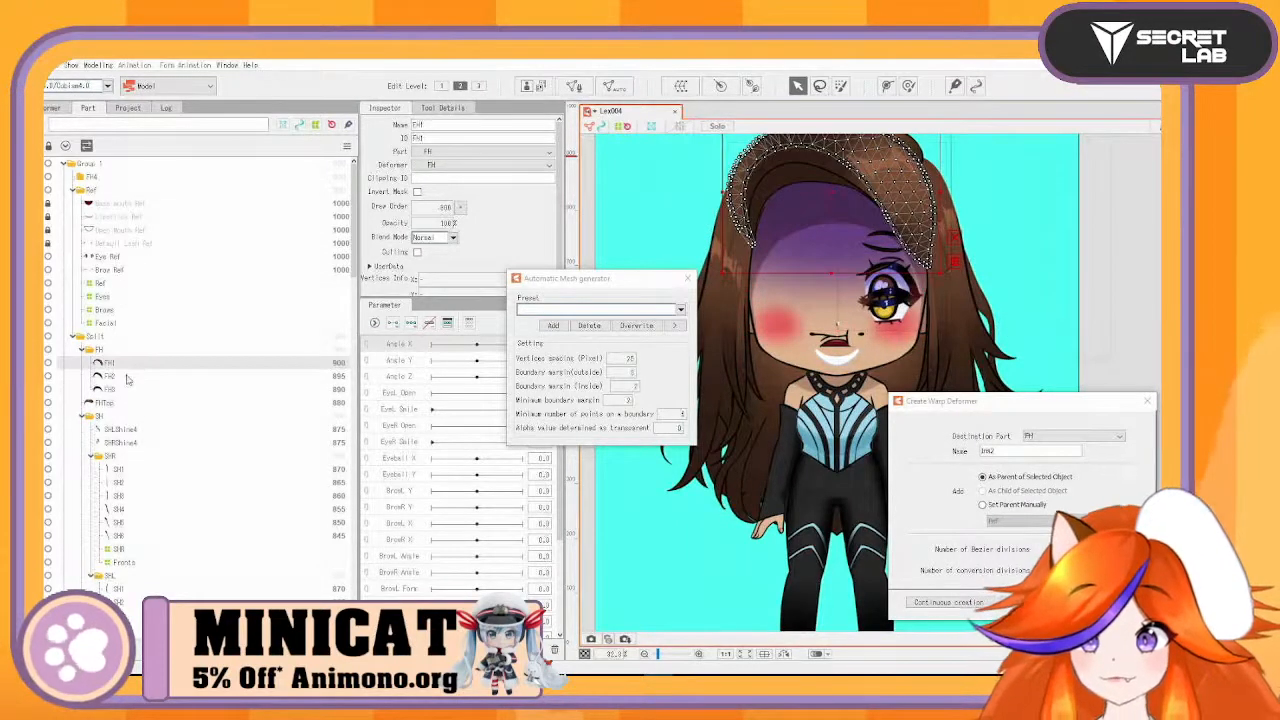
click(120, 390)
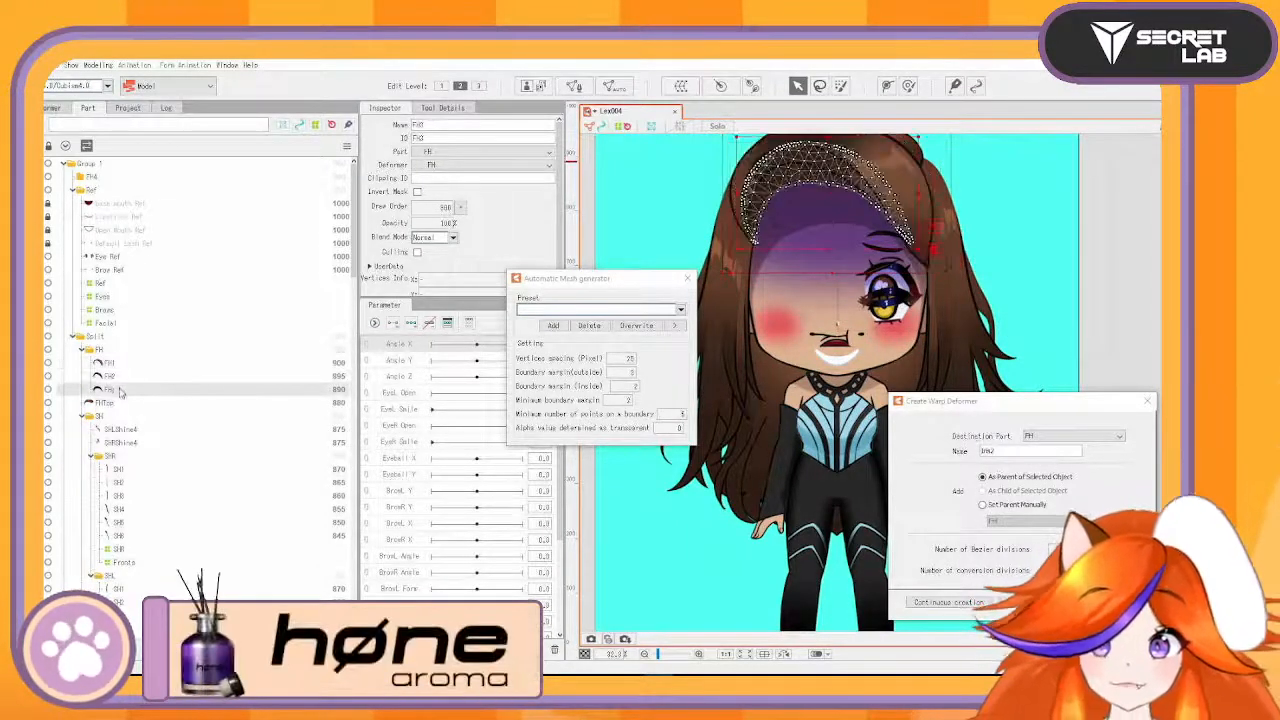
click(110, 403)
scroll(117, 390, down, 3)
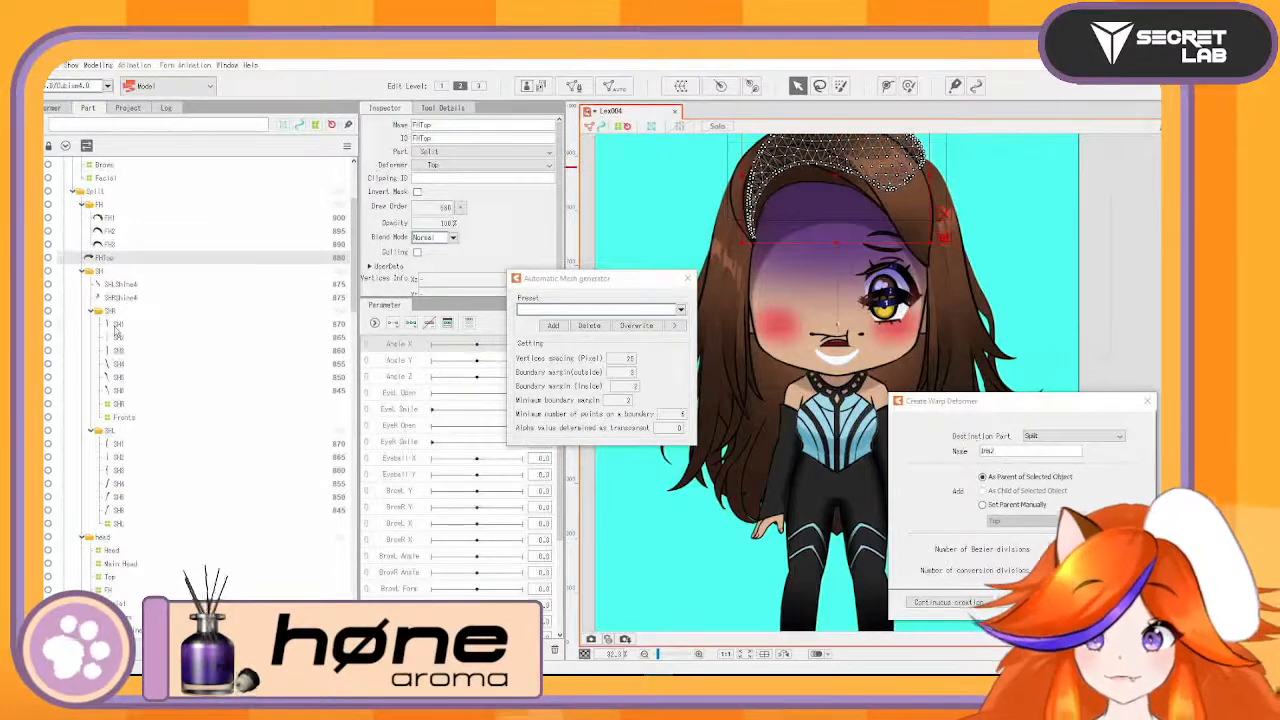
click(118, 325)
click(119, 338)
click(121, 351)
click(137, 364)
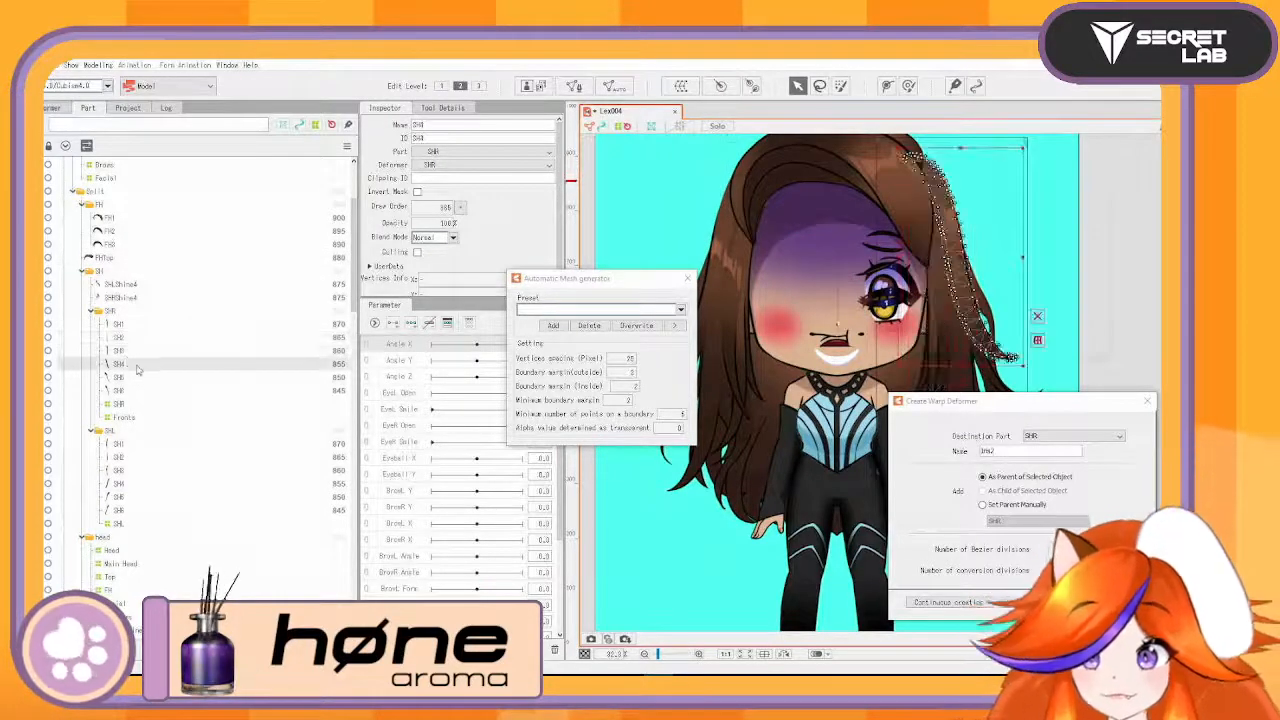
click(137, 377)
scroll(137, 377, down, 6)
click(137, 255)
click(137, 268)
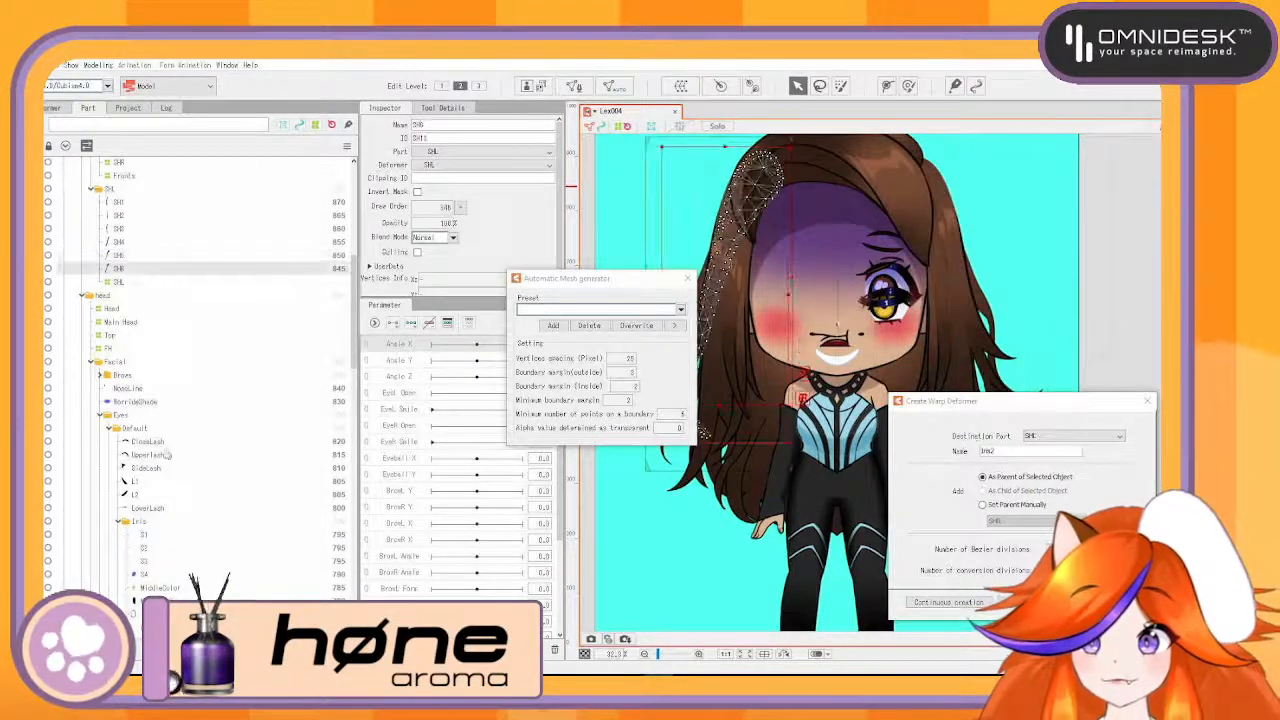
- Examine the meshes of the facial pieces, including the lashes, iris, blush, nose shine and eye shadow
click(142, 402)
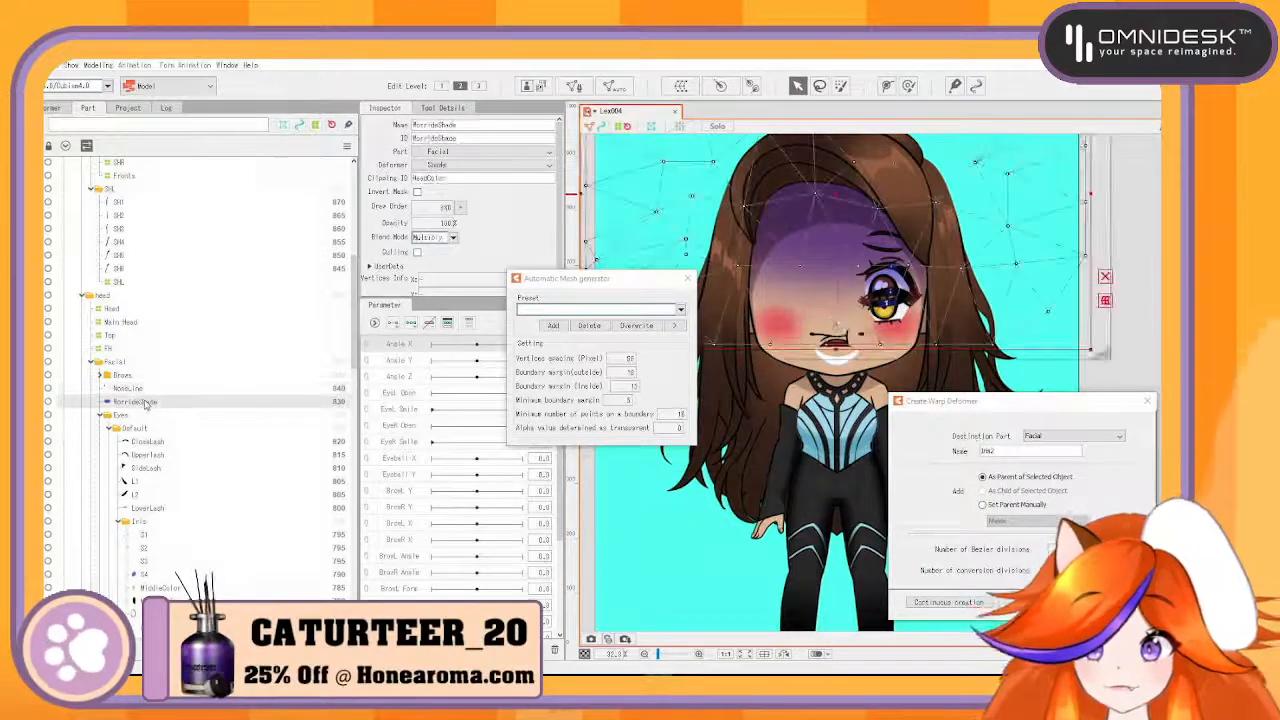
click(145, 389)
click(148, 441)
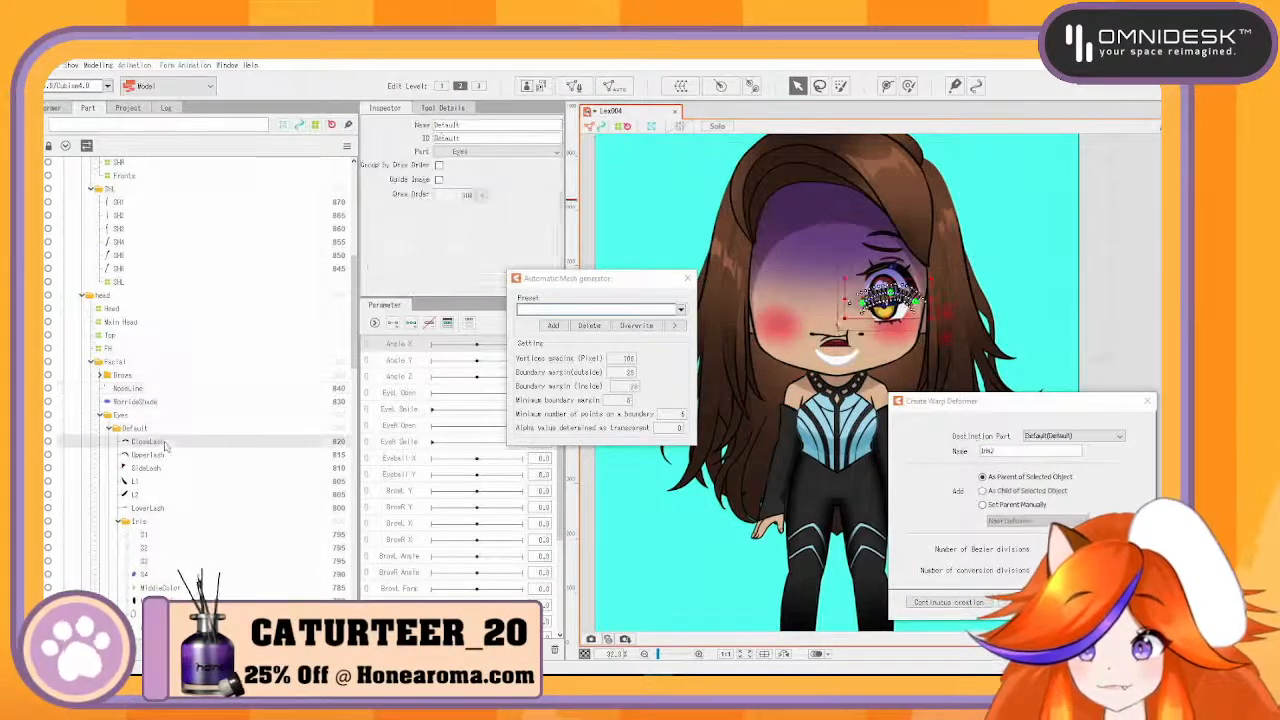
scroll(158, 350, down, 5)
click(147, 306)
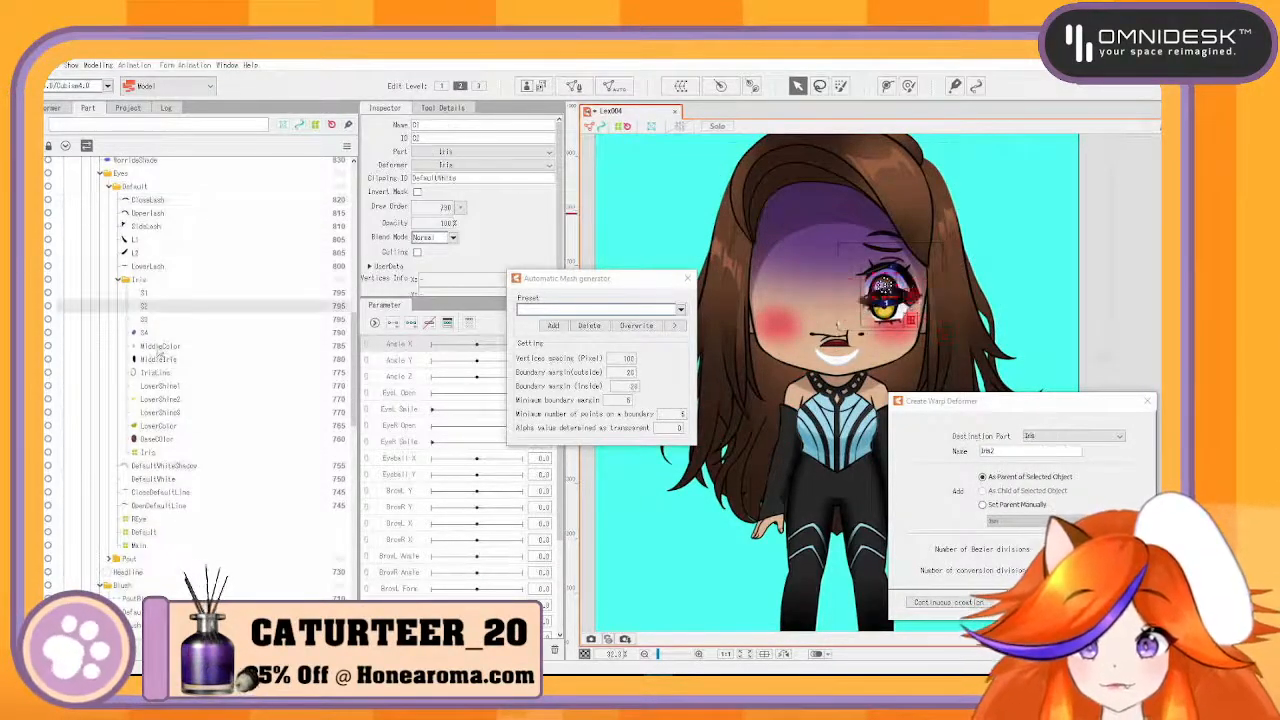
click(157, 346)
click(162, 386)
scroll(184, 438, down, 5)
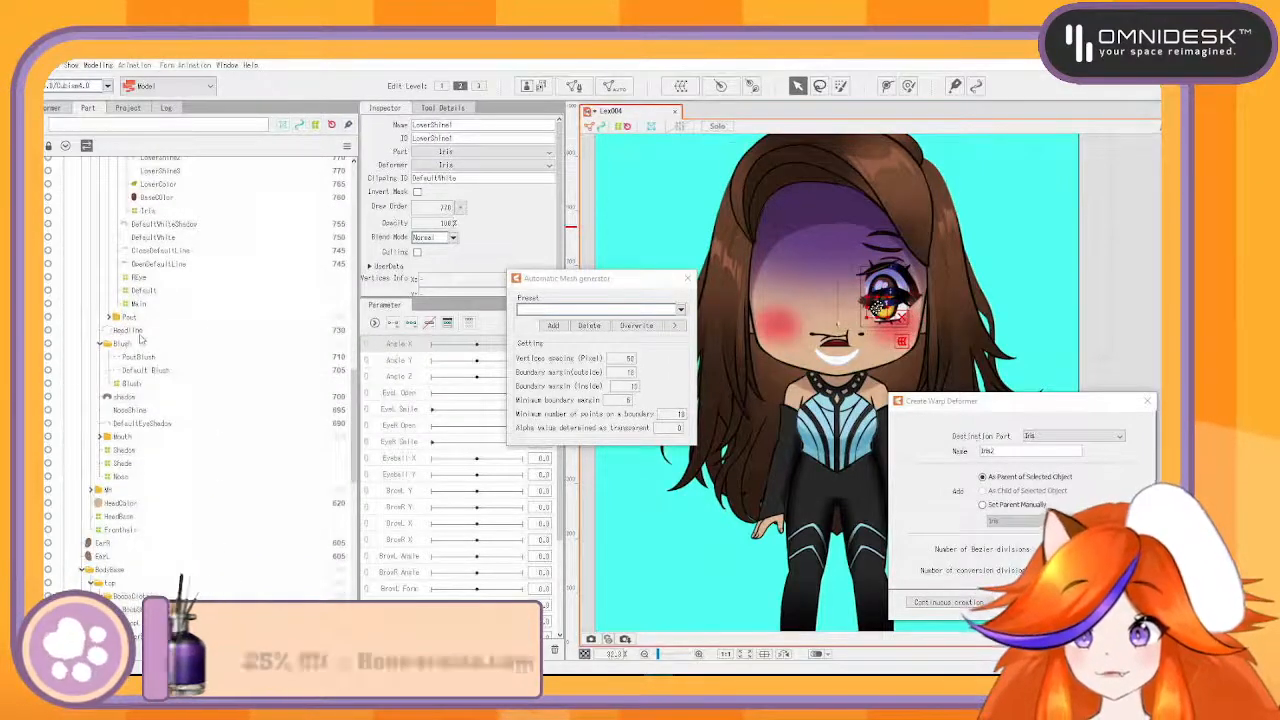
click(139, 332)
click(147, 358)
click(154, 372)
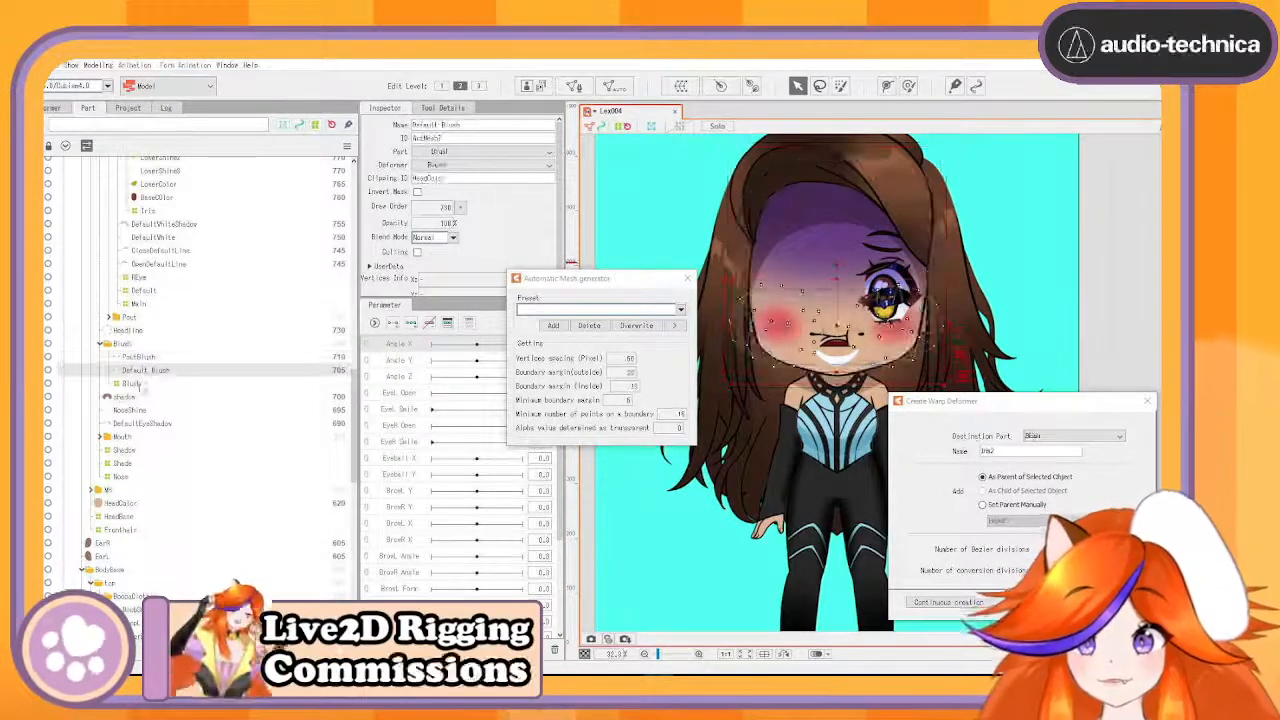
click(141, 411)
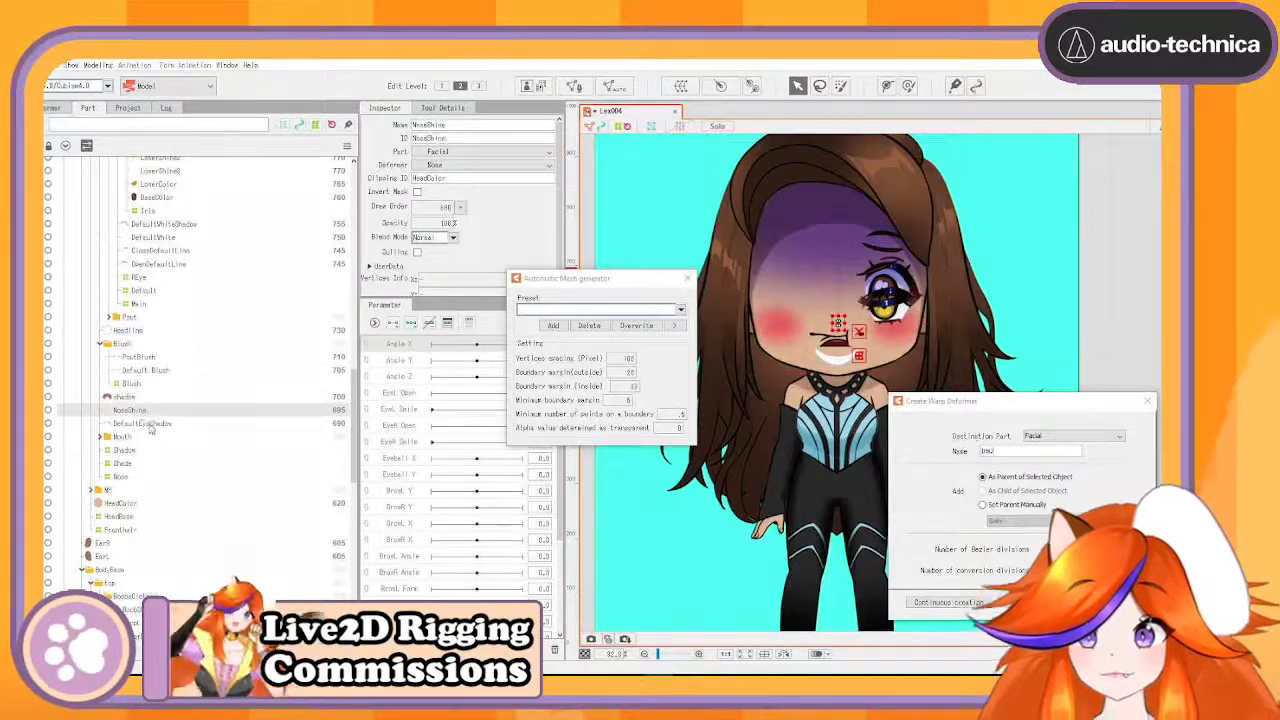
click(143, 423)
scroll(131, 485, down, 5)
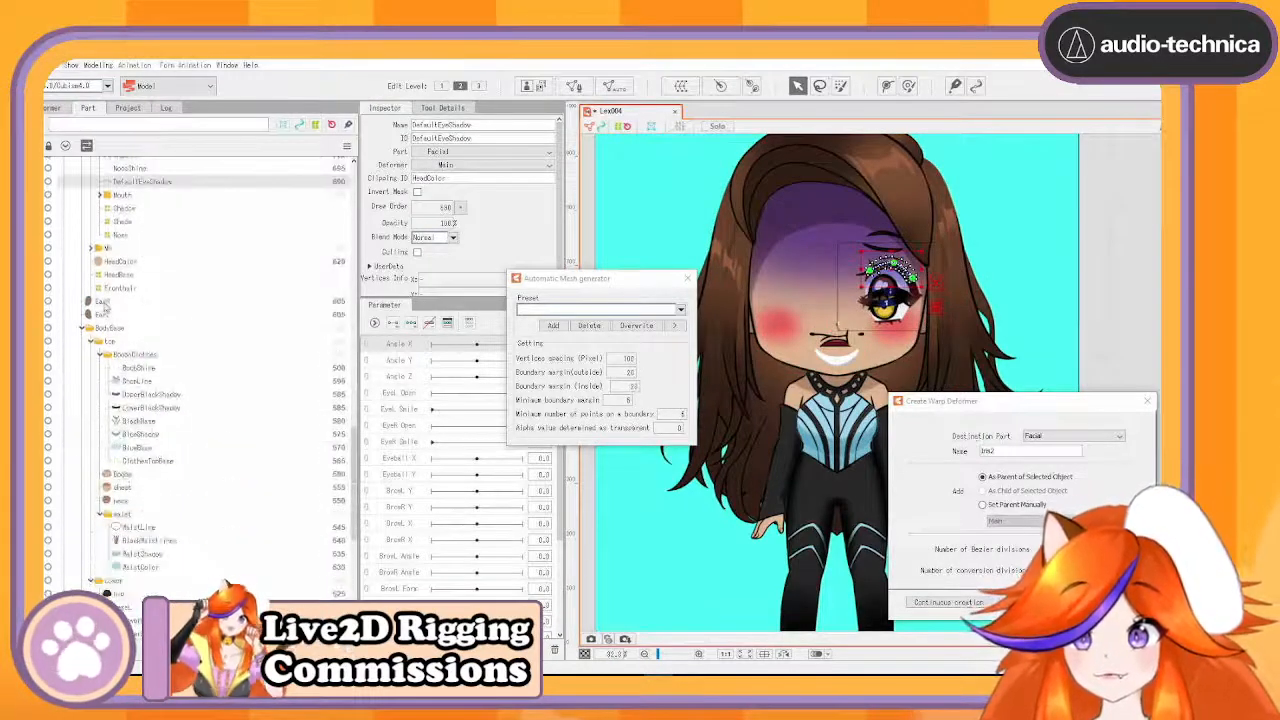
- Generate automatic meshes for EarR and EarL with the Standard preset
click(104, 303)
ctrl+click(106, 315)
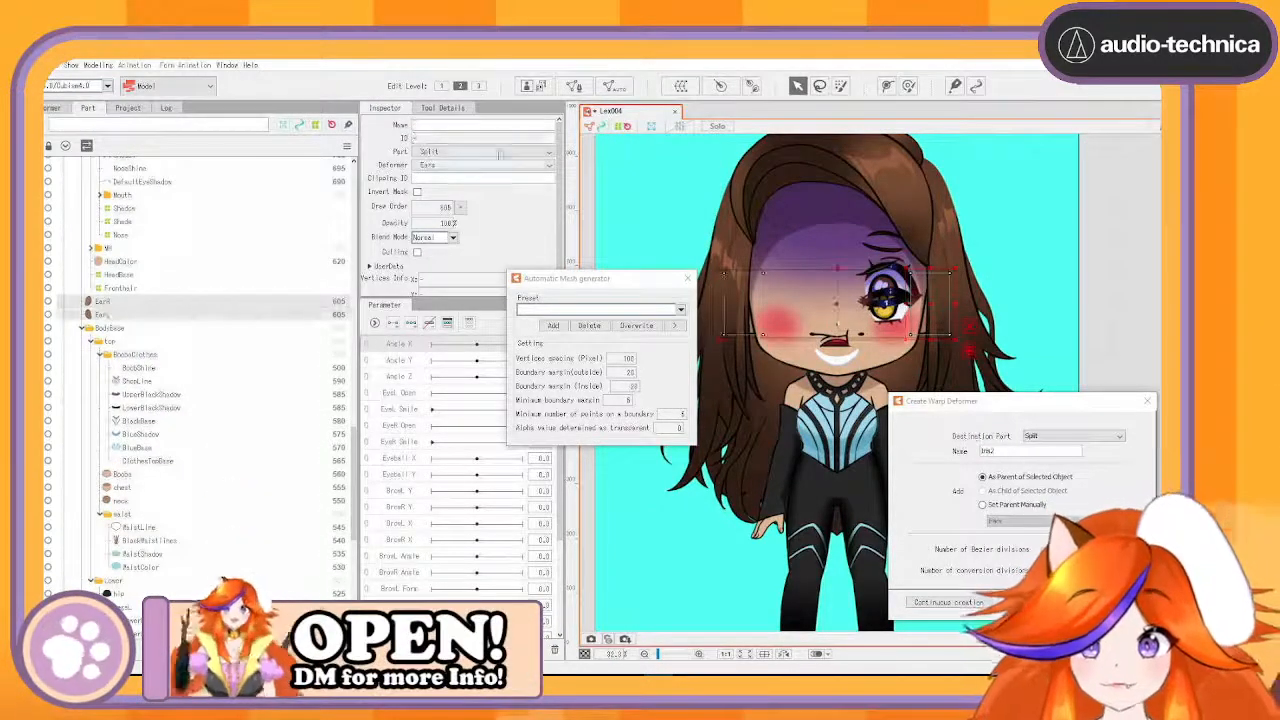
click(680, 309)
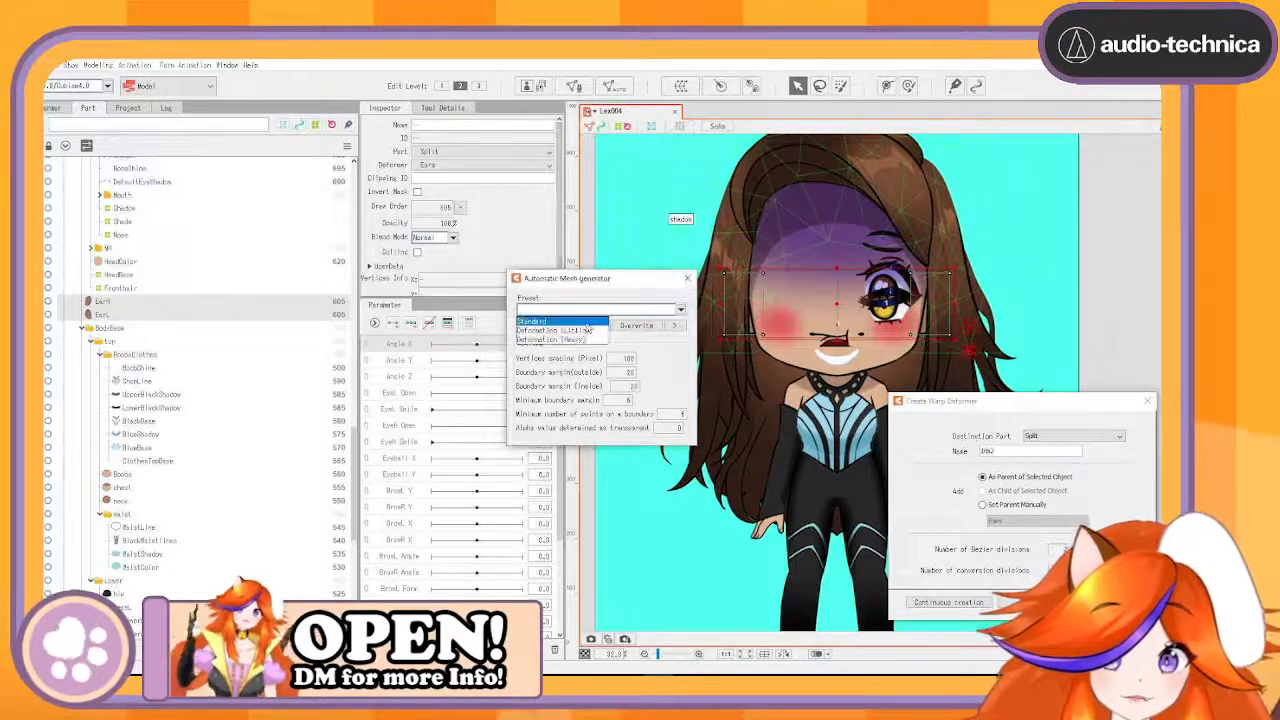
click(588, 322)
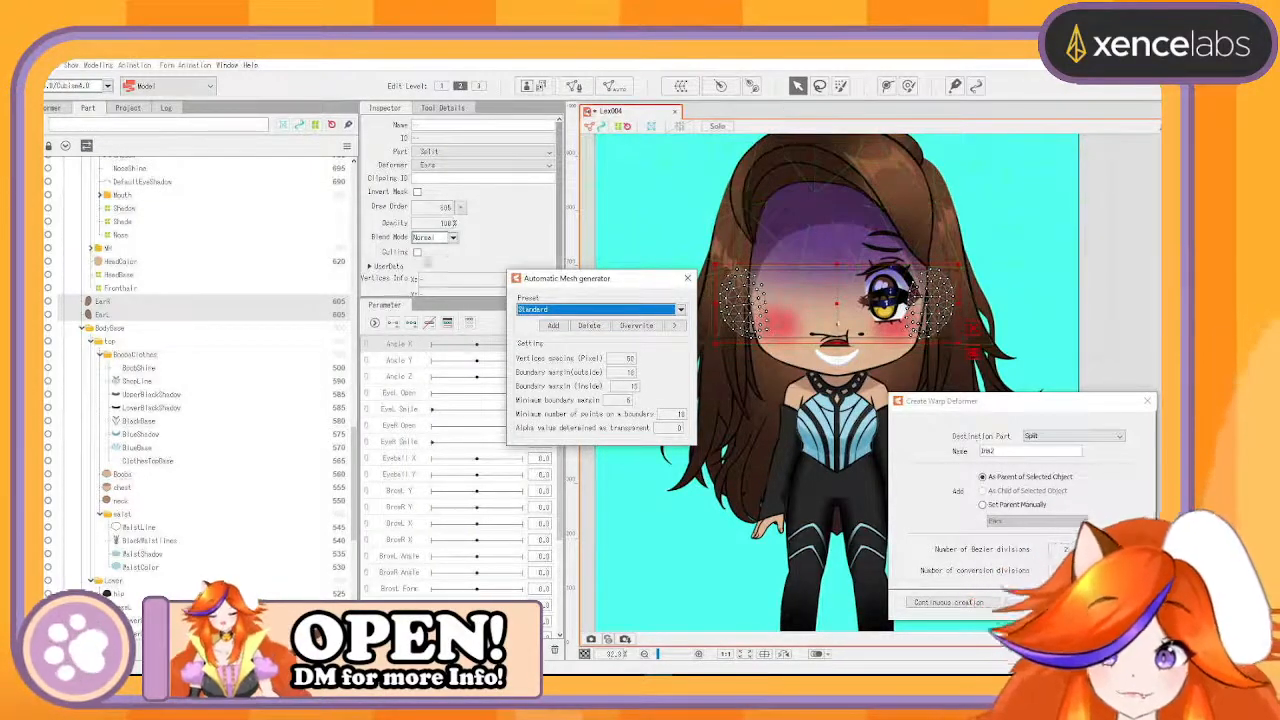
- Look over the body clothing, limb and back hair parts and close the automatic mesh generator
click(181, 369)
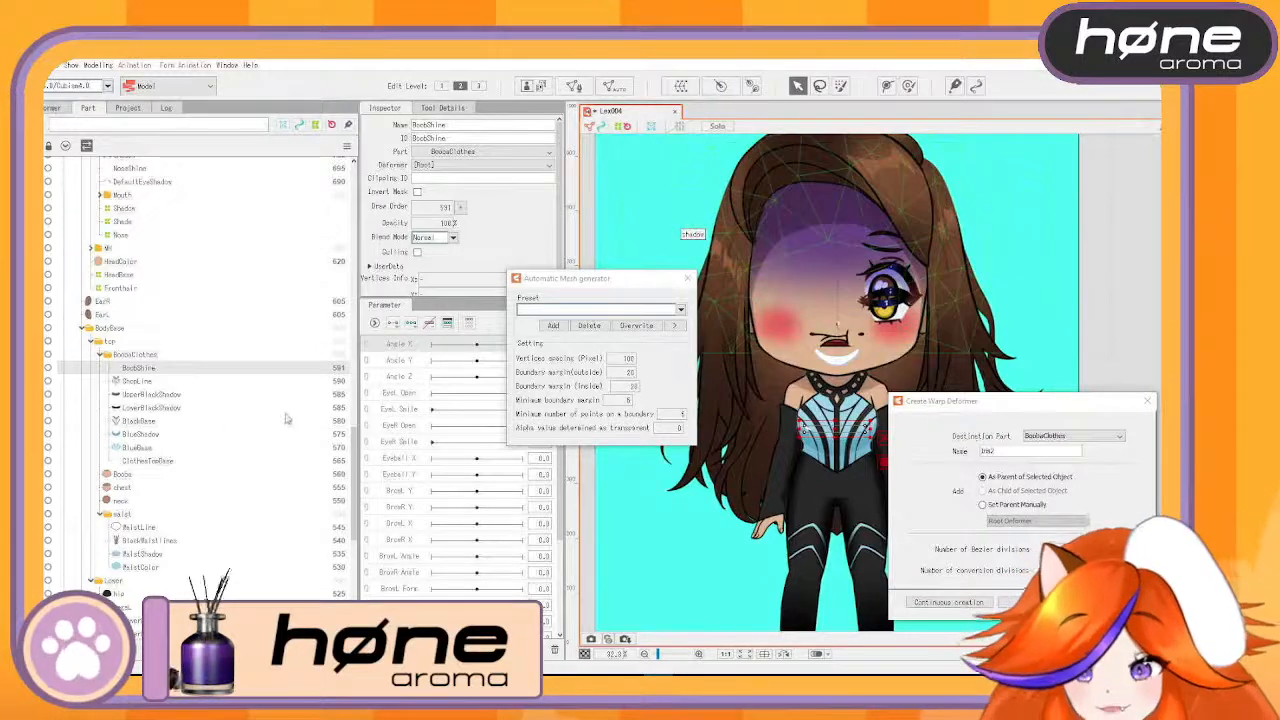
scroll(285, 418, down, 10)
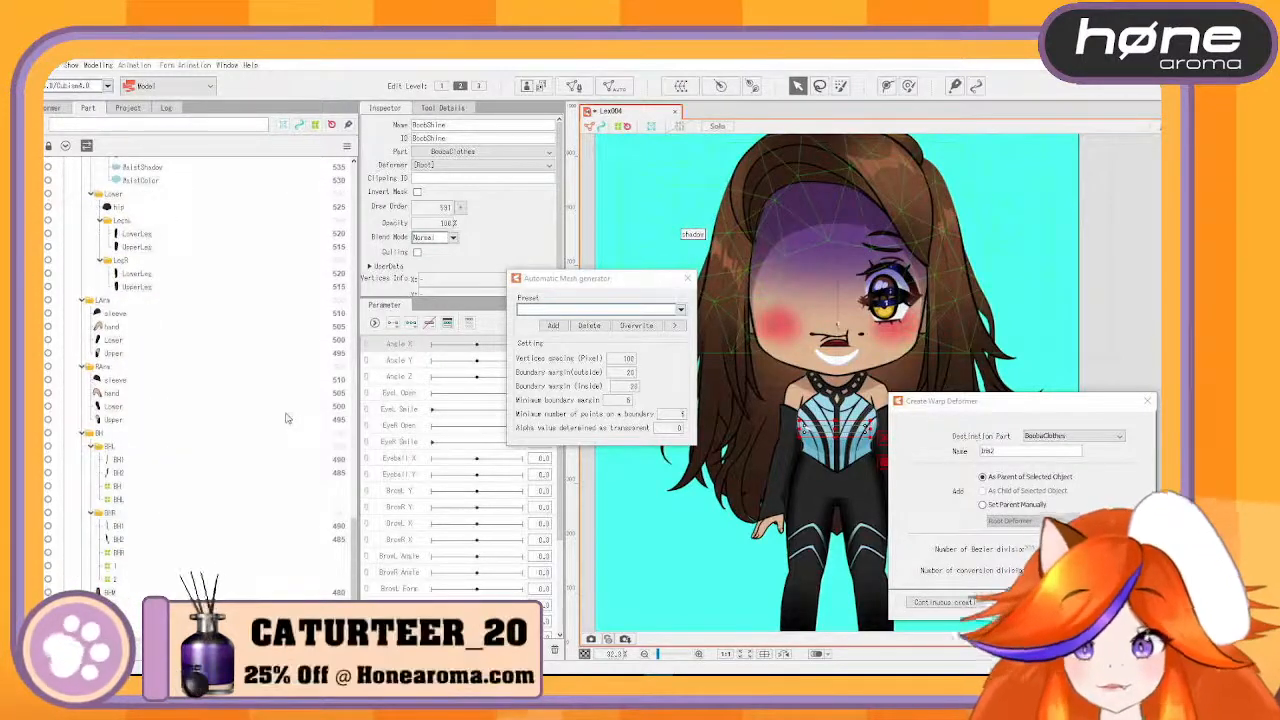
click(687, 277)
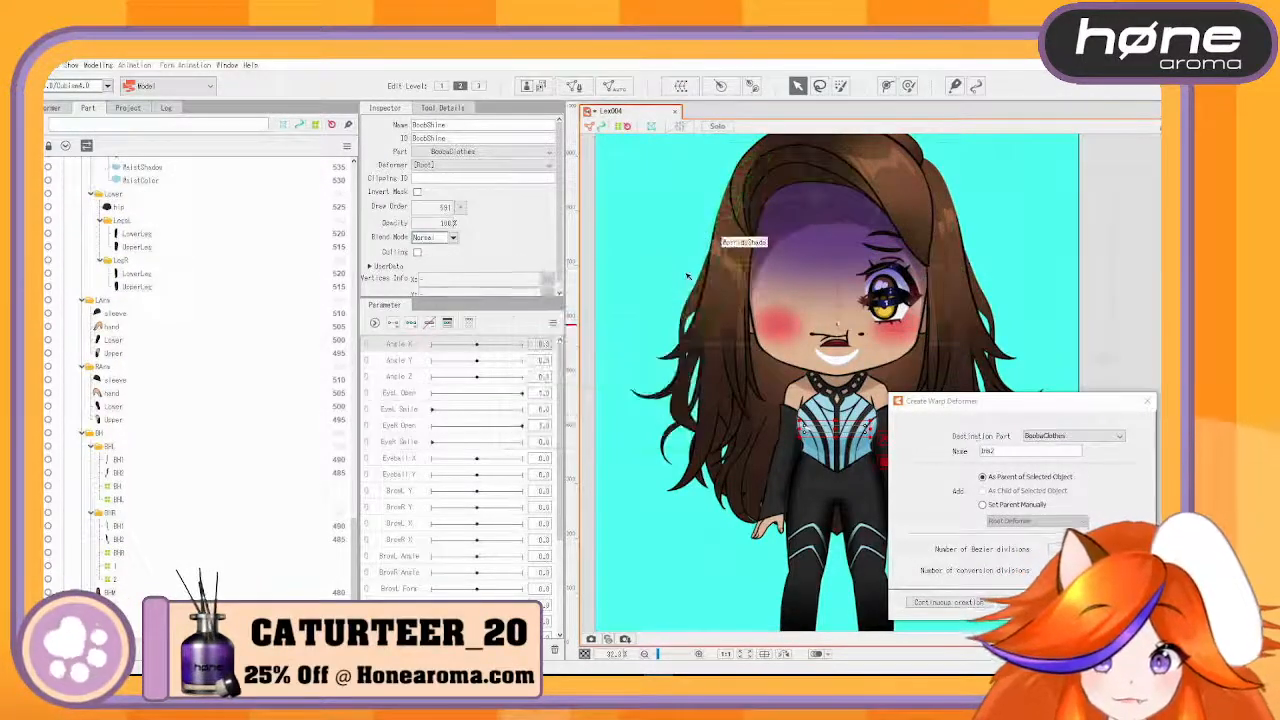
- Save the model as a new version named Lex005.cmo3 and close the warp deformer creation dialog
key(ctrl+shift+s)
key(Return)
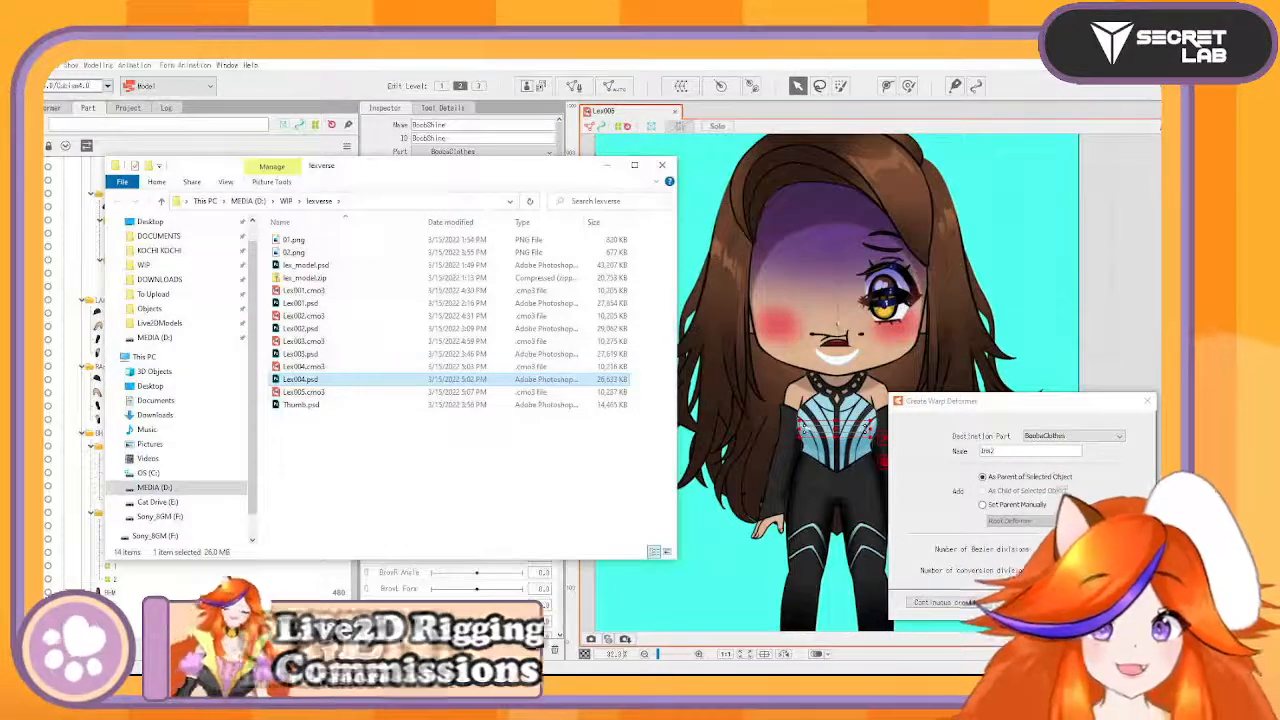
click(1065, 491)
click(1147, 401)
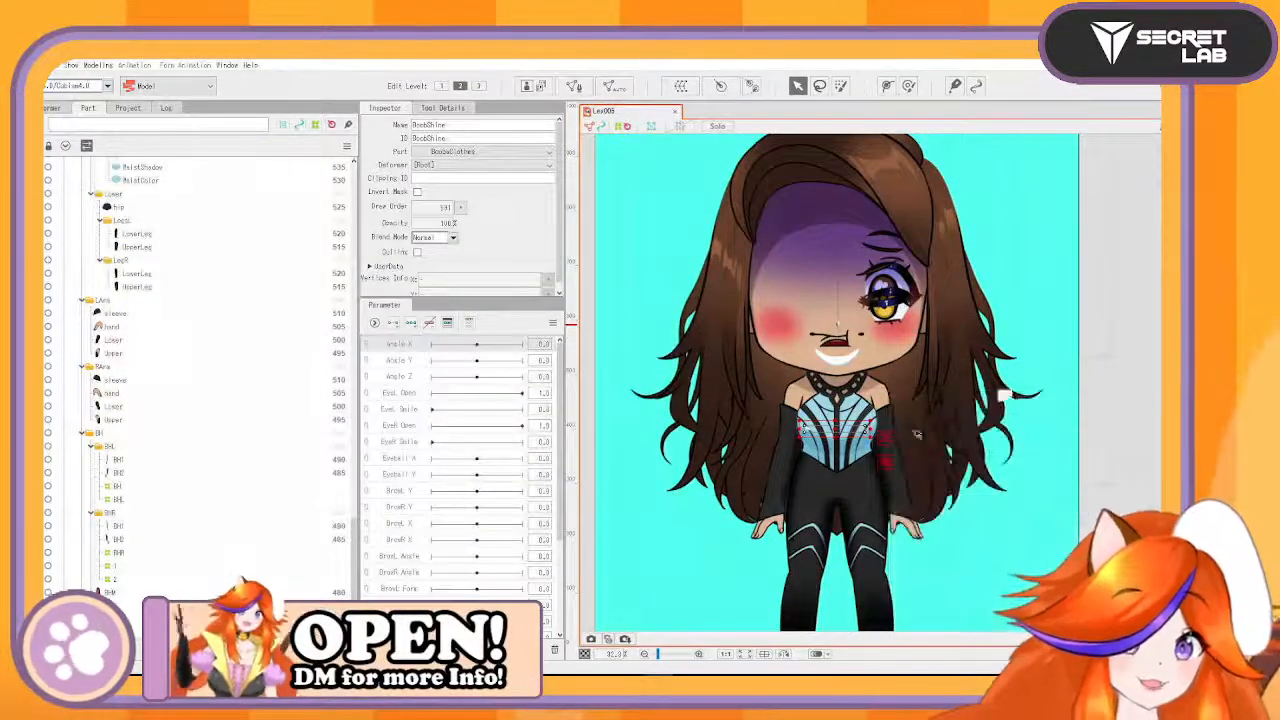
- Create seven new parameter folders at the top of the model's parameter list
scroll(886, 438, down, 2)
scroll(887, 438, up, 2)
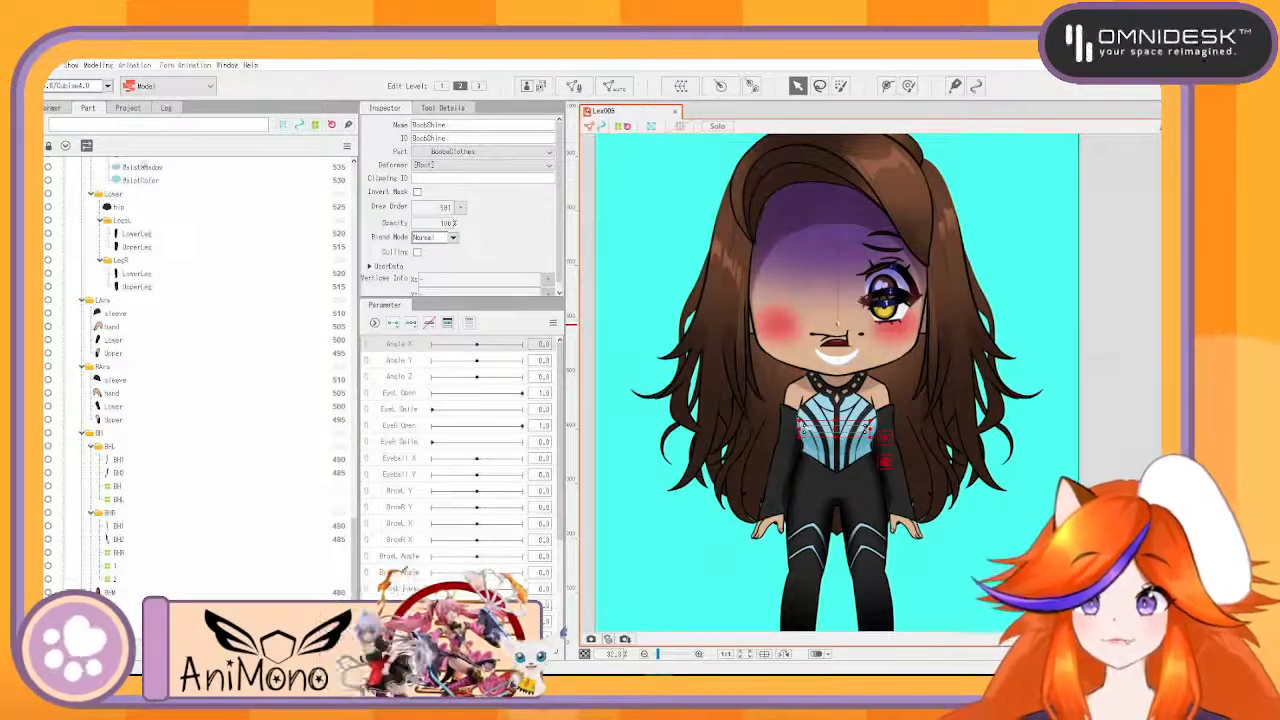
click(50, 108)
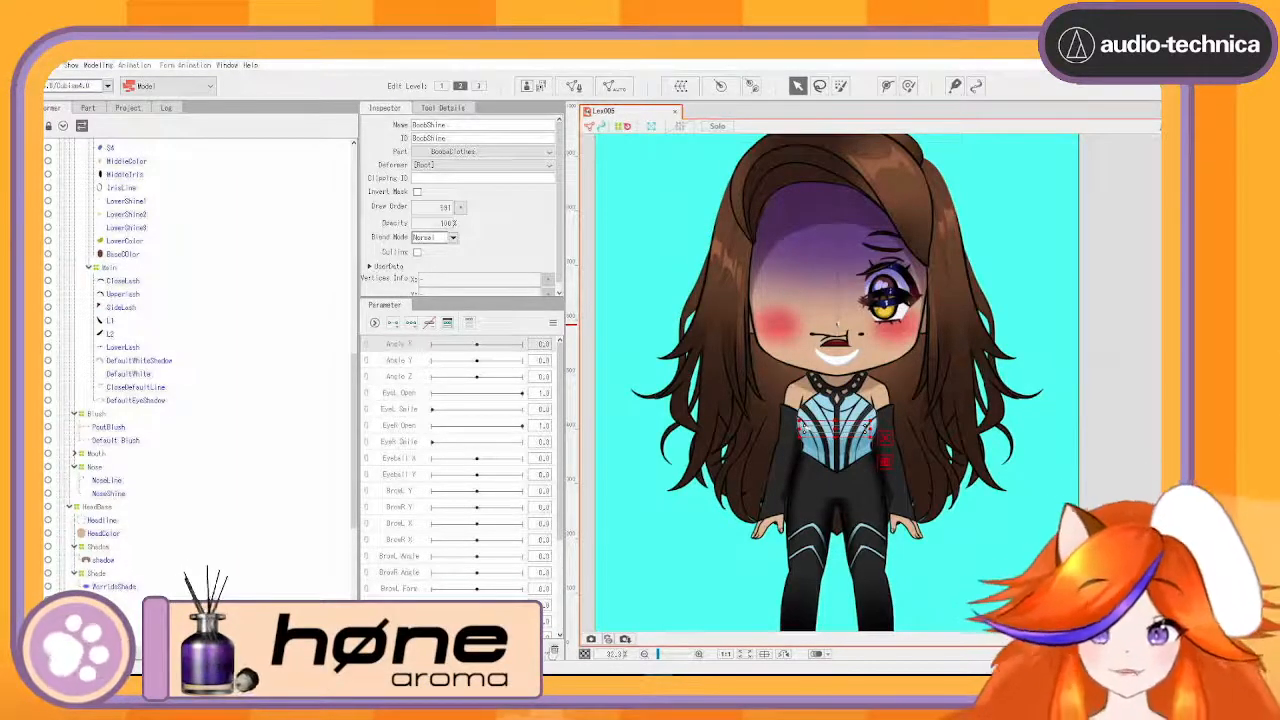
click(543, 652)
click(543, 652)
click(543, 652)
click(543, 652)
click(543, 652)
click(543, 652)
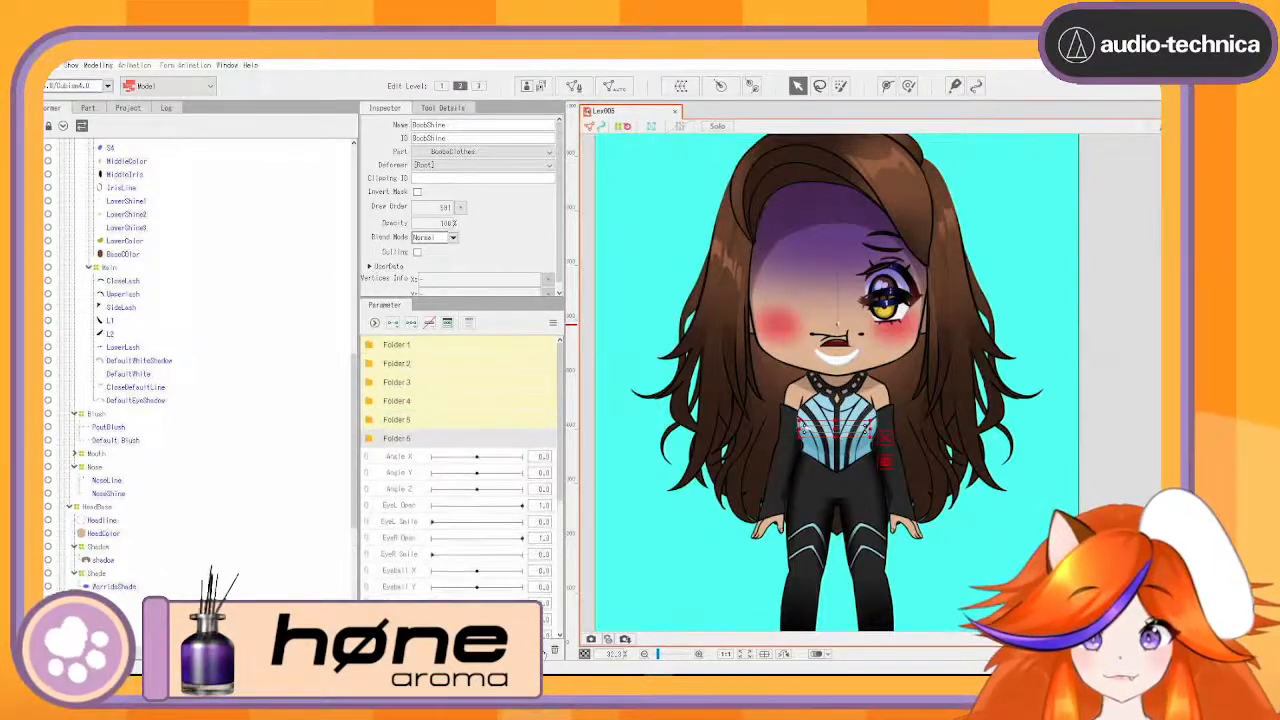
click(543, 652)
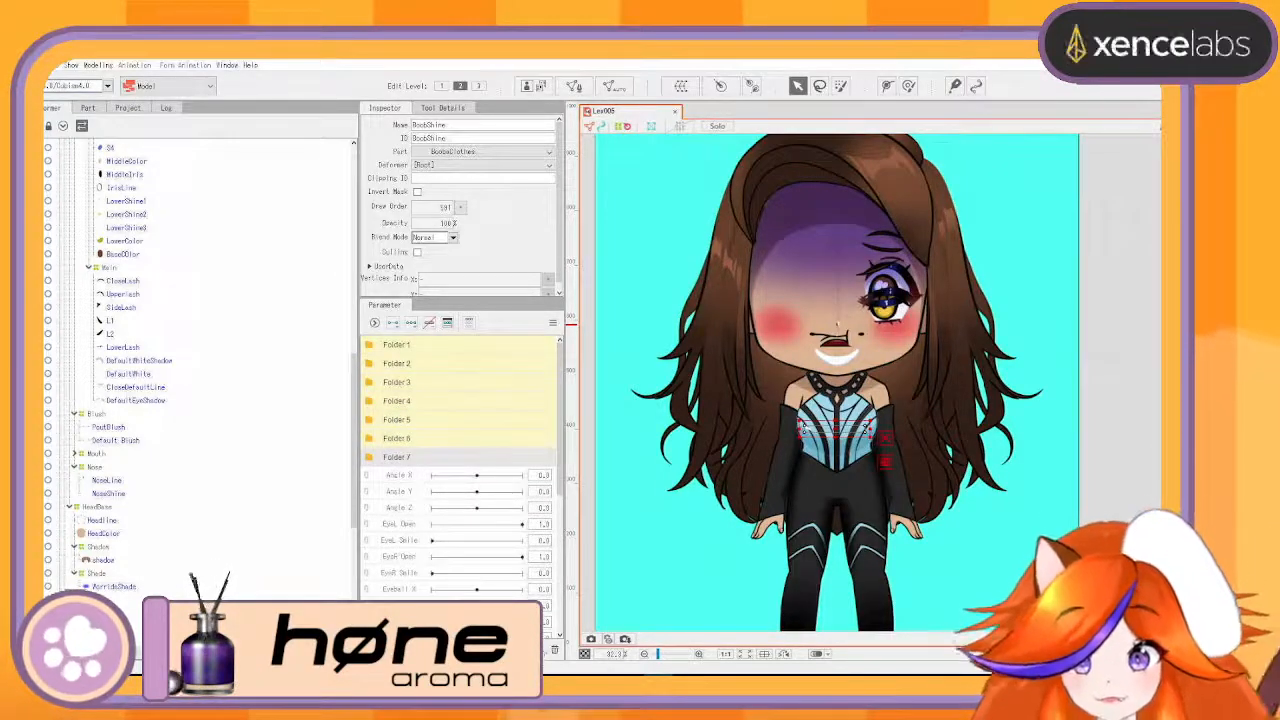
- Rename the first two parameter folders as EXP and Facial
click(407, 346)
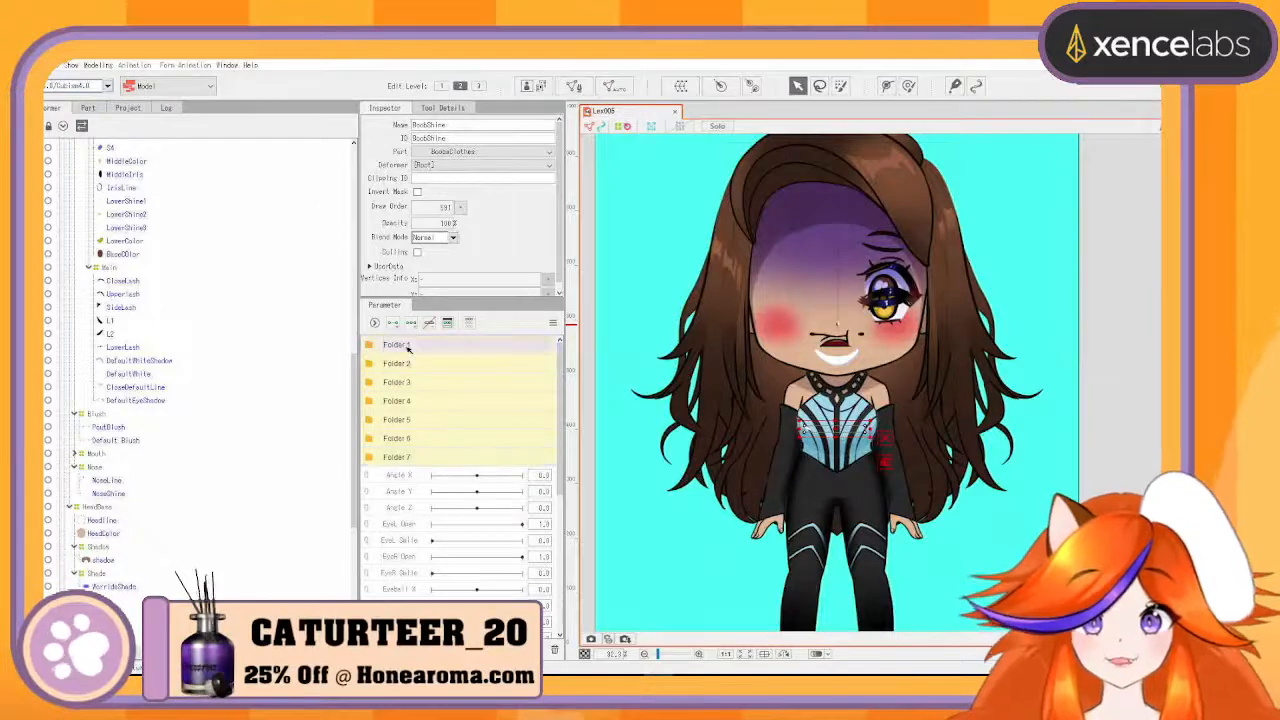
double_click(407, 345)
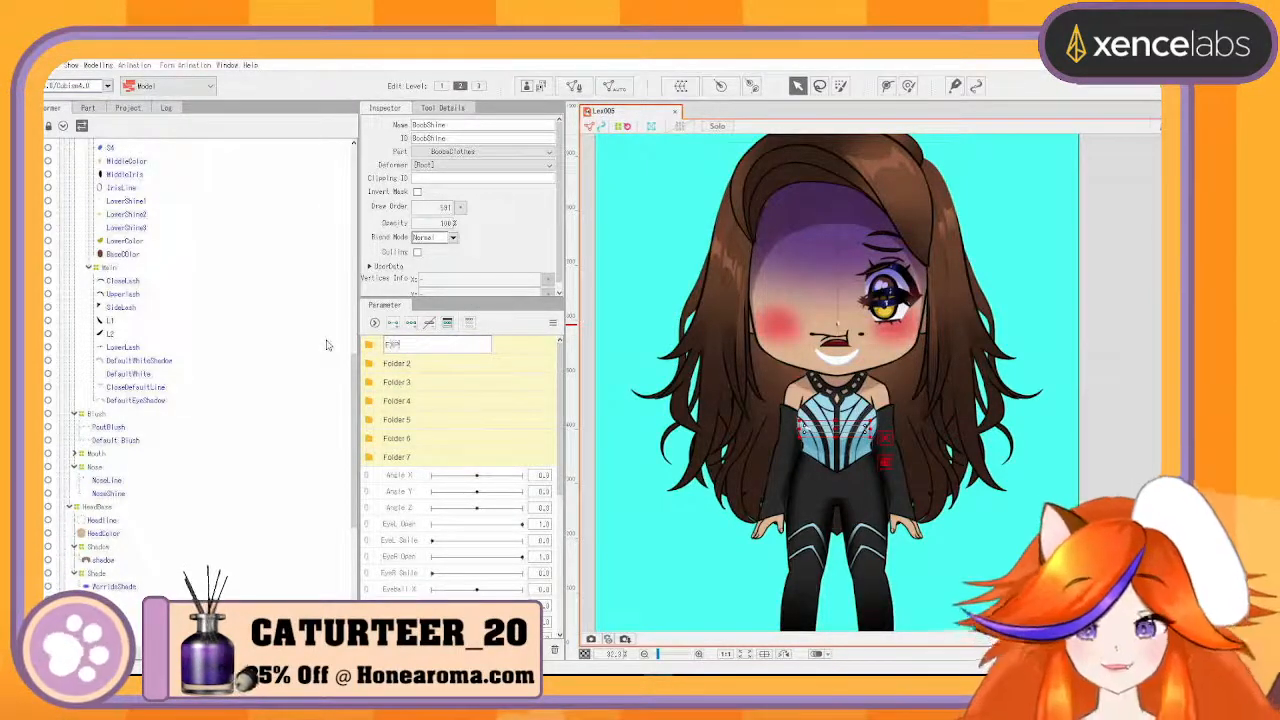
key(Return)
click(400, 363)
double_click(400, 363)
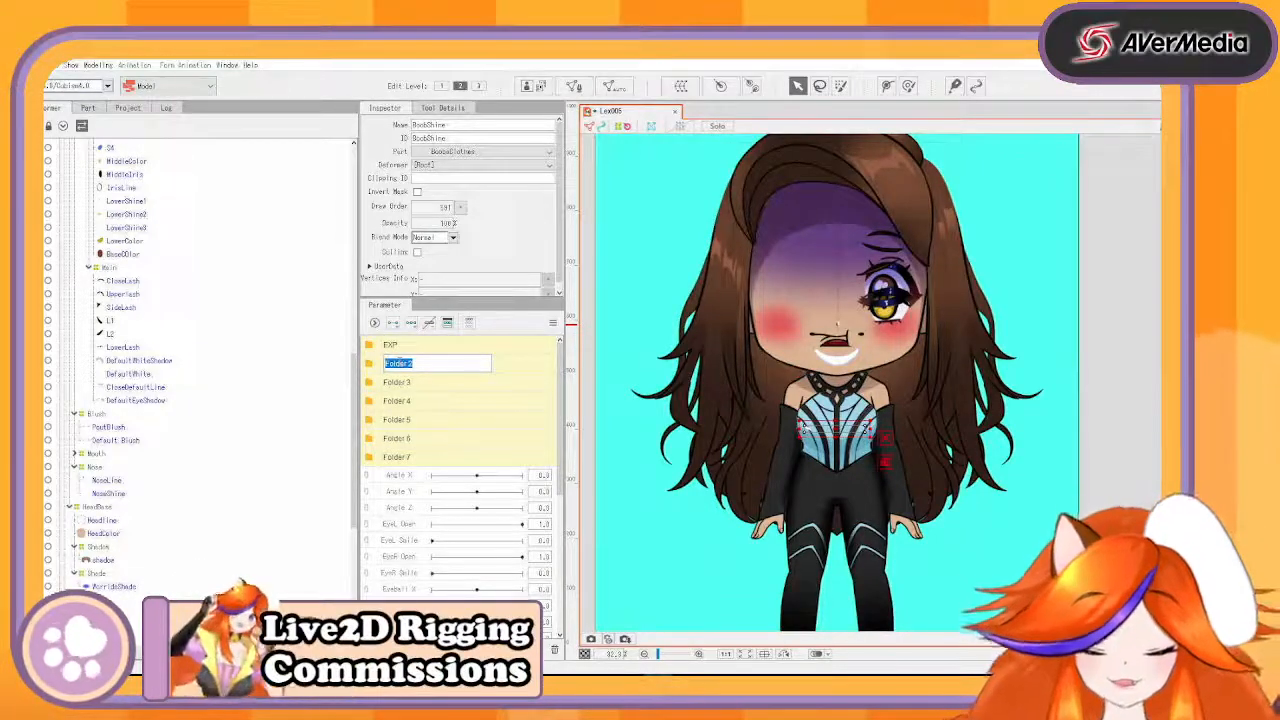
text(Facial)
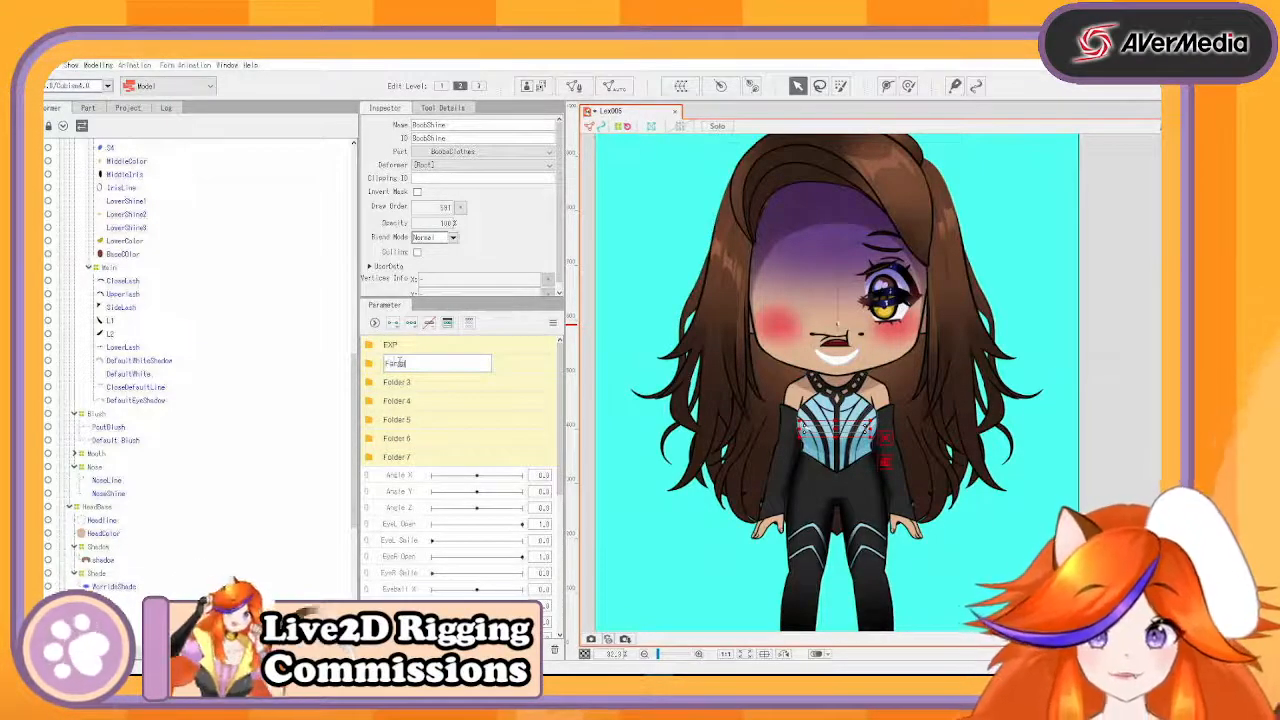
key(Return)
- Rename the third parameter folder as Basic and the fourth as Idle
double_click(399, 383)
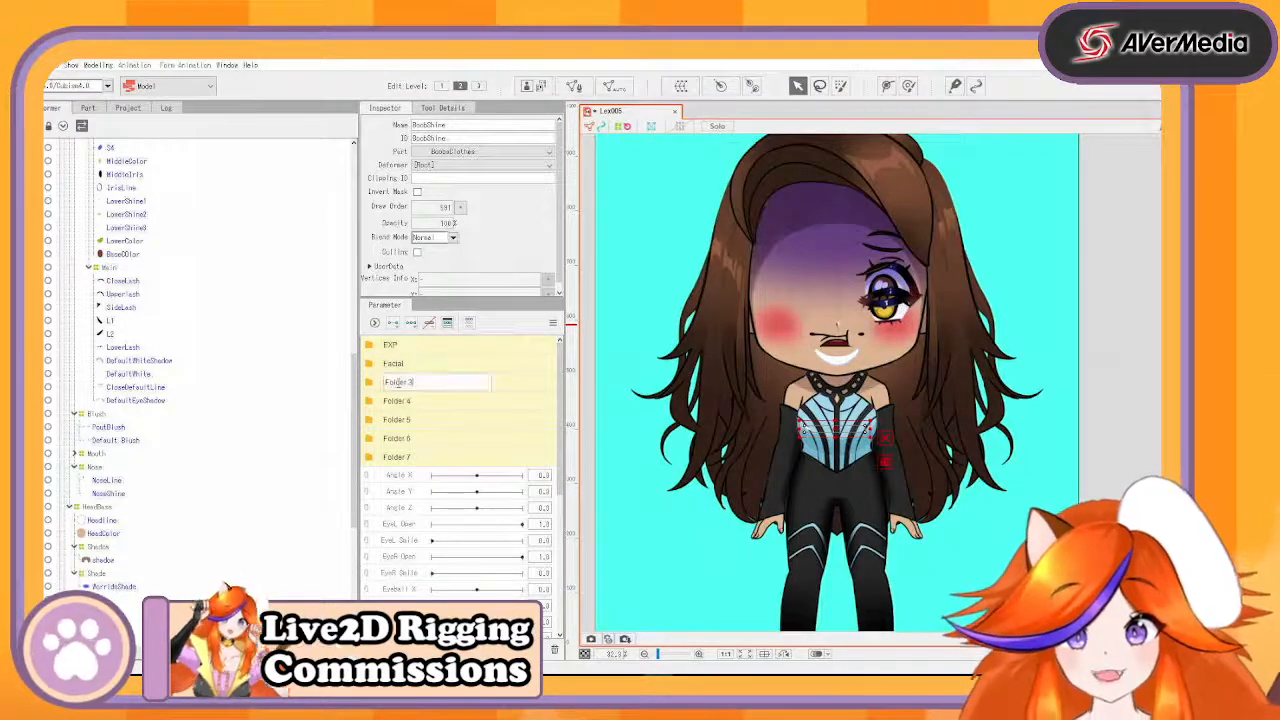
key(ctrl+a)
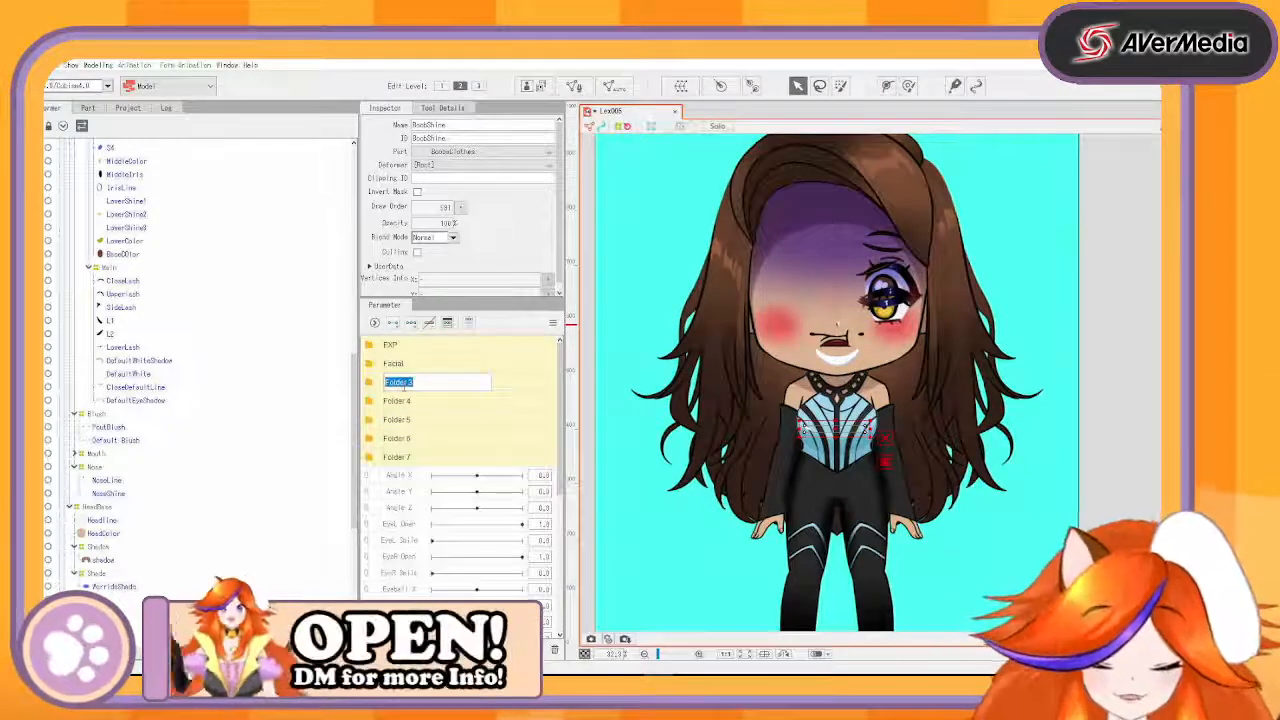
text(Ey)
text(sic)
key(Return)
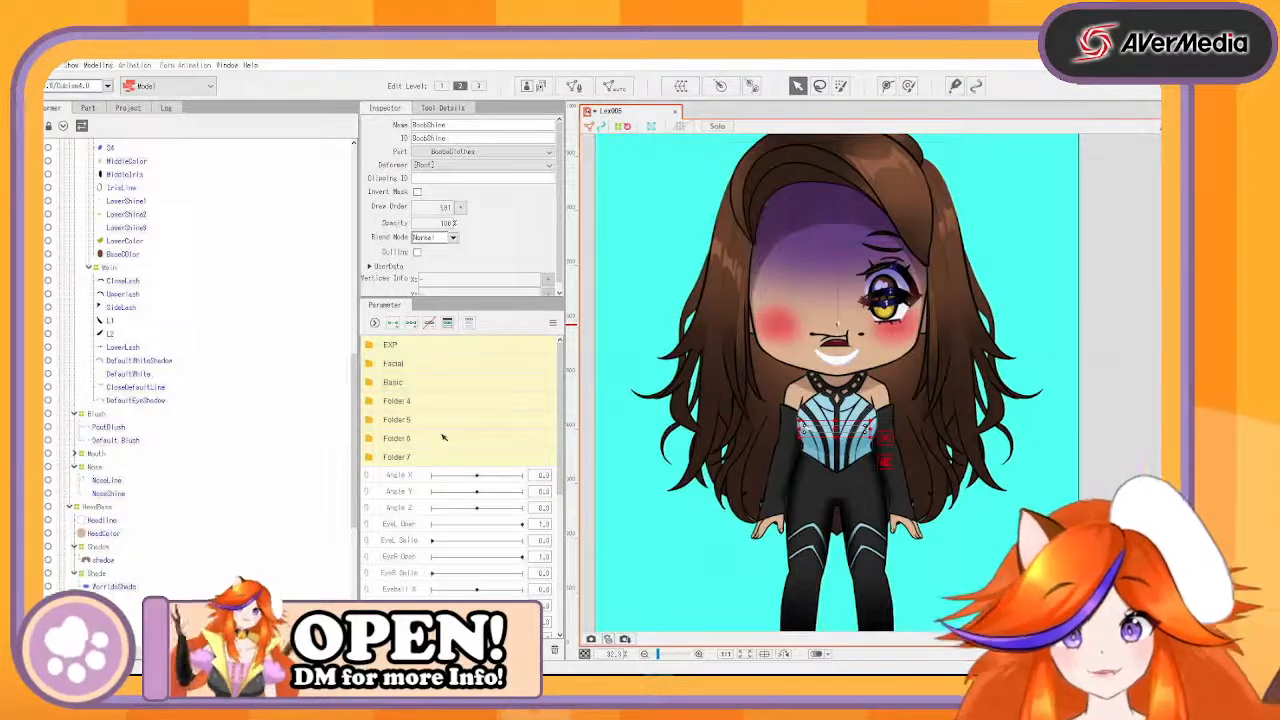
double_click(398, 401)
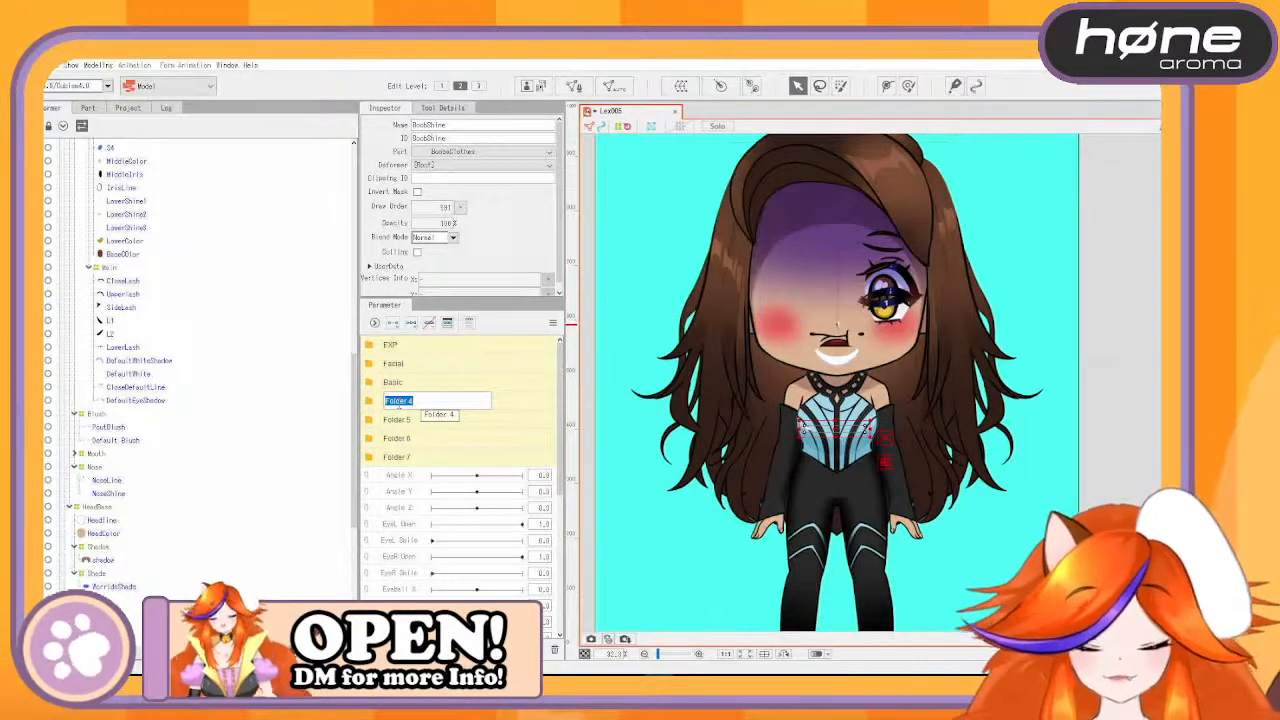
text(Idle)
key(Return)
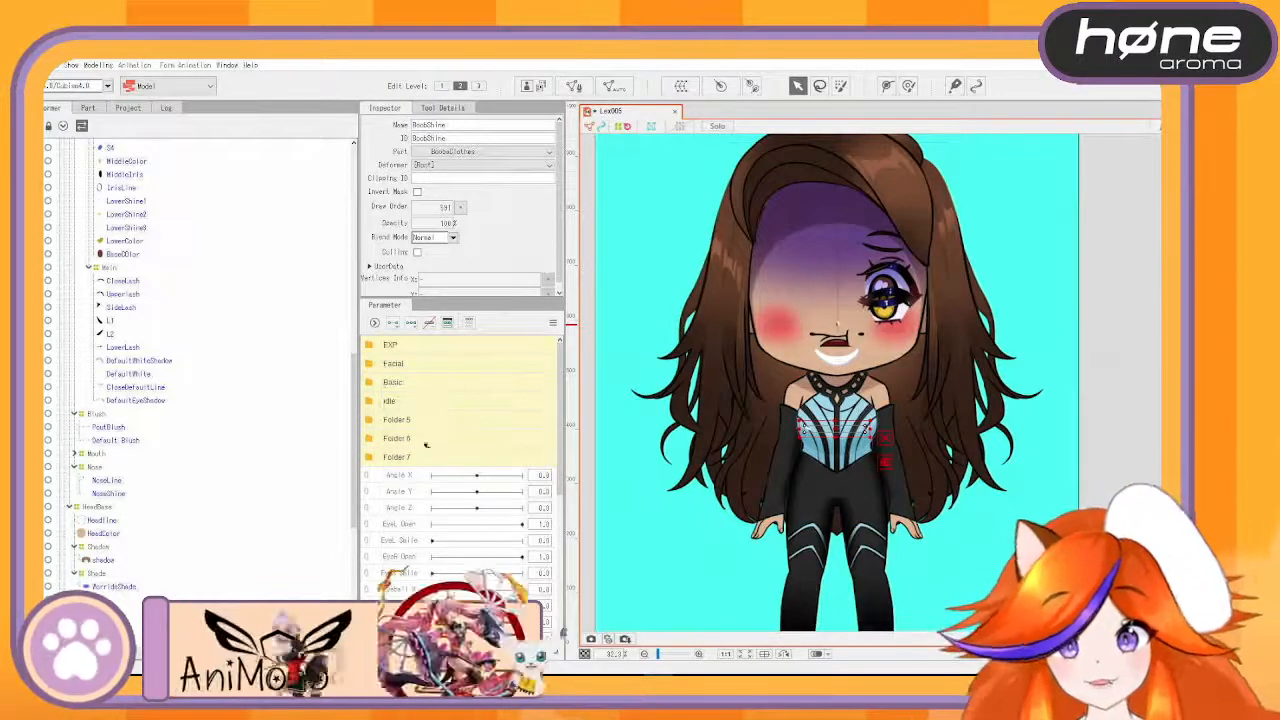
- Rename the fifth parameter folder as Anim
double_click(397, 419)
text(Ani)
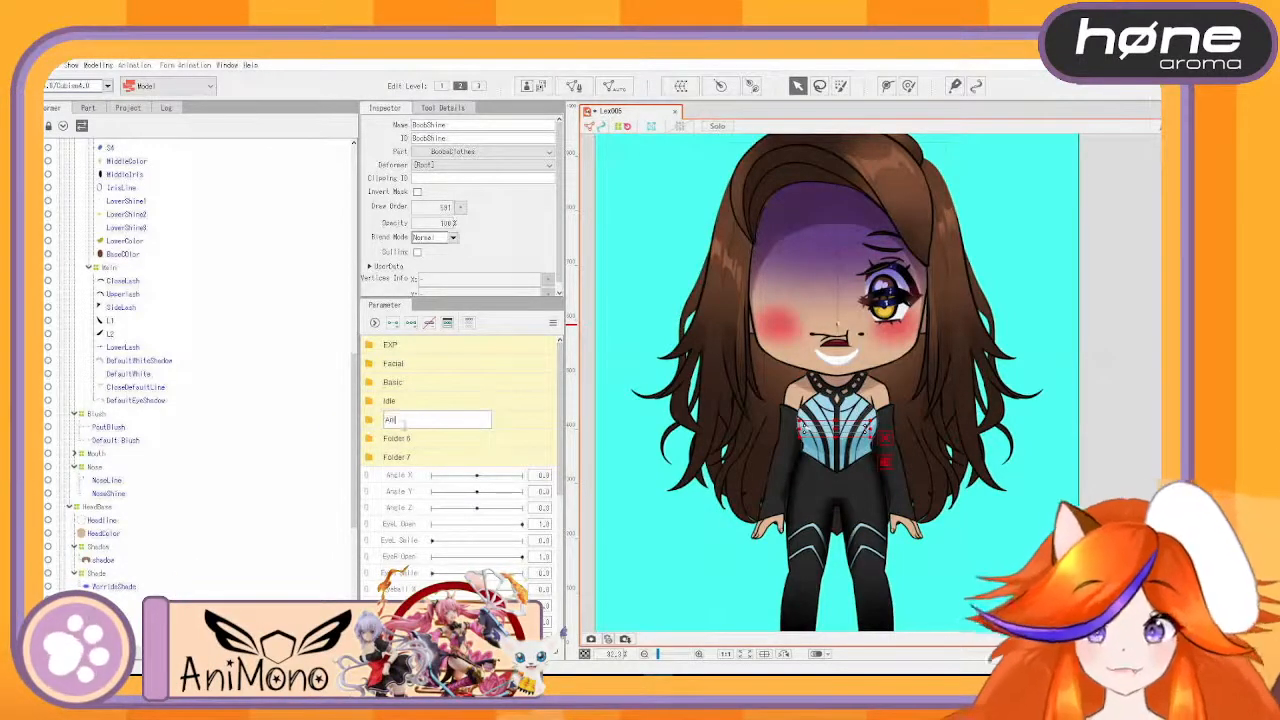
text(me)
key(Return)
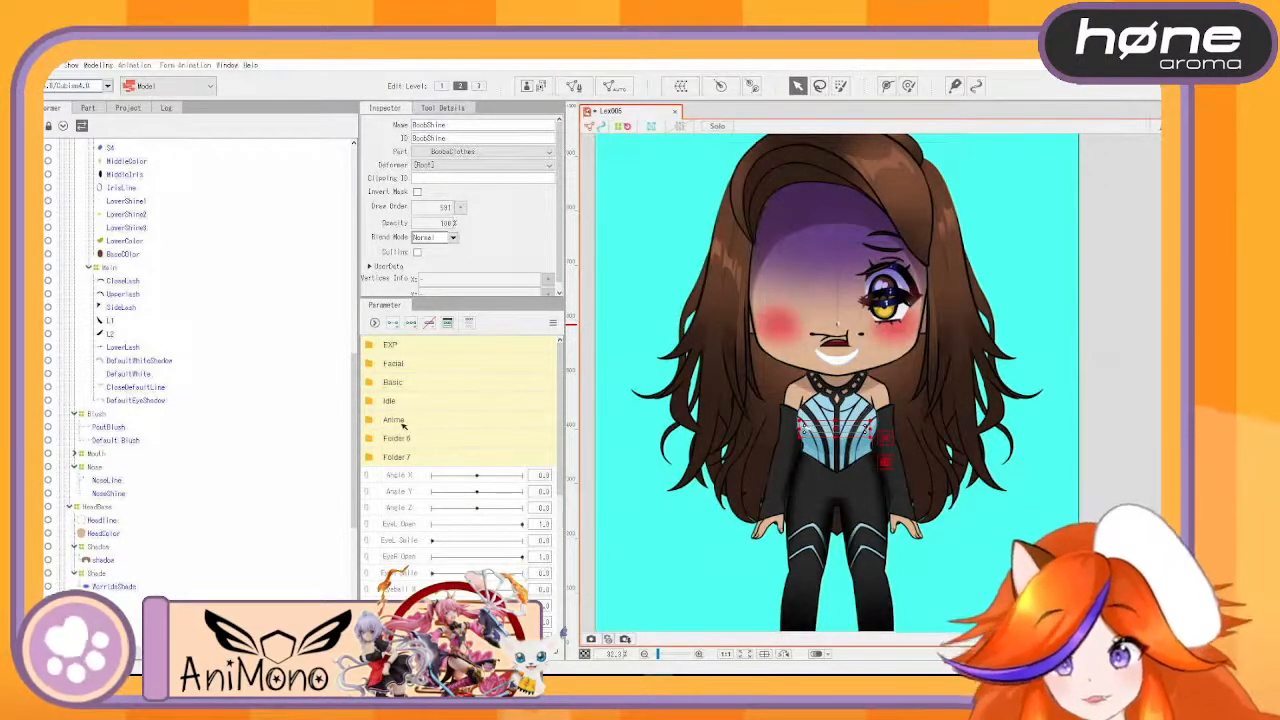
double_click(400, 420)
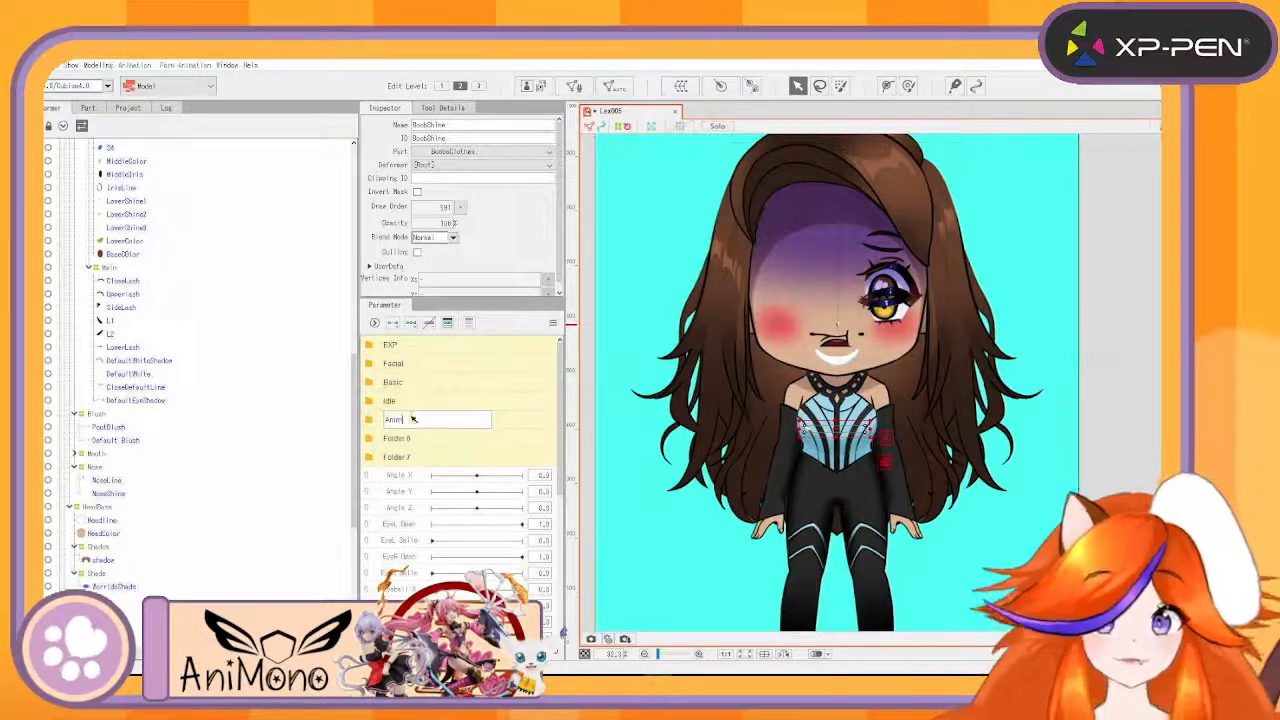
key(Return)
- Rename the sixth parameter folder as Physics and the seventh as Unused
double_click(397, 438)
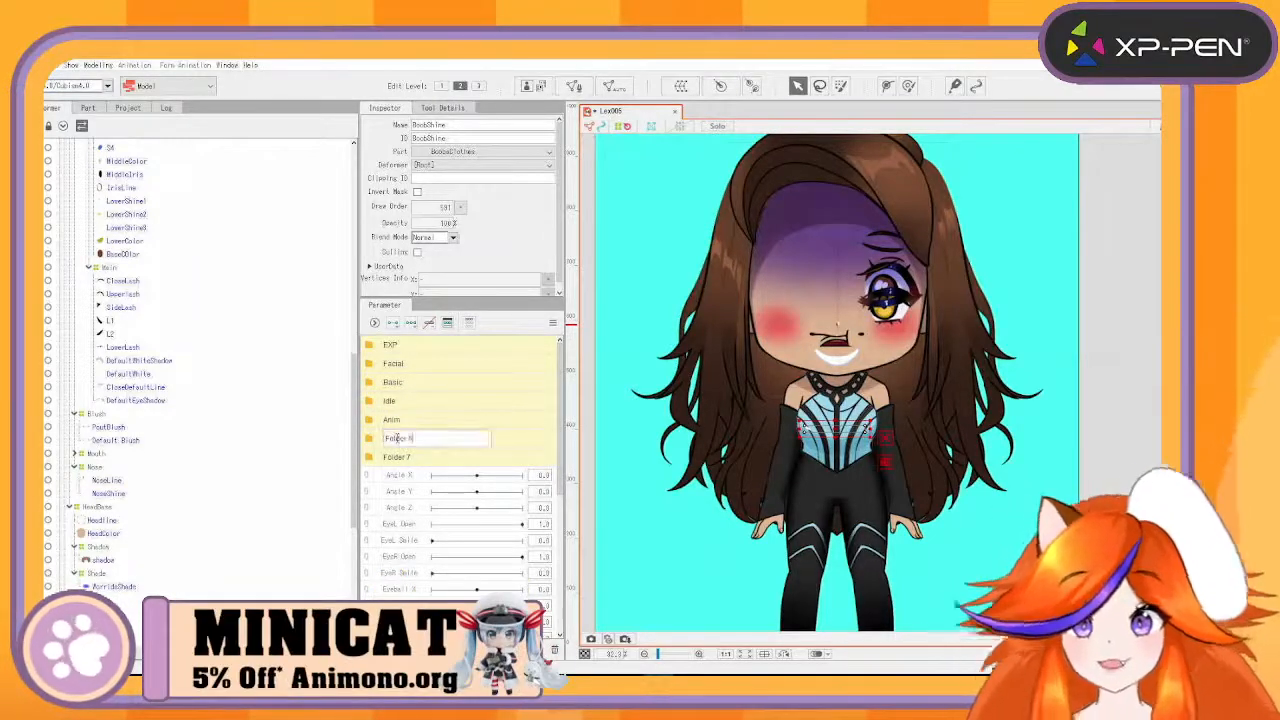
text(Phy)
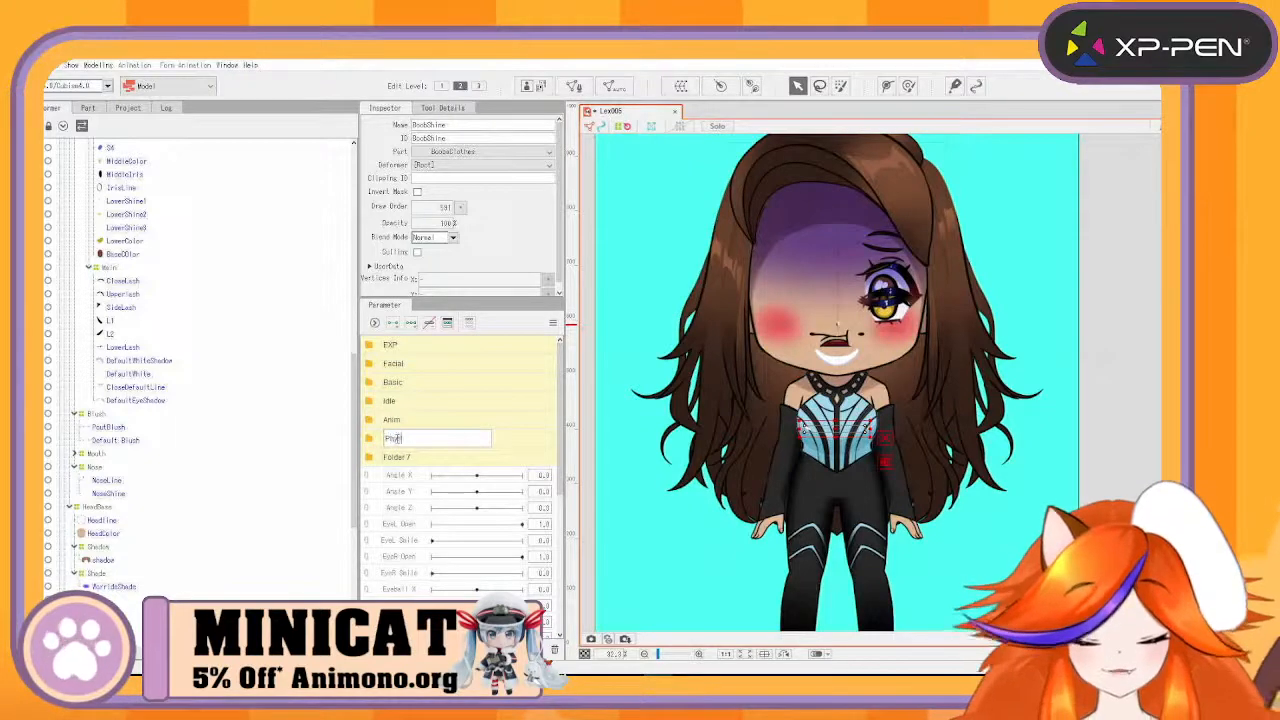
text(sics)
key(Return)
double_click(402, 457)
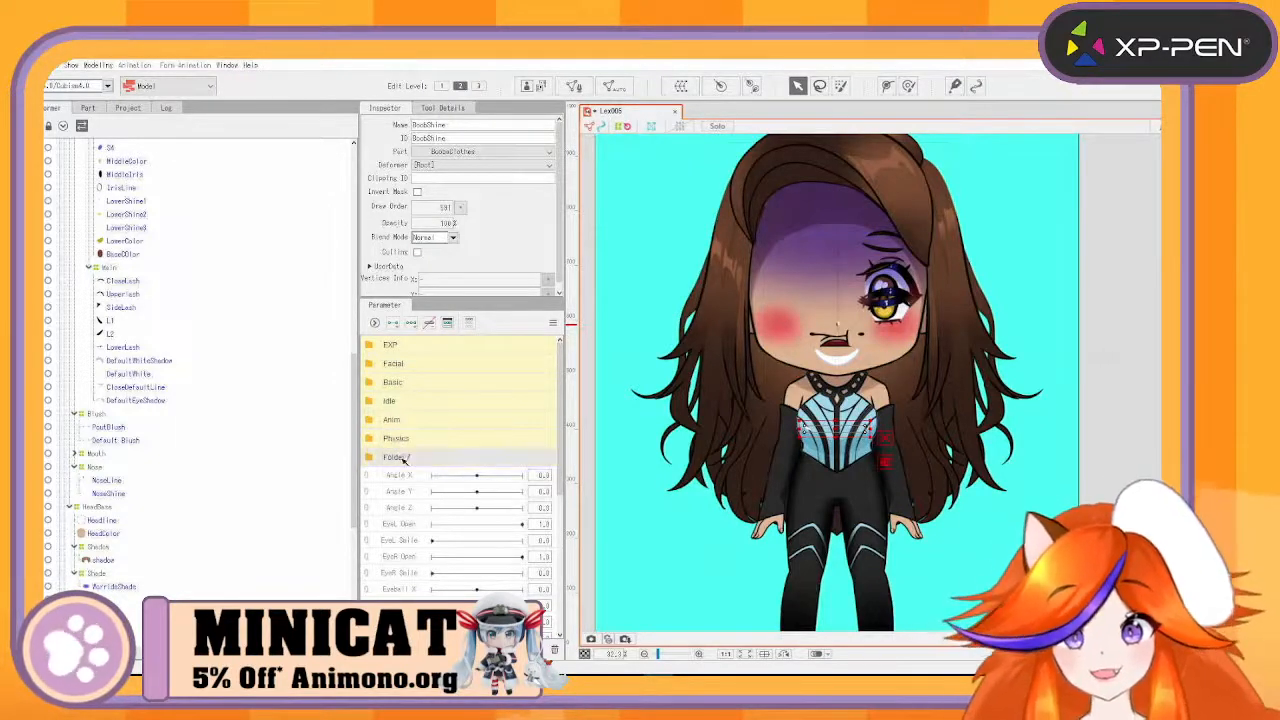
text(Unused)
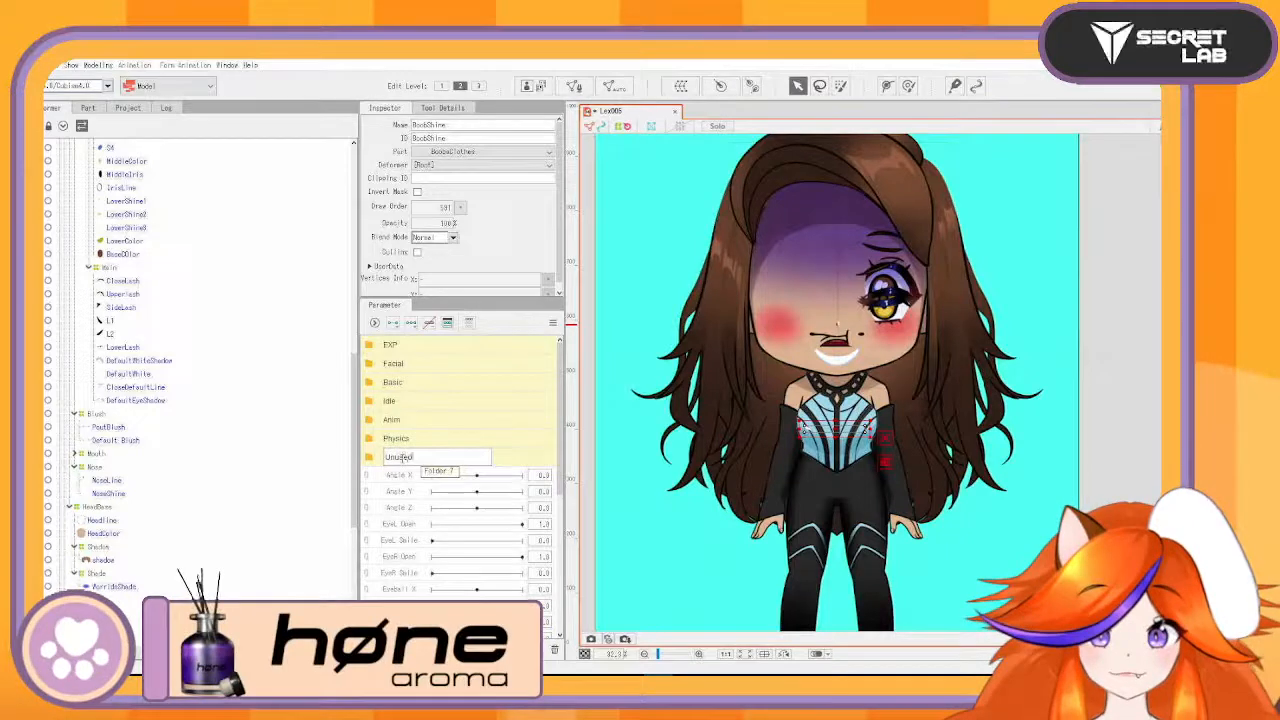
key(Return)
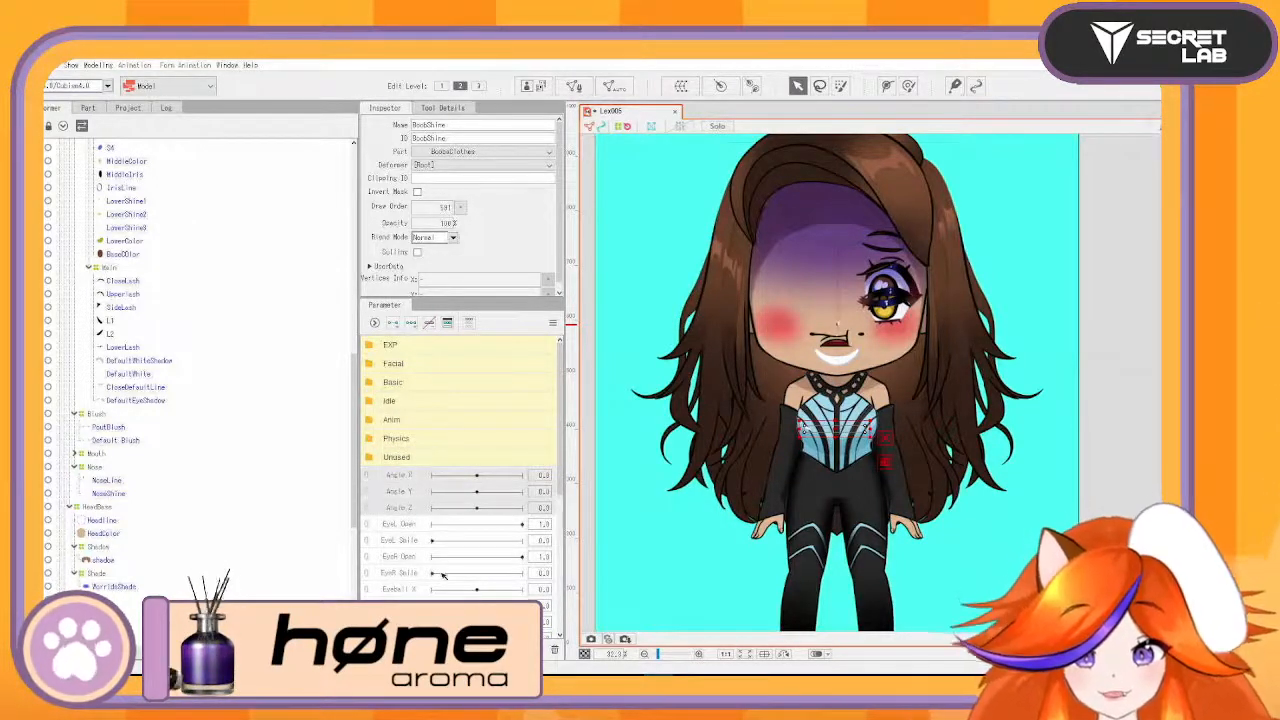
- Move the Angle X, Y, Z and Body X, Y, Z parameters into the Basic folder
scroll(443, 575, down, 3)
scroll(418, 515, down, 3)
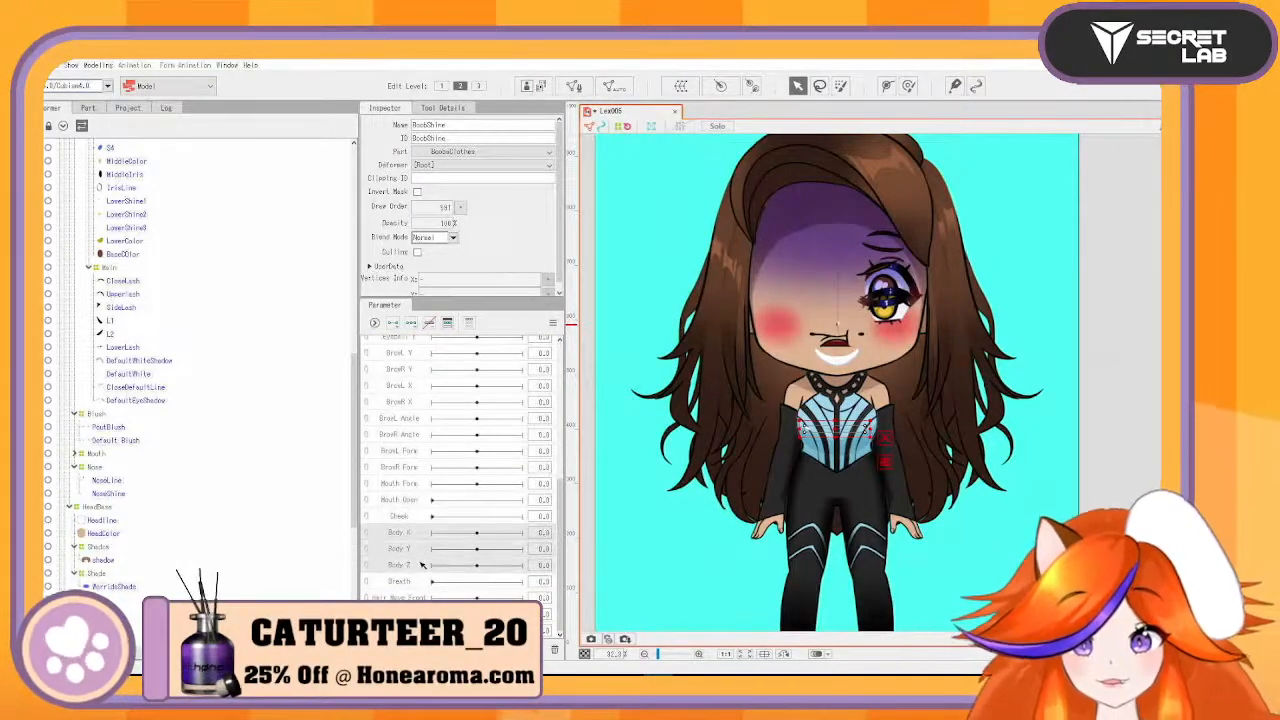
scroll(421, 563, up, 6)
drag(411, 479, 414, 388)
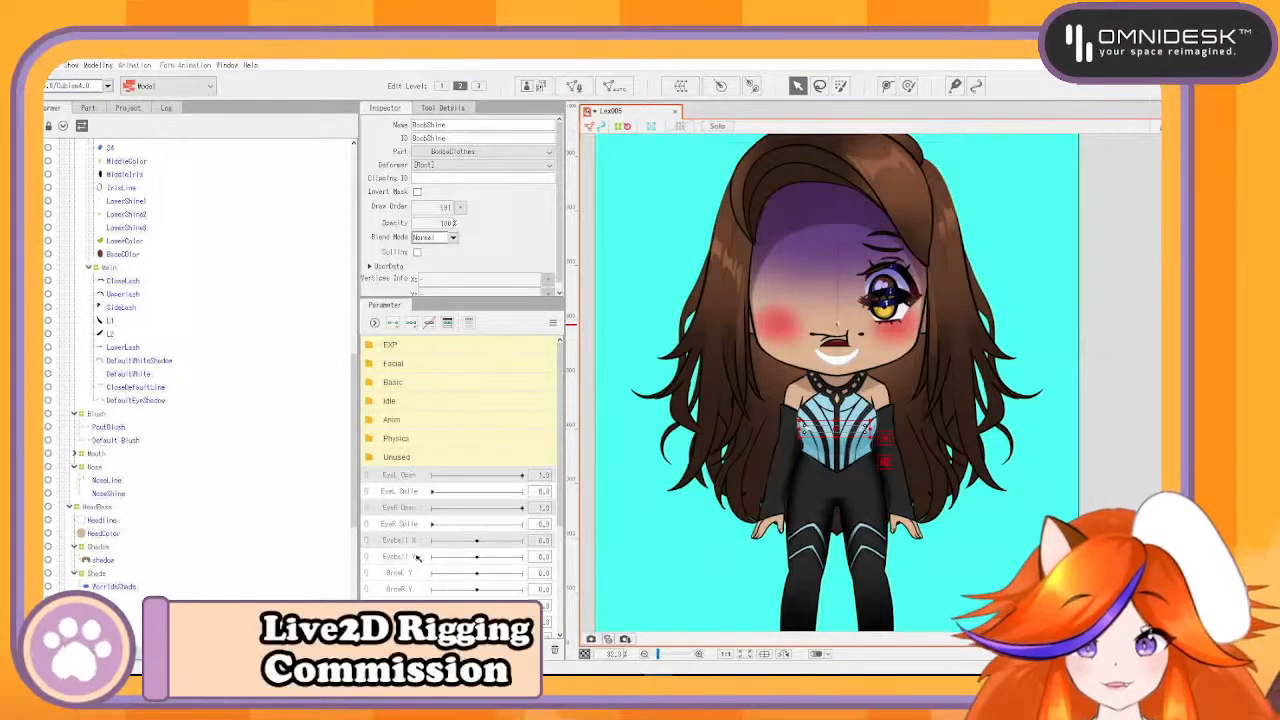
- Move both Eye Open, Eyeball X and Y, both Brow Y, Mouth Form and Mouth Open parameters into the Facial folder
scroll(418, 563, down, 2)
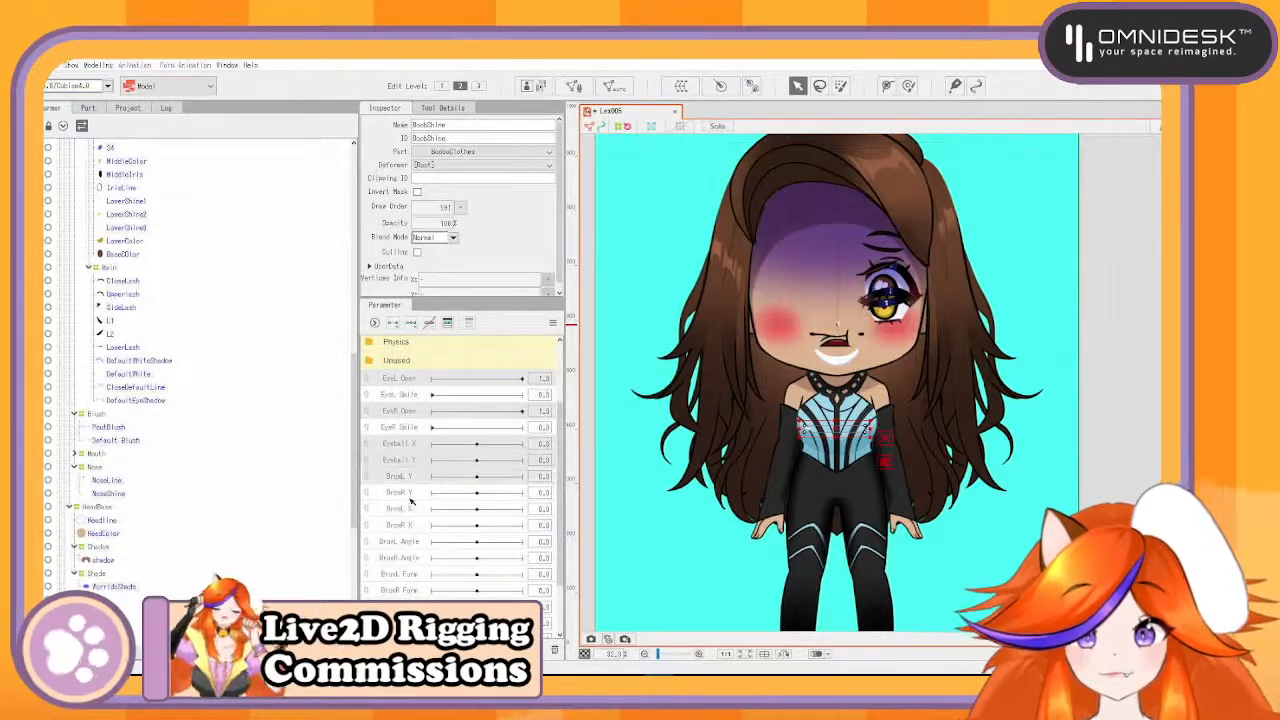
scroll(415, 510, down, 2)
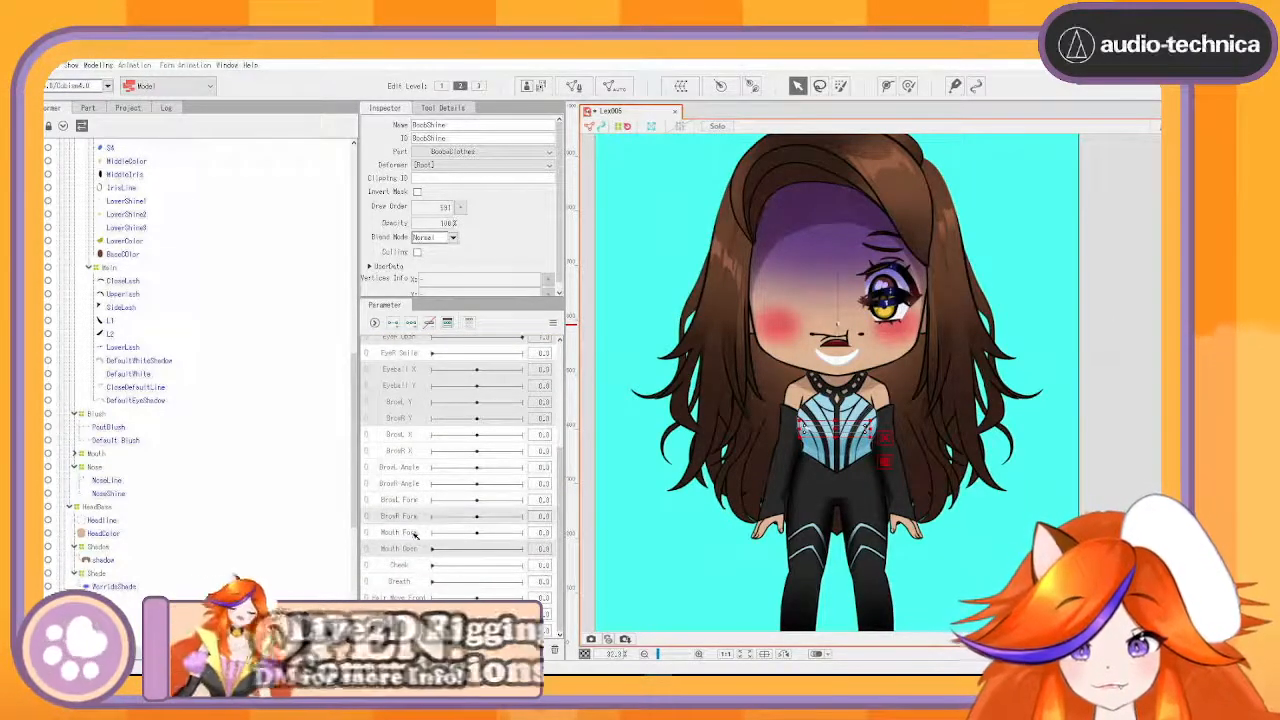
click(432, 517)
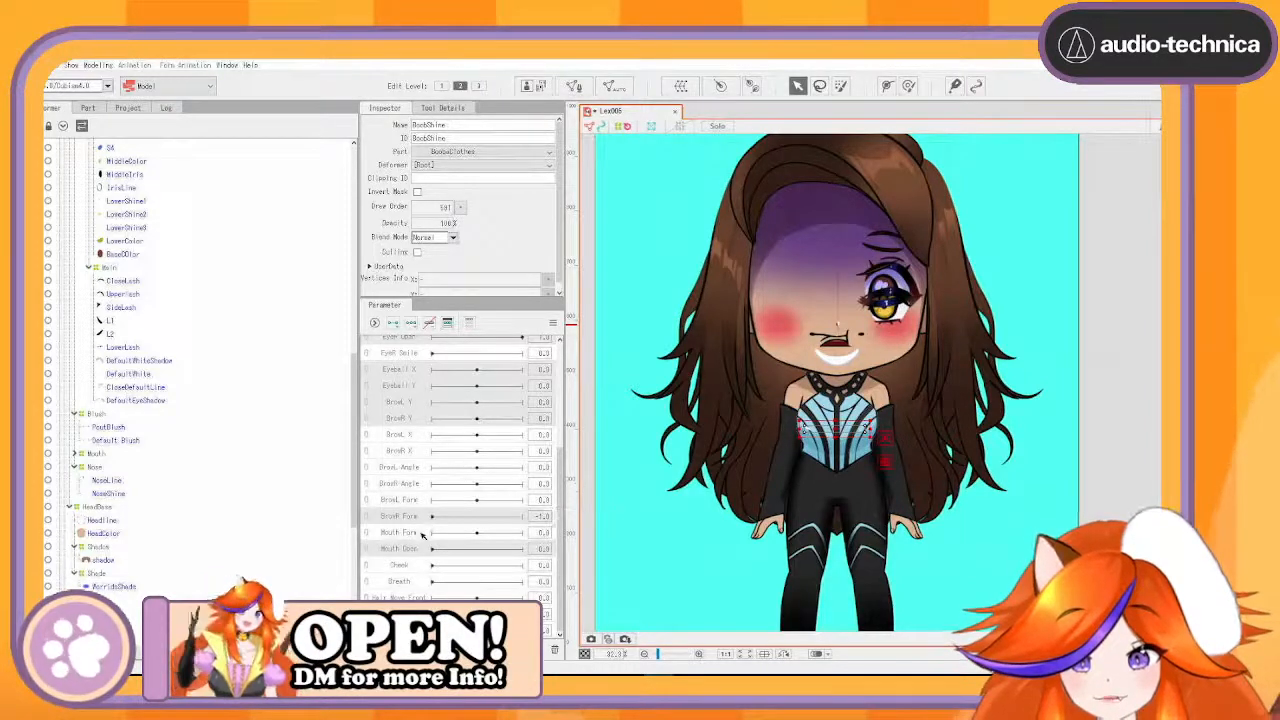
click(423, 534)
ctrl+click(412, 549)
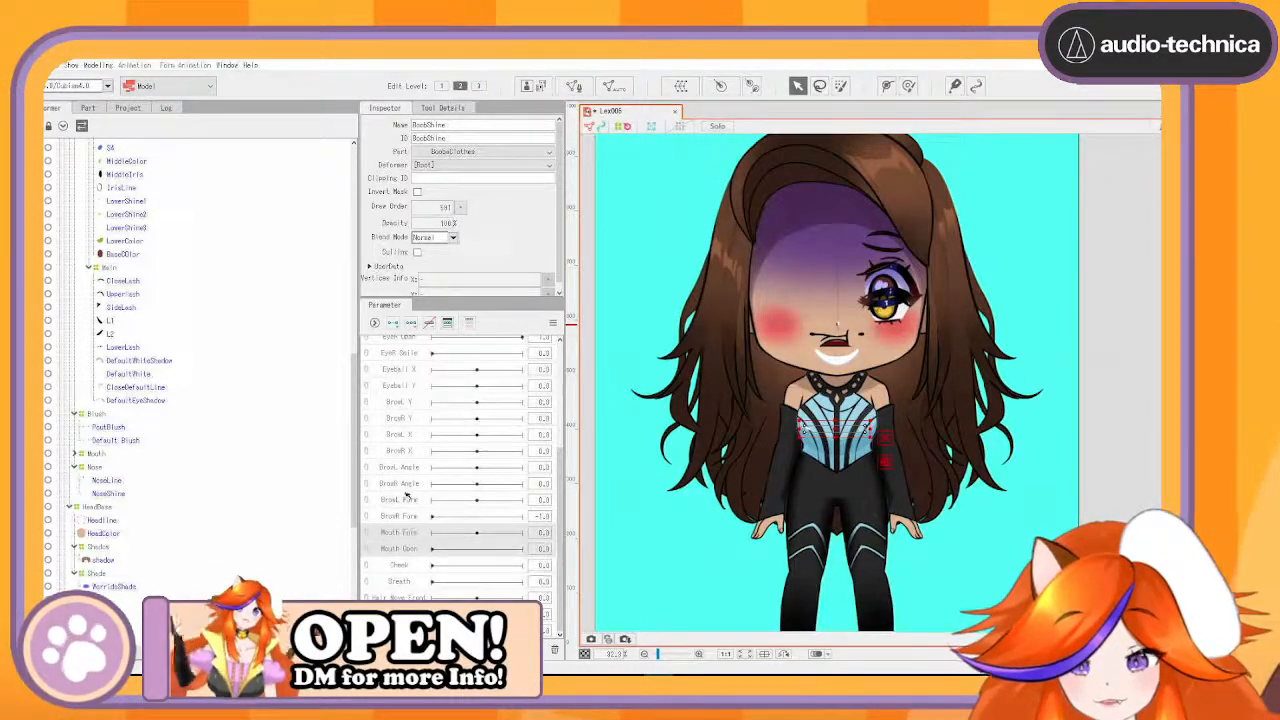
ctrl+click(415, 420)
ctrl+click(411, 401)
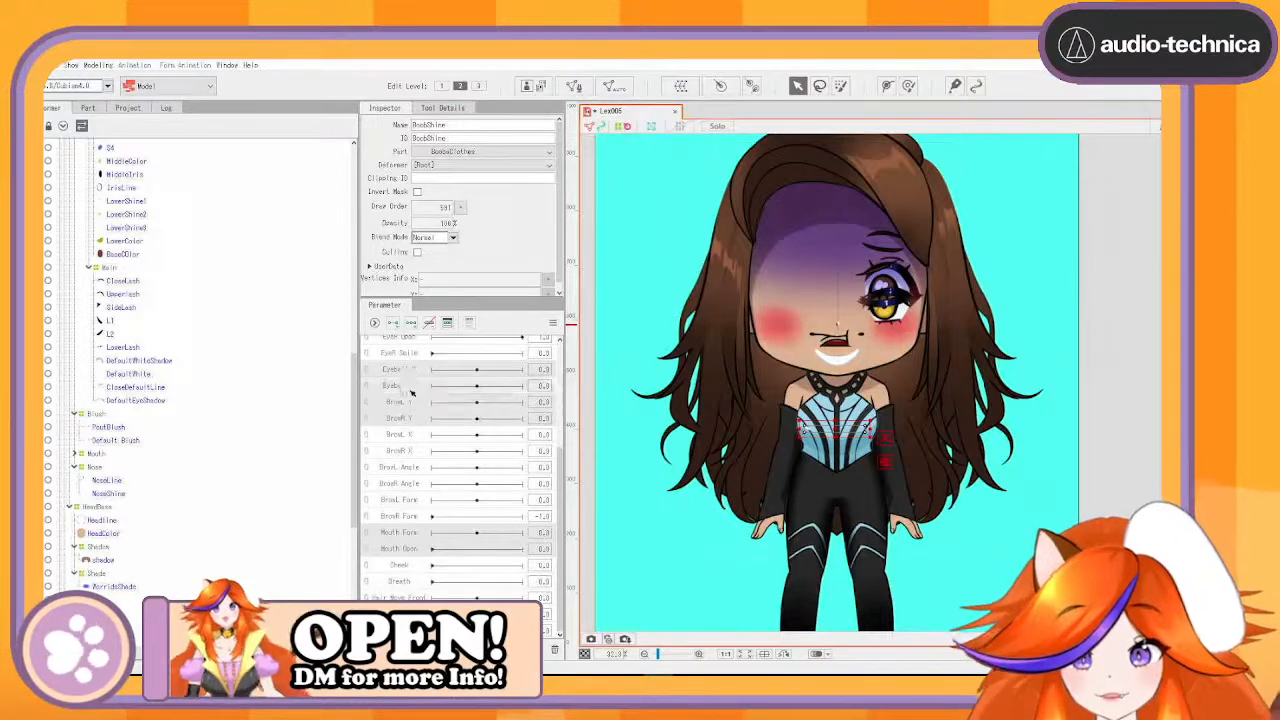
scroll(412, 410, up, 3)
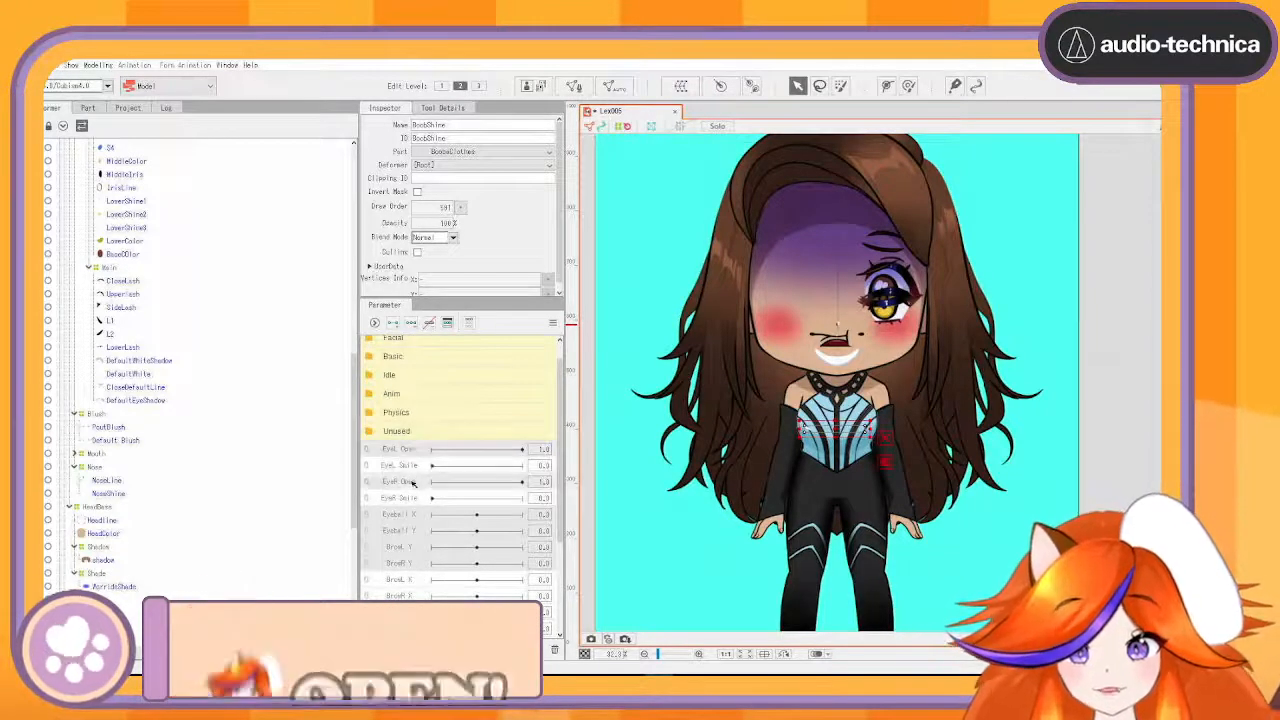
drag(408, 443, 417, 343)
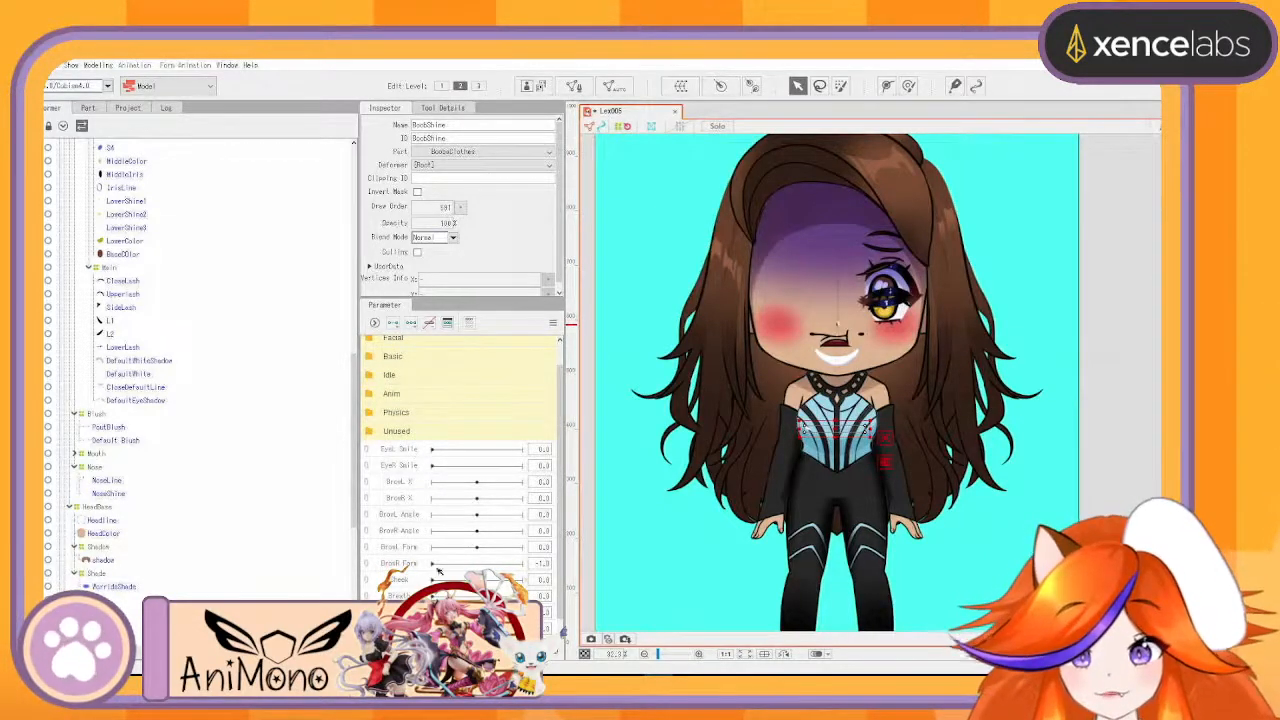
- Move the parameters from EyeL Smile through Cheek into the Unused folder
click(406, 450)
shift+click(405, 582)
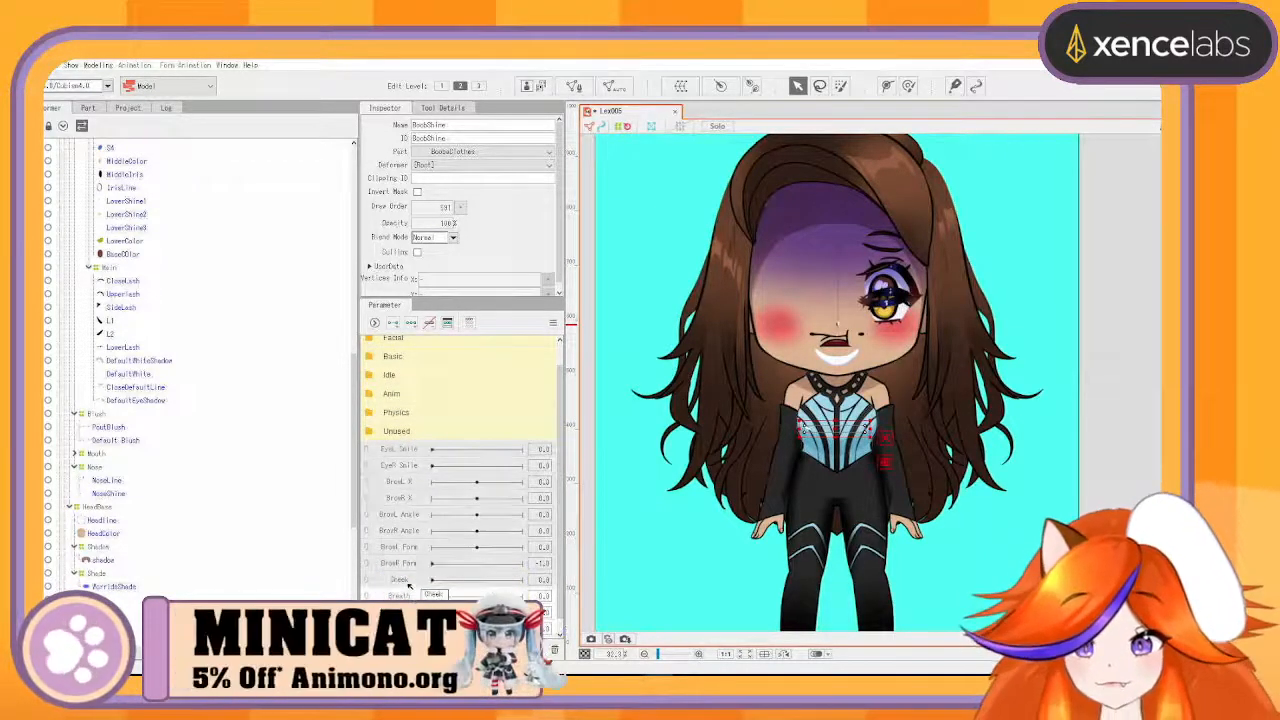
mouse_move(404, 473)
mouse_down()
mouse_move(406, 446)
mouse_move(417, 500)
mouse_move(418, 458)
mouse_up()
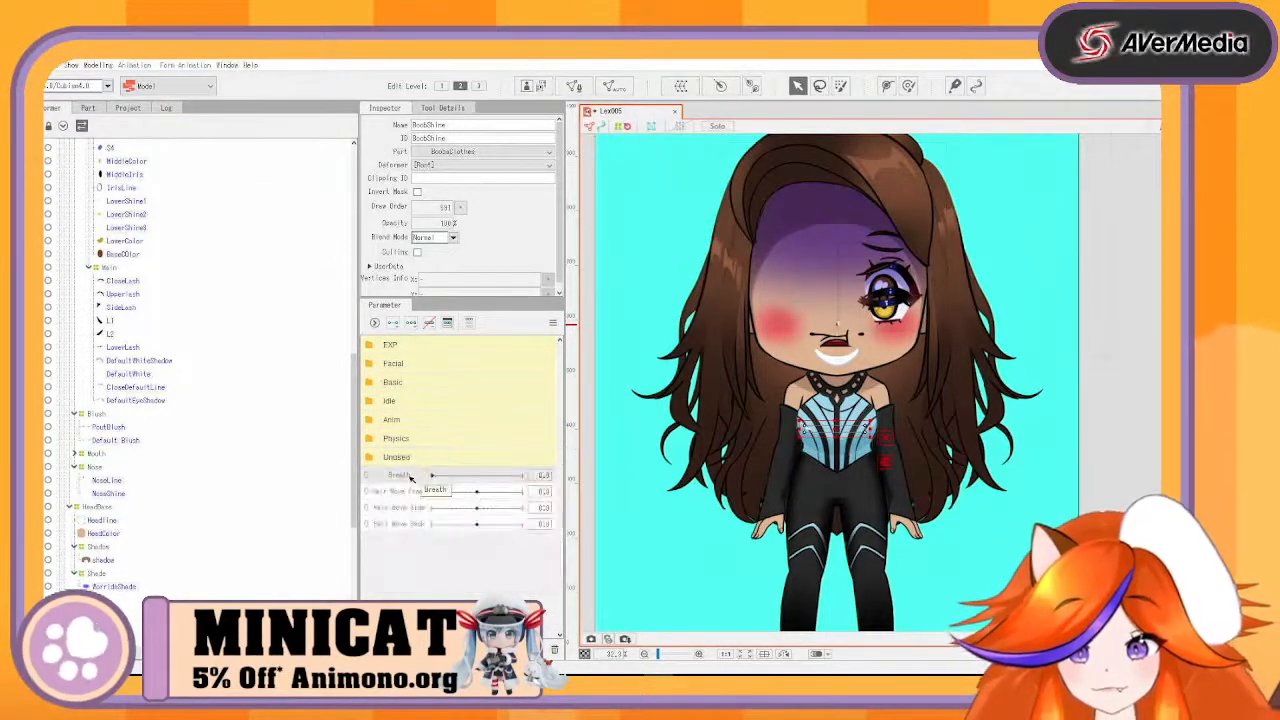
- Move Breath into the Idle folder and the Hair Move Front, Side and Back parameters into the Unused folder
click(412, 402)
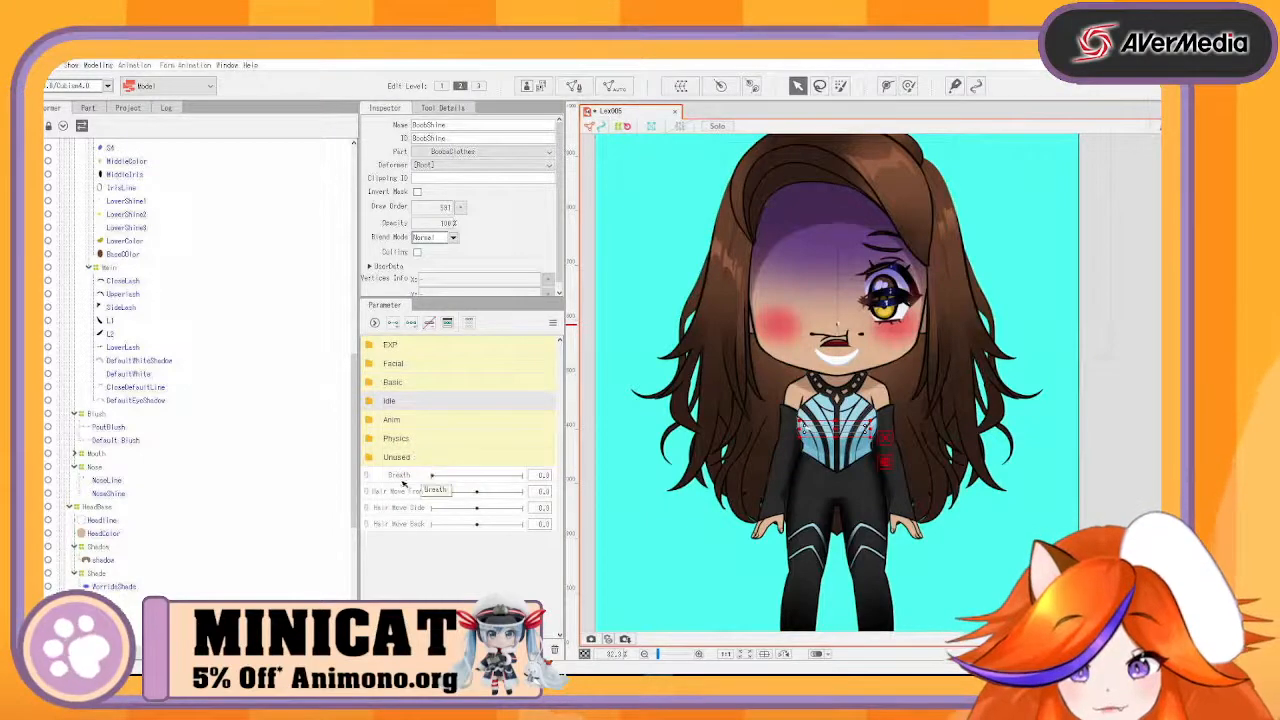
drag(402, 478, 410, 403)
click(408, 474)
shift+click(404, 509)
drag(409, 473, 405, 458)
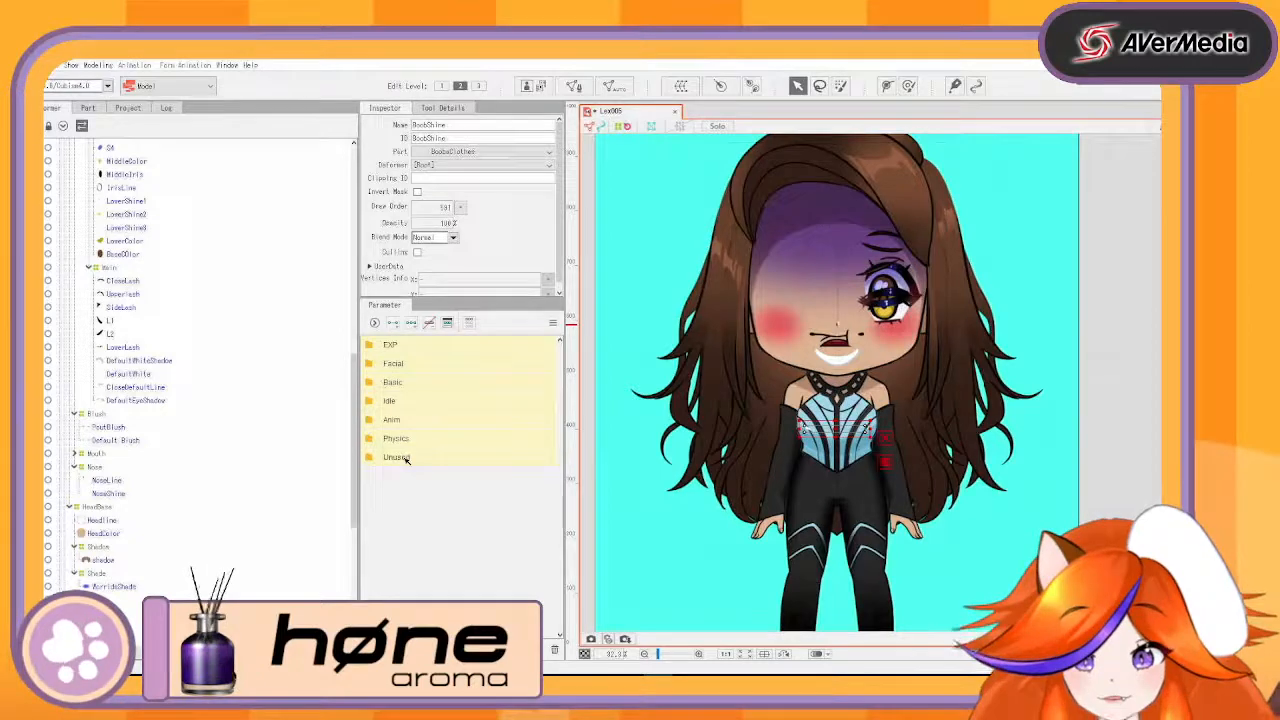
- Expand the Facial and Basic folders to check the parameters inside them
click(370, 366)
click(369, 513)
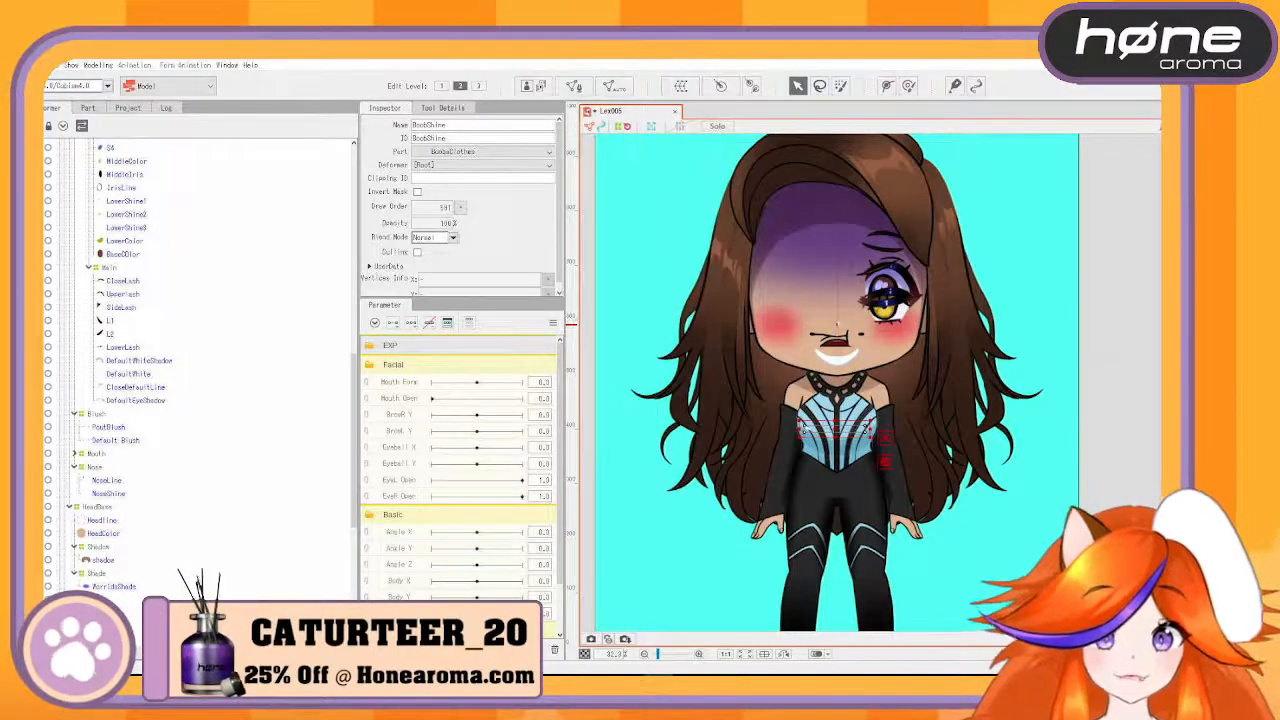
- Add a parameter named blush to the EXP folder with a range of 0 to 1 and default 0
click(555, 650)
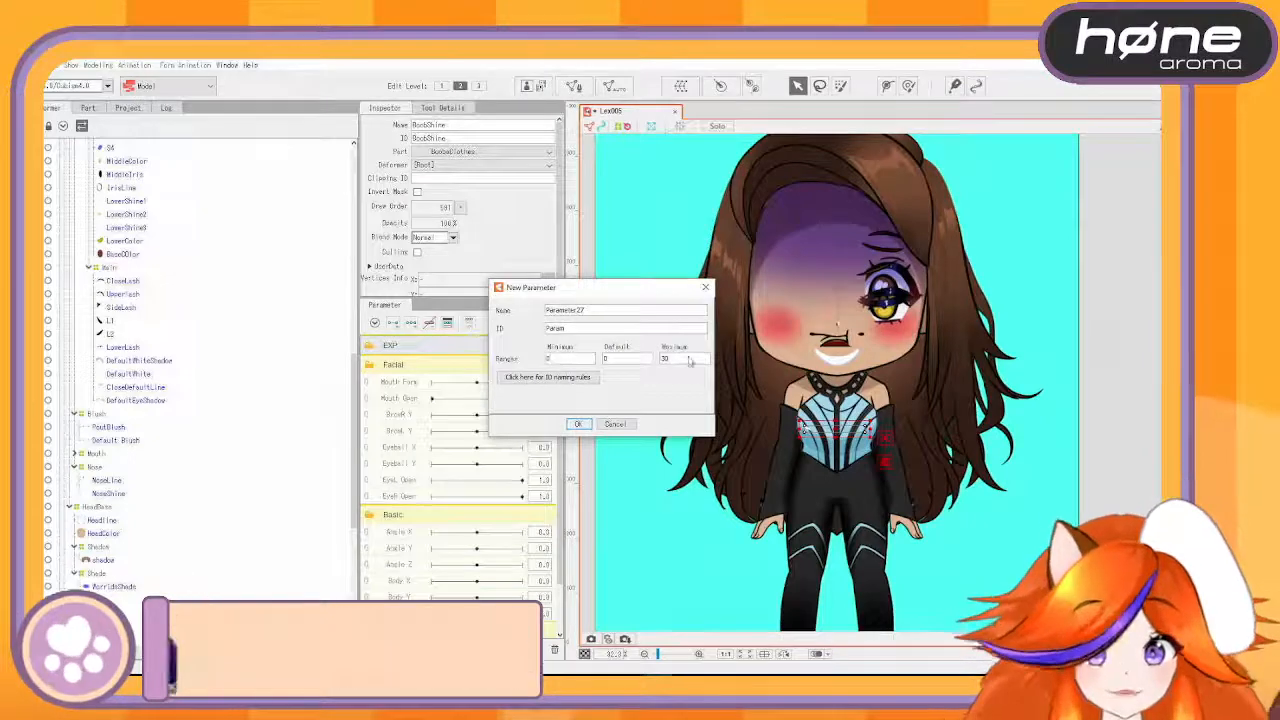
drag(689, 359, 628, 359)
text(1)
drag(590, 310, 566, 310)
double_click(565, 310)
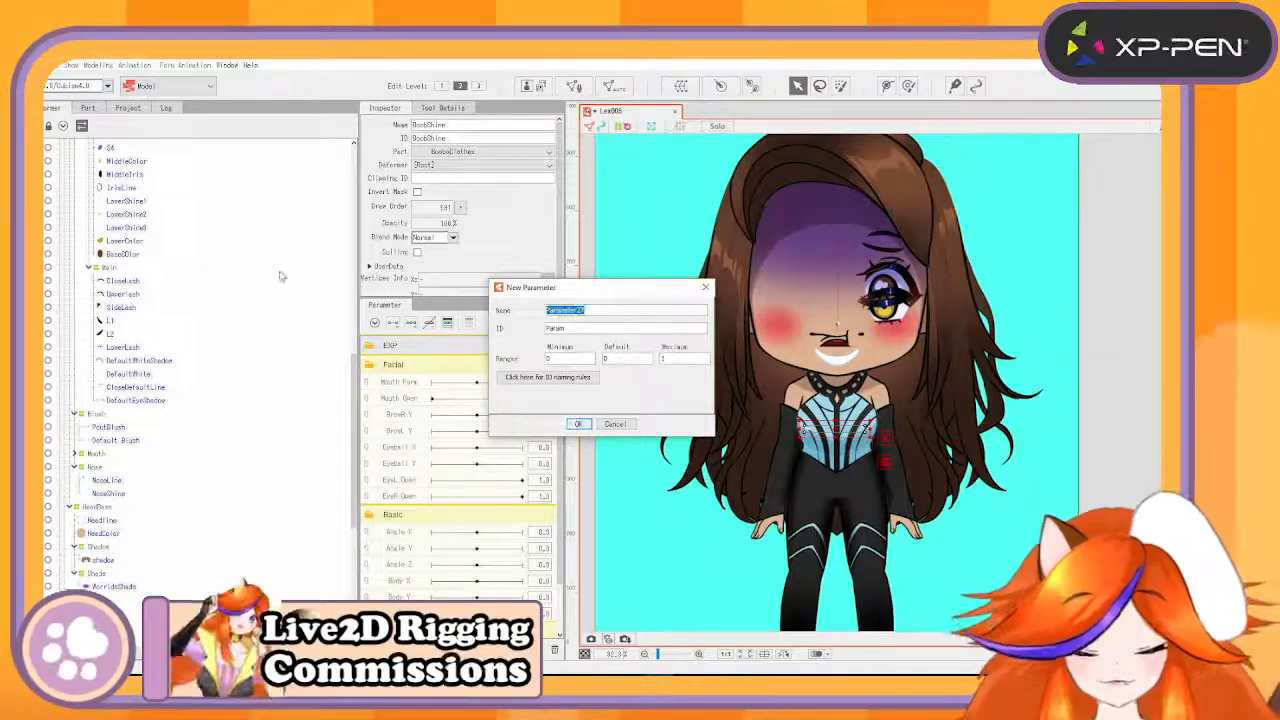
text(Shad)
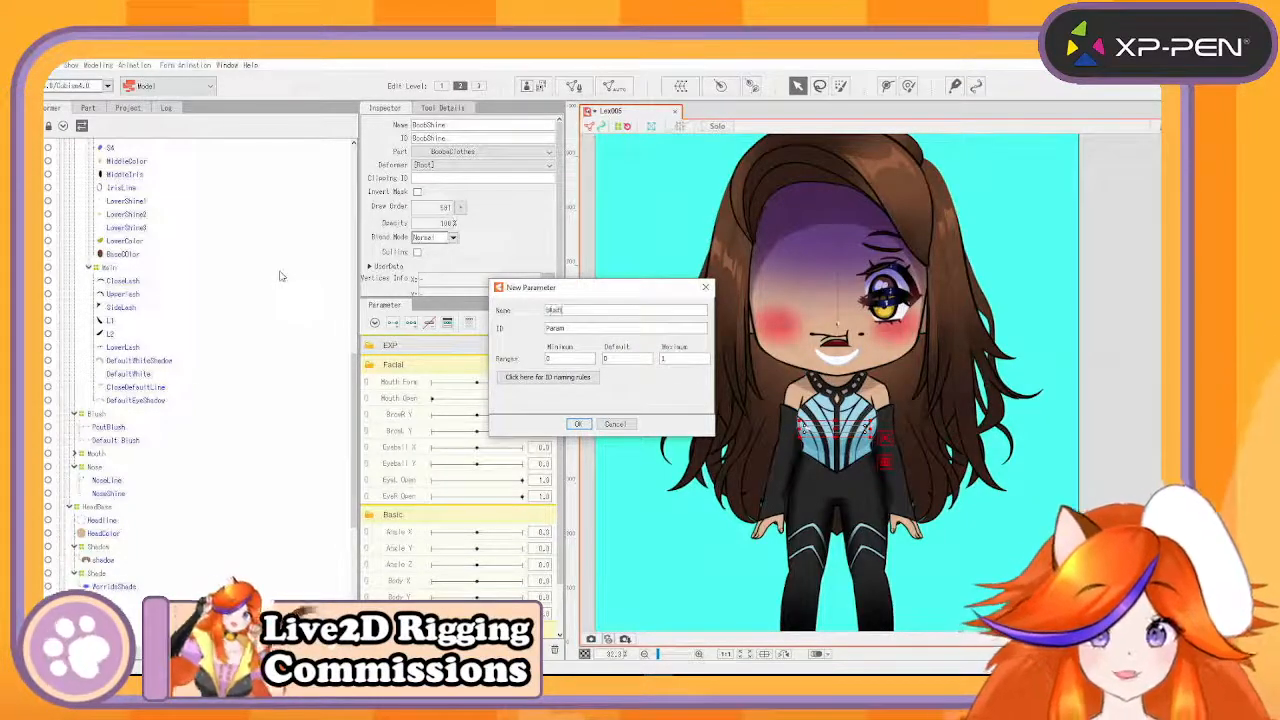
click(578, 424)
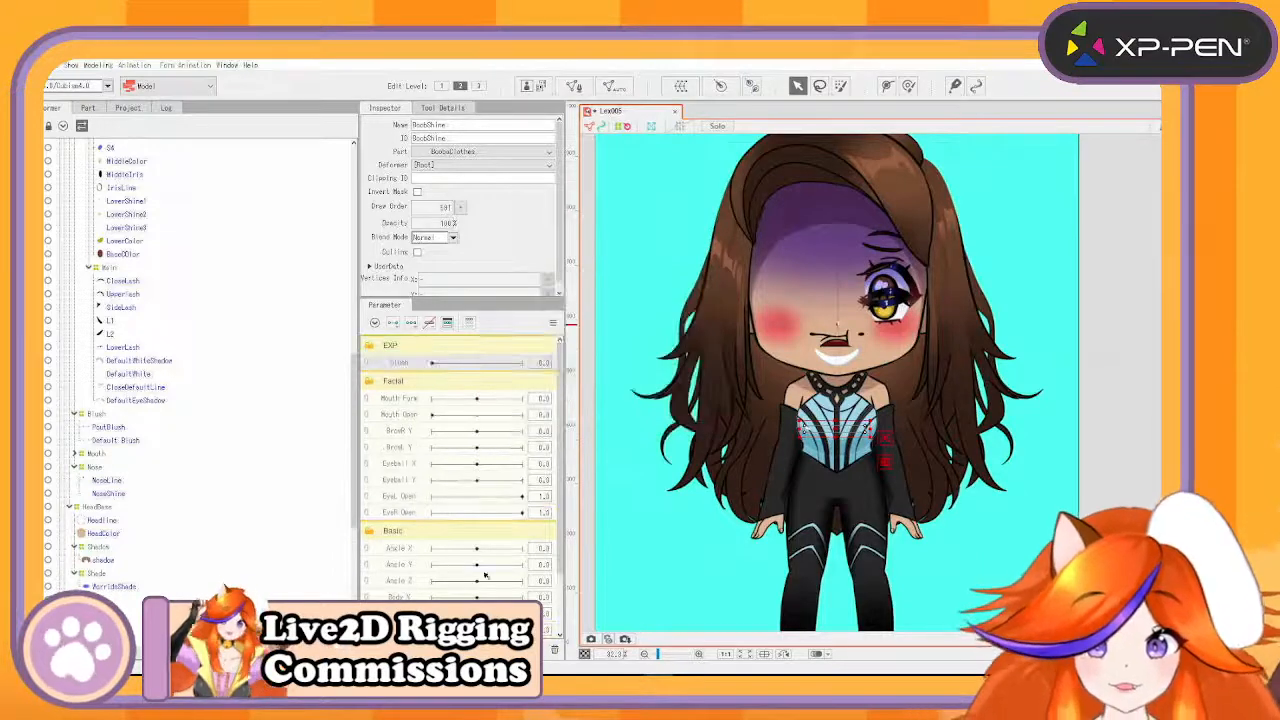
- Add a parameter named shade to the EXP folder with its minimum and default at 0
click(523, 650)
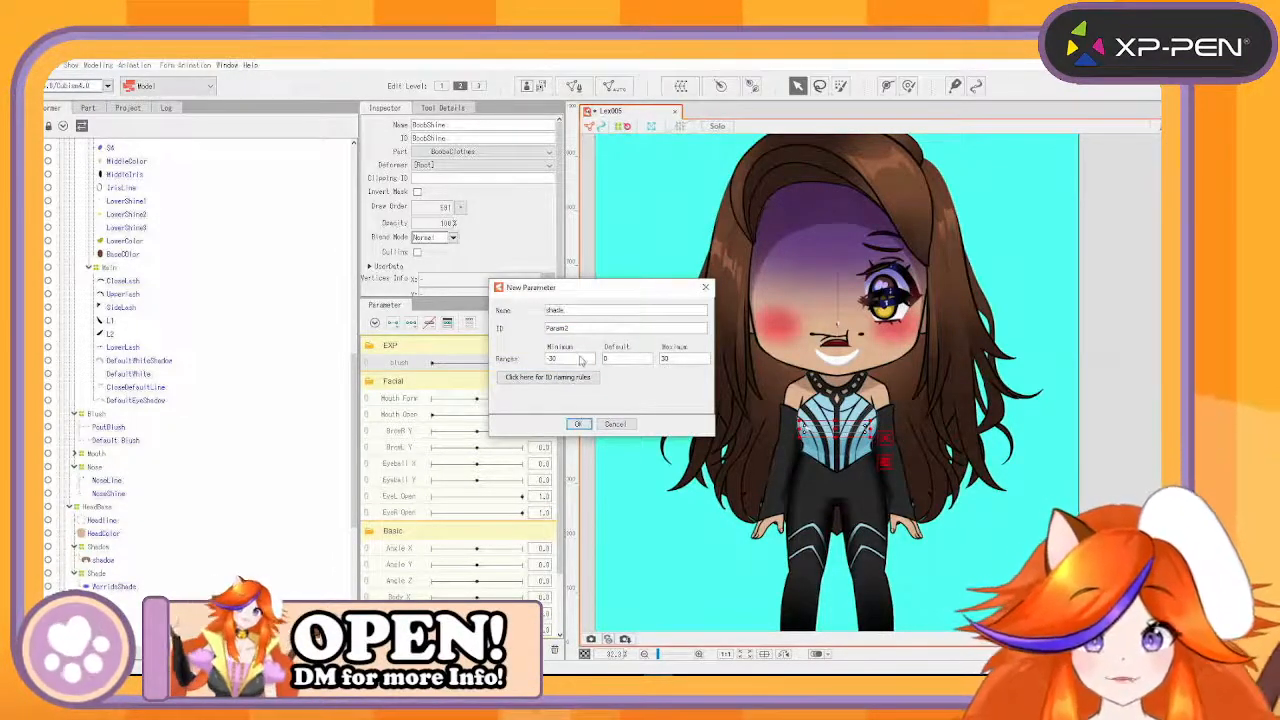
drag(582, 360, 505, 356)
text(0)
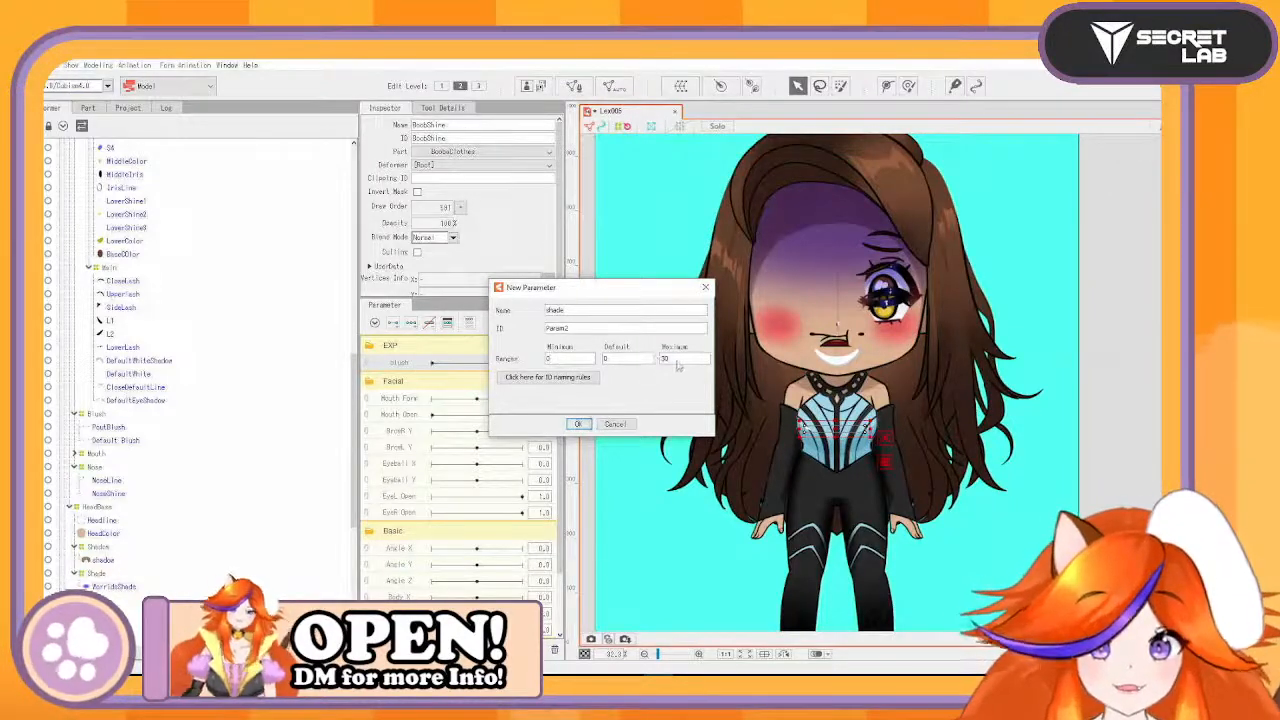
click(577, 424)
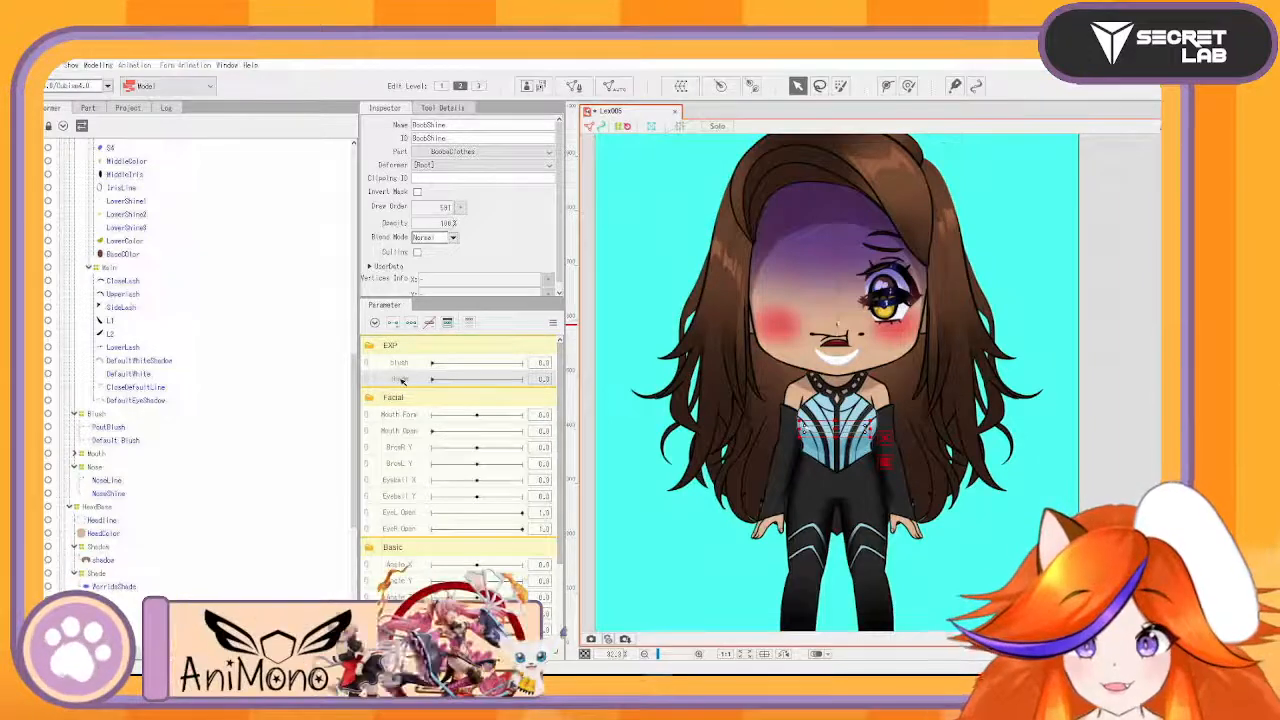
- Add a parameter named Pout Eyes to the EXP folder with a range of 0 to 1 and default 0
click(537, 652)
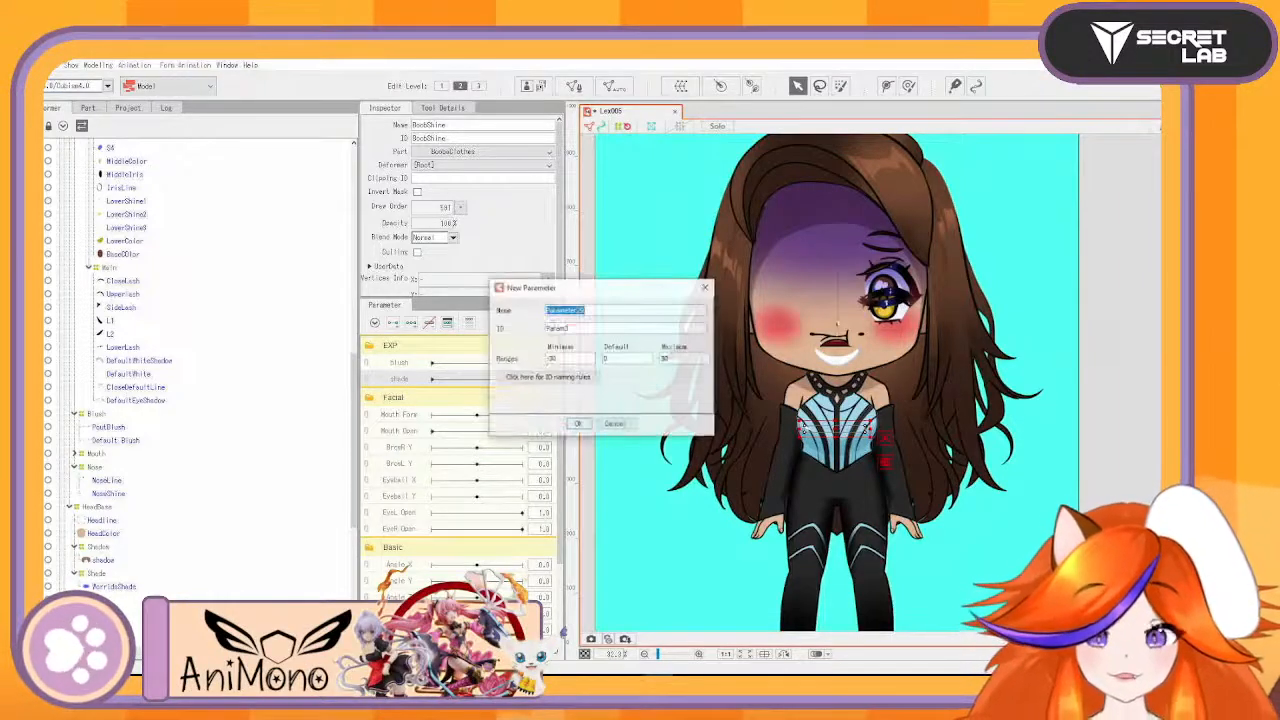
text(Pout)
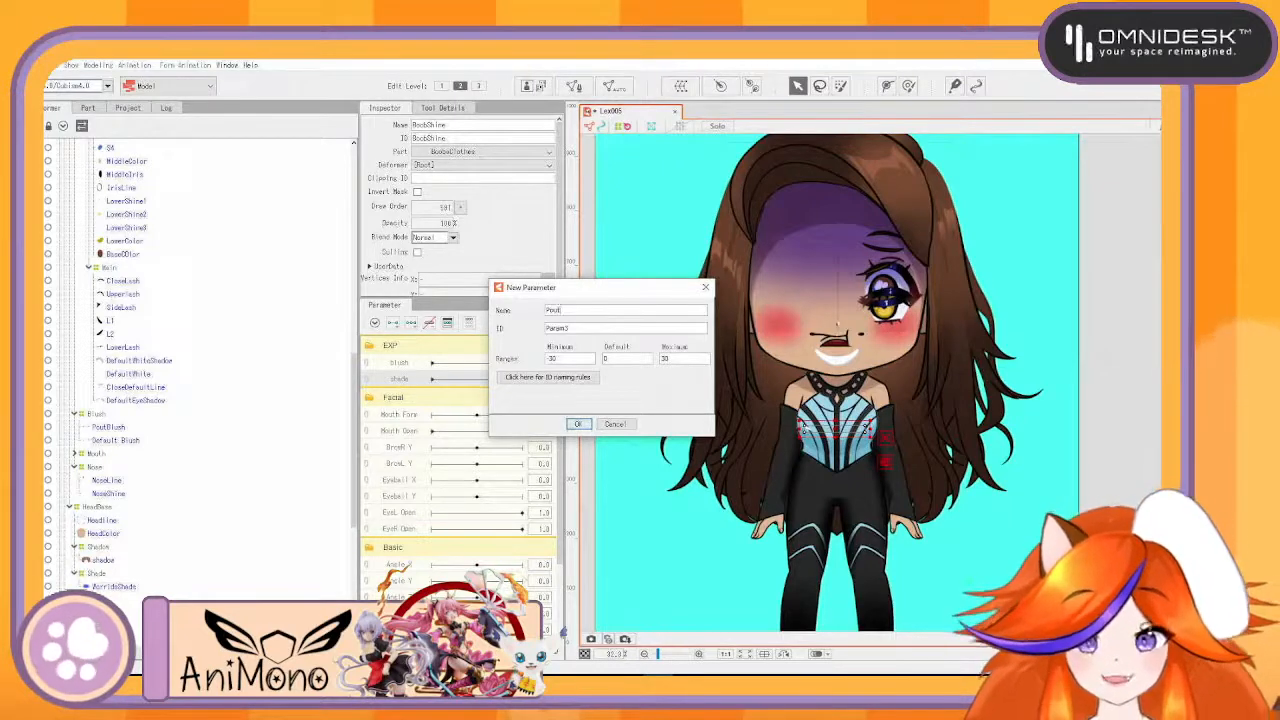
text(Eyes)
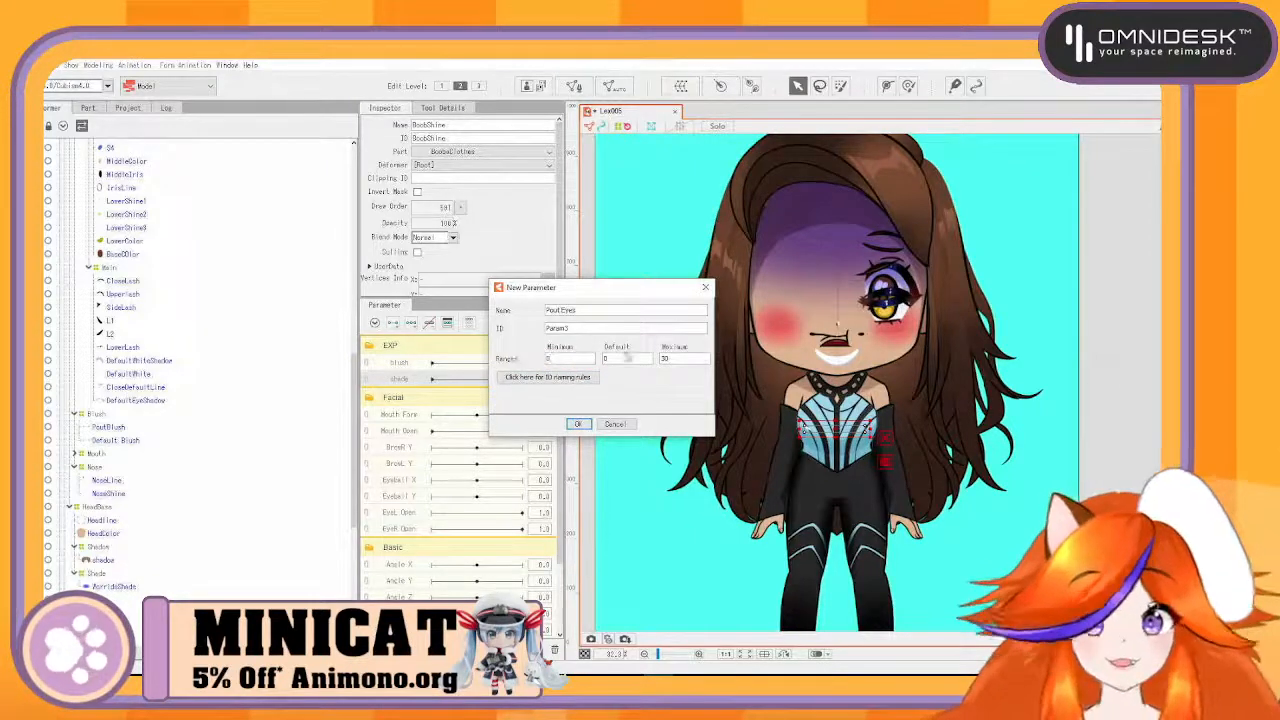
drag(694, 361, 632, 358)
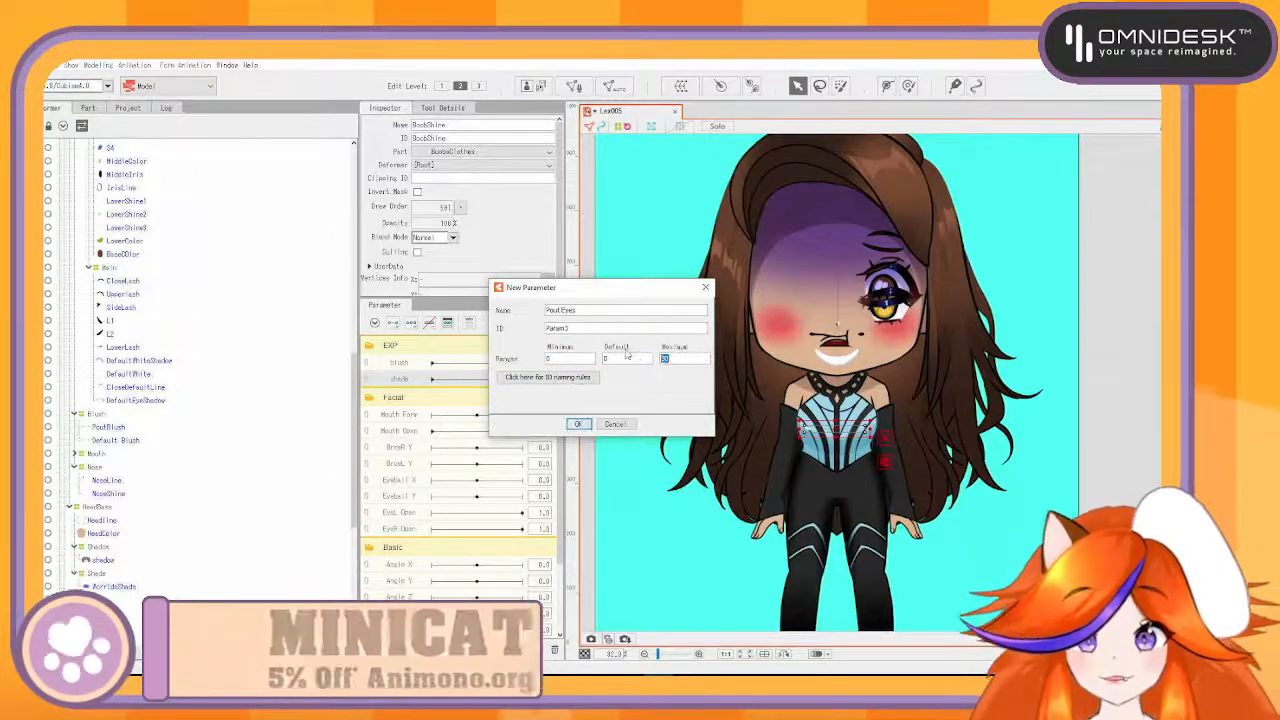
text(1)
click(578, 426)
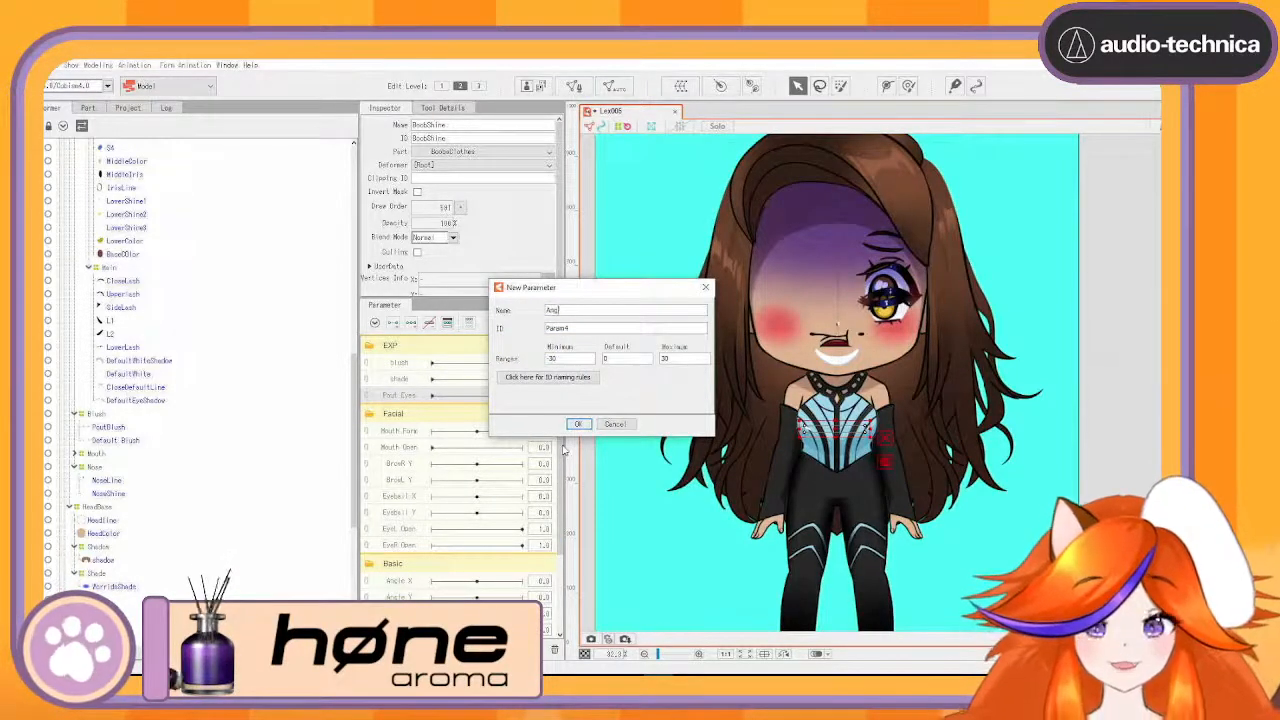
- Add a parameter named Angry Eyes to the EXP folder with a range of 0 to 1 and default 0
text(Angry Eyes)
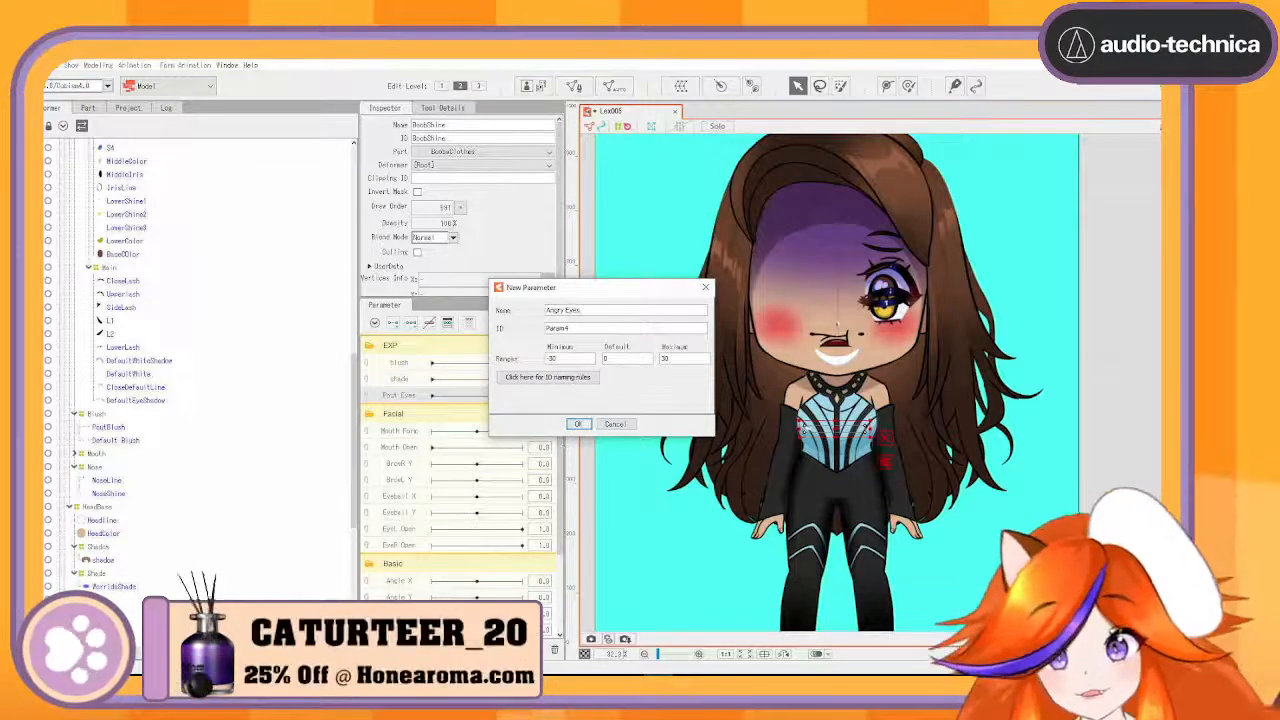
drag(576, 358, 527, 358)
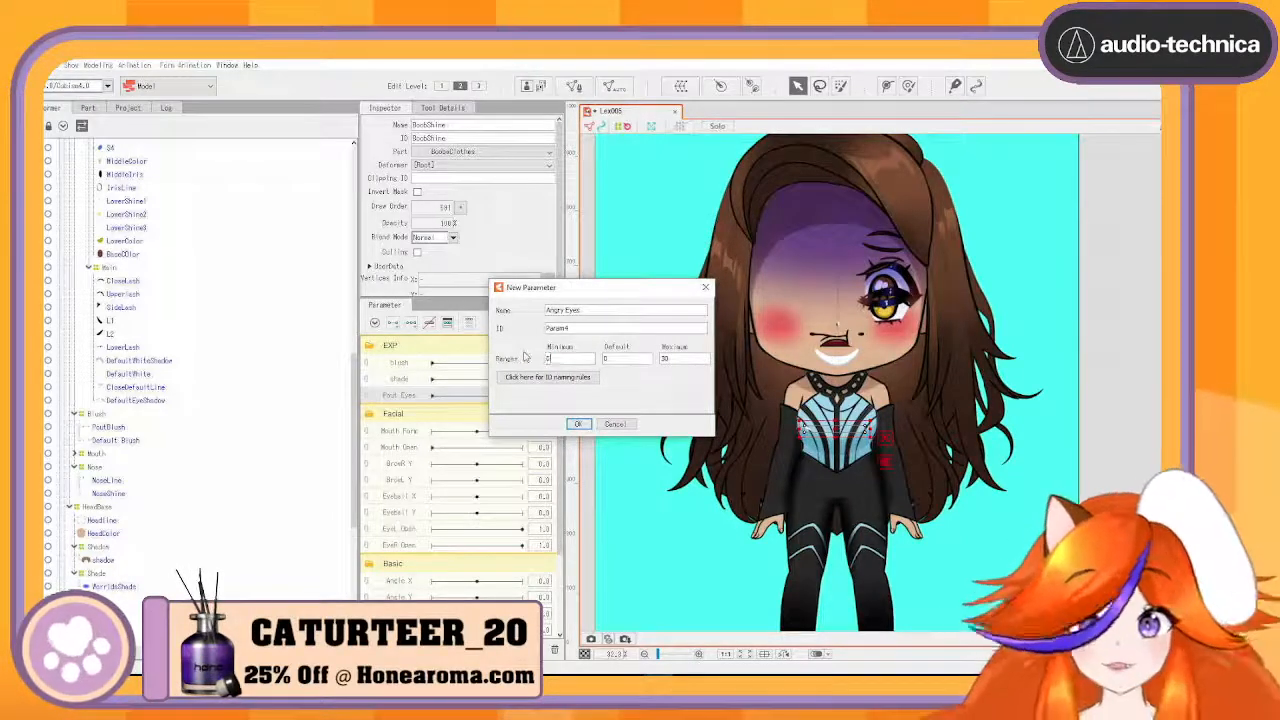
drag(691, 360, 638, 359)
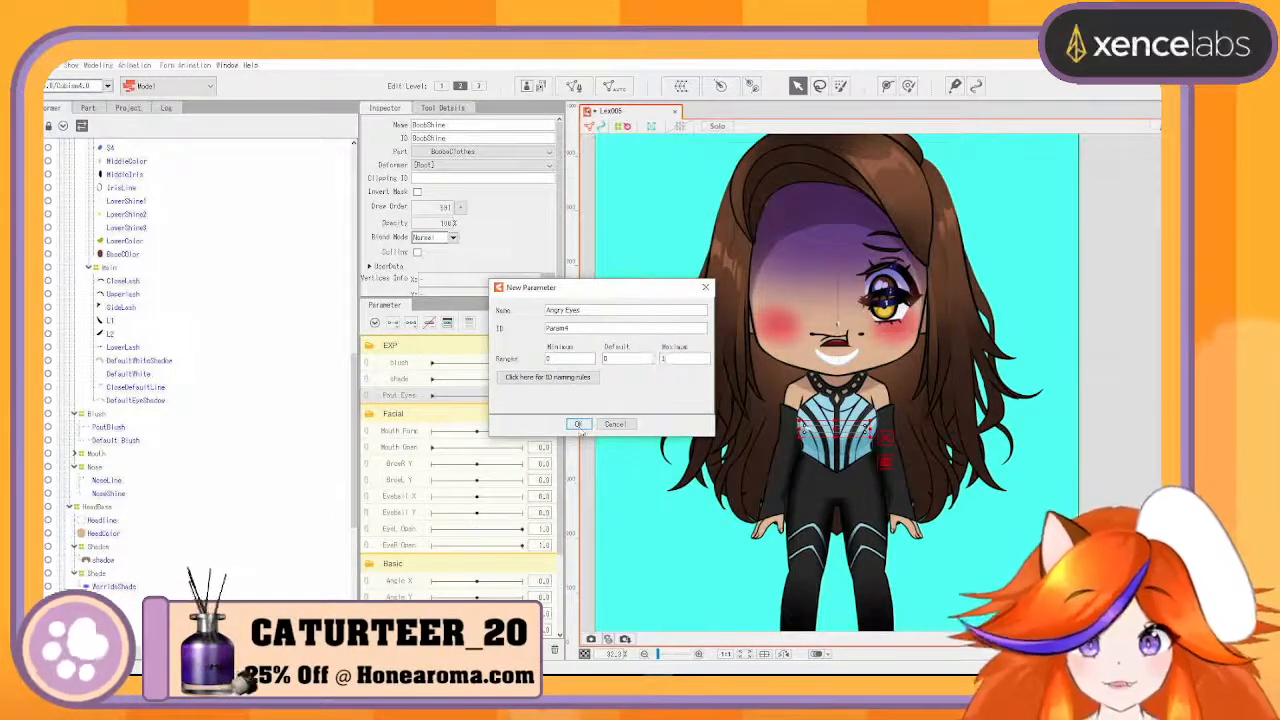
click(578, 425)
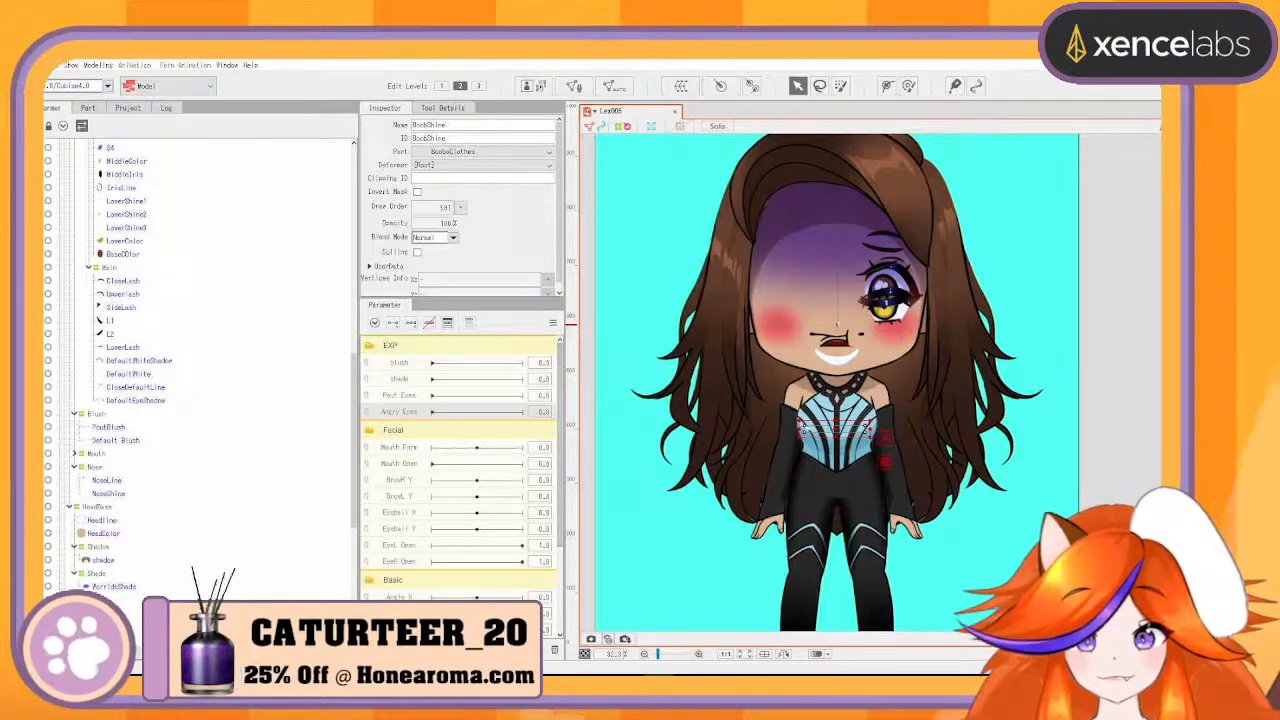
- Add a parameter named Judge Eyes to the EXP folder with a range of 0 to 1 and default 0
text(Swipe Eyes)
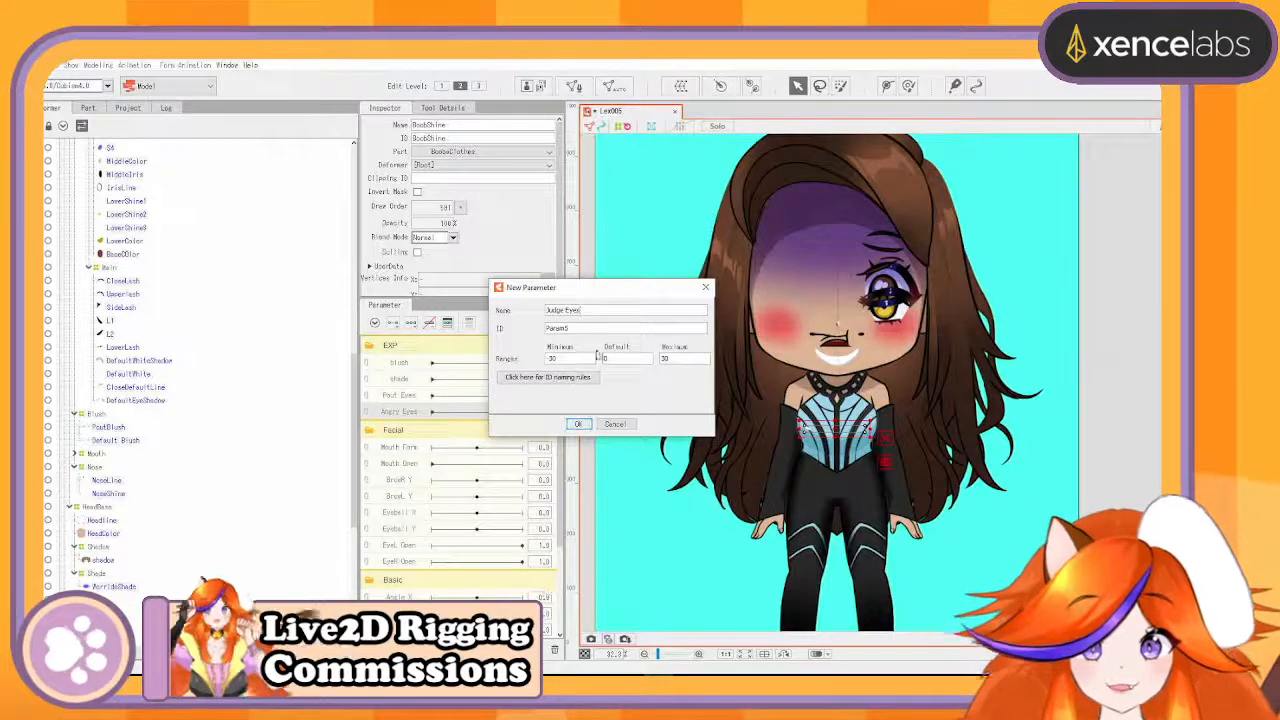
drag(562, 362, 501, 348)
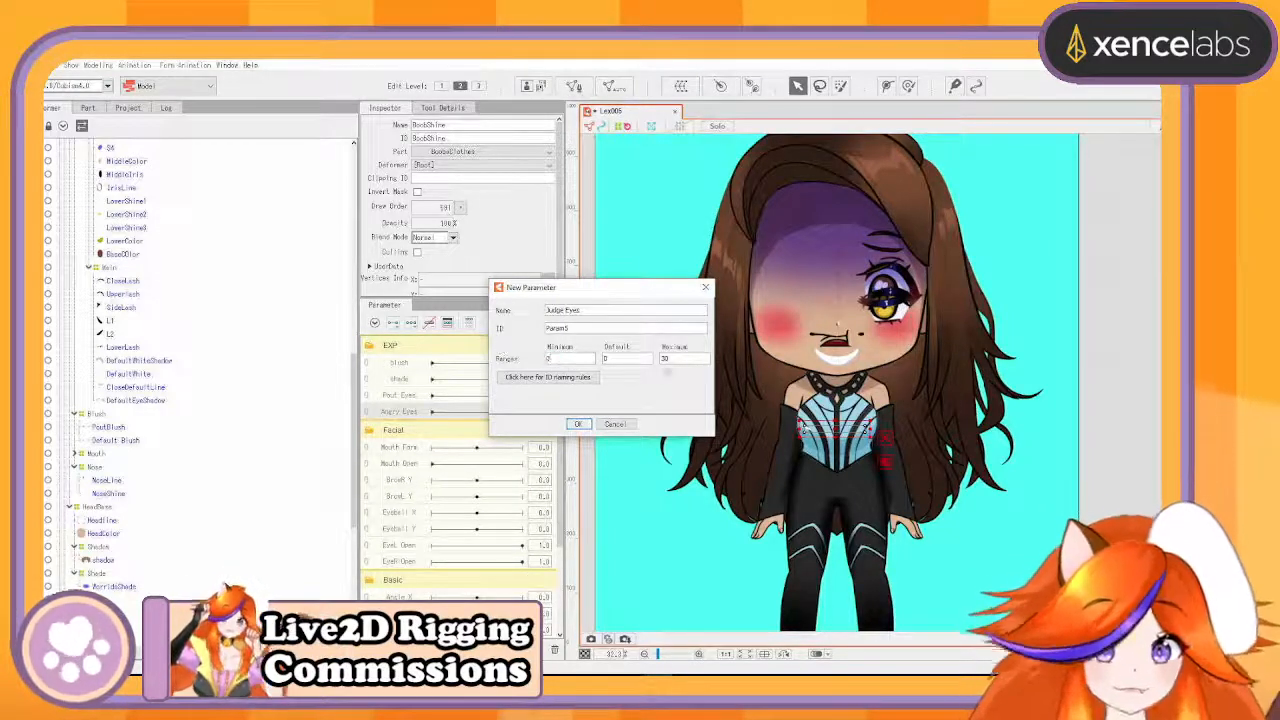
drag(675, 362, 630, 355)
text(1)
click(579, 425)
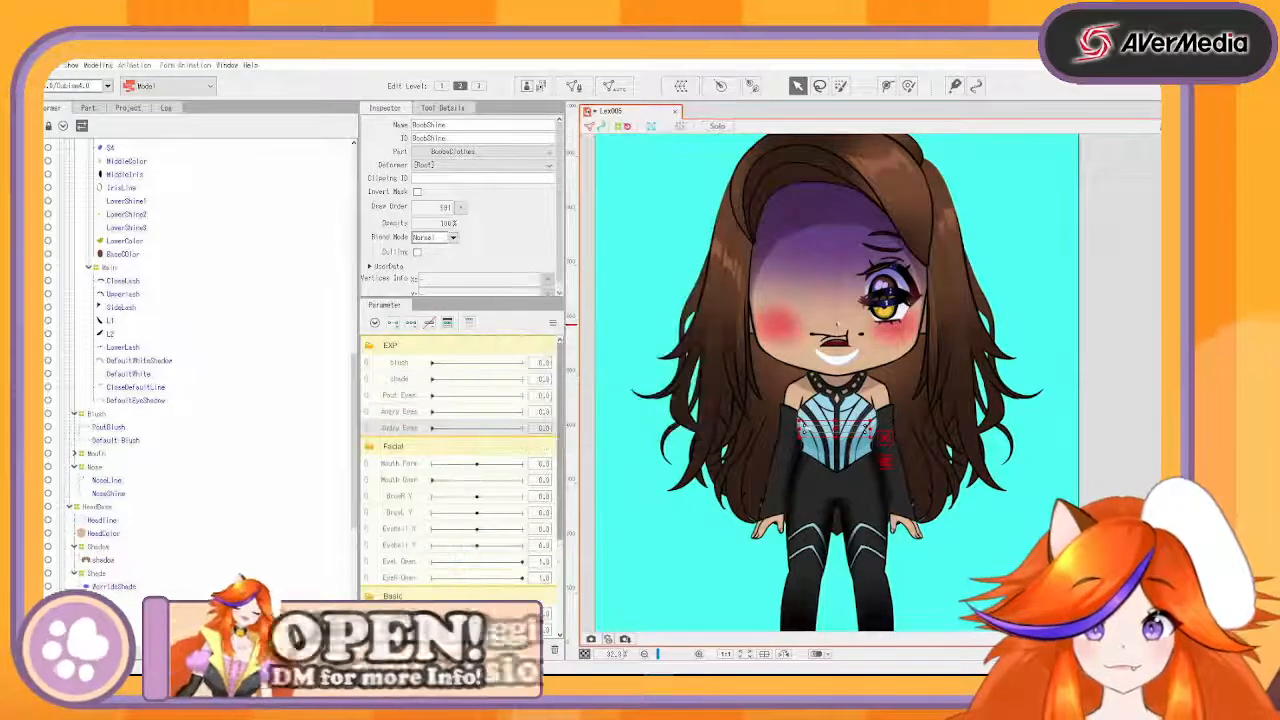
- Add a parameter named Sad Eyes to the EXP folder with a range of 0 to 1 and default 0
text(Settle)
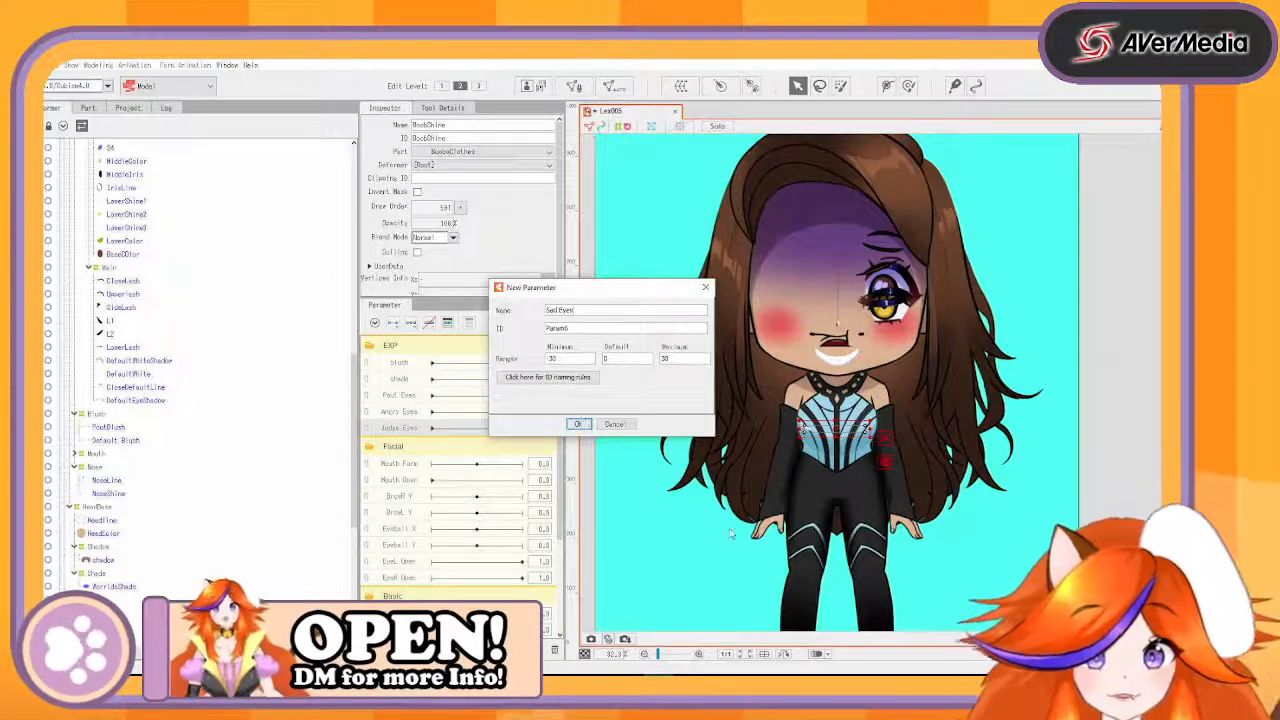
drag(567, 361, 506, 359)
text(0)
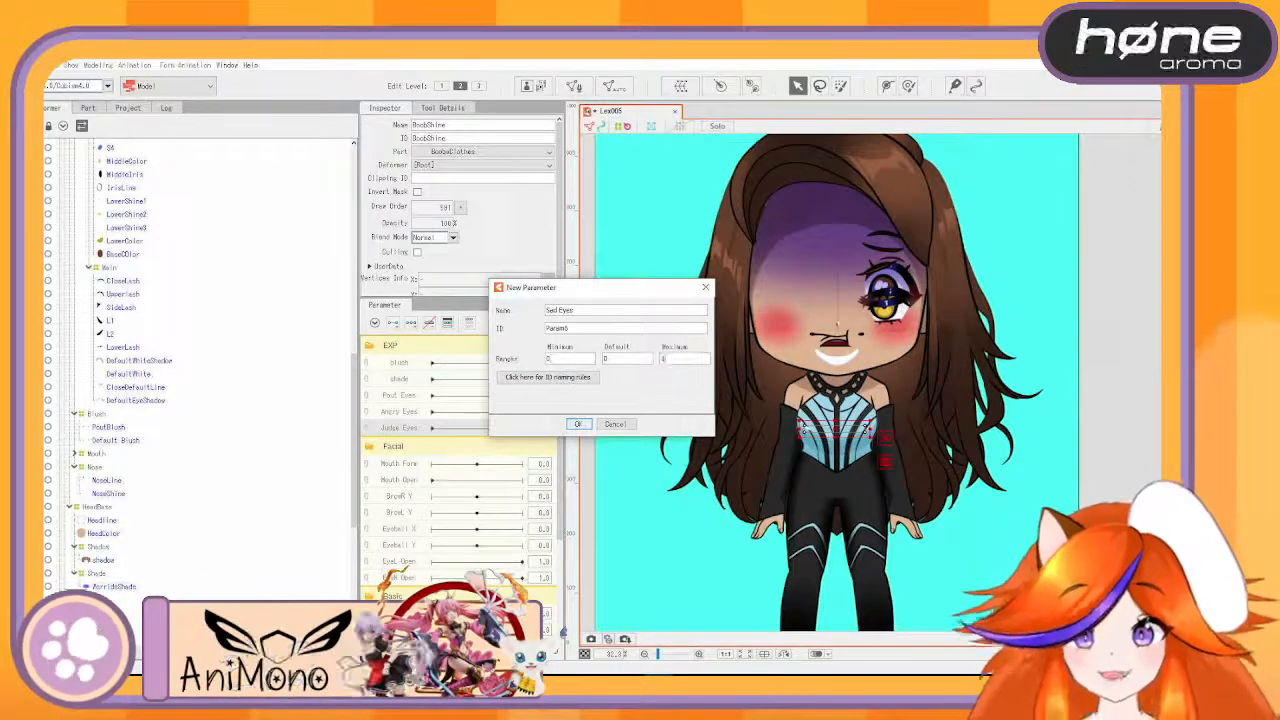
click(577, 424)
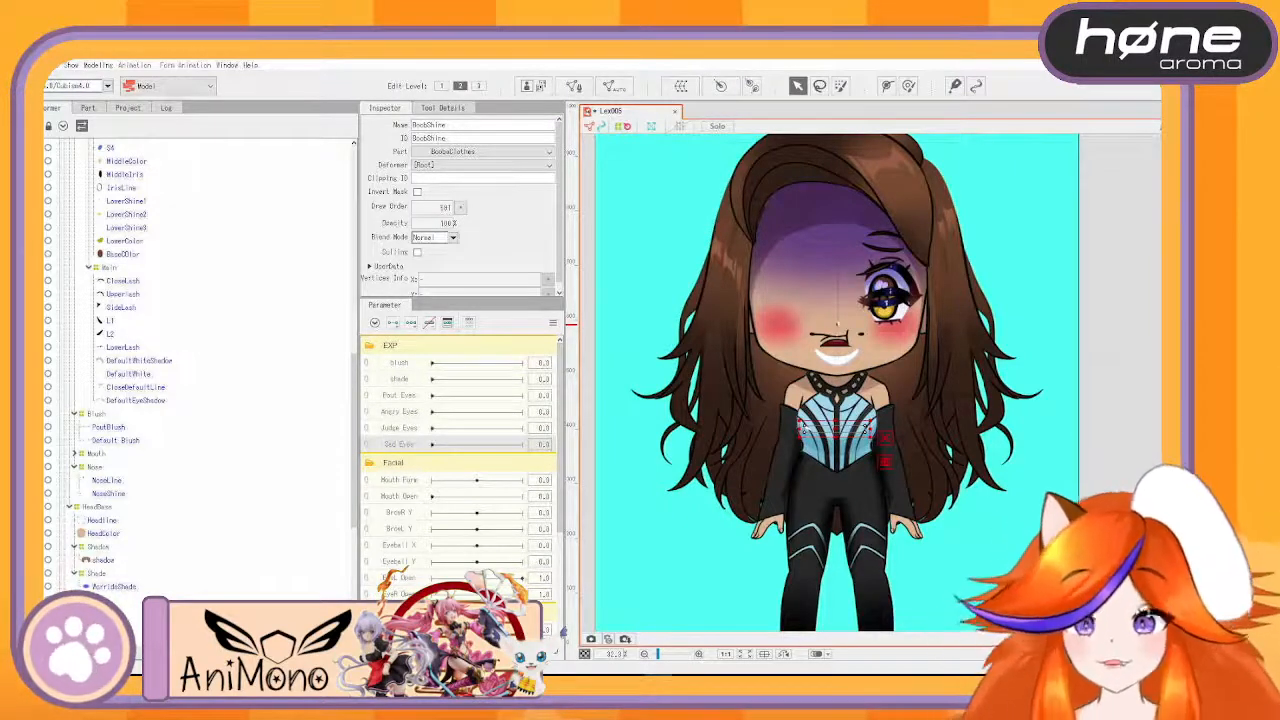
- Add a parameter named Pout Mouth to the EXP folder with a range of 0 to 1 and default 0
click(520, 653)
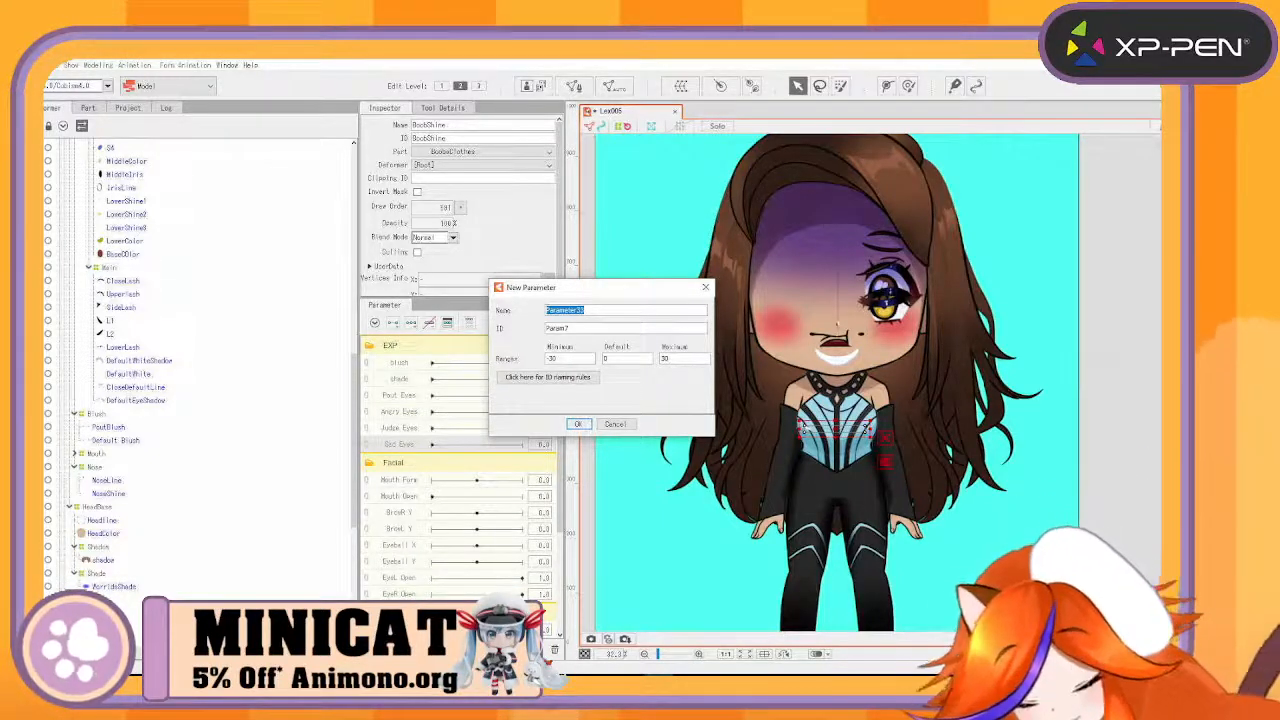
text(Pout)
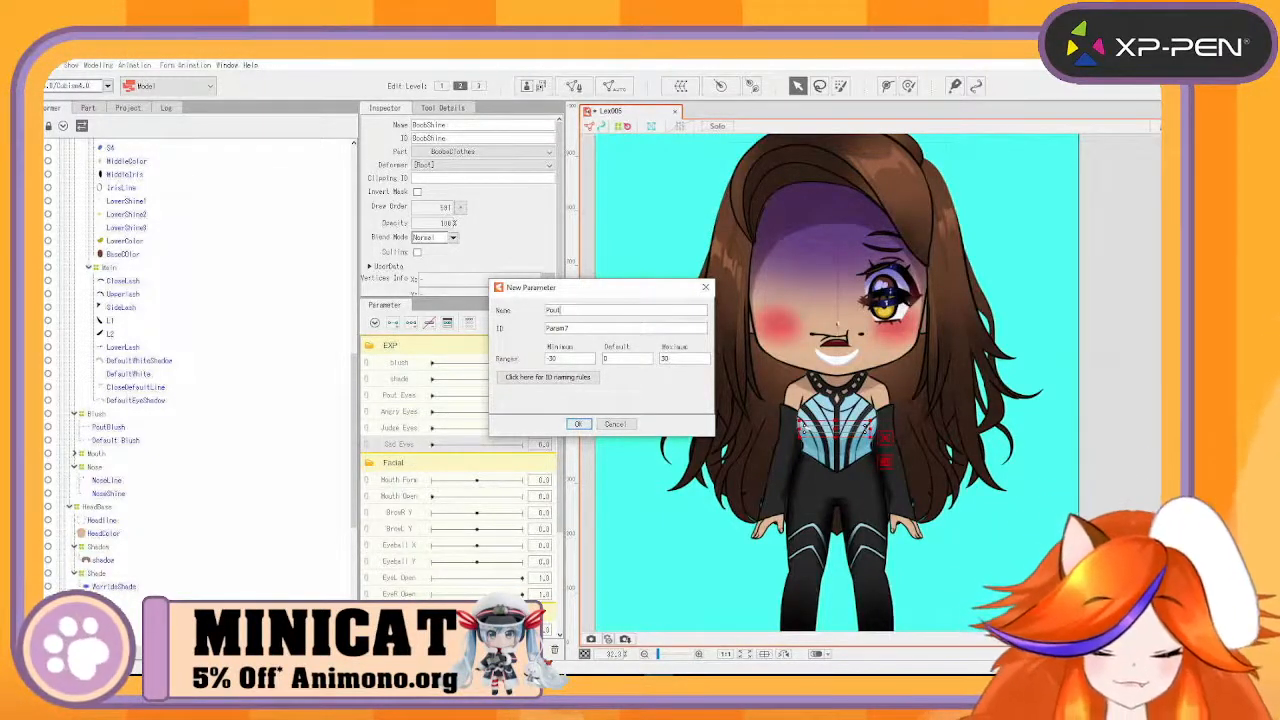
text( Mouth)
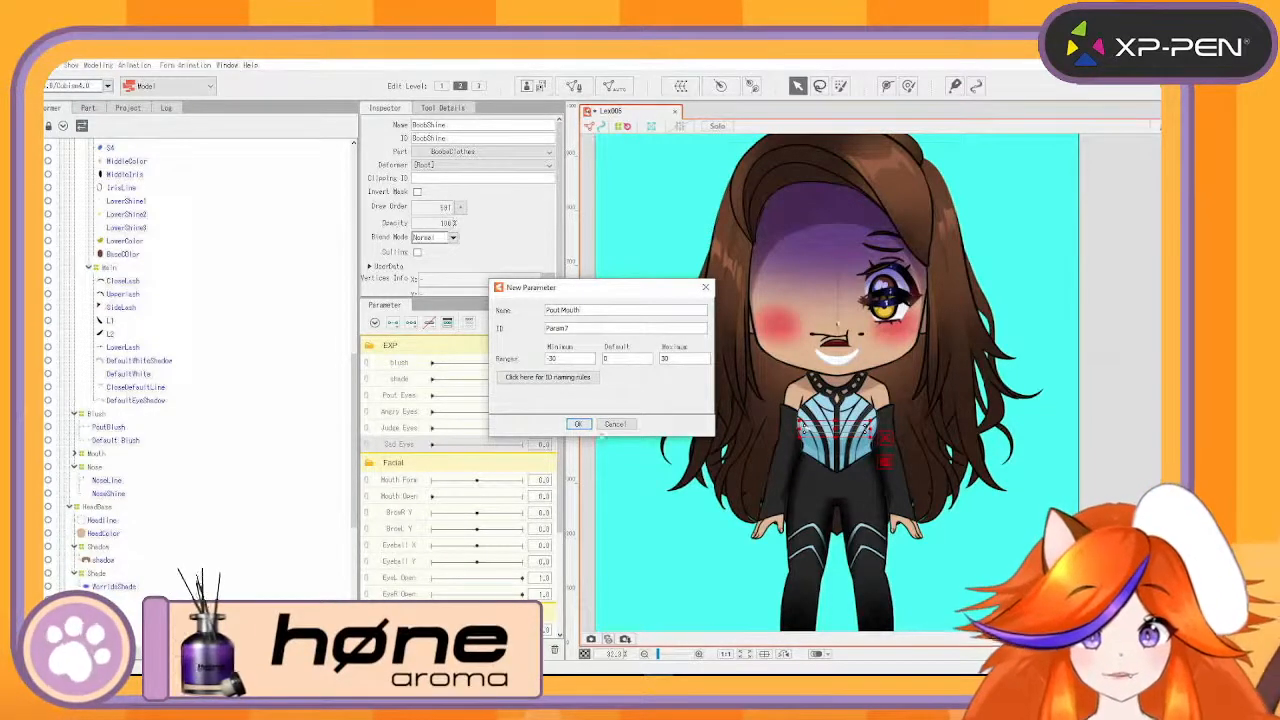
drag(580, 359, 502, 352)
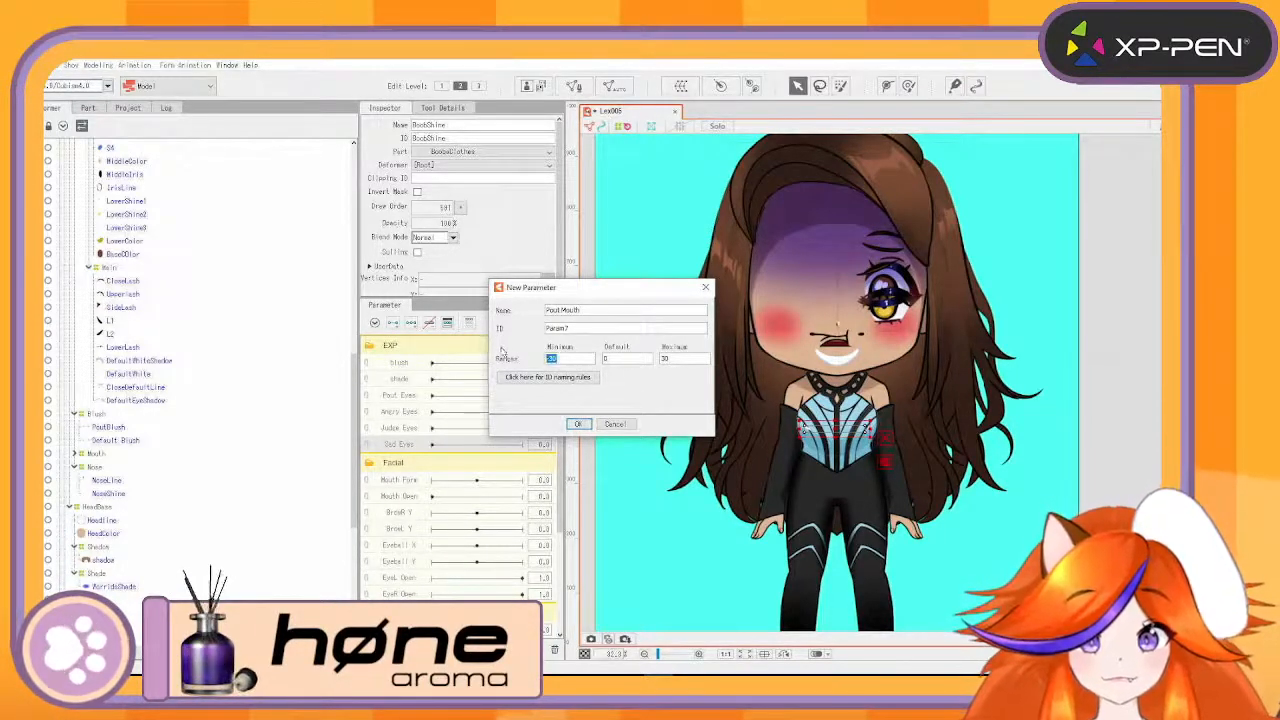
text(0)
drag(671, 359, 645, 359)
text(1)
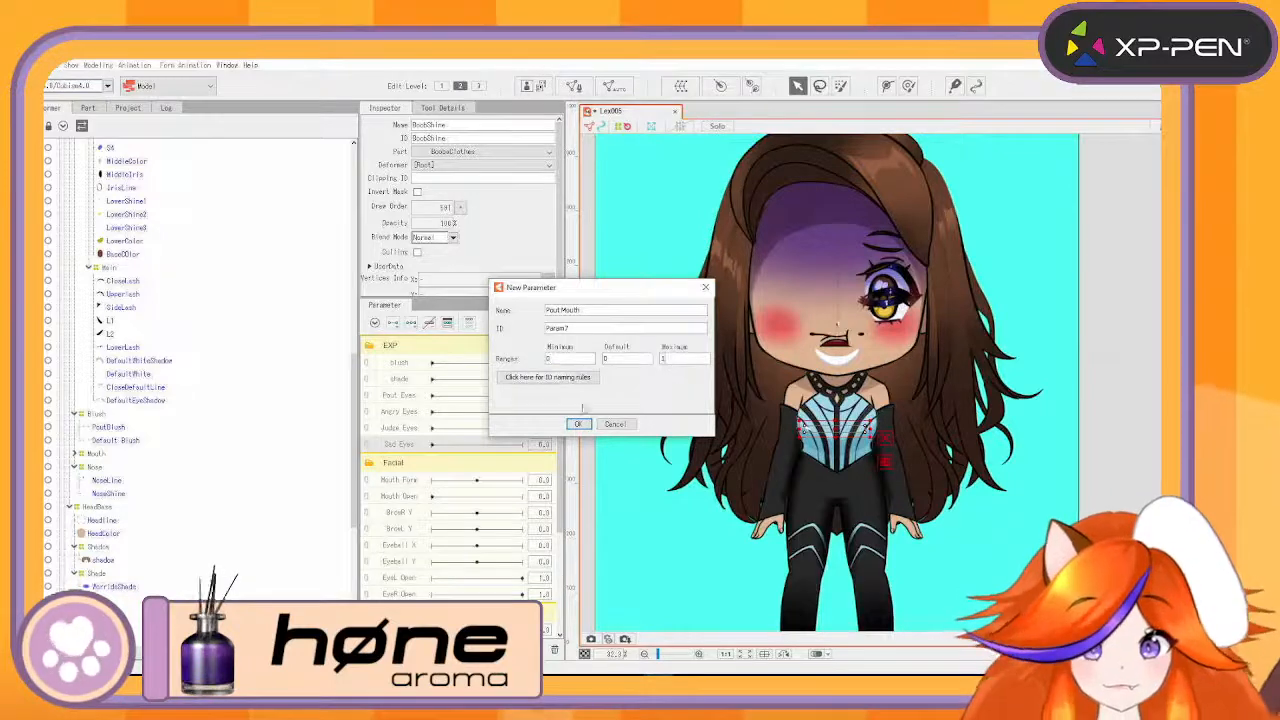
click(577, 424)
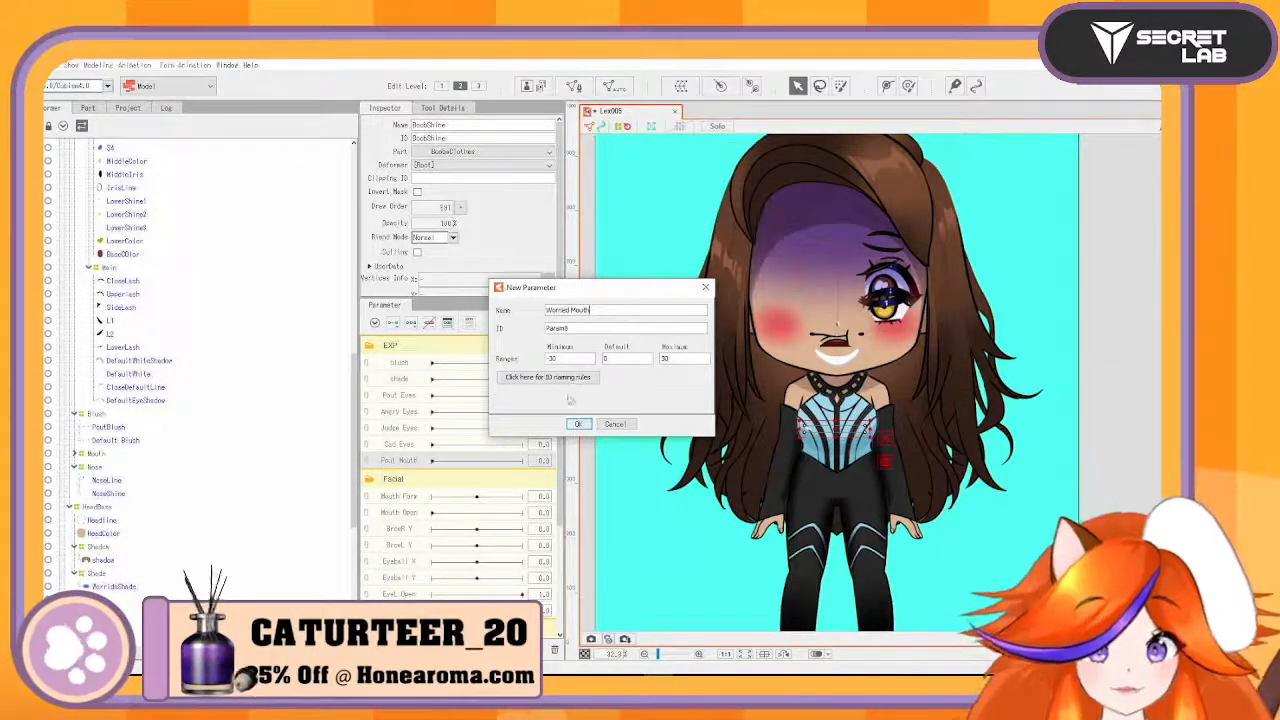
- Add a parameter named Worried Mouth to the EXP folder with its minimum and default at 0
drag(566, 359, 524, 360)
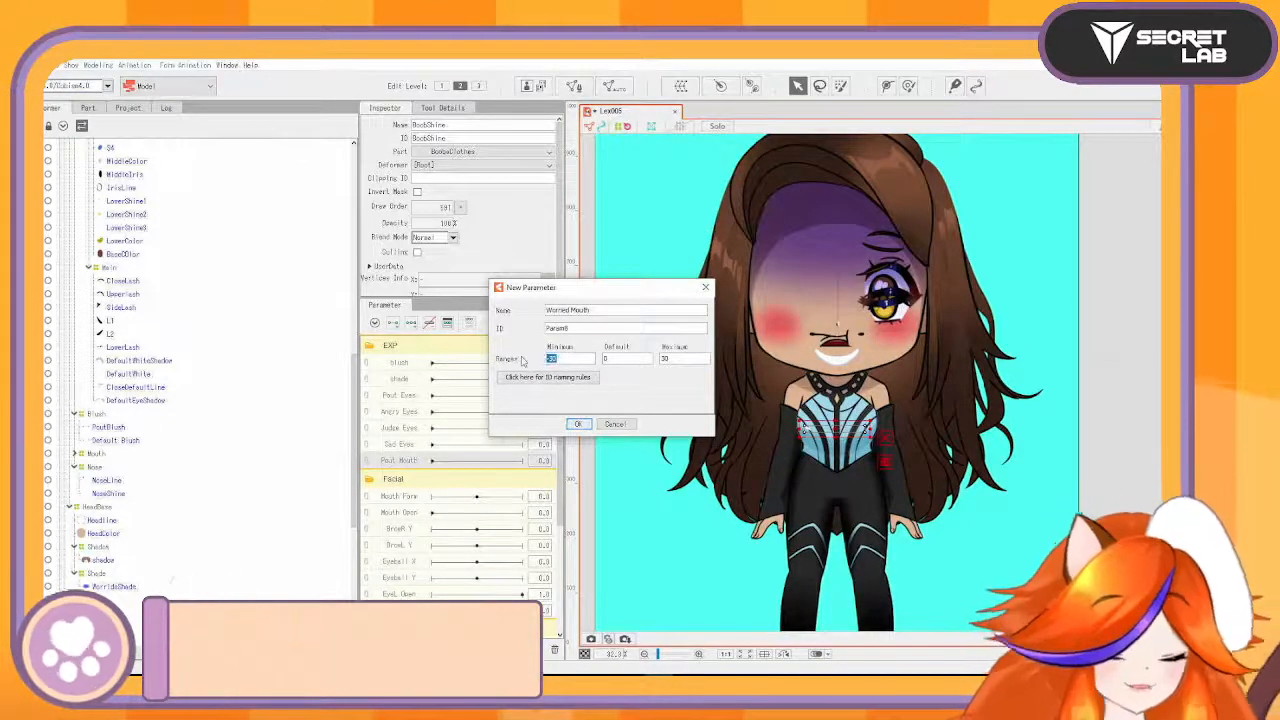
text(0)
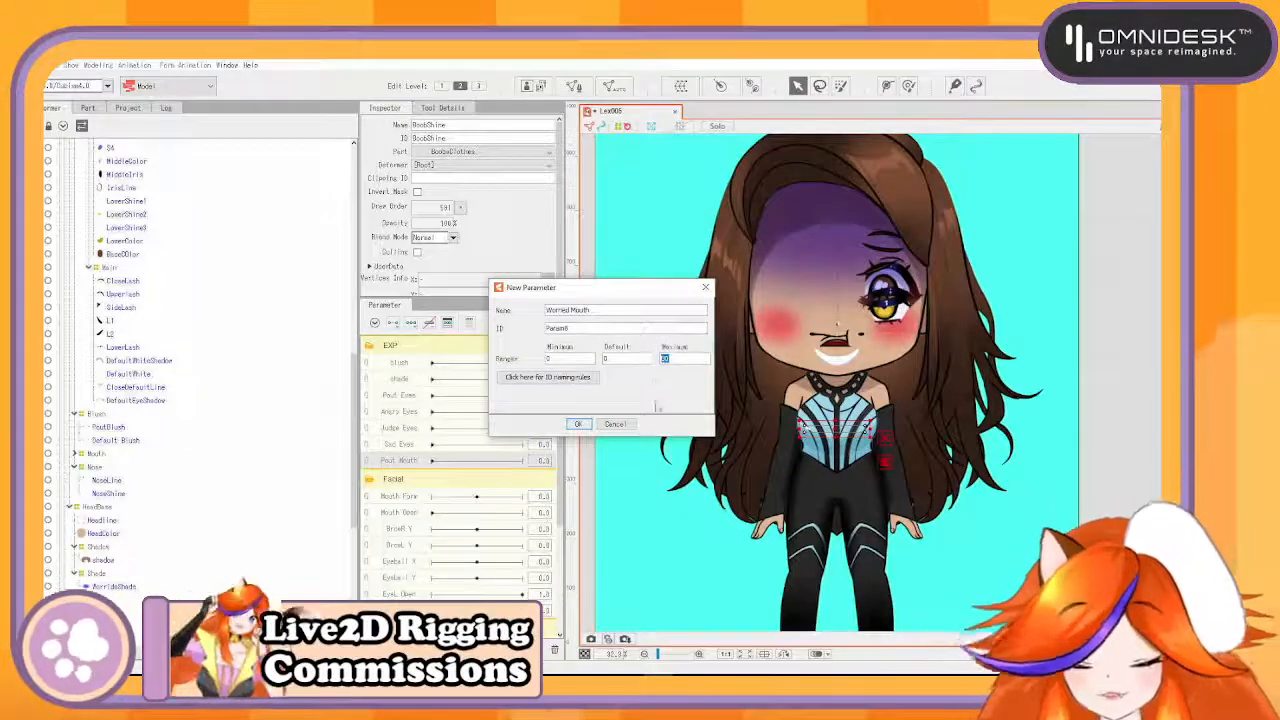
click(578, 424)
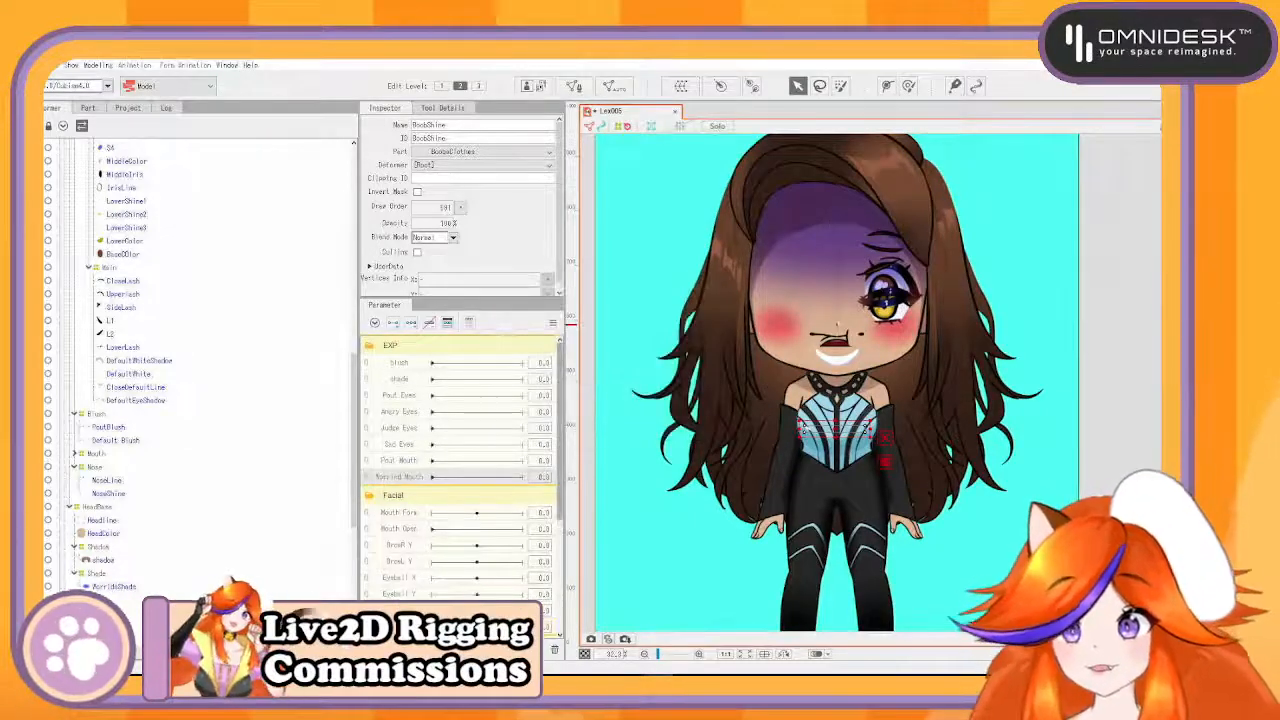
- Collapse the expanded front-hair strand groups, the REye group and the Facial group in the deformer tree to reach HeadBase
click(405, 362)
scroll(133, 280, up, 6)
scroll(133, 280, up, 10)
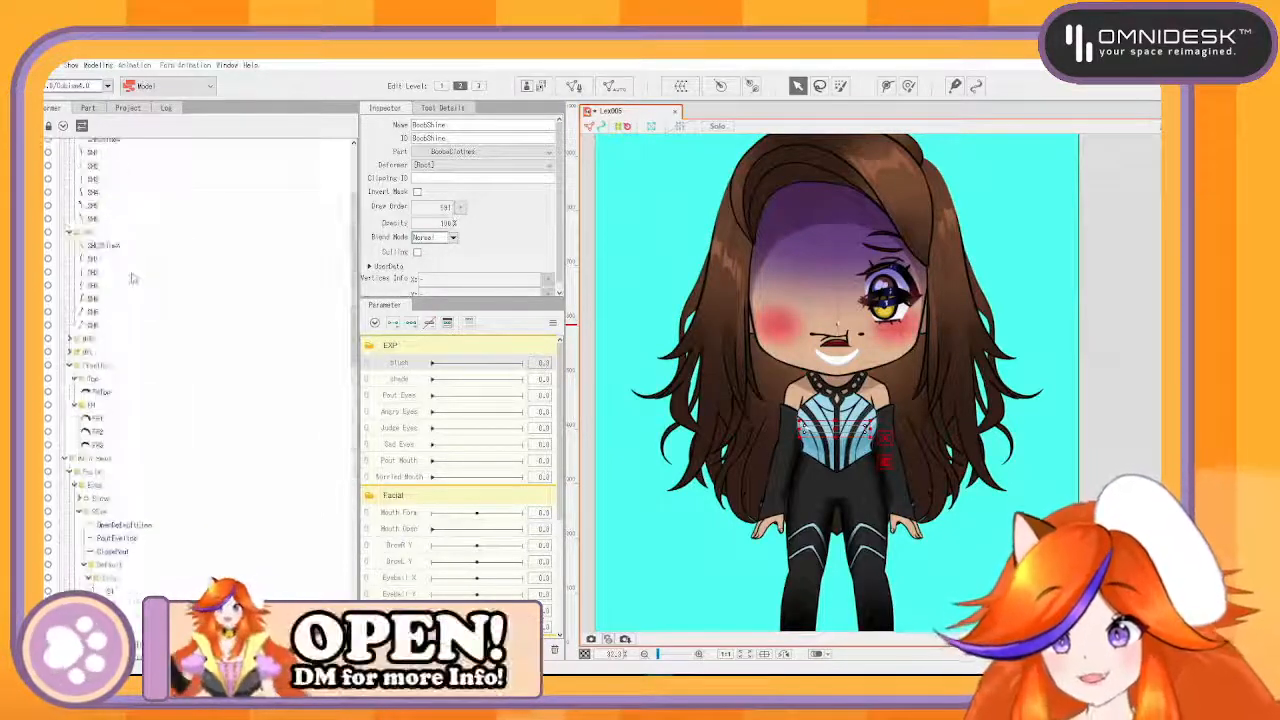
click(68, 266)
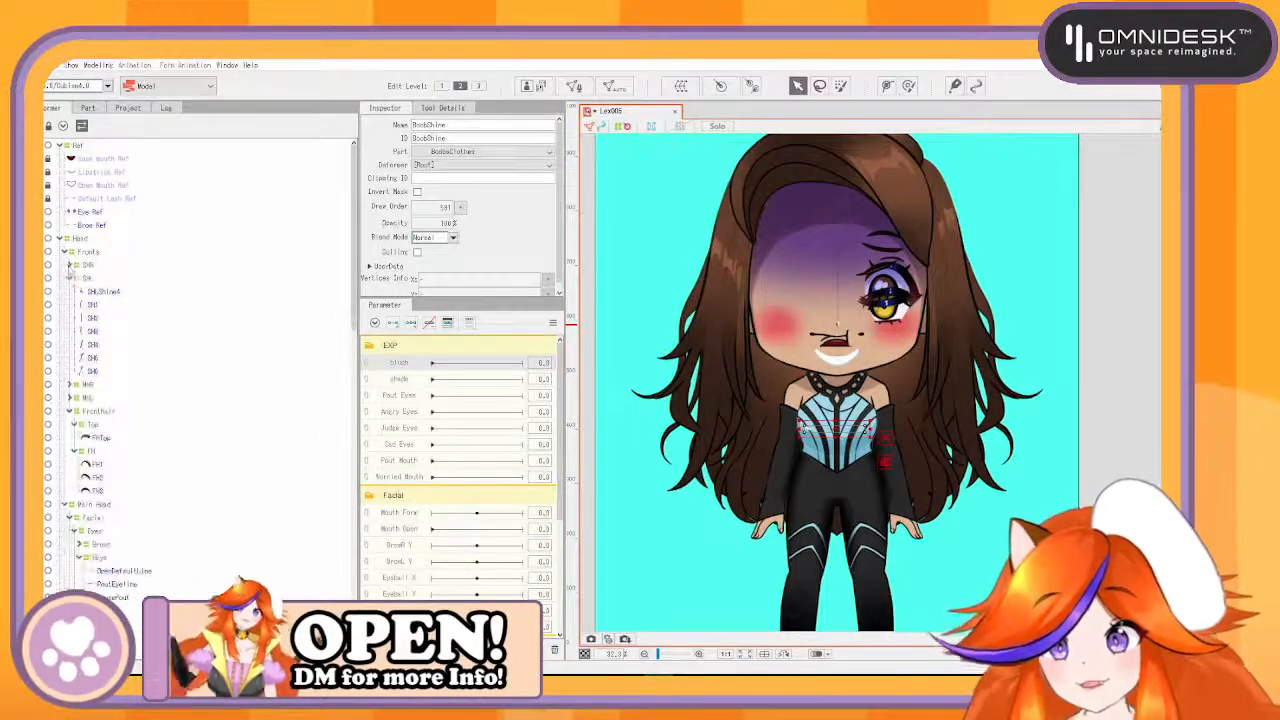
click(68, 279)
scroll(68, 281, down, 12)
scroll(155, 375, up, 12)
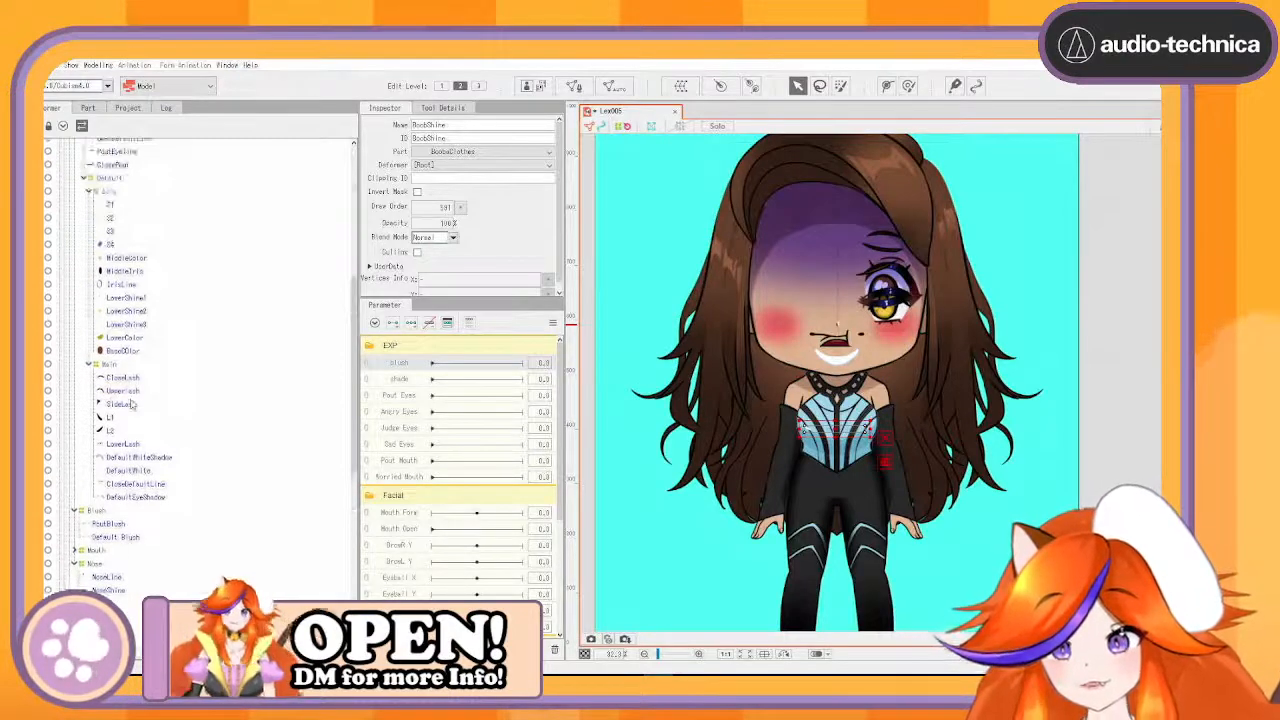
scroll(90, 338, down, 5)
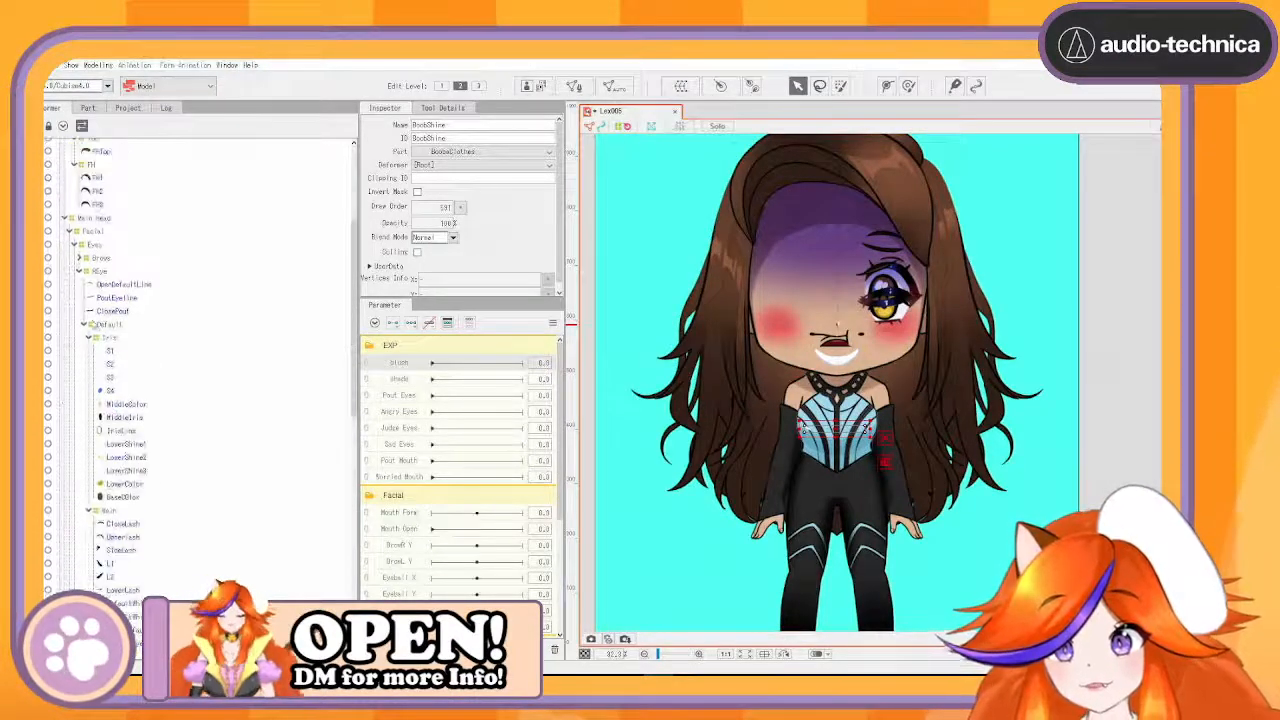
click(90, 271)
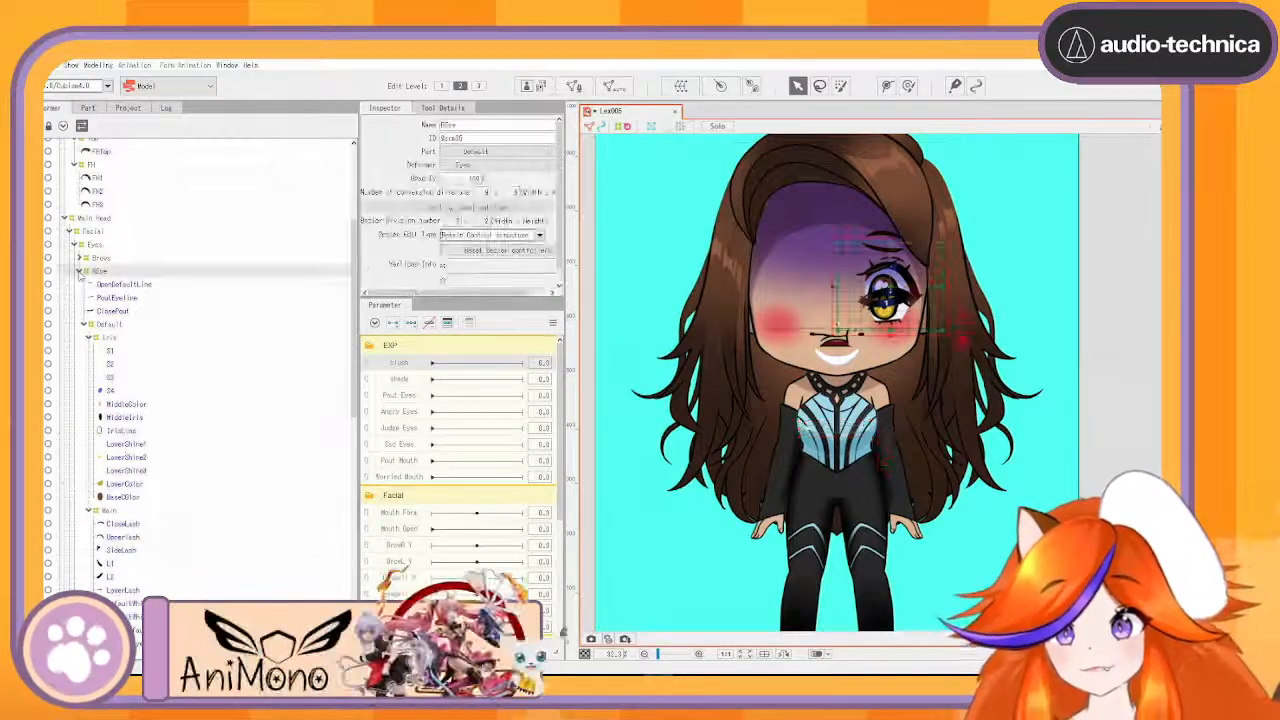
click(80, 272)
click(71, 231)
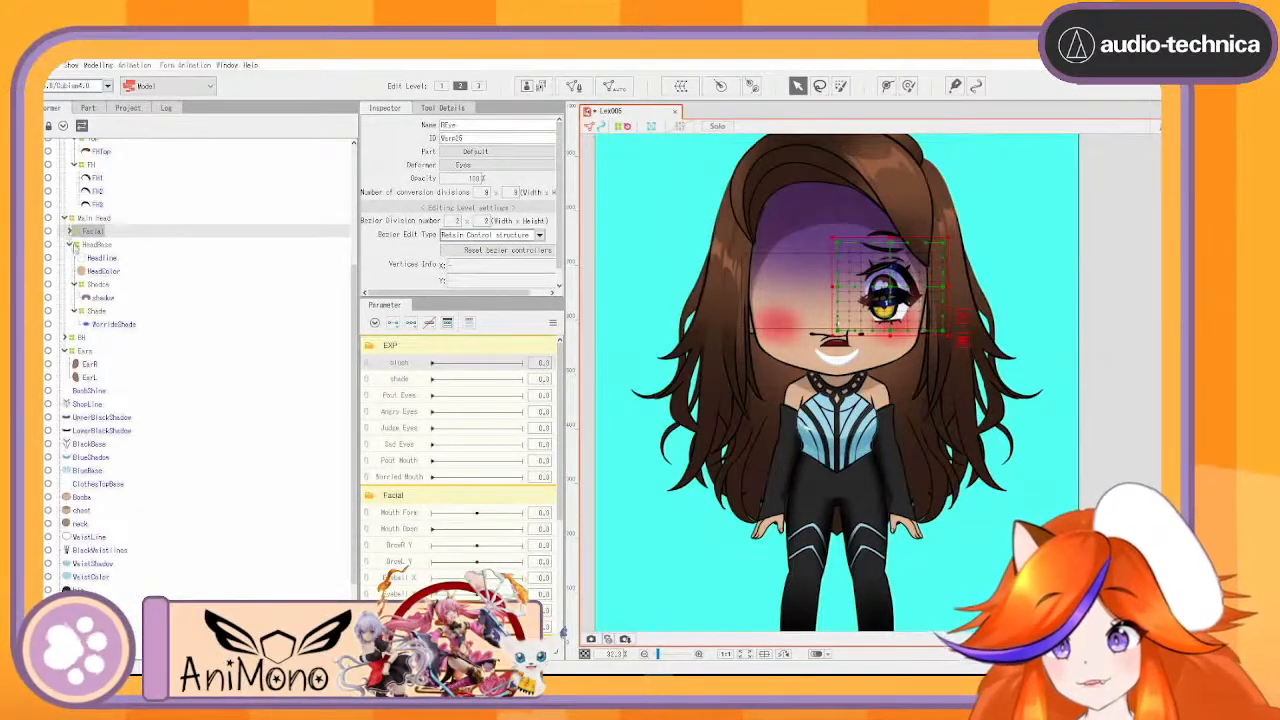
- Add duplicate Shadow and Shade warp deformers under HeadBase and nest each original inside its matching copies
click(98, 287)
click(104, 312)
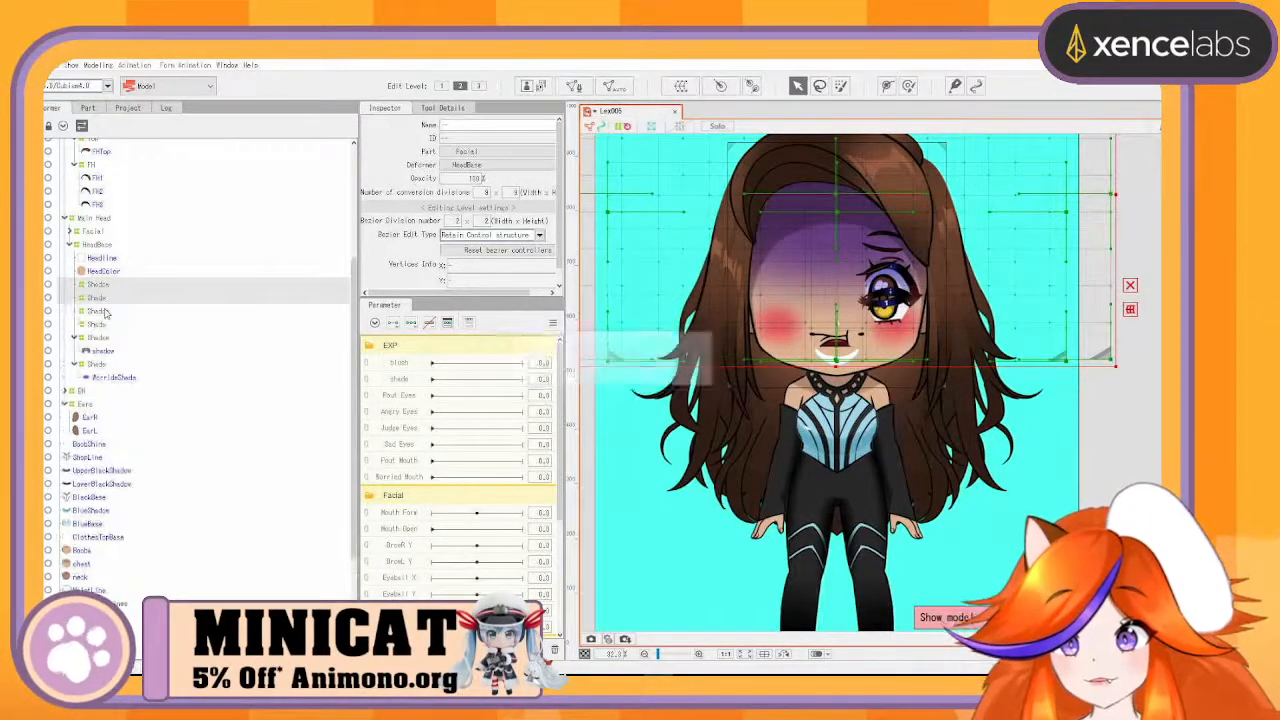
drag(94, 364, 103, 288)
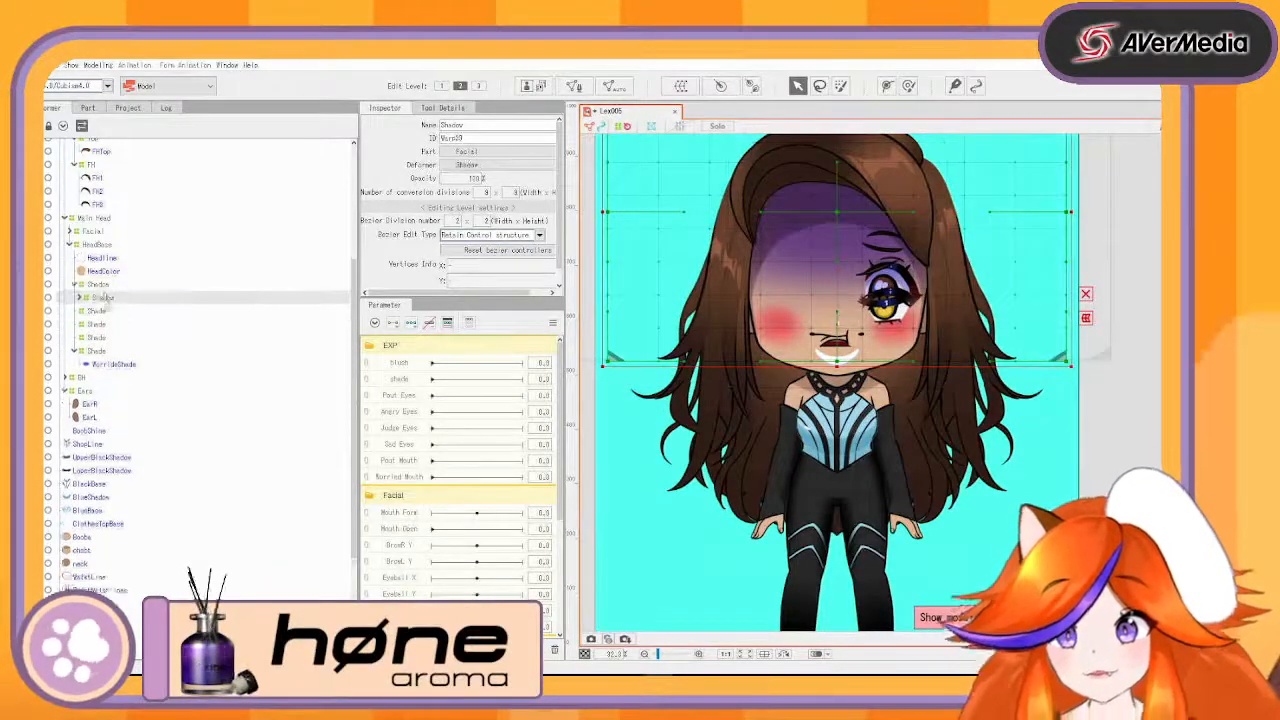
drag(99, 351, 100, 316)
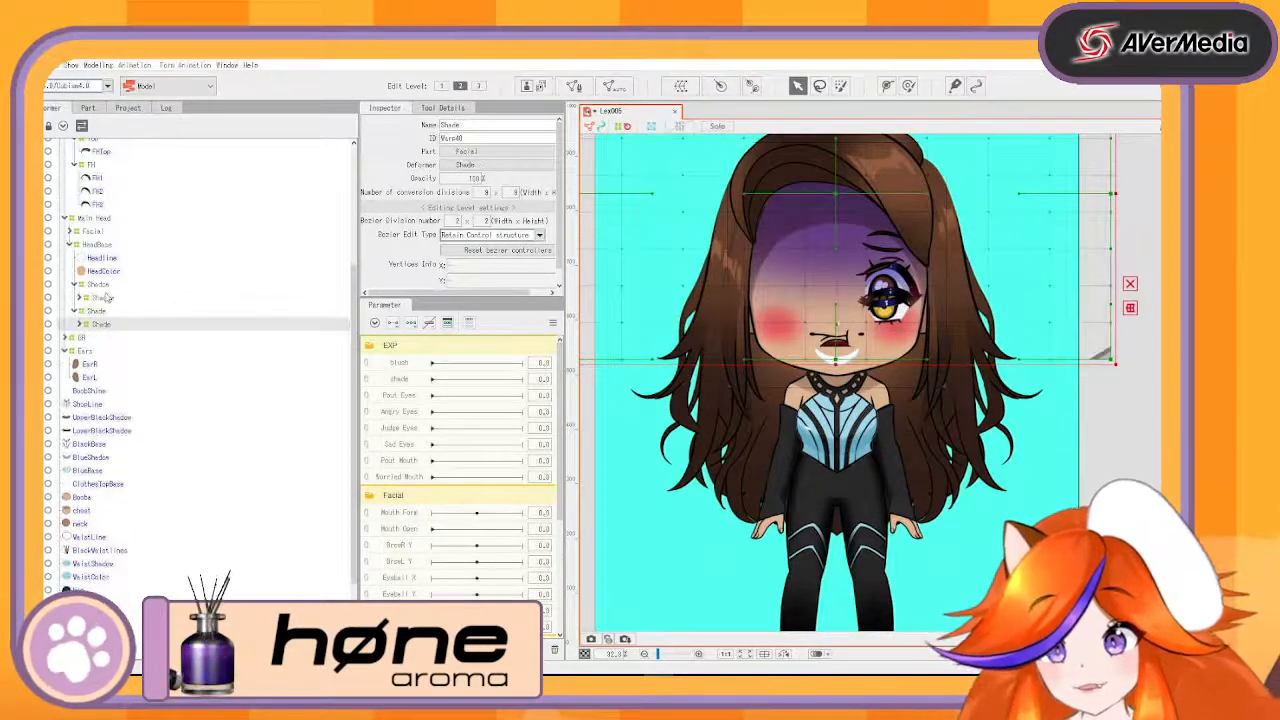
- Expand the nested Shadow and Shade deformer chains and check the parent order of each level
click(102, 287)
click(79, 298)
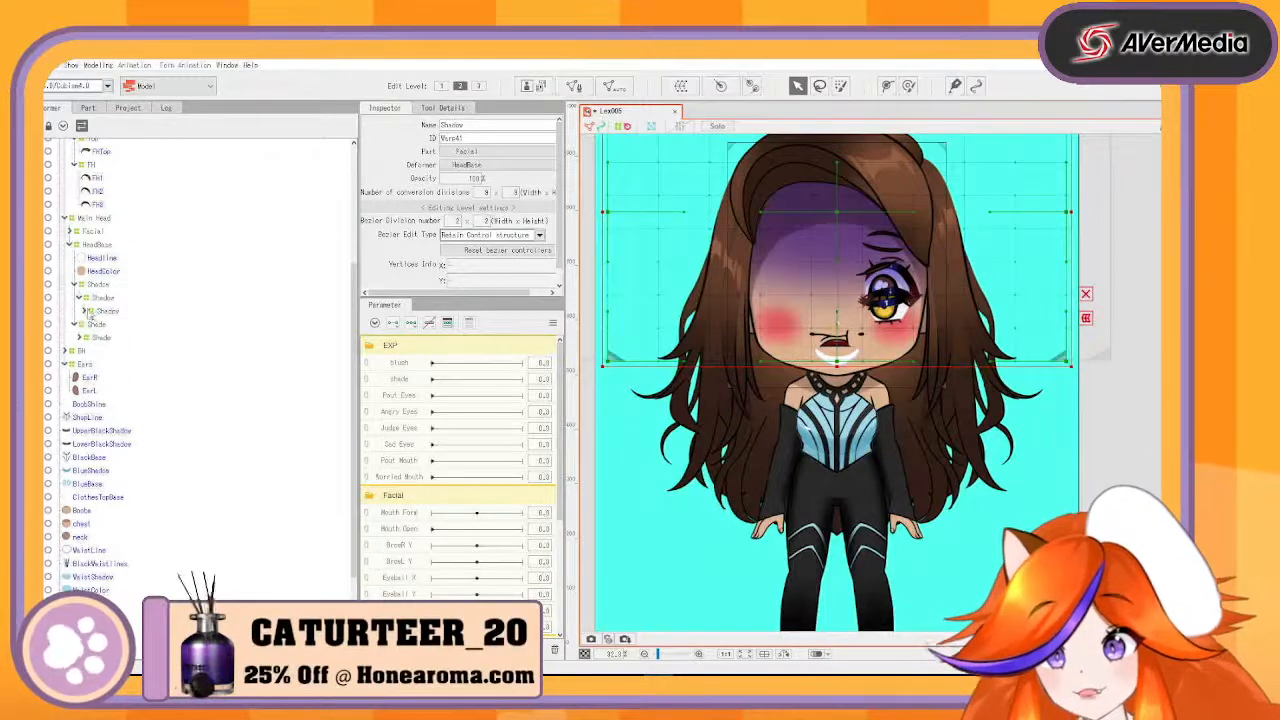
click(85, 311)
click(98, 286)
click(112, 325)
click(98, 287)
click(114, 326)
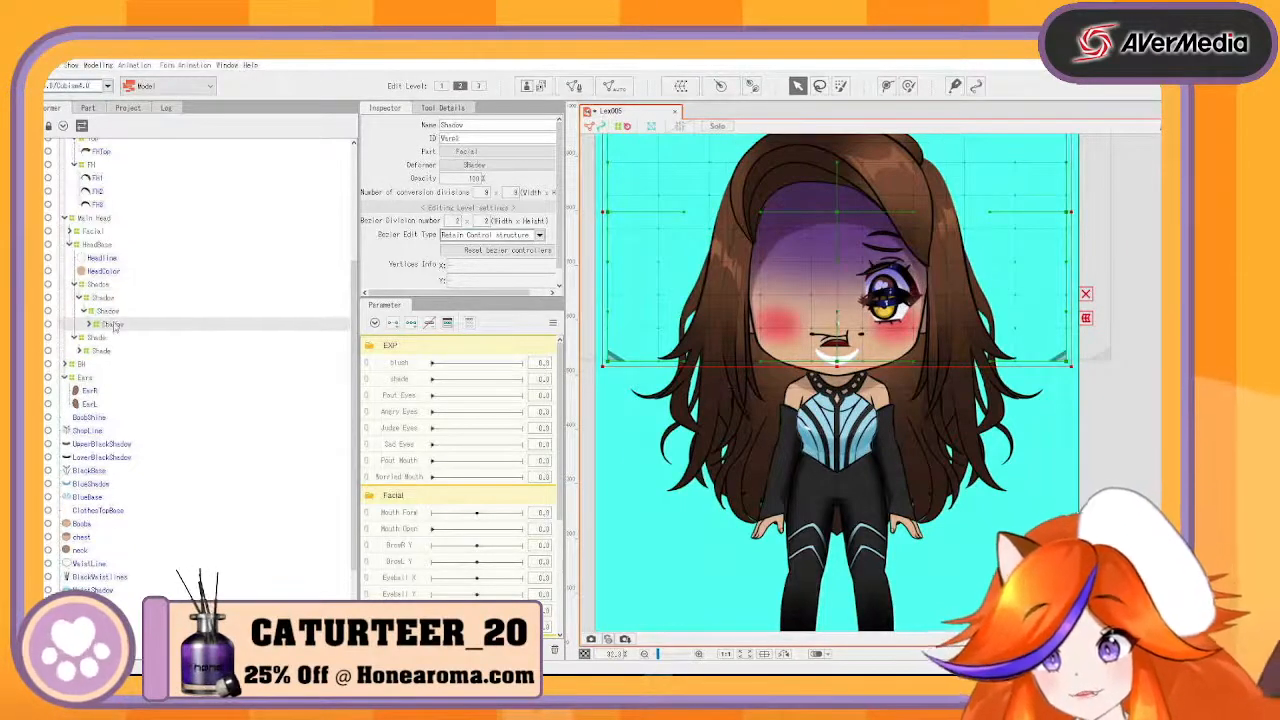
click(99, 286)
click(116, 328)
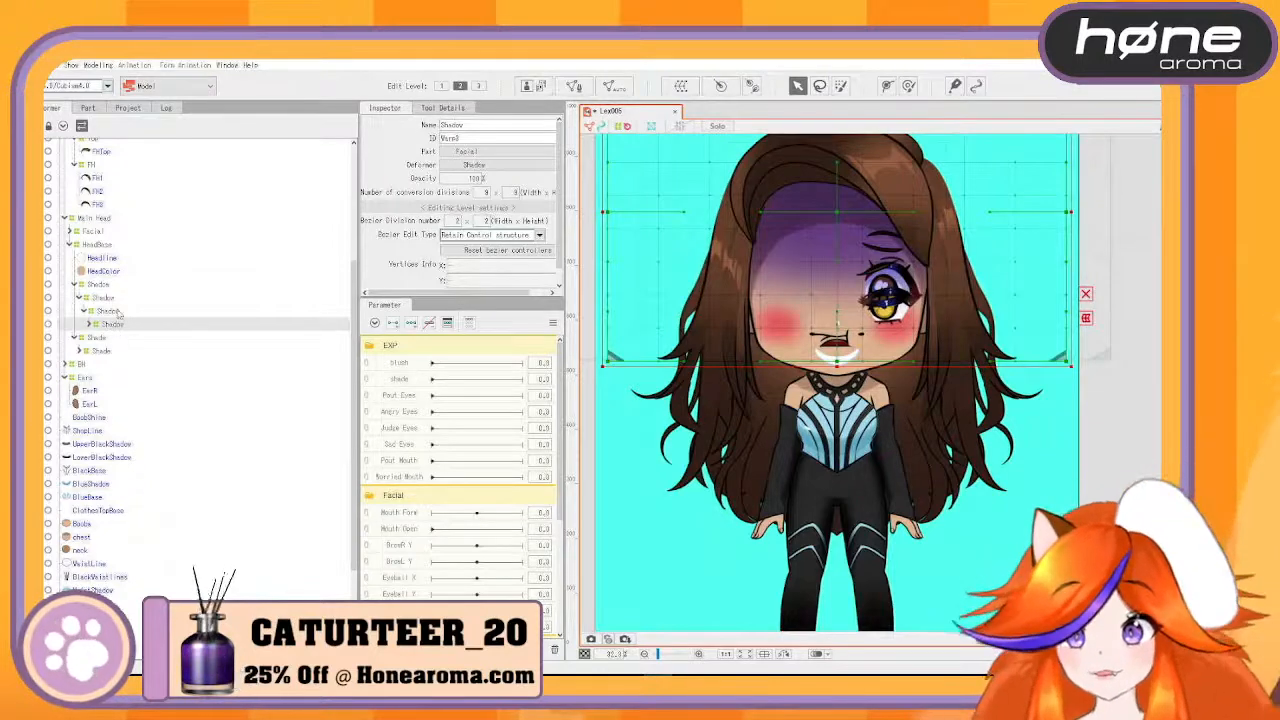
click(110, 312)
click(80, 351)
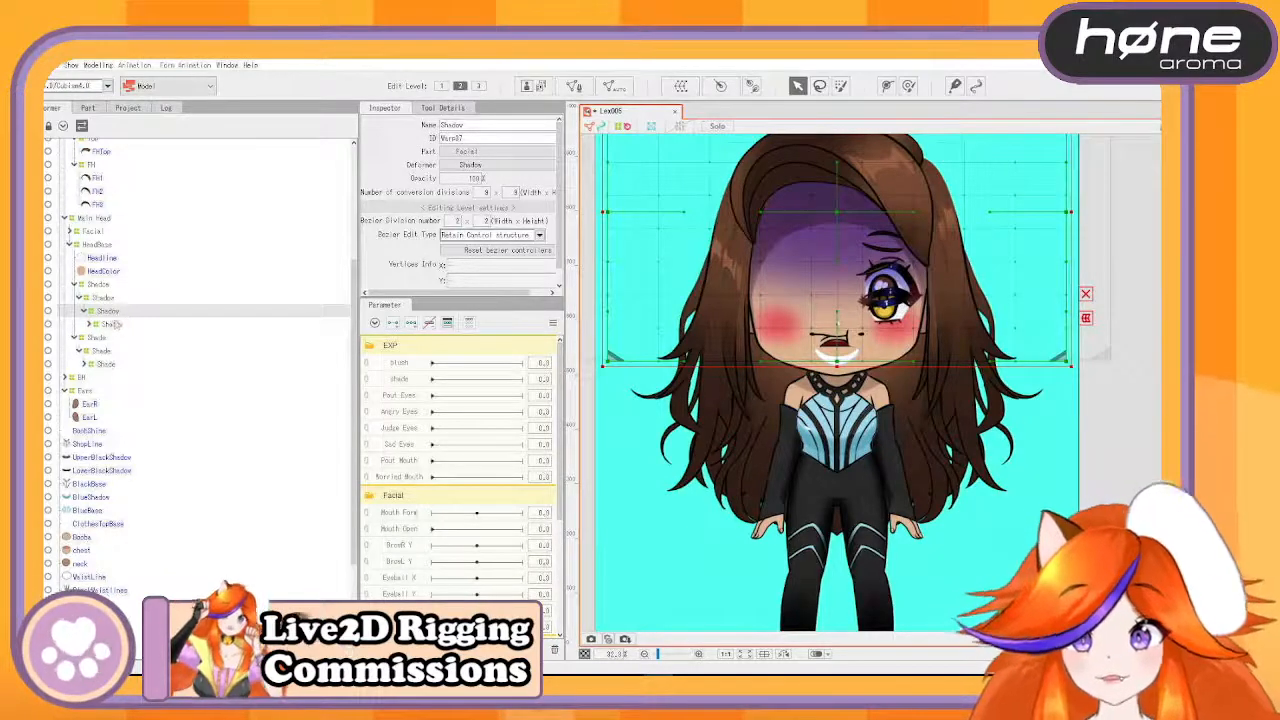
- Expand the Shade deformer chain under HeadBase and rename its third-level warp deformer Exp
click(108, 364)
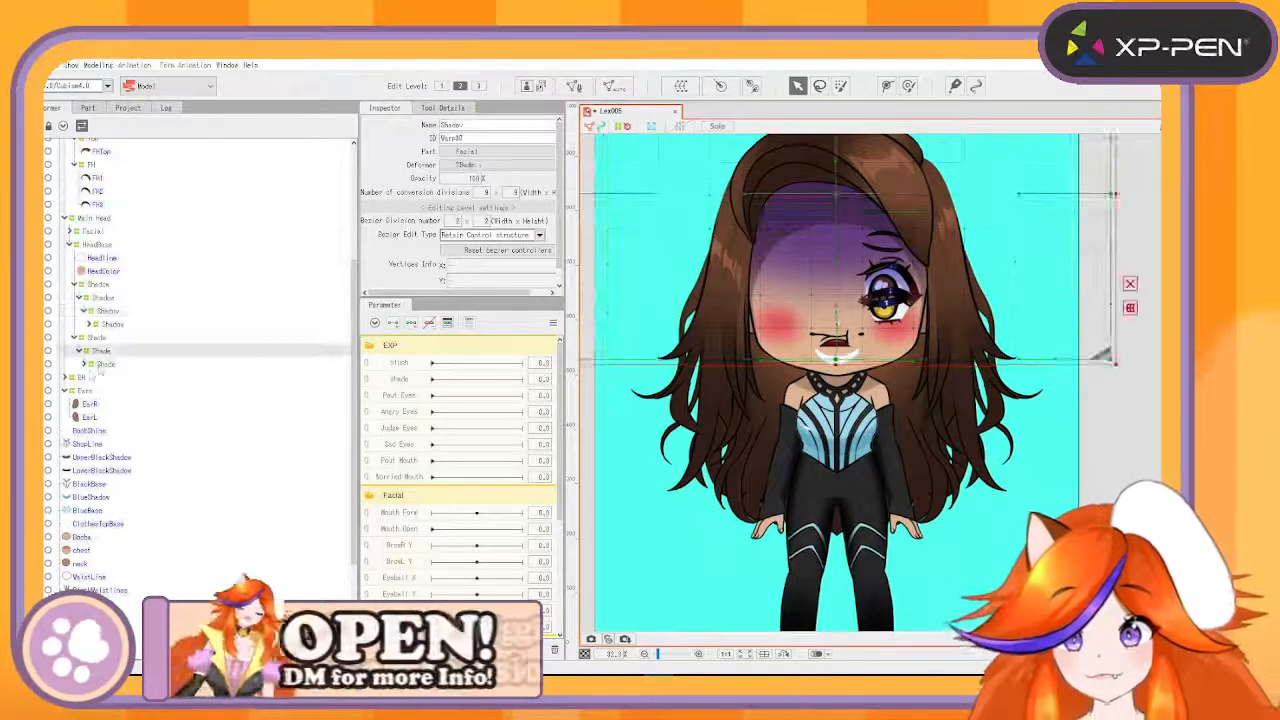
click(84, 364)
click(110, 377)
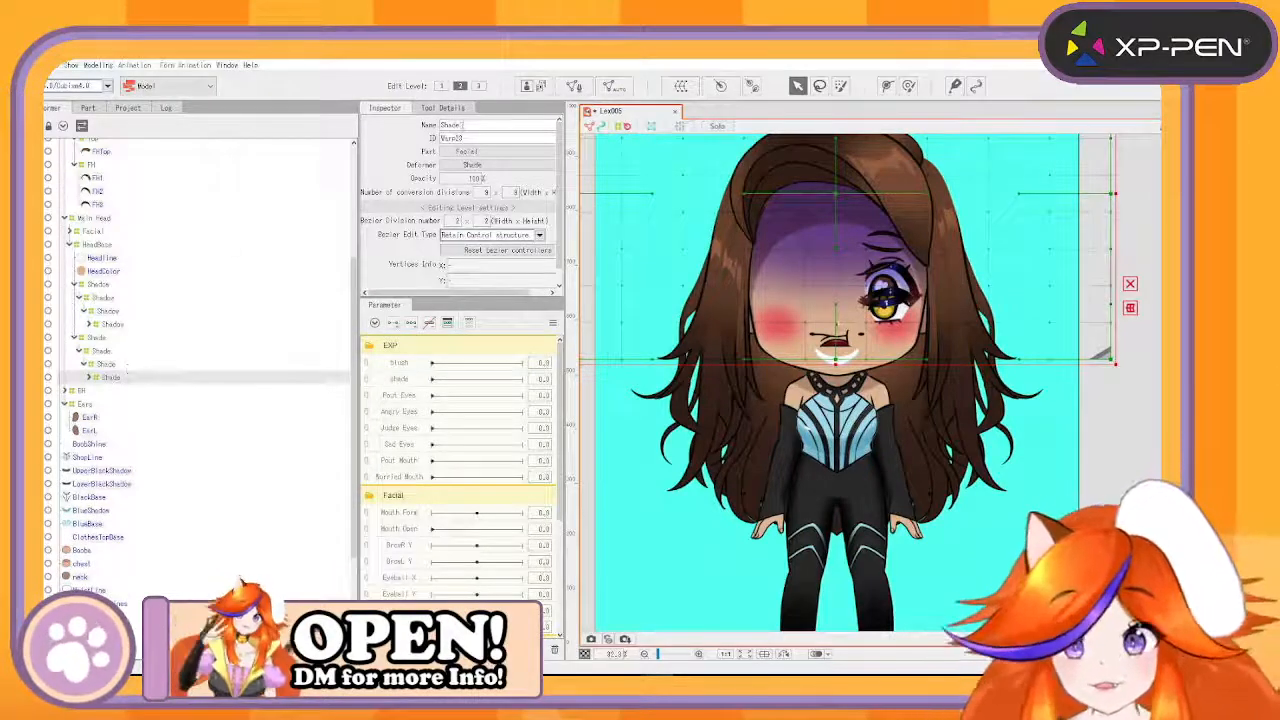
click(107, 365)
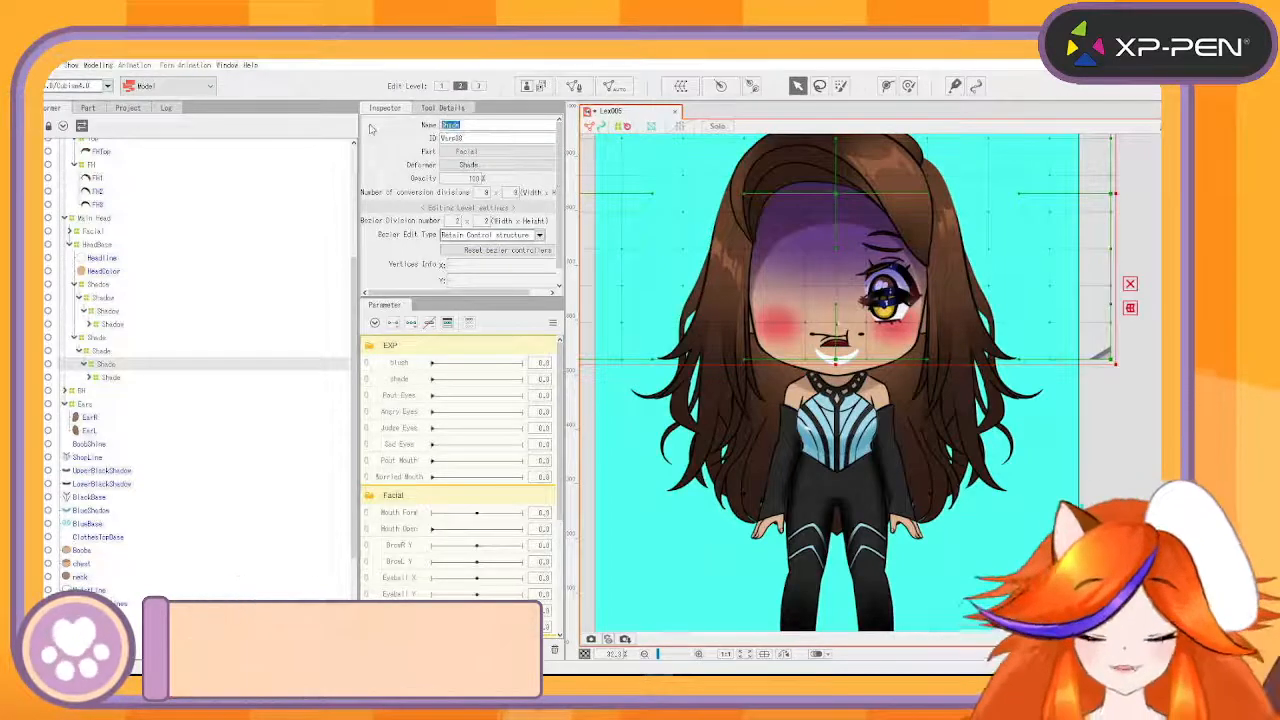
text(Exp)
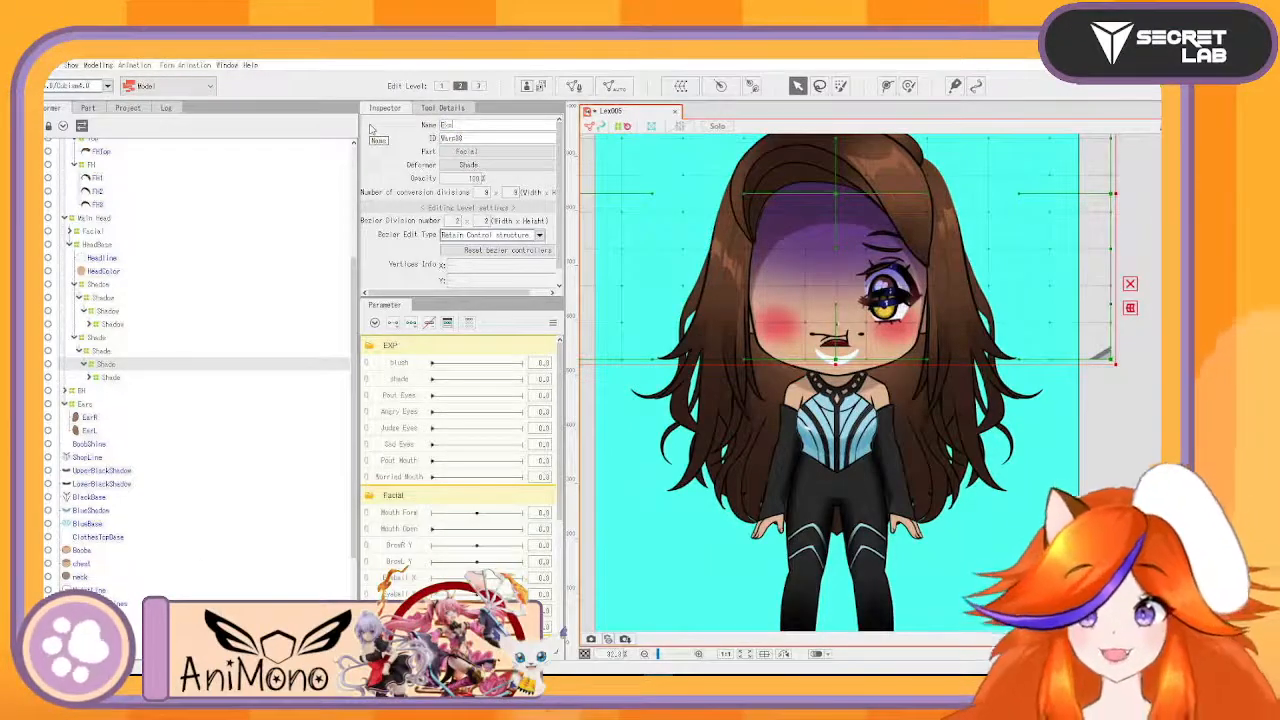
key(Return)
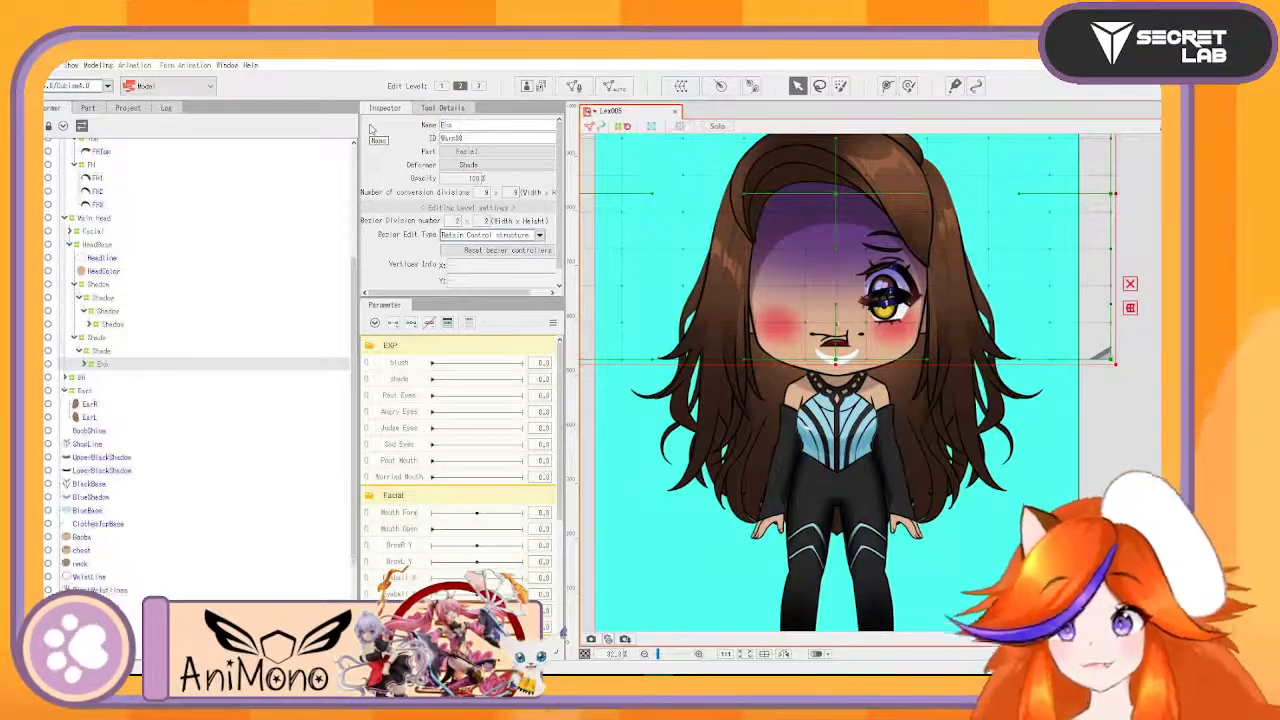
- Key the Exp deformer at three points on the shade parameter, squashing it upward off the face with 0% opacity at value 0
click(423, 378)
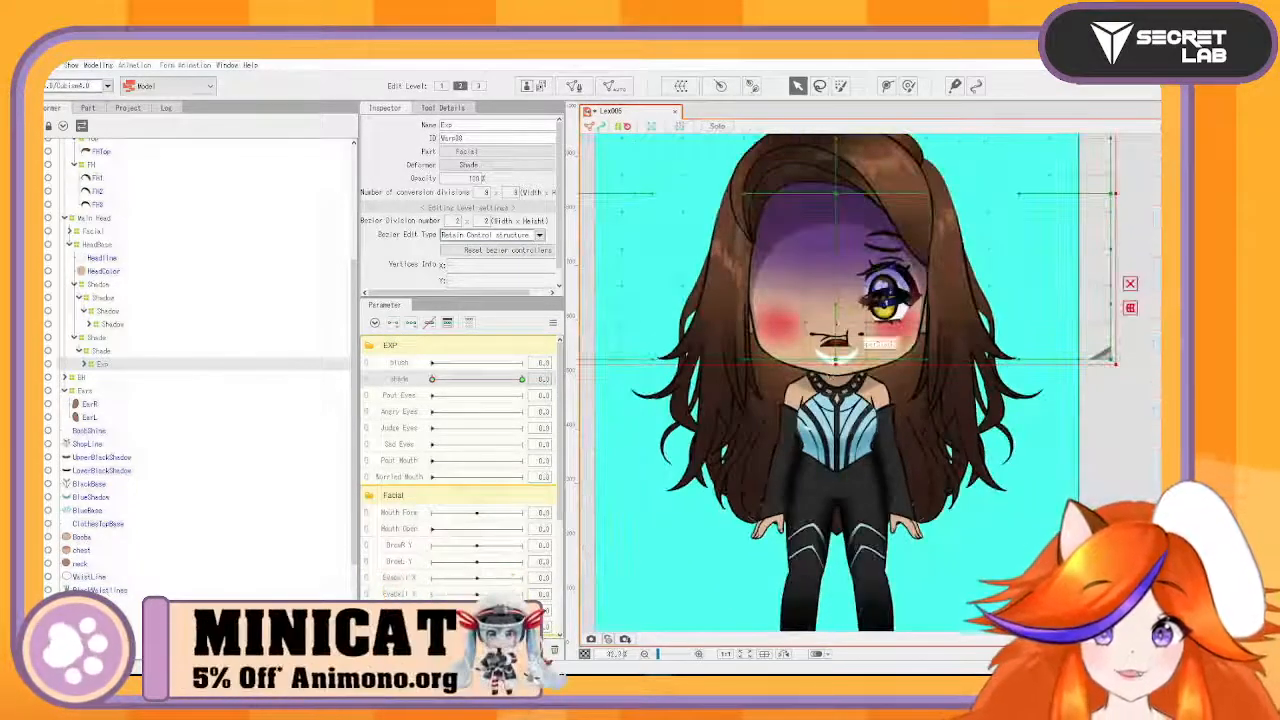
drag(836, 364, 836, 154)
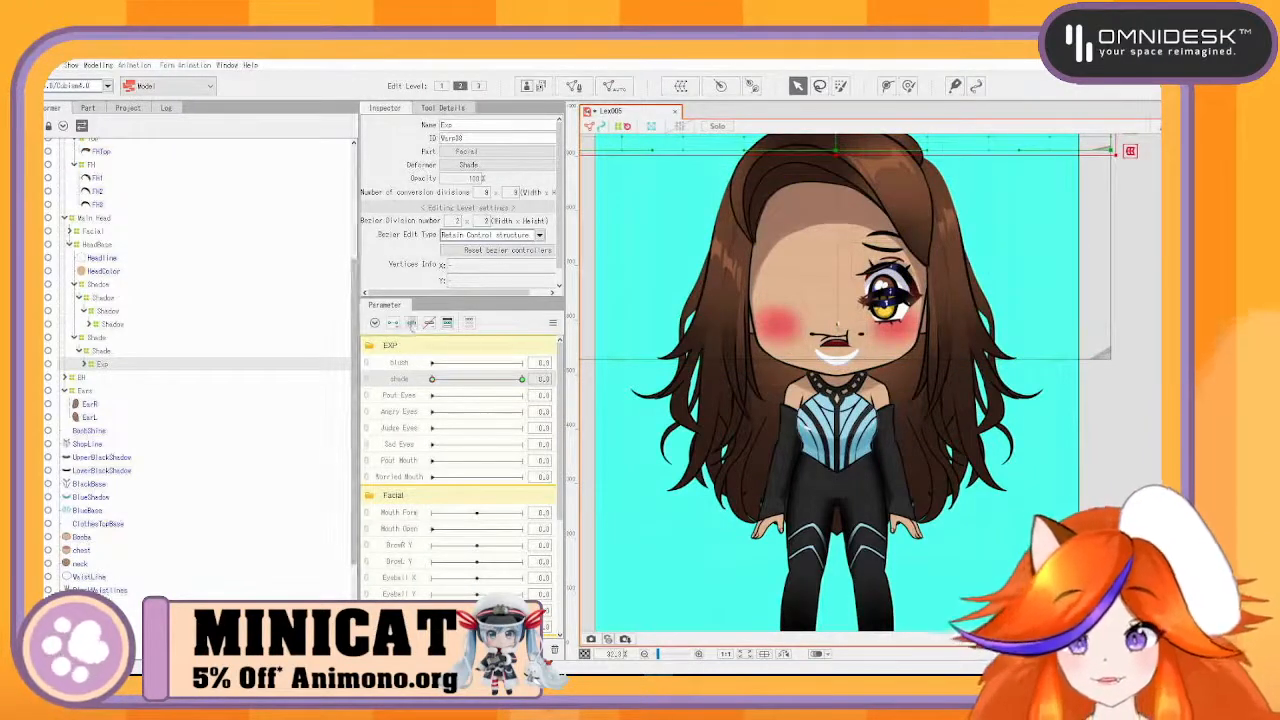
click(411, 323)
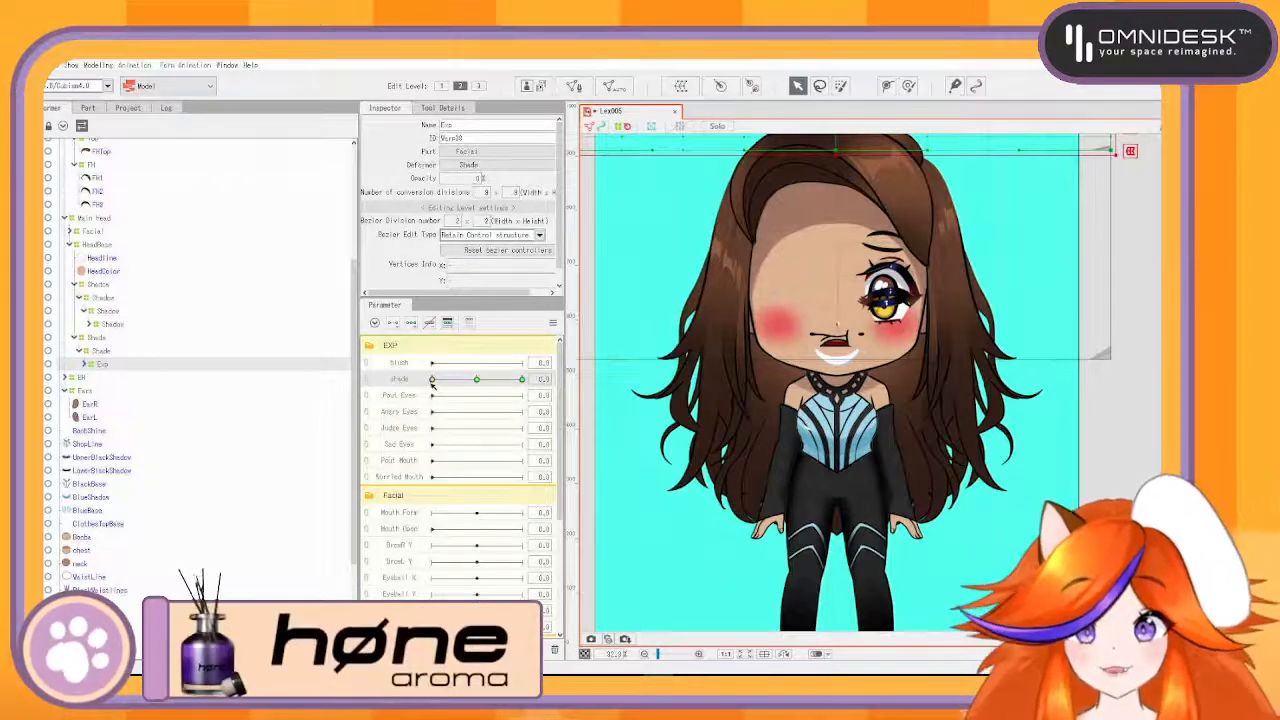
click(478, 380)
mouse_move(481, 384)
mouse_down()
mouse_move(518, 386)
mouse_move(449, 384)
mouse_move(530, 380)
mouse_move(424, 380)
mouse_up()
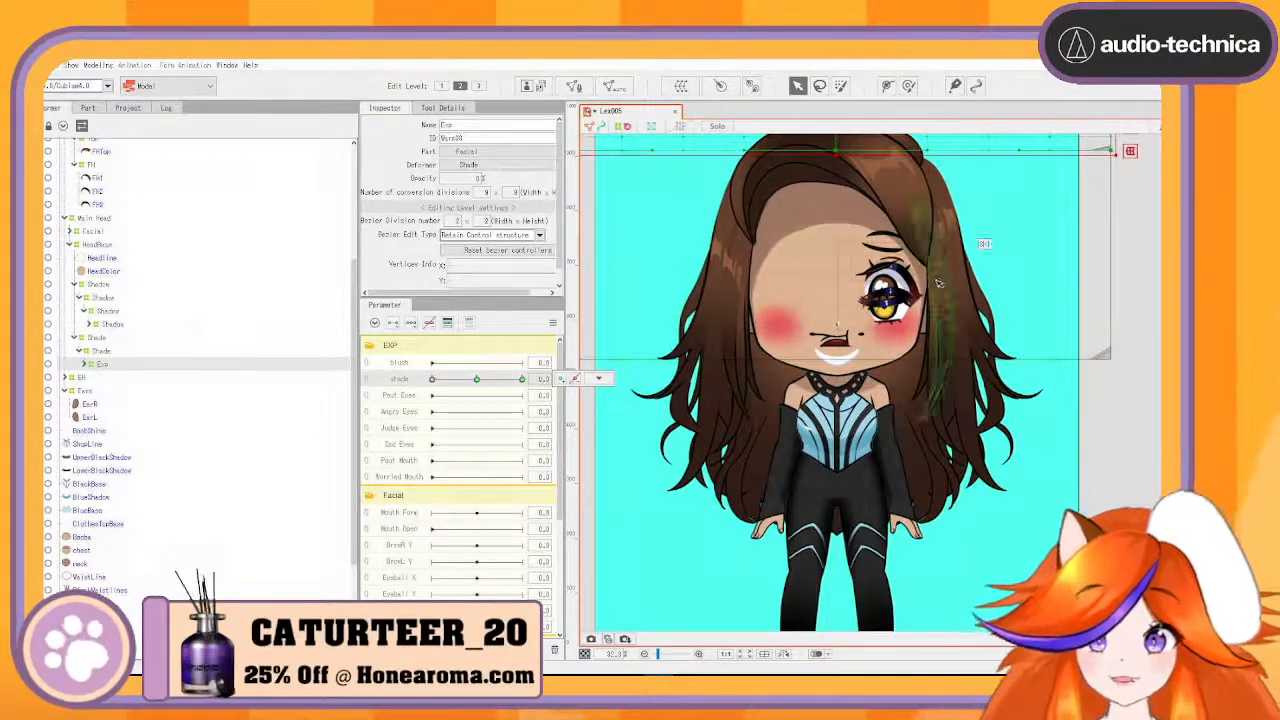
- Create Heavy warp deformers as parents of PoutBlush in the Blush group and nest them, renaming the second level EXP
click(69, 244)
click(72, 232)
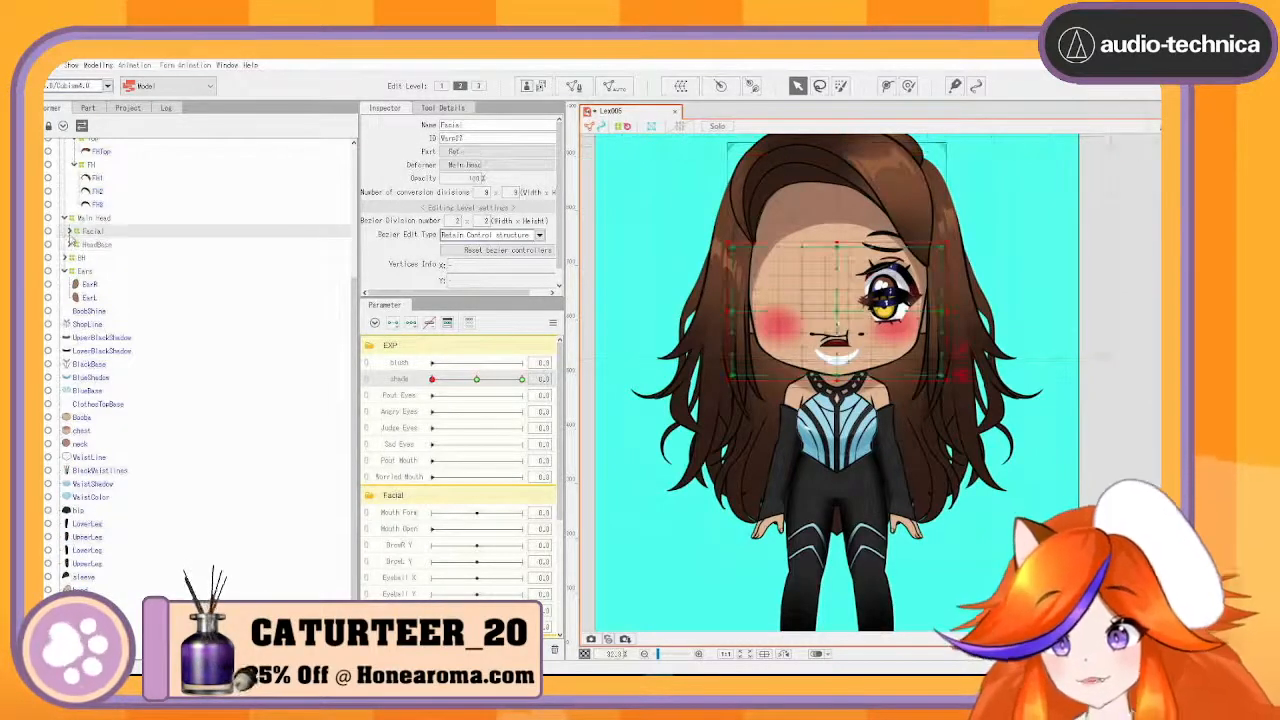
click(69, 231)
click(75, 258)
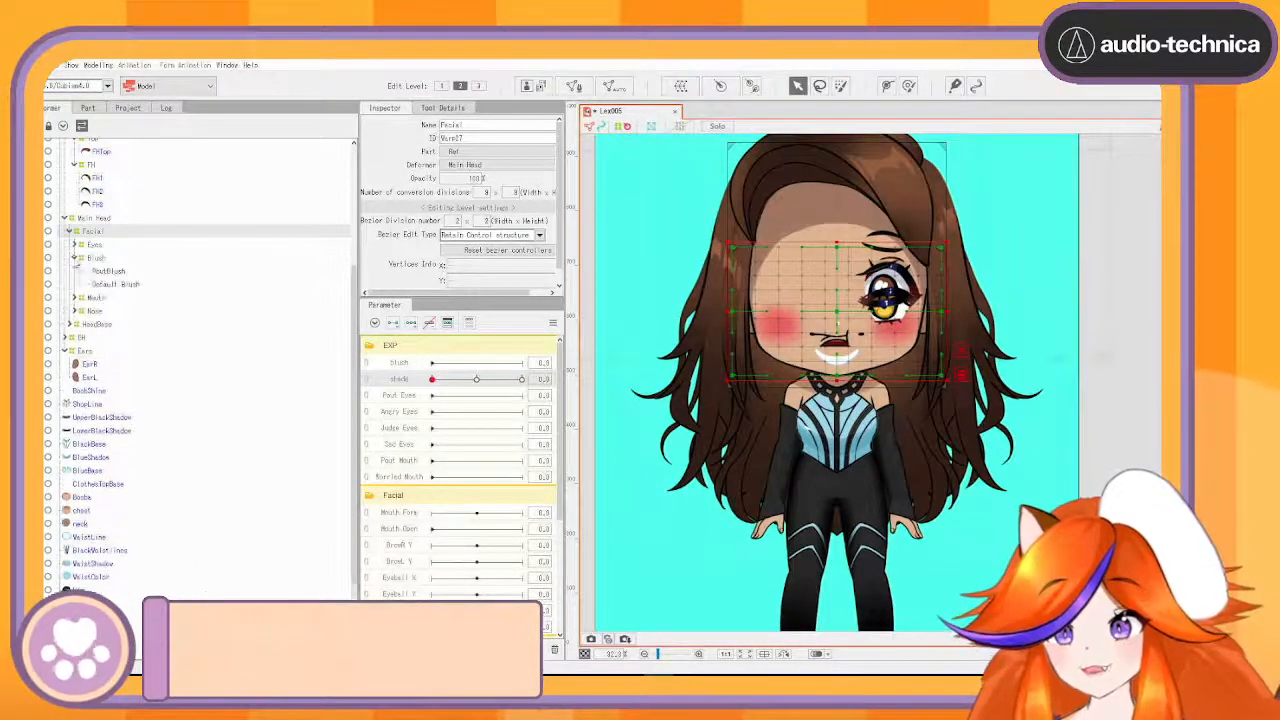
click(108, 271)
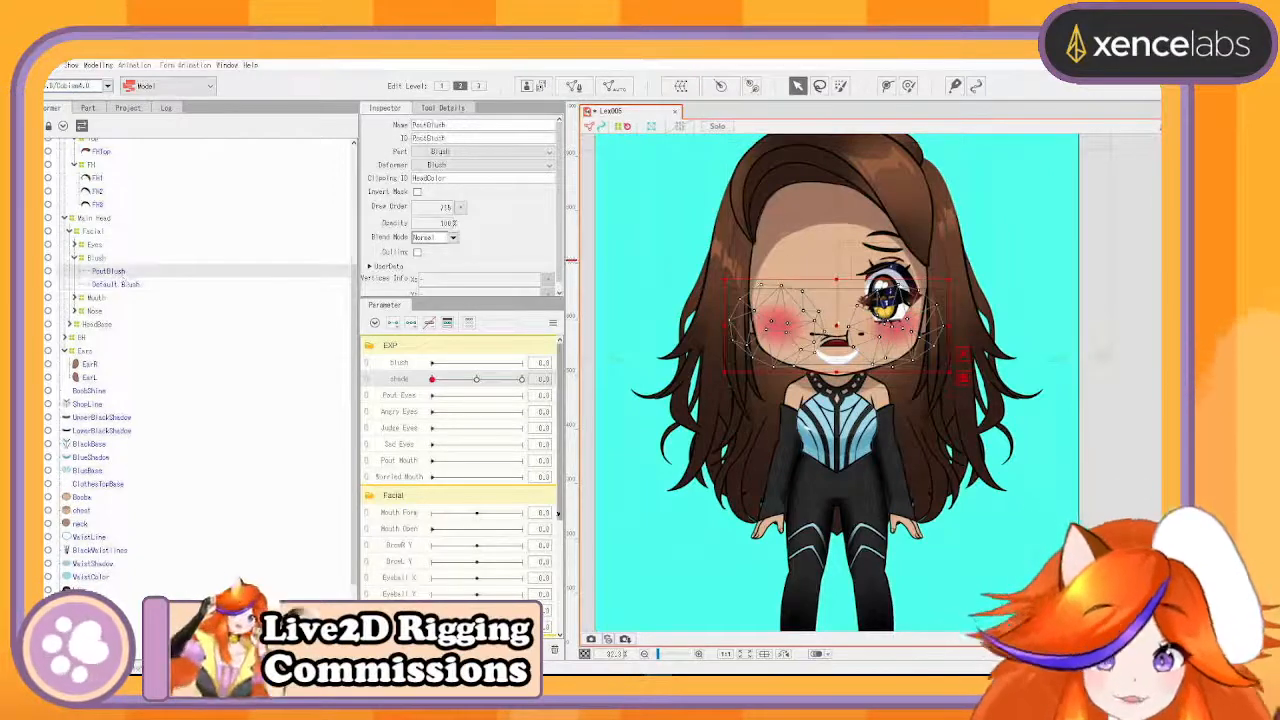
click(680, 87)
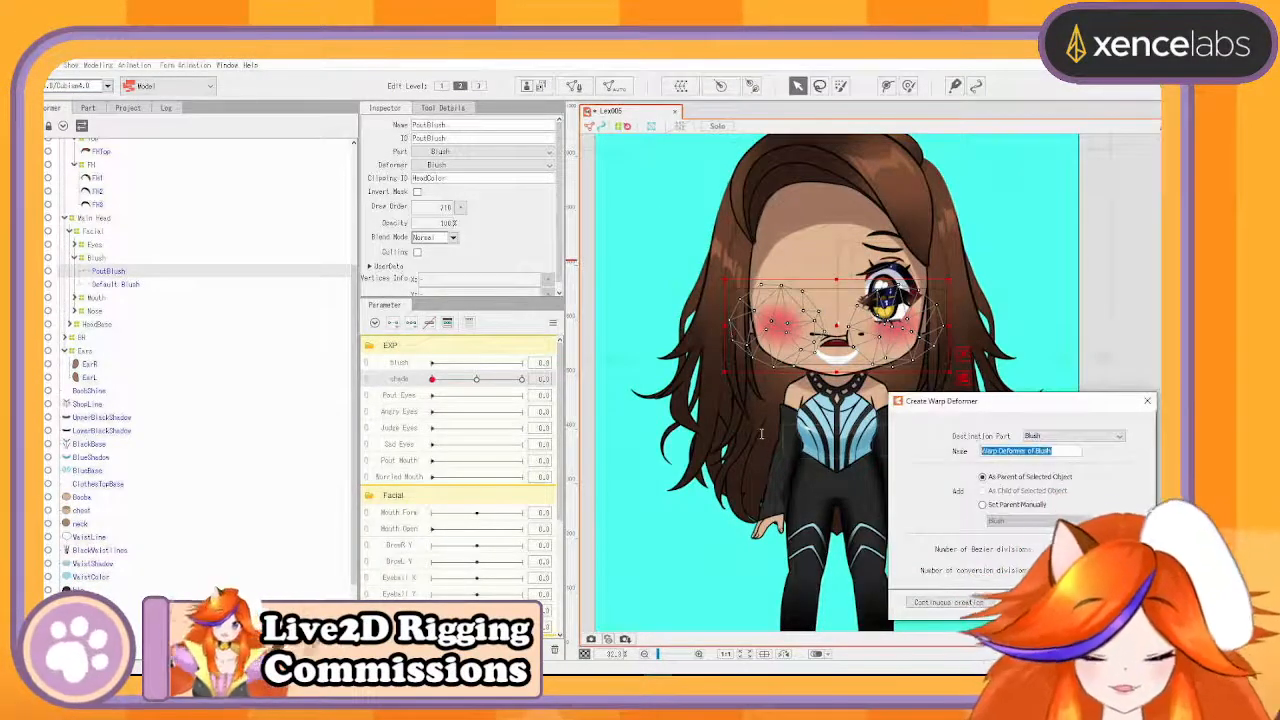
text(Heavy)
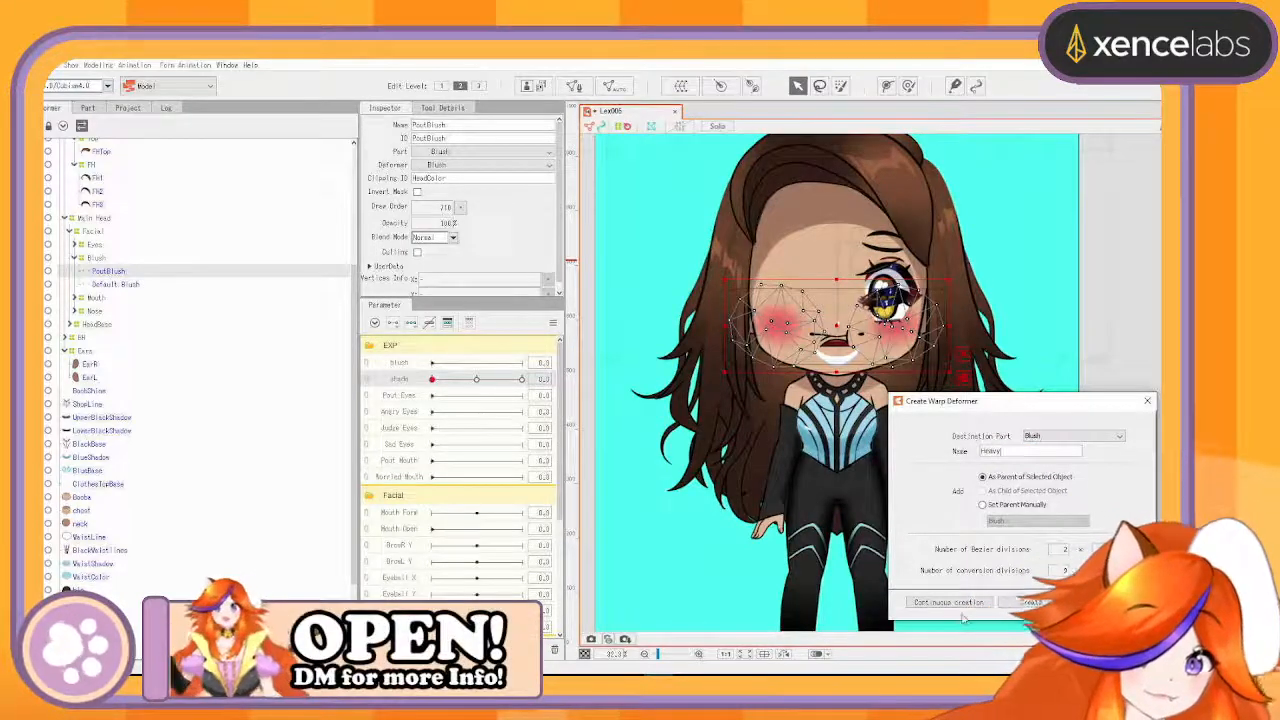
click(950, 603)
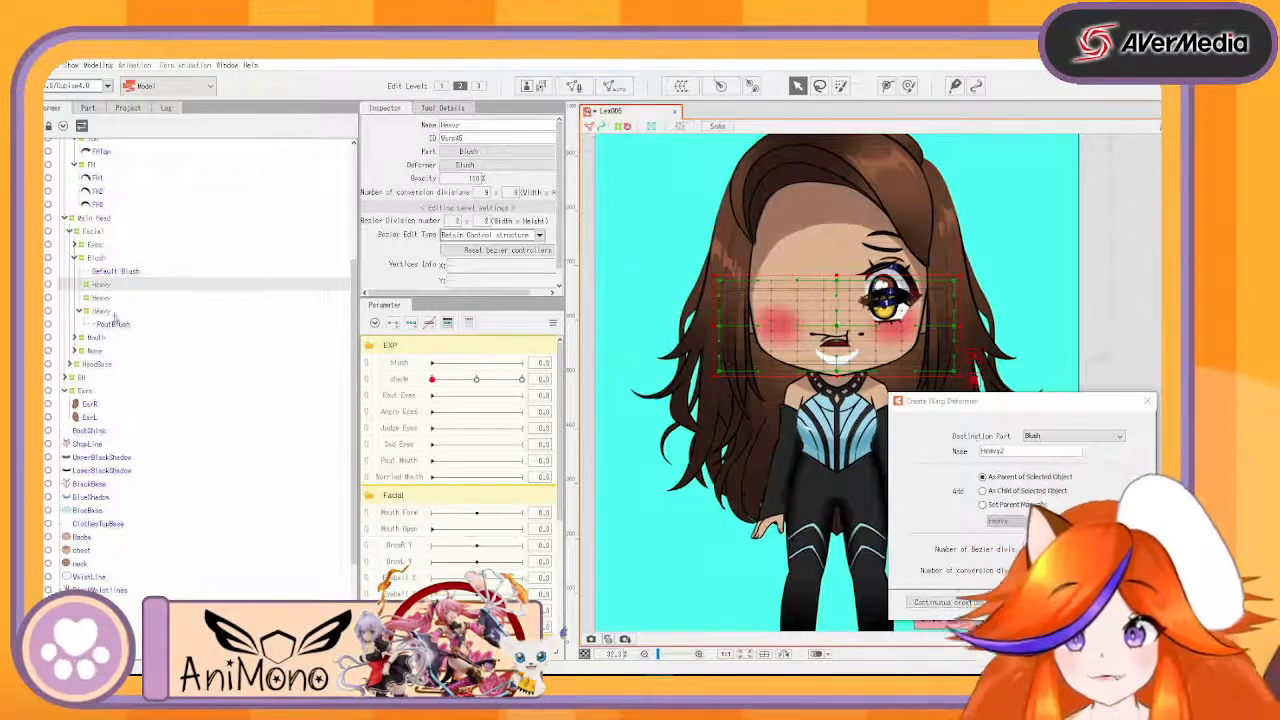
drag(108, 312, 104, 304)
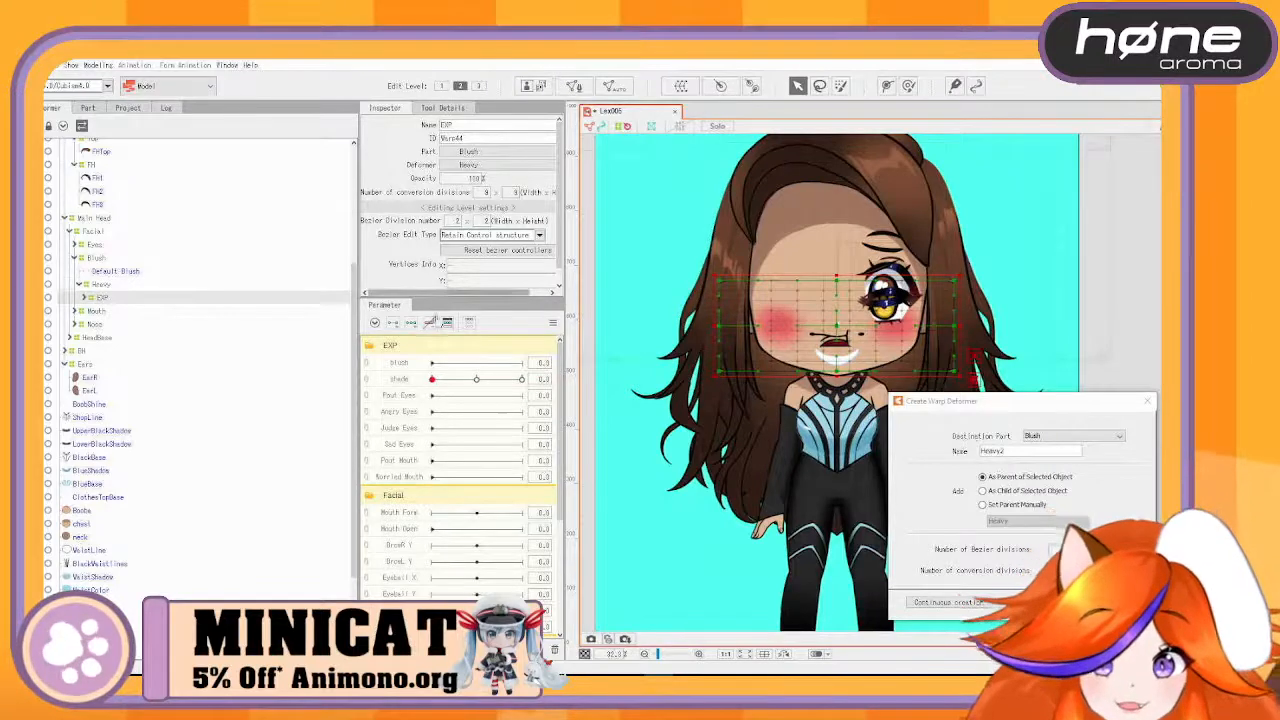
- Key the blush EXP deformer at two points on the blush parameter with 0% opacity at value 0, and close the warp deformer dialog
click(413, 368)
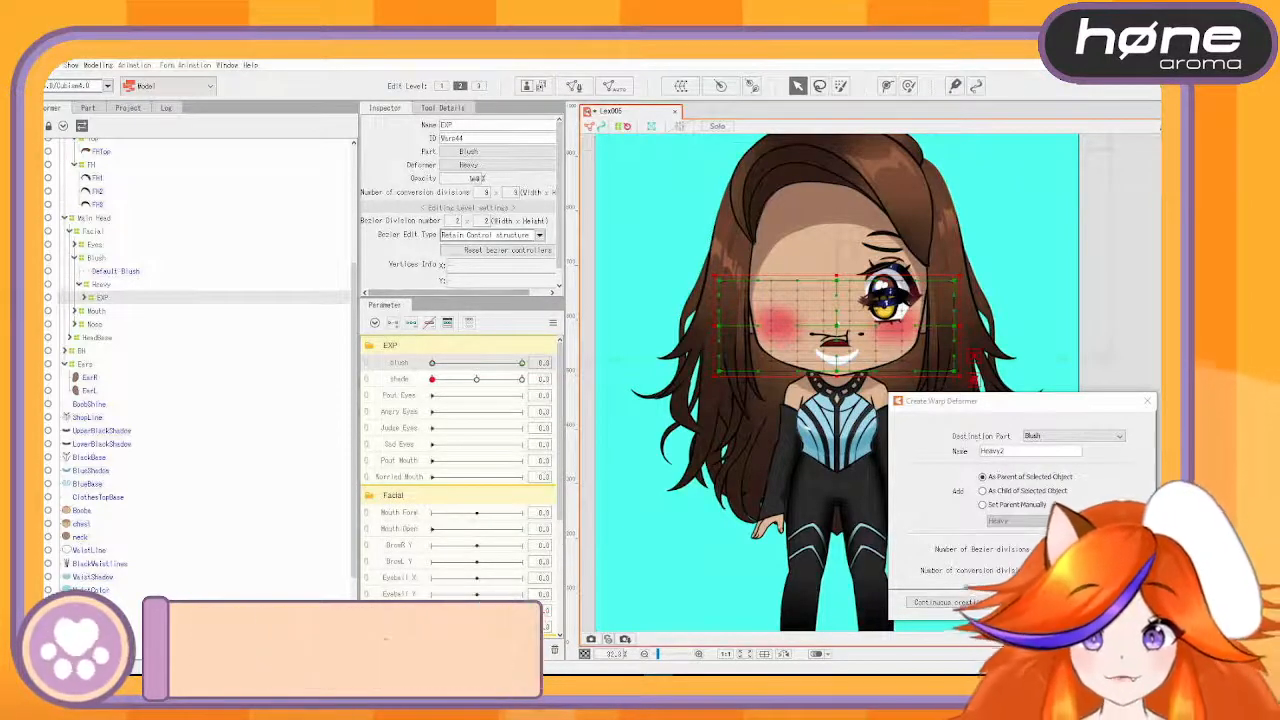
click(477, 181)
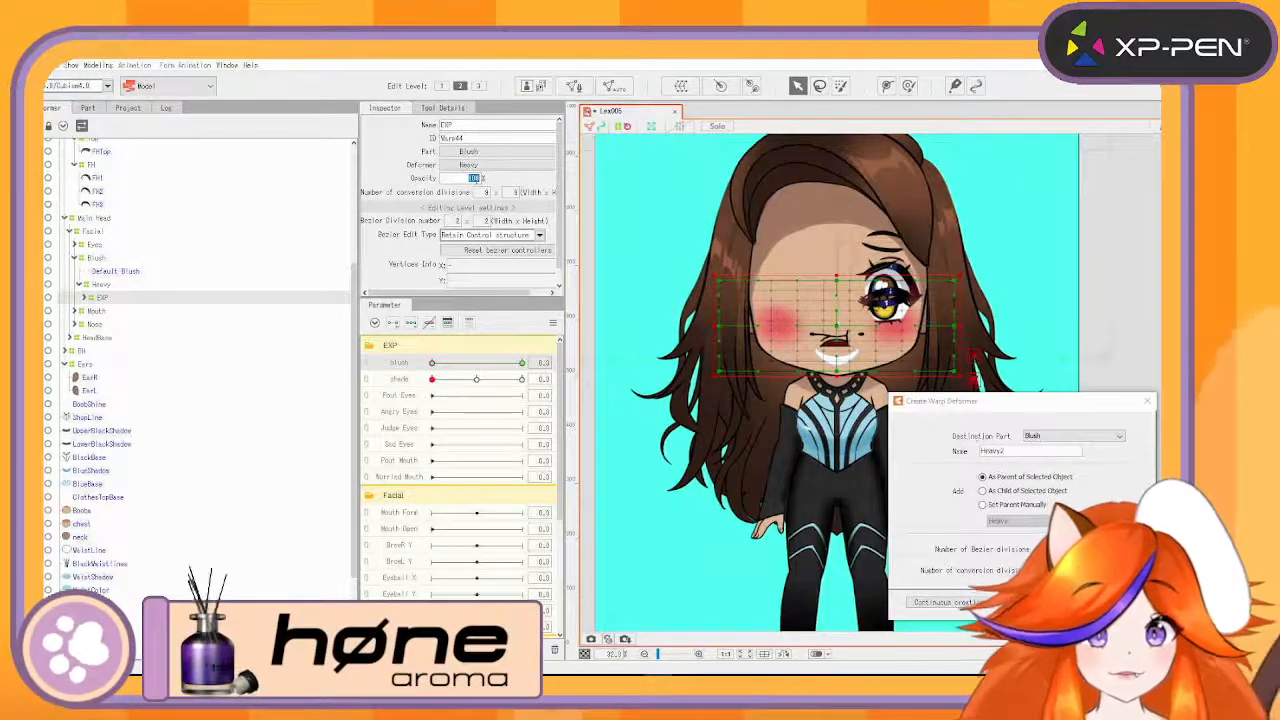
text(0)
key(Return)
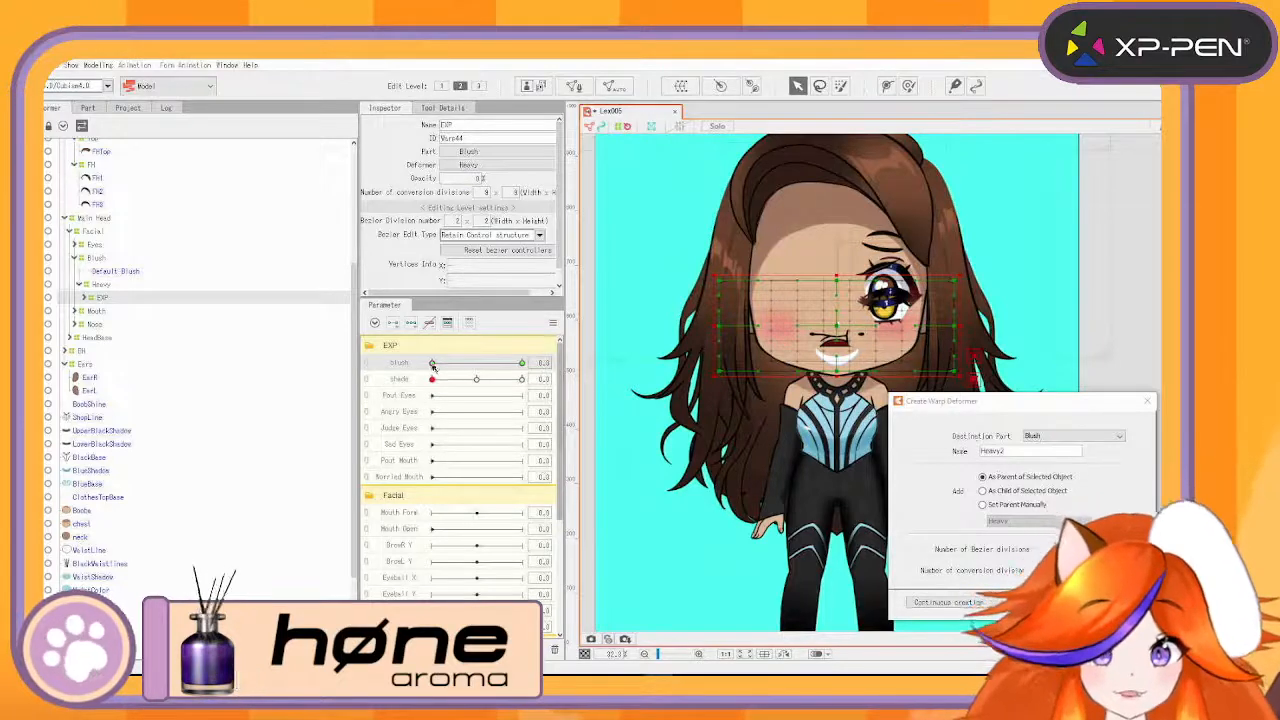
drag(433, 366, 349, 401)
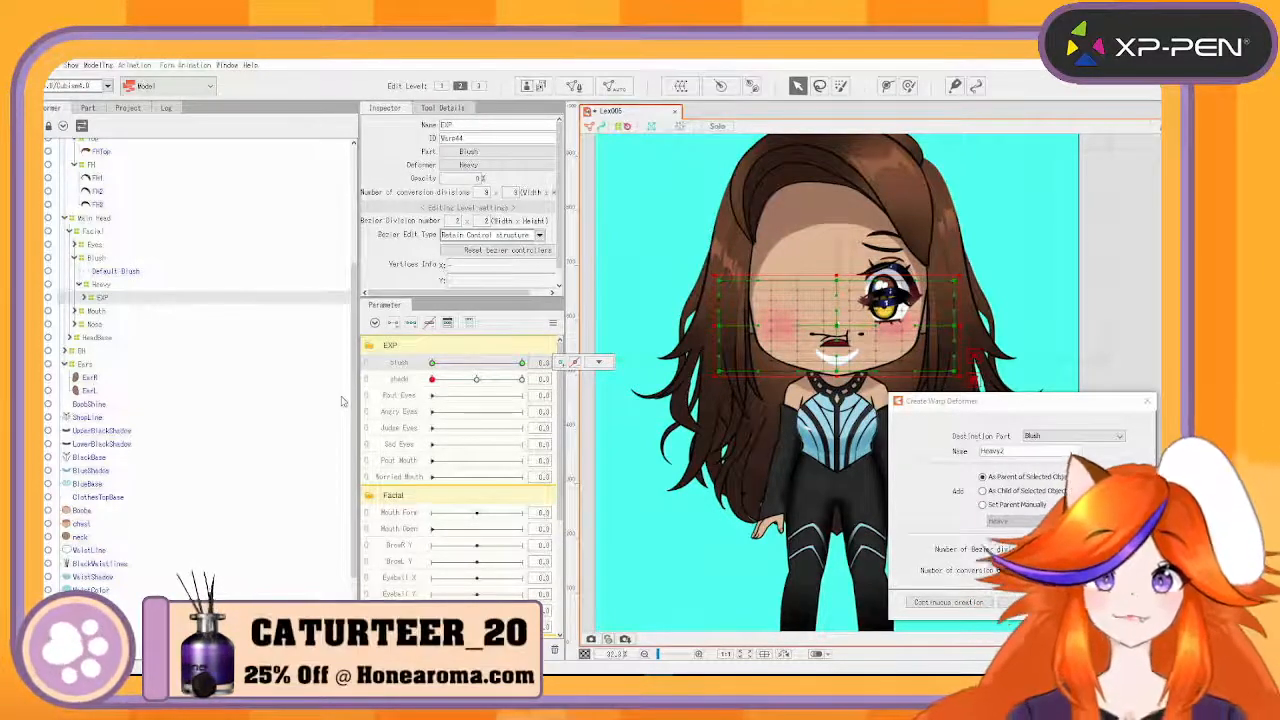
click(1126, 265)
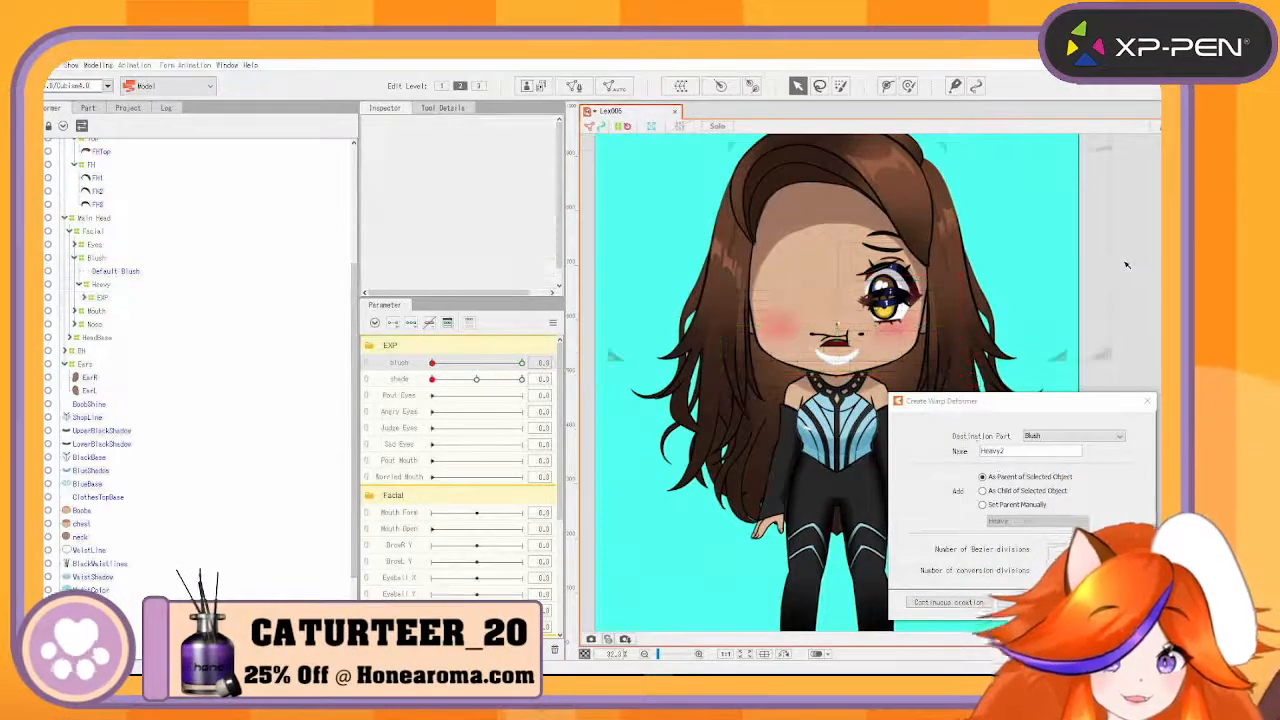
click(1147, 401)
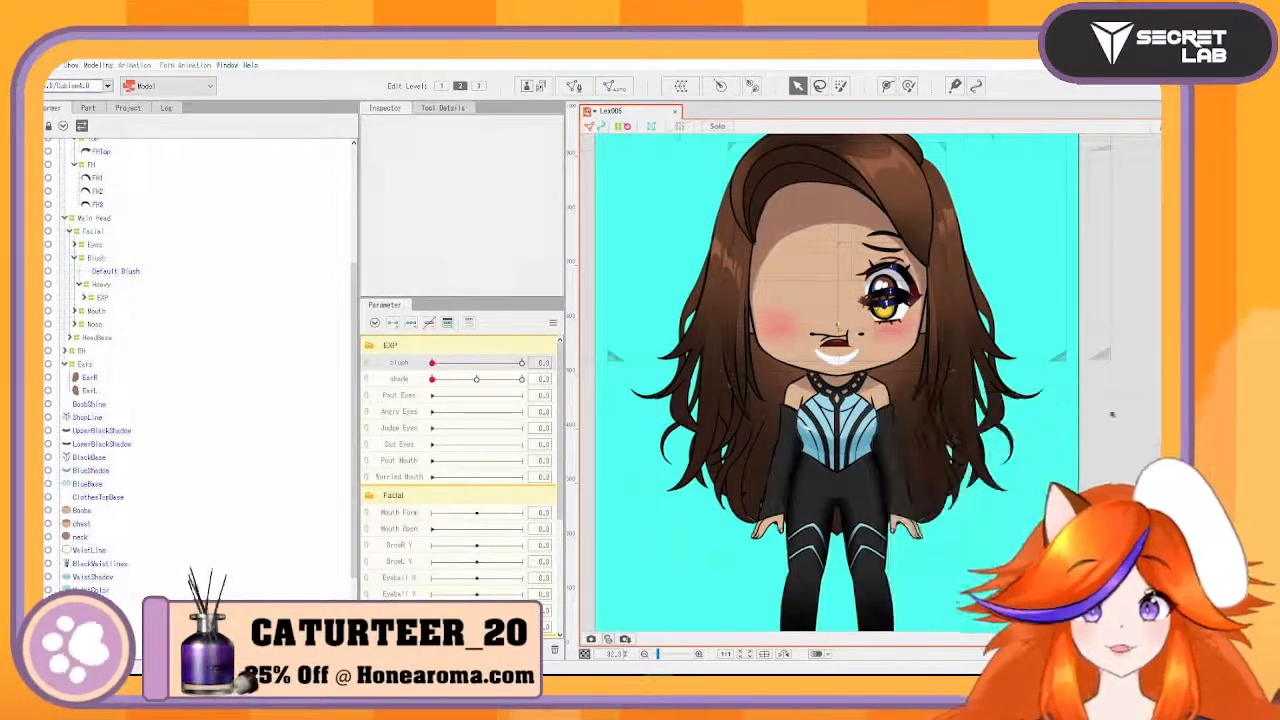
- Add a new parameter named Pout brow below Worried Mouth in the EXP group, with its minimum set to 0
click(424, 476)
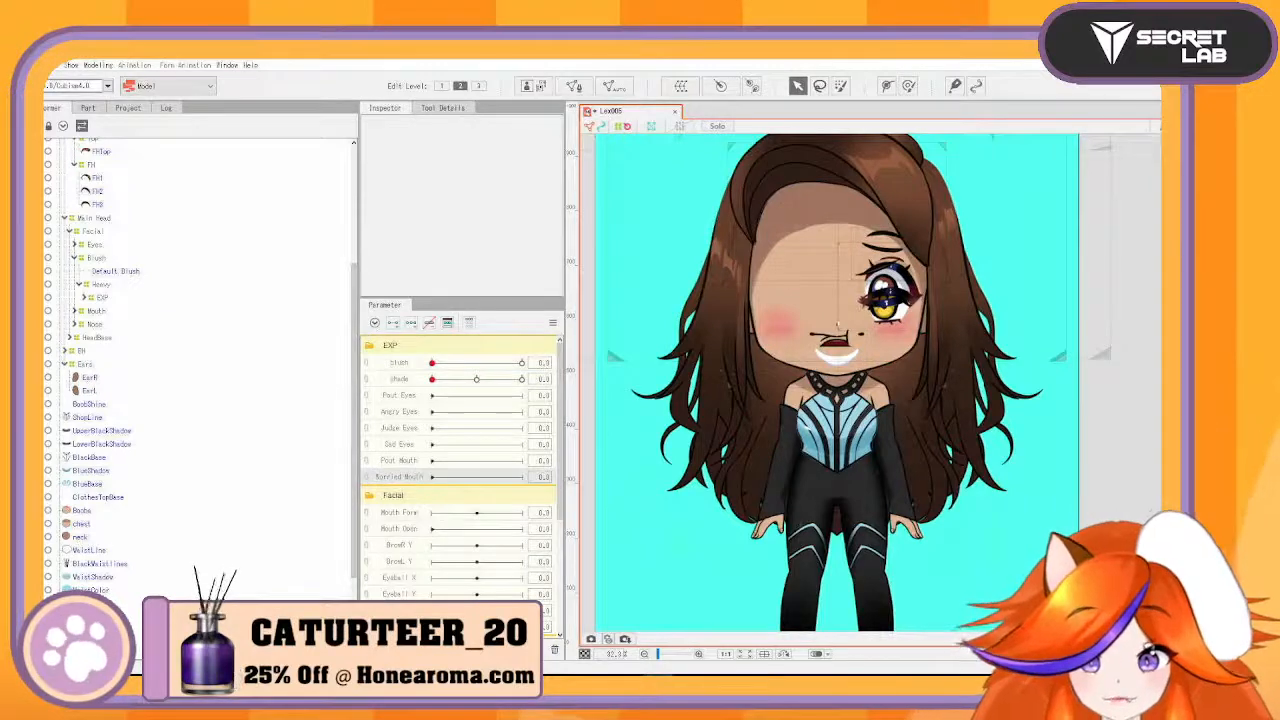
click(537, 650)
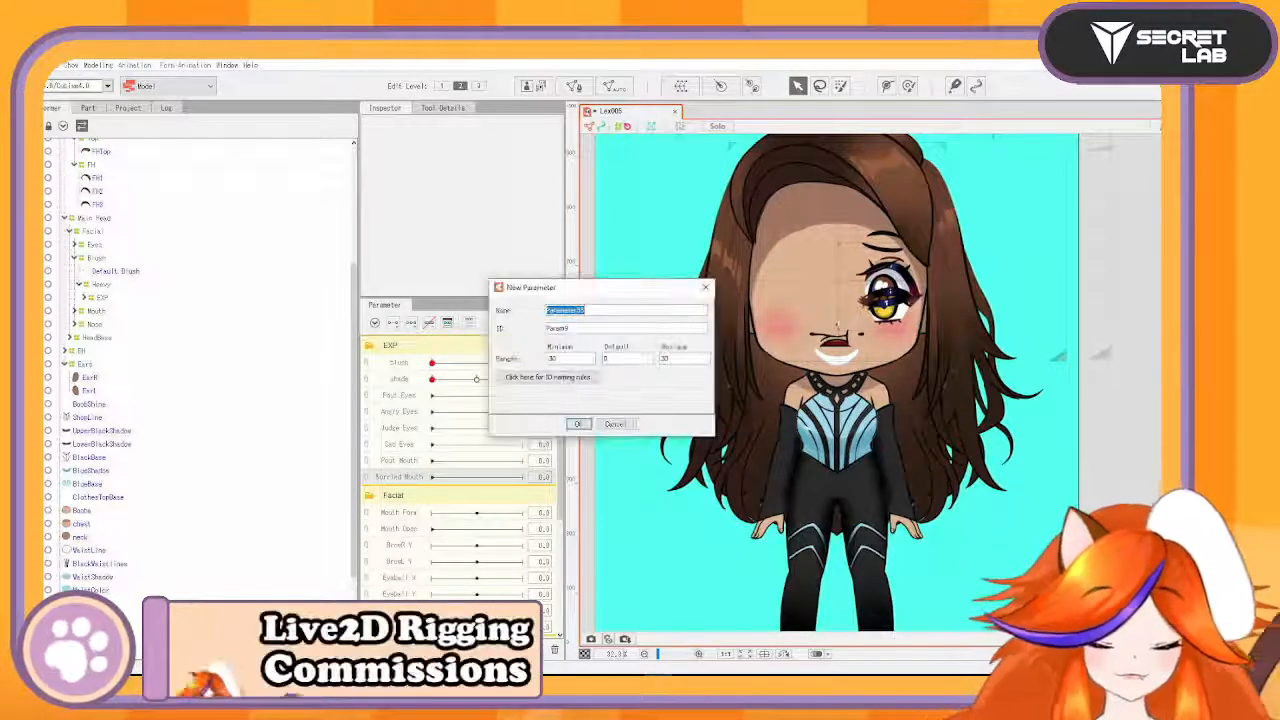
text(F)
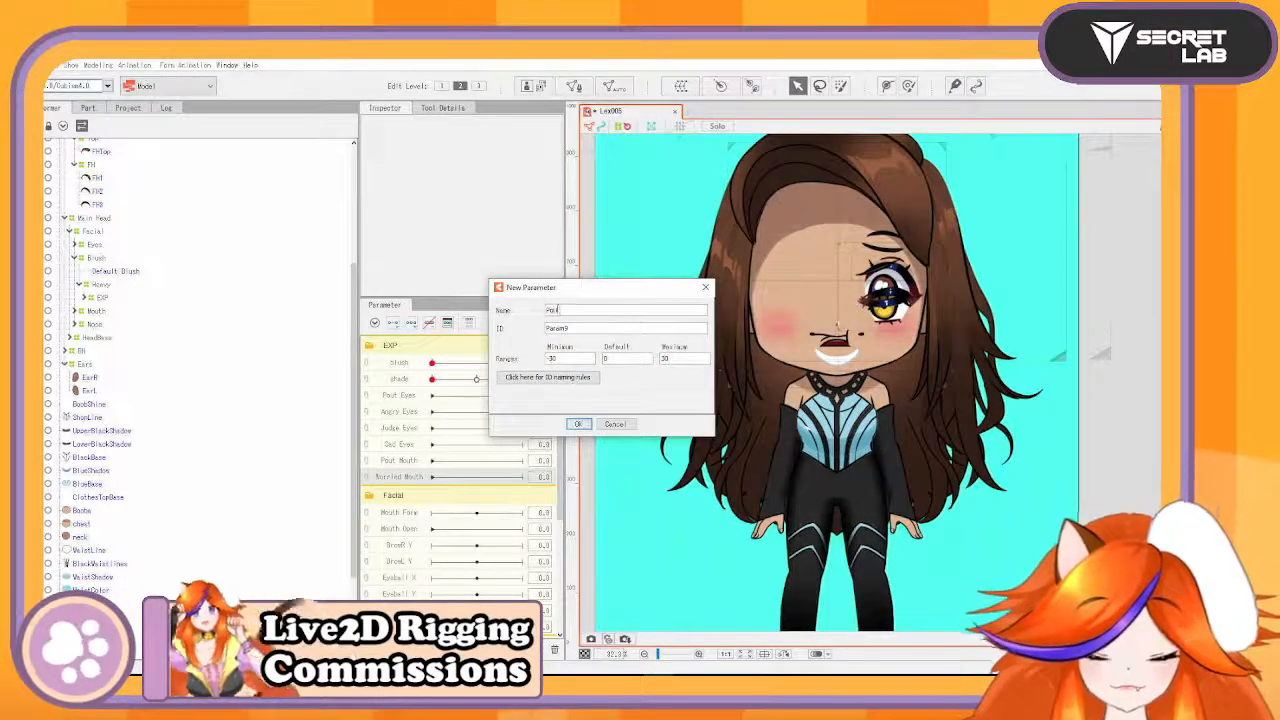
text(out brow)
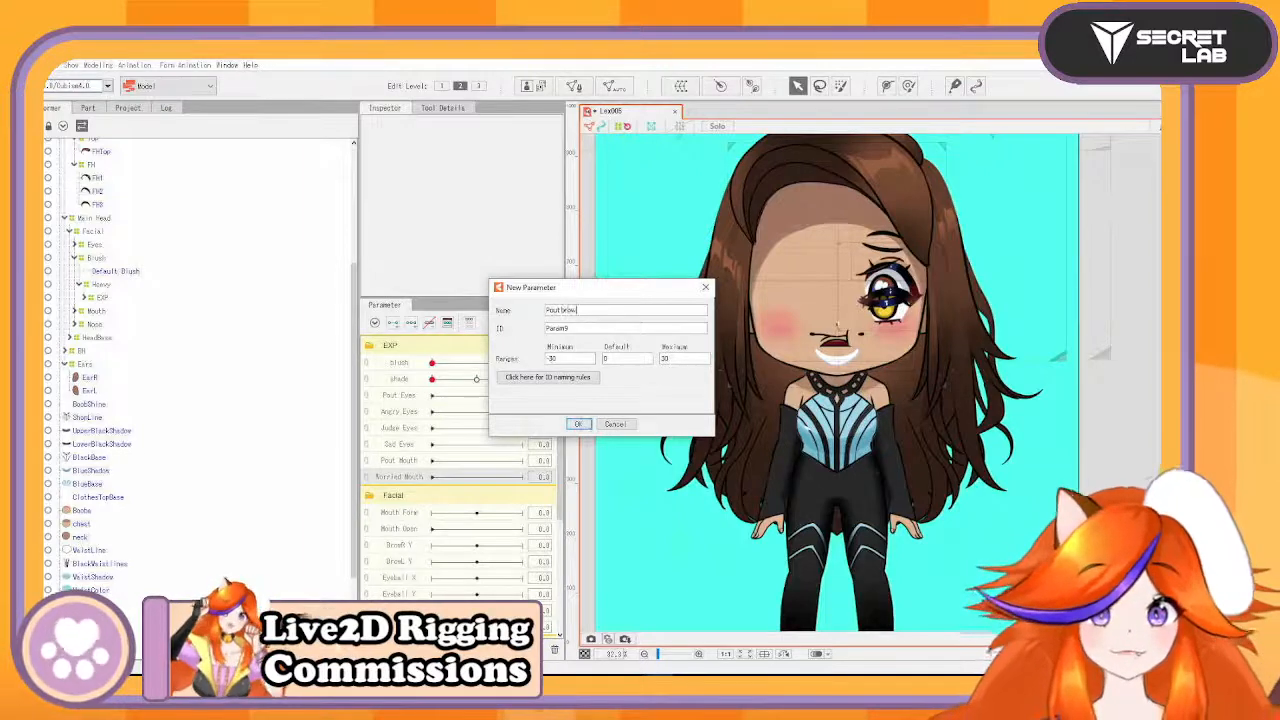
double_click(552, 358)
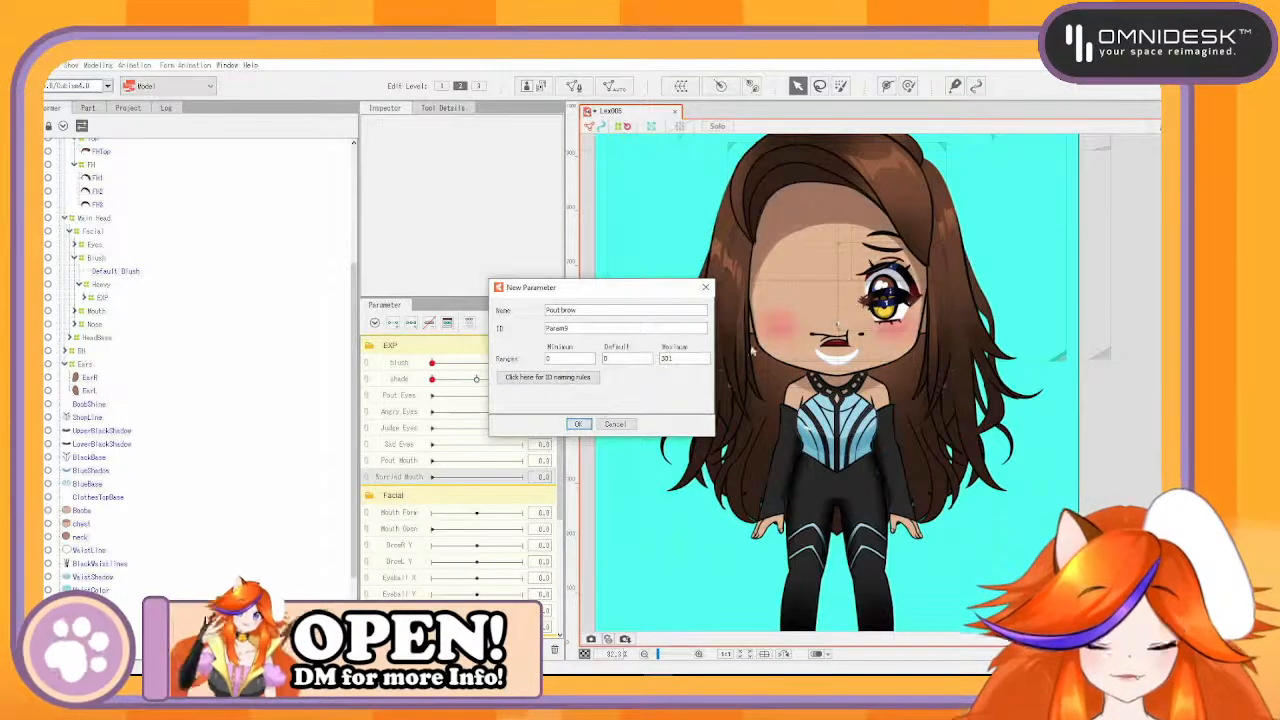
click(580, 424)
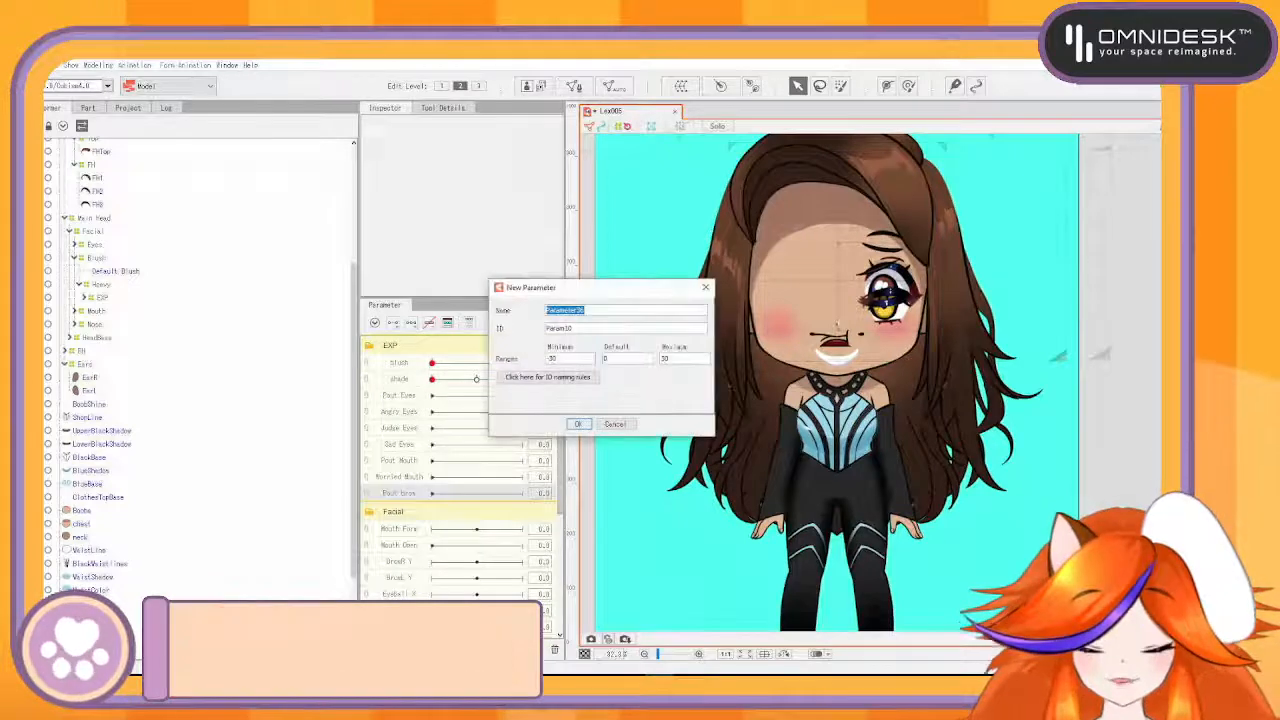
- Add another EXP parameter named Worried Brow, with its minimum set to 0
text(W)
text(om)
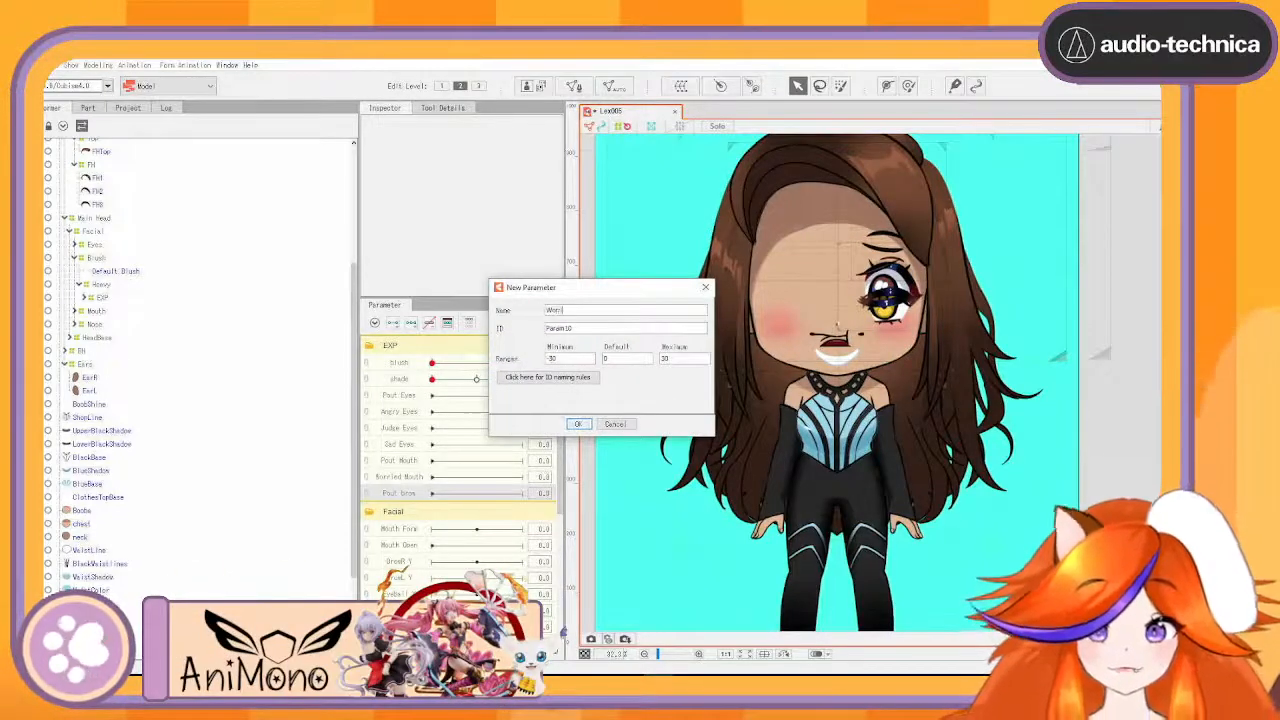
text(en)
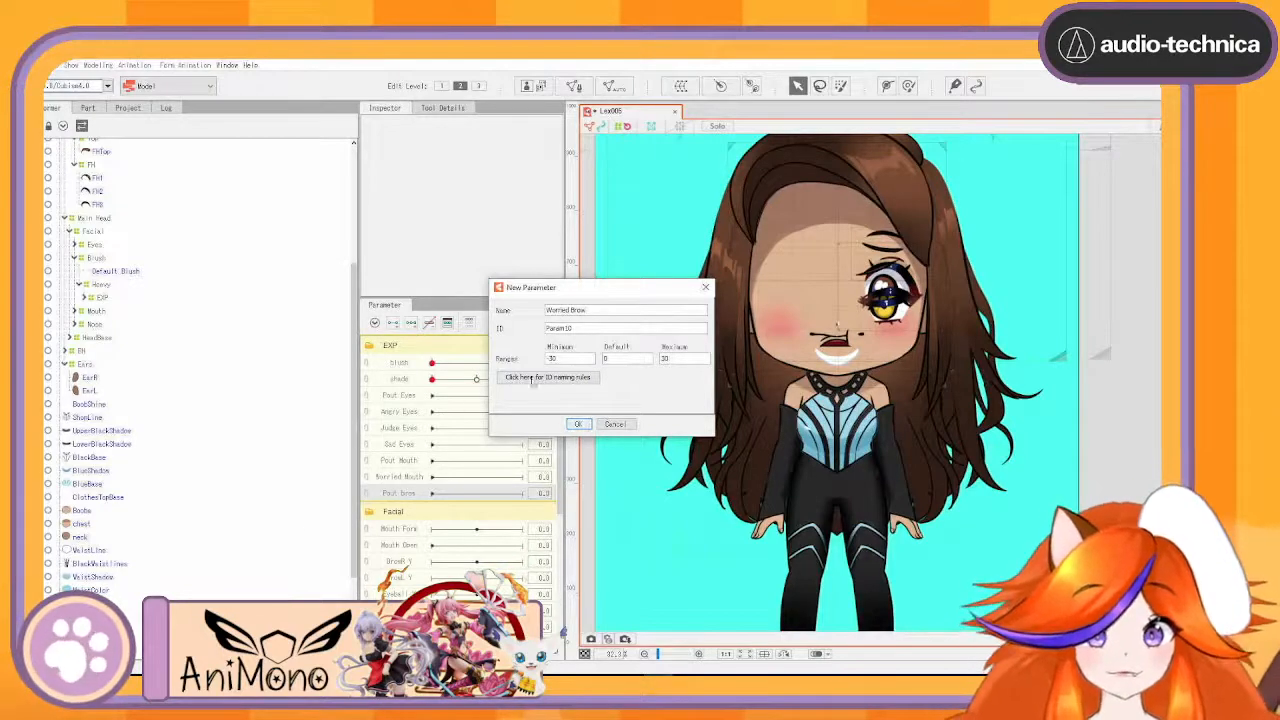
drag(563, 360, 515, 360)
text(0)
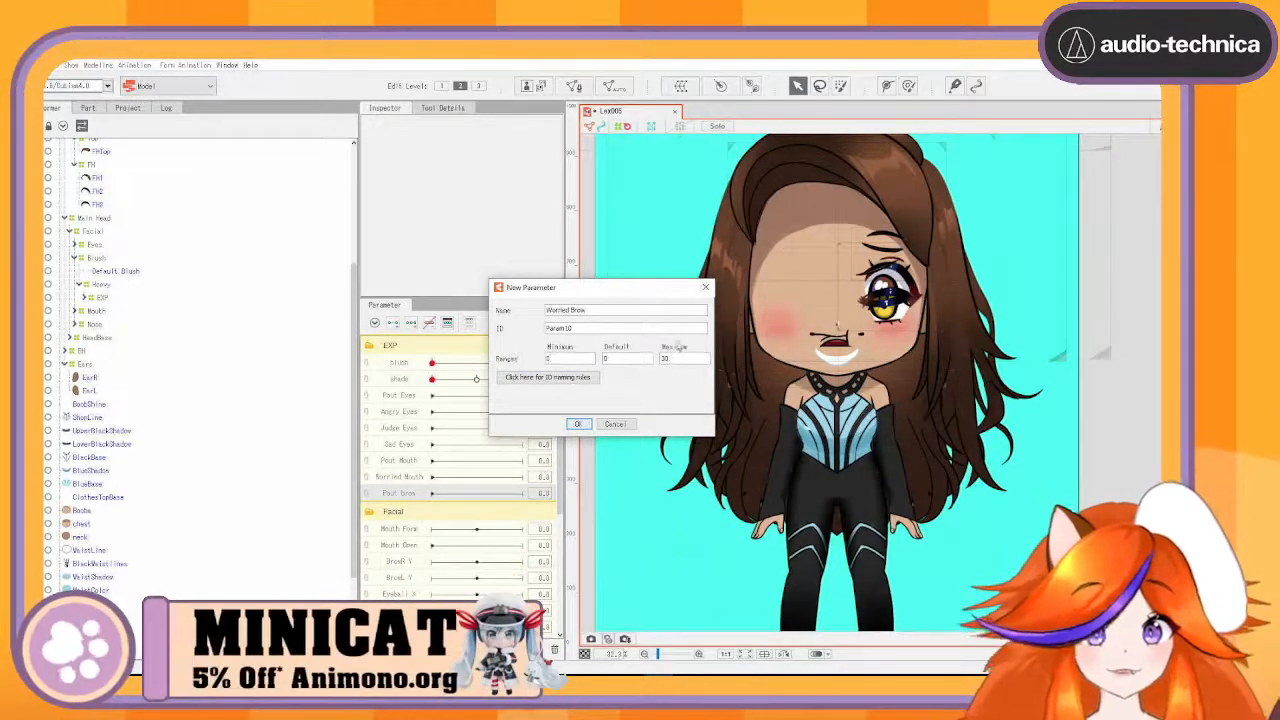
click(579, 424)
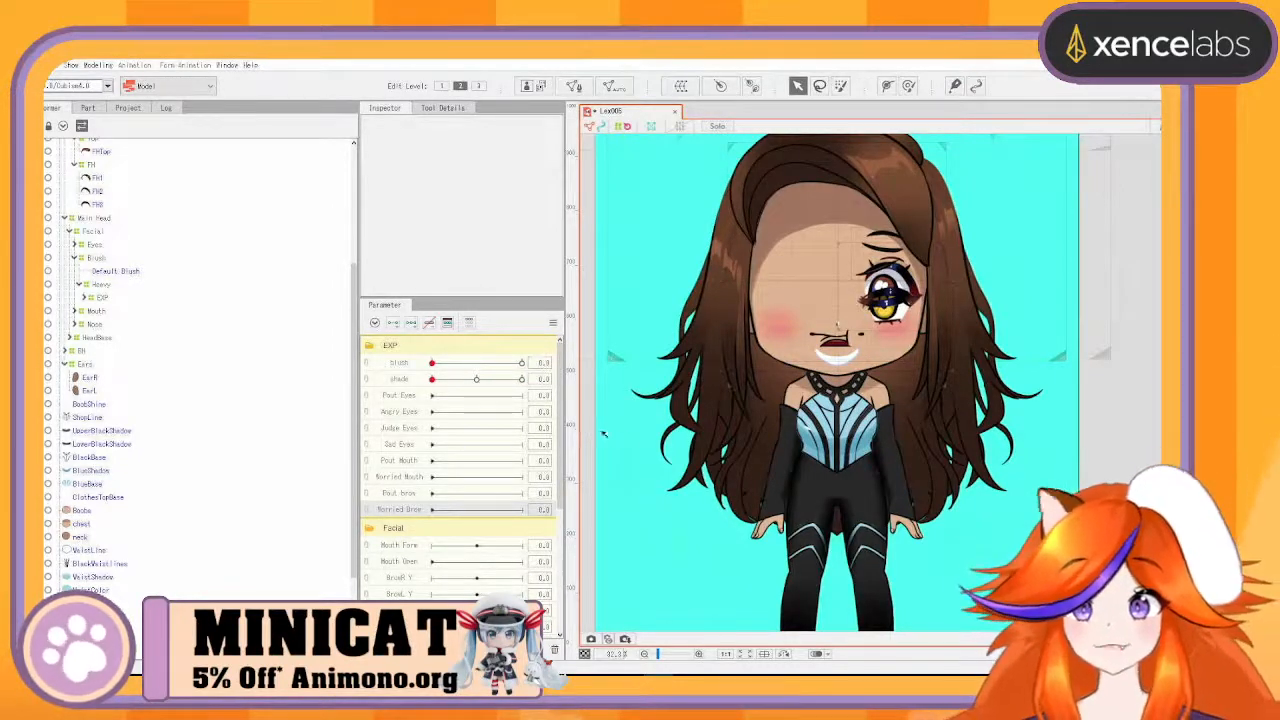
- Collapse the Fronthair, Fronts and Head deformer groups, and save the model file with Save As
scroll(148, 316, up, 5)
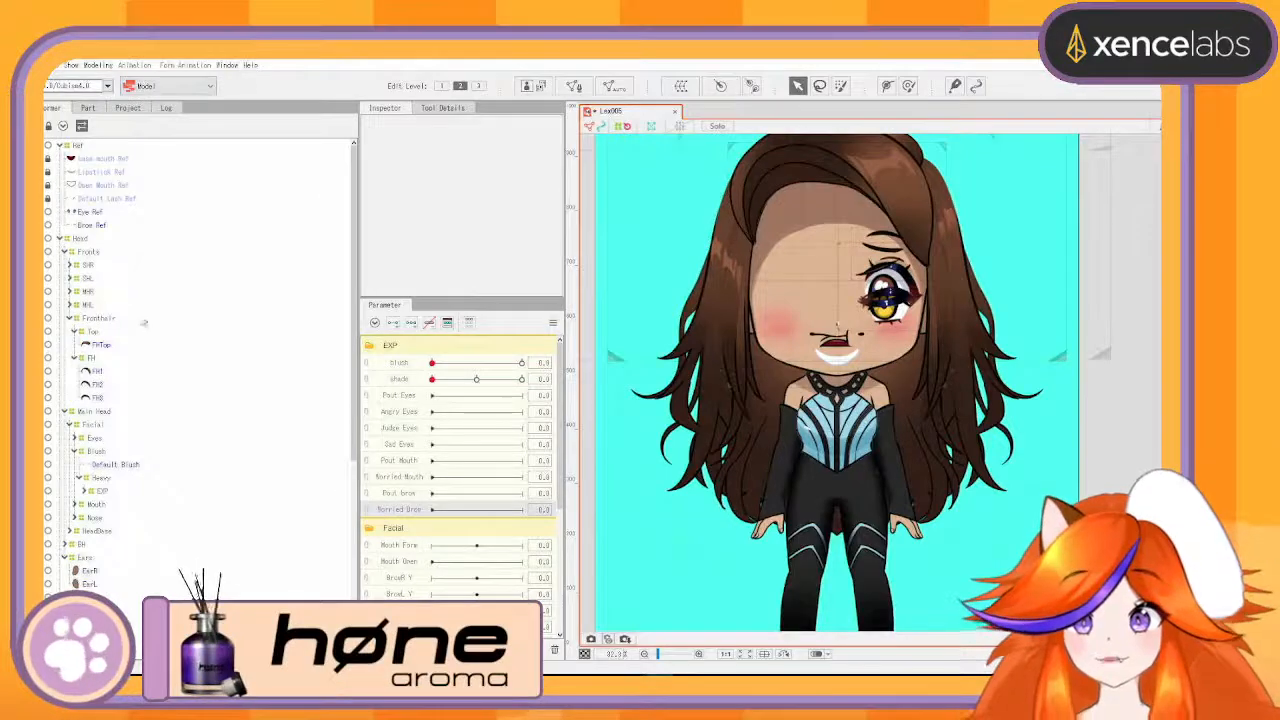
click(92, 371)
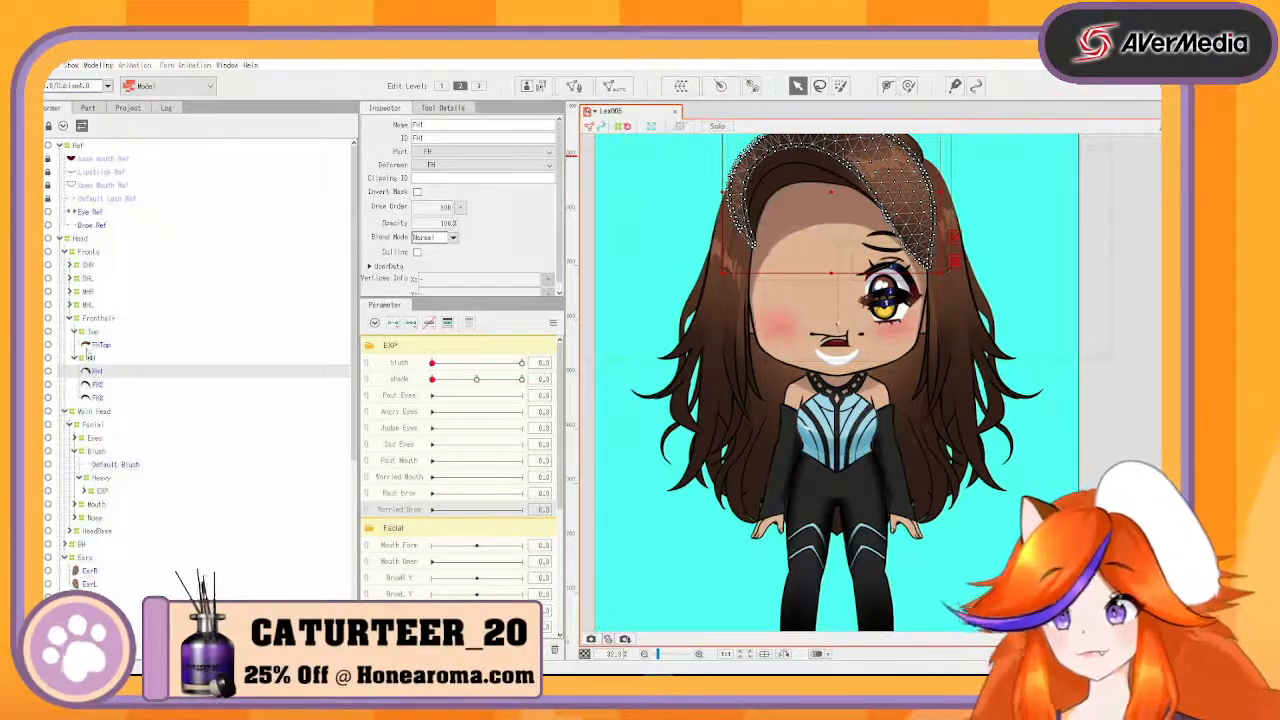
click(70, 318)
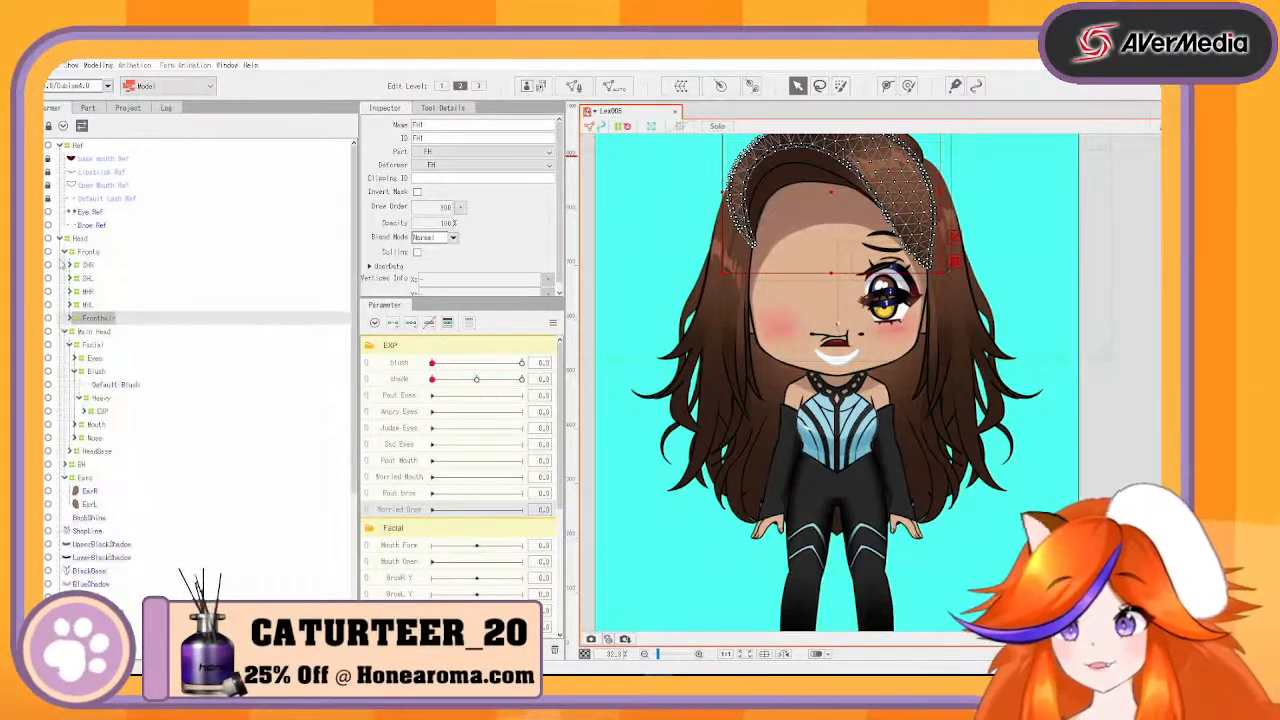
click(64, 252)
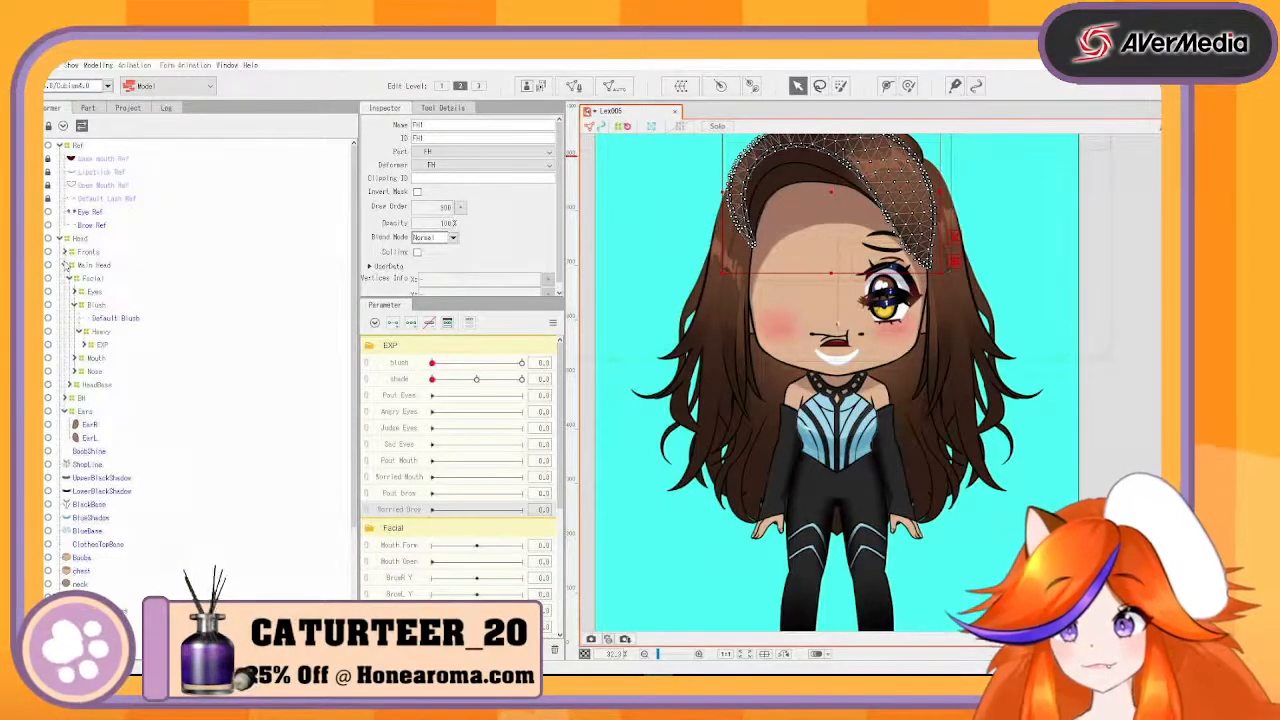
click(64, 239)
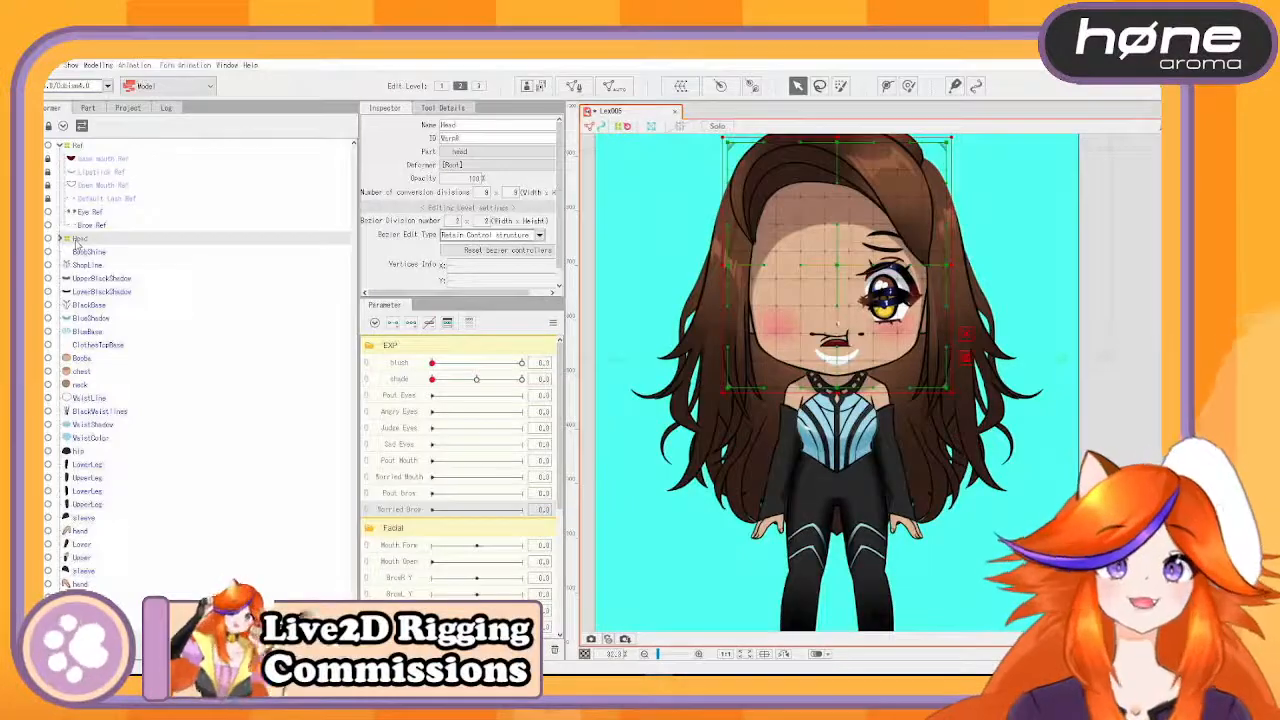
key(ctrl+shift+s)
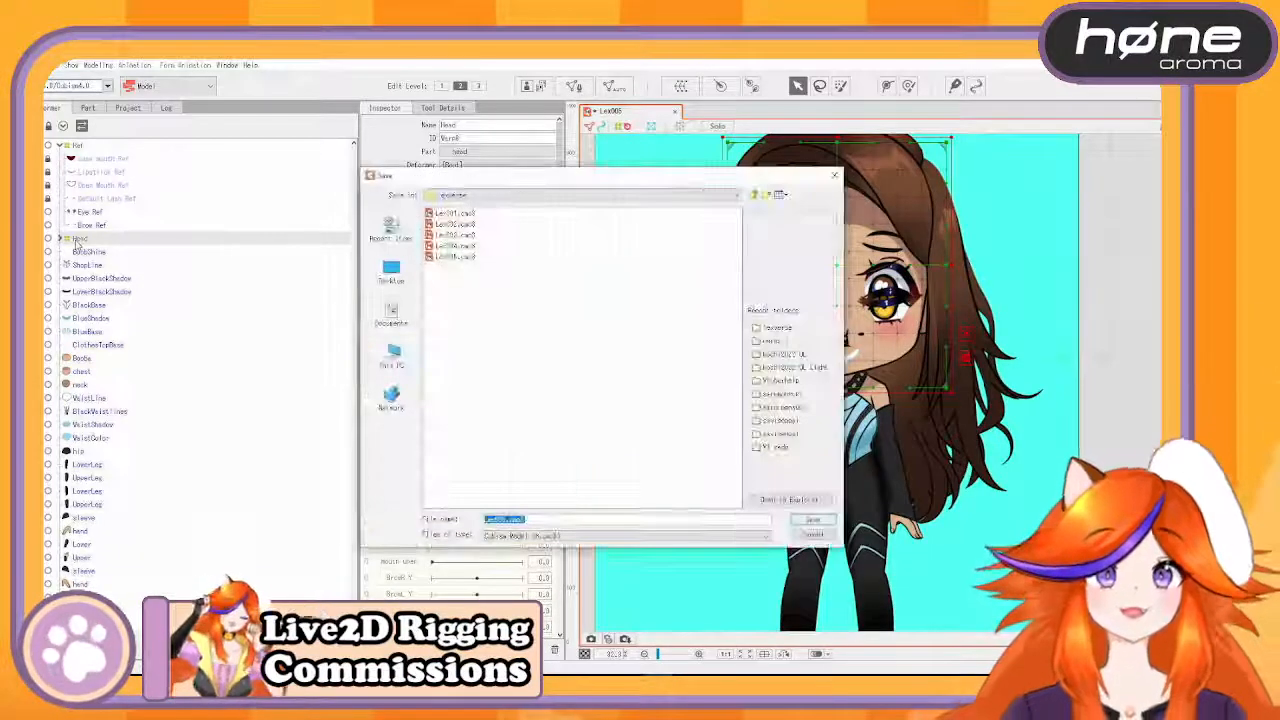
key(Return)
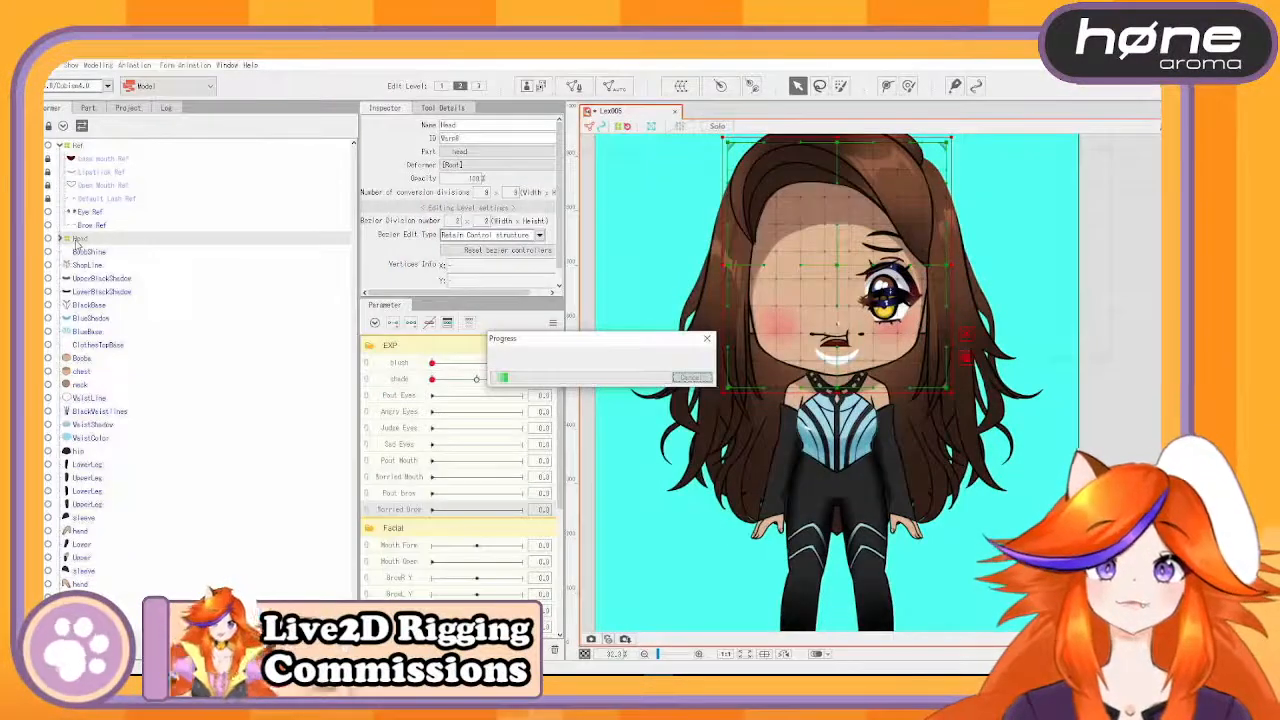